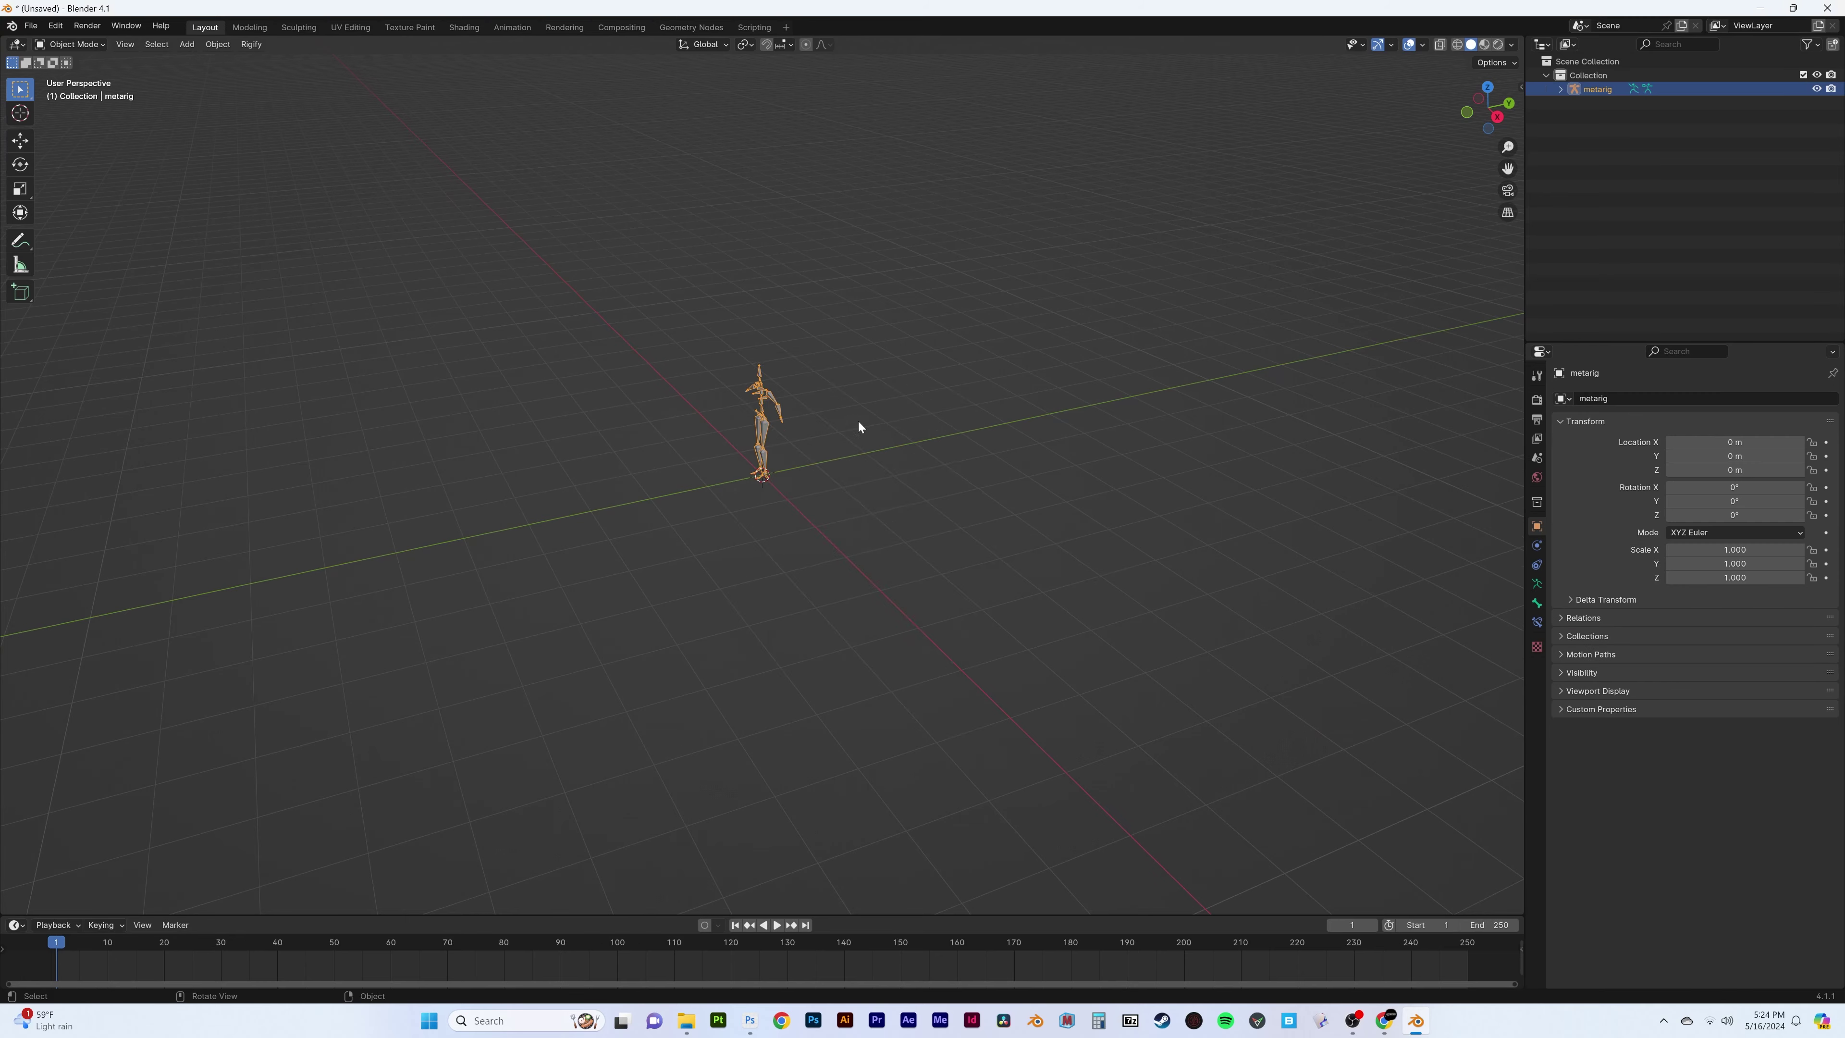
# Add a cylinder and flatten it into a wide disc
pyautogui.hotkey('shift', 'a')
pyautogui.click(941, 378)
pyautogui.rightClick(697, 407)
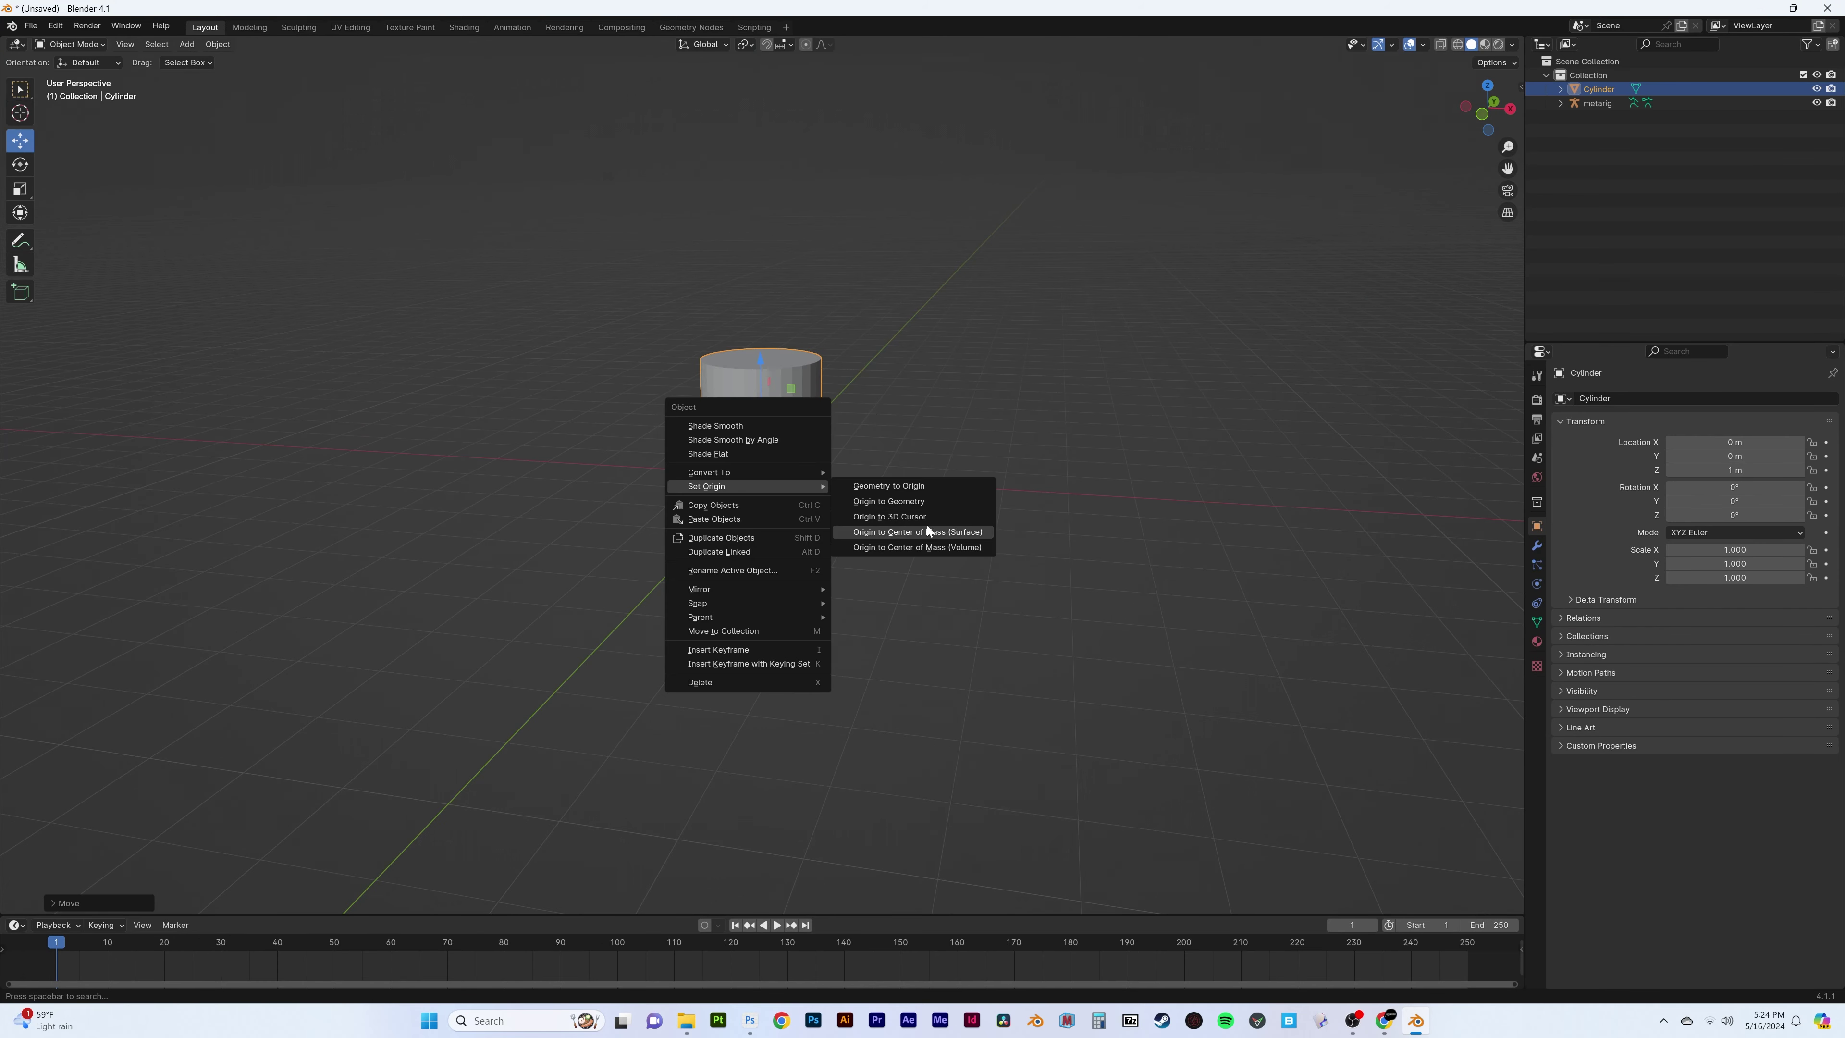
pyautogui.press('Escape')
pyautogui.press('s')
pyautogui.press('z')
pyautogui.press('Return')
pyautogui.press('s')
pyautogui.hotkey('shift', 'z')
pyautogui.click(1022, 428)
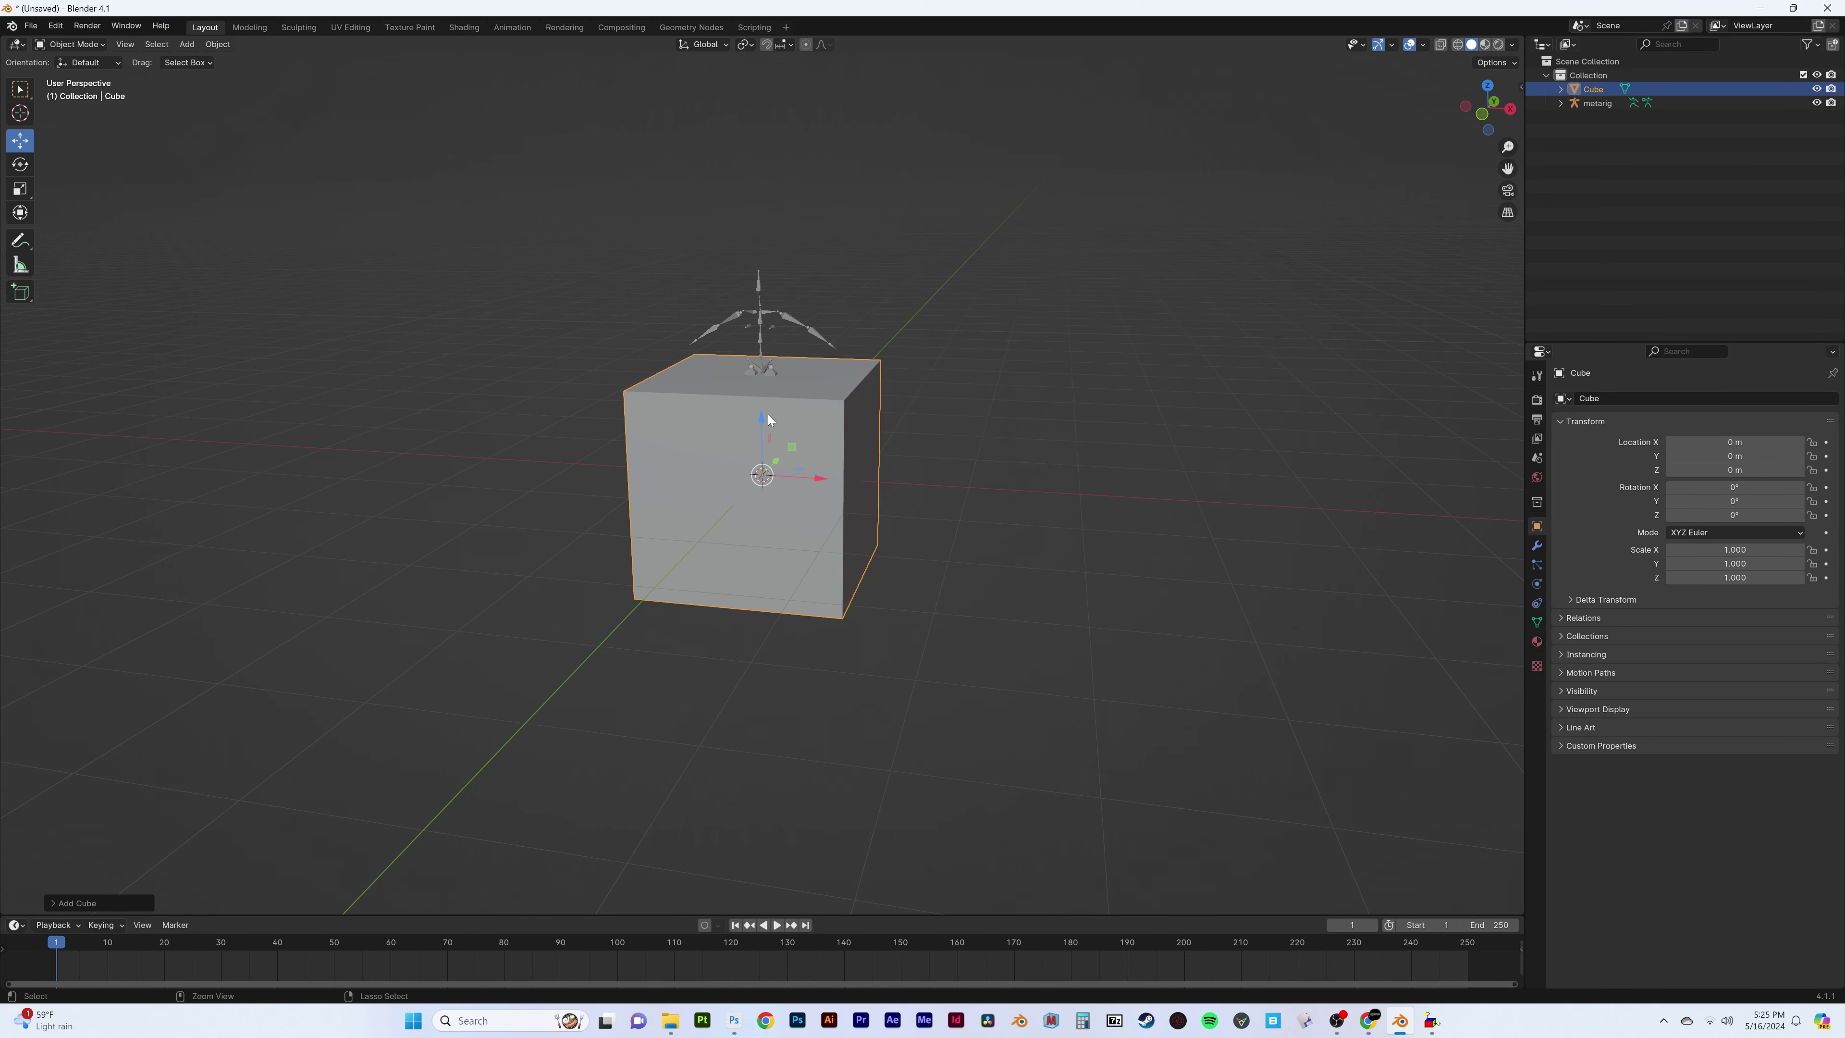
# Replace the disc with a cube scaled into a flat, wide slab with scale applied
pyautogui.press('s')
pyautogui.press('z')
pyautogui.press('Return')
pyautogui.press('s')
pyautogui.hotkey('shift', 'z')
pyautogui.click(1015, 477)
pyautogui.press('Tab')
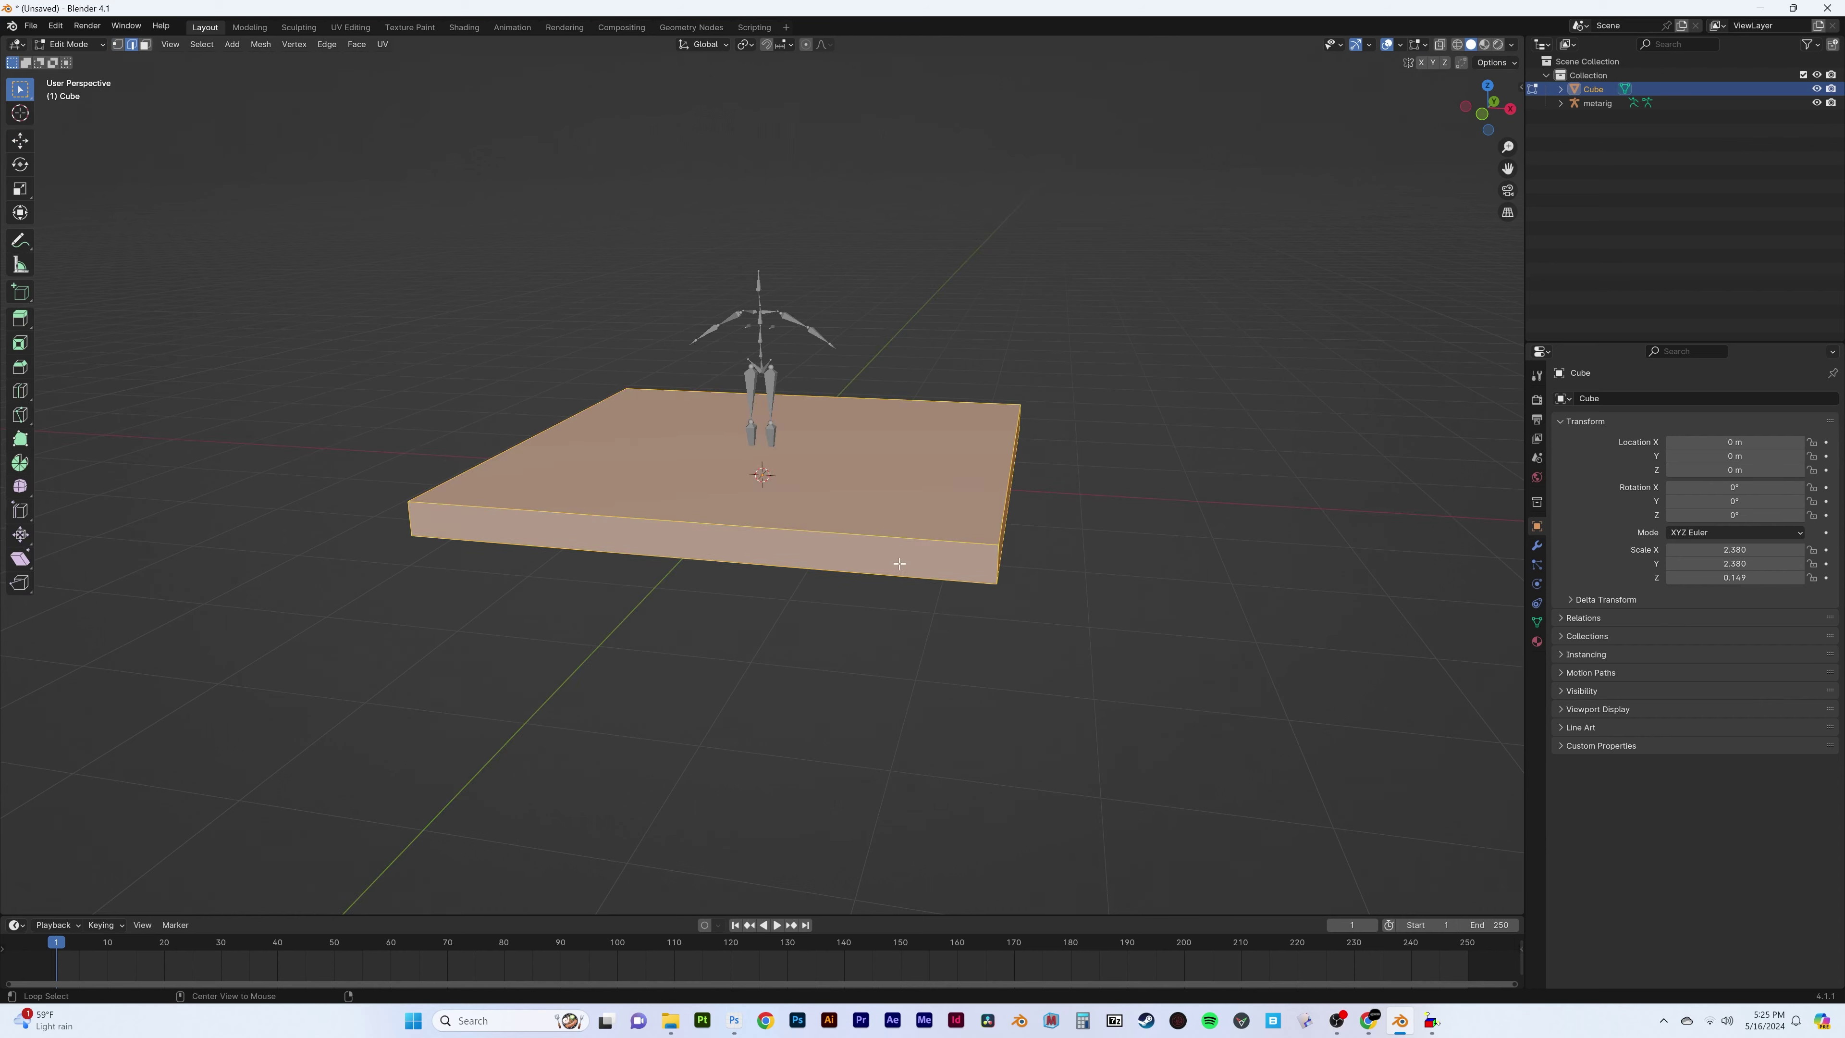
# Bevel all the slab's edges in Edit Mode, redoing it with two segments
pyautogui.press('Tab')
pyautogui.hotkey('ctrl', 'a')
pyautogui.press('Tab')
pyautogui.hotkey('ctrl', 'b')
pyautogui.click(937, 518)
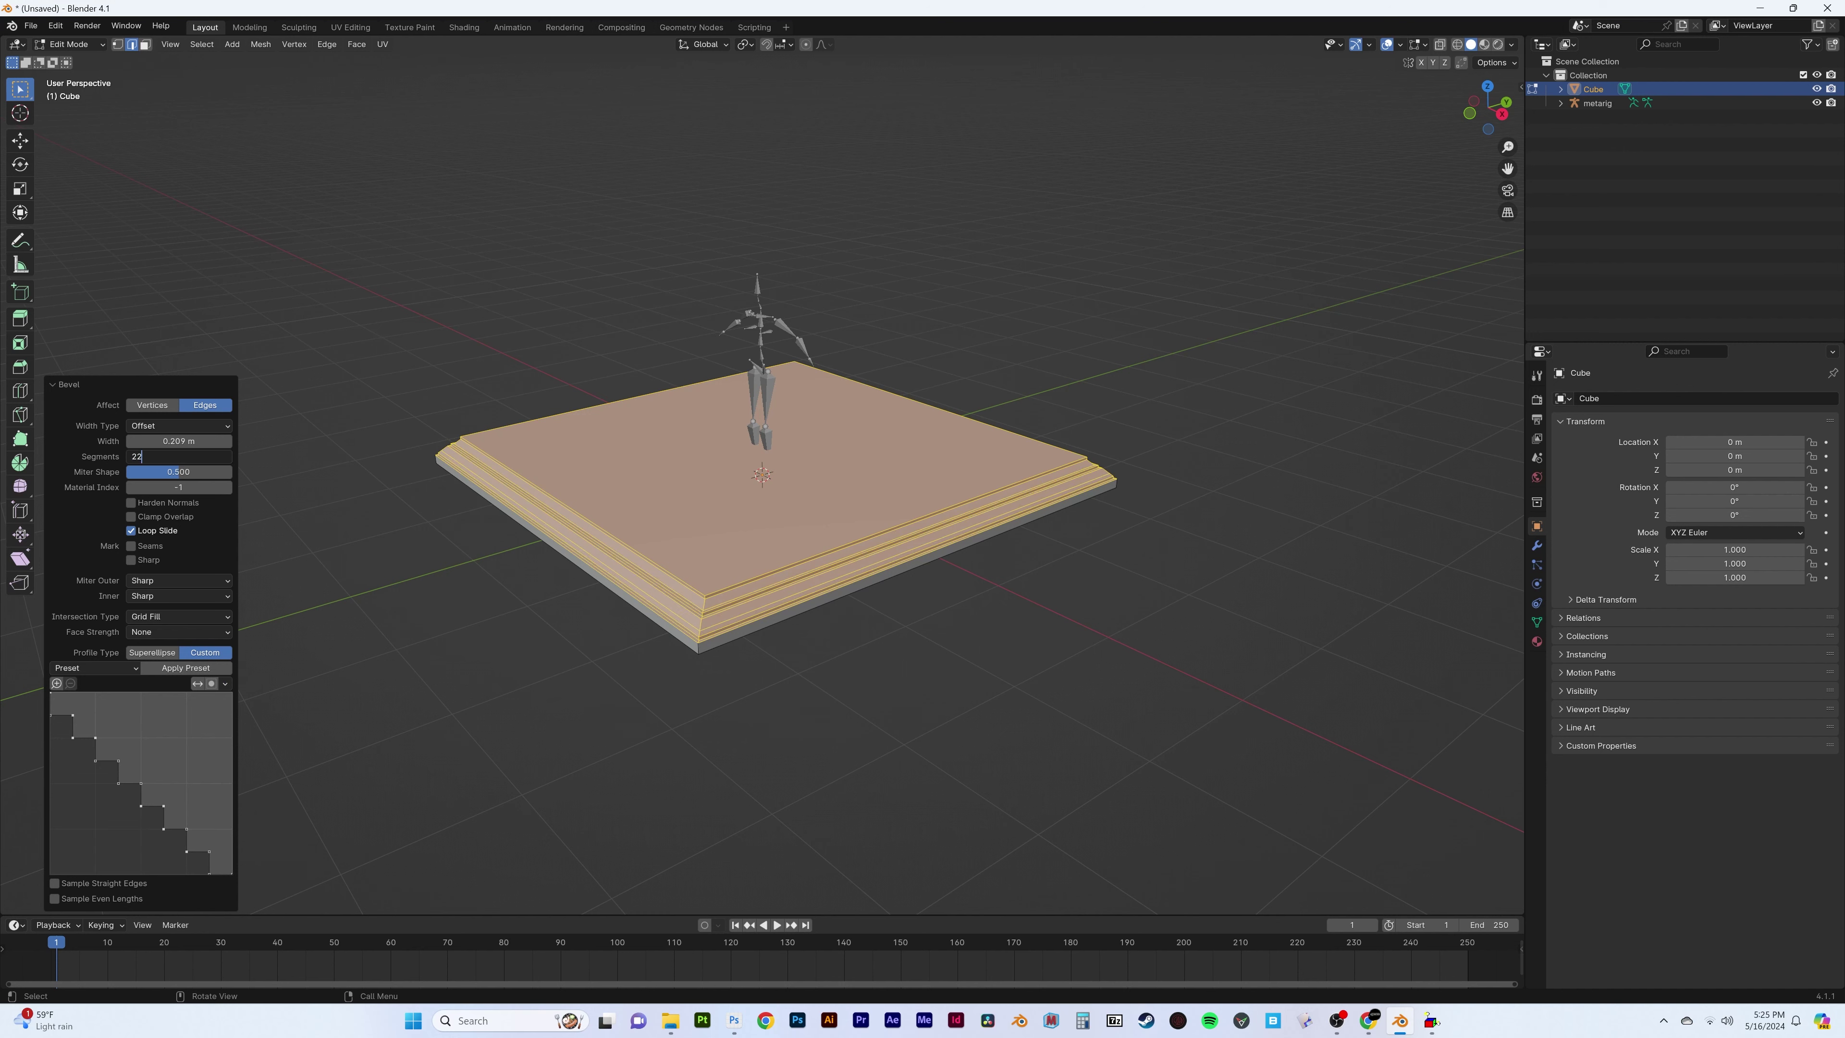
pyautogui.click(140, 783)
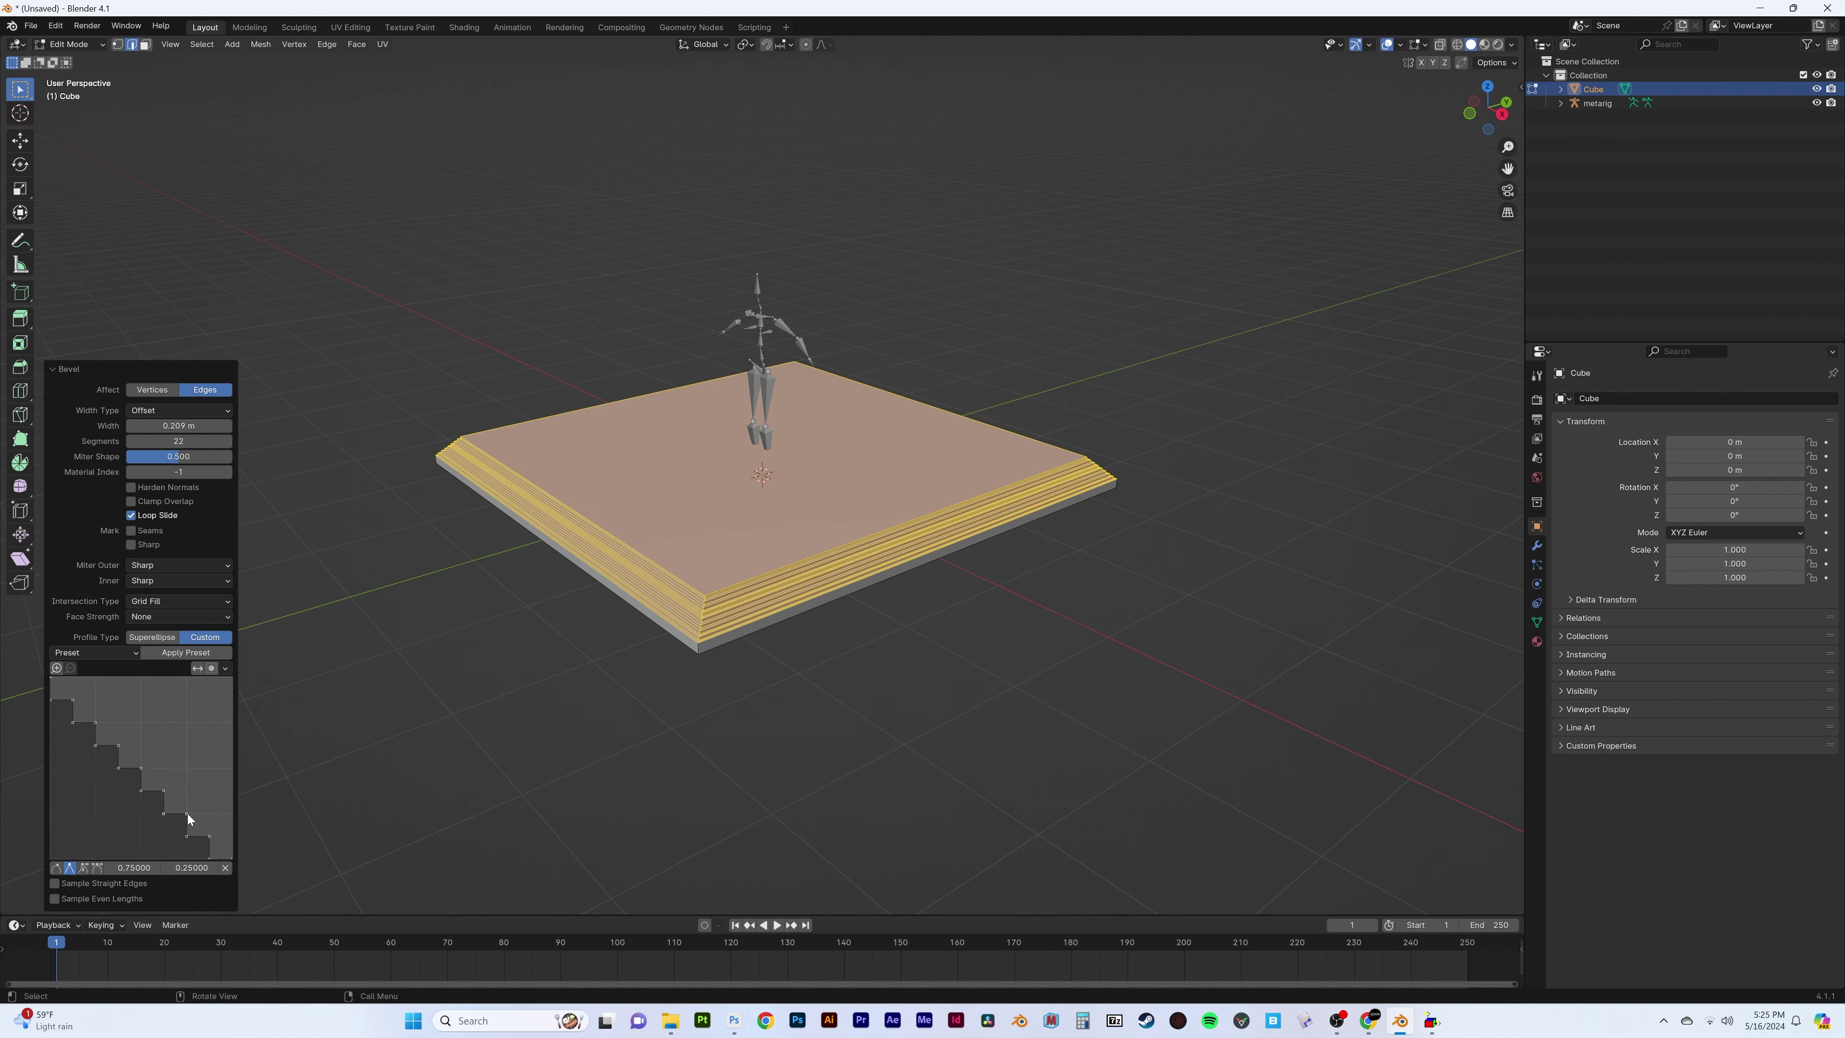
pyautogui.hotkey('ctrl', 'z')
pyautogui.hotkey('ctrl', 'b')
pyautogui.click(484, 629)
# Raise the upper tier faces along Z to form a second step
pyautogui.moveTo(484, 625); pyautogui.dragTo(494, 611, button='middle')
pyautogui.press('3')
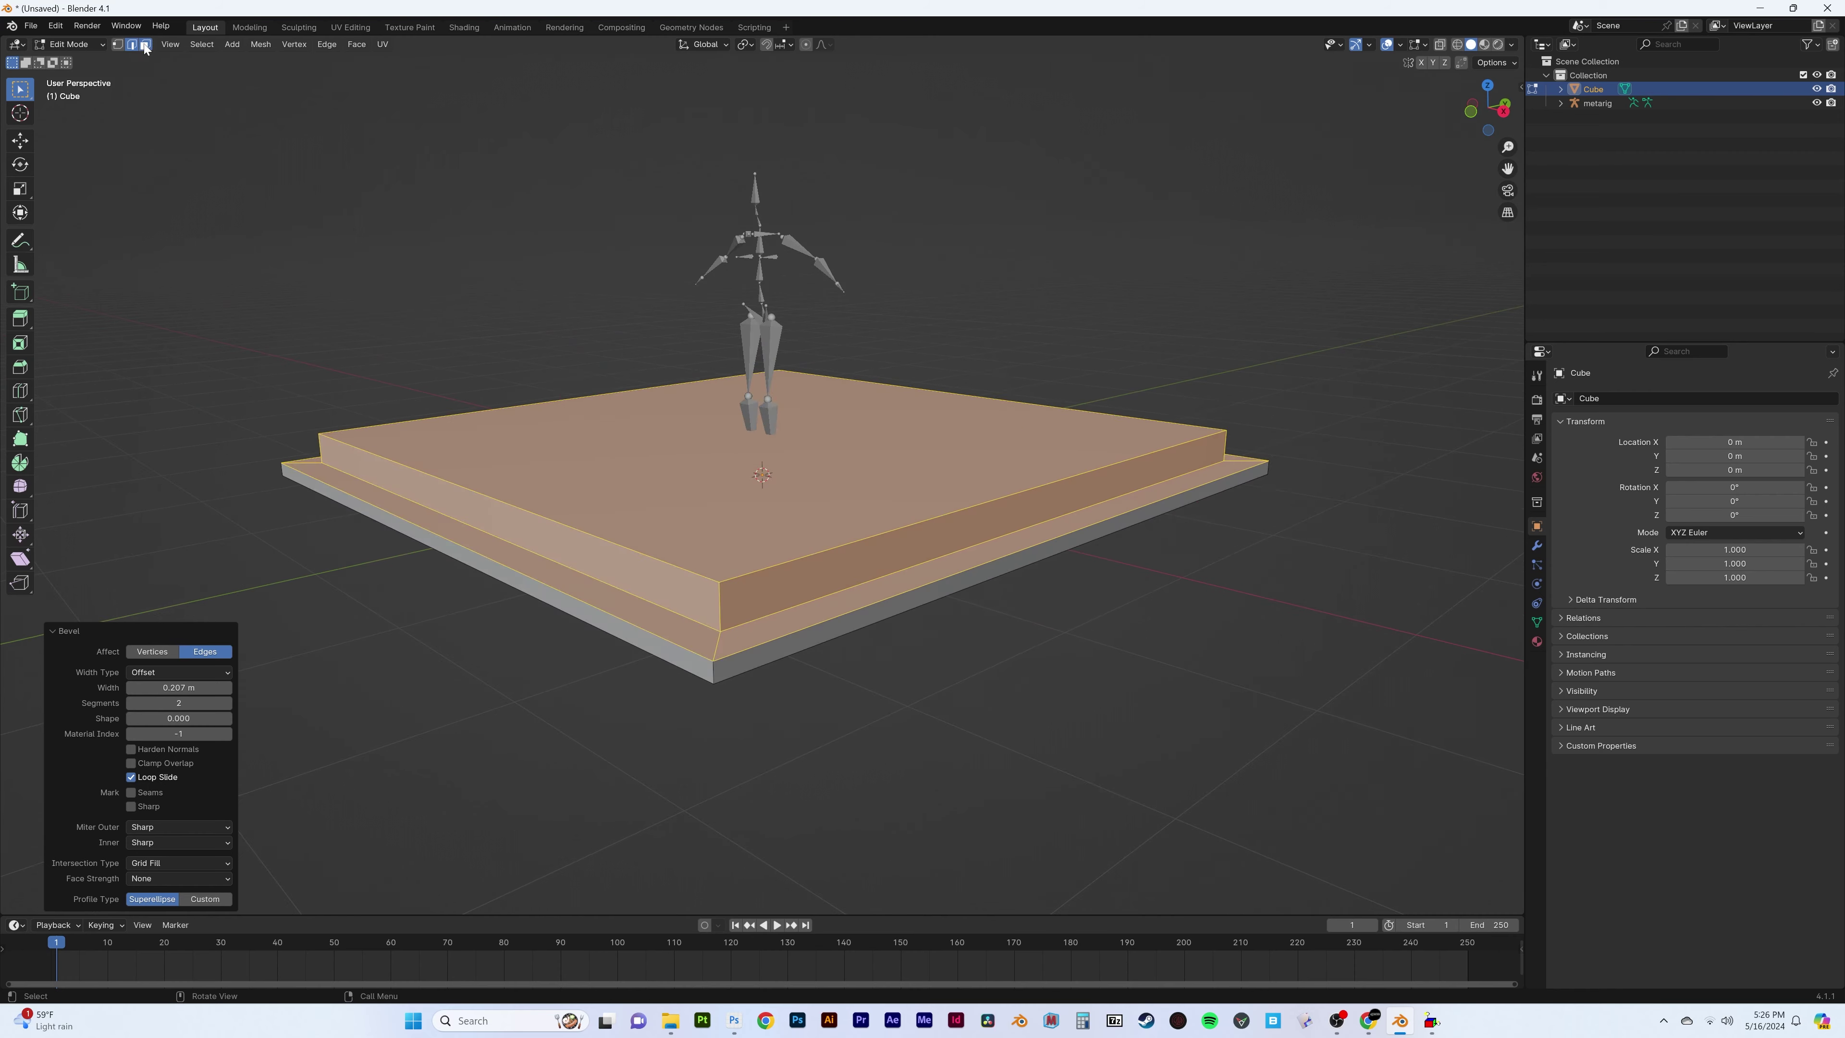
pyautogui.keyDown('alt'); pyautogui.click(815, 631); pyautogui.keyUp('alt')
pyautogui.press('g')
pyautogui.press('z')
pyautogui.moveTo(815, 632)
pyautogui.mouseDown(button='middle')
pyautogui.moveTo(807, 510)
pyautogui.moveTo(871, 473)
pyautogui.moveTo(726, 436)
pyautogui.moveTo(880, 492)
pyautogui.mouseUp(button='middle')
pyautogui.scroll(-3, 808, 511)
# Widen the stepped platform in Object Mode while keeping its height fixed
pyautogui.press('Tab')
pyautogui.press('s')
pyautogui.hotkey('shift', 'z')
pyautogui.click(943, 472)
pyautogui.click(700, 407)
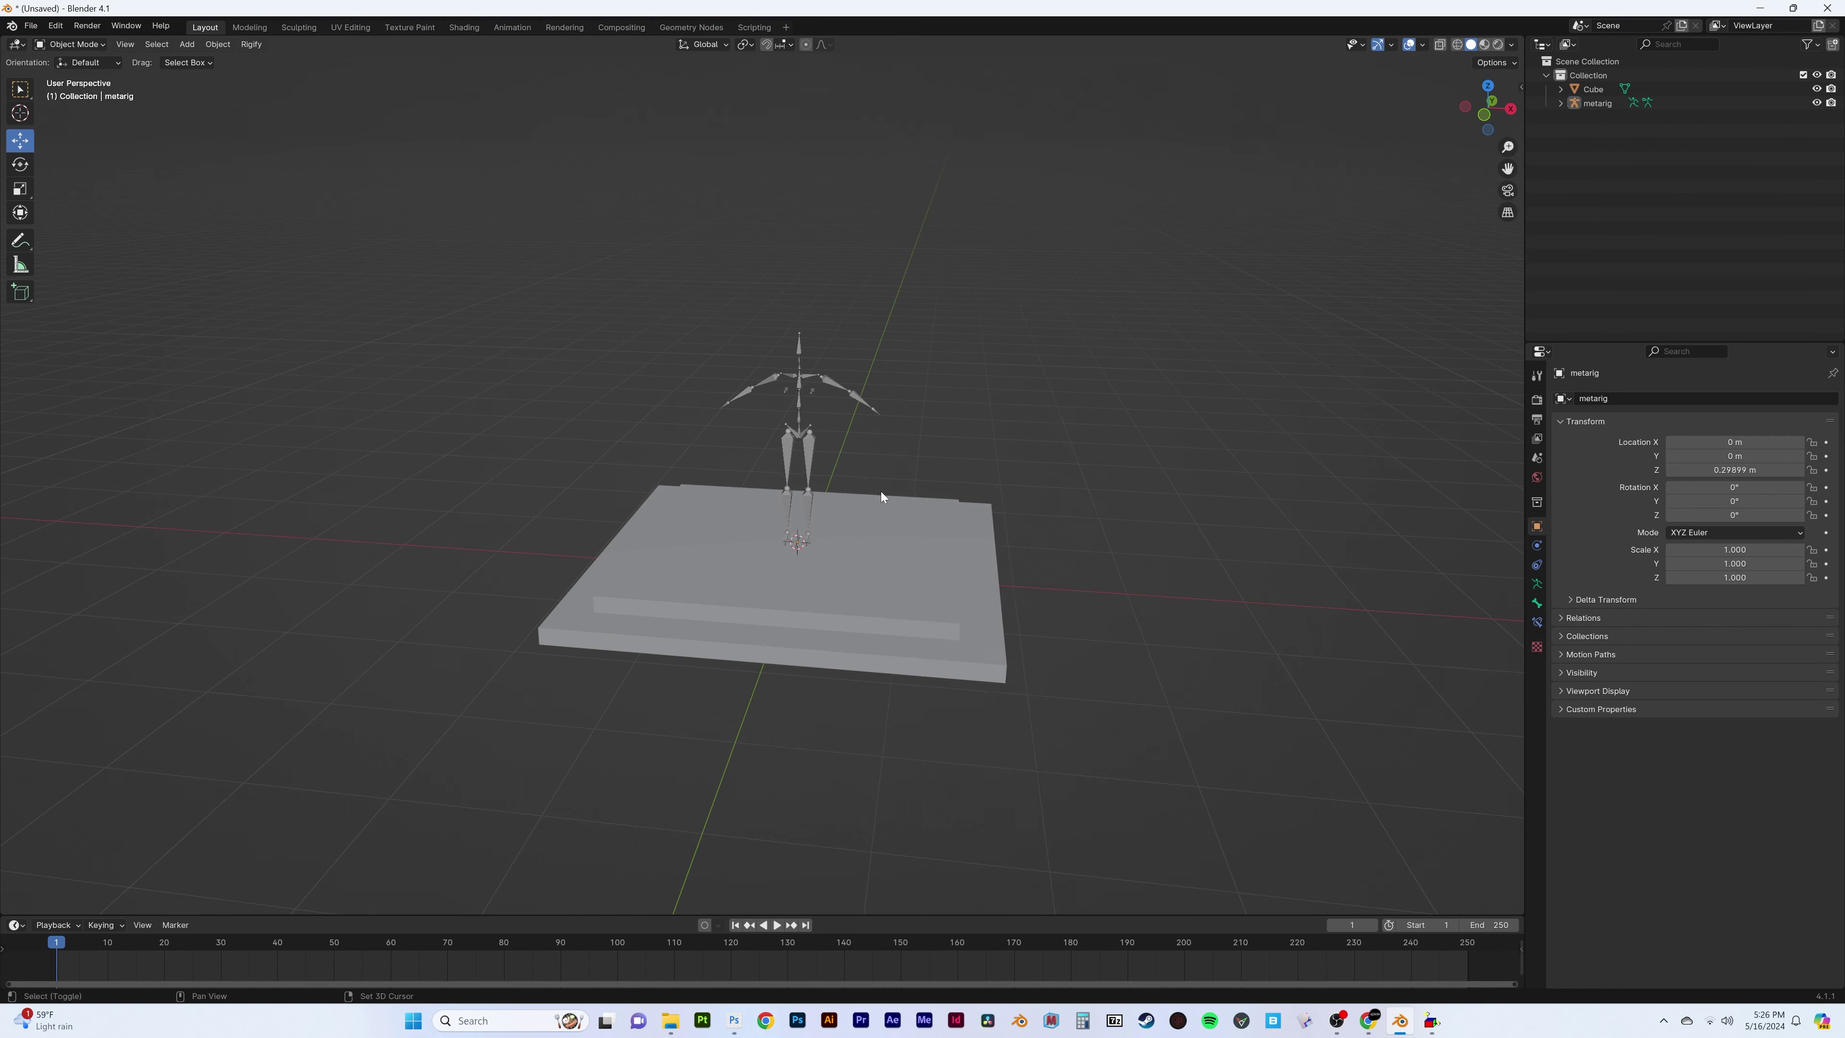
# Add a cube and shrink it down onto the platform
pyautogui.hotkey('shift', 'a')
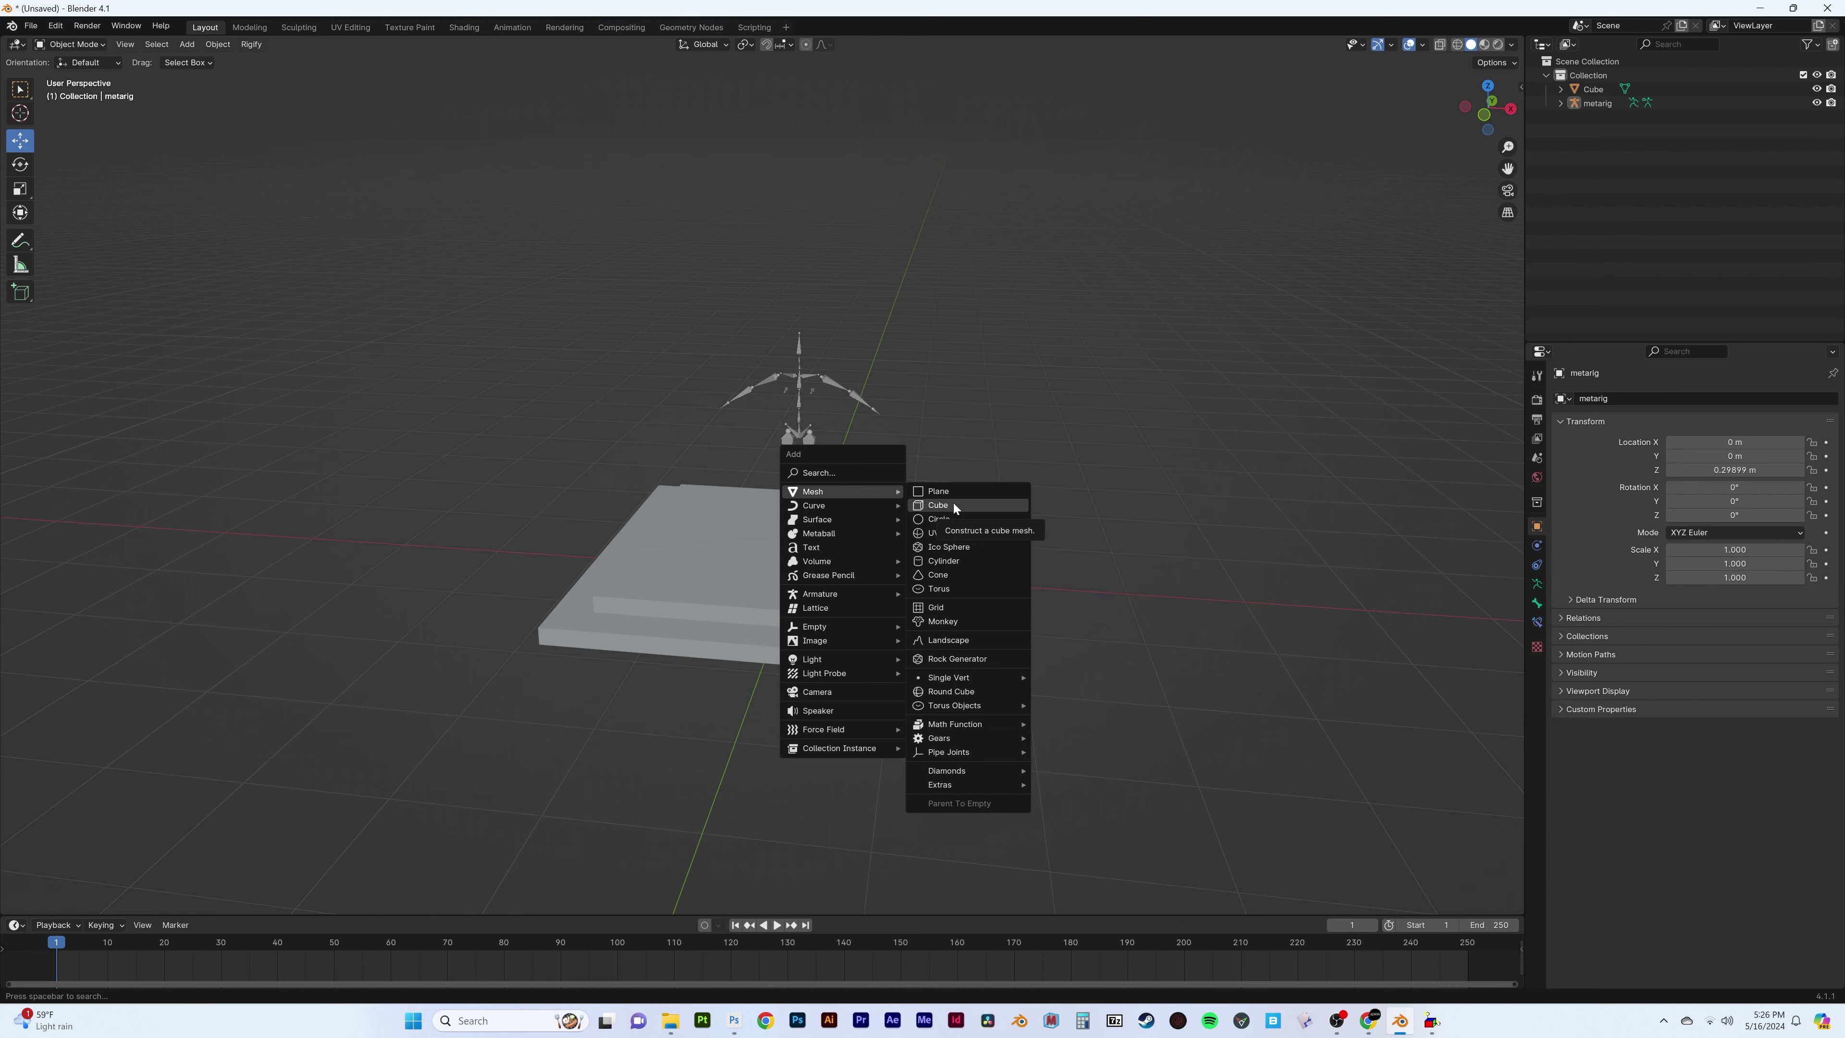
pyautogui.click(953, 505)
pyautogui.rightClick(752, 429)
pyautogui.click(906, 528)
pyautogui.press('s')
pyautogui.press('s')
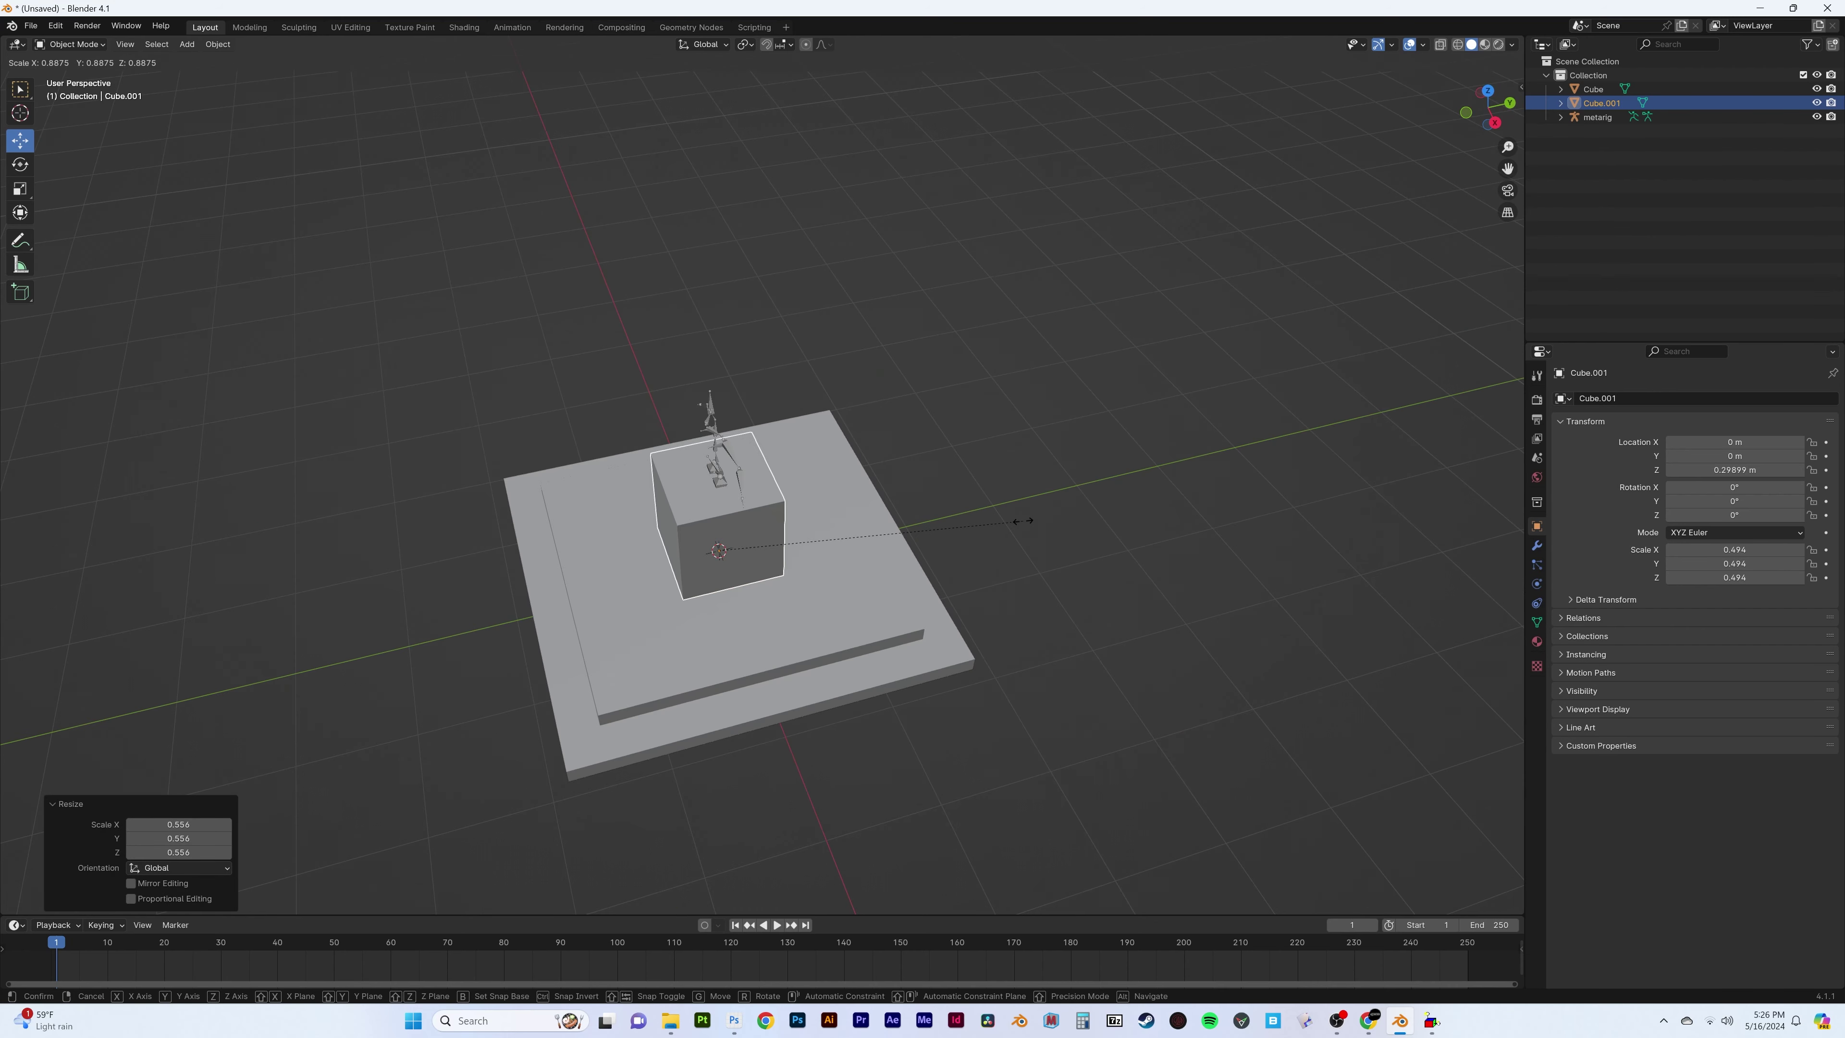
pyautogui.click(843, 531)
pyautogui.moveTo(843, 531)
pyautogui.mouseDown(button='middle')
pyautogui.moveTo(799, 437)
pyautogui.moveTo(836, 472)
pyautogui.mouseUp(button='middle')
# Raise the cube's top face along Z and taper it into a tall block
pyautogui.press('Tab')
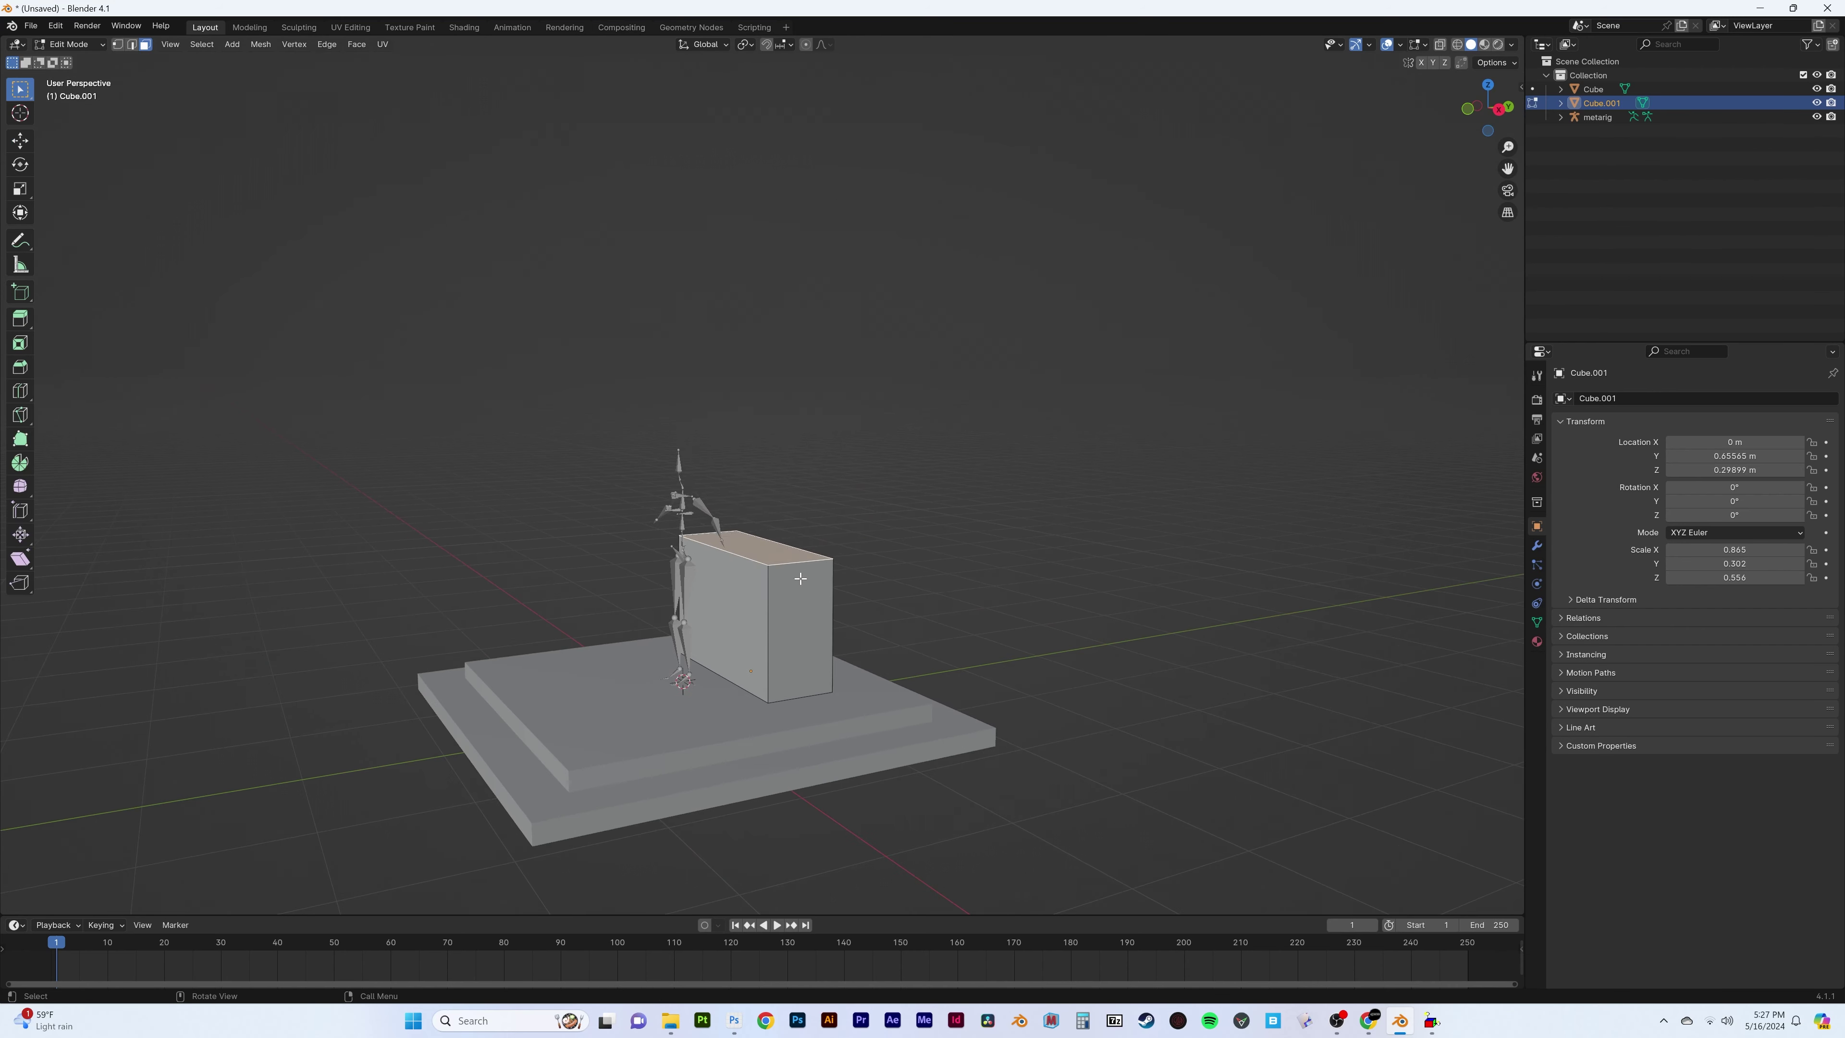
pyautogui.click(836, 473)
pyautogui.press('g')
pyautogui.press('z')
pyautogui.press('s')
pyautogui.click(884, 349)
pyautogui.press('Tab')
pyautogui.moveTo(885, 348)
pyautogui.mouseDown(button='middle')
pyautogui.moveTo(739, 658)
pyautogui.moveTo(799, 509)
pyautogui.mouseUp(button='middle')
# Duplicate the tall tapered block twice to make three slabs
pyautogui.hotkey('shift', 'd')
pyautogui.click(674, 613)
pyautogui.hotkey('shift', 'd')
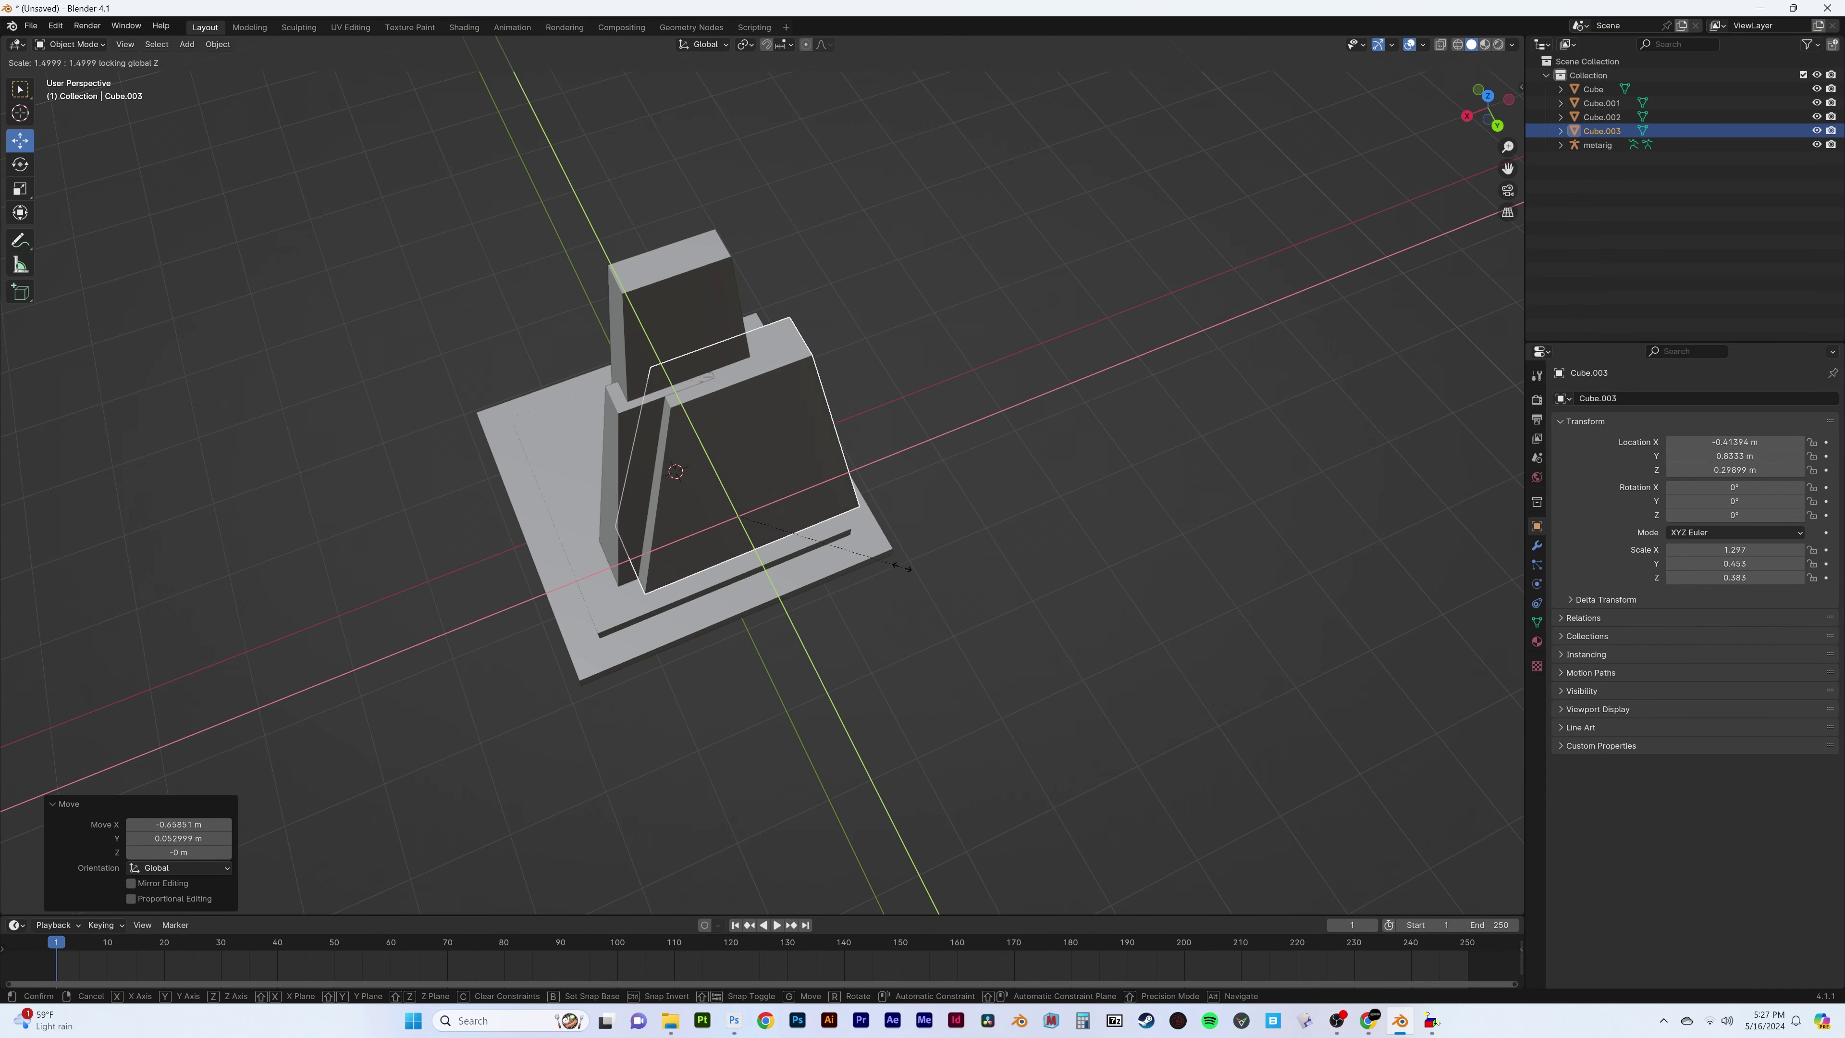
pyautogui.click(894, 553)
pyautogui.press('s')
pyautogui.moveTo(924, 560); pyautogui.dragTo(818, 601, button='middle')
# In front view, reposition and resize the middle slab
pyautogui.press('KP_1')
pyautogui.click(912, 572)
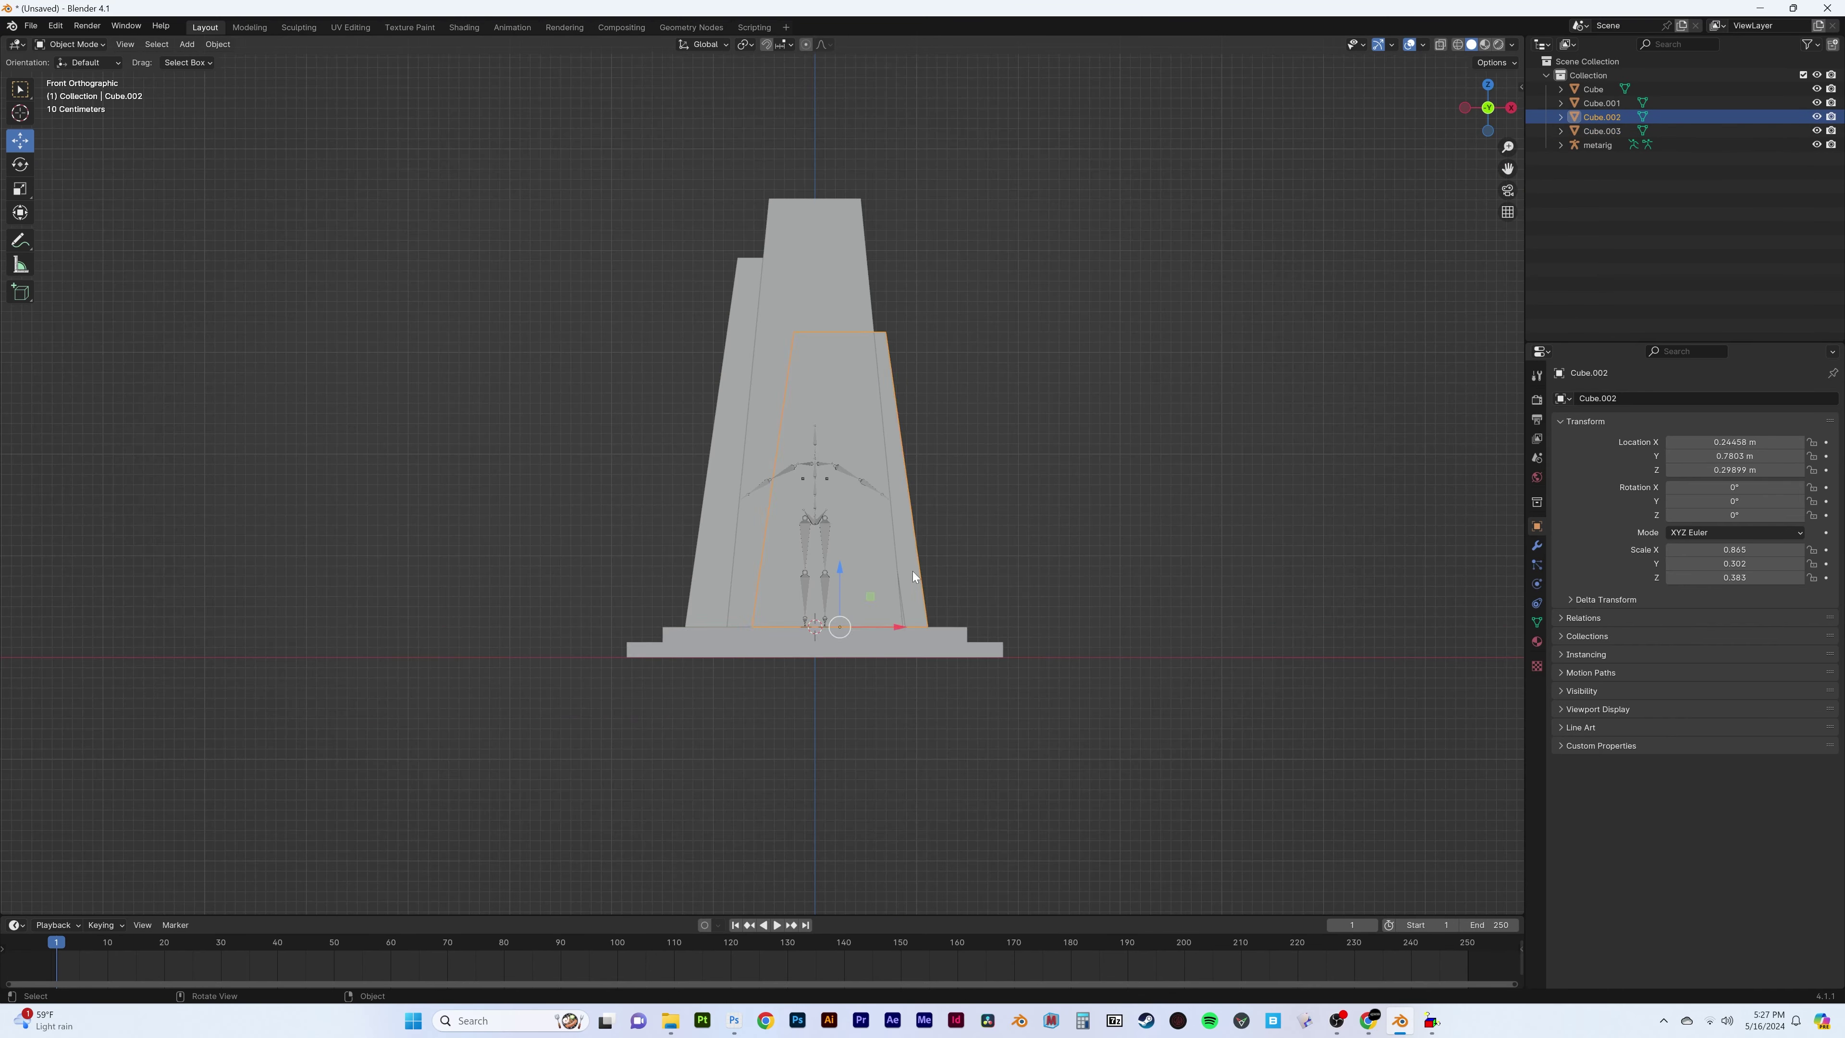
pyautogui.click(843, 602)
pyautogui.press('s')
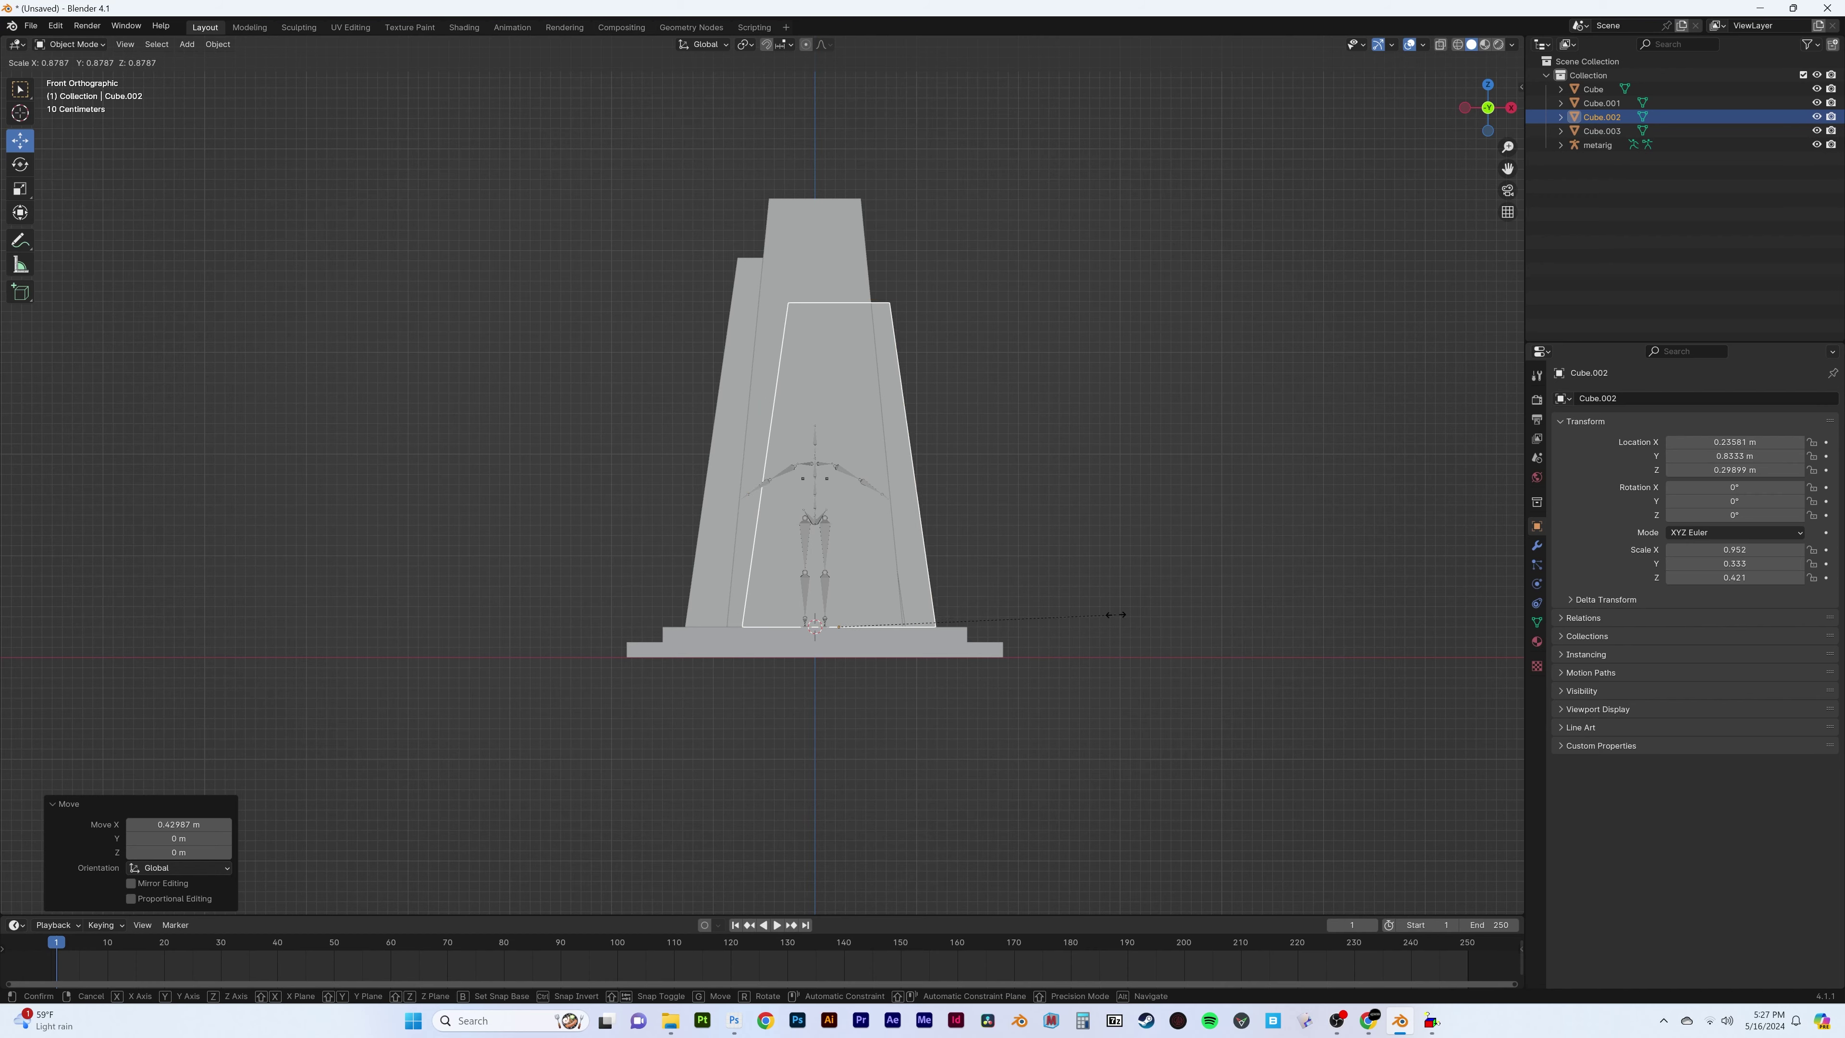
pyautogui.click(852, 624)
pyautogui.moveTo(852, 624); pyautogui.dragTo(691, 567, button='middle')
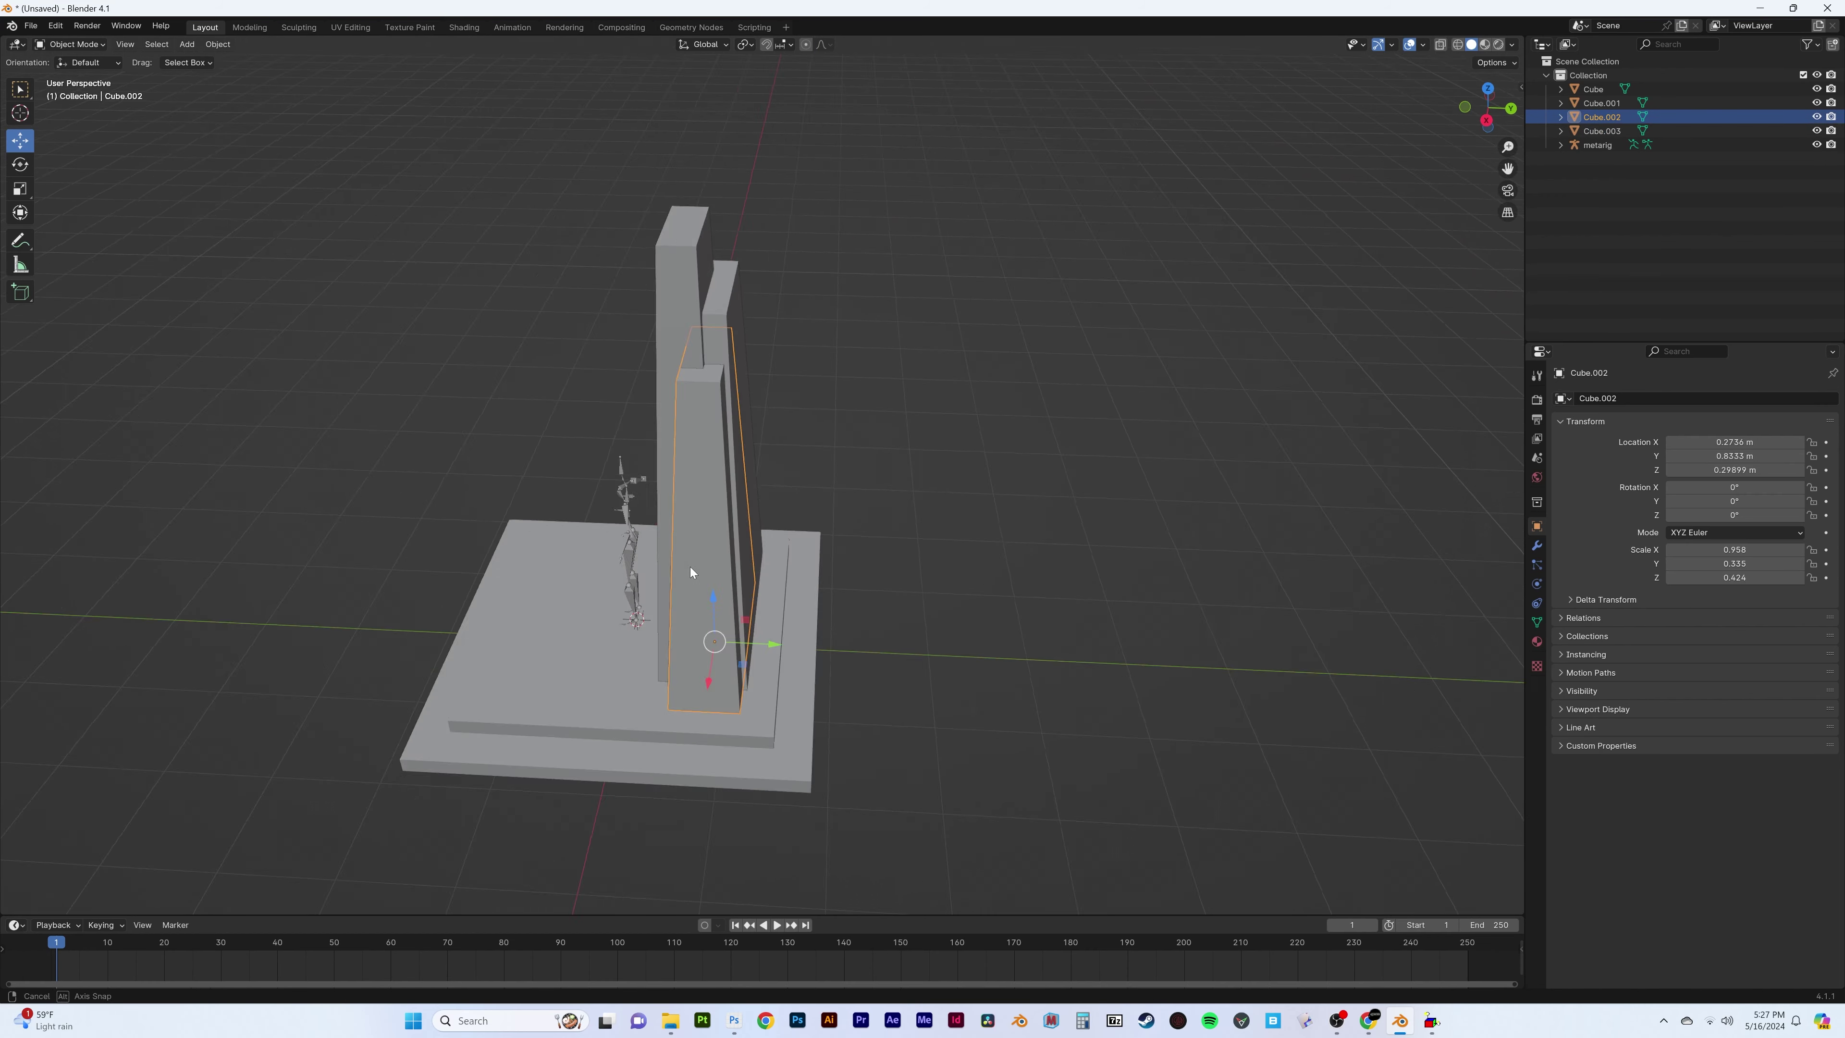
# Offset the middle and third slabs front-to-back along Y into layers
pyautogui.press('g')
pyautogui.press('y')
pyautogui.click(779, 643)
pyautogui.click(757, 626)
pyautogui.press('g')
pyautogui.press('y')
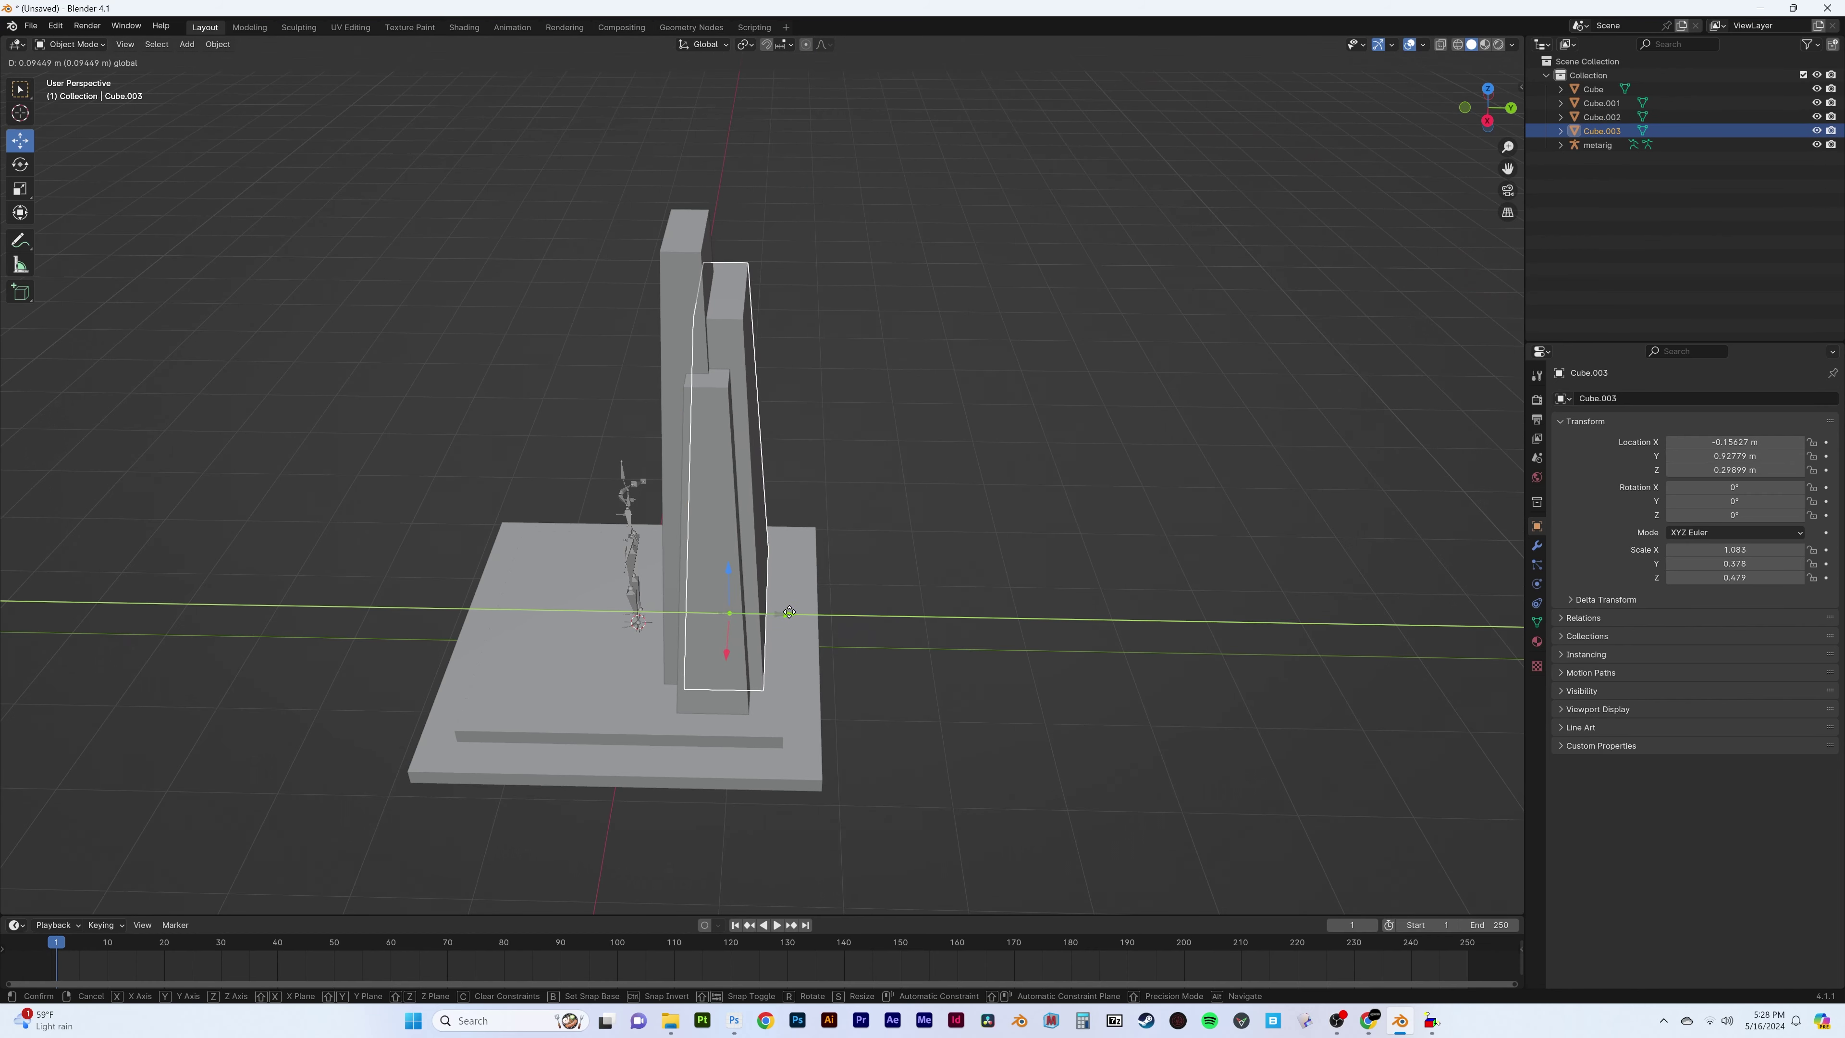
pyautogui.click(775, 643)
# Select the tallest slab and inspect it in Edit Mode
pyautogui.moveTo(775, 644)
pyautogui.mouseDown(button='middle')
pyautogui.moveTo(839, 573)
pyautogui.moveTo(708, 431)
pyautogui.mouseUp(button='middle')
pyautogui.click(708, 431)
pyautogui.press('Tab')
pyautogui.scroll(3, 779, 460)
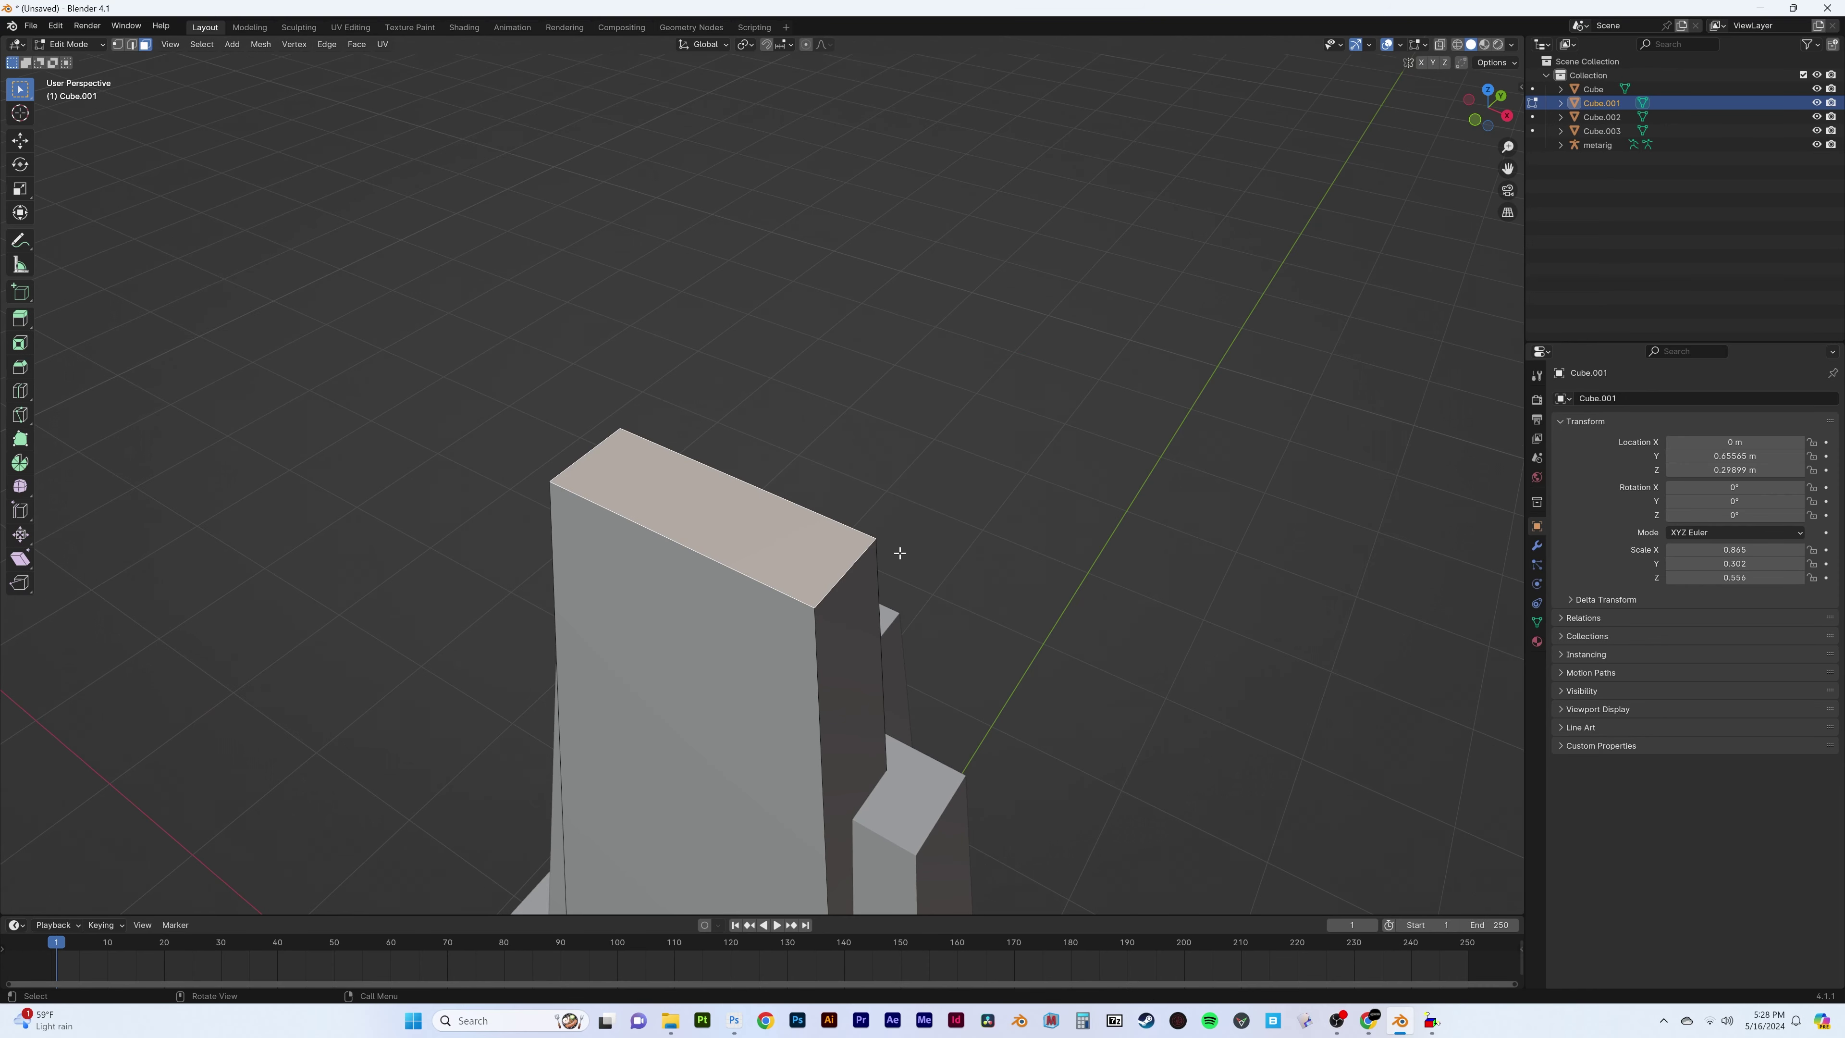
pyautogui.scroll(-5, 899, 553)
pyautogui.moveTo(900, 553); pyautogui.dragTo(821, 513, button='middle')
# Add a seat cube in front, raise it onto the platform and flatten it
pyautogui.hotkey('shift', 'a')
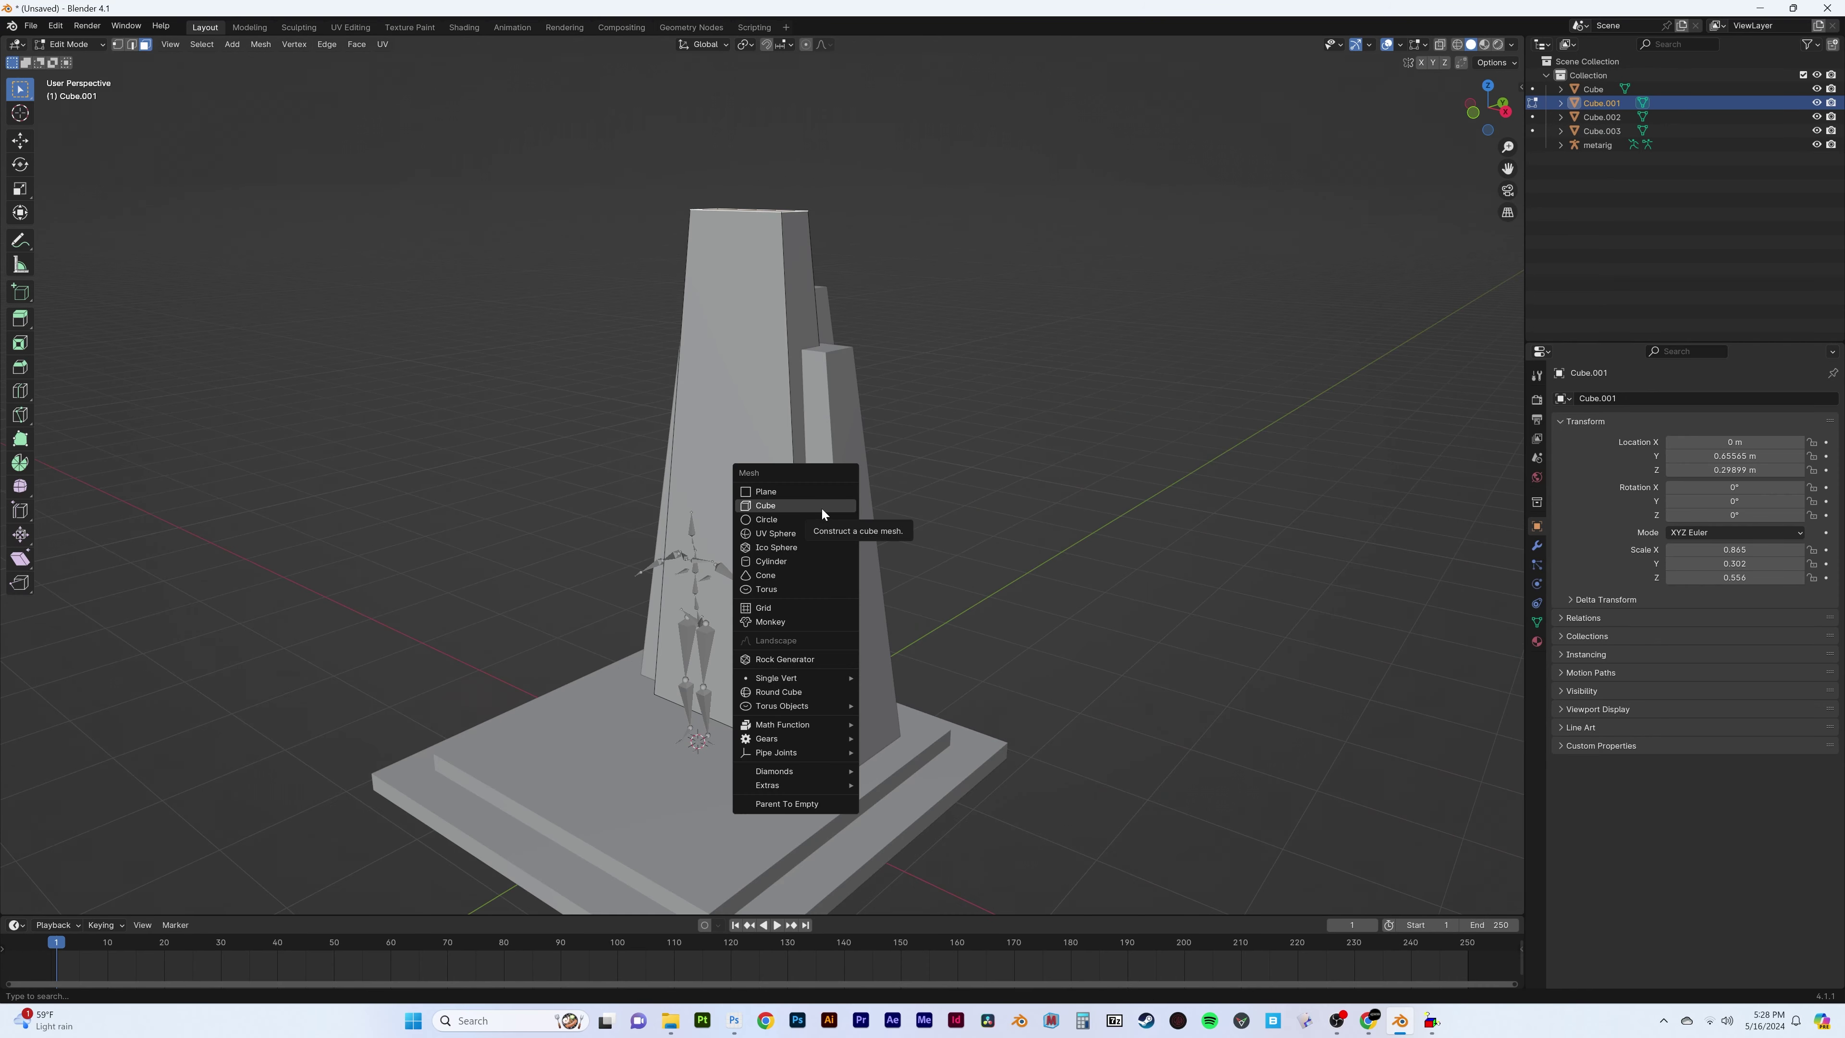
pyautogui.click(822, 508)
pyautogui.hotkey('ctrl', 'z')
pyautogui.hotkey('ctrl', 'z')
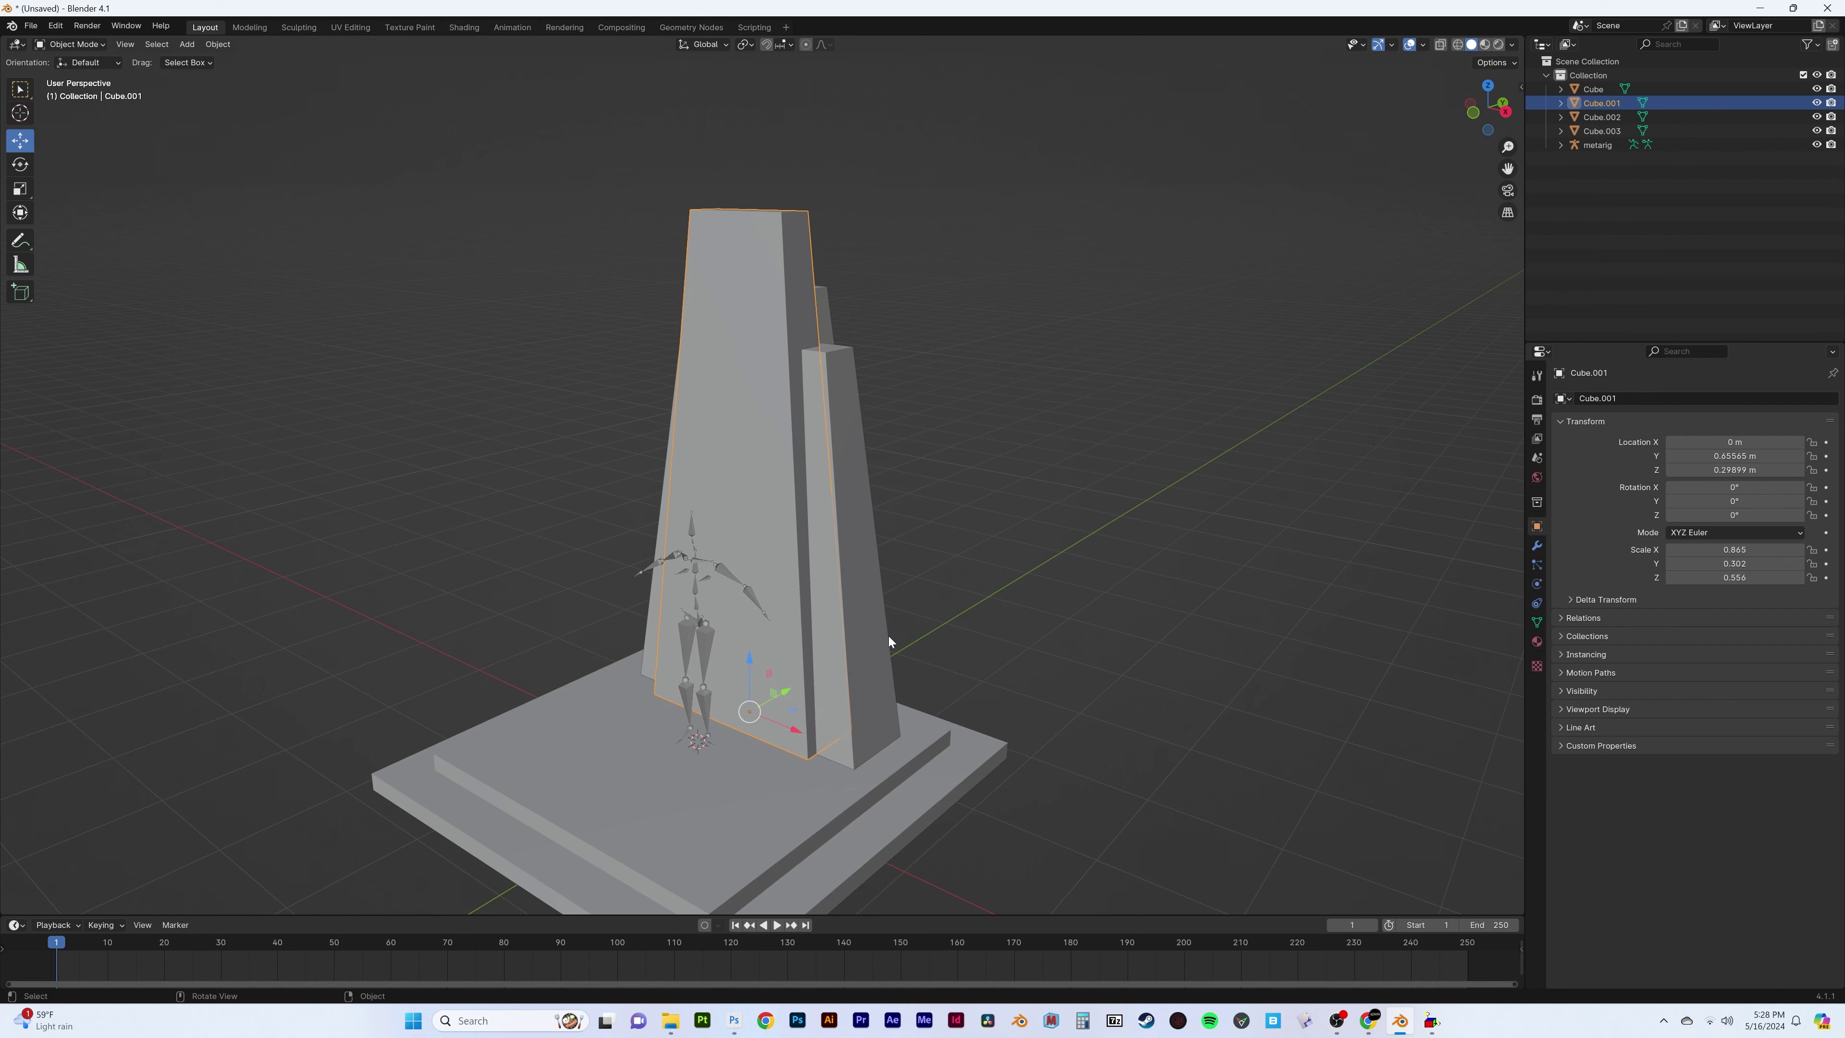
pyautogui.hotkey('shift', 'r')
pyautogui.moveTo(702, 690); pyautogui.dragTo(701, 581)
pyautogui.moveTo(702, 582); pyautogui.dragTo(1156, 652, button='middle')
pyautogui.press('s')
pyautogui.press('z')
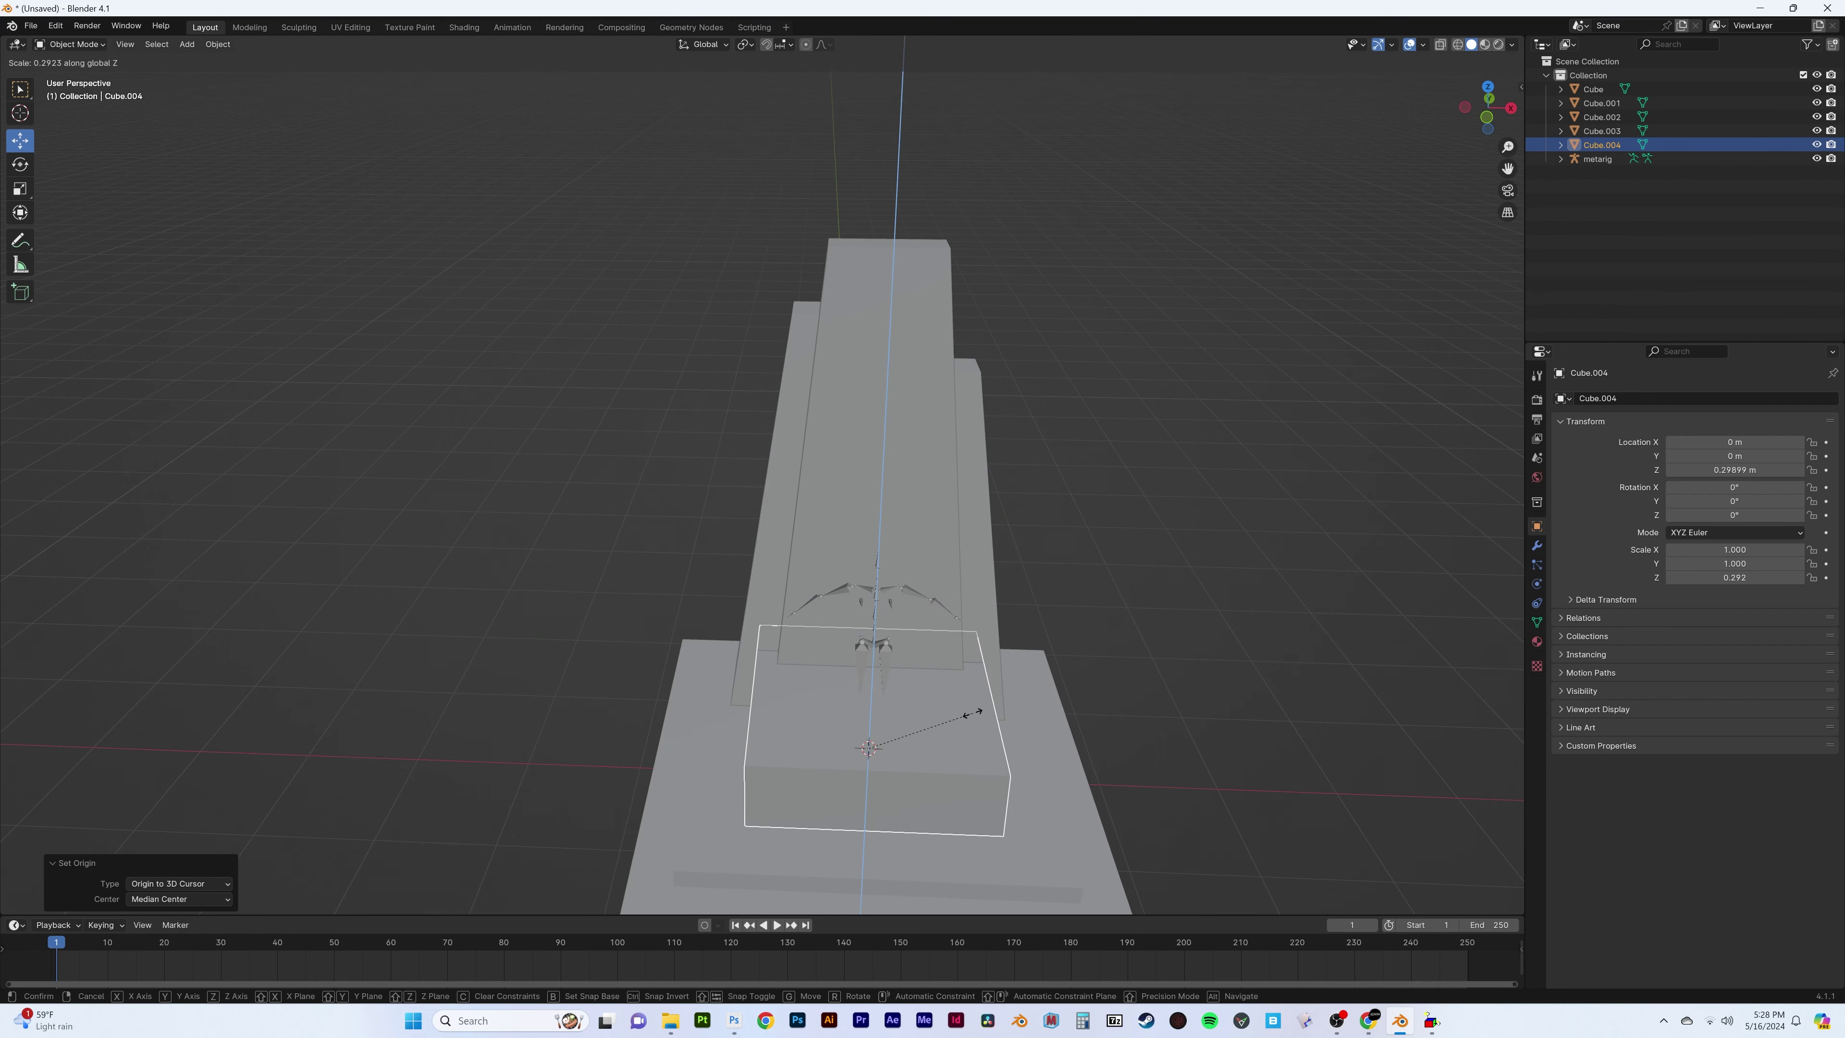
# Finish narrowing the seat block and view it from the front
pyautogui.click(989, 706)
pyautogui.press('Tab')
pyautogui.moveTo(989, 706); pyautogui.dragTo(183, 145, button='middle')
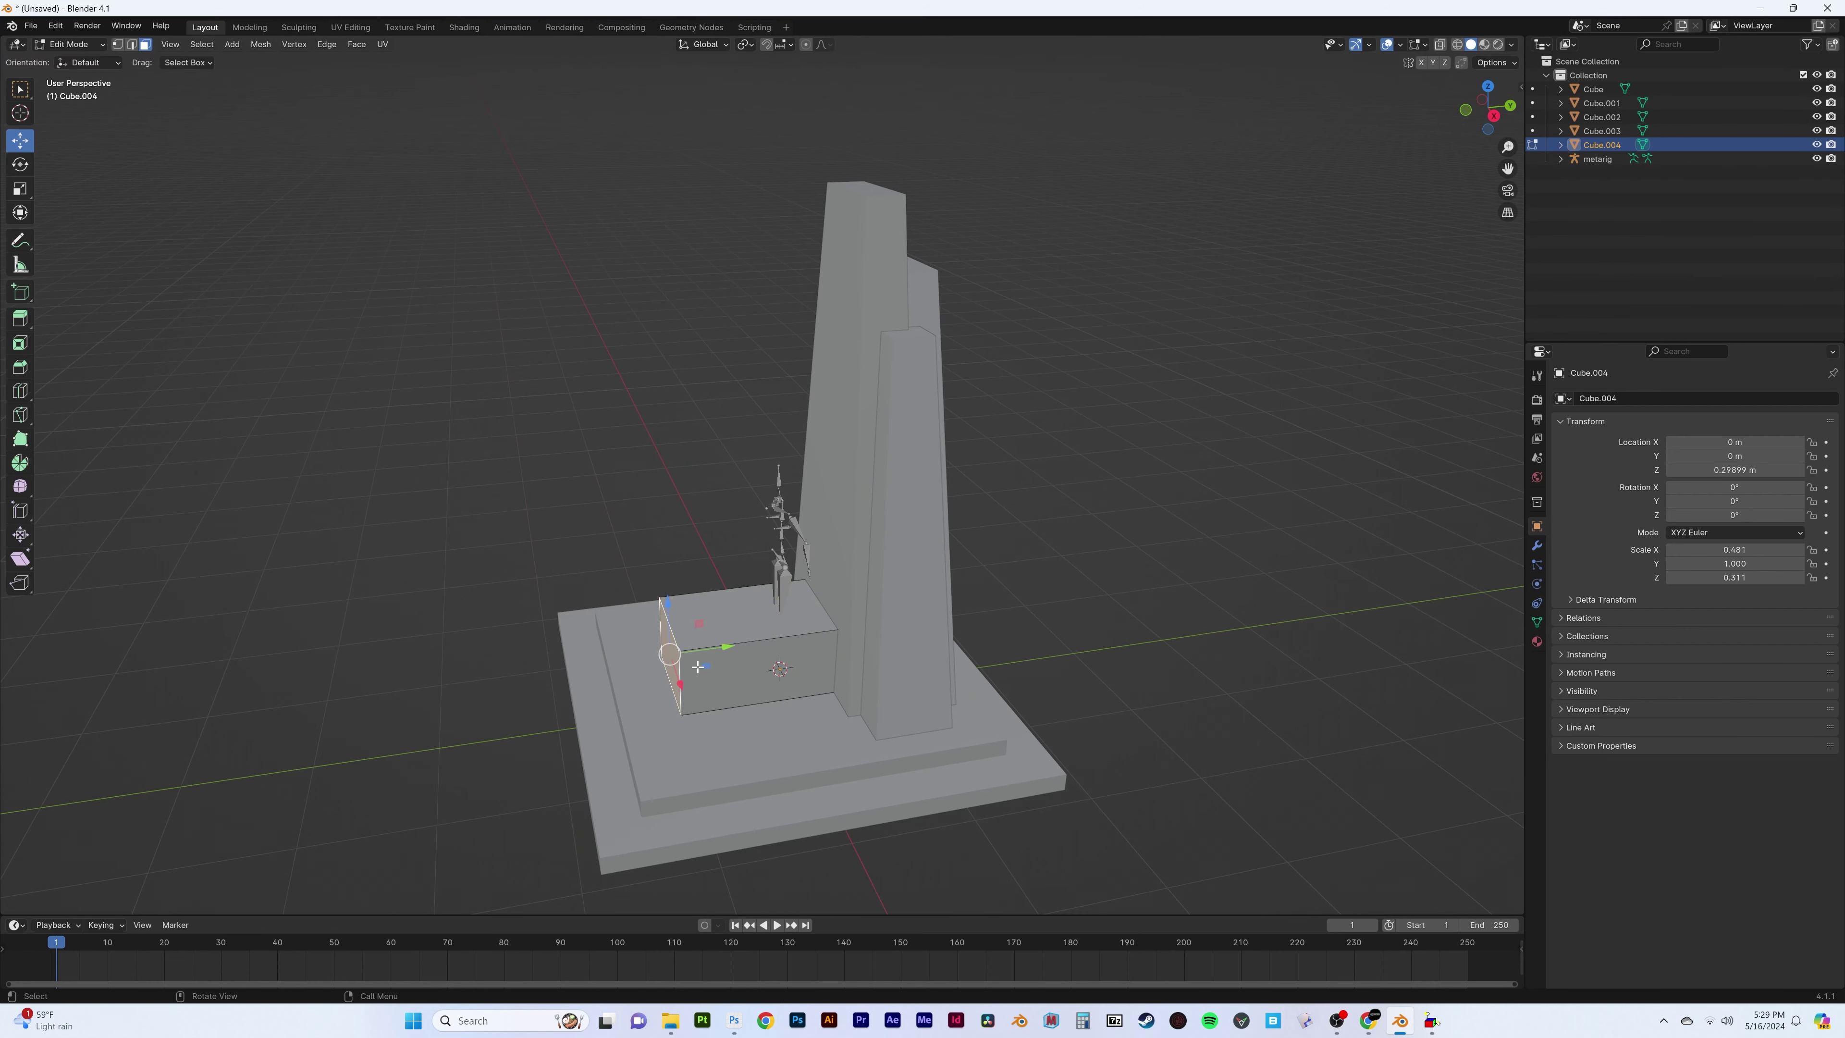
pyautogui.press('Escape')
pyautogui.press('Tab')
pyautogui.moveTo(816, 639); pyautogui.dragTo(608, 557, button='middle')
pyautogui.scroll(5, 608, 557)
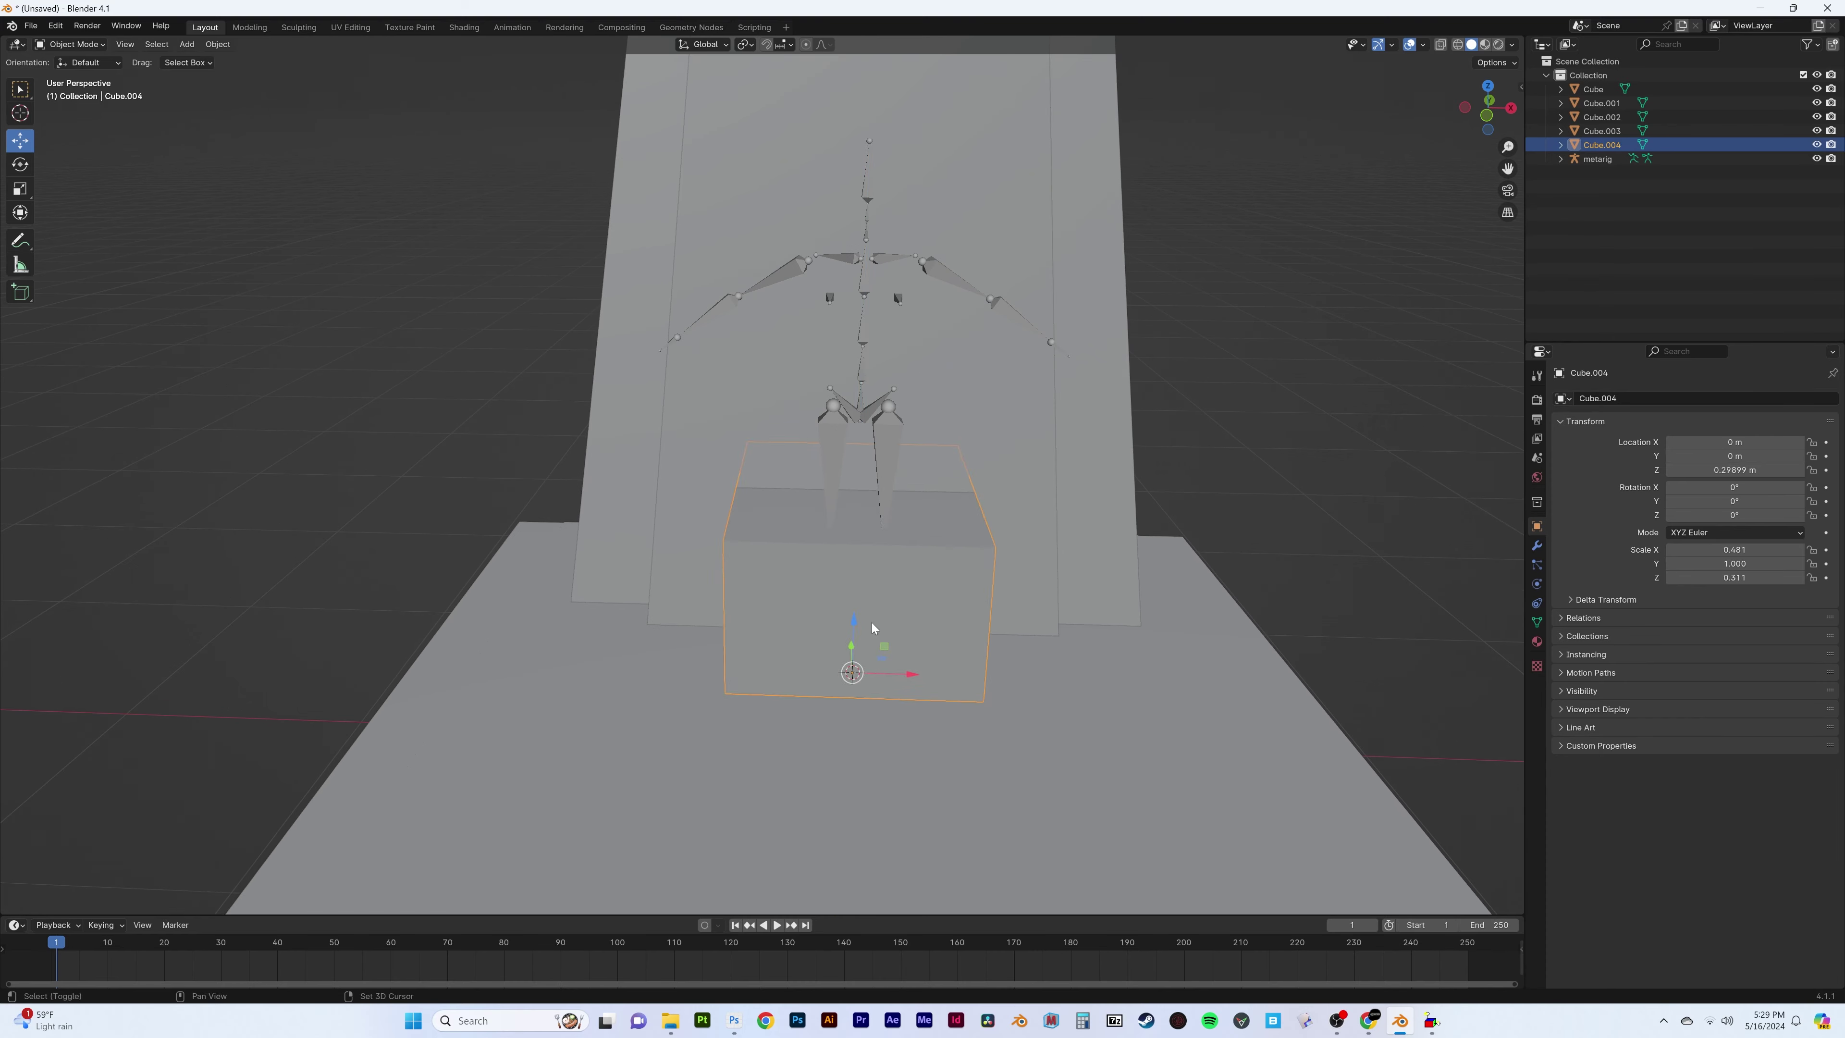
# Duplicate the seat into an armrest block, narrowed along X and offset along Y
pyautogui.hotkey('shift', 'd')
pyautogui.press('Escape')
pyautogui.press('s')
pyautogui.press('x')
pyautogui.click(518, 688)
pyautogui.press('g')
pyautogui.press('y')
pyautogui.click(518, 688)
pyautogui.moveTo(517, 688); pyautogui.dragTo(1207, 519, button='middle')
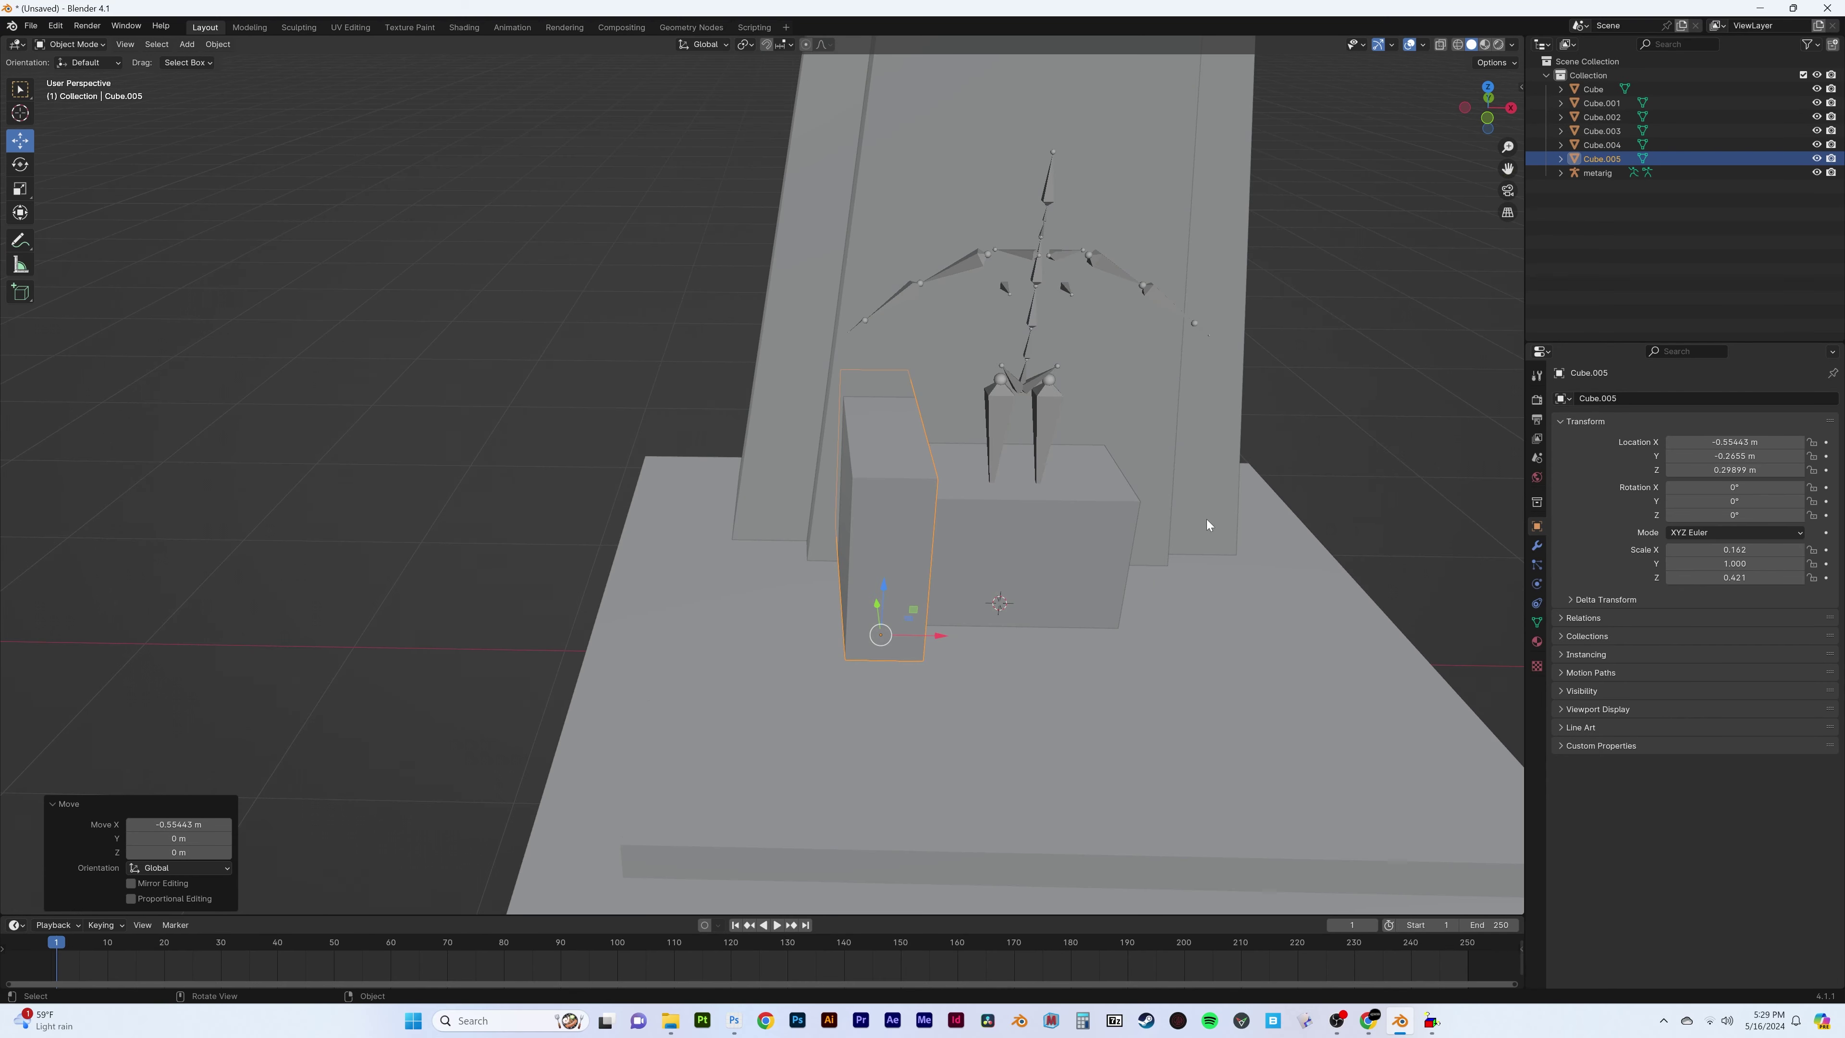
# Add a Mirror modifier to the armrest using Cube as the mirror object
pyautogui.click(1536, 545)
pyautogui.click(1702, 429)
pyautogui.click(1562, 451)
pyautogui.click(1812, 525)
pyautogui.click(1032, 538)
pyautogui.moveTo(1032, 538); pyautogui.dragTo(806, 420, button='middle')
# Slide the armrest's top outer edge inward to slant it
pyautogui.press('Tab')
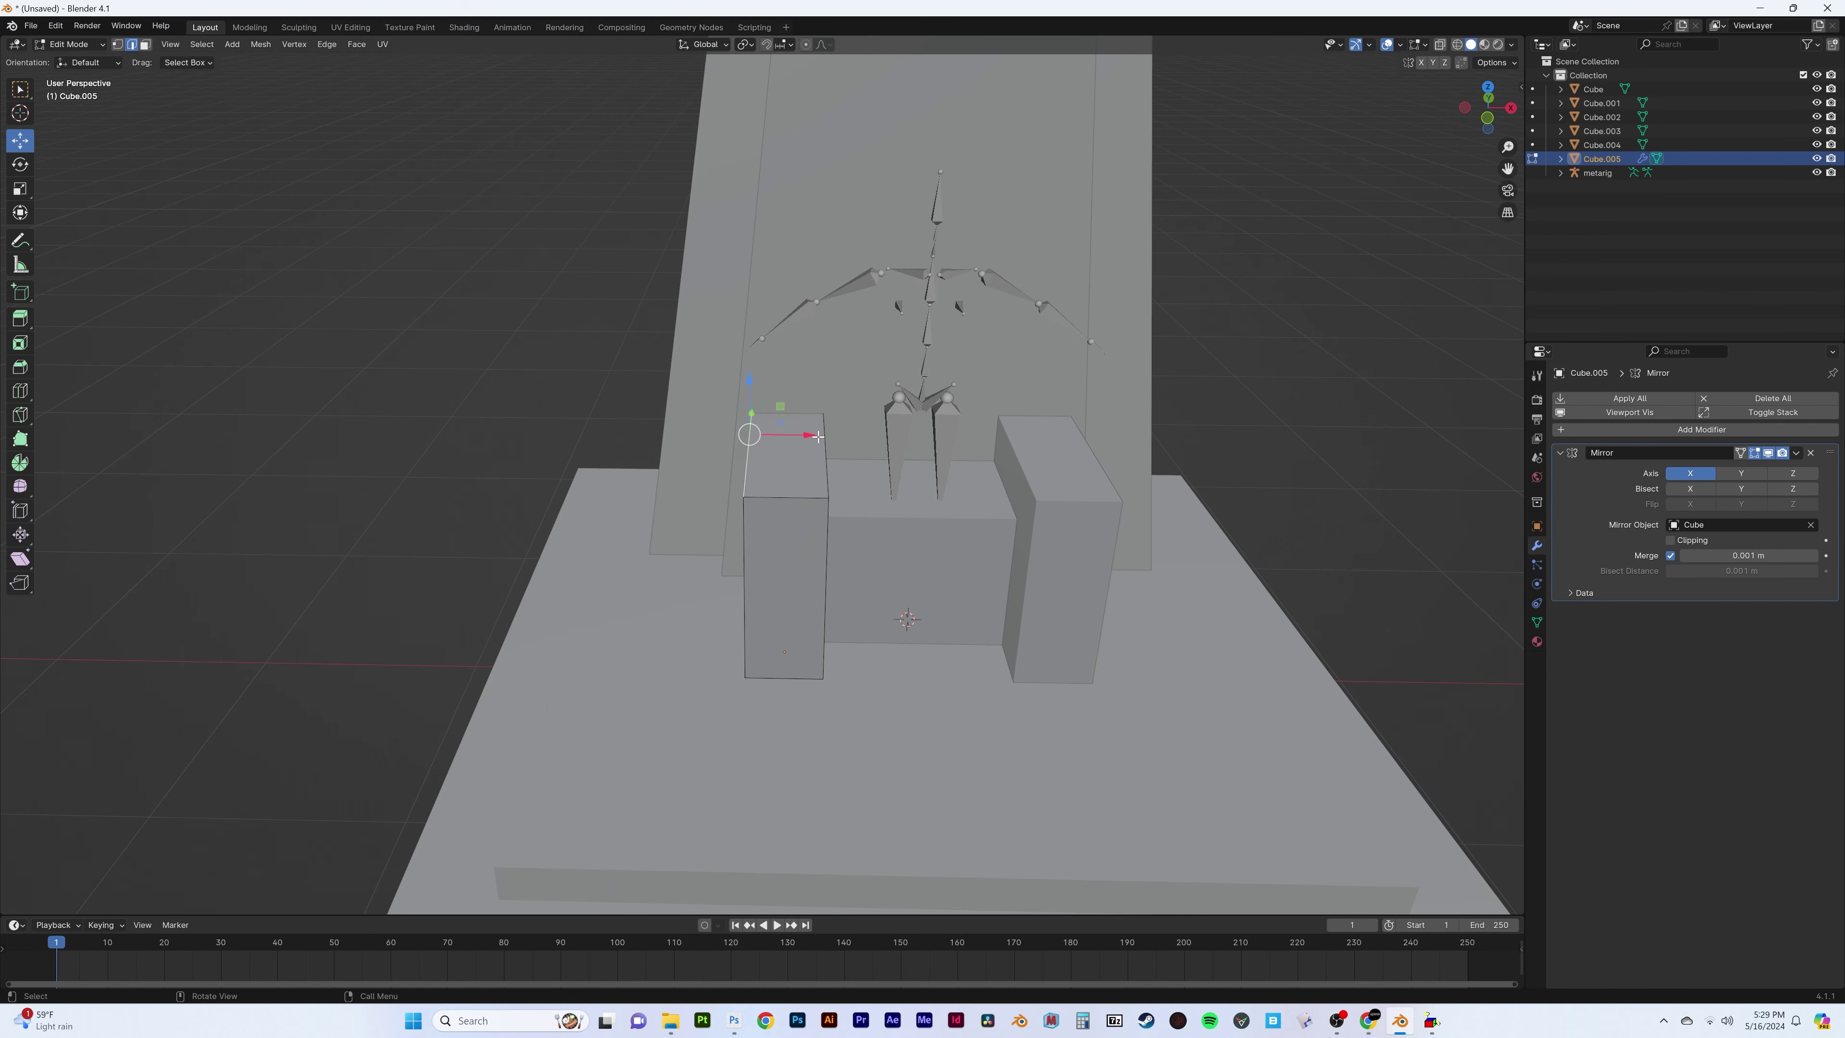
pyautogui.press('KP_1')
pyautogui.click(803, 329)
pyautogui.moveTo(803, 329); pyautogui.dragTo(727, 437, button='middle')
pyautogui.moveTo(727, 644); pyautogui.dragTo(683, 649)
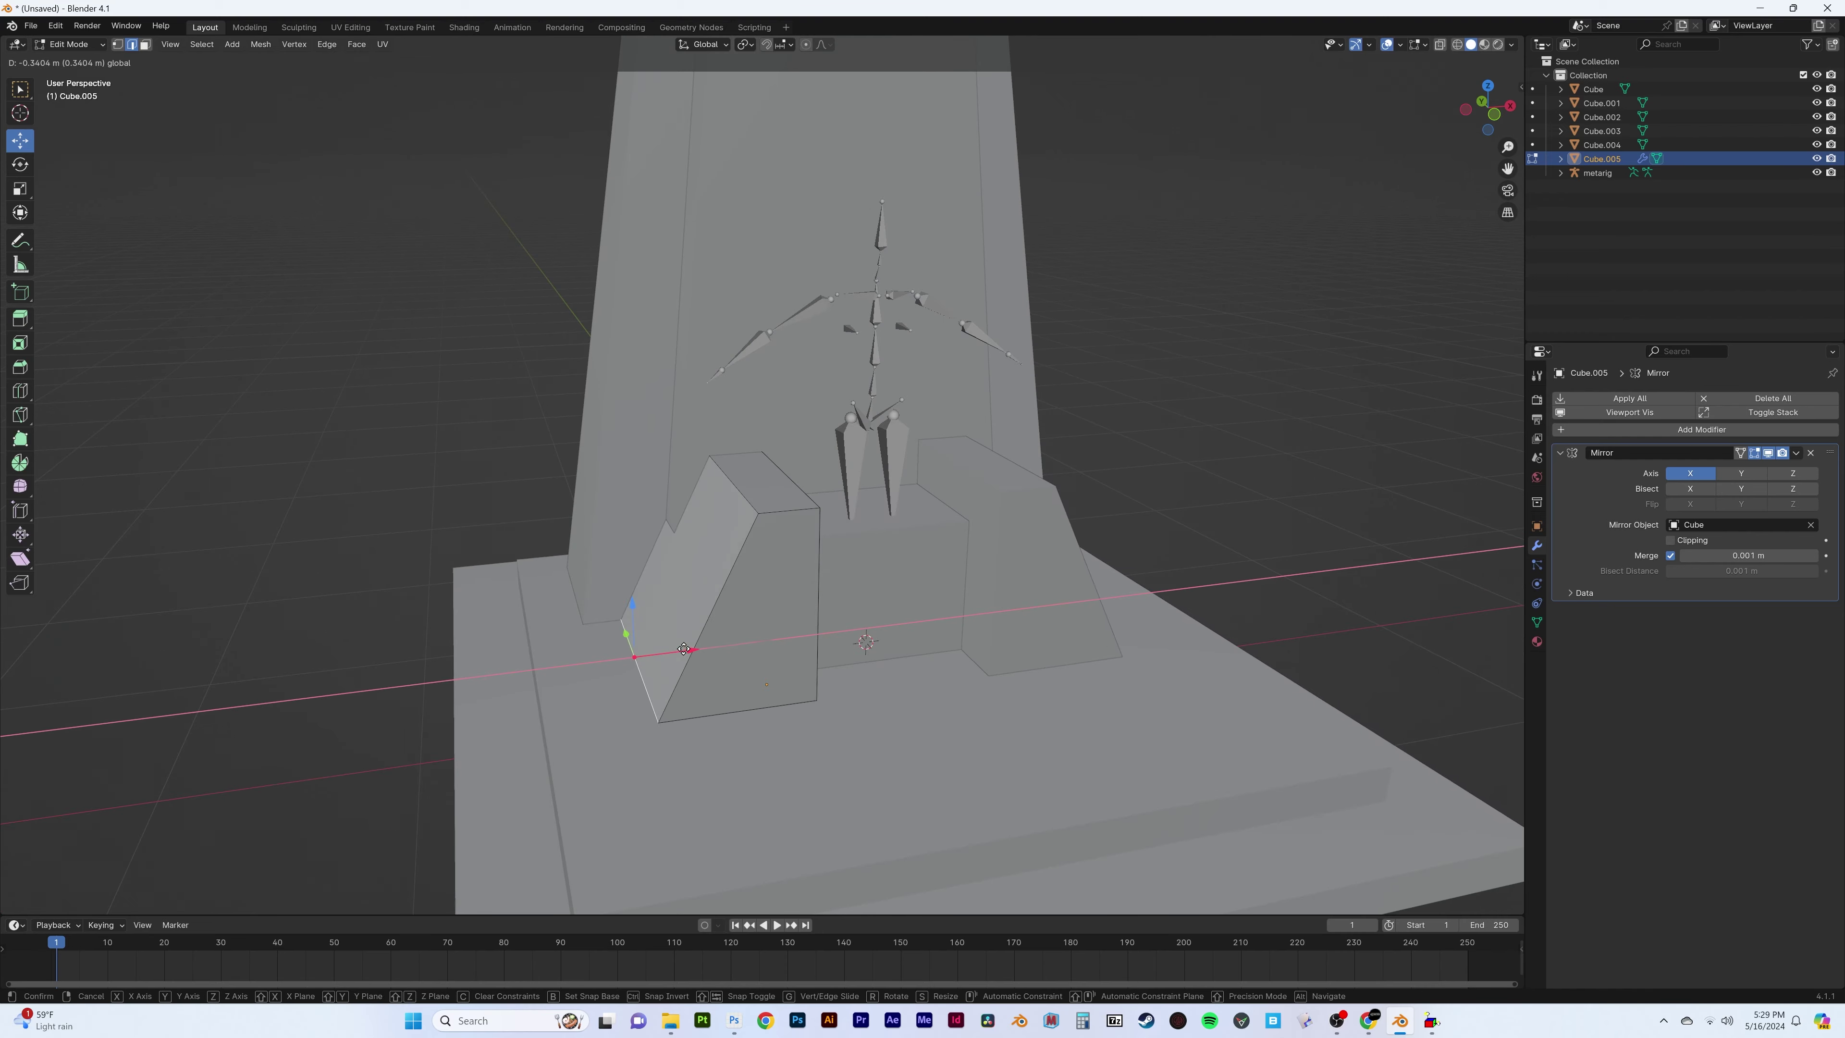
pyautogui.click(684, 649)
pyautogui.press('KP_1')
pyautogui.press('Tab')
# Orbit and zoom out to inspect the whole monument
pyautogui.moveTo(684, 649); pyautogui.dragTo(711, 542, button='middle')
pyautogui.scroll(-5, 649, 545)
pyautogui.scroll(5, 669, 538)
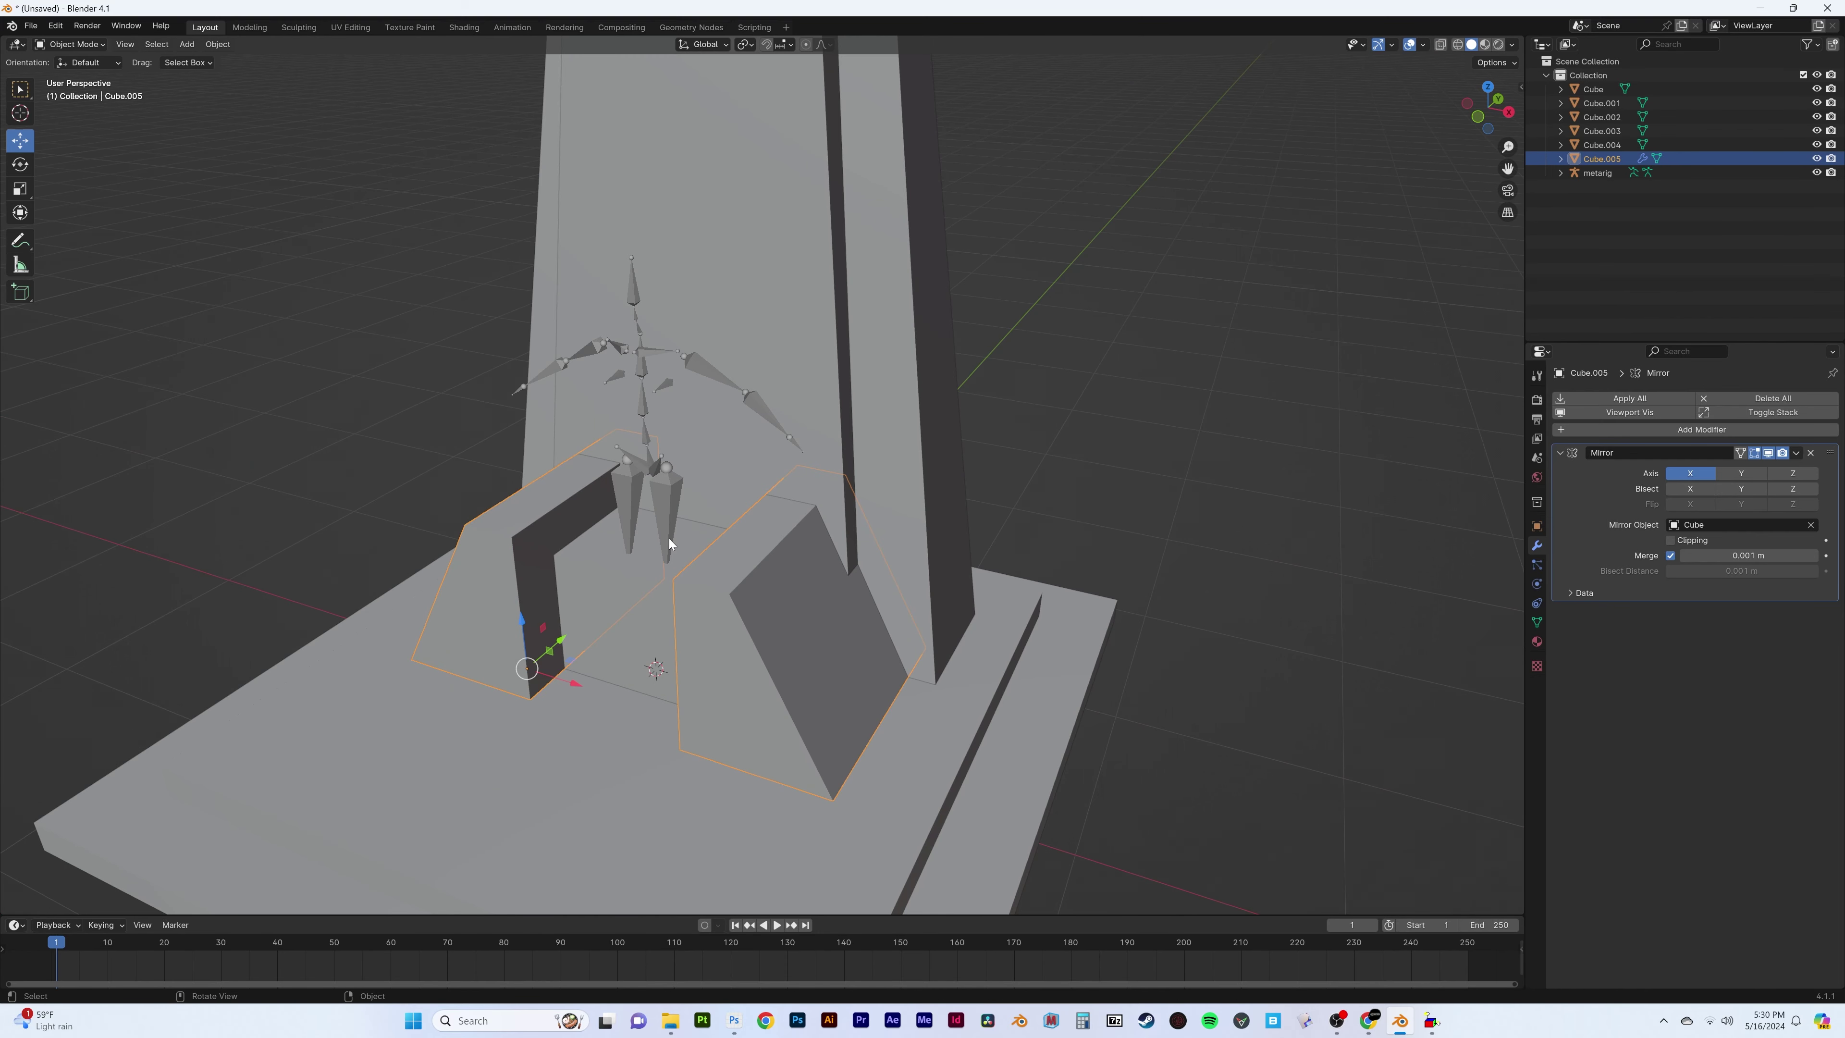
pyautogui.moveTo(669, 537); pyautogui.dragTo(601, 523, button='middle')
pyautogui.scroll(-5, 600, 524)
pyautogui.click(607, 441)
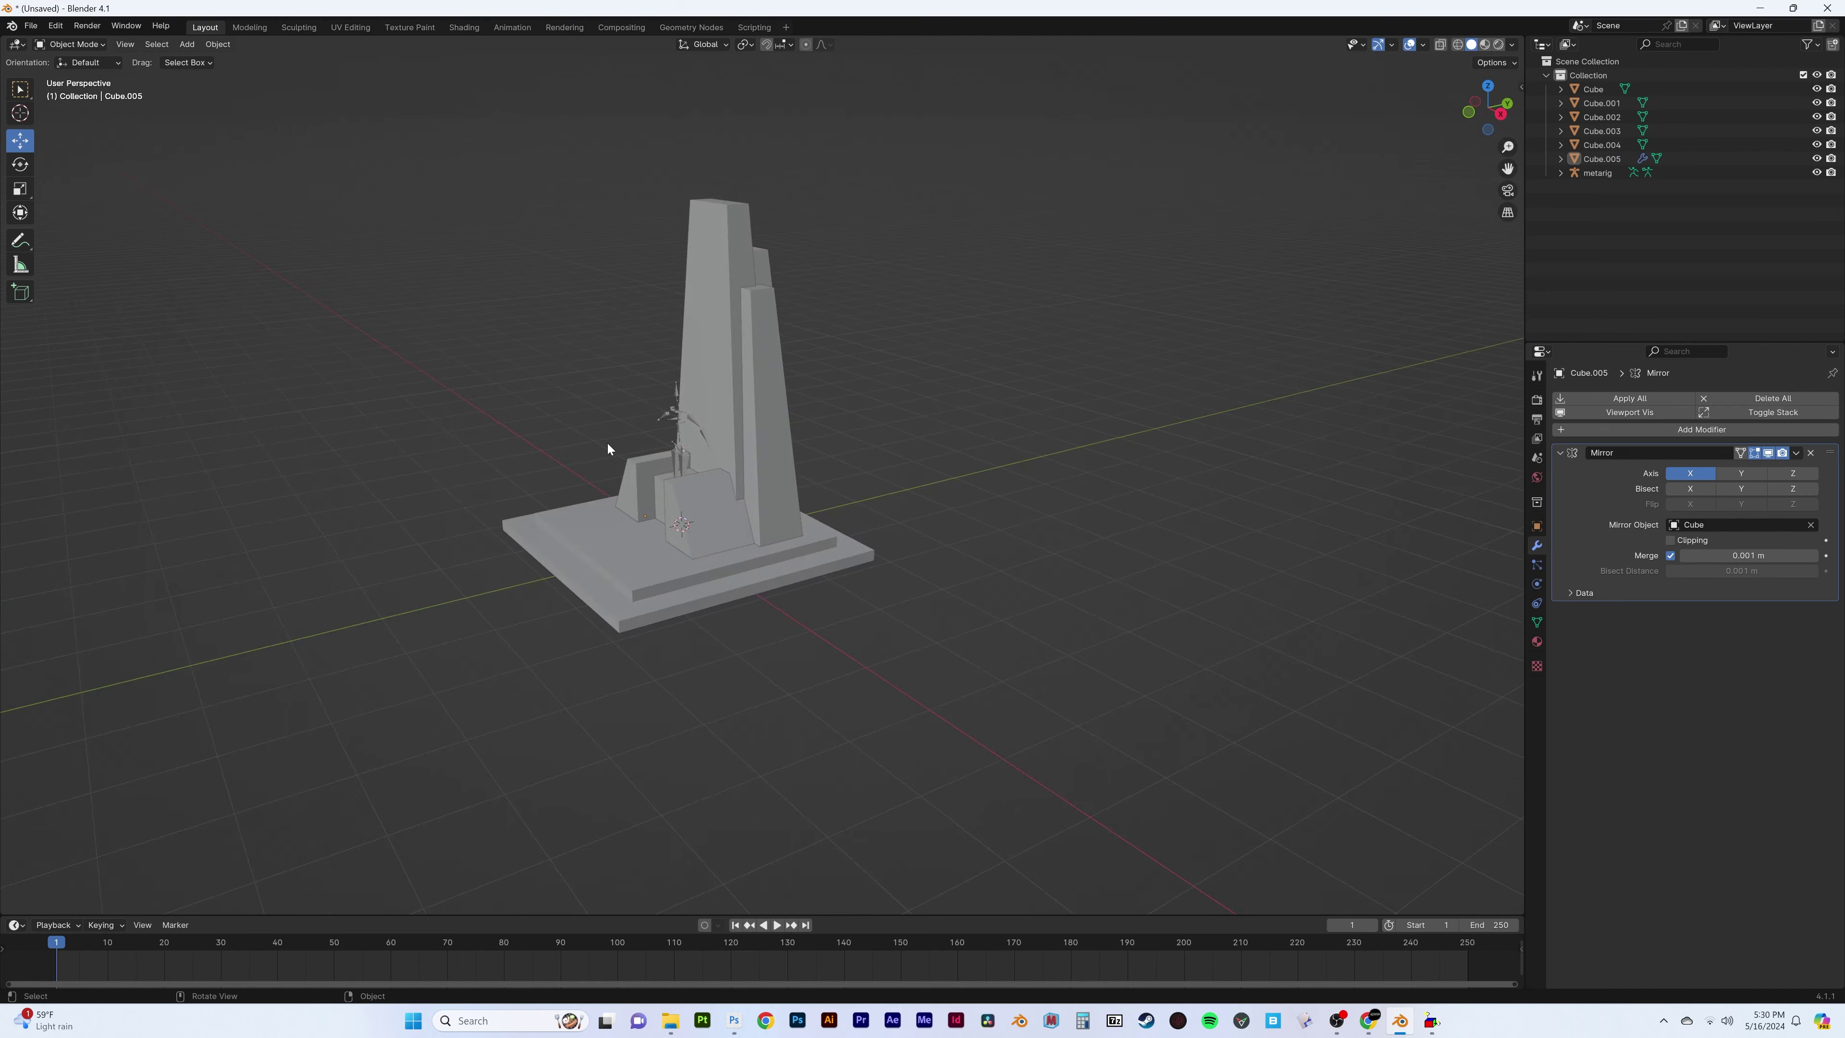
pyautogui.moveTo(606, 442); pyautogui.dragTo(706, 440, button='middle')
# Move part of the armrest geometry in Edit Mode to refine its shape
pyautogui.click(706, 445)
pyautogui.press('Tab')
pyautogui.scroll(5, 658, 640)
pyautogui.click(739, 613)
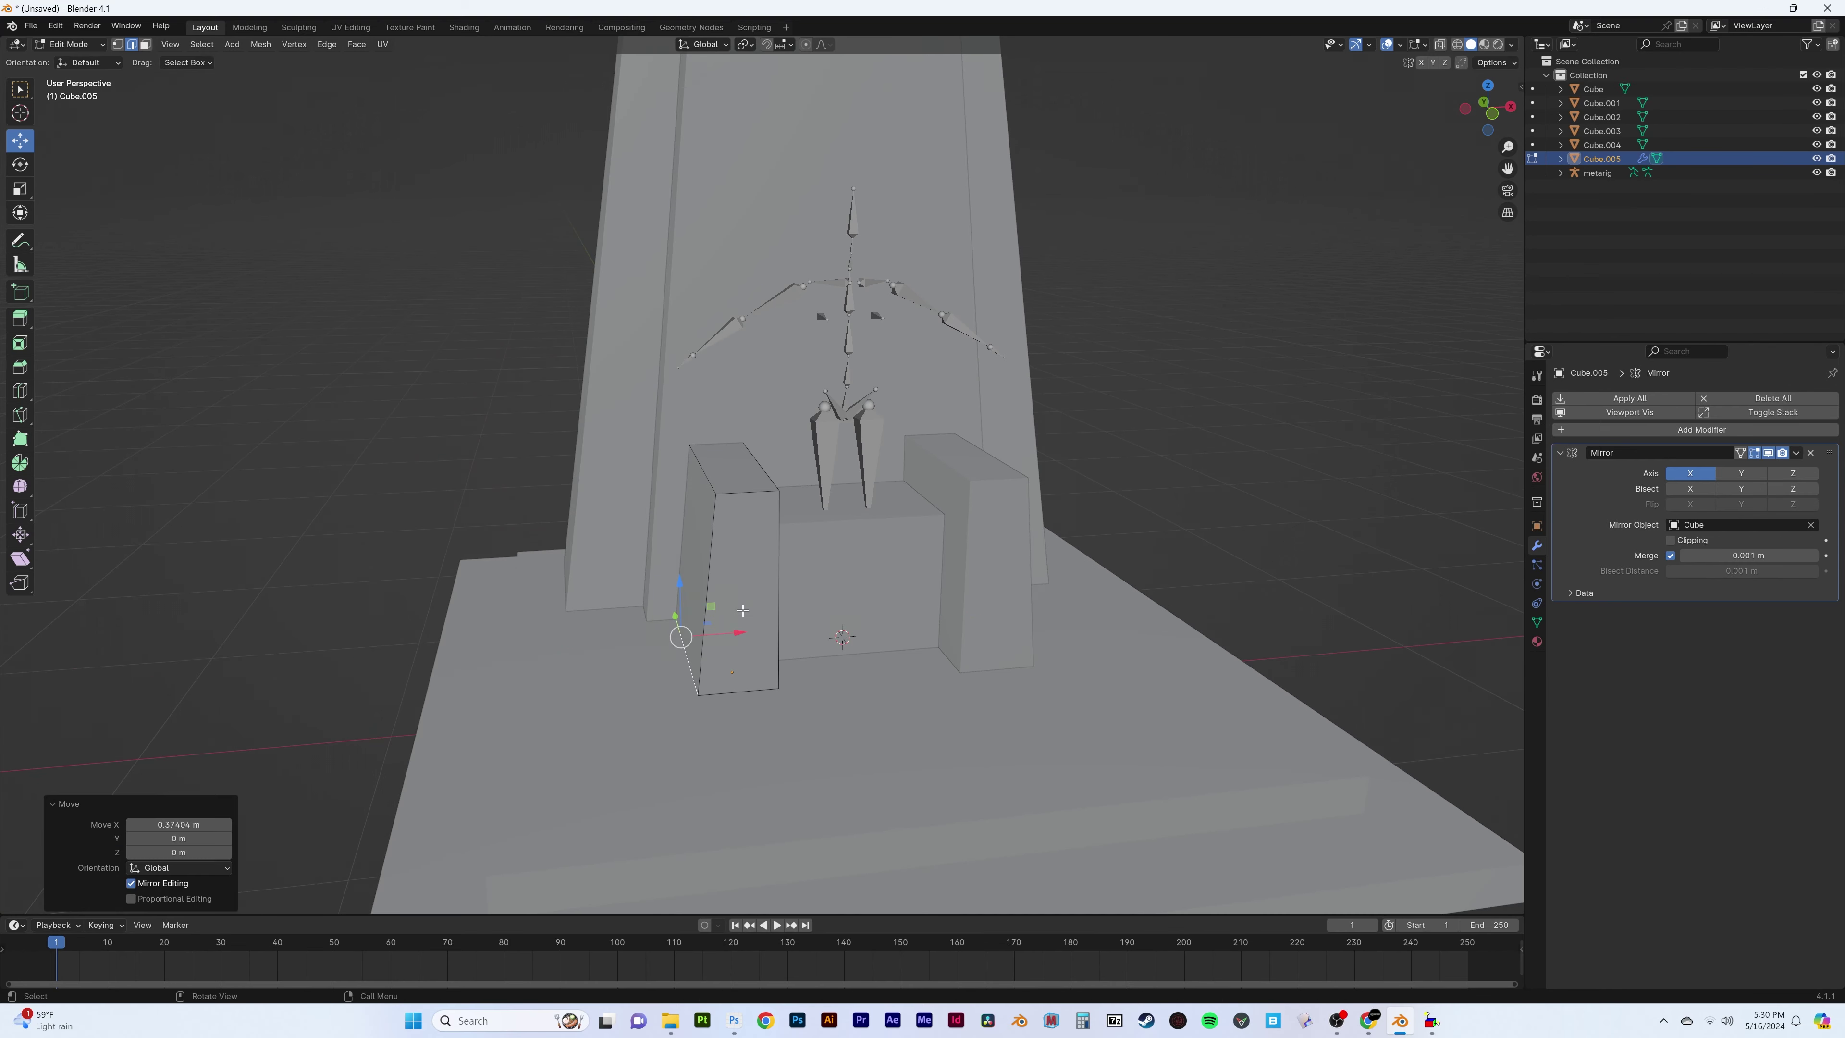
pyautogui.press('g')
pyautogui.moveTo(739, 613)
pyautogui.mouseDown(button='middle')
pyautogui.moveTo(694, 655)
pyautogui.moveTo(892, 515)
pyautogui.mouseUp(button='middle')
pyautogui.click(742, 641)
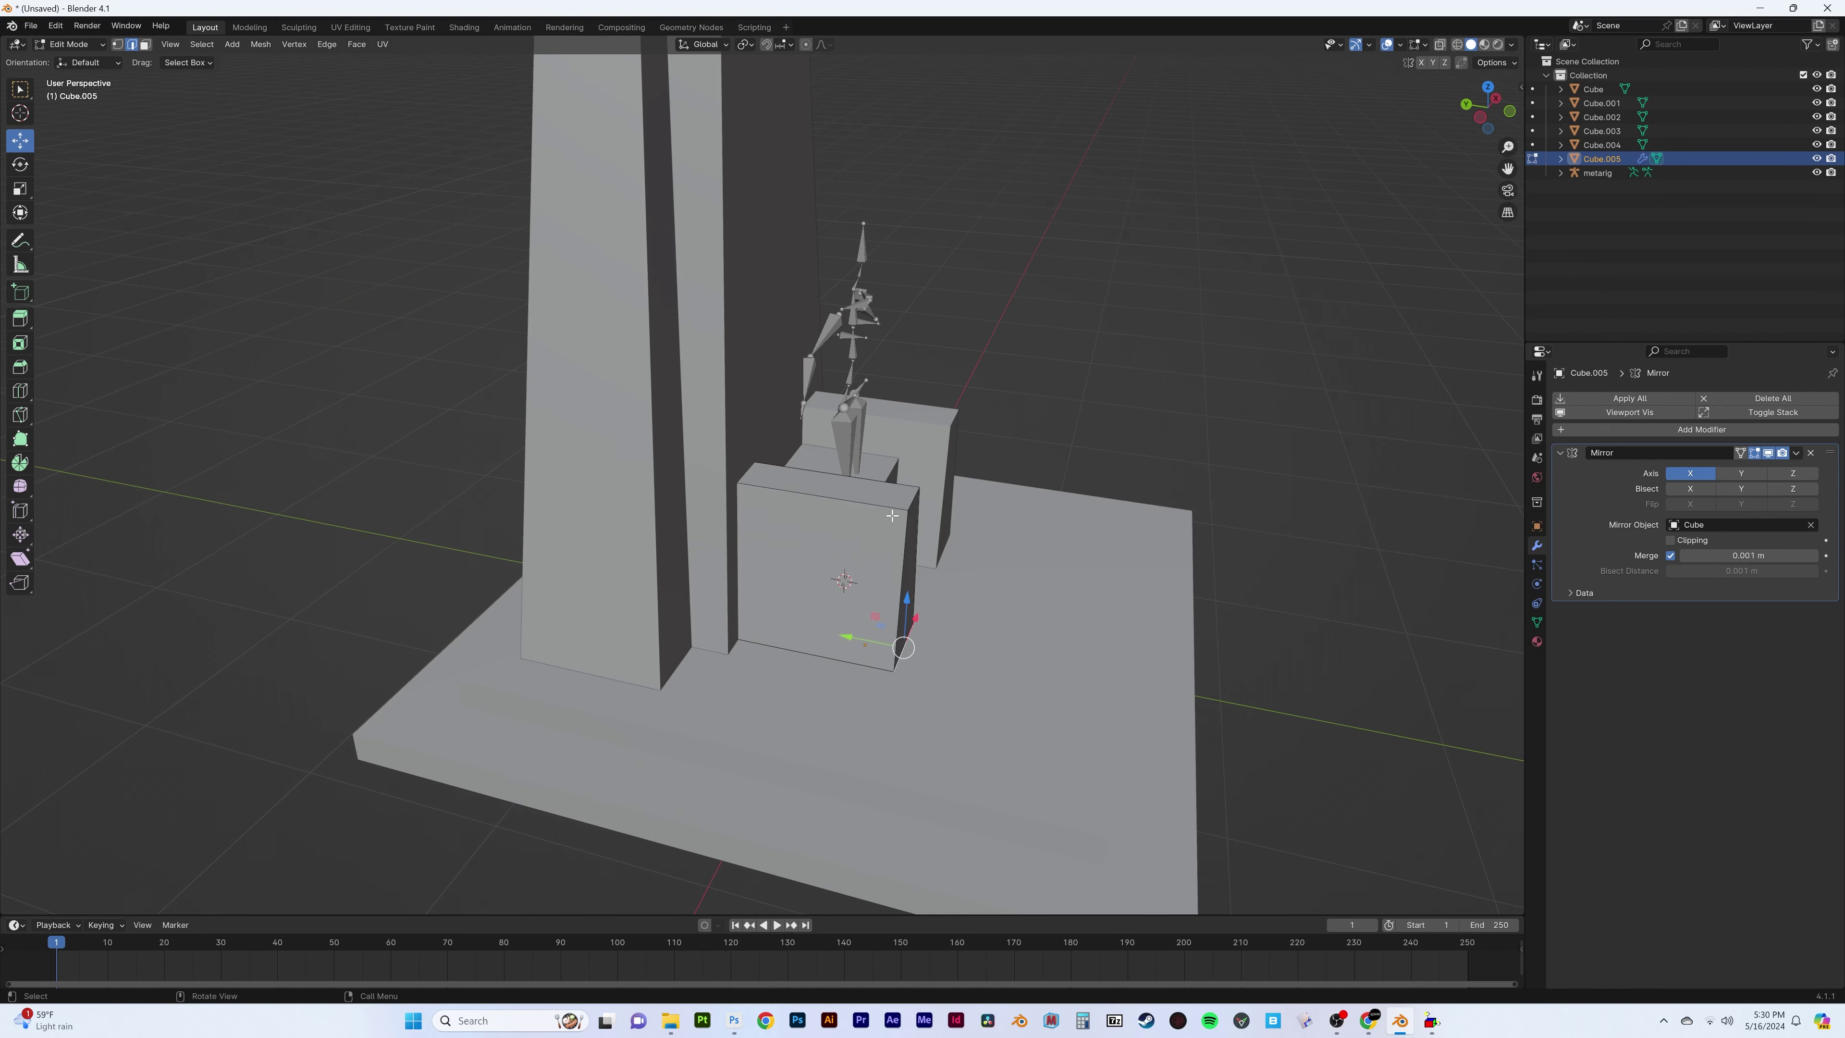
# Isolate the armrest pieces in Local View, then return to the full scene
pyautogui.click(867, 625)
pyautogui.moveTo(867, 625); pyautogui.dragTo(782, 621, button='middle')
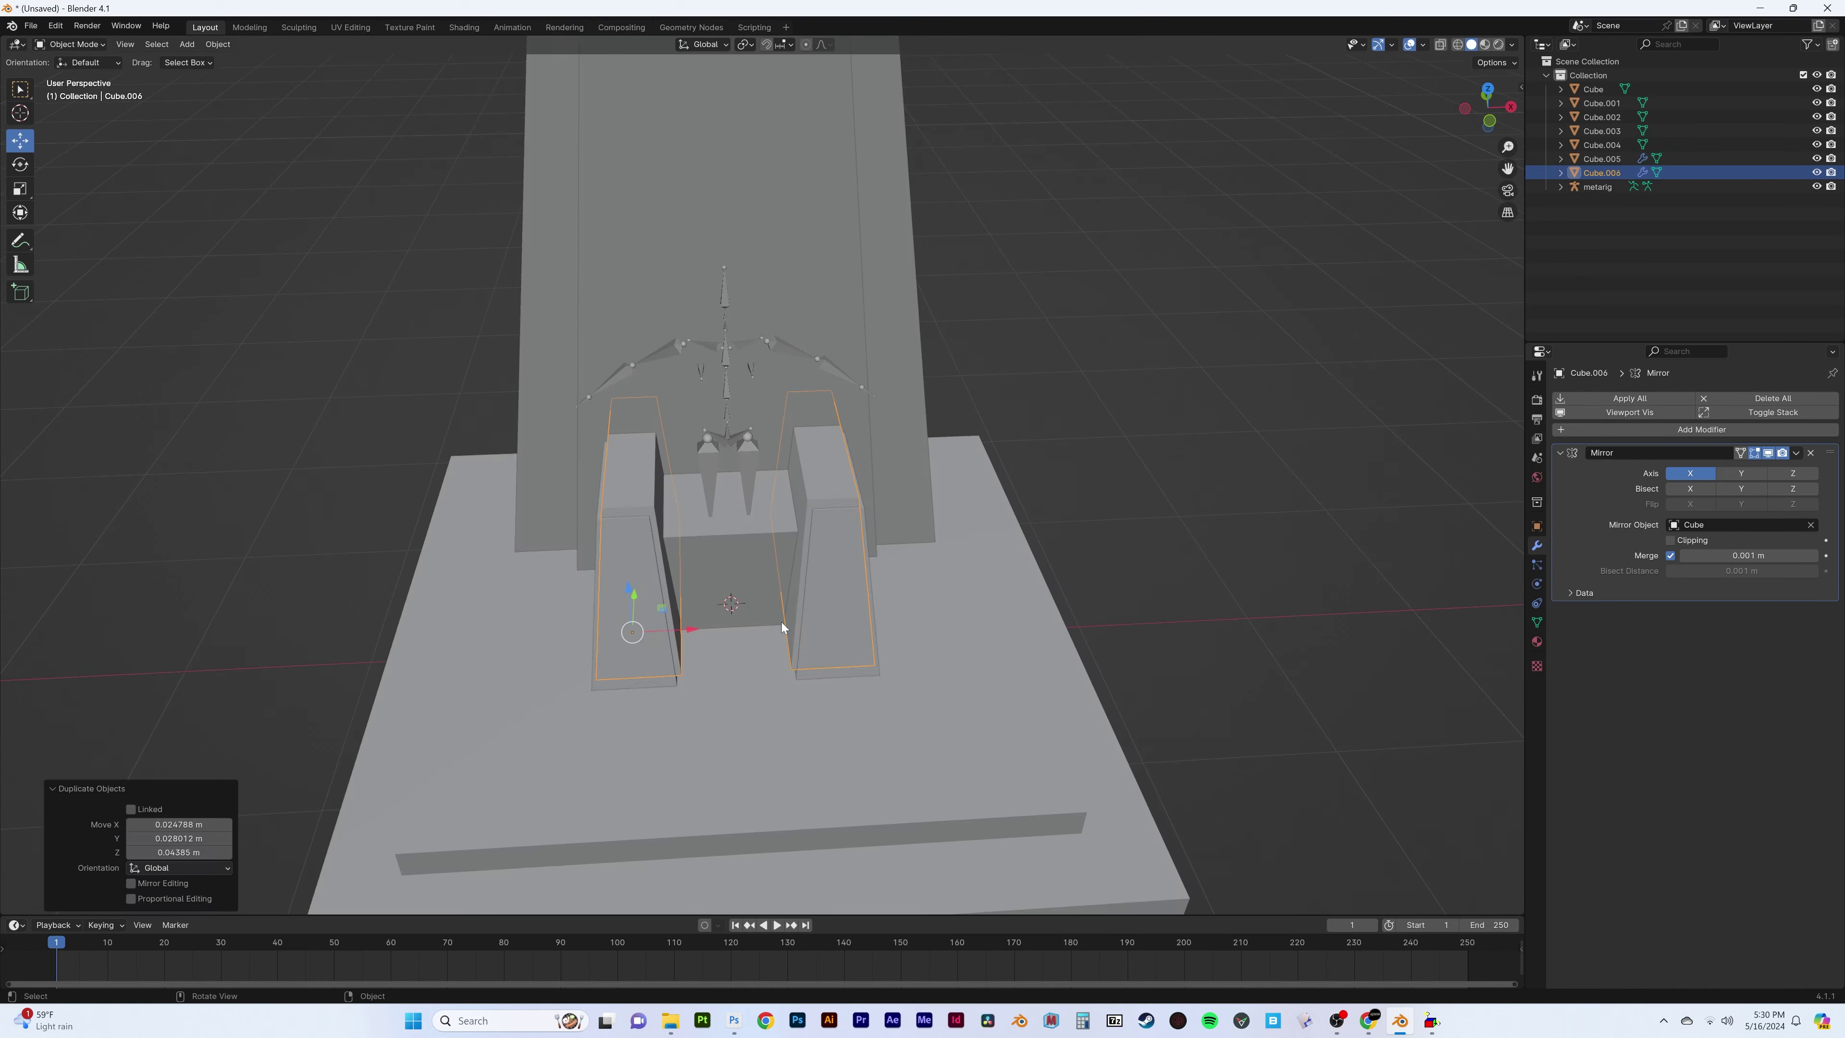
pyautogui.press('KP_Divide')
pyautogui.moveTo(675, 538); pyautogui.dragTo(938, 587, button='middle')
pyautogui.press('Tab')
pyautogui.press('KP_Divide')
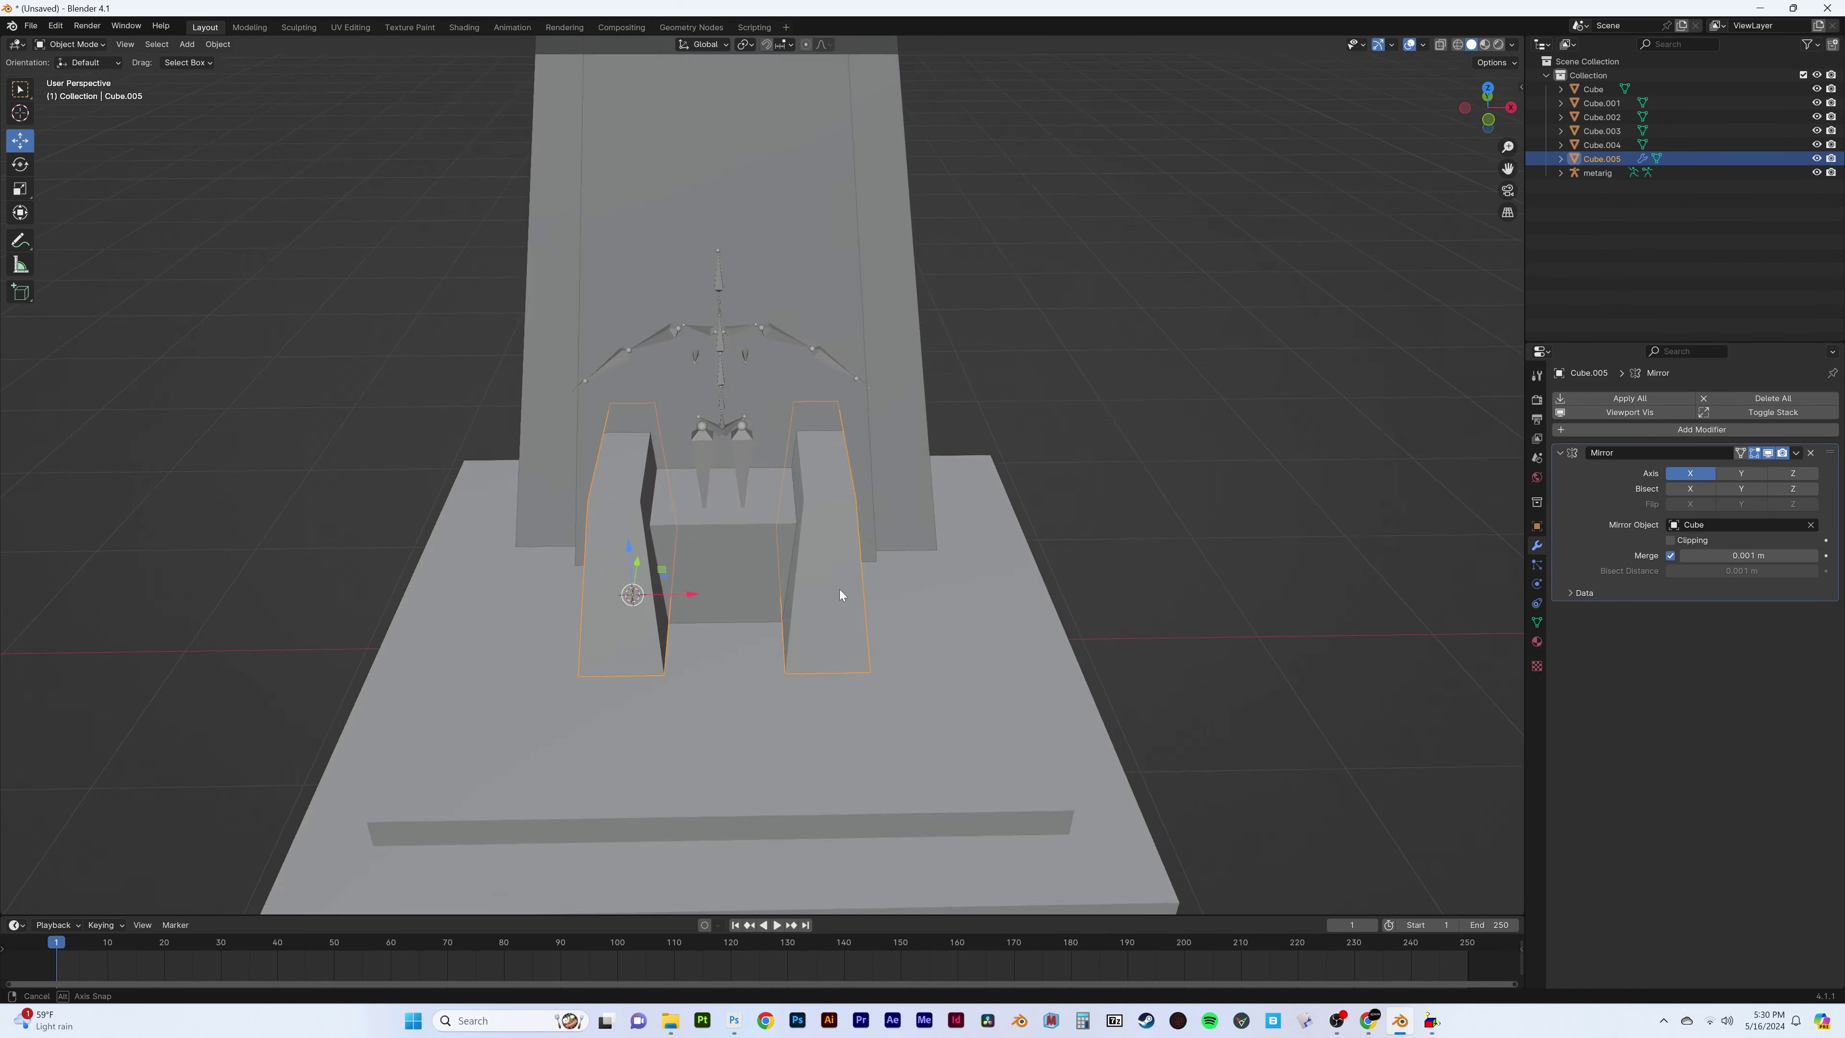
pyautogui.press('g')
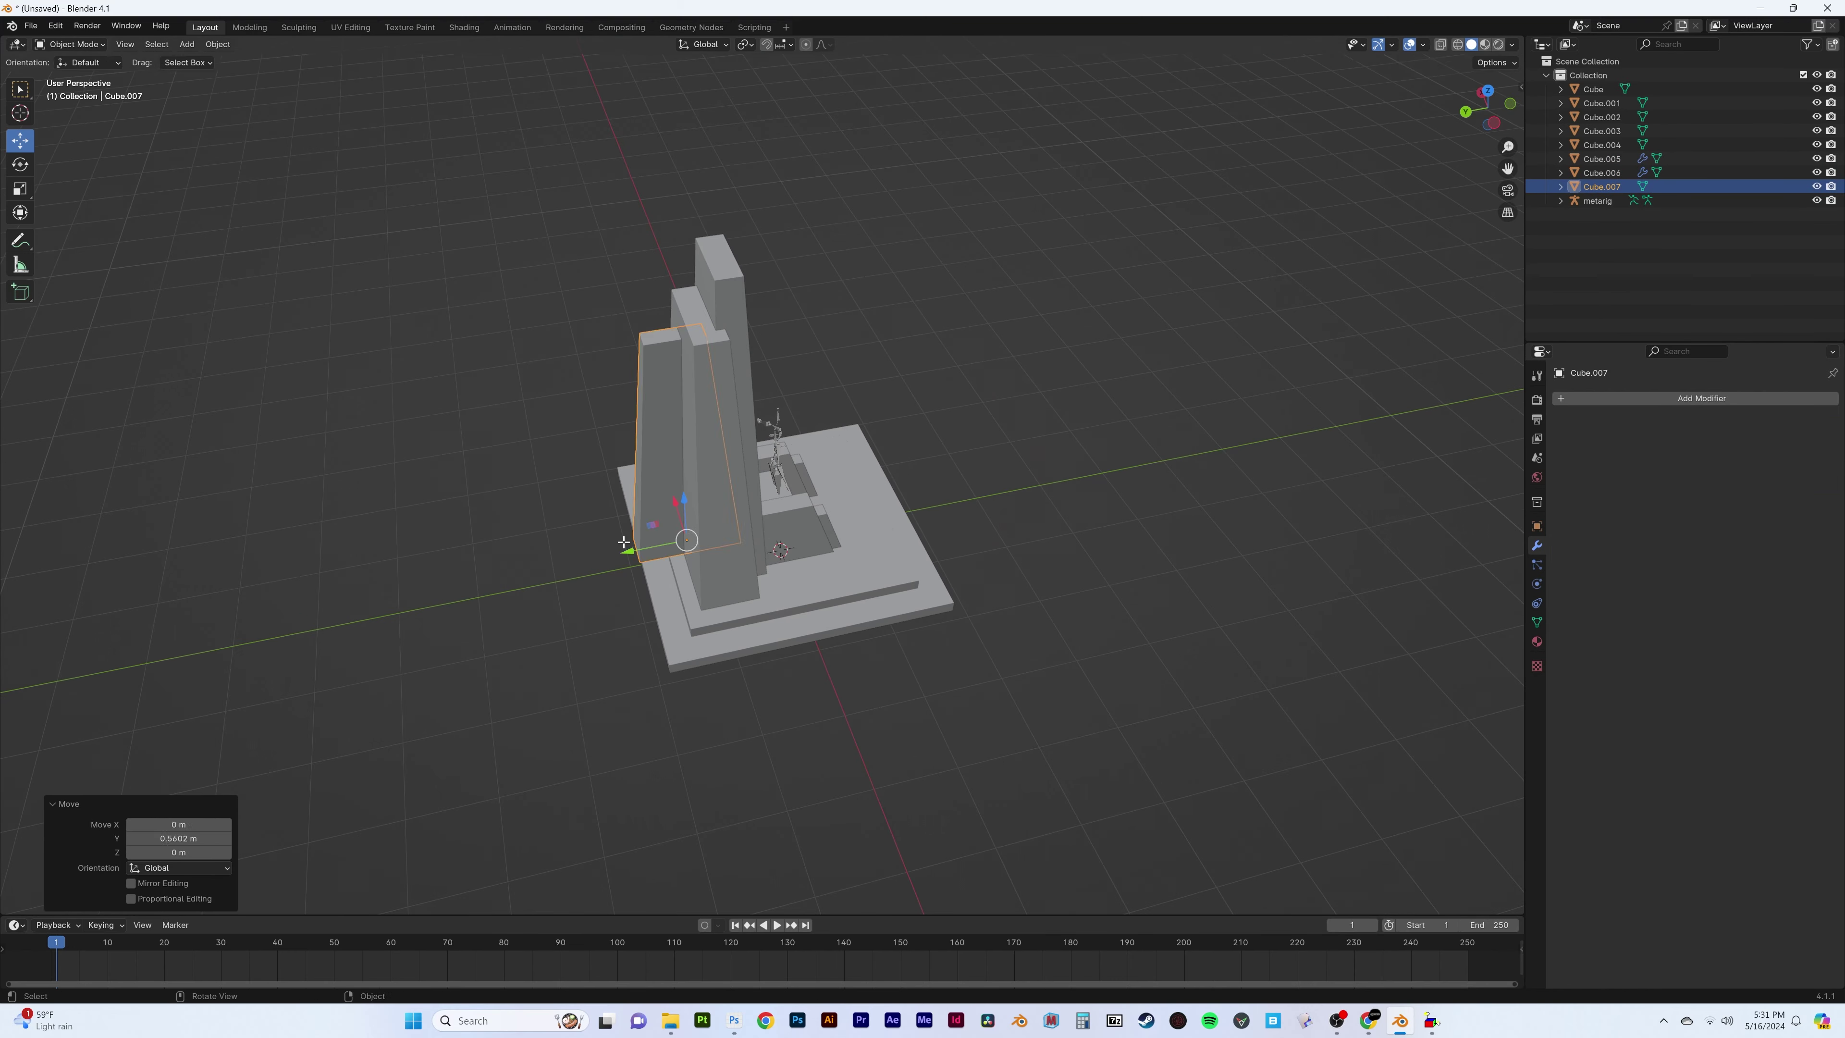
# Snap the slab to the 3D cursor and move it into place at the throne's back
pyautogui.moveTo(623, 541); pyautogui.dragTo(601, 374, button='middle')
pyautogui.scroll(4, 600, 374)
pyautogui.hotkey('shift', 's')
pyautogui.press('g')
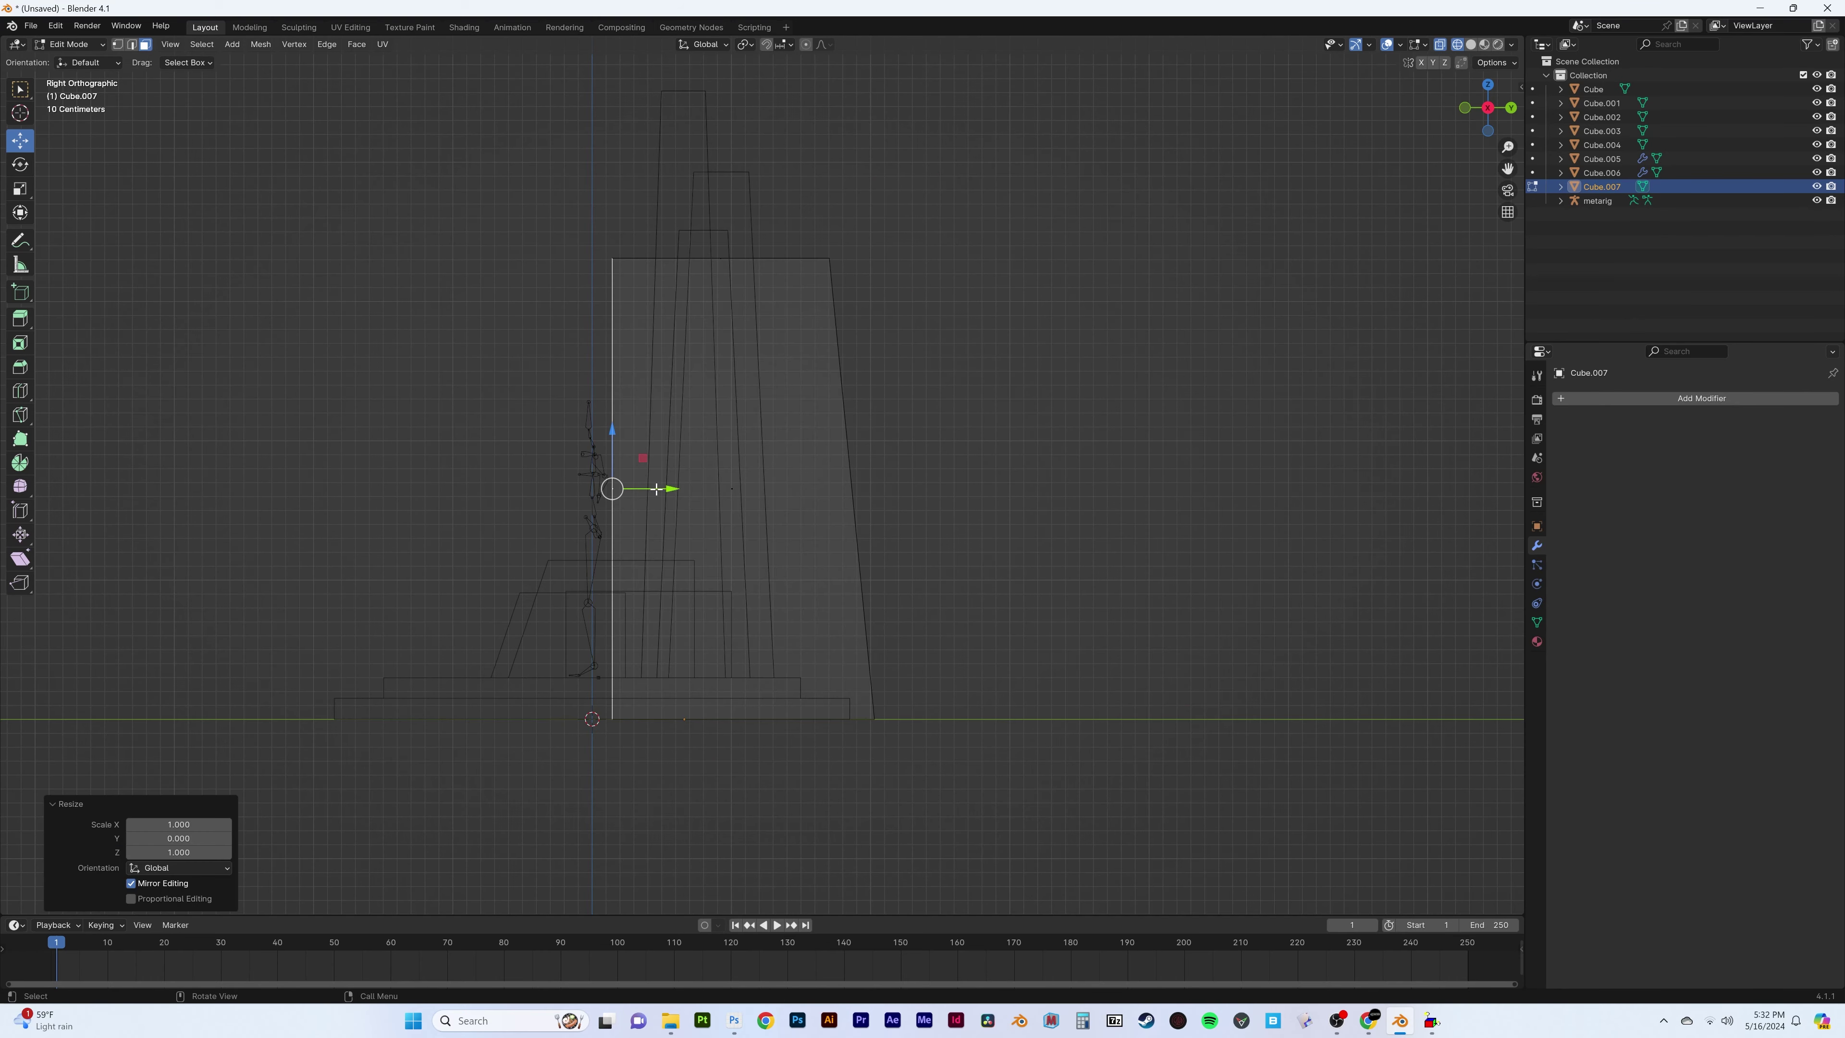
pyautogui.hotkey('alt', 'z')
pyautogui.moveTo(656, 489)
pyautogui.mouseDown(button='middle')
pyautogui.moveTo(778, 670)
pyautogui.moveTo(799, 509)
pyautogui.mouseUp(button='middle')
pyautogui.click(699, 702)
# Duplicate the slab and slide the copy along X beside the original
pyautogui.press('p')
pyautogui.press('Tab')
pyautogui.press('g')
pyautogui.press('x')
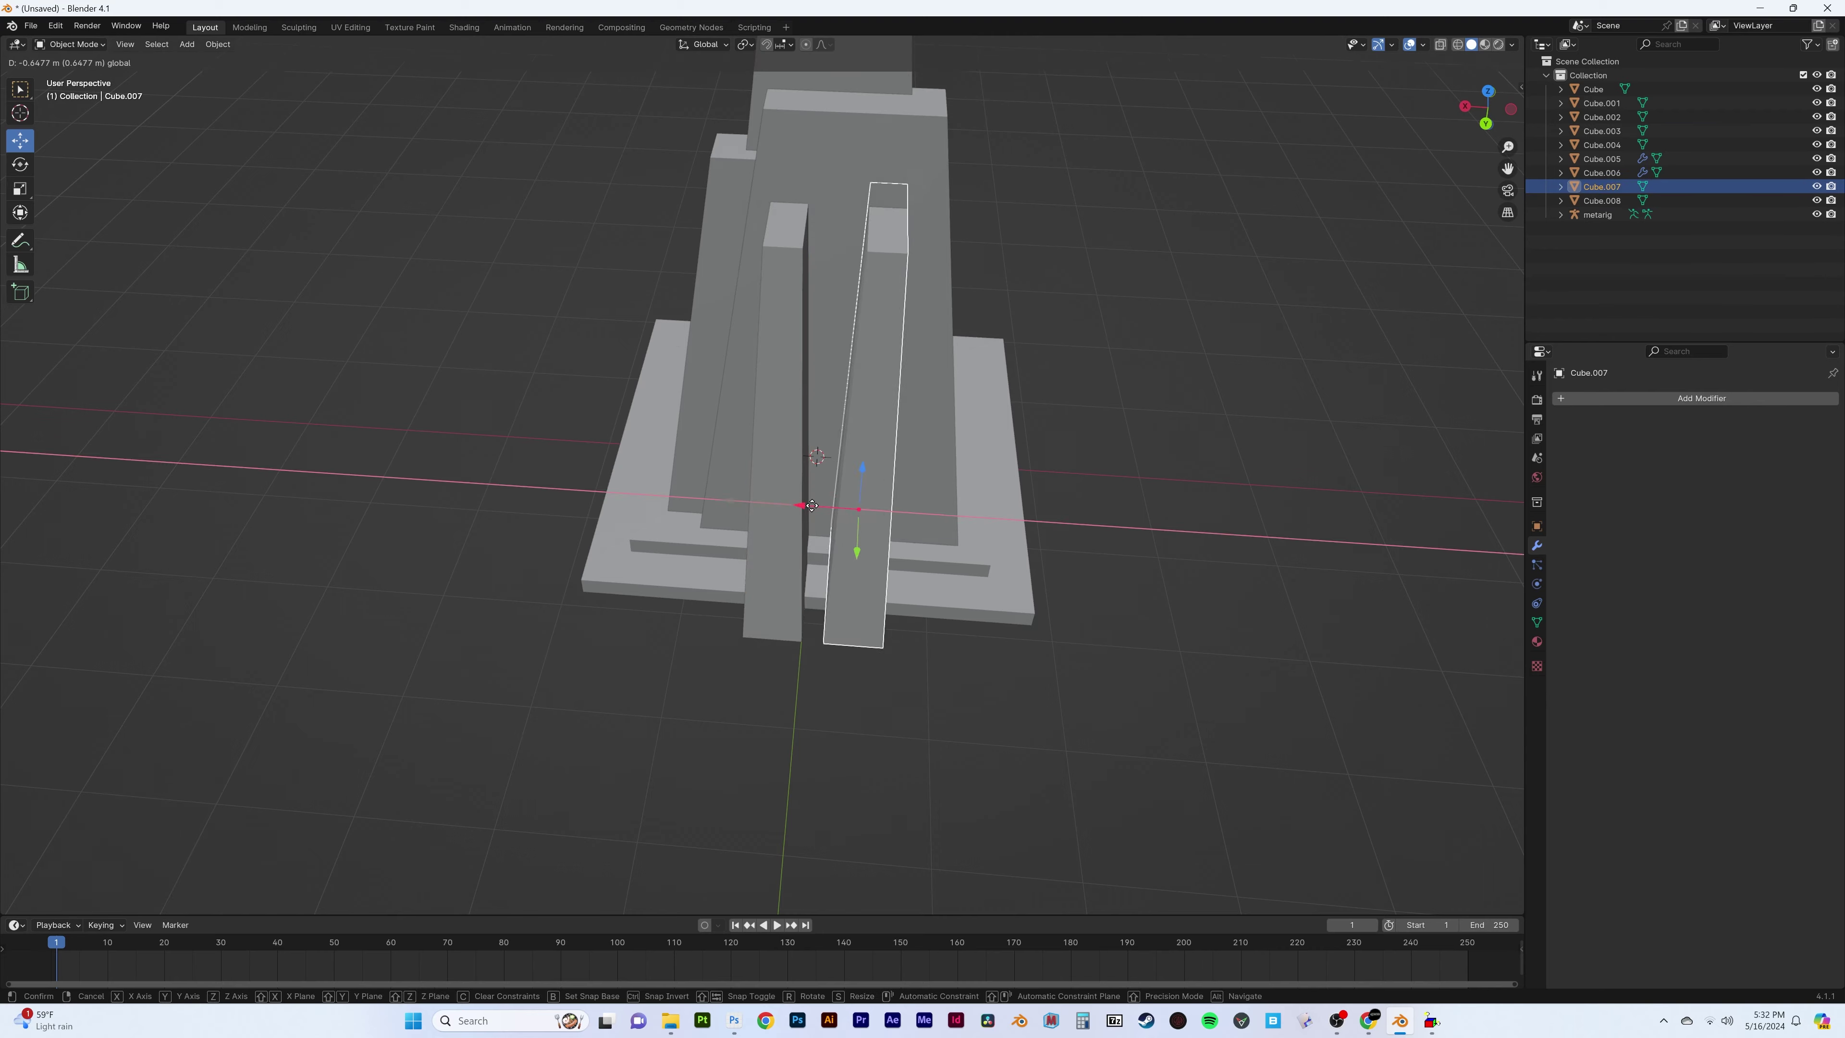
pyautogui.click(813, 505)
pyautogui.scroll(-5, 880, 482)
# Move both slabs' top vertices along Y so the slabs slant
pyautogui.keyDown('shift'); pyautogui.click(881, 482); pyautogui.keyUp('shift')
pyautogui.press('Tab')
pyautogui.scroll(5, 803, 474)
pyautogui.press('g')
pyautogui.press('y')
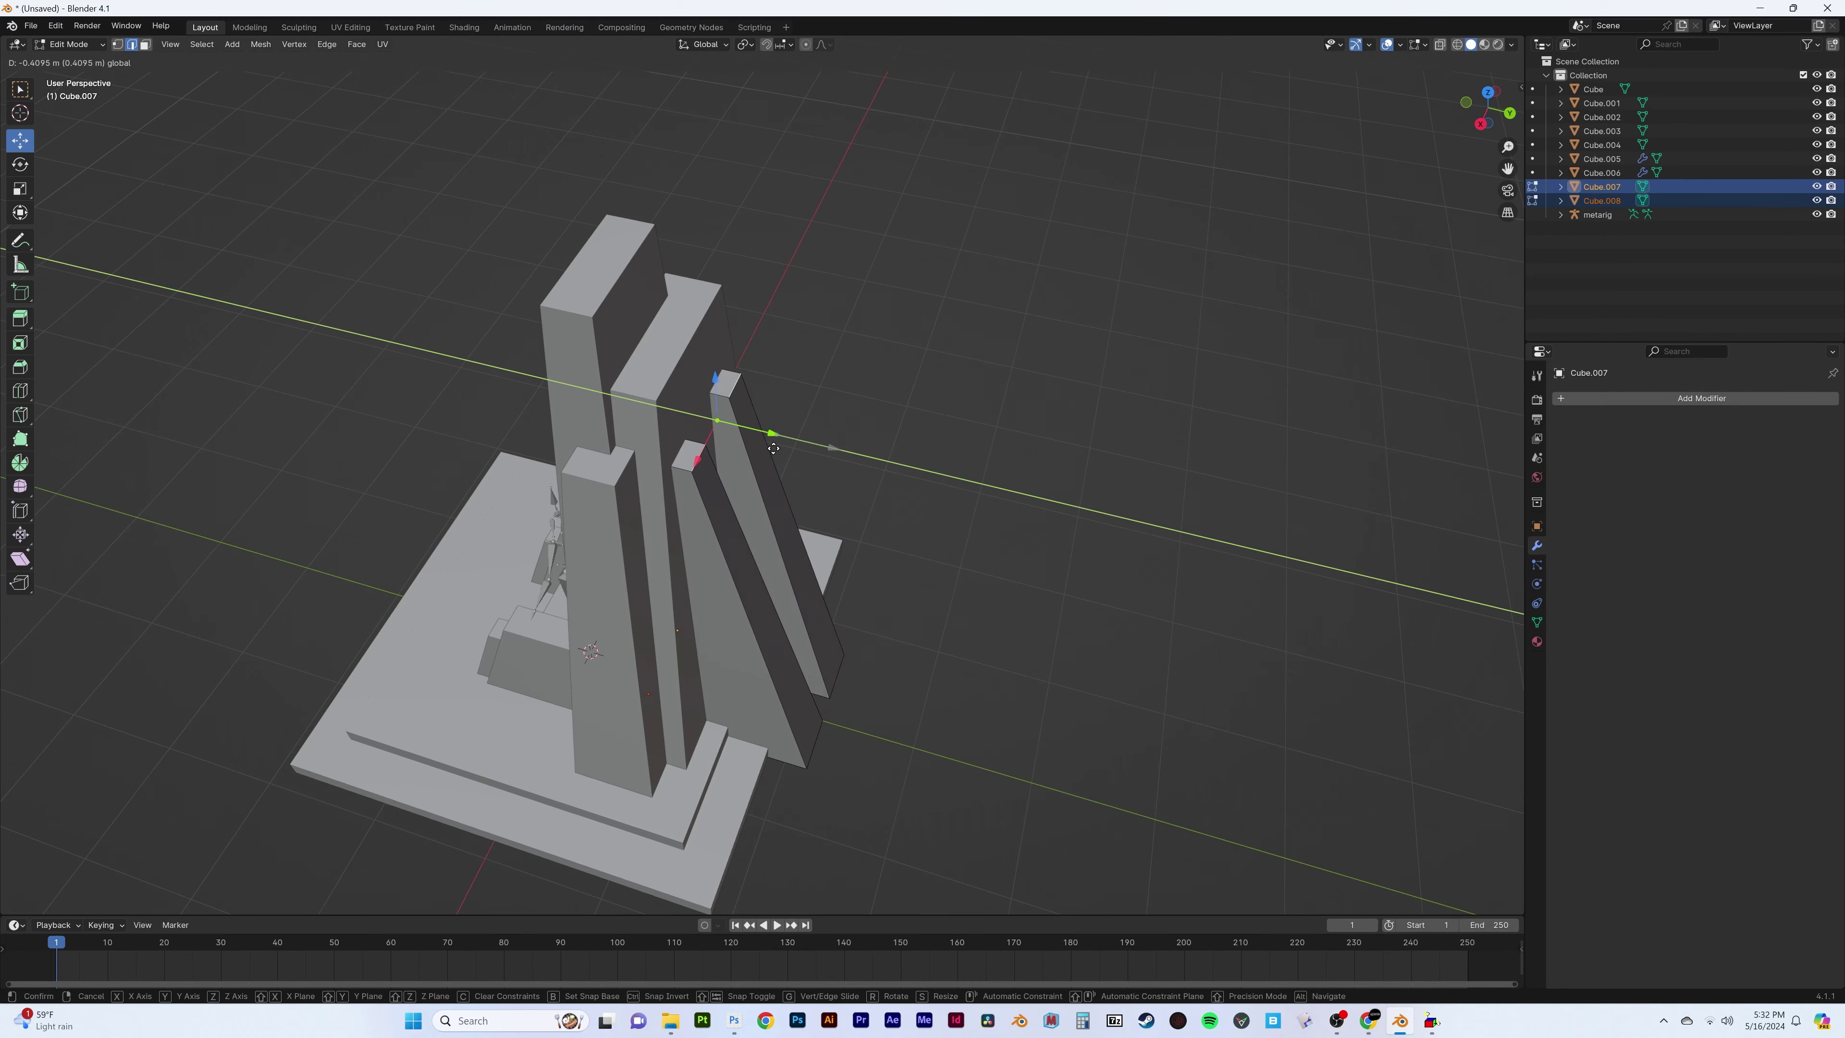
pyautogui.click(773, 448)
pyautogui.press('Tab')
pyautogui.moveTo(774, 449); pyautogui.dragTo(833, 738, button='middle')
# Join the two slanted slabs into a single object with Ctrl+J
pyautogui.click(869, 784)
pyautogui.press('Tab')
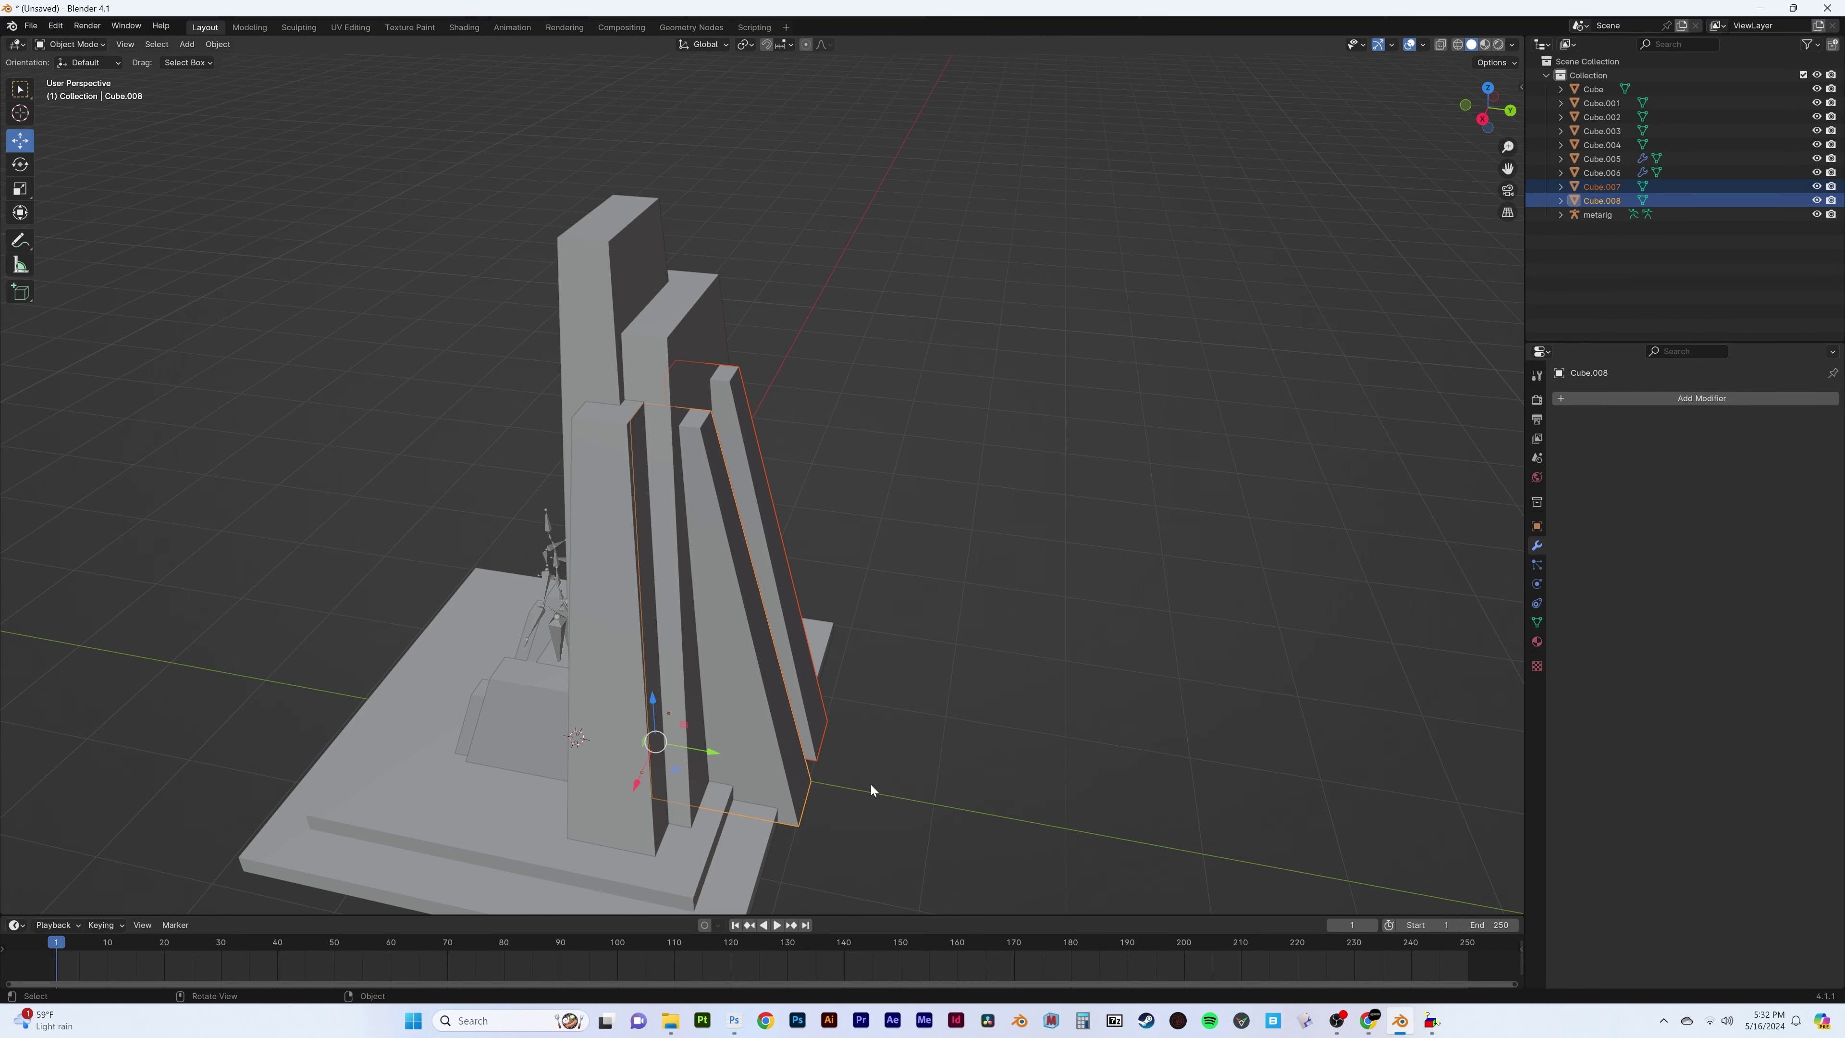
pyautogui.hotkey('ctrl', 'j')
pyautogui.moveTo(871, 785)
pyautogui.mouseDown(button='middle')
pyautogui.moveTo(599, 643)
pyautogui.moveTo(789, 567)
pyautogui.moveTo(865, 609)
pyautogui.mouseUp(button='middle')
# Pull the stepped base's front midpoint vertex outward from Top view to form a pointed tip
pyautogui.scroll(5, 865, 608)
pyautogui.click(900, 640)
pyautogui.press('Tab')
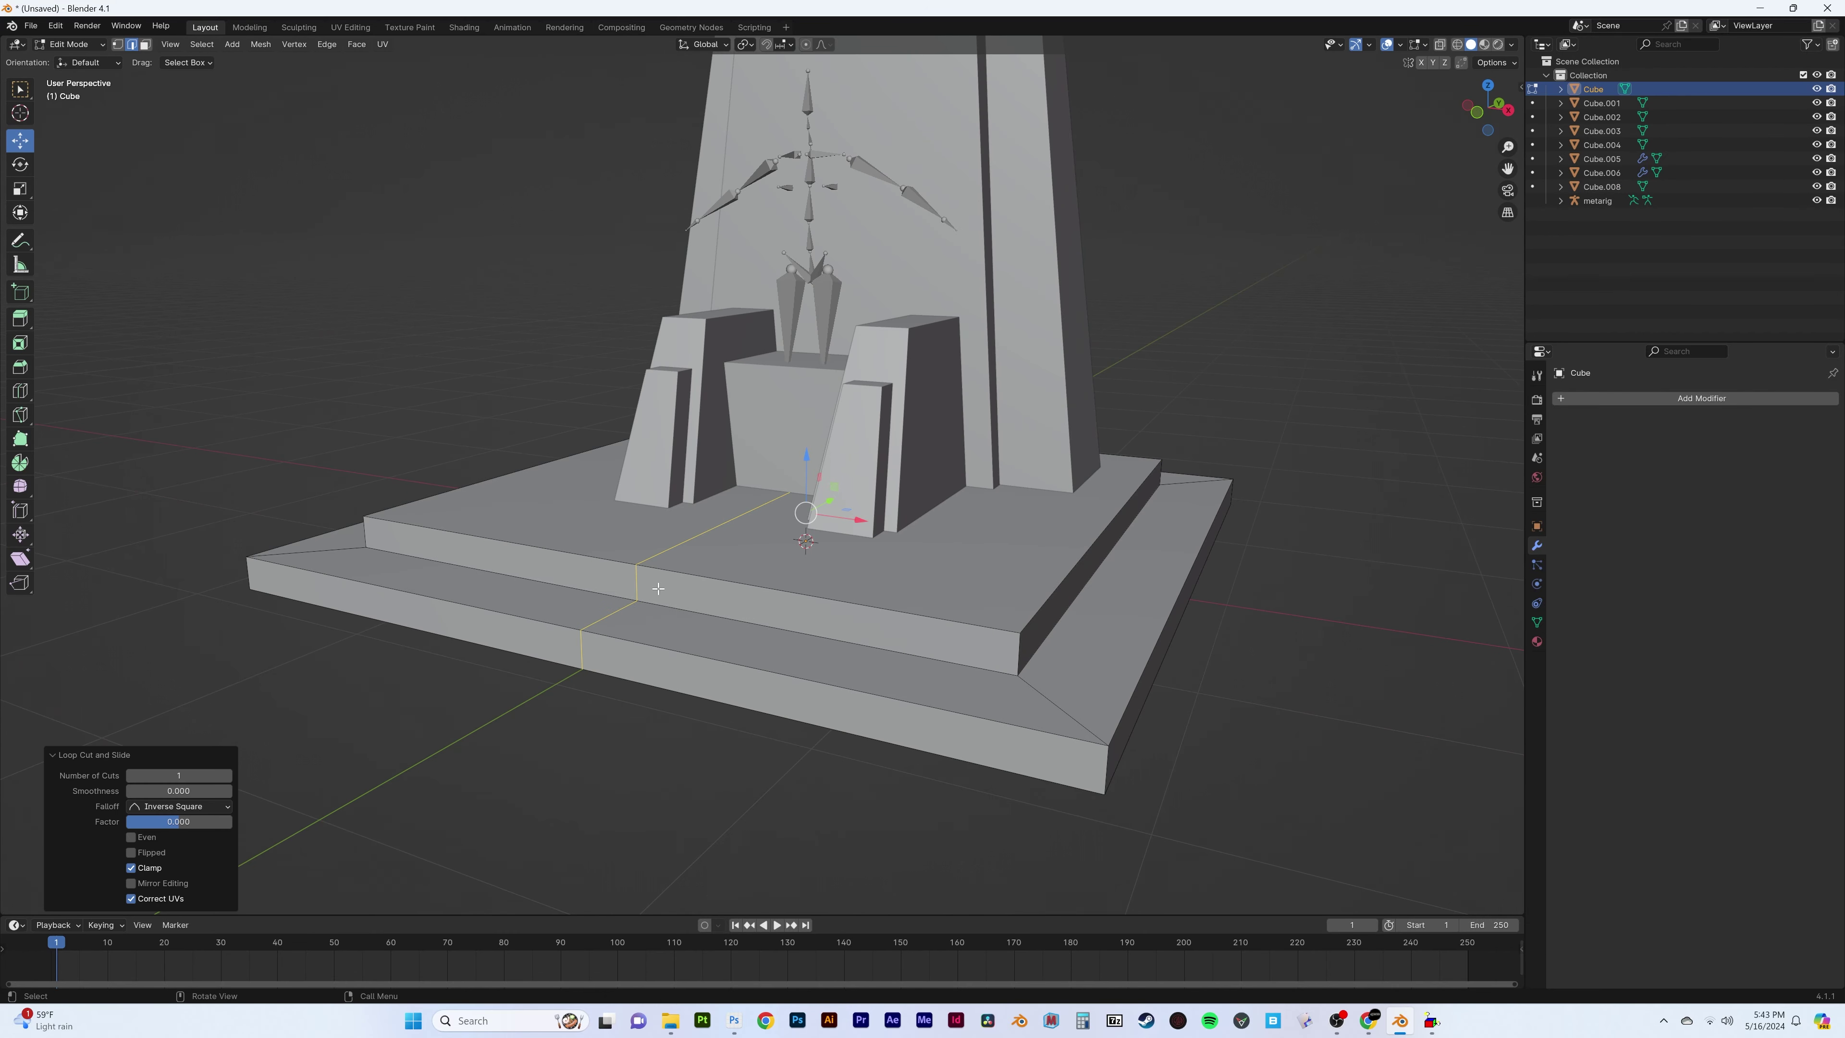
pyautogui.moveTo(680, 627)
pyautogui.mouseDown(button='middle')
pyautogui.moveTo(799, 581)
pyautogui.moveTo(945, 464)
pyautogui.mouseUp(button='middle')
pyautogui.press('KP_7')
pyautogui.click(898, 742)
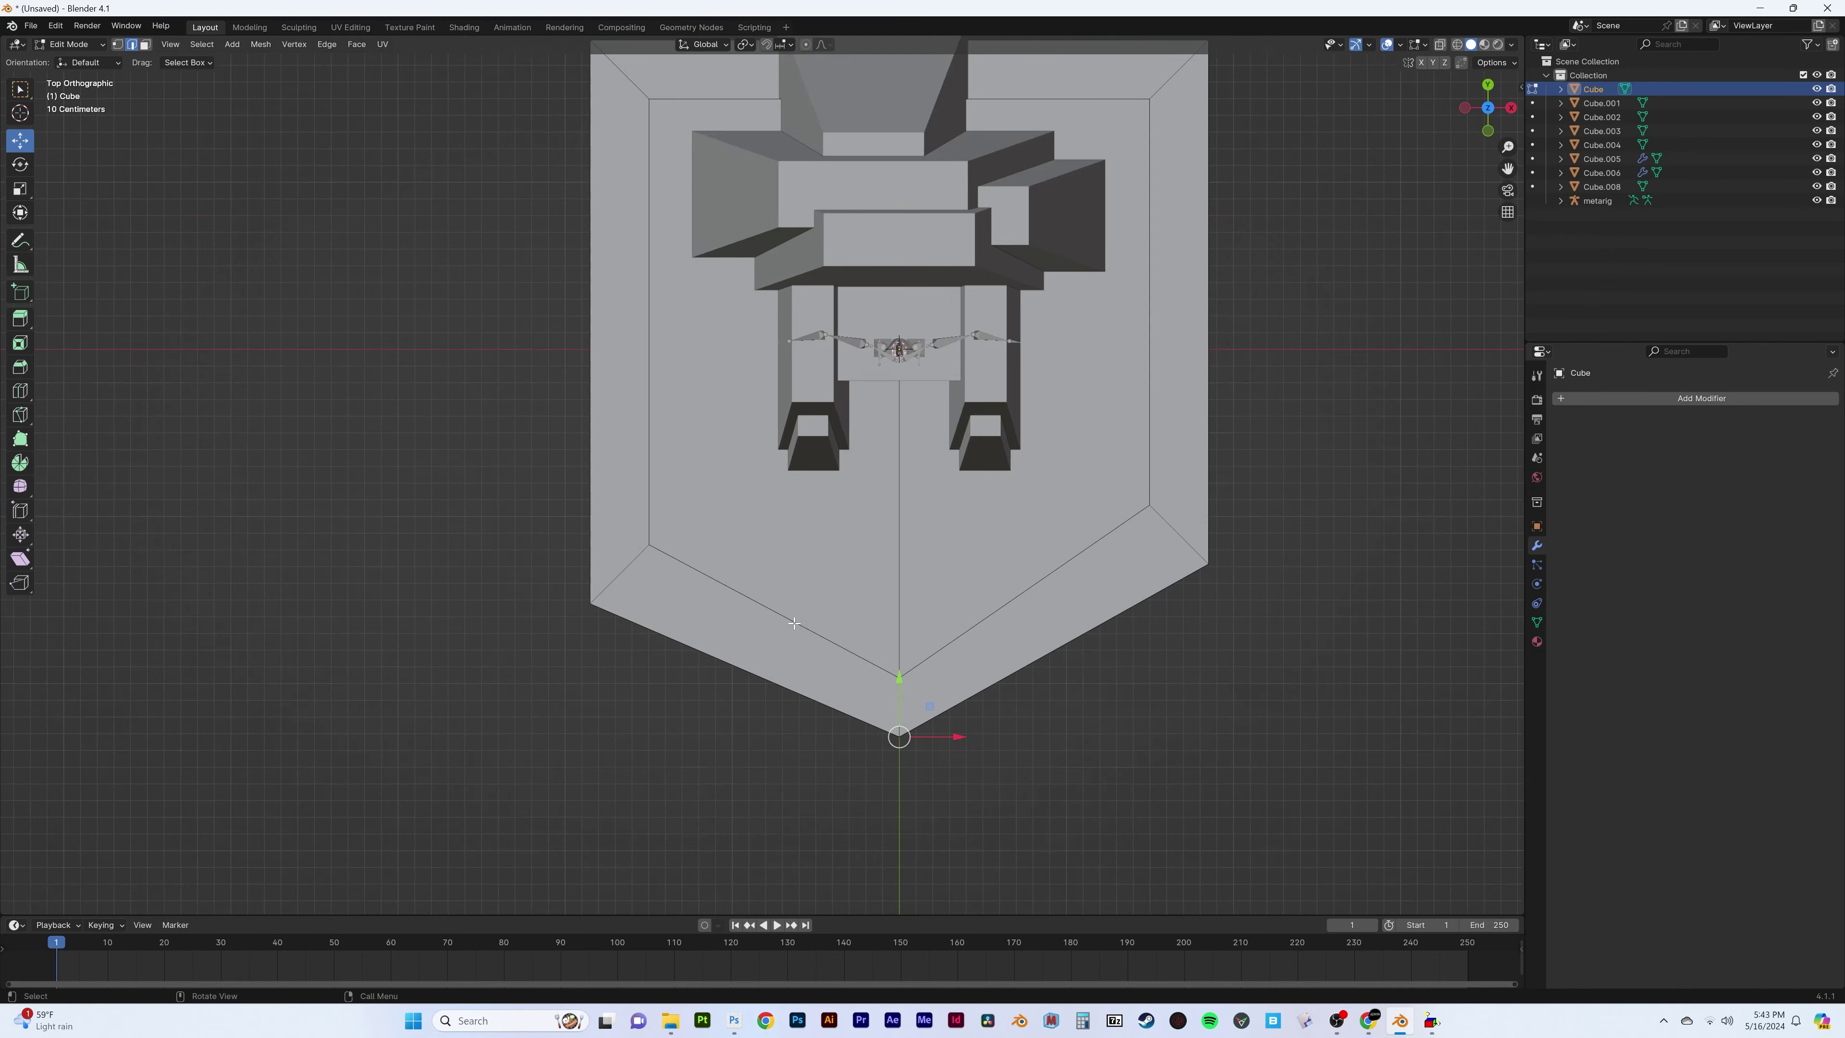
pyautogui.scroll(2, 898, 742)
pyautogui.press('Tab')
pyautogui.moveTo(898, 727); pyautogui.dragTo(760, 539, button='middle')
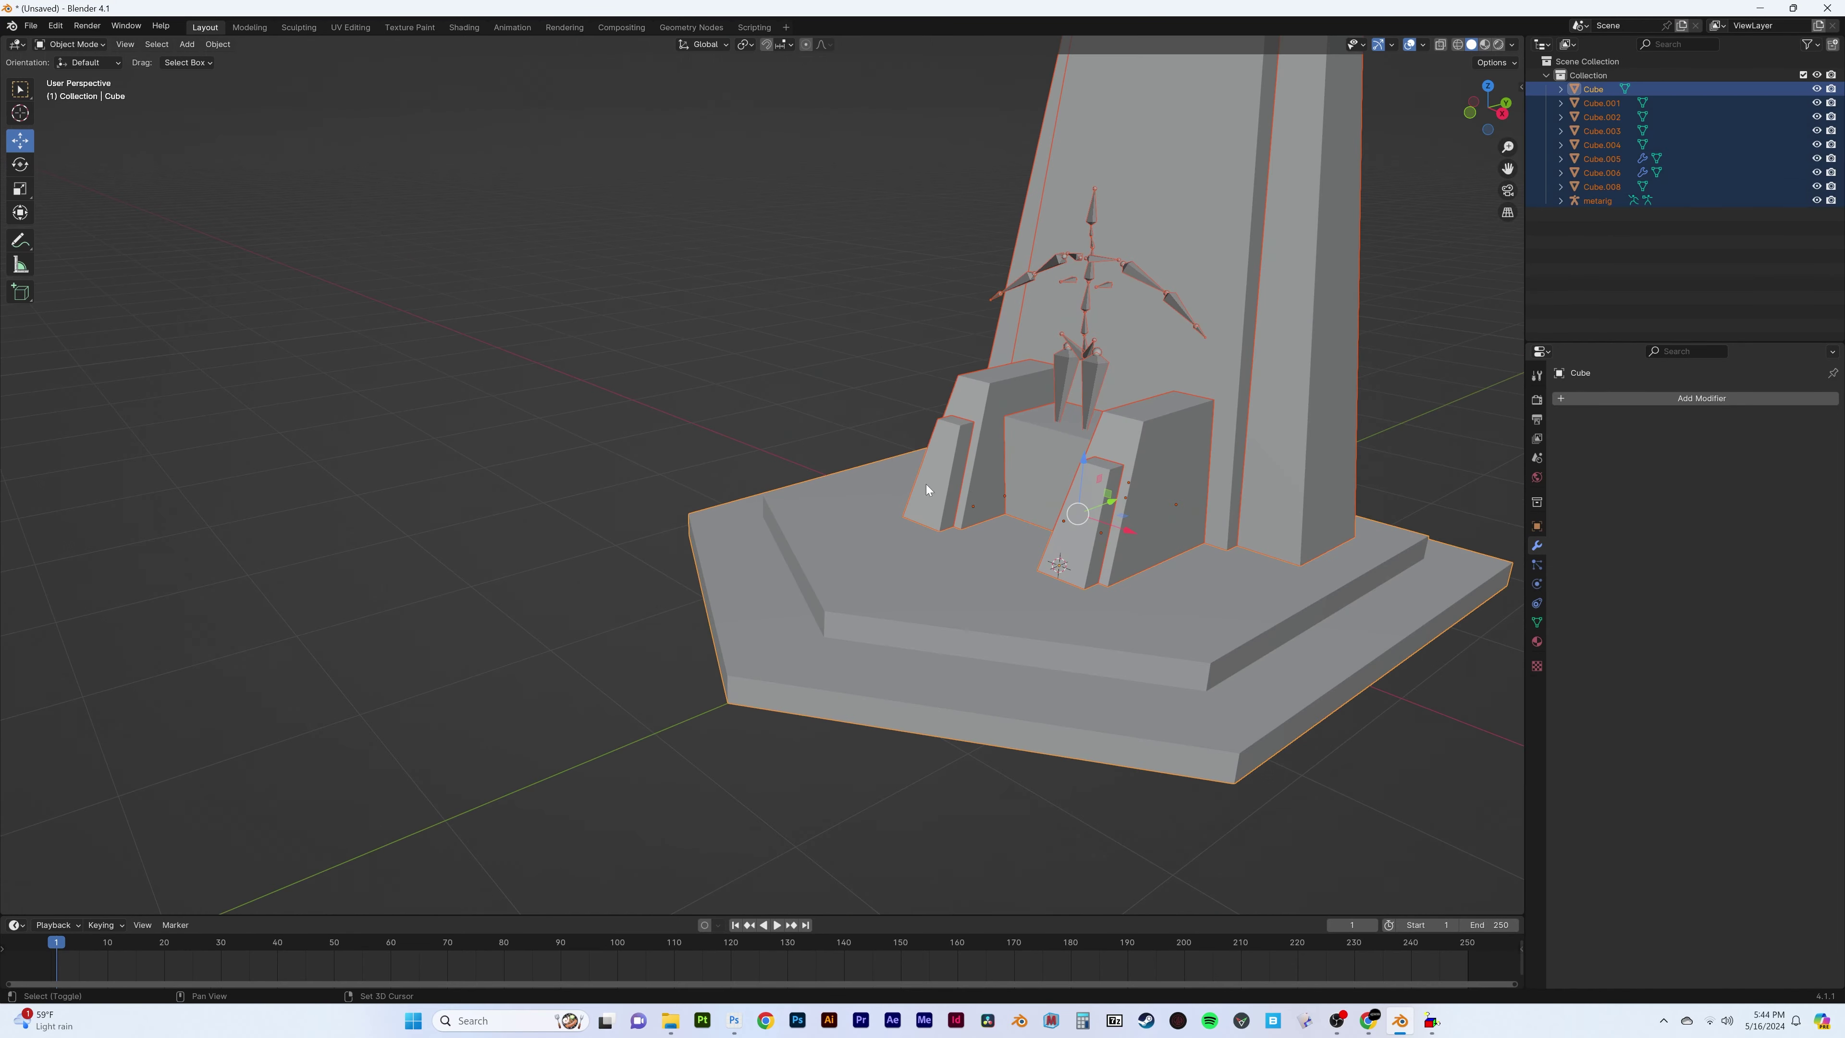
pyautogui.moveTo(926, 485)
pyautogui.mouseDown(button='middle')
pyautogui.moveTo(740, 482)
pyautogui.moveTo(666, 458)
pyautogui.moveTo(672, 634)
pyautogui.mouseUp(button='middle')
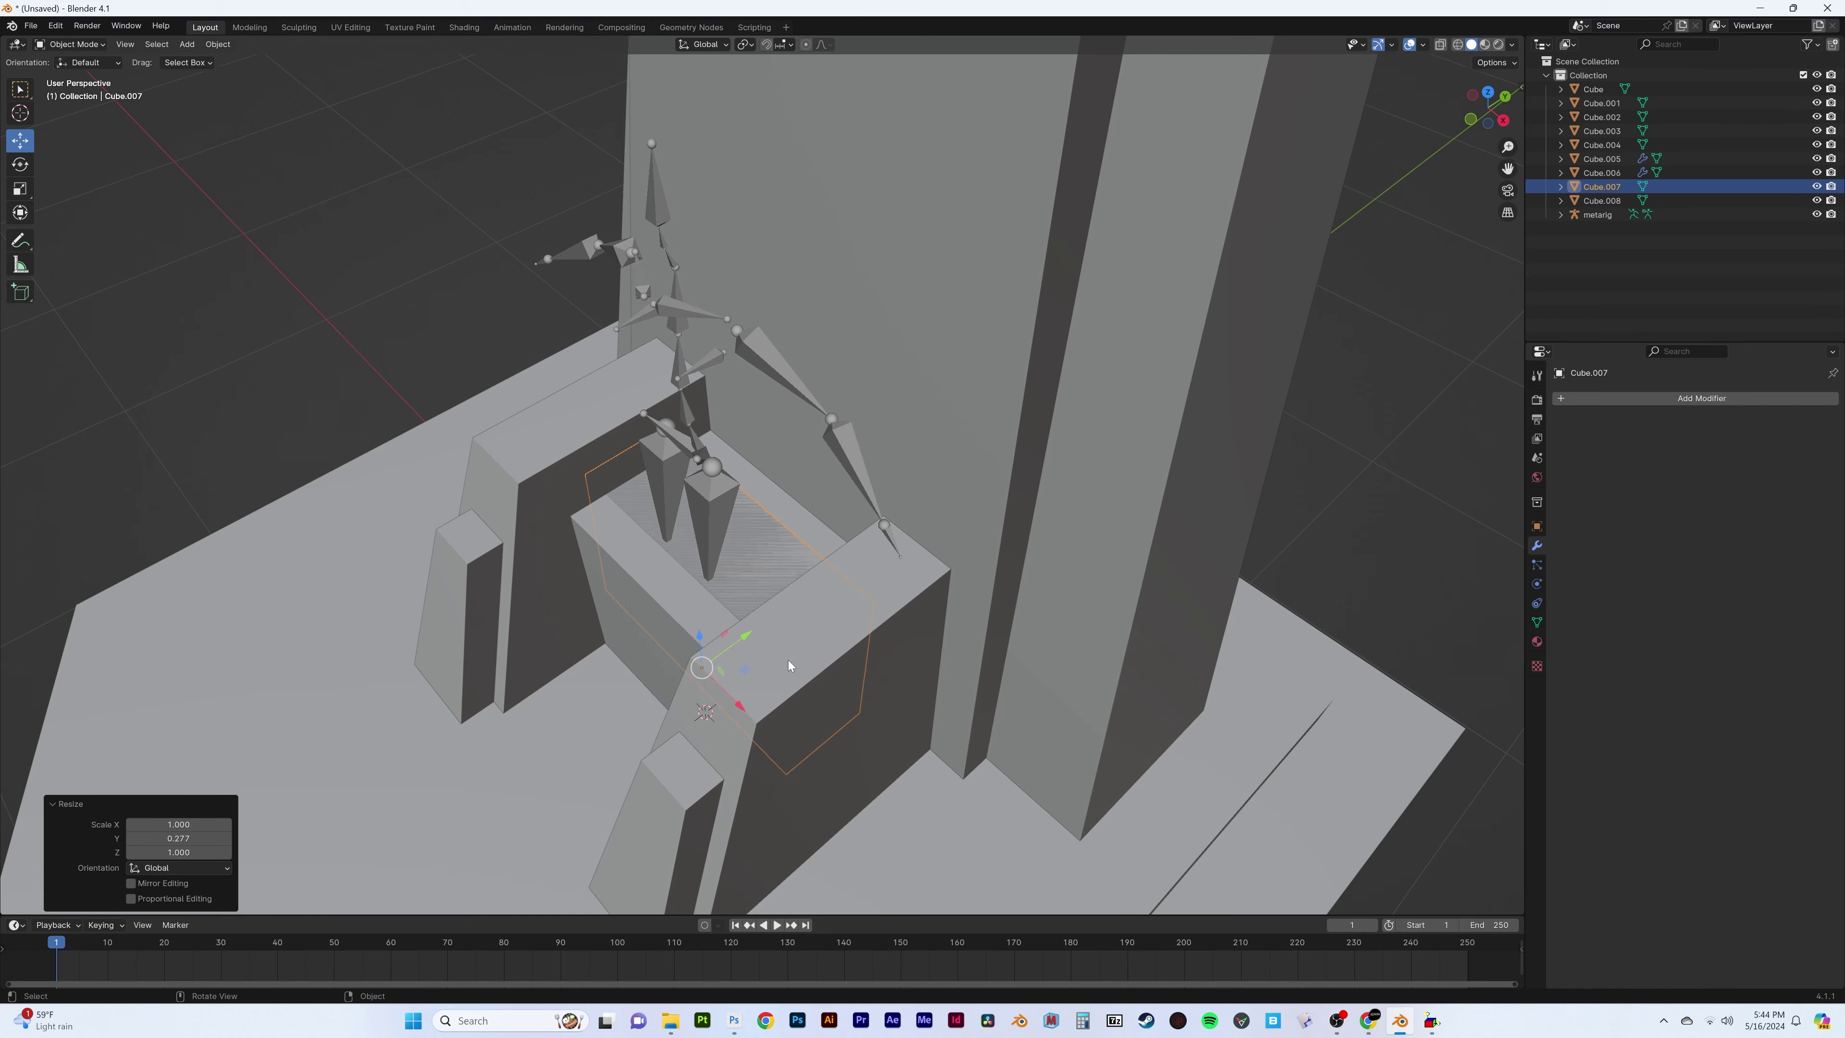
# Scale the new block Cube.007 slightly narrower in X and taller in Z
pyautogui.press('KP_Divide')
pyautogui.moveTo(1052, 630); pyautogui.dragTo(1021, 587, button='middle')
pyautogui.press('KP_Divide')
pyautogui.press('s')
pyautogui.press('x')
pyautogui.press('Return')
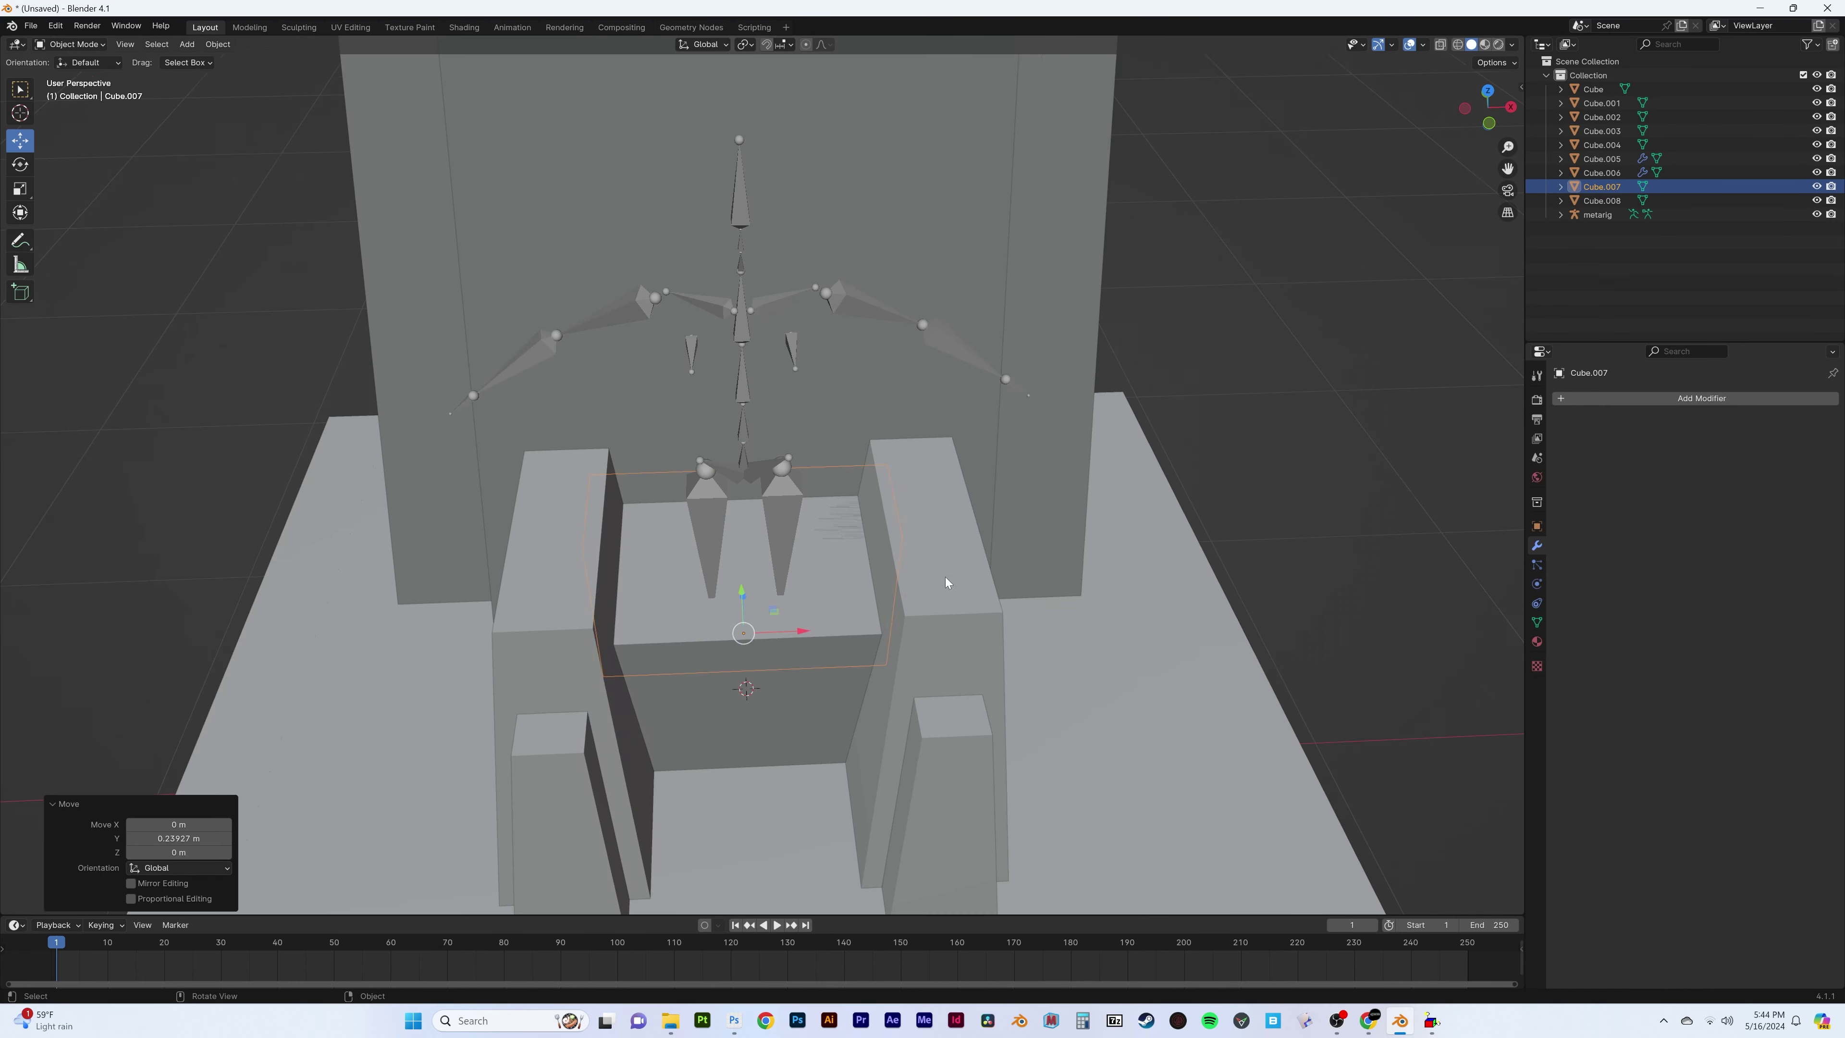
pyautogui.press('s')
pyautogui.press('z')
pyautogui.click(1228, 533)
pyautogui.moveTo(1228, 534)
pyautogui.mouseDown(button='middle')
pyautogui.moveTo(619, 452)
pyautogui.moveTo(1072, 389)
pyautogui.moveTo(829, 665)
pyautogui.mouseUp(button='middle')
pyautogui.scroll(-5, 619, 451)
# Adjust the block's edge, then move it along Y to stand behind the seat
pyautogui.press('Tab')
pyautogui.click(986, 364)
pyautogui.press('Tab')
pyautogui.press('g')
pyautogui.press('y')
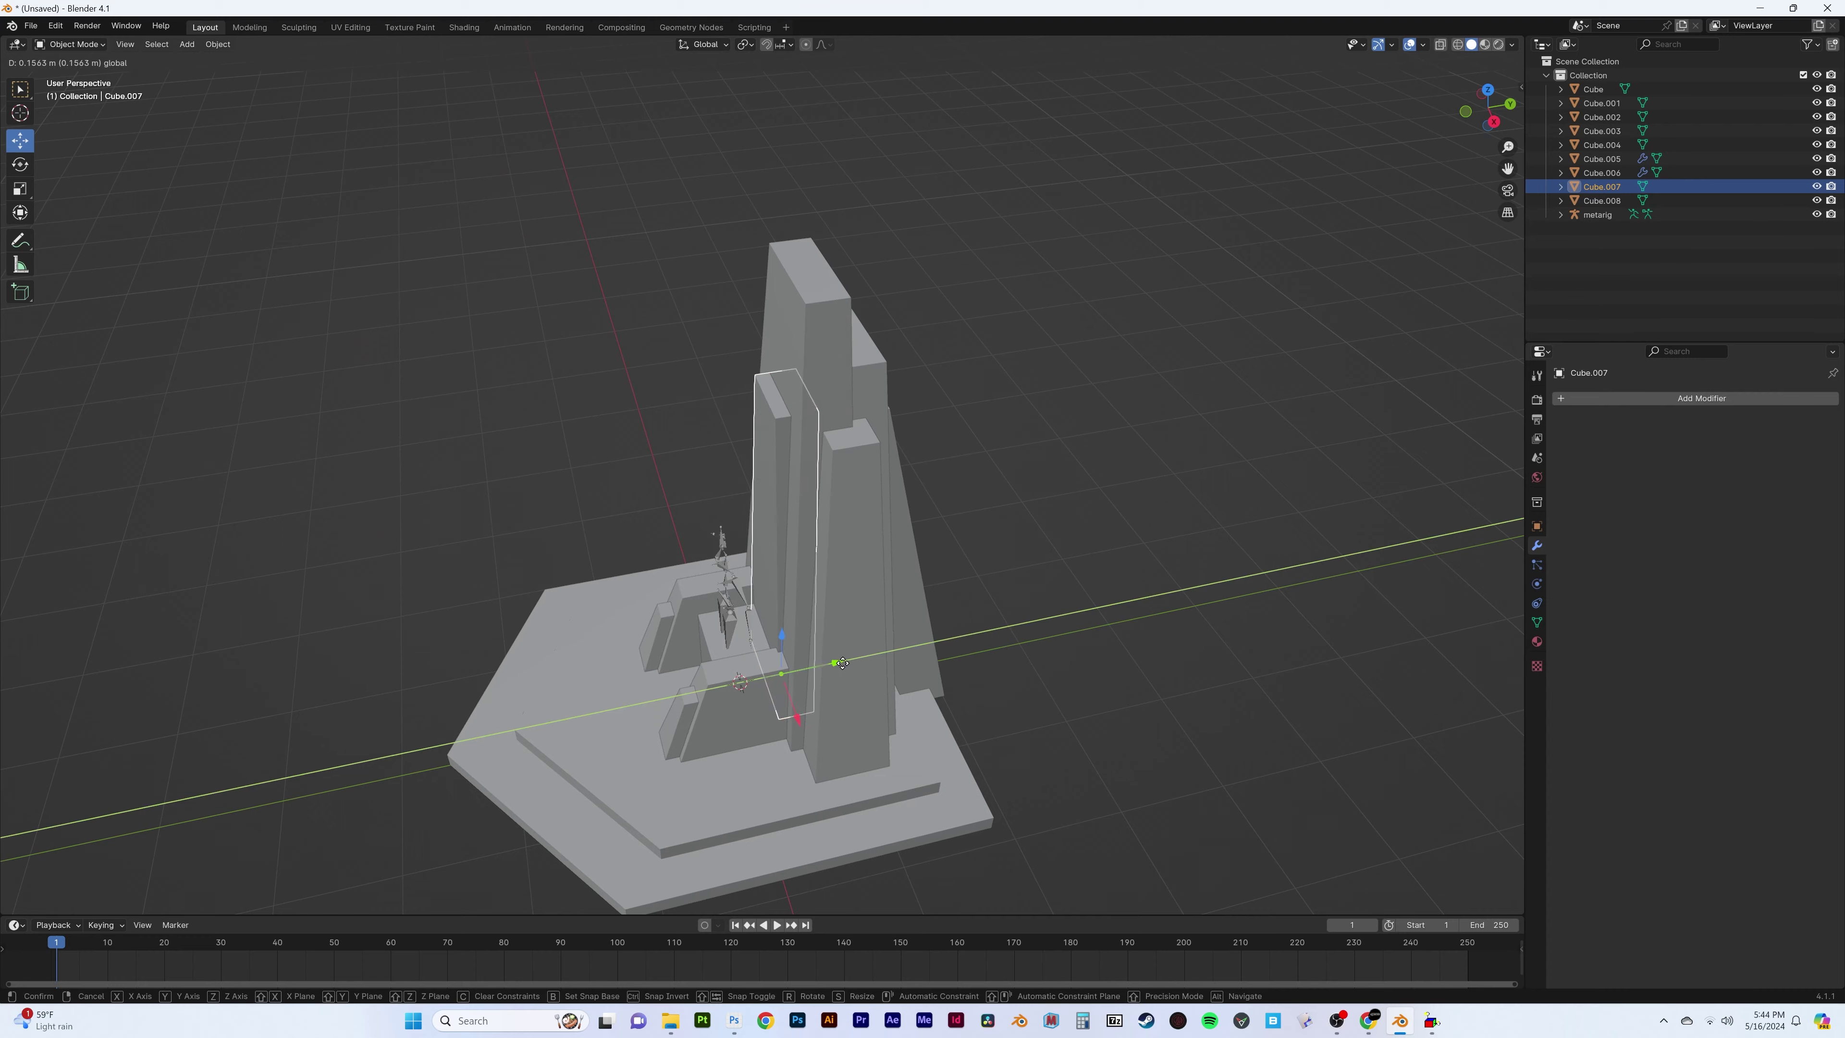
pyautogui.press('KP_3')
pyautogui.scroll(2, 773, 482)
pyautogui.click(773, 482)
pyautogui.hotkey('shift', 'z')
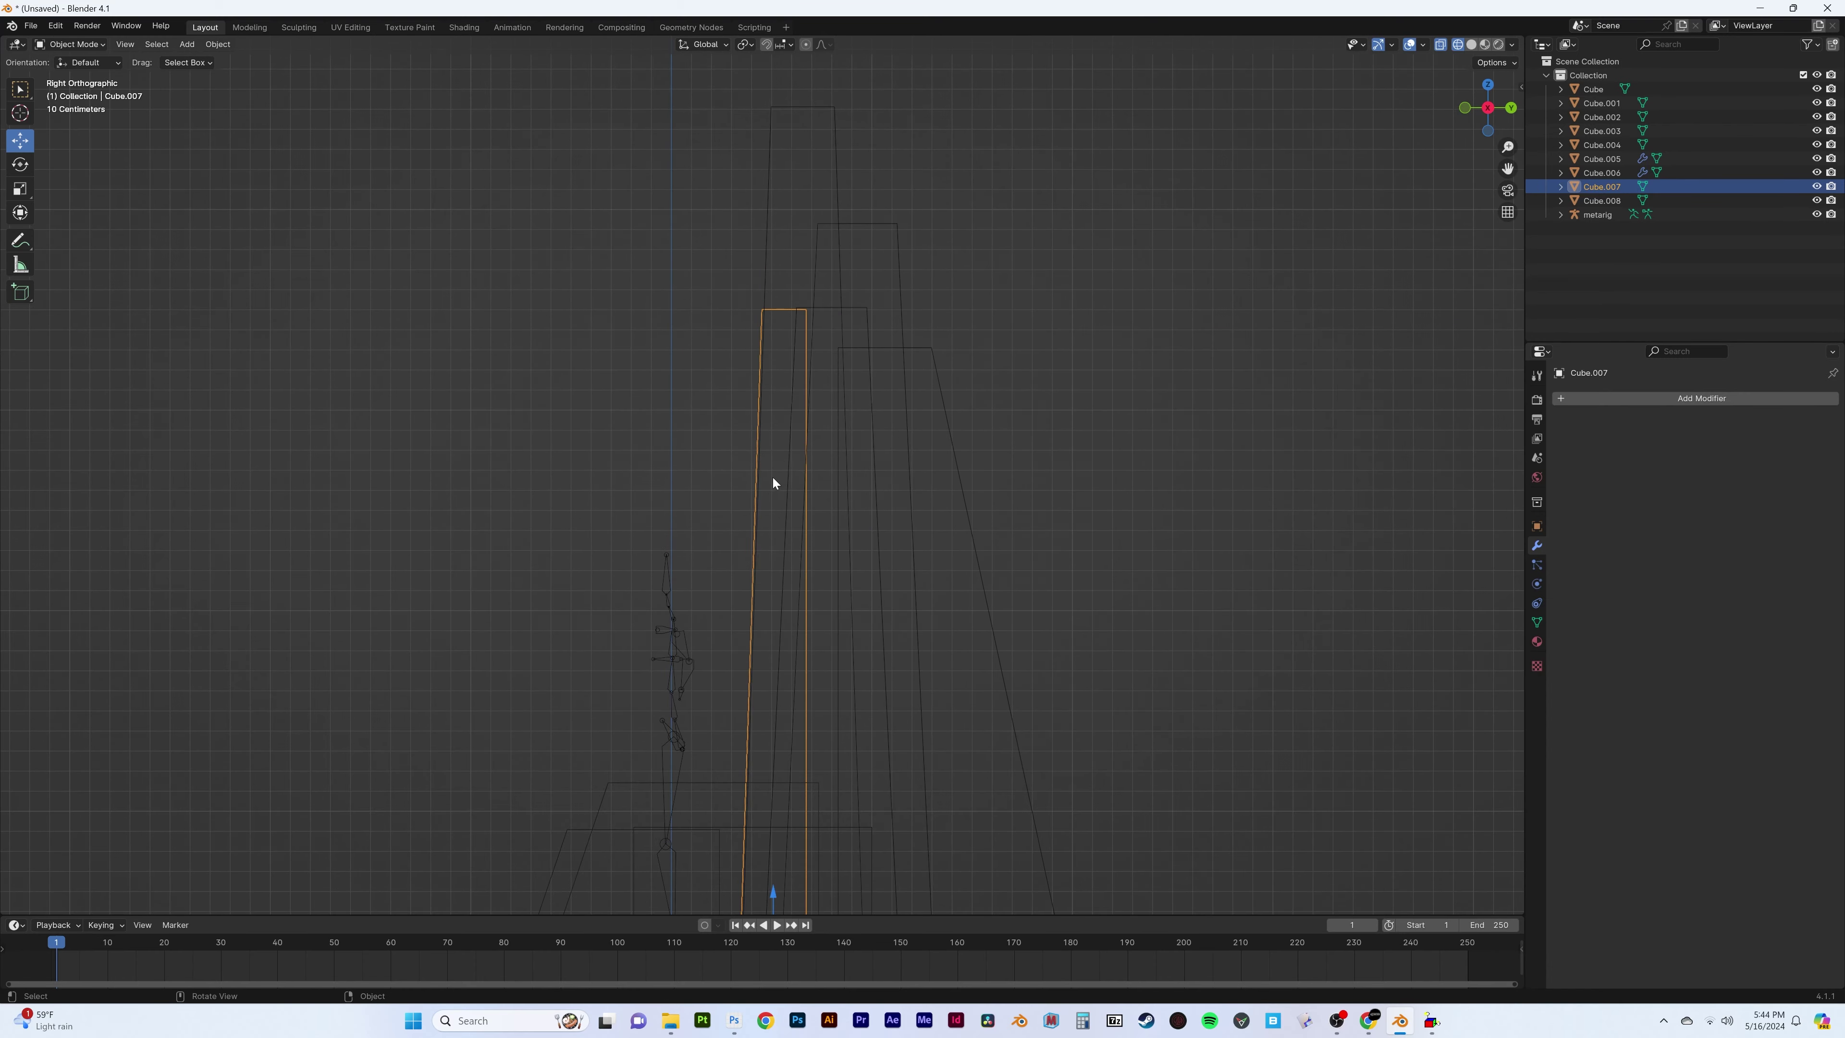
pyautogui.hotkey('shift', 'z')
pyautogui.moveTo(773, 478); pyautogui.dragTo(843, 523, button='middle')
# Select the seat block Cube.004 and shift its front top edge along Y
pyautogui.hotkey('alt', 'a')
pyautogui.scroll(-4, 843, 523)
pyautogui.scroll(5, 810, 464)
pyautogui.moveTo(810, 464)
pyautogui.mouseDown(button='middle')
pyautogui.moveTo(735, 491)
pyautogui.moveTo(792, 630)
pyautogui.mouseUp(button='middle')
pyautogui.click(735, 491)
pyautogui.press('Tab')
pyautogui.click(792, 630)
pyautogui.press('g')
pyautogui.press('y')
pyautogui.moveTo(828, 509); pyautogui.dragTo(872, 502, button='middle')
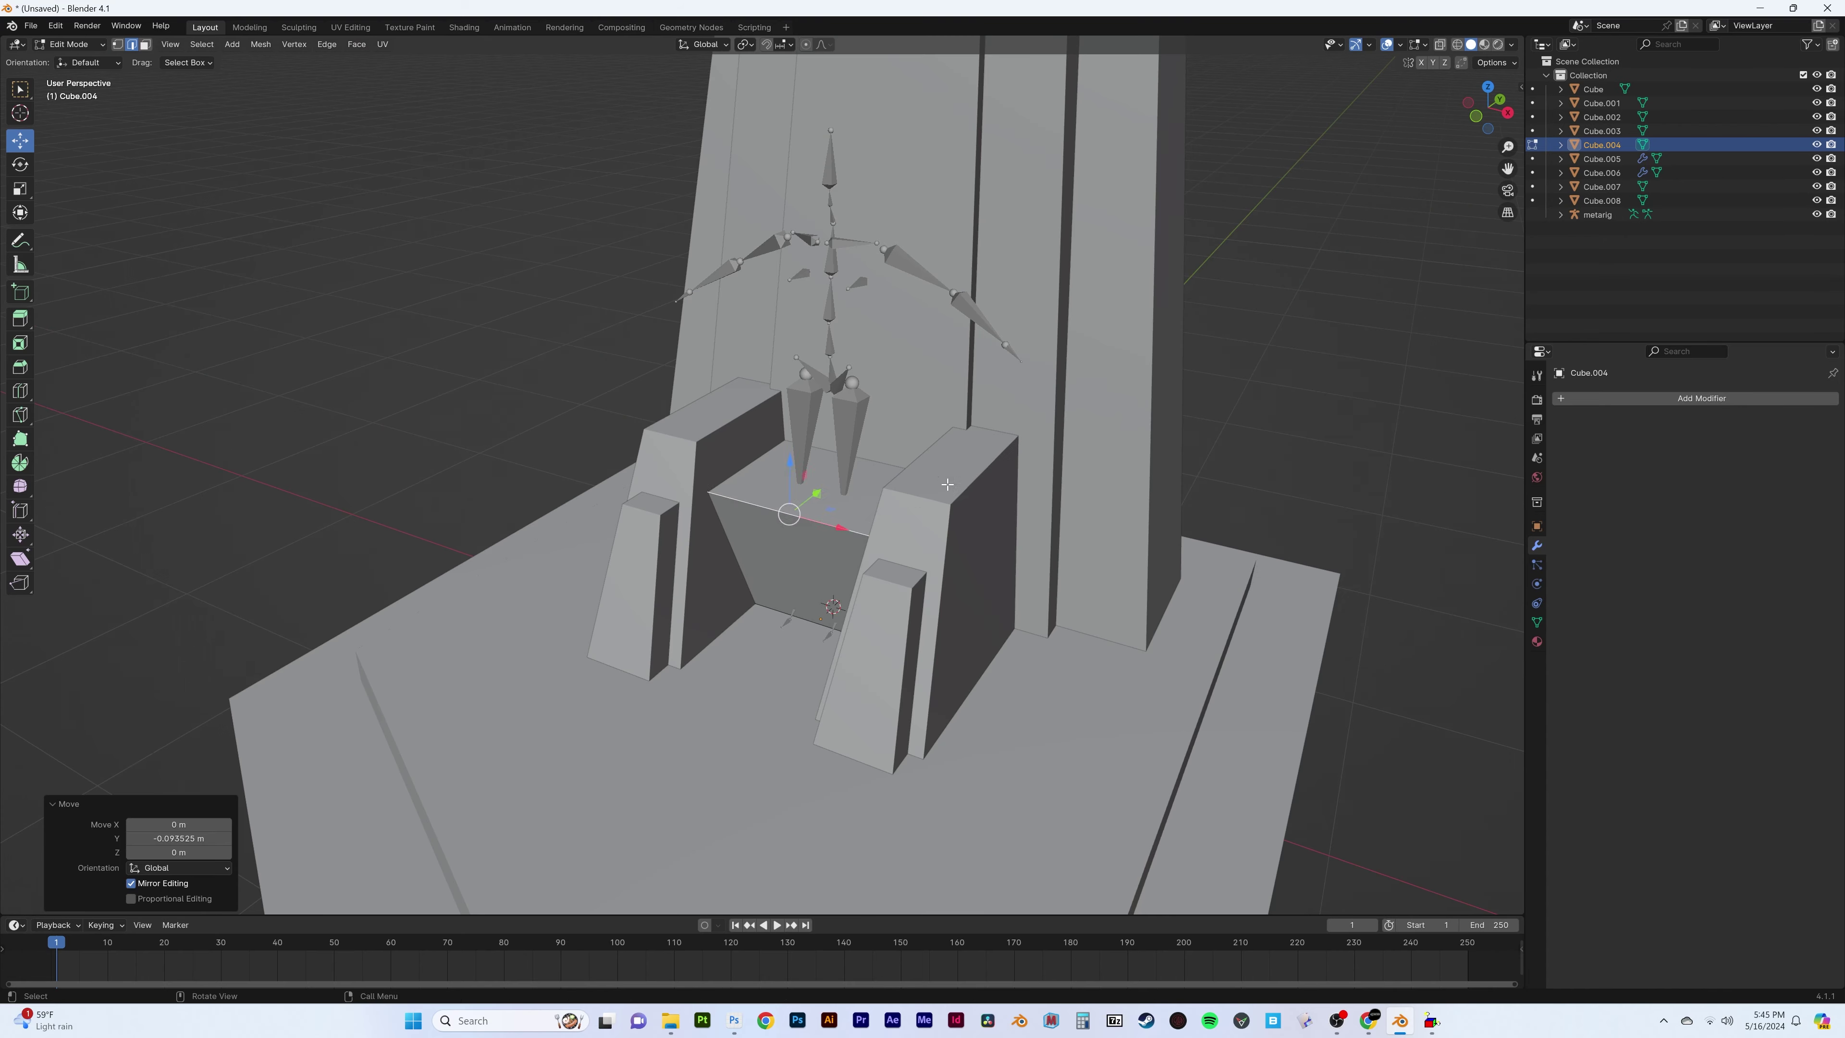
# Bevel the seat's front top edge with 2 segments
pyautogui.hotkey('ctrl', 'b')
pyautogui.scroll(1, 945, 509)
pyautogui.click(985, 514)
pyautogui.press('z')
pyautogui.press('Tab')
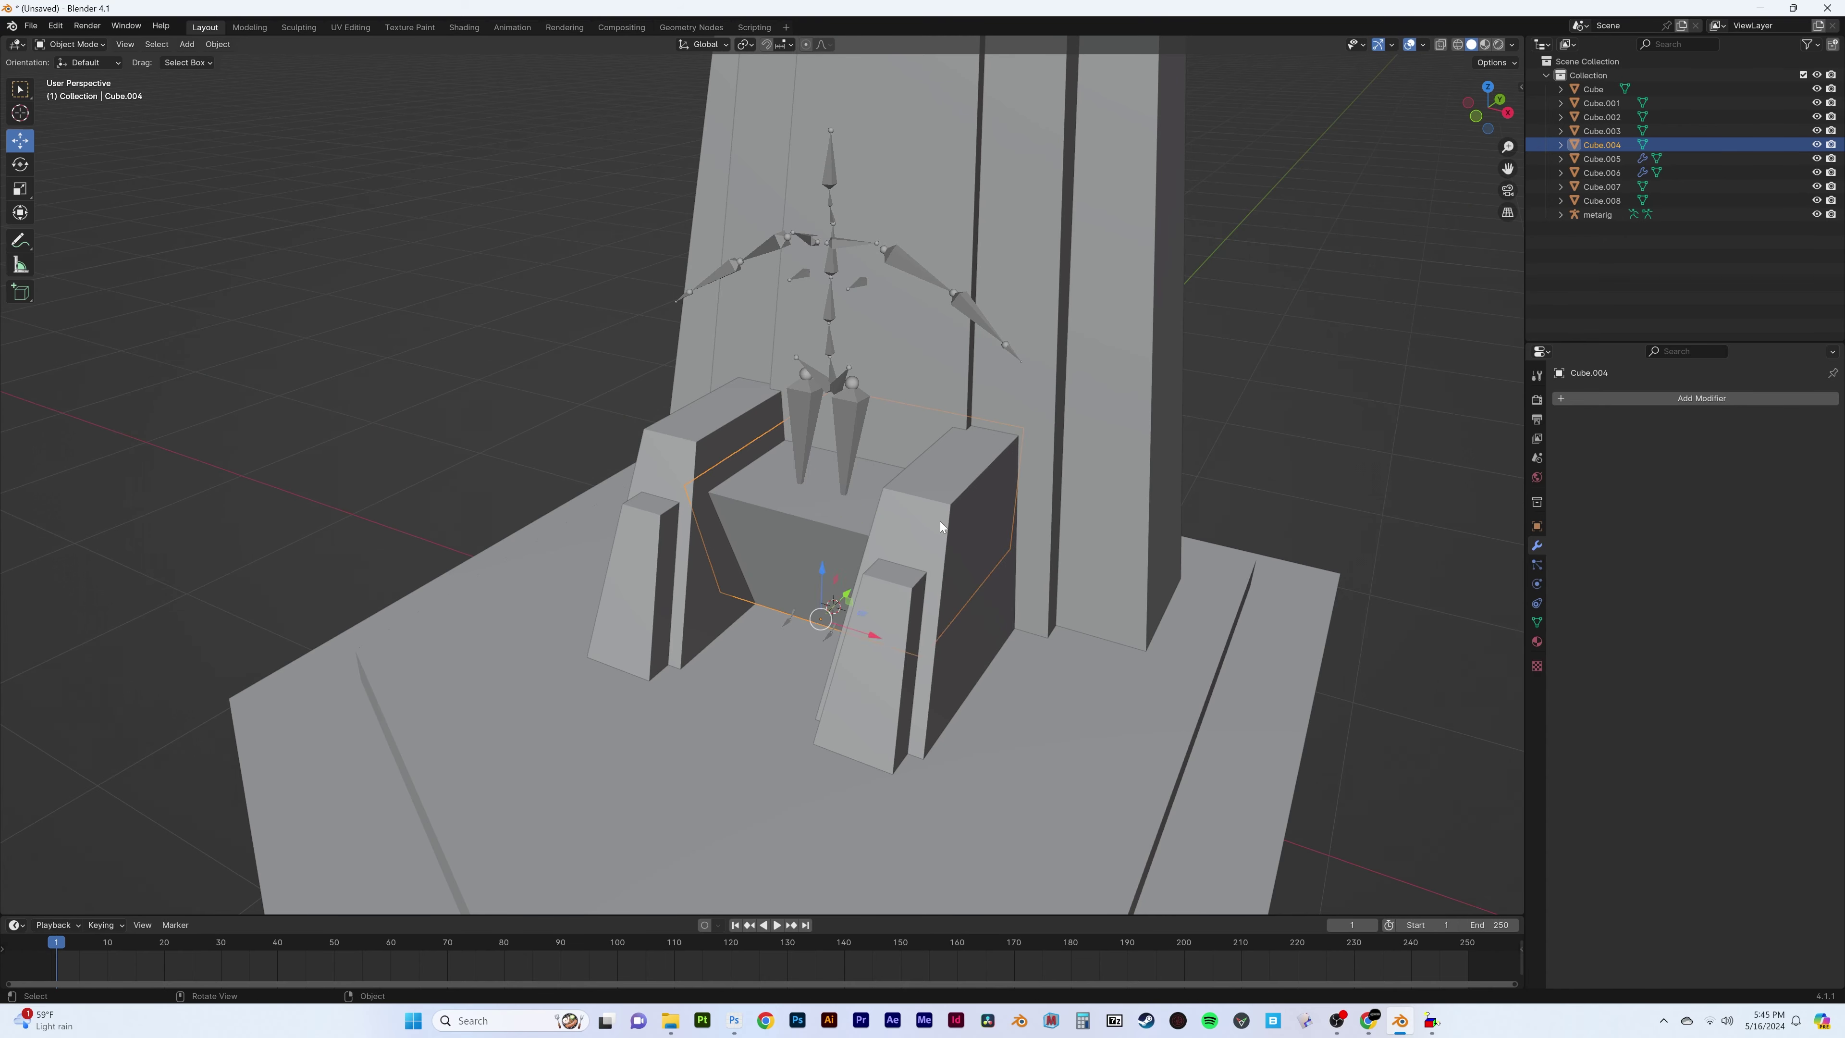
pyautogui.click(925, 553)
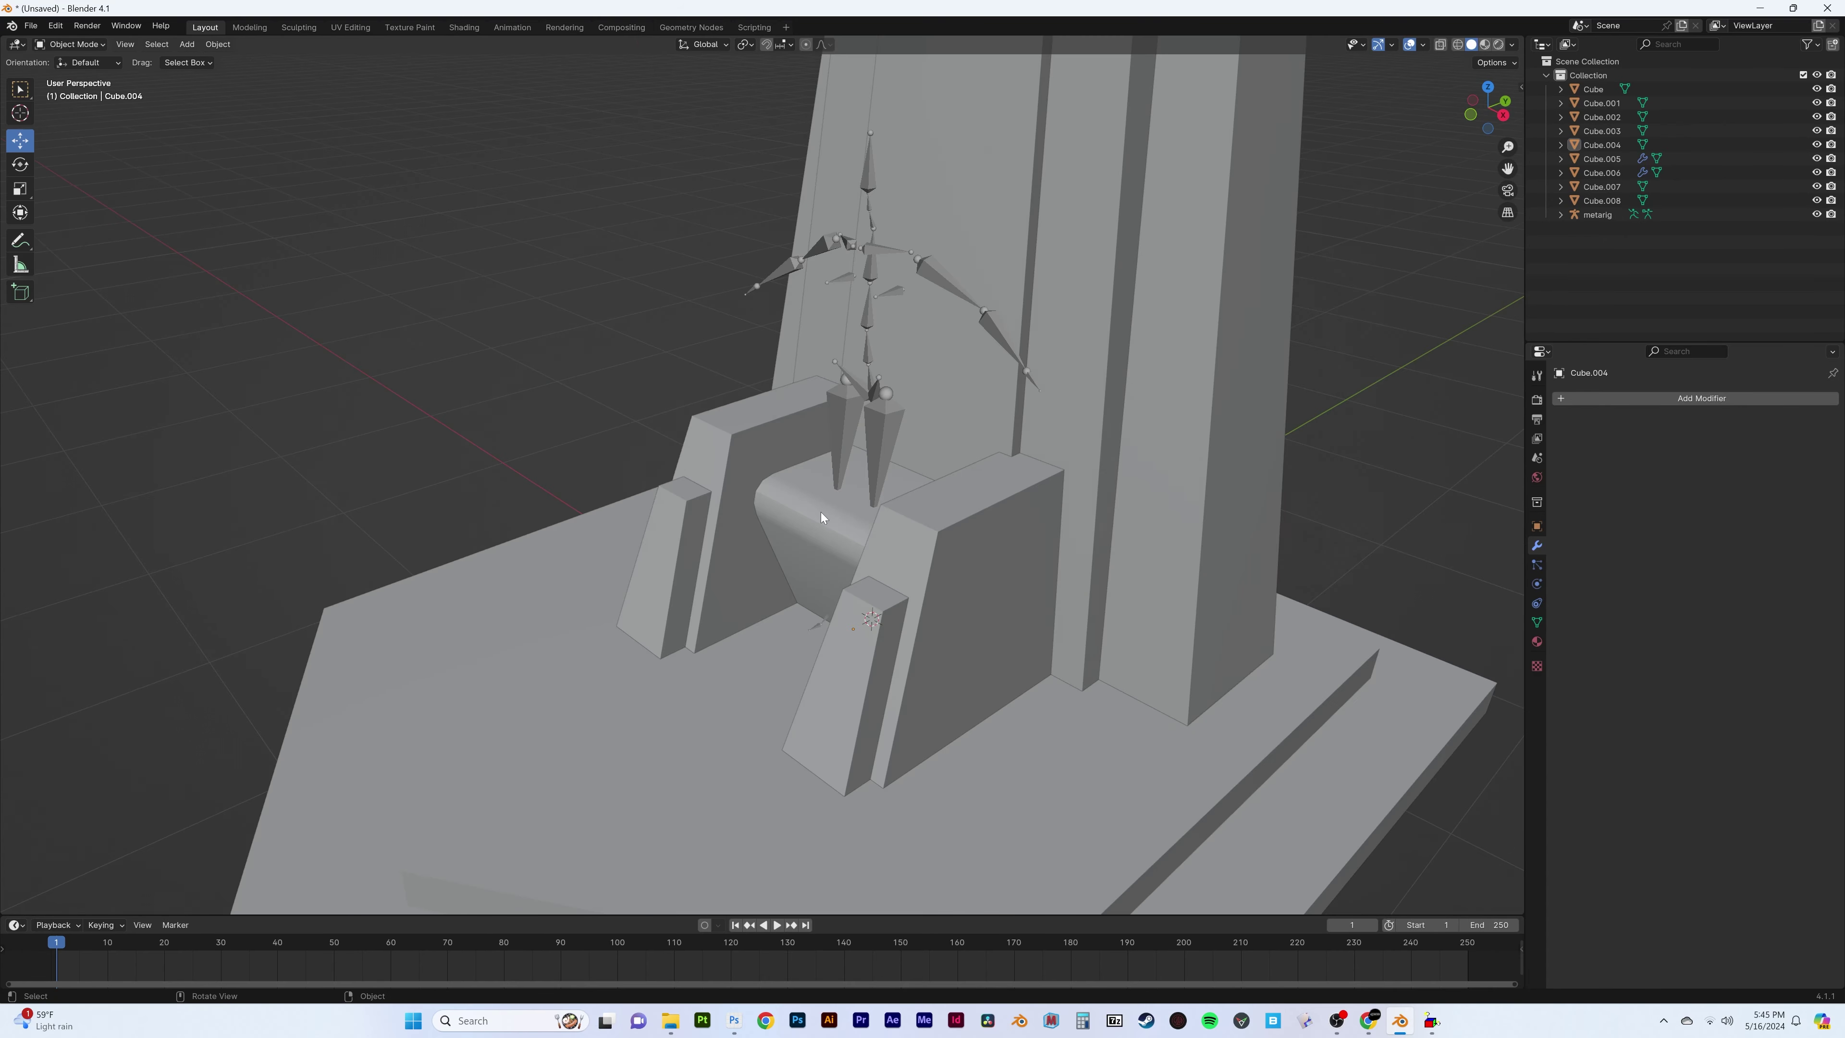
# Apply Shade Smooth to the bevelled seat
pyautogui.press('KP_Divide')
pyautogui.moveTo(845, 539); pyautogui.dragTo(896, 437, button='middle')
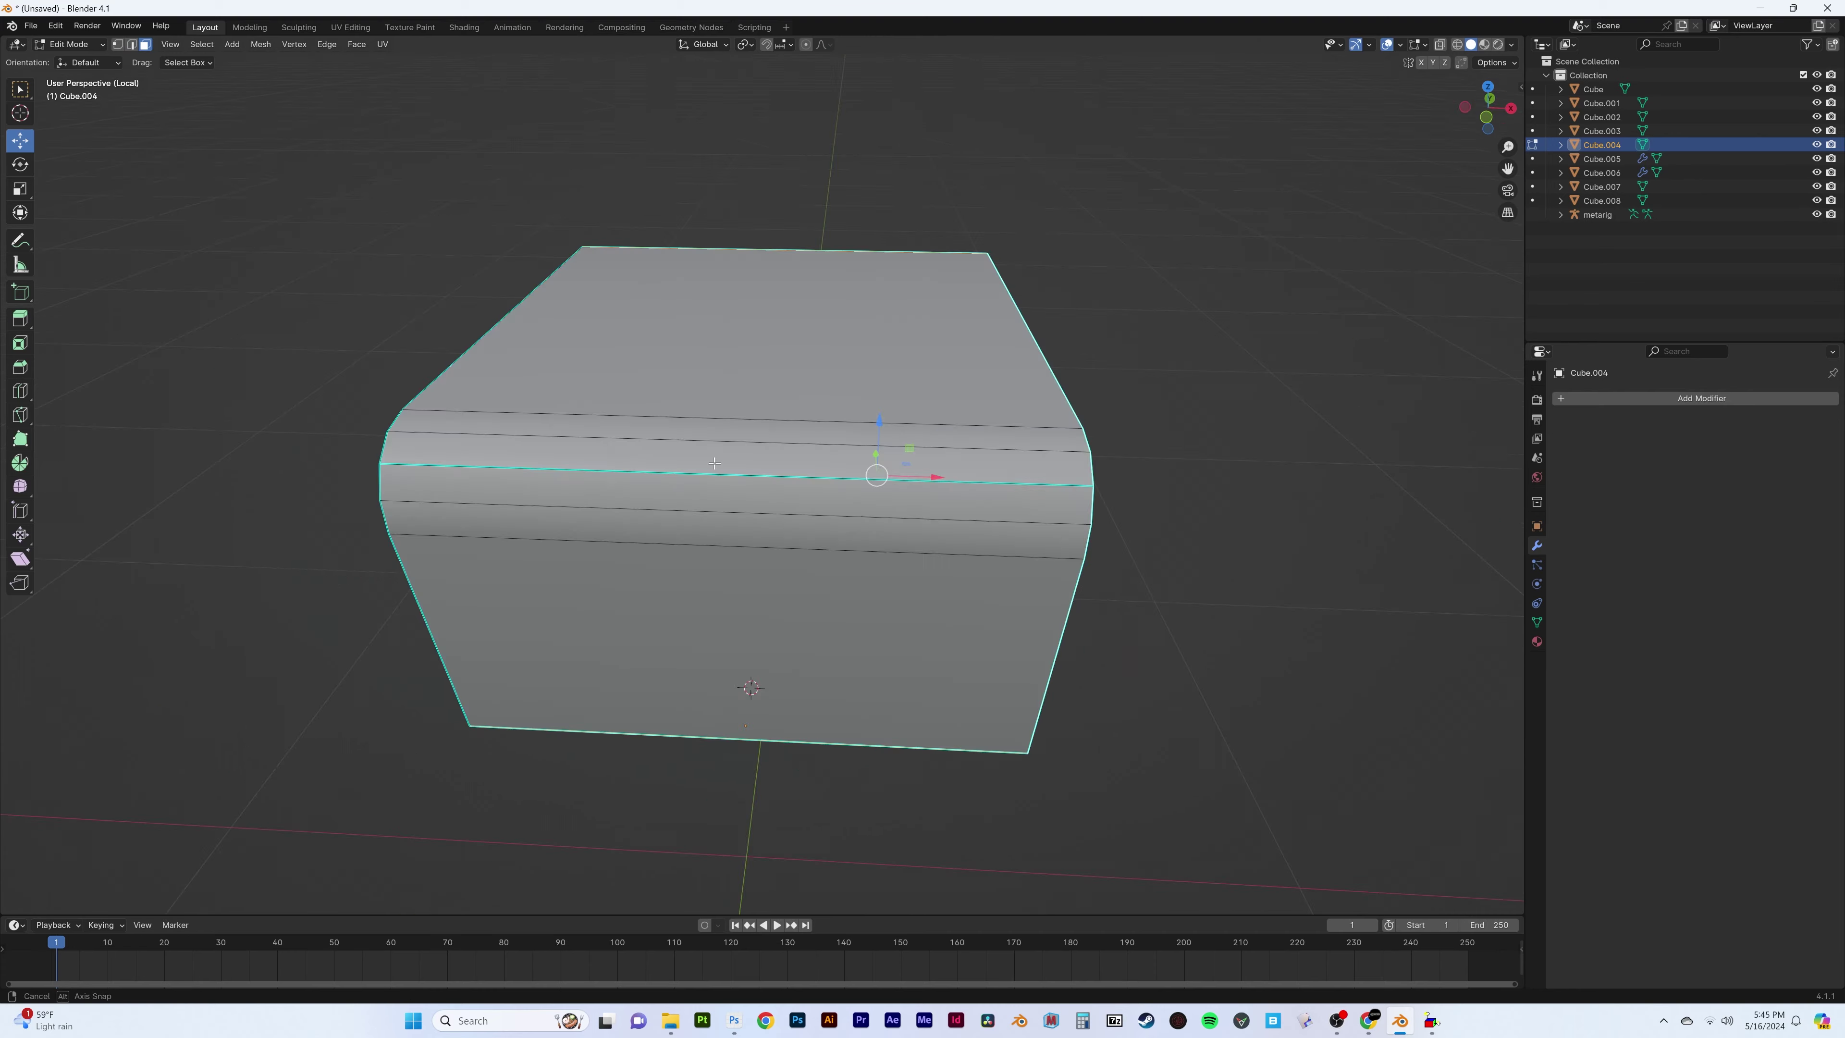
pyautogui.press('Tab')
pyautogui.rightClick(895, 436)
pyautogui.click(864, 426)
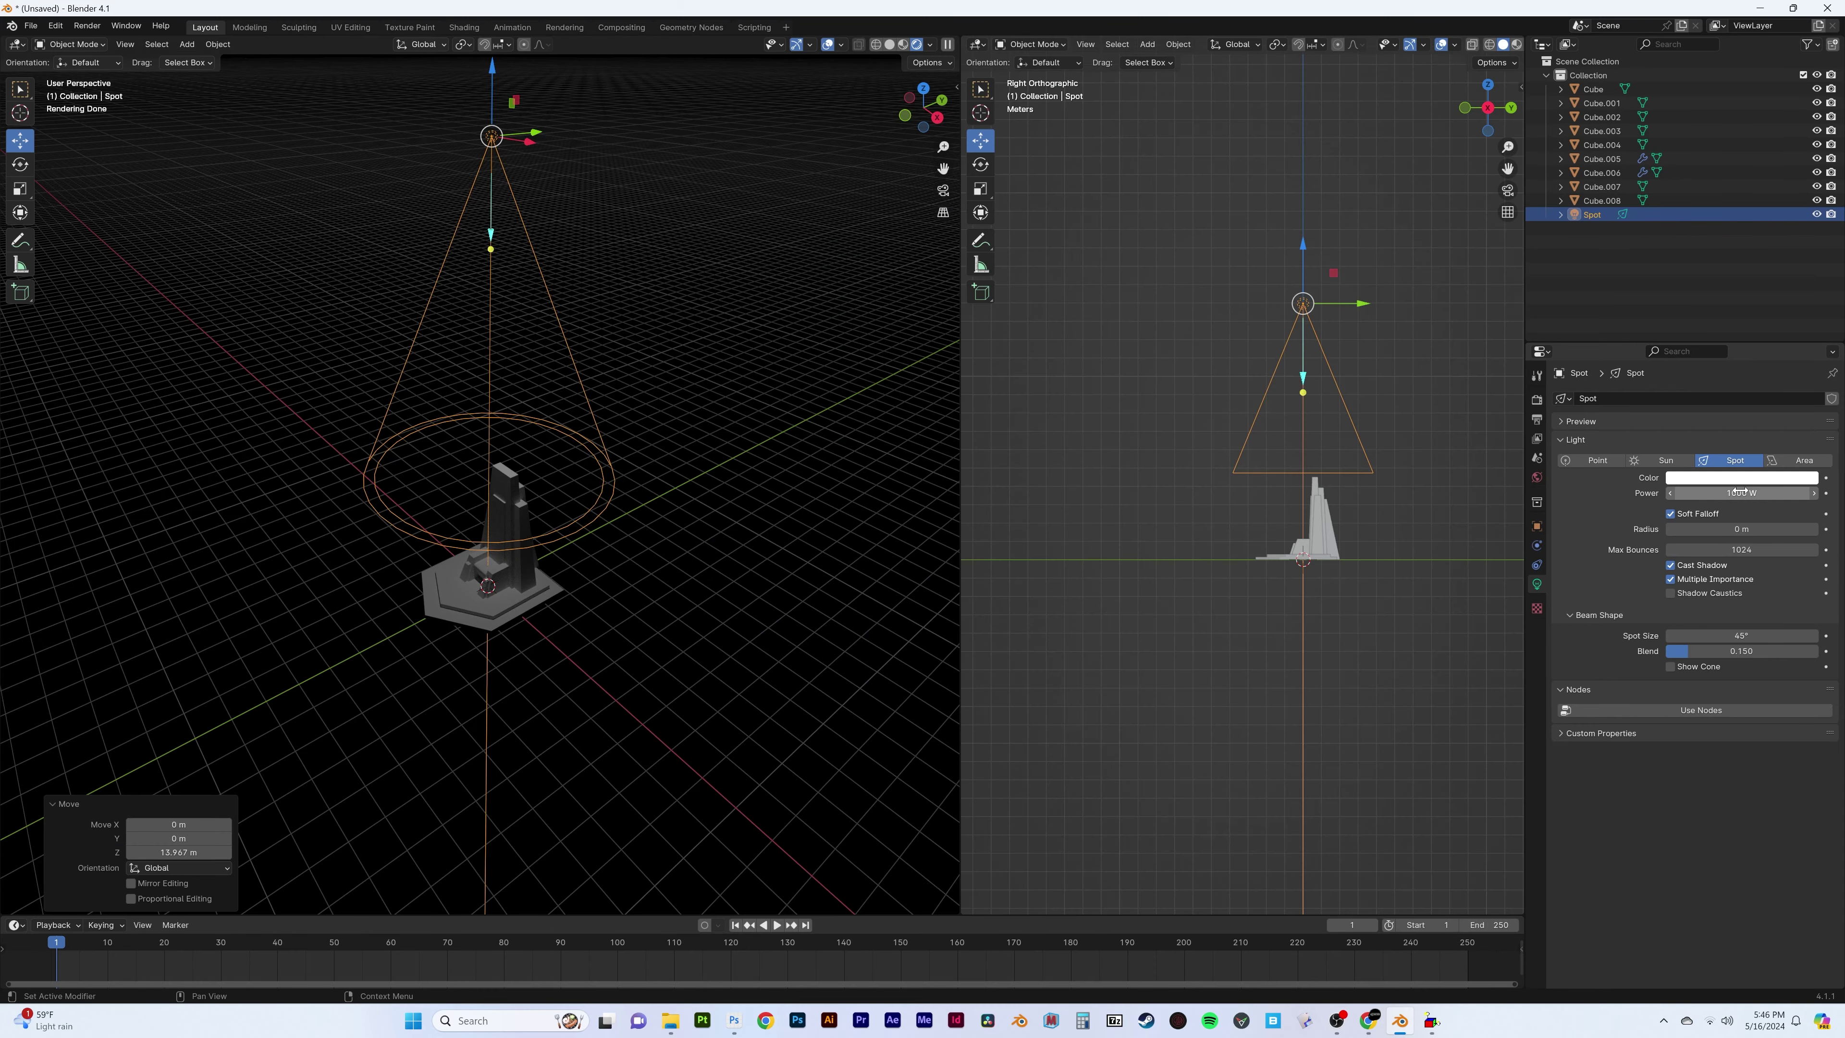
pyautogui.moveTo(654, 240); pyautogui.dragTo(667, 309, button='middle')
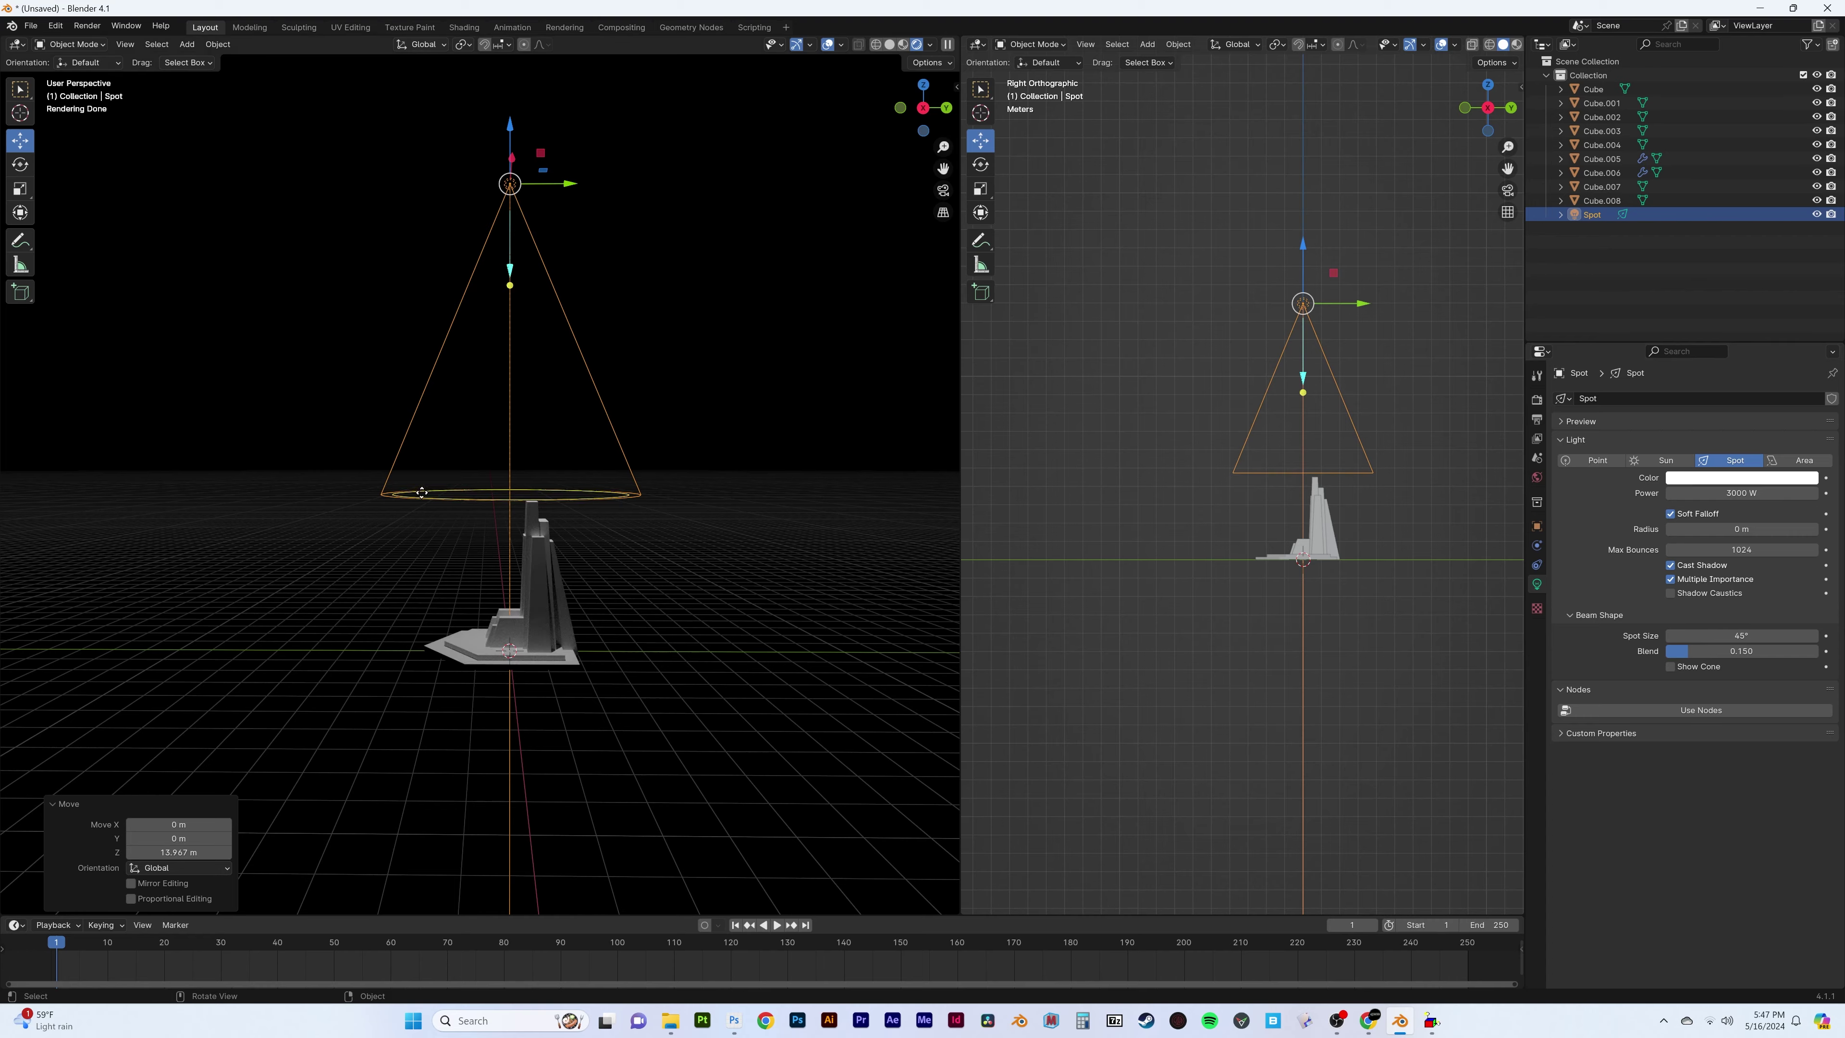
# Add a camera, view through it, enable Render Region and set resolution to 4098×2836 px
pyautogui.hotkey('shift', 'a')
pyautogui.click(514, 502)
pyautogui.press('KP_0')
pyautogui.press('n')
pyautogui.press('n')
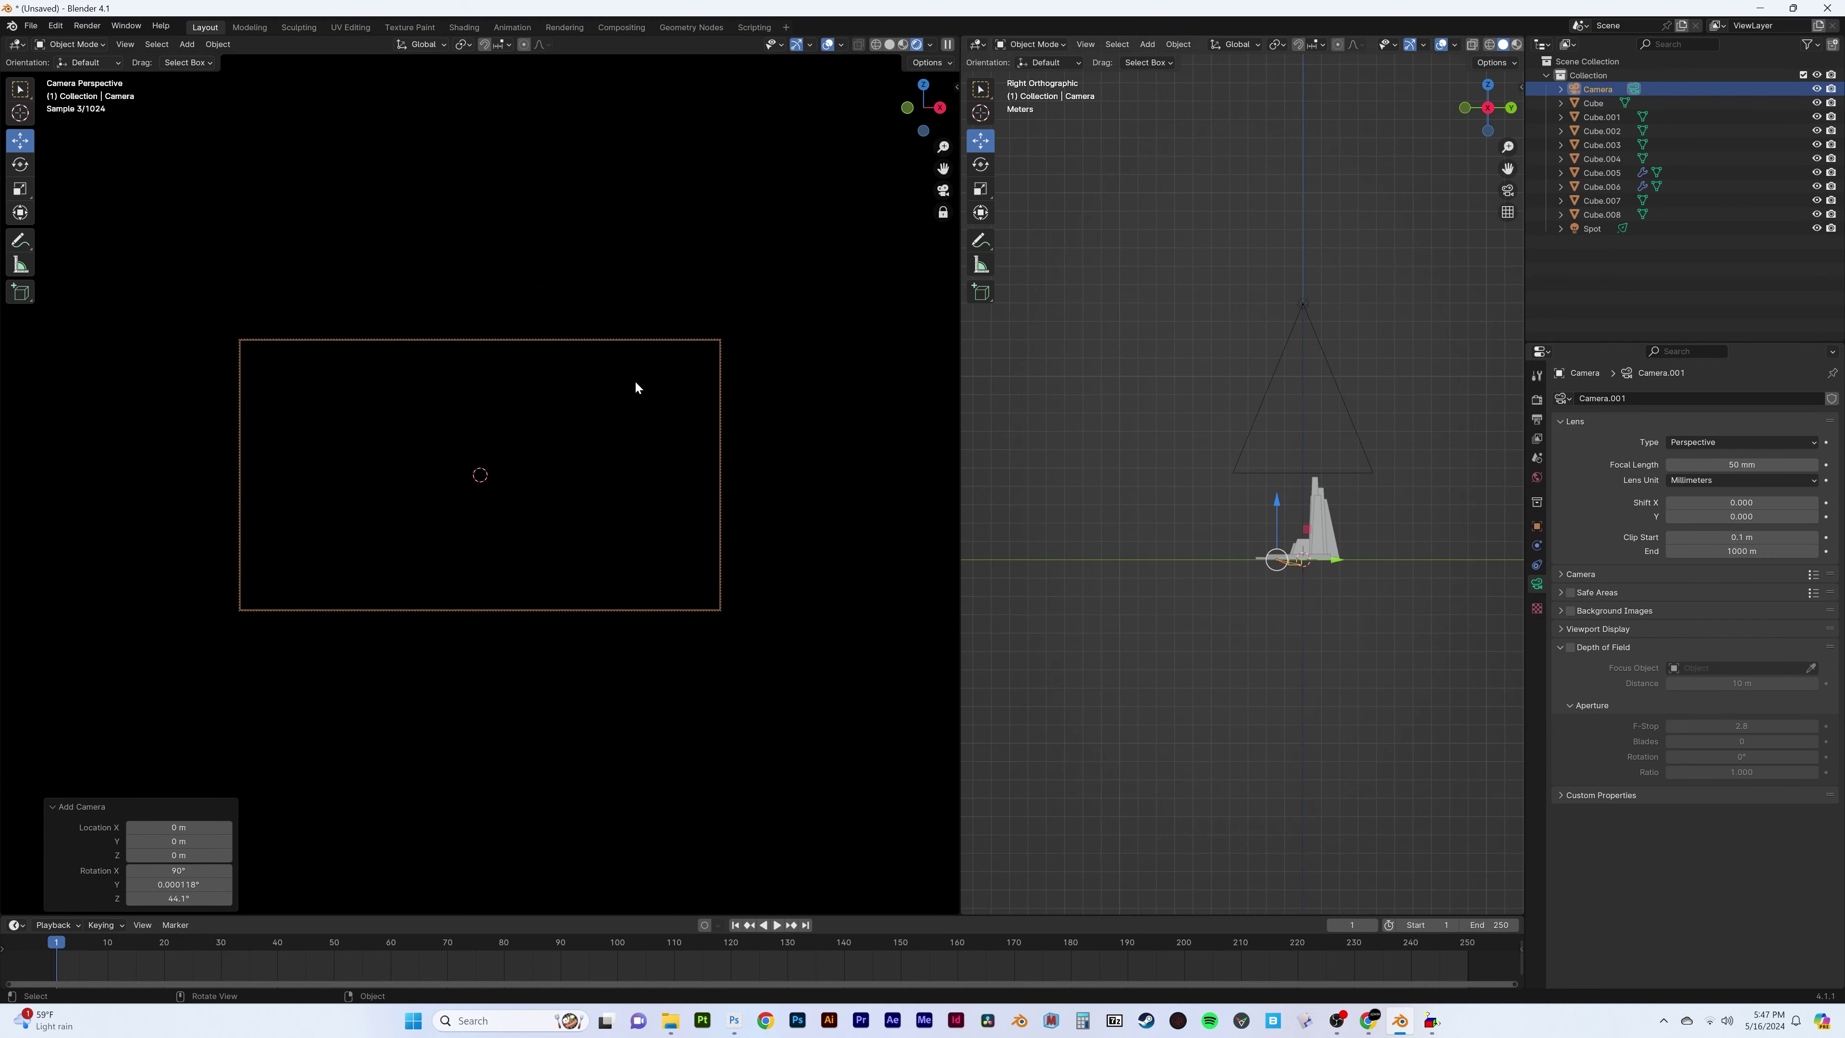
pyautogui.press('g')
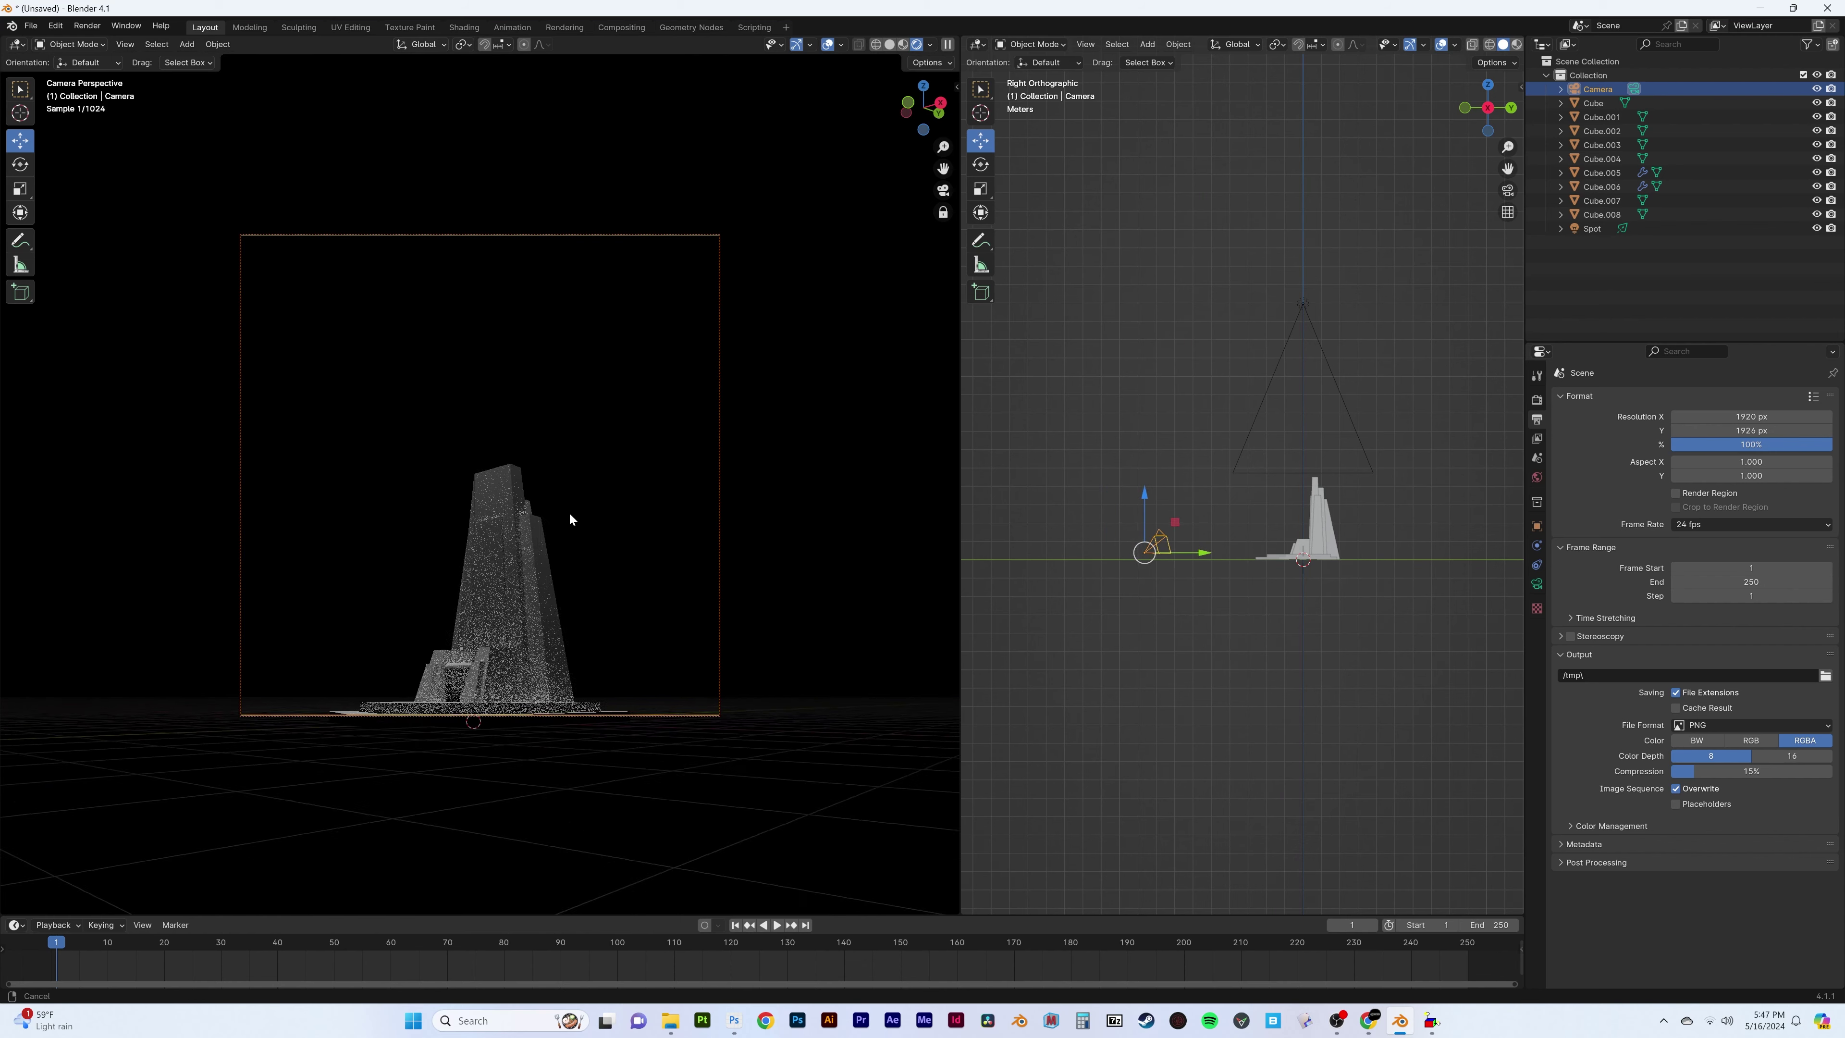
pyautogui.click(1675, 493)
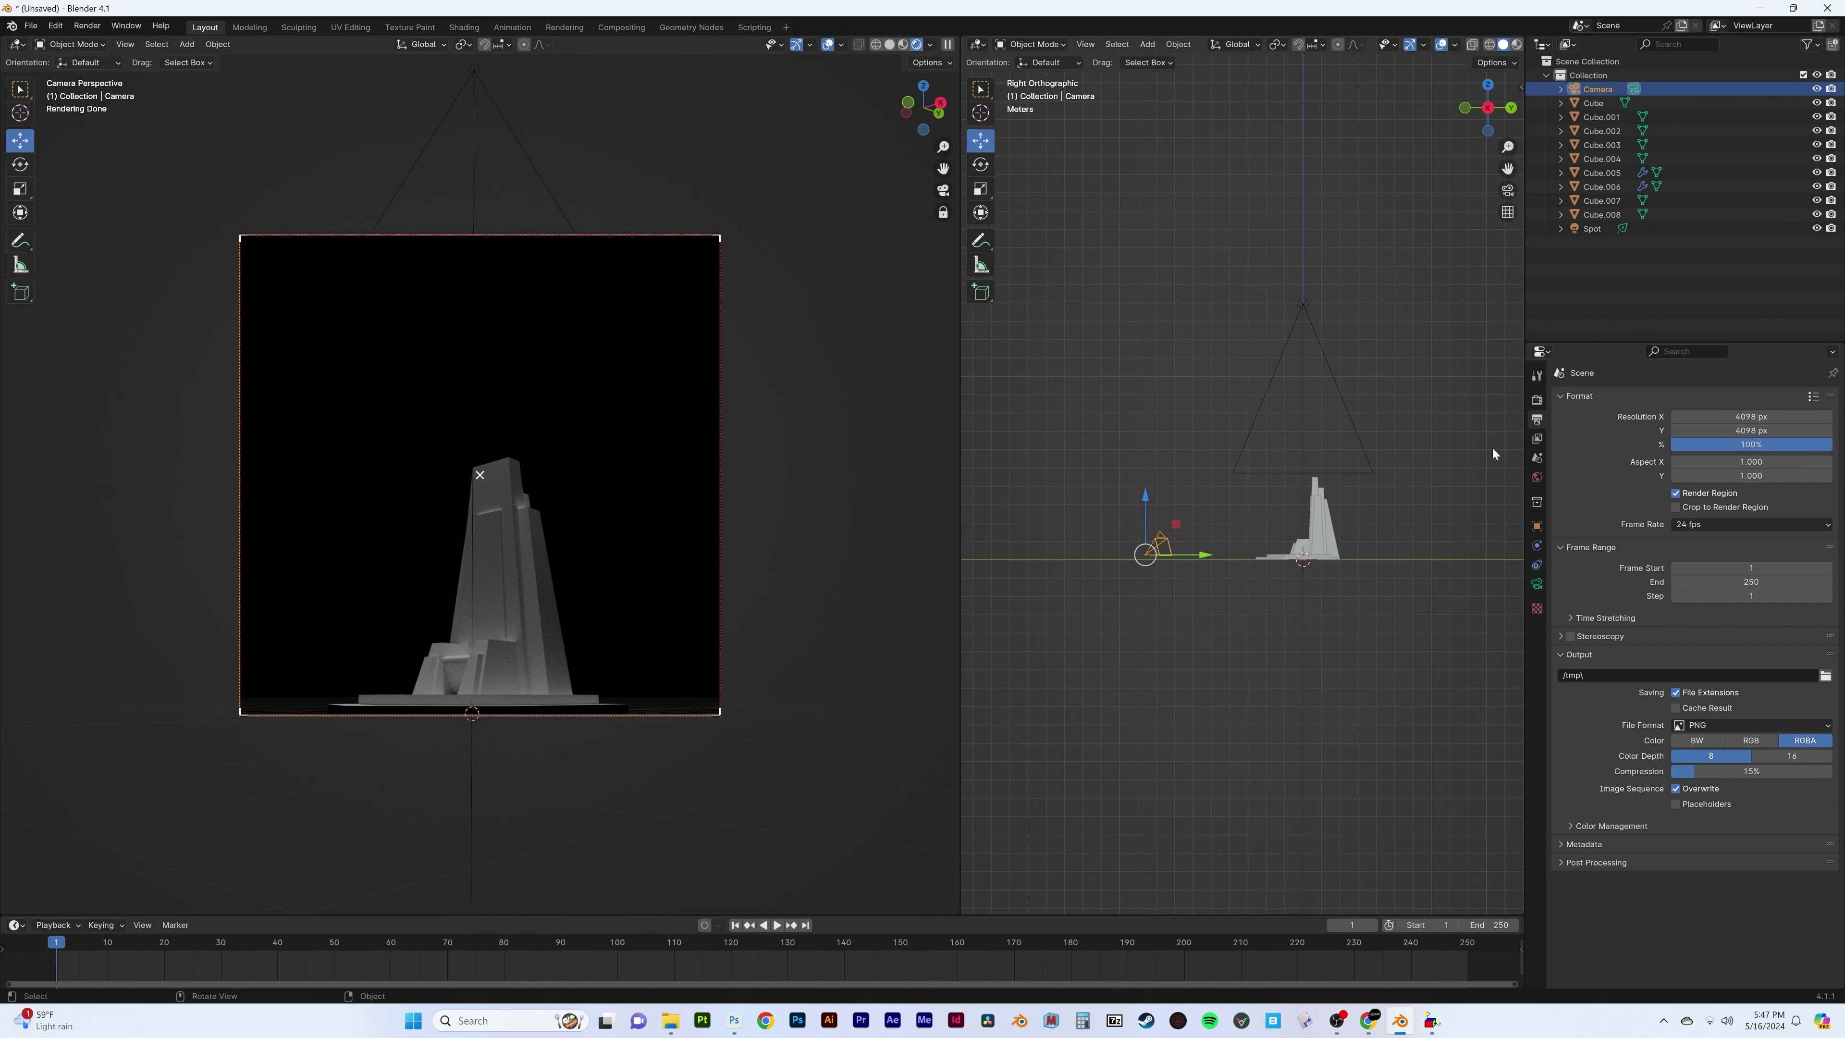
pyautogui.write('2836')
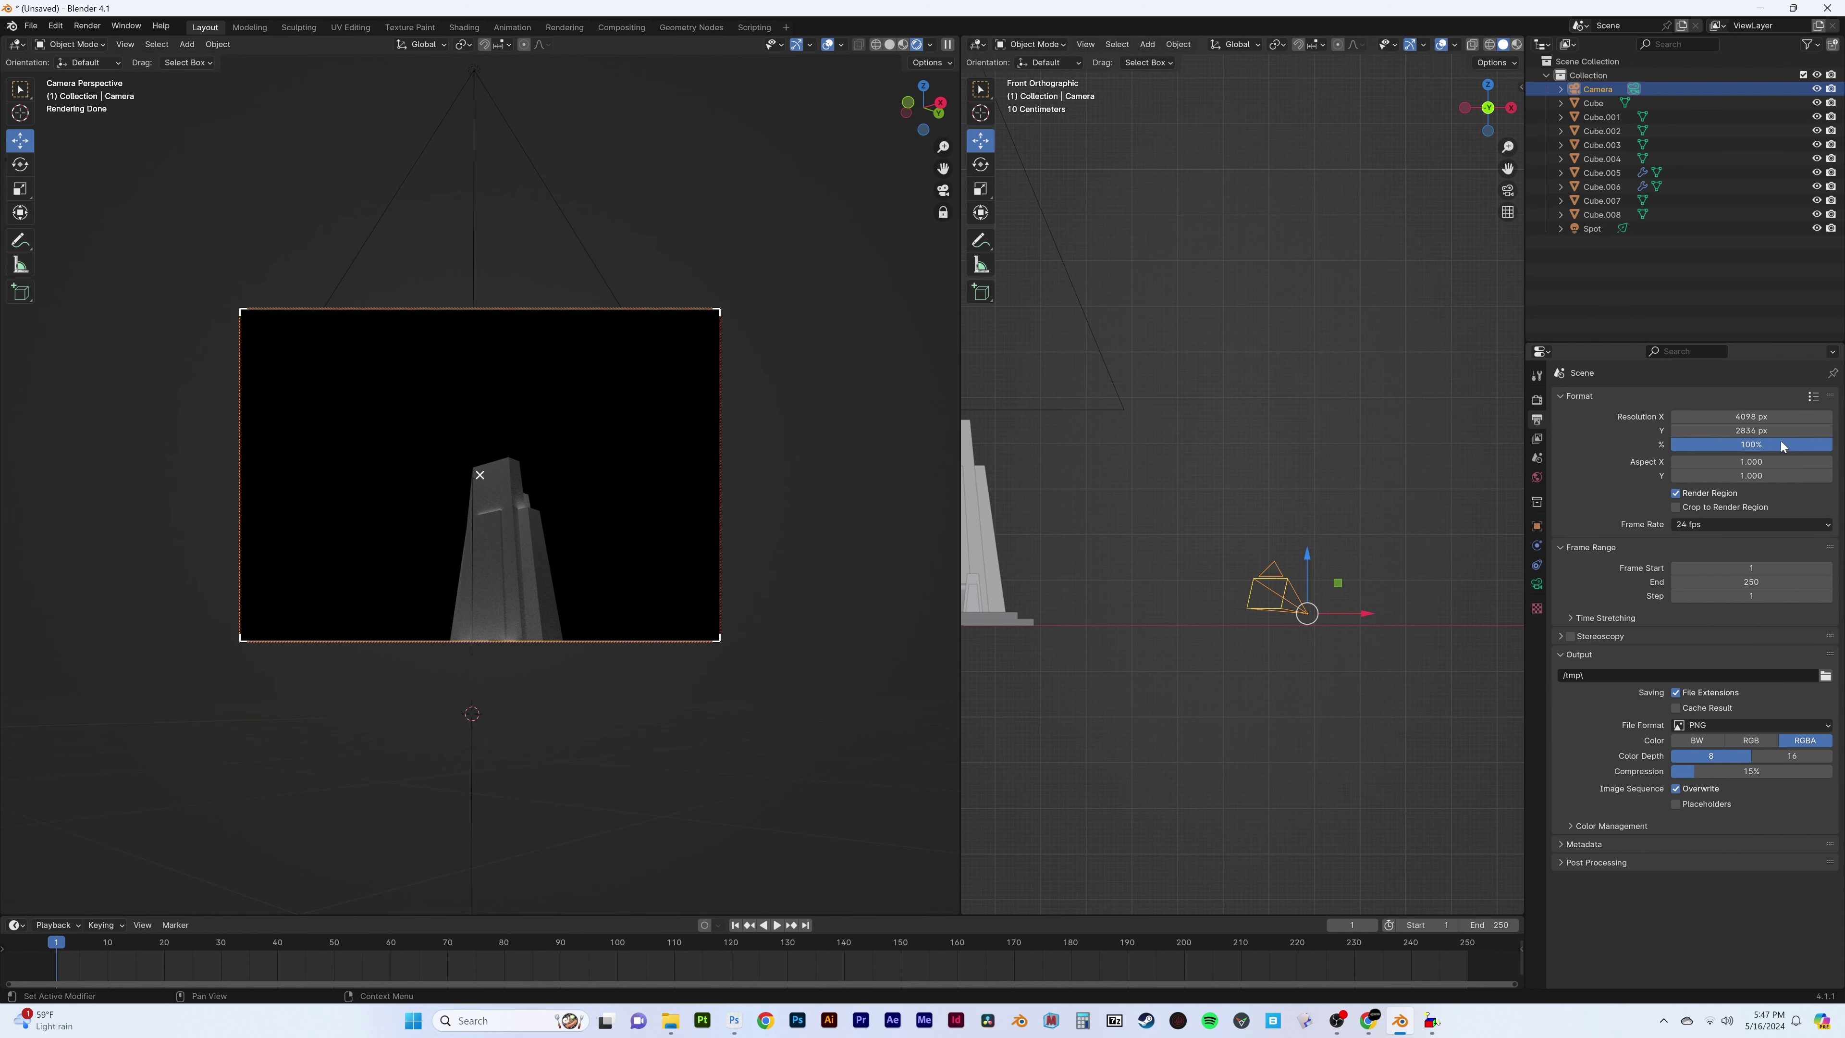
# Tilt the camera around its local X axis
pyautogui.click(1206, 102)
pyautogui.press('r')
pyautogui.press('x')
pyautogui.press('x')
pyautogui.click(1538, 584)
pyautogui.moveTo(1380, 581); pyautogui.dragTo(1264, 583, button='middle')
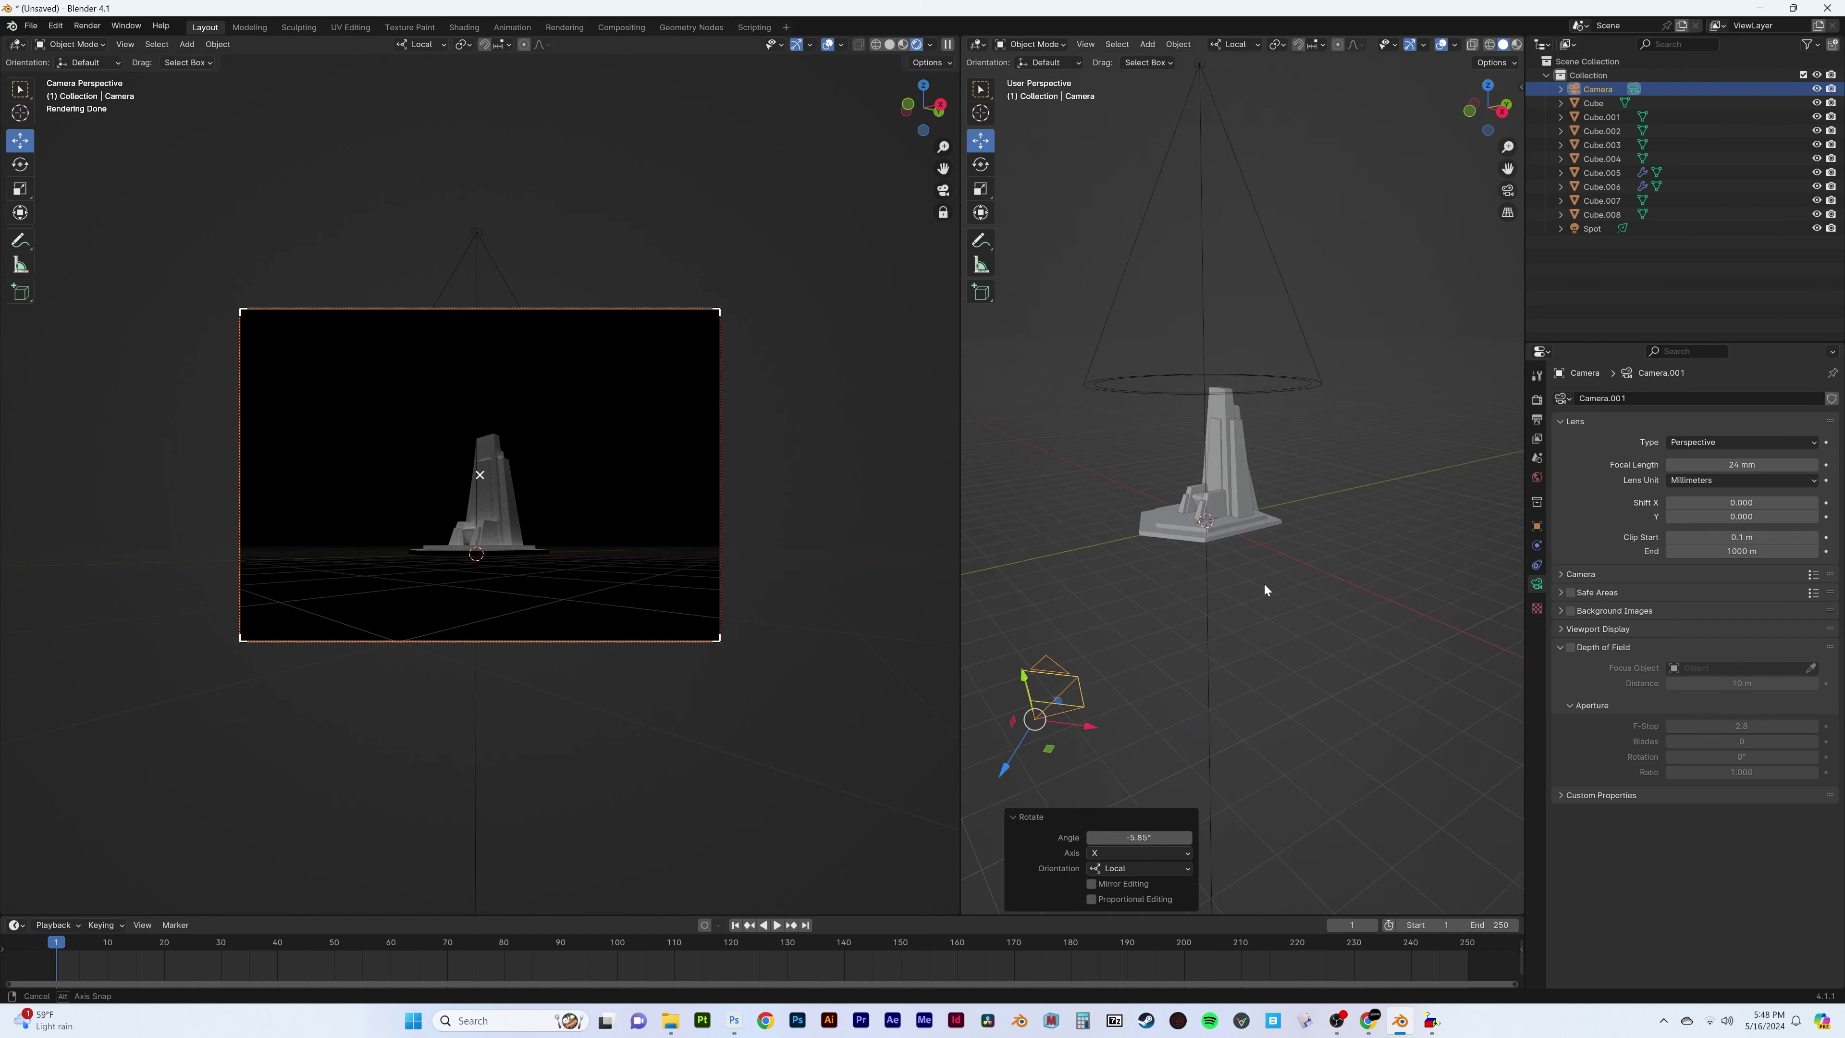
# Reposition the camera from Top view in world axes and tilt it again around X
pyautogui.click(1227, 88)
pyautogui.press('KP_7')
pyautogui.press('g')
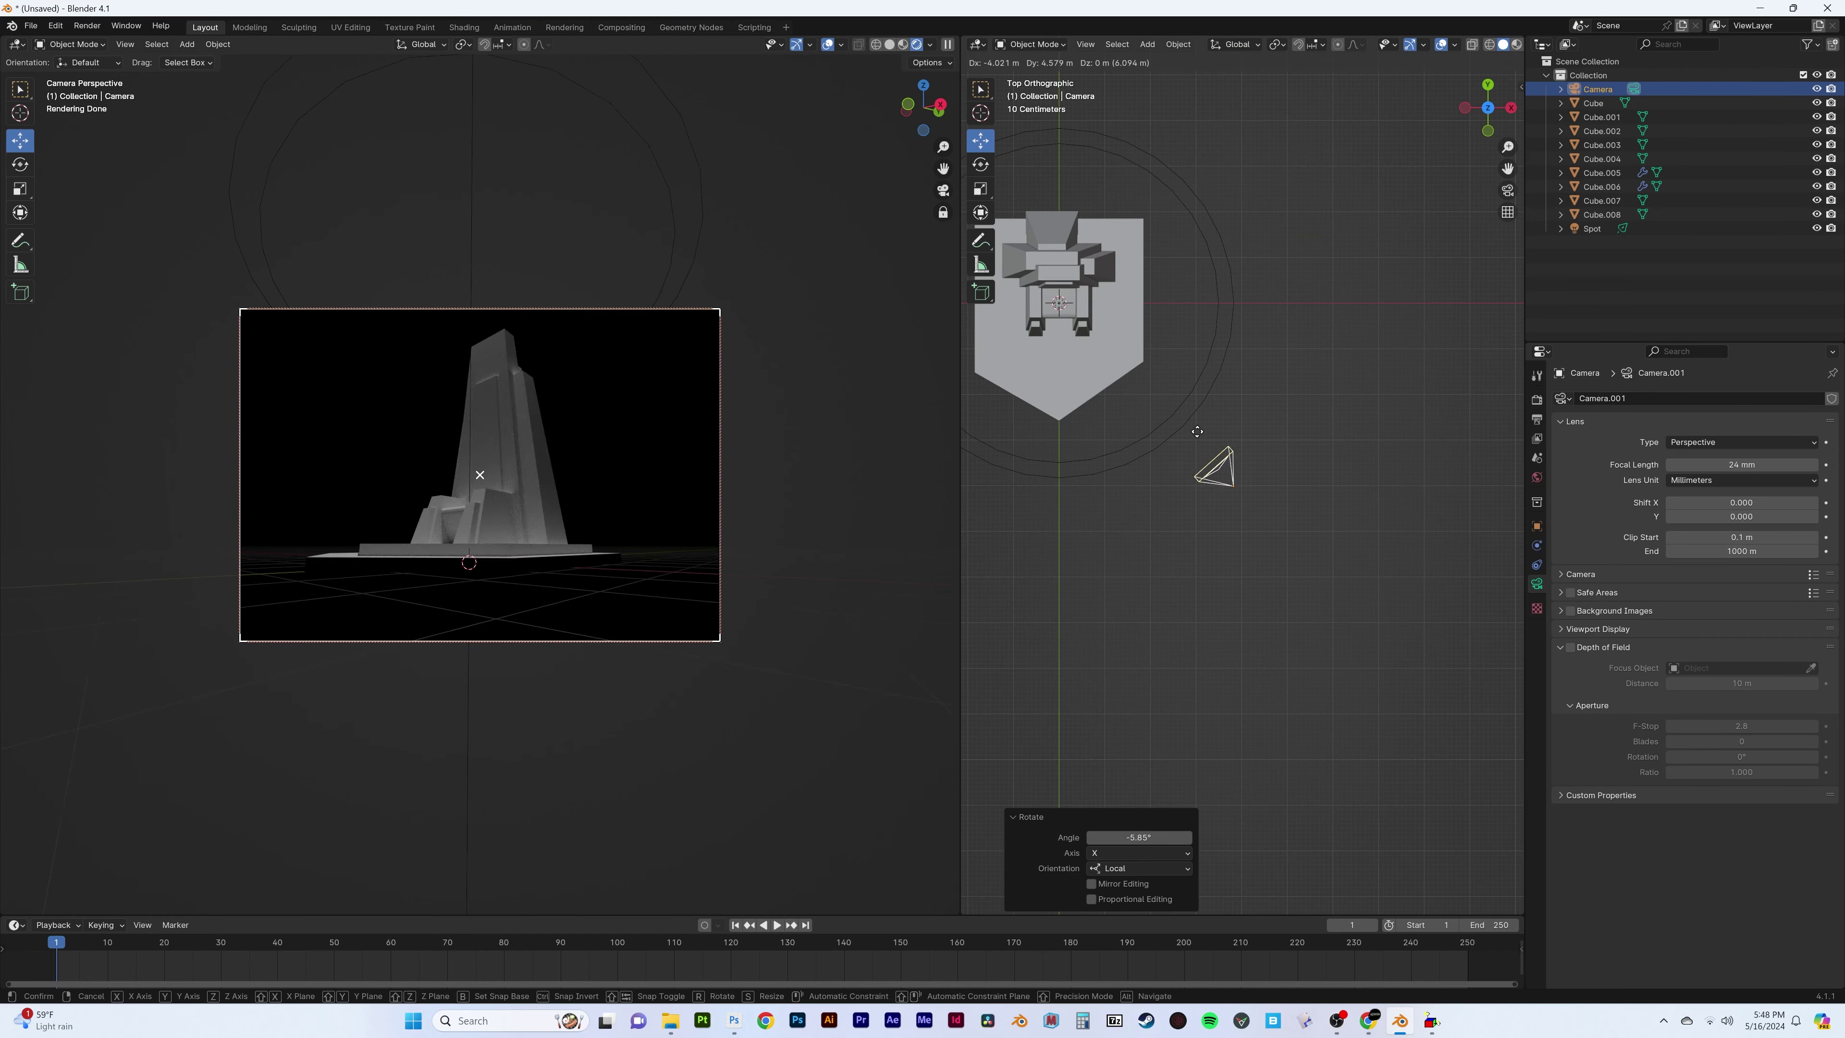
pyautogui.click(1232, 483)
pyautogui.moveTo(1232, 482); pyautogui.dragTo(1446, 512, button='middle')
pyautogui.press('r')
pyautogui.press('x')
pyautogui.press('x')
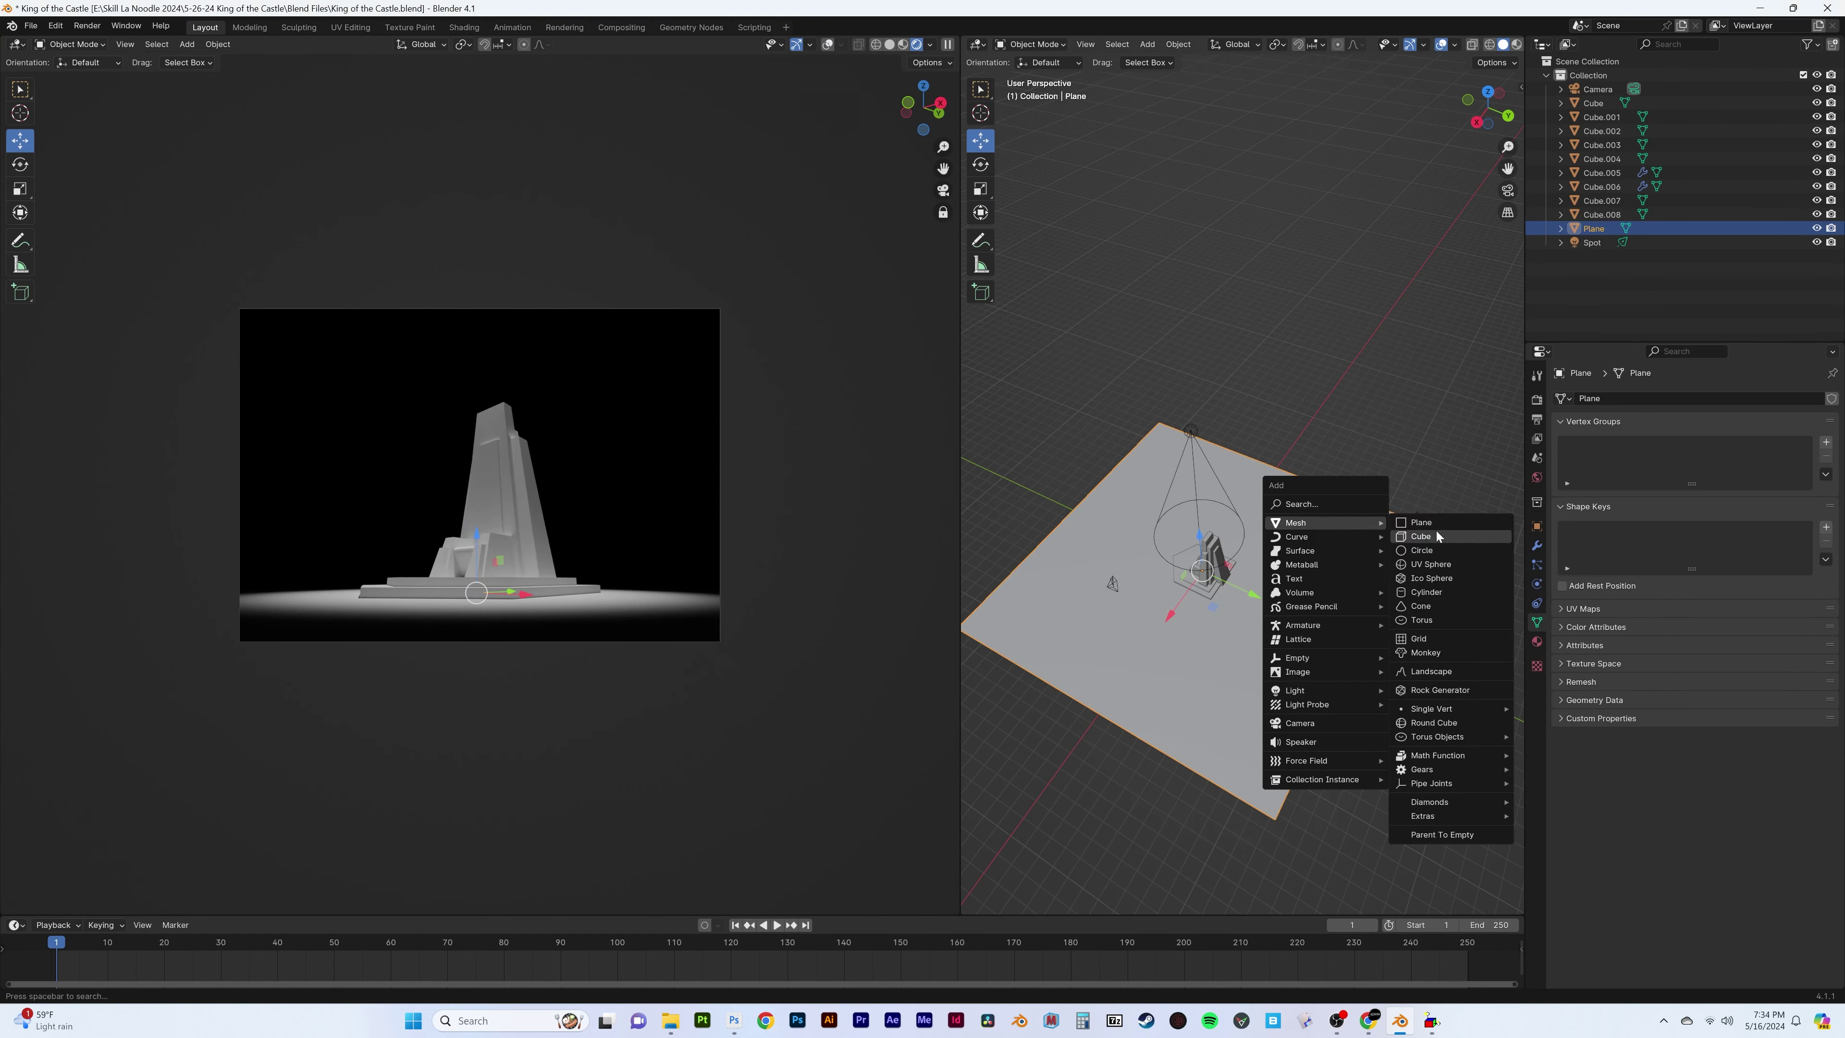
# Add a cube and scale it into a tall, thin fin, stretched in Z and flattened in Y
pyautogui.click(1437, 537)
pyautogui.moveTo(1438, 536); pyautogui.dragTo(1381, 438, button='middle')
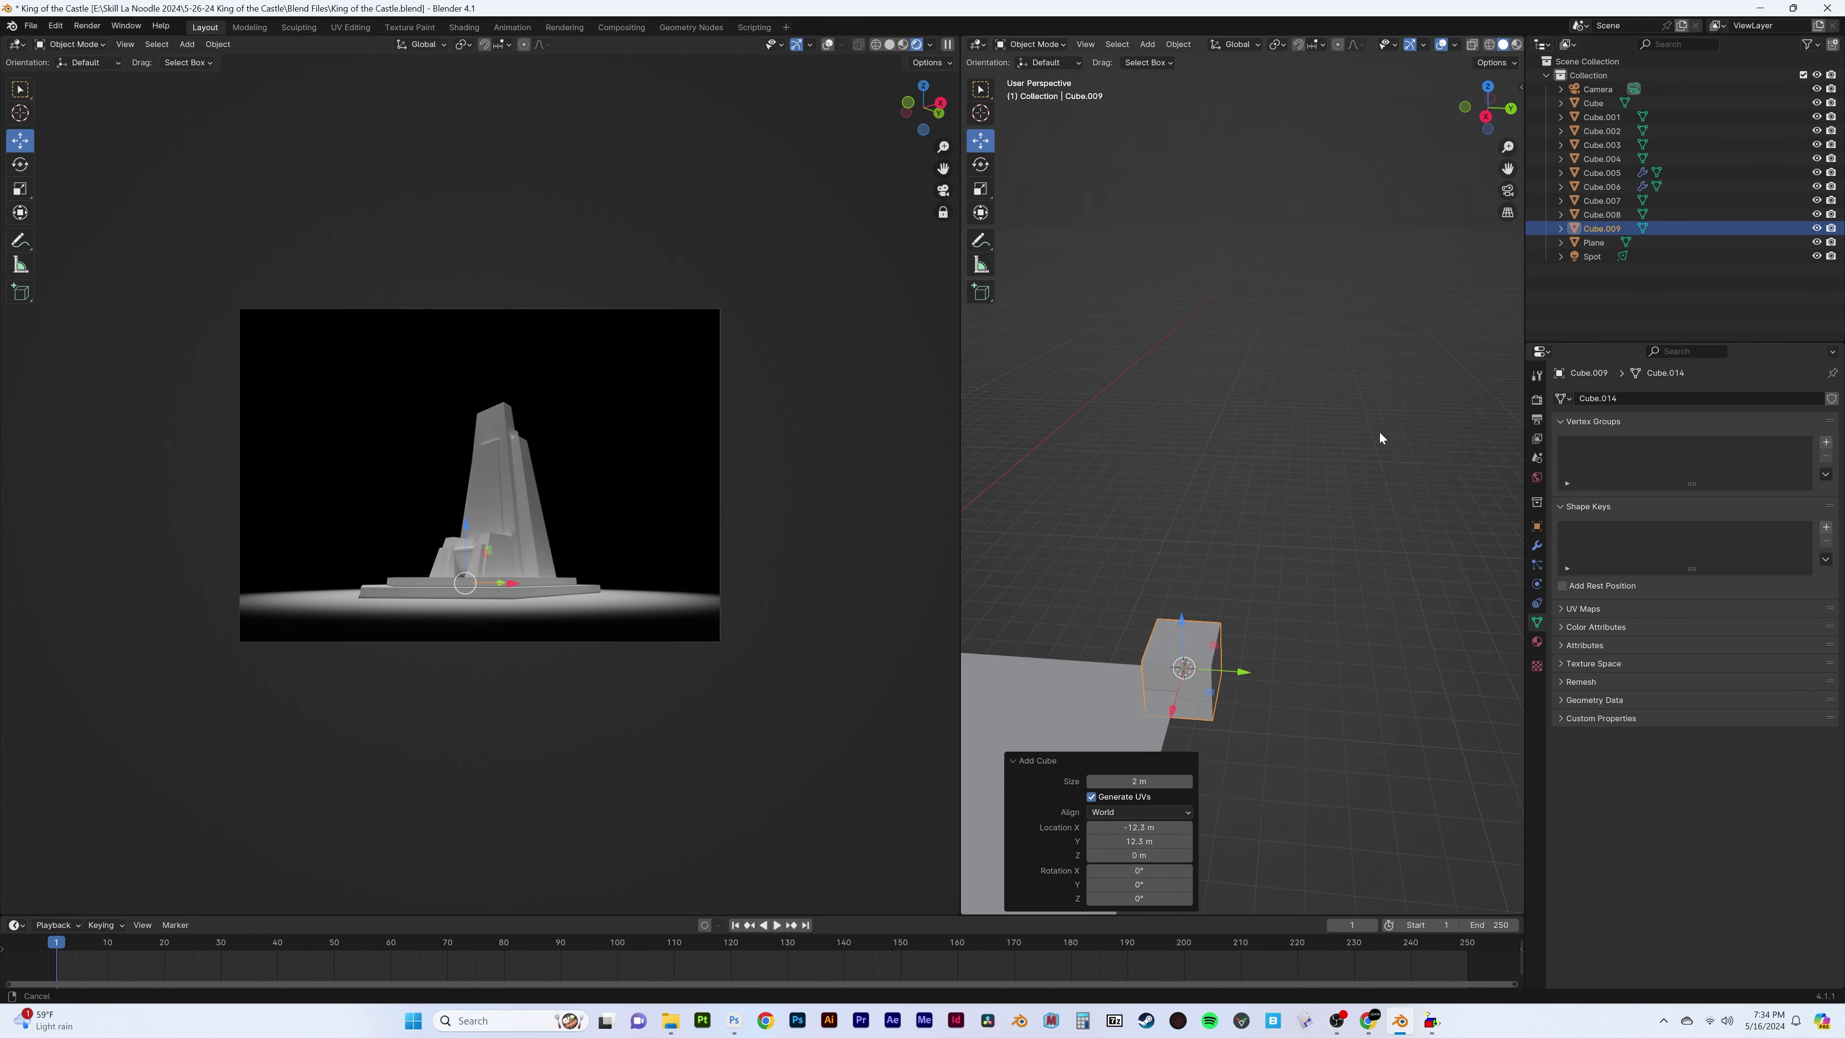
pyautogui.press('s')
pyautogui.press('z')
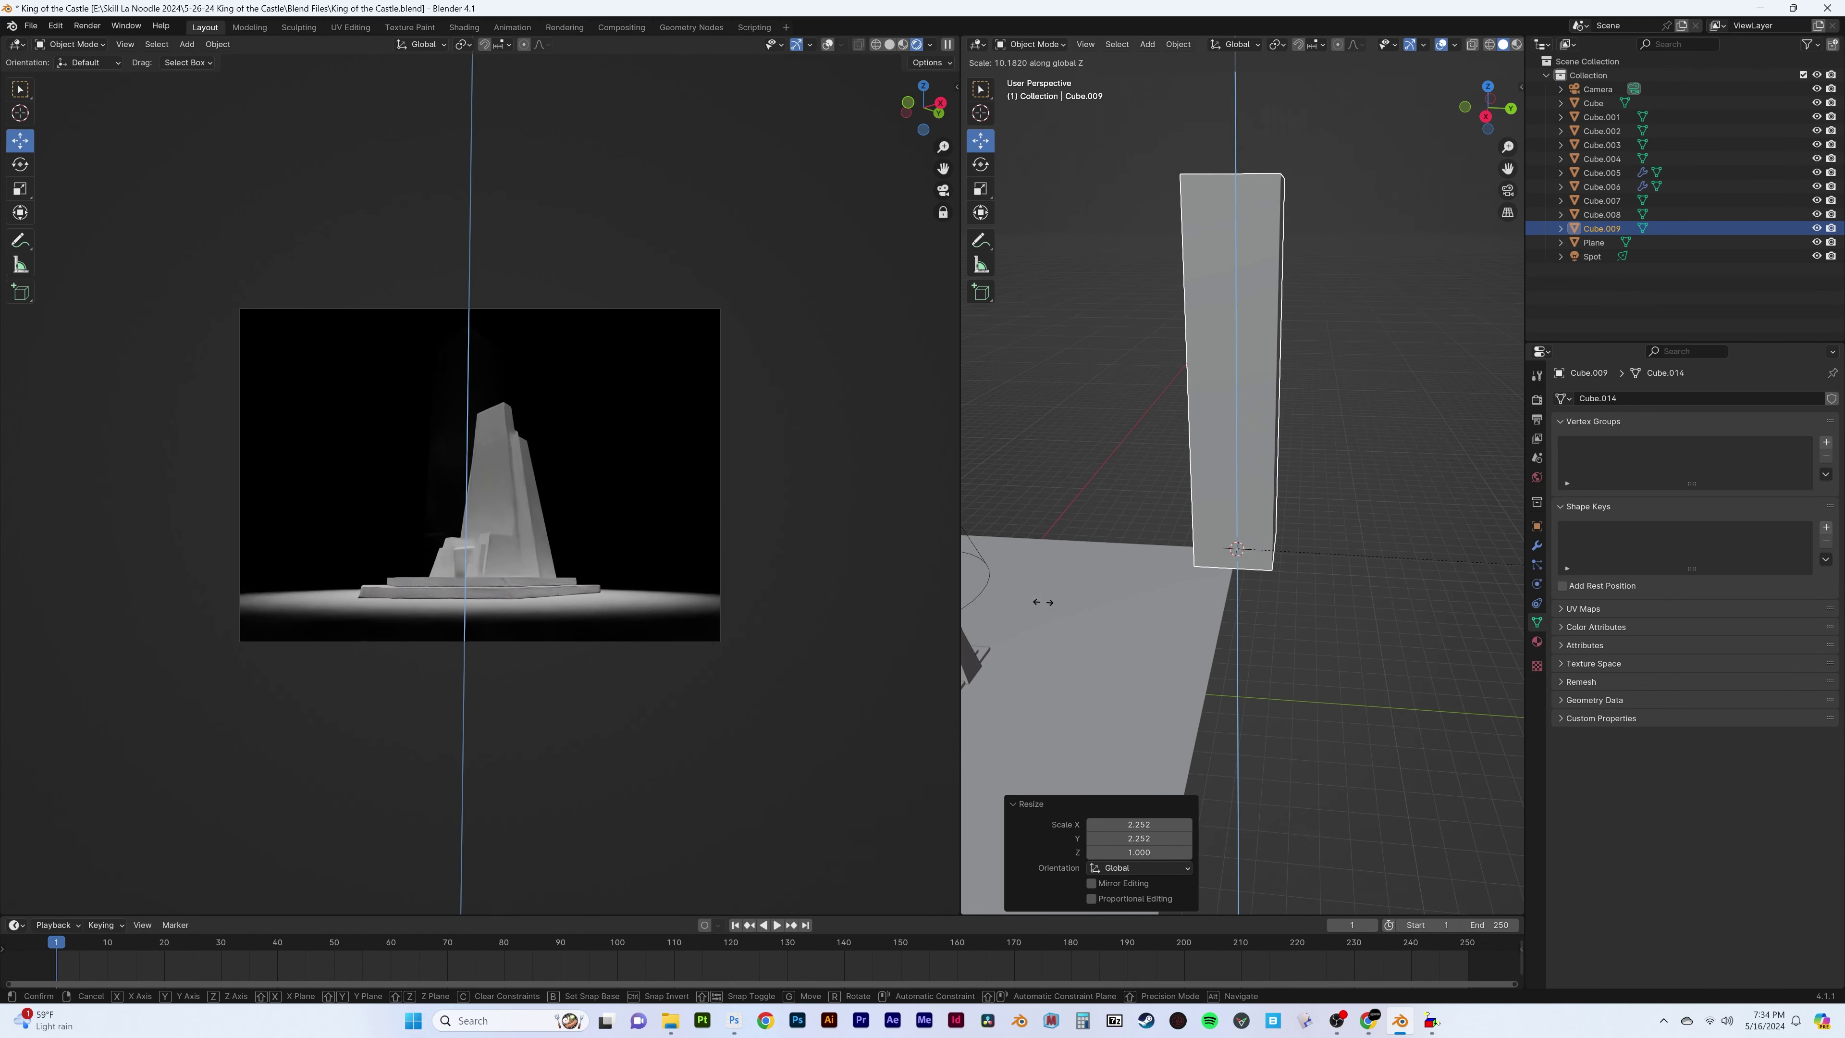
pyautogui.click(1038, 601)
pyautogui.scroll(-3, 1175, 638)
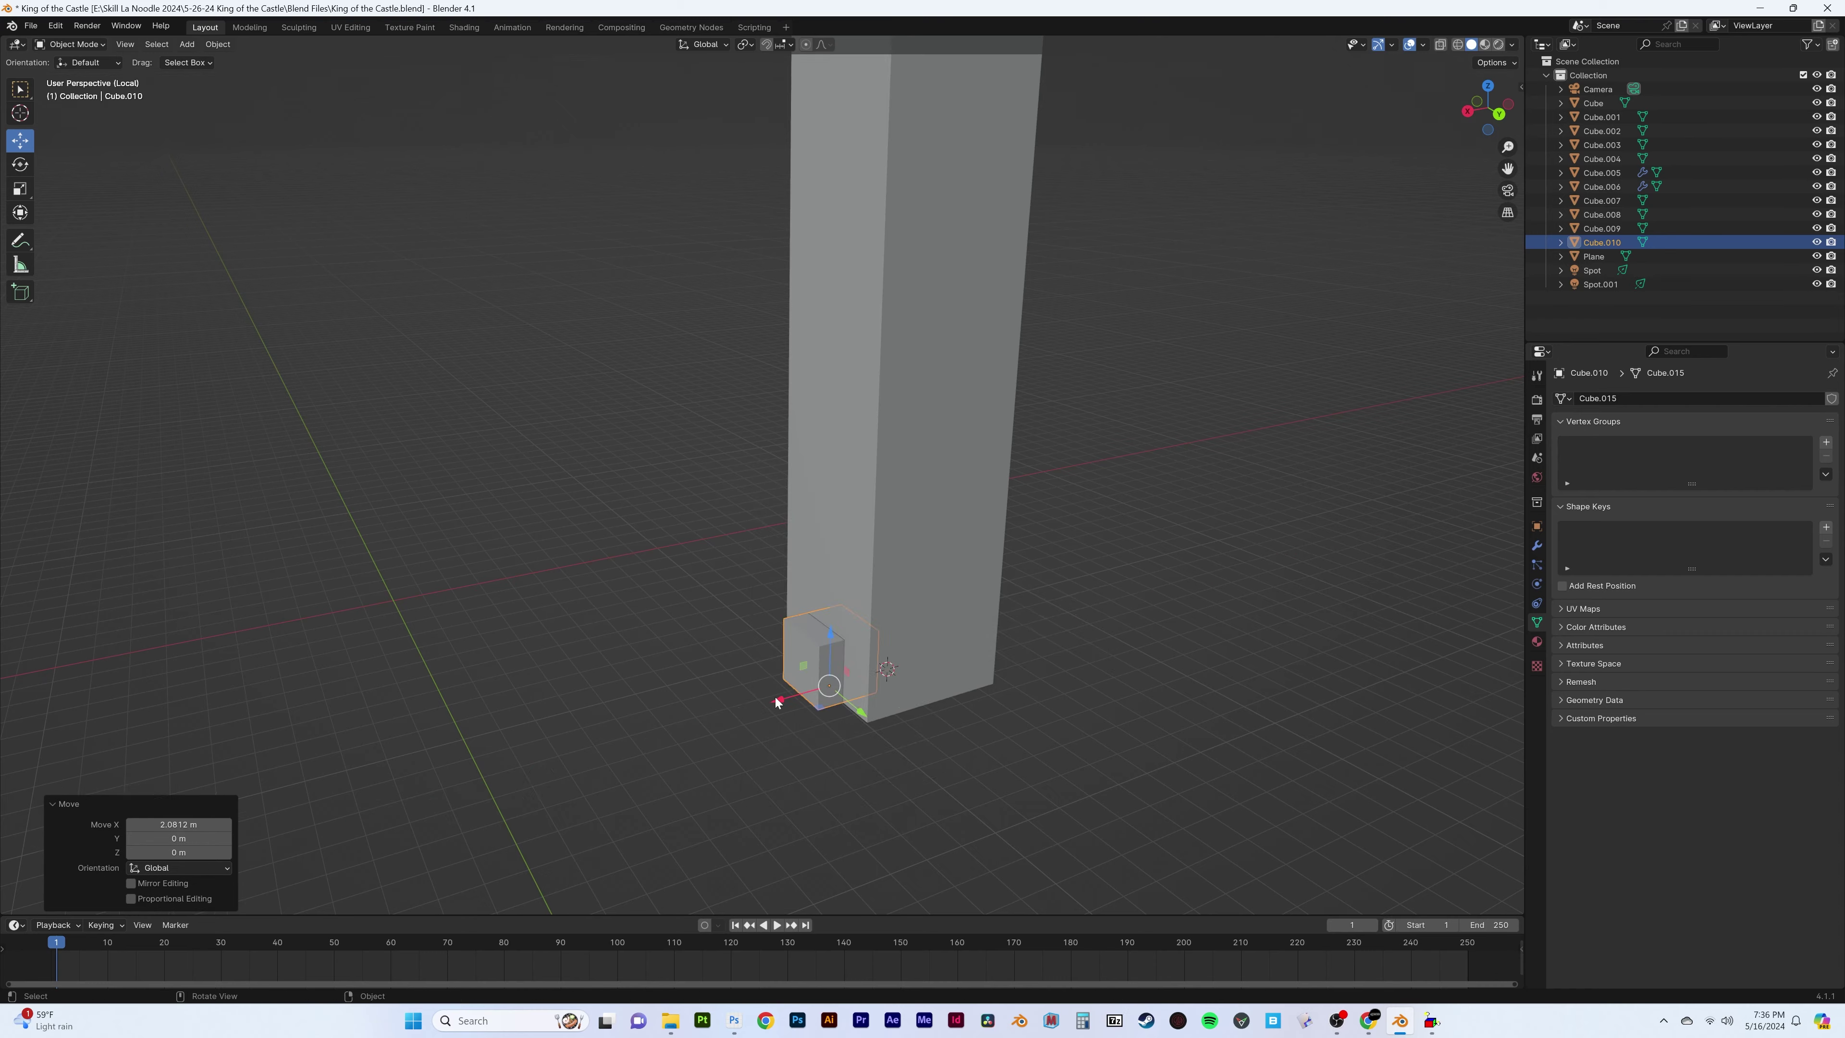
pyautogui.click(819, 607)
pyautogui.moveTo(819, 608); pyautogui.dragTo(729, 606, button='middle')
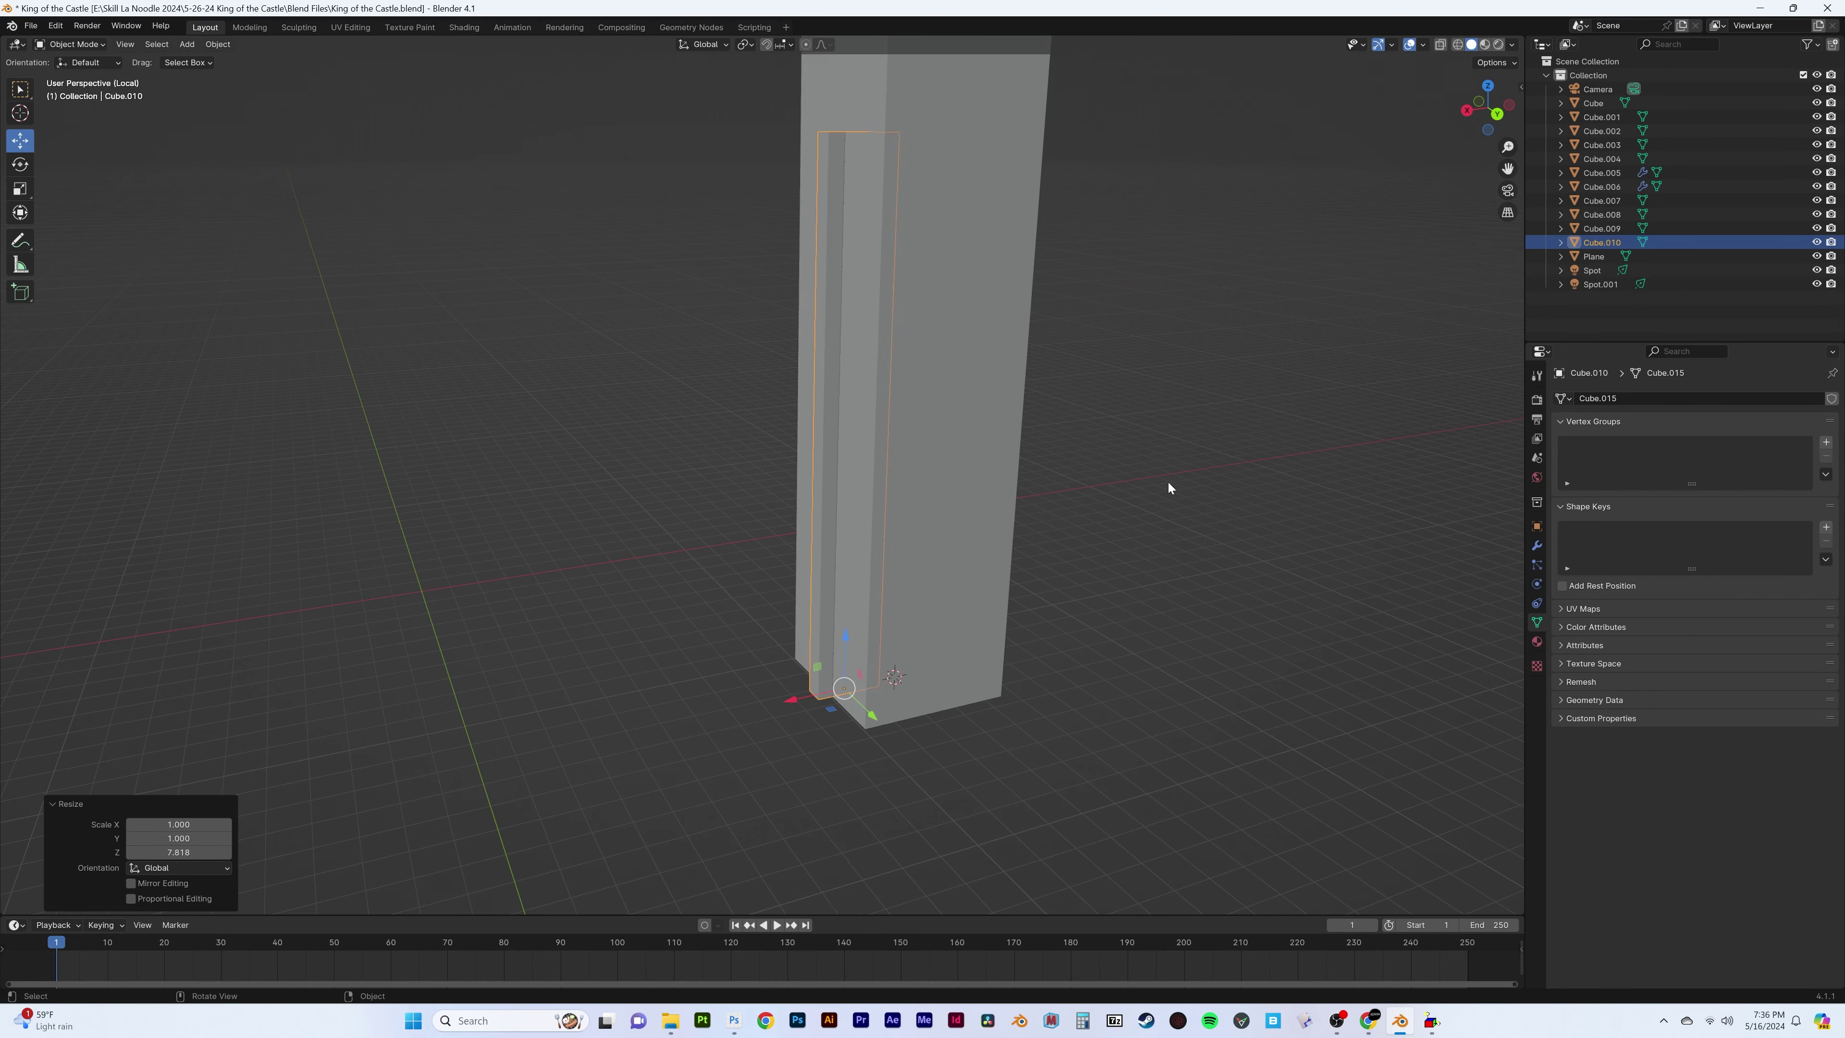
# Add 7 loop cuts across the fin
pyautogui.press('Tab')
pyautogui.hotkey('ctrl', 'r')
pyautogui.click(828, 720)
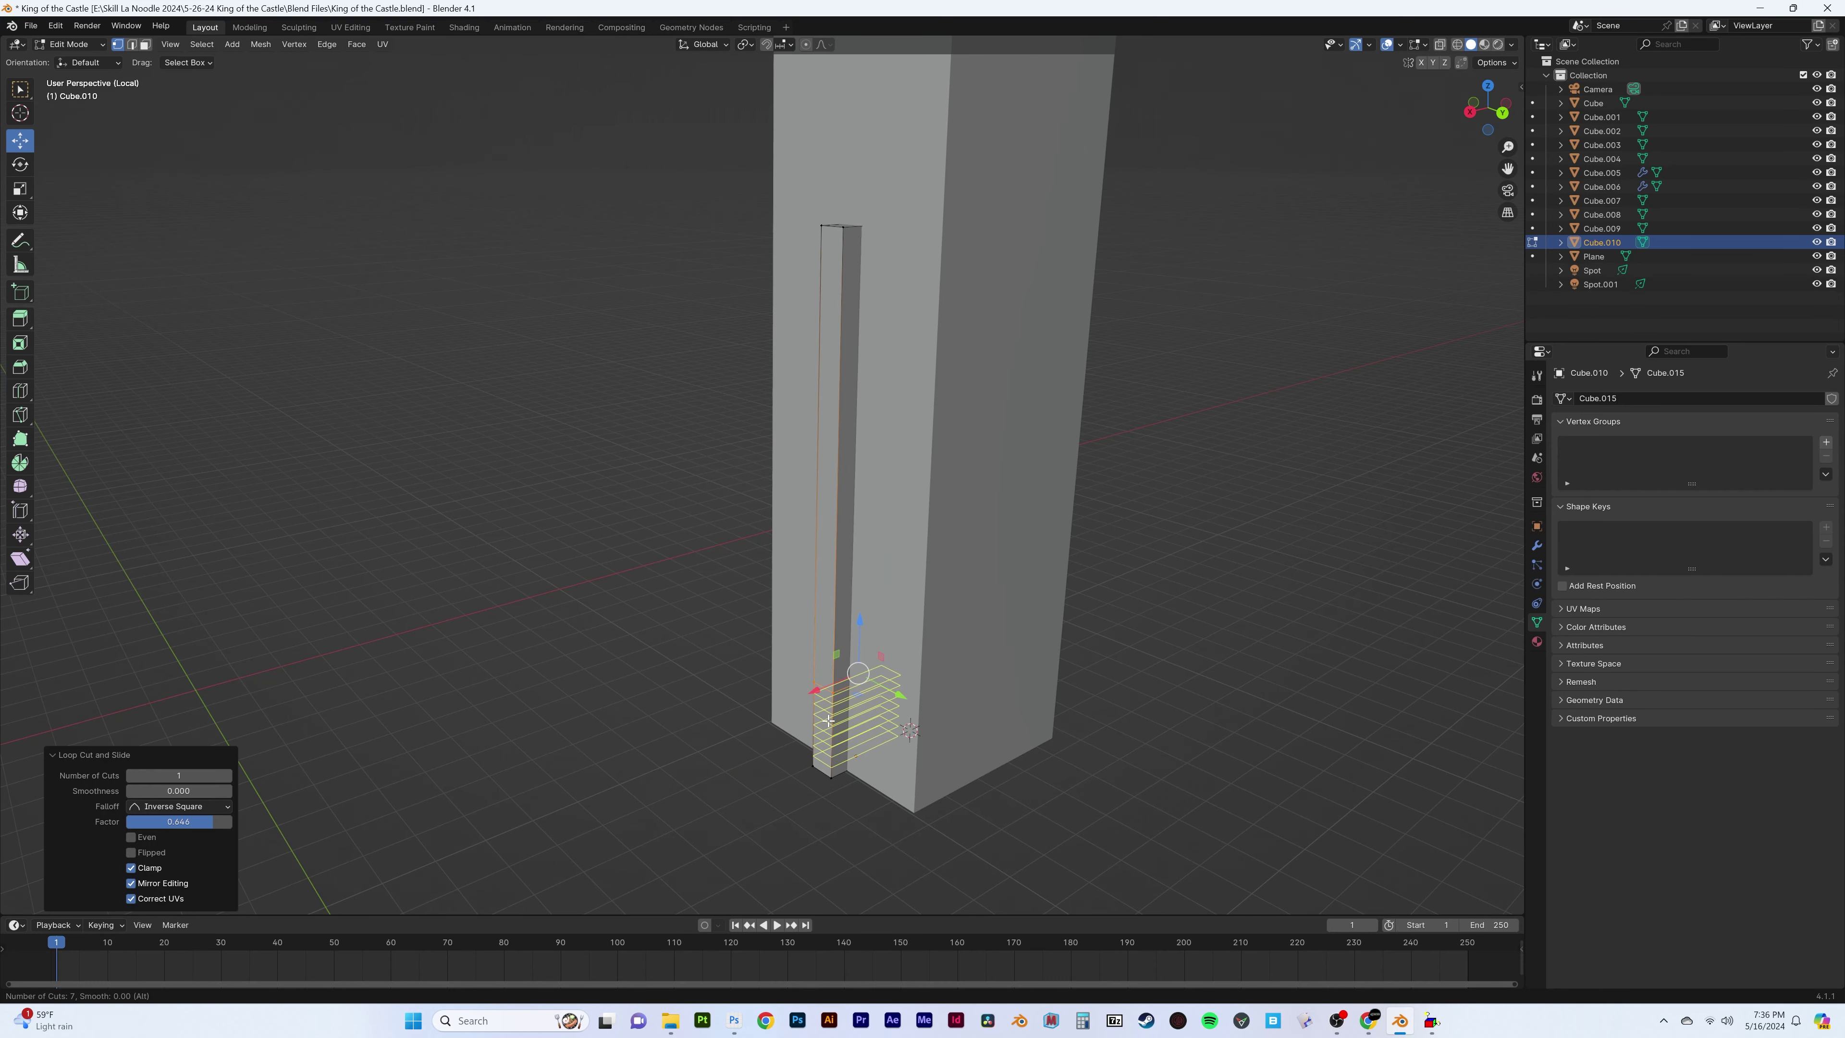
pyautogui.click(828, 720)
pyautogui.press('KP_1')
# Flare the fin's base outward with proportional editing, then exit local view
pyautogui.press('p')
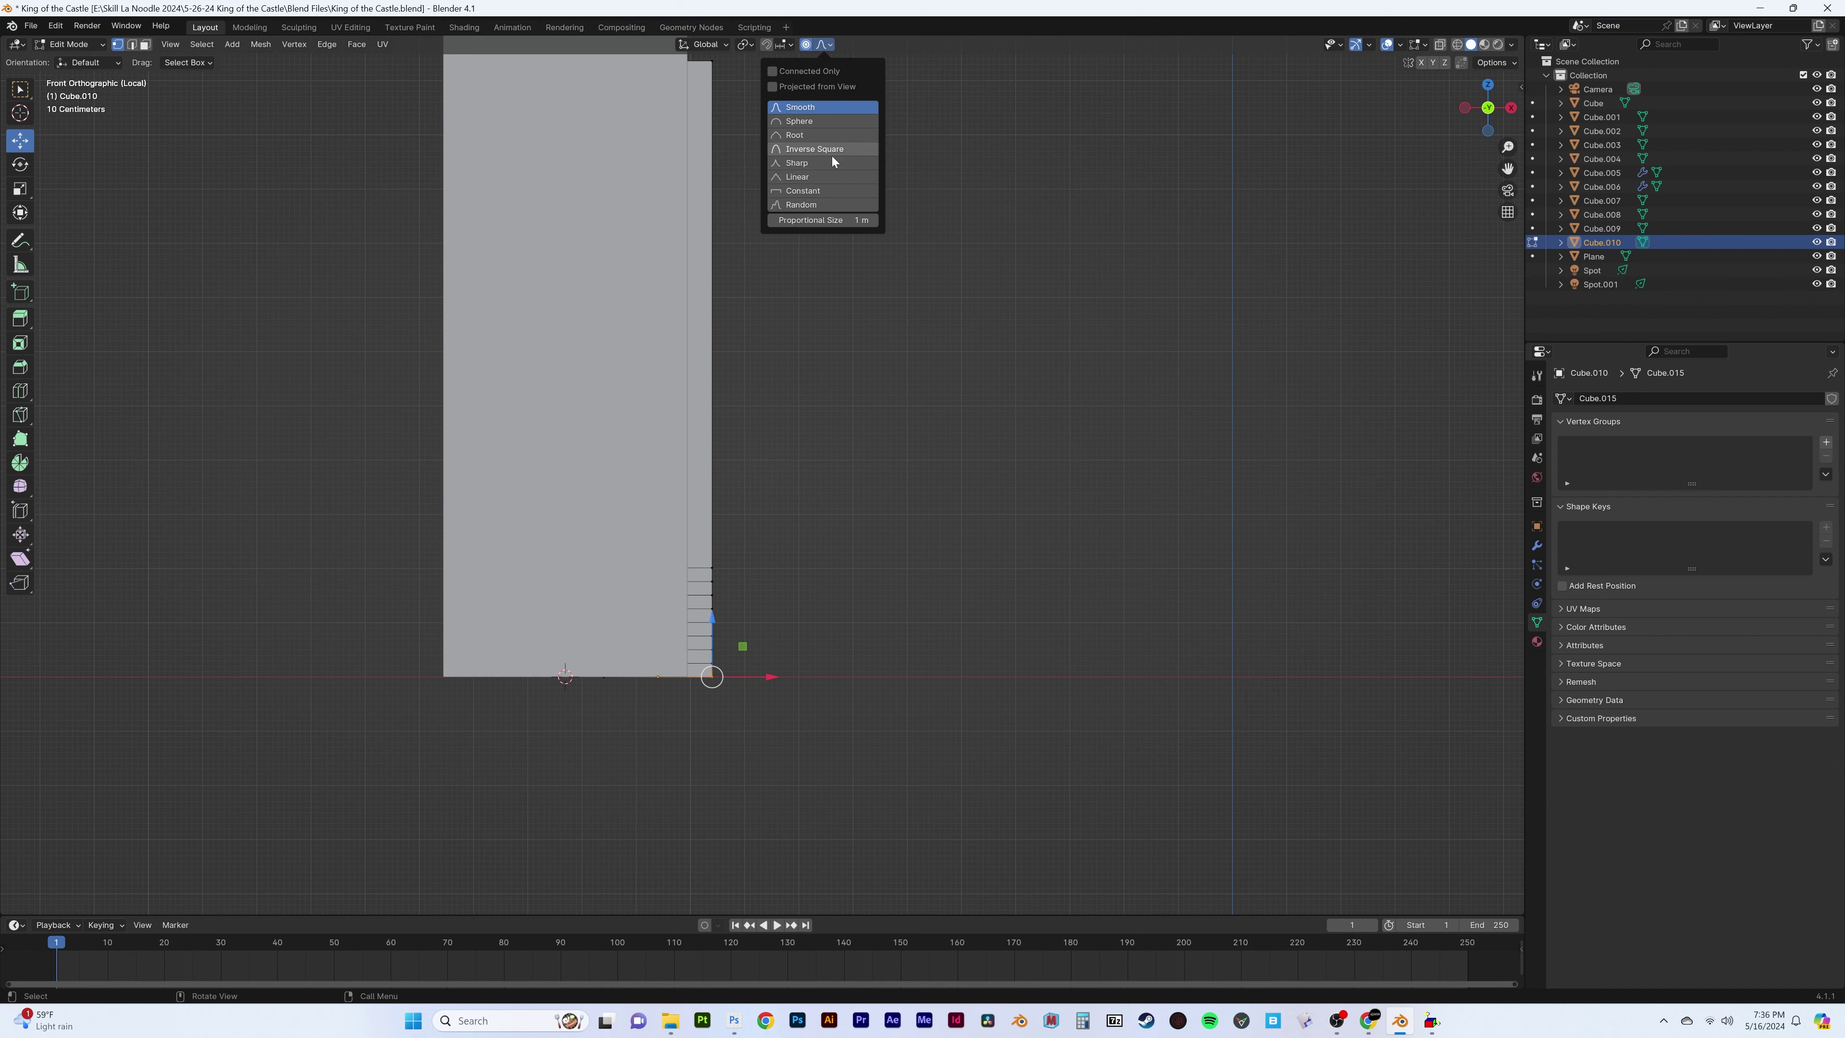
pyautogui.click(890, 615)
pyautogui.moveTo(844, 618); pyautogui.dragTo(762, 474, button='middle')
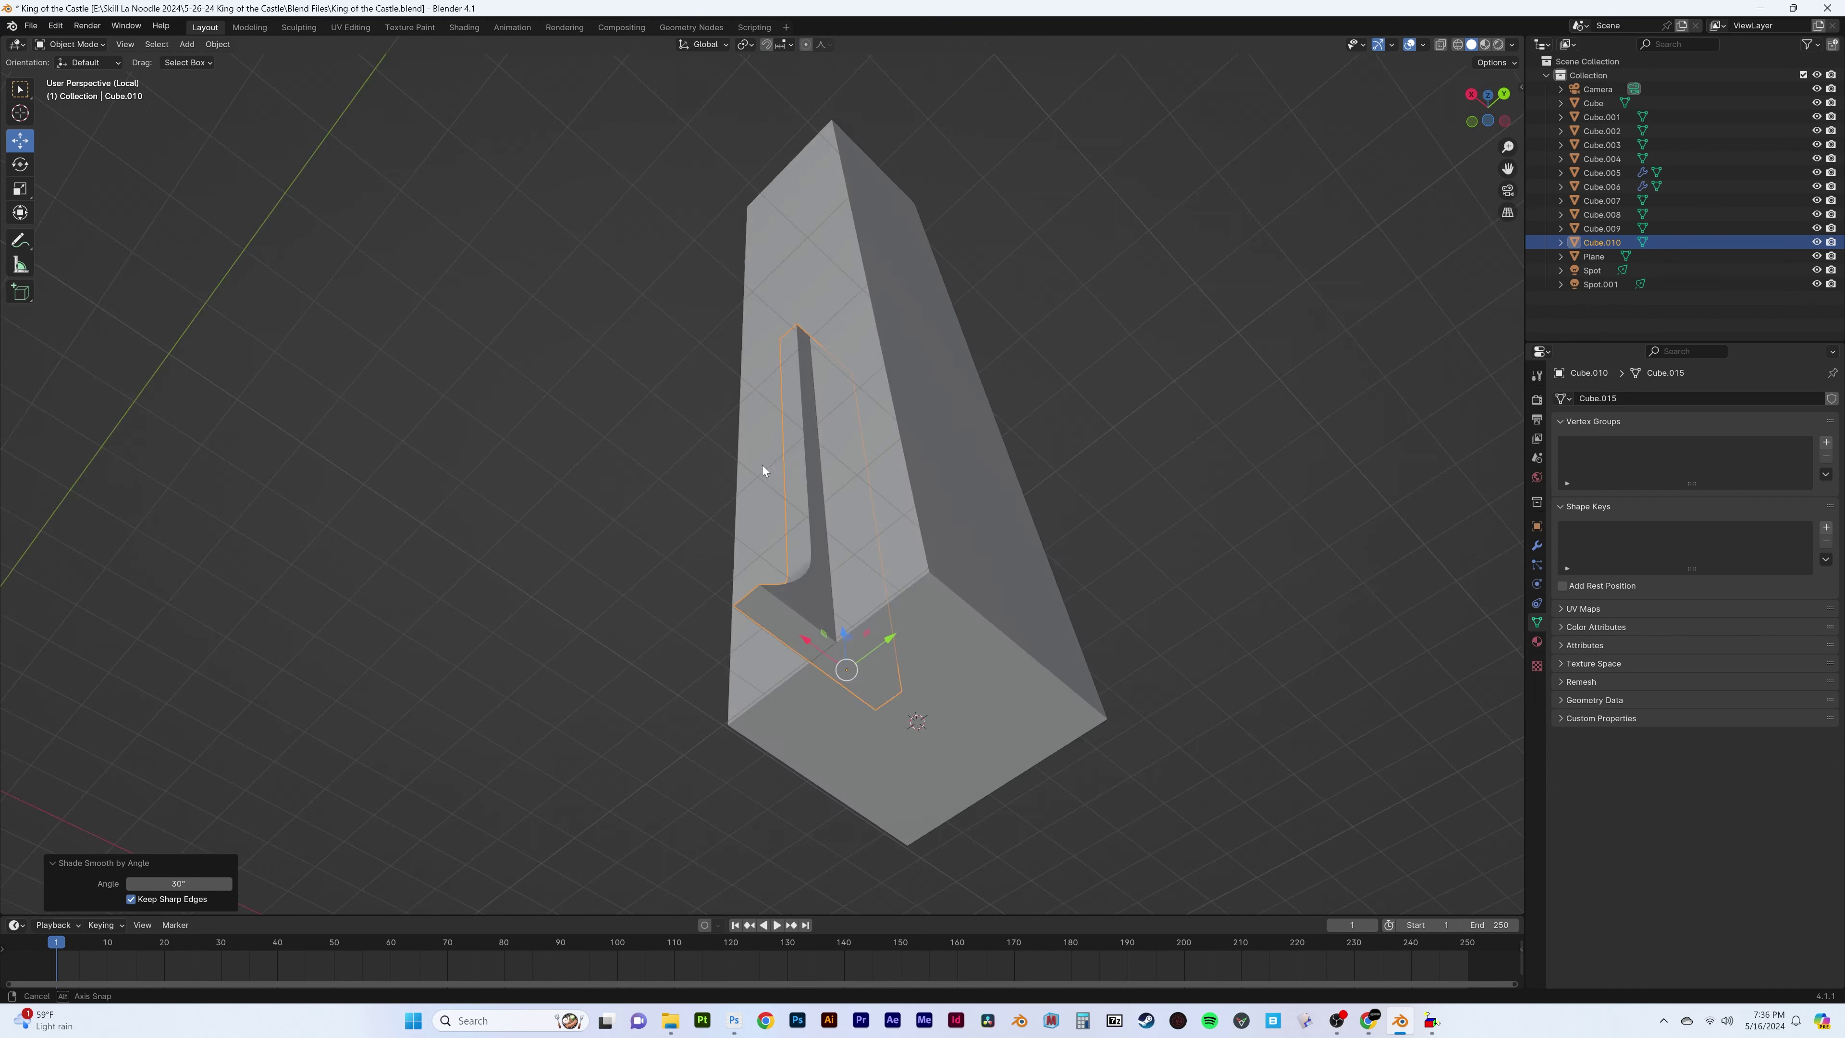
pyautogui.scroll(-3, 762, 474)
pyautogui.moveTo(852, 762); pyautogui.dragTo(825, 642, button='middle')
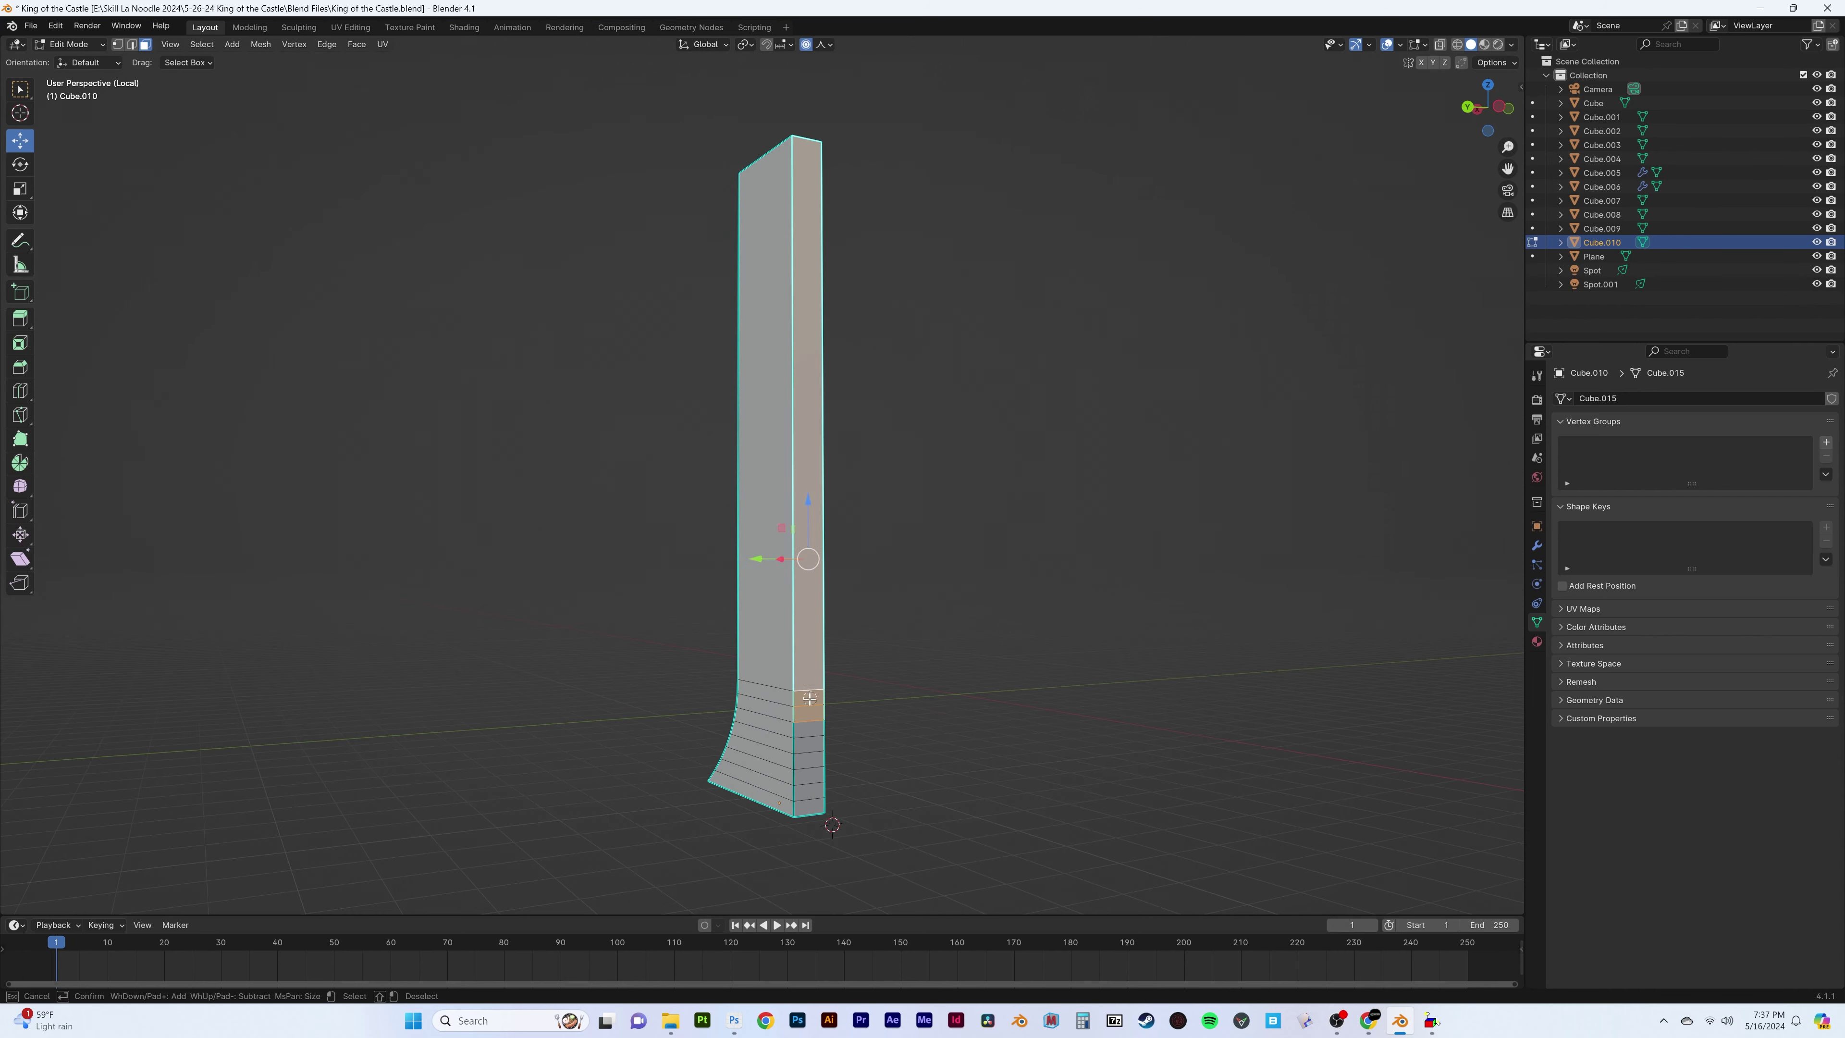
pyautogui.press('Tab')
pyautogui.press('KP_Divide')
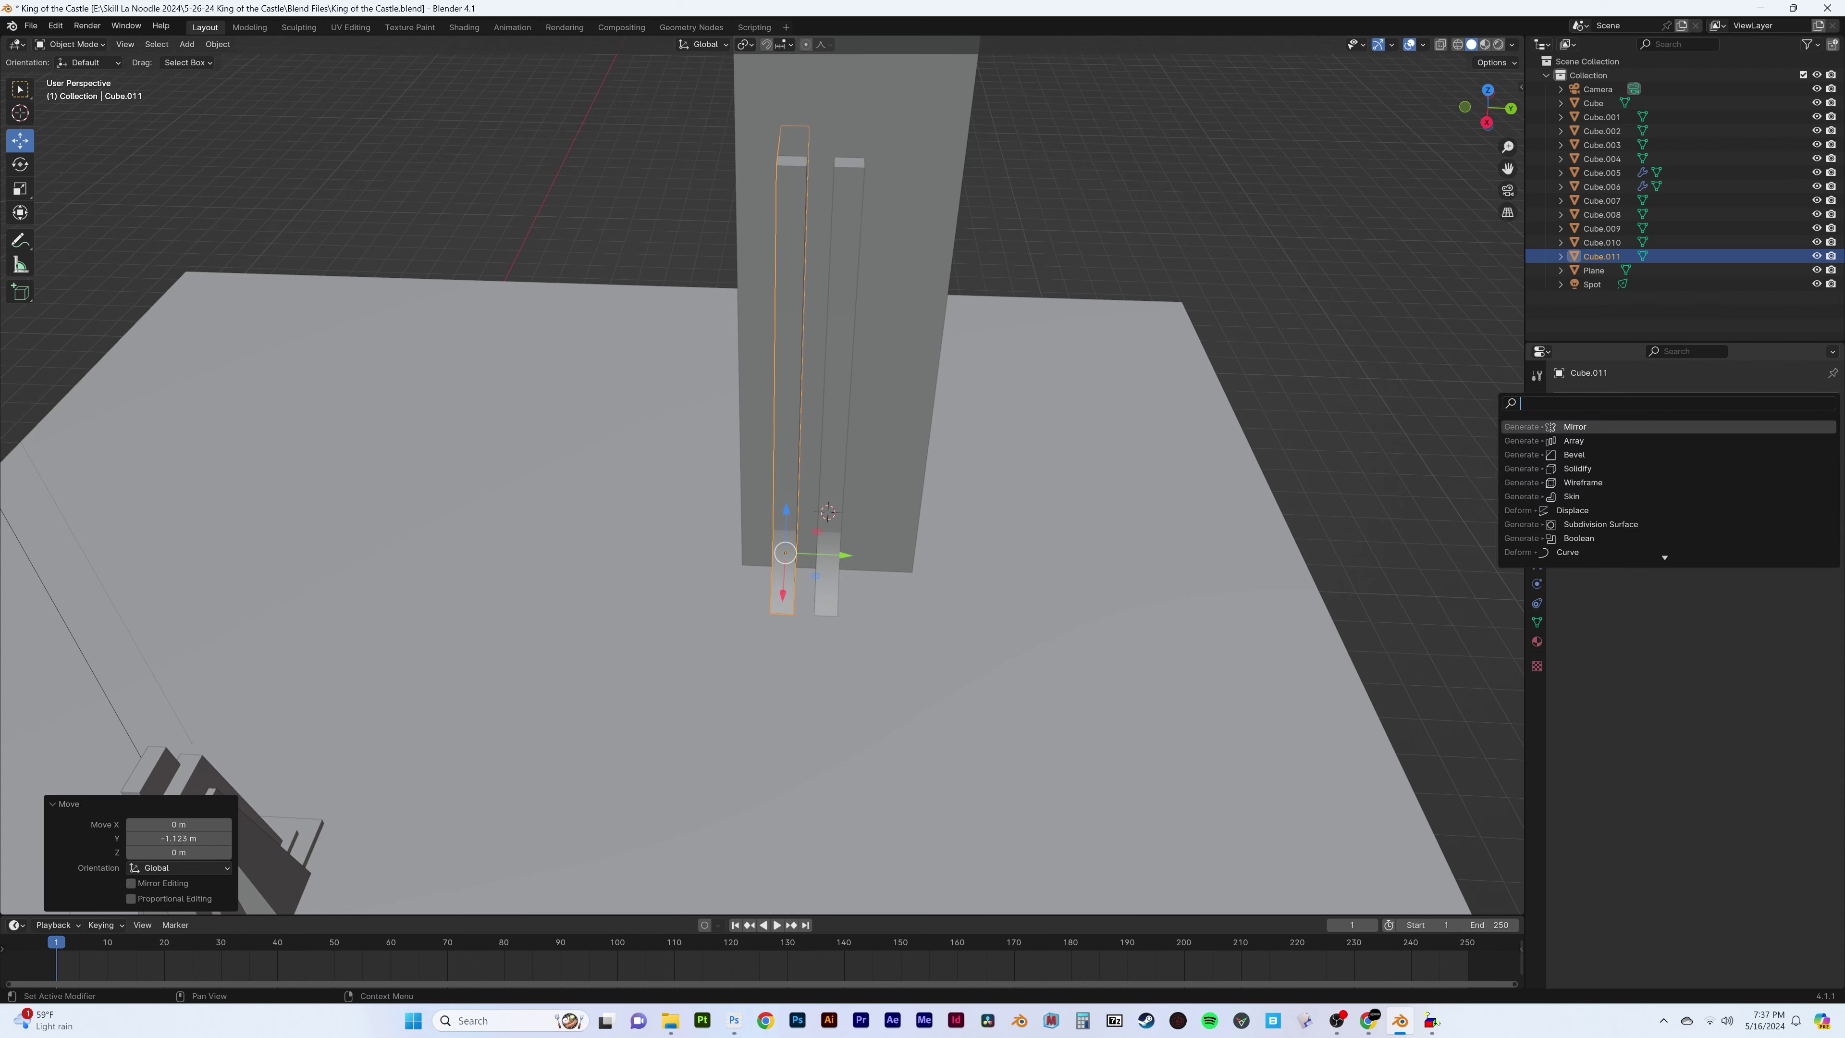
# Mirror the fins around the central pillar Cube.009 and apply the modifier
pyautogui.click(883, 439)
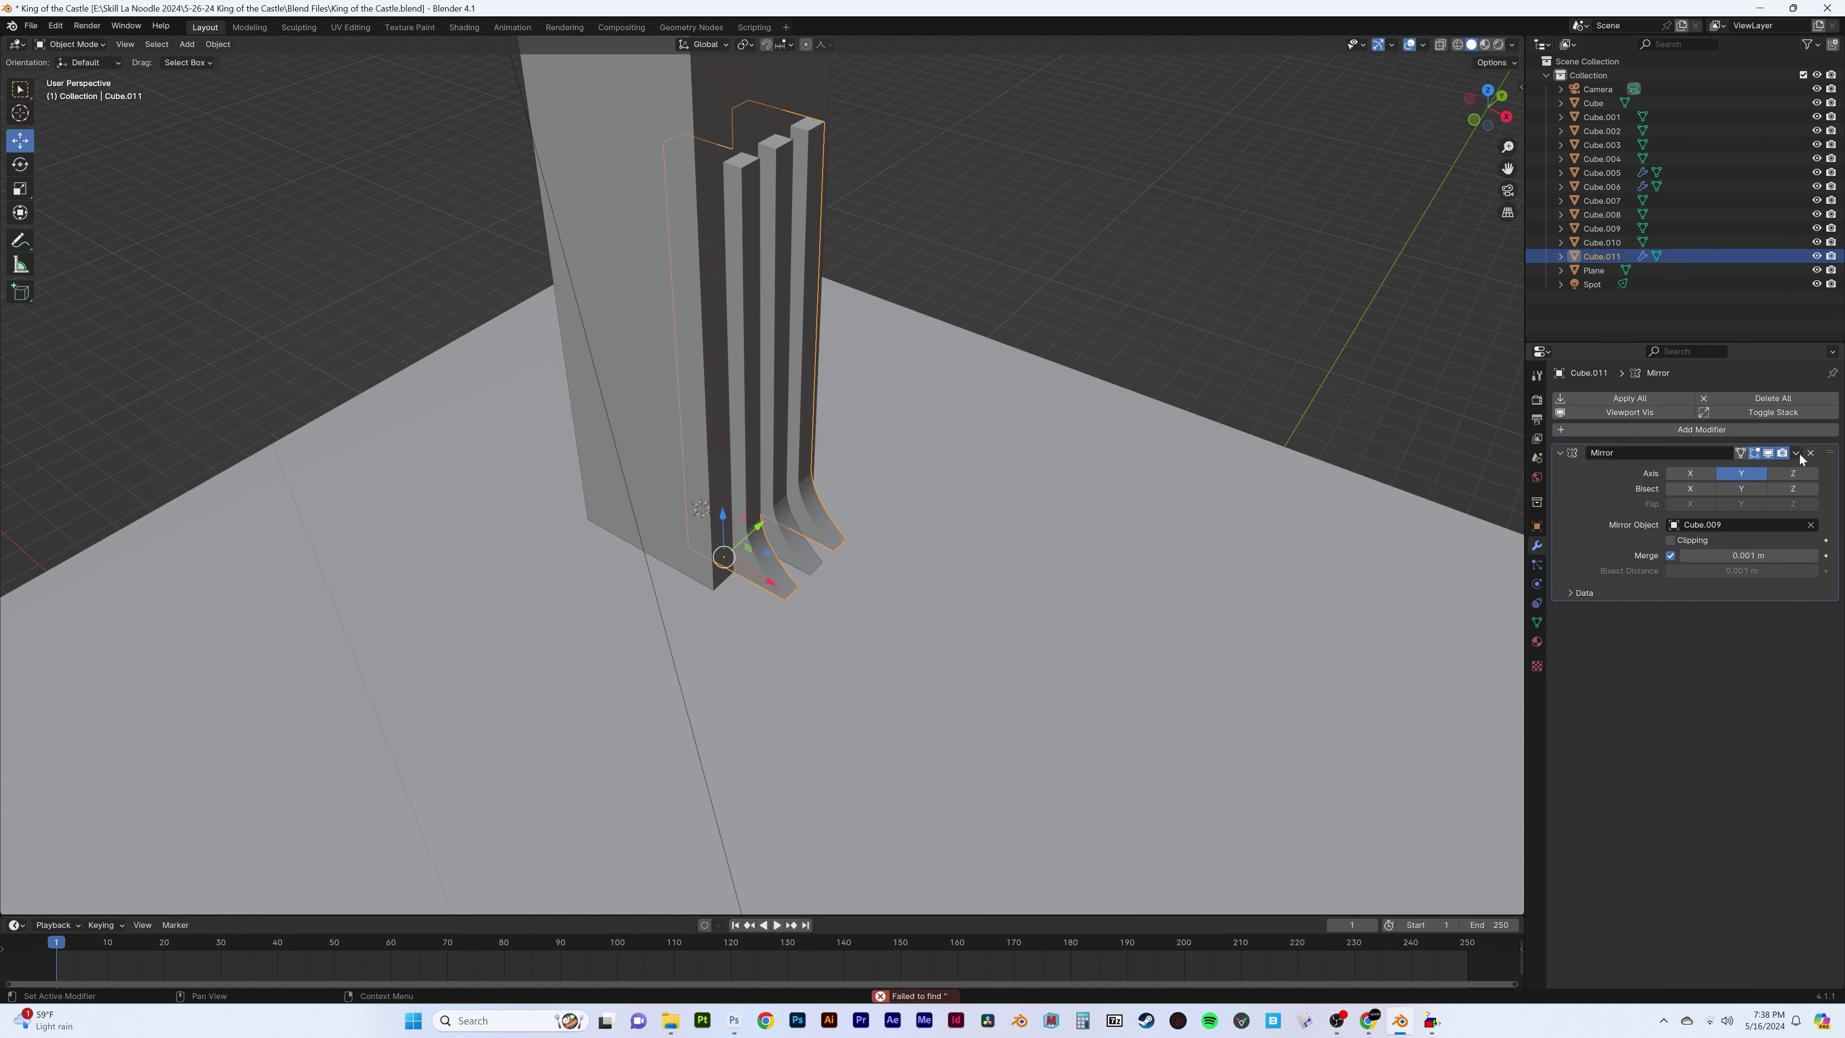
pyautogui.hotkey('ctrl', 'j')
pyautogui.moveTo(876, 333)
pyautogui.mouseDown(button='middle')
pyautogui.moveTo(669, 339)
pyautogui.moveTo(1025, 451)
pyautogui.mouseUp(button='middle')
# Make linked copies of the finned pillar, placing them 14.717 m along Y and along X
pyautogui.hotkey('alt', 'd')
pyautogui.press('y')
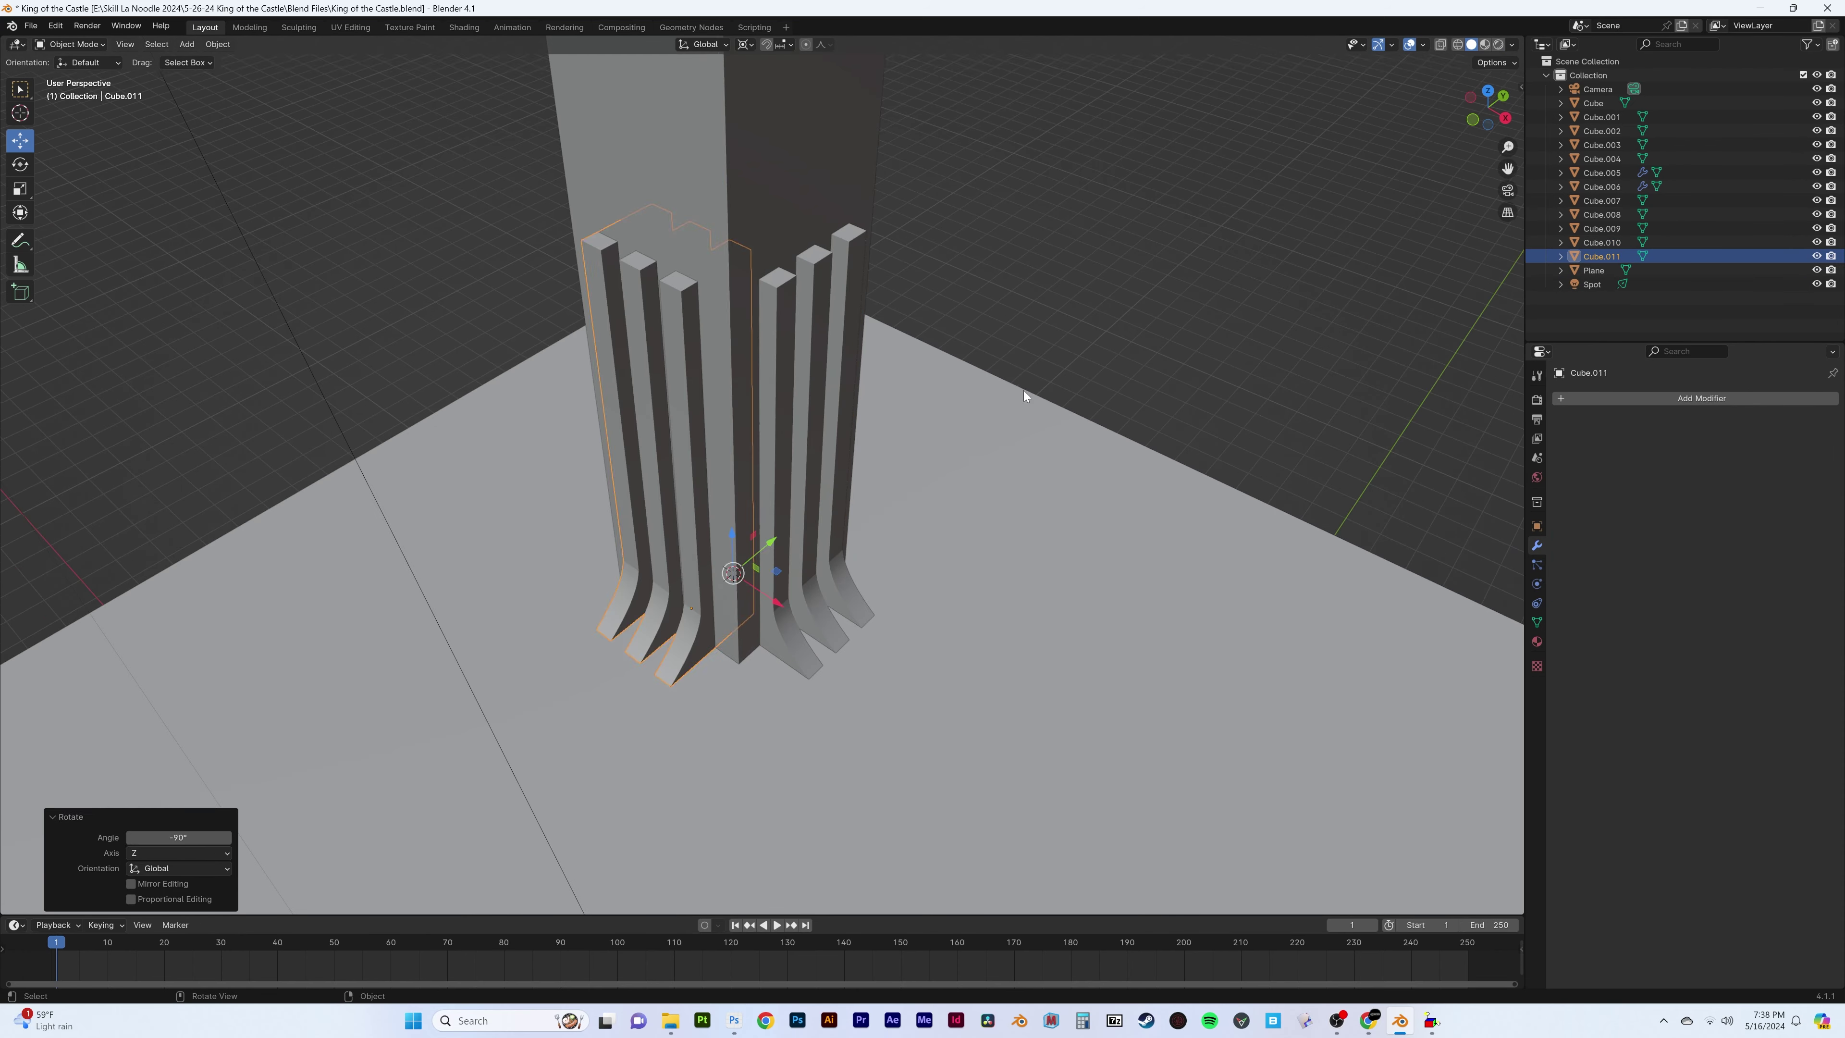
pyautogui.press('KP_0')
pyautogui.click(488, 539)
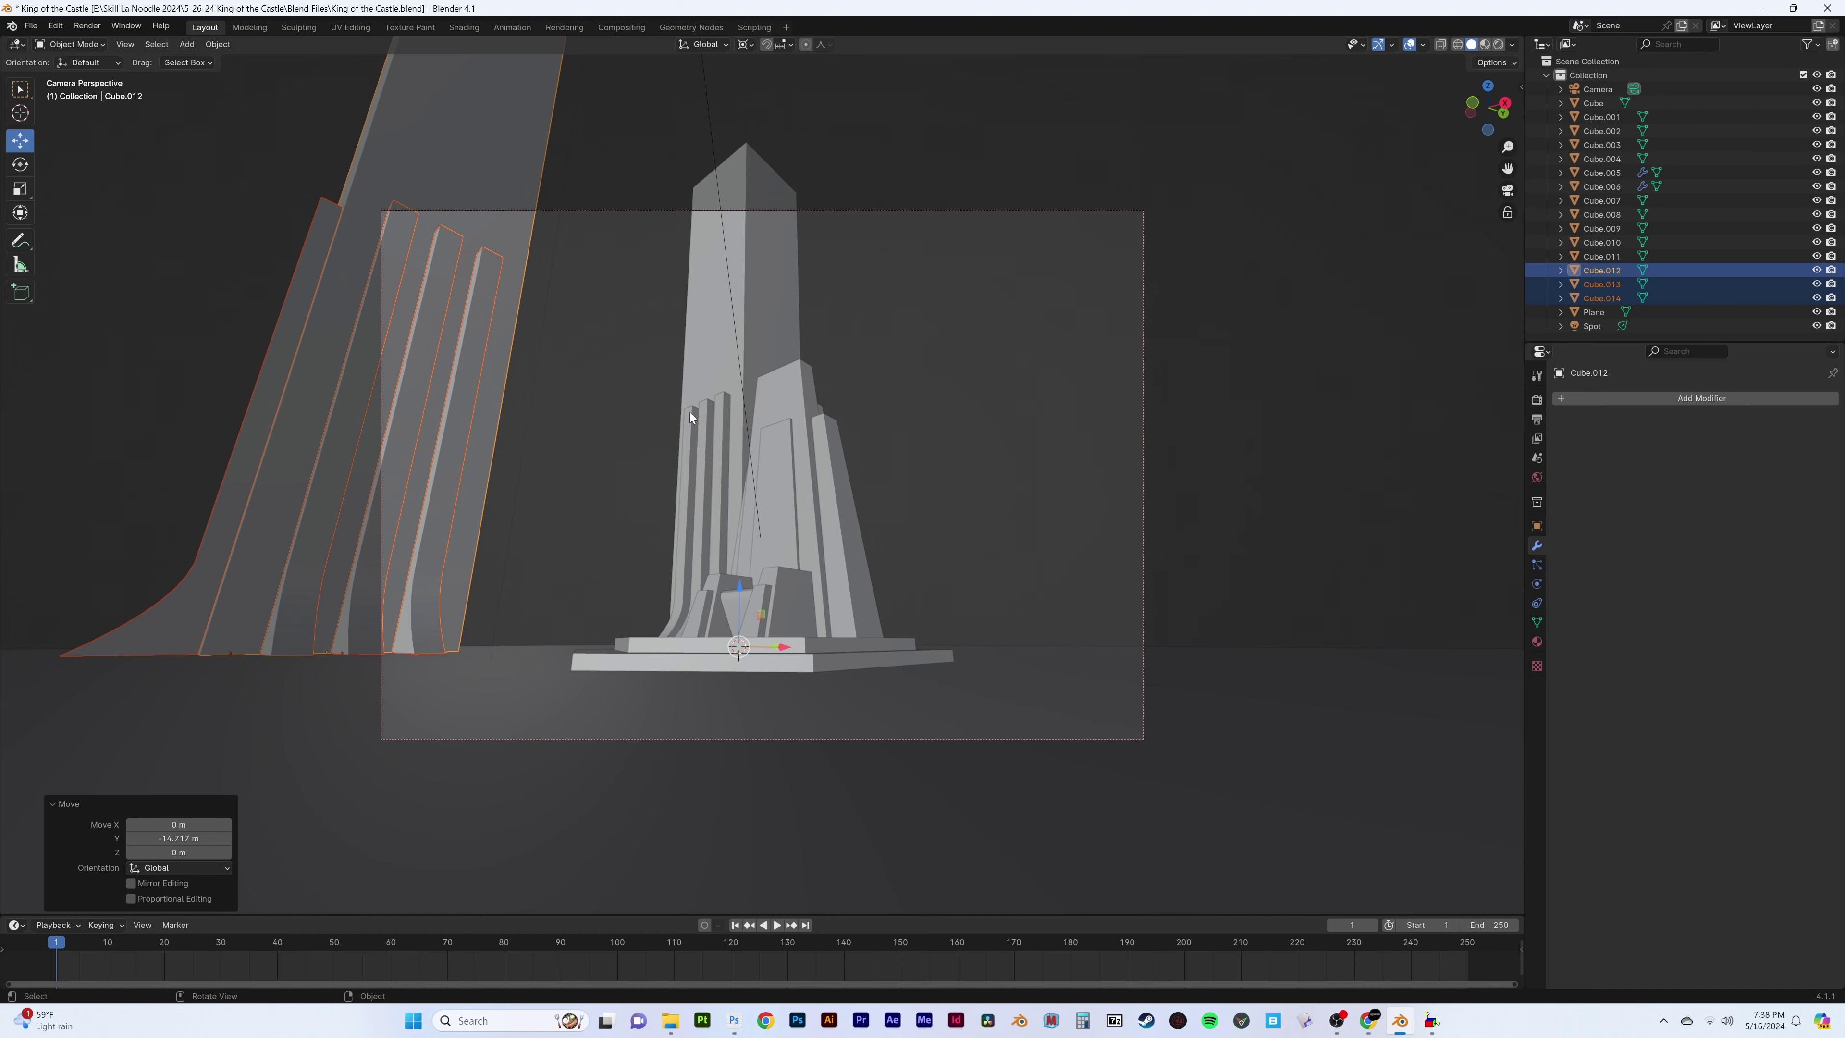
pyautogui.press('.')
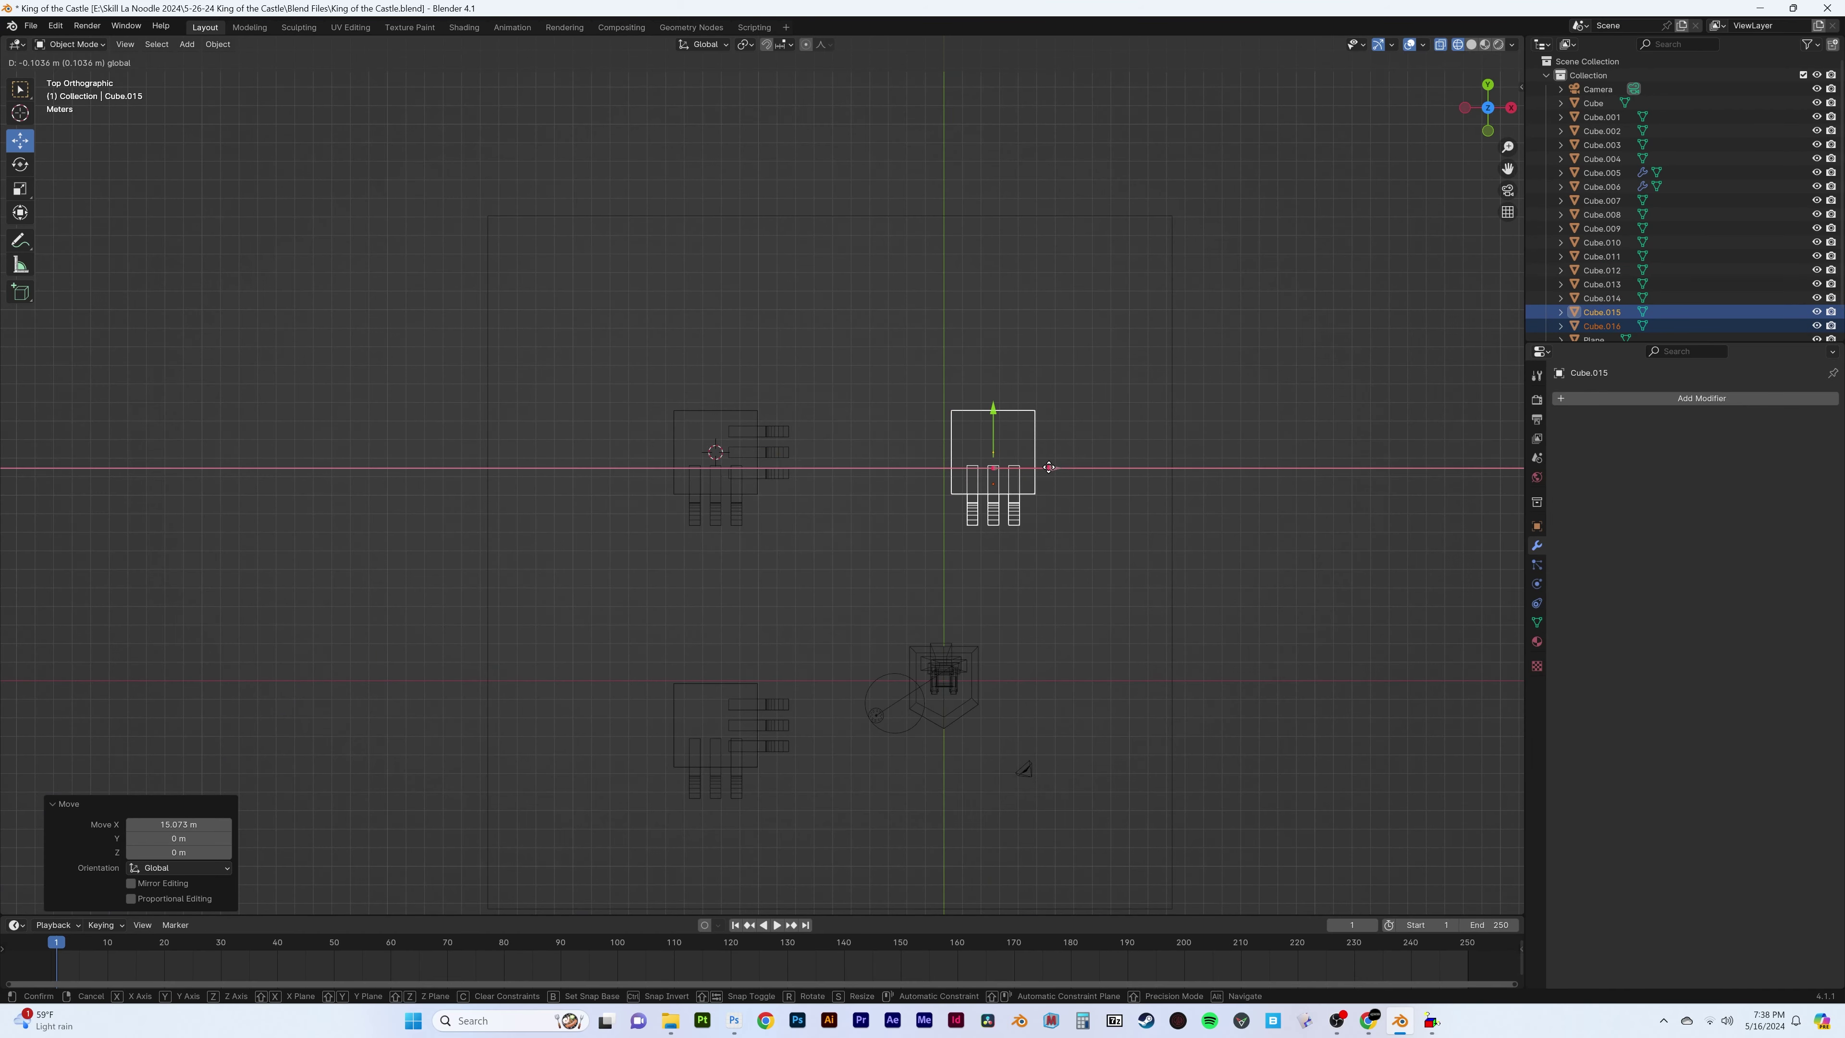
pyautogui.click(1049, 468)
# Duplicate another pillar copy and rotate it a quarter turn
pyautogui.click(1025, 455)
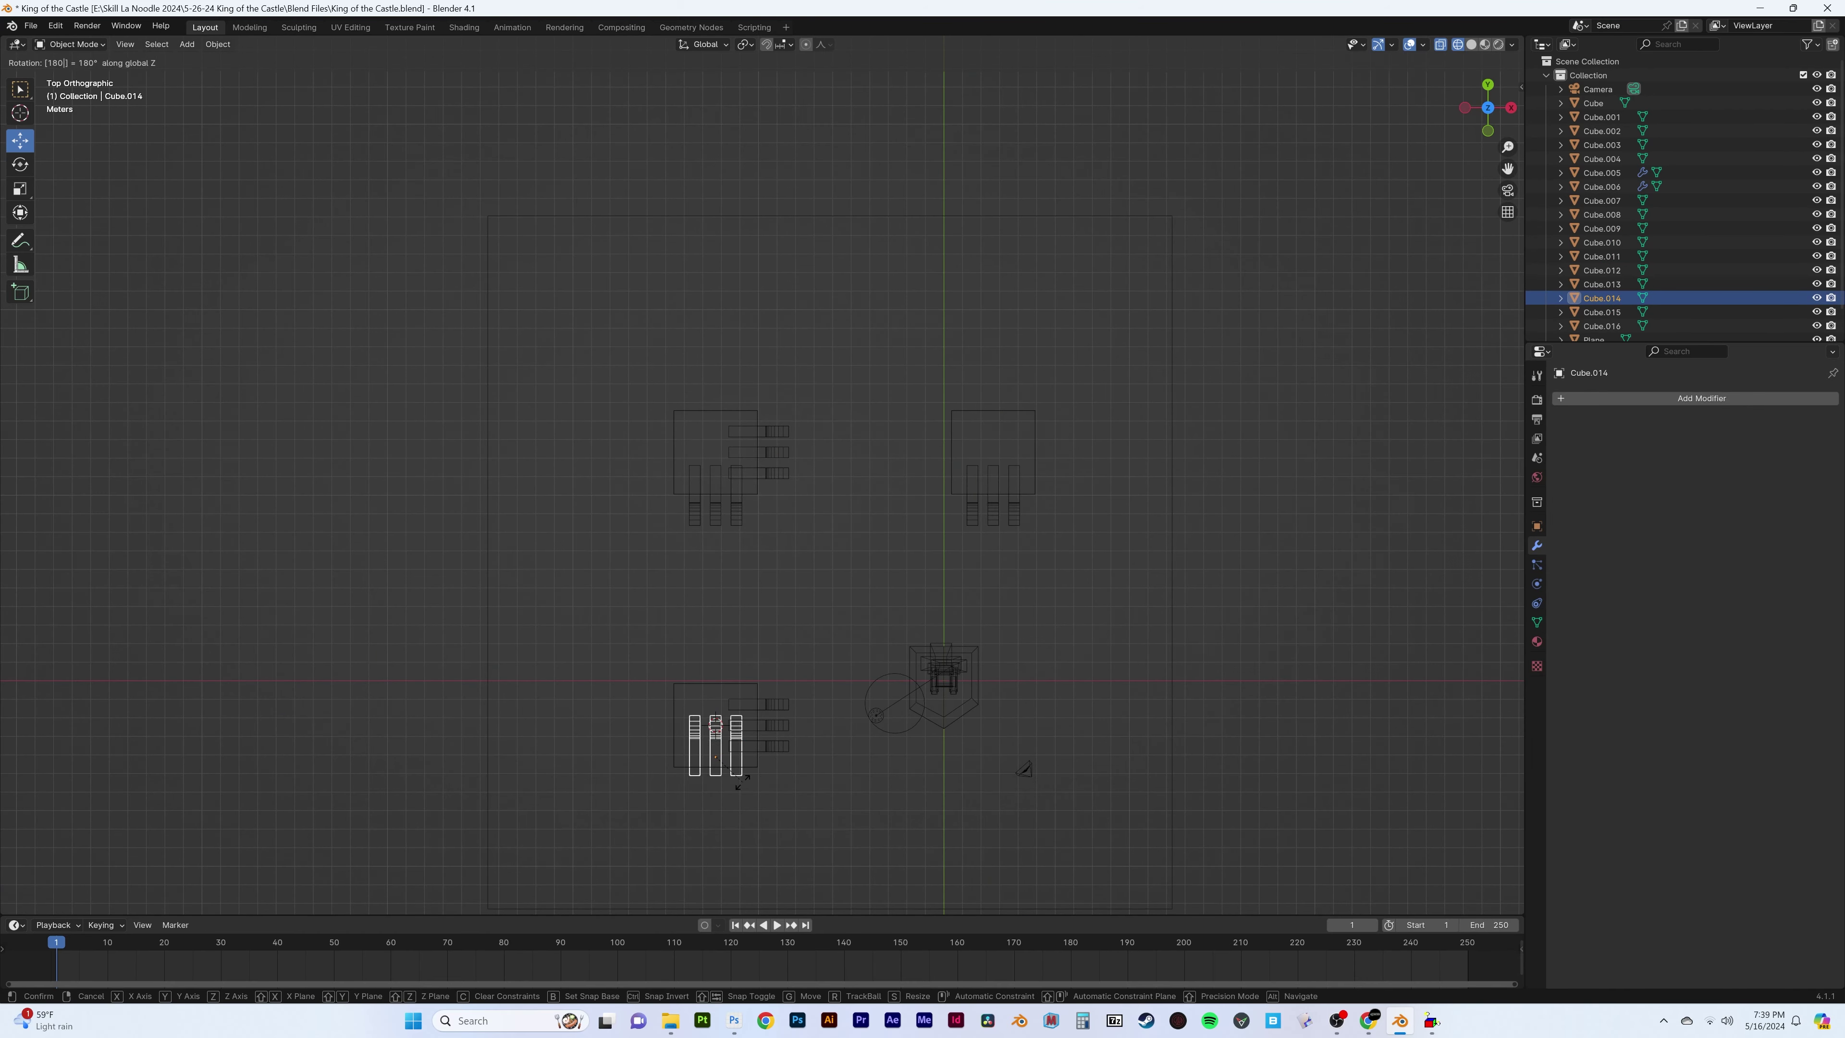
pyautogui.hotkey('ctrl', 'v')
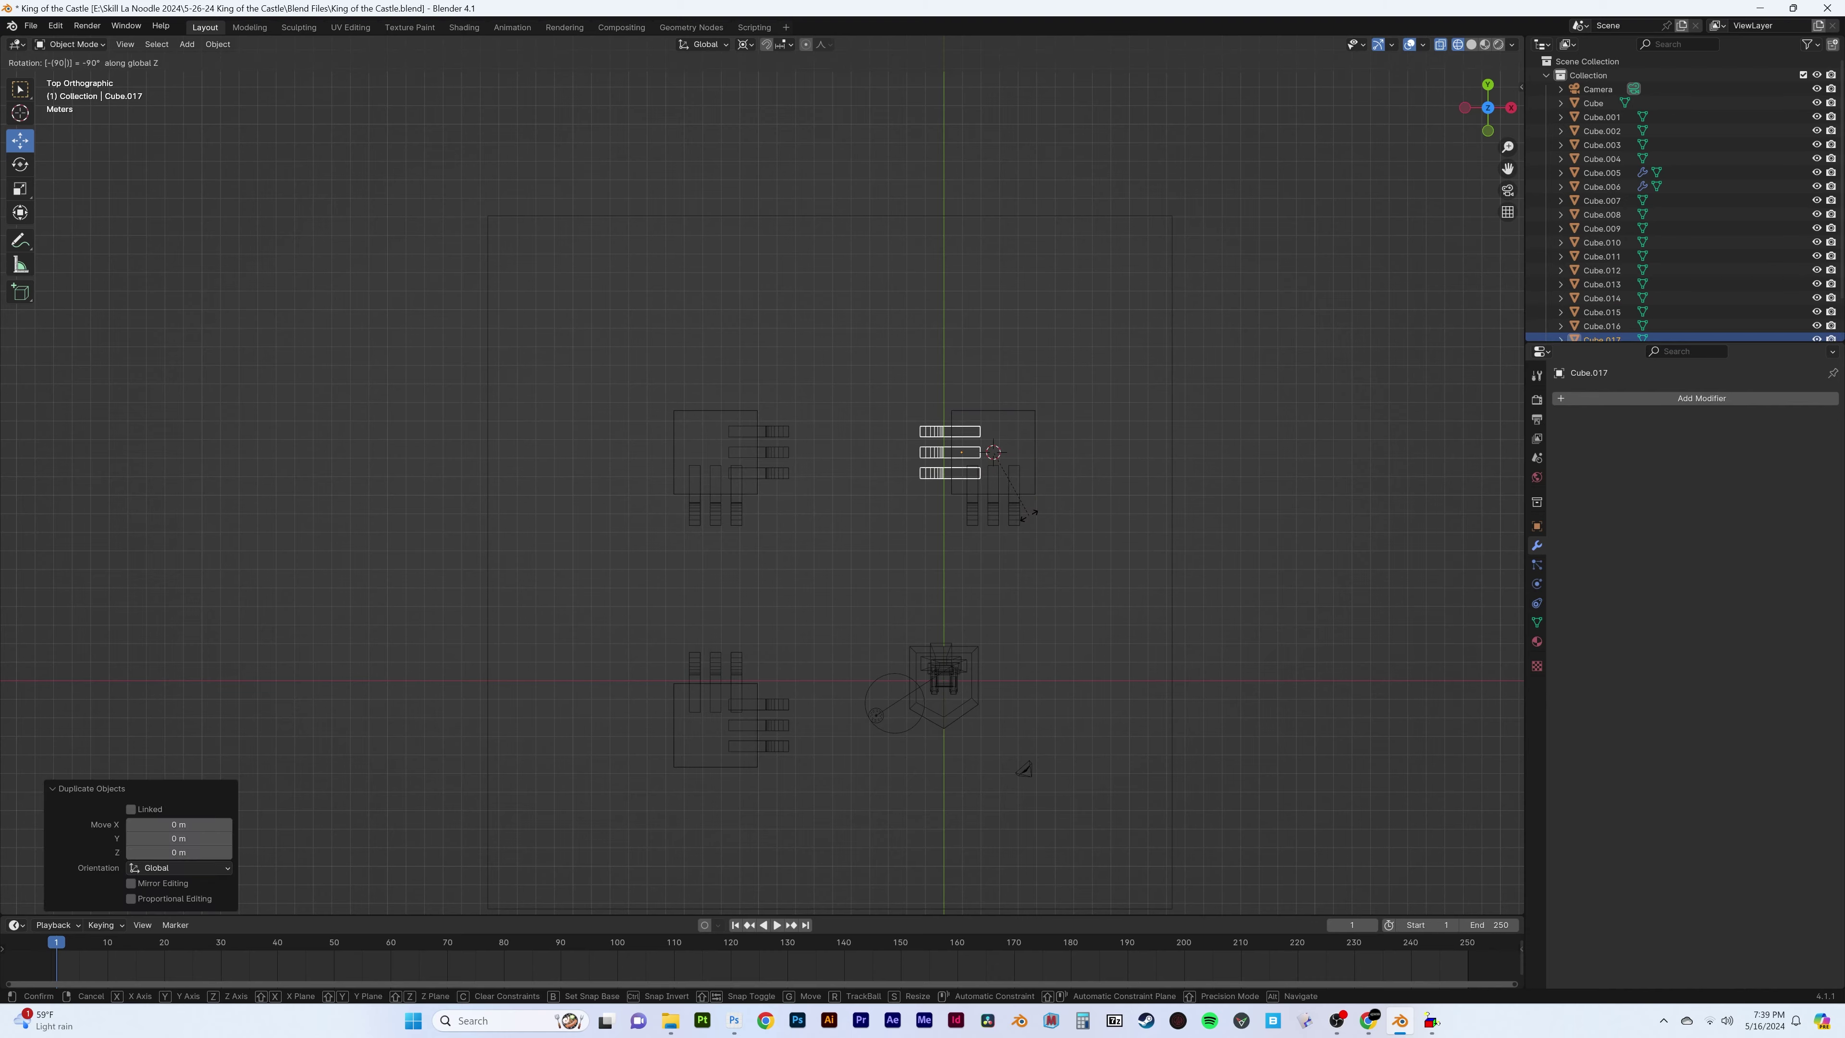
pyautogui.press('KP_0')
pyautogui.hotkey('shift', 'z')
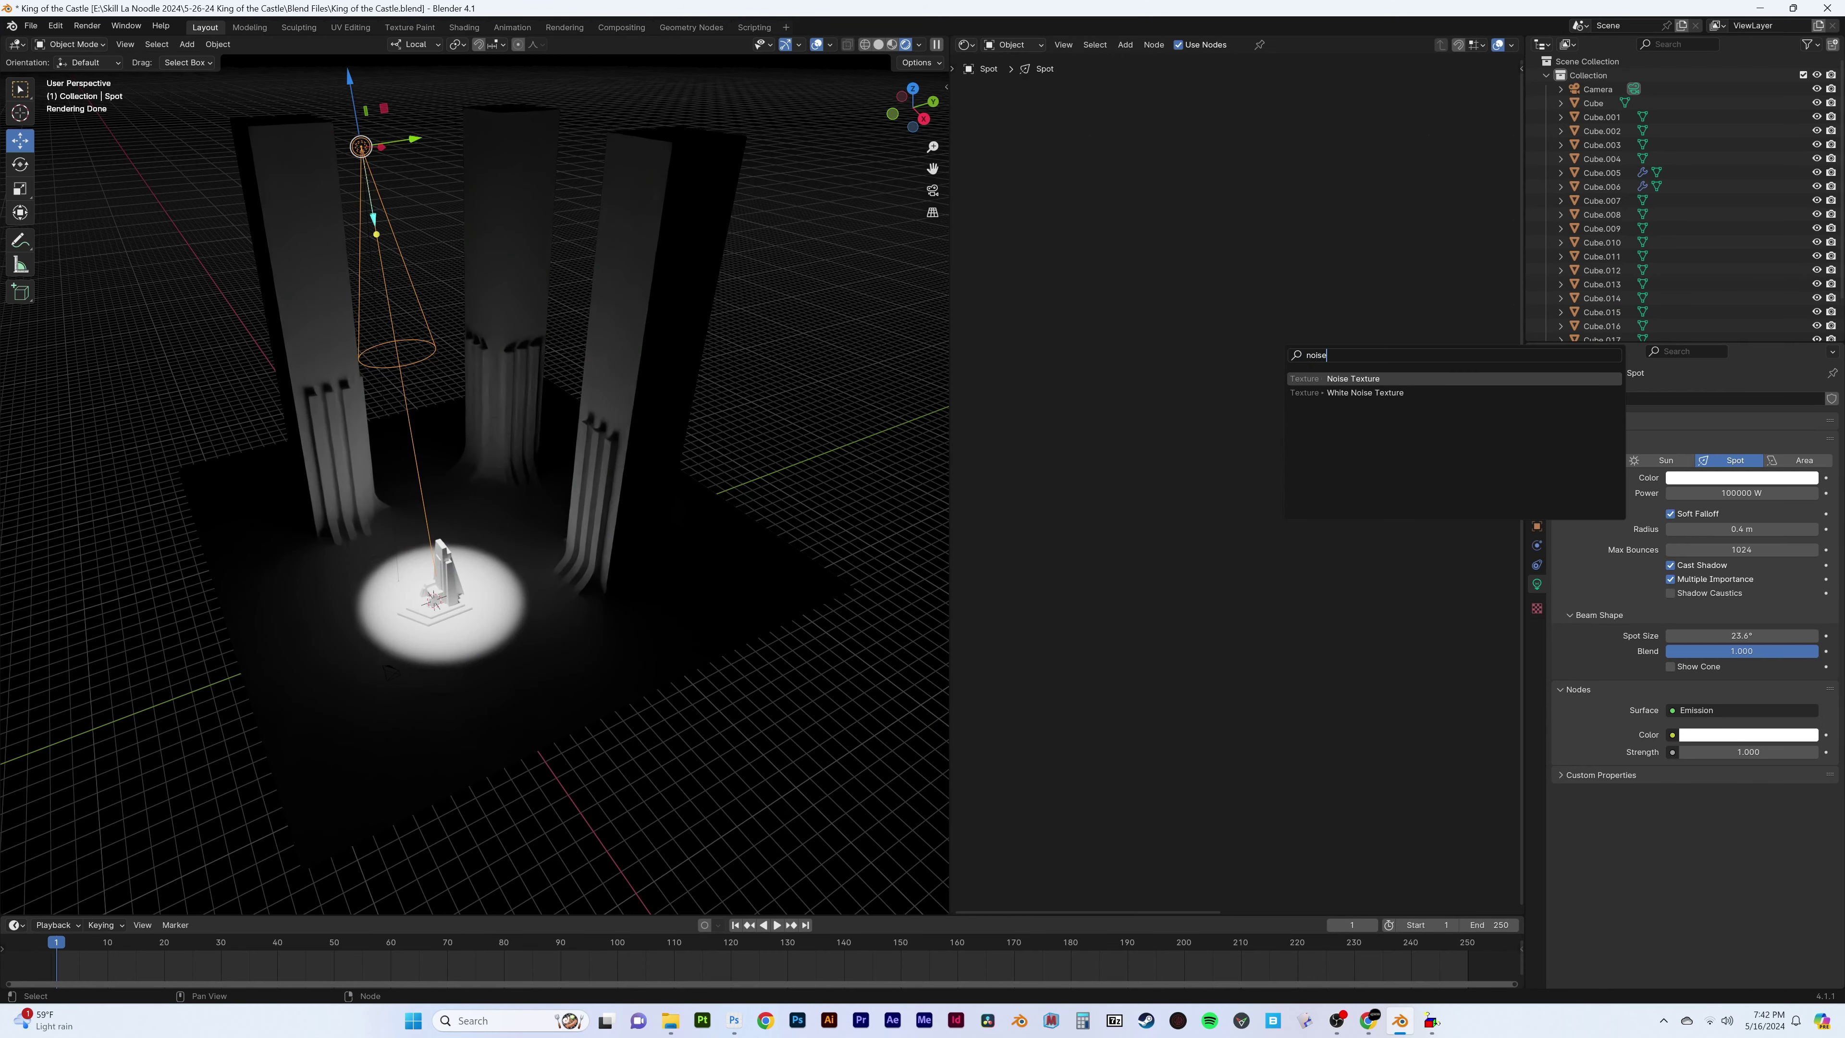
# Drive spotlight strength with a Noise Texture (scale 34.1) through a tightened Color Ramp and Multiply
pyautogui.scroll(-2, 1297, 365)
pyautogui.hotkey('shift', 'a')
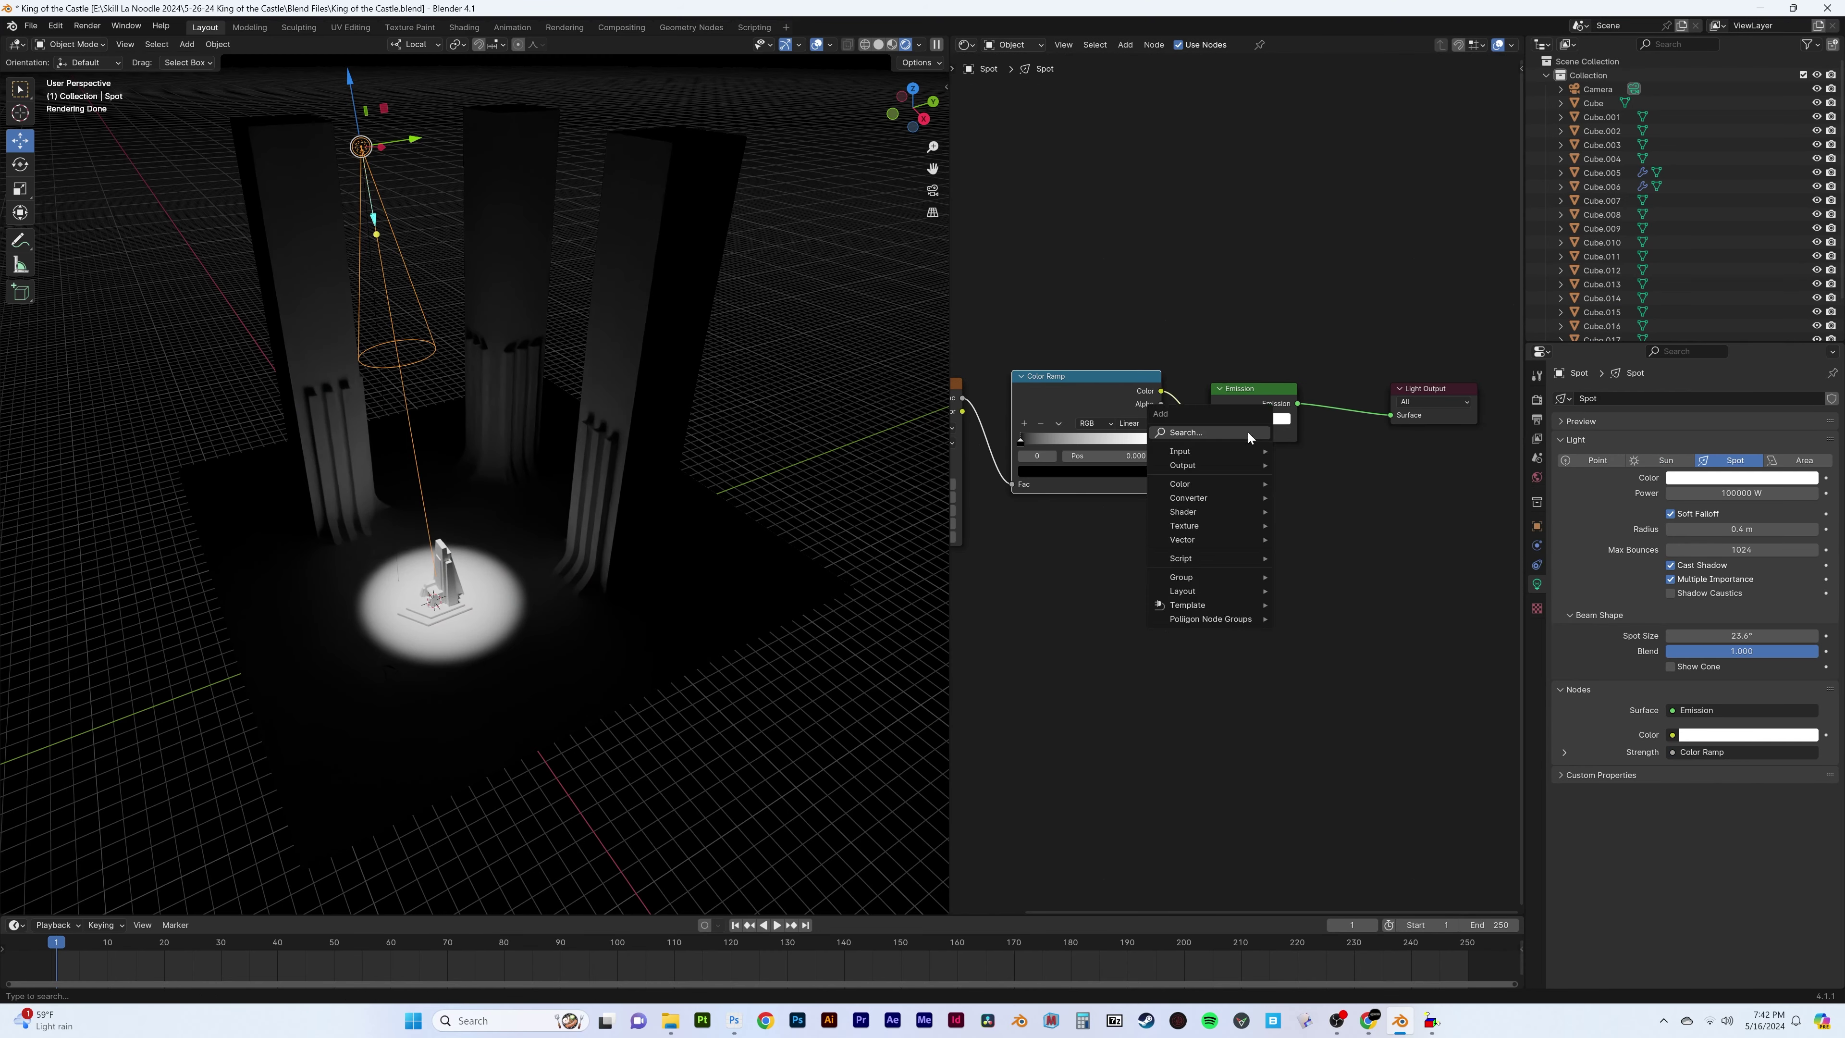
pyautogui.click(1294, 408)
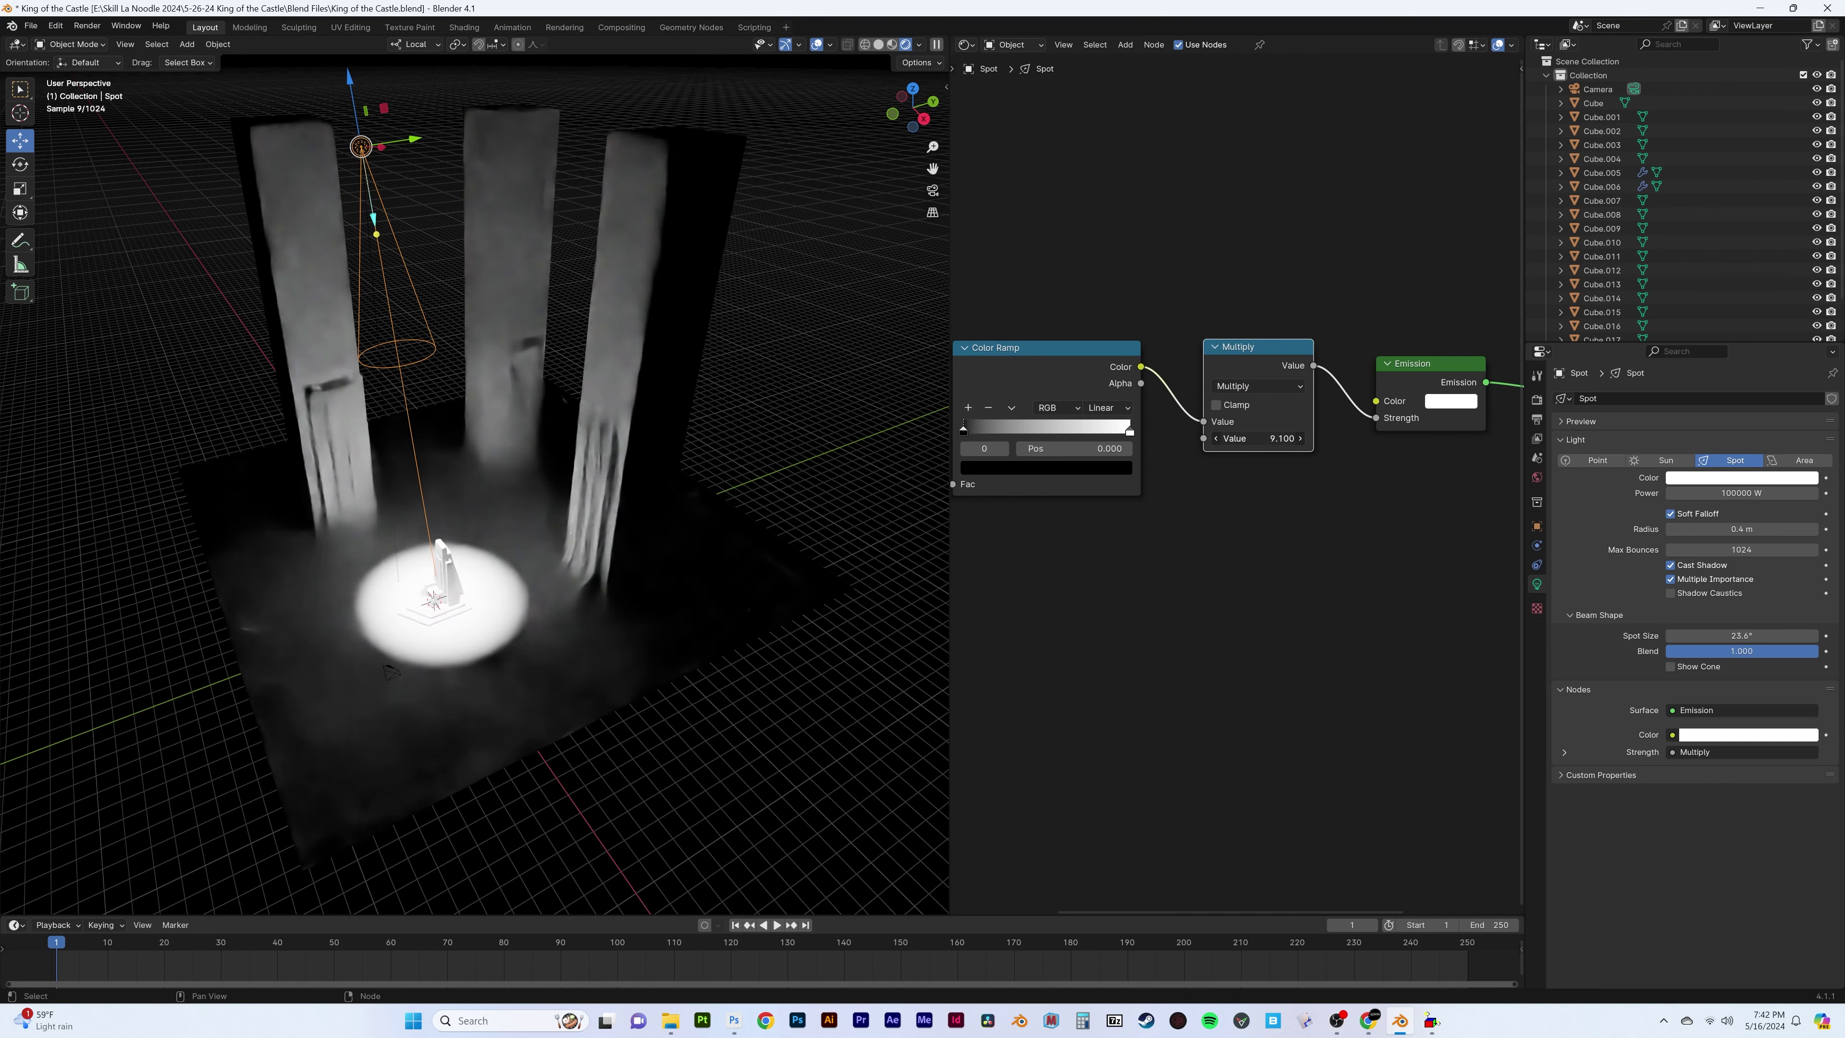
pyautogui.moveTo(1018, 407); pyautogui.dragTo(1308, 407, button='middle')
pyautogui.scroll(2, 1201, 359)
pyautogui.hotkey('ctrl', 't')
pyautogui.moveTo(1131, 418); pyautogui.dragTo(1162, 436)
pyautogui.moveTo(1397, 392); pyautogui.dragTo(1193, 393, button='middle')
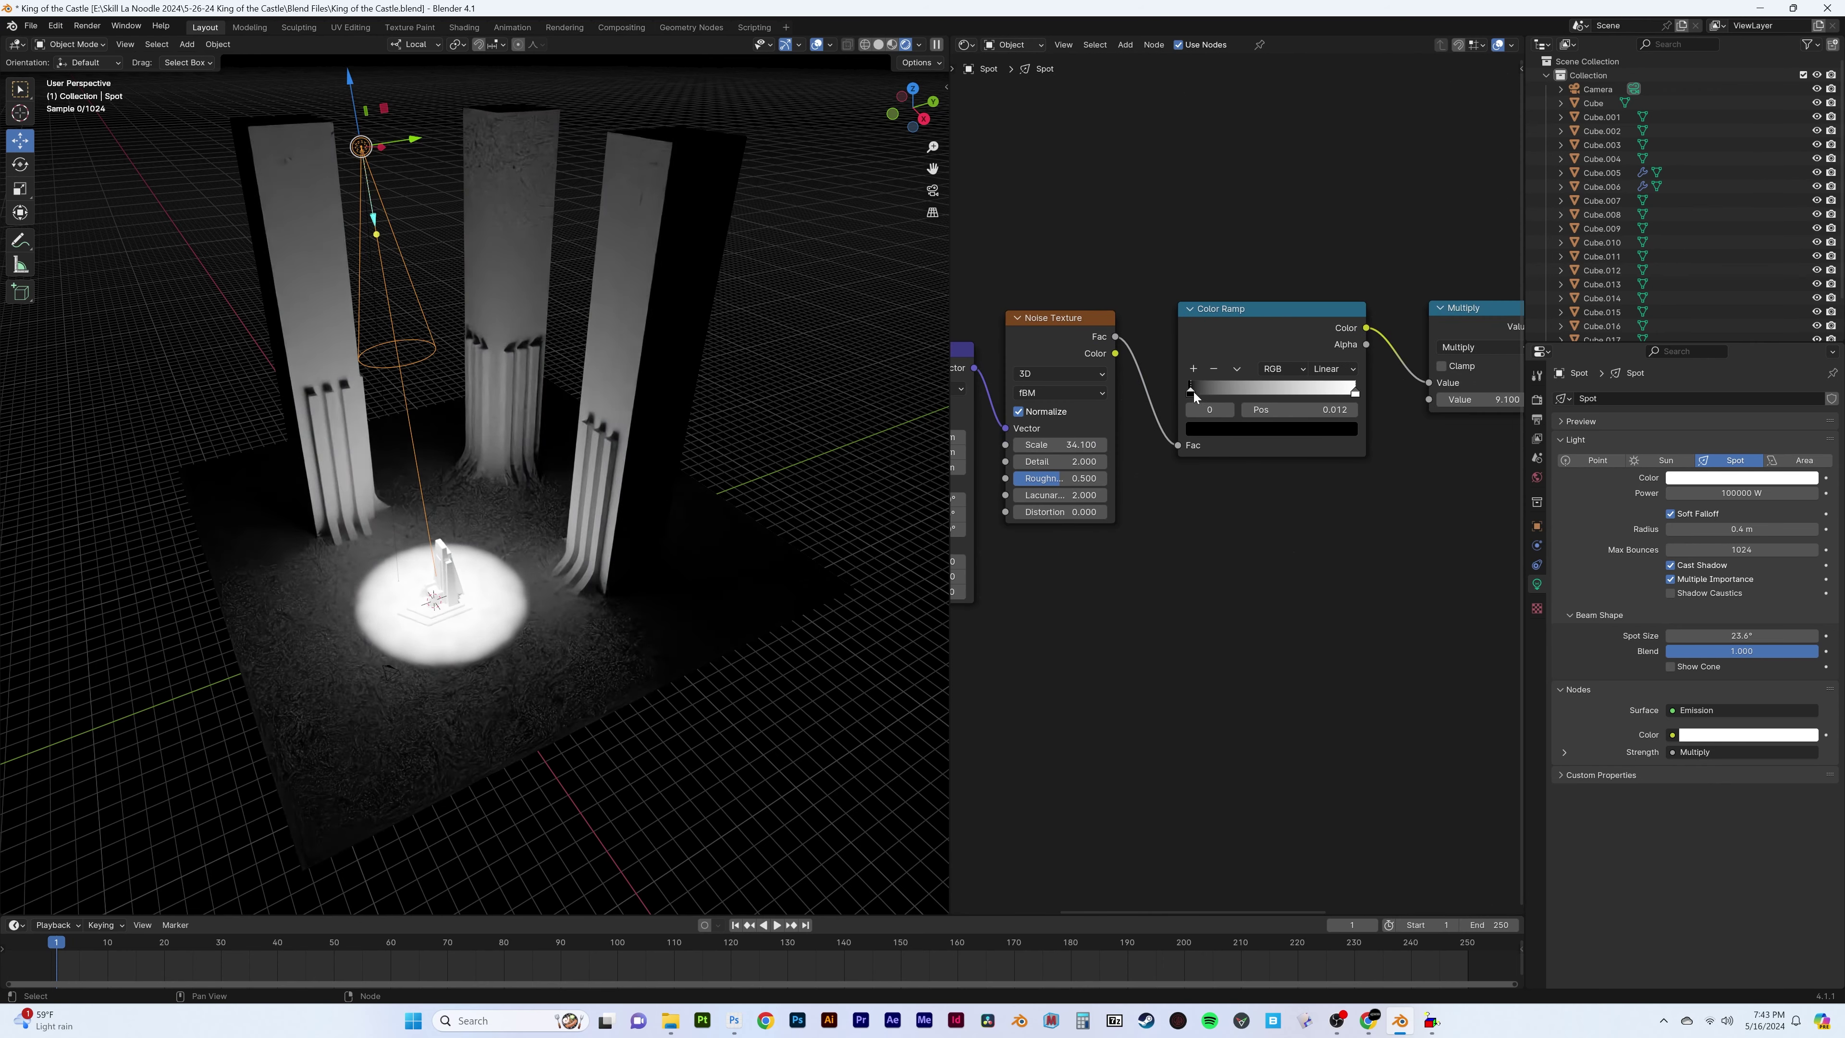
pyautogui.moveTo(1194, 393); pyautogui.dragTo(1311, 391)
pyautogui.moveTo(1257, 391); pyautogui.dragTo(1288, 391)
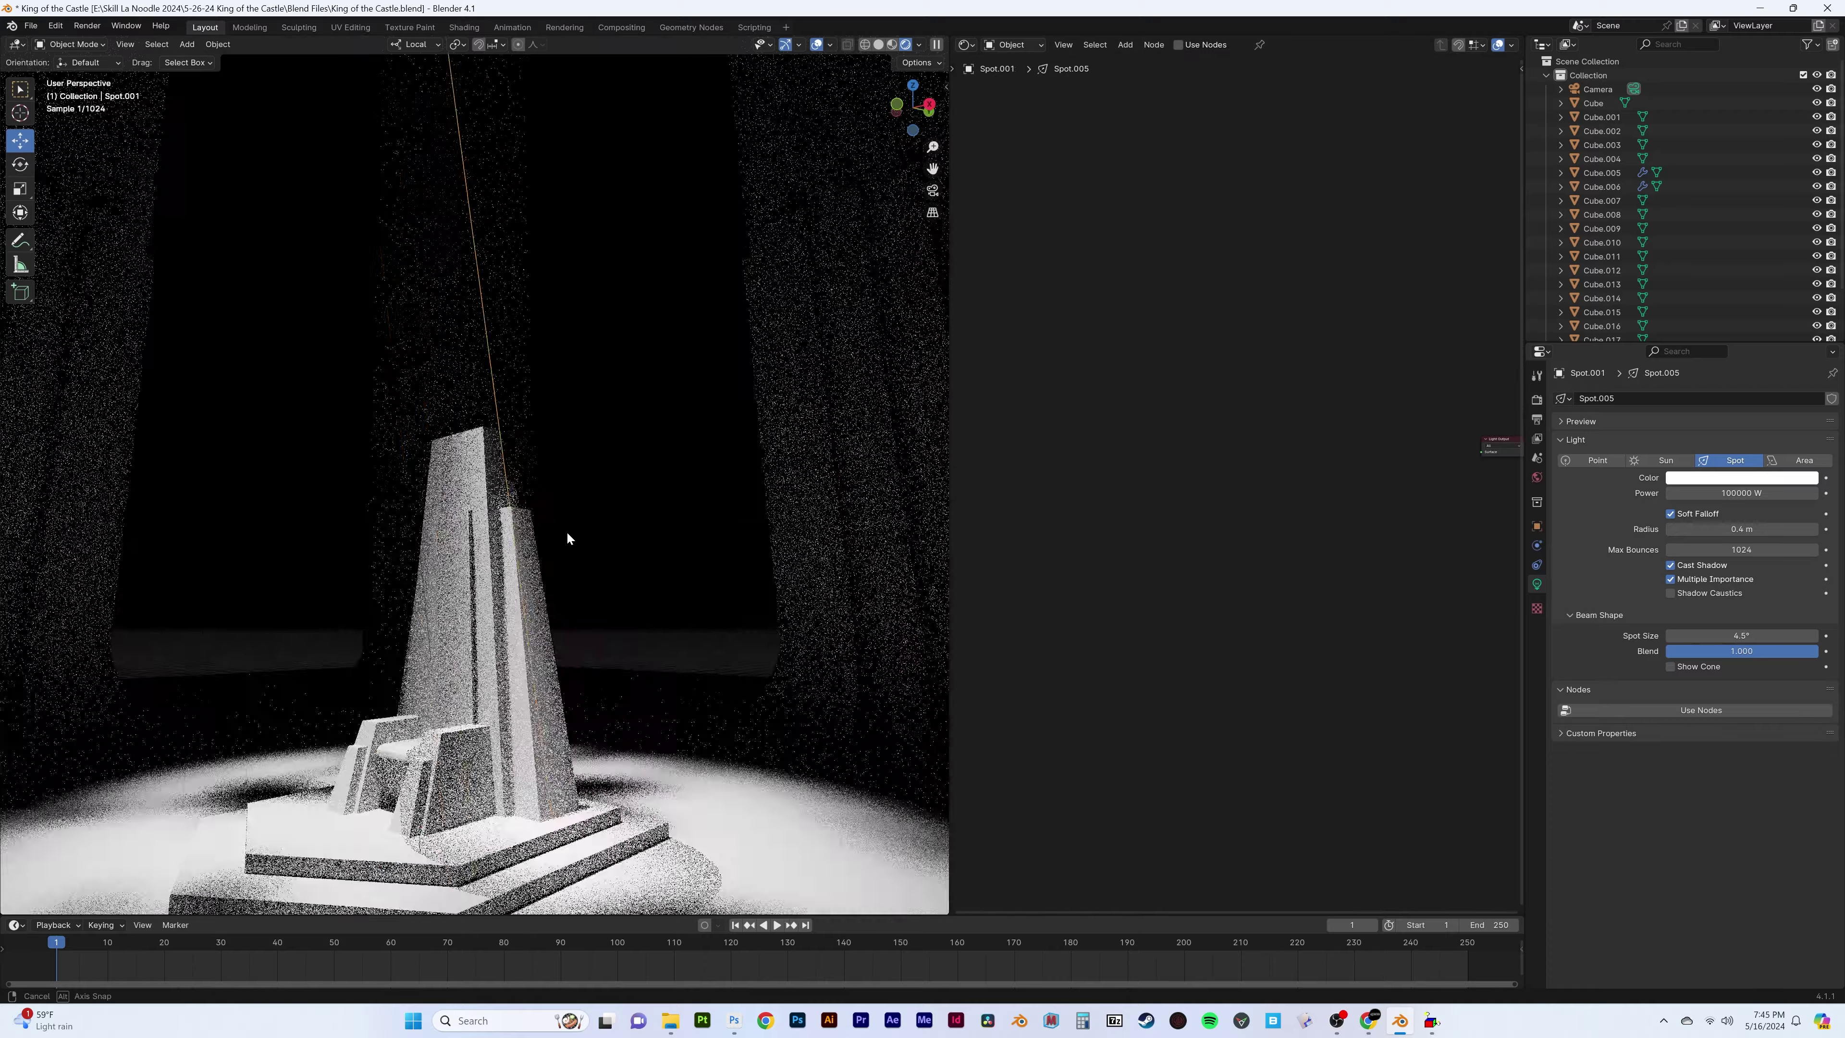
# In top view, reposition the spotlight and spread linked copies of it around the scene
pyautogui.press('KP_7')
pyautogui.press('g')
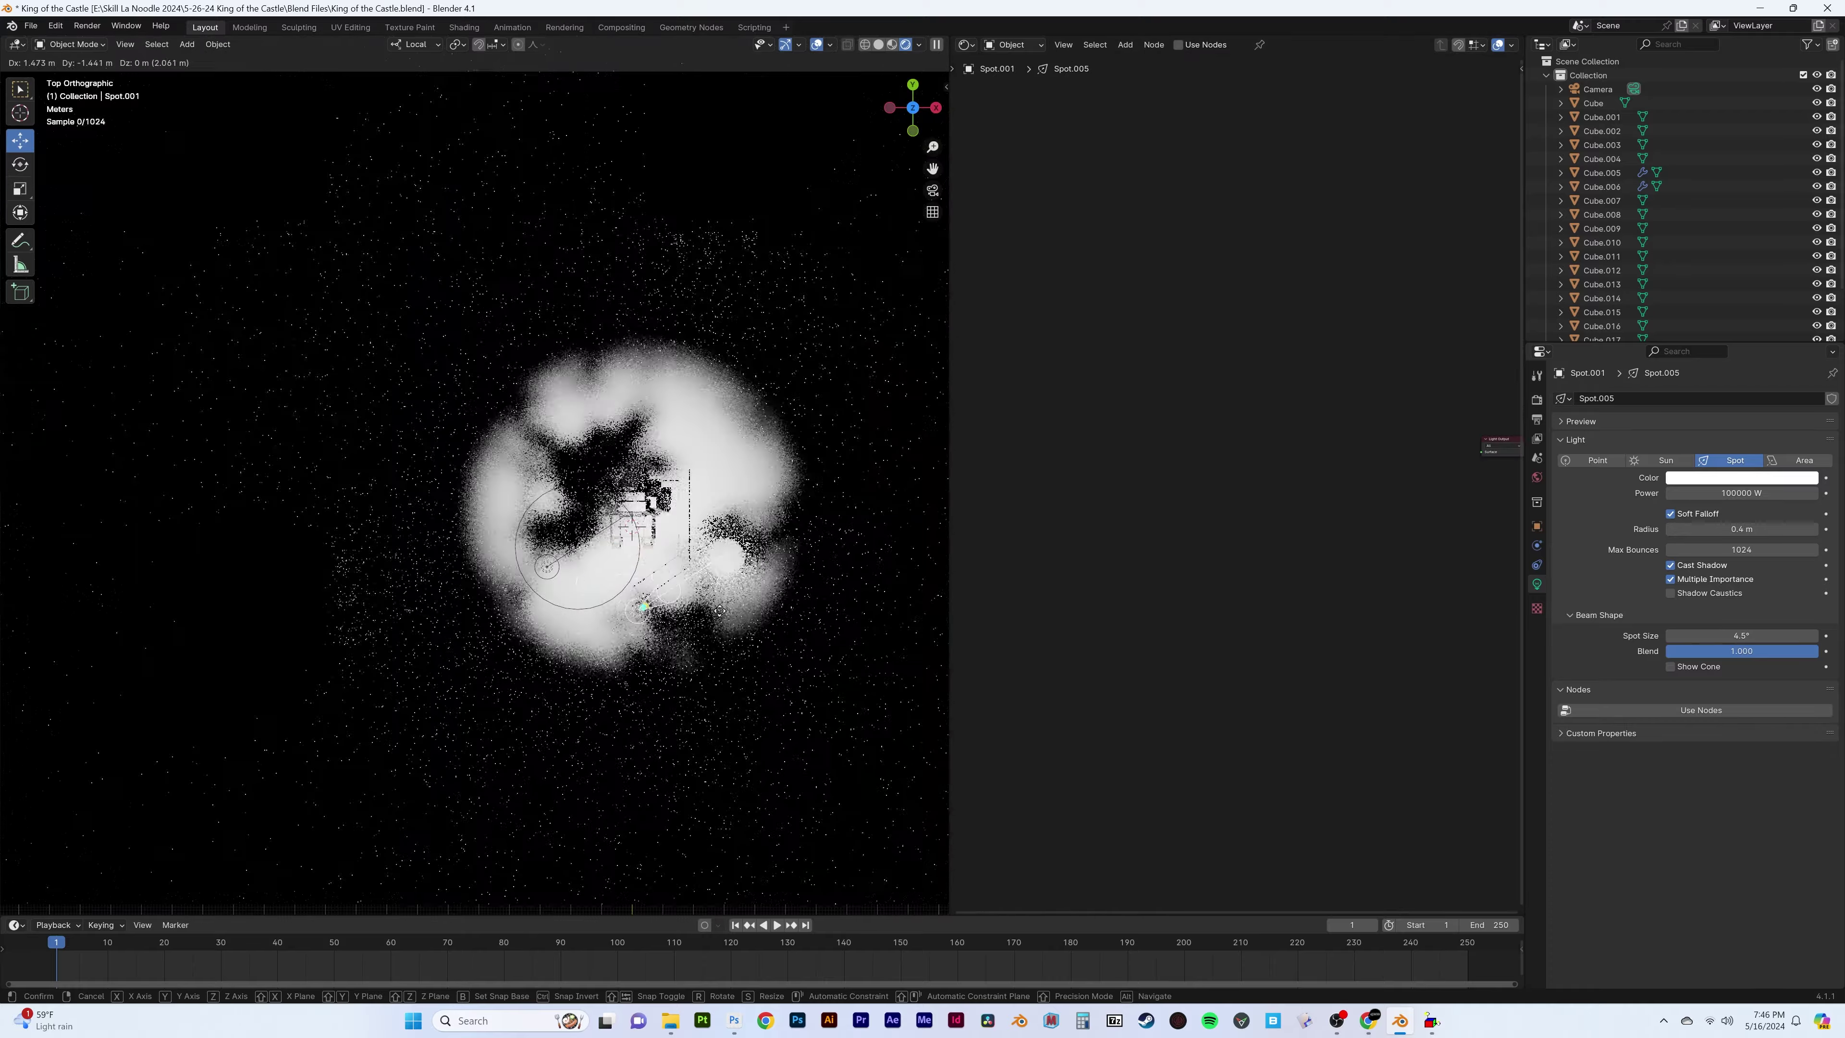
pyautogui.click(780, 655)
pyautogui.hotkey('alt', 'd')
pyautogui.click(597, 528)
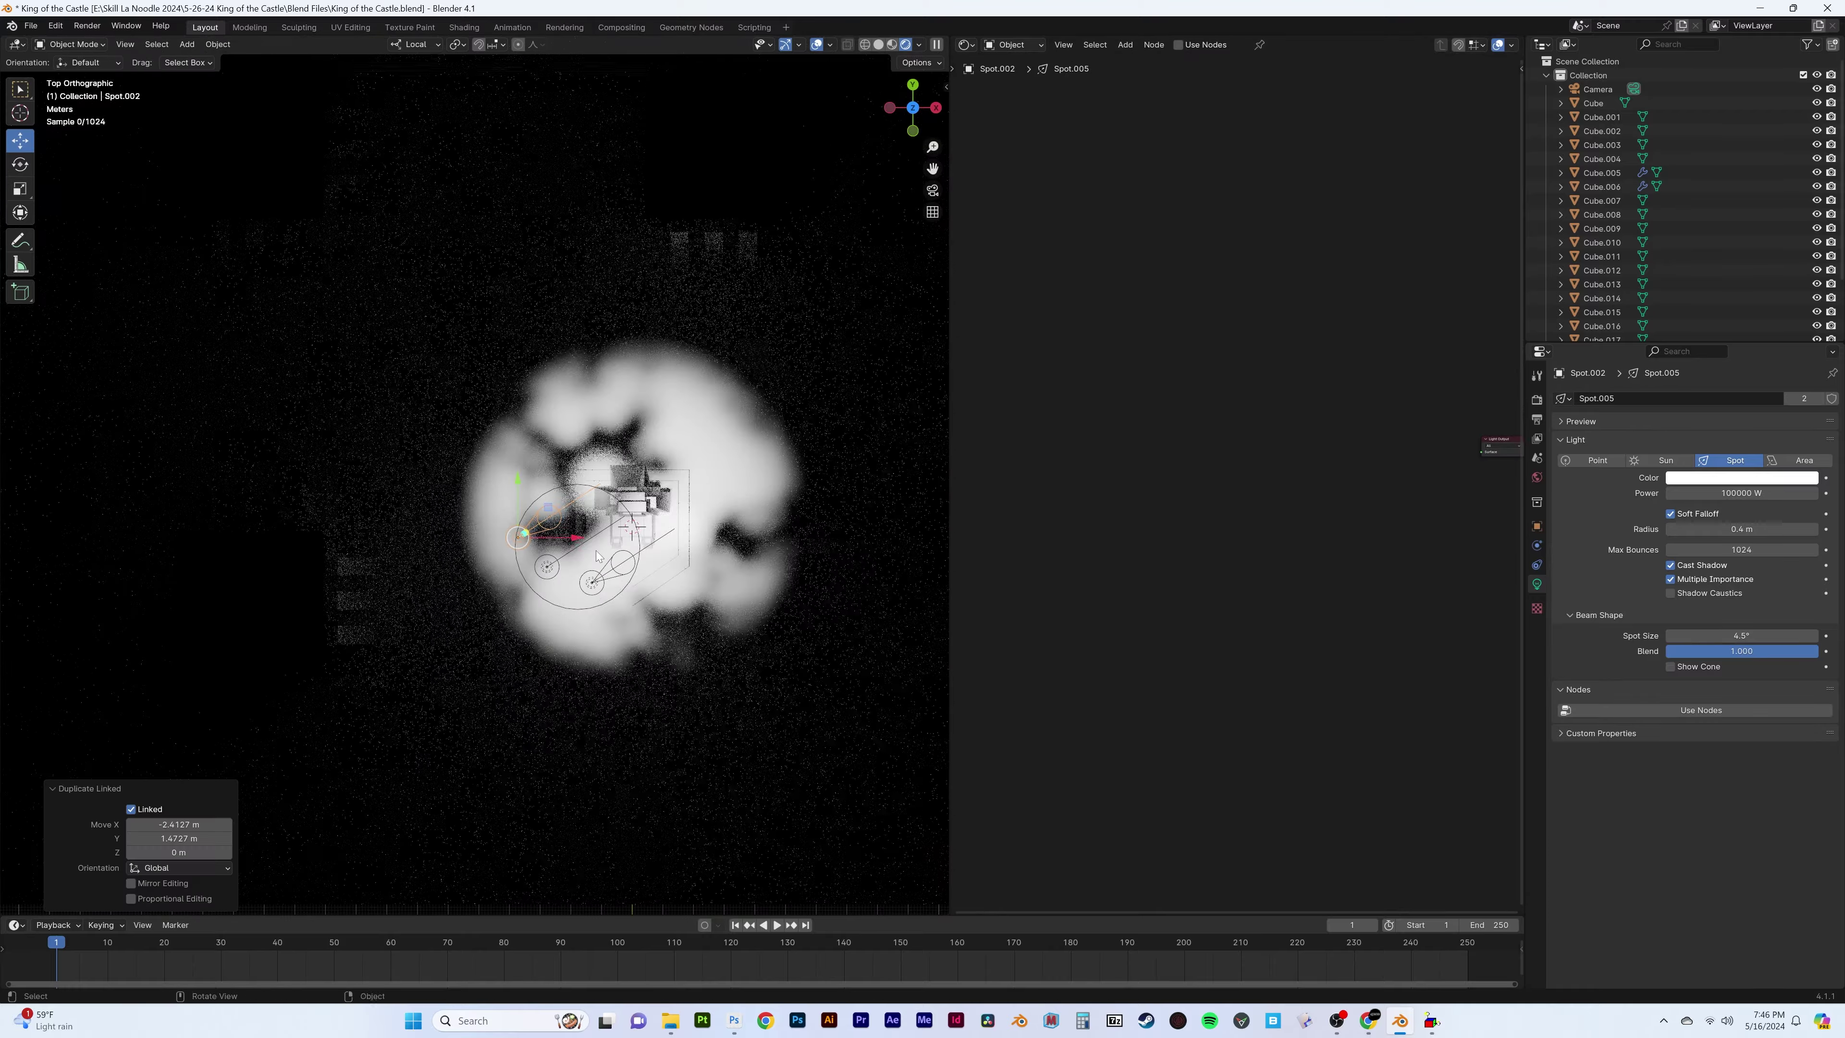
pyautogui.hotkey('alt', 'd')
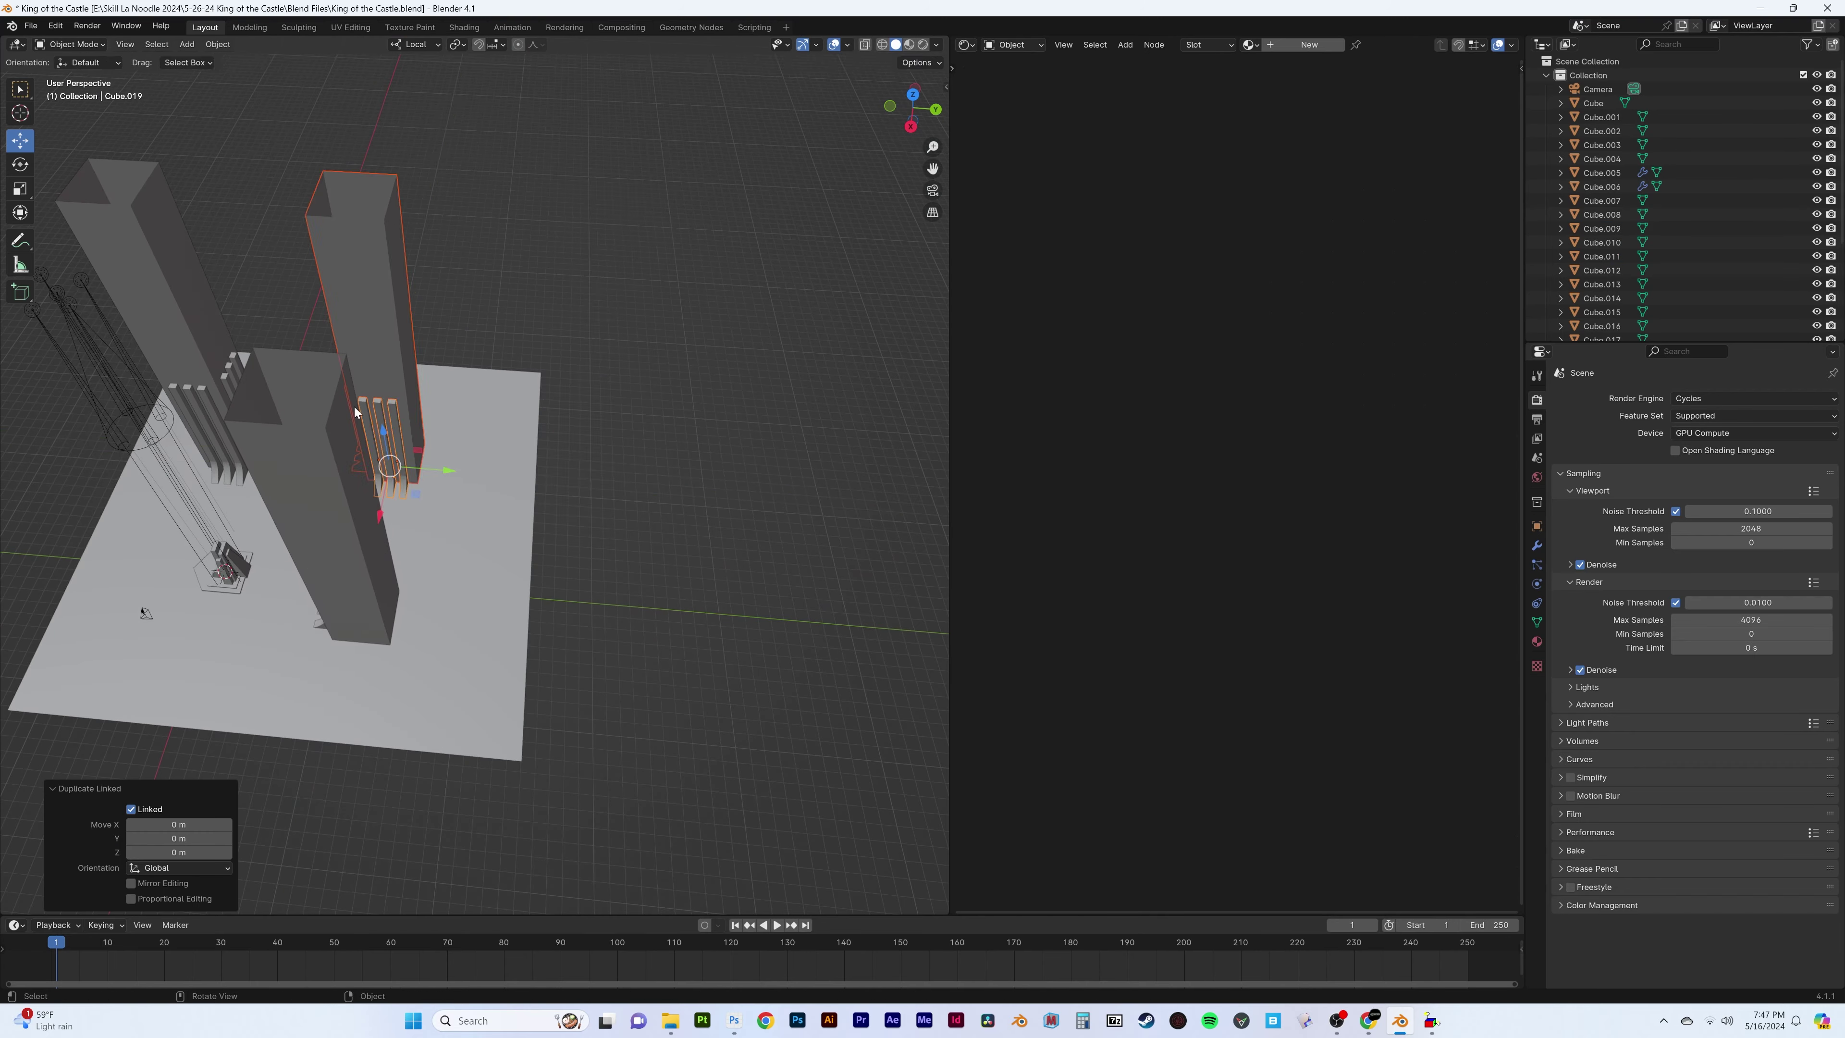
# Move the pillar copy 16.901 m along Y, checking the layout in wireframe top view
pyautogui.press('g')
pyautogui.press('y')
pyautogui.press('Return')
pyautogui.press('KP_7')
pyautogui.hotkey('shift', 'z')
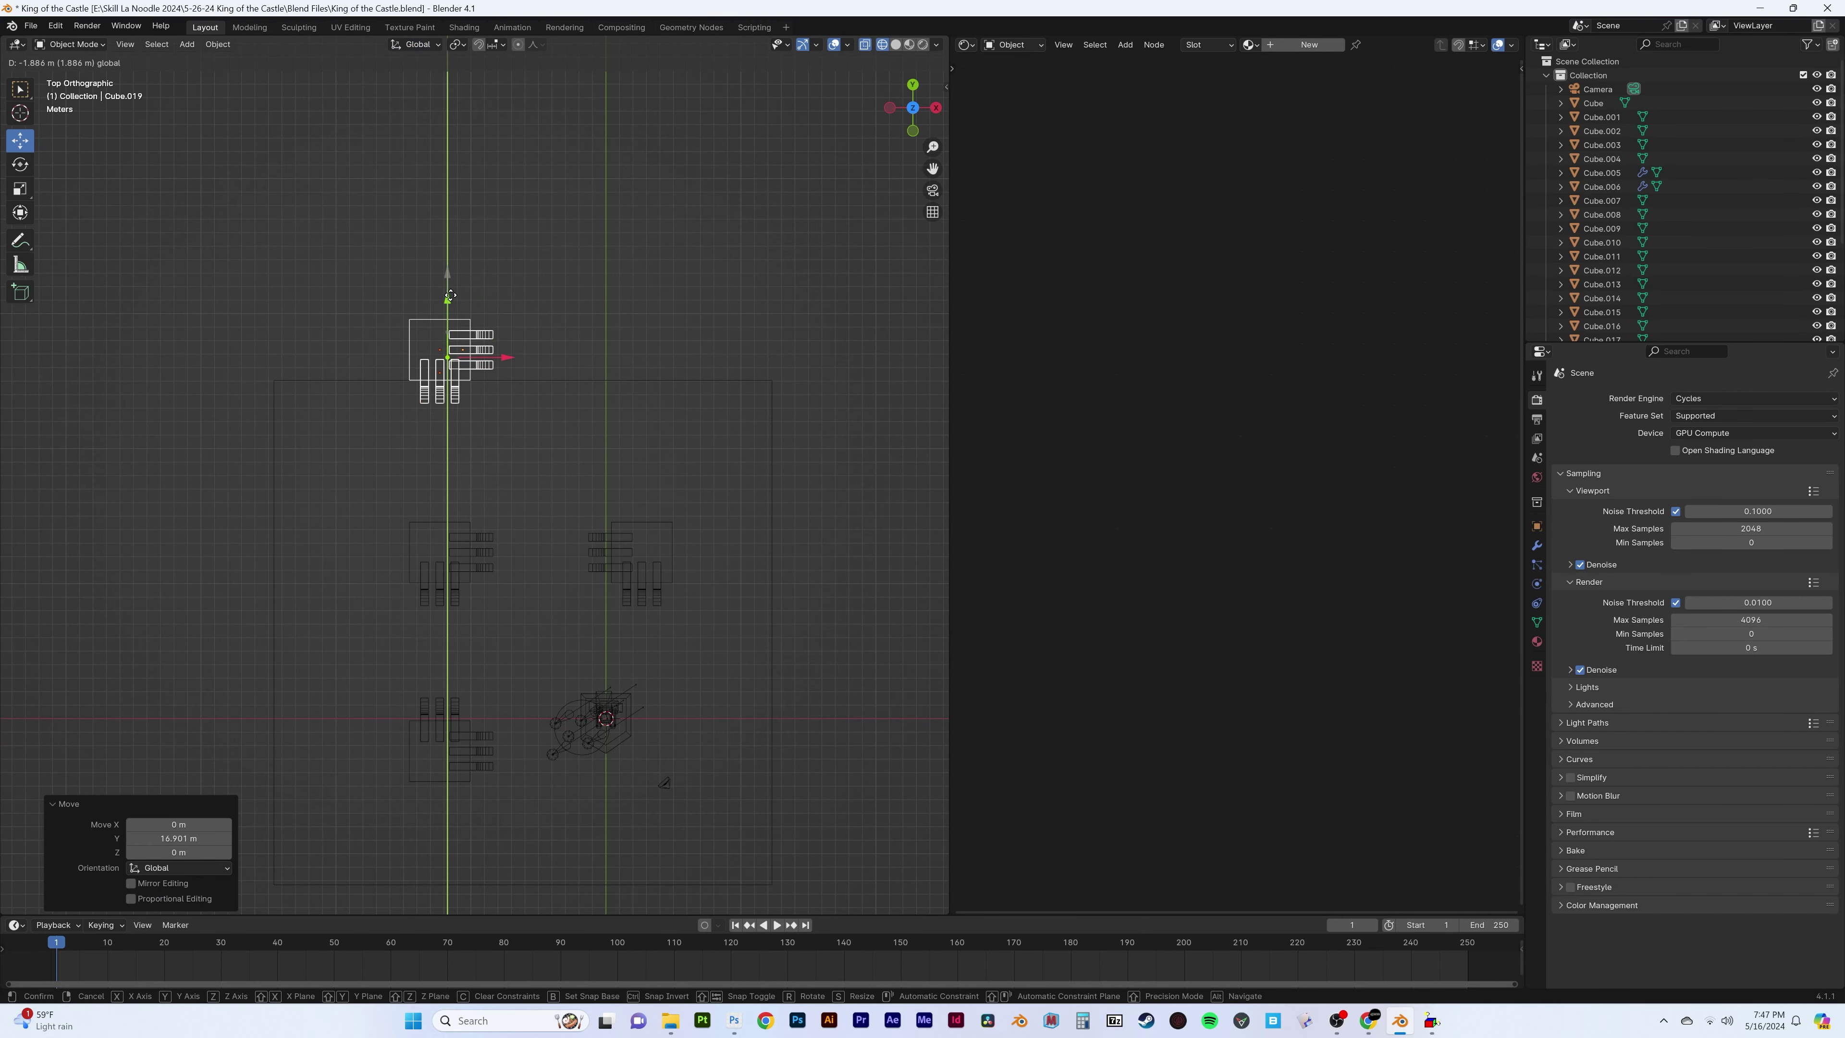
pyautogui.moveTo(517, 332)
pyautogui.mouseDown(button='middle')
pyautogui.moveTo(524, 435)
pyautogui.moveTo(631, 354)
pyautogui.moveTo(573, 436)
pyautogui.mouseUp(button='middle')
pyautogui.hotkey('shift', 'z')
# Duplicate another finned pillar 17.925 m along Y and join the fins into Cube.009
pyautogui.click(574, 436)
pyautogui.hotkey('shift', 'd')
pyautogui.press('y')
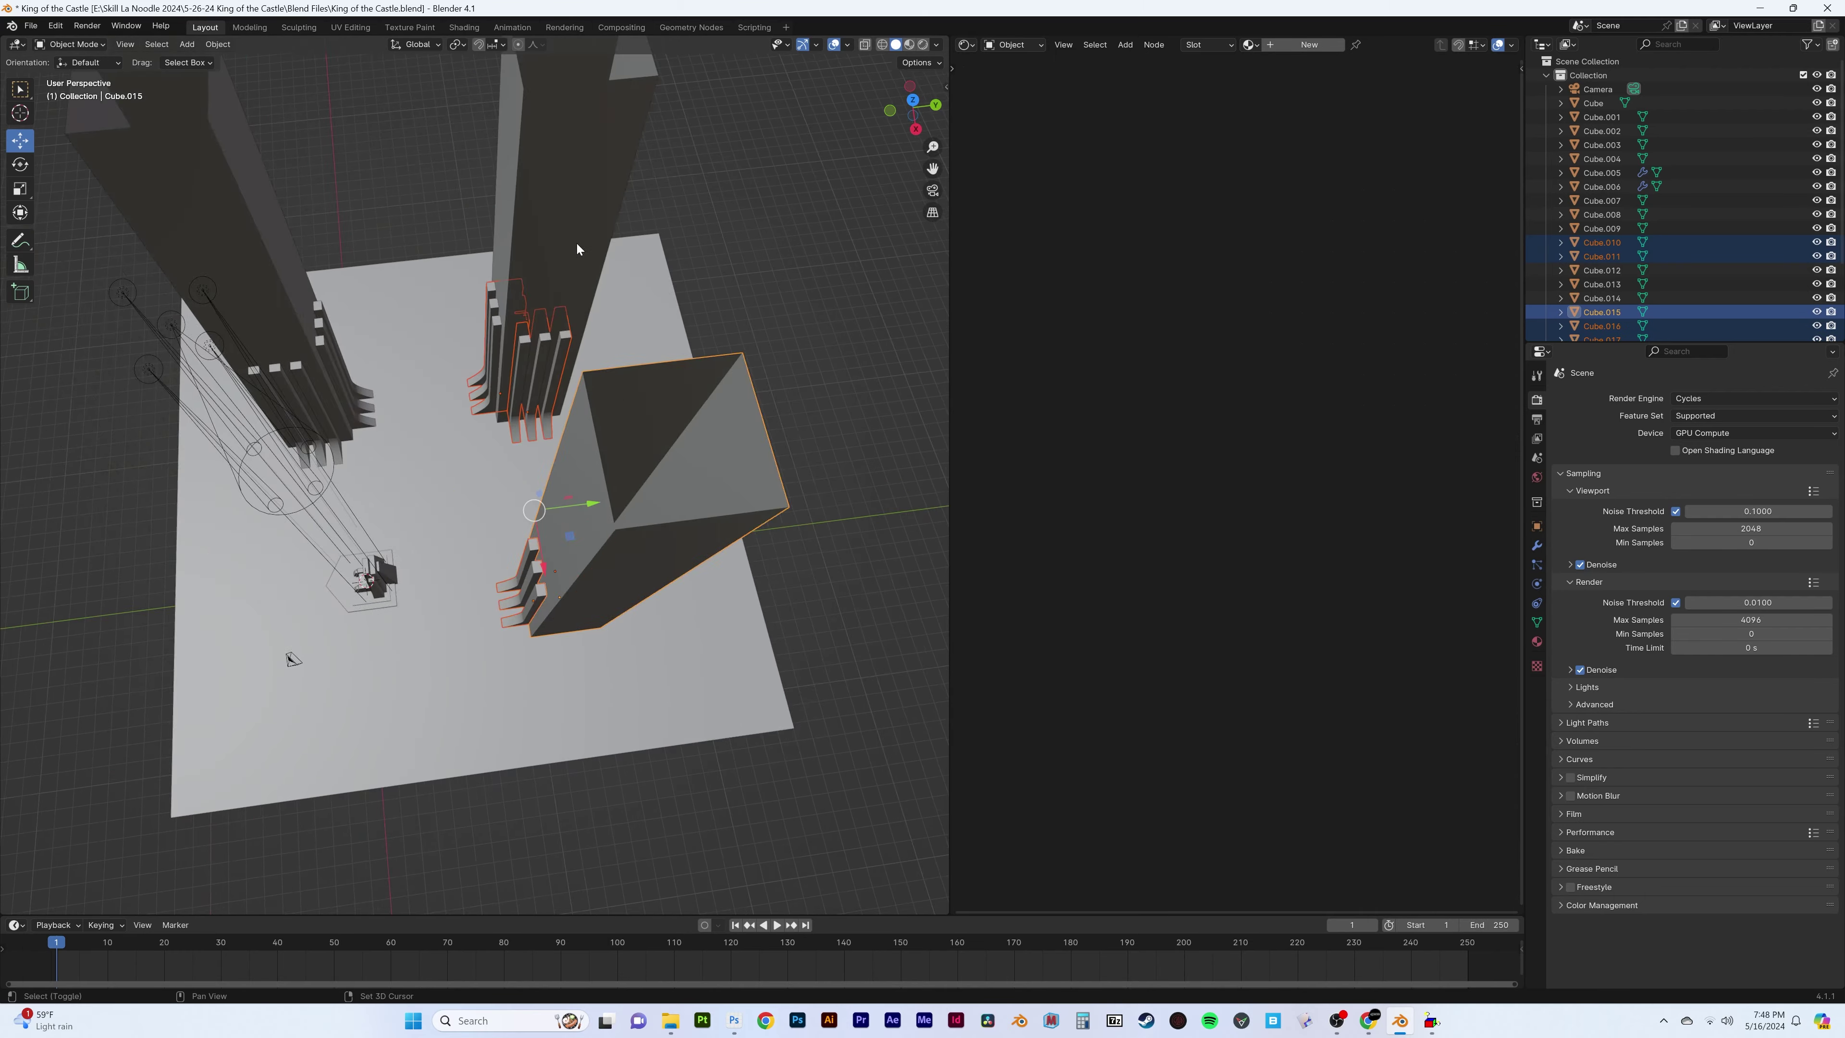
pyautogui.press('Return')
pyautogui.press('KP_7')
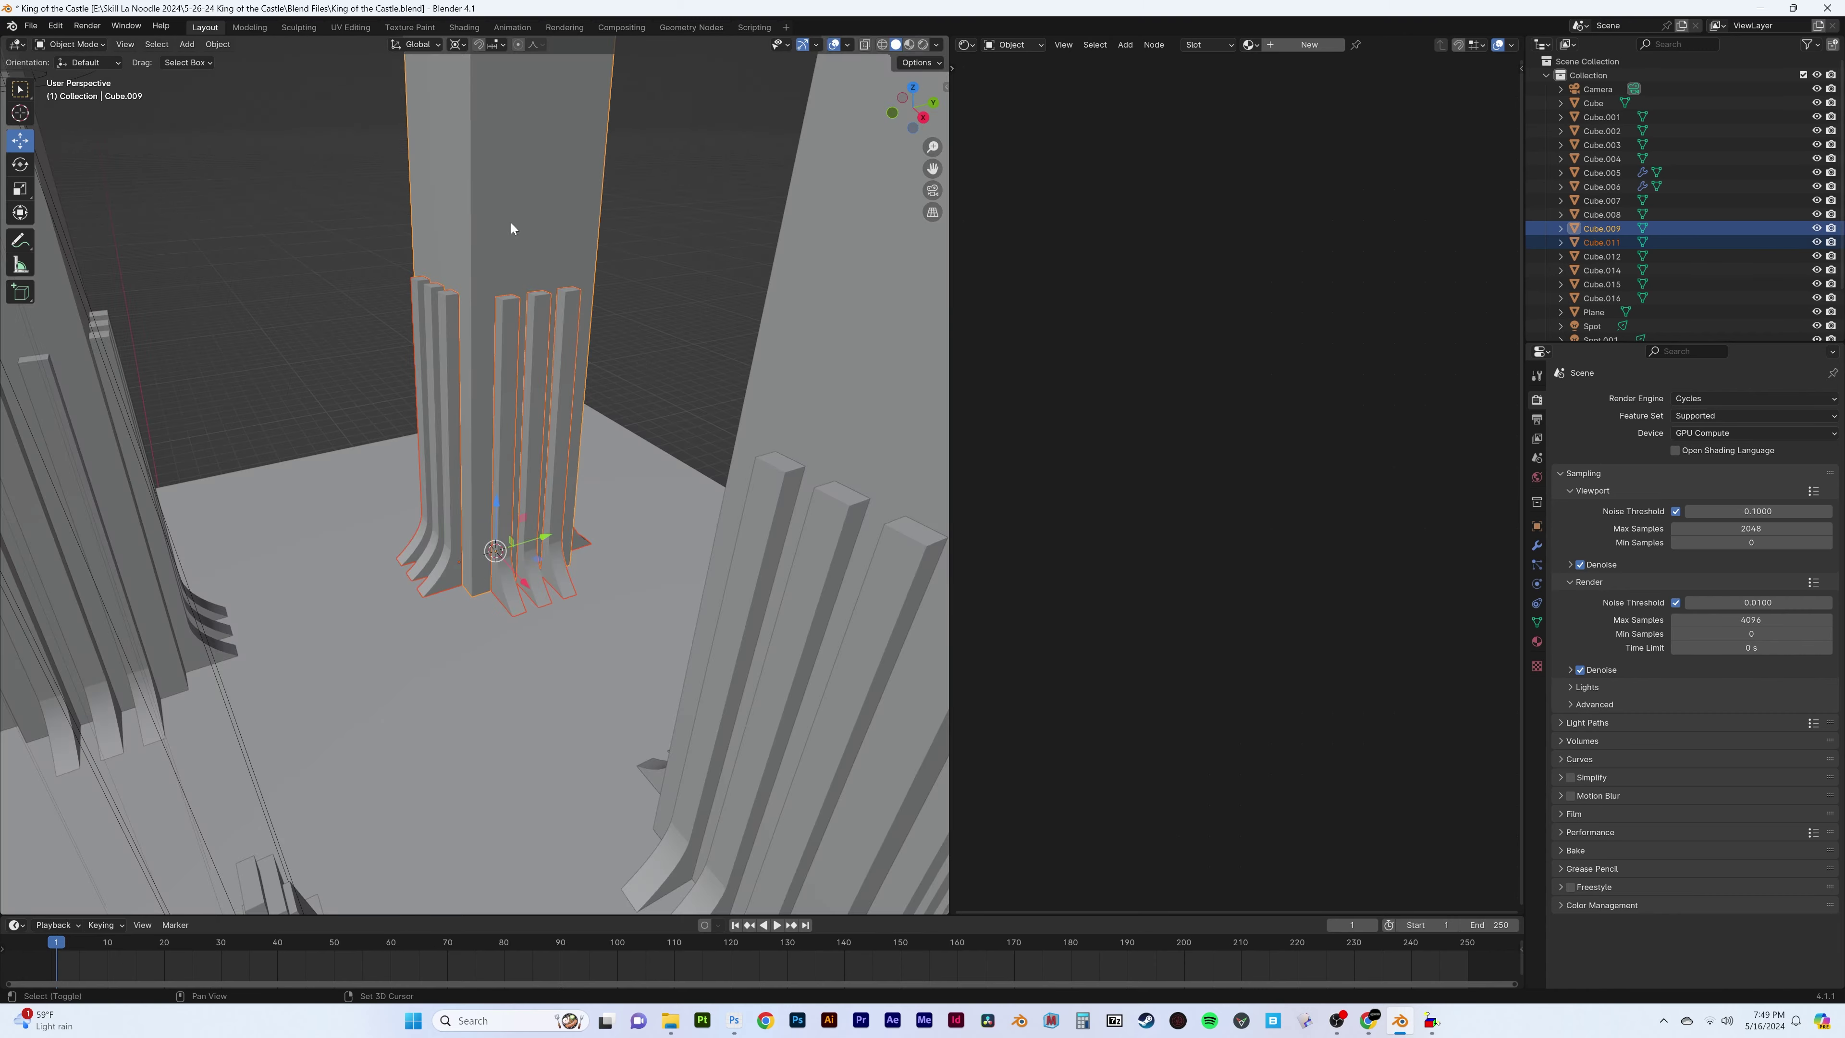
pyautogui.hotkey('ctrl', 'j')
pyautogui.click(287, 486)
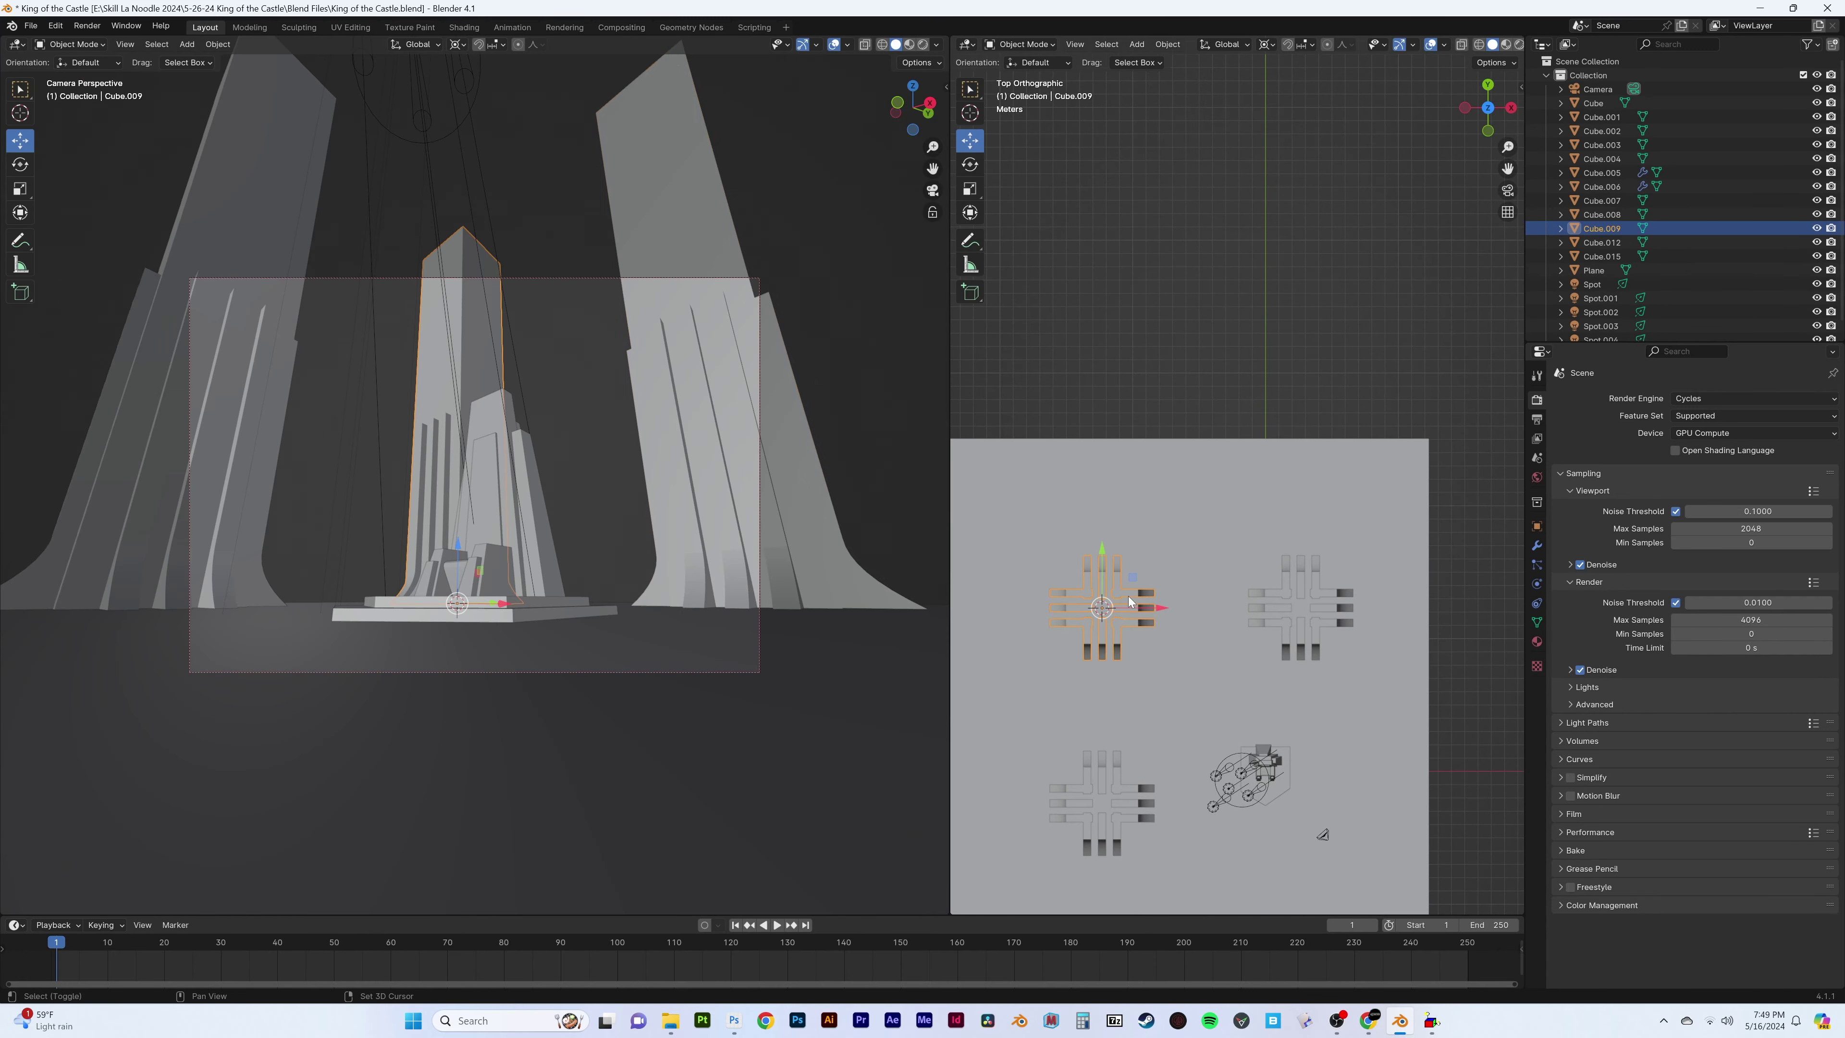
# Duplicate the cross-shaped pillar groups along Y and X to form extra columns
pyautogui.hotkey('shift', 'd')
pyautogui.press('y')
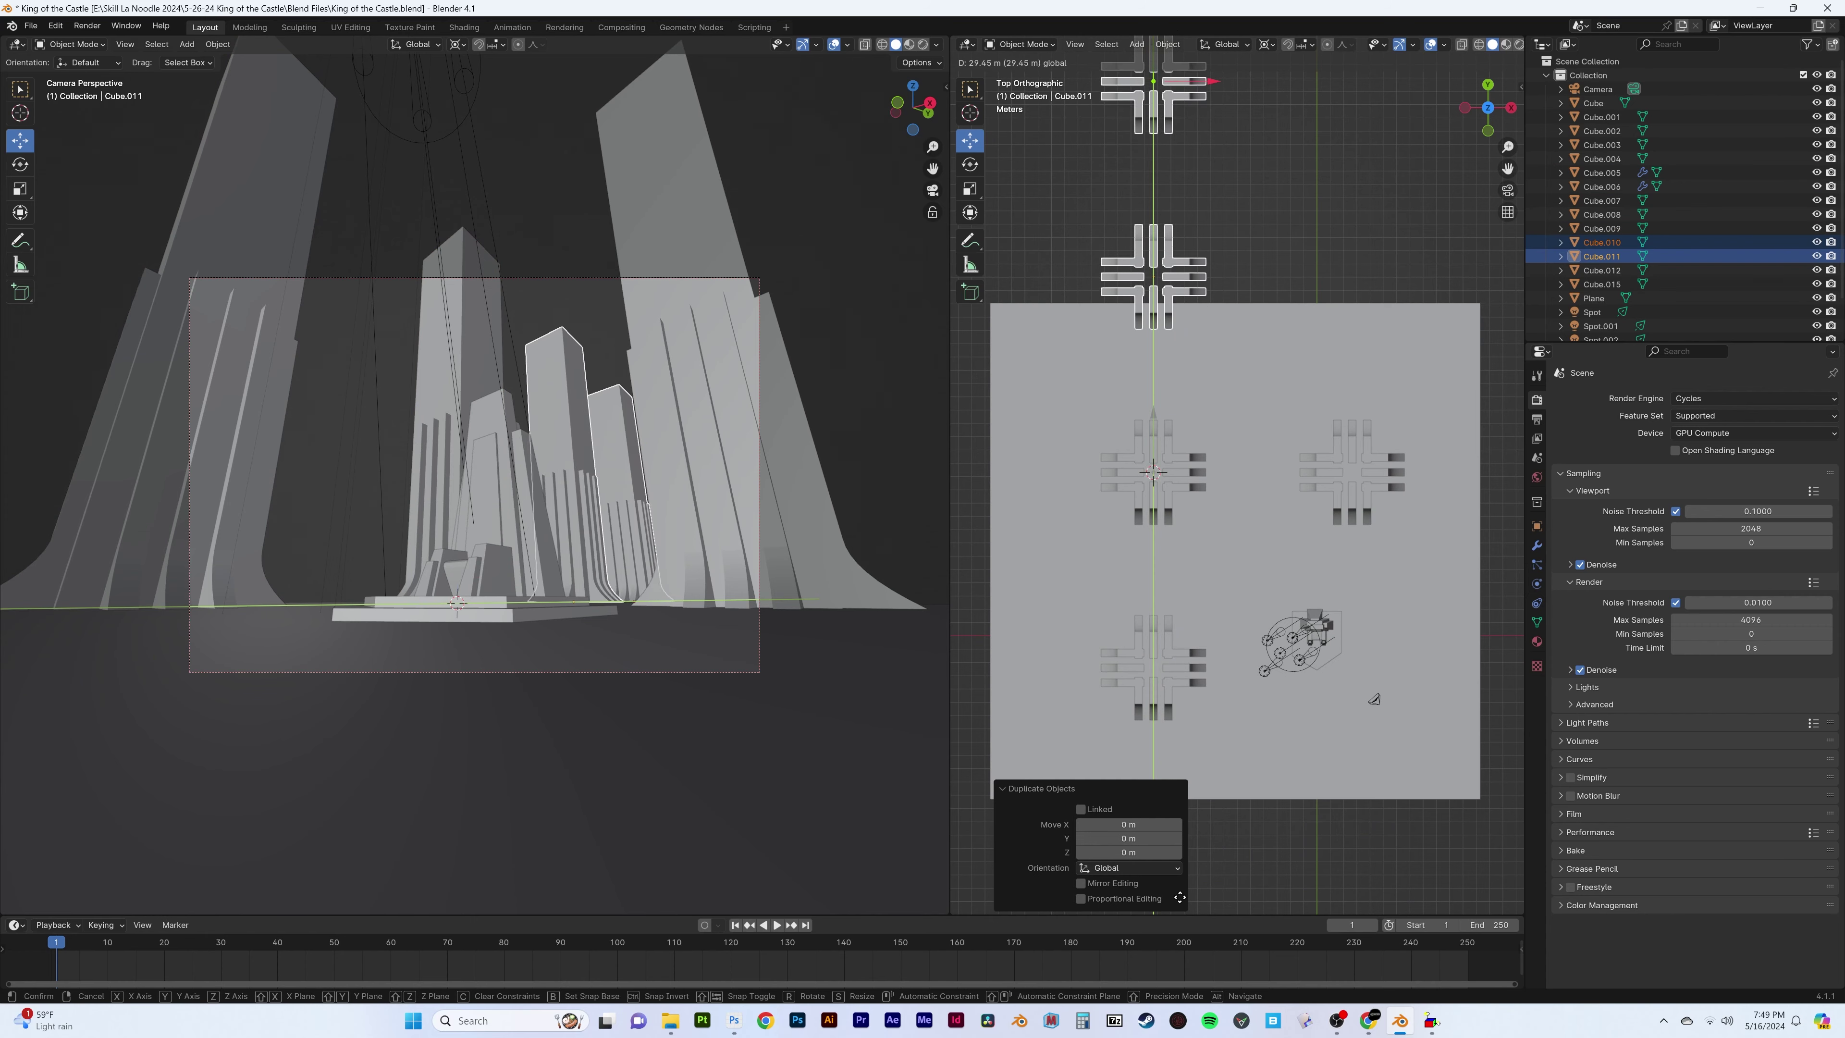
pyautogui.click(1179, 897)
pyautogui.keyDown('shift'); pyautogui.click(1202, 623); pyautogui.keyUp('shift')
pyautogui.hotkey('shift', 'd')
pyautogui.press('x')
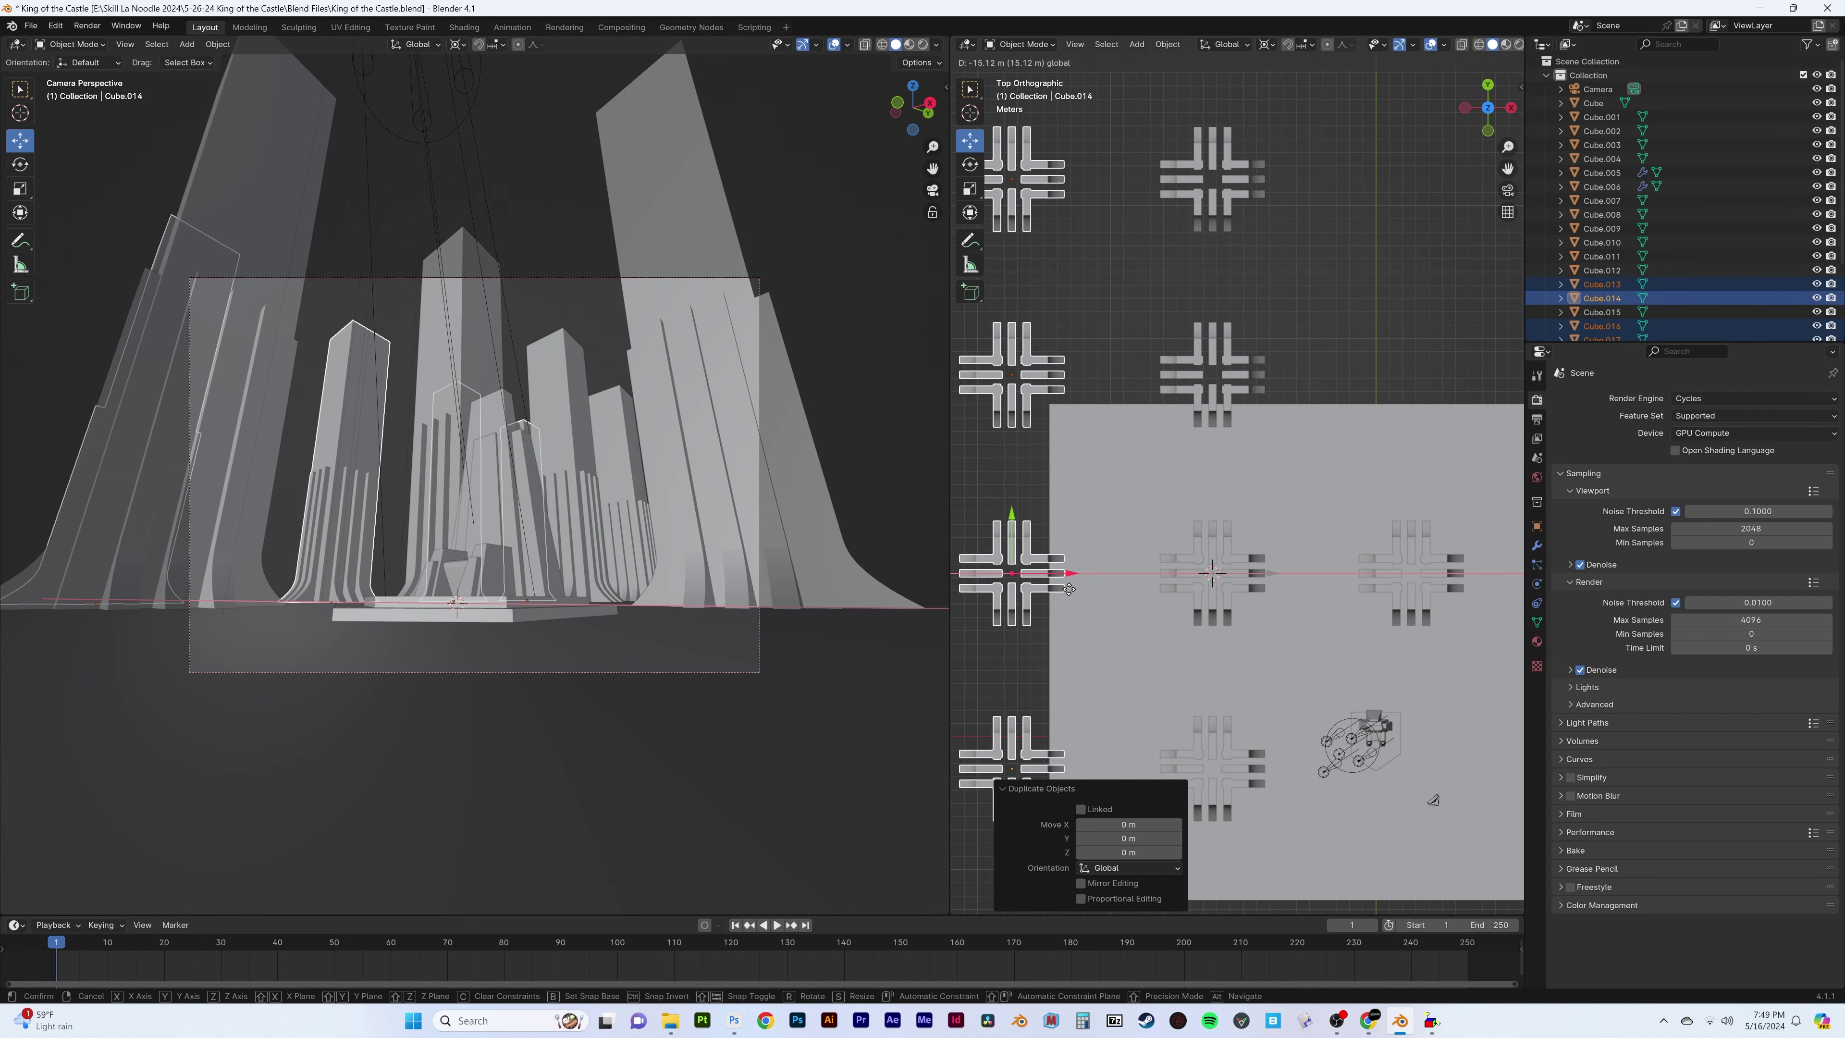
pyautogui.click(1069, 588)
pyautogui.scroll(-2, 1218, 574)
pyautogui.hotkey('shift', 'd')
pyautogui.press('x')
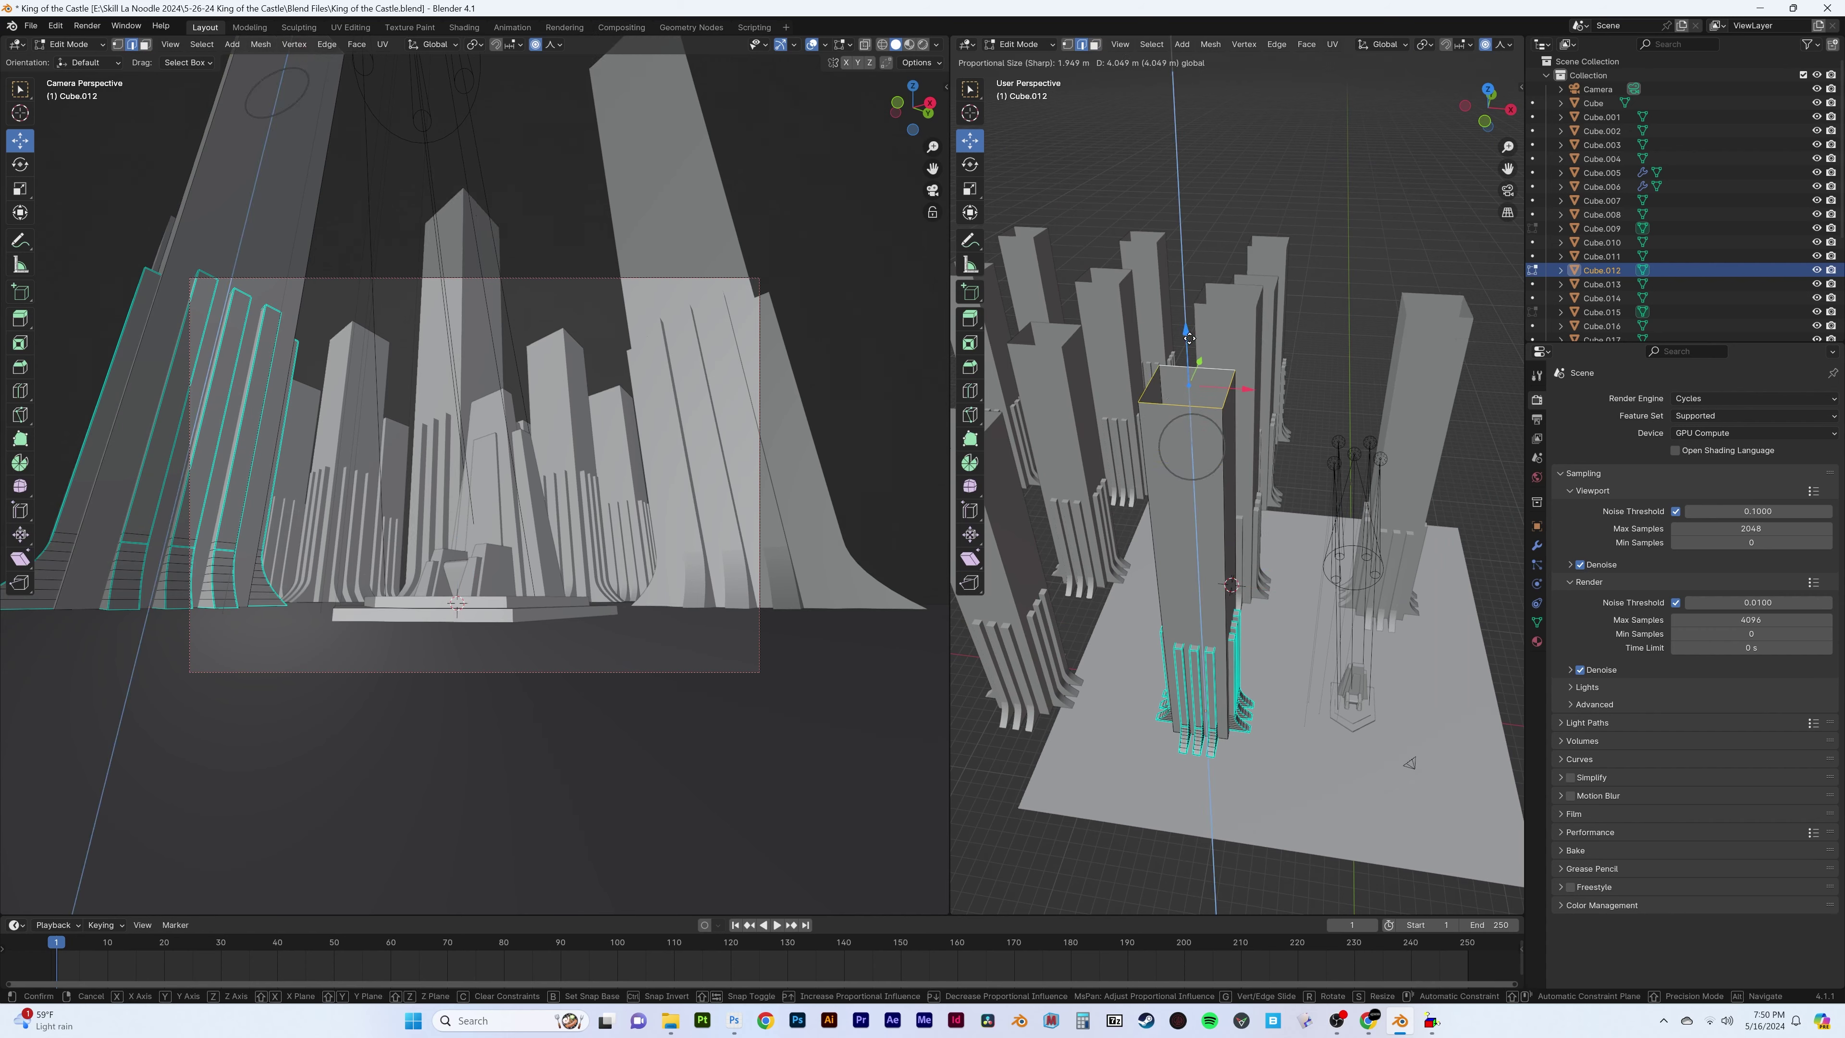
pyautogui.click(1189, 338)
# Select the surplus pillar copies and delete them
pyautogui.moveTo(1189, 338)
pyautogui.mouseDown(button='middle')
pyautogui.moveTo(1090, 349)
pyautogui.moveTo(1179, 422)
pyautogui.mouseUp(button='middle')
pyautogui.press('Tab')
pyautogui.click(1062, 353)
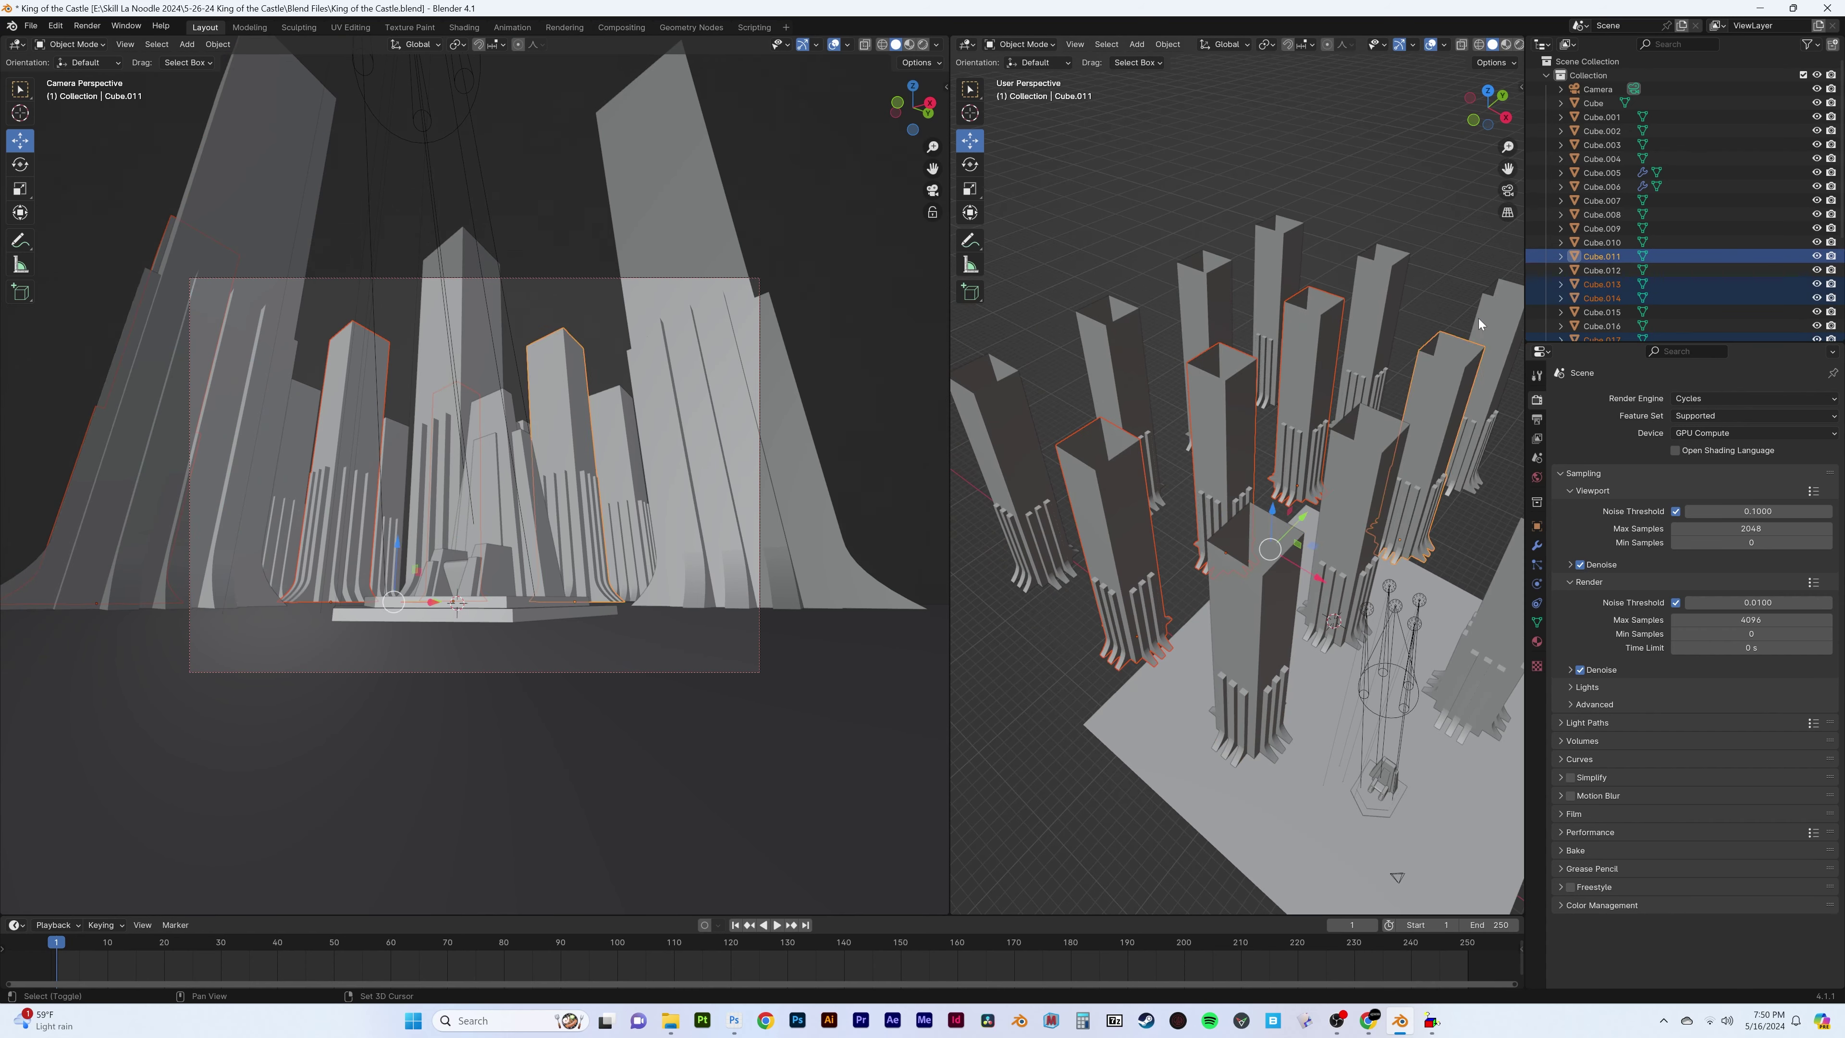
pyautogui.moveTo(1480, 324); pyautogui.dragTo(1197, 465, button='middle')
pyautogui.keyDown('shift'); pyautogui.click(1204, 433); pyautogui.keyUp('shift')
pyautogui.keyDown('shift'); pyautogui.click(1360, 324); pyautogui.keyUp('shift')
pyautogui.moveTo(1360, 325); pyautogui.dragTo(1163, 341, button='middle')
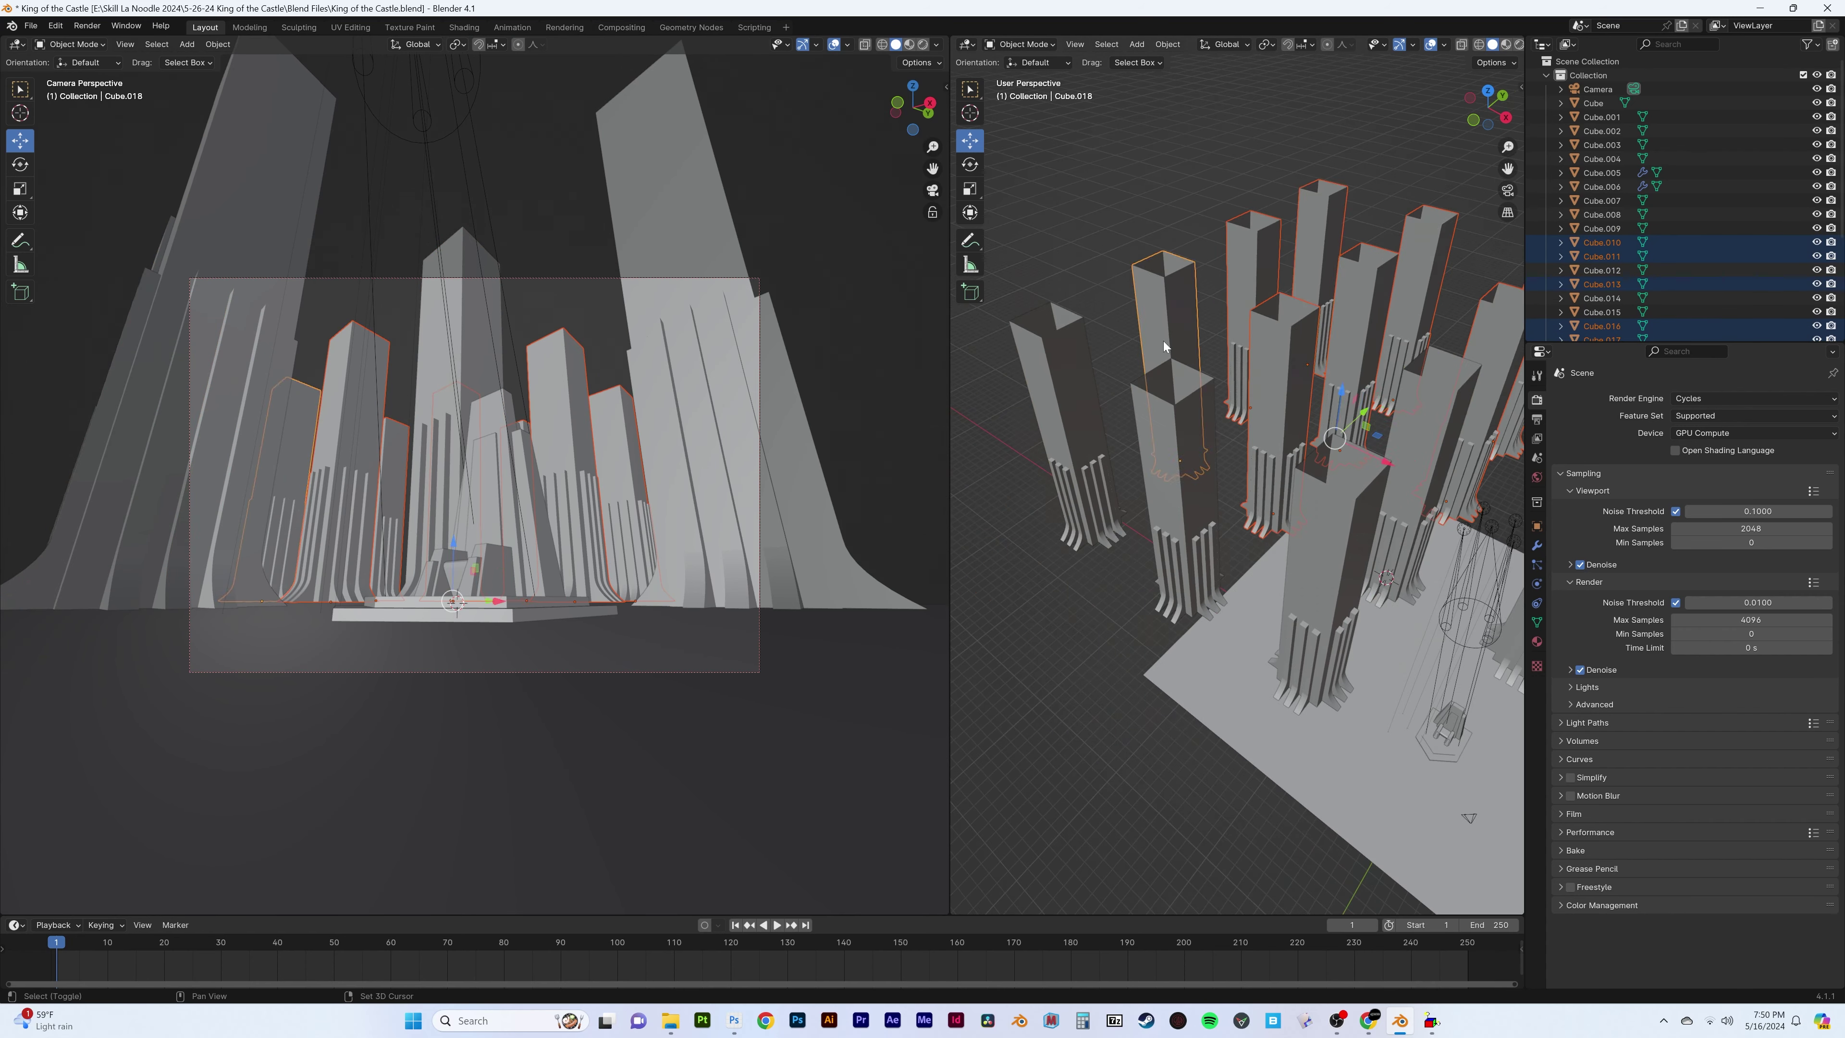
pyautogui.press('Delete')
# Slide the remaining pillar copy along X and select the middle and left pillars
pyautogui.moveTo(1152, 463); pyautogui.dragTo(1279, 509, button='middle')
pyautogui.click(1279, 509)
pyautogui.moveTo(1307, 600); pyautogui.dragTo(1331, 607)
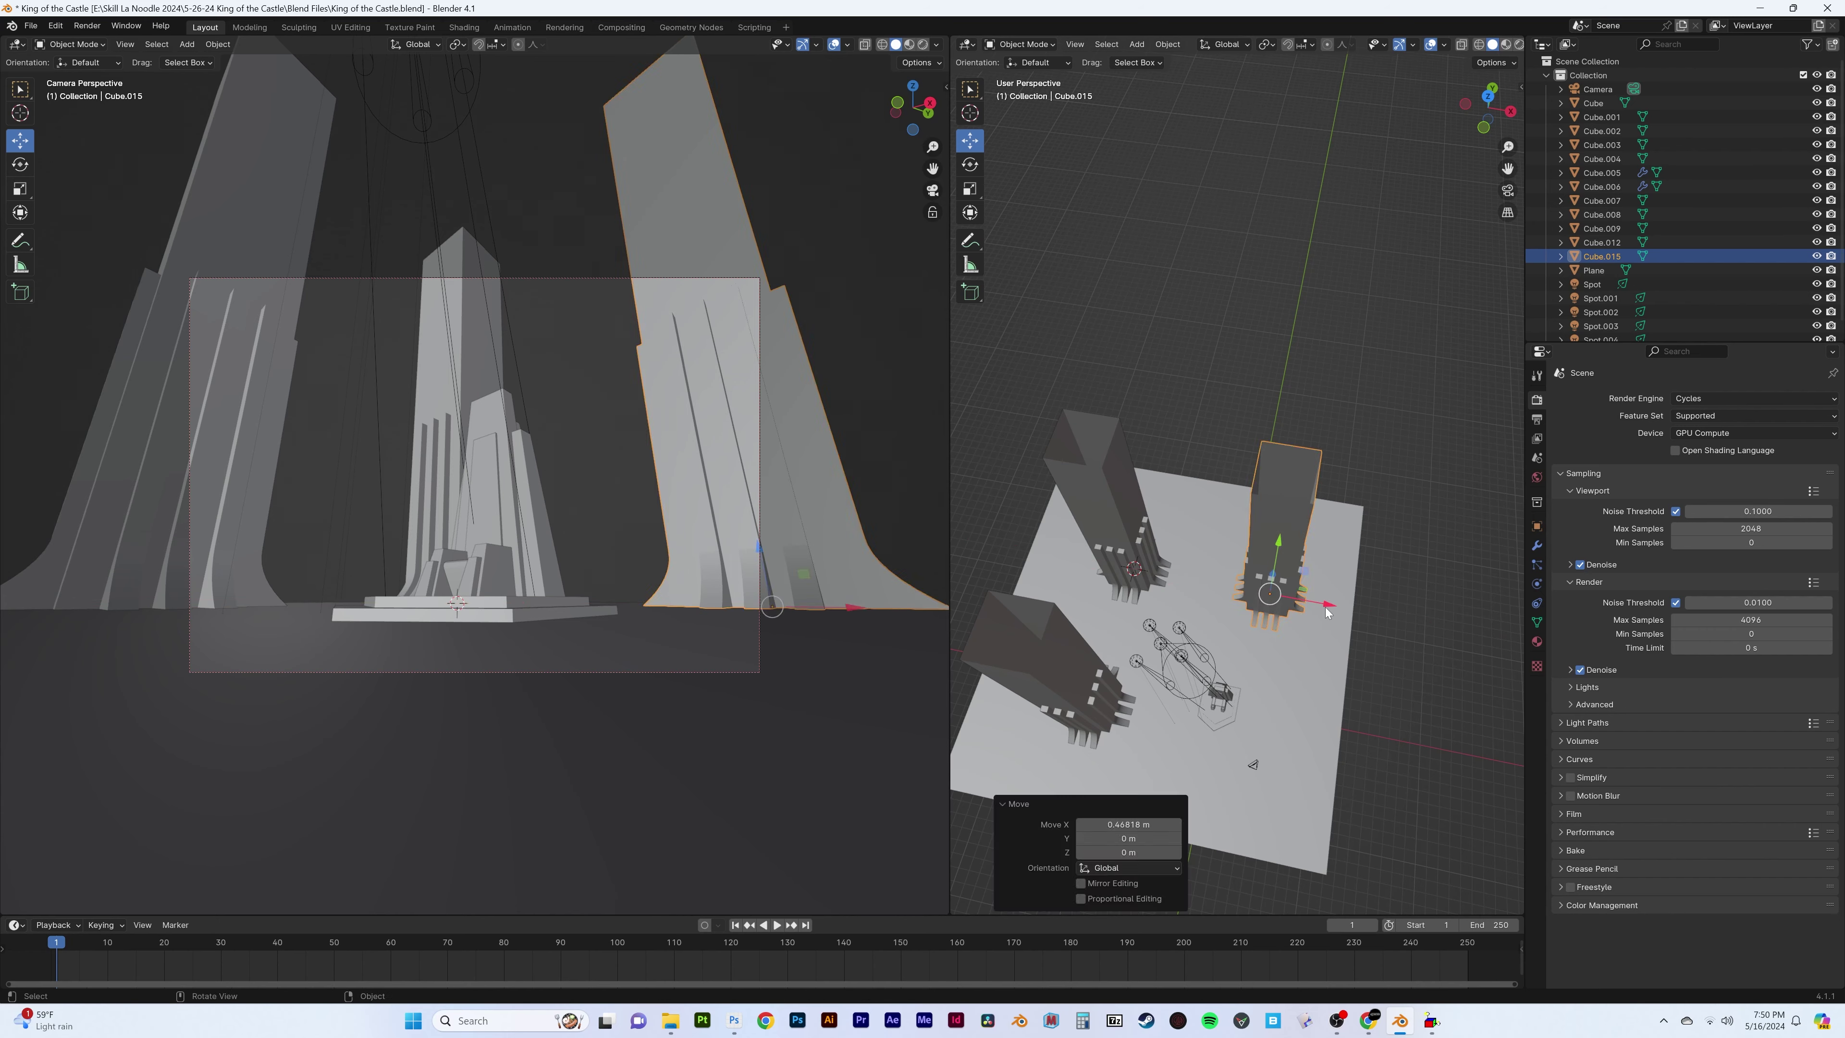
pyautogui.moveTo(1327, 613); pyautogui.dragTo(1235, 553, button='middle')
pyautogui.click(1227, 472)
pyautogui.keyDown('shift'); pyautogui.click(1235, 631); pyautogui.keyUp('shift')
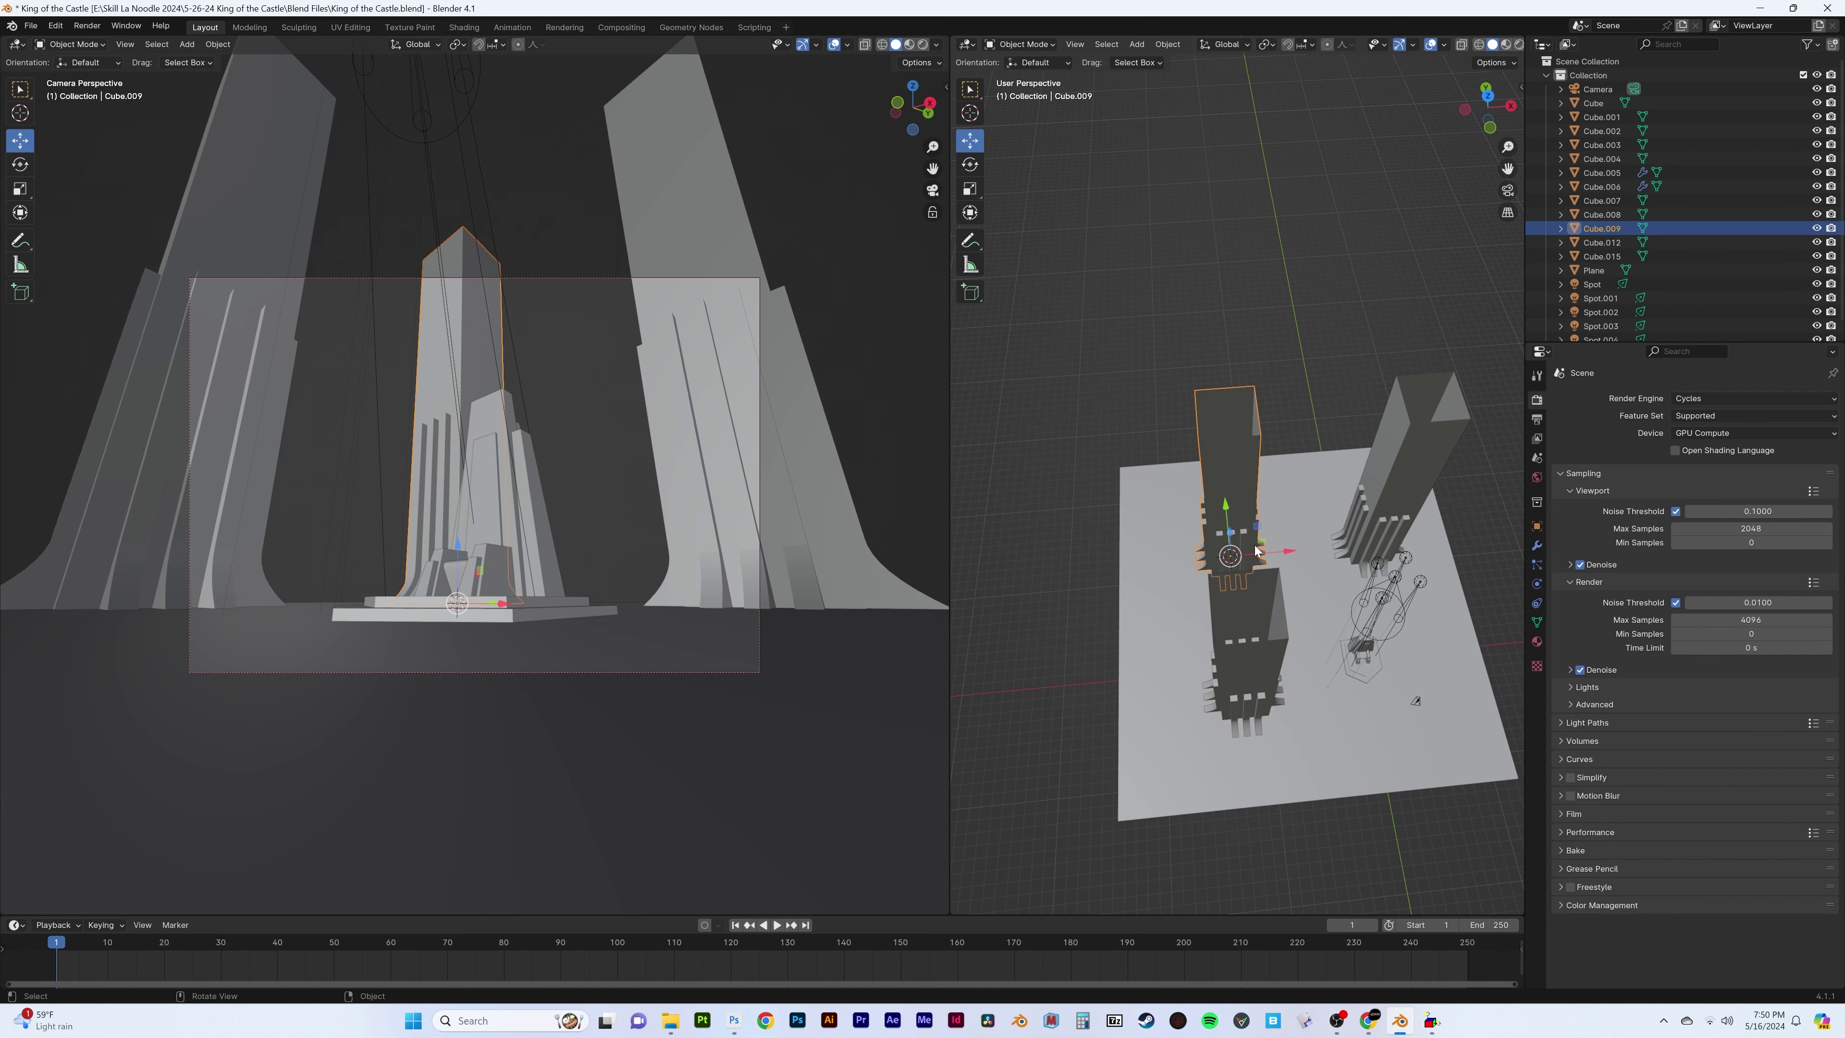
pyautogui.moveTo(1387, 507); pyautogui.dragTo(1522, 542, button='middle')
# Add an Array modifier to the pillar with relative offset X 0, Y 1.8
pyautogui.click(1536, 545)
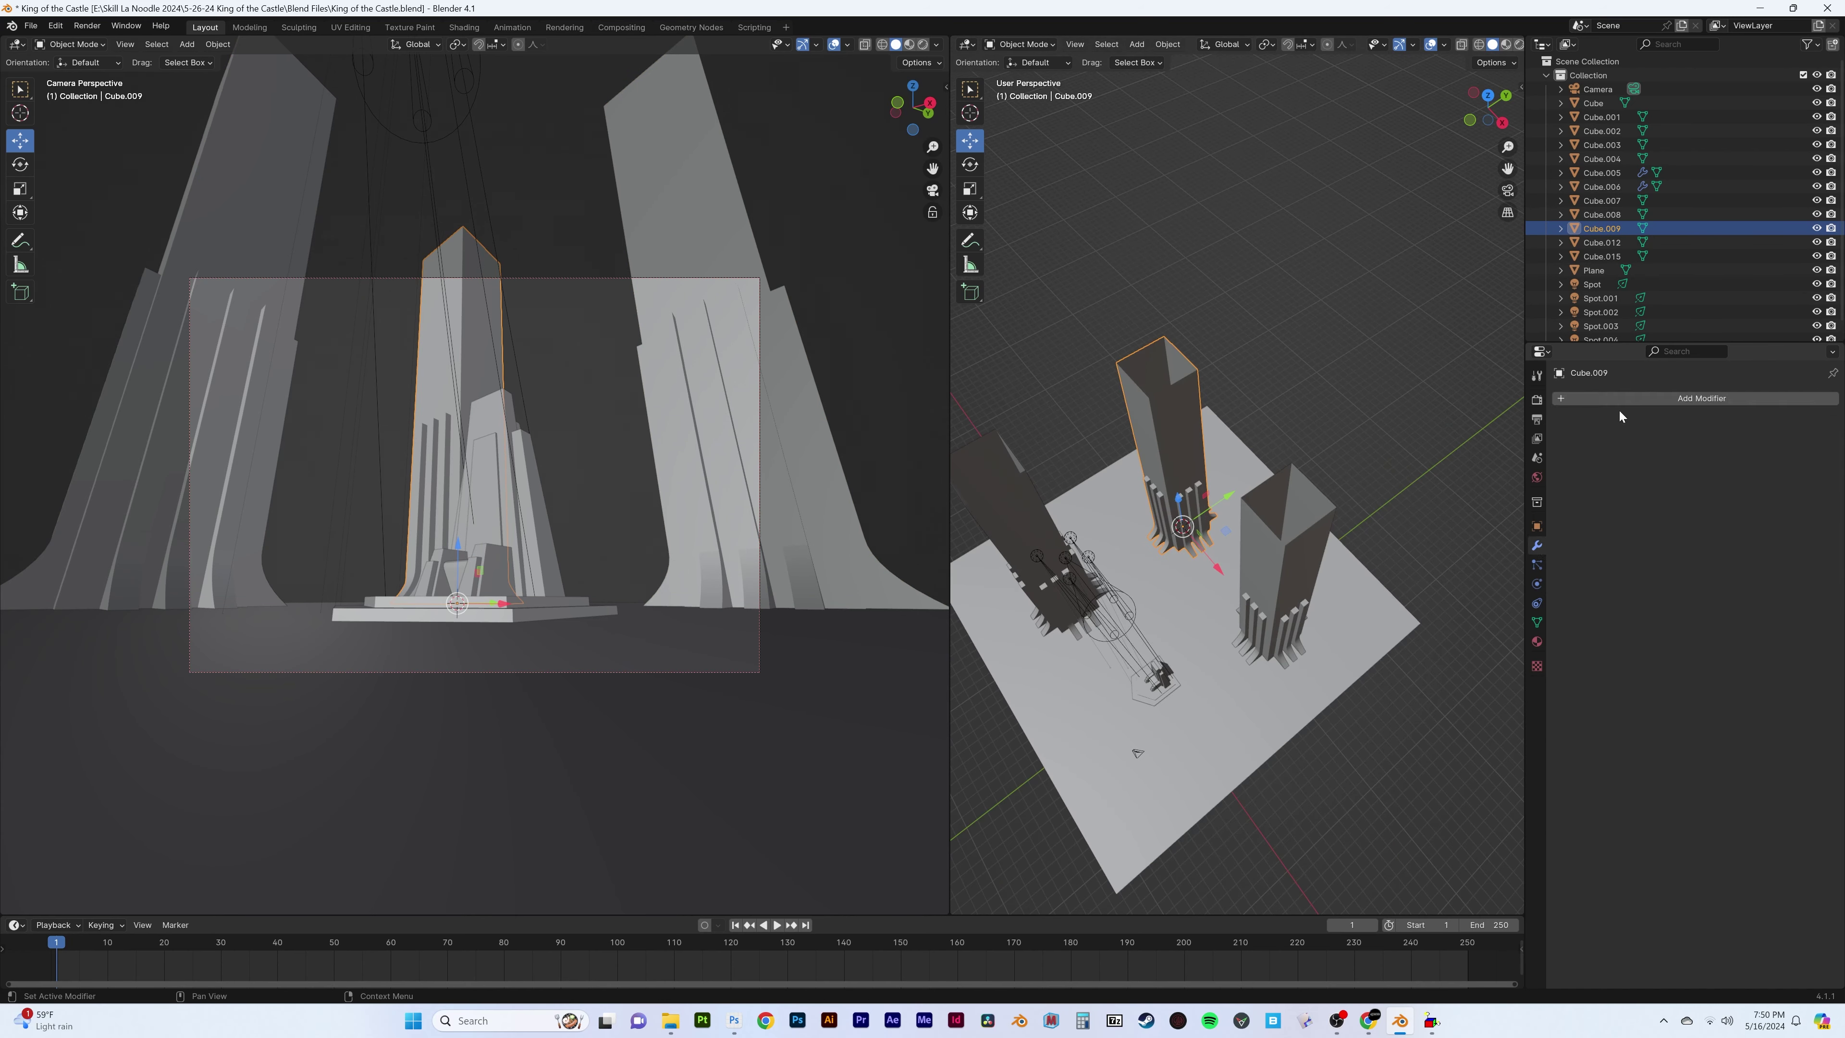
pyautogui.click(1618, 404)
pyautogui.click(1664, 465)
pyautogui.click(1742, 533)
pyautogui.write('000')
pyautogui.press('Tab')
pyautogui.write('1.8')
pyautogui.press('Return')
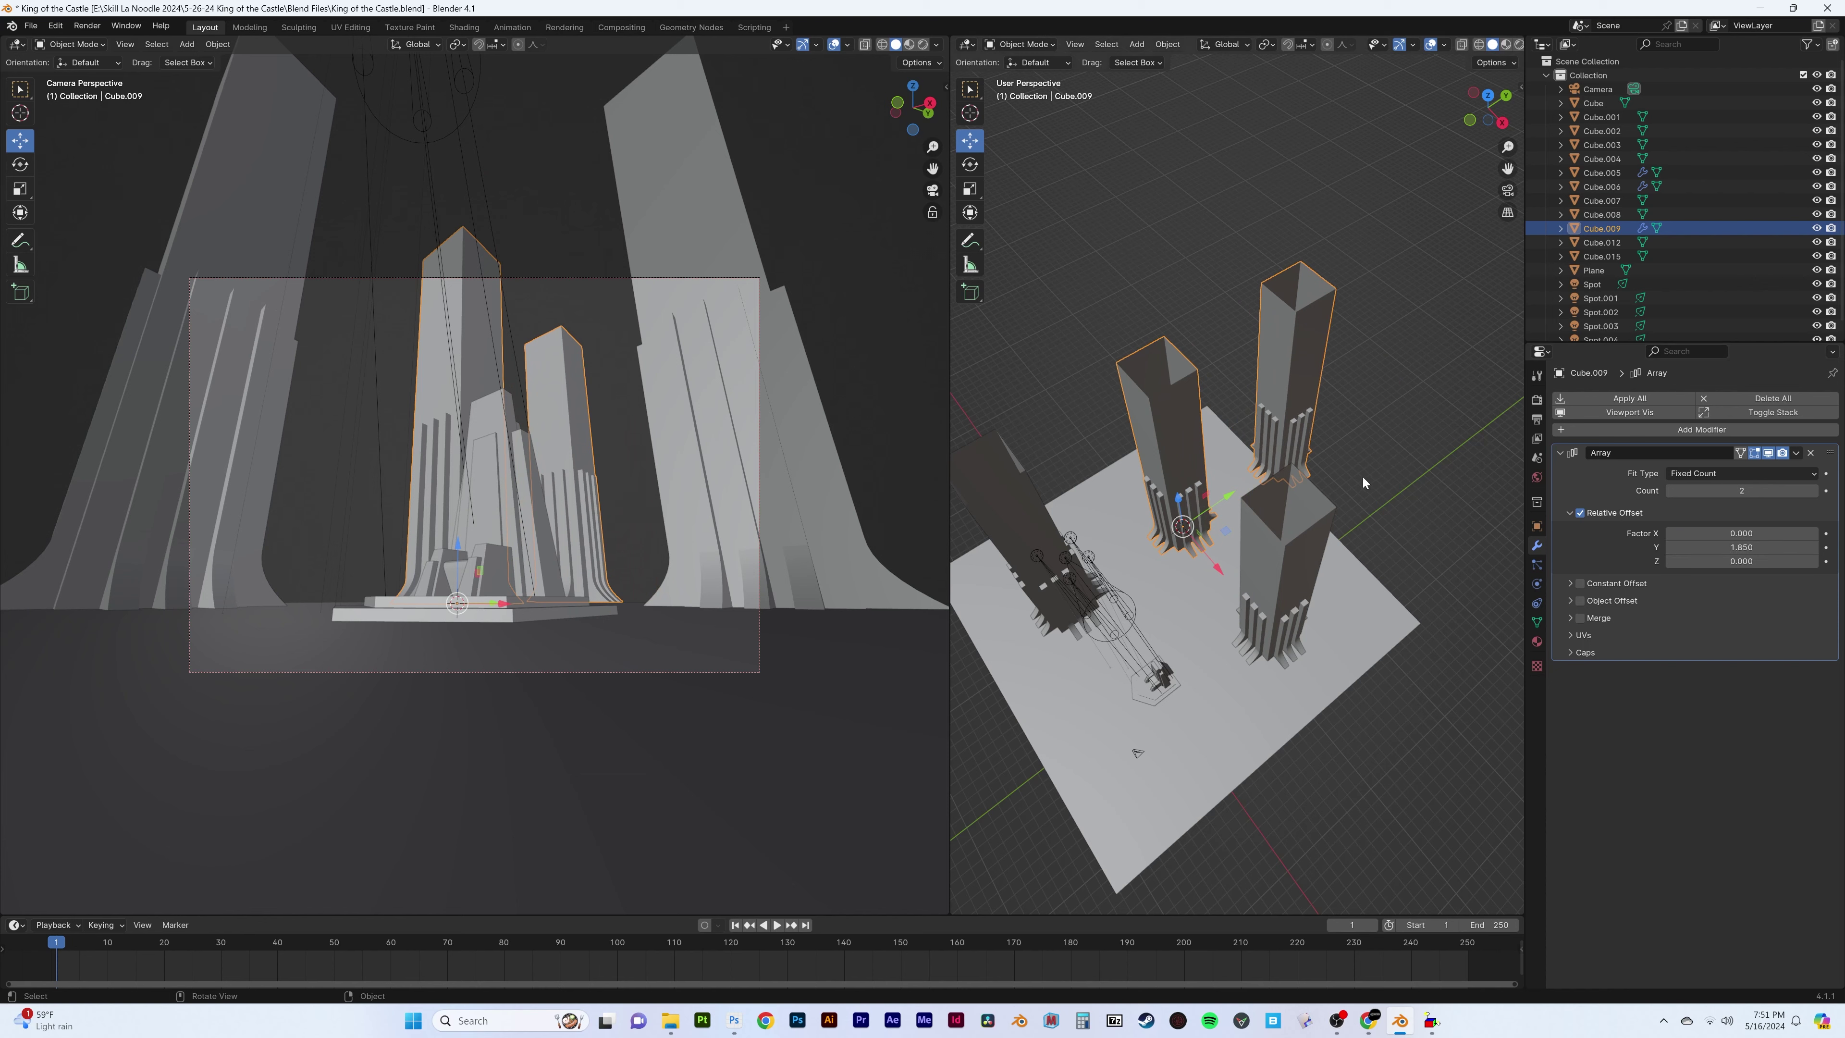
# Make linked copies of the pillar pair along X, viewed from above
pyautogui.press('KP_7')
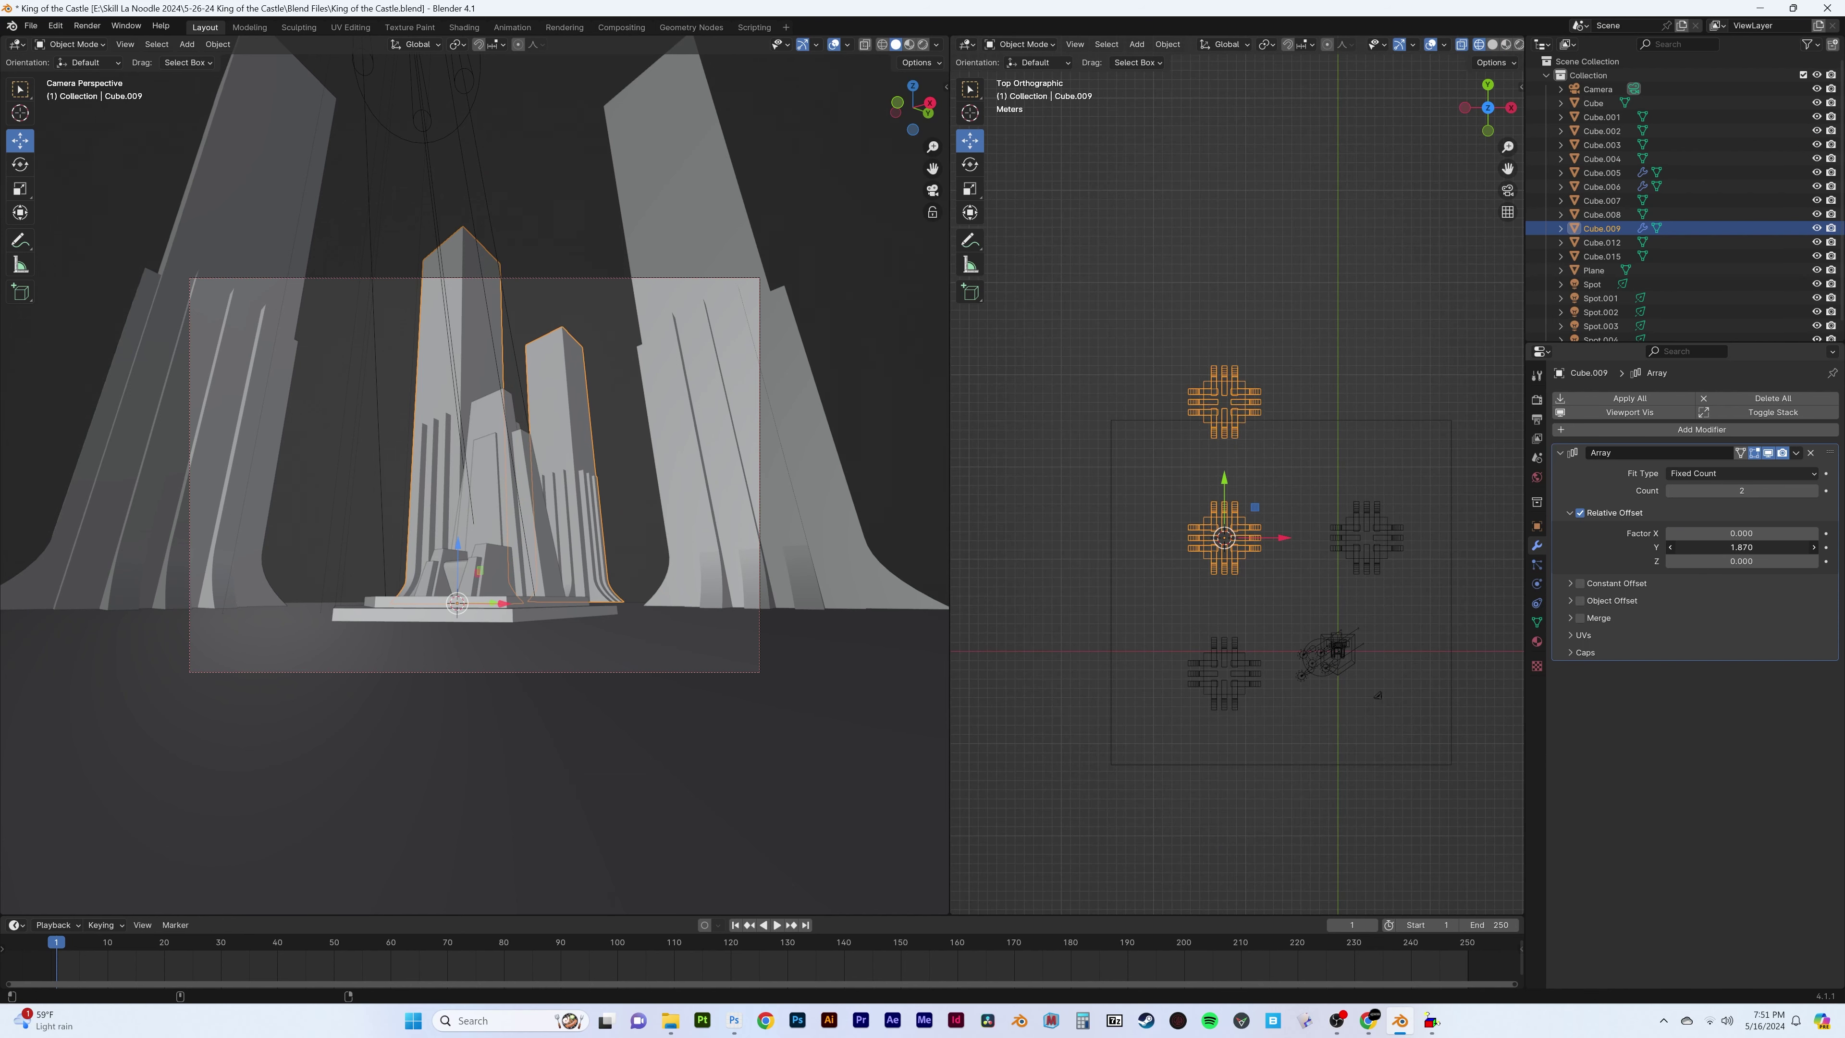
pyautogui.moveTo(1187, 469); pyautogui.dragTo(1172, 240, button='middle')
pyautogui.press('Tab')
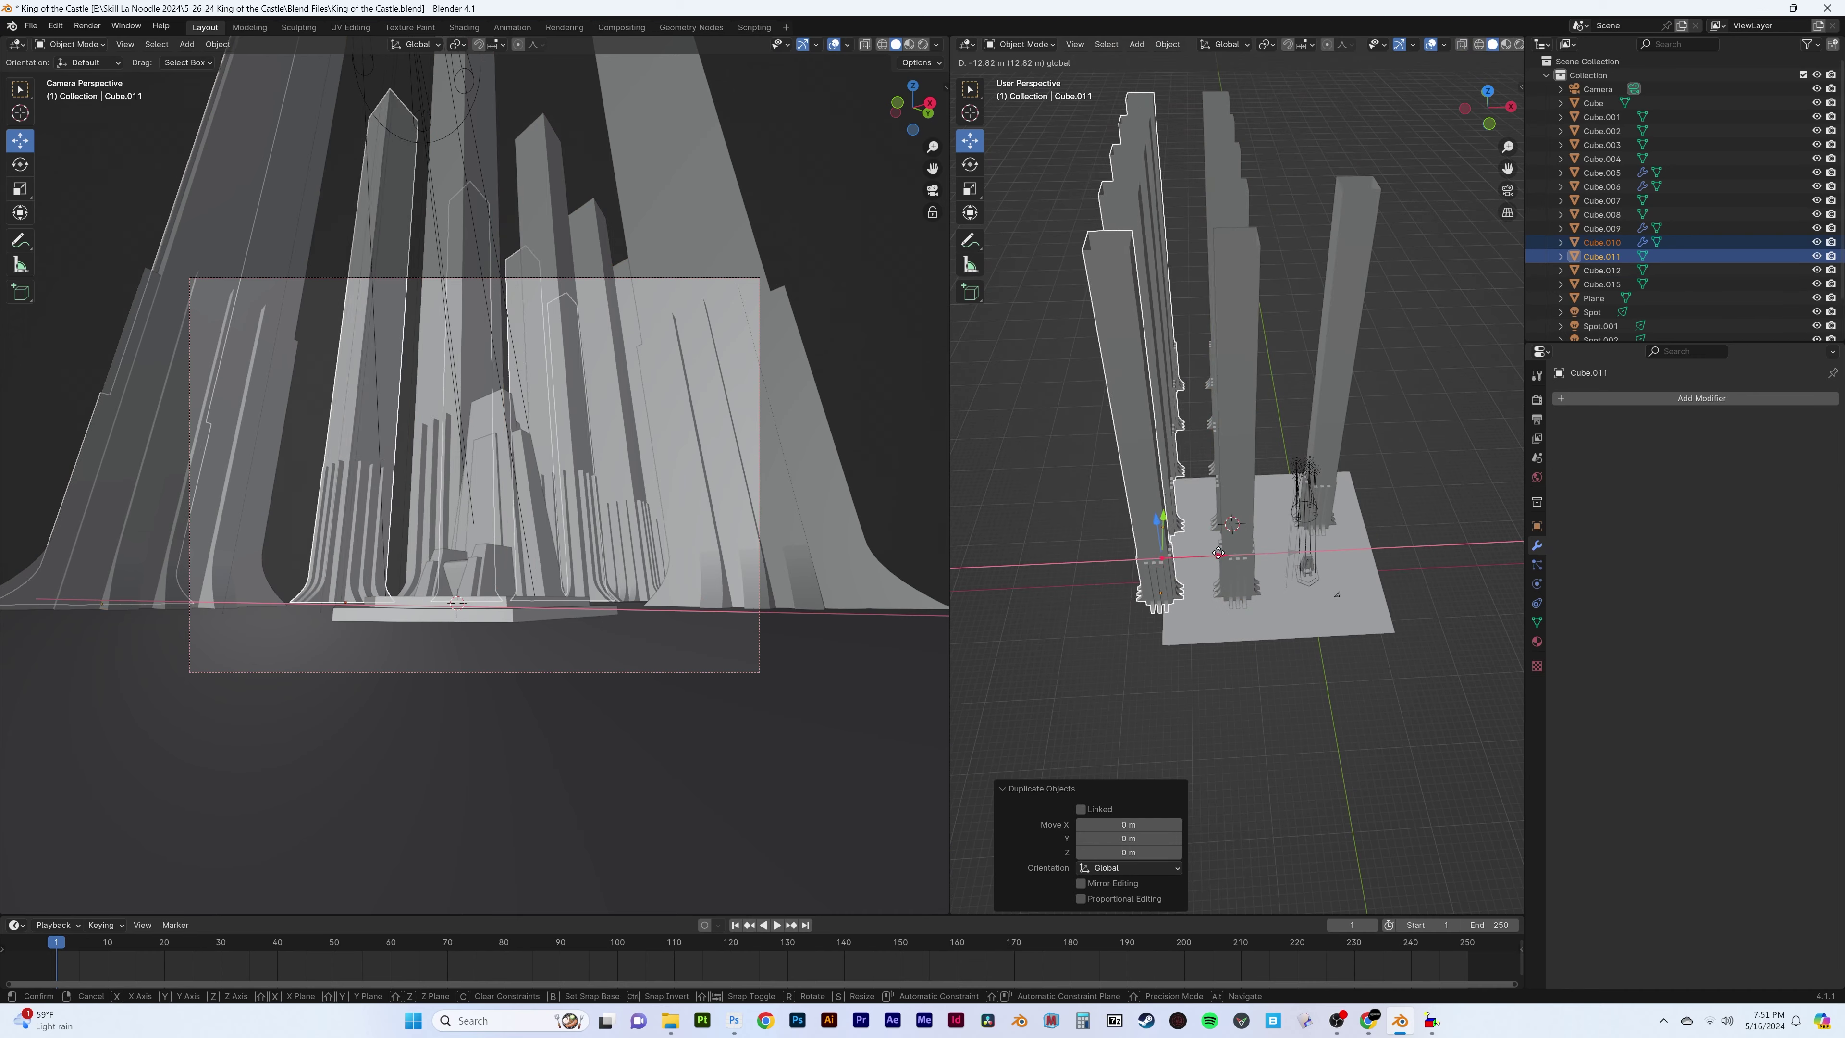
pyautogui.hotkey('ctrl', 'z')
pyautogui.hotkey('ctrl', 'z')
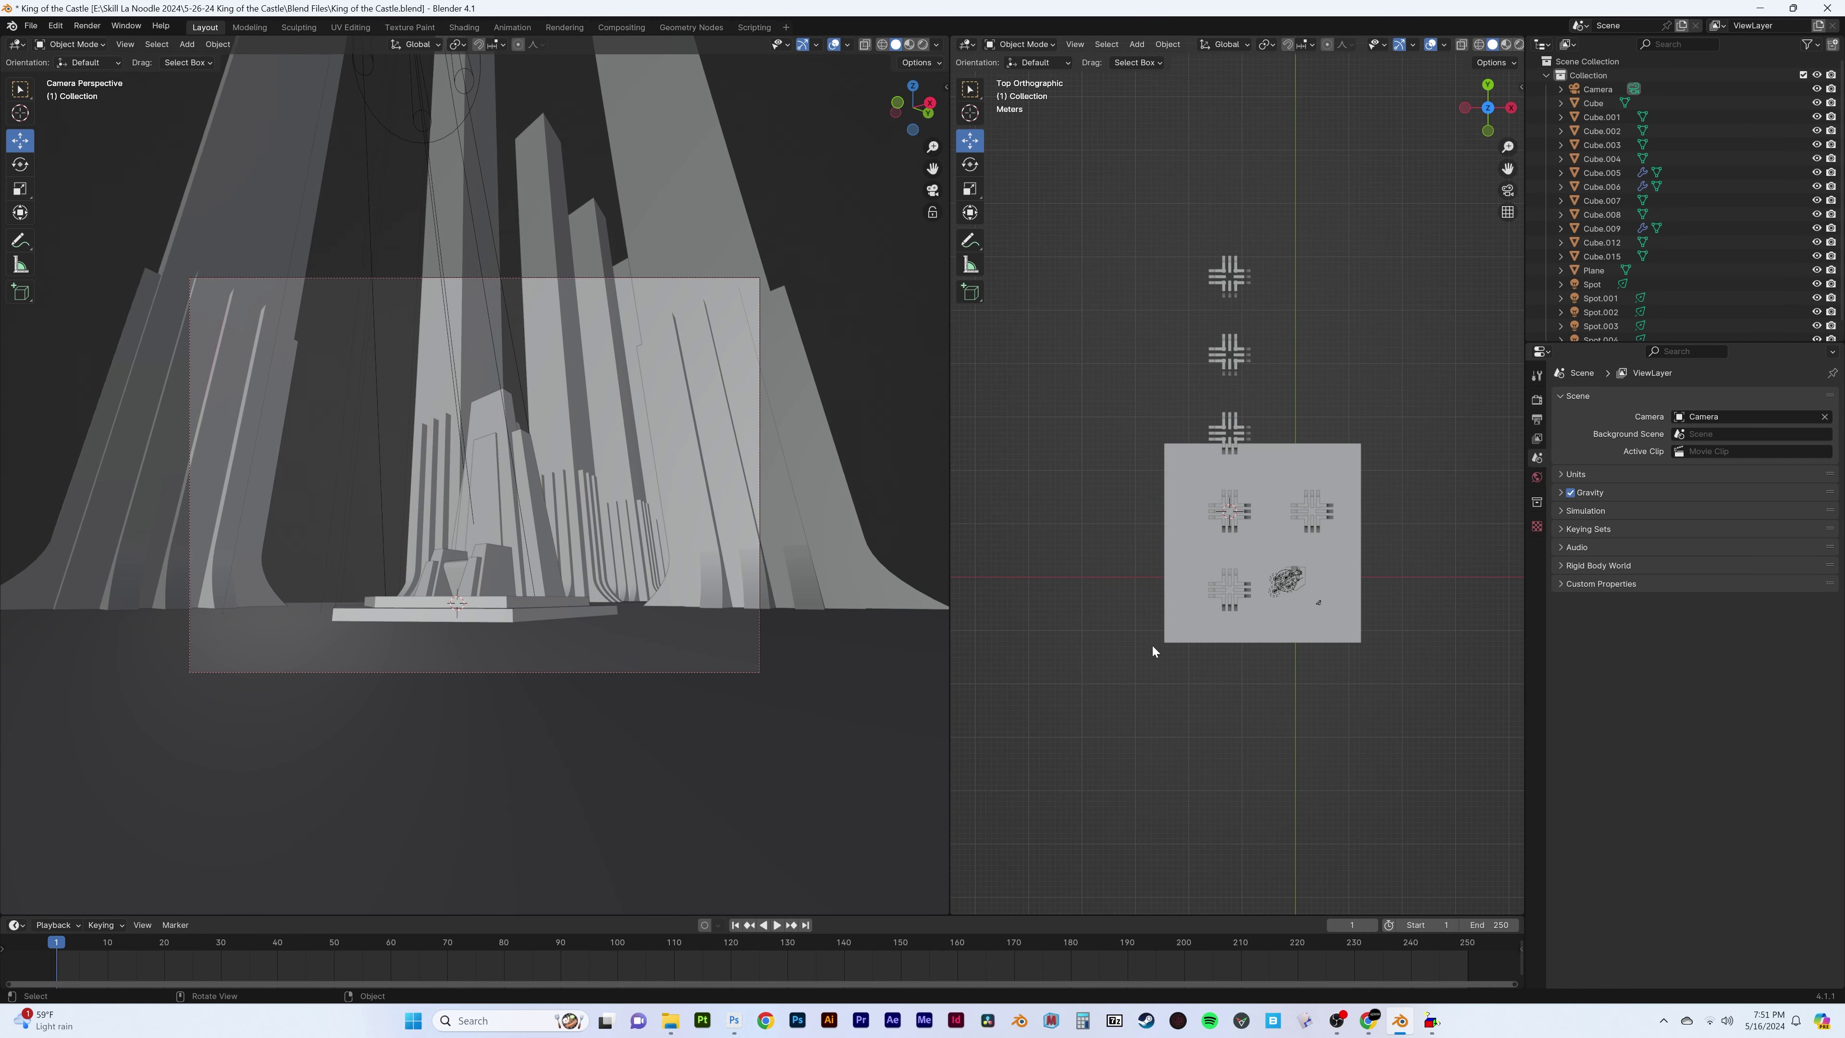
pyautogui.hotkey('ctrl', 'shift', 'z')
pyautogui.hotkey('alt', 'd')
pyautogui.press('x')
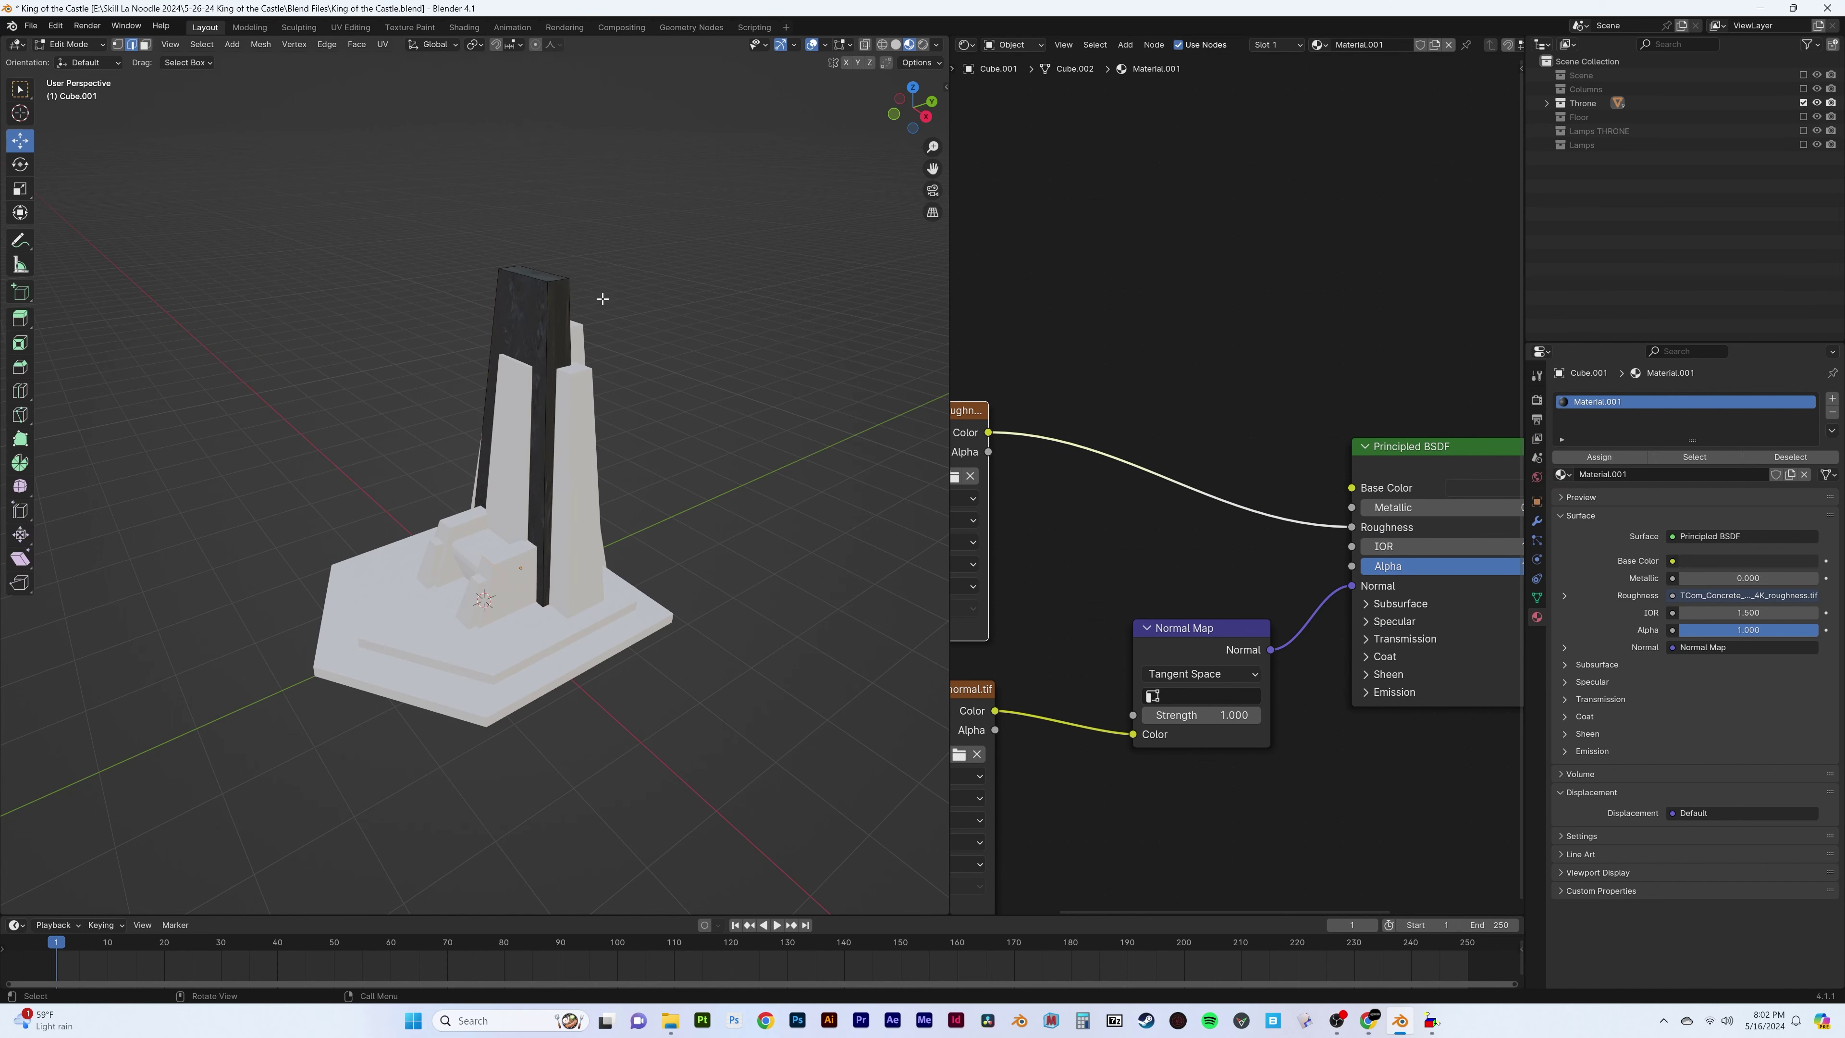
pyautogui.click(602, 297)
pyautogui.press('KP_Decimal')
# Inspect the throne's upright slab and side panel, then isolate the seat slab
pyautogui.press('Tab')
pyautogui.scroll(-5, 605, 443)
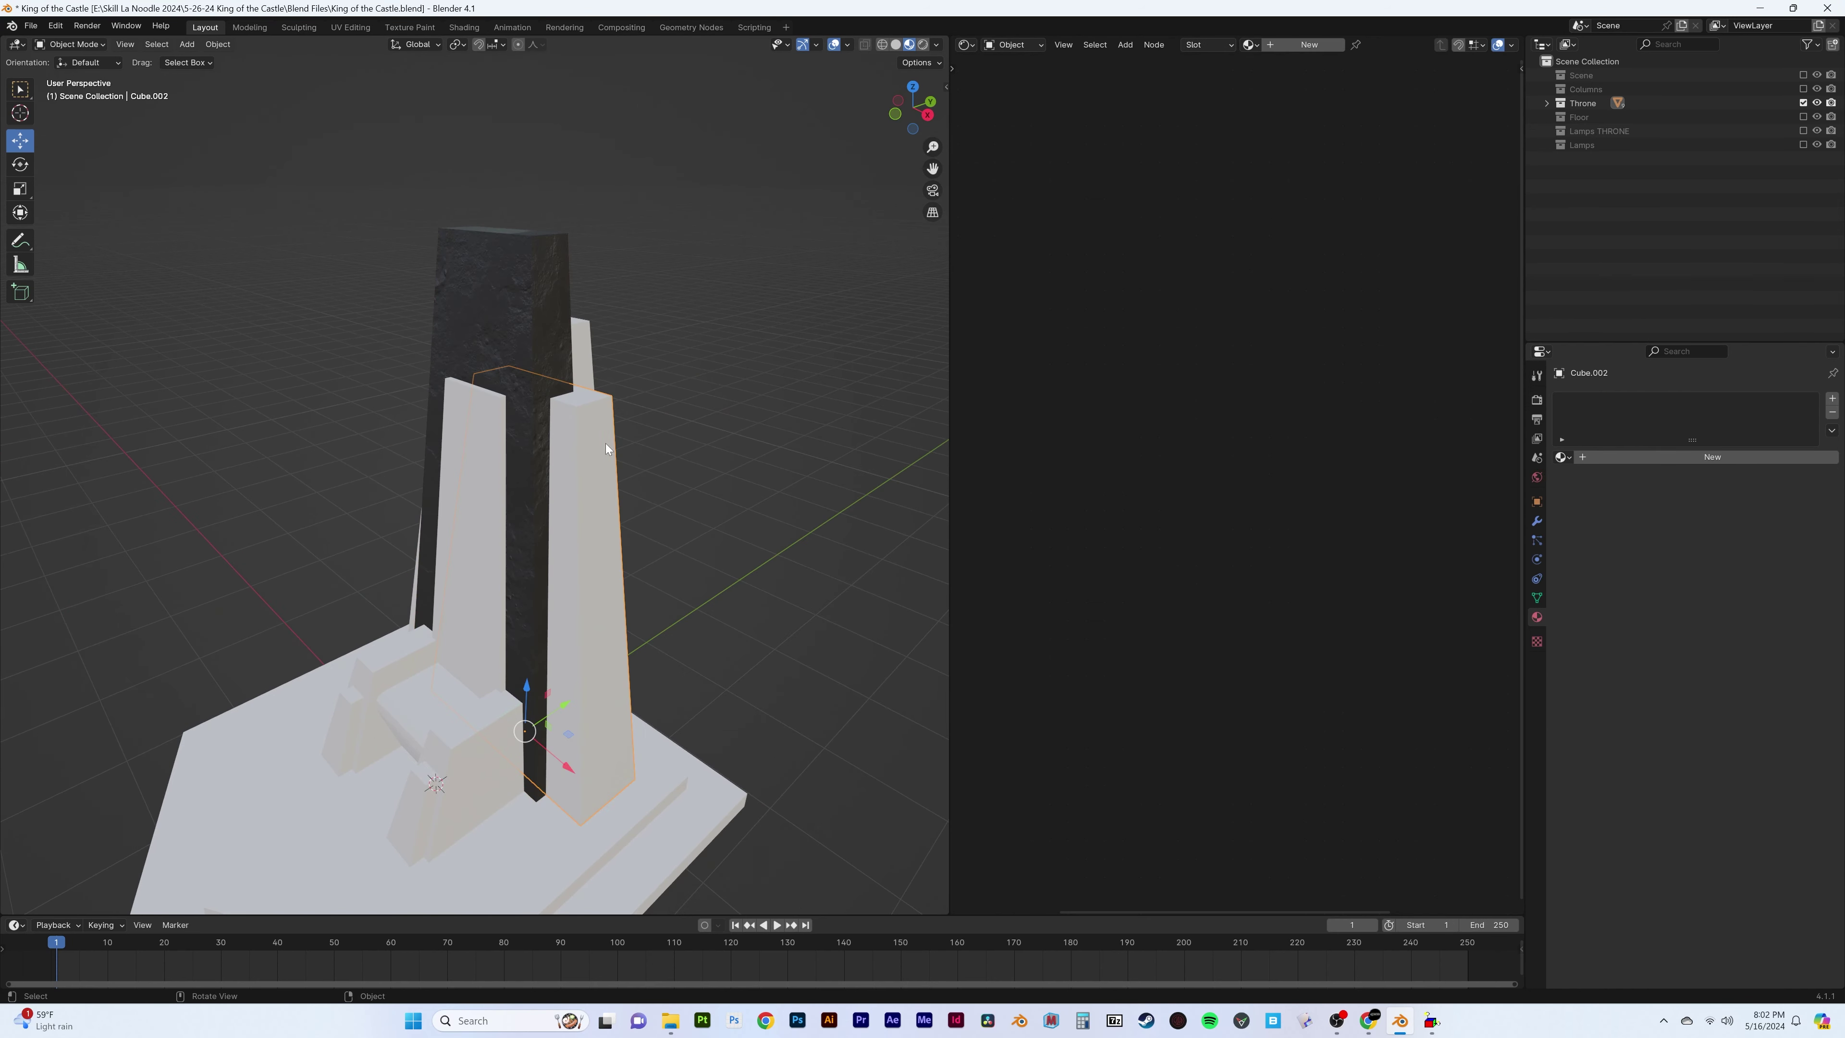
pyautogui.click(488, 436)
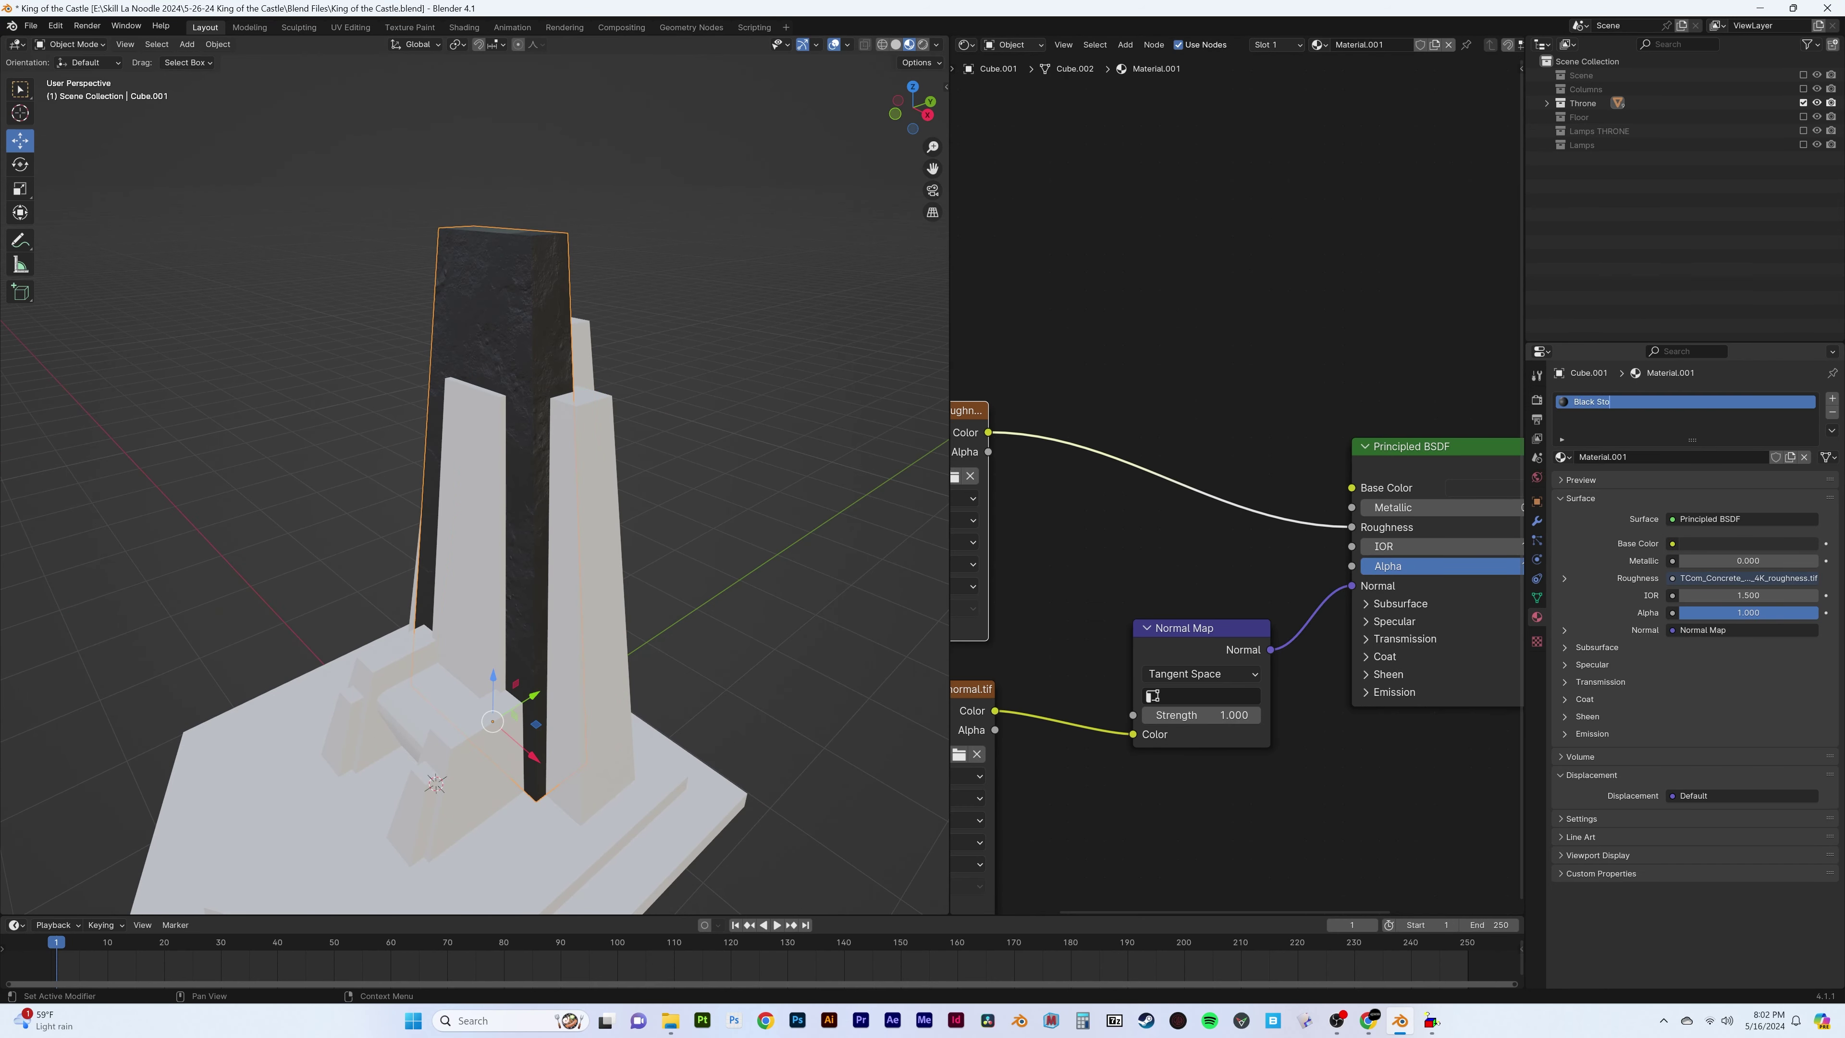
pyautogui.click(473, 508)
pyautogui.moveTo(472, 509); pyautogui.dragTo(599, 448, button='middle')
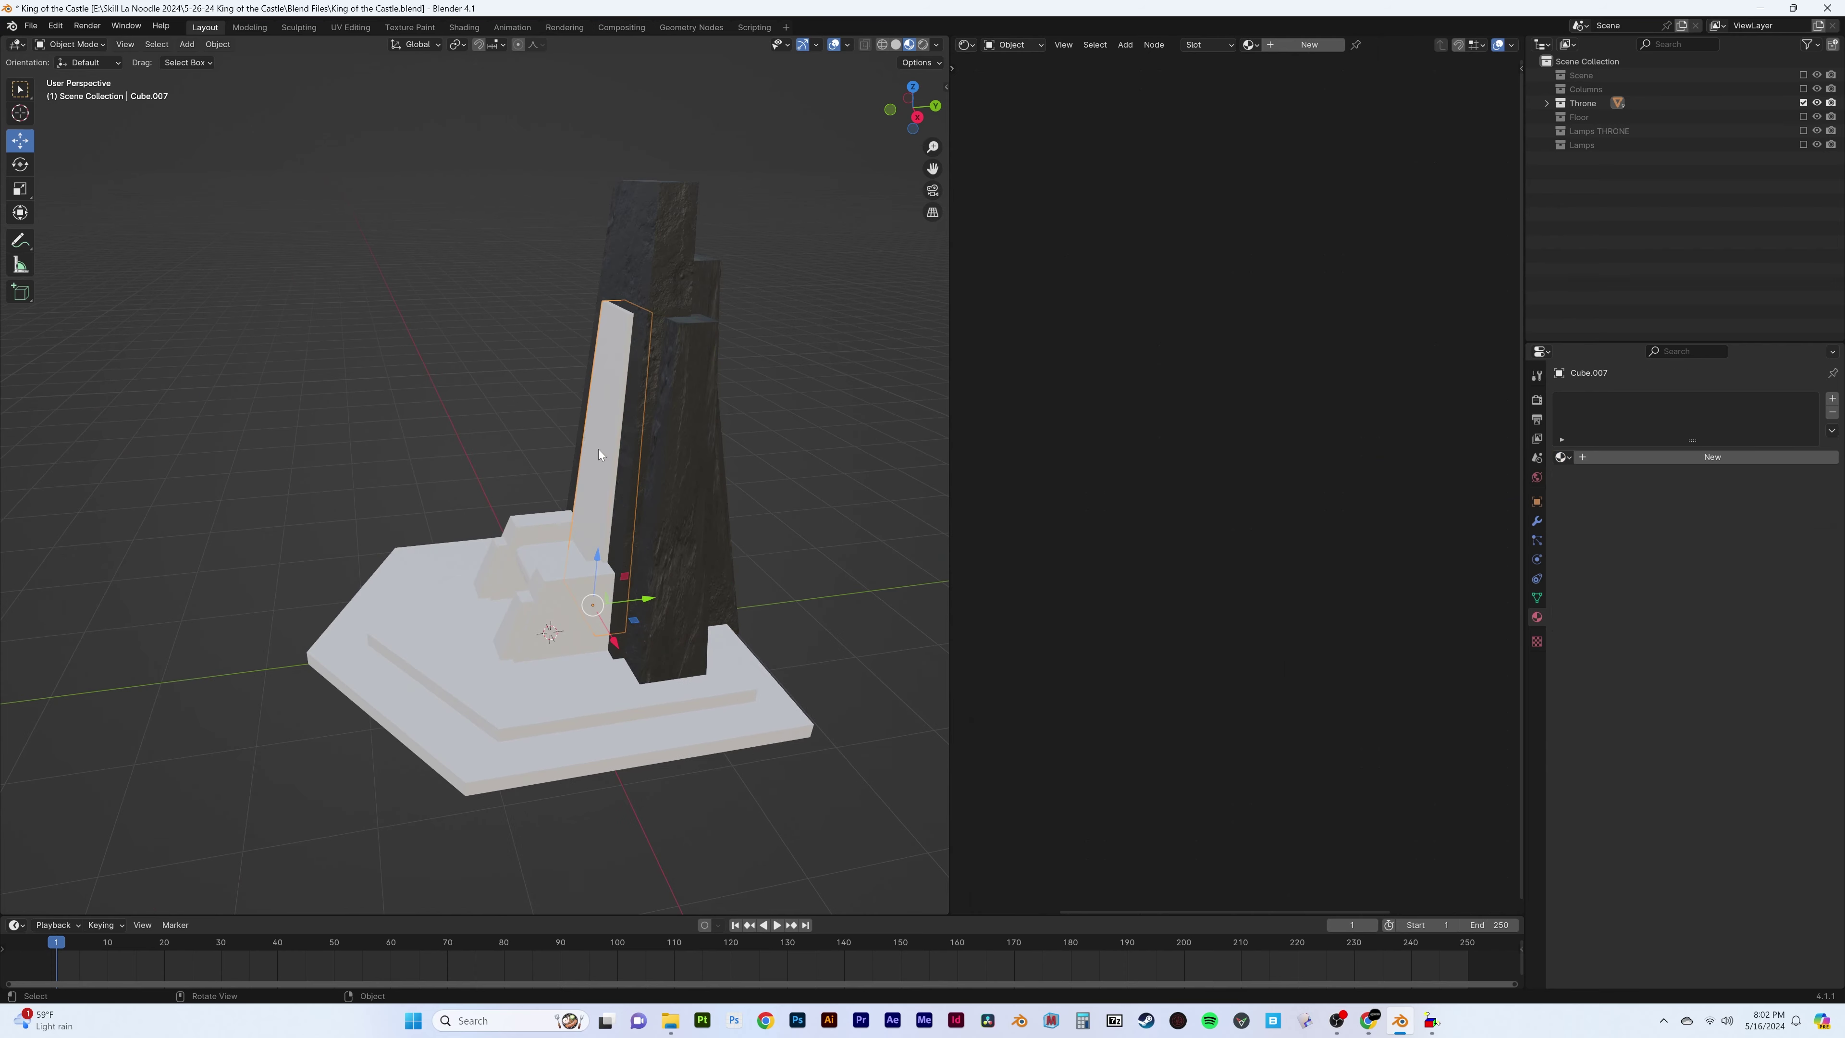
pyautogui.click(543, 566)
pyautogui.press('KP_Decimal')
# Try a Subdivision modifier and edge creases on the seat, then remove the subdivision
pyautogui.click(1538, 520)
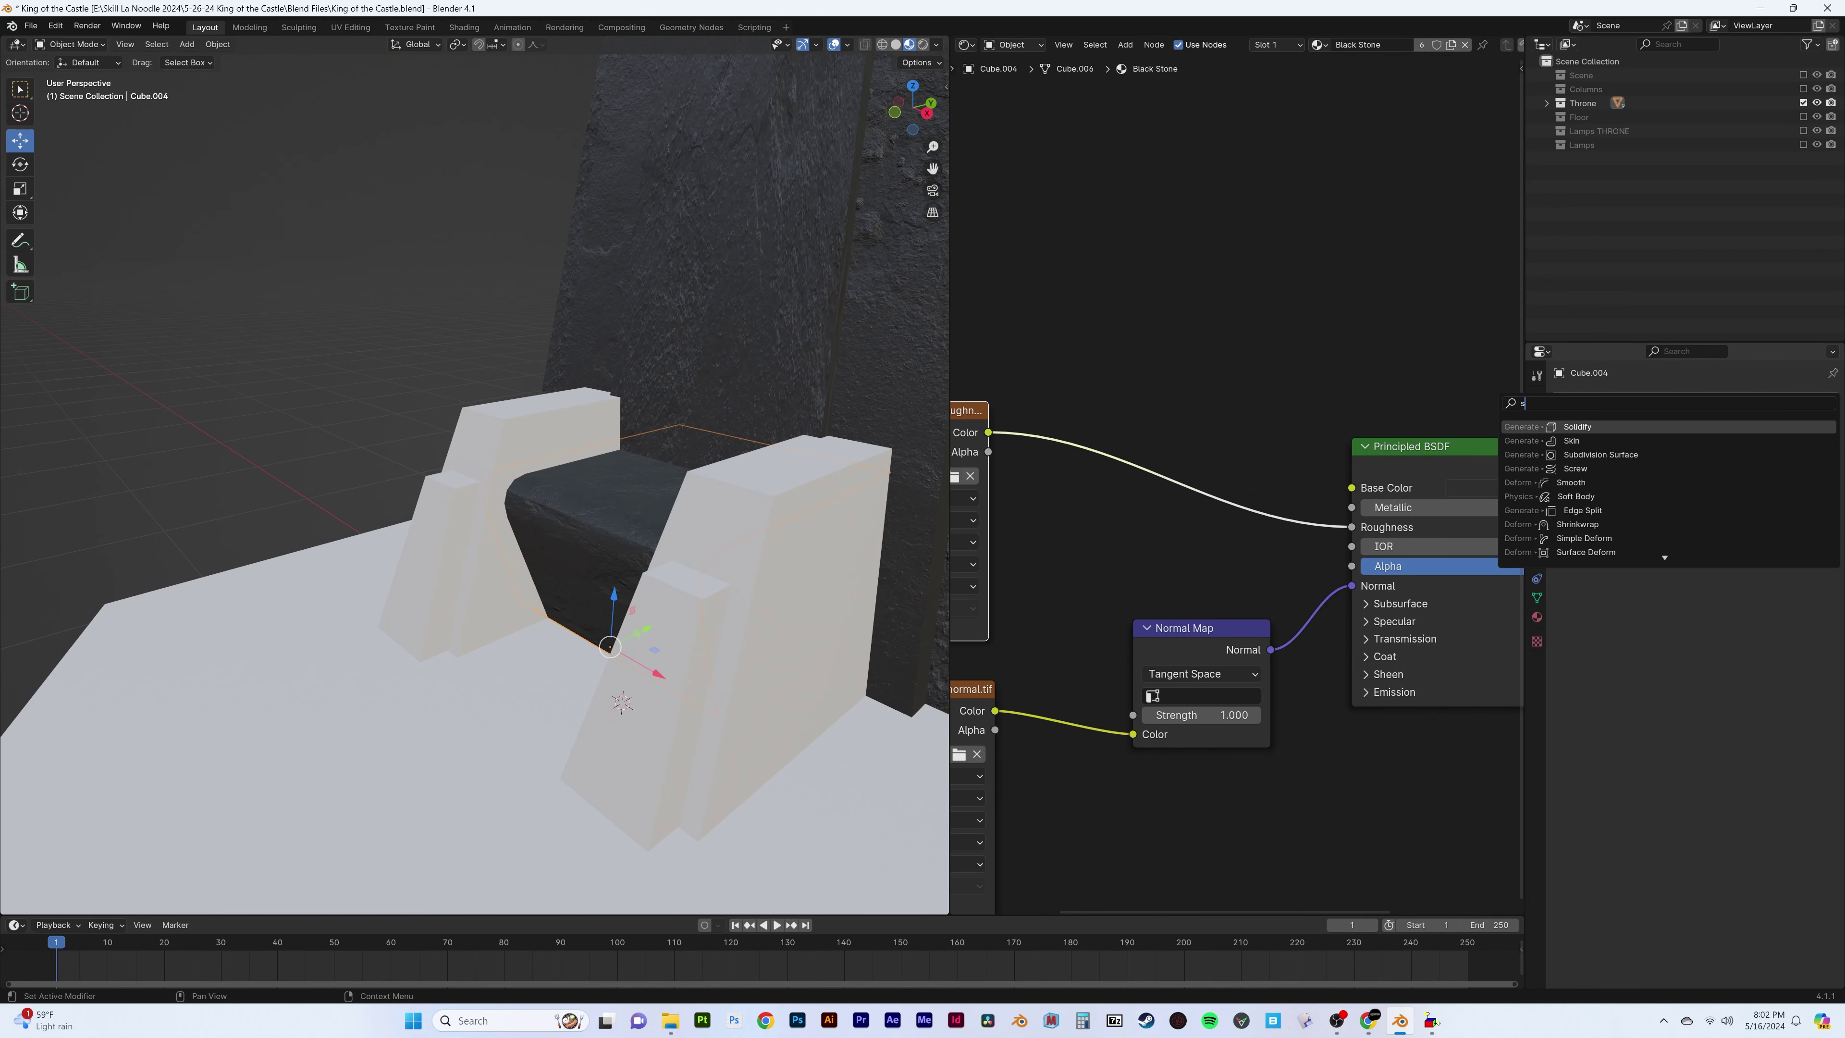
pyautogui.press('/')
pyautogui.press('Tab')
pyautogui.moveTo(467, 527); pyautogui.dragTo(156, 498, button='middle')
pyautogui.keyDown('alt'); pyautogui.click(305, 473); pyautogui.keyUp('alt')
pyautogui.hotkey('shift', 'e')
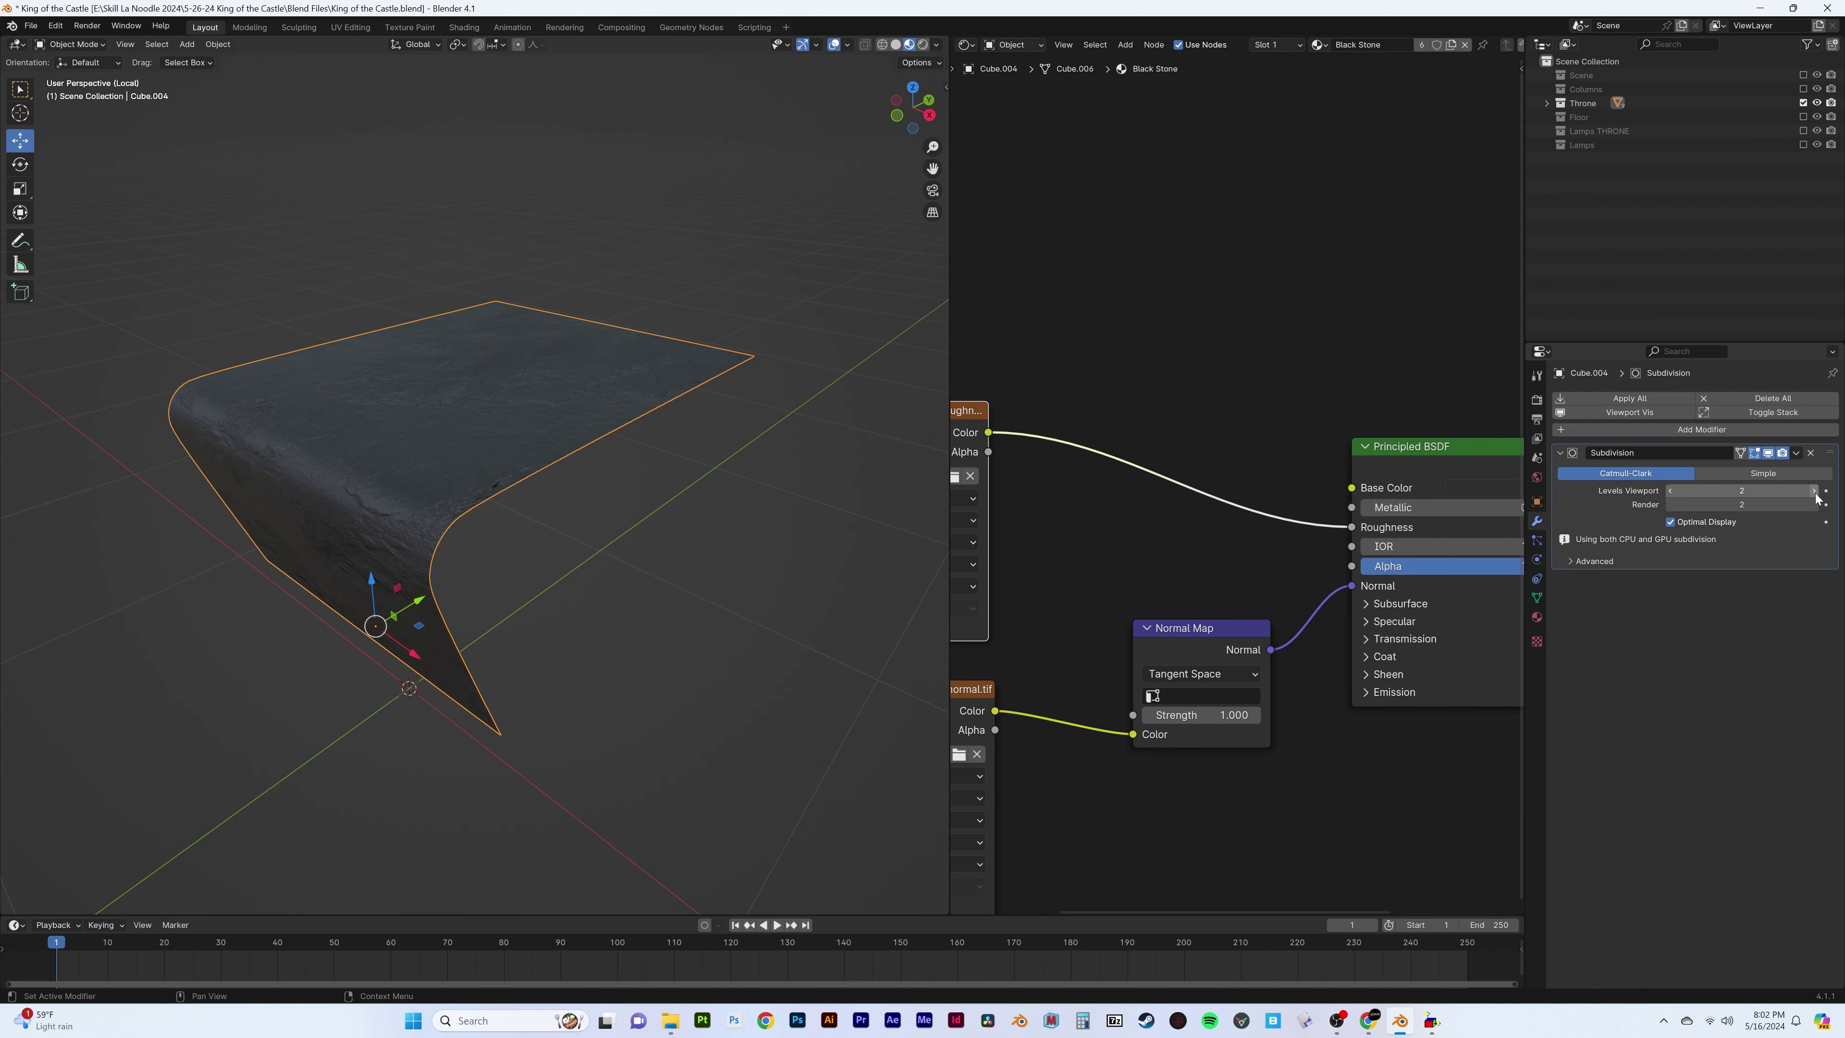
pyautogui.click(1810, 453)
pyautogui.press('Tab')
pyautogui.moveTo(451, 480); pyautogui.dragTo(489, 463, button='middle')
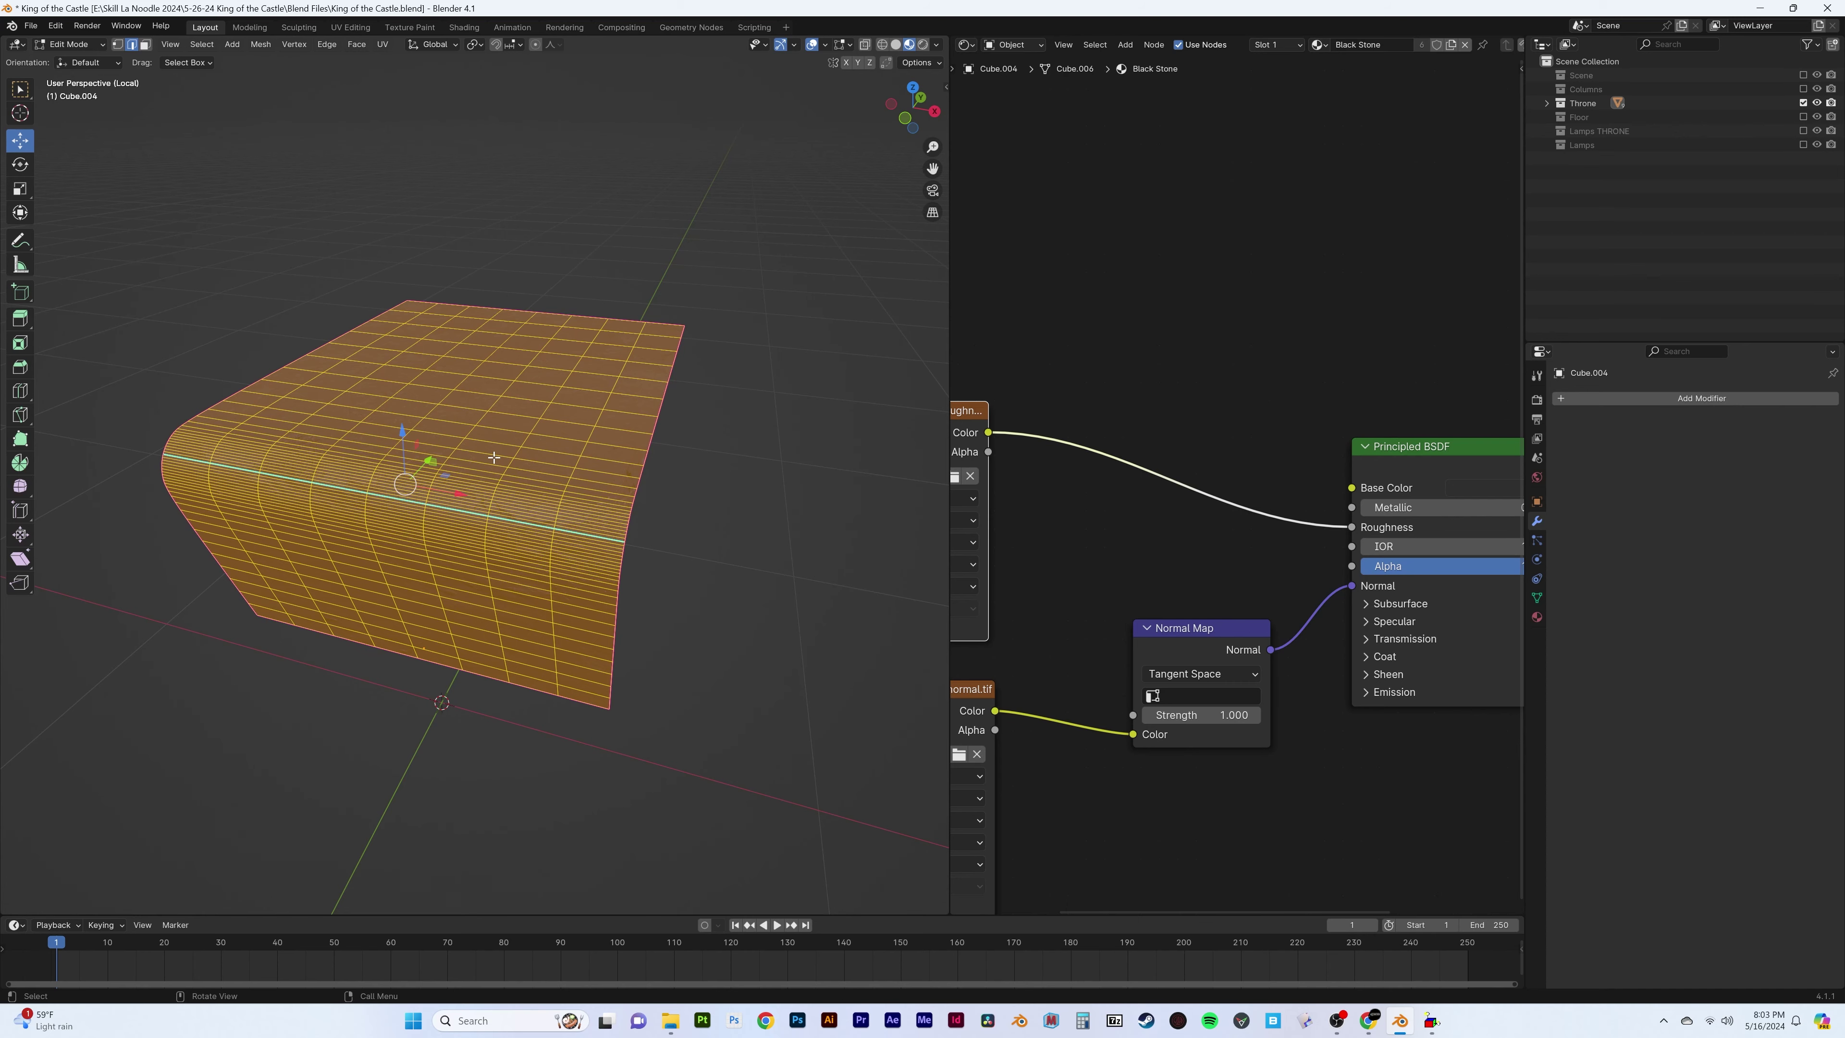
pyautogui.press('Tab')
pyautogui.moveTo(660, 373)
pyautogui.mouseDown(button='middle')
pyautogui.moveTo(183, 319)
pyautogui.moveTo(359, 253)
pyautogui.mouseUp(button='middle')
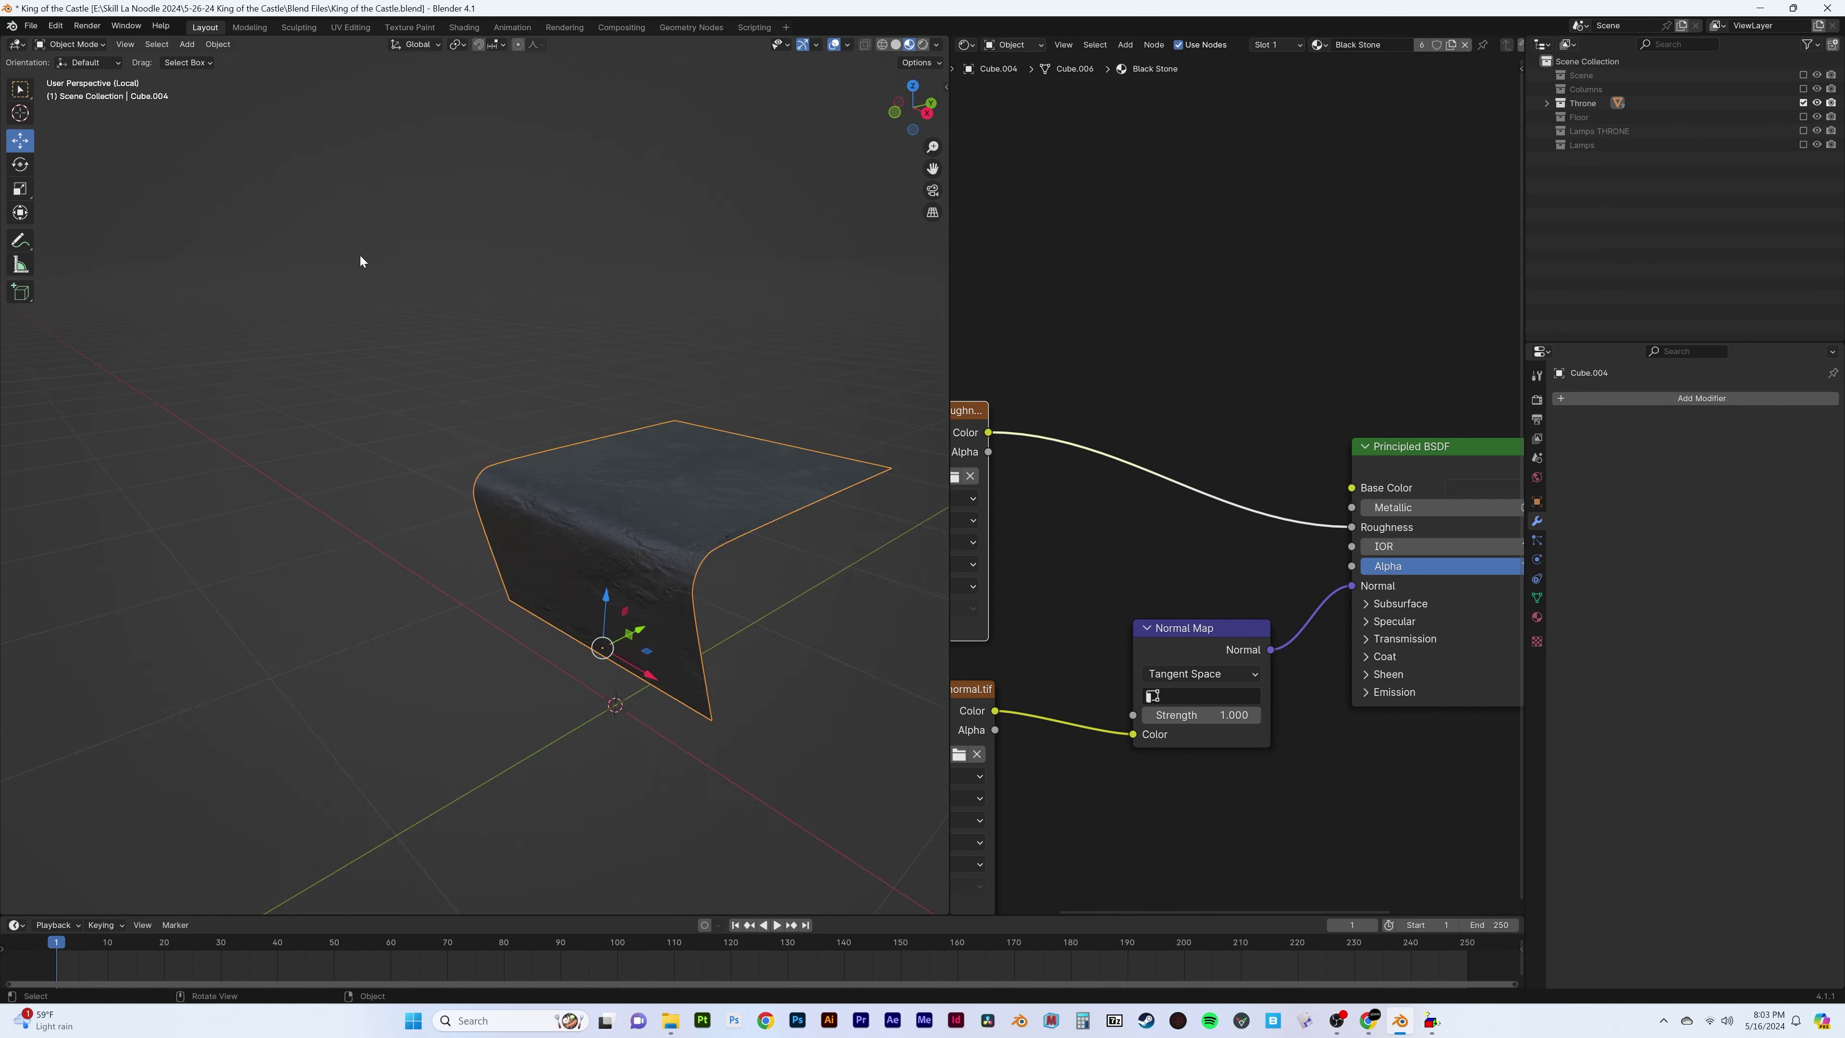
# Give the seat level-3 subdivision and 17 loop cuts, then return to the full throne
pyautogui.press('Tab')
pyautogui.press('Tab')
pyautogui.hotkey('ctrl', '3')
pyautogui.scroll(5, 625, 464)
pyautogui.moveTo(626, 463)
pyautogui.mouseDown(button='middle')
pyautogui.moveTo(464, 482)
pyautogui.moveTo(444, 278)
pyautogui.mouseUp(button='middle')
pyautogui.press('Tab')
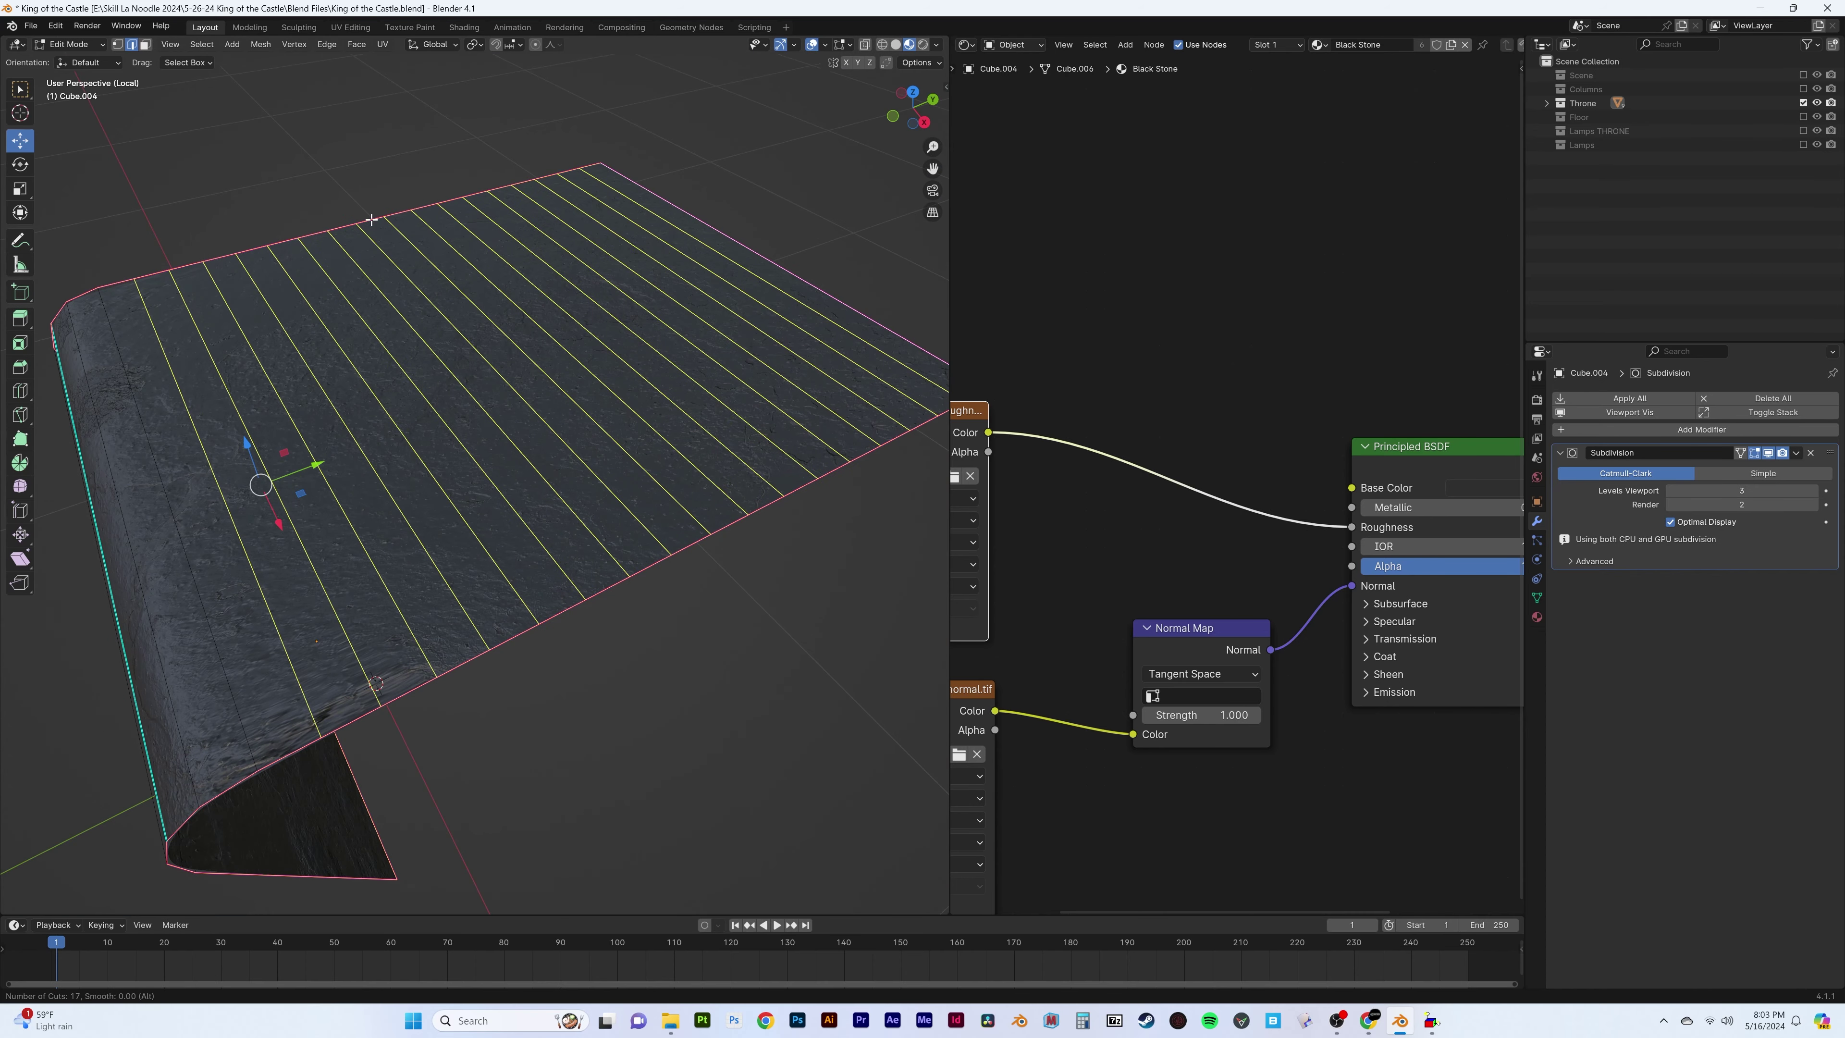
pyautogui.click(371, 220)
pyautogui.rightClick(372, 219)
pyautogui.moveTo(371, 220); pyautogui.dragTo(476, 329, button='middle')
pyautogui.press('Tab')
pyautogui.press('/')
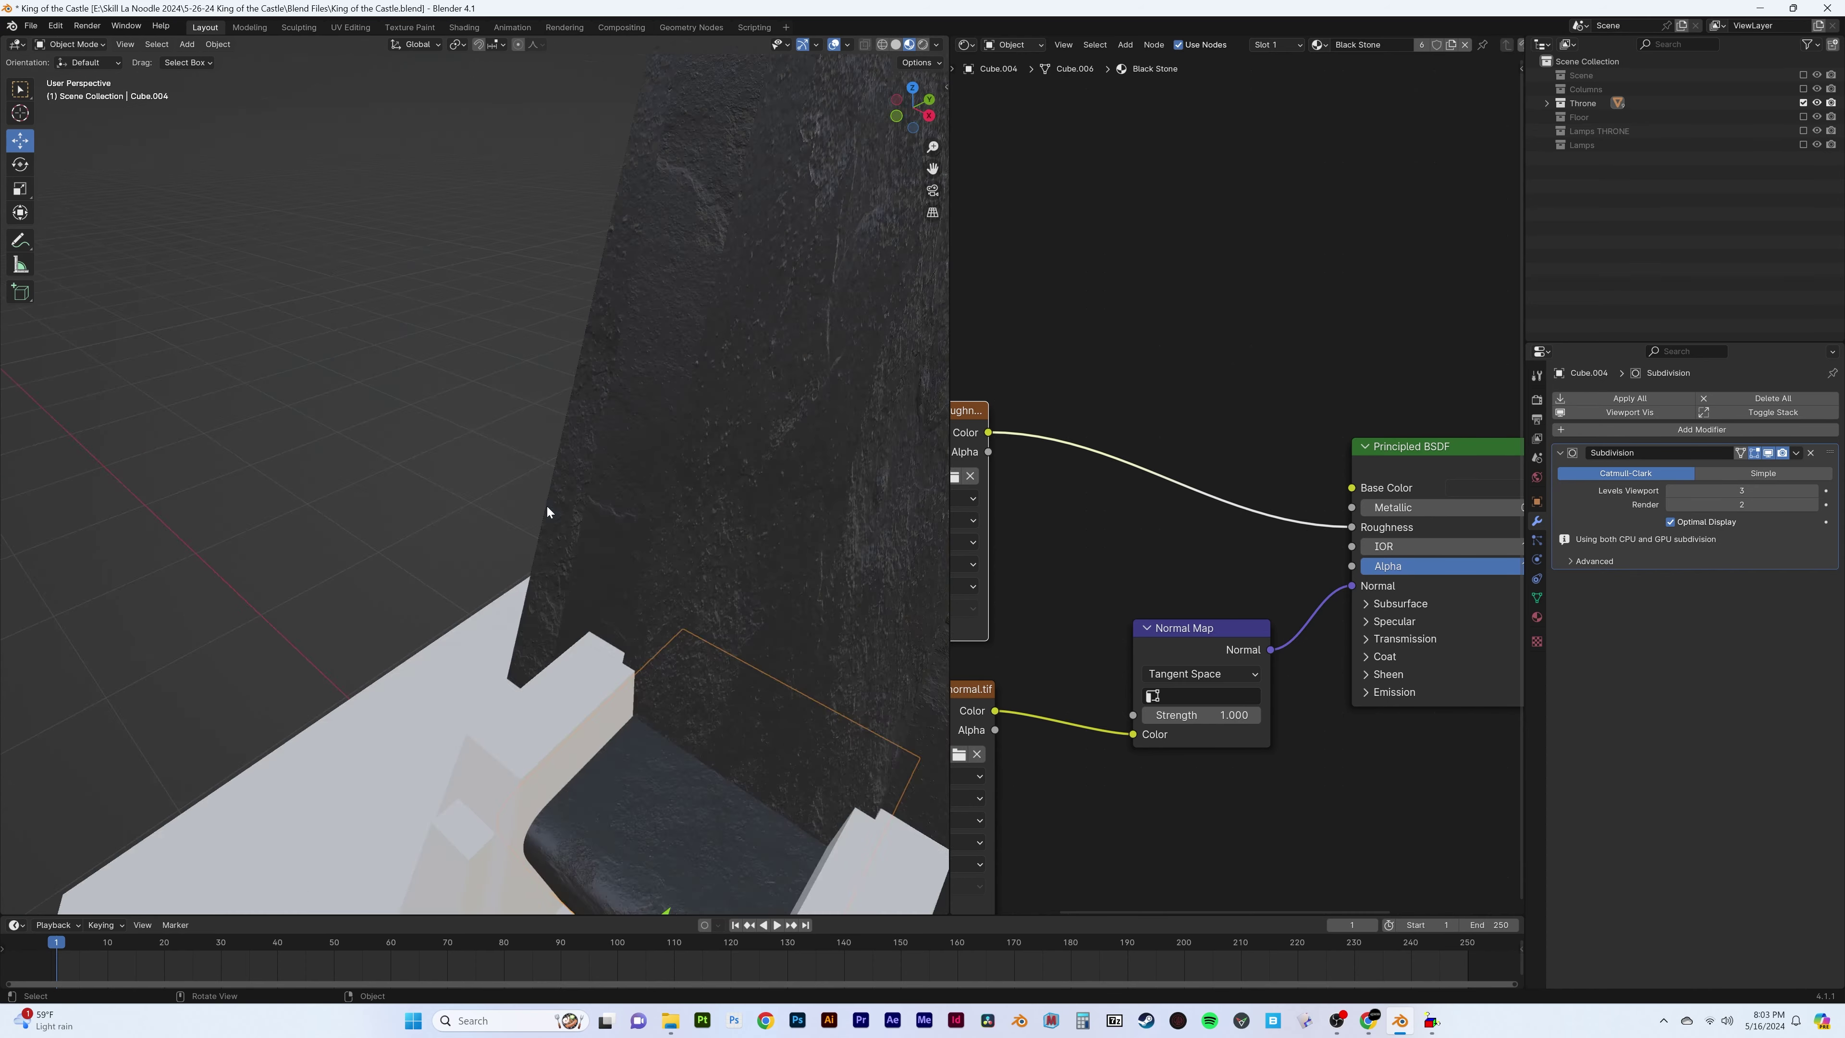
# Assign Black Stone to the left armrest and apply Cube Projection UVs
pyautogui.moveTo(546, 505); pyautogui.dragTo(650, 560, button='middle')
pyautogui.click(650, 560)
pyautogui.click(1537, 617)
pyautogui.click(1562, 457)
pyautogui.press('u')
pyautogui.click(729, 480)
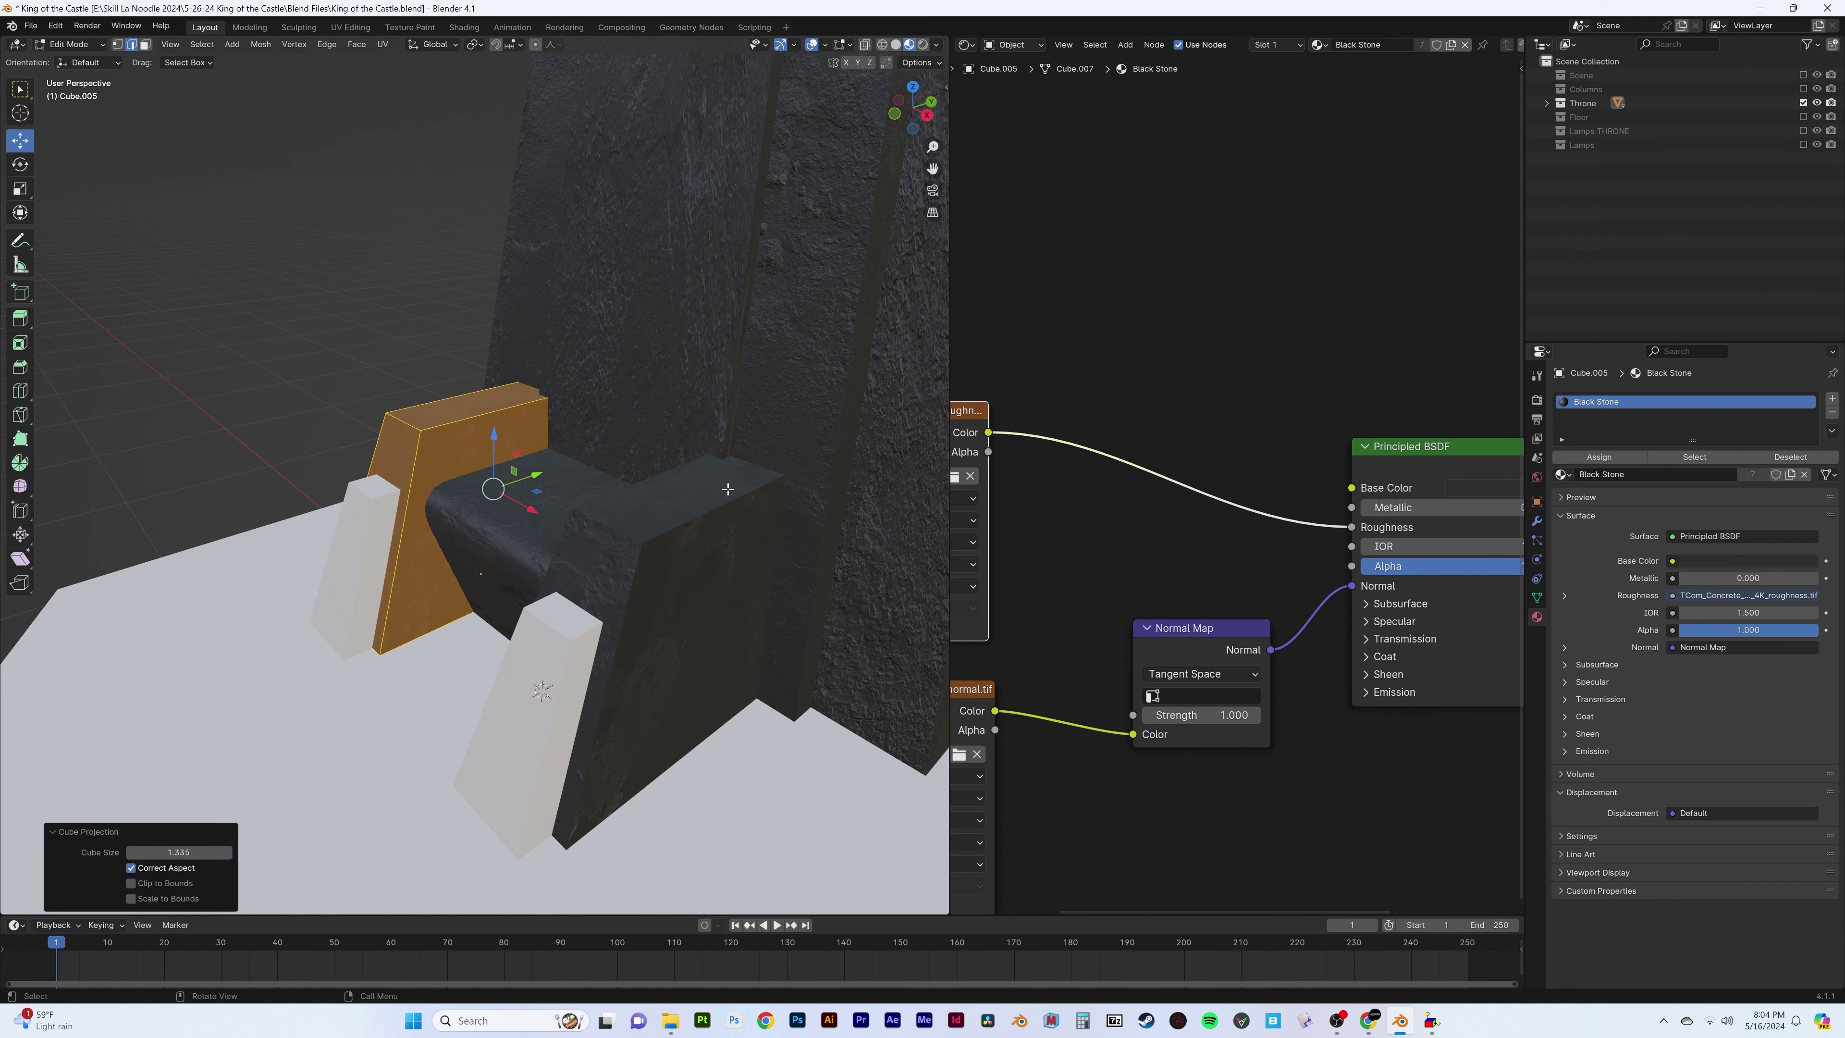
pyautogui.moveTo(730, 479); pyautogui.dragTo(550, 512, button='middle')
pyautogui.press('u')
pyautogui.click(761, 498)
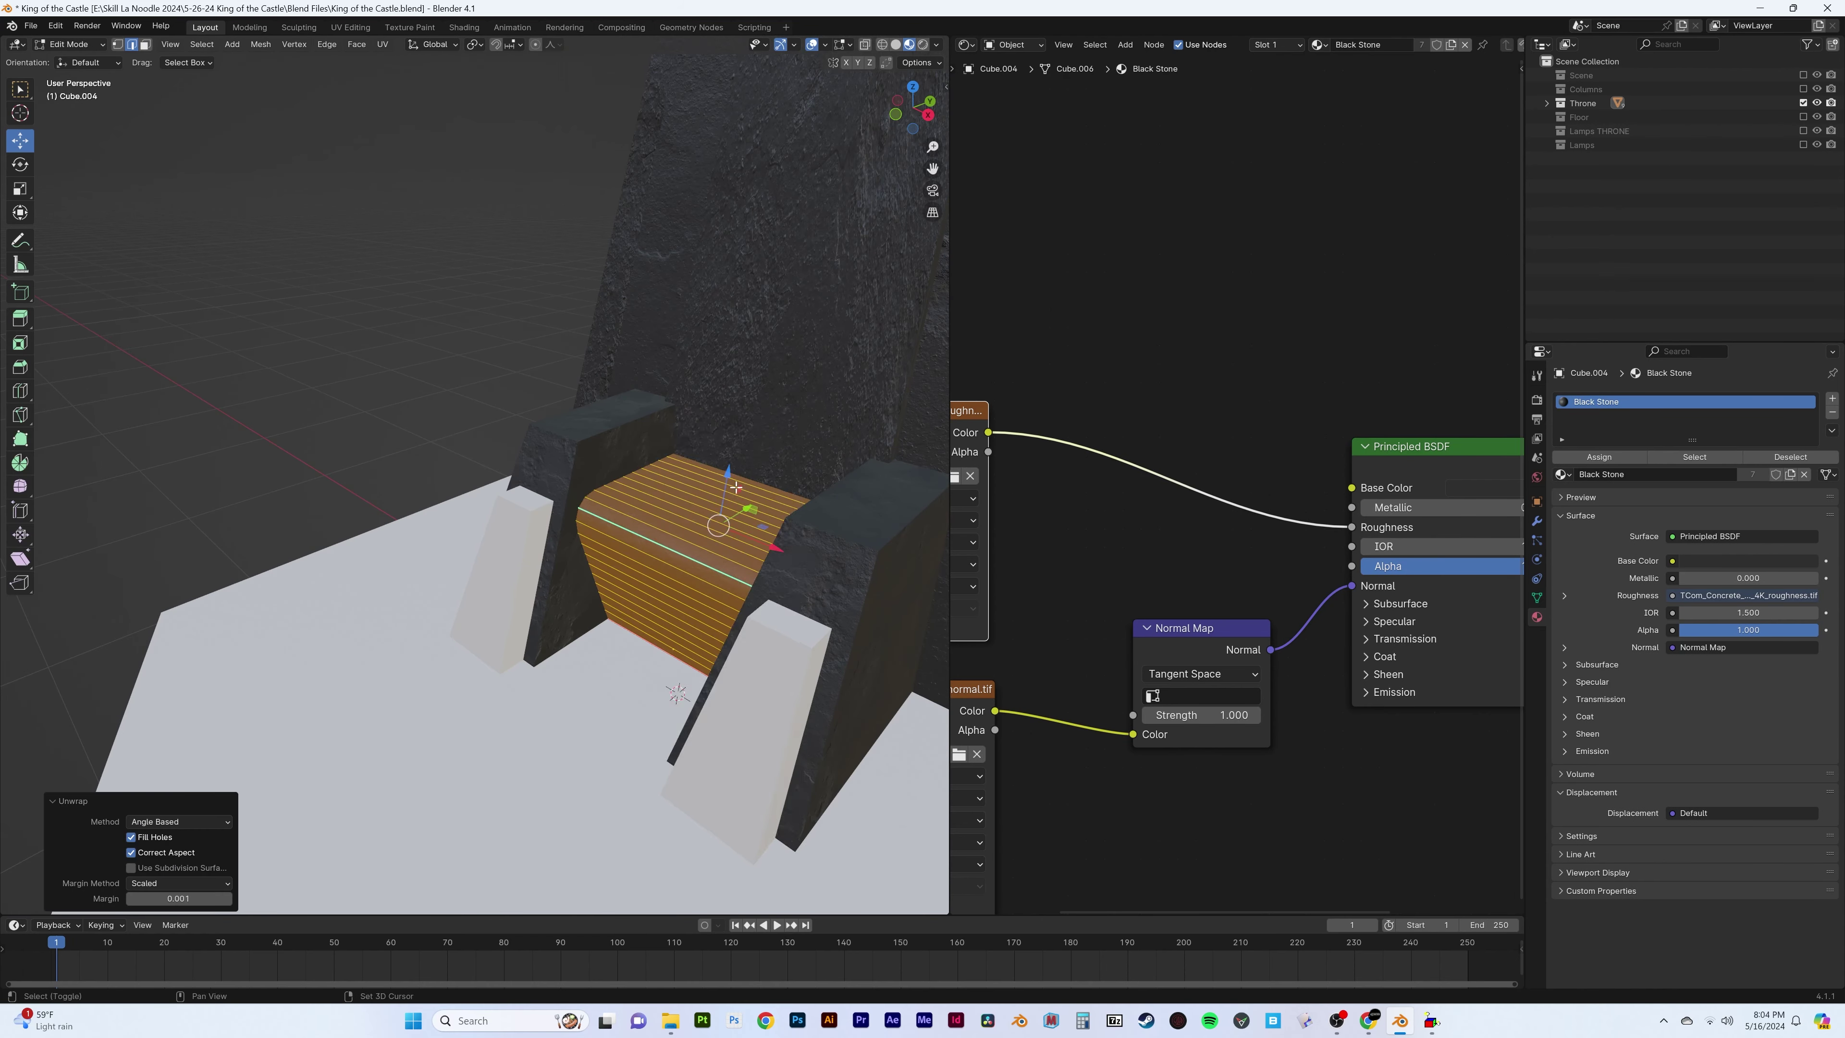
pyautogui.press('Tab')
# Assign the Black Stone material to the right armrest block
pyautogui.moveTo(762, 498); pyautogui.dragTo(708, 522, button='middle')
pyautogui.click(479, 581)
pyautogui.click(1562, 456)
pyautogui.click(290, 494)
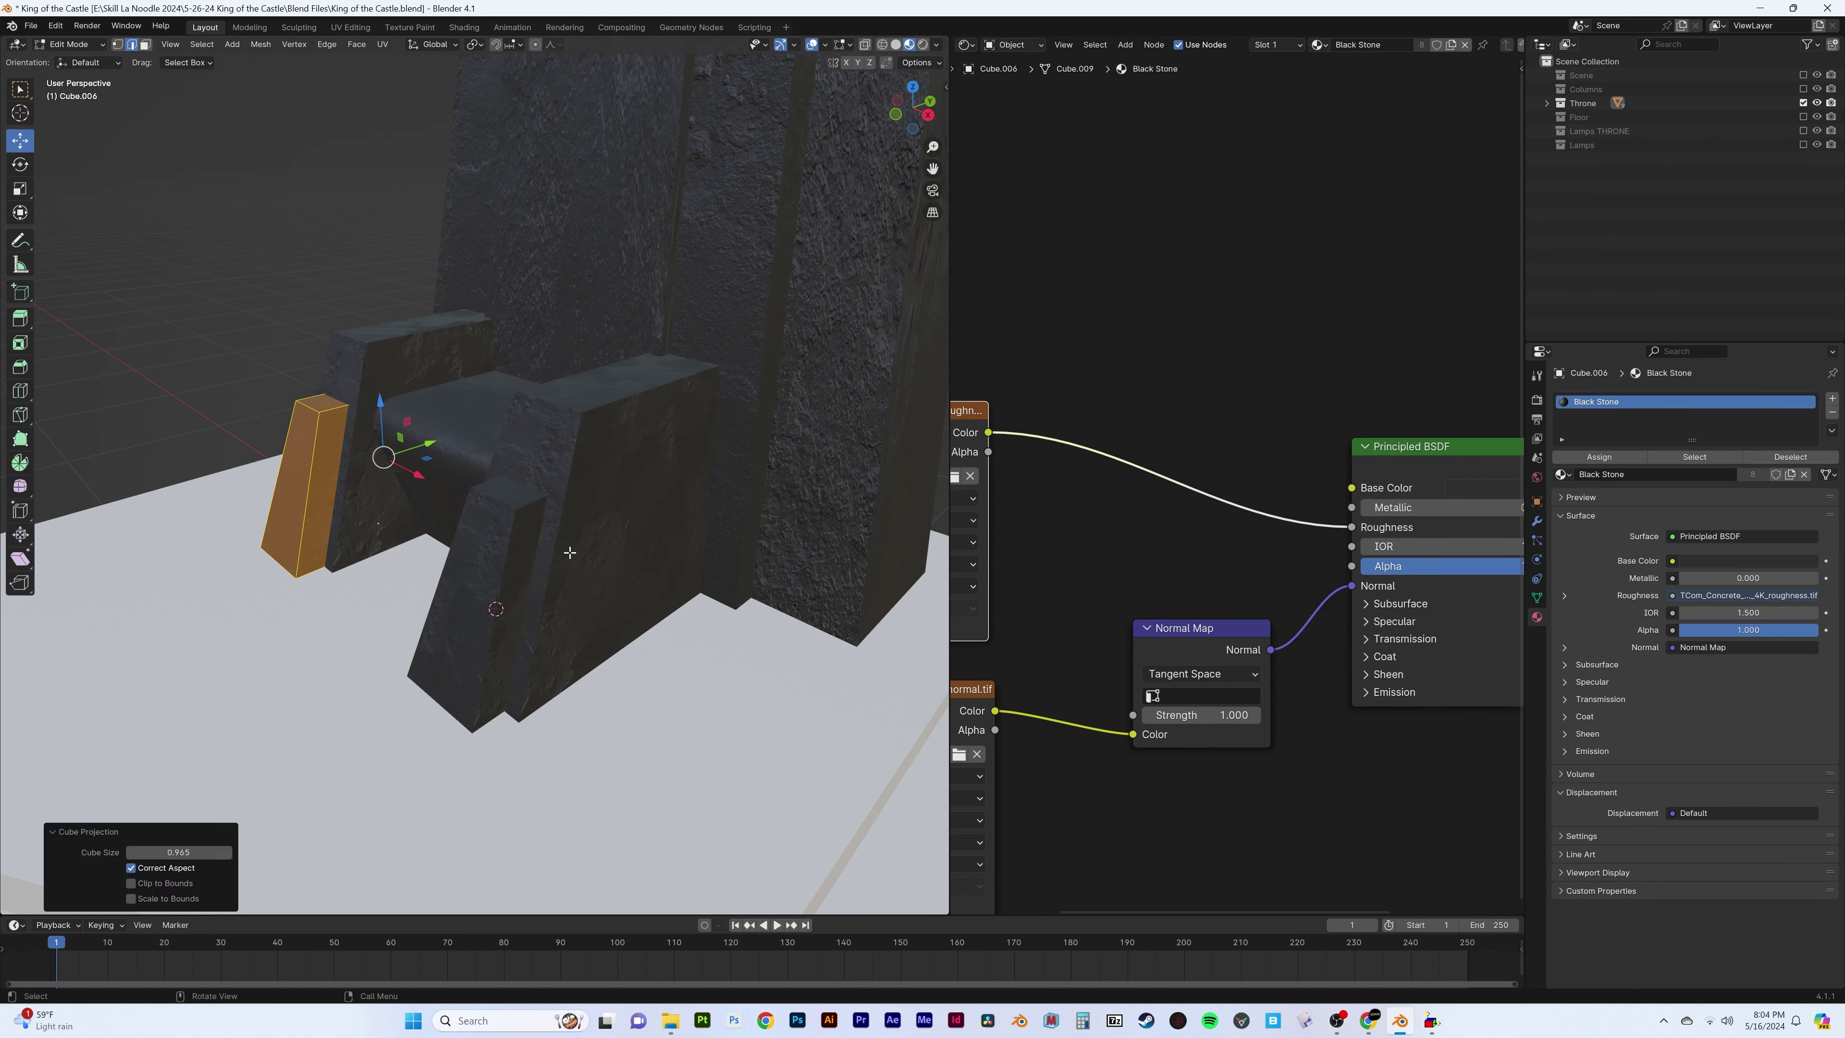
pyautogui.moveTo(568, 545)
pyautogui.mouseDown(button='middle')
pyautogui.moveTo(748, 478)
pyautogui.moveTo(548, 443)
pyautogui.moveTo(721, 436)
pyautogui.moveTo(588, 542)
pyautogui.mouseUp(button='middle')
# Select the back slab's connected faces in face-select edit mode
pyautogui.press('Tab')
pyautogui.click(407, 676)
pyautogui.press('Tab')
pyautogui.click(807, 532)
pyautogui.press('Tab')
pyautogui.press('3')
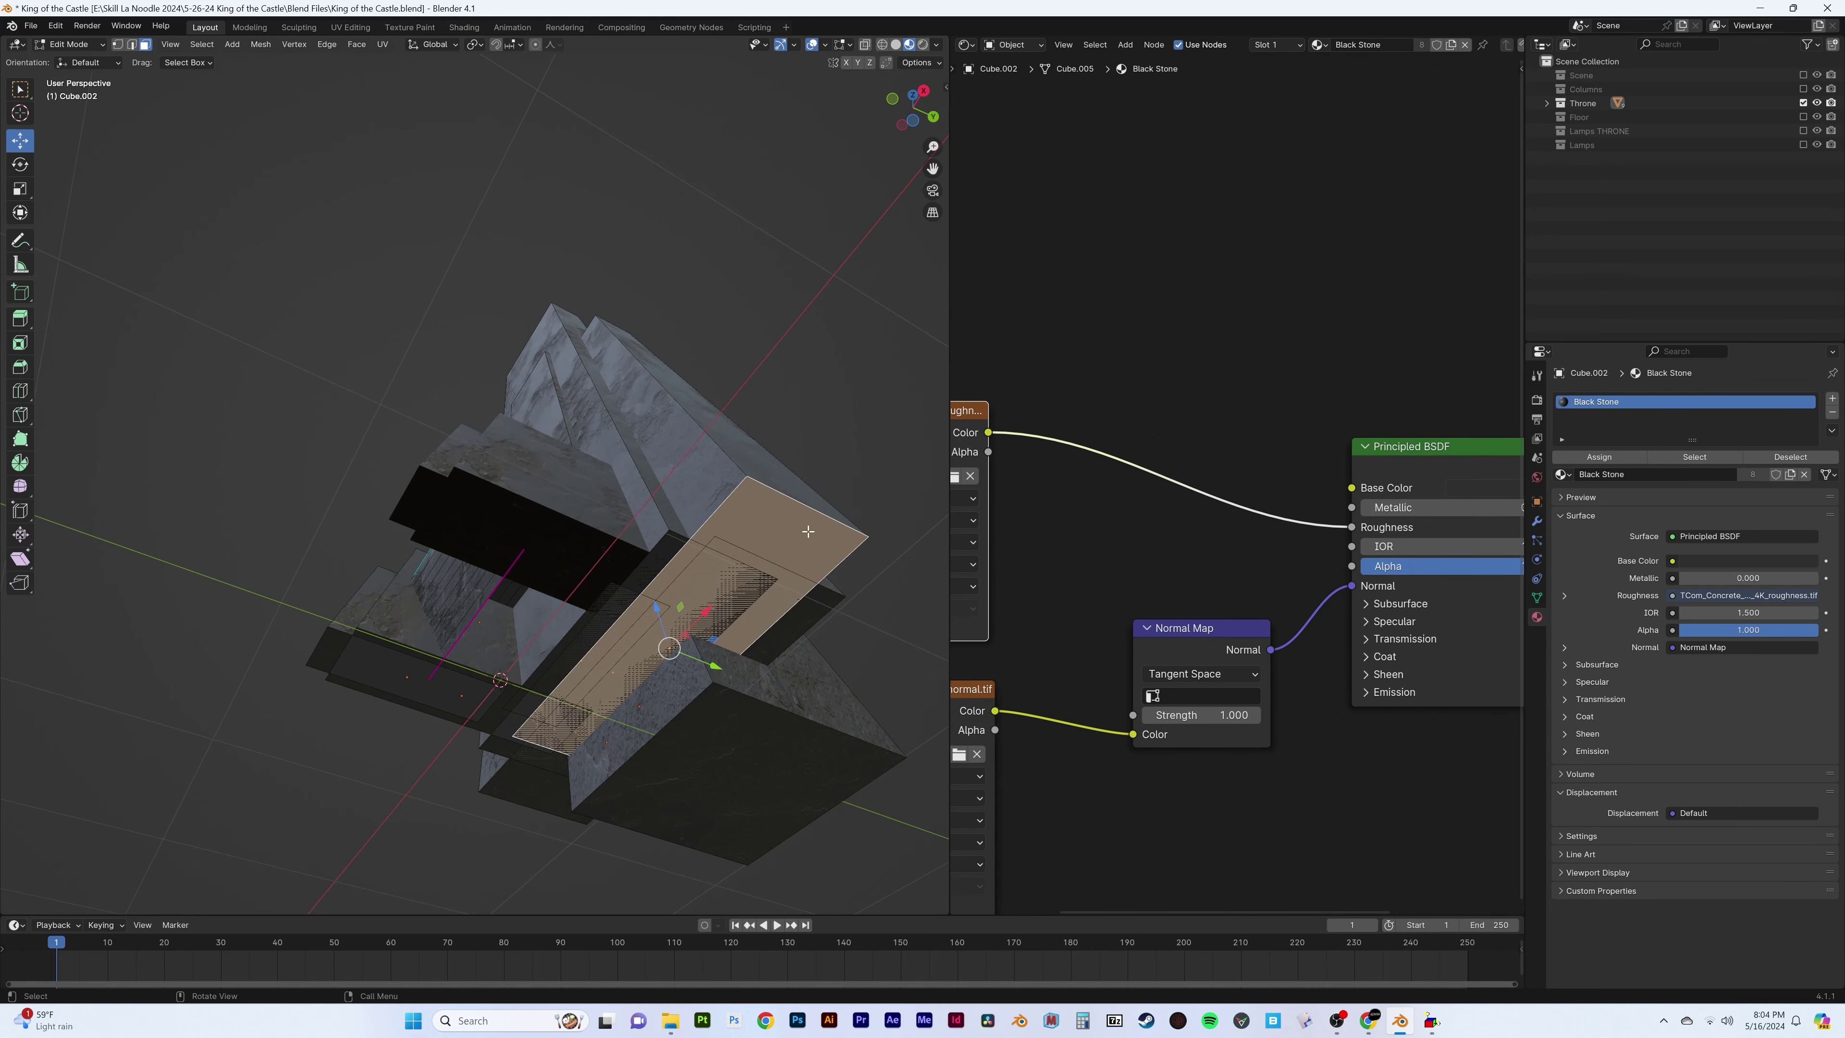
pyautogui.press('l')
pyautogui.rightClick(768, 718)
pyautogui.press('Escape')
pyautogui.press('Tab')
pyautogui.moveTo(768, 718)
pyautogui.mouseDown(button='middle')
pyautogui.moveTo(718, 679)
pyautogui.moveTo(690, 605)
pyautogui.moveTo(601, 559)
pyautogui.mouseUp(button='middle')
# Check the tall column in material preview and select the seat slab for editing
pyautogui.press('Tab')
pyautogui.rightClick(659, 419)
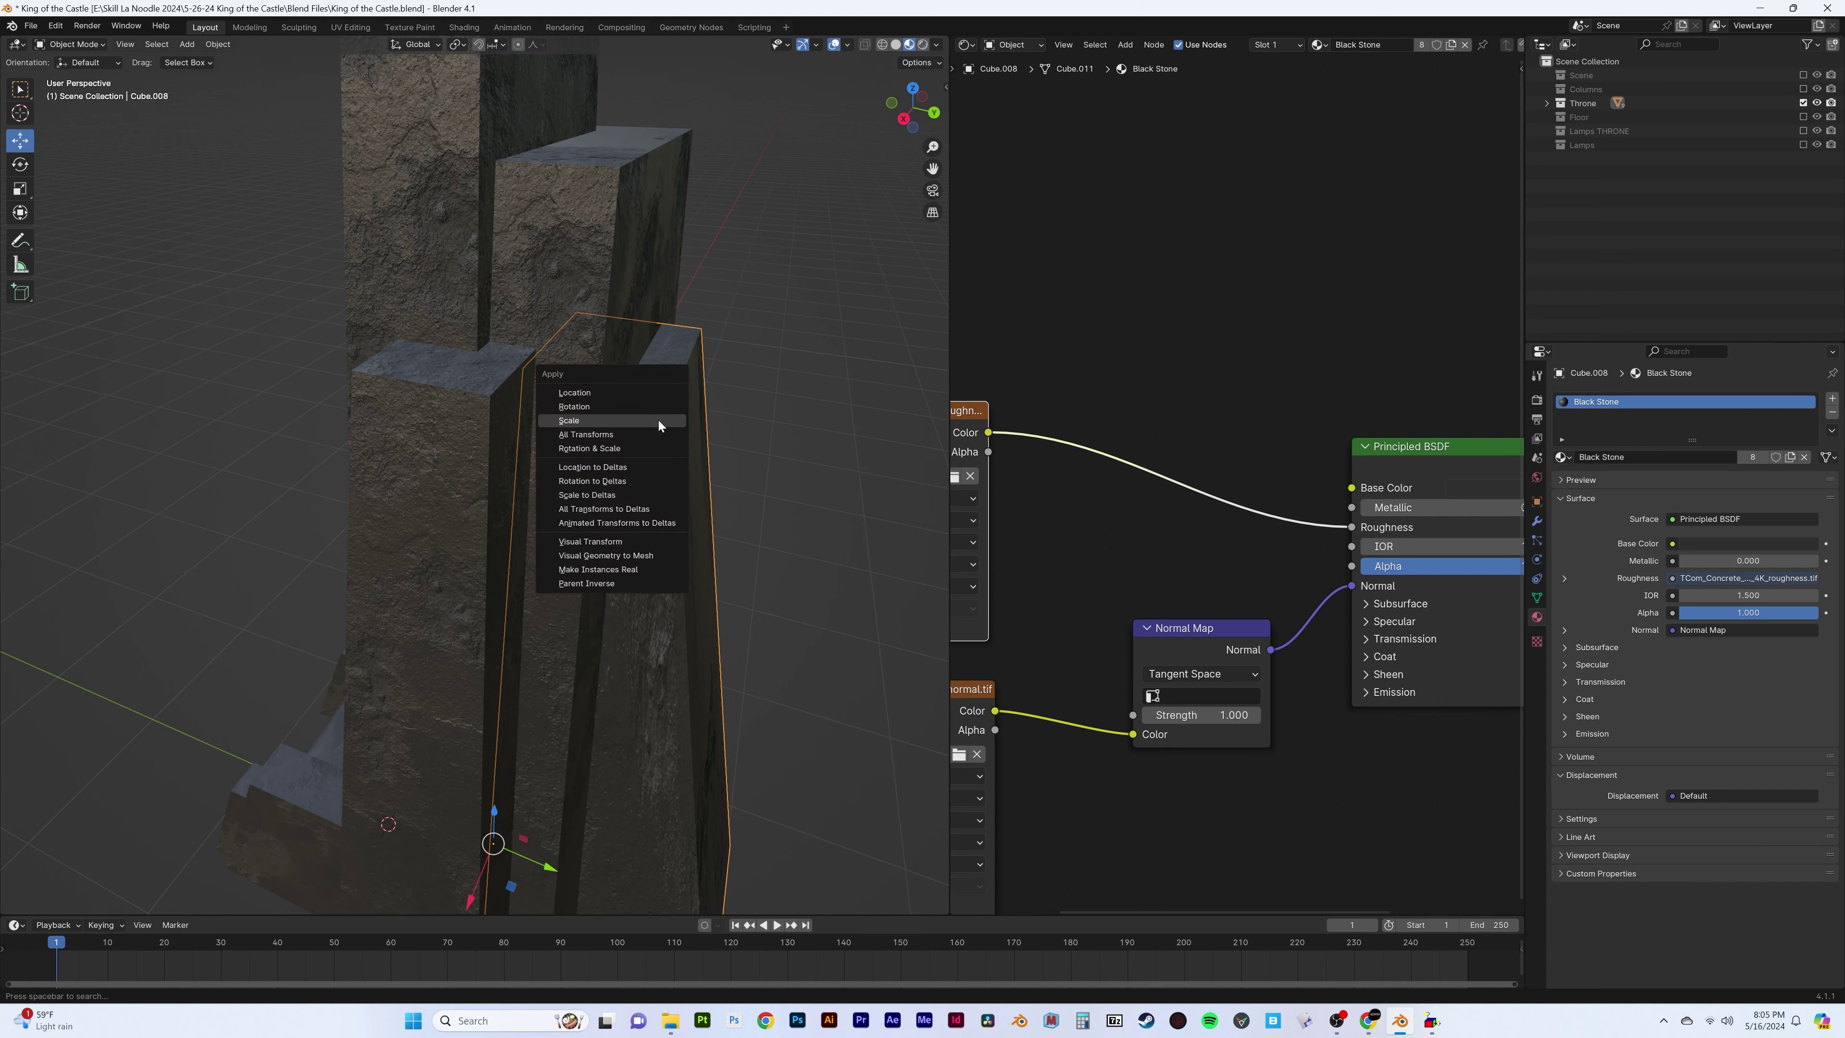
pyautogui.press('Escape')
pyautogui.press('Tab')
pyautogui.moveTo(659, 419)
pyautogui.mouseDown(button='middle')
pyautogui.moveTo(714, 501)
pyautogui.moveTo(667, 440)
pyautogui.moveTo(585, 422)
pyautogui.moveTo(662, 504)
pyautogui.moveTo(628, 444)
pyautogui.moveTo(637, 495)
pyautogui.moveTo(578, 535)
pyautogui.moveTo(638, 602)
pyautogui.mouseUp(button='middle')
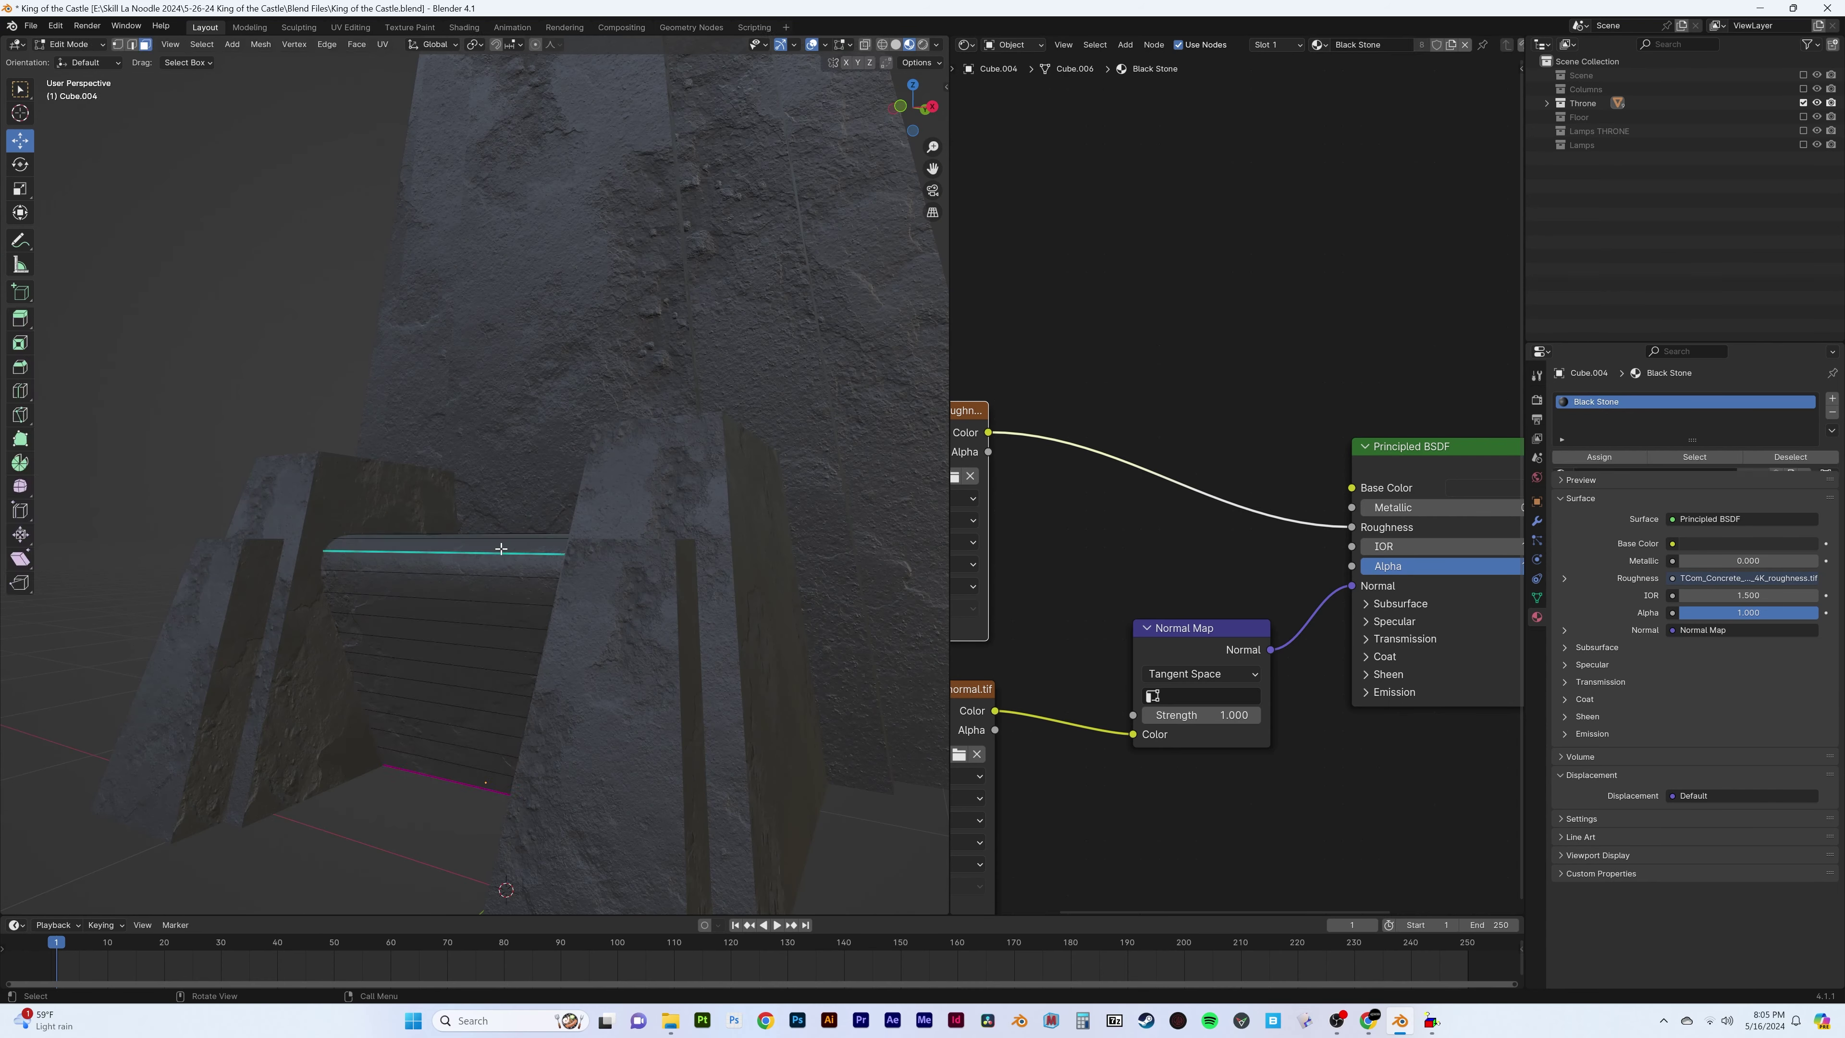
pyautogui.click(637, 602)
pyautogui.press('Tab')
pyautogui.press('Tab')
# Add a cube with its origin at the 3D cursor beneath the throne seat
pyautogui.hotkey('shift', 'a')
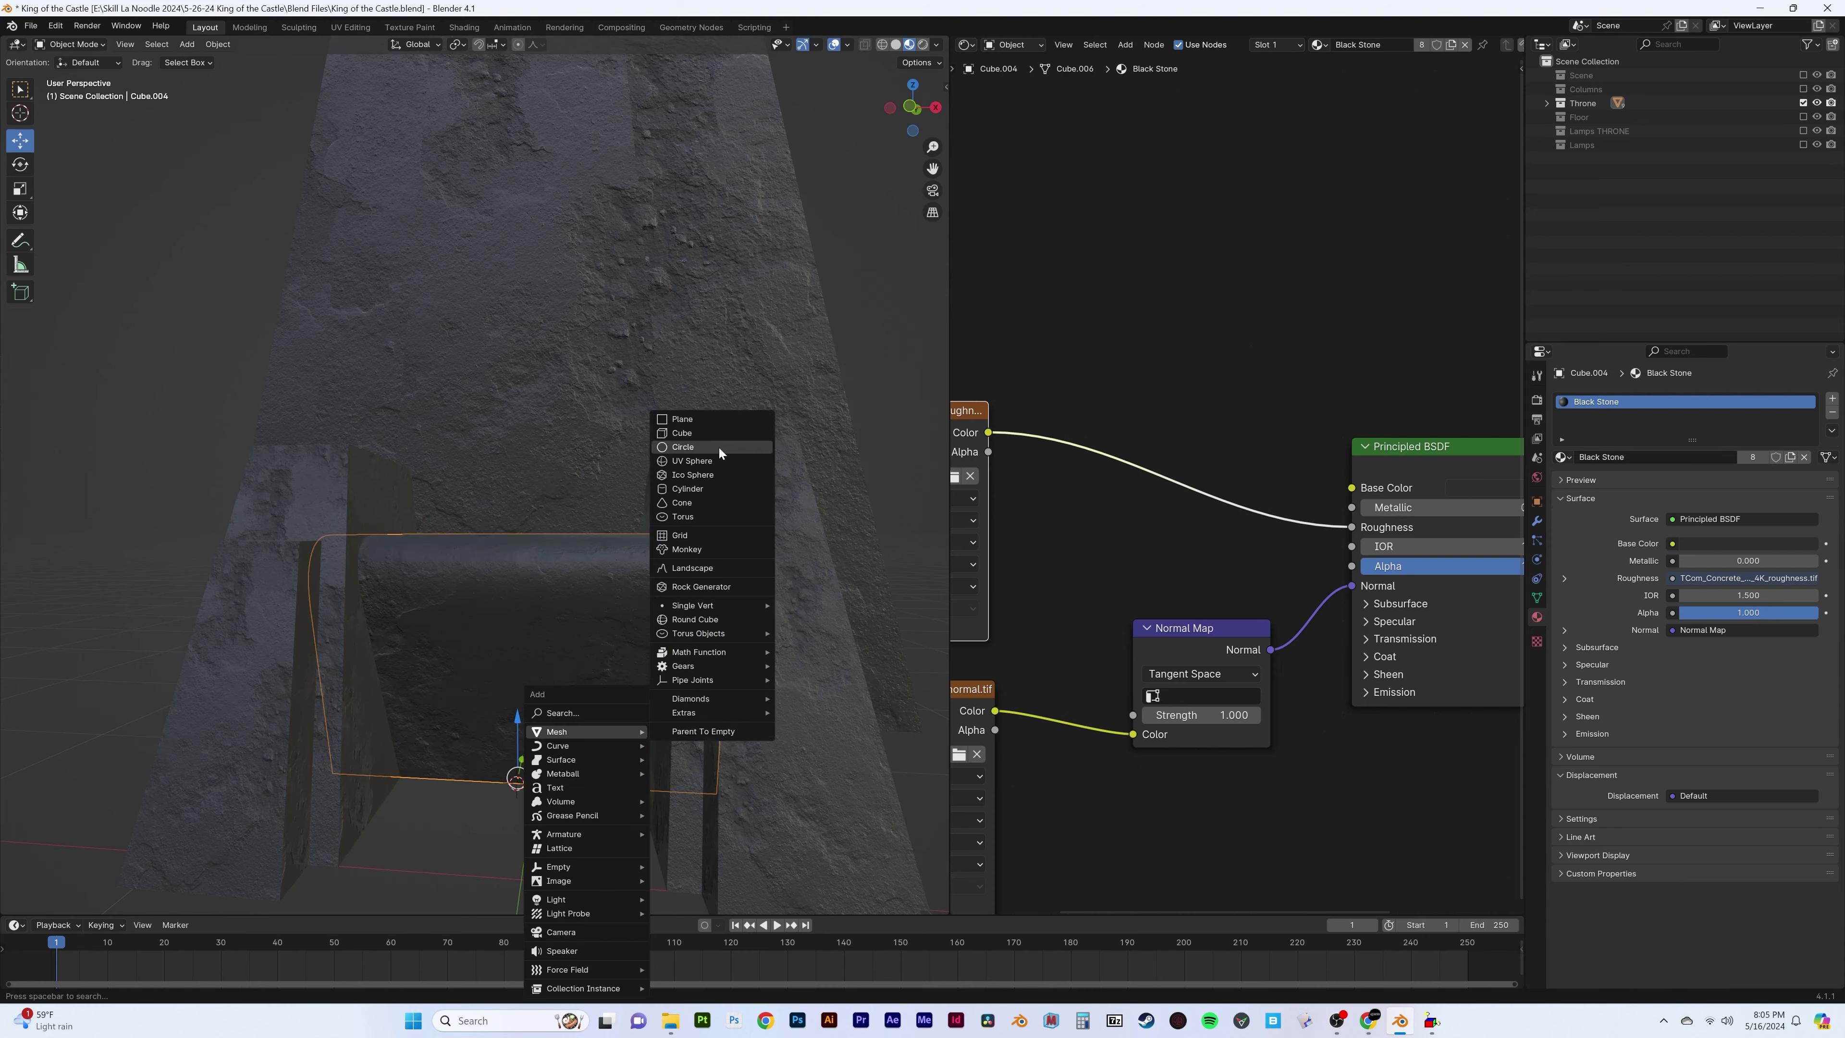
pyautogui.click(700, 436)
pyautogui.scroll(-3, 569, 614)
pyautogui.rightClick(570, 614)
pyautogui.click(697, 654)
pyautogui.scroll(-5, 654, 632)
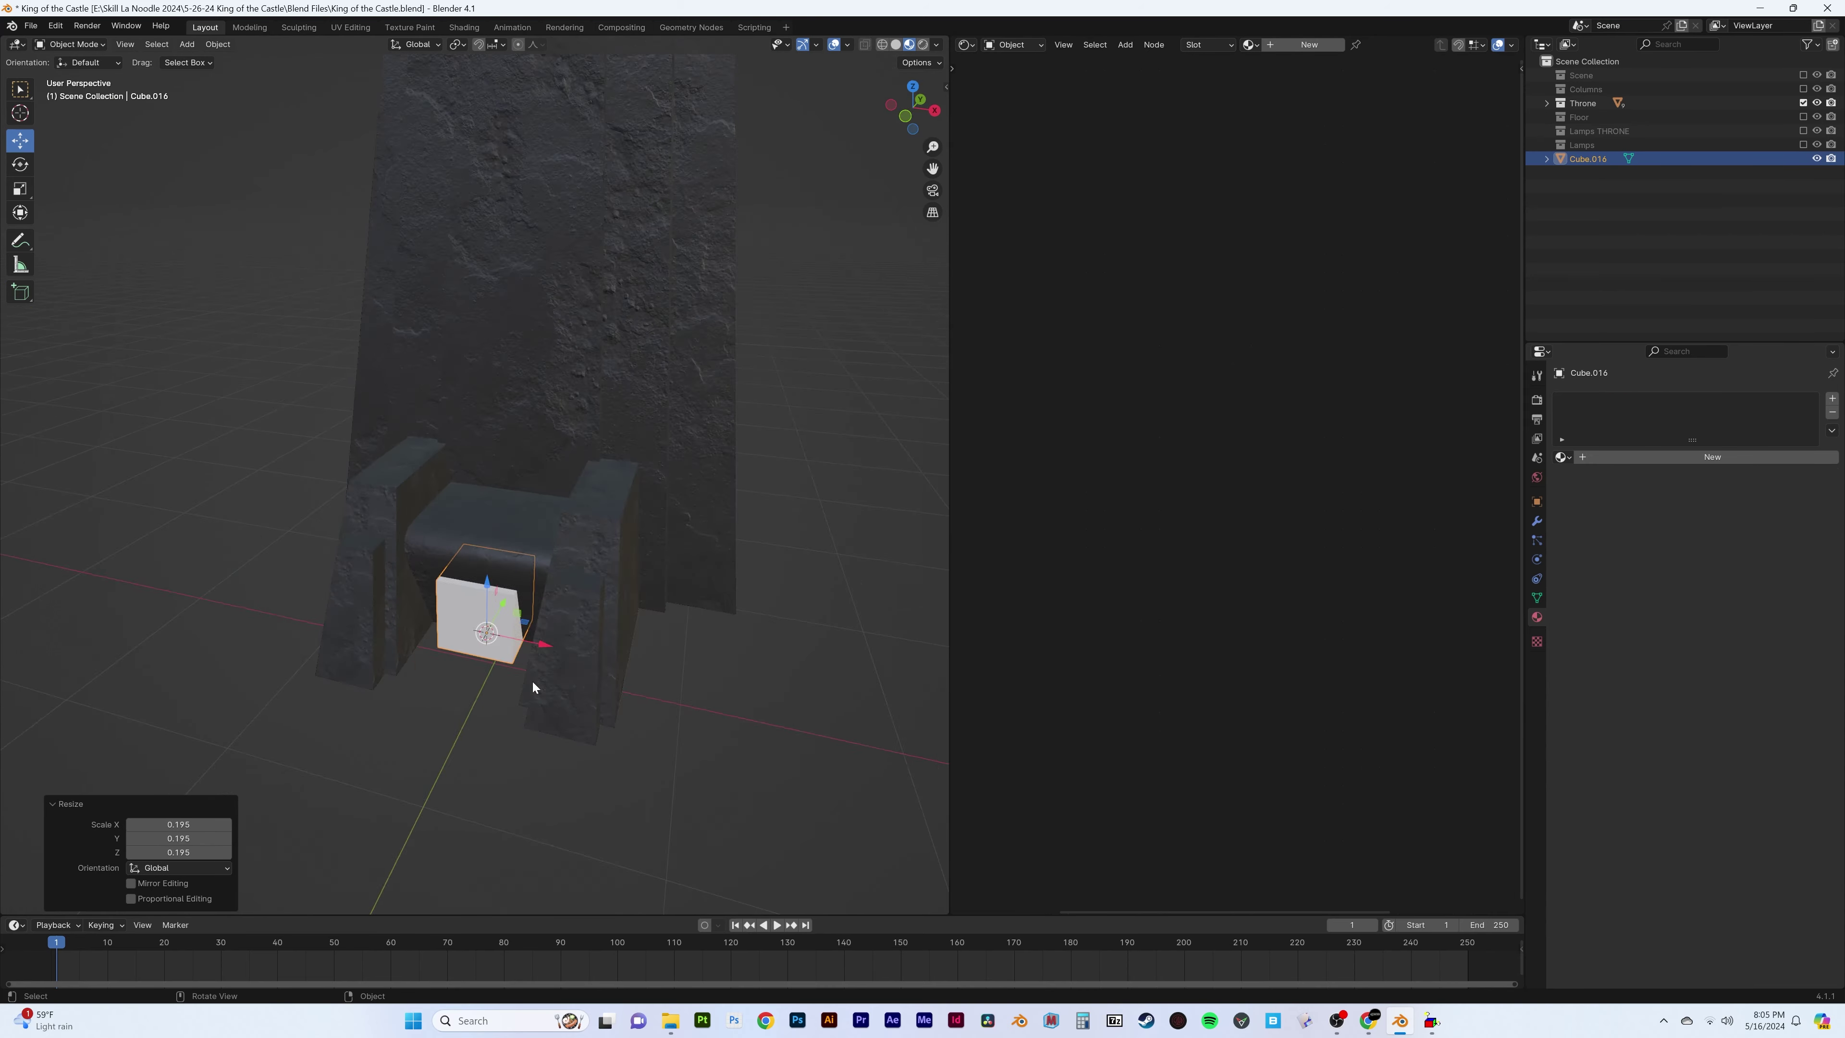
pyautogui.moveTo(532, 681)
pyautogui.mouseDown(button='middle')
pyautogui.moveTo(509, 727)
pyautogui.moveTo(271, 444)
pyautogui.mouseUp(button='middle')
# Shape the cube into a thin upright slat under the seat's front
pyautogui.hotkey('alt', 'z')
pyautogui.press('Tab')
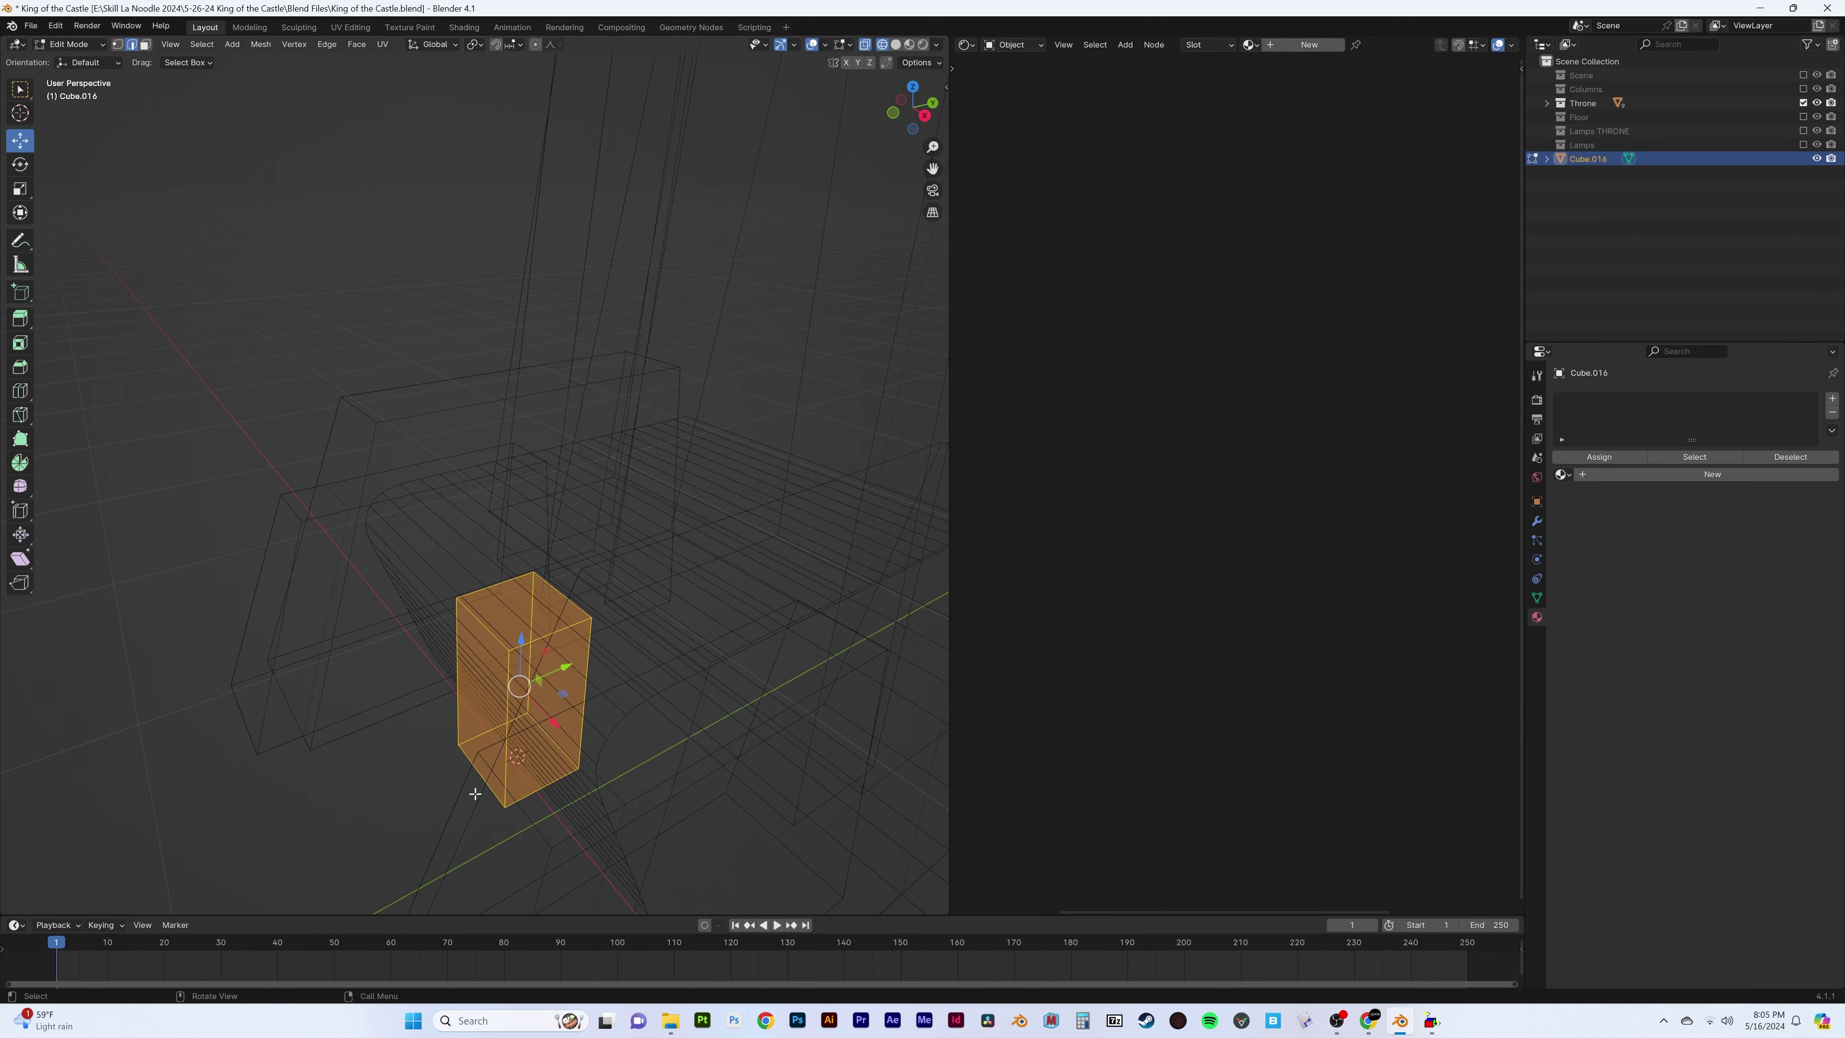
pyautogui.press('Tab')
pyautogui.hotkey('shift', 'z')
pyautogui.moveTo(528, 772); pyautogui.dragTo(617, 604, button='middle')
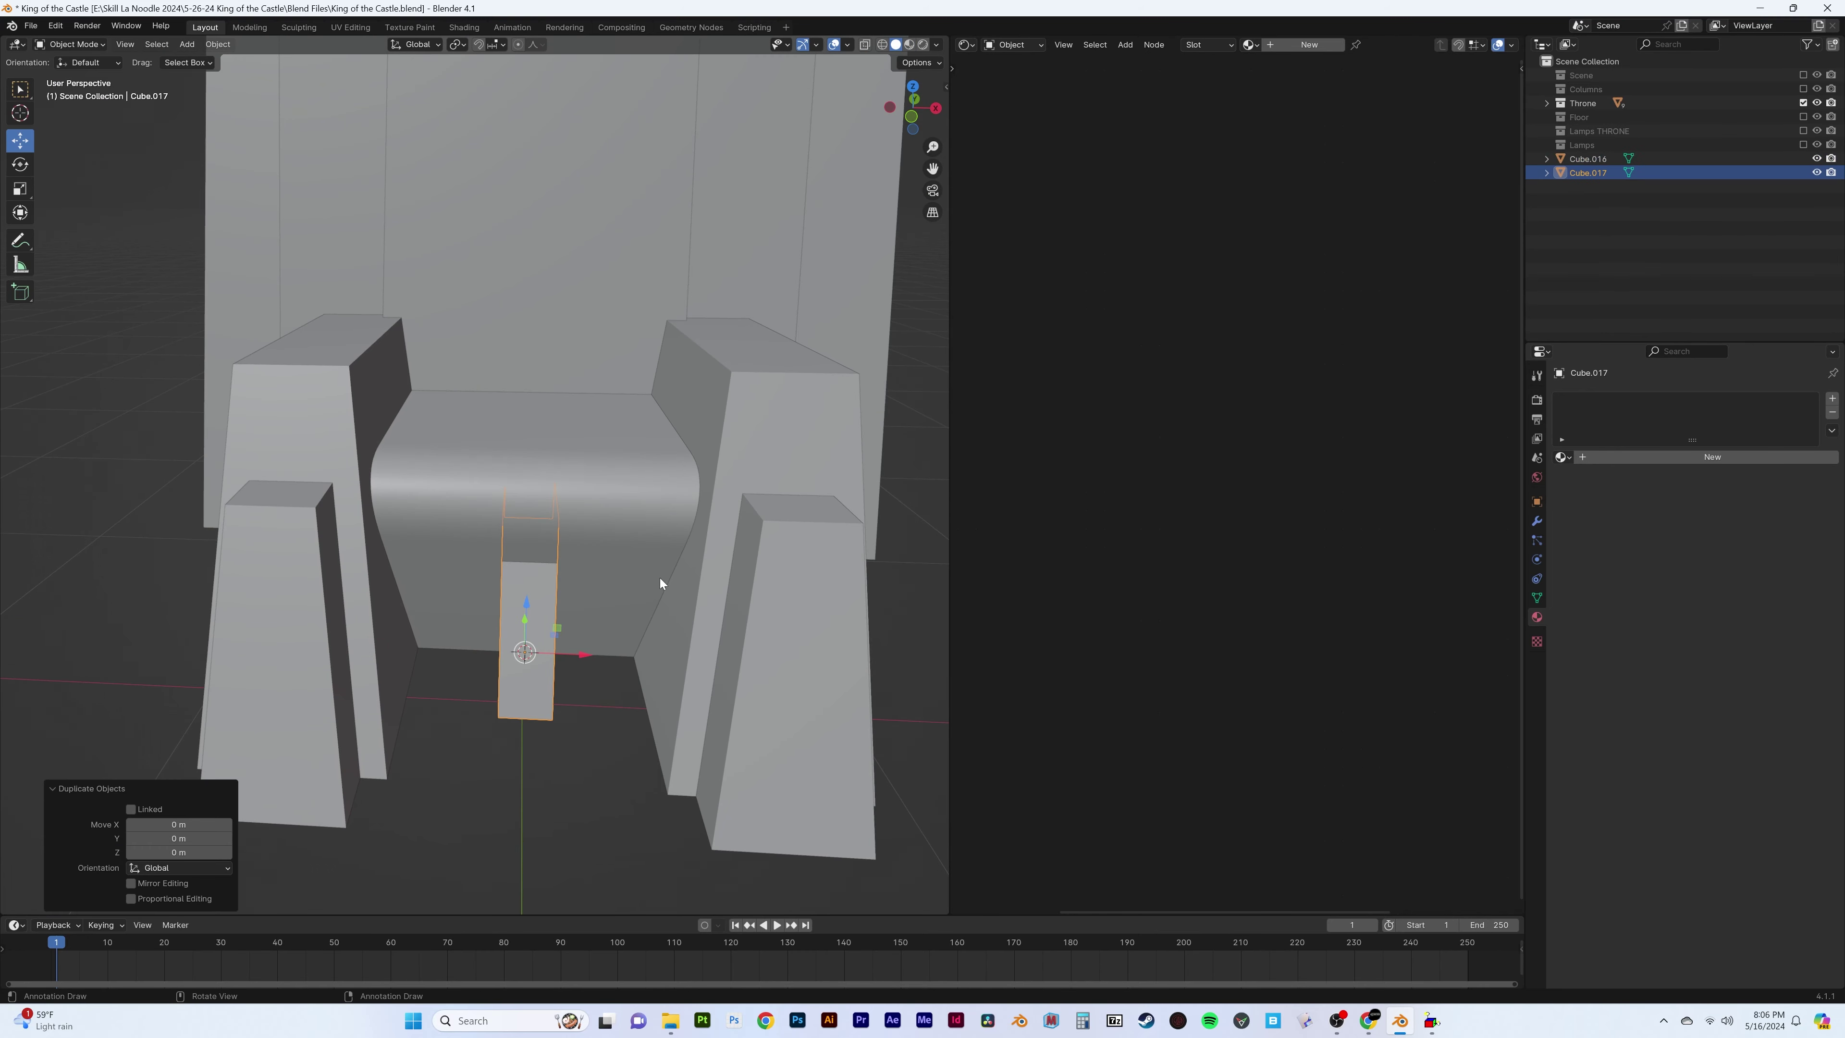
pyautogui.press('Return')
# Give the slat a Mirror modifier using Cube.004 to mirror it across the seat
pyautogui.click(1729, 524)
pyautogui.click(1722, 567)
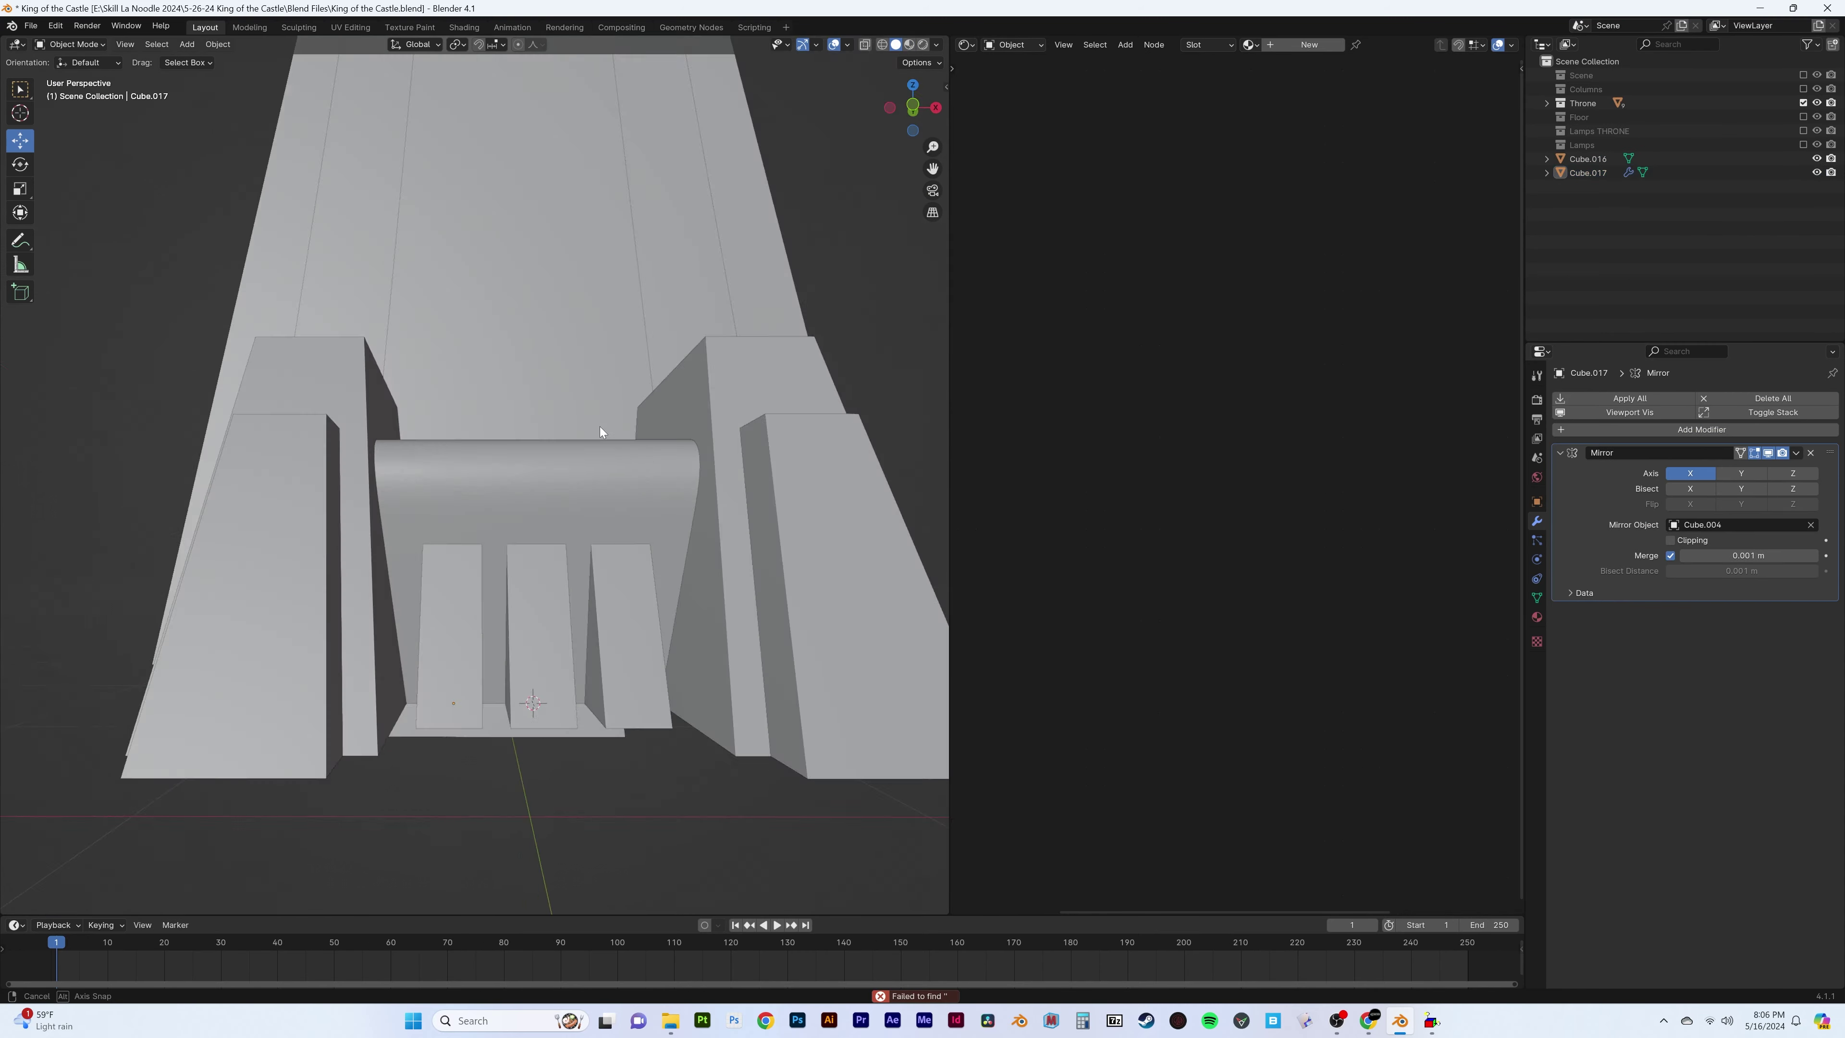
pyautogui.moveTo(601, 426); pyautogui.dragTo(488, 511, button='middle')
pyautogui.click(501, 596)
pyautogui.press('g')
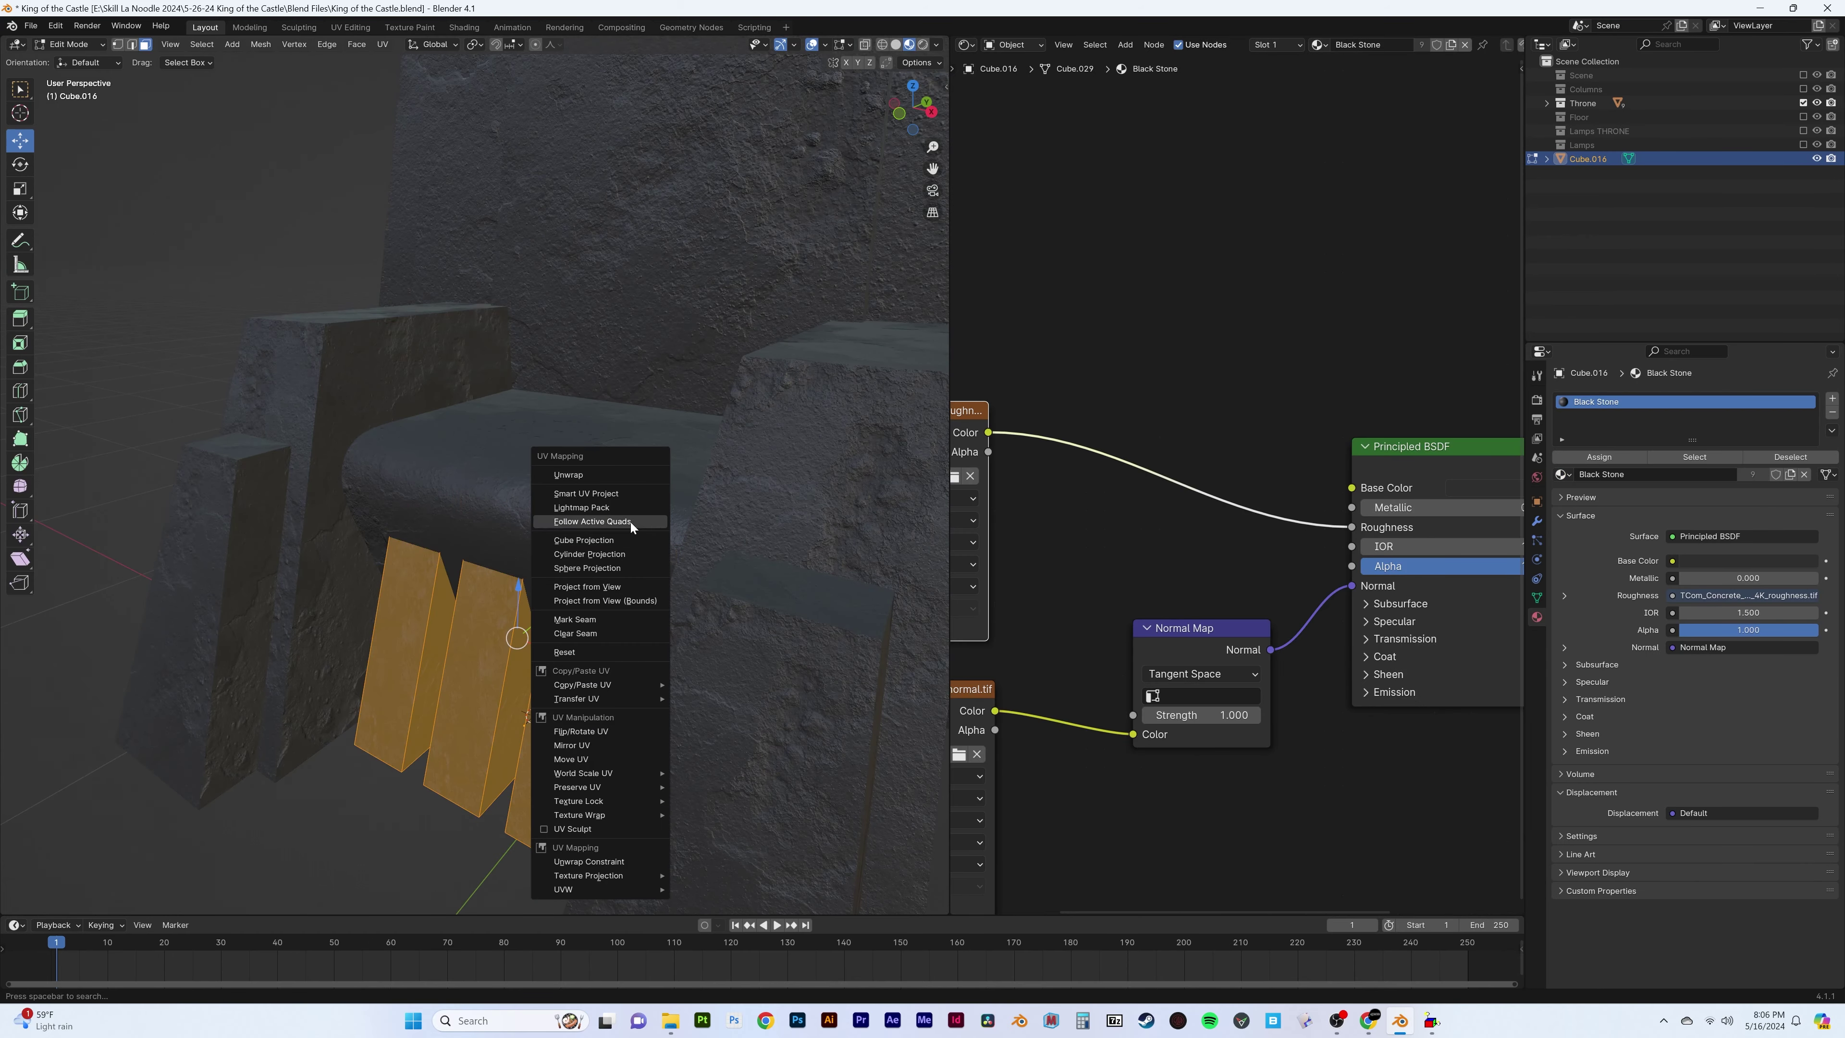
# Rescale the concrete texture mapping on the seat and left pillar
pyautogui.press('l')
pyautogui.hotkey('shift', 'F10')
pyautogui.press('s')
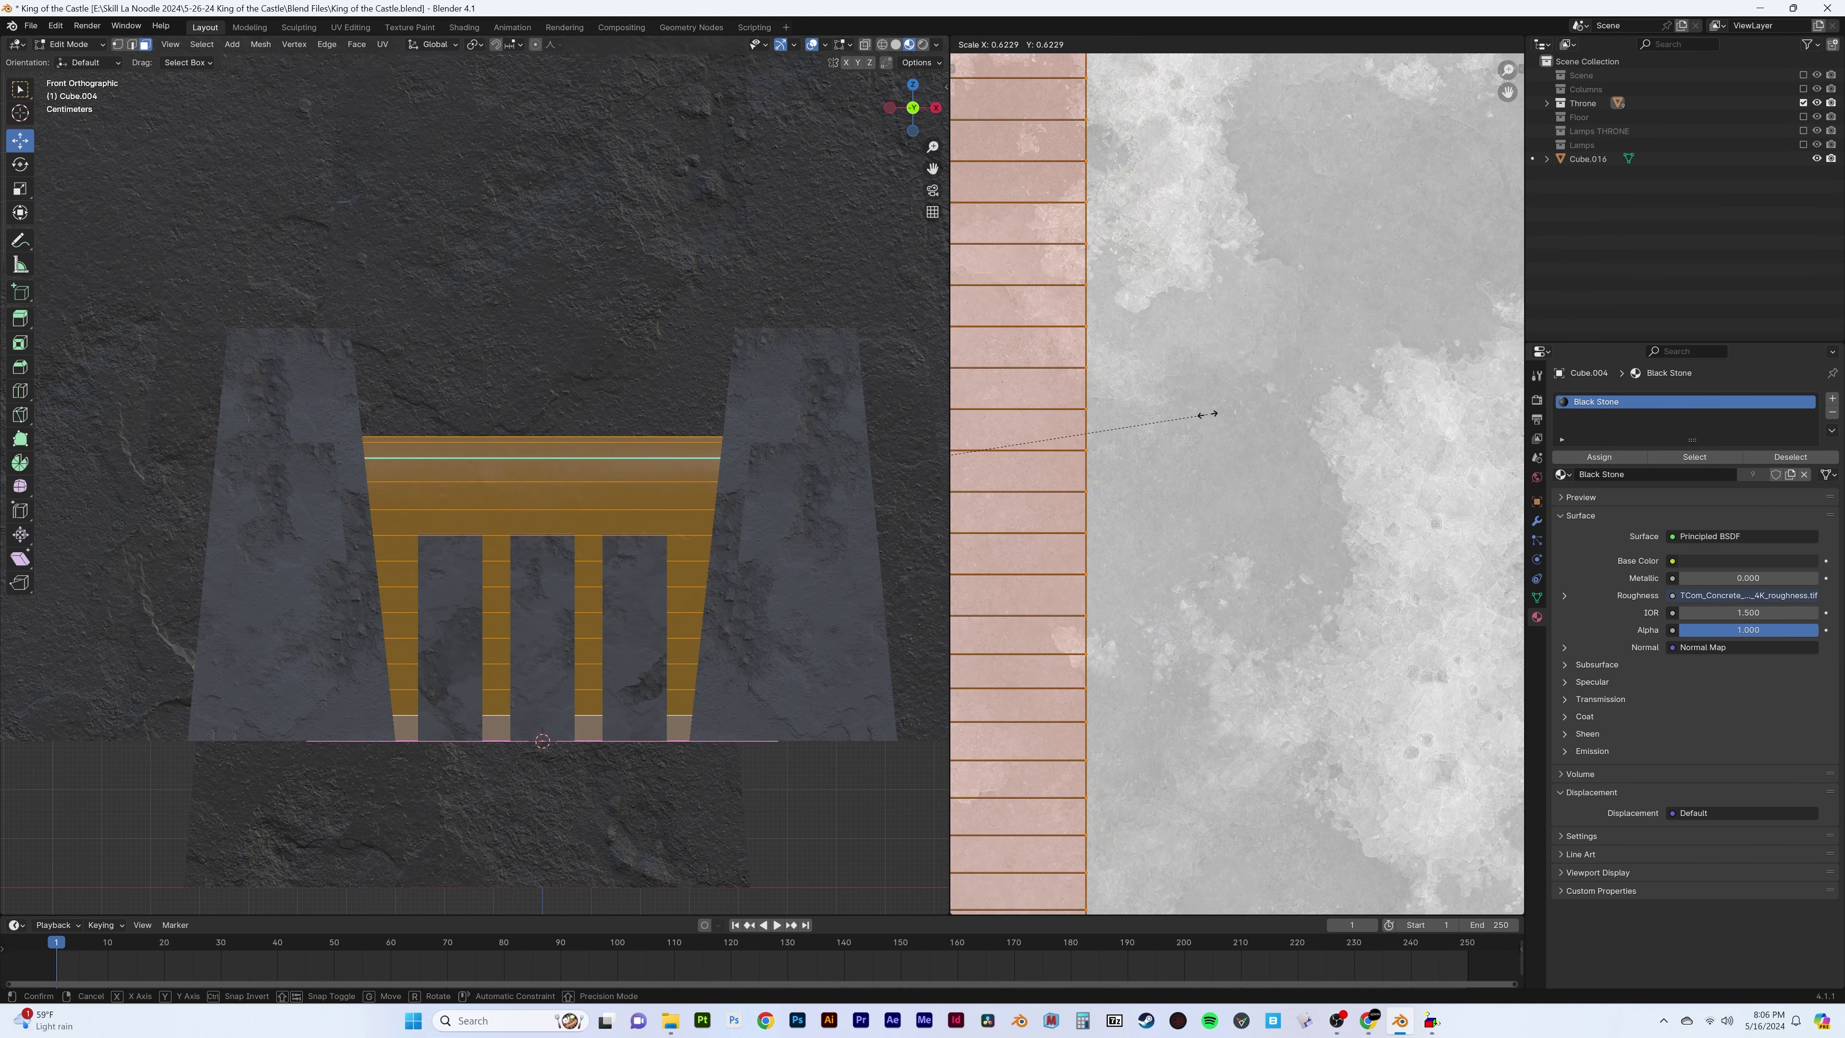
pyautogui.click(1178, 290)
pyautogui.click(289, 527)
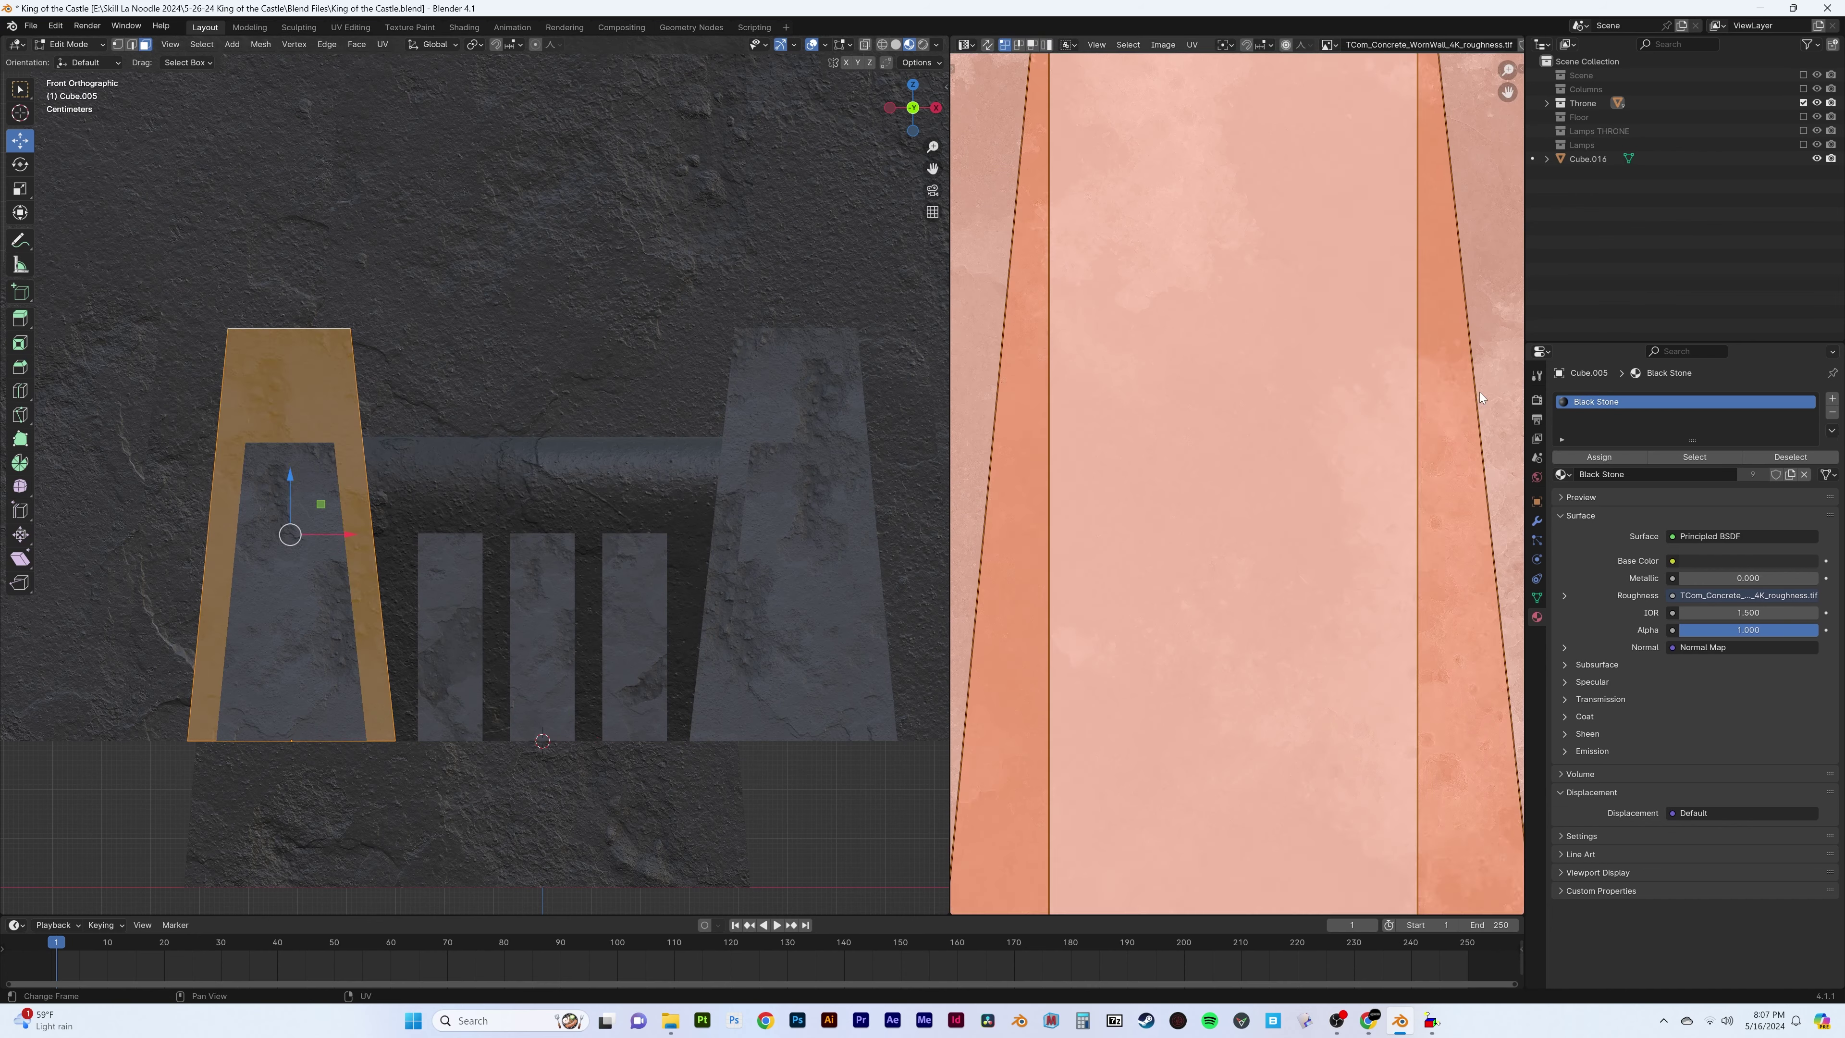
pyautogui.scroll(3, 1310, 370)
pyautogui.press('a')
pyautogui.press('s')
# Reproject the three front slats' UVs and scale them to fit the texture
pyautogui.click(542, 632)
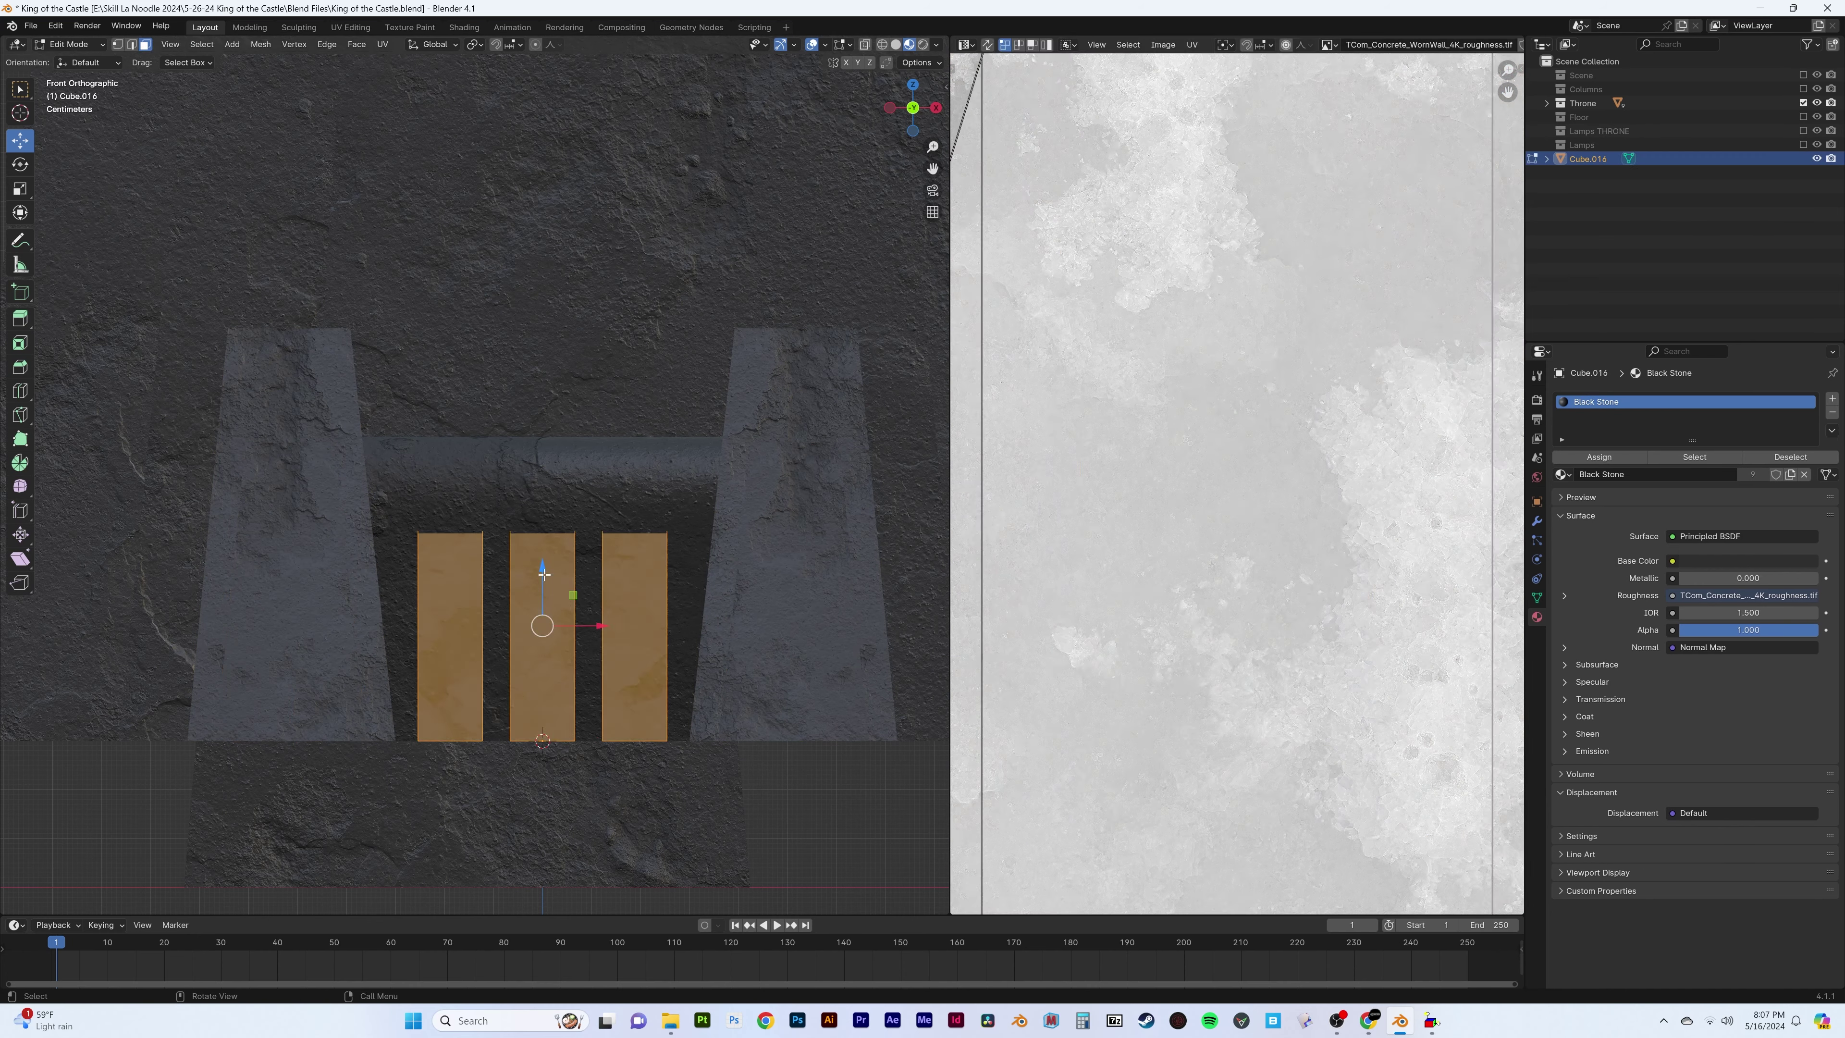
pyautogui.press('u')
pyautogui.click(623, 563)
pyautogui.press('s')
pyautogui.click(1327, 499)
pyautogui.press('Tab')
# Re-enable the hidden collections and preview the throne through the camera in rendered shading
pyautogui.moveTo(654, 501)
pyautogui.mouseDown(button='middle')
pyautogui.moveTo(741, 485)
pyautogui.moveTo(688, 371)
pyautogui.moveTo(640, 359)
pyautogui.moveTo(667, 485)
pyautogui.mouseUp(button='middle')
pyautogui.scroll(-4, 750, 482)
pyautogui.click(667, 484)
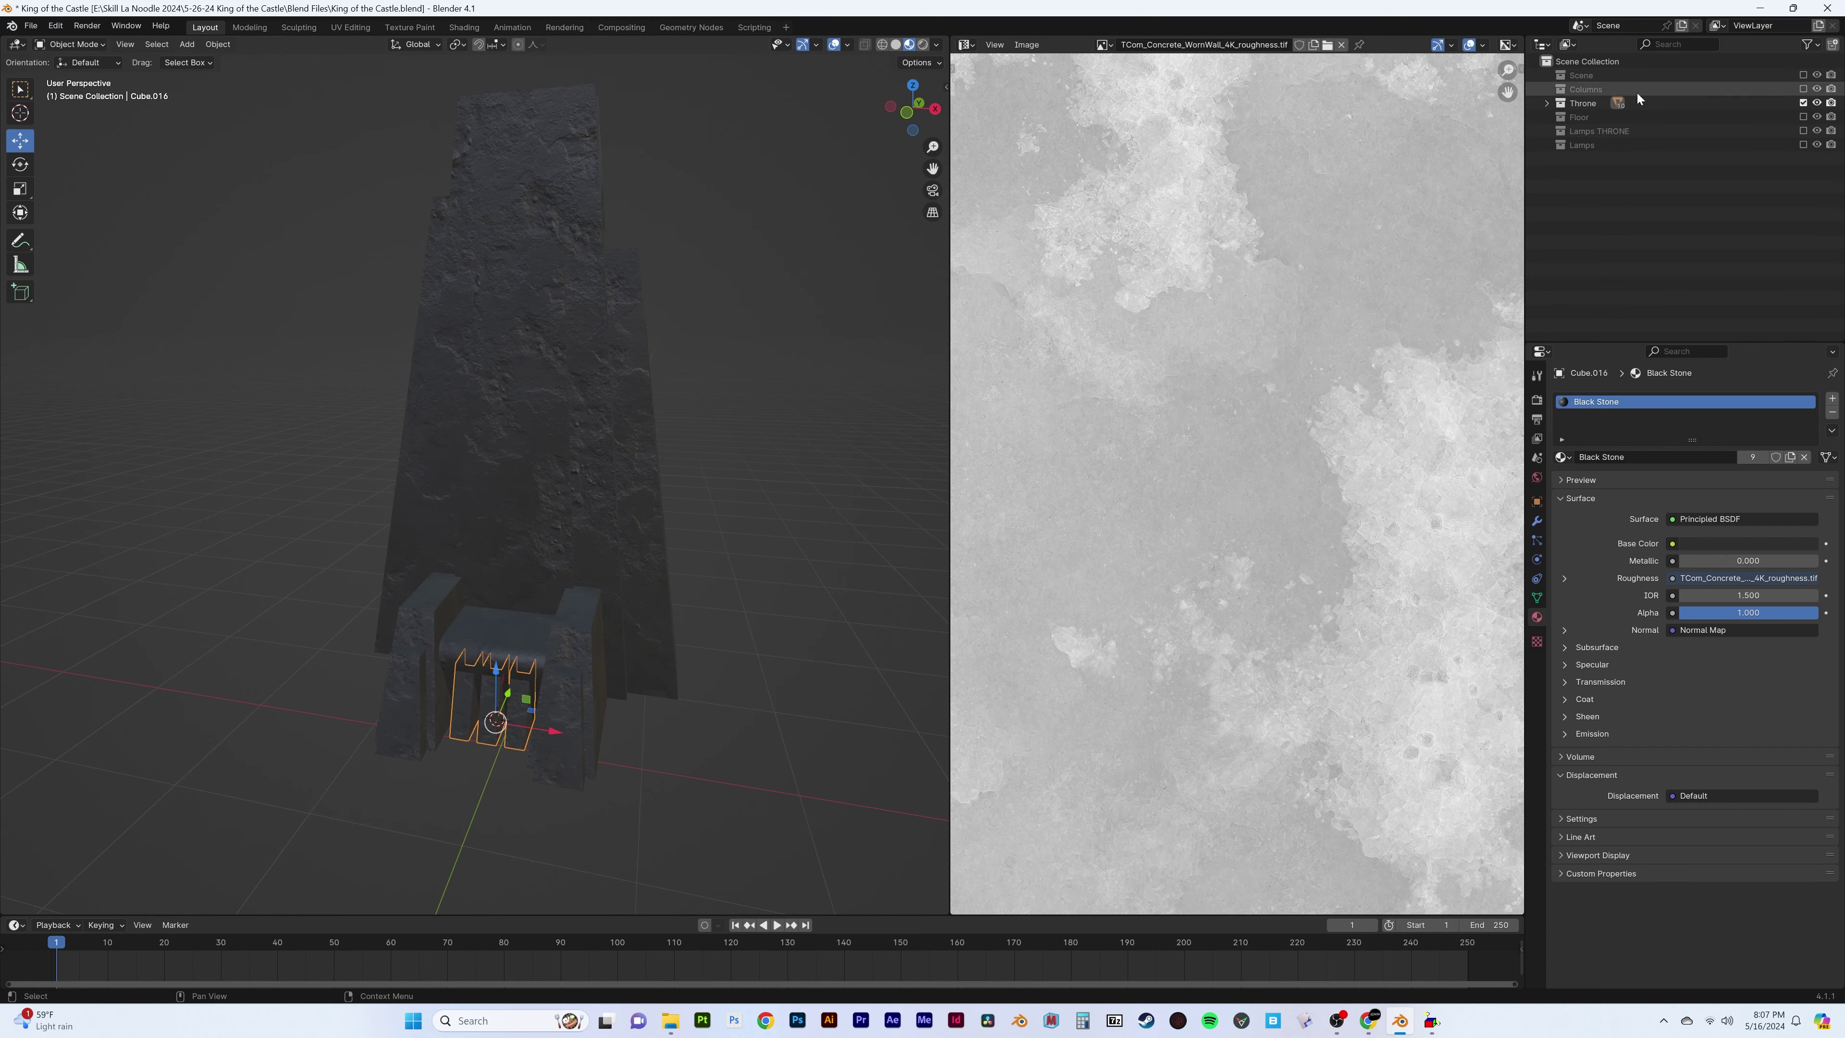
pyautogui.keyDown('ctrl'); pyautogui.click(1803, 102); pyautogui.keyUp('ctrl')
pyautogui.press('KP_0')
pyautogui.press('z')
pyautogui.click(578, 472)
# Cube-project the stepped base's UVs and move them over the concrete texture
pyautogui.click(572, 672)
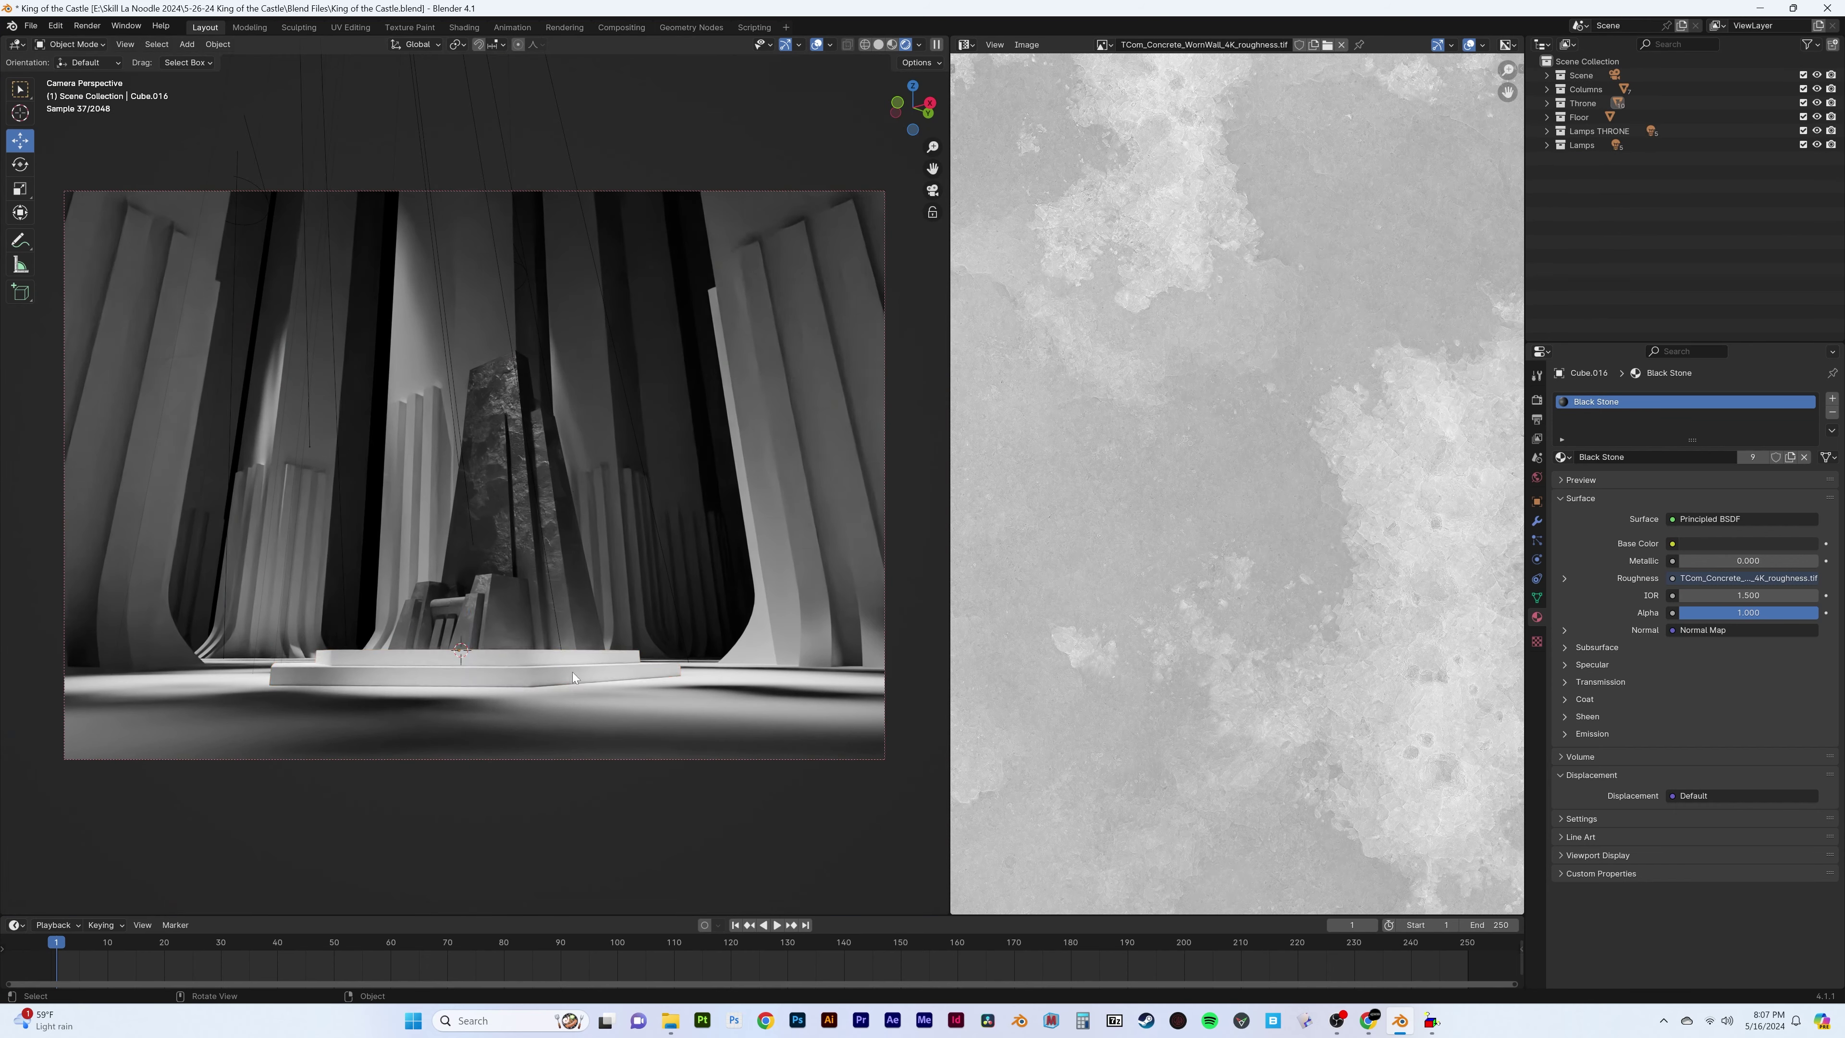
pyautogui.press('KP_Decimal')
pyautogui.press('Tab')
pyautogui.press('u')
pyautogui.click(555, 589)
pyautogui.scroll(3, 572, 634)
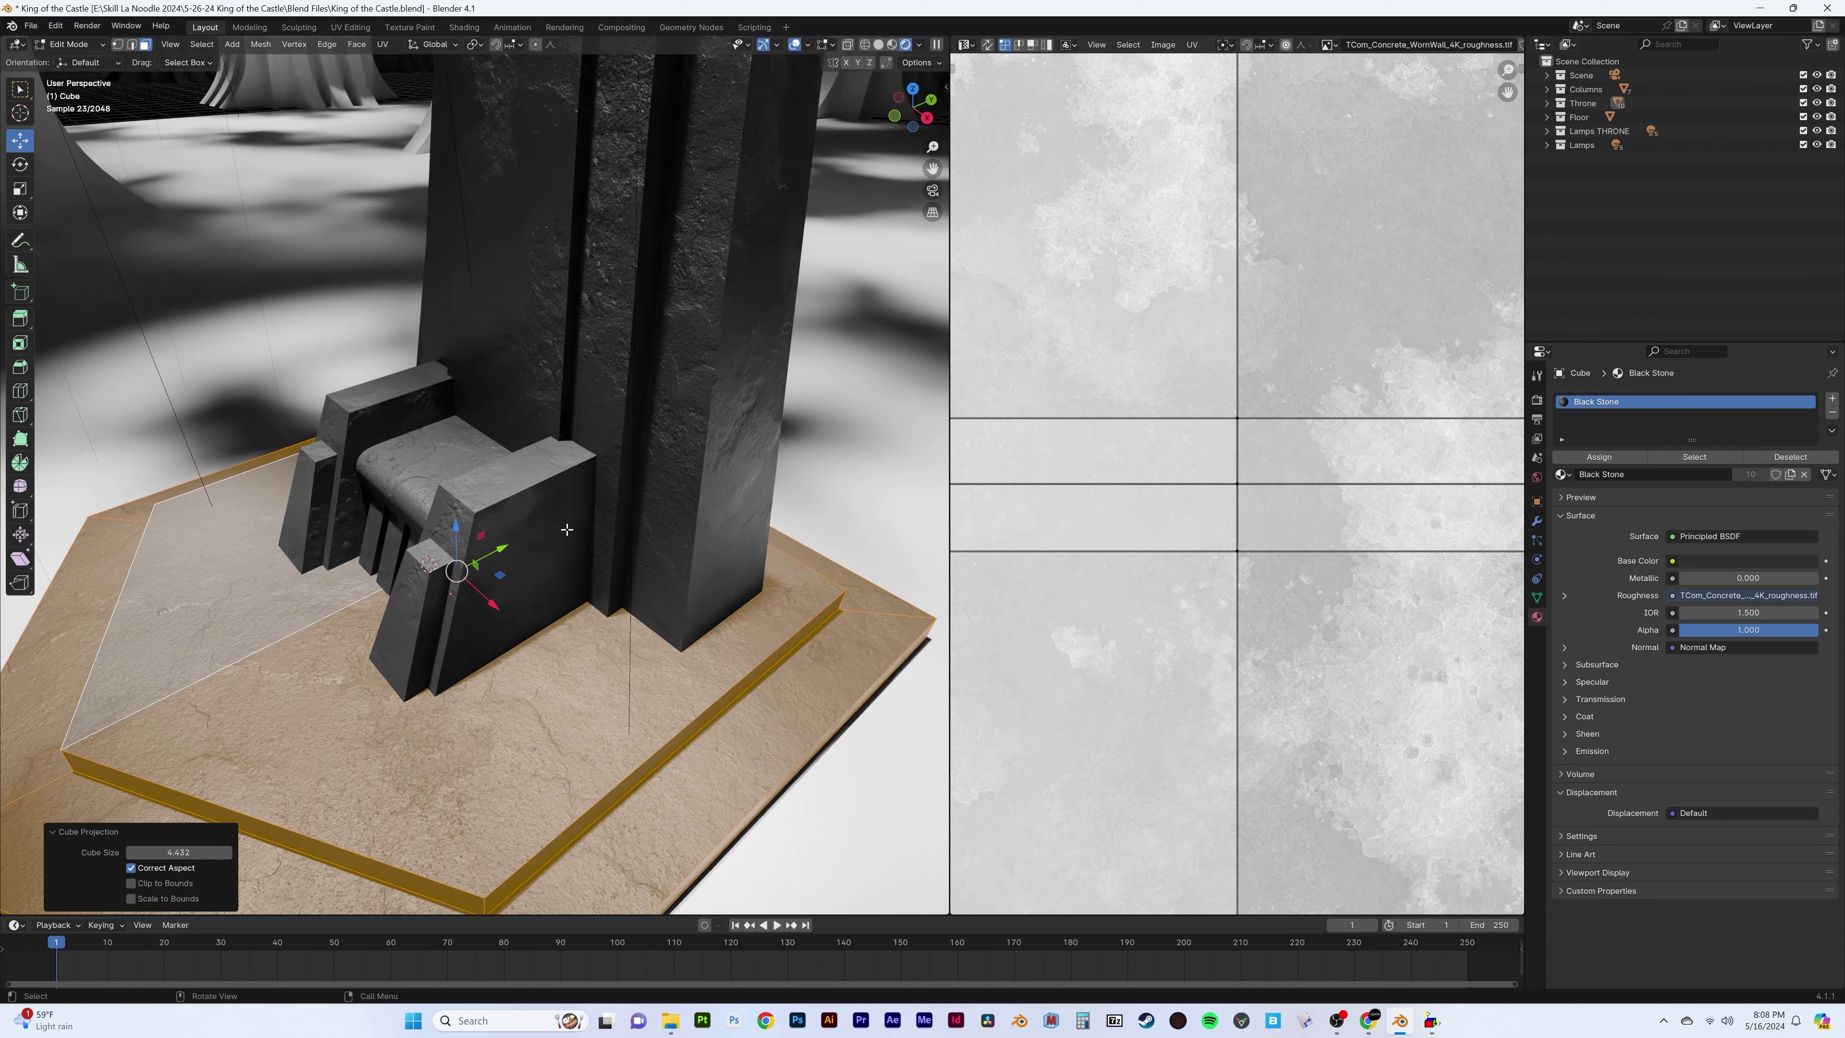
pyautogui.press('a')
pyautogui.scroll(-1, 509, 509)
pyautogui.press('g')
pyautogui.click(1182, 645)
pyautogui.press('Tab')
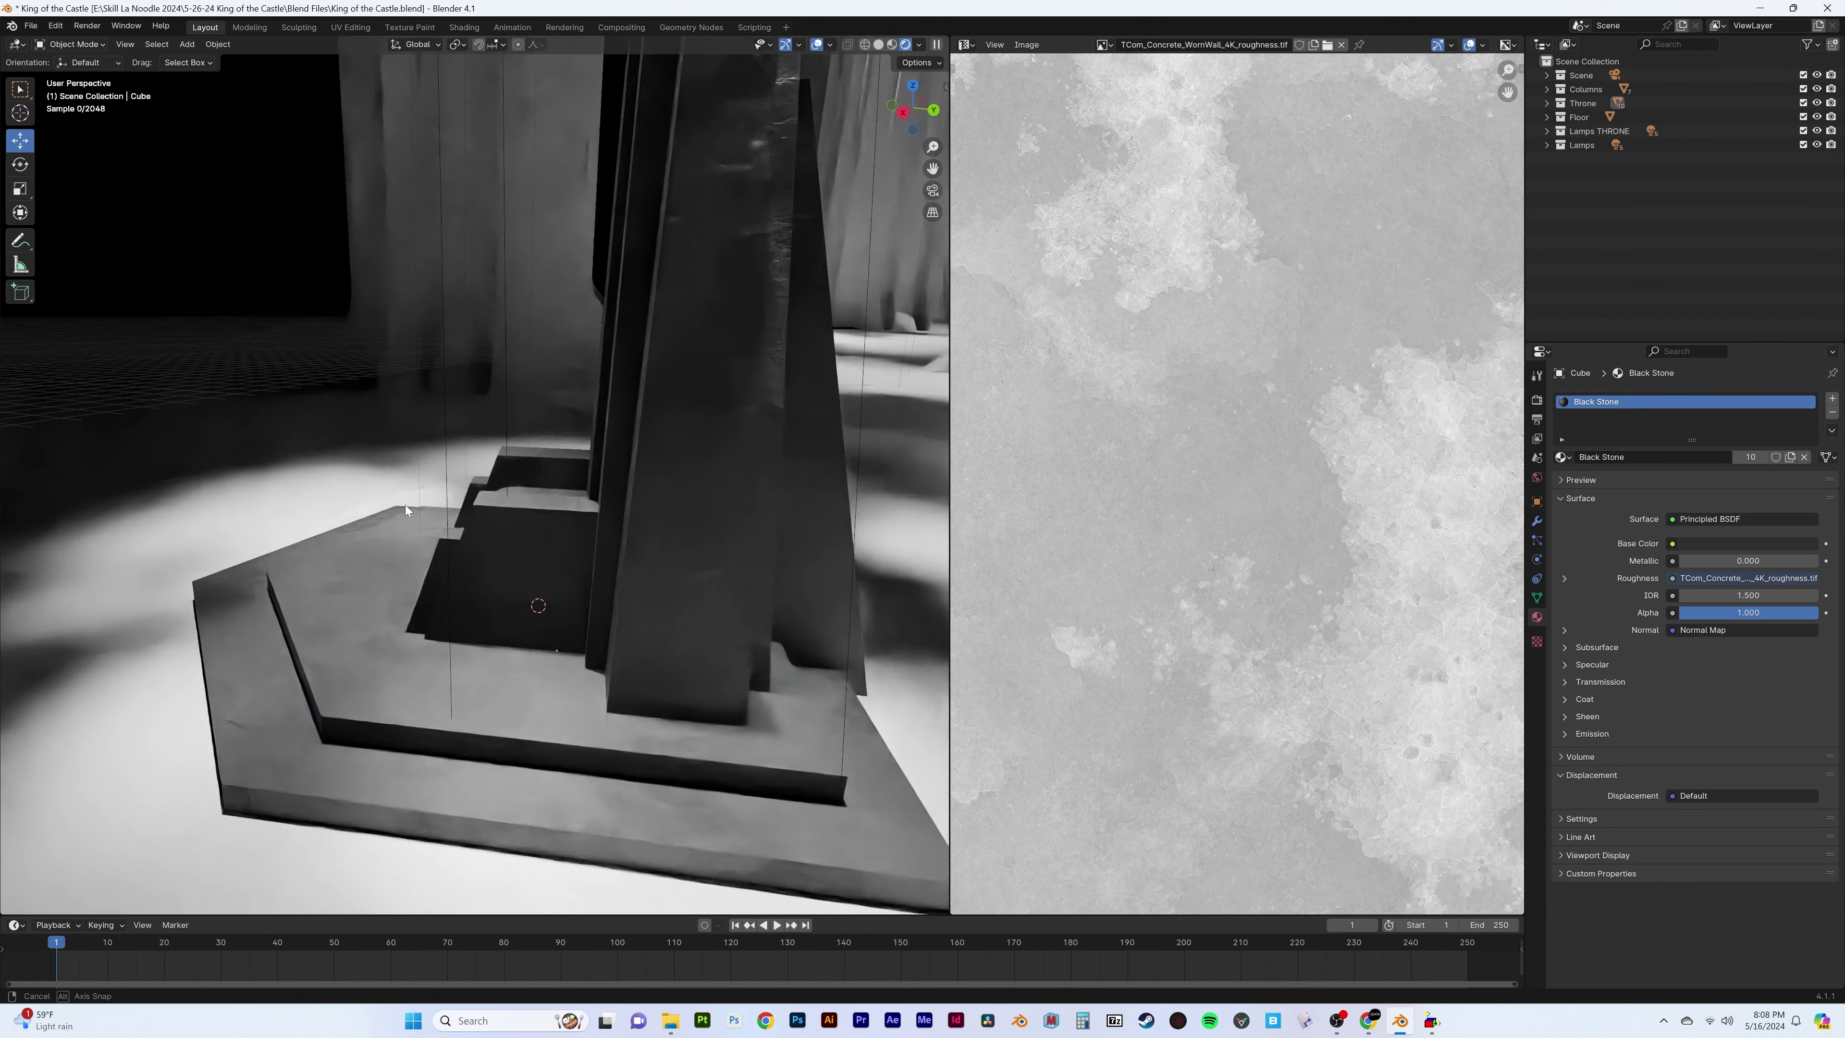
# Check the base through the camera, then select the back slab and exclude Scene and Columns collections
pyautogui.scroll(-3, 405, 505)
pyautogui.scroll(-3, 418, 596)
pyautogui.press('KP_0')
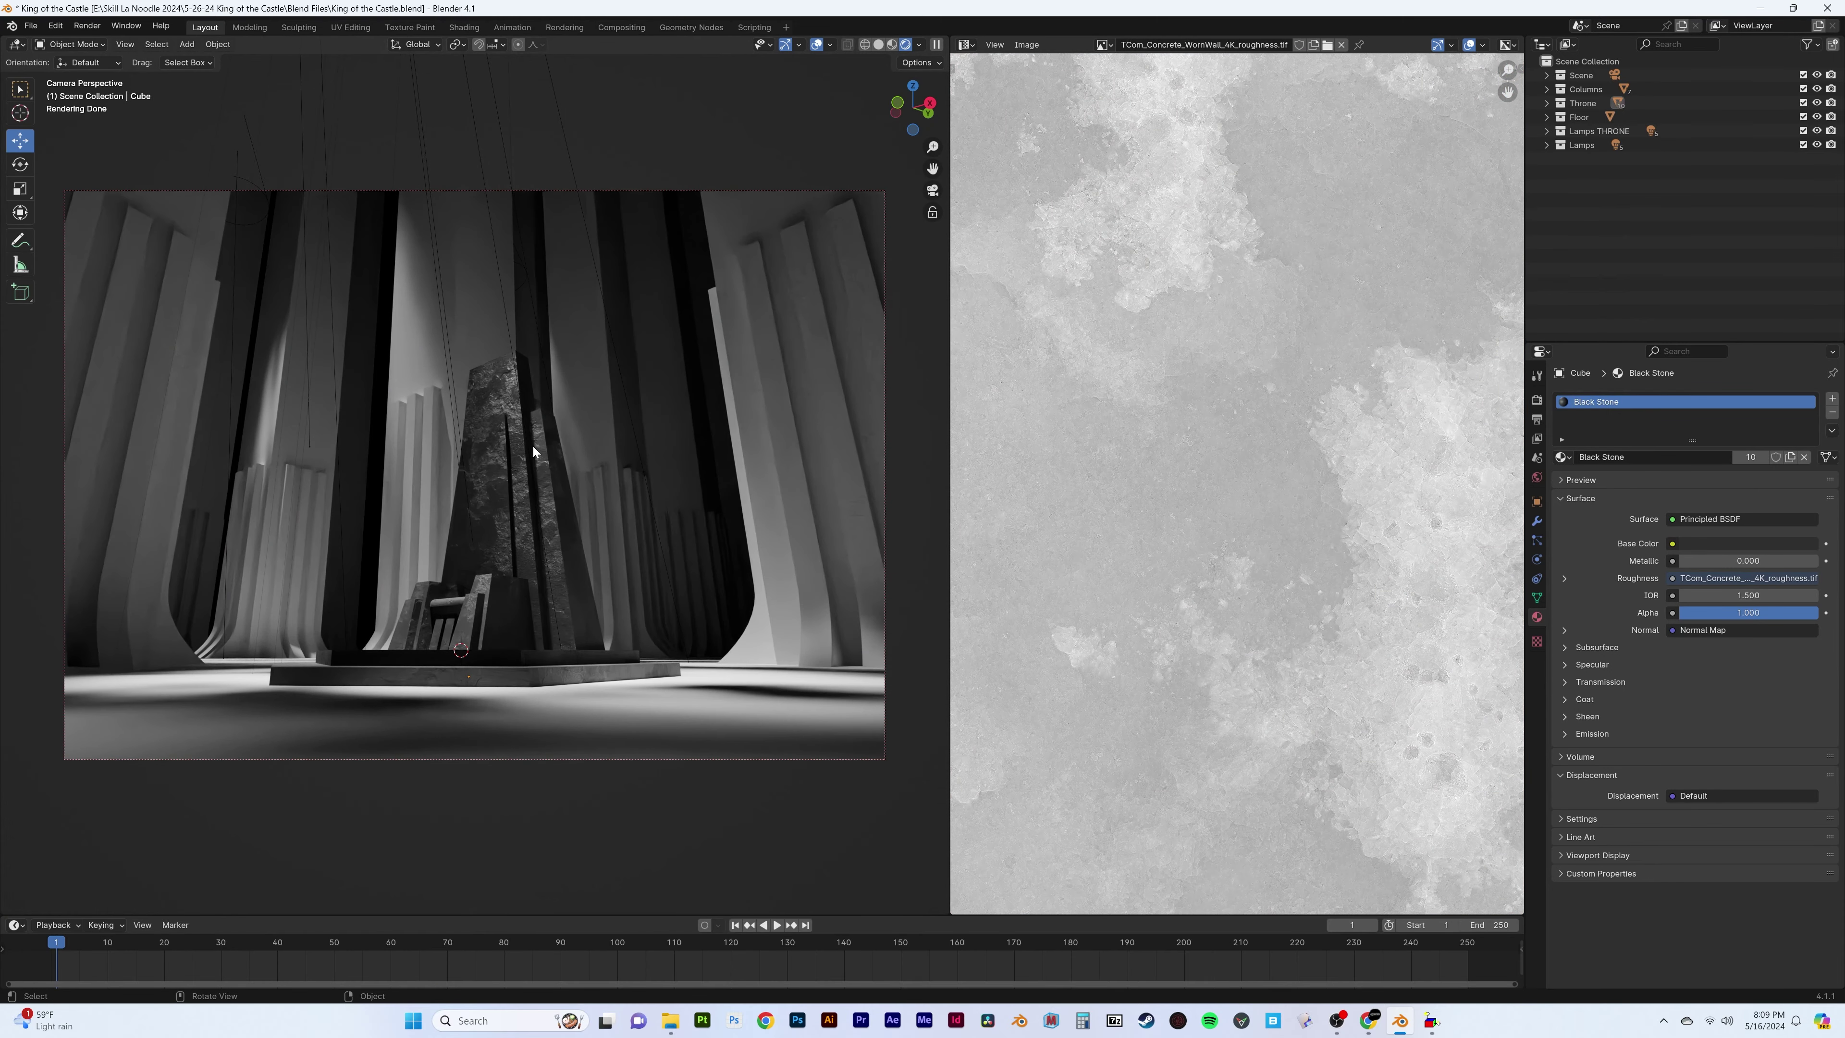
pyautogui.press('z')
pyautogui.click(571, 409)
pyautogui.moveTo(571, 408); pyautogui.dragTo(508, 364, button='middle')
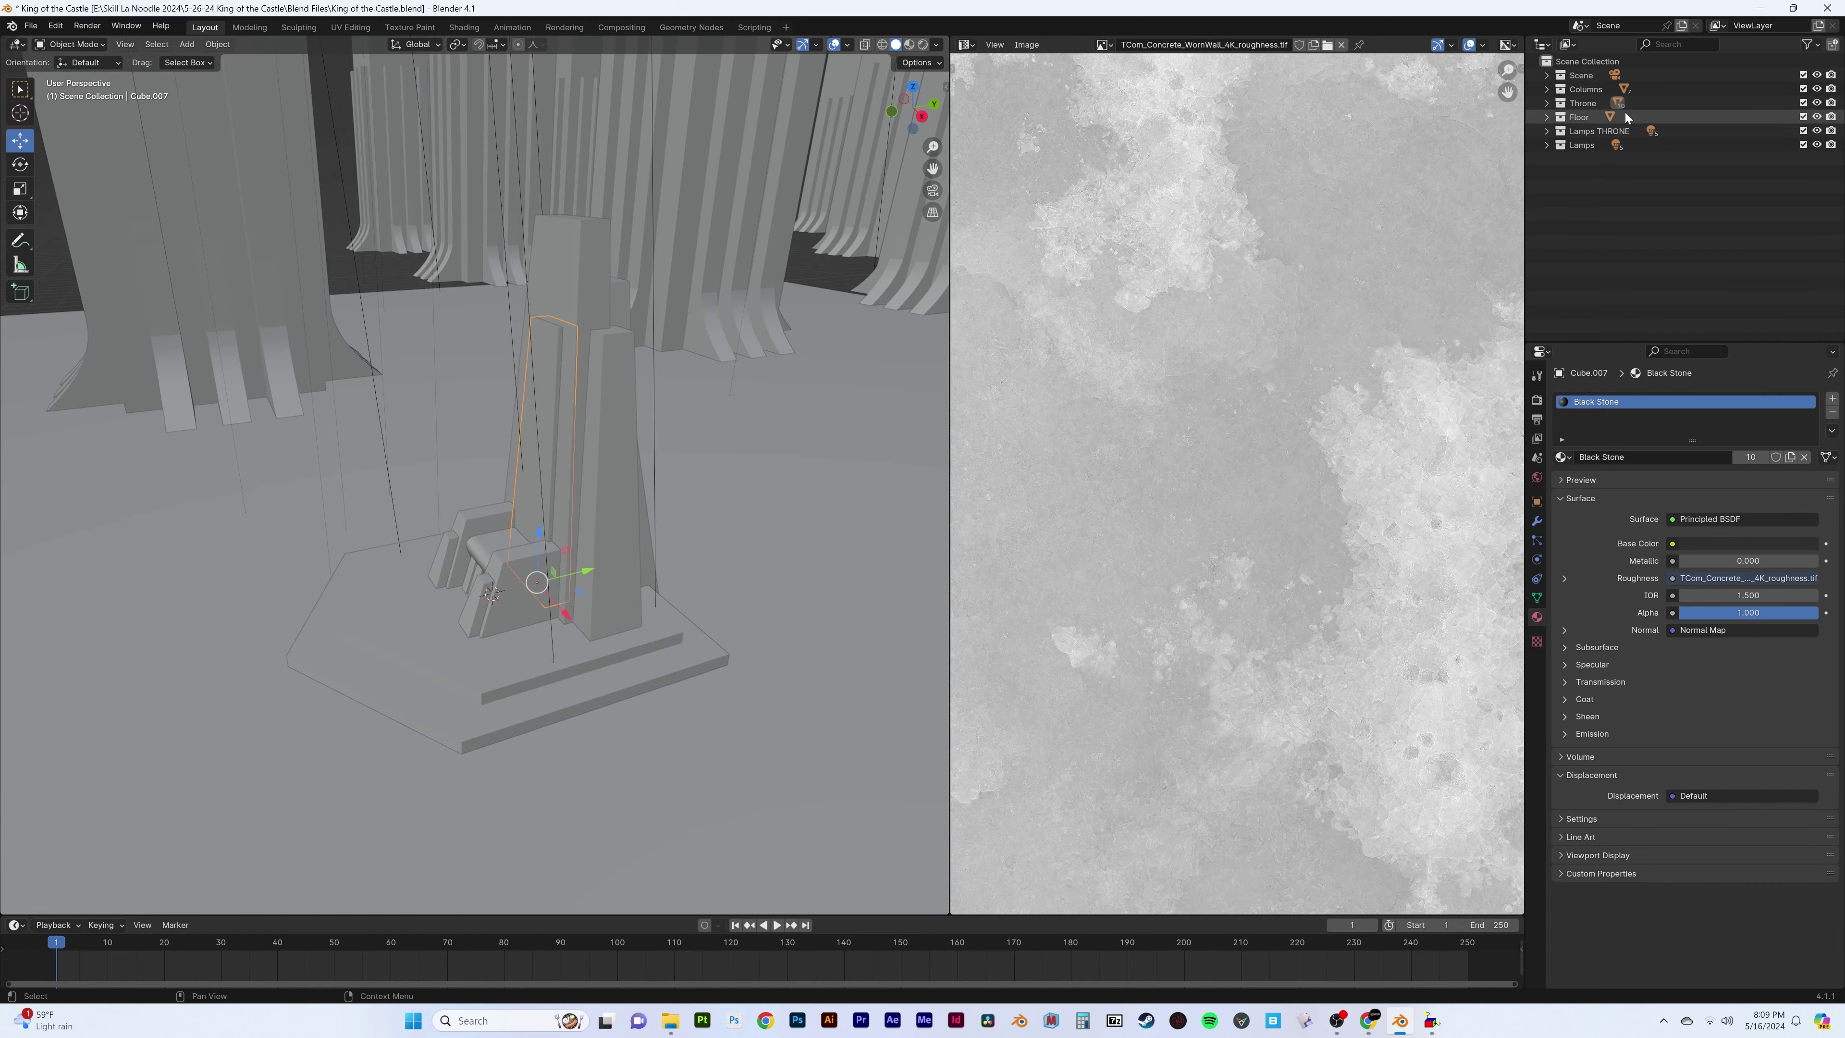
pyautogui.moveTo(1804, 75); pyautogui.dragTo(1804, 144)
# Reposition the back slab's UVs, with Floor and Lamps collections excluded
pyautogui.press('Tab')
pyautogui.scroll(3, 626, 560)
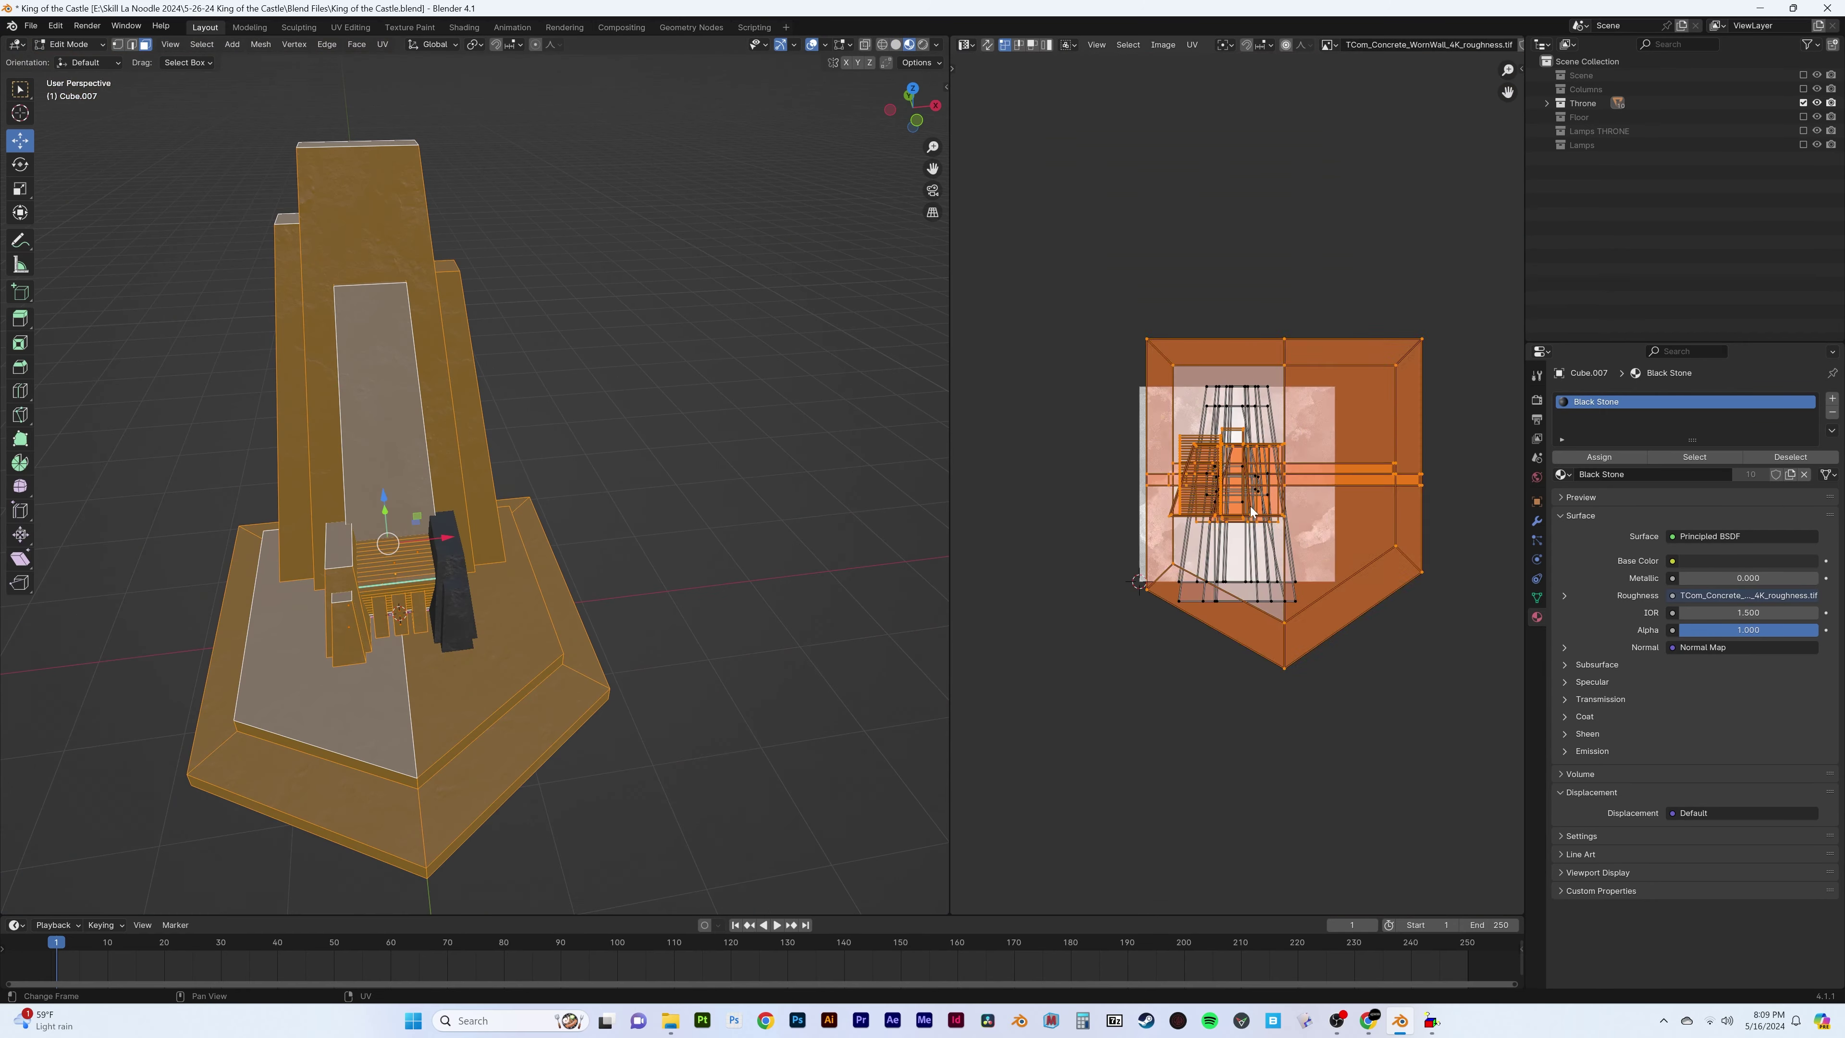
pyautogui.press('Tab')
pyautogui.moveTo(561, 437)
pyautogui.mouseDown(button='middle')
pyautogui.moveTo(528, 379)
pyautogui.moveTo(570, 600)
pyautogui.mouseUp(button='middle')
pyautogui.press('Tab')
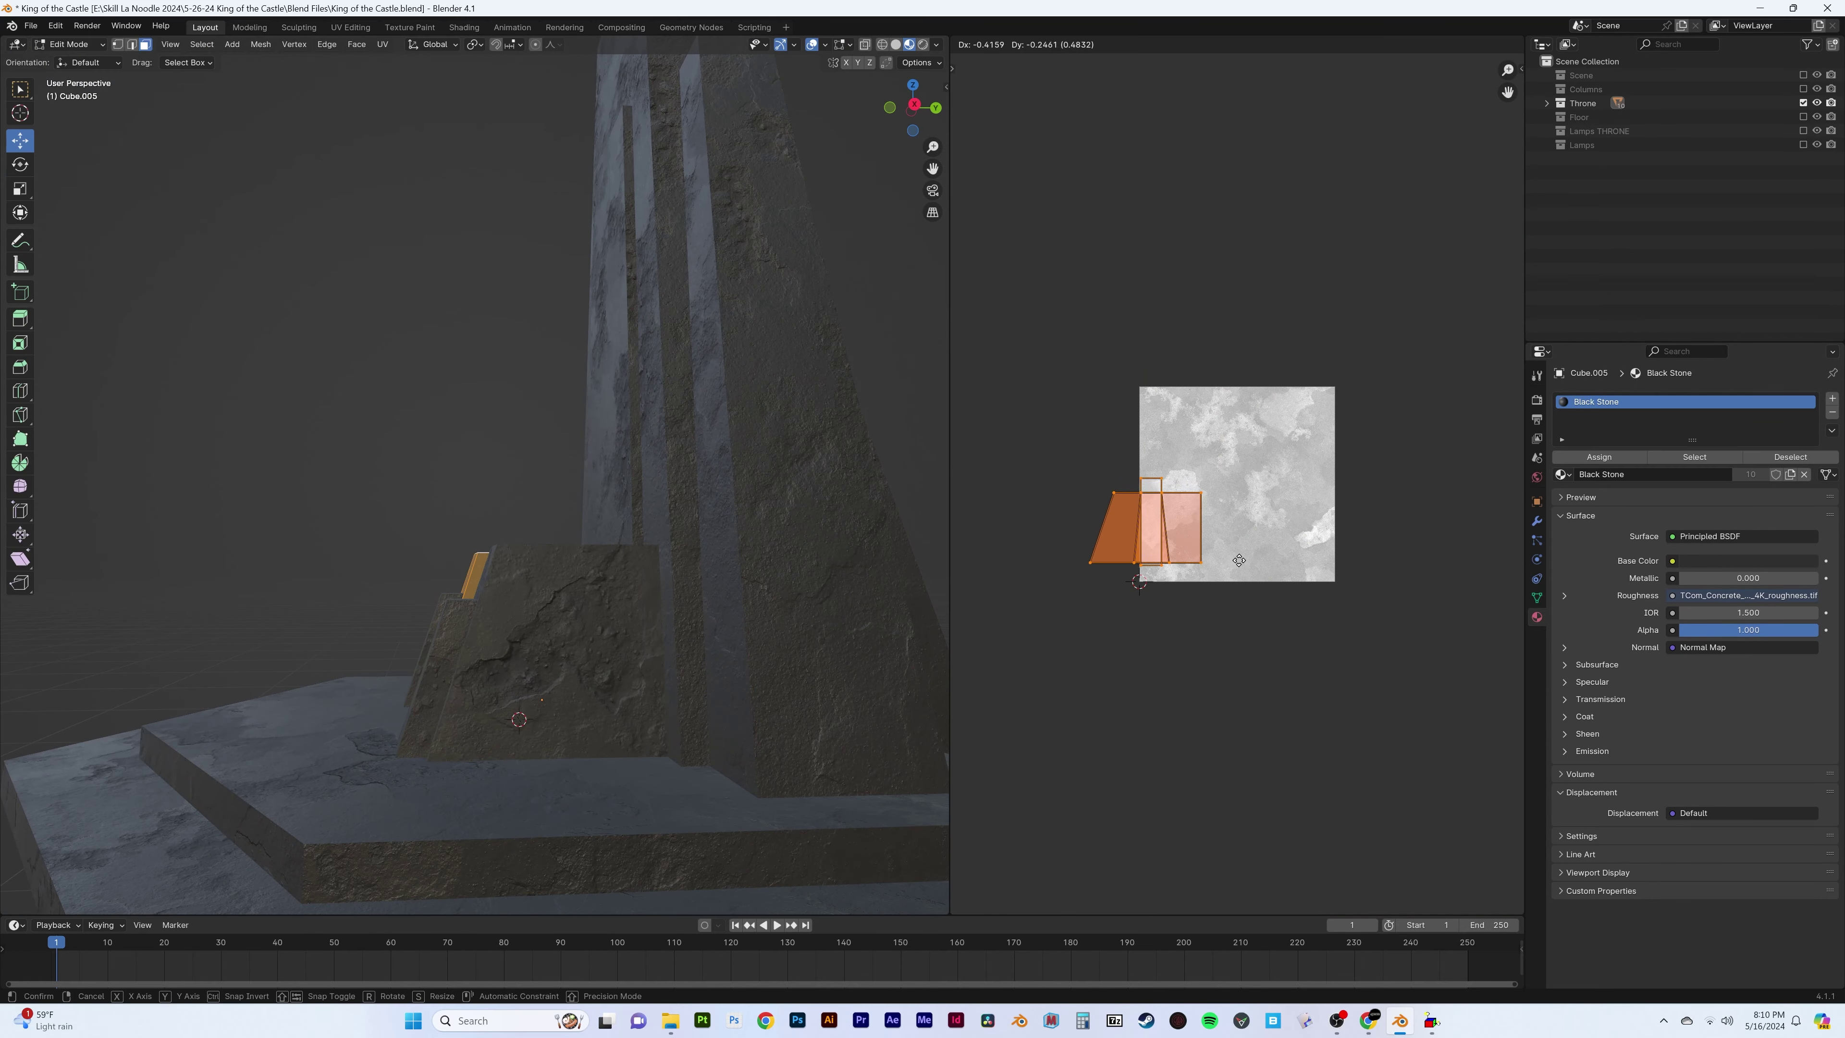
pyautogui.click(1239, 560)
pyautogui.press('Tab')
pyautogui.moveTo(781, 554); pyautogui.dragTo(923, 466, button='middle')
# Reposition the UVs of the two front armrest blocks on the texture
pyautogui.press('Tab')
pyautogui.click(1536, 521)
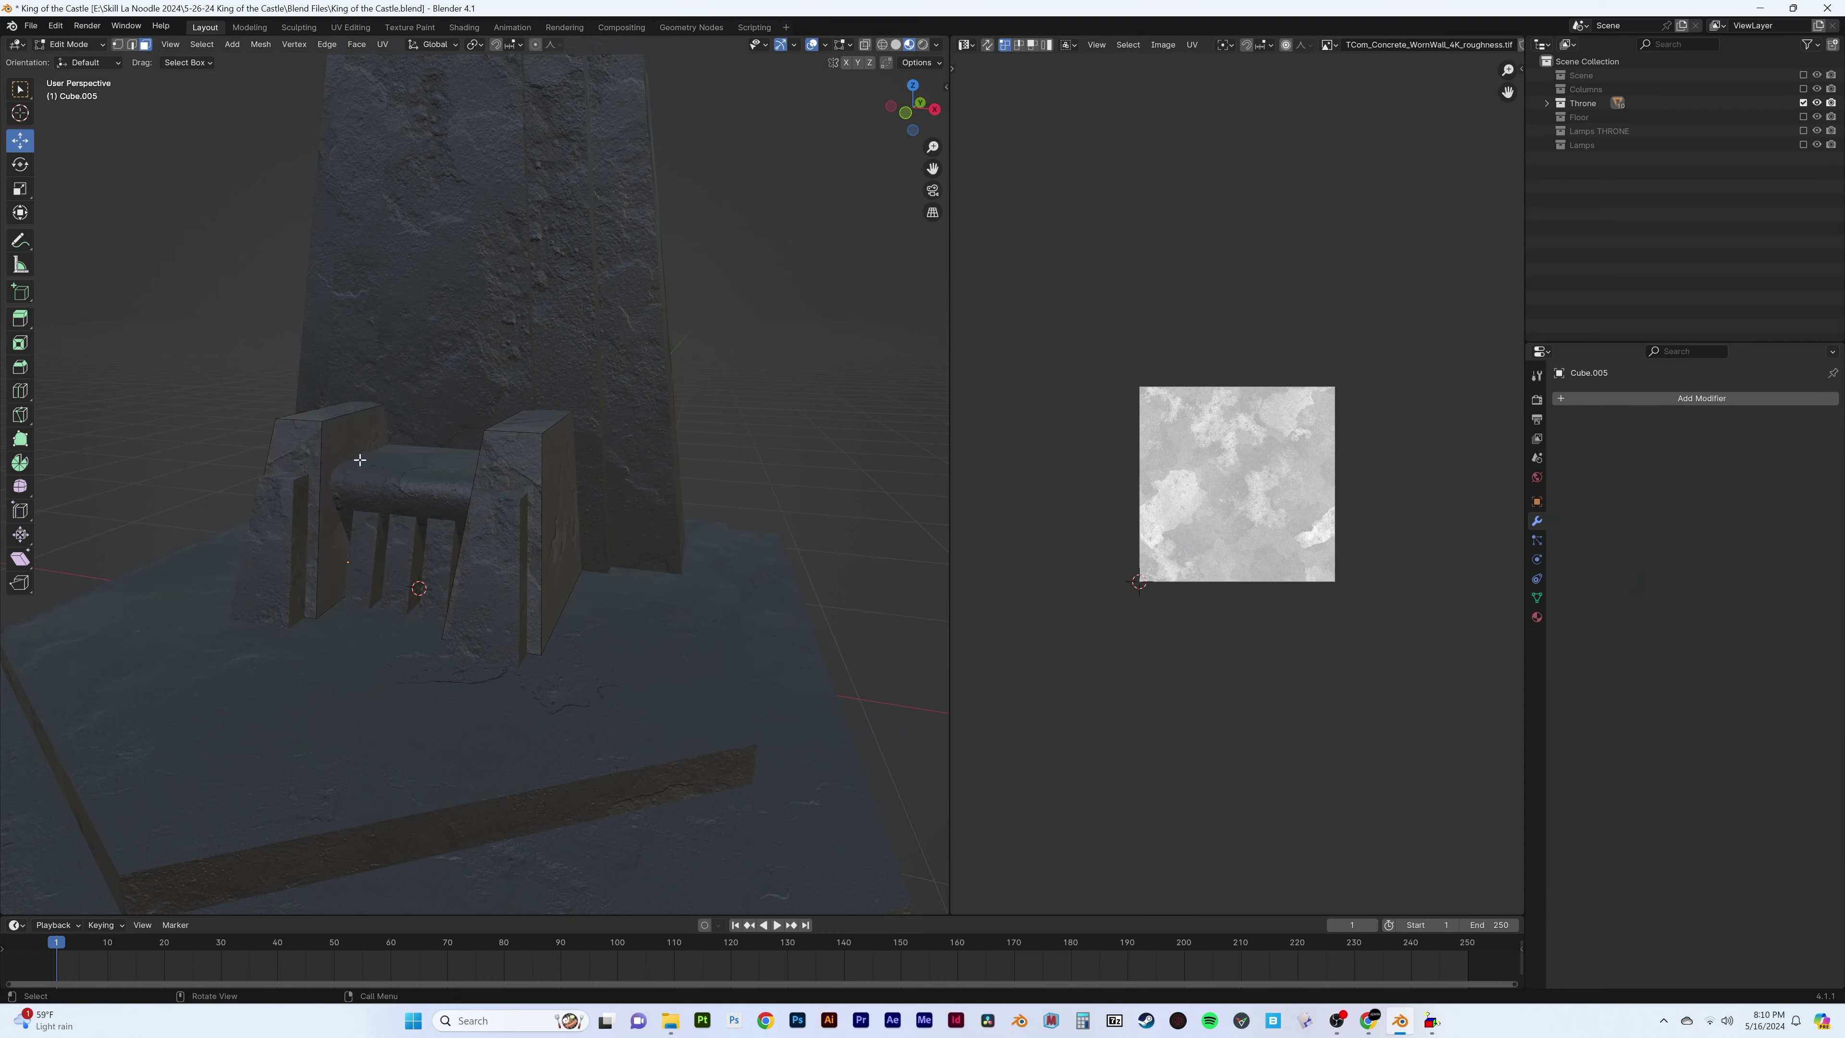
pyautogui.click(1287, 478)
pyautogui.press('Tab')
pyautogui.press('Tab')
pyautogui.press('l')
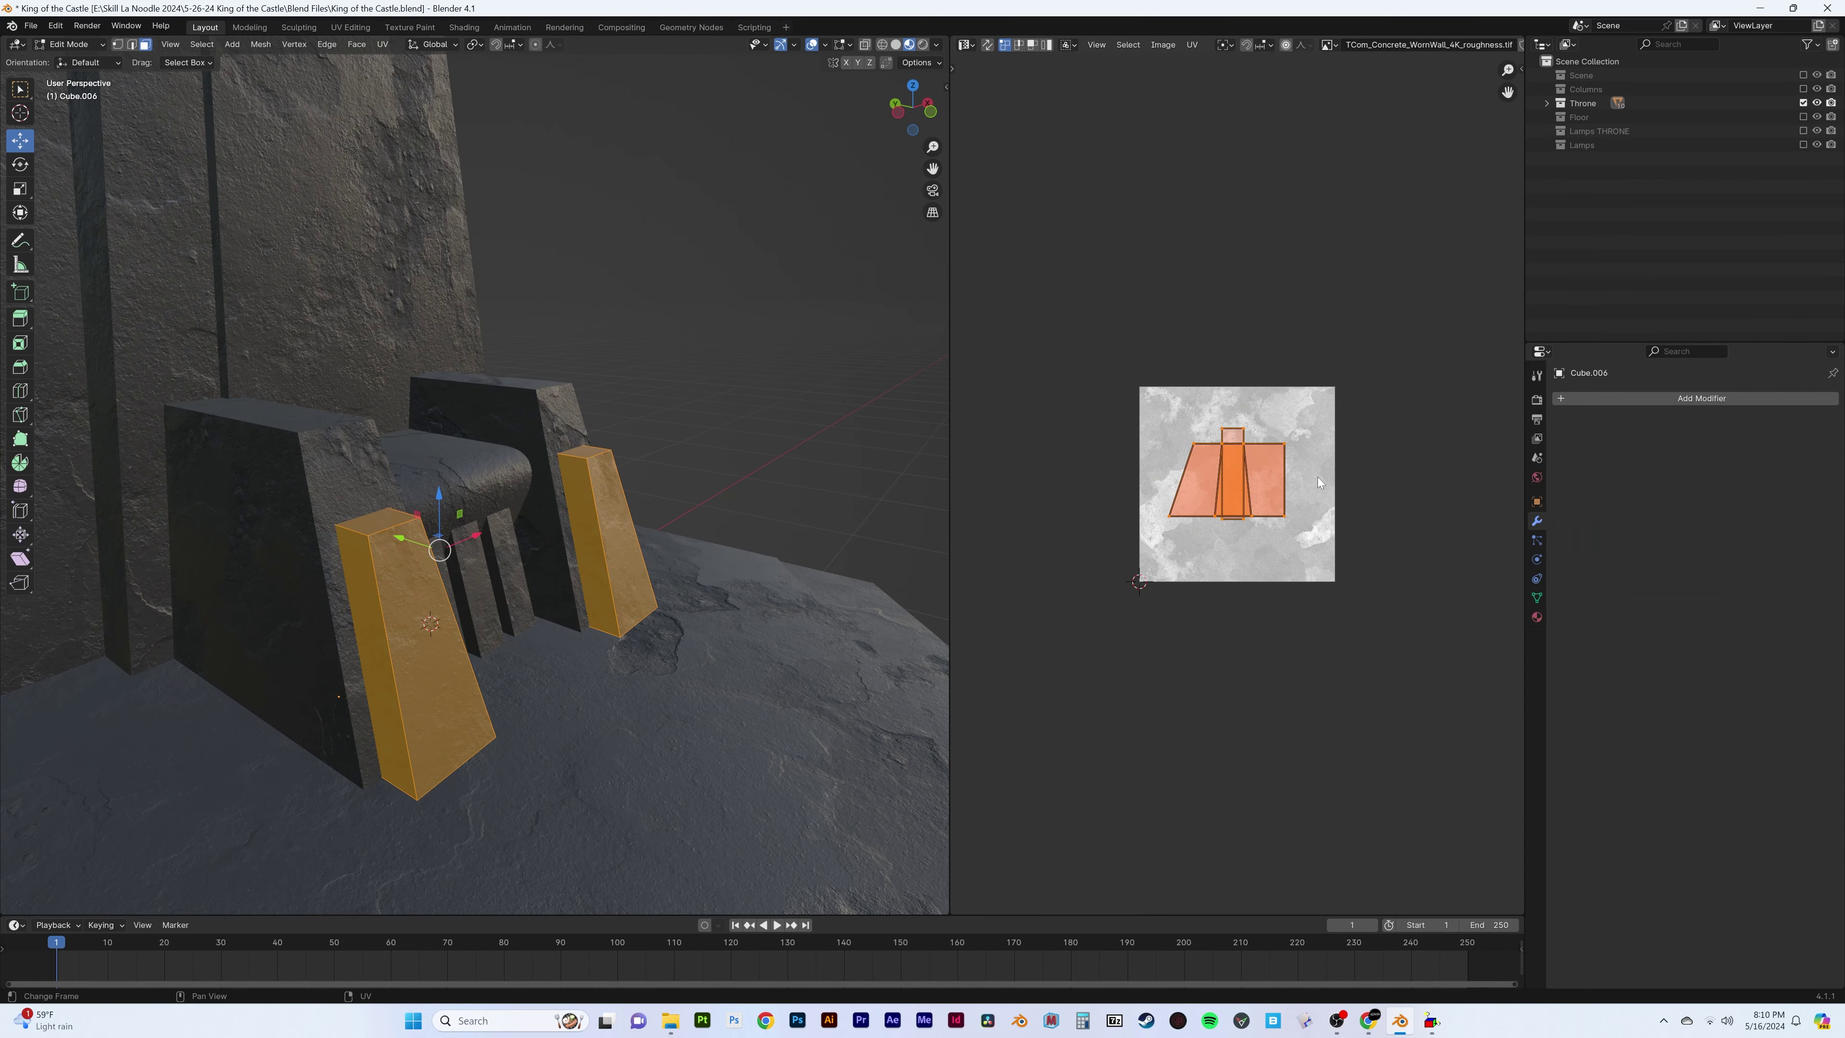
pyautogui.press('Tab')
pyautogui.moveTo(523, 552); pyautogui.dragTo(504, 539, button='middle')
pyautogui.press('Tab')
# Select the throne legs and back slab and select all their faces
pyautogui.click(501, 603)
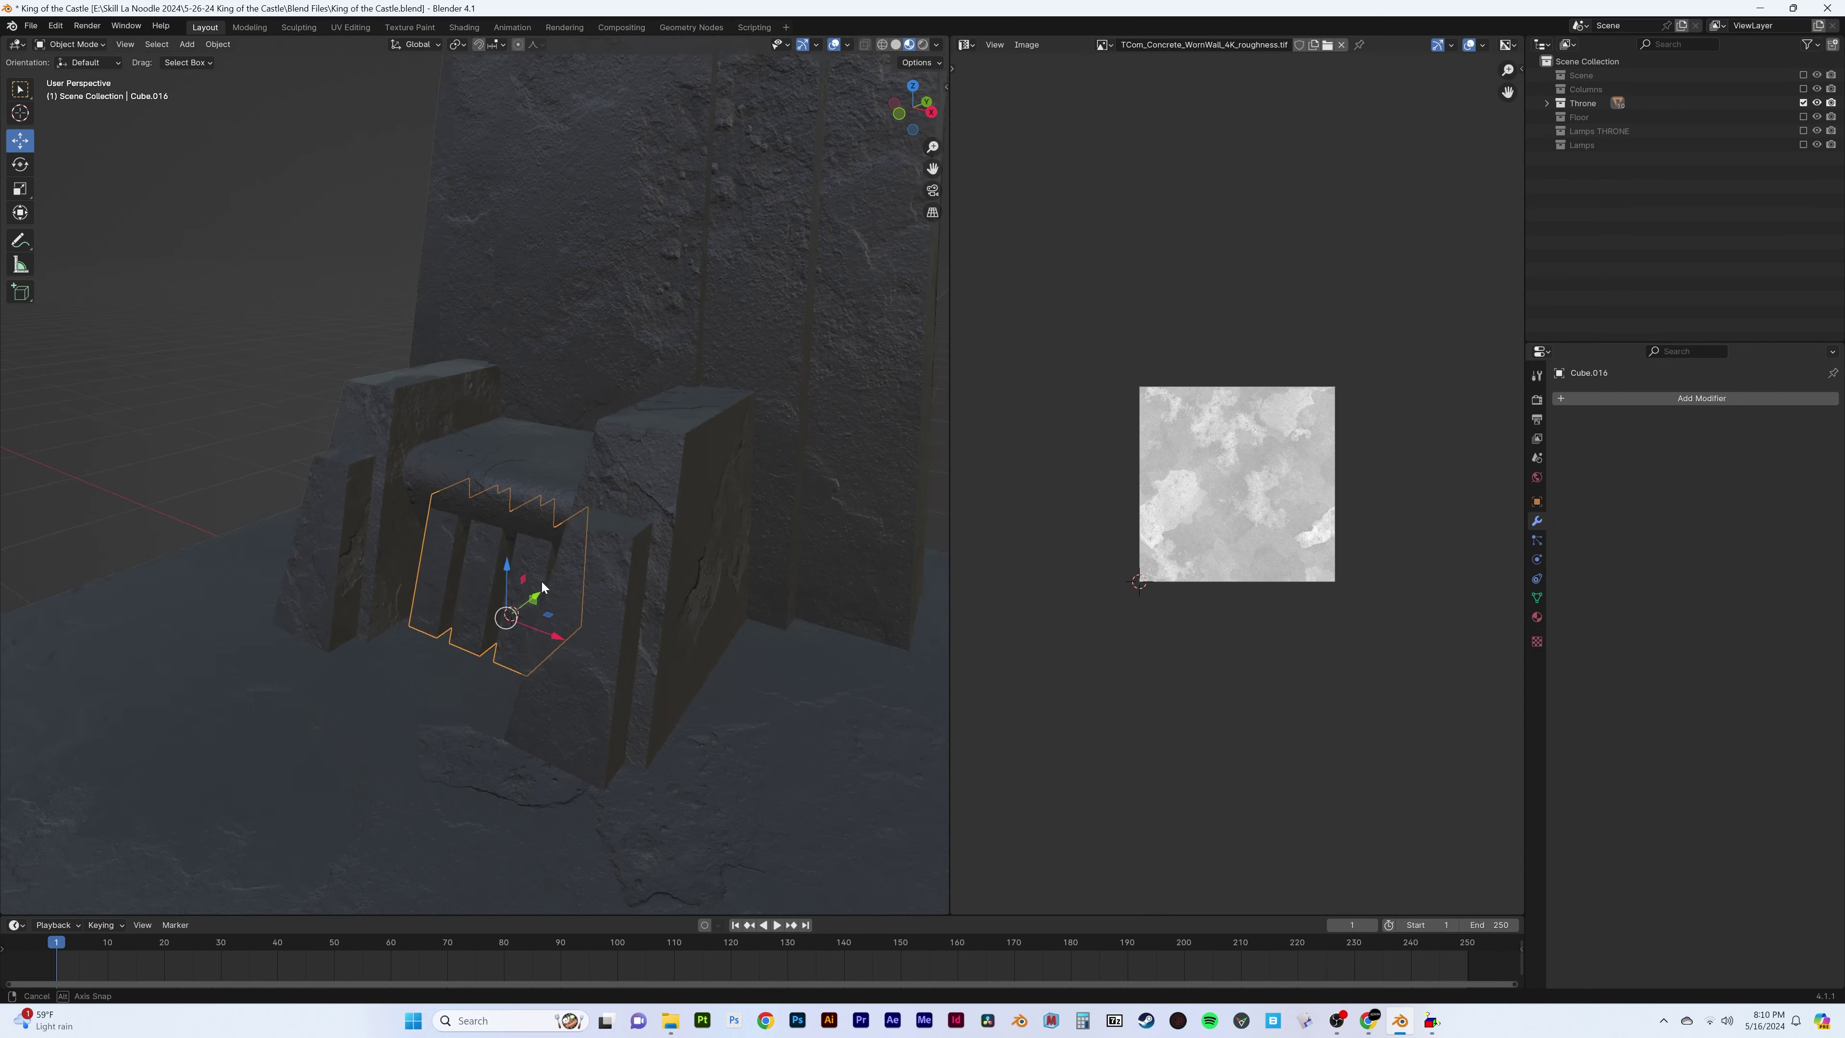
pyautogui.scroll(5, 628, 507)
pyautogui.scroll(-5, 658, 565)
pyautogui.moveTo(629, 507)
pyautogui.mouseDown(button='middle')
pyautogui.moveTo(657, 565)
pyautogui.moveTo(968, 57)
pyautogui.mouseUp(button='middle')
pyautogui.click(657, 566)
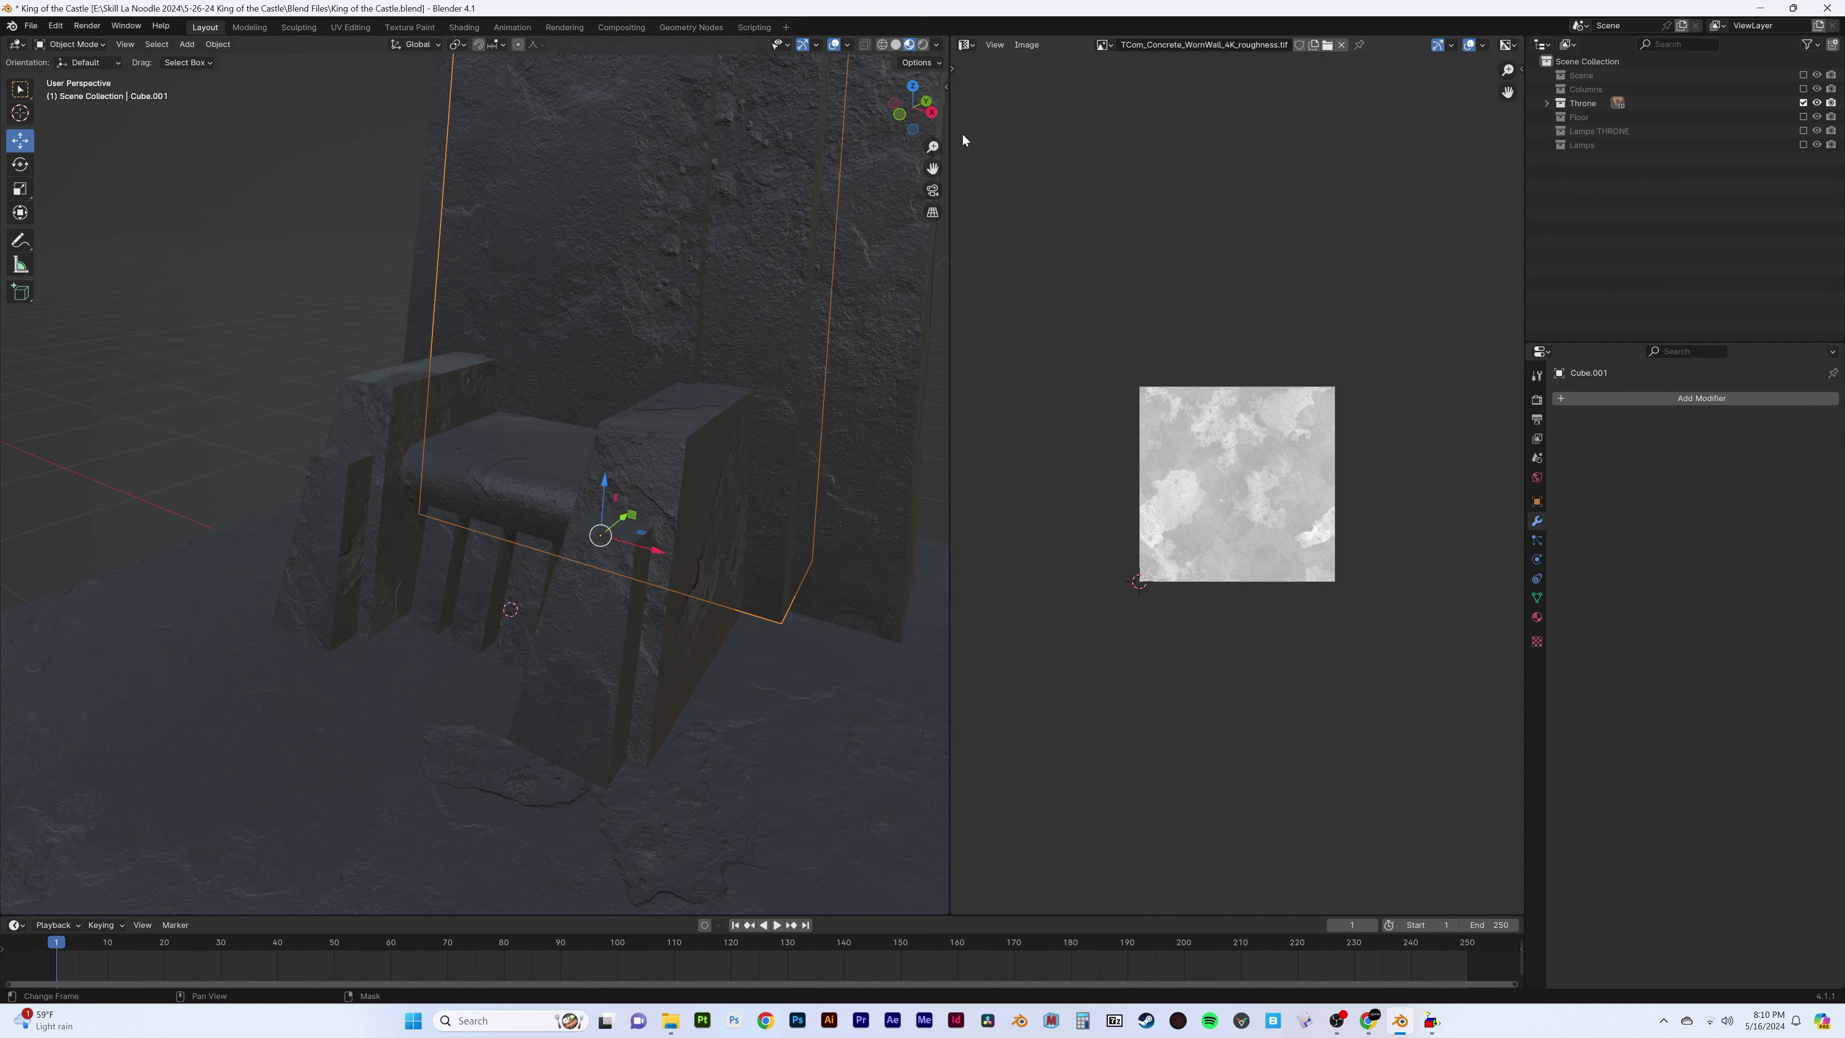
pyautogui.moveTo(962, 133)
pyautogui.mouseDown(button='middle')
pyautogui.moveTo(737, 293)
pyautogui.moveTo(715, 381)
pyautogui.moveTo(747, 415)
pyautogui.moveTo(665, 374)
pyautogui.mouseUp(button='middle')
pyautogui.press('Tab')
pyautogui.press('a')
pyautogui.press('Tab')
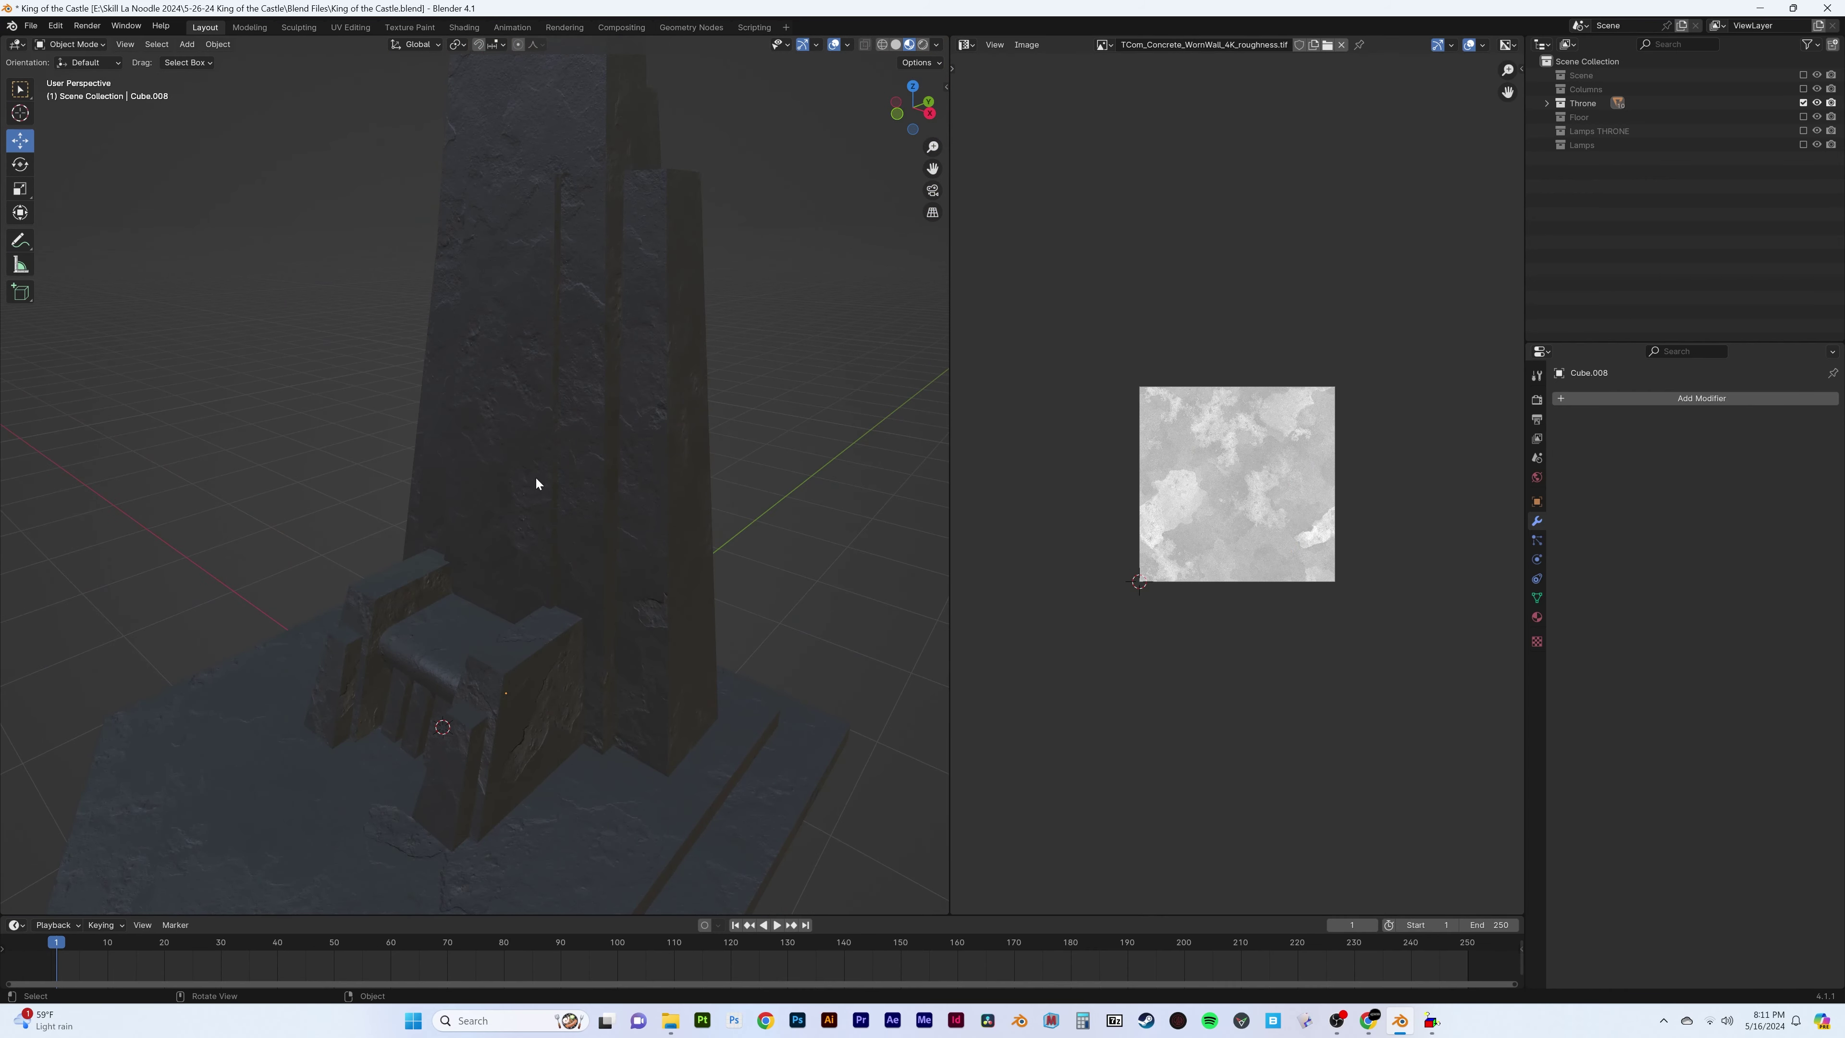
# Show the back slab's material nodes in the Shader Editor
pyautogui.click(537, 483)
pyautogui.click(966, 44)
pyautogui.click(1002, 156)
pyautogui.scroll(2, 1162, 291)
# Load TCom_Concrete_WornWall_4K_ao.tif into the Black Stone material's image texture
pyautogui.click(1108, 224)
pyautogui.click(476, 426)
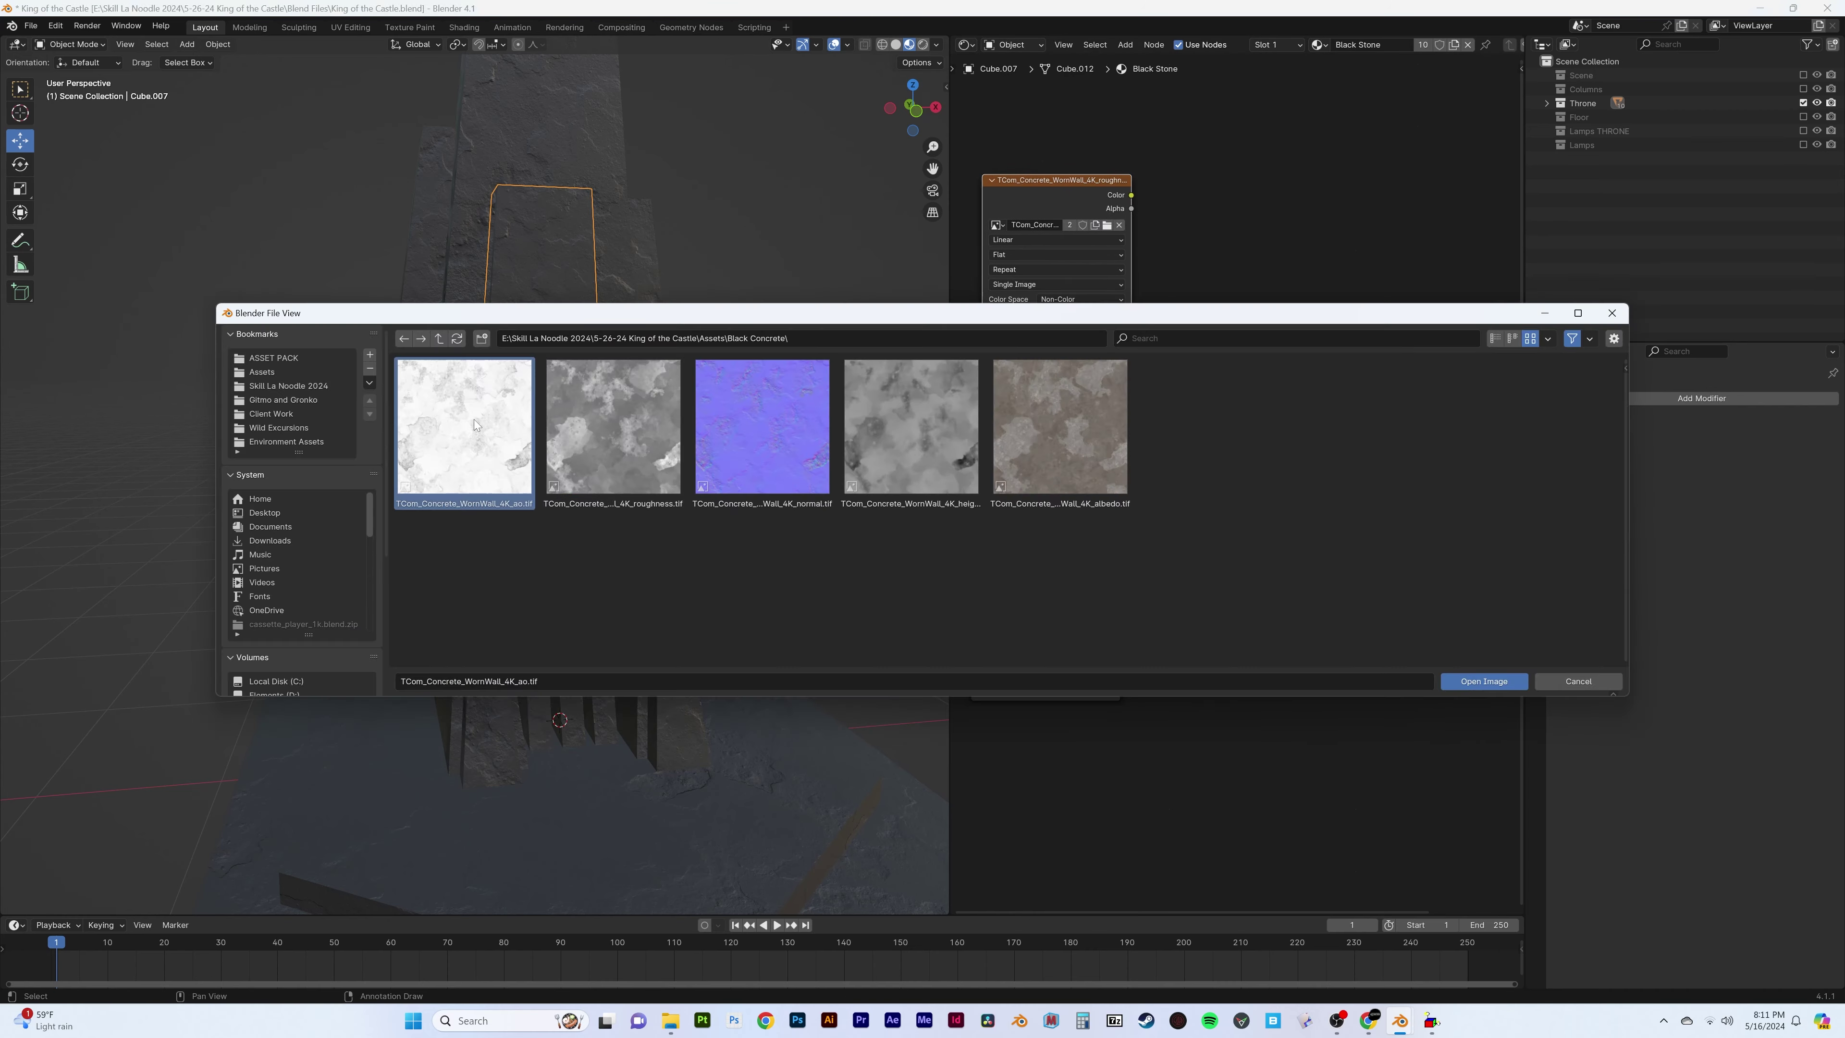
pyautogui.doubleClick(475, 424)
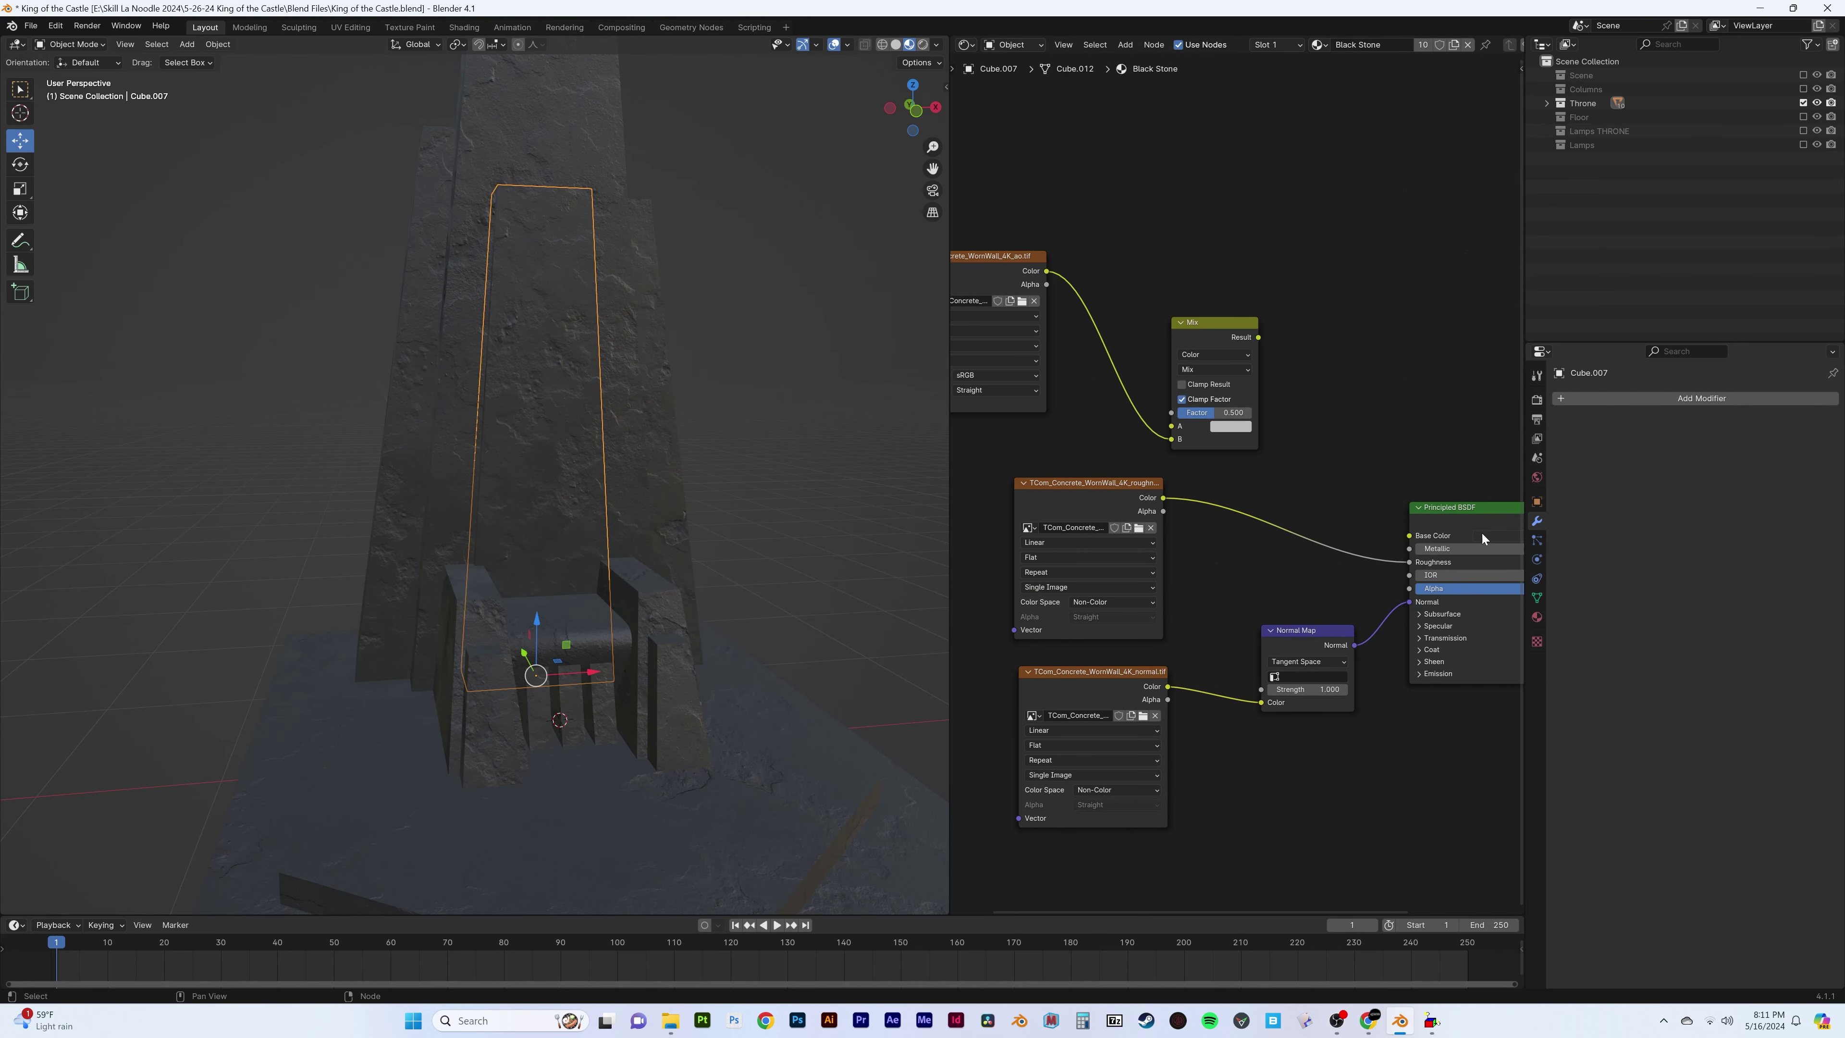
# Set the Mix node to Multiply into Base Color, then begin loop cuts on the base
pyautogui.click(1268, 363)
pyautogui.moveTo(1310, 332); pyautogui.dragTo(1462, 530)
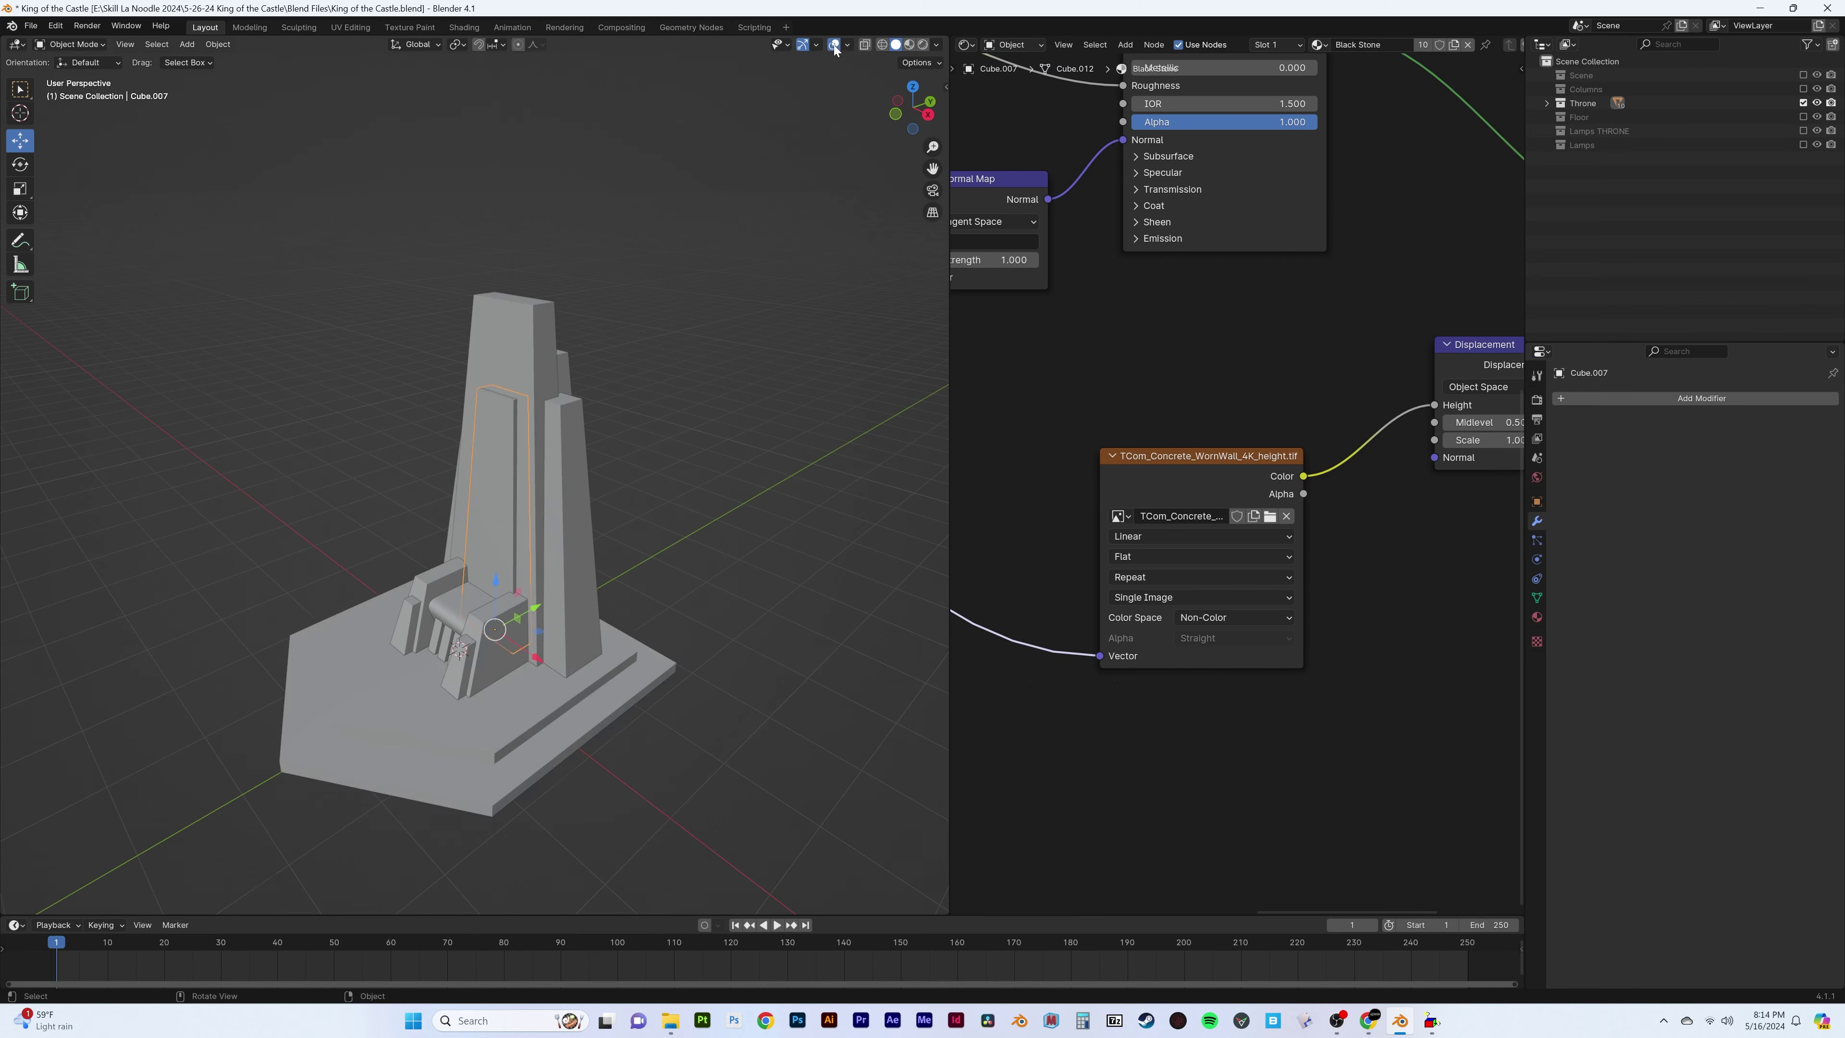
pyautogui.hotkey('ctrl', 'r')
pyautogui.moveTo(568, 527)
pyautogui.mouseDown(button='middle')
pyautogui.moveTo(683, 623)
pyautogui.moveTo(825, 603)
pyautogui.mouseUp(button='middle')
# Add three edge loops across the base and lower one face about 0.41 m
pyautogui.scroll(-1, 683, 623)
pyautogui.click(683, 623)
pyautogui.rightClick(683, 623)
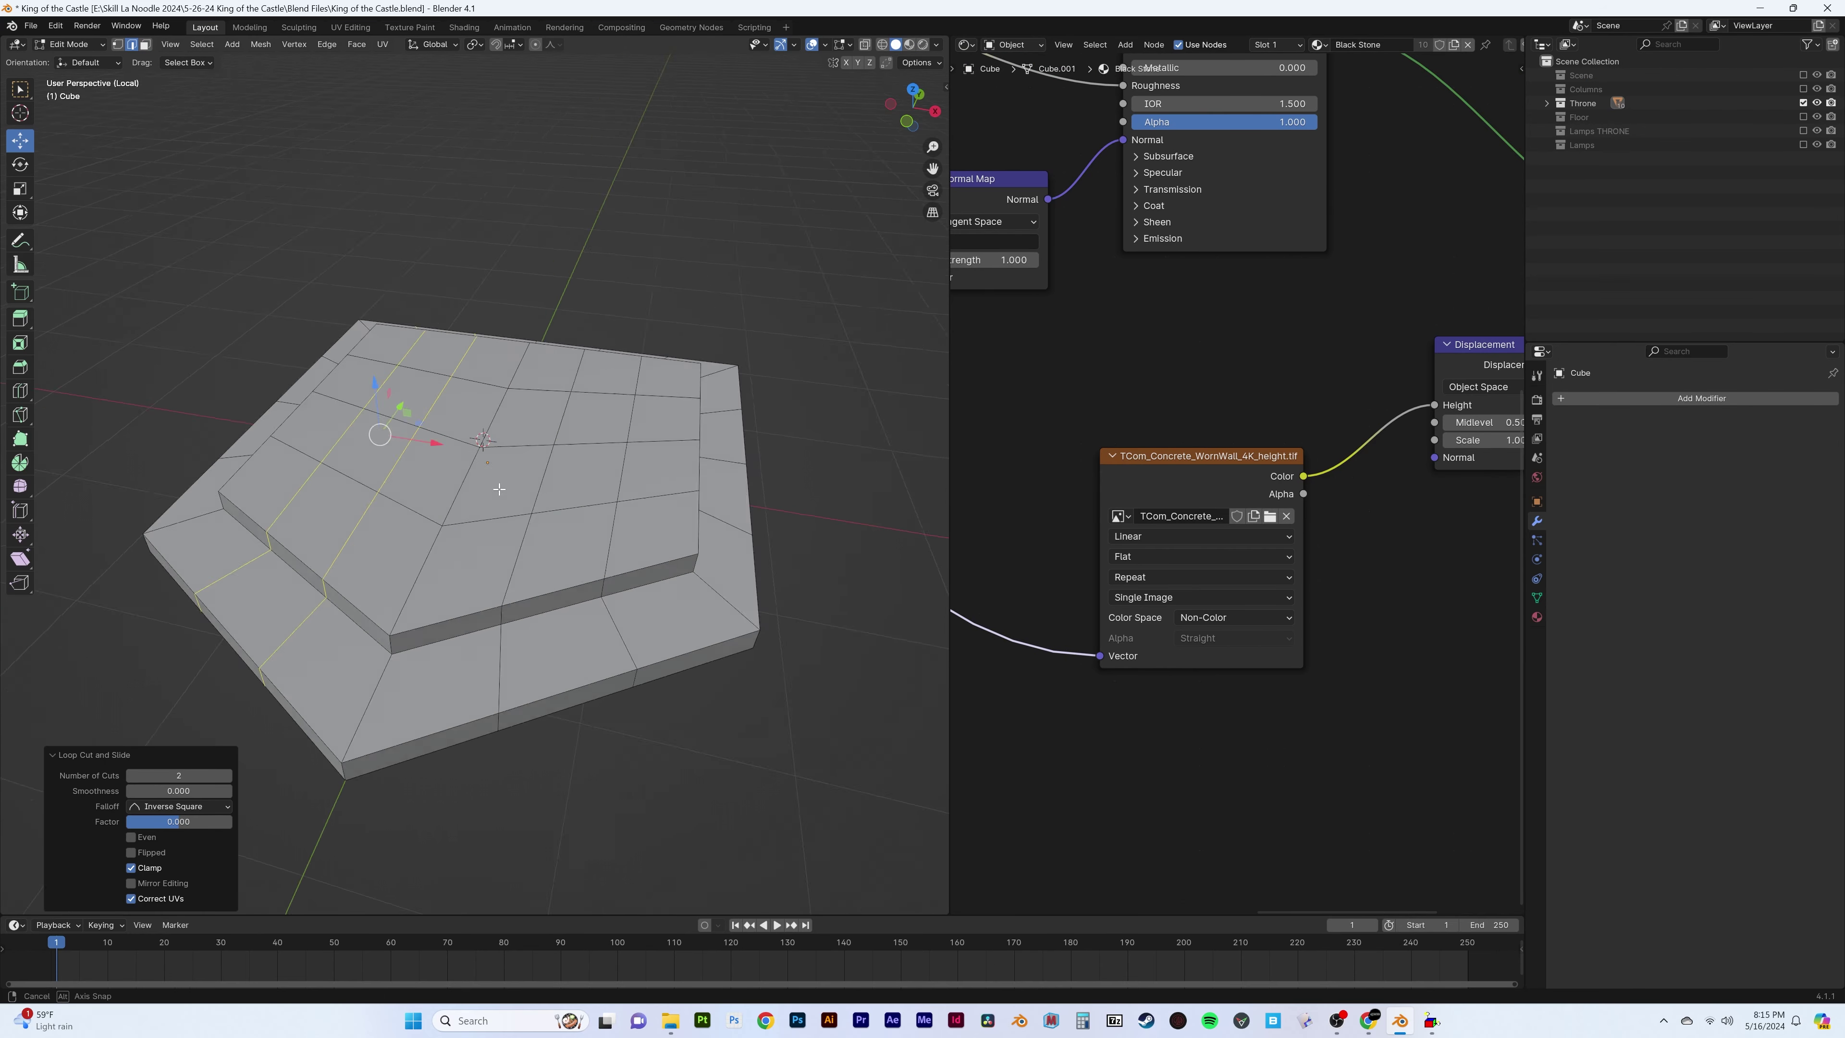
pyautogui.moveTo(499, 490); pyautogui.dragTo(509, 450, button='middle')
pyautogui.click(411, 320)
pyautogui.press('g')
pyautogui.press('z')
pyautogui.moveTo(412, 320)
pyautogui.mouseDown(button='middle')
pyautogui.moveTo(496, 477)
pyautogui.moveTo(582, 502)
pyautogui.mouseUp(button='middle')
pyautogui.click(496, 478)
# Finish editing the base, leave isolation, and show the height texture image again
pyautogui.press('a')
pyautogui.press('KP_Divide')
pyautogui.scroll(5, 467, 554)
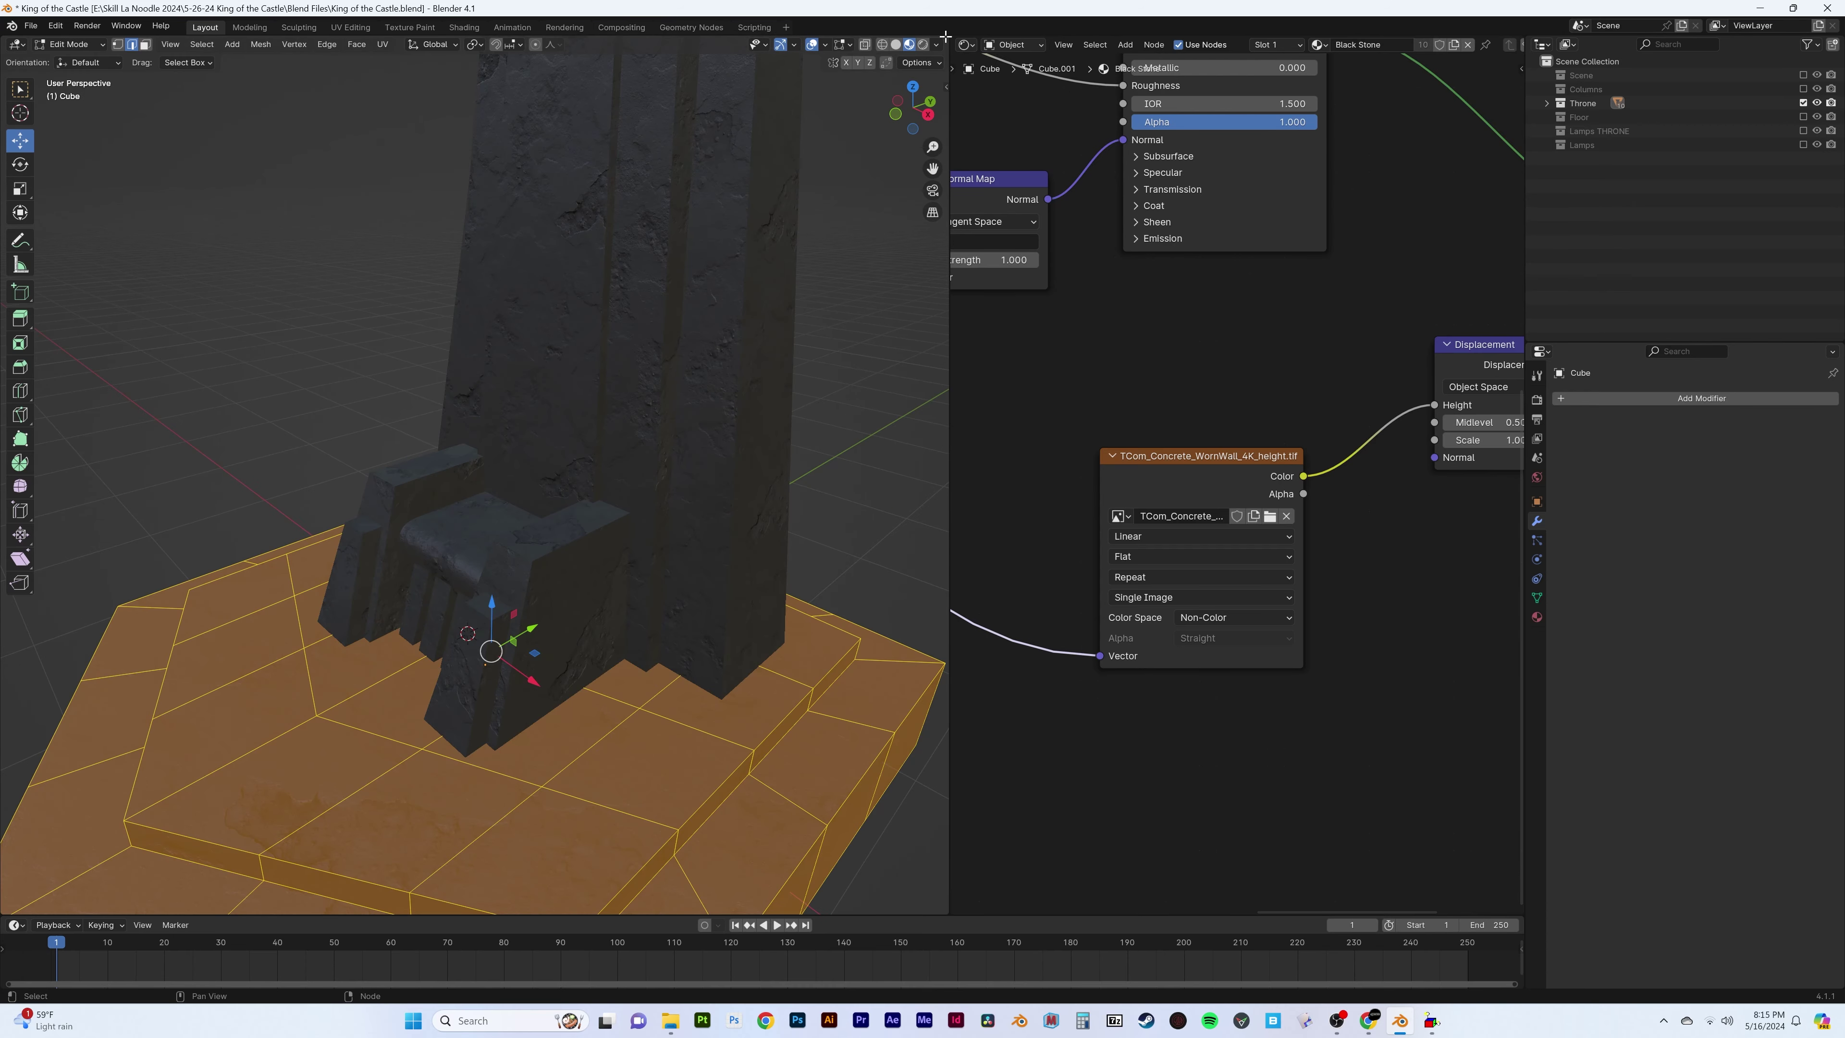
pyautogui.click(965, 44)
pyautogui.press('Tab')
pyautogui.press('Tab')
pyautogui.press('Tab')
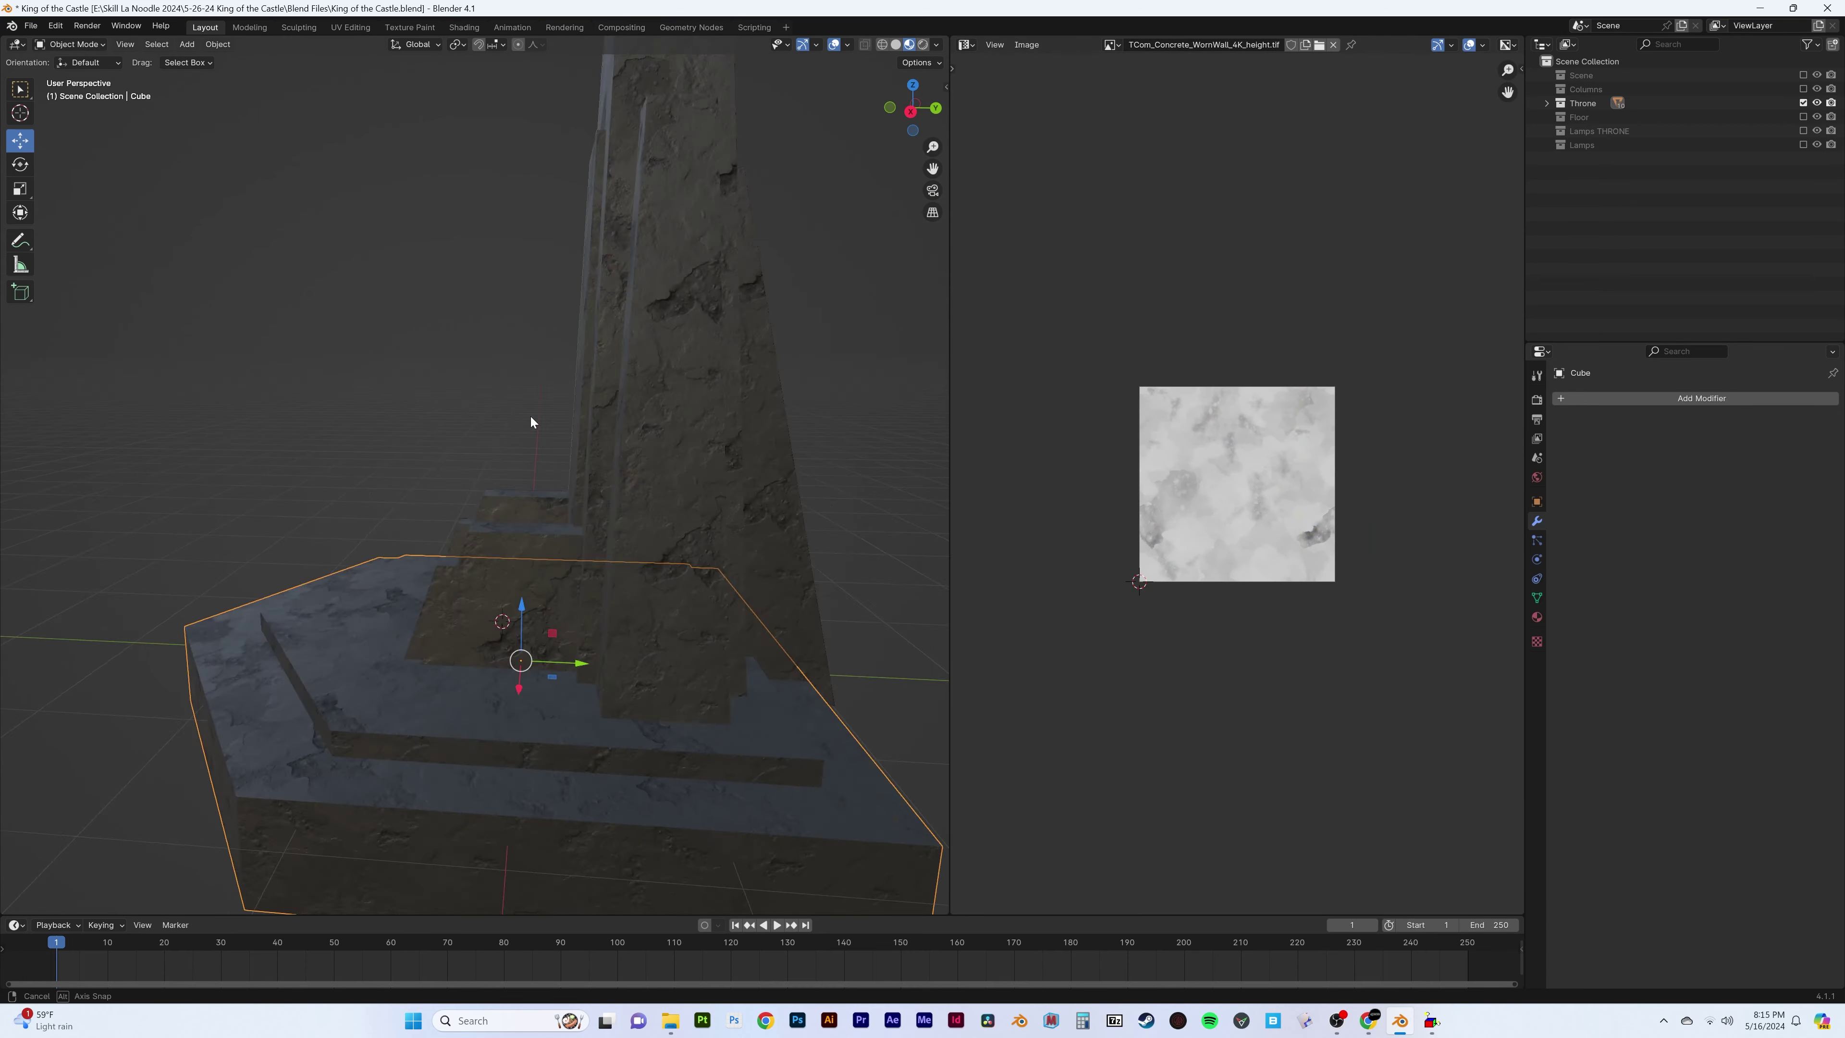
# Enable the Lamps THRONE collection and isolate the left armrest block
pyautogui.moveTo(531, 421); pyautogui.dragTo(448, 453, button='middle')
pyautogui.click(1803, 131)
pyautogui.moveTo(841, 297); pyautogui.dragTo(559, 682, button='middle')
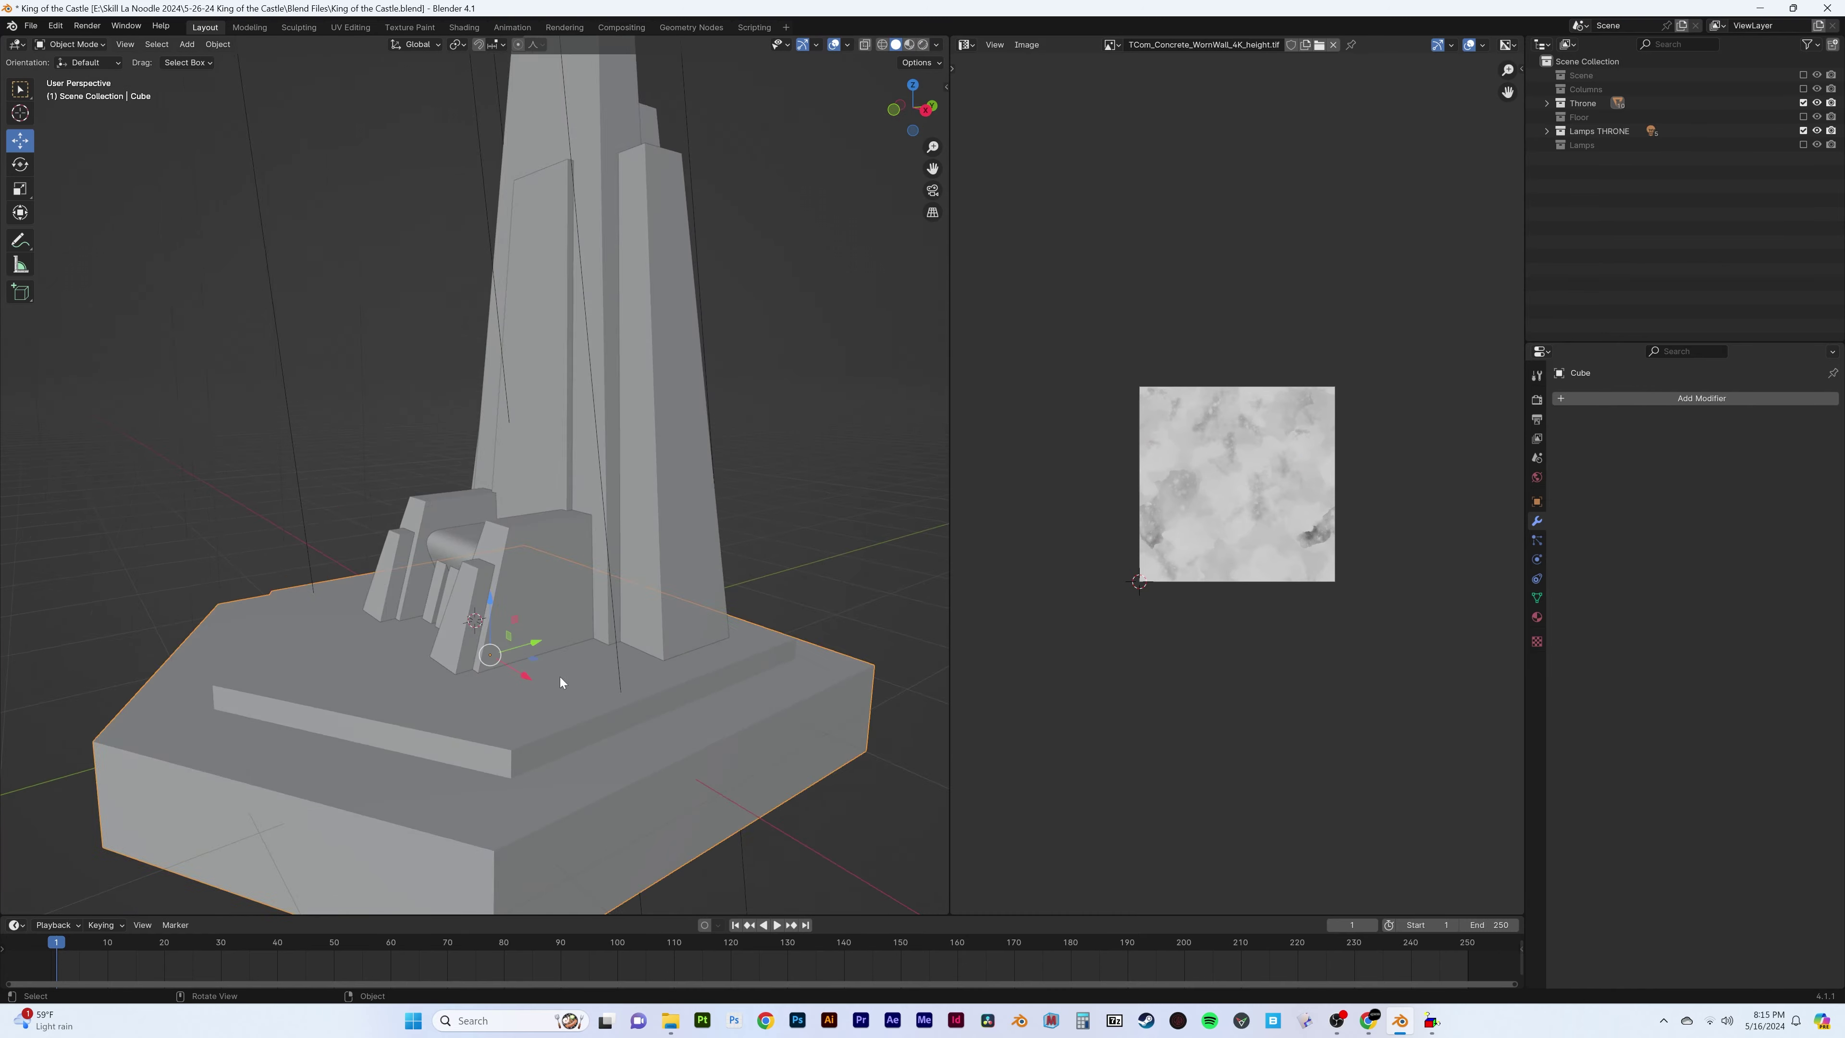
pyautogui.click(523, 543)
pyautogui.press('KP_Divide')
# Add four edge loops across the left armrest
pyautogui.press('Tab')
pyautogui.hotkey('ctrl', 'r')
pyautogui.click(319, 461)
pyautogui.hotkey('ctrl', 'r')
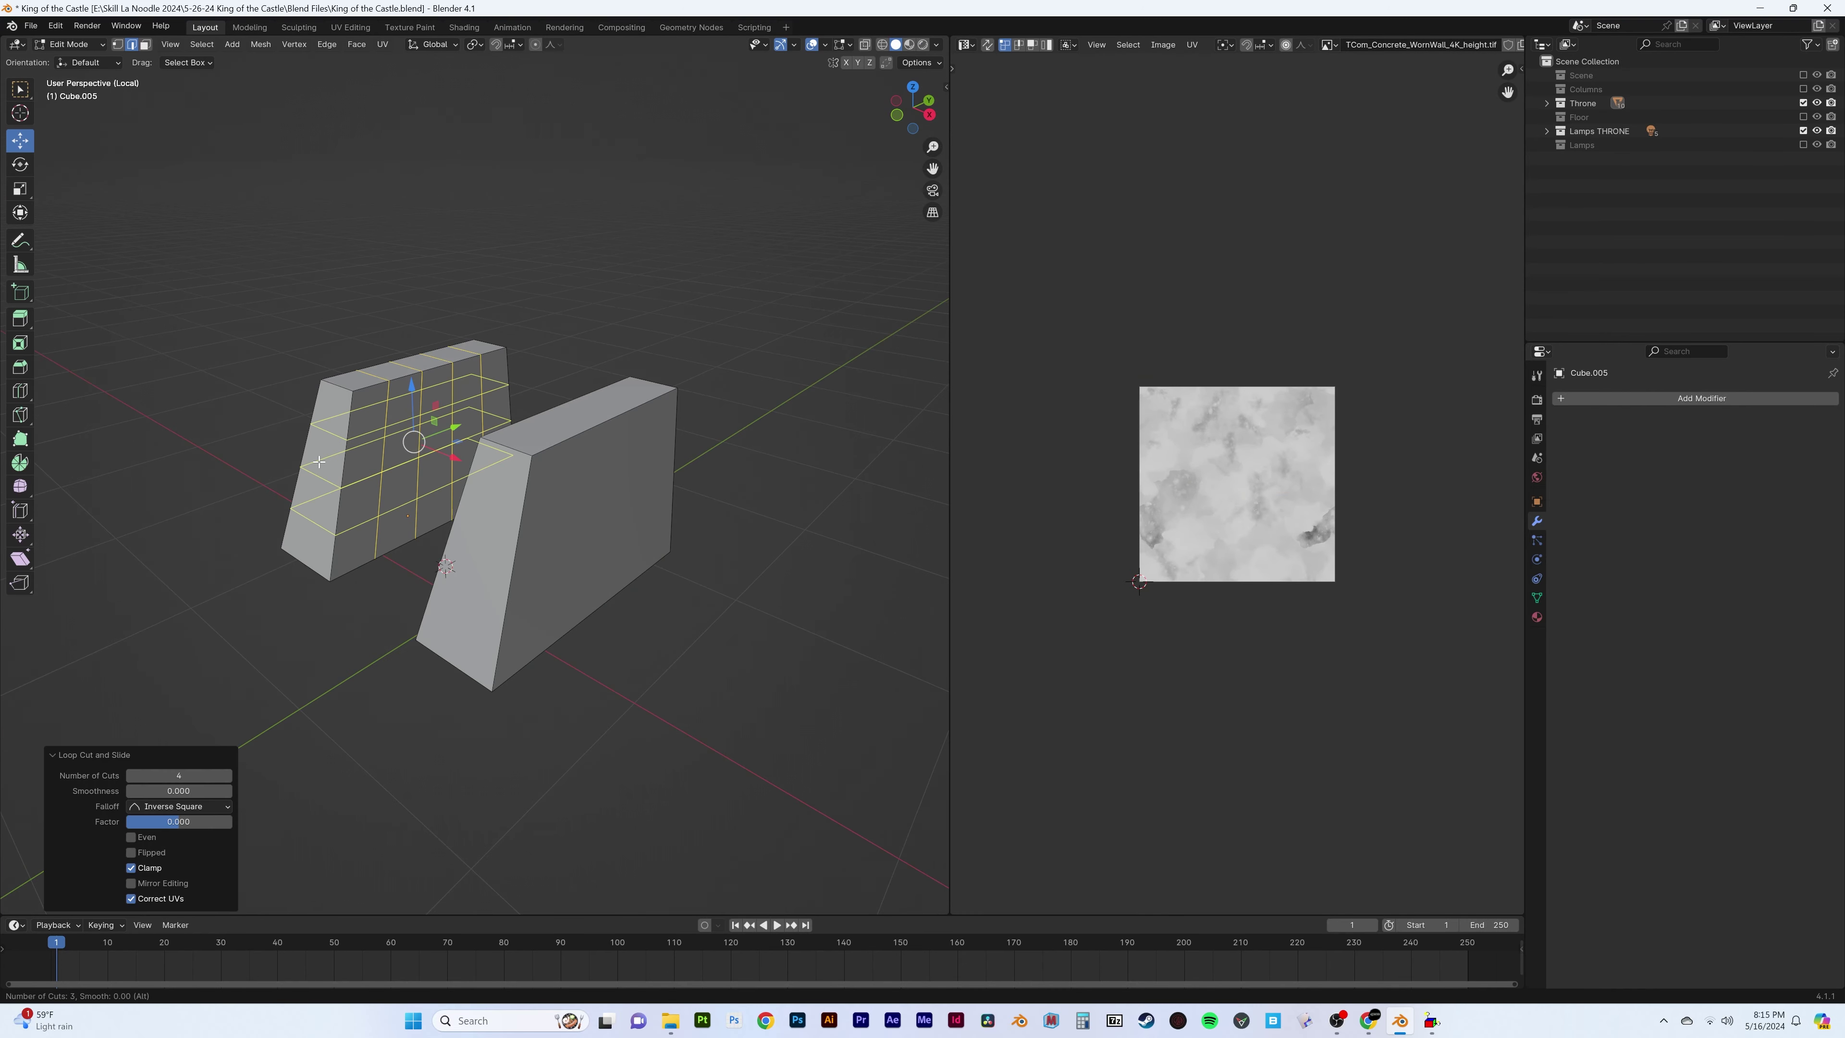
pyautogui.press('Escape')
pyautogui.moveTo(319, 461); pyautogui.dragTo(318, 471, button='middle')
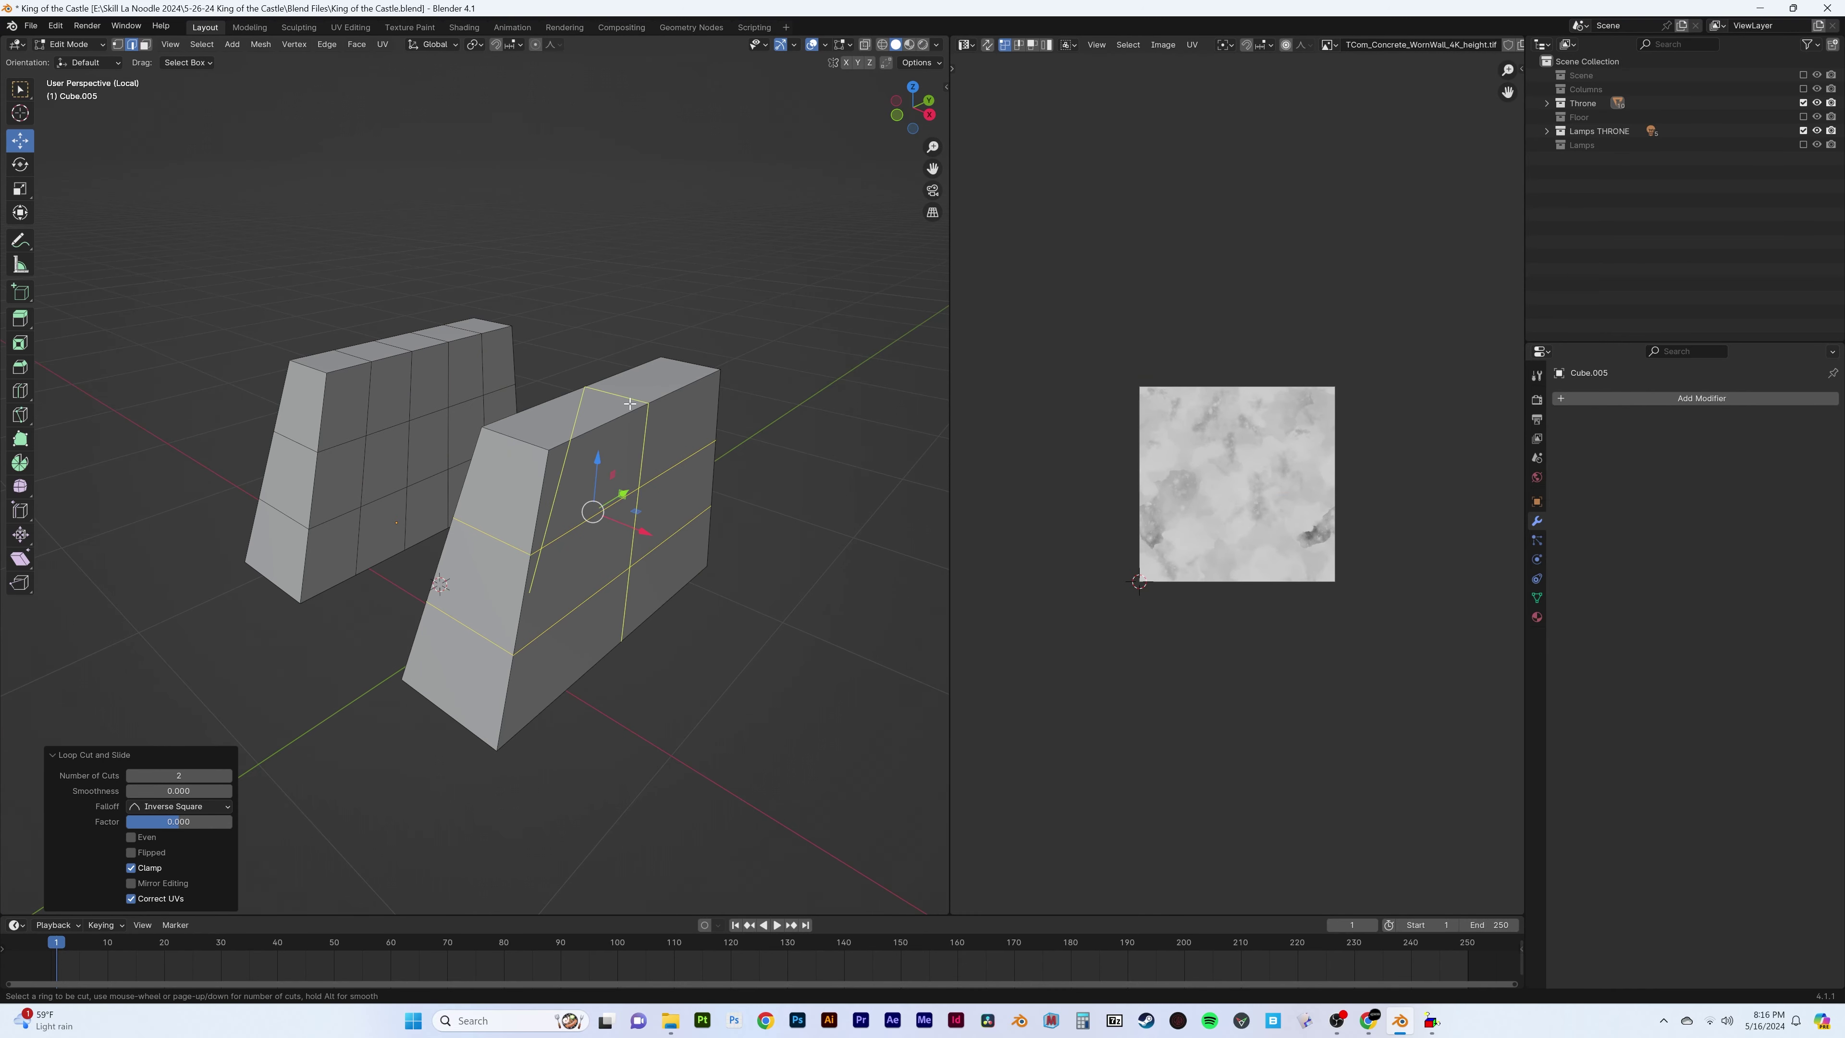
# Add two edge loops to the right armrest, plus nine horizontal and three vertical loops to the back slab
pyautogui.click(629, 403)
pyautogui.moveTo(629, 403); pyautogui.dragTo(206, 99, button='middle')
pyautogui.press('3')
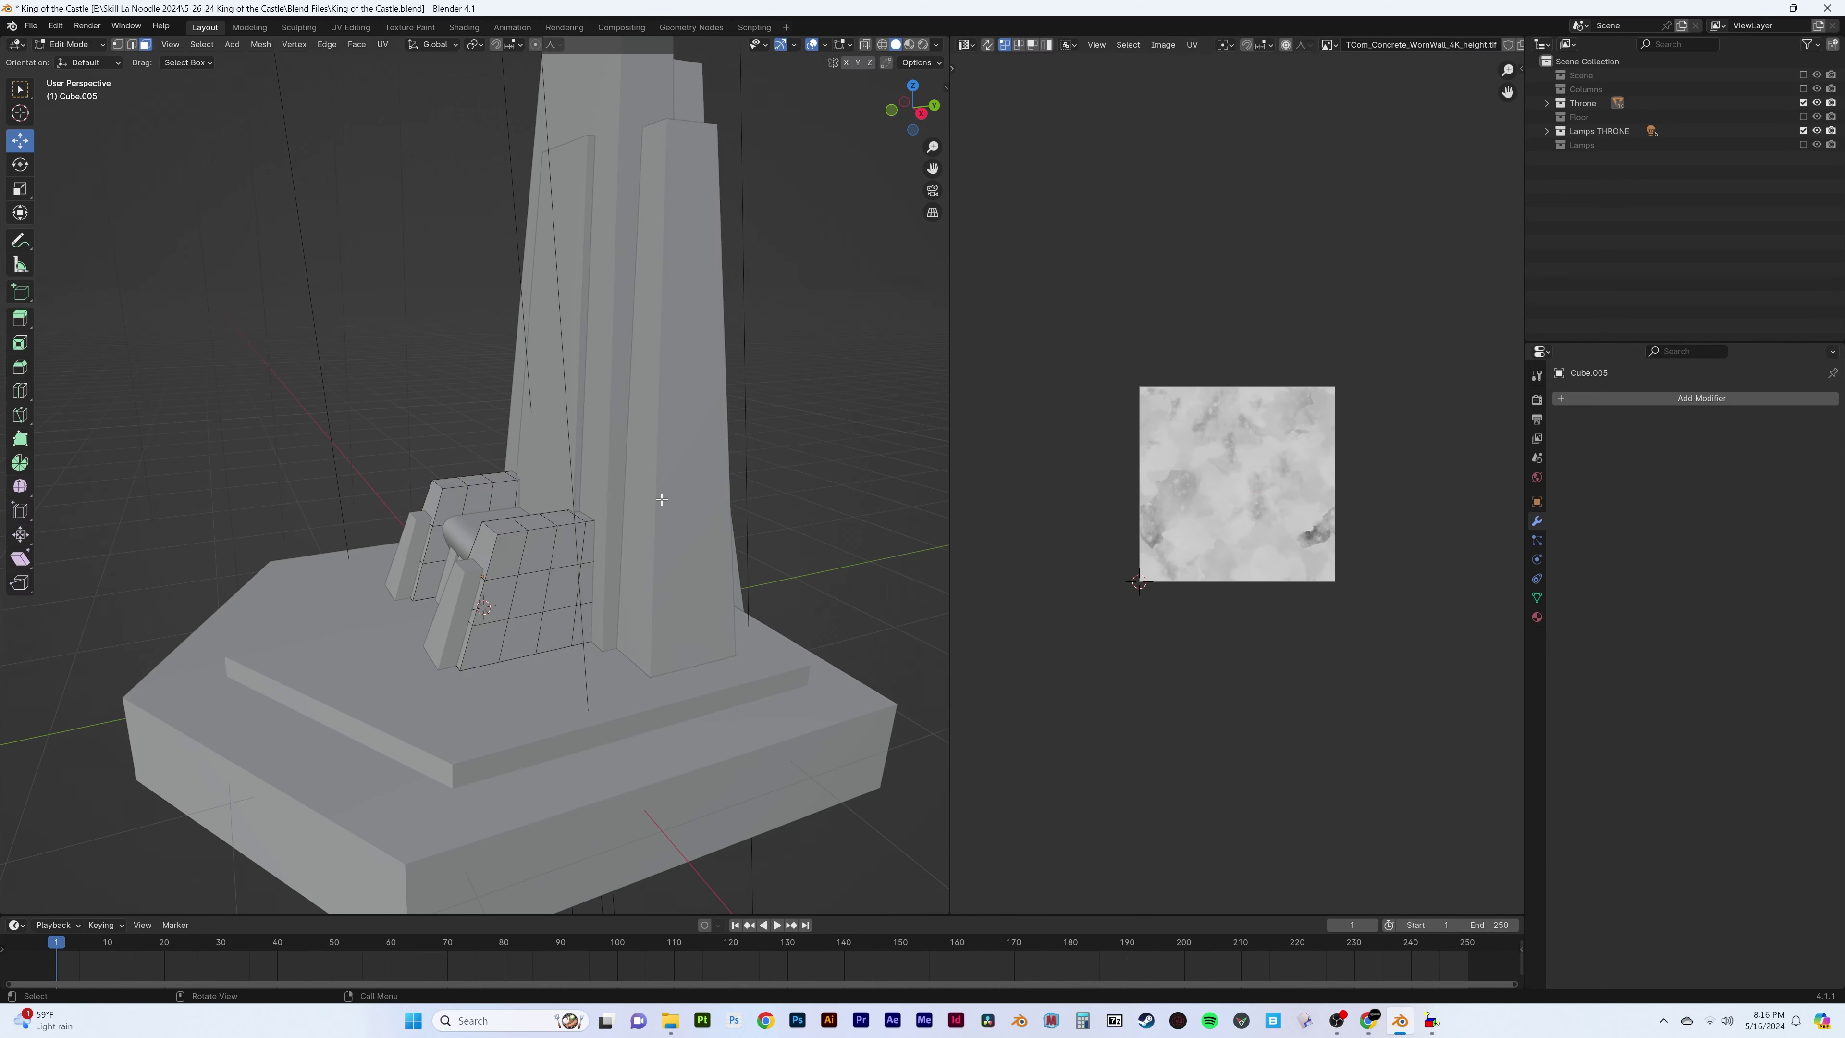
pyautogui.click(660, 445)
pyautogui.press('KP_Divide')
pyautogui.click(494, 157)
pyautogui.moveTo(494, 157); pyautogui.dragTo(514, 191, button='middle')
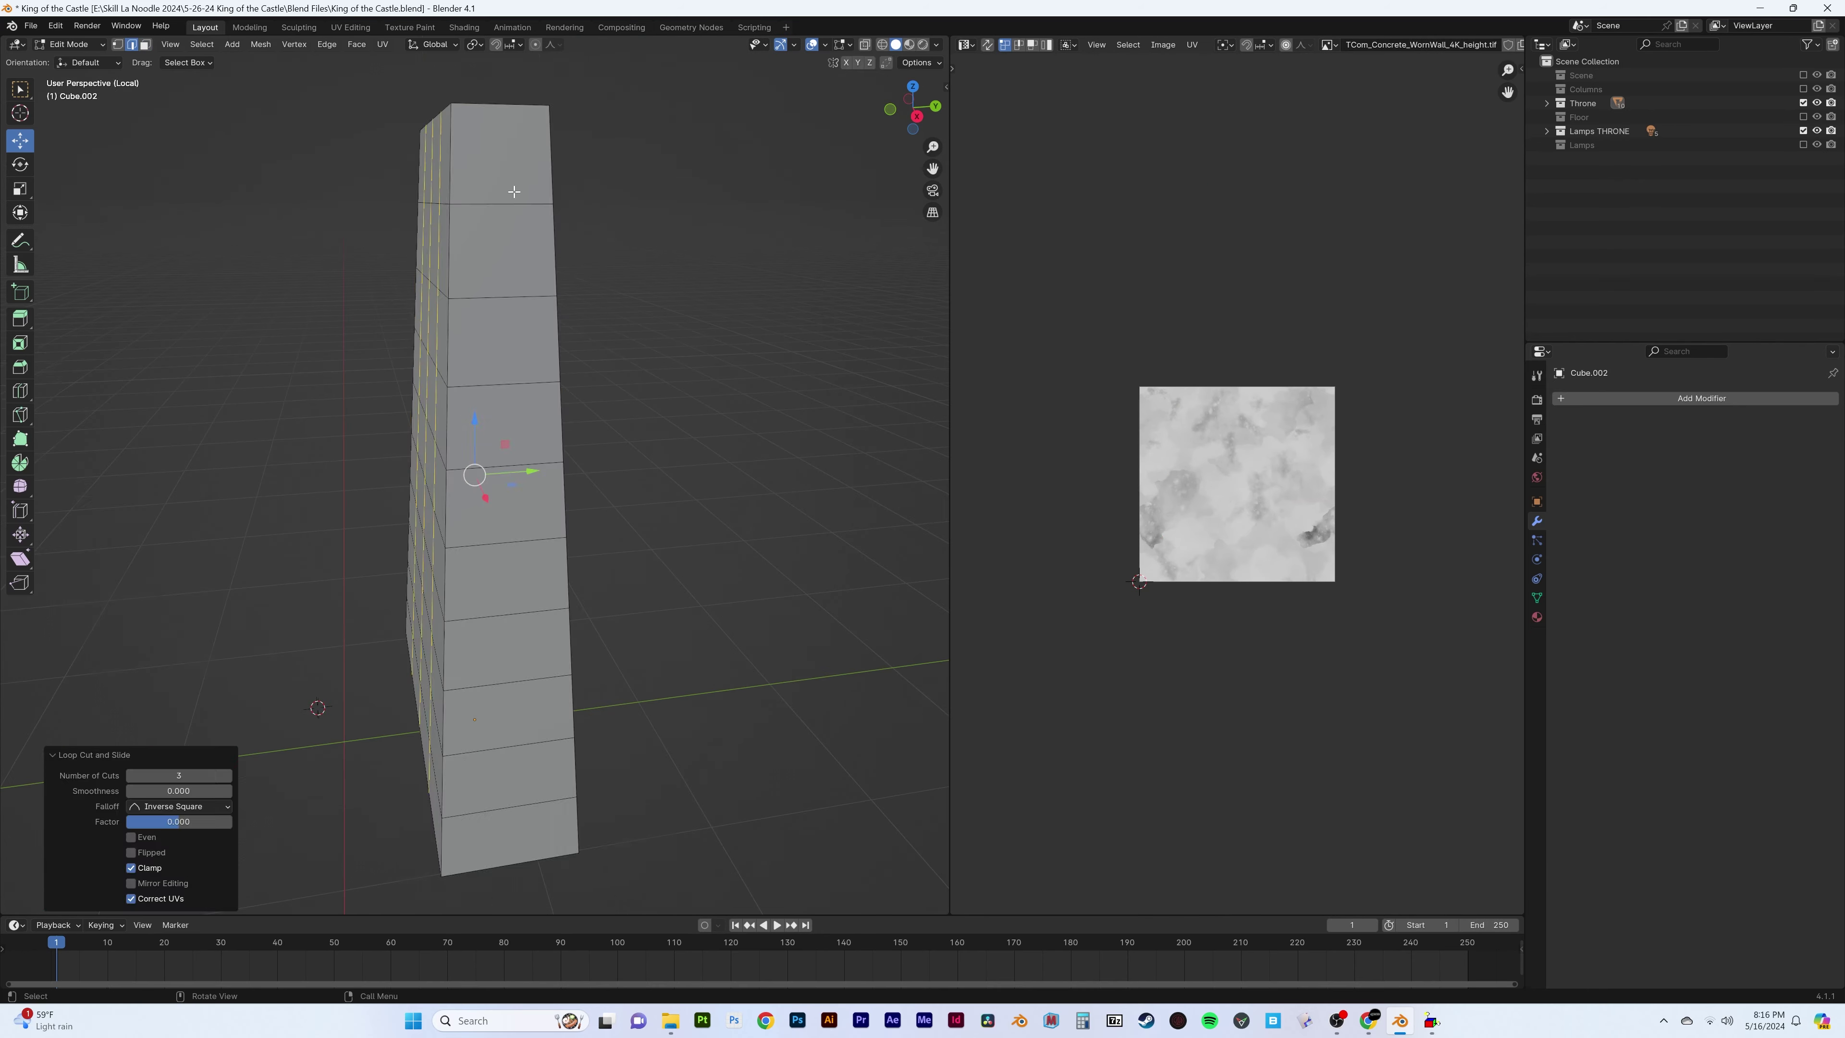
pyautogui.click(516, 107)
pyautogui.press('Tab')
pyautogui.press('KP_Divide')
# Add fourteen edge loops along the next tall slab
pyautogui.click(624, 322)
pyautogui.press('KP_Divide')
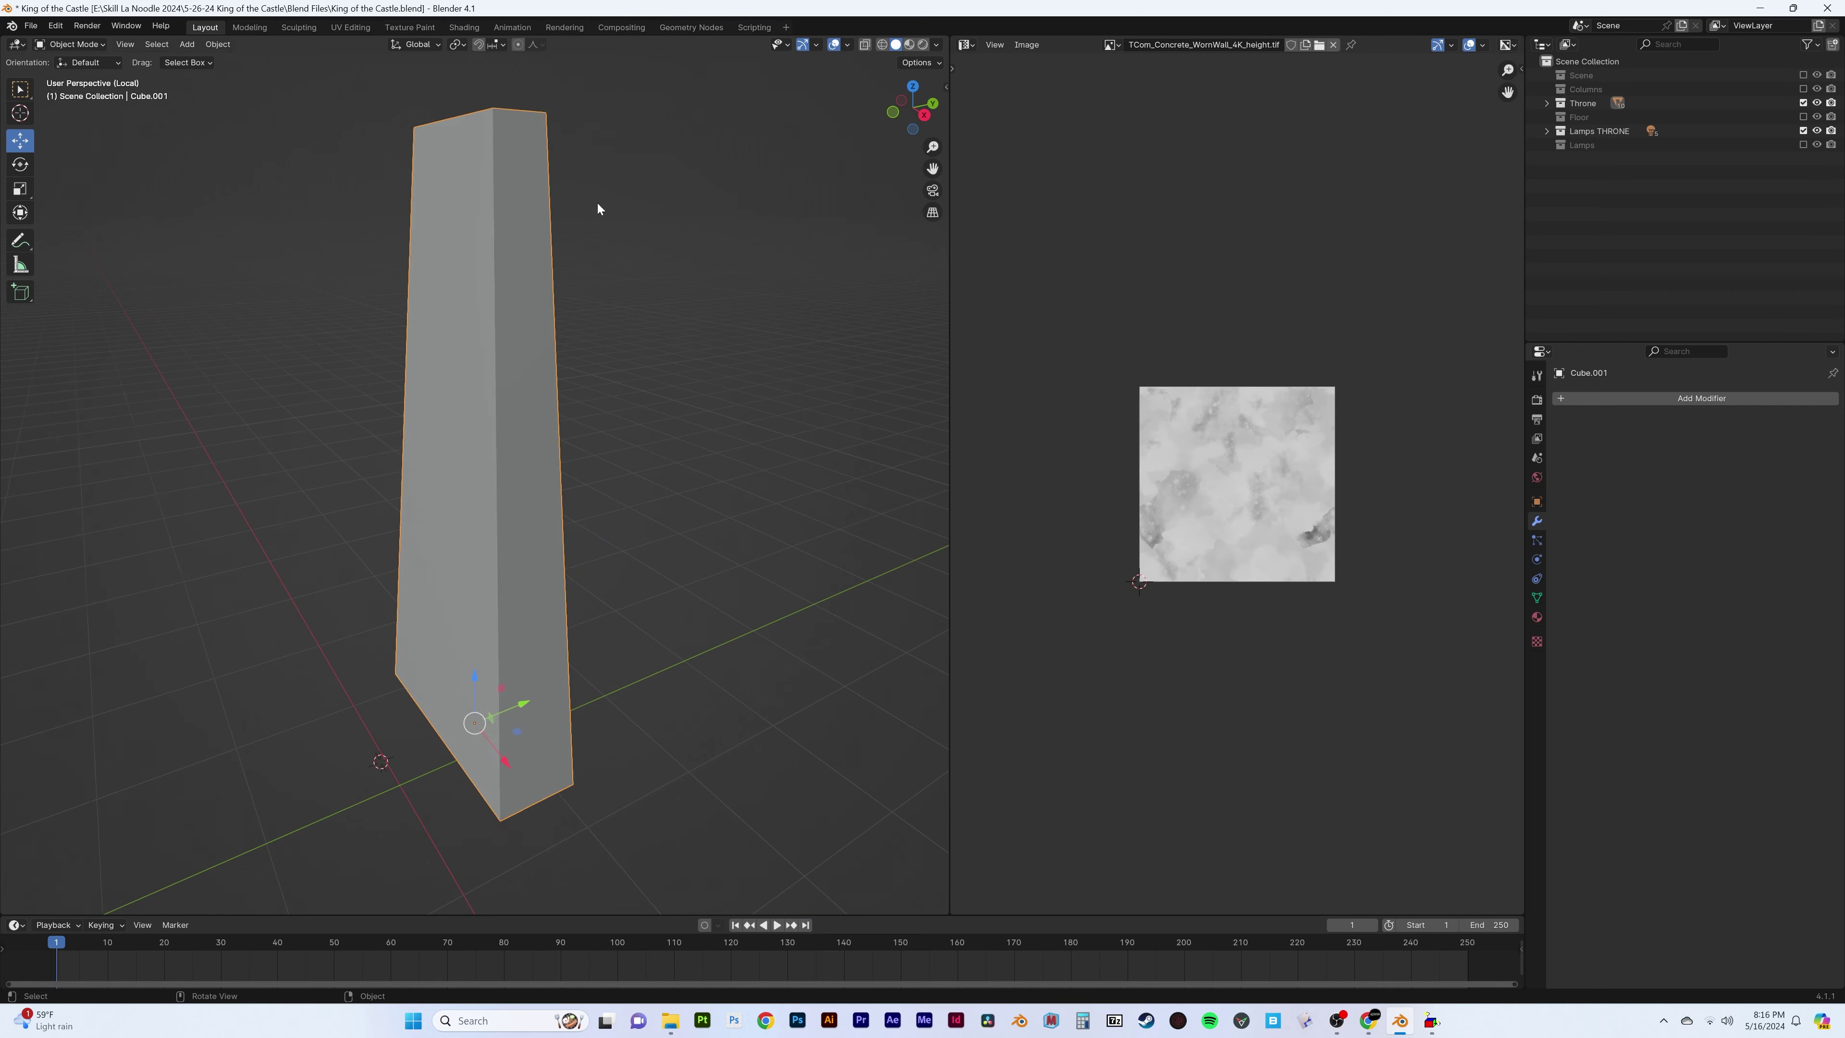
pyautogui.press('Tab')
pyautogui.hotkey('ctrl', 'r')
pyautogui.click(535, 359)
pyautogui.moveTo(535, 359)
pyautogui.mouseDown(button='middle')
pyautogui.moveTo(477, 255)
pyautogui.moveTo(628, 357)
pyautogui.mouseUp(button='middle')
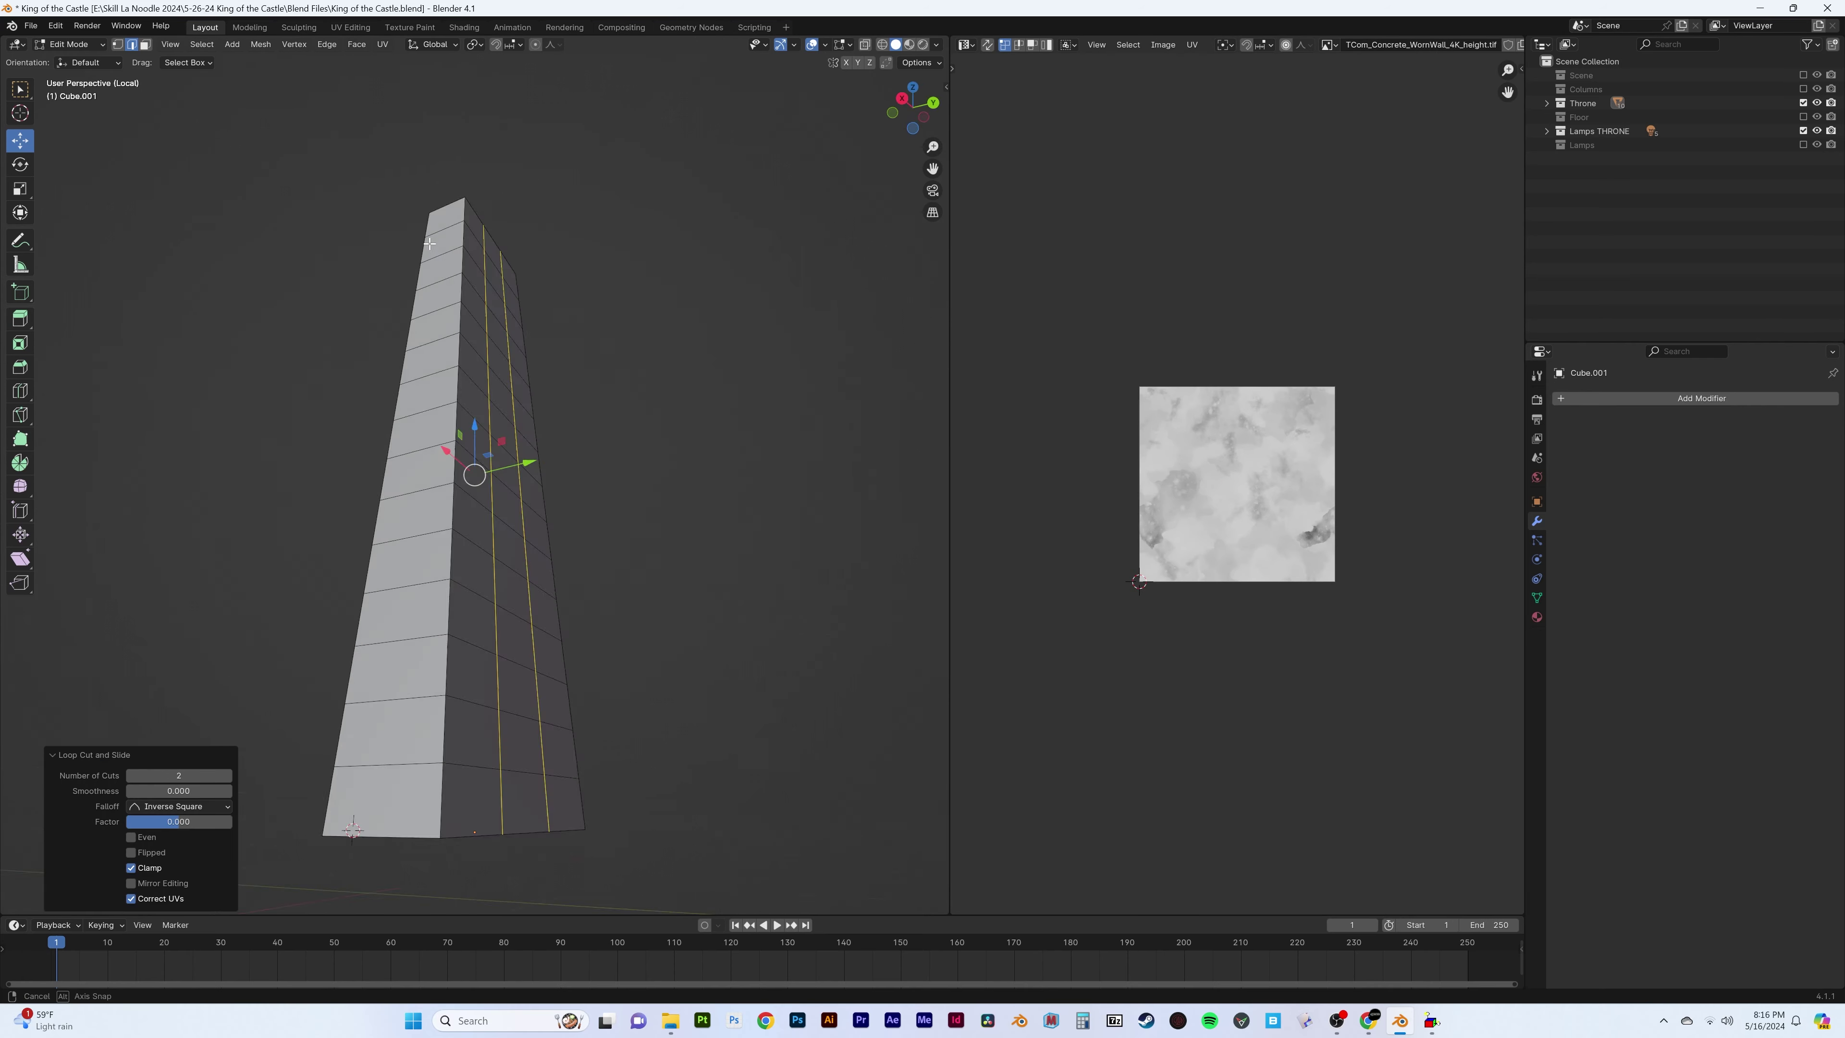
pyautogui.press('Tab')
pyautogui.press('KP_Divide')
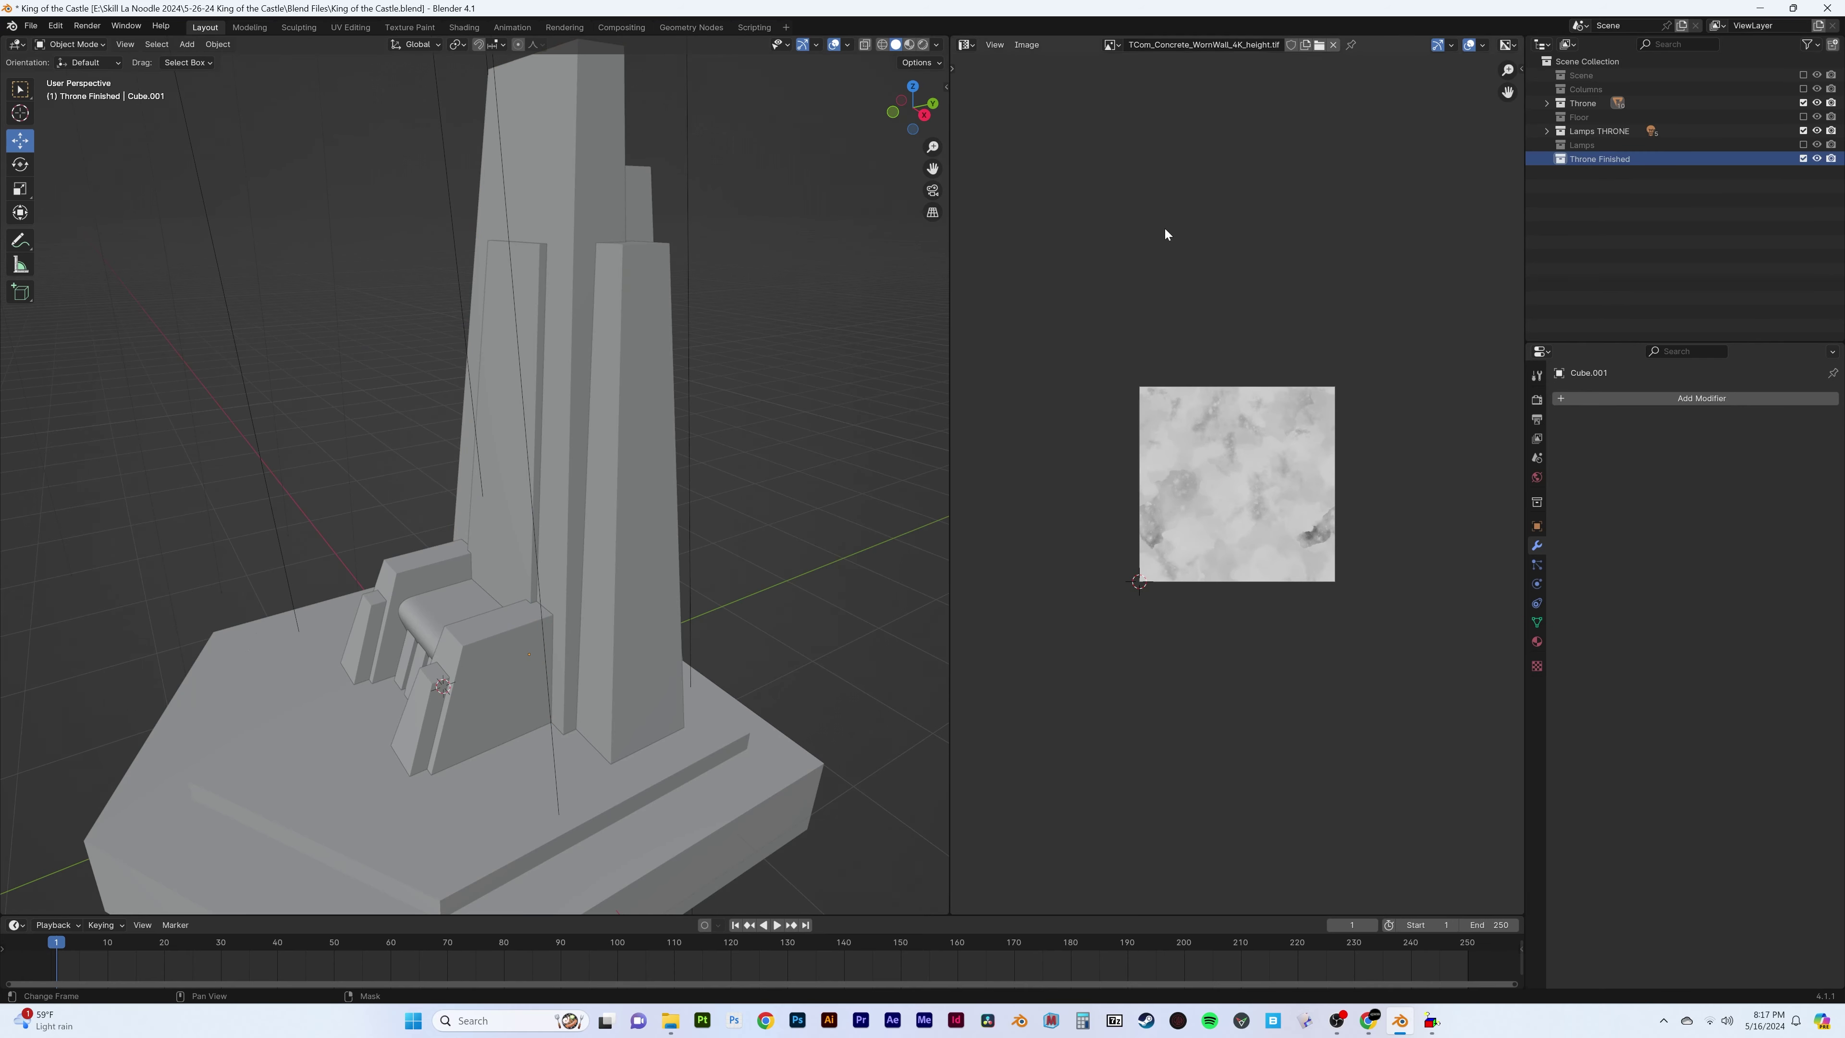
# Create a Throne Finished collection for the finished slab
pyautogui.press('KP_Divide')
pyautogui.press('Tab')
pyautogui.press('Tab')
pyautogui.press('KP_Divide')
# Move the inner back column into the Throne Finished collection
pyautogui.press('Tab')
pyautogui.moveTo(600, 246)
pyautogui.mouseDown(button='middle')
pyautogui.moveTo(504, 109)
pyautogui.moveTo(653, 265)
pyautogui.mouseUp(button='middle')
pyautogui.click(598, 422)
pyautogui.press('Tab')
pyautogui.press('m')
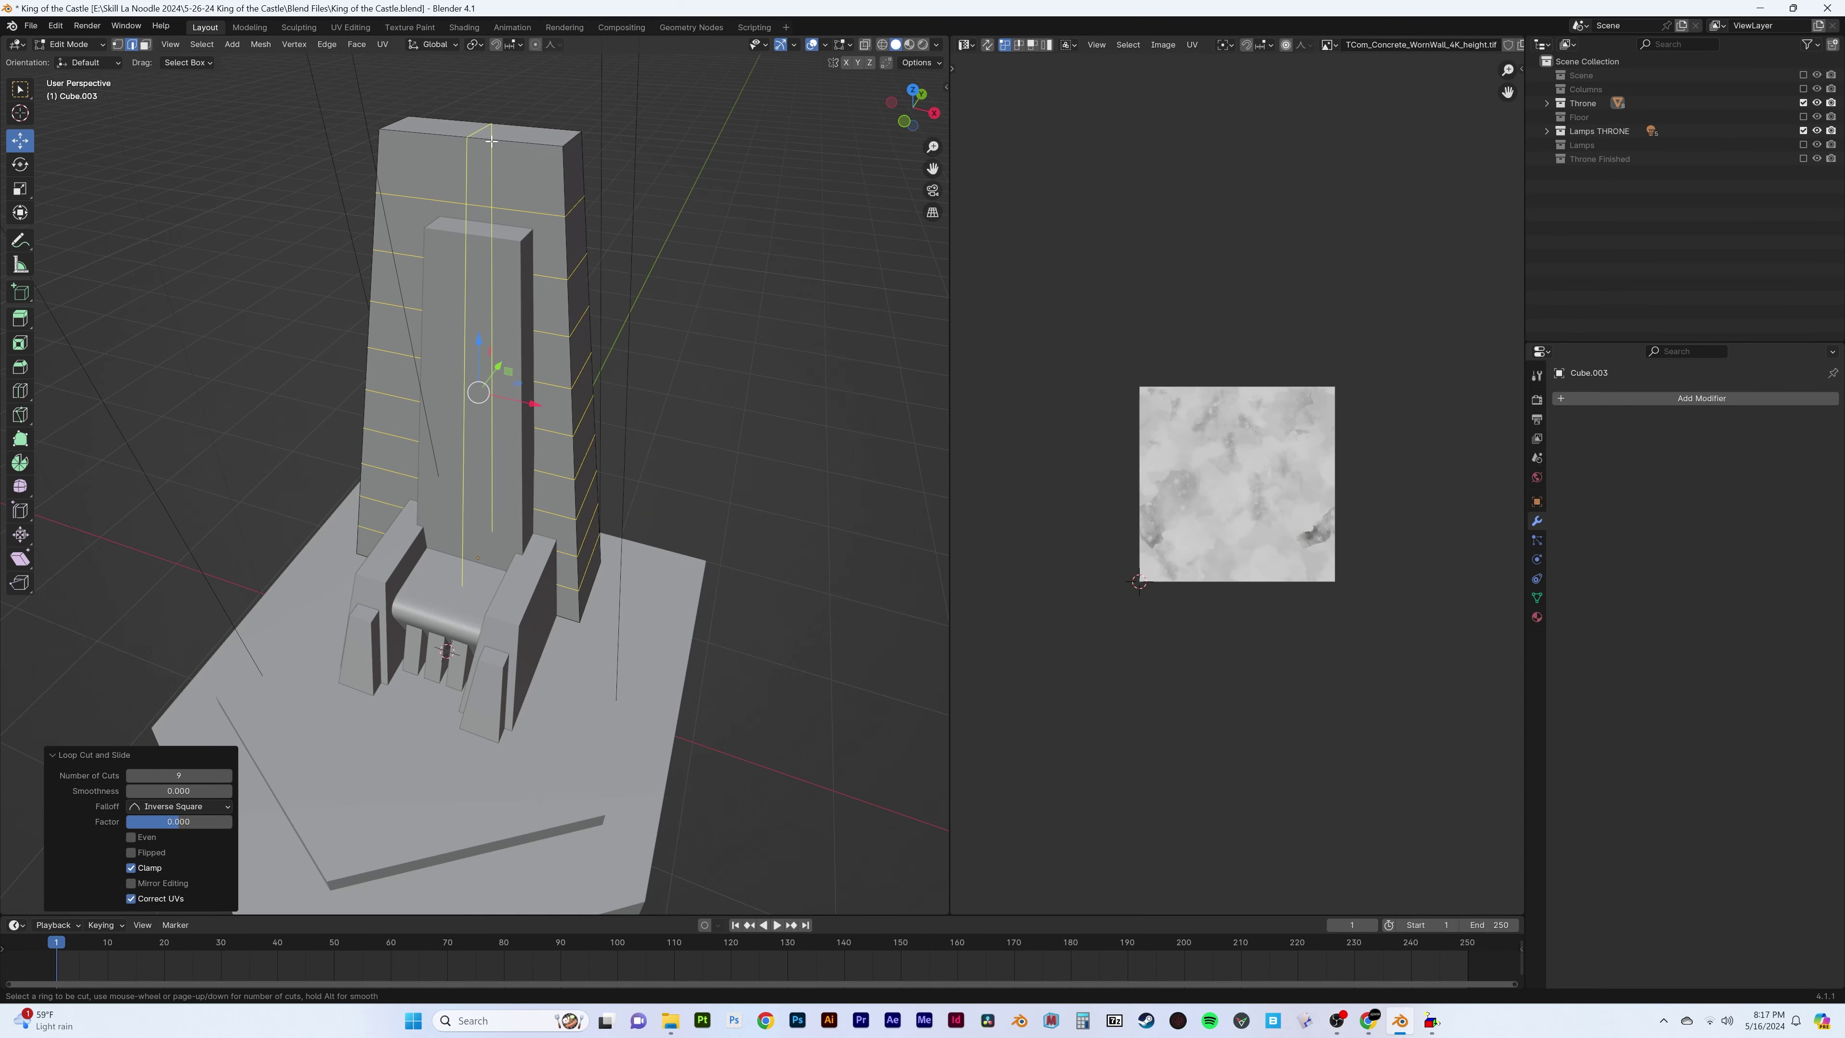
pyautogui.click(617, 202)
pyautogui.press('Tab')
pyautogui.moveTo(617, 203); pyautogui.dragTo(630, 280, button='middle')
pyautogui.hotkey('alt', 'a')
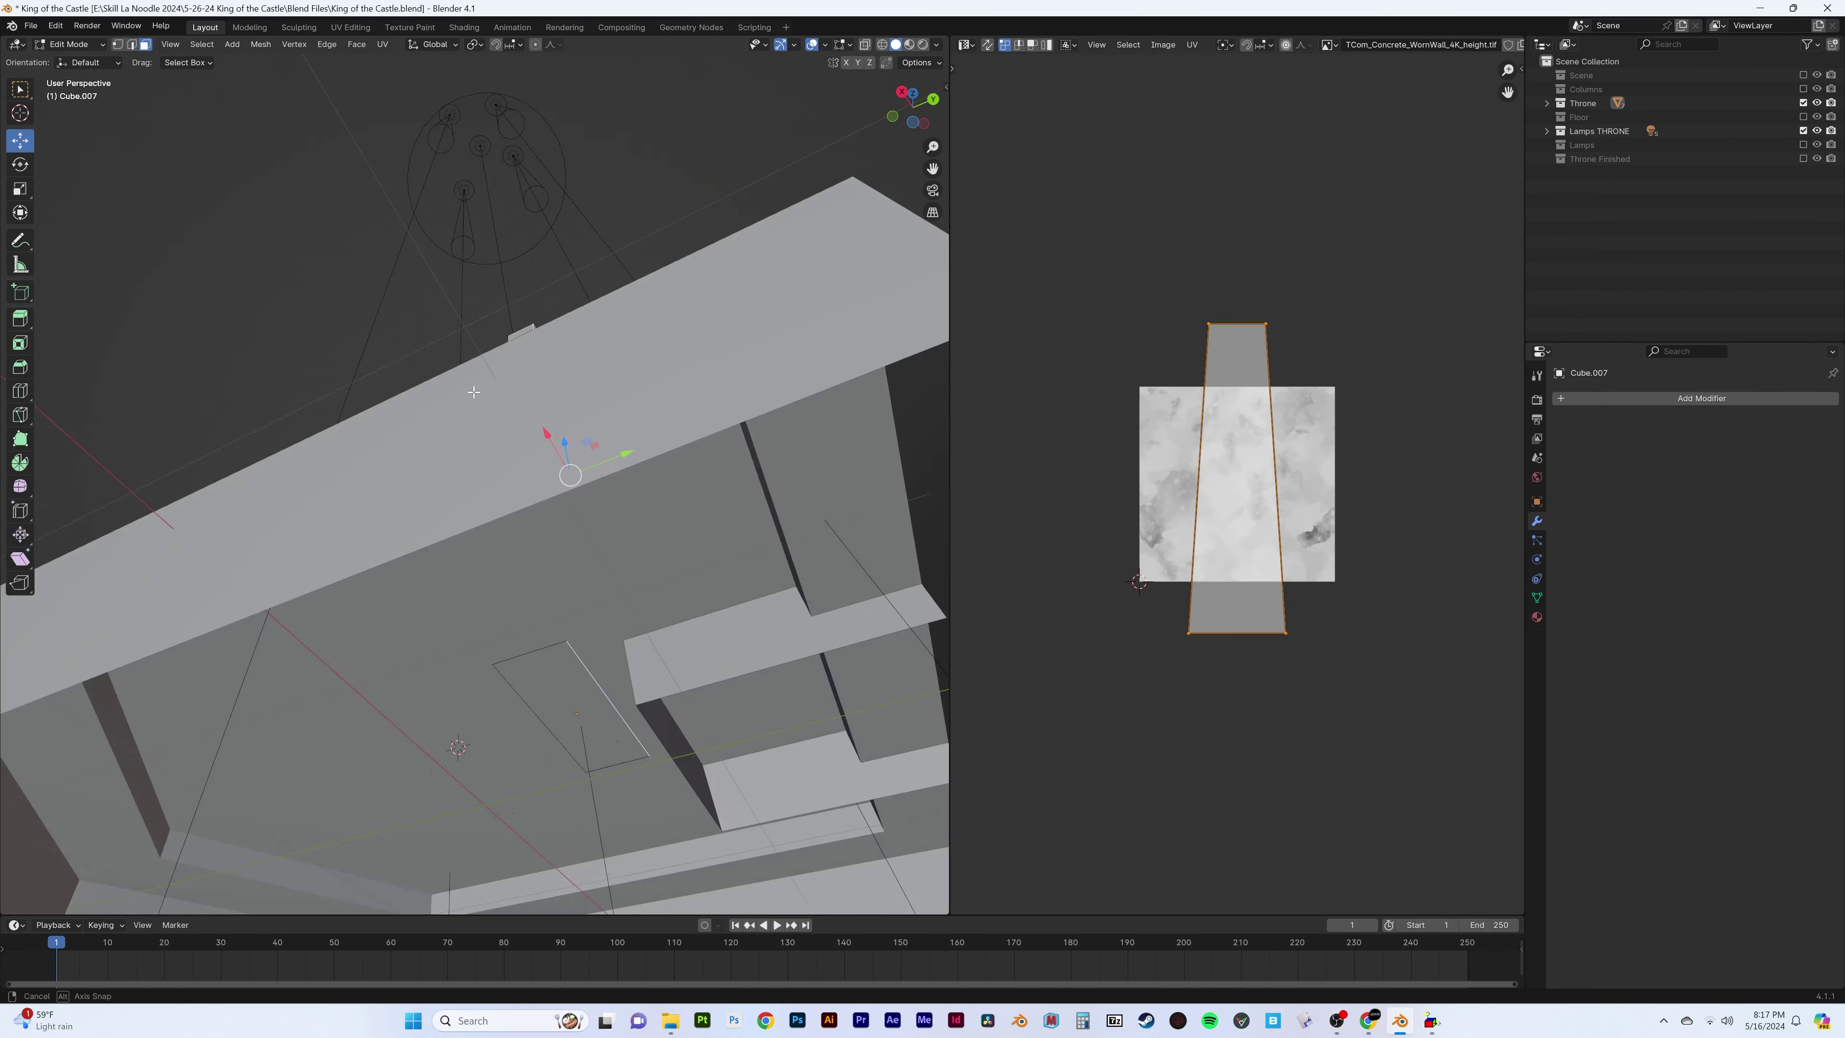
# Add edge loops along the column and move the slab into Throne Finished
pyautogui.moveTo(579, 372)
pyautogui.mouseDown(button='middle')
pyautogui.moveTo(494, 474)
pyautogui.moveTo(460, 274)
pyautogui.moveTo(719, 349)
pyautogui.mouseUp(button='middle')
pyautogui.hotkey('ctrl', 'r')
pyautogui.scroll(4, 534, 417)
pyautogui.scroll(2, 534, 415)
pyautogui.click(534, 415)
pyautogui.rightClick(534, 415)
pyautogui.press('p')
# Move the next slab and the tall tower piece into Throne Finished
pyautogui.click(755, 382)
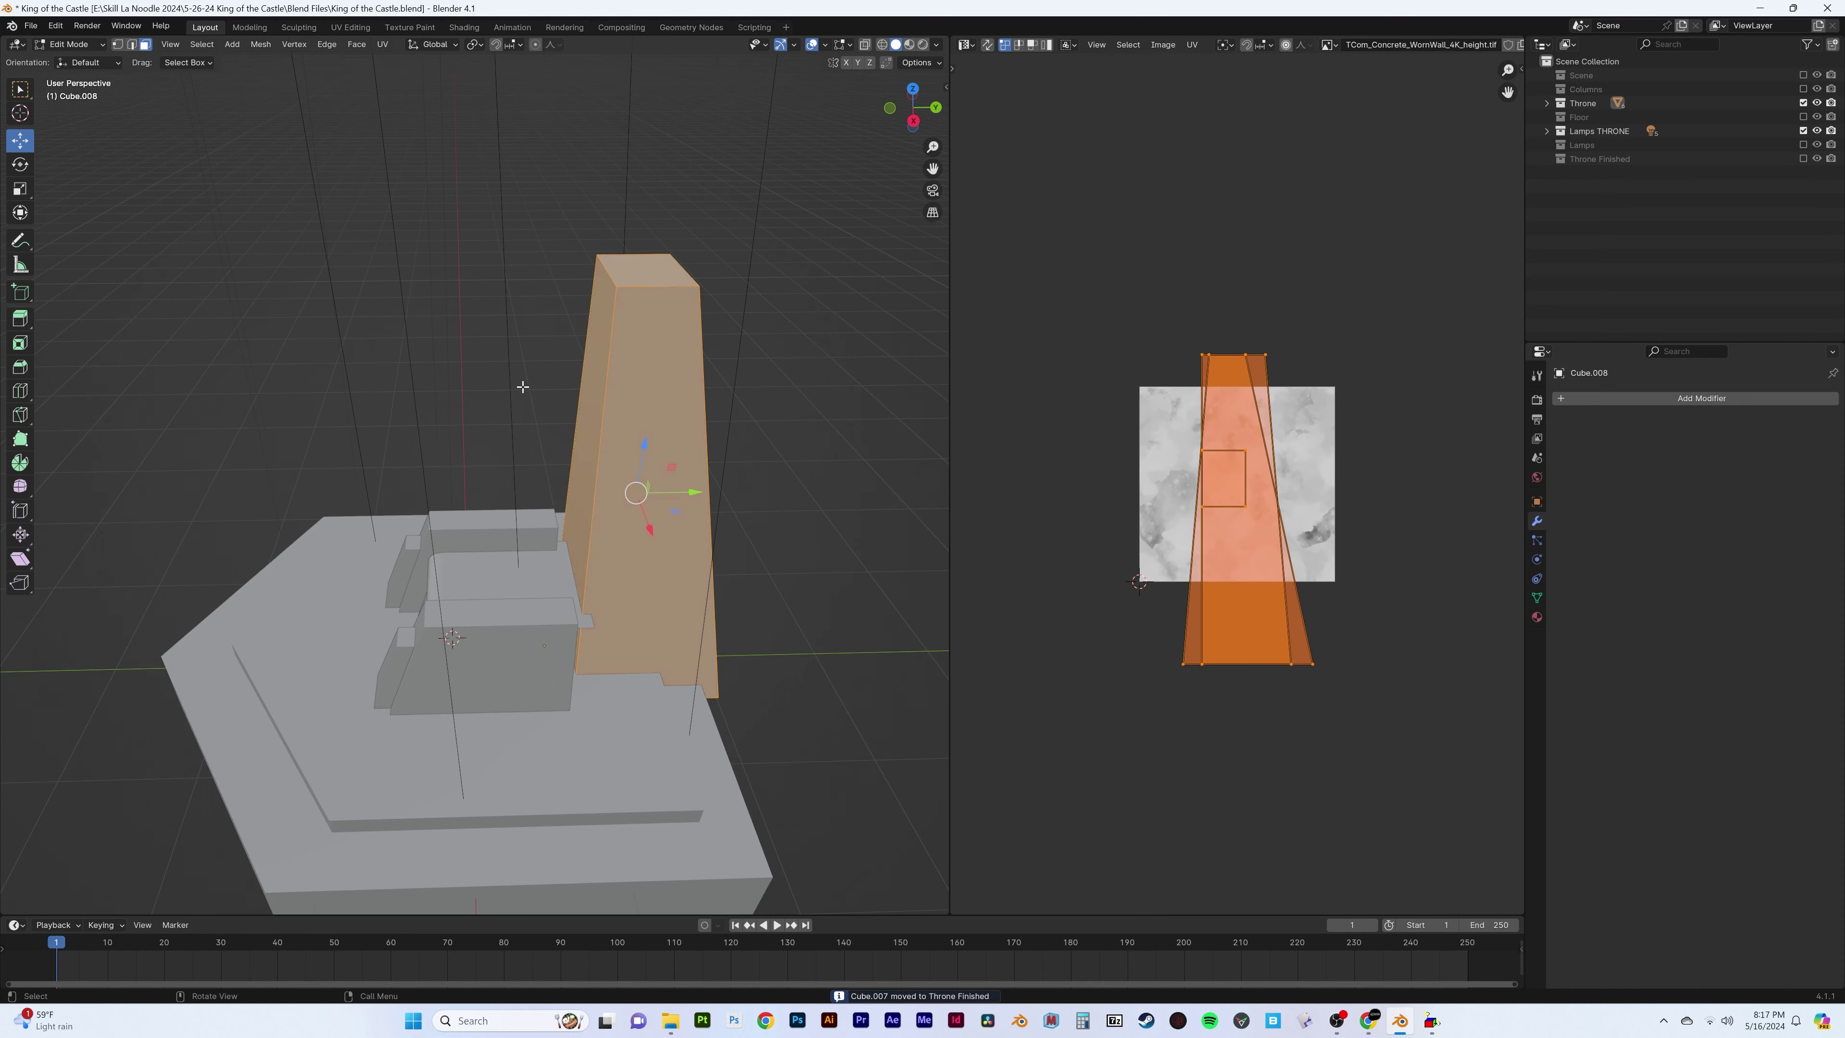
pyautogui.hotkey('ctrl', 'r')
pyautogui.press('Tab')
pyautogui.scroll(-5, 593, 513)
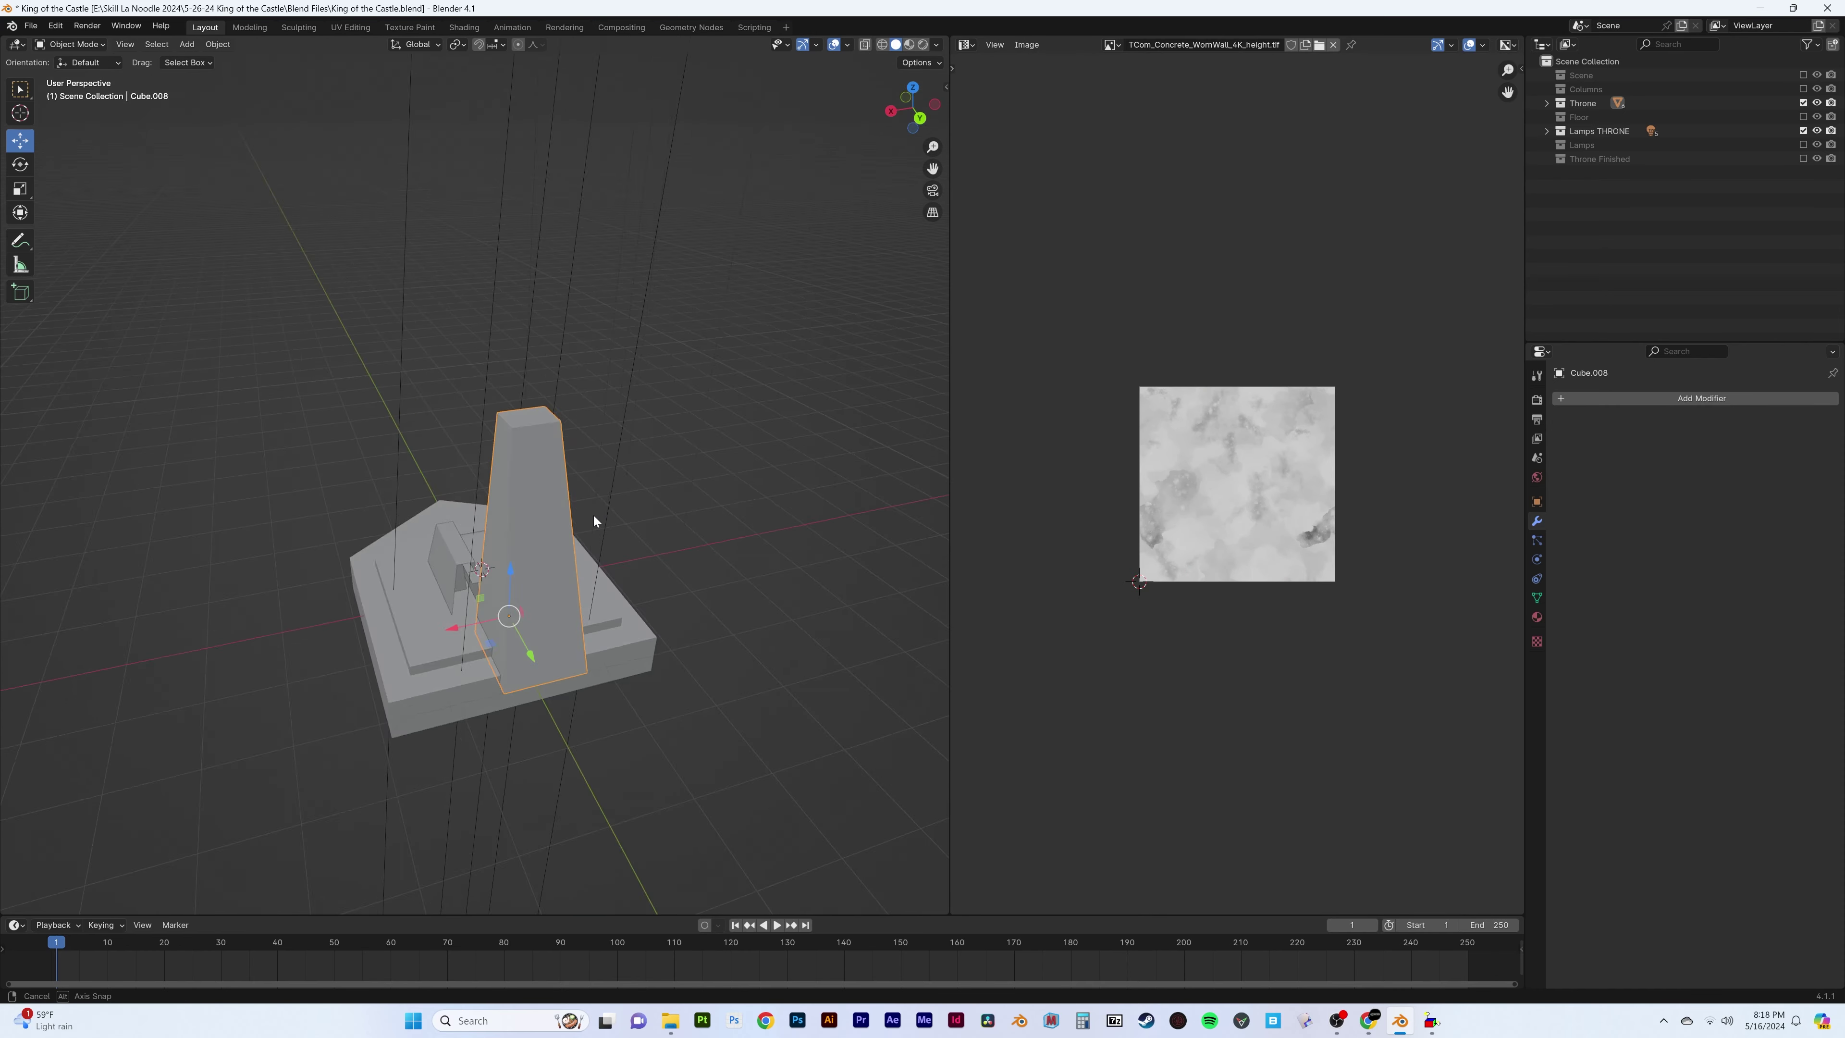
pyautogui.moveTo(593, 513); pyautogui.dragTo(713, 477, button='middle')
pyautogui.press('m')
pyautogui.click(597, 564)
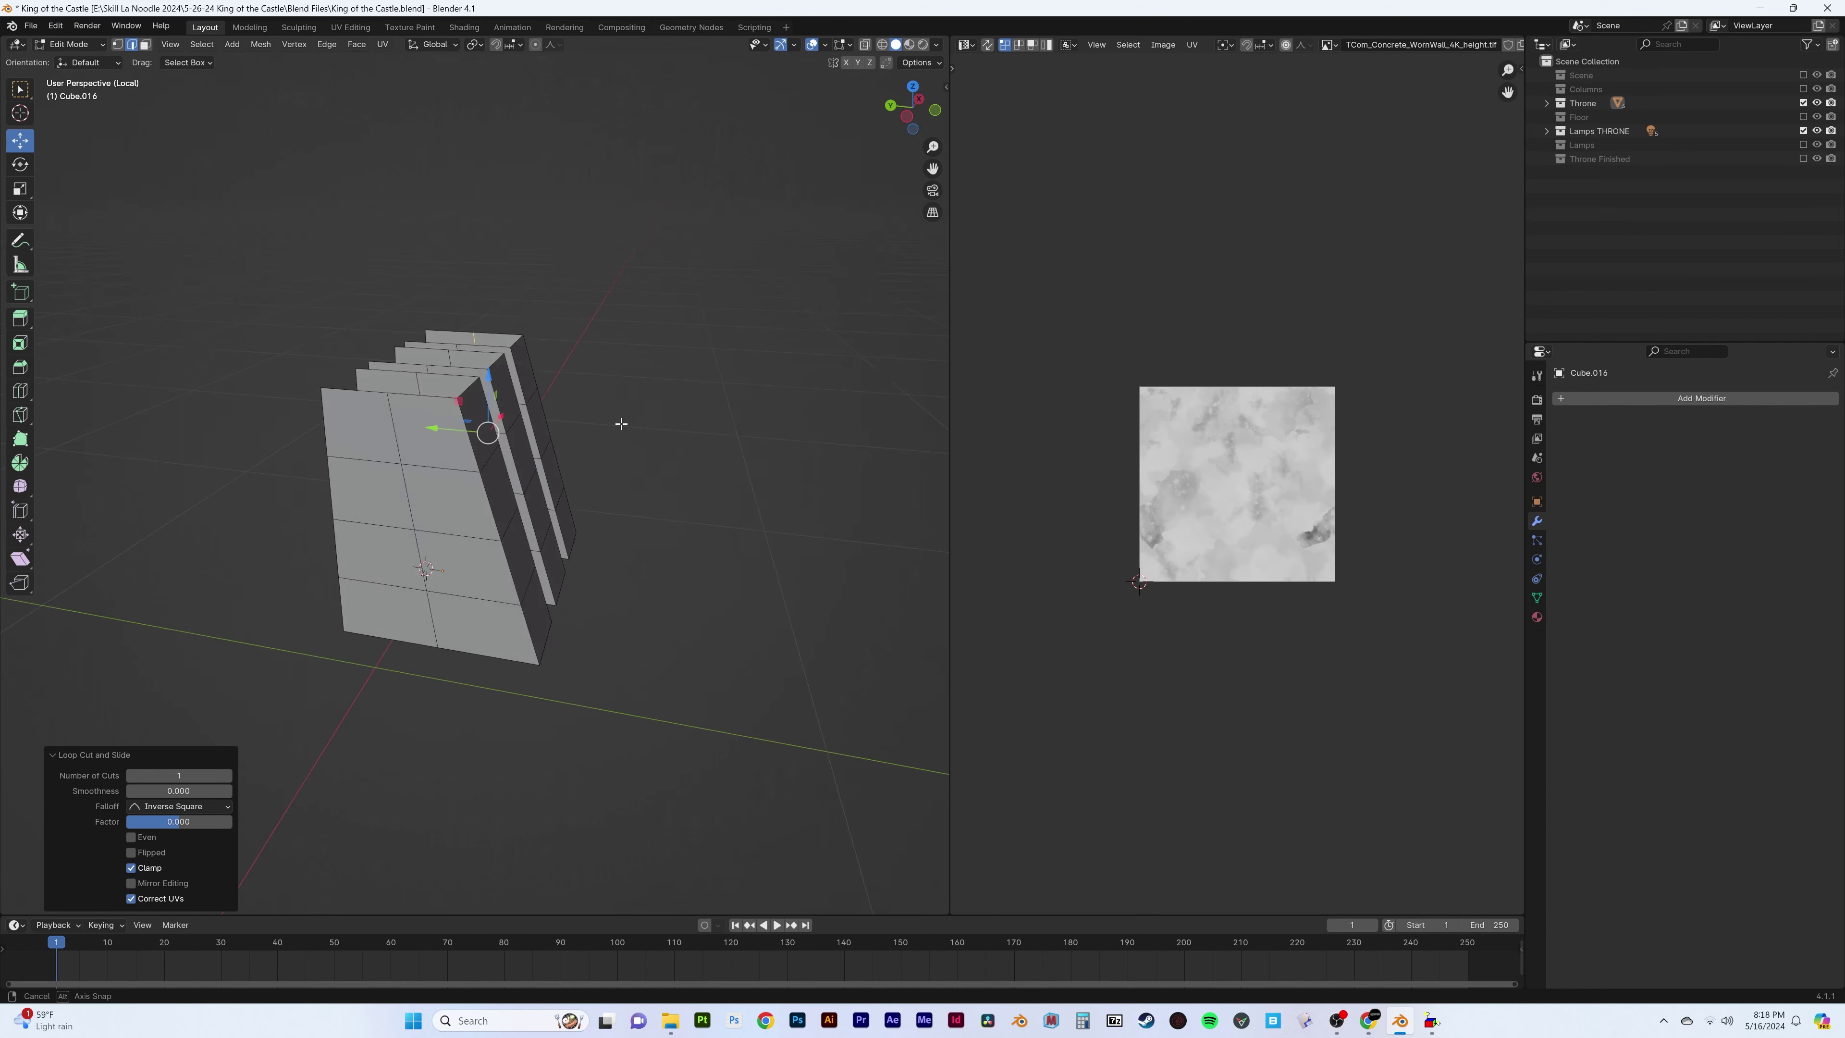
pyautogui.press('m')
pyautogui.click(724, 487)
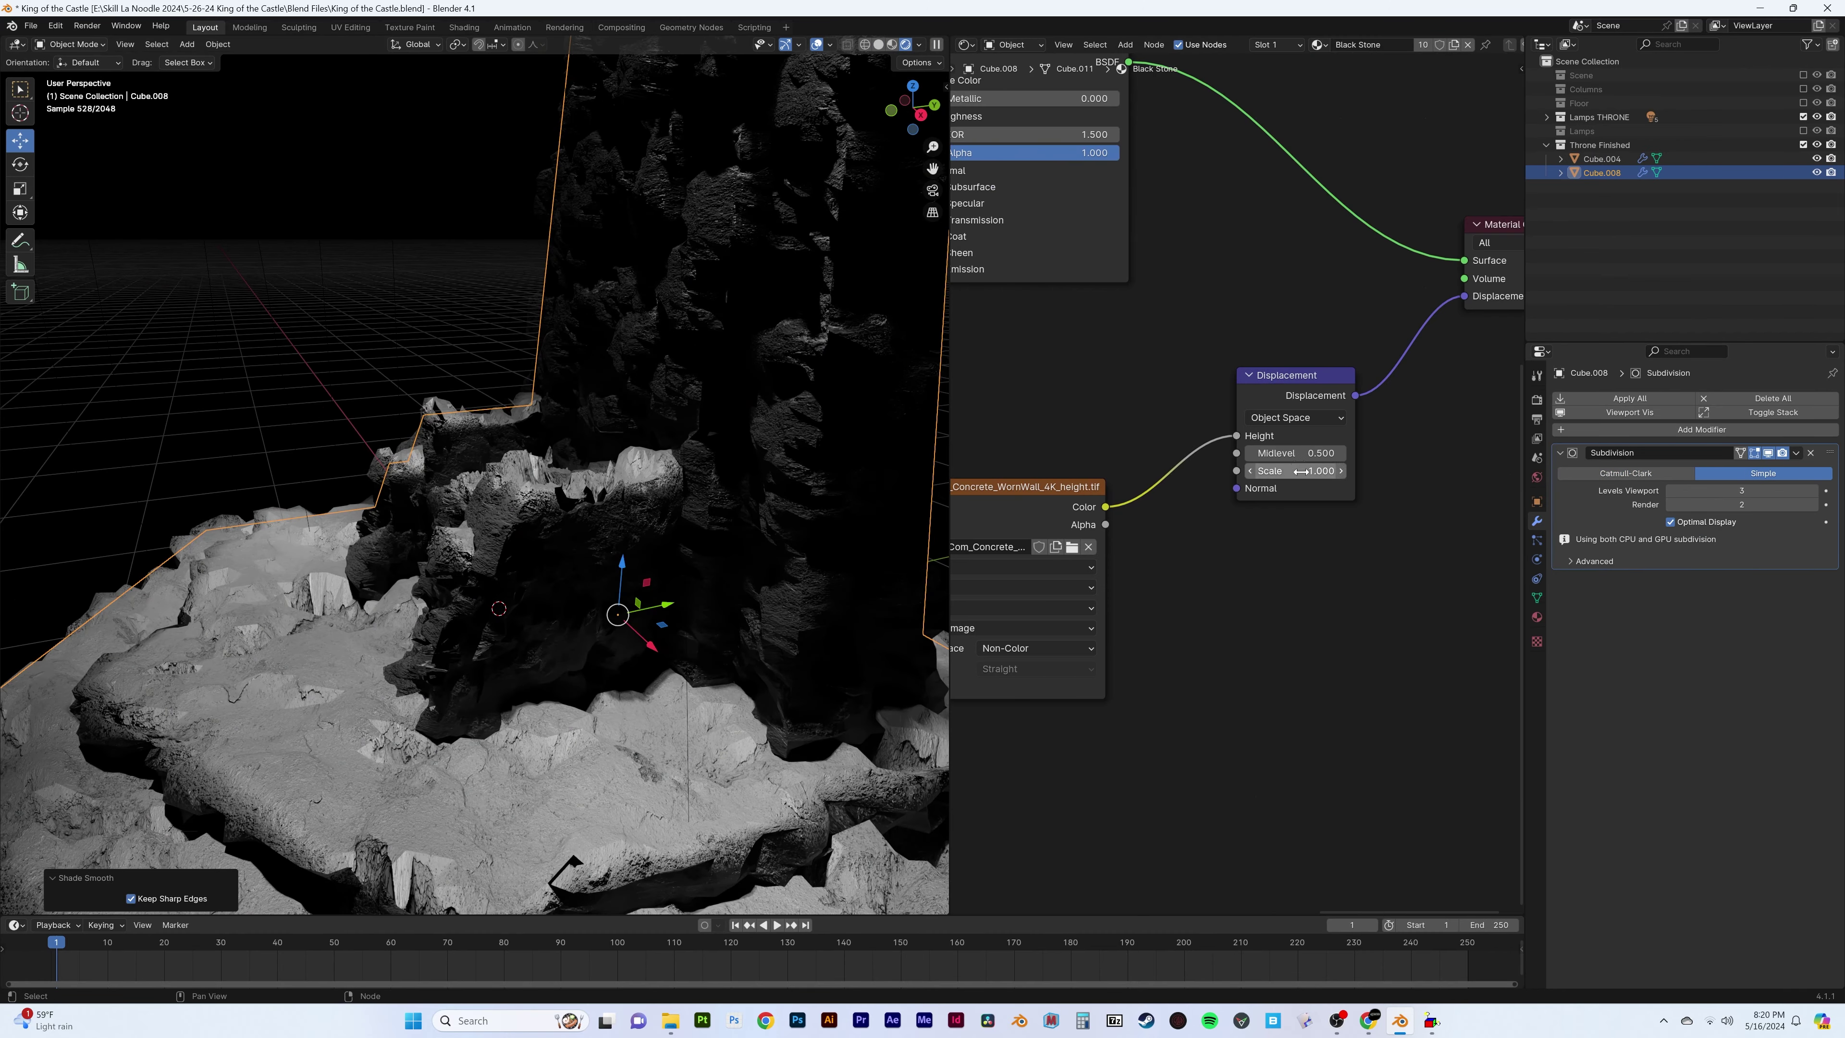
# Set the Displacement node's Midlevel to 0.3
pyautogui.moveTo(1297, 453); pyautogui.dragTo(1330, 453)
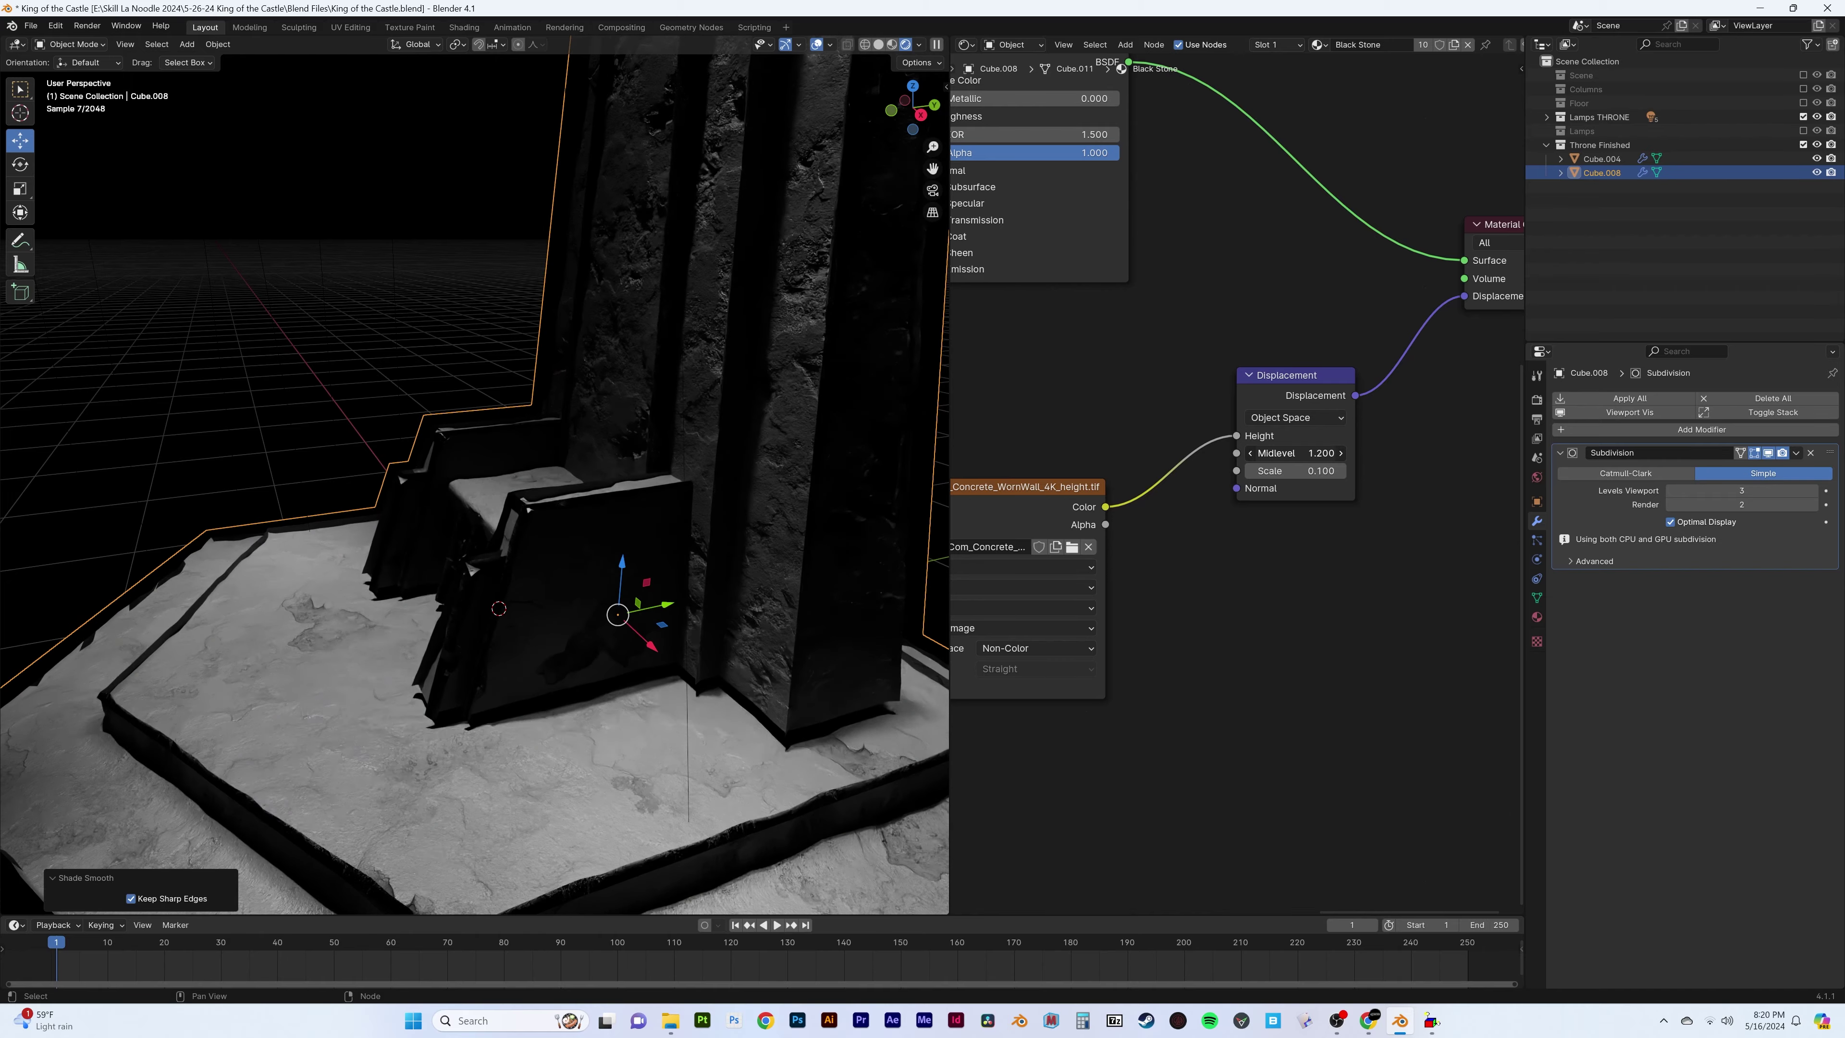
pyautogui.write('0.3')
pyautogui.press('Return')
# Raise the Subdivision render level to 3 and edit the displacement Scale value
pyautogui.moveTo(509, 363)
pyautogui.mouseDown(button='middle')
pyautogui.moveTo(633, 327)
pyautogui.moveTo(666, 212)
pyautogui.mouseUp(button='middle')
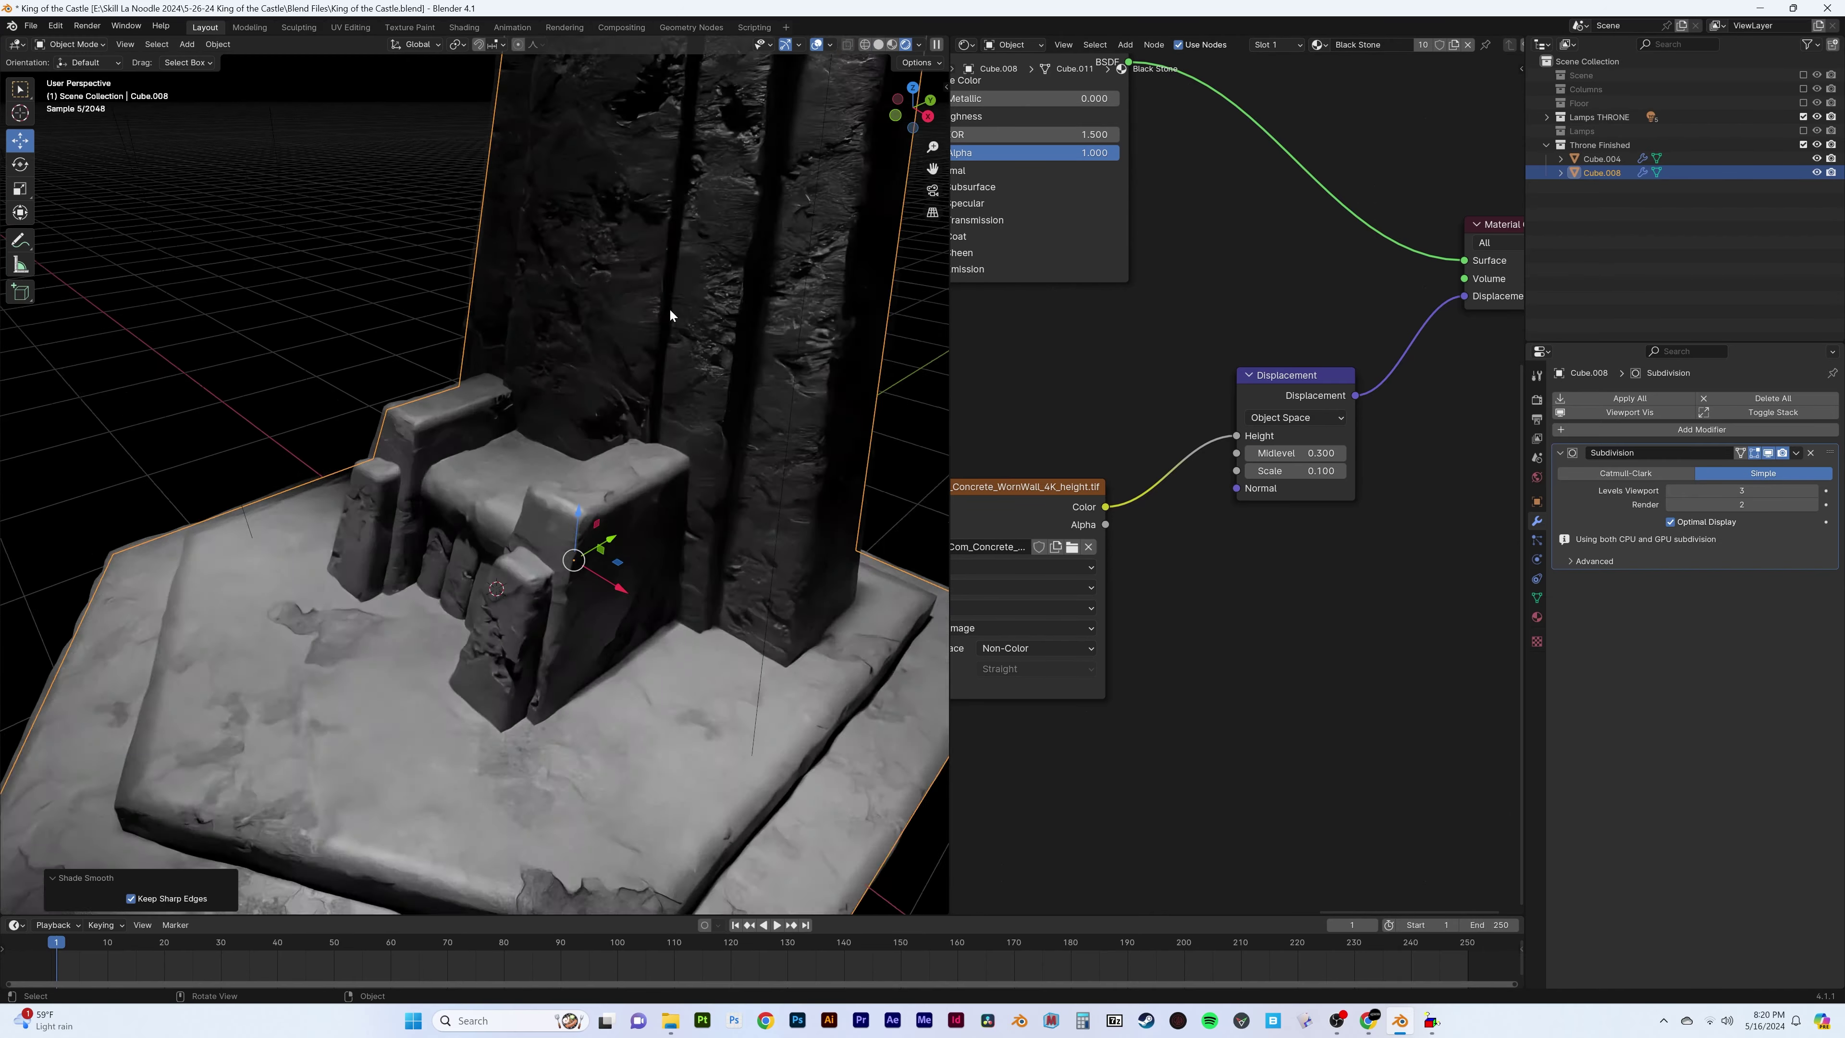
pyautogui.click(1813, 504)
pyautogui.moveTo(726, 399); pyautogui.dragTo(813, 334, button='middle')
pyautogui.doubleClick(1297, 470)
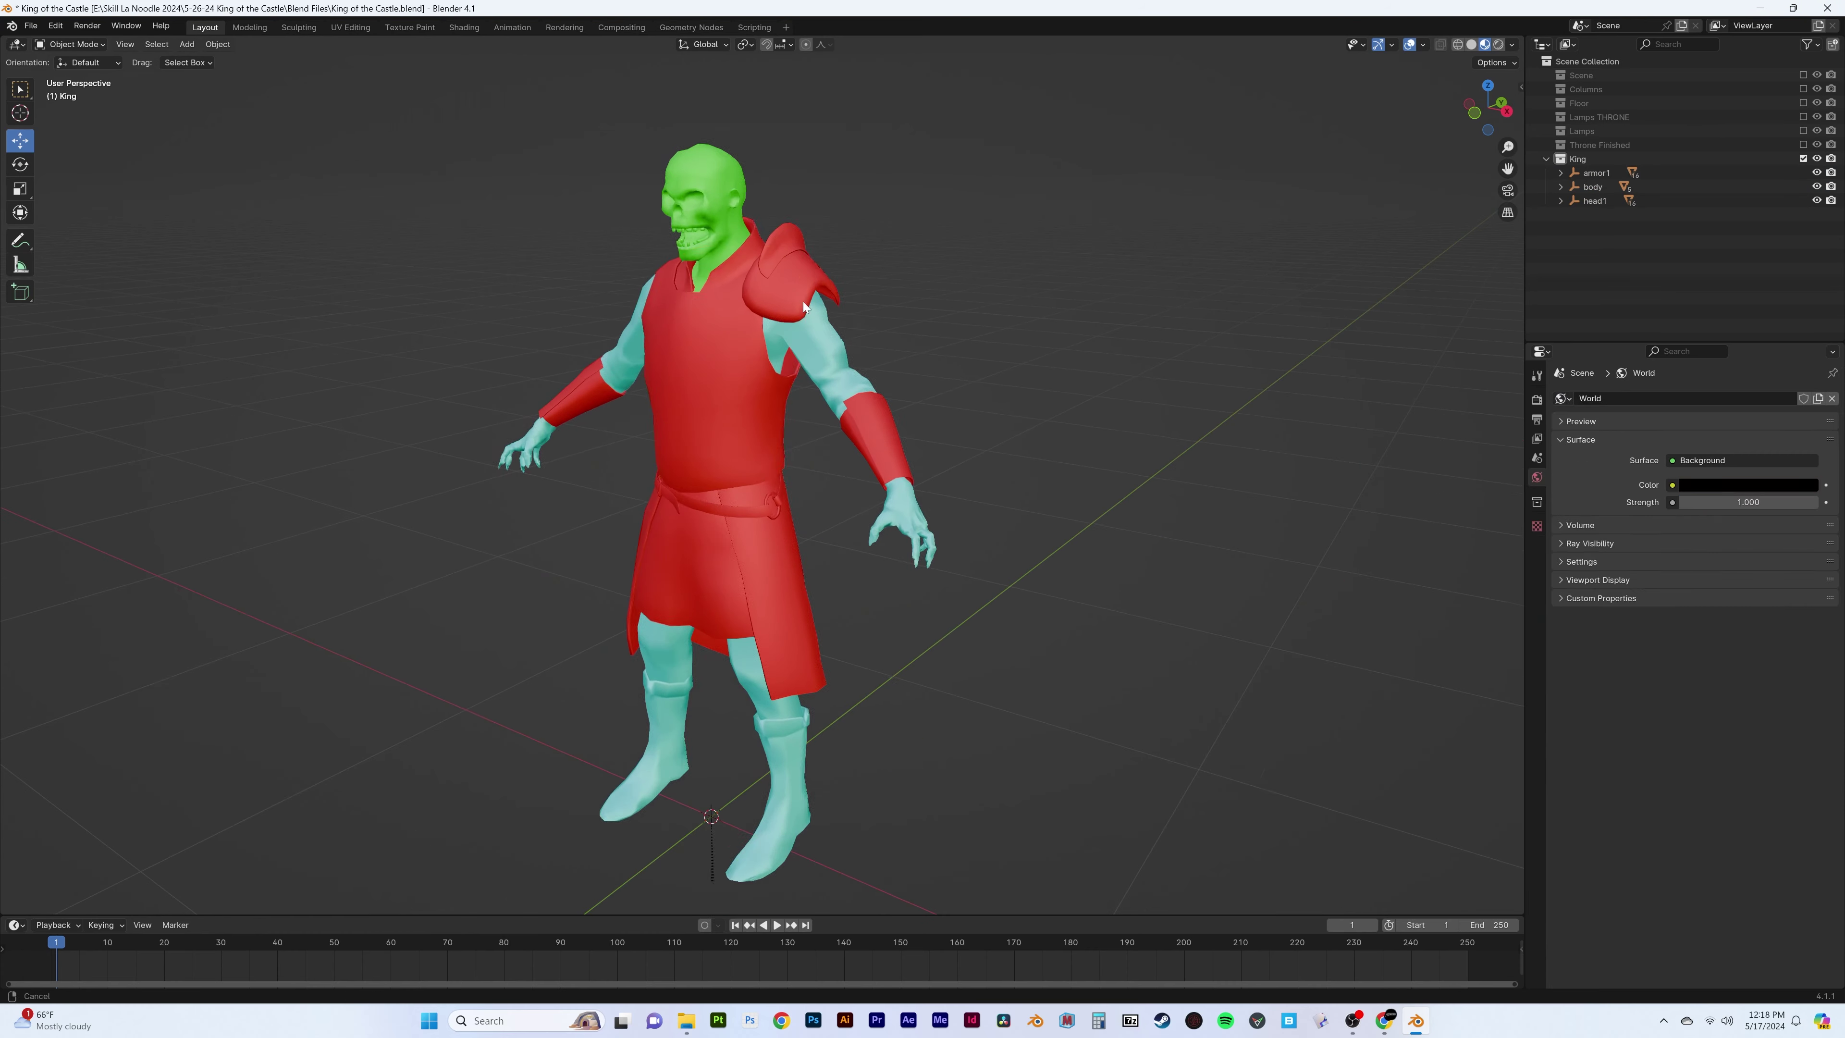
# Apply armor_Base_Color.png to the armor and a base colour texture to the skull head
pyautogui.click(1672, 544)
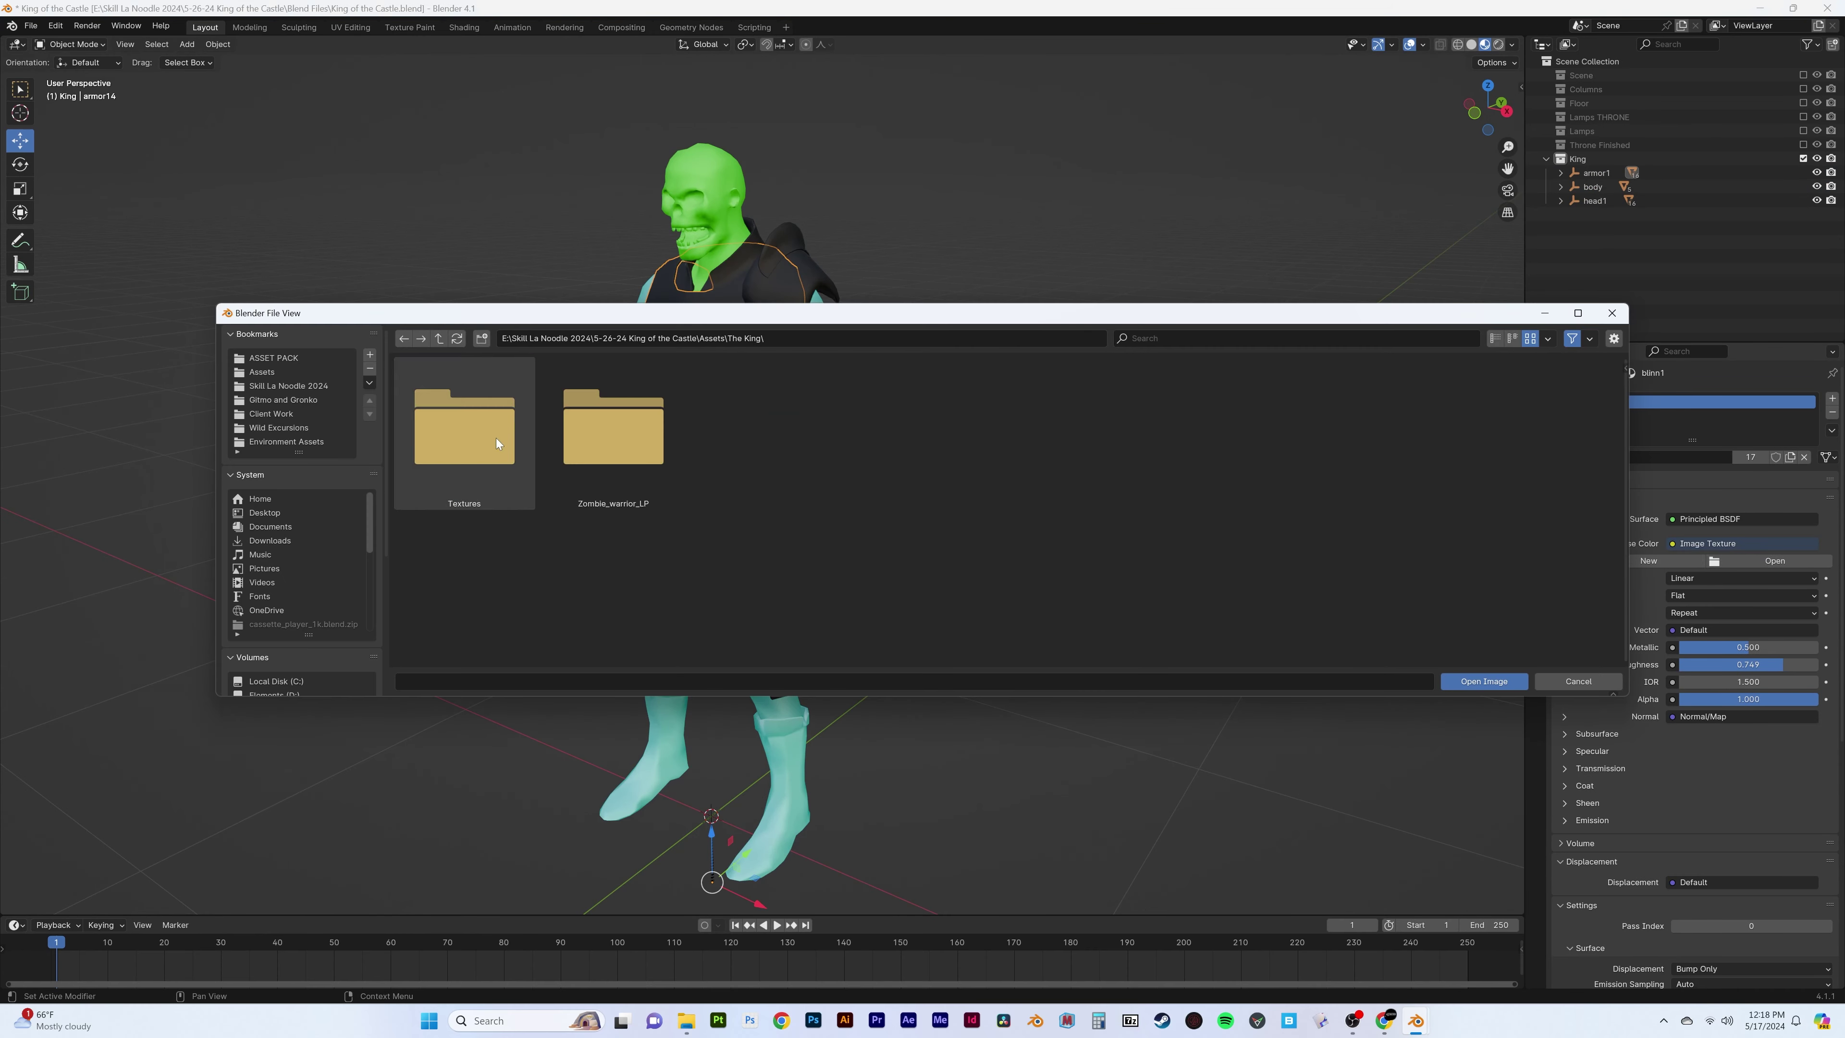
pyautogui.doubleClick(464, 420)
pyautogui.doubleClick(538, 393)
pyautogui.click(697, 196)
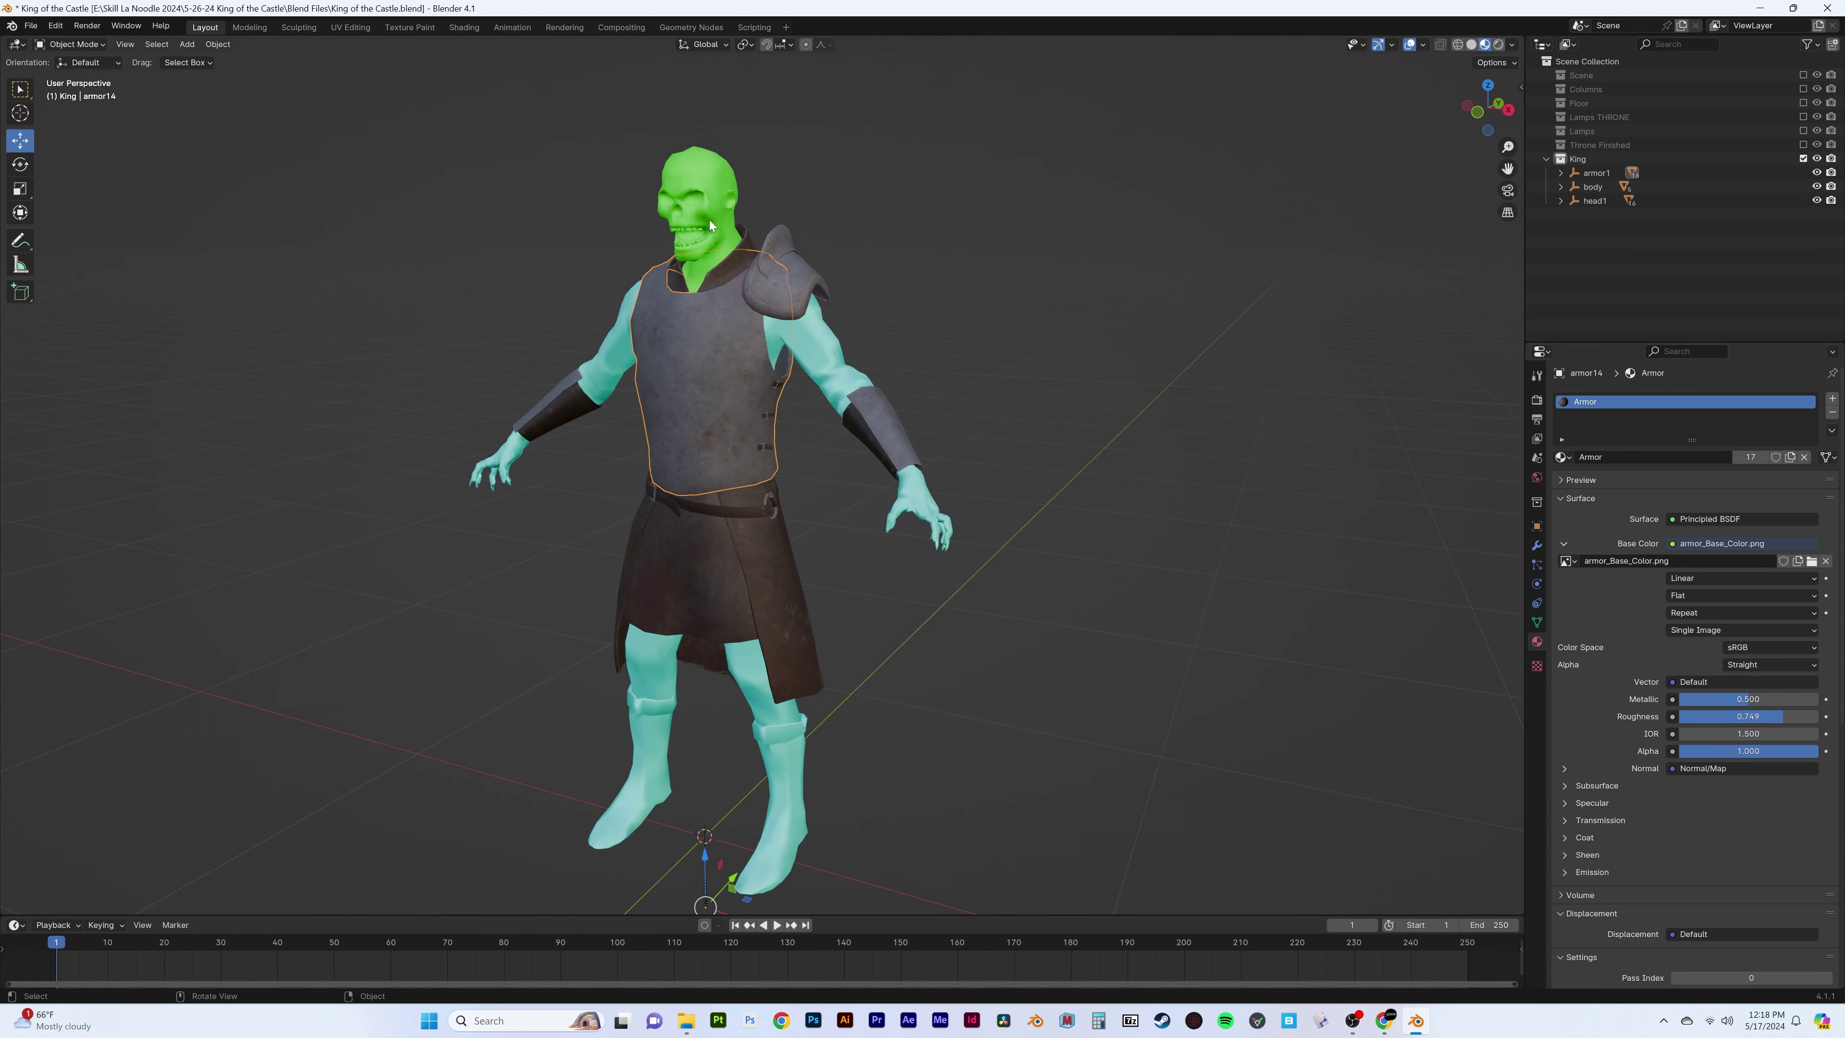
pyautogui.click(1743, 544)
pyautogui.doubleClick(464, 430)
pyautogui.scroll(-3, 944, 509)
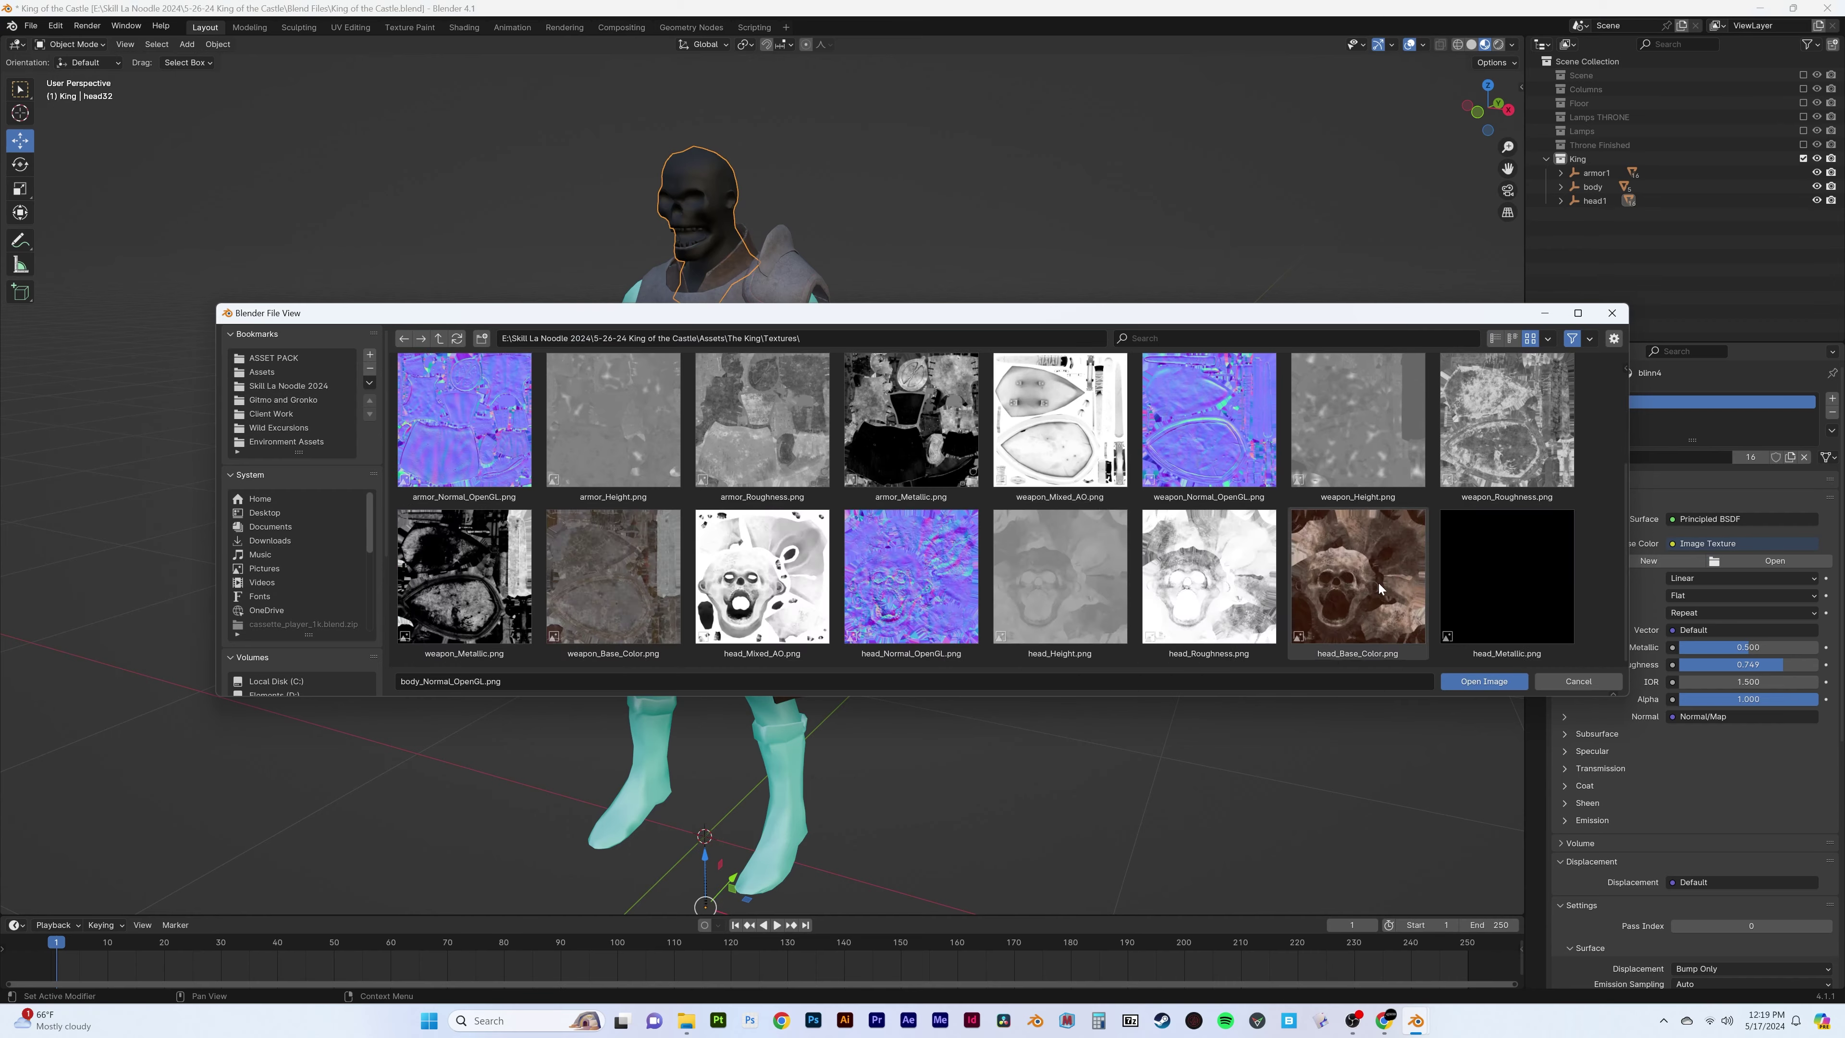
# Apply body_Base_Color.png as the king's body base colour image
pyautogui.doubleClick(1358, 575)
pyautogui.click(690, 363)
pyautogui.click(1672, 544)
pyautogui.click(1642, 545)
pyautogui.click(1775, 562)
pyautogui.doubleClick(458, 420)
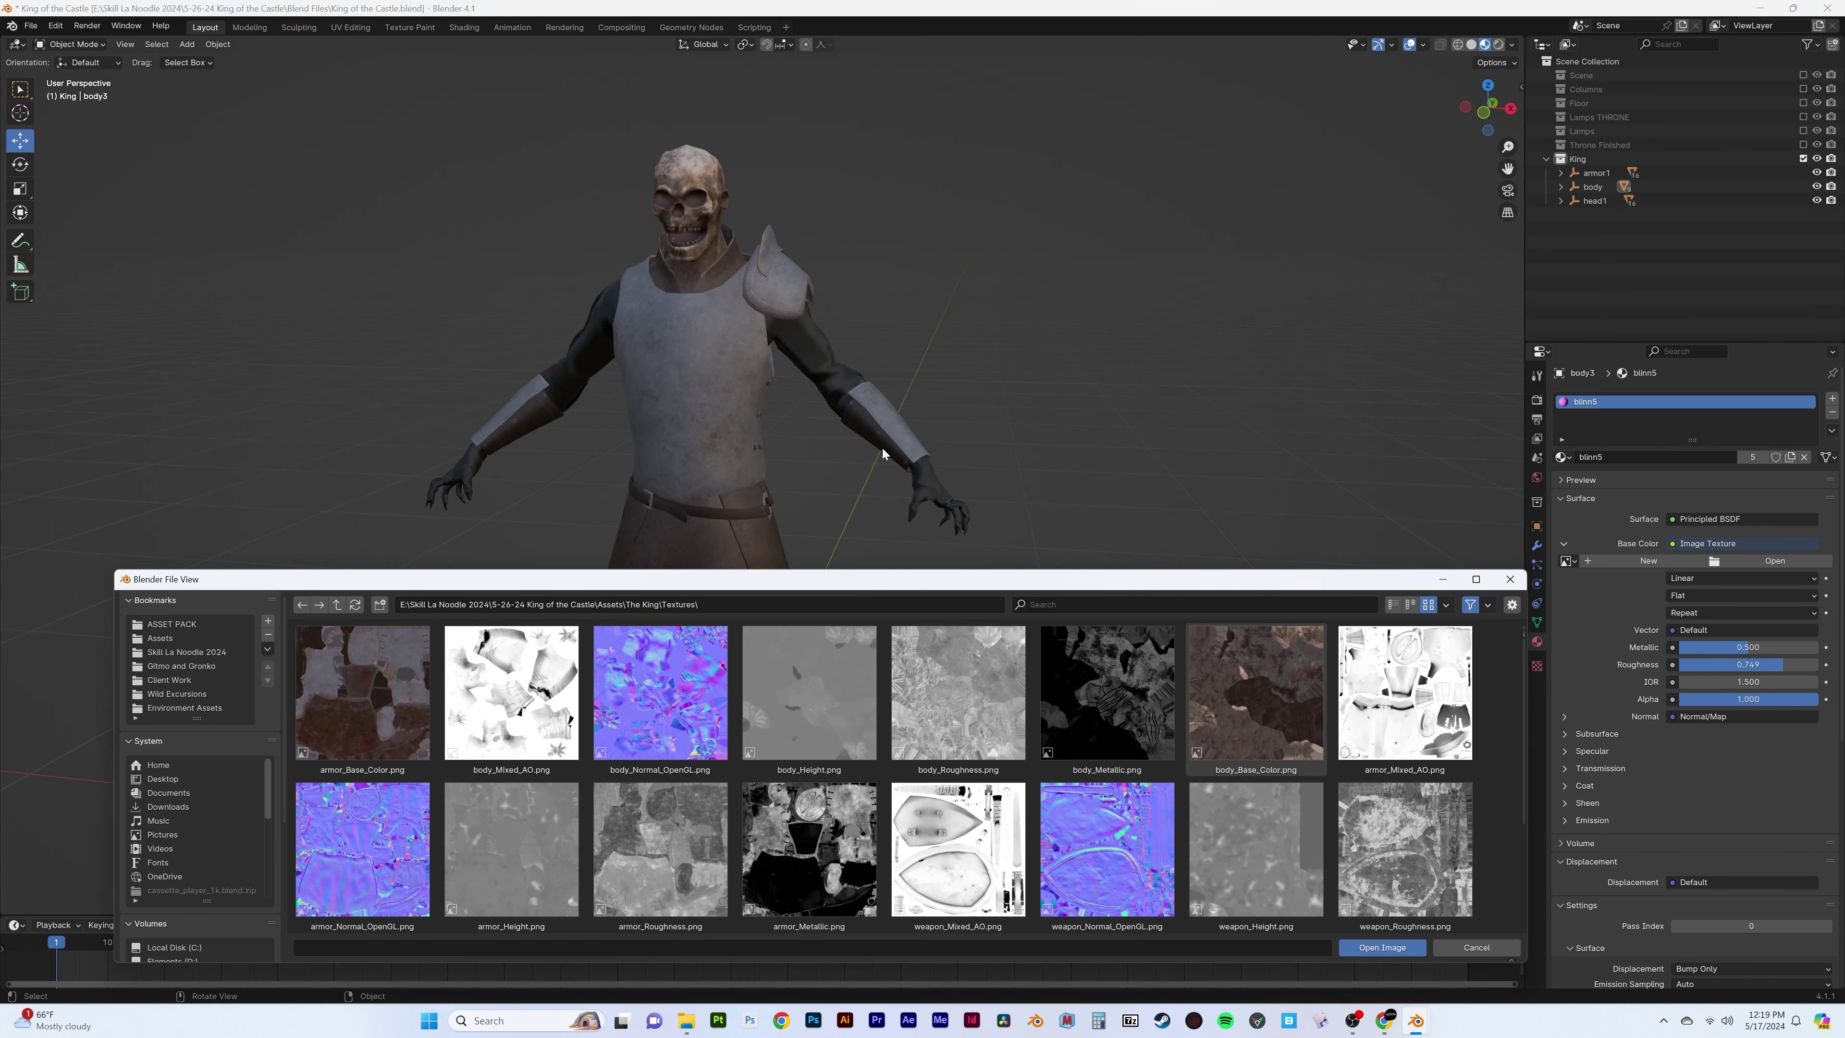
pyautogui.doubleClick(1298, 371)
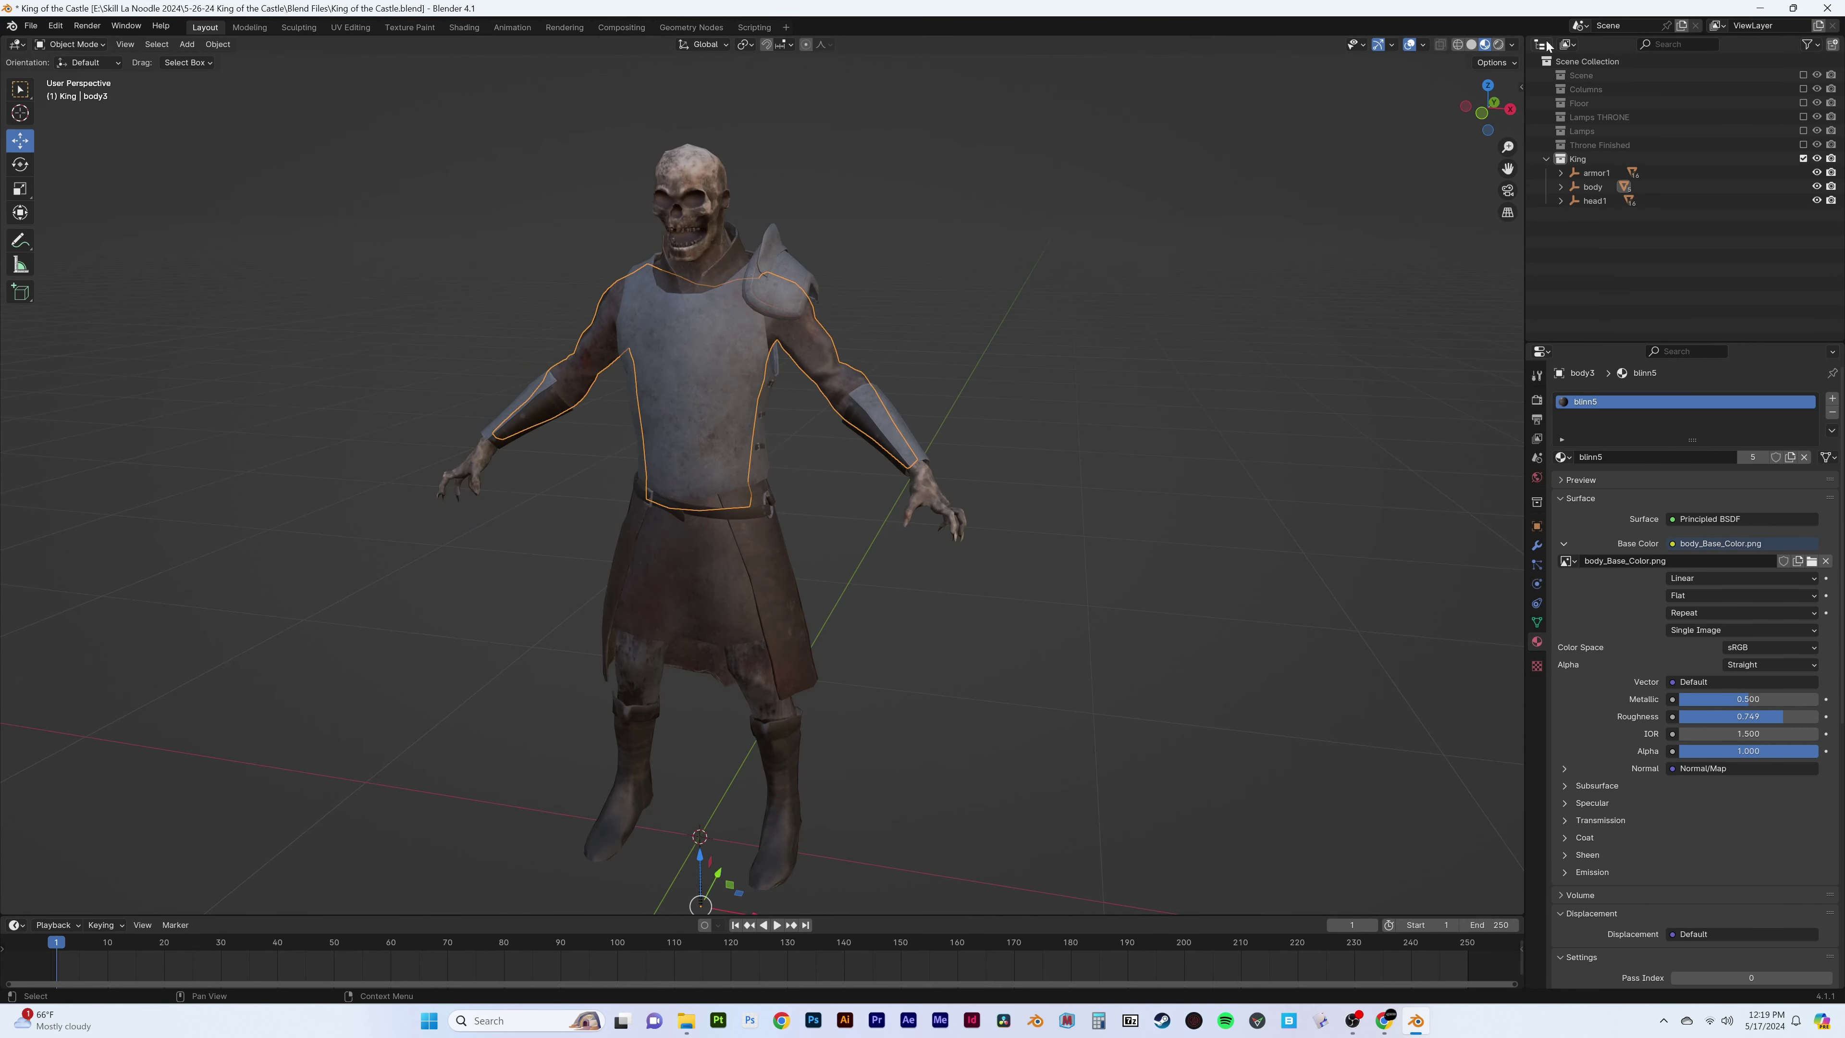
# In a split Shader Editor, load the ambient occlusion image into the body's Multiply node
pyautogui.moveTo(1522, 38); pyautogui.dragTo(825, 218)
pyautogui.click(841, 44)
pyautogui.click(877, 174)
pyautogui.scroll(3, 1090, 218)
pyautogui.click(1211, 287)
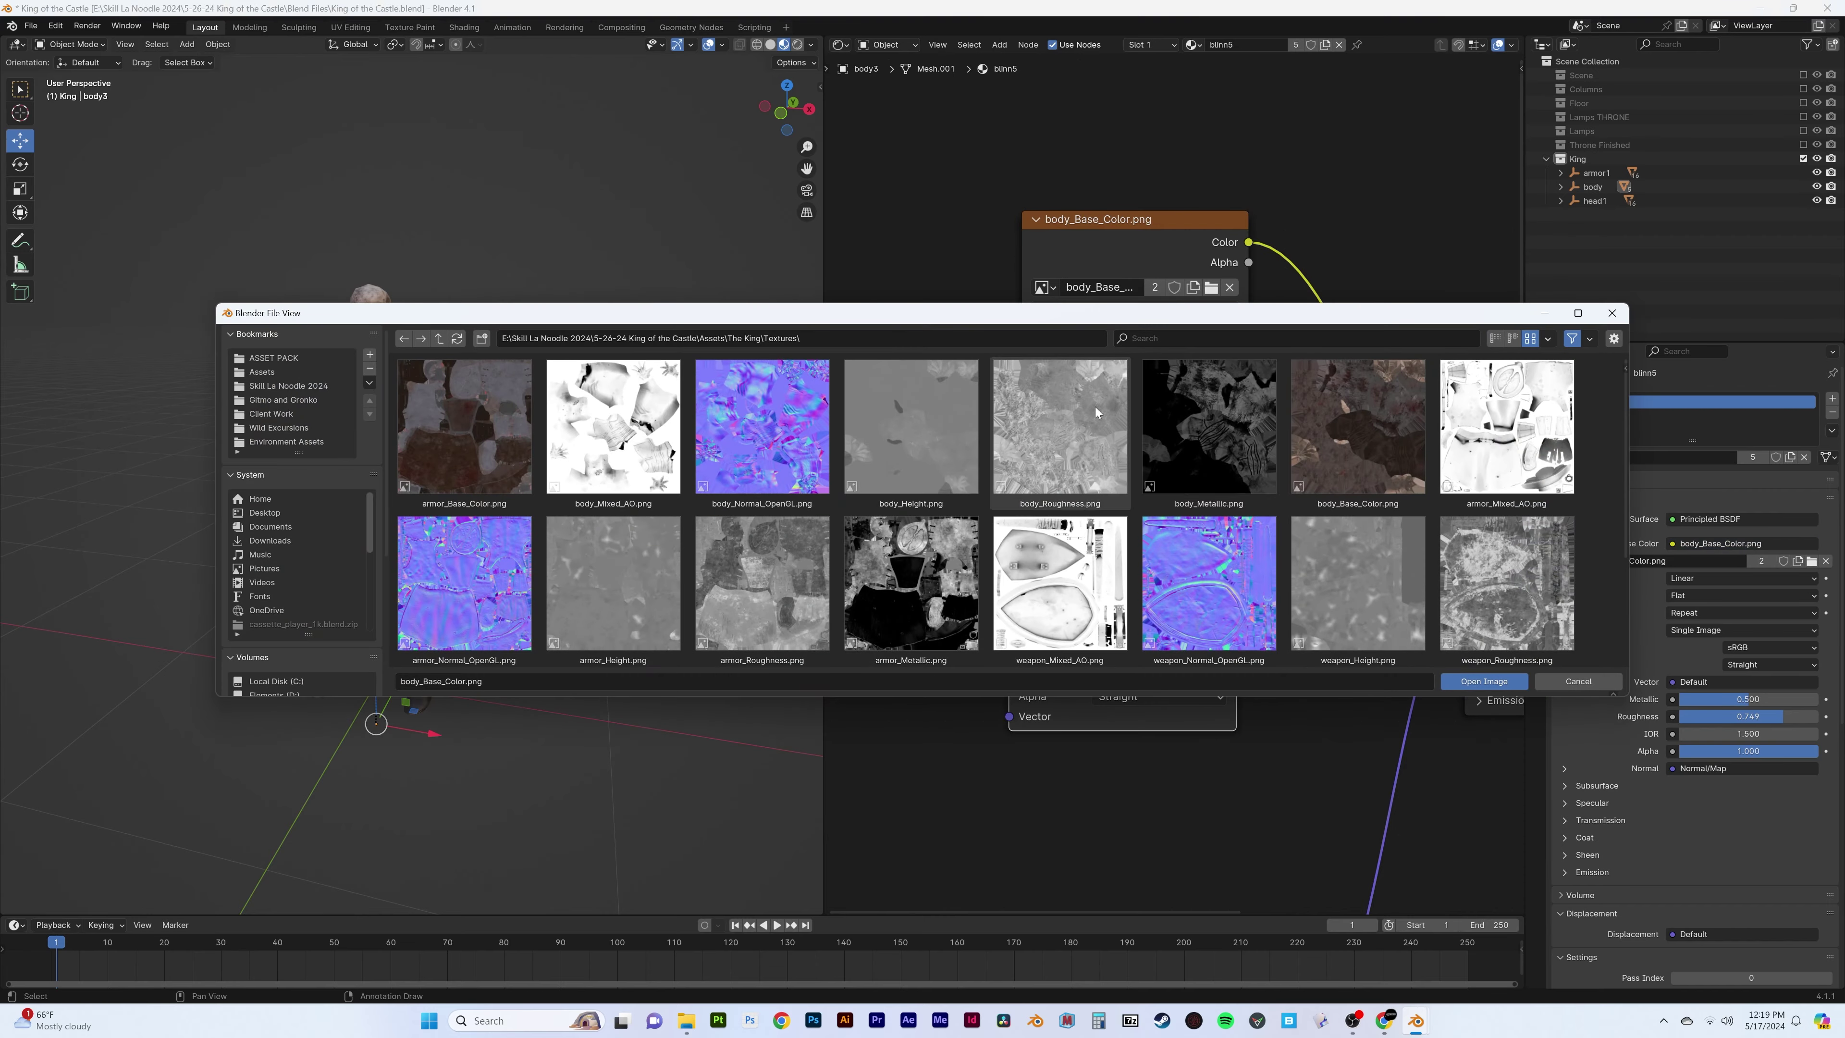
pyautogui.doubleClick(1384, 434)
pyautogui.moveTo(1236, 516); pyautogui.dragTo(1305, 441)
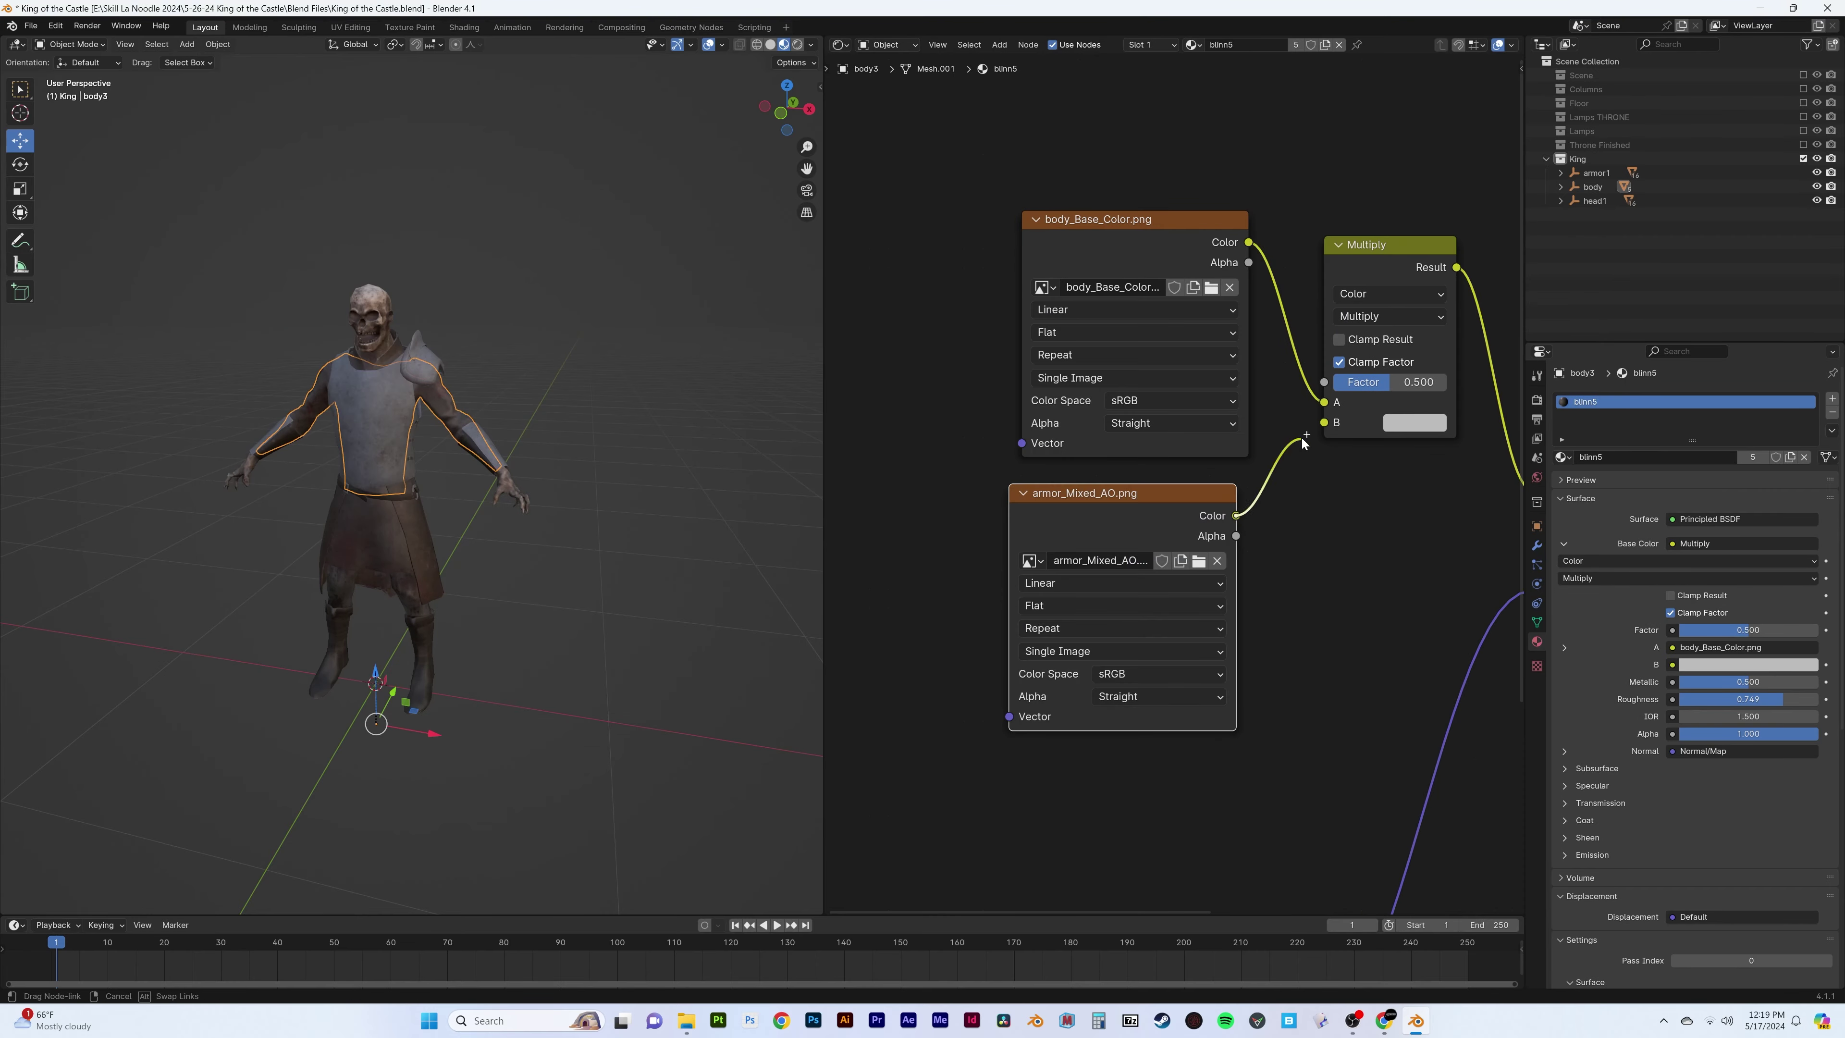
# Add body_Normal_OpenGL.png as a Non-Color image feeding the normal map
pyautogui.scroll(-3, 1441, 383)
pyautogui.hotkey('shift', 'd')
pyautogui.click(922, 690)
pyautogui.click(970, 660)
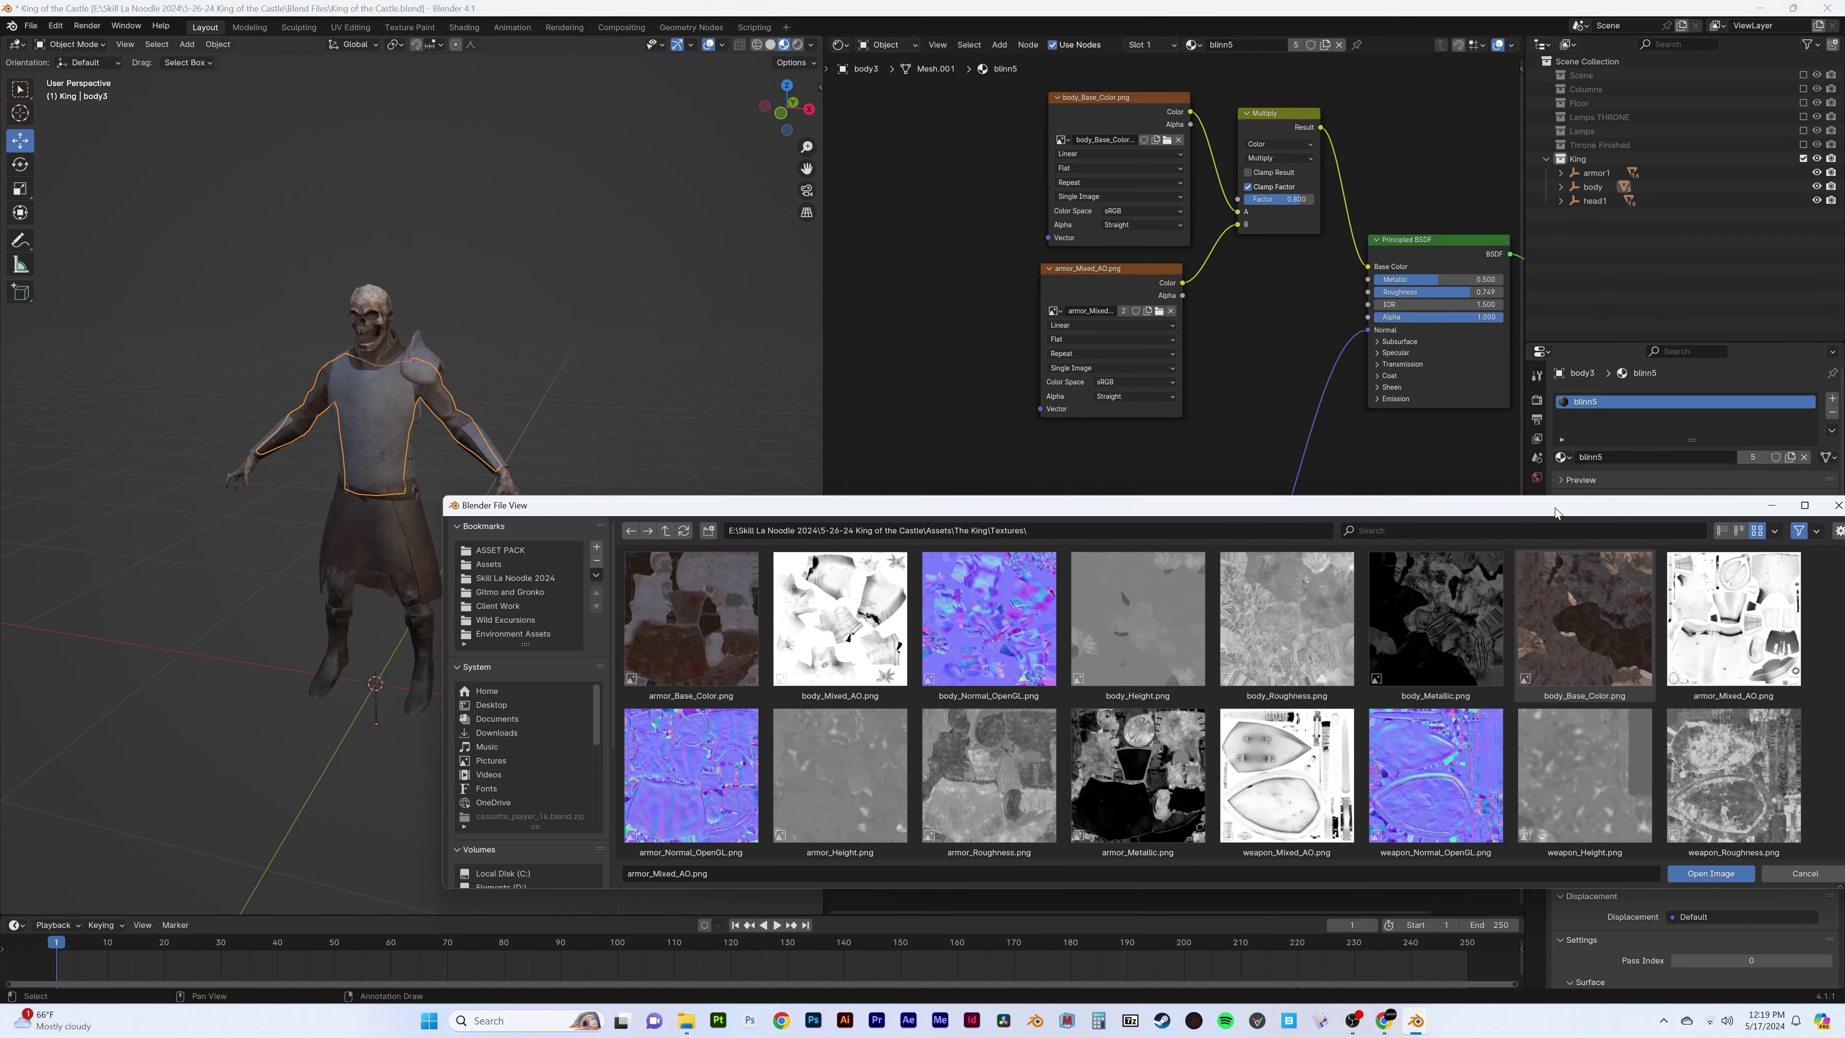
pyautogui.doubleClick(1016, 638)
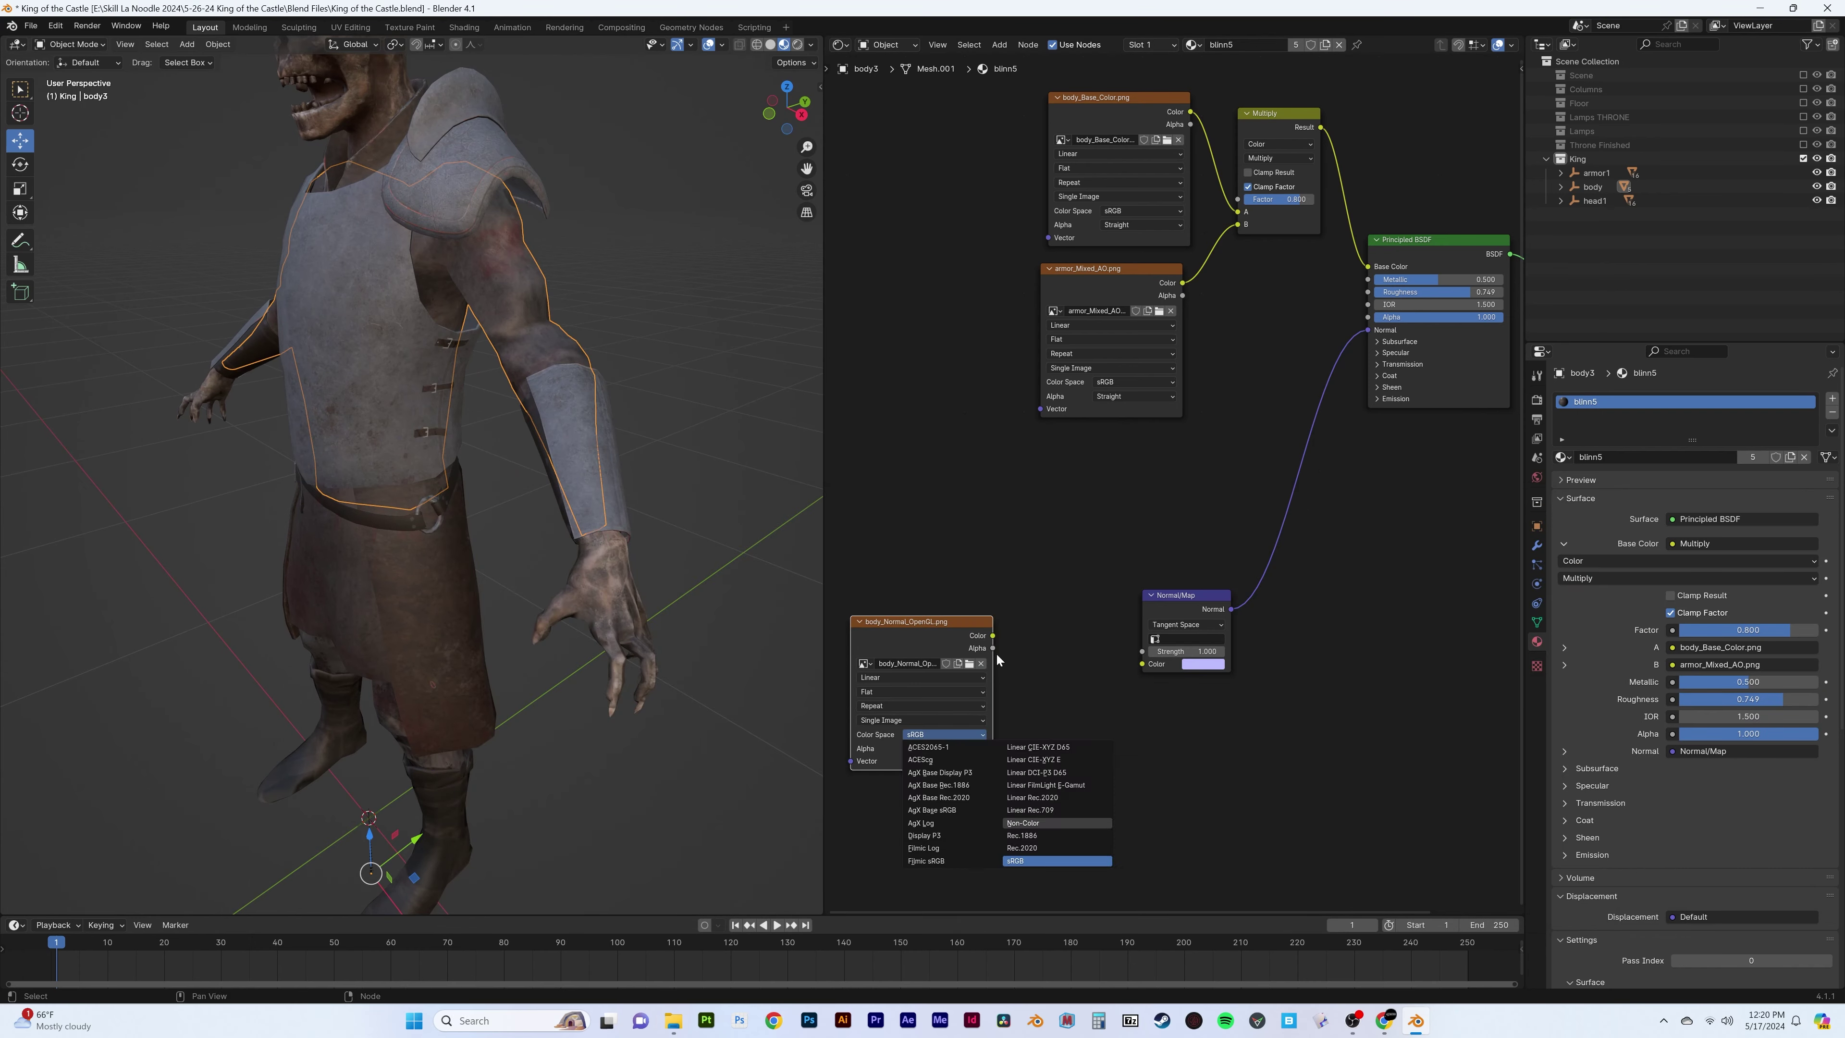
pyautogui.moveTo(992, 635); pyautogui.dragTo(1142, 664)
pyautogui.click(944, 735)
pyautogui.click(1010, 863)
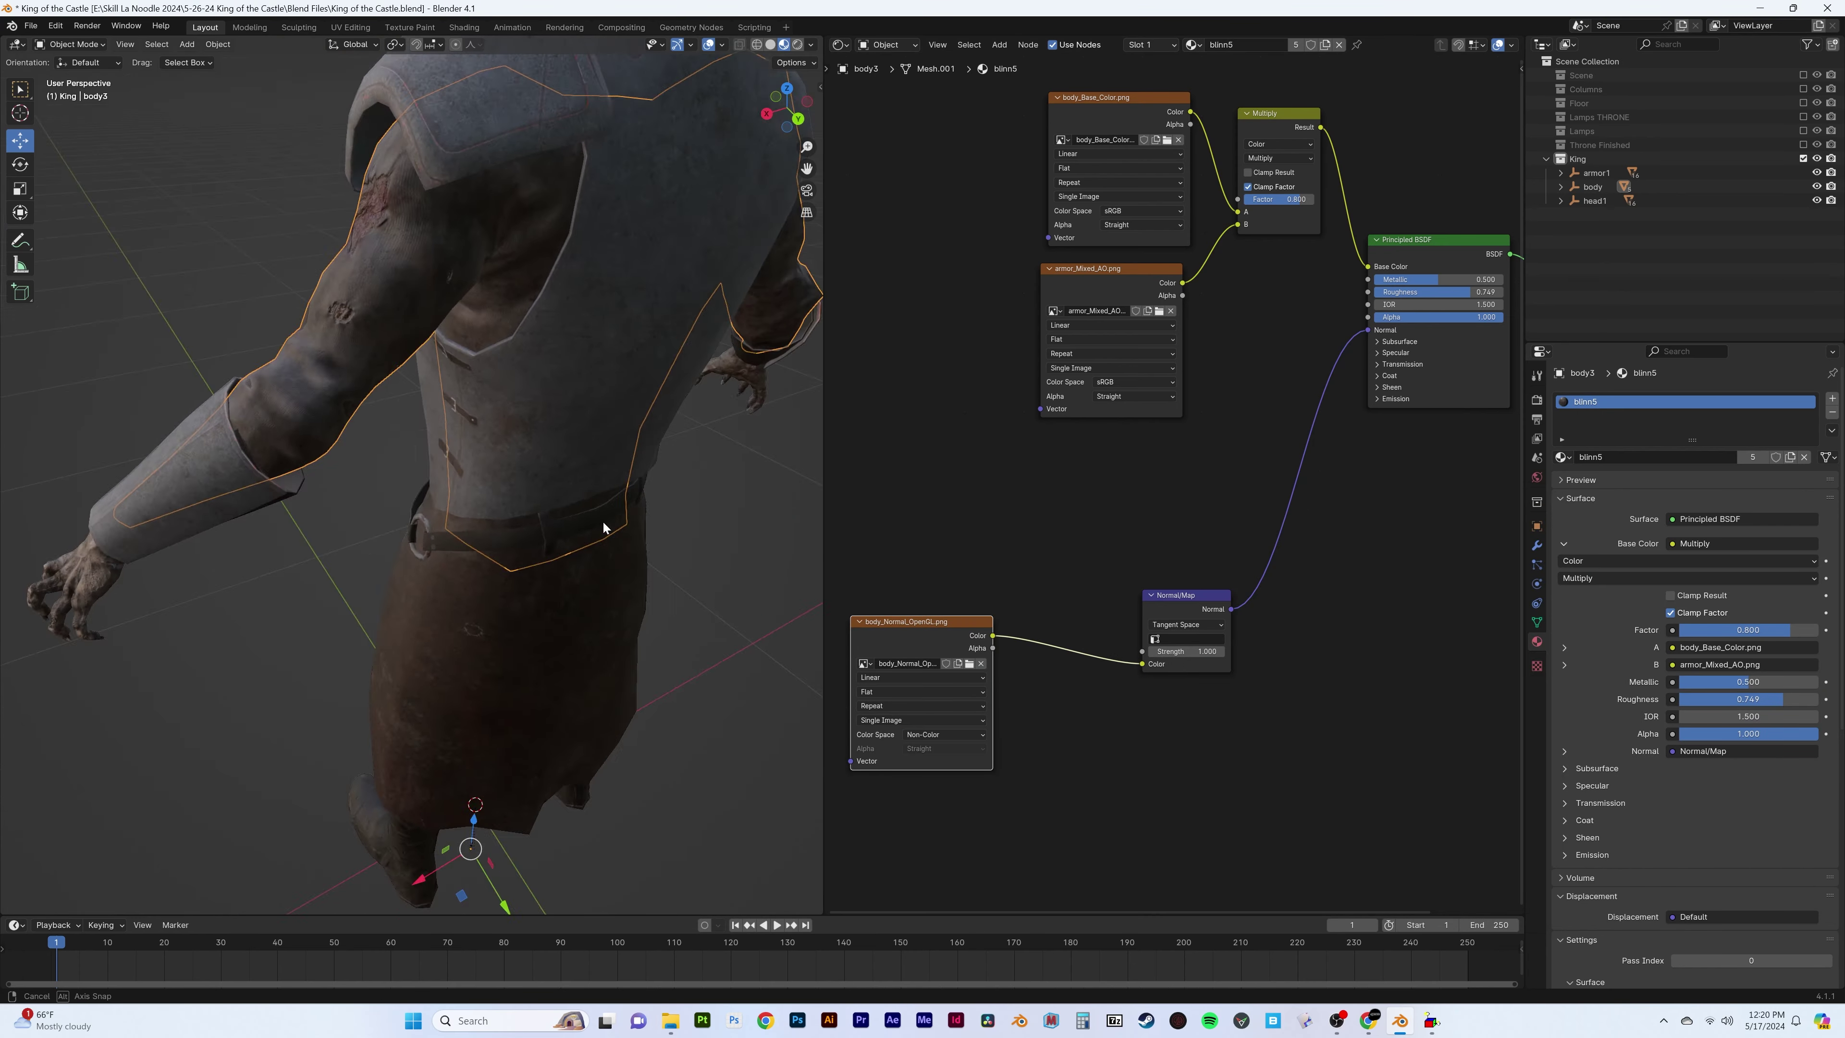
# Link body_Roughness.png to Roughness with Non-Color colour space
pyautogui.moveTo(1105, 428); pyautogui.dragTo(1125, 557, button='middle')
pyautogui.moveTo(1125, 558); pyautogui.dragTo(1289, 187)
pyautogui.hotkey('shift', 'd')
pyautogui.click(1133, 437)
pyautogui.click(1185, 415)
pyautogui.doubleClick(1071, 412)
pyautogui.scroll(2, 1162, 436)
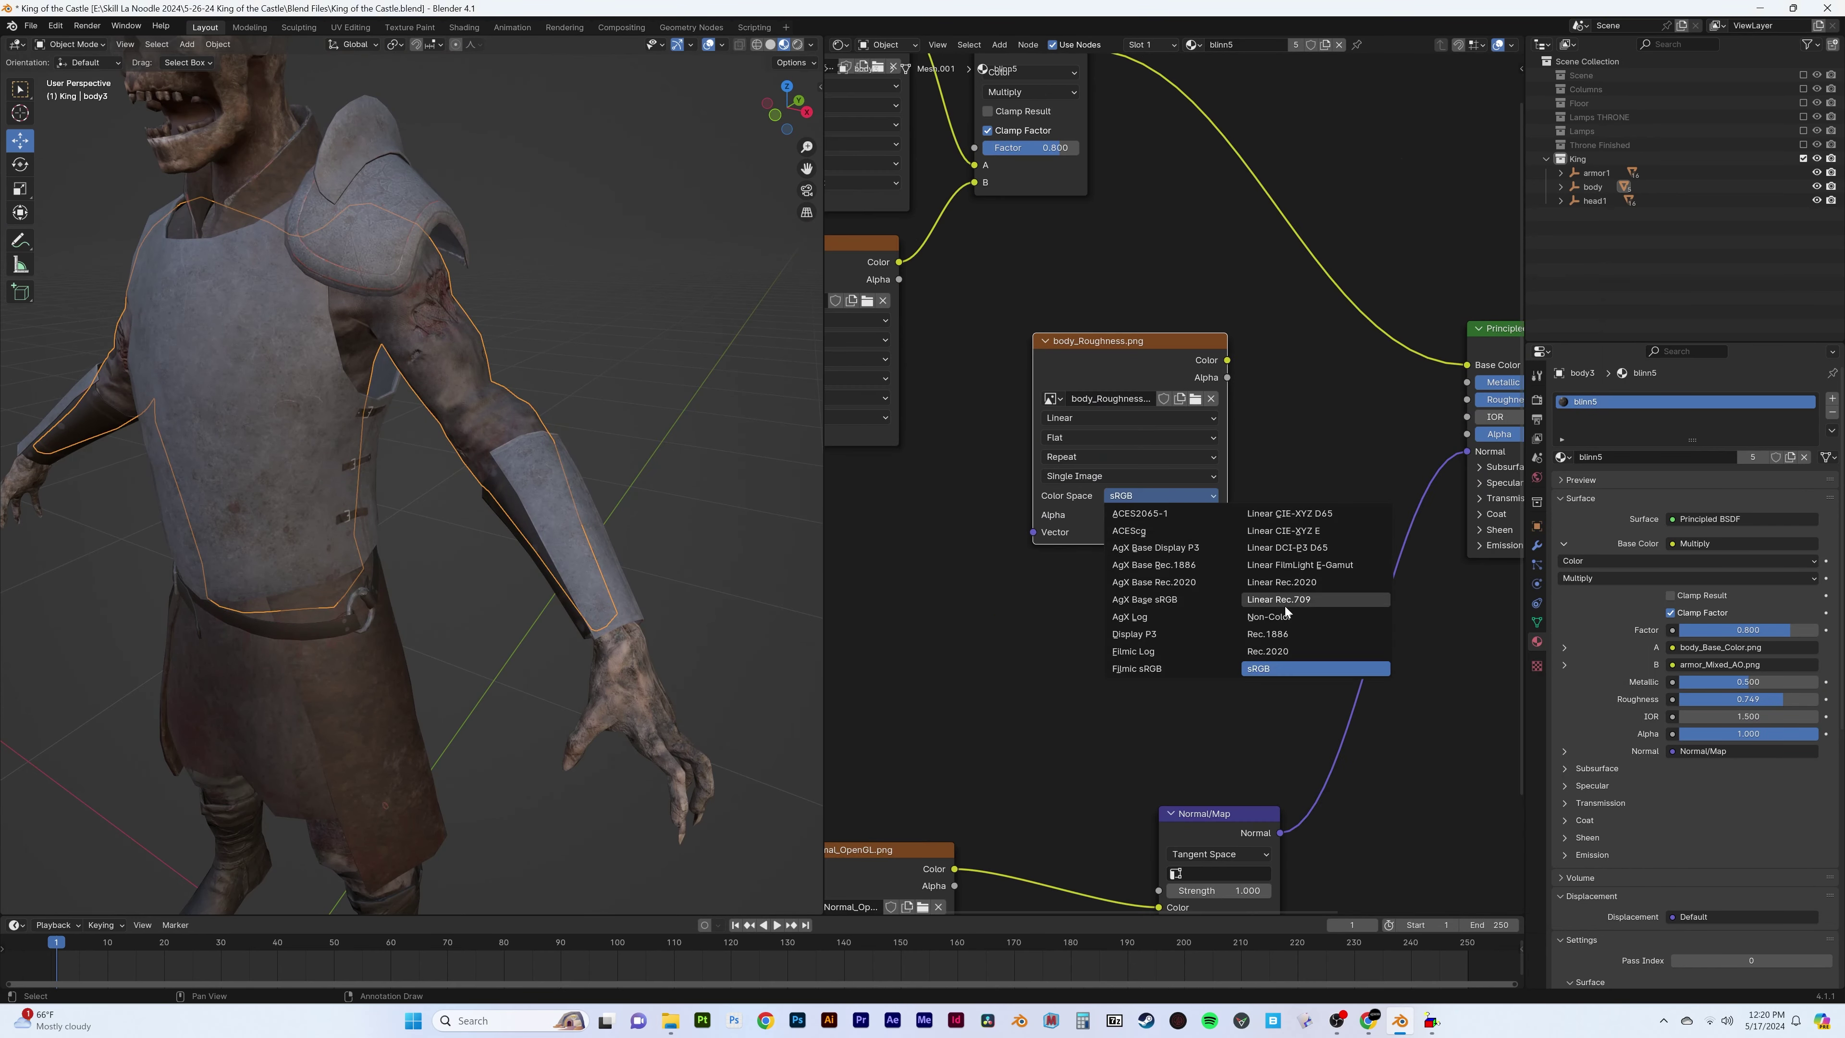
pyautogui.moveTo(1226, 360); pyautogui.dragTo(1466, 402)
pyautogui.click(1161, 495)
# Try connecting body_Metallic.png to Metallic, then delete that image node
pyautogui.moveTo(589, 383)
pyautogui.mouseDown(button='middle')
pyautogui.moveTo(626, 383)
pyautogui.moveTo(479, 375)
pyautogui.moveTo(509, 375)
pyautogui.mouseUp(button='middle')
pyautogui.hotkey('shift', 'd')
pyautogui.click(945, 553)
pyautogui.click(873, 611)
pyautogui.click(708, 577)
pyautogui.click(984, 707)
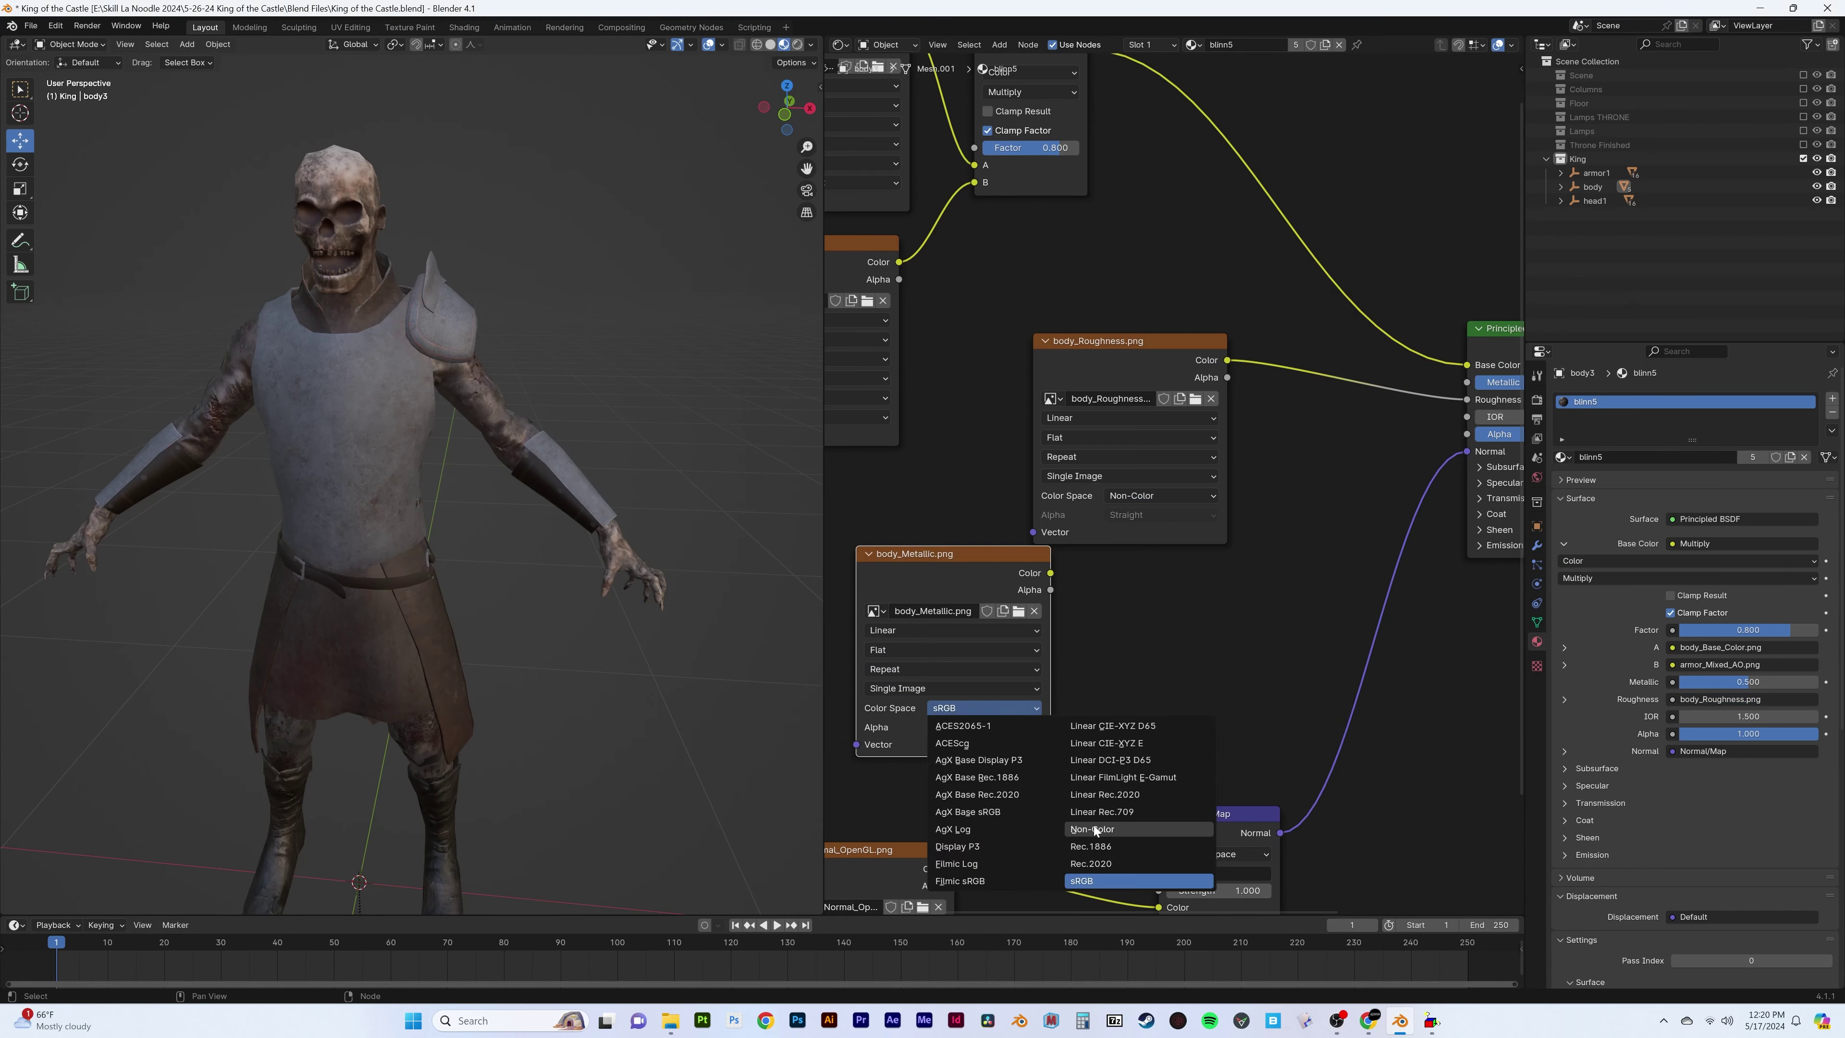
pyautogui.moveTo(436, 436); pyautogui.dragTo(545, 436, button='middle')
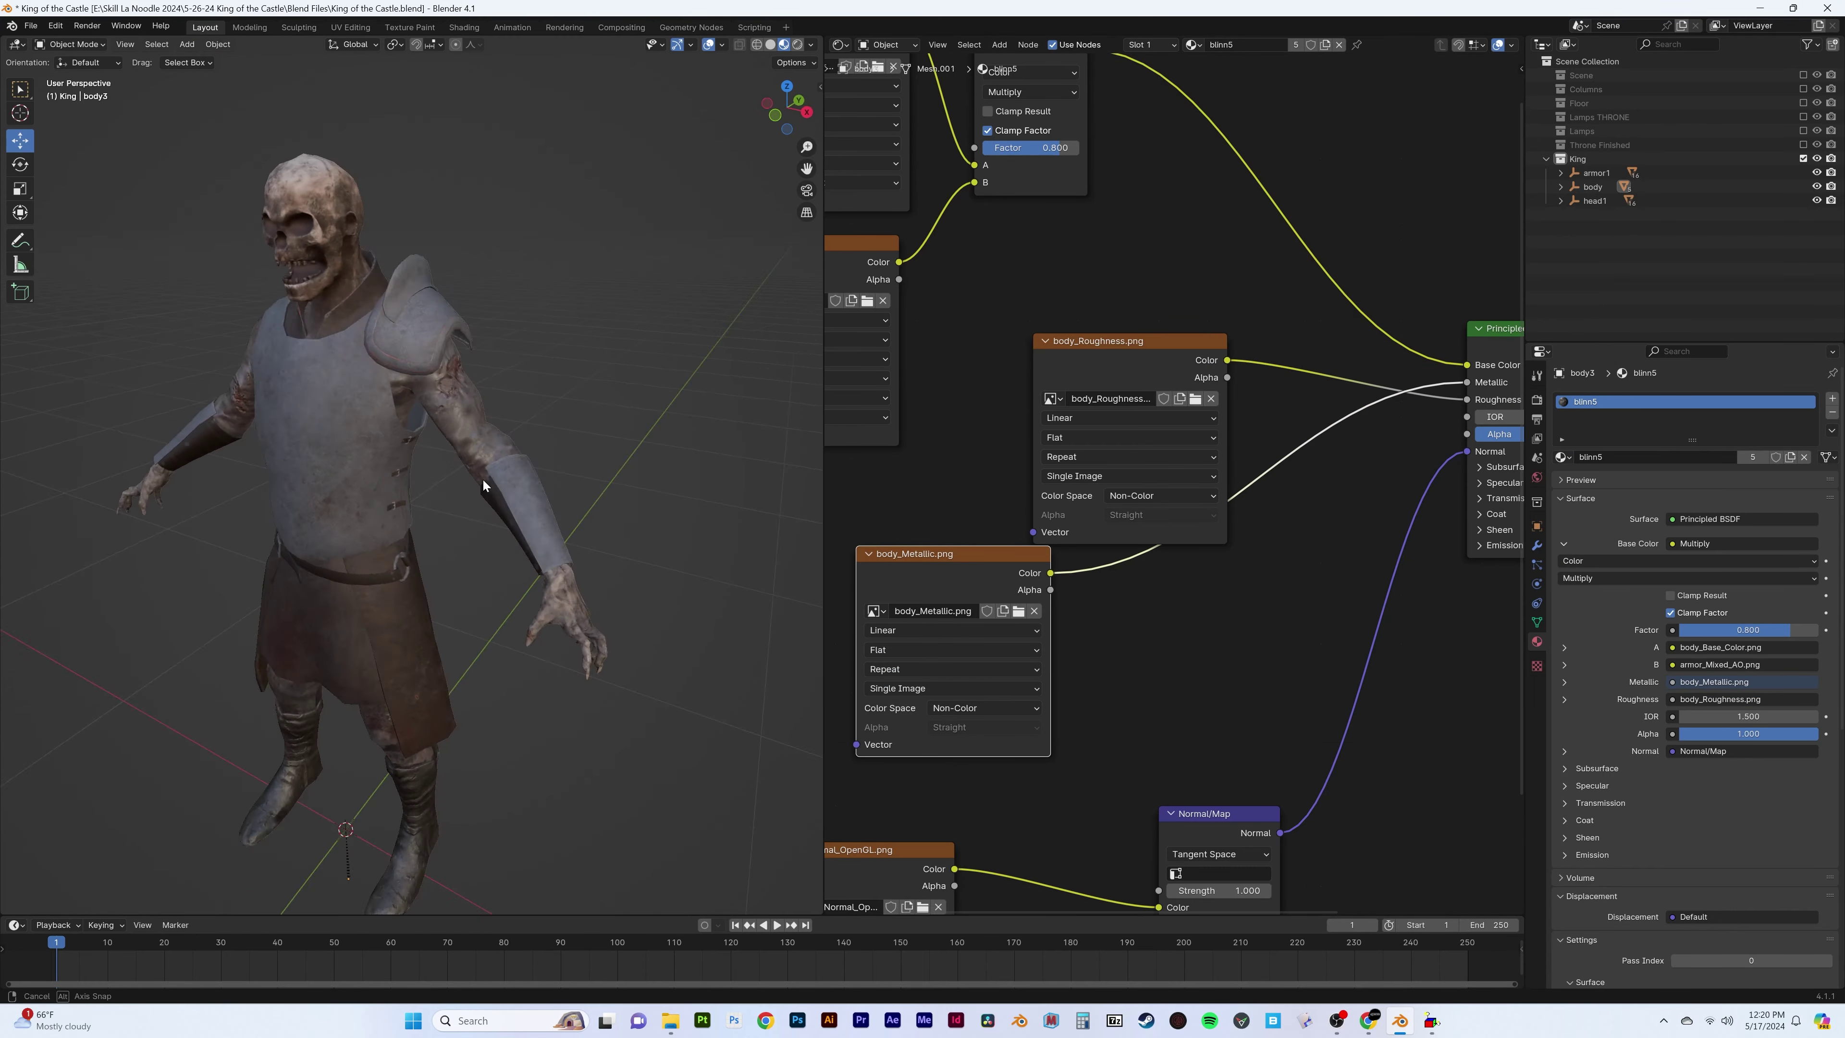
pyautogui.press('x')
pyautogui.scroll(-1, 1137, 647)
pyautogui.scroll(-1, 1224, 655)
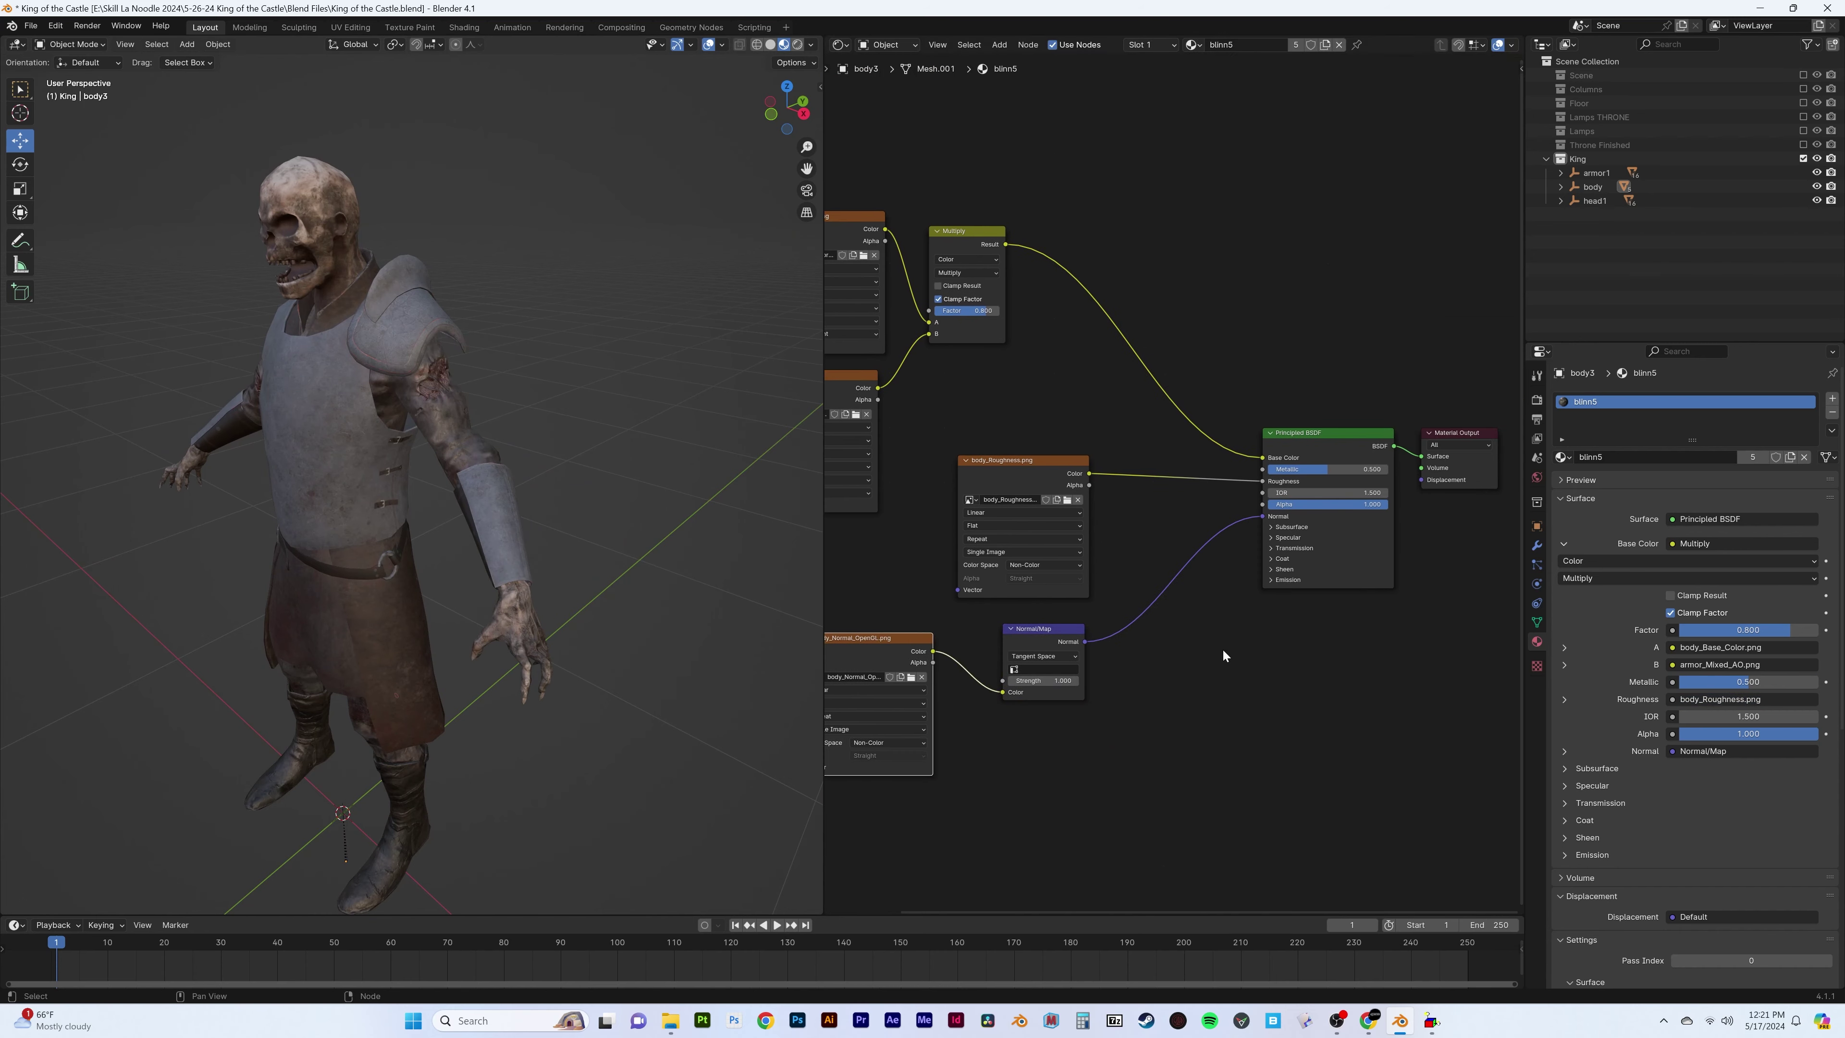
# Add head_Mixed_AO.png and a Mix Color multiply node to the skull head's material
pyautogui.click(320, 231)
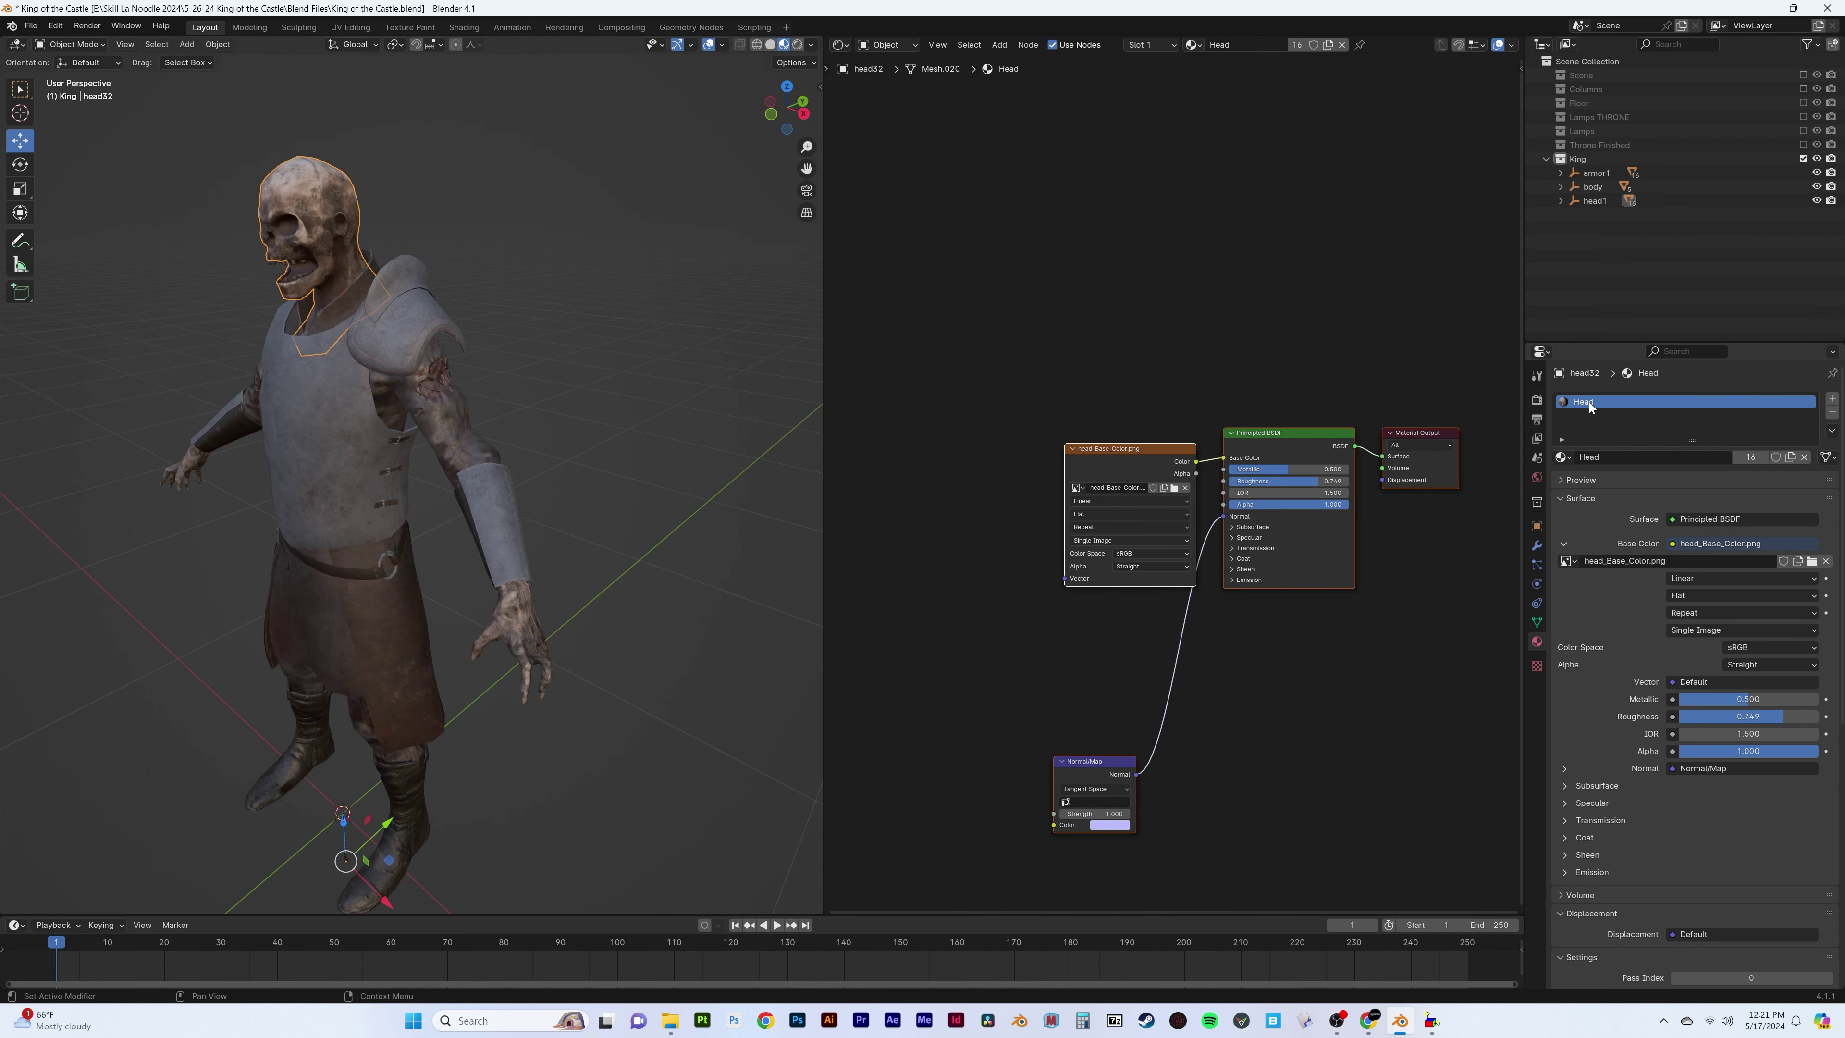
pyautogui.click(1094, 559)
pyautogui.click(1591, 703)
pyautogui.hotkey('shift', 'a')
pyautogui.write('m')
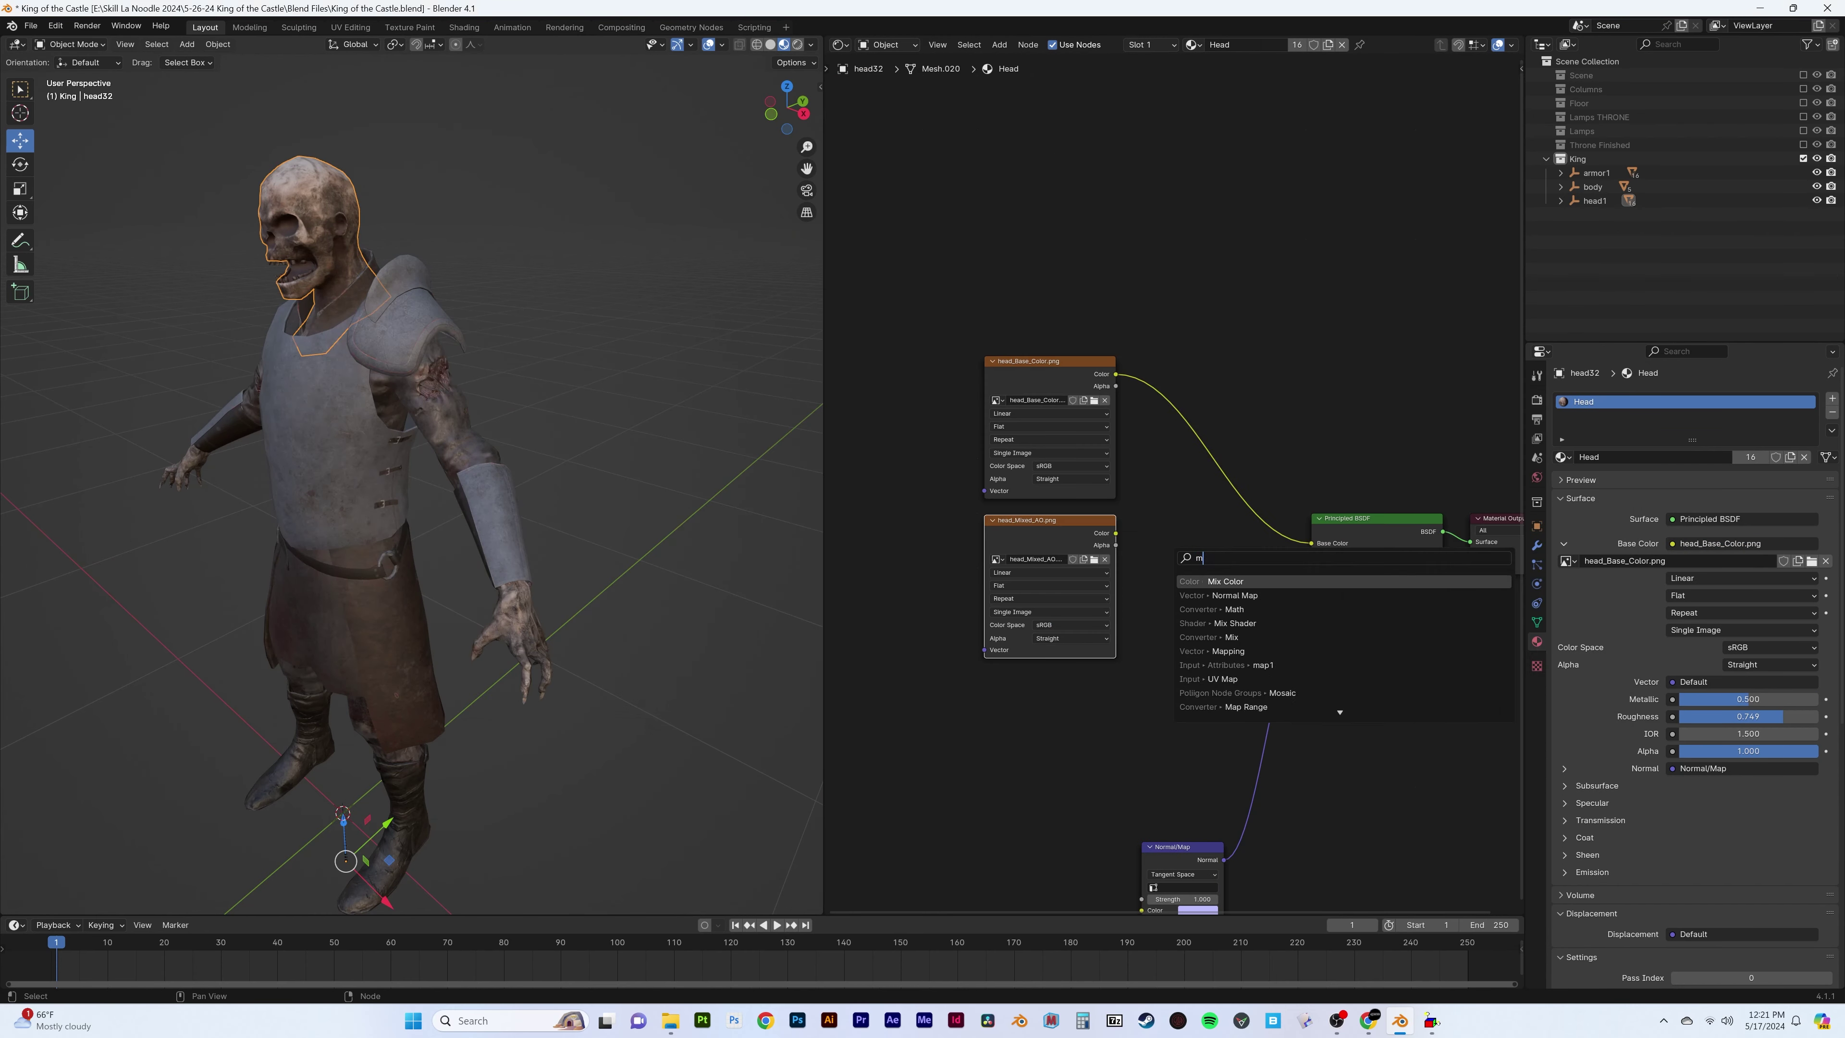
pyautogui.press('Return')
pyautogui.click(1256, 448)
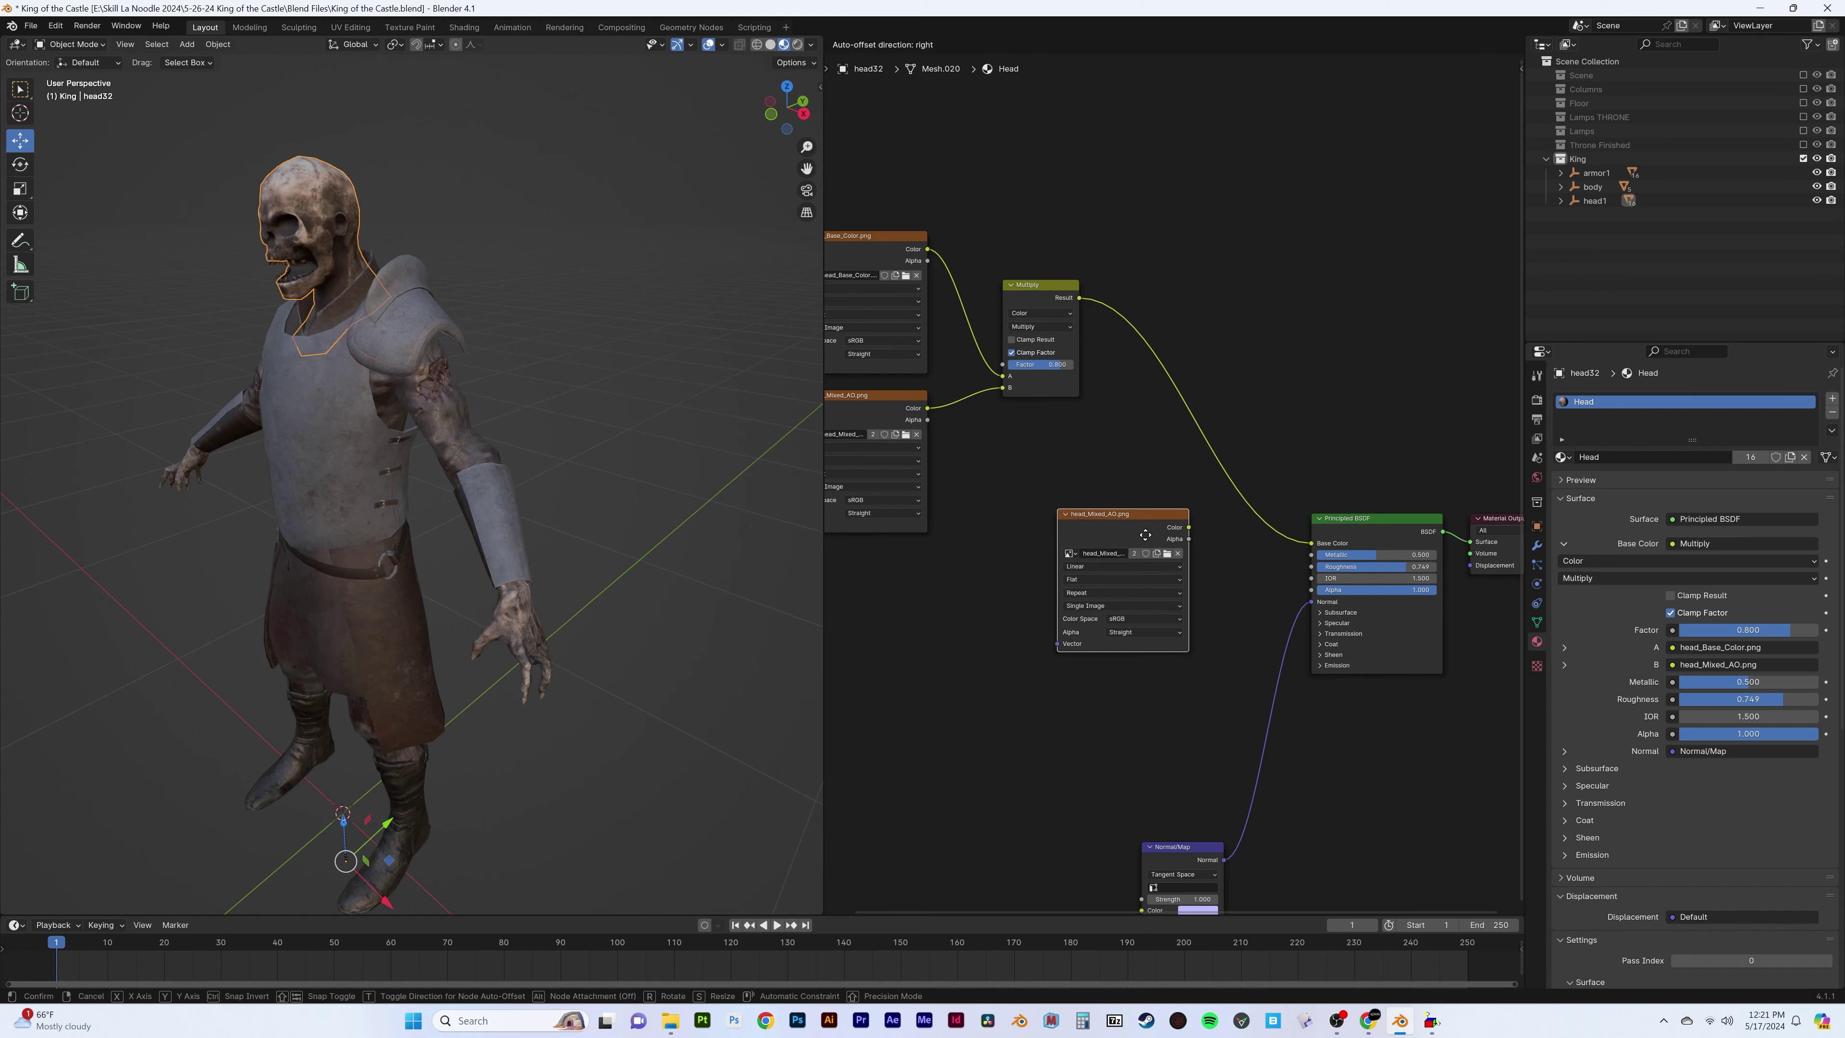
# Load head_Roughness.png and head_Normal_OpenGL.png for the head, linking the normal into the Normal Map
pyautogui.click(1112, 559)
pyautogui.scroll(-3, 1080, 478)
pyautogui.doubleClick(1209, 581)
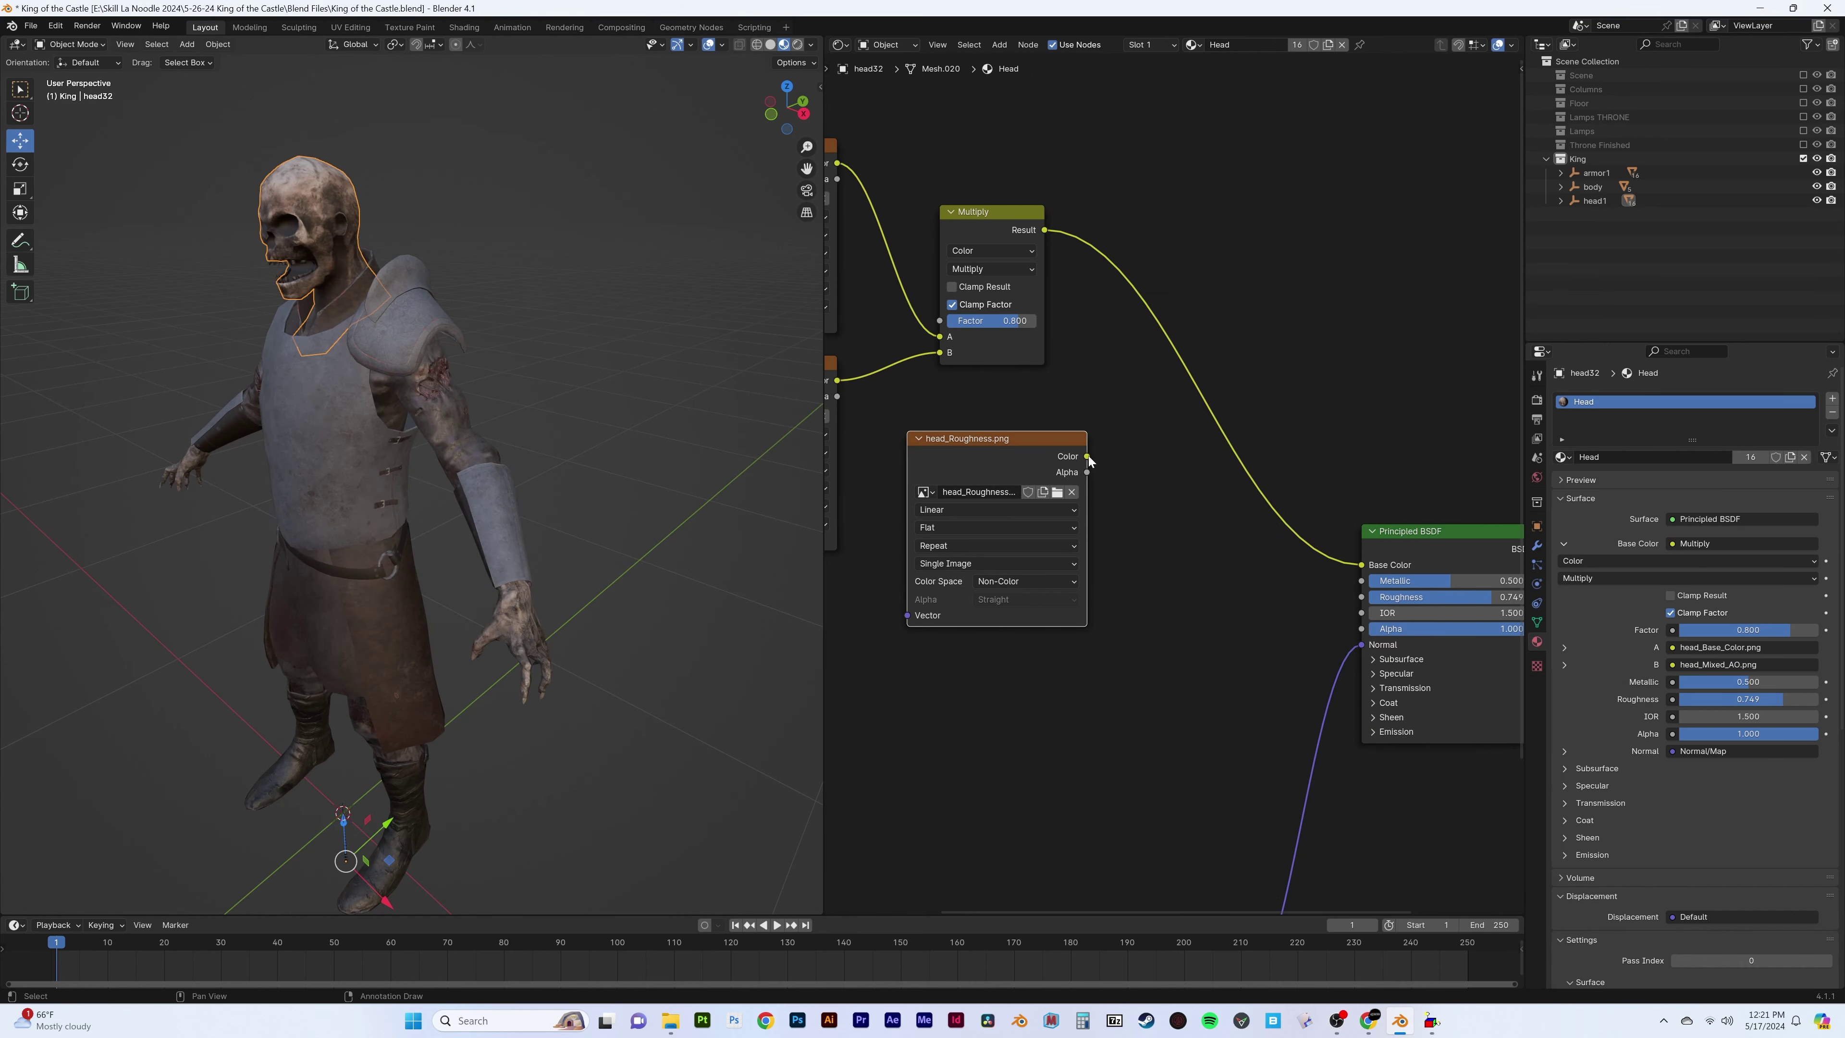
pyautogui.click(1017, 436)
pyautogui.hotkey('shift', 'd')
pyautogui.click(999, 584)
pyautogui.doubleClick(927, 610)
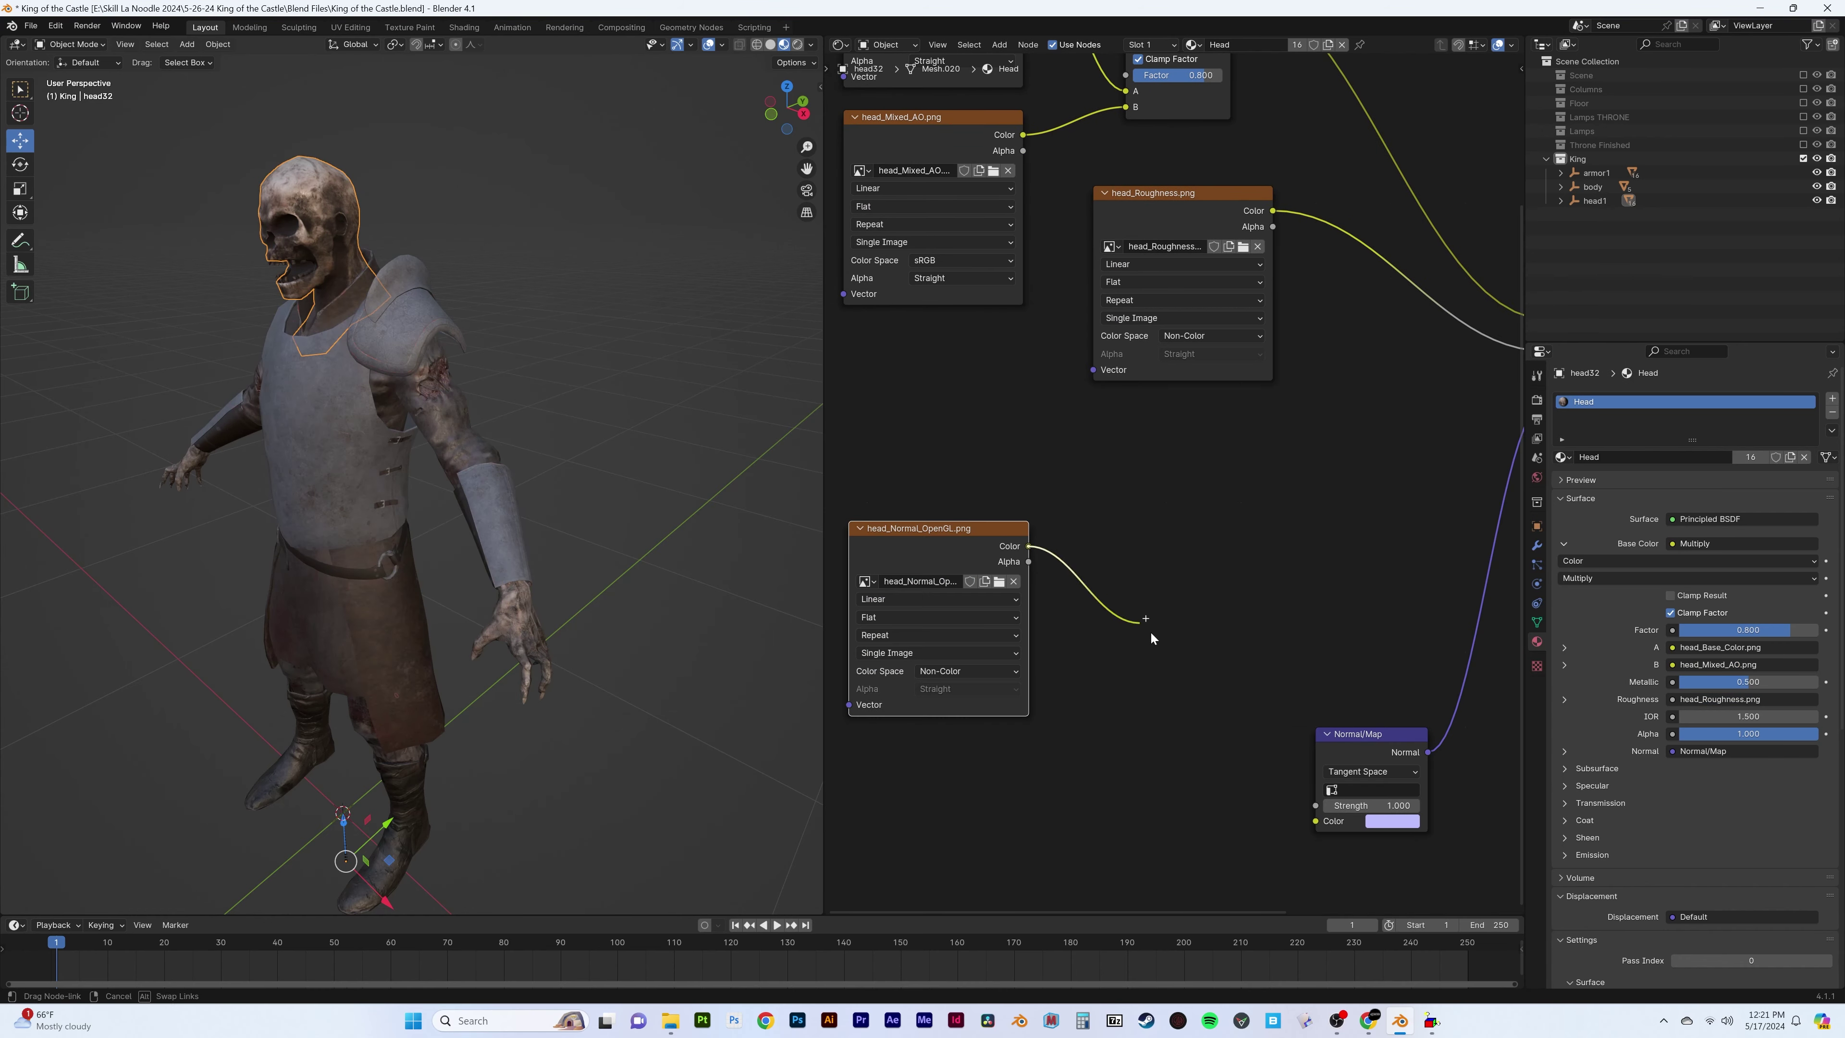
pyautogui.moveTo(1028, 546); pyautogui.dragTo(1315, 820)
# Select the armor and duplicate its colour image node, loading weapon_Mixed_AO.png into the copy
pyautogui.moveTo(466, 509); pyautogui.dragTo(502, 554, button='middle')
pyautogui.moveTo(1489, 492); pyautogui.dragTo(1344, 537, button='middle')
pyautogui.moveTo(1402, 445); pyautogui.dragTo(1348, 538)
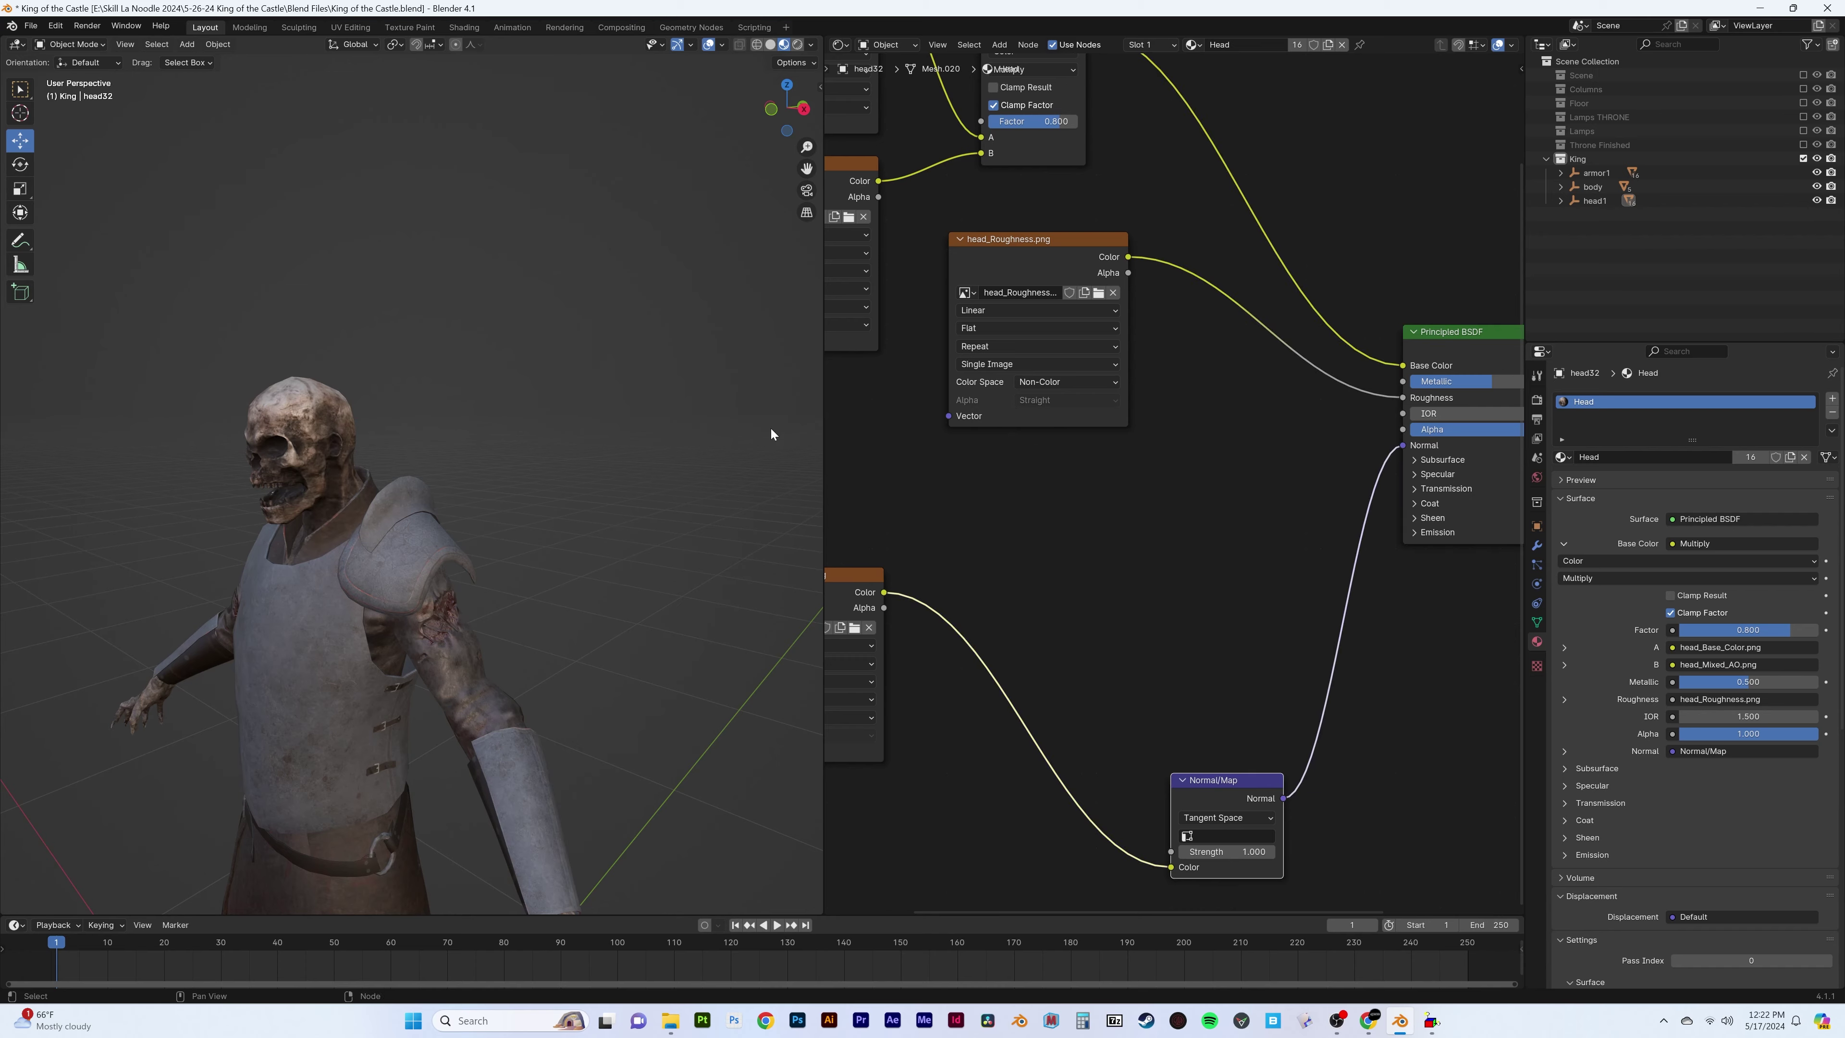
pyautogui.moveTo(772, 434); pyautogui.dragTo(581, 509, button='middle')
pyautogui.click(436, 654)
pyautogui.hotkey('shift', 'd')
pyautogui.click(856, 347)
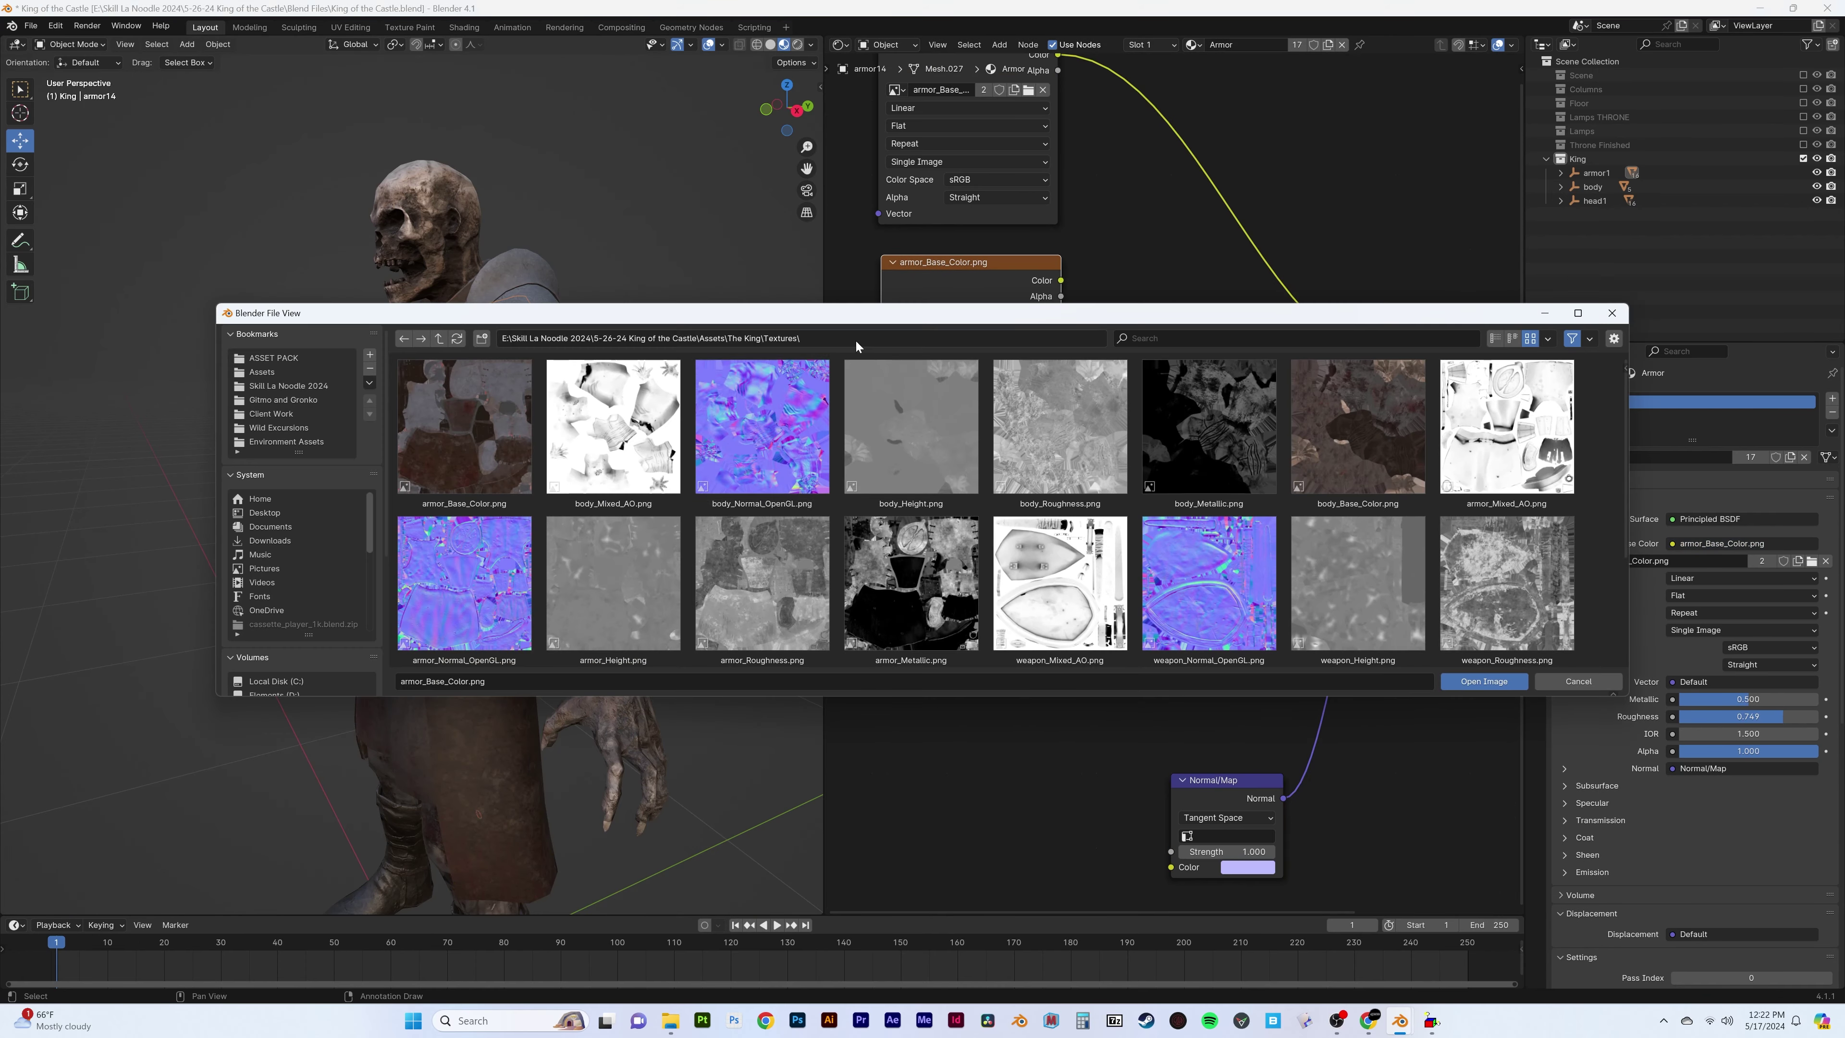
pyautogui.scroll(-2, 762, 436)
pyautogui.scroll(-2, 763, 436)
pyautogui.scroll(-1, 945, 415)
pyautogui.doubleClick(963, 414)
# Multiply the armor colour by the AO image with a Mix Color node before Base Color
pyautogui.hotkey('shift', 'a')
pyautogui.write('mix')
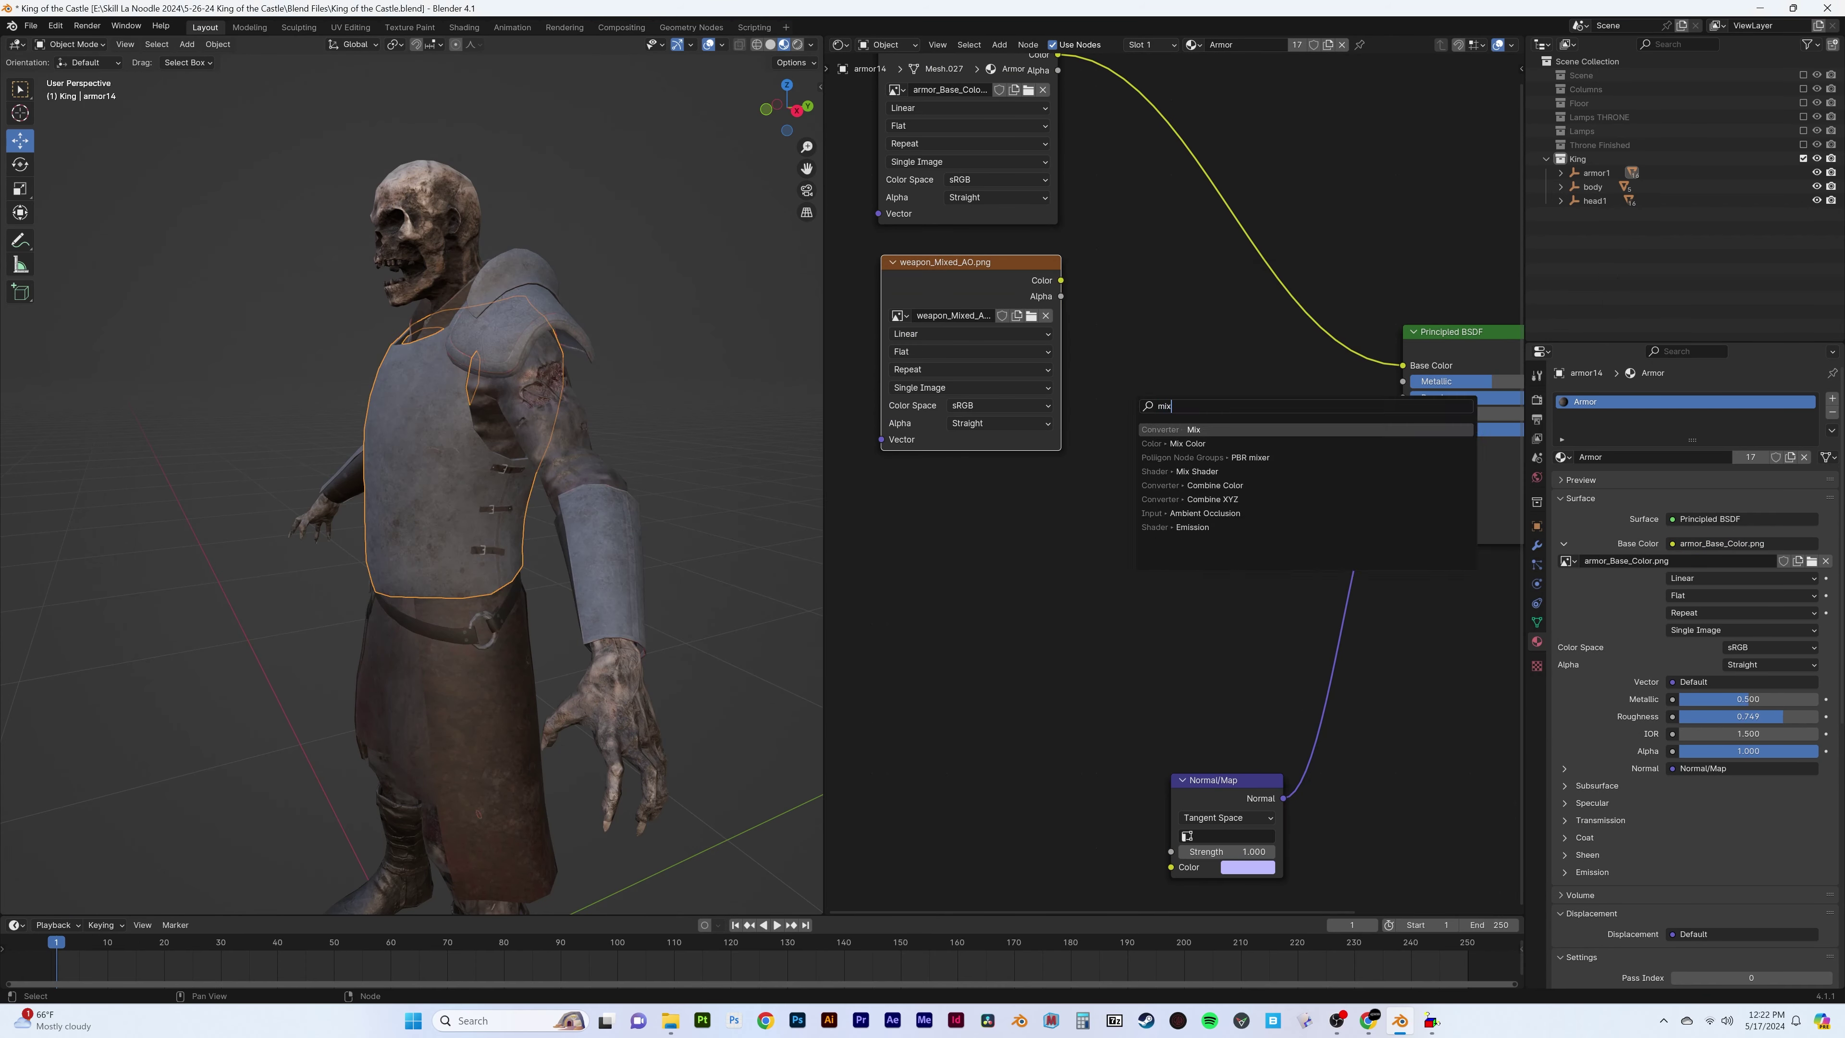
pyautogui.press('Return')
pyautogui.click(1278, 182)
pyautogui.click(1279, 247)
pyautogui.moveTo(1061, 280); pyautogui.dragTo(1228, 292)
pyautogui.moveTo(1235, 509); pyautogui.dragTo(1286, 645, button='middle')
pyautogui.moveTo(617, 436); pyautogui.dragTo(712, 447, button='middle')
# Replace the armor's AO image with armor_Mixed_AO.png
pyautogui.click(1082, 451)
pyautogui.scroll(-1, 1089, 509)
pyautogui.scroll(-2, 1235, 472)
pyautogui.doubleClick(1325, 448)
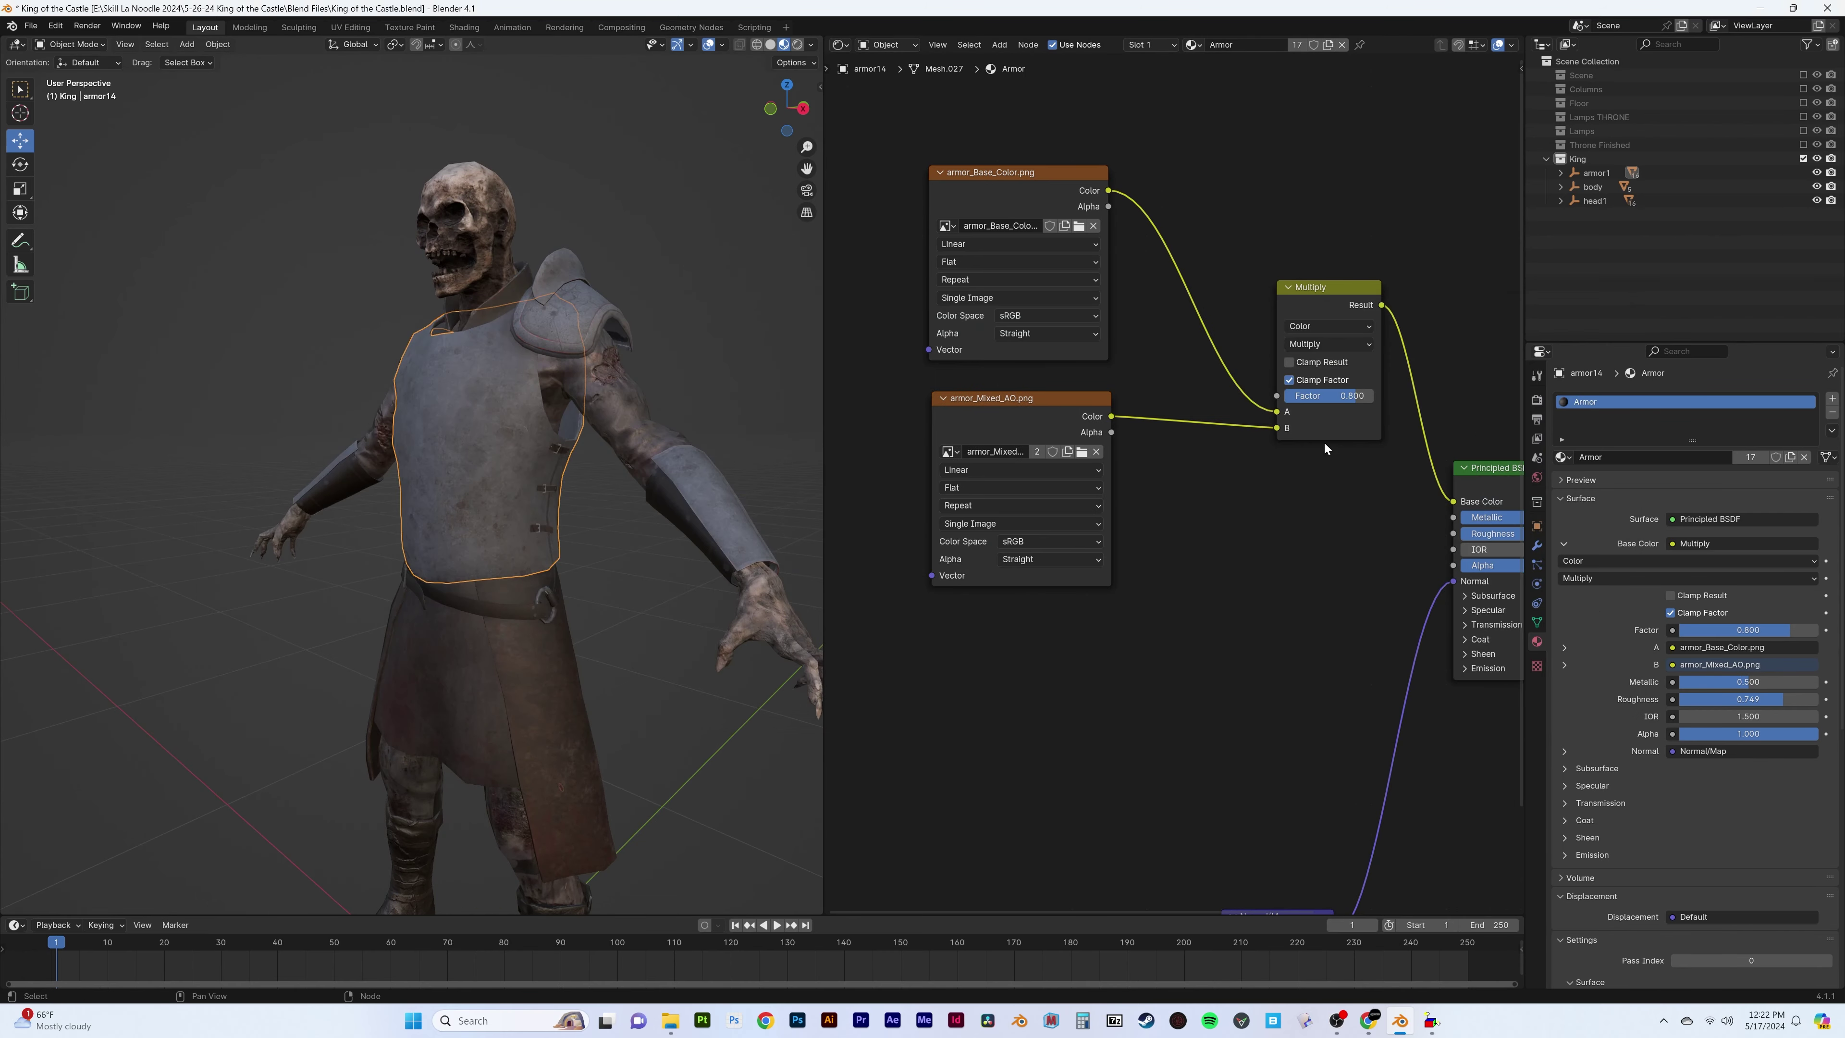
# Add armor_Roughness.png set to Non-Color and move the Normal Map node up
pyautogui.hotkey('shift', 'd')
pyautogui.click(1320, 553)
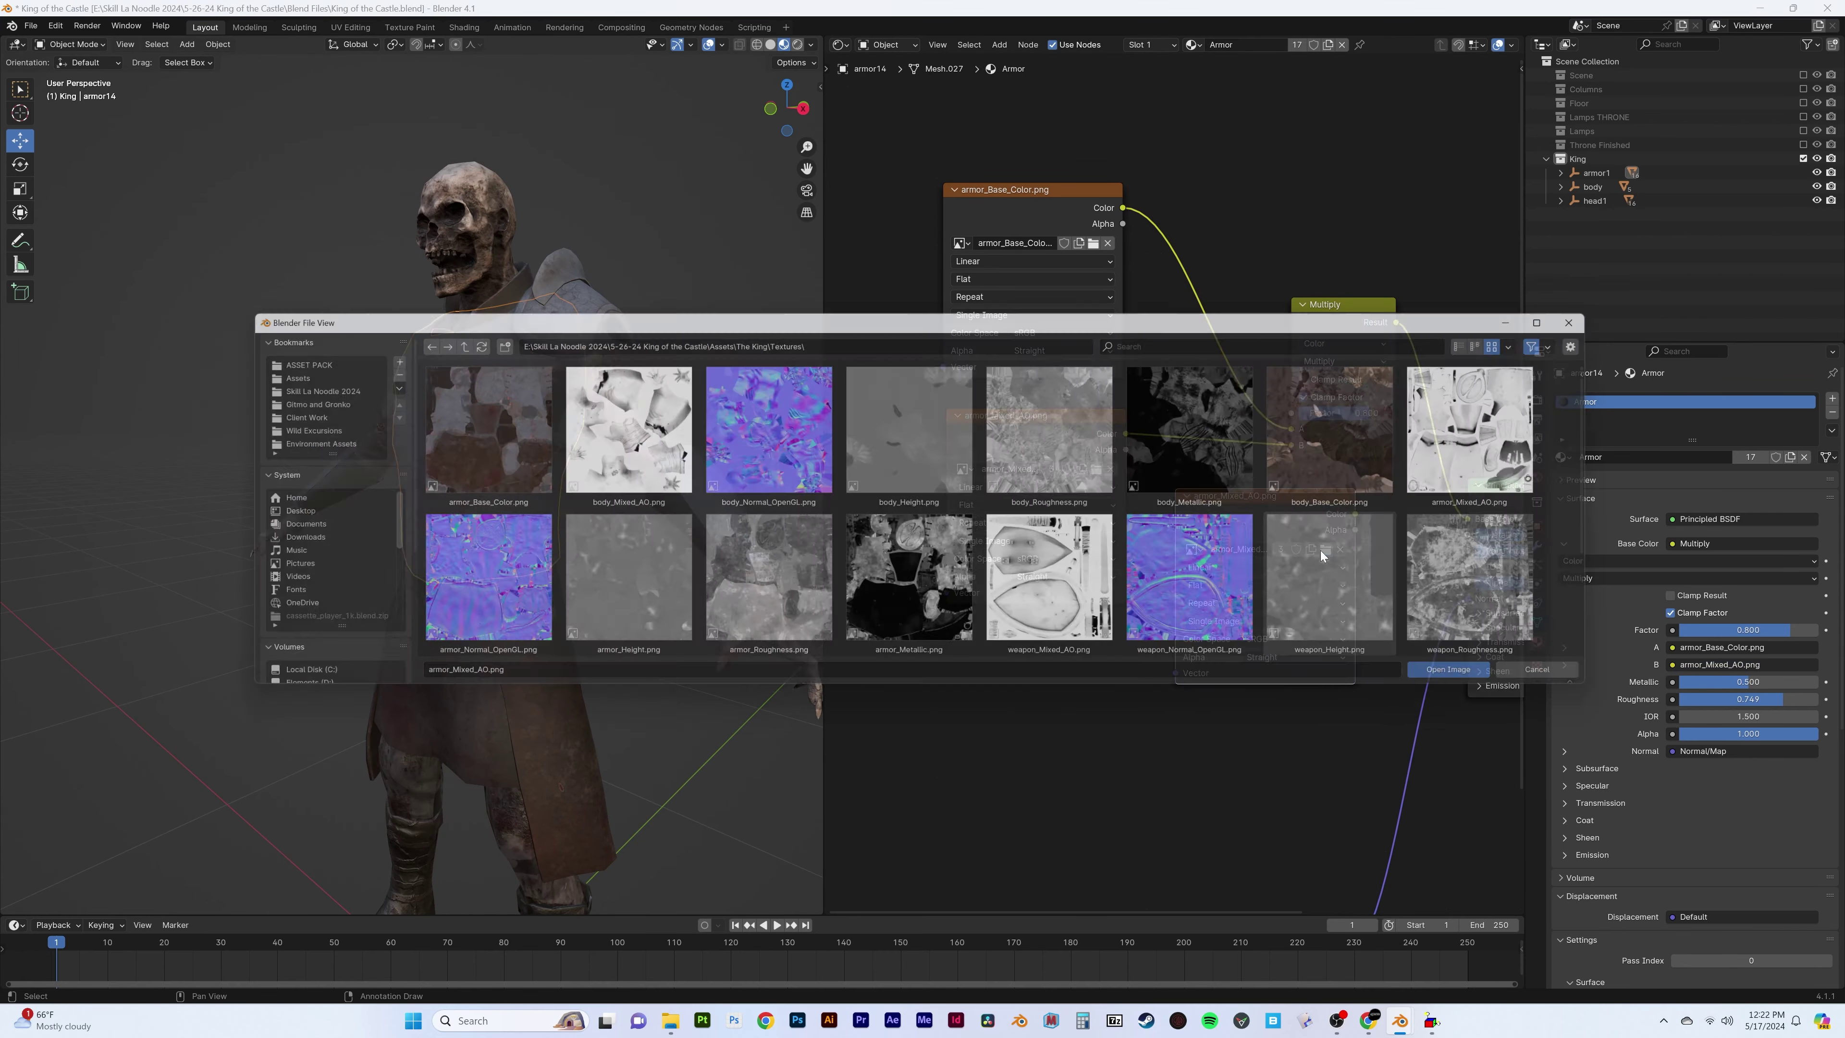
pyautogui.scroll(-1, 1126, 441)
pyautogui.doubleClick(762, 527)
pyautogui.click(1279, 638)
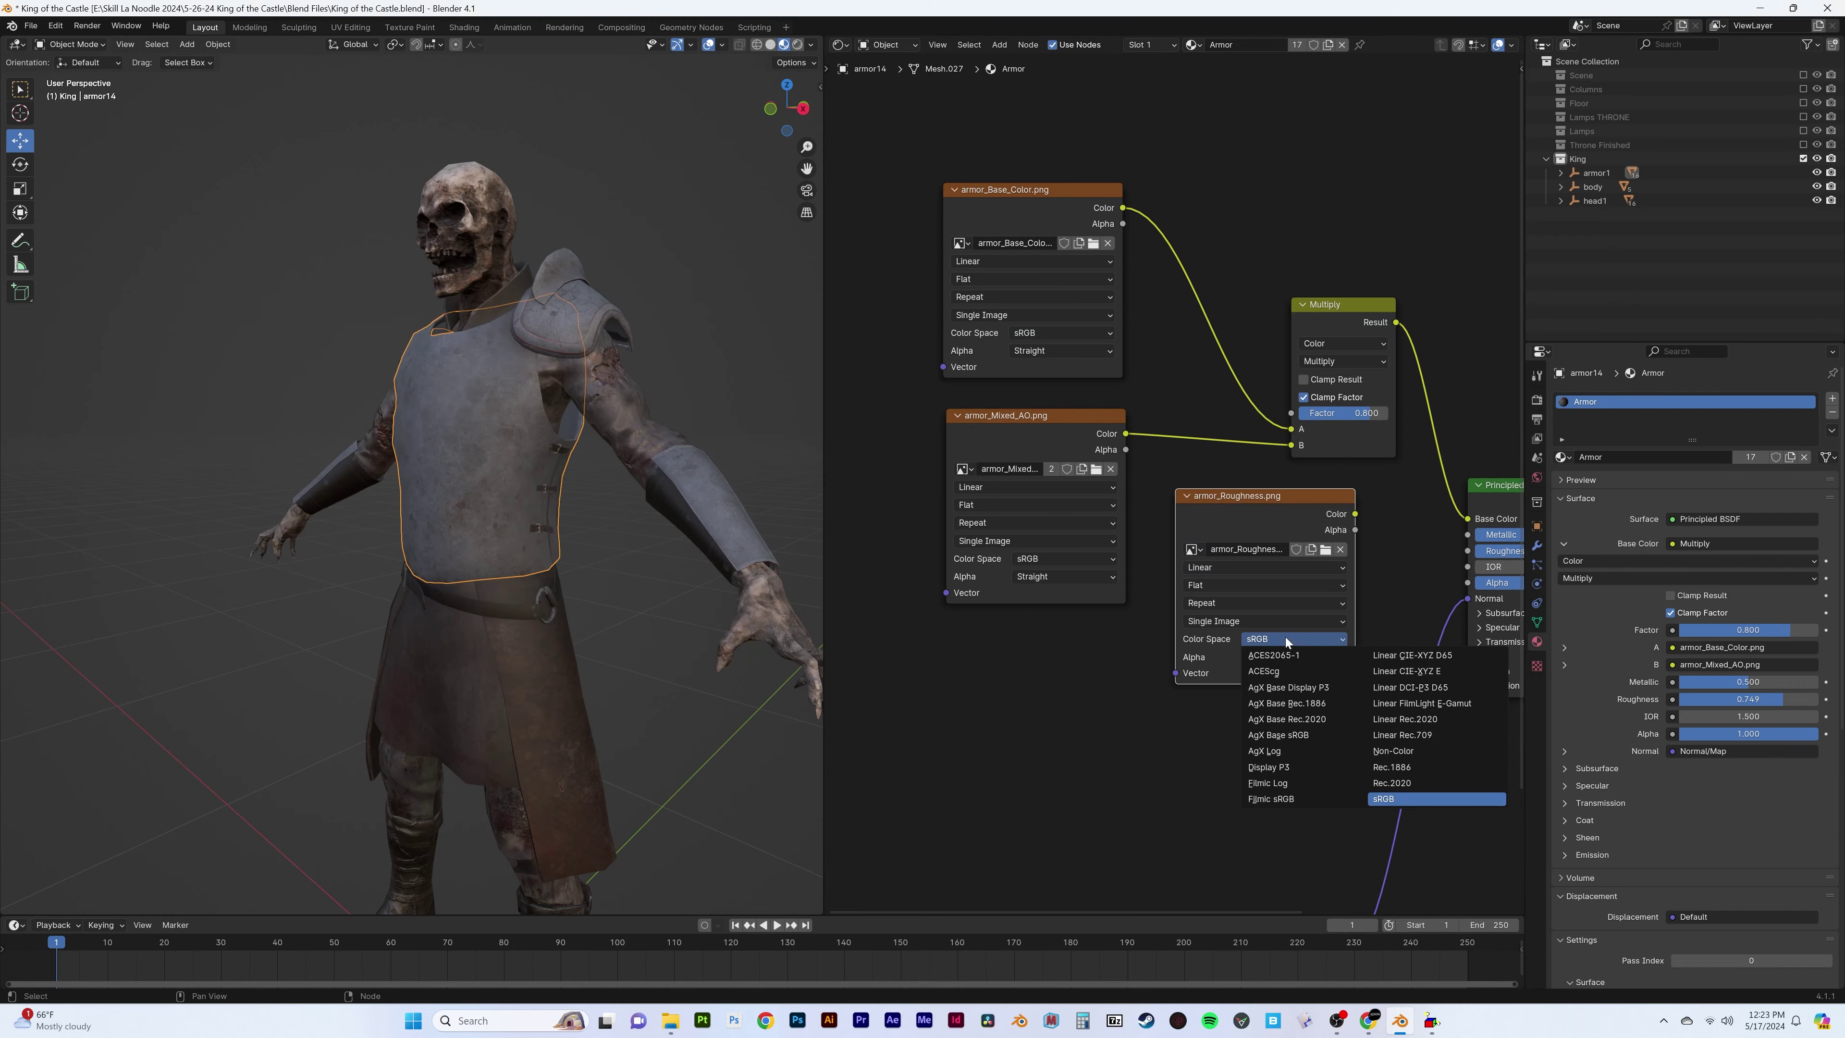
pyautogui.moveTo(1307, 944); pyautogui.dragTo(1262, 776, button='middle')
pyautogui.moveTo(1262, 776); pyautogui.dragTo(1266, 586)
# Load armor_Normal_OpenGL into a new image node linked to the Normal Map
pyautogui.hotkey('shift', 'd')
pyautogui.click(1052, 595)
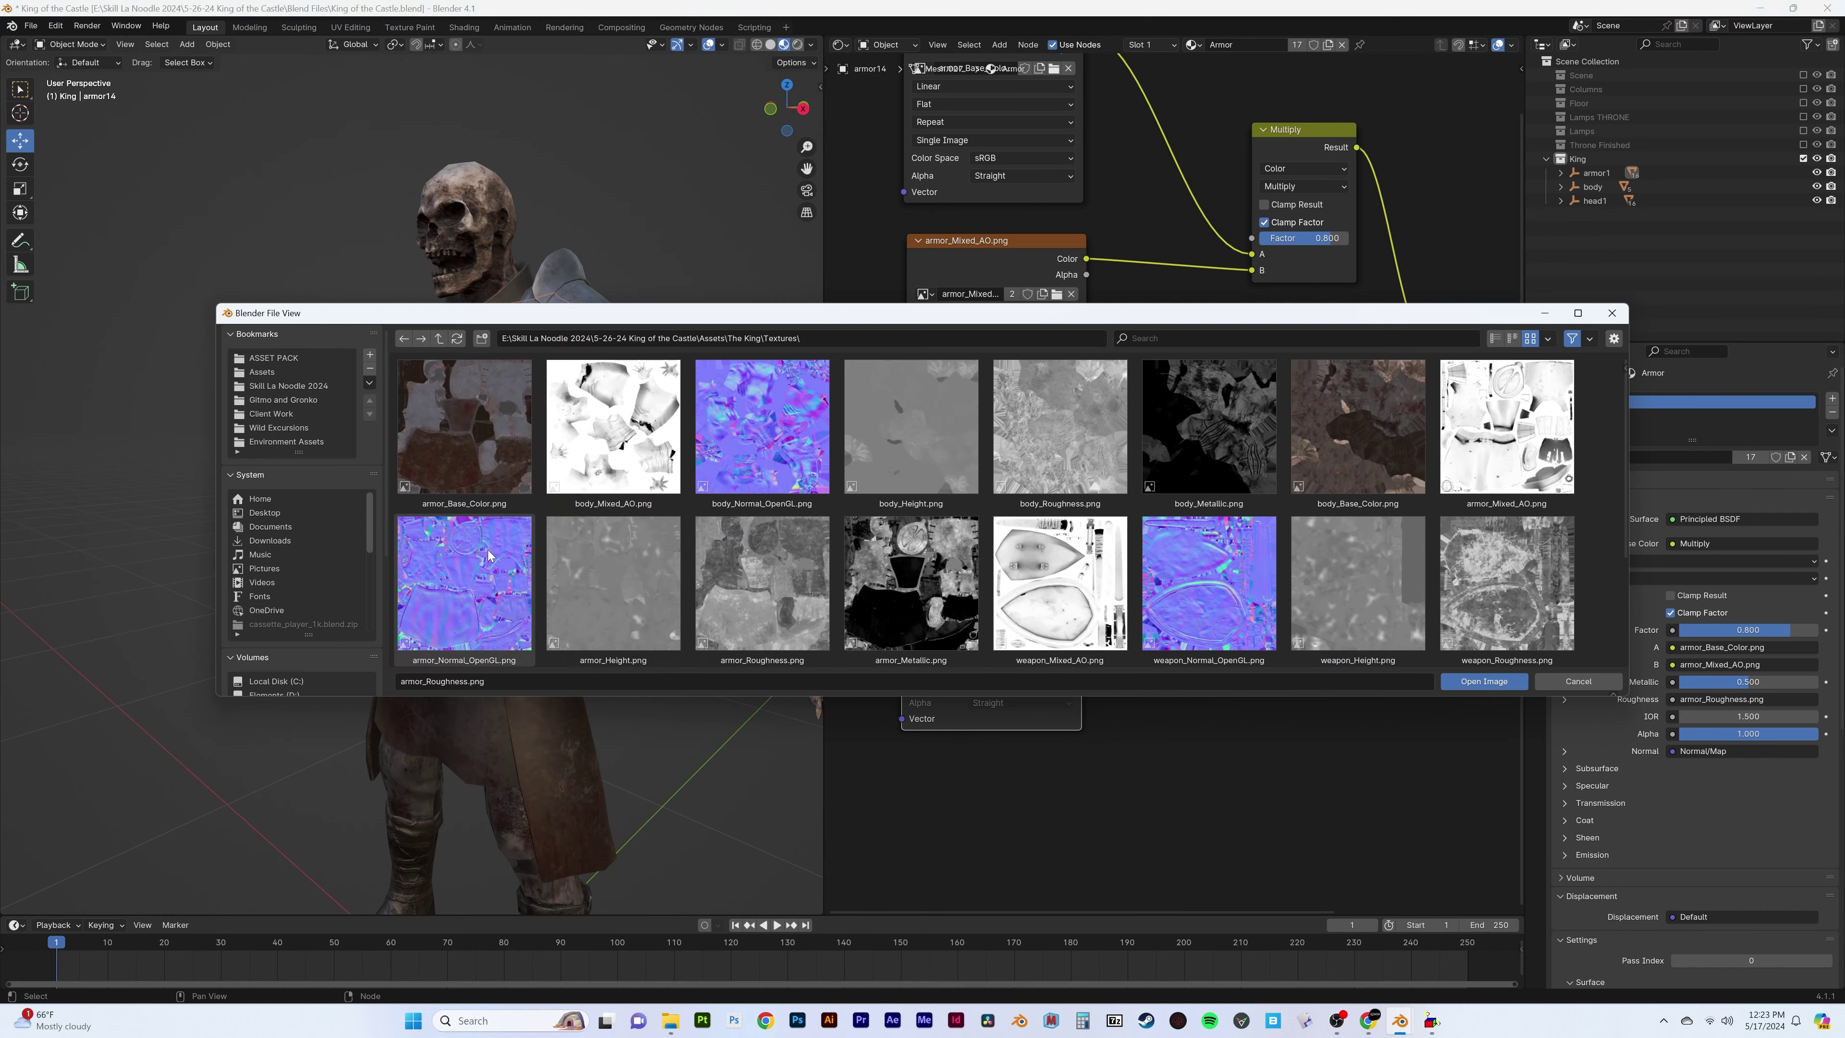
pyautogui.doubleClick(1215, 576)
pyautogui.moveTo(1081, 561); pyautogui.dragTo(1200, 654)
pyautogui.moveTo(473, 509)
pyautogui.mouseDown(button='middle')
pyautogui.moveTo(549, 505)
pyautogui.moveTo(509, 501)
pyautogui.mouseUp(button='middle')
pyautogui.scroll(-2, 1162, 509)
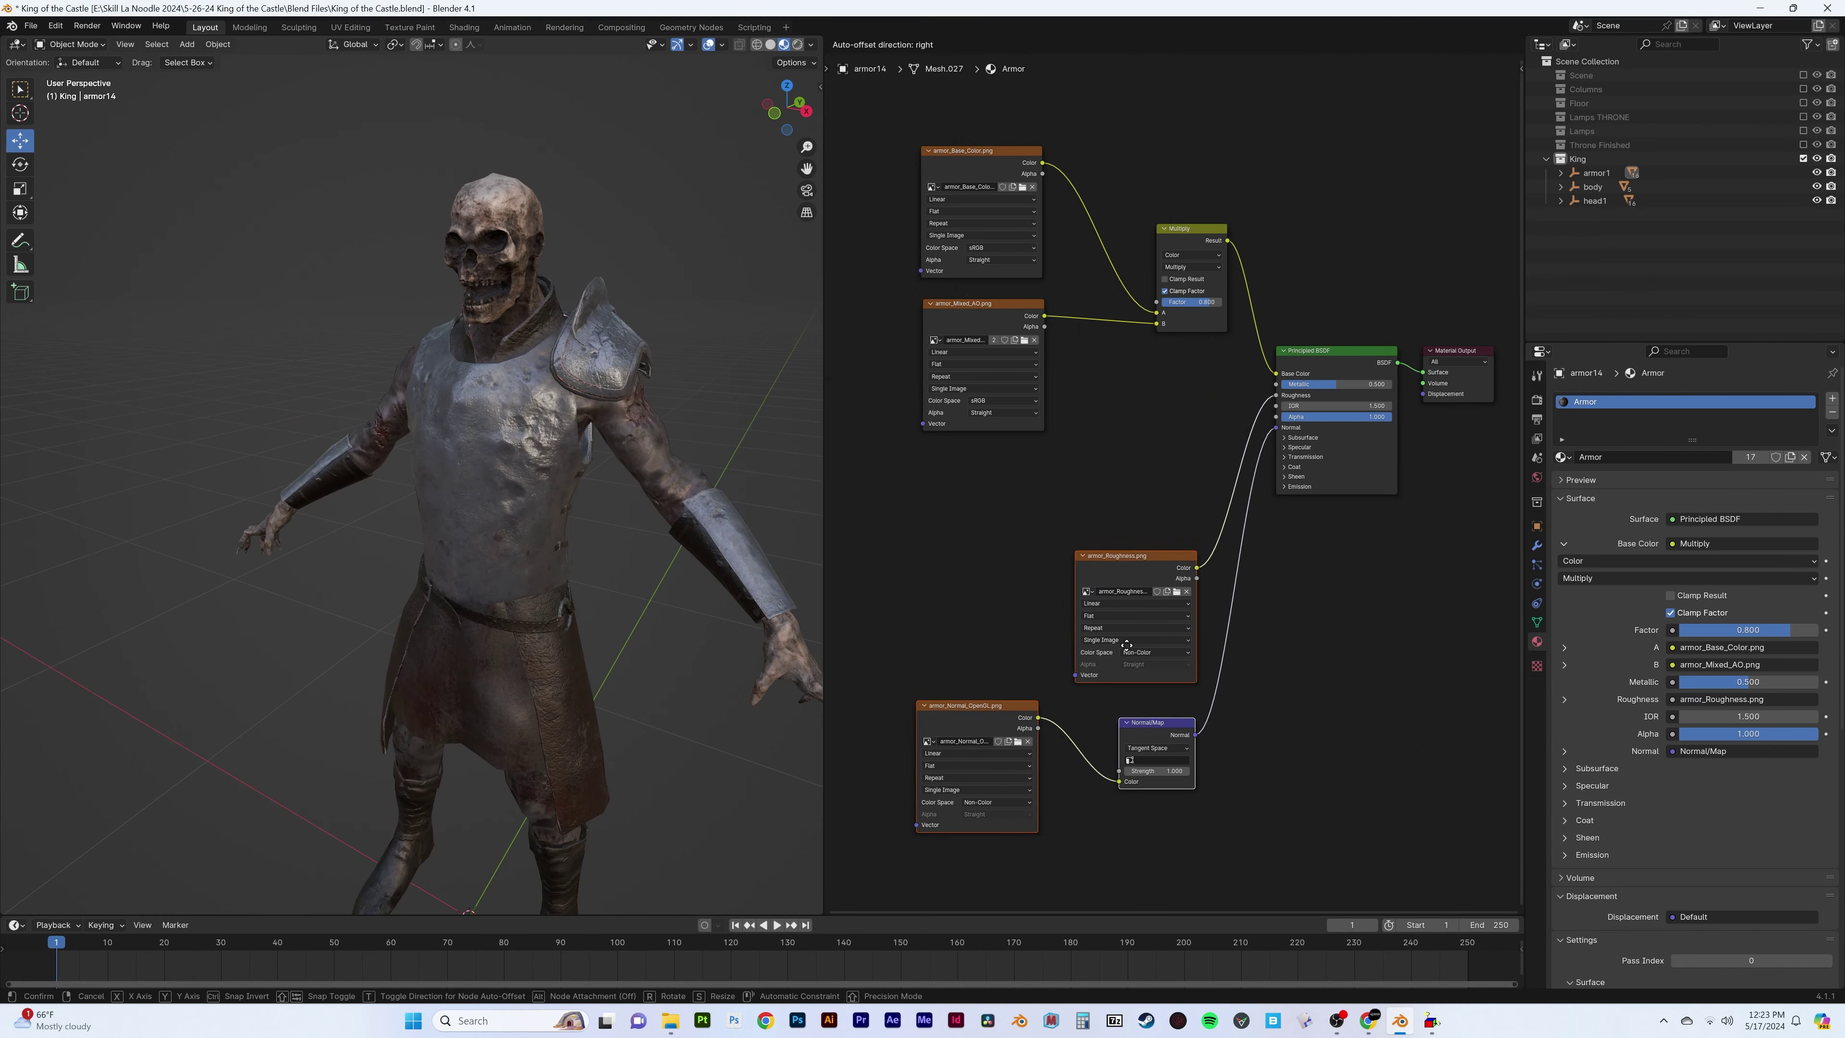
# Add armor_Metallic.png and connect it to the shader's Metallic input
pyautogui.hotkey('shift', 'd')
pyautogui.click(1123, 436)
pyautogui.click(1122, 396)
pyautogui.doubleClick(911, 582)
pyautogui.scroll(3, 1094, 485)
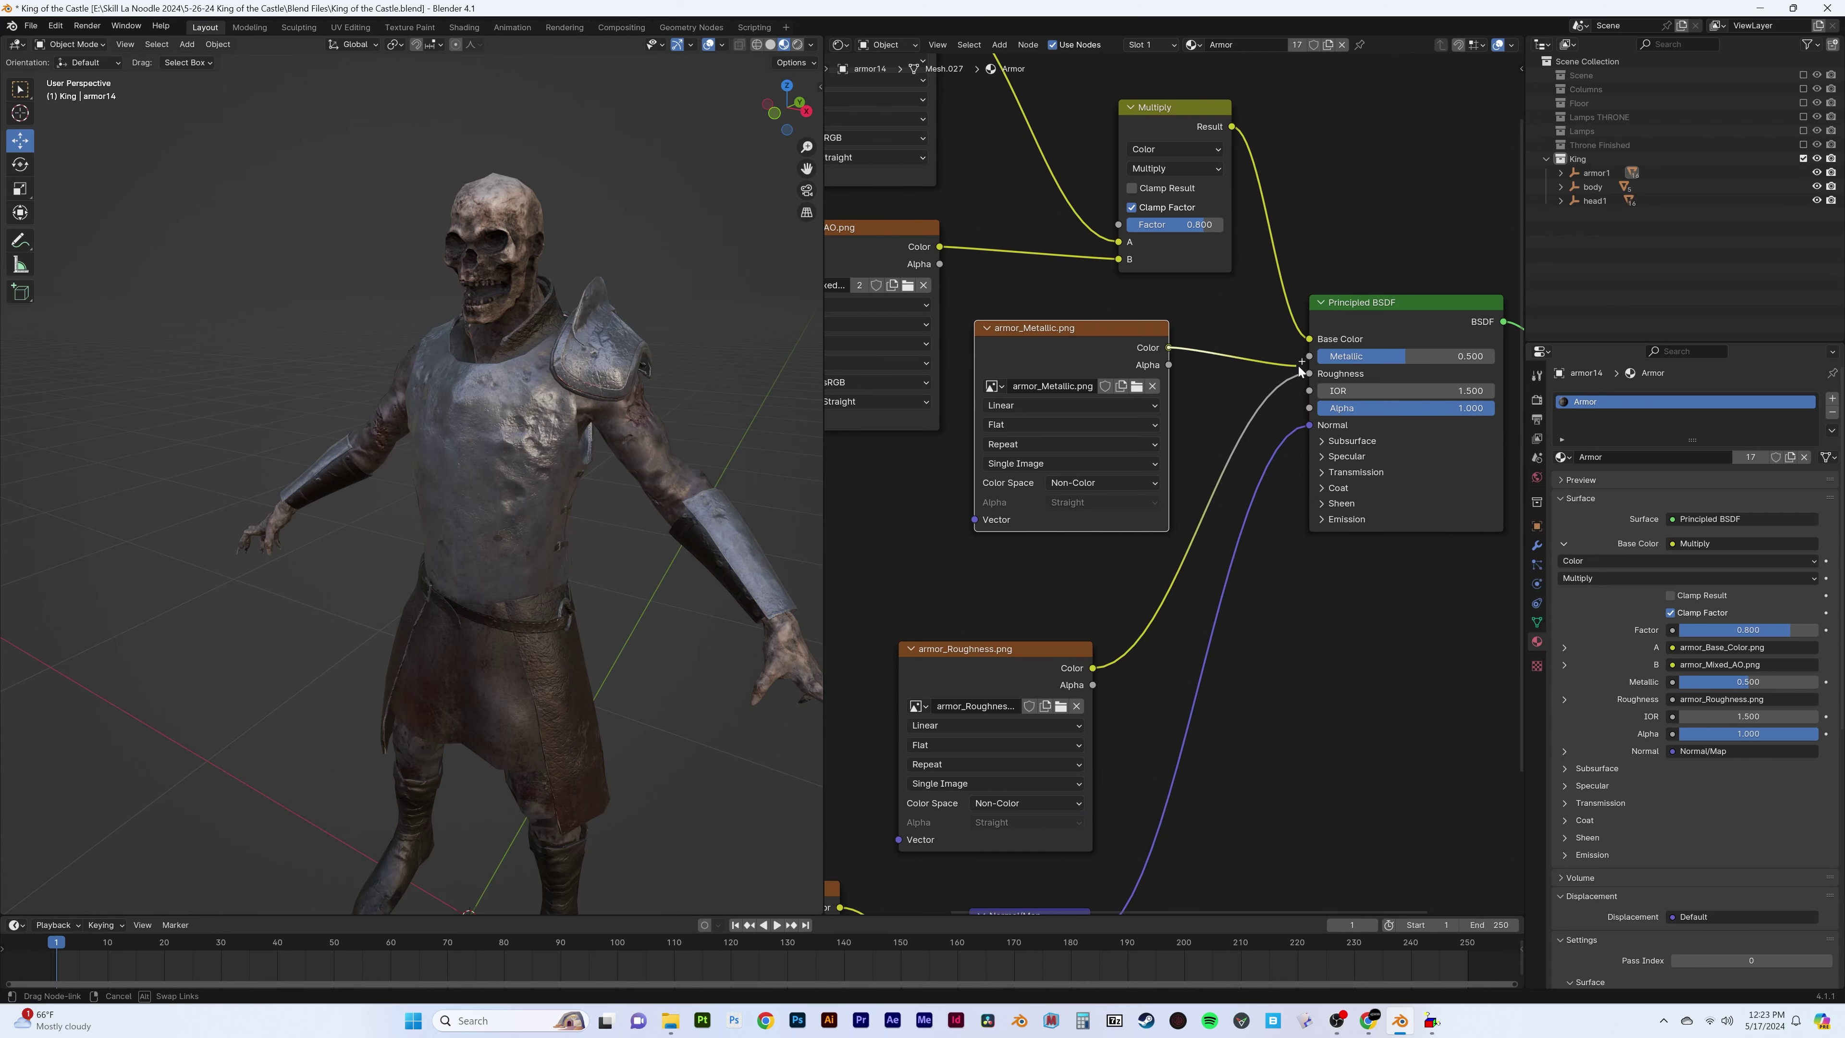
pyautogui.moveTo(1300, 369); pyautogui.dragTo(1309, 356)
pyautogui.moveTo(481, 482)
pyautogui.mouseDown(button='middle')
pyautogui.moveTo(558, 490)
pyautogui.moveTo(494, 527)
pyautogui.mouseUp(button='middle')
pyautogui.scroll(4, 558, 489)
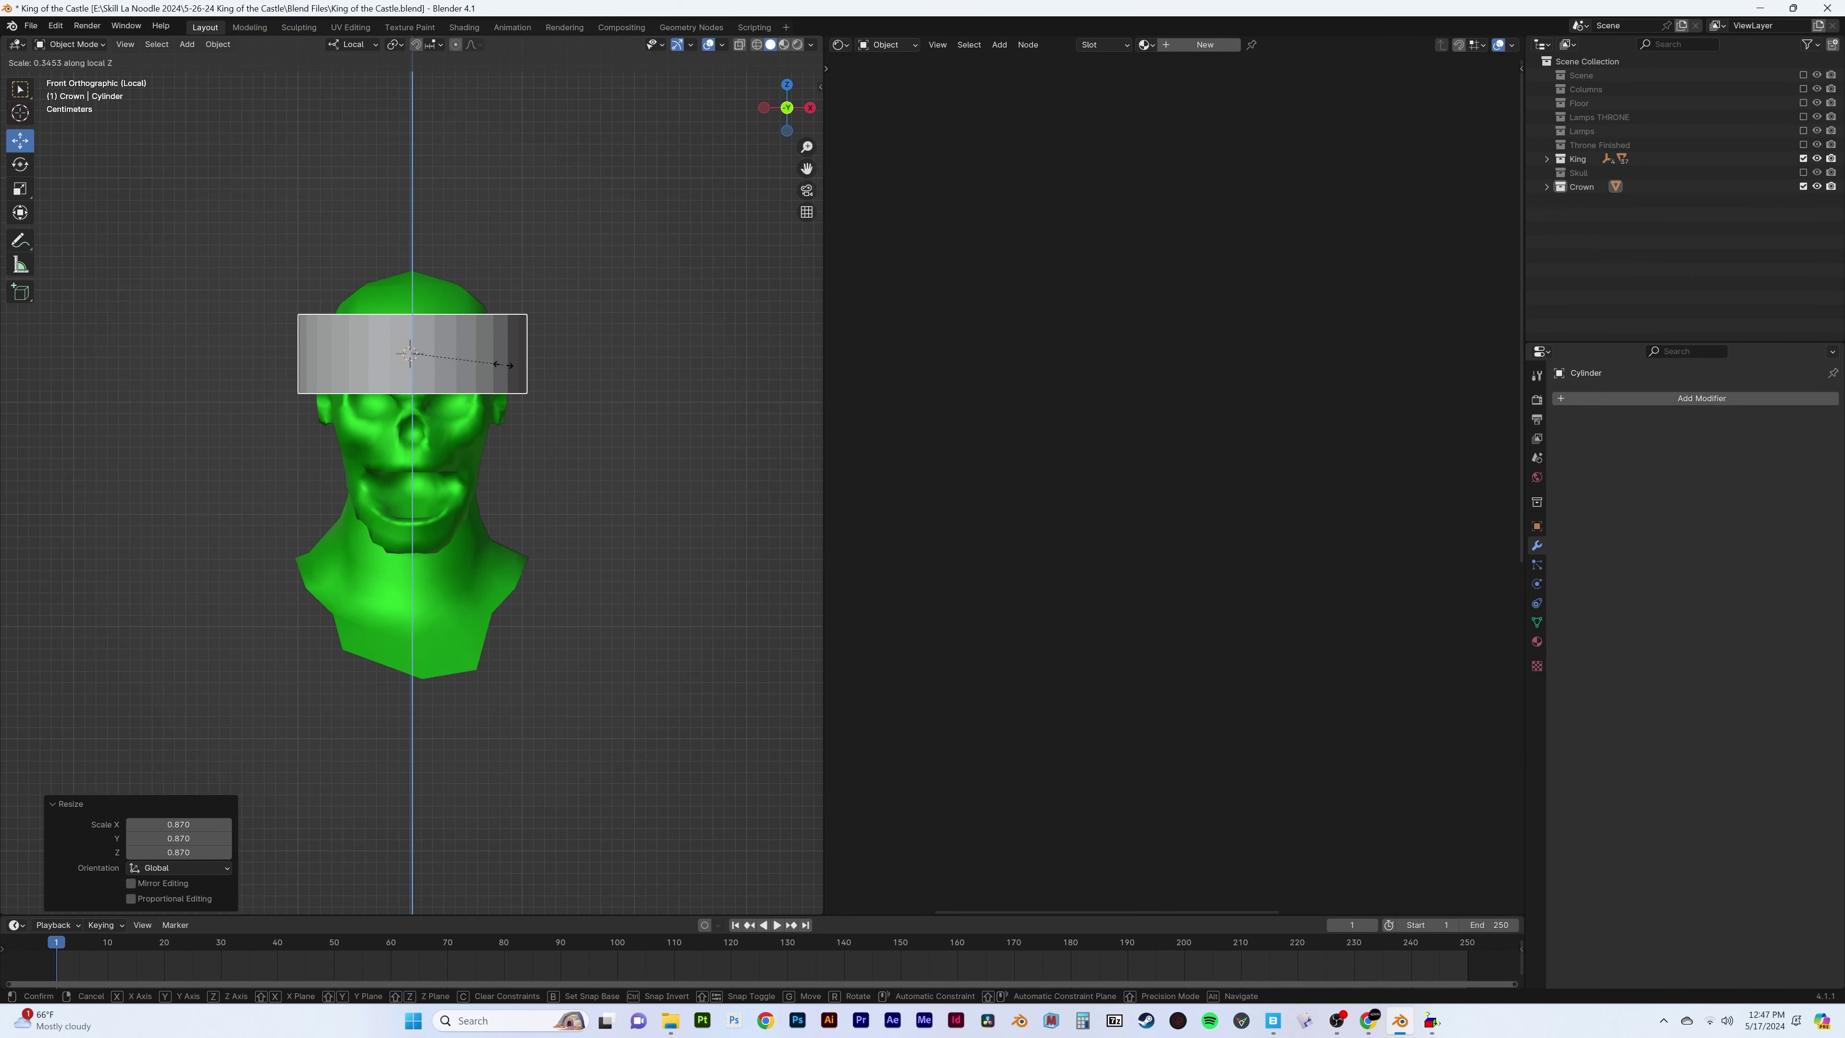
# Widen the crown cylinder along X in Edit Mode to fit the skull
pyautogui.moveTo(419, 268); pyautogui.dragTo(415, 398, button='middle')
pyautogui.press('Tab')
pyautogui.press('s')
pyautogui.press('x')
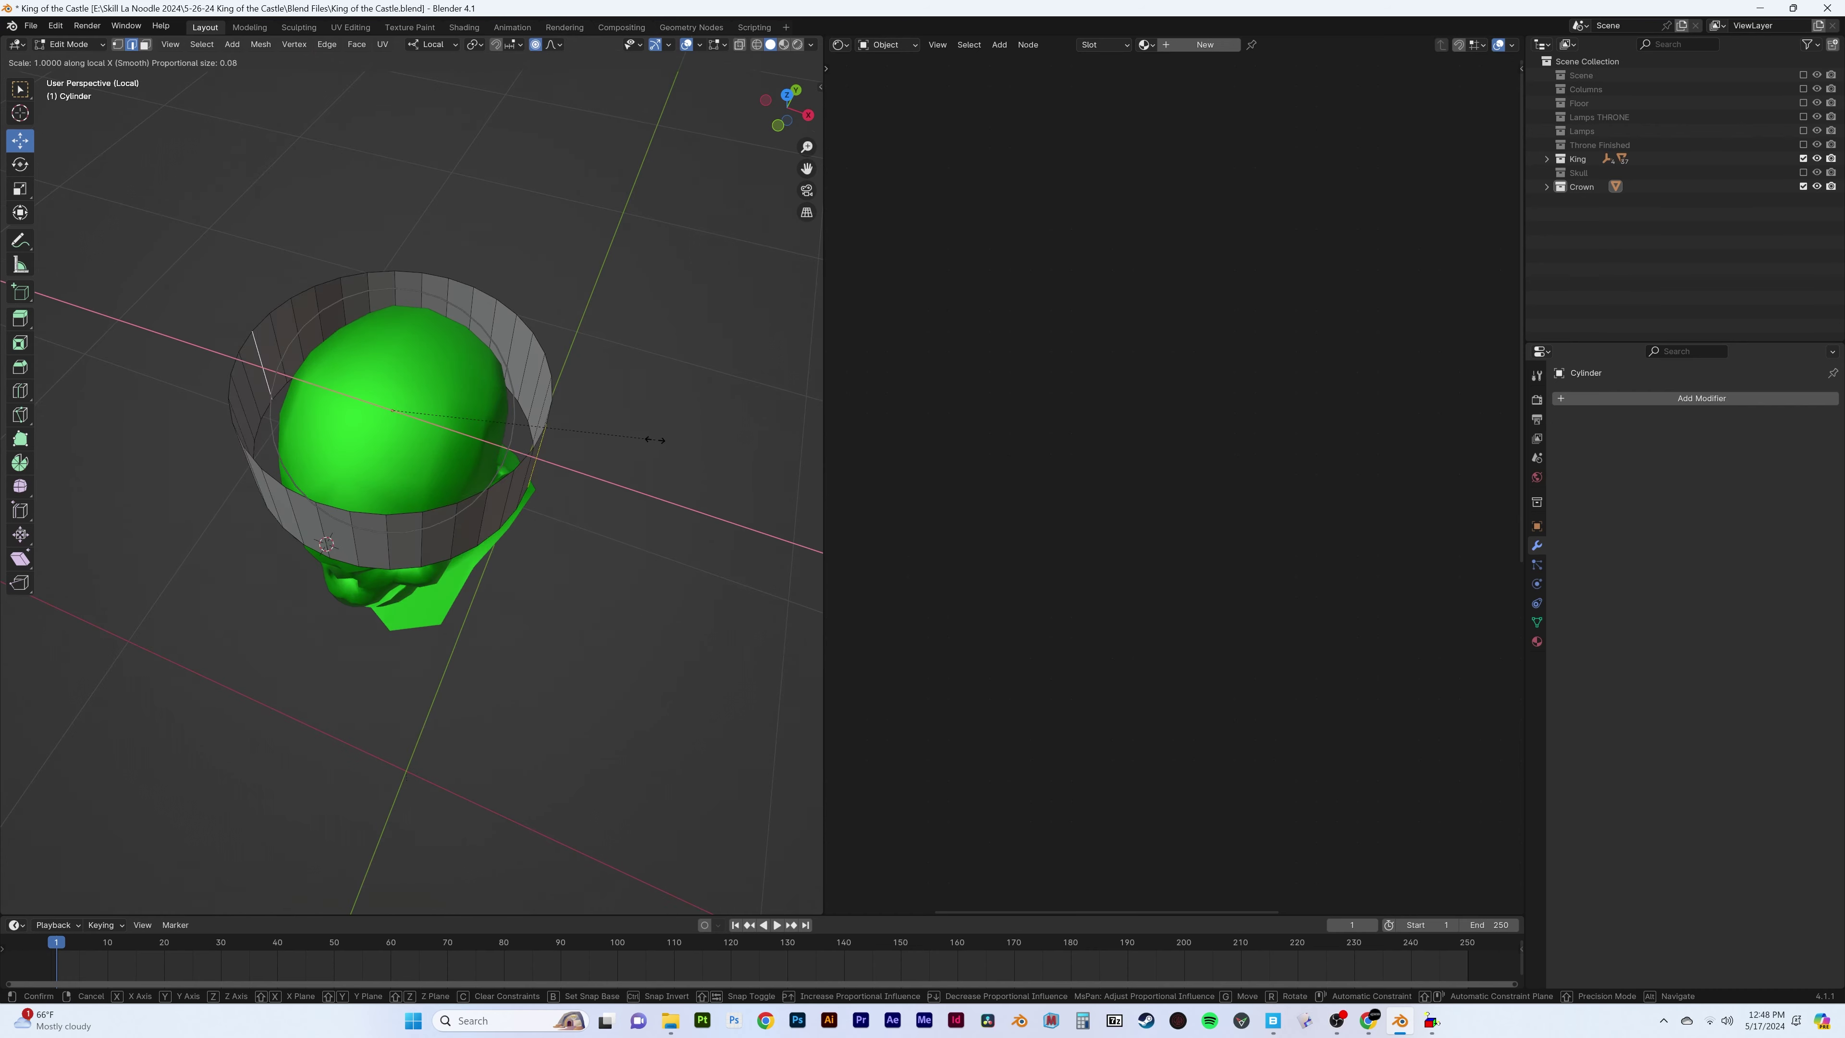
pyautogui.click(583, 423)
pyautogui.moveTo(584, 423)
pyautogui.mouseDown(button='middle')
pyautogui.moveTo(210, 417)
pyautogui.moveTo(532, 414)
pyautogui.moveTo(617, 379)
pyautogui.mouseUp(button='middle')
pyautogui.click(541, 412)
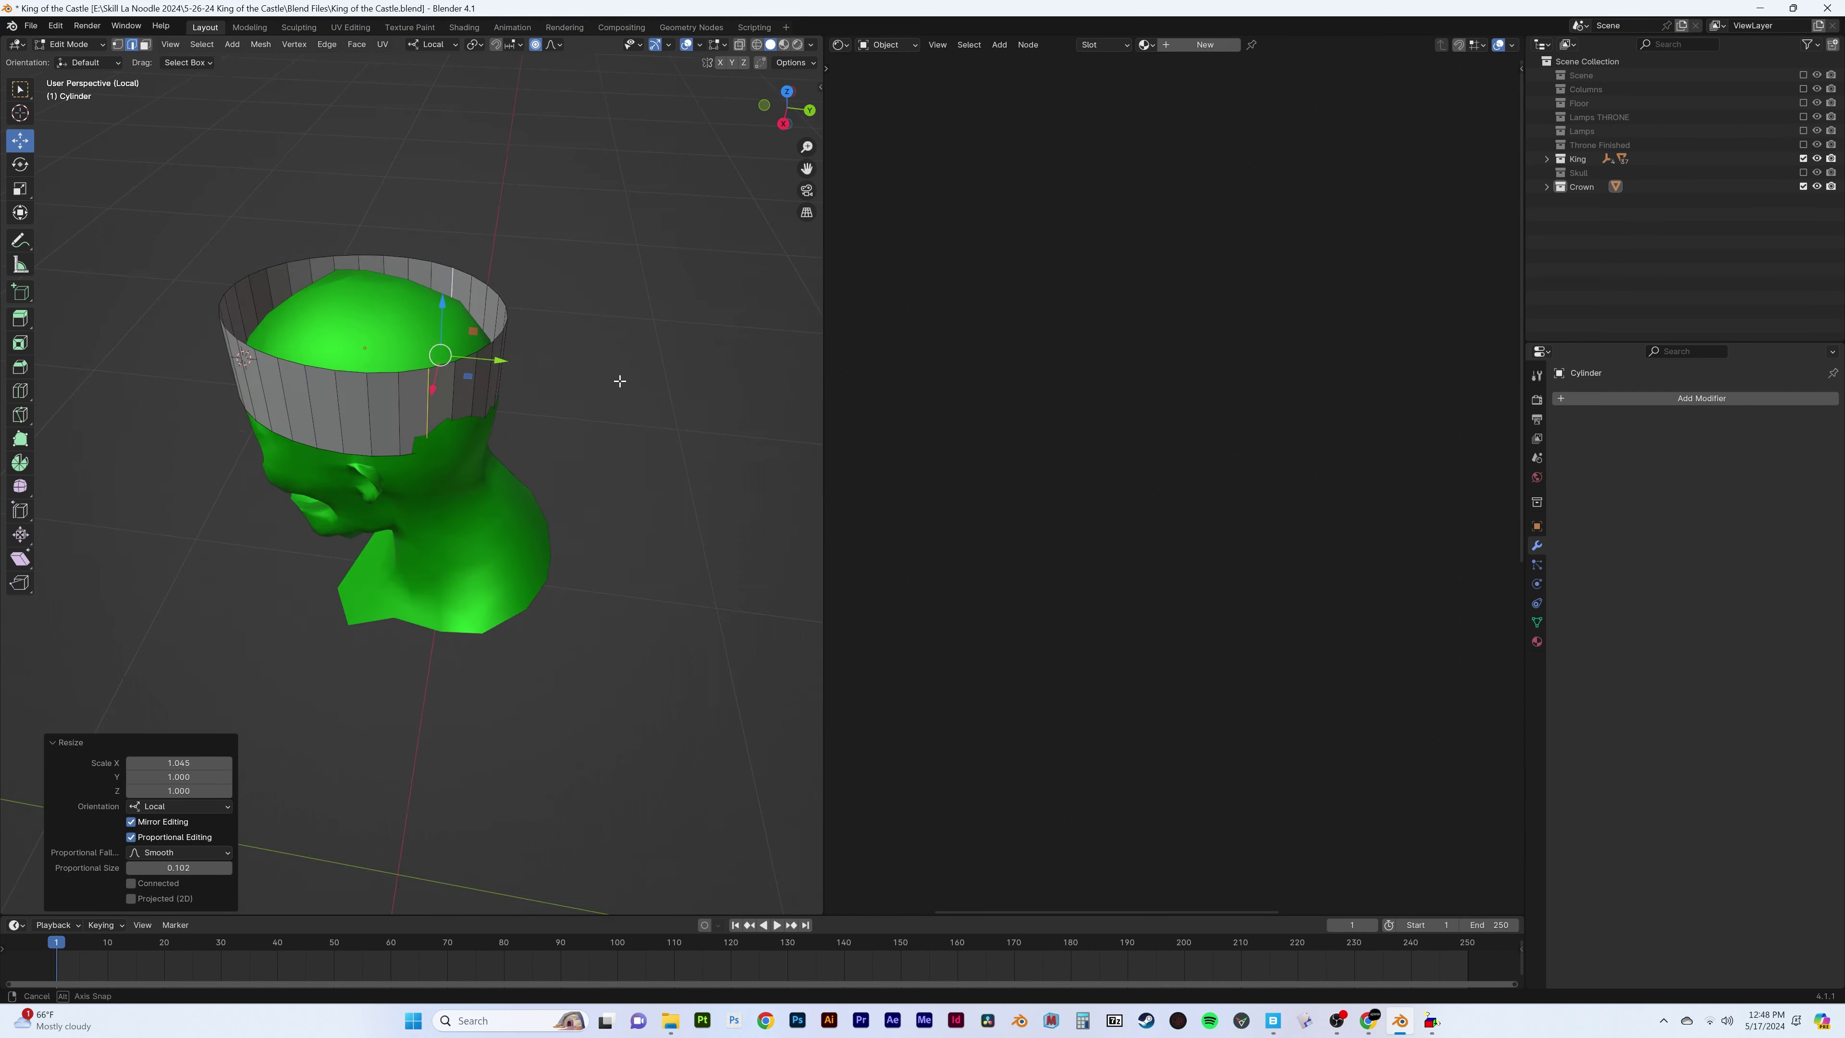
pyautogui.press('Tab')
# Add a Solidify modifier to the crown band with offset 0
pyautogui.click(1702, 398)
pyautogui.click(1667, 402)
pyautogui.moveTo(1709, 491); pyautogui.dragTo(1709, 503)
pyautogui.press('BackSpace')
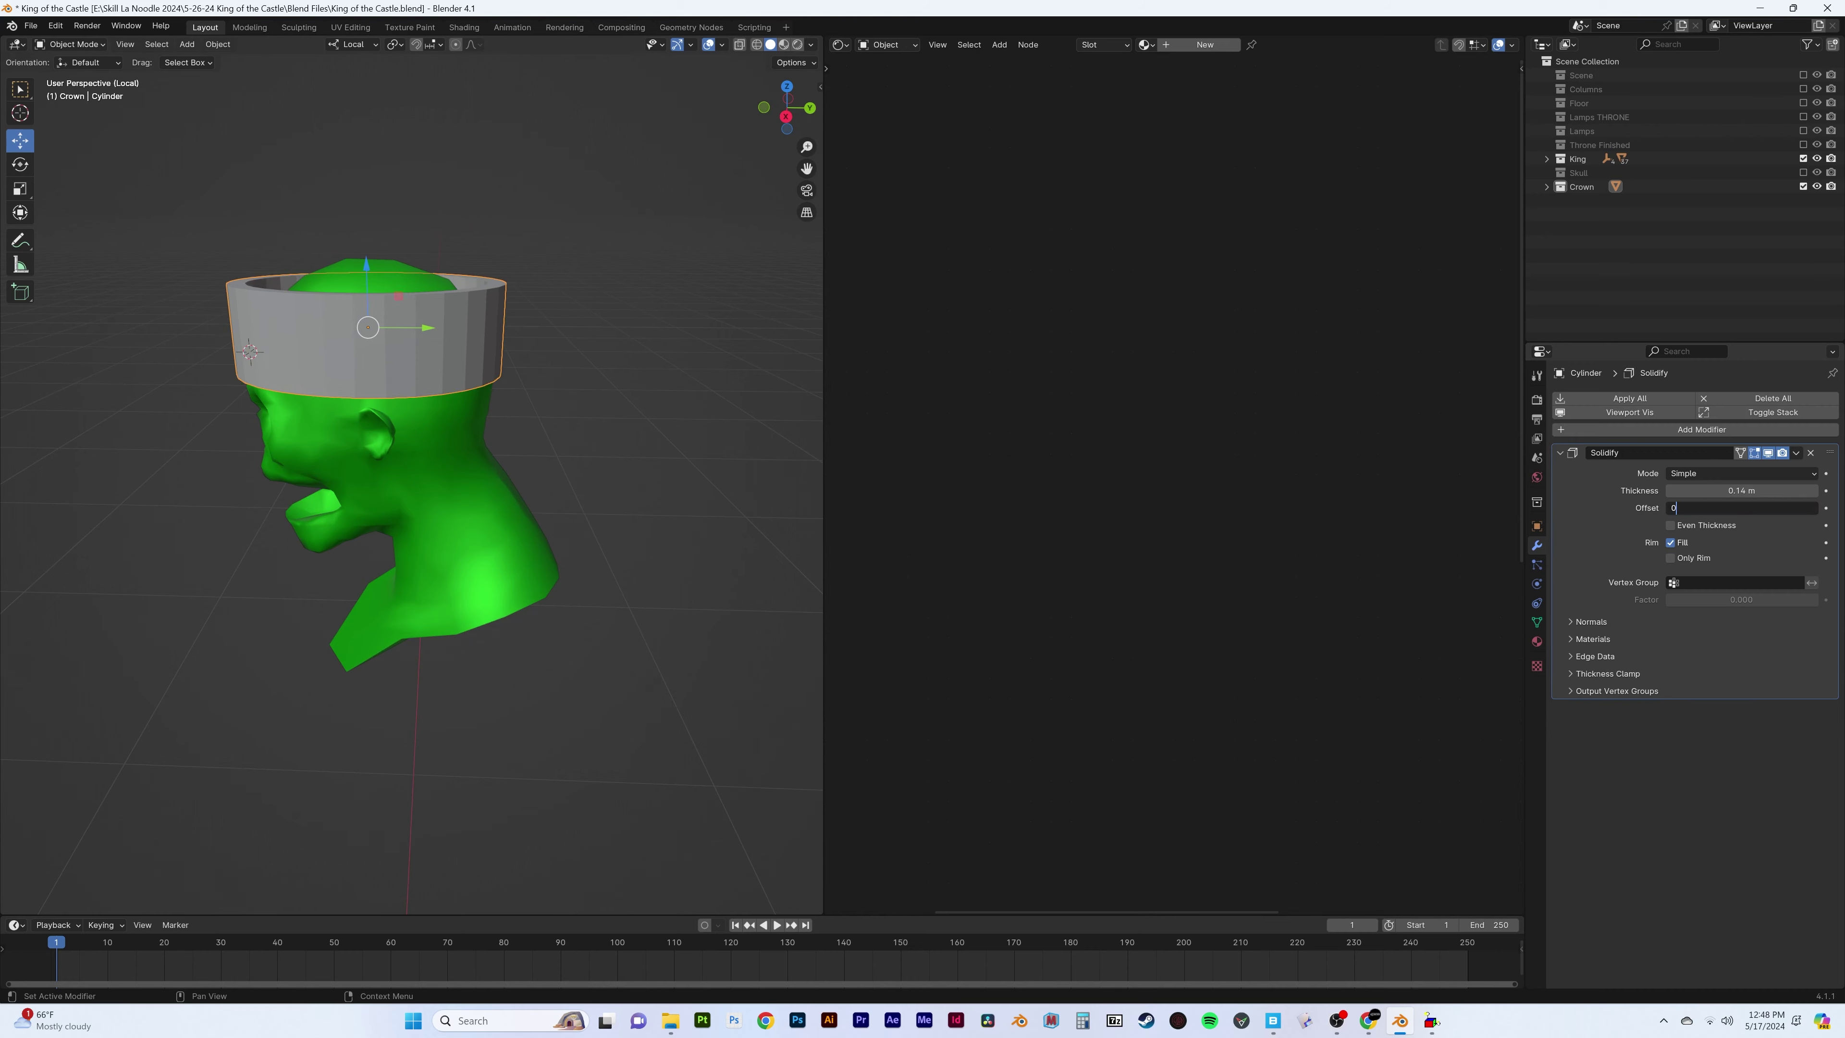
pyautogui.moveTo(509, 407); pyautogui.dragTo(446, 398, button='middle')
# Apply the crown's scale and set the Solidify thickness to 0.019 m
pyautogui.press('s')
pyautogui.press('y')
pyautogui.click(446, 398)
pyautogui.rightClick(483, 389)
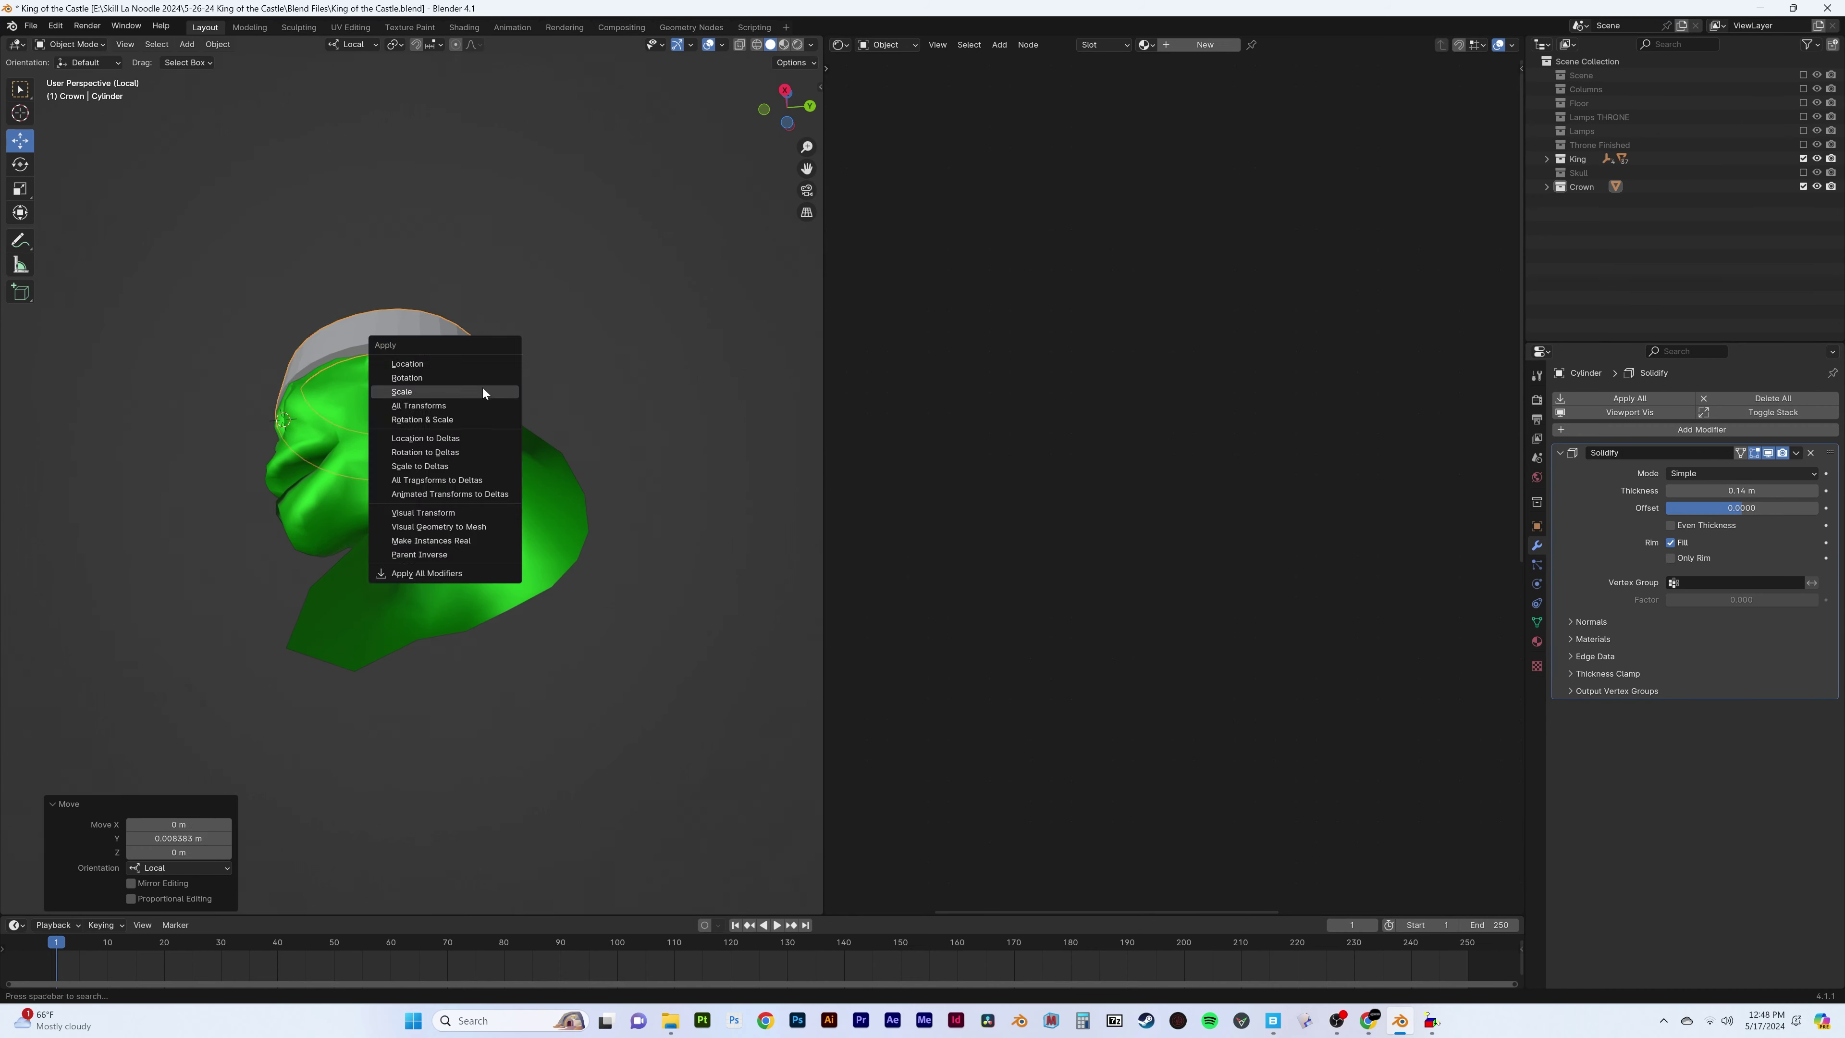
pyautogui.click(483, 388)
pyautogui.moveTo(272, 304)
pyautogui.mouseDown(button='middle')
pyautogui.moveTo(342, 327)
pyautogui.moveTo(473, 312)
pyautogui.moveTo(568, 369)
pyautogui.mouseUp(button='middle')
# Tilt the crown slightly backward and move it into place on the head
pyautogui.press('r')
pyautogui.click(596, 363)
pyautogui.press('g')
pyautogui.click(420, 308)
# Add a Single Vert mesh with Skin and shrink the skin cube
pyautogui.hotkey('shift', 'a')
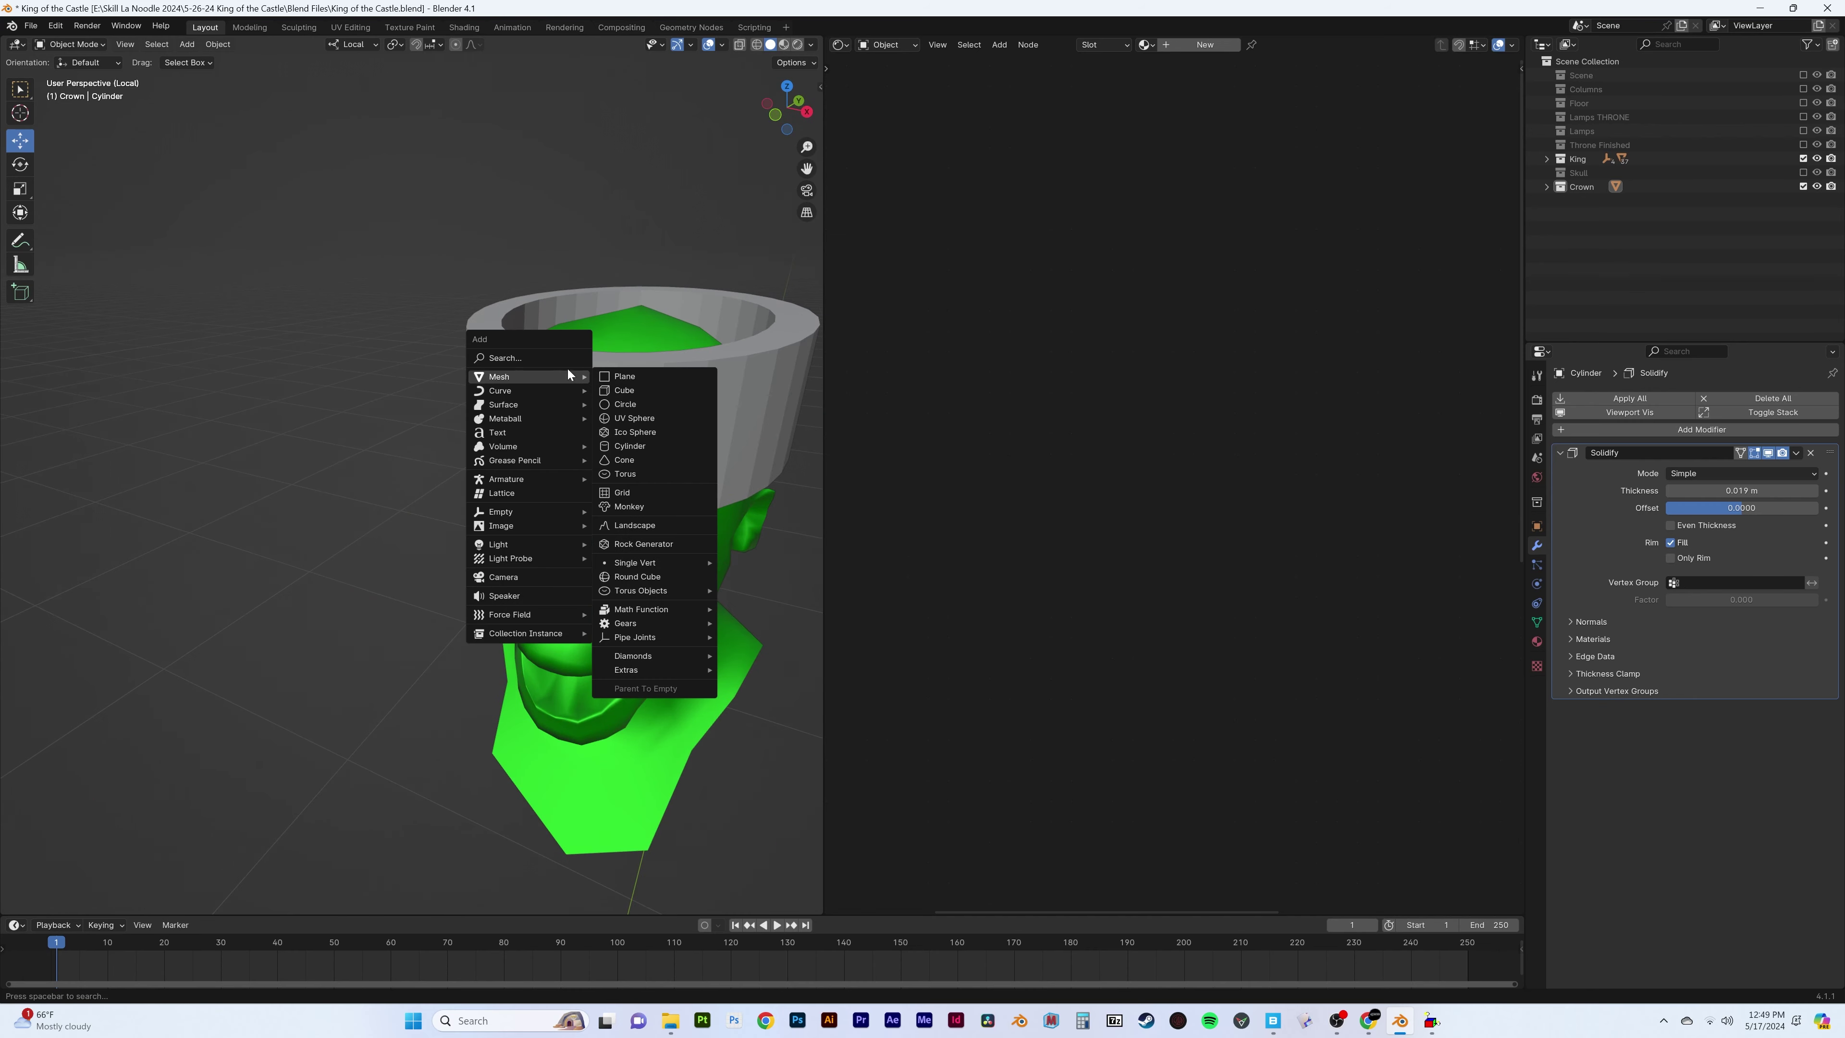
pyautogui.click(784, 571)
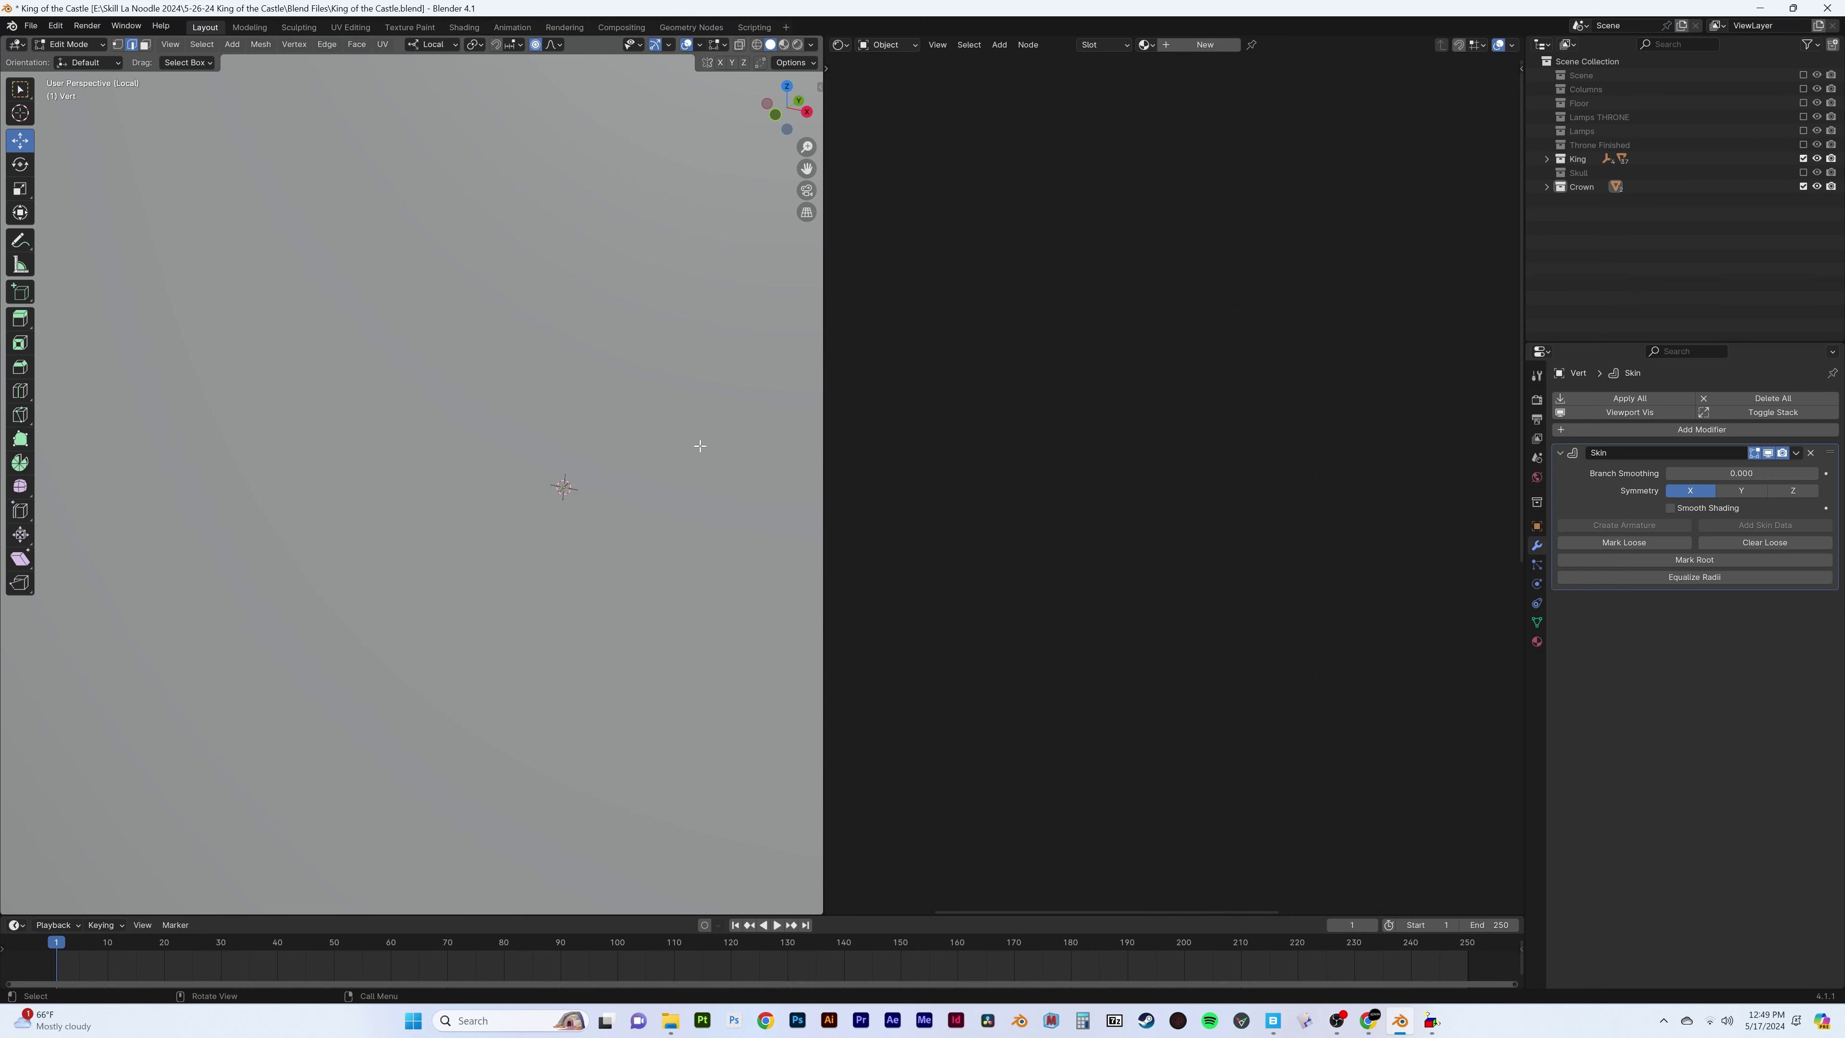
pyautogui.scroll(-3, 632, 460)
pyautogui.press('KP_3')
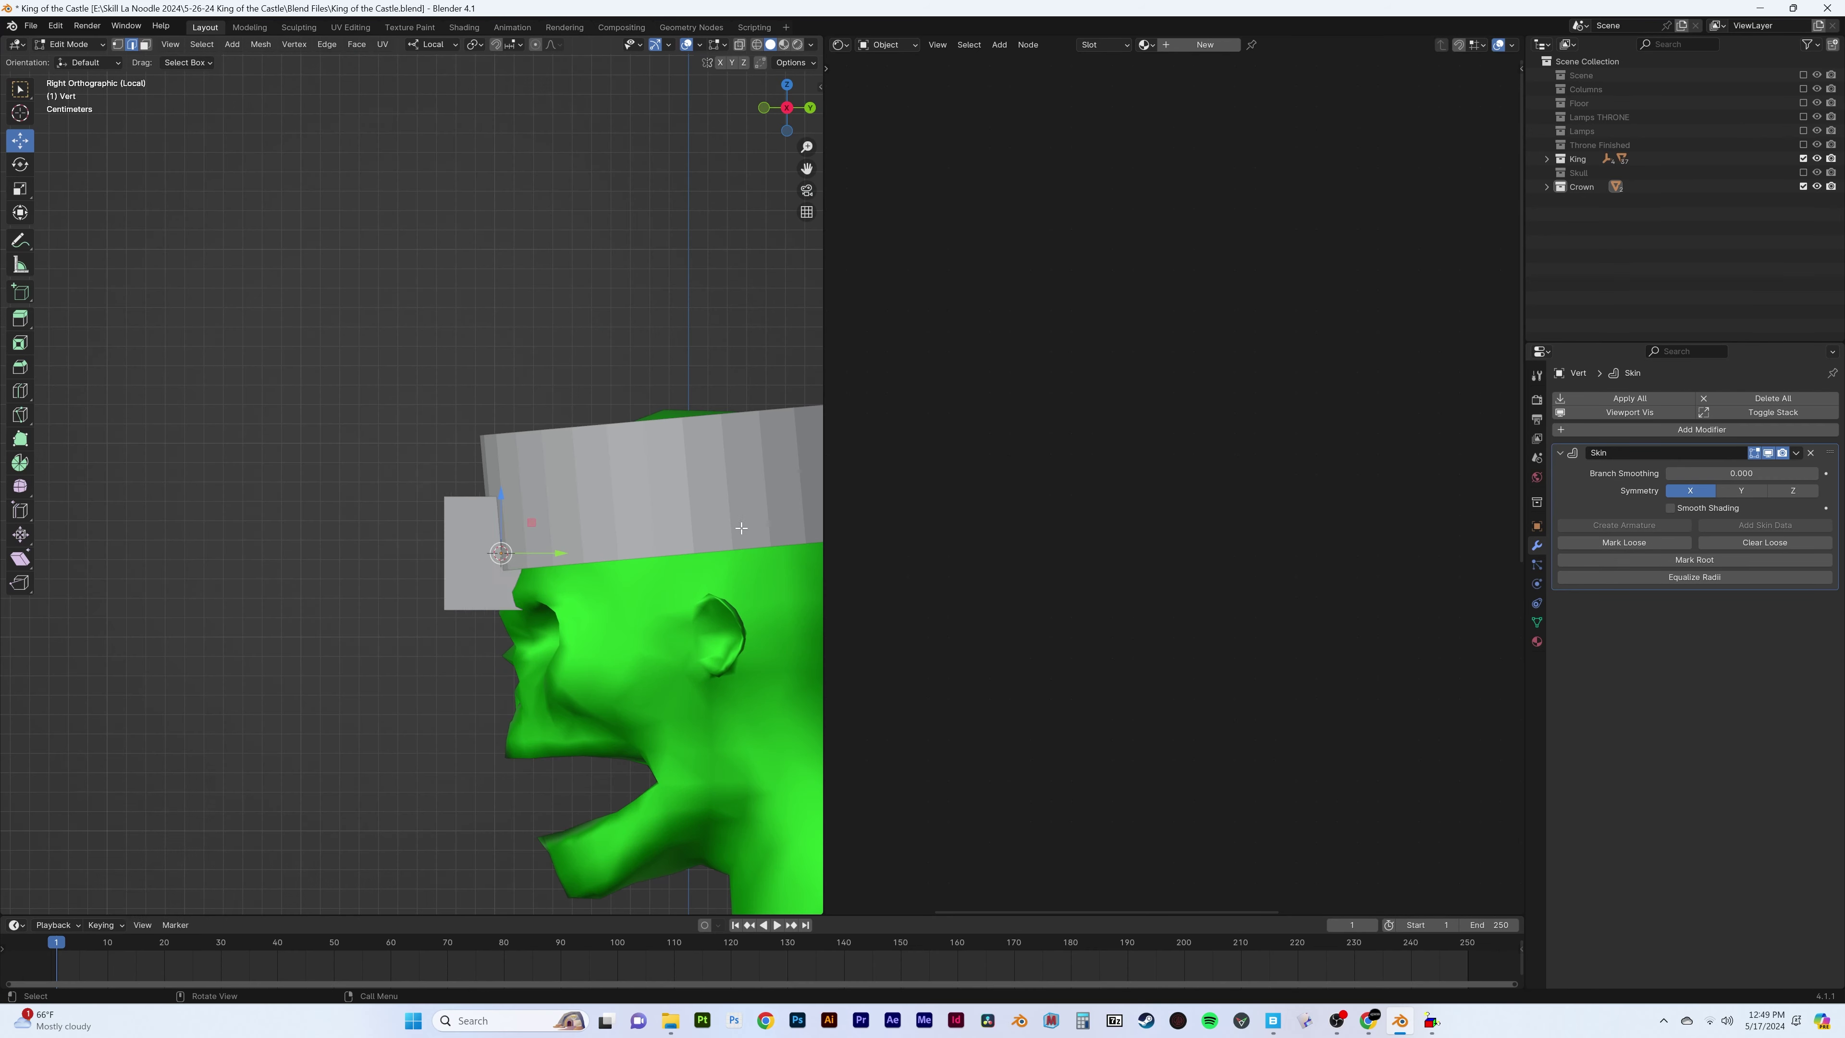
pyautogui.hotkey('ctrl', 'a')
pyautogui.click(694, 480)
pyautogui.press('KP_1')
# Position the skin cube at the crown's front and extrude a vertex upward
pyautogui.hotkey('ctrl', 'a')
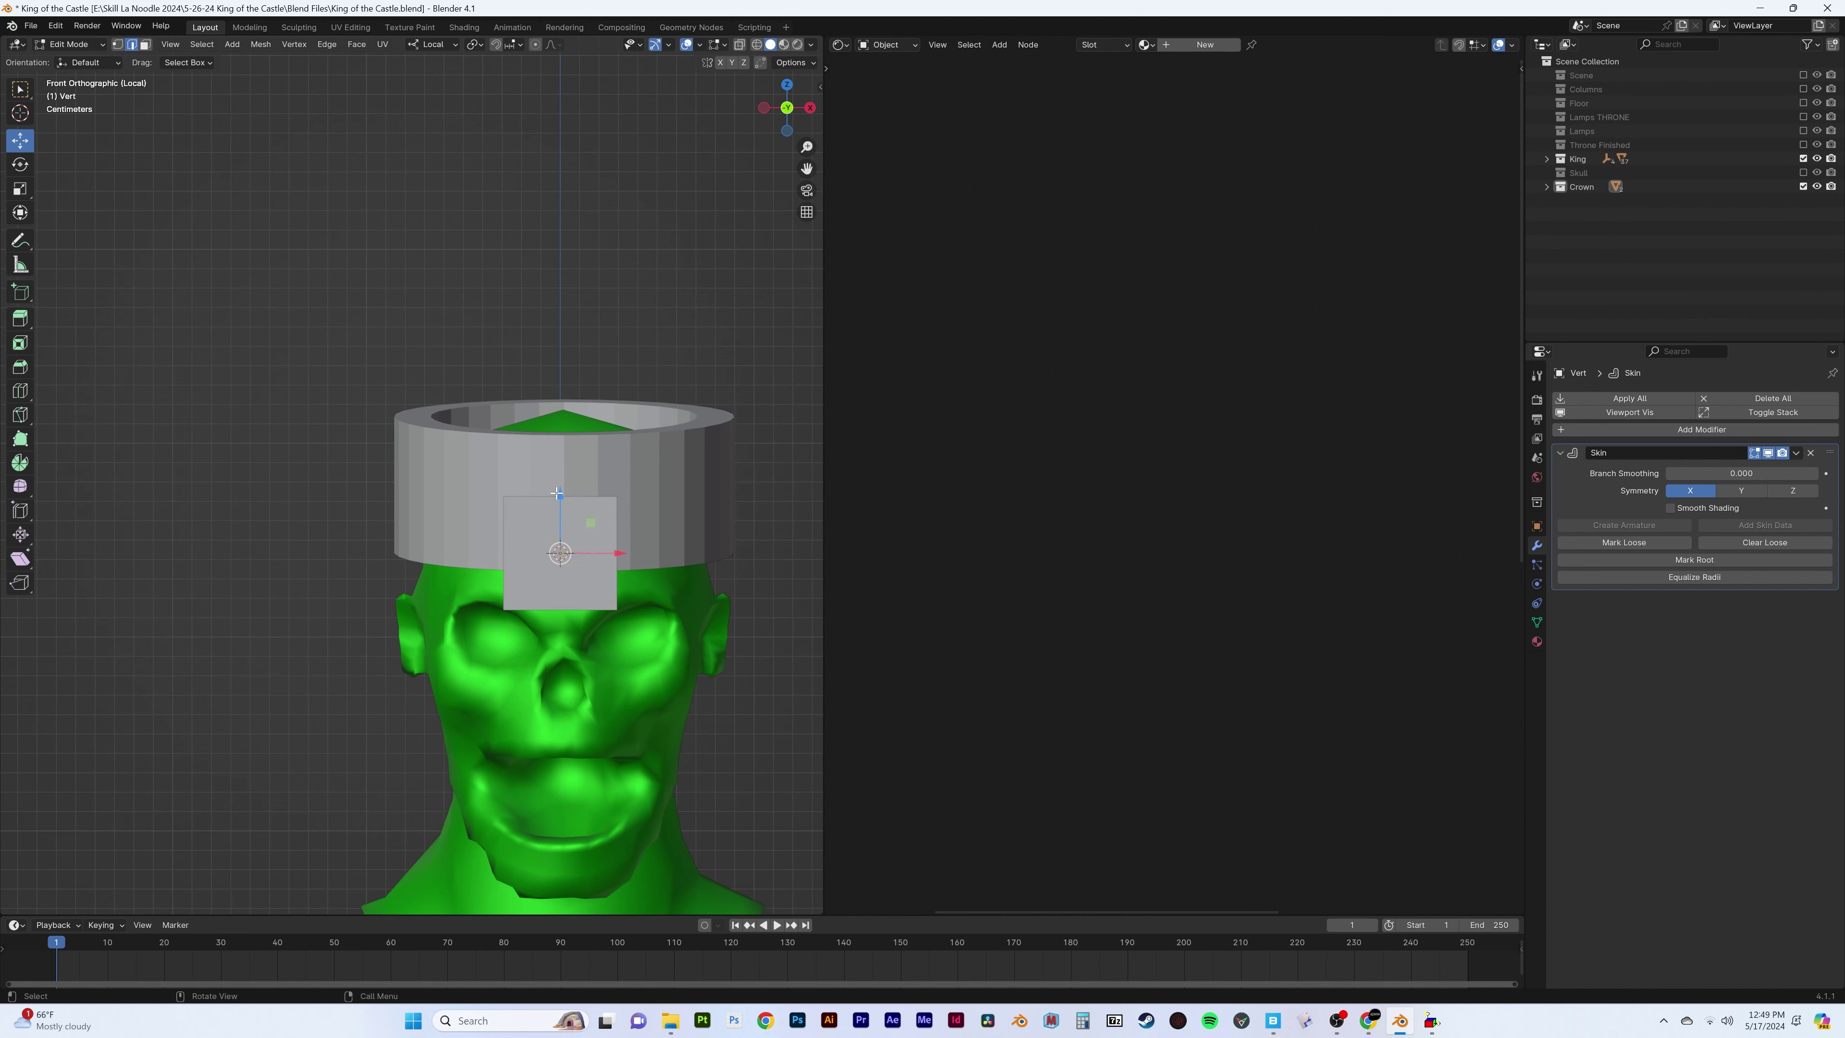
pyautogui.click(699, 486)
pyautogui.click(619, 499)
pyautogui.press('KP_3')
pyautogui.press('g')
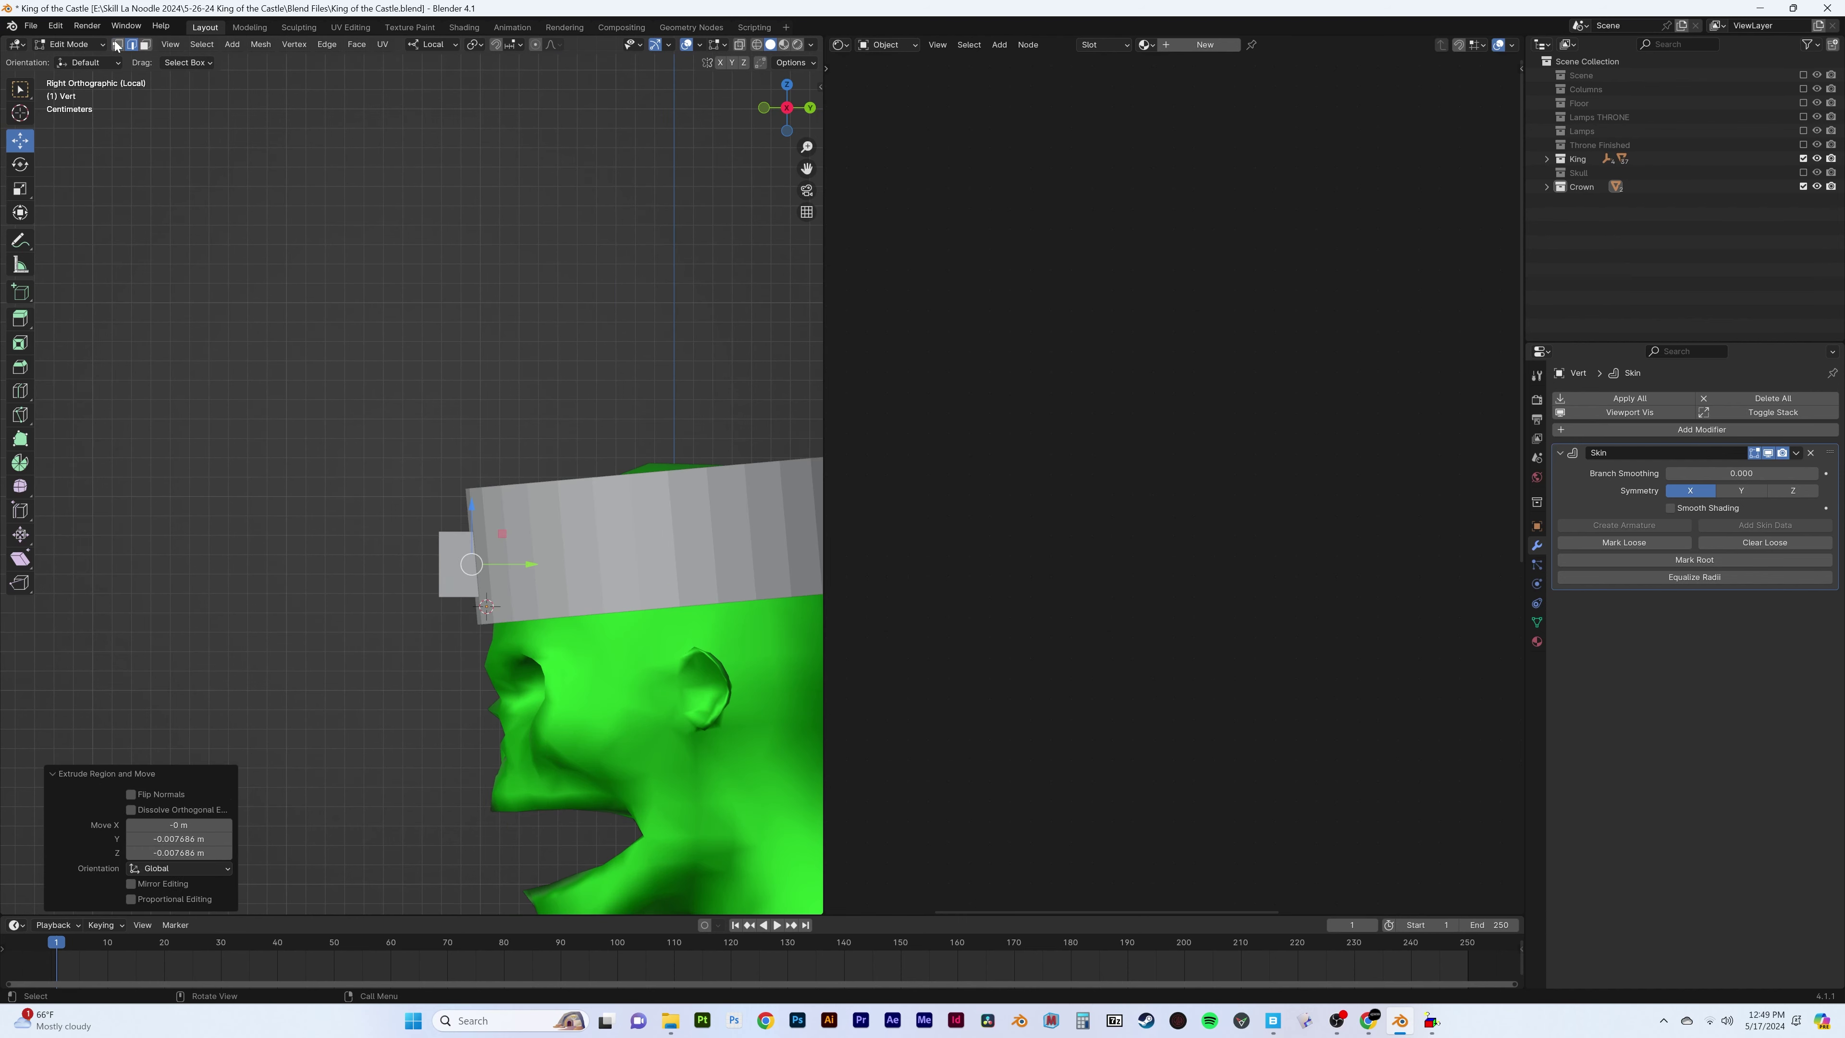
pyautogui.press('e')
pyautogui.click(500, 411)
pyautogui.scroll(-2, 498, 71)
# Taper the spike tip and bend it into a curve using proportional editing
pyautogui.press('o')
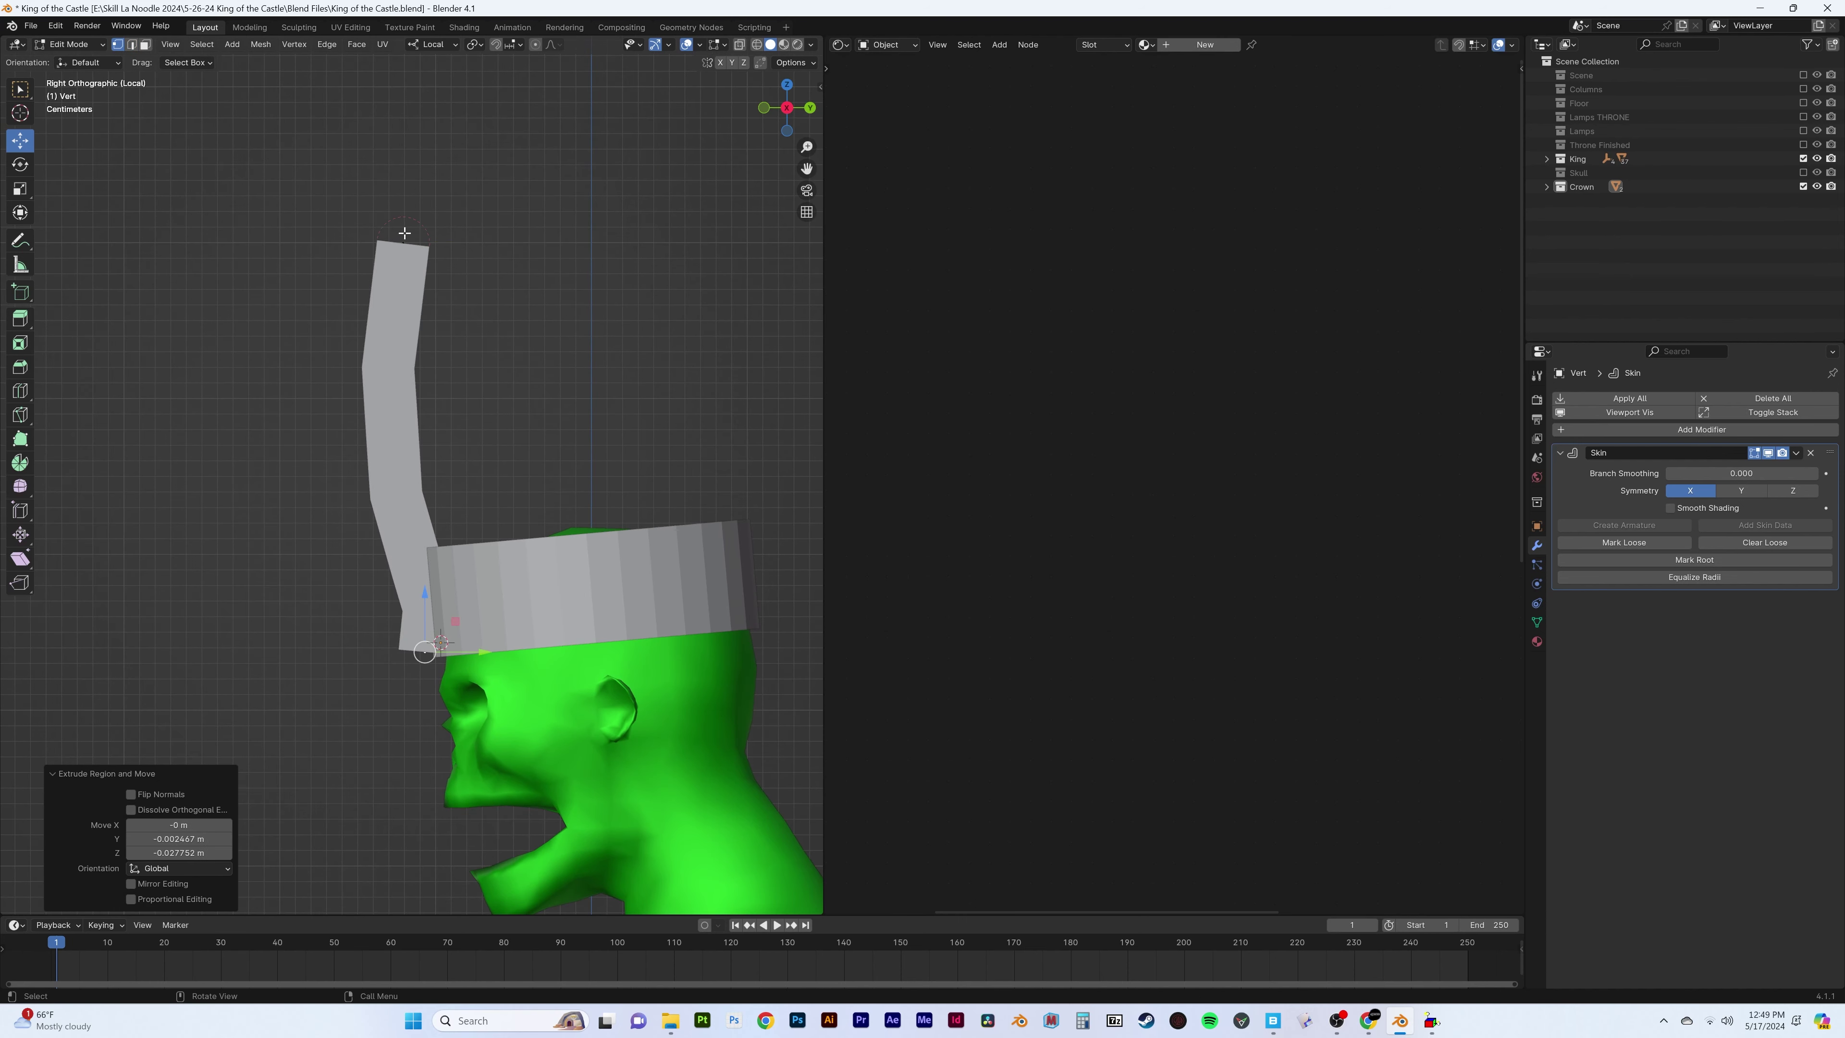
pyautogui.press('s')
pyautogui.click(492, 255)
pyautogui.moveTo(650, 265); pyautogui.dragTo(509, 437, button='middle')
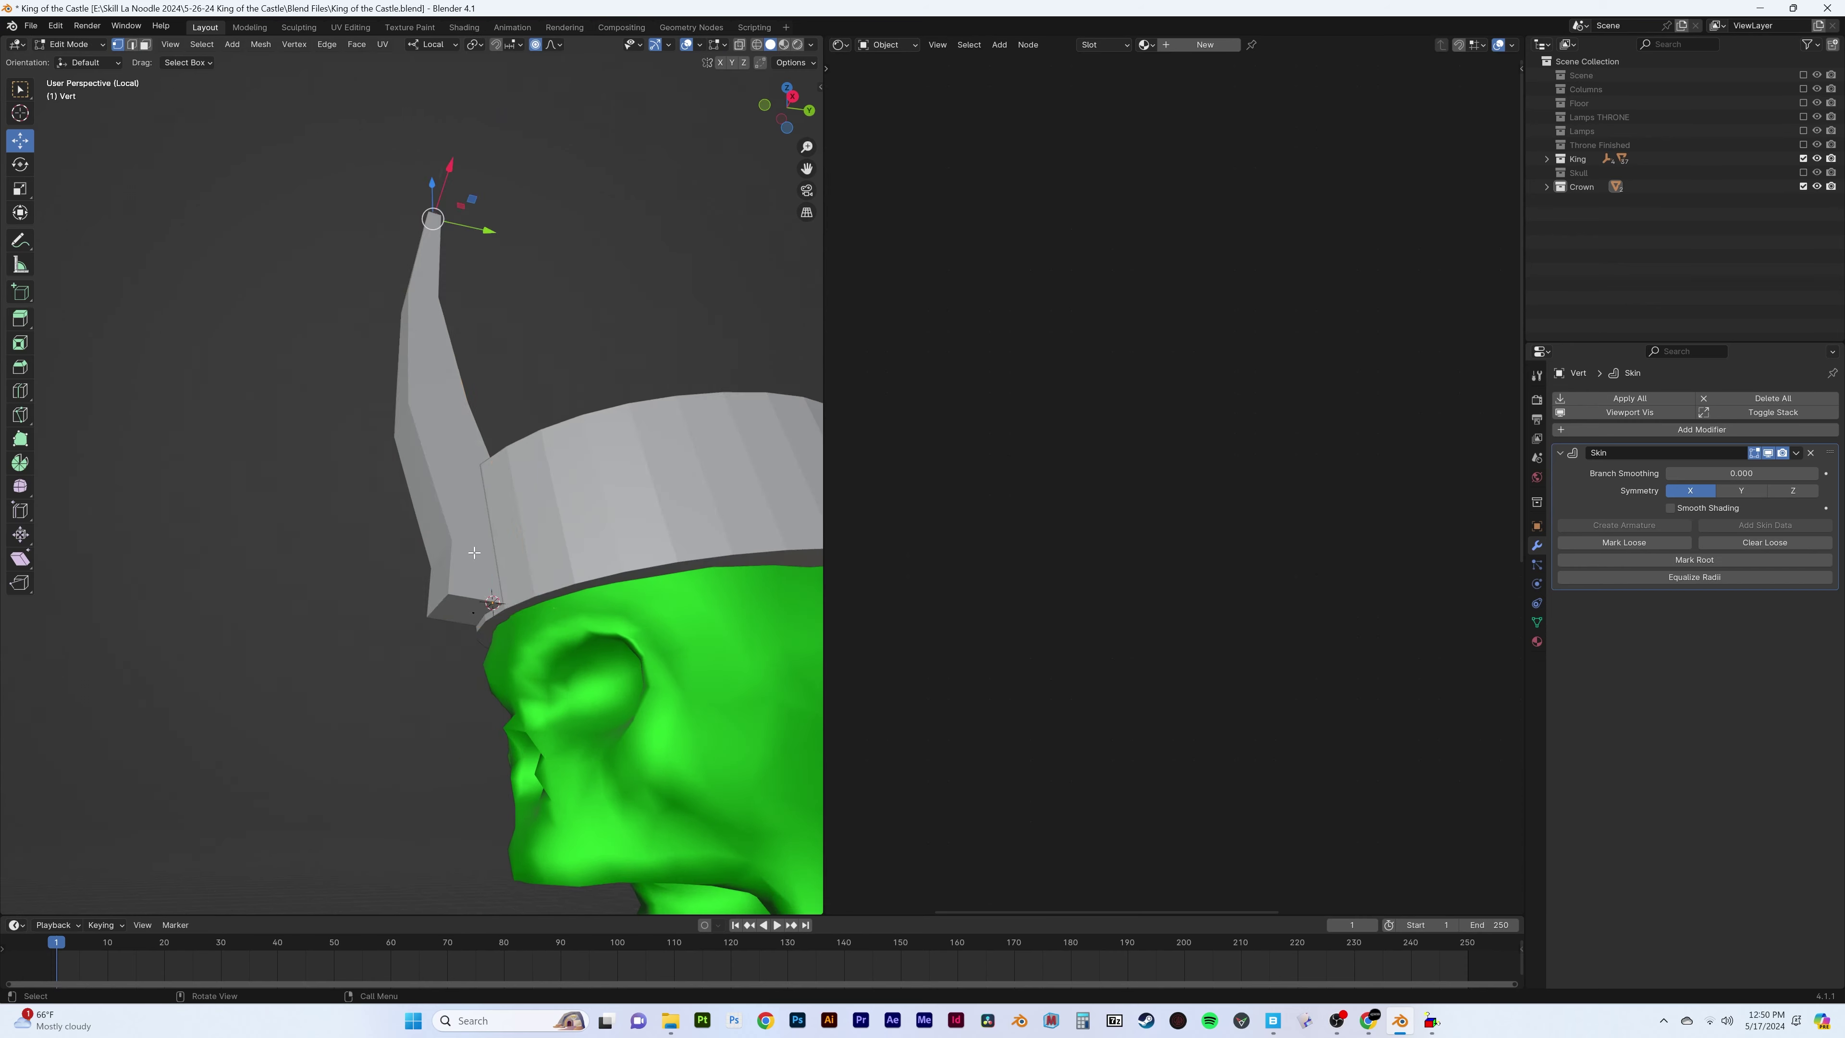
pyautogui.press('KP_3')
pyautogui.press('g')
pyautogui.click(456, 583)
pyautogui.press('g')
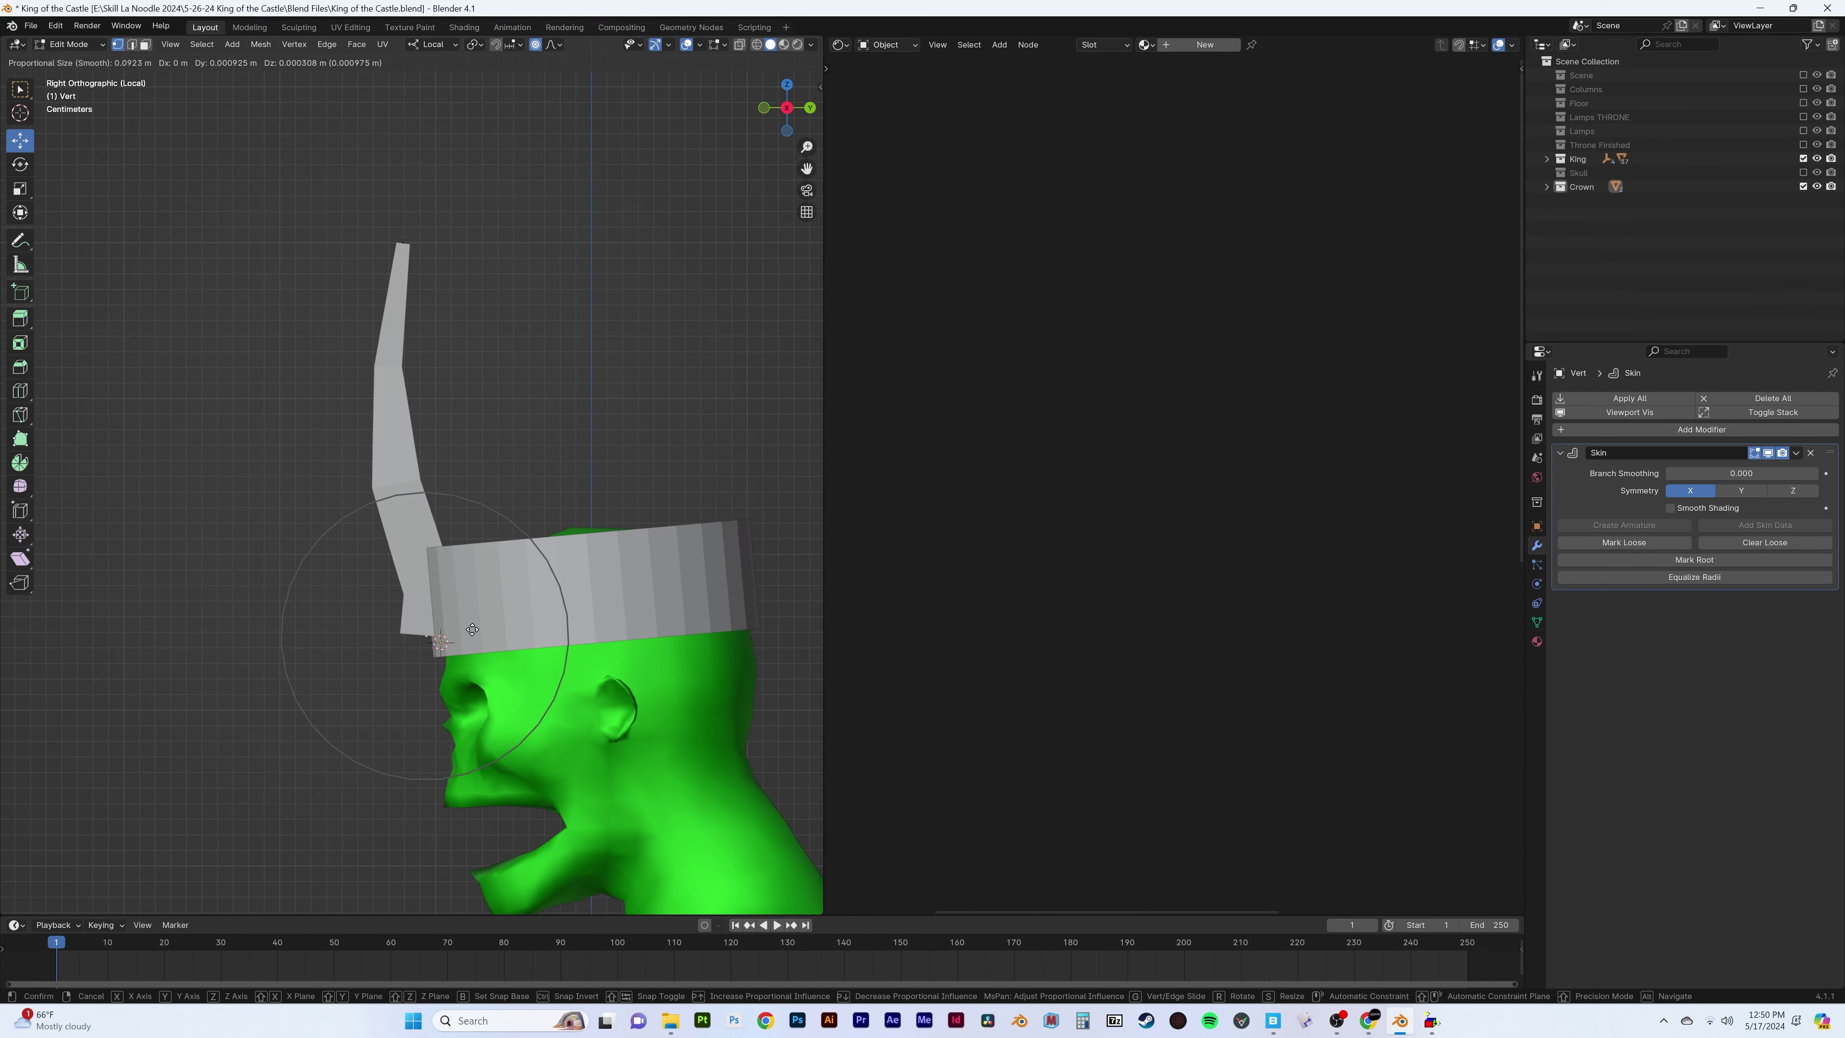
pyautogui.click(480, 581)
# Smooth the spike with a level-1 Subdivision modifier
pyautogui.press('Tab')
pyautogui.moveTo(479, 582)
pyautogui.mouseDown(button='middle')
pyautogui.moveTo(519, 567)
pyautogui.moveTo(591, 439)
pyautogui.mouseUp(button='middle')
pyautogui.hotkey('ctrl', '1')
pyautogui.press('KP_3')
# Duplicate the spike, rotating and moving the copy further along the crown band
pyautogui.hotkey('shift', 'd')
pyautogui.press('r')
pyautogui.click(625, 466)
pyautogui.press('g')
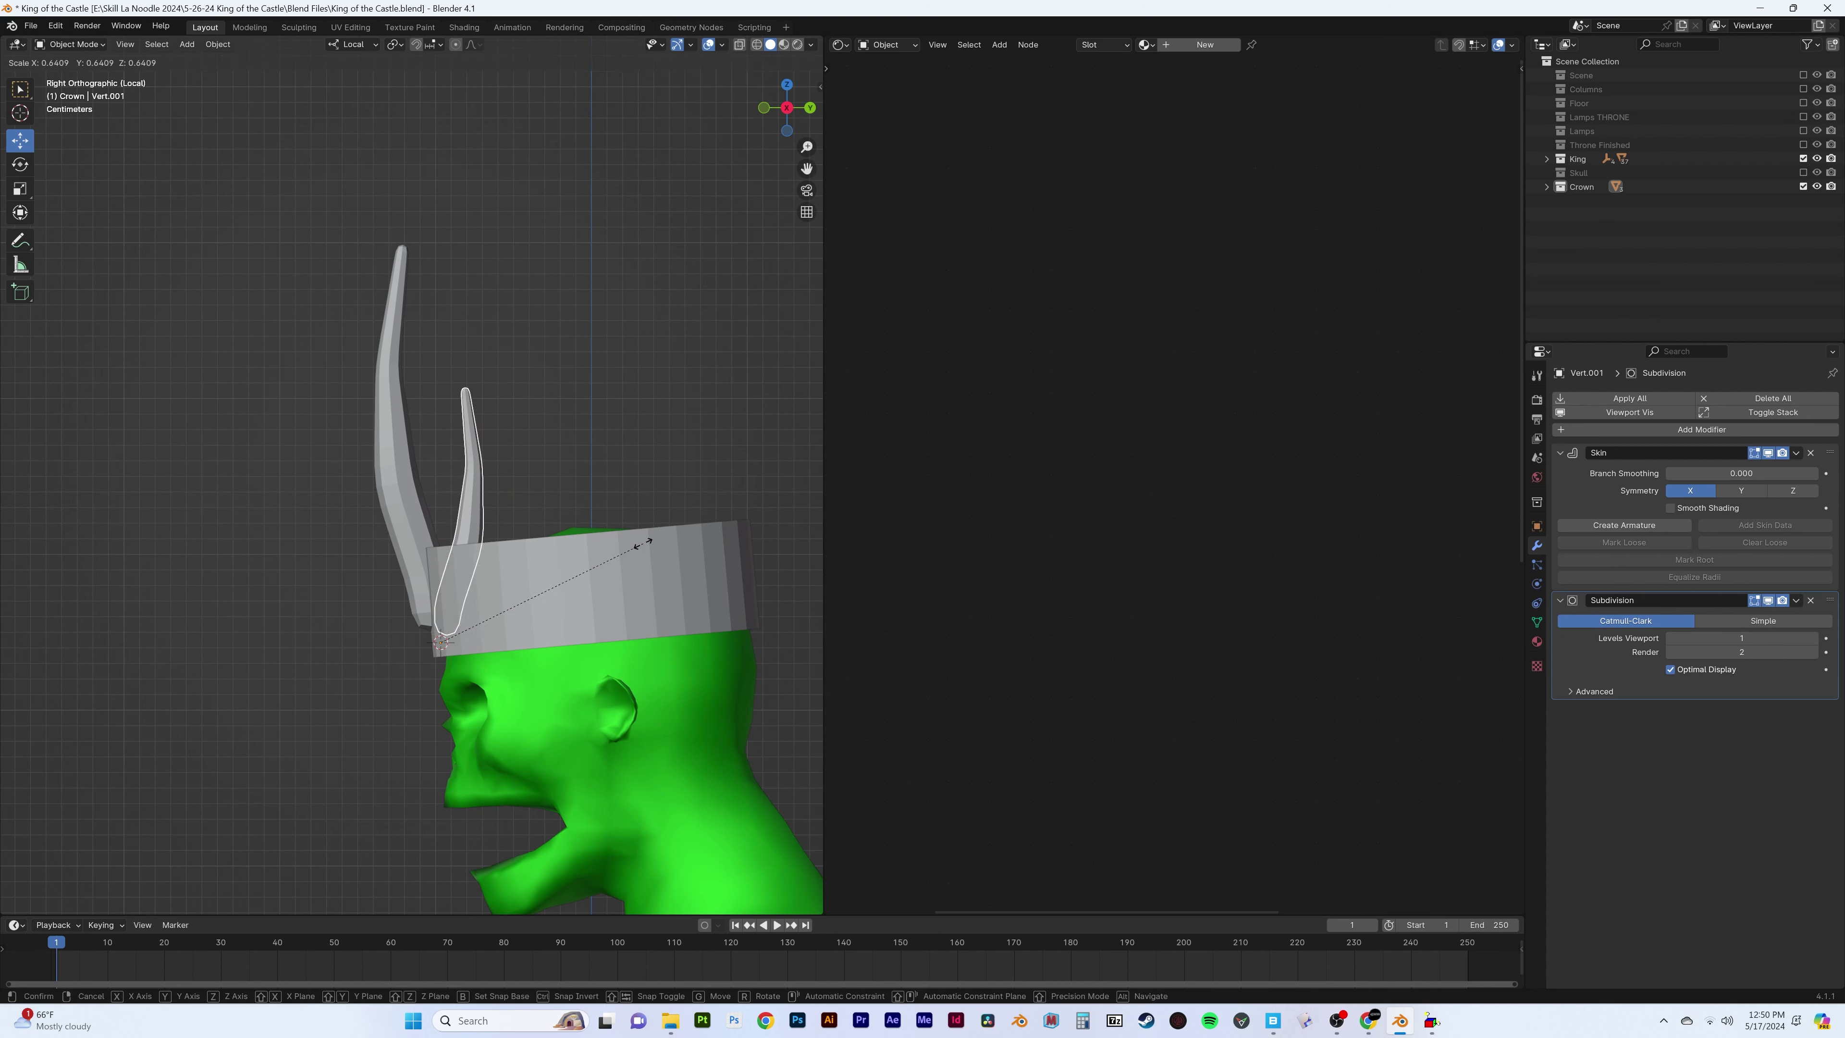
pyautogui.click(791, 556)
pyautogui.press('r')
pyautogui.click(808, 564)
pyautogui.moveTo(808, 564); pyautogui.dragTo(250, 547, button='middle')
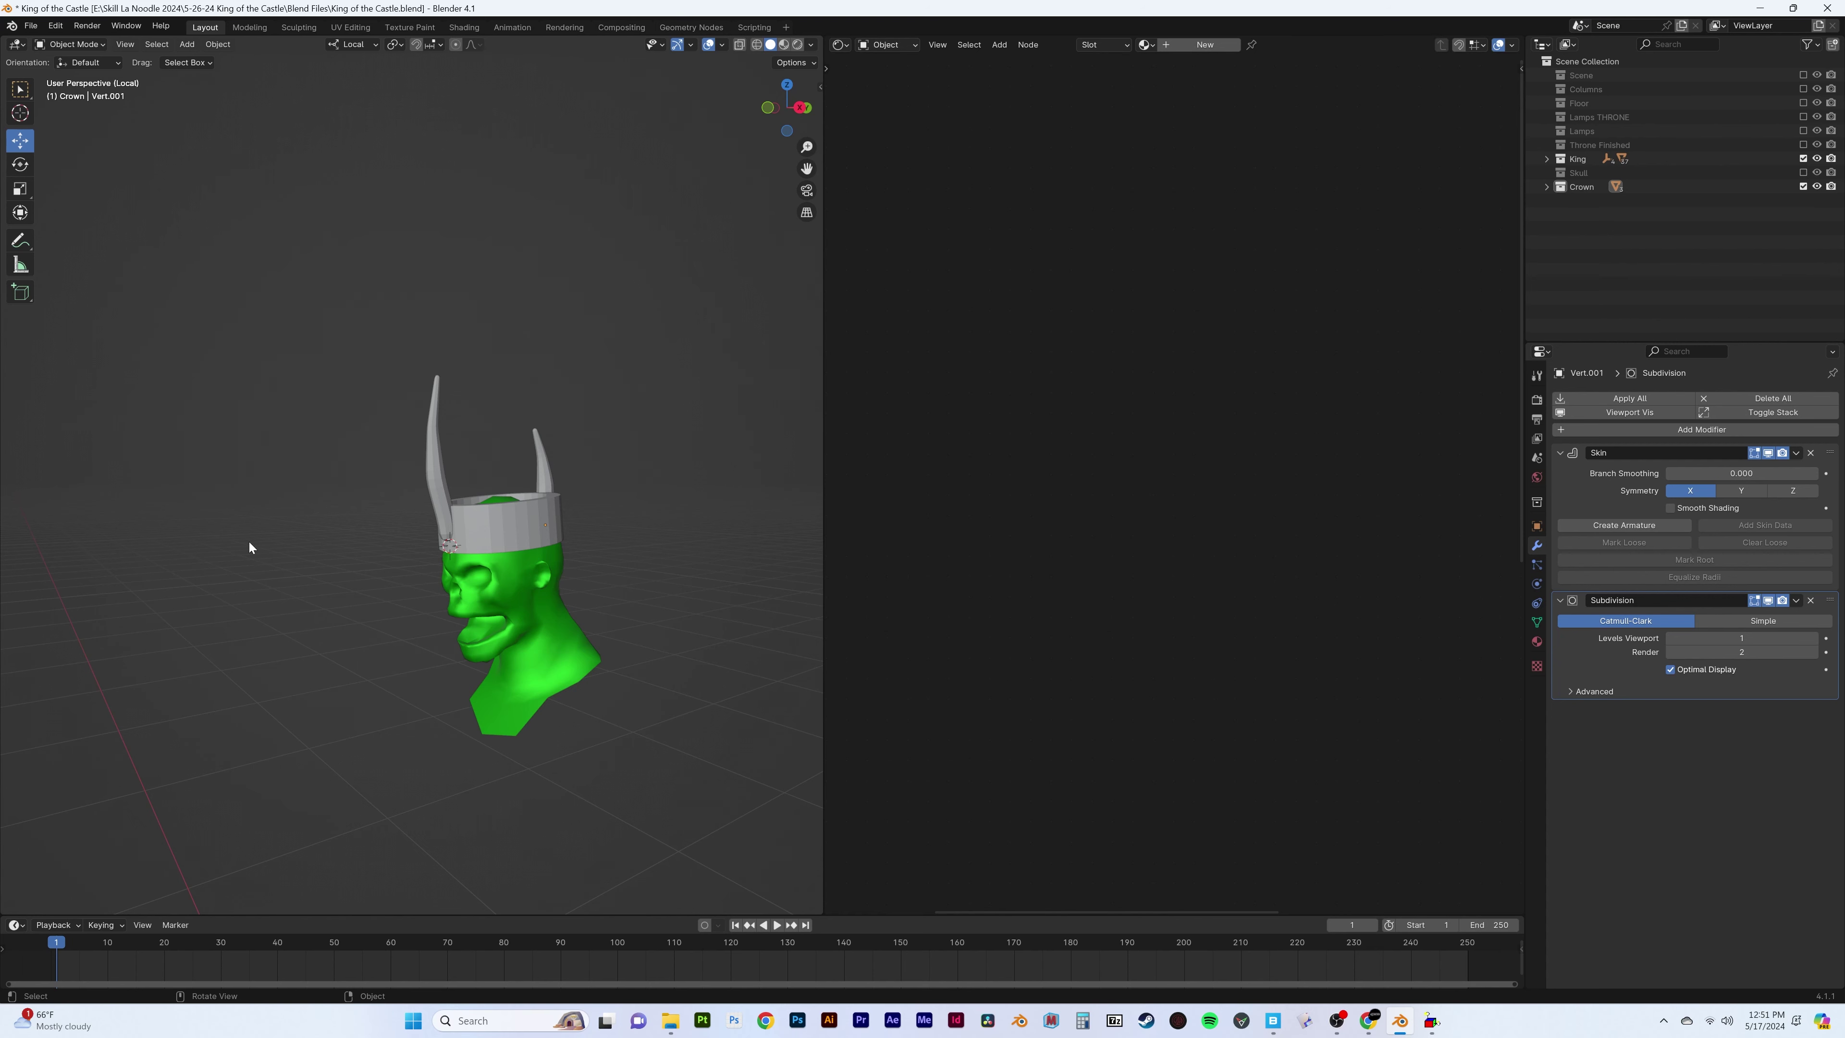
# From top view, duplicate and rotate the spike repeatedly around the crown band
pyautogui.press('KP_7')
pyautogui.hotkey('shift', 'd')
pyautogui.click(559, 718)
pyautogui.press('r')
pyautogui.click(569, 778)
pyautogui.press('g')
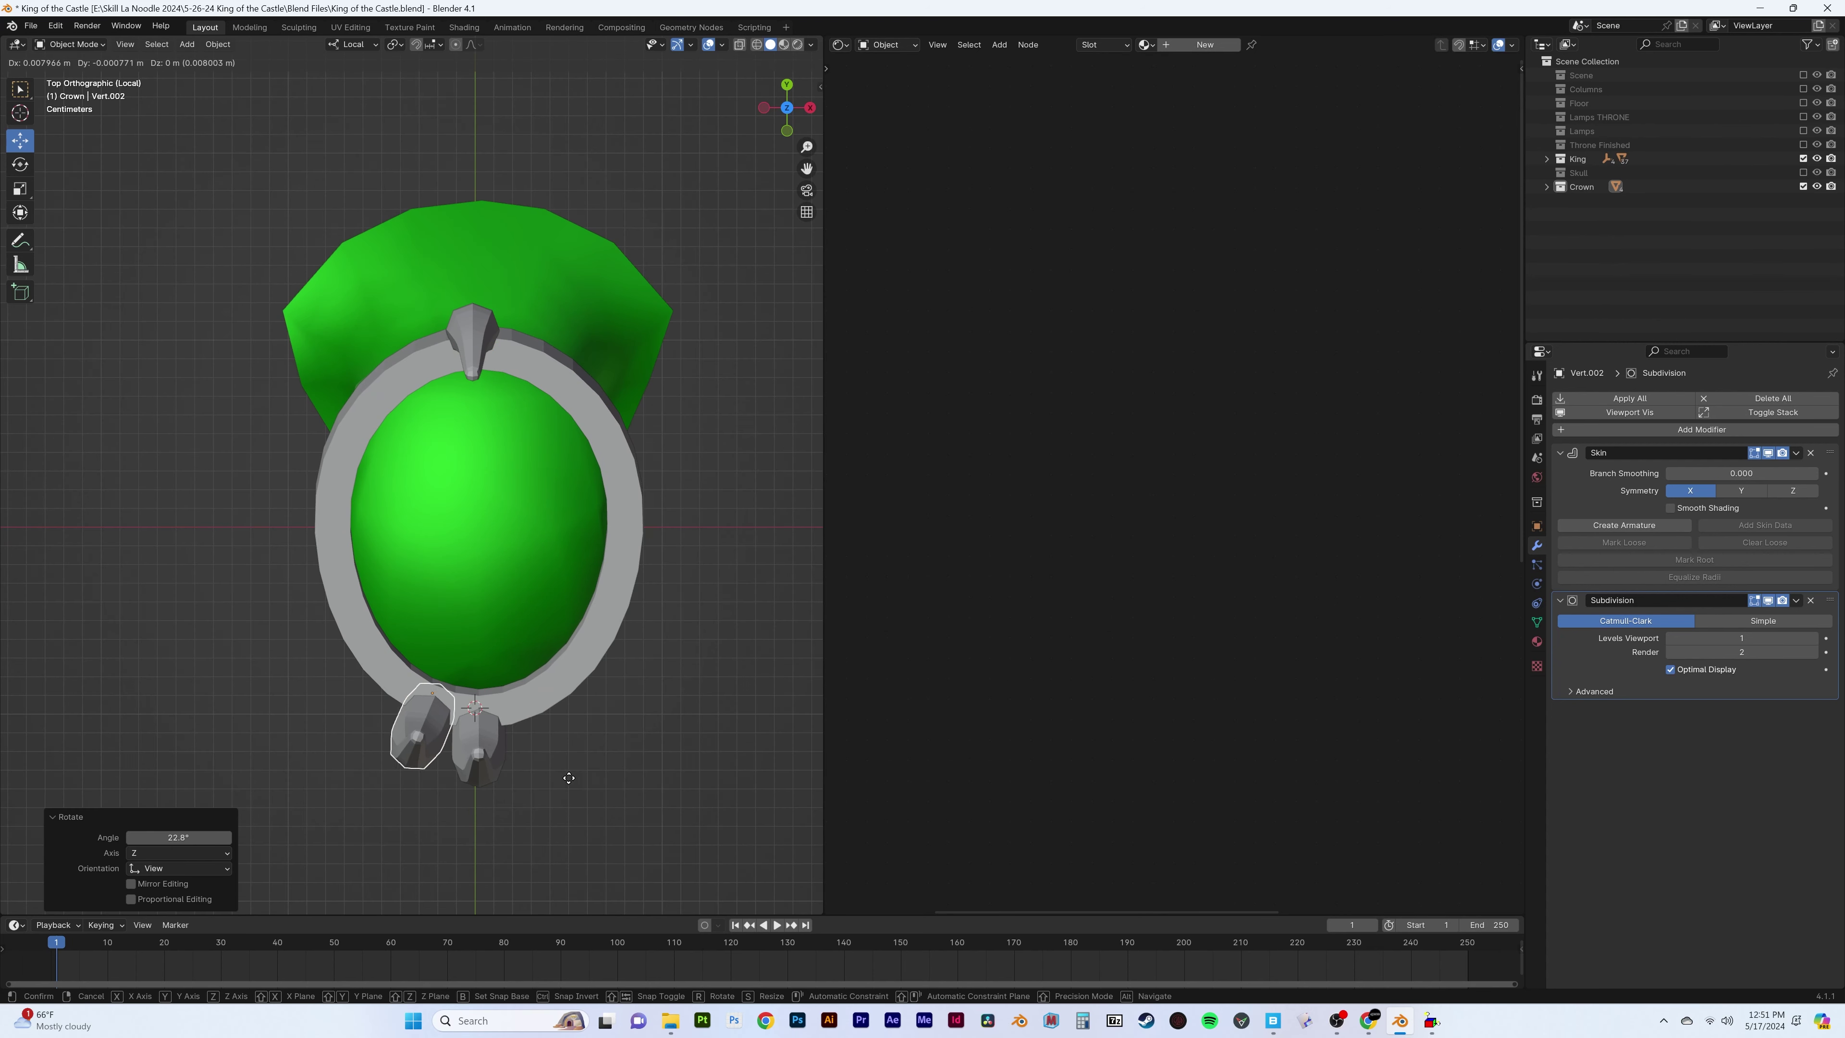
pyautogui.hotkey('shift', 'd')
pyautogui.click(543, 720)
pyautogui.press('r')
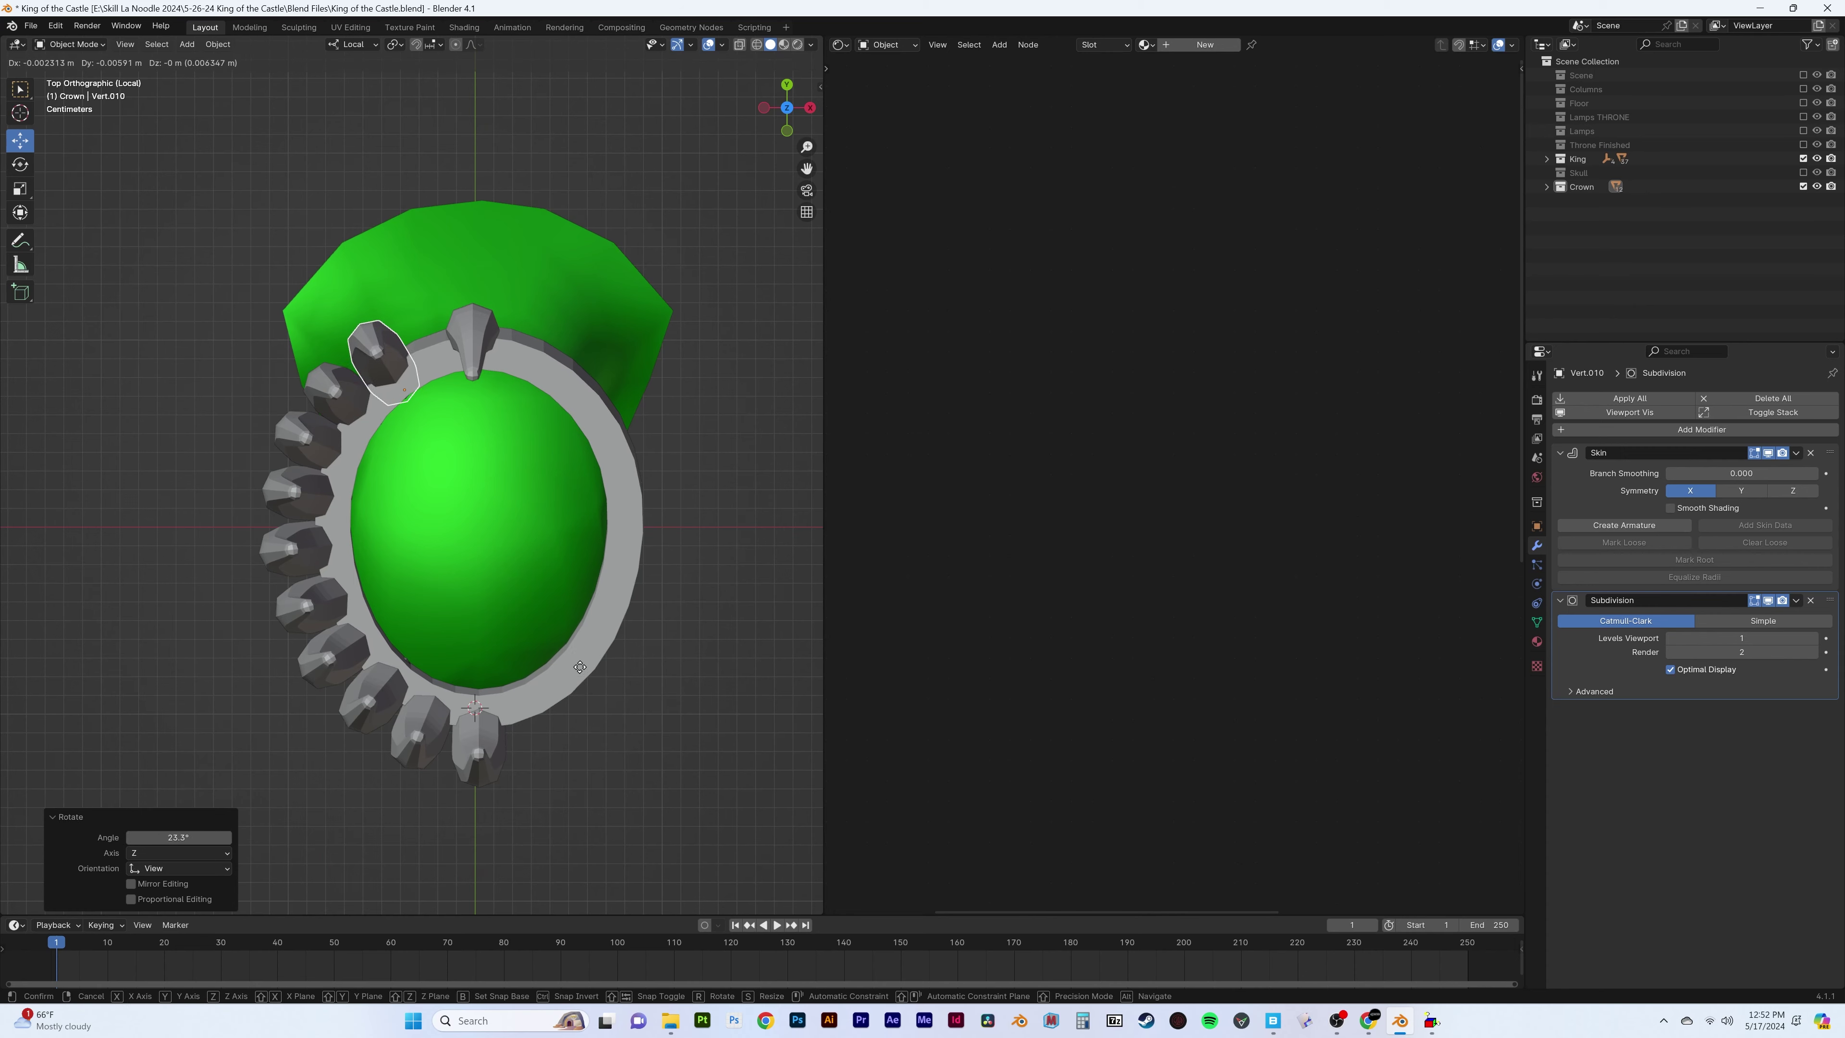
pyautogui.moveTo(594, 659)
pyautogui.mouseDown(button='middle')
pyautogui.moveTo(449, 610)
pyautogui.moveTo(598, 623)
pyautogui.mouseUp(button='middle')
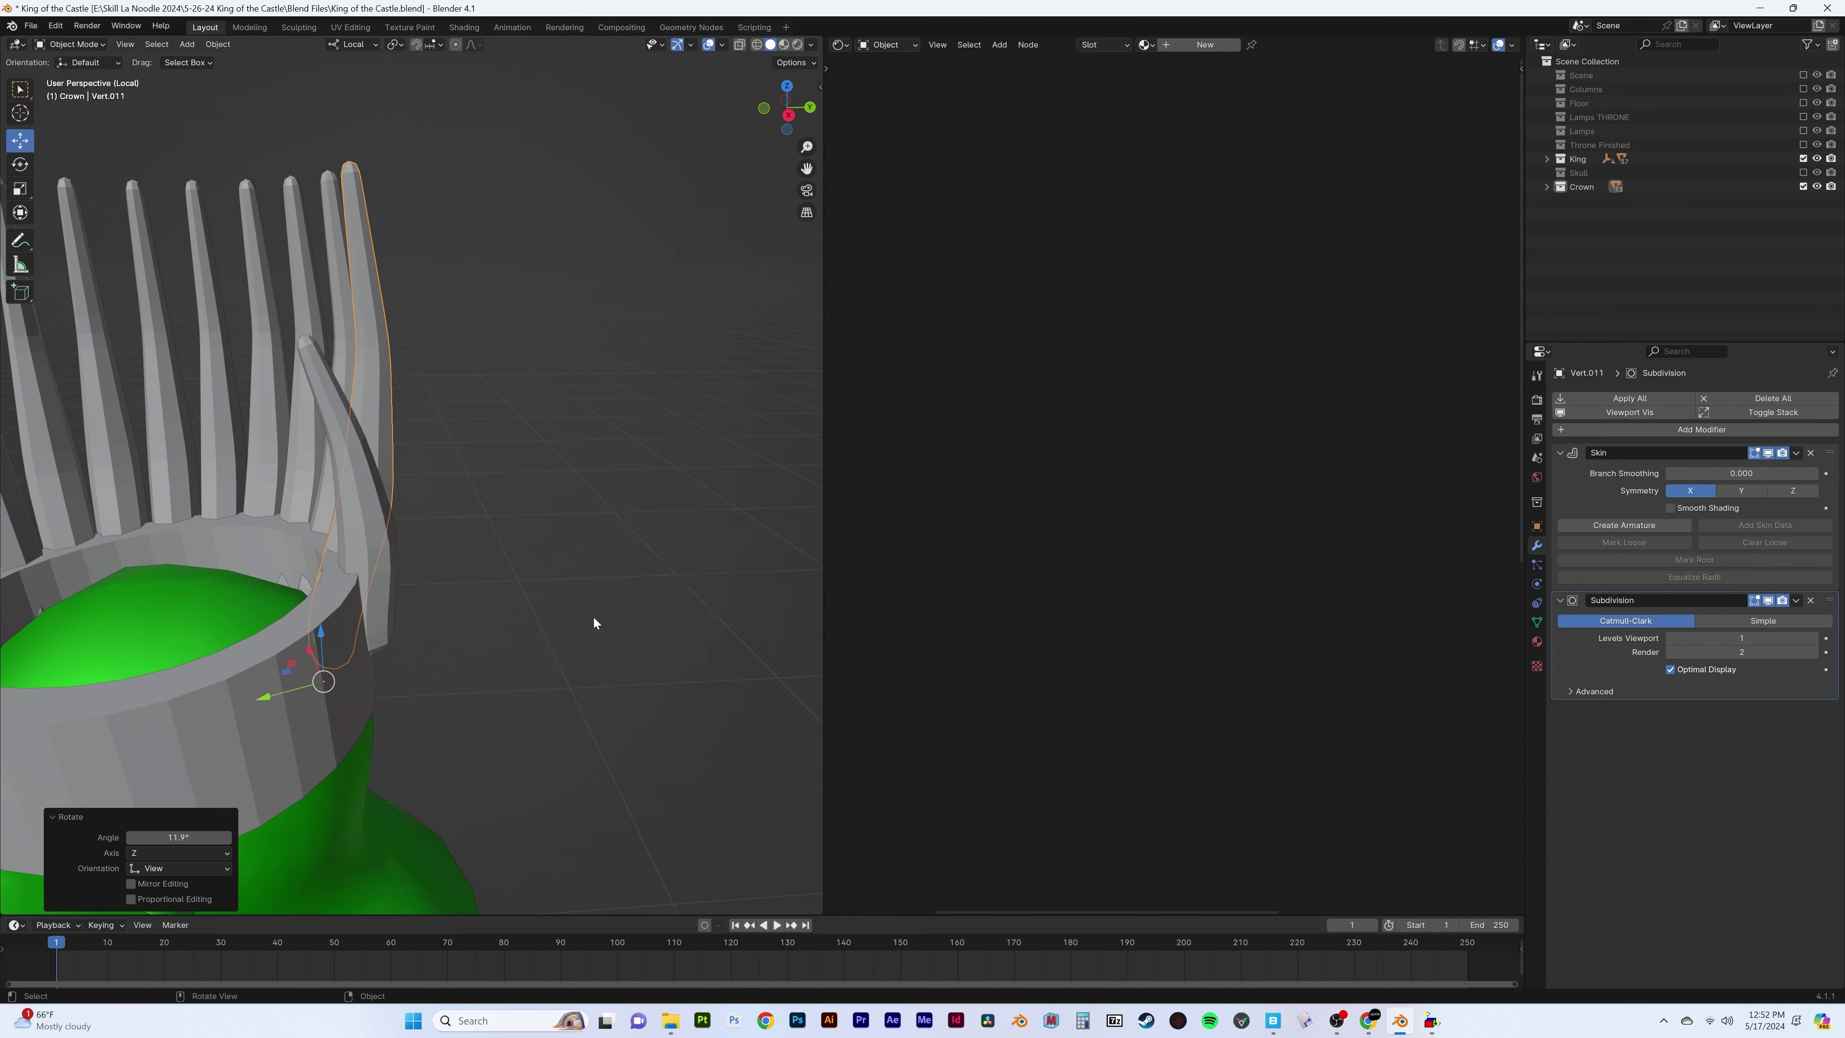
# Apply the spikes' scale, then move and resize the first spikes to vary them
pyautogui.hotkey('ctrl', 'a')
pyautogui.click(586, 498)
pyautogui.moveTo(586, 497); pyautogui.dragTo(229, 621, button='middle')
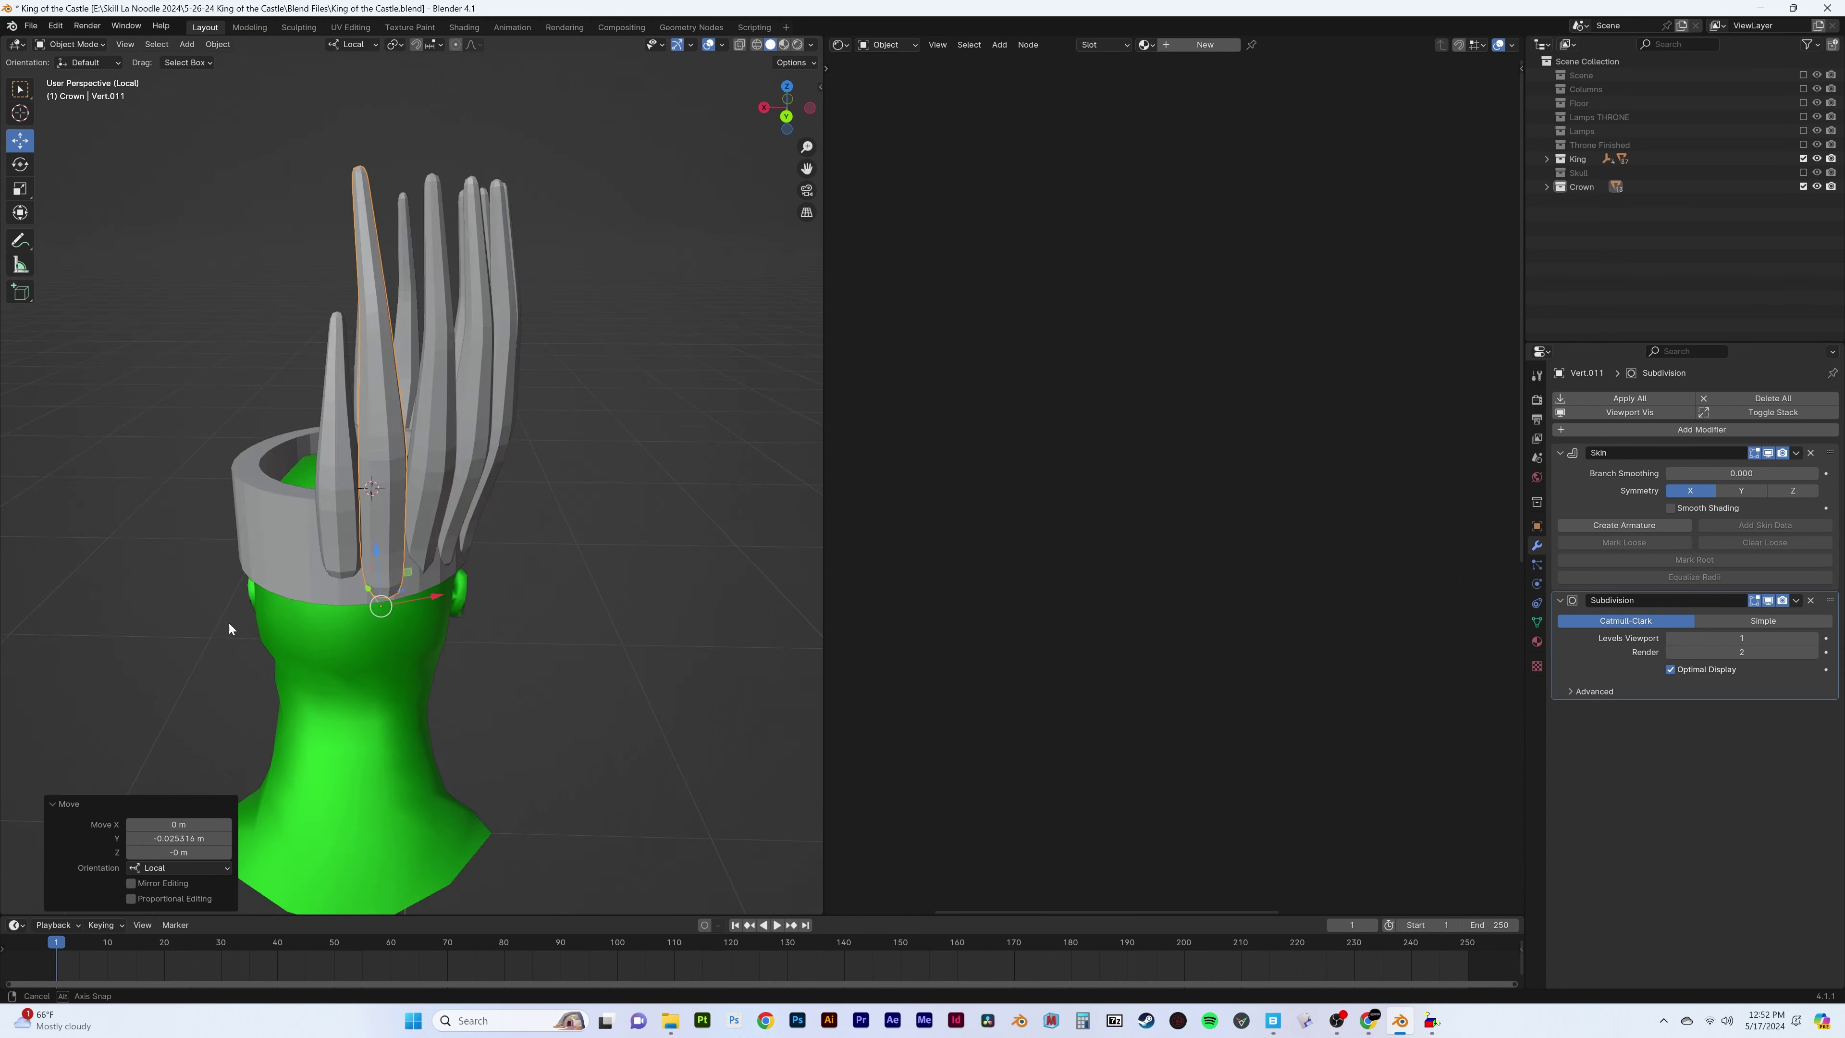
pyautogui.hotkey('ctrl', 'a')
pyautogui.click(518, 574)
pyautogui.press('g')
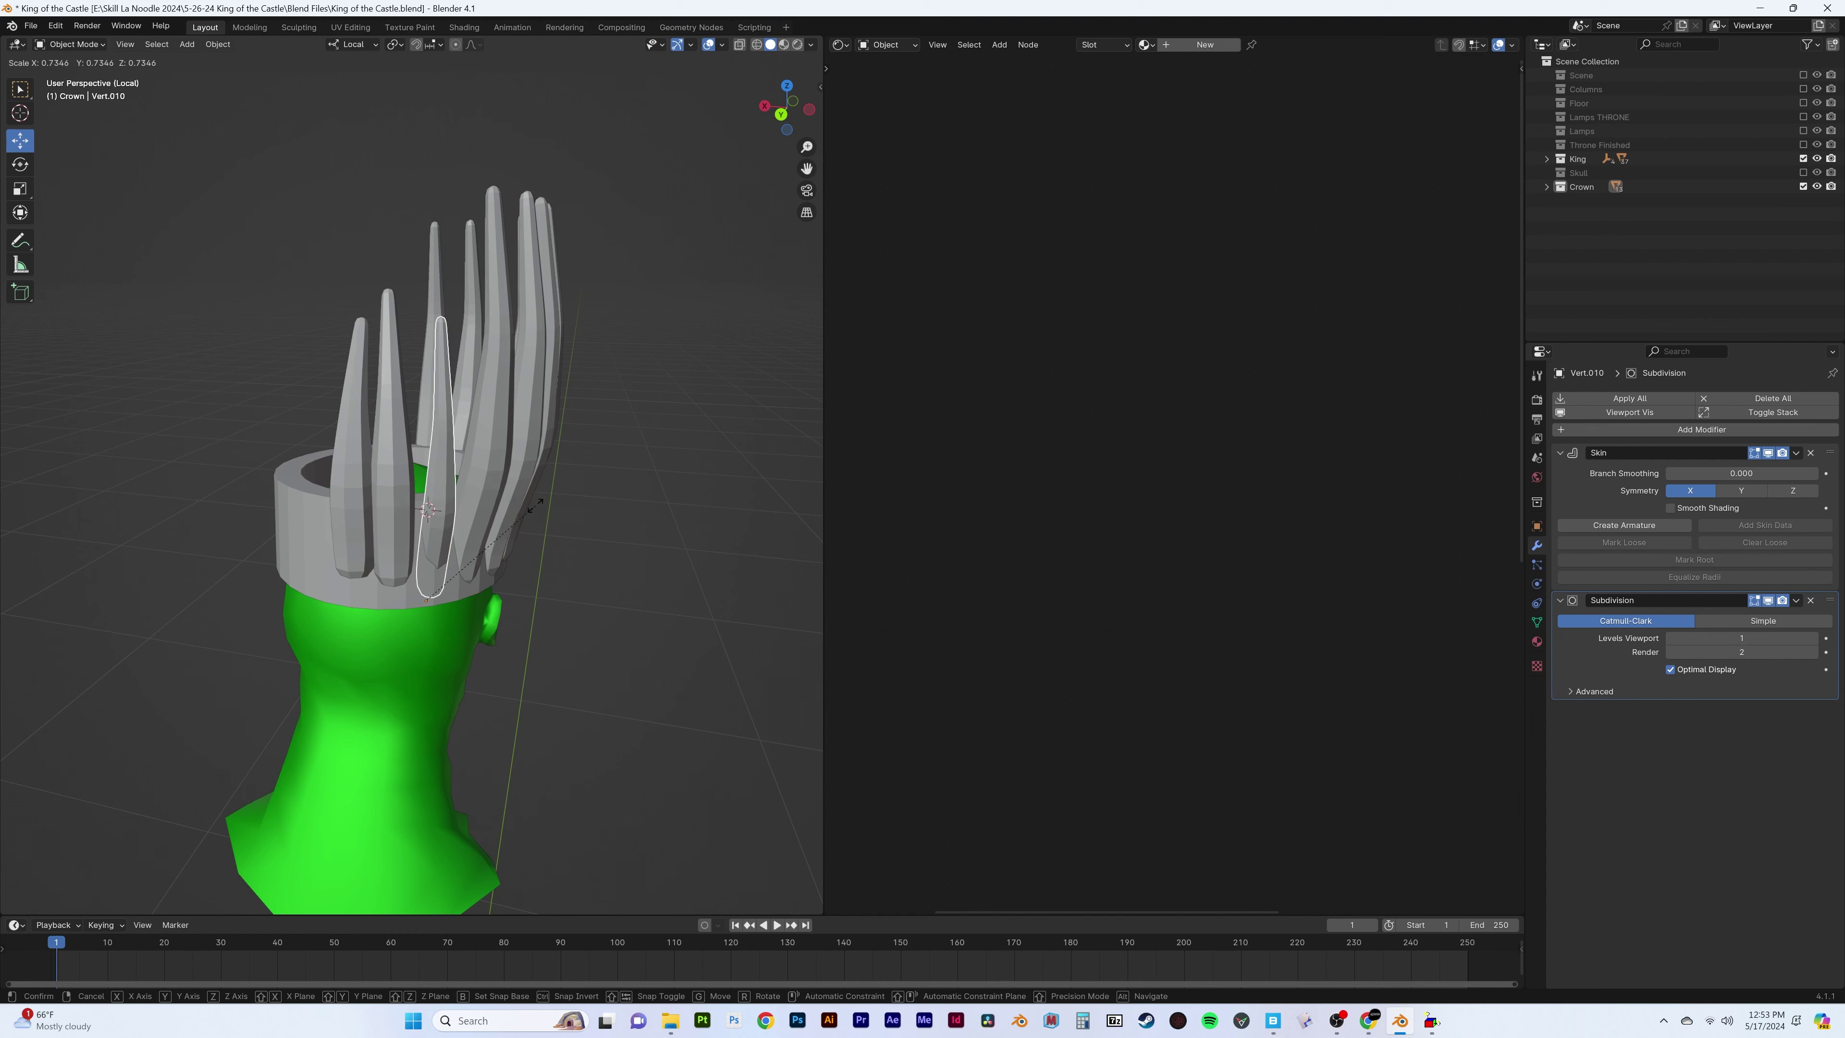
pyautogui.click(600, 504)
pyautogui.click(440, 407)
pyautogui.hotkey('ctrl', 'a')
pyautogui.click(524, 533)
pyautogui.press('s')
pyautogui.moveTo(525, 534)
pyautogui.mouseDown(button='middle')
pyautogui.moveTo(522, 502)
pyautogui.moveTo(697, 437)
pyautogui.mouseUp(button='middle')
pyautogui.press('s')
pyautogui.click(495, 576)
# Shrink several more spikes around the crown to different heights
pyautogui.click(519, 509)
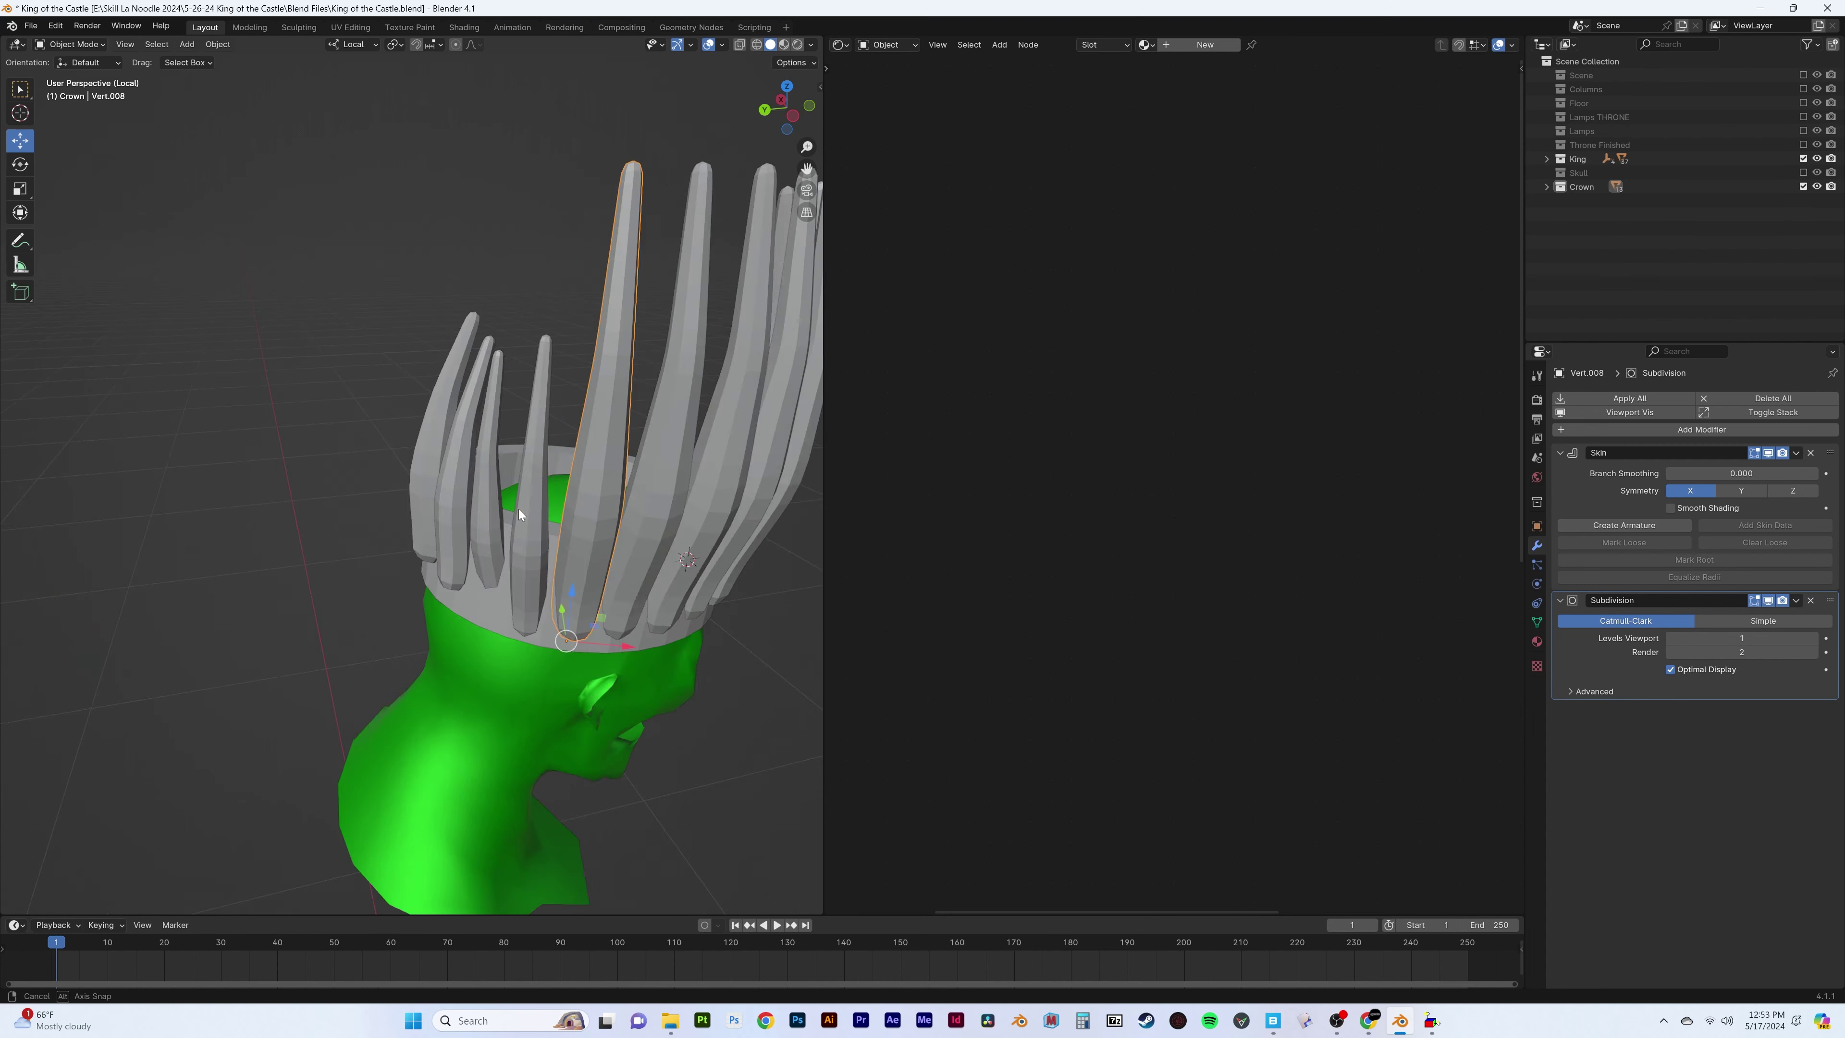
pyautogui.moveTo(518, 509); pyautogui.dragTo(723, 514, button='middle')
pyautogui.press('s')
pyautogui.click(458, 607)
pyautogui.press('s')
pyautogui.click(819, 511)
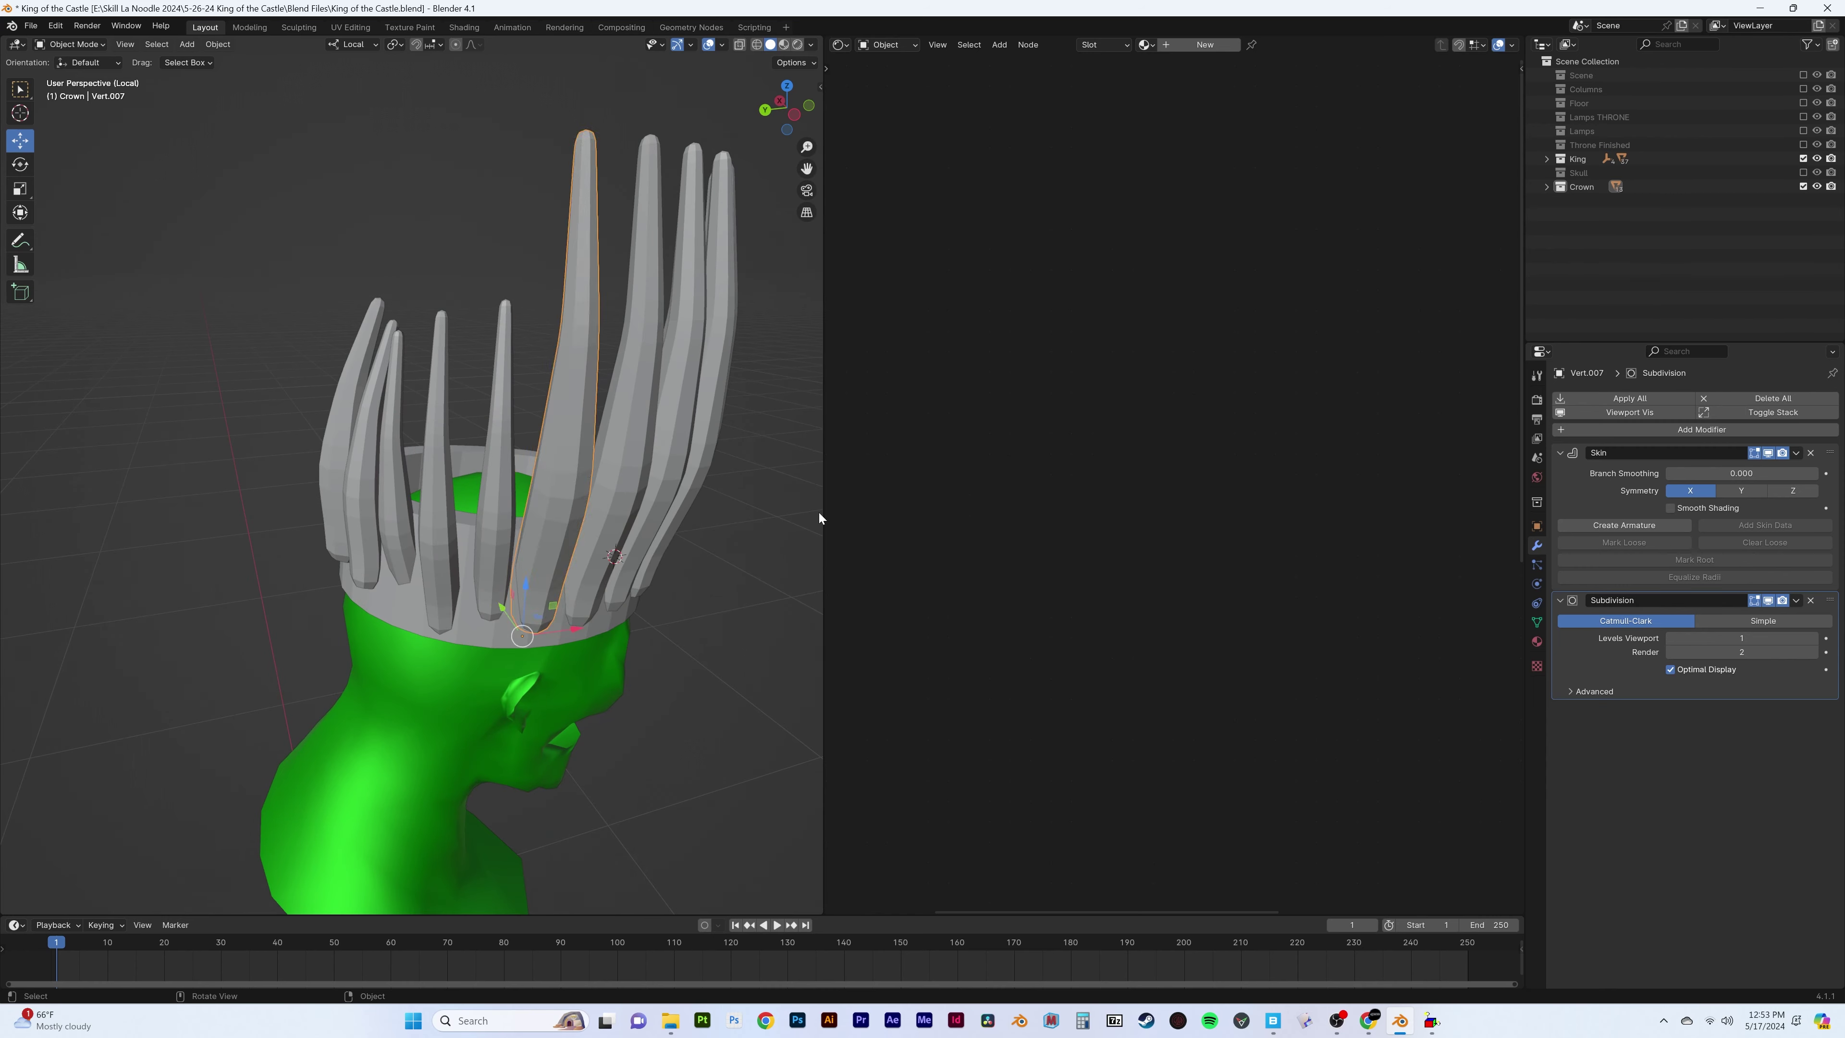
pyautogui.moveTo(571, 490); pyautogui.dragTo(639, 520, button='middle')
pyautogui.click(539, 473)
pyautogui.press('s')
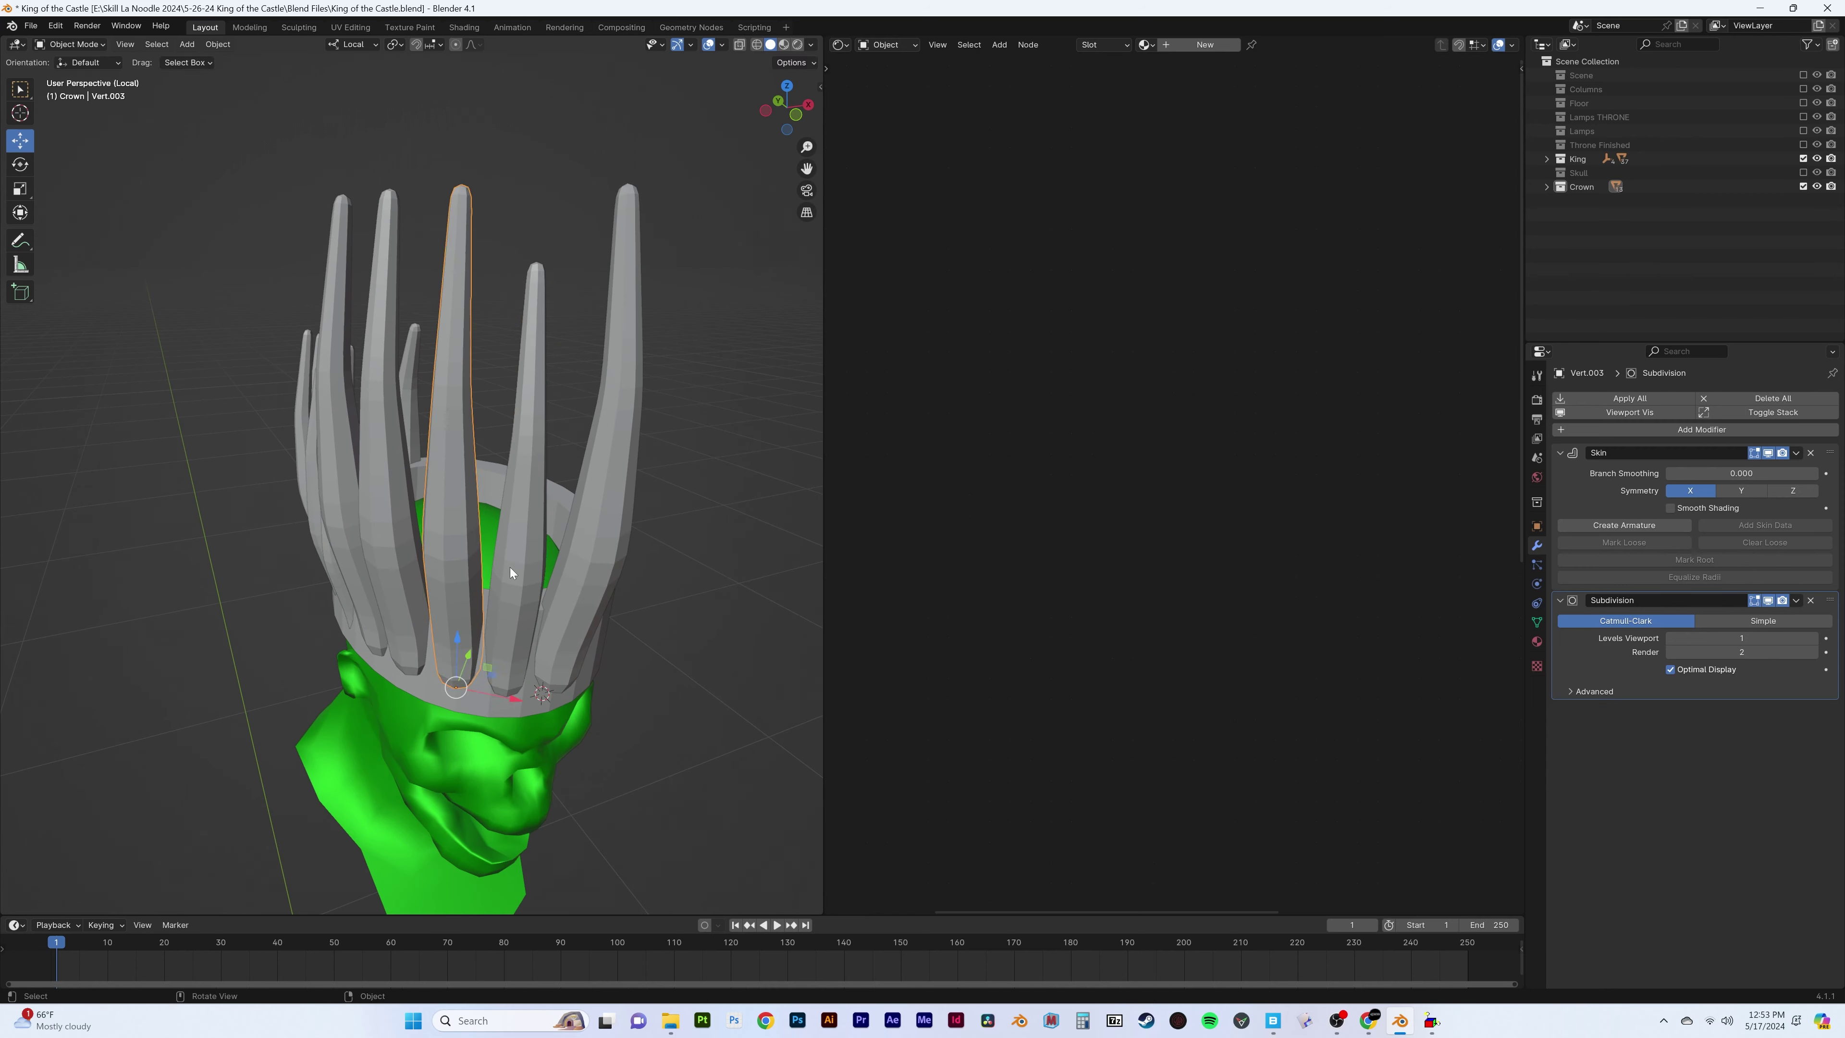
pyautogui.click(510, 573)
pyautogui.moveTo(510, 573)
pyautogui.mouseDown(button='middle')
pyautogui.moveTo(509, 643)
pyautogui.moveTo(465, 509)
pyautogui.mouseUp(button='middle')
pyautogui.click(466, 509)
pyautogui.press('s')
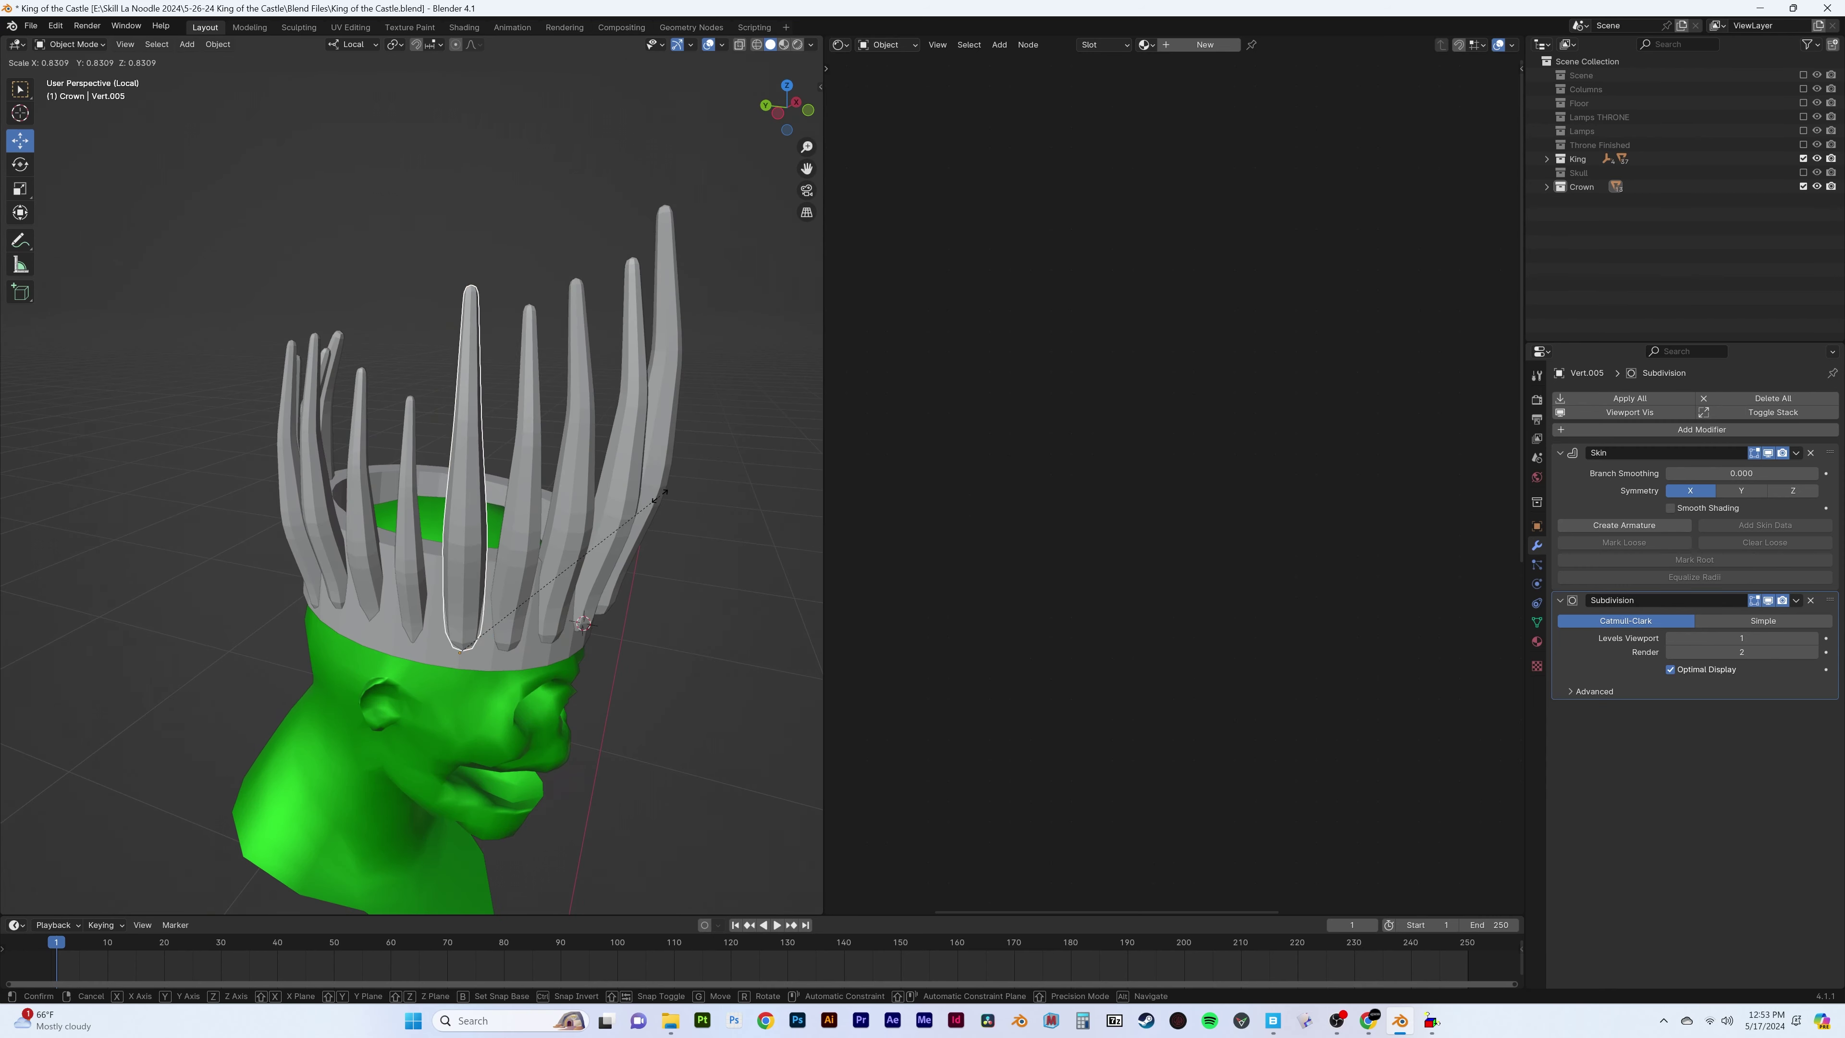
pyautogui.click(660, 495)
pyautogui.moveTo(626, 480)
pyautogui.mouseDown(button='middle')
pyautogui.moveTo(552, 509)
pyautogui.moveTo(383, 476)
pyautogui.mouseUp(button='middle')
pyautogui.scroll(3, 552, 509)
# Reposition a couple of spikes along the band for a more irregular ring
pyautogui.click(480, 502)
pyautogui.press('g')
pyautogui.scroll(-3, 245, 507)
pyautogui.moveTo(245, 506)
pyautogui.mouseDown(button='middle')
pyautogui.moveTo(431, 471)
pyautogui.moveTo(327, 465)
pyautogui.moveTo(461, 419)
pyautogui.mouseUp(button='middle')
pyautogui.click(431, 472)
pyautogui.press('Tab')
pyautogui.press('Tab')
pyautogui.click(294, 451)
pyautogui.press('g')
pyautogui.click(332, 476)
pyautogui.scroll(3, 461, 419)
pyautogui.press('Escape')
pyautogui.moveTo(318, 620); pyautogui.dragTo(324, 620)
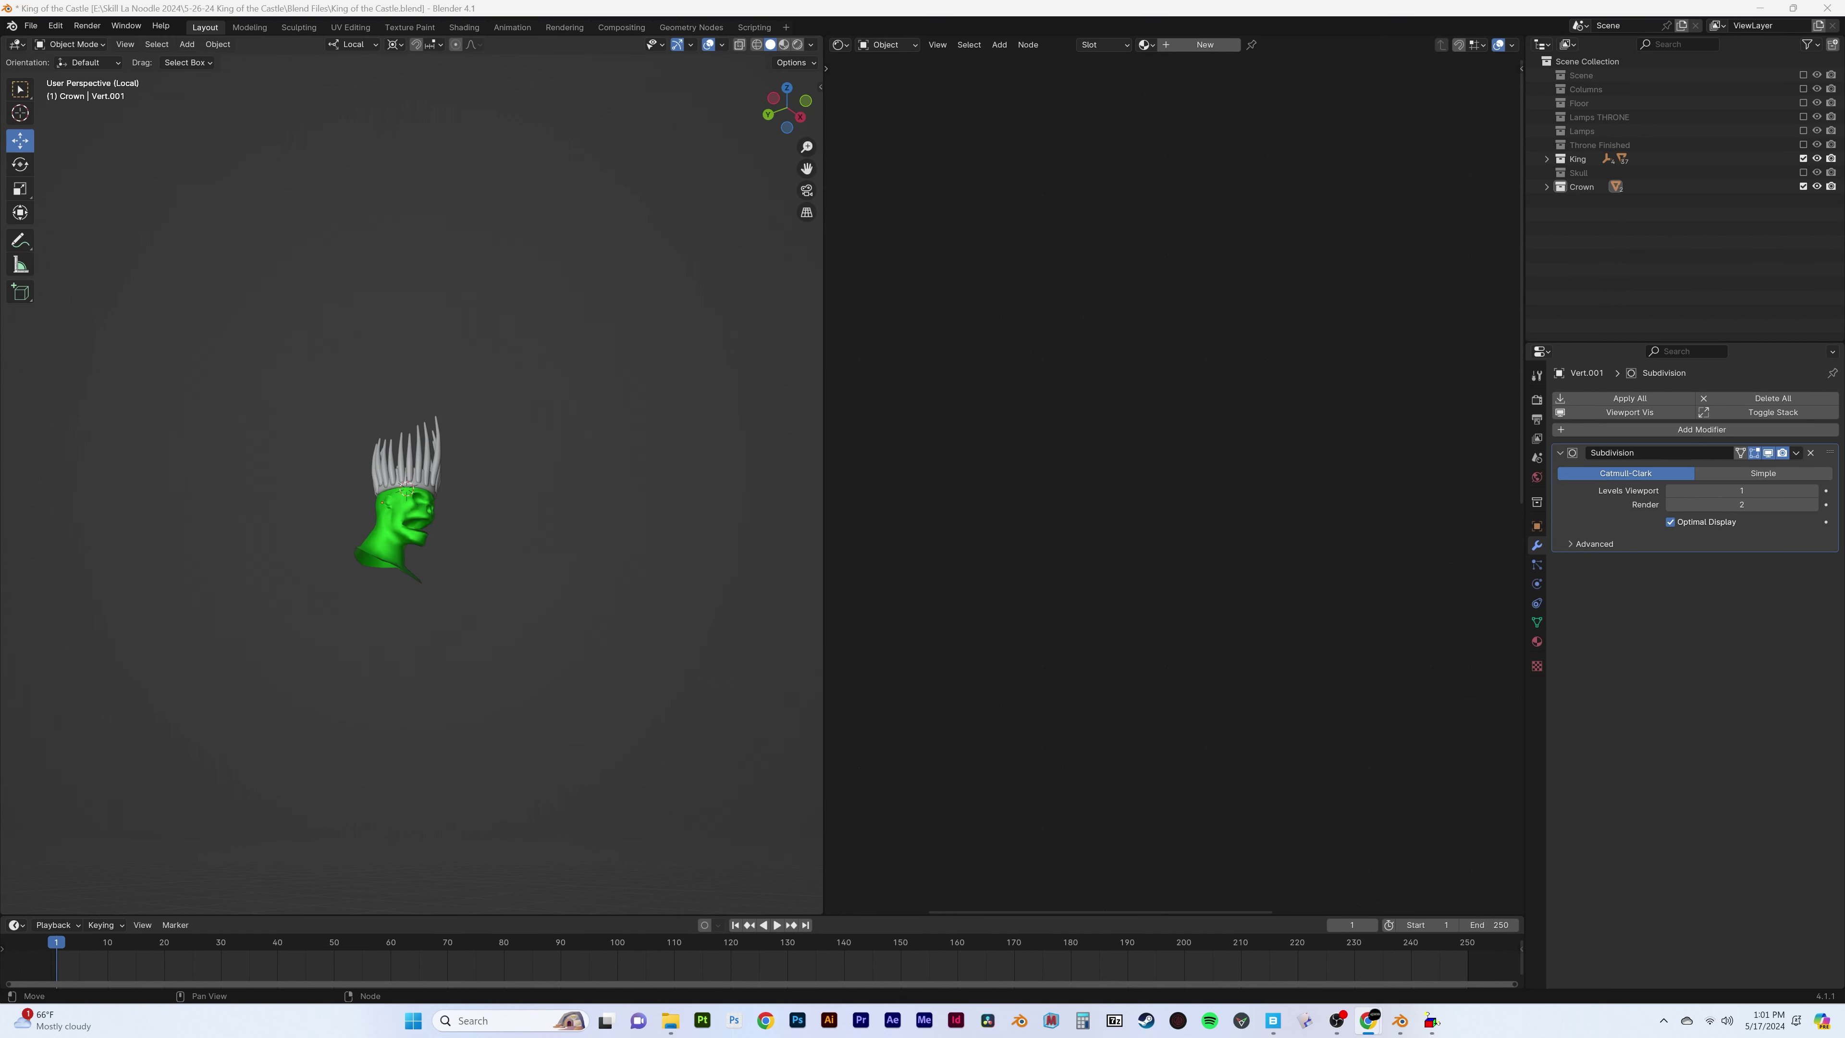
# Put the crown in Sculpt Mode and voxel-remesh it at 0.01 m, crashing Blender
pyautogui.press('KP_Divide')
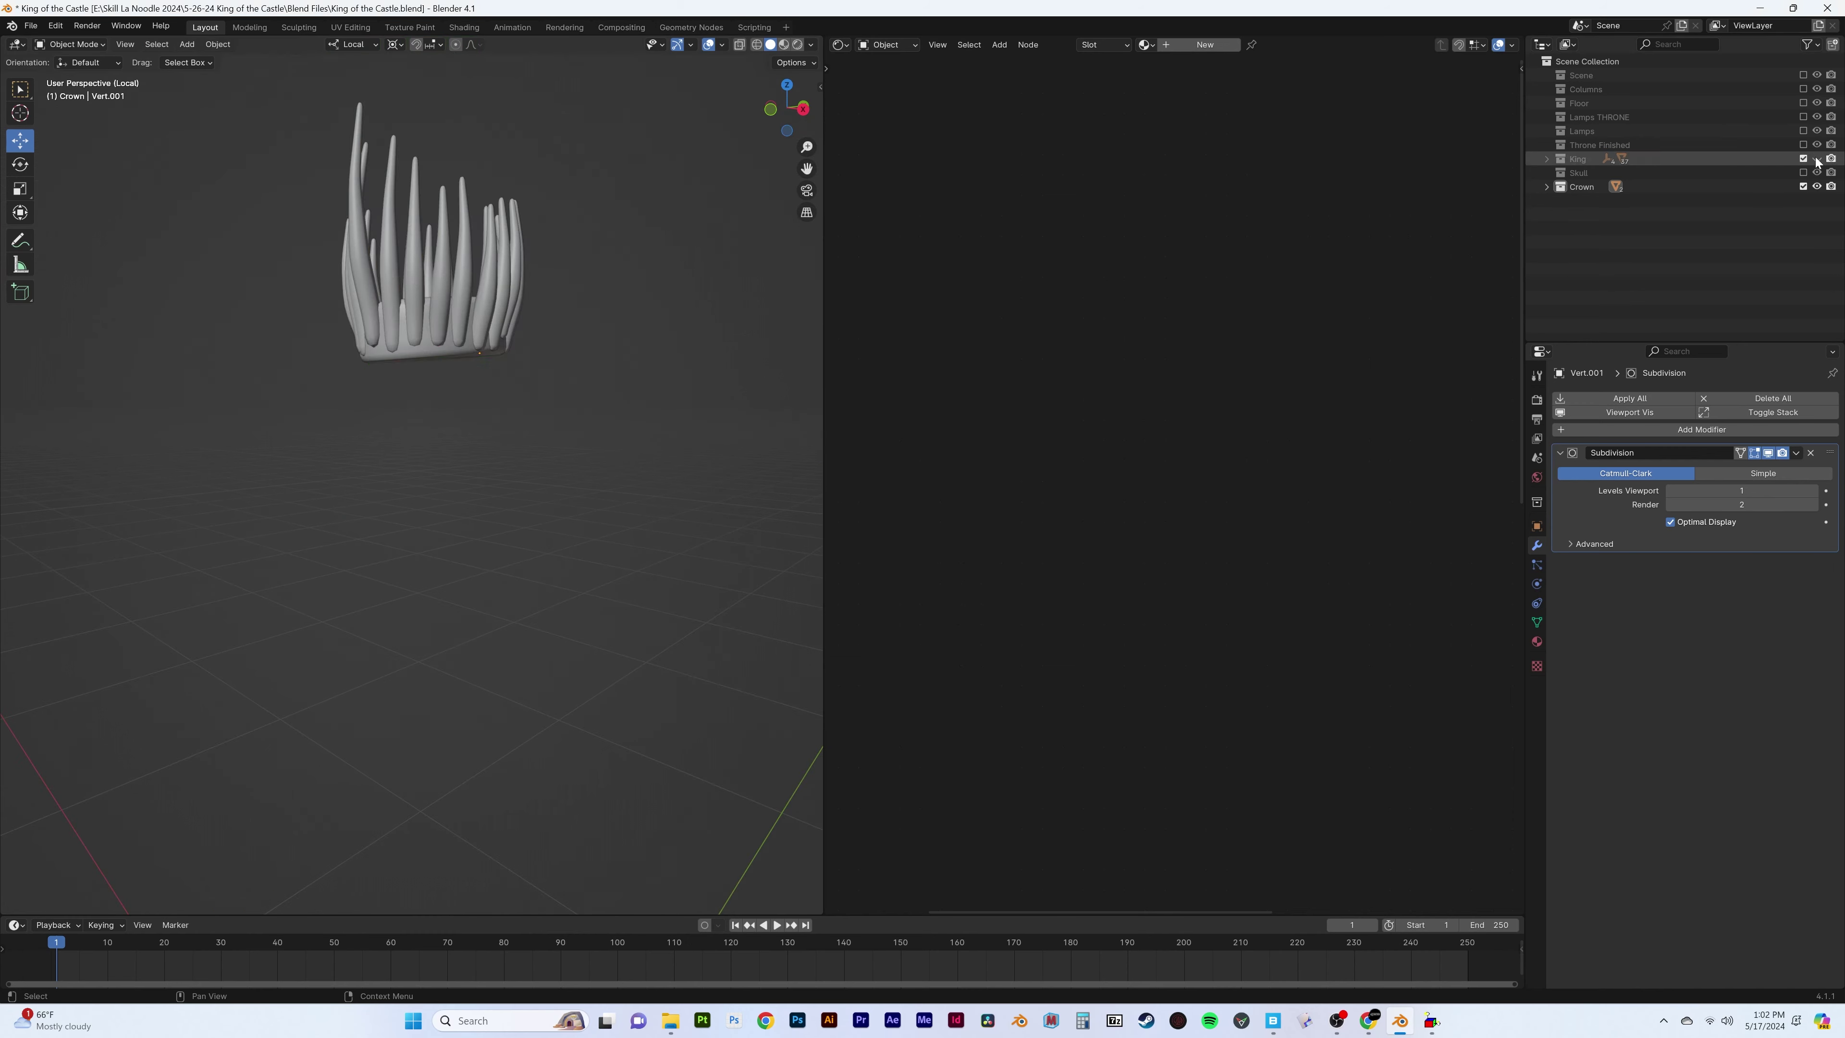
pyautogui.scroll(5, 493, 393)
pyautogui.click(512, 580)
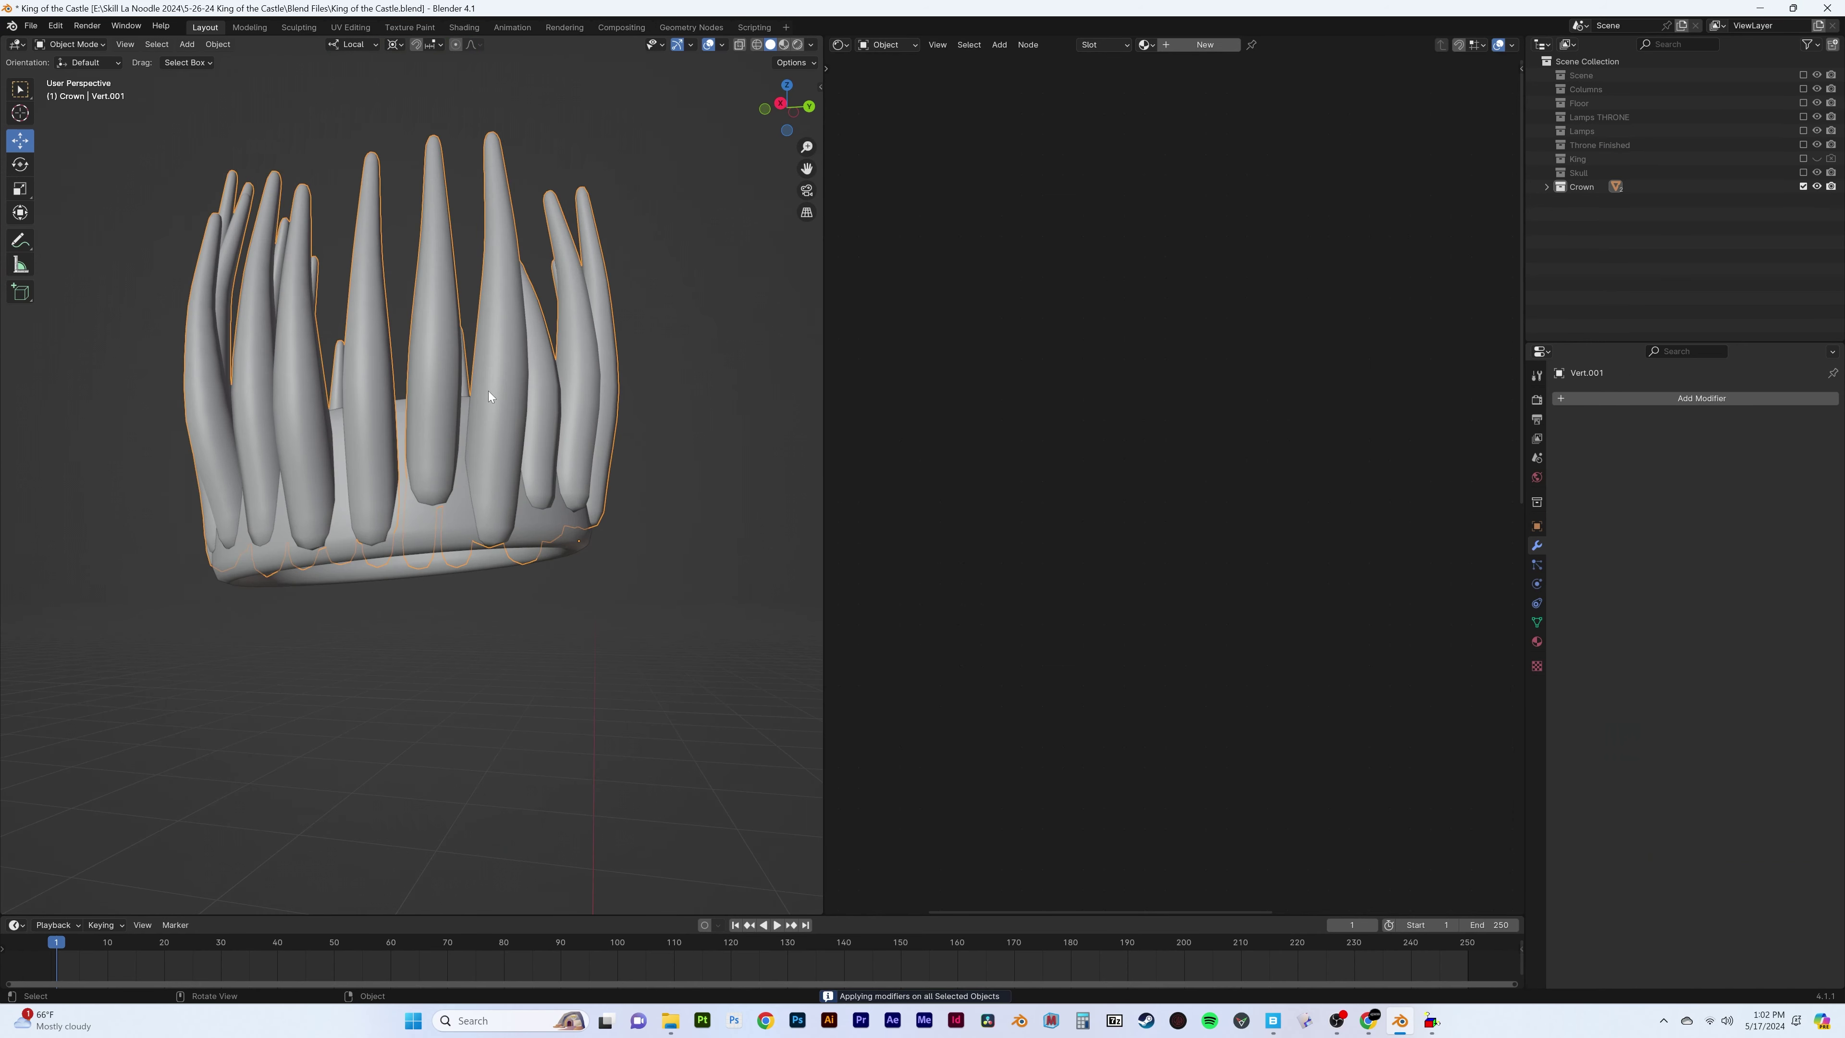
pyautogui.click(76, 90)
pyautogui.press('n')
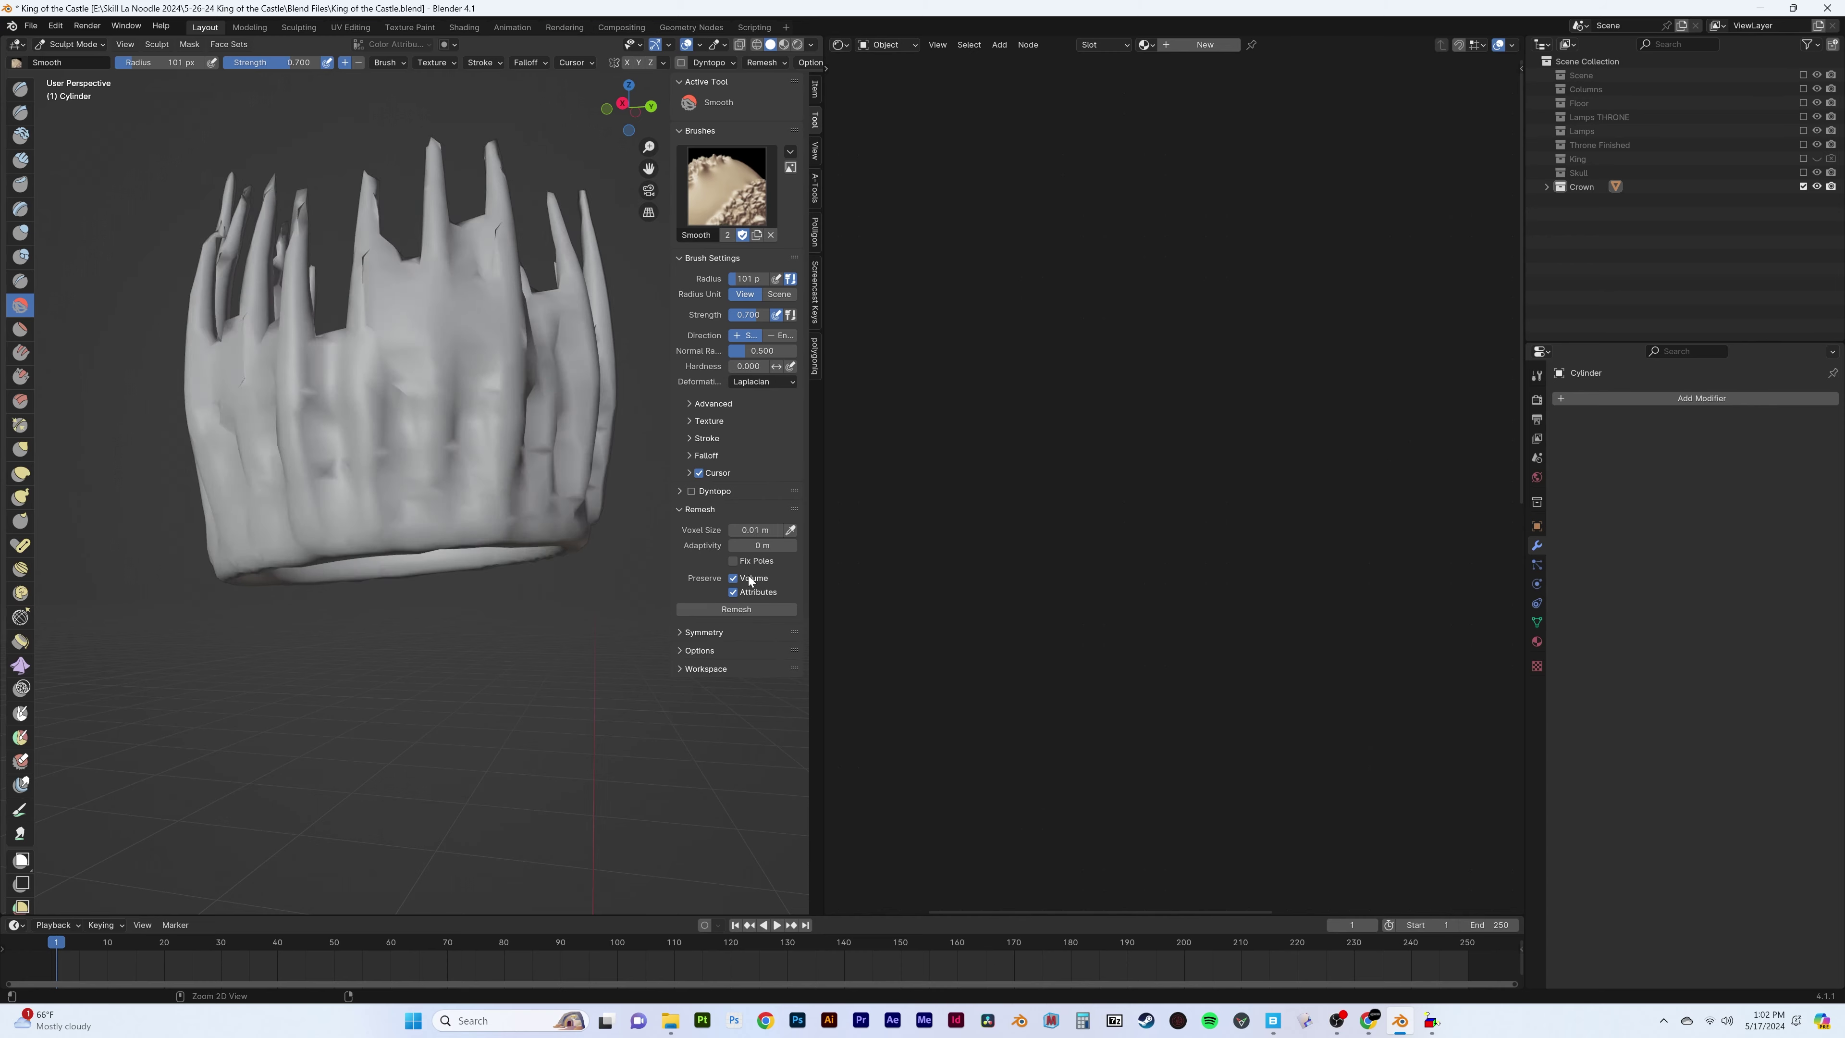
pyautogui.hotkey('ctrl', 'z')
pyautogui.doubleClick(752, 530)
pyautogui.click(758, 615)
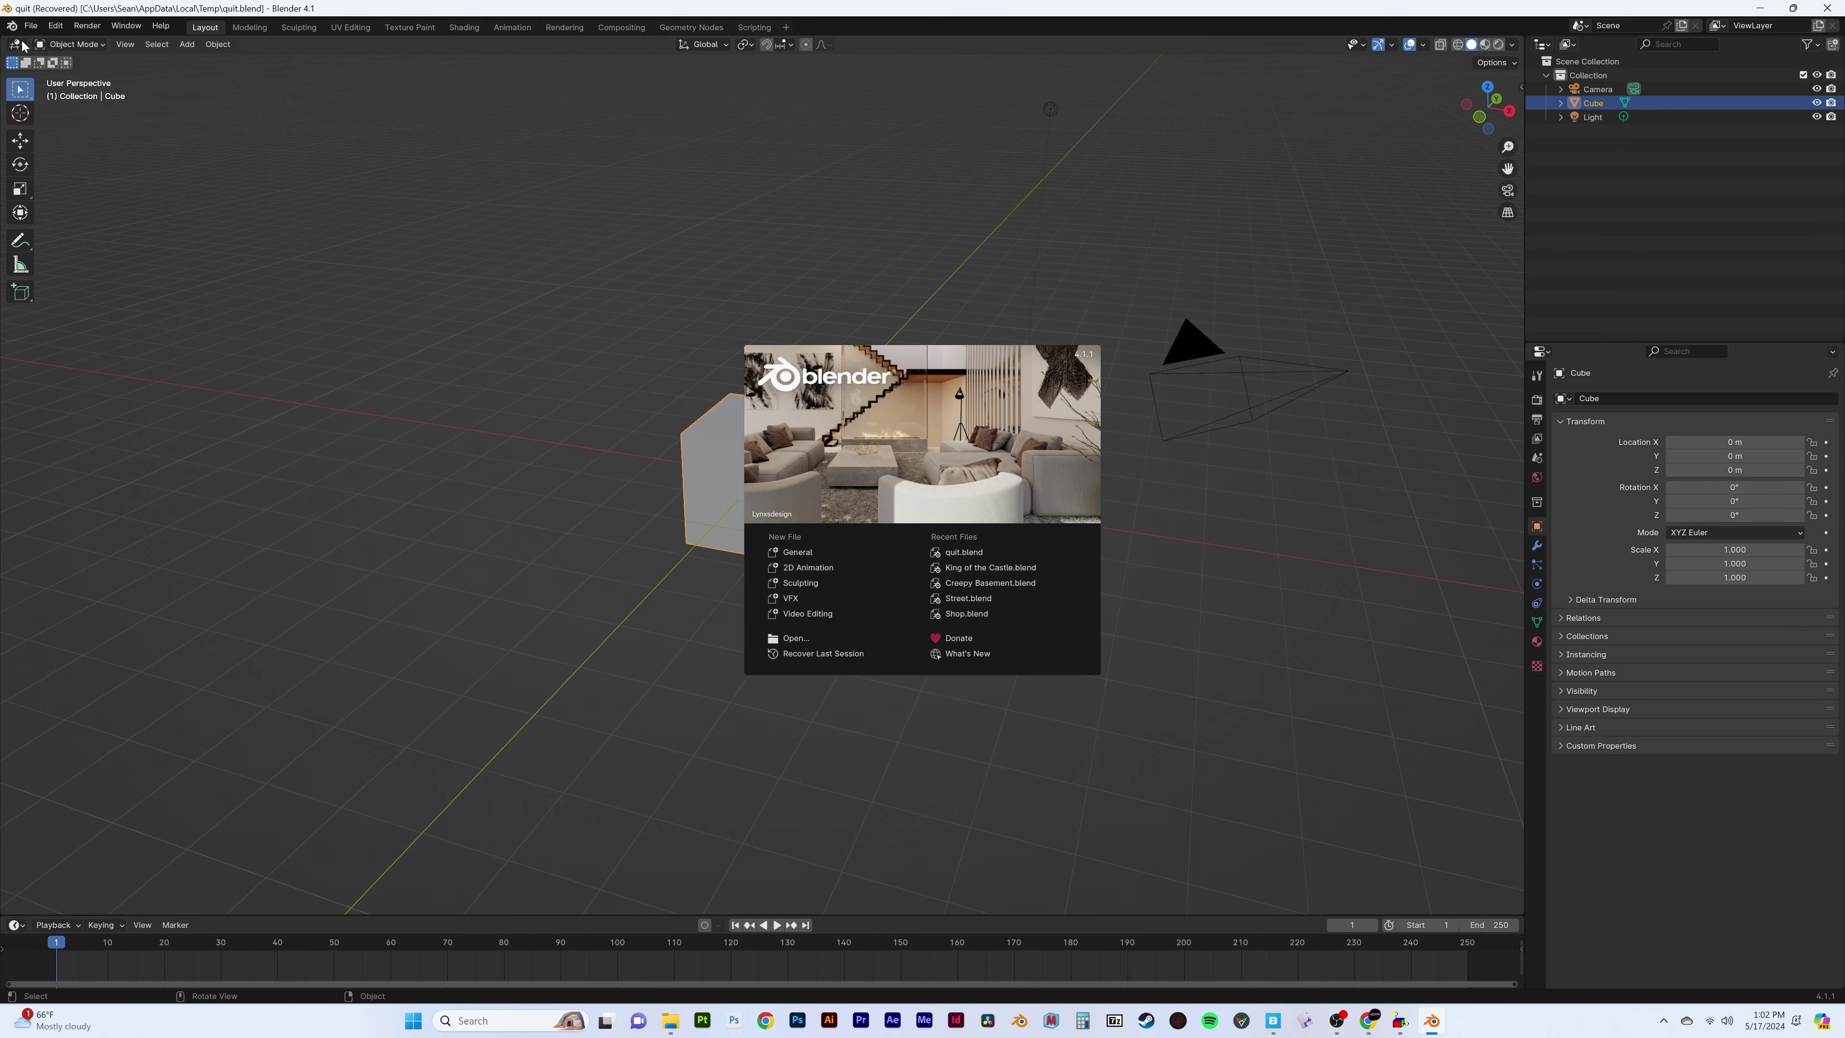
# Try reopening the King of the Castle project from recent files, then cancel
pyautogui.click(30, 25)
pyautogui.moveTo(65, 70)
pyautogui.click(232, 82)
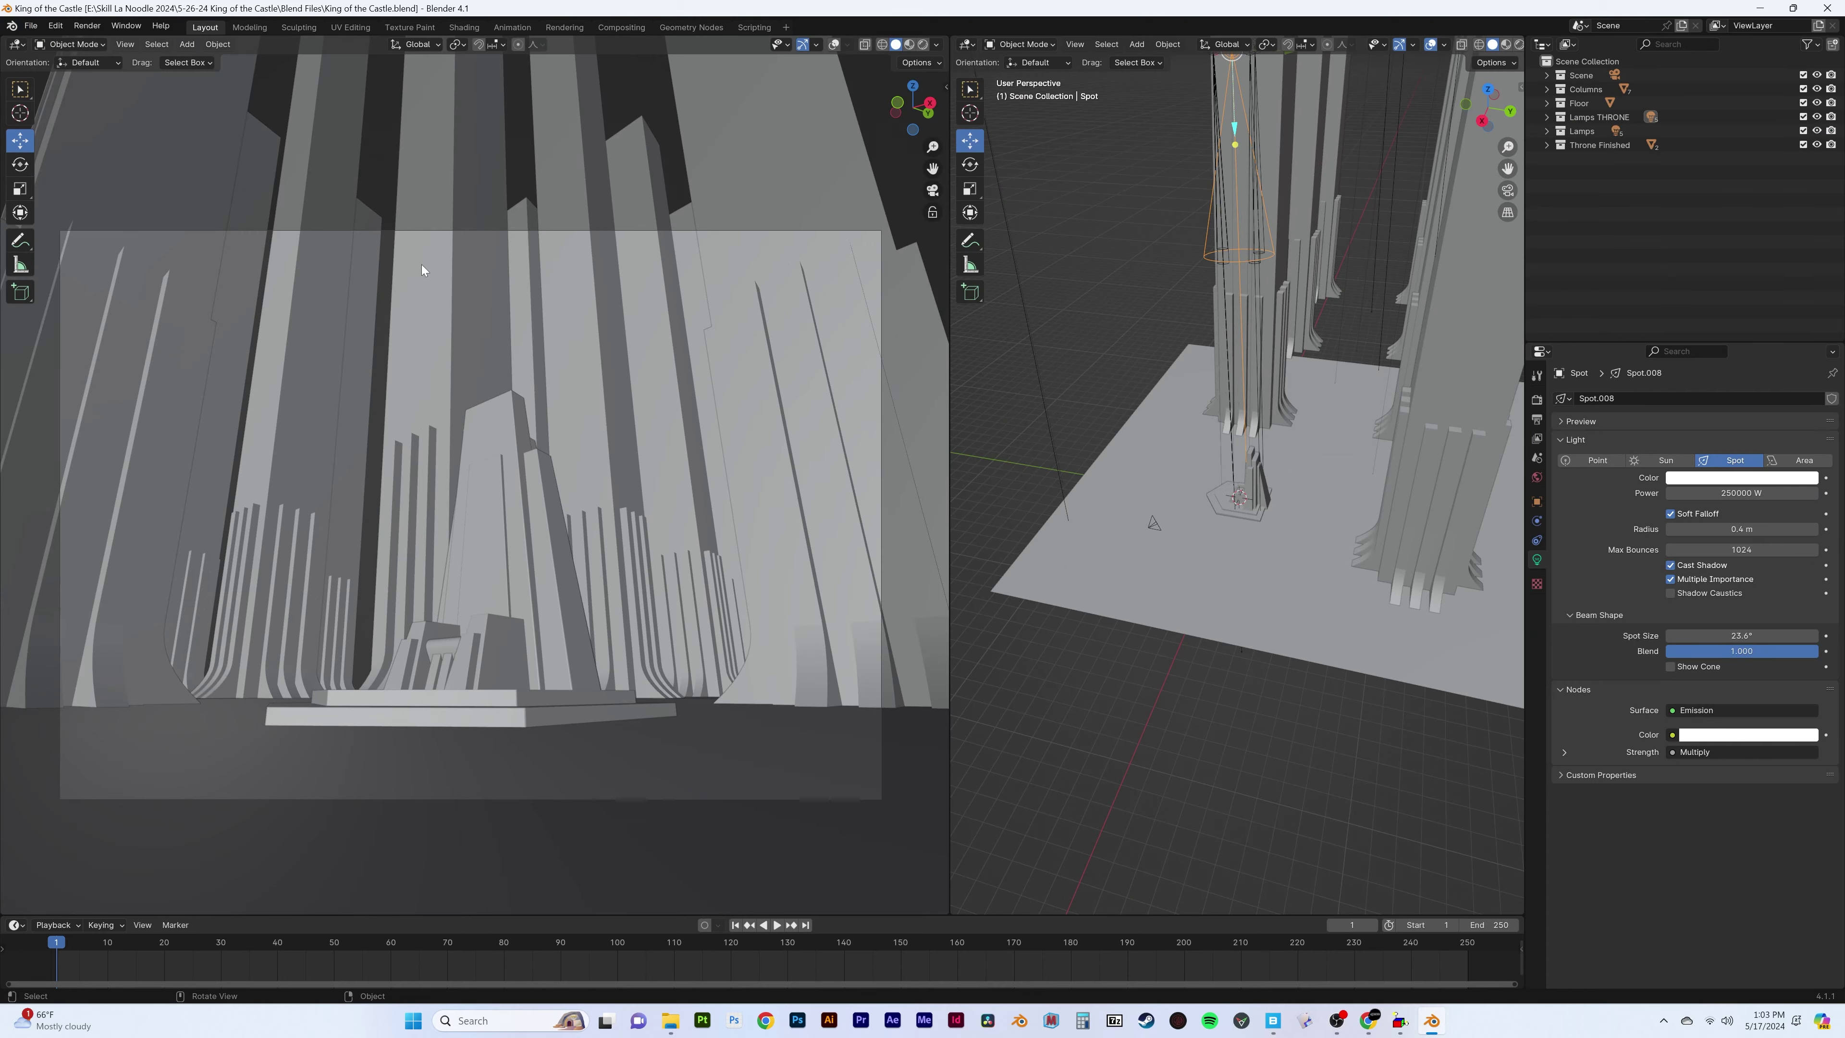
pyautogui.click(11, 25)
pyautogui.click(66, 42)
pyautogui.click(881, 602)
pyautogui.press('Escape')
# Load the newest King of the Castle autosave and save it over the project
pyautogui.click(30, 26)
pyautogui.click(218, 114)
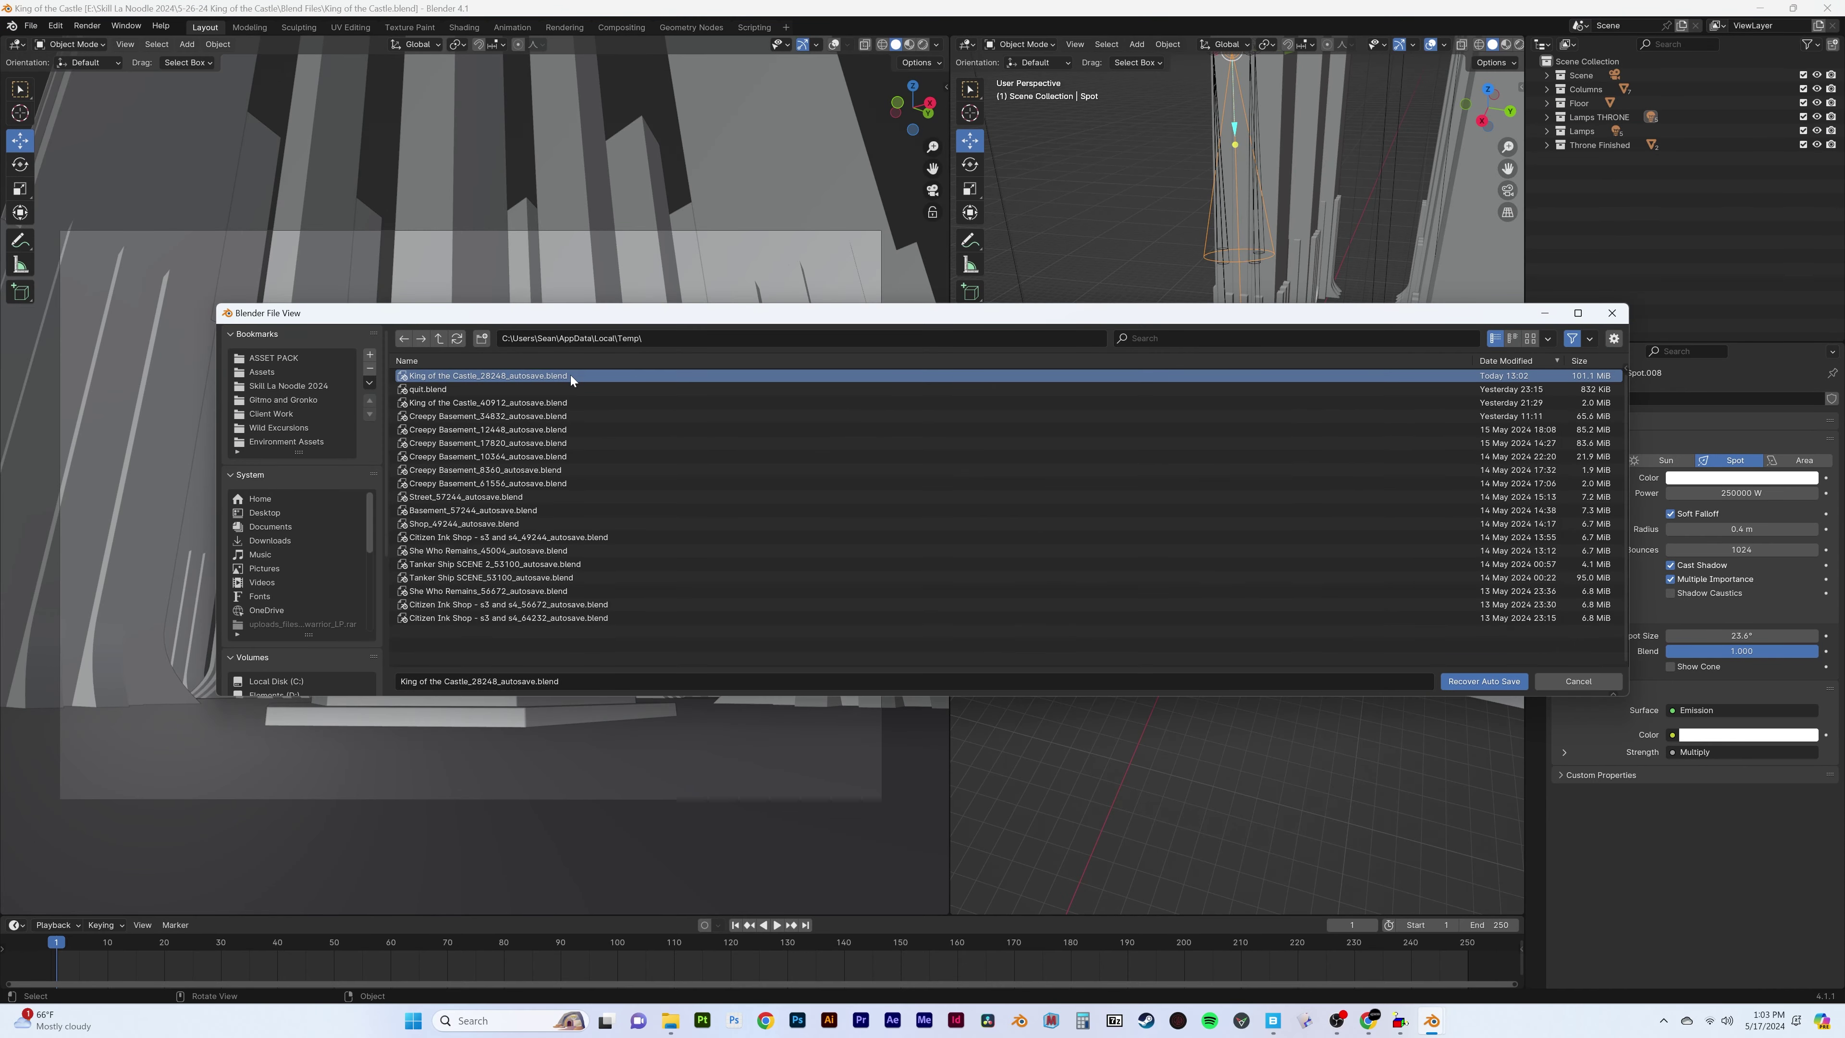
pyautogui.doubleClick(571, 376)
pyautogui.press('n')
pyautogui.press('Tab')
pyautogui.hotkey('ctrl', 's')
pyautogui.press('Tab')
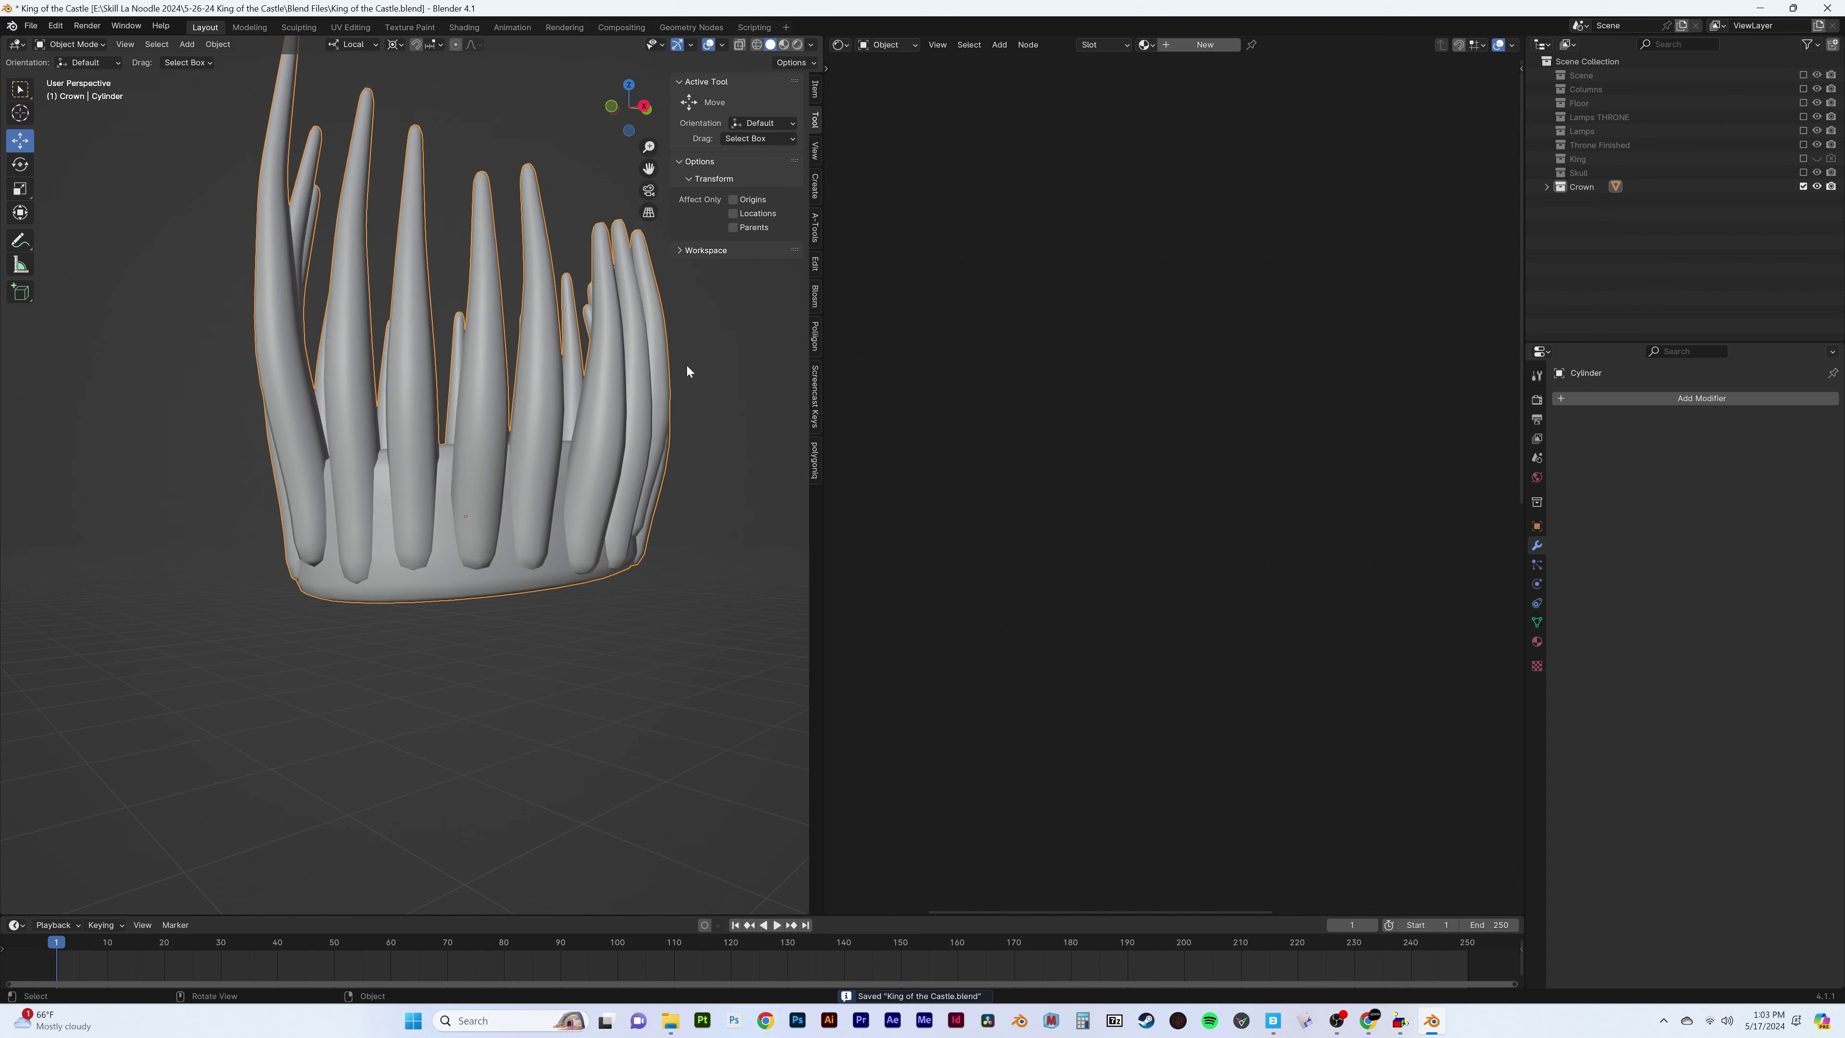
pyautogui.click(69, 44)
# Undo a blobby first remesh and apply the crown's scale before sculpting
pyautogui.click(72, 93)
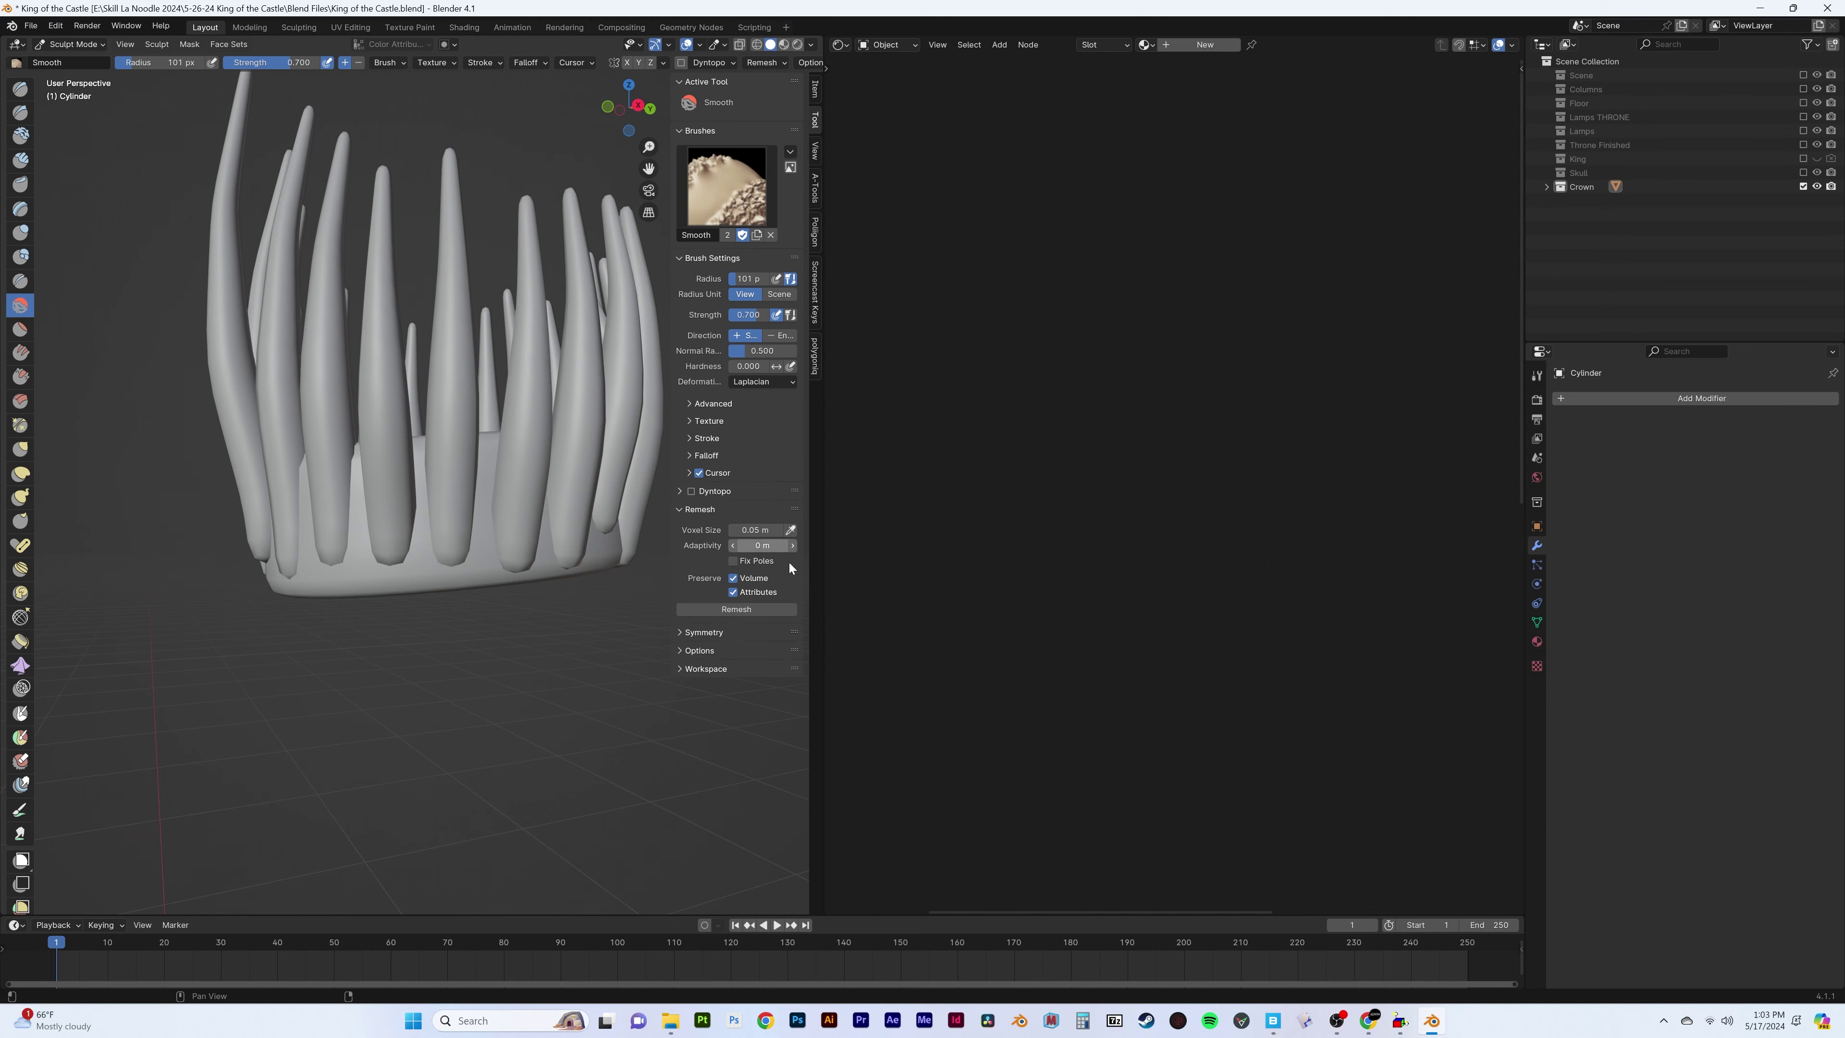
pyautogui.click(735, 609)
pyautogui.hotkey('ctrl', 'z')
pyautogui.click(70, 44)
pyautogui.hotkey('ctrl', 'a')
pyautogui.click(569, 456)
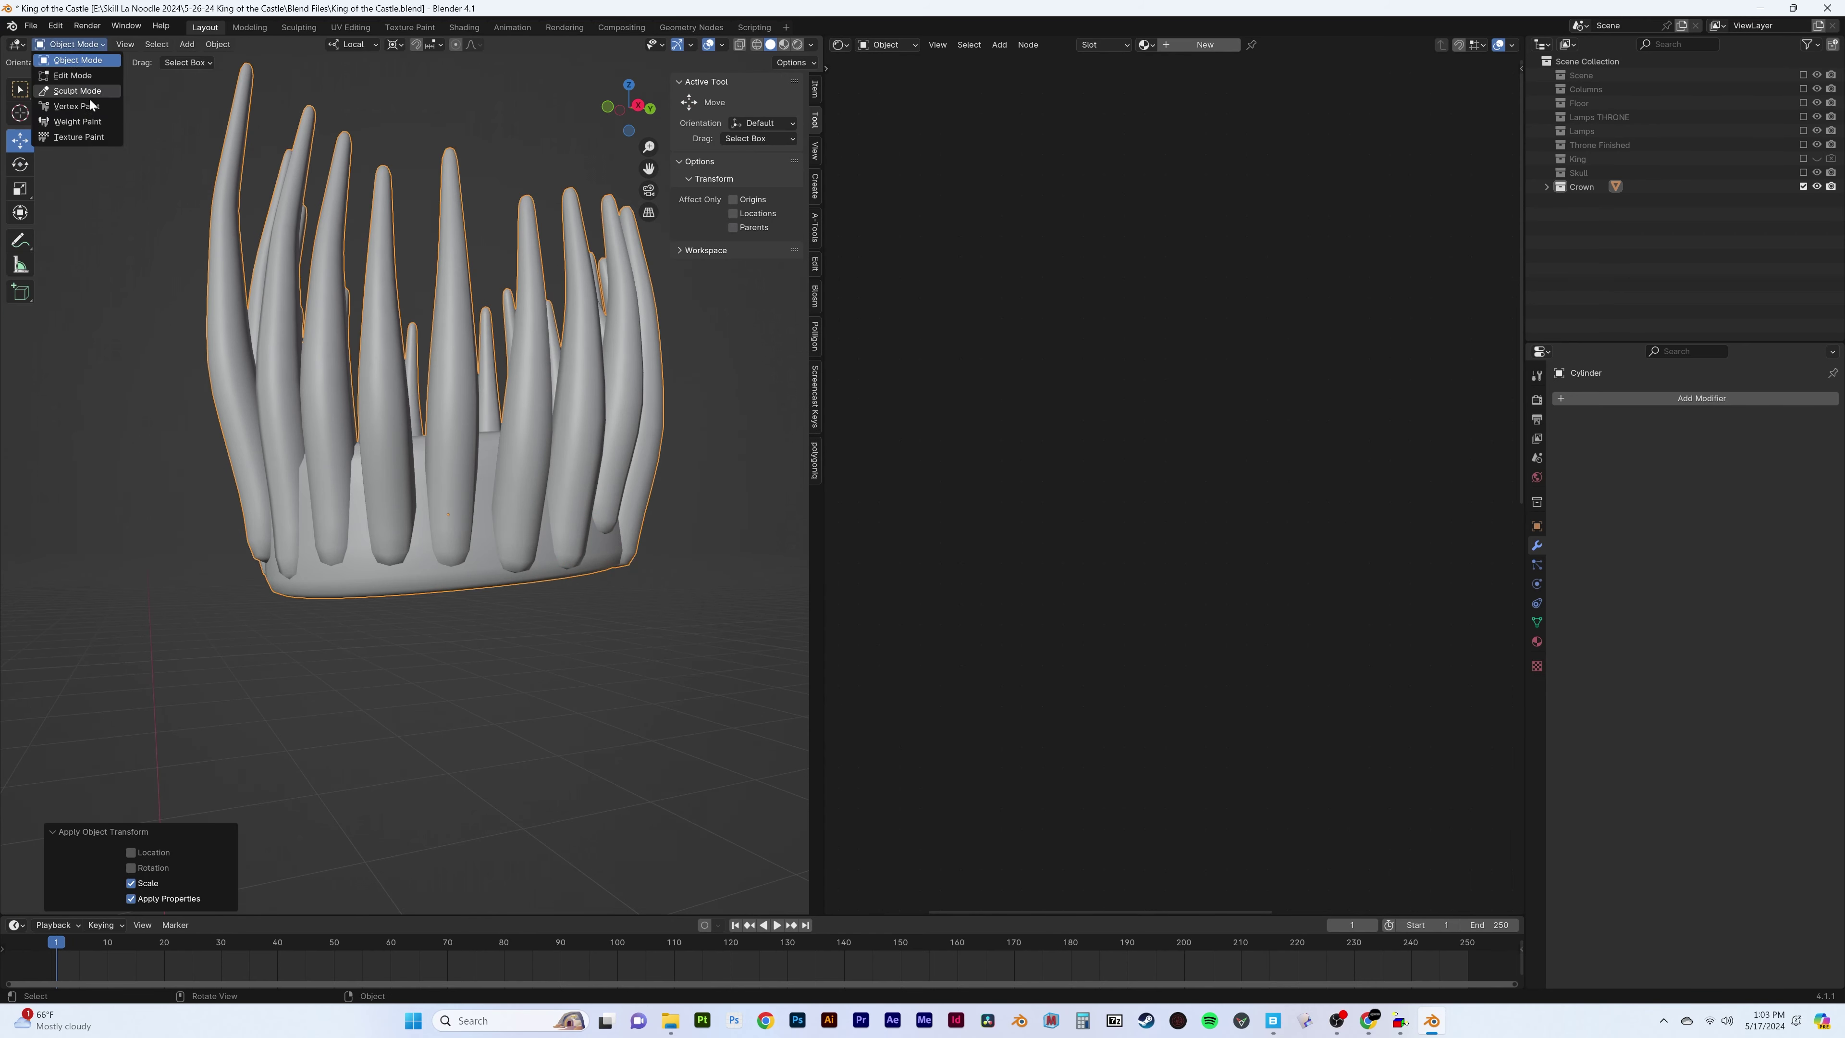
pyautogui.click(80, 92)
pyautogui.click(754, 530)
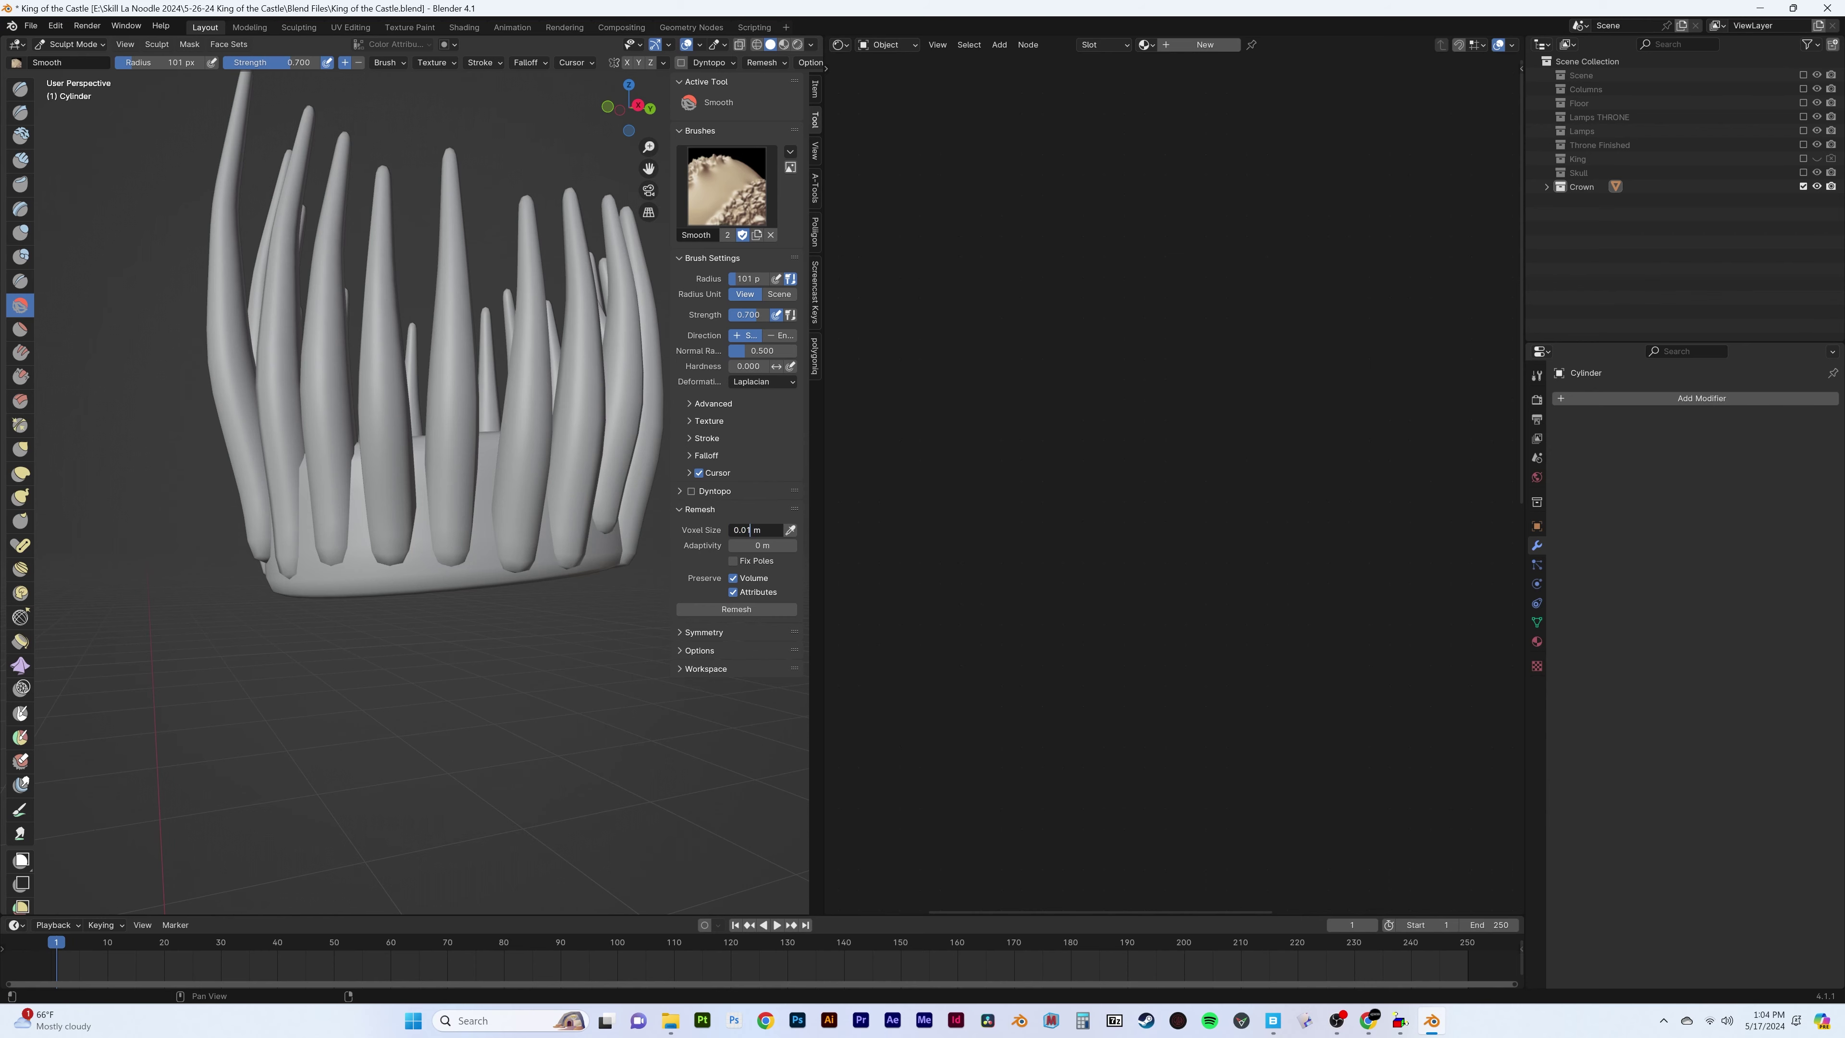
pyautogui.moveTo(436, 437)
pyautogui.mouseDown(button='middle')
pyautogui.moveTo(436, 407)
pyautogui.moveTo(552, 407)
pyautogui.mouseUp(button='middle')
pyautogui.hotkey('ctrl', 'Tab')
pyautogui.click(1662, 399)
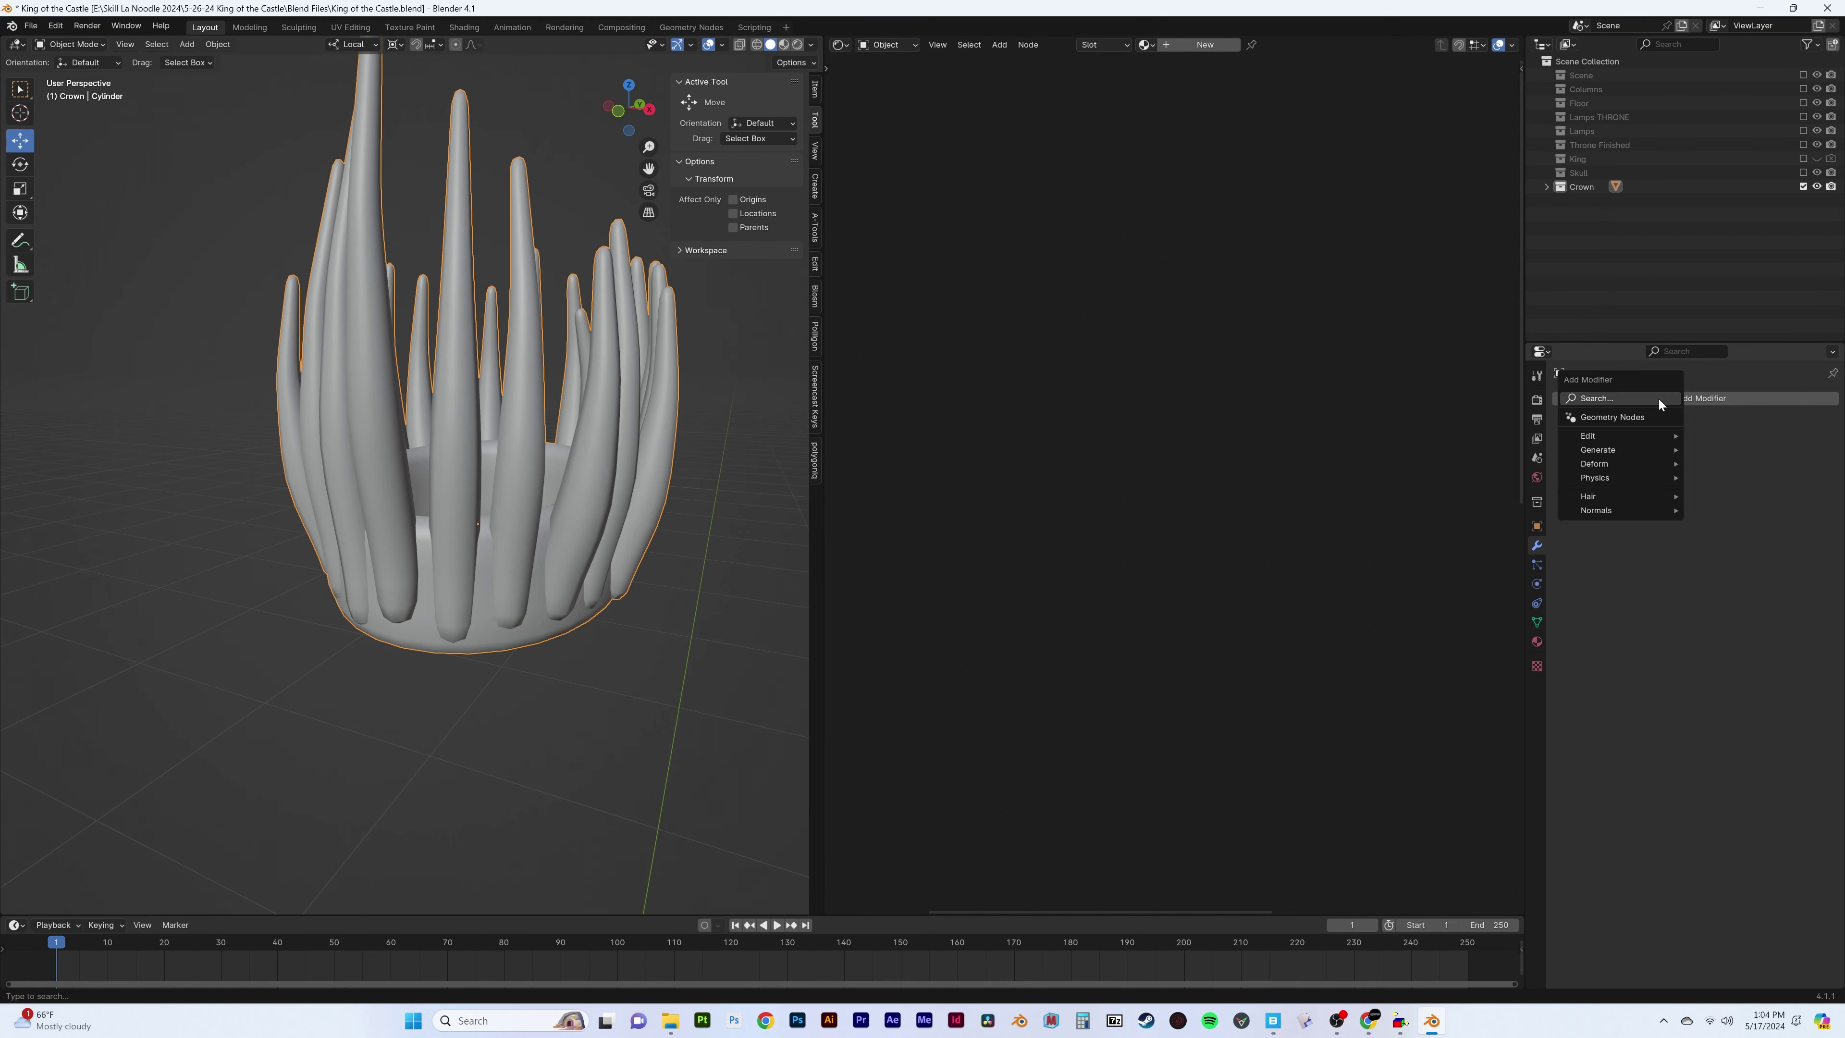
pyautogui.click(78, 44)
# Remesh the crown repeatedly, refining the voxel size down to 0.004 m
pyautogui.click(73, 84)
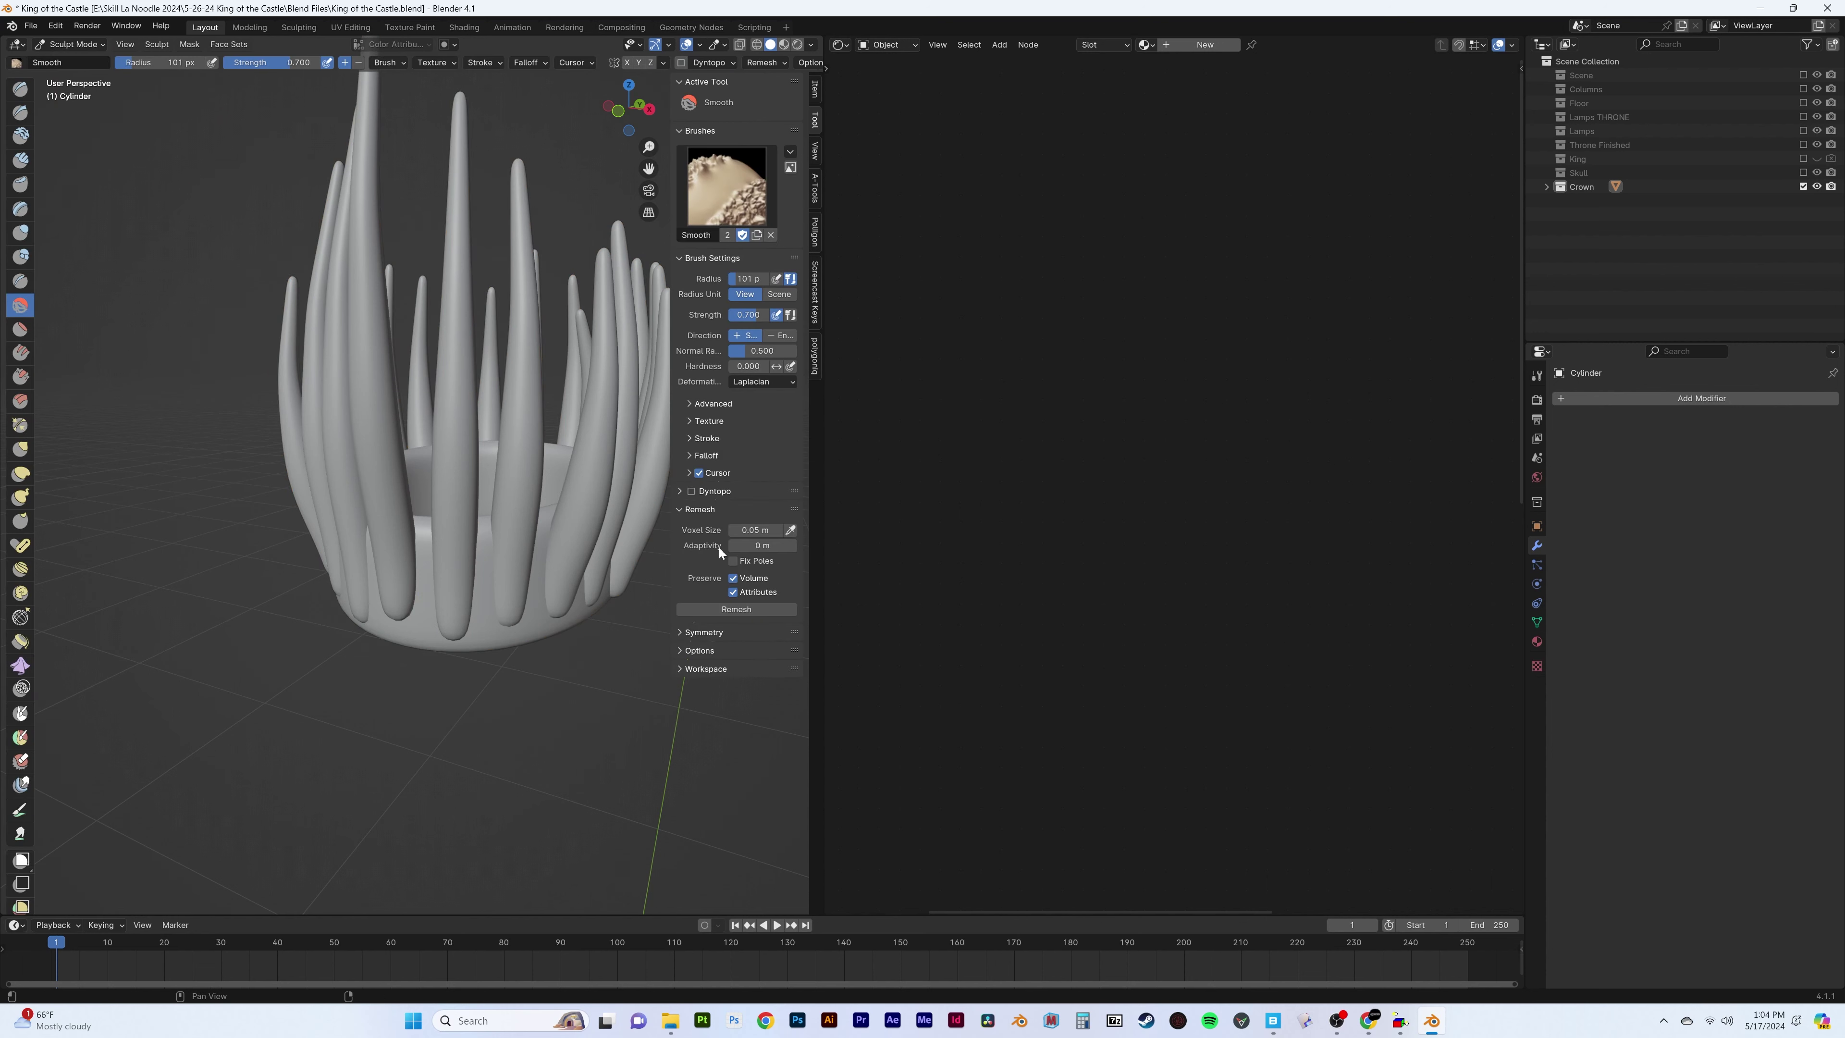
pyautogui.click(736, 609)
pyautogui.hotkey('ctrl', 'z')
pyautogui.doubleClick(756, 530)
pyautogui.click(755, 610)
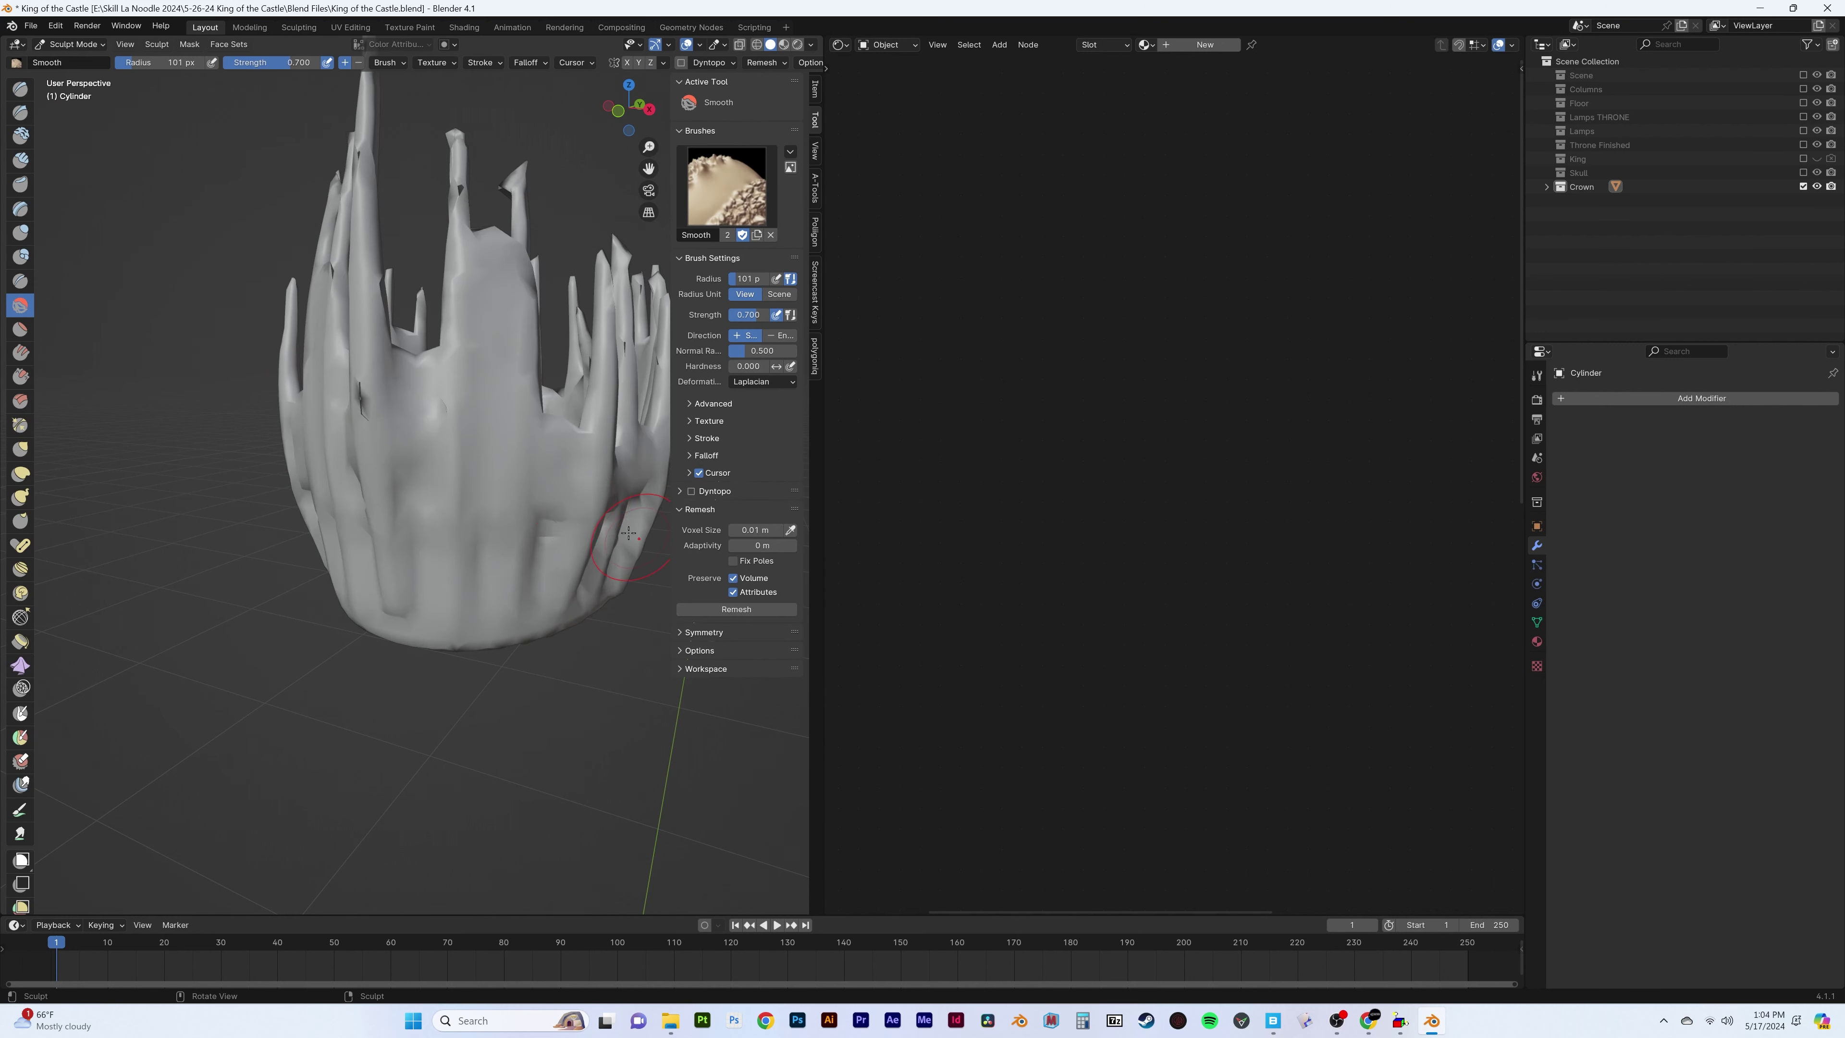
pyautogui.hotkey('ctrl', 'z')
pyautogui.doubleClick(756, 530)
pyautogui.click(768, 610)
pyautogui.moveTo(654, 552); pyautogui.dragTo(566, 495, button='middle')
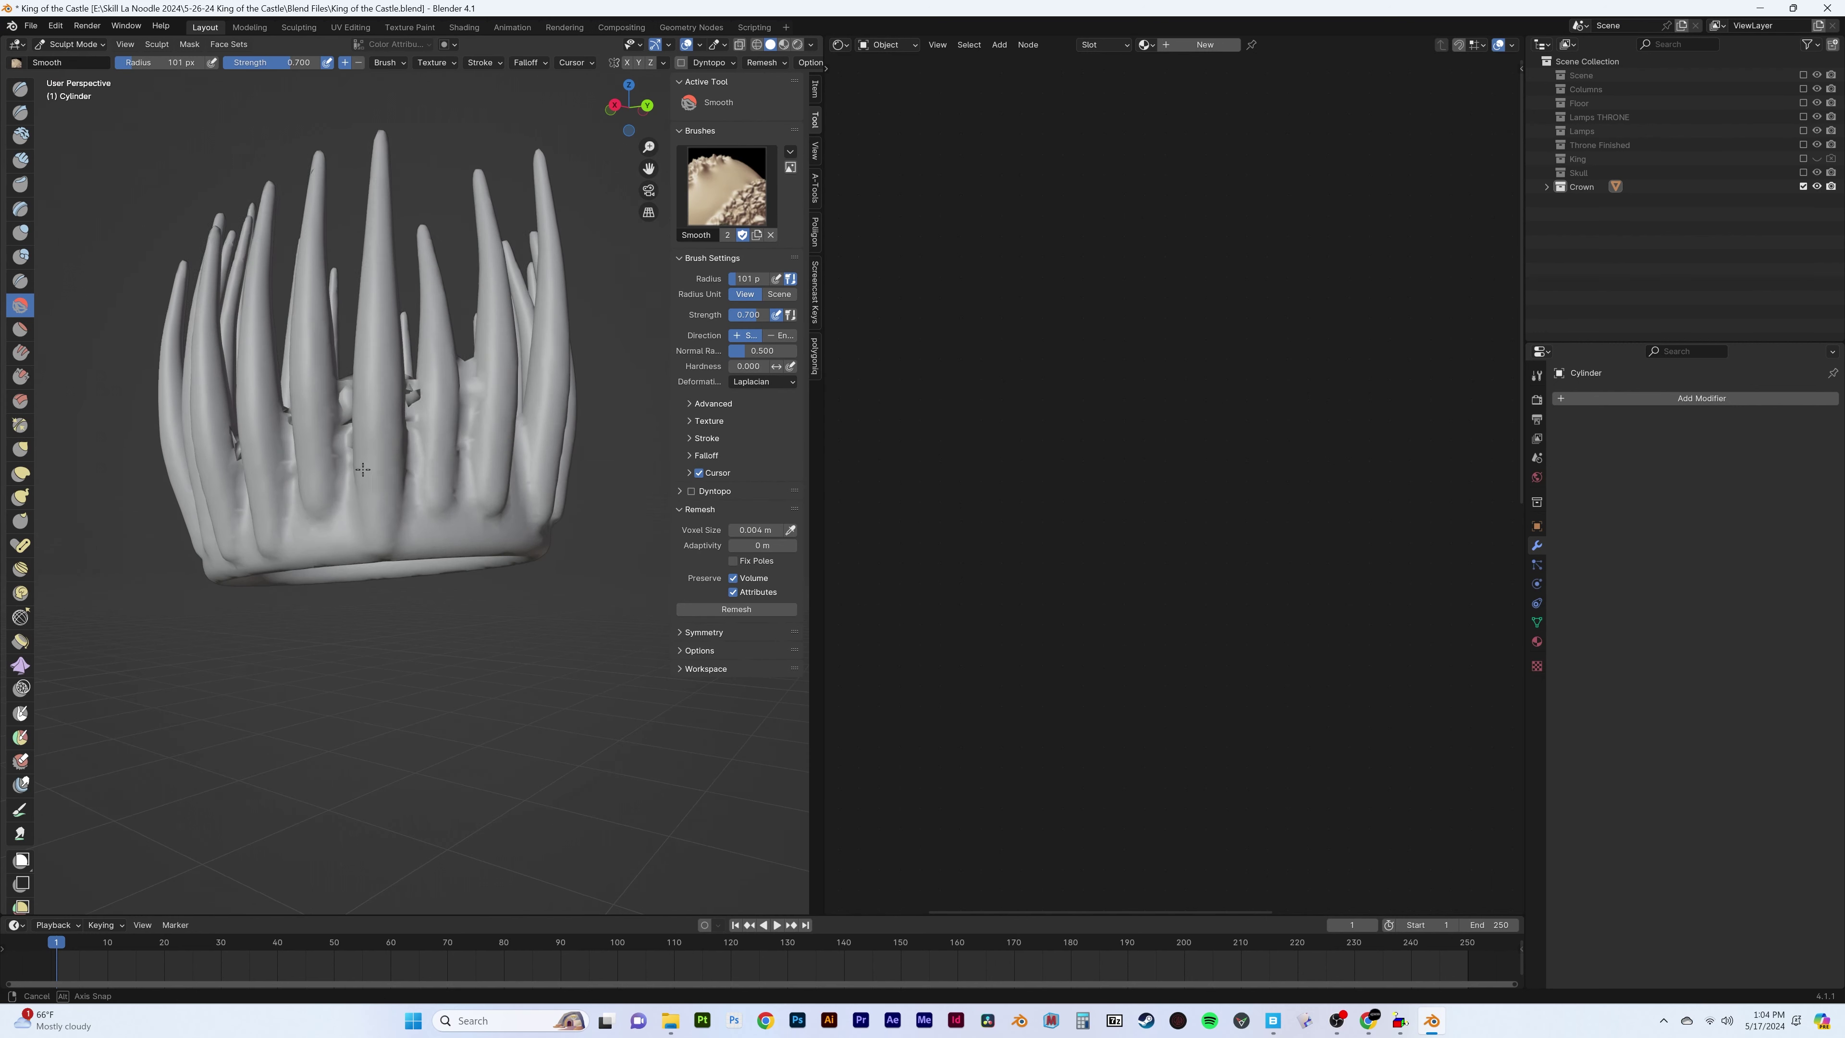
# Sculpt the crown's spikes with the Smooth and Inflate/Deflate brushes
pyautogui.press('n')
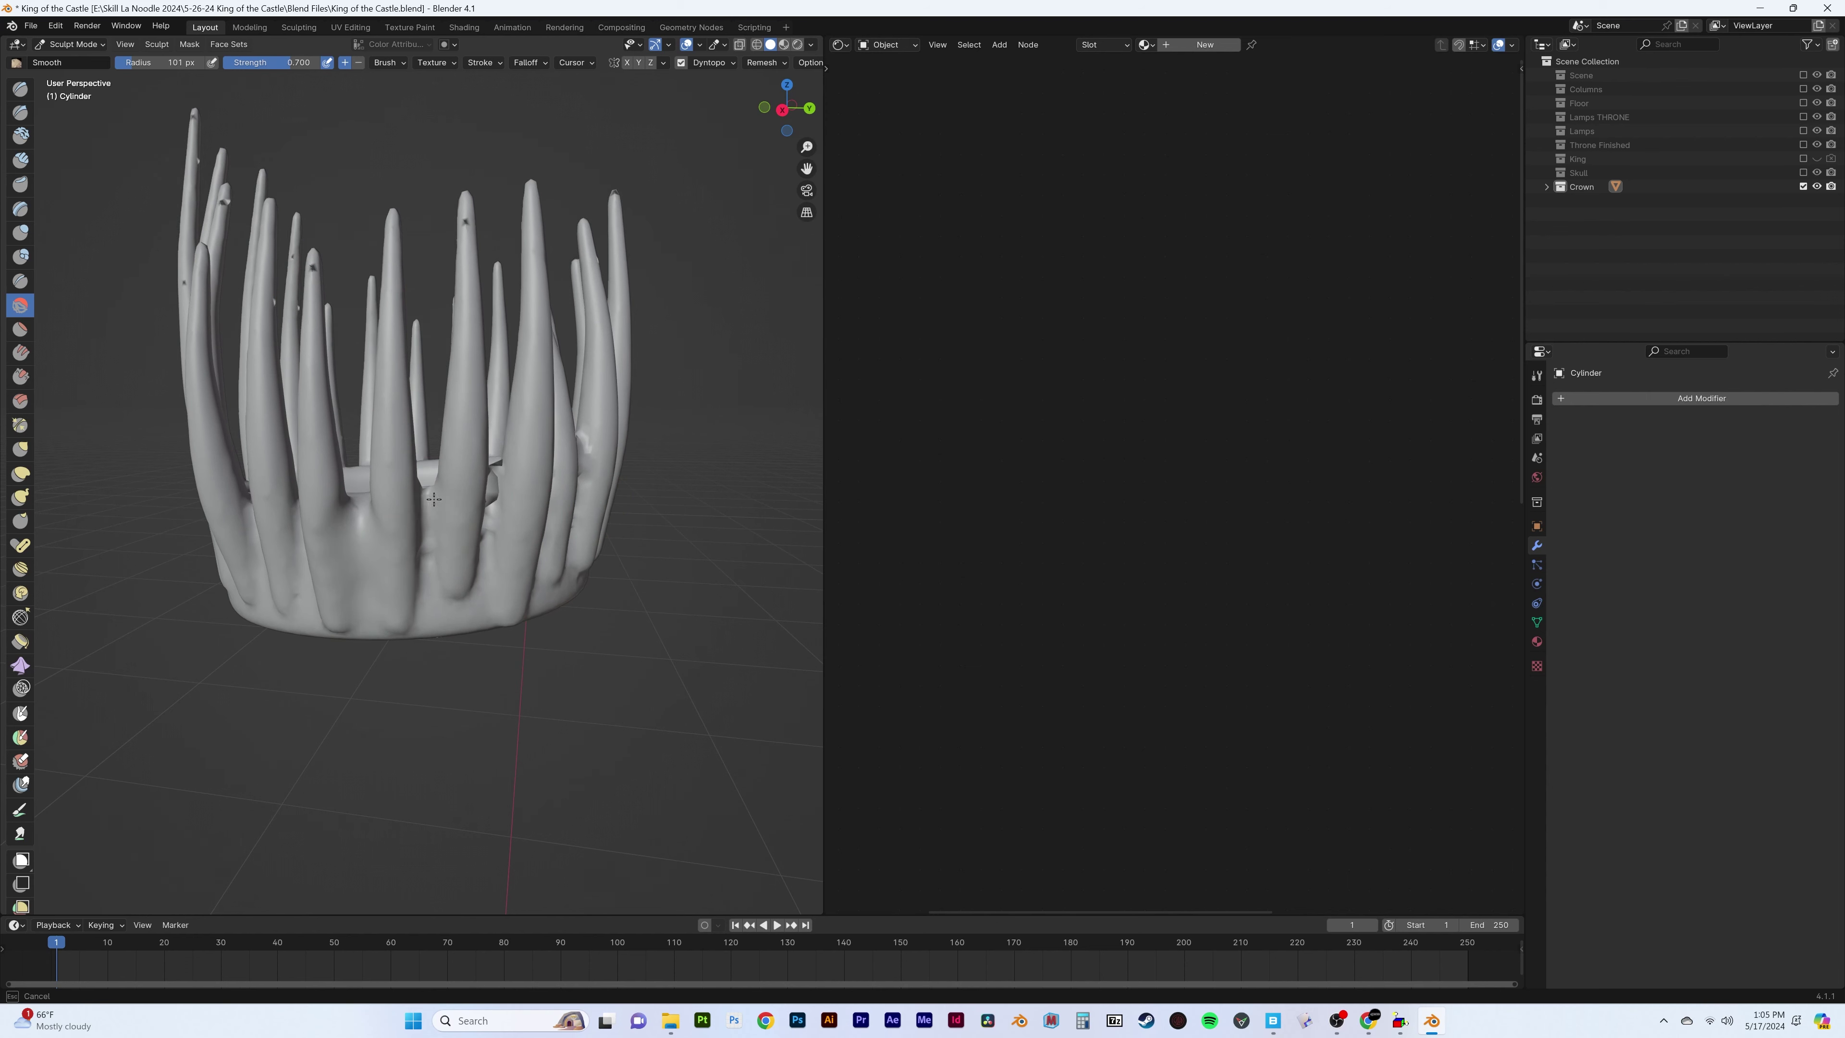
pyautogui.moveTo(433, 499)
pyautogui.mouseDown(button='middle')
pyautogui.moveTo(346, 396)
pyautogui.moveTo(282, 559)
pyautogui.mouseUp(button='middle')
pyautogui.moveTo(393, 531)
pyautogui.mouseDown(button='middle')
pyautogui.moveTo(471, 615)
pyautogui.moveTo(462, 516)
pyautogui.moveTo(526, 513)
pyautogui.moveTo(512, 520)
pyautogui.mouseUp(button='middle')
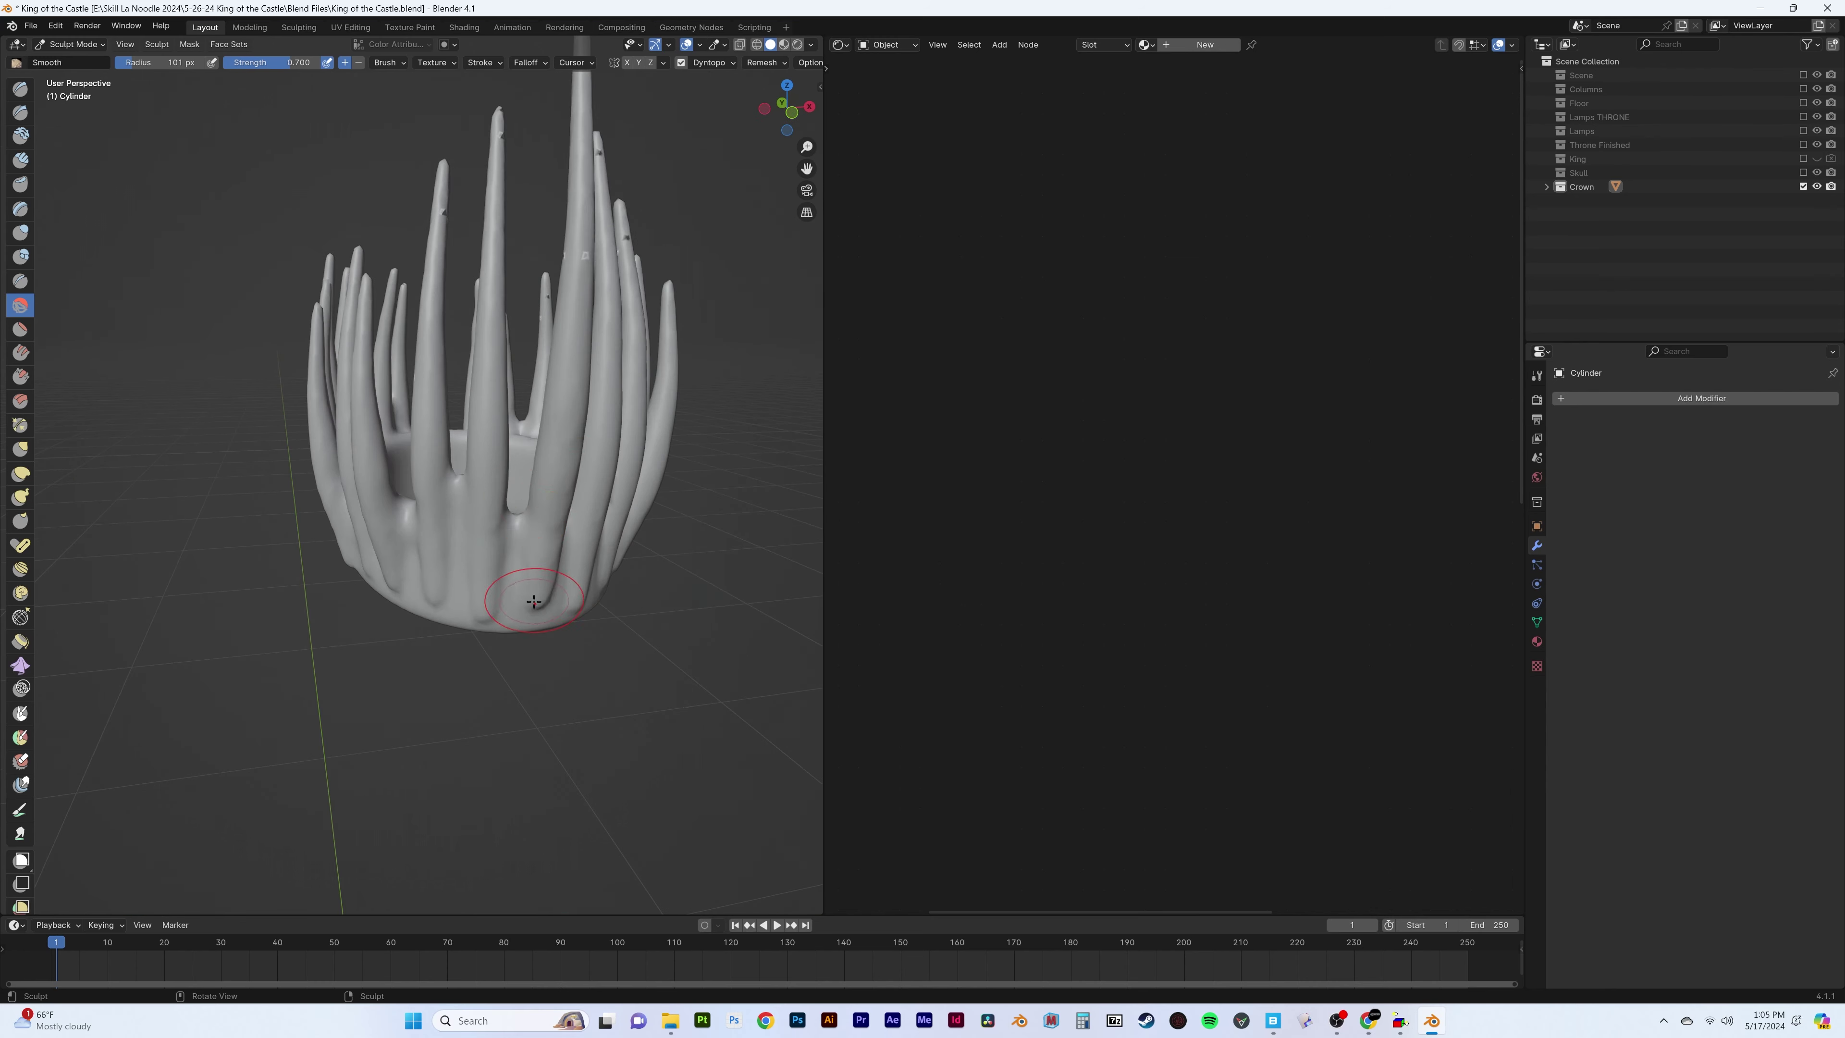
pyautogui.moveTo(534, 601)
pyautogui.mouseDown(button='middle')
pyautogui.moveTo(386, 423)
pyautogui.moveTo(342, 465)
pyautogui.moveTo(281, 455)
pyautogui.moveTo(408, 676)
pyautogui.moveTo(349, 618)
pyautogui.moveTo(364, 556)
pyautogui.moveTo(473, 552)
pyautogui.mouseUp(button='middle')
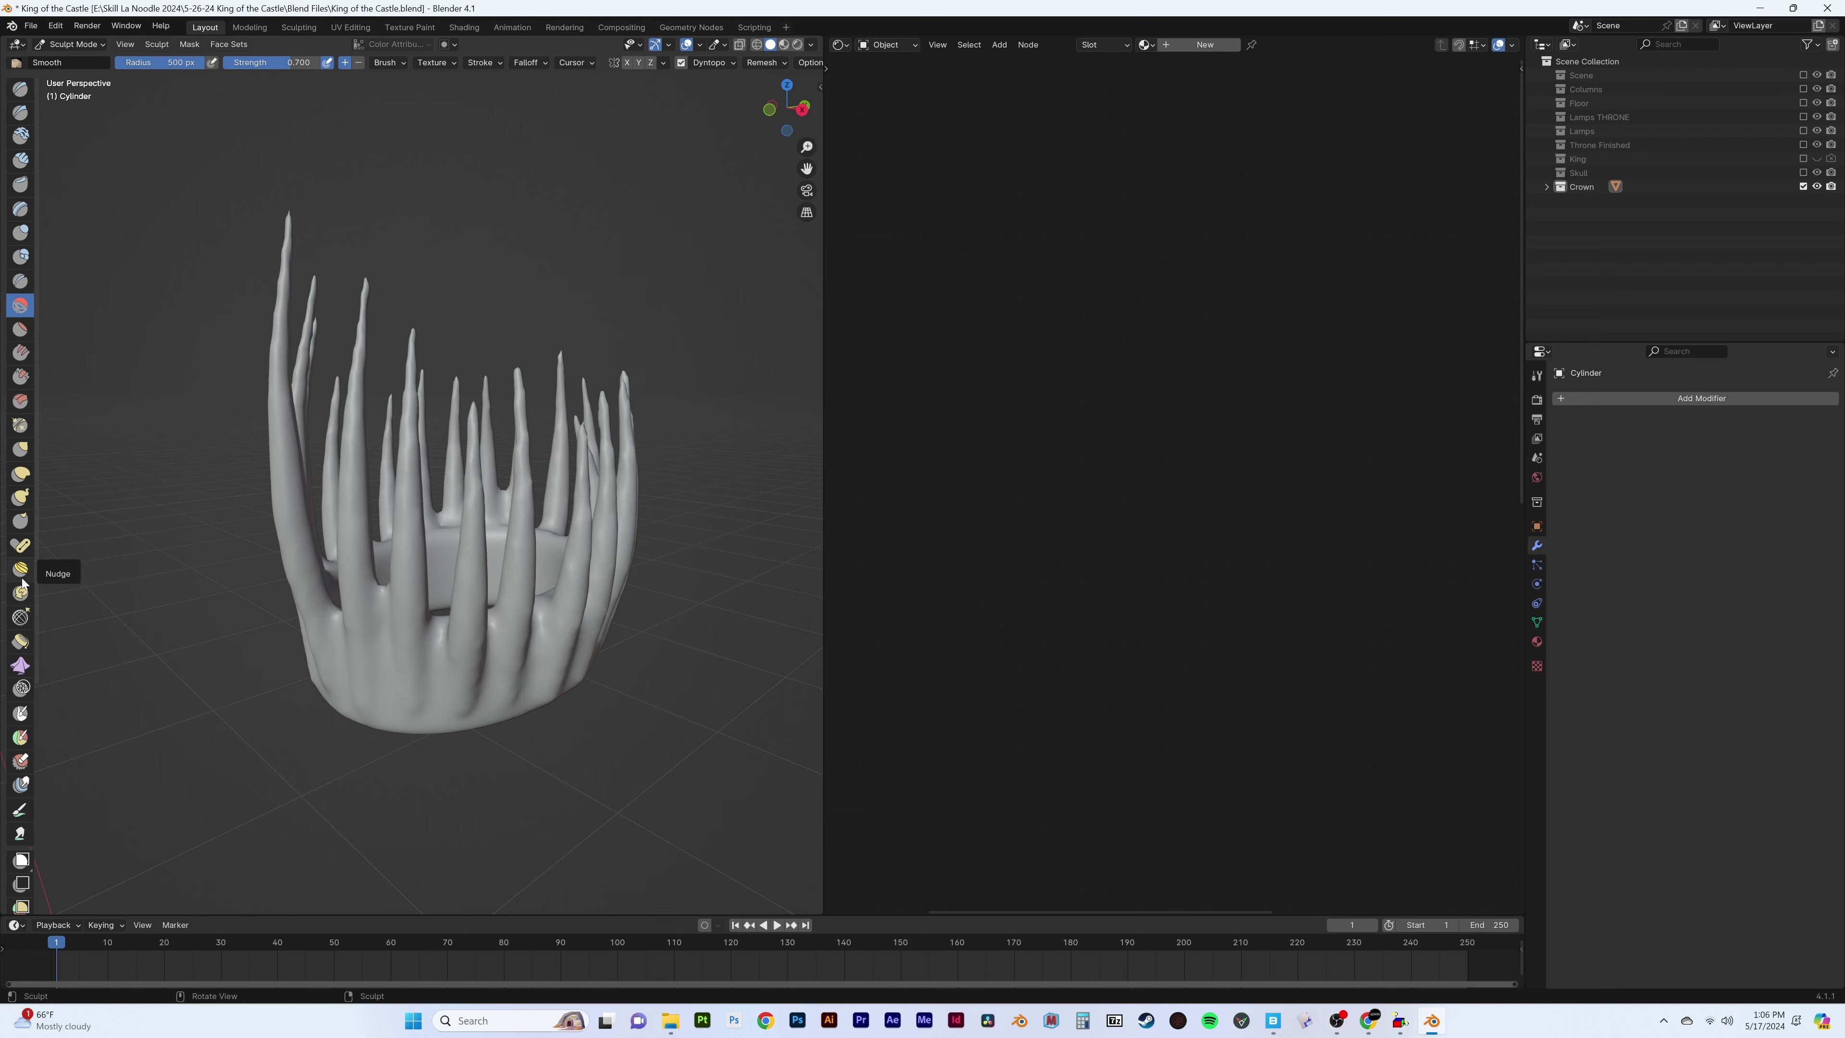
pyautogui.click(24, 237)
pyautogui.moveTo(494, 370)
pyautogui.mouseDown(button='middle')
pyautogui.moveTo(433, 536)
pyautogui.moveTo(309, 233)
pyautogui.moveTo(556, 378)
pyautogui.moveTo(509, 291)
pyautogui.moveTo(392, 535)
pyautogui.moveTo(436, 436)
pyautogui.moveTo(399, 501)
pyautogui.mouseUp(button='middle')
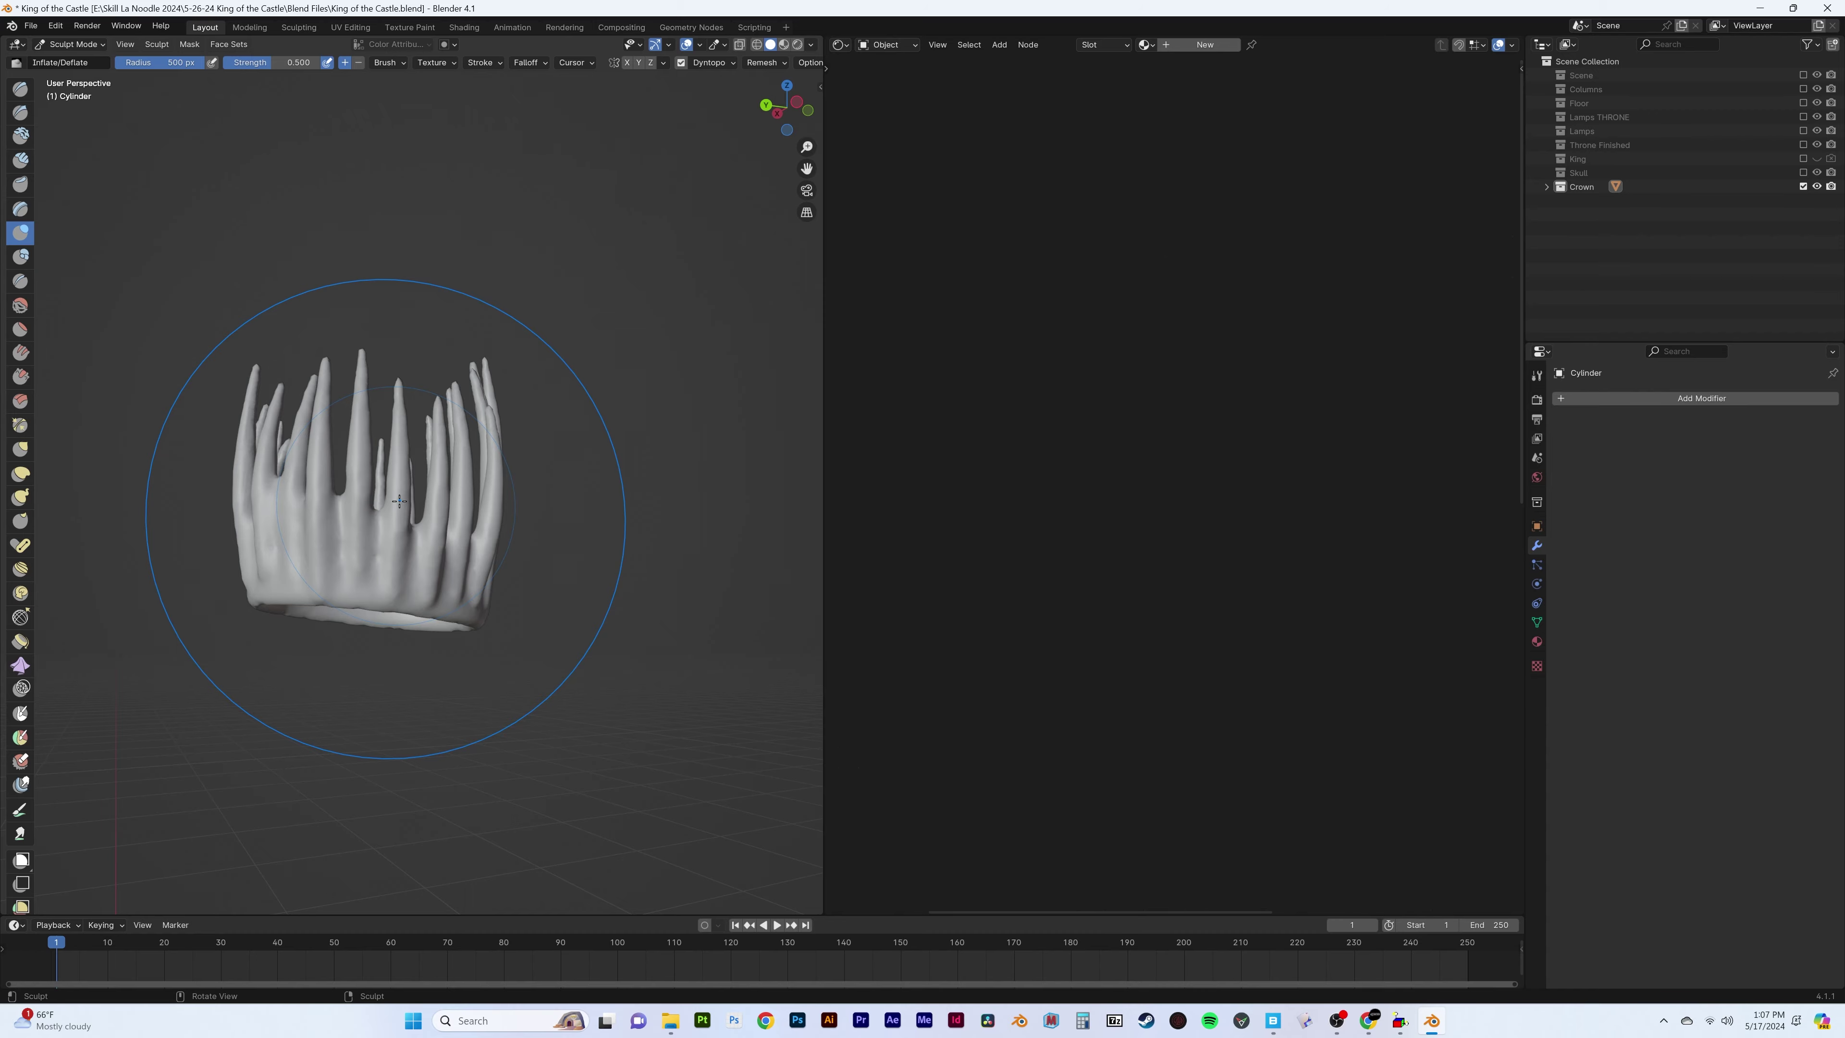
pyautogui.moveTo(121, 394); pyautogui.dragTo(377, 465, button='middle')
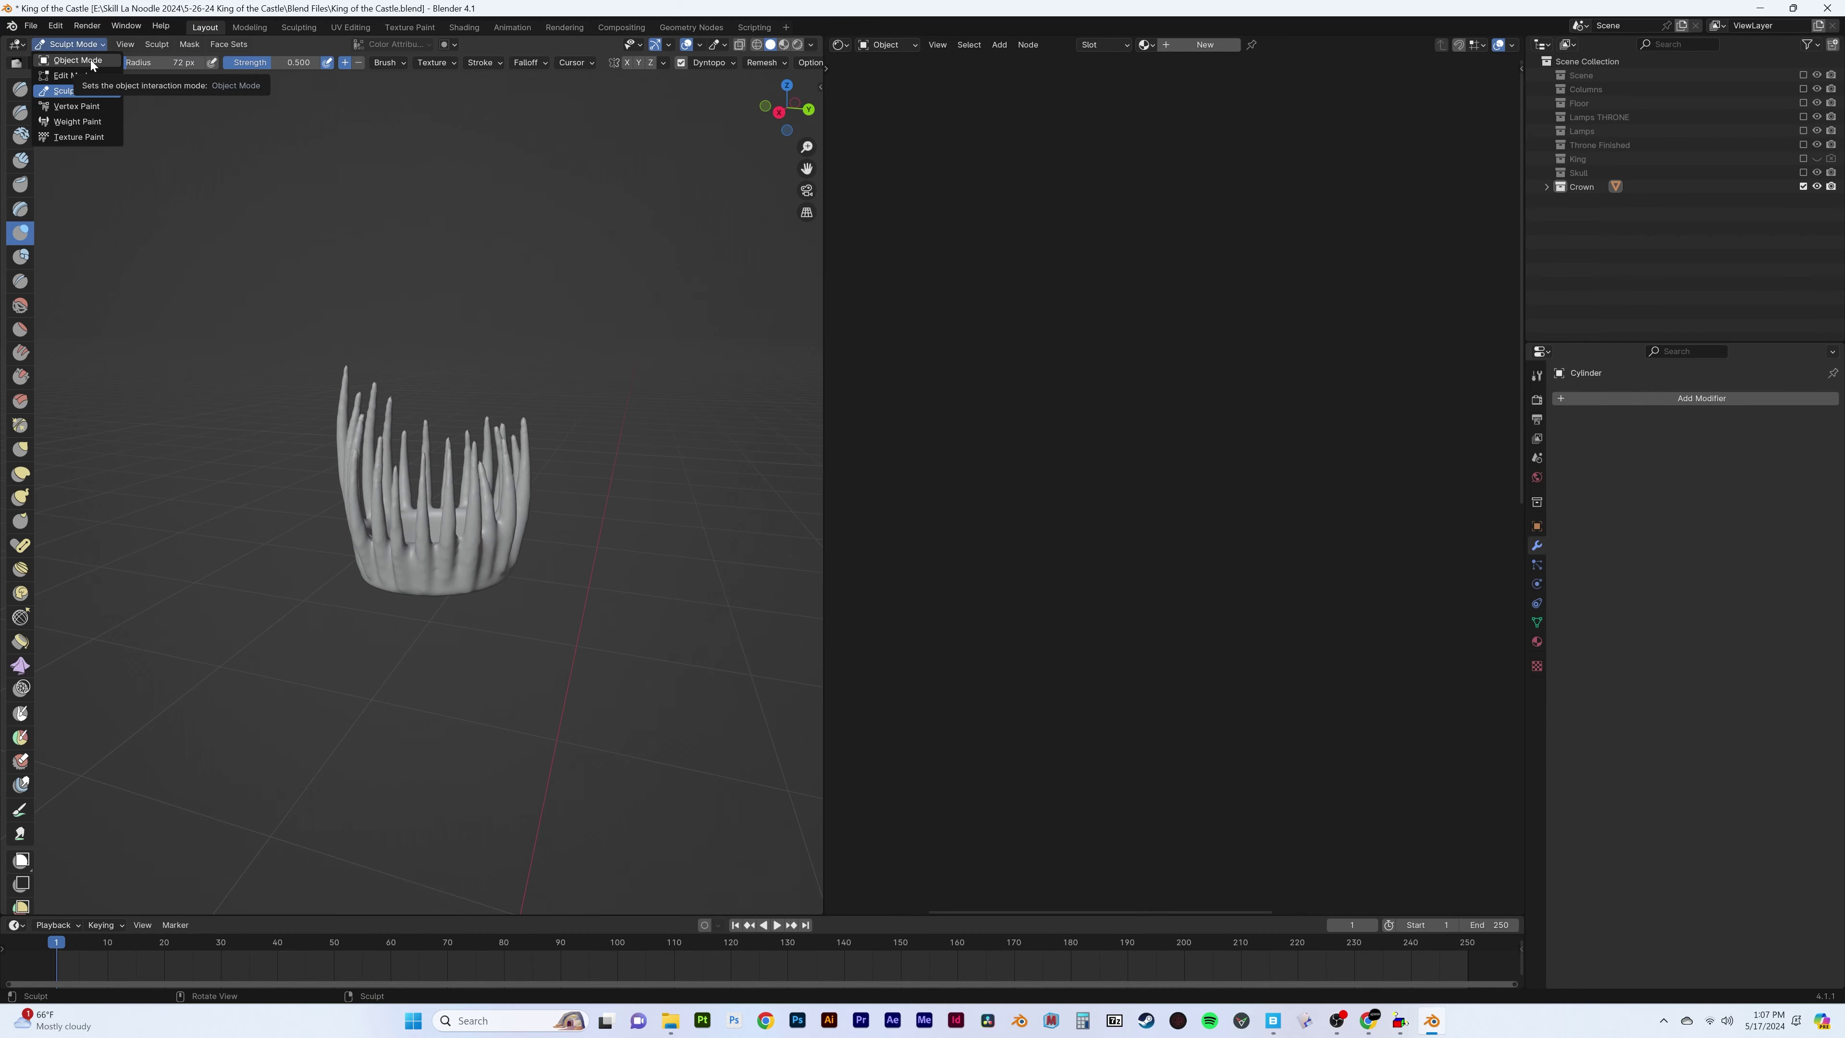
# Disable dynamic topology, remesh the crown again, and return to Object Mode
pyautogui.press('n')
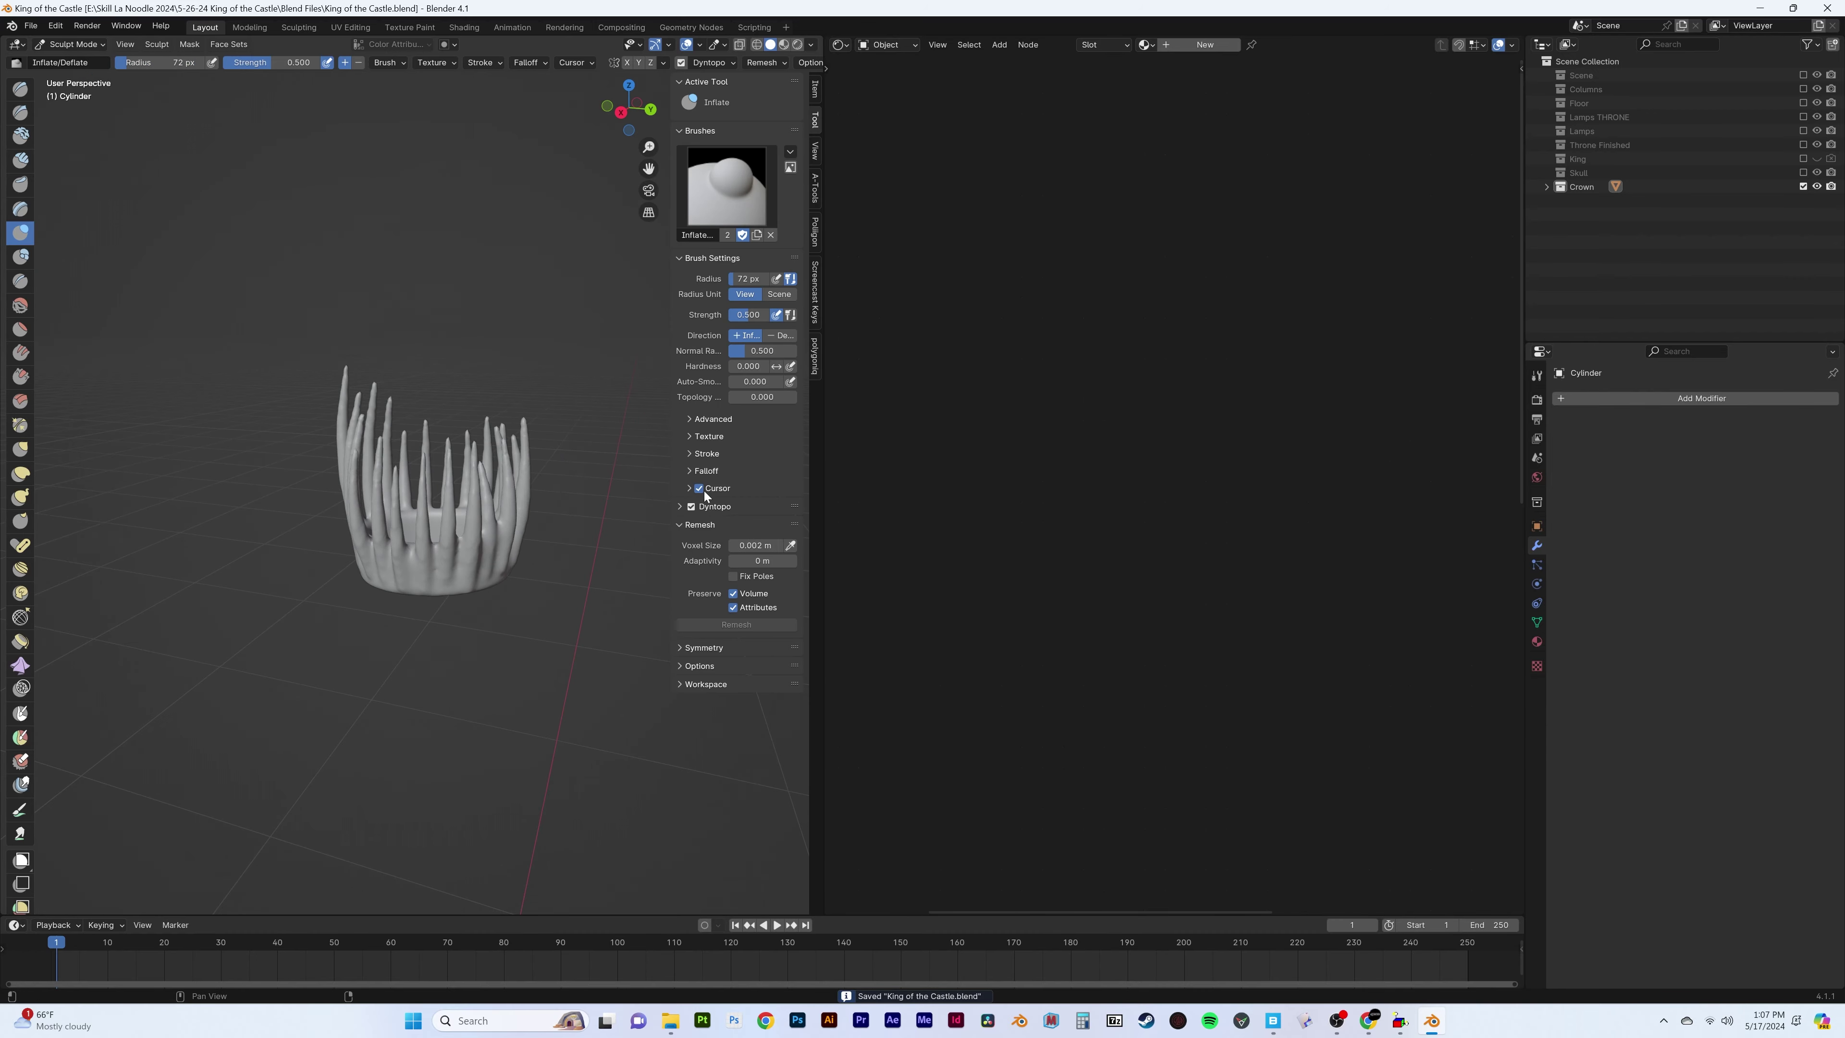
pyautogui.click(692, 507)
pyautogui.click(736, 624)
pyautogui.press('n')
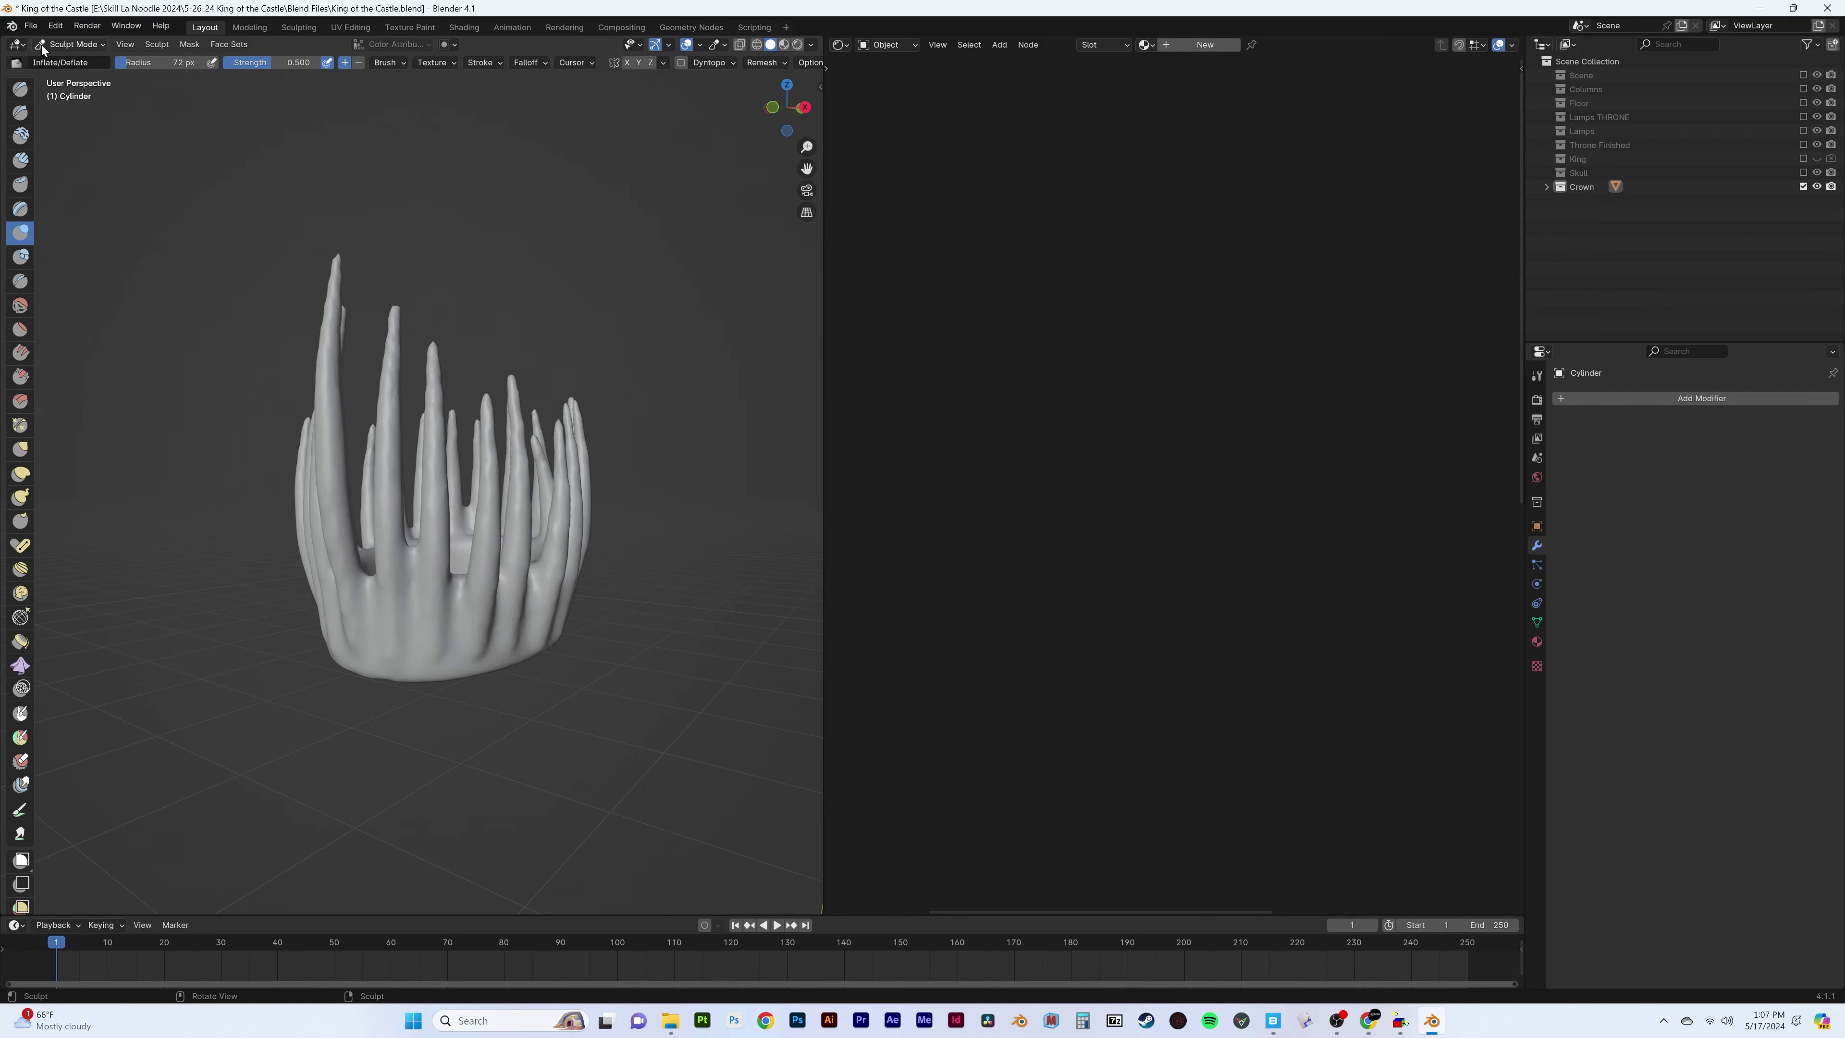
pyautogui.click(41, 44)
pyautogui.click(62, 69)
pyautogui.moveTo(359, 463)
pyautogui.mouseDown(button='middle')
pyautogui.moveTo(367, 424)
pyautogui.moveTo(420, 498)
pyautogui.moveTo(627, 429)
pyautogui.mouseUp(button='middle')
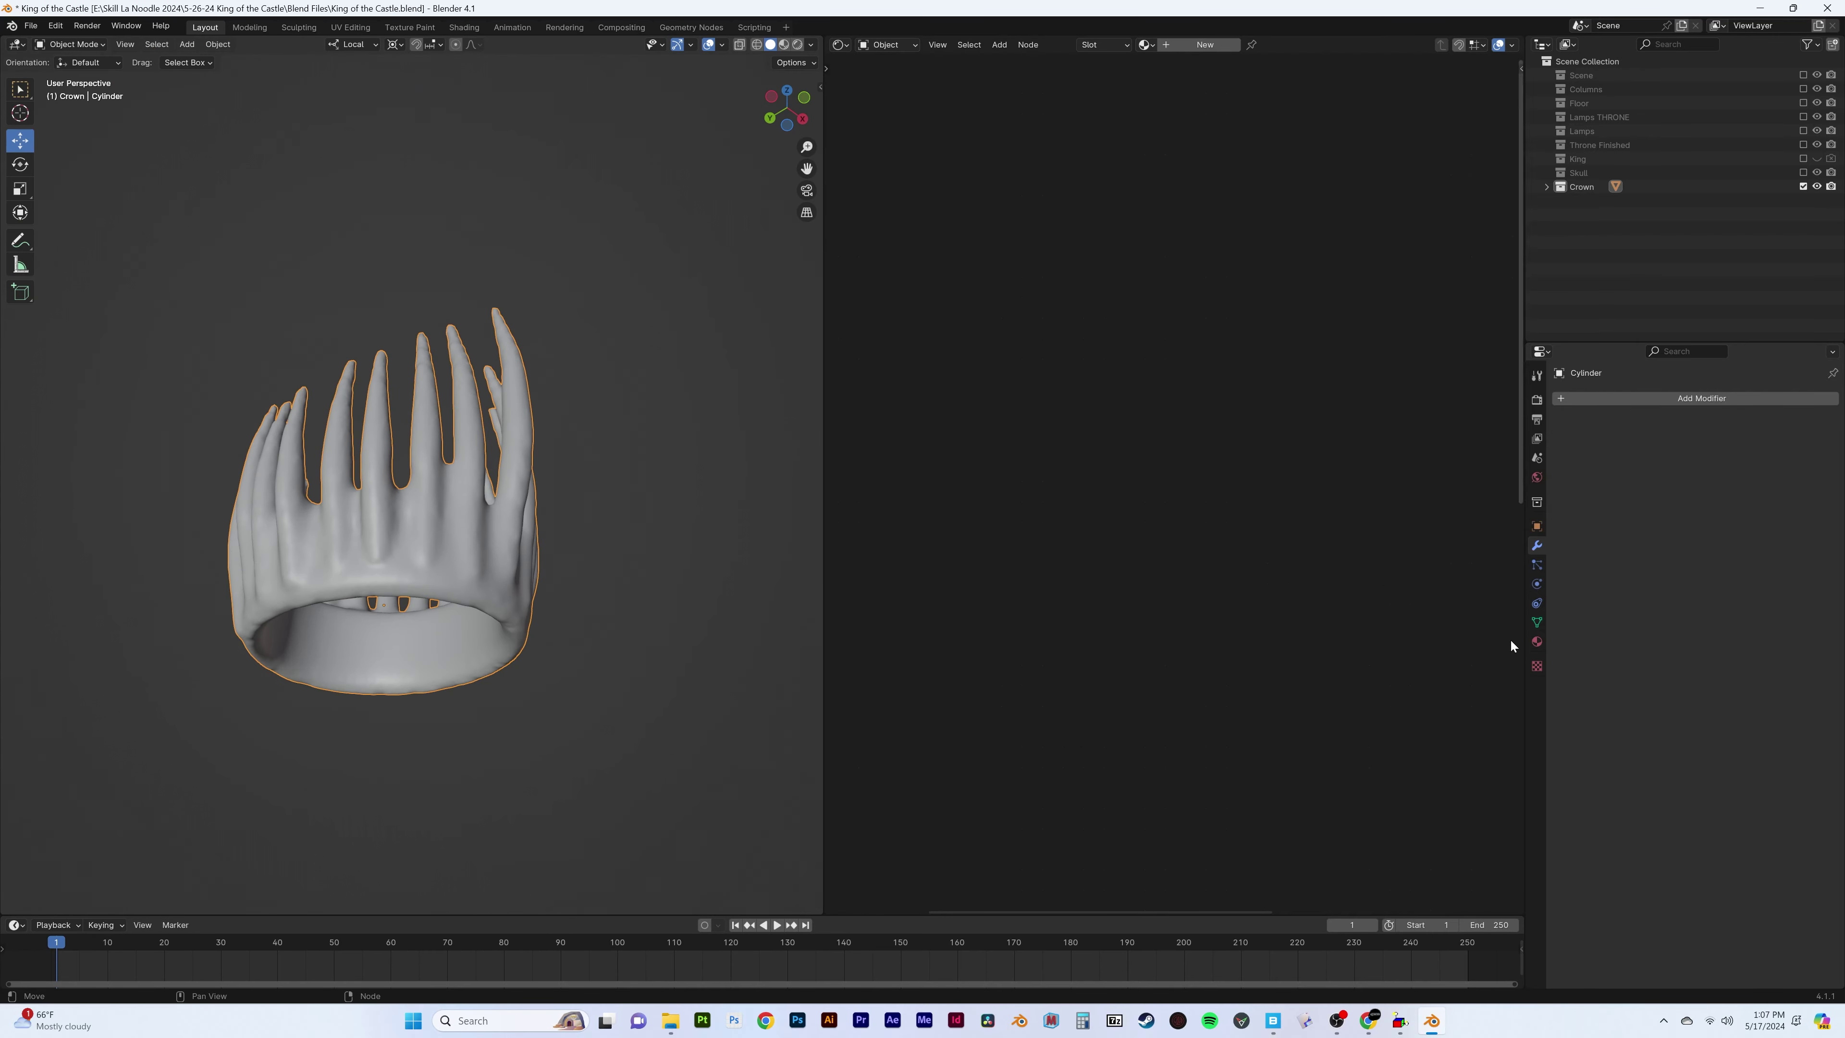
# Assign the existing 'Crown' concrete material to the crown instead of a new blank one
pyautogui.click(1538, 641)
pyautogui.click(1685, 457)
pyautogui.click(1743, 541)
pyautogui.click(1591, 478)
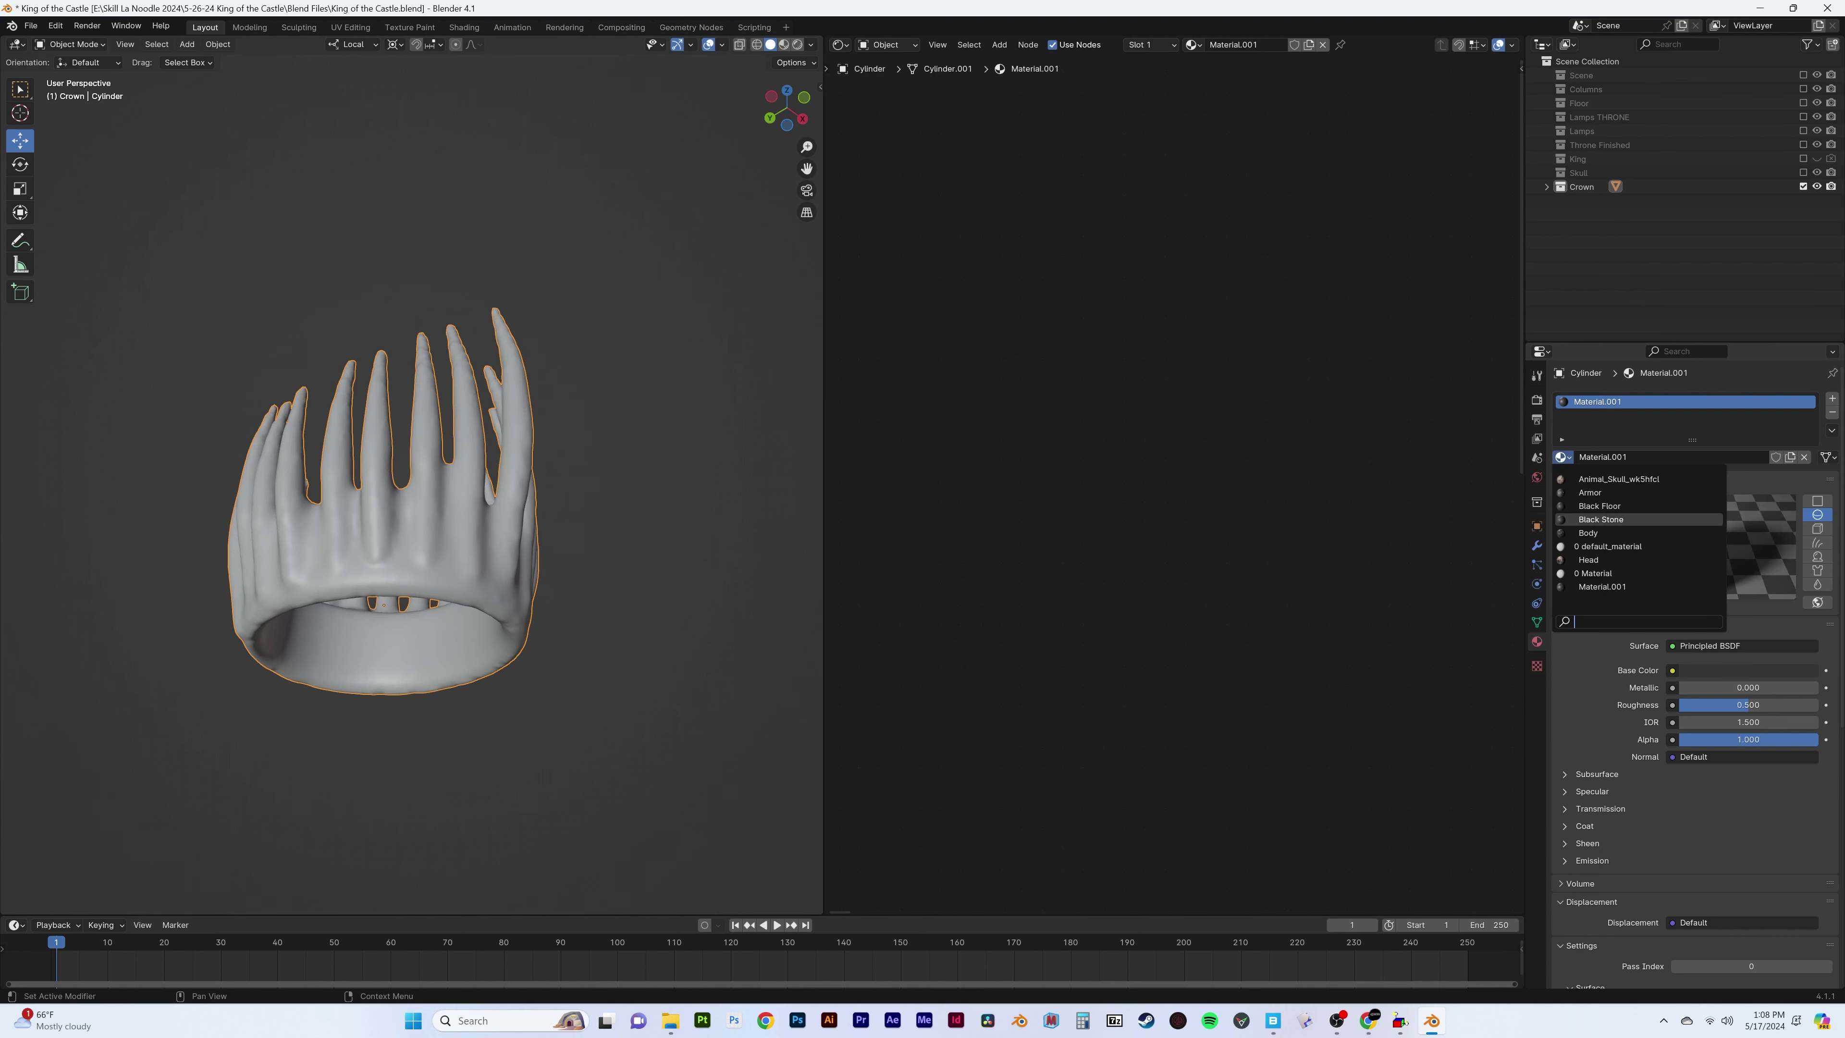
pyautogui.write('crown')
pyautogui.press('Return')
pyautogui.press('Home')
pyautogui.scroll(3, 1191, 645)
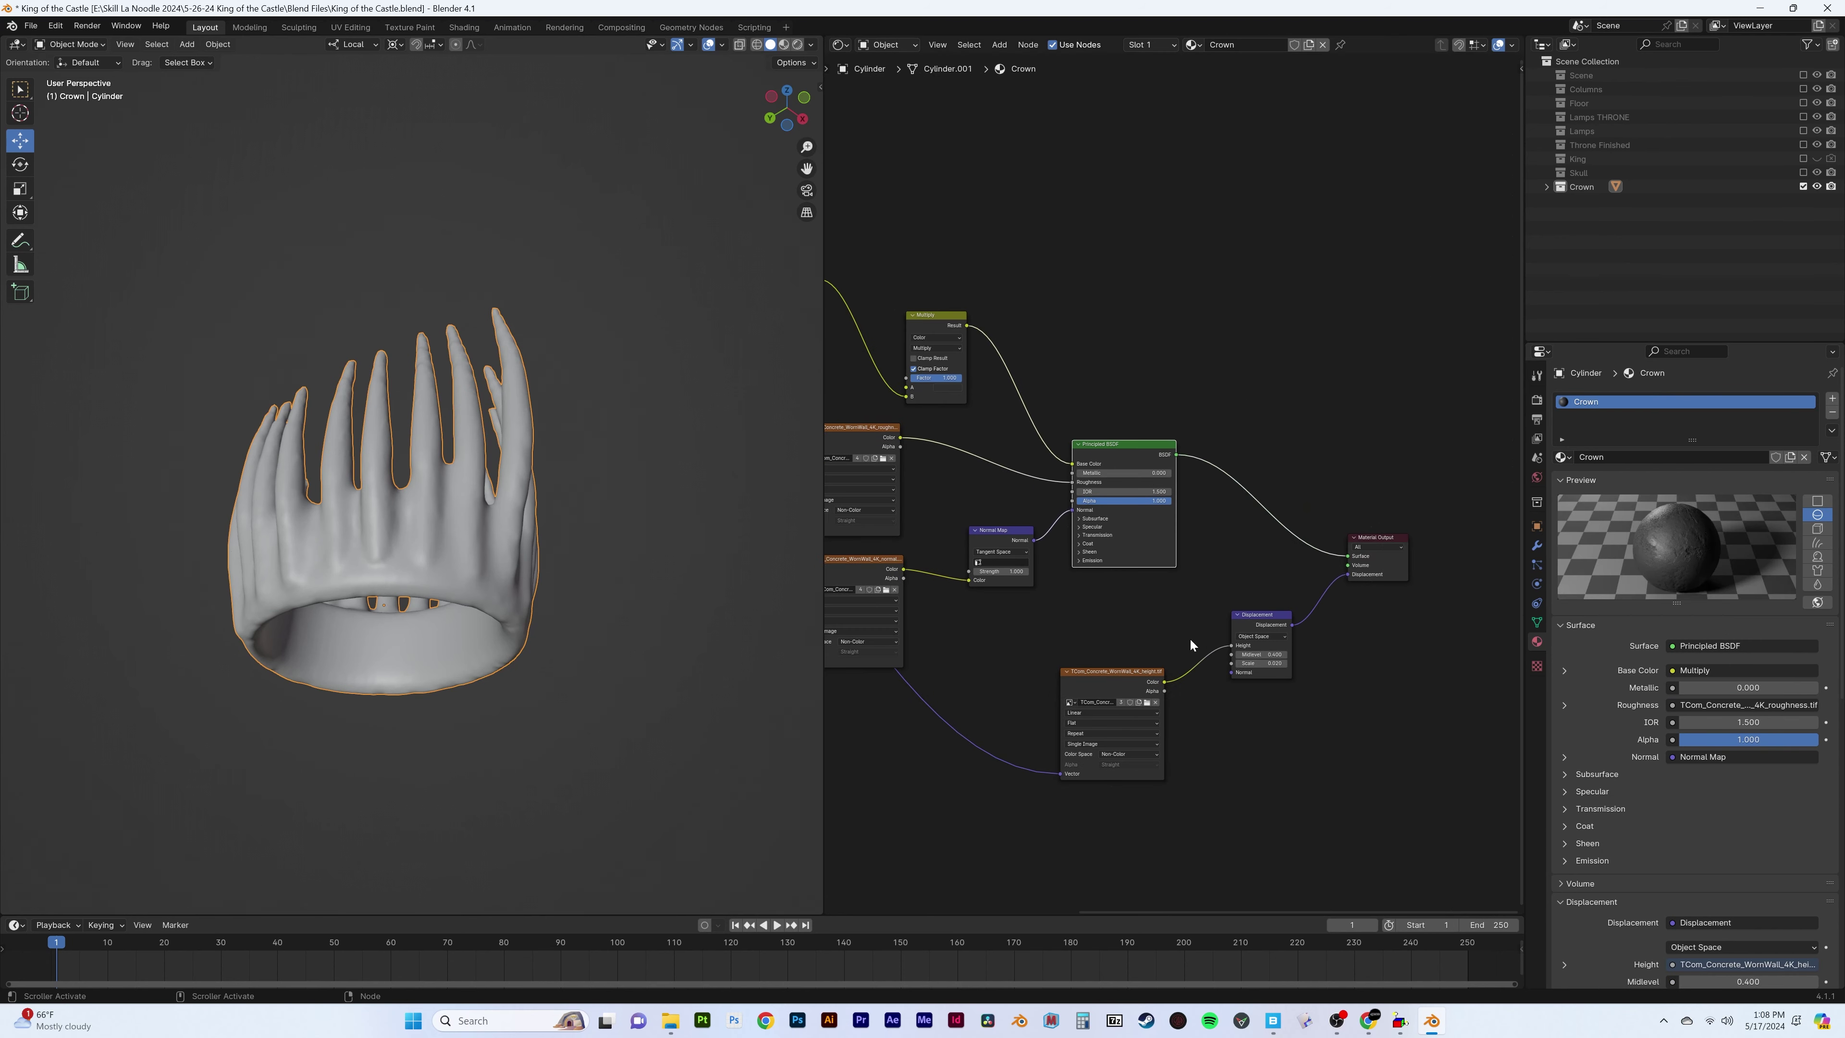
pyautogui.scroll(5, 535, 606)
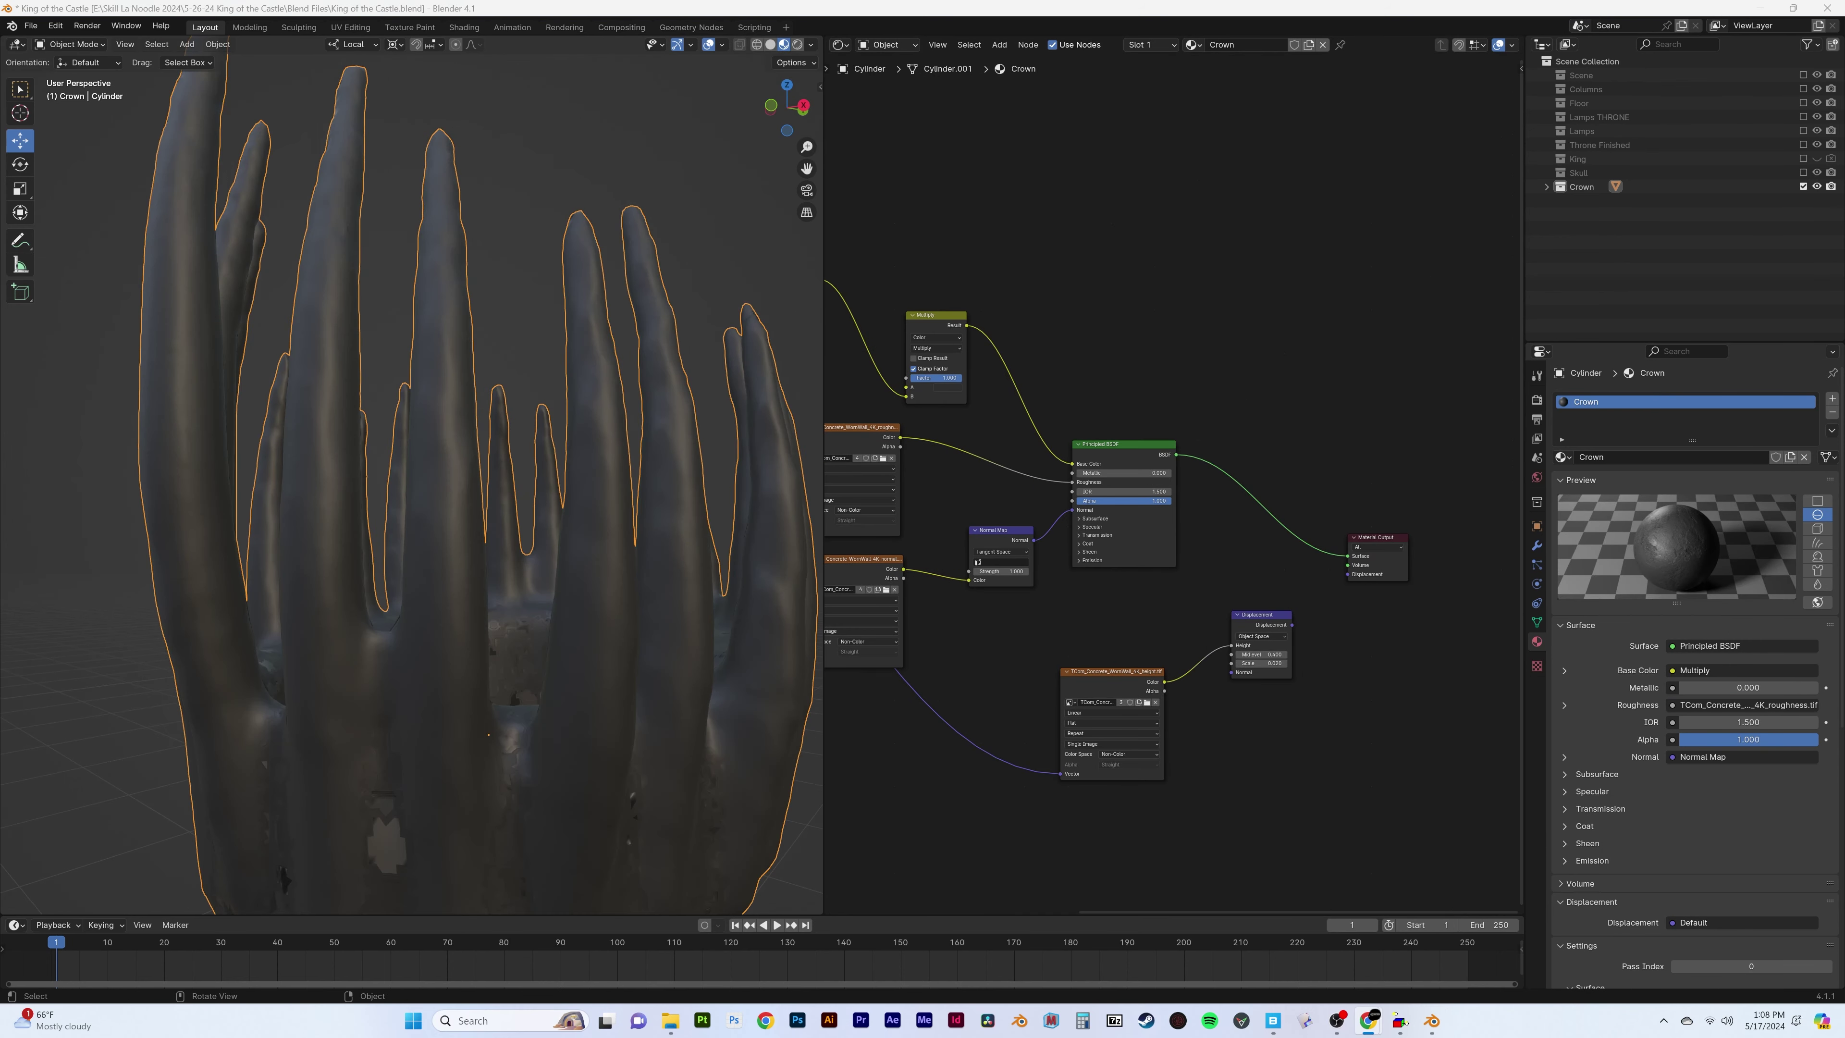
pyautogui.scroll(-5, 766, 411)
pyautogui.press('z')
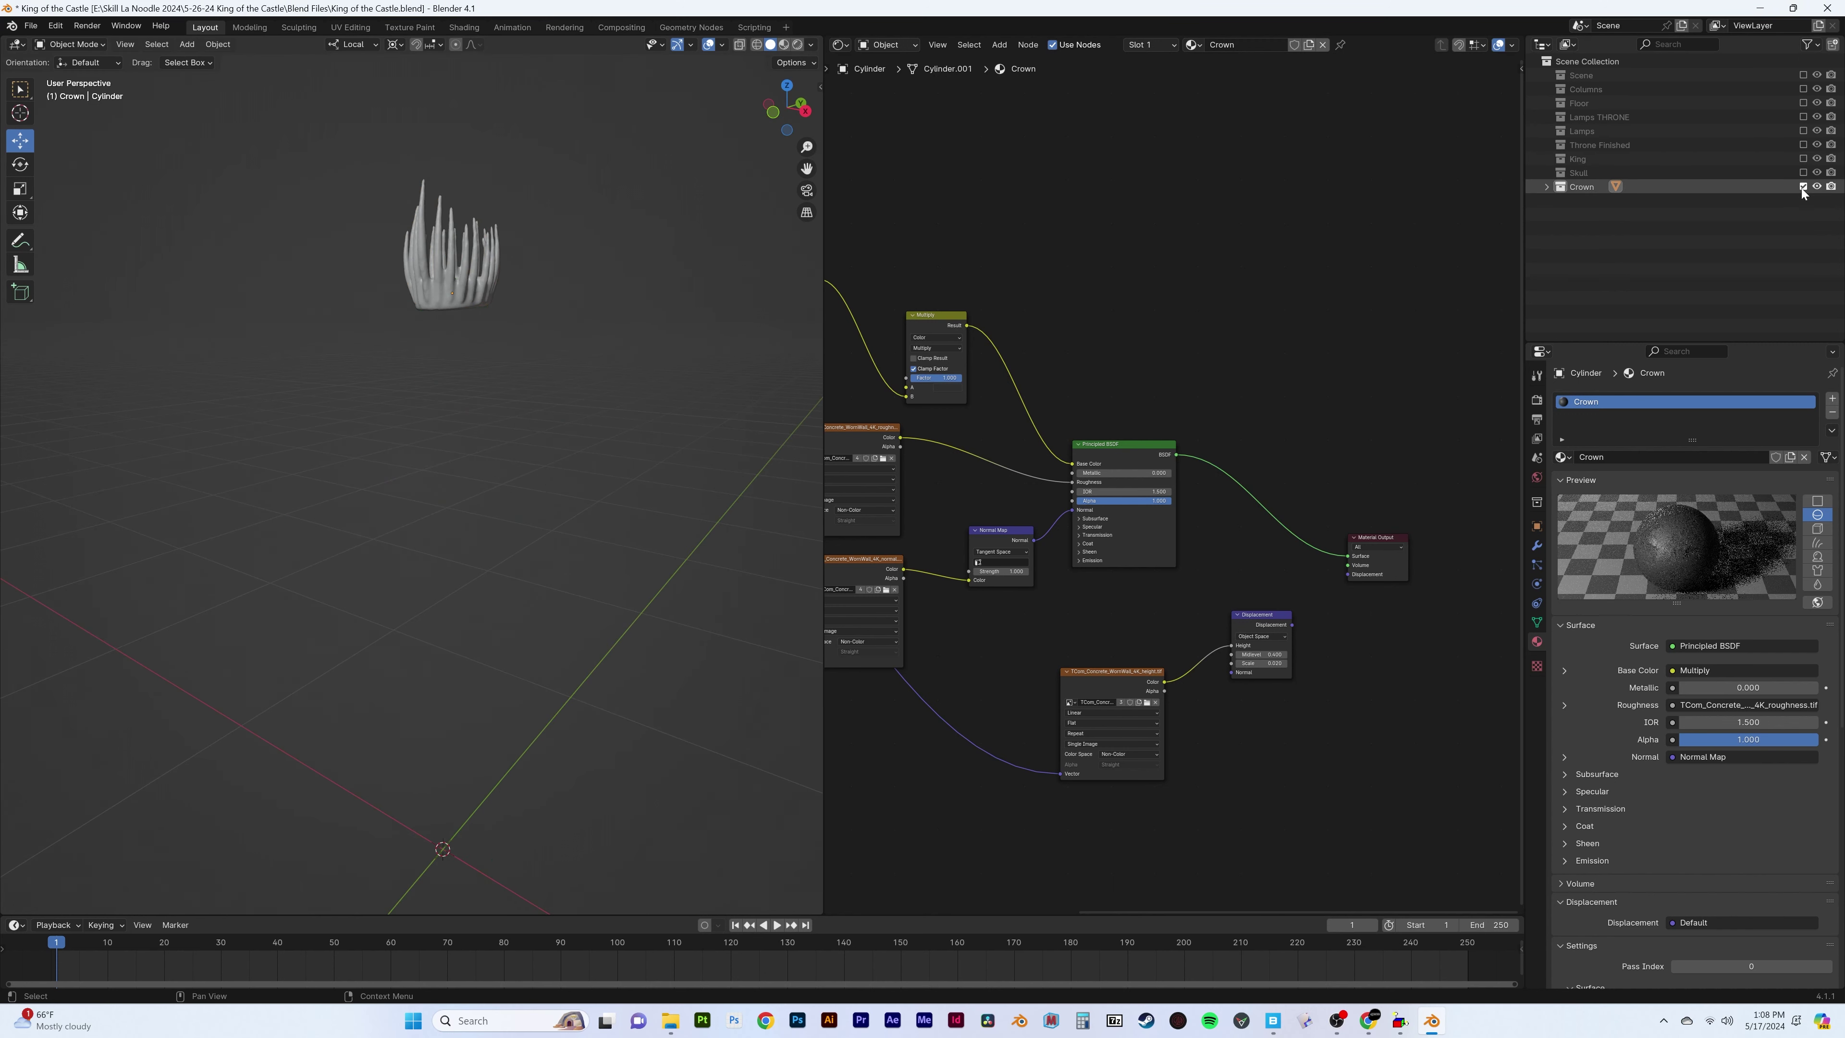
# Rename the crown collection 'Crown HI POLY' and hide the original to work on its copy
pyautogui.scroll(5, 665, 444)
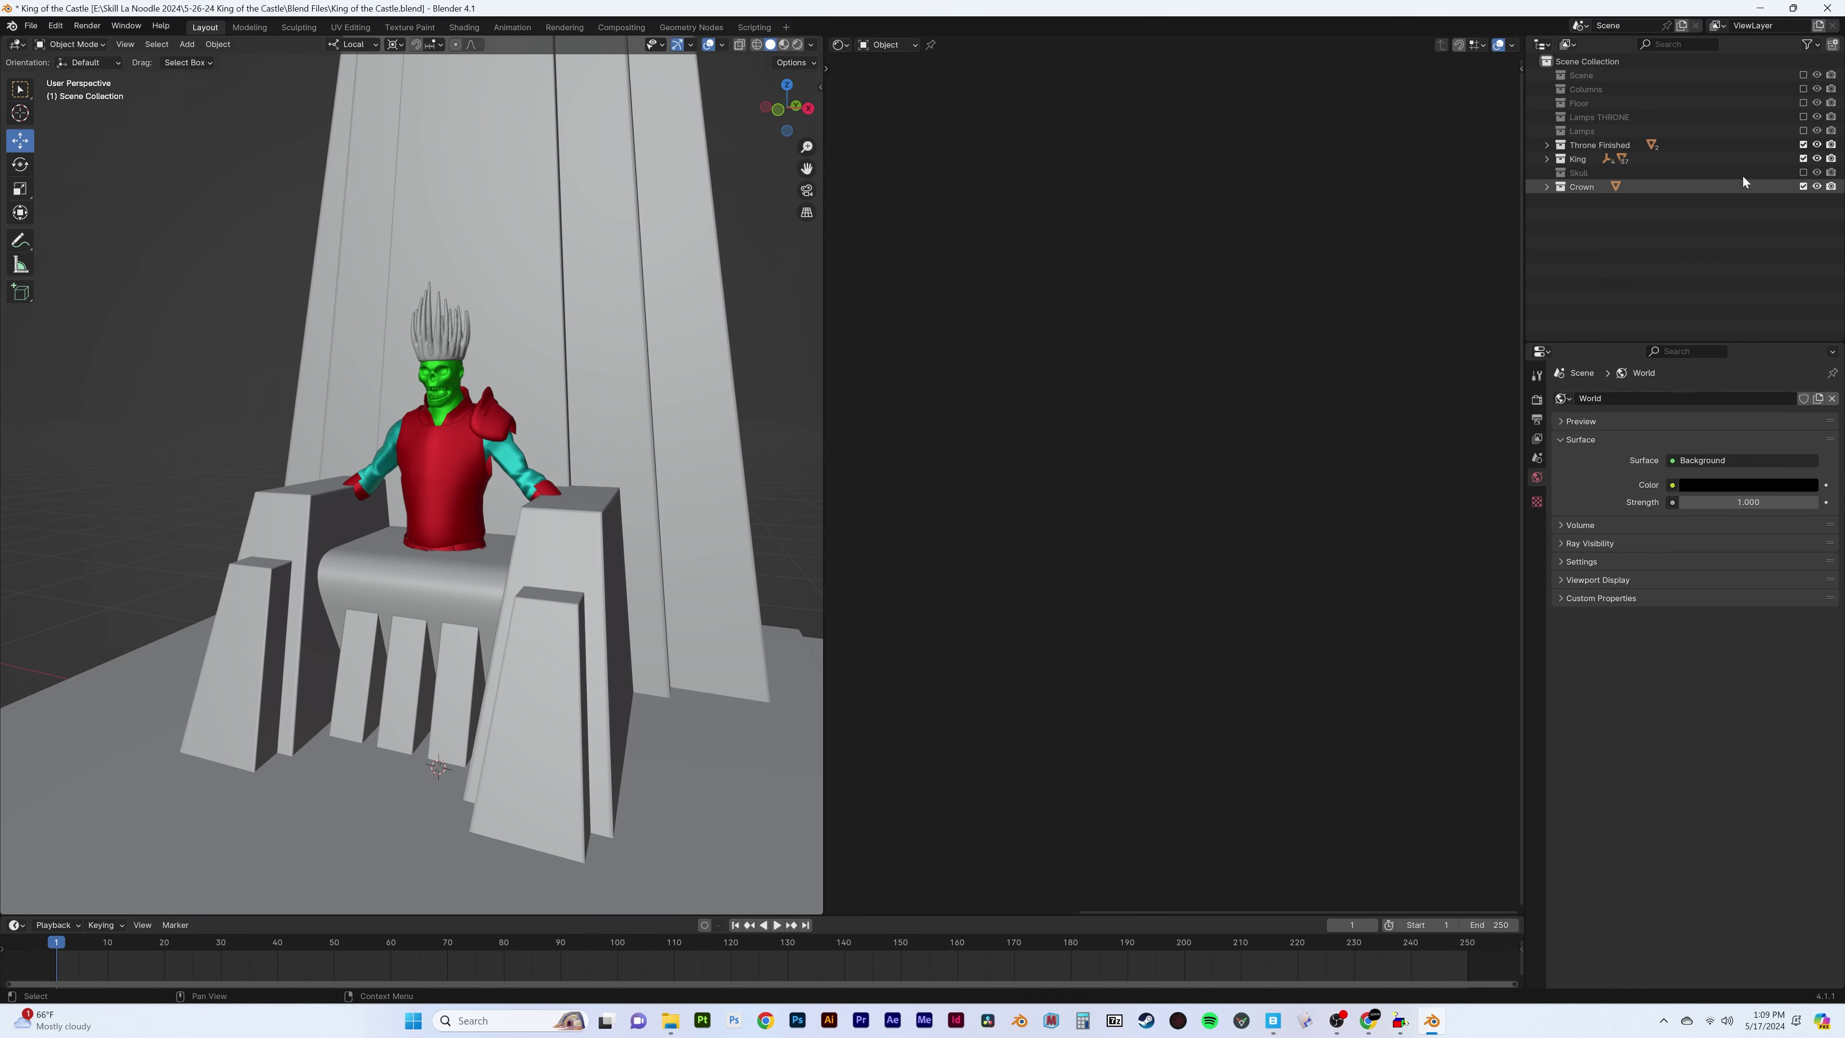
pyautogui.doubleClick(1582, 187)
pyautogui.write('Crown HI POLY')
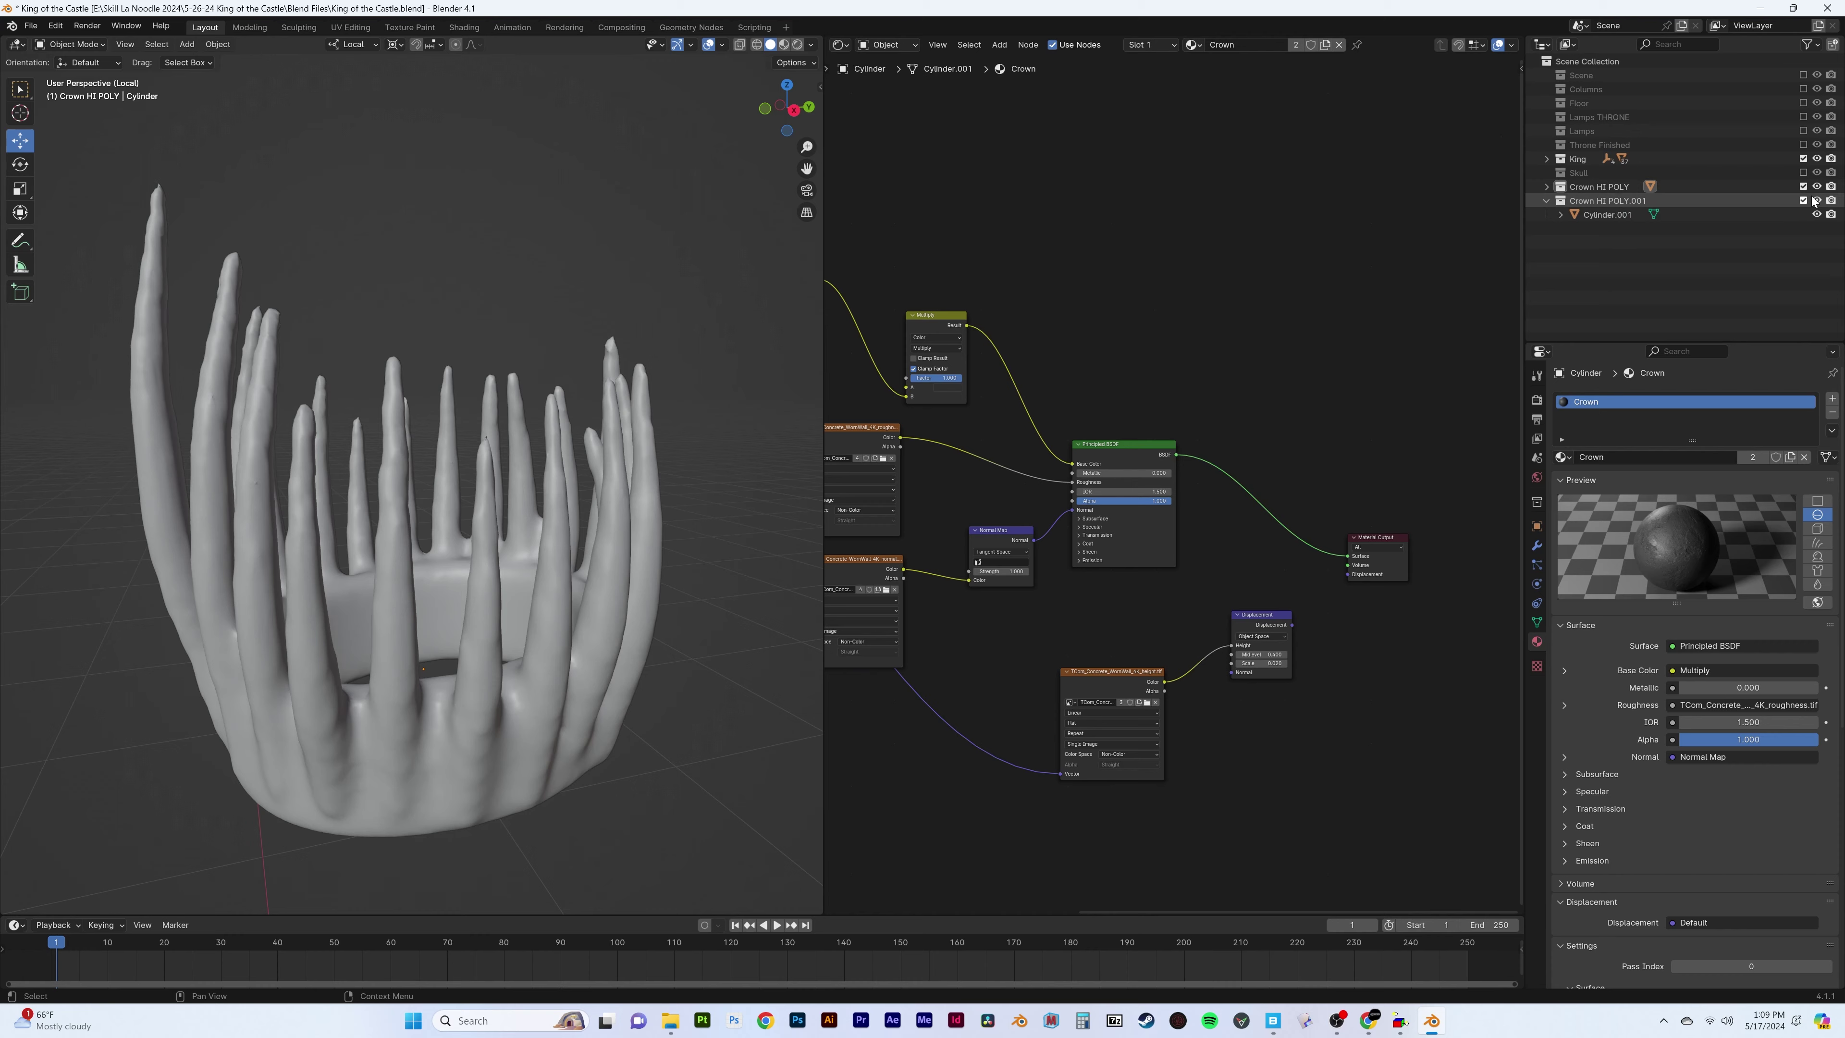
pyautogui.keyDown('ctrl'); pyautogui.click(1814, 201); pyautogui.keyUp('ctrl')
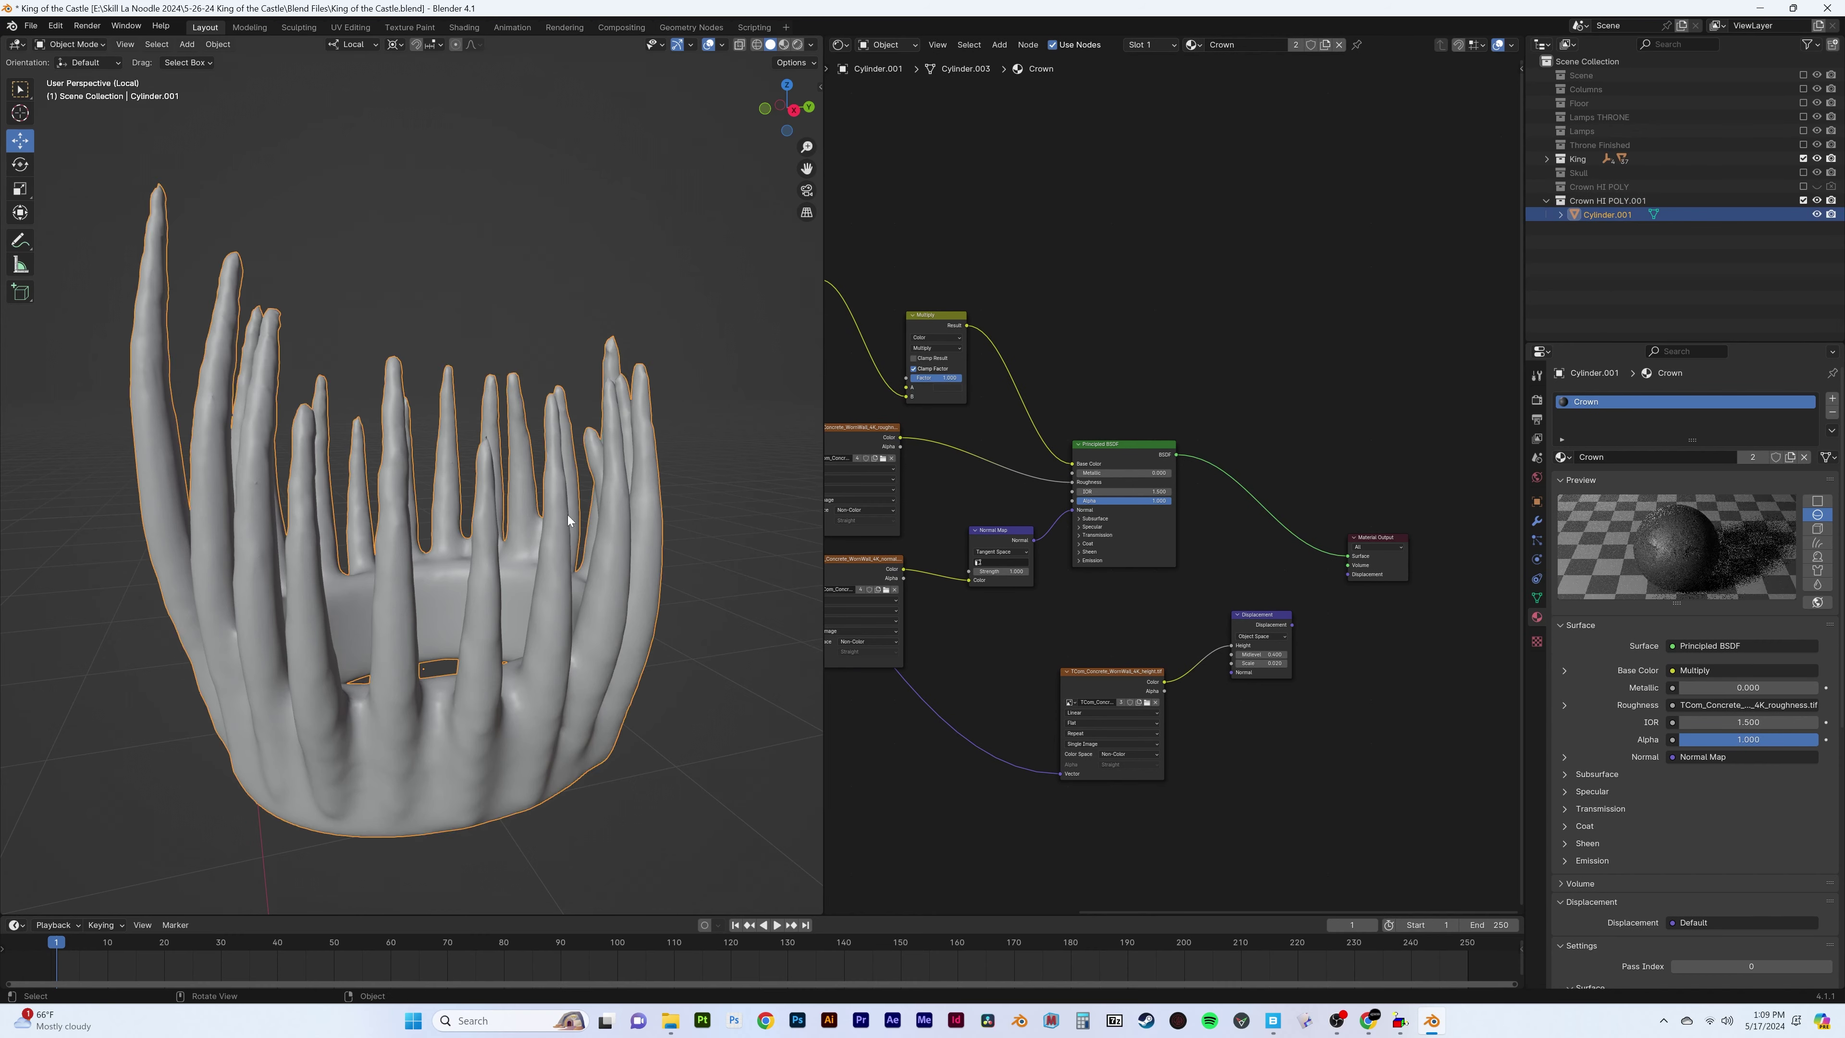
pyautogui.moveTo(629, 496); pyautogui.dragTo(565, 511, button='middle')
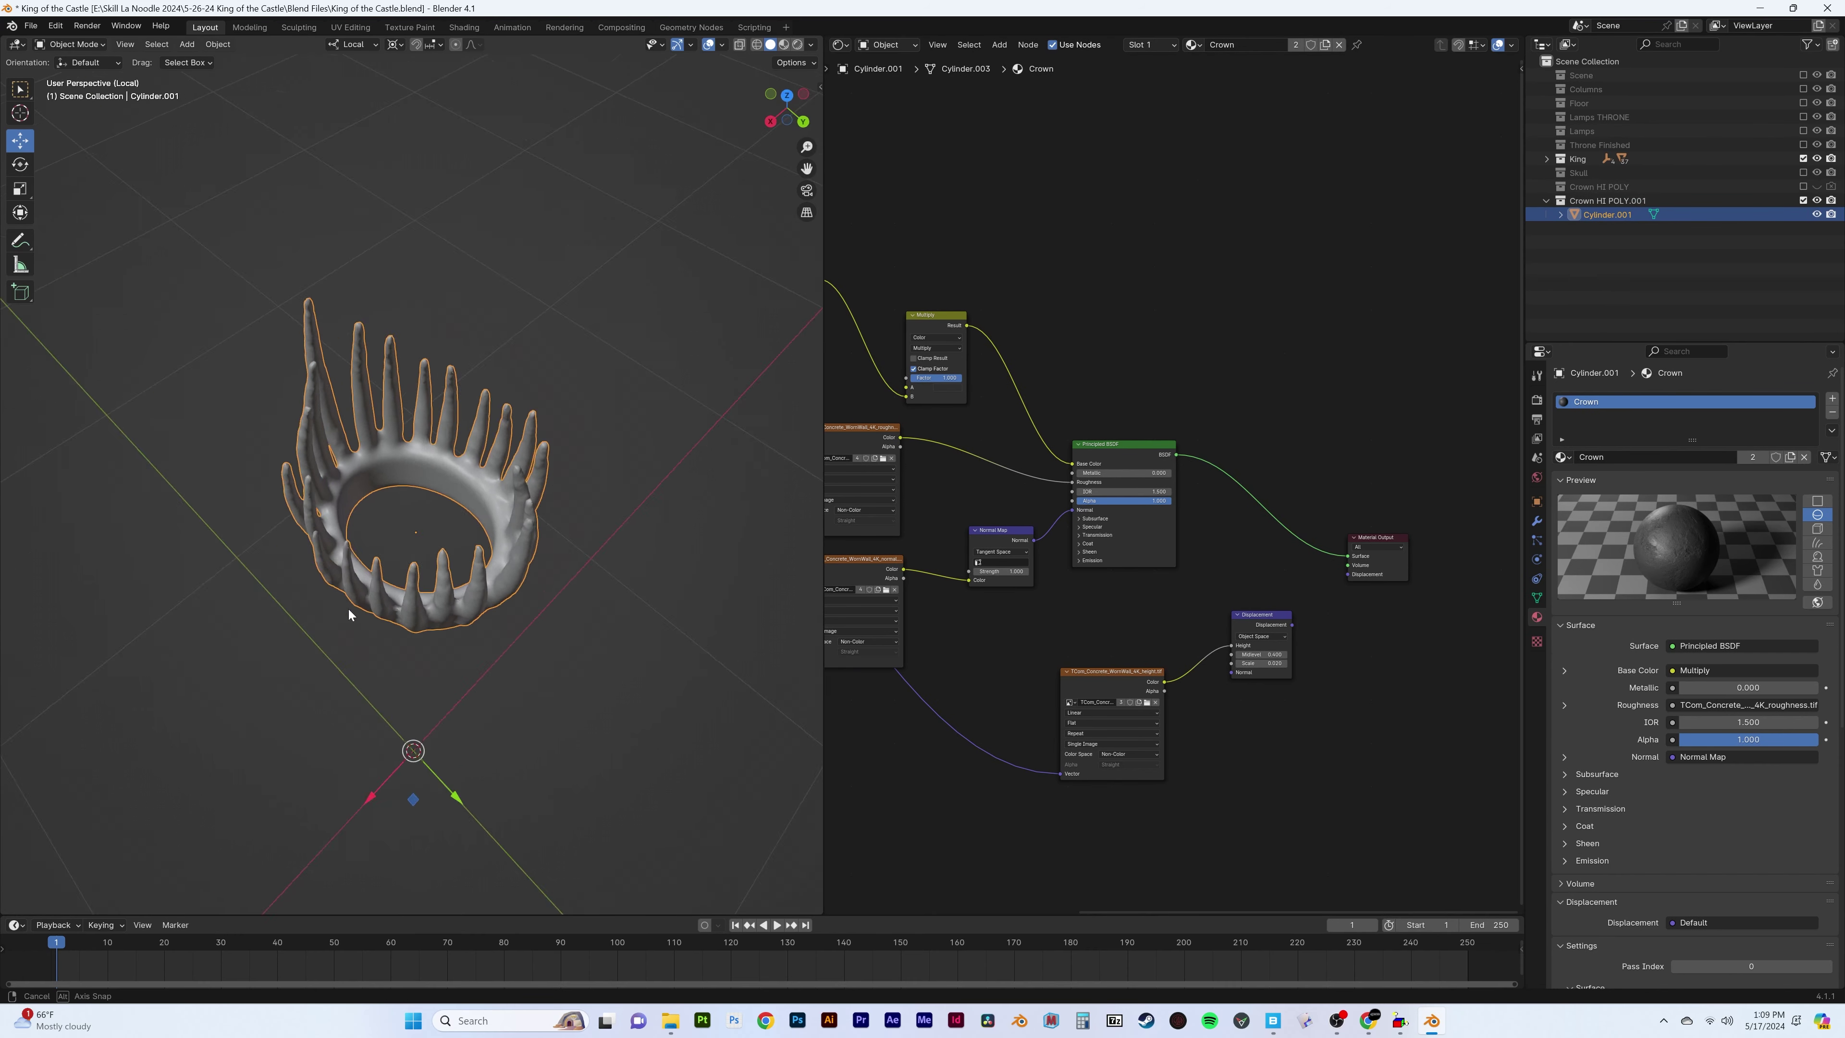
pyautogui.scroll(3, 474, 523)
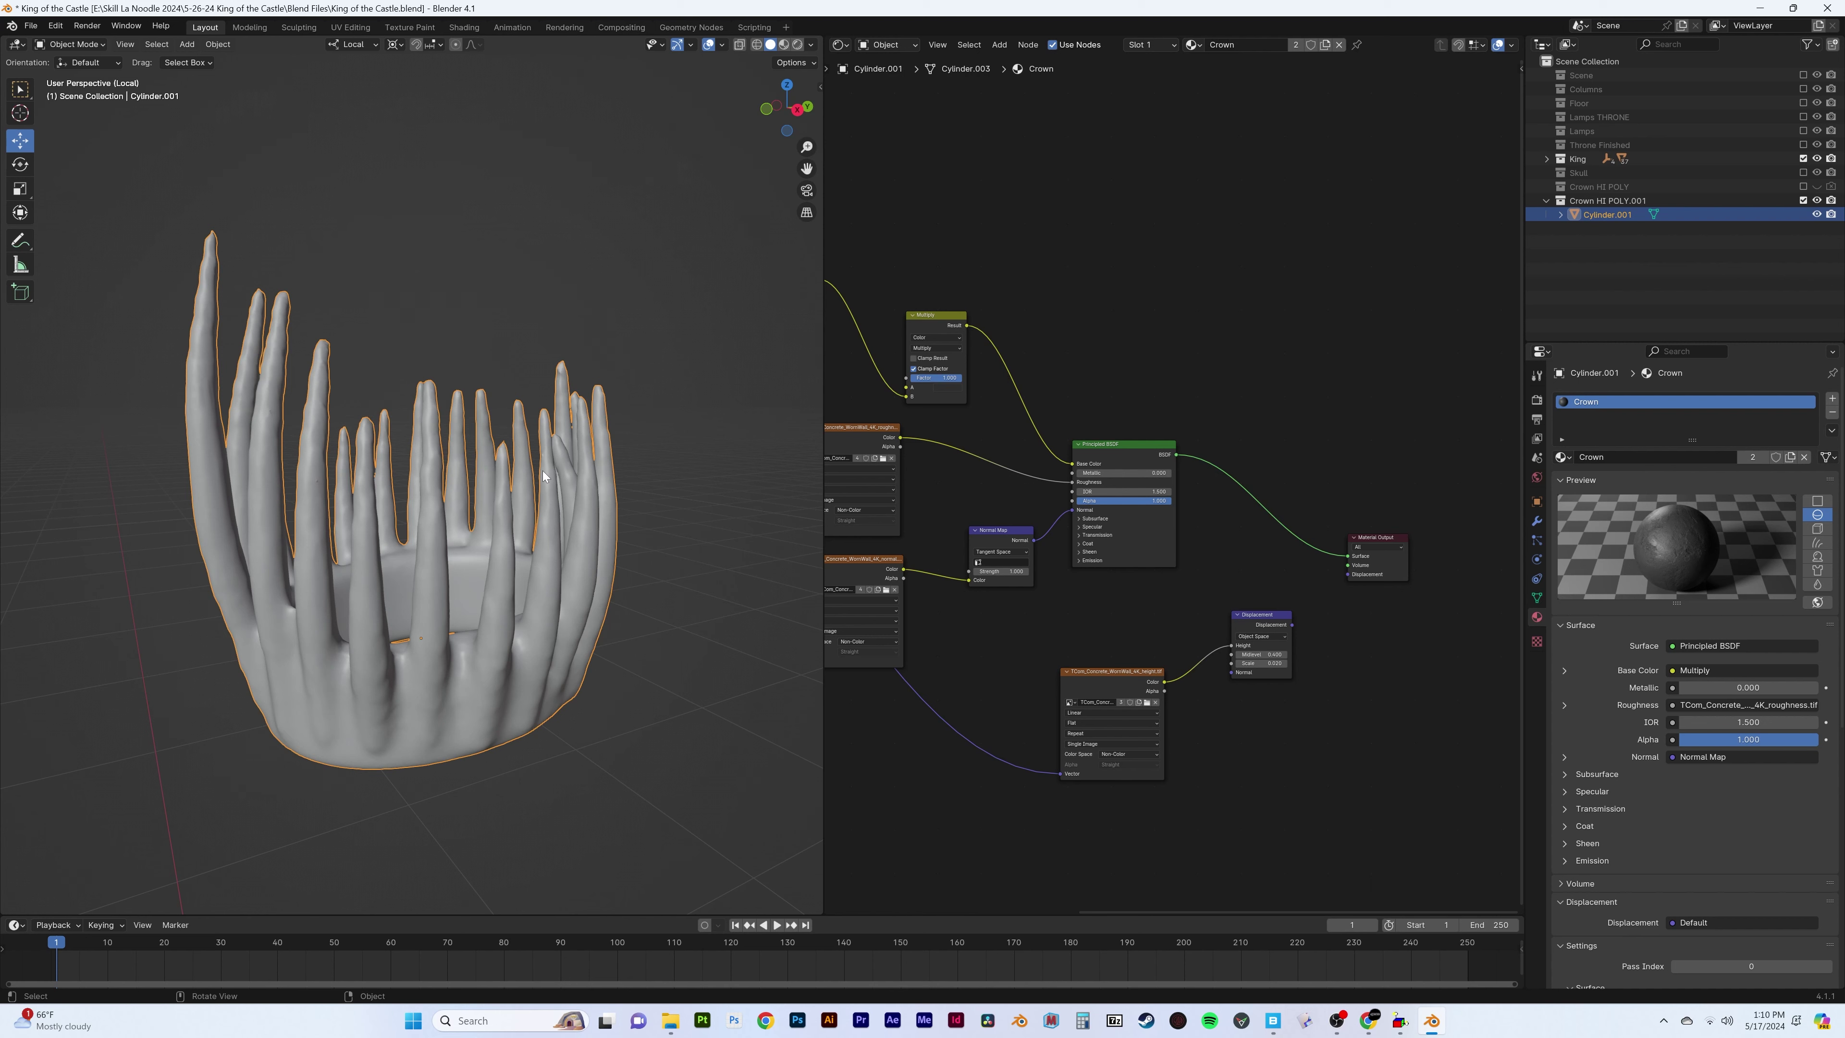
# Switch the crown into Sculpt Mode and orbit to view it from several sides
pyautogui.click(86, 48)
pyautogui.click(72, 93)
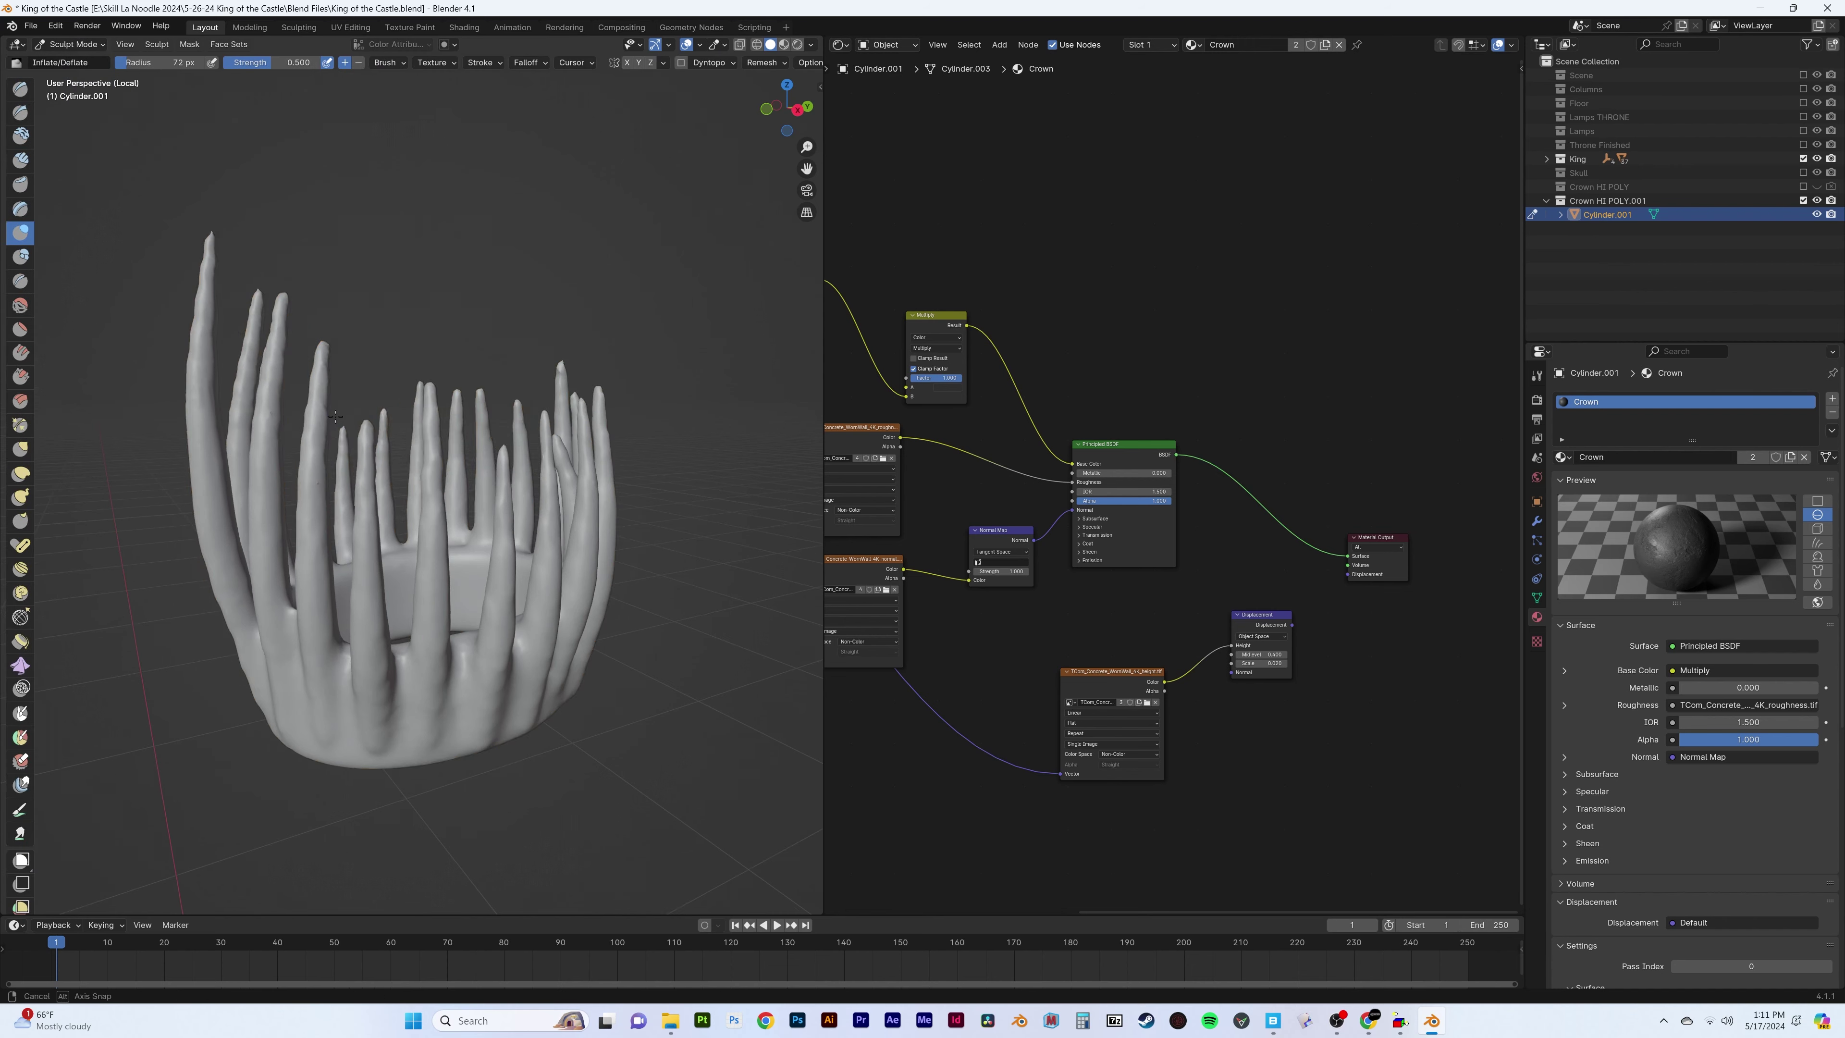
pyautogui.moveTo(436, 473); pyautogui.dragTo(654, 465, button='middle')
pyautogui.click(1539, 400)
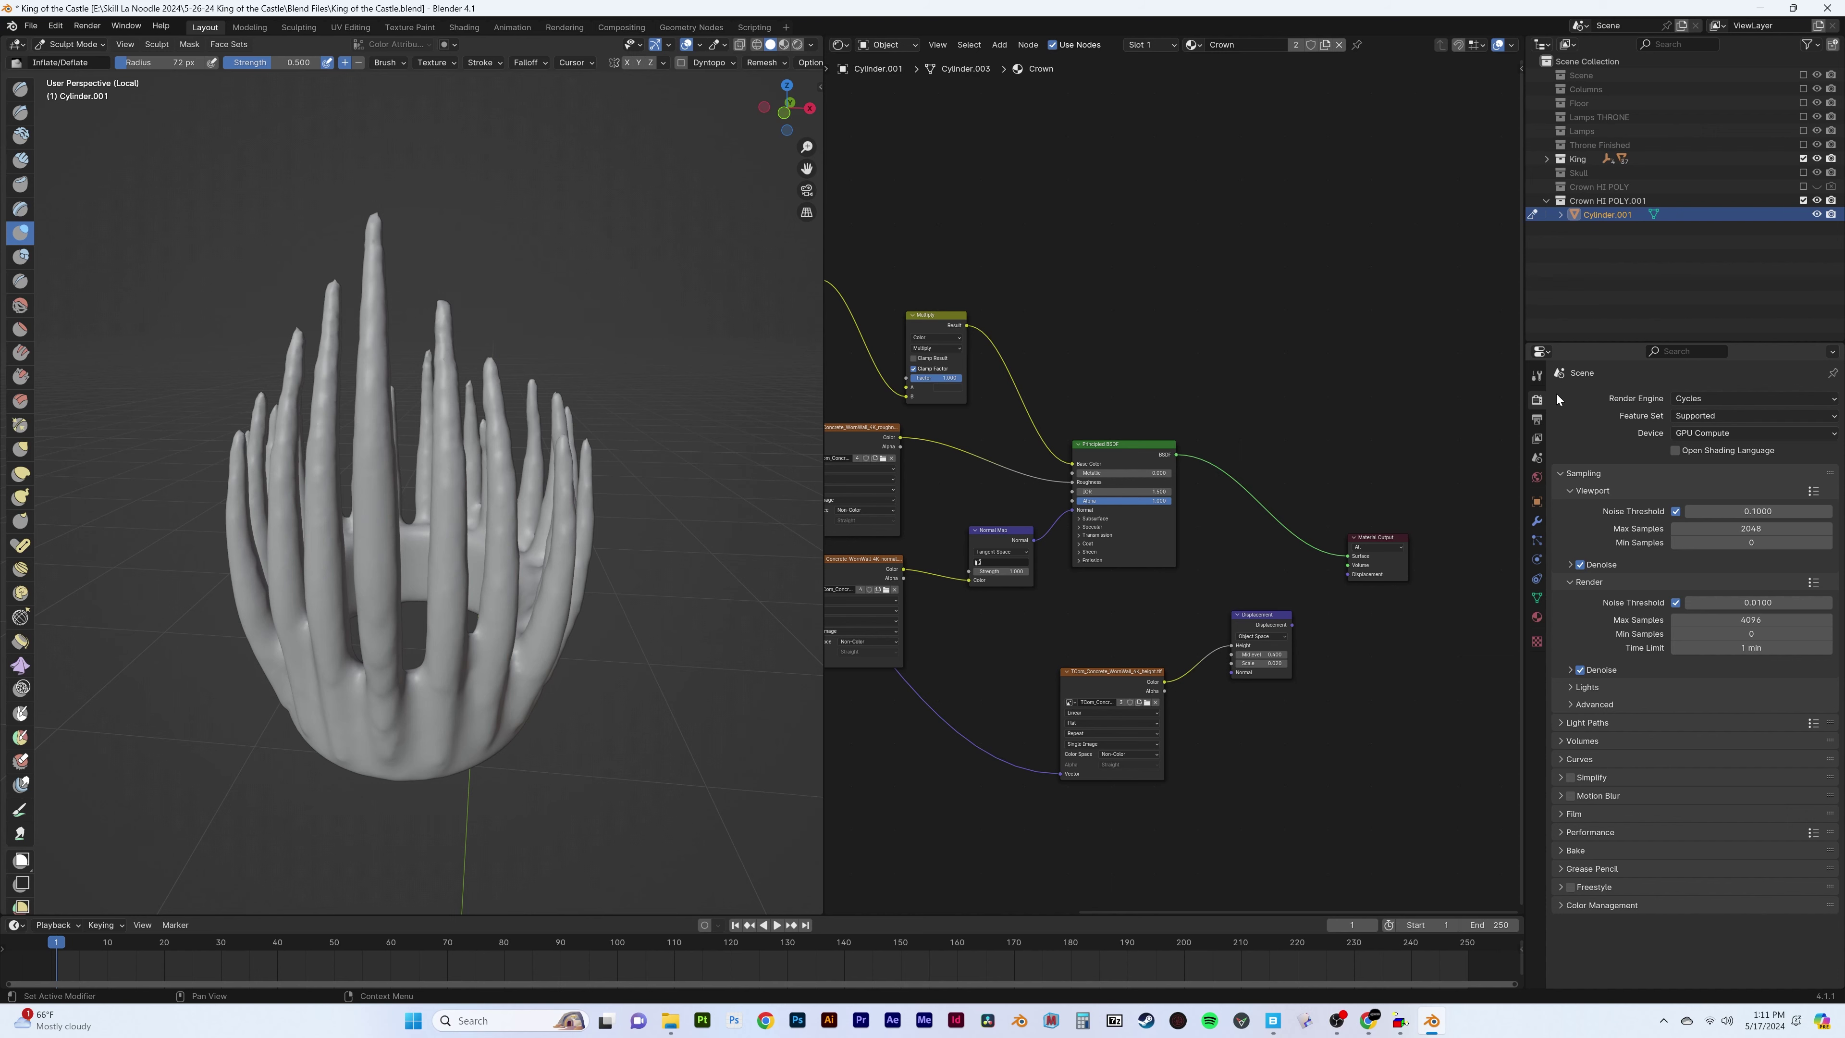
pyautogui.moveTo(654, 436); pyautogui.dragTo(734, 400, button='middle')
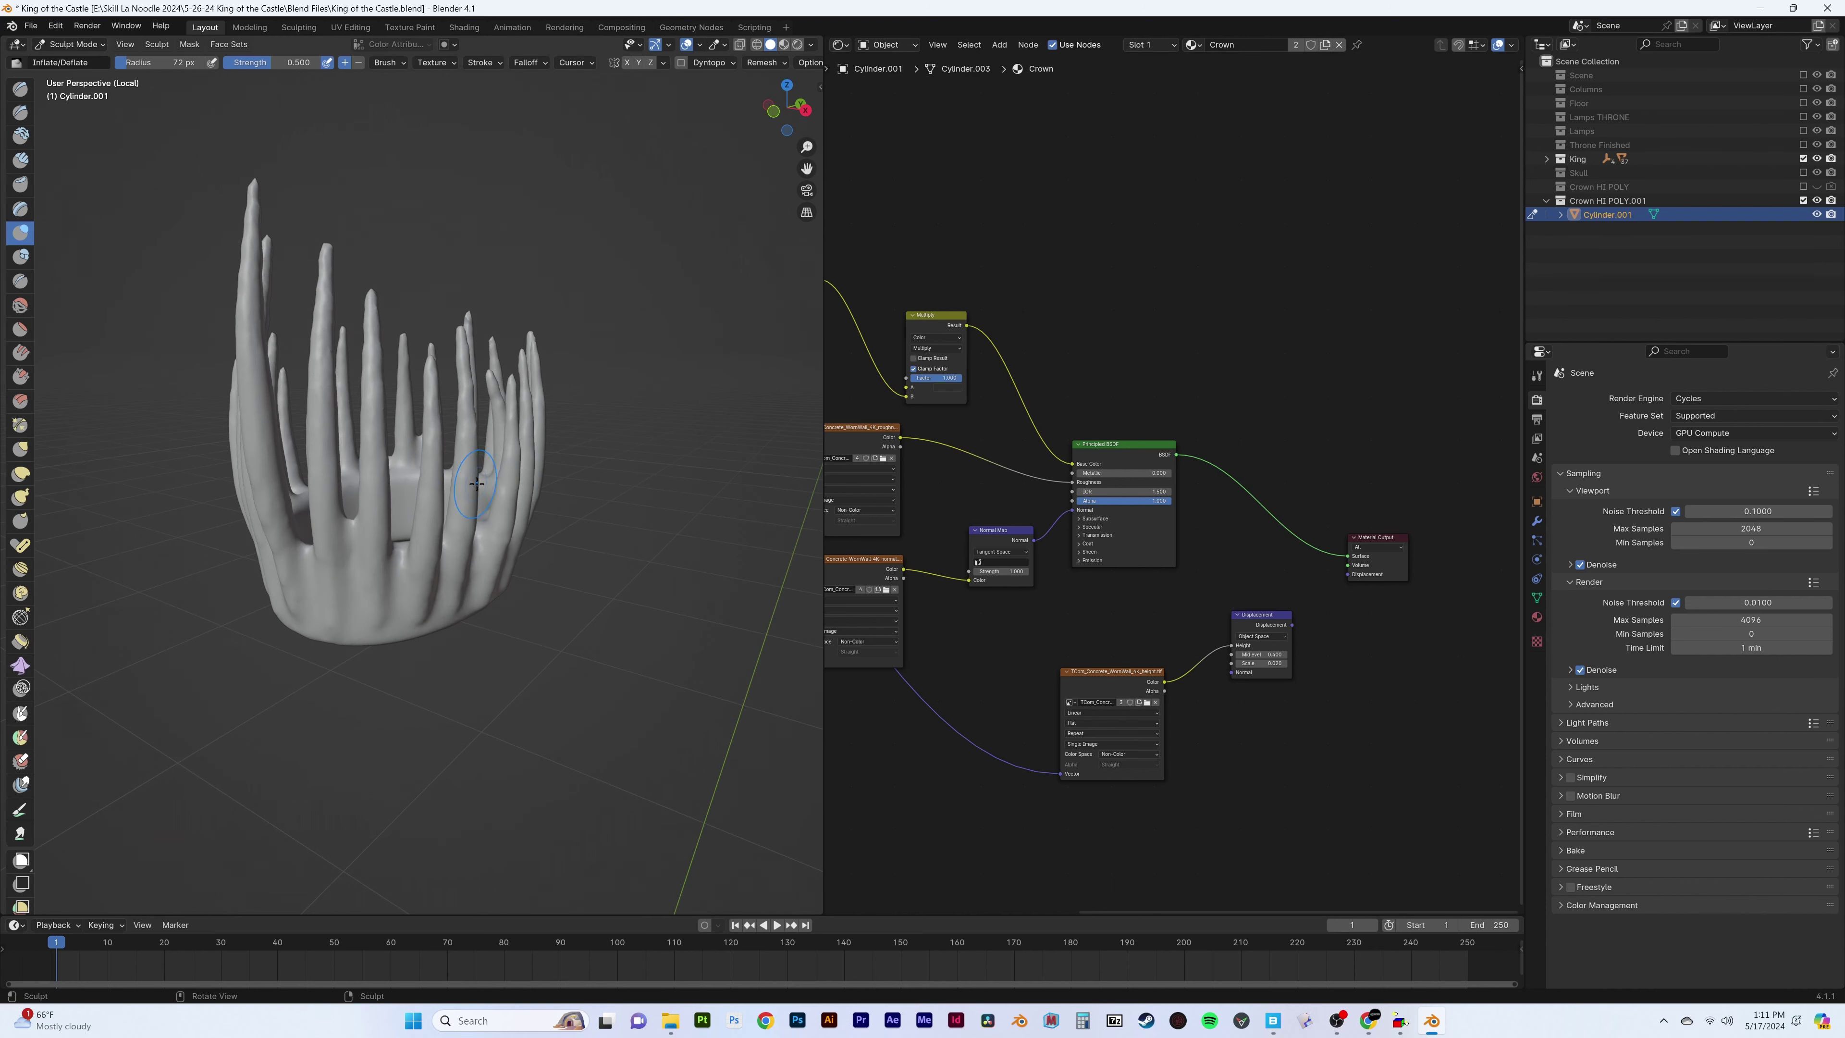
# Remesh the crown from the N panel, then return to Object Mode
pyautogui.press('n')
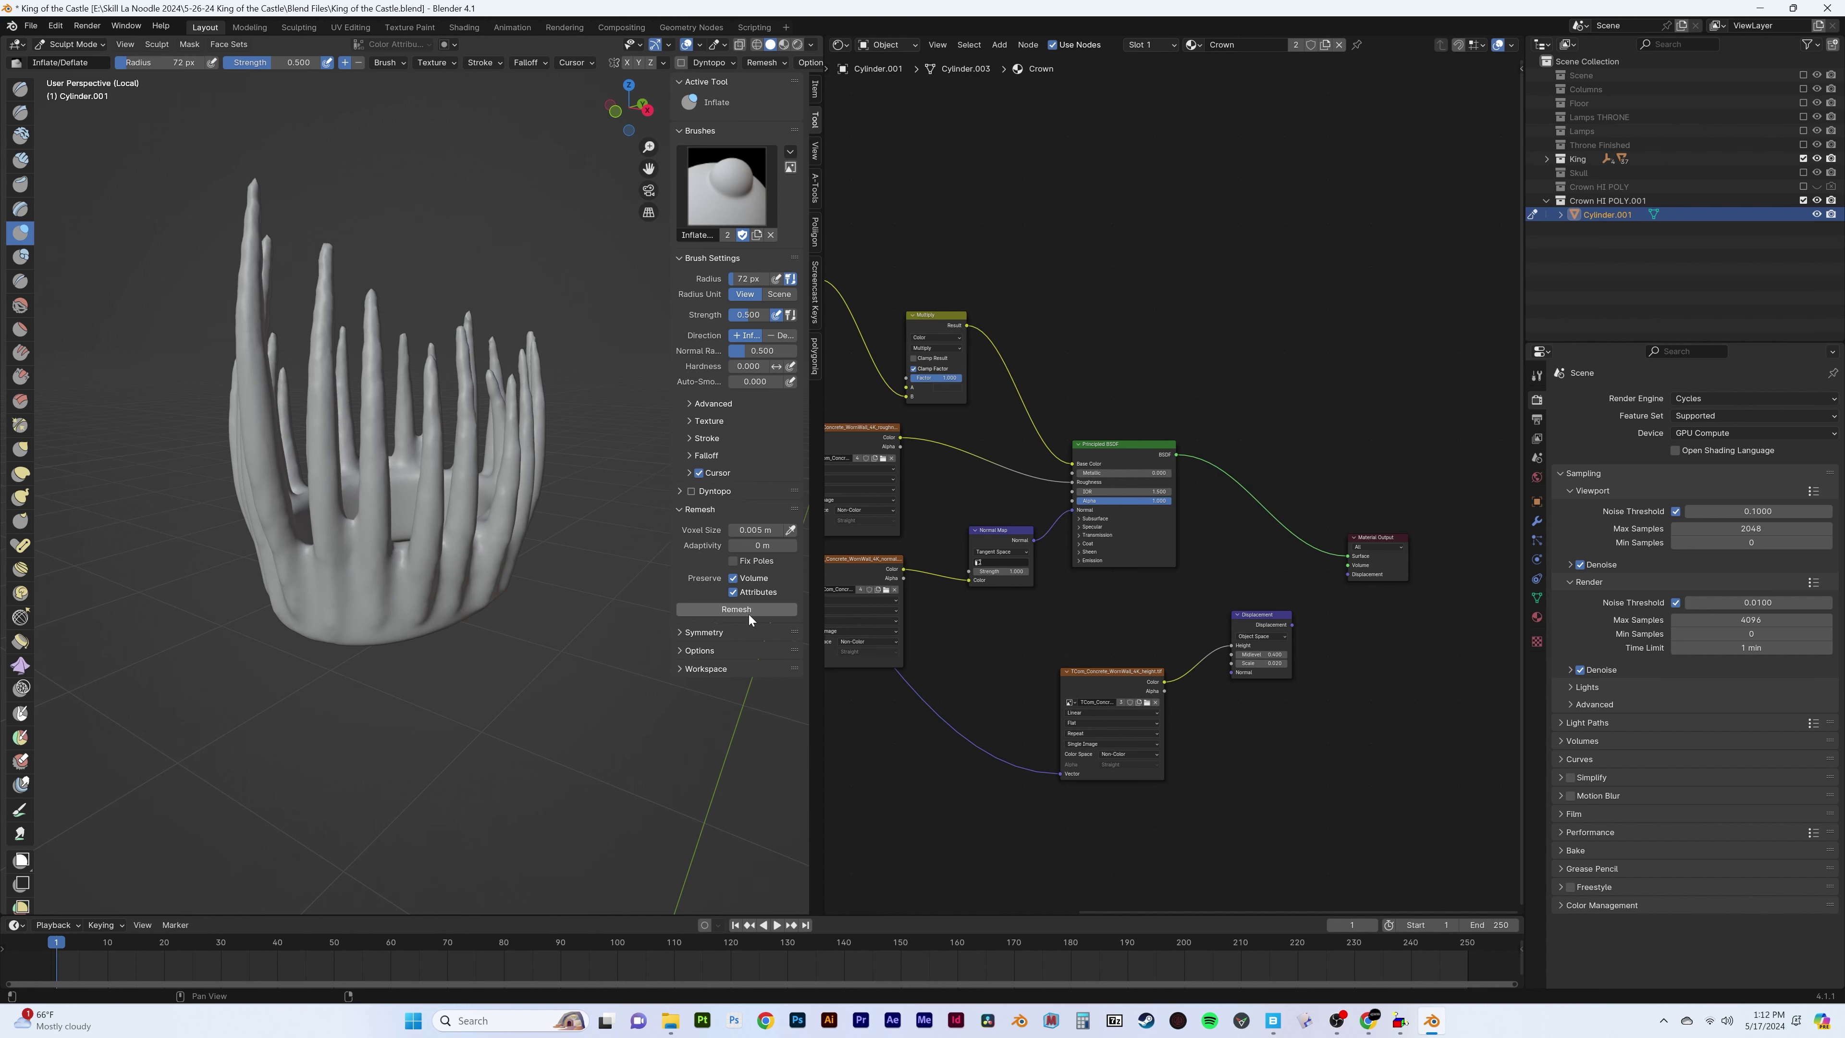
pyautogui.click(749, 614)
pyautogui.moveTo(508, 509); pyautogui.dragTo(410, 521, button='middle')
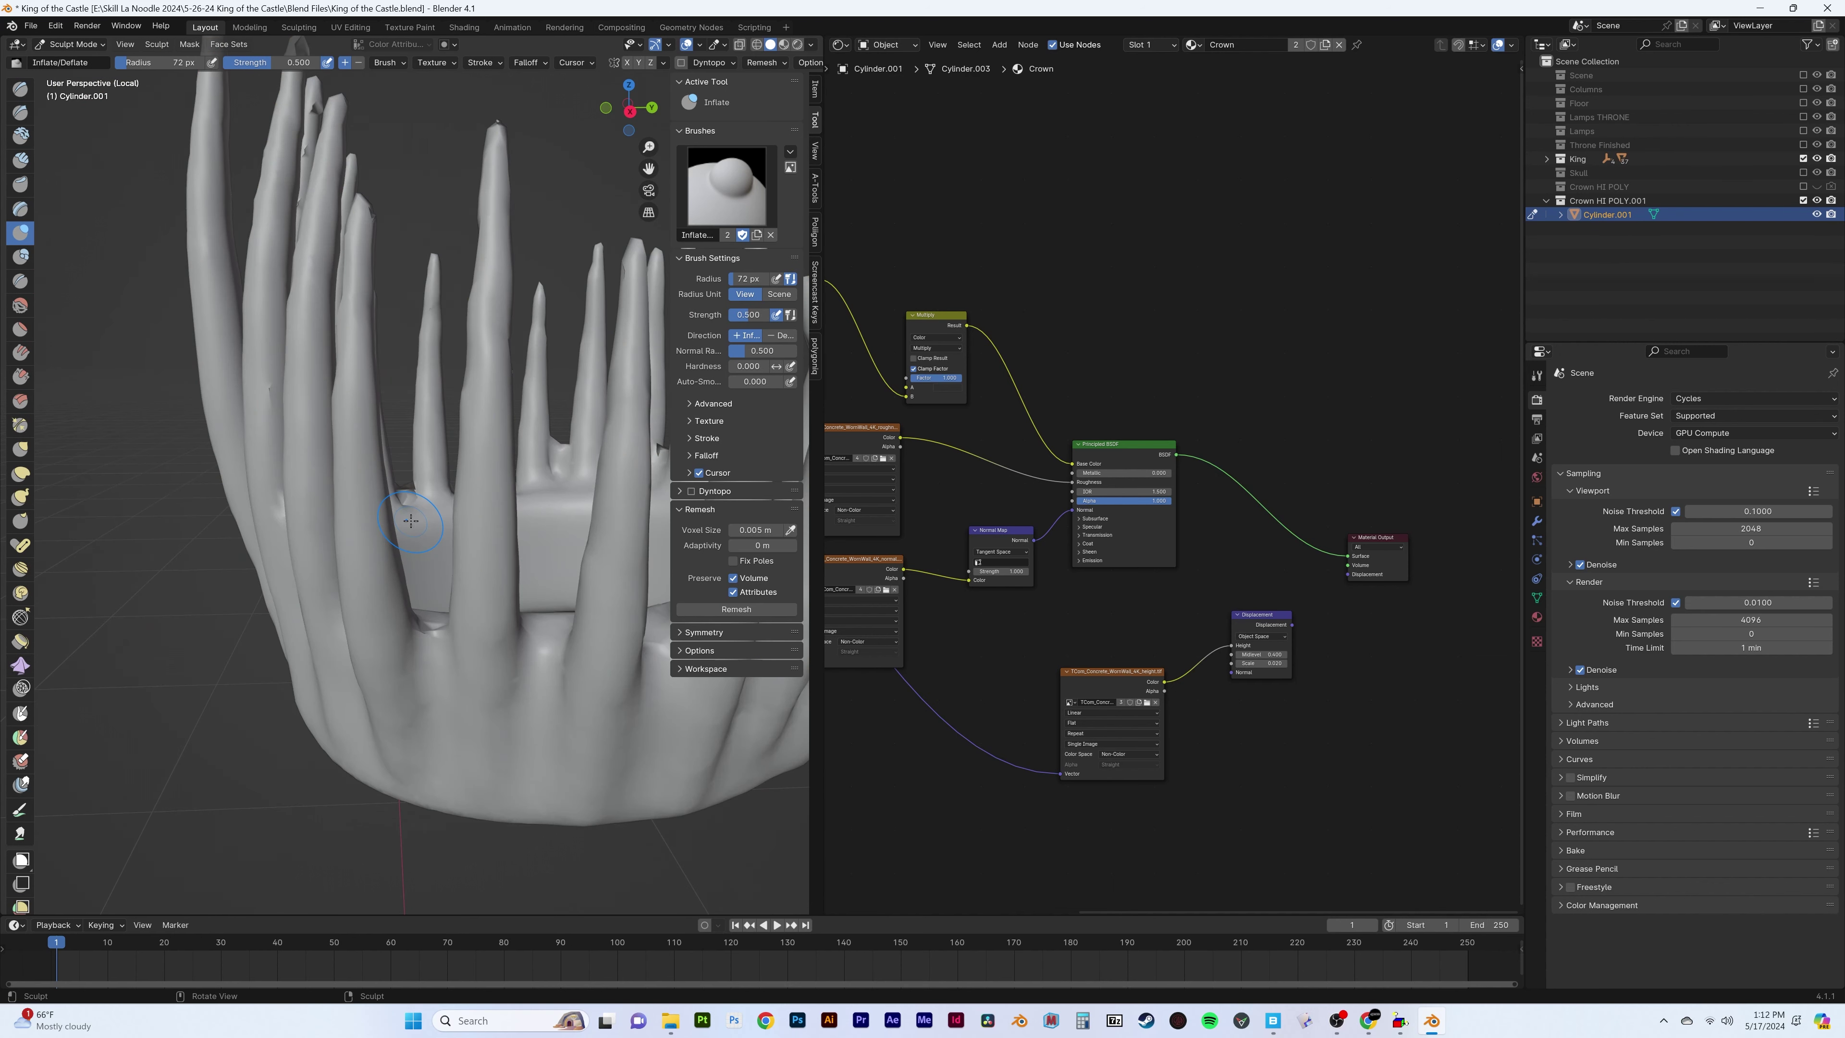
pyautogui.press('n')
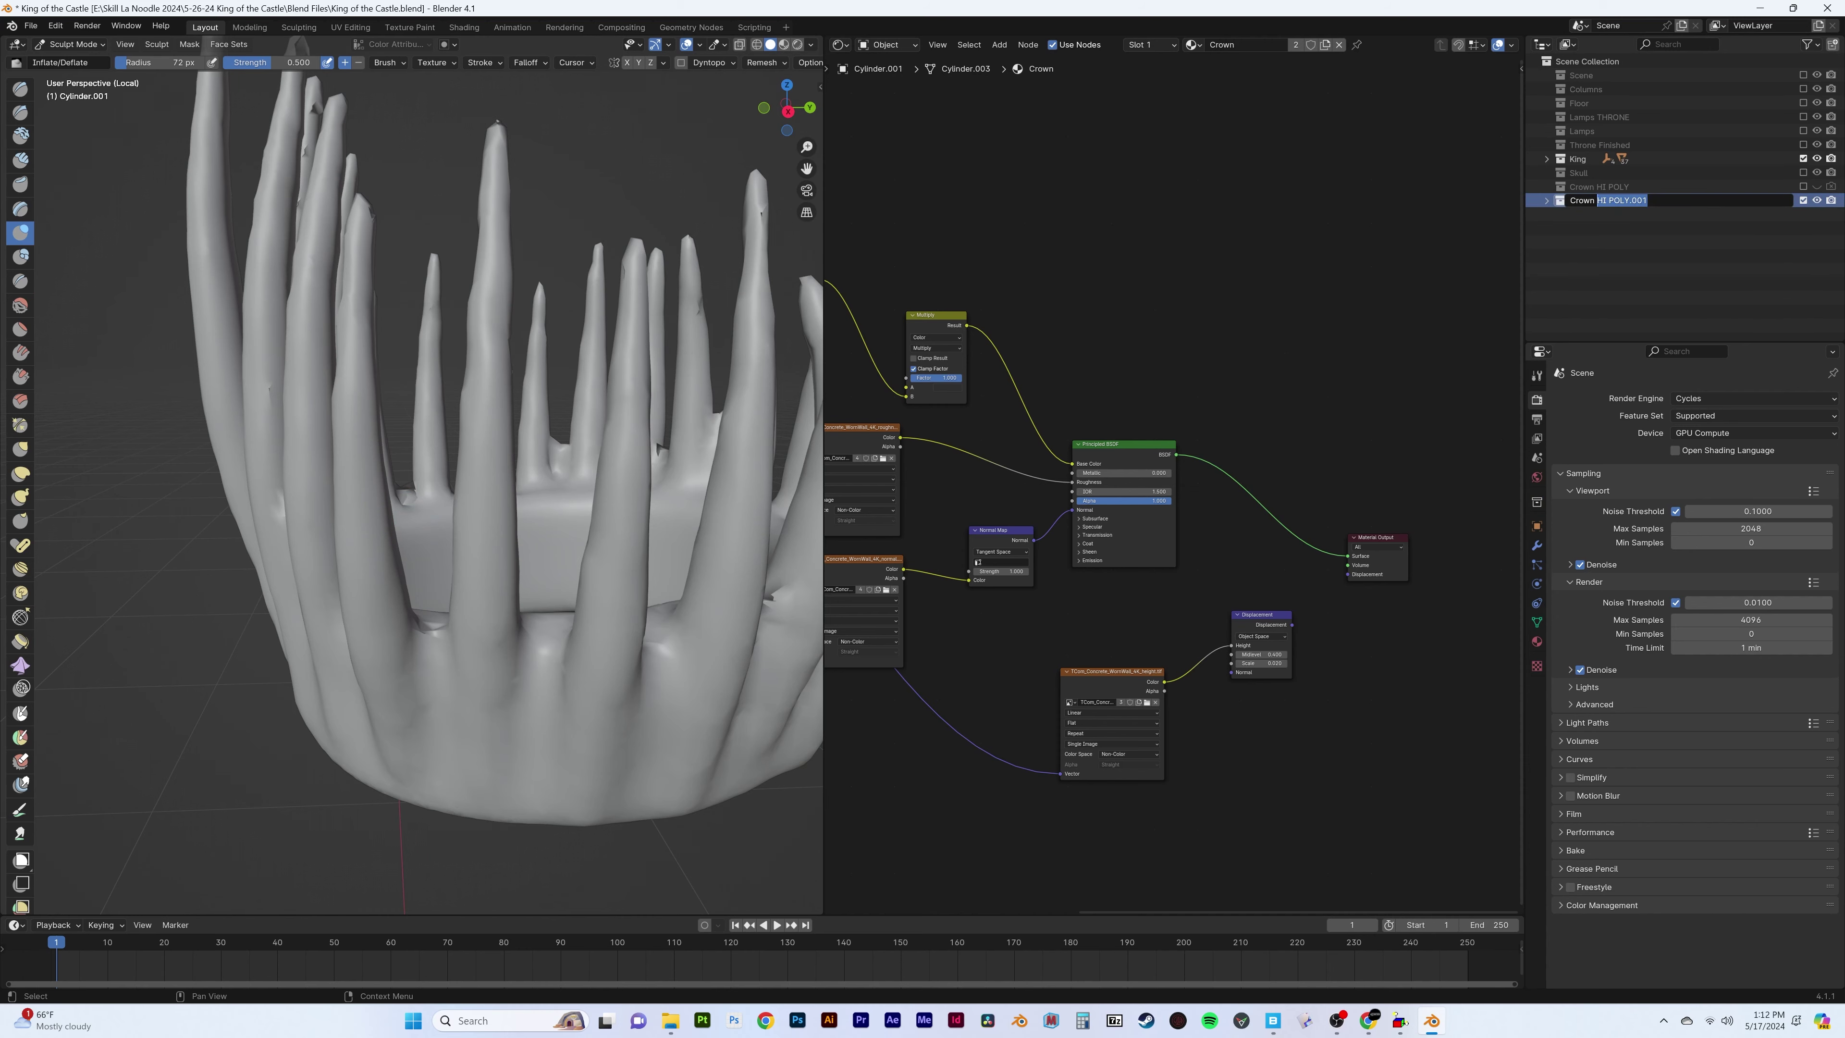
pyautogui.click(78, 75)
# Delete the displacement and height texture nodes from the crown material
pyautogui.press('Tab')
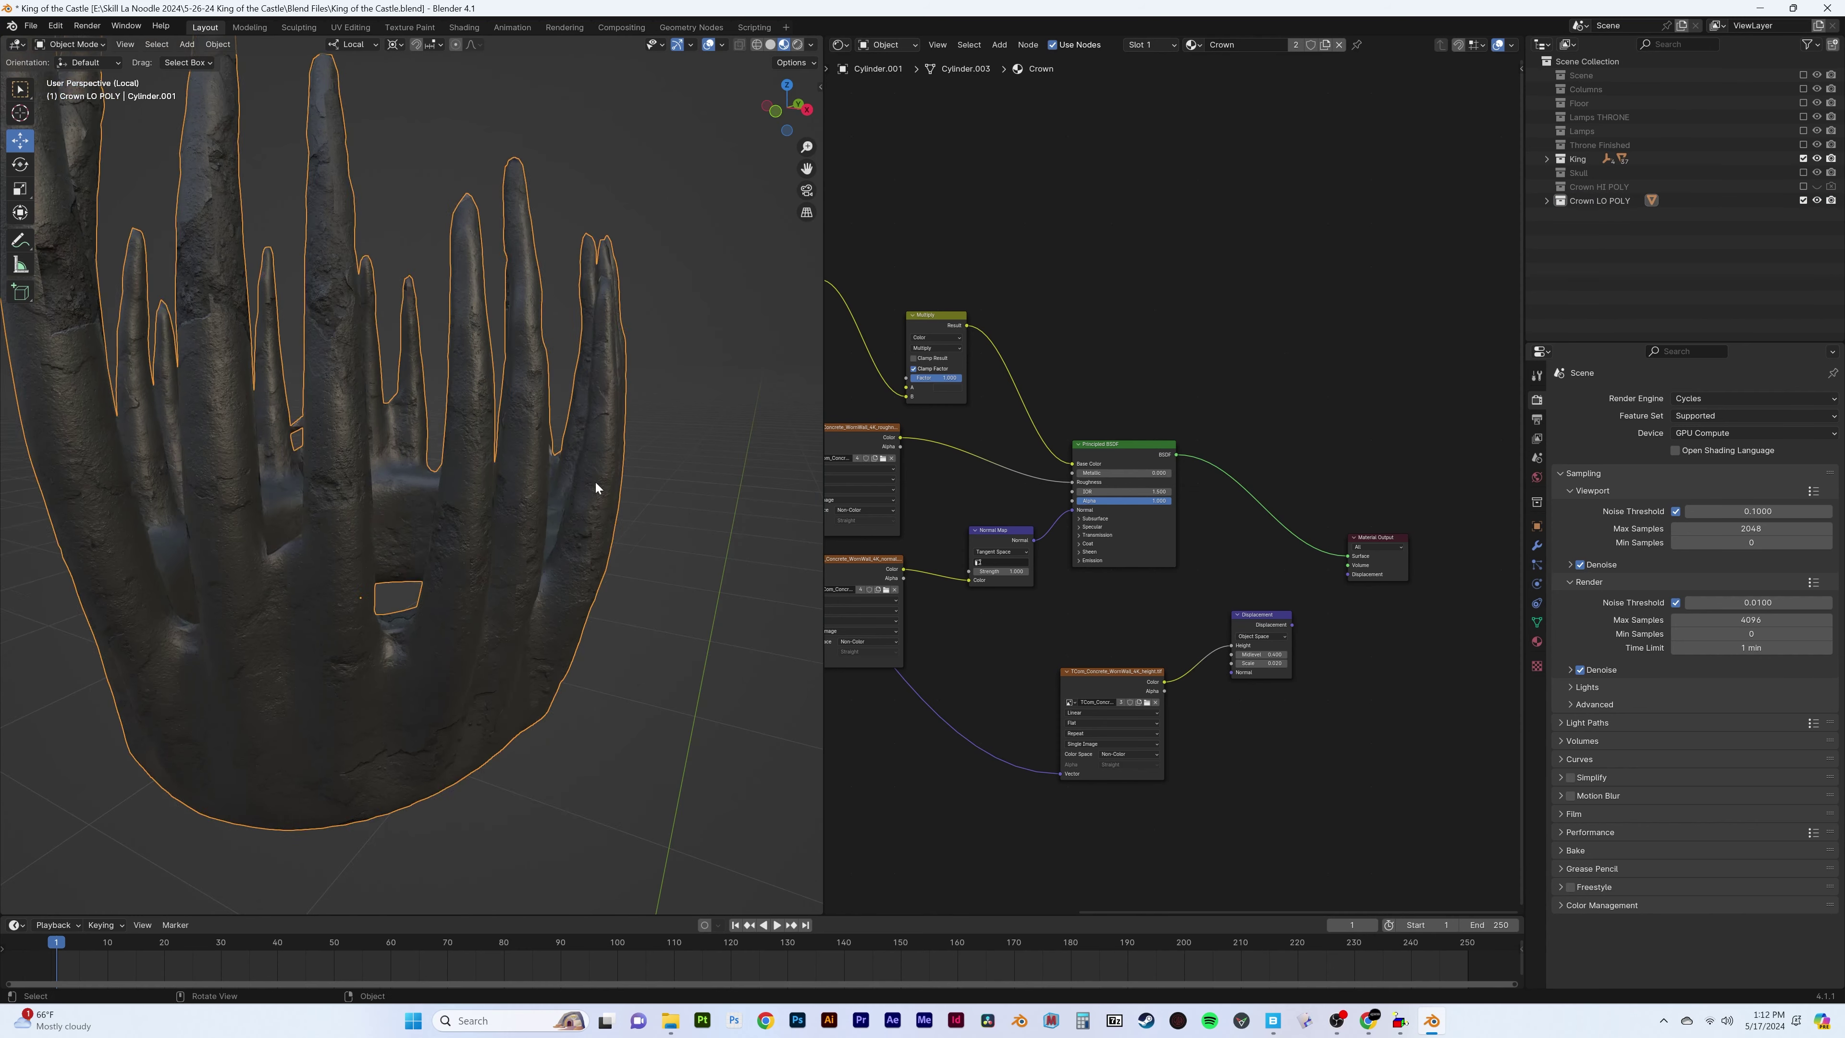
pyautogui.press('x')
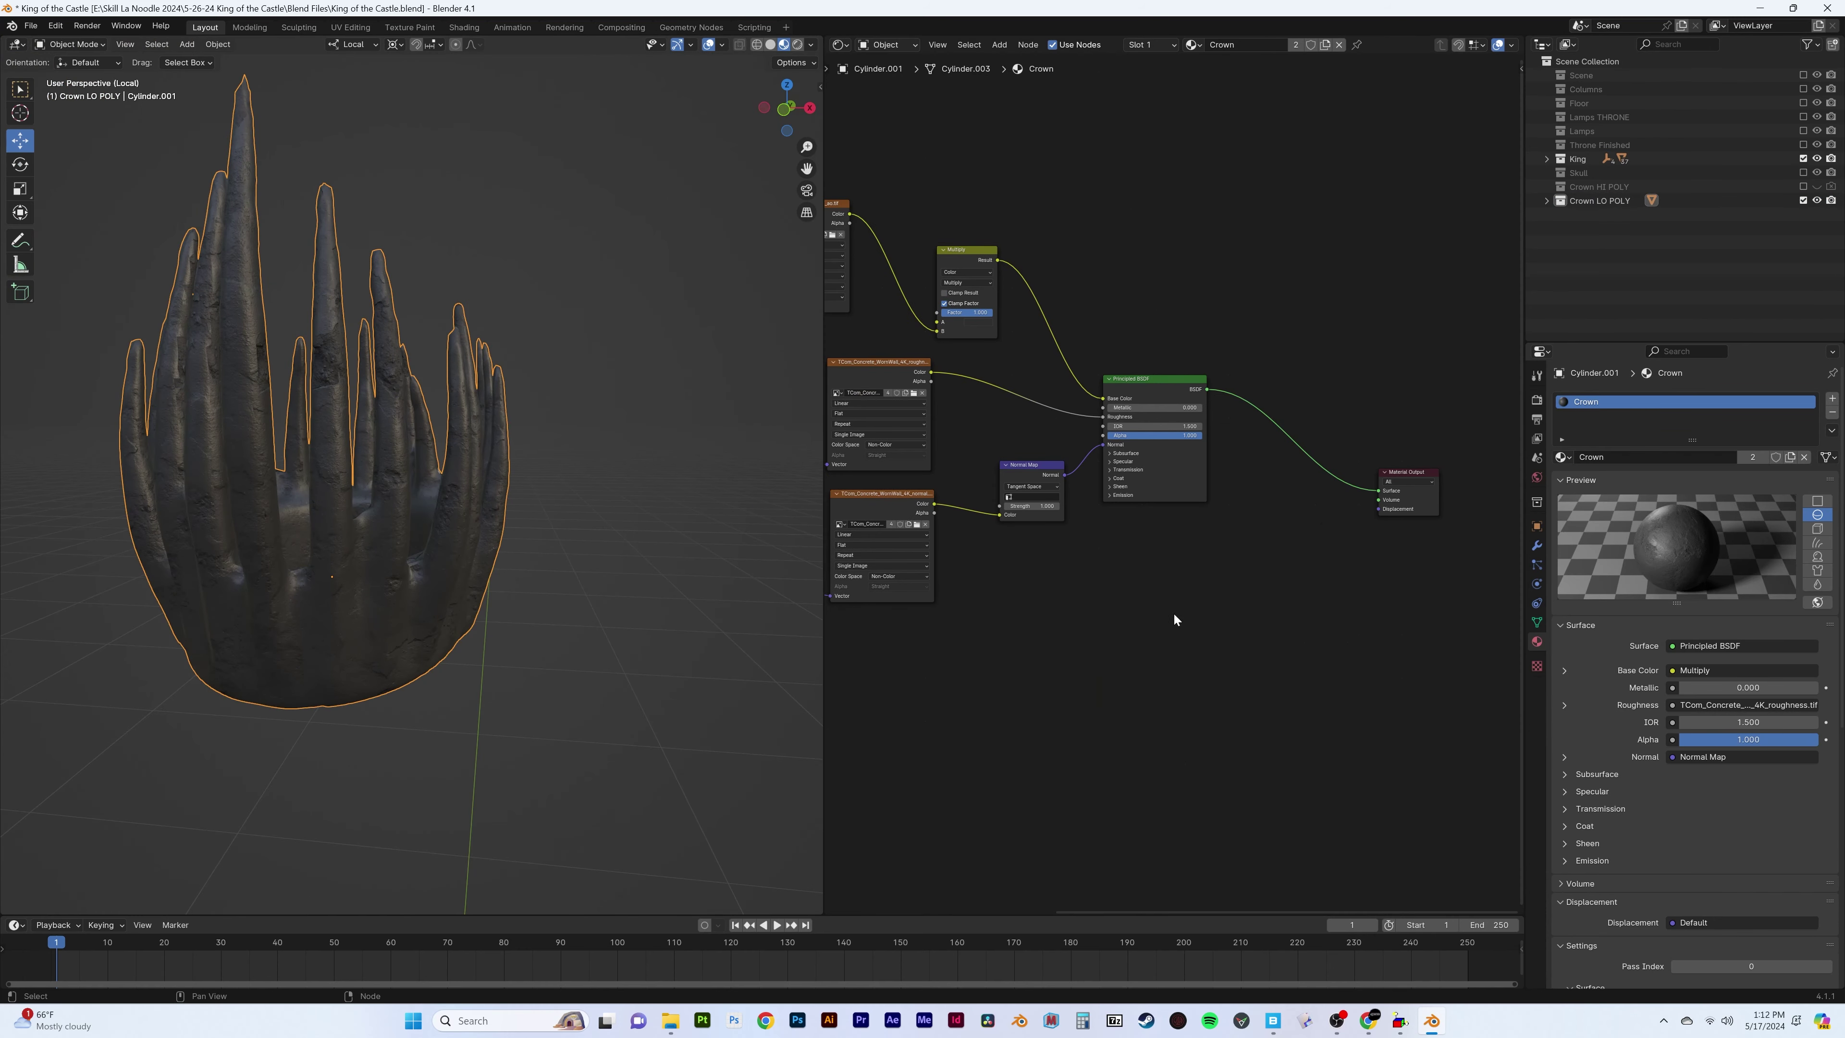
pyautogui.scroll(-10, 1740, 669)
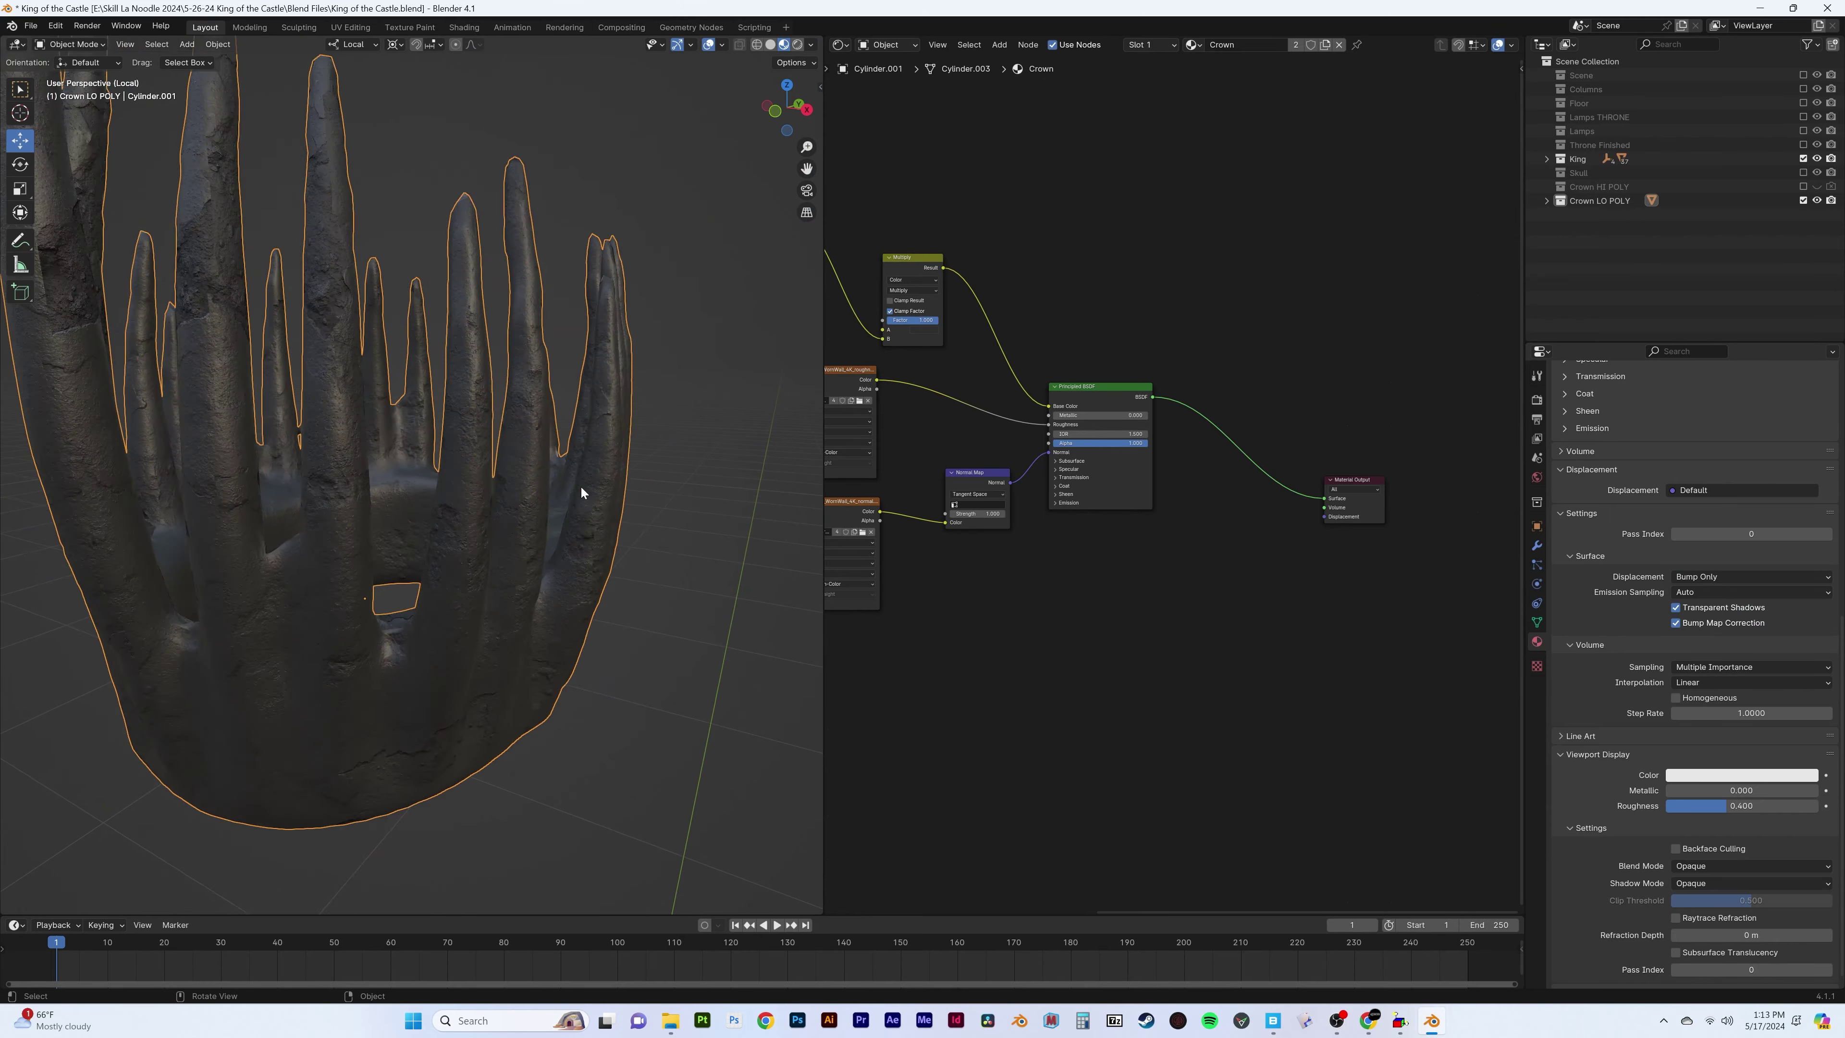
pyautogui.moveTo(575, 498); pyautogui.dragTo(728, 407, button='middle')
# Exit local view and, in Right Ortho, rotate, move, enlarge and tilt the crown onto the skull
pyautogui.press('KP_Divide')
pyautogui.press('KP_3')
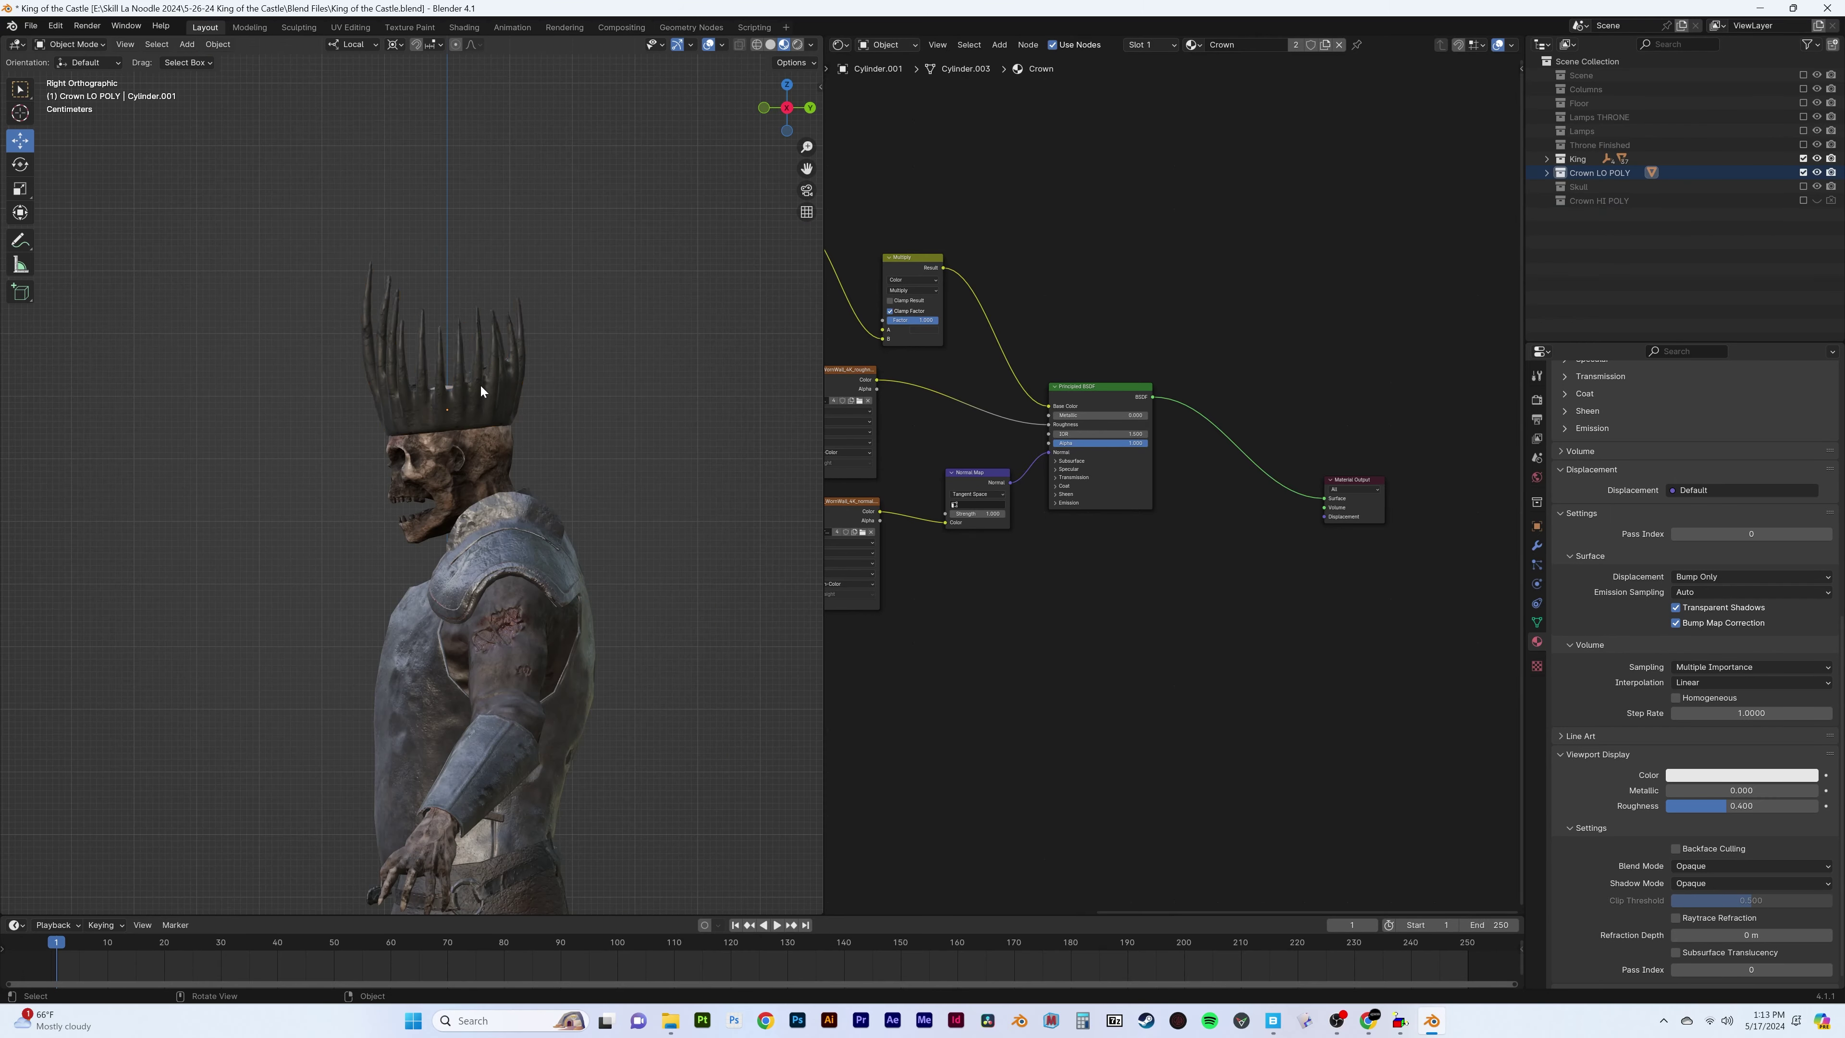
pyautogui.click(480, 384)
pyautogui.press('r')
pyautogui.click(651, 367)
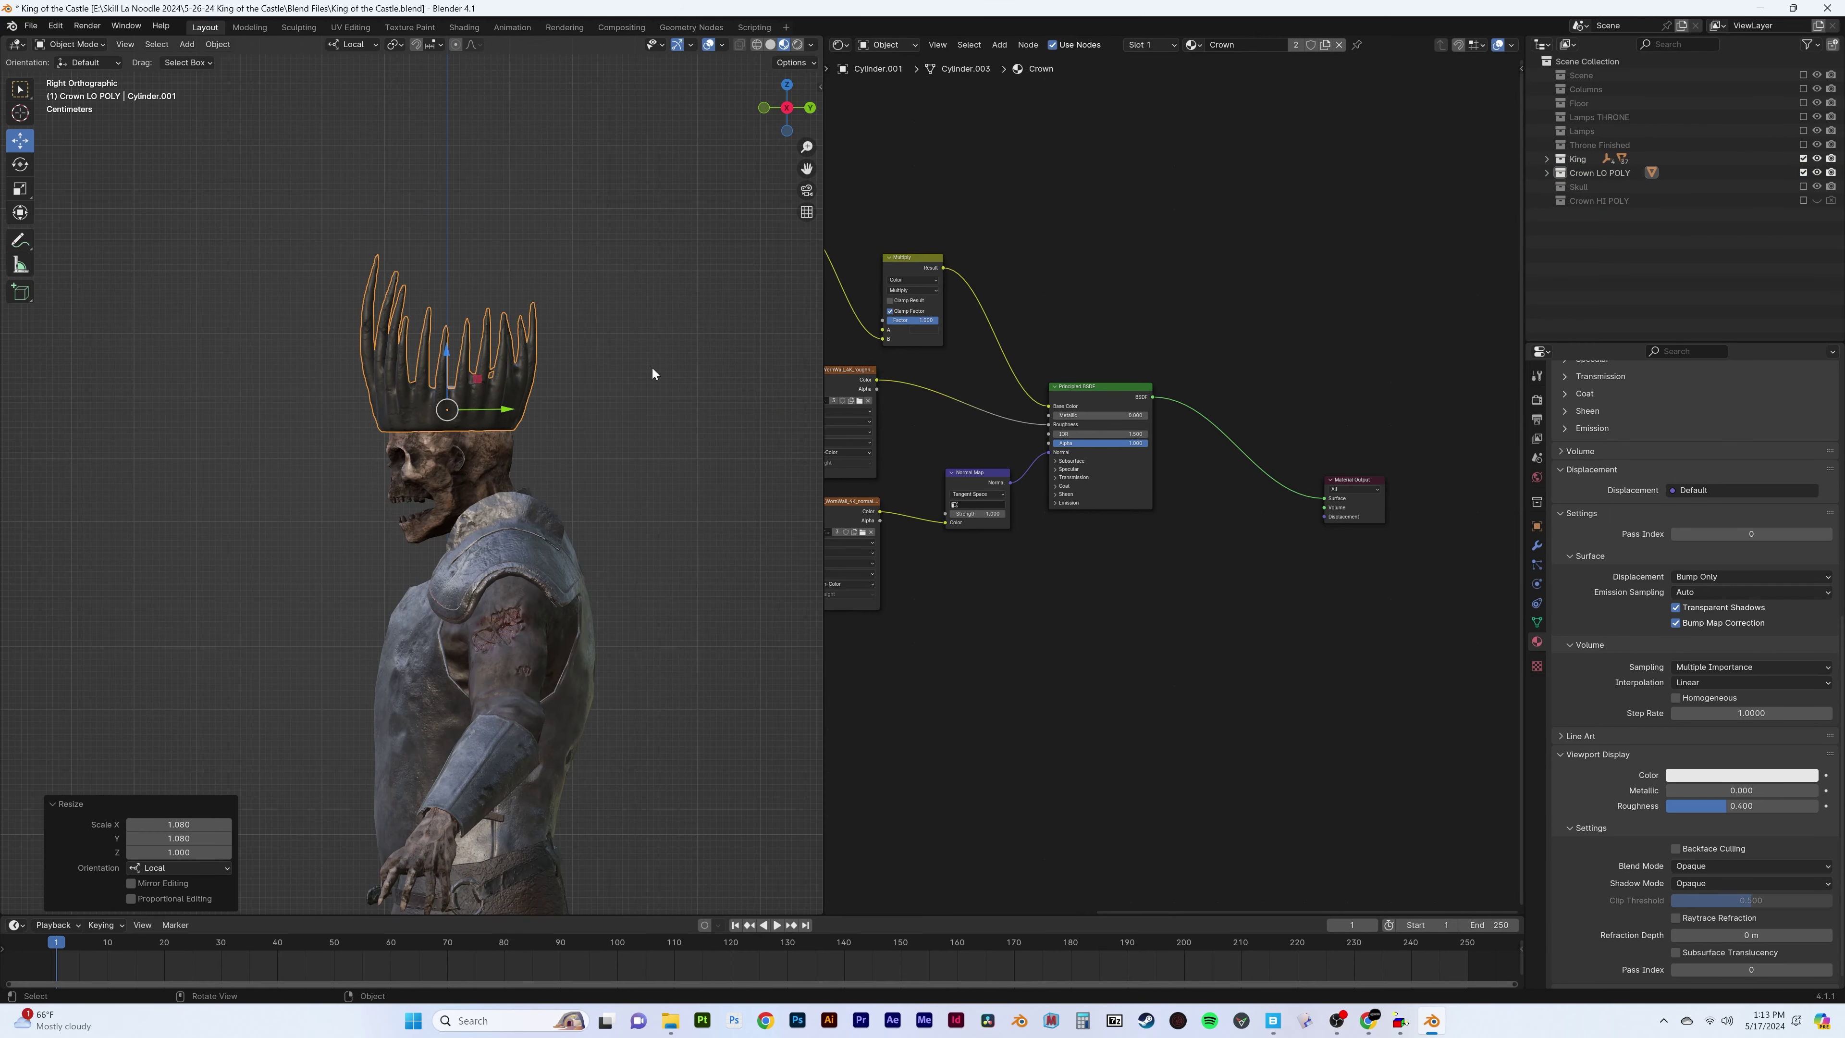
pyautogui.press('g')
pyautogui.click(655, 482)
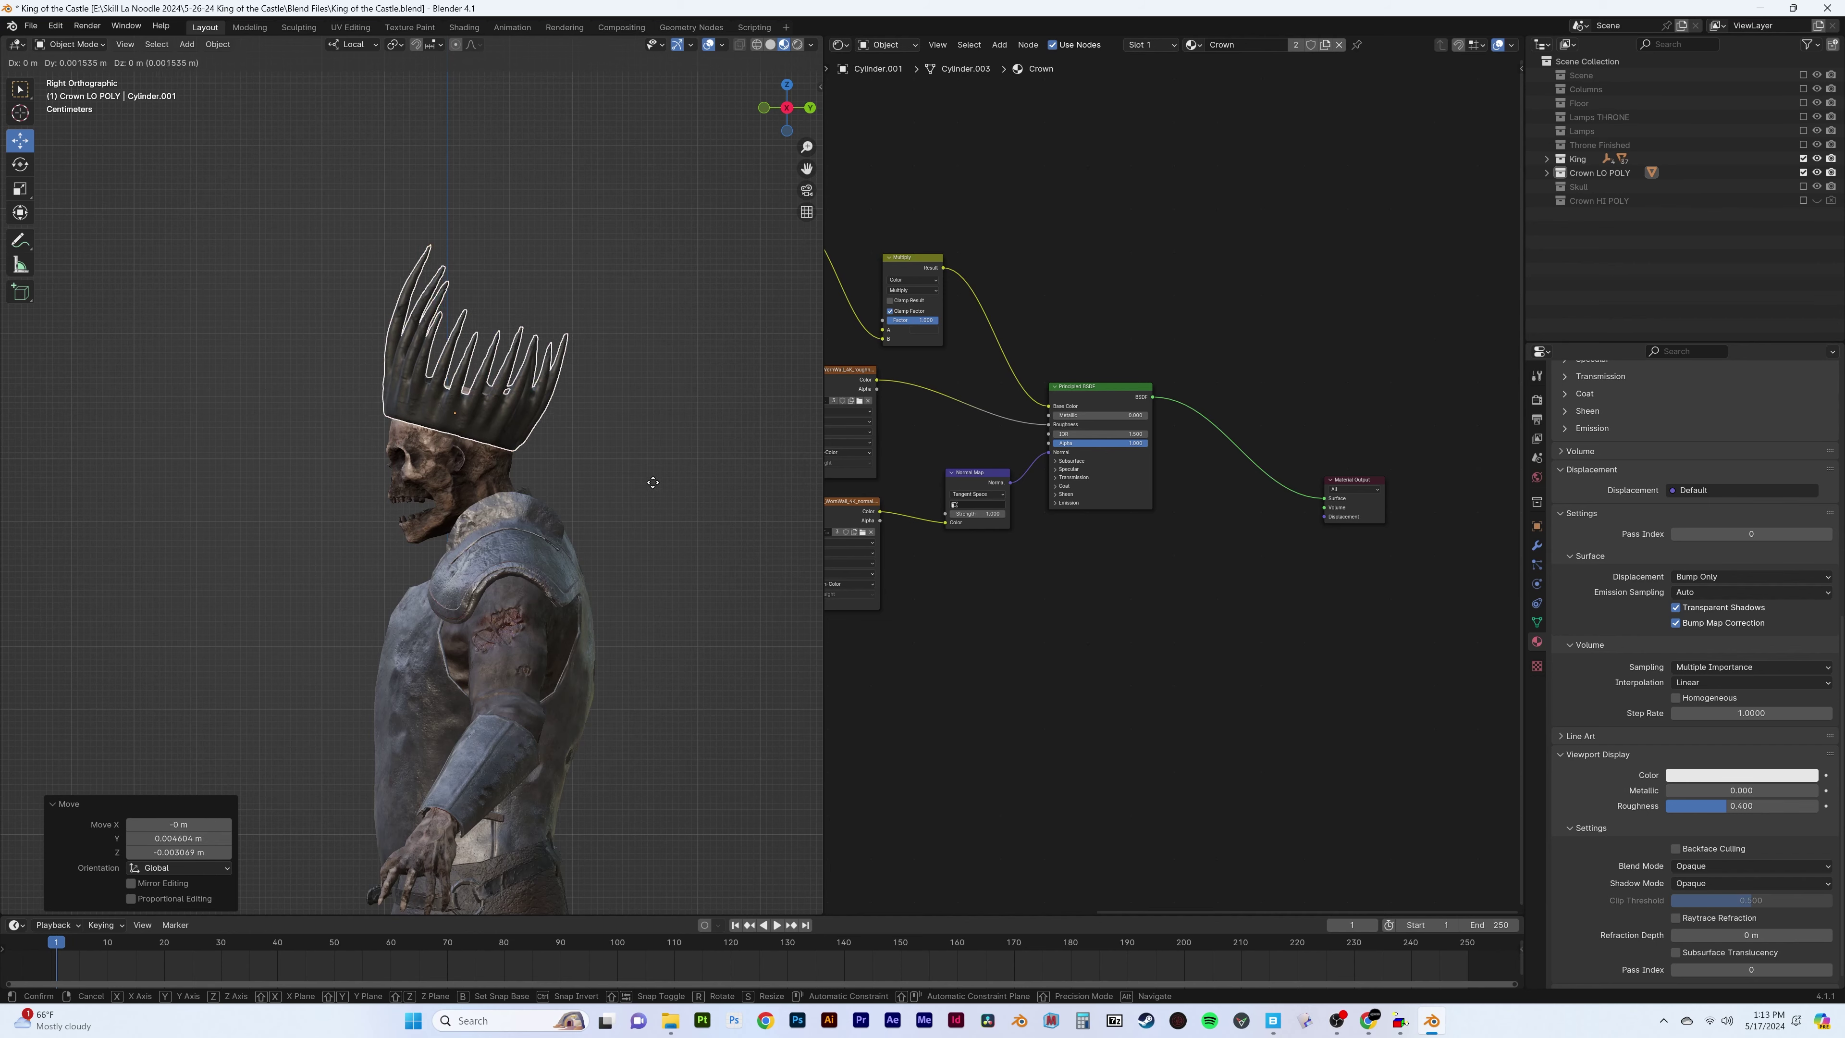
pyautogui.press('s')
pyautogui.click(634, 418)
pyautogui.press('r')
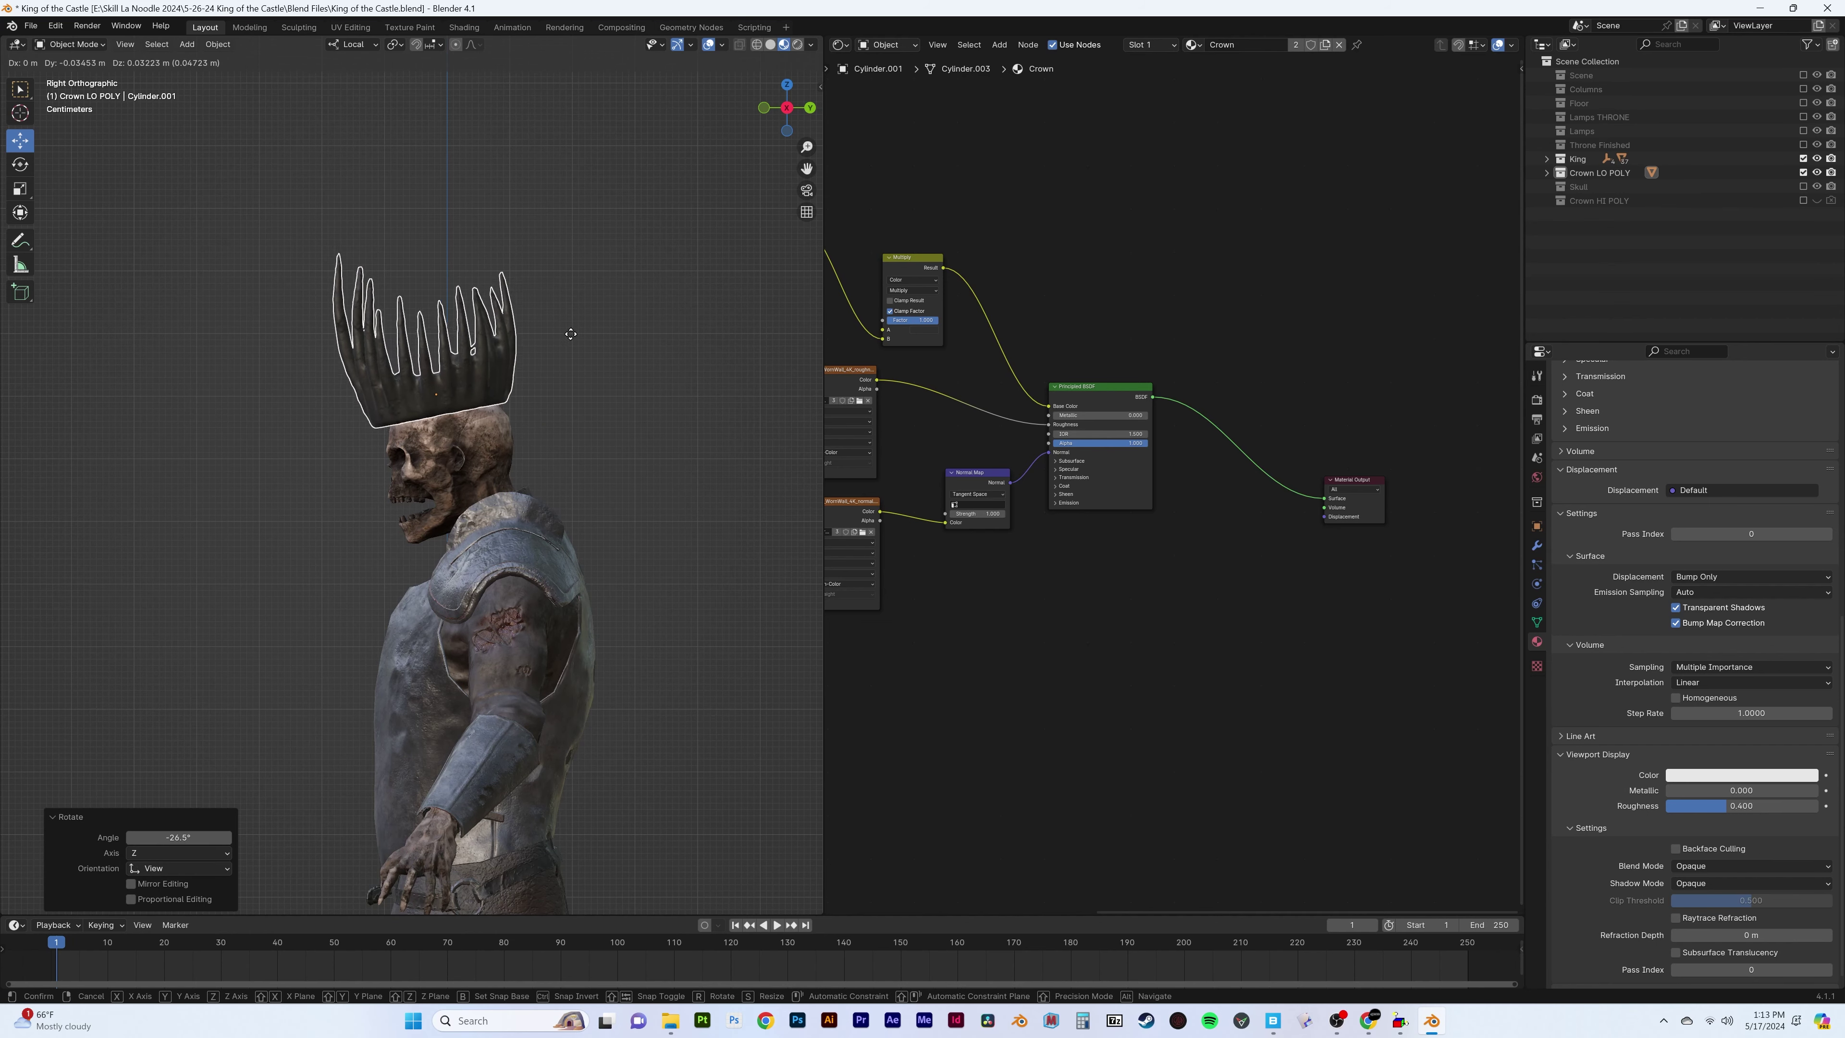
pyautogui.click(576, 339)
# Orbit out to see the whole king and select its armor
pyautogui.moveTo(577, 339); pyautogui.dragTo(334, 418, button='middle')
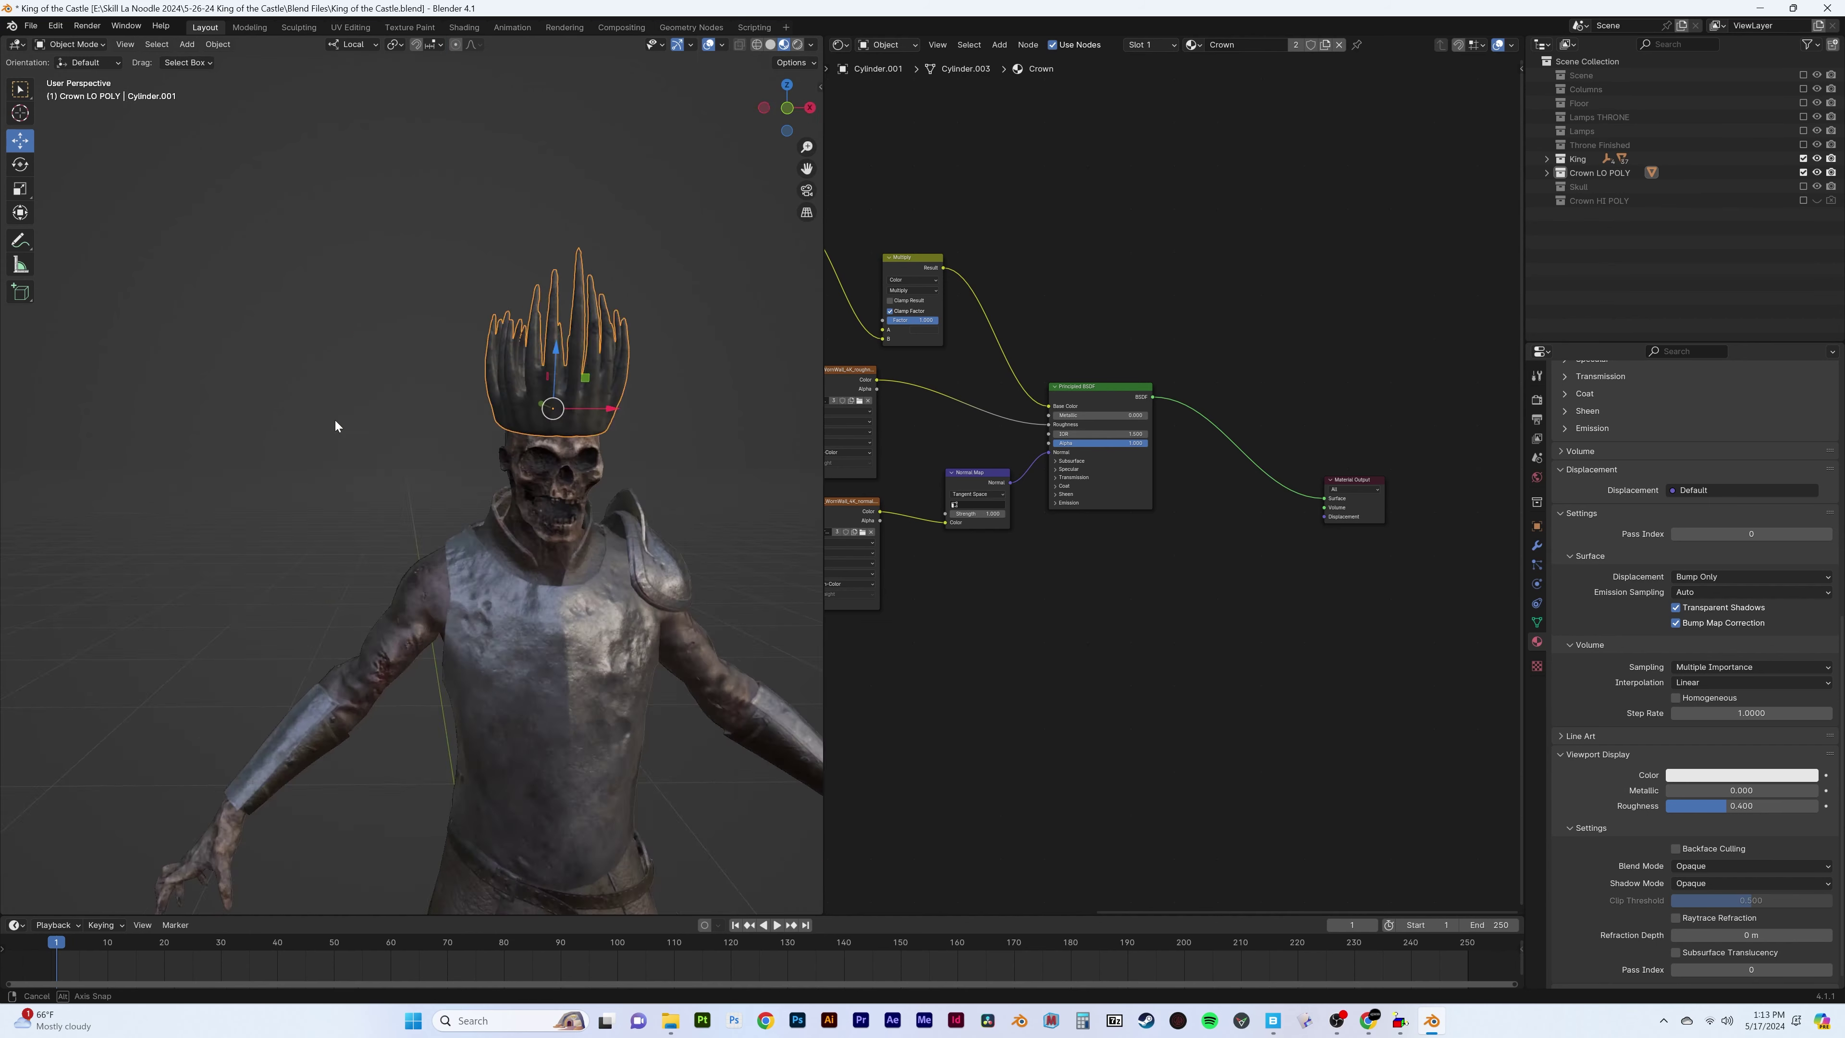
pyautogui.hotkey('shift', 'd')
pyautogui.click(545, 497)
pyautogui.moveTo(545, 503)
pyautogui.mouseDown(button='middle')
pyautogui.moveTo(382, 489)
pyautogui.moveTo(528, 291)
pyautogui.mouseUp(button='middle')
pyautogui.scroll(-3, 528, 291)
pyautogui.click(443, 552)
# Insert a Hue/Saturation/Value node into the armor colour link with Value 0.300
pyautogui.moveTo(509, 436); pyautogui.dragTo(618, 437, button='middle')
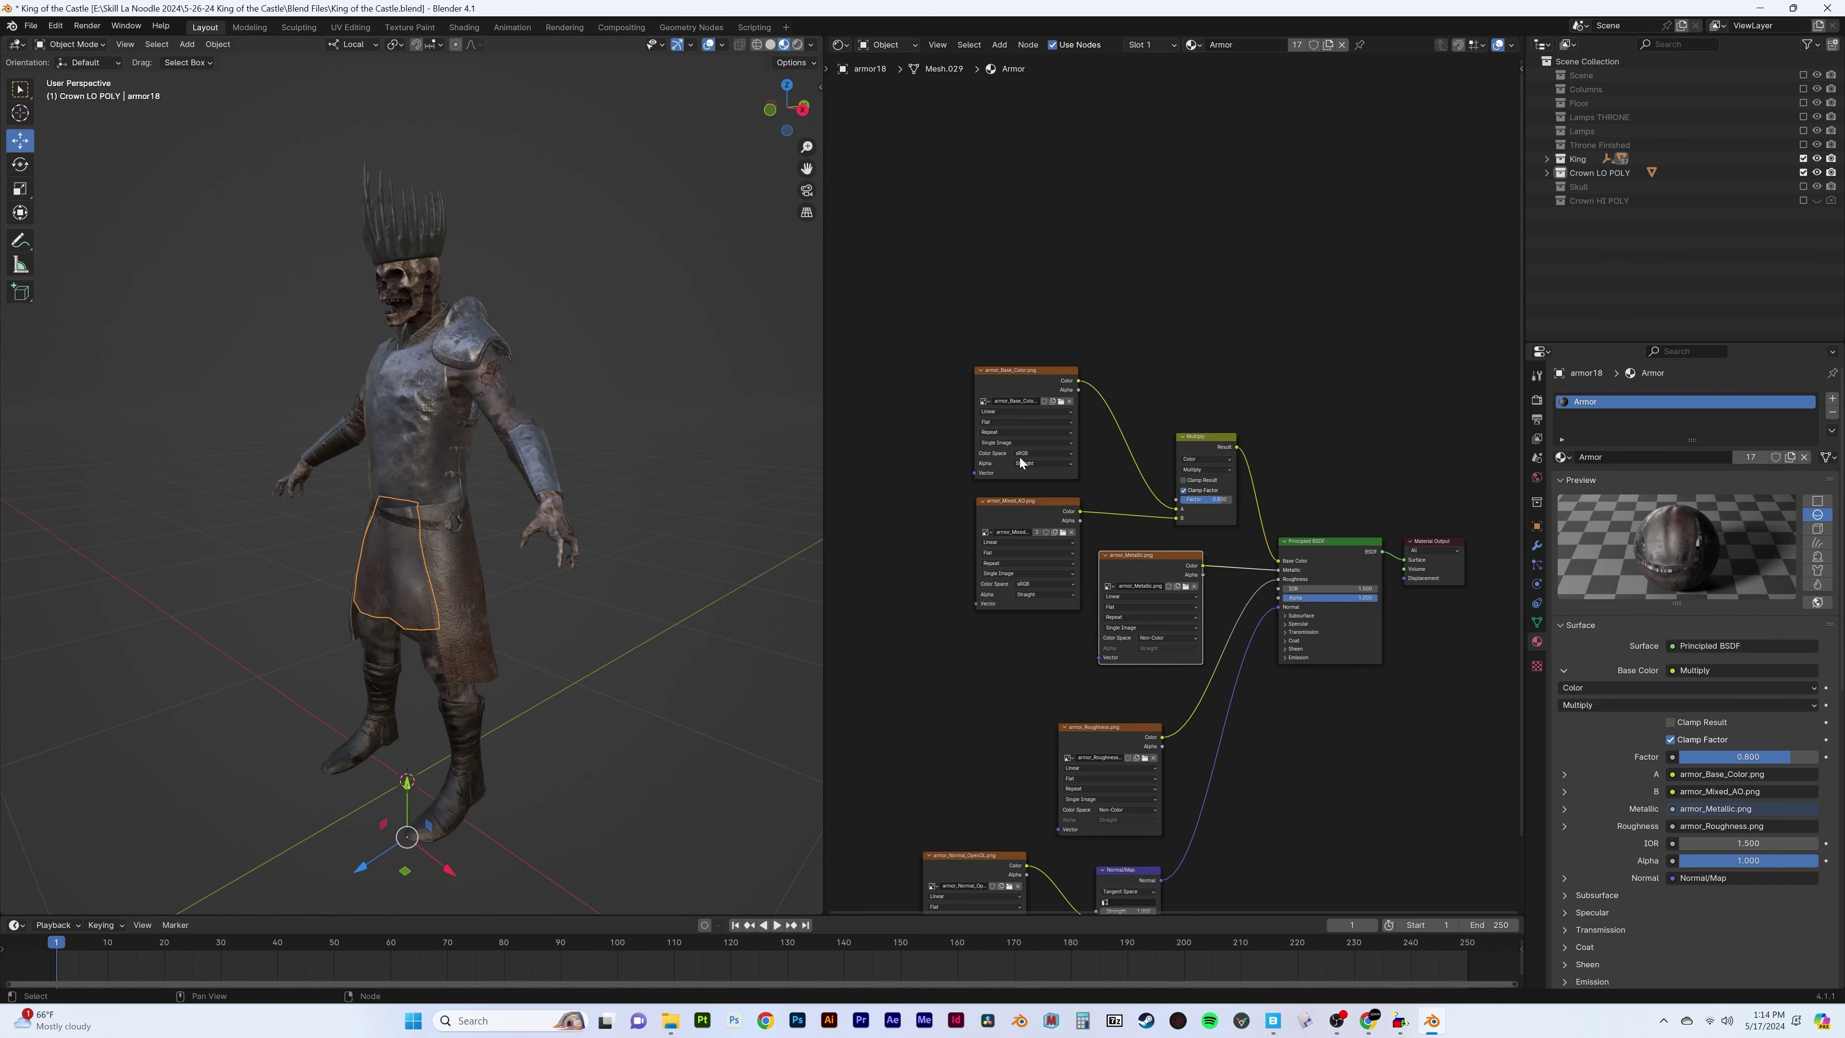
pyautogui.scroll(2, 1018, 363)
pyautogui.moveTo(1032, 370); pyautogui.dragTo(930, 256)
pyautogui.hotkey('shift', 'a')
pyautogui.click(1056, 411)
pyautogui.scroll(3, 1056, 411)
pyautogui.moveTo(1176, 350); pyautogui.dragTo(1119, 350)
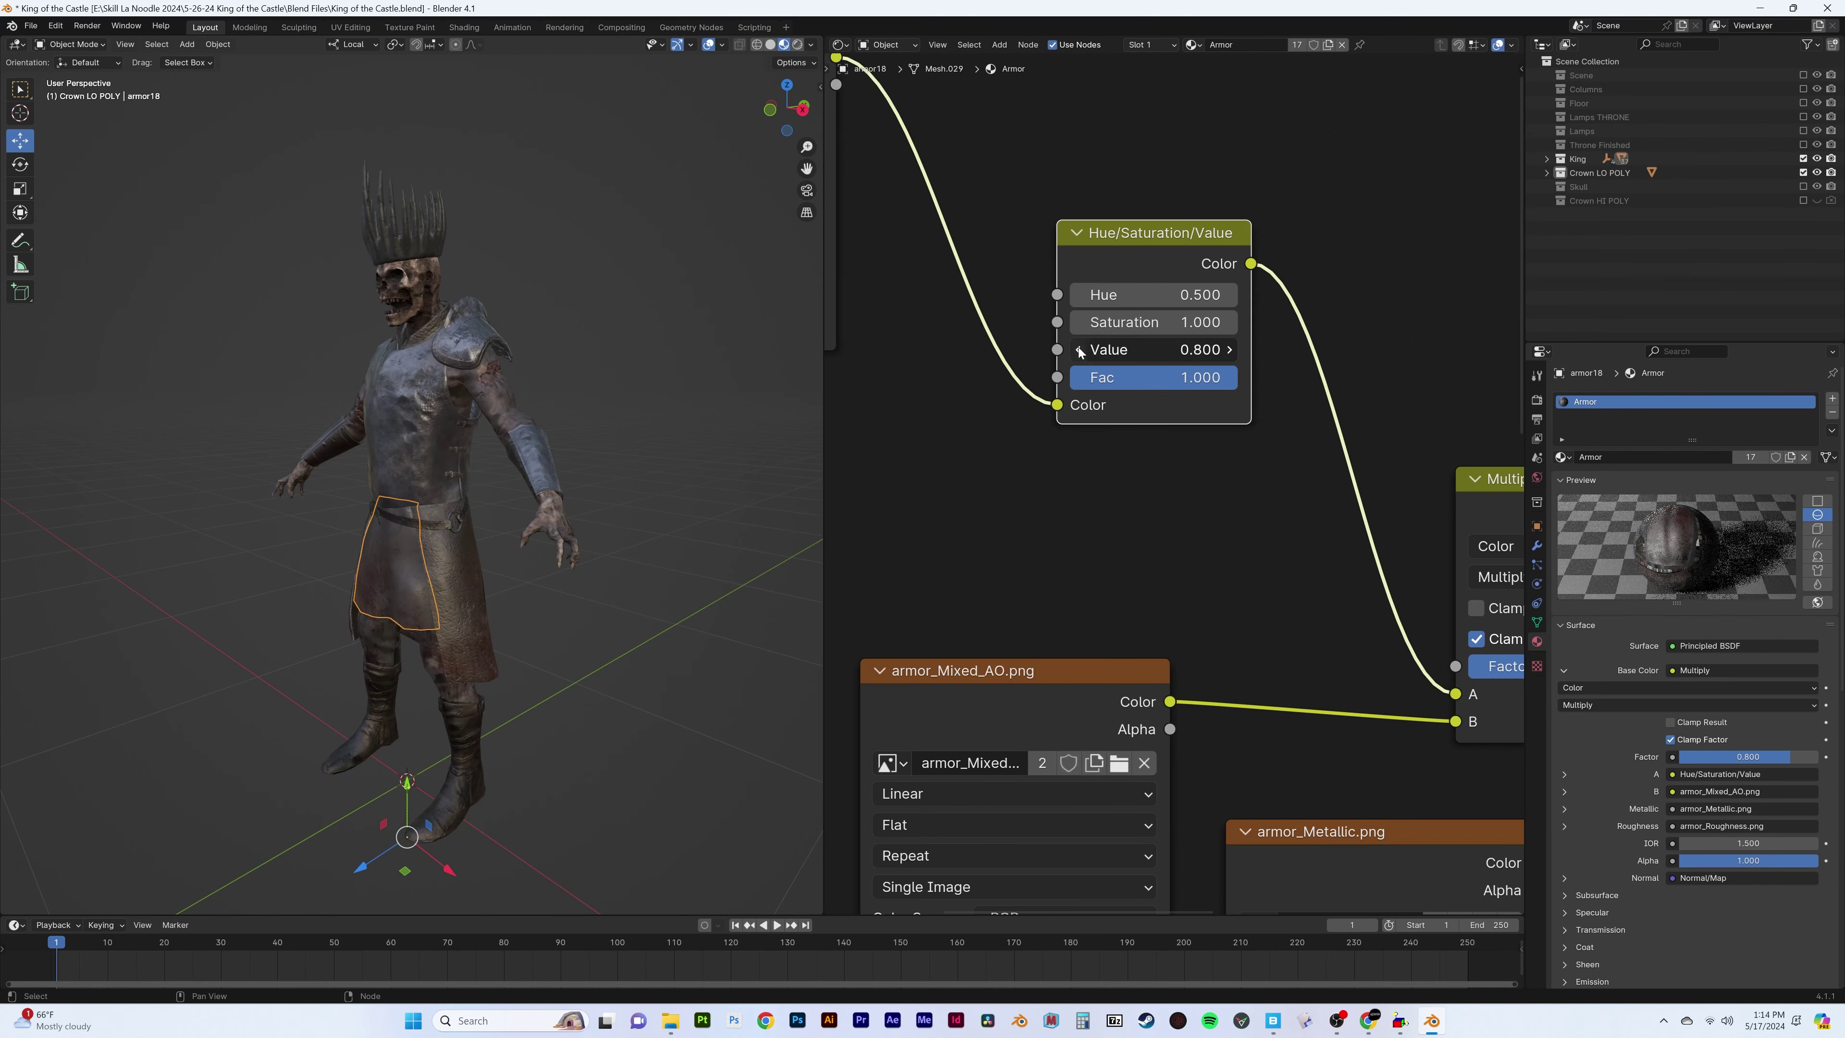
pyautogui.moveTo(745, 375); pyautogui.dragTo(709, 365, button='middle')
pyautogui.scroll(5, 709, 365)
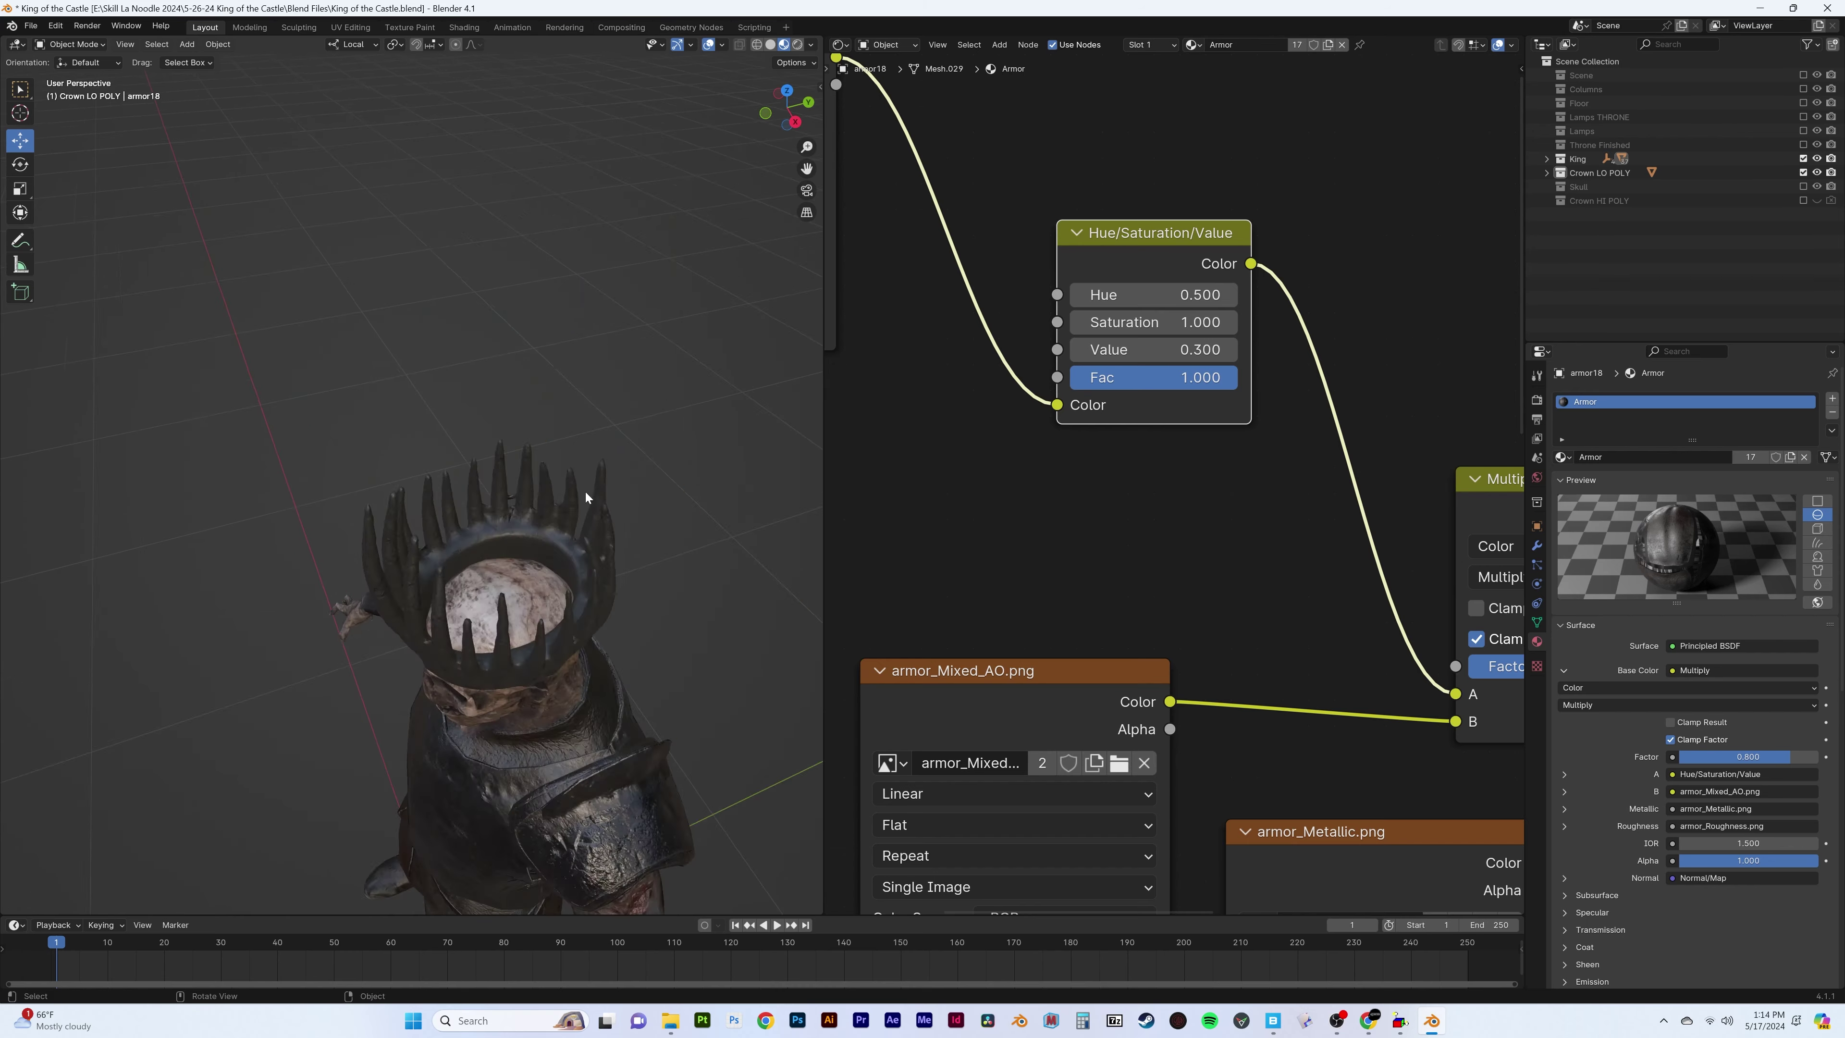
# Nudge the crown upward on the skull from the right-side view
pyautogui.click(589, 494)
pyautogui.press('KP_3')
pyautogui.click(333, 193)
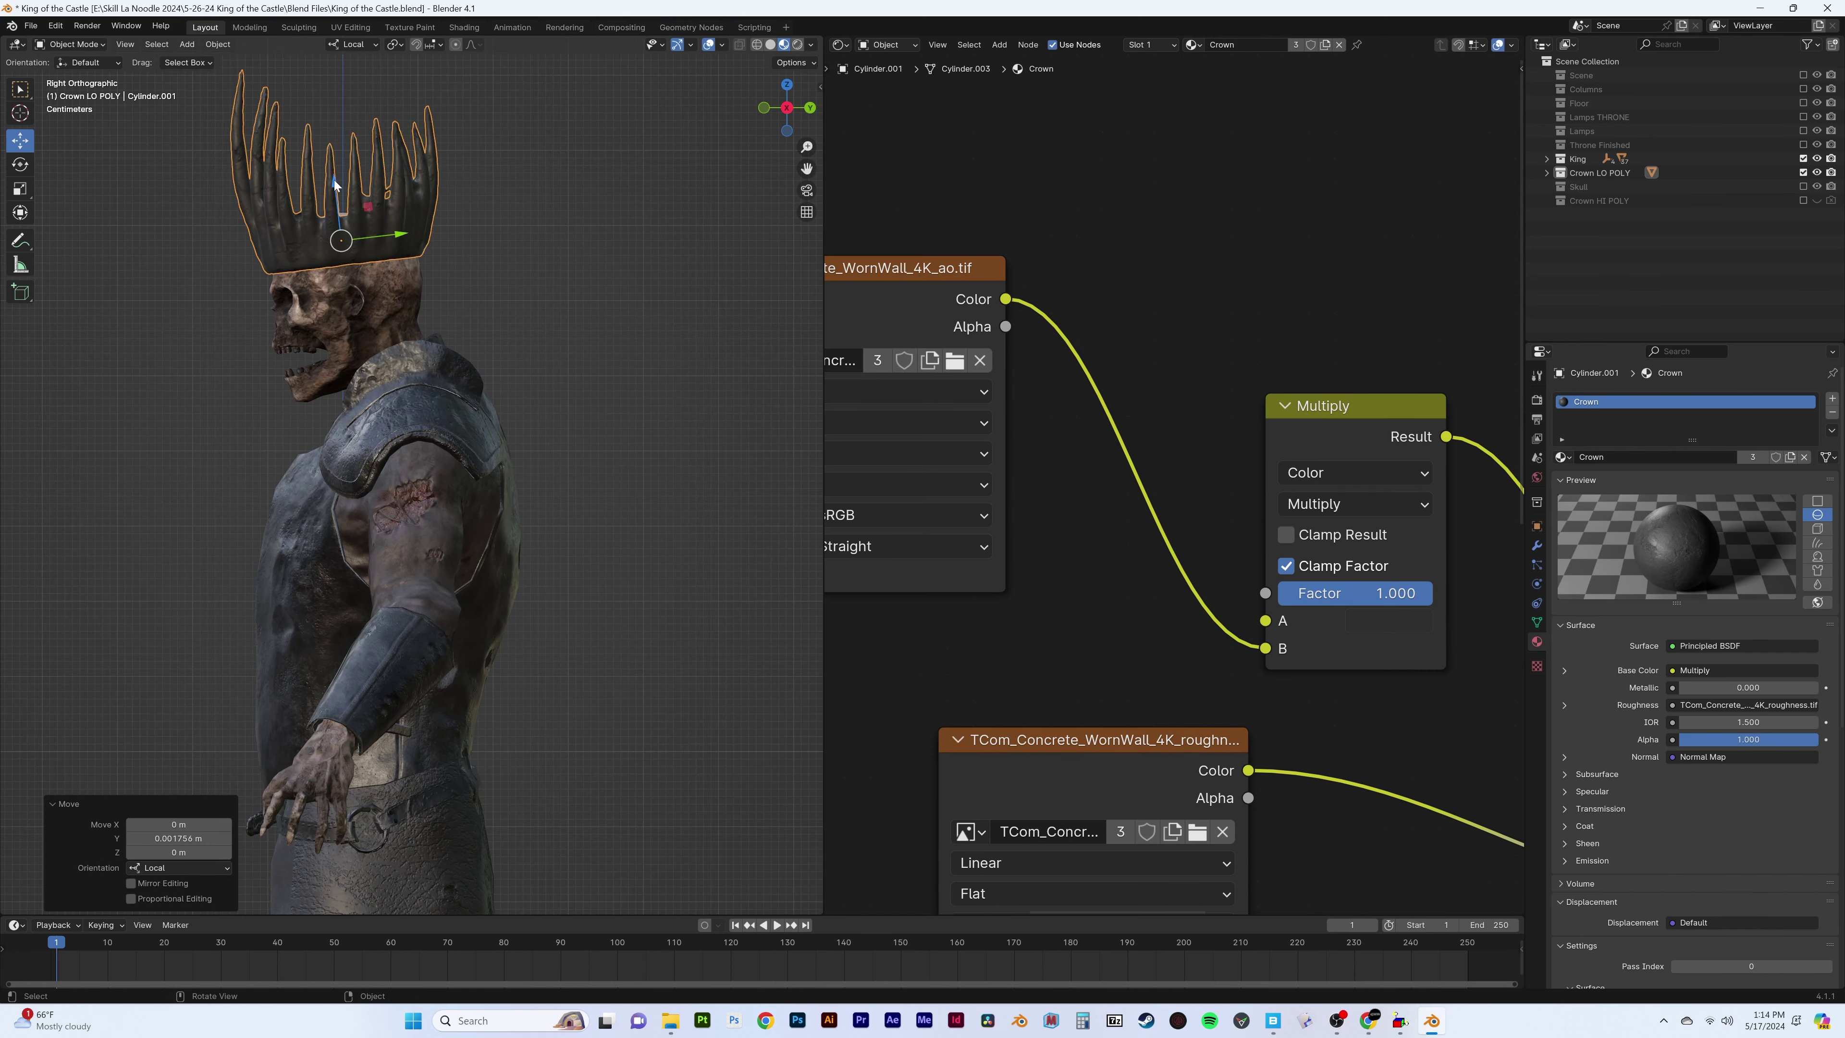
pyautogui.moveTo(334, 193); pyautogui.dragTo(322, 269, button='middle')
pyautogui.scroll(5, 322, 270)
pyautogui.scroll(-6, 449, 268)
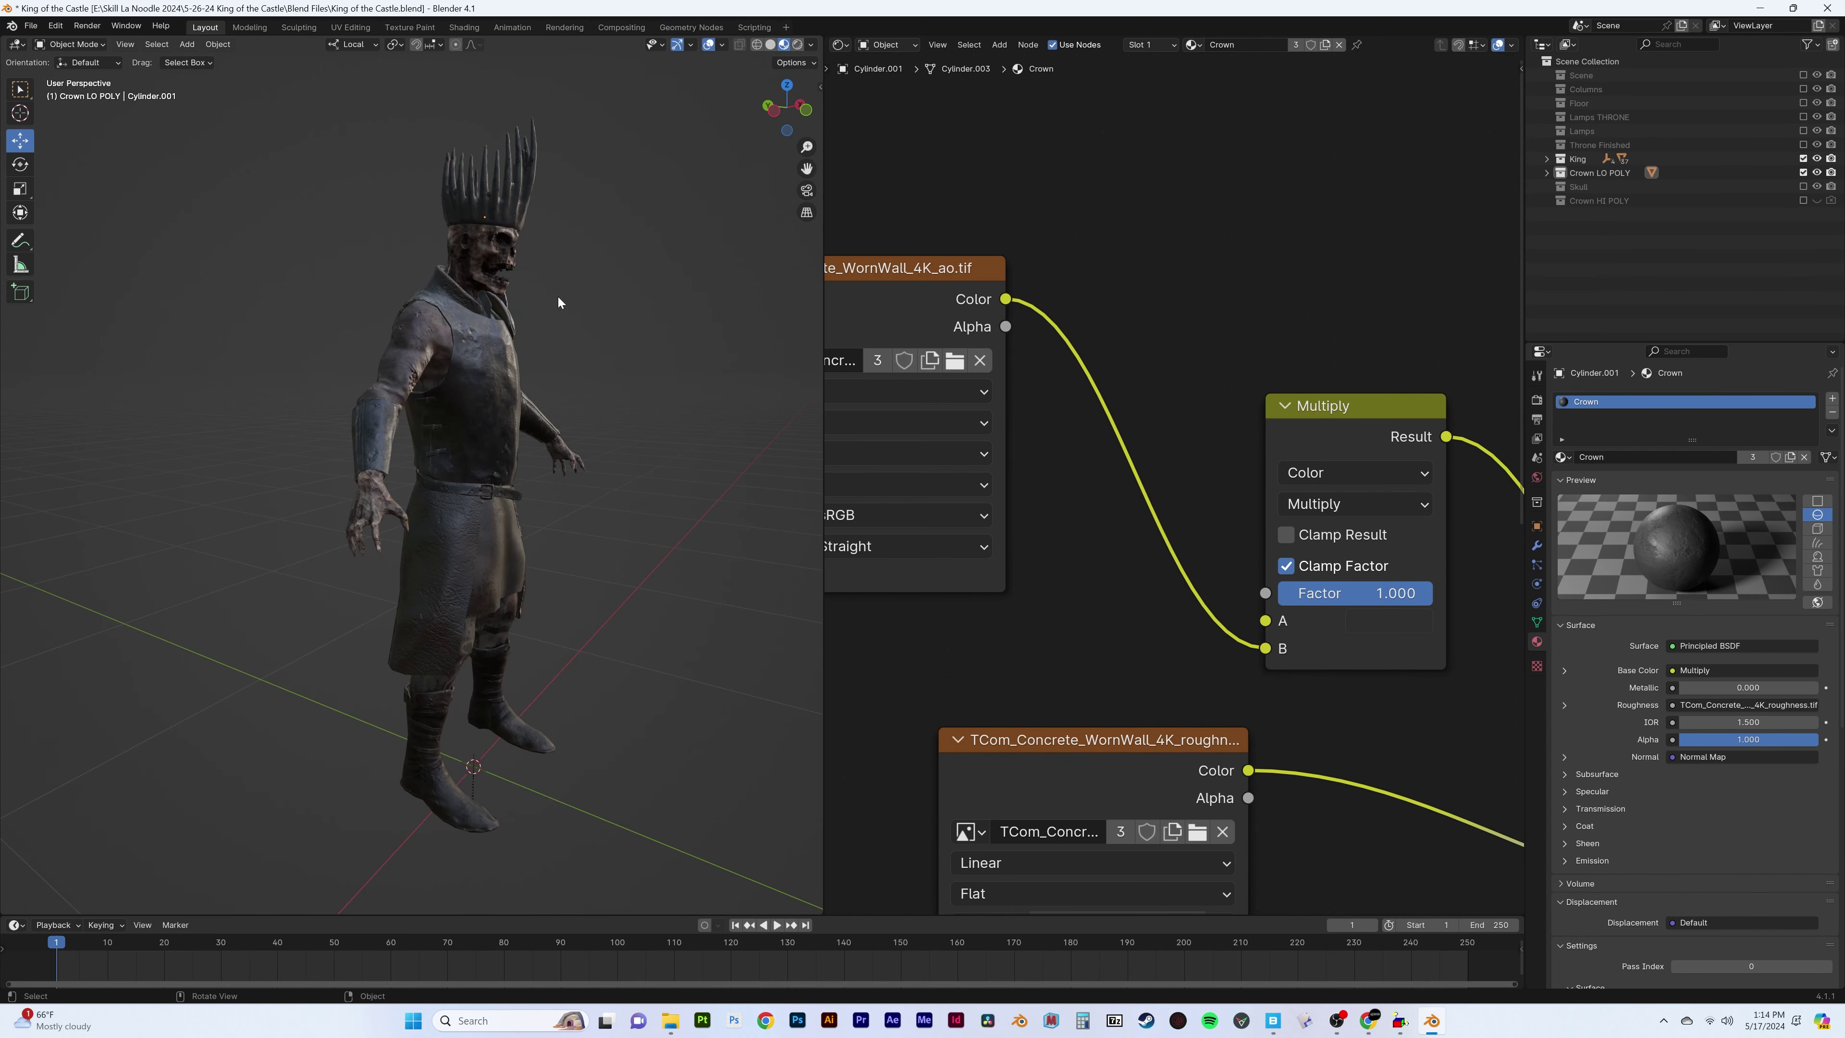
# Select the king's body to inspect its material
pyautogui.click(474, 372)
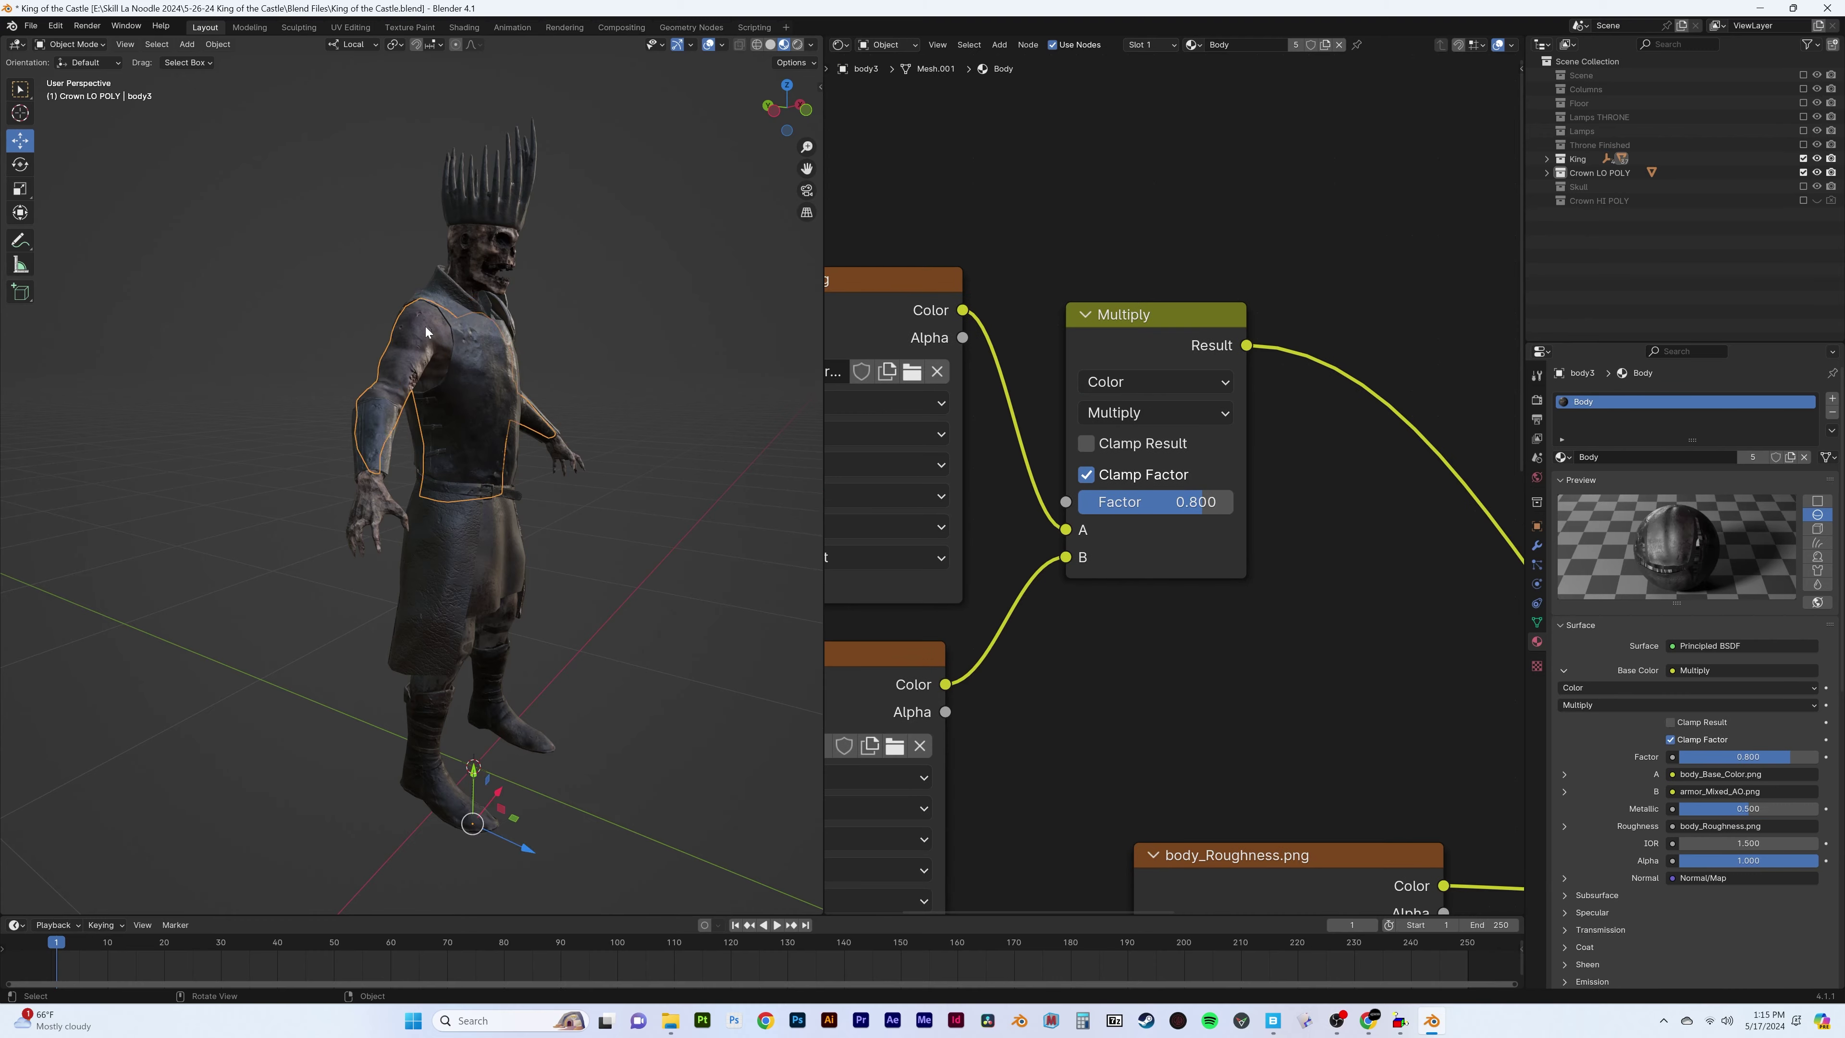
pyautogui.scroll(2, 466, 372)
pyautogui.scroll(4, 457, 385)
pyautogui.scroll(-6, 457, 385)
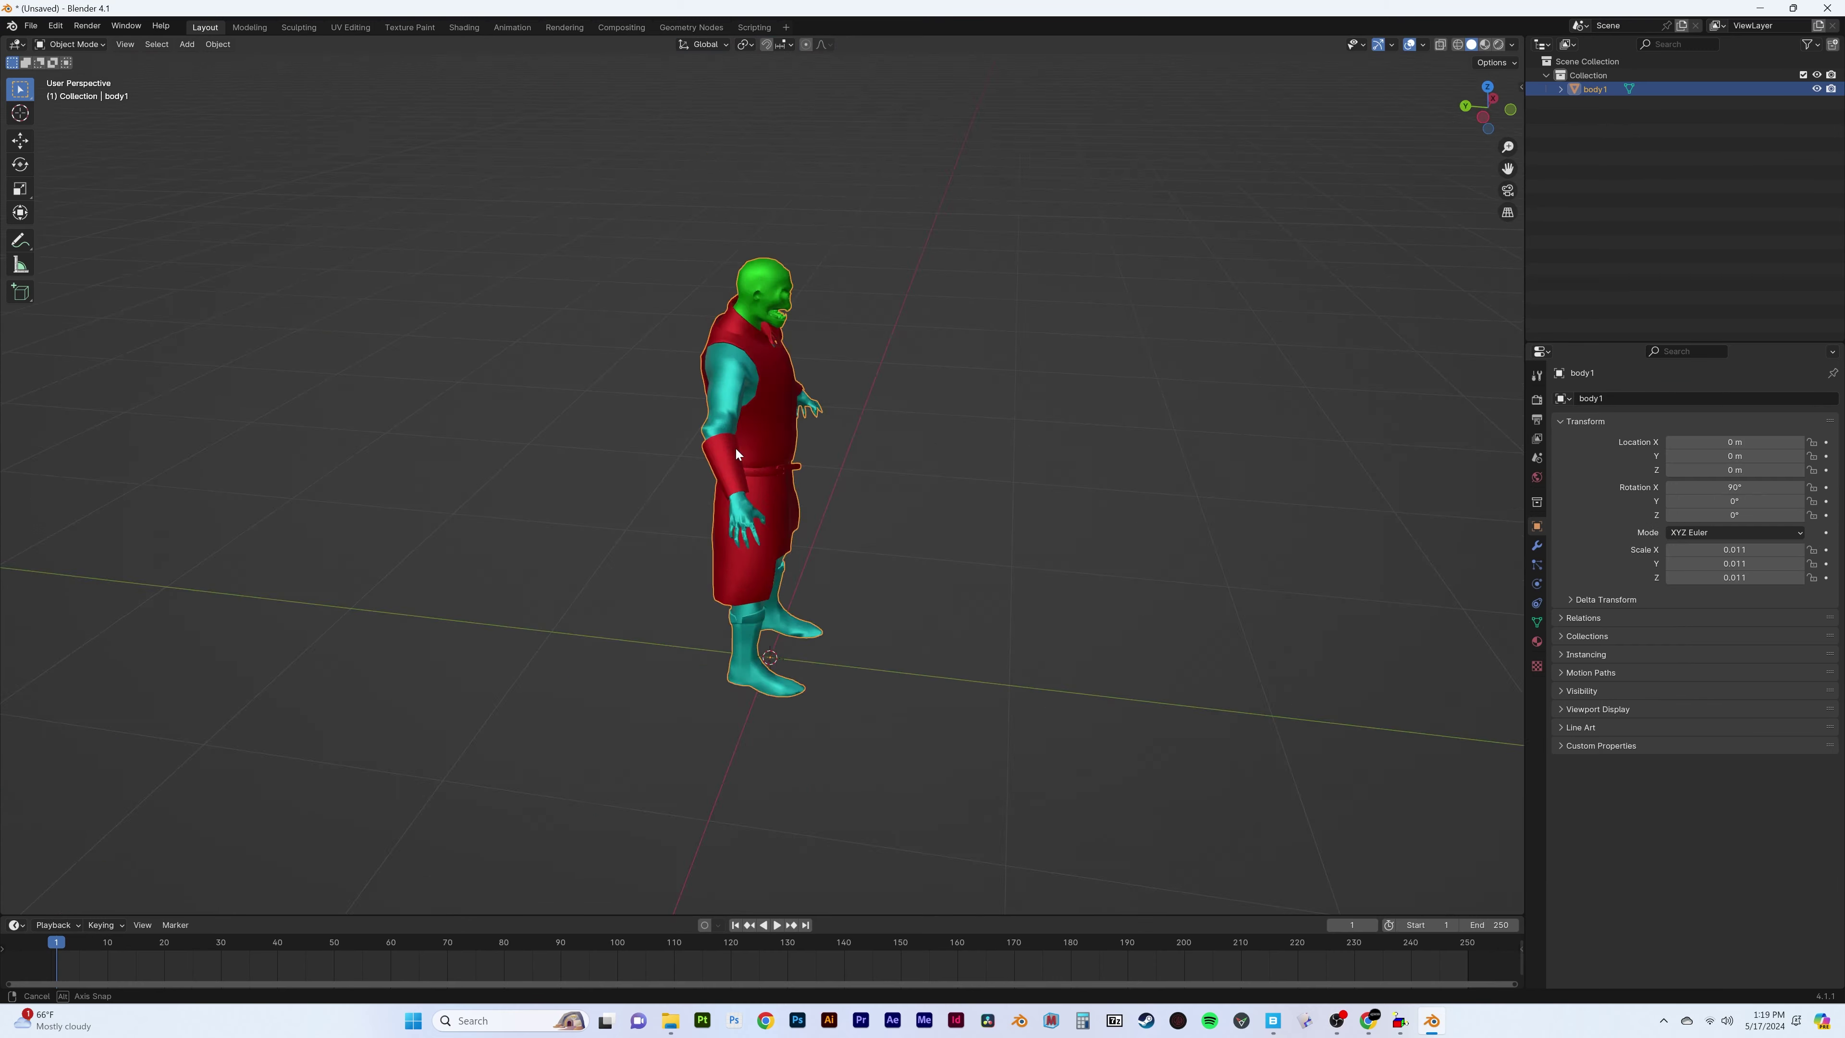
# Return to Object Mode and view the character with textured shading
pyautogui.press('Tab')
pyautogui.scroll(-5, 724, 530)
pyautogui.moveTo(858, 508); pyautogui.dragTo(590, 536, button='middle')
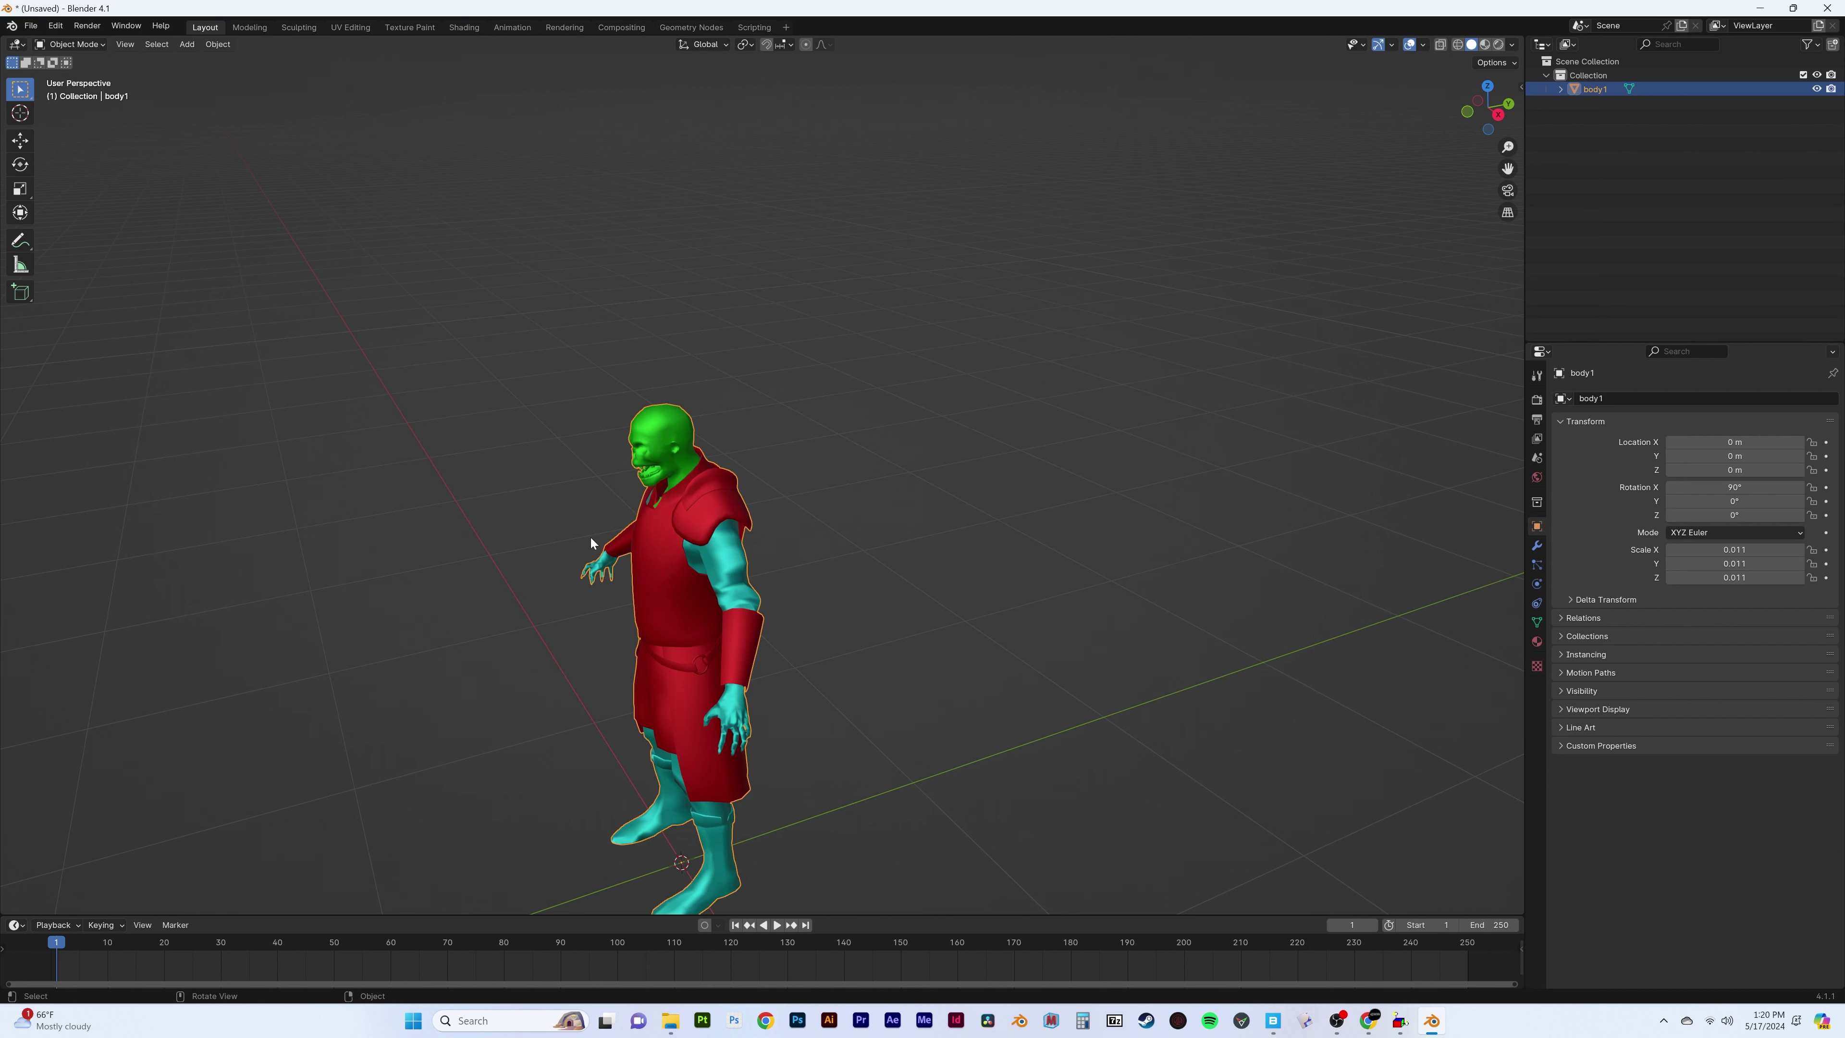
pyautogui.moveTo(590, 536); pyautogui.dragTo(855, 418, button='middle')
pyautogui.press('z')
pyautogui.click(821, 454)
pyautogui.scroll(2, 799, 487)
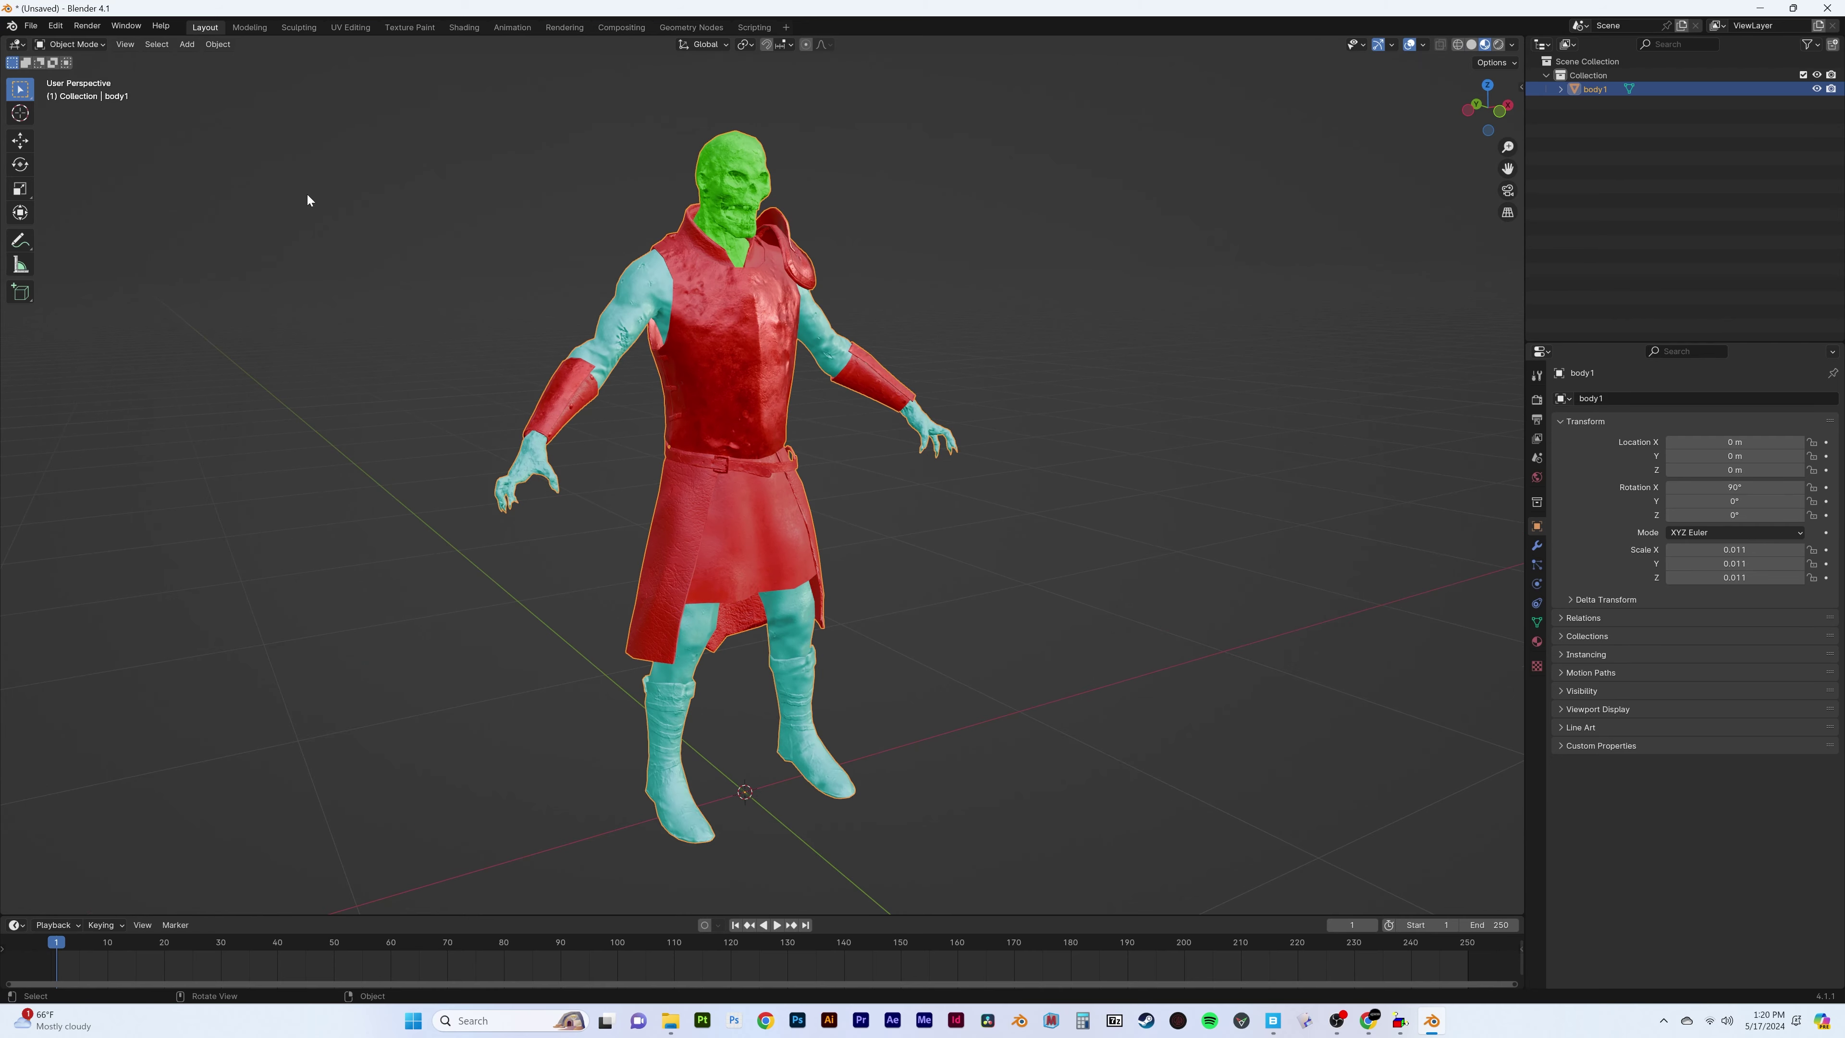
# Open King of the Castle.blend, discarding unsaved changes
pyautogui.click(31, 25)
pyautogui.click(73, 302)
pyautogui.press('Escape')
pyautogui.click(31, 26)
pyautogui.click(218, 45)
pyautogui.click(968, 538)
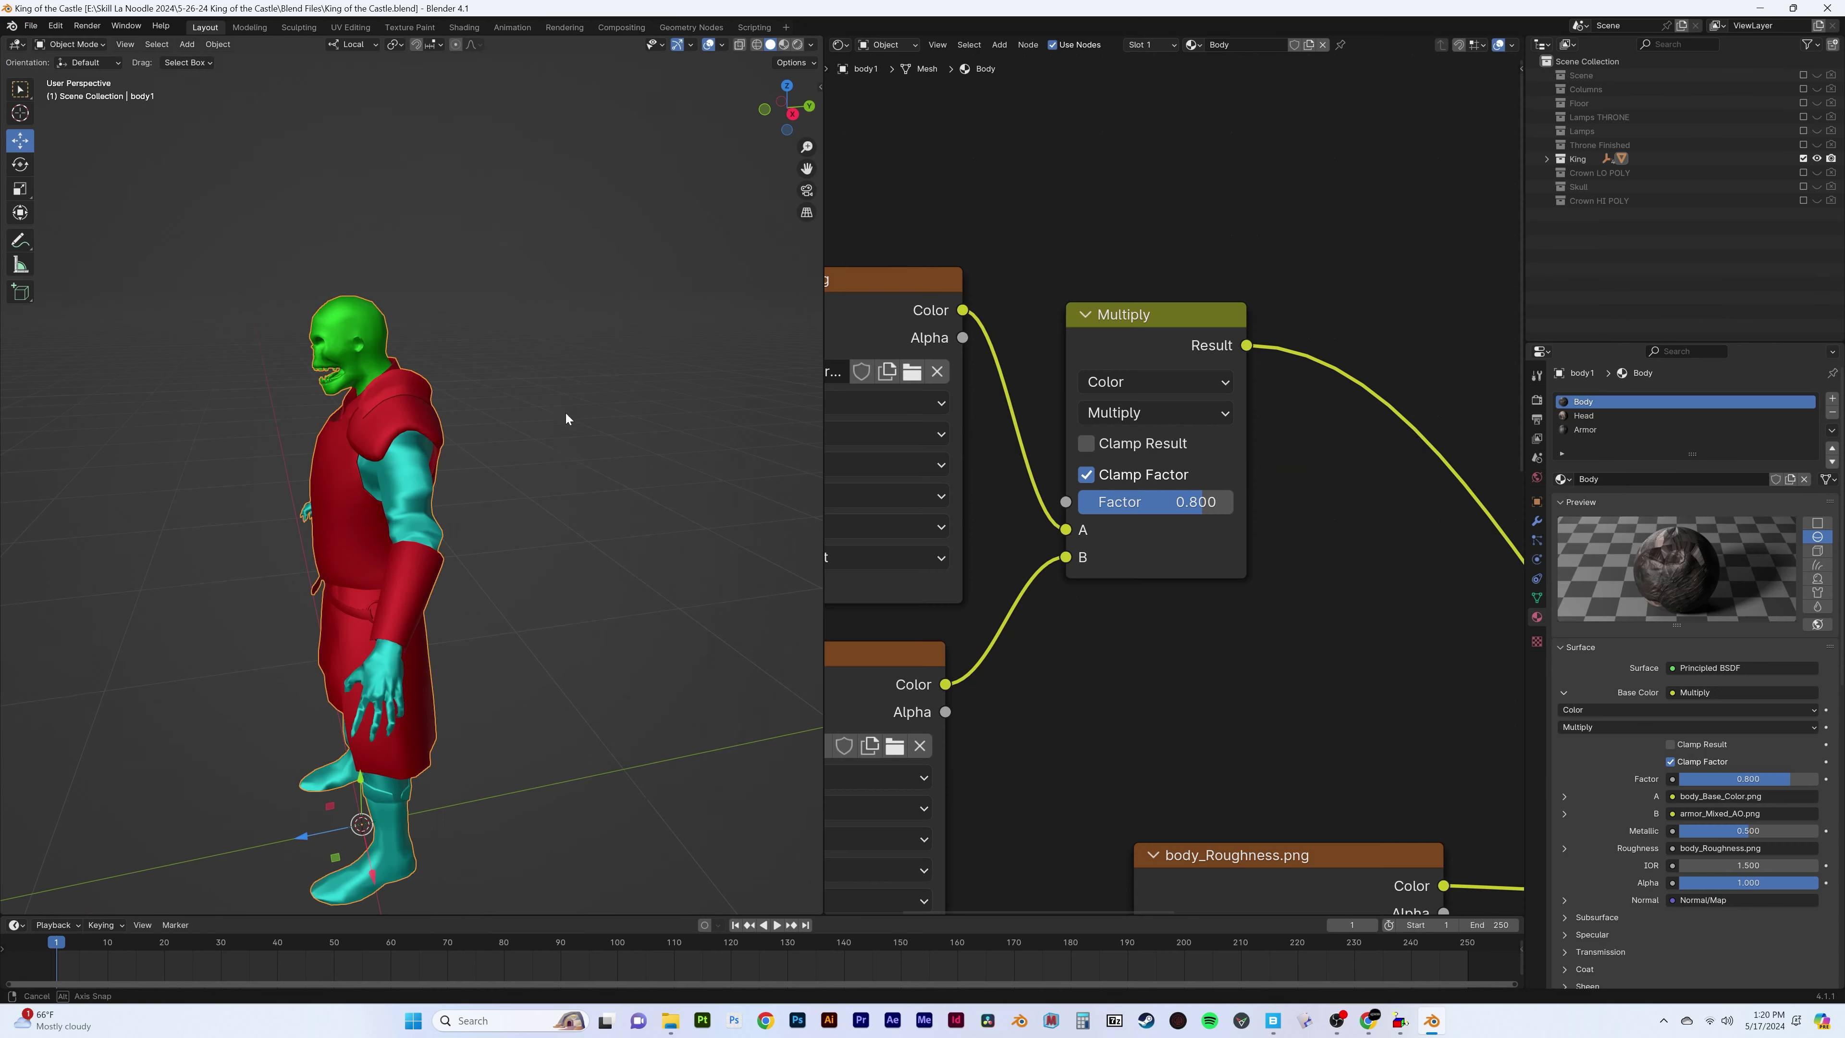
# Clear body1's parent keeping its transformation and delete the armature objects in King
pyautogui.click(1546, 158)
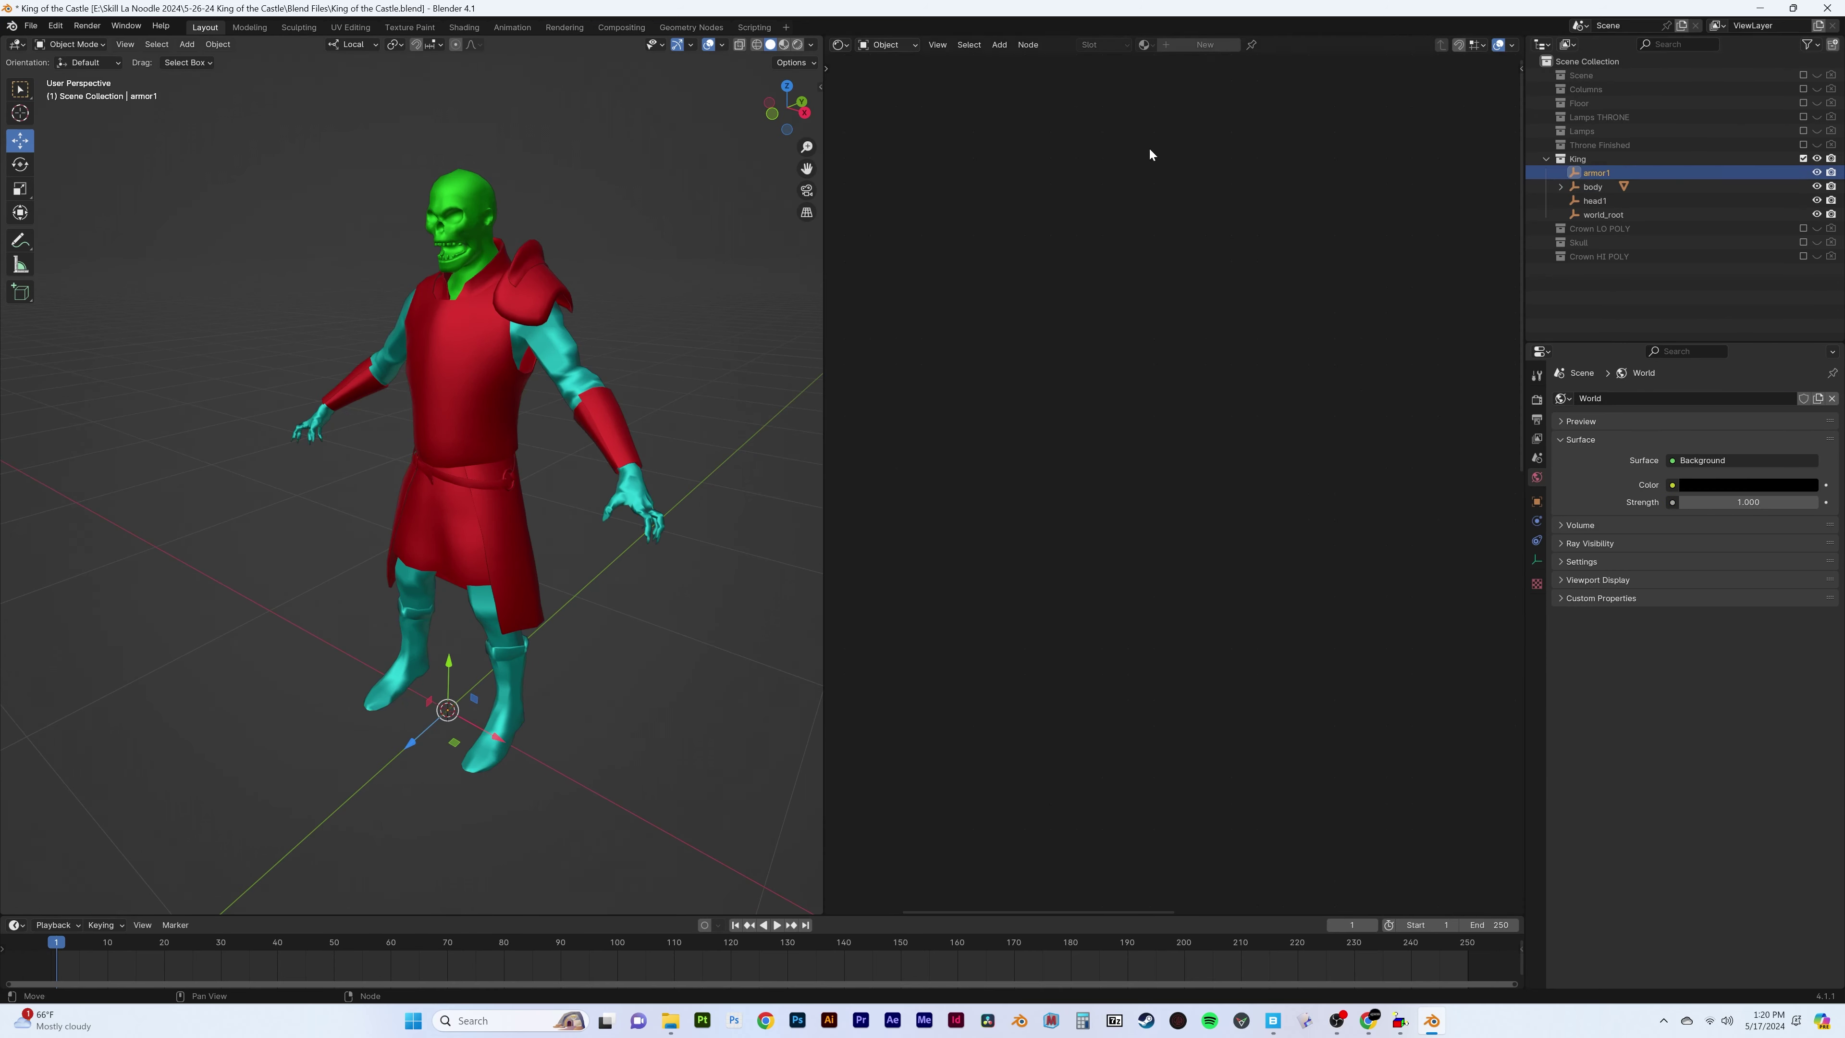
pyautogui.press('z')
pyautogui.click(611, 371)
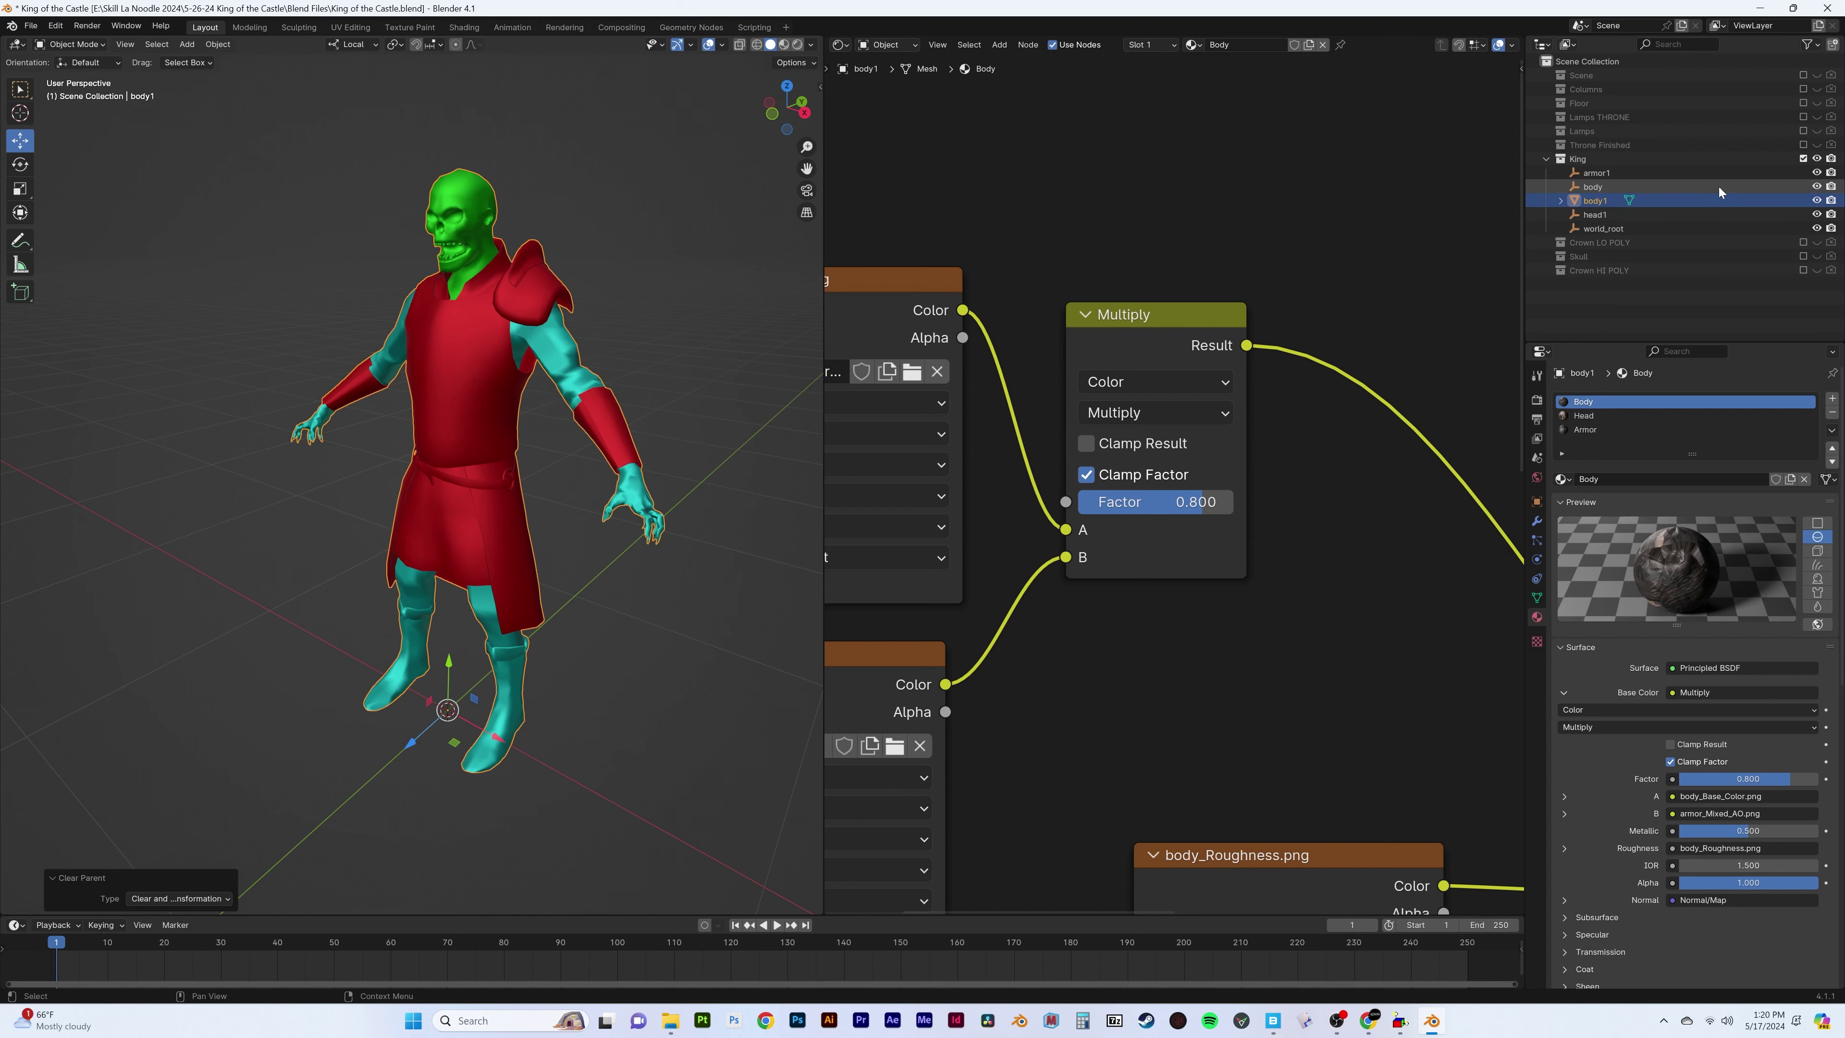
pyautogui.press('Delete')
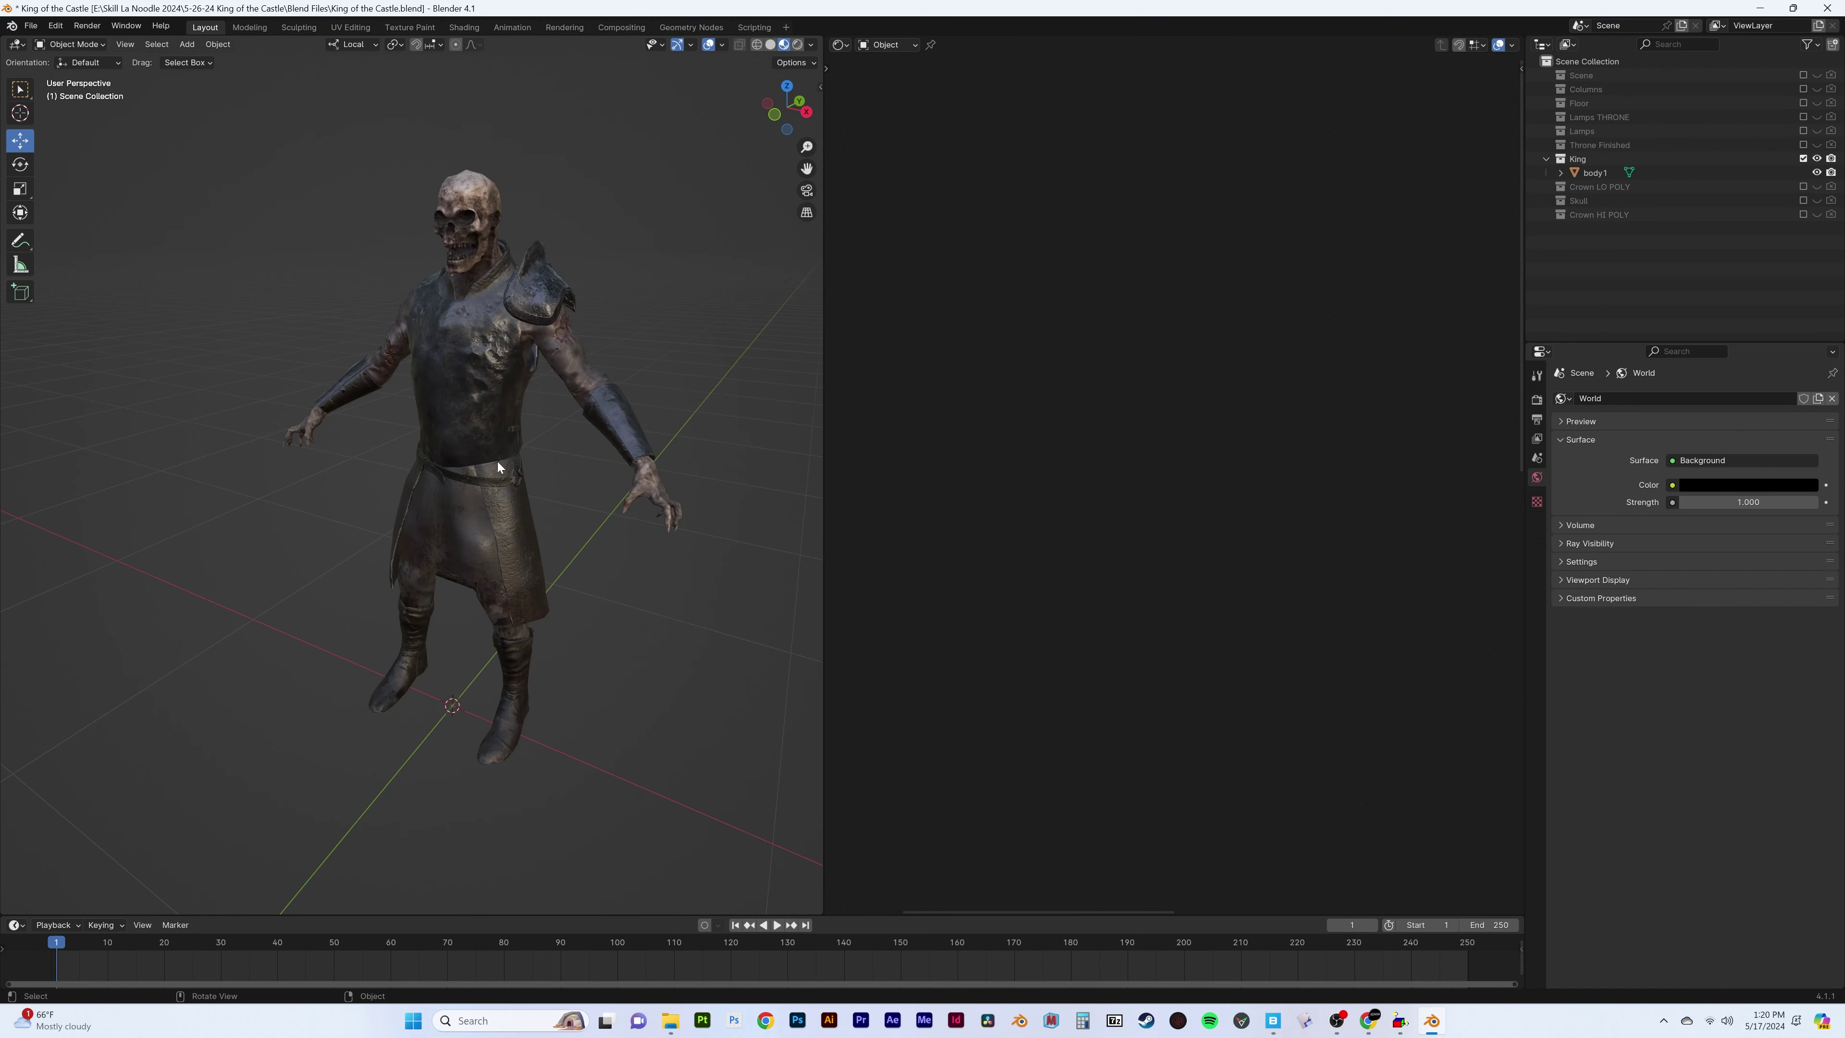
# Select body1 and add a human metarig armature
pyautogui.moveTo(498, 462); pyautogui.dragTo(458, 462, button='middle')
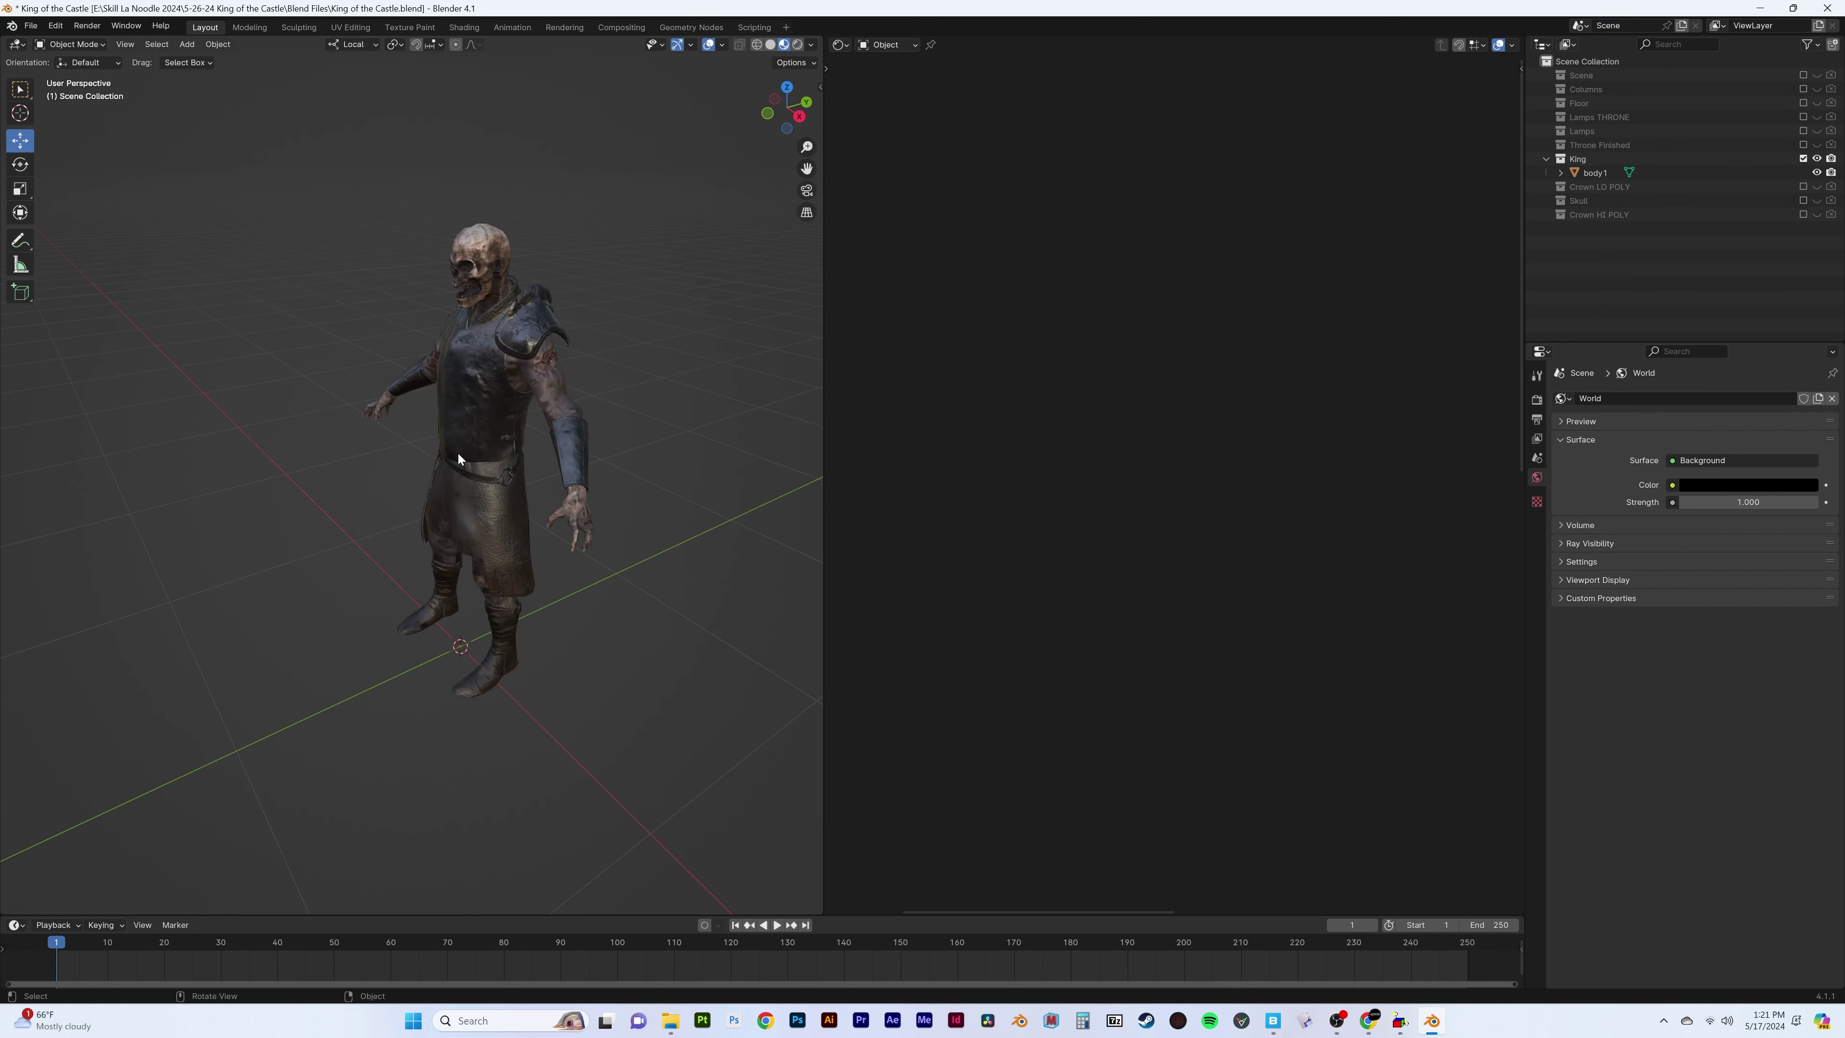
pyautogui.moveTo(457, 451)
pyautogui.mouseDown(button='middle')
pyautogui.moveTo(634, 414)
pyautogui.moveTo(436, 451)
pyautogui.mouseUp(button='middle')
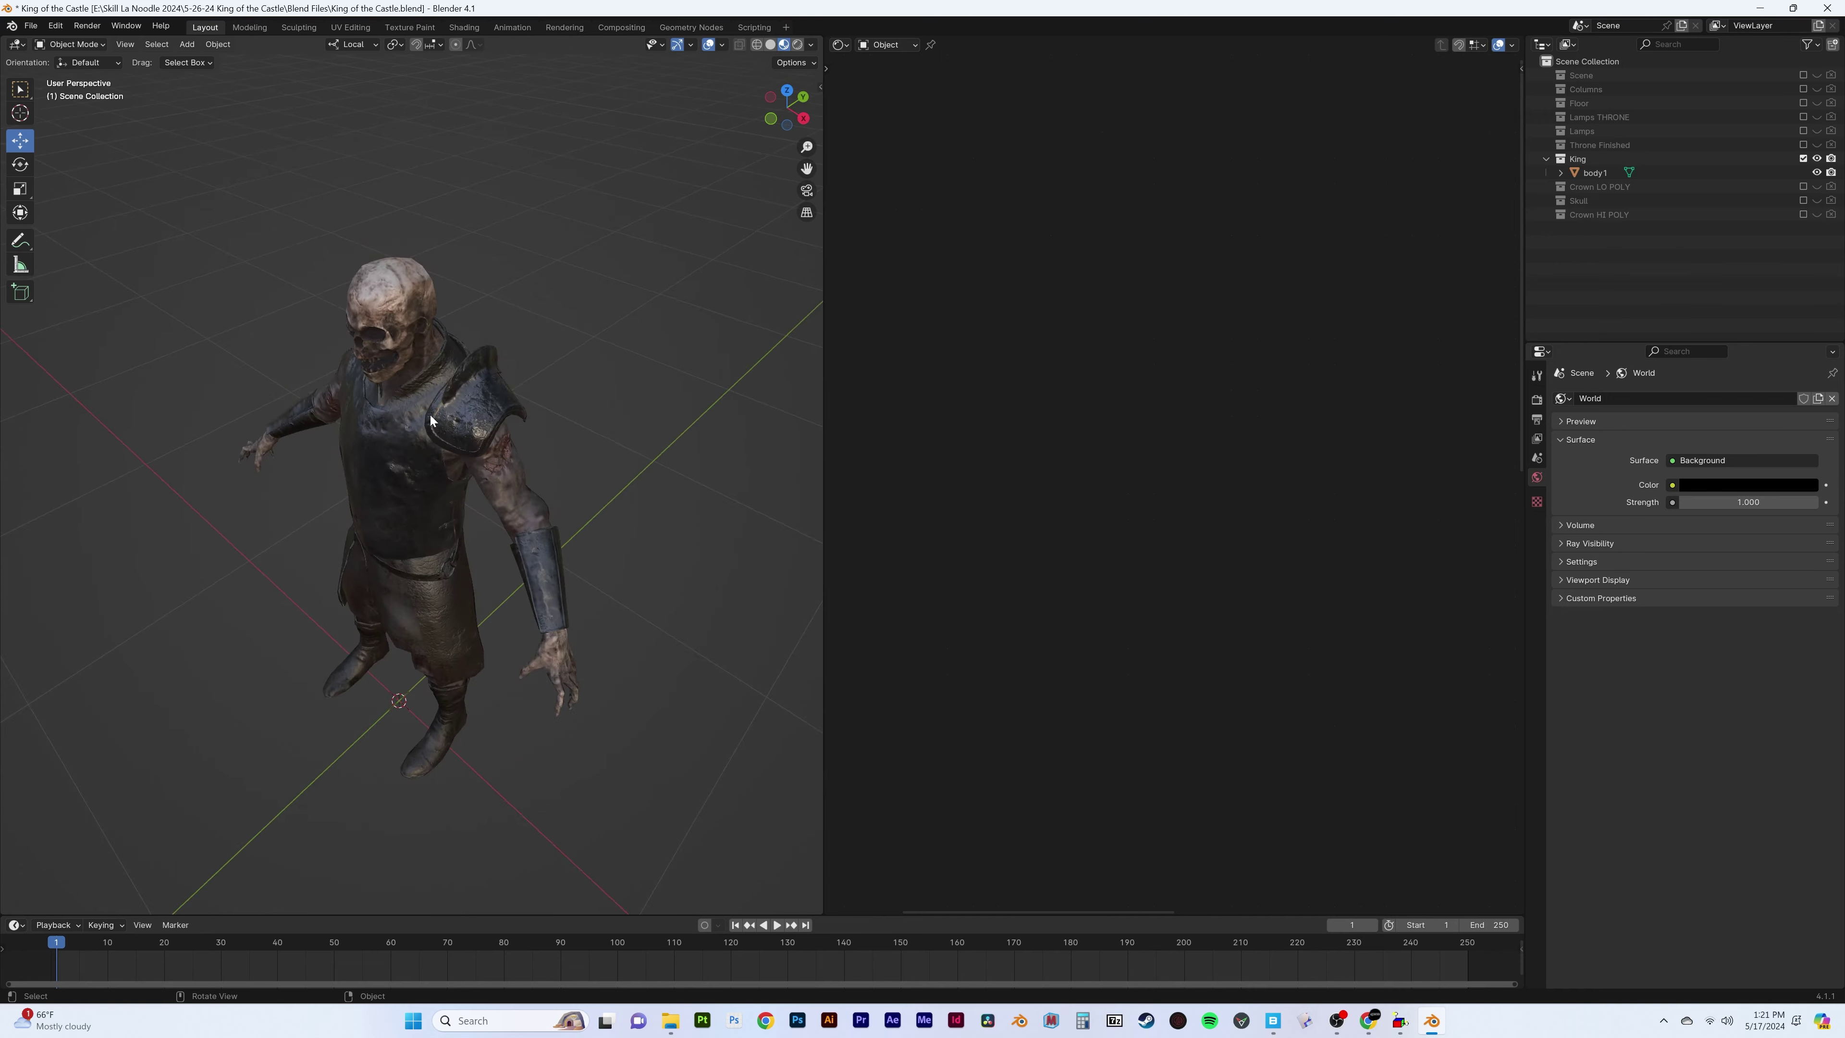
pyautogui.click(436, 450)
pyautogui.hotkey('shift', 'a')
# Scale the metarig to the body's size in front view and save the file
pyautogui.click(703, 624)
pyautogui.press('KP_1')
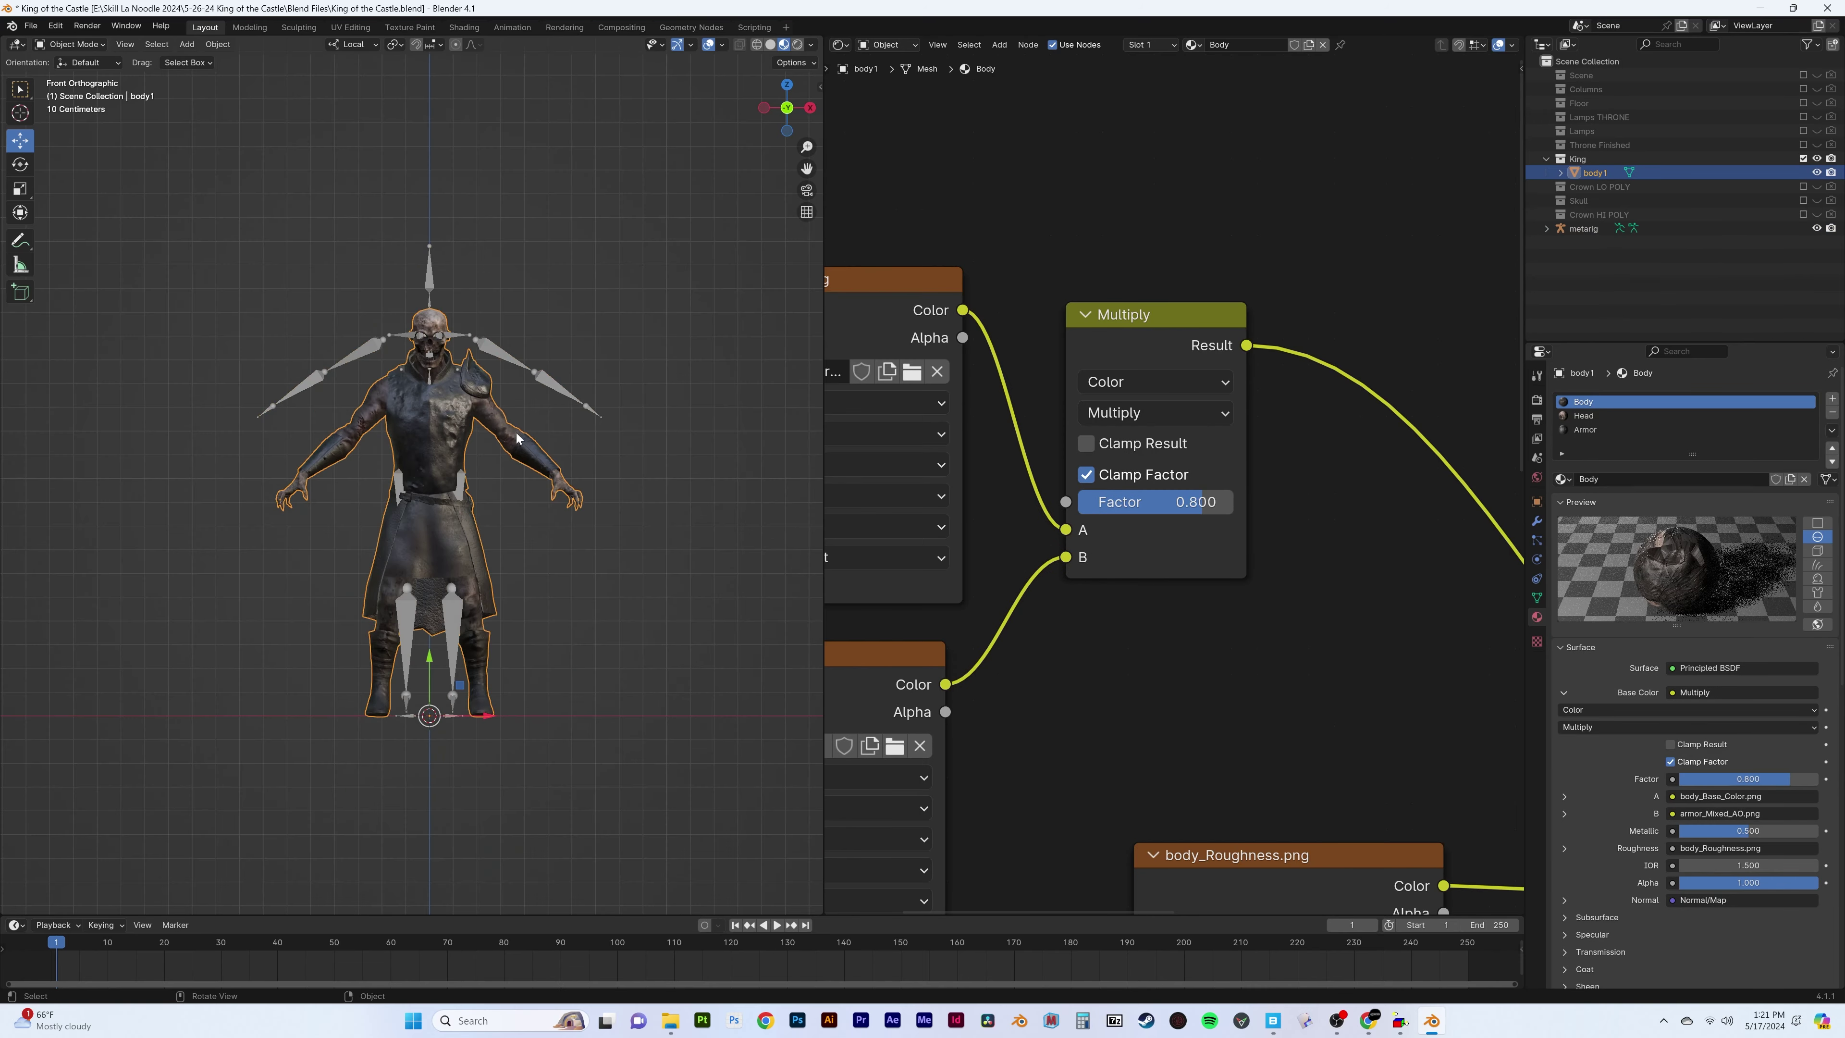
pyautogui.press('s')
pyautogui.click(607, 422)
pyautogui.hotkey('ctrl', 'z')
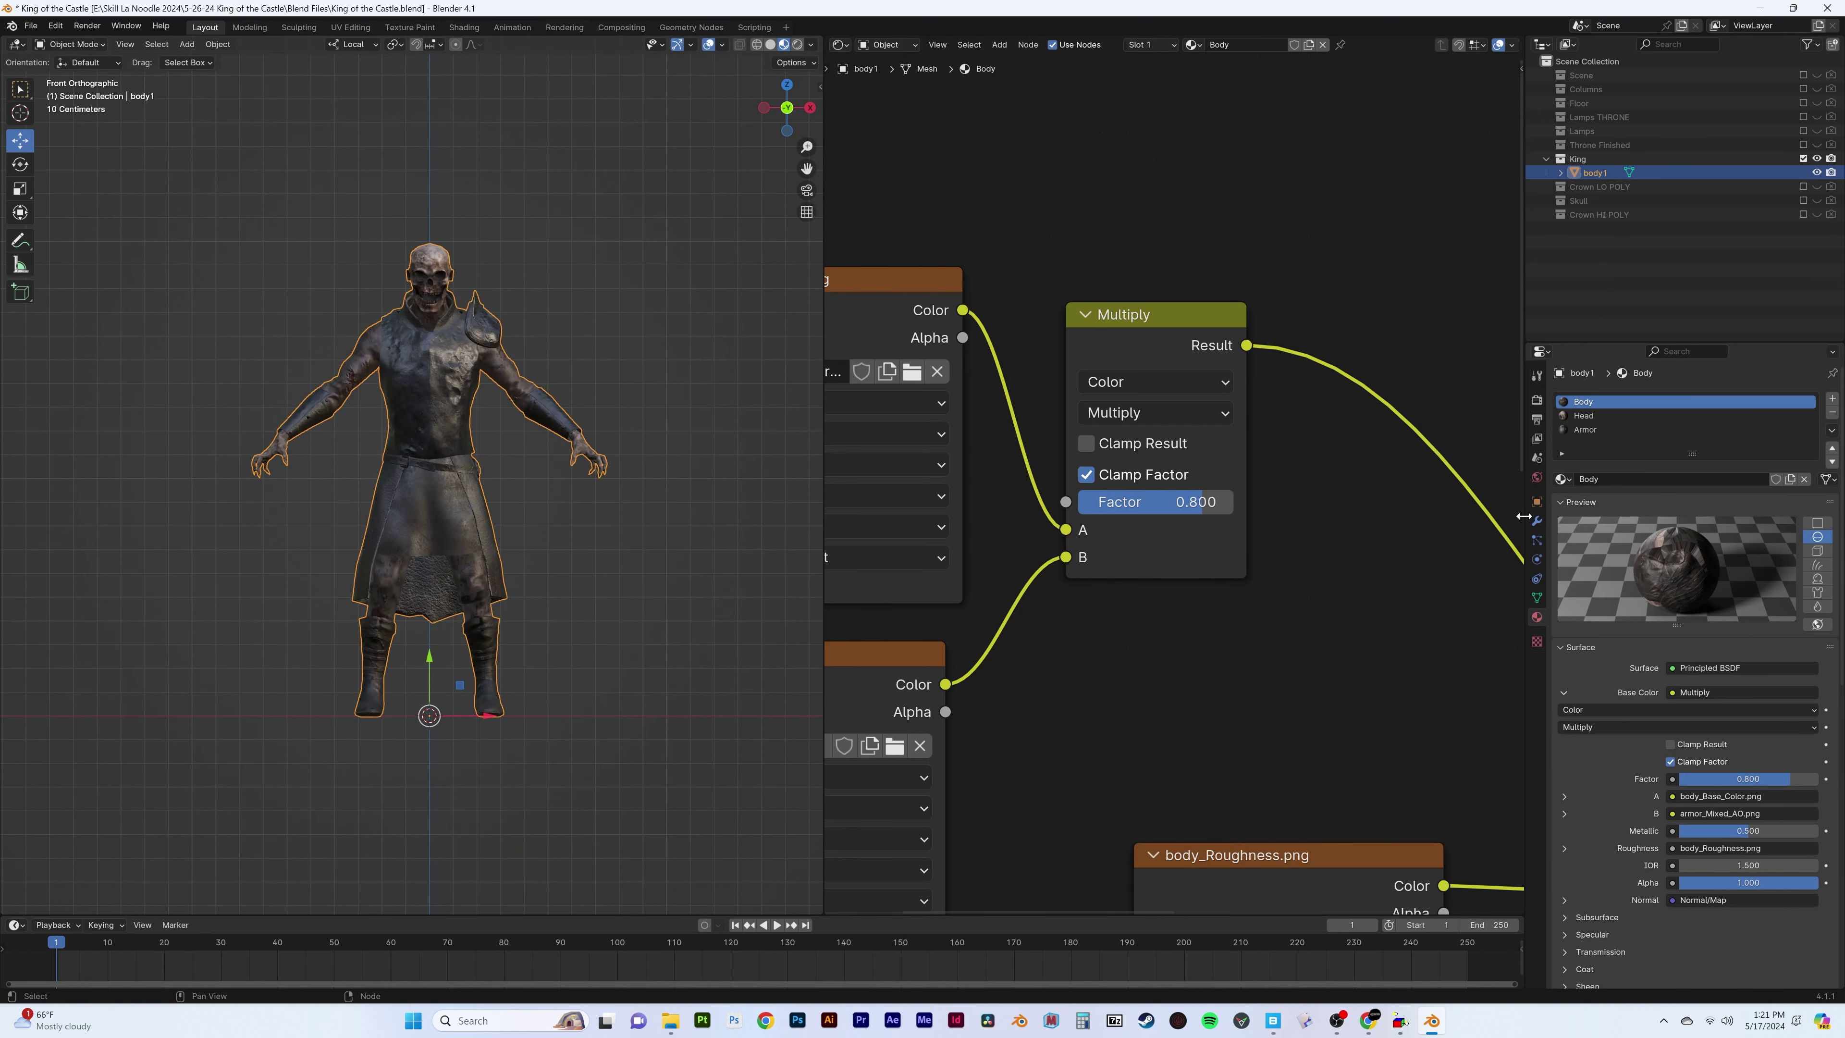
pyautogui.hotkey('ctrl', 's')
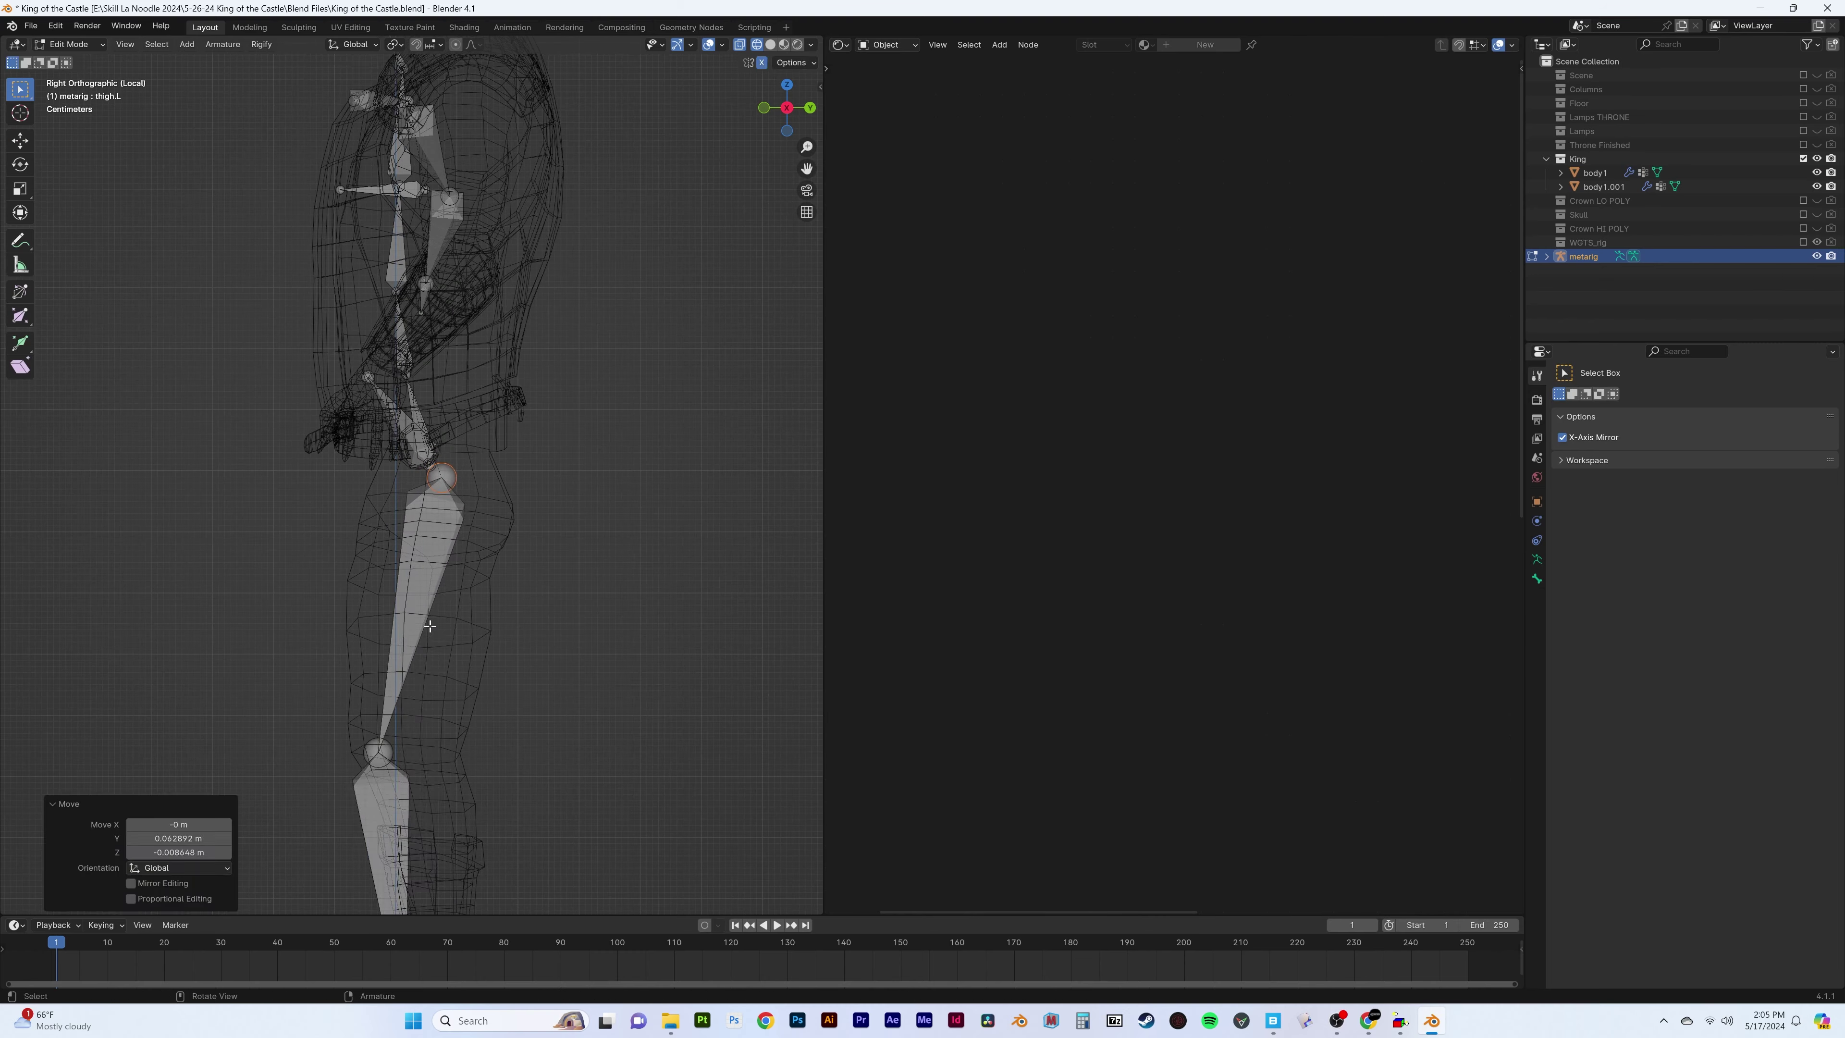
# Move the left ankle joint into the foot and check the legs from the front
pyautogui.keyDown('shift'); pyautogui.moveTo(469, 616); pyautogui.dragTo(470, 432, button='middle'); pyautogui.keyUp('shift')
pyautogui.click(447, 696)
pyautogui.press('g')
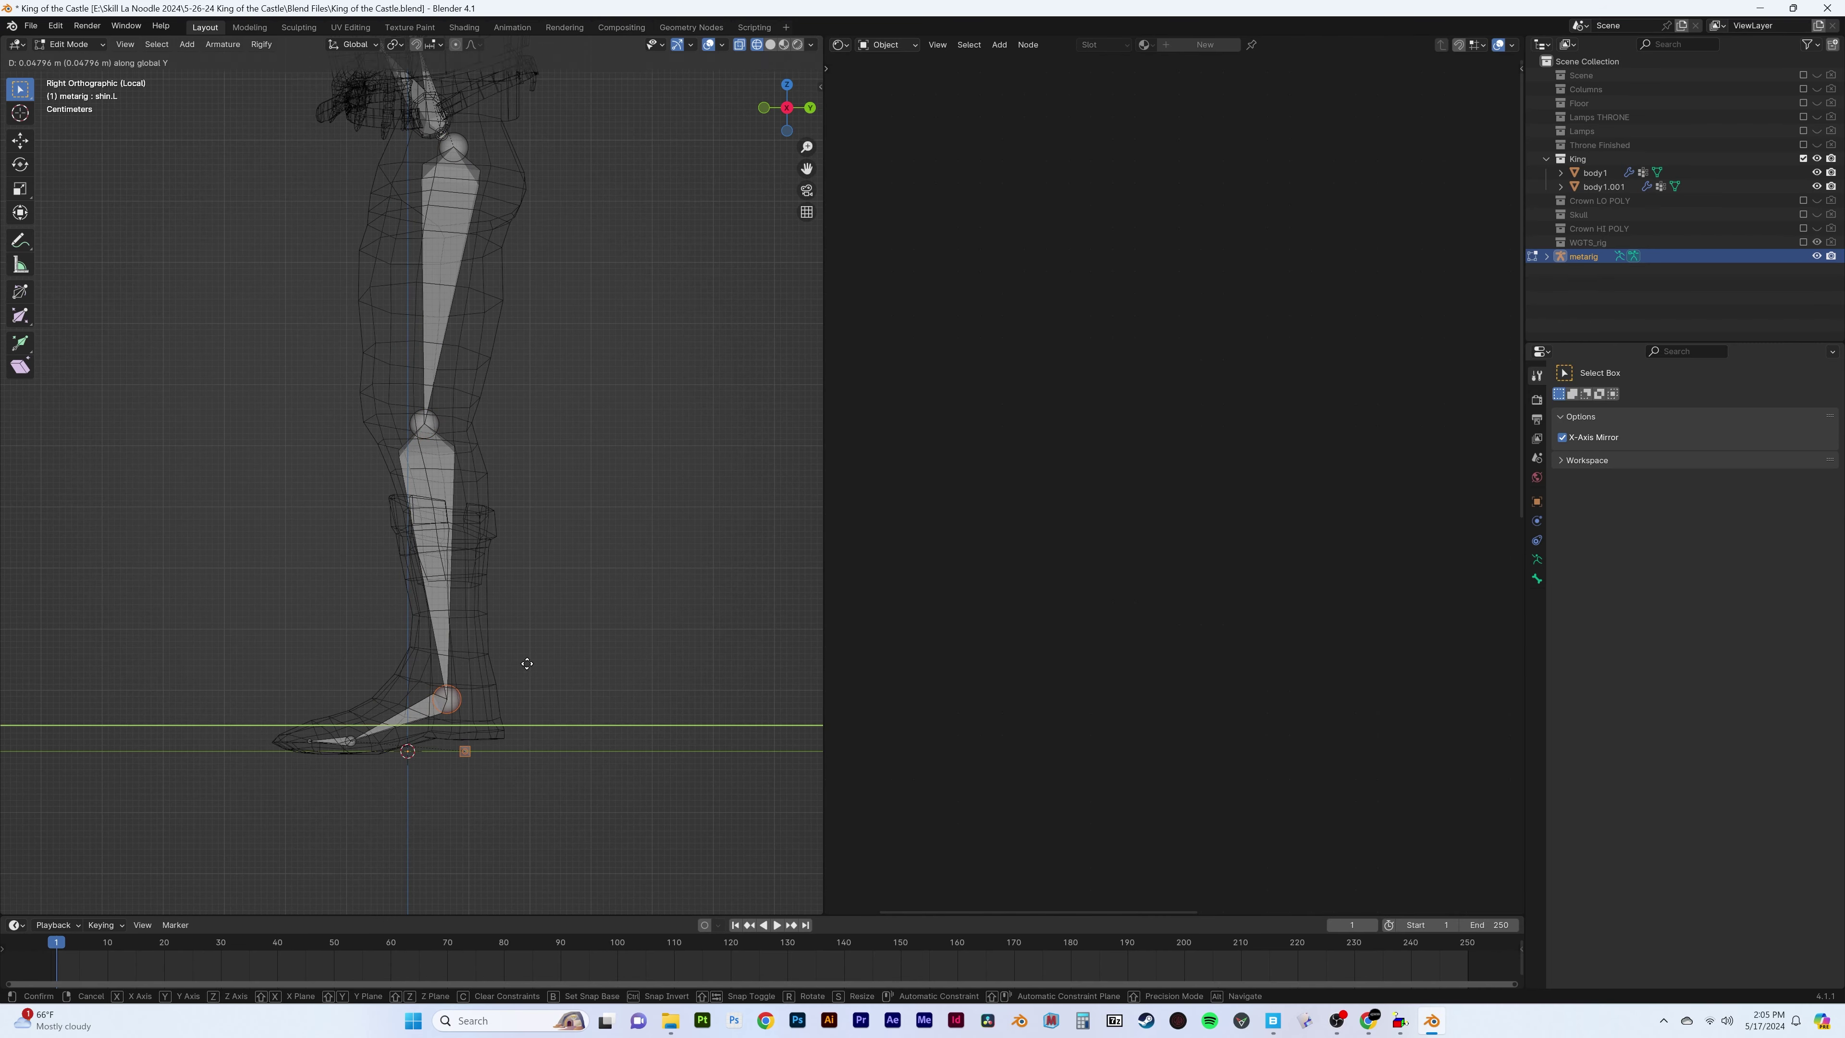
pyautogui.click(485, 676)
pyautogui.click(445, 291)
pyautogui.moveTo(444, 291); pyautogui.dragTo(420, 497, button='middle')
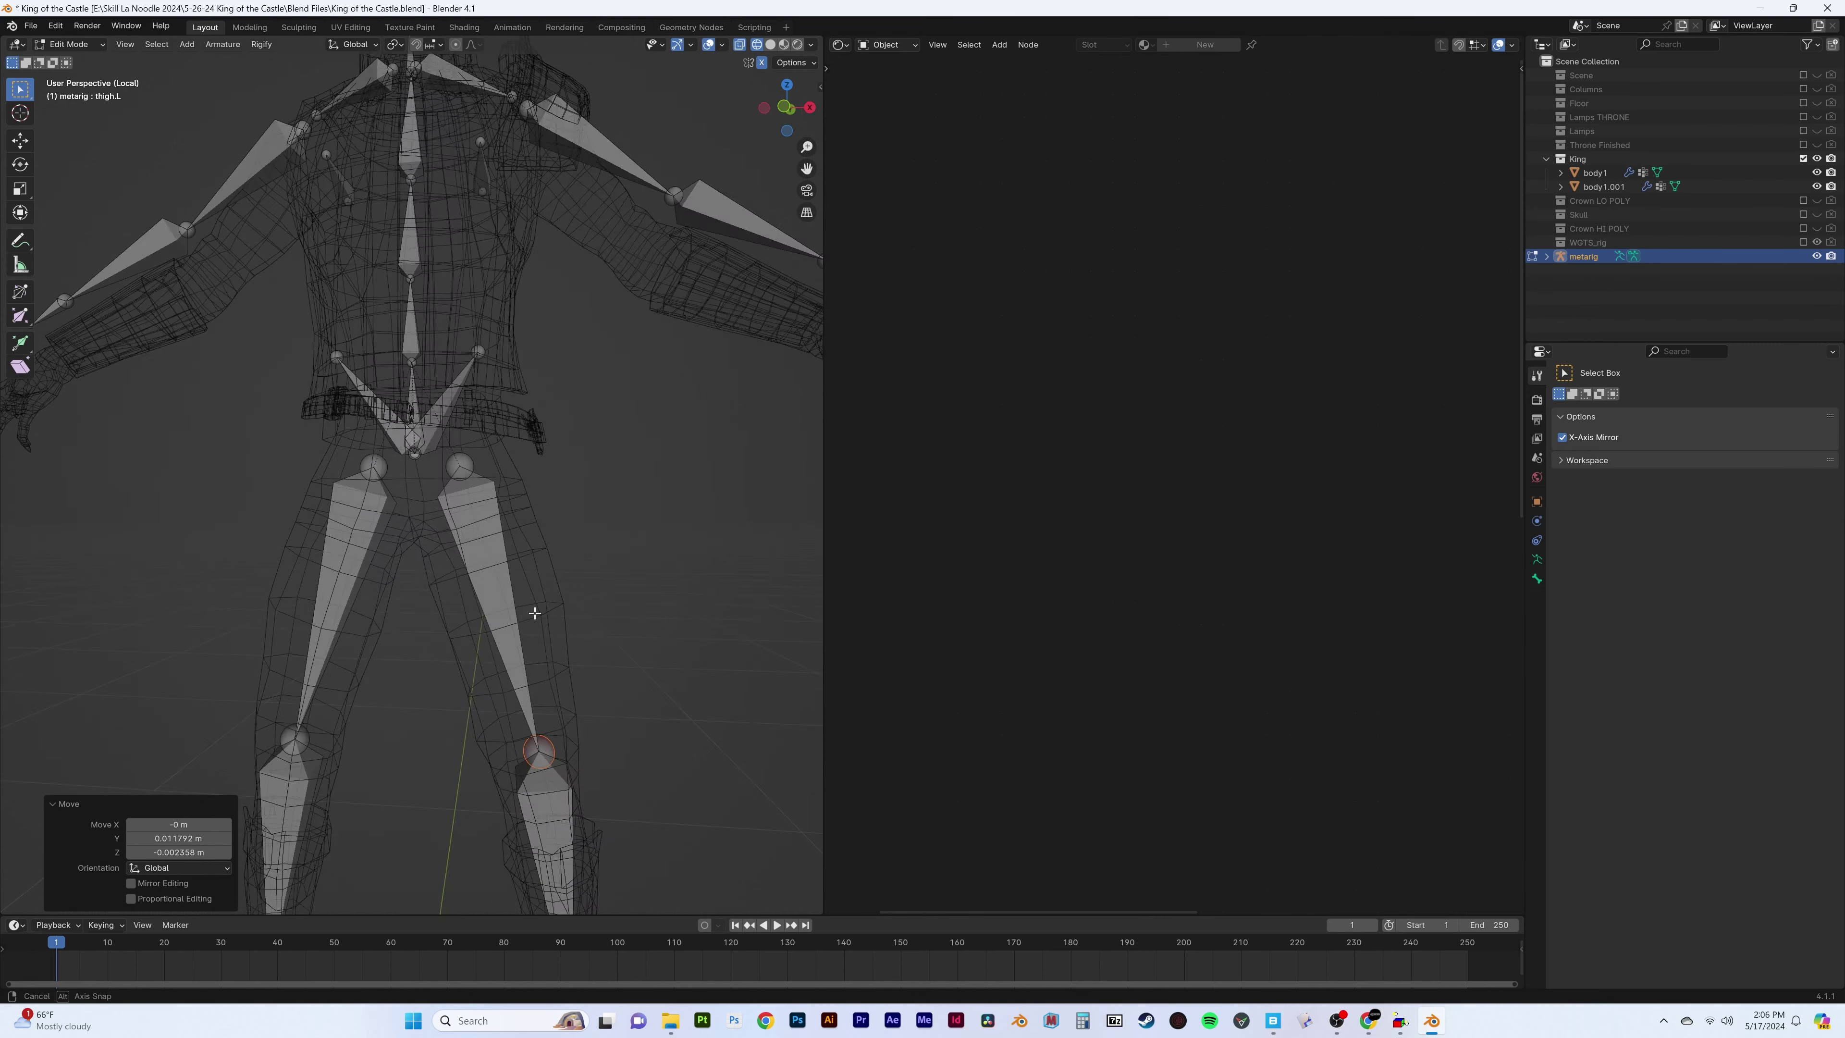
# Position the neck joints inside the skeleton's neck
pyautogui.click(406, 294)
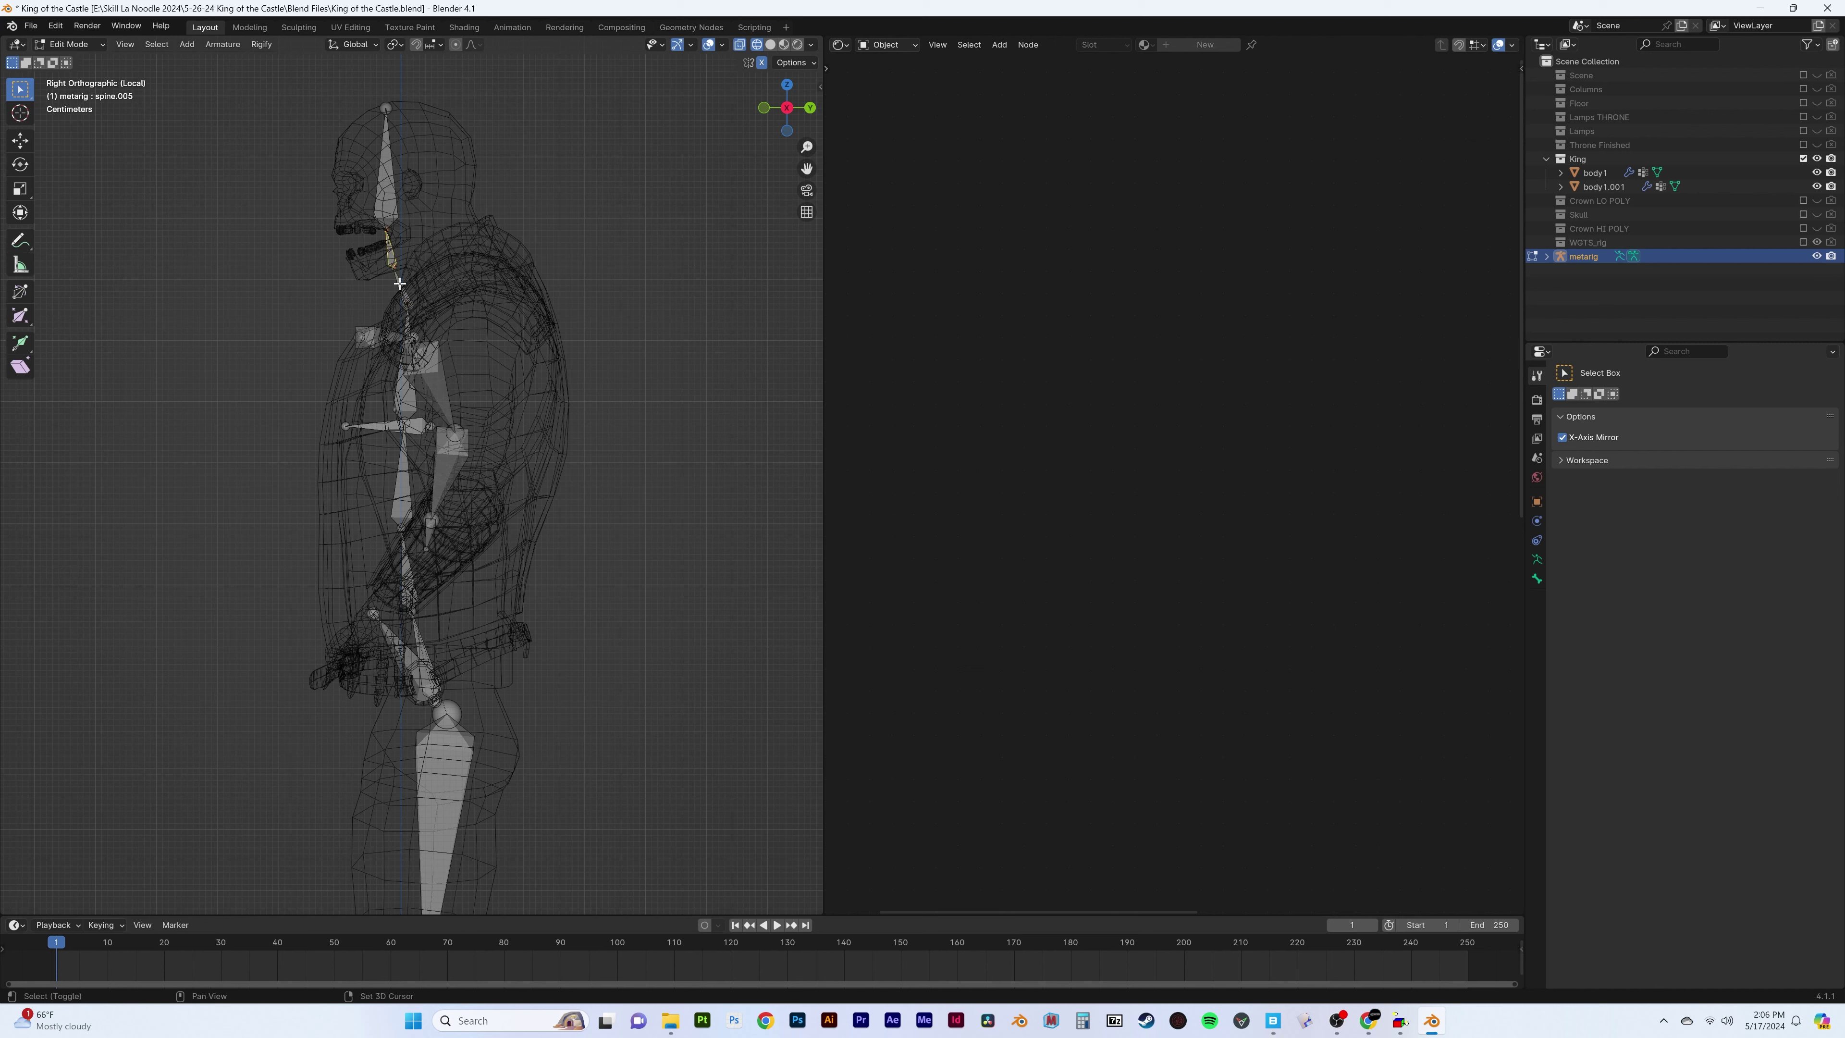
pyautogui.click(399, 283)
pyautogui.press('g')
pyautogui.click(436, 240)
pyautogui.press('g')
pyautogui.click(465, 276)
pyautogui.press('g')
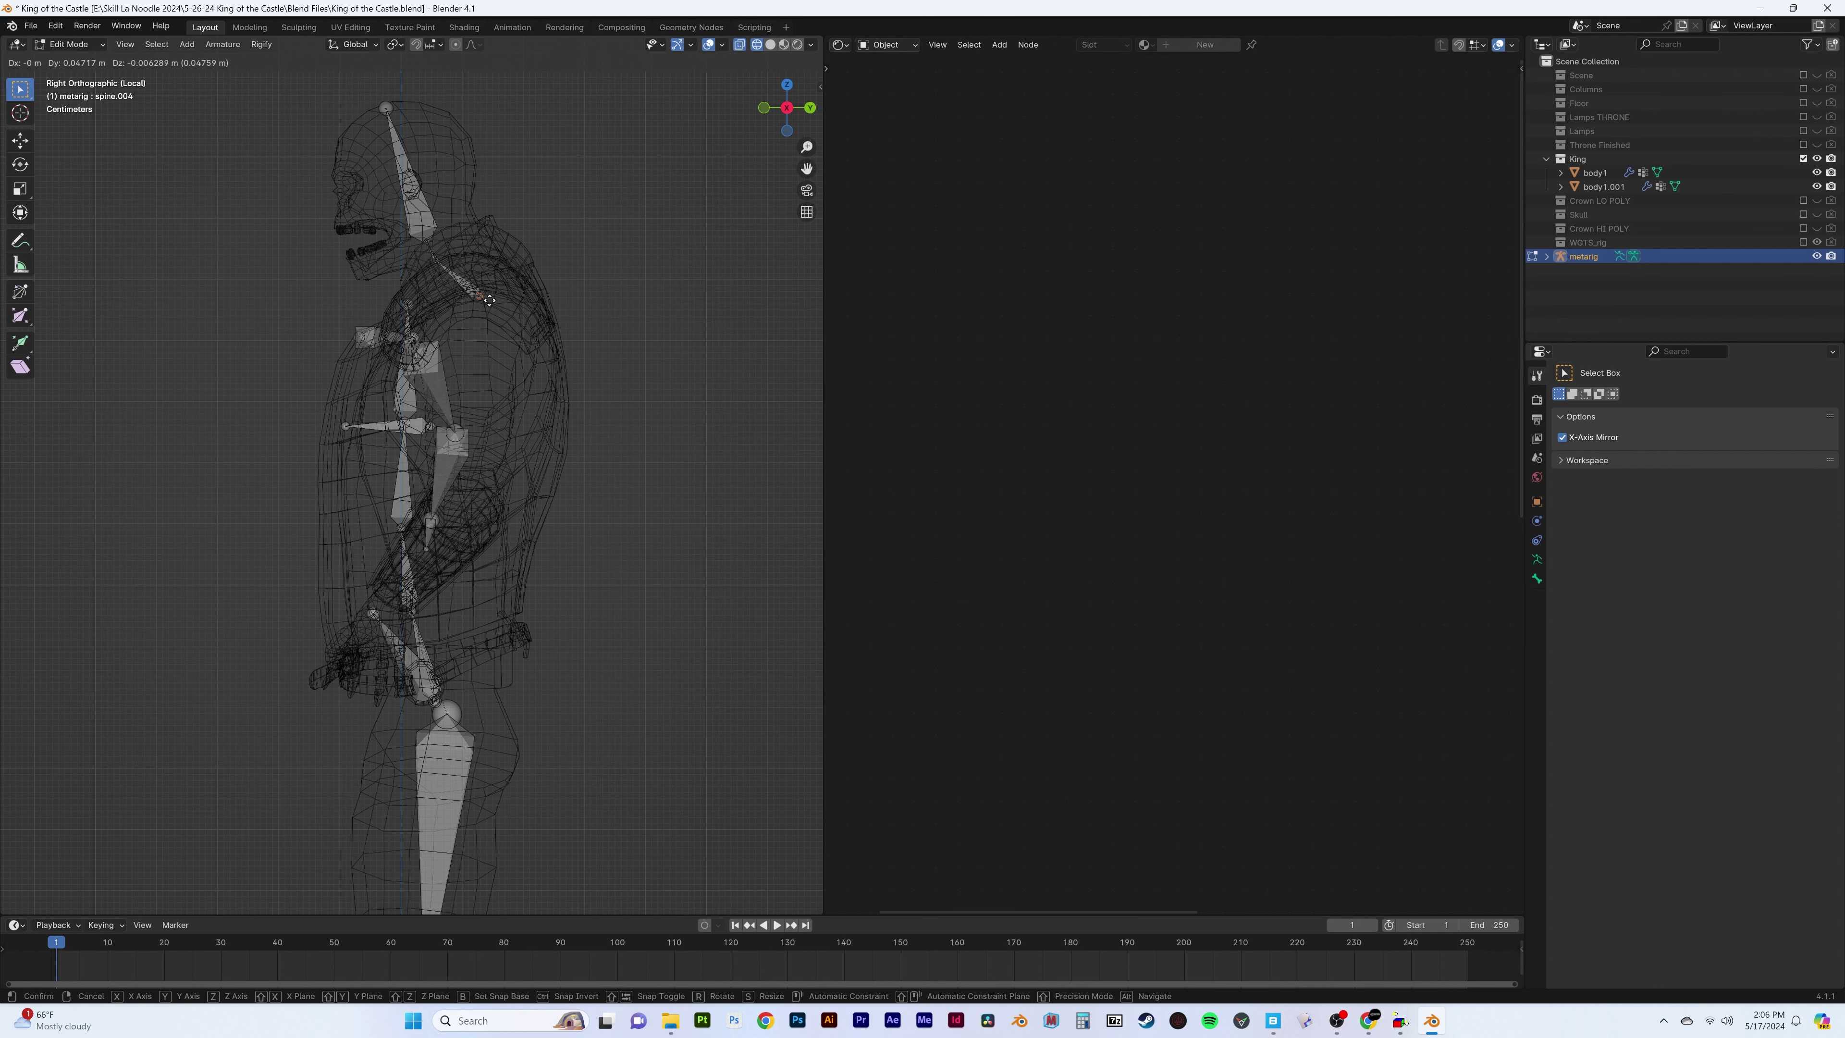
pyautogui.press('g')
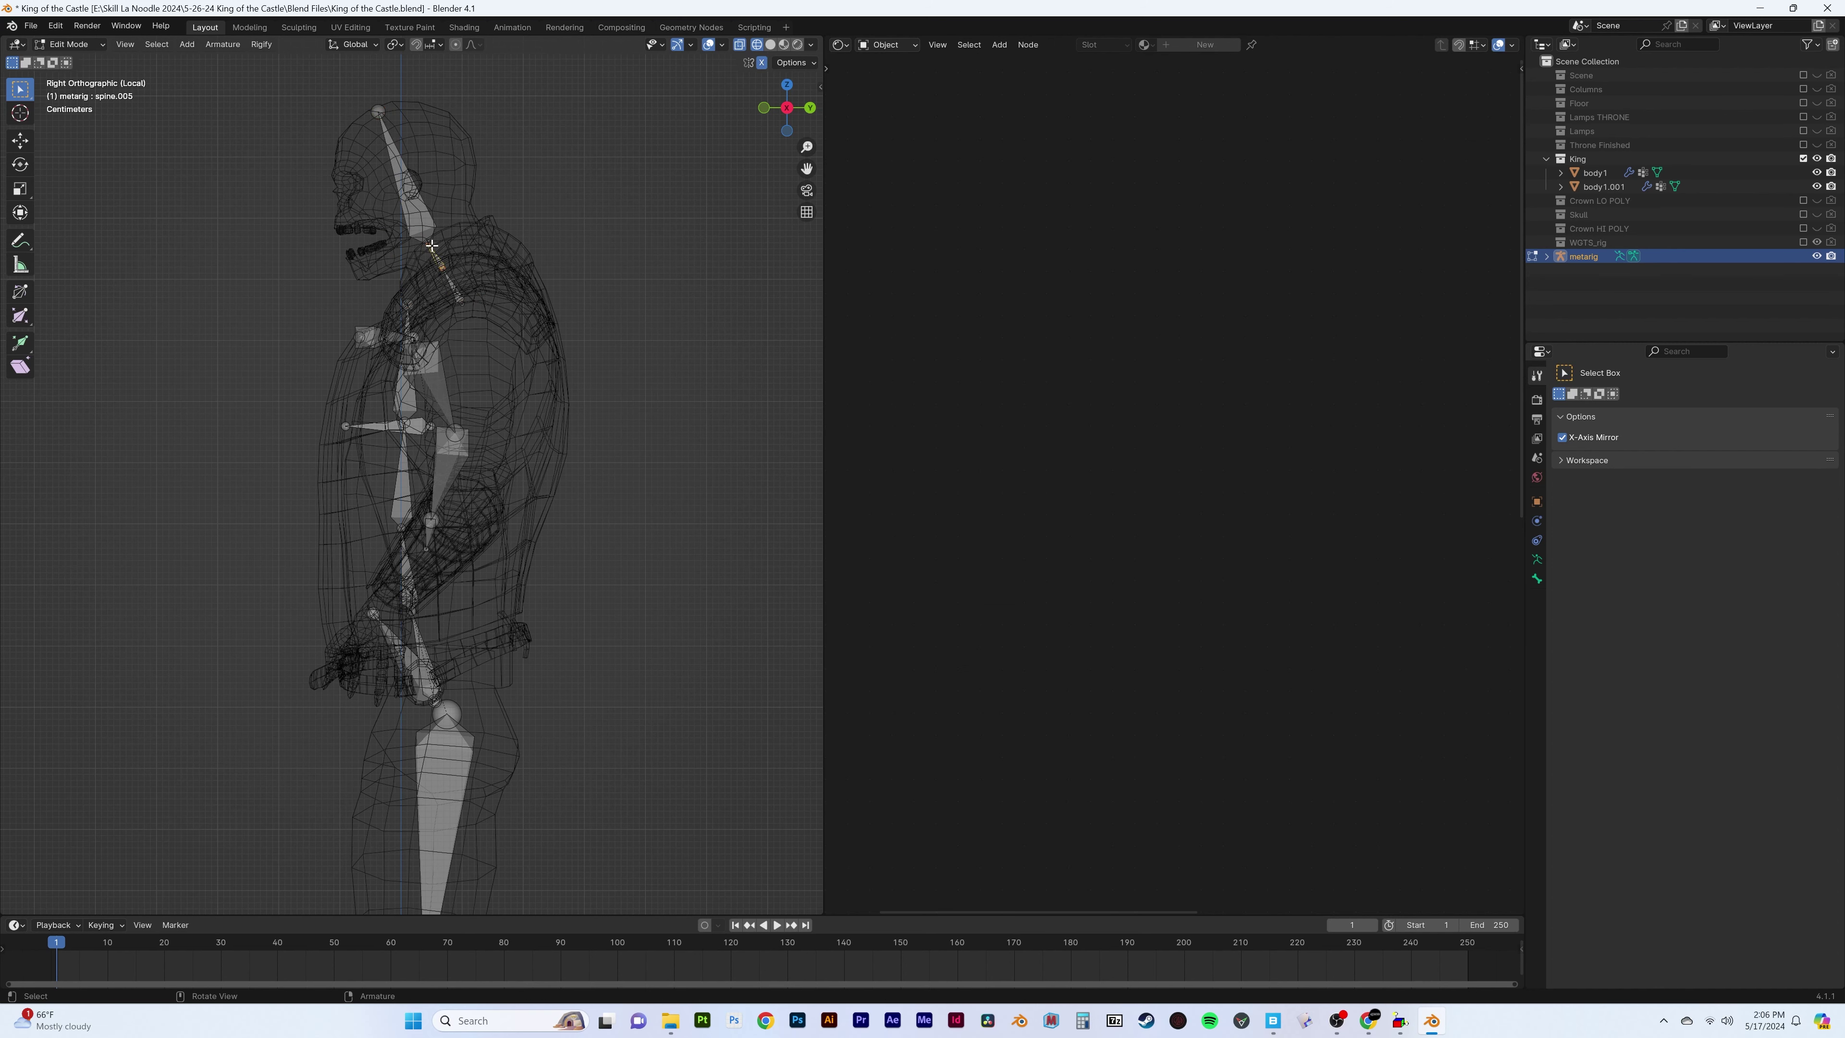
pyautogui.press('g')
pyautogui.click(435, 251)
pyautogui.click(438, 305)
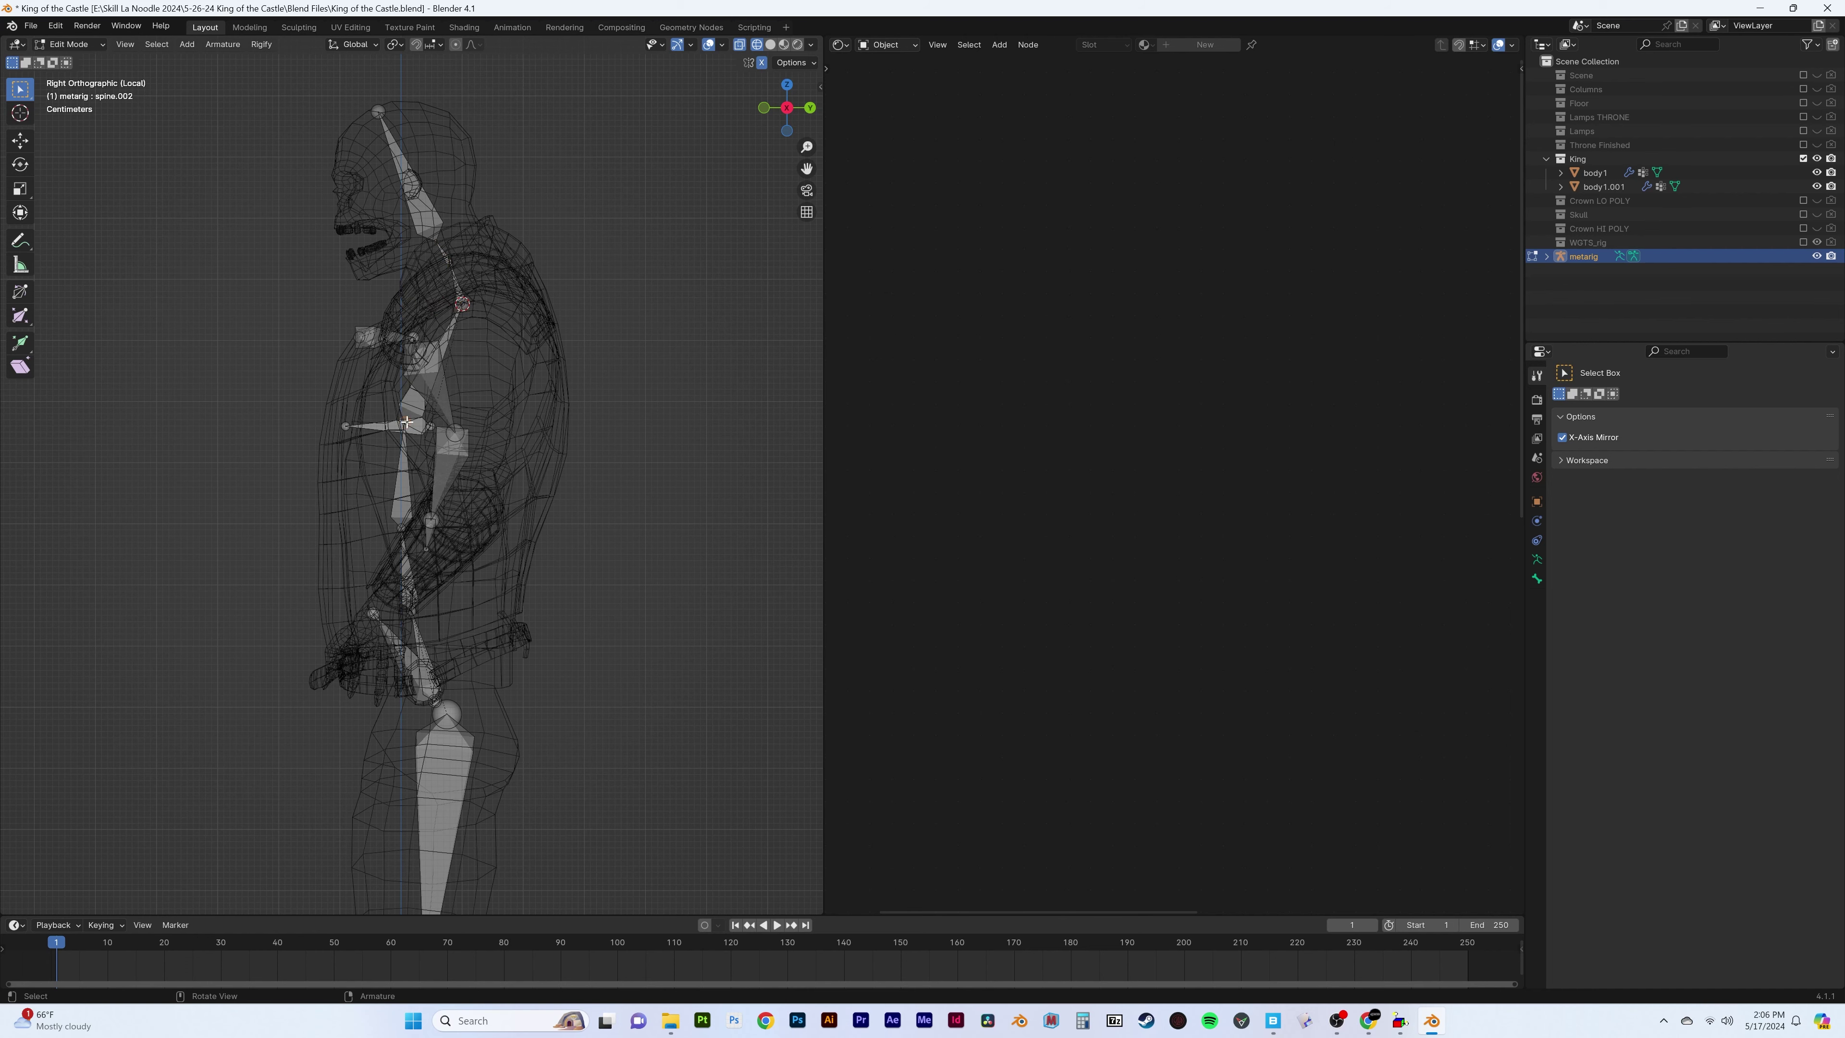
# Move the chest and lower spine joints into the chest and hips
pyautogui.press('g')
pyautogui.click(462, 413)
pyautogui.click(438, 524)
pyautogui.press('g')
pyautogui.click(431, 609)
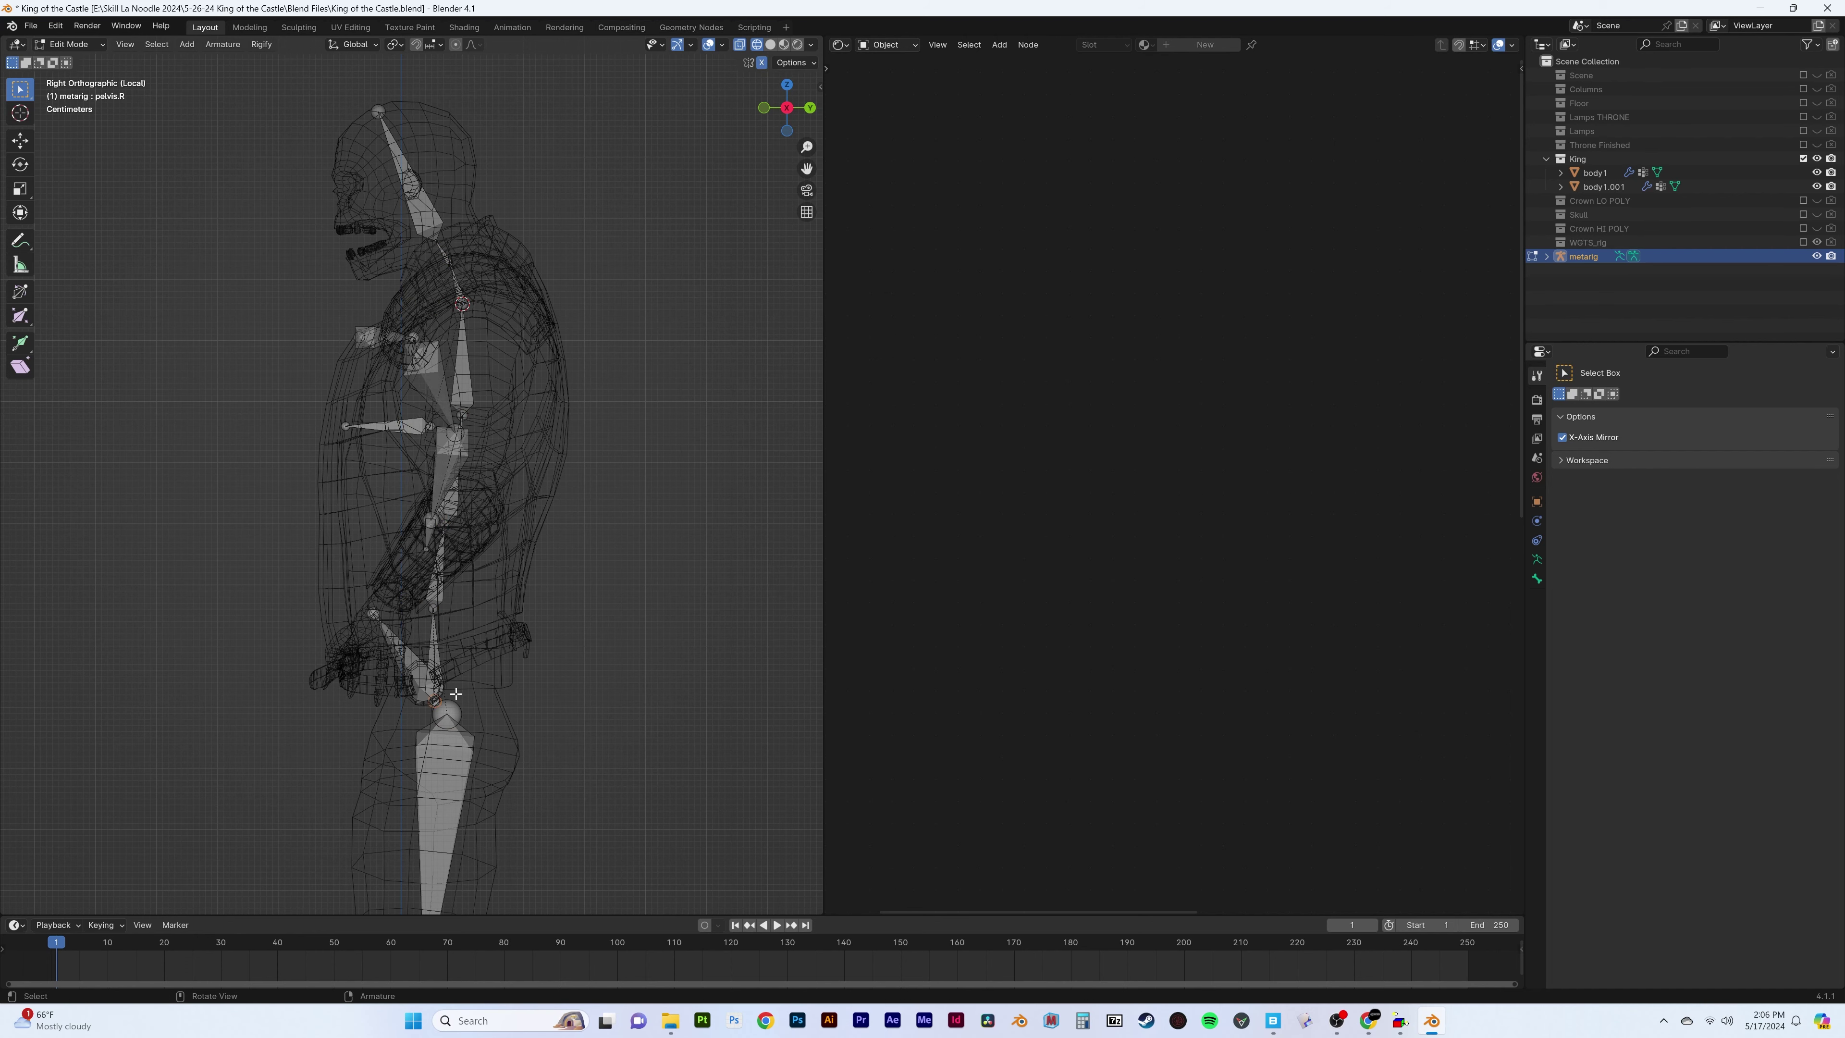
pyautogui.click(434, 676)
pyautogui.moveTo(450, 669); pyautogui.dragTo(508, 654, button='middle')
pyautogui.press('KP_3')
# Adjust the left thigh's top joint at the hip
pyautogui.click(439, 699)
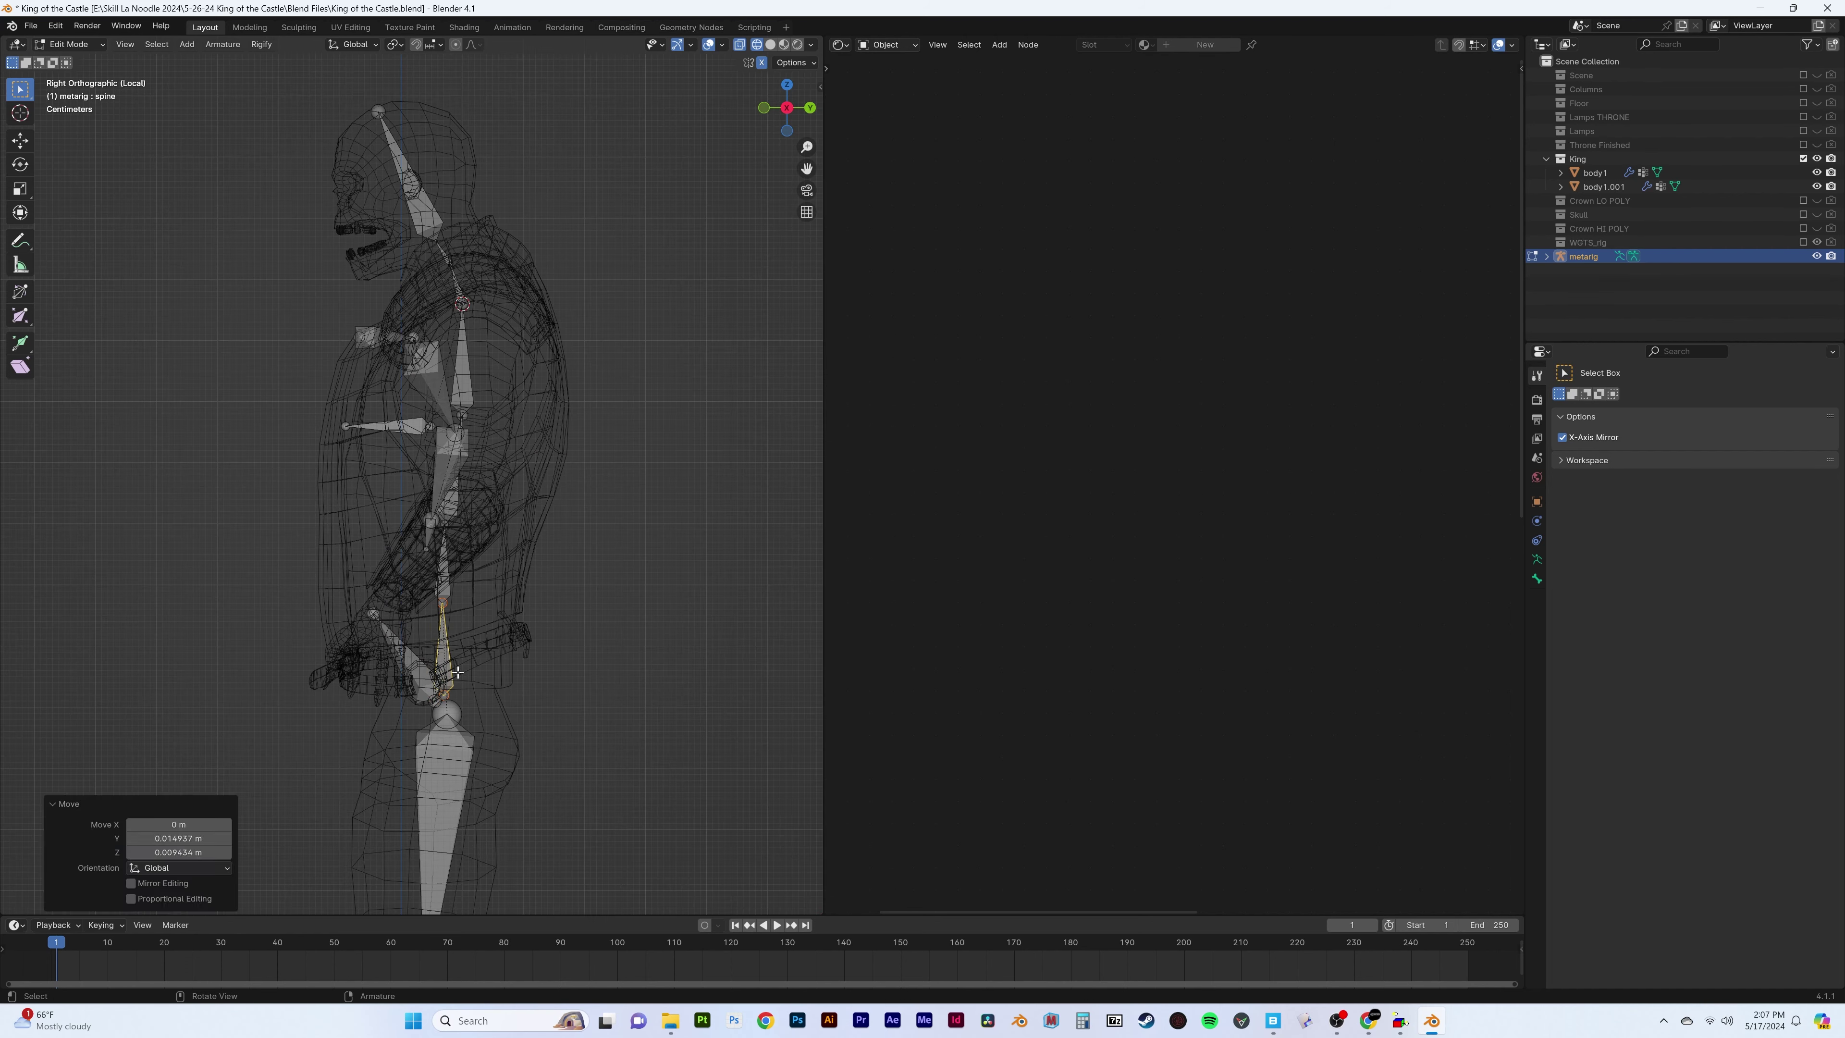
pyautogui.click(437, 700)
pyautogui.moveTo(437, 700); pyautogui.dragTo(445, 661, button='middle')
pyautogui.scroll(5, 445, 652)
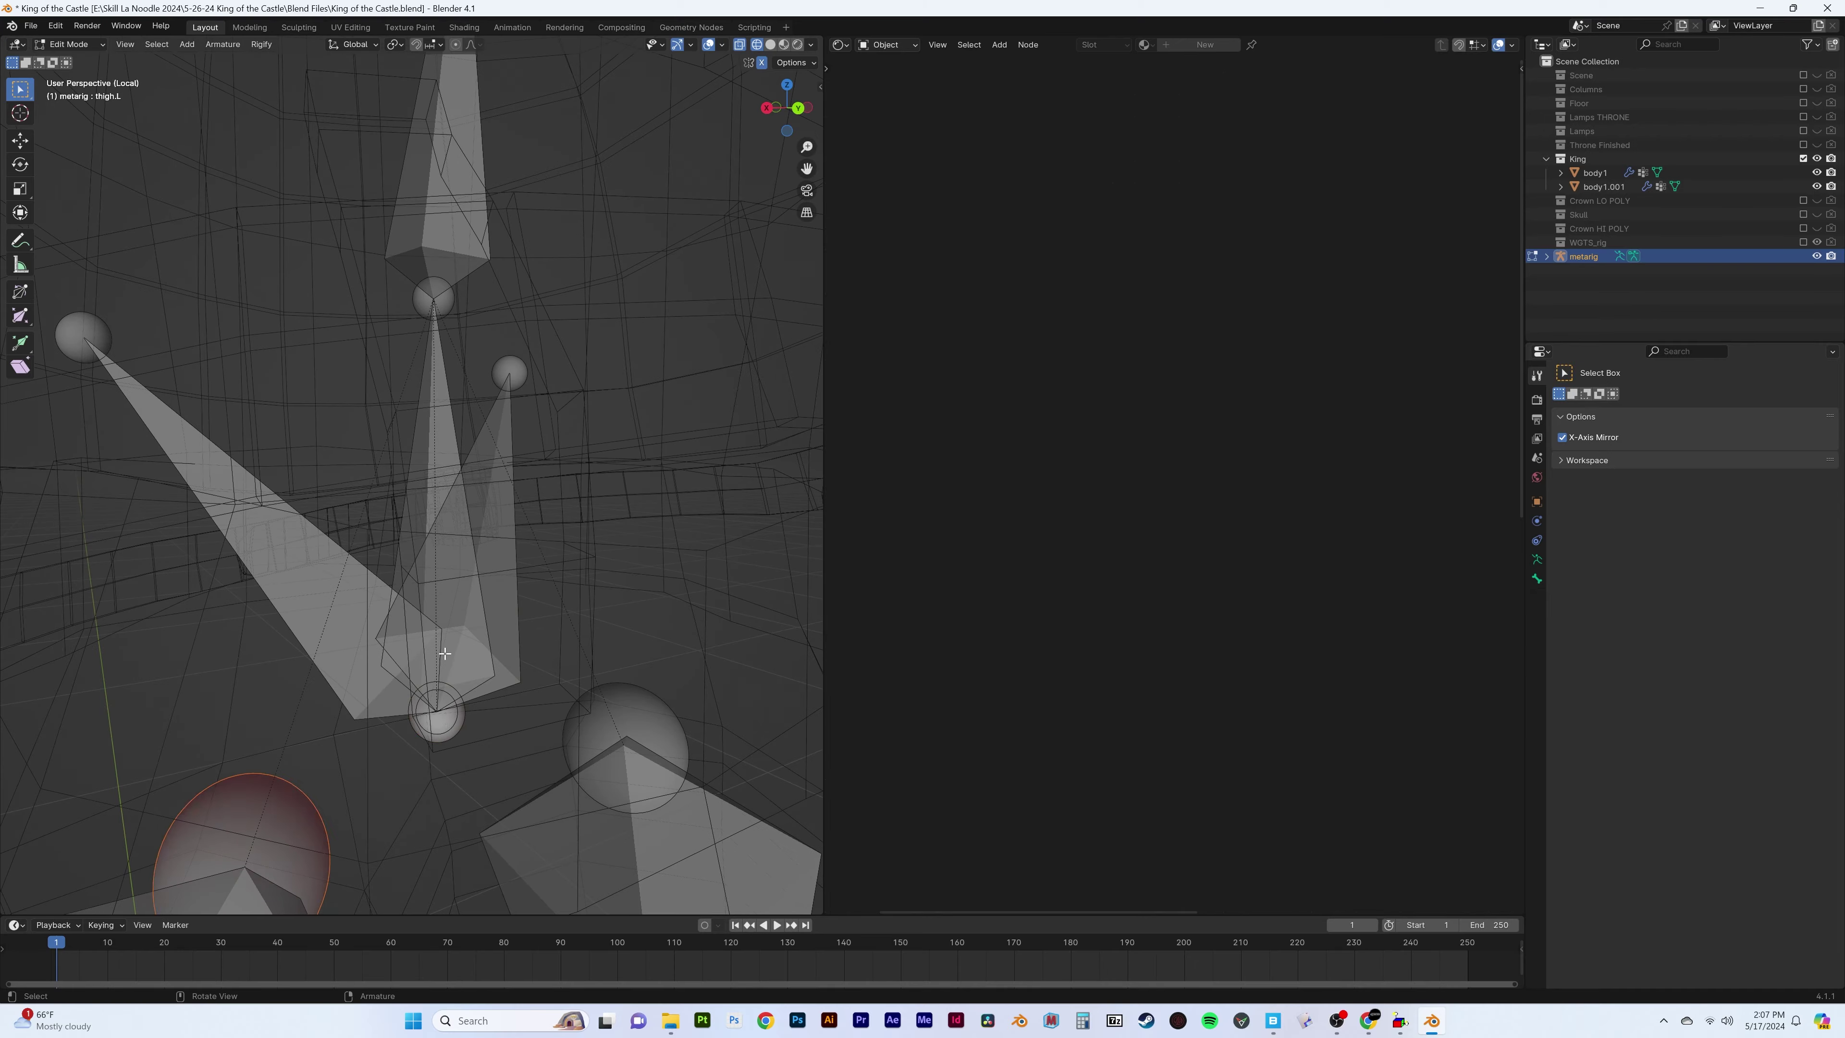
pyautogui.scroll(-5, 418, 711)
# Line the left arm and hand bones up with the arm, then leave Edit Mode
pyautogui.click(429, 407)
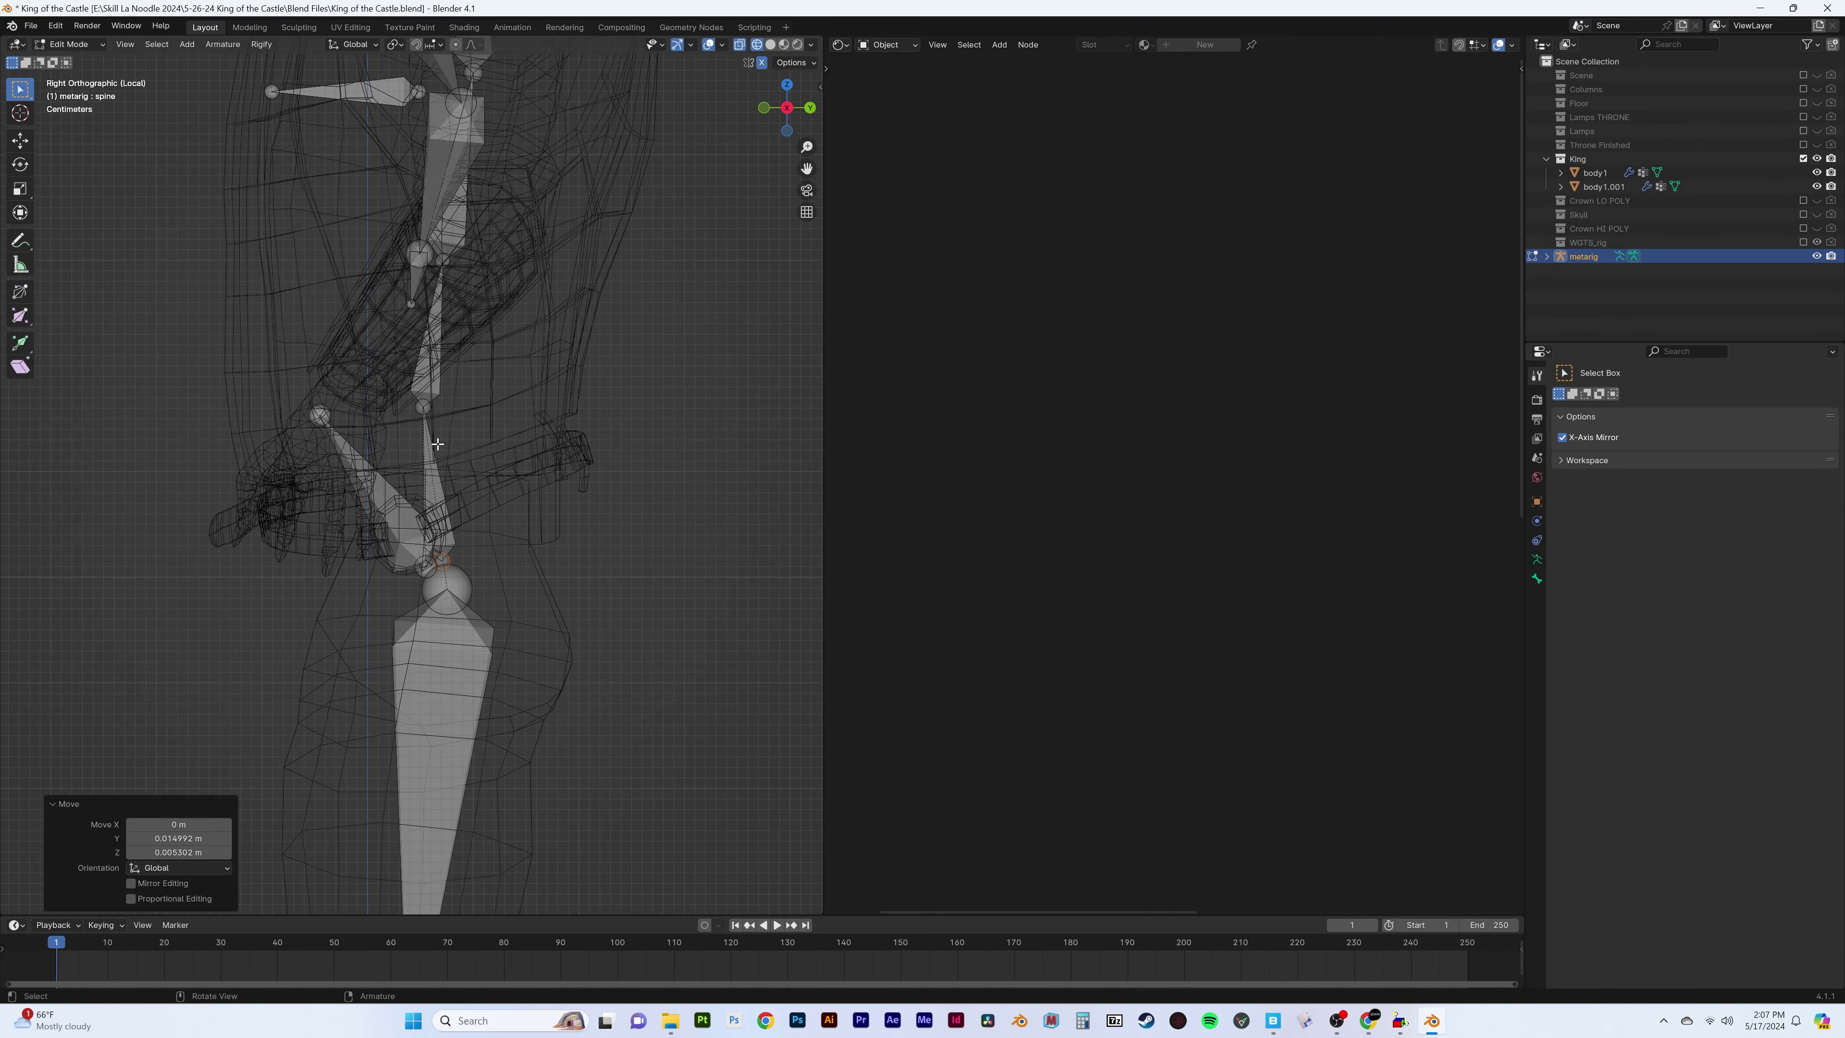
pyautogui.moveTo(429, 407)
pyautogui.mouseDown(button='middle')
pyautogui.moveTo(406, 476)
pyautogui.moveTo(588, 433)
pyautogui.mouseUp(button='middle')
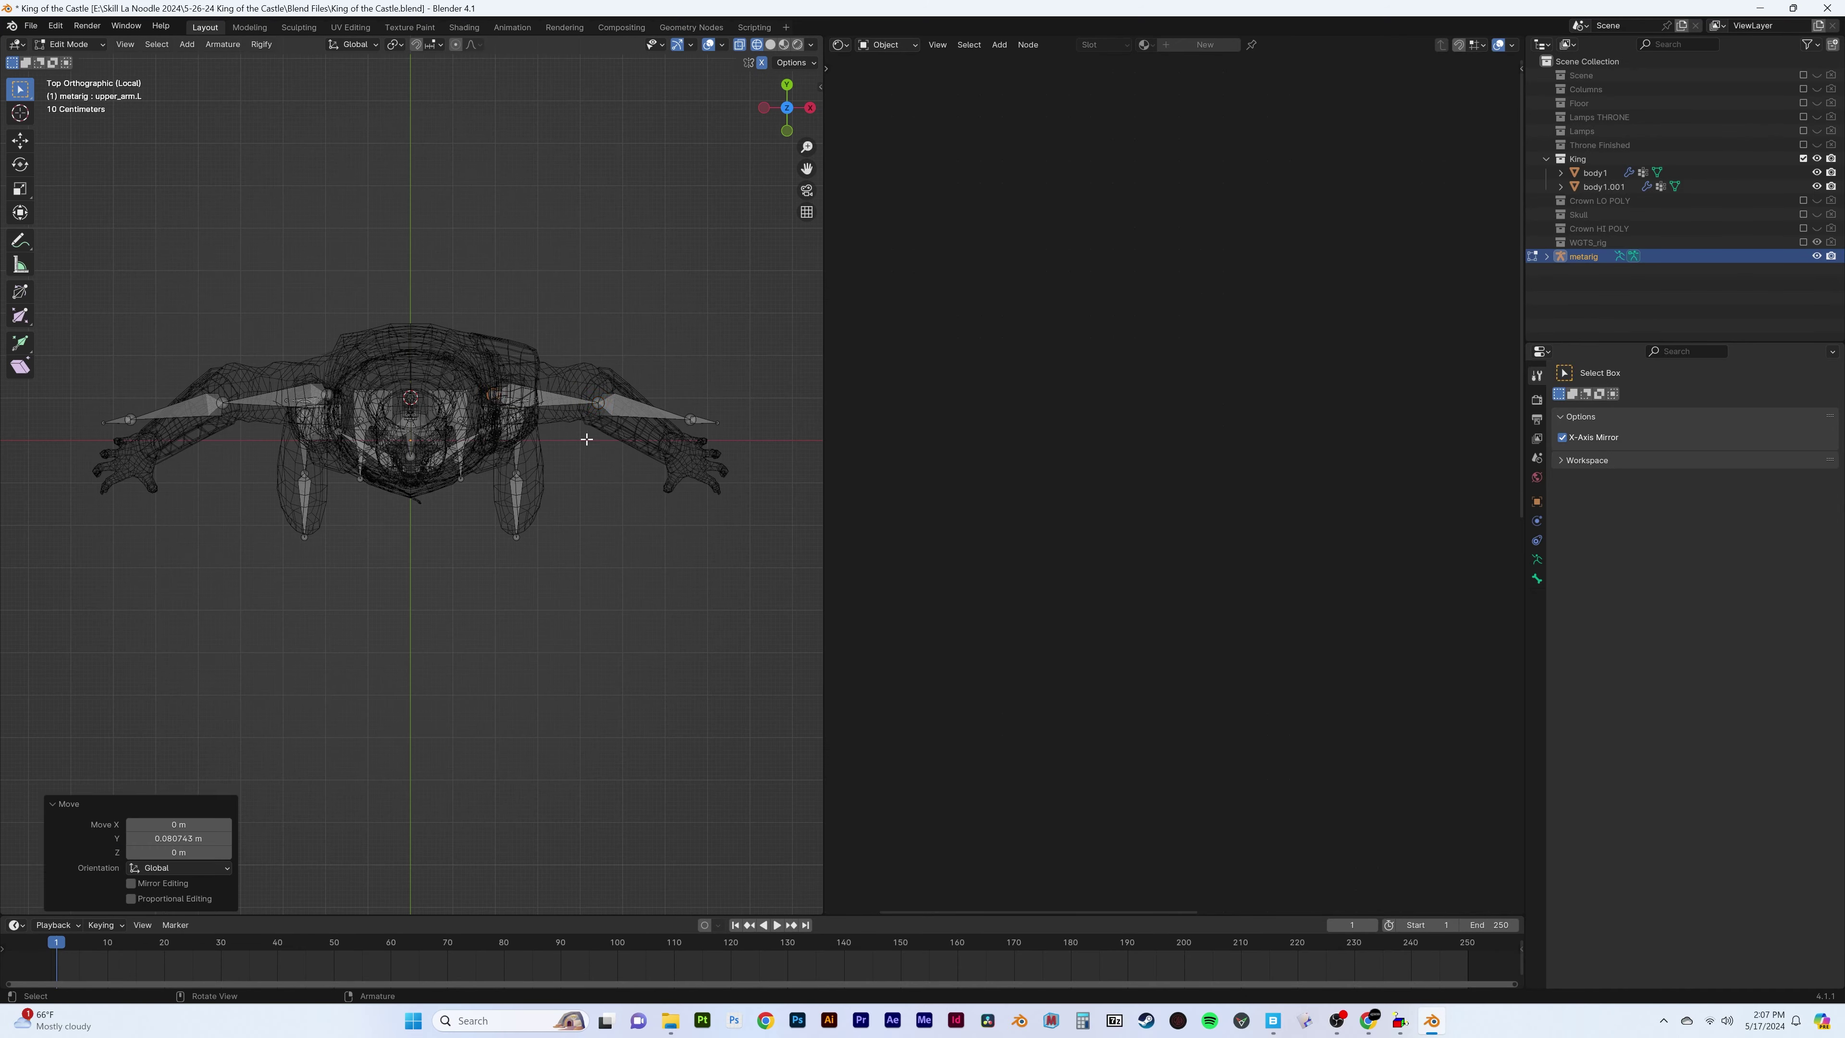
pyautogui.click(718, 426)
pyautogui.press('KP_1')
pyautogui.moveTo(514, 464); pyautogui.dragTo(540, 441)
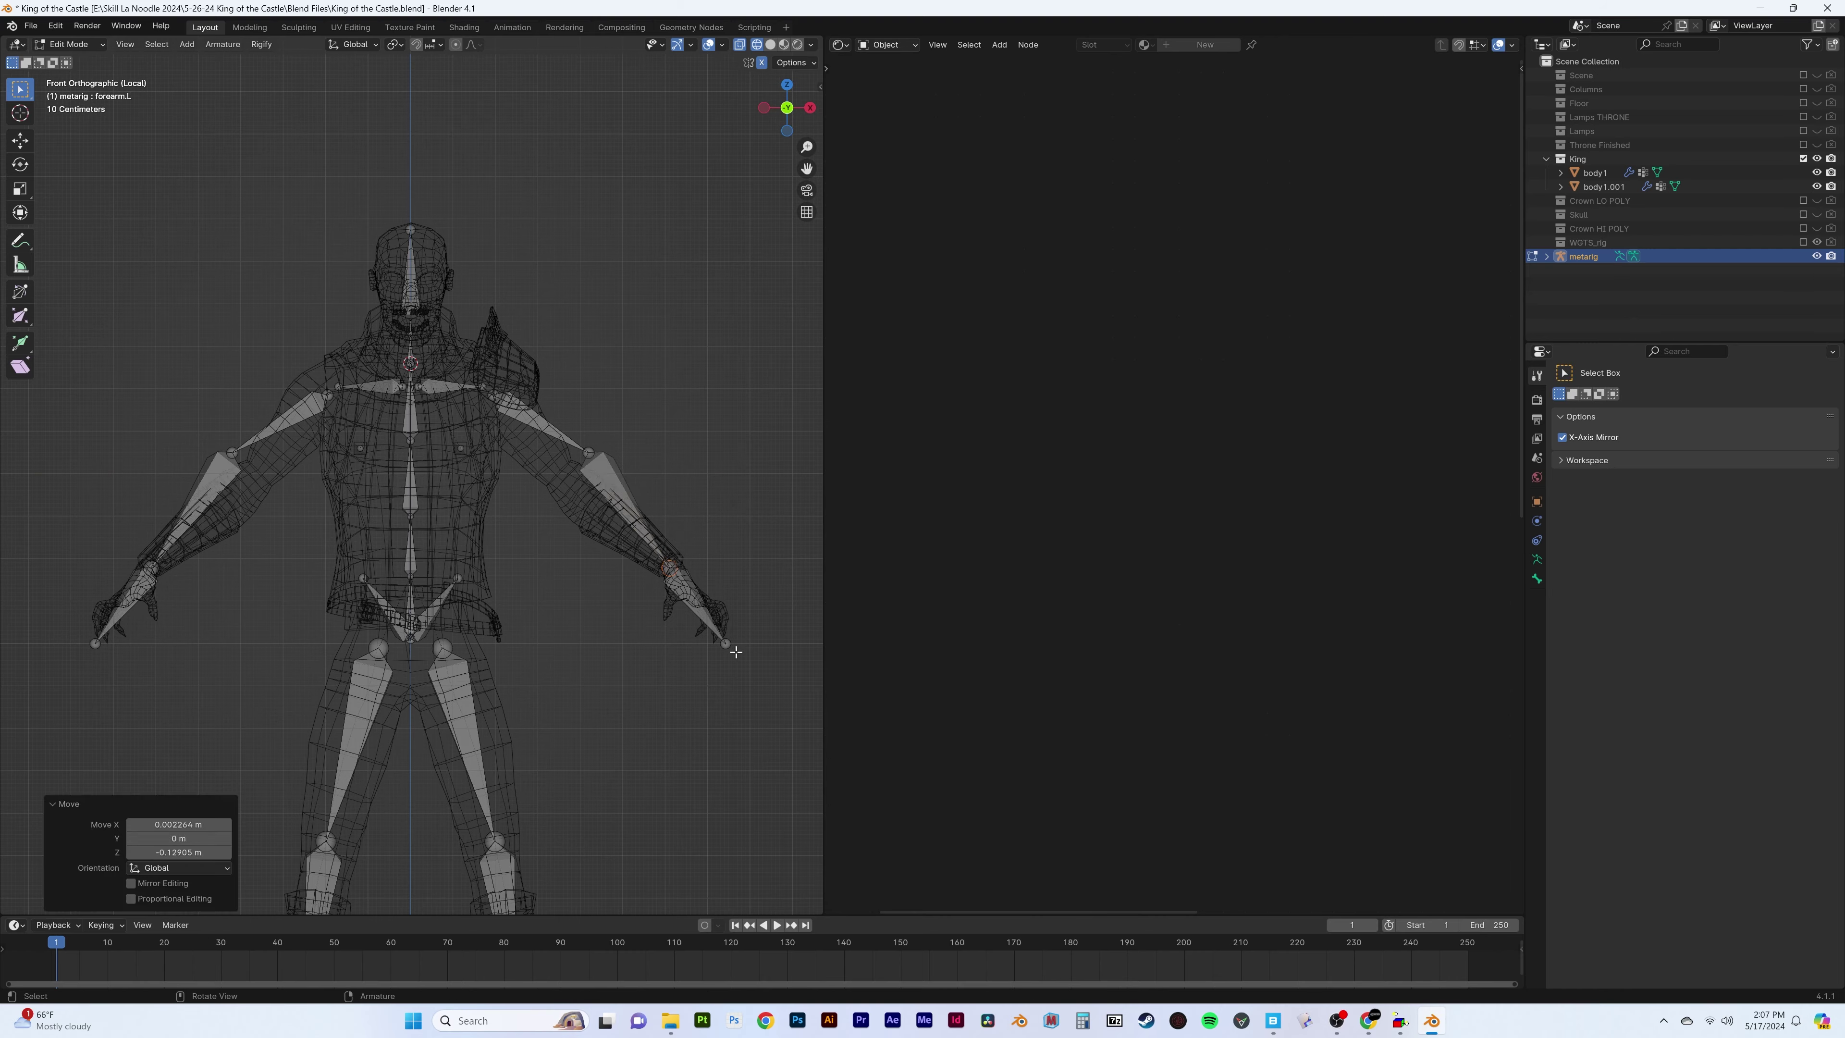
pyautogui.click(430, 388)
pyautogui.moveTo(429, 389); pyautogui.dragTo(598, 534, button='middle')
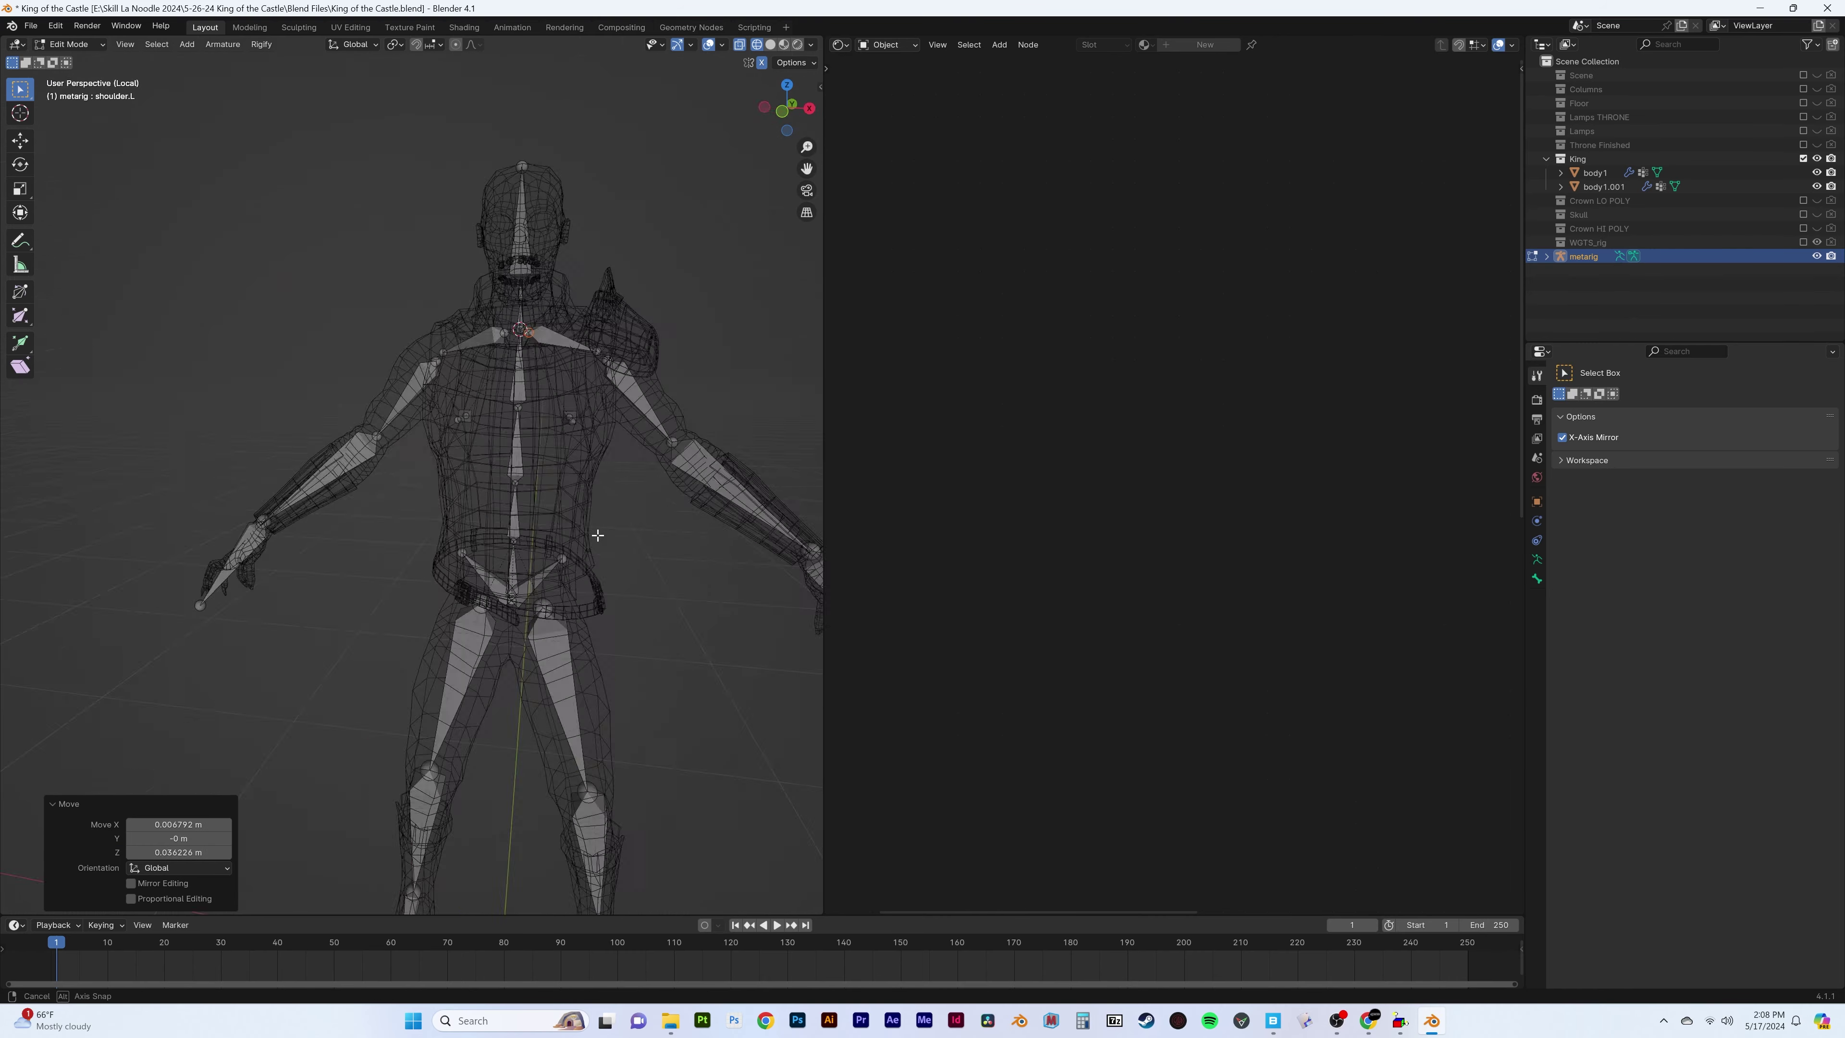
pyautogui.press('Tab')
# Switch the rig into Pose Mode, select the left forearm and show bones through the body
pyautogui.click(467, 418)
pyautogui.click(458, 379)
pyautogui.click(70, 44)
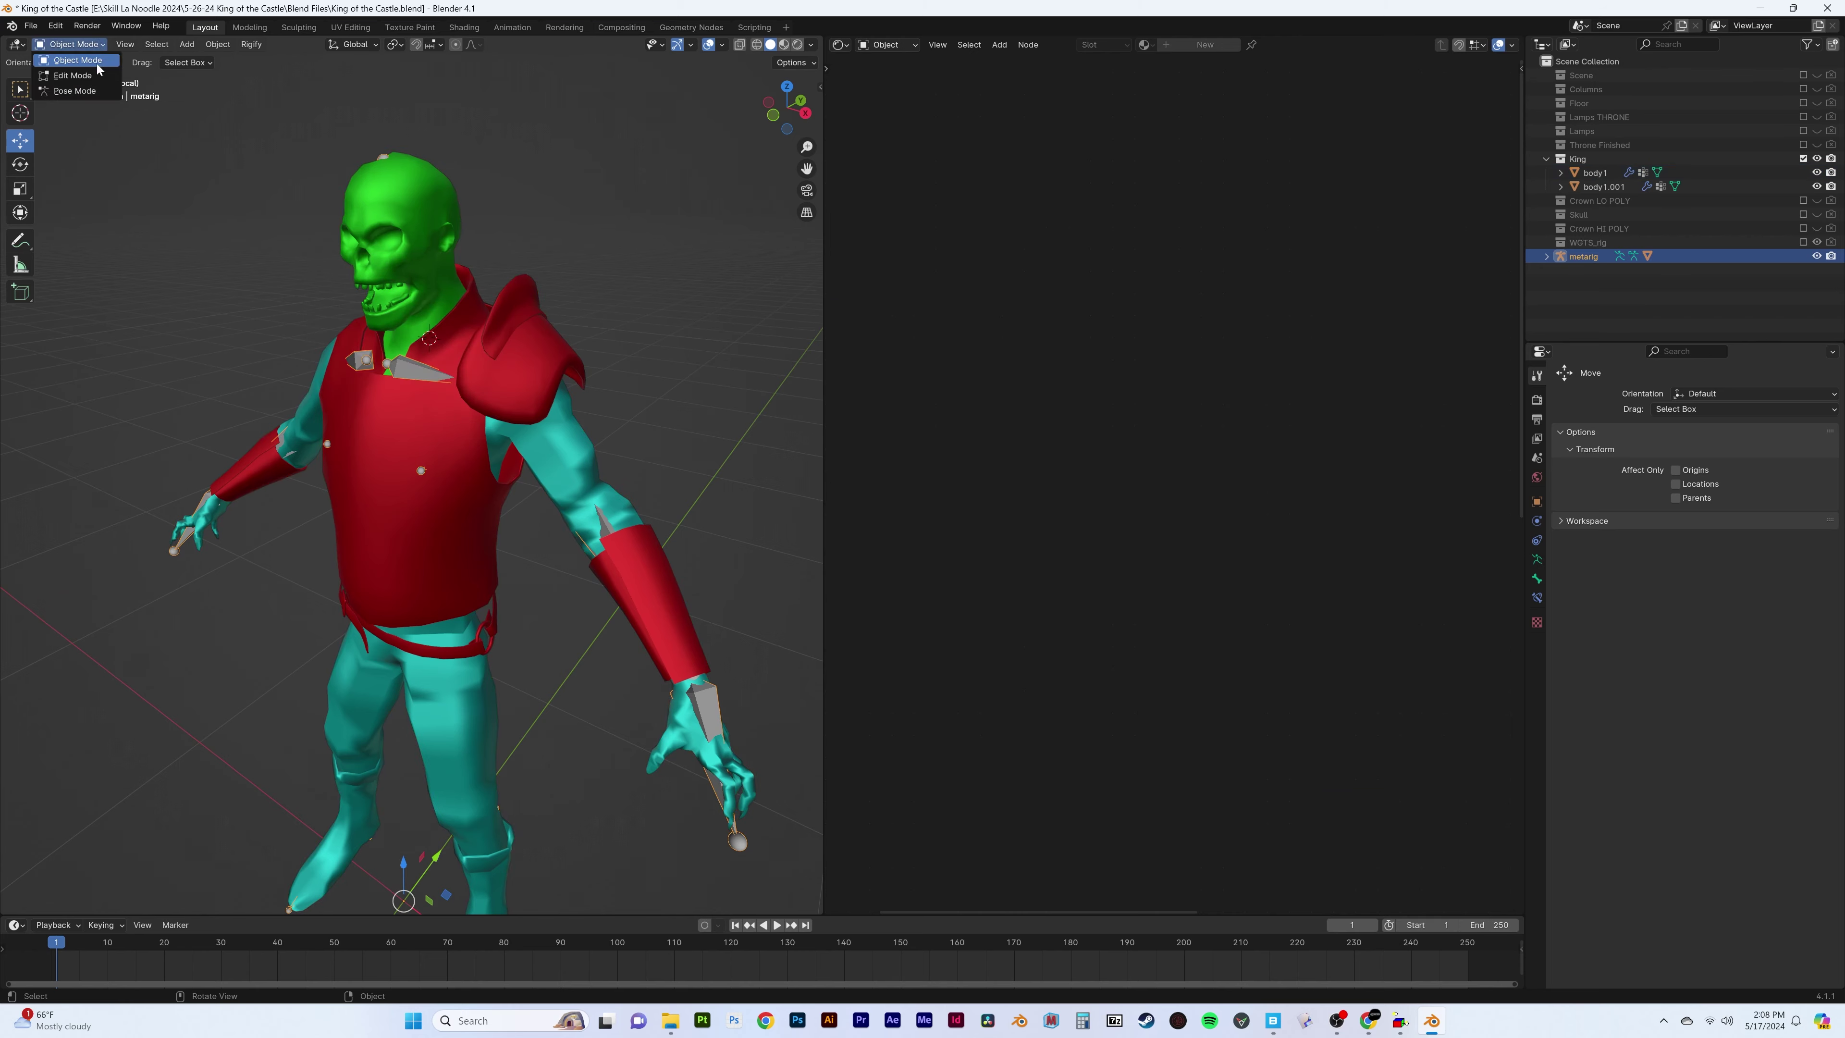
pyautogui.click(74, 90)
pyautogui.moveTo(461, 459)
pyautogui.mouseDown(button='middle')
pyautogui.moveTo(731, 477)
pyautogui.moveTo(699, 500)
pyautogui.moveTo(581, 495)
pyautogui.mouseUp(button='middle')
pyautogui.click(702, 506)
pyautogui.moveTo(632, 582); pyautogui.dragTo(617, 447, button='middle')
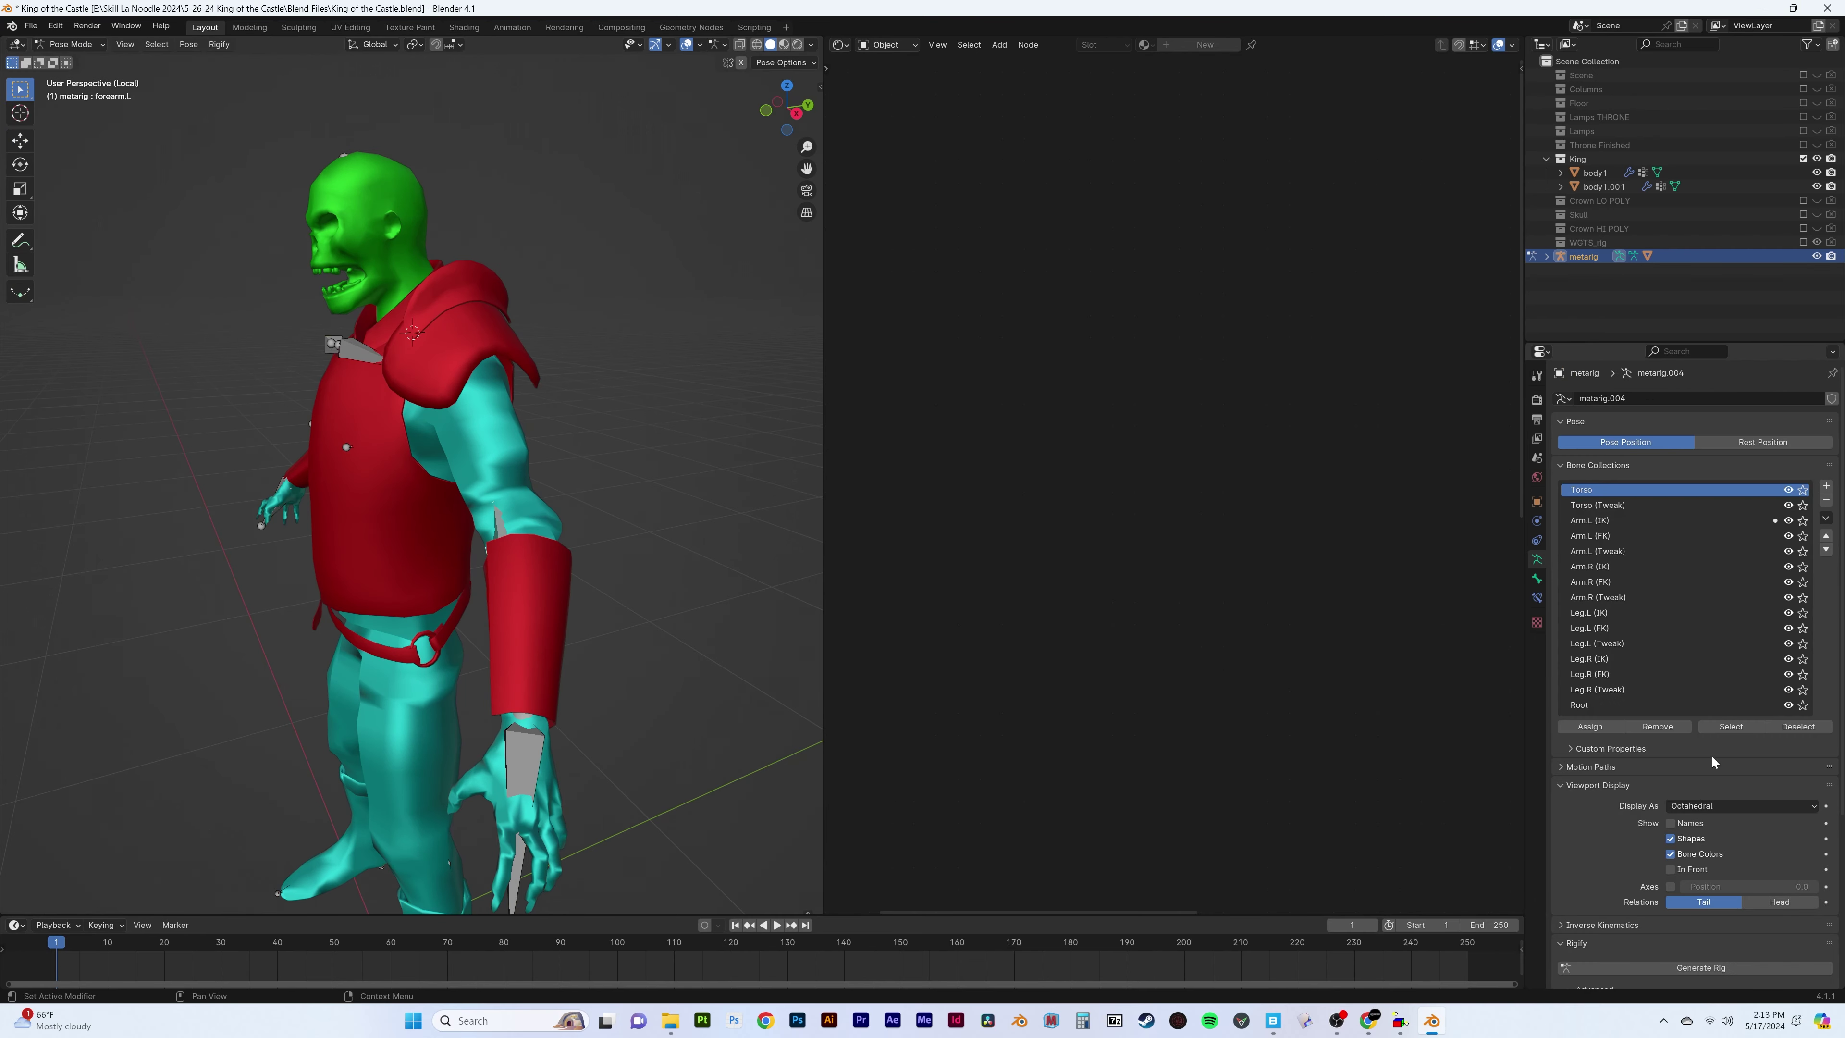
pyautogui.click(1671, 870)
pyautogui.scroll(-3, 1712, 761)
# Rotate the right thigh bone on X to start bending the legs
pyautogui.moveTo(507, 614)
pyautogui.mouseDown(button='middle')
pyautogui.moveTo(686, 536)
pyautogui.moveTo(501, 544)
pyautogui.mouseUp(button='middle')
pyautogui.click(501, 545)
pyautogui.press('r')
pyautogui.press('x')
pyautogui.click(543, 623)
pyautogui.moveTo(543, 623); pyautogui.dragTo(586, 491, button='middle')
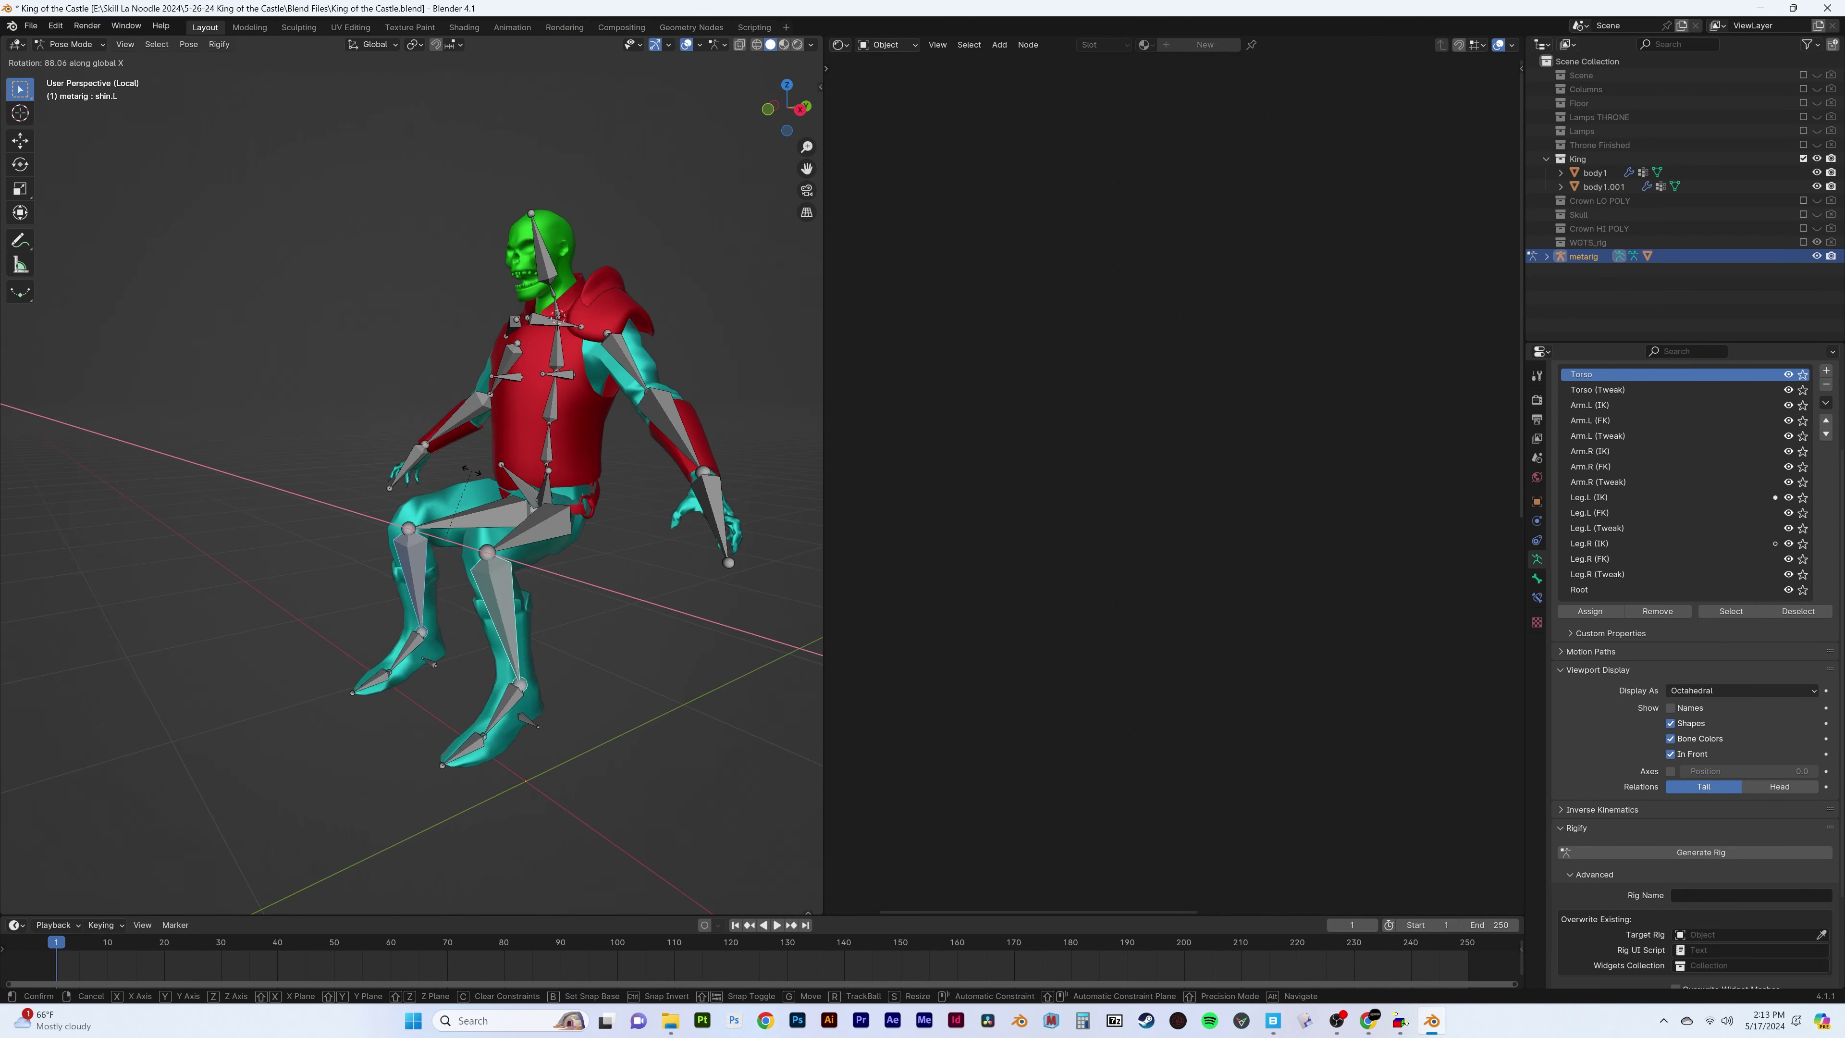
# Rotate the shins and right leg on X so the knees bend into a seated position
pyautogui.press('KP_1')
pyautogui.click(431, 556)
pyautogui.press('r')
pyautogui.moveTo(431, 555); pyautogui.dragTo(349, 589, button='middle')
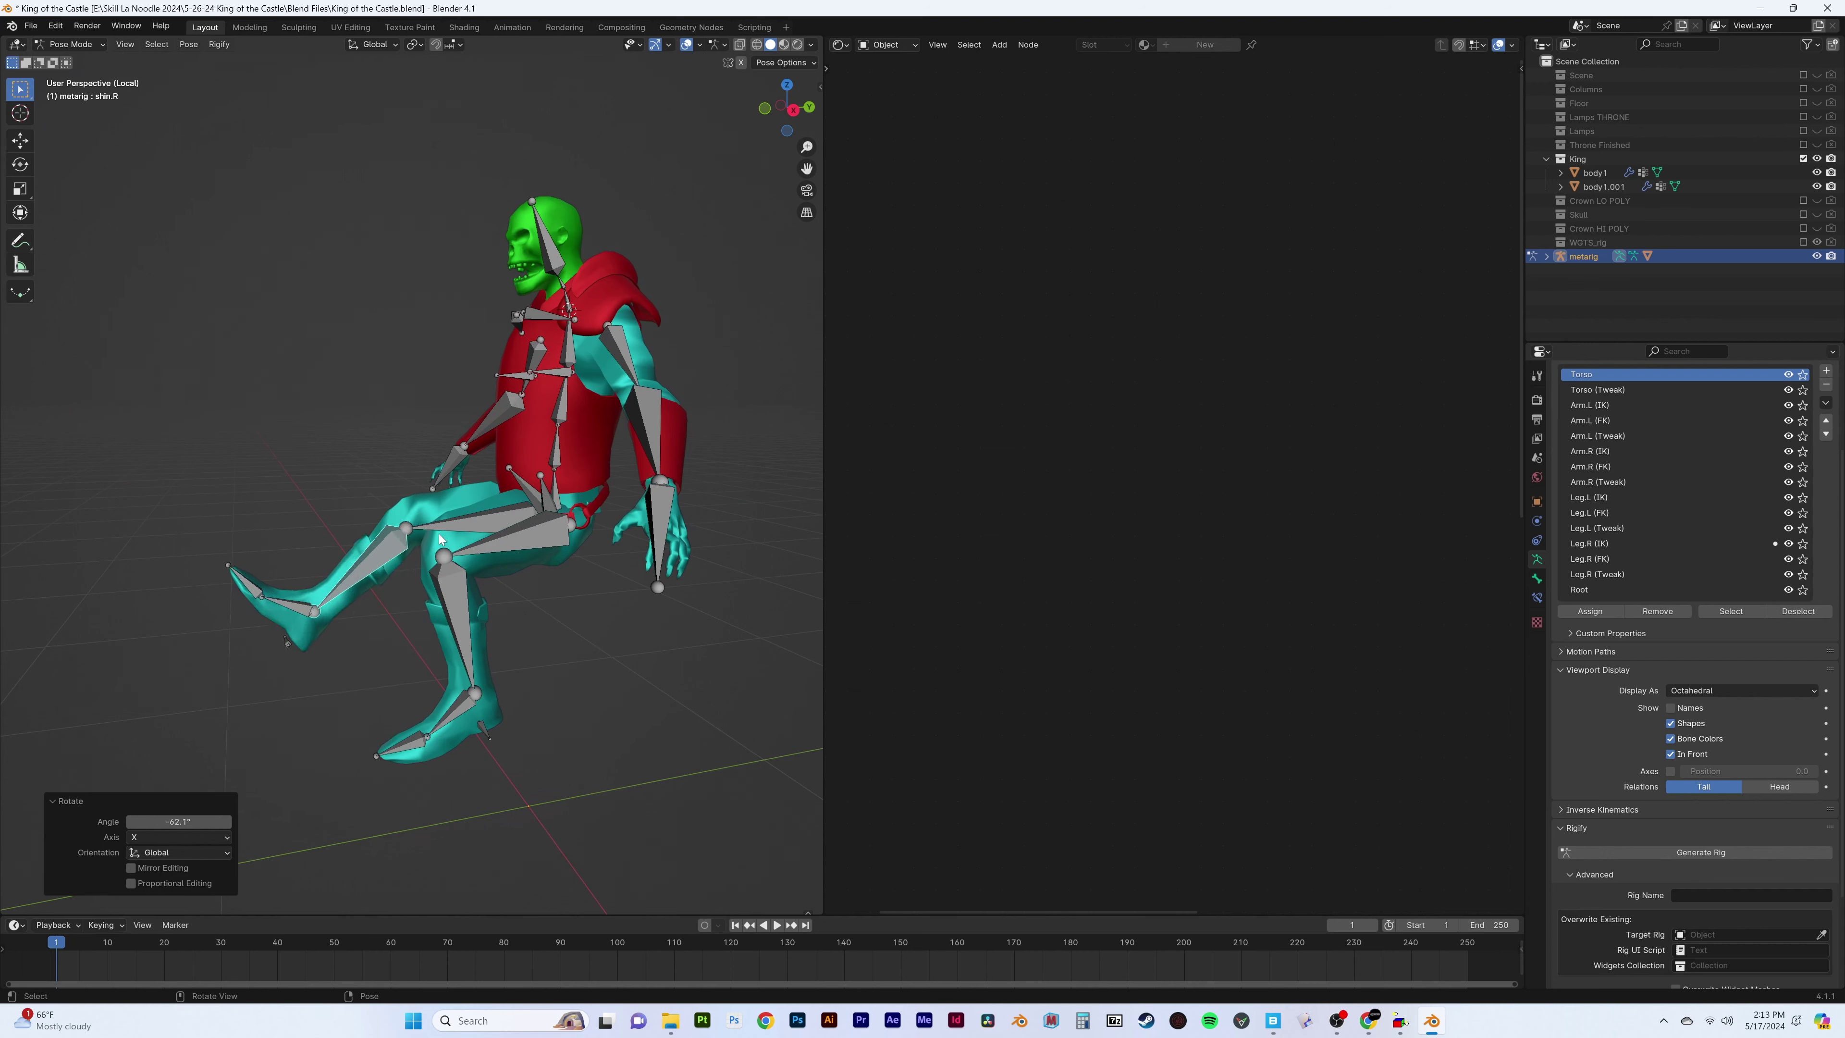
pyautogui.press('KP_3')
pyautogui.click(455, 506)
pyautogui.press('r')
pyautogui.press('x')
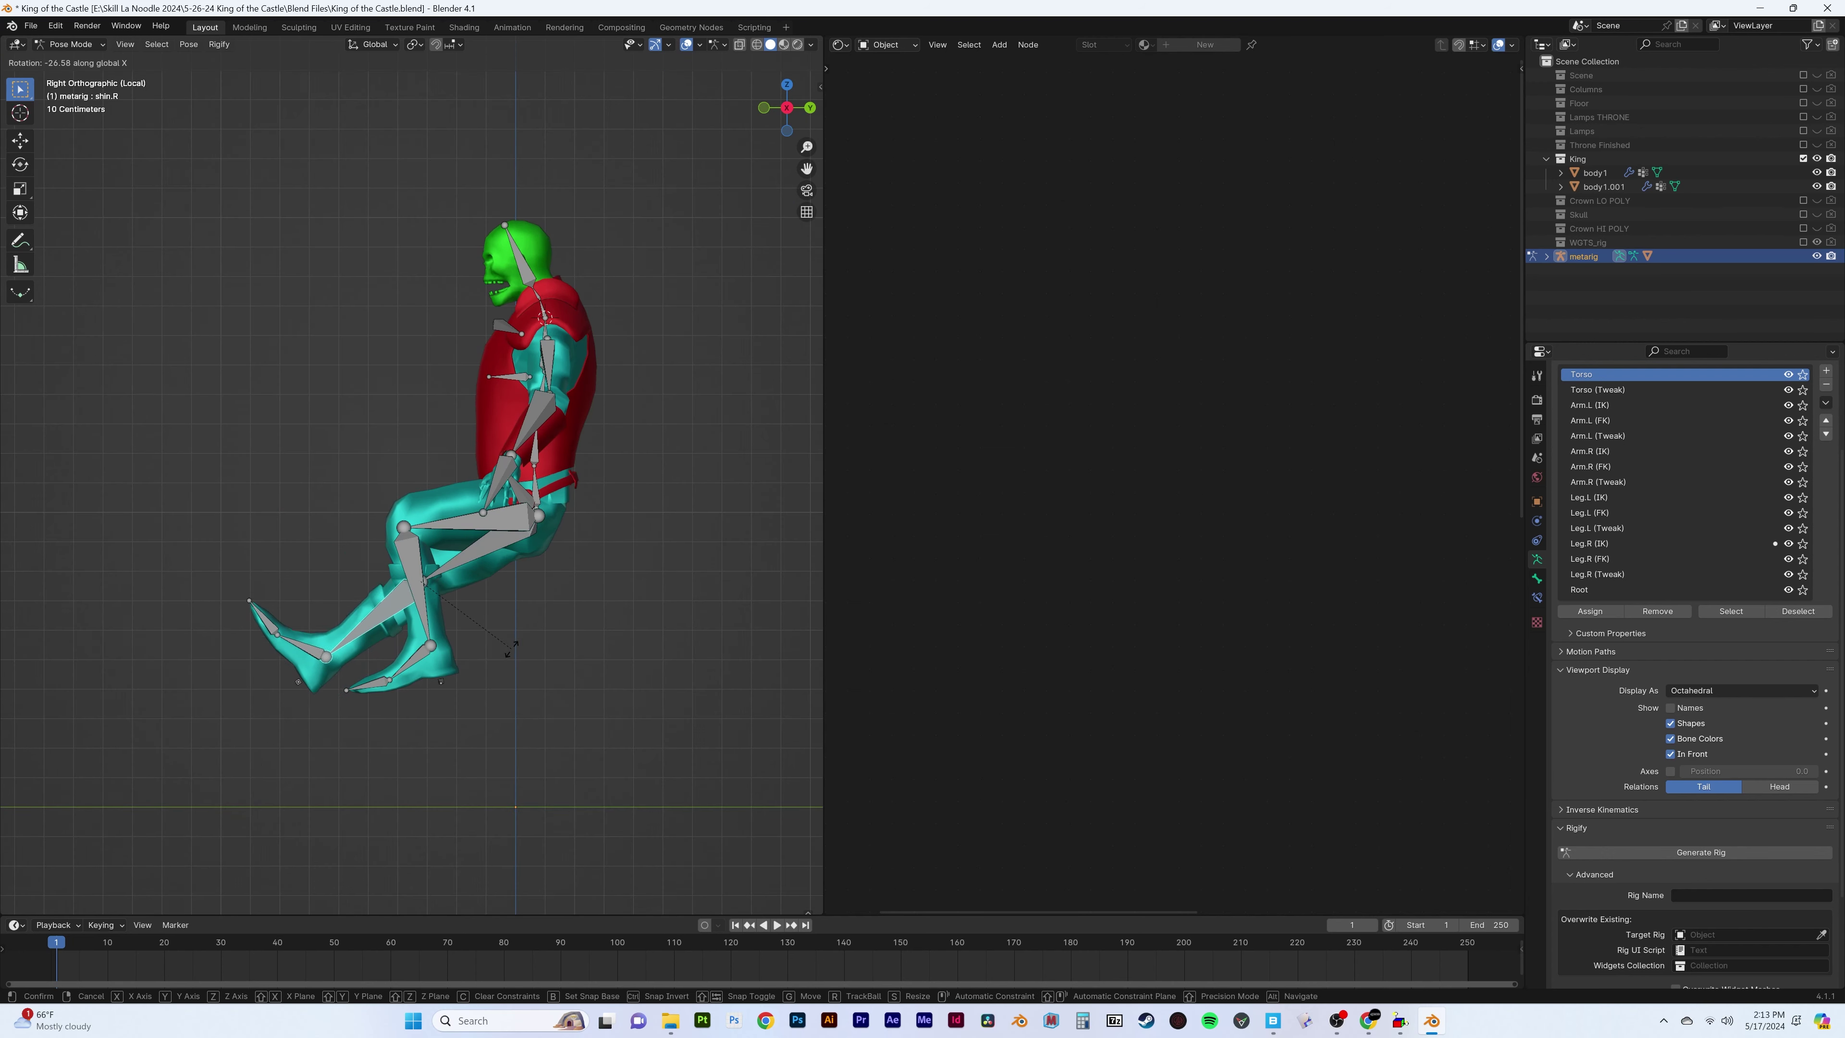
pyautogui.click(511, 649)
# Lean the torso back by rotating the spine bone, with a second X-constrained rotation
pyautogui.click(536, 484)
pyautogui.press('r')
pyautogui.press('r')
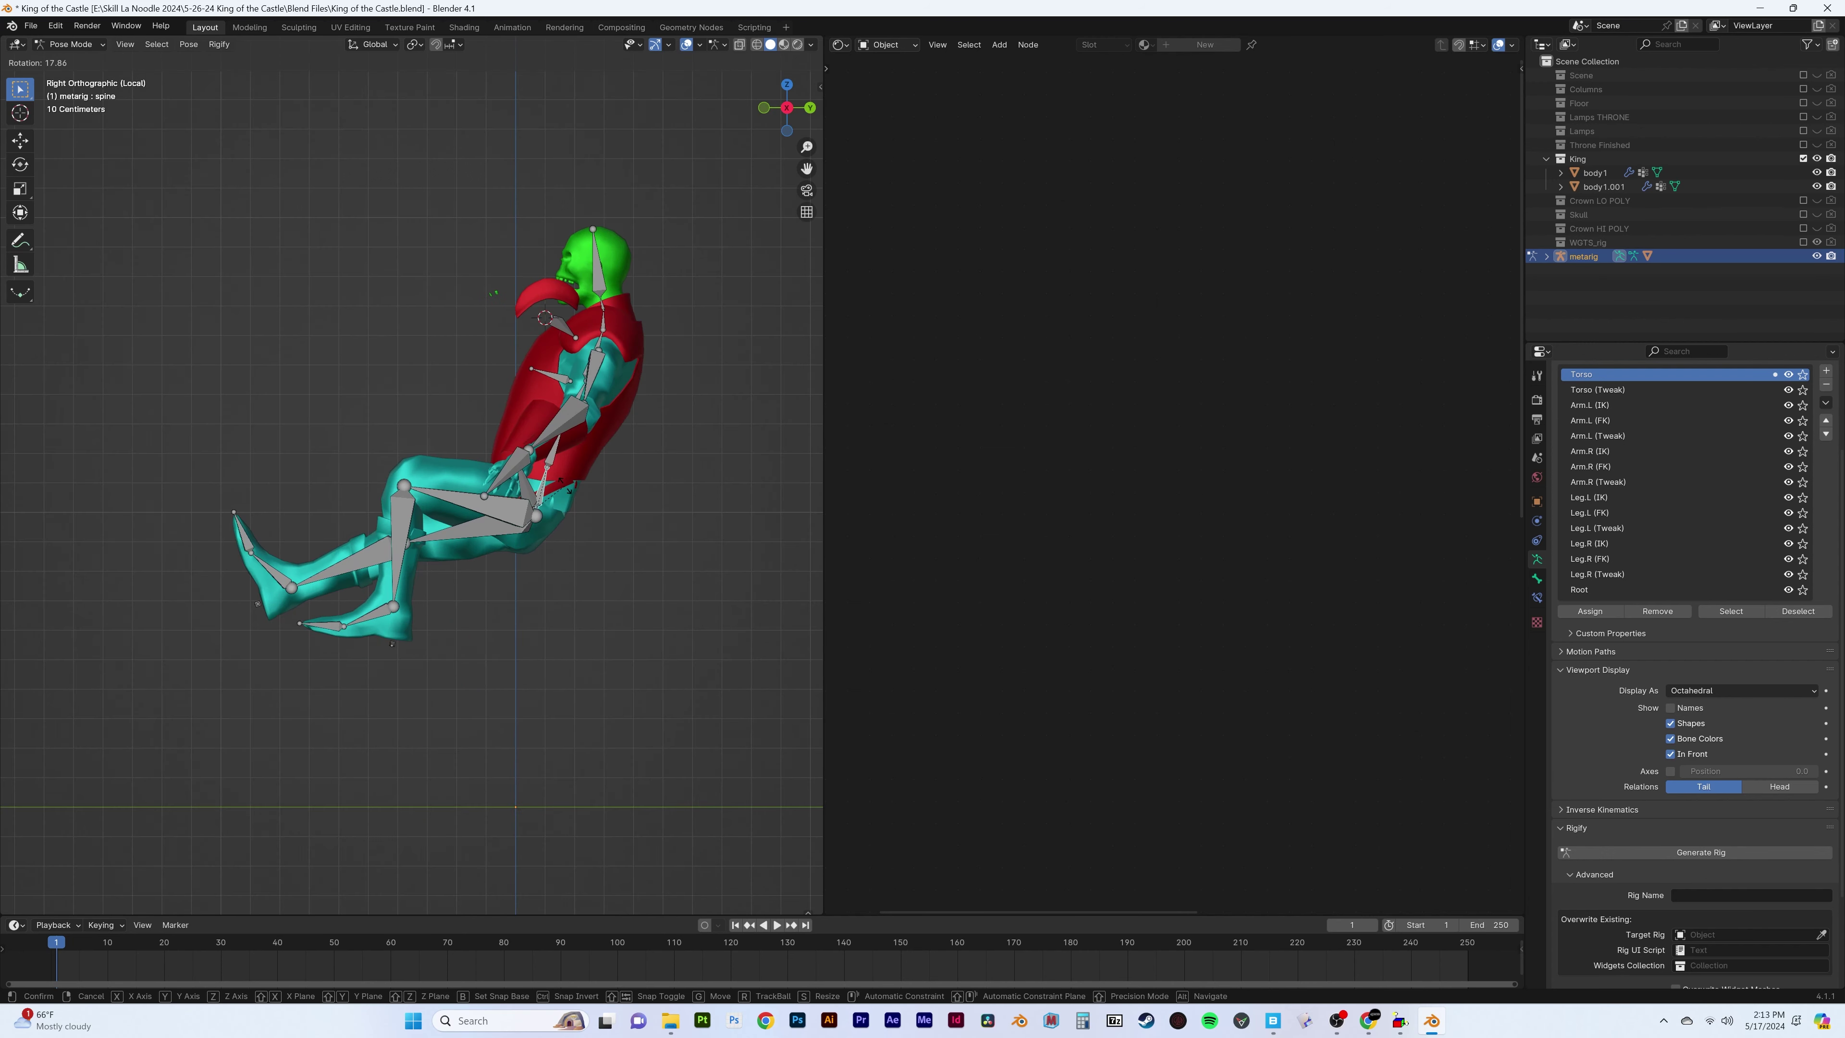
pyautogui.click(627, 452)
pyautogui.moveTo(626, 453)
pyautogui.mouseDown(button='middle')
pyautogui.moveTo(558, 506)
pyautogui.moveTo(411, 515)
pyautogui.moveTo(684, 597)
pyautogui.moveTo(785, 552)
pyautogui.mouseUp(button='middle')
pyautogui.press('x')
pyautogui.click(630, 521)
# Show the Throne Finished collection and shift the king 0.16 m along Y onto the seat
pyautogui.click(1803, 145)
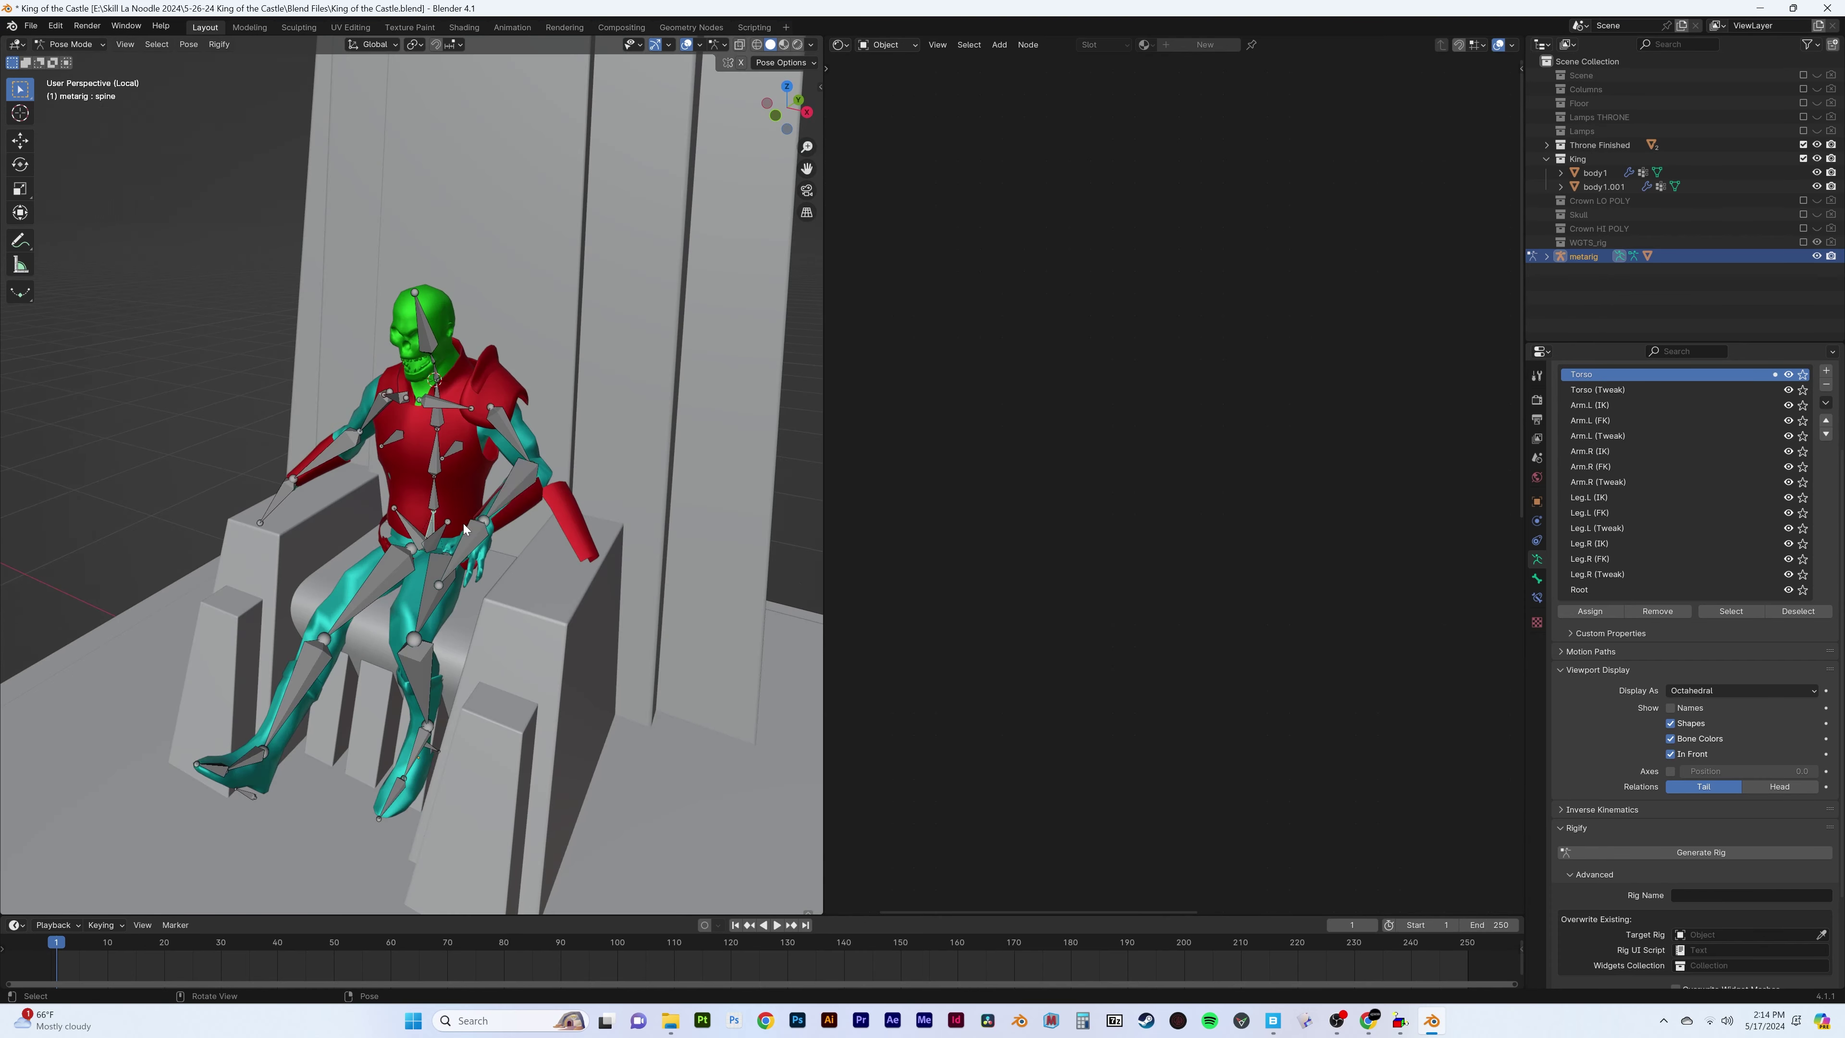
pyautogui.moveTo(463, 523)
pyautogui.mouseDown(button='middle')
pyautogui.moveTo(571, 533)
pyautogui.moveTo(706, 456)
pyautogui.moveTo(661, 511)
pyautogui.mouseUp(button='middle')
pyautogui.keyDown('shift'); pyautogui.click(528, 384); pyautogui.keyUp('shift')
pyautogui.moveTo(528, 384)
pyautogui.mouseDown(button='middle')
pyautogui.moveTo(656, 753)
pyautogui.moveTo(467, 736)
pyautogui.moveTo(598, 675)
pyautogui.moveTo(236, 517)
pyautogui.moveTo(509, 473)
pyautogui.mouseUp(button='middle')
pyautogui.press('s')
pyautogui.press('g')
pyautogui.click(597, 675)
pyautogui.scroll(-5, 597, 675)
pyautogui.click(313, 515)
pyautogui.scroll(4, 508, 472)
# Select the throne armrest's linked faces and move it outward along X
pyautogui.press('Tab')
pyautogui.press('l')
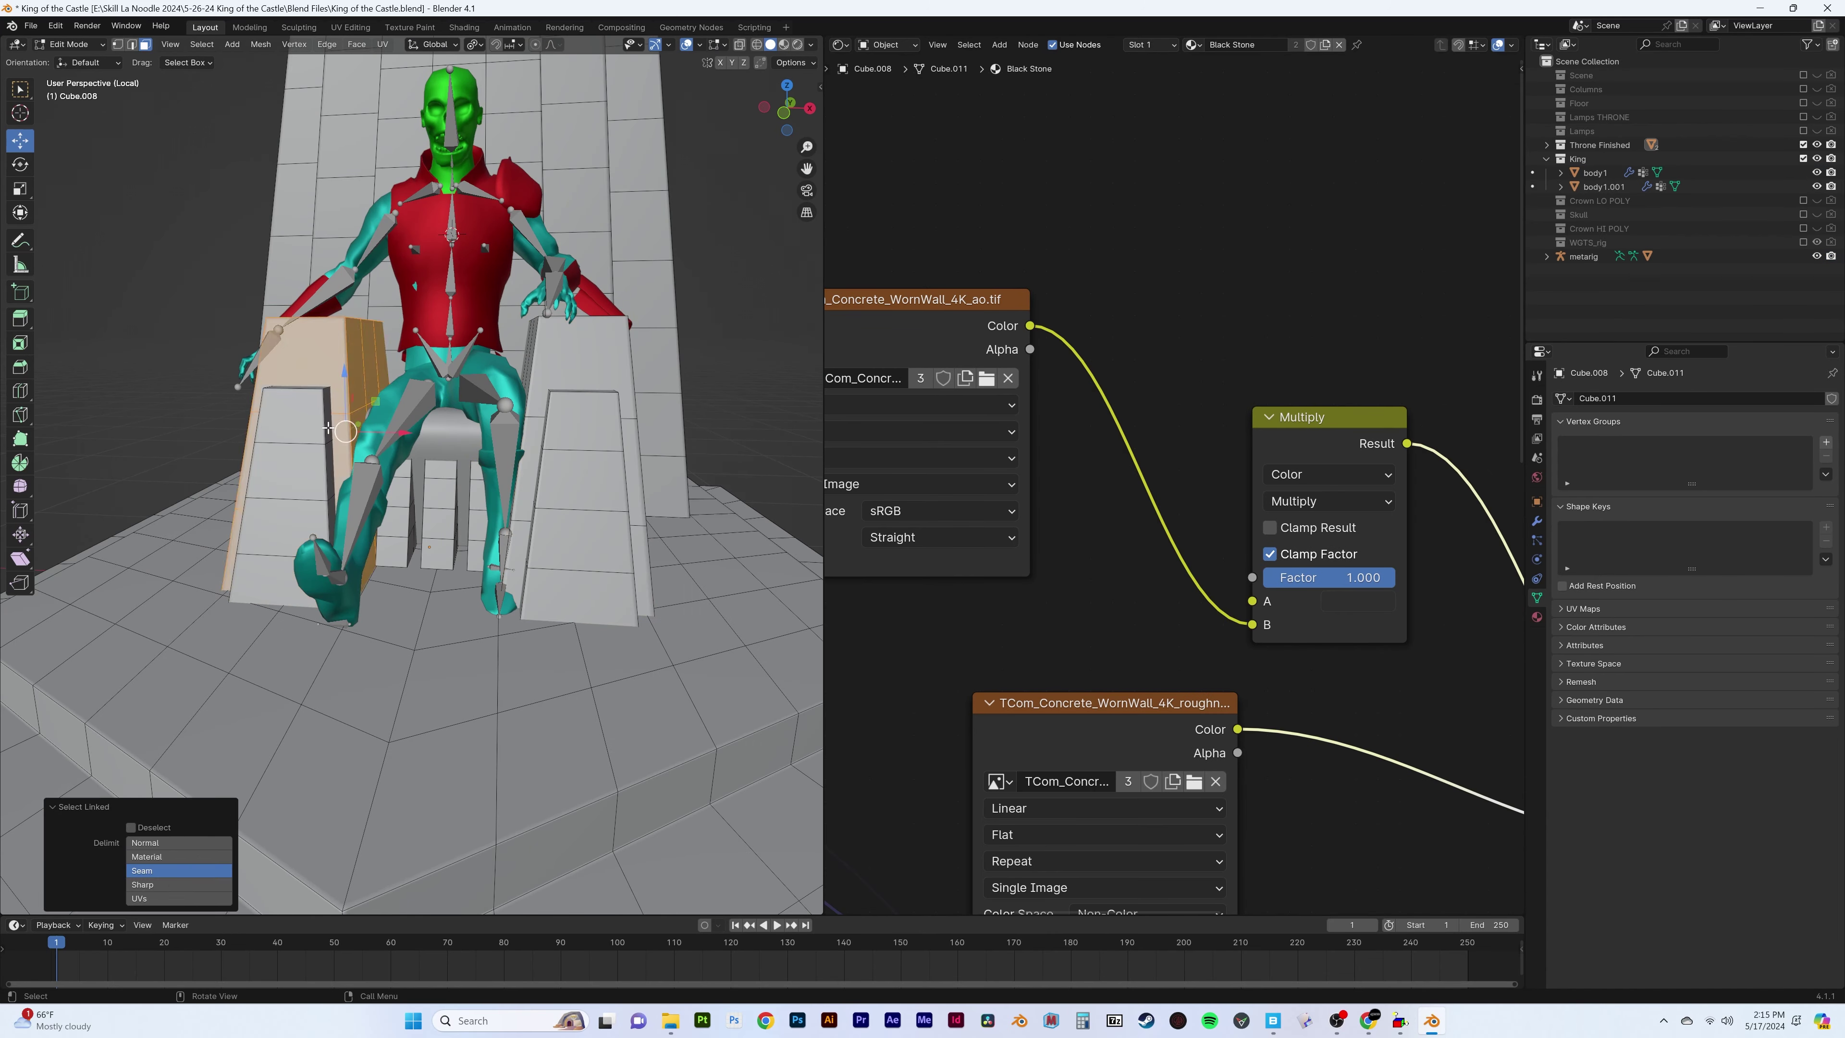
pyautogui.moveTo(328, 428); pyautogui.dragTo(349, 429, button='middle')
pyautogui.press('g')
pyautogui.press('x')
pyautogui.click(634, 434)
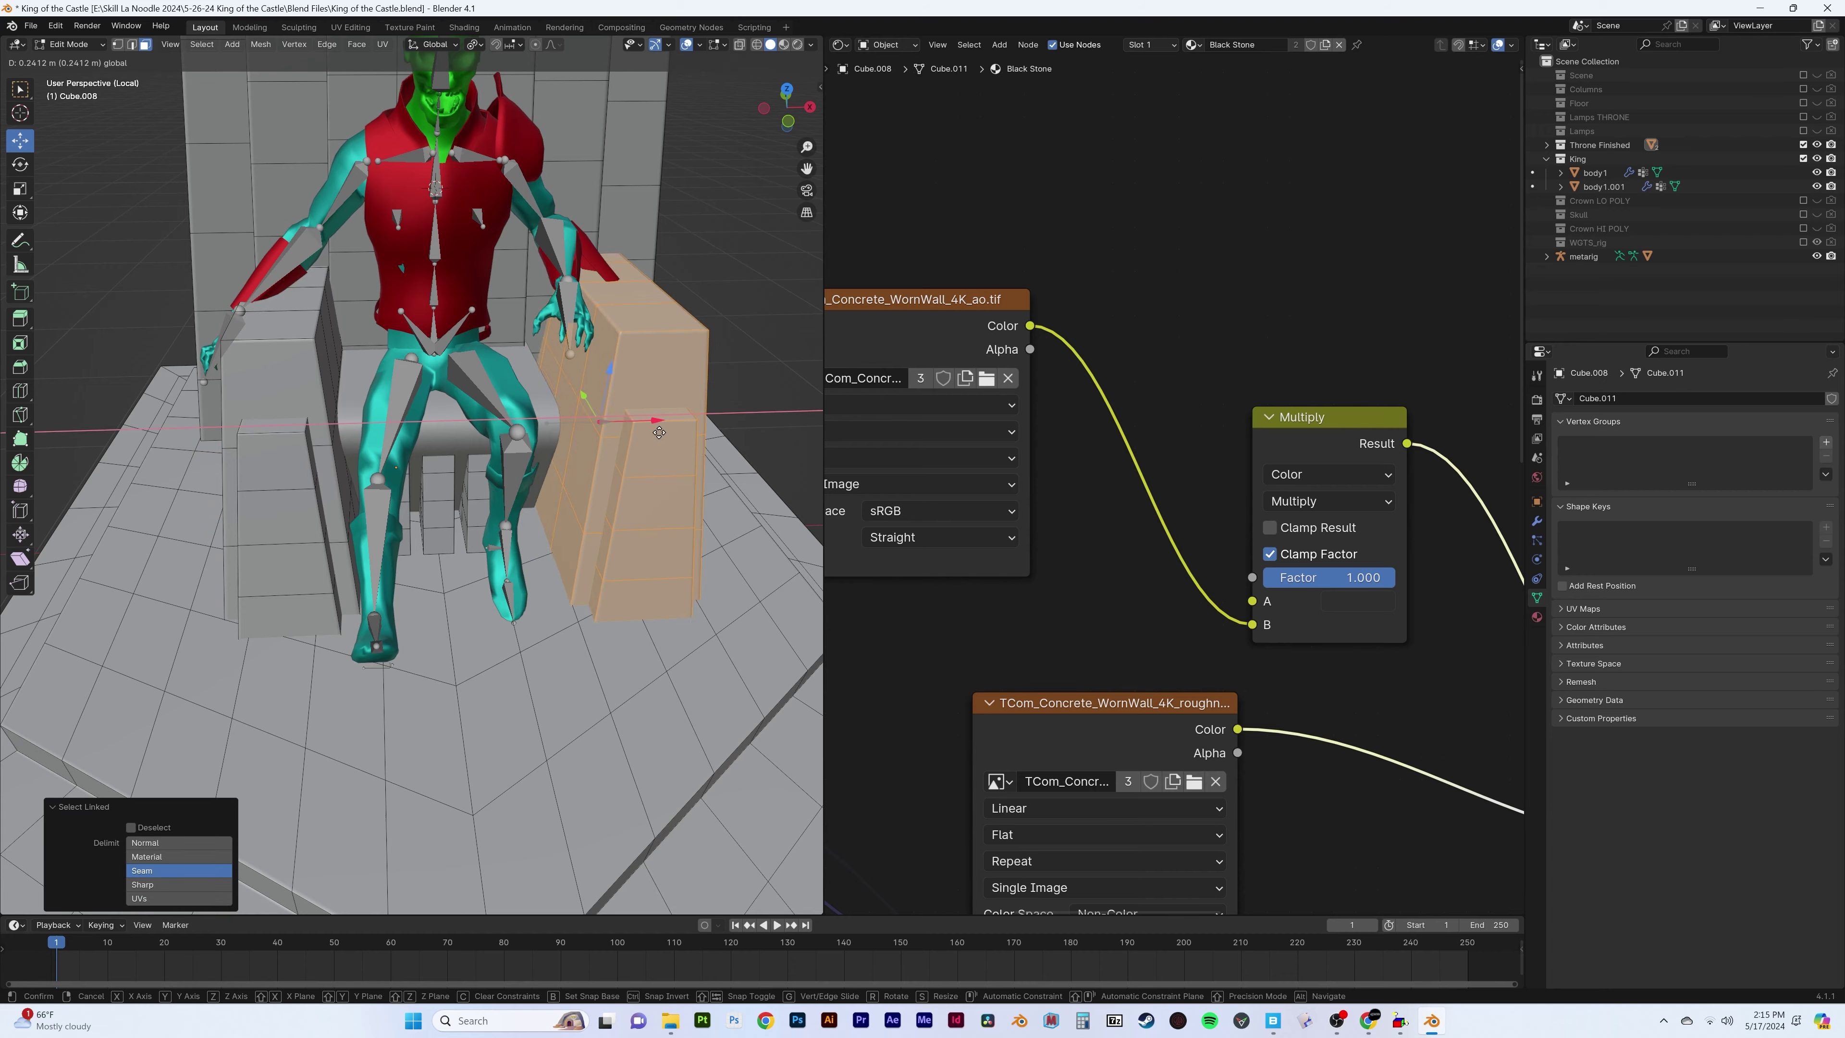
pyautogui.press('KP_1')
pyautogui.press('Escape')
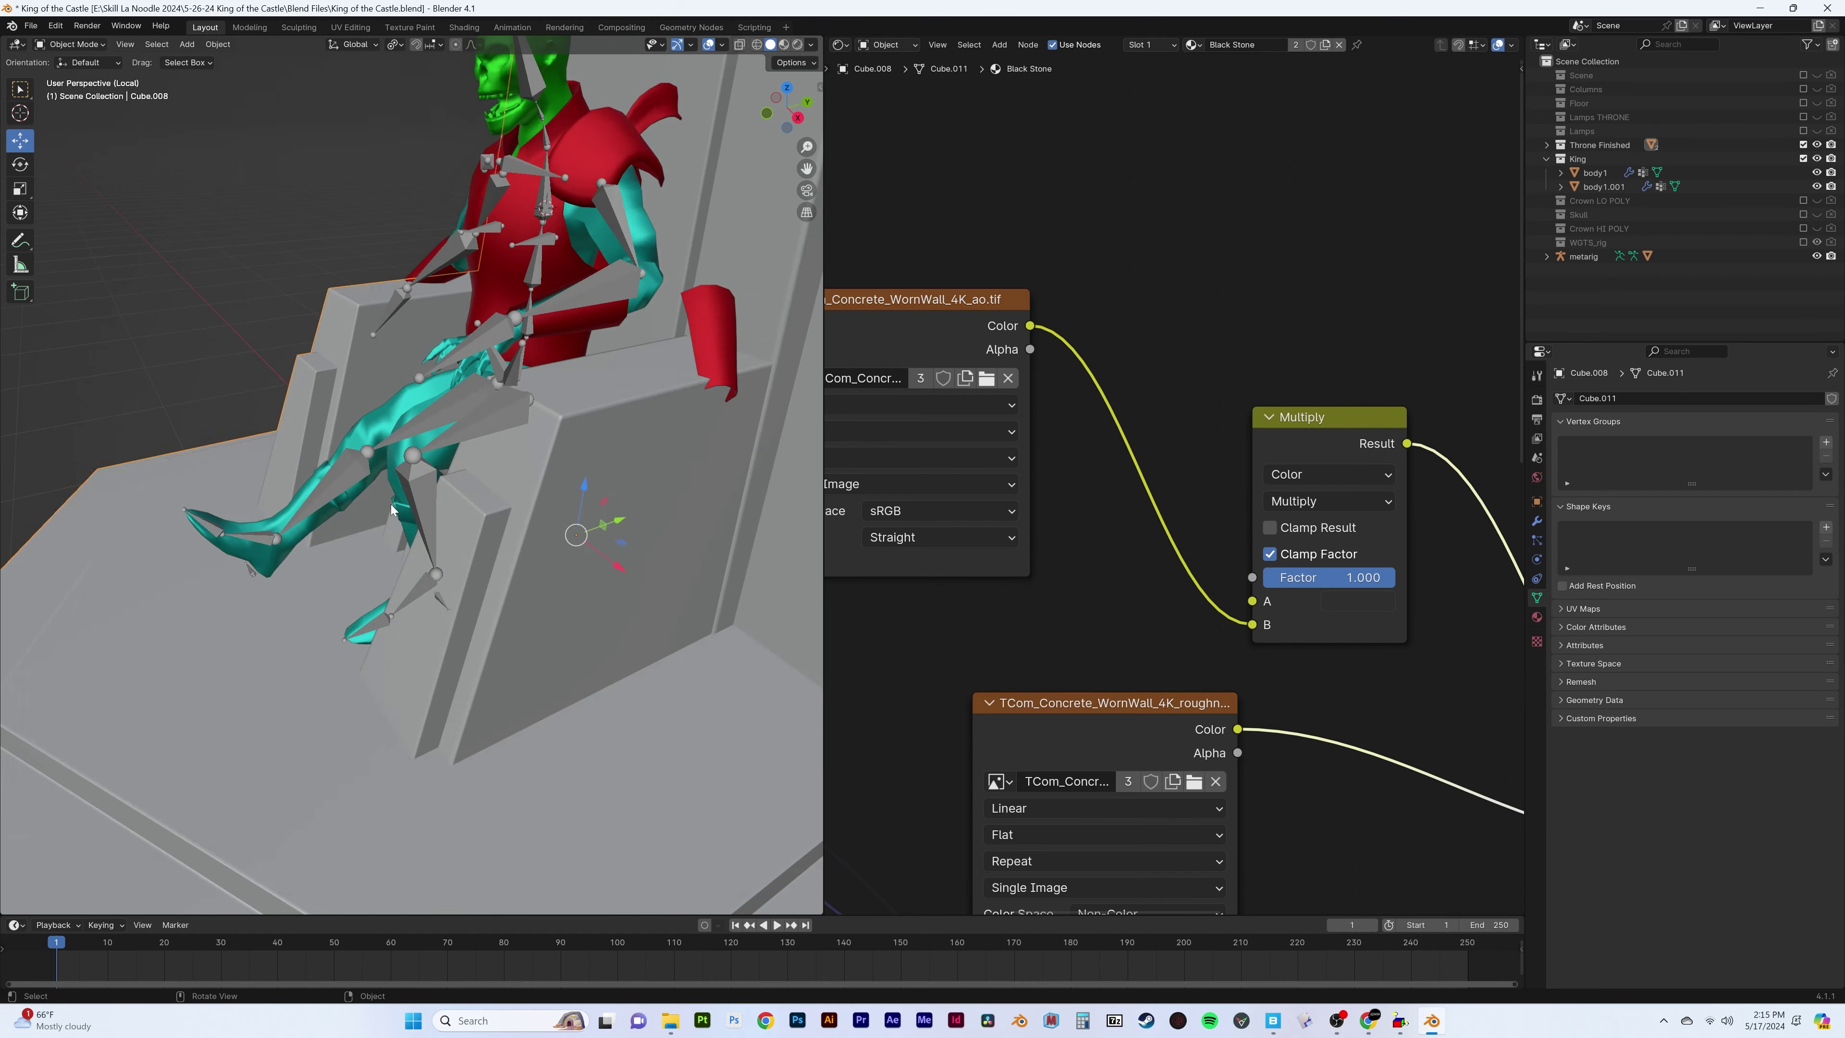
# Leave Edit Mode and return the king's rig to Pose Mode with the rig selected
pyautogui.moveTo(645, 469)
pyautogui.mouseDown(button='middle')
pyautogui.moveTo(129, 152)
pyautogui.moveTo(654, 390)
pyautogui.moveTo(585, 399)
pyautogui.moveTo(617, 292)
pyautogui.moveTo(516, 380)
pyautogui.moveTo(72, 77)
pyautogui.mouseUp(button='middle')
pyautogui.press('Tab')
pyautogui.hotkey('ctrl', 'Tab')
pyautogui.hotkey('ctrl', 'Tab')
pyautogui.click(586, 398)
pyautogui.click(516, 380)
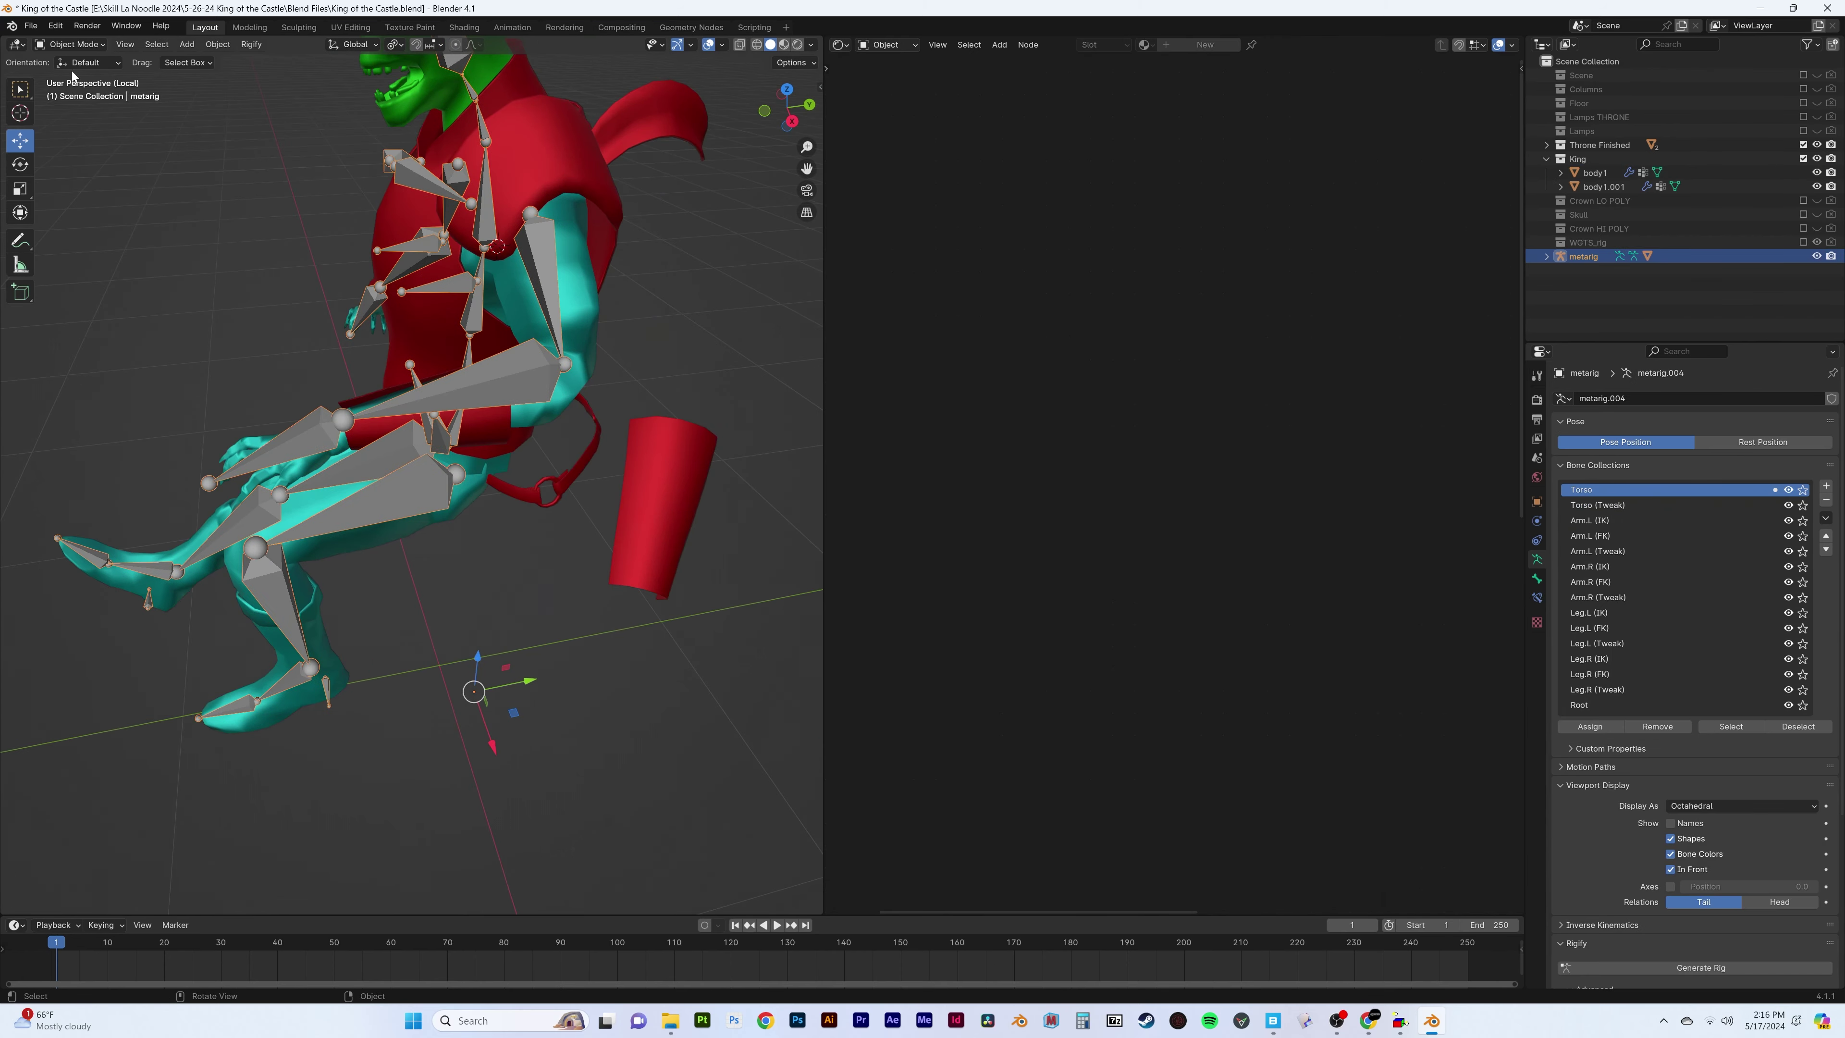
pyautogui.moveTo(487, 469)
pyautogui.mouseDown(button='middle')
pyautogui.moveTo(577, 397)
pyautogui.moveTo(527, 436)
pyautogui.mouseUp(button='middle')
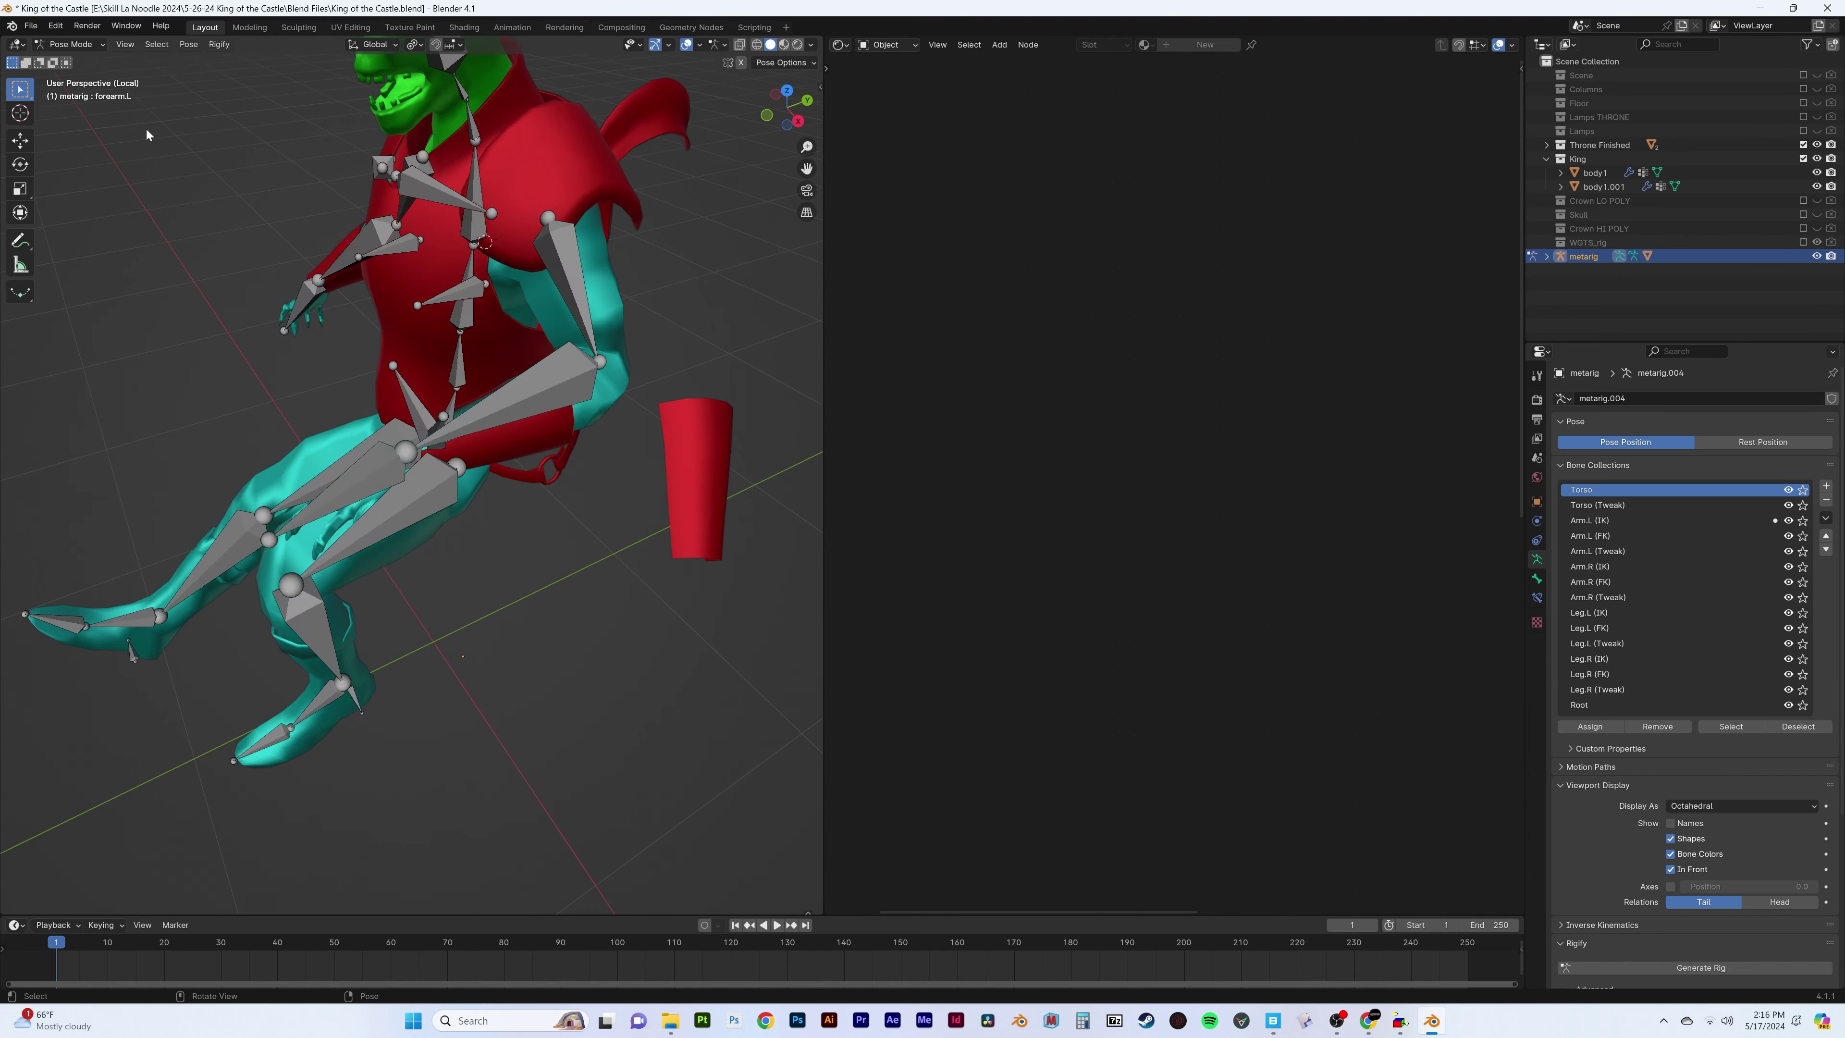
# Weight-paint the king's body and inspect the forearm.L weights around the left arm
pyautogui.click(526, 436)
pyautogui.hotkey('ctrl', 'Tab')
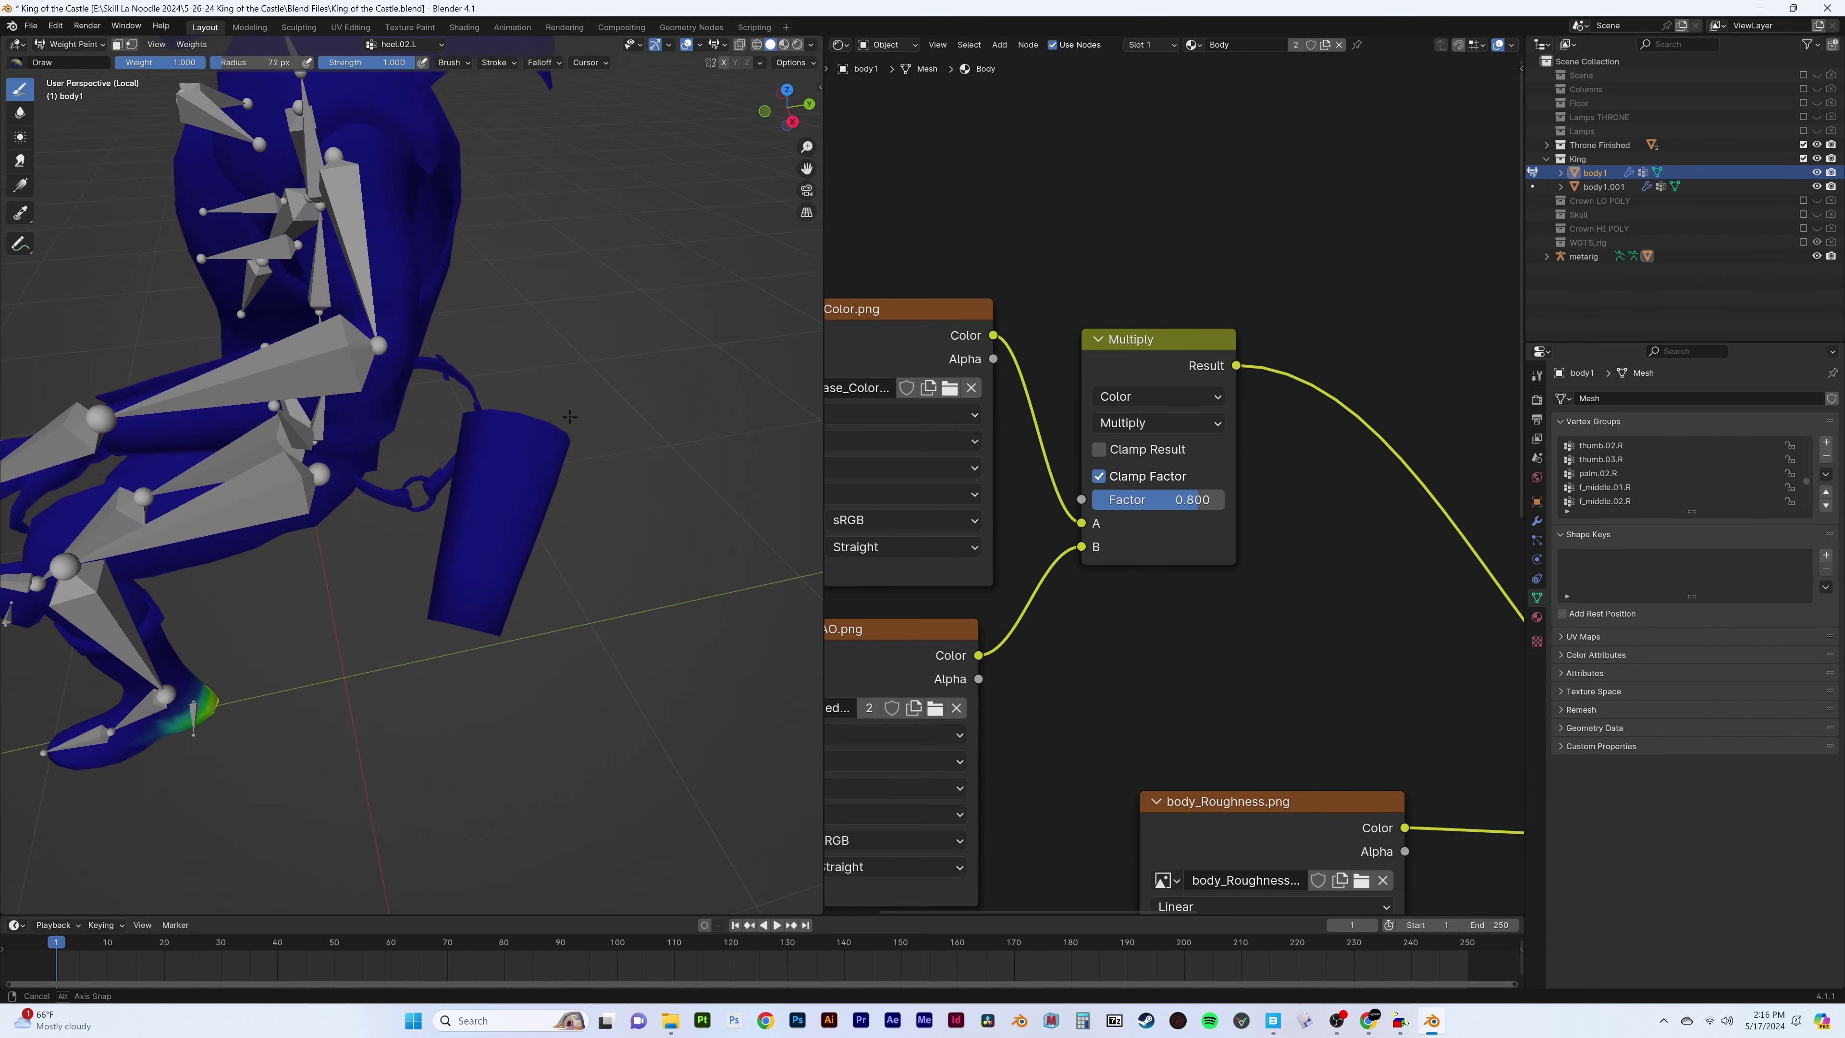
pyautogui.scroll(5, 1606, 472)
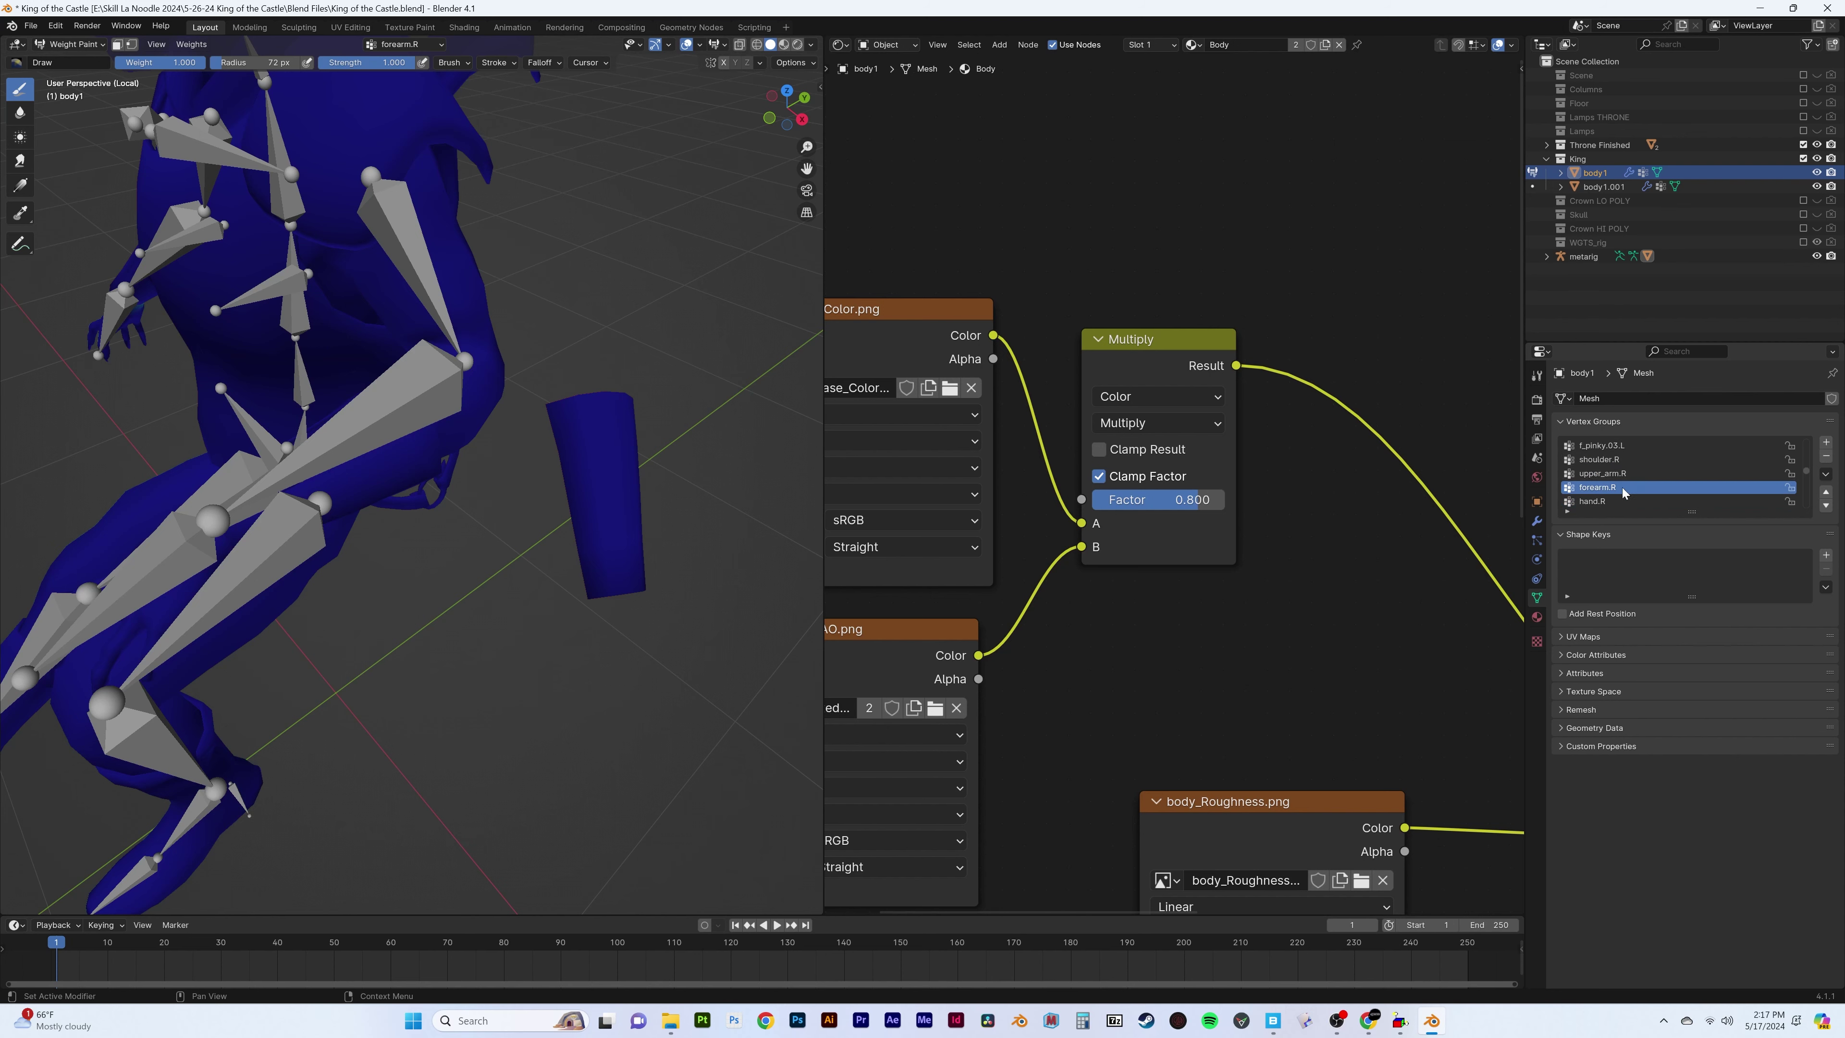
pyautogui.click(1597, 487)
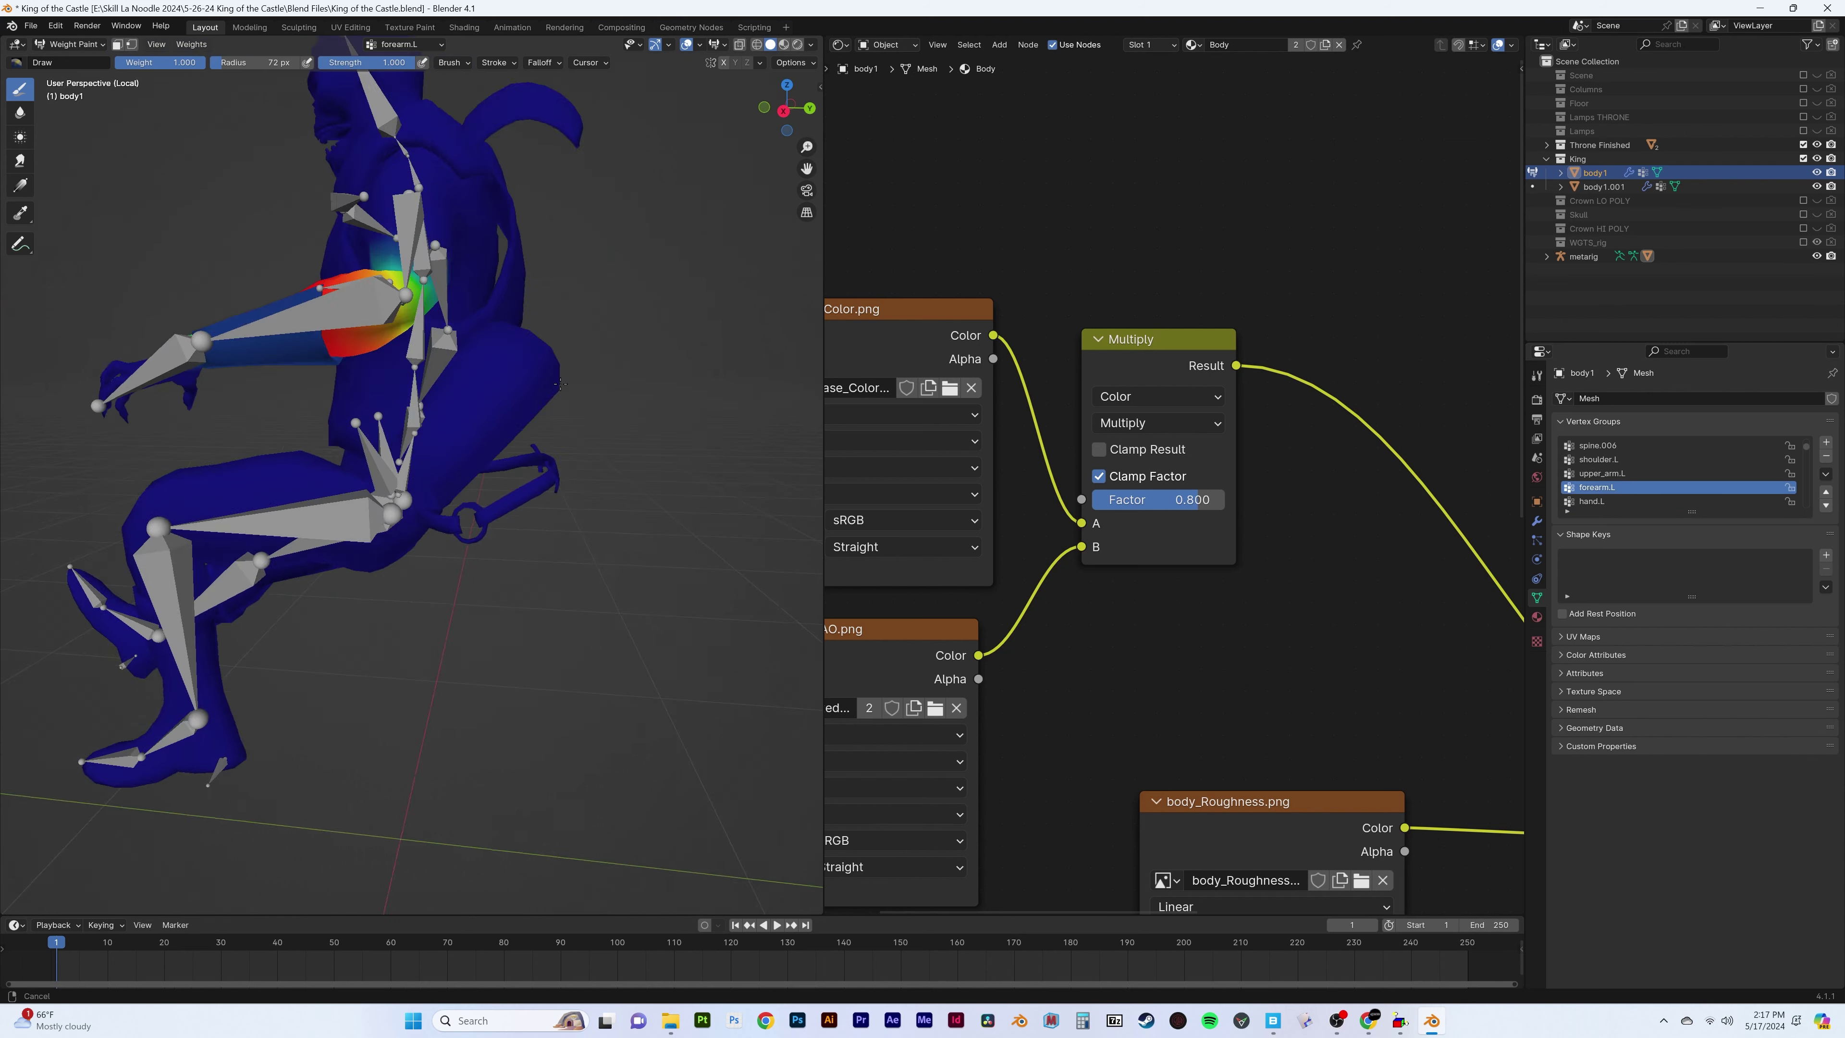
pyautogui.moveTo(596, 437)
pyautogui.mouseDown(button='middle')
pyautogui.moveTo(363, 407)
pyautogui.moveTo(387, 431)
pyautogui.mouseUp(button='middle')
pyautogui.scroll(5, 388, 432)
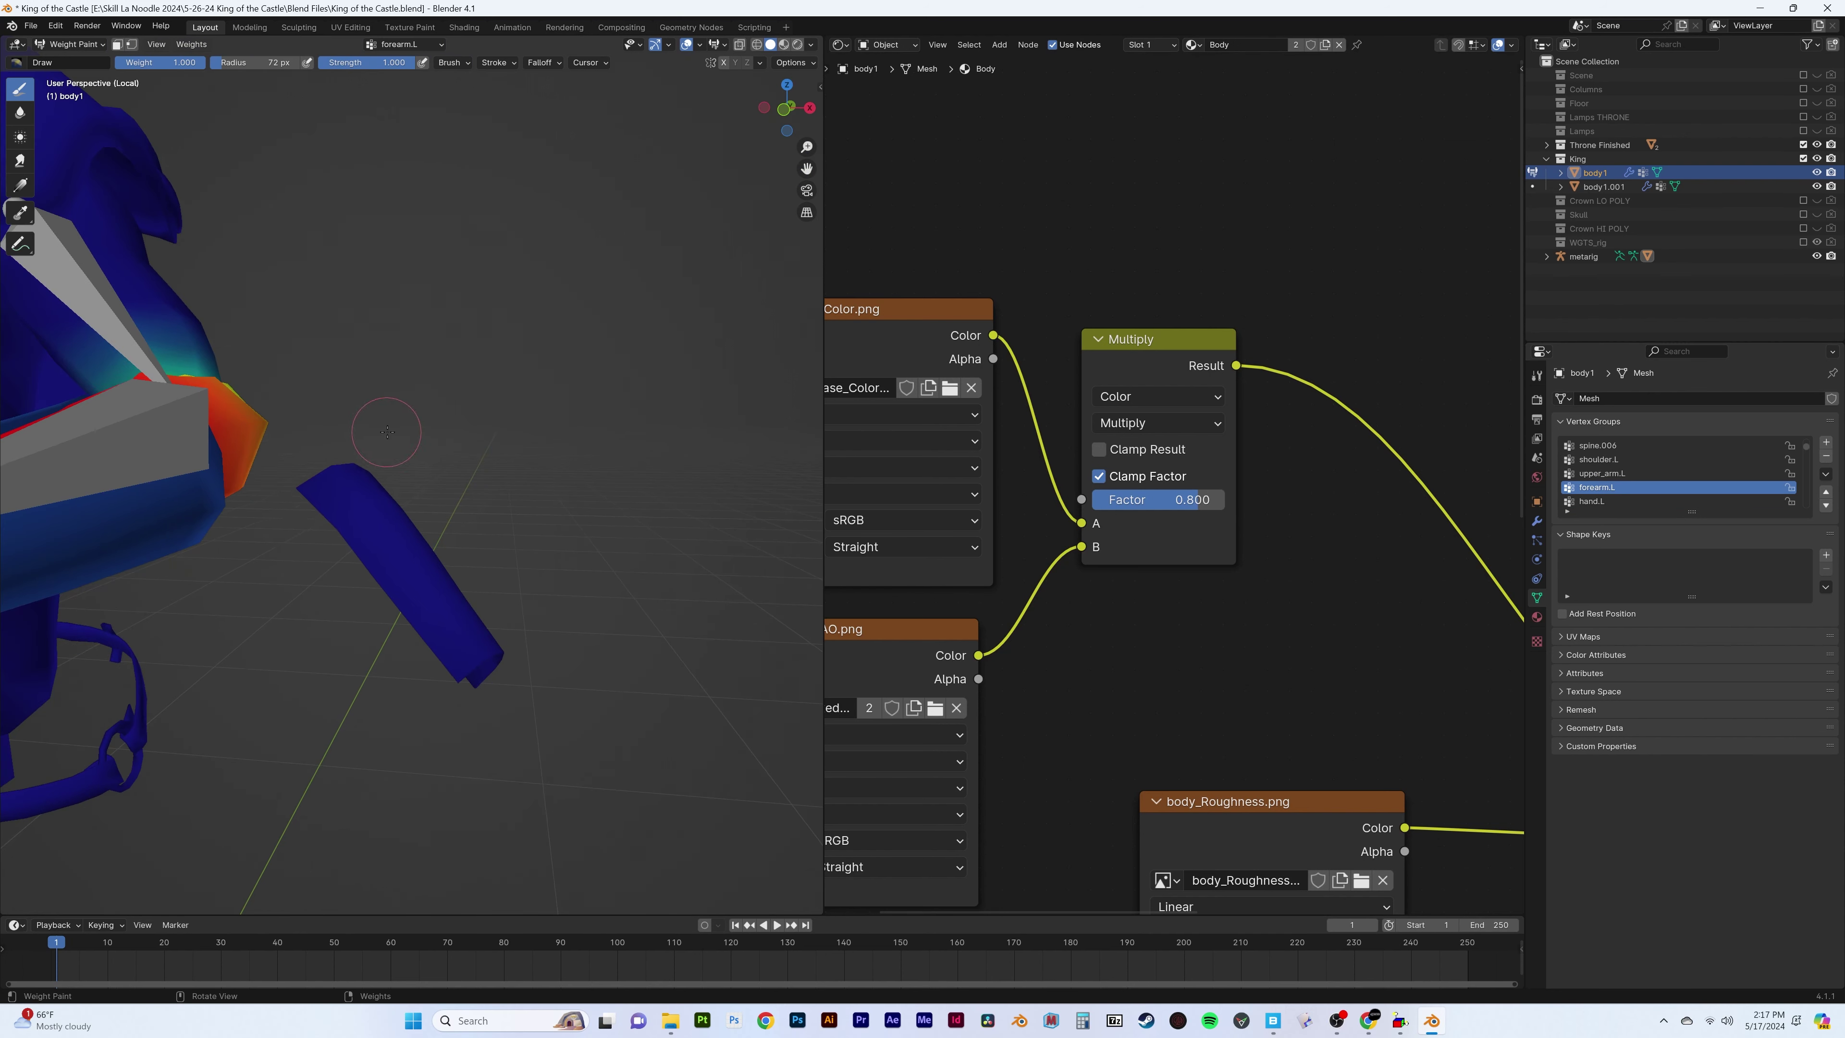
pyautogui.scroll(-3, 166, 73)
pyautogui.moveTo(334, 522)
pyautogui.mouseDown(button='middle')
pyautogui.moveTo(166, 73)
pyautogui.moveTo(218, 218)
pyautogui.moveTo(184, 176)
pyautogui.mouseUp(button='middle')
pyautogui.scroll(-2, 184, 176)
pyautogui.scroll(3, 410, 401)
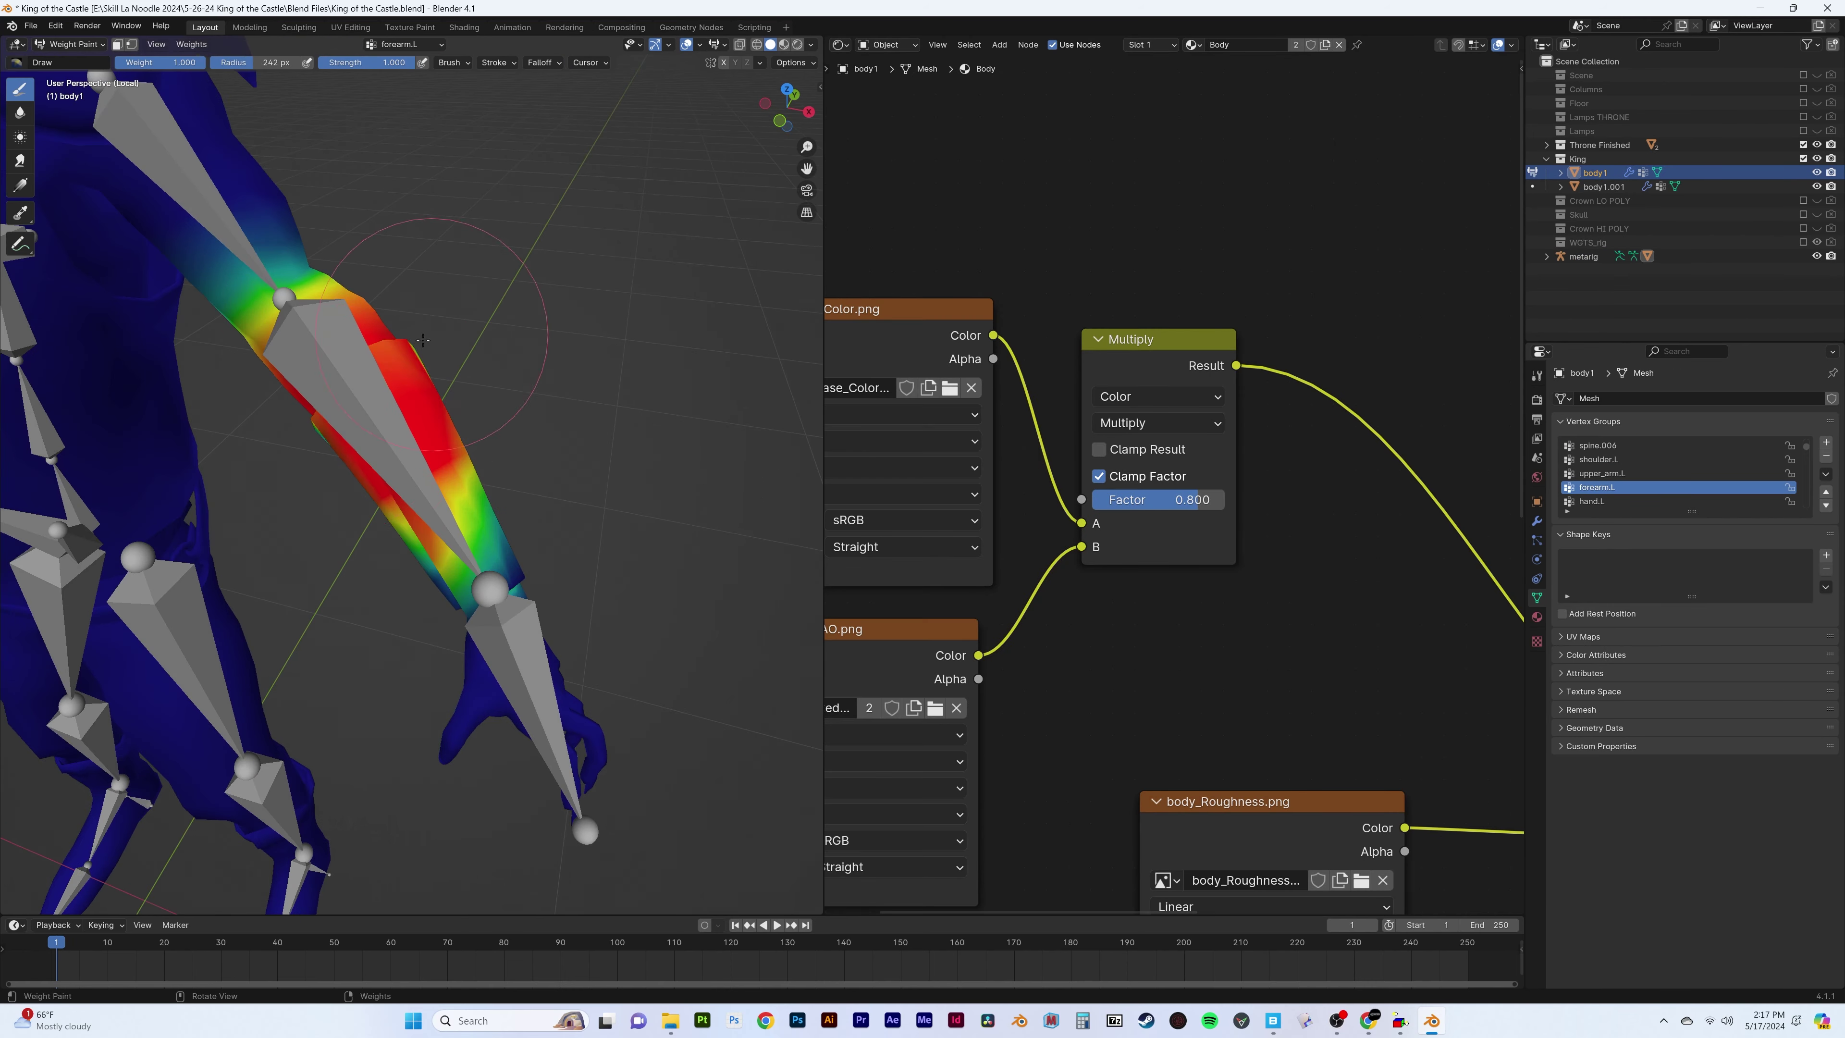
pyautogui.moveTo(500, 562); pyautogui.dragTo(512, 625, button='middle')
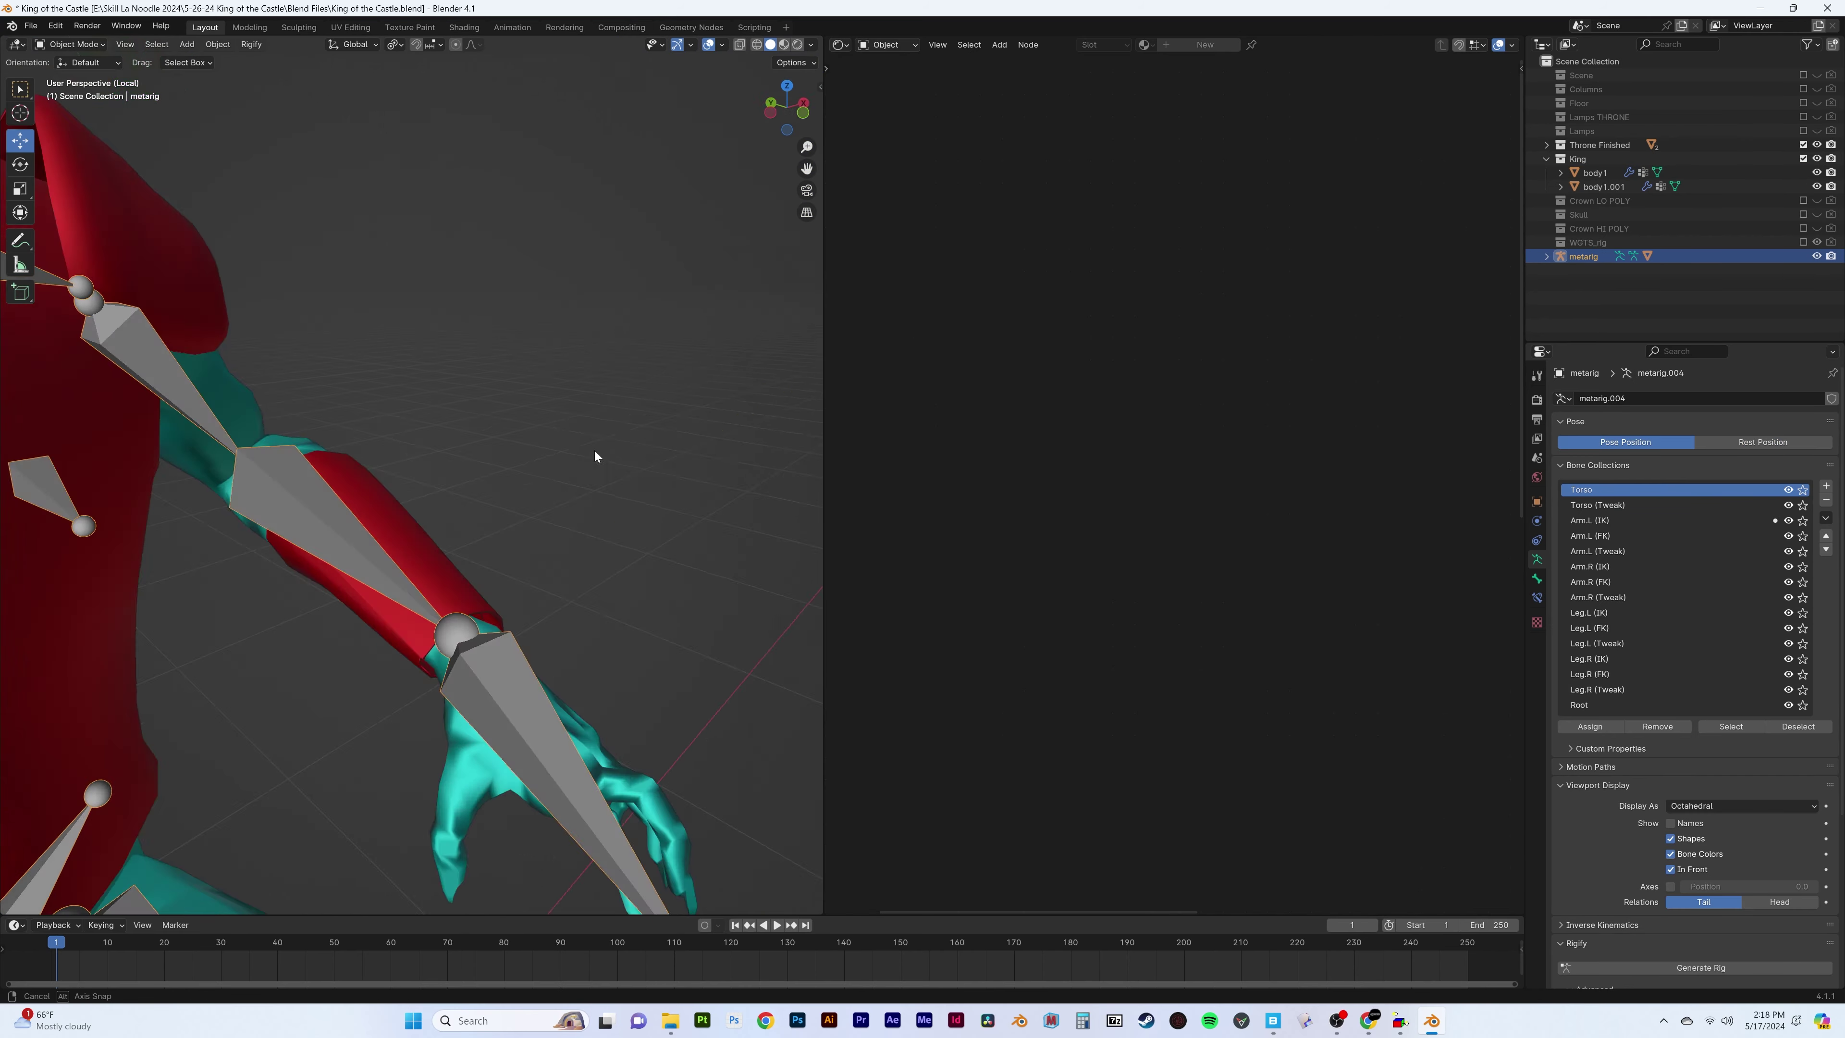
# Switch to the upper_arm.L group and subtract stray weight from the king's back
pyautogui.moveTo(594, 448)
pyautogui.mouseDown(button='middle')
pyautogui.moveTo(552, 353)
pyautogui.moveTo(518, 549)
pyautogui.mouseUp(button='middle')
pyautogui.keyDown('shift'); pyautogui.click(509, 574); pyautogui.keyUp('shift')
pyautogui.hotkey('ctrl', 'Tab')
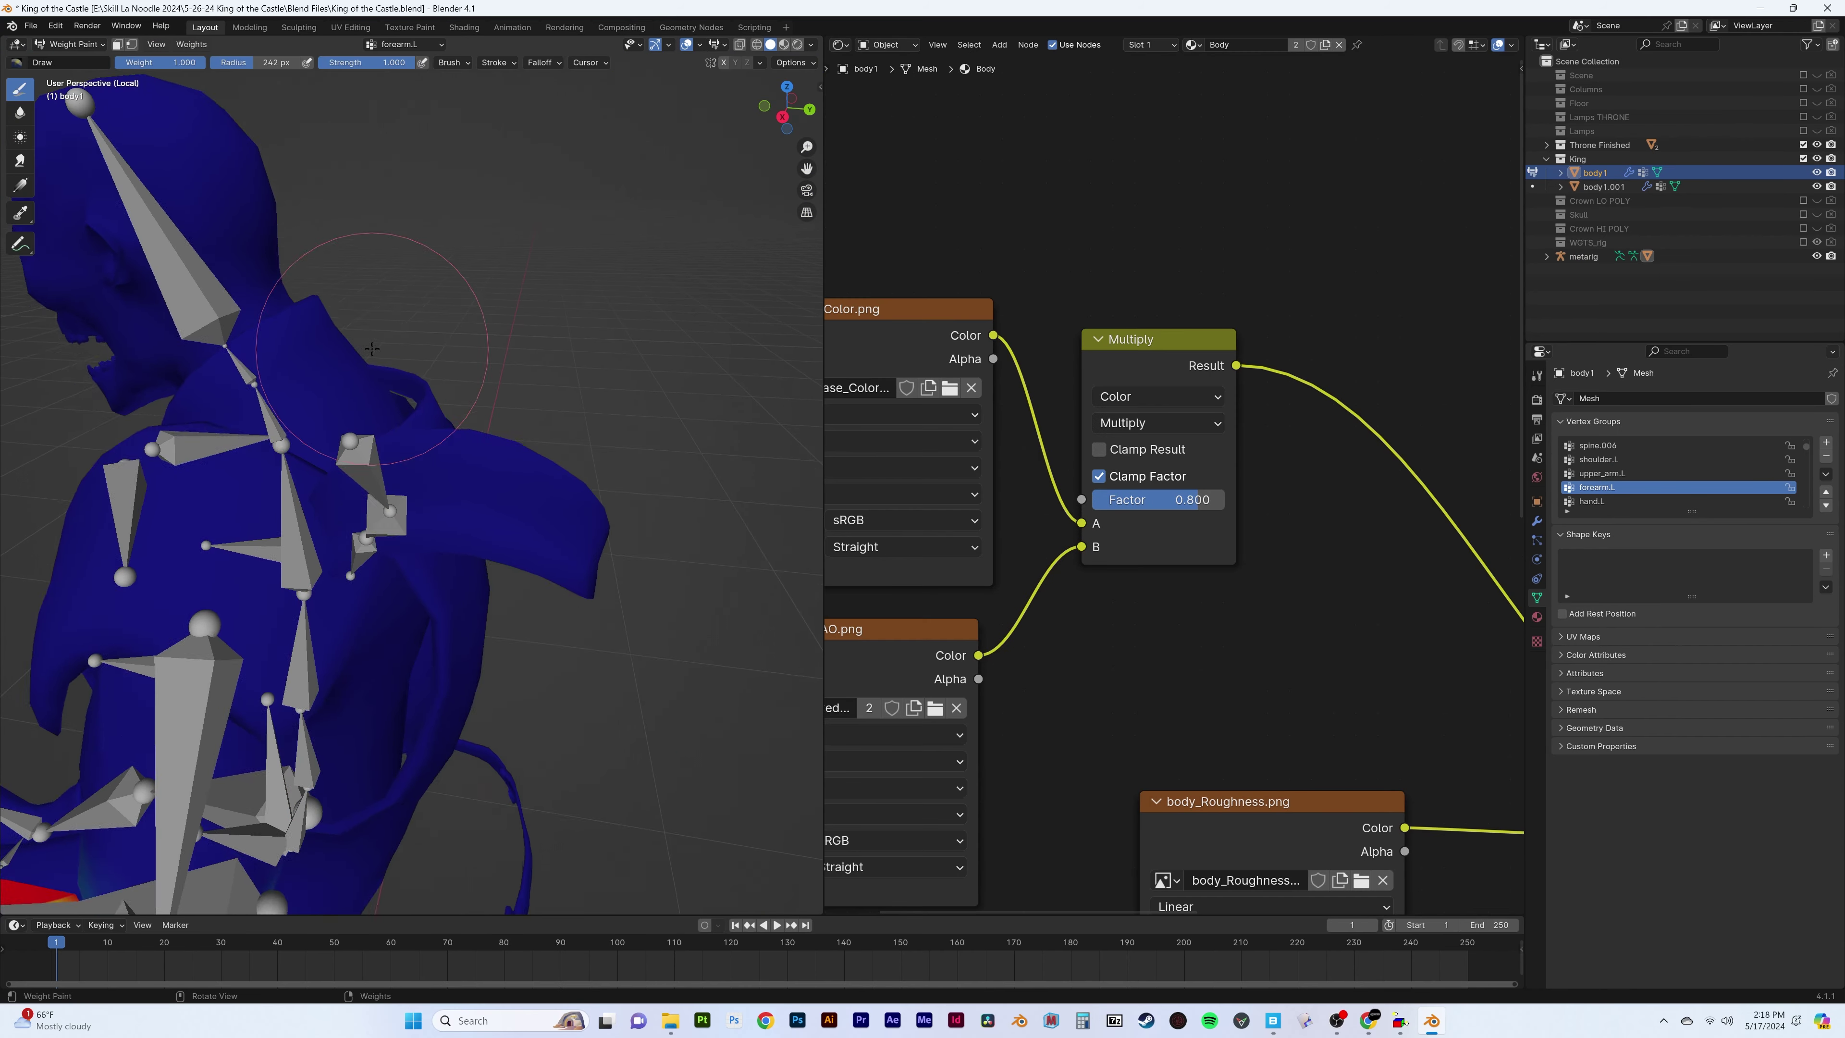
pyautogui.scroll(3, 624, 576)
pyautogui.scroll(-3, 625, 576)
pyautogui.moveTo(556, 411); pyautogui.dragTo(617, 411, button='middle')
pyautogui.click(1618, 474)
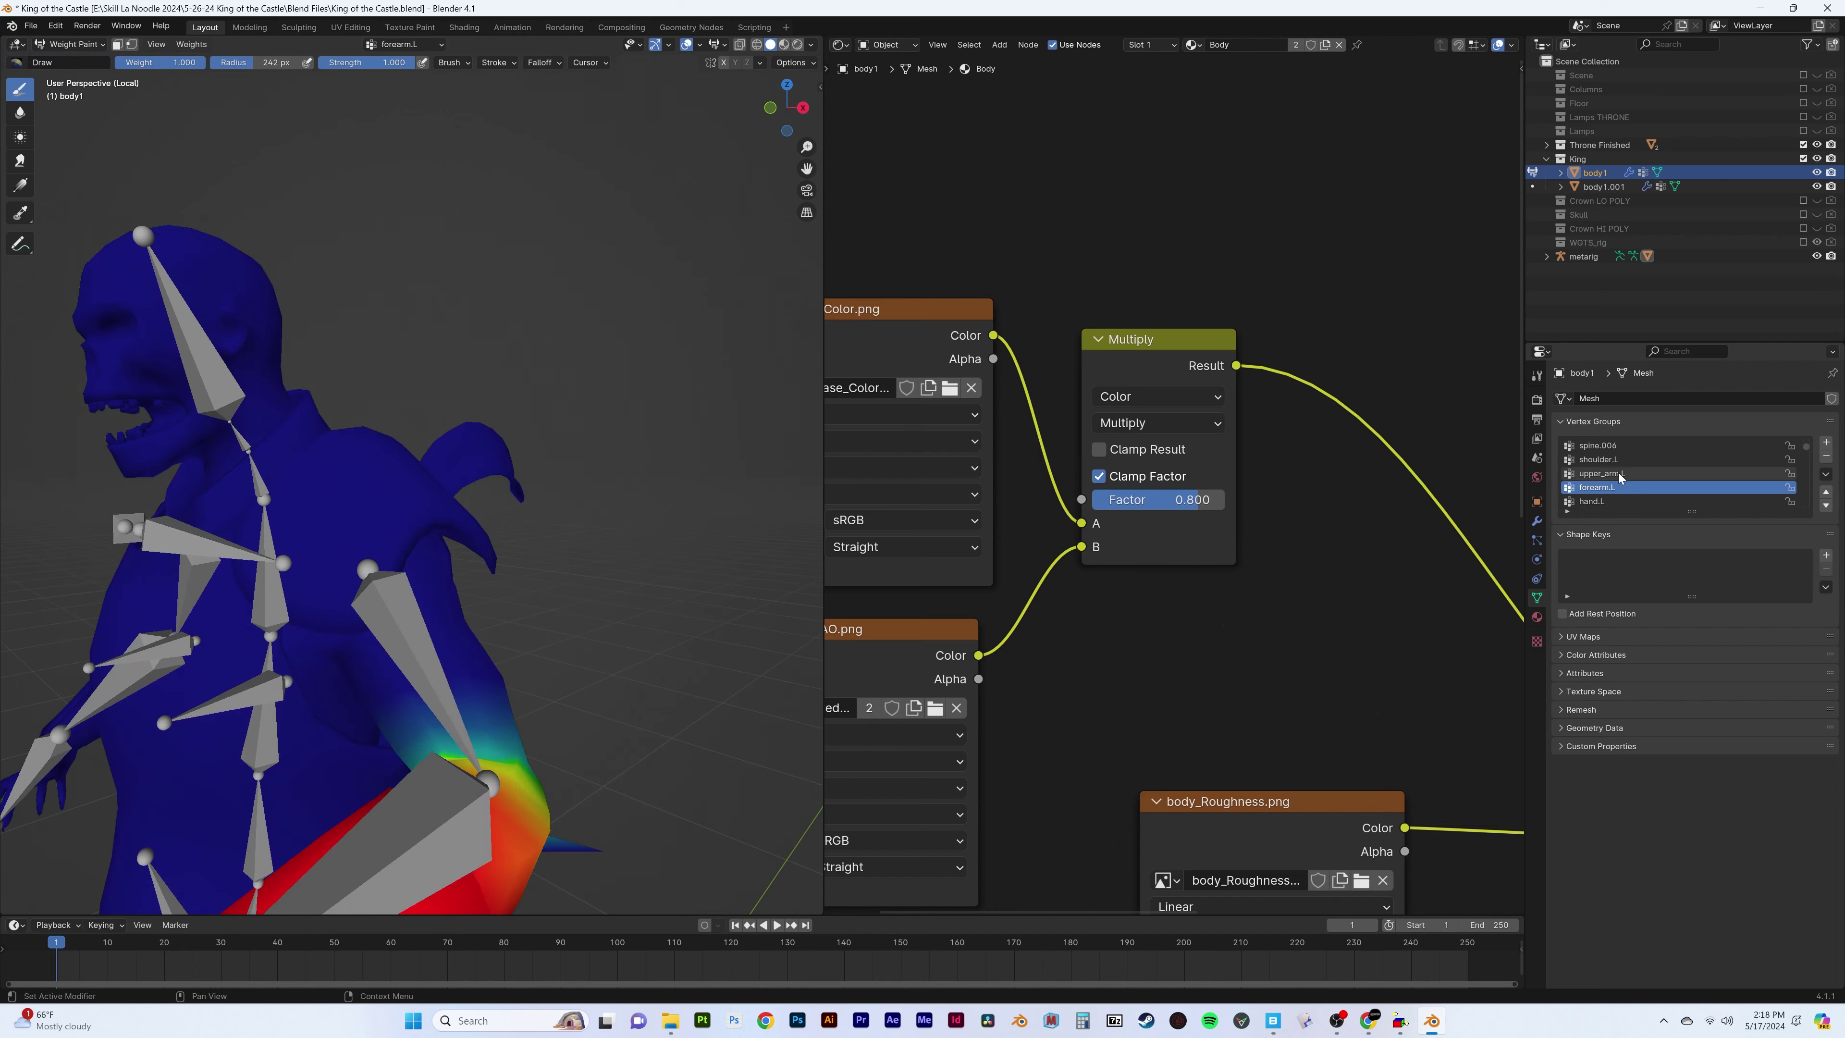
pyautogui.moveTo(553, 485); pyautogui.dragTo(362, 500, button='middle')
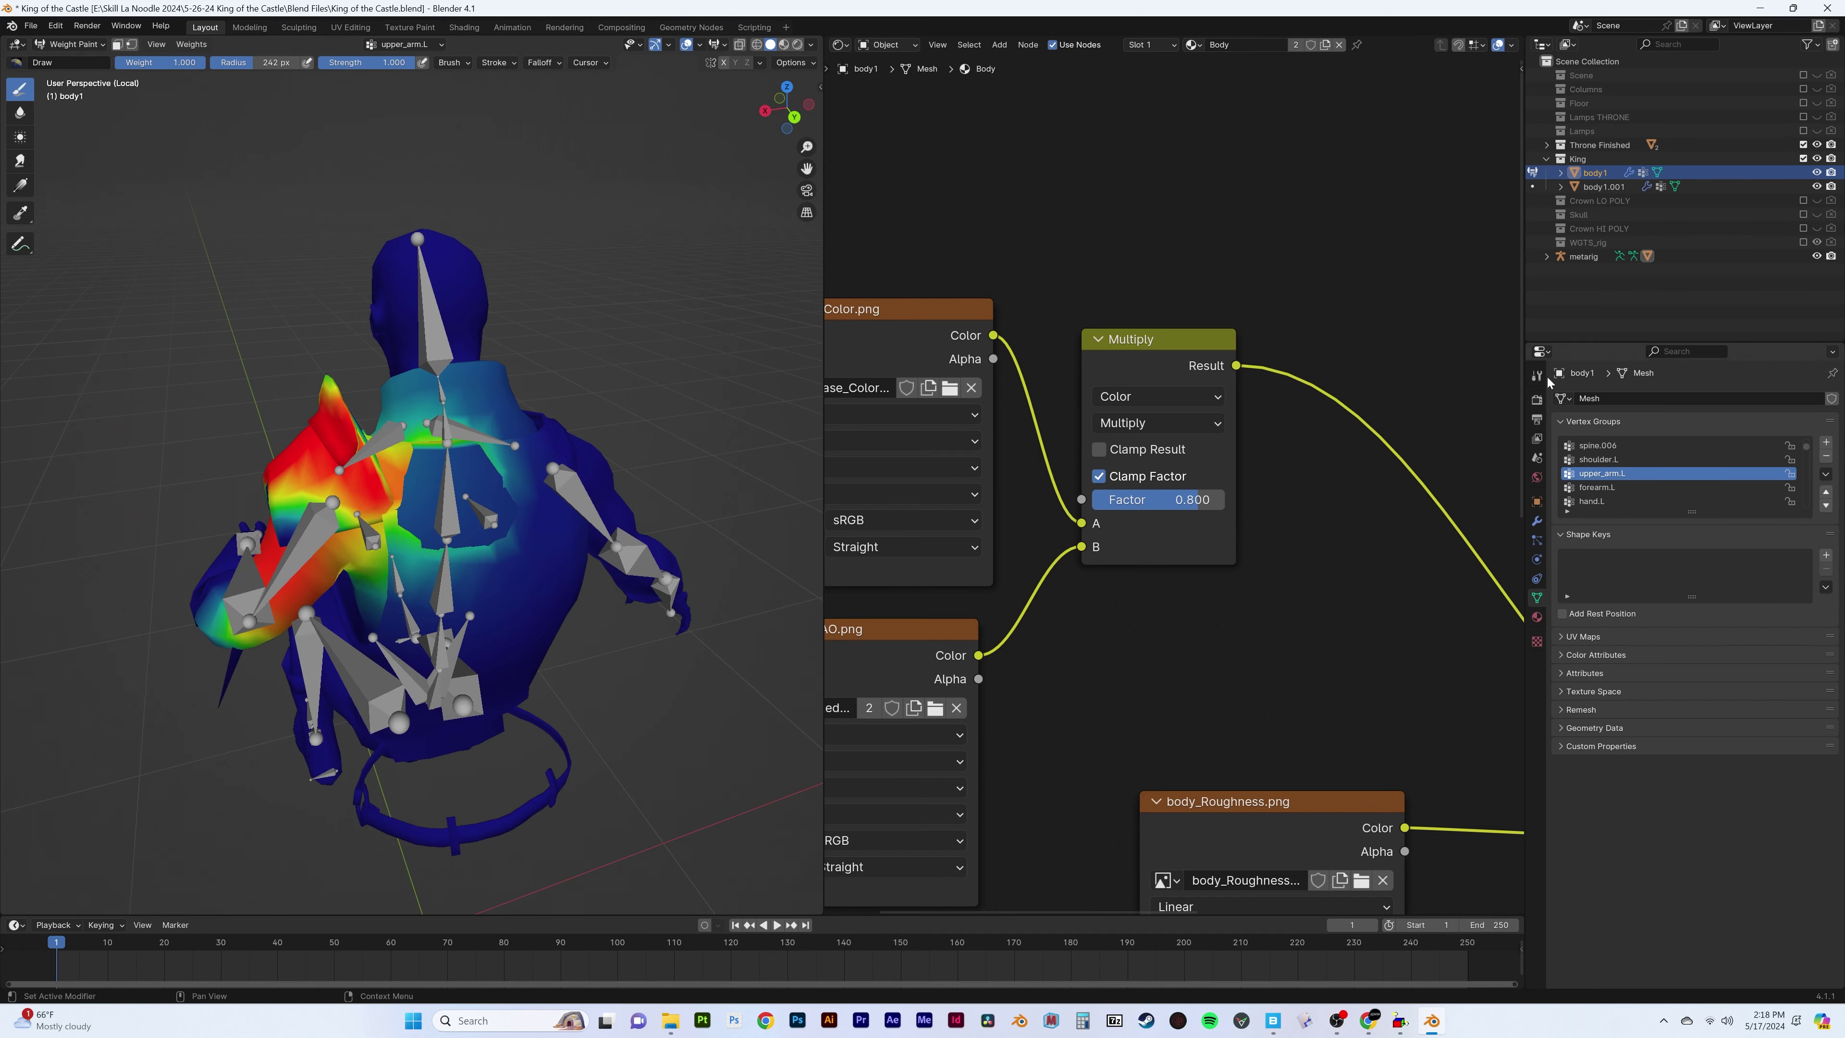
pyautogui.click(1683, 454)
pyautogui.click(1391, 538)
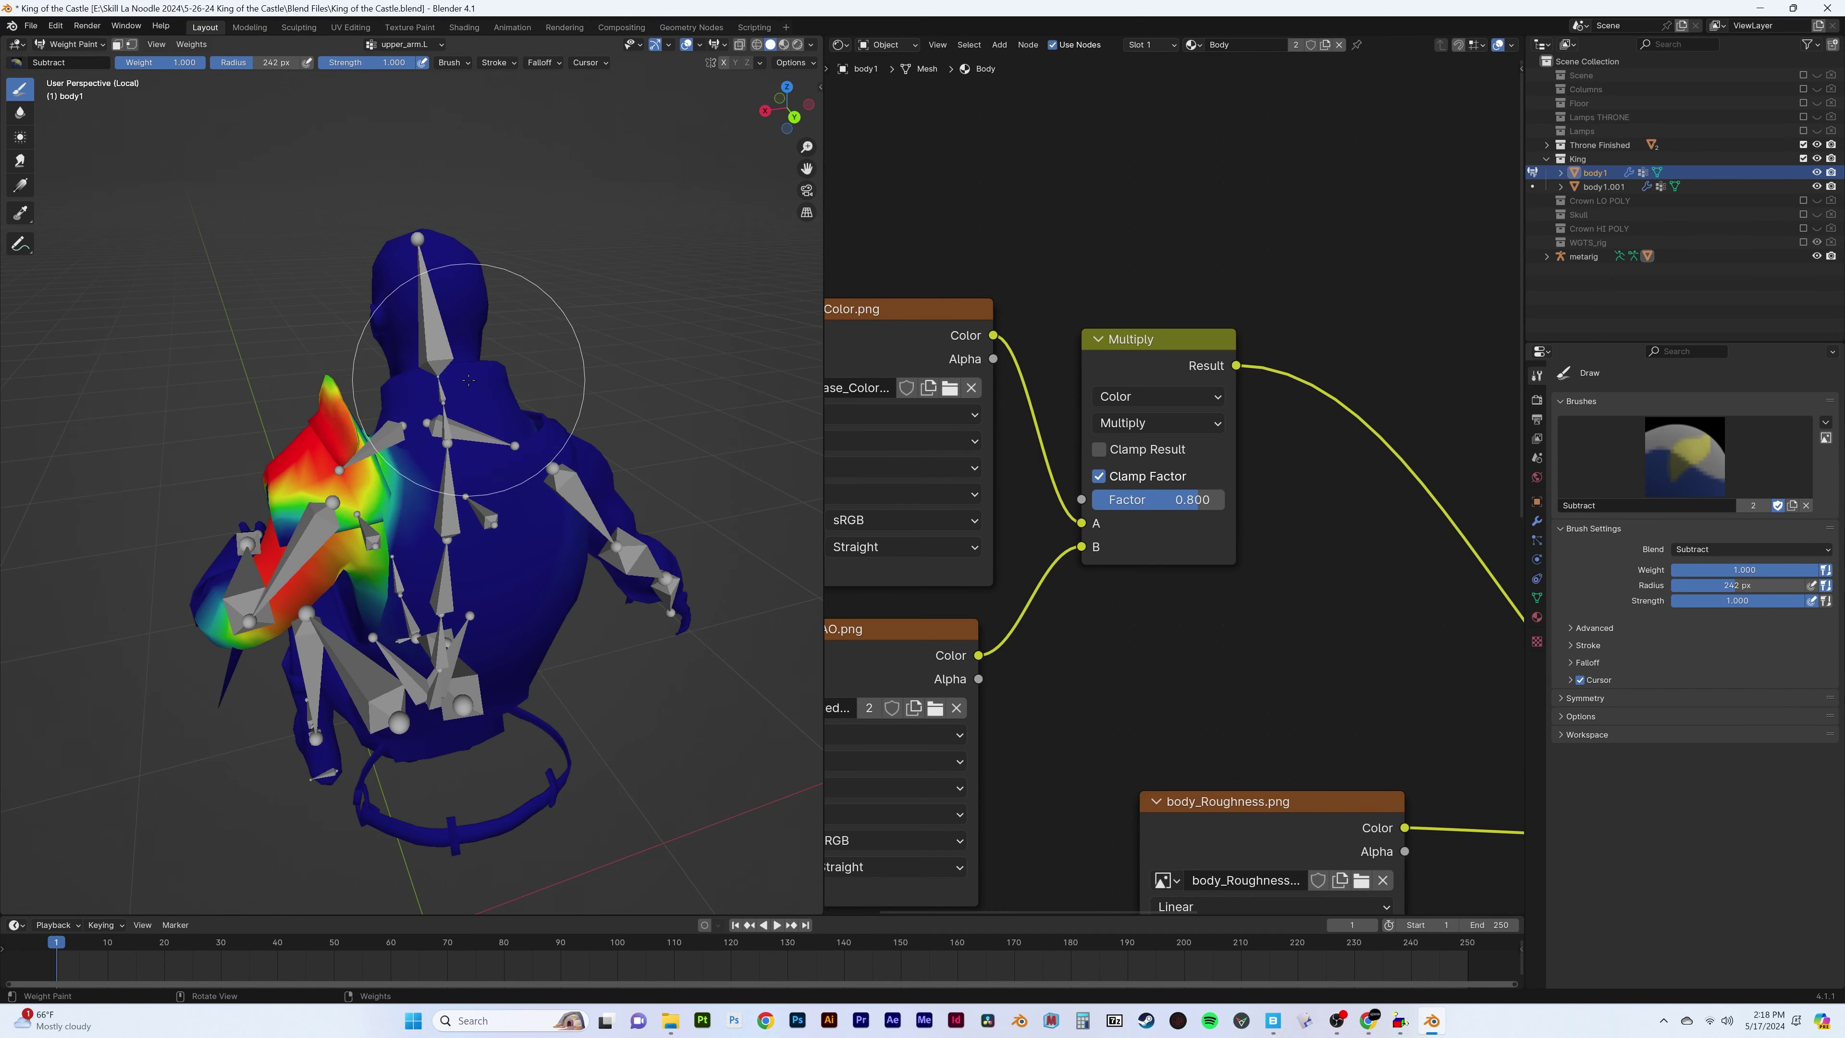
pyautogui.moveTo(469, 380)
pyautogui.mouseDown(button='middle')
pyautogui.moveTo(671, 391)
pyautogui.moveTo(535, 495)
pyautogui.mouseUp(button='middle')
# Put the rig in Pose Mode and view the seated king from the side
pyautogui.hotkey('ctrl', 'Tab')
pyautogui.click(284, 400)
pyautogui.moveTo(284, 400)
pyautogui.mouseDown(button='middle')
pyautogui.moveTo(323, 435)
pyautogui.moveTo(365, 404)
pyautogui.moveTo(347, 511)
pyautogui.mouseUp(button='middle')
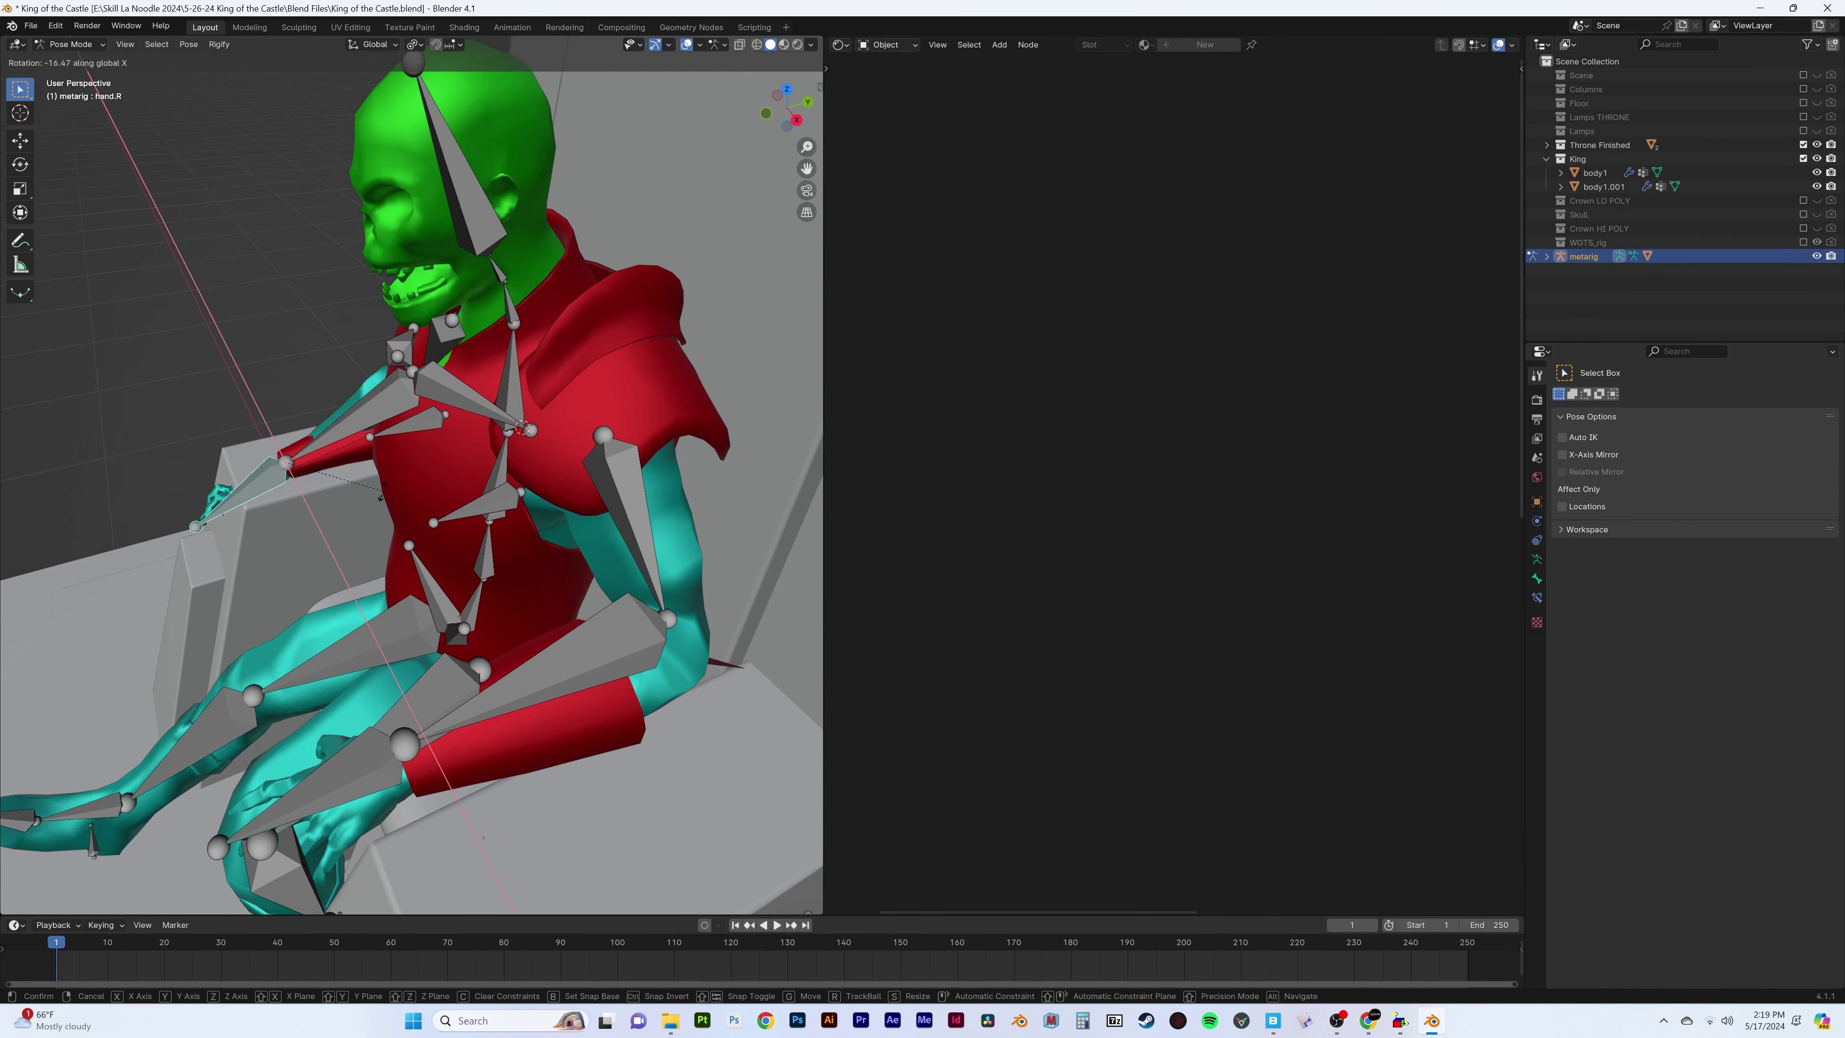
# Rotate hand.R on X and tilt the upper spine bone
pyautogui.click(389, 496)
pyautogui.moveTo(394, 496); pyautogui.dragTo(411, 483, button='middle')
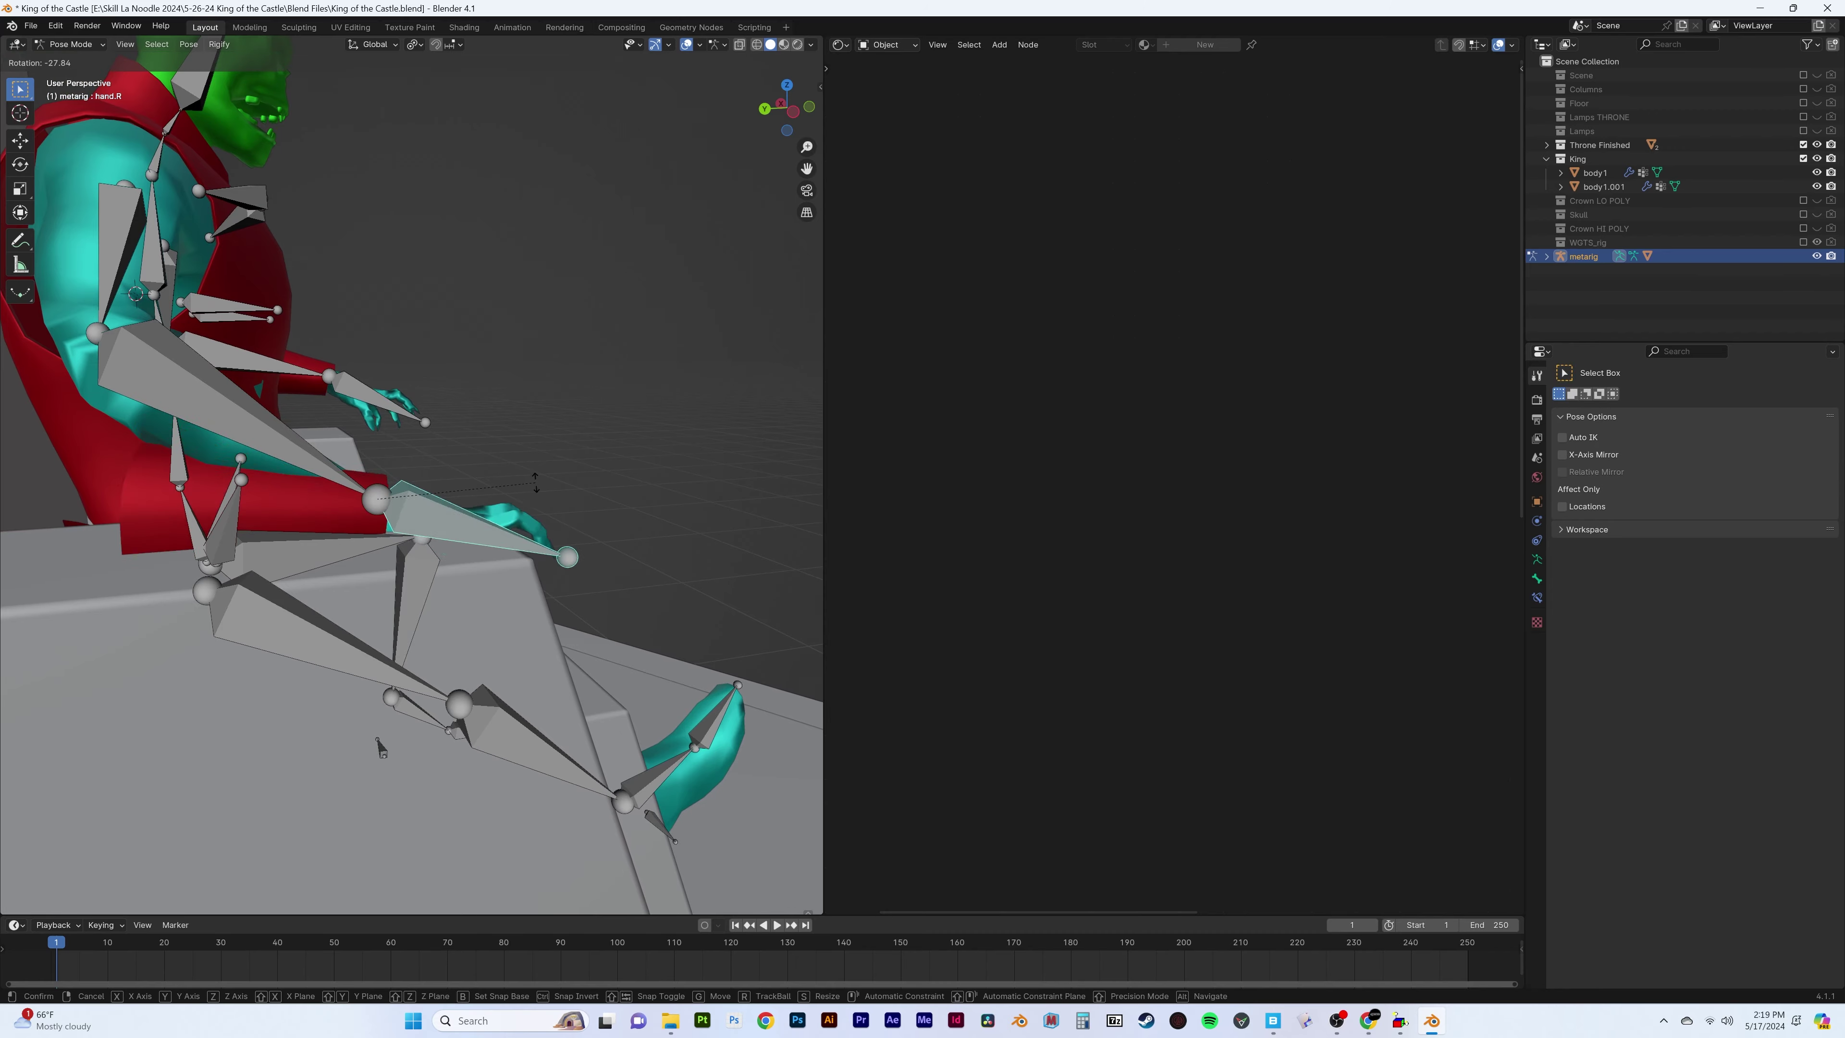
pyautogui.press('x')
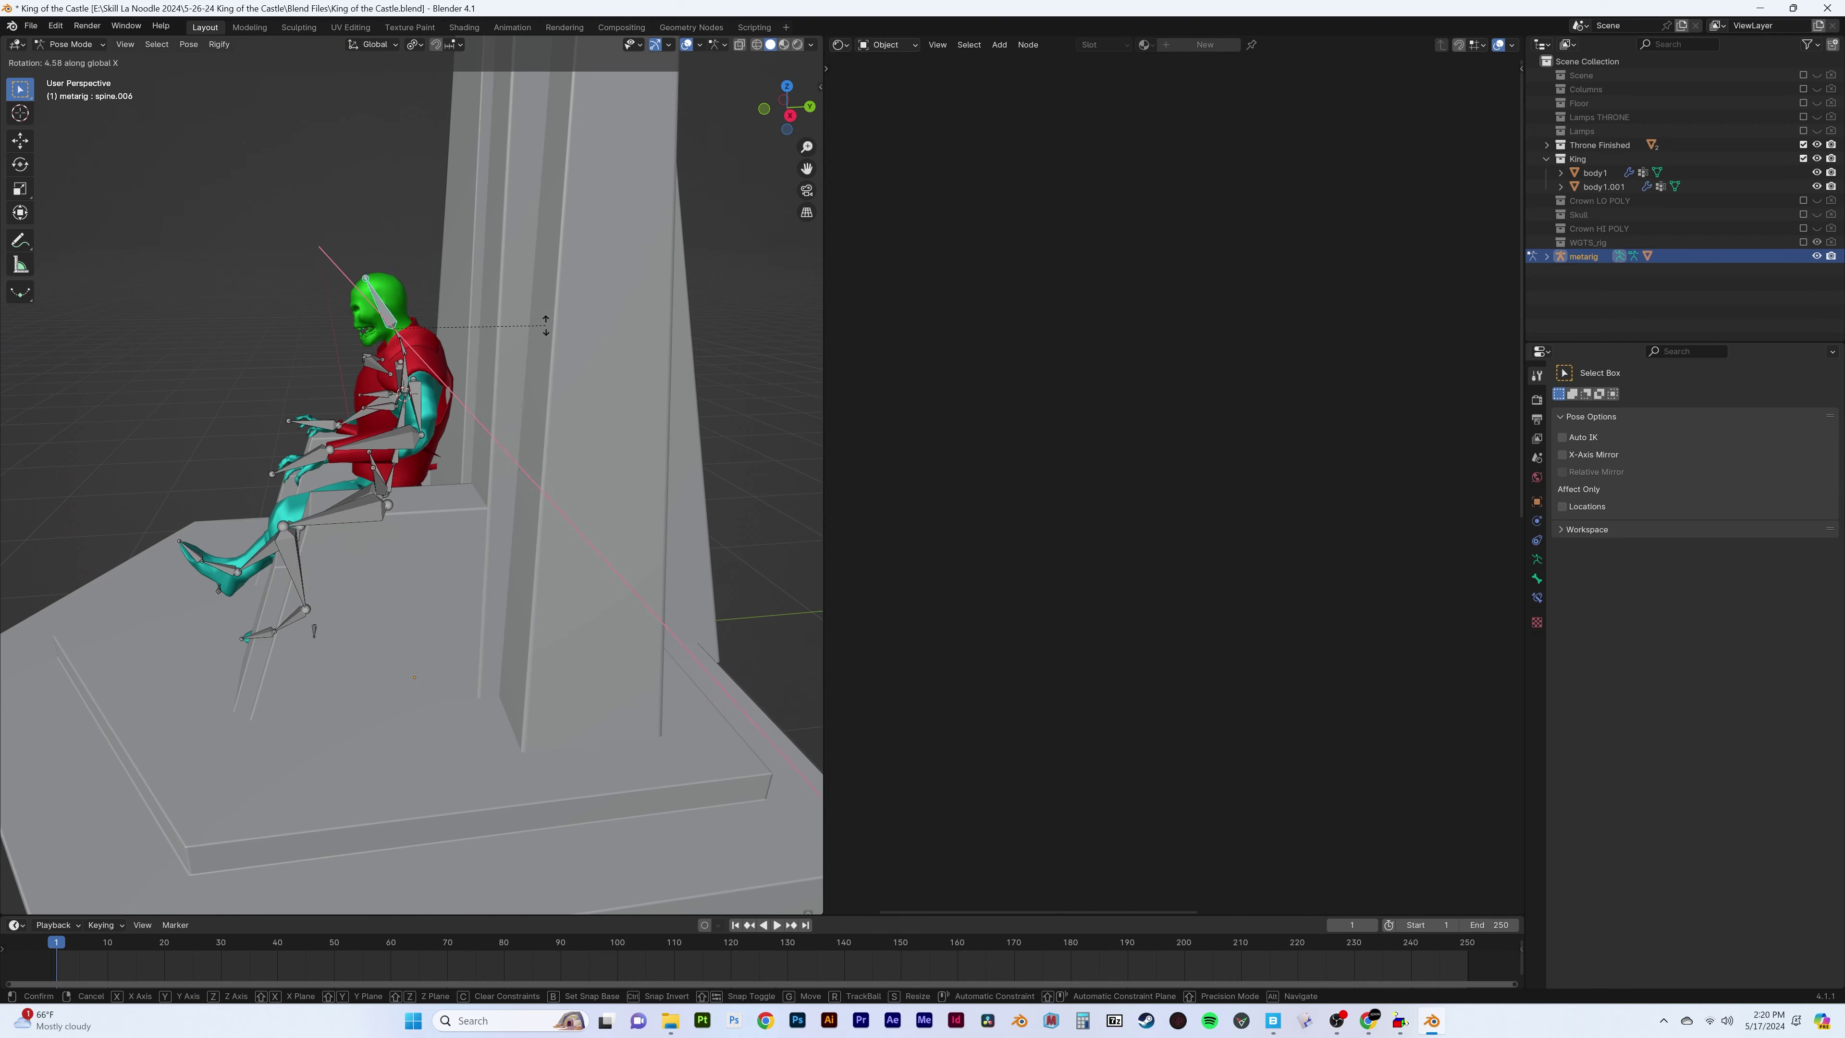
pyautogui.click(546, 325)
pyautogui.moveTo(631, 381)
pyautogui.mouseDown(button='middle')
pyautogui.moveTo(315, 497)
pyautogui.moveTo(219, 327)
pyautogui.mouseUp(button='middle')
# In Weight Paint, use the Add brush to paint forearm.R weight onto the right forearm
pyautogui.click(70, 44)
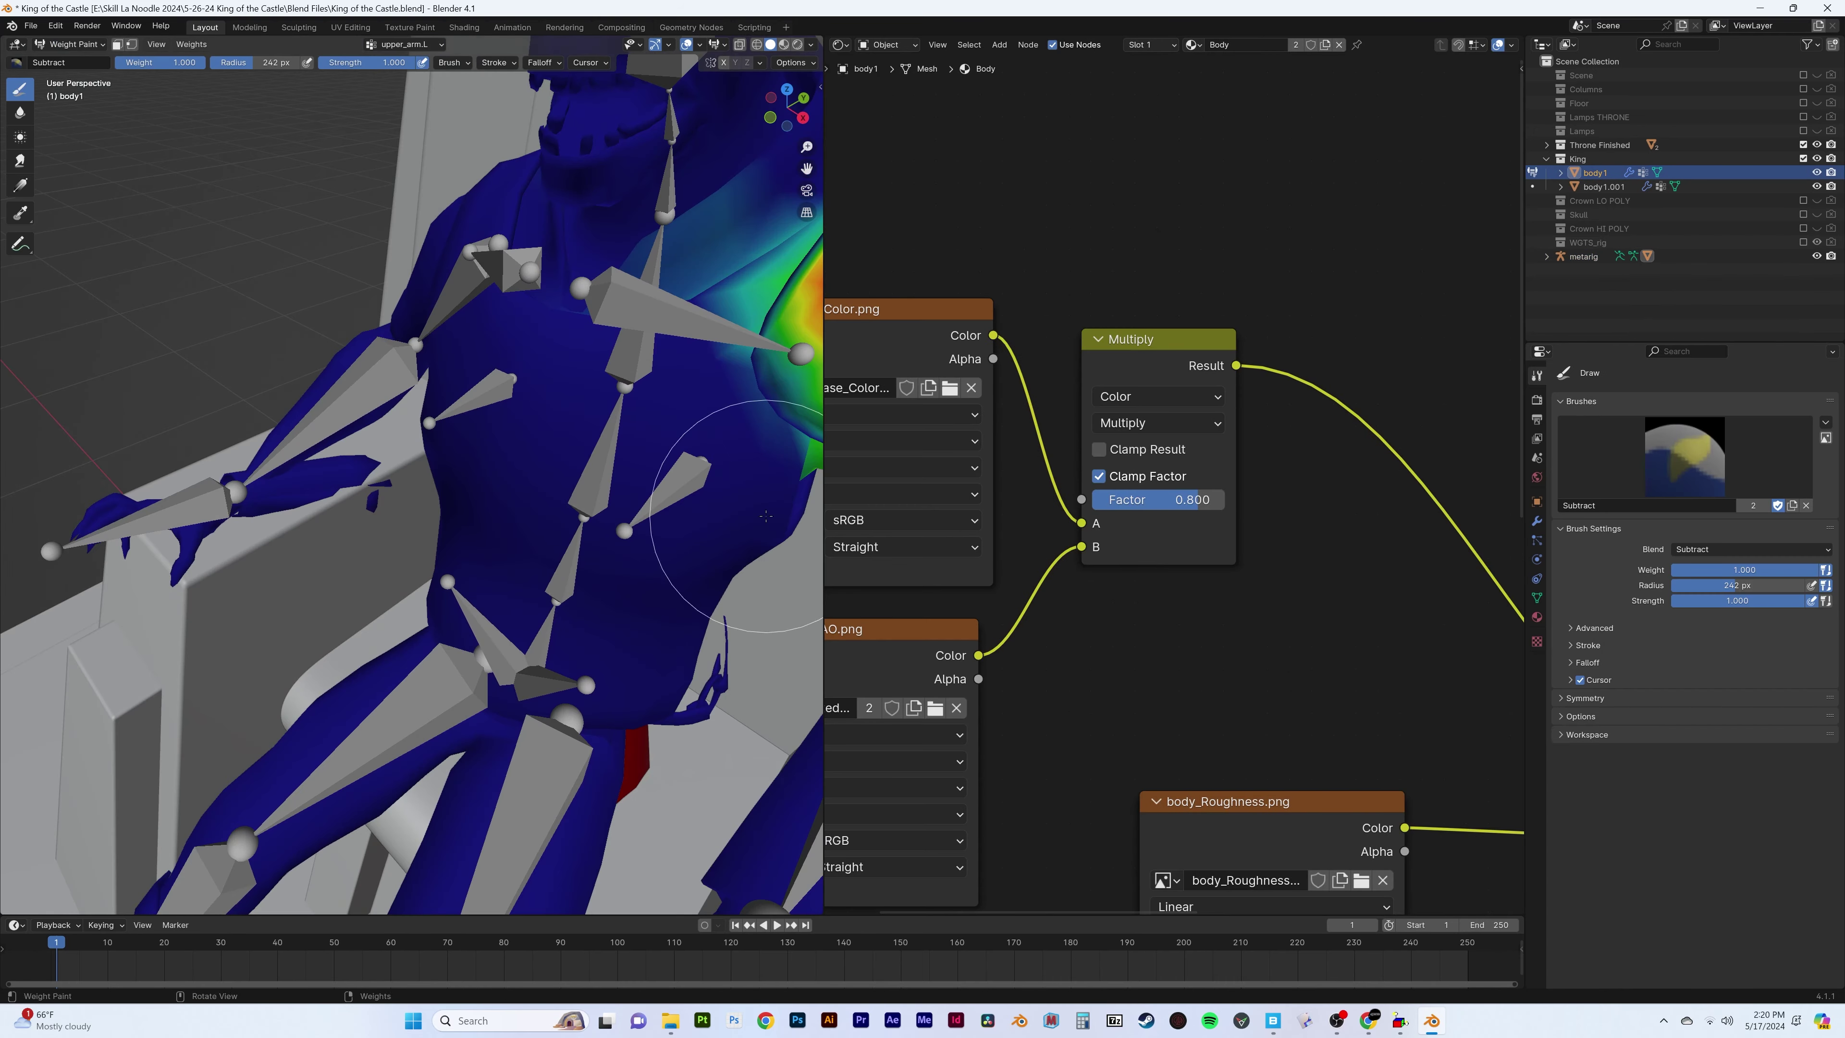
pyautogui.click(1537, 597)
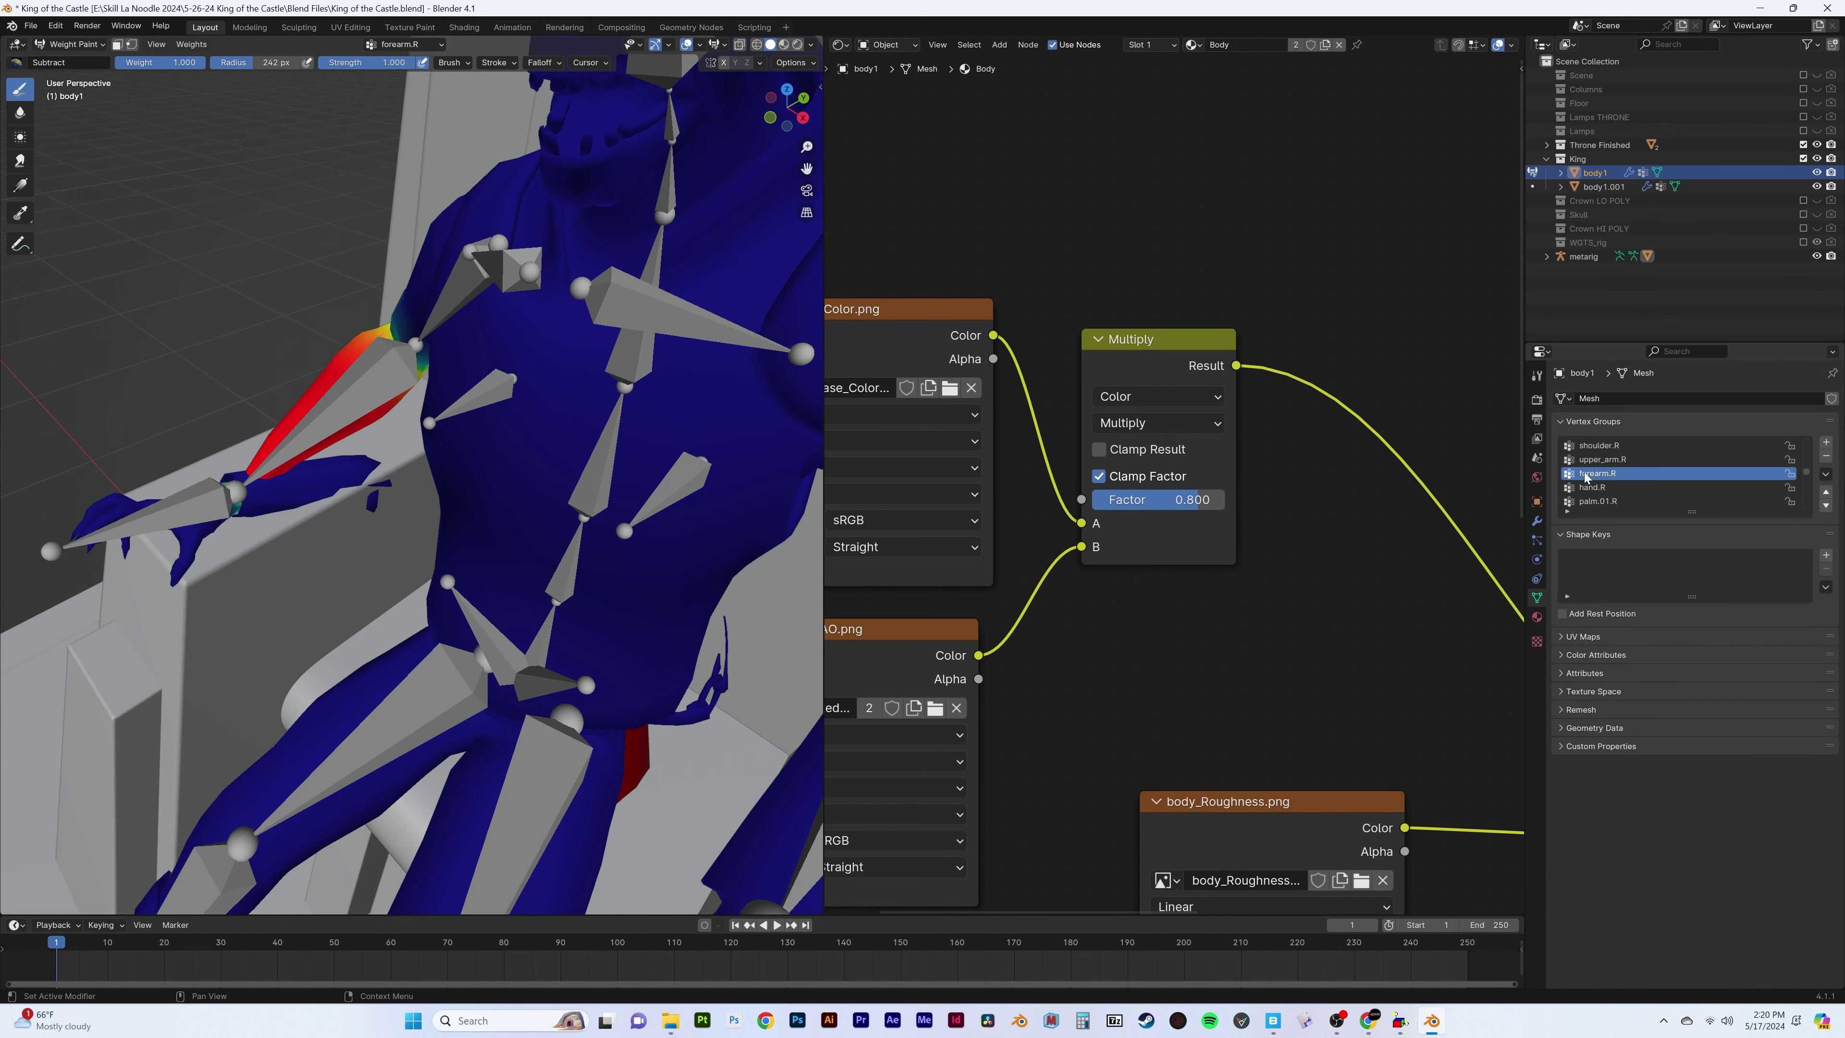
pyautogui.moveTo(436, 437); pyautogui.dragTo(378, 473, button='middle')
pyautogui.click(1537, 375)
pyautogui.click(1686, 454)
pyautogui.click(1446, 537)
pyautogui.moveTo(320, 480); pyautogui.dragTo(351, 491)
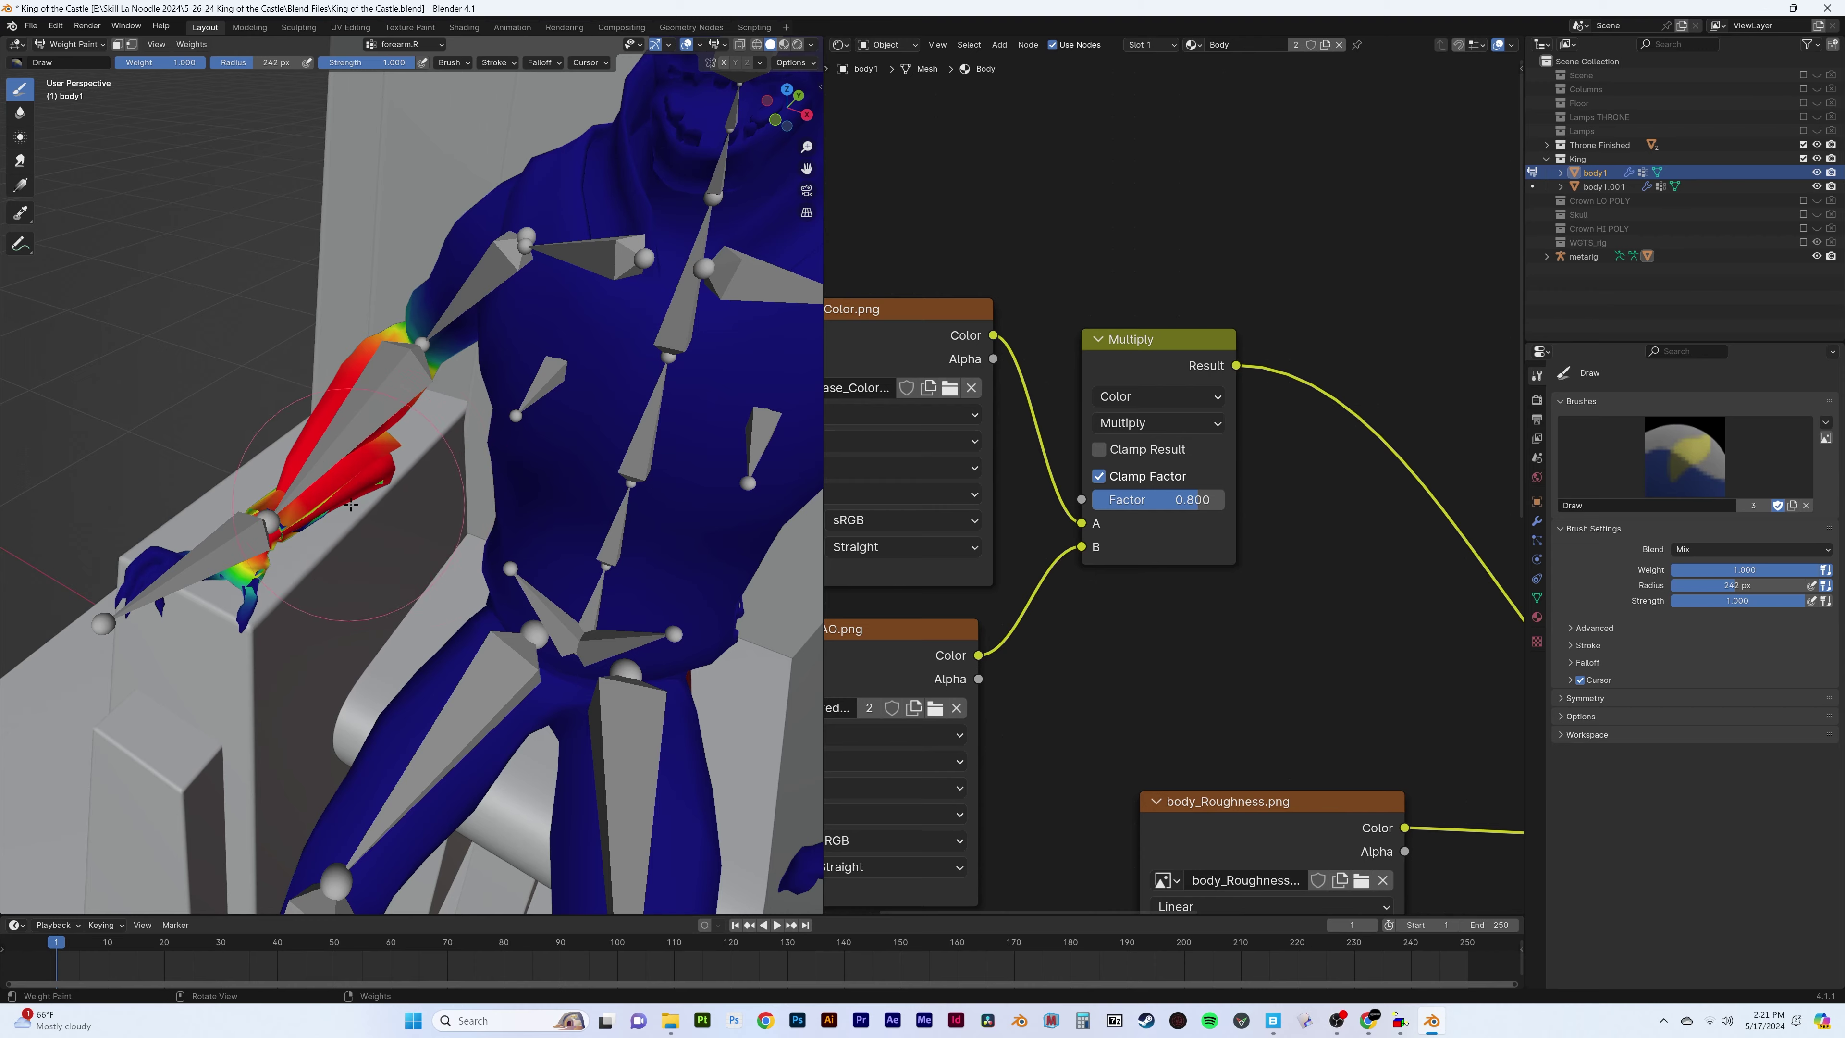
# Isolate the body and subtract hand.R weight from the sleeve
pyautogui.press('KP_Divide')
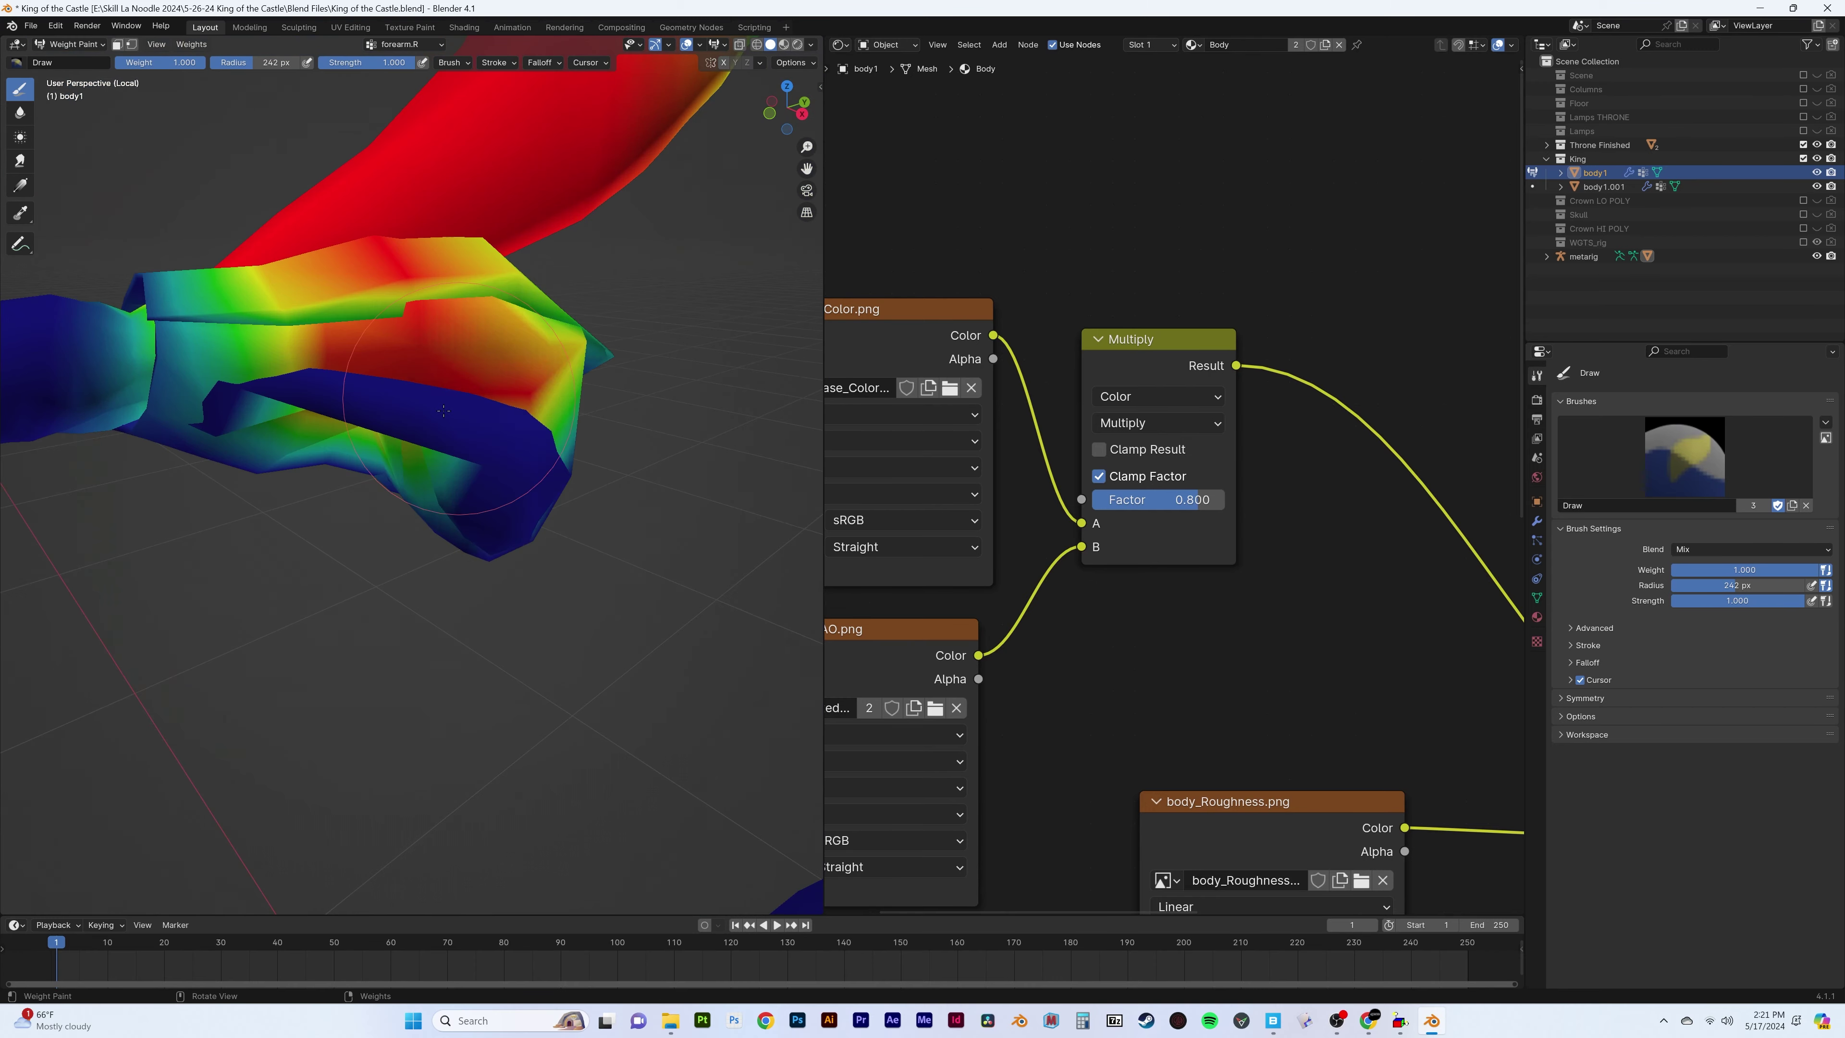
pyautogui.moveTo(444, 463)
pyautogui.mouseDown(button='middle')
pyautogui.moveTo(340, 379)
pyautogui.moveTo(392, 350)
pyautogui.moveTo(654, 437)
pyautogui.mouseUp(button='middle')
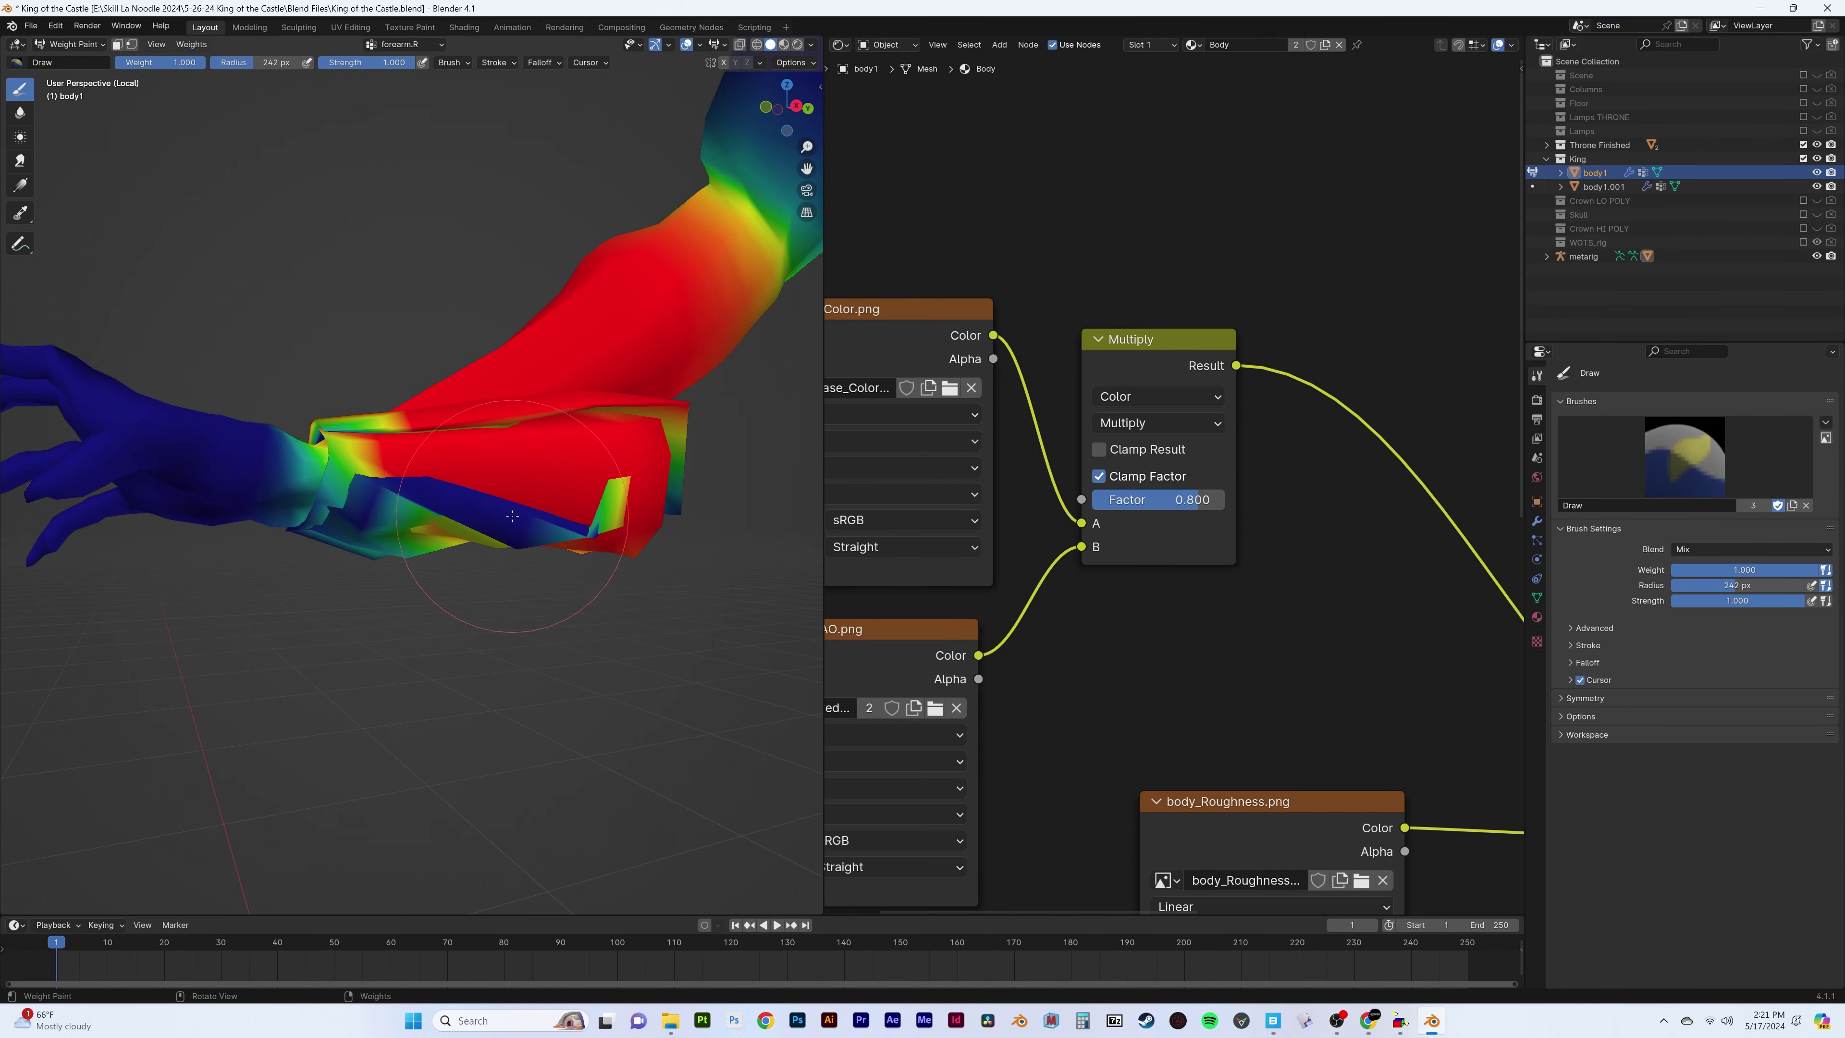
pyautogui.click(1685, 456)
pyautogui.click(1627, 480)
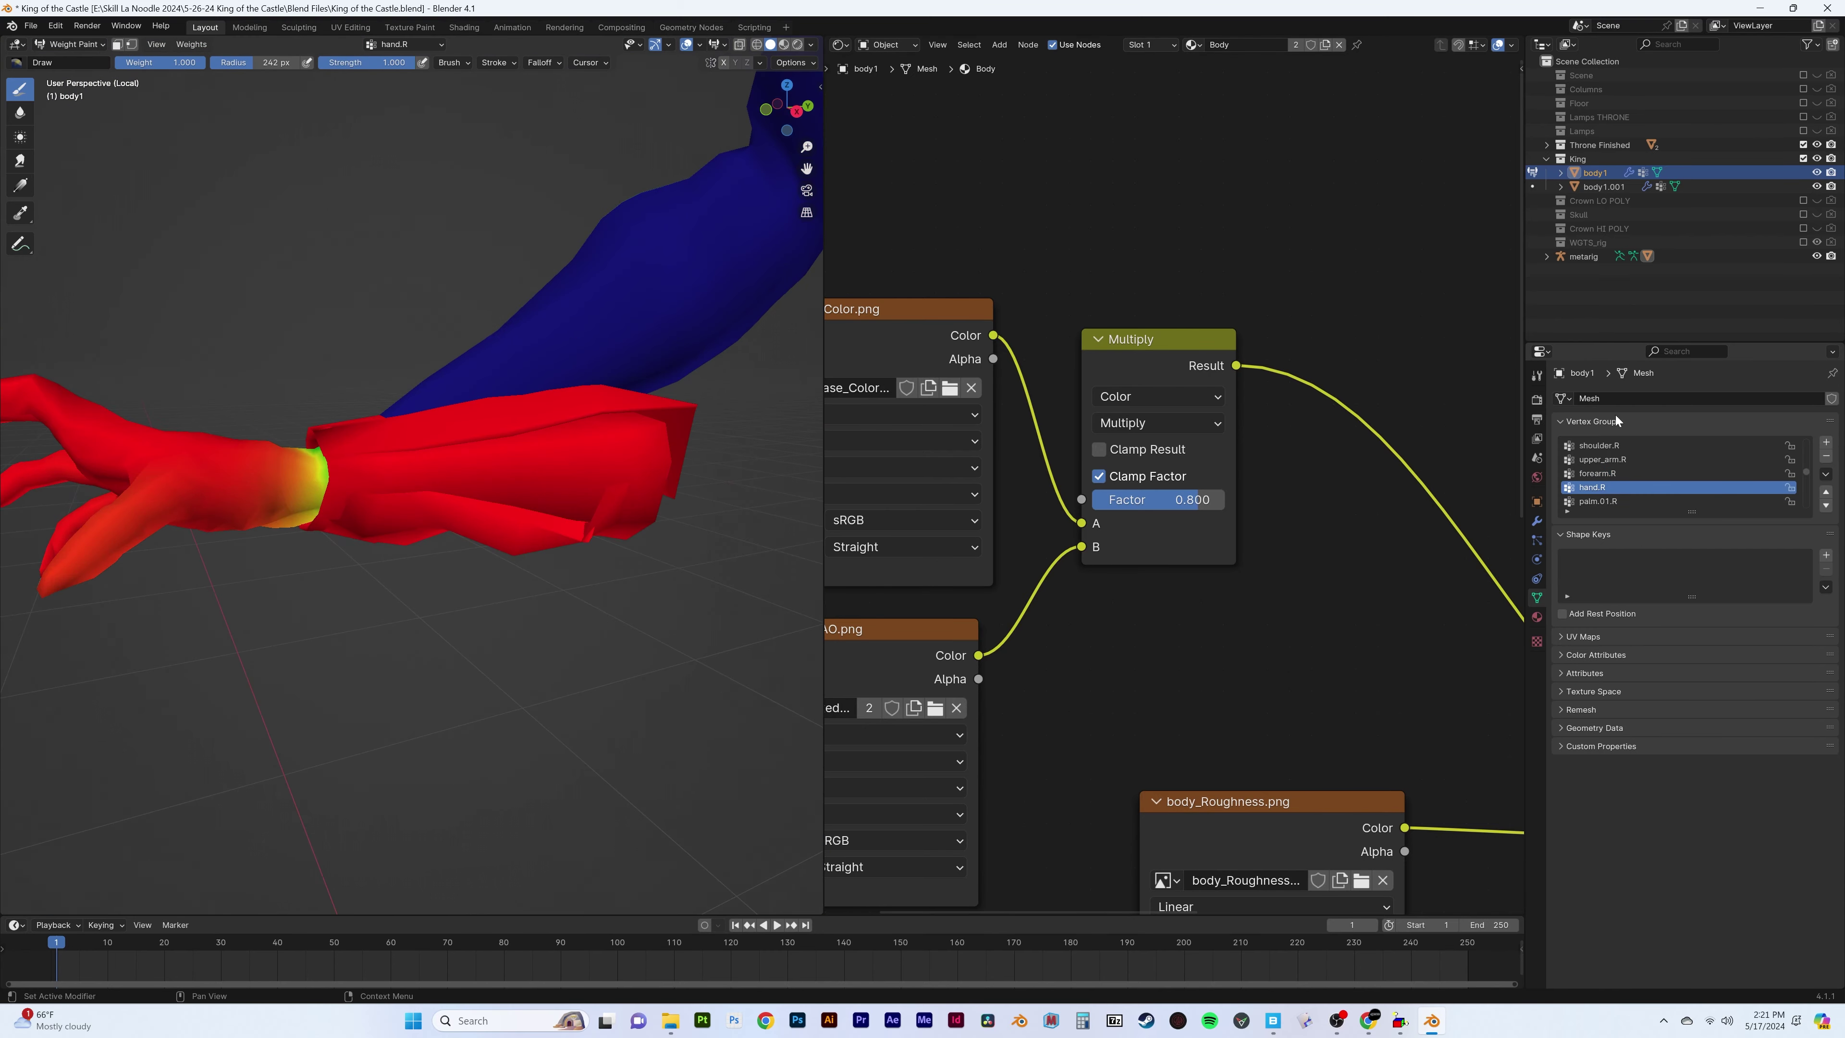
pyautogui.click(1726, 538)
pyautogui.moveTo(436, 444); pyautogui.dragTo(616, 411)
# Paint spine weight onto the arm band and frame the belt area
pyautogui.moveTo(517, 470); pyautogui.dragTo(618, 329, button='middle')
pyautogui.scroll(3, 618, 329)
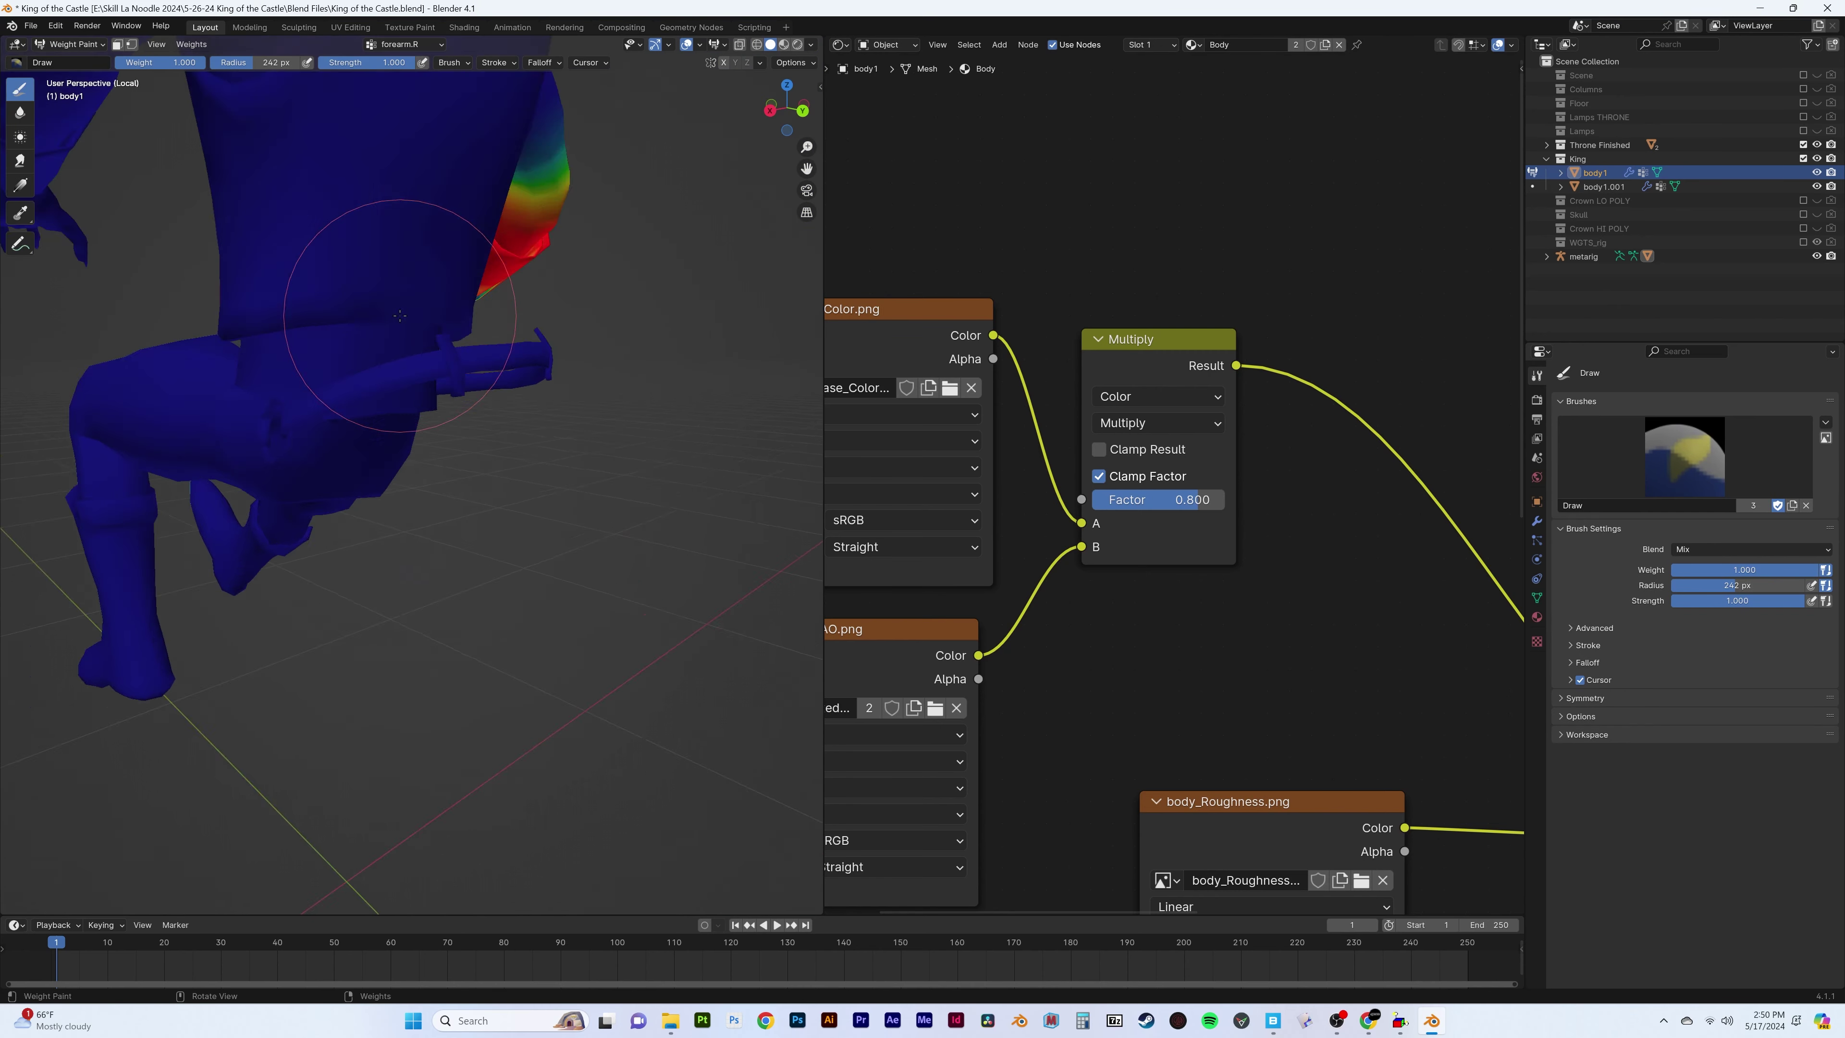
pyautogui.moveTo(398, 315); pyautogui.dragTo(485, 334, button='middle')
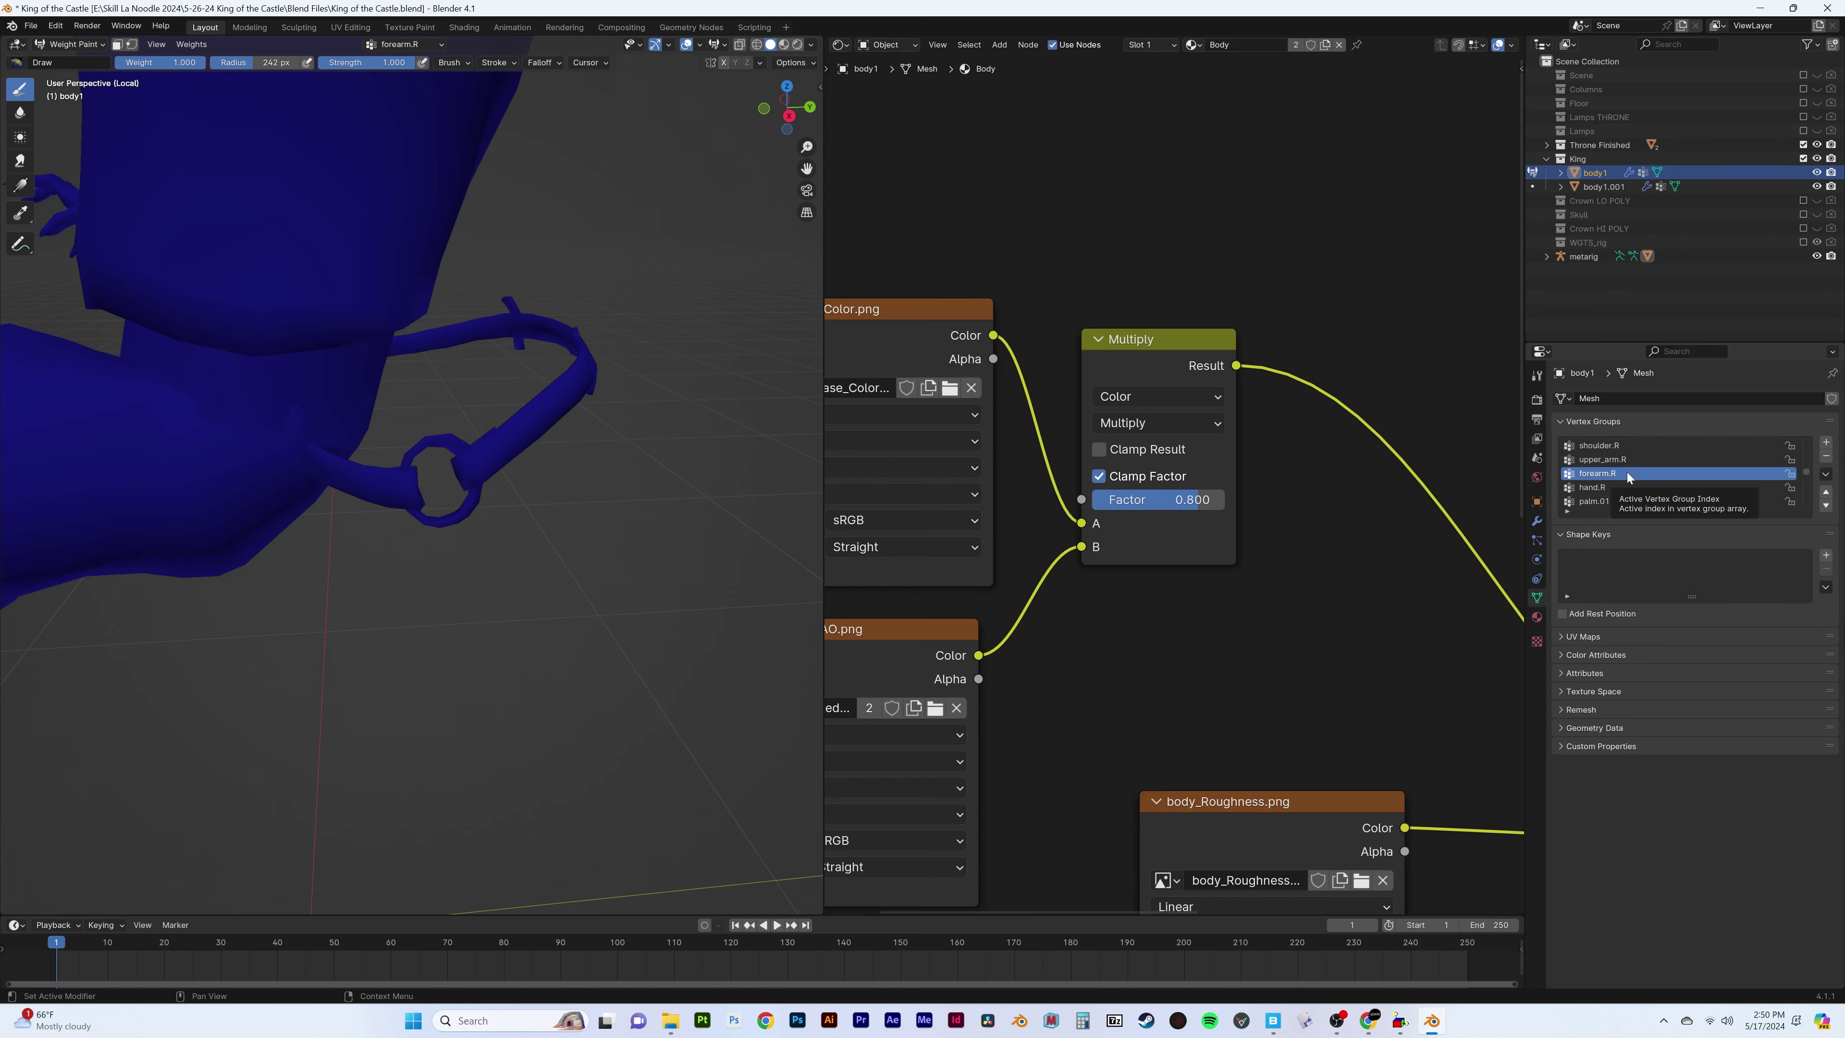
pyautogui.moveTo(247, 418); pyautogui.dragTo(169, 441)
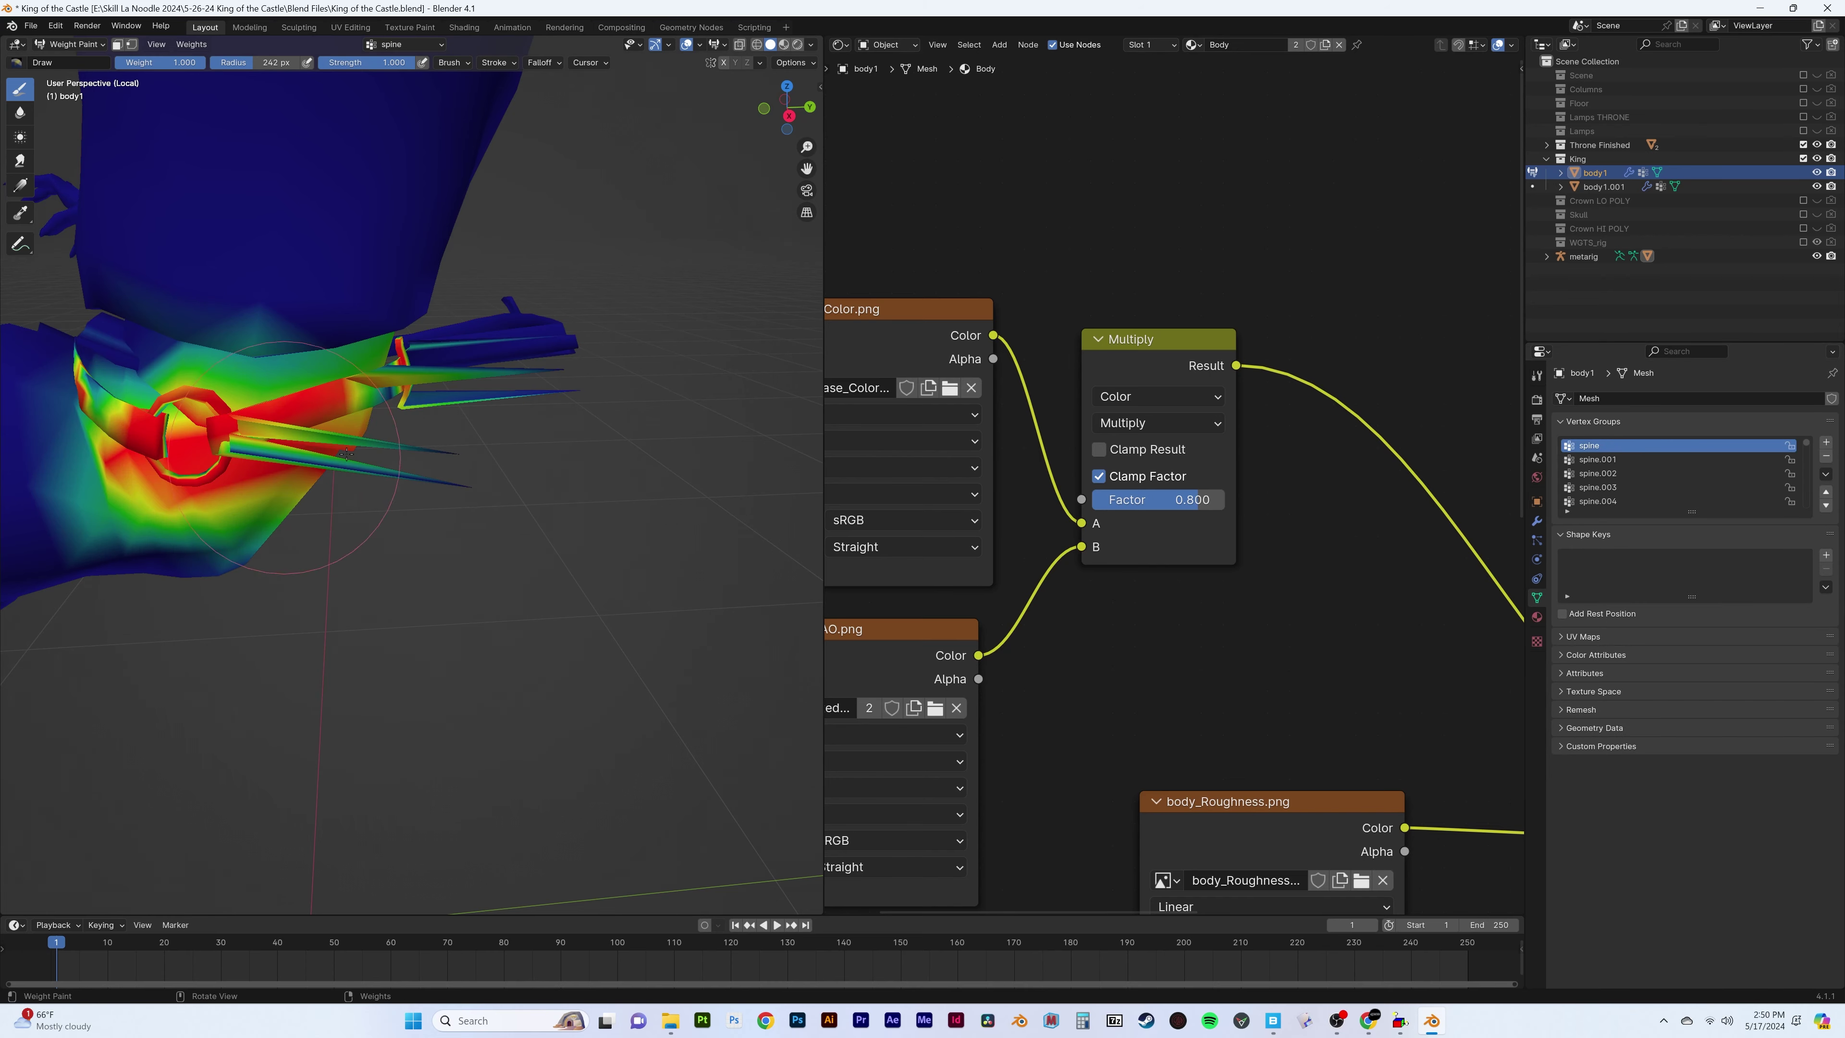
pyautogui.moveTo(346, 455)
pyautogui.mouseDown(button='middle')
pyautogui.moveTo(523, 426)
pyautogui.moveTo(510, 396)
pyautogui.moveTo(672, 506)
pyautogui.moveTo(649, 653)
pyautogui.mouseUp(button='middle')
pyautogui.moveTo(531, 543)
pyautogui.mouseDown(button='middle')
pyautogui.moveTo(436, 472)
pyautogui.moveTo(345, 506)
pyautogui.mouseUp(button='middle')
pyautogui.press('Tab')
# Select the belt piece, leave Edit Mode and exit local view to show the throne and rig
pyautogui.press('l')
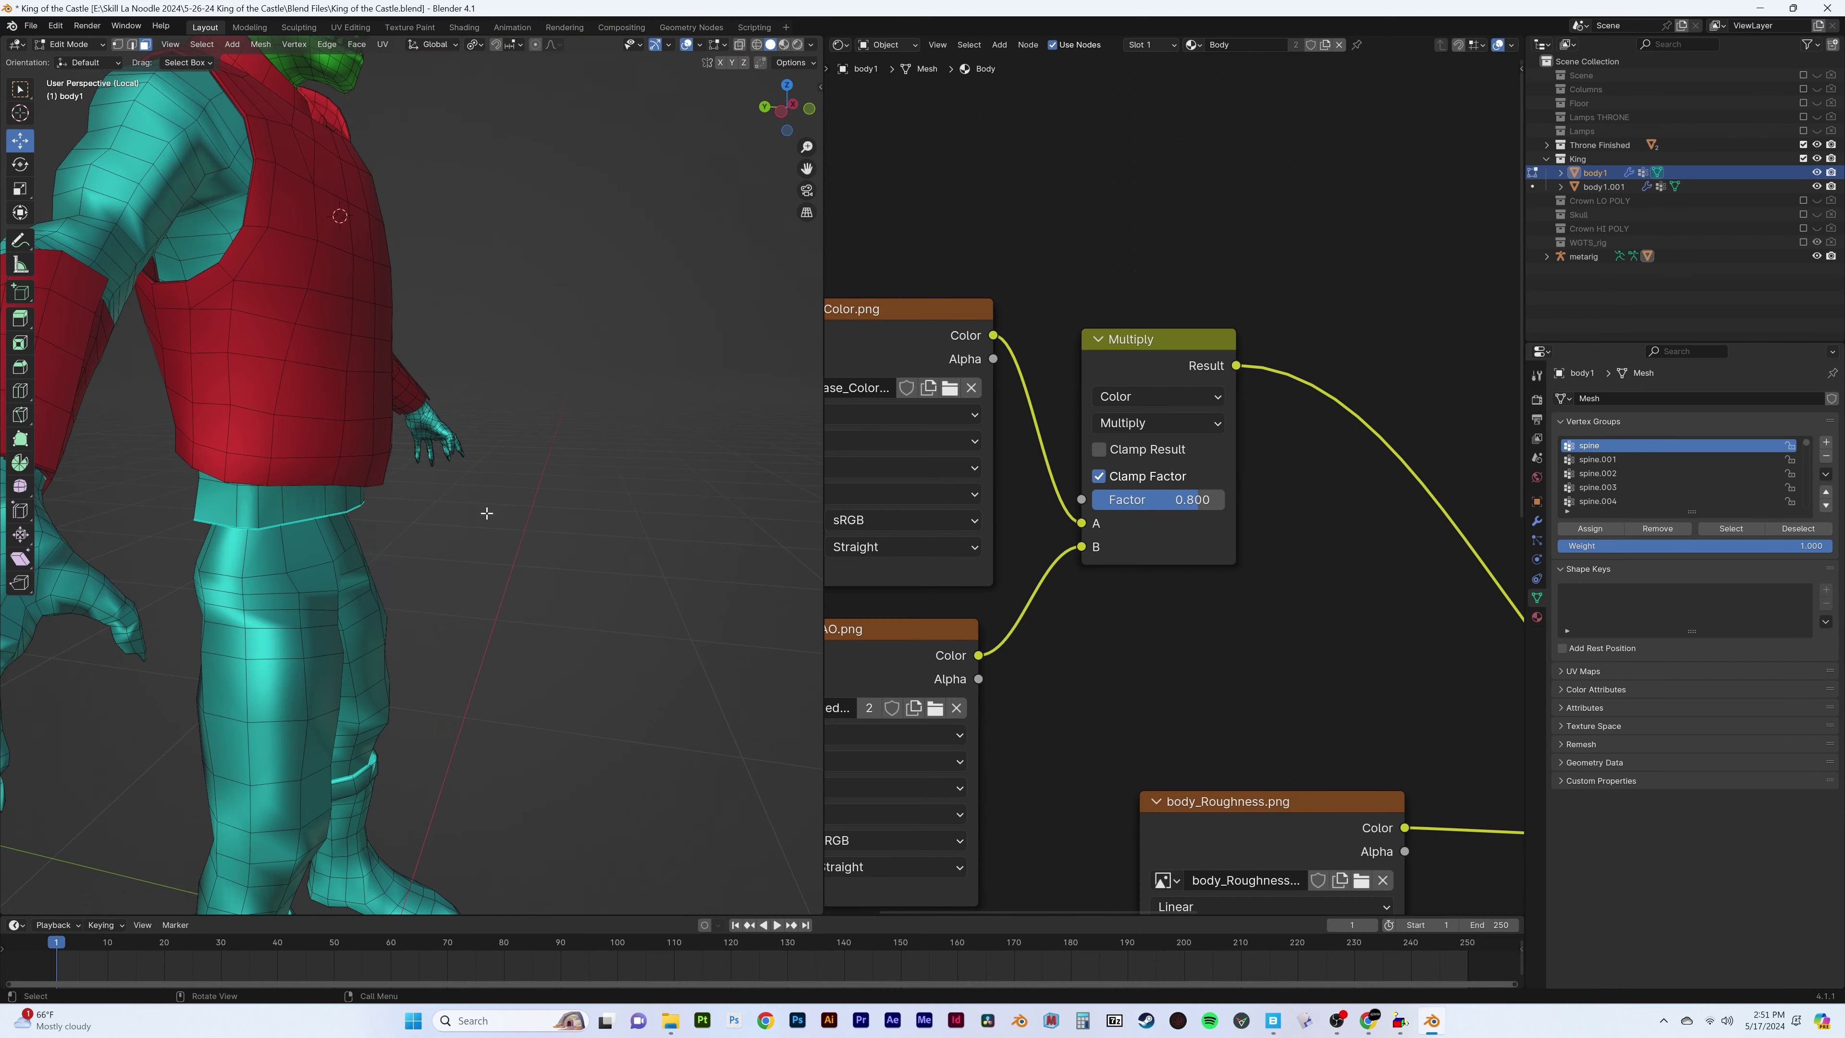
pyautogui.press('Tab')
pyautogui.hotkey('ctrl', 'Tab')
pyautogui.moveTo(487, 513); pyautogui.dragTo(436, 472, button='middle')
pyautogui.scroll(-5, 436, 472)
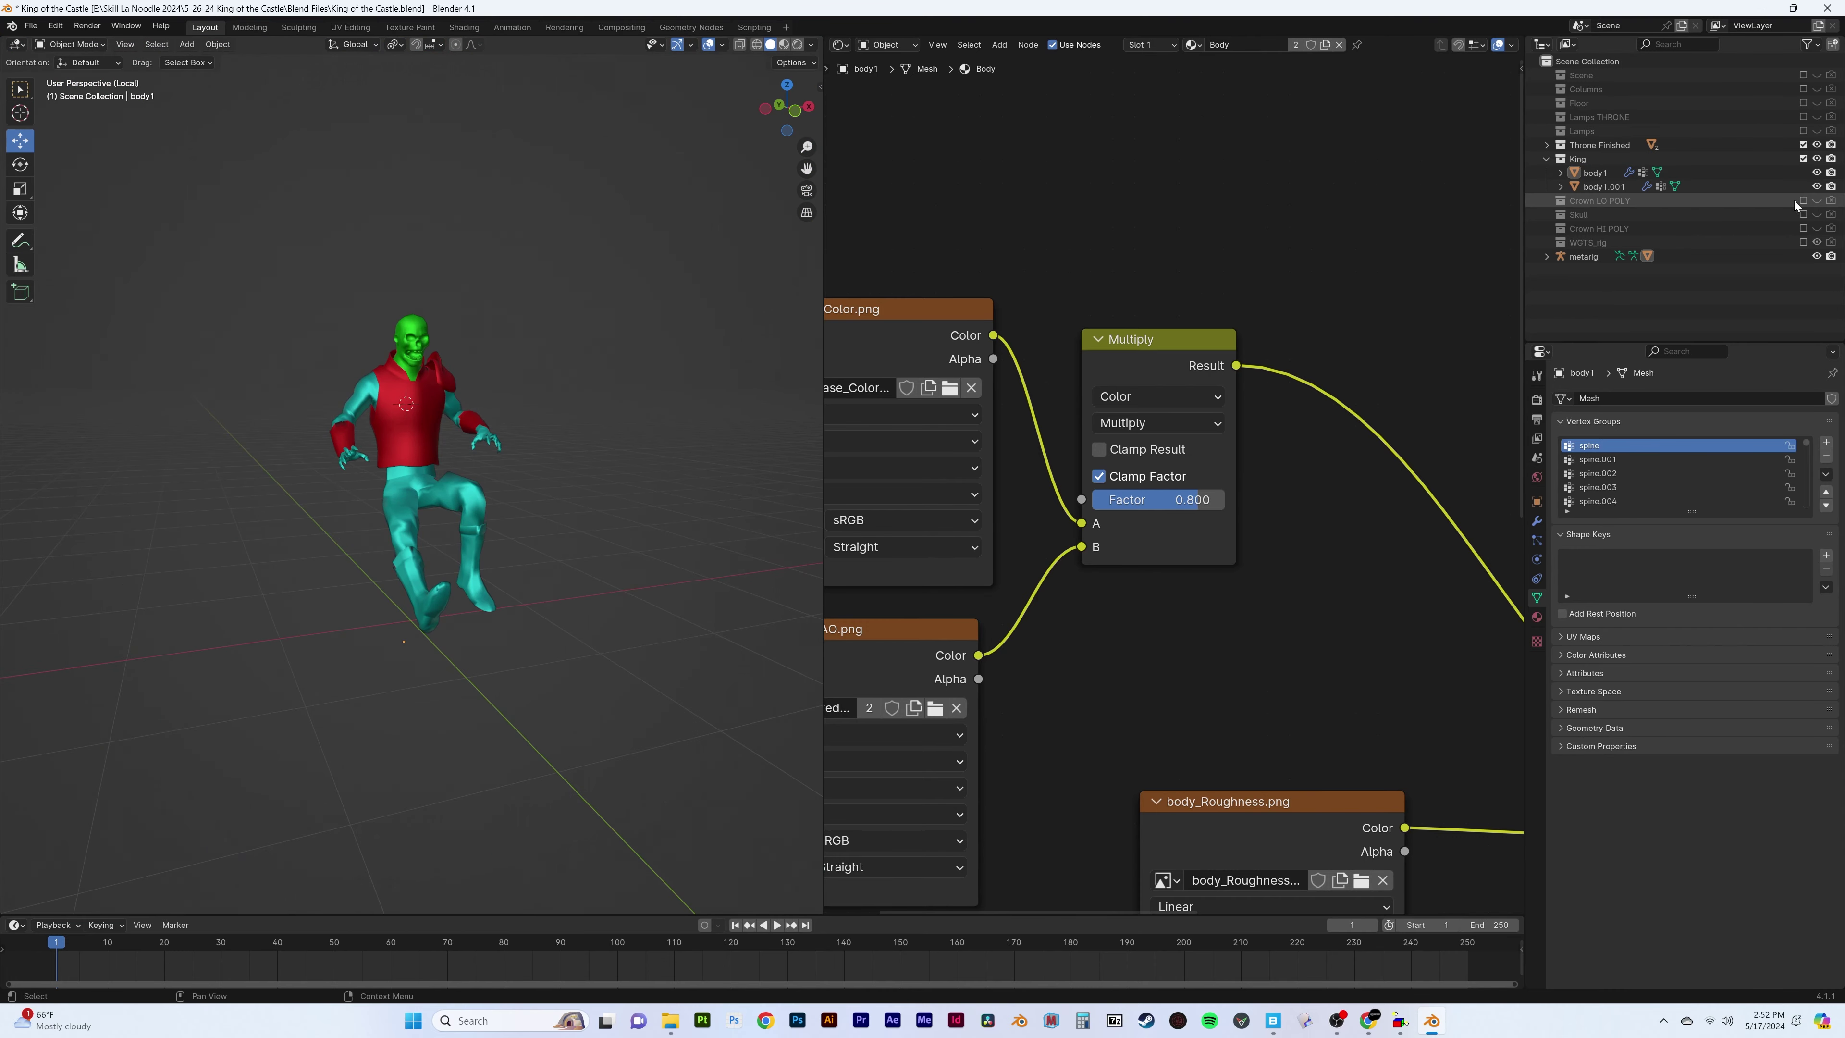
pyautogui.press('KP_Divide')
pyautogui.click(496, 607)
pyautogui.moveTo(497, 607); pyautogui.dragTo(574, 558, button='middle')
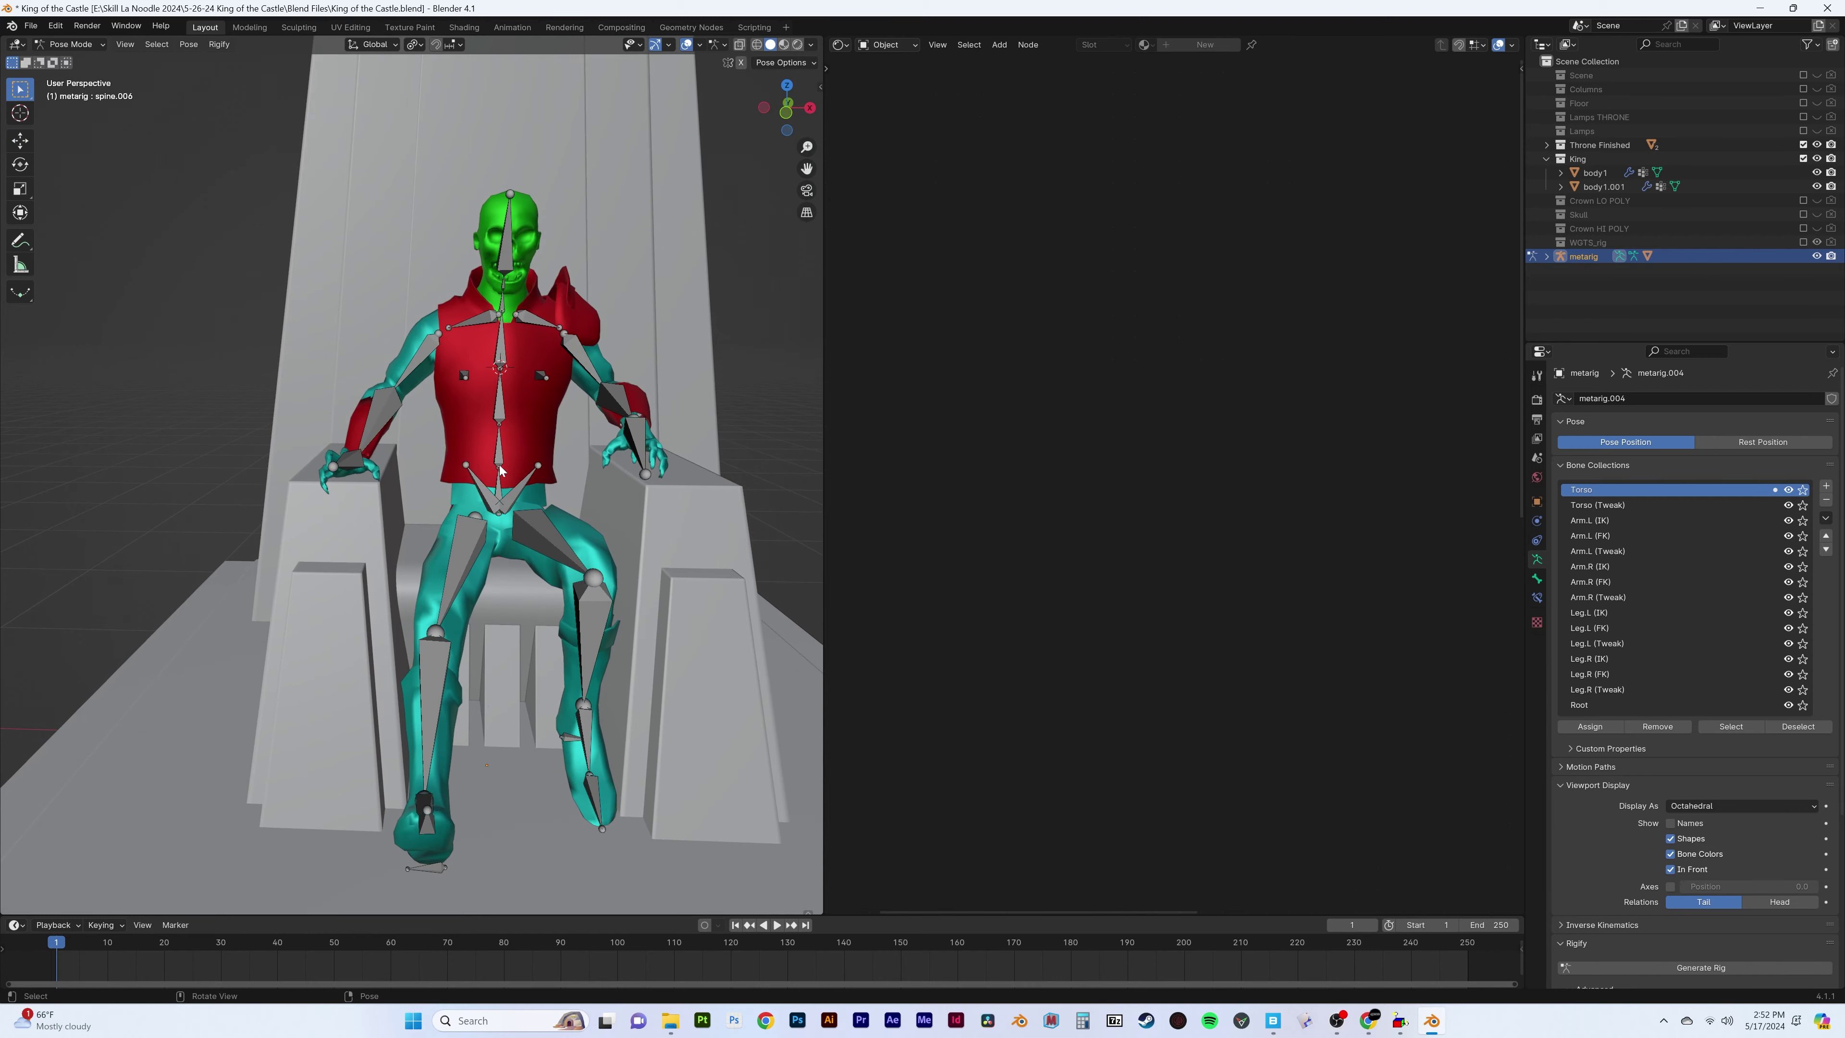
# Rotate thigh.R and shin.R on X so the right leg rests on the throne
pyautogui.moveTo(584, 488); pyautogui.dragTo(589, 528, button='middle')
pyautogui.moveTo(589, 528); pyautogui.dragTo(590, 521)
pyautogui.moveTo(591, 521); pyautogui.dragTo(629, 524, button='middle')
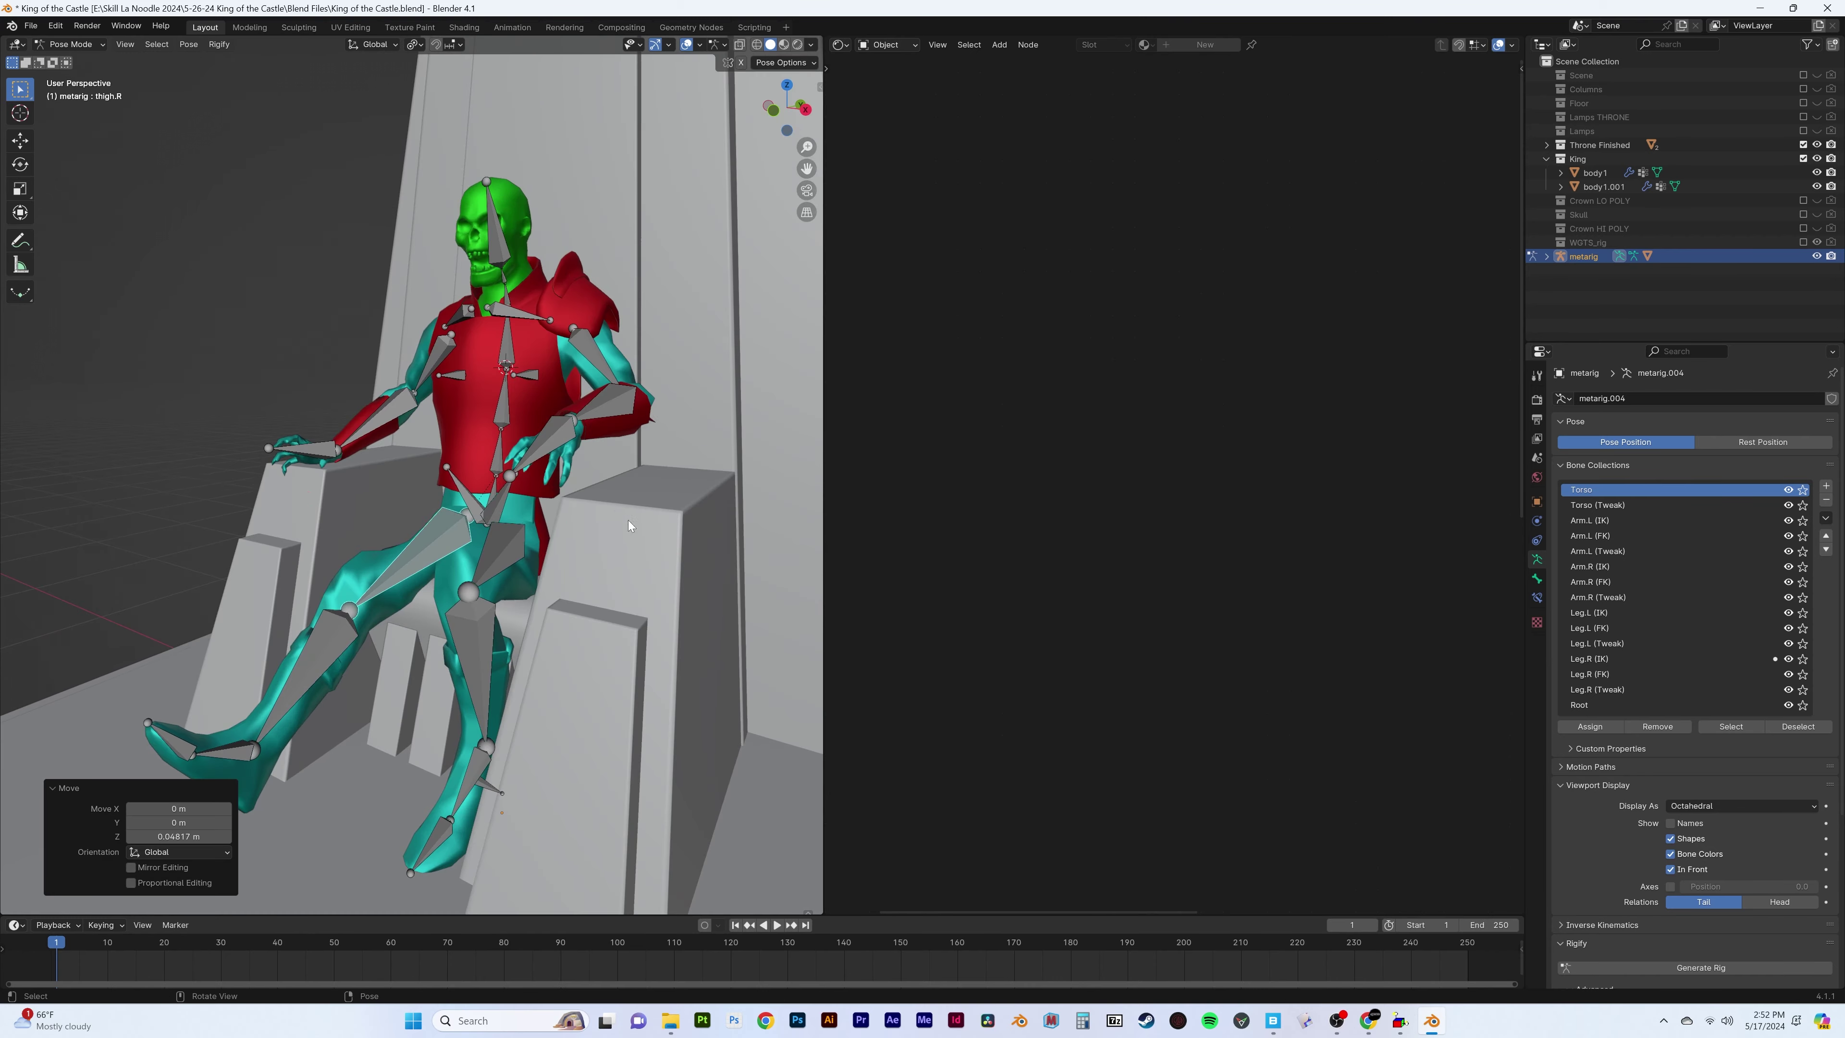
pyautogui.press('z')
pyautogui.click(383, 633)
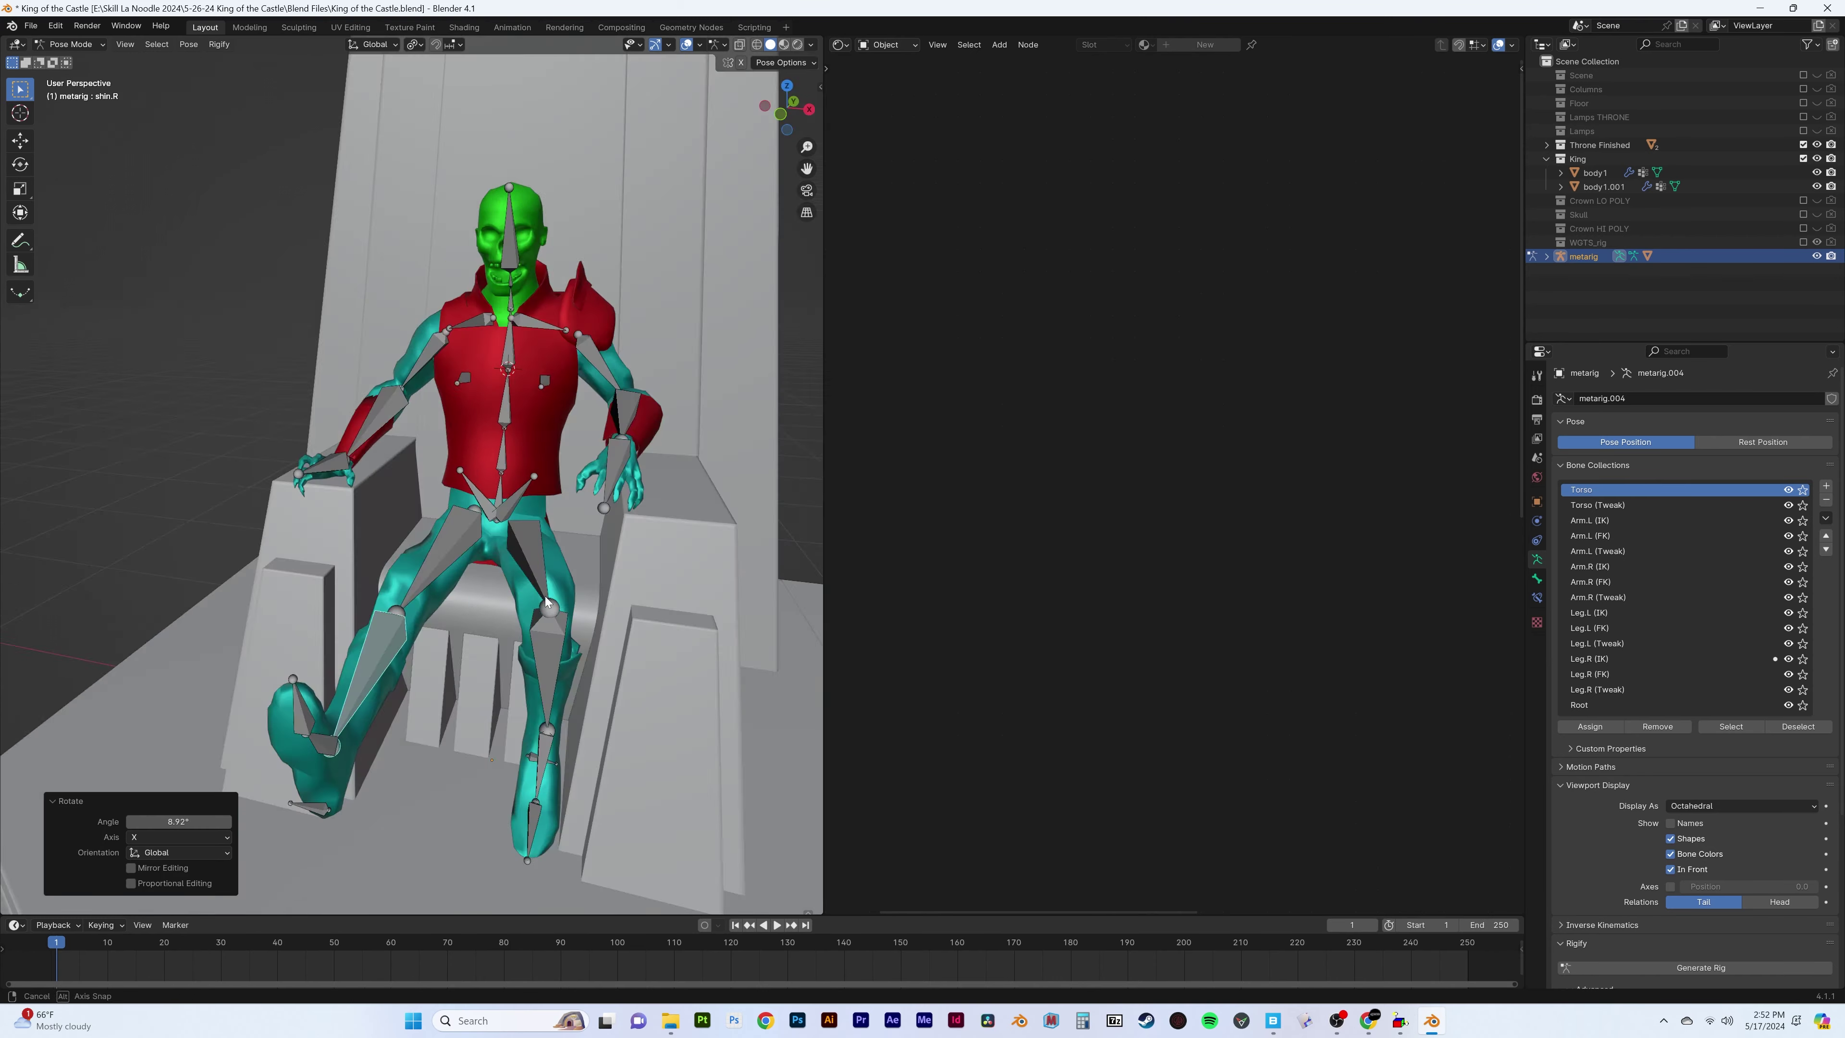
pyautogui.moveTo(545, 596)
pyautogui.mouseDown(button='middle')
pyautogui.moveTo(456, 541)
pyautogui.moveTo(407, 574)
pyautogui.moveTo(340, 567)
pyautogui.mouseUp(button='middle')
pyautogui.press('r')
pyautogui.press('x')
pyautogui.click(407, 574)
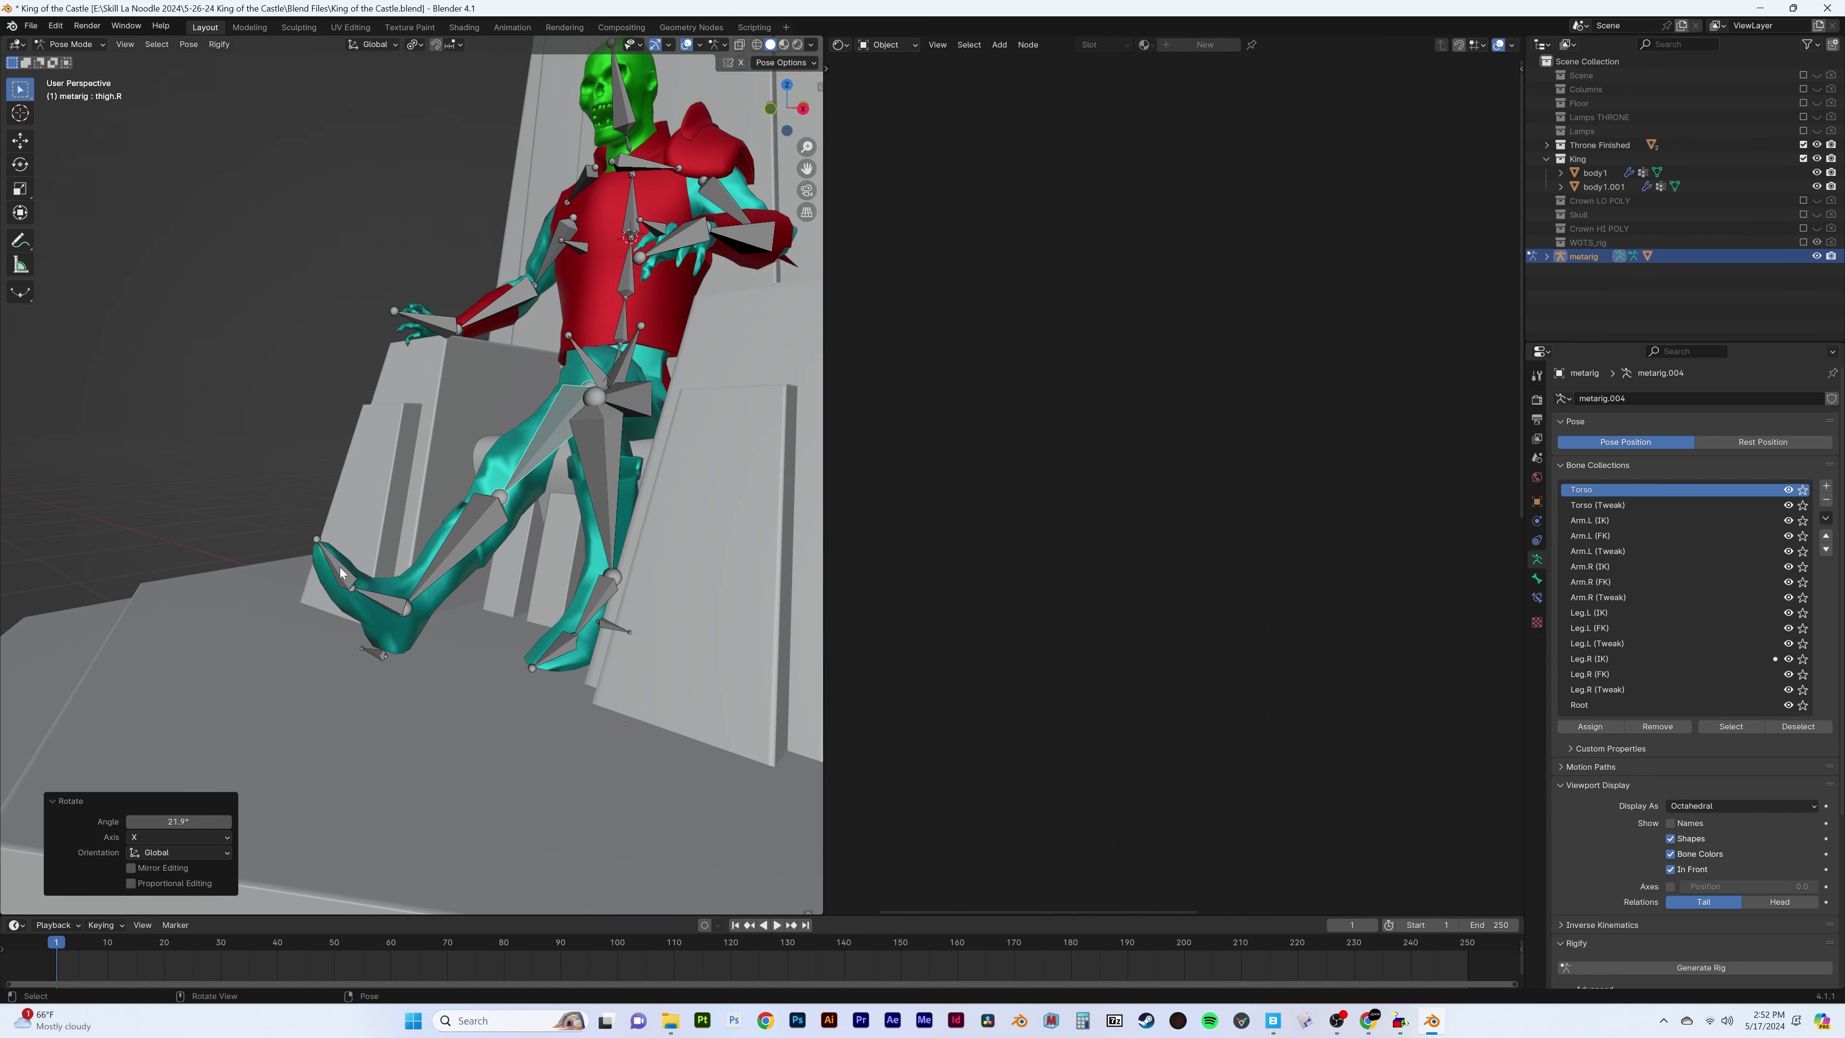
pyautogui.click(492, 604)
pyautogui.press('r')
pyautogui.moveTo(493, 604)
pyautogui.mouseDown(button='middle')
pyautogui.moveTo(706, 481)
pyautogui.moveTo(478, 447)
pyautogui.moveTo(415, 568)
pyautogui.mouseUp(button='middle')
# Nudge the right heel bone slightly back with the Move tool
pyautogui.click(20, 140)
pyautogui.click(275, 592)
pyautogui.moveTo(287, 618); pyautogui.dragTo(301, 644)
pyautogui.click(302, 643)
pyautogui.scroll(-5, 500, 601)
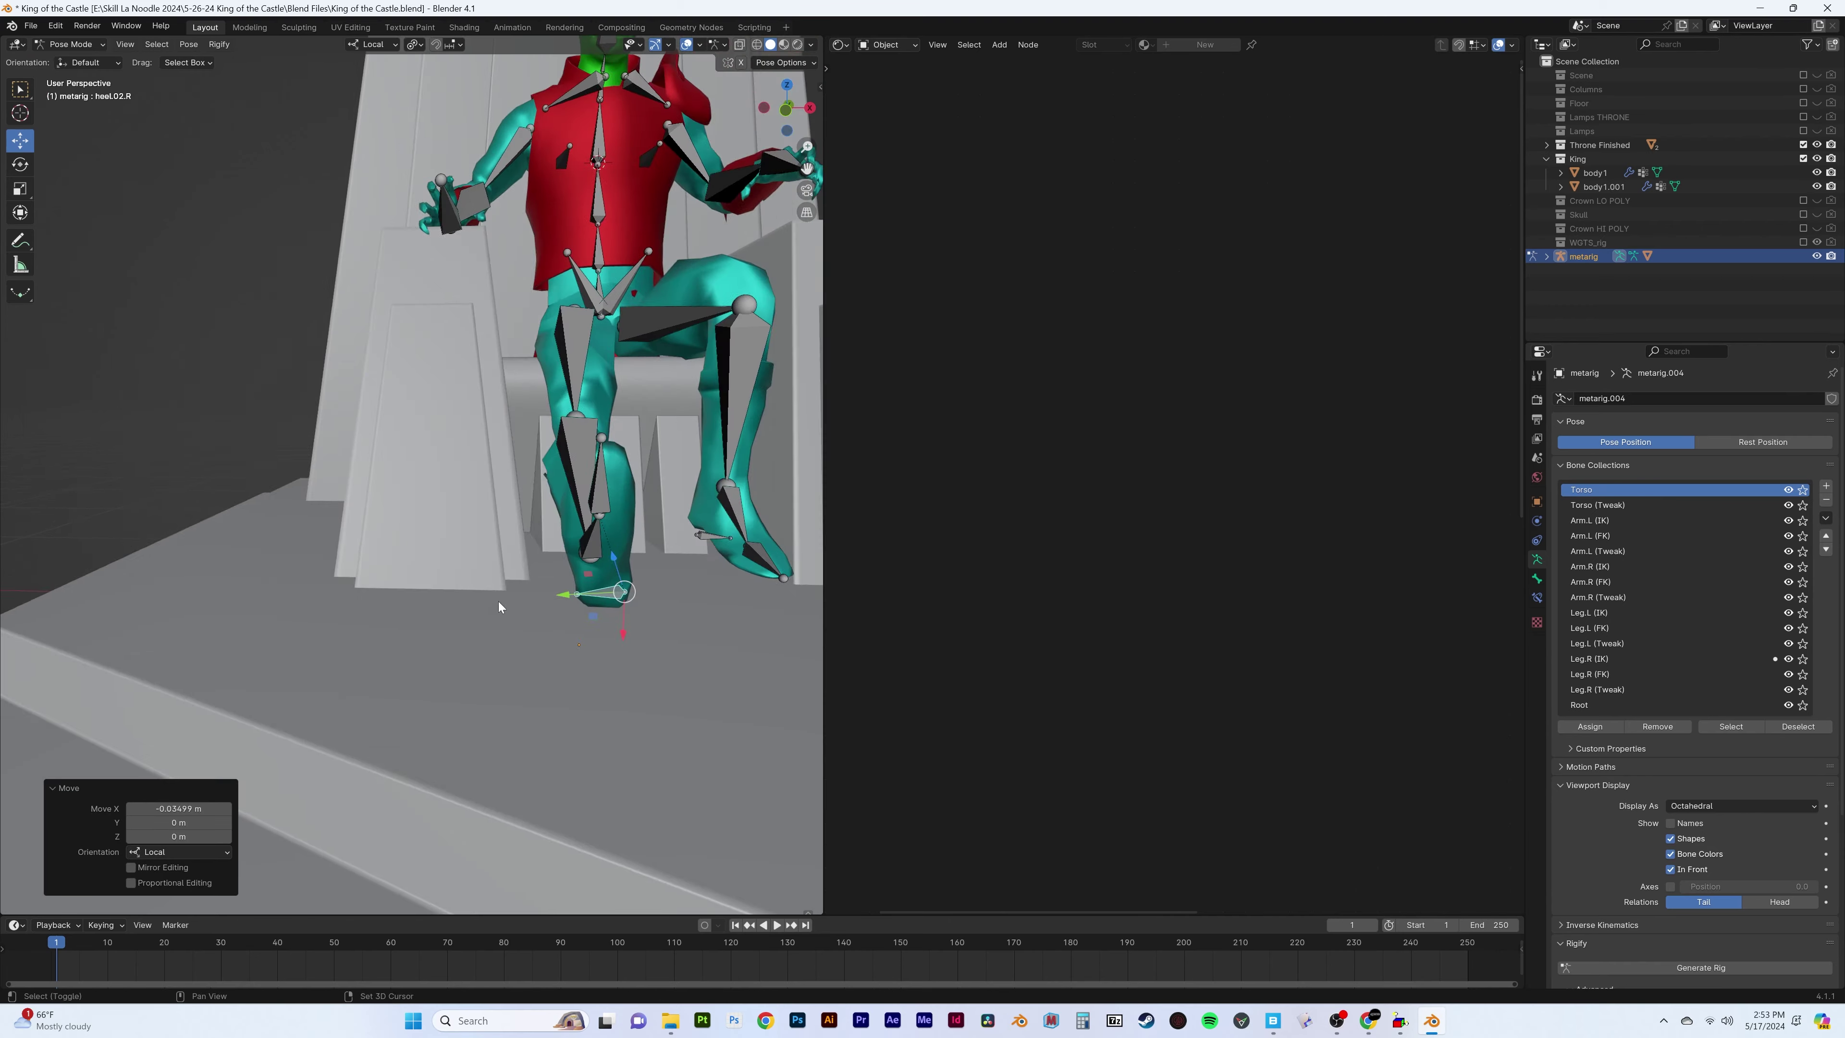
pyautogui.moveTo(499, 601); pyautogui.dragTo(365, 392, button='middle')
# Raise the Crown LO POLY along Z onto the king's head
pyautogui.hotkey('ctrl', 'Tab')
pyautogui.scroll(5, 365, 392)
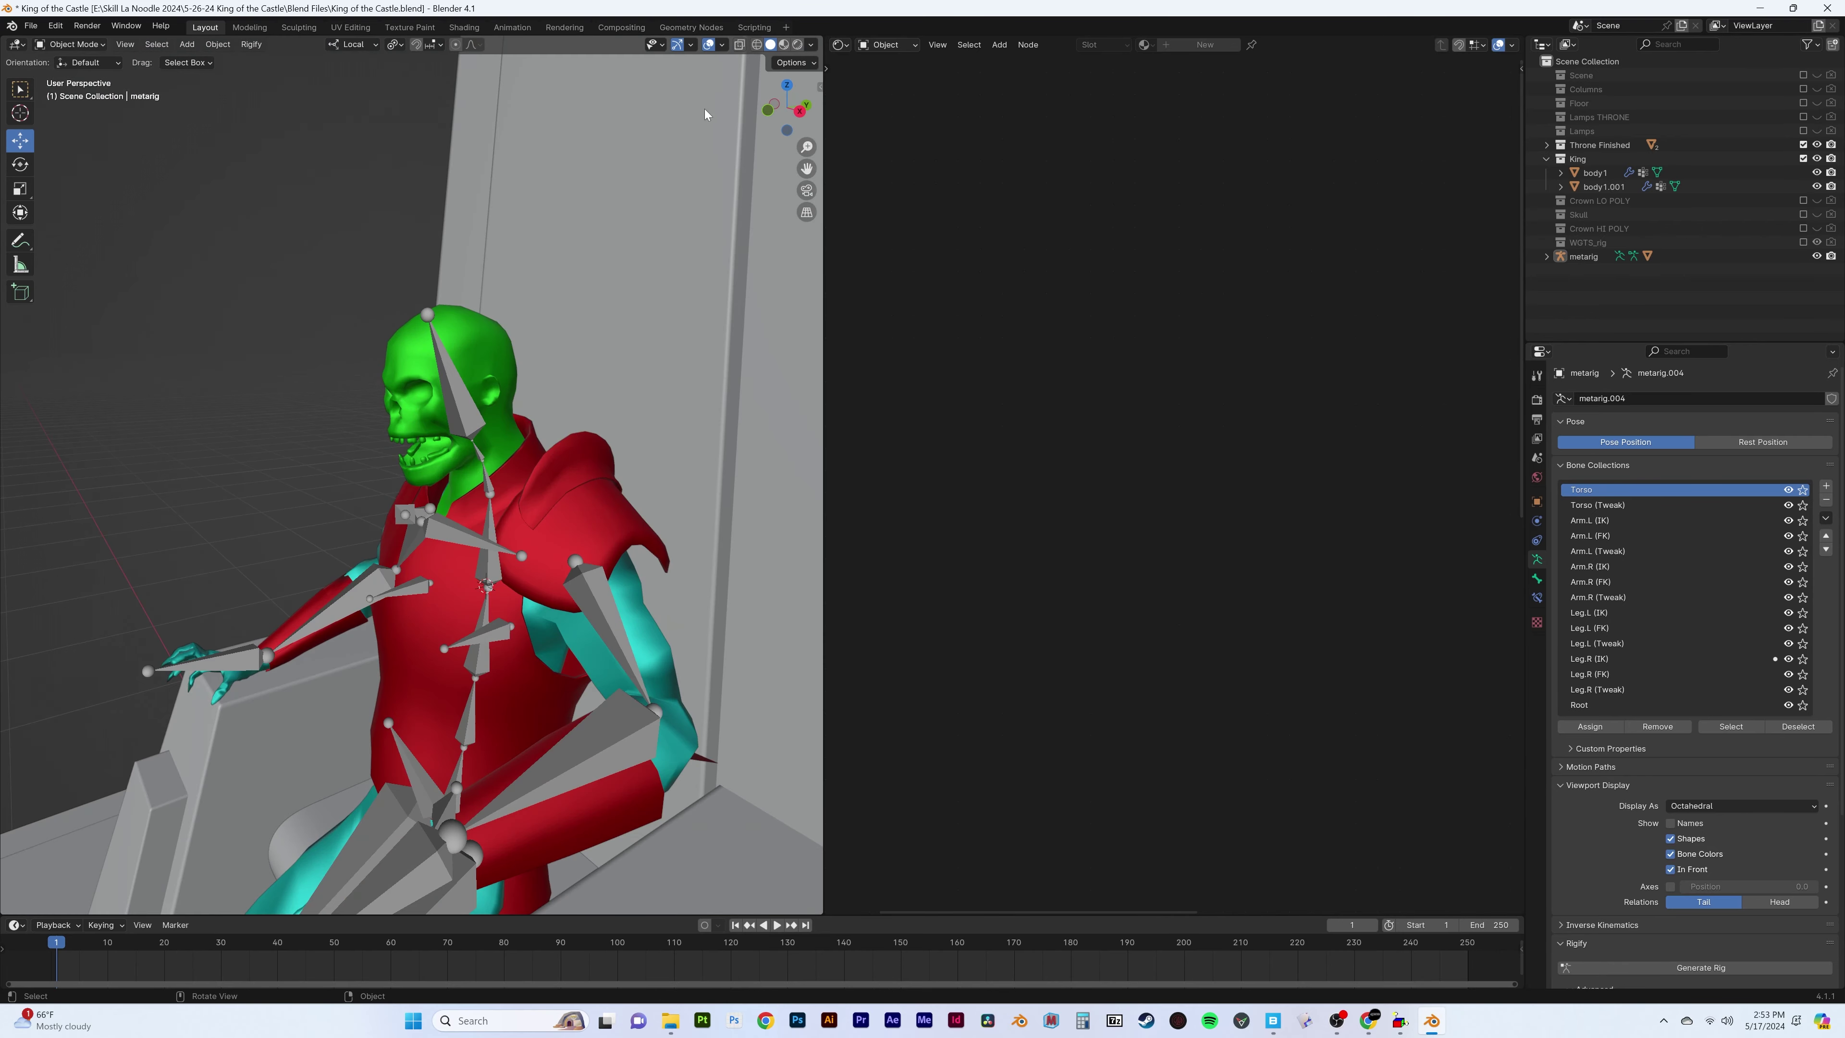
pyautogui.moveTo(450, 535); pyautogui.dragTo(462, 282)
pyautogui.press('KP_3')
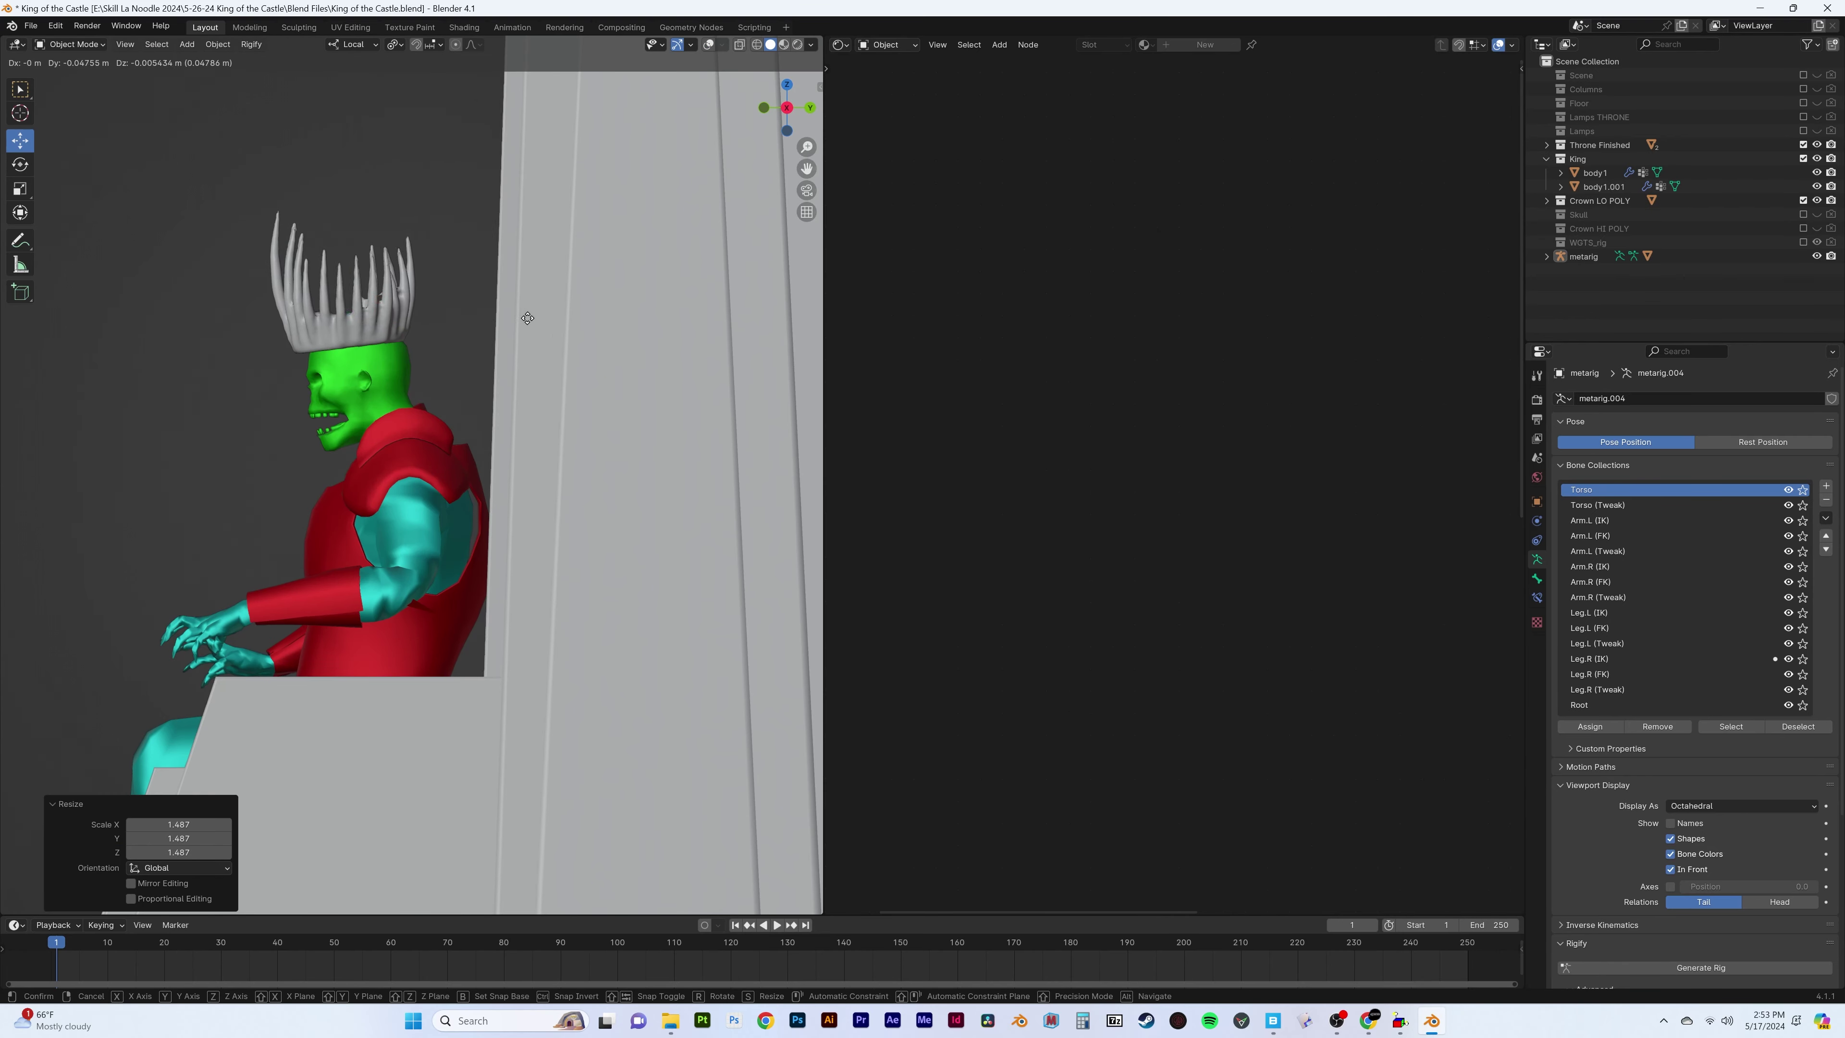
pyautogui.moveTo(535, 327)
pyautogui.mouseDown(button='middle')
pyautogui.moveTo(563, 280)
pyautogui.moveTo(691, 480)
pyautogui.mouseUp(button='middle')
# Rotate the left upper arm bone about 45 degrees in Pose Mode
pyautogui.hotkey('ctrl', 'Tab')
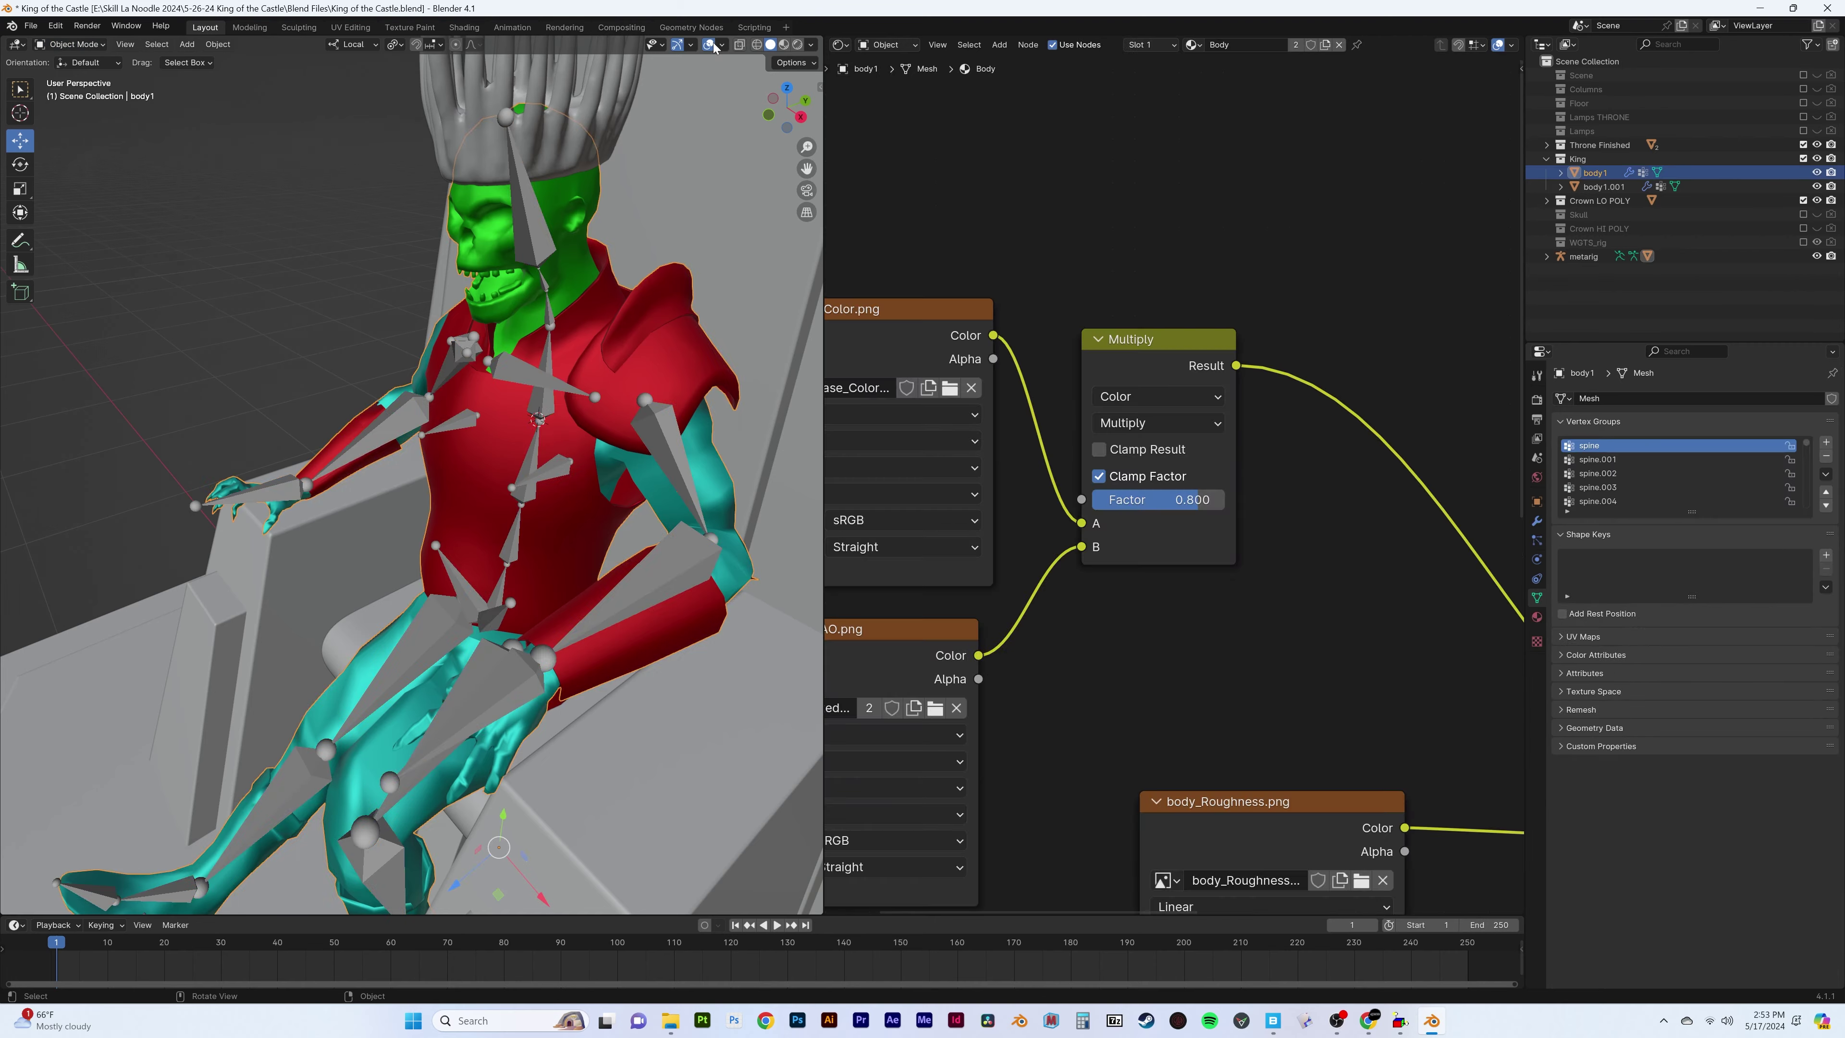
pyautogui.scroll(2, 443, 368)
pyautogui.moveTo(442, 368); pyautogui.dragTo(508, 407, button='middle')
pyautogui.click(371, 480)
pyautogui.press('r')
pyautogui.moveTo(456, 577)
pyautogui.mouseDown(button='middle')
pyautogui.moveTo(564, 551)
pyautogui.moveTo(375, 452)
pyautogui.moveTo(568, 465)
pyautogui.moveTo(453, 515)
pyautogui.mouseUp(button='middle')
# Remove the duplicate Armature modifier from body1 and check the body mesh in local view
pyautogui.click(218, 480)
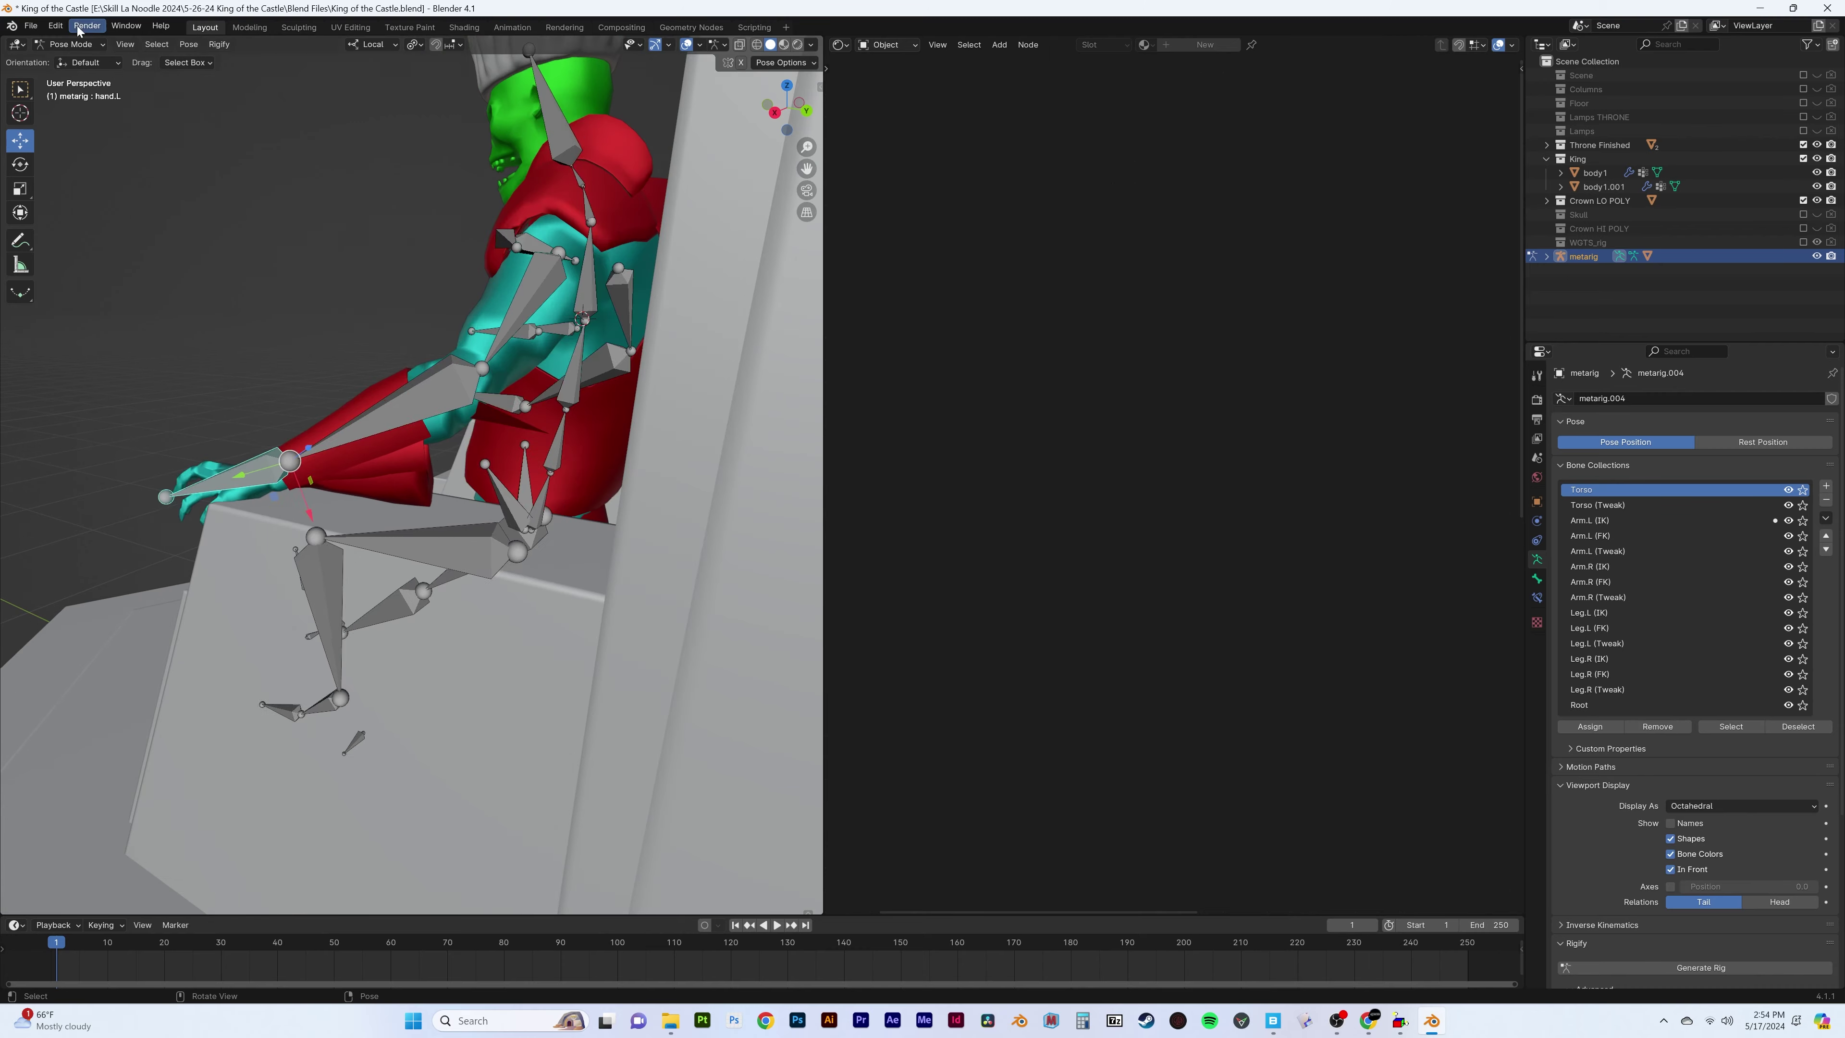
pyautogui.hotkey('ctrl', 'x')
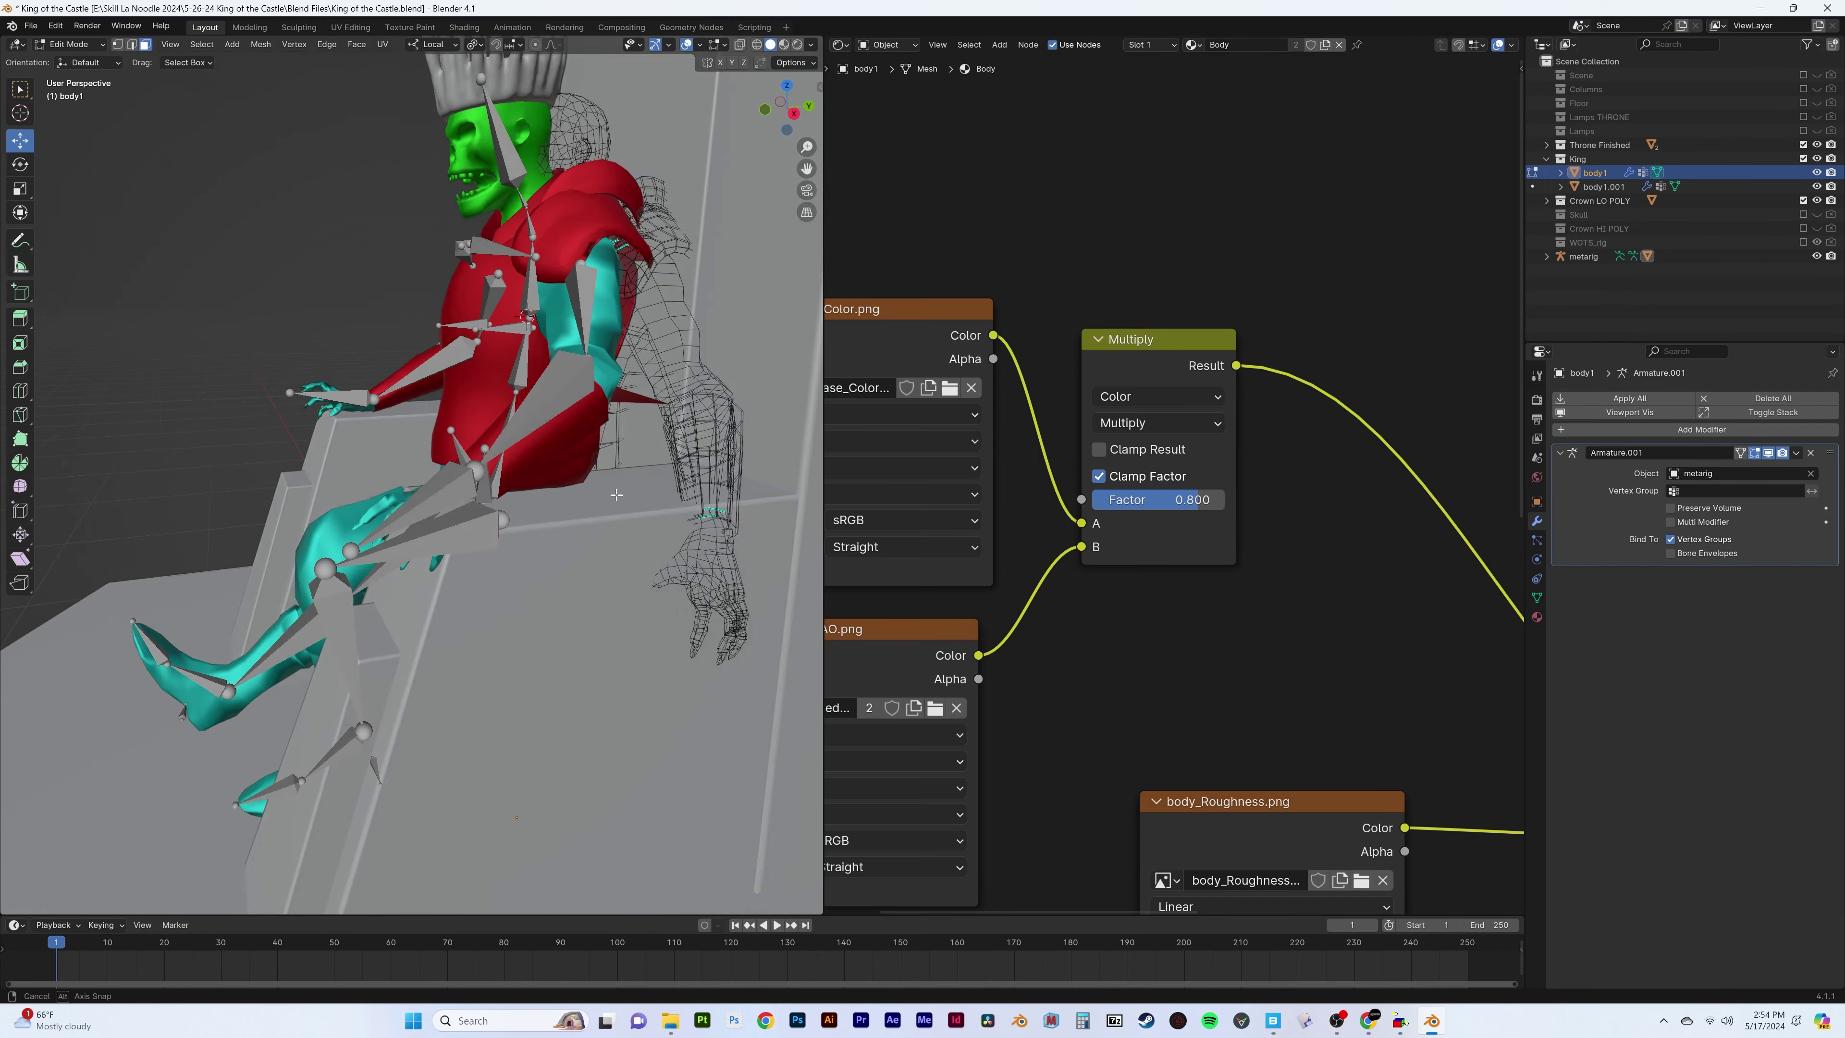
pyautogui.press('KP_Divide')
pyautogui.press('Tab')
pyautogui.moveTo(508, 305)
pyautogui.mouseDown(button='middle')
pyautogui.moveTo(359, 288)
pyautogui.moveTo(688, 340)
pyautogui.moveTo(629, 328)
pyautogui.mouseUp(button='middle')
pyautogui.press('l')
pyautogui.press('Tab')
pyautogui.press('KP_Divide')
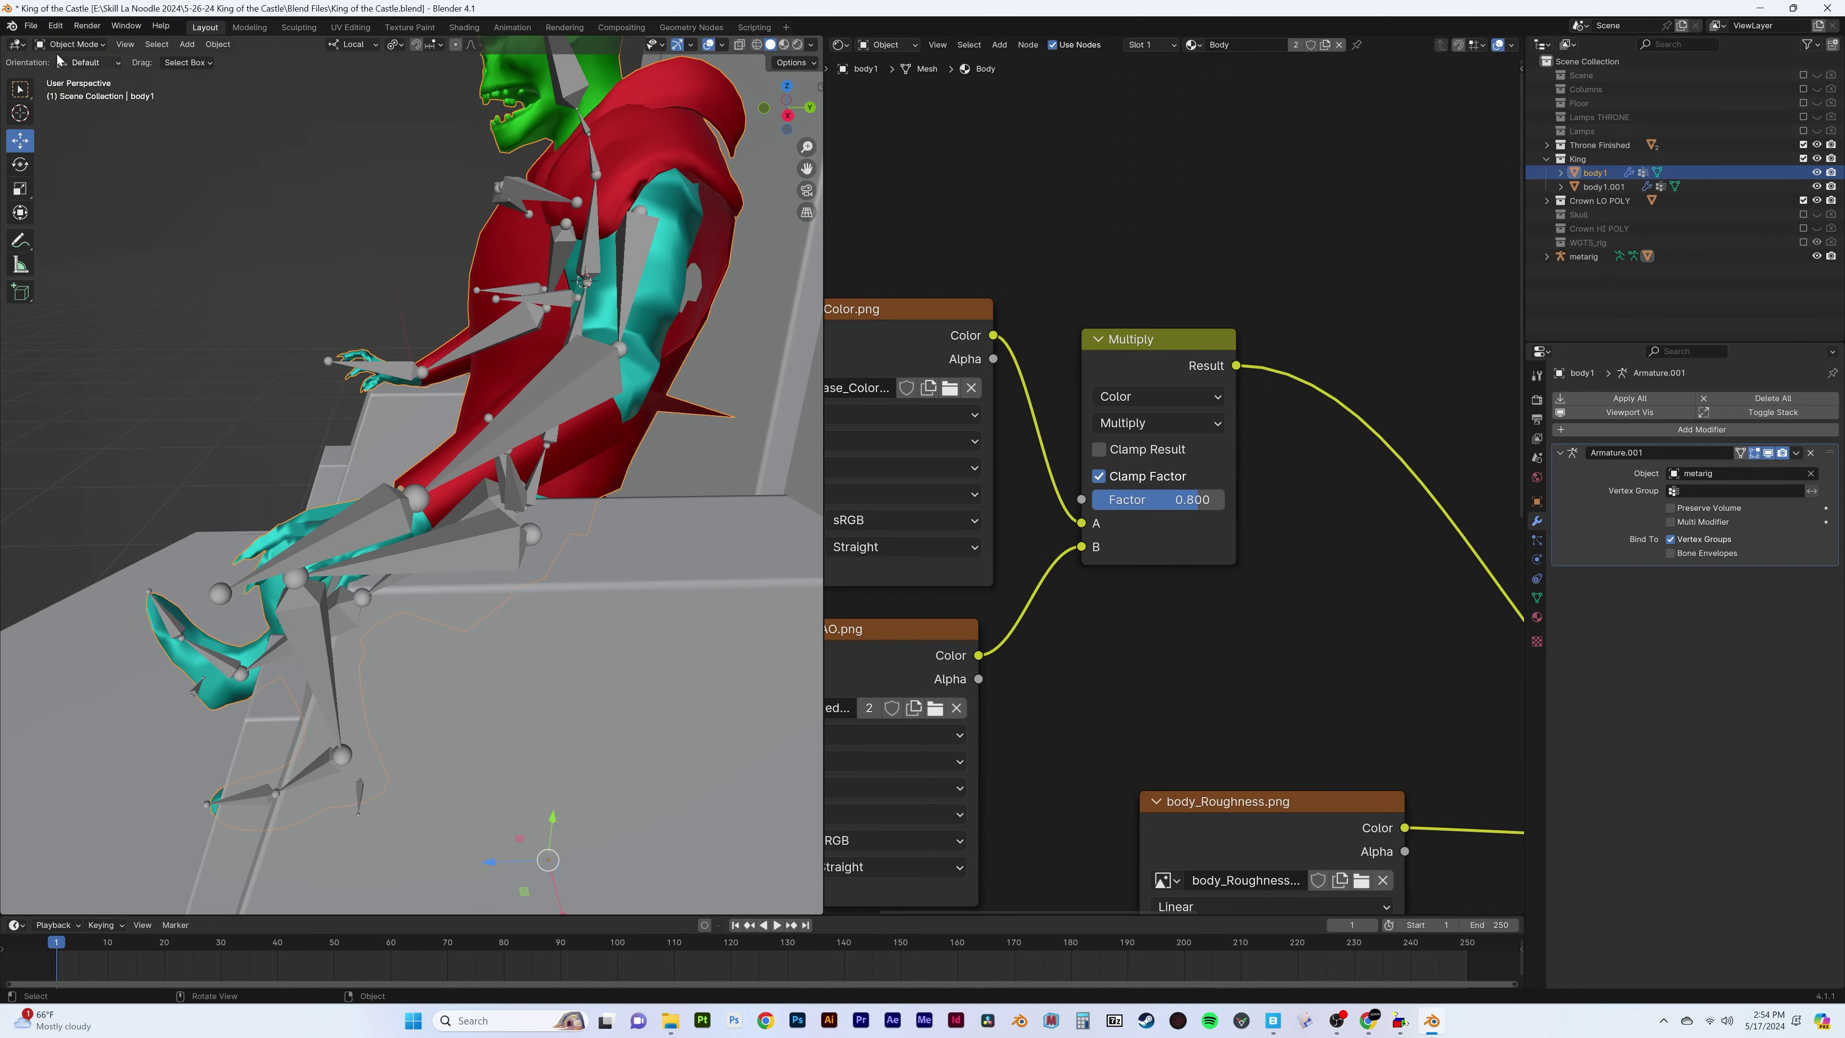
# Weight-paint body1 with the forearm.L vertex group active
pyautogui.click(71, 44)
pyautogui.click(71, 126)
pyautogui.click(1536, 598)
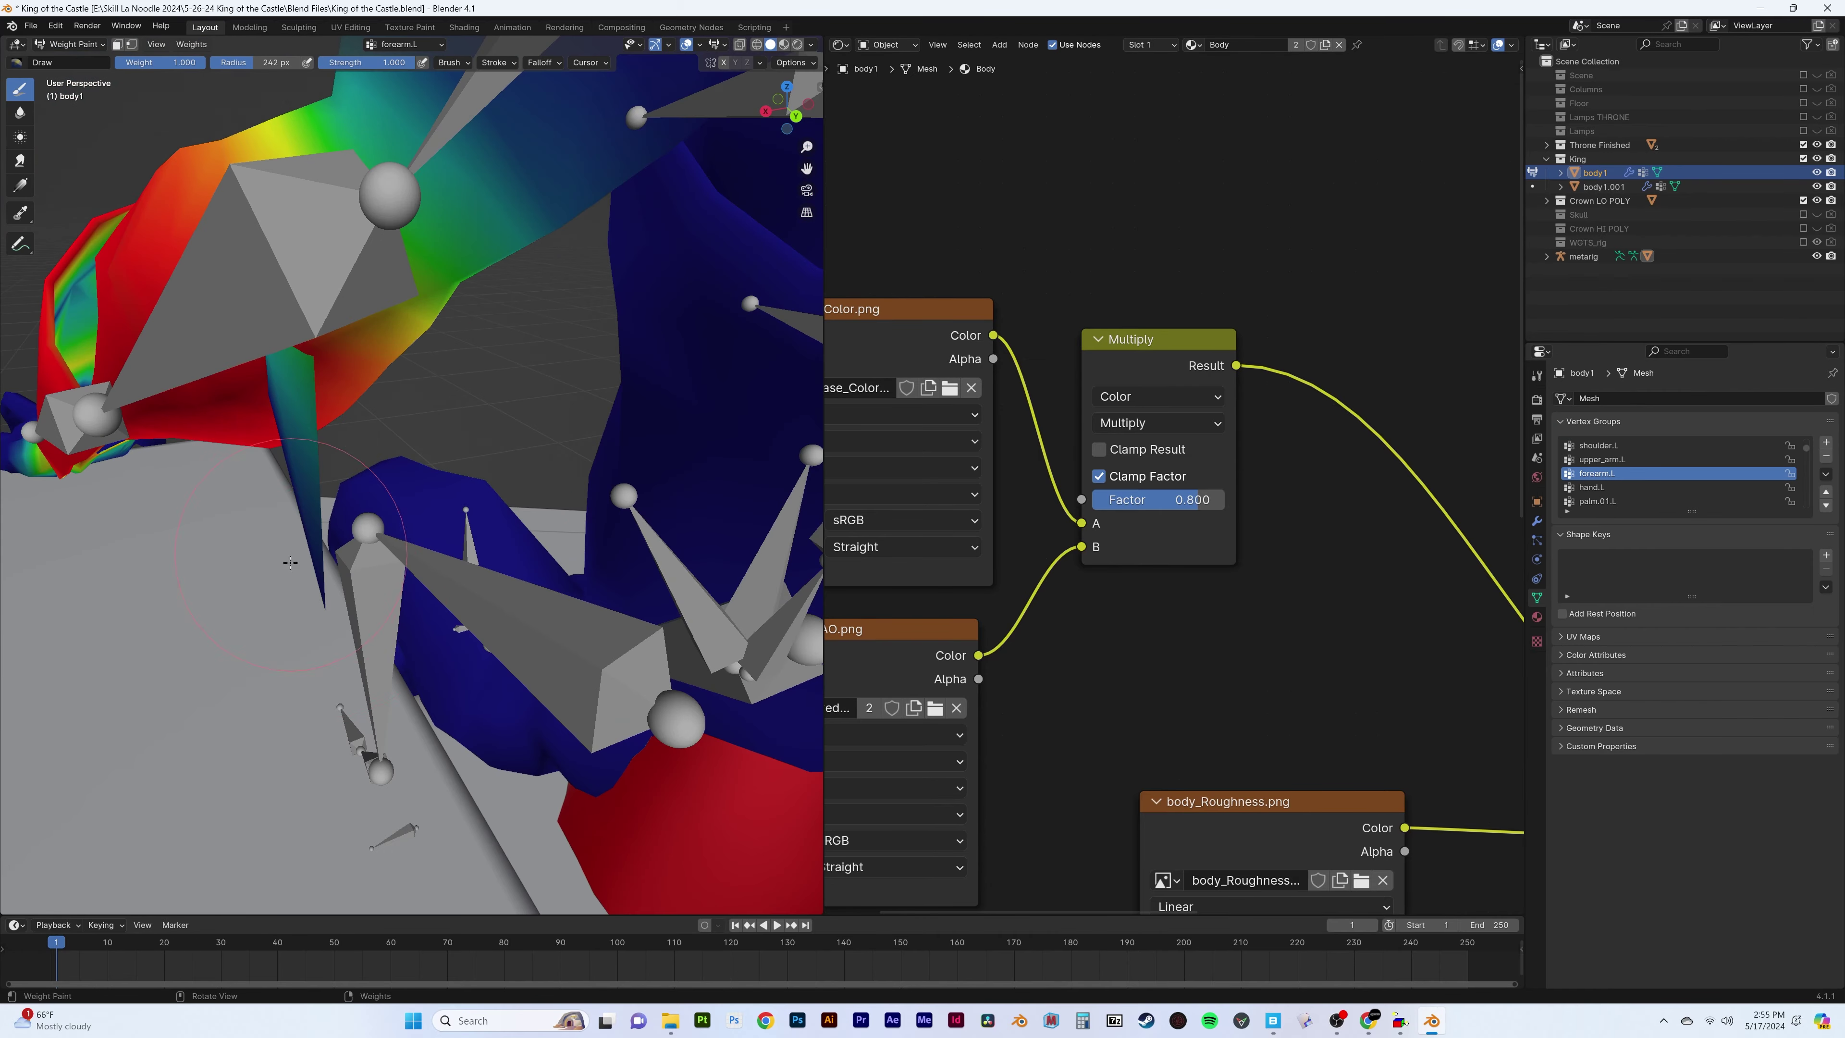
pyautogui.scroll(-6, 441, 425)
pyautogui.moveTo(441, 424)
pyautogui.mouseDown(button='middle')
pyautogui.moveTo(730, 440)
pyautogui.moveTo(444, 524)
pyautogui.mouseUp(button='middle')
pyautogui.press('KP_0')
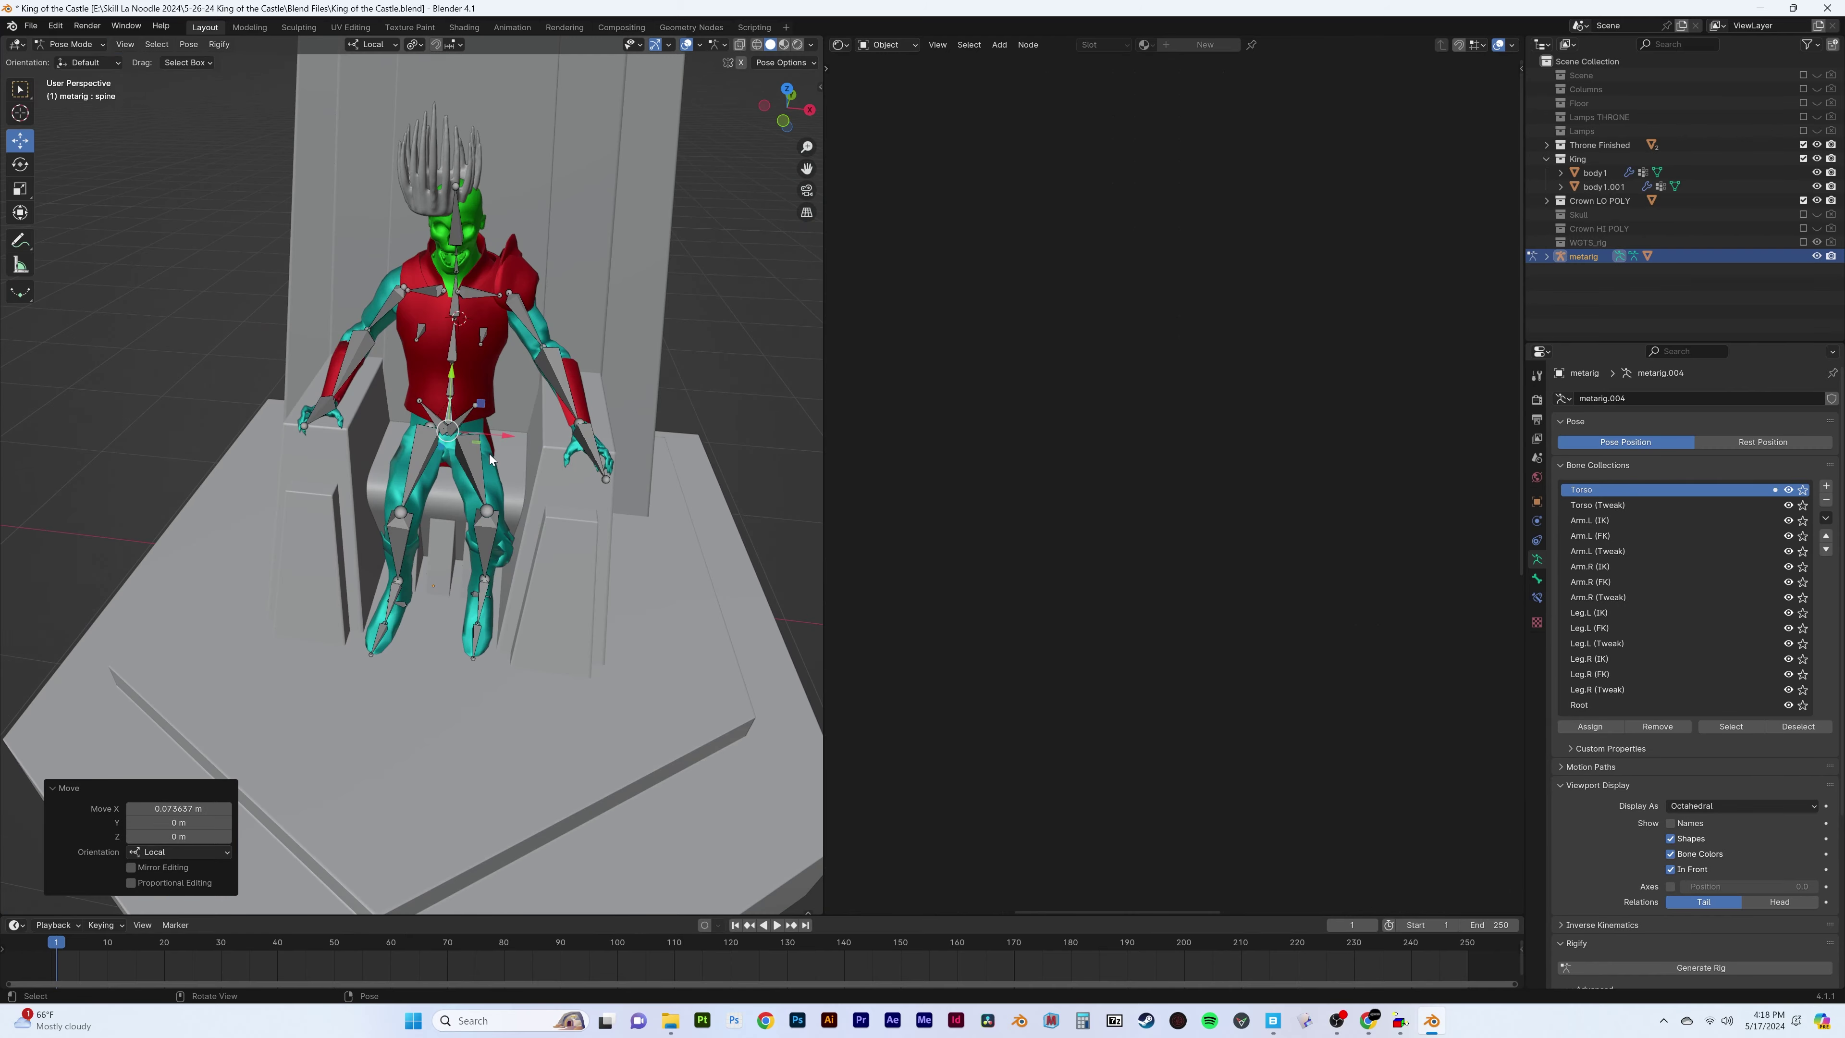
# Scale and reposition the red body1.001 skirt to sit over the seated legs
pyautogui.click(446, 469)
pyautogui.rightClick(501, 450)
pyautogui.moveTo(501, 450); pyautogui.dragTo(580, 639, button='middle')
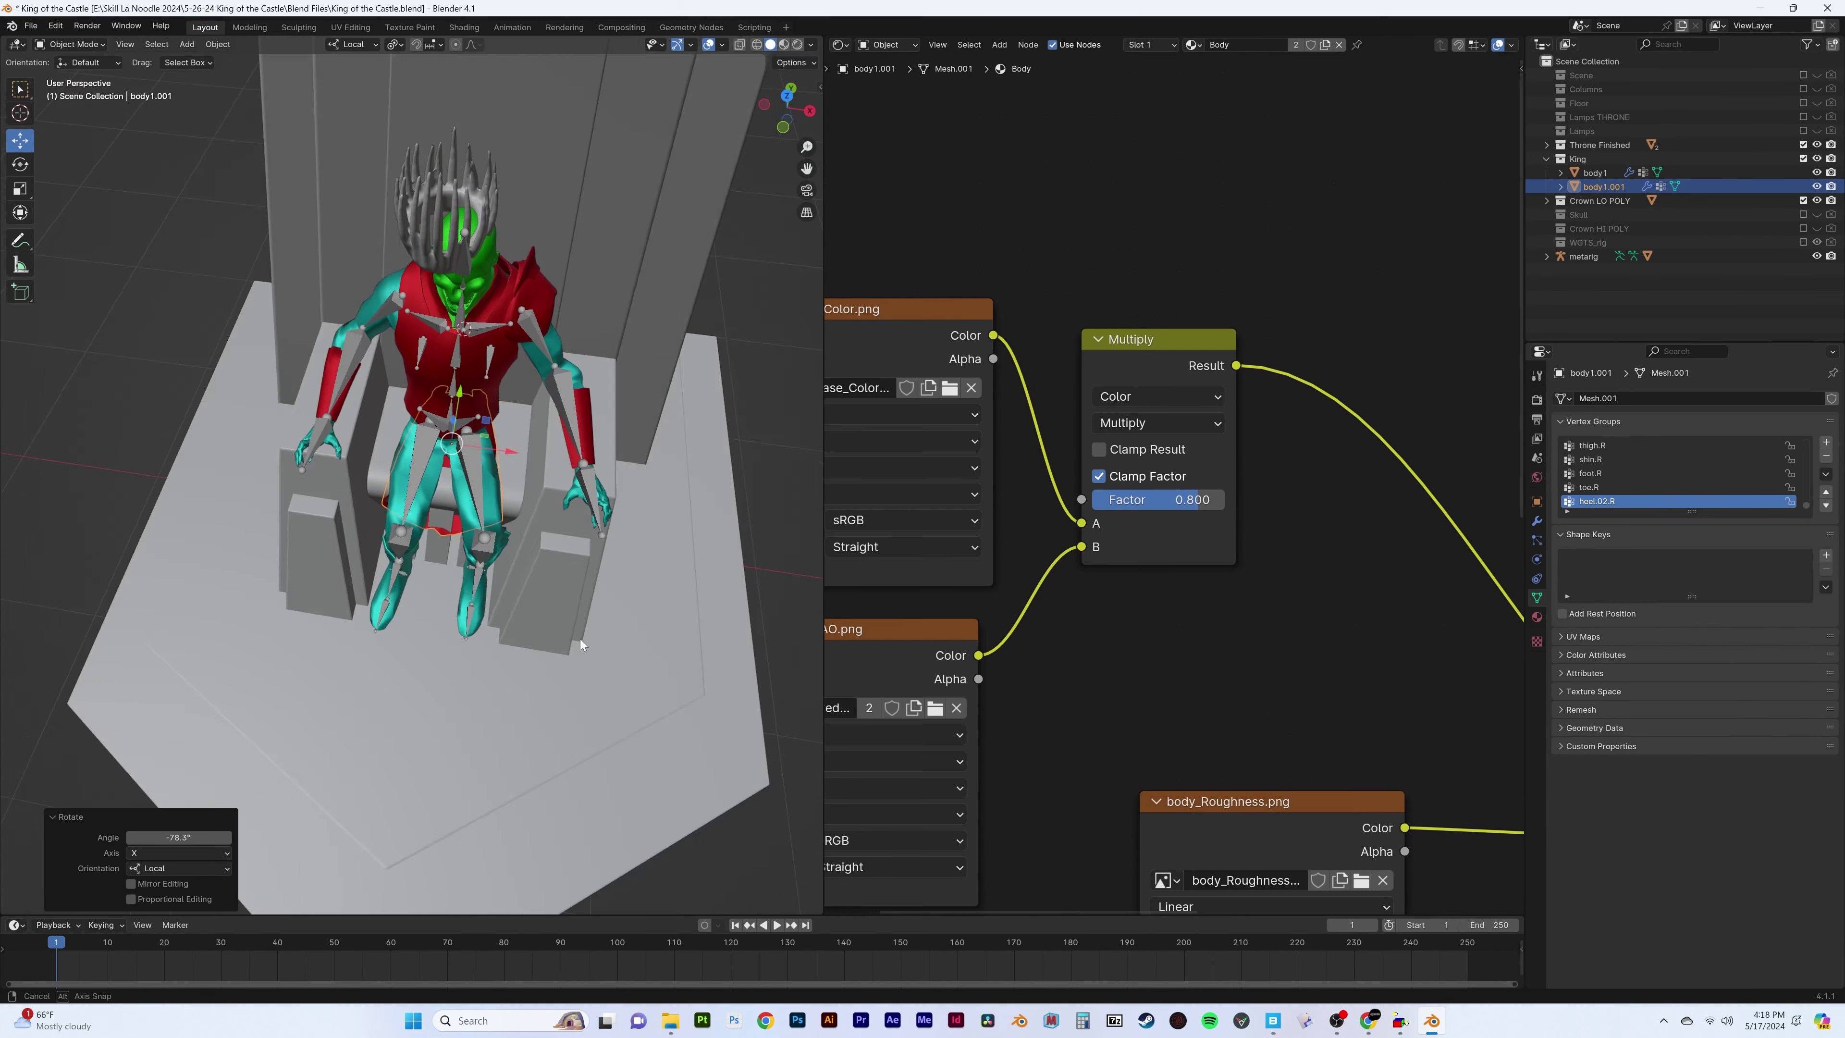
pyautogui.press('s')
pyautogui.click(595, 511)
pyautogui.moveTo(596, 511)
pyautogui.mouseDown(button='middle')
pyautogui.moveTo(574, 493)
pyautogui.moveTo(462, 545)
pyautogui.moveTo(513, 336)
pyautogui.mouseUp(button='middle')
pyautogui.hotkey('ctrl', 'z')
pyautogui.press('KP_Divide')
pyautogui.press('s')
pyautogui.click(508, 407)
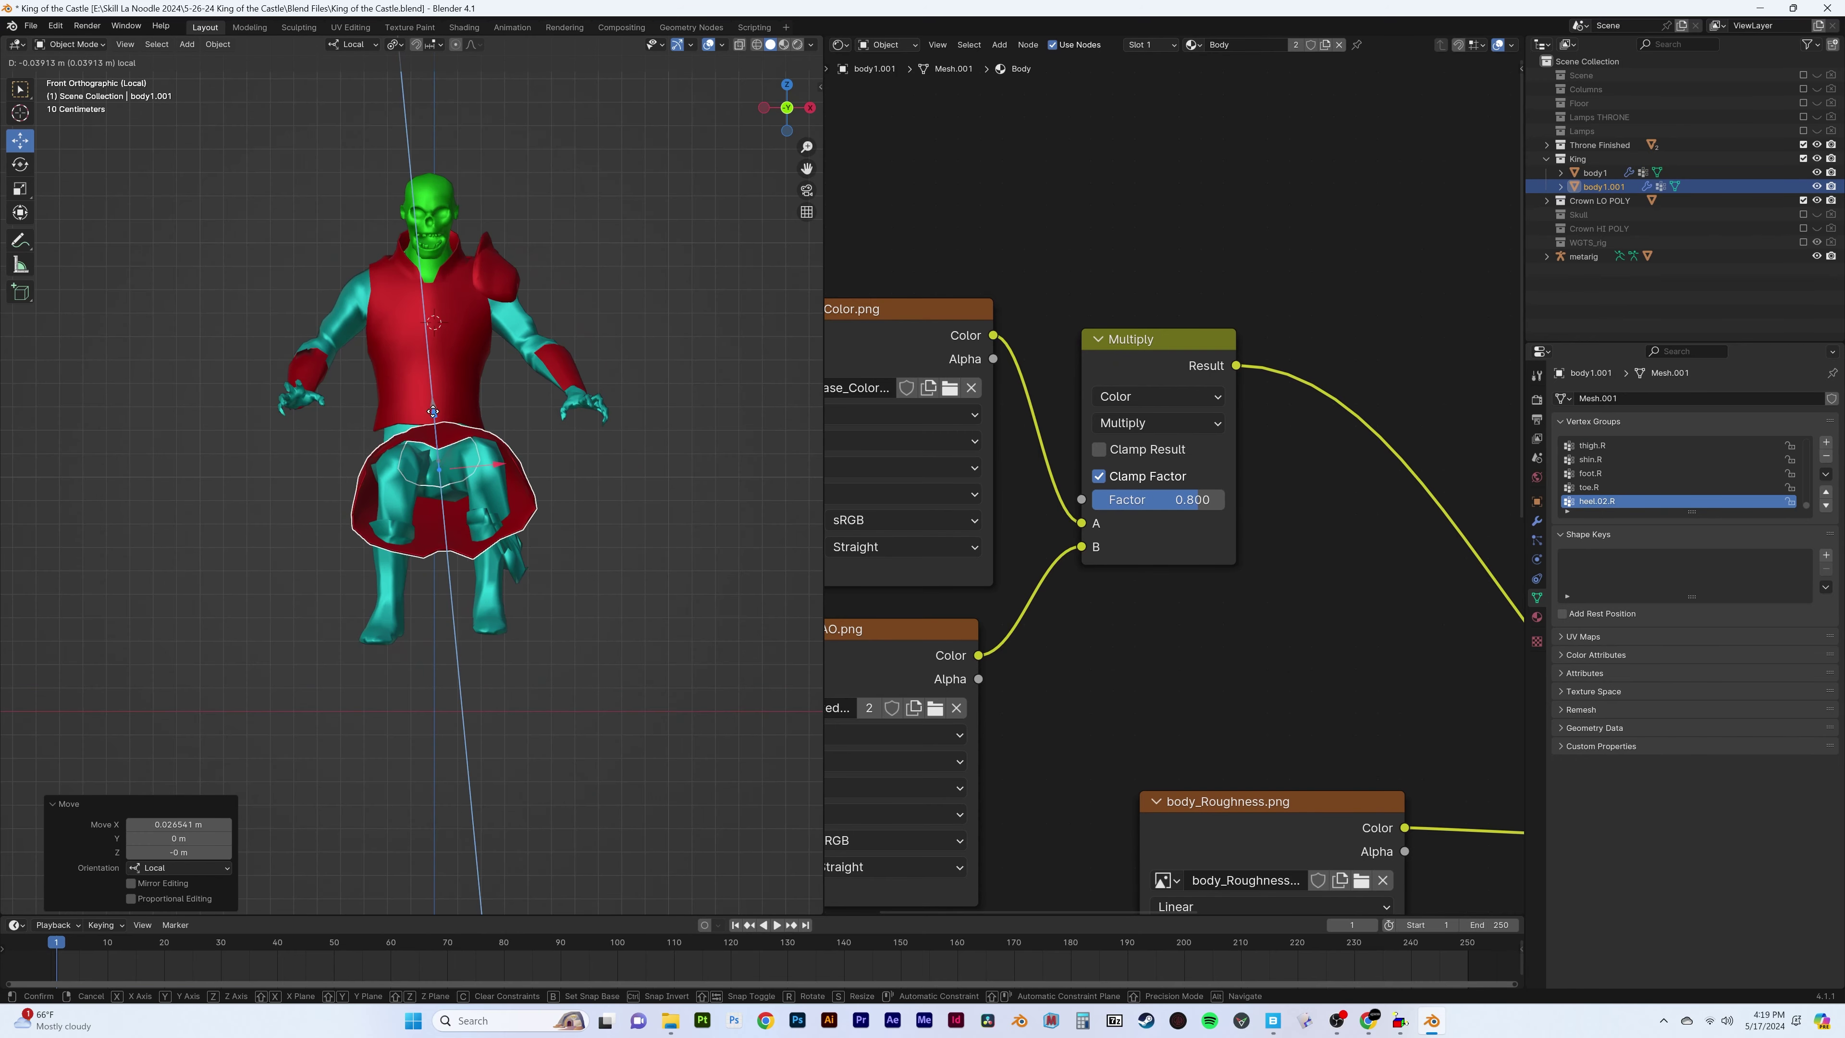
pyautogui.click(433, 411)
# Reshape the skirt hem with proportional editing and return to Object Mode
pyautogui.press('Tab')
pyautogui.moveTo(436, 436)
pyautogui.mouseDown(button='middle')
pyautogui.moveTo(424, 574)
pyautogui.moveTo(360, 588)
pyautogui.mouseUp(button='middle')
pyautogui.click(424, 582)
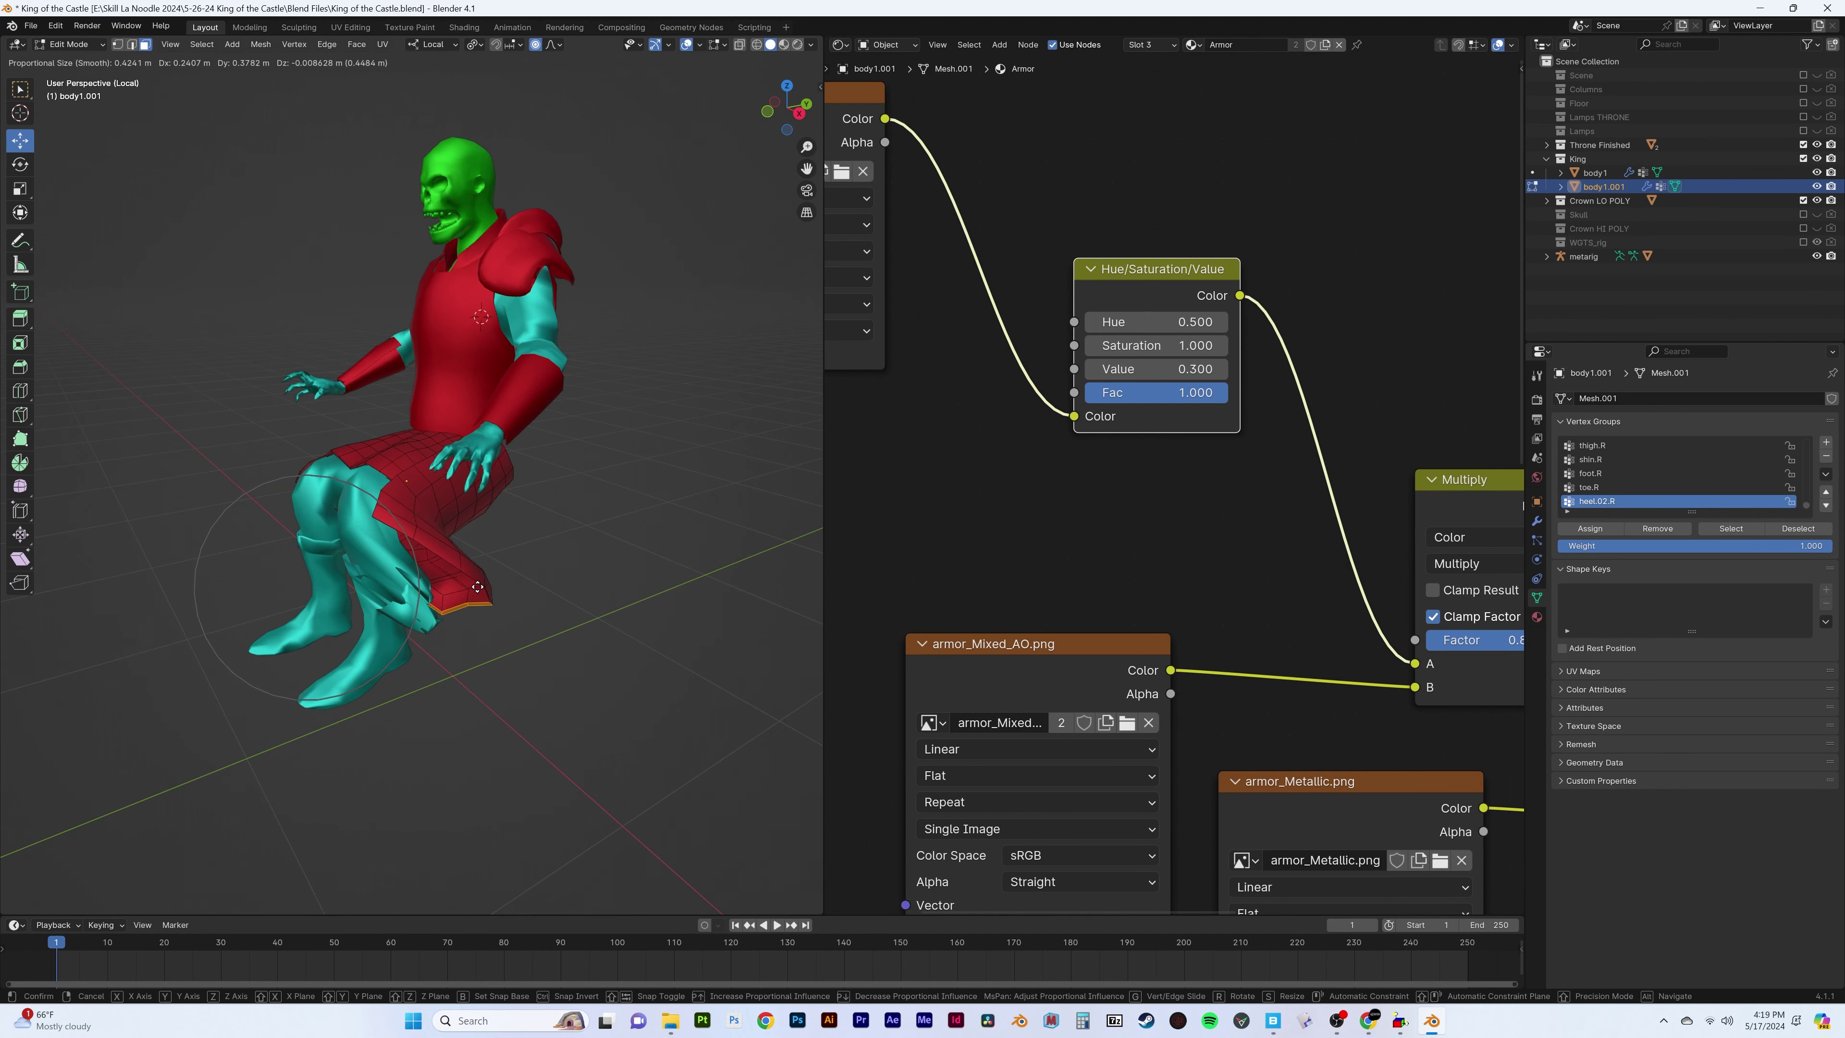
pyautogui.click(477, 587)
pyautogui.moveTo(477, 587)
pyautogui.mouseDown(button='middle')
pyautogui.moveTo(385, 438)
pyautogui.moveTo(285, 507)
pyautogui.mouseUp(button='middle')
pyautogui.press('Tab')
pyautogui.press('z')
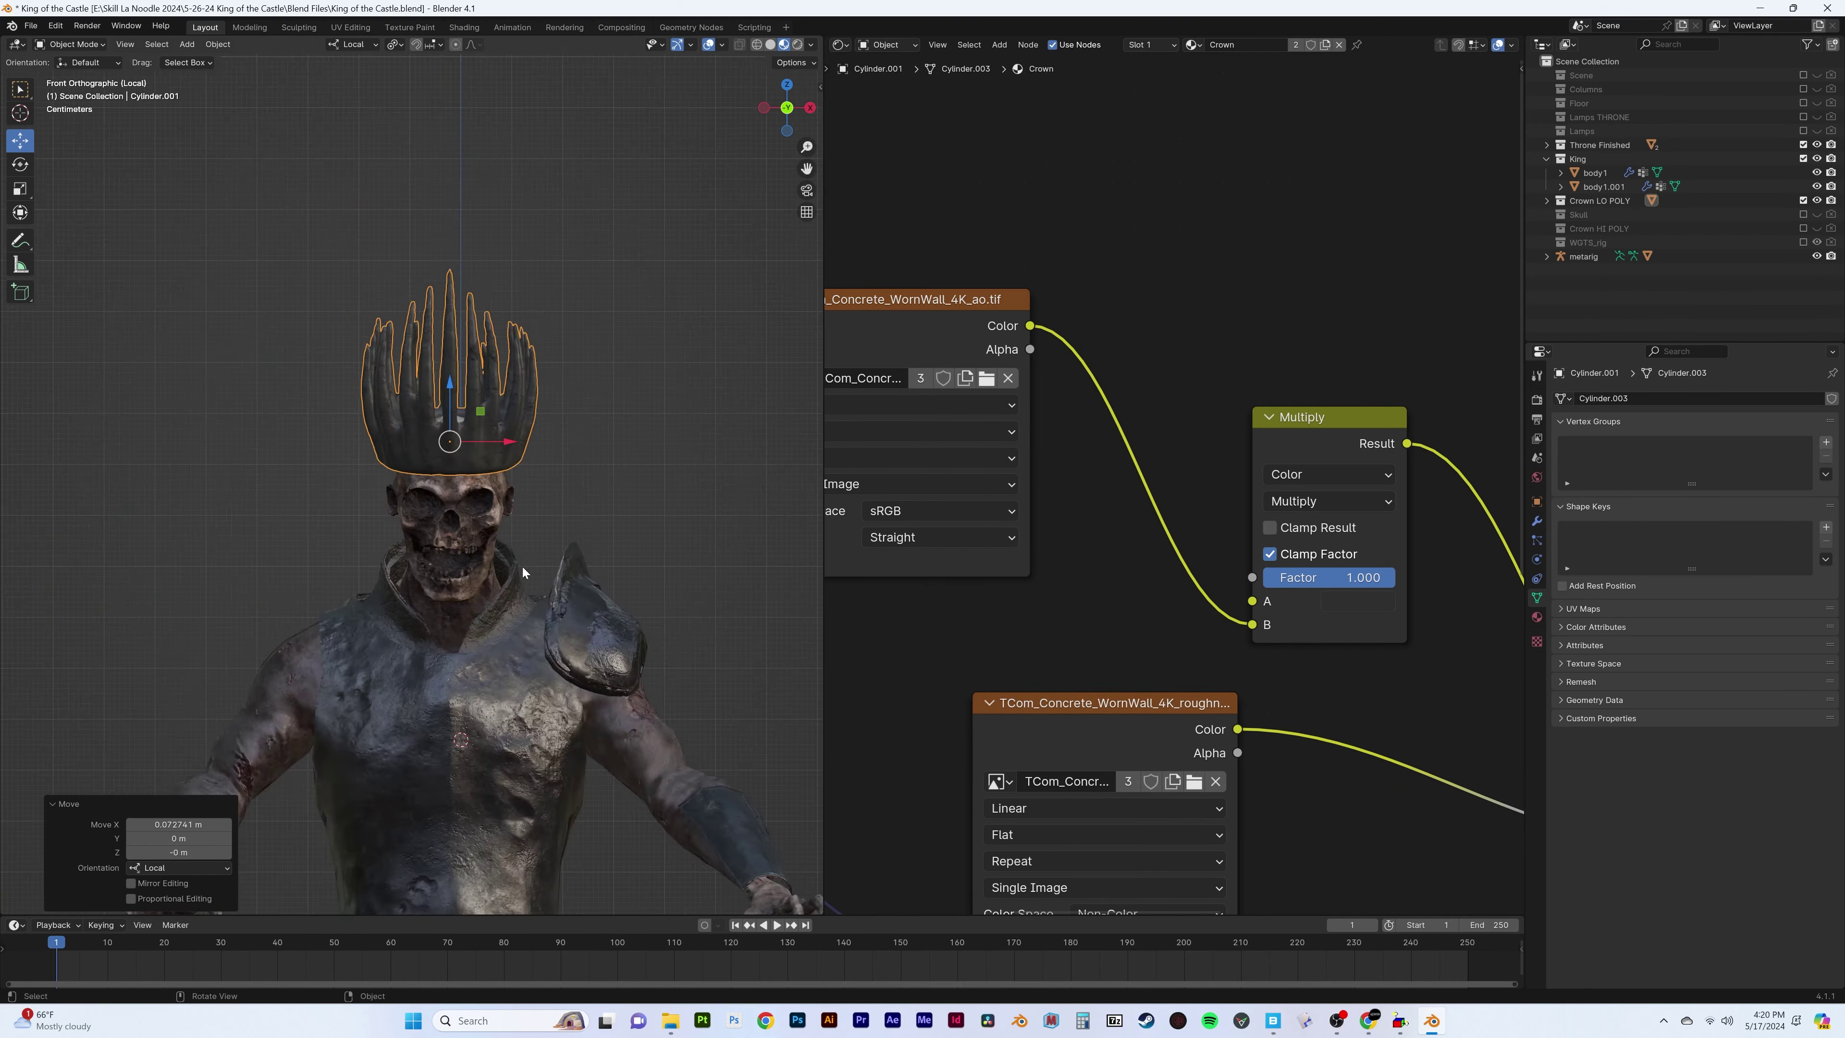
# Widen the crown on X, unhide Columns, Floor and Lamps, and move Crown LO POLY into King
pyautogui.scroll(4, 524, 572)
pyautogui.press('s')
pyautogui.press('x')
pyautogui.click(688, 471)
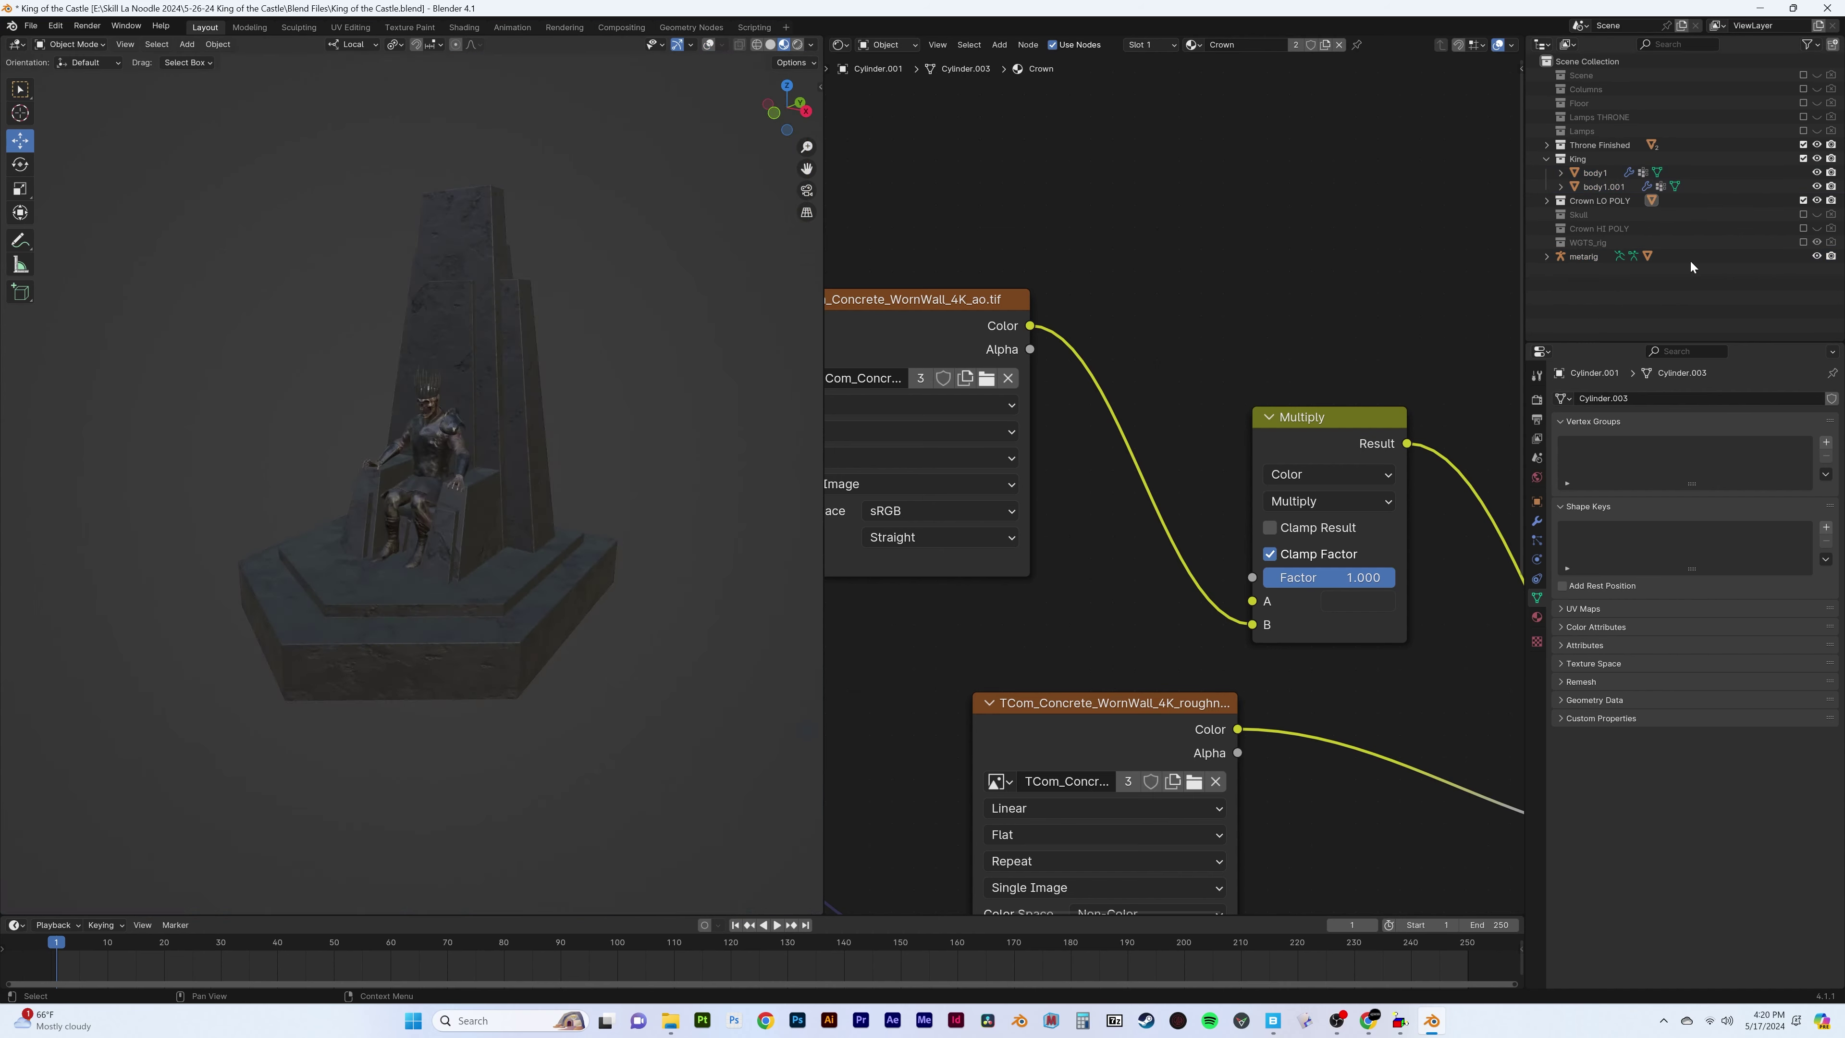
pyautogui.moveTo(1819, 80); pyautogui.dragTo(1807, 218)
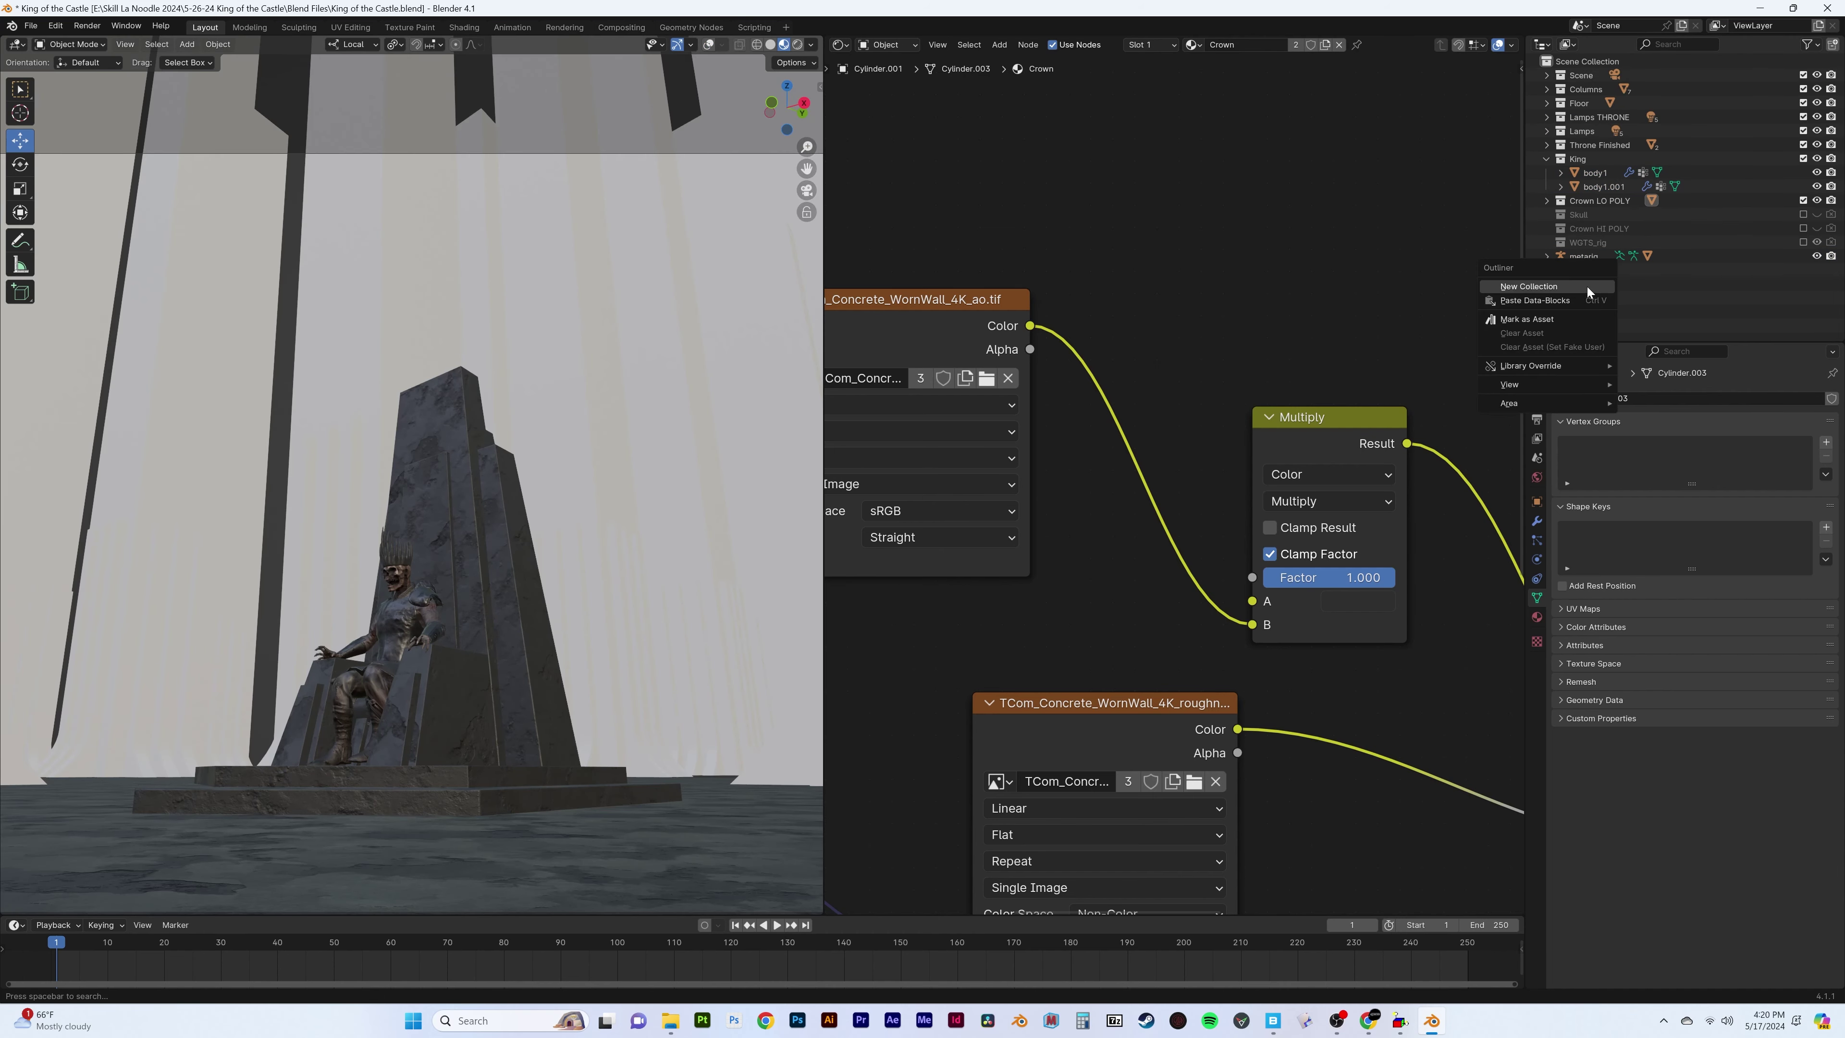
pyautogui.moveTo(1598, 200); pyautogui.dragTo(1579, 158)
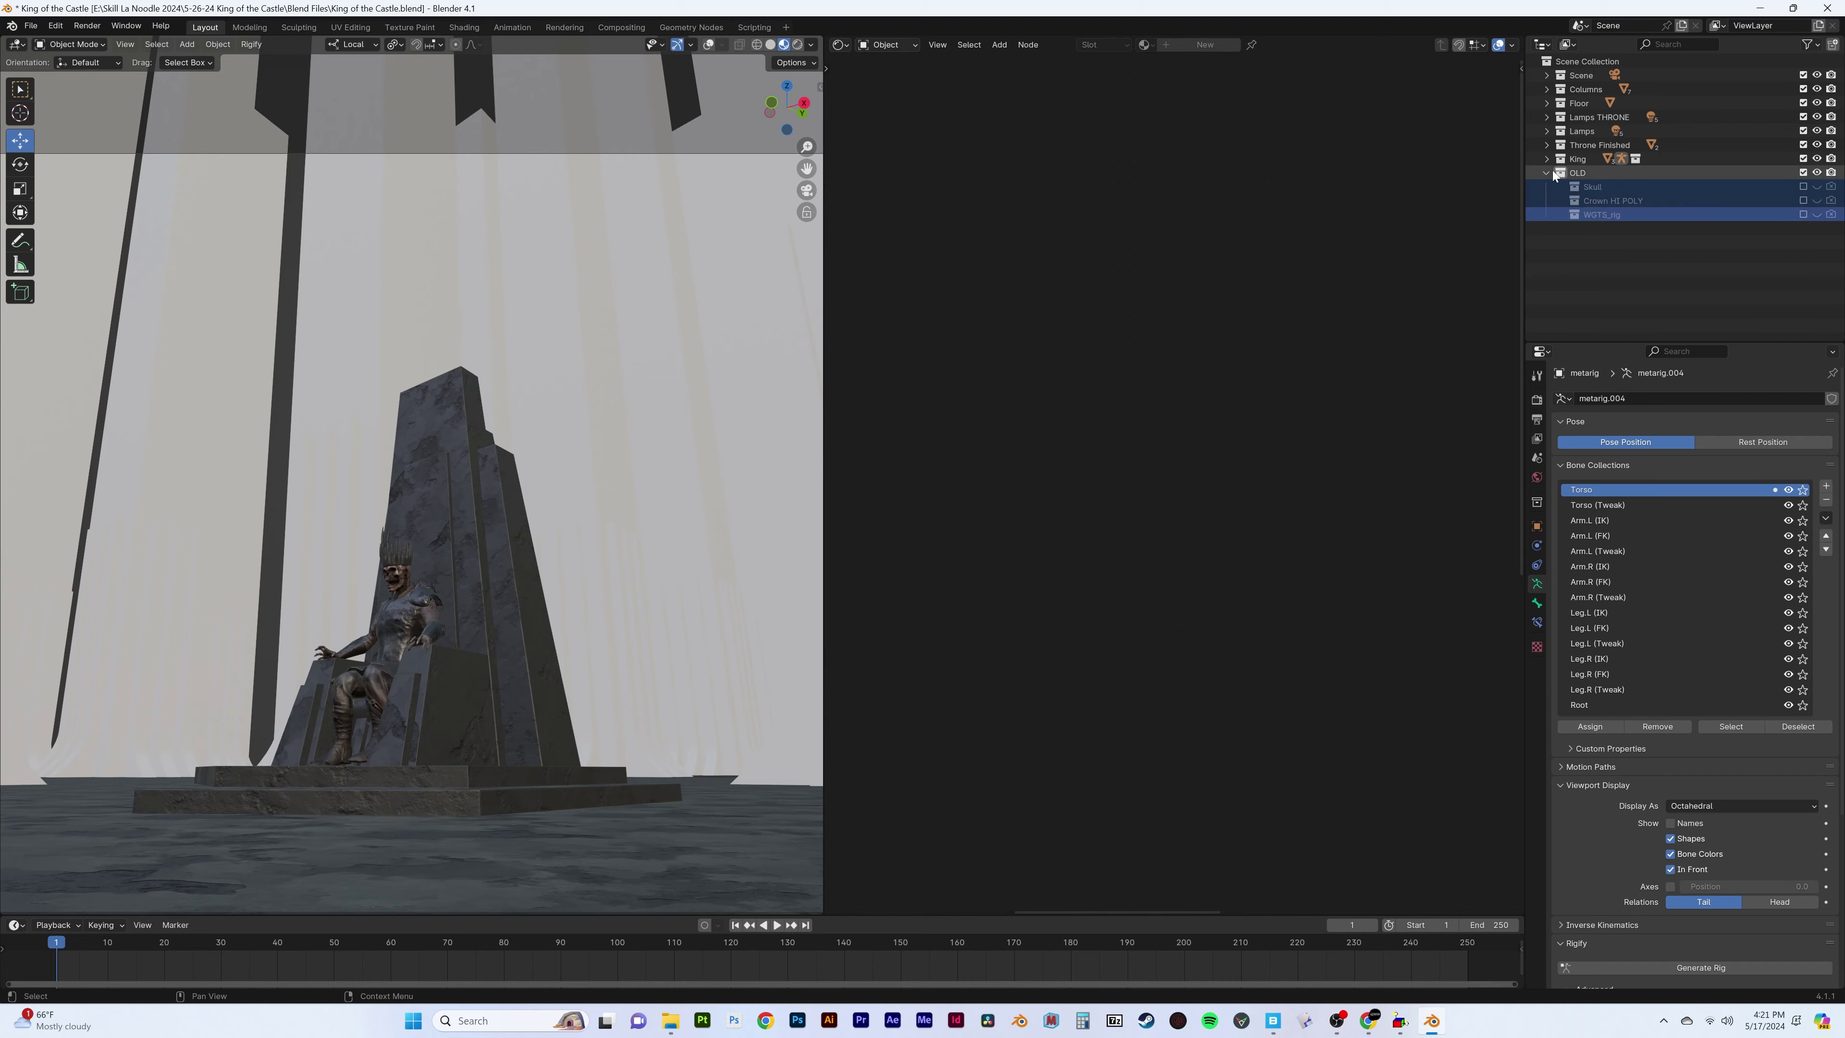
# Show Rendered shading on the left and turn the shader editor into a second 3D view
pyautogui.press('z')
pyautogui.click(576, 356)
pyautogui.press('Home')
pyautogui.hotkey('shift', 'F5')
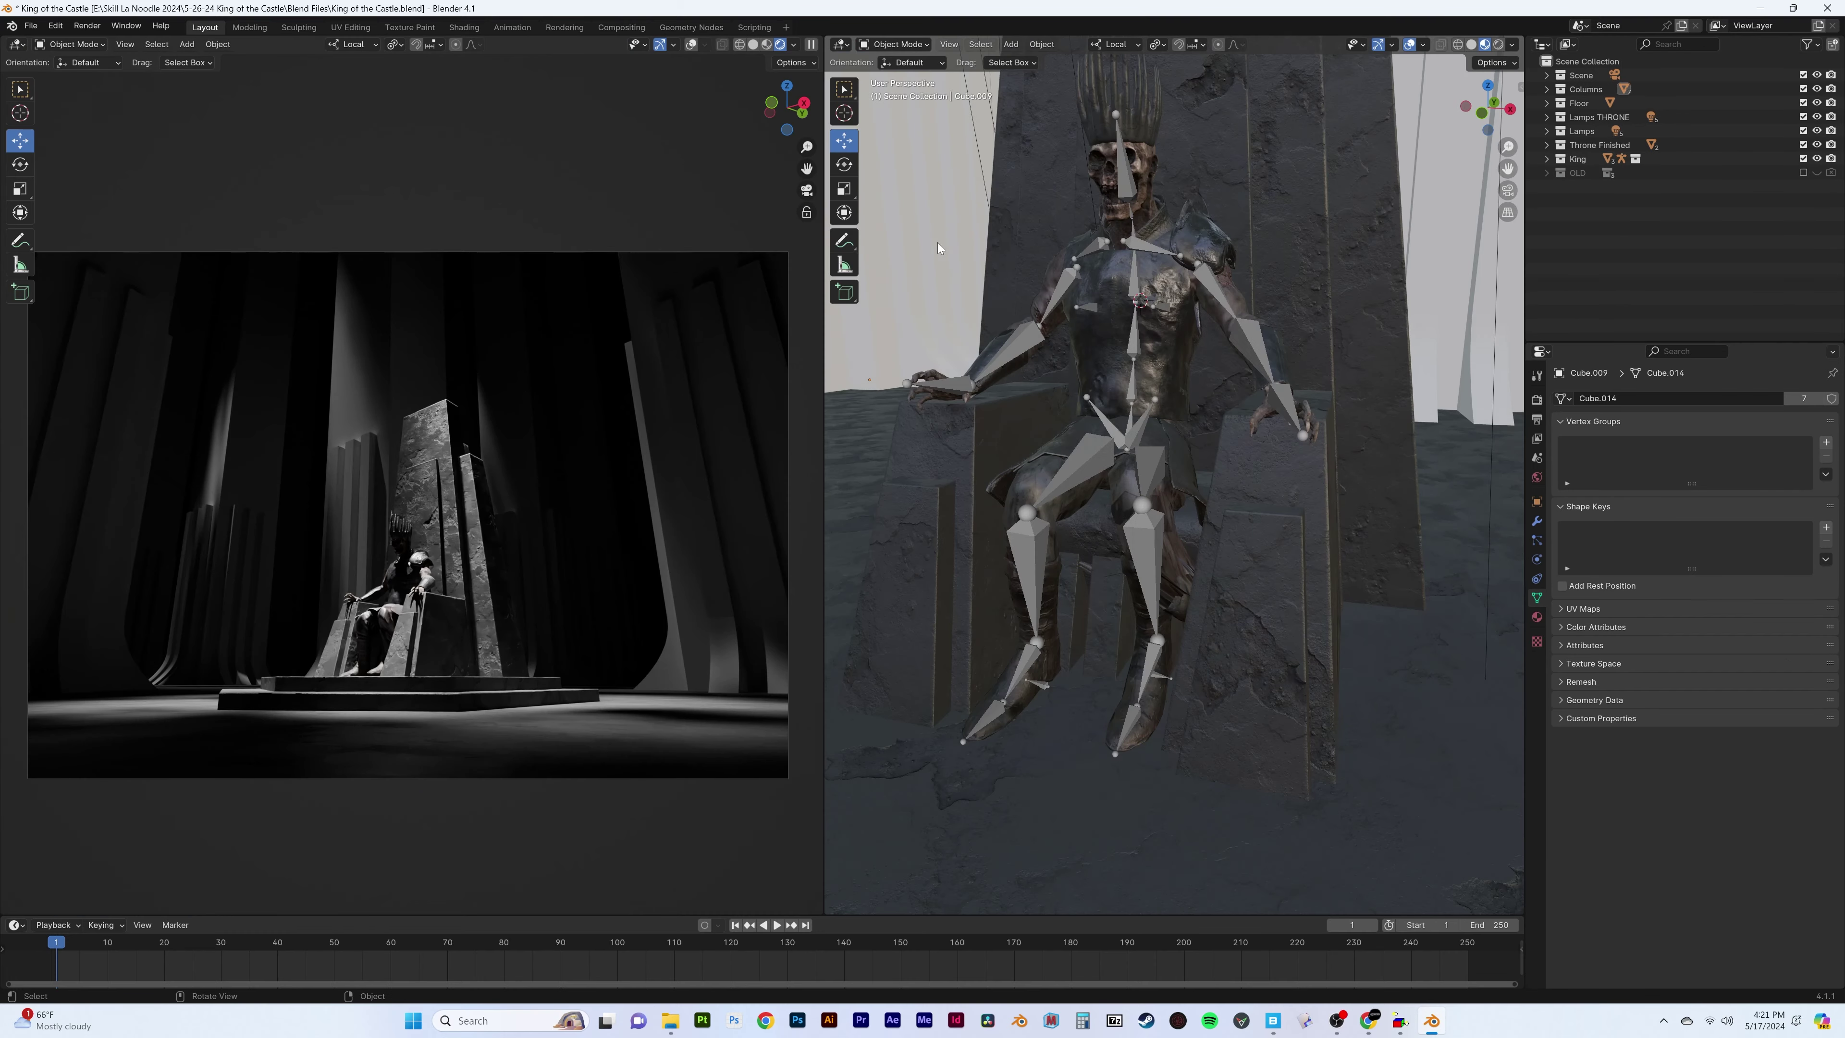
# Rotate the spot light toward the king and raise it above him
pyautogui.click(1109, 256)
pyautogui.press('KP_1')
pyautogui.press('r')
pyautogui.click(1238, 283)
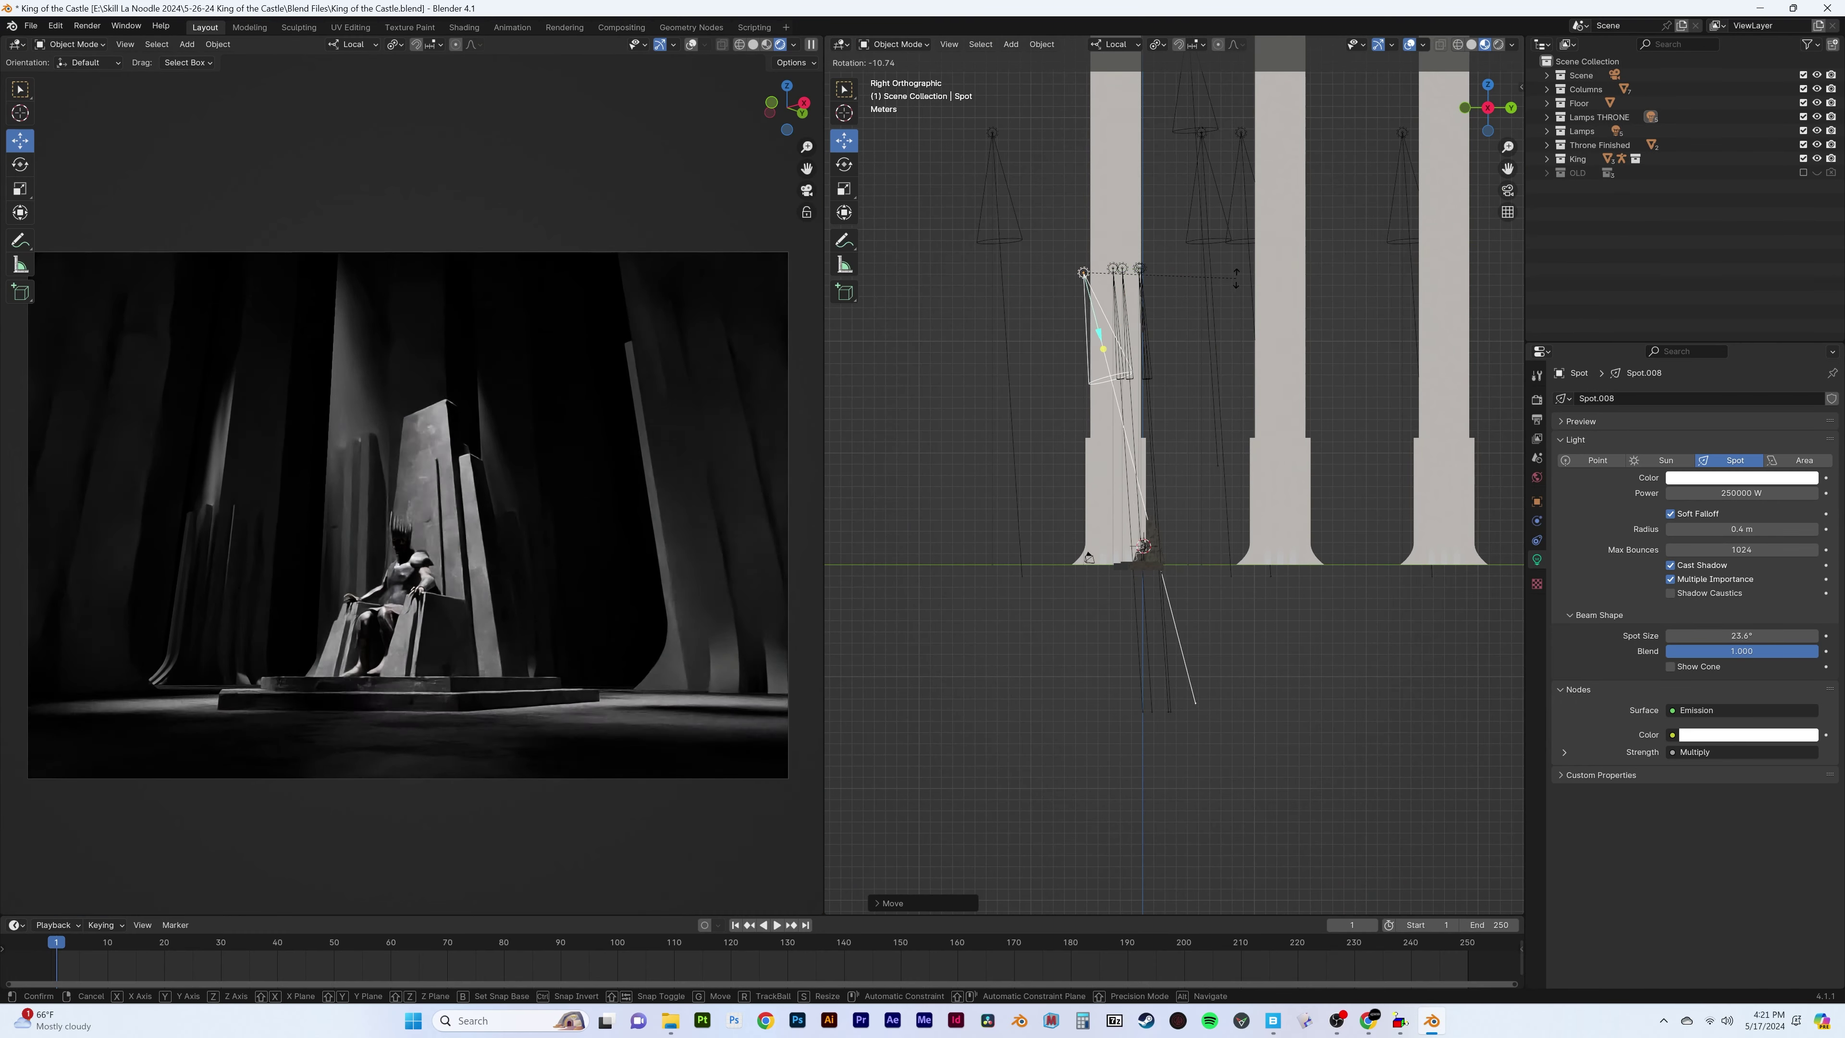
pyautogui.press('KP_3')
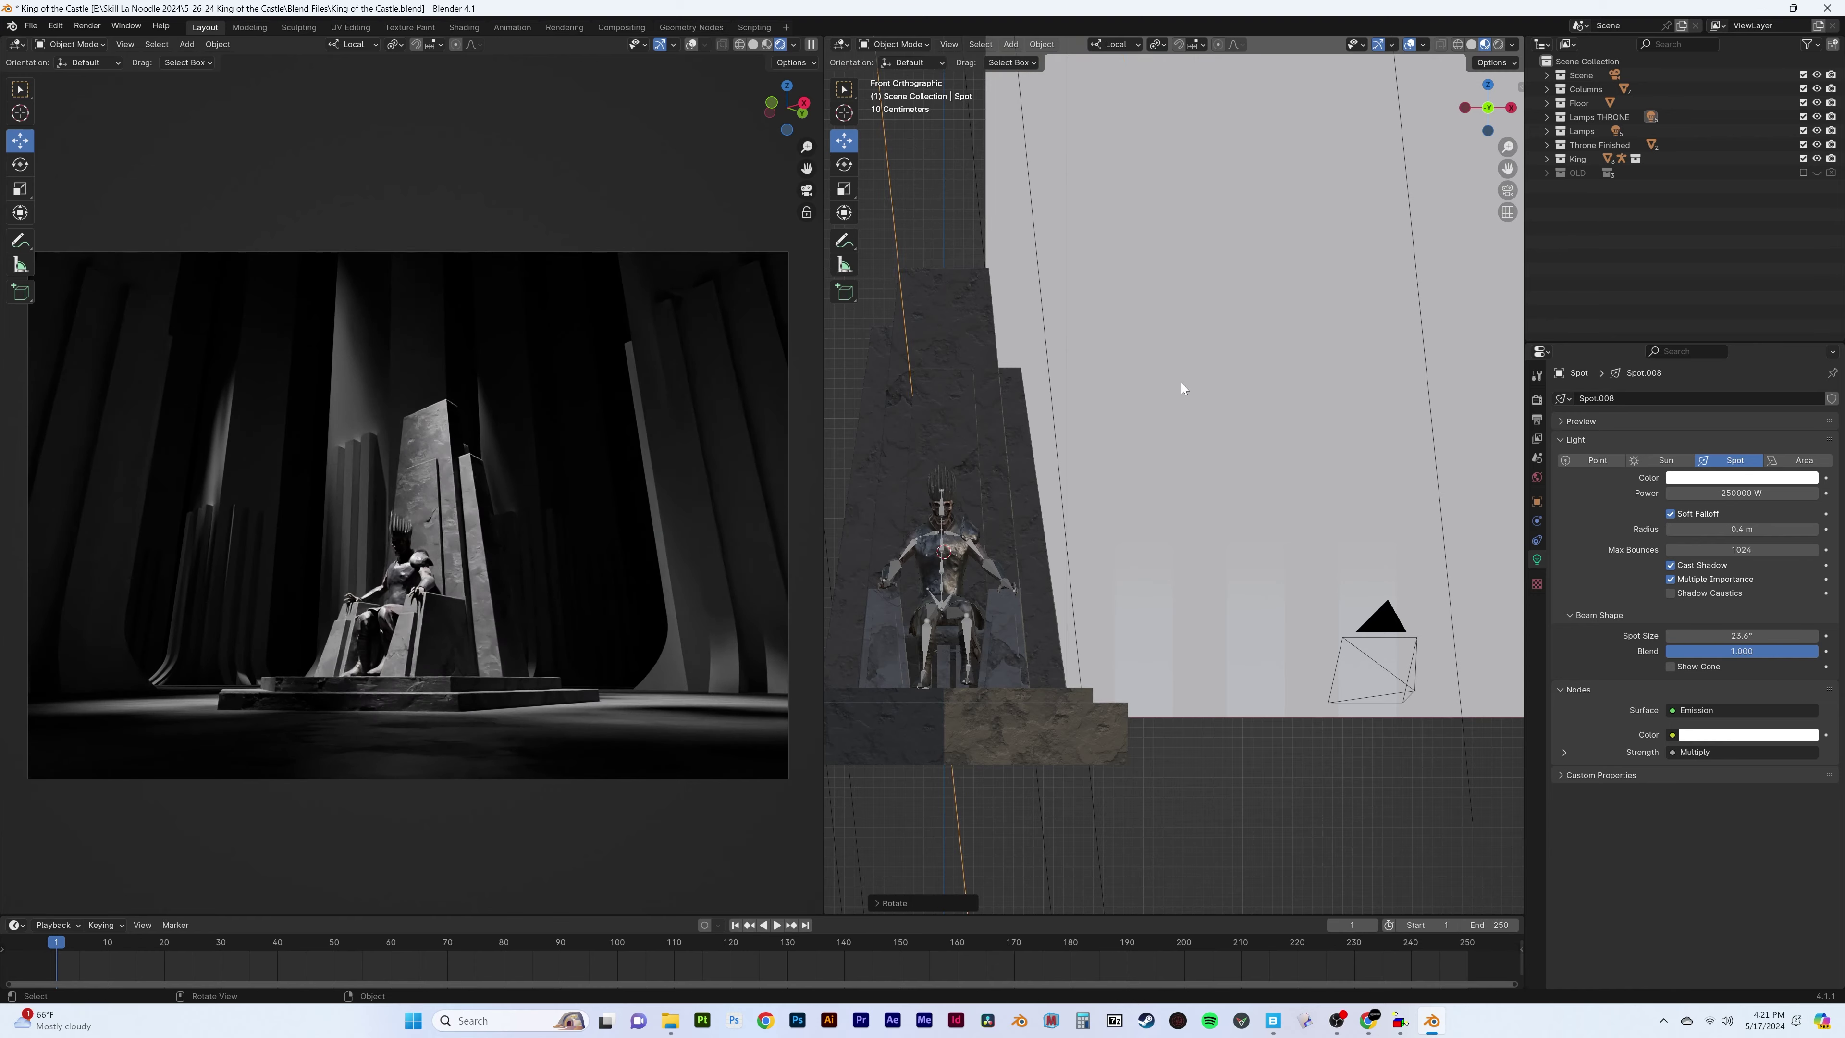
pyautogui.keyDown('ctrl'); pyautogui.moveTo(1183, 392); pyautogui.dragTo(1181, 554, button='middle'); pyautogui.keyUp('ctrl')
pyautogui.press('g')
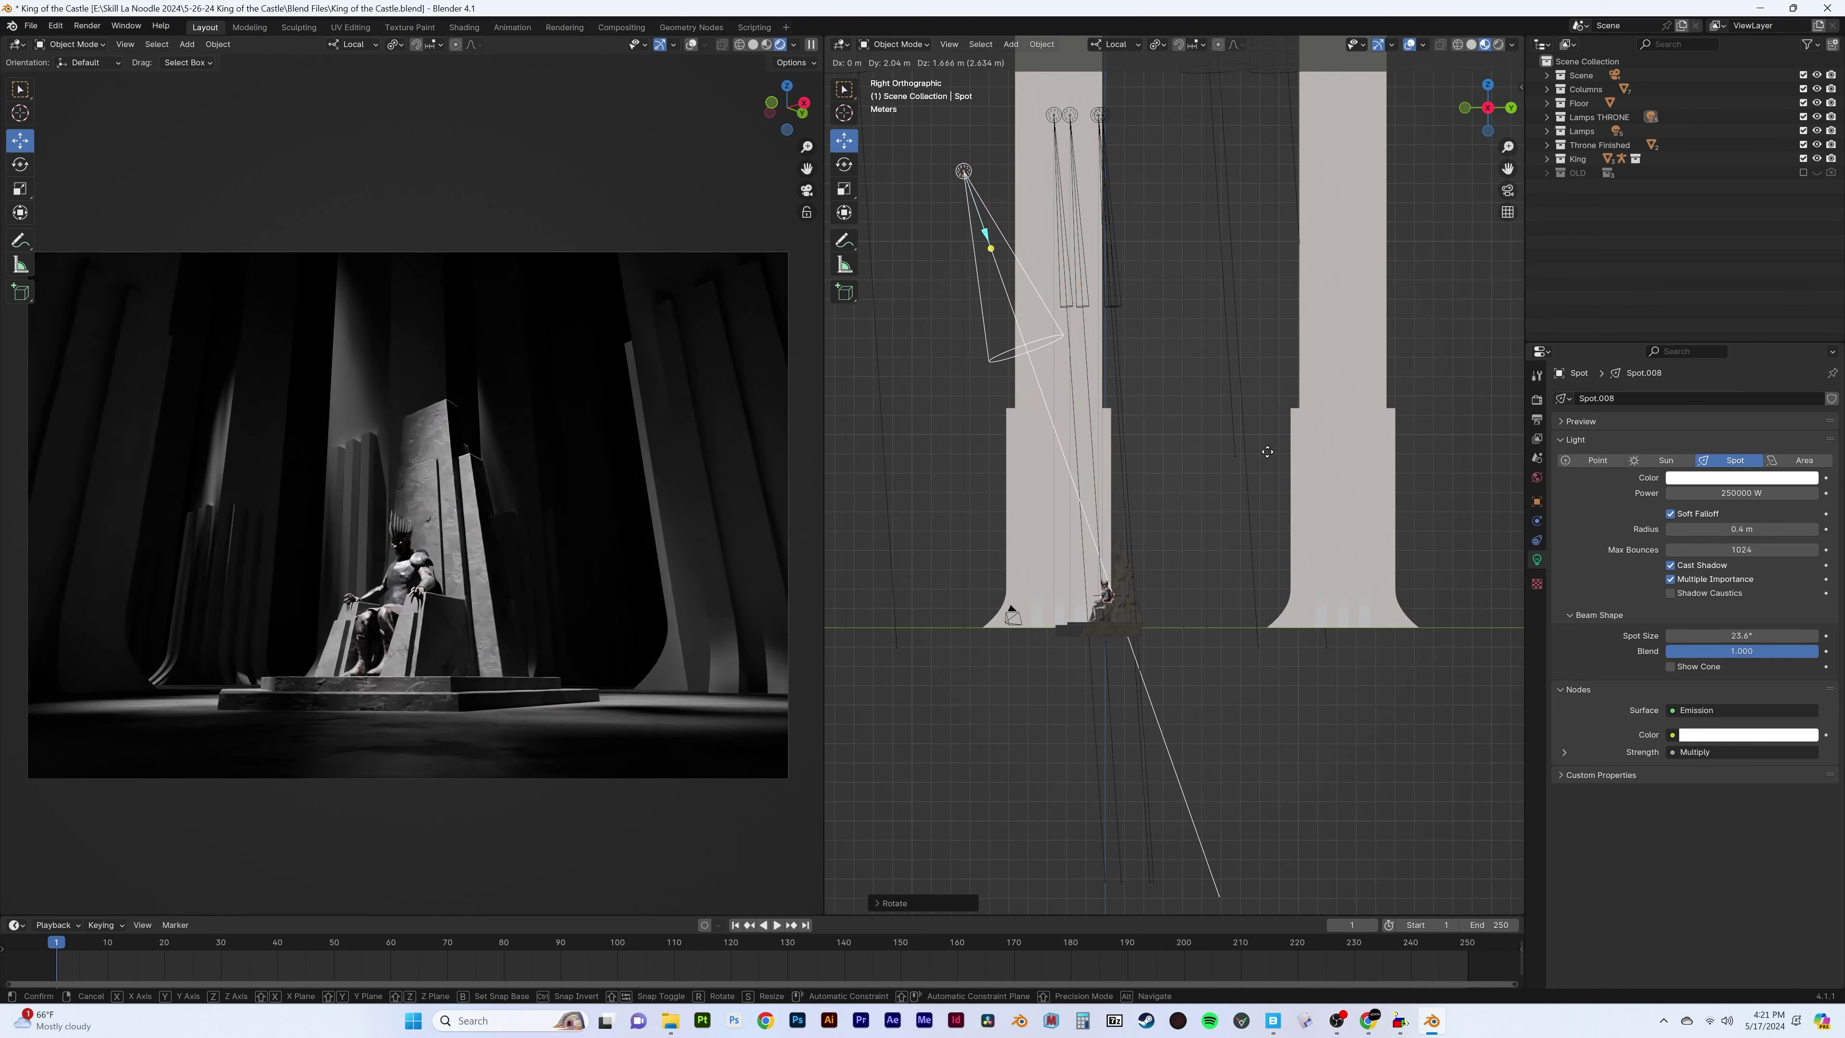
pyautogui.click(1259, 453)
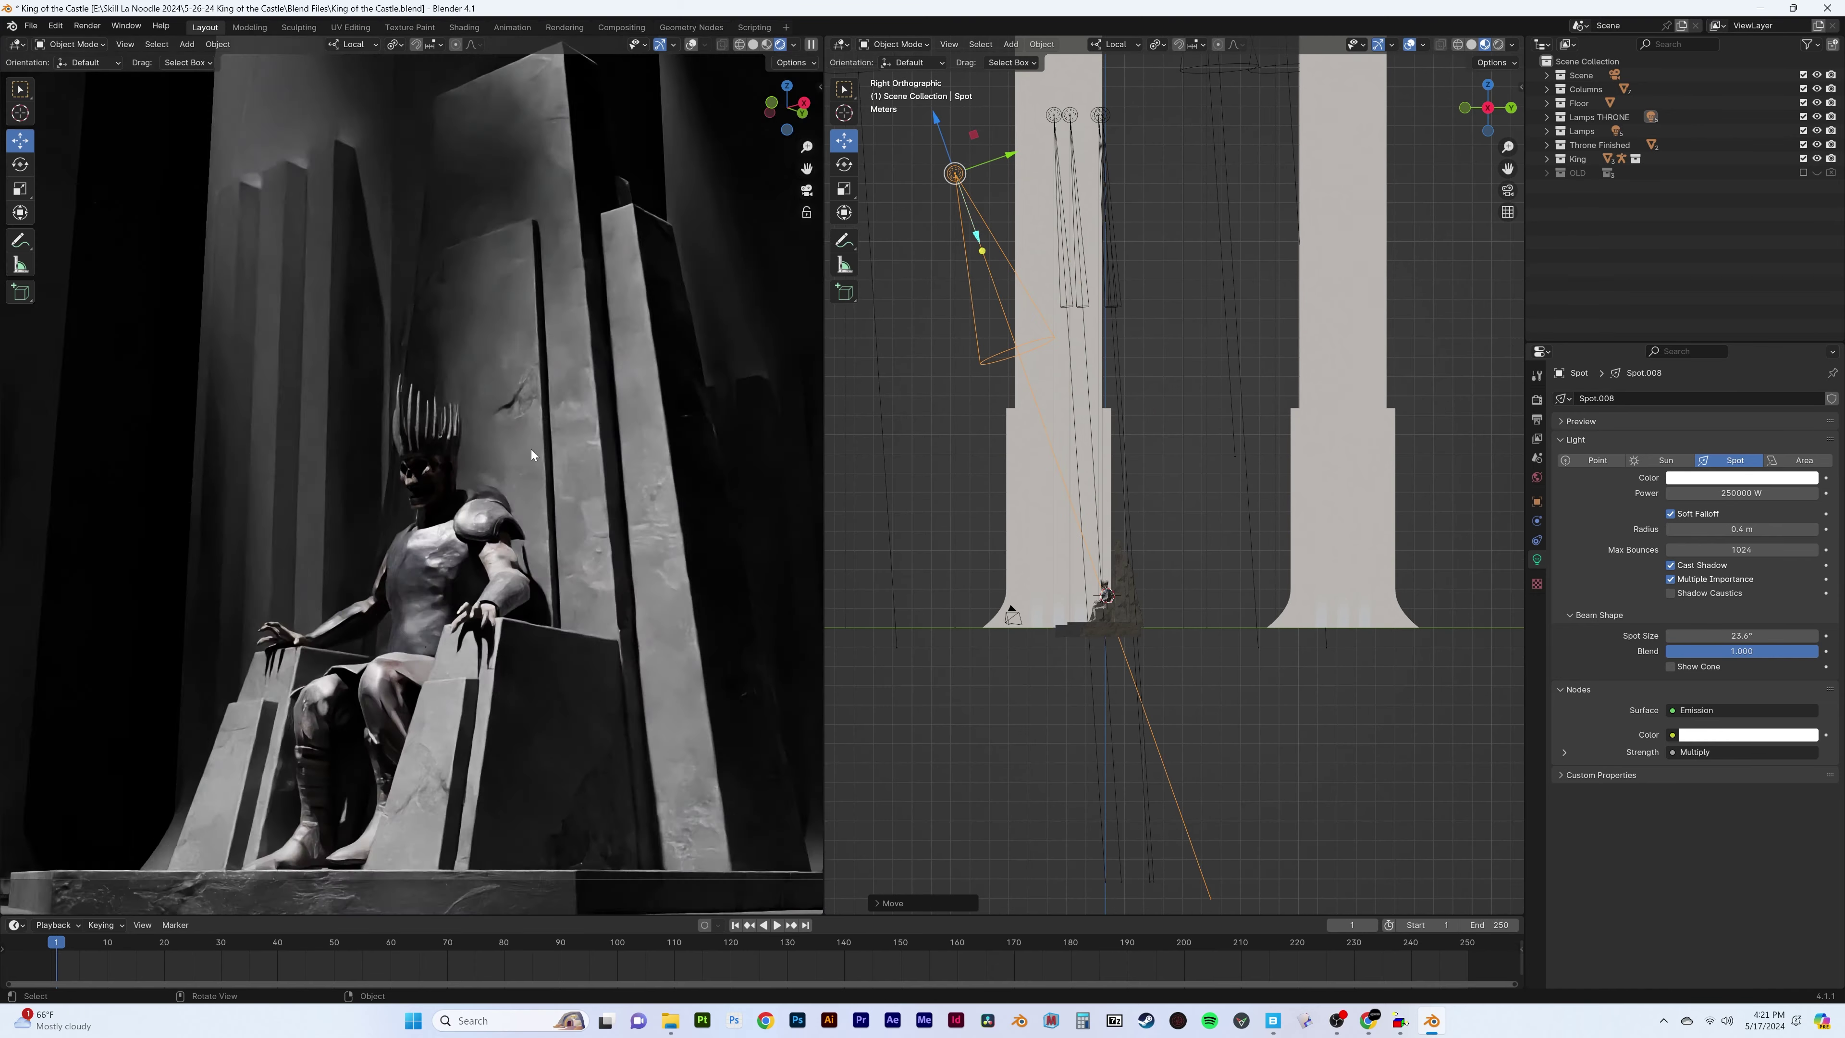
# Select the king's body mesh and isolate it to work on the head
pyautogui.moveTo(1259, 453); pyautogui.dragTo(1114, 647, button='middle')
pyautogui.scroll(-5, 1115, 646)
pyautogui.click(1146, 401)
pyautogui.press('KP_Divide')
pyautogui.scroll(4, 1164, 381)
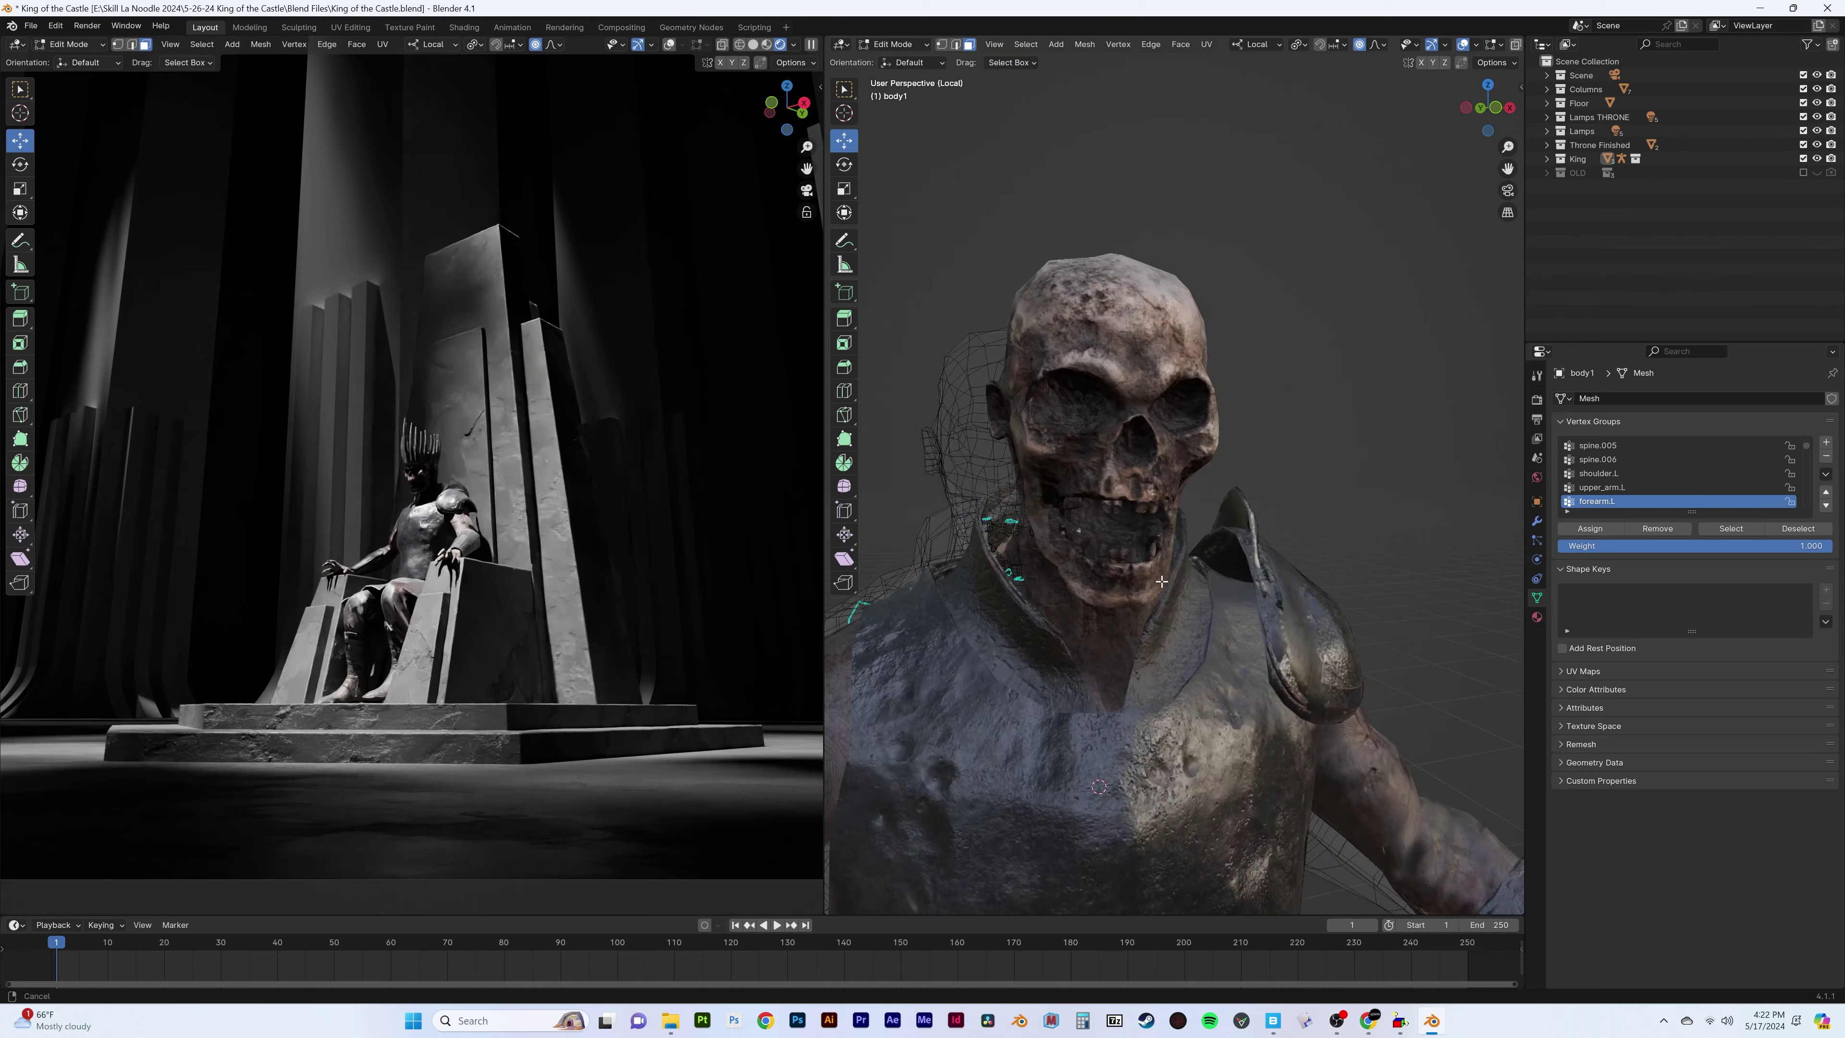
pyautogui.scroll(3, 1179, 389)
# Add a small cube and fit it into the skull's eye socket
pyautogui.press('KP_1')
pyautogui.hotkey('shift', 'a')
pyautogui.click(1290, 338)
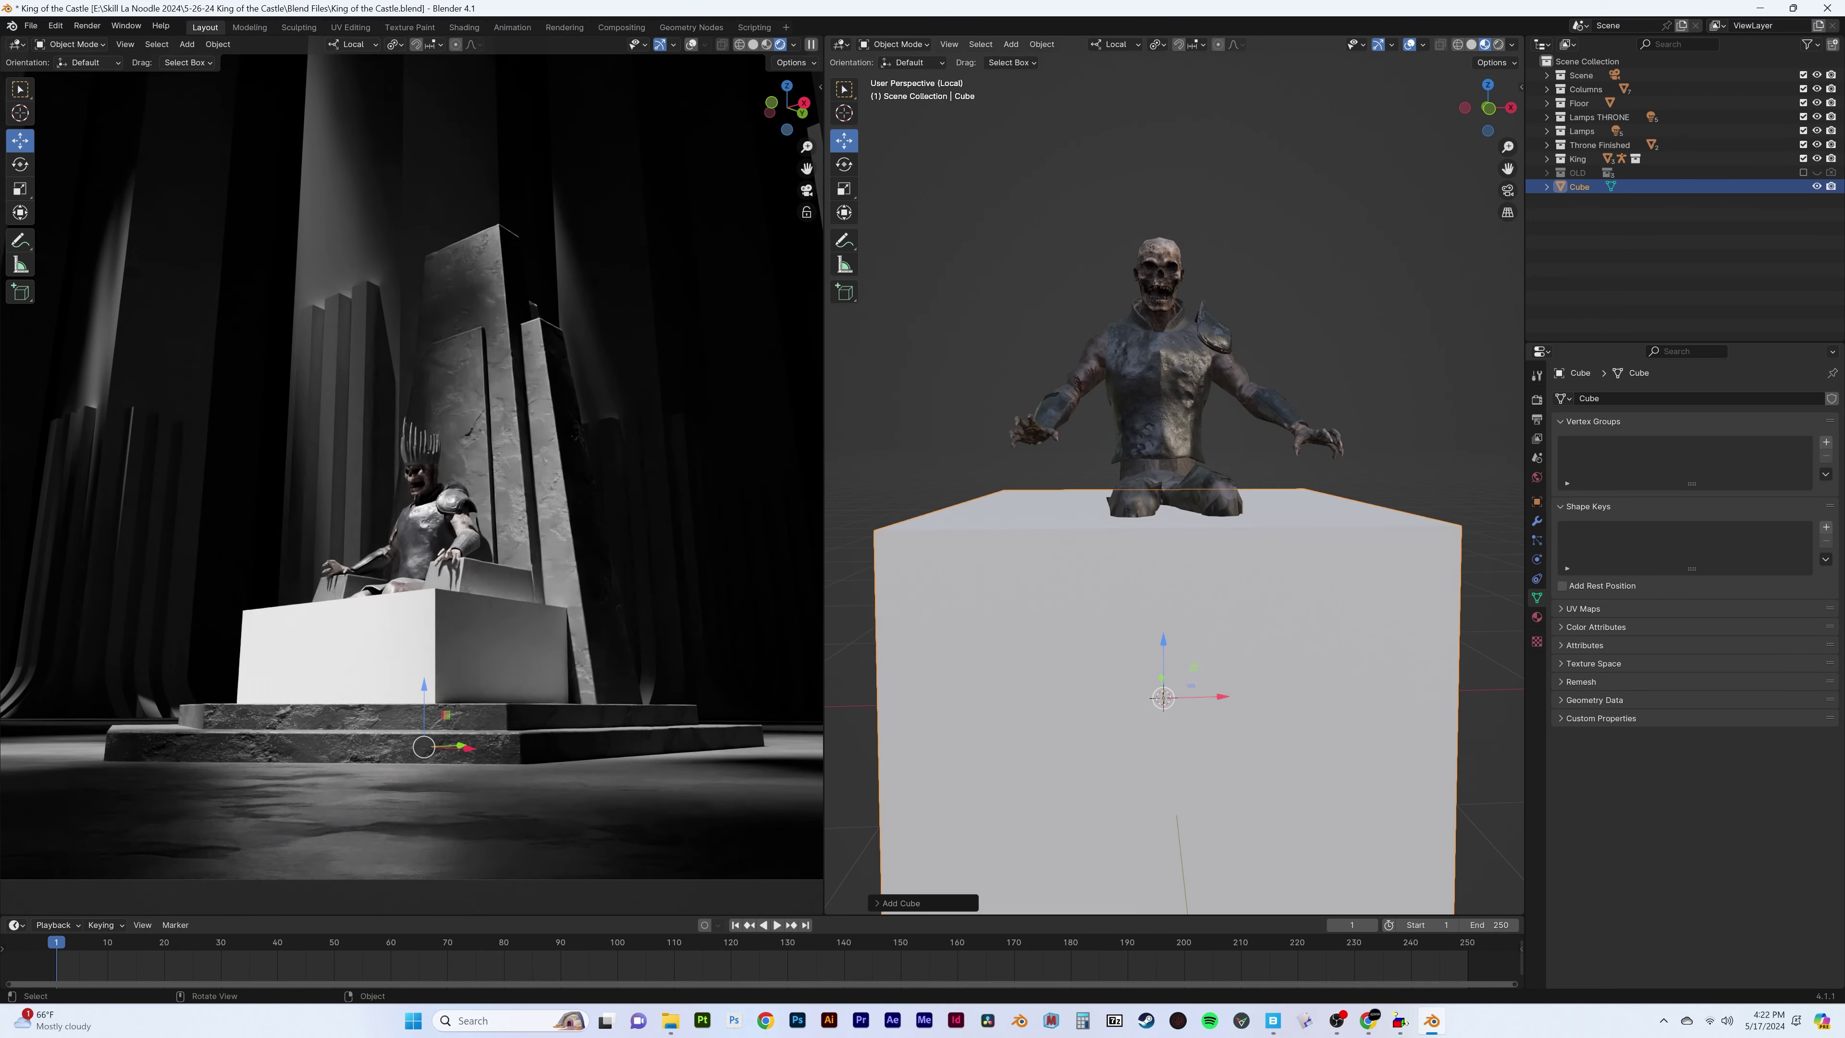
pyautogui.press('s')
pyautogui.press('g')
pyautogui.click(1199, 240)
pyautogui.scroll(4, 1163, 306)
pyautogui.scroll(3, 1141, 334)
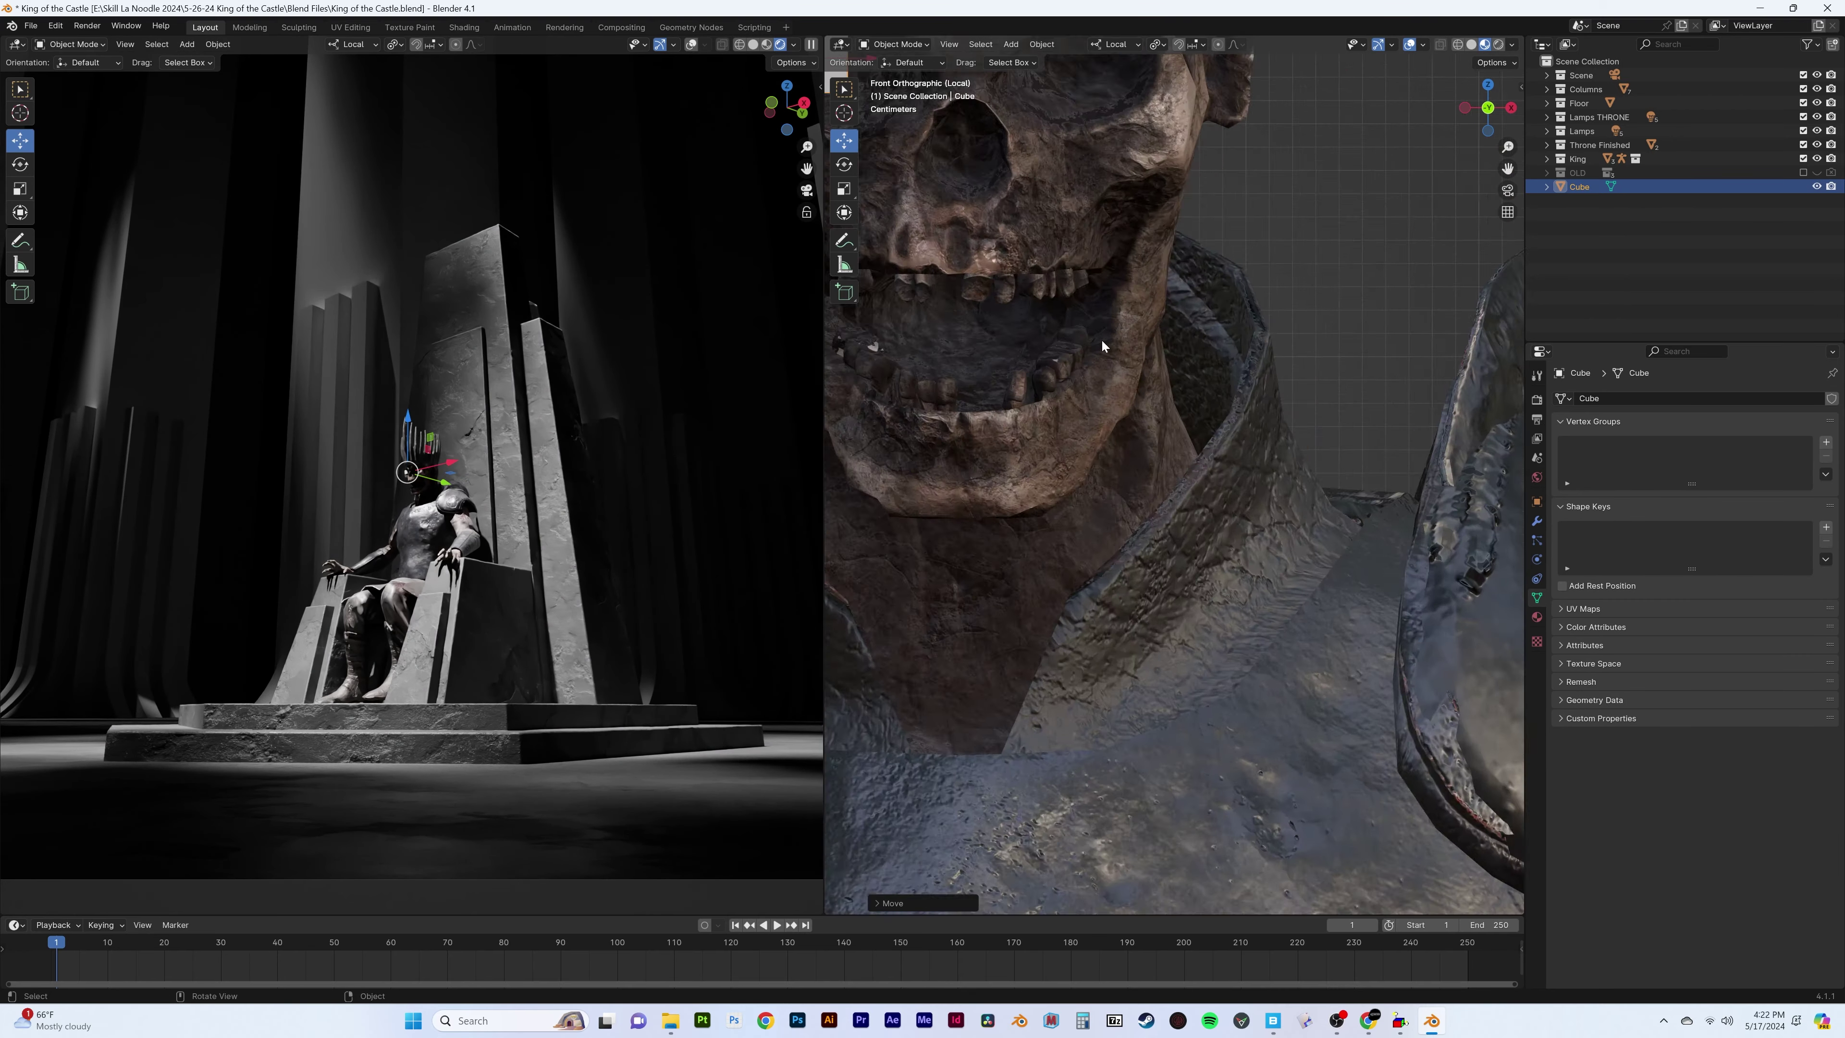
pyautogui.scroll(2, 1127, 354)
pyautogui.press('g')
pyautogui.press('x')
pyautogui.press('x')
pyautogui.click(1071, 366)
# Give the eye cube an emission material and duplicate it into the other socket
pyautogui.click(1537, 616)
pyautogui.click(1562, 457)
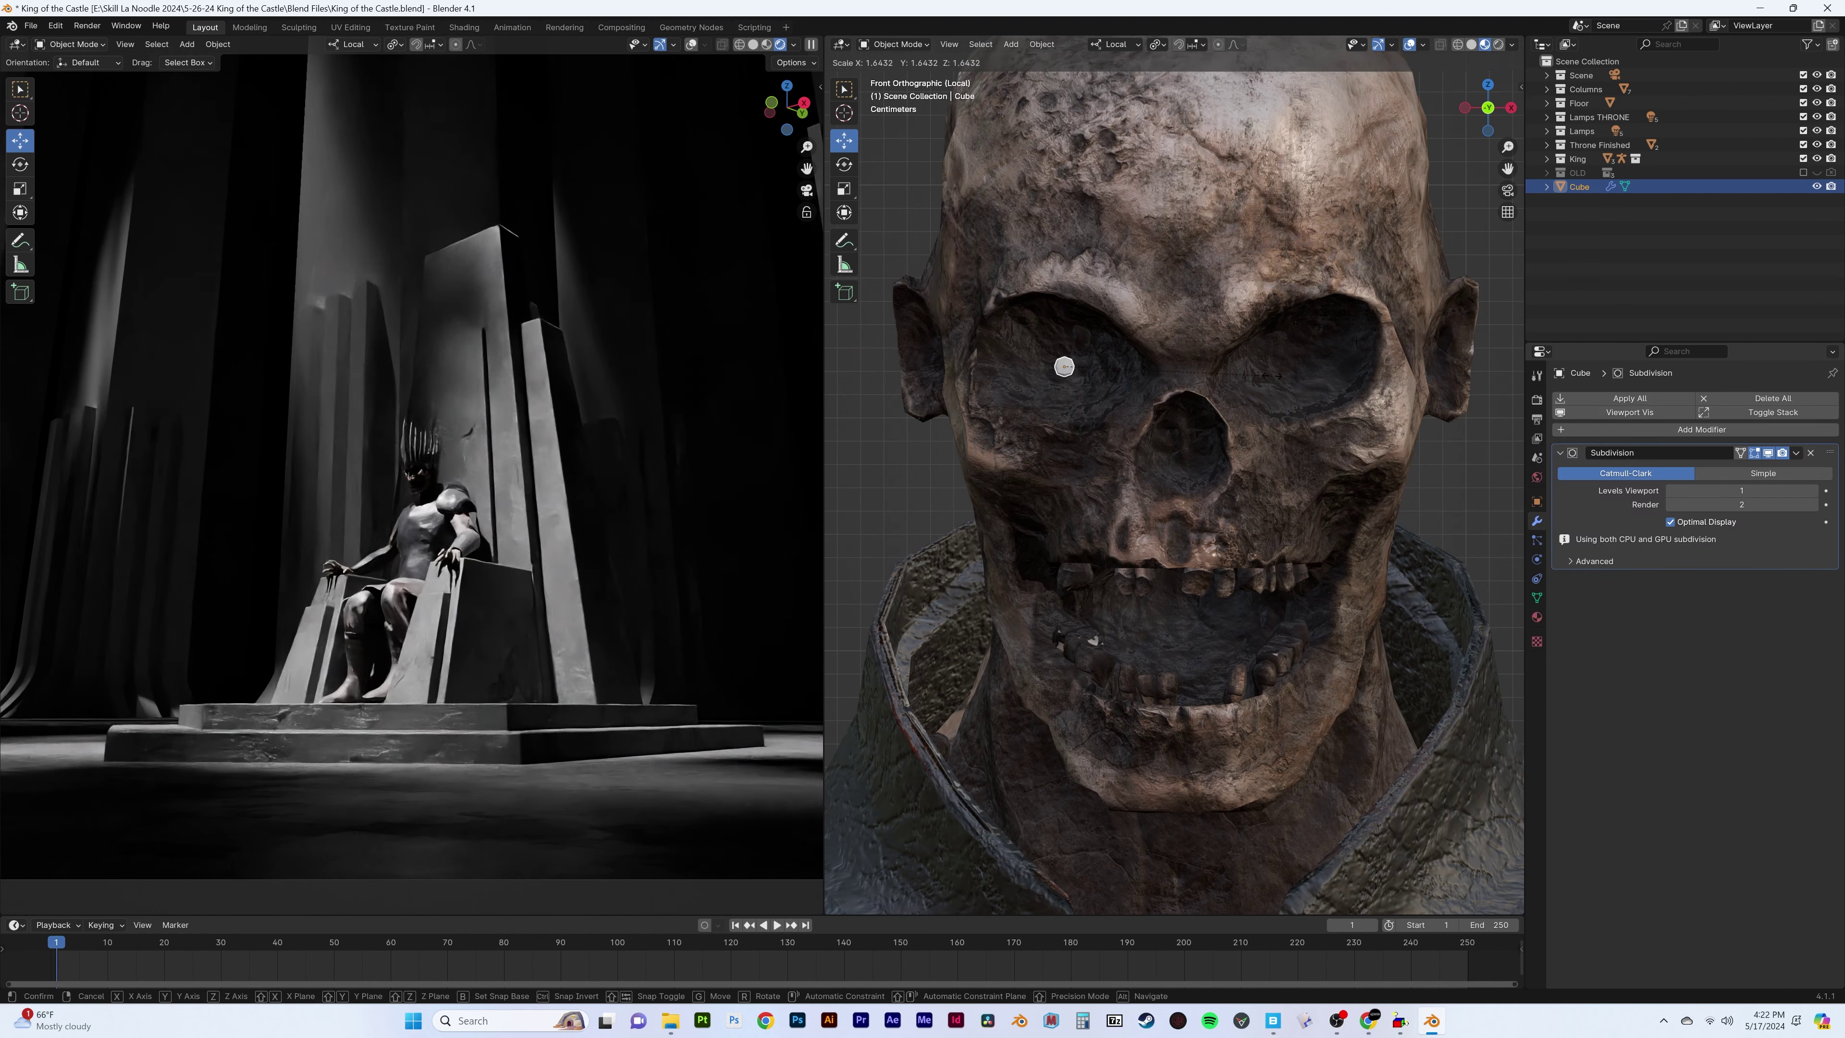
pyautogui.hotkey('shift', 'd')
pyautogui.press('x')
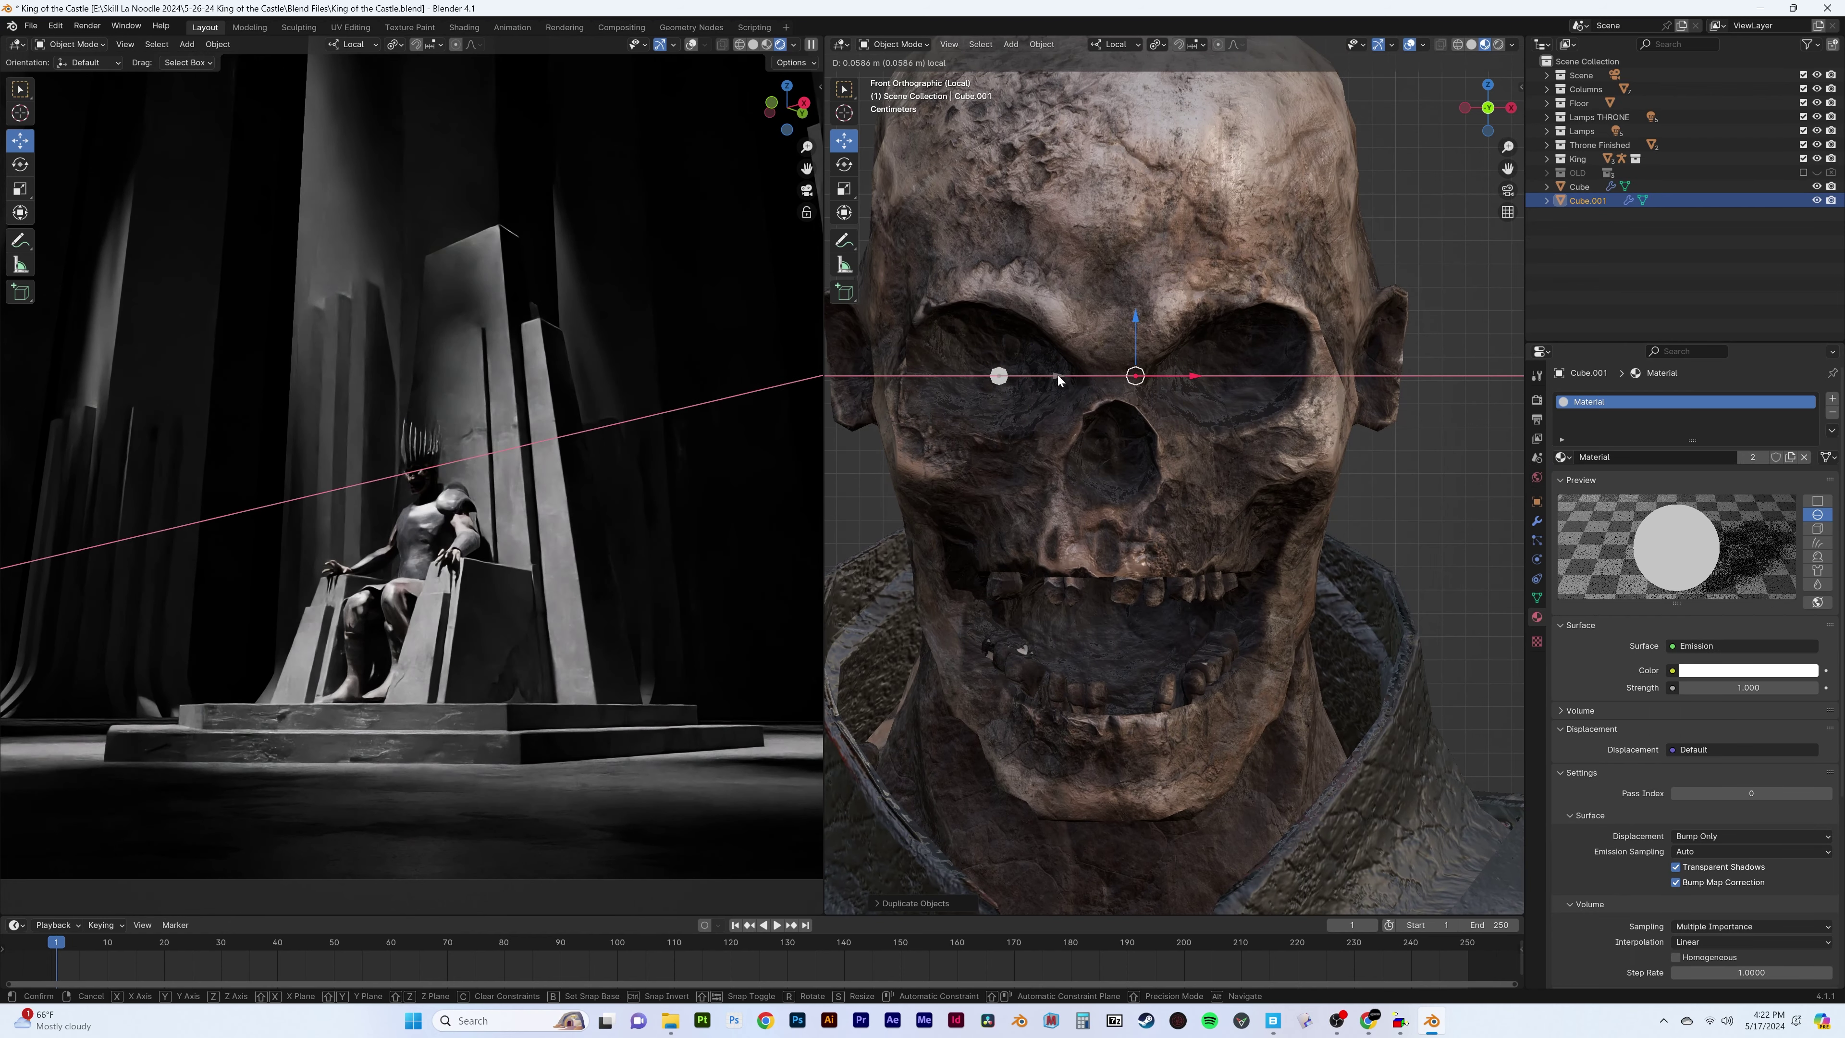
pyautogui.click(1063, 377)
pyautogui.press('KP_Decimal')
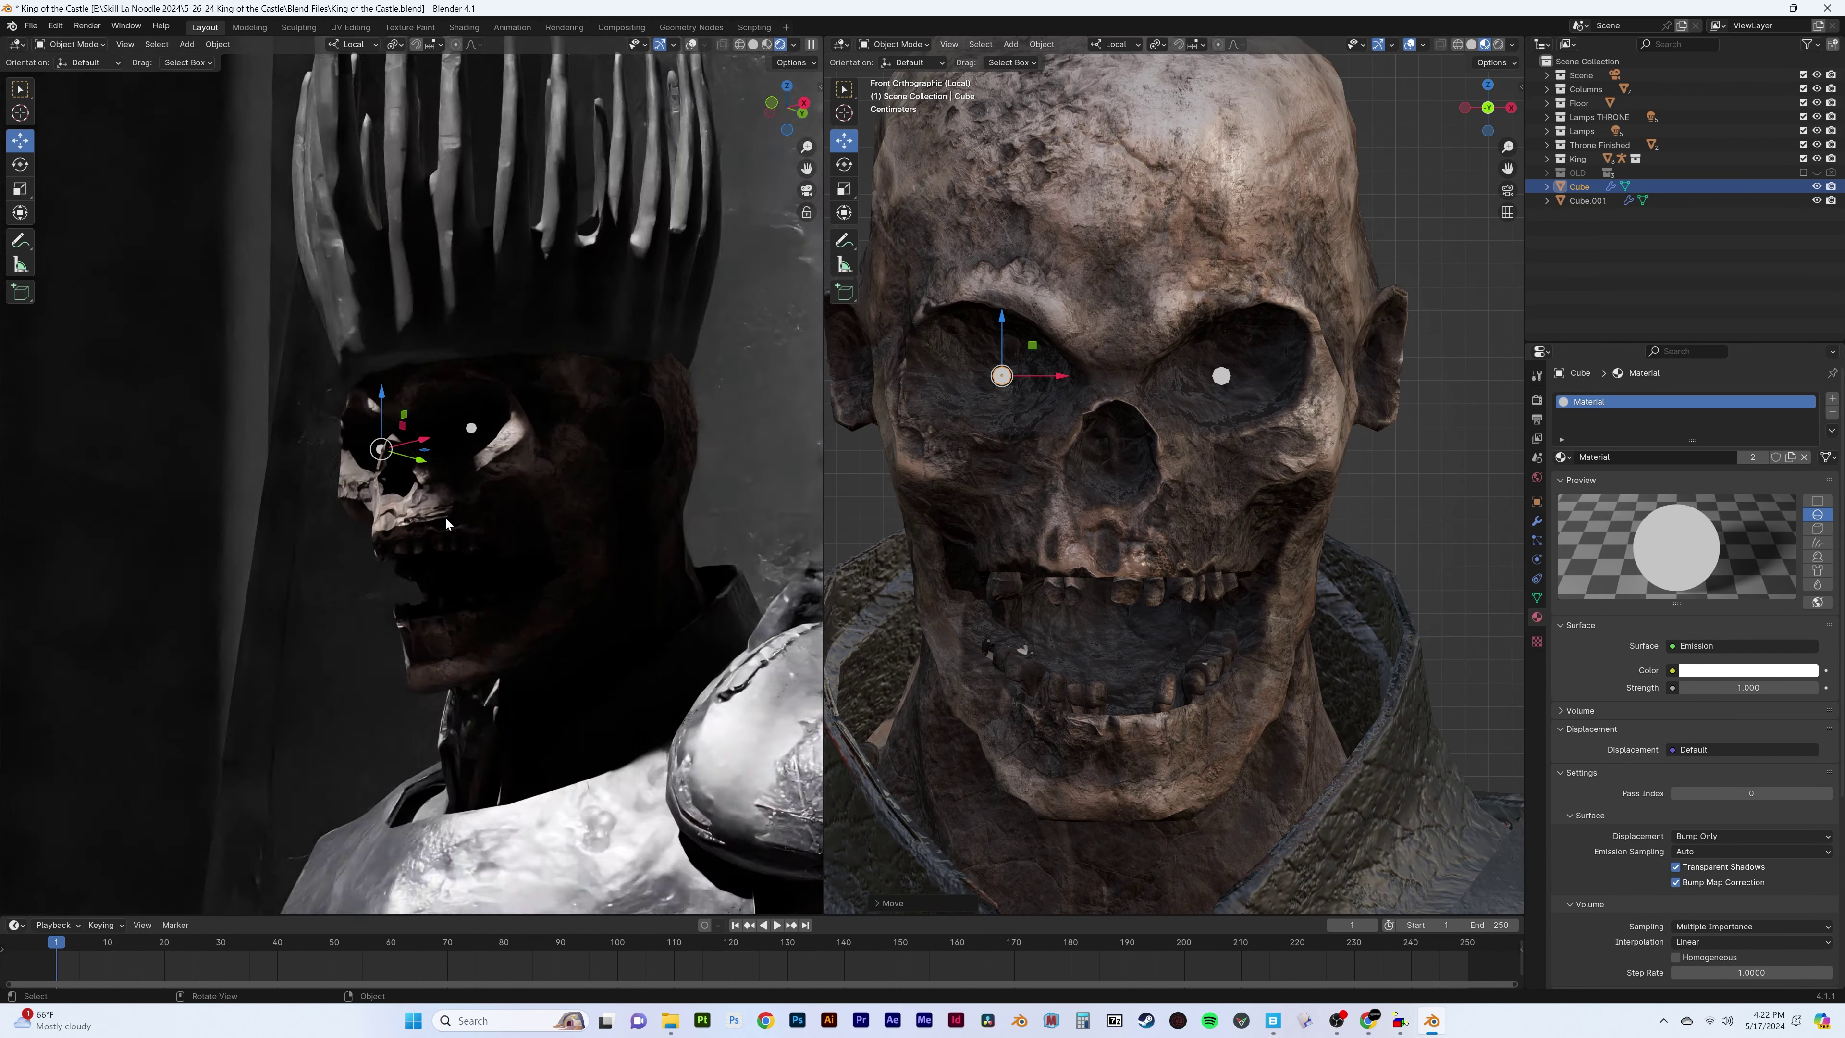
pyautogui.moveTo(1059, 375); pyautogui.dragTo(1032, 378)
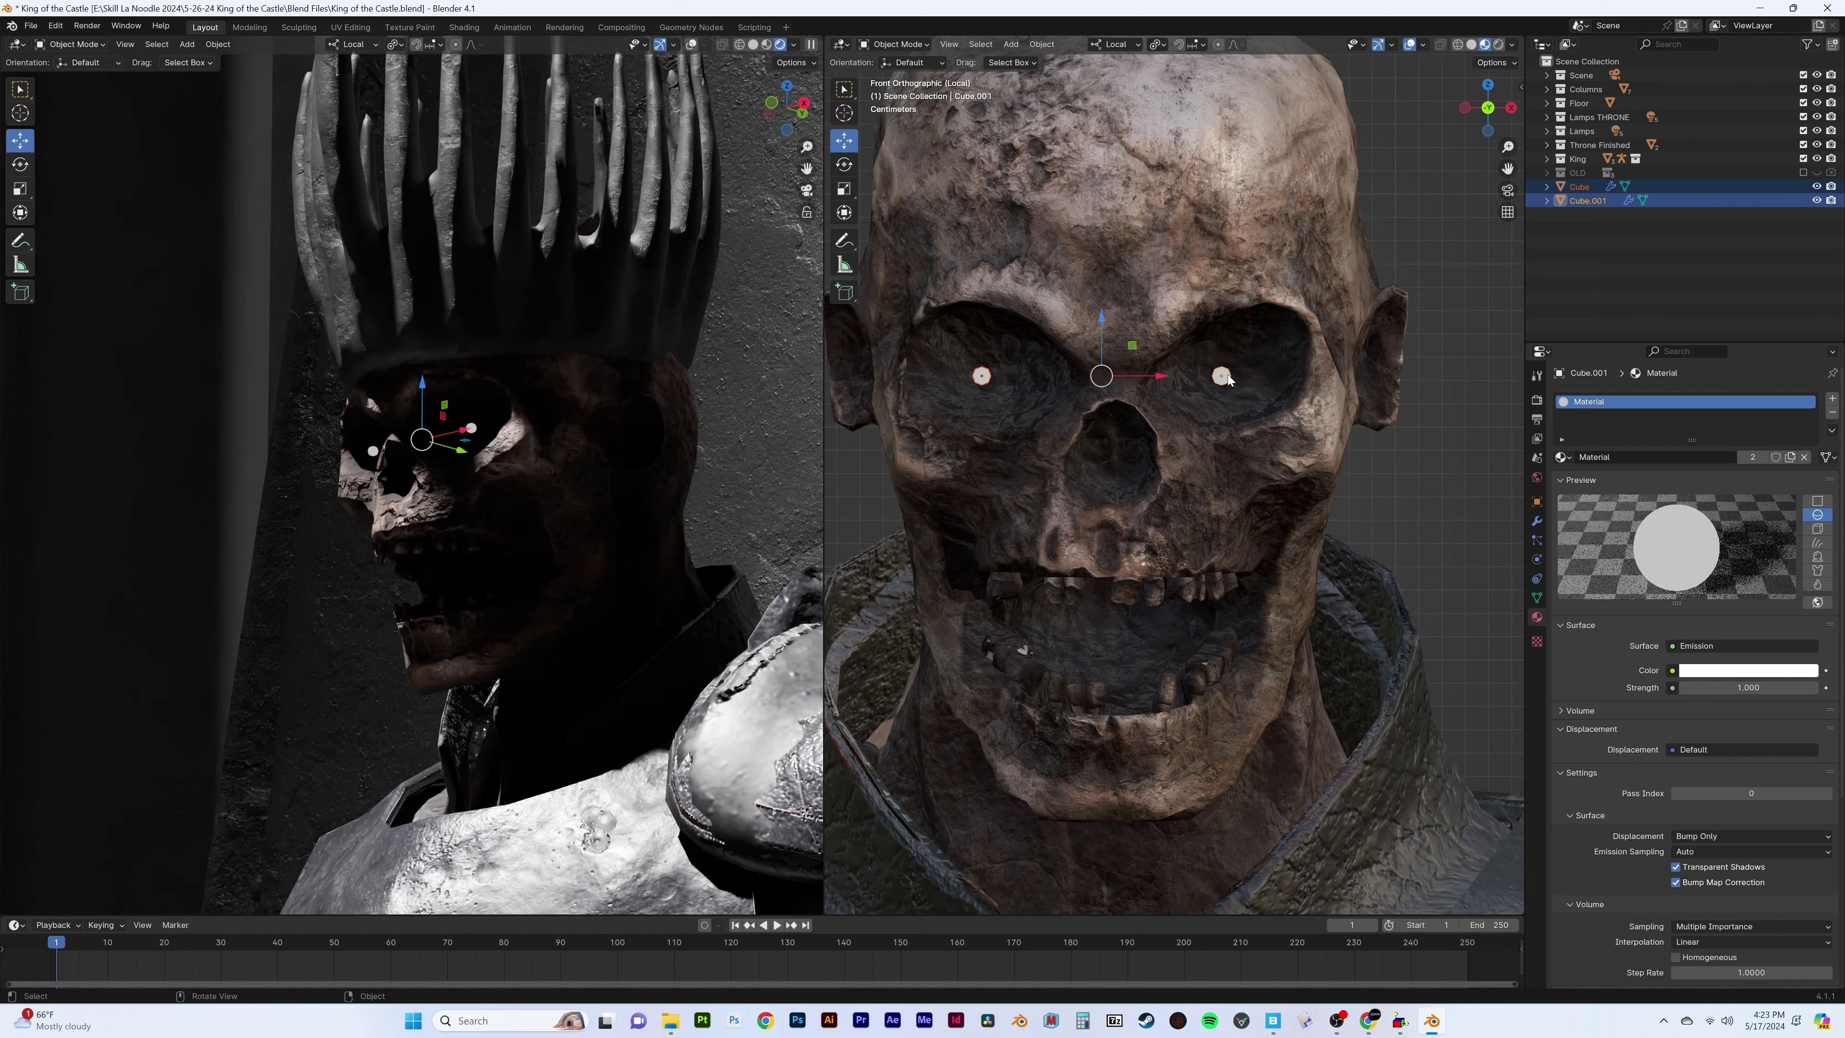
pyautogui.press('s')
# Tune the eyes' emission, settling on a green glow at strength 50
pyautogui.doubleClick(1749, 688)
pyautogui.write('25')
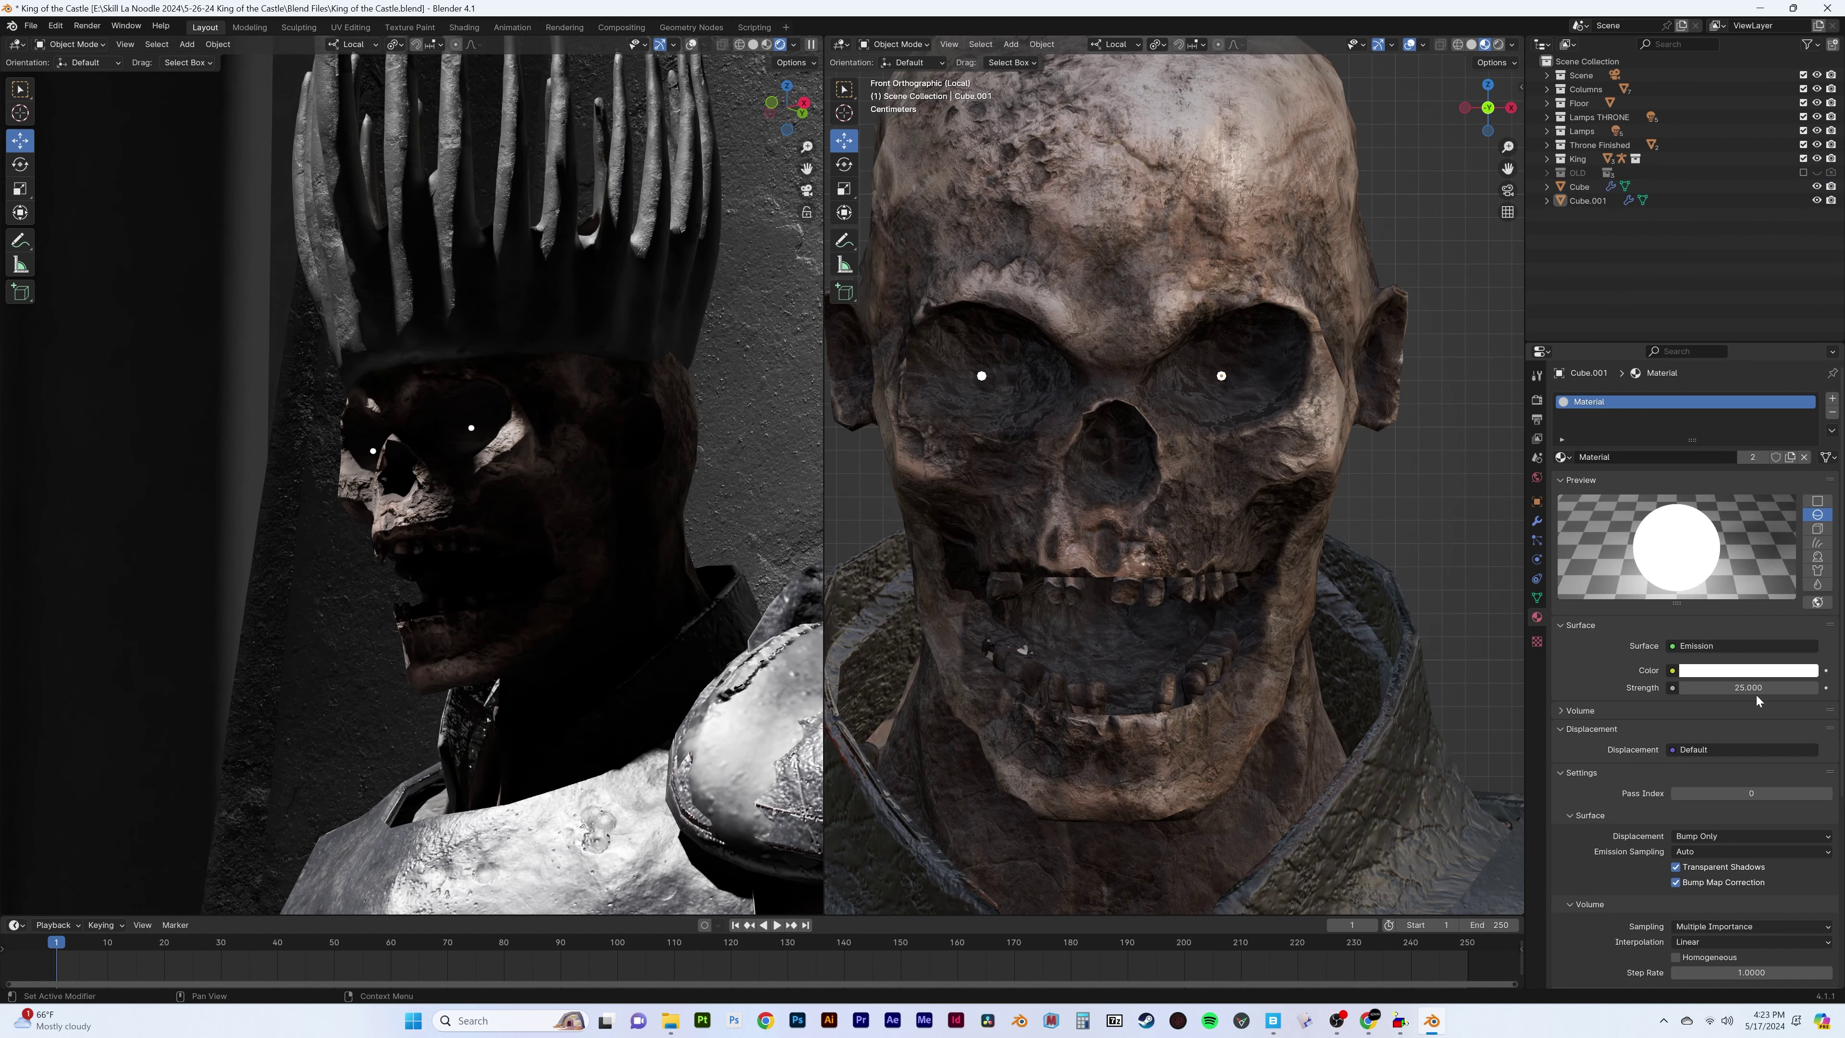
pyautogui.click(1749, 670)
pyautogui.click(1802, 421)
pyautogui.write('250')
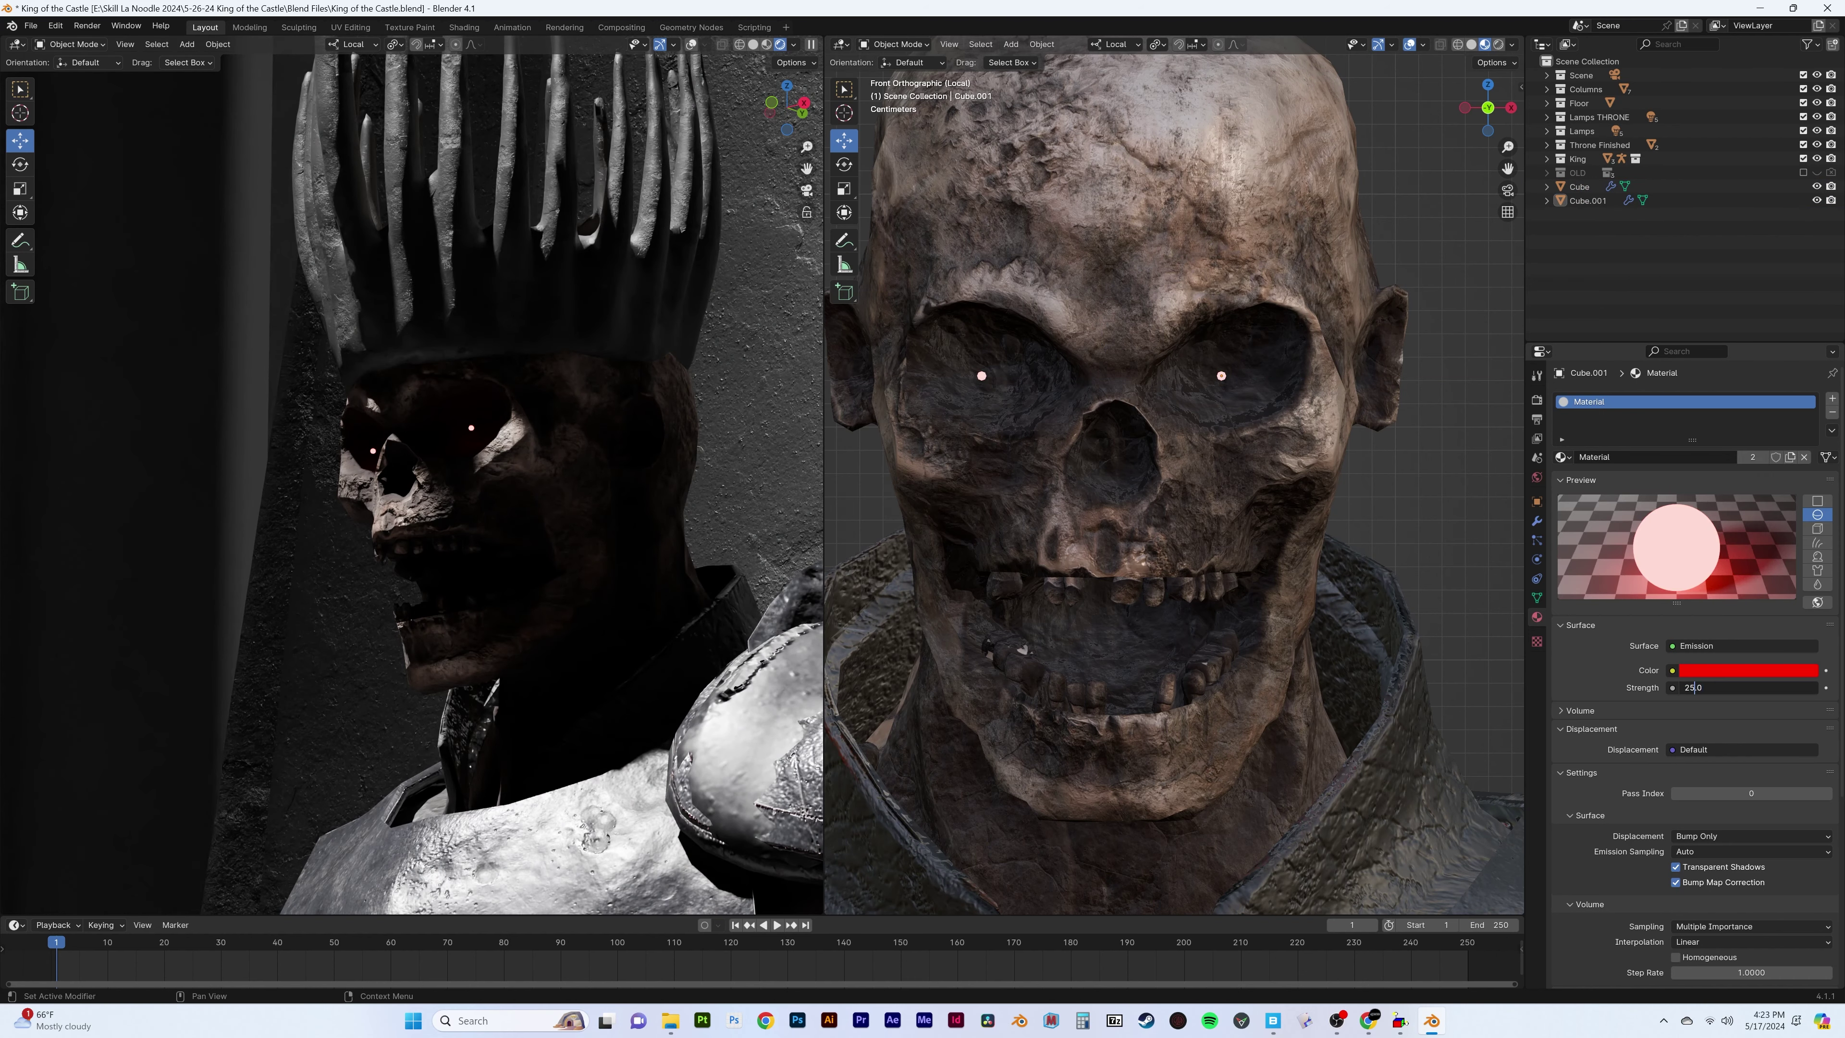
pyautogui.press('Return')
pyautogui.scroll(5, 484, 521)
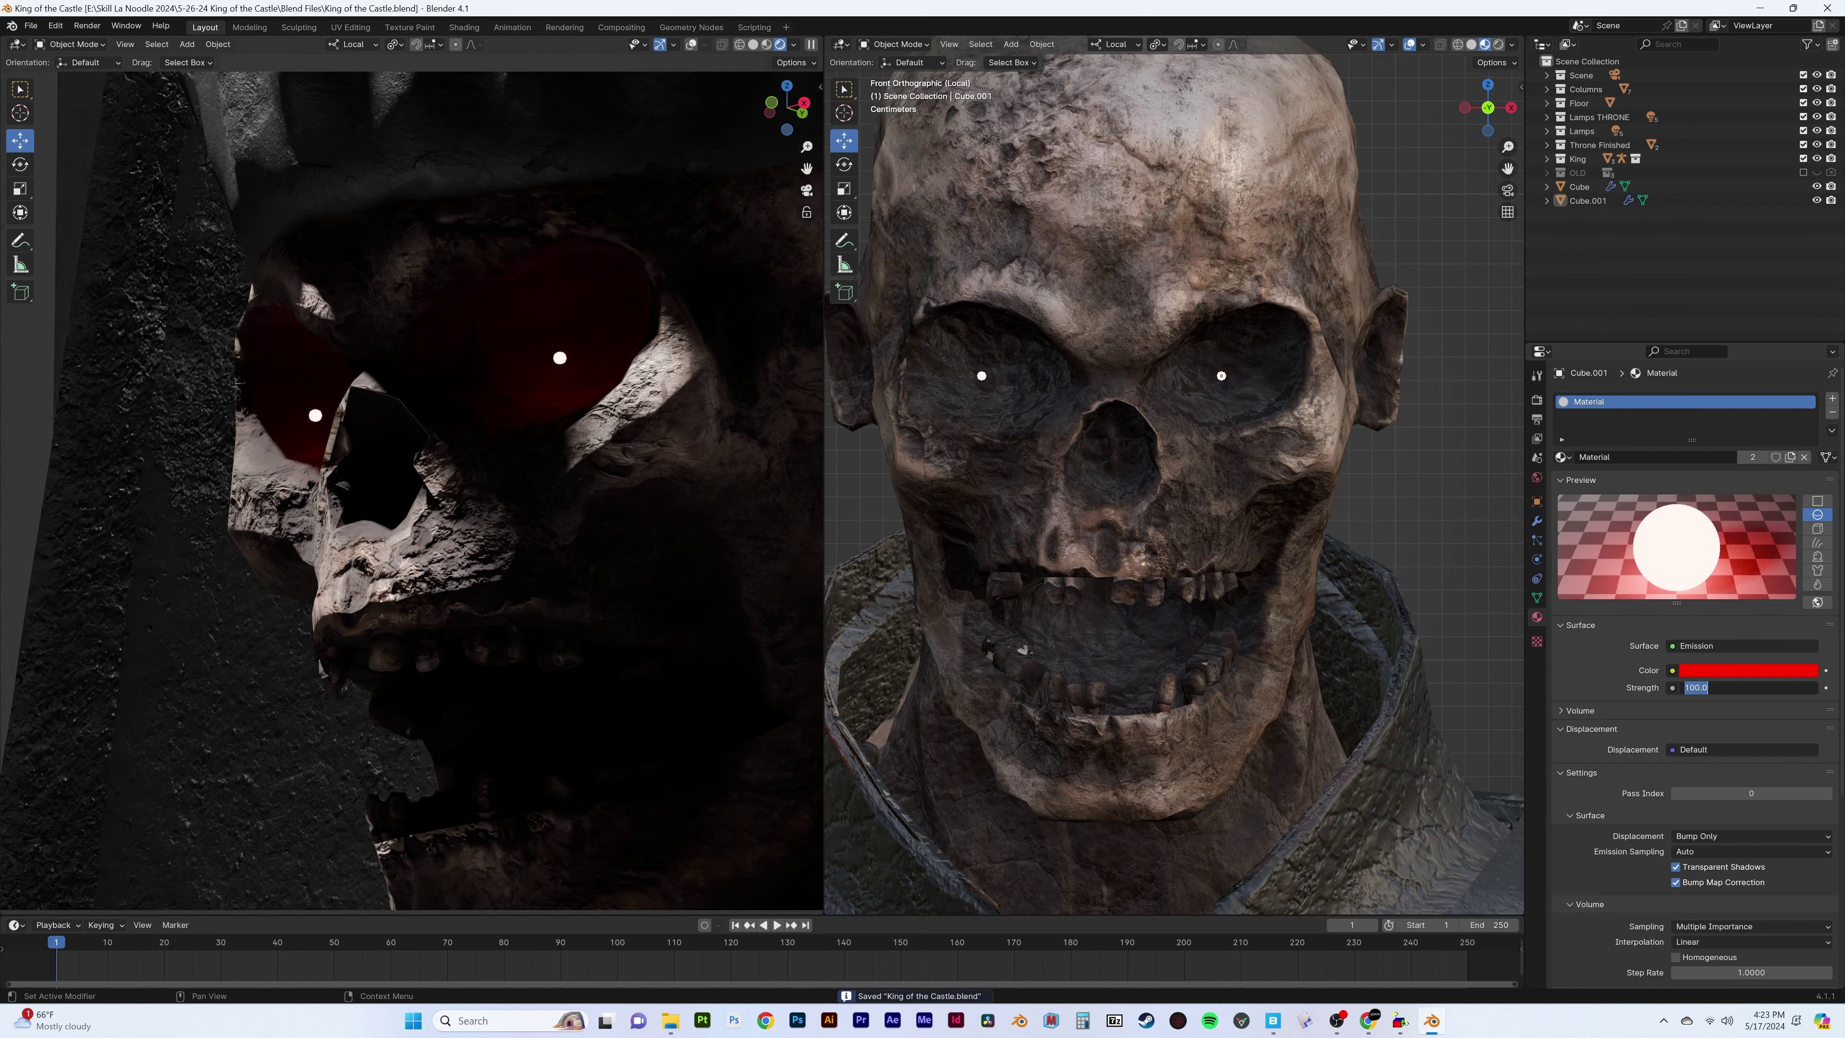
pyautogui.write('50')
pyautogui.press('Return')
pyautogui.click(1767, 670)
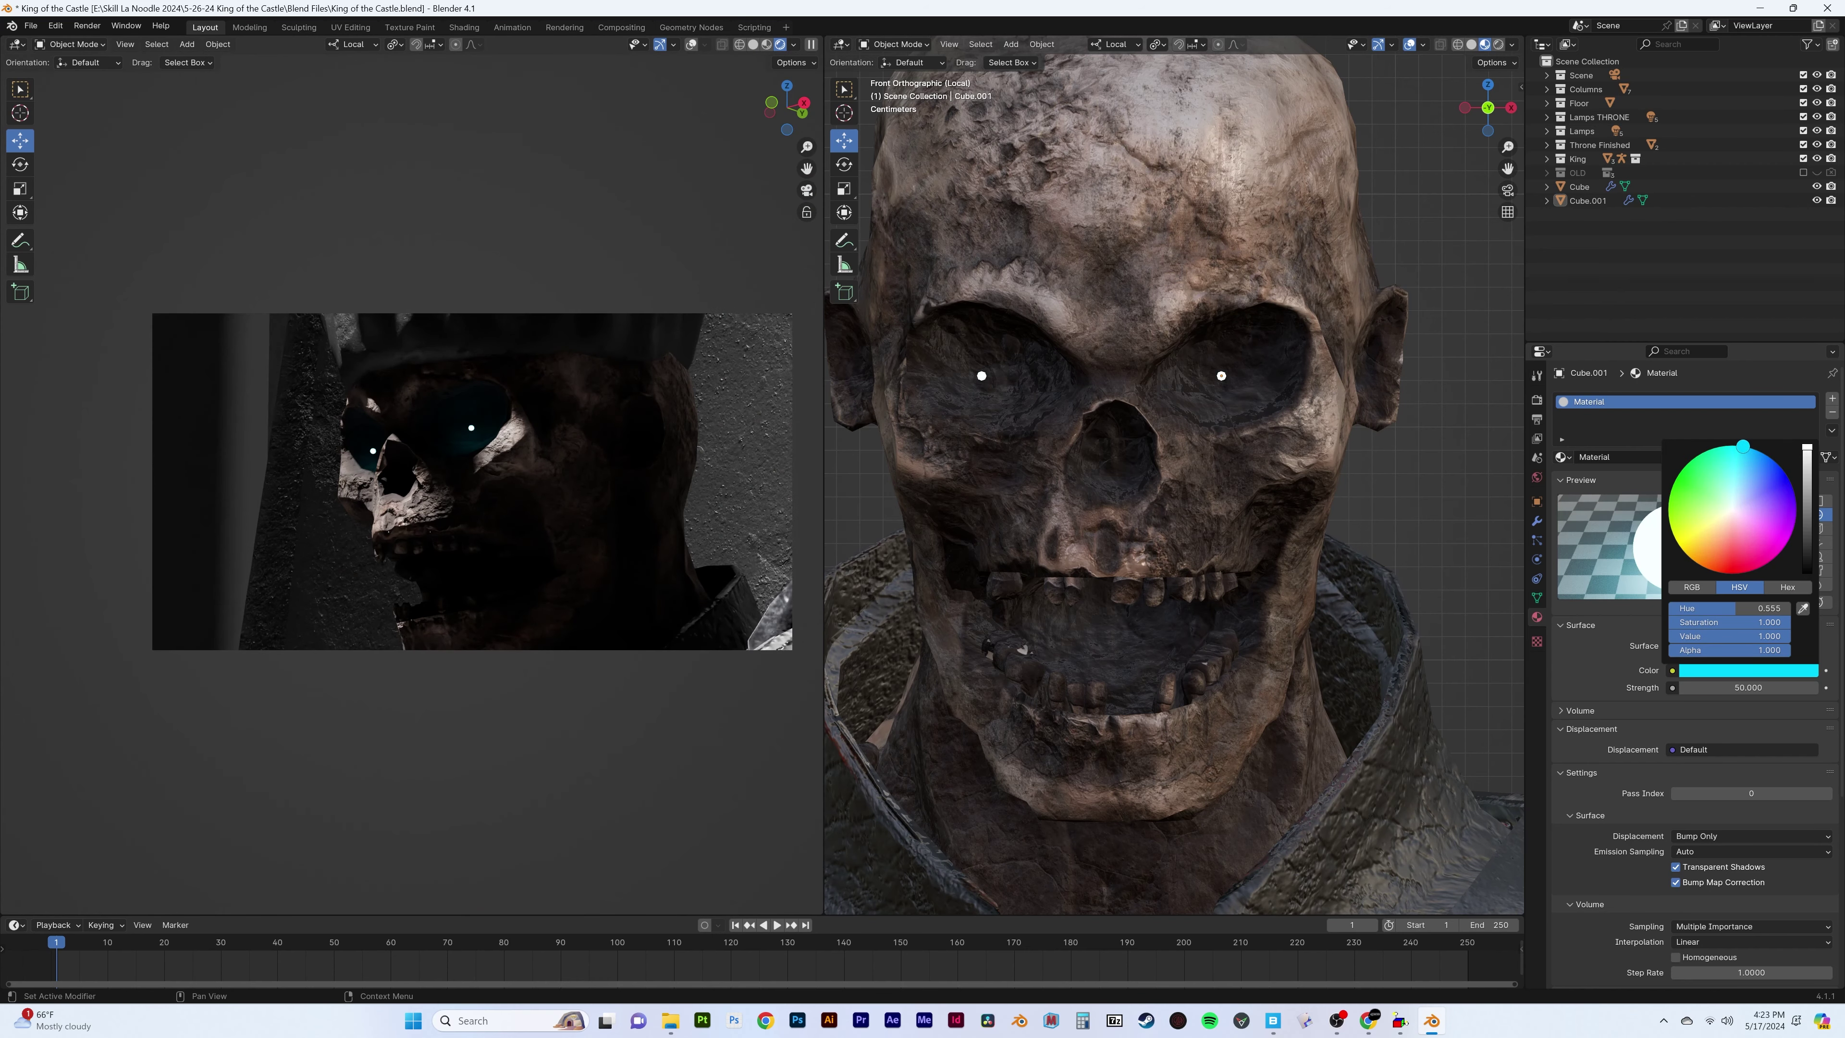
pyautogui.click(1749, 688)
pyautogui.write('5')
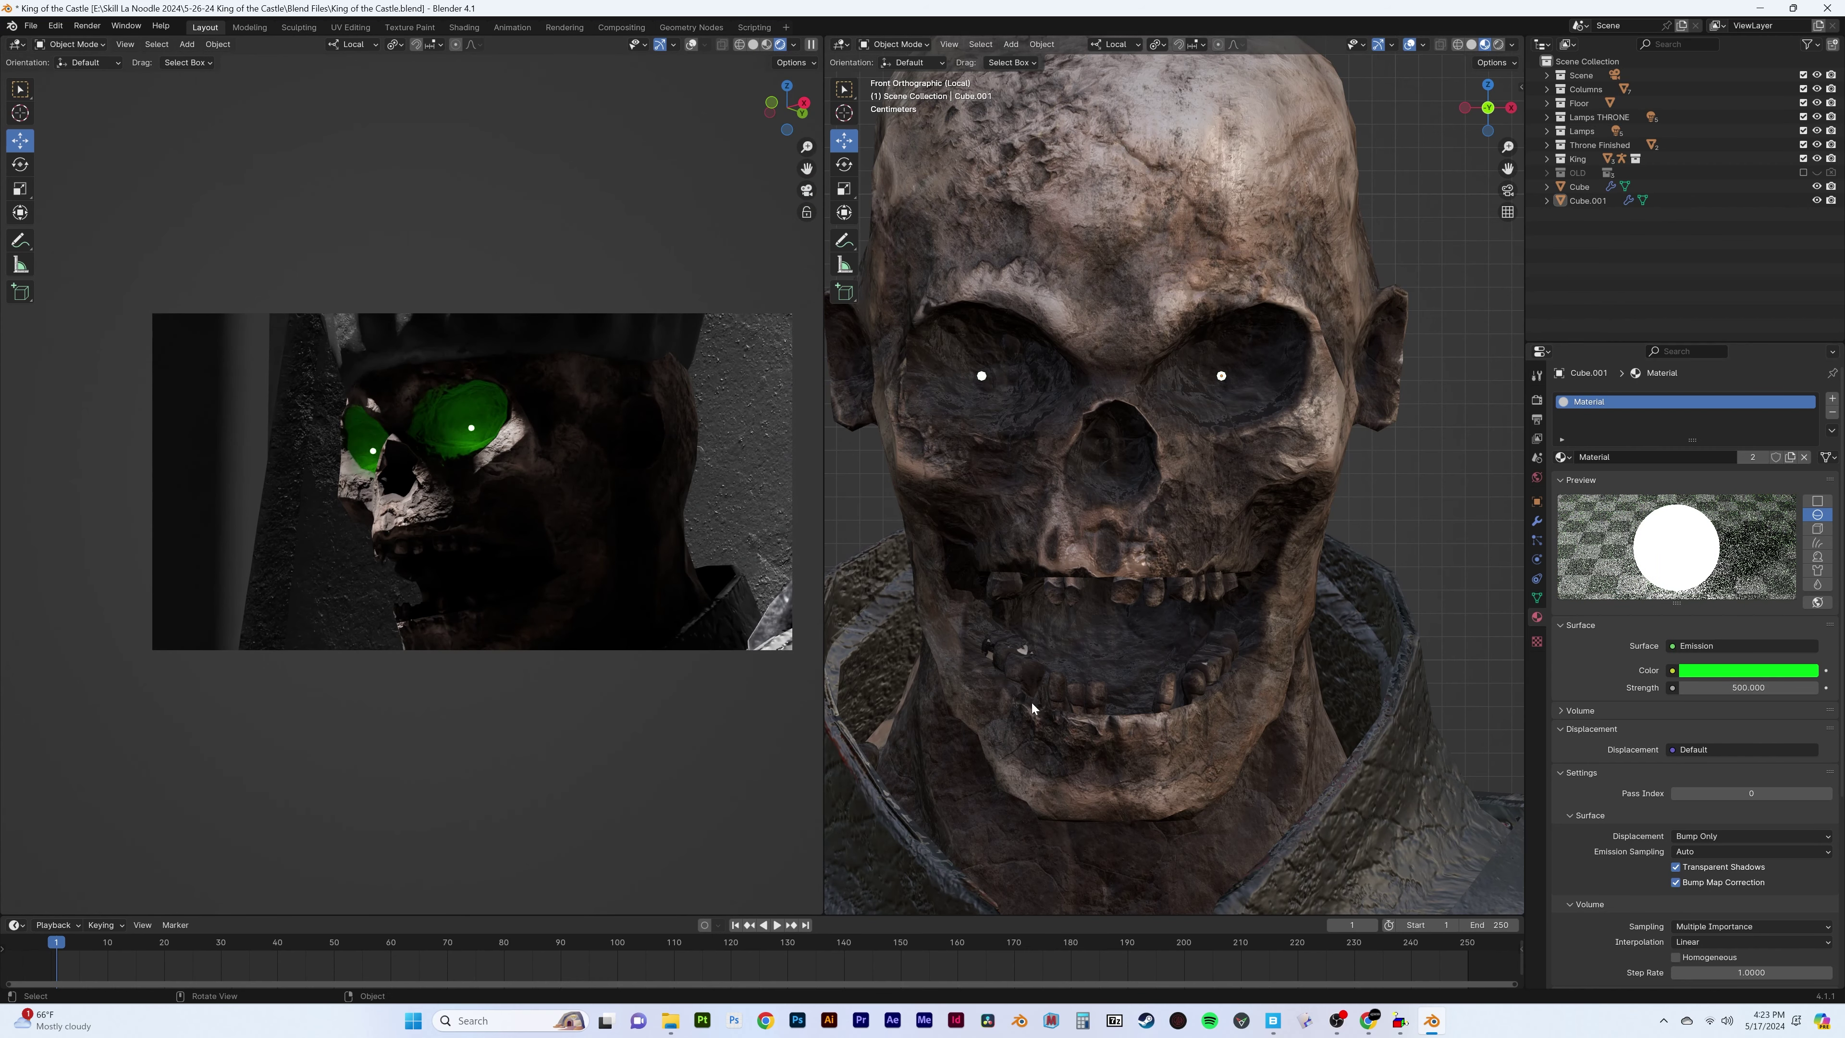
pyautogui.click(1748, 671)
pyautogui.moveTo(1747, 688); pyautogui.dragTo(1720, 687)
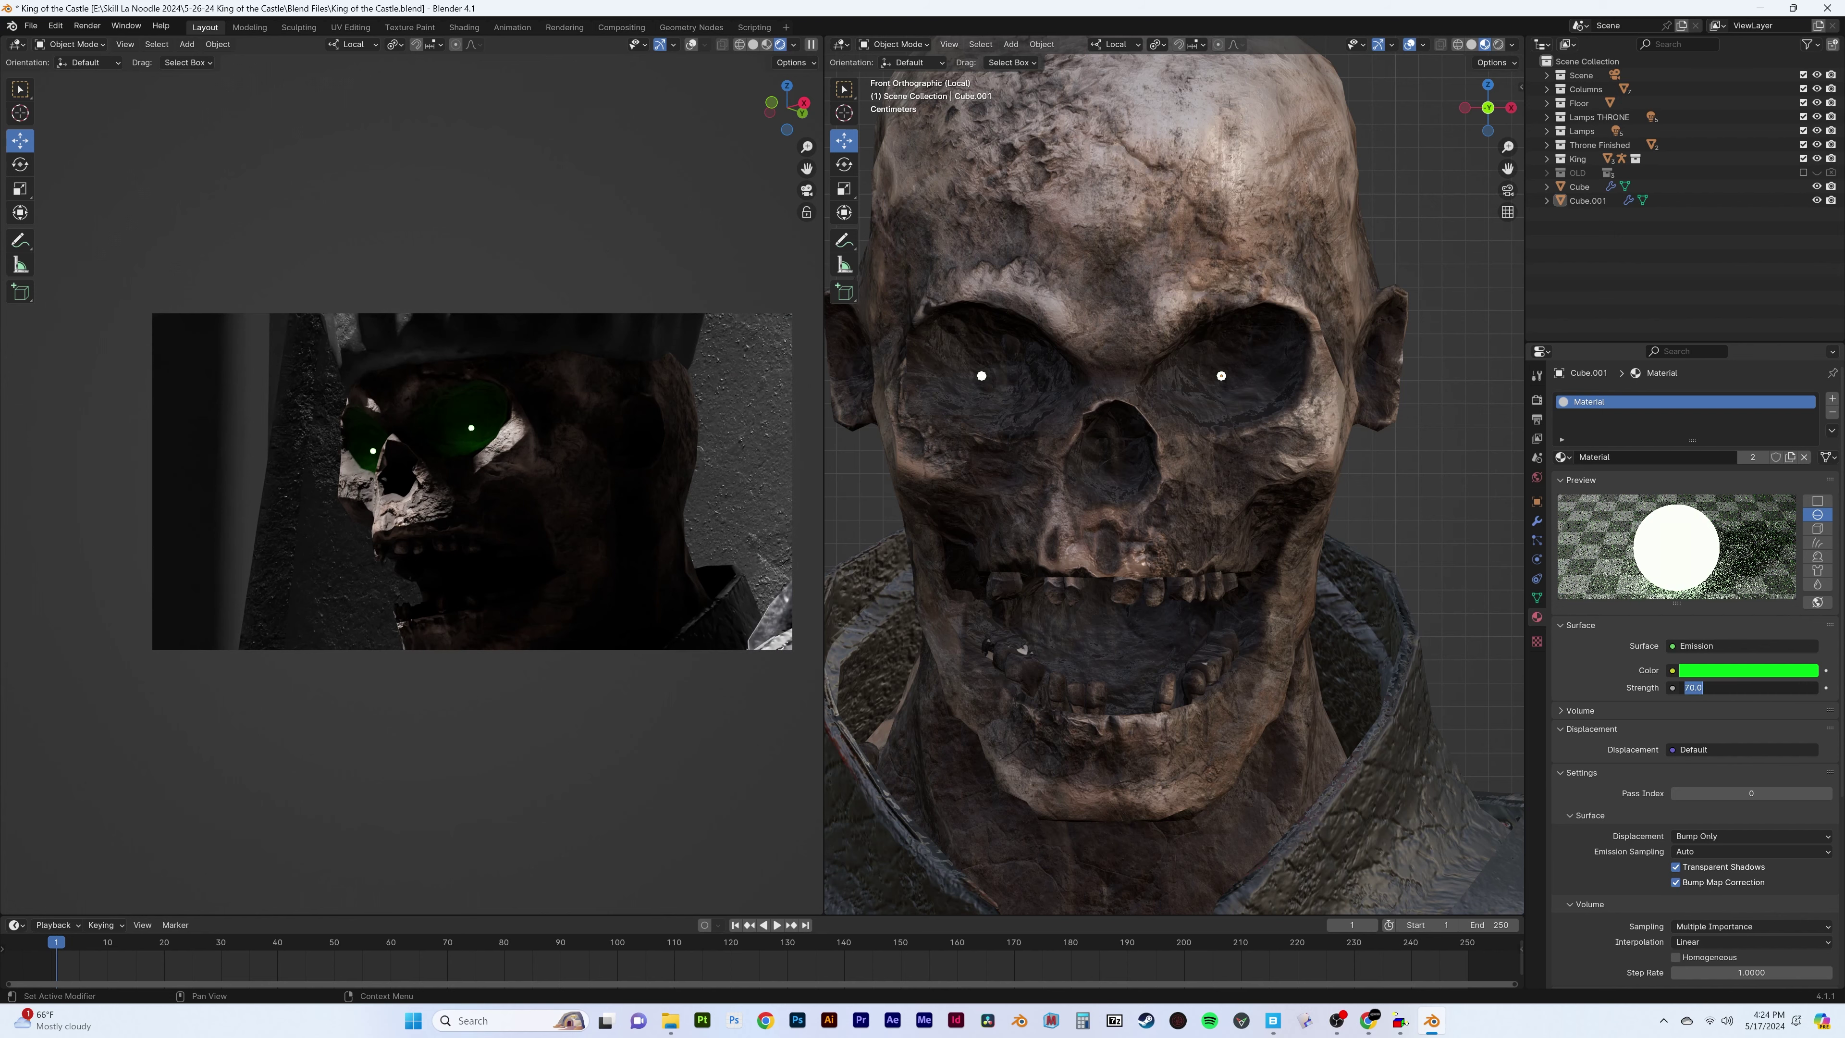
pyautogui.write('50')
pyautogui.press('Return')
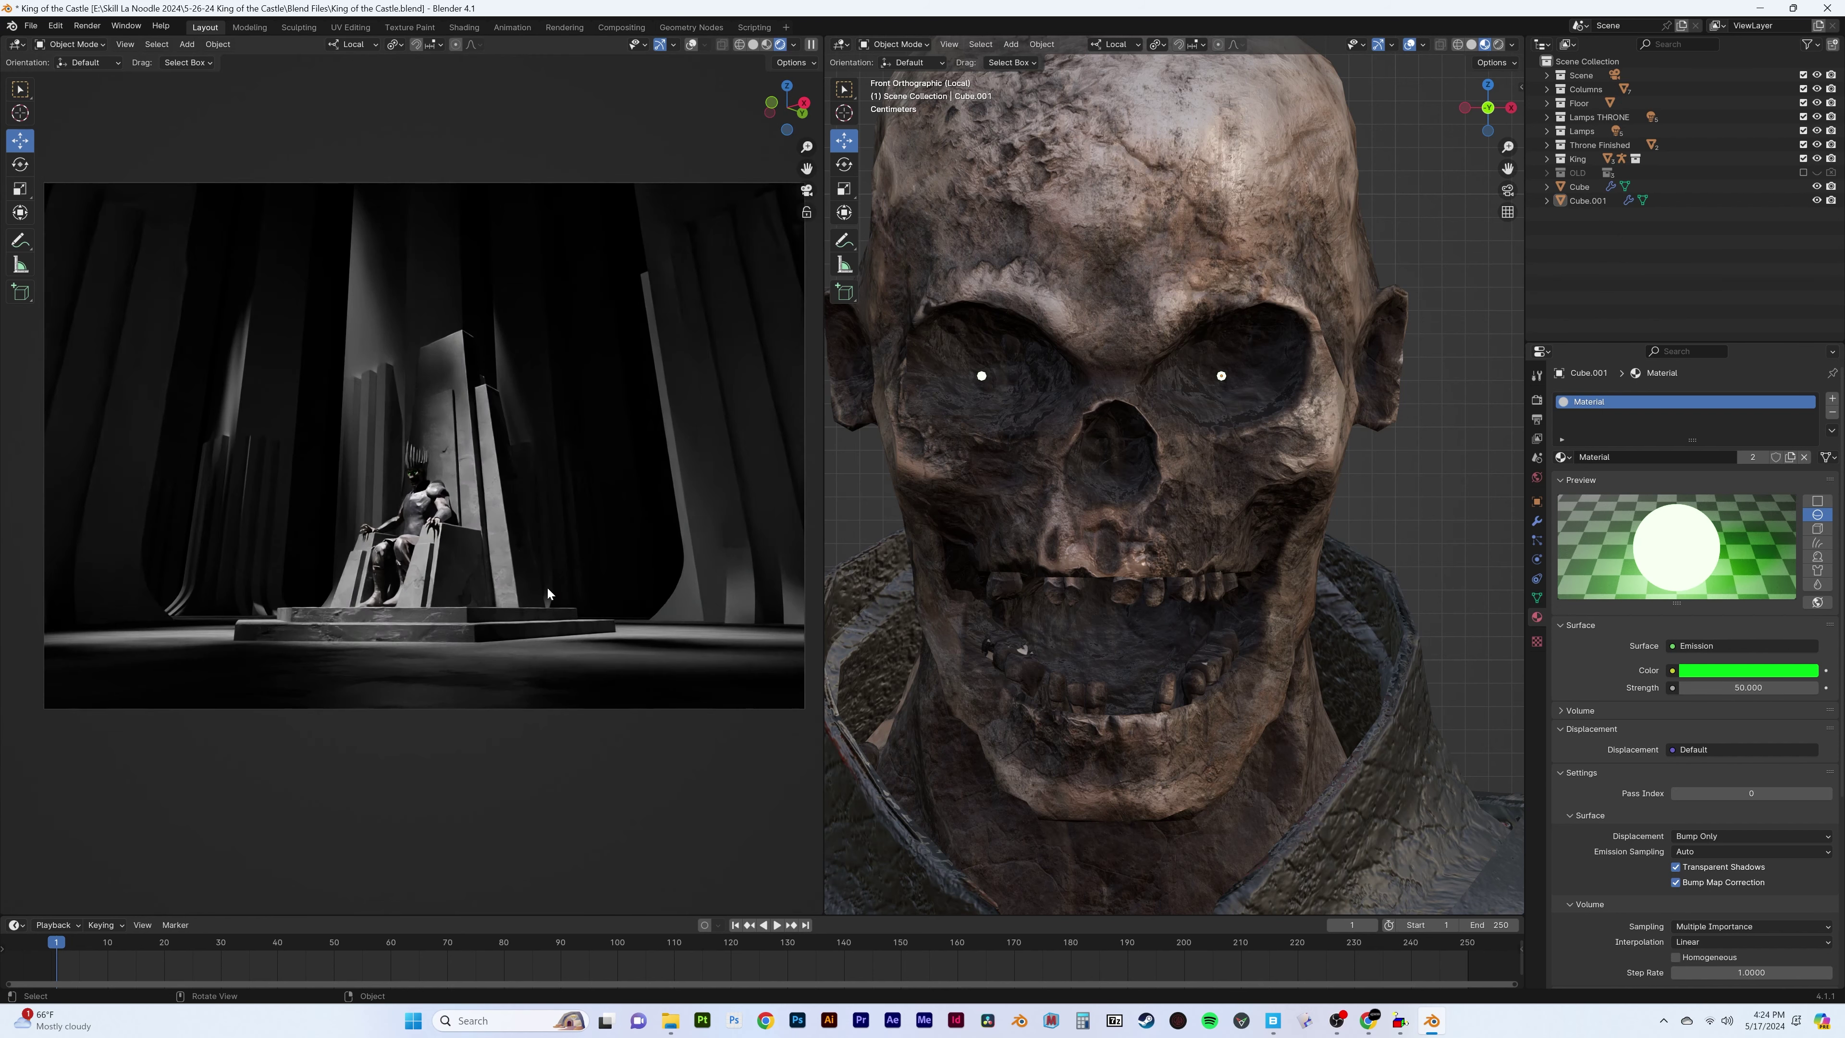
# Select the scene camera and slide it along its local Y axis
pyautogui.click(641, 183)
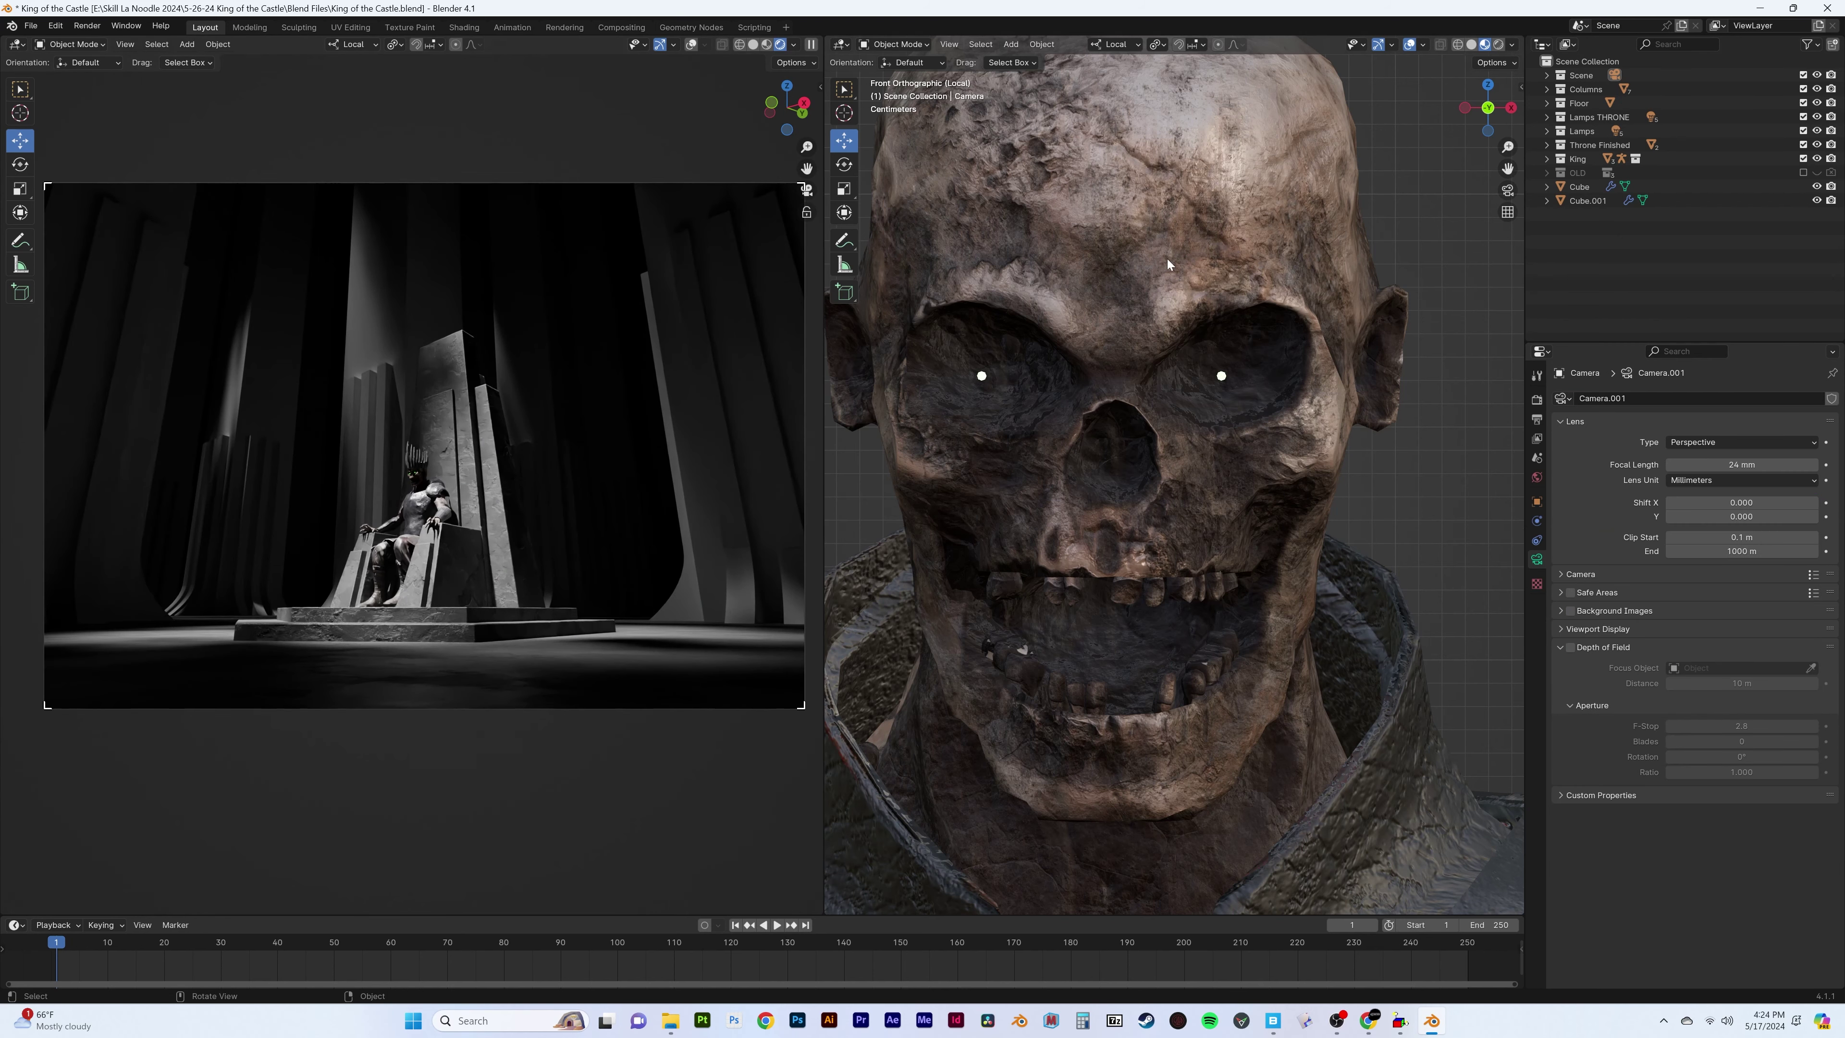
pyautogui.press('g')
pyautogui.press('y')
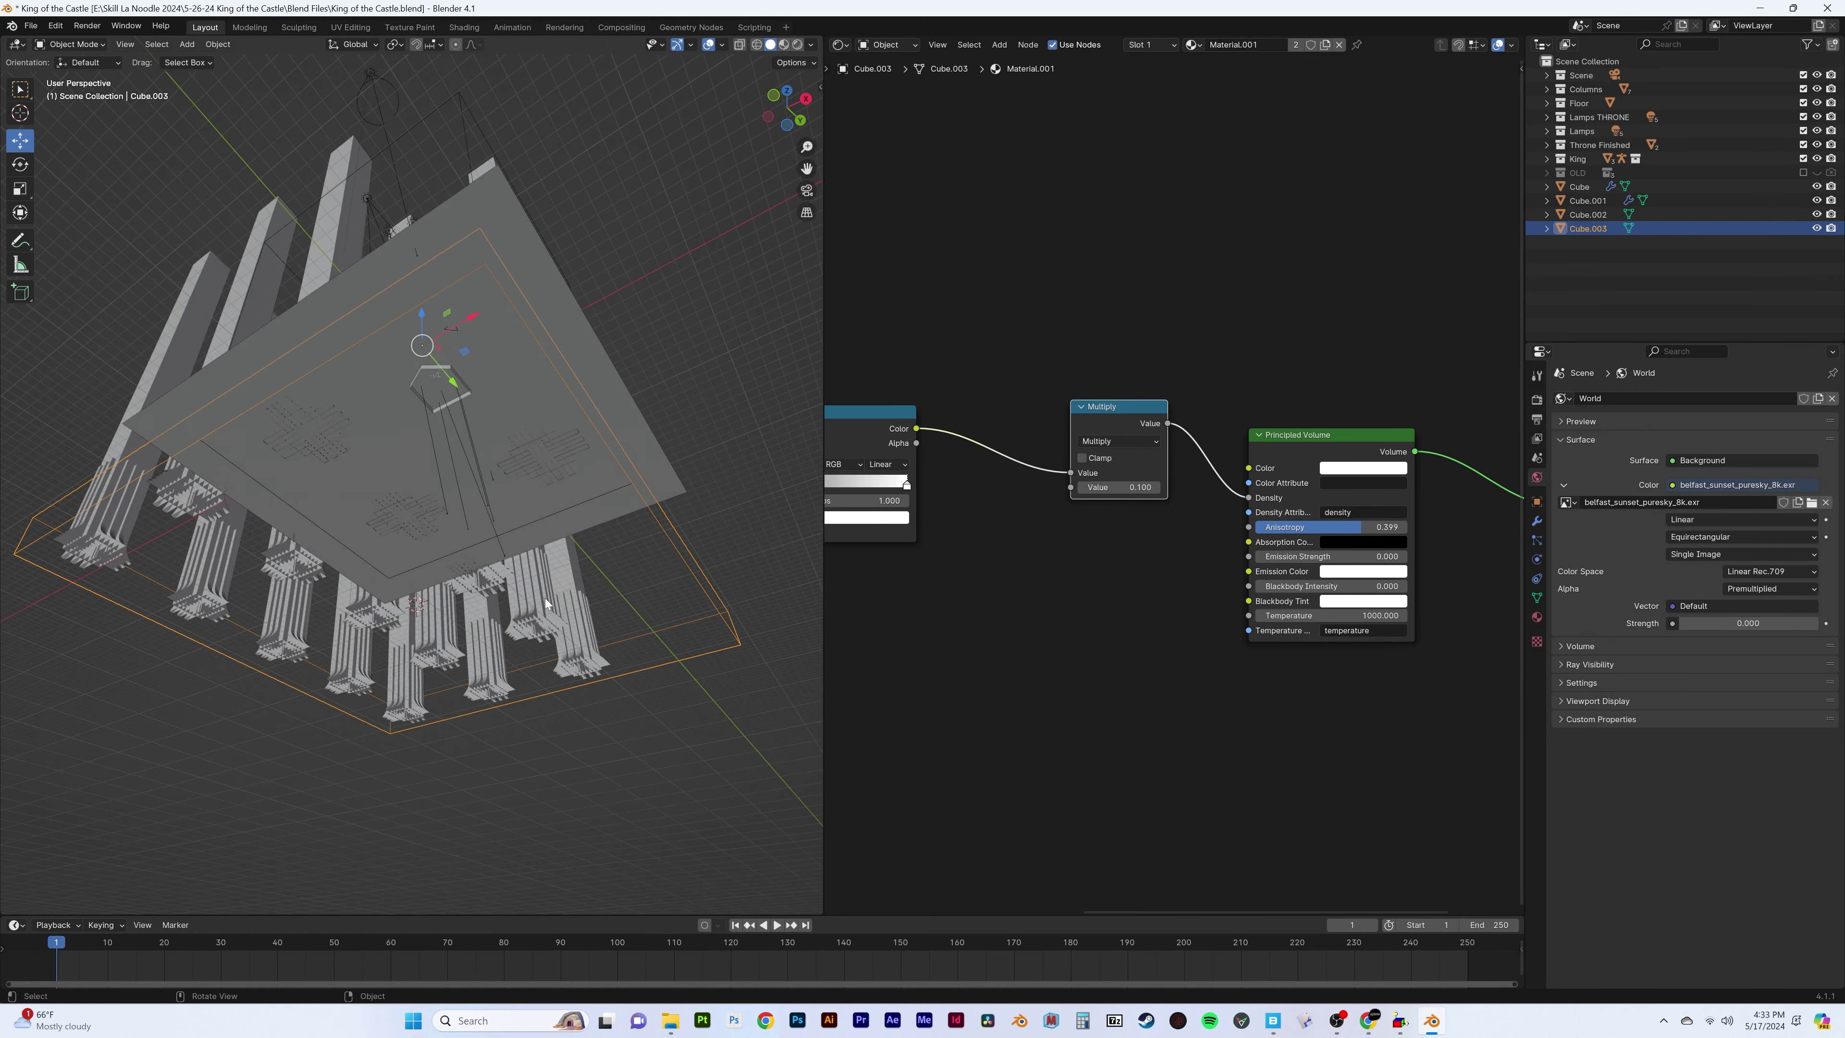
# Delete the green glowing cubes Cube and Cube.001
pyautogui.press('z')
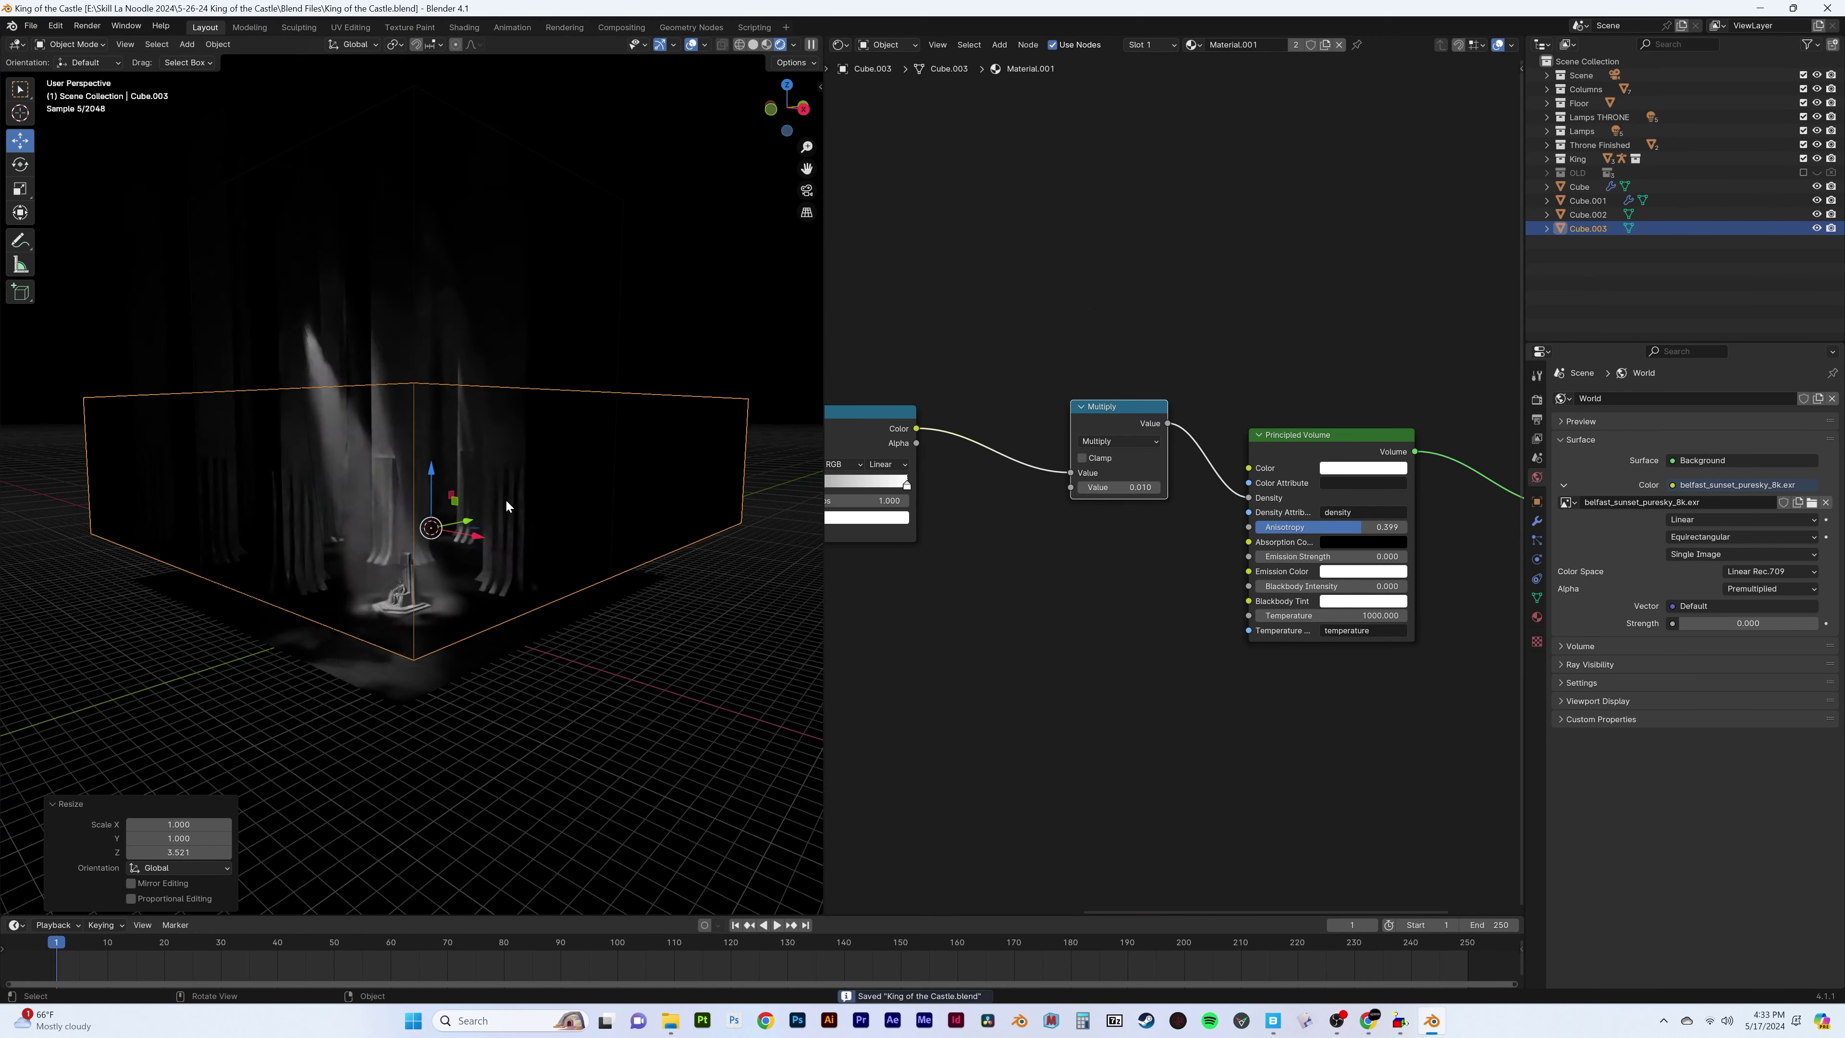
pyautogui.press('KP_0')
pyautogui.click(1586, 214)
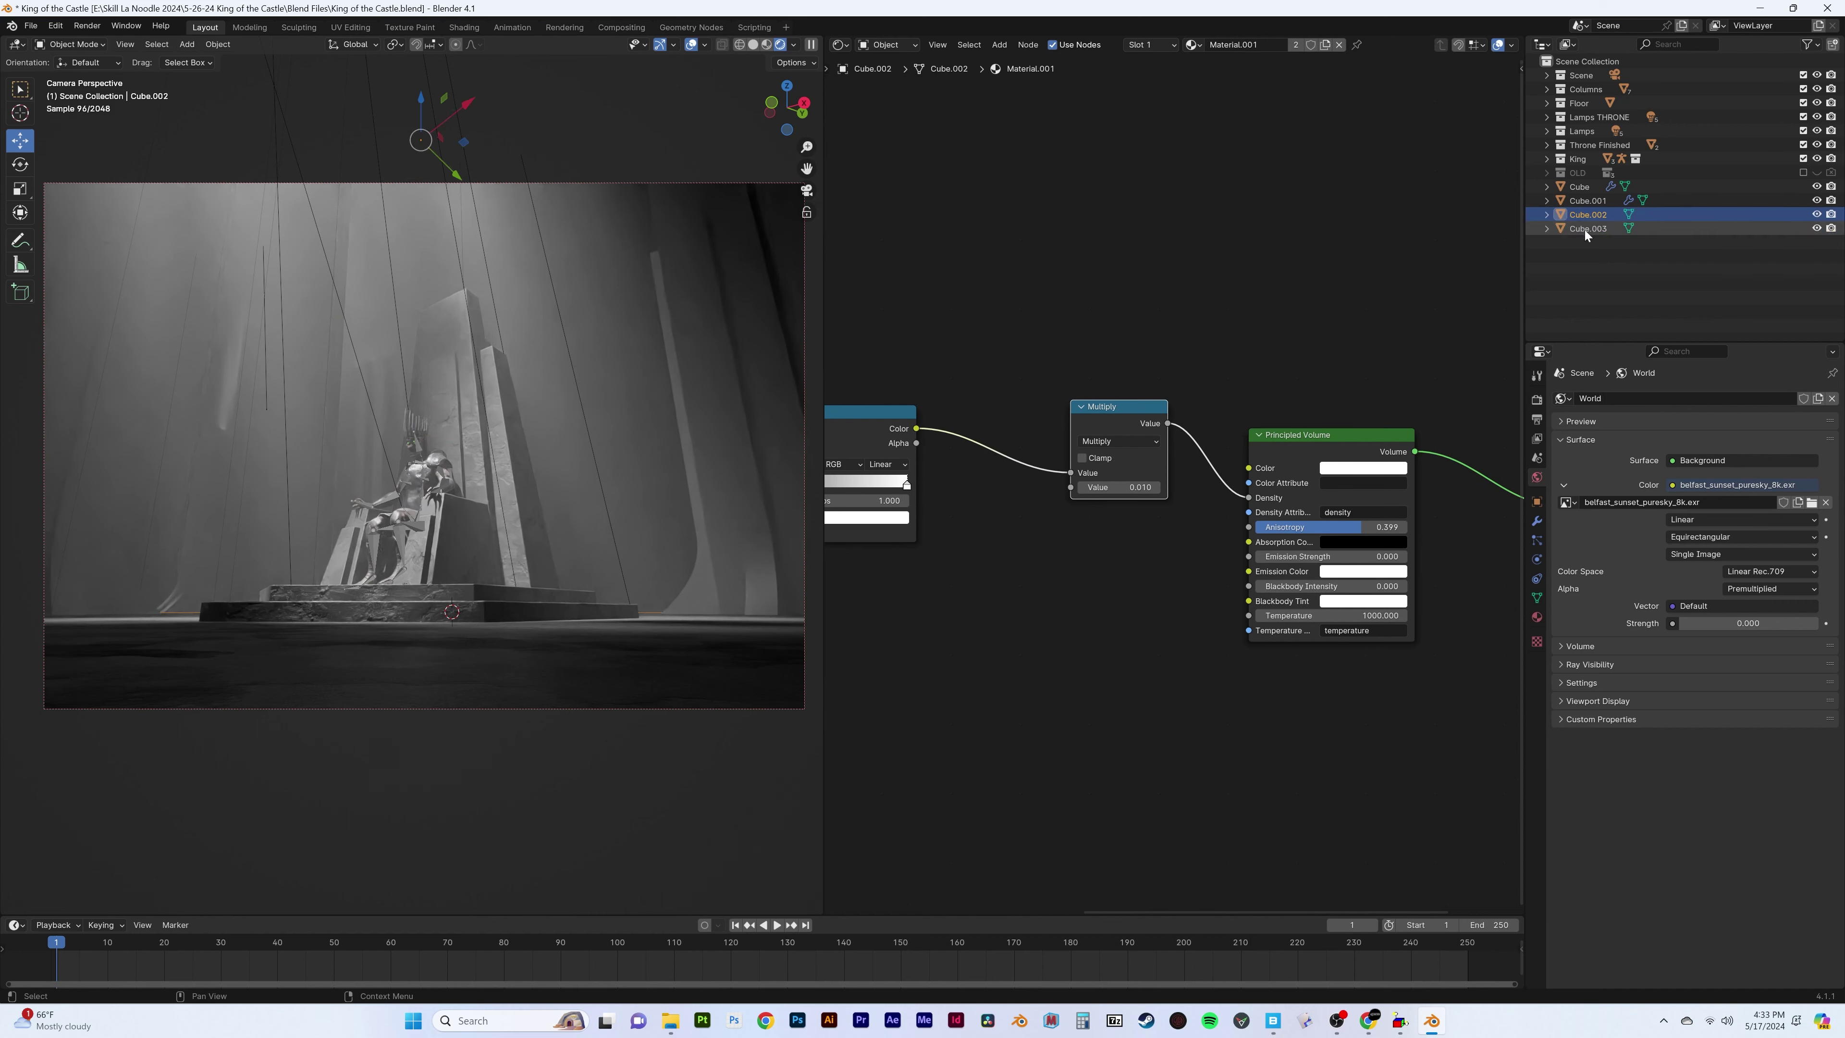
pyautogui.click(1537, 617)
pyautogui.click(1632, 201)
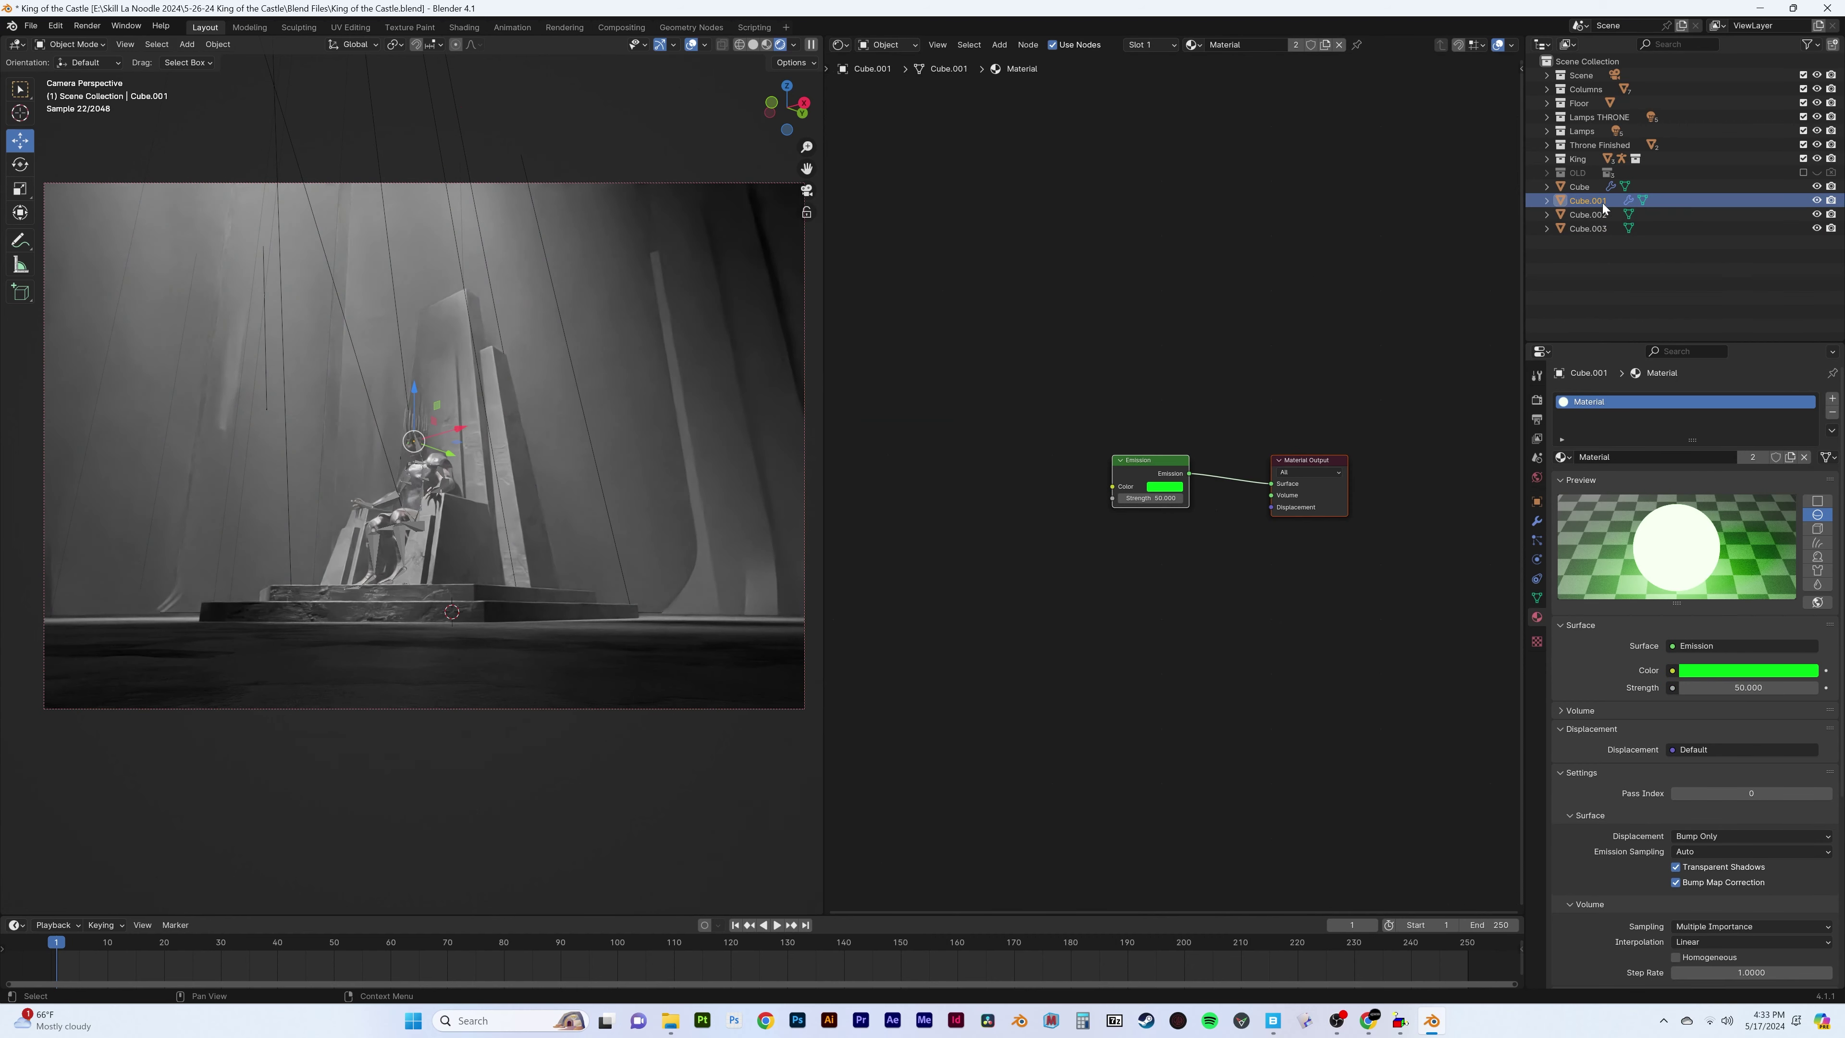
pyautogui.keyDown('ctrl'); pyautogui.click(1580, 187); pyautogui.keyUp('ctrl')
pyautogui.press('x')
# Inspect the Cube.003 fog volume's density multiplier and its geometry
pyautogui.click(1591, 204)
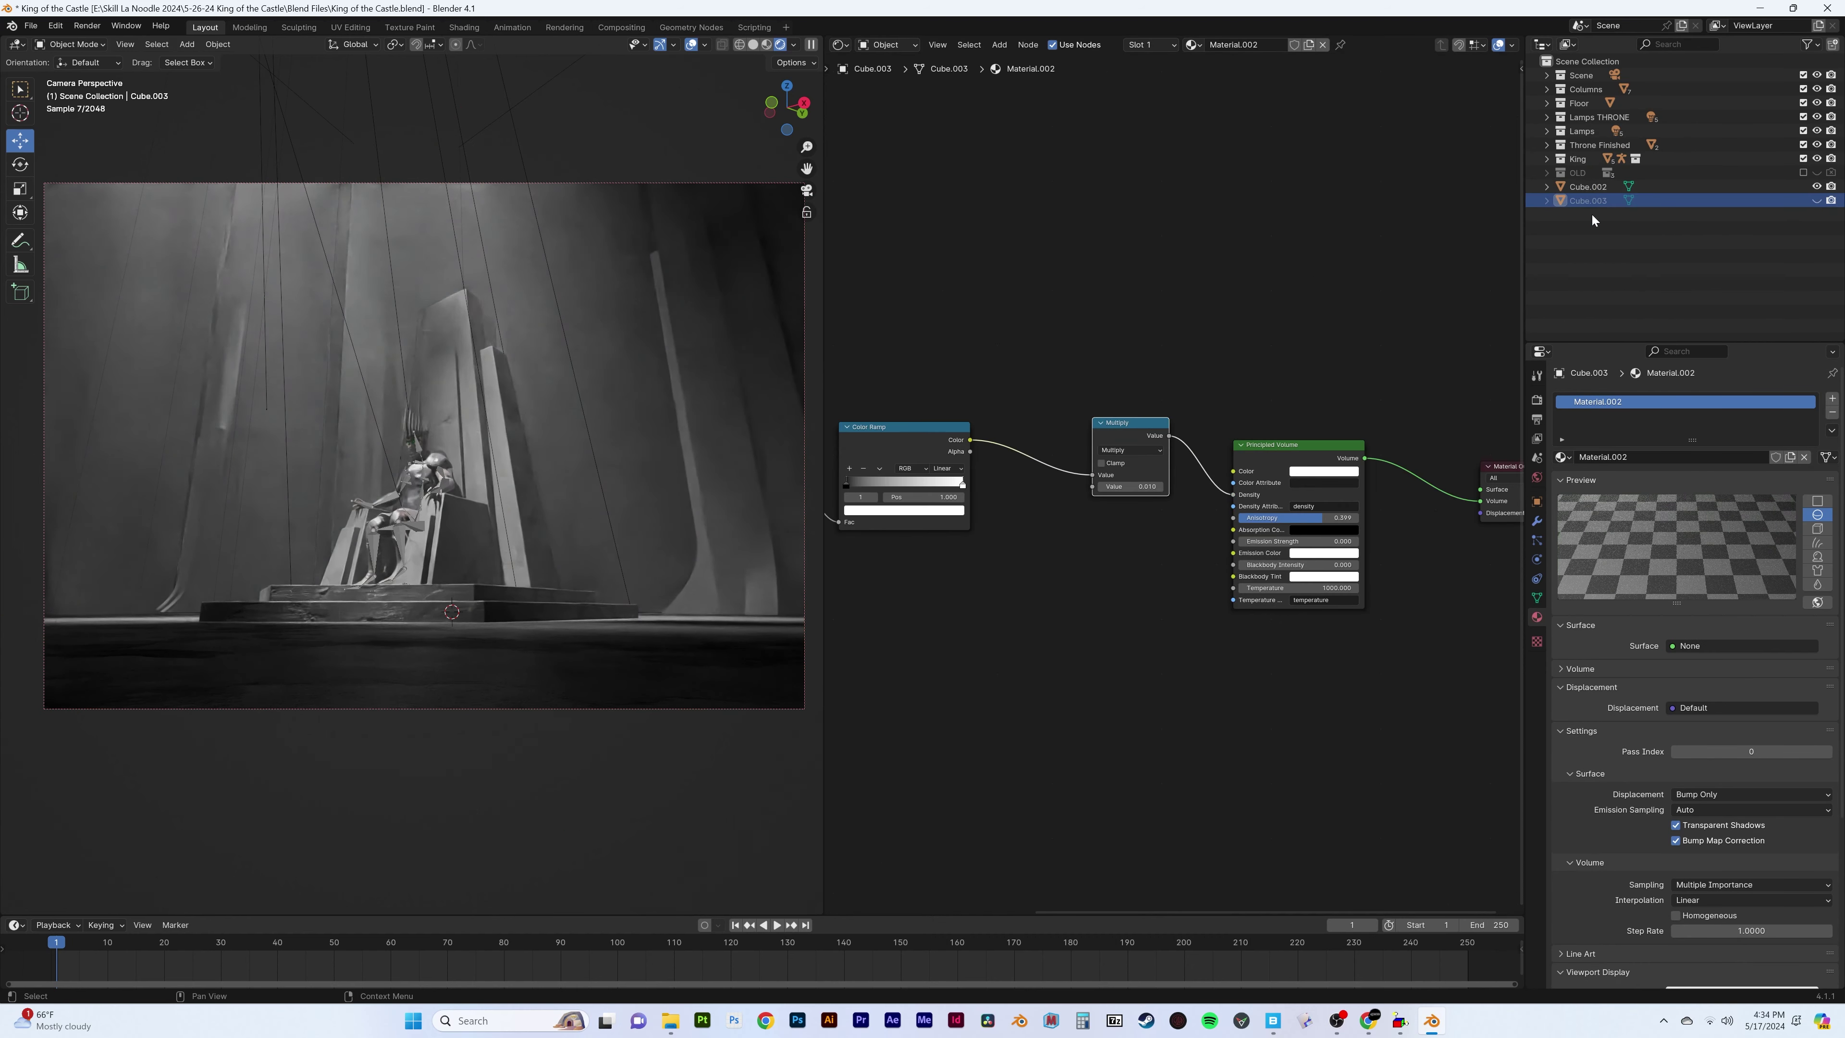
pyautogui.moveTo(828, 407); pyautogui.dragTo(1177, 509)
pyautogui.press('x')
pyautogui.click(691, 45)
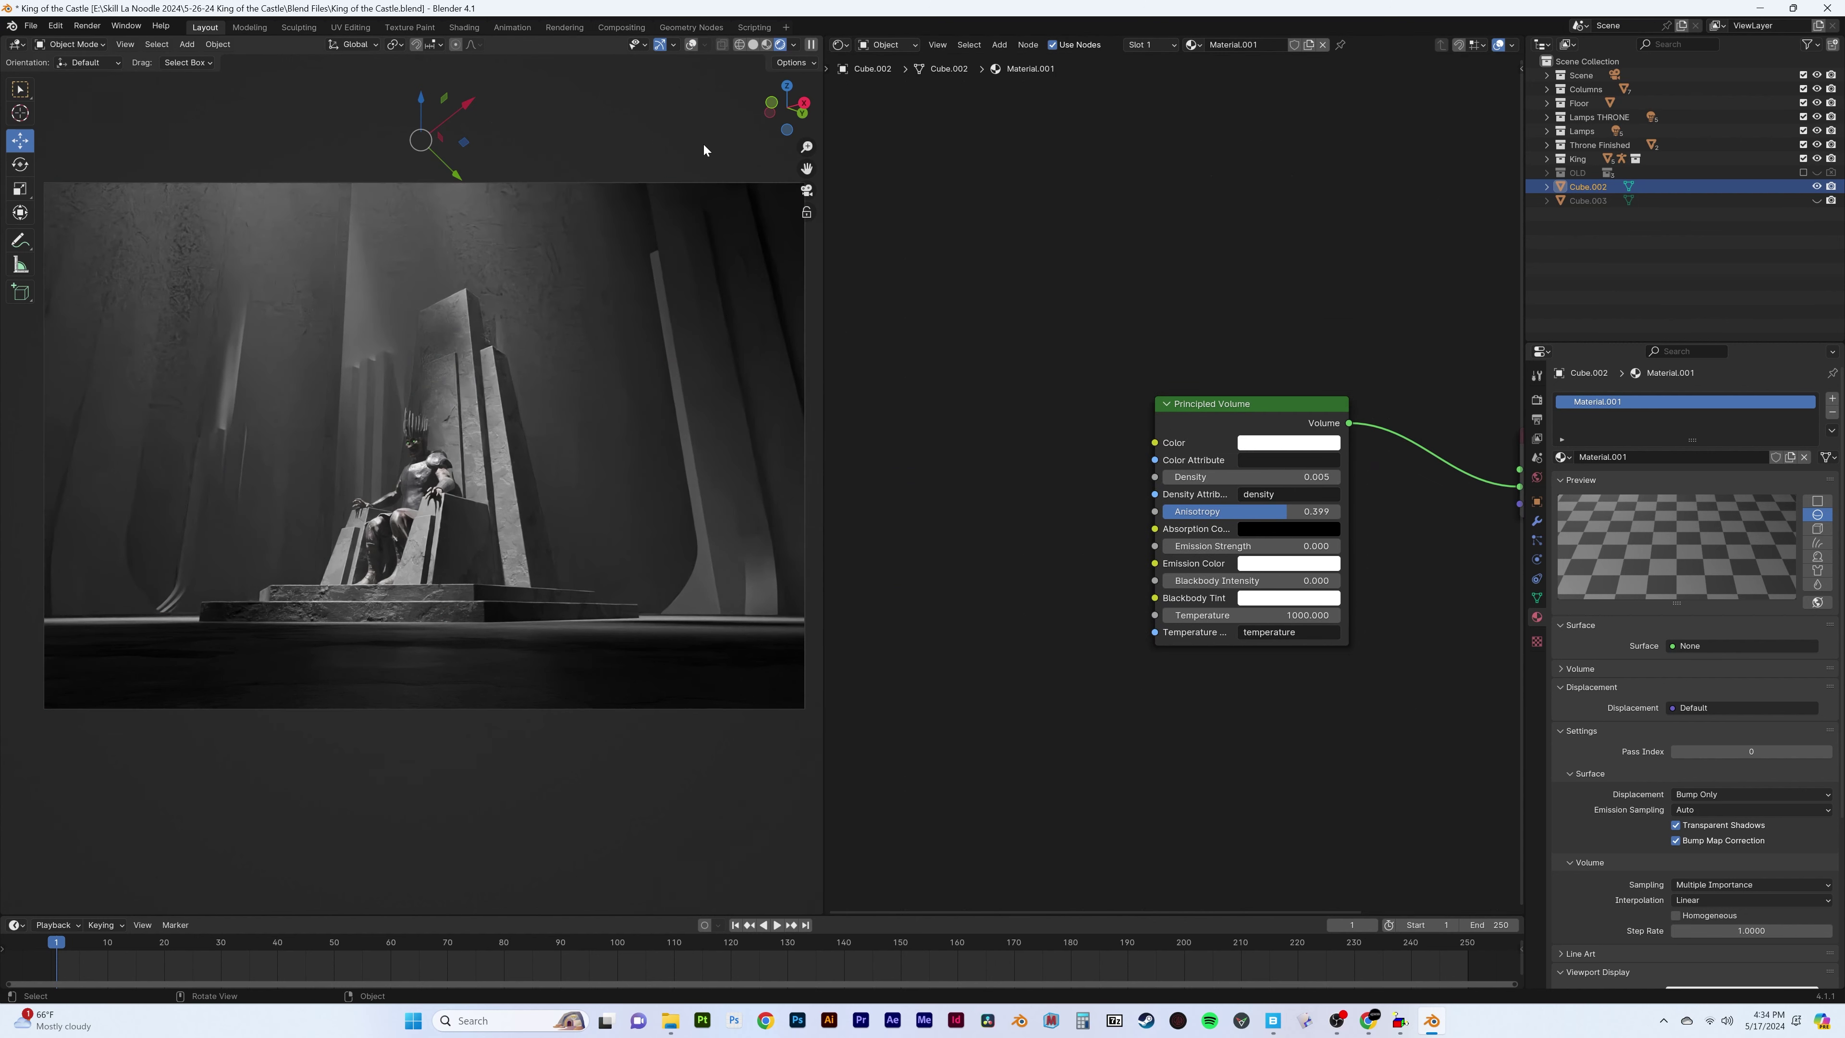
pyautogui.hotkey('ctrl', 'z')
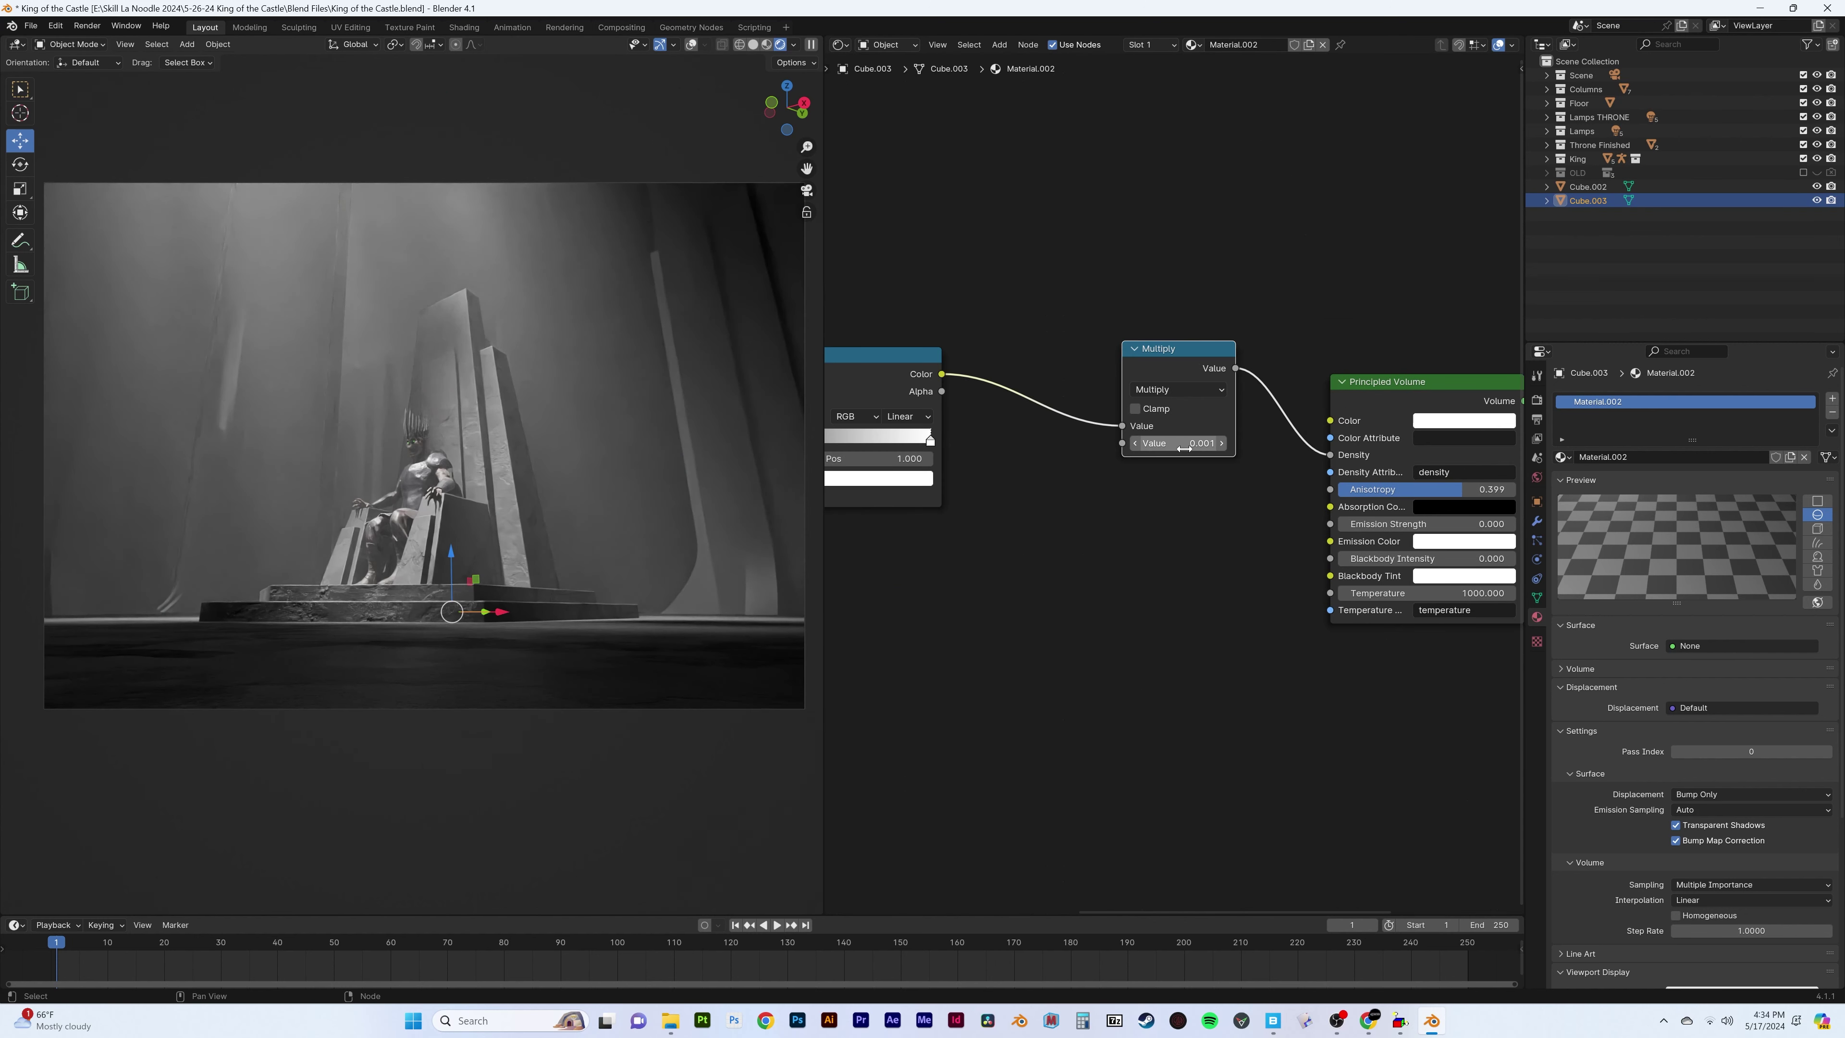
pyautogui.click(1184, 443)
pyautogui.press('Tab')
pyautogui.press('g')
pyautogui.press('z')
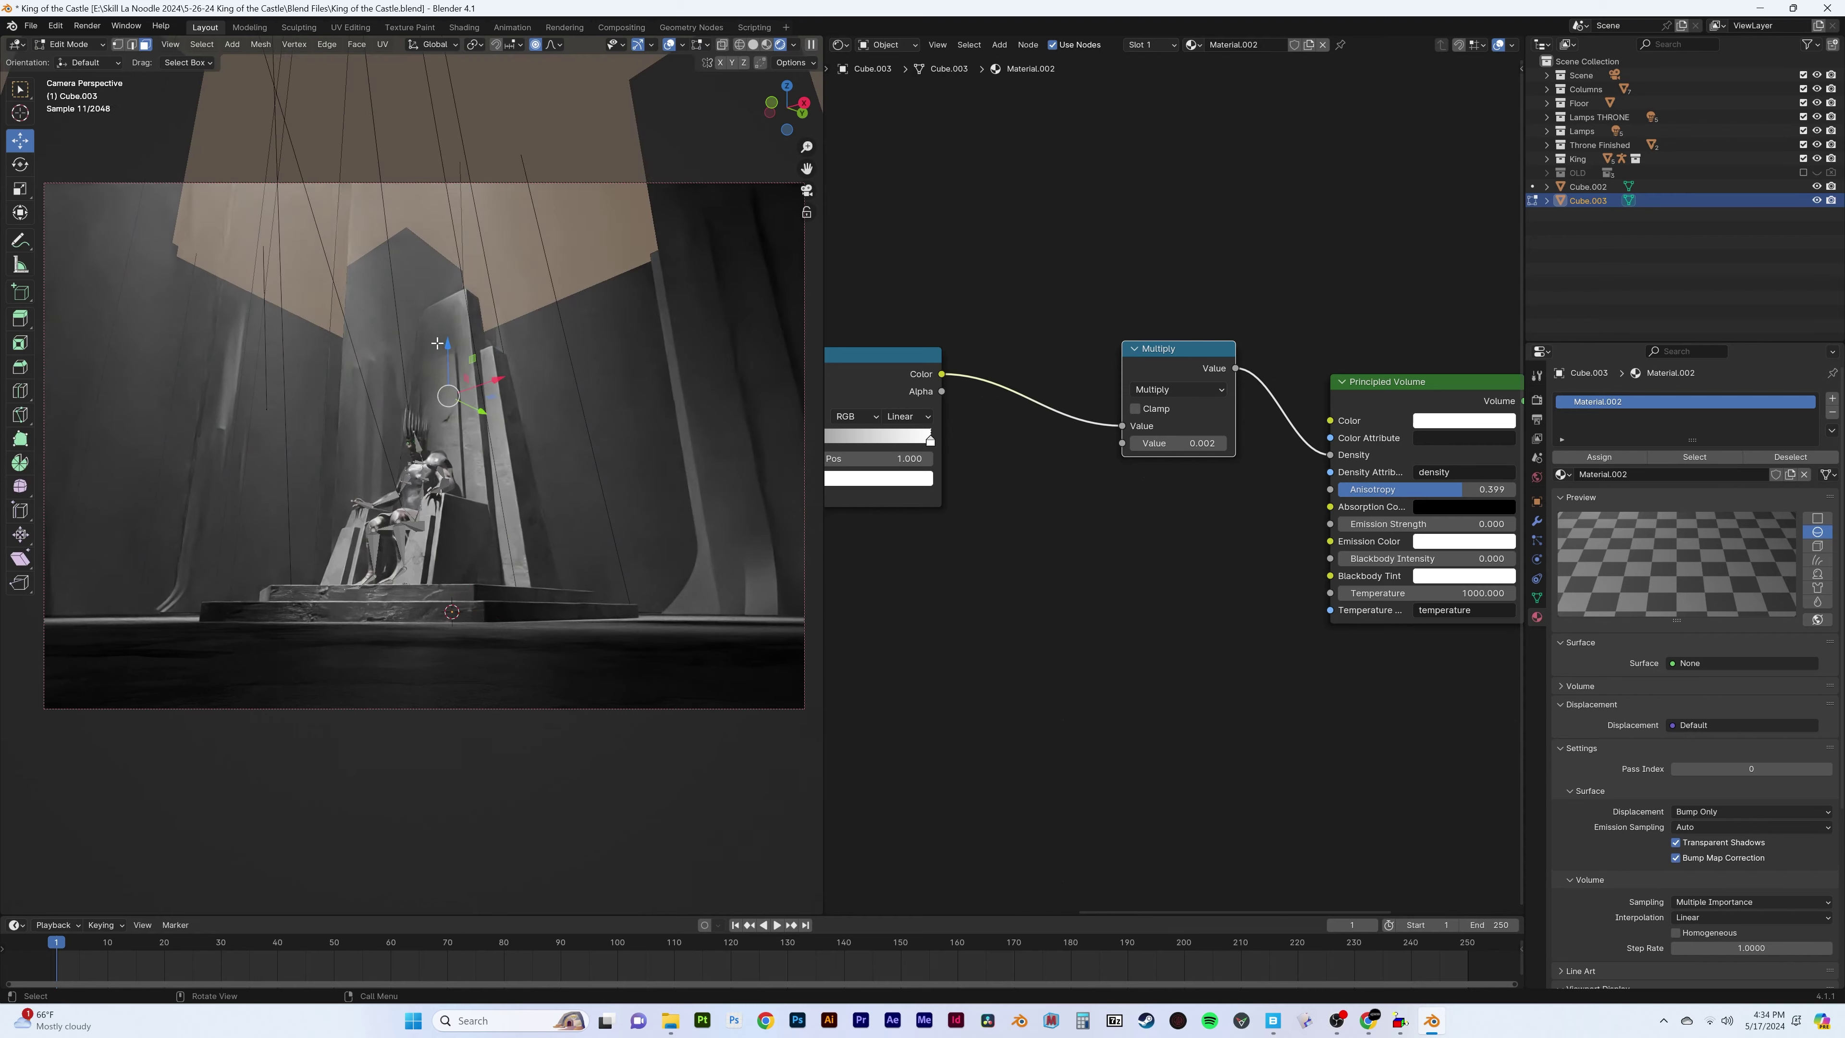
pyautogui.press('Escape')
pyautogui.moveTo(460, 493); pyautogui.dragTo(511, 385, button='middle')
pyautogui.scroll(5, 512, 386)
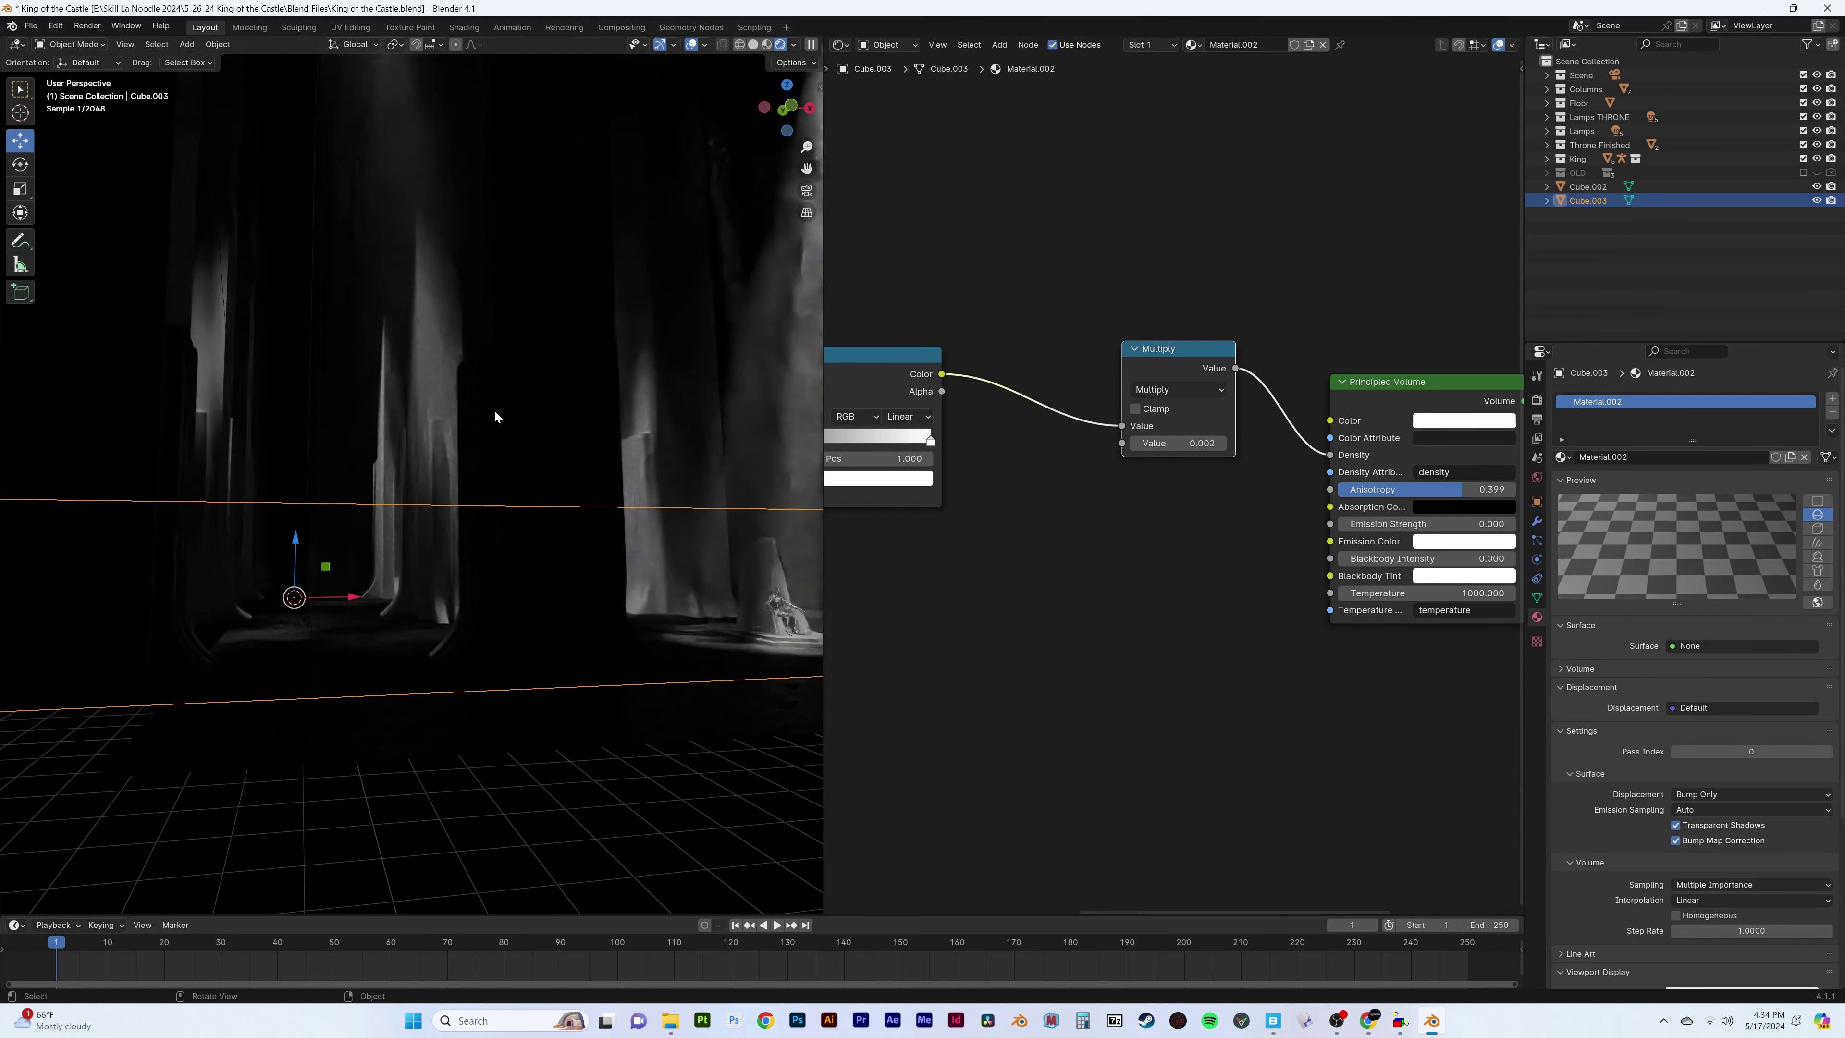
# Change Cube.003's density multiplier, then delete the Cube.003 fog volume
pyautogui.press('Tab')
pyautogui.click(1177, 444)
pyautogui.write('0.00')
pyautogui.press('Return')
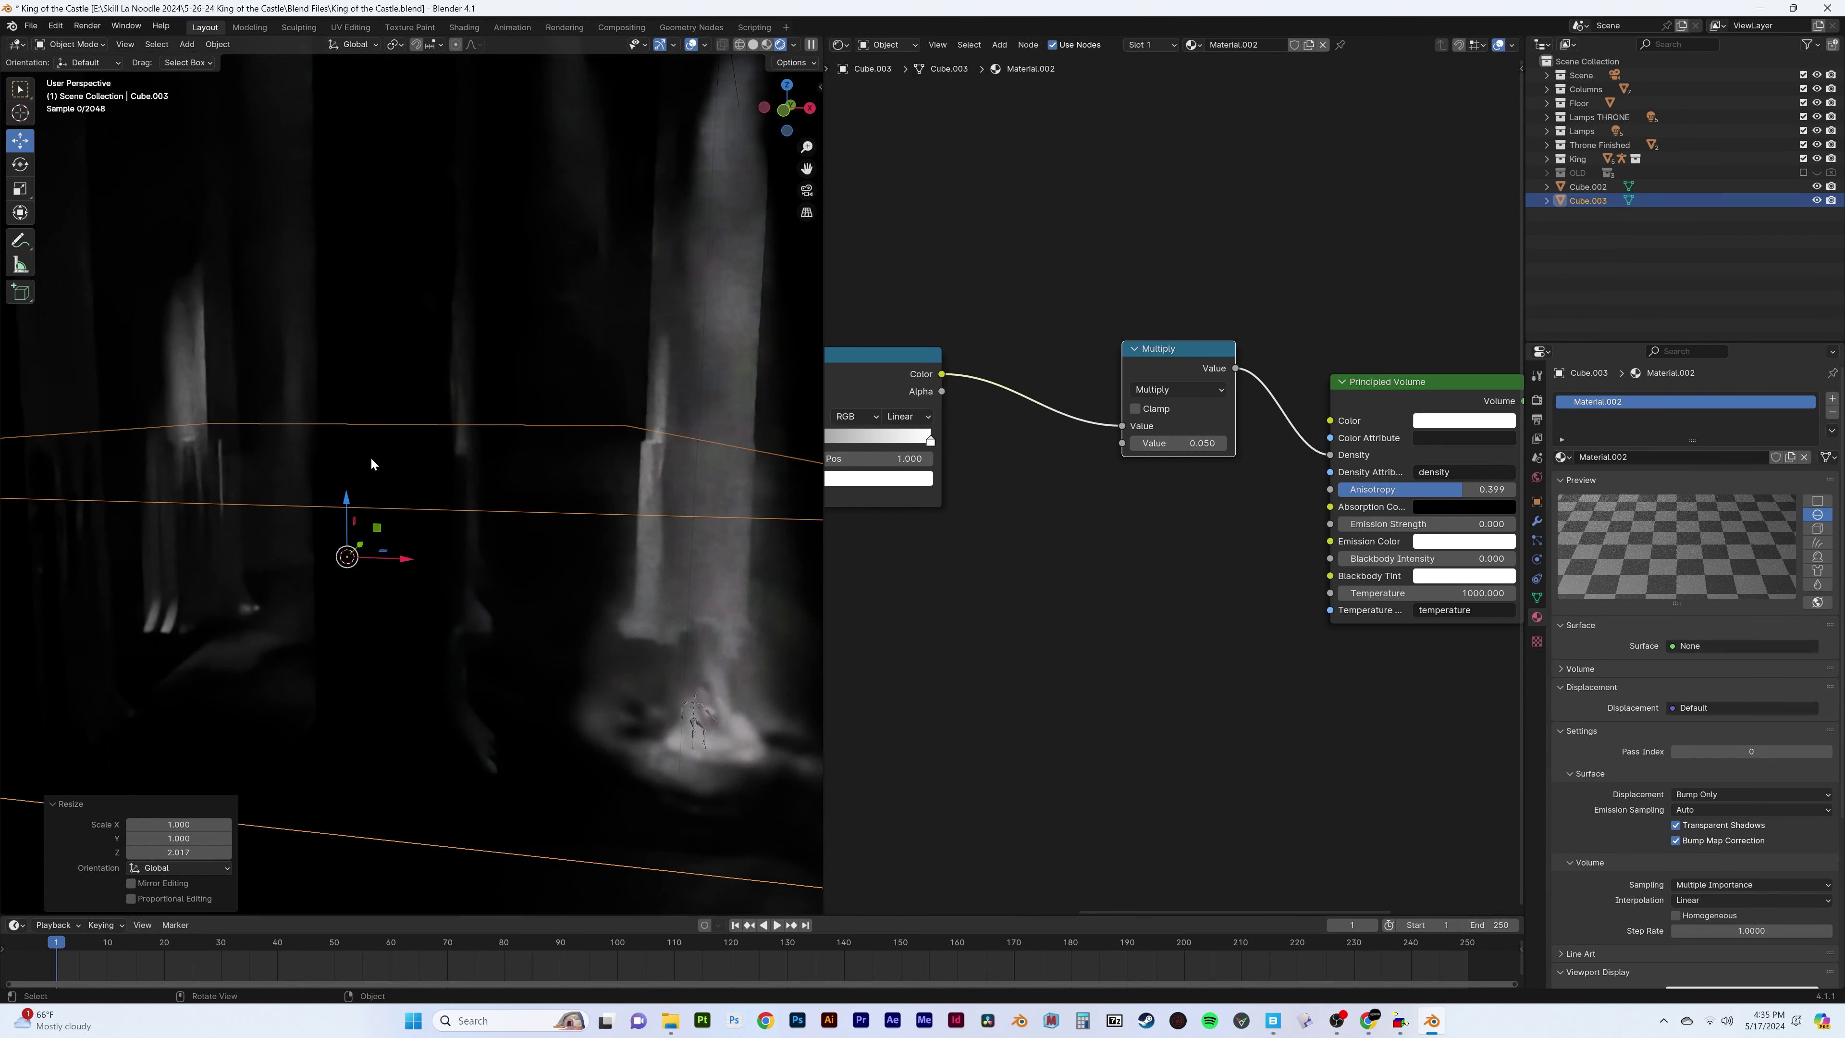
pyautogui.press('Delete')
pyautogui.scroll(-5, 459, 447)
pyautogui.moveTo(459, 447); pyautogui.dragTo(408, 462, button='middle')
pyautogui.press('KP_0')
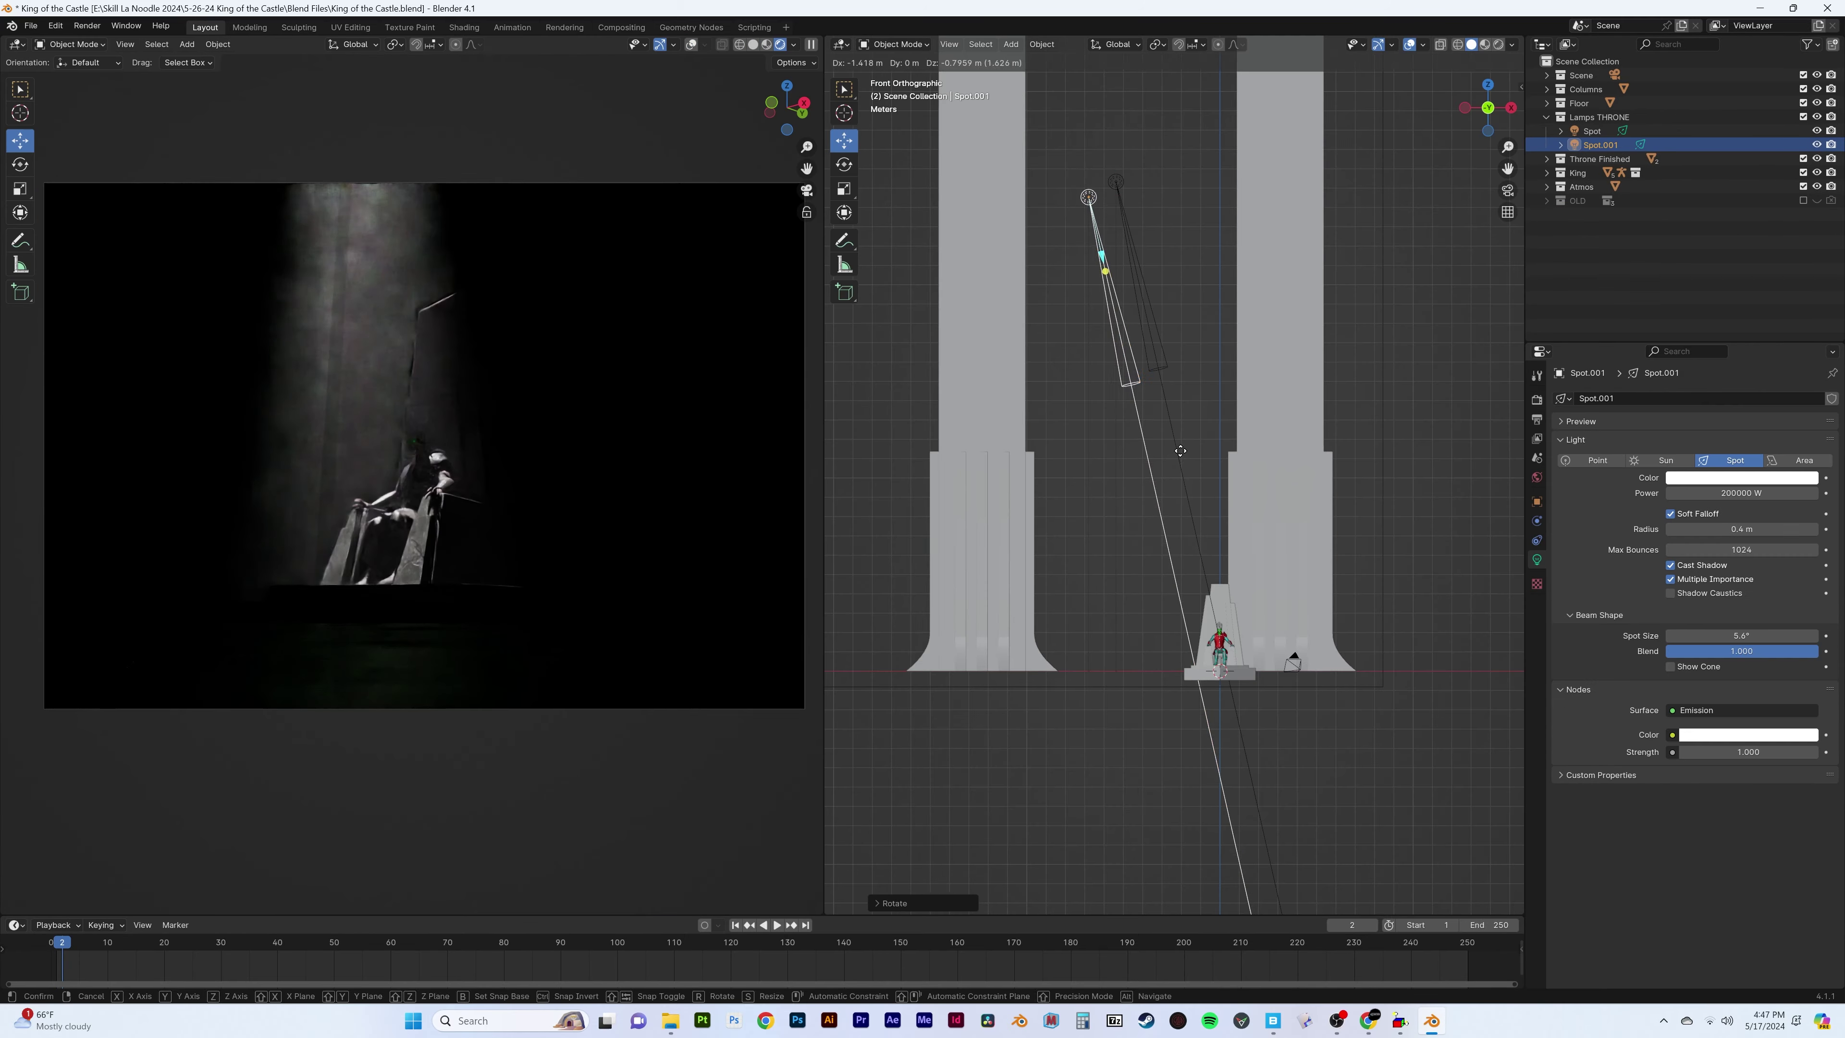
# Duplicate the throne spotlight into more beams, including Spot.003, shifted along X
pyautogui.click(1180, 451)
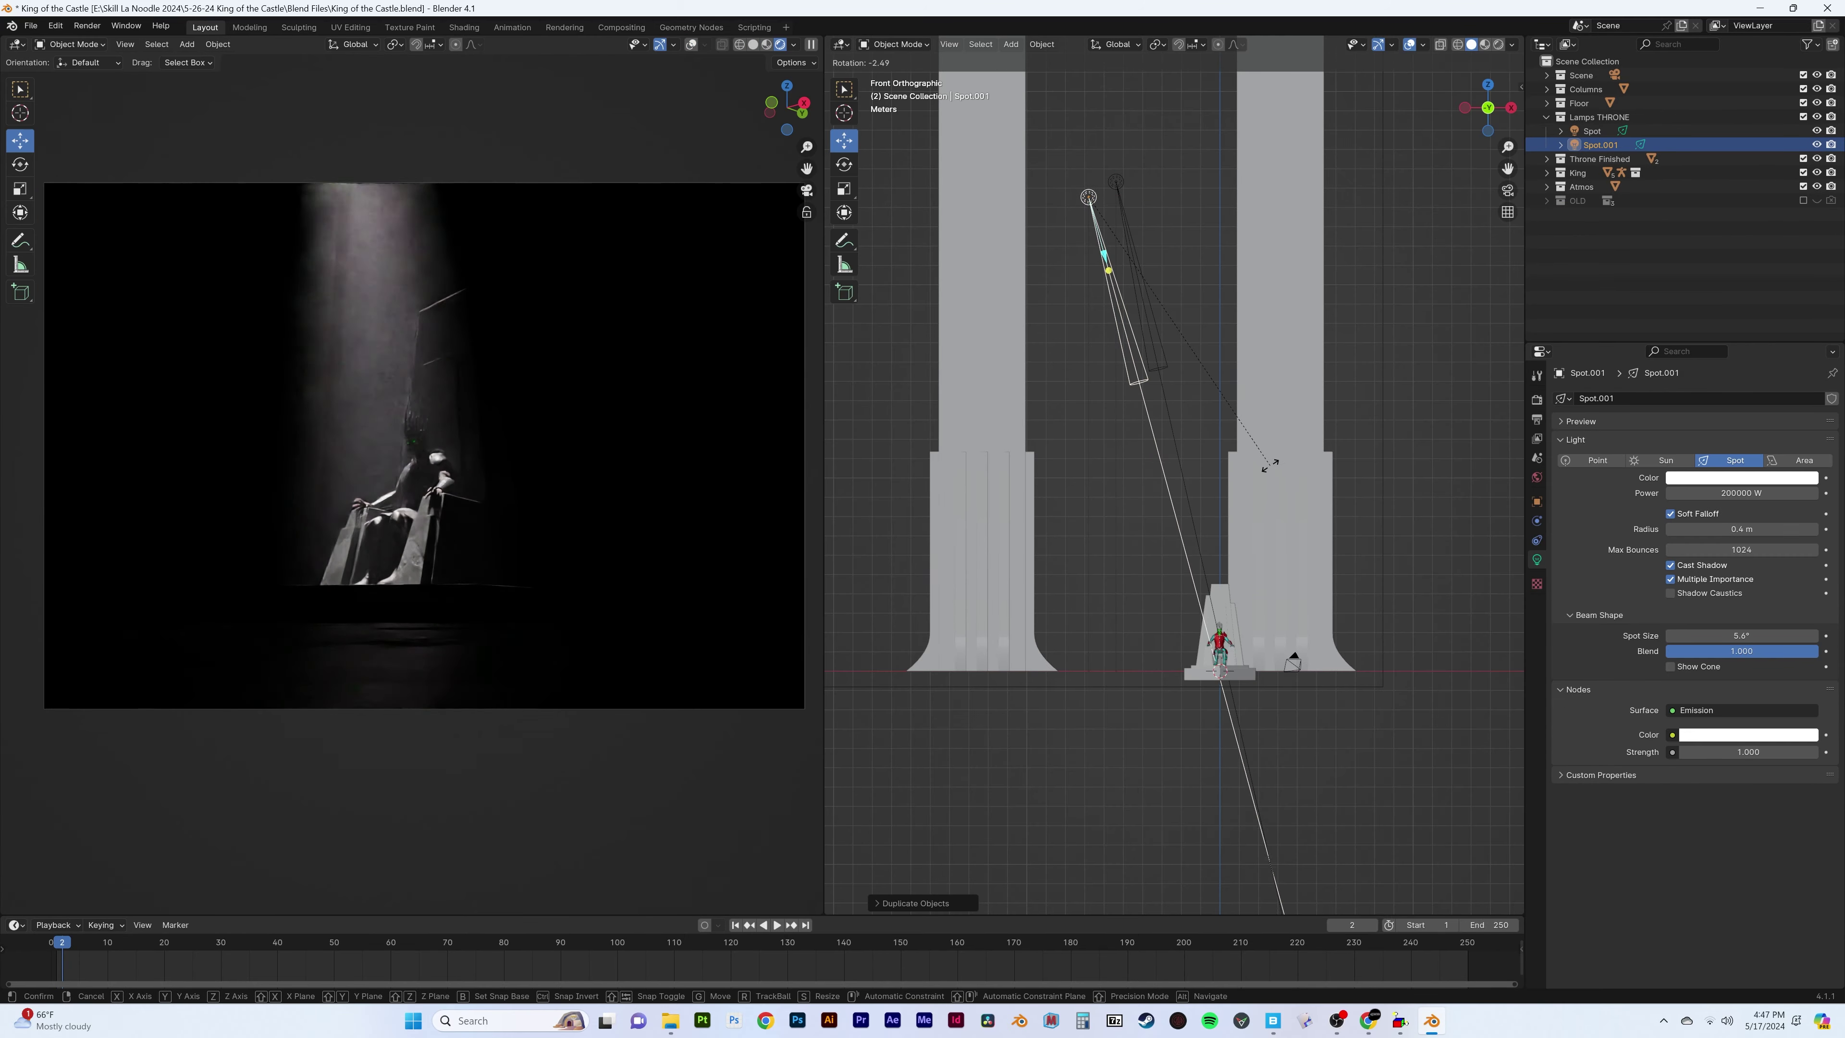
pyautogui.hotkey('shift', 'd')
pyautogui.press('KP_3')
pyautogui.hotkey('shift', 'd')
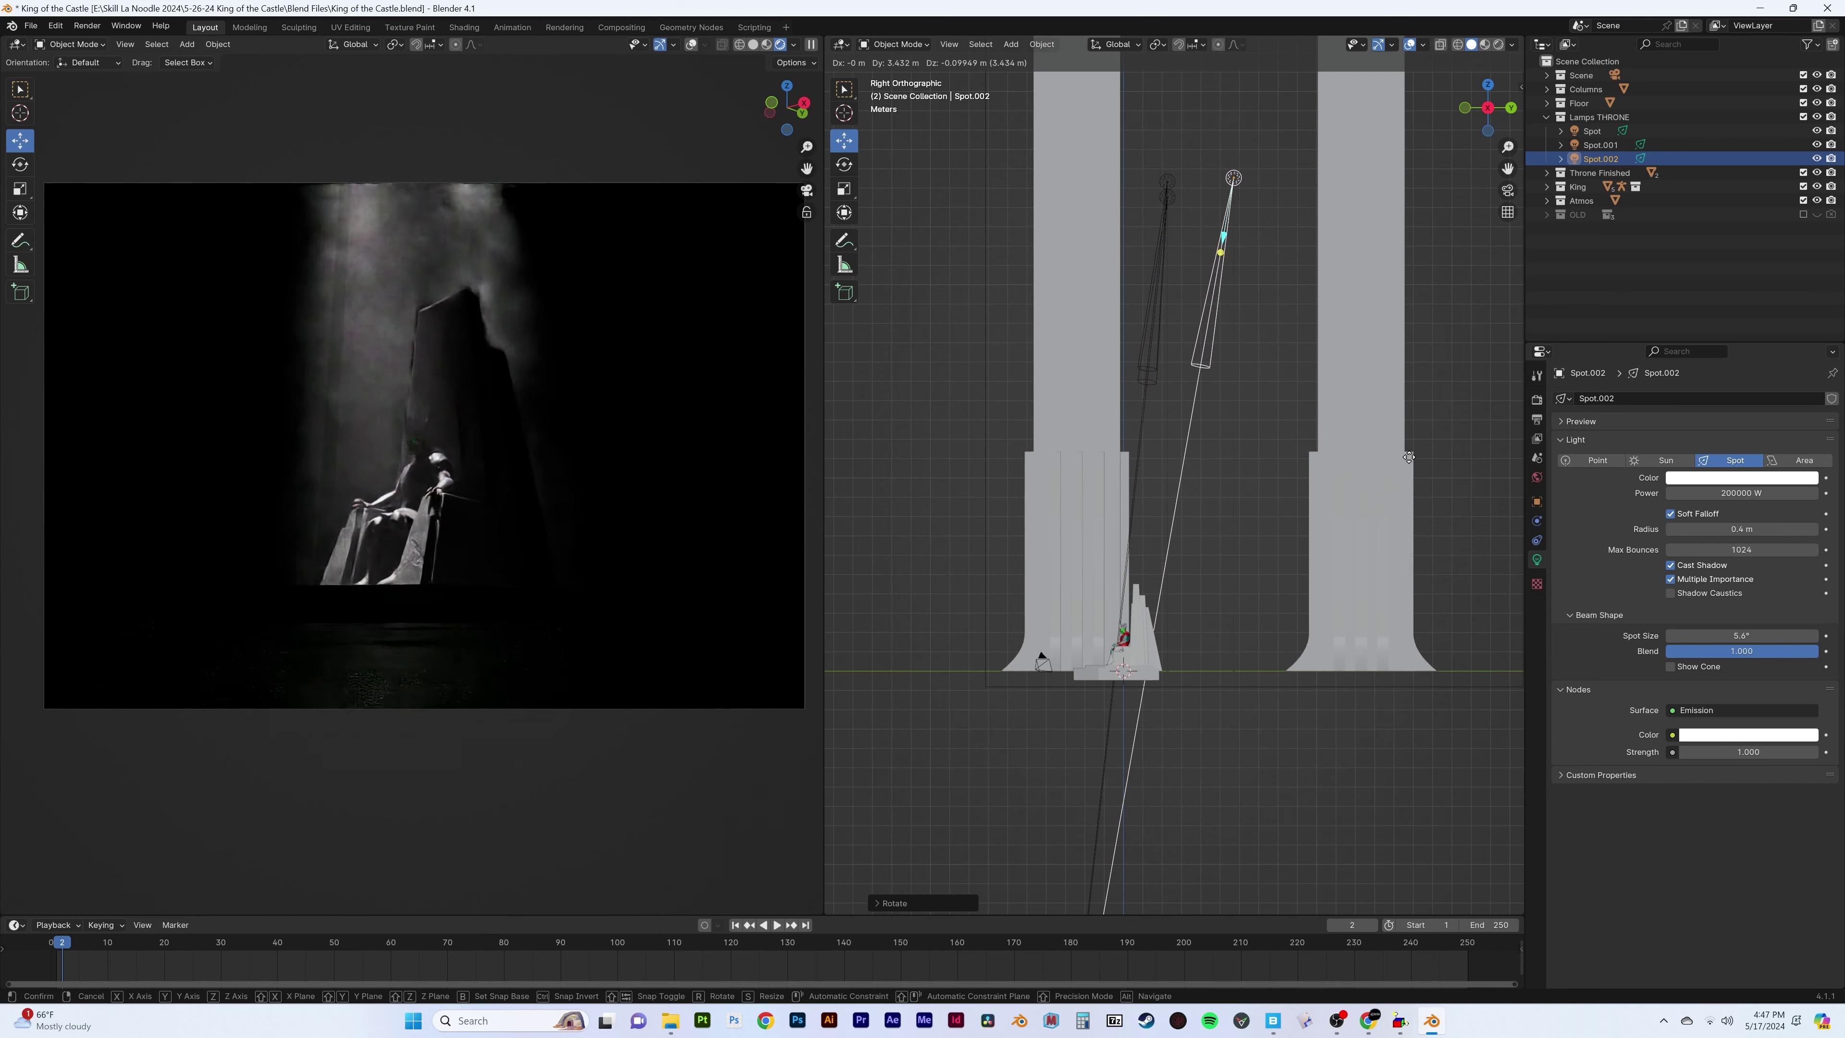
pyautogui.press('KP_1')
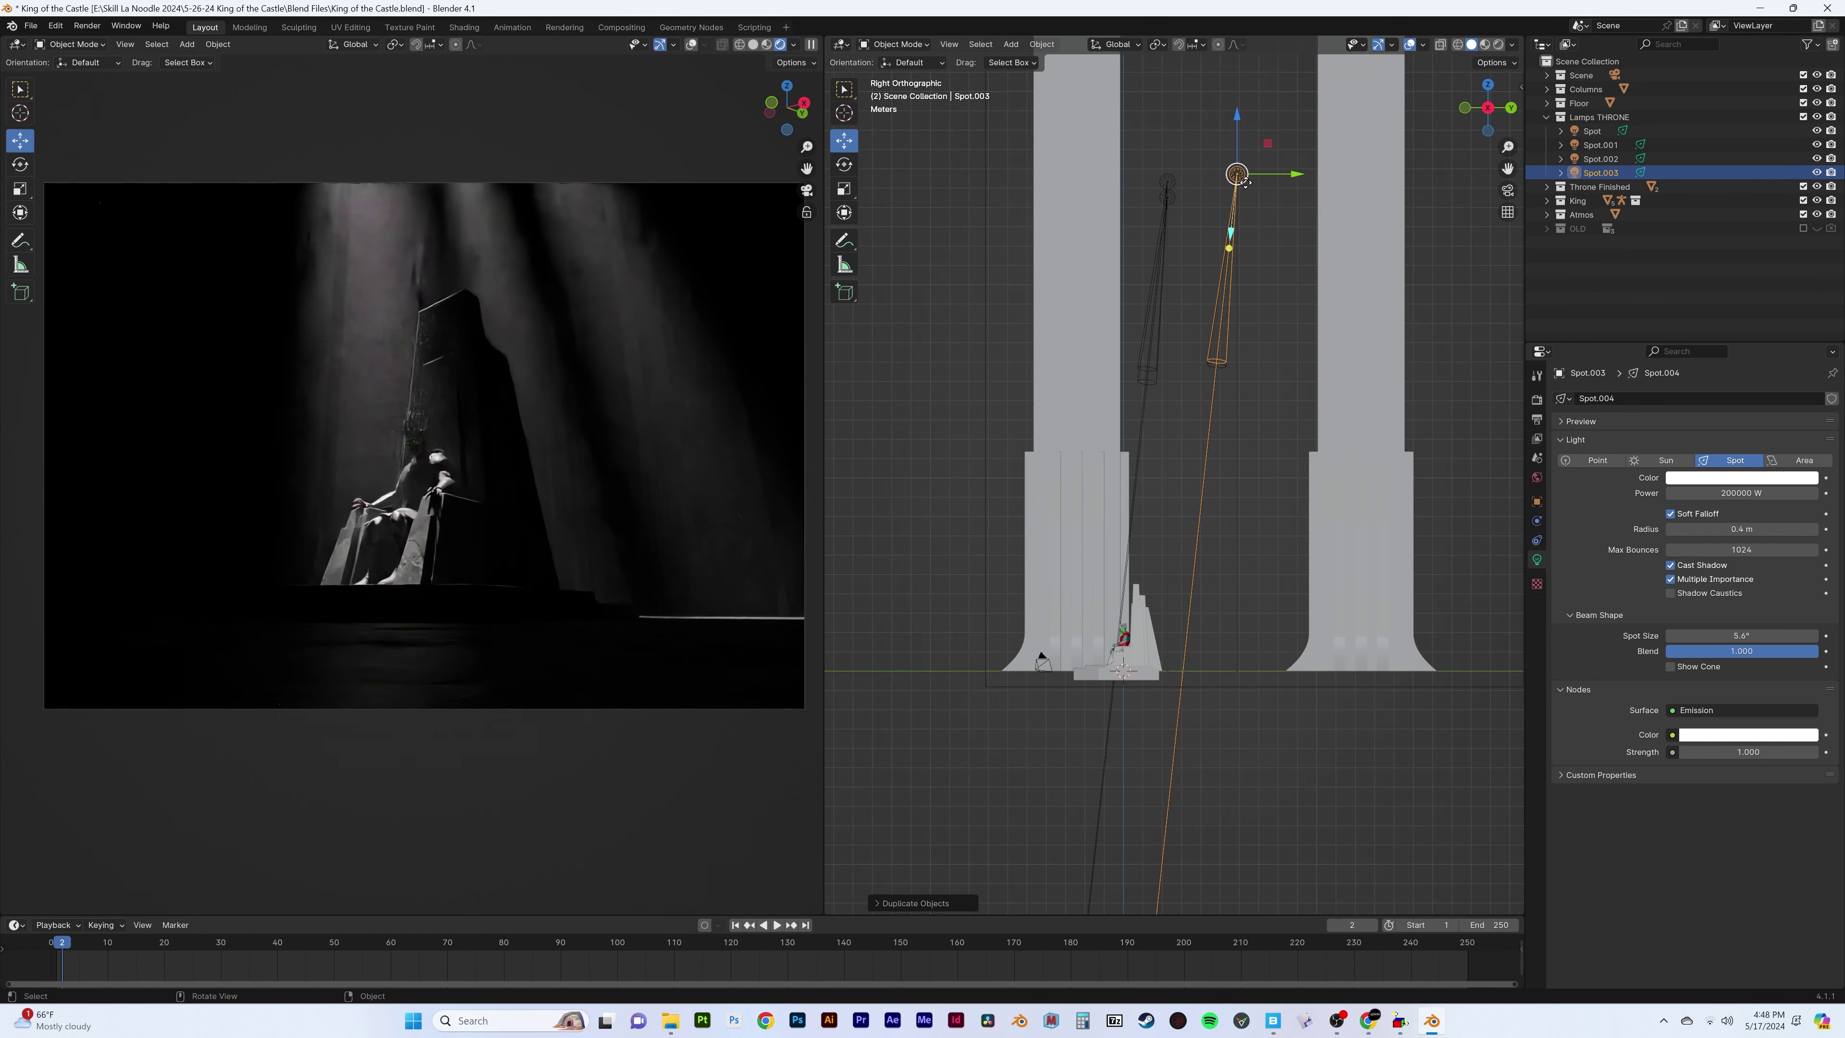
pyautogui.hotkey('shift', 'd')
pyautogui.press('x')
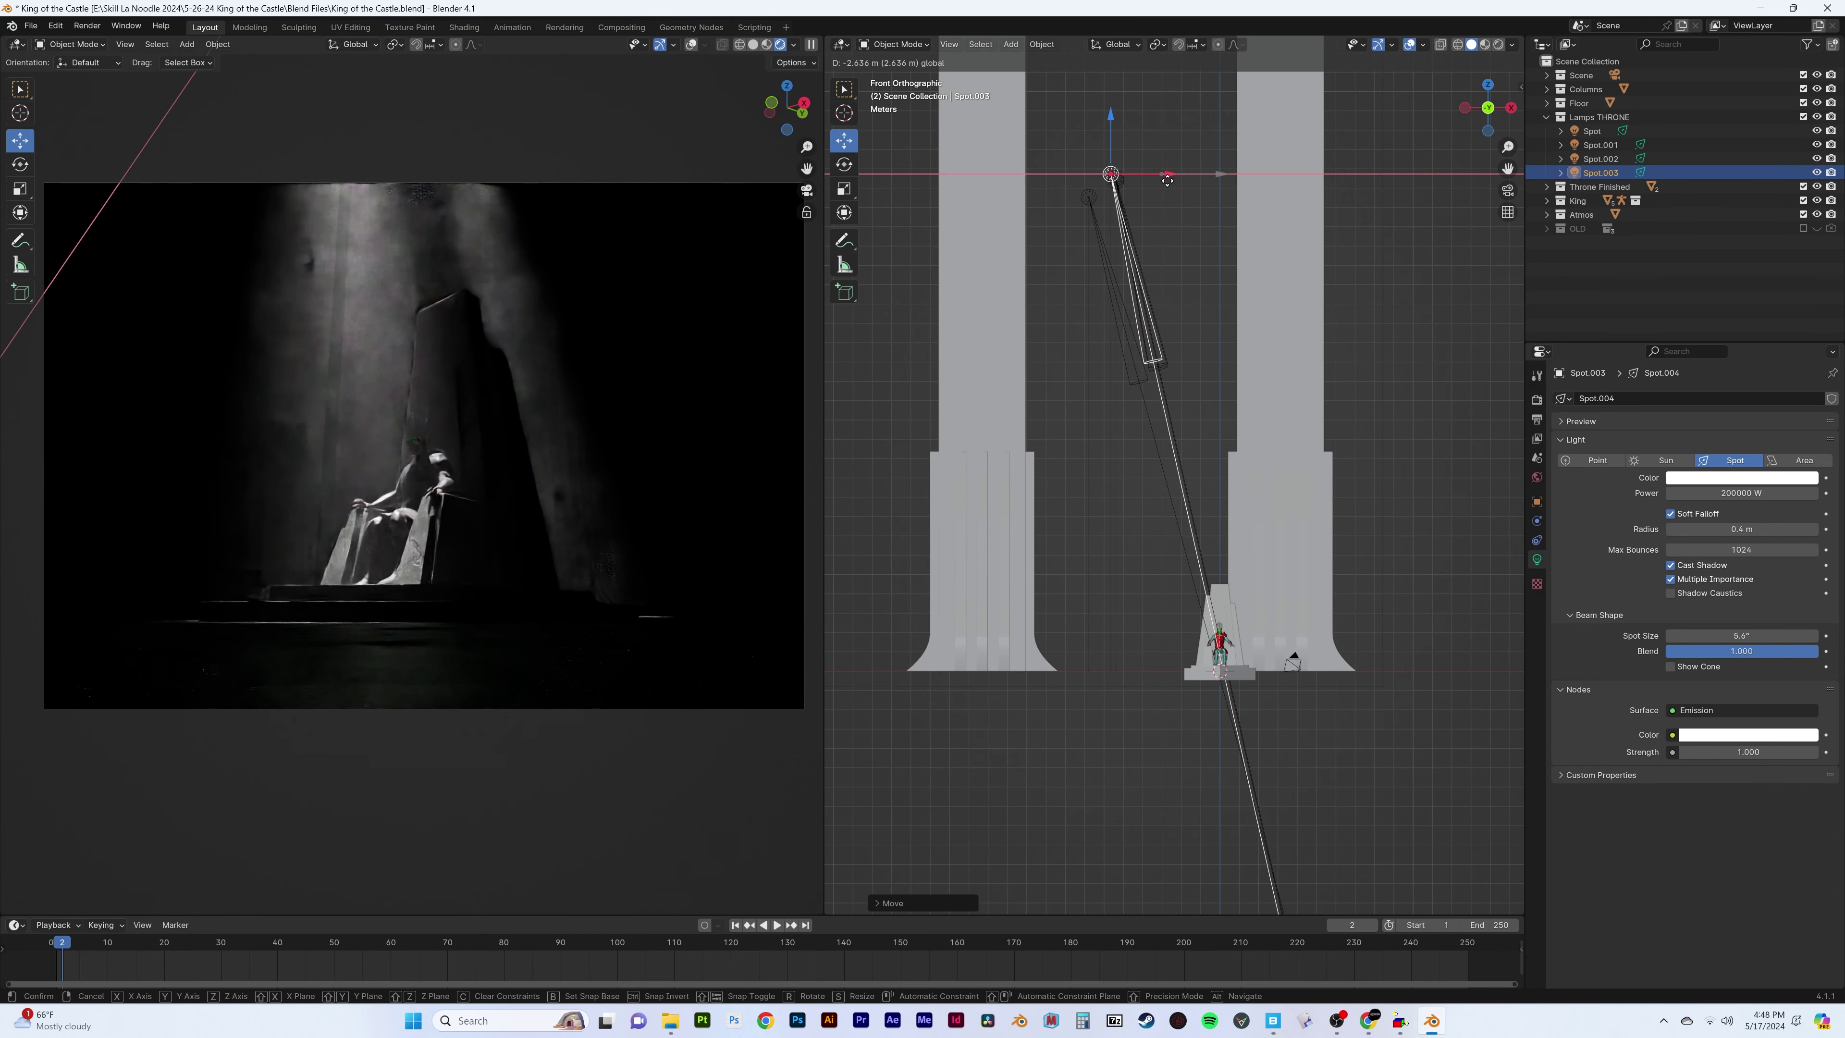
pyautogui.moveTo(981, 378); pyautogui.dragTo(1090, 392, button='middle')
# Add an area light tilted 90° about X and sized 2.71 m
pyautogui.hotkey('shift', 'a')
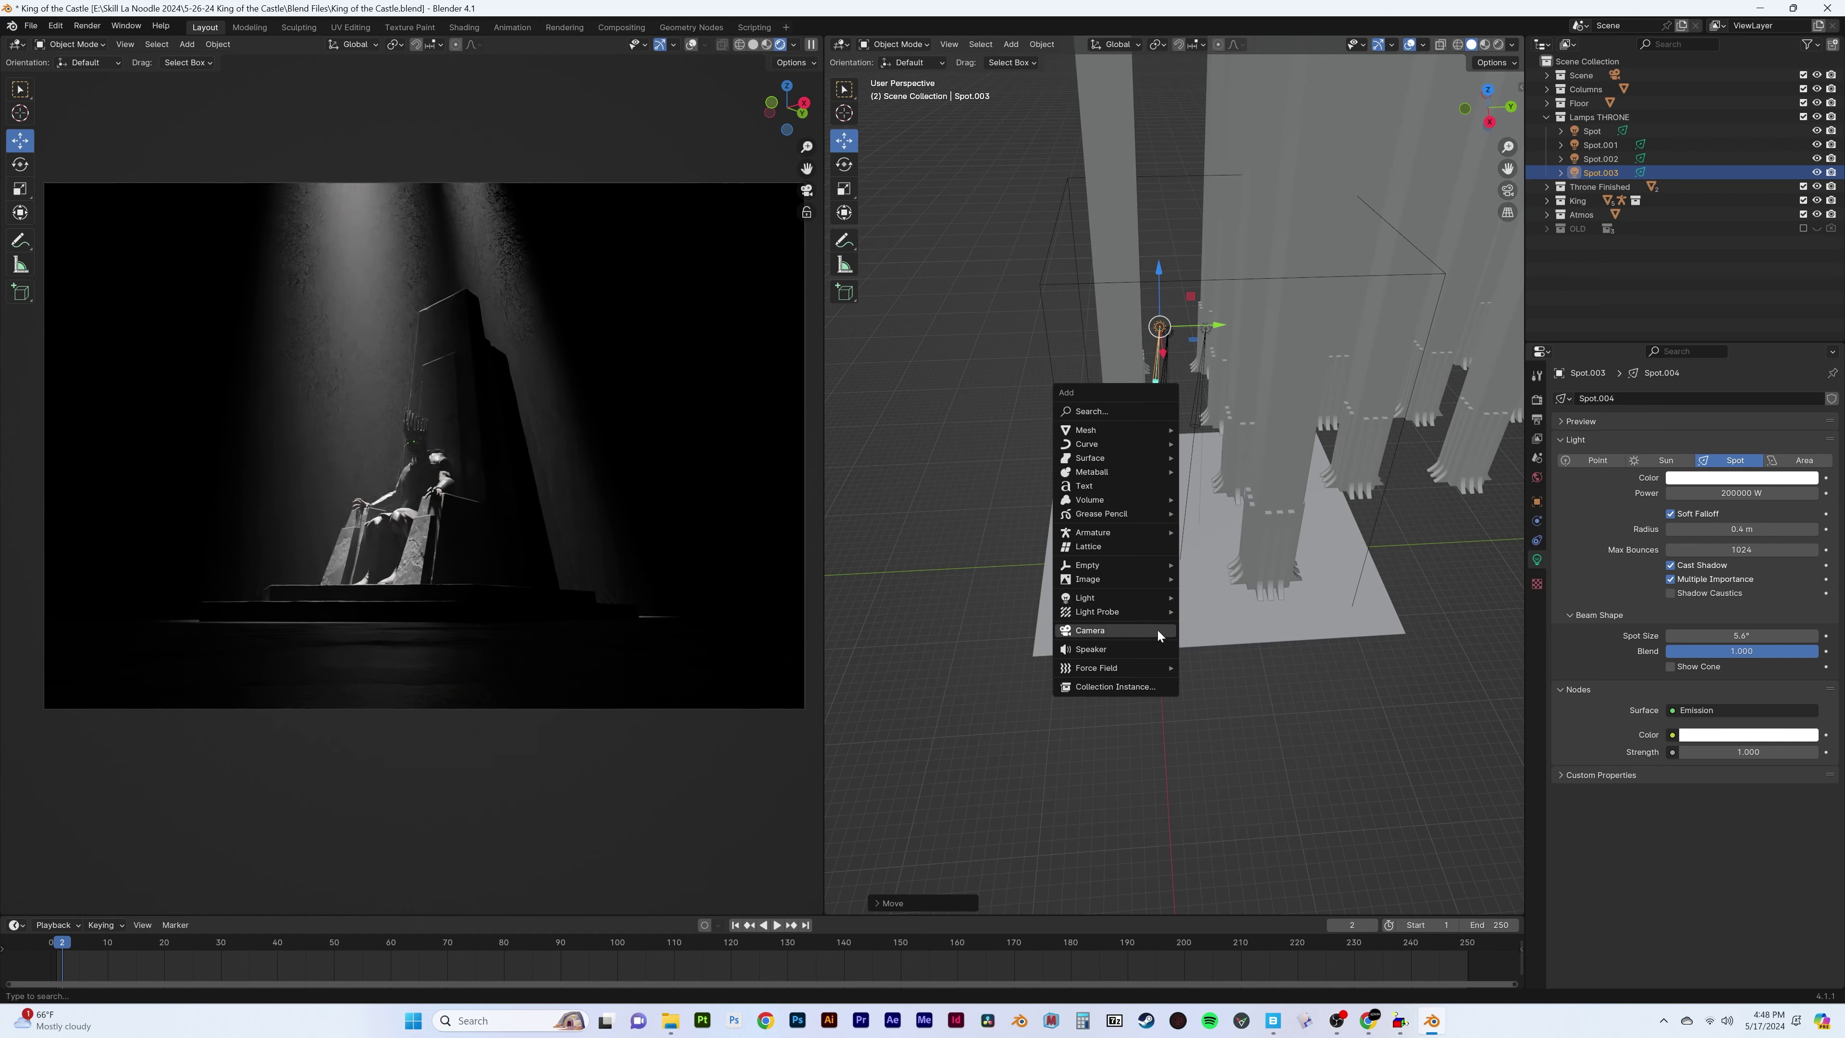
pyautogui.click(1220, 607)
pyautogui.moveTo(1192, 304); pyautogui.dragTo(1249, 341, button='middle')
pyautogui.click(1805, 460)
pyautogui.write('rx90')
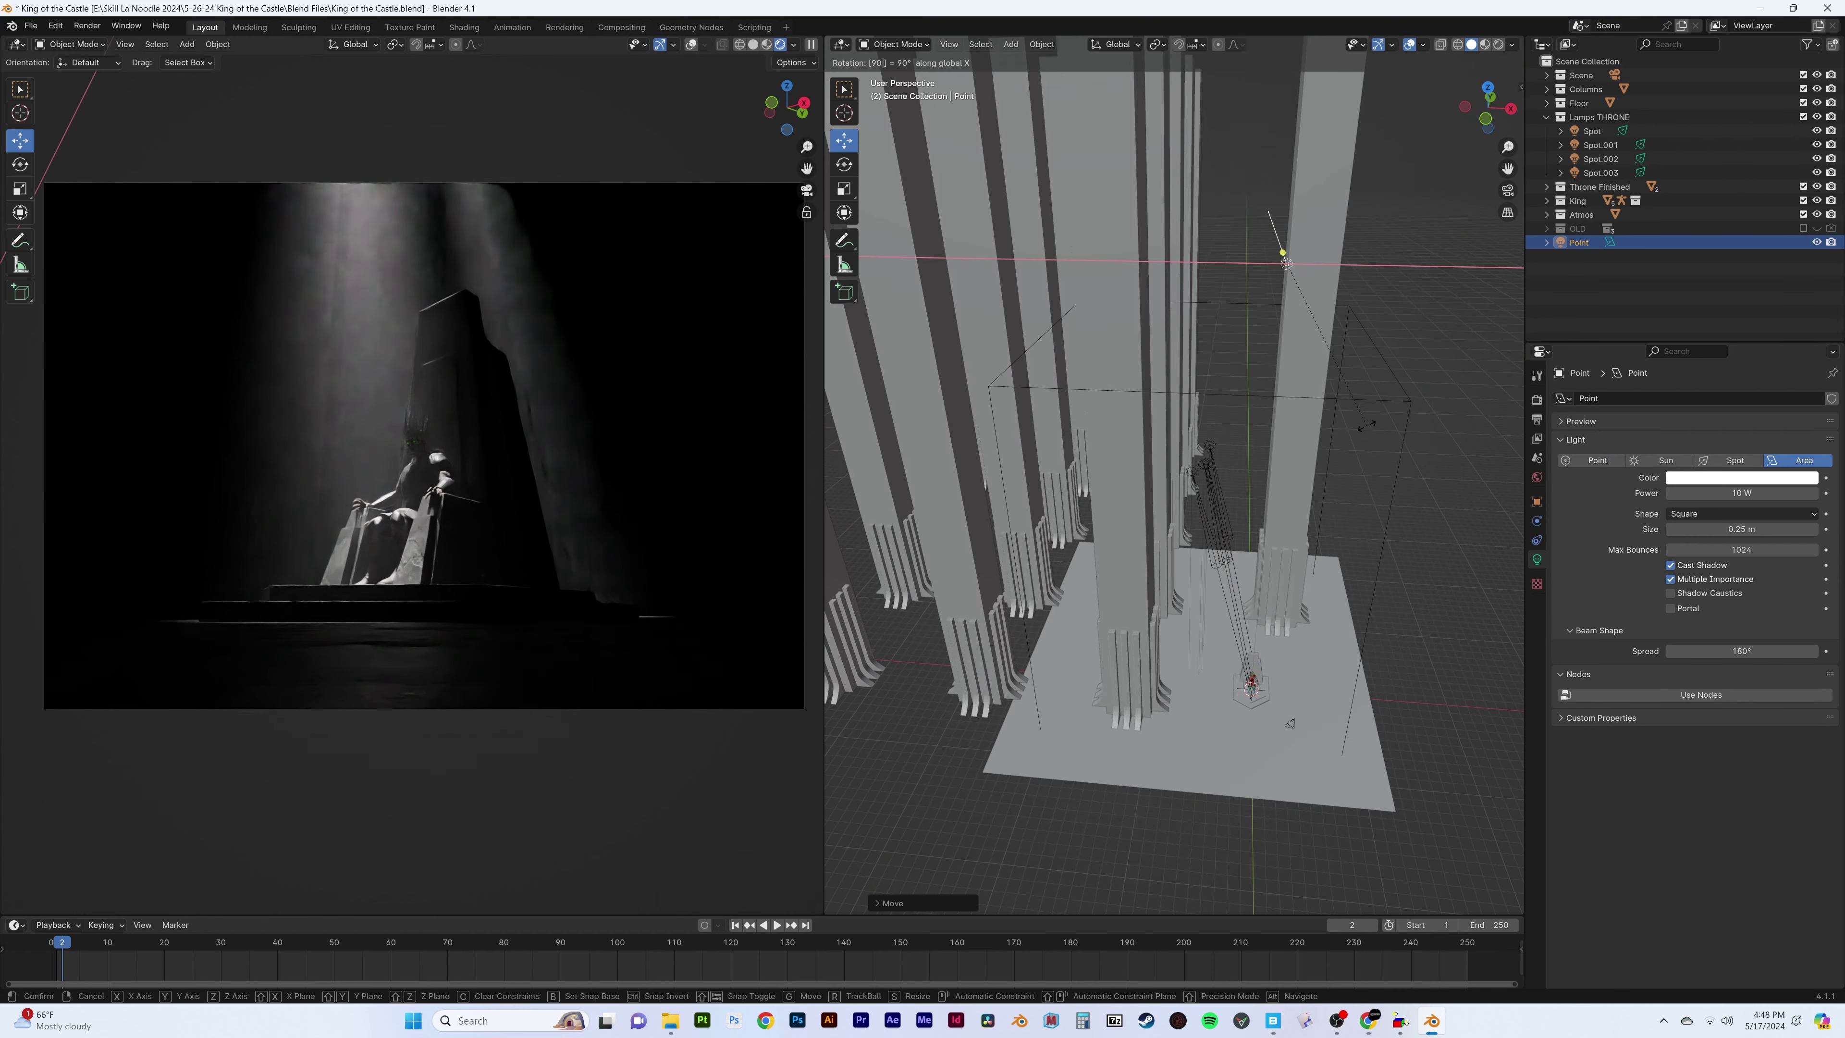
pyautogui.click(1395, 430)
pyautogui.moveTo(1396, 430); pyautogui.dragTo(1342, 433, button='middle')
# Move the new area light into place beside the pillars
pyautogui.press('s')
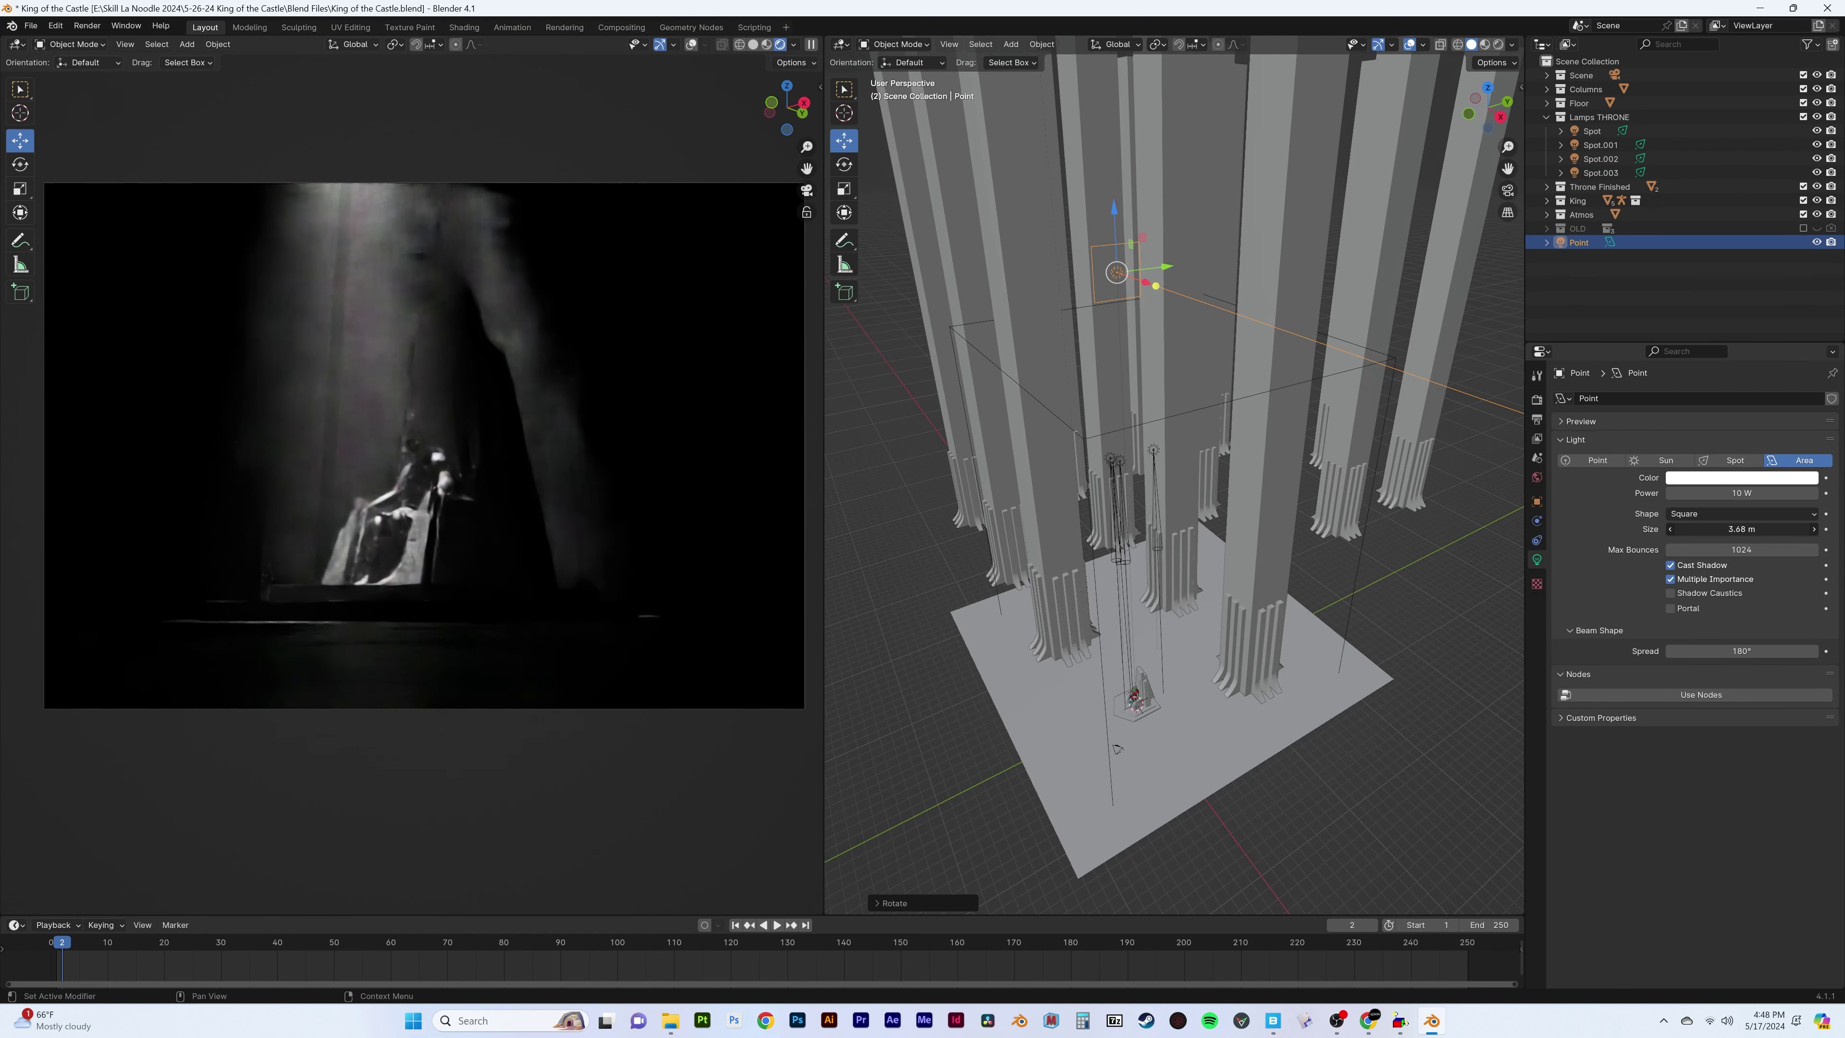
pyautogui.click(1413, 443)
pyautogui.press('KP_1')
pyautogui.press('KP_3')
pyautogui.press('g')
pyautogui.keyDown('shift'); pyautogui.moveTo(1203, 607); pyautogui.dragTo(1140, 611, button='middle'); pyautogui.keyUp('shift')
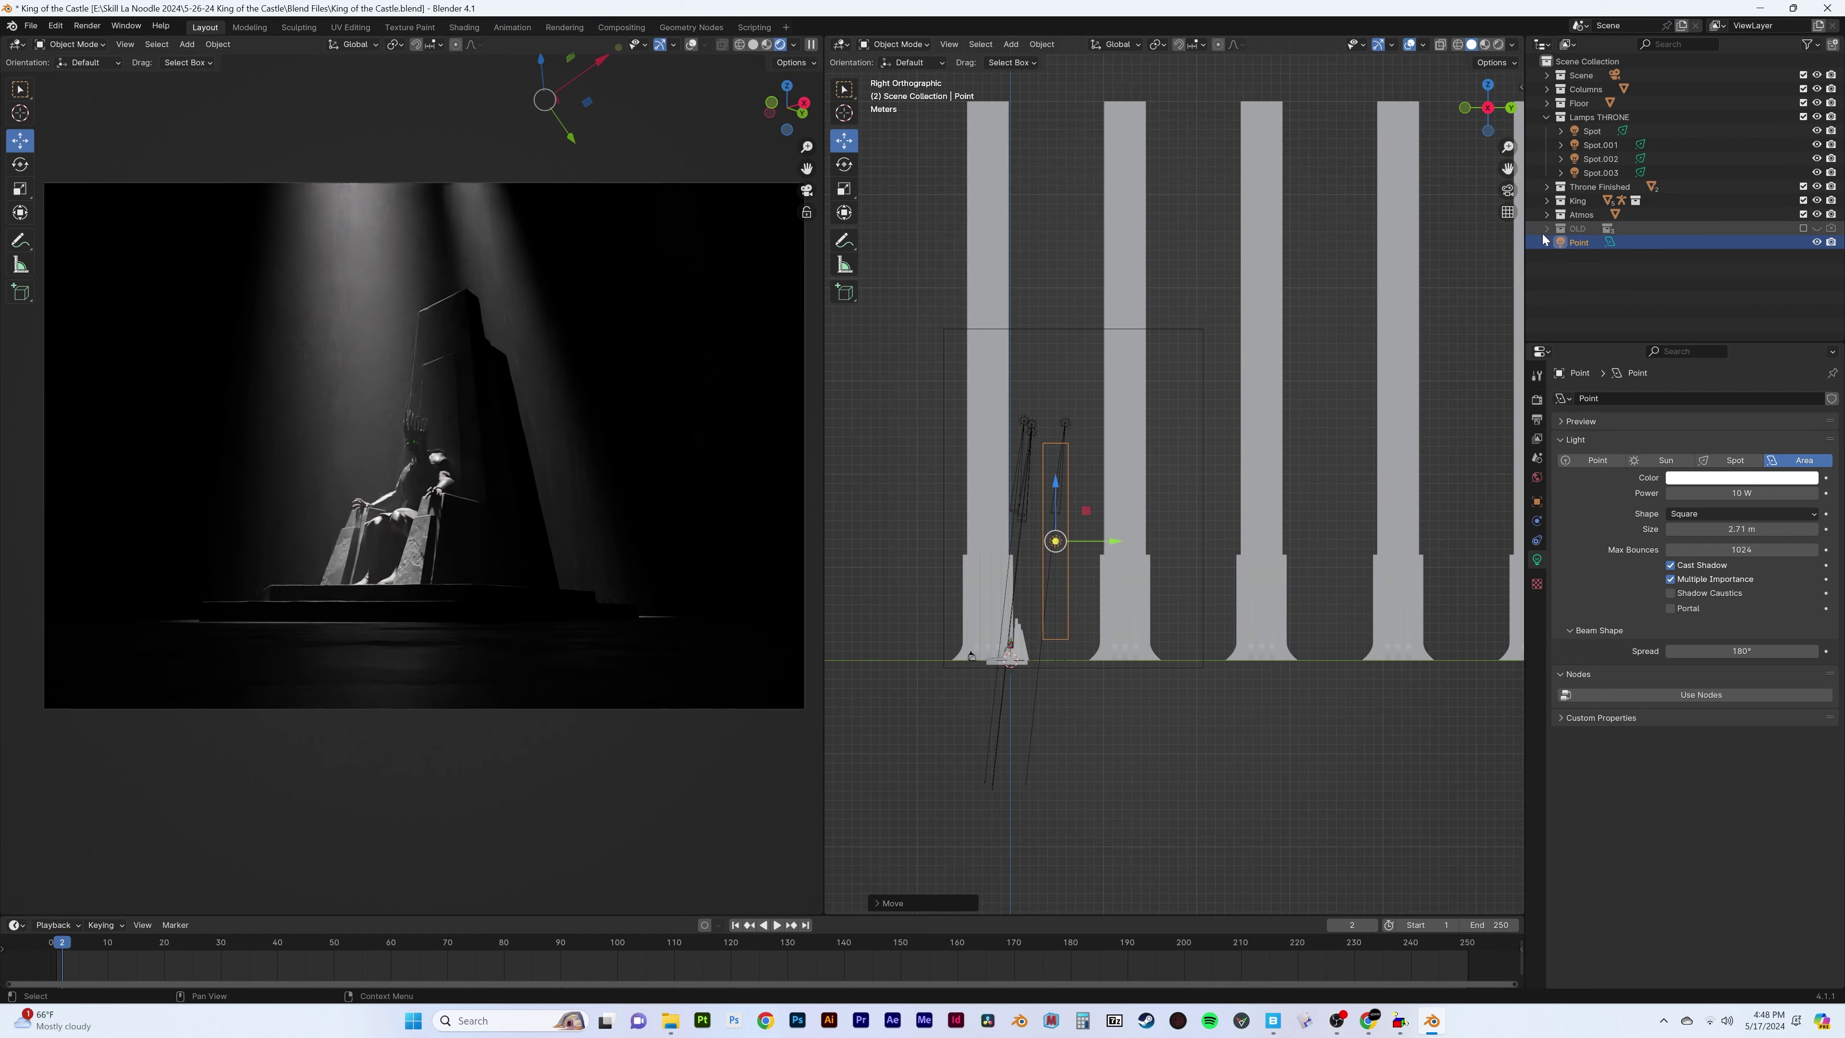
# Hide the Lamps THRONE lights and set the area light's power to 15000 W
pyautogui.click(1803, 116)
pyautogui.press('Return')
pyautogui.press('KP_1')
pyautogui.press('g')
pyautogui.press('x')
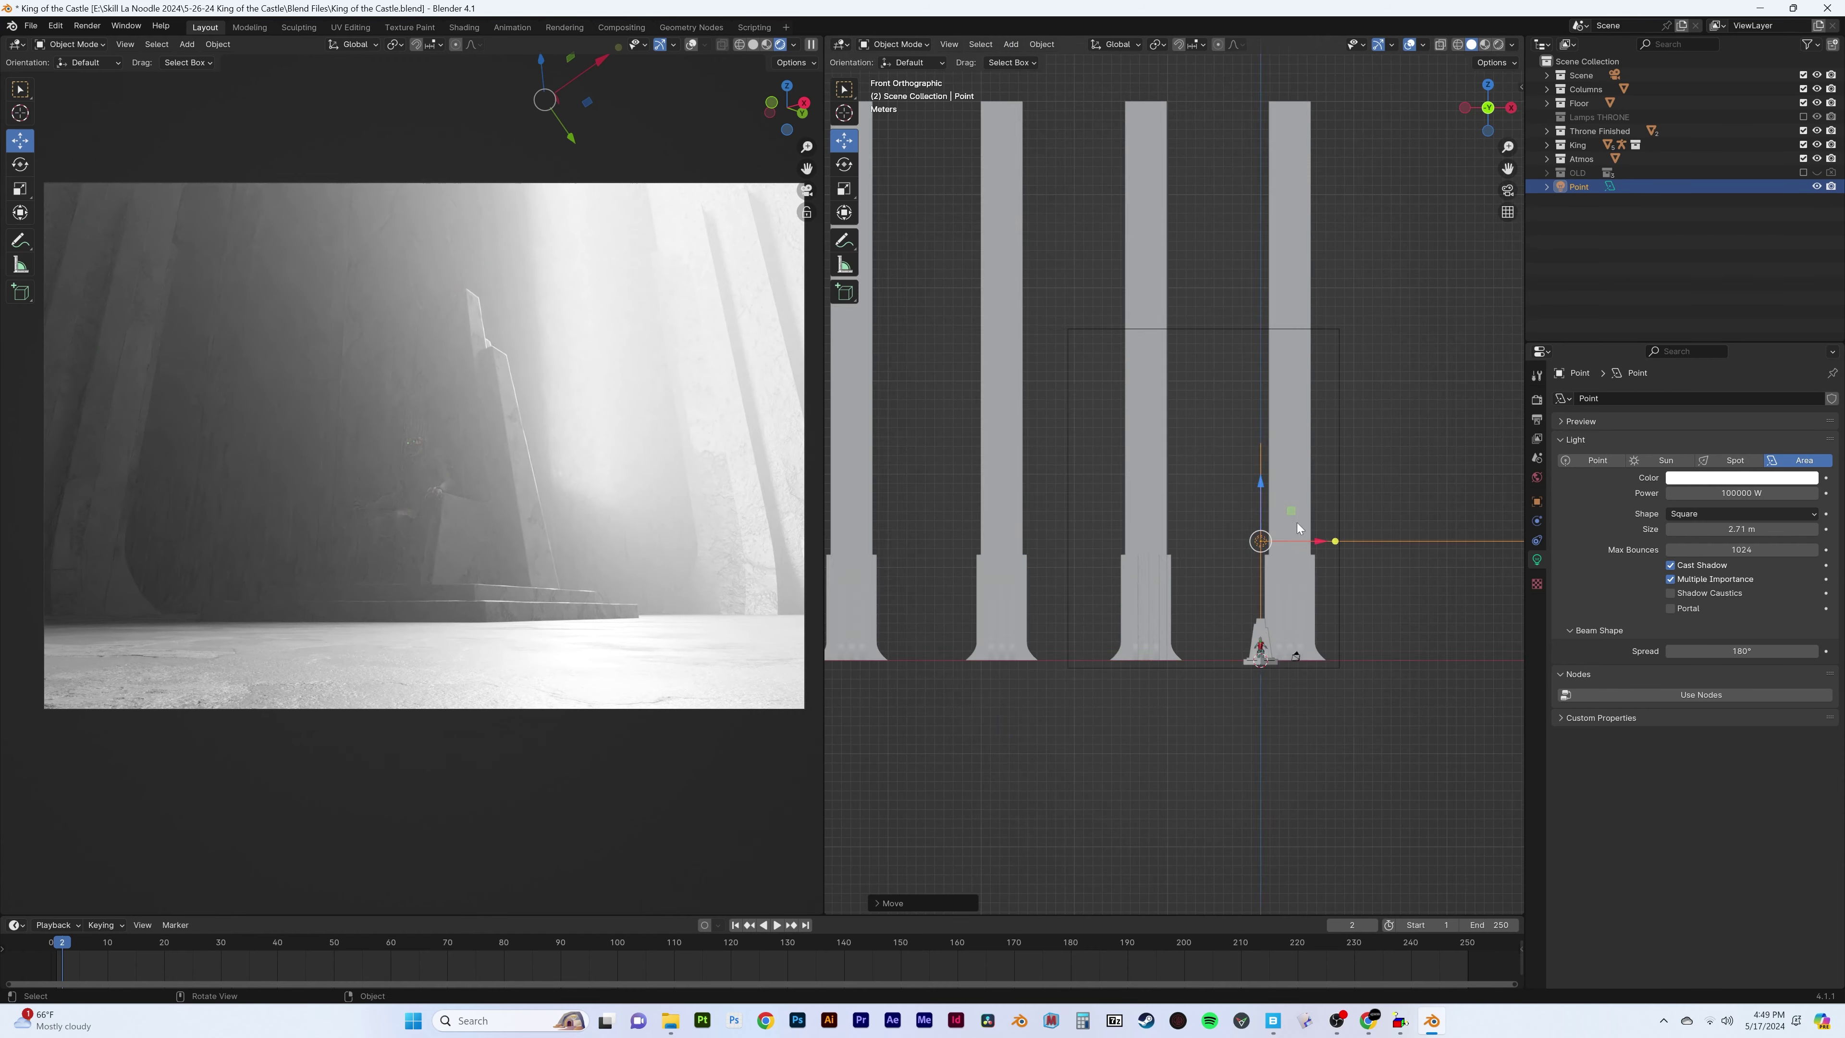
pyautogui.scroll(-2, 1056, 531)
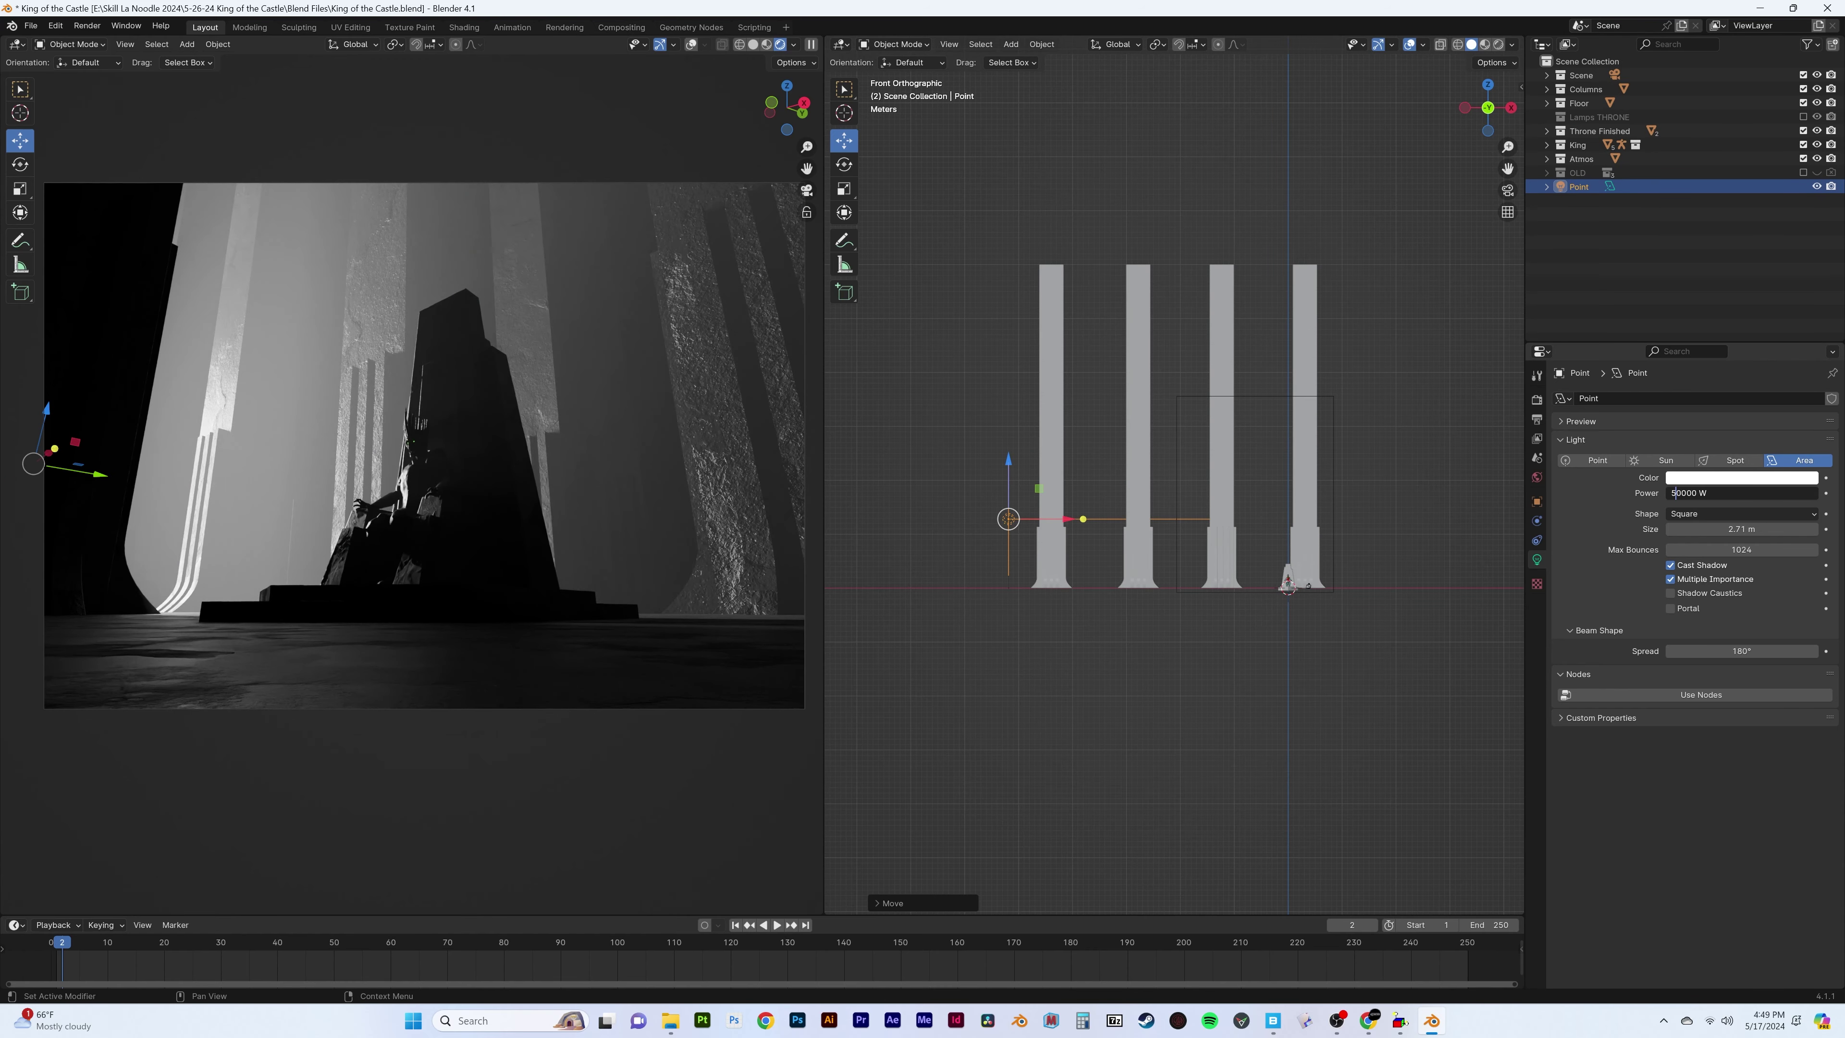
pyautogui.click(1744, 494)
pyautogui.write('15000')
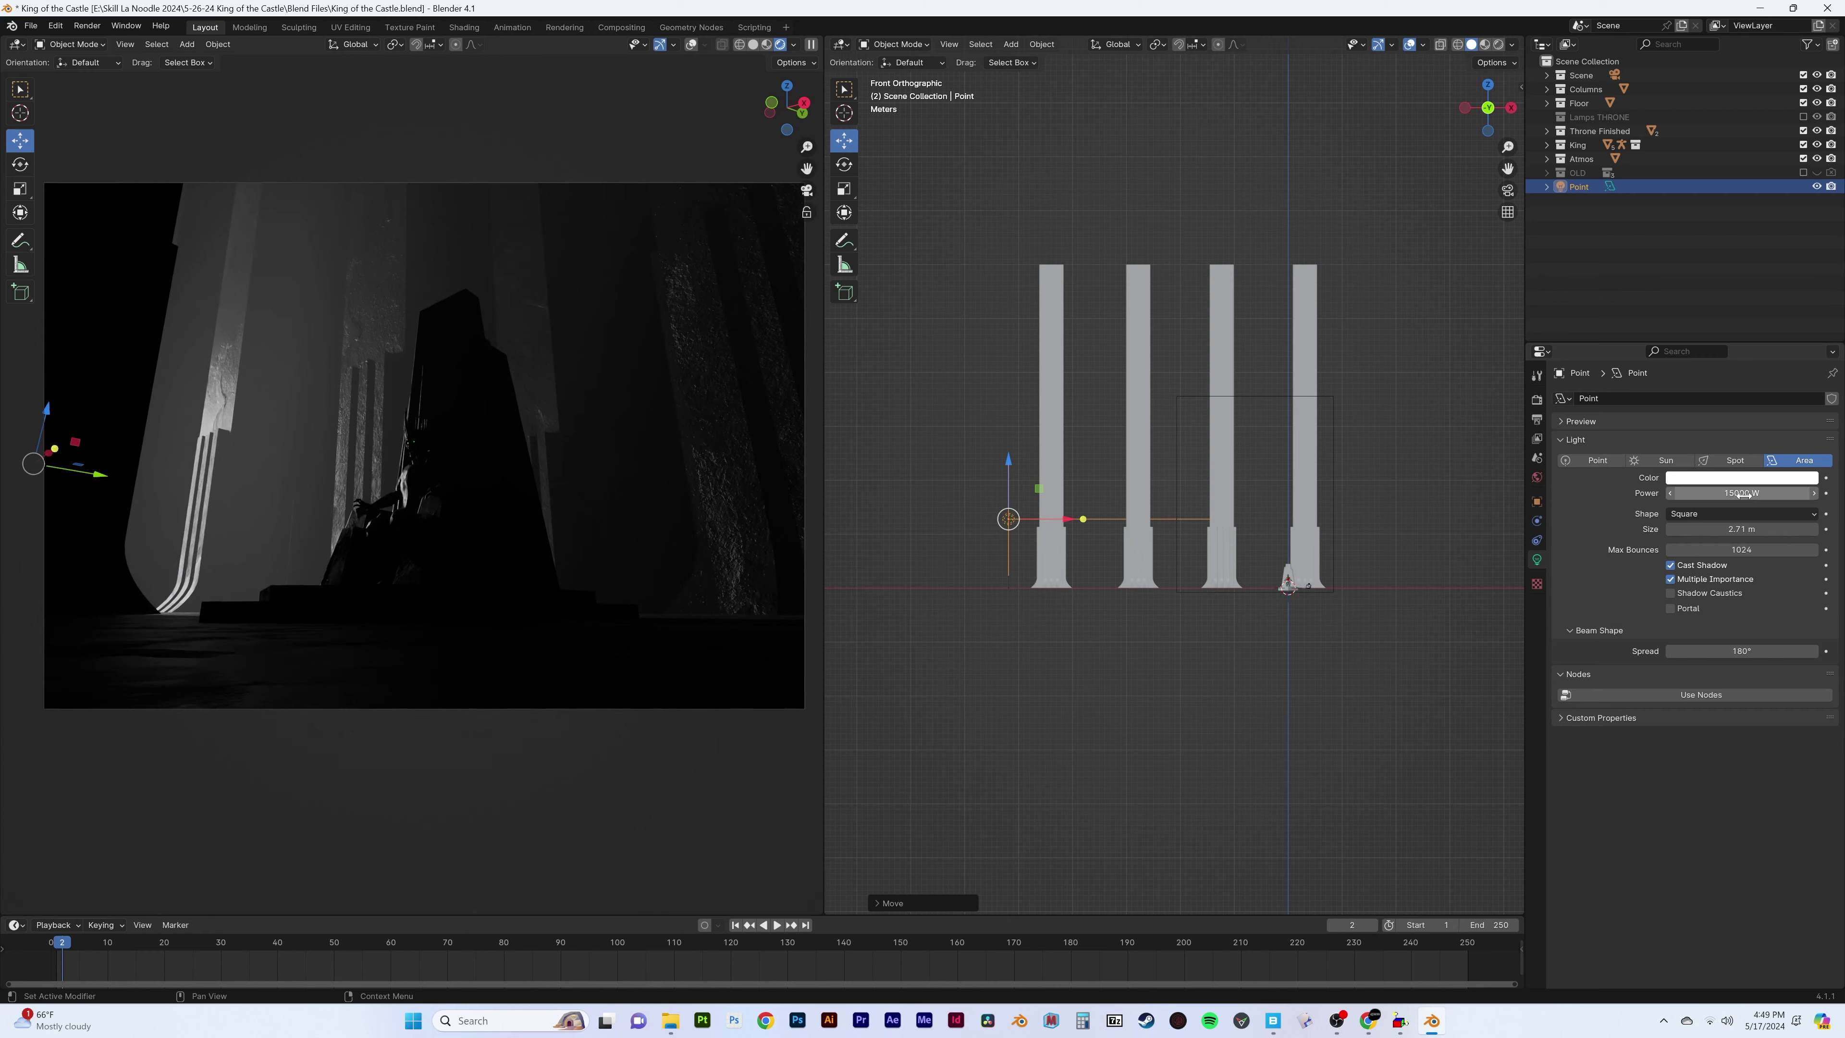
pyautogui.press('Return')
# Duplicate the area light along Y to place copies by the pillars
pyautogui.press('KP_3')
pyautogui.hotkey('shift', 'd')
pyautogui.press('y')
pyautogui.click(1248, 518)
pyautogui.hotkey('shift', 'd')
pyautogui.press('y')
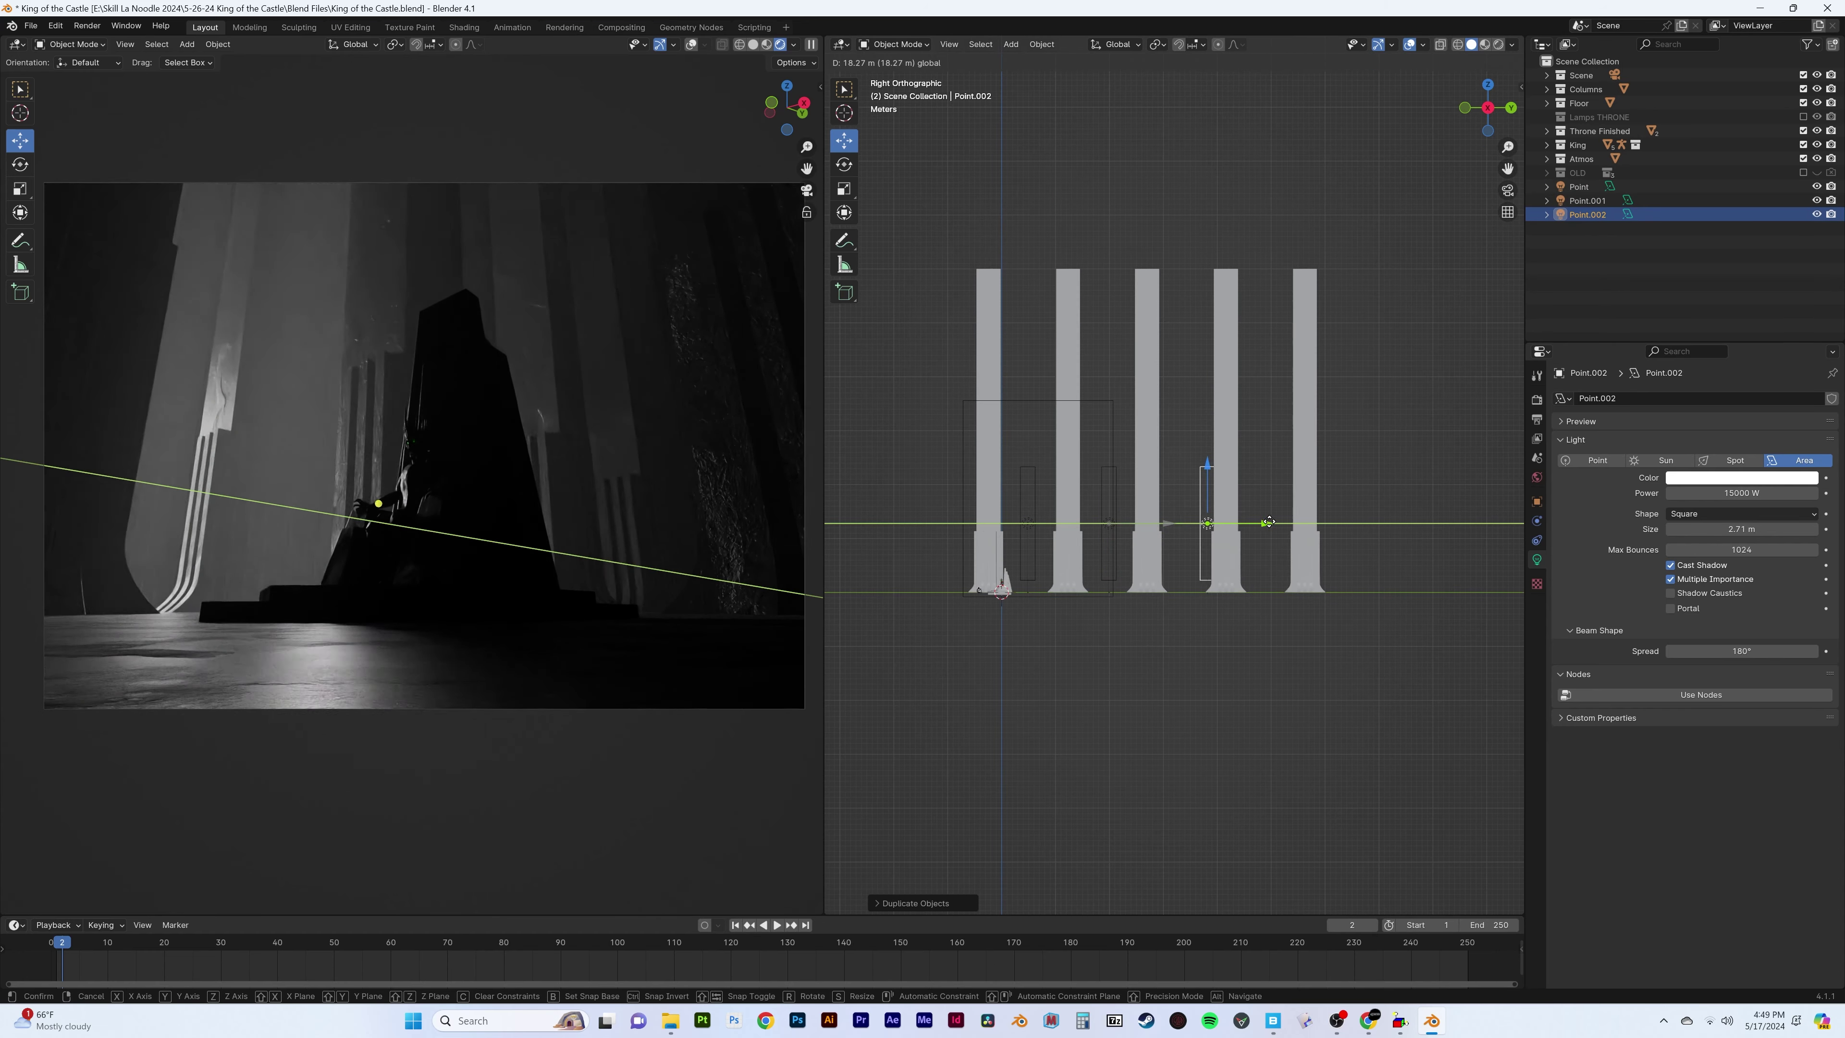
pyautogui.click(1249, 517)
pyautogui.hotkey('shift', 'd')
pyautogui.press('y')
pyautogui.press('KP_7')
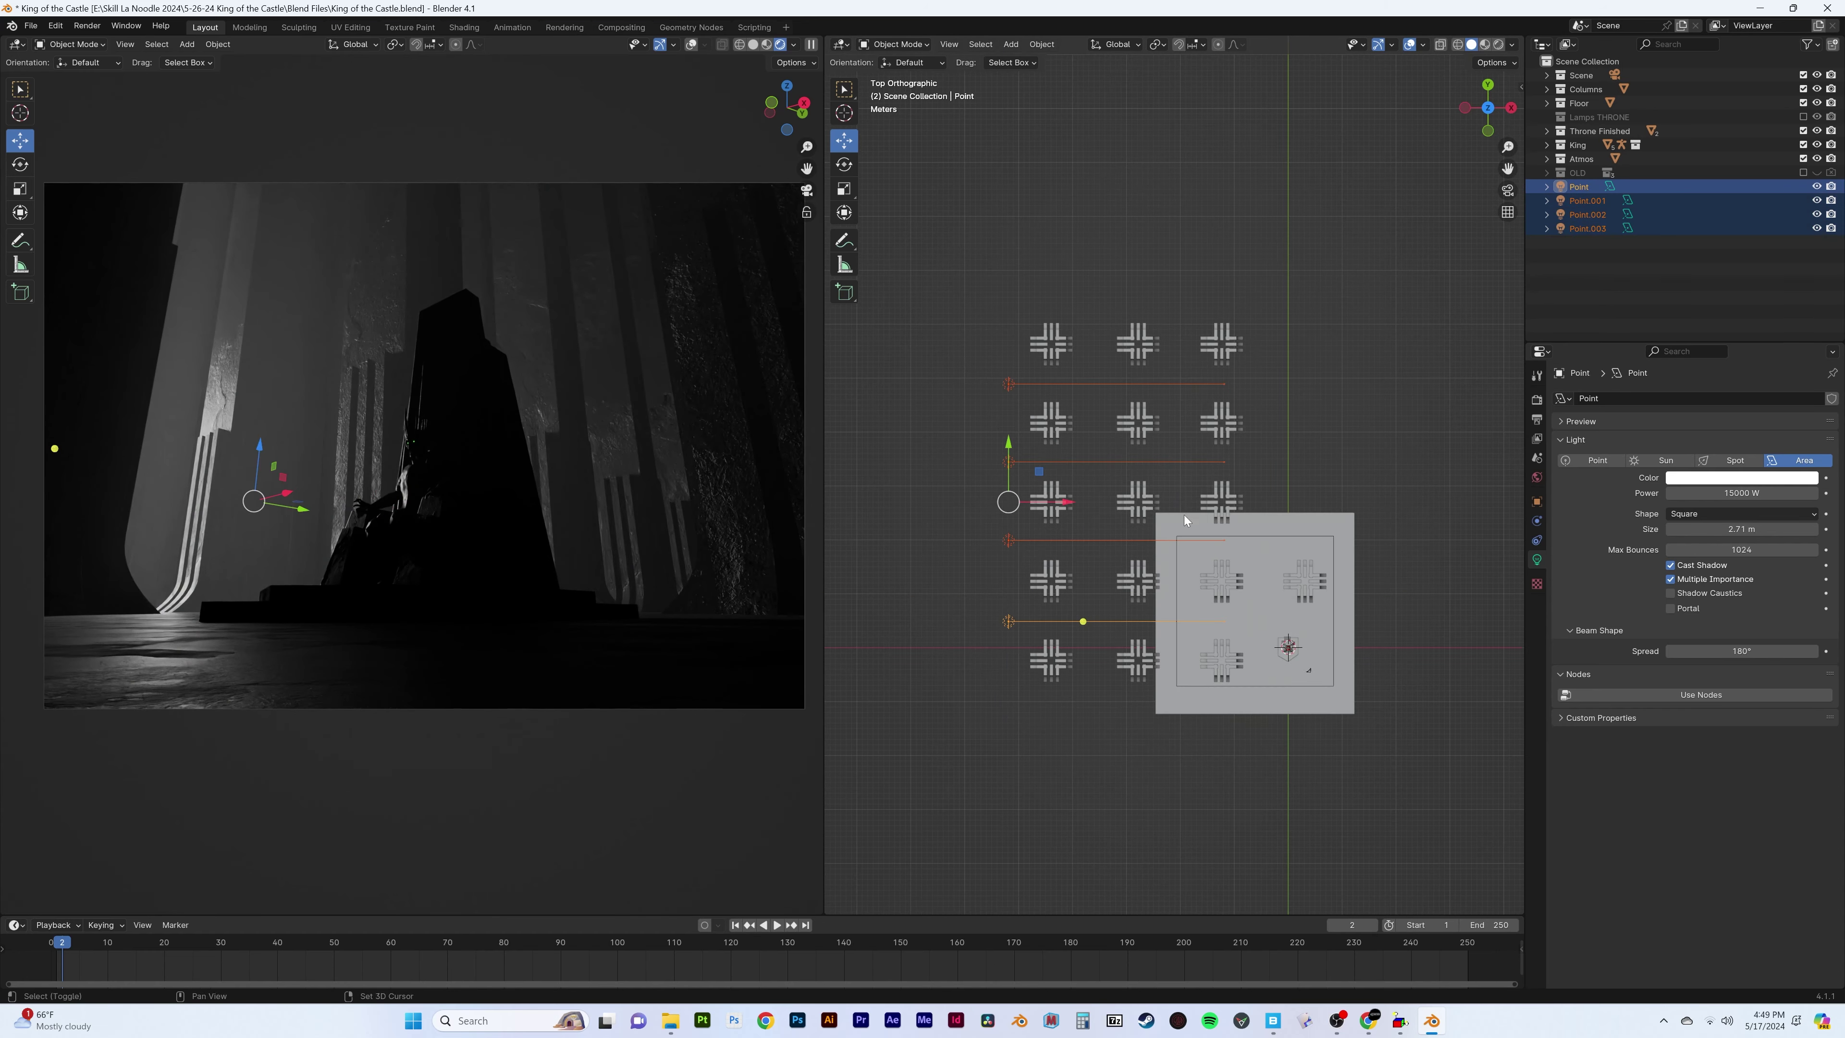
# Delete the misplaced extra copies and select the four area lights to group as Lamps BG
pyautogui.hotkey('shift', 'd')
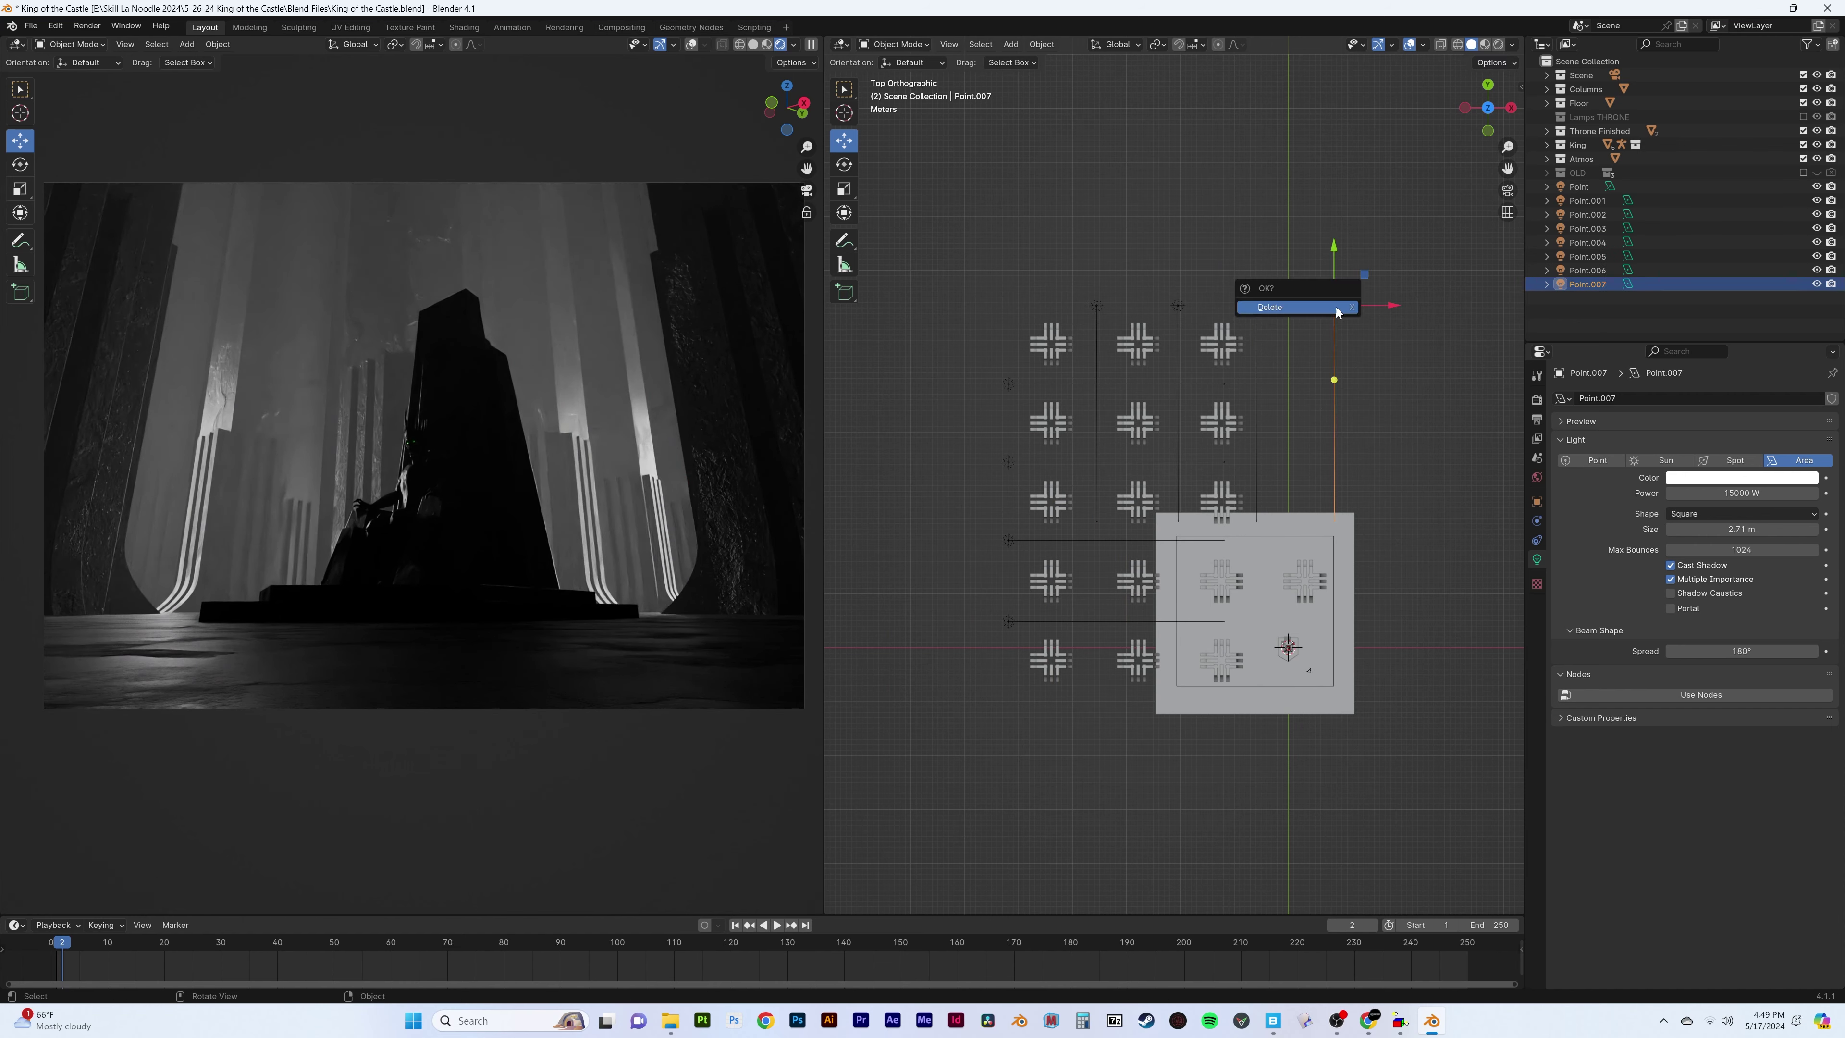
pyautogui.click(1337, 308)
pyautogui.press('x')
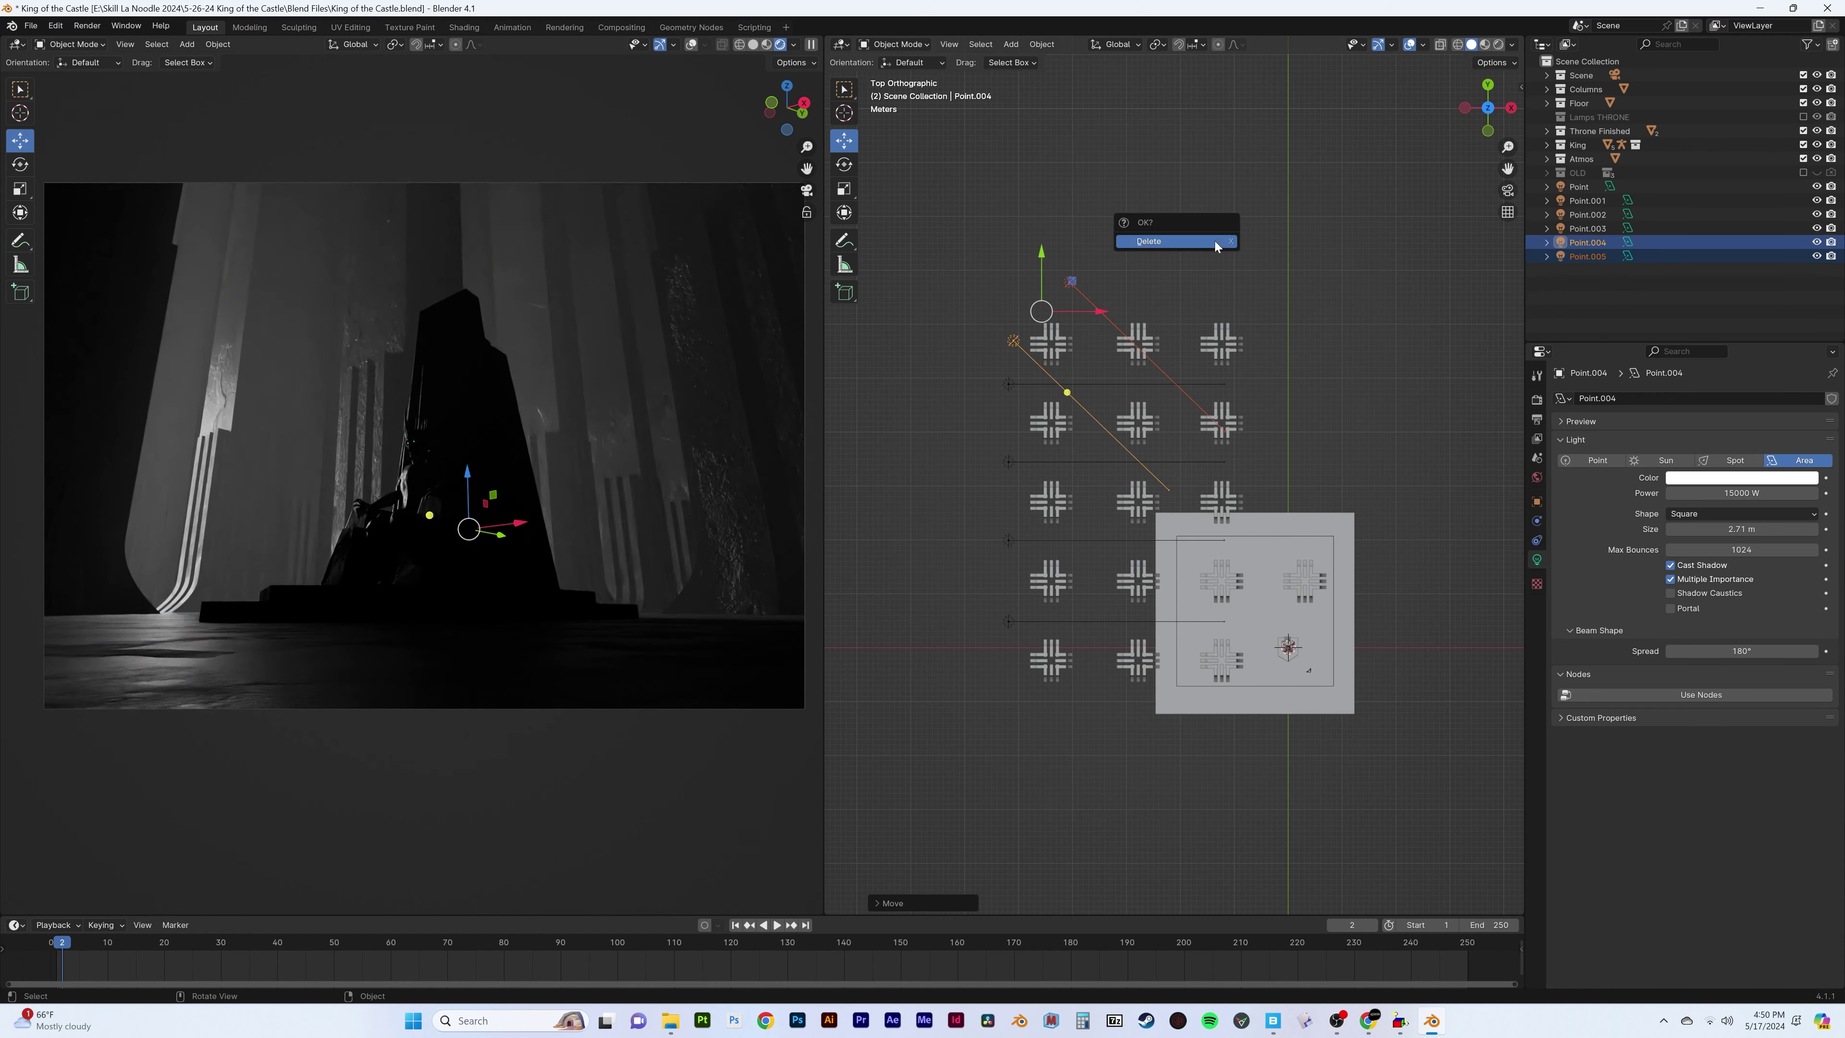
pyautogui.click(1215, 246)
pyautogui.moveTo(1215, 291); pyautogui.dragTo(1279, 262, button='middle')
pyautogui.click(1580, 186)
pyautogui.keyDown('shift'); pyautogui.click(1588, 227); pyautogui.keyUp('shift')
pyautogui.rightClick(1586, 254)
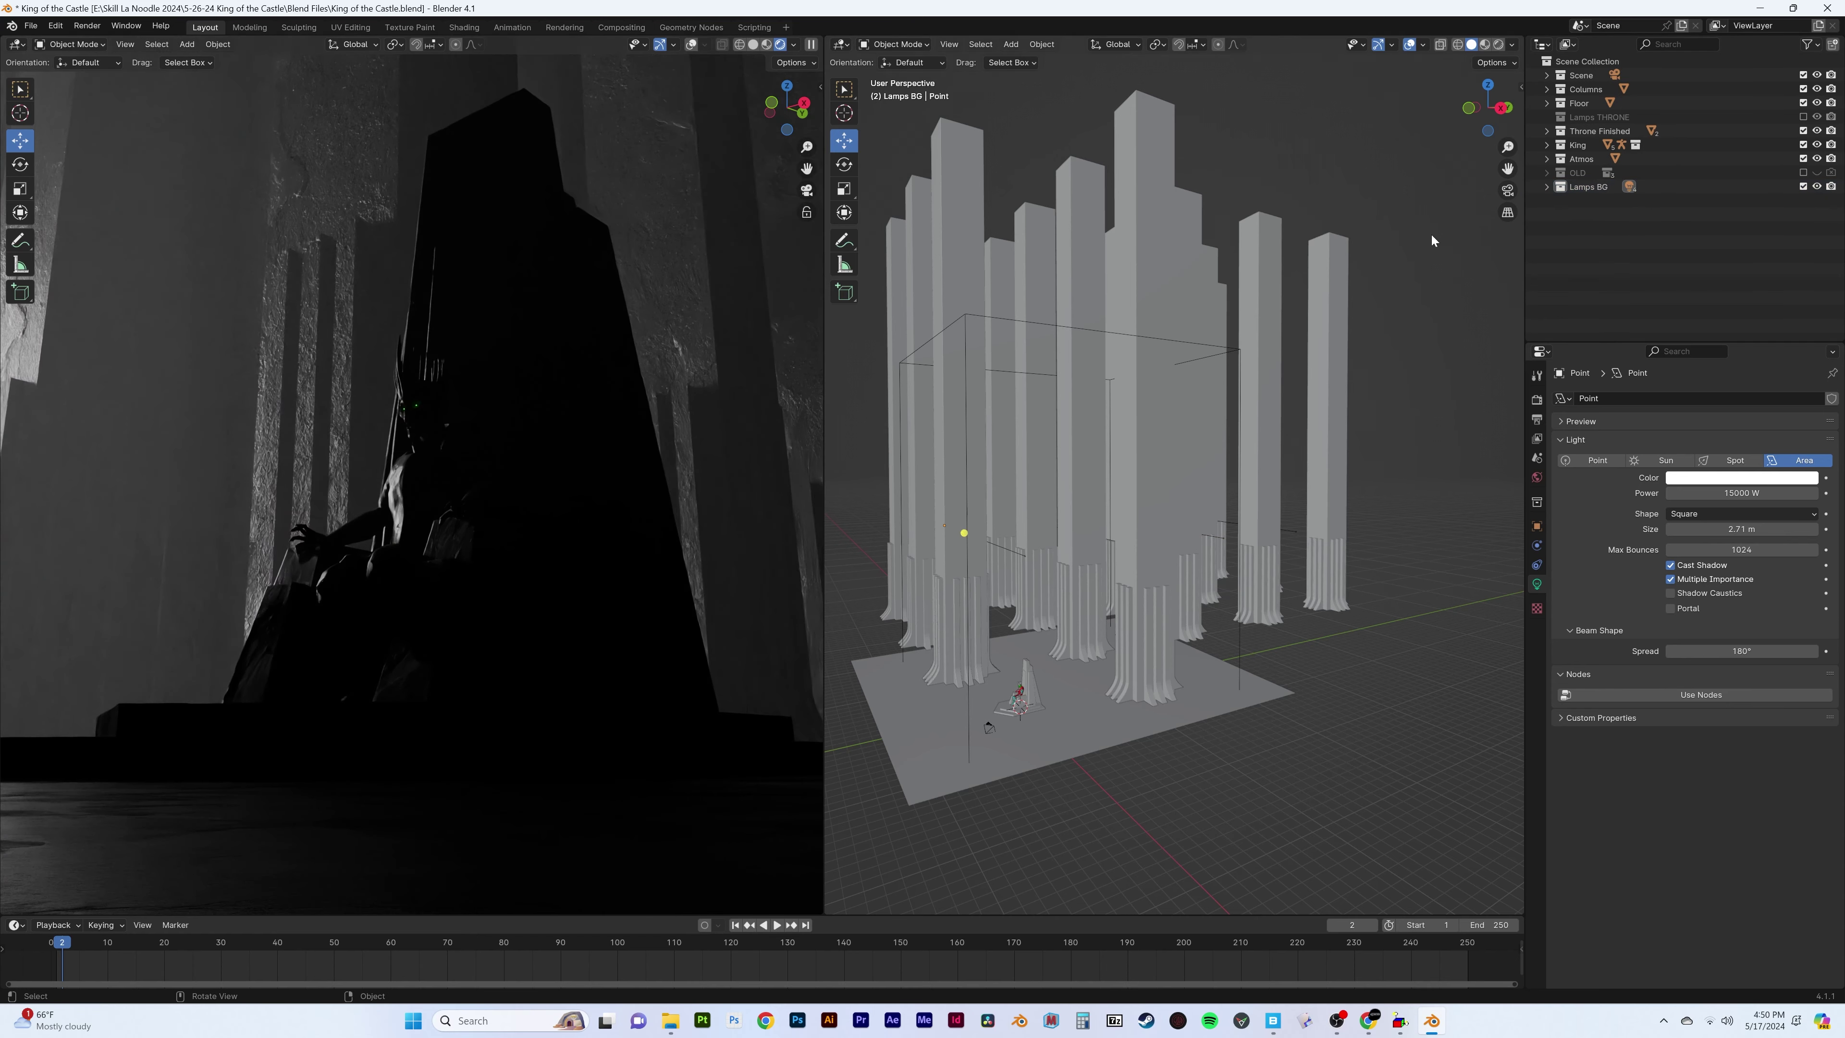
# Delete the extra throne spotlights Spot, Spot.001 and Spot.002
pyautogui.click(1547, 118)
pyautogui.click(1804, 117)
pyautogui.click(1602, 131)
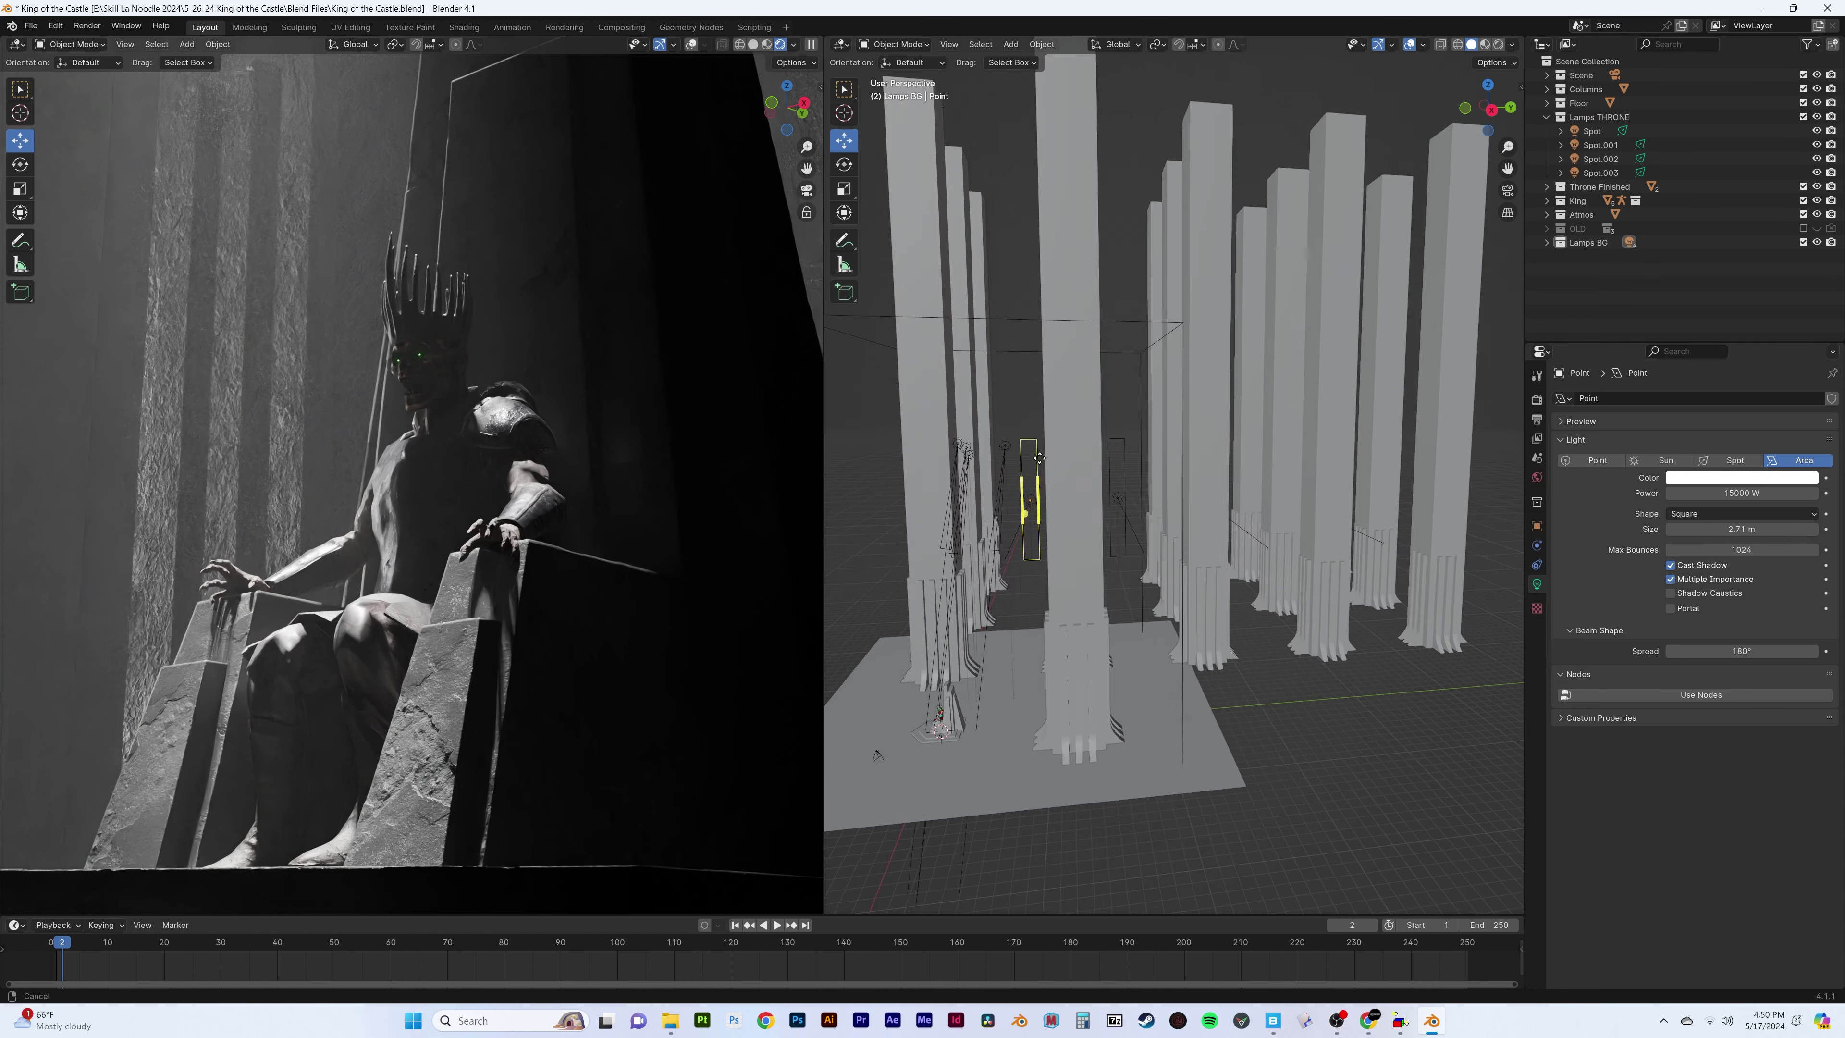
pyautogui.moveTo(1054, 437)
pyautogui.mouseDown(button='middle')
pyautogui.moveTo(883, 331)
pyautogui.moveTo(1065, 405)
pyautogui.mouseUp(button='middle')
pyautogui.press('x')
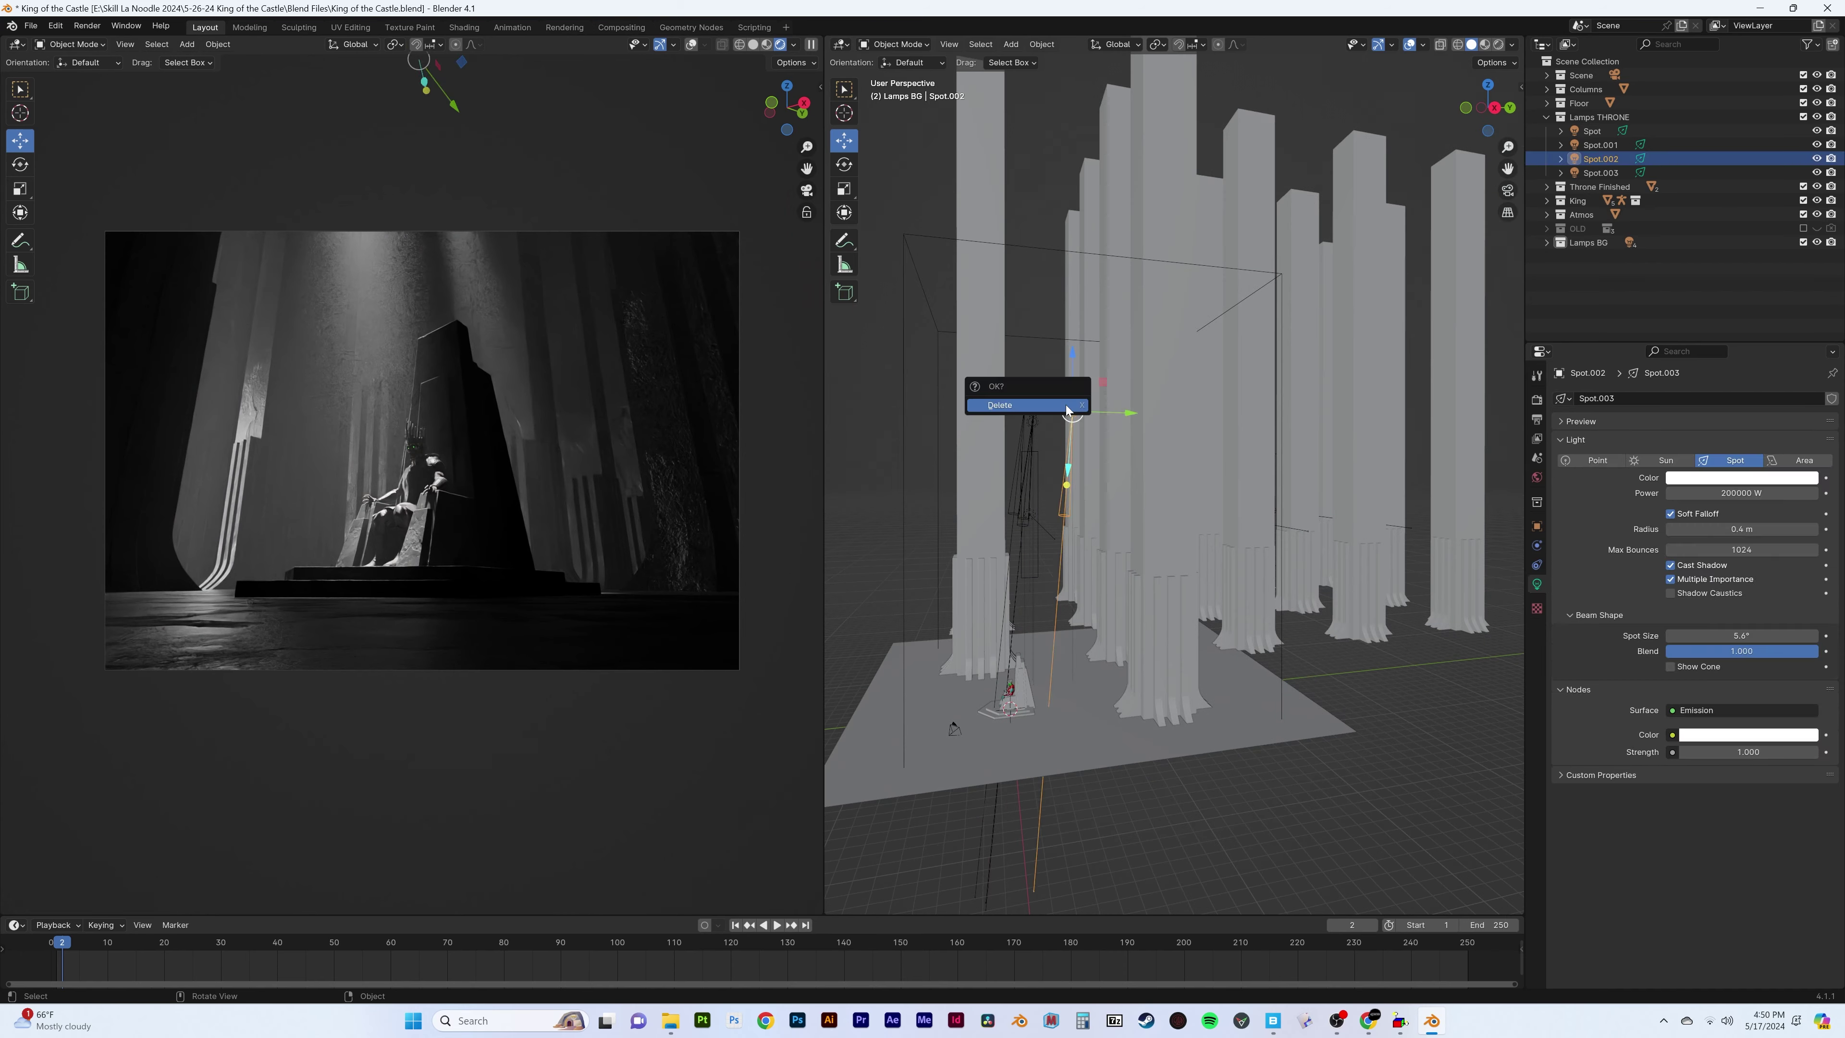
pyautogui.click(1027, 412)
# Aim Spot.003 straight down over the king and widen its spot size to 11.8°
pyautogui.press('KP_3')
pyautogui.press('g')
pyautogui.click(1207, 415)
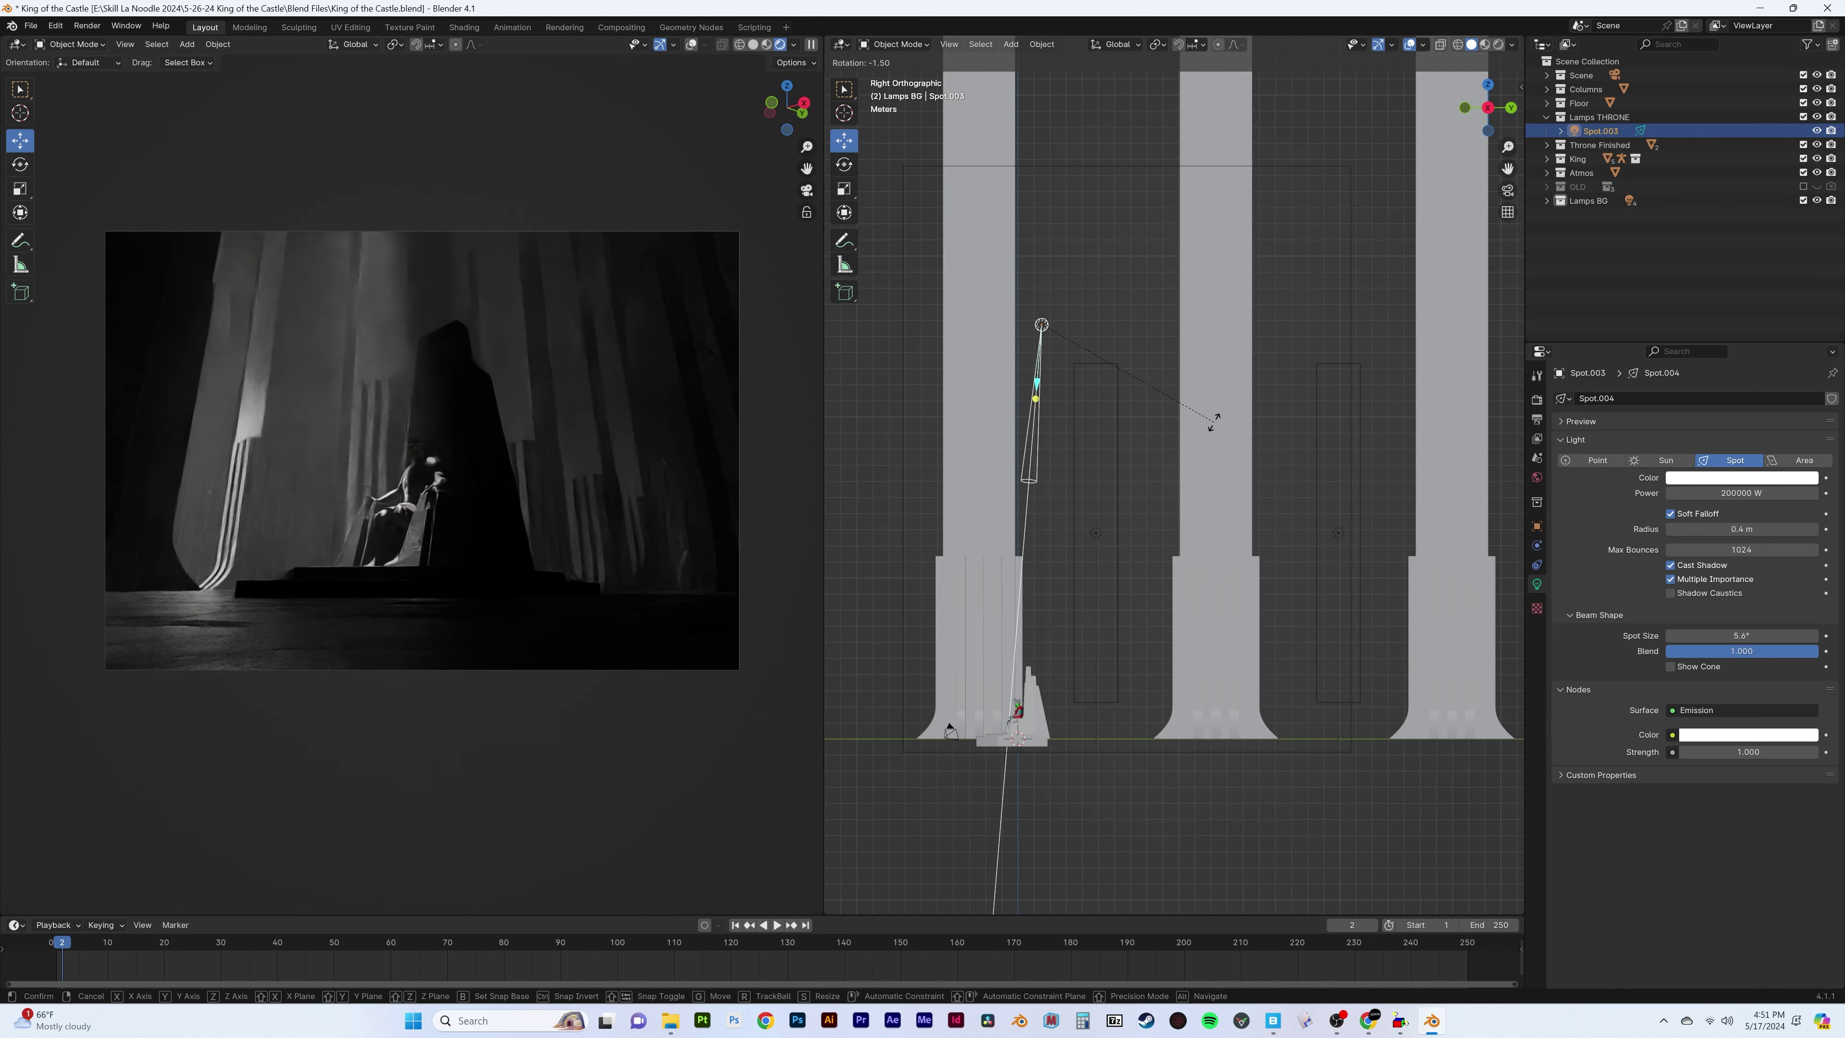
pyautogui.press('r')
pyautogui.click(1066, 325)
pyautogui.press('g')
pyautogui.press('y')
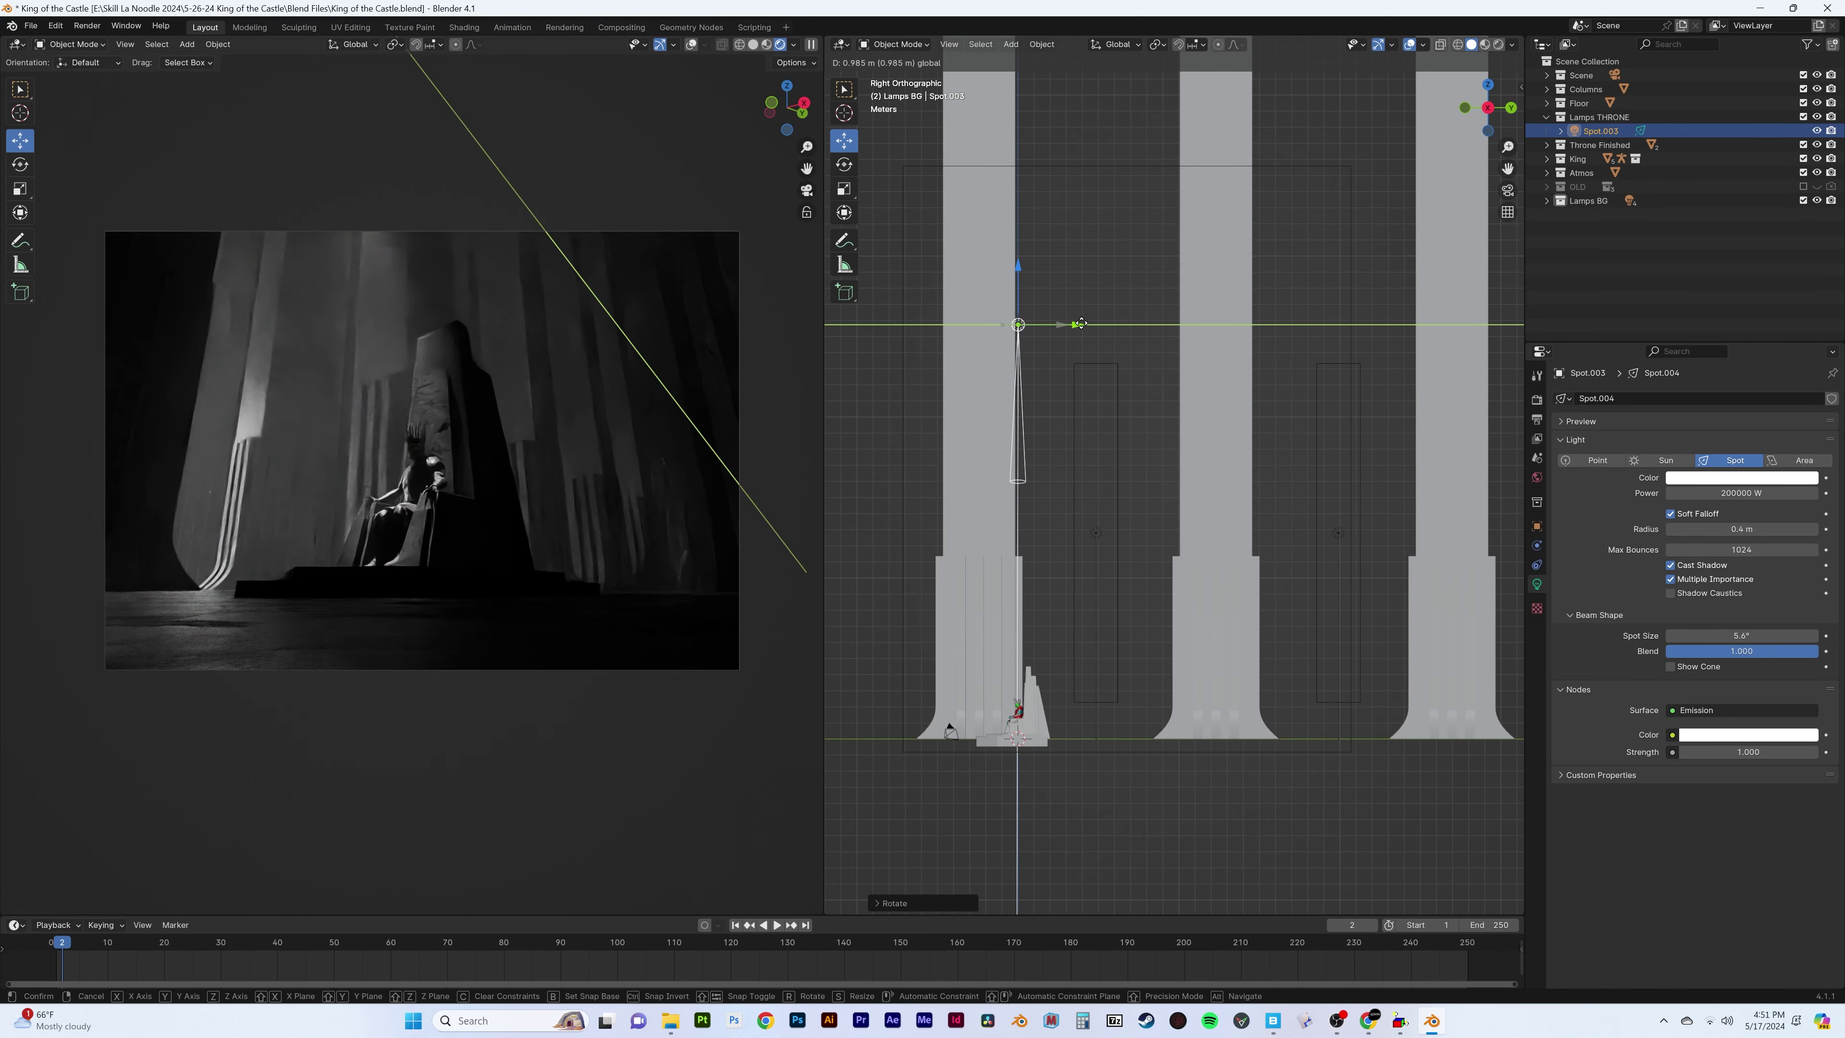
pyautogui.keyDown('alt'); pyautogui.keyDown('shift'); pyautogui.moveTo(1083, 325); pyautogui.dragTo(1052, 294, button='middle'); pyautogui.keyUp('shift'); pyautogui.keyUp('alt')
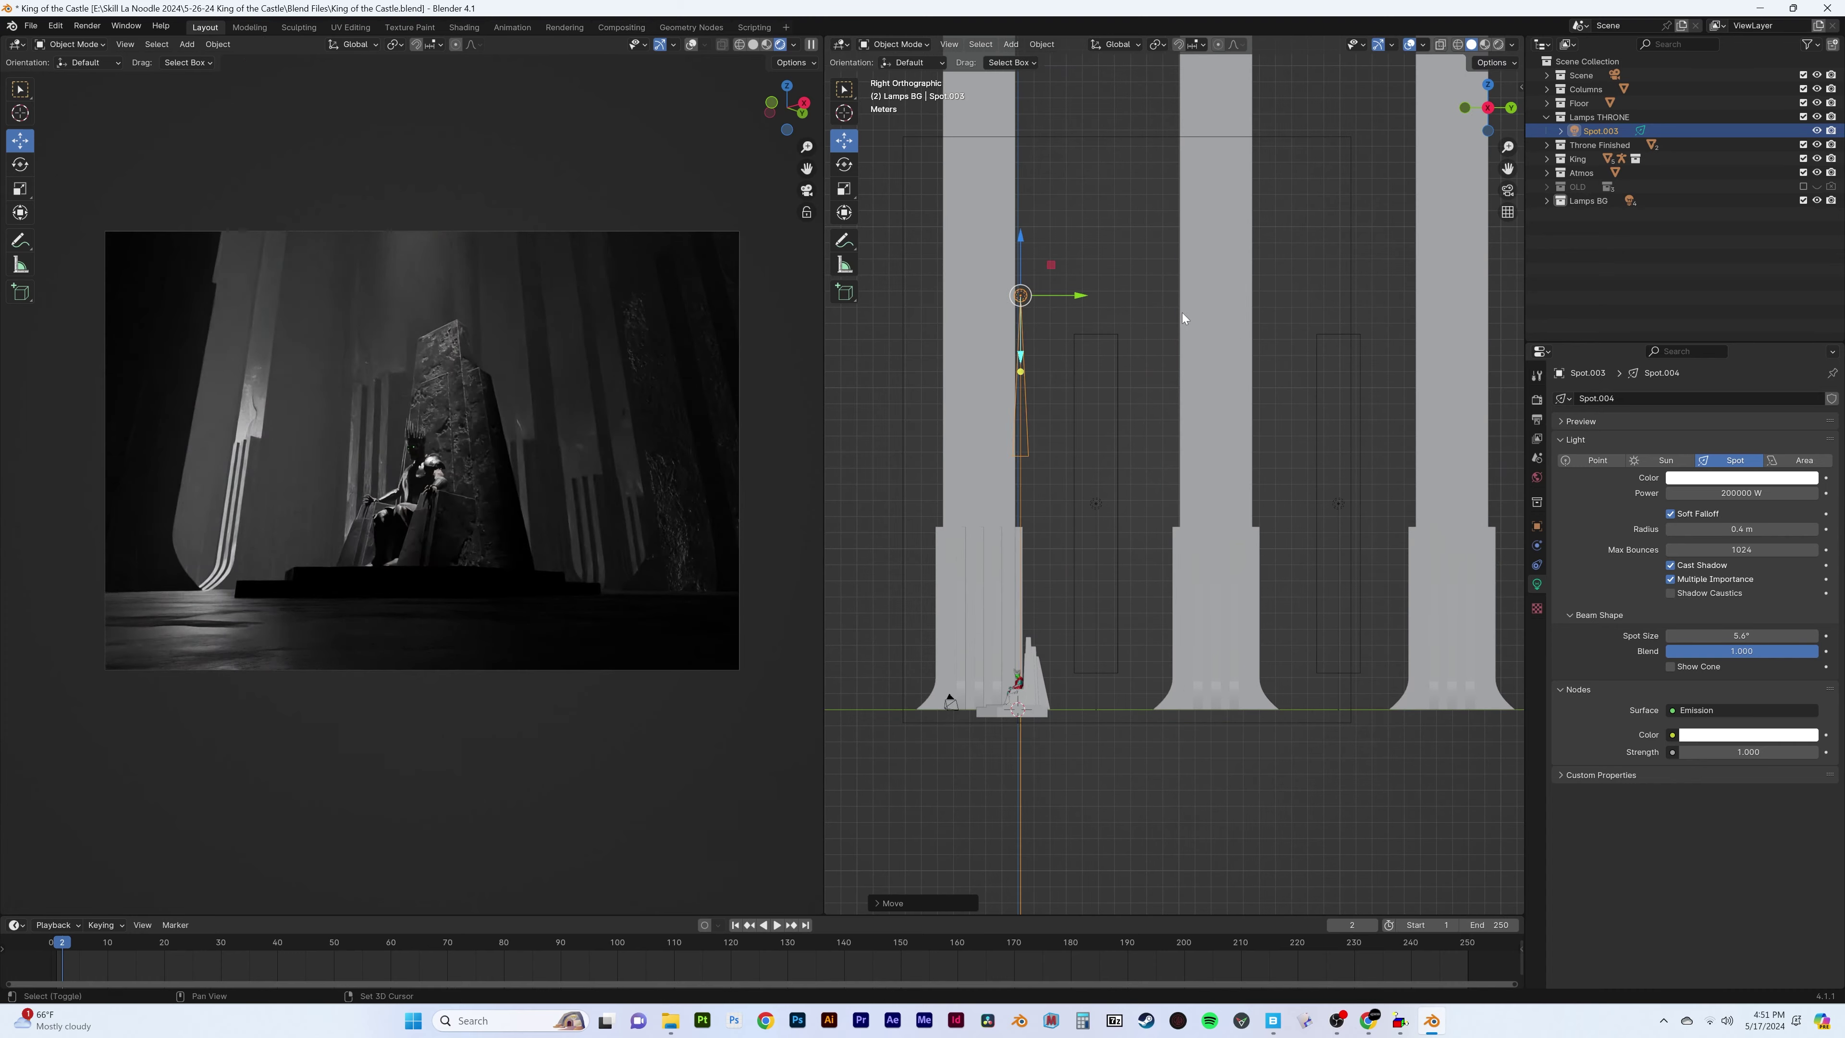
pyautogui.press('KP_1')
pyautogui.press('x')
pyautogui.keyDown('alt'); pyautogui.scroll(3, 1198, 348); pyautogui.keyUp('alt')
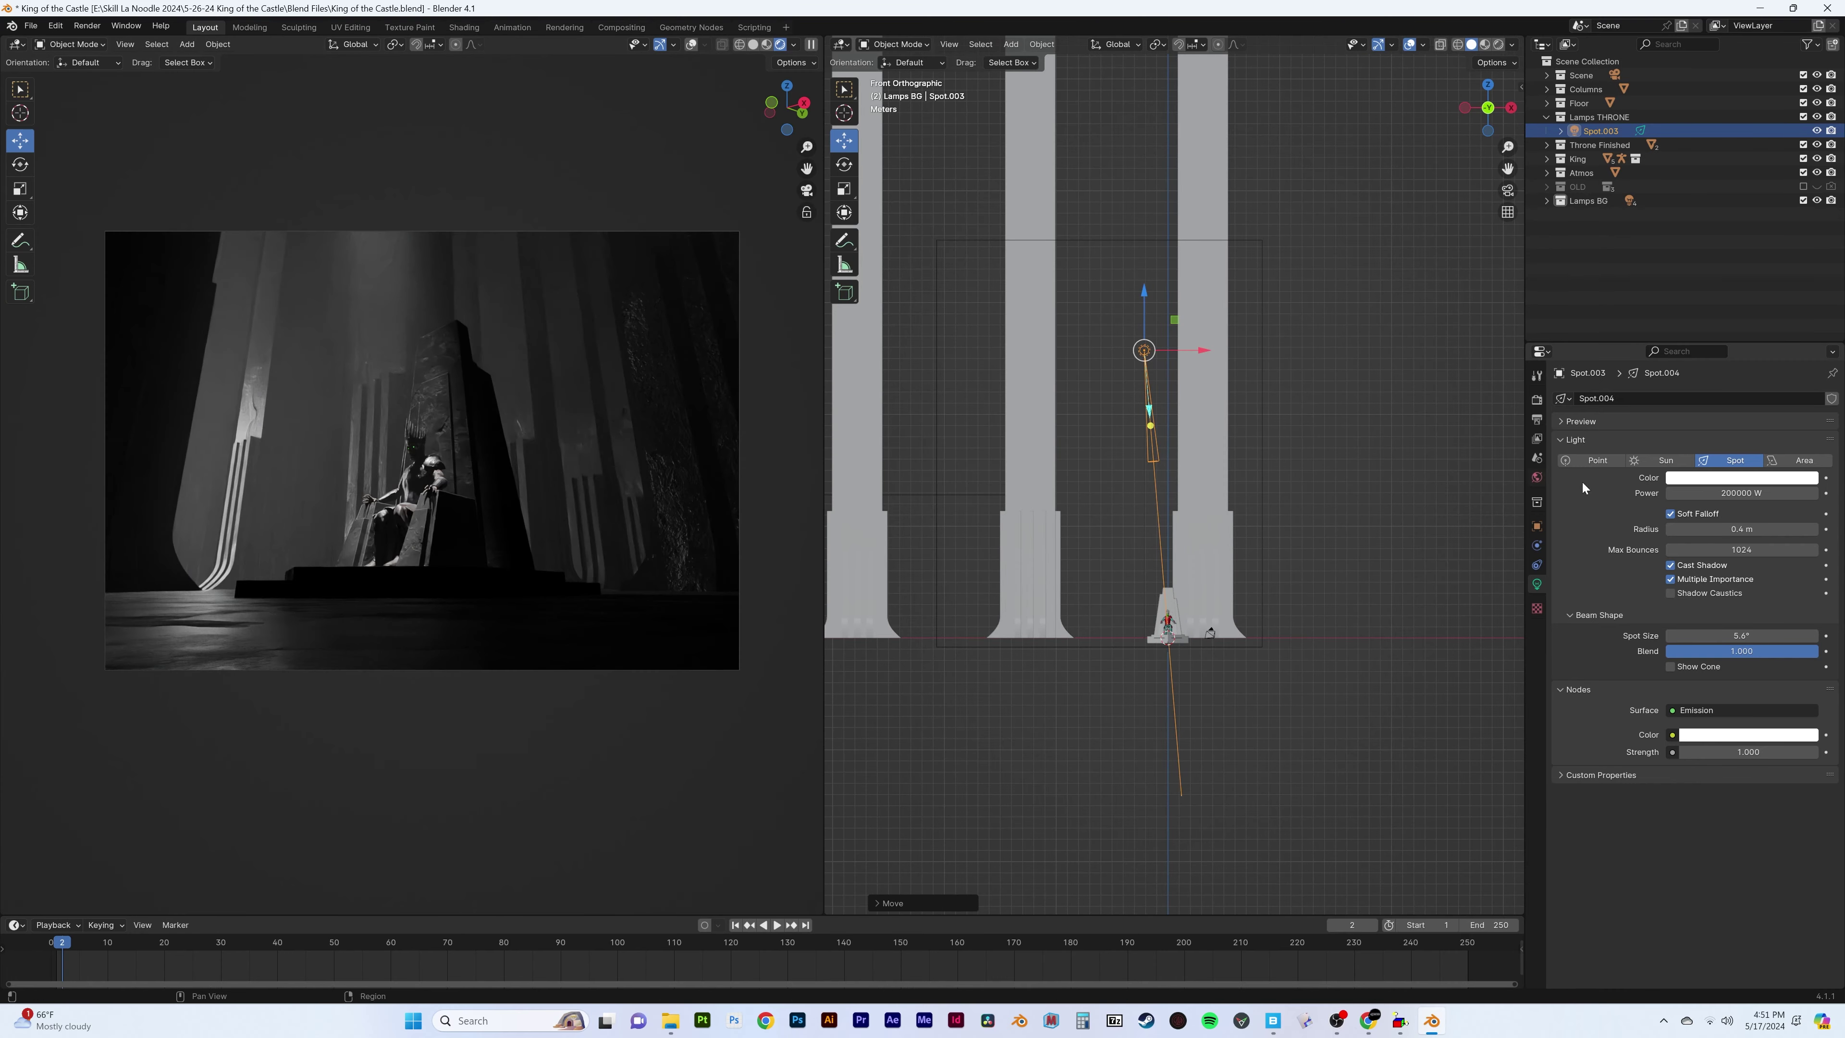
pyautogui.moveTo(1742, 636); pyautogui.dragTo(1780, 635)
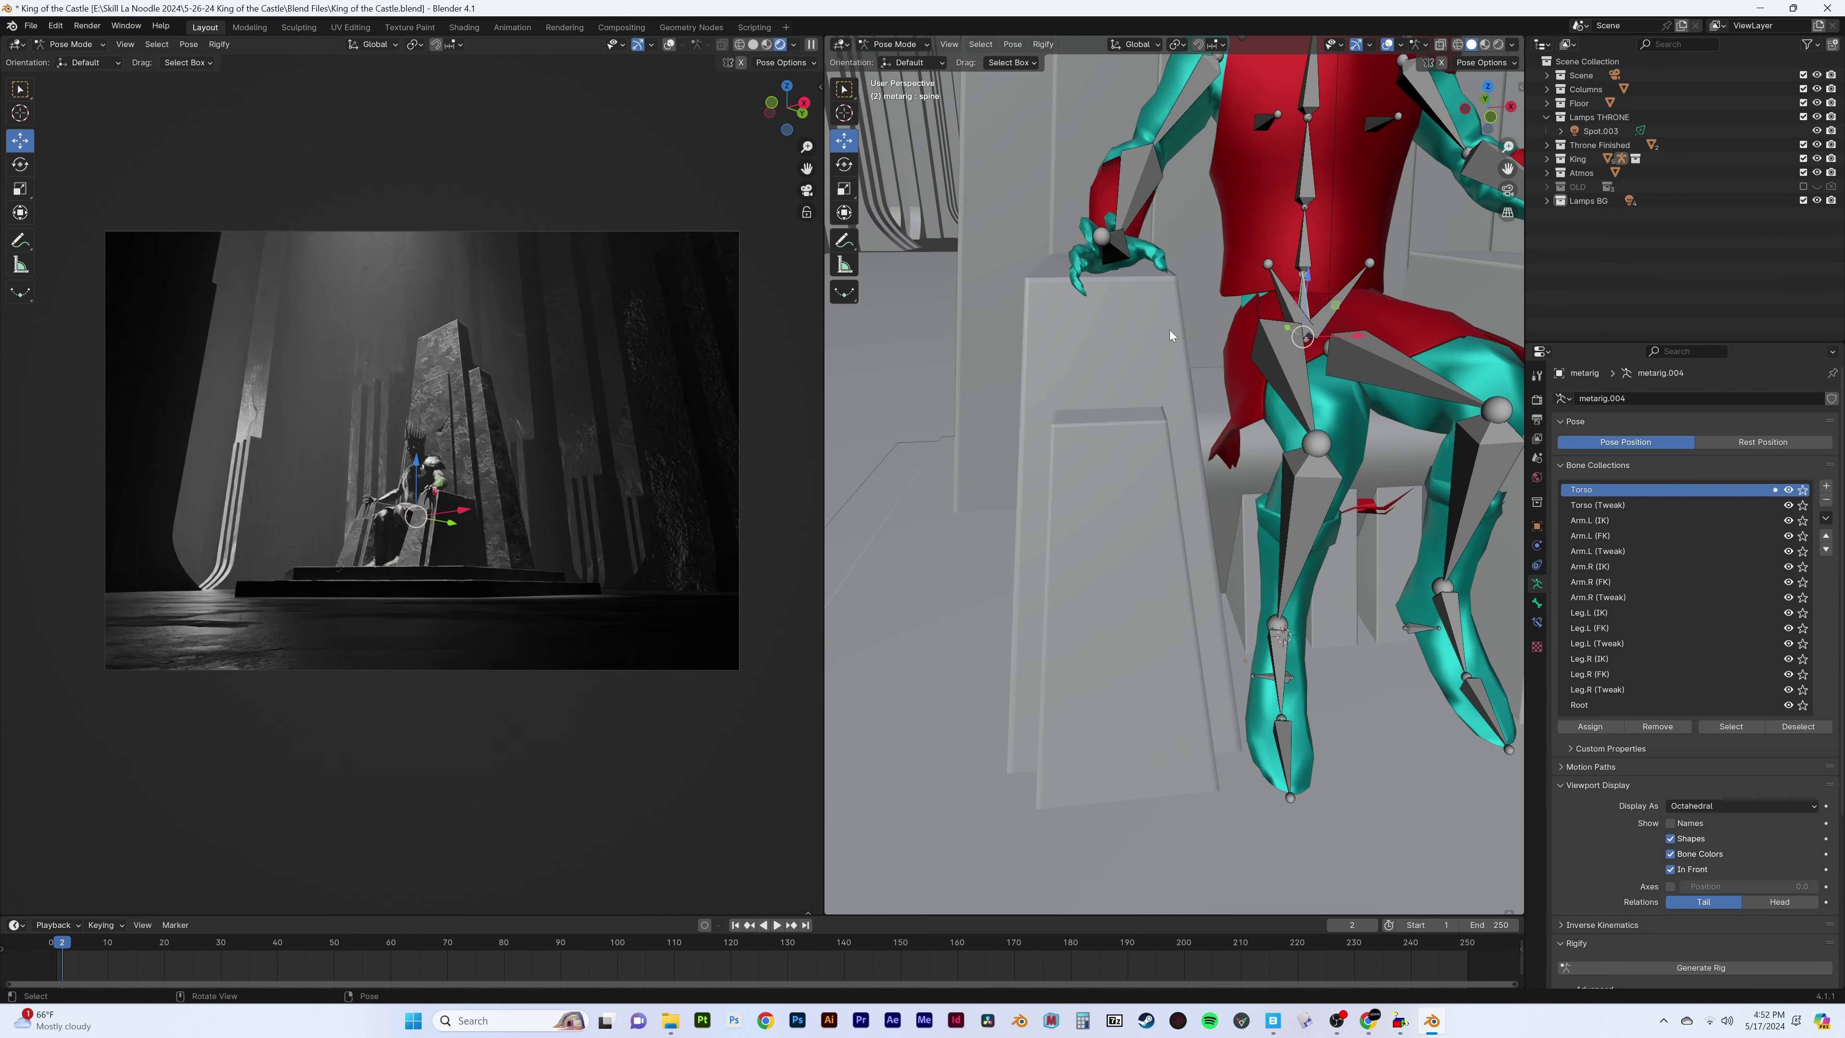
# Rotate the king's thigh.L bone to adjust his left leg pose
pyautogui.click(1402, 374)
pyautogui.press('r')
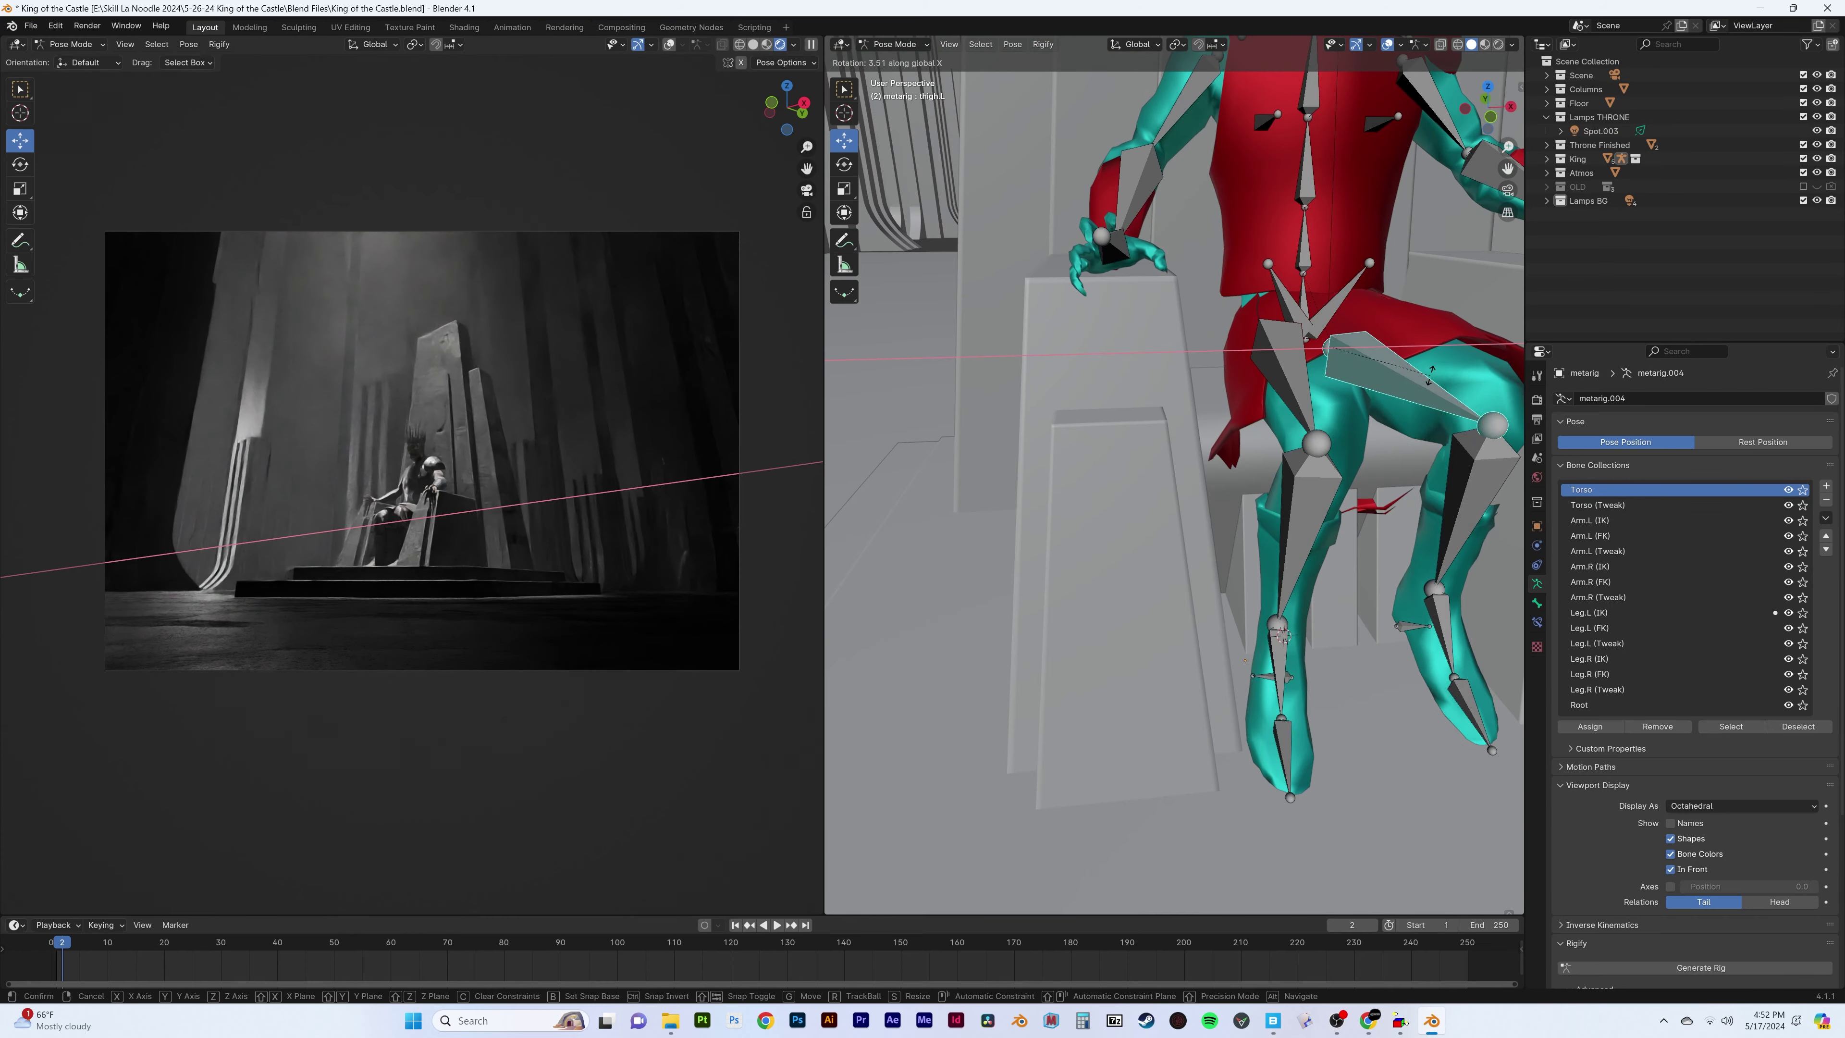
pyautogui.click(1352, 394)
pyautogui.moveTo(1351, 394)
pyautogui.mouseDown(button='middle')
pyautogui.moveTo(1272, 305)
pyautogui.moveTo(1262, 384)
pyautogui.moveTo(962, 356)
pyautogui.mouseUp(button='middle')
pyautogui.scroll(-3, 1261, 296)
pyautogui.click(500, 385)
pyautogui.scroll(5, 500, 385)
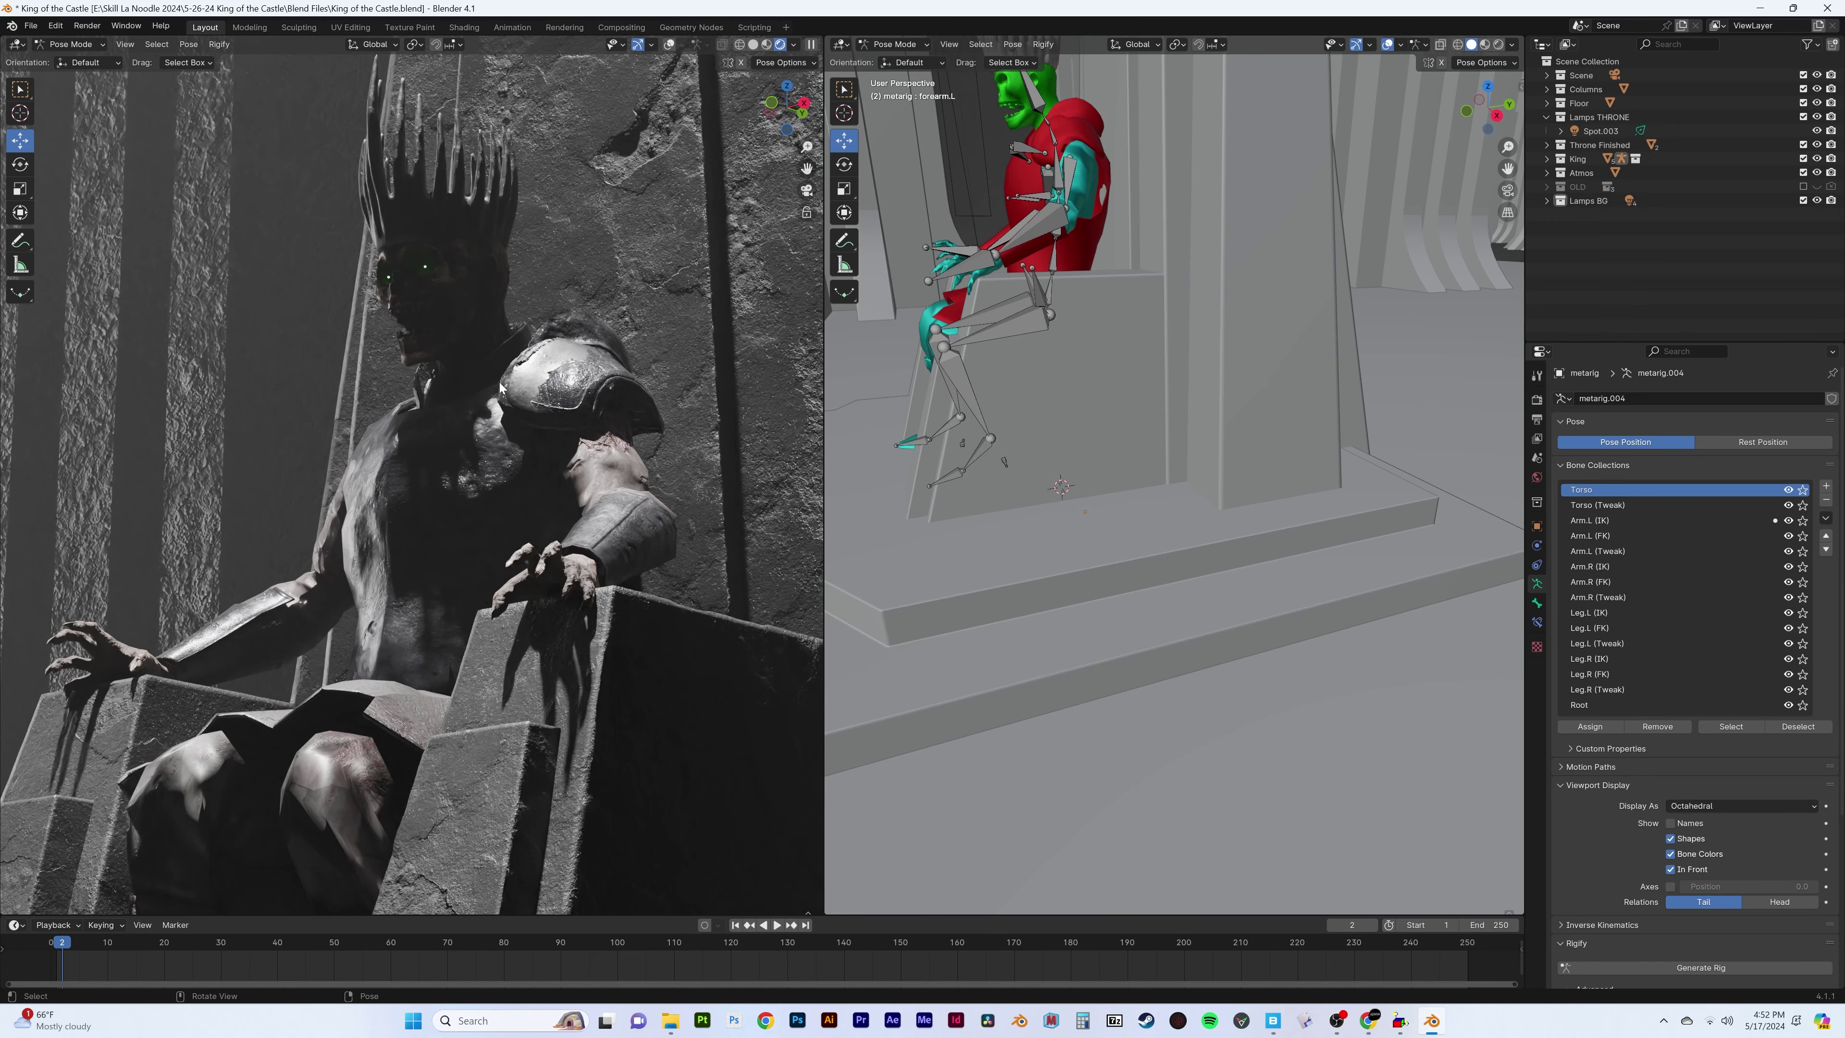
# Set the Armor material's Hue/Saturation/Value node Value to 0.3
pyautogui.click(1028, 184)
pyautogui.hotkey('shift', 'F3')
pyautogui.click(1538, 641)
pyautogui.scroll(3, 1103, 313)
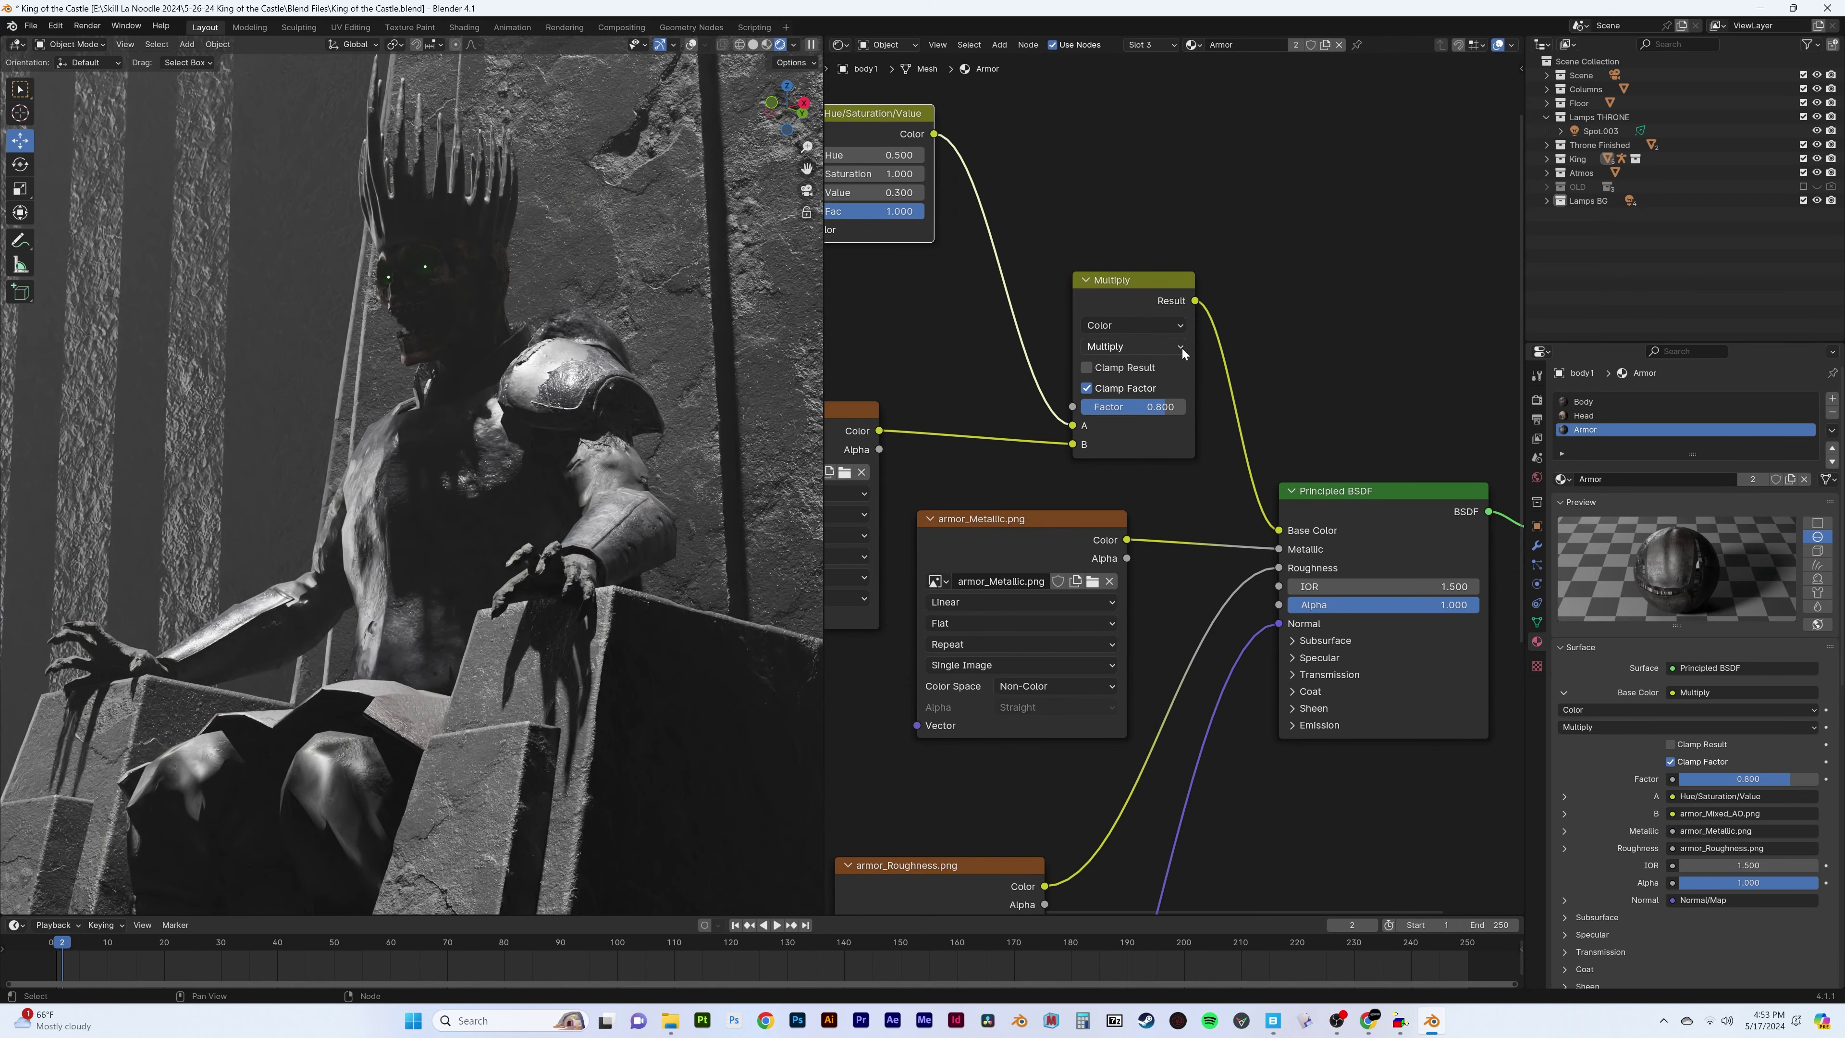
pyautogui.moveTo(1182, 347); pyautogui.dragTo(1464, 440, button='middle')
pyautogui.moveTo(639, 466); pyautogui.dragTo(640, 367, button='middle')
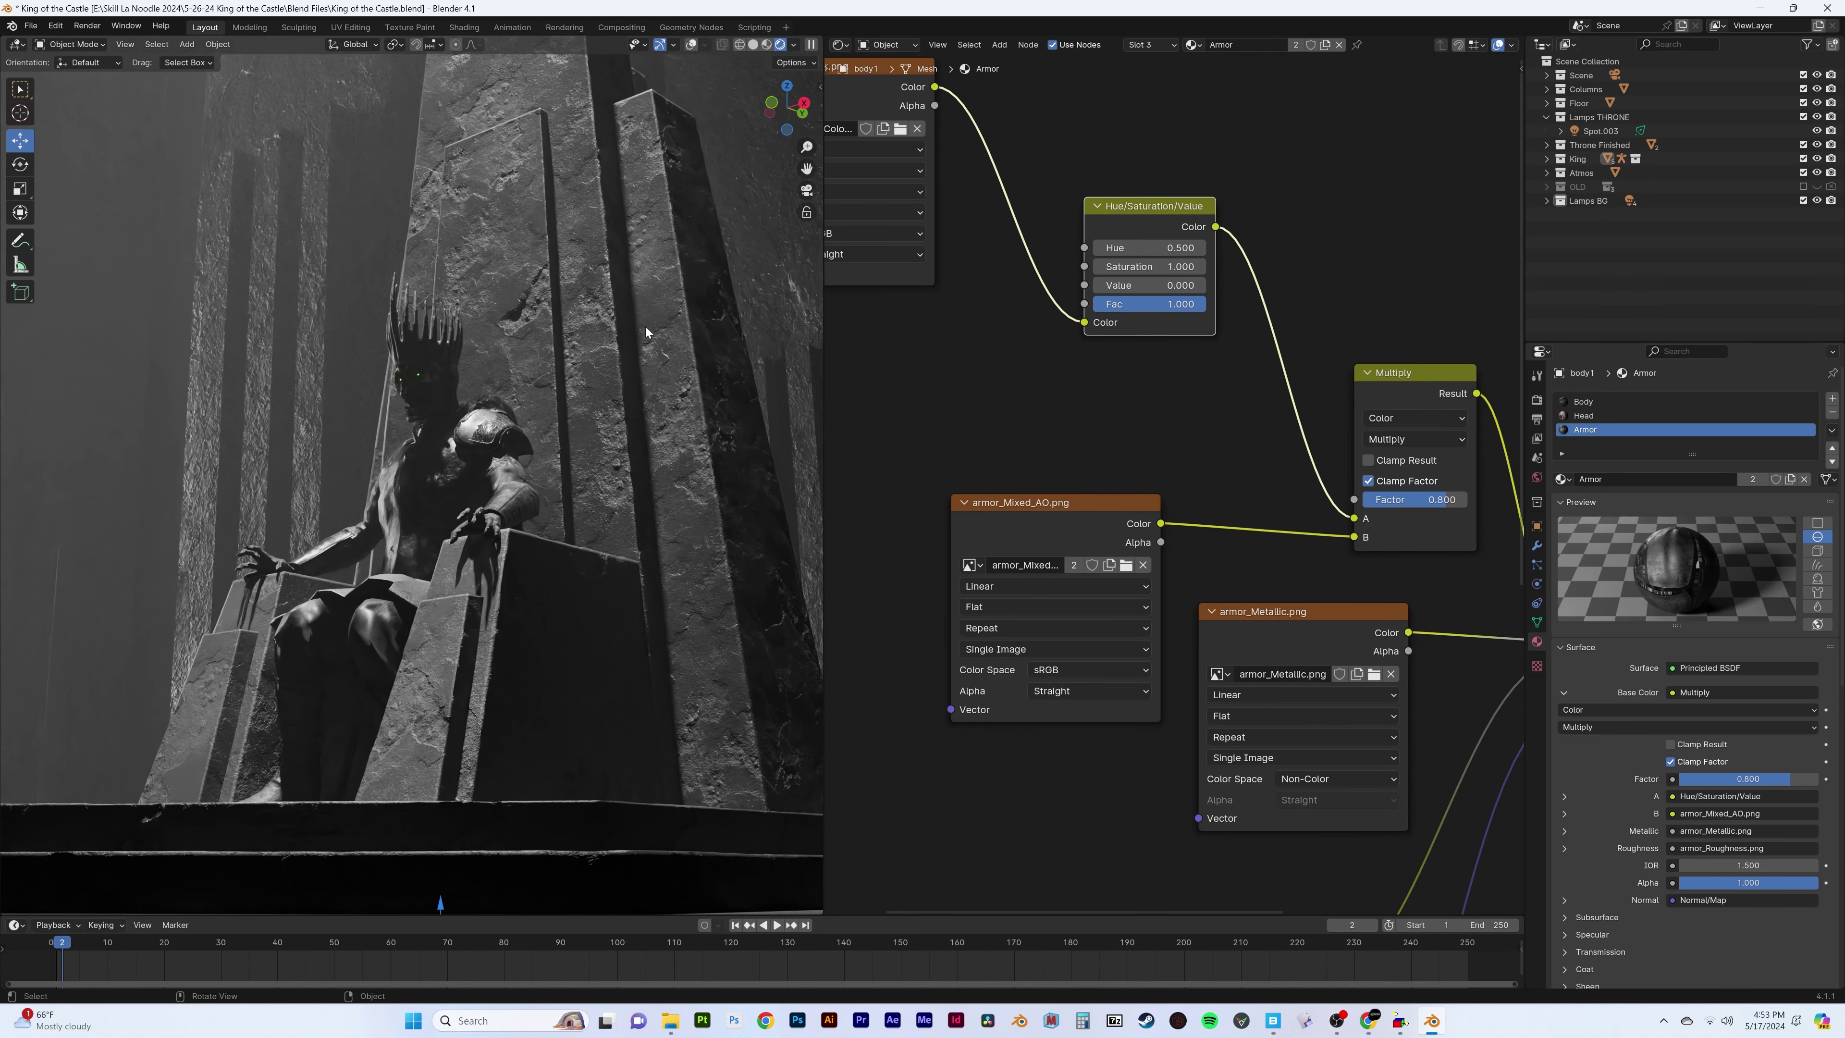
pyautogui.click(1148, 285)
pyautogui.write('0.3')
pyautogui.press('Return')
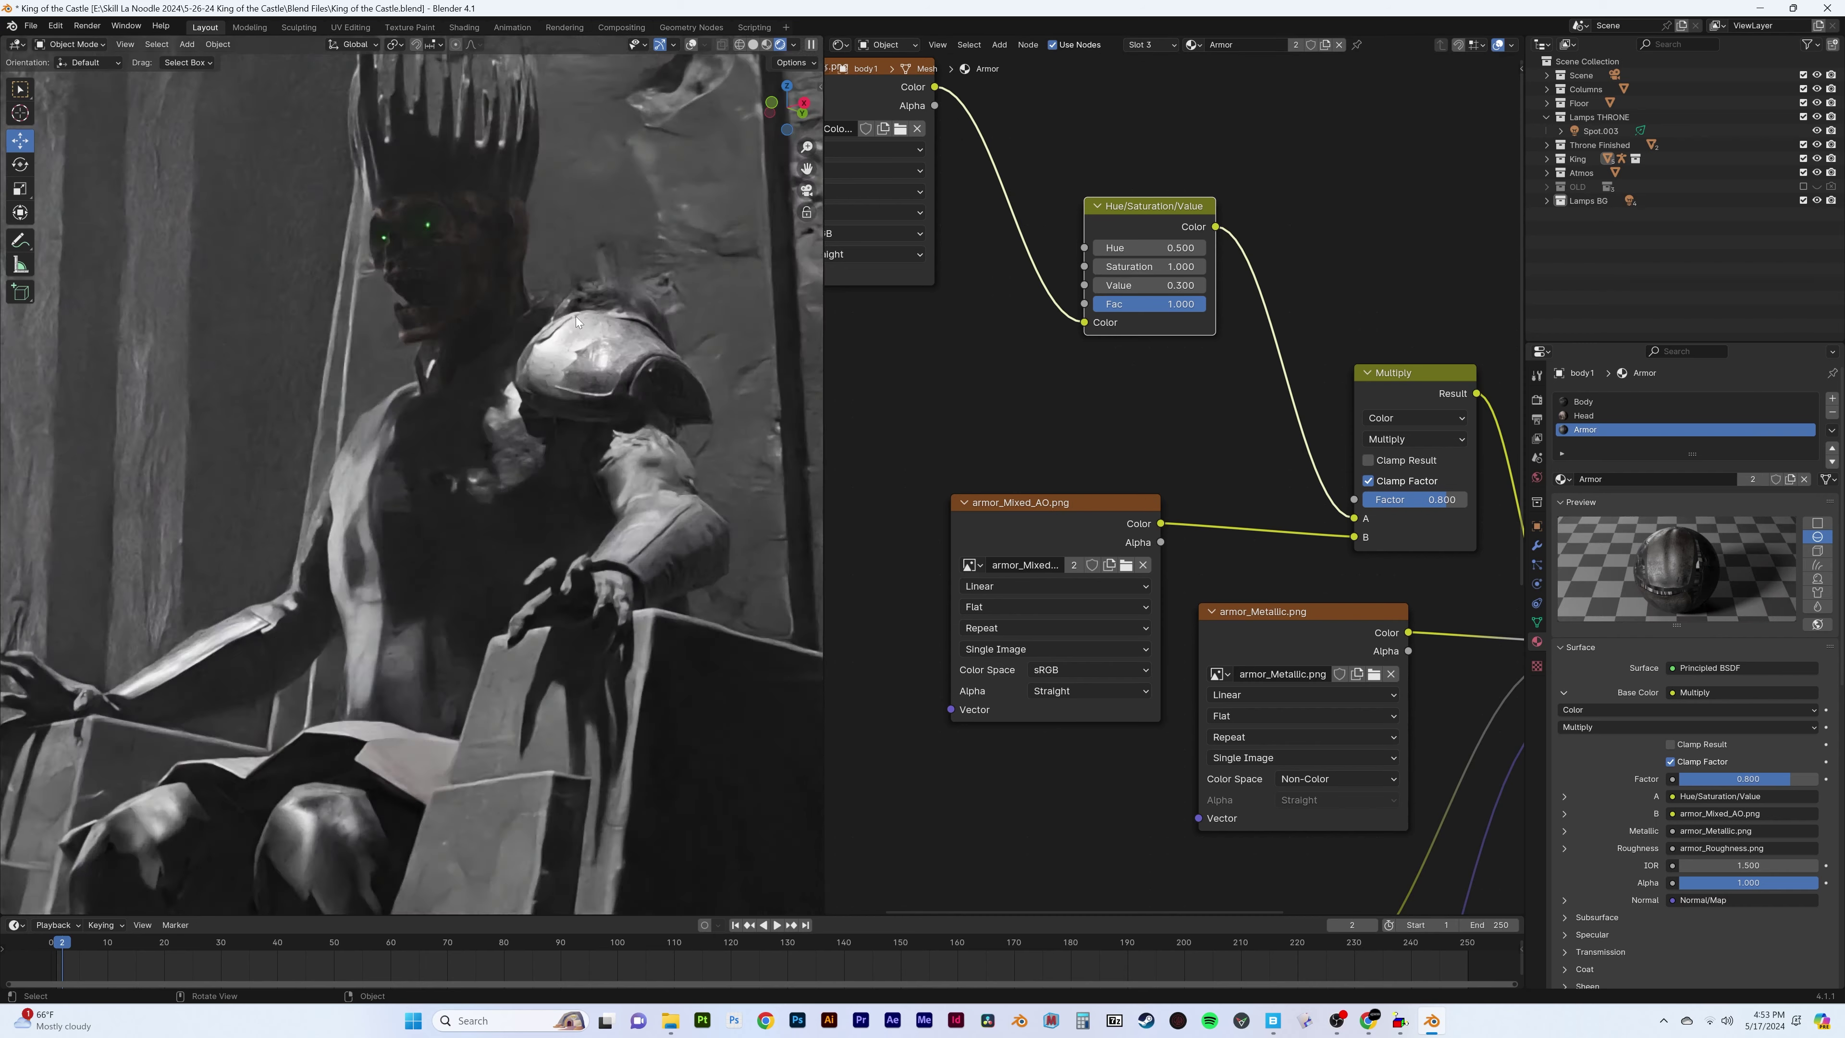
# Look through the scene camera and select the camera
pyautogui.press('KP_0')
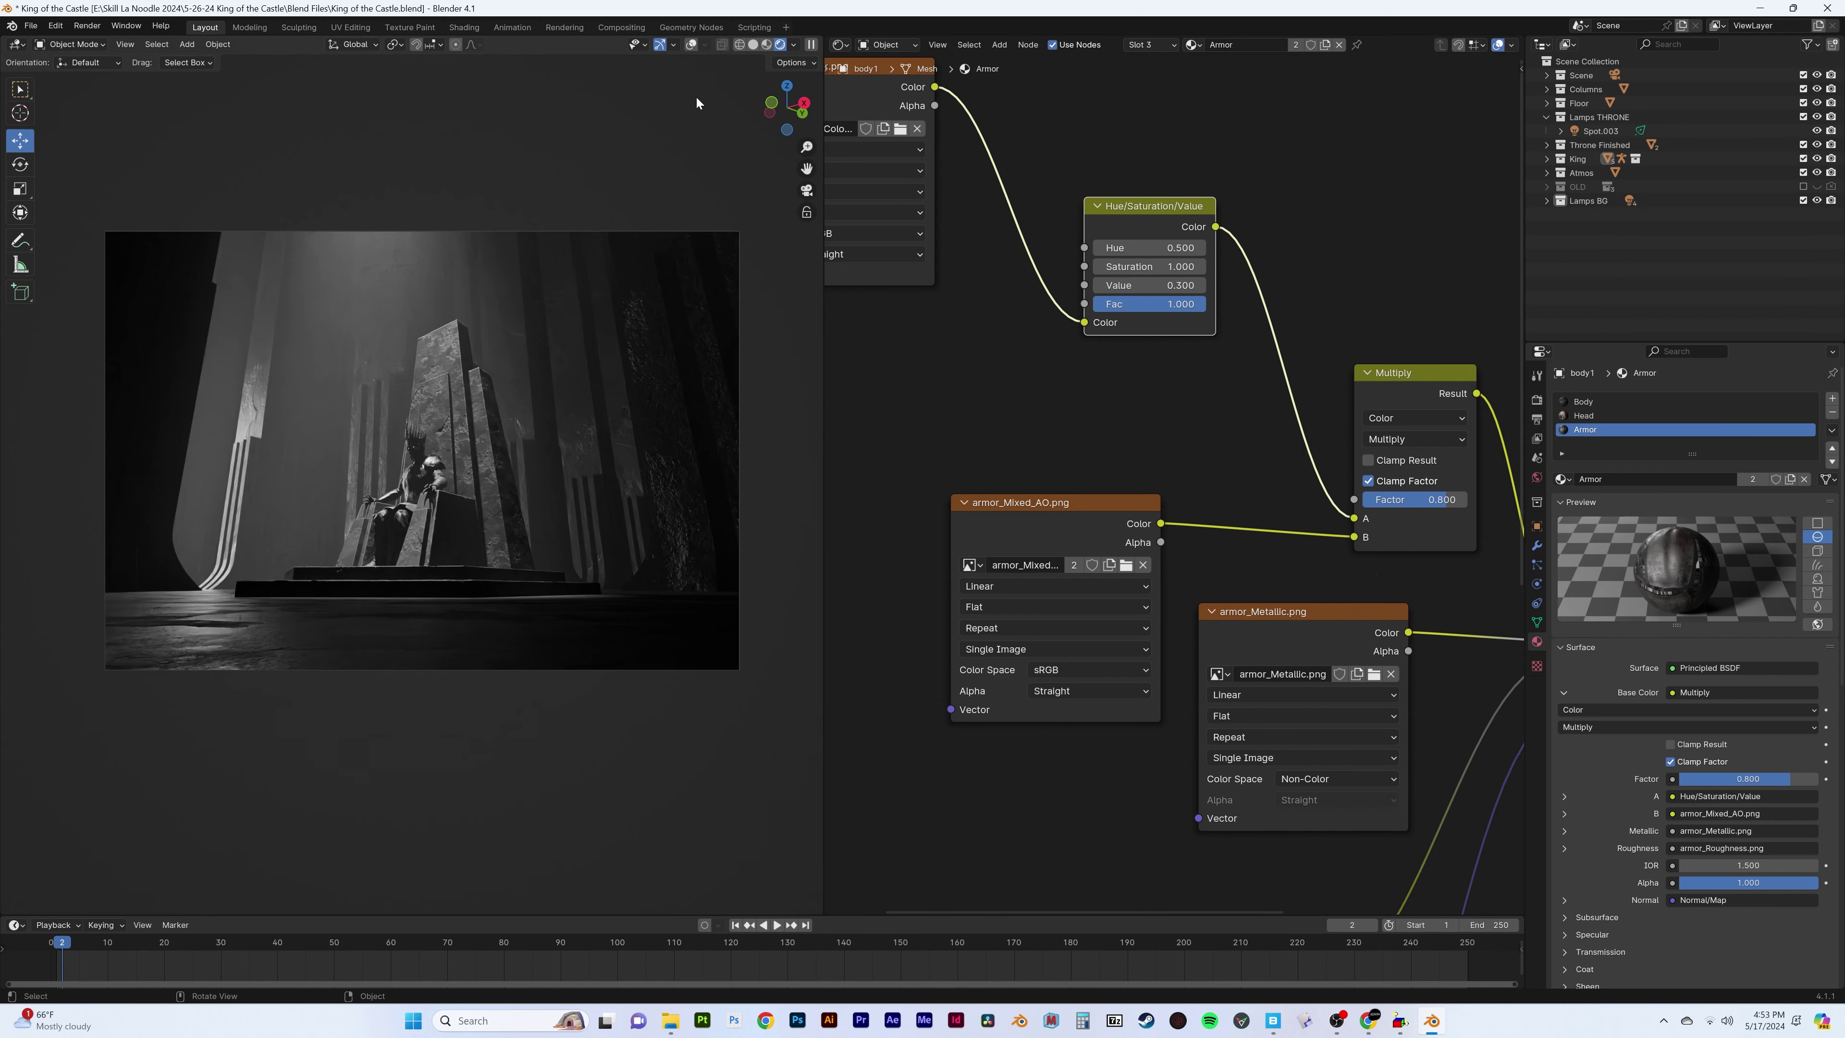
pyautogui.click(698, 232)
pyautogui.click(366, 47)
# Turn the camera about Z, tilt it about X, and lock it to the view
pyautogui.press('r')
pyautogui.press('z')
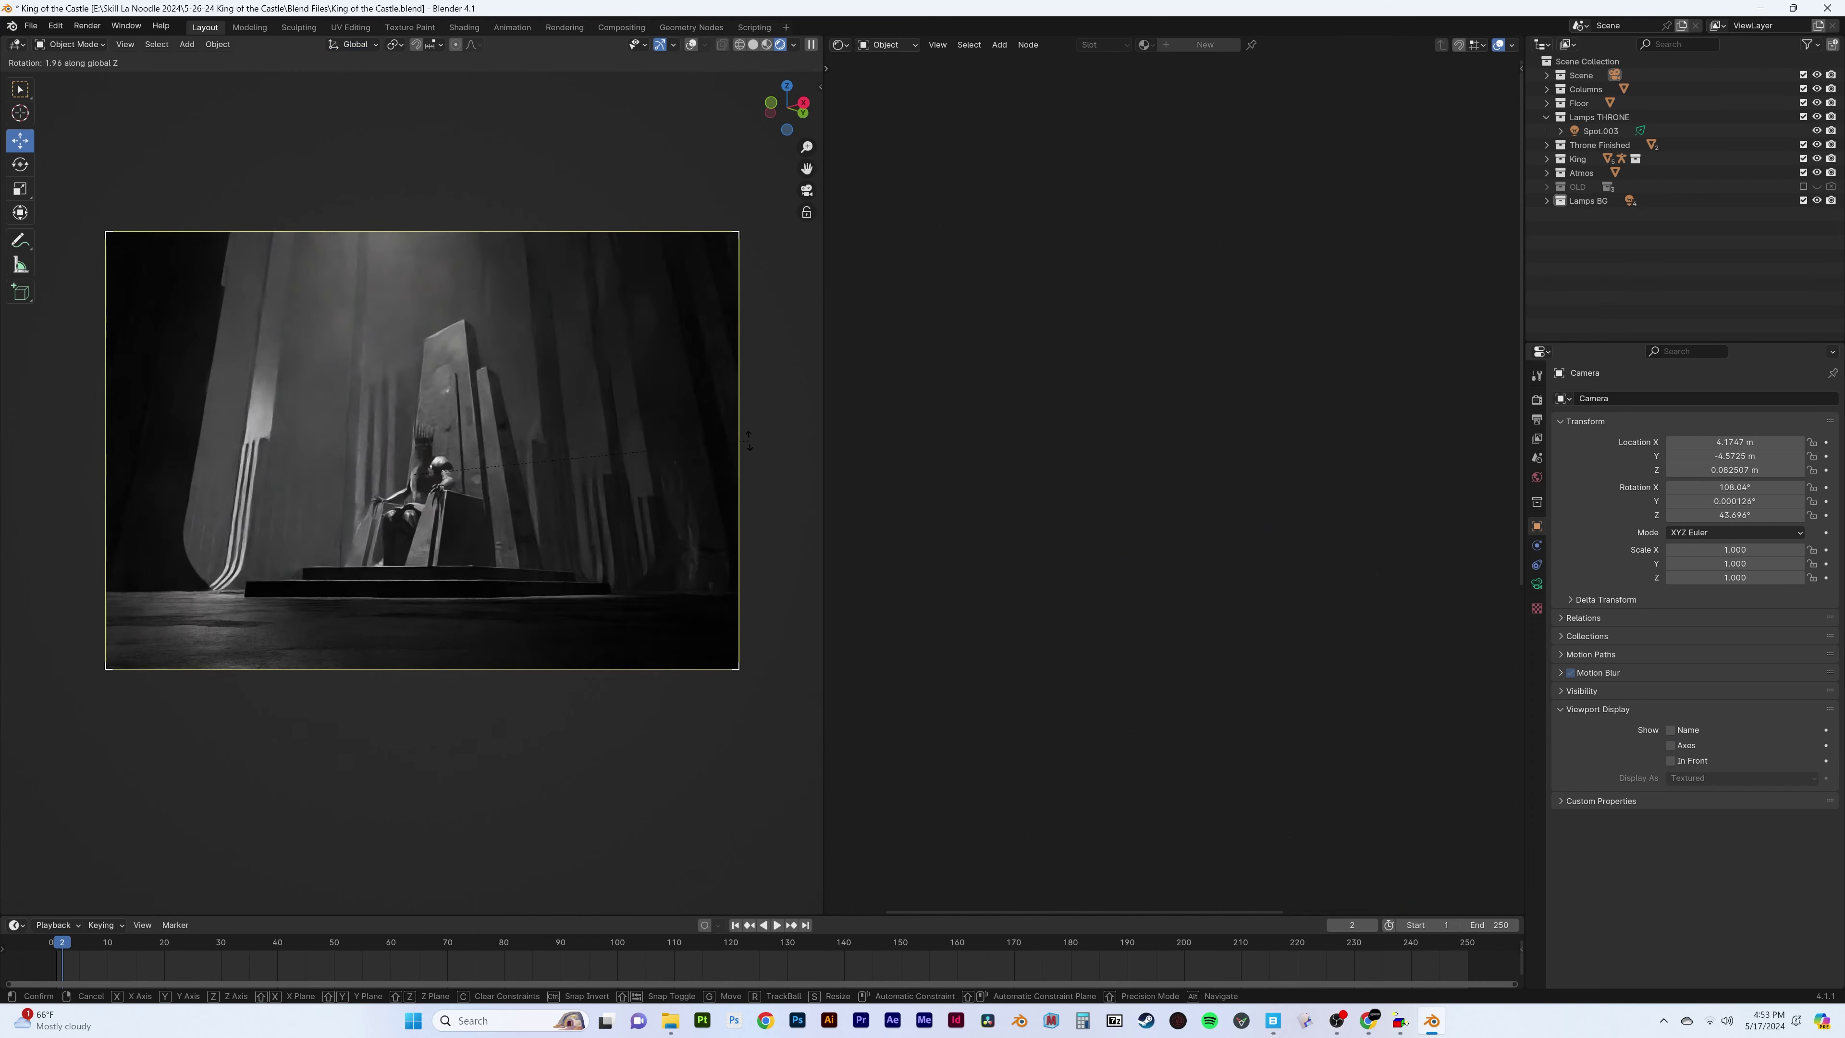
pyautogui.click(763, 480)
pyautogui.press('r')
pyautogui.press('x')
pyautogui.press('x')
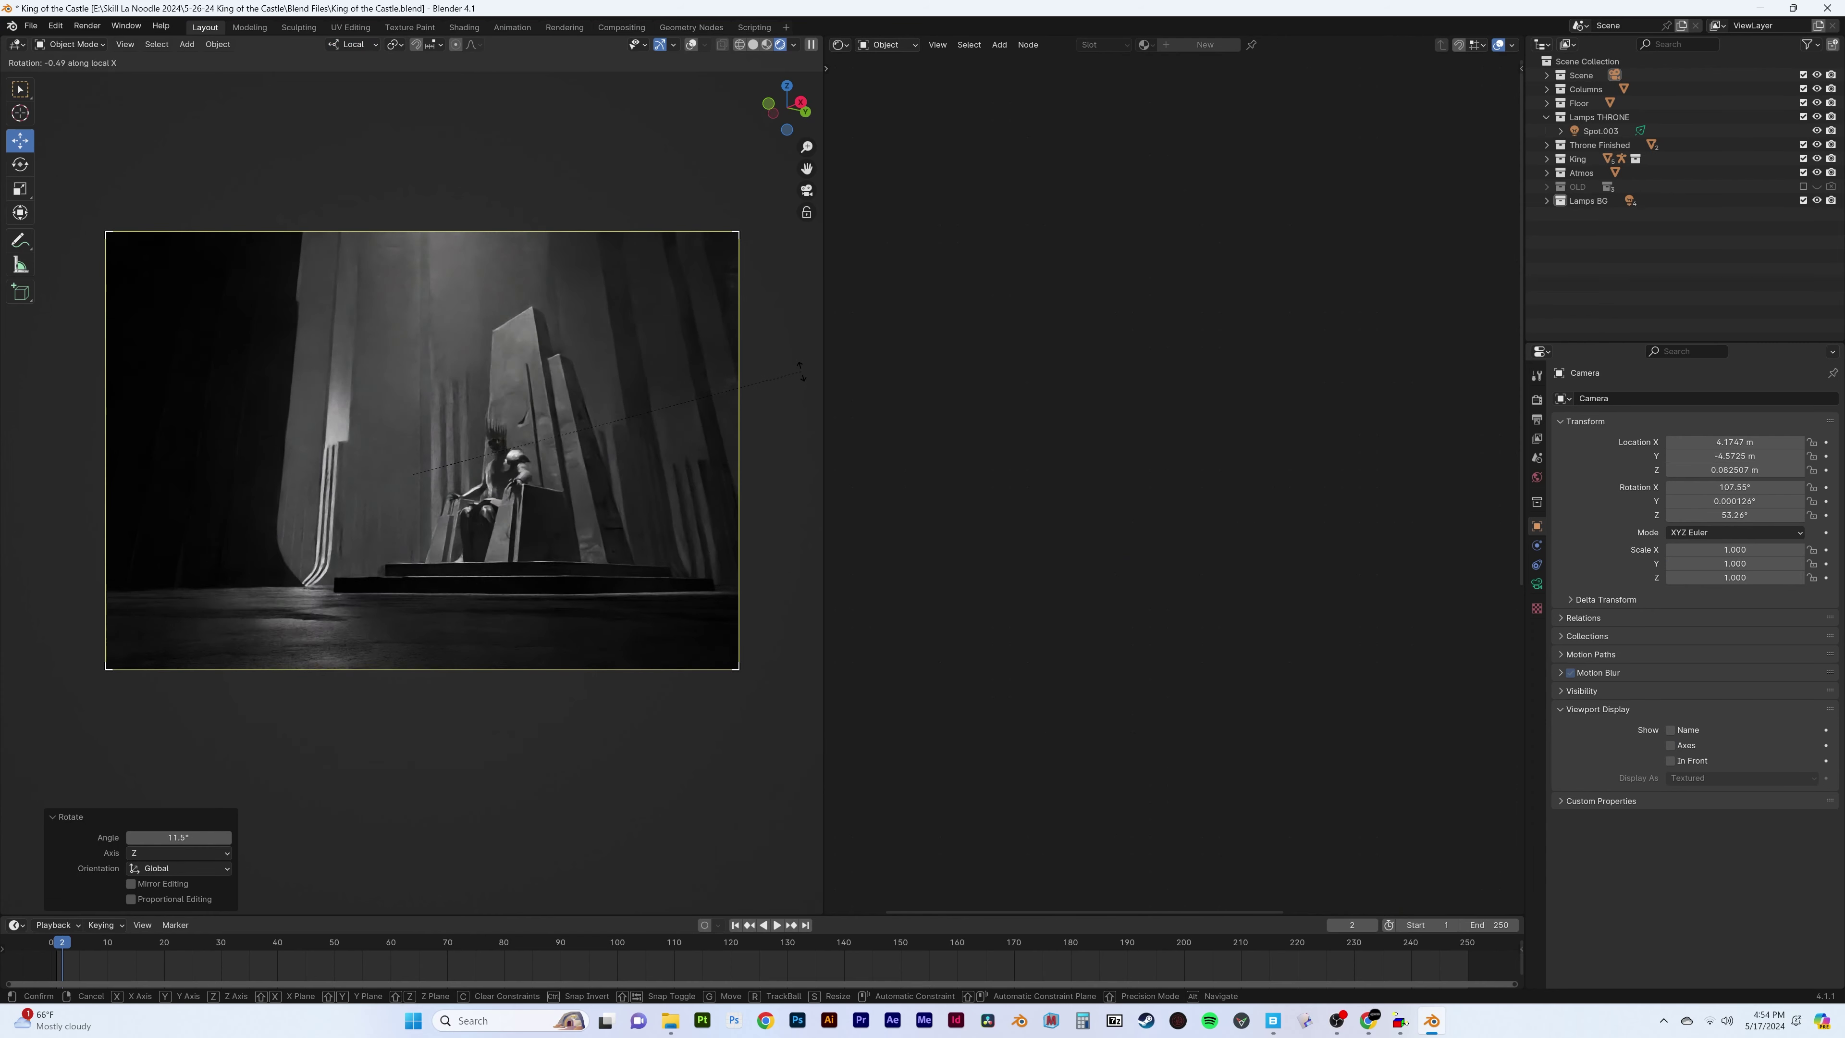
pyautogui.click(783, 349)
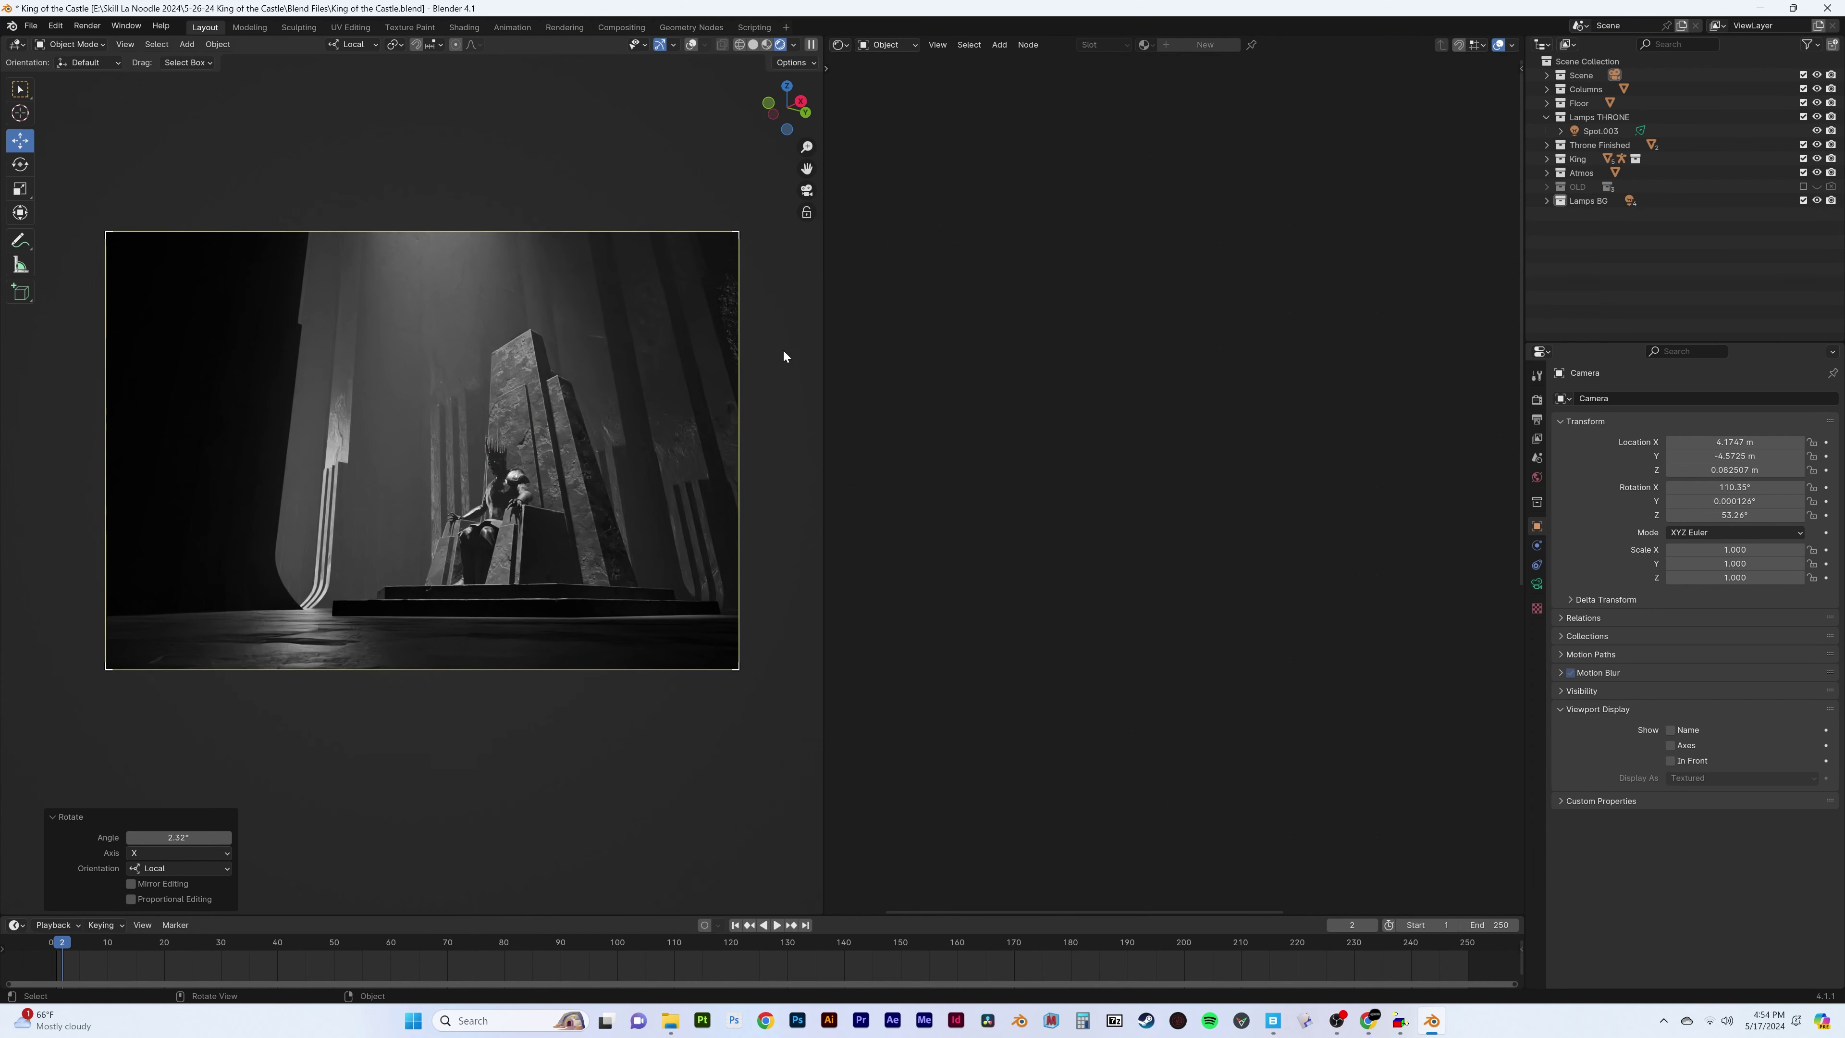
pyautogui.click(806, 211)
pyautogui.moveTo(690, 305)
pyautogui.mouseDown(button='middle')
pyautogui.moveTo(599, 403)
pyautogui.moveTo(567, 349)
pyautogui.moveTo(618, 358)
pyautogui.moveTo(600, 388)
pyautogui.mouseUp(button='middle')
pyautogui.scroll(-3, 600, 388)
pyautogui.click(1537, 584)
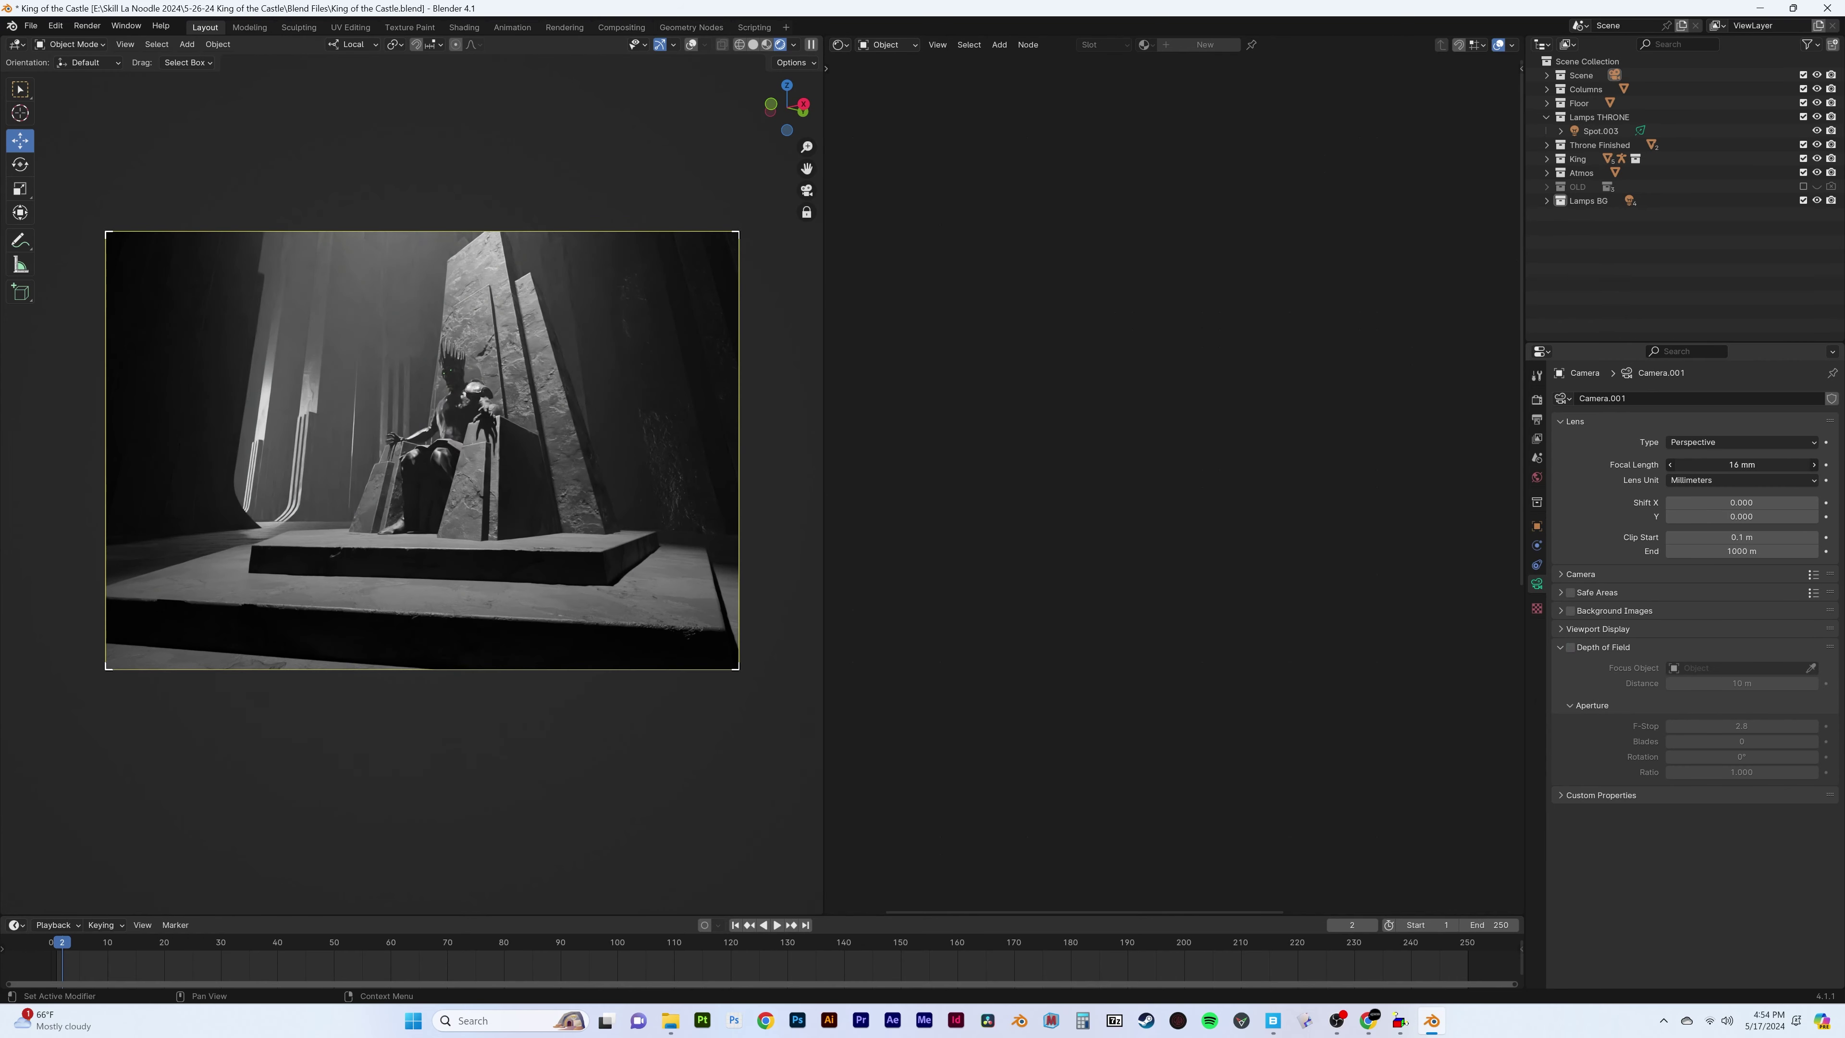
# Refine the camera's tilt and height along local Z, then close the test render
pyautogui.press('r')
pyautogui.press('x')
pyautogui.press('x')
pyautogui.press('n')
pyautogui.click(697, 247)
pyautogui.press('n')
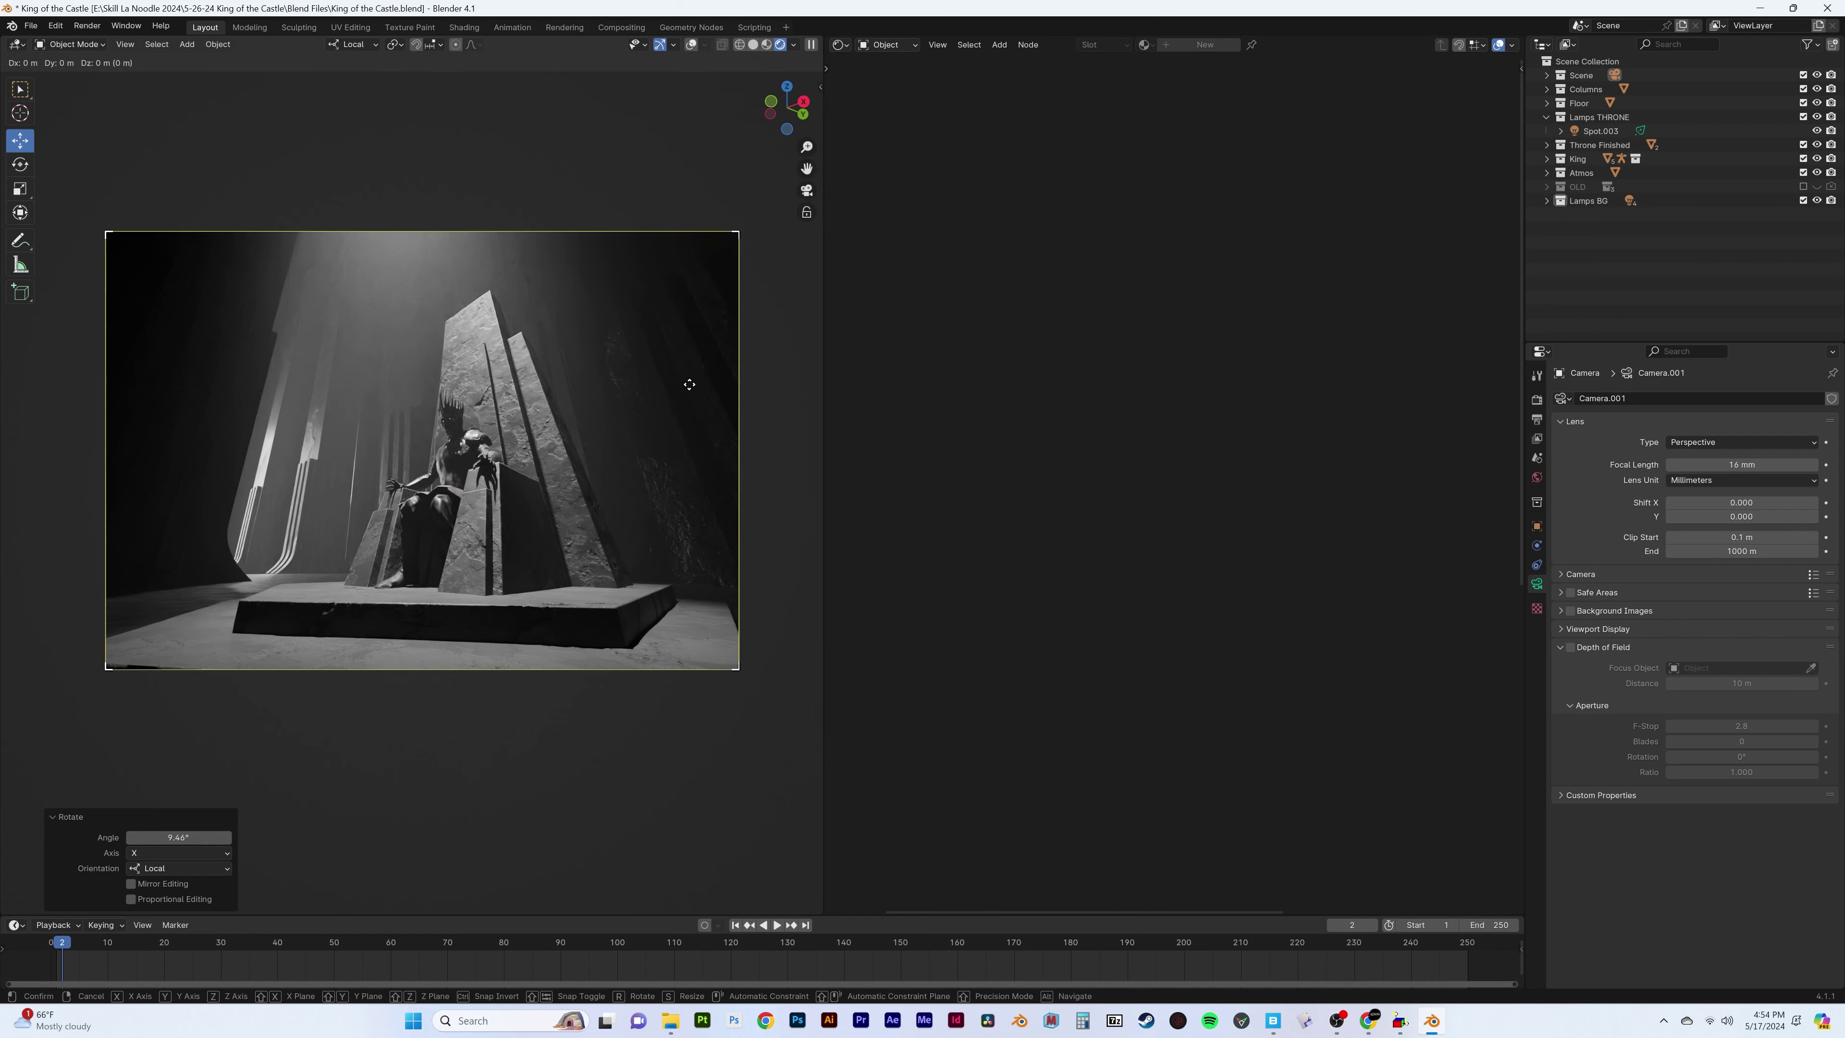
pyautogui.press('g')
pyautogui.press('z')
pyautogui.press('z')
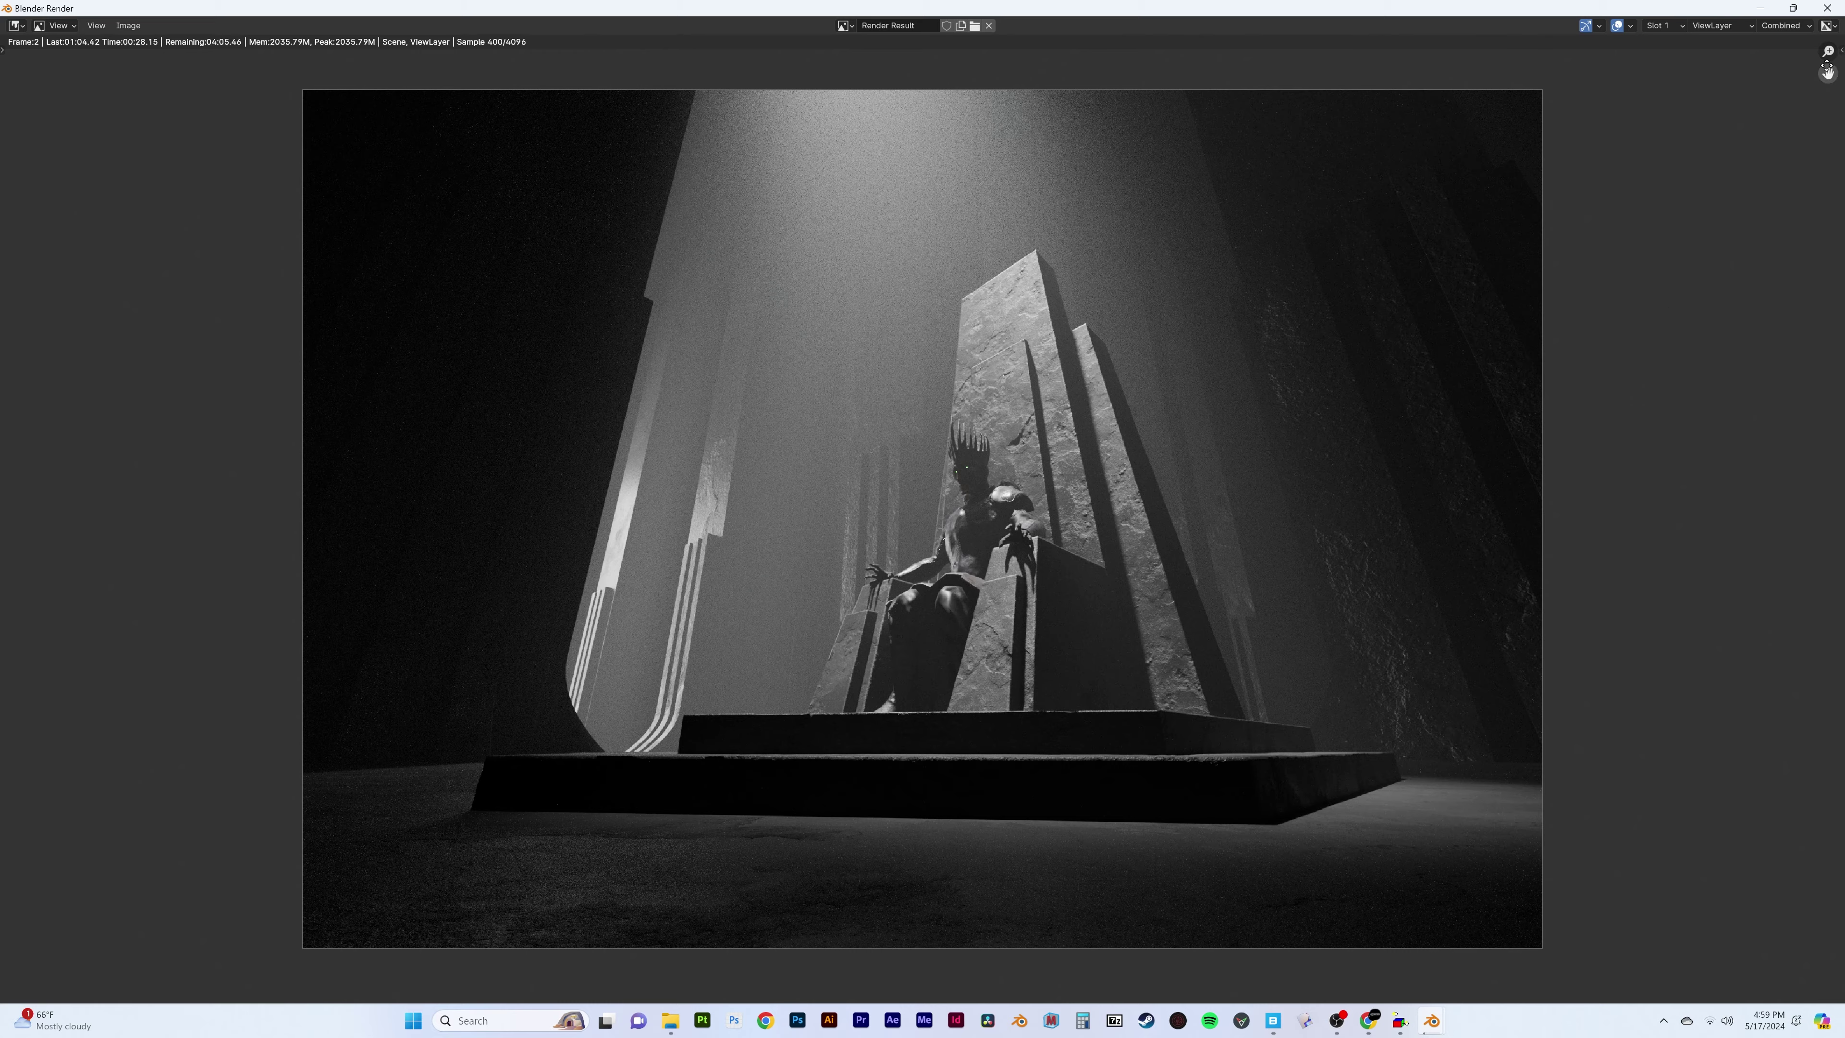
pyautogui.click(1827, 8)
# Link Point.003 to the shared Point light data and colour it green (Hue 0.388)
pyautogui.click(1041, 445)
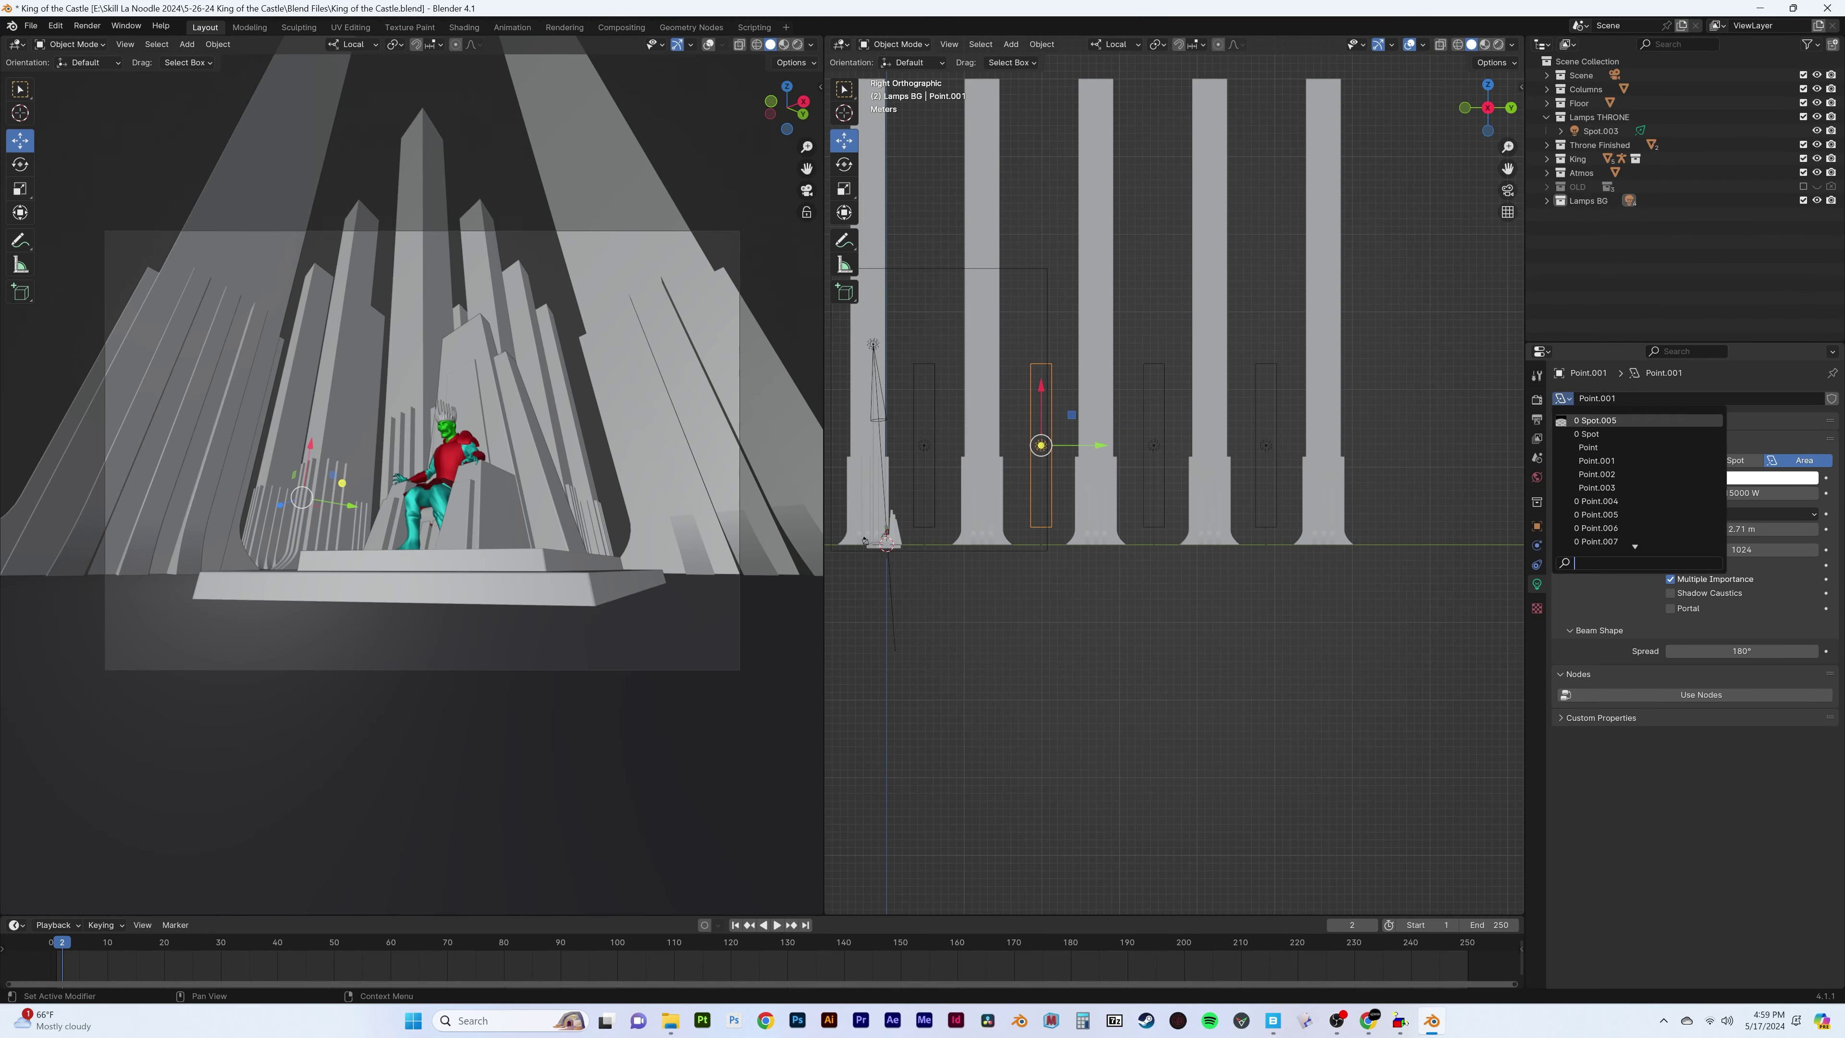
pyautogui.click(1153, 445)
pyautogui.click(1266, 445)
pyautogui.moveTo(1267, 445); pyautogui.dragTo(1199, 407, button='middle')
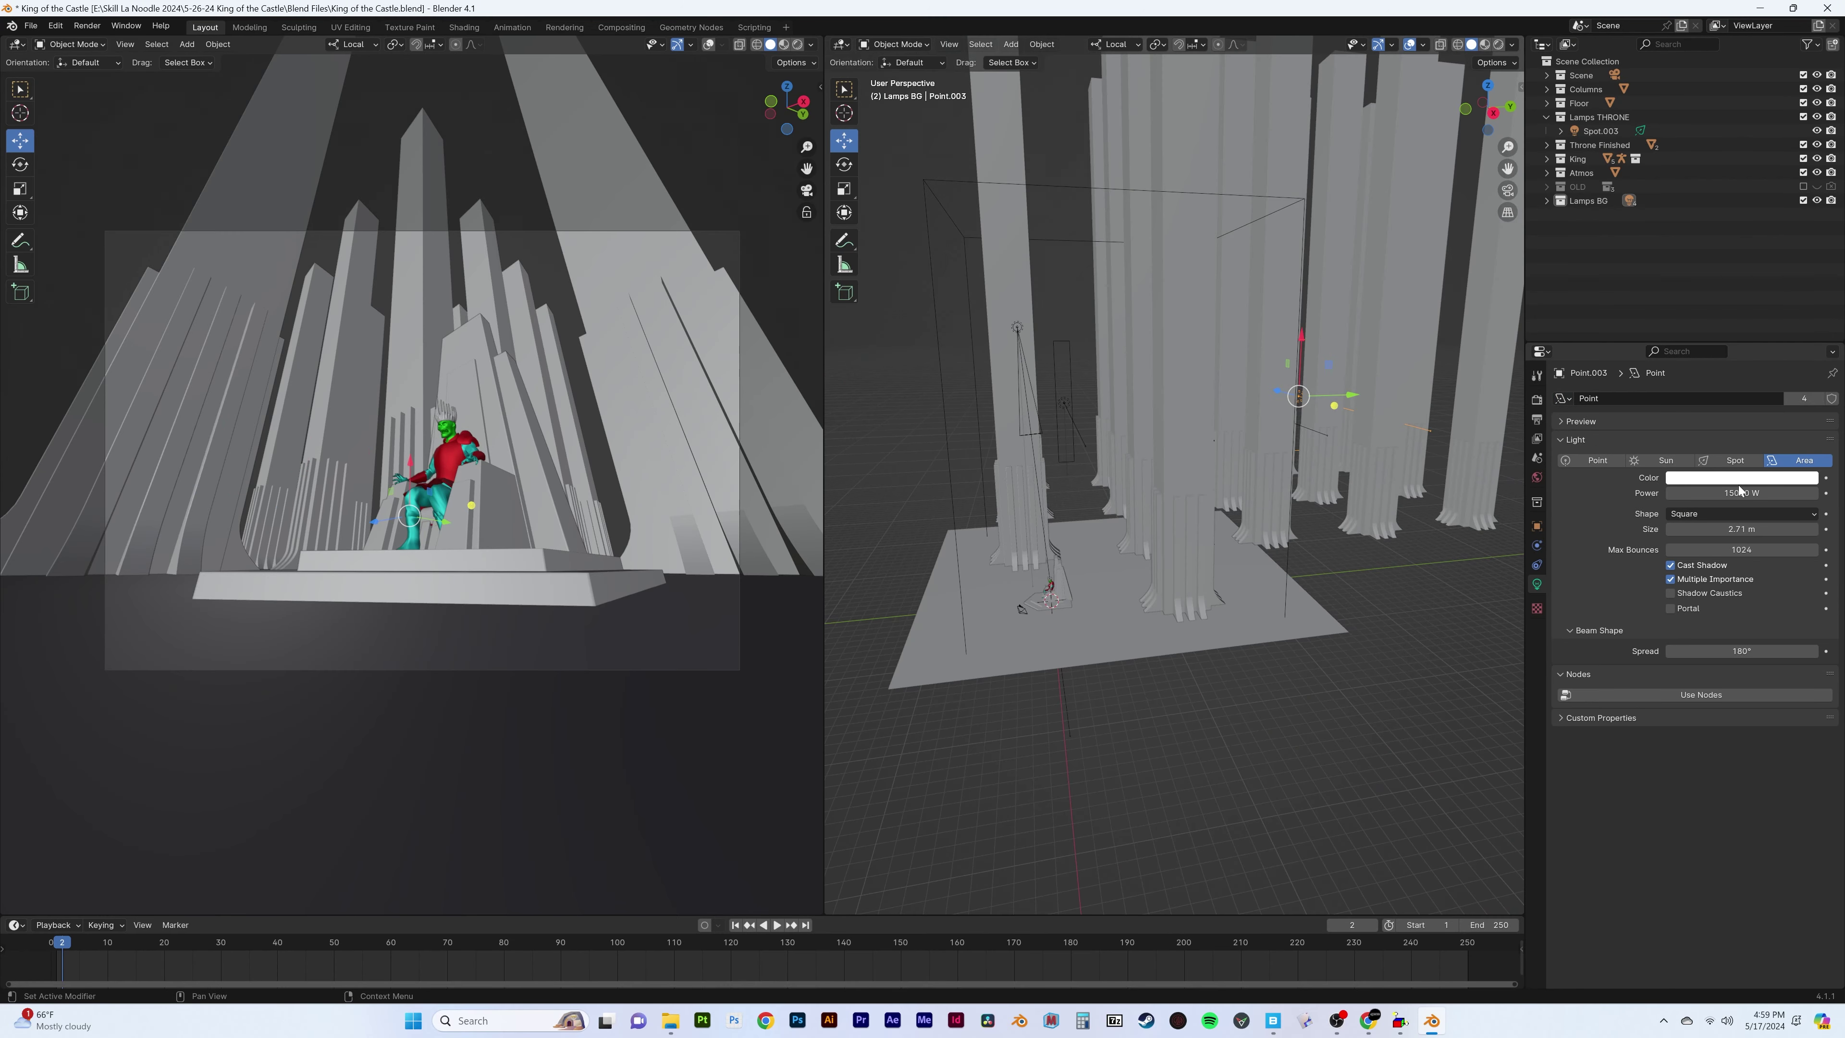
pyautogui.click(1563, 398)
pyautogui.click(1693, 305)
pyautogui.press('z')
pyautogui.click(750, 474)
pyautogui.click(1742, 477)
pyautogui.click(1724, 314)
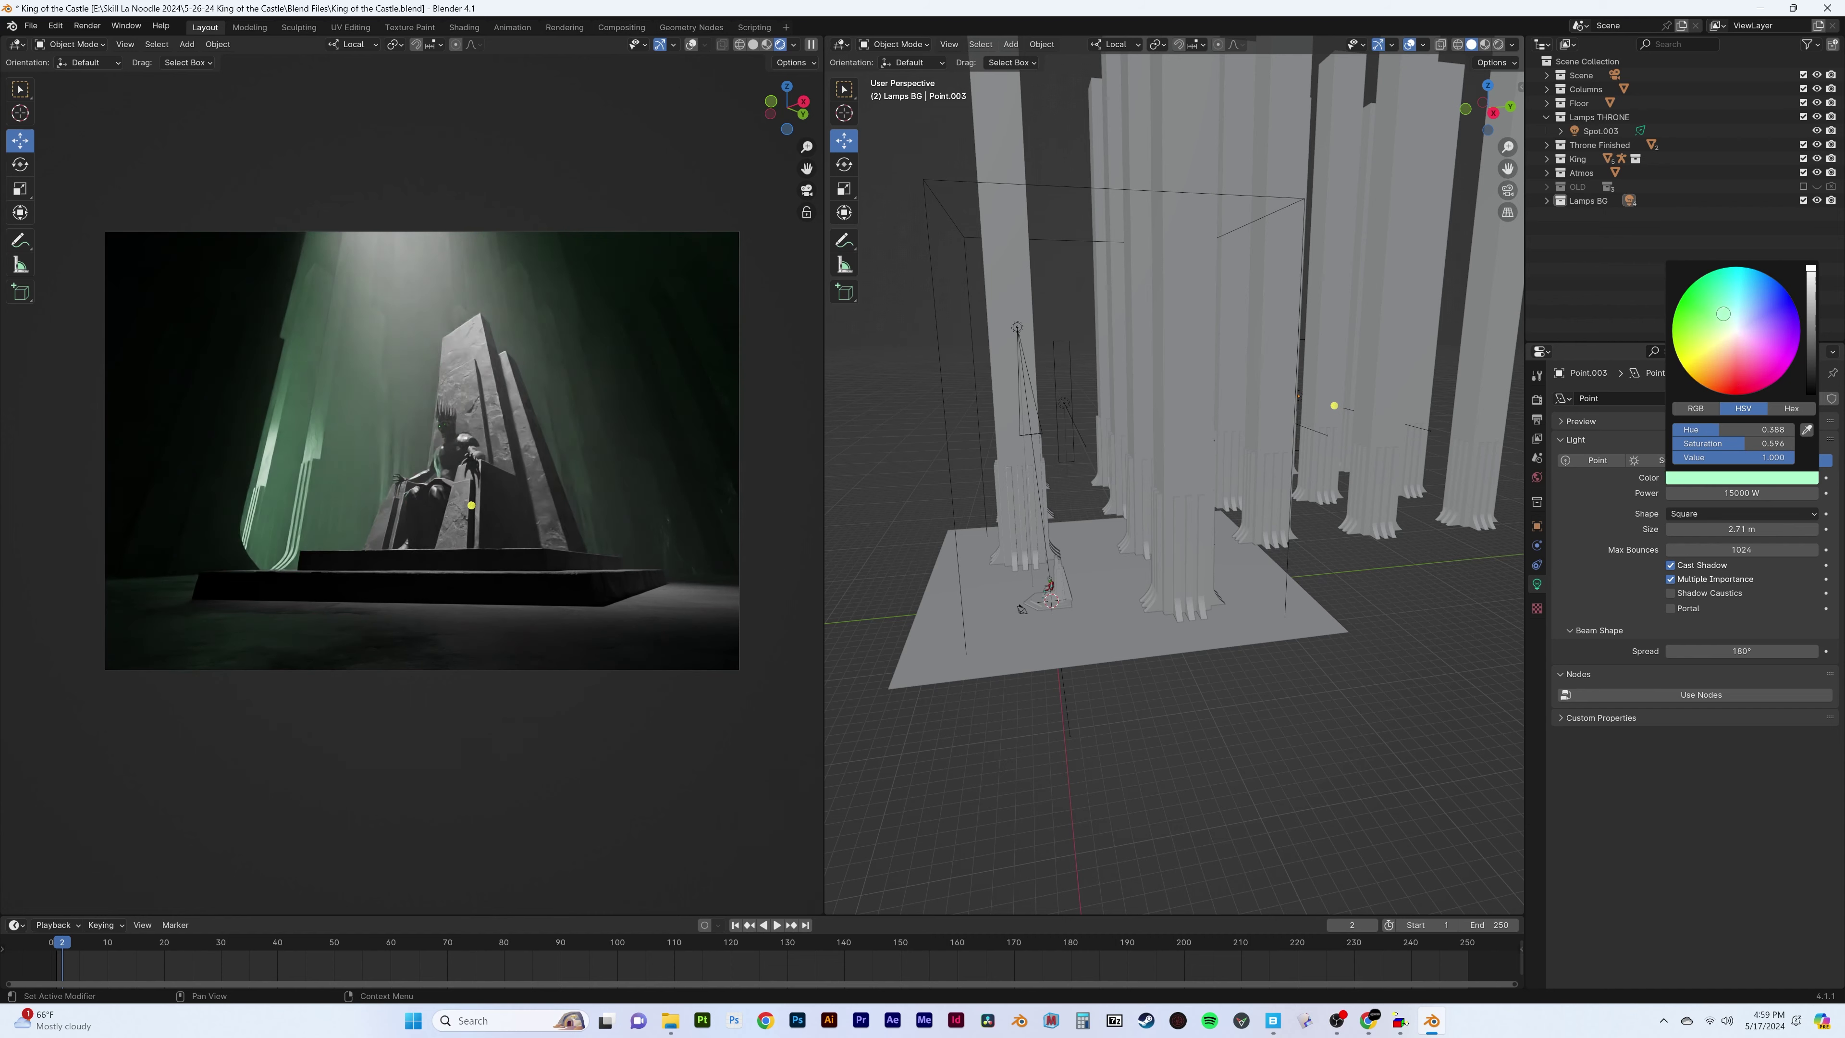
# Check Spot.003's colour, then narrow the green area lights among the columns
pyautogui.click(1600, 131)
pyautogui.click(1750, 478)
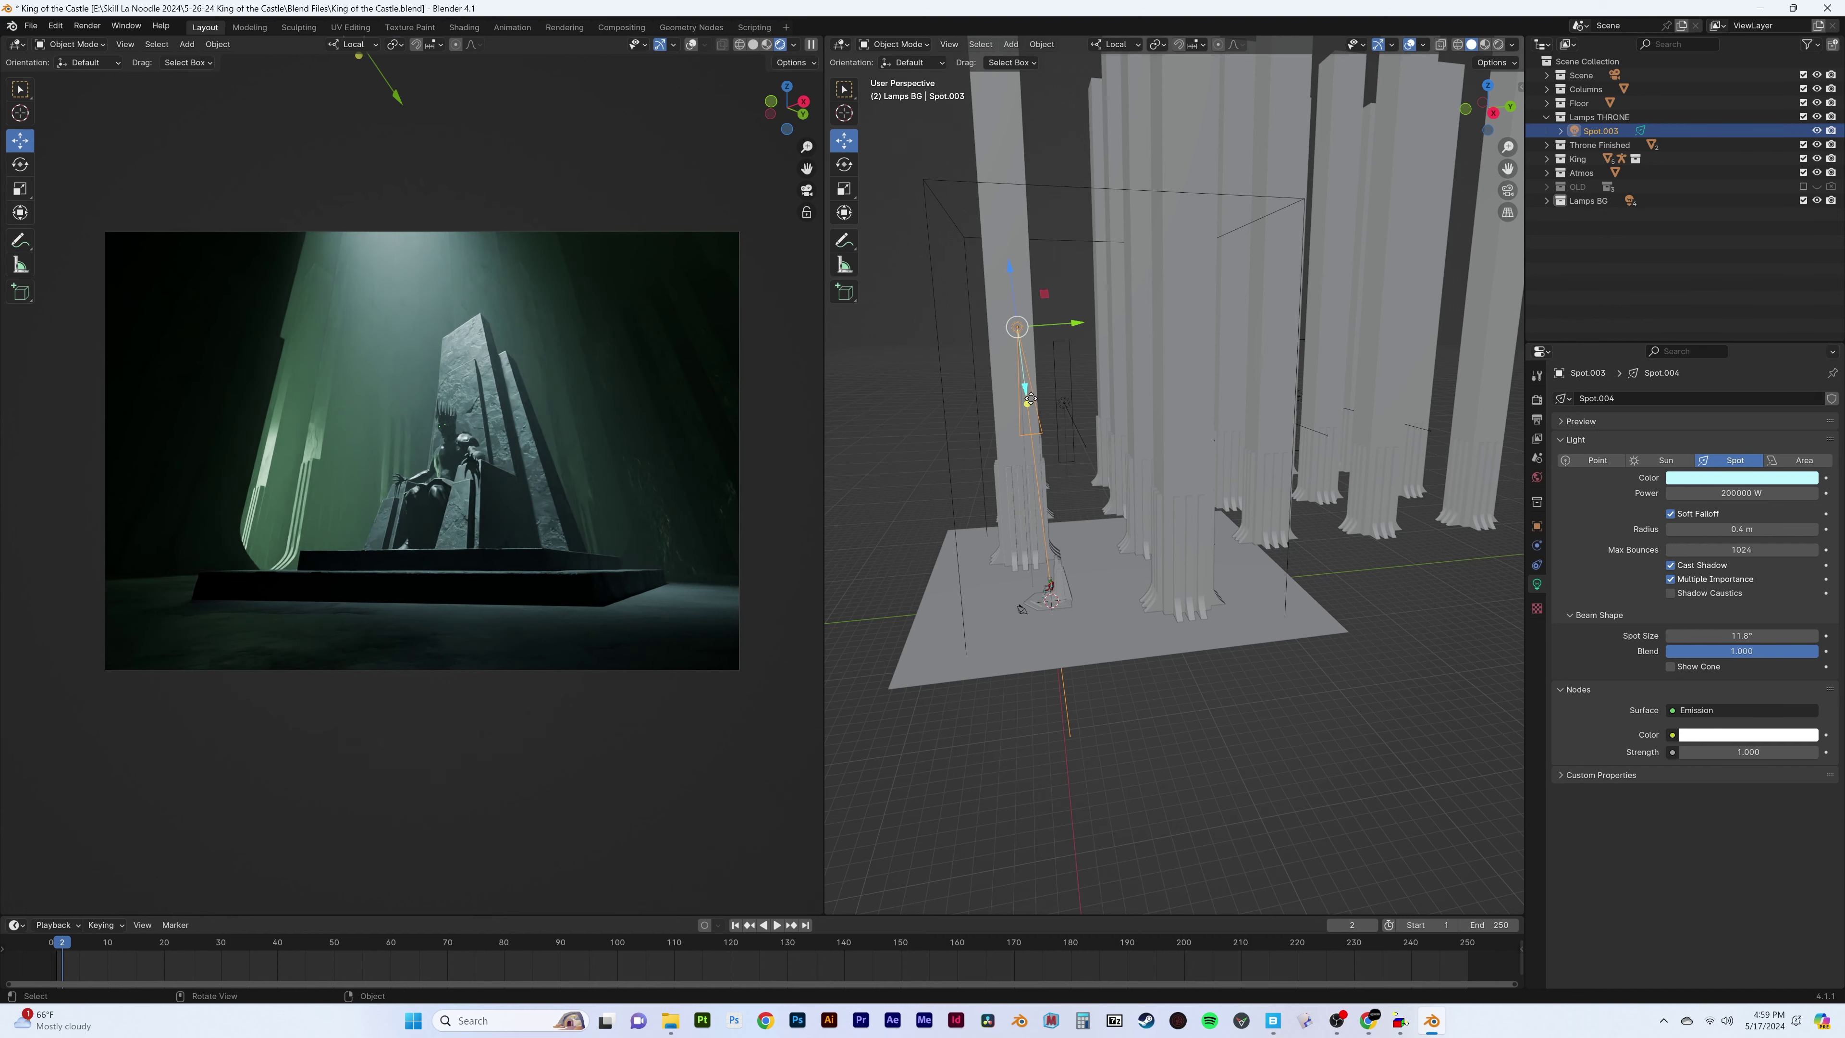
pyautogui.click(1064, 403)
pyautogui.moveTo(1064, 404)
pyautogui.mouseDown(button='middle')
pyautogui.moveTo(1170, 435)
pyautogui.moveTo(1020, 527)
pyautogui.mouseUp(button='middle')
pyautogui.scroll(-3, 1021, 527)
pyautogui.keyDown('shift'); pyautogui.click(1106, 508); pyautogui.keyUp('shift')
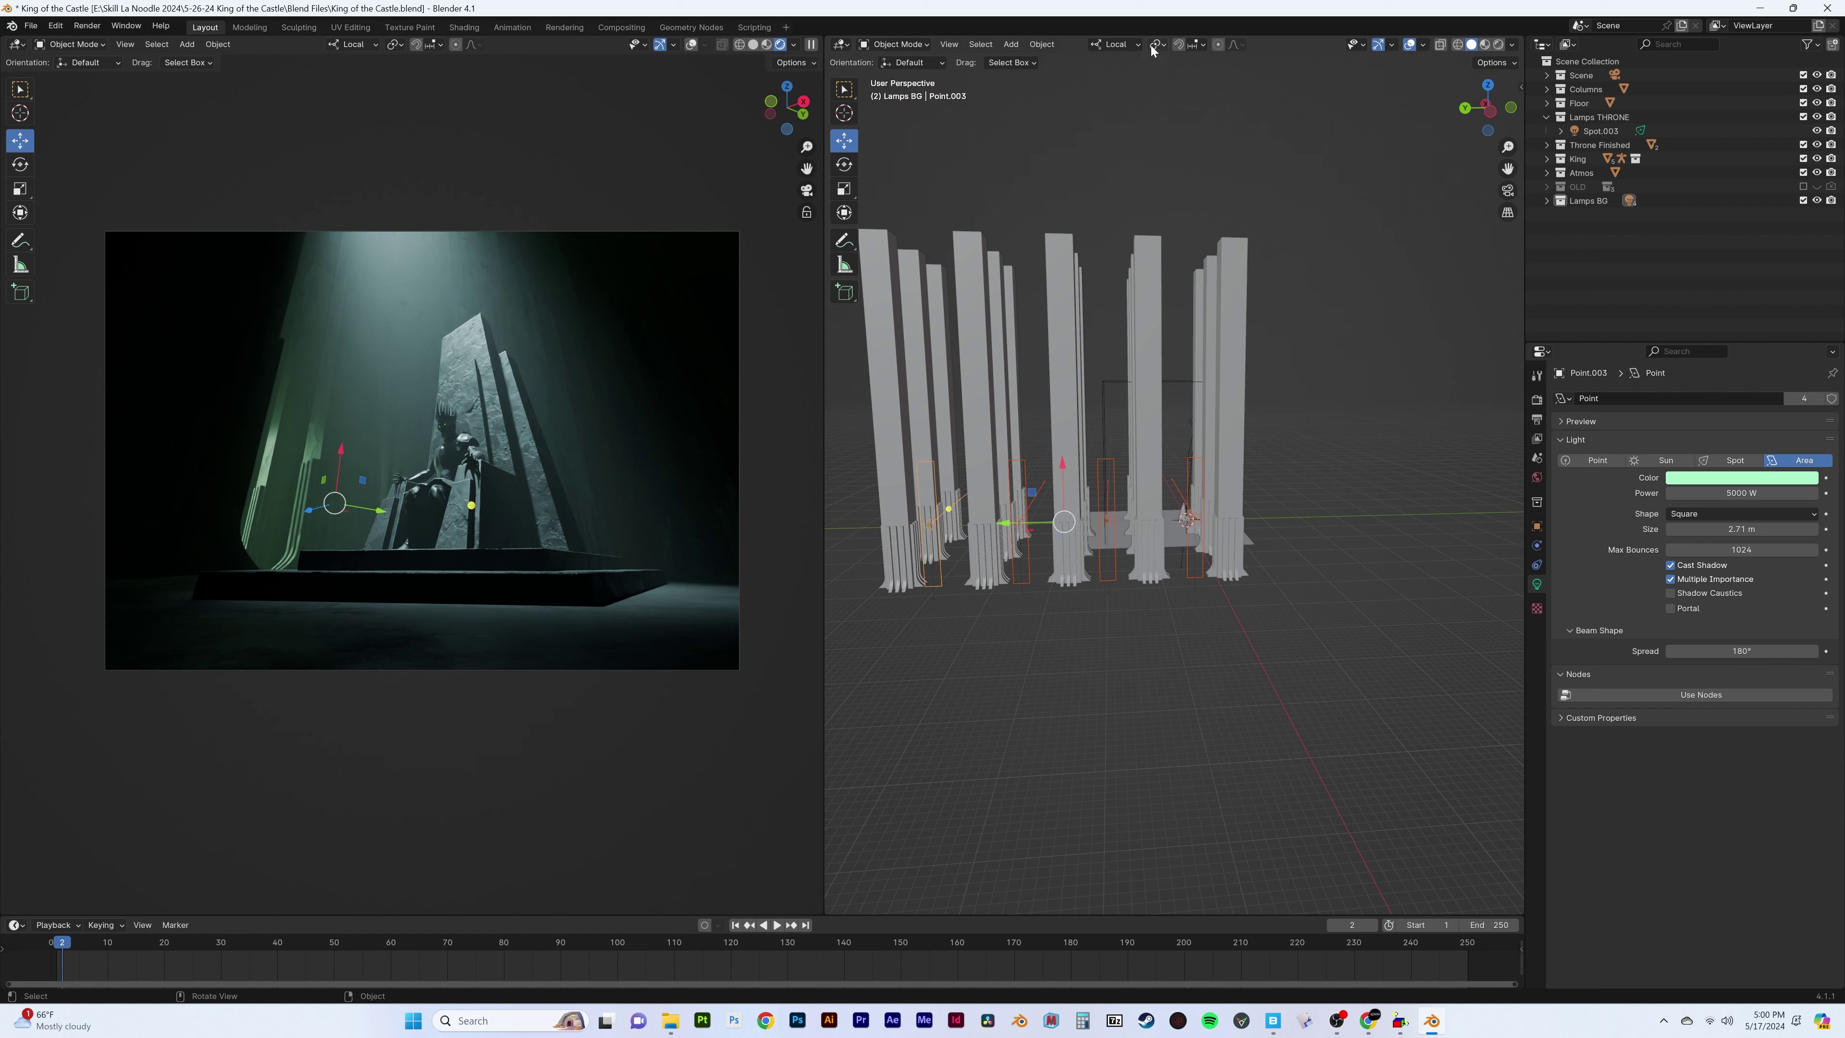
pyautogui.click(1069, 485)
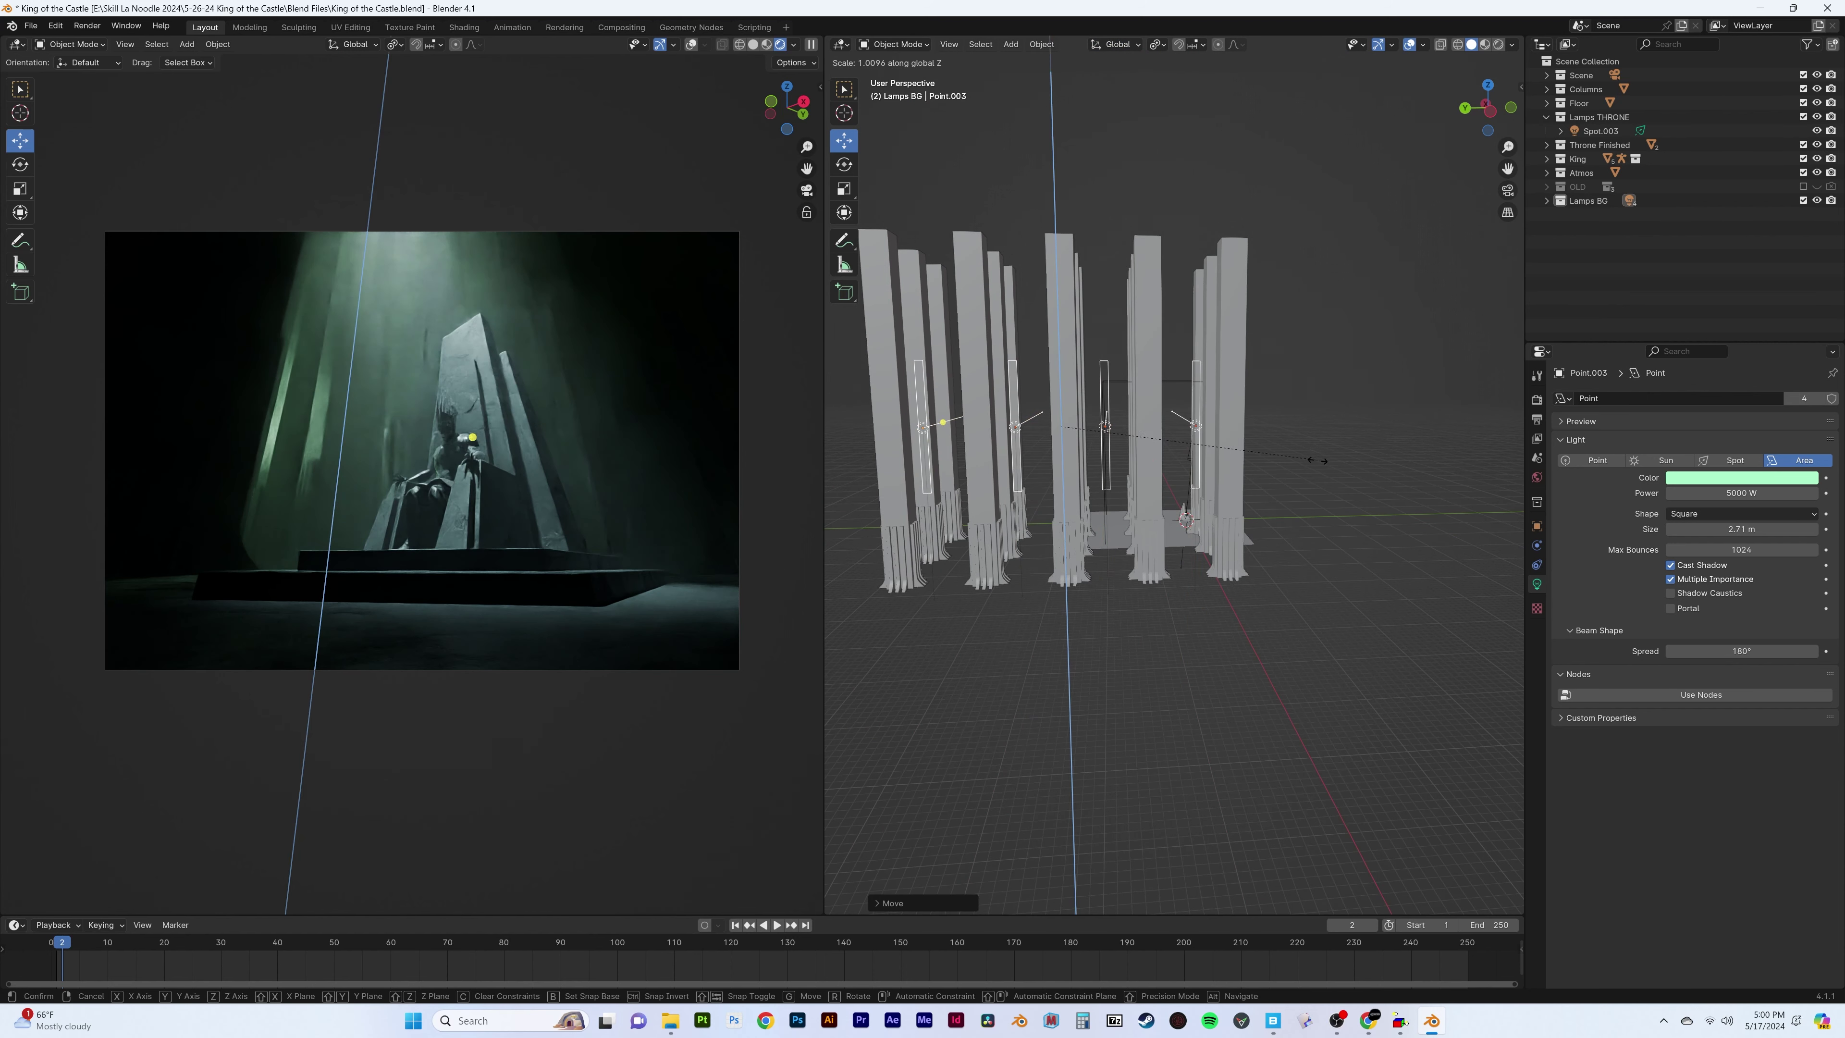
pyautogui.press('KP_1')
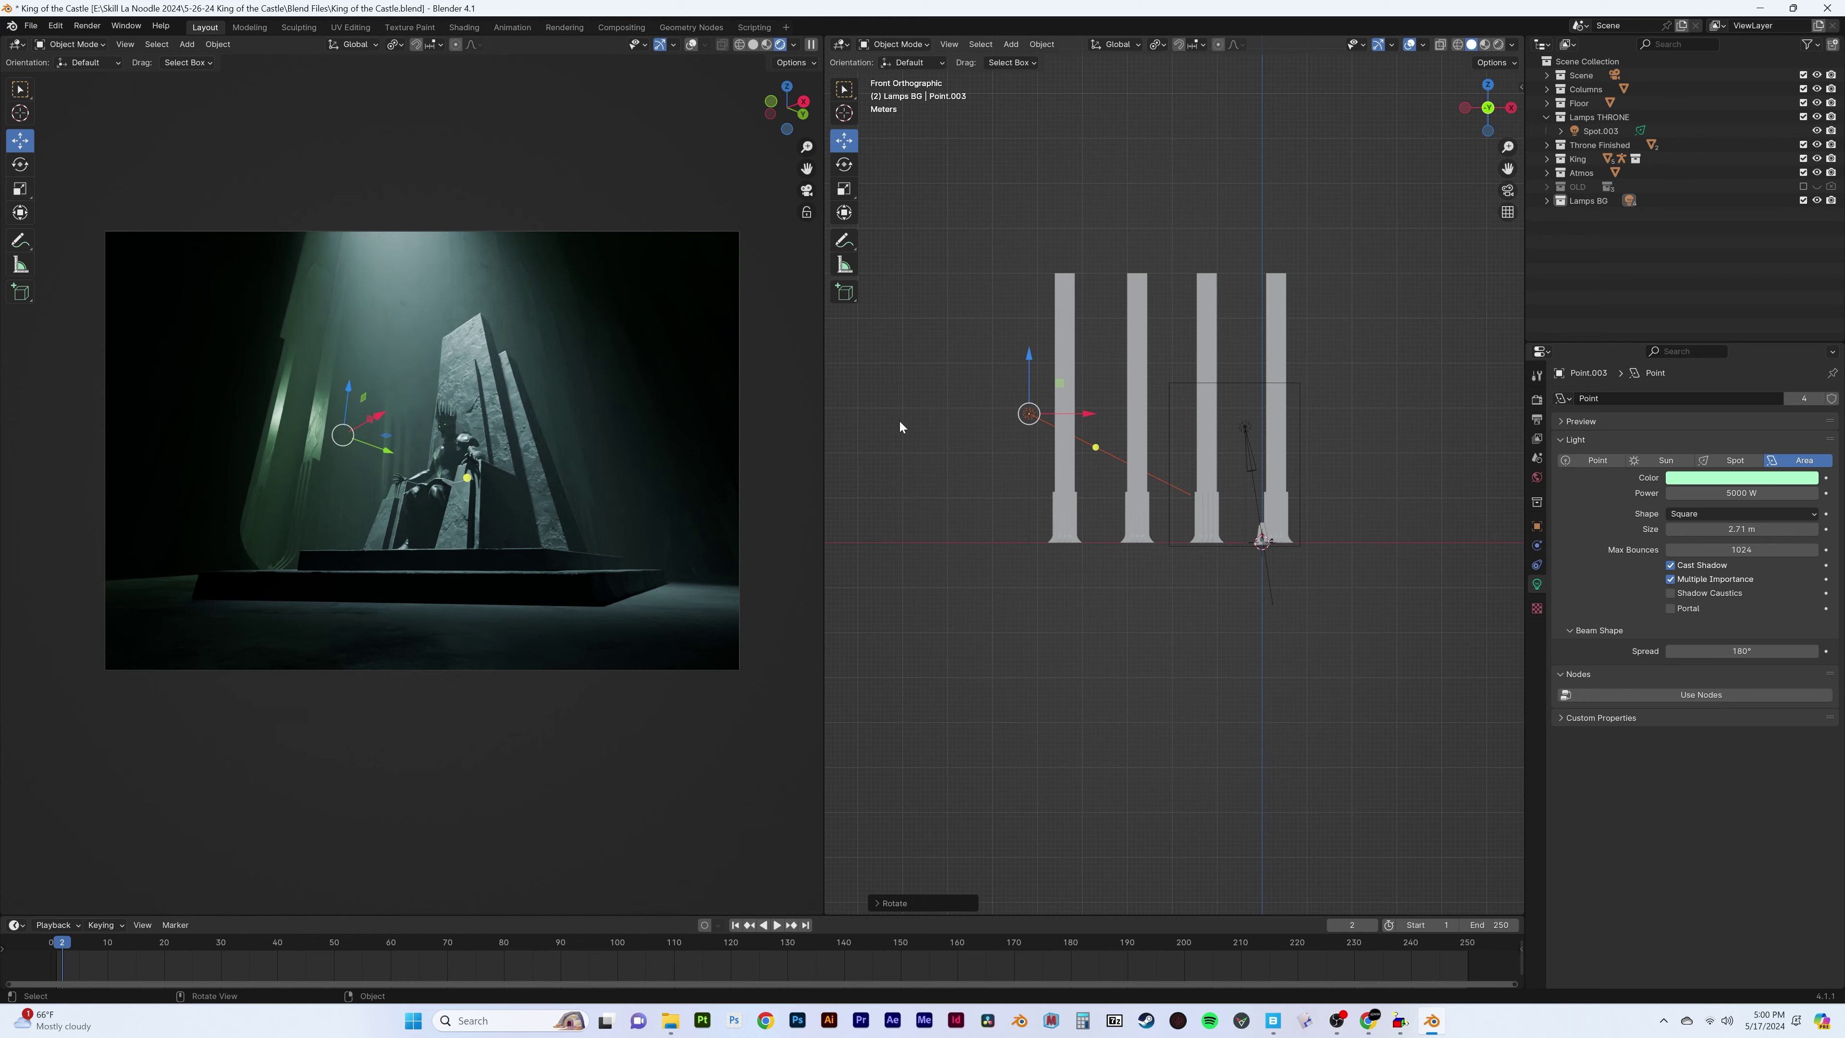
# From the right view, make a linked copy of the light and slide it along Y
pyautogui.press('KP_3')
pyautogui.hotkey('alt', 'd')
pyautogui.press('y')
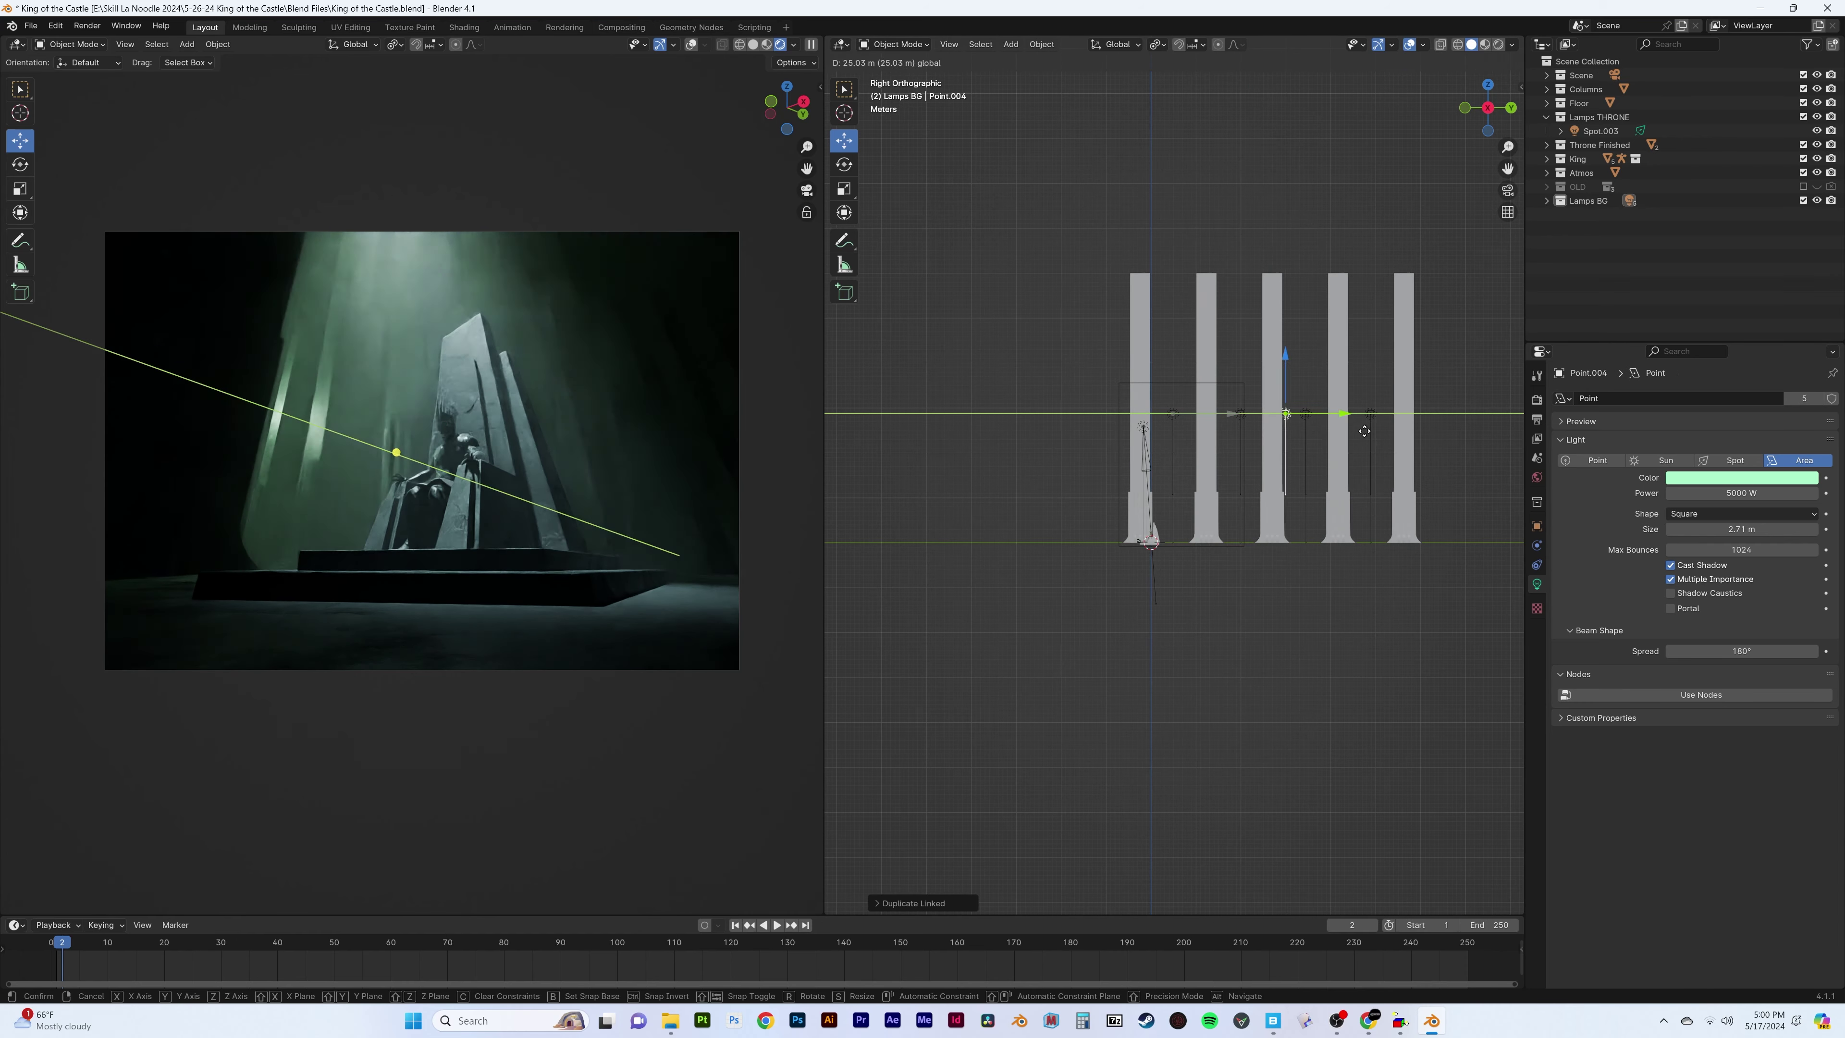
pyautogui.rightClick(1365, 431)
pyautogui.moveTo(1467, 434); pyautogui.dragTo(1152, 504, button='middle')
# In top view, place Spot.001 beside the throne and a linked copy, Spot.002, nearby
pyautogui.press('KP_7')
pyautogui.click(1331, 490)
pyautogui.press('g')
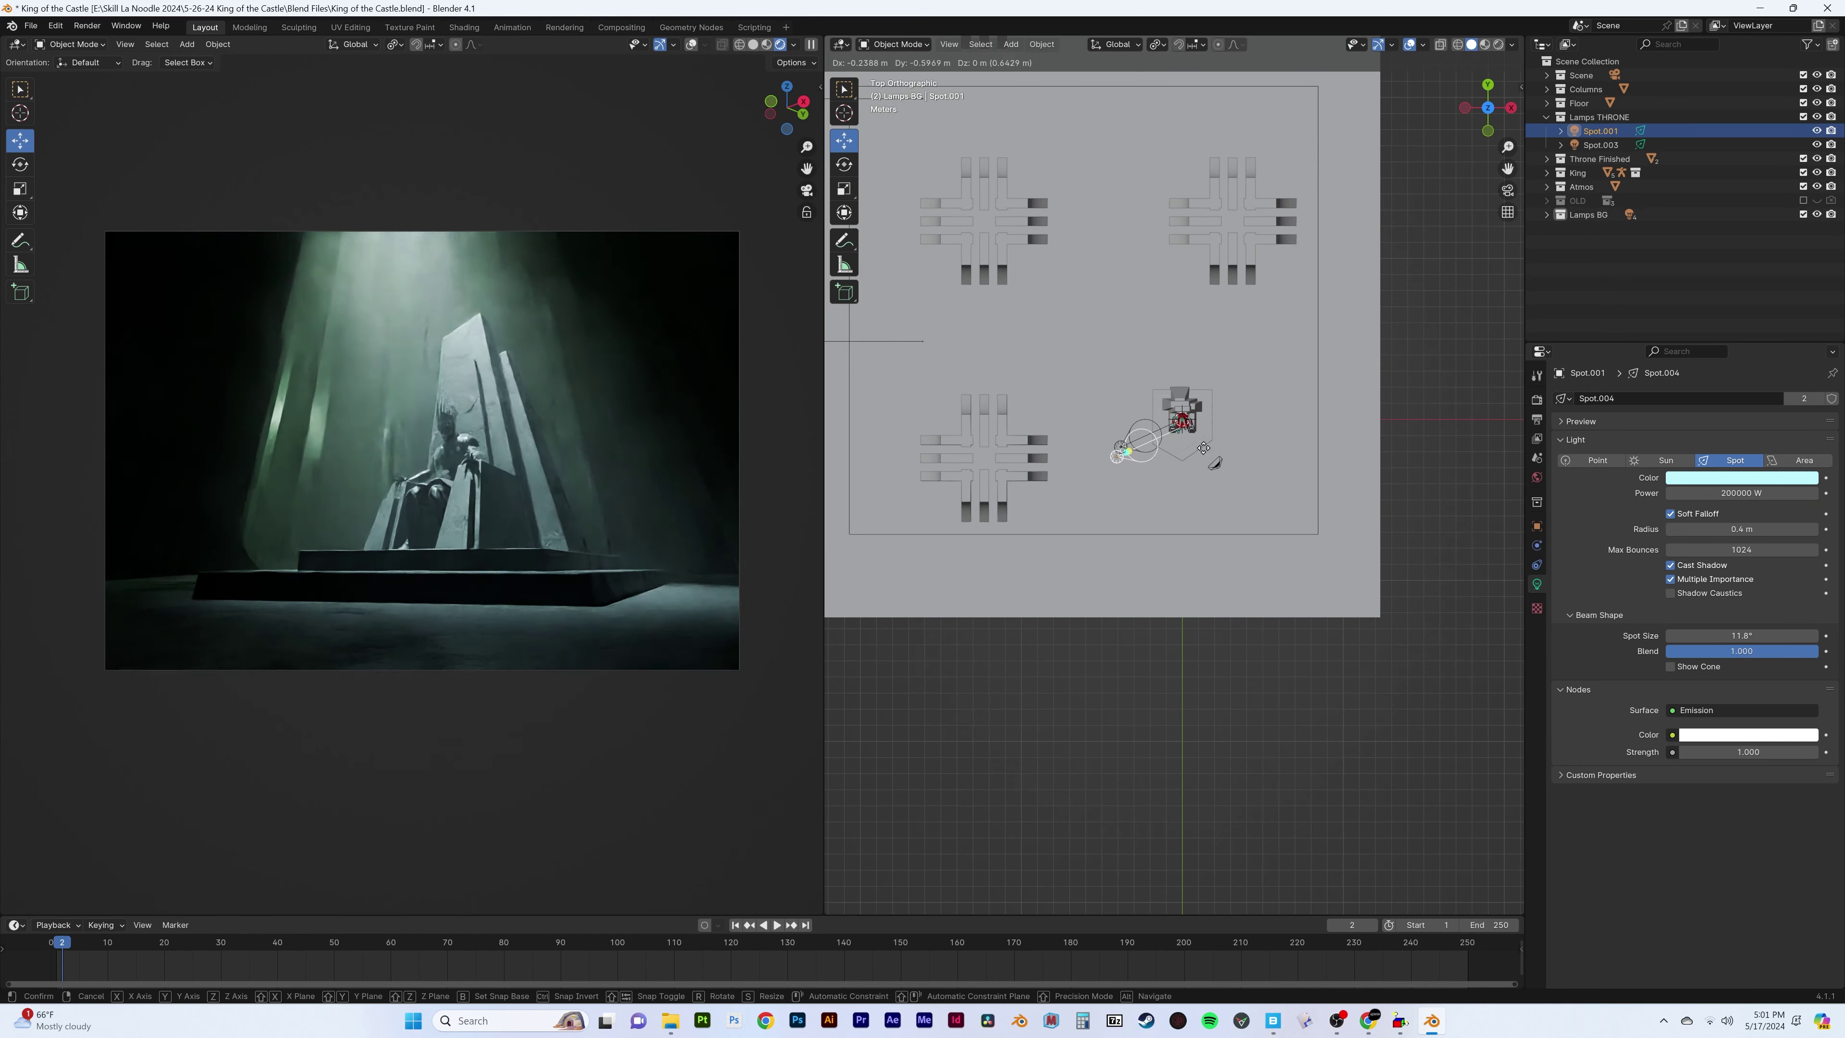
pyautogui.click(1098, 421)
pyautogui.hotkey('alt', 'd')
pyautogui.click(1130, 383)
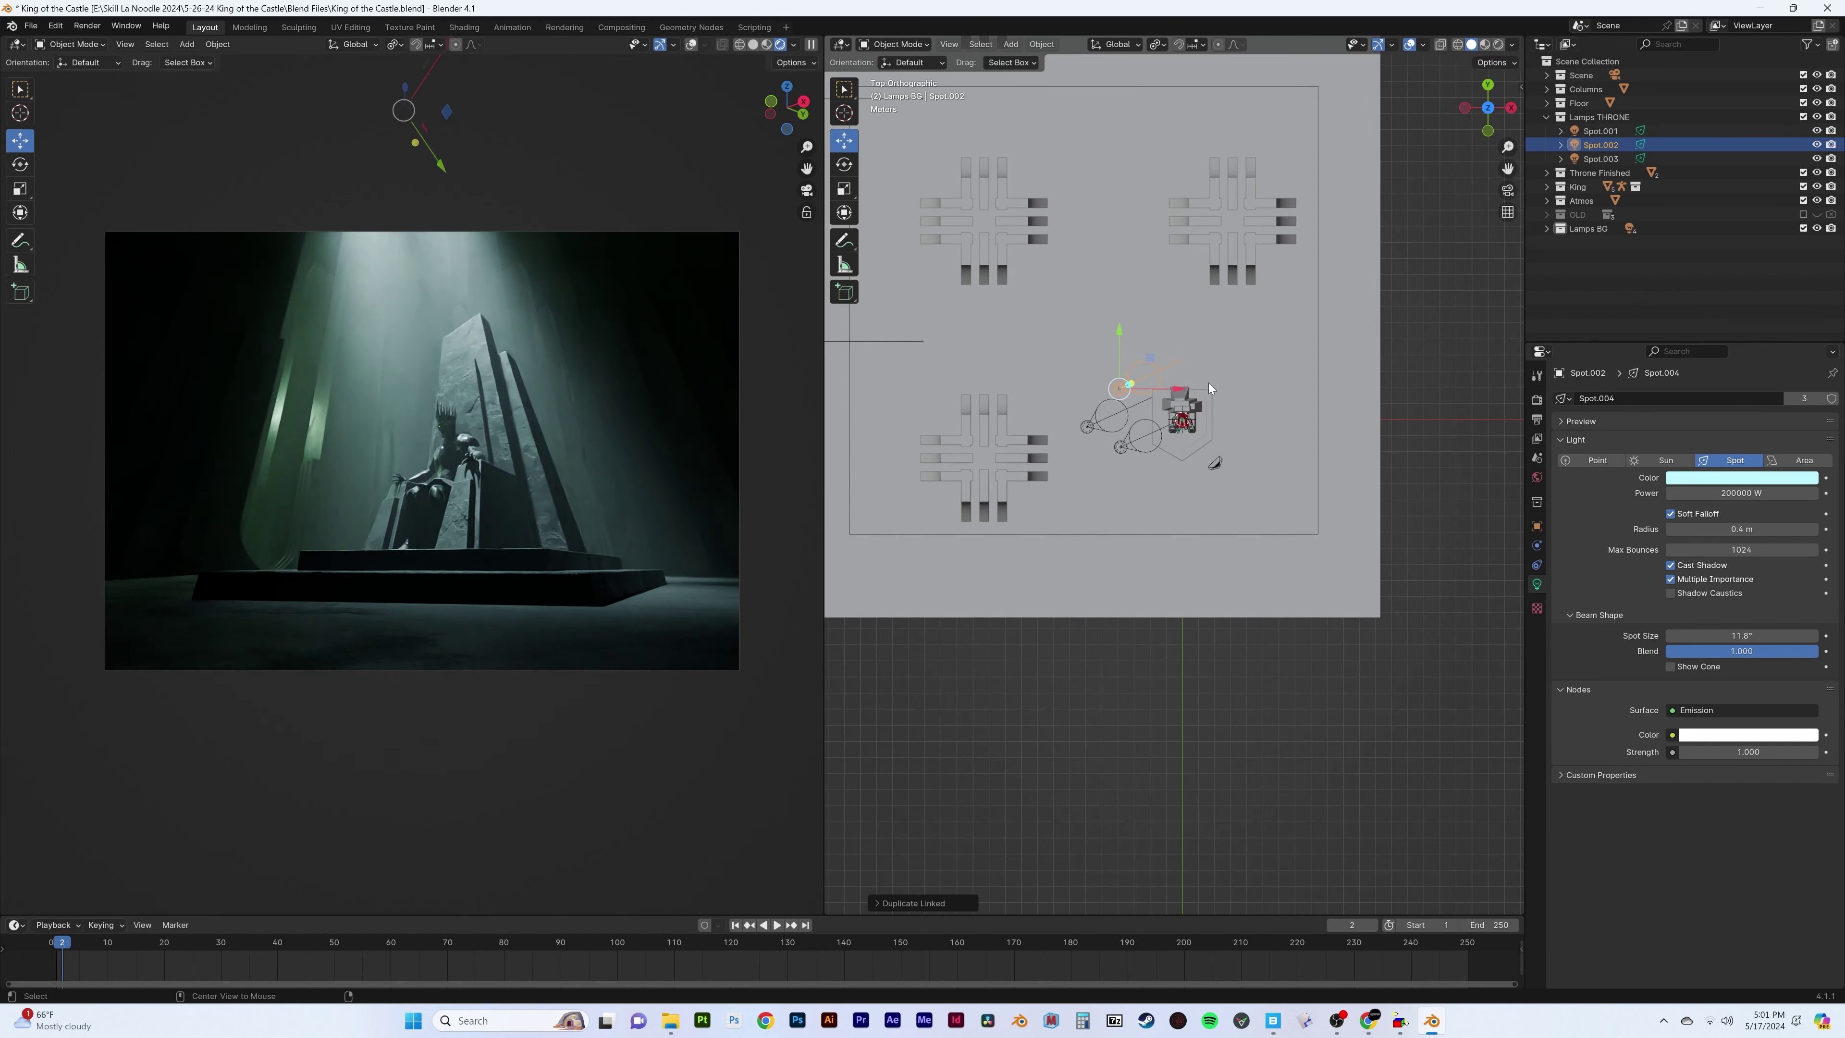
# Place an independent spotlight copy near the upper-right column with power 10000
pyautogui.hotkey('alt', 'd')
pyautogui.rightClick(1117, 516)
pyautogui.hotkey('shift', 'd')
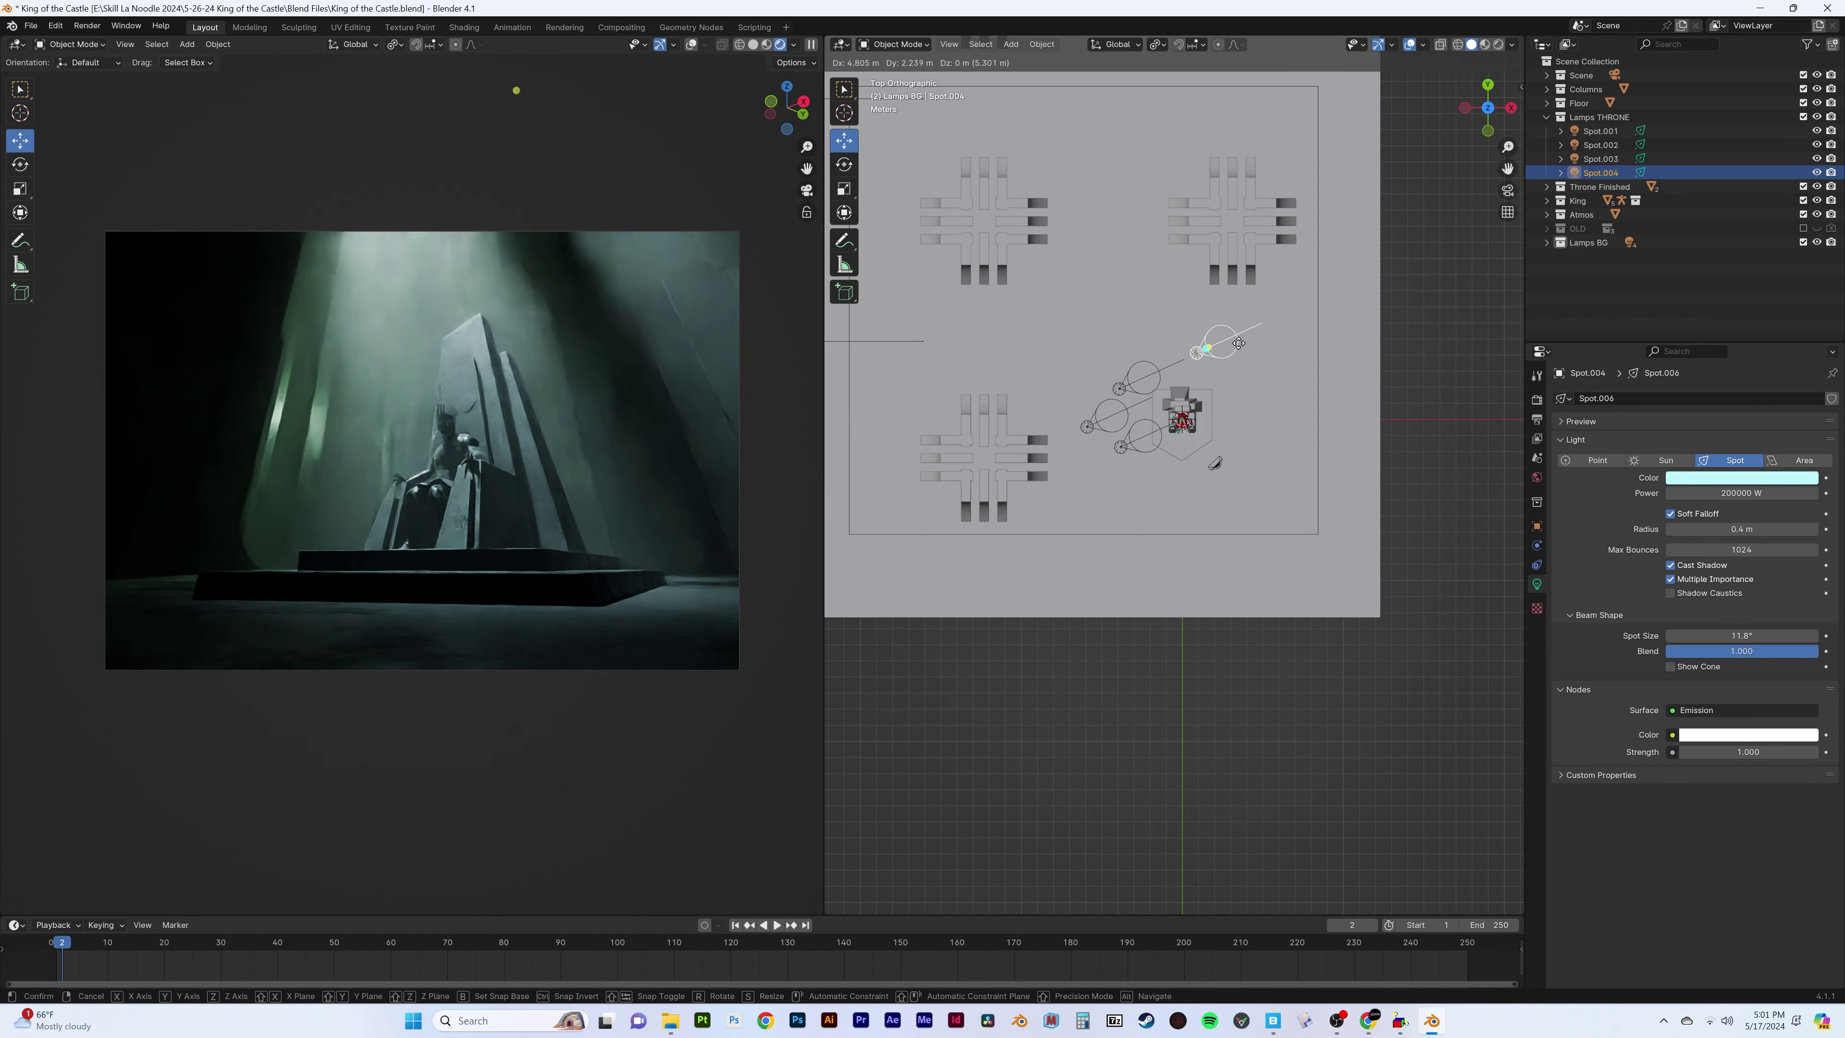
pyautogui.click(1249, 323)
pyautogui.doubleClick(1673, 493)
pyautogui.write('10000')
pyautogui.press('Return')
pyautogui.press('Return')
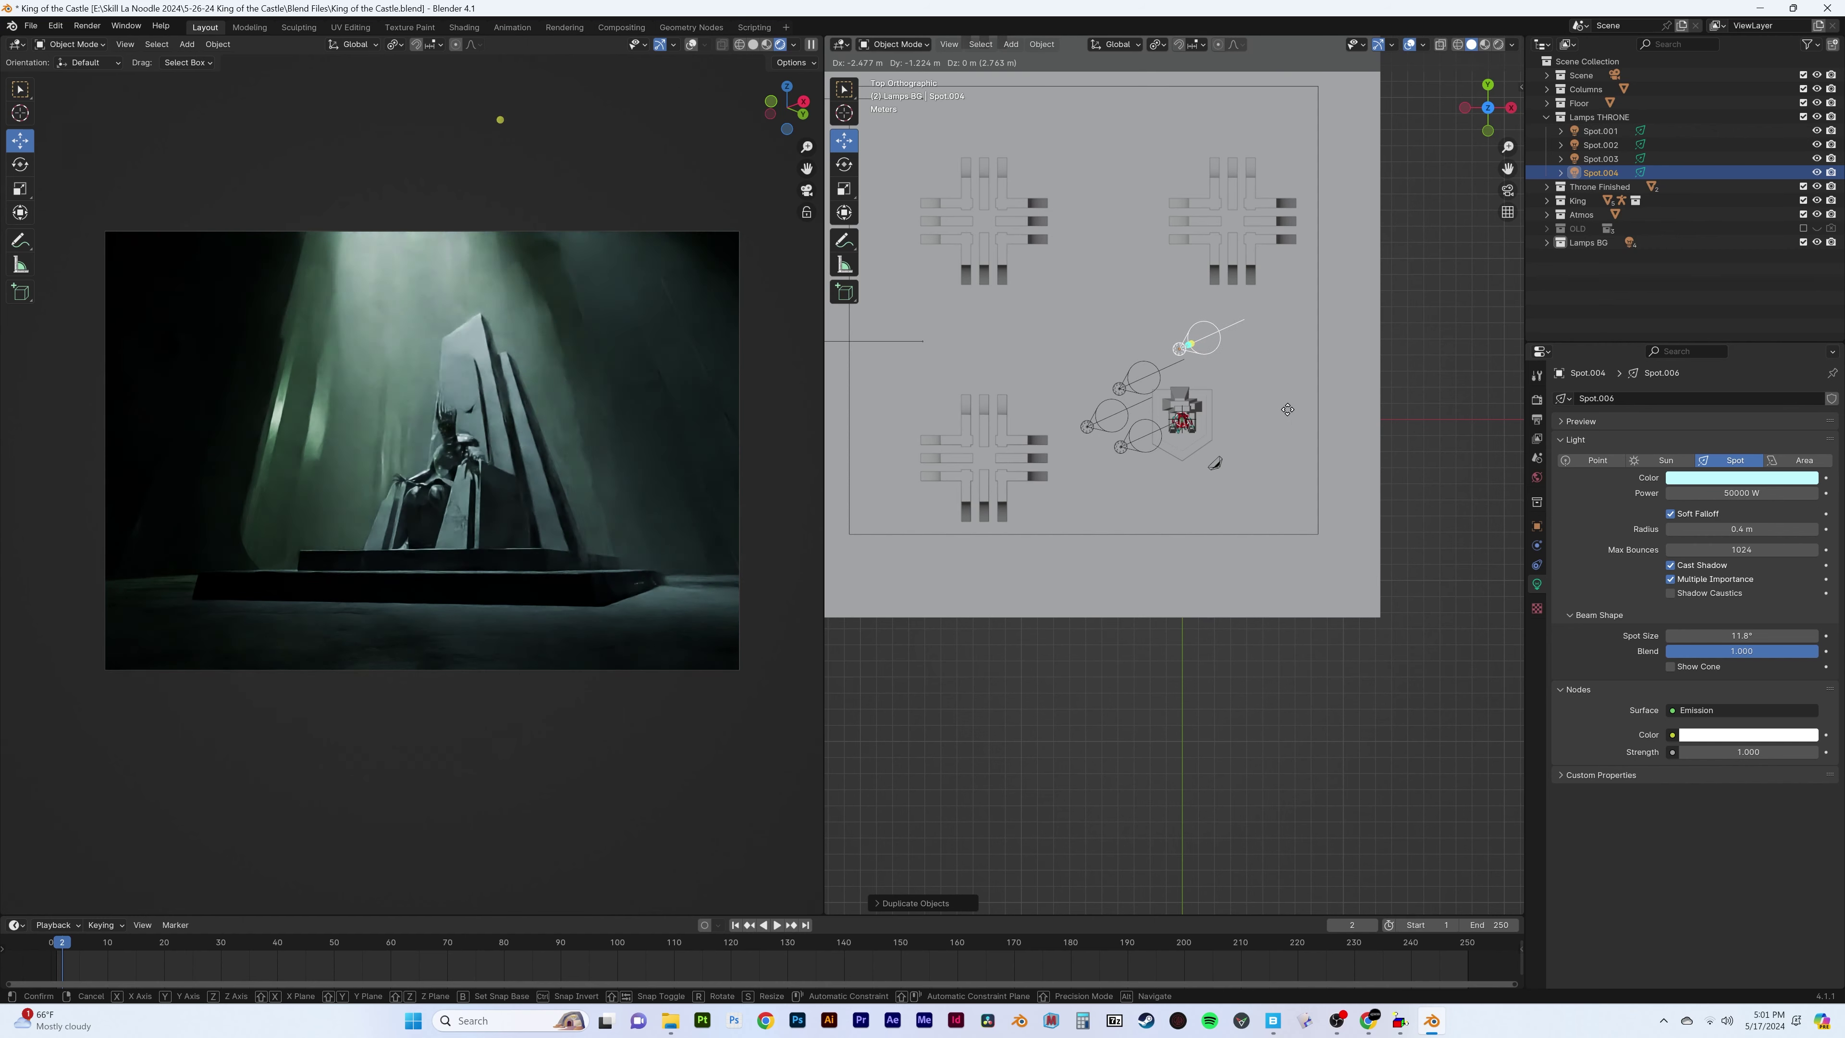
# Duplicate another spotlight and reposition the spots into an arc around the king
pyautogui.hotkey('shift', 'd')
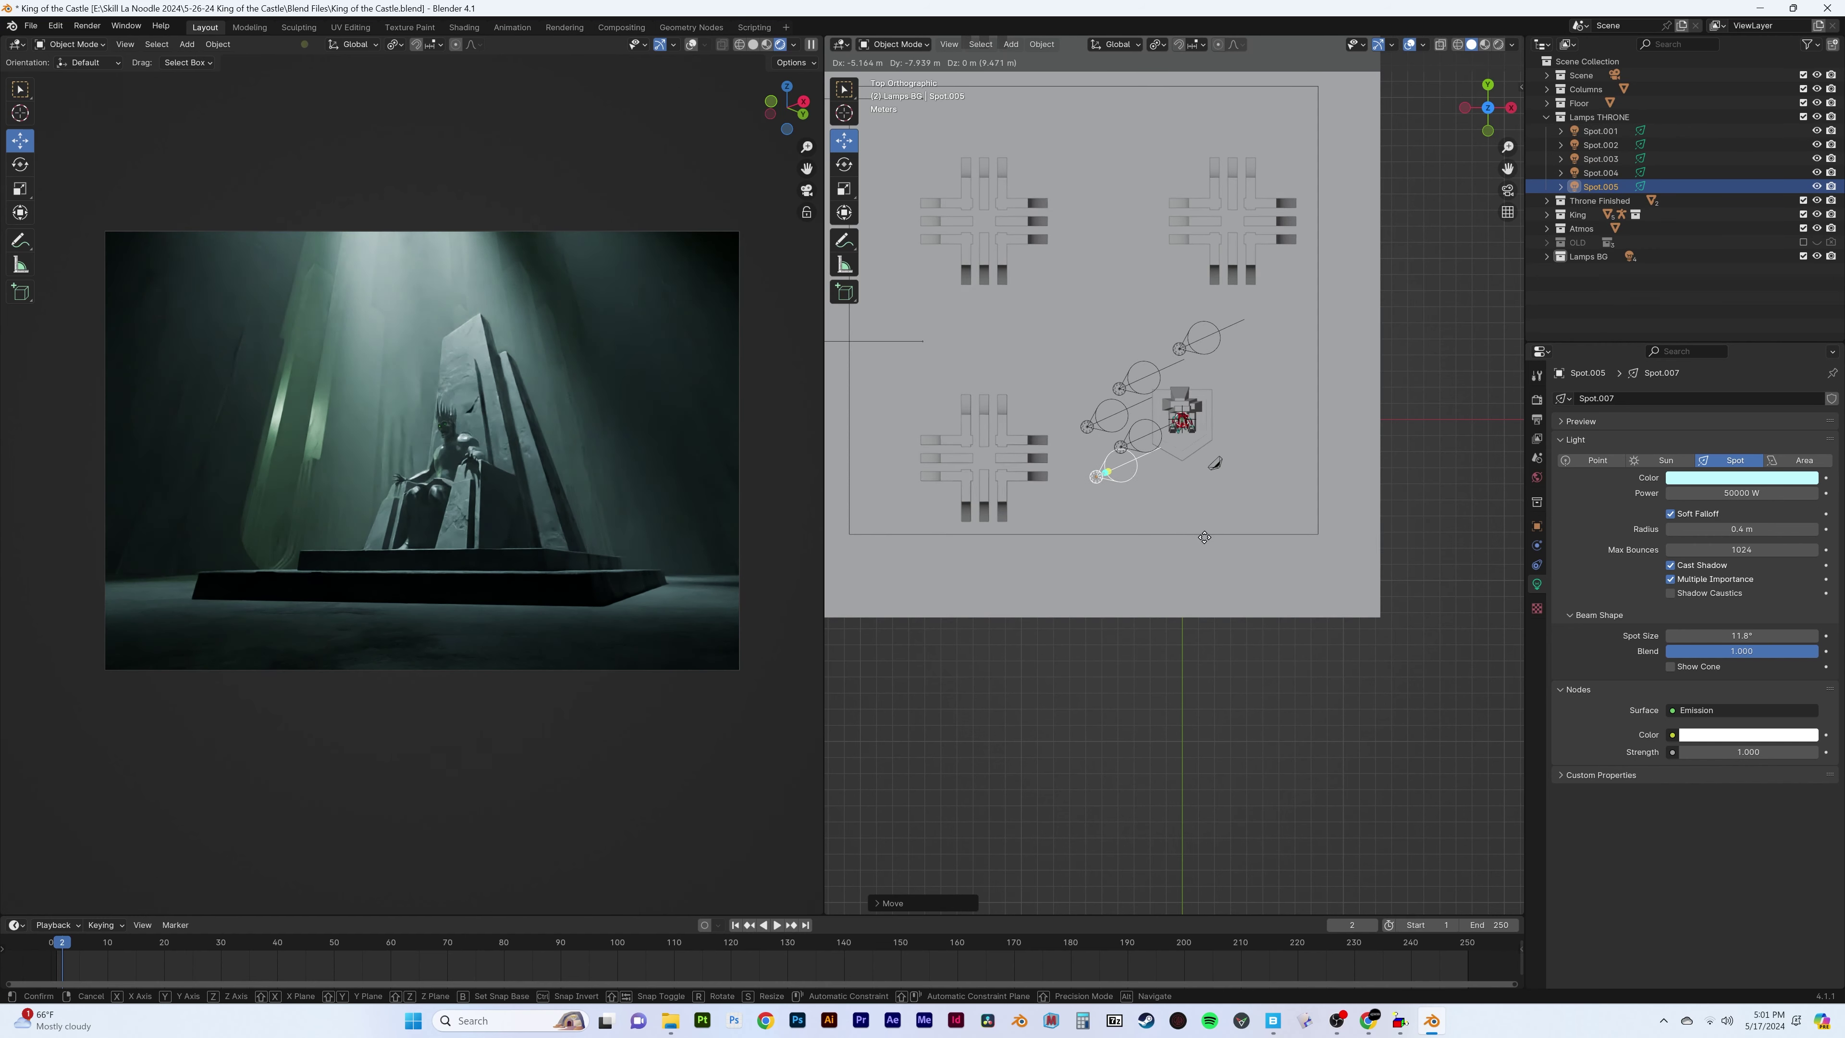
pyautogui.click(1160, 514)
pyautogui.moveTo(1083, 425); pyautogui.dragTo(1235, 459)
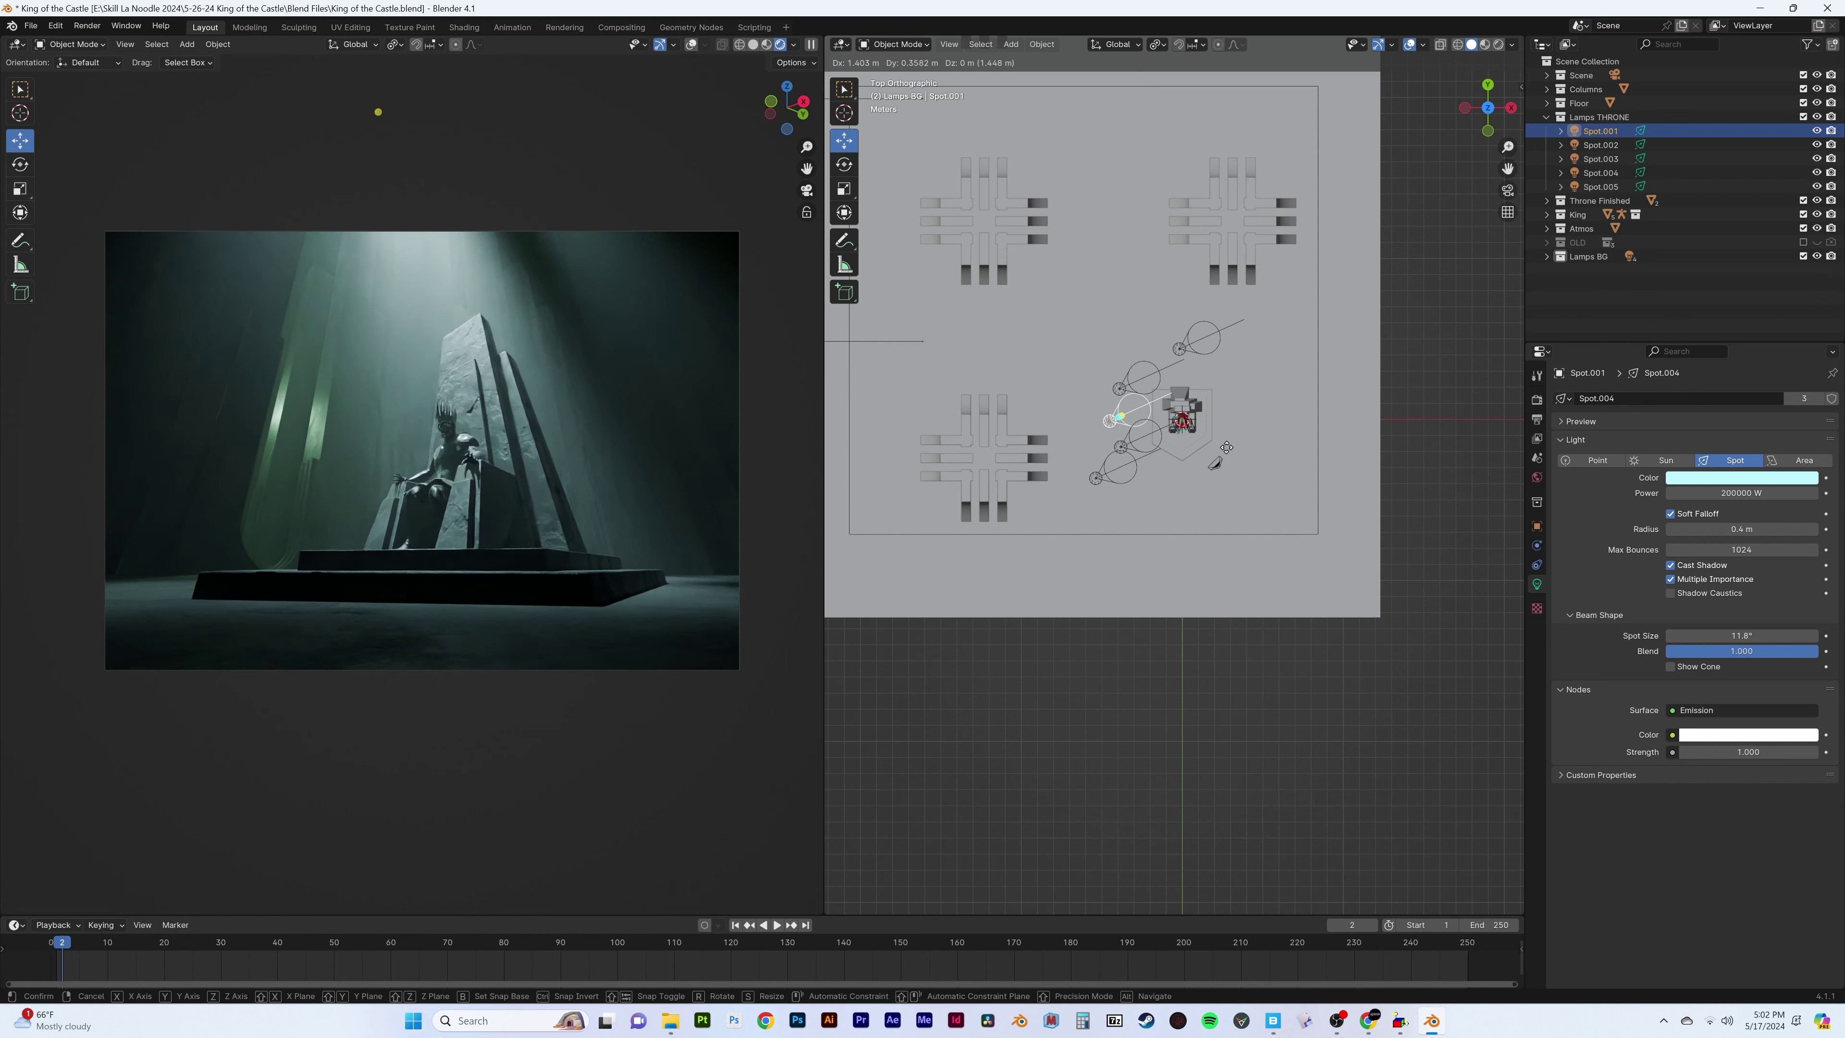
pyautogui.moveTo(1235, 460); pyautogui.dragTo(1207, 459)
pyautogui.scroll(5, 515, 431)
# Save the file and isolate the king's body, zoomed in on the thigh
pyautogui.click(515, 431)
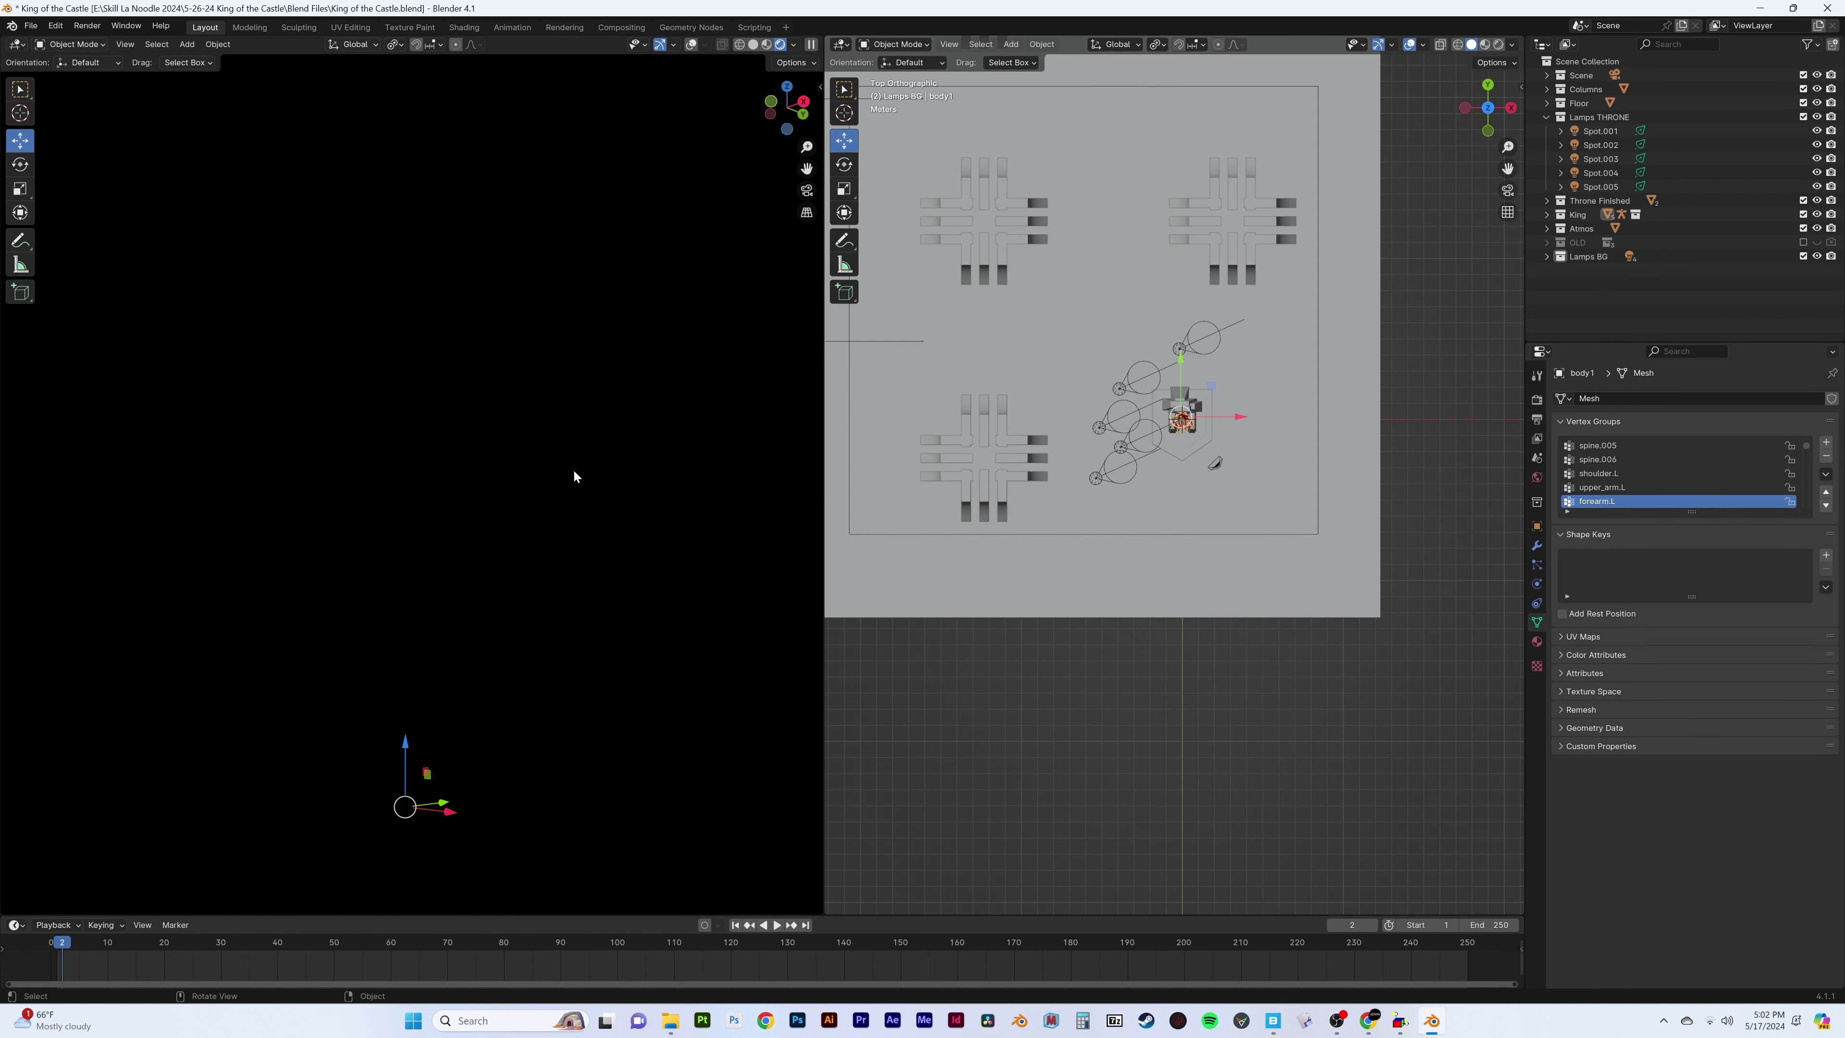
pyautogui.hotkey('ctrl', 's')
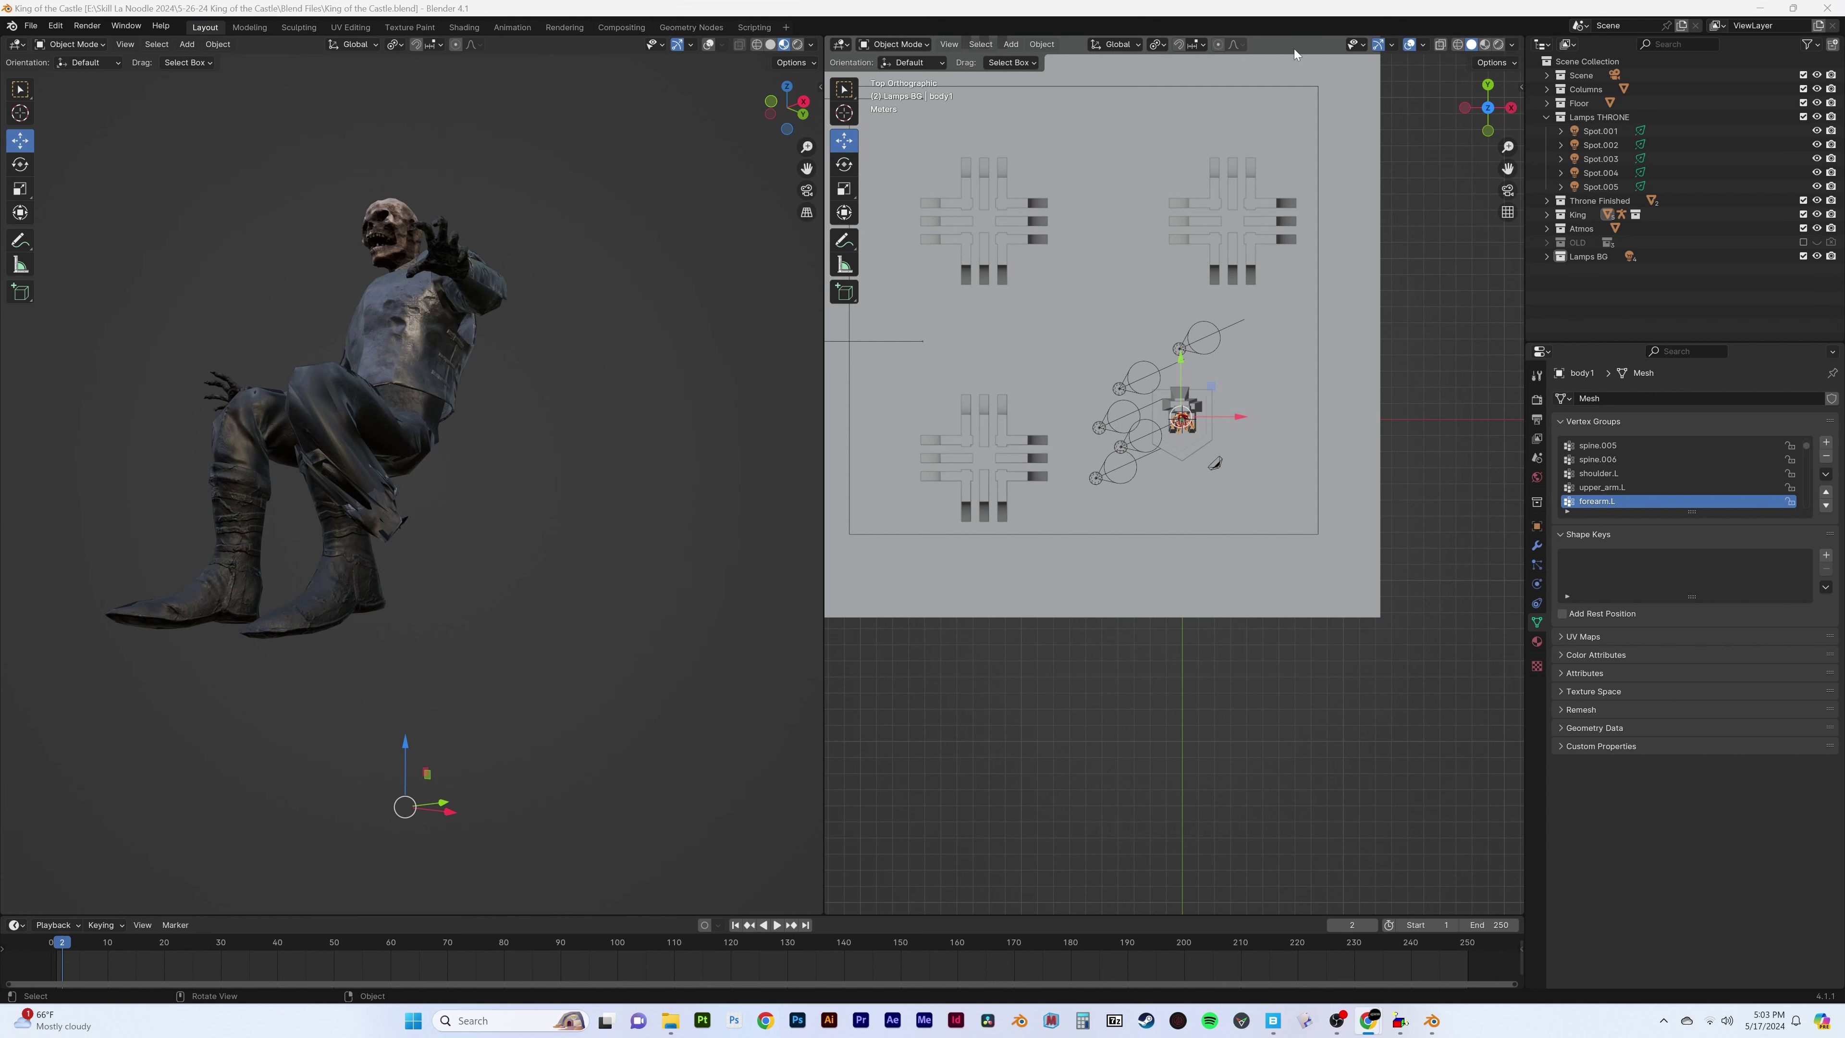
pyautogui.click(407, 363)
pyautogui.press('KP_Divide')
pyautogui.moveTo(464, 459)
pyautogui.mouseDown(button='middle')
pyautogui.moveTo(407, 286)
pyautogui.moveTo(436, 364)
pyautogui.mouseUp(button='middle')
# Paint out the forearm.L weights on the leg with the Subtract brush
pyautogui.hotkey('ctrl', 'Tab')
pyautogui.click(1537, 375)
pyautogui.click(1685, 455)
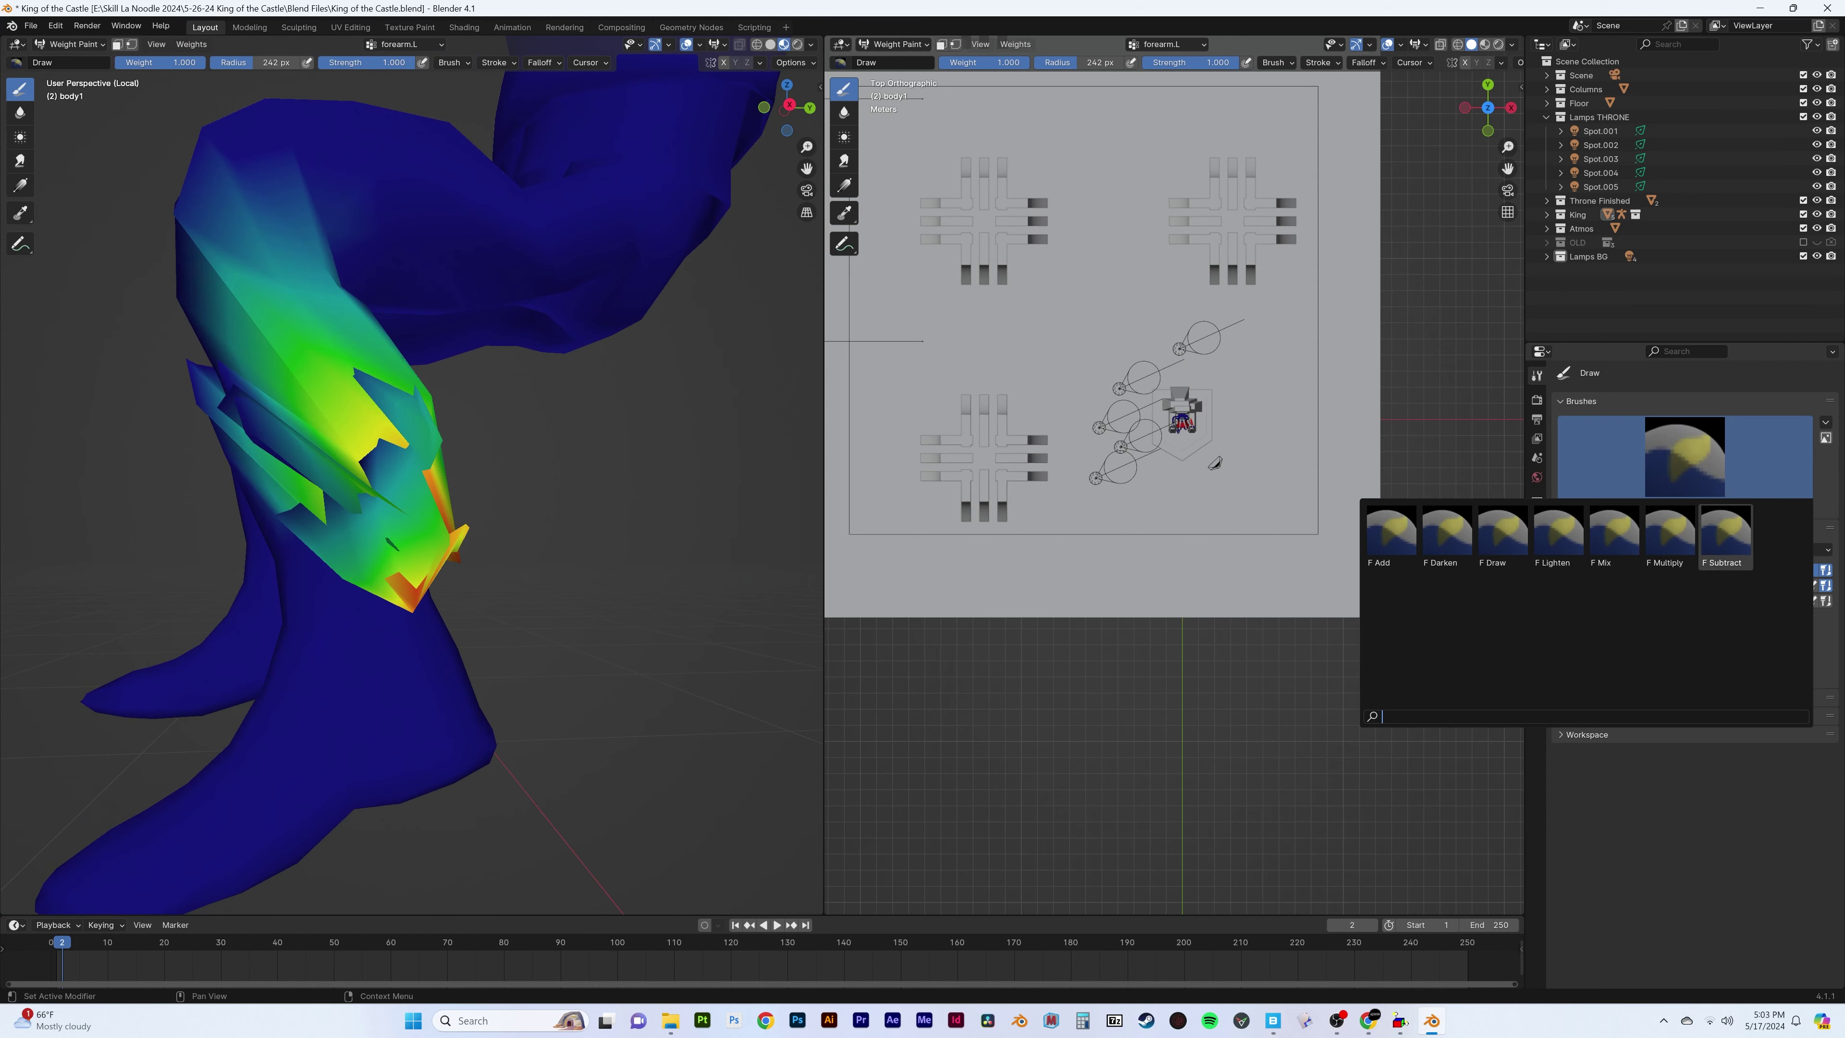
pyautogui.click(1725, 538)
pyautogui.moveTo(435, 407)
pyautogui.mouseDown()
pyautogui.moveTo(403, 370)
pyautogui.moveTo(399, 400)
pyautogui.moveTo(350, 391)
pyautogui.mouseUp()
pyautogui.scroll(-5, 450, 485)
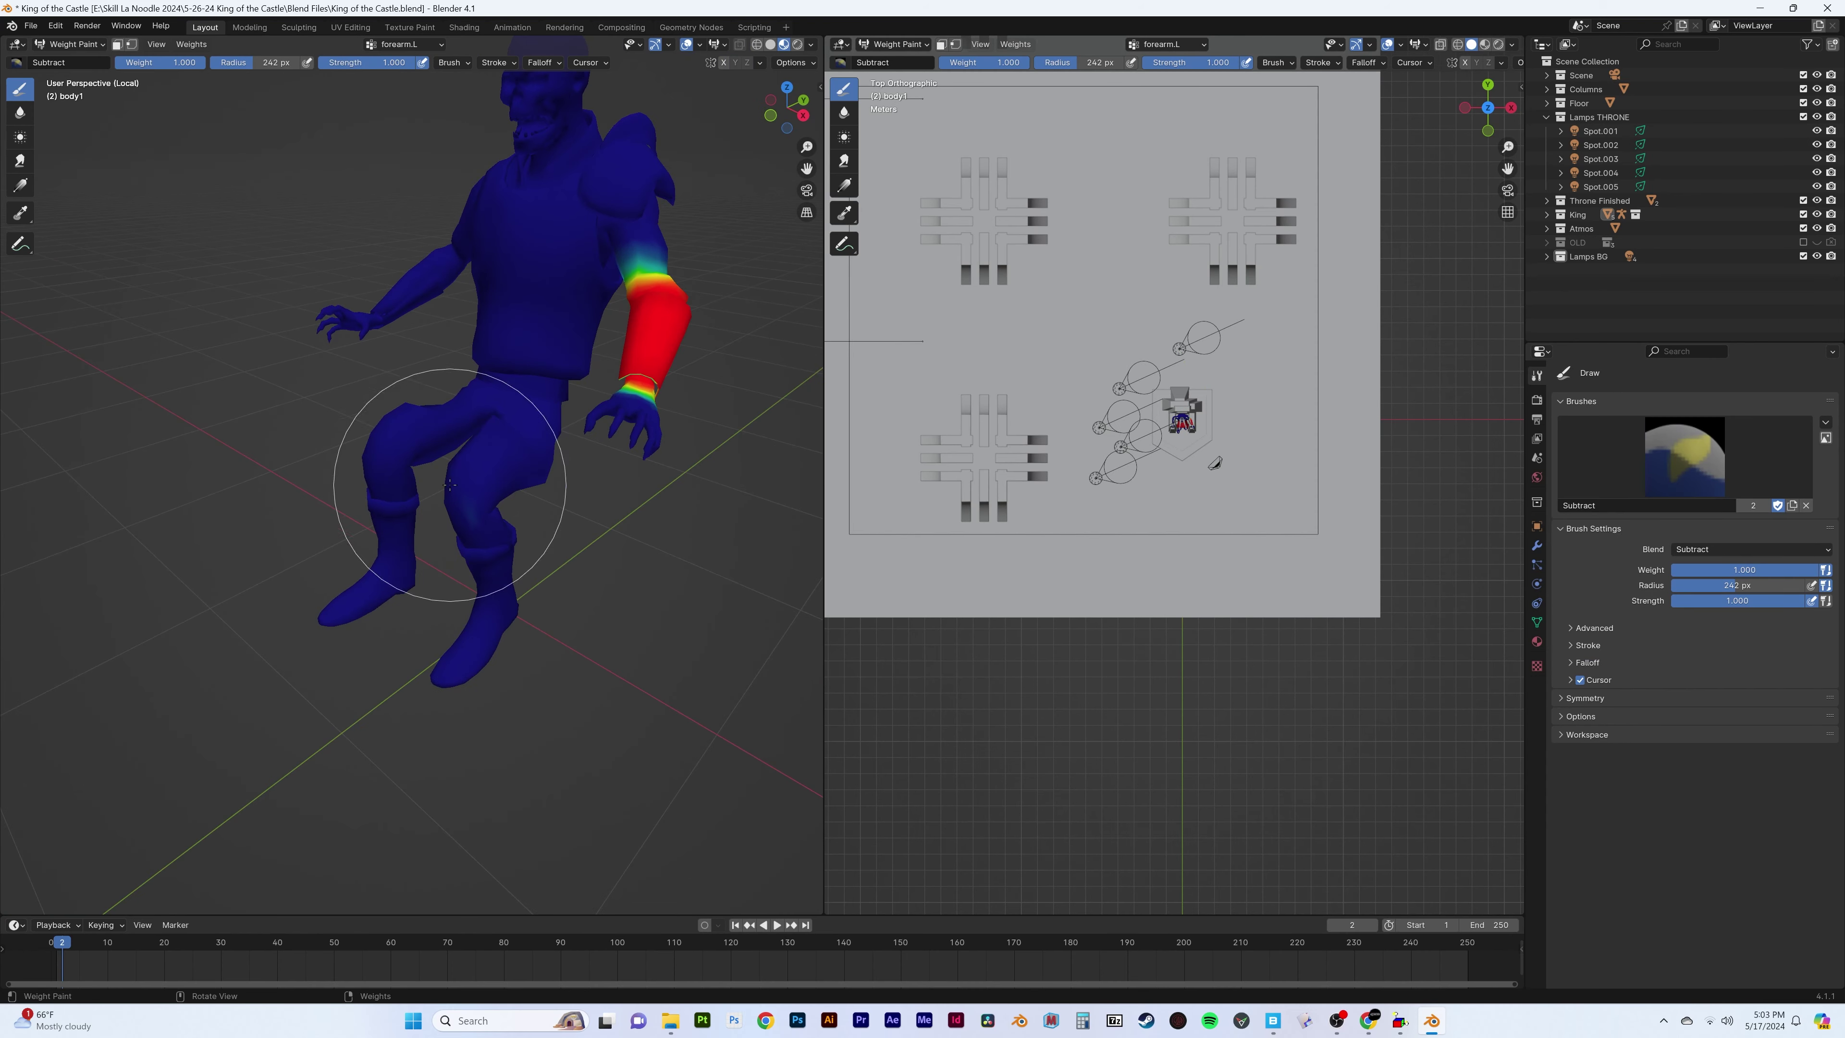
pyautogui.hotkey('ctrl', 'Tab')
pyautogui.scroll(3, 531, 376)
# Show the Body material's node tree in the Shader Editor
pyautogui.hotkey('shift', 'F3')
pyautogui.scroll(2, 1200, 448)
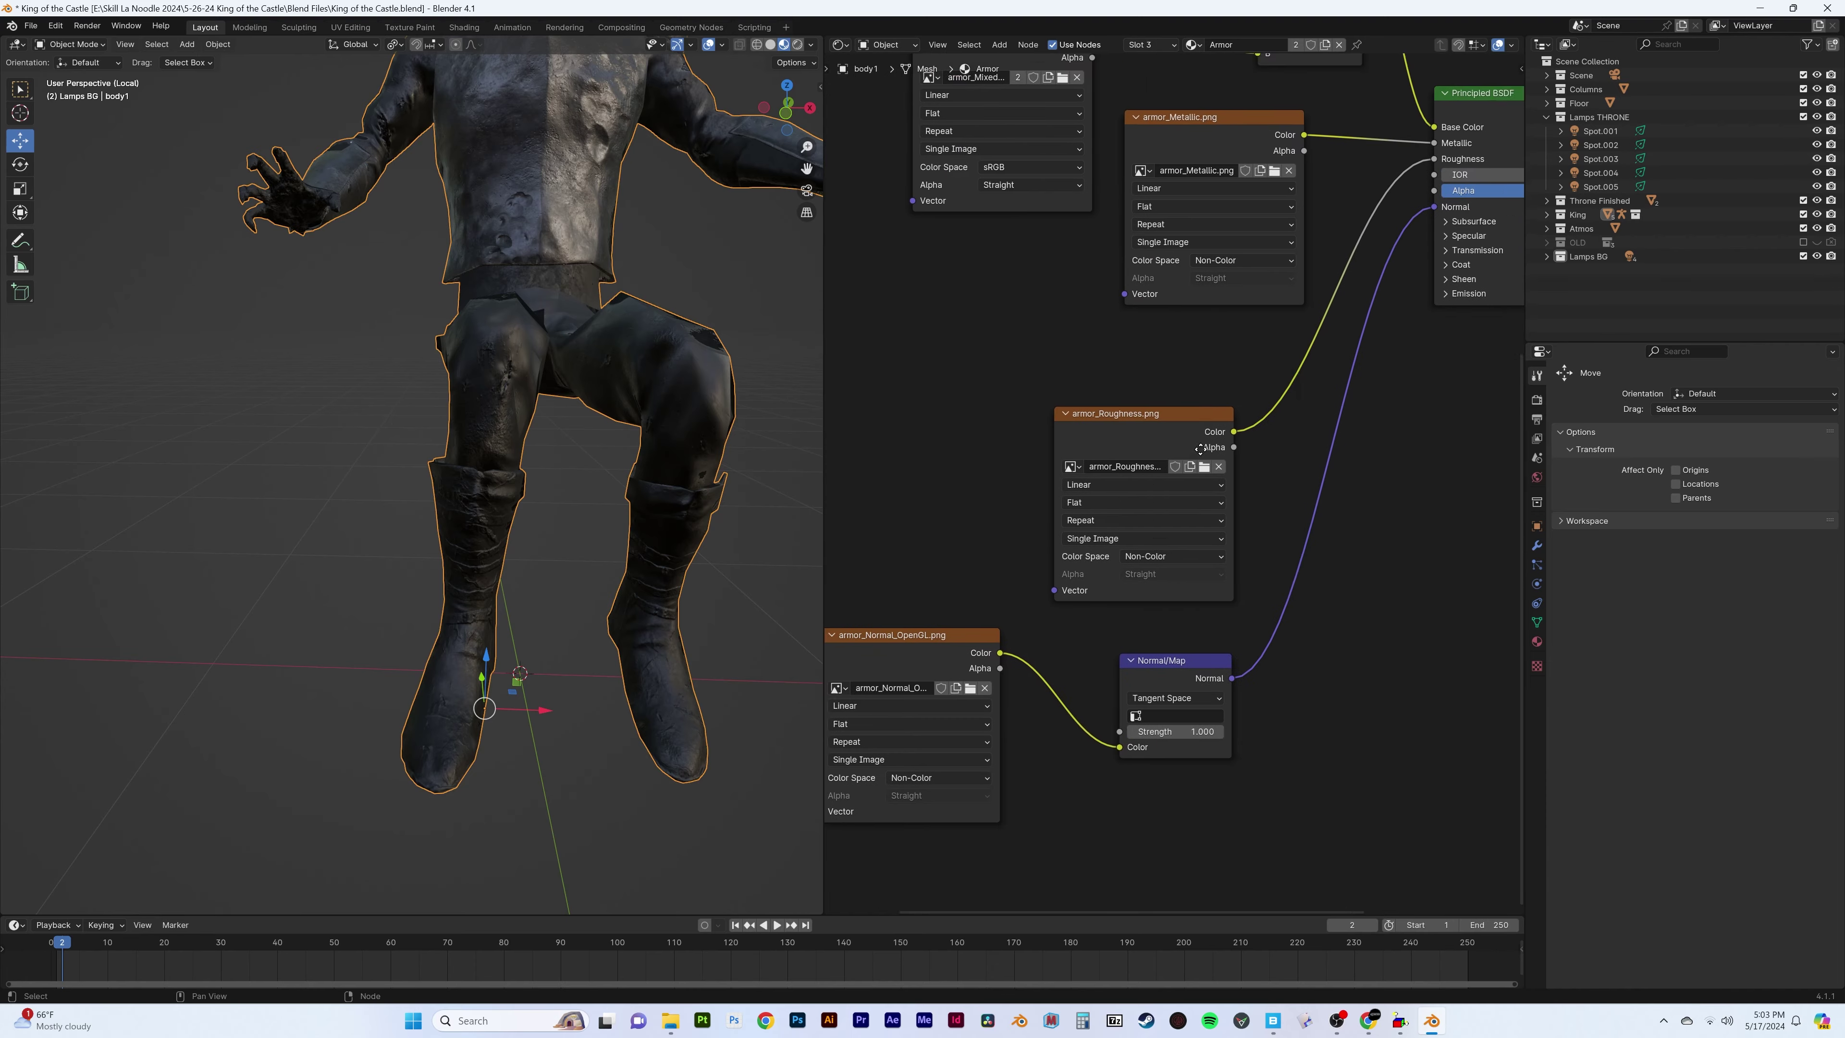
pyautogui.moveTo(1200, 449); pyautogui.dragTo(1038, 594, button='middle')
pyautogui.click(1537, 641)
pyautogui.click(1584, 401)
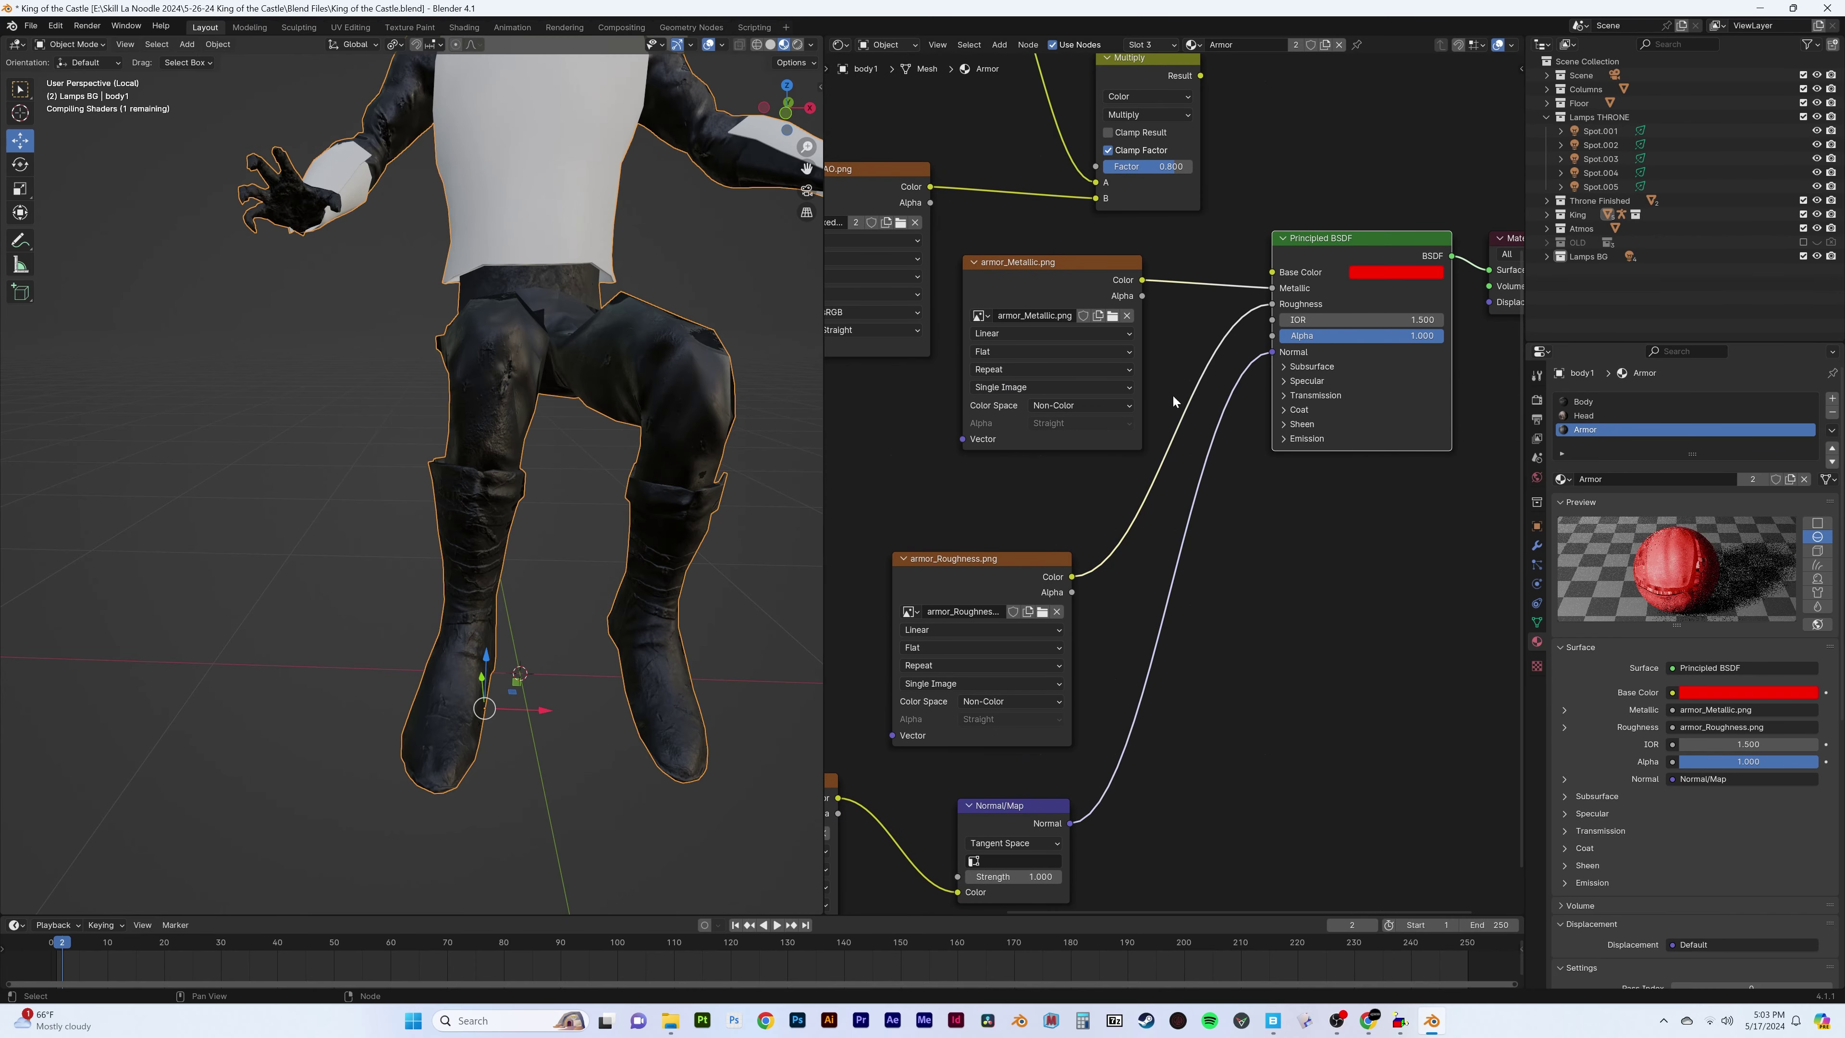
pyautogui.moveTo(1365, 465)
pyautogui.mouseDown(button='middle')
pyautogui.moveTo(1448, 542)
pyautogui.moveTo(1206, 520)
pyautogui.mouseUp(button='middle')
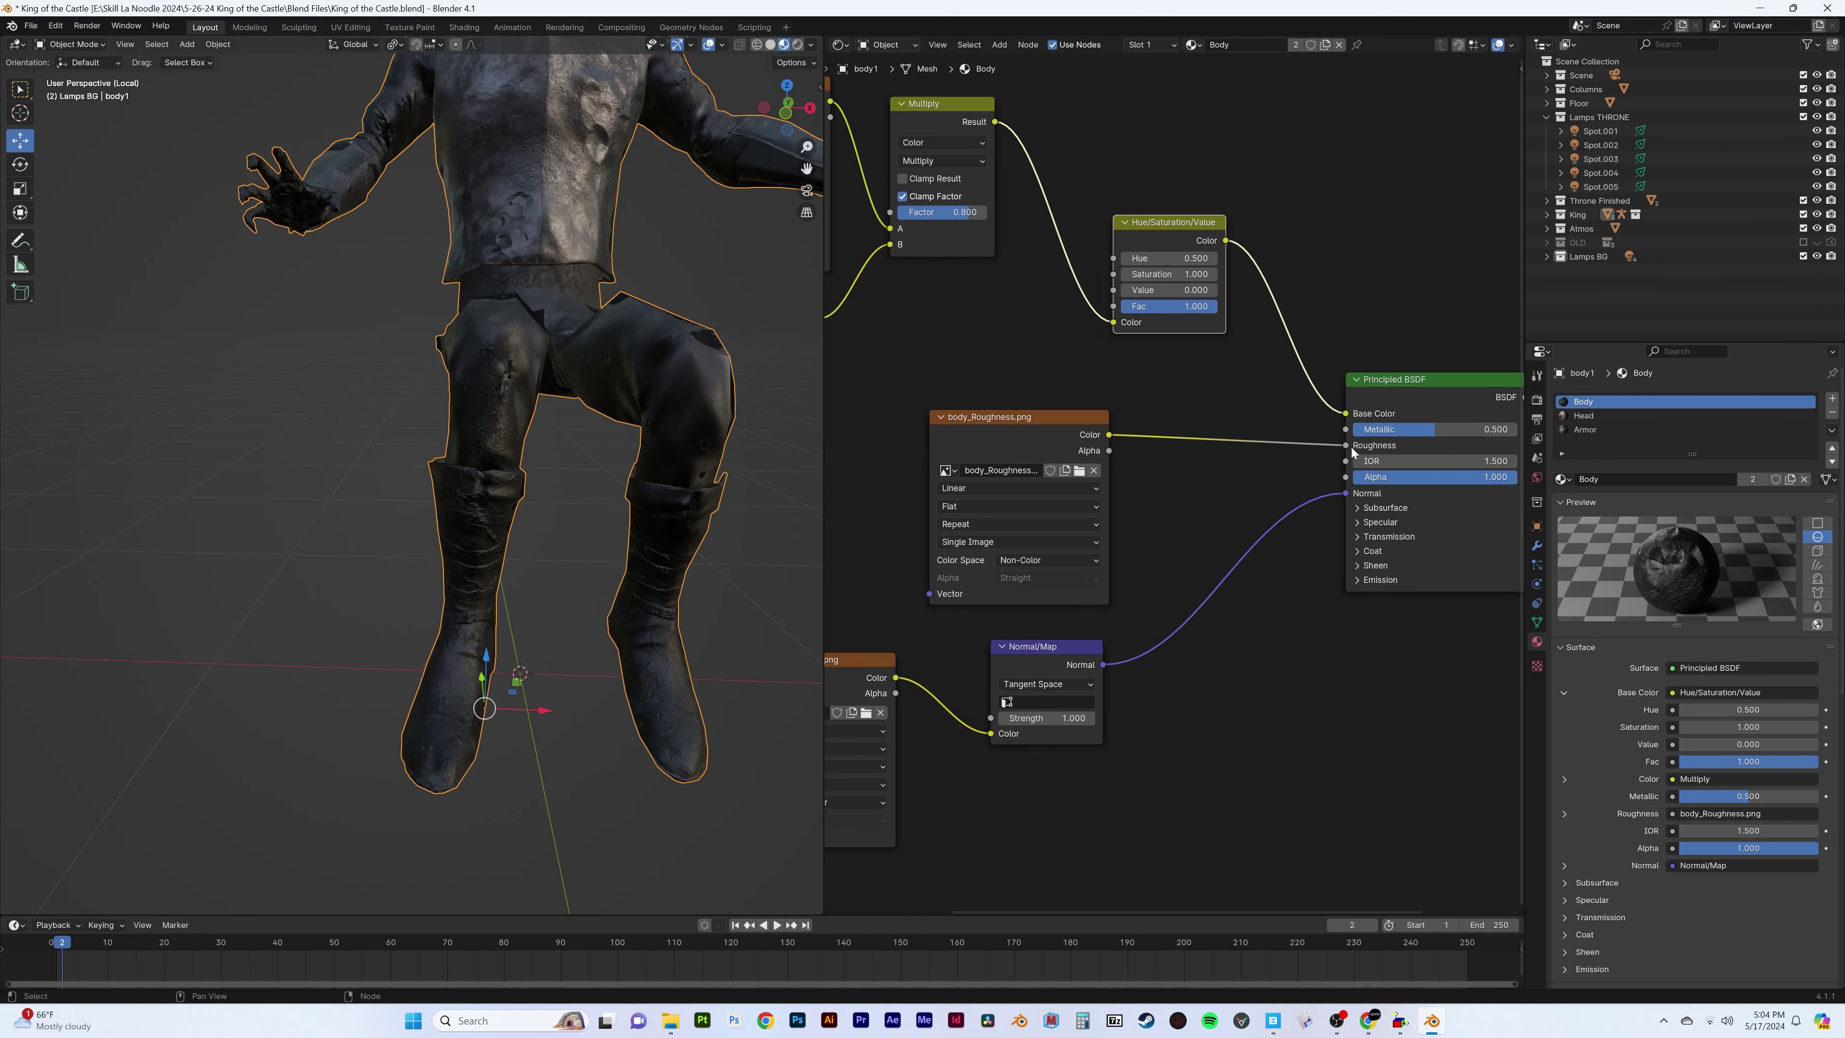
pyautogui.moveTo(524, 451); pyautogui.dragTo(600, 473, button='middle')
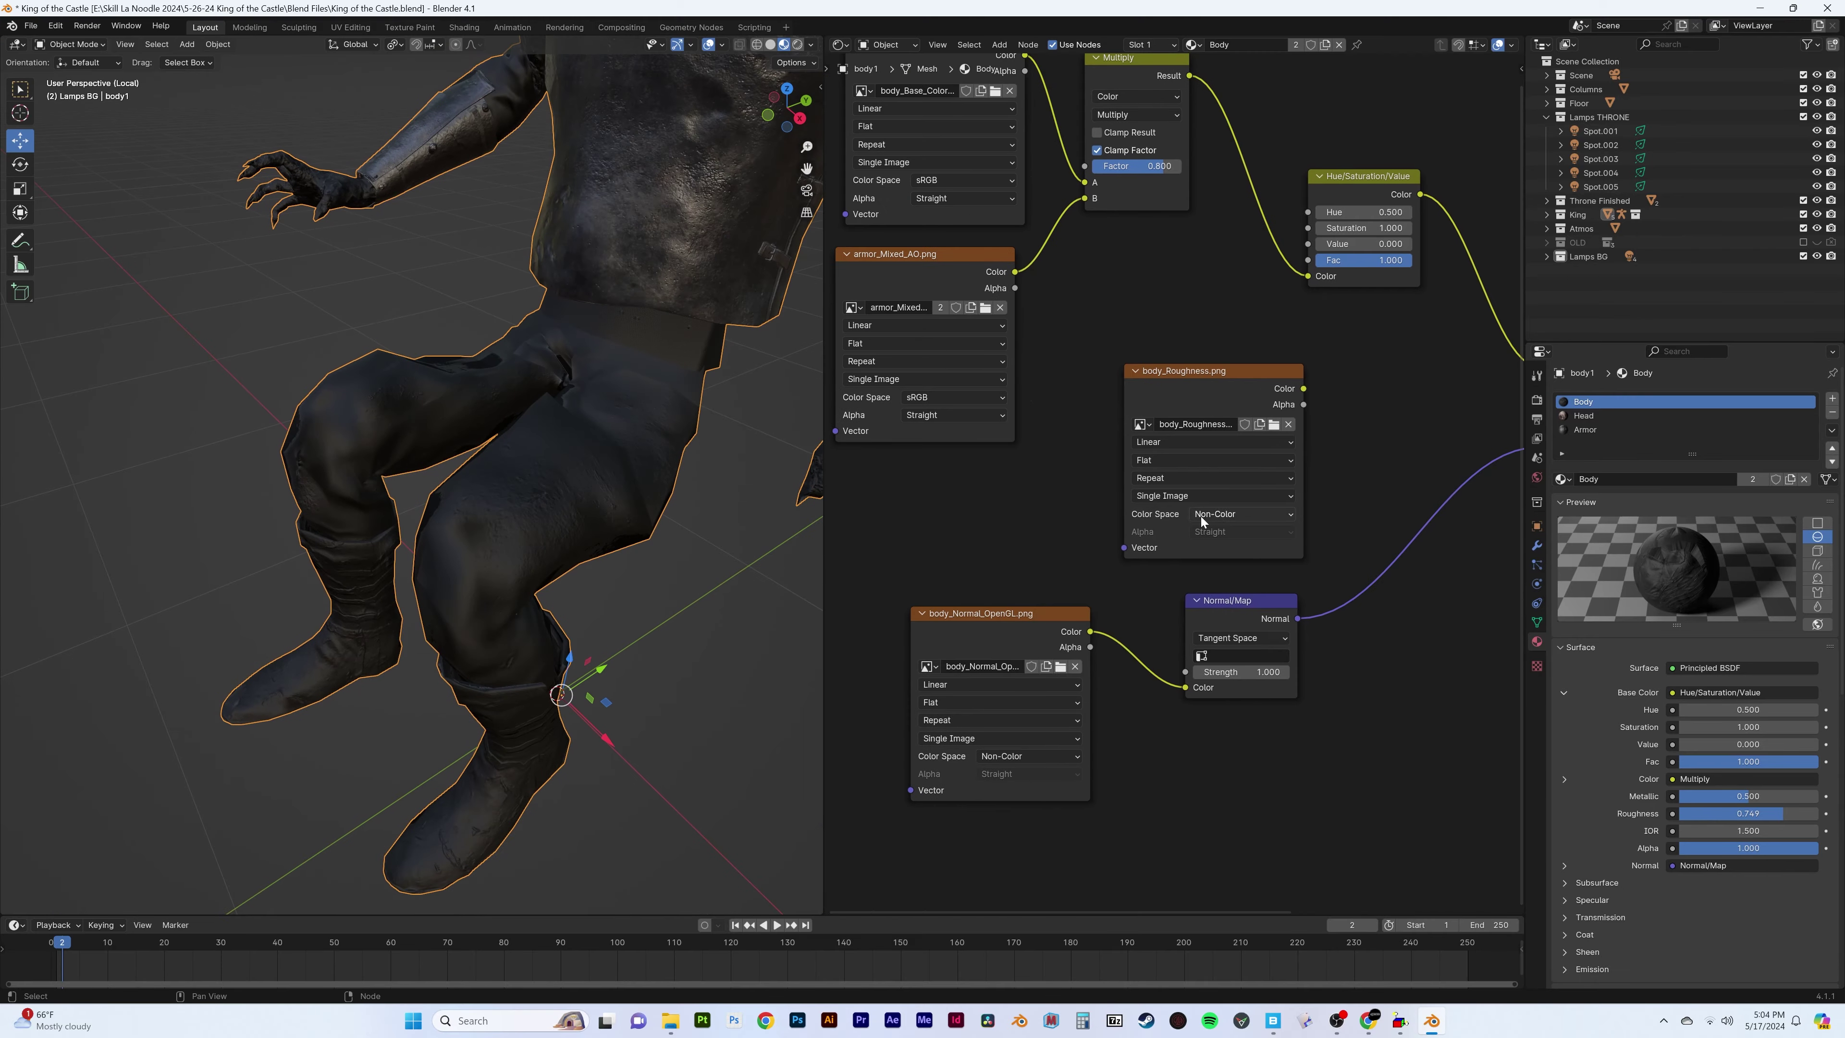
# Load a roughness texture and link body_Roughness Color to the Principled BSDF Roughness
pyautogui.click(1060, 668)
pyautogui.doubleClick(1063, 672)
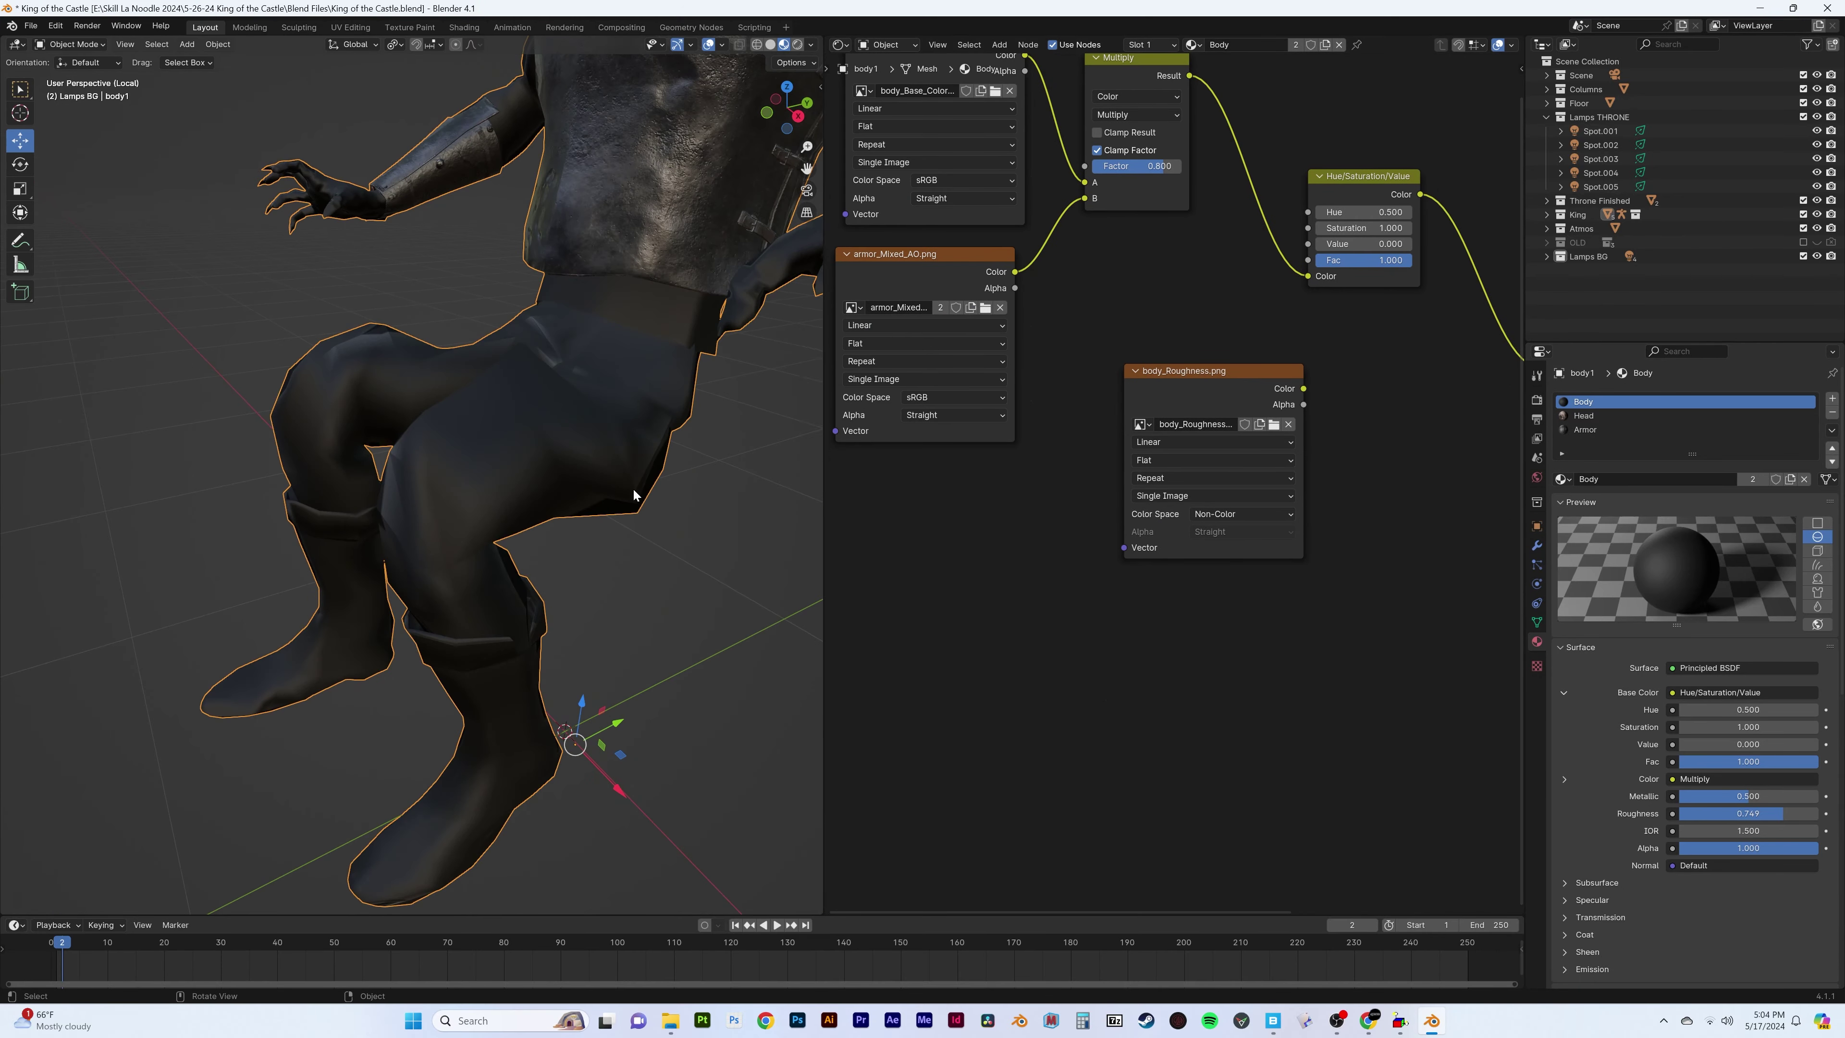
pyautogui.moveTo(1263, 556); pyautogui.dragTo(1063, 641, button='middle')
pyautogui.moveTo(1105, 473); pyautogui.dragTo(1342, 483)
pyautogui.moveTo(588, 406); pyautogui.dragTo(552, 451, button='middle')
# Load body_Roughness.png into the roughness image node, browsing textures as thumbnails
pyautogui.moveTo(1019, 462); pyautogui.dragTo(1112, 408, button='middle')
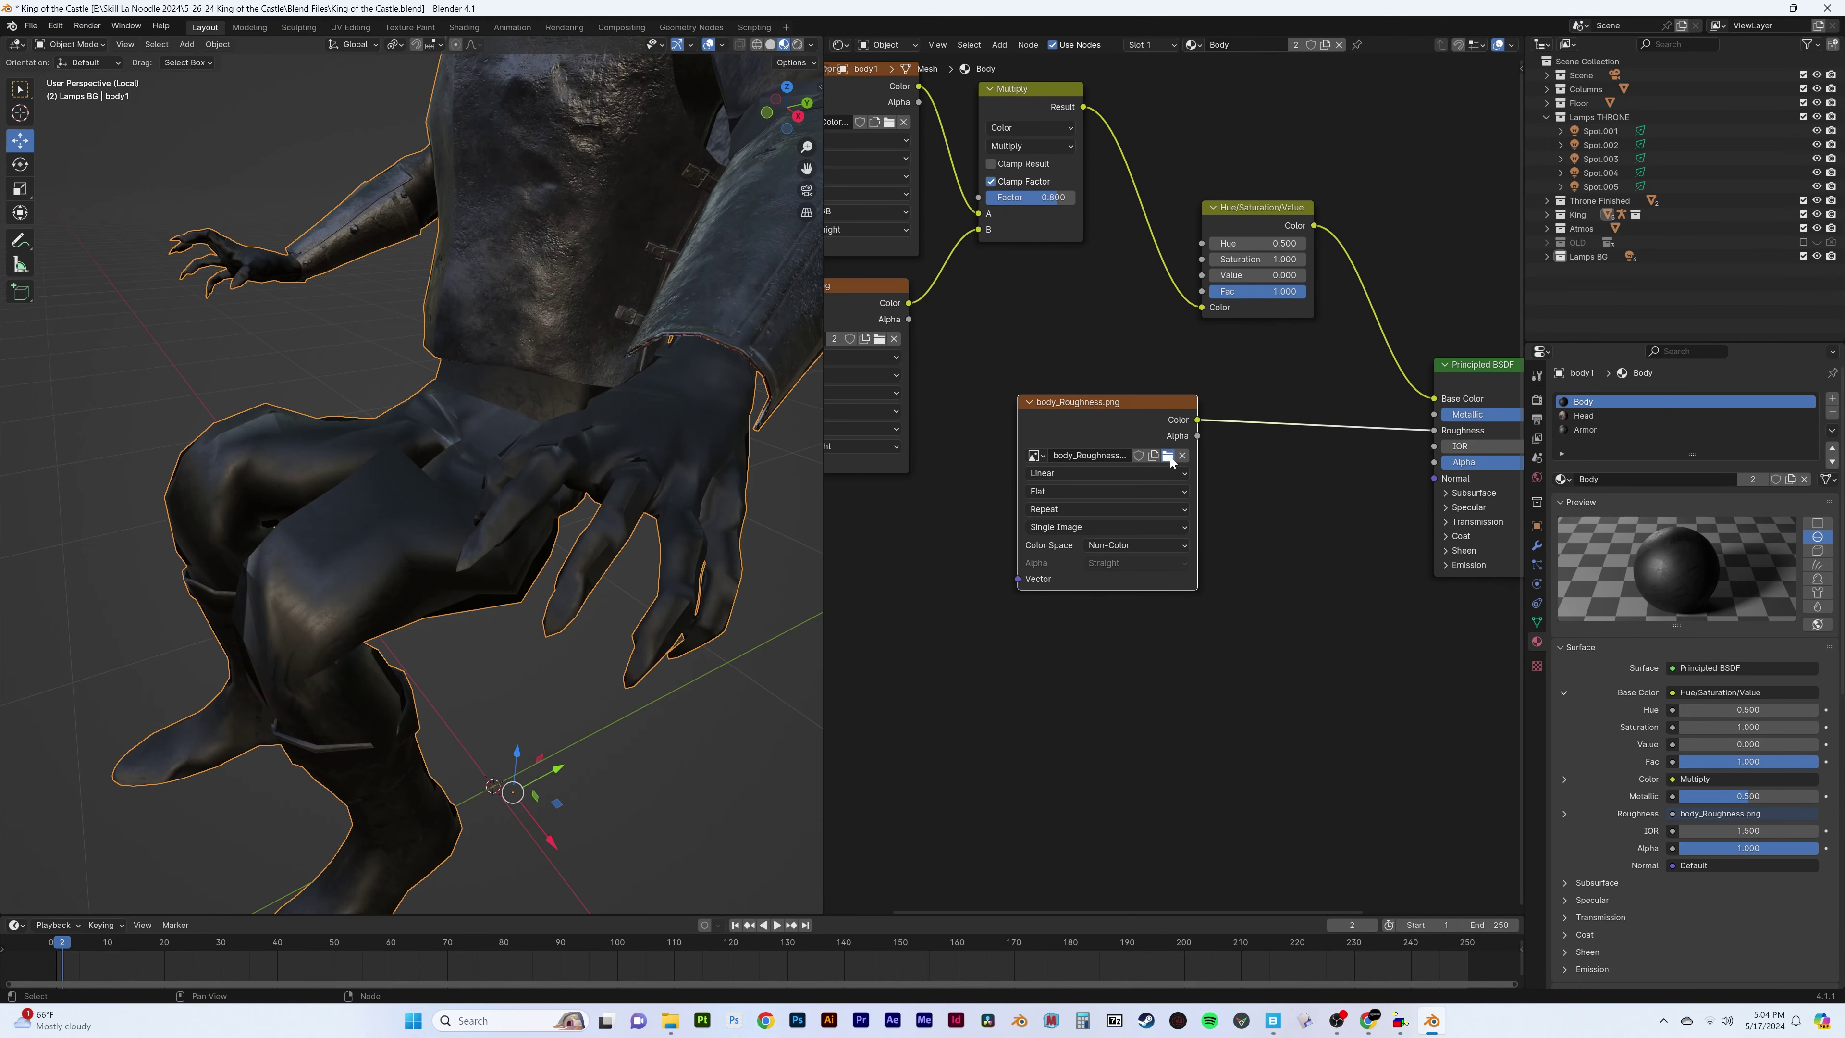
pyautogui.click(1170, 458)
pyautogui.click(1530, 338)
pyautogui.scroll(-3, 1194, 515)
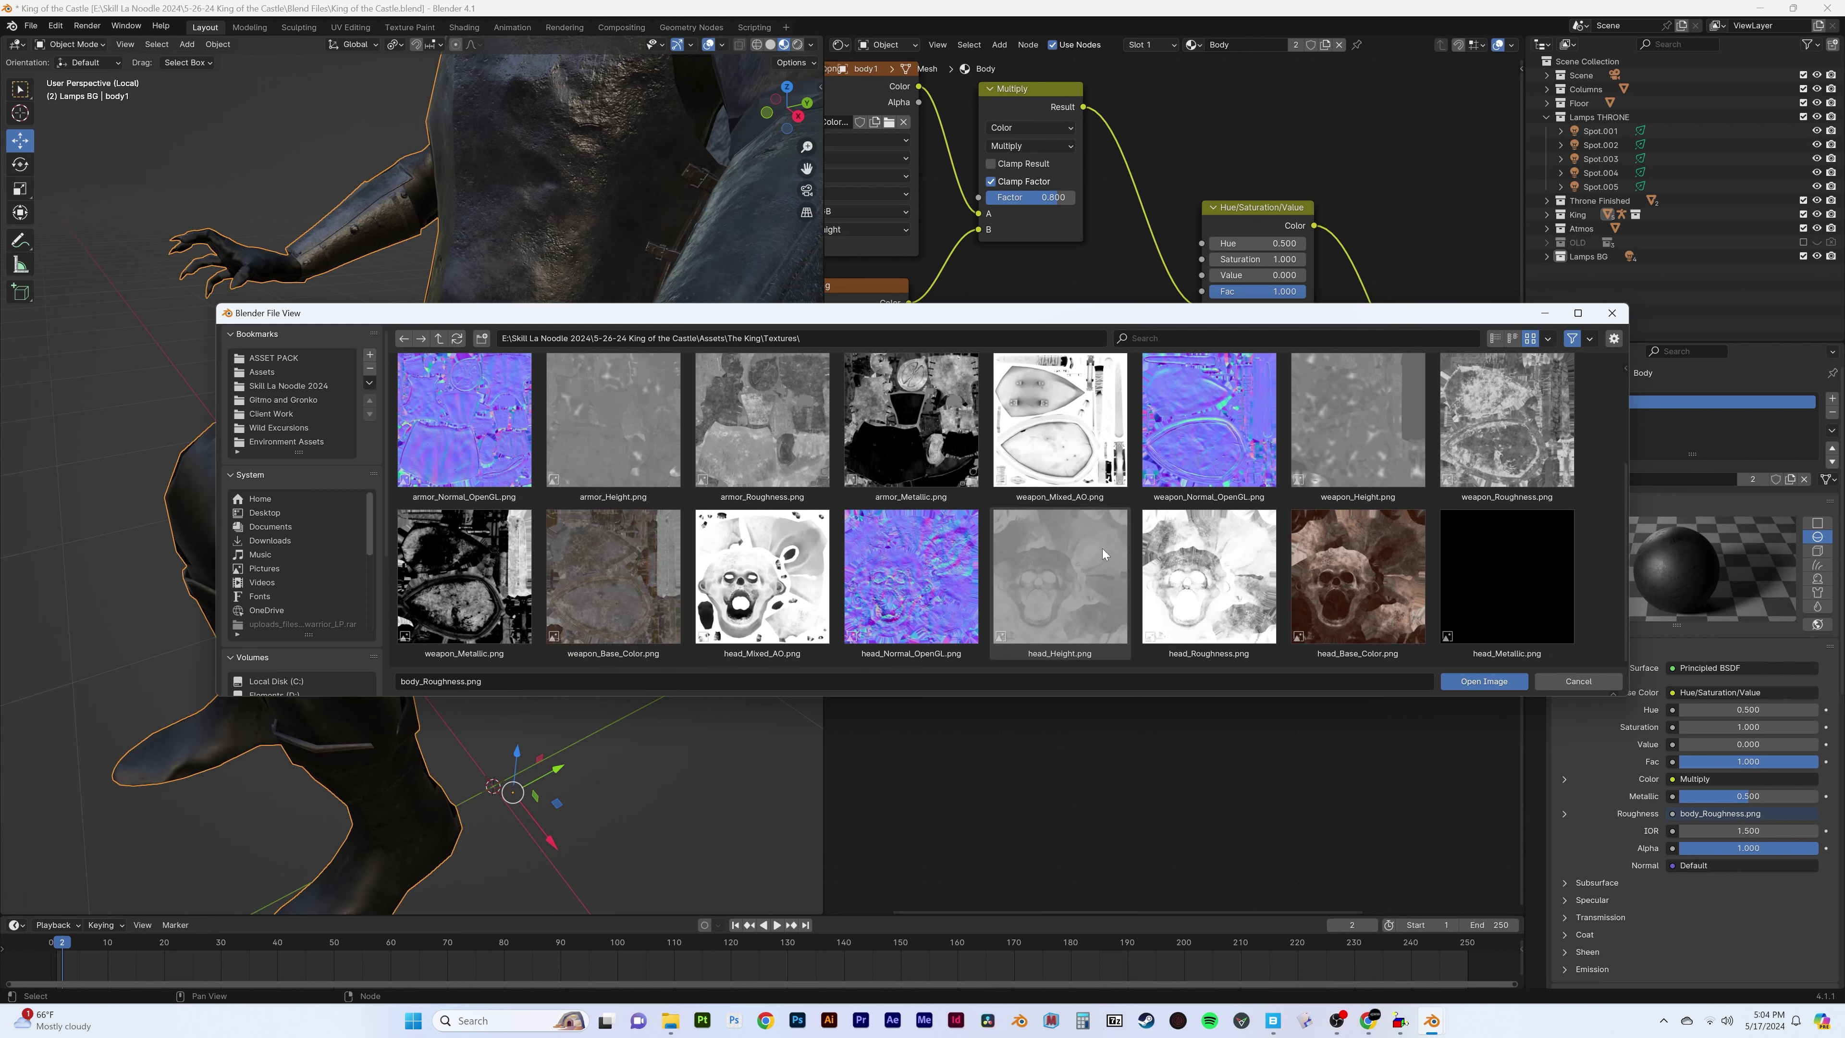
pyautogui.scroll(3, 1353, 550)
pyautogui.scroll(1, 1243, 518)
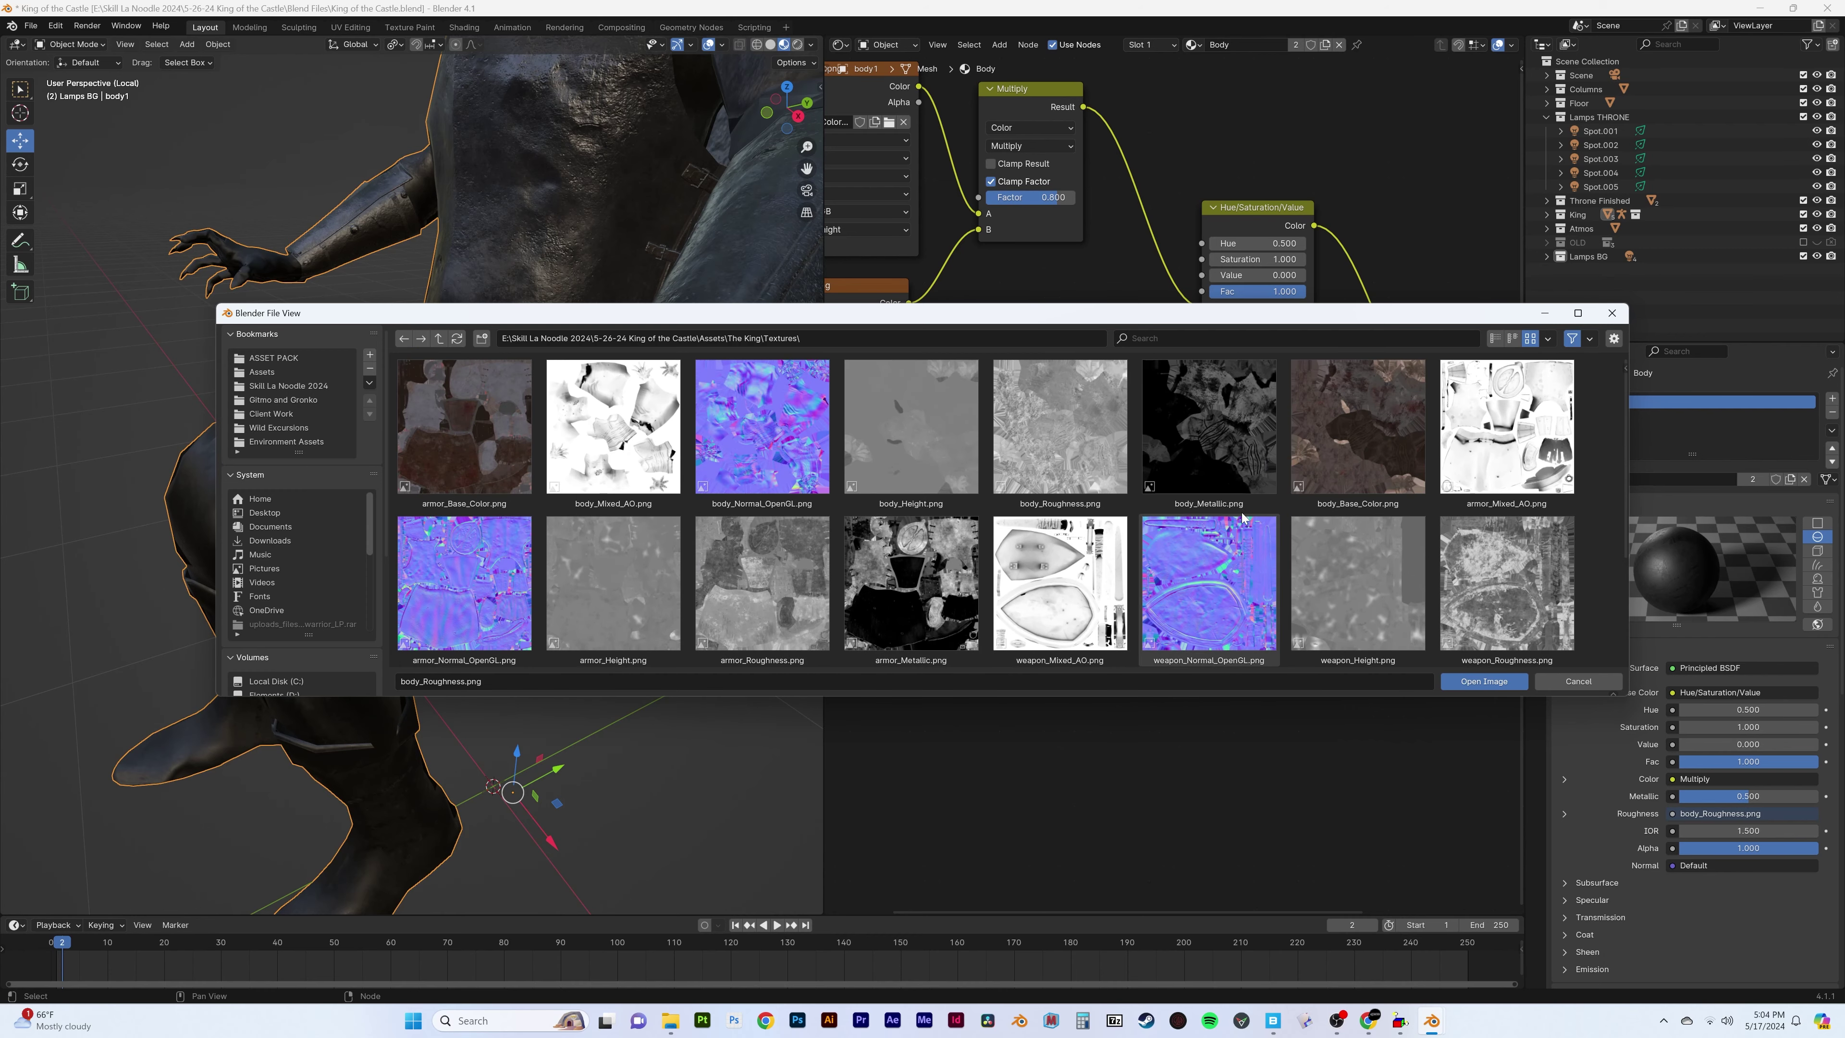
pyautogui.doubleClick(1060, 427)
# Apply Shade Smooth to the king's body and inspect it from a low angle
pyautogui.moveTo(565, 495)
pyautogui.mouseDown(button='middle')
pyautogui.moveTo(545, 514)
pyautogui.moveTo(646, 475)
pyautogui.moveTo(366, 328)
pyautogui.moveTo(434, 402)
pyautogui.moveTo(537, 360)
pyautogui.moveTo(465, 407)
pyautogui.mouseUp(button='middle')
pyautogui.rightClick(557, 465)
pyautogui.click(556, 464)
pyautogui.rightClick(434, 401)
pyautogui.click(434, 416)
pyautogui.moveTo(1235, 509); pyautogui.dragTo(1013, 485, button='middle')
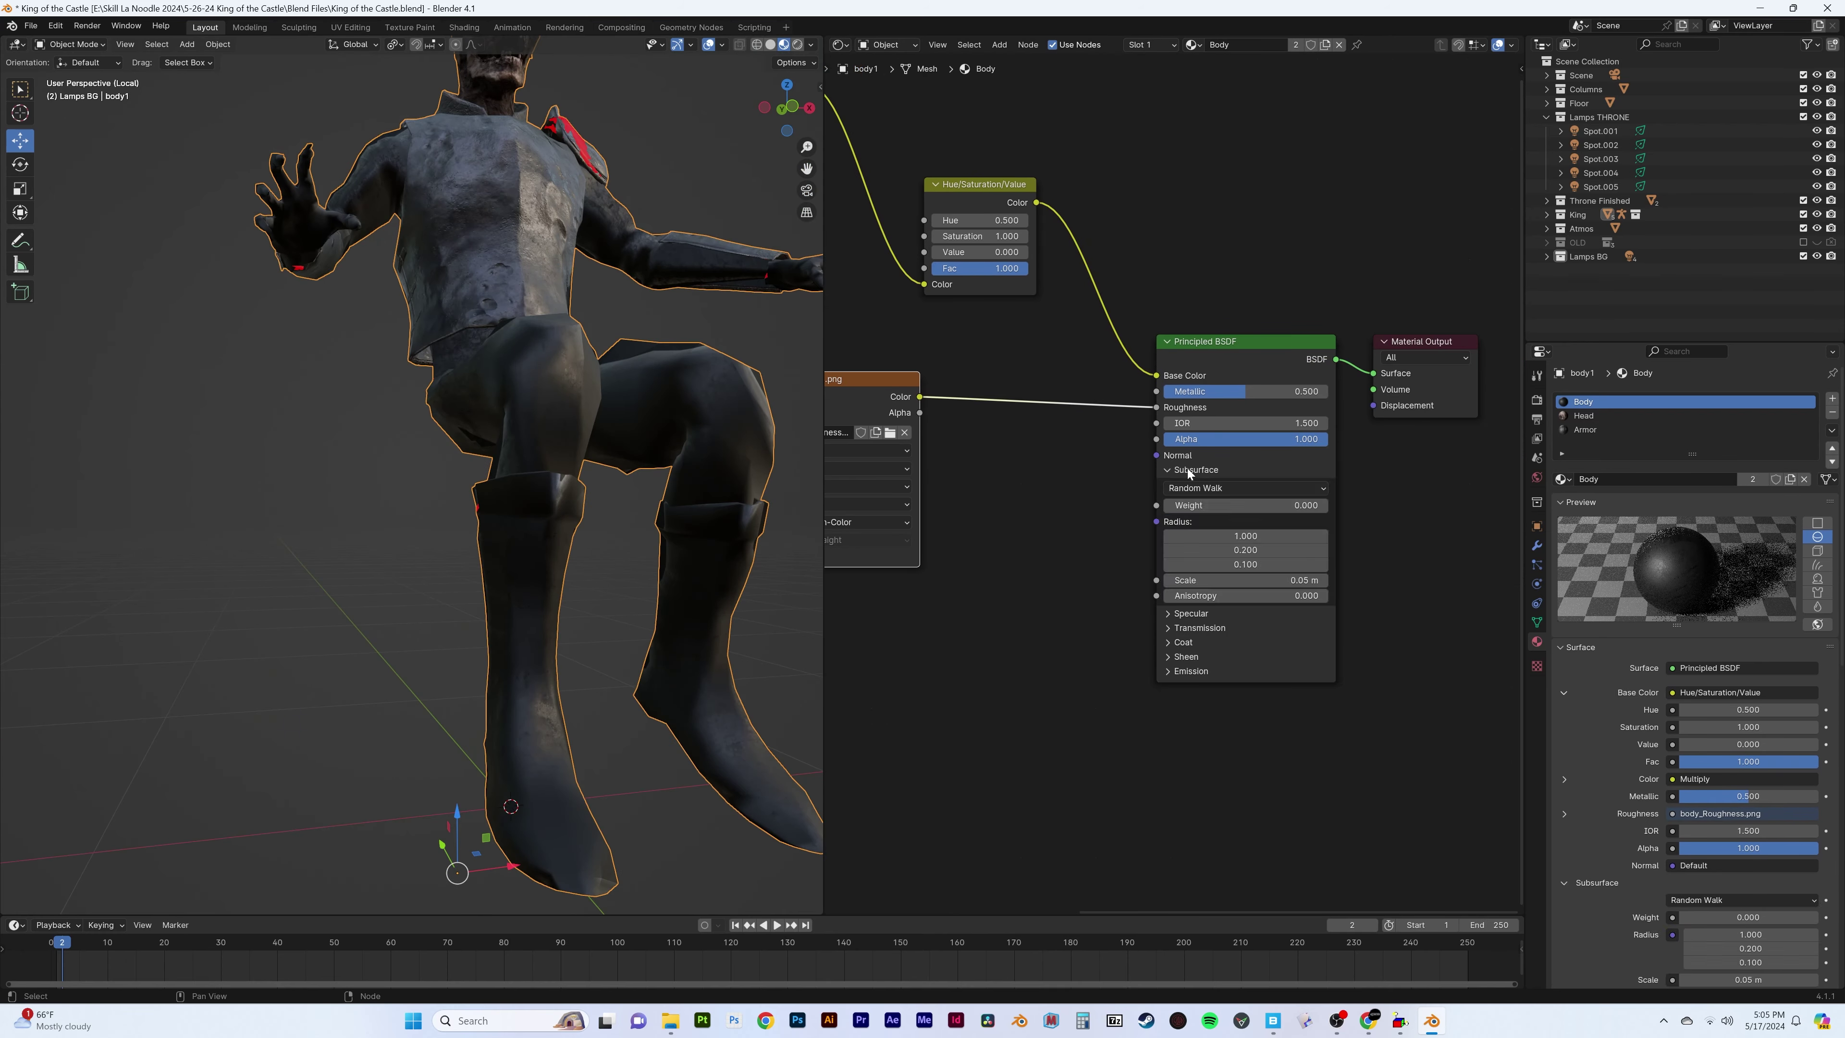
pyautogui.moveTo(1301, 440)
pyautogui.mouseDown()
pyautogui.moveTo(1180, 439)
pyautogui.moveTo(1301, 440)
pyautogui.mouseUp()
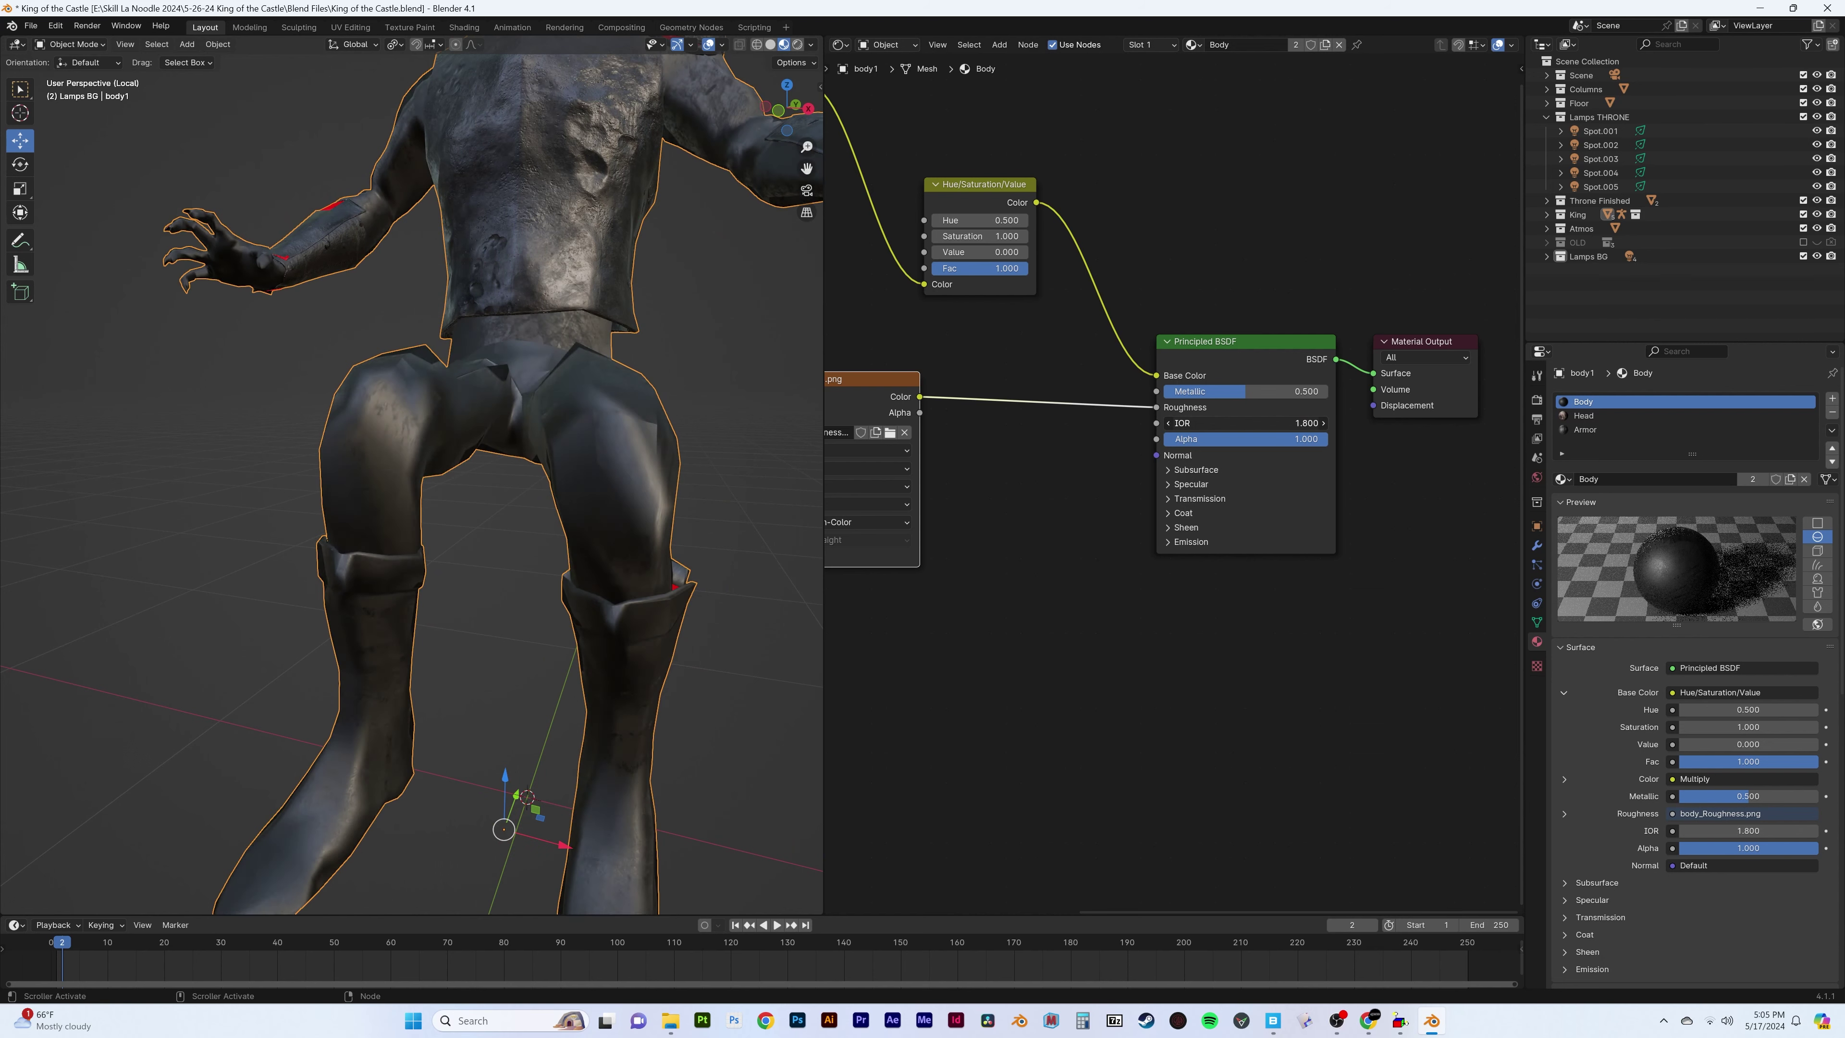
pyautogui.scroll(-5, 654, 407)
pyautogui.moveTo(654, 407); pyautogui.dragTo(481, 487, button='middle')
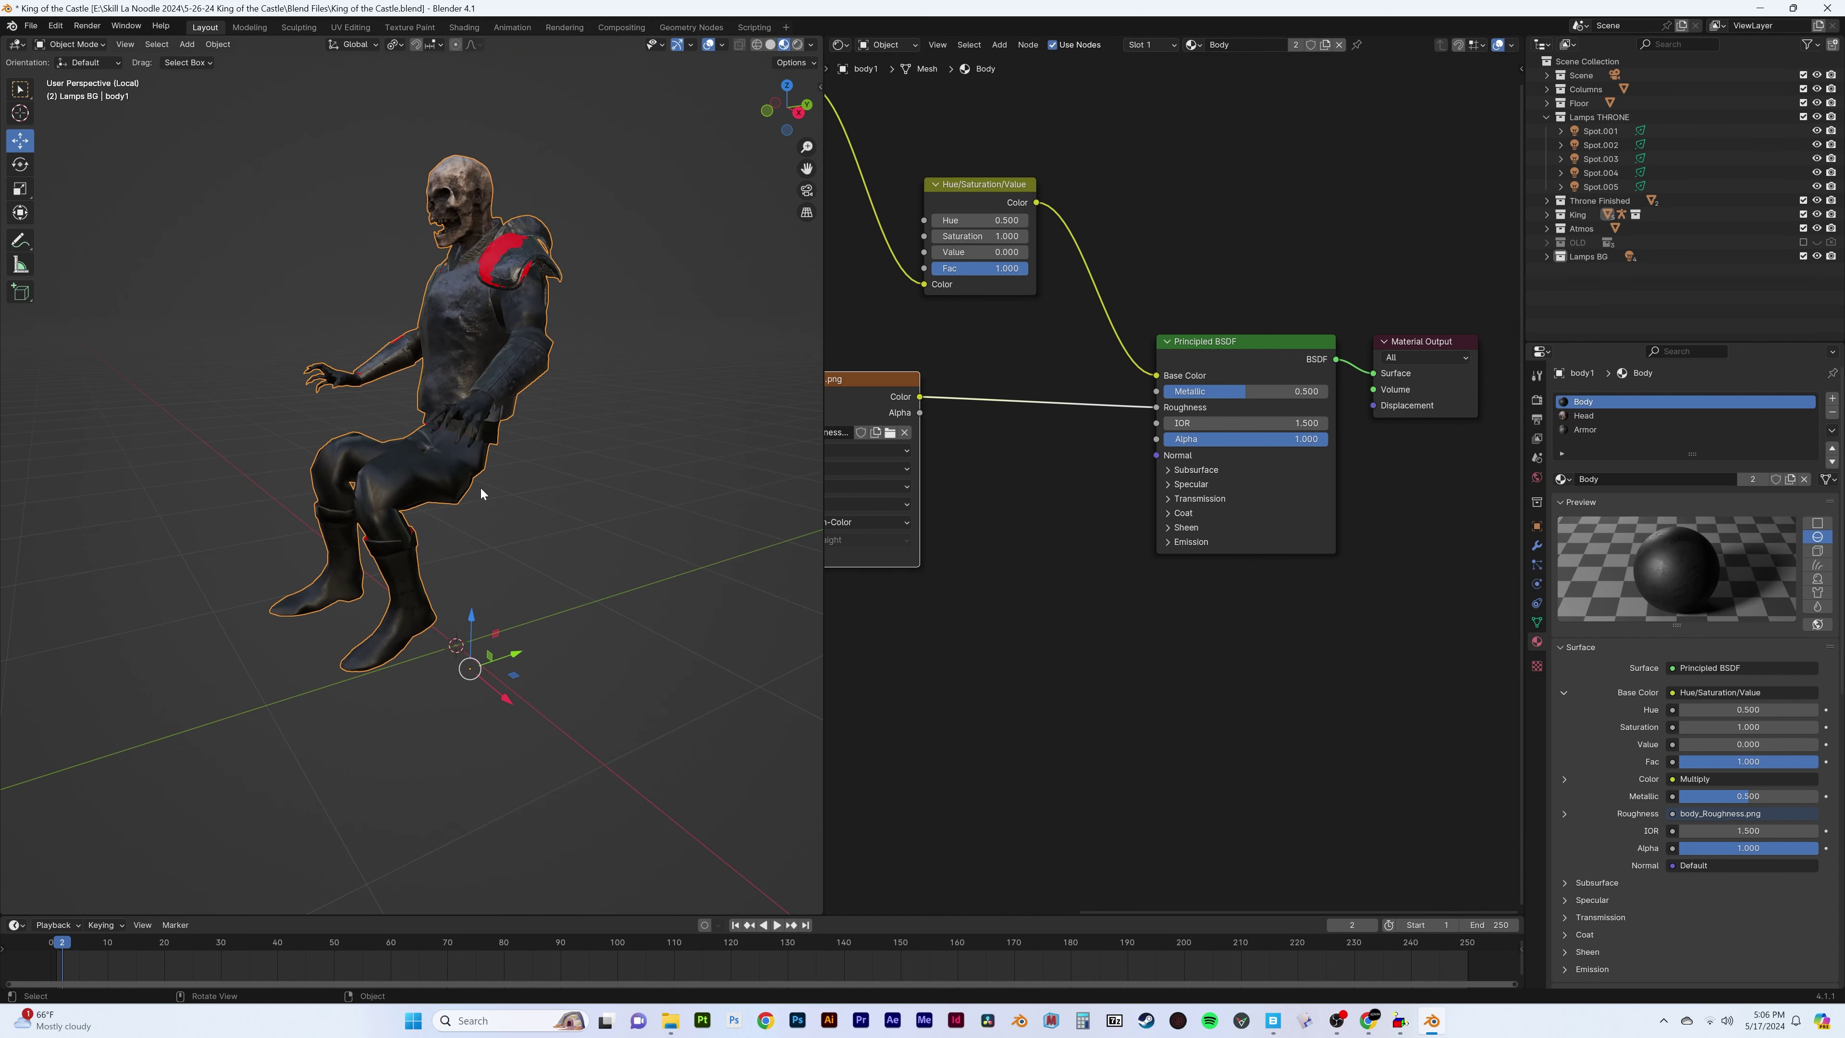
# Check the body mesh, then view the full throne scene through the camera, rendered
pyautogui.press('Tab')
pyautogui.scroll(5, 512, 480)
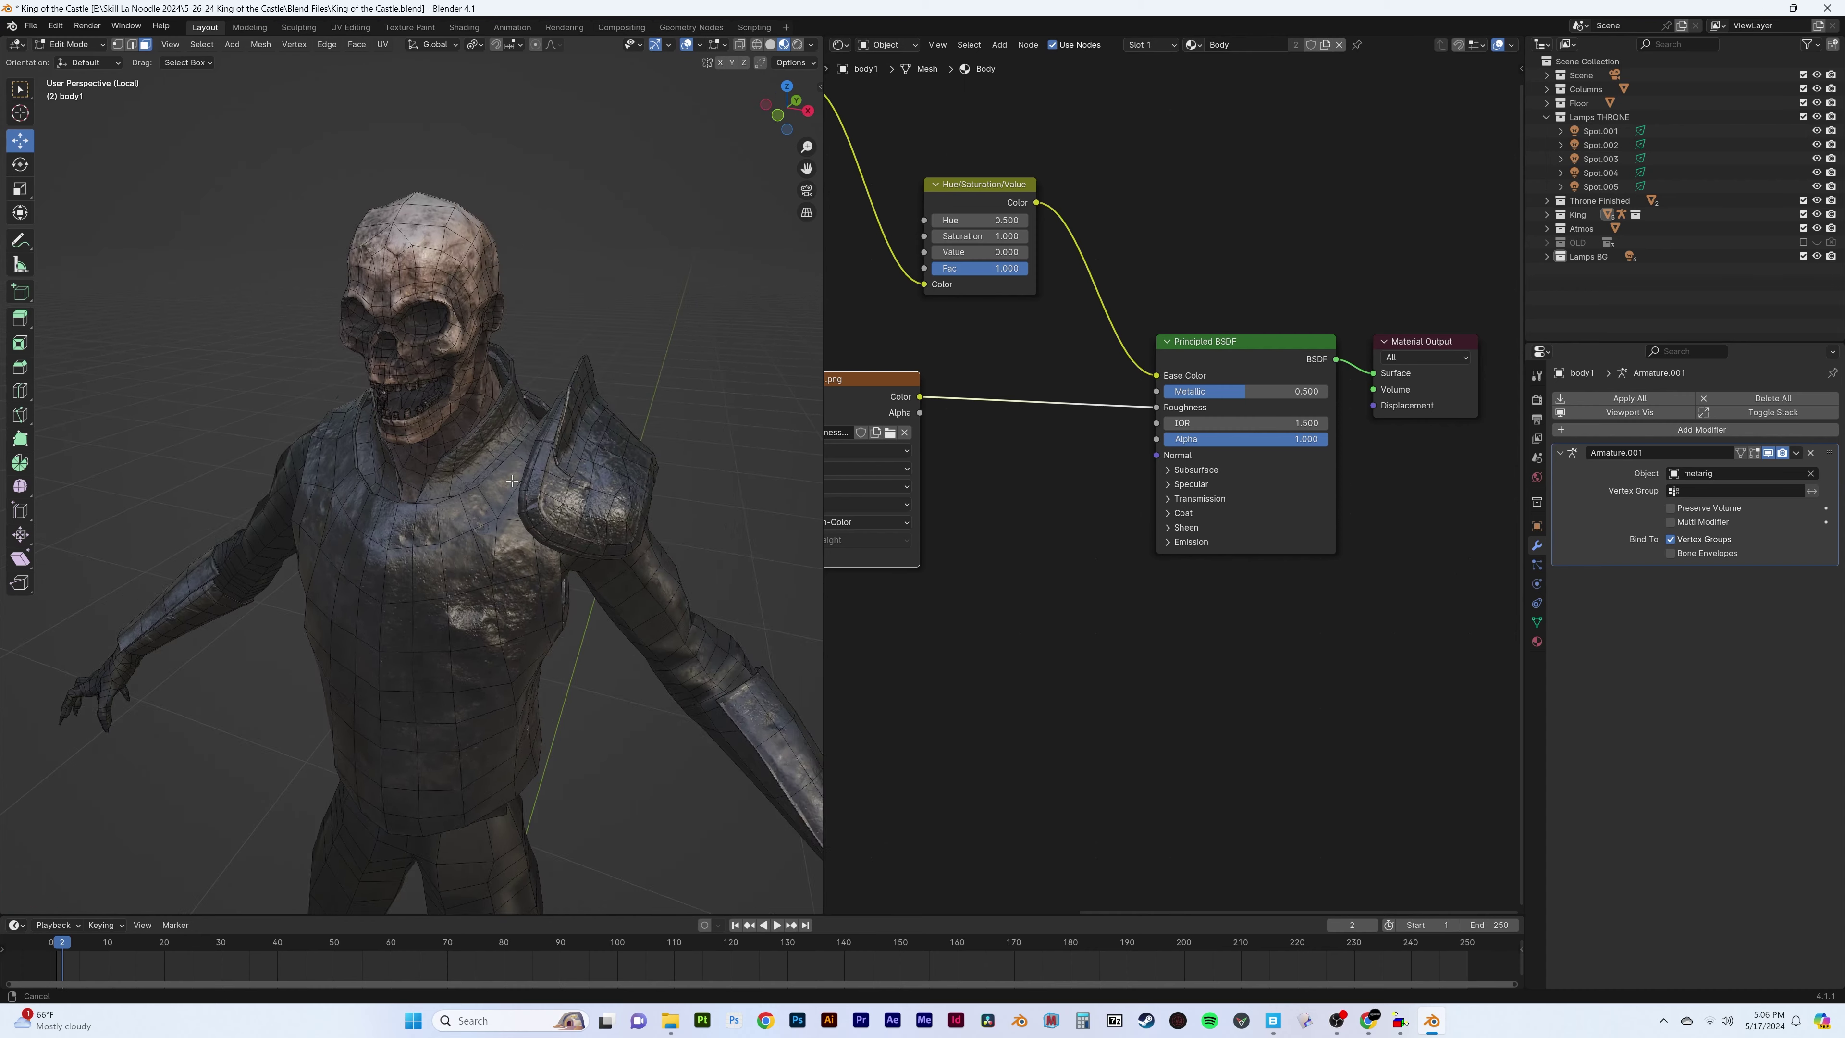
pyautogui.scroll(-5, 512, 481)
pyautogui.press('Tab')
pyautogui.press('KP_0')
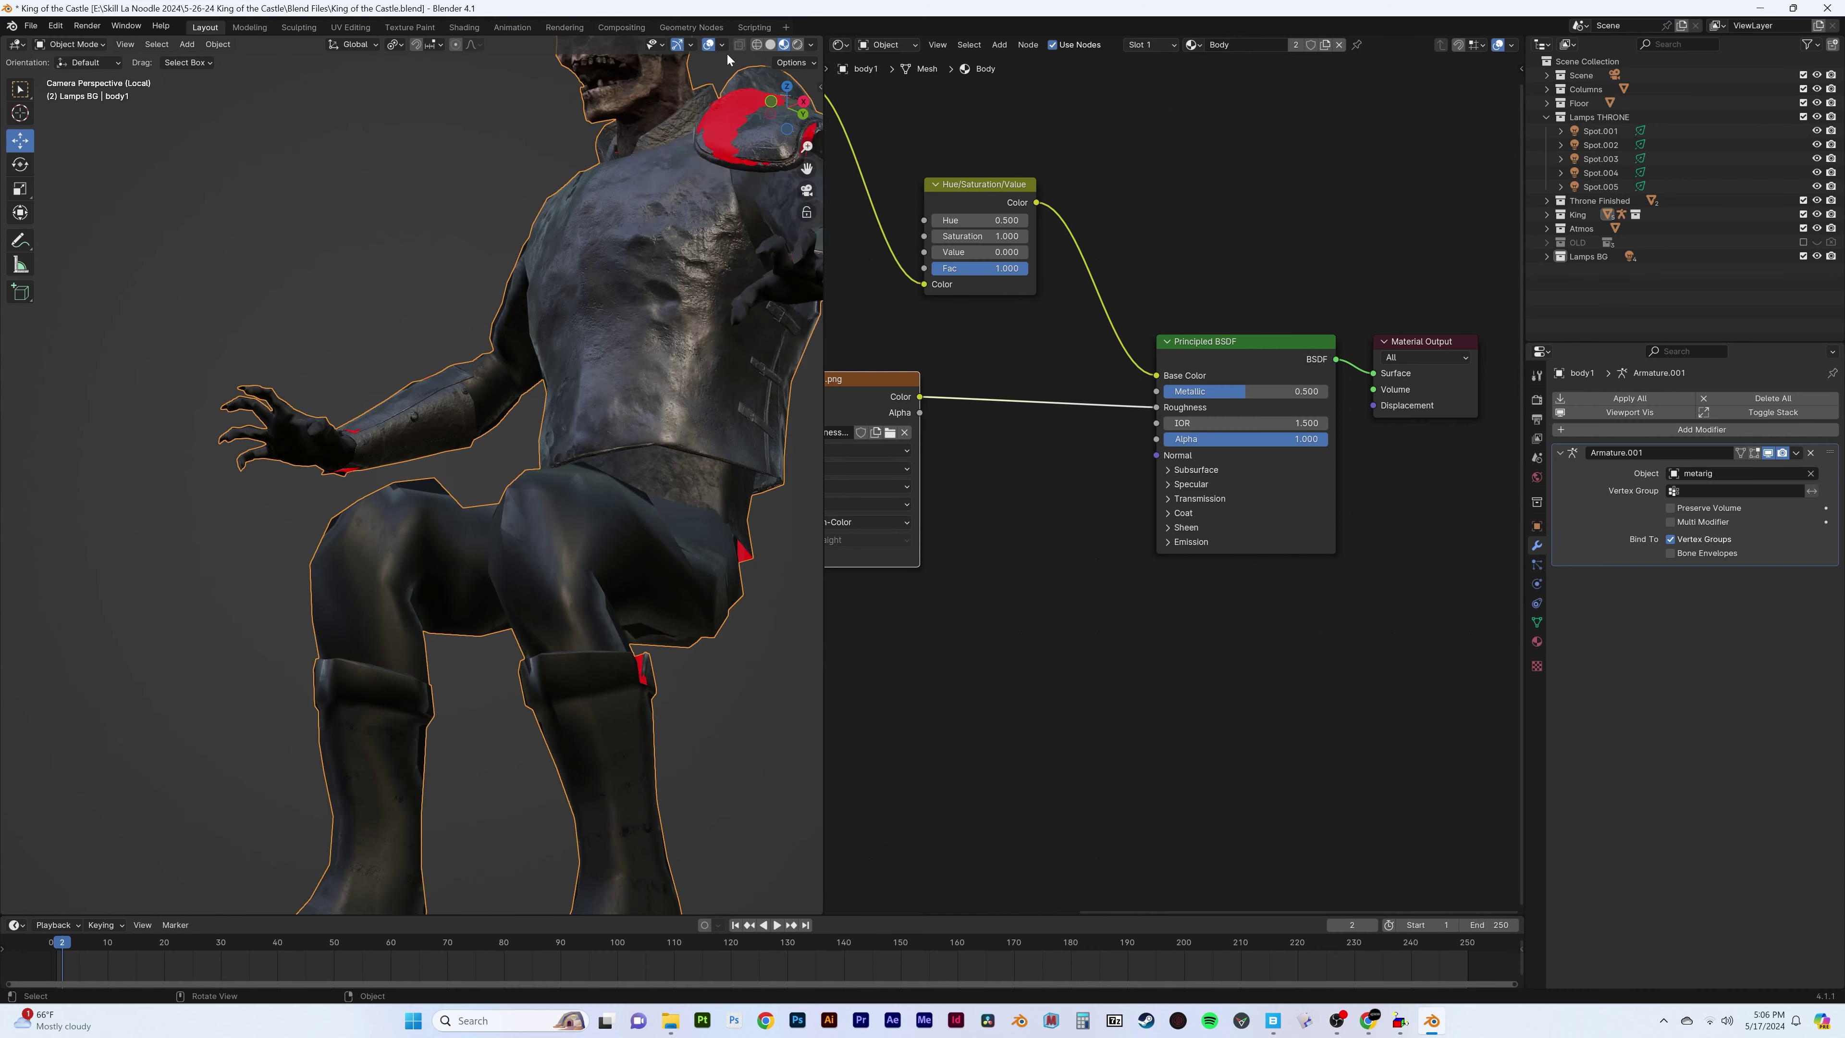
pyautogui.scroll(-5, 518, 371)
pyautogui.press('KP_Divide')
pyautogui.press('z')
pyautogui.click(529, 361)
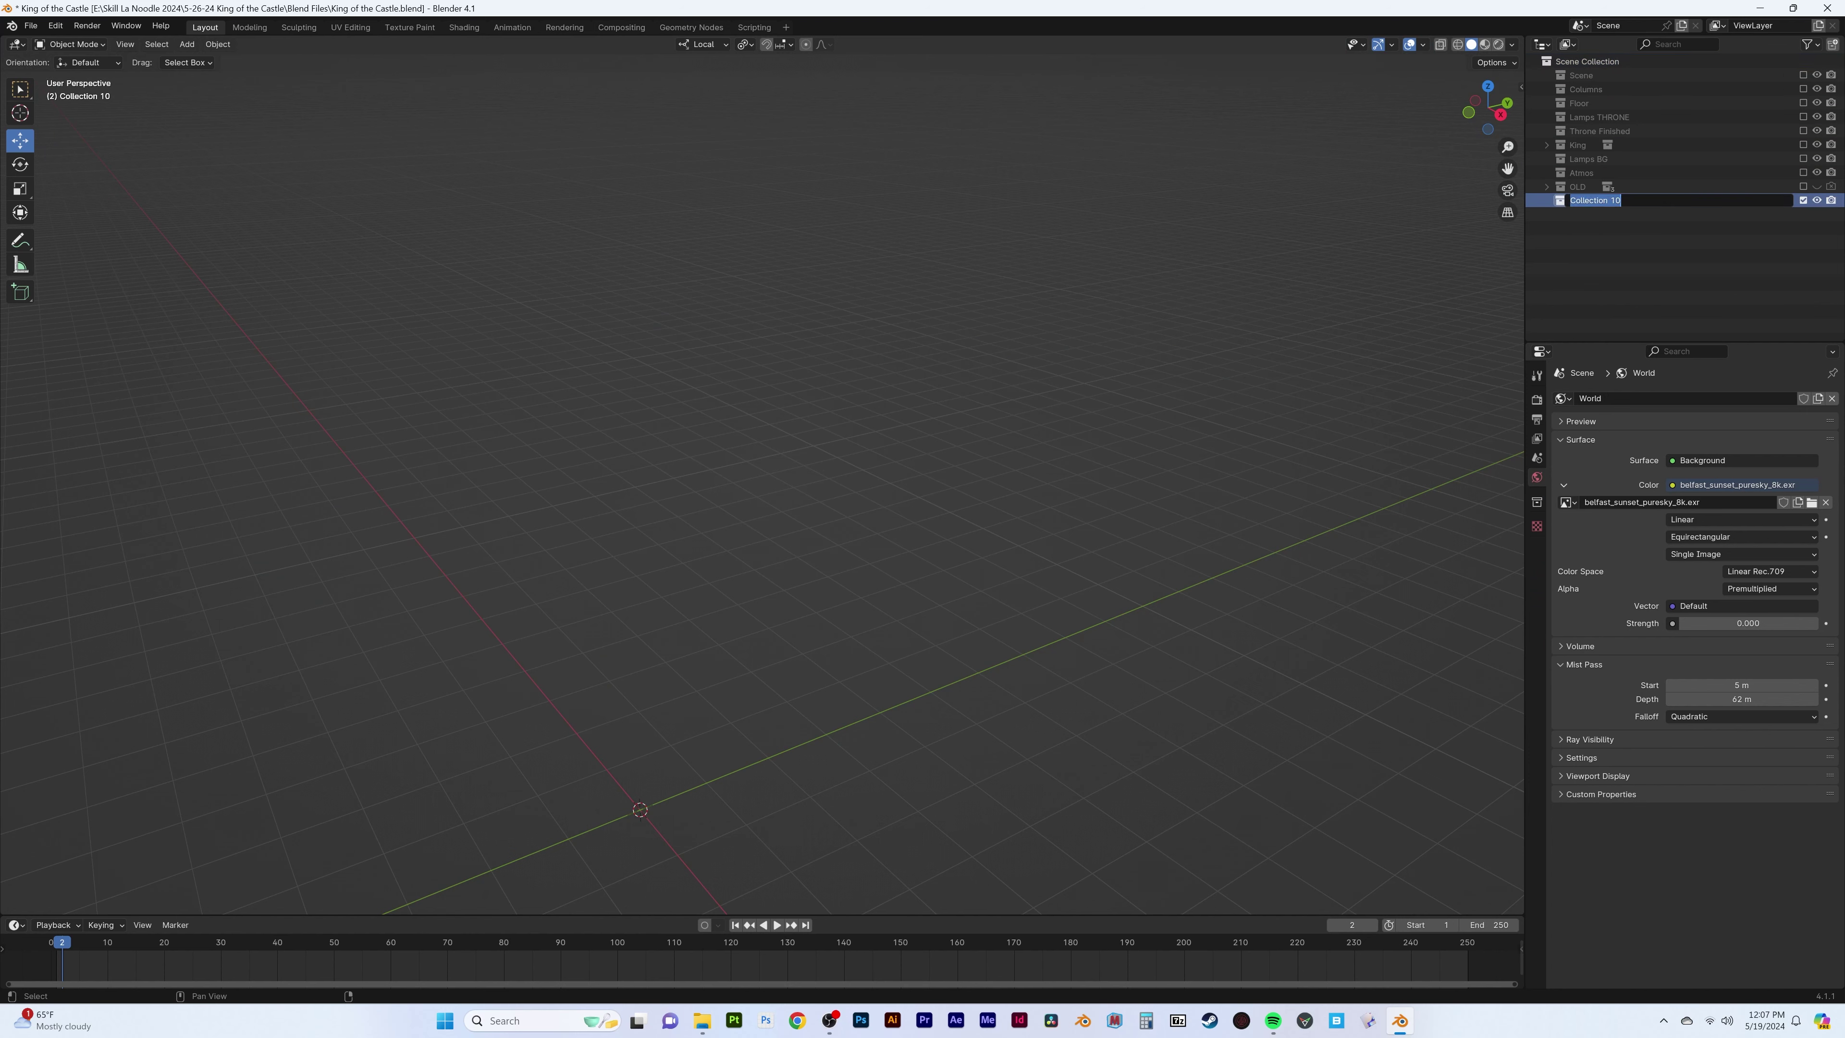
# Add a cube and flatten it along Z into a slab
pyautogui.hotkey('shift', 'a')
pyautogui.click(882, 420)
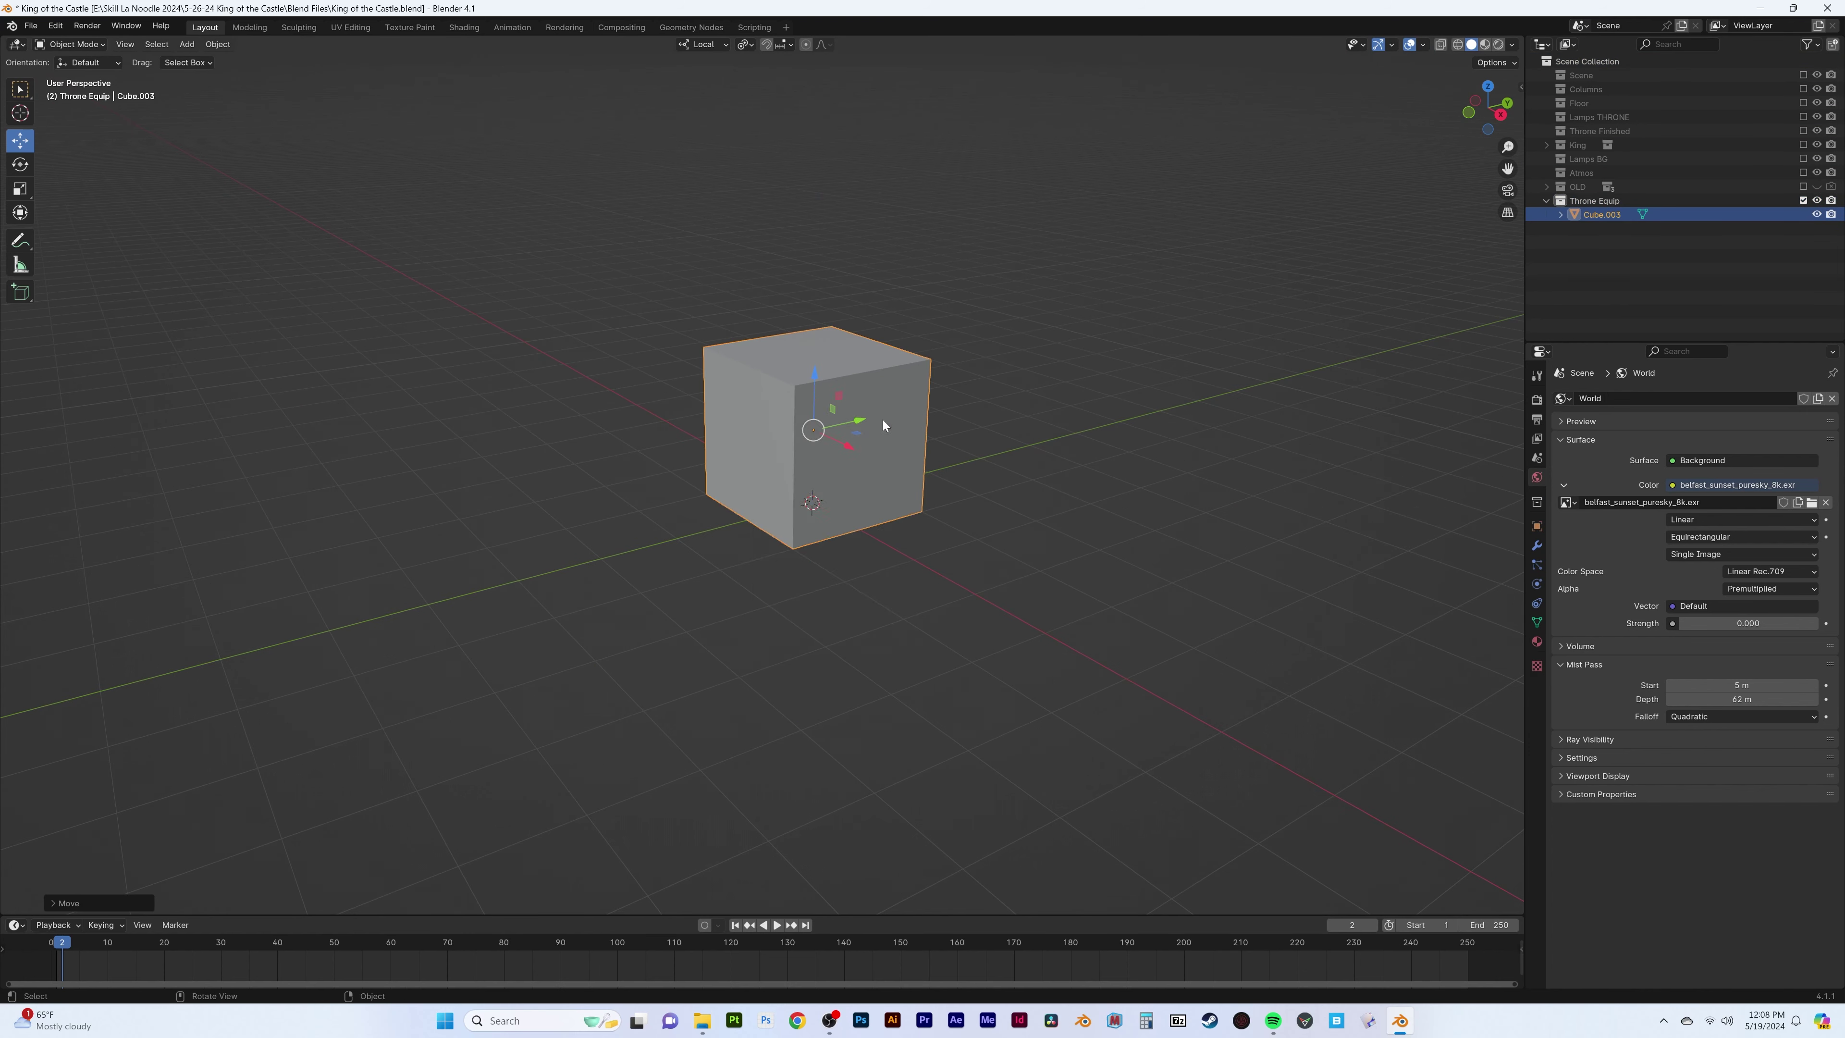
pyautogui.press('s')
pyautogui.press('z')
pyautogui.moveTo(882, 420); pyautogui.dragTo(816, 488, button='middle')
pyautogui.scroll(-4, 815, 494)
# Inset the slab's top face and extrude it down into a tray recess
pyautogui.press('Tab')
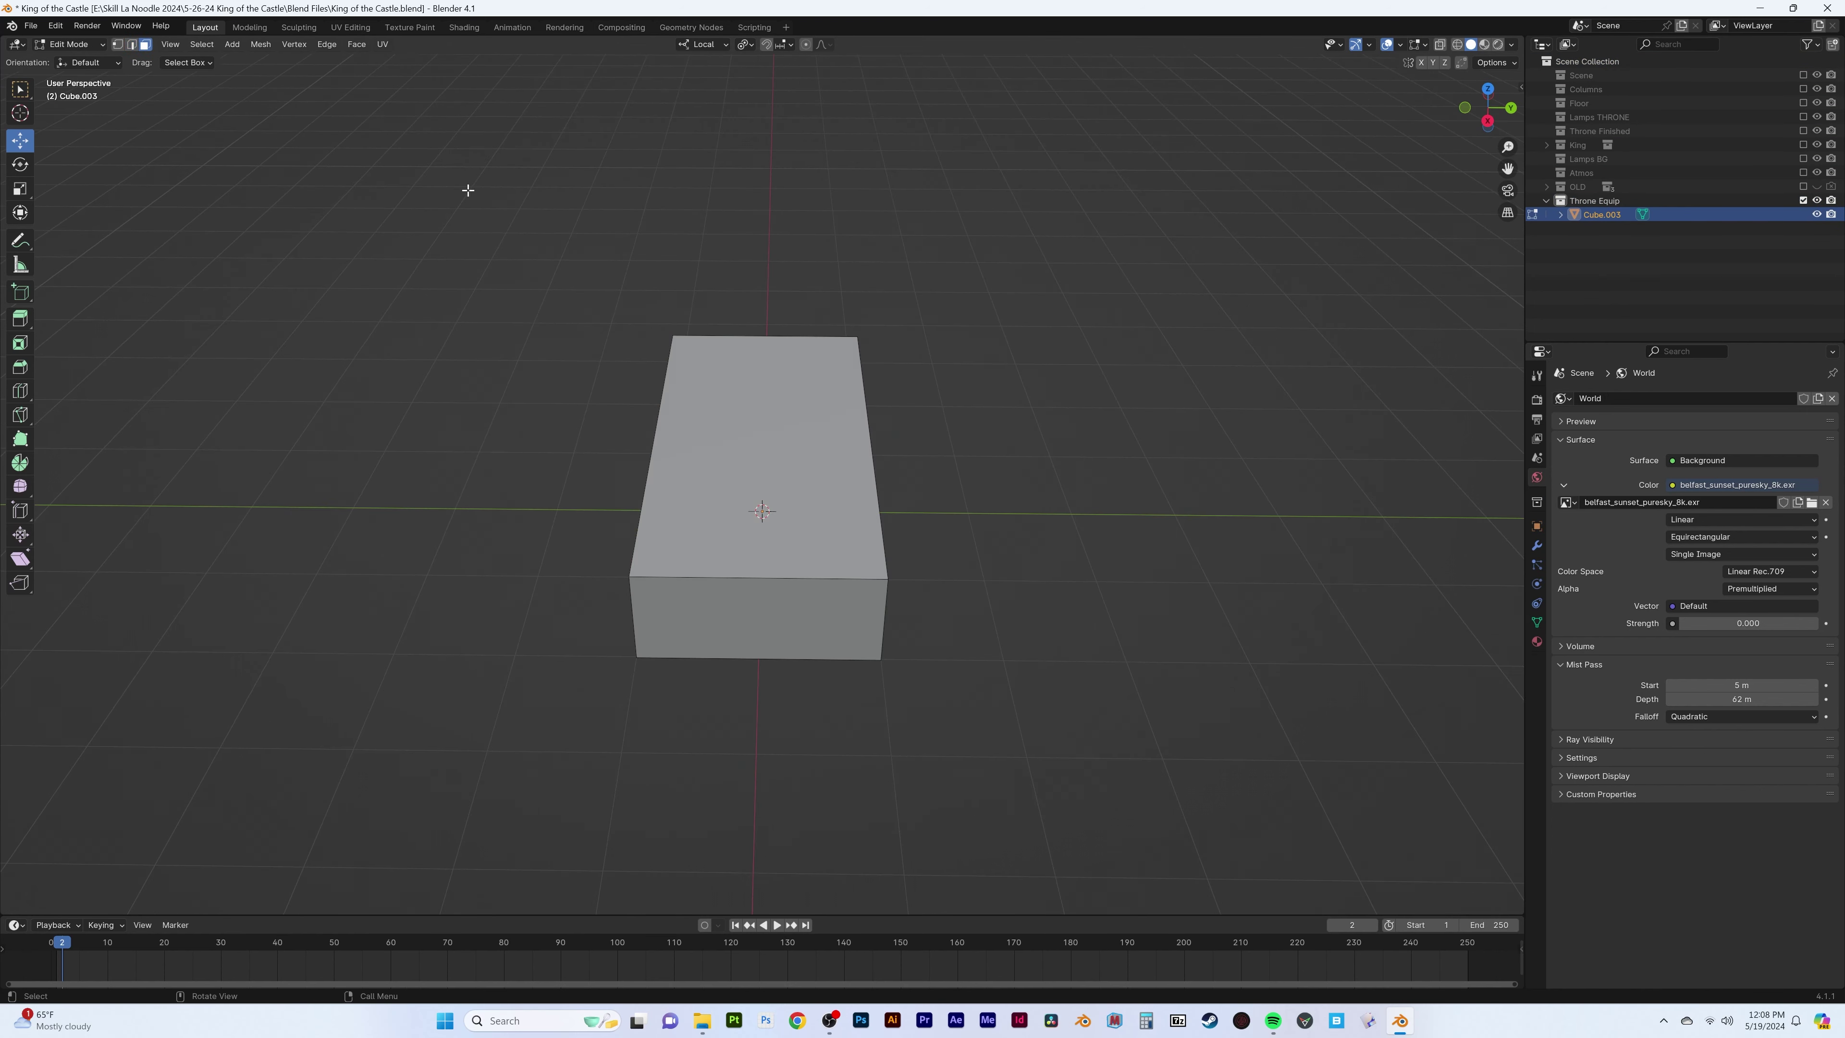
pyautogui.click(799, 401)
pyautogui.rightClick(1171, 536)
pyautogui.rightClick(988, 494)
pyautogui.click(988, 509)
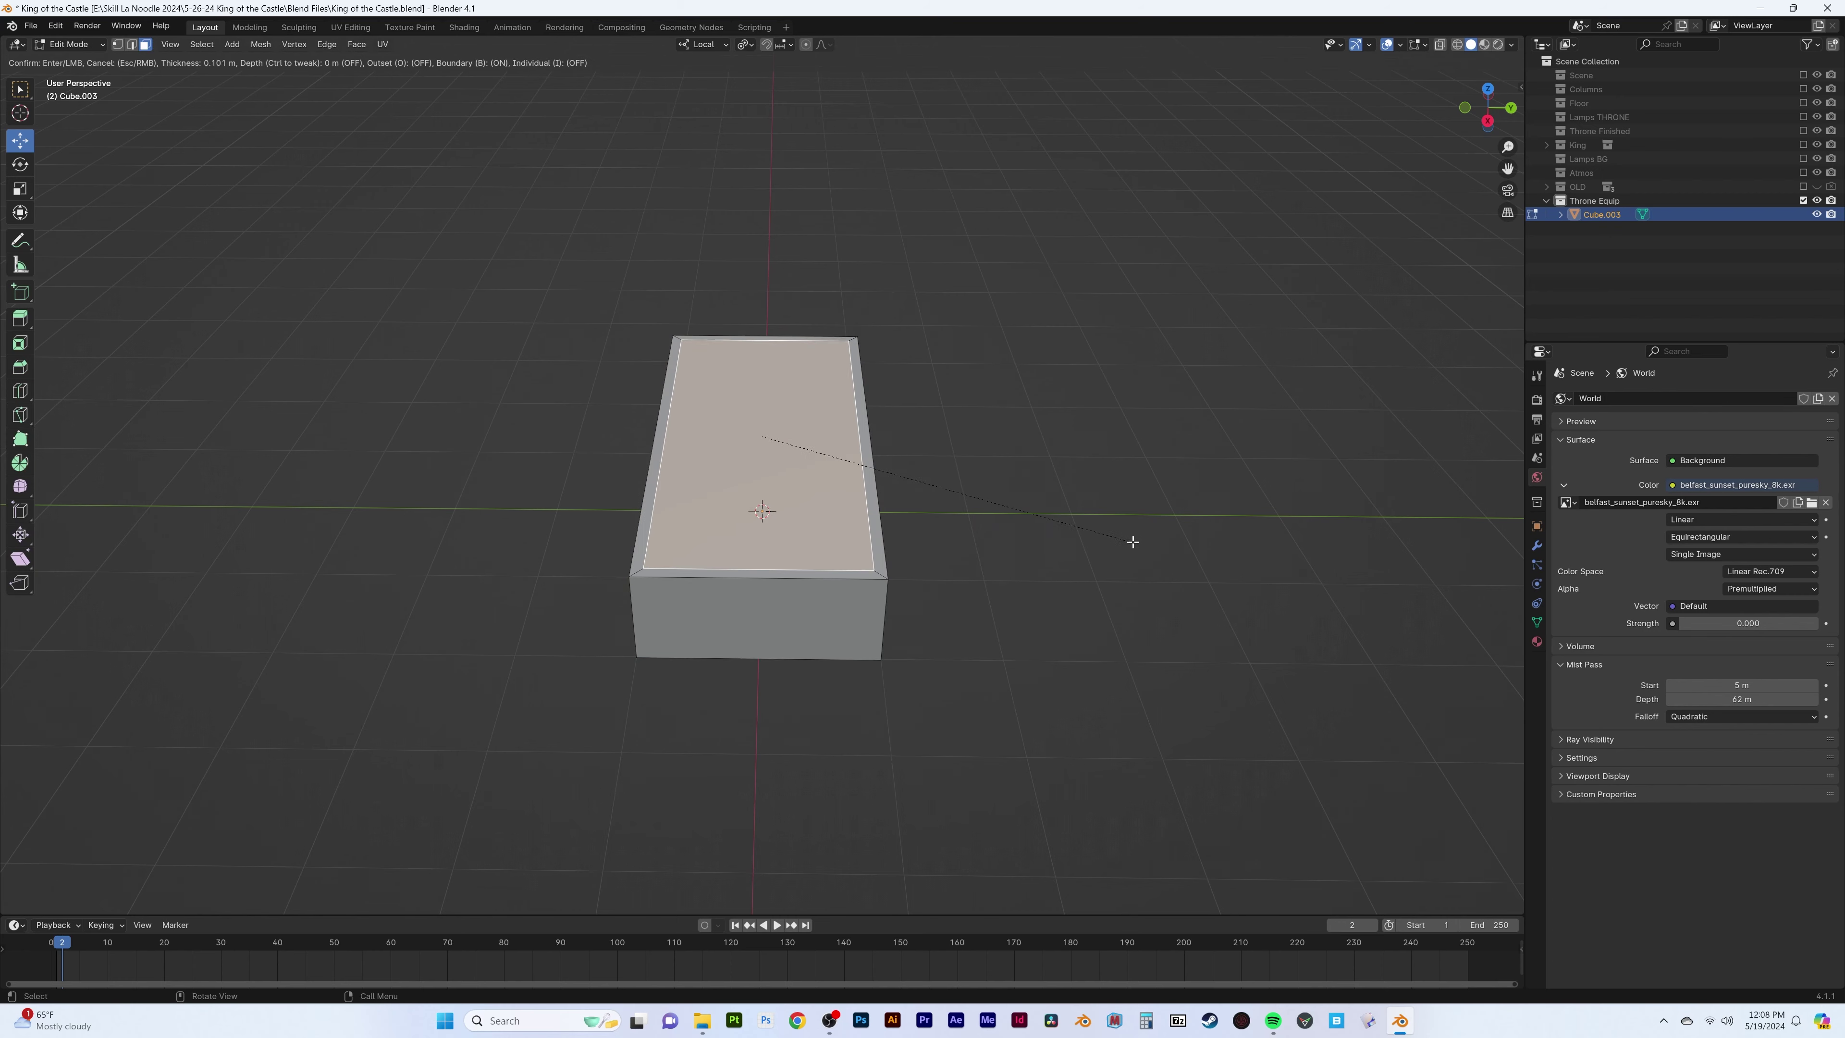
pyautogui.press('e')
pyautogui.moveTo(1112, 529); pyautogui.dragTo(915, 400, button='middle')
pyautogui.press('Tab')
# Add a cylinder and raise it 1 m along Z
pyautogui.hotkey('shift', 'a')
pyautogui.click(892, 451)
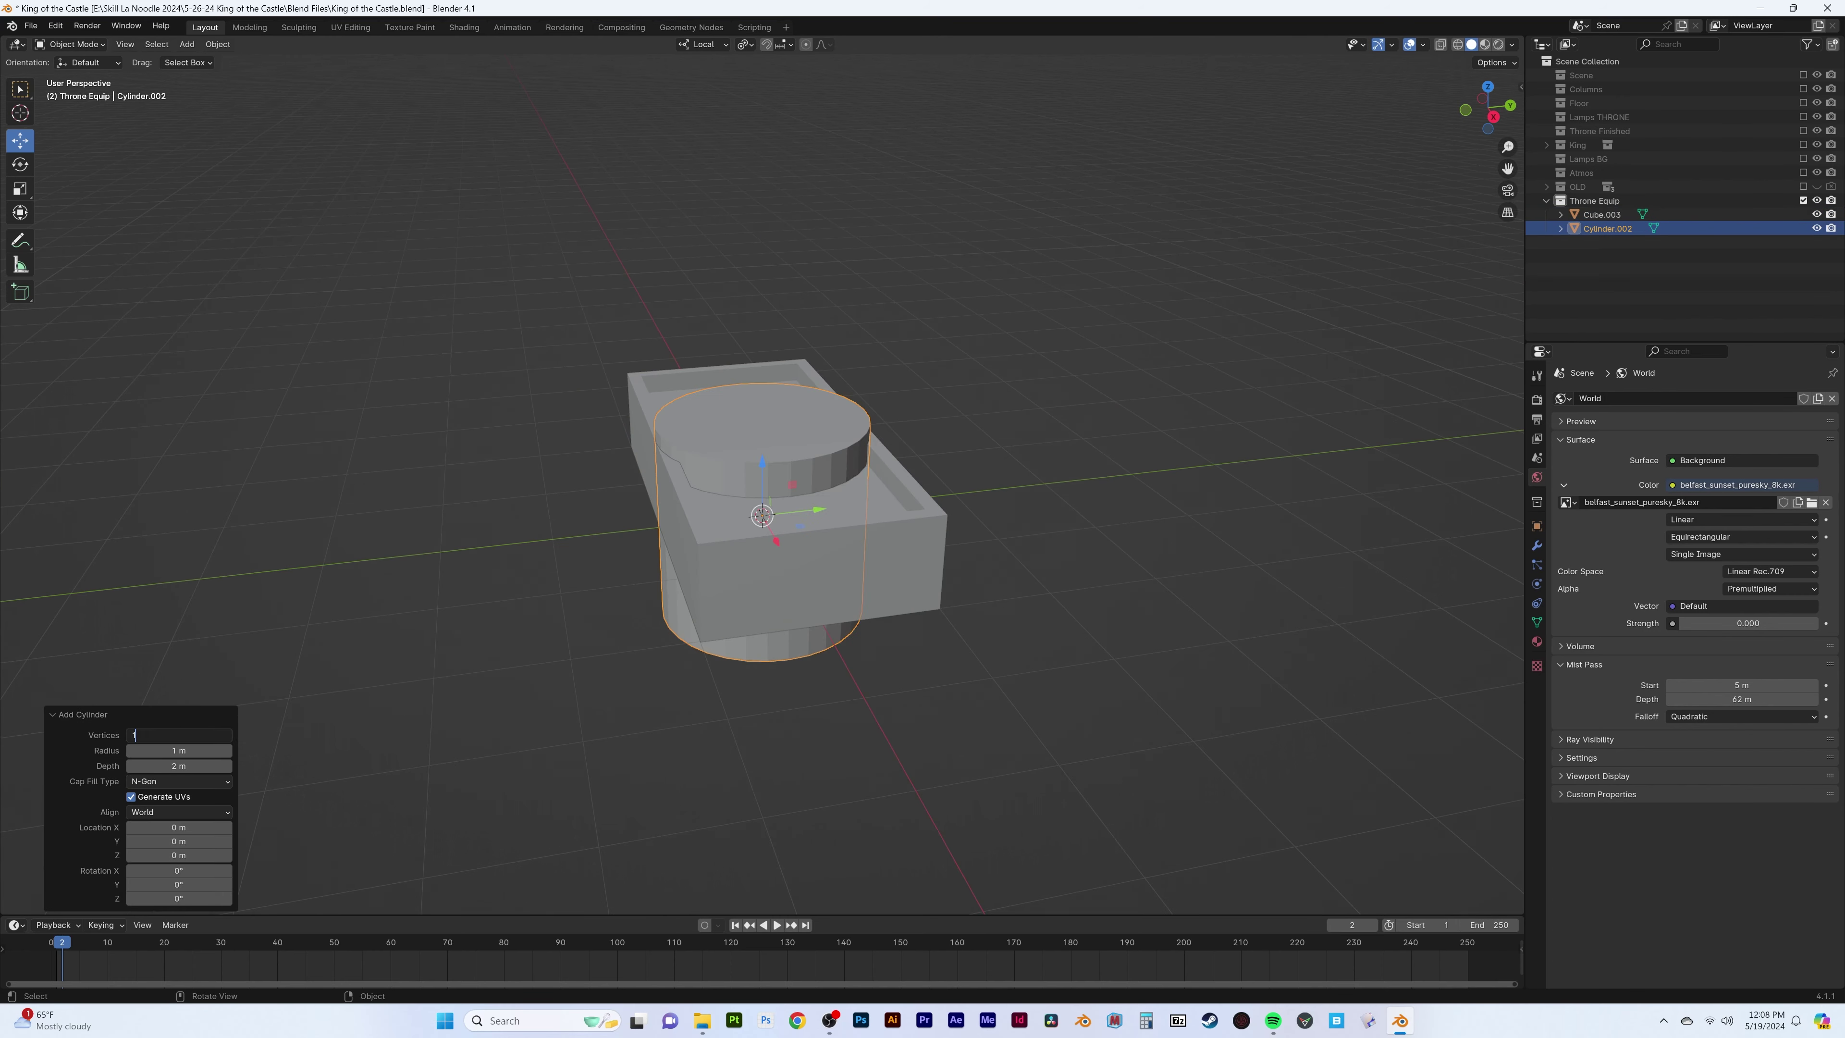
pyautogui.press('g')
pyautogui.press('z')
pyautogui.press('z')
pyautogui.press('1')
pyautogui.press('Return')
# Scale the cylinder to 0.325 and focus the view on it
pyautogui.write('s.325')
pyautogui.press('Return')
pyautogui.press('KP_1')
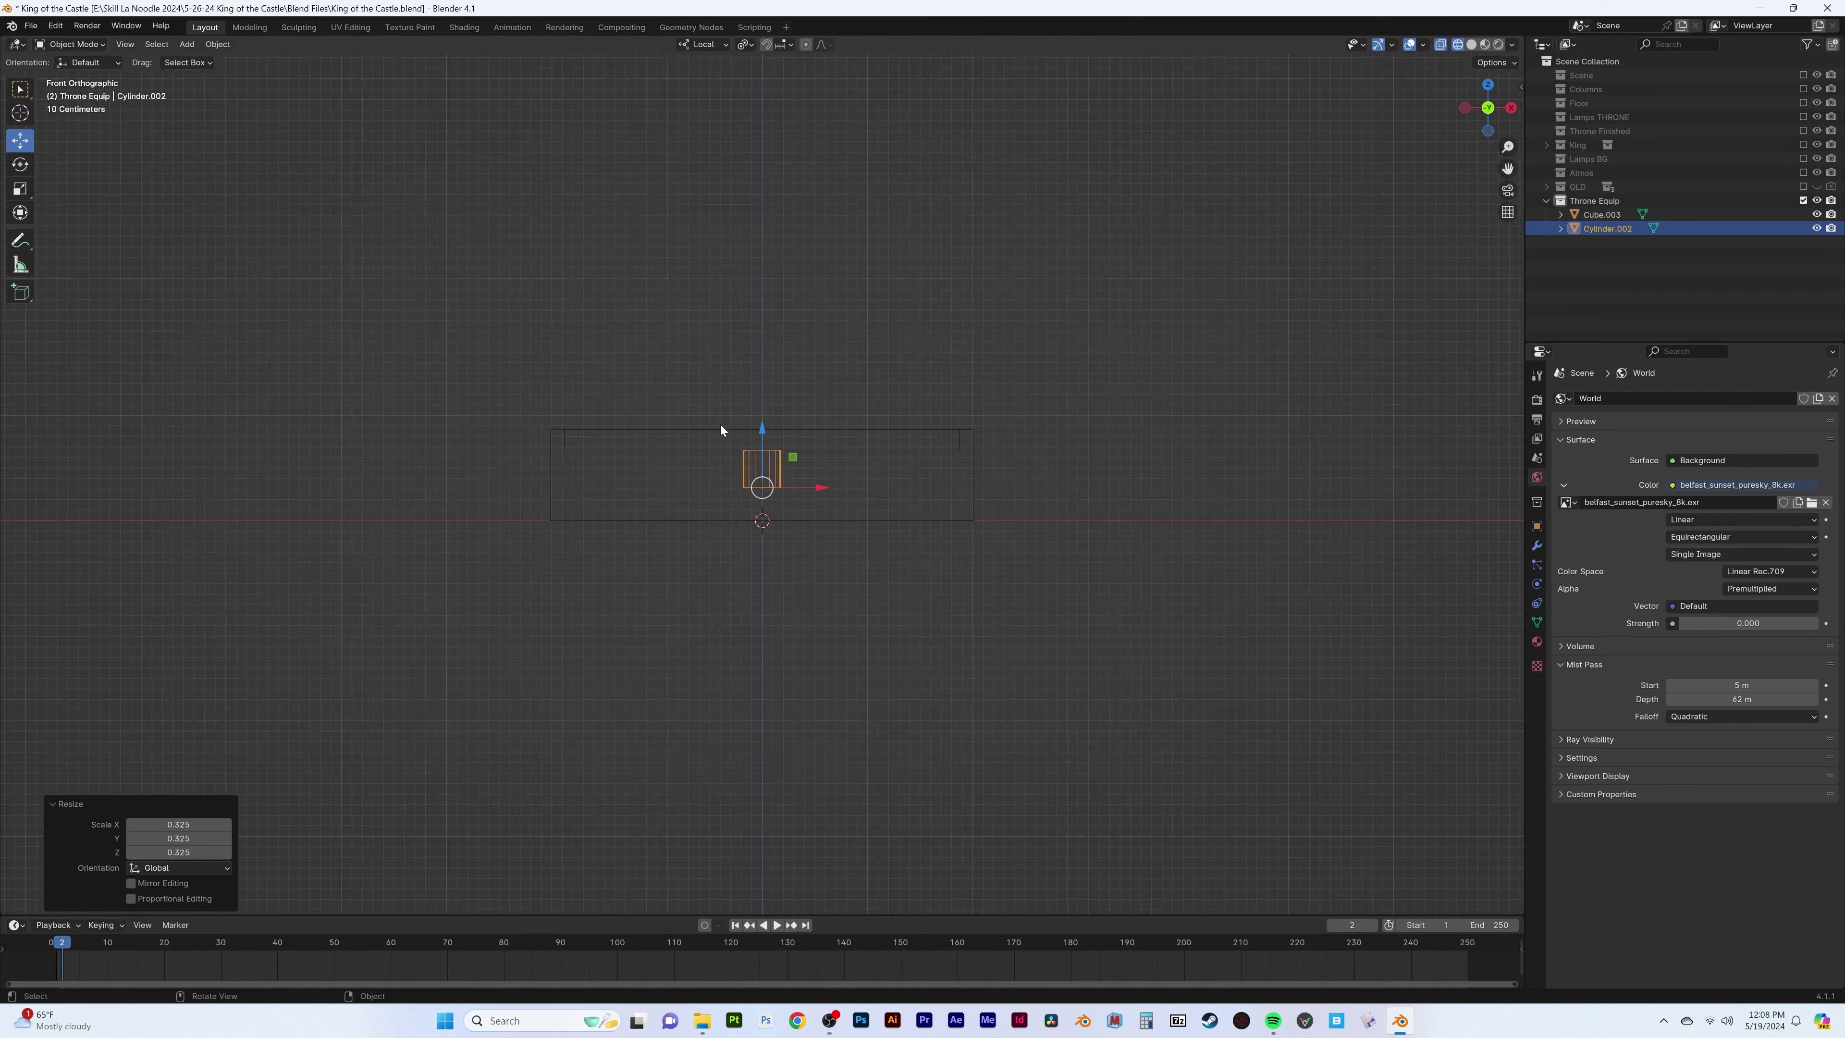
pyautogui.press('Escape')
pyautogui.press('KP_Decimal')
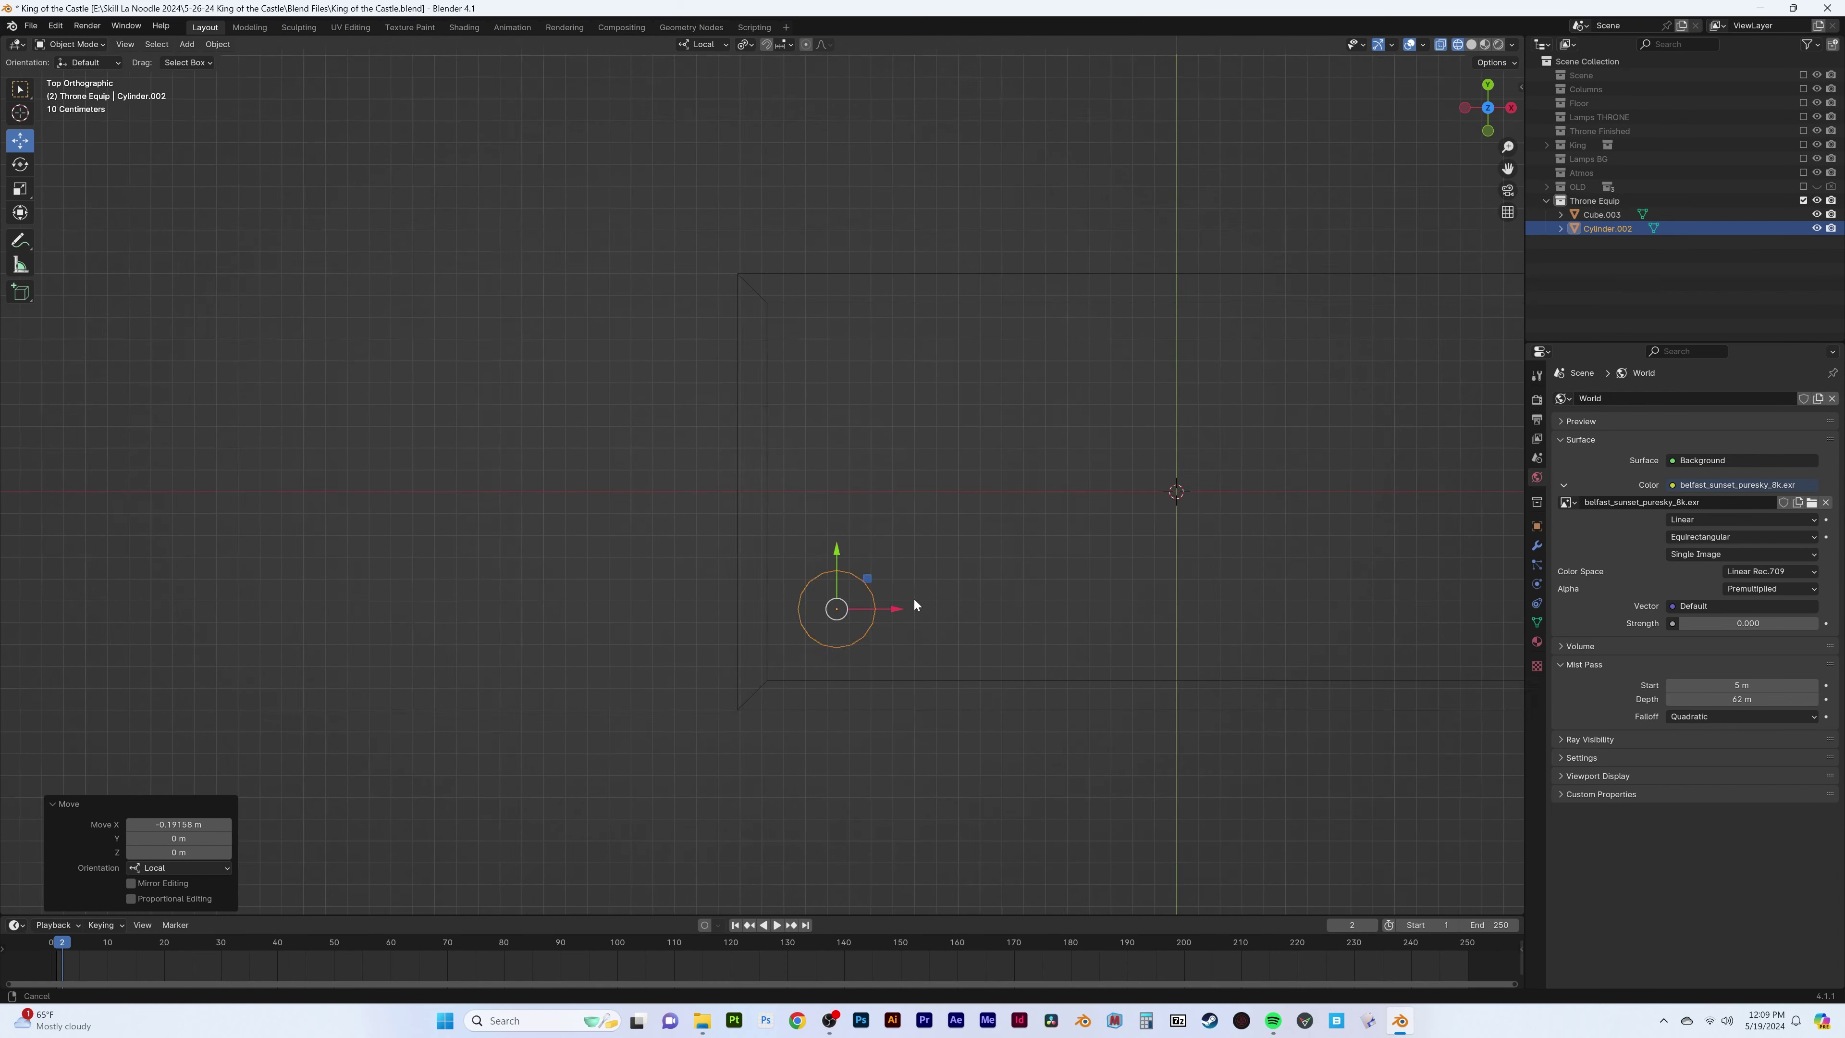
# Delete the cylinder's bottom face
pyautogui.press('Tab')
pyautogui.moveTo(911, 606); pyautogui.dragTo(851, 509, button='middle')
pyautogui.click(850, 573)
pyautogui.press('x')
pyautogui.press('KP_Divide')
# Extrude and shrink the cylinder's top in successive rings to form a domed cap
pyautogui.press('e')
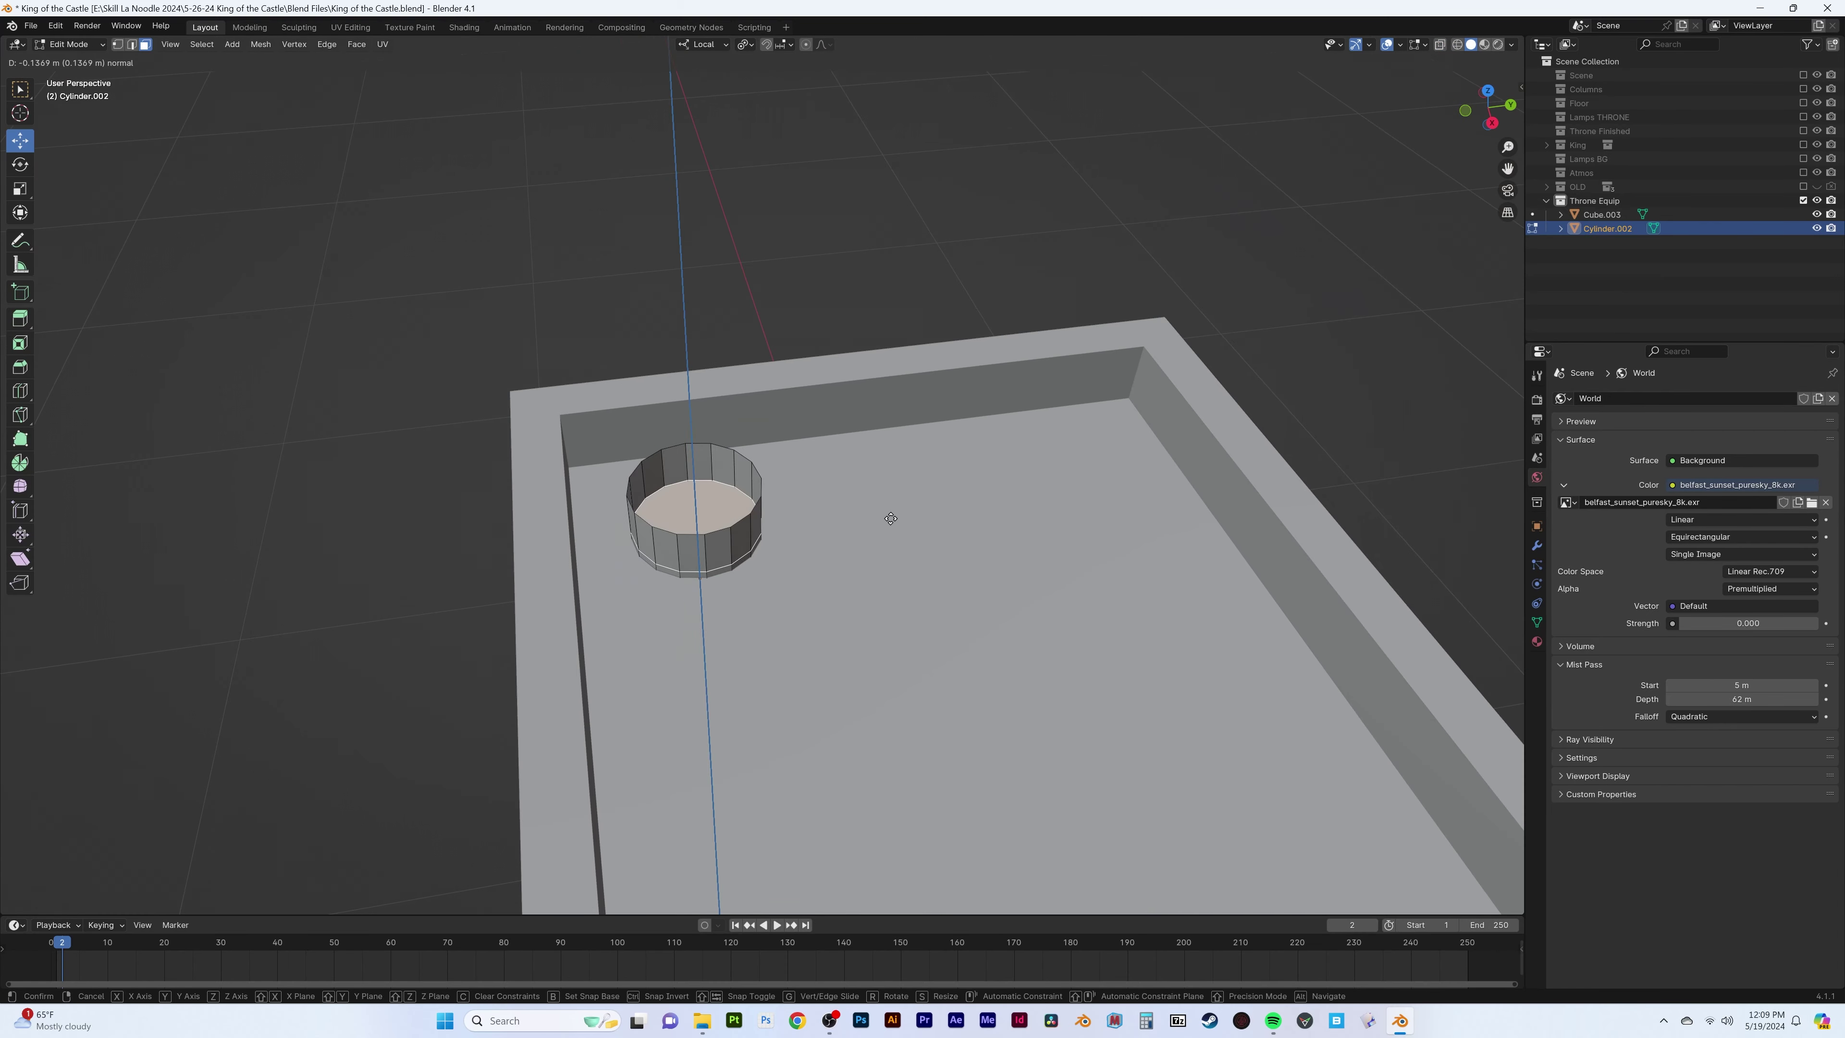
pyautogui.press('s')
pyautogui.press('e')
pyautogui.press('s')
pyautogui.click(852, 474)
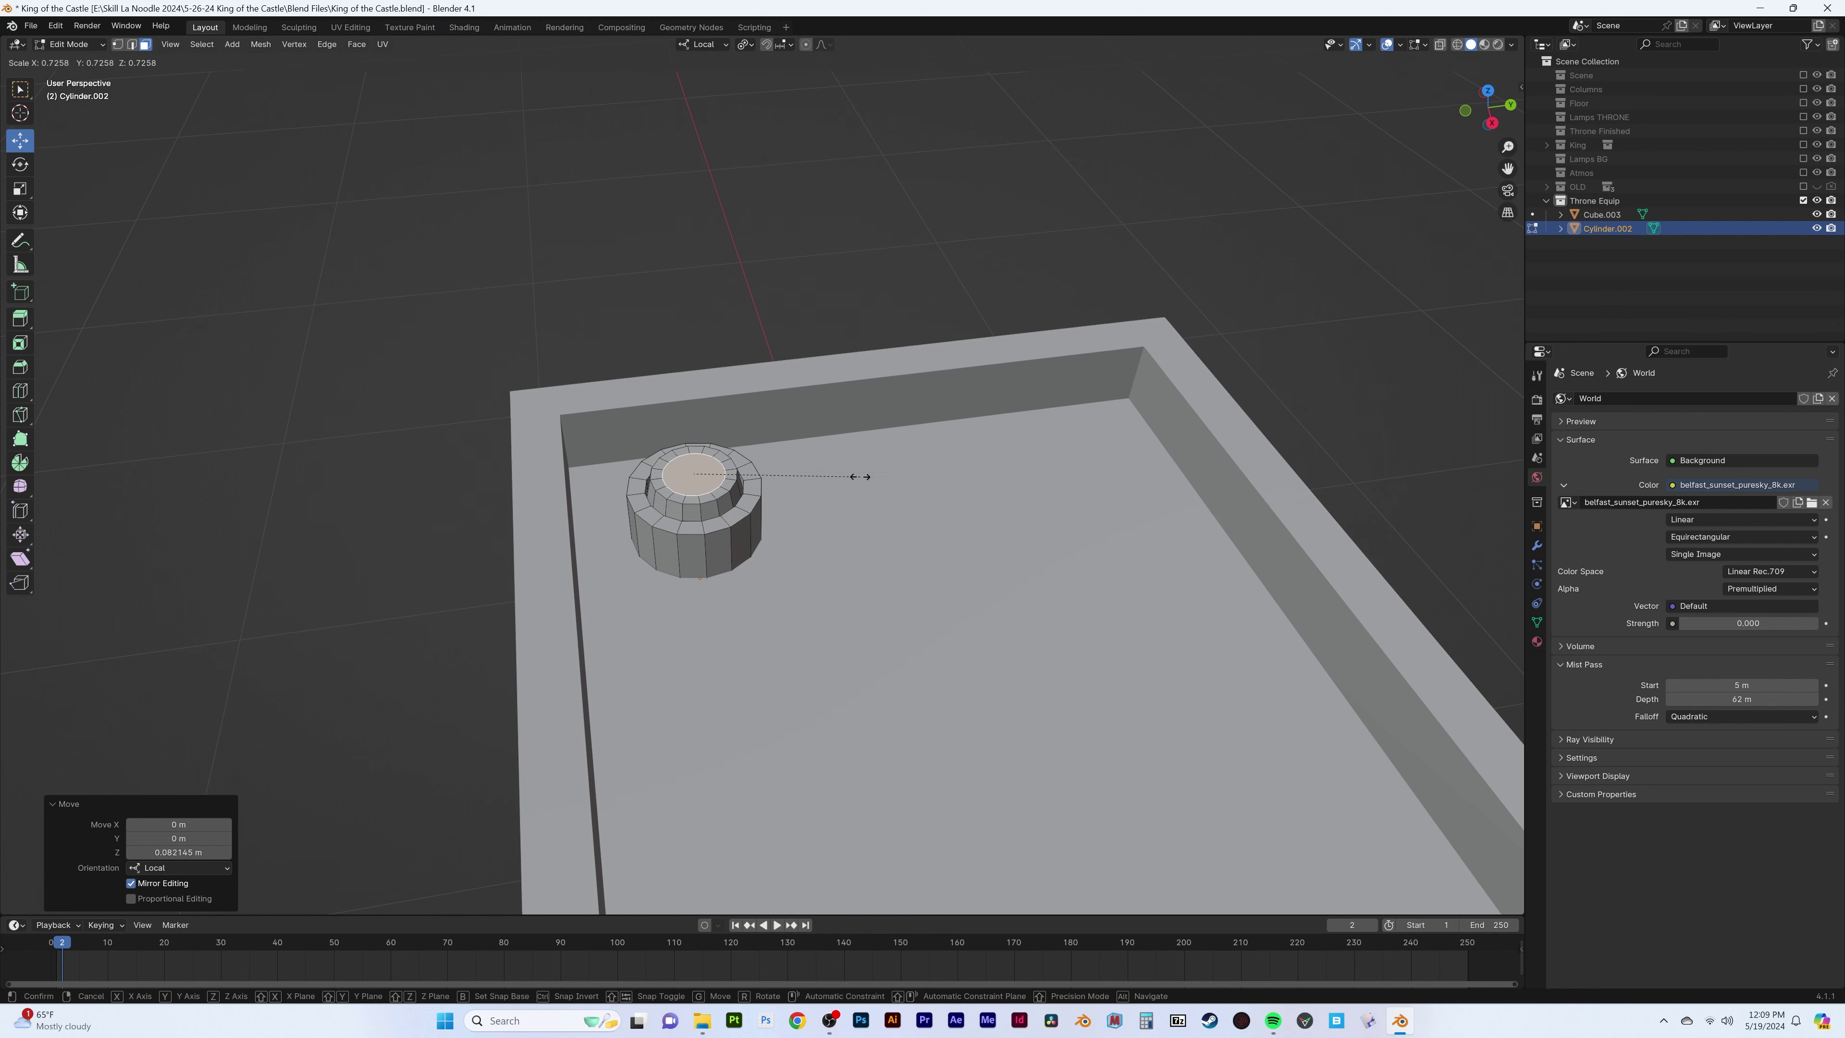
pyautogui.press('e')
pyautogui.press('s')
pyautogui.click(683, 420)
# Smooth-shade the domed button and duplicate it beside the first
pyautogui.press('Tab')
pyautogui.rightClick(694, 422)
pyautogui.click(639, 380)
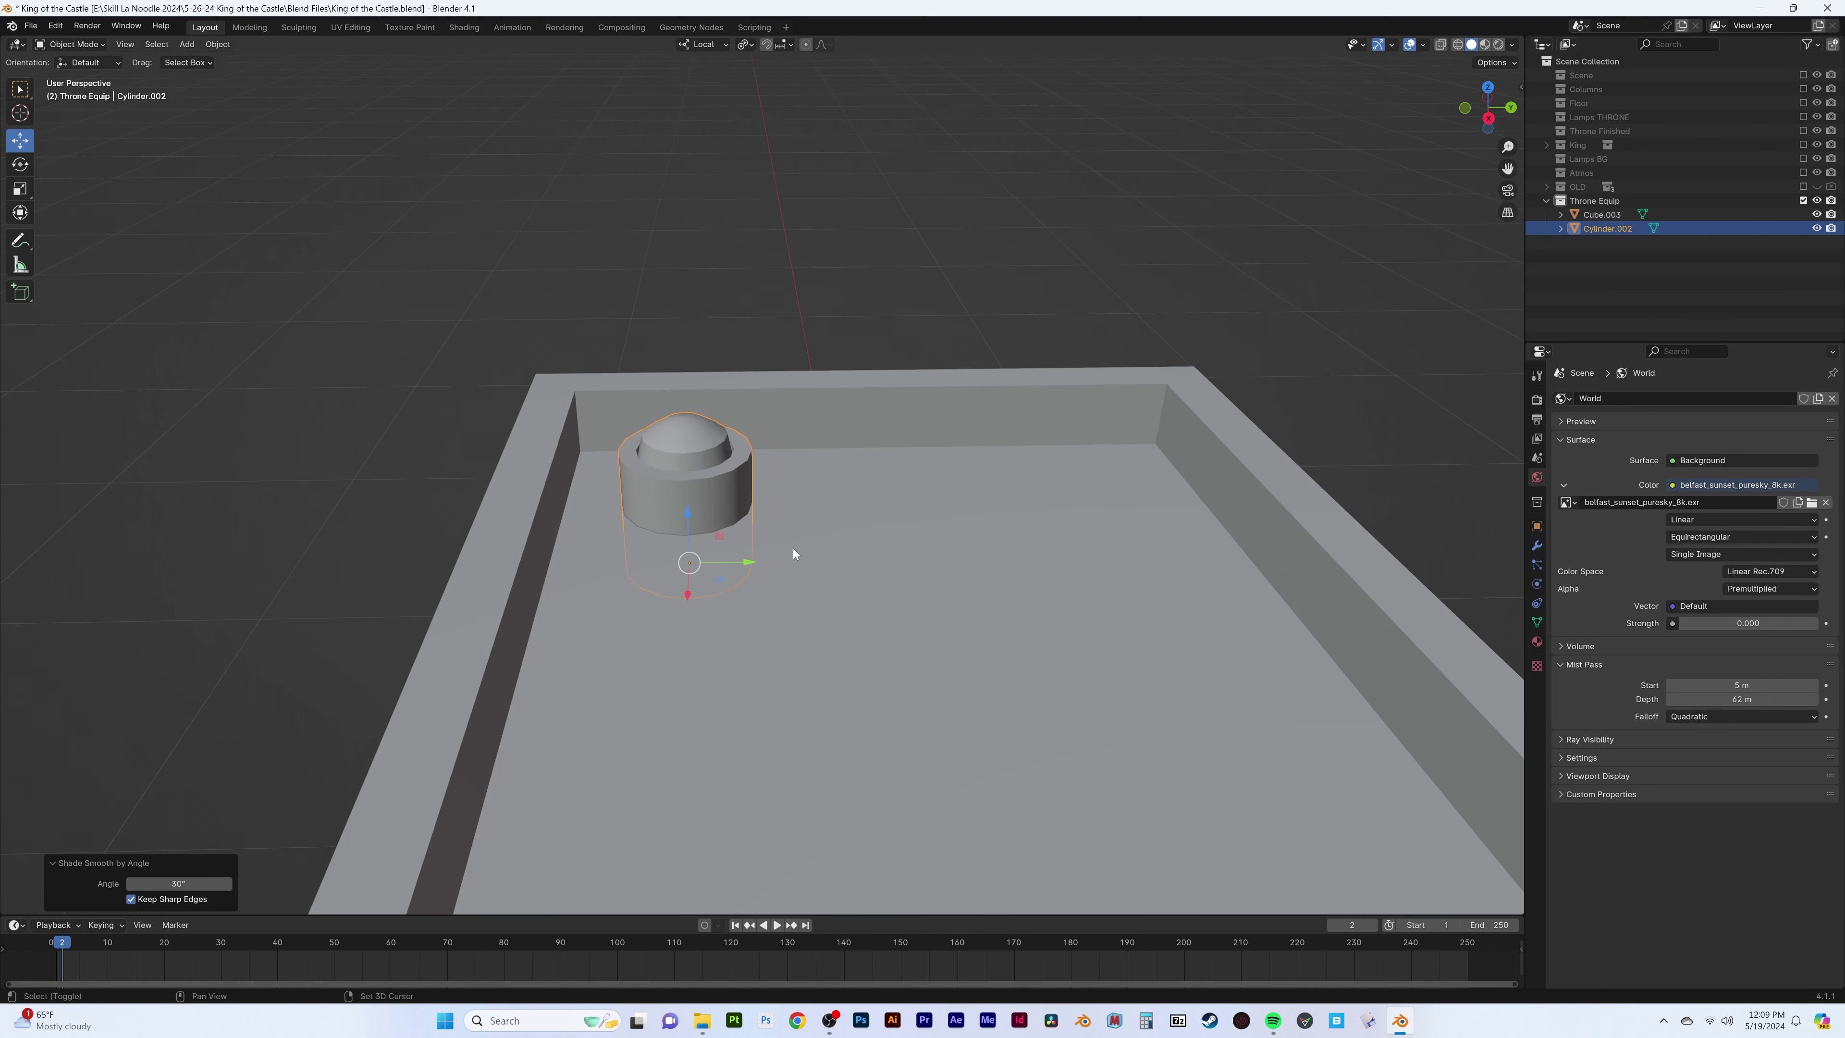
pyautogui.hotkey('shift', 'd')
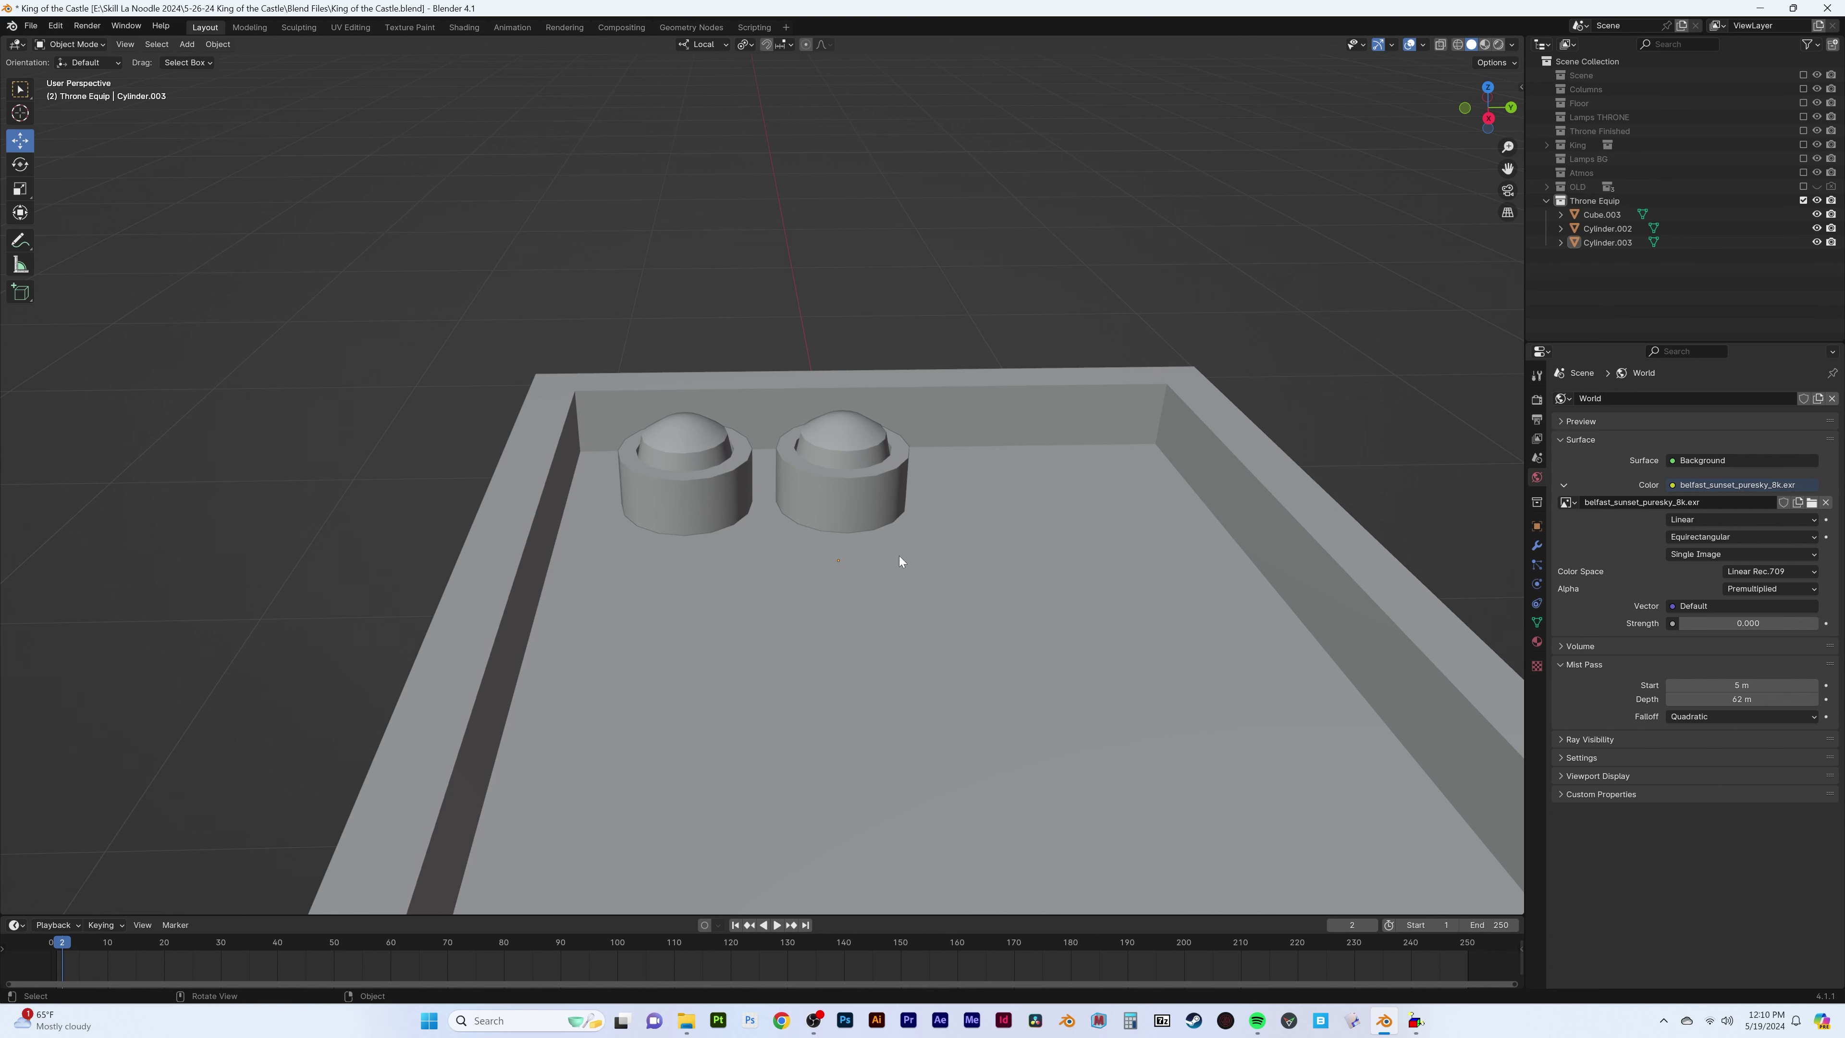
# Add a cube plate shrunk to about a third, near the tray's top-left
pyautogui.moveTo(900, 560); pyautogui.dragTo(839, 633, button='middle')
pyautogui.scroll(-5, 762, 579)
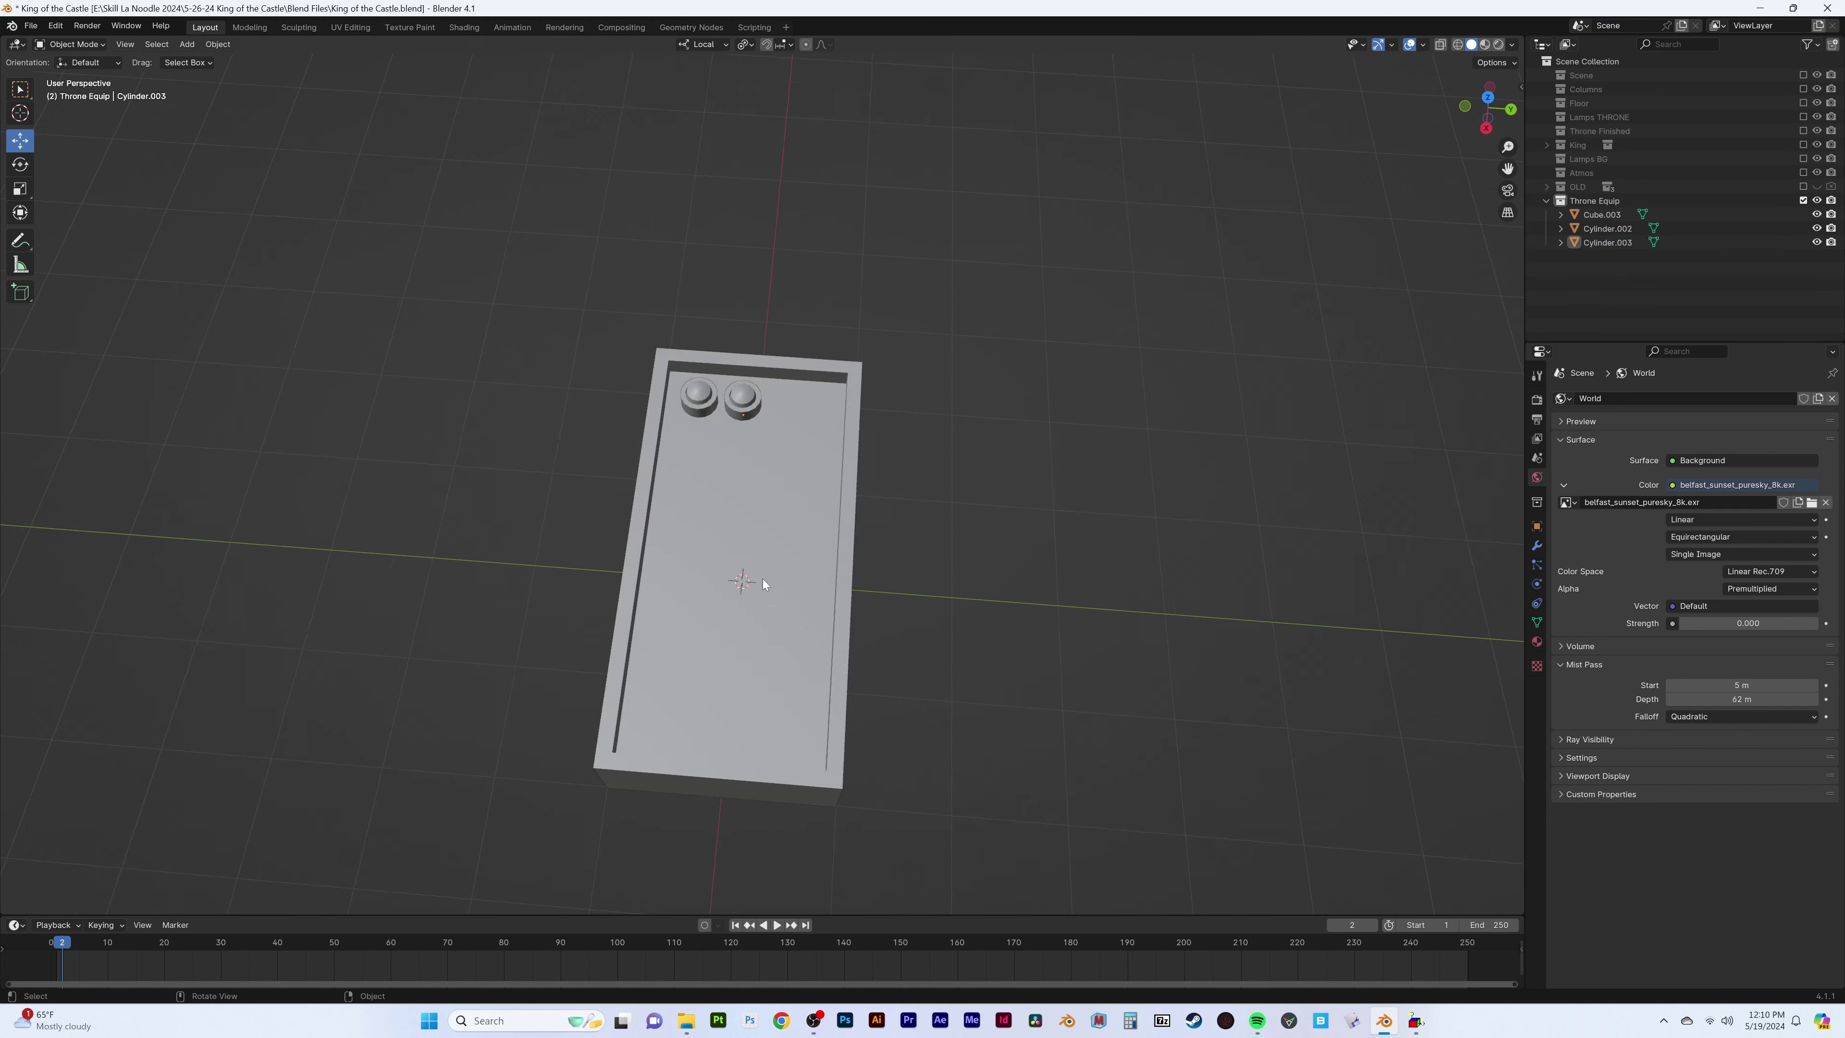
pyautogui.scroll(4, 766, 512)
pyautogui.hotkey('shift', 'a')
pyautogui.click(1081, 750)
pyautogui.press('KP_7')
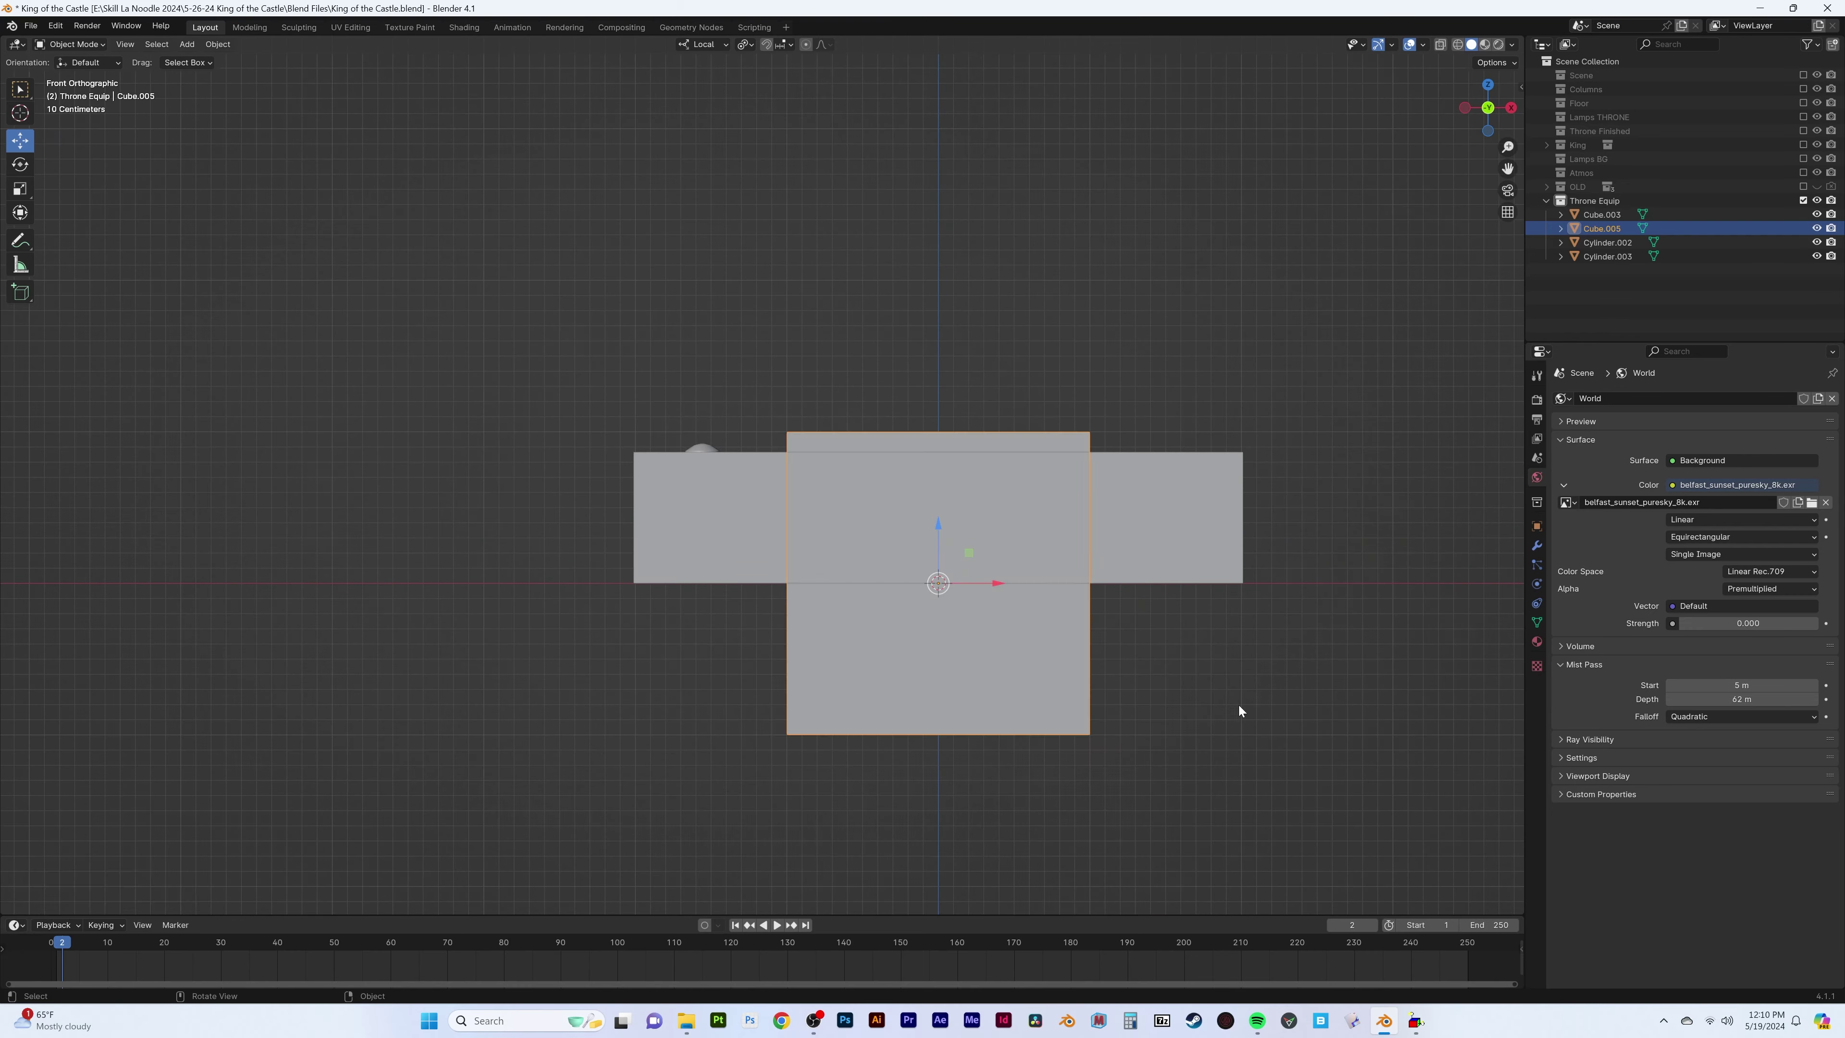
pyautogui.press('s')
pyautogui.press('g')
pyautogui.click(903, 548)
# Slide the plate sideways along X into its final position on the tray
pyautogui.hotkey('shift', 'z')
pyautogui.moveTo(781, 438); pyautogui.dragTo(772, 445)
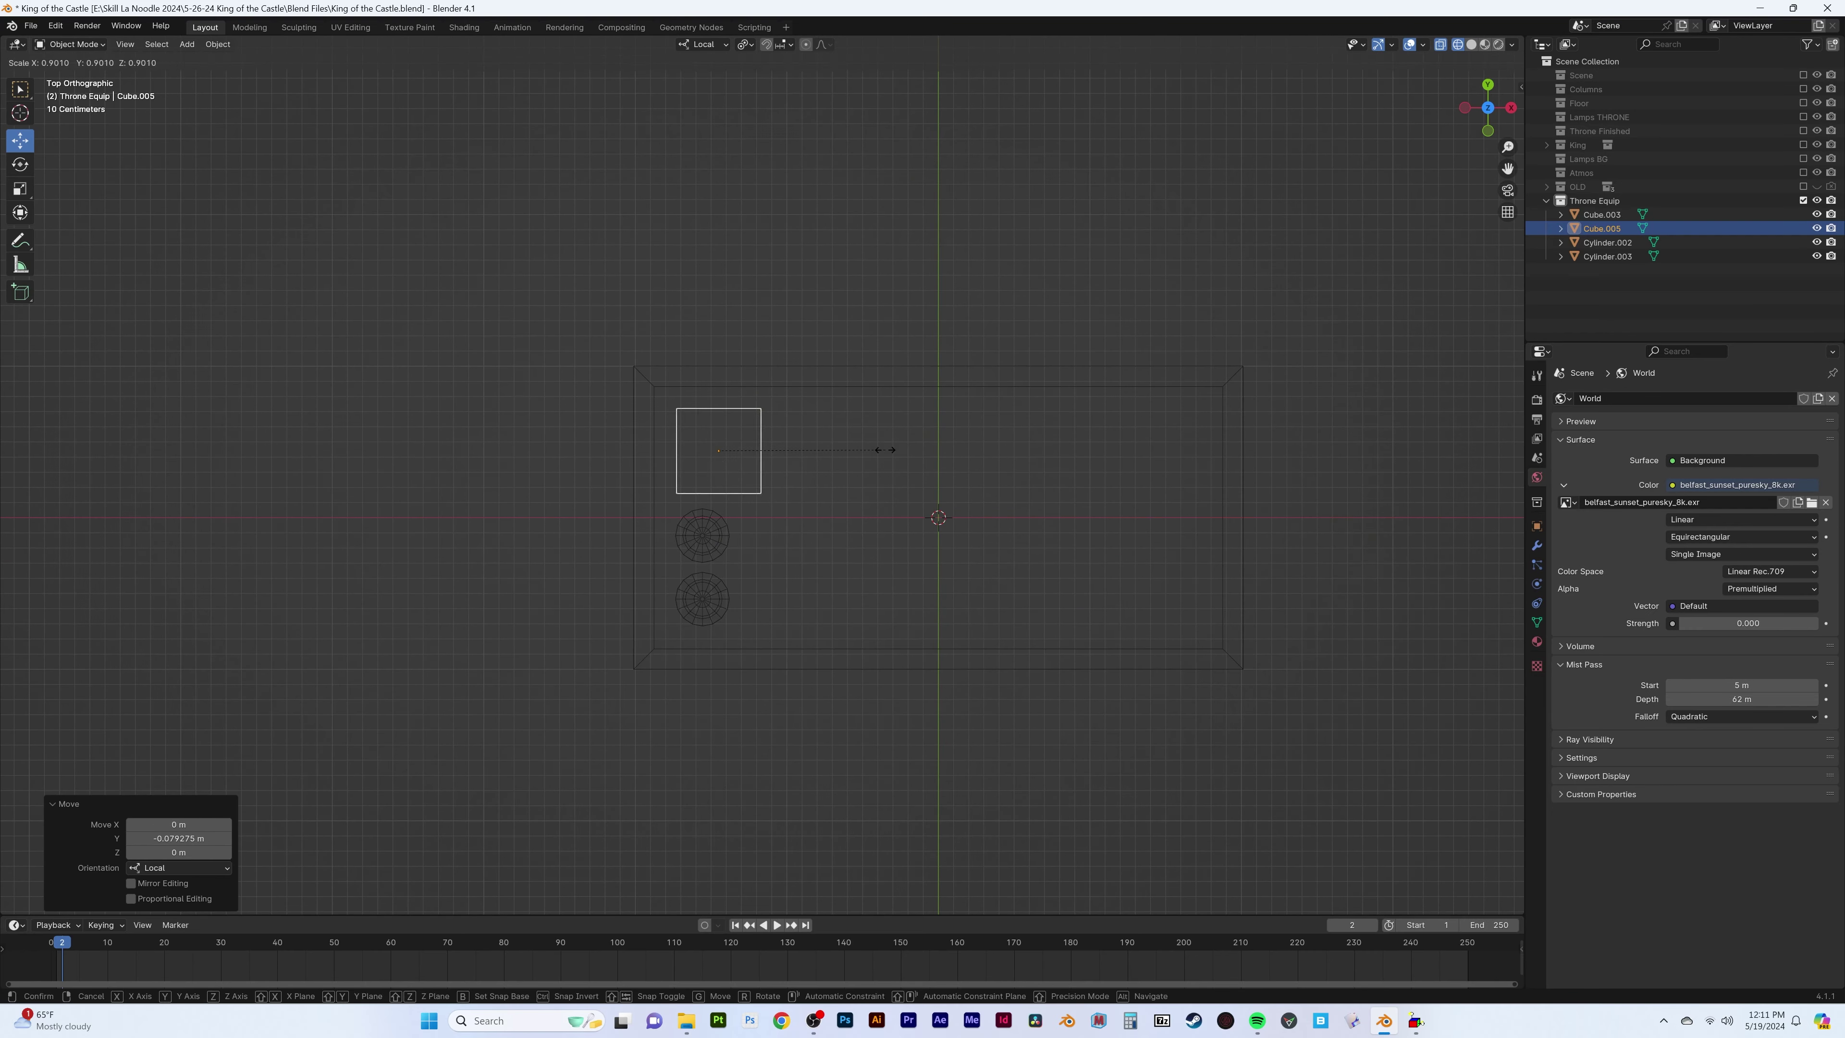
pyautogui.click(721, 384)
pyautogui.hotkey('shift', 'z')
pyautogui.moveTo(722, 385)
pyautogui.mouseDown(button='middle')
pyautogui.moveTo(759, 502)
pyautogui.moveTo(724, 578)
pyautogui.mouseUp(button='middle')
pyautogui.press('KP_7')
# Duplicate the plate and turn the copy 90 degrees, resizing it
pyautogui.hotkey('shift', 'd')
pyautogui.press('Escape')
pyautogui.rightClick(865, 509)
pyautogui.click(1049, 606)
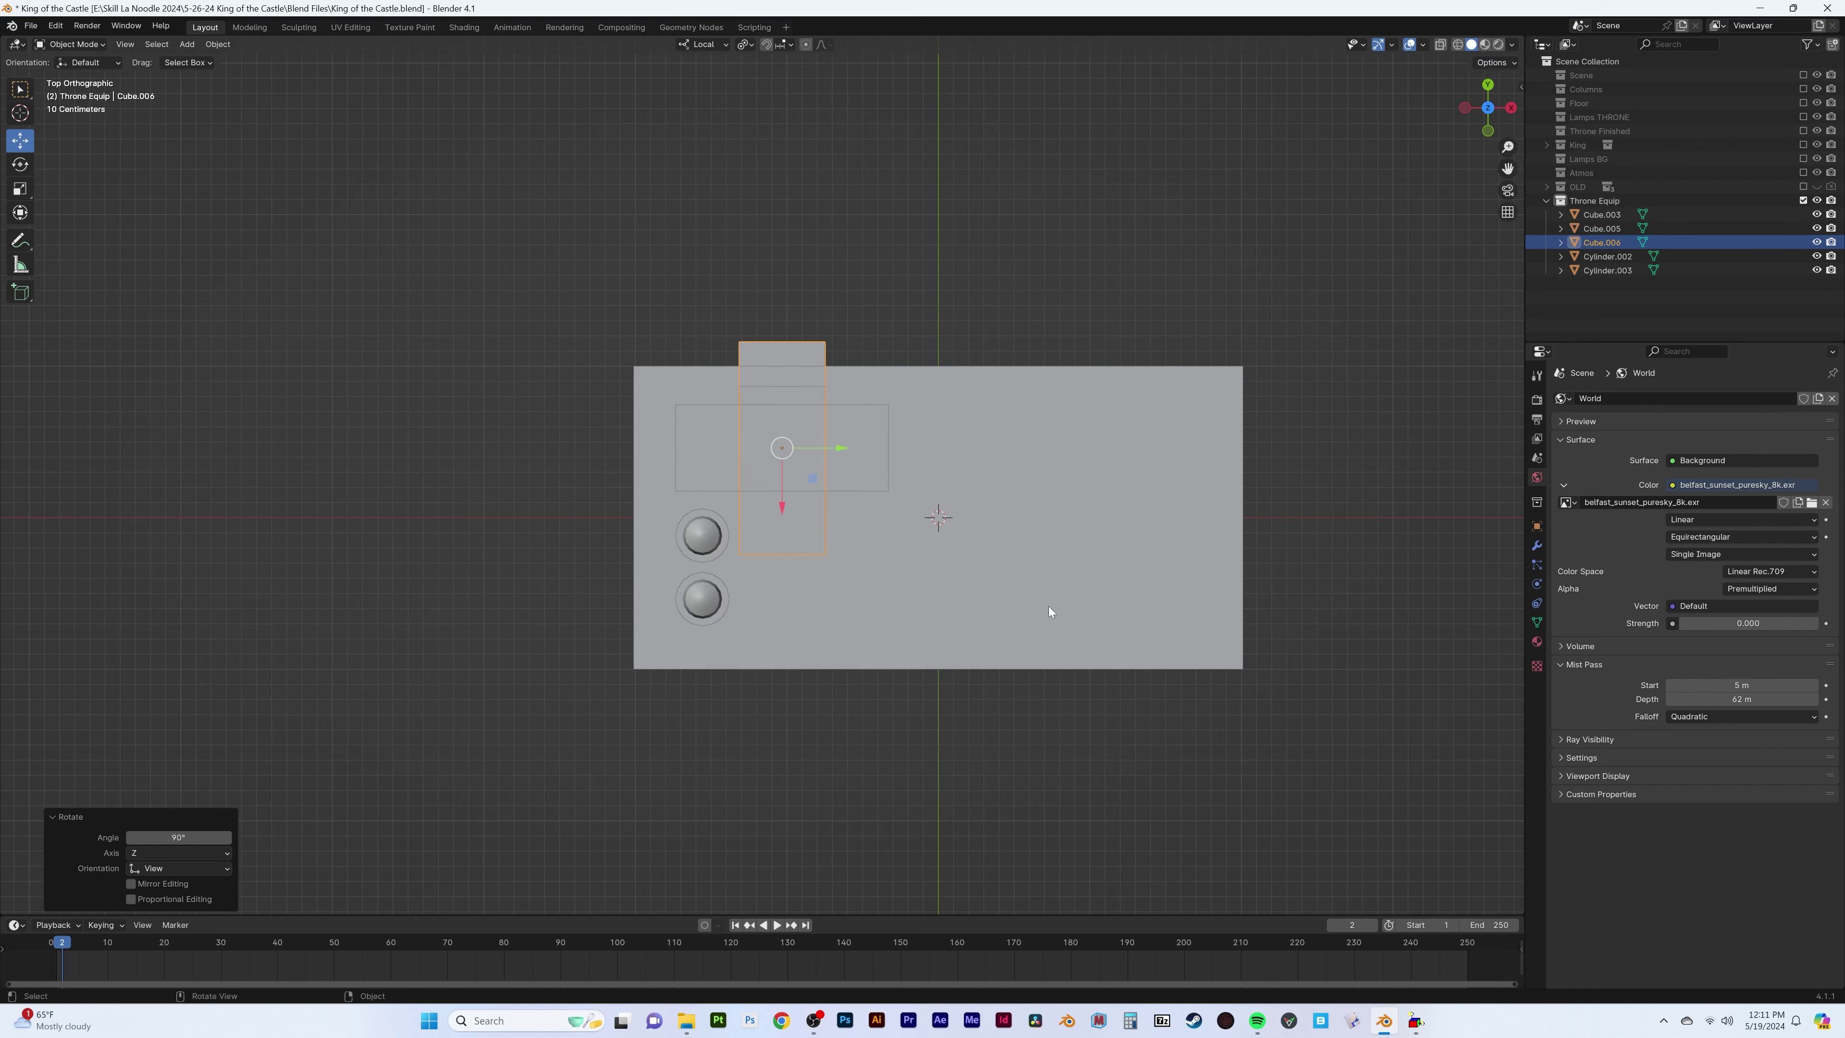
pyautogui.click(943, 580)
pyautogui.moveTo(943, 580)
pyautogui.mouseDown(button='middle')
pyautogui.moveTo(794, 508)
pyautogui.moveTo(868, 602)
pyautogui.moveTo(811, 776)
pyautogui.mouseUp(button='middle')
# Cut an extra edge loop into the tray mesh
pyautogui.press('Tab')
pyautogui.hotkey('ctrl', 'r')
pyautogui.click(811, 776)
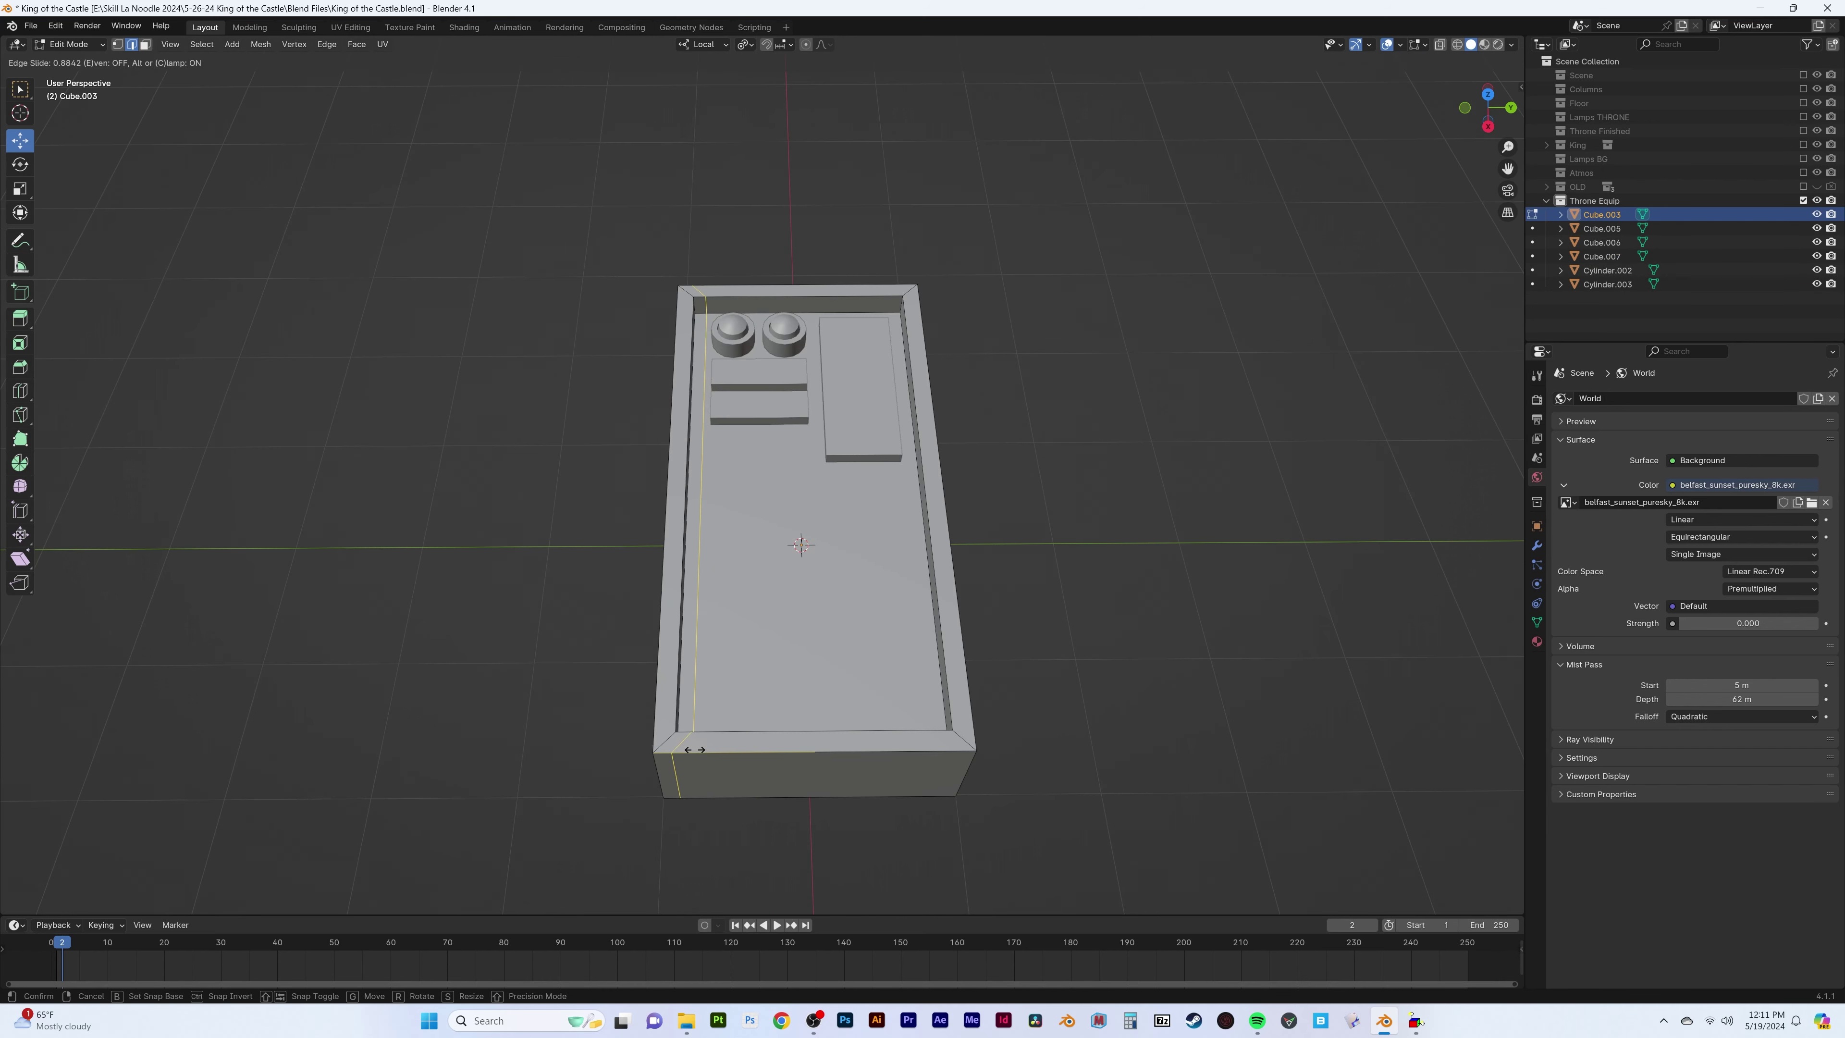
pyautogui.click(706, 751)
pyautogui.moveTo(706, 750); pyautogui.dragTo(819, 678, button='middle')
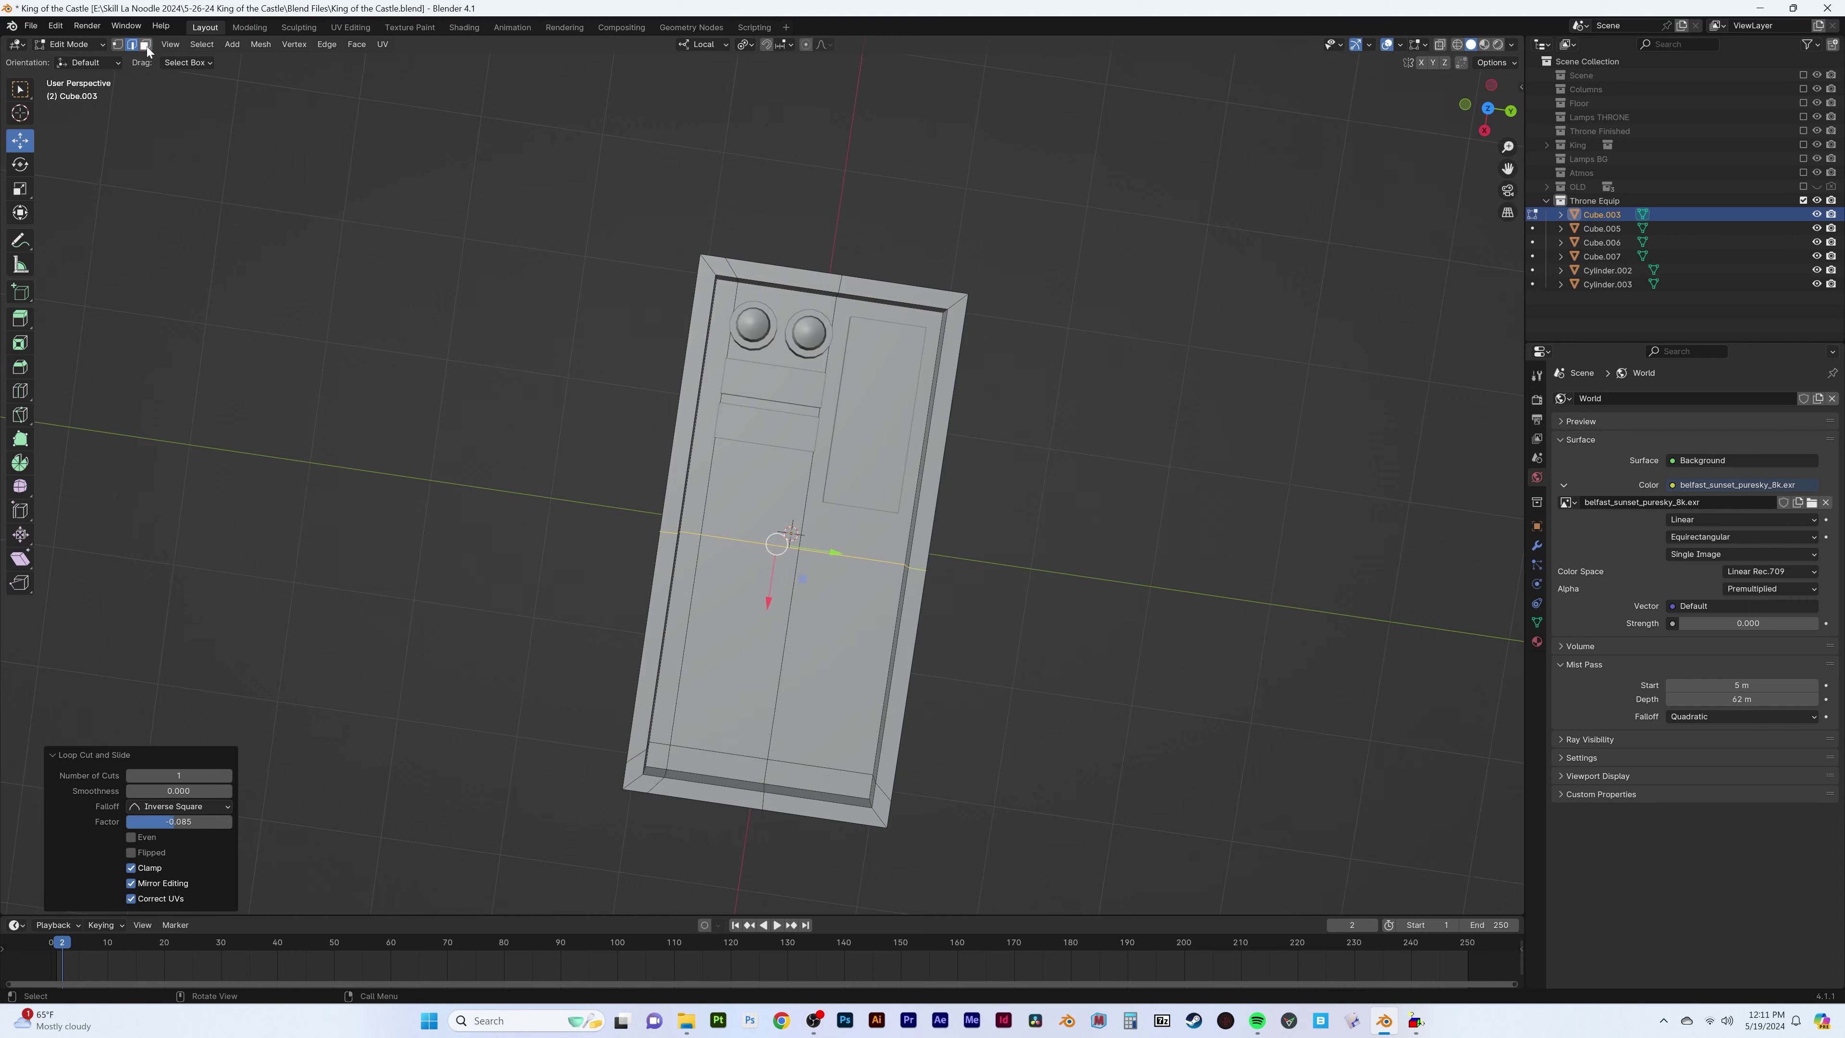
pyautogui.click(148, 49)
# Add a cube scaled to about a quarter and stretch its end face into a long bar along Y
pyautogui.moveTo(727, 509); pyautogui.dragTo(654, 567, button='middle')
pyautogui.scroll(5, 639, 574)
pyautogui.press('Tab')
pyautogui.hotkey('shift', 'a')
pyautogui.press('s')
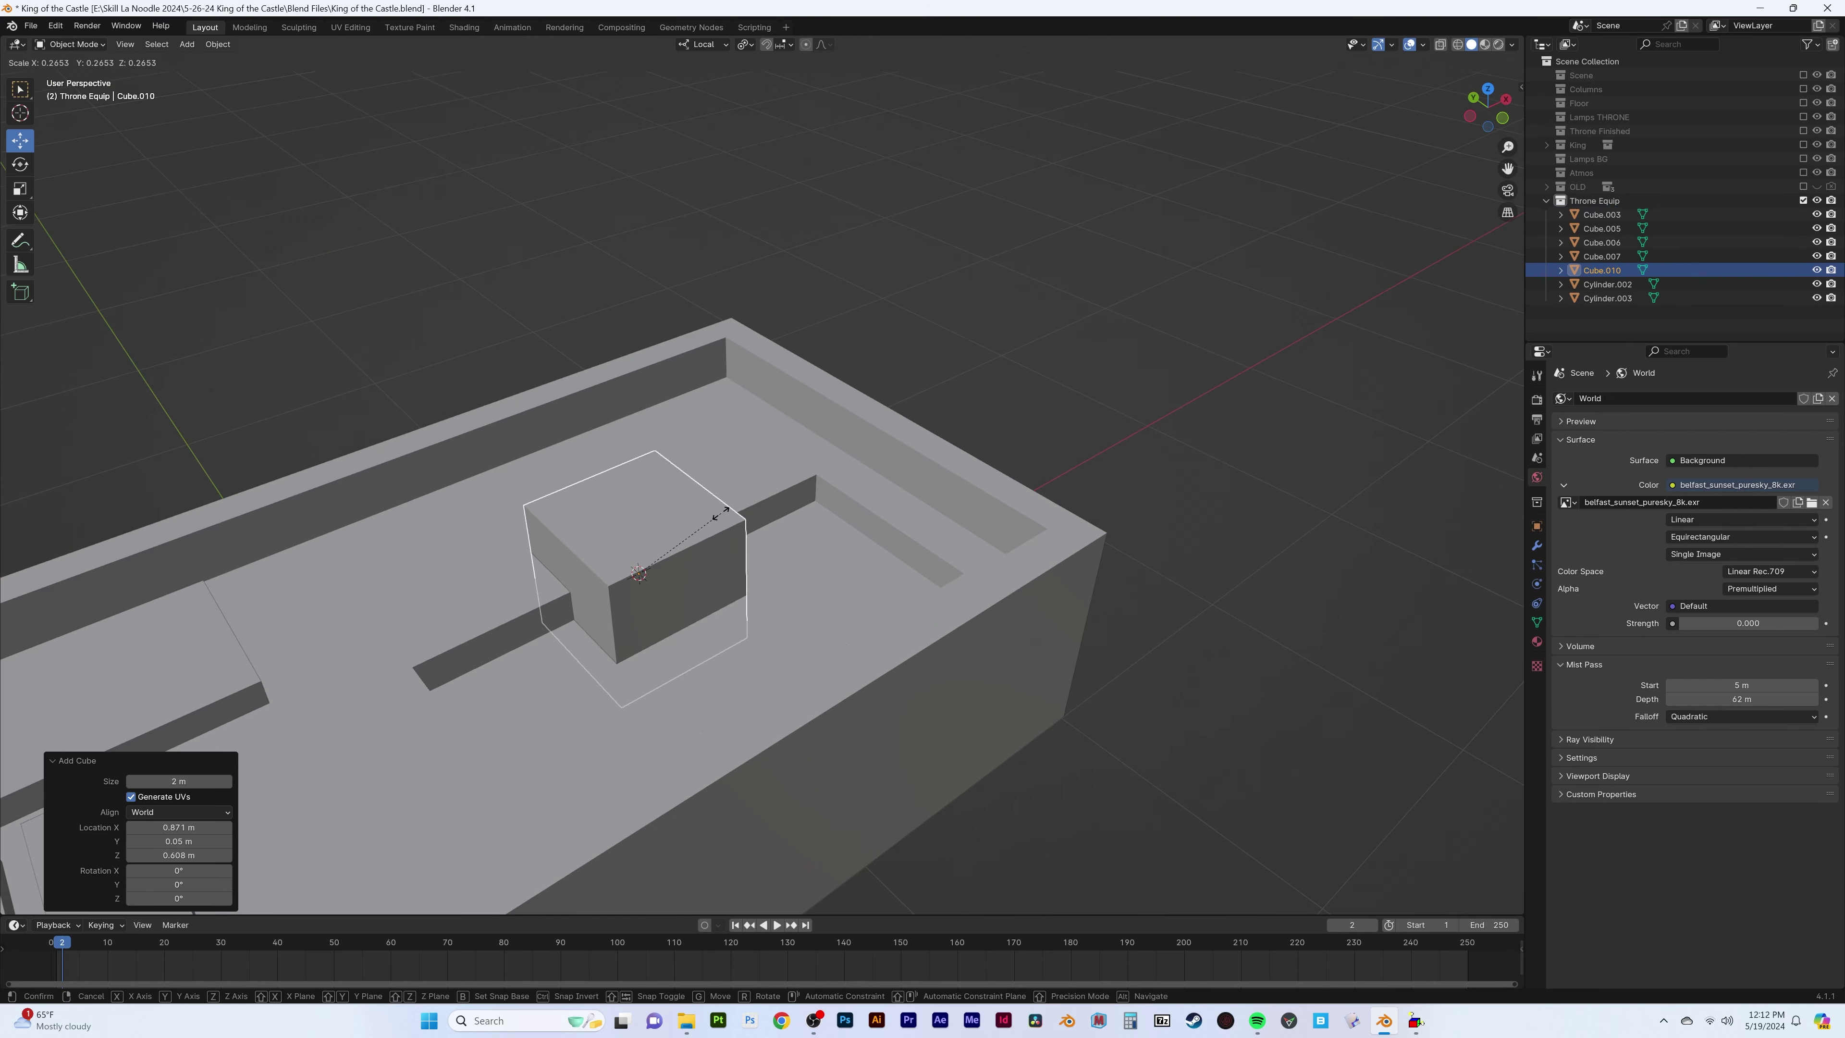
pyautogui.click(721, 514)
pyautogui.moveTo(785, 529); pyautogui.dragTo(920, 539, button='middle')
pyautogui.press('Tab')
pyautogui.click(799, 676)
pyautogui.press('g')
pyautogui.press('y')
pyautogui.press('y')
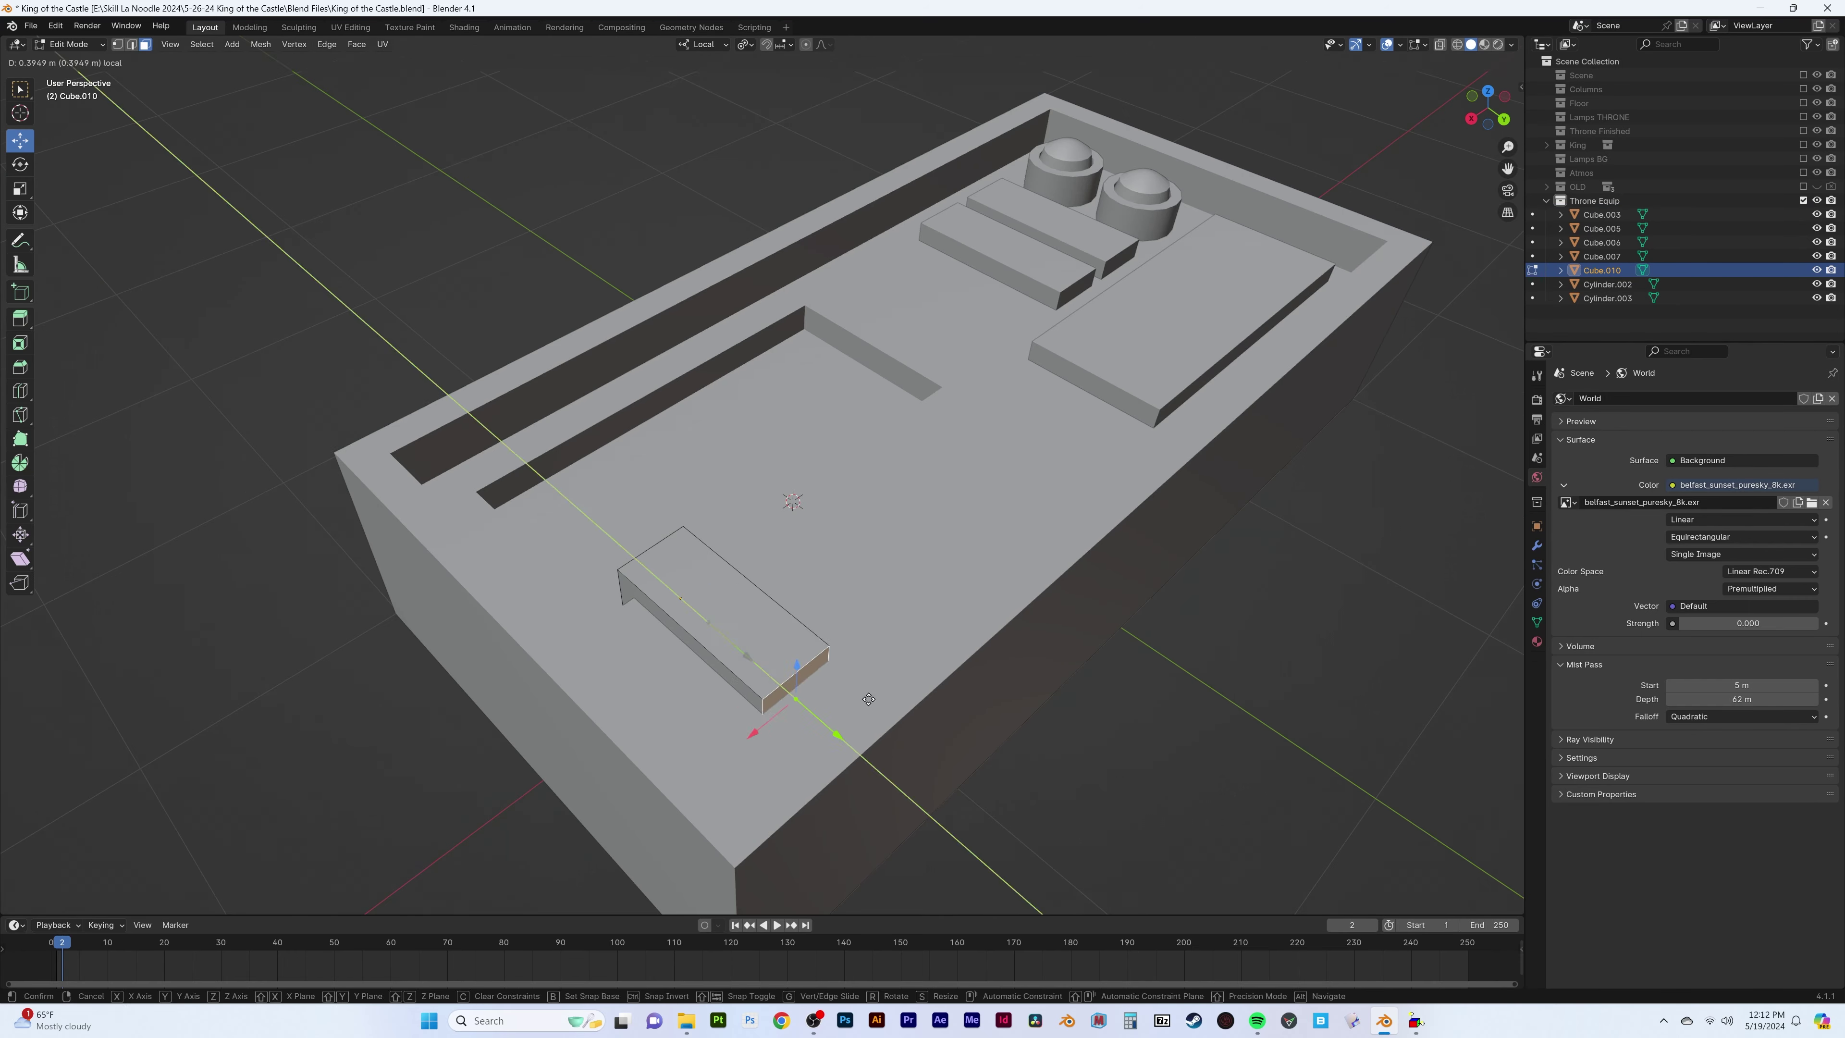
pyautogui.click(869, 699)
pyautogui.moveTo(869, 699); pyautogui.dragTo(799, 581, button='middle')
# Duplicate a large knob, shrink it to about 0.6 size and place it on the plate
pyautogui.press('Tab')
pyautogui.scroll(-4, 786, 469)
pyautogui.moveTo(787, 469); pyautogui.dragTo(945, 413, button='middle')
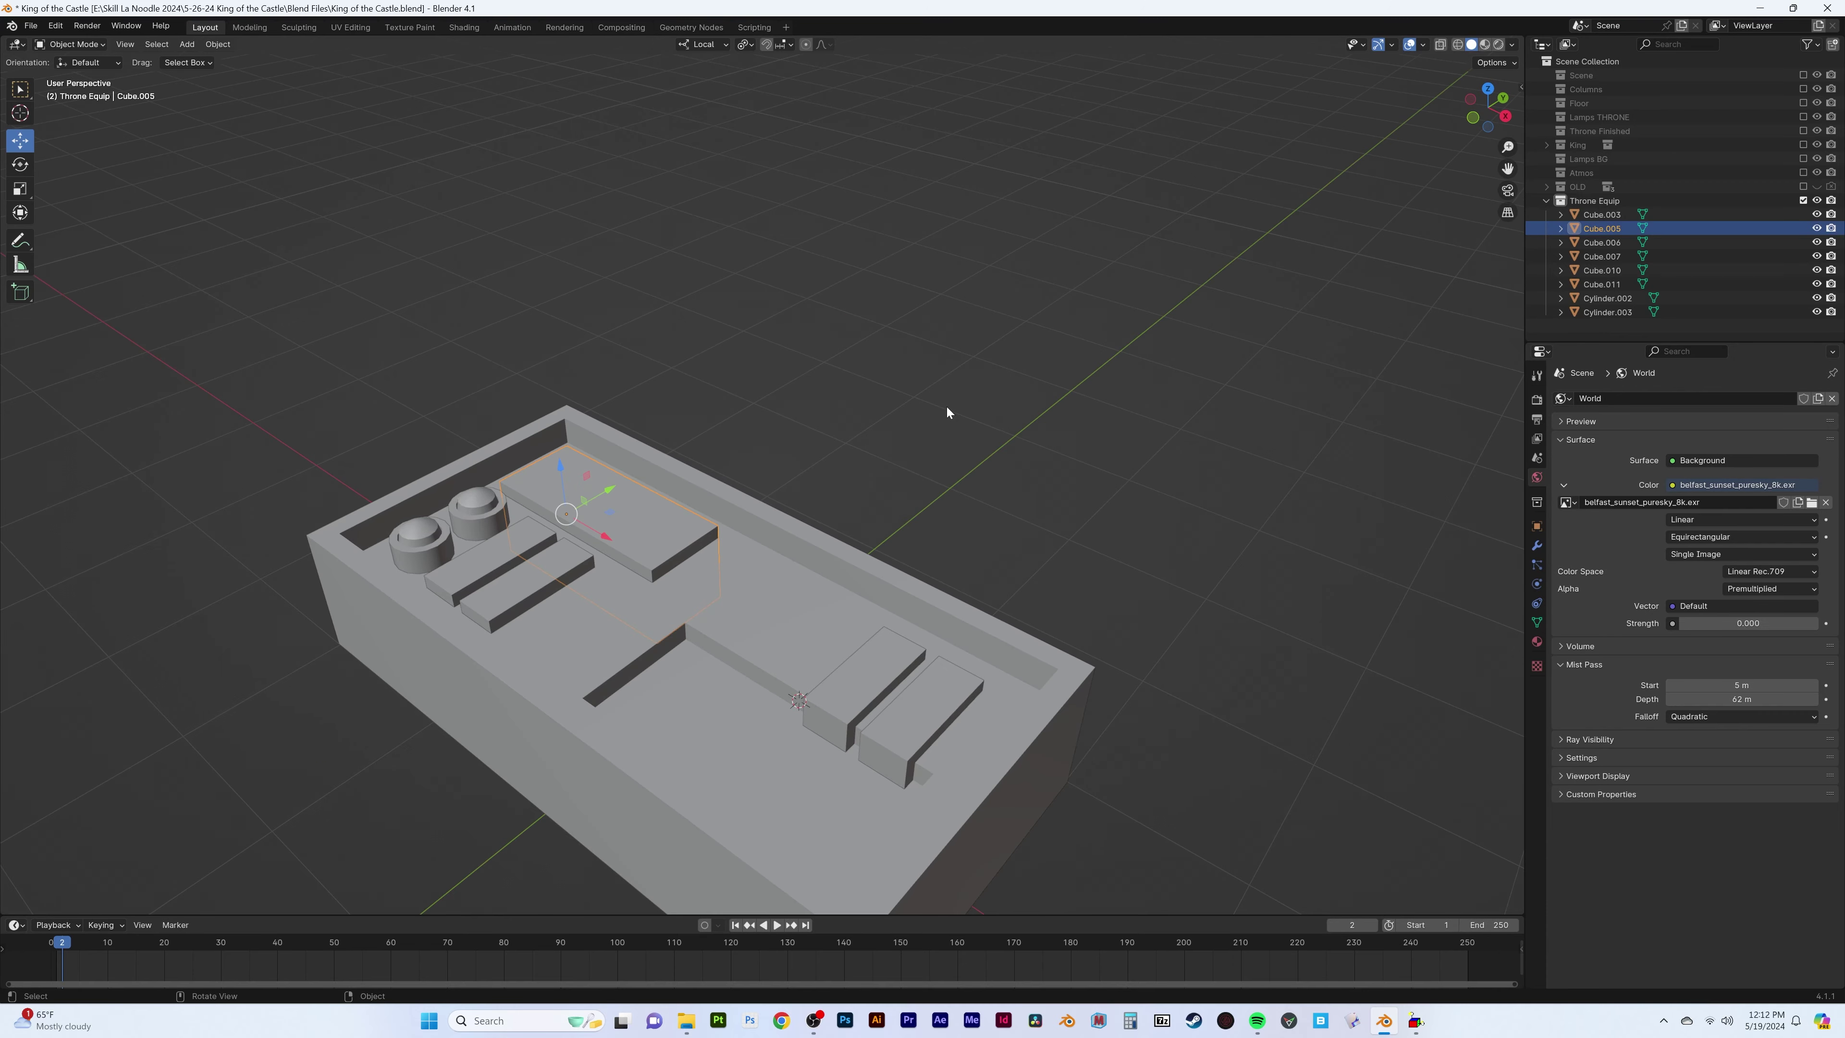
pyautogui.hotkey('shift', 'd')
pyautogui.press('s')
pyautogui.click(487, 460)
pyautogui.press('KP_7')
pyautogui.press('g')
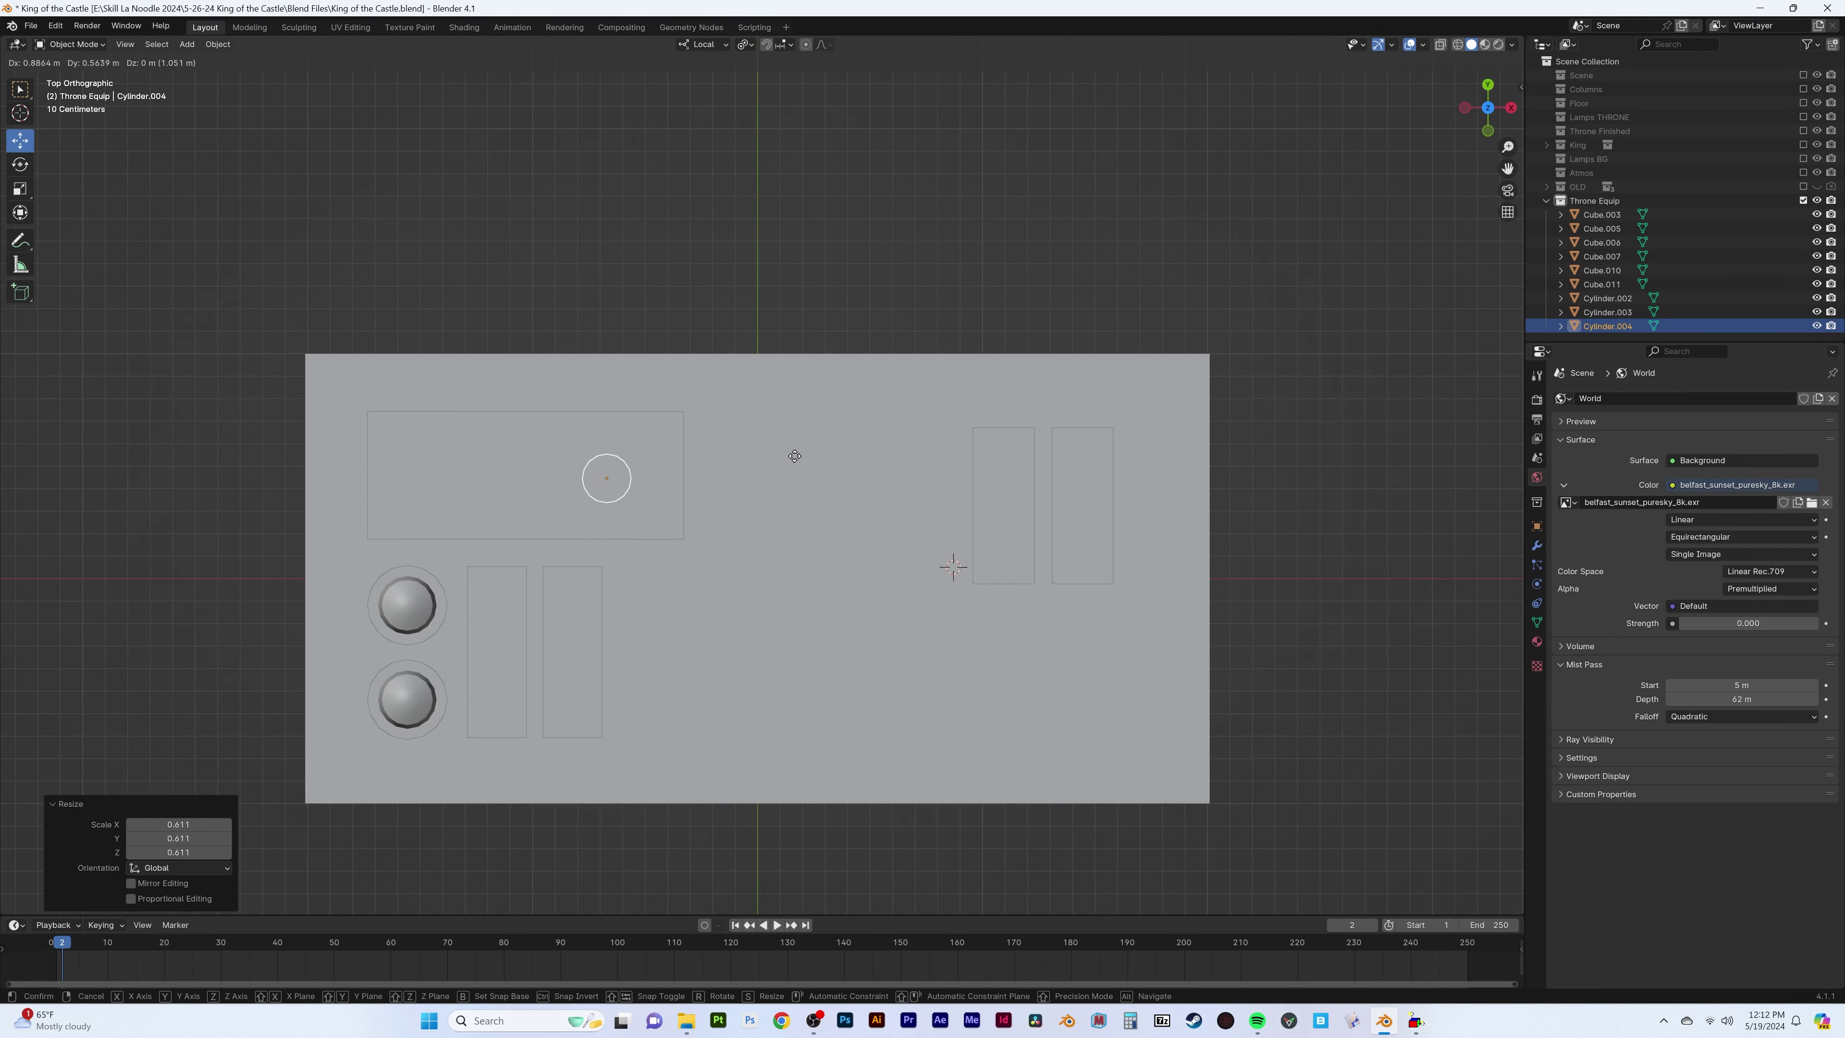
pyautogui.click(609, 452)
pyautogui.moveTo(609, 452); pyautogui.dragTo(596, 439, button='middle')
# Copy the top-left plate along X and narrow it along Y into a strip
pyautogui.moveTo(622, 510)
pyautogui.mouseDown(button='middle')
pyautogui.moveTo(727, 582)
pyautogui.moveTo(1226, 635)
pyautogui.mouseUp(button='middle')
pyautogui.click(828, 614)
pyautogui.hotkey('shift', 'd')
pyautogui.press('x')
pyautogui.click(901, 621)
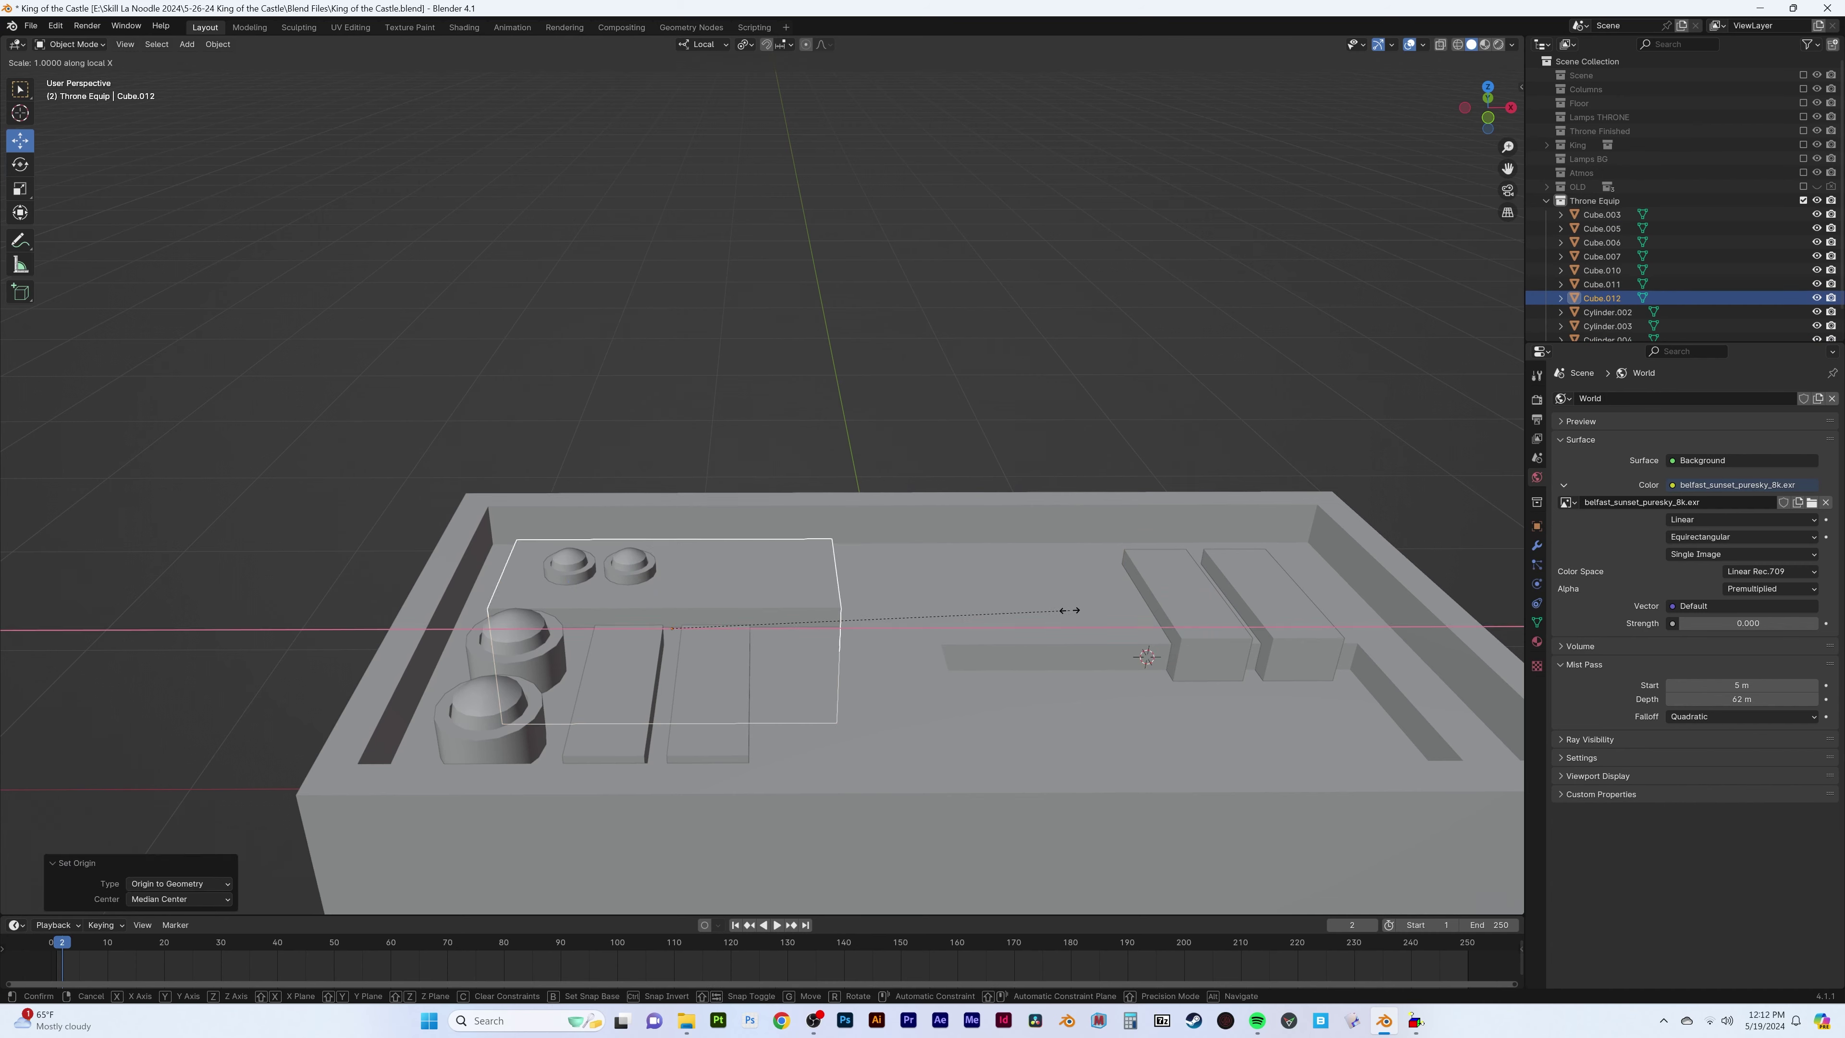
pyautogui.press('s')
pyautogui.press('y')
pyautogui.click(812, 583)
pyautogui.moveTo(812, 583)
pyautogui.mouseDown(button='middle')
pyautogui.moveTo(852, 567)
pyautogui.moveTo(835, 579)
pyautogui.mouseUp(button='middle')
pyautogui.scroll(5, 834, 579)
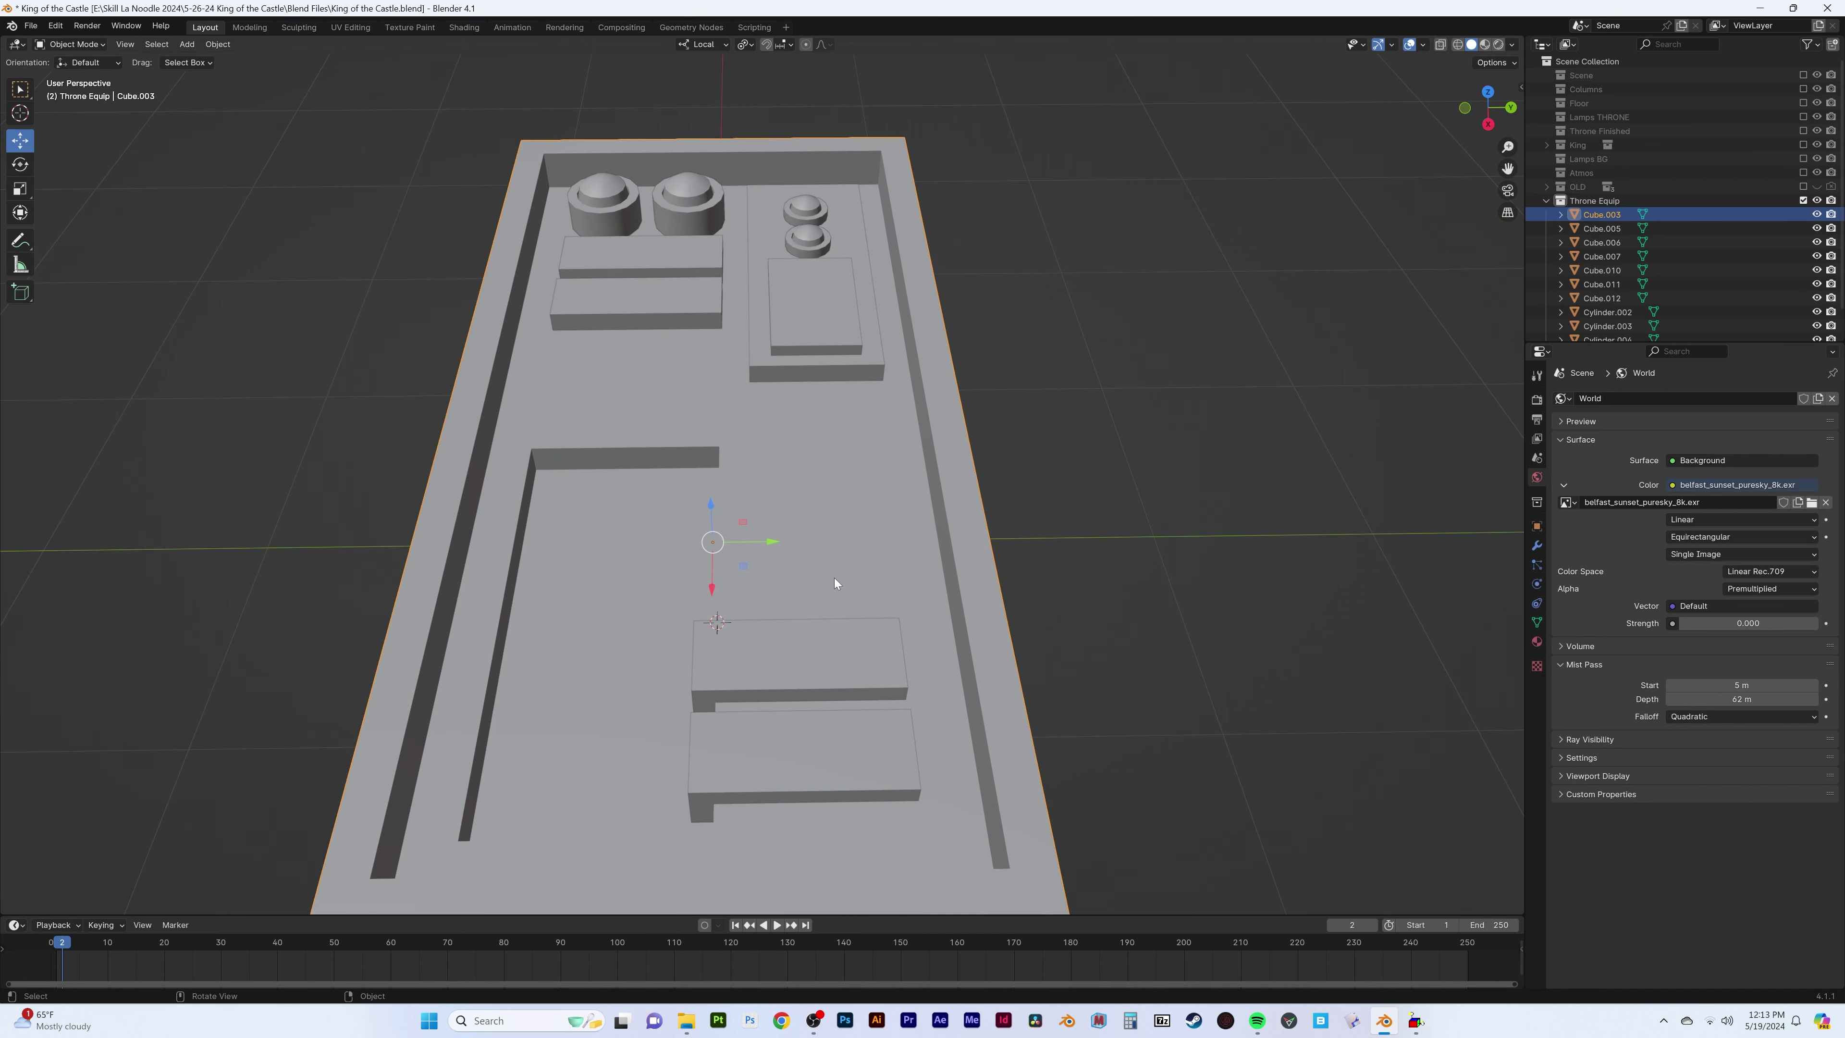
# Move the tray's floor face vertically to a new height
pyautogui.press('Tab')
pyautogui.press('g')
pyautogui.press('z')
pyautogui.moveTo(568, 560)
pyautogui.mouseDown(button='middle')
pyautogui.moveTo(742, 478)
pyautogui.moveTo(762, 445)
pyautogui.mouseUp(button='middle')
pyautogui.click(749, 476)
# Add a new block rotated 90 degrees about Z, position it and stretch it along Y
pyautogui.press('Tab')
pyautogui.hotkey('shift', 'd')
pyautogui.press('r')
pyautogui.press('z')
pyautogui.press('Return')
pyautogui.press('KP_7')
pyautogui.hotkey('shift', 'z')
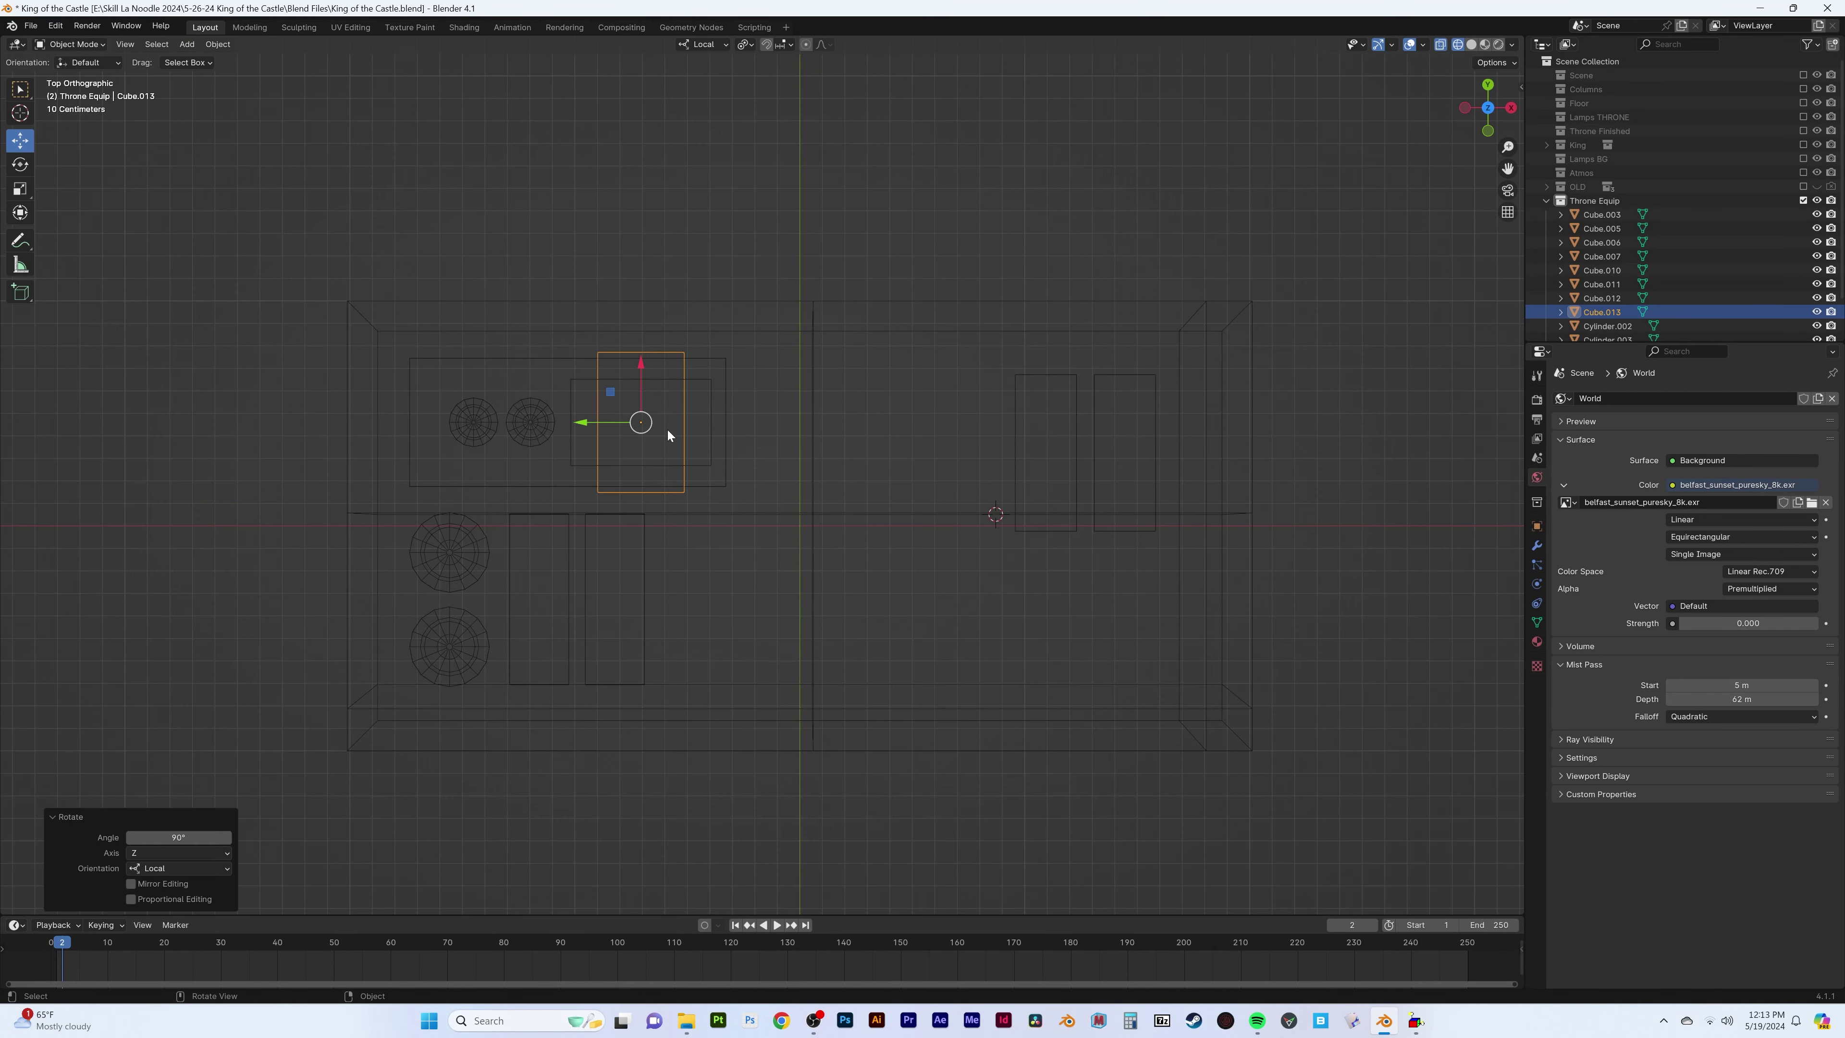
pyautogui.click(896, 608)
pyautogui.hotkey('shift', 'z')
pyautogui.moveTo(896, 607); pyautogui.dragTo(788, 415, button='middle')
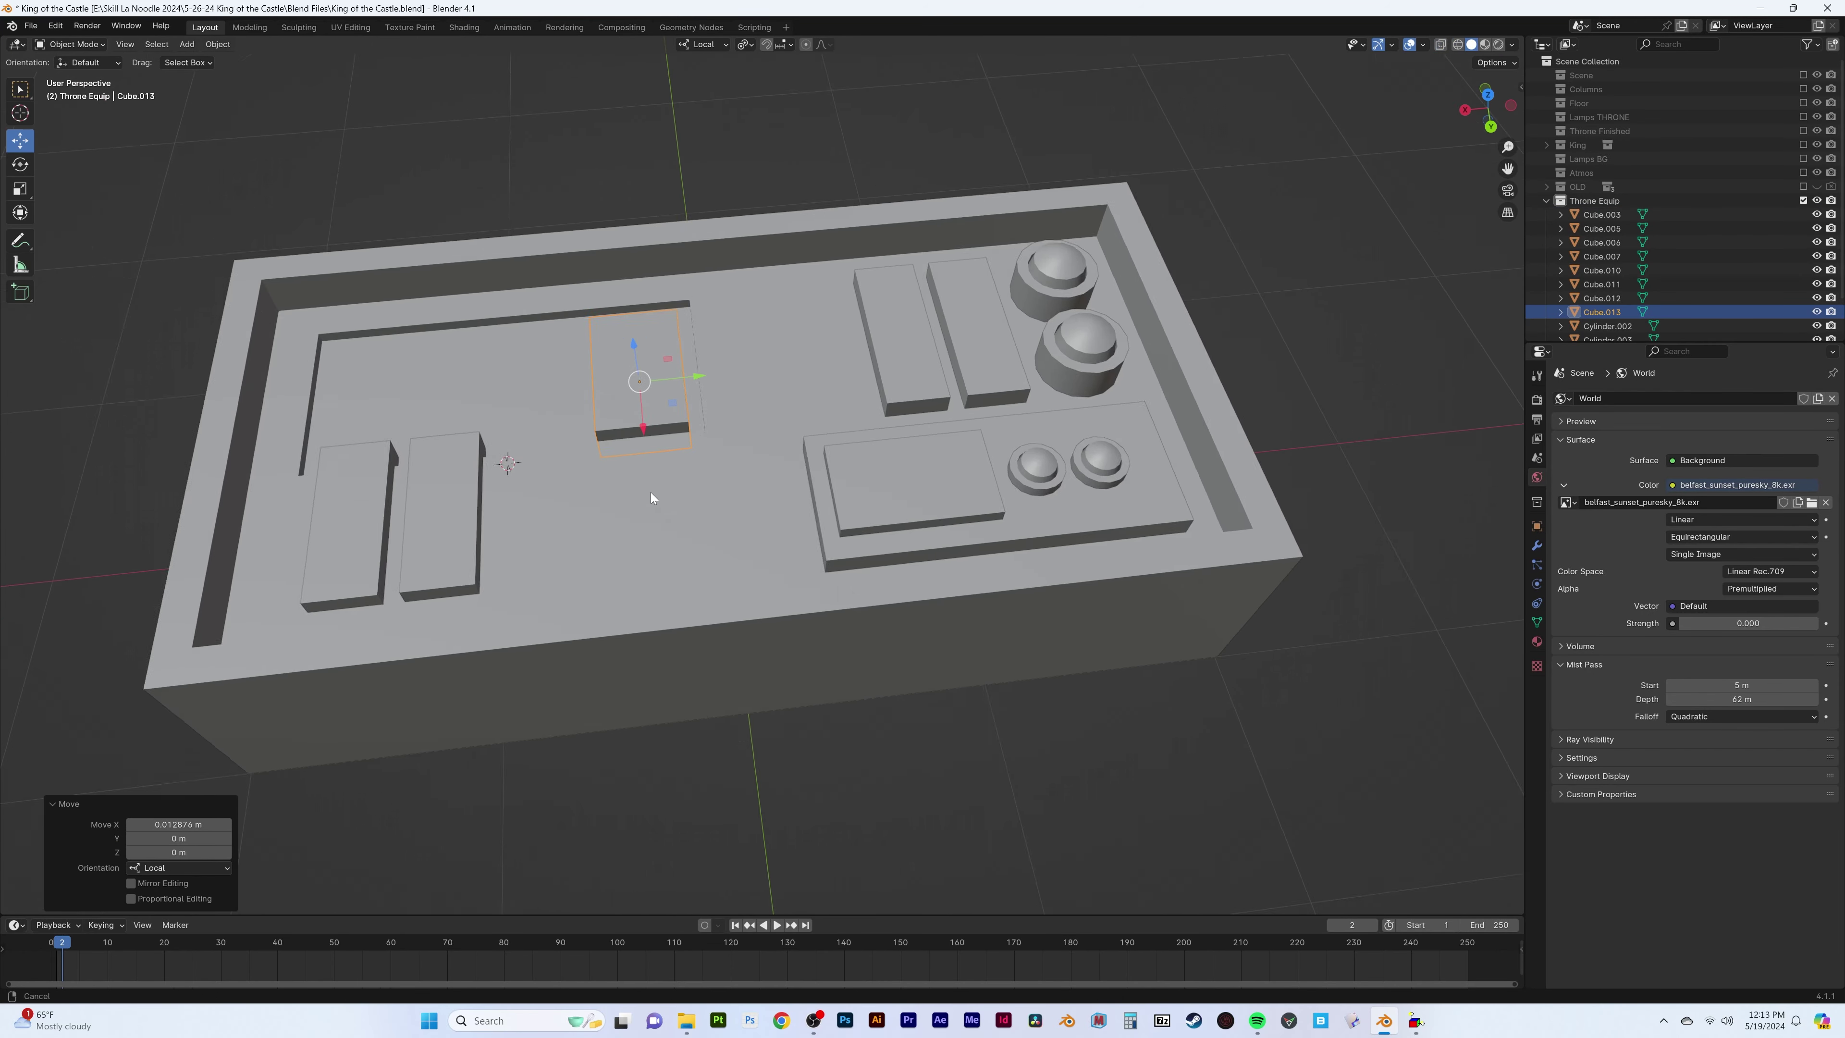
pyautogui.press('s')
pyautogui.press('y')
pyautogui.press('y')
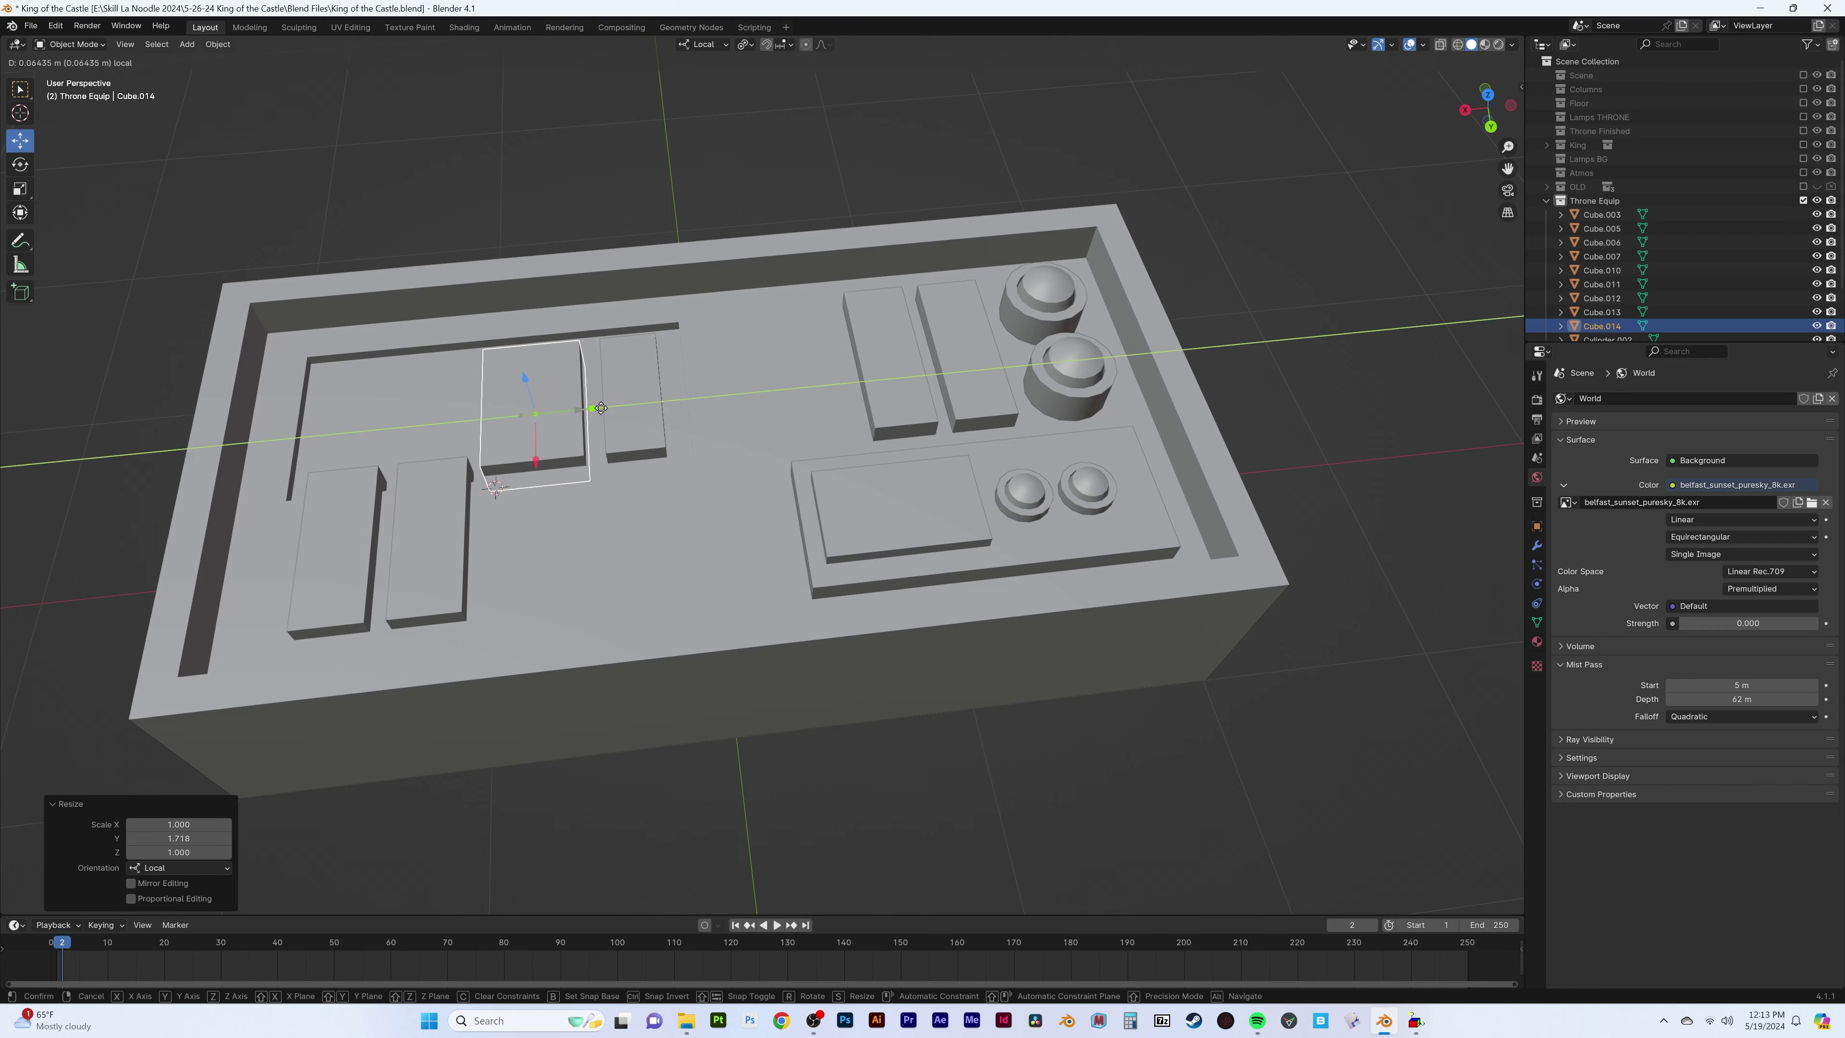
pyautogui.click(601, 408)
# Duplicate the stretched block along its length, then undo the extra copy
pyautogui.hotkey('shift', 'd')
pyautogui.moveTo(601, 408)
pyautogui.mouseDown(button='middle')
pyautogui.moveTo(761, 520)
pyautogui.moveTo(721, 530)
pyautogui.moveTo(693, 398)
pyautogui.moveTo(703, 535)
pyautogui.moveTo(576, 523)
pyautogui.moveTo(725, 479)
pyautogui.mouseUp(button='middle')
pyautogui.press('y')
pyautogui.click(761, 520)
pyautogui.hotkey('ctrl', 'z')
# Select the tray's rim loop, move it vertically, then deselect the tray
pyautogui.click(725, 478)
pyautogui.press('Tab')
pyautogui.keyDown('alt'); pyautogui.click(692, 245); pyautogui.keyUp('alt')
pyautogui.press('g')
pyautogui.press('z')
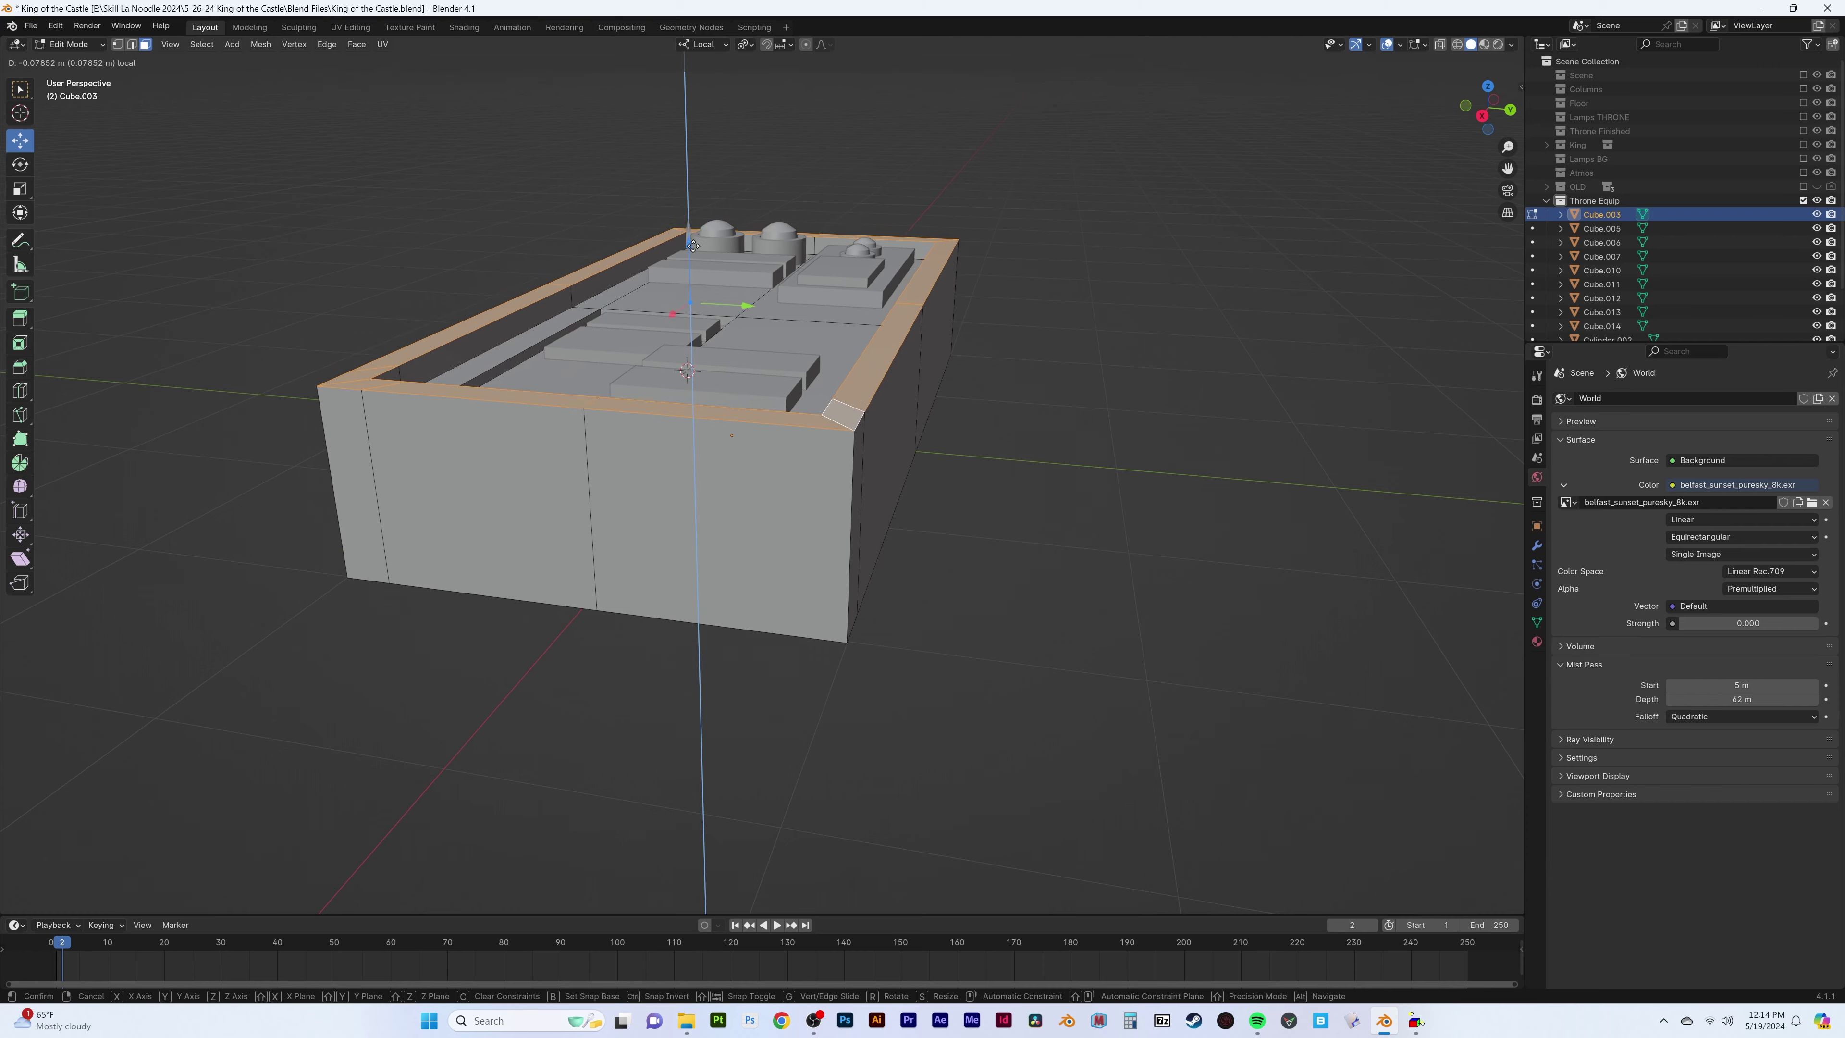
pyautogui.moveTo(693, 246); pyautogui.dragTo(944, 581, button='middle')
pyautogui.scroll(4, 945, 581)
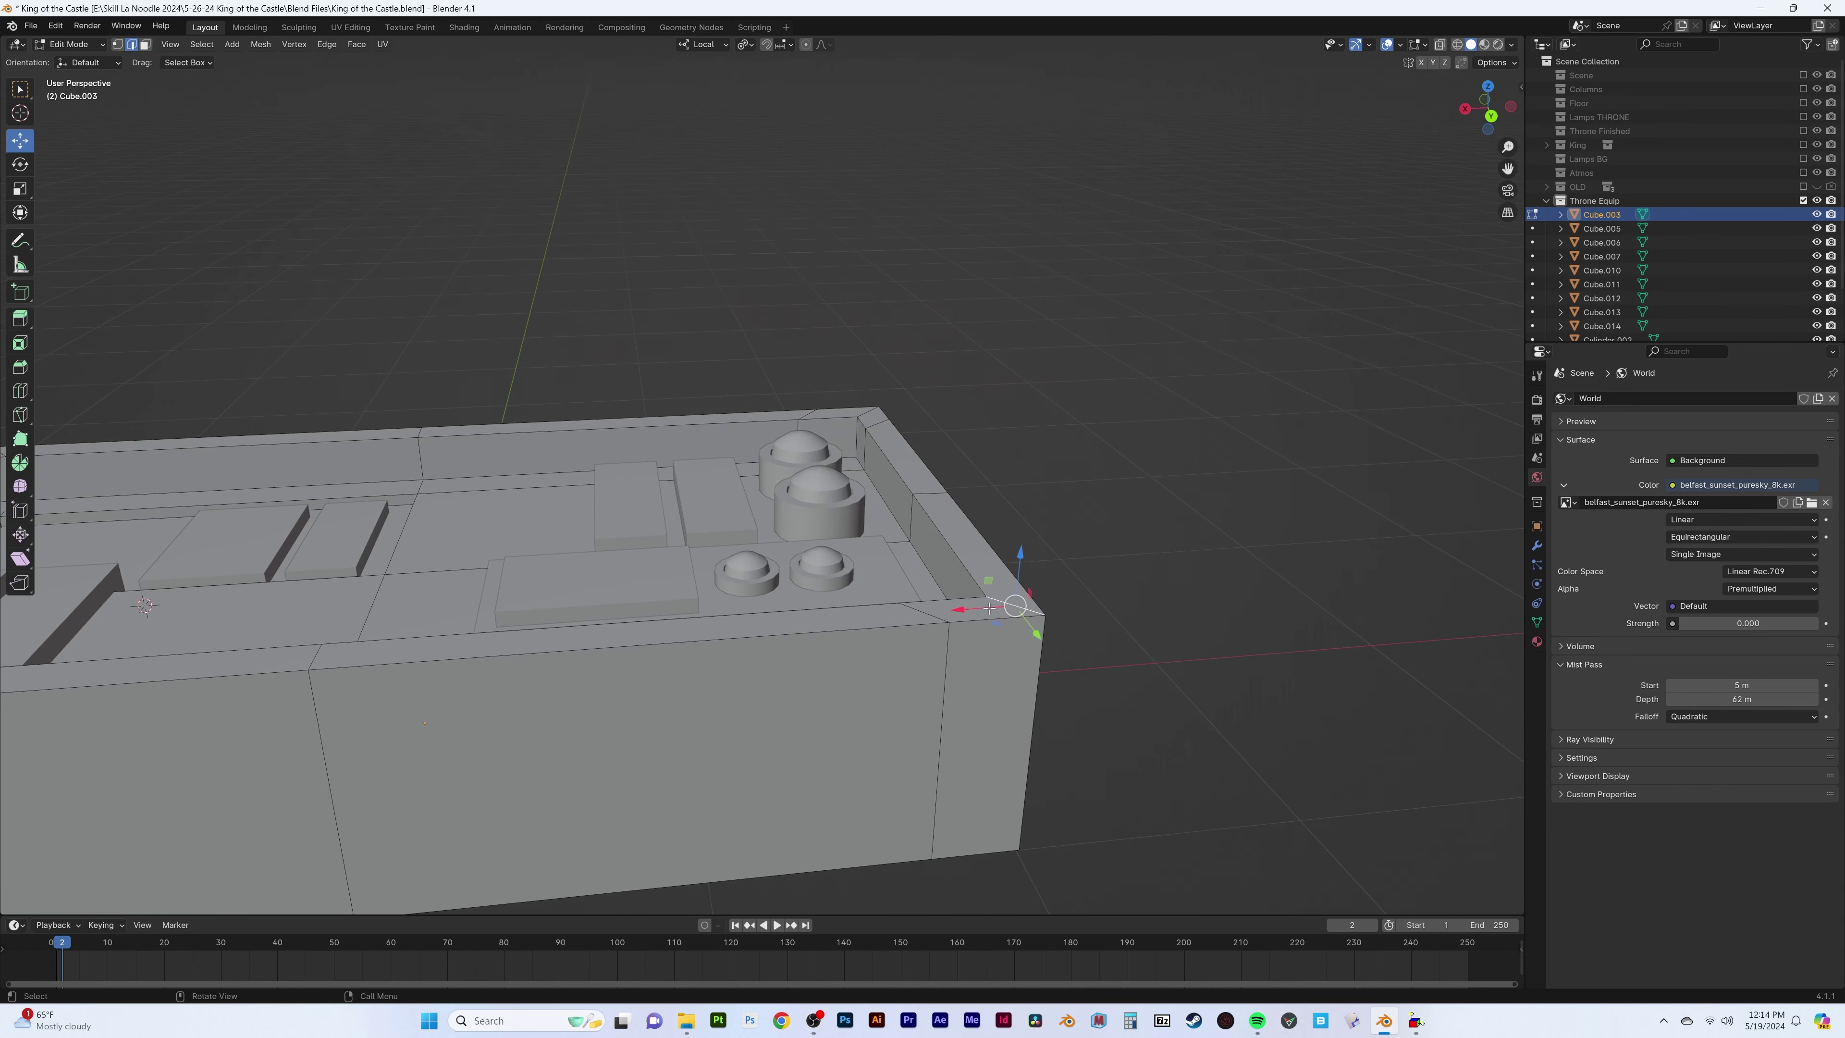
pyautogui.press('Tab')
pyautogui.scroll(-4, 965, 604)
pyautogui.moveTo(965, 604)
pyautogui.mouseDown(button='middle')
pyautogui.moveTo(897, 456)
pyautogui.moveTo(820, 450)
pyautogui.moveTo(801, 424)
pyautogui.mouseUp(button='middle')
pyautogui.hotkey('alt', 'a')
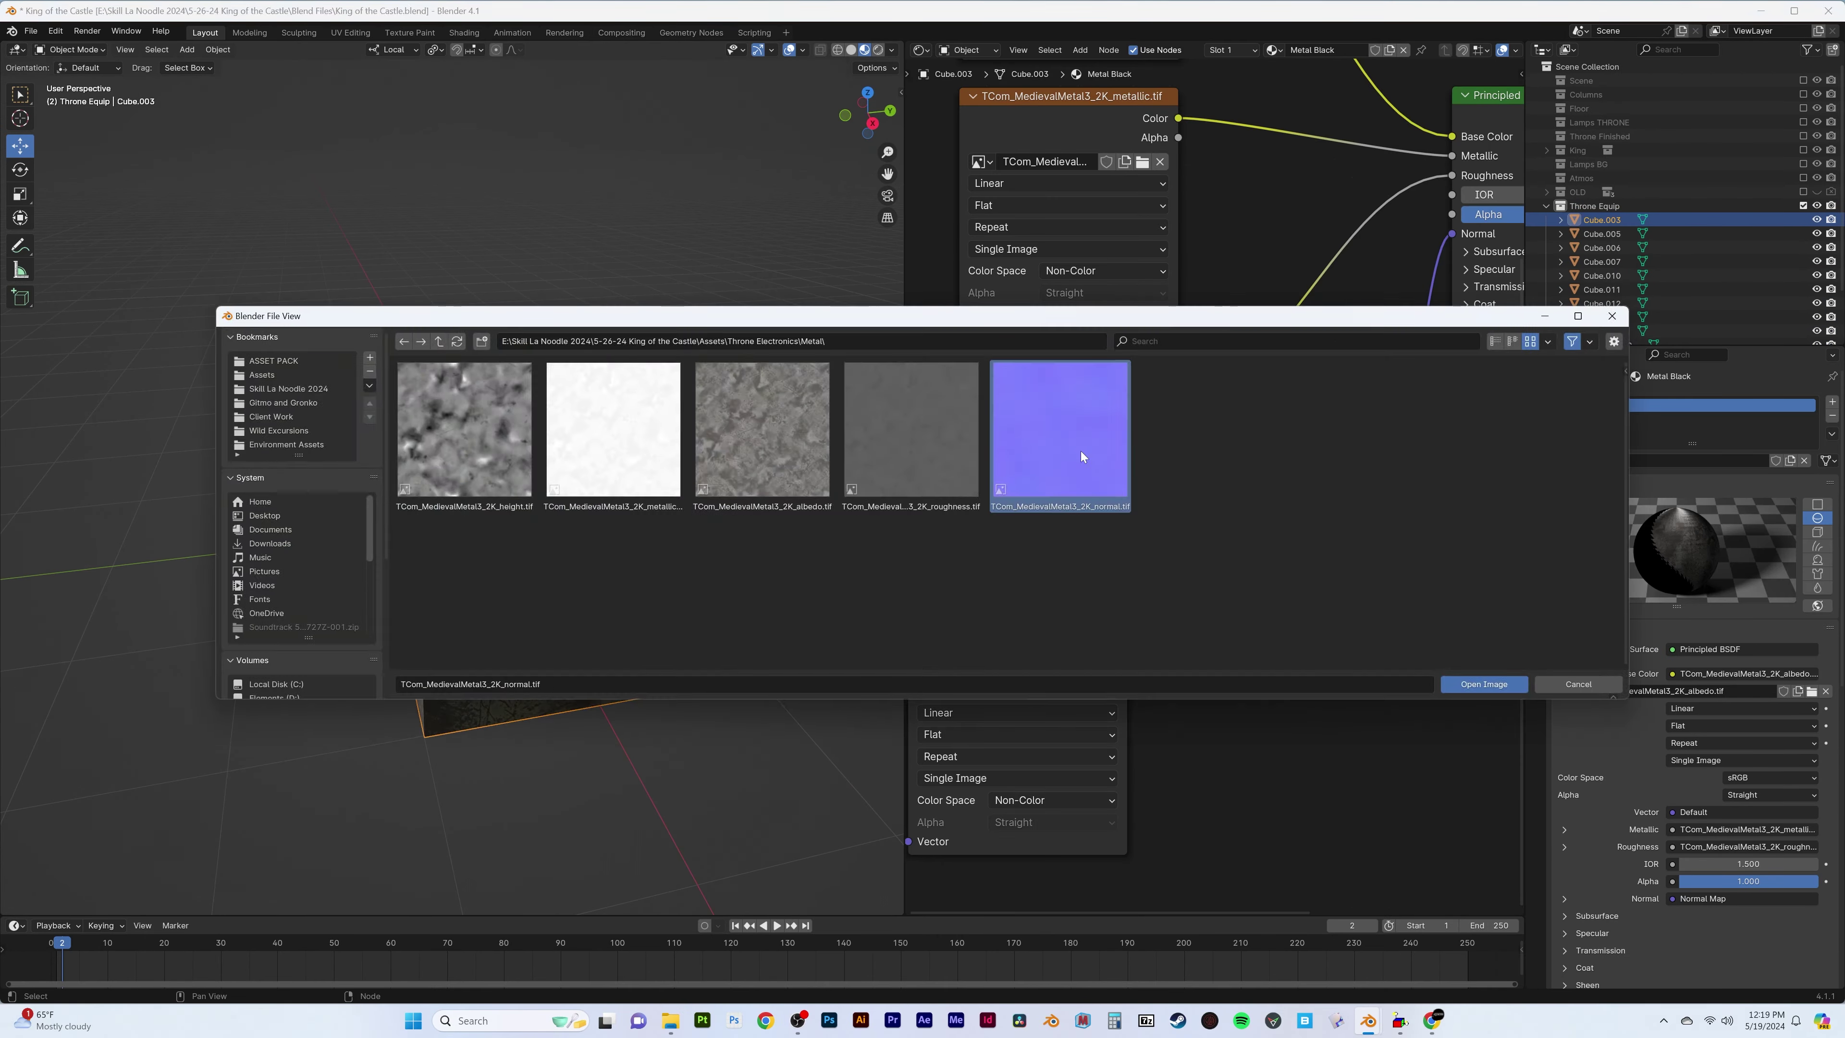
# Set the TCom_MedievalMetal3_2K_normal.tif image node's Color Space to Non-Color
pyautogui.click(1191, 722)
pyautogui.scroll(4, 639, 536)
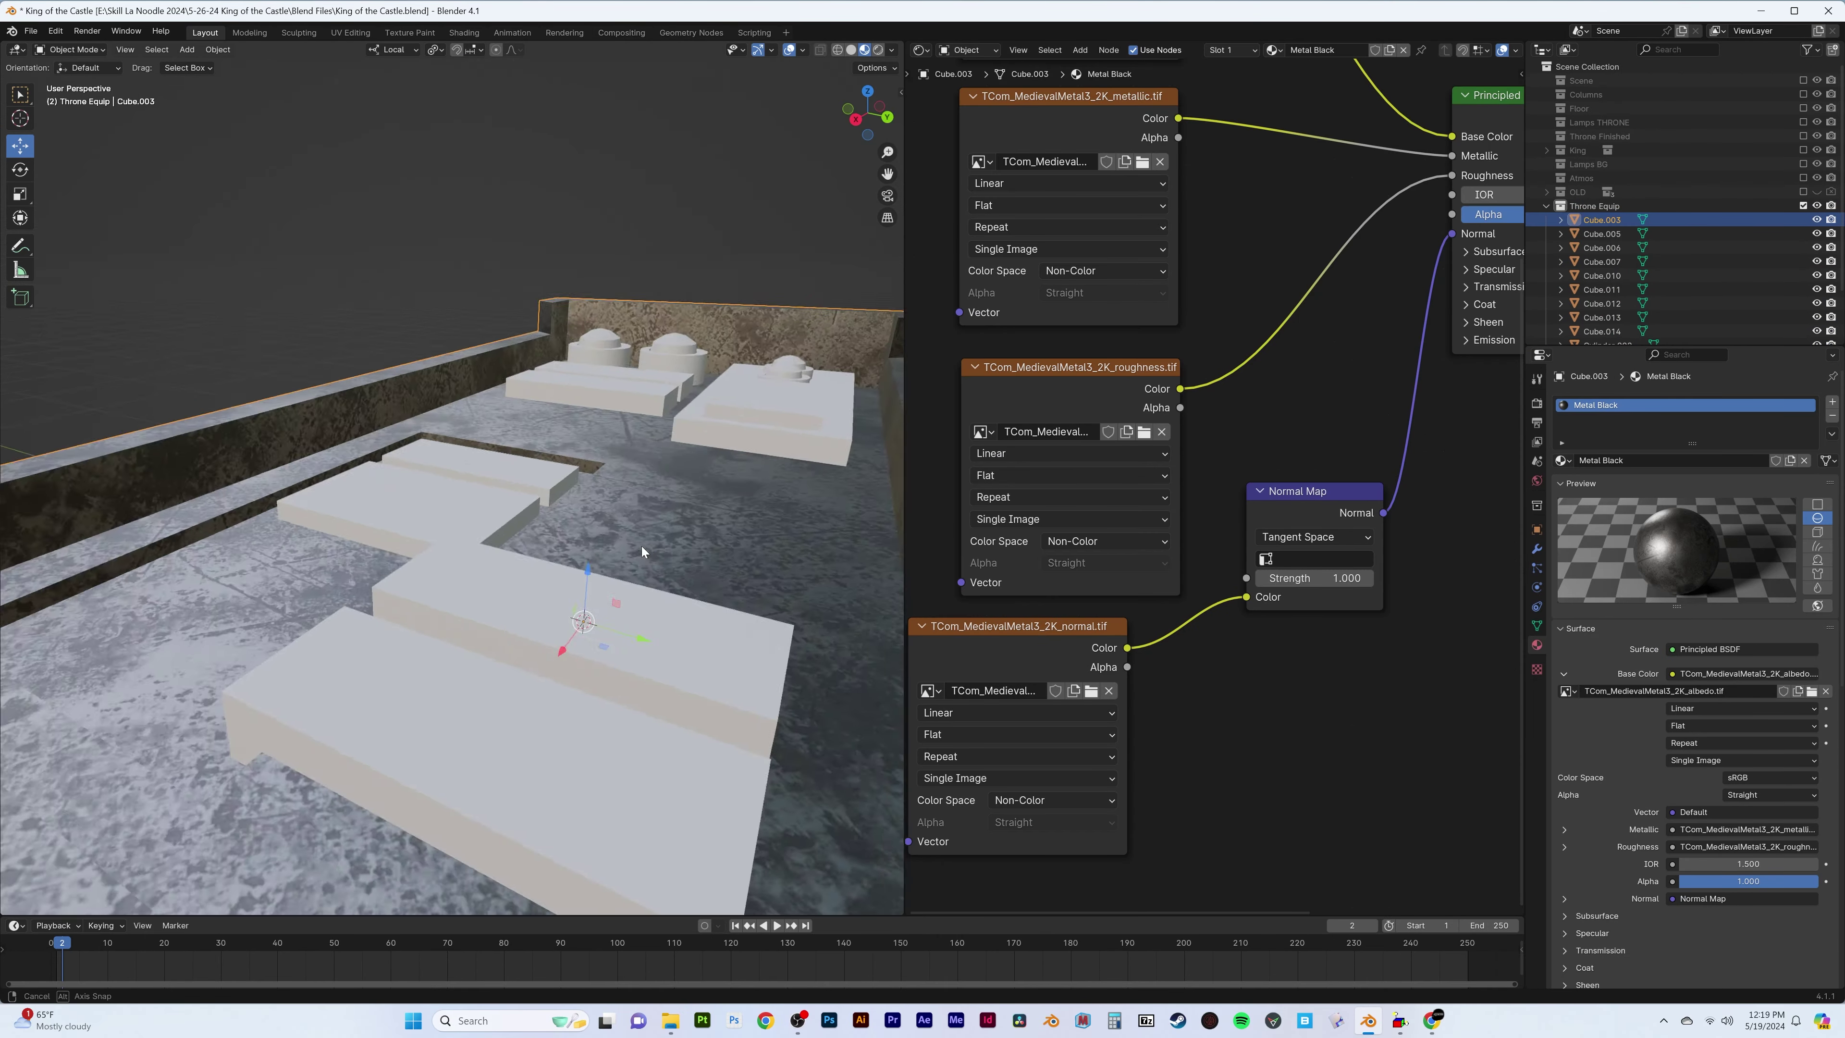
pyautogui.moveTo(639, 536); pyautogui.dragTo(654, 509, button='middle')
pyautogui.scroll(-2, 654, 508)
# Switch Properties to World settings and widen the node graph to show the albedo chain
pyautogui.click(1538, 483)
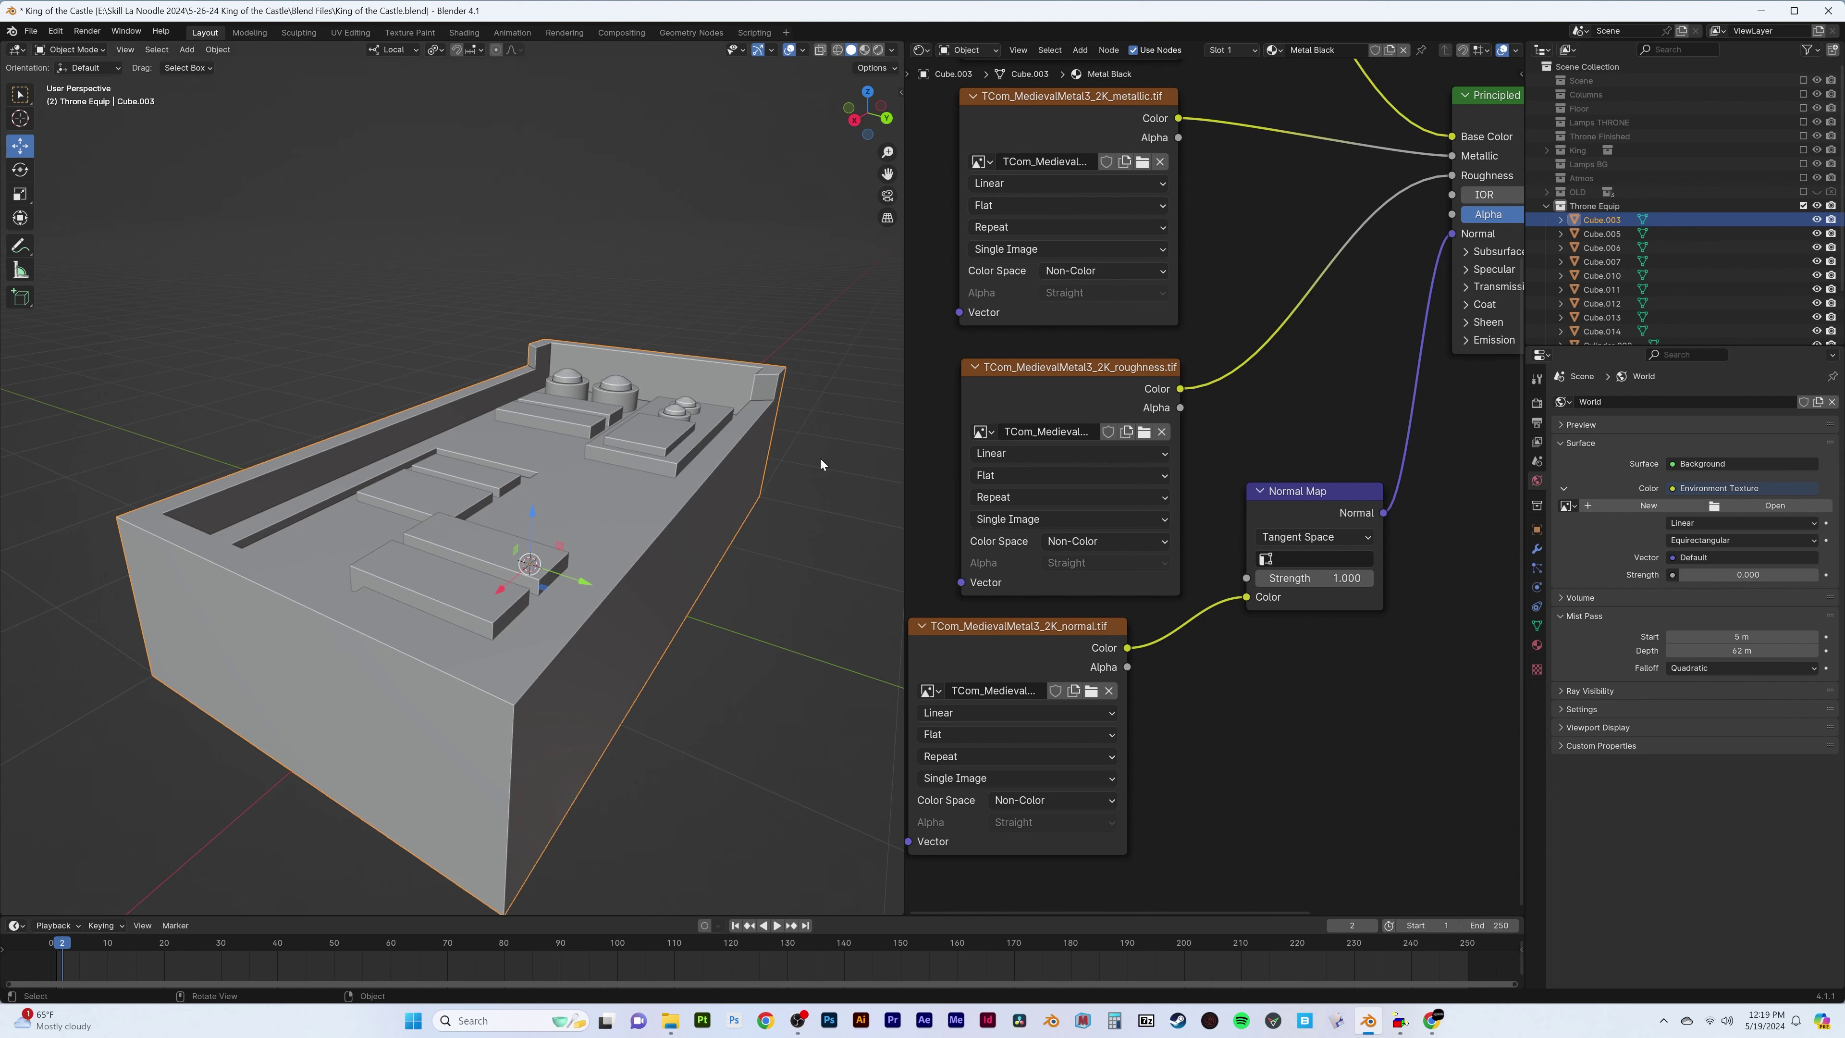
pyautogui.moveTo(906, 472); pyautogui.dragTo(764, 509)
pyautogui.moveTo(804, 519); pyautogui.dragTo(894, 945, button='middle')
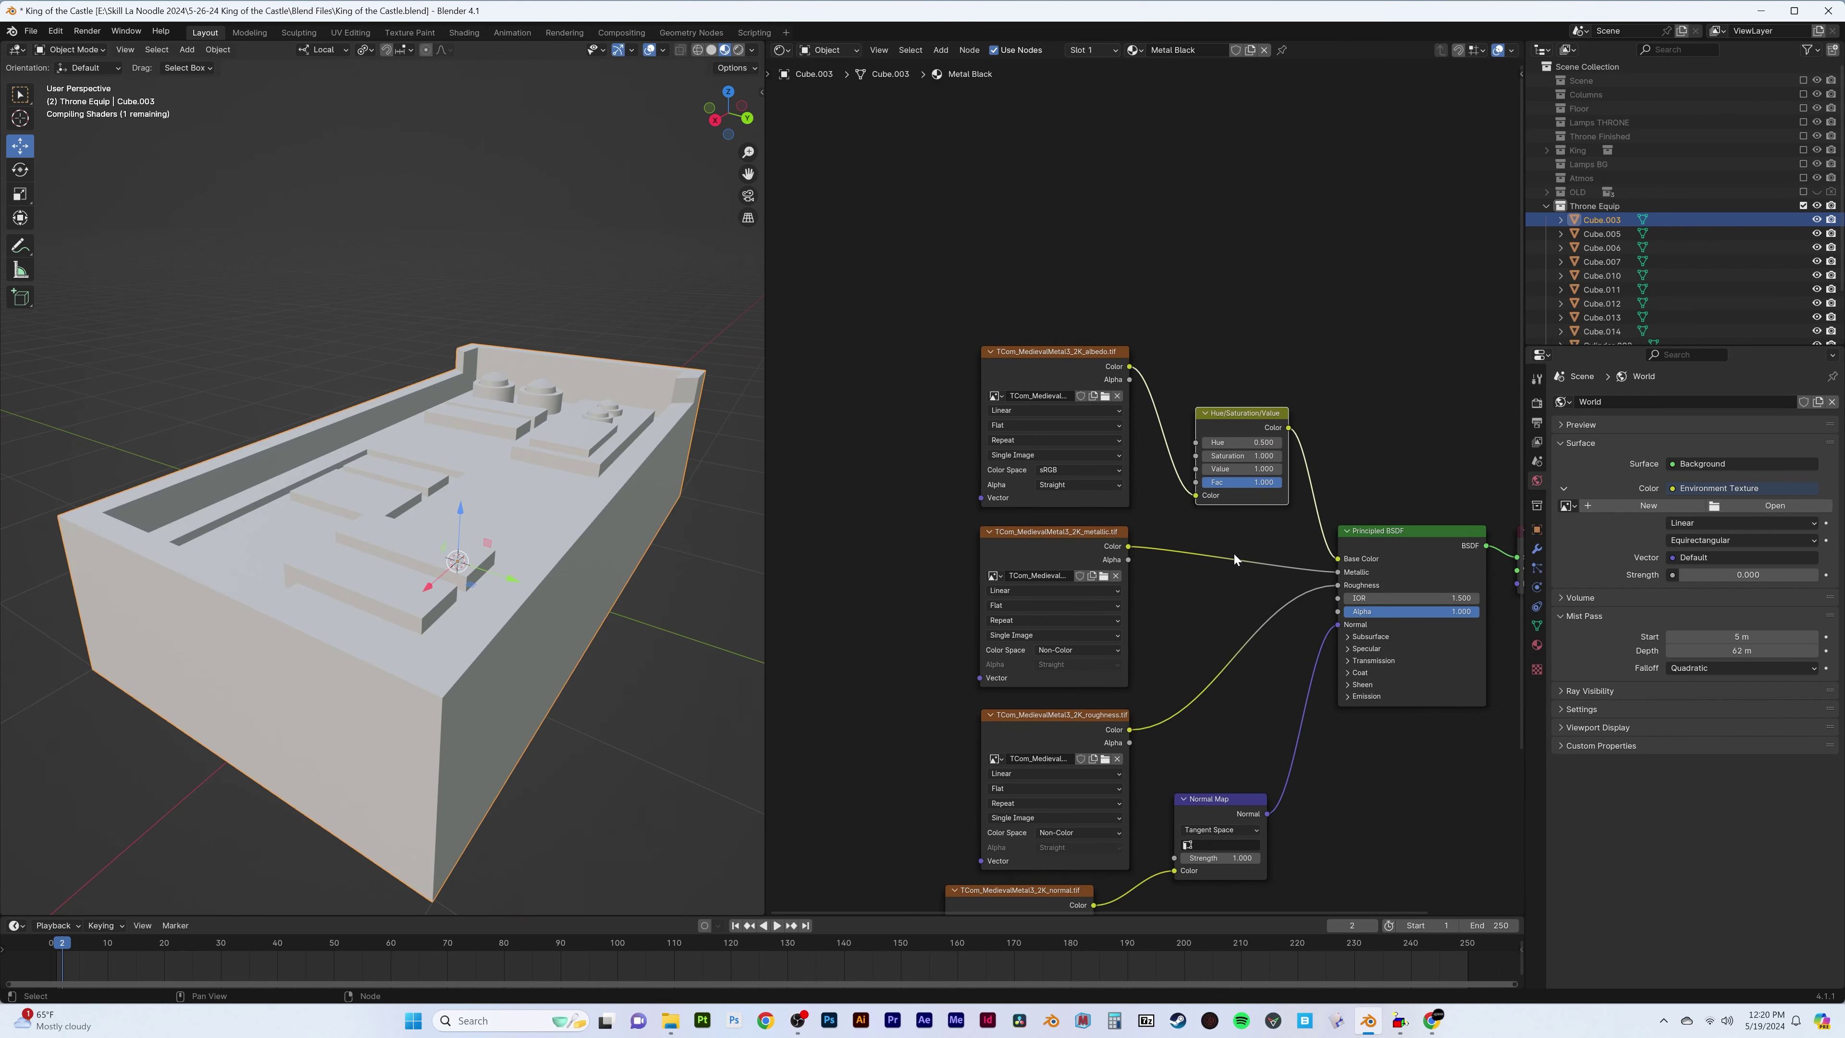
pyautogui.moveTo(552, 451)
pyautogui.mouseDown(button='middle')
pyautogui.moveTo(668, 613)
pyautogui.moveTo(407, 756)
pyautogui.mouseUp(button='middle')
# Join the four raised slabs into one object and give them the Metal Black material
pyautogui.moveTo(407, 755); pyautogui.dragTo(466, 513)
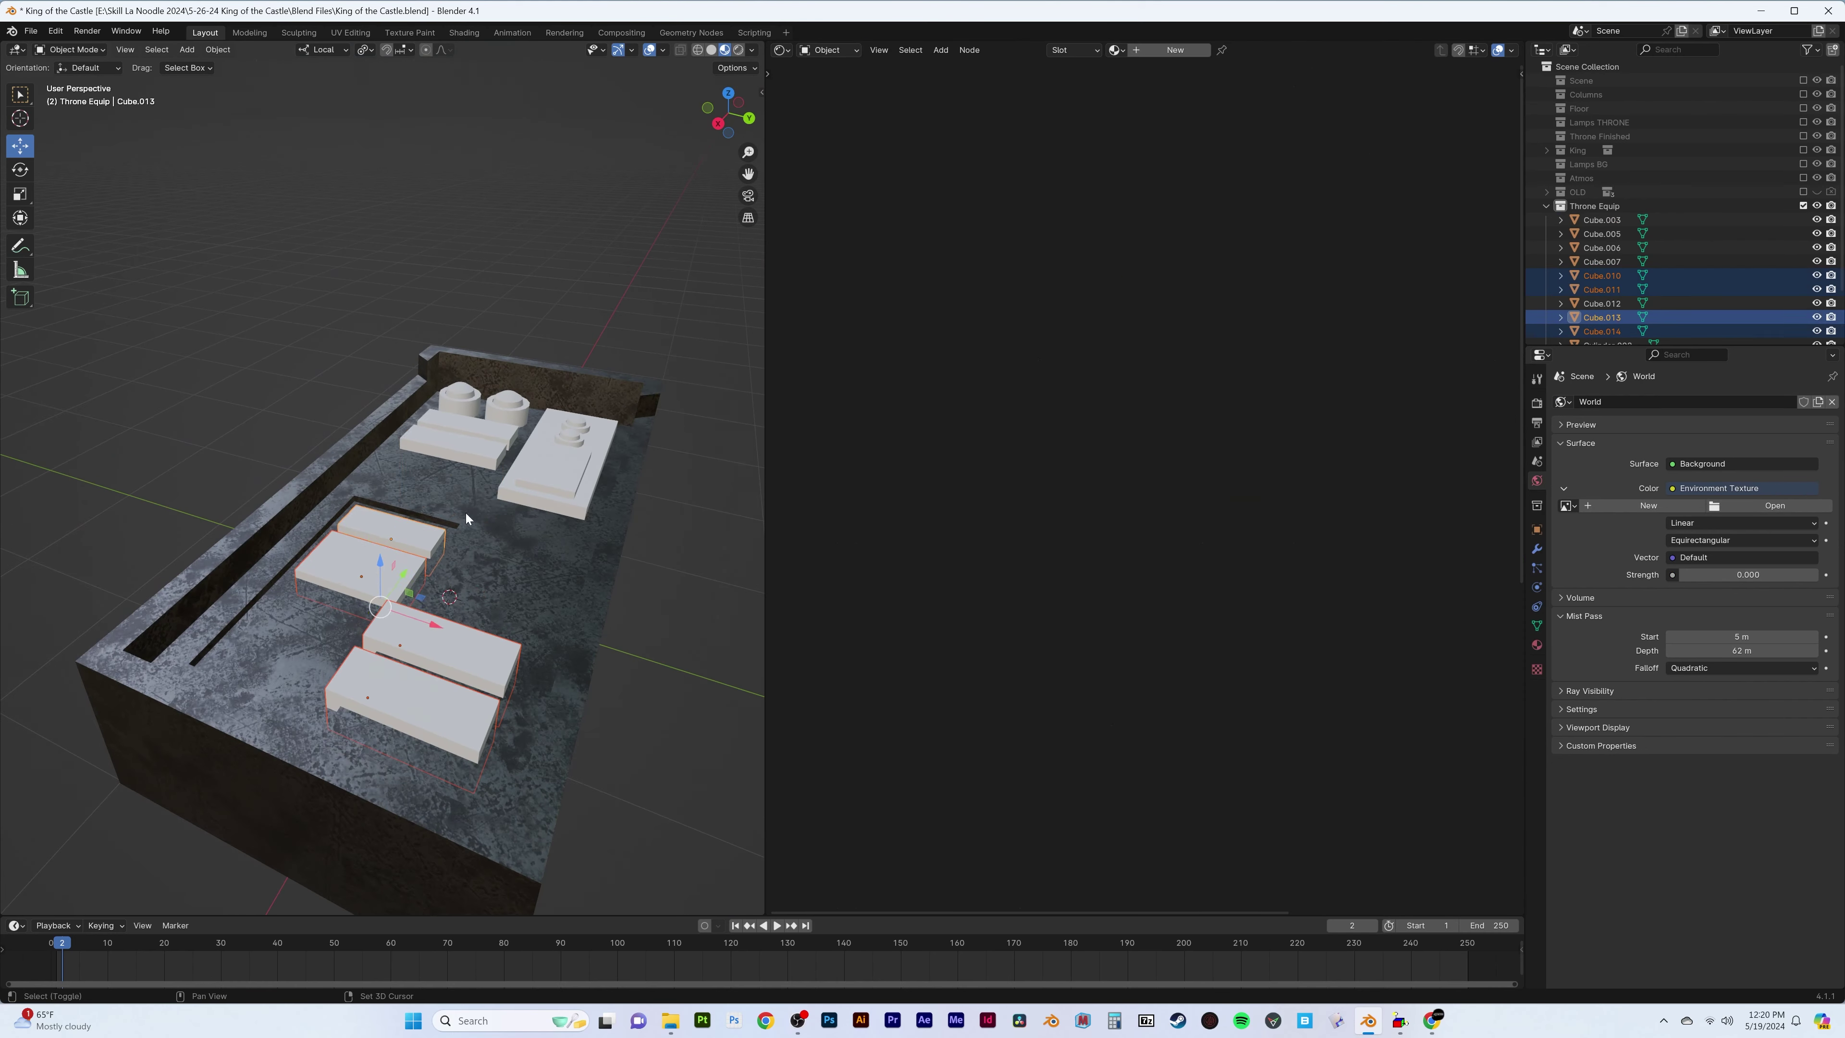
pyautogui.rightClick(585, 507)
pyautogui.click(1537, 645)
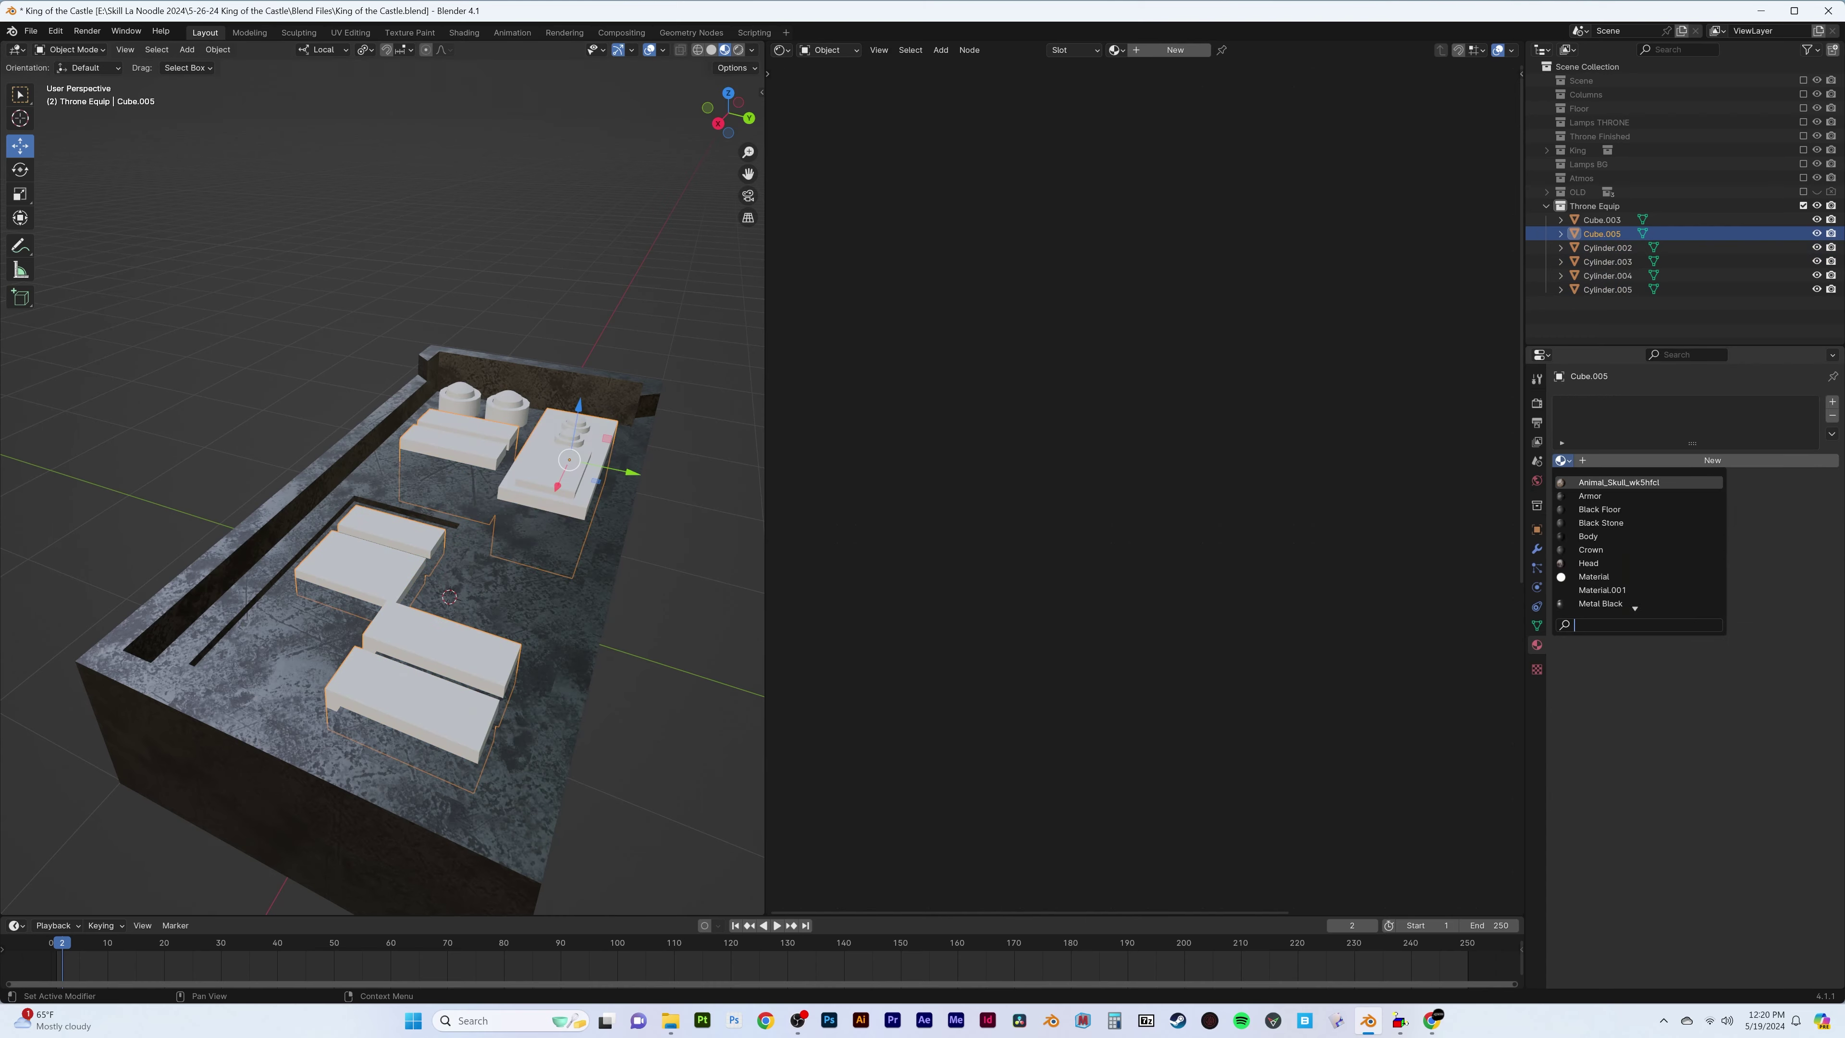
# Join all the knobs into one object, apply their scale and assign Metal Black
pyautogui.moveTo(436, 581)
pyautogui.mouseDown(button='middle')
pyautogui.moveTo(480, 609)
pyautogui.moveTo(436, 596)
pyautogui.mouseUp(button='middle')
pyautogui.moveTo(407, 509); pyautogui.dragTo(531, 669)
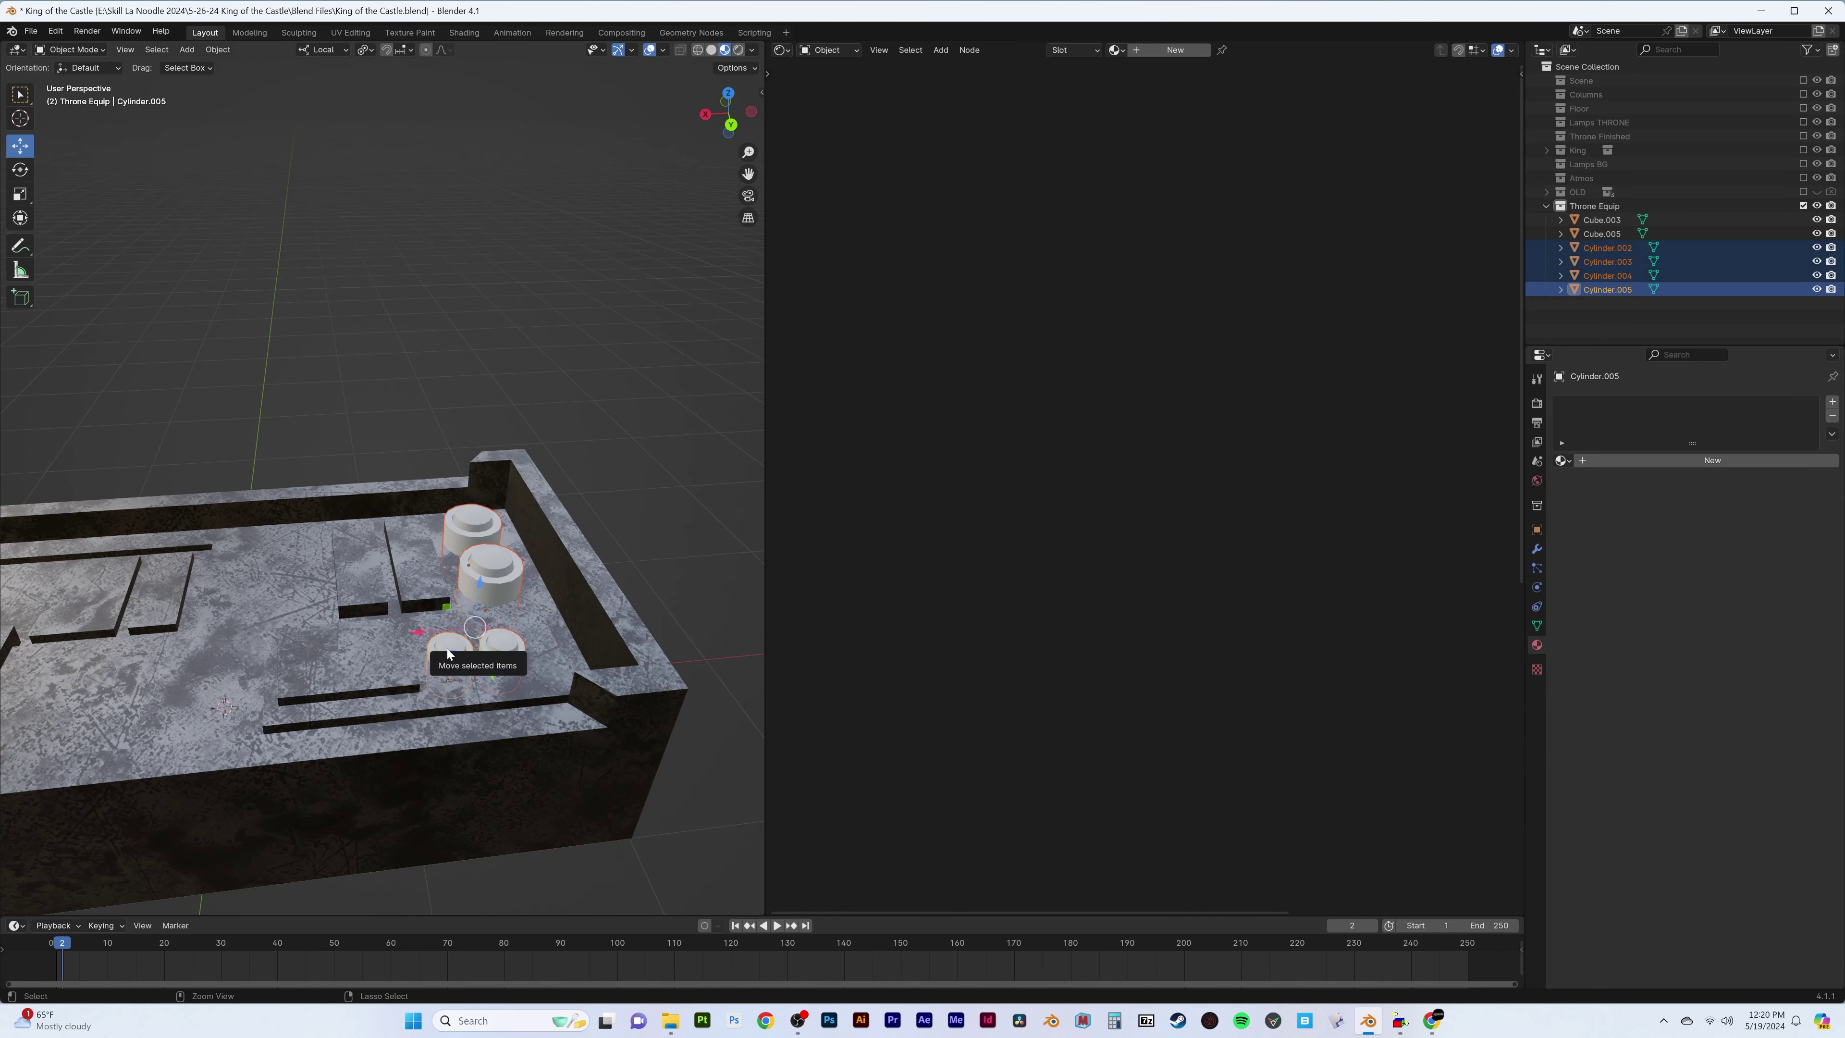
pyautogui.hotkey('ctrl', 'j')
pyautogui.hotkey('ctrl', 'a')
pyautogui.click(617, 530)
pyautogui.scroll(3, 618, 530)
# UV-unwrap the joined knobs' whole mesh and inspect the textured knobs
pyautogui.press('Tab')
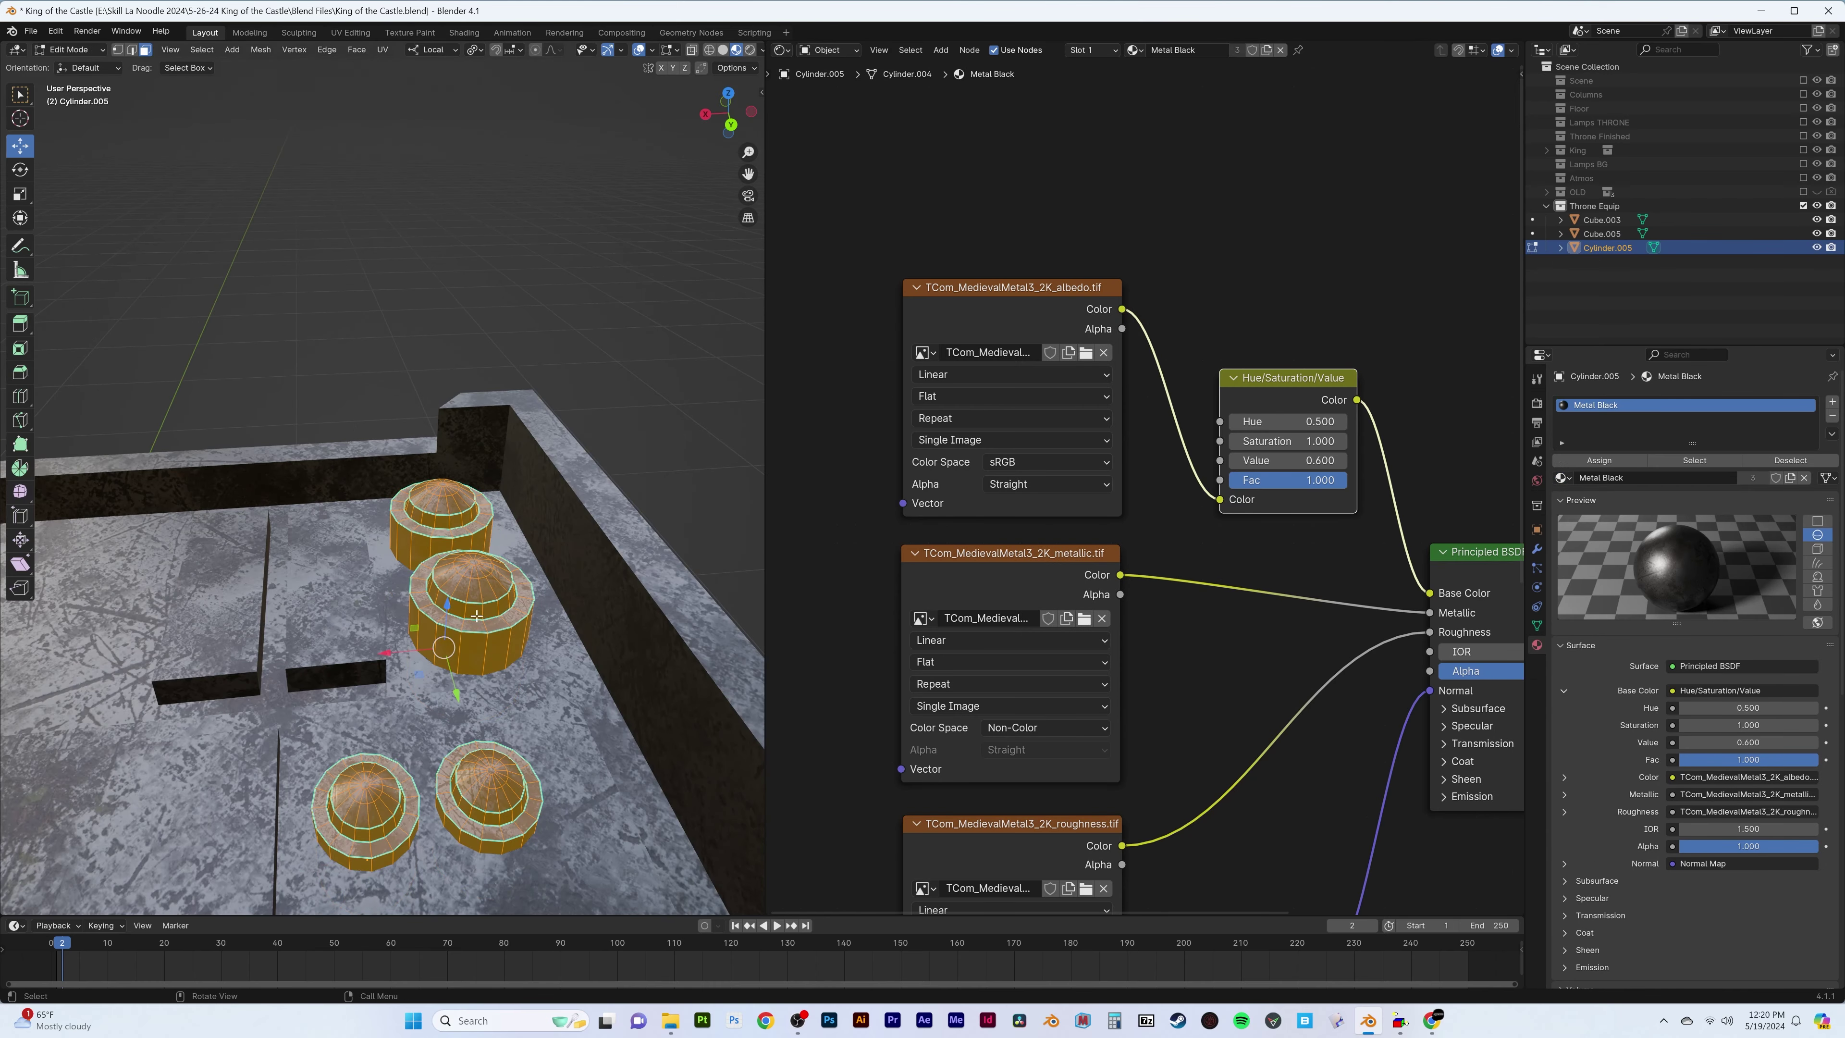
pyautogui.hotkey('shift', 'F10')
pyautogui.press('a')
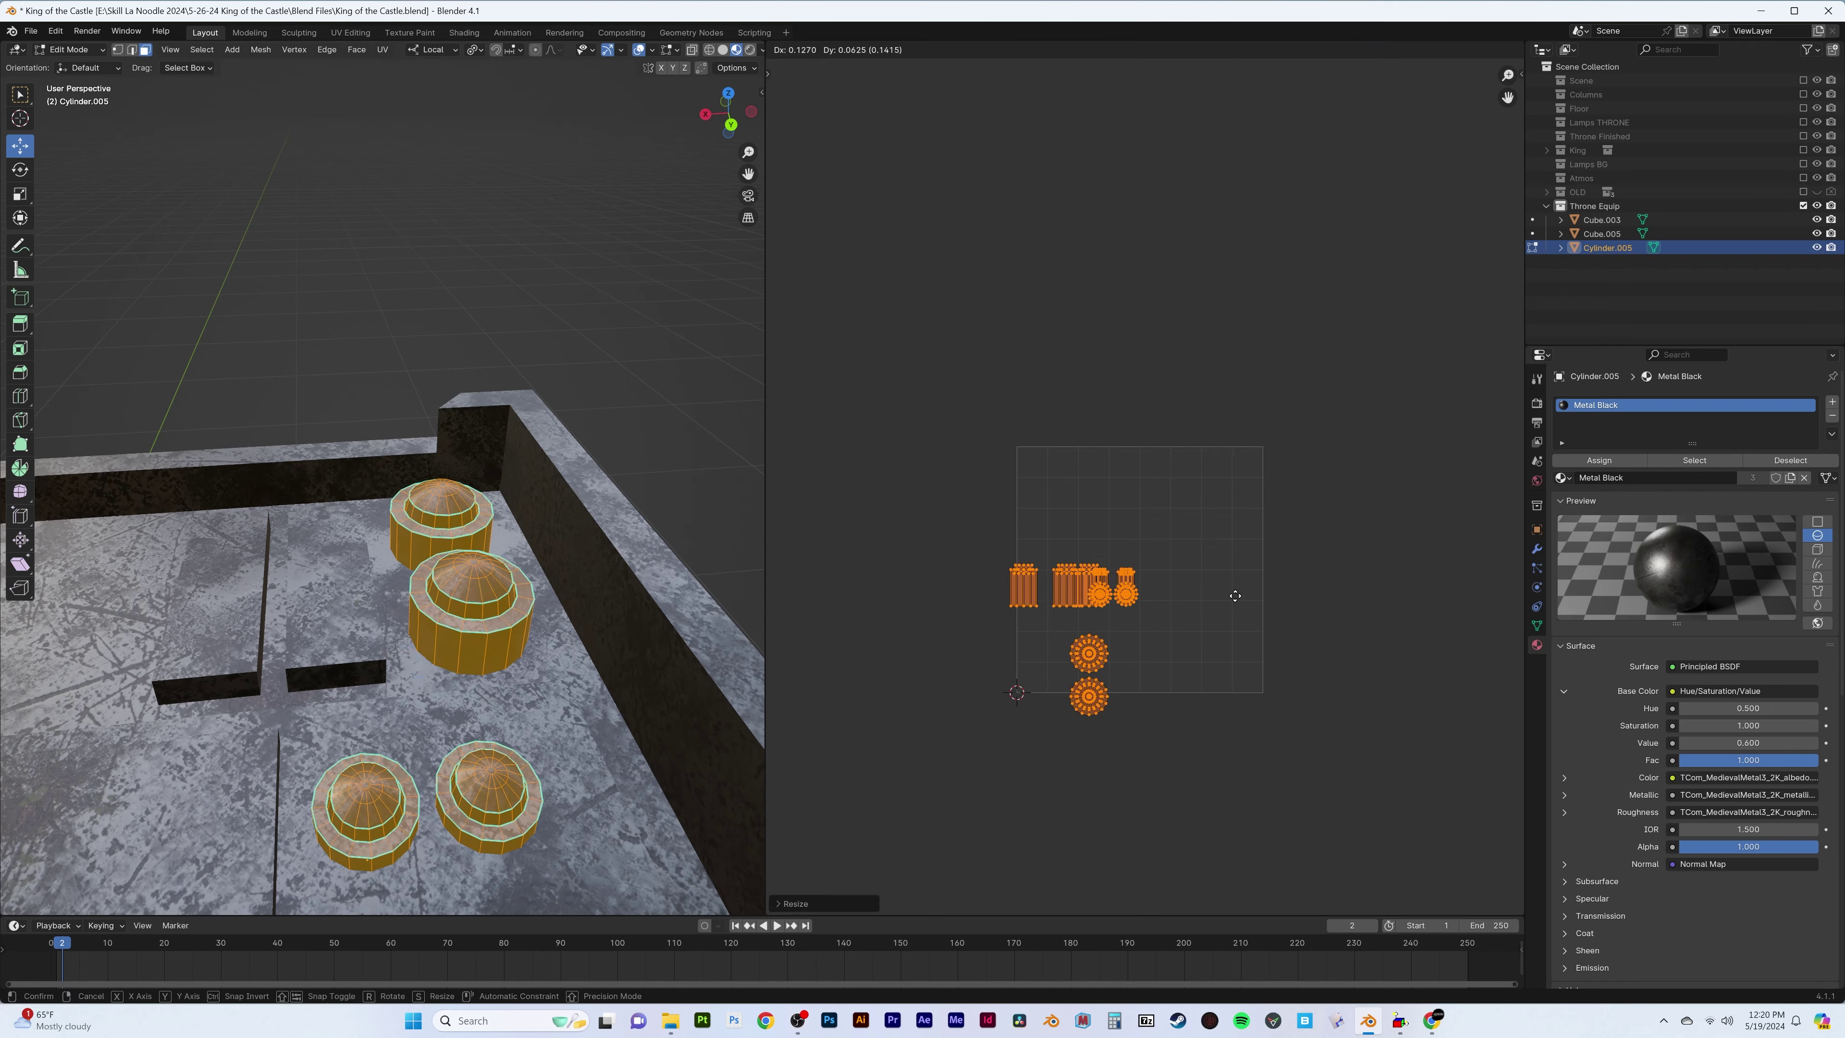
pyautogui.press('Tab')
pyautogui.scroll(-3, 642, 519)
pyautogui.moveTo(641, 519); pyautogui.dragTo(580, 507, button='middle')
pyautogui.scroll(4, 580, 507)
pyautogui.scroll(-2, 541, 493)
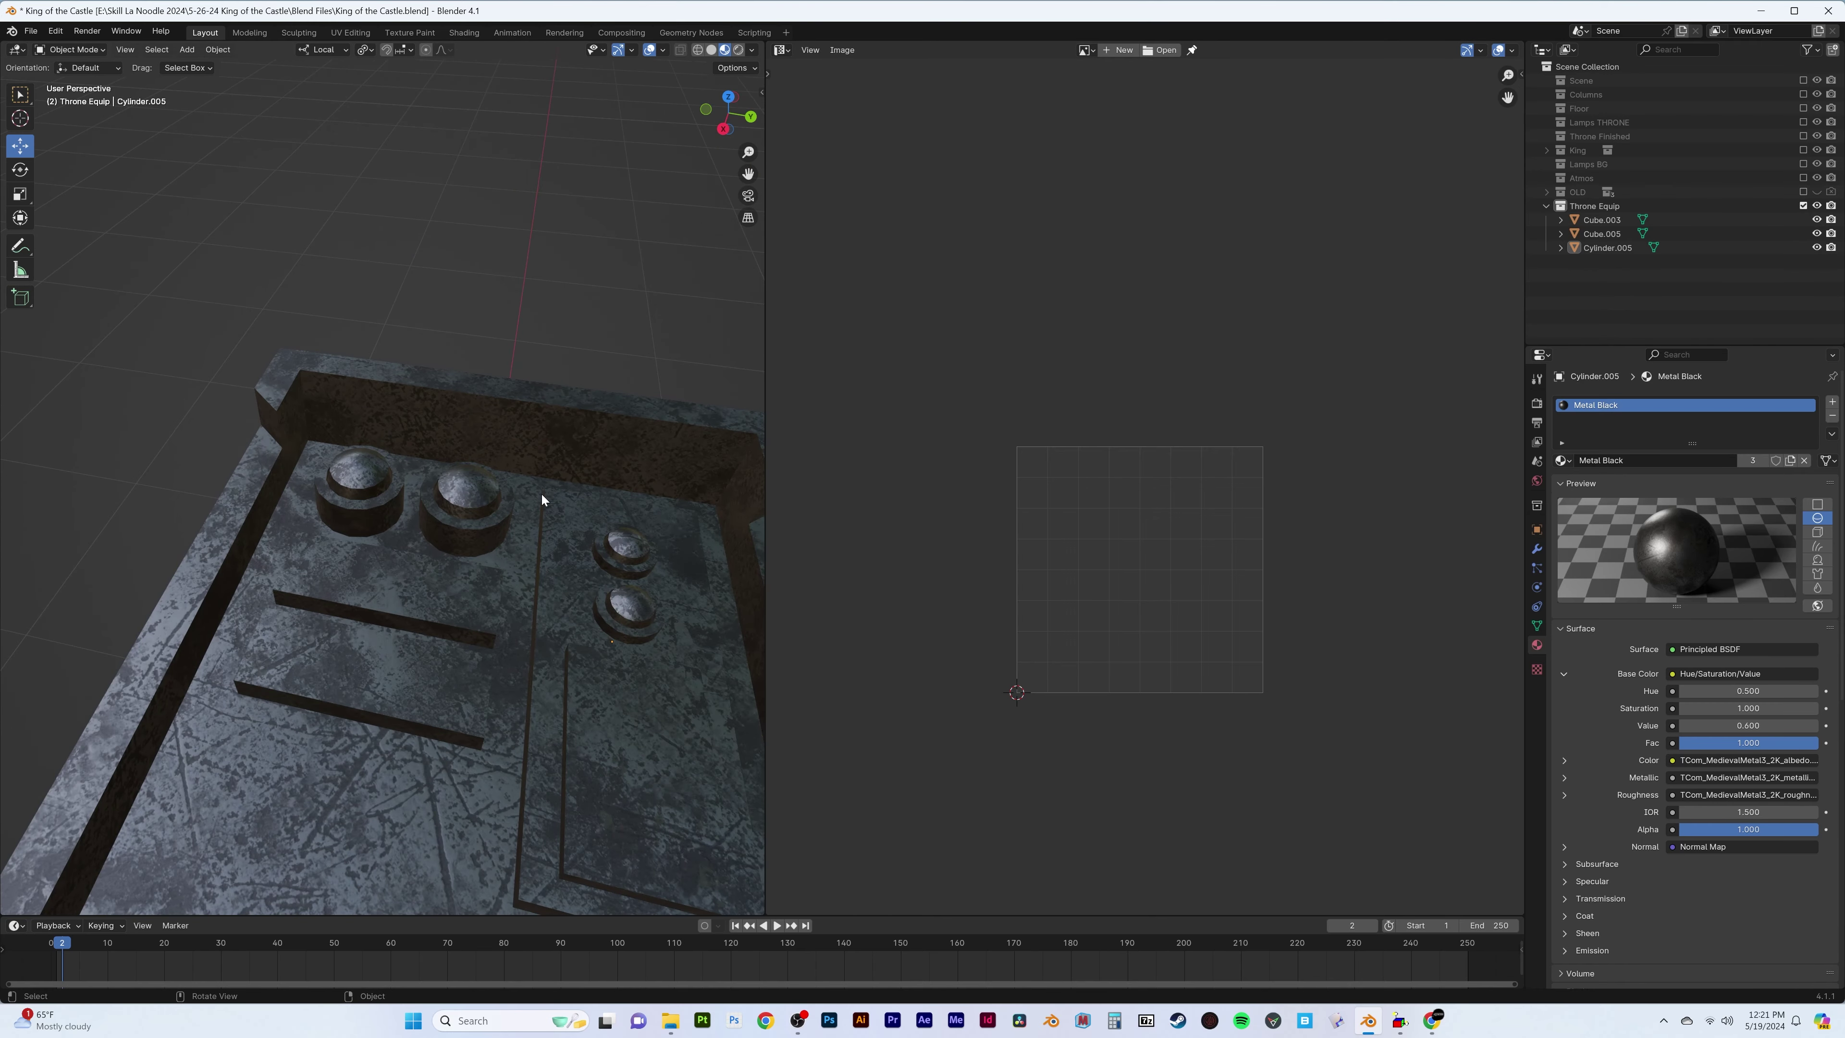
pyautogui.moveTo(540, 493)
pyautogui.mouseDown(button='middle')
pyautogui.moveTo(529, 381)
pyautogui.moveTo(489, 416)
pyautogui.mouseUp(button='middle')
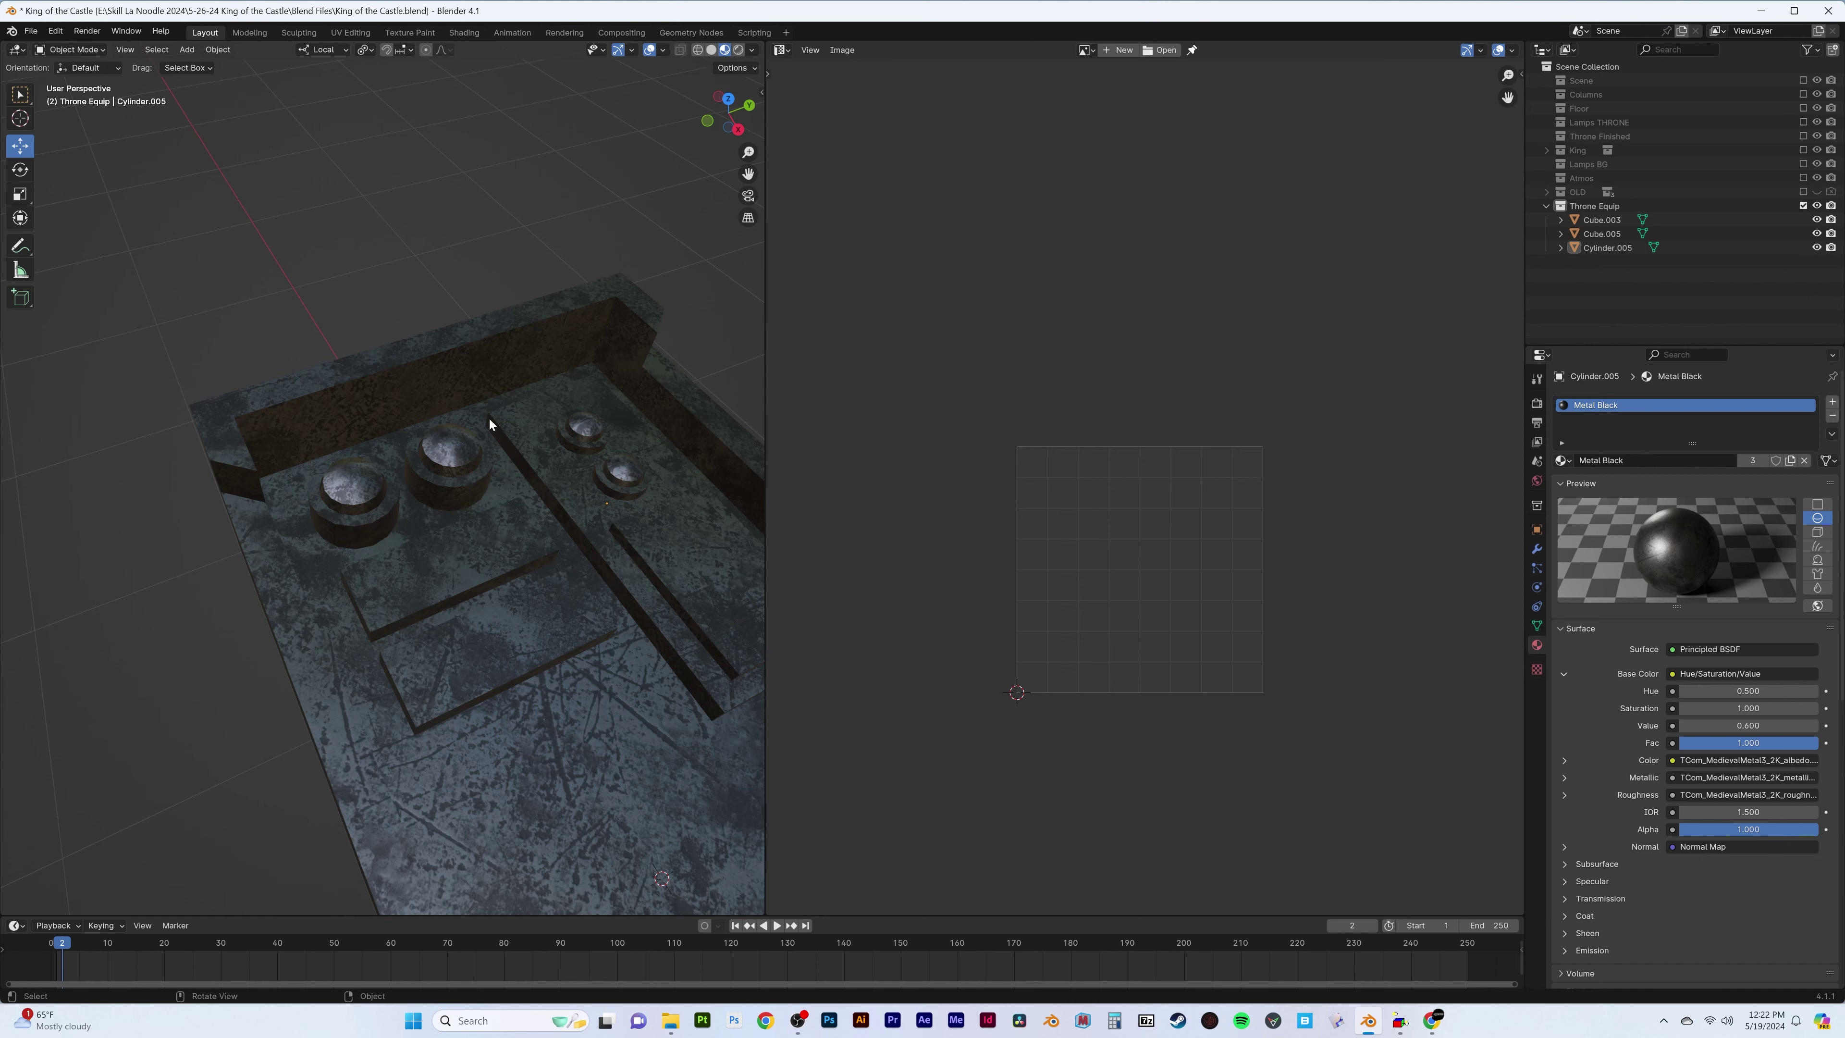
# Add a single-user Metal Silver material slot and assign it to the cylinder ring faces
pyautogui.moveTo(575, 465); pyautogui.dragTo(516, 478, button='middle')
pyautogui.scroll(5, 515, 477)
pyautogui.click(1832, 401)
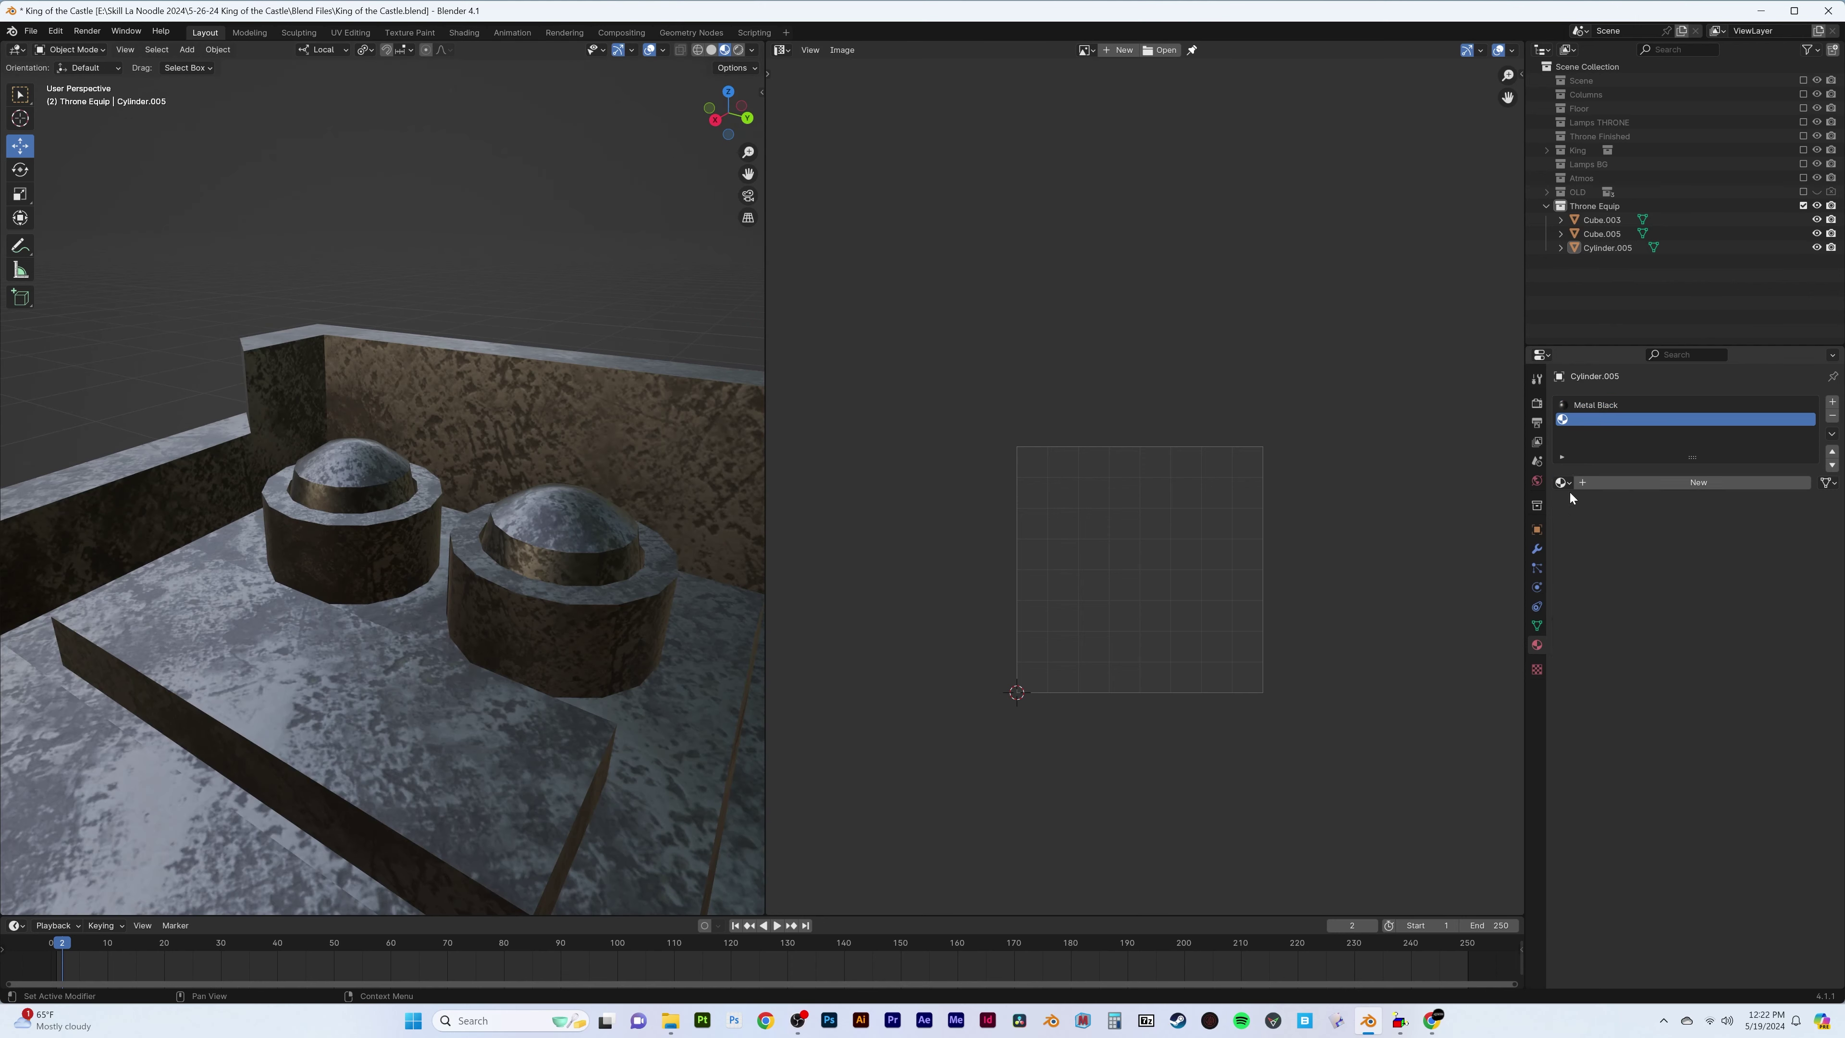
pyautogui.click(1752, 482)
pyautogui.click(781, 49)
pyautogui.click(836, 166)
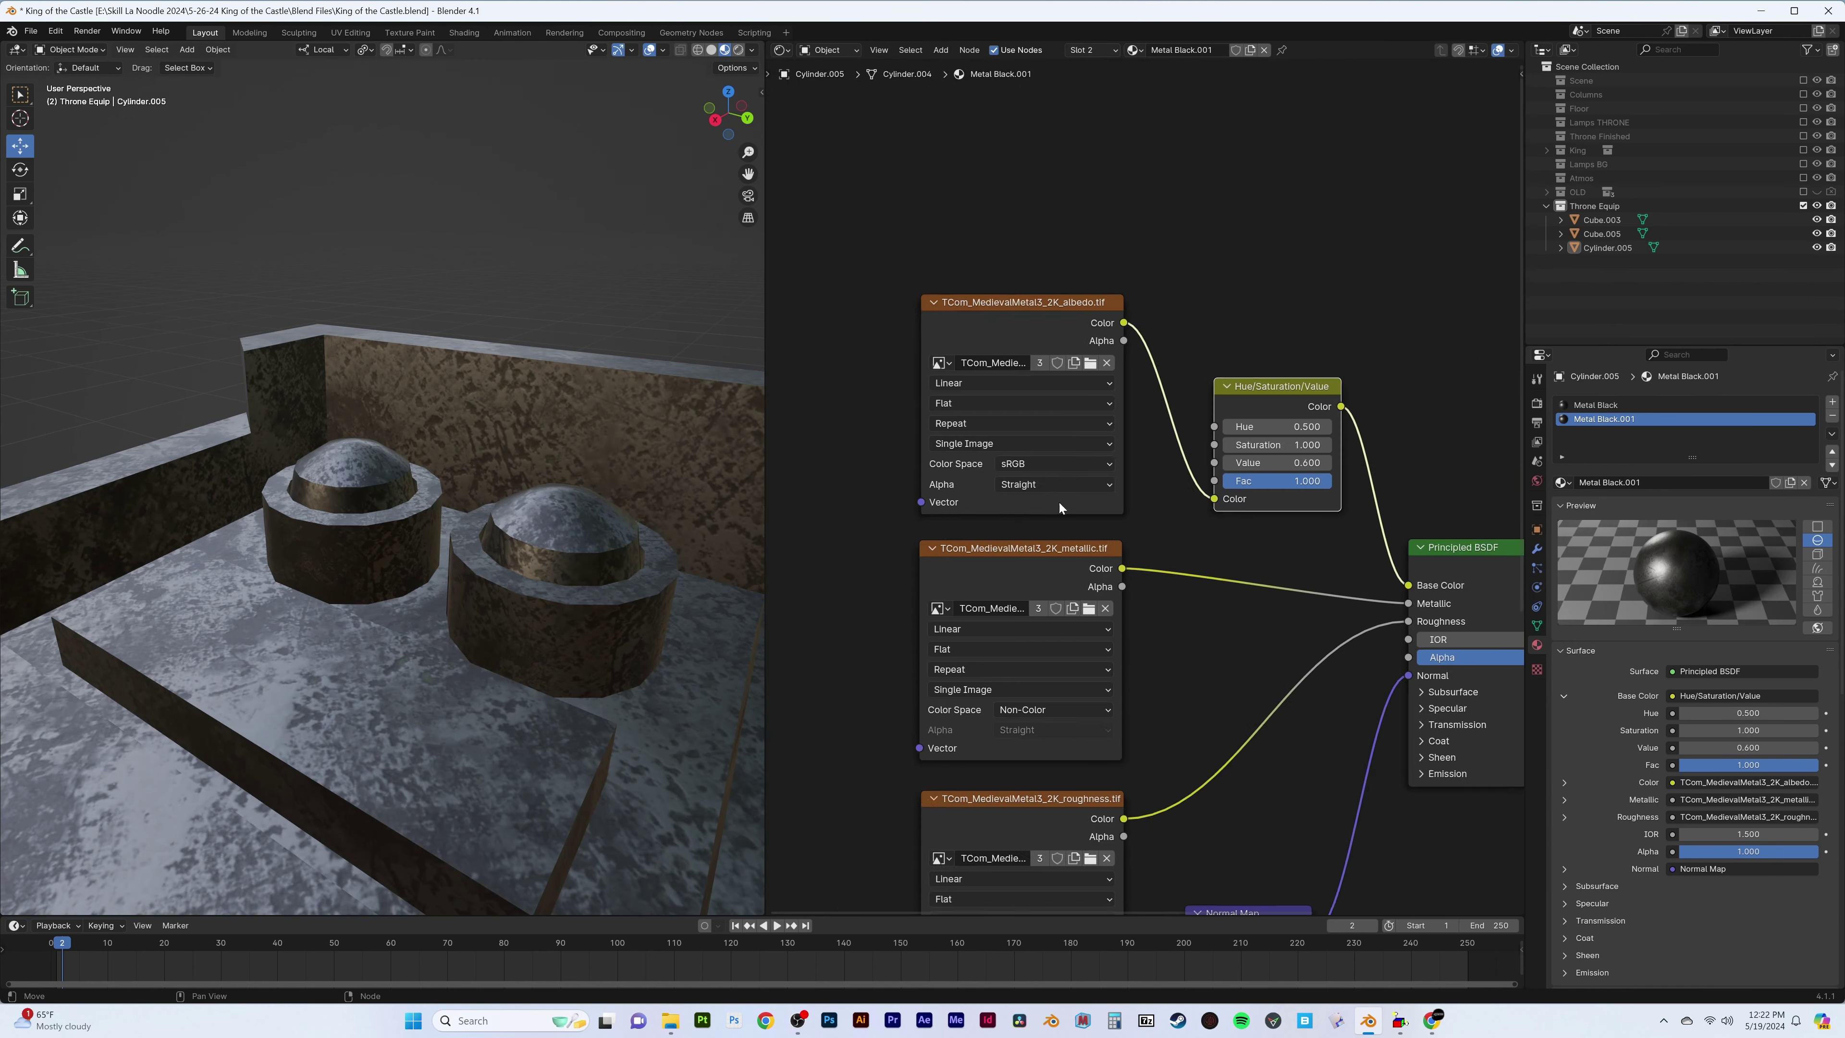
pyautogui.moveTo(1164, 449); pyautogui.dragTo(1029, 543, button='middle')
pyautogui.press('Tab')
pyautogui.hotkey('alt', 'a')
pyautogui.click(1694, 482)
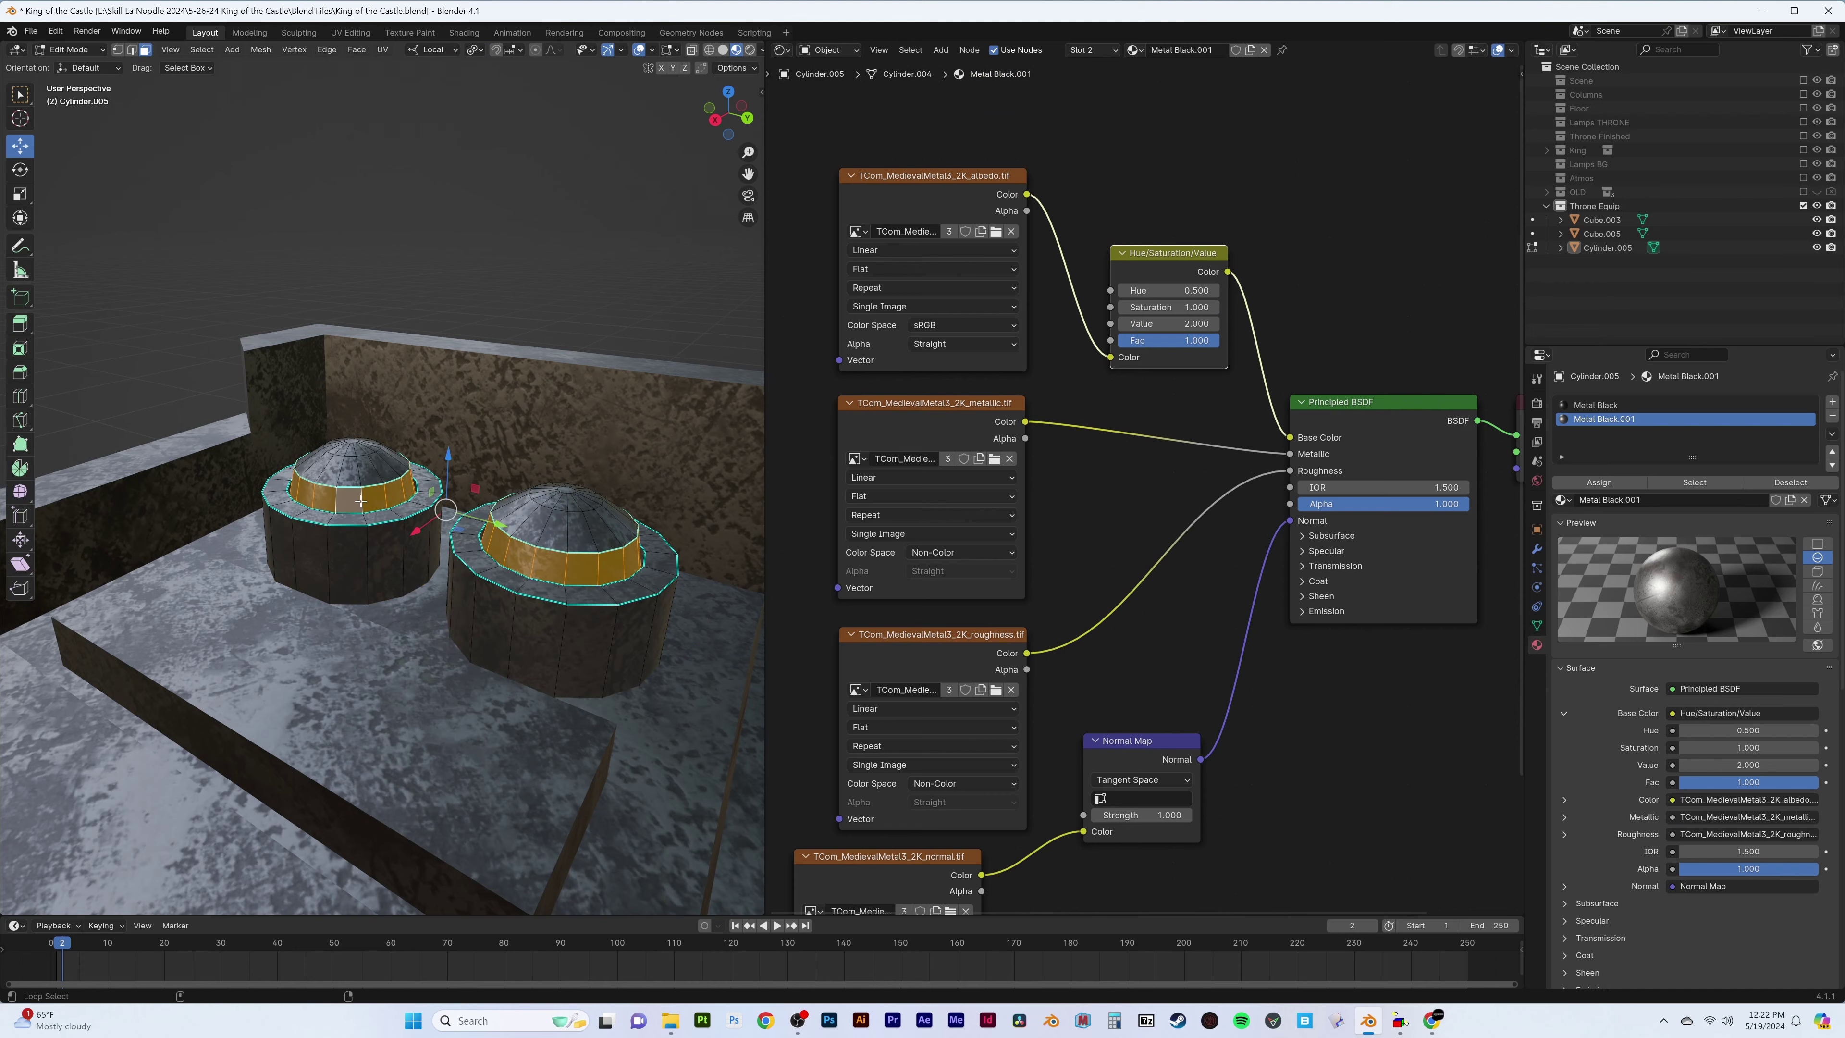
pyautogui.press('Tab')
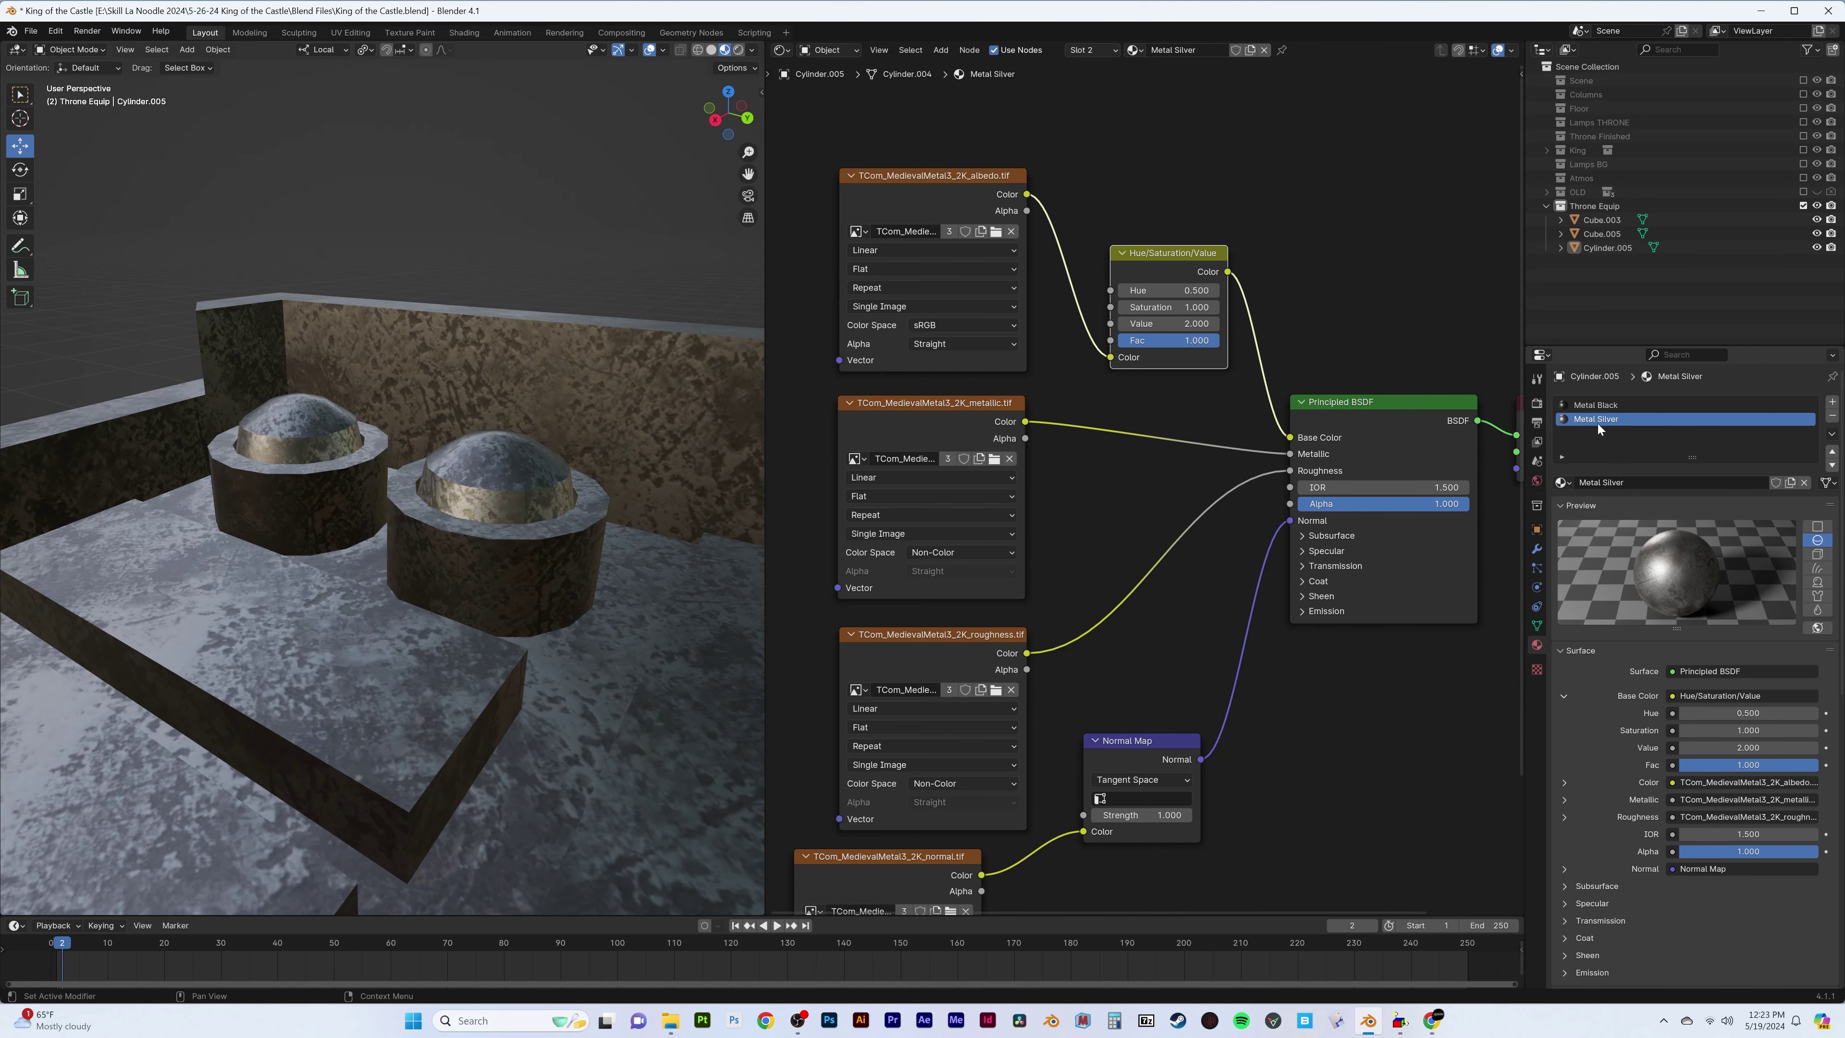
# Replace the Hue/Saturation/Value node with a Mix node feeding Base Color
pyautogui.scroll(-2, 1145, 489)
pyautogui.click(1163, 339)
pyautogui.press('Delete')
pyautogui.press('Return')
pyautogui.click(1133, 312)
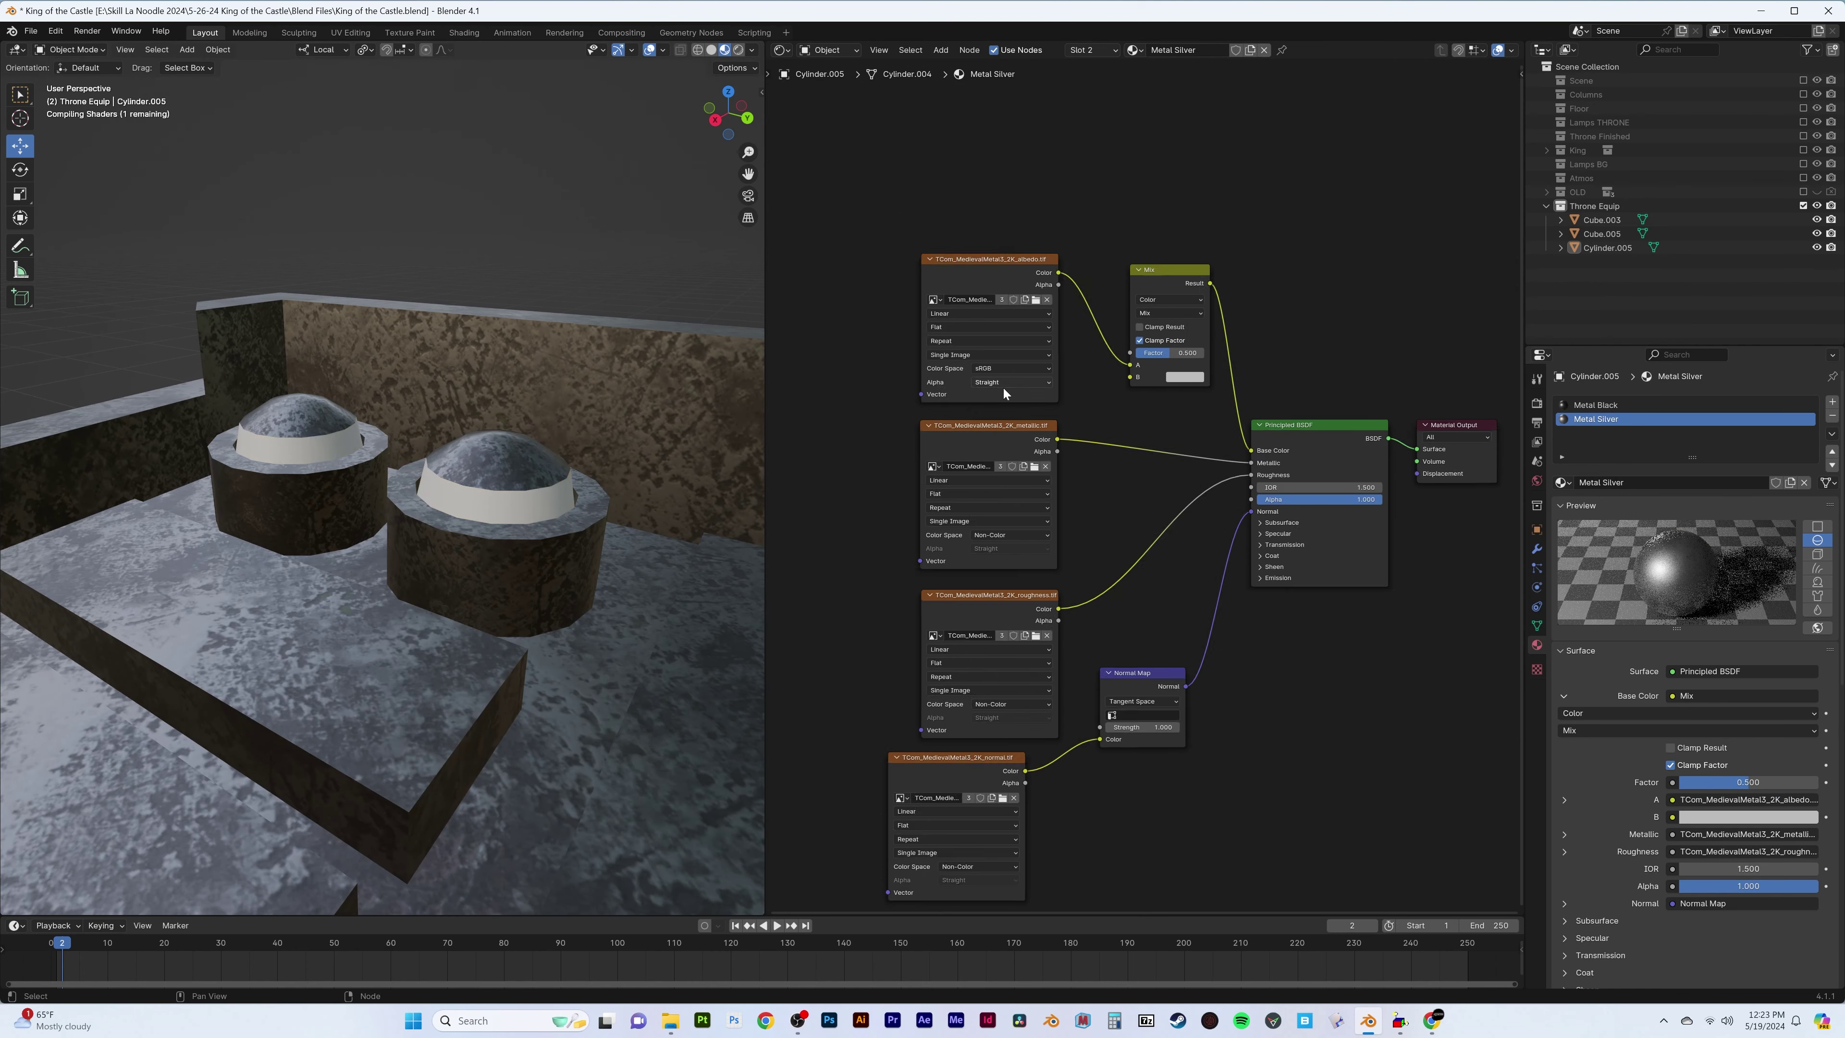
pyautogui.scroll(2, 1035, 386)
pyautogui.scroll(1, 1035, 386)
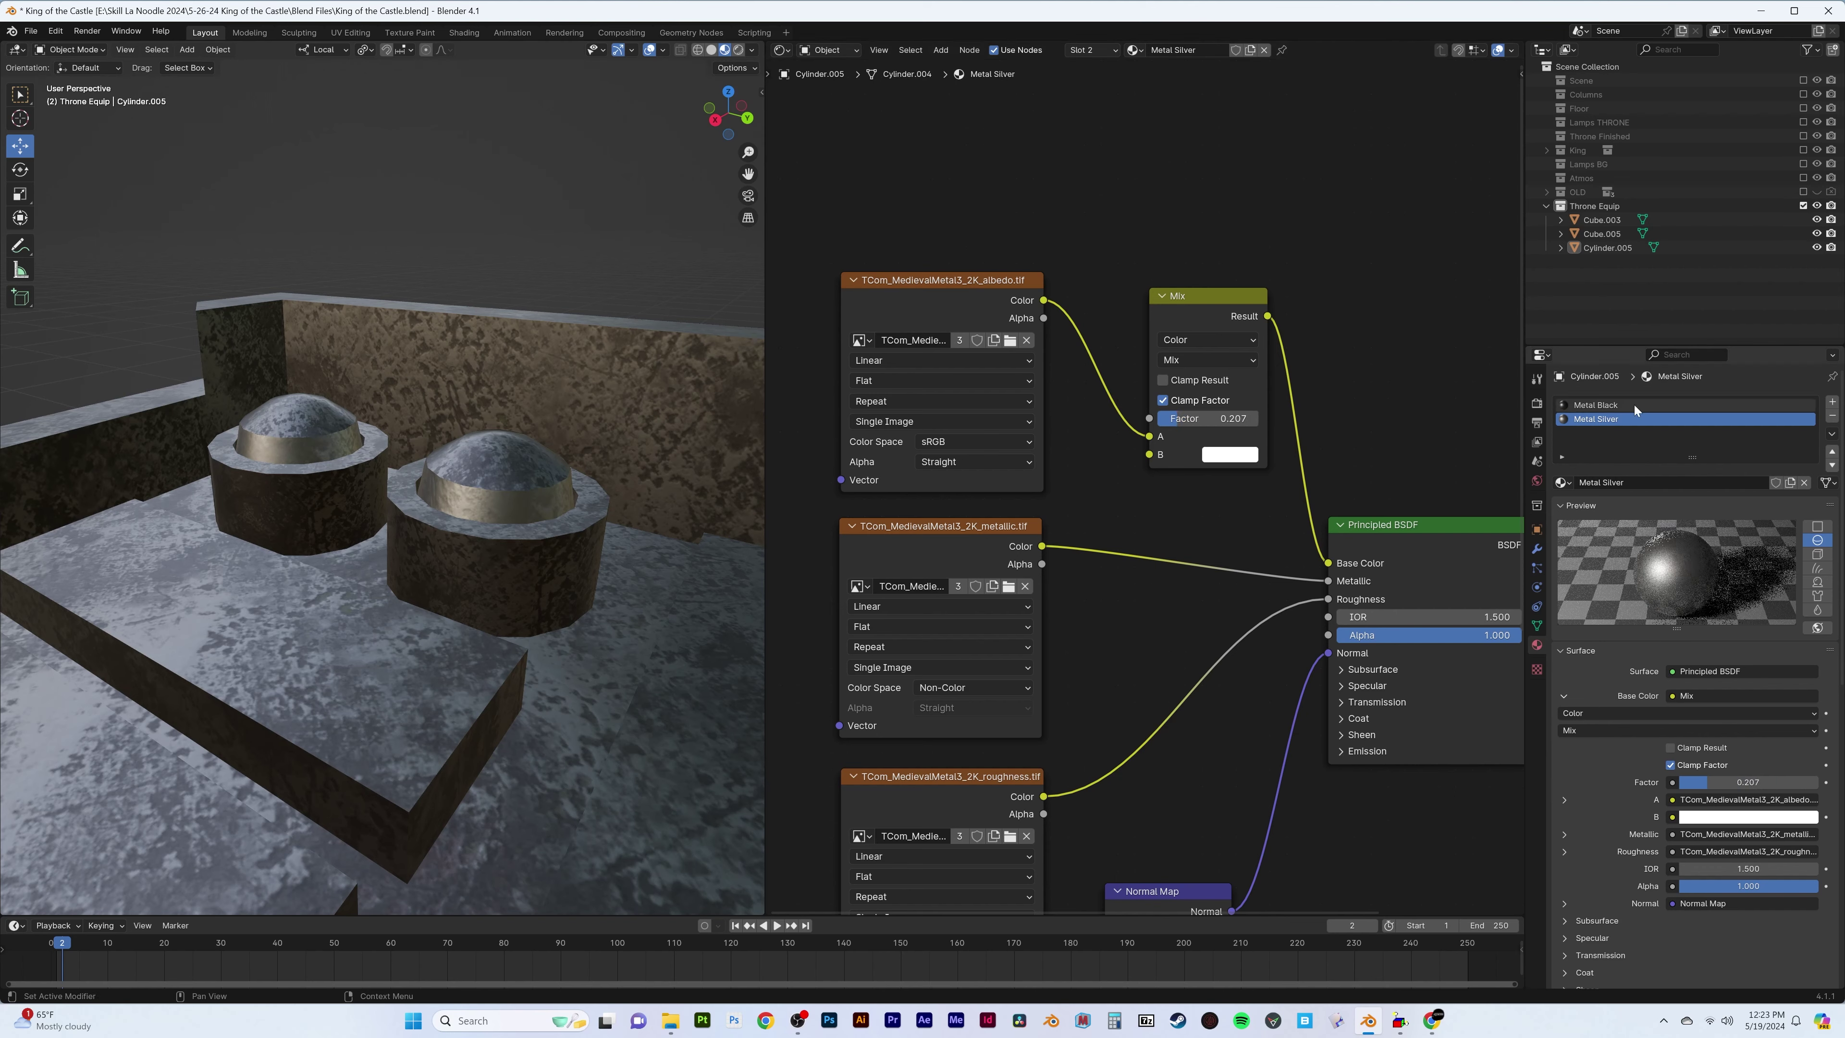
# Darken Metal Black with a Multiply Mix node into Base Color at factor 0.760
pyautogui.click(1635, 407)
pyautogui.press('Return')
pyautogui.click(1198, 356)
pyautogui.click(1221, 433)
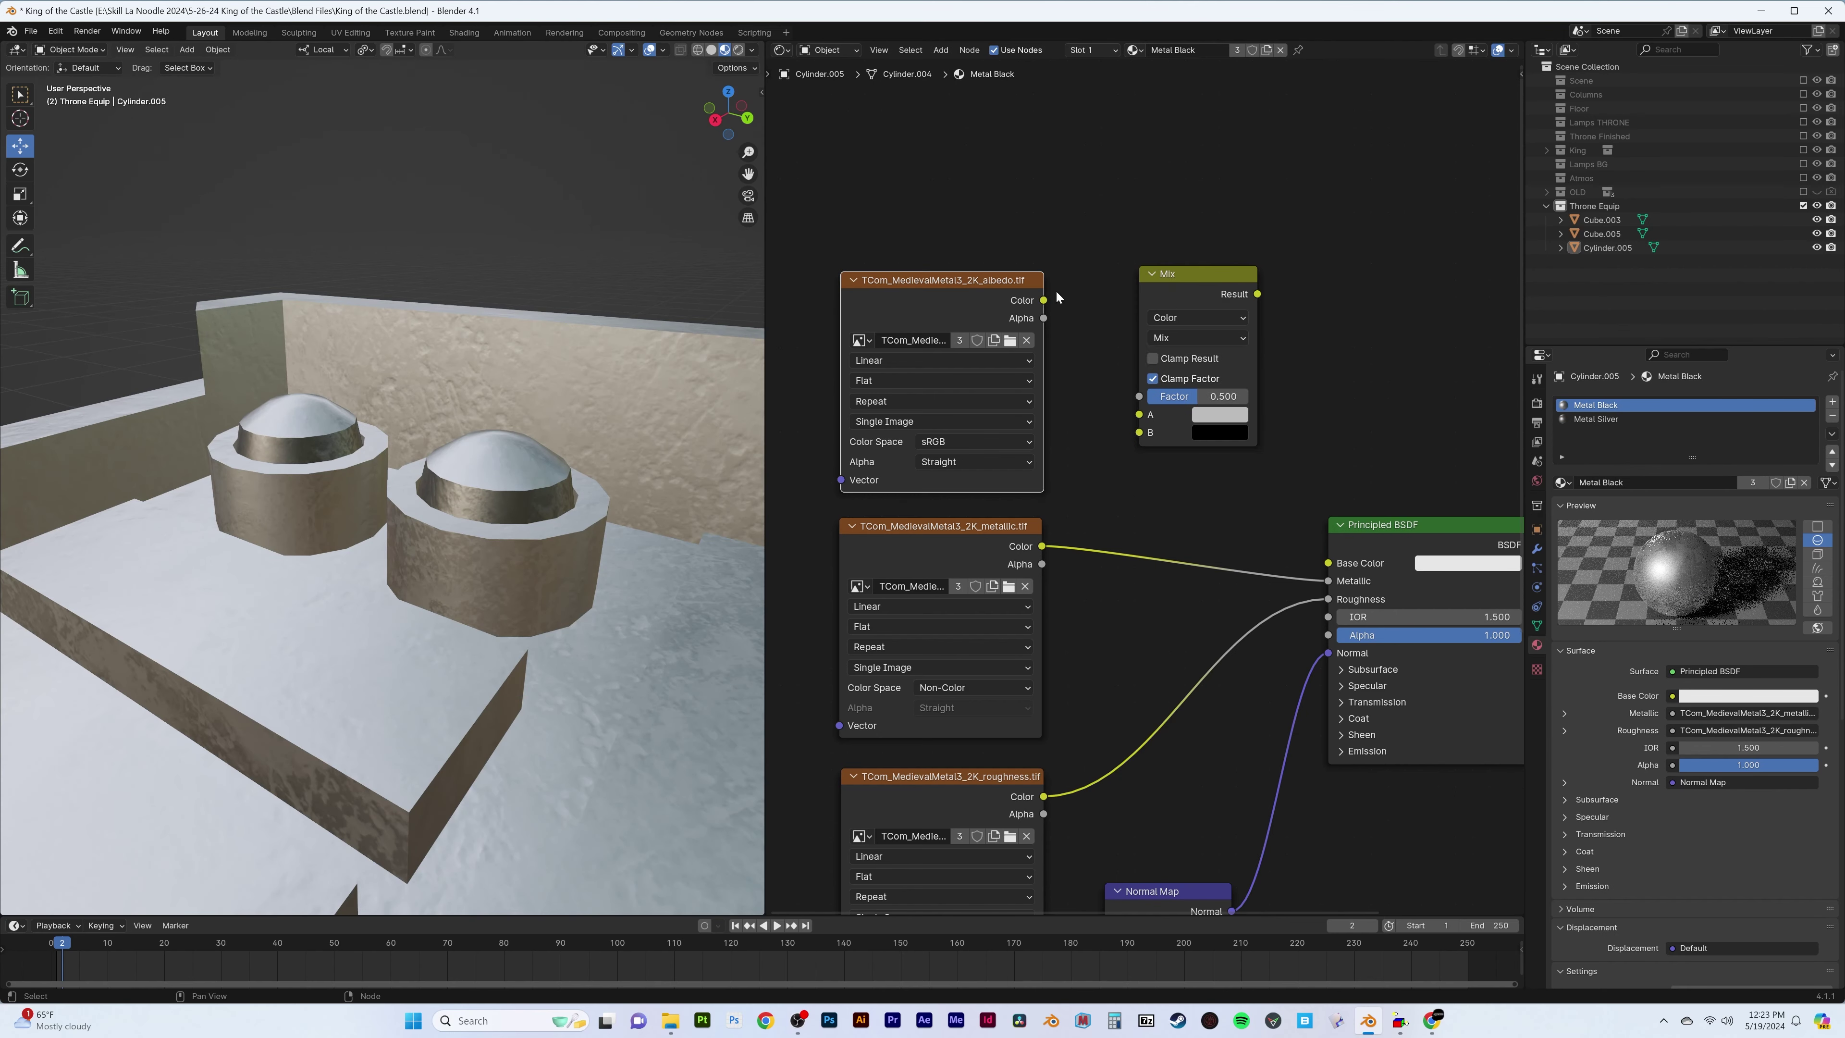
pyautogui.moveTo(1257, 293); pyautogui.dragTo(1329, 563)
pyautogui.moveTo(1199, 396); pyautogui.dragTo(1235, 396)
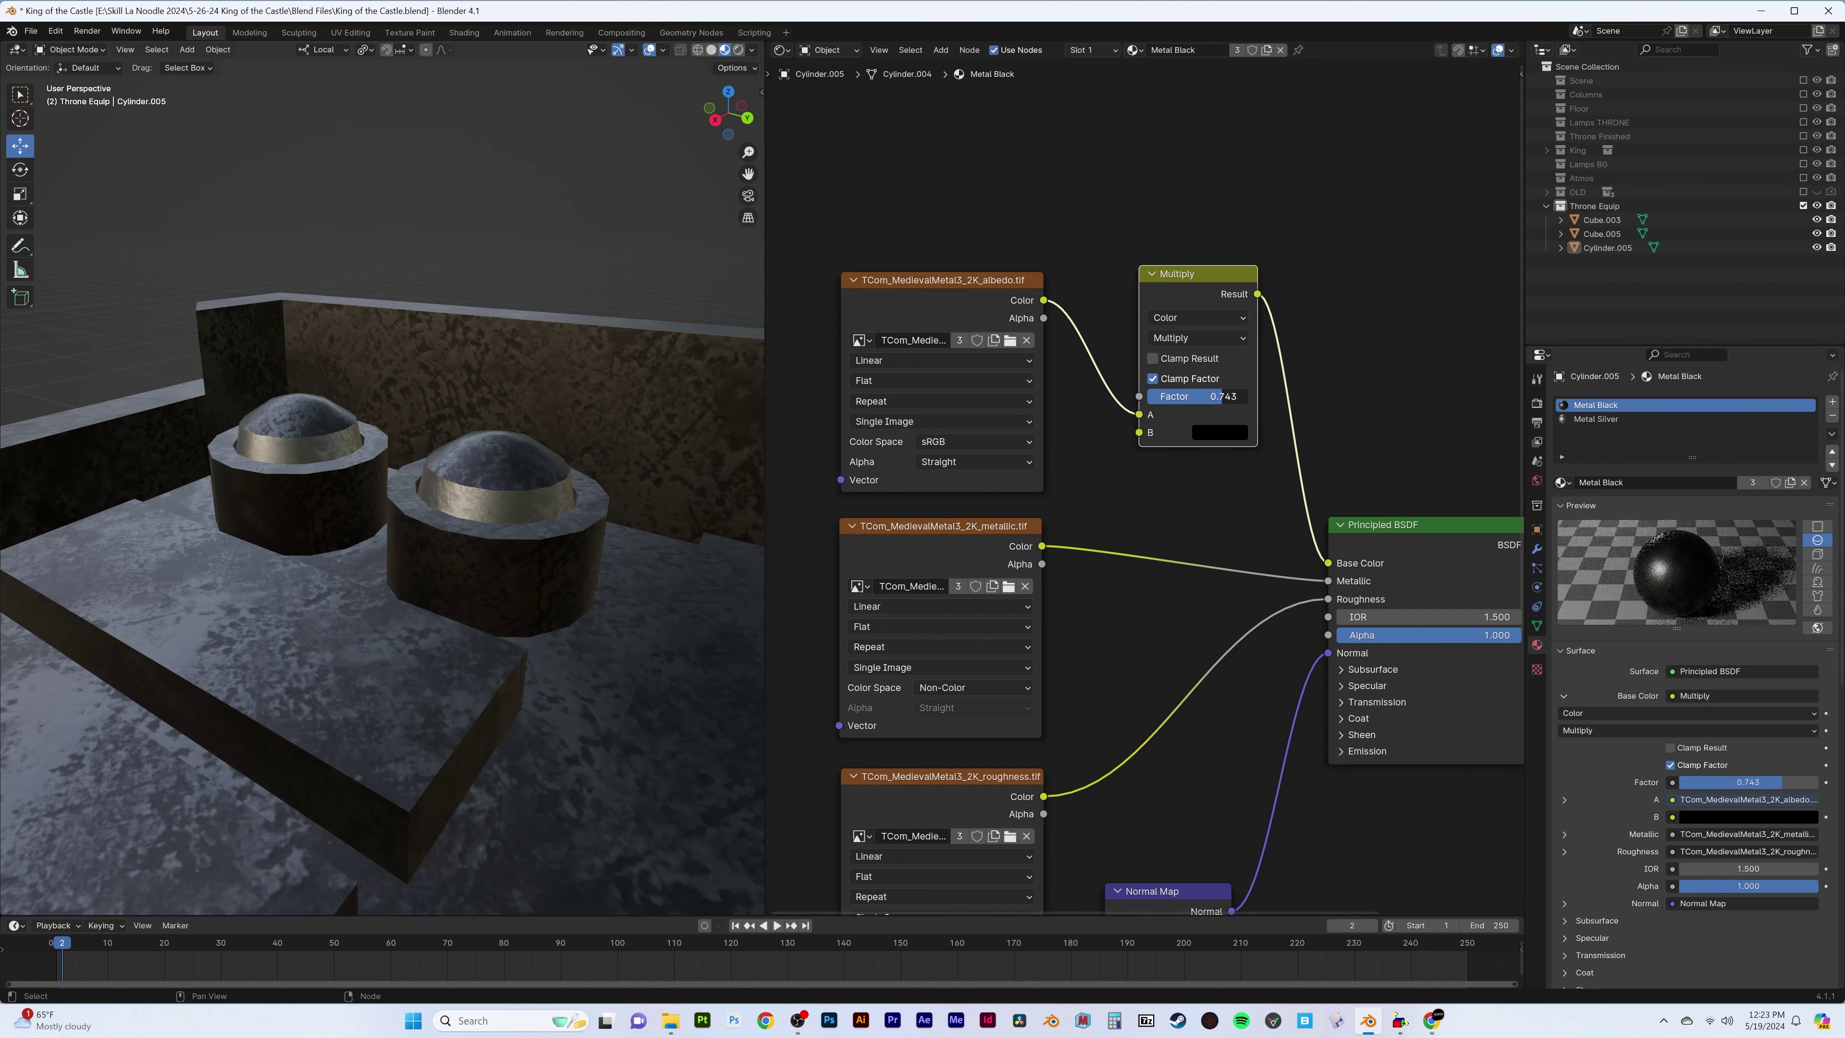
pyautogui.moveTo(392, 472)
pyautogui.mouseDown(button='middle')
pyautogui.moveTo(444, 525)
pyautogui.moveTo(525, 462)
pyautogui.moveTo(502, 589)
pyautogui.moveTo(471, 581)
pyautogui.mouseUp(button='middle')
# Bevel the edges of the slab block Cube.005
pyautogui.click(501, 589)
pyautogui.press('Tab')
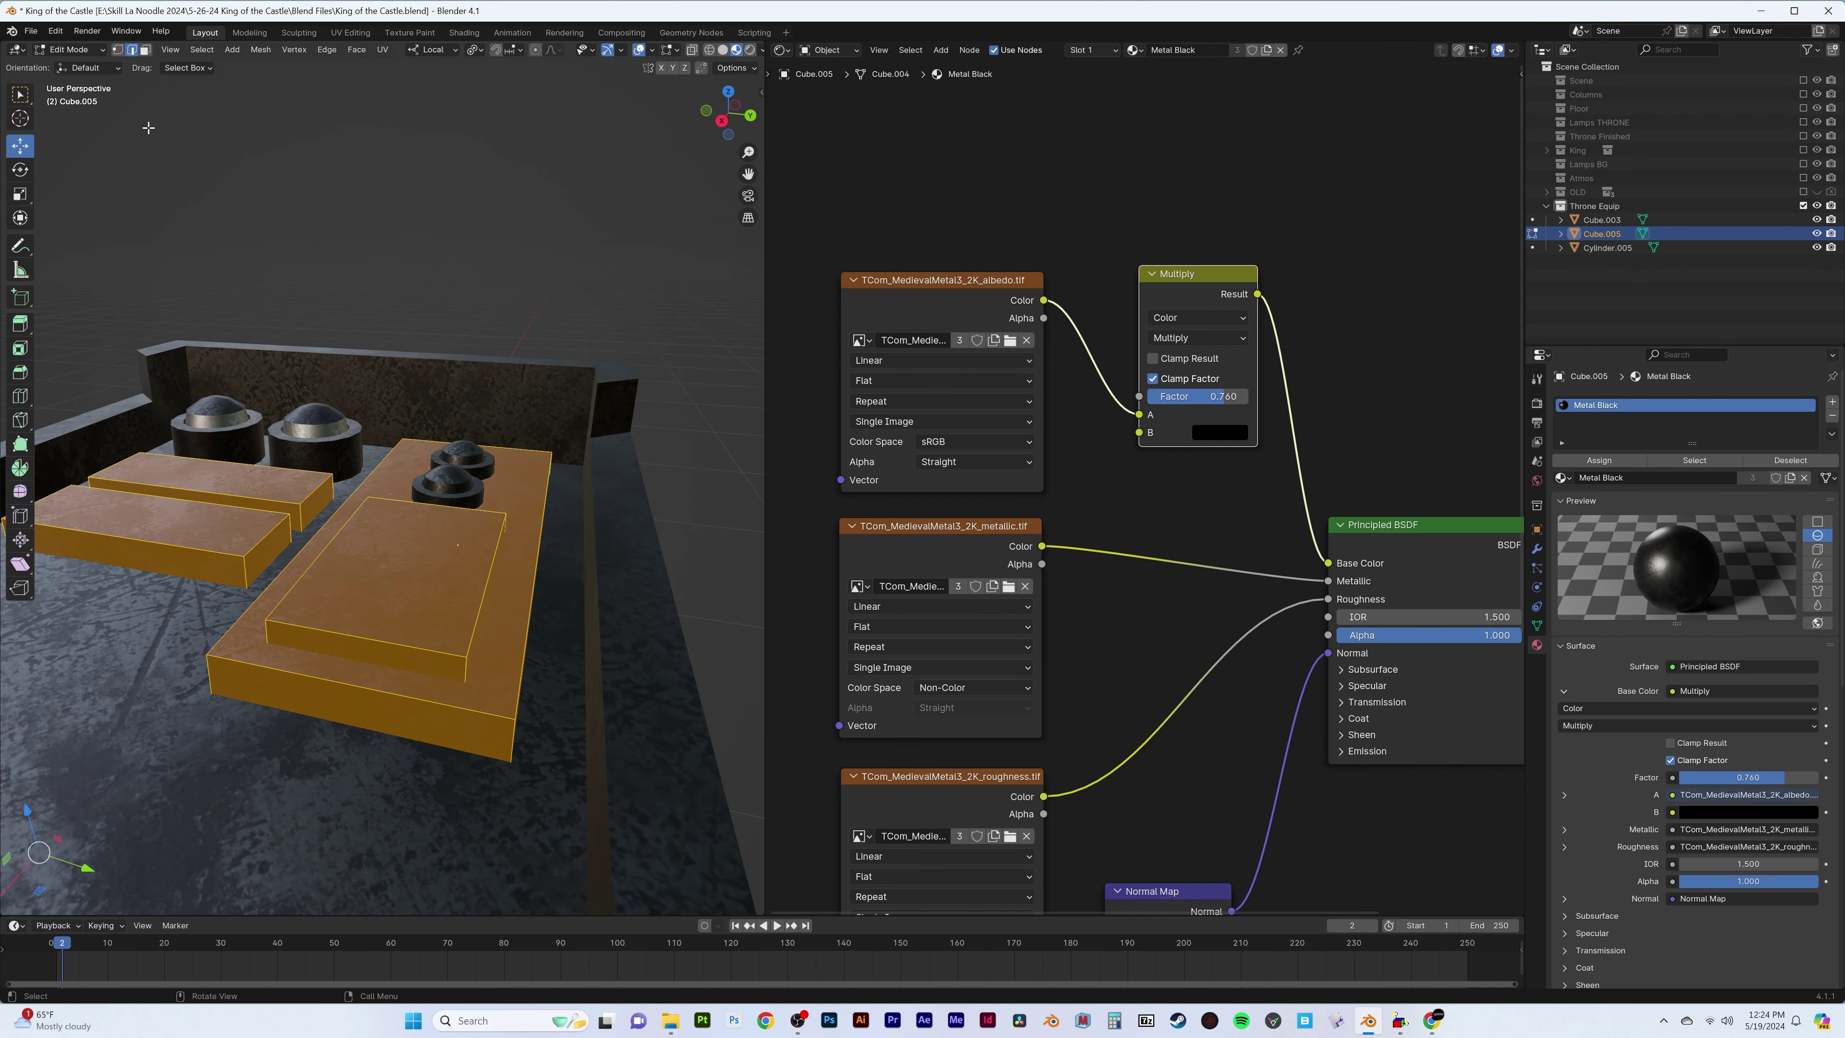
pyautogui.moveTo(148, 127); pyautogui.dragTo(291, 437, button='middle')
pyautogui.keyDown('alt'); pyautogui.click(363, 437); pyautogui.keyUp('alt')
pyautogui.hotkey('ctrl', 'b')
pyautogui.click(258, 731)
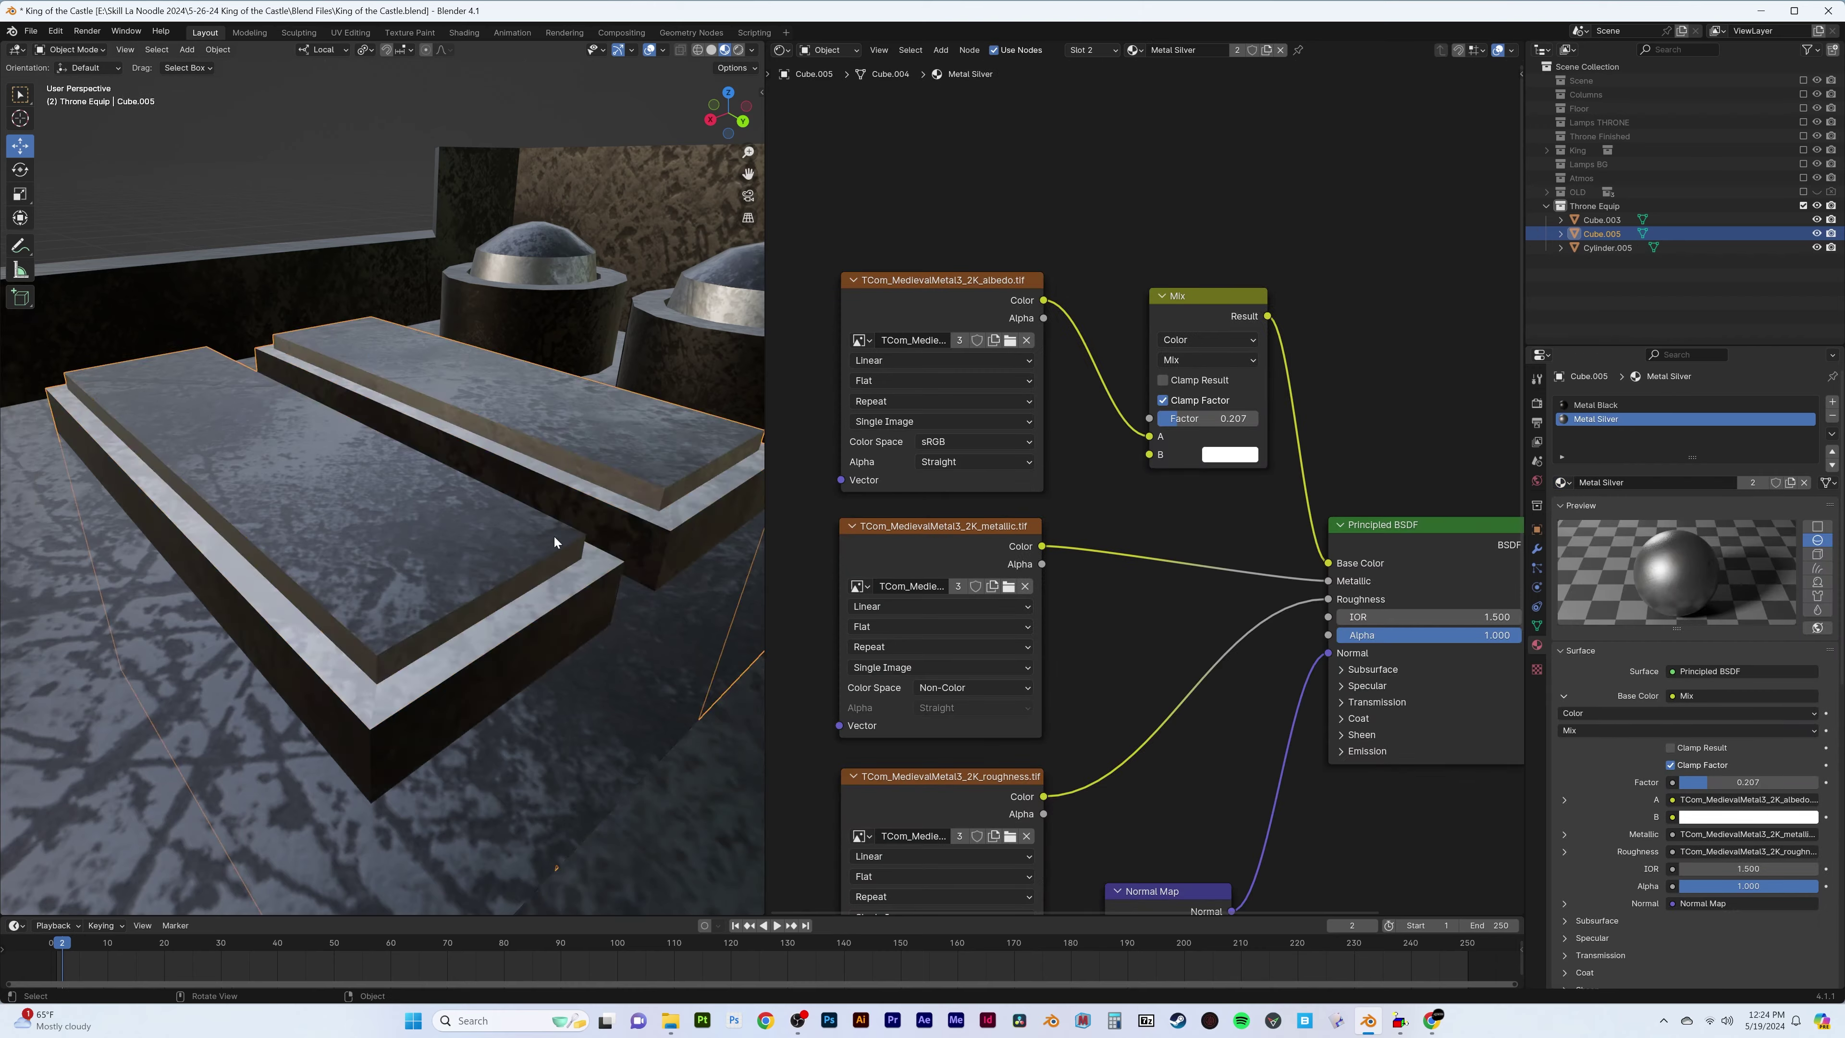
pyautogui.moveTo(554, 535)
pyautogui.mouseDown(button='middle')
pyautogui.moveTo(658, 529)
pyautogui.moveTo(499, 520)
pyautogui.mouseUp(button='middle')
# Bevel the top face of the large throne base block
pyautogui.click(524, 647)
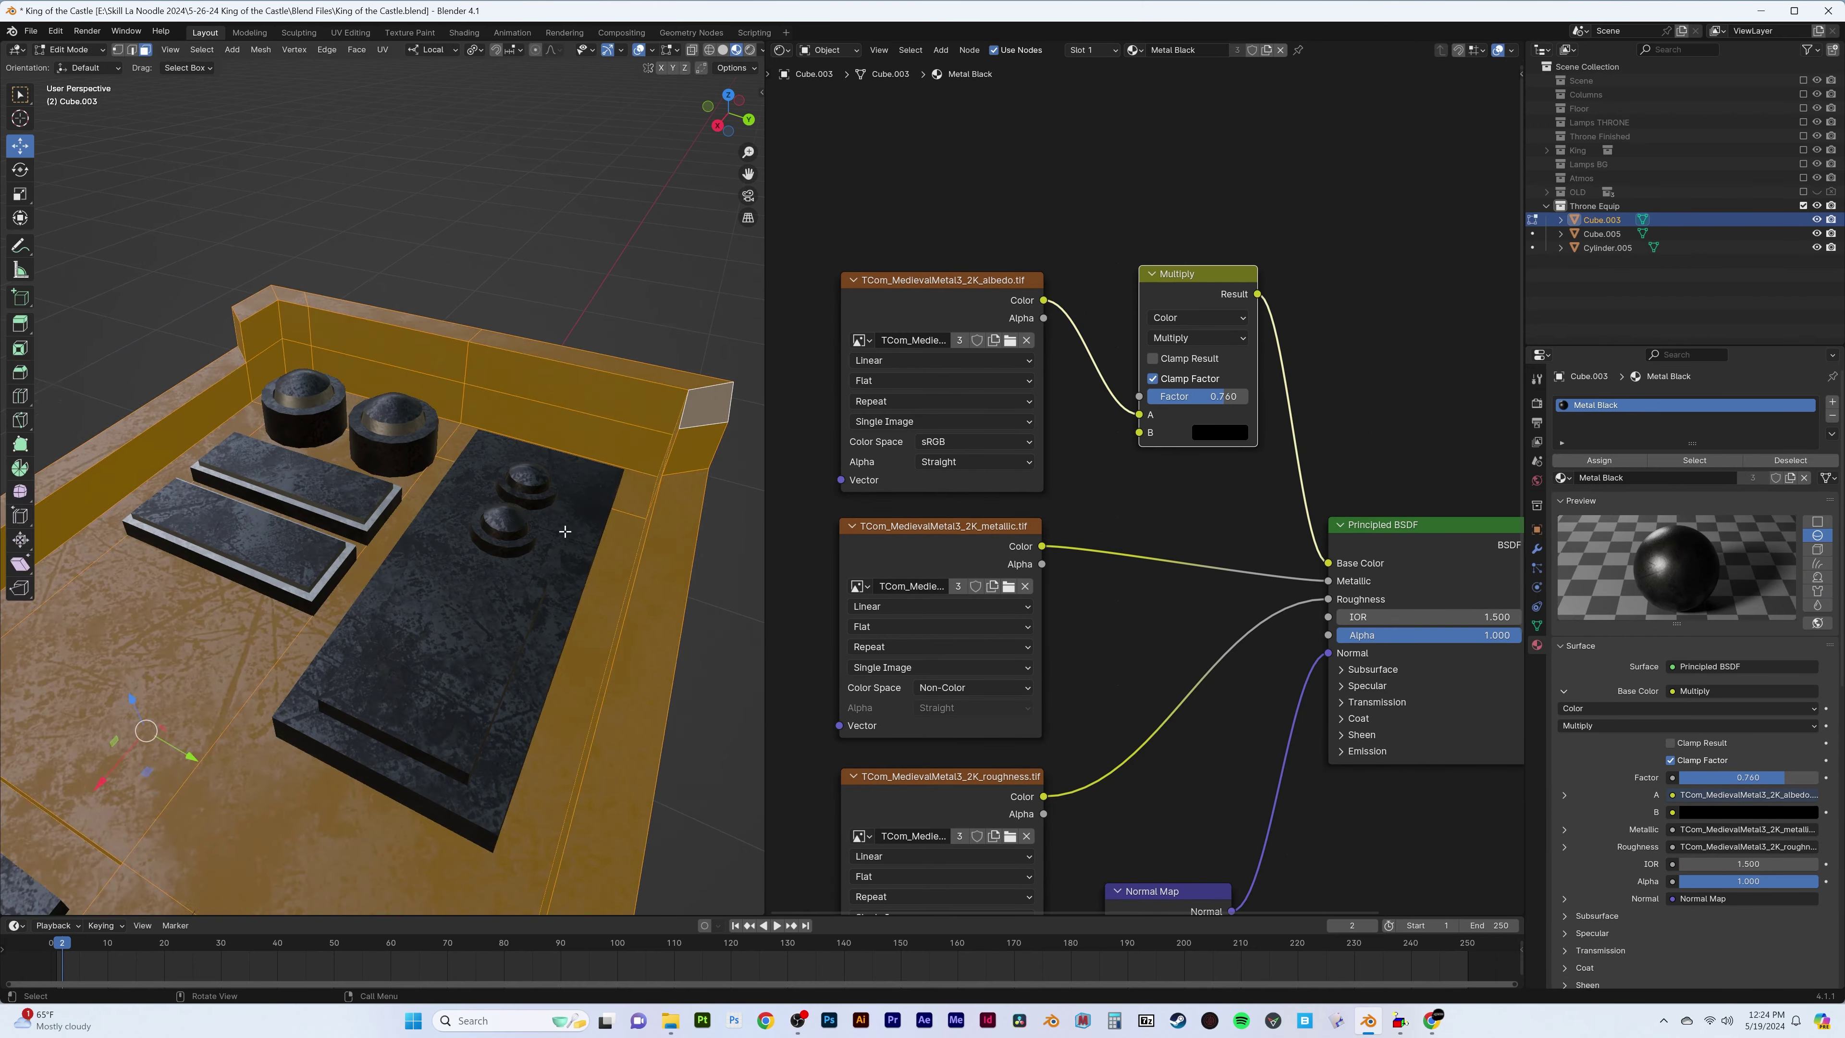
pyautogui.press('Tab')
pyautogui.click(525, 557)
pyautogui.hotkey('ctrl', 'b')
pyautogui.click(533, 567)
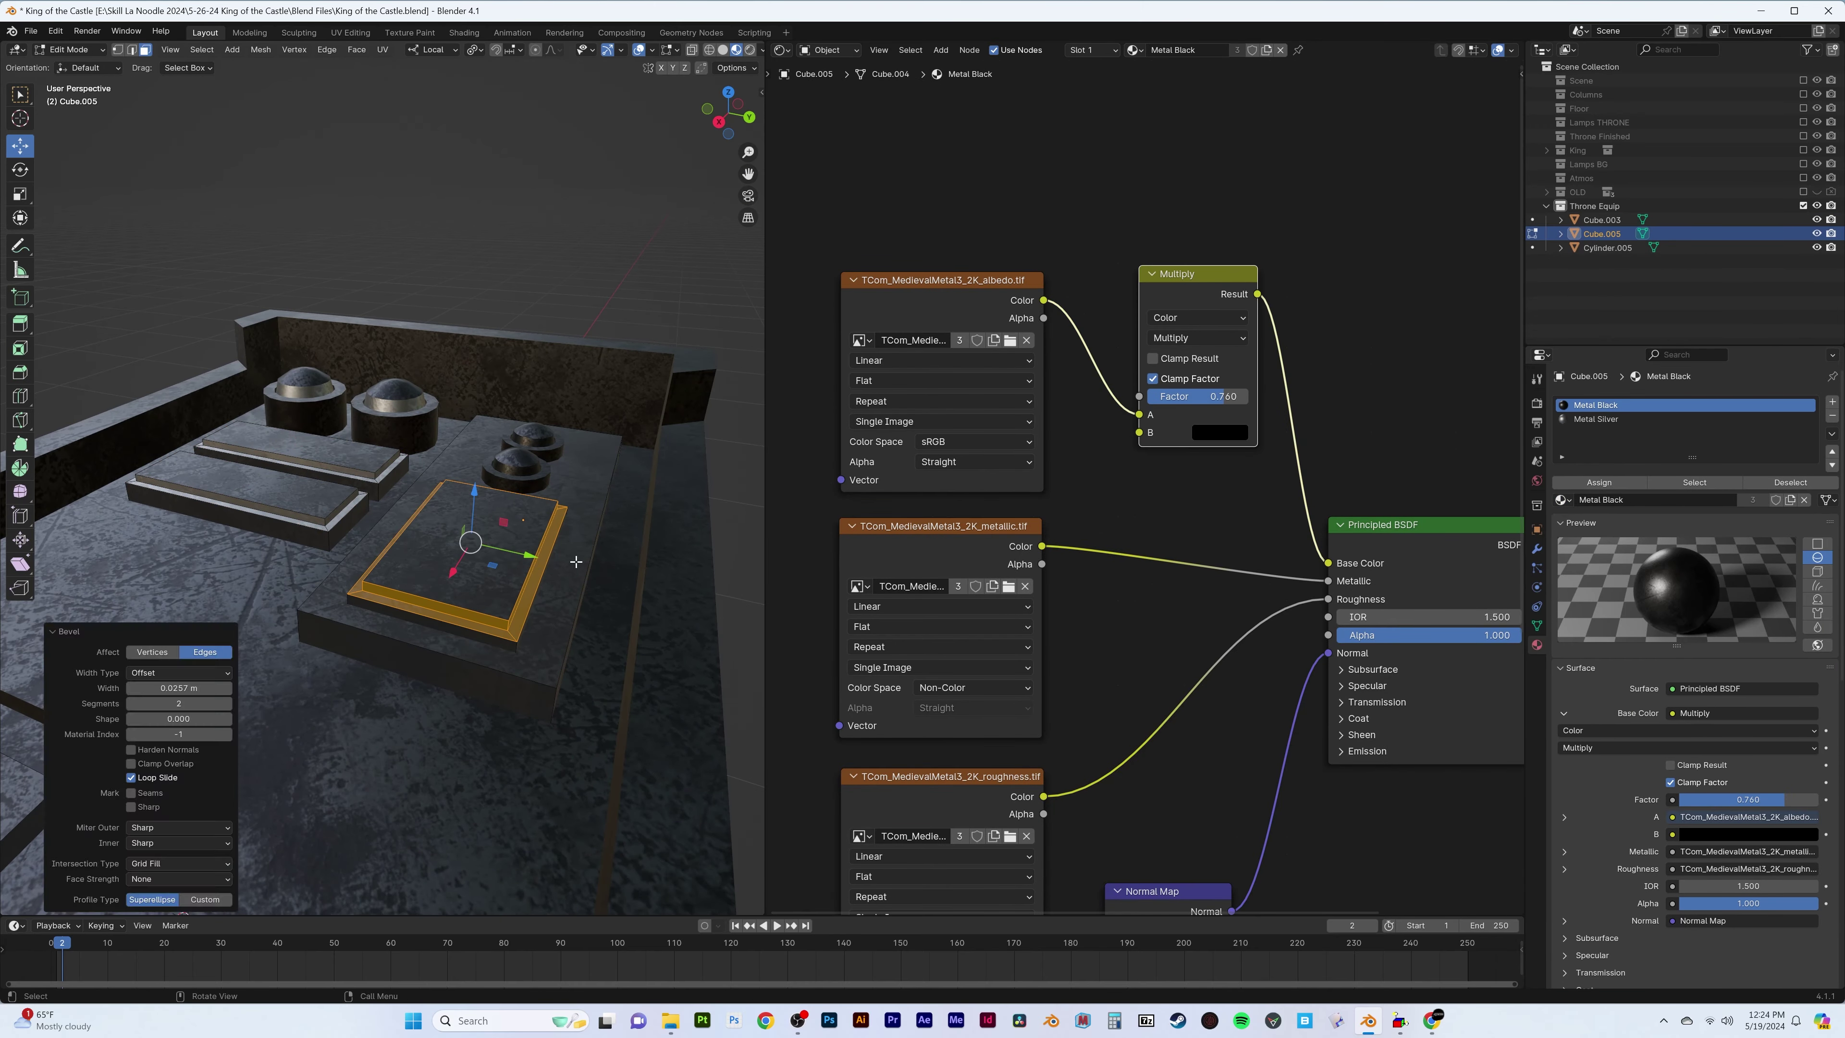
pyautogui.moveTo(532, 567); pyautogui.dragTo(378, 465, button='middle')
pyautogui.scroll(4, 378, 465)
# Bevel the panel frames along the throne base
pyautogui.moveTo(149, 291)
pyautogui.keyDown('shift'); pyautogui.mouseDown(button='middle')
pyautogui.moveTo(150, 445)
pyautogui.moveTo(174, 363)
pyautogui.mouseUp(button='middle'); pyautogui.keyUp('shift')
pyautogui.press('2')
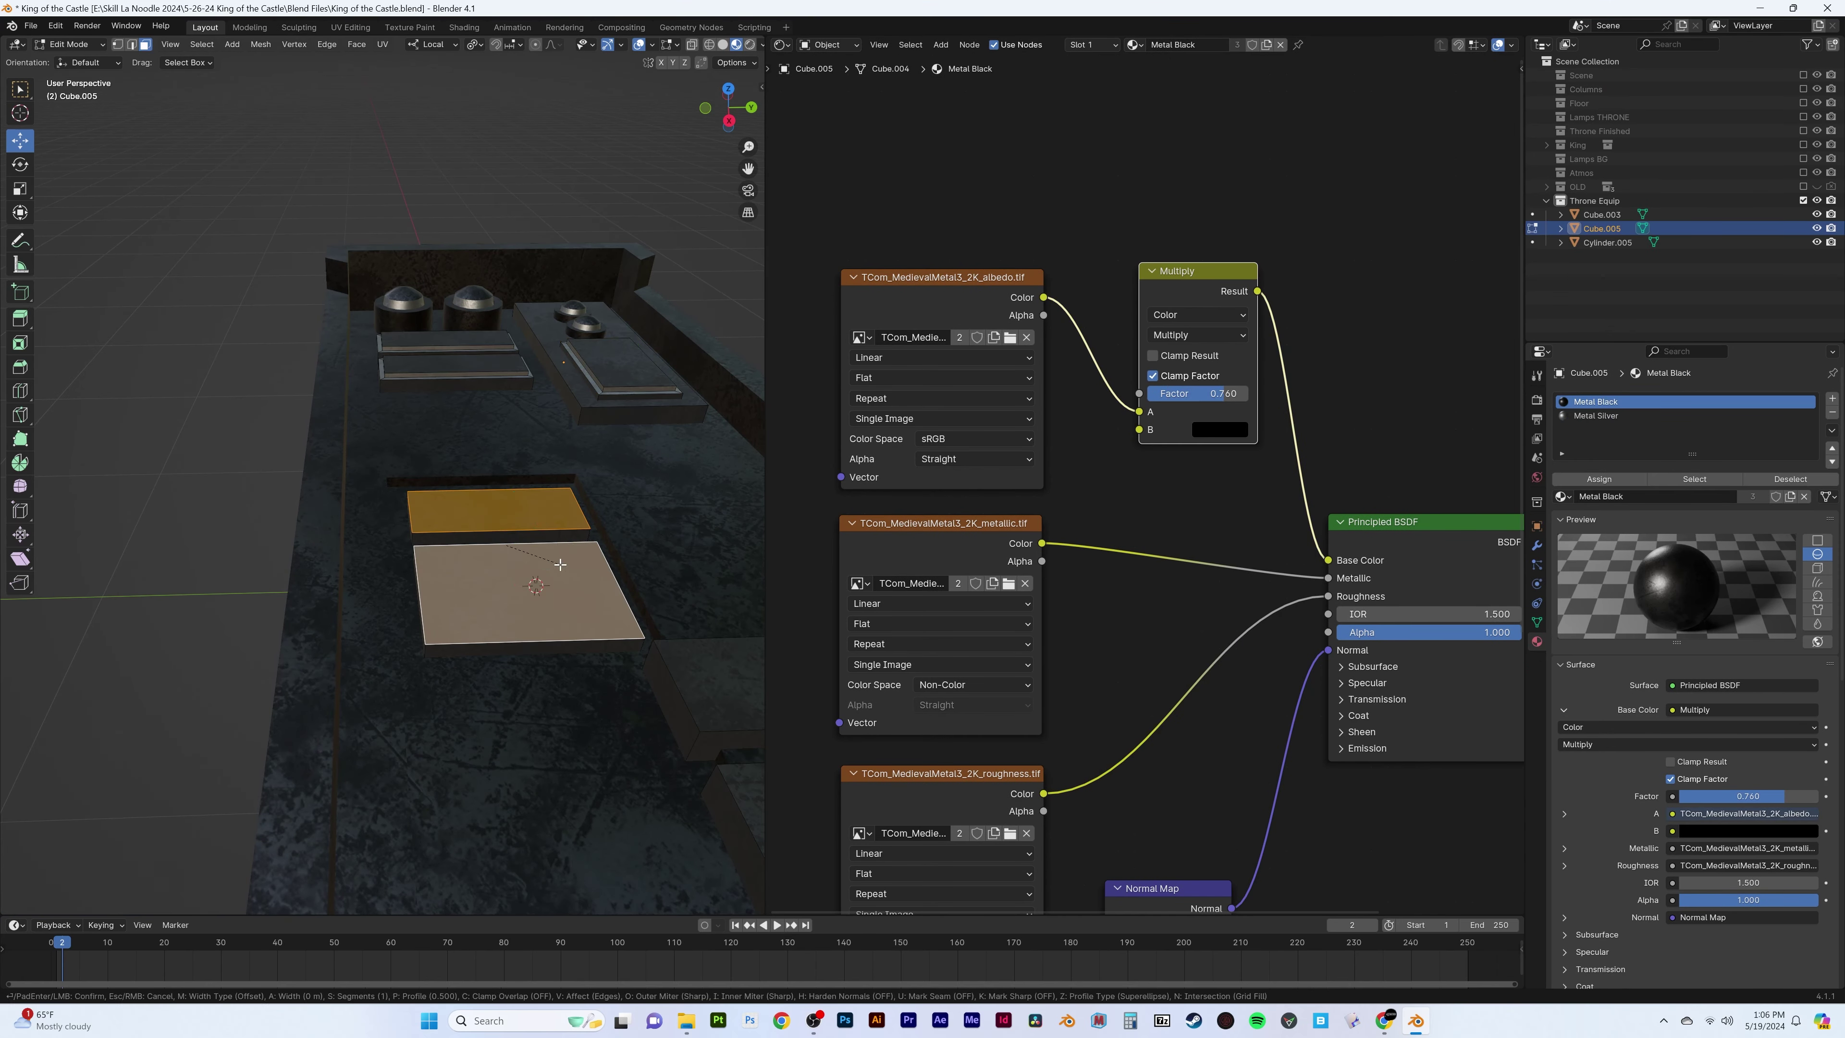
pyautogui.click(560, 564)
pyautogui.press('Tab')
pyautogui.scroll(3, 596, 607)
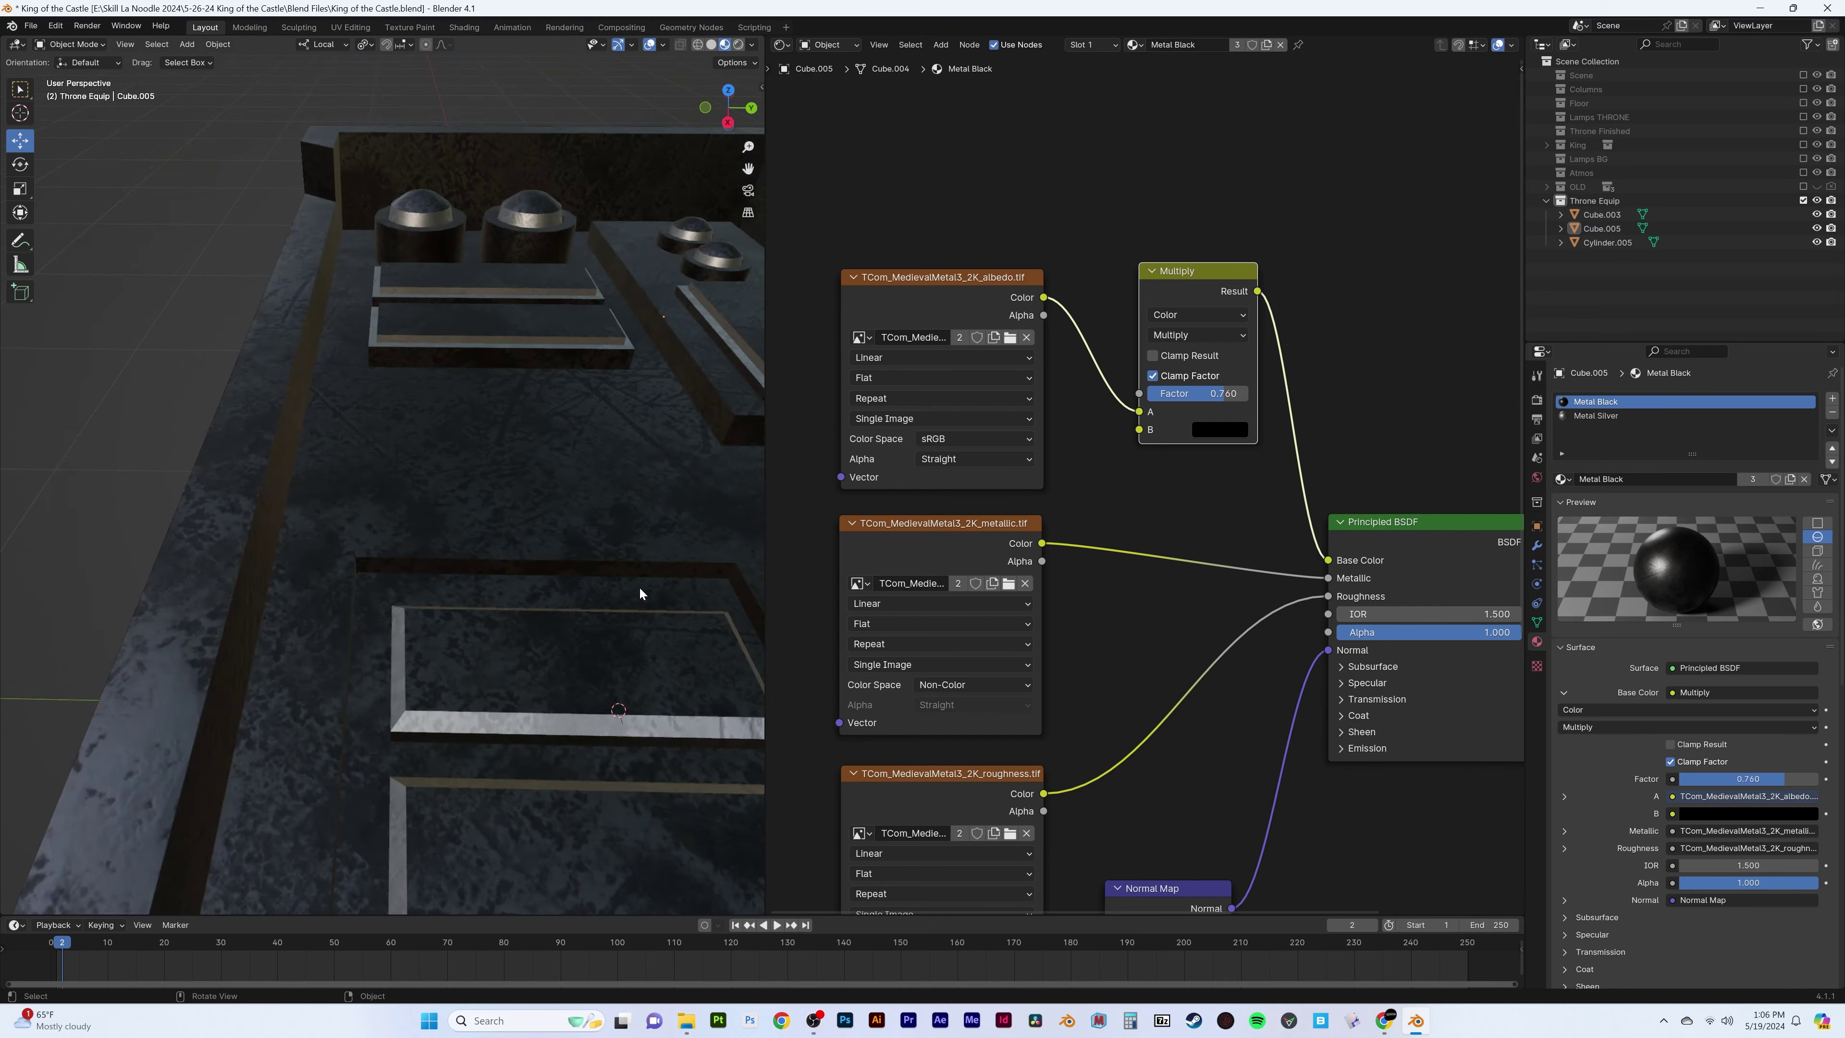
pyautogui.press('Tab')
pyautogui.scroll(-3, 639, 593)
# Select the edge loops around both frames and check the recessed rectangular panels
pyautogui.keyDown('alt'); pyautogui.keyDown('shift'); pyautogui.click(297, 521); pyautogui.keyUp('shift'); pyautogui.keyUp('alt')
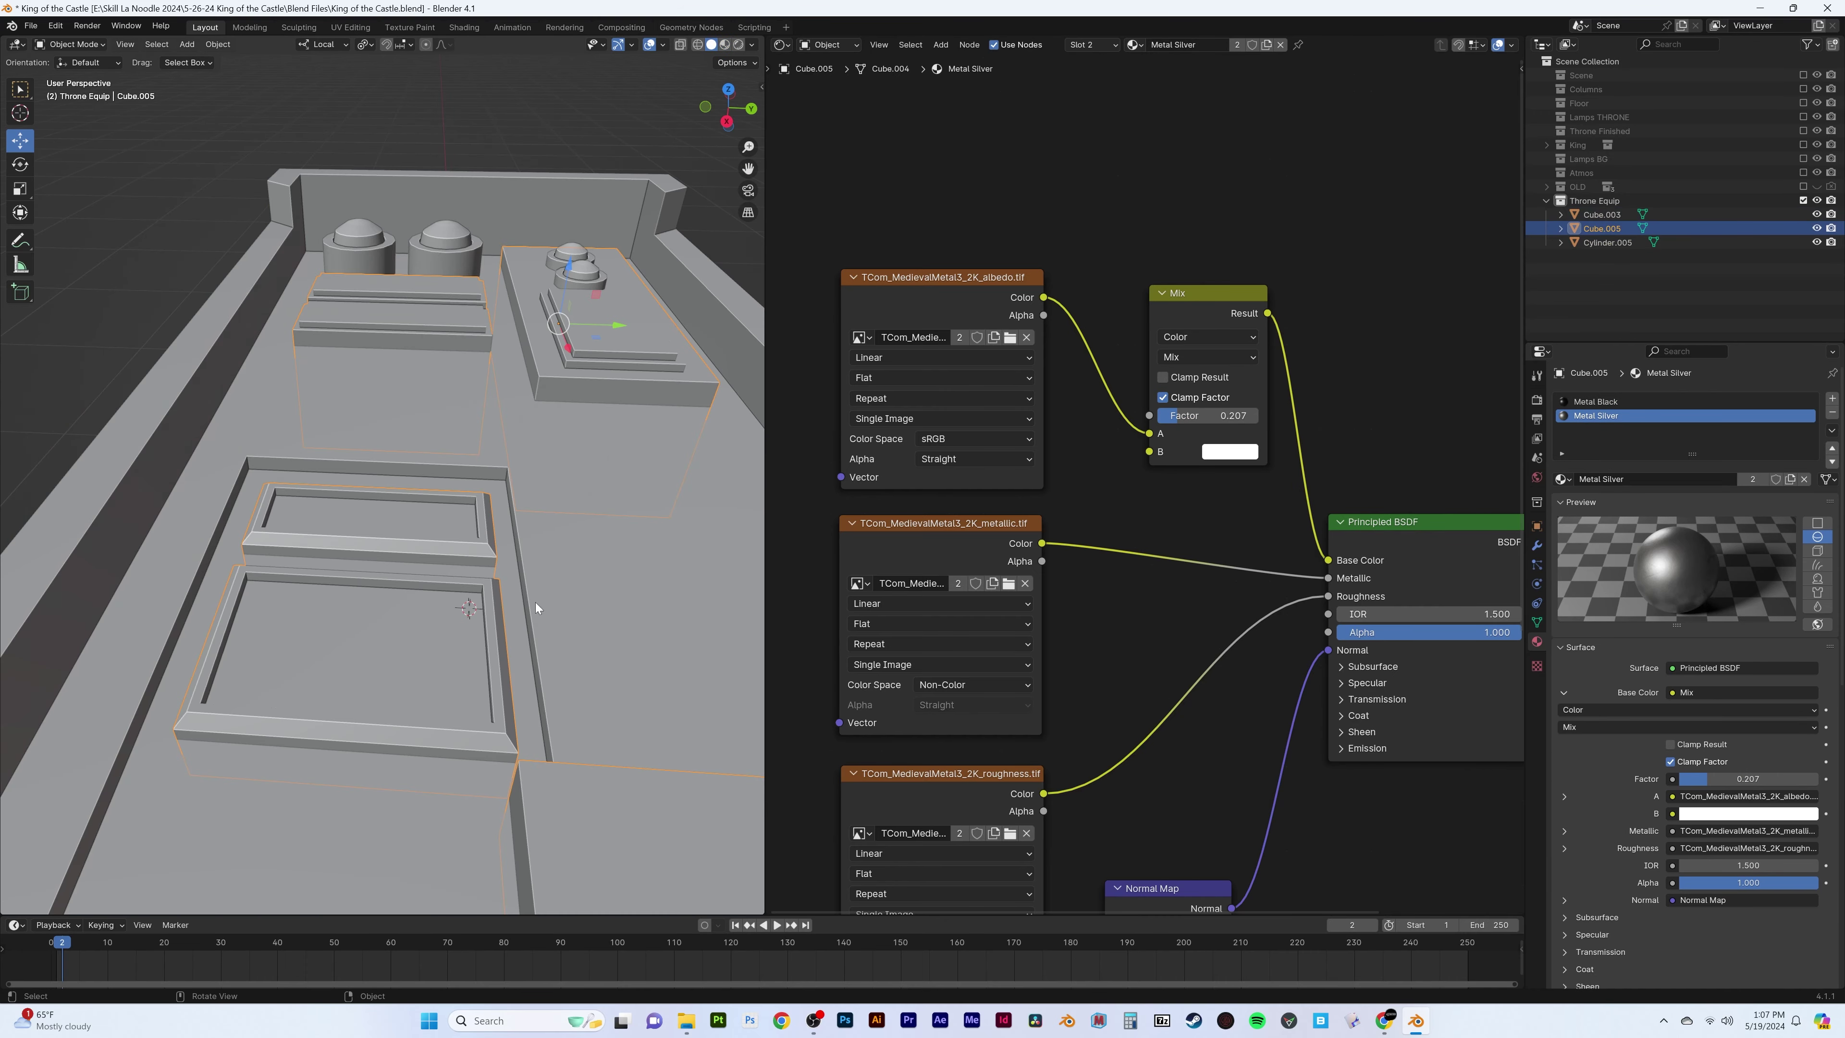
pyautogui.scroll(-3, 538, 605)
pyautogui.moveTo(539, 604); pyautogui.dragTo(407, 632, button='middle')
pyautogui.press('Tab')
pyautogui.click(382, 639)
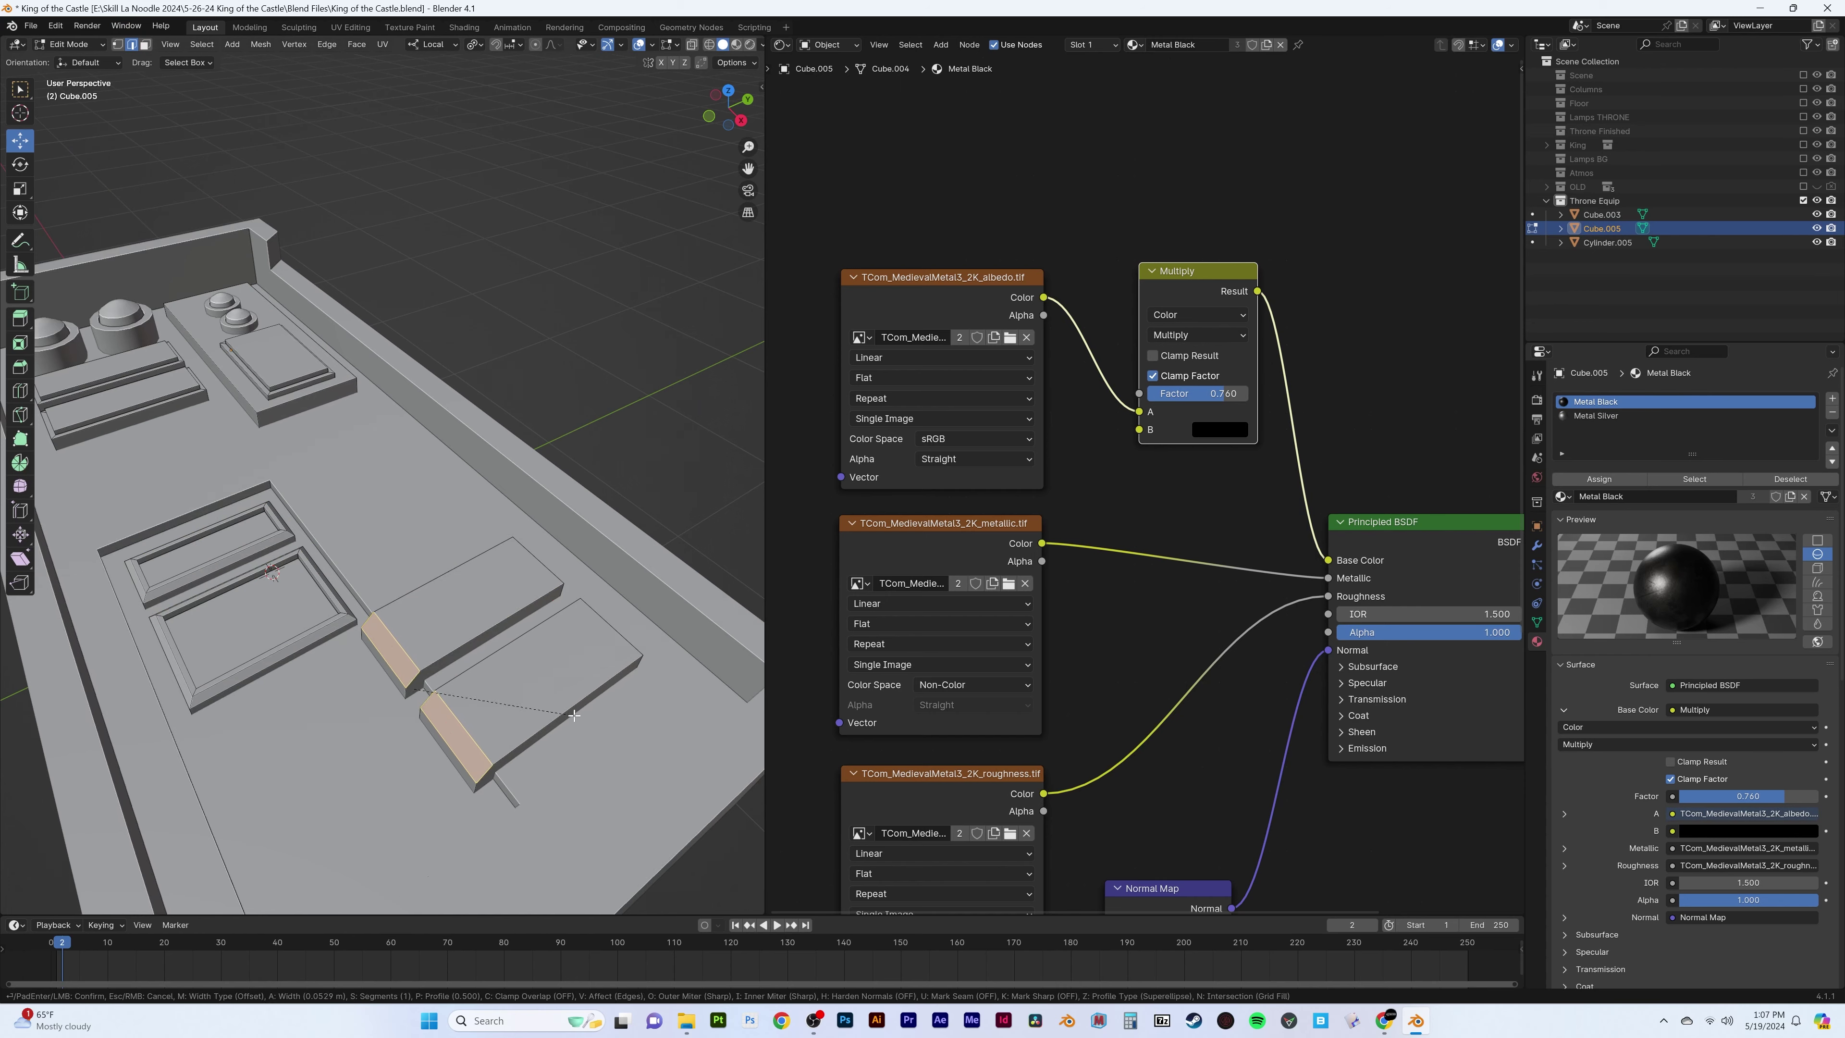
pyautogui.rightClick(574, 715)
pyautogui.moveTo(574, 715); pyautogui.dragTo(323, 623, button='middle')
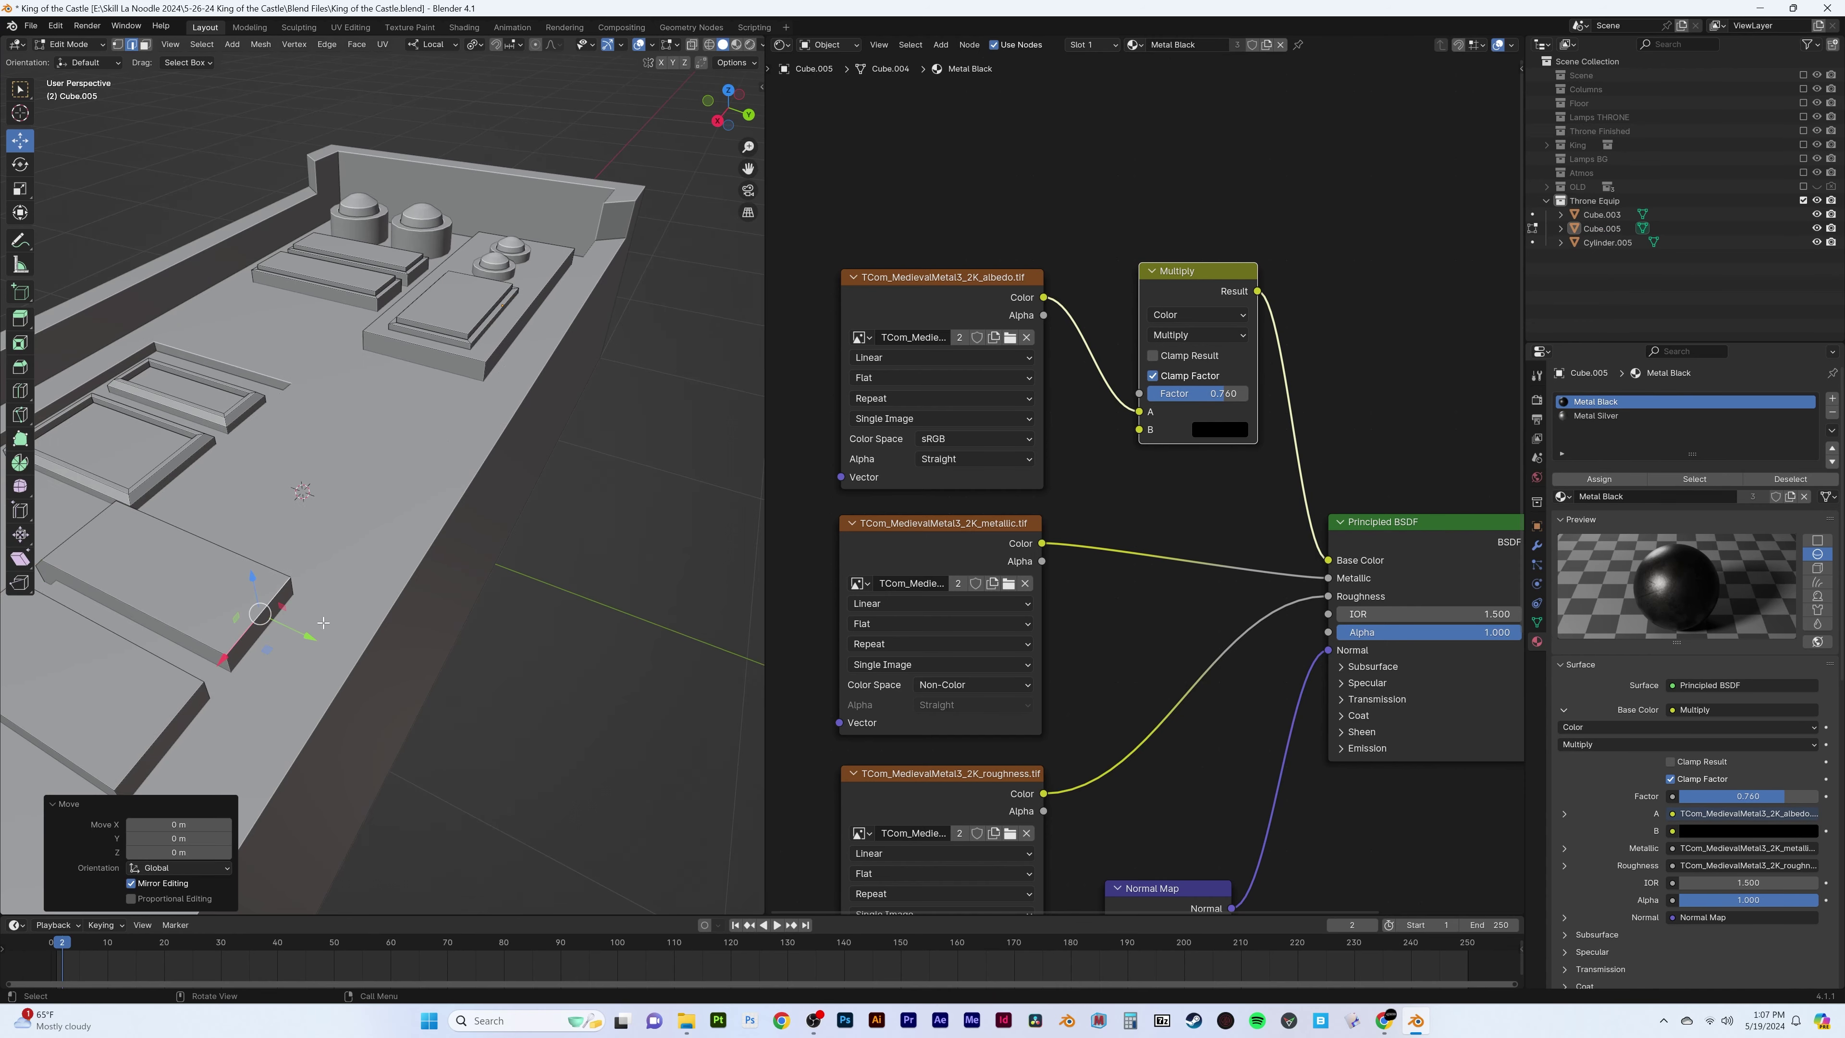
pyautogui.moveTo(256, 613); pyautogui.dragTo(373, 611, button='middle')
pyautogui.scroll(-3, 373, 611)
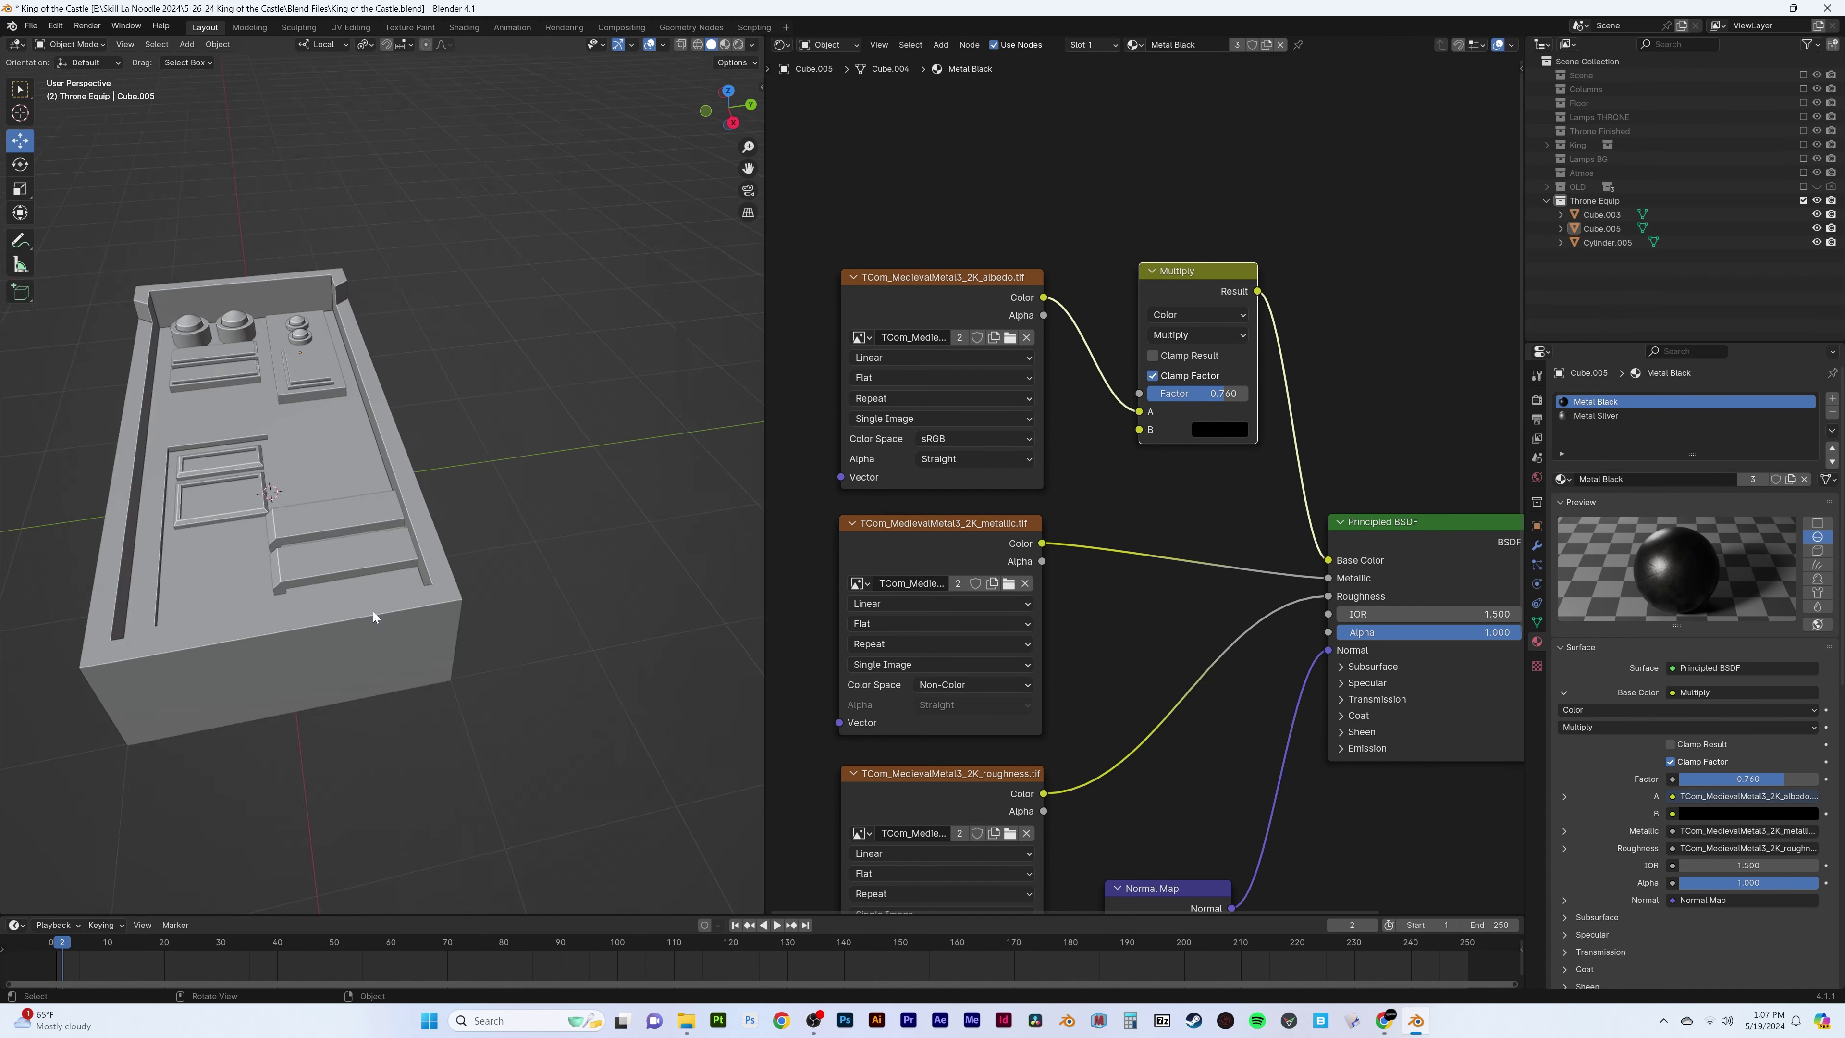
pyautogui.scroll(3, 641, 572)
pyautogui.scroll(2, 416, 530)
# Add a new panel material whose Base Color uses the TCom_Buttons0160_M.jpg keypad image
pyautogui.click(1832, 399)
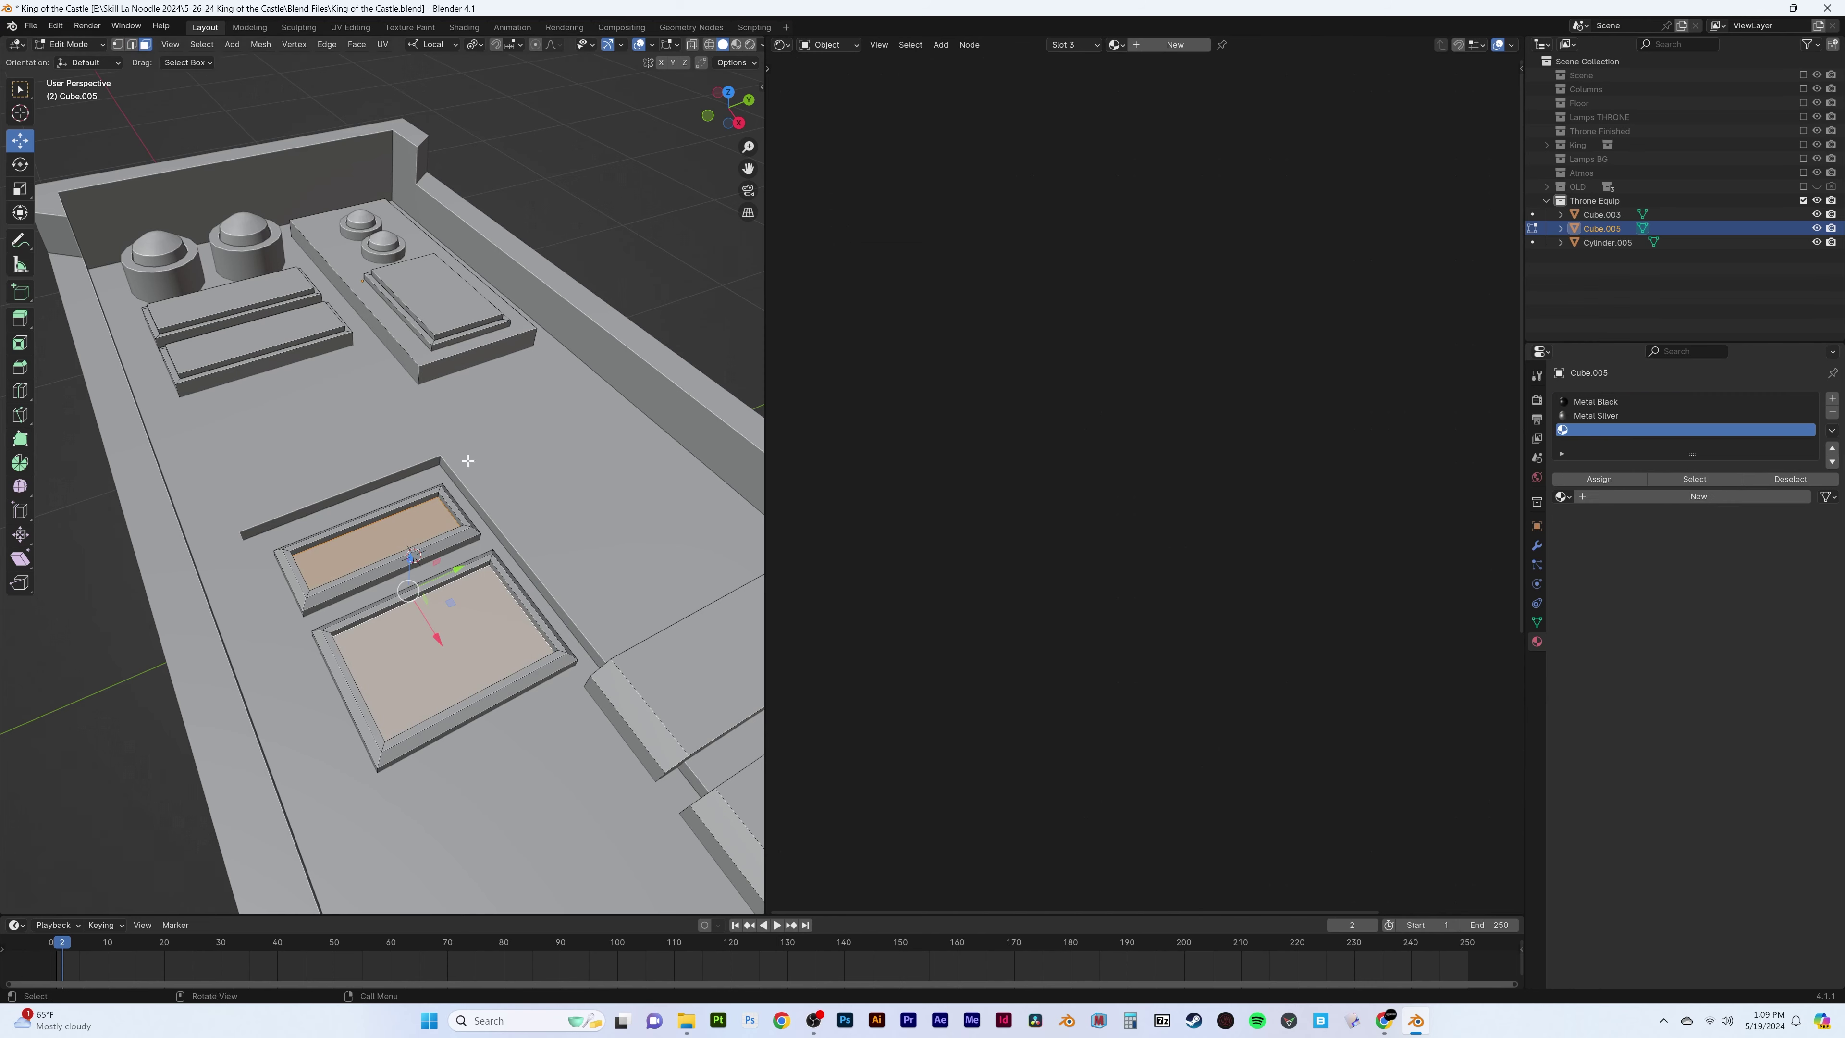
pyautogui.click(1671, 496)
pyautogui.press('Tab')
pyautogui.click(1744, 692)
pyautogui.click(438, 342)
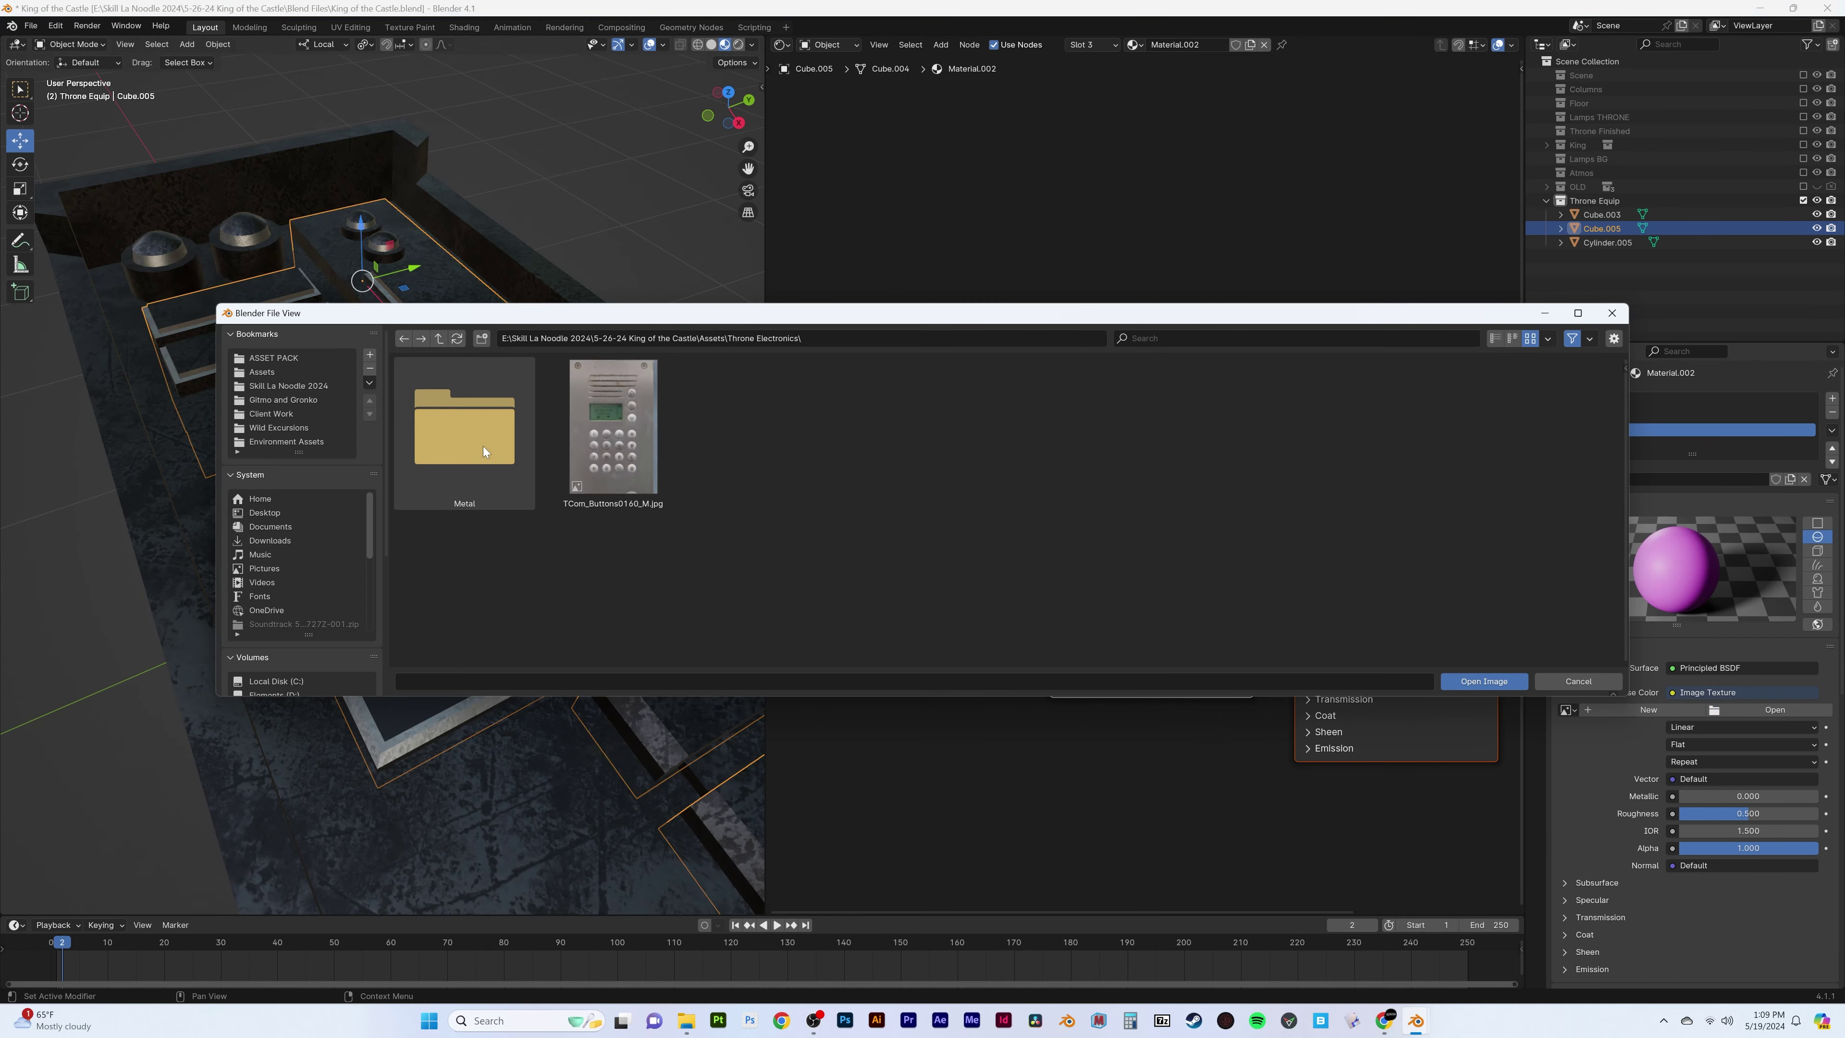
pyautogui.doubleClick(613, 434)
# Cube-project the panel faces and show their UVs over the keypad image
pyautogui.press('Tab')
pyautogui.press('u')
pyautogui.click(535, 449)
pyautogui.click(781, 44)
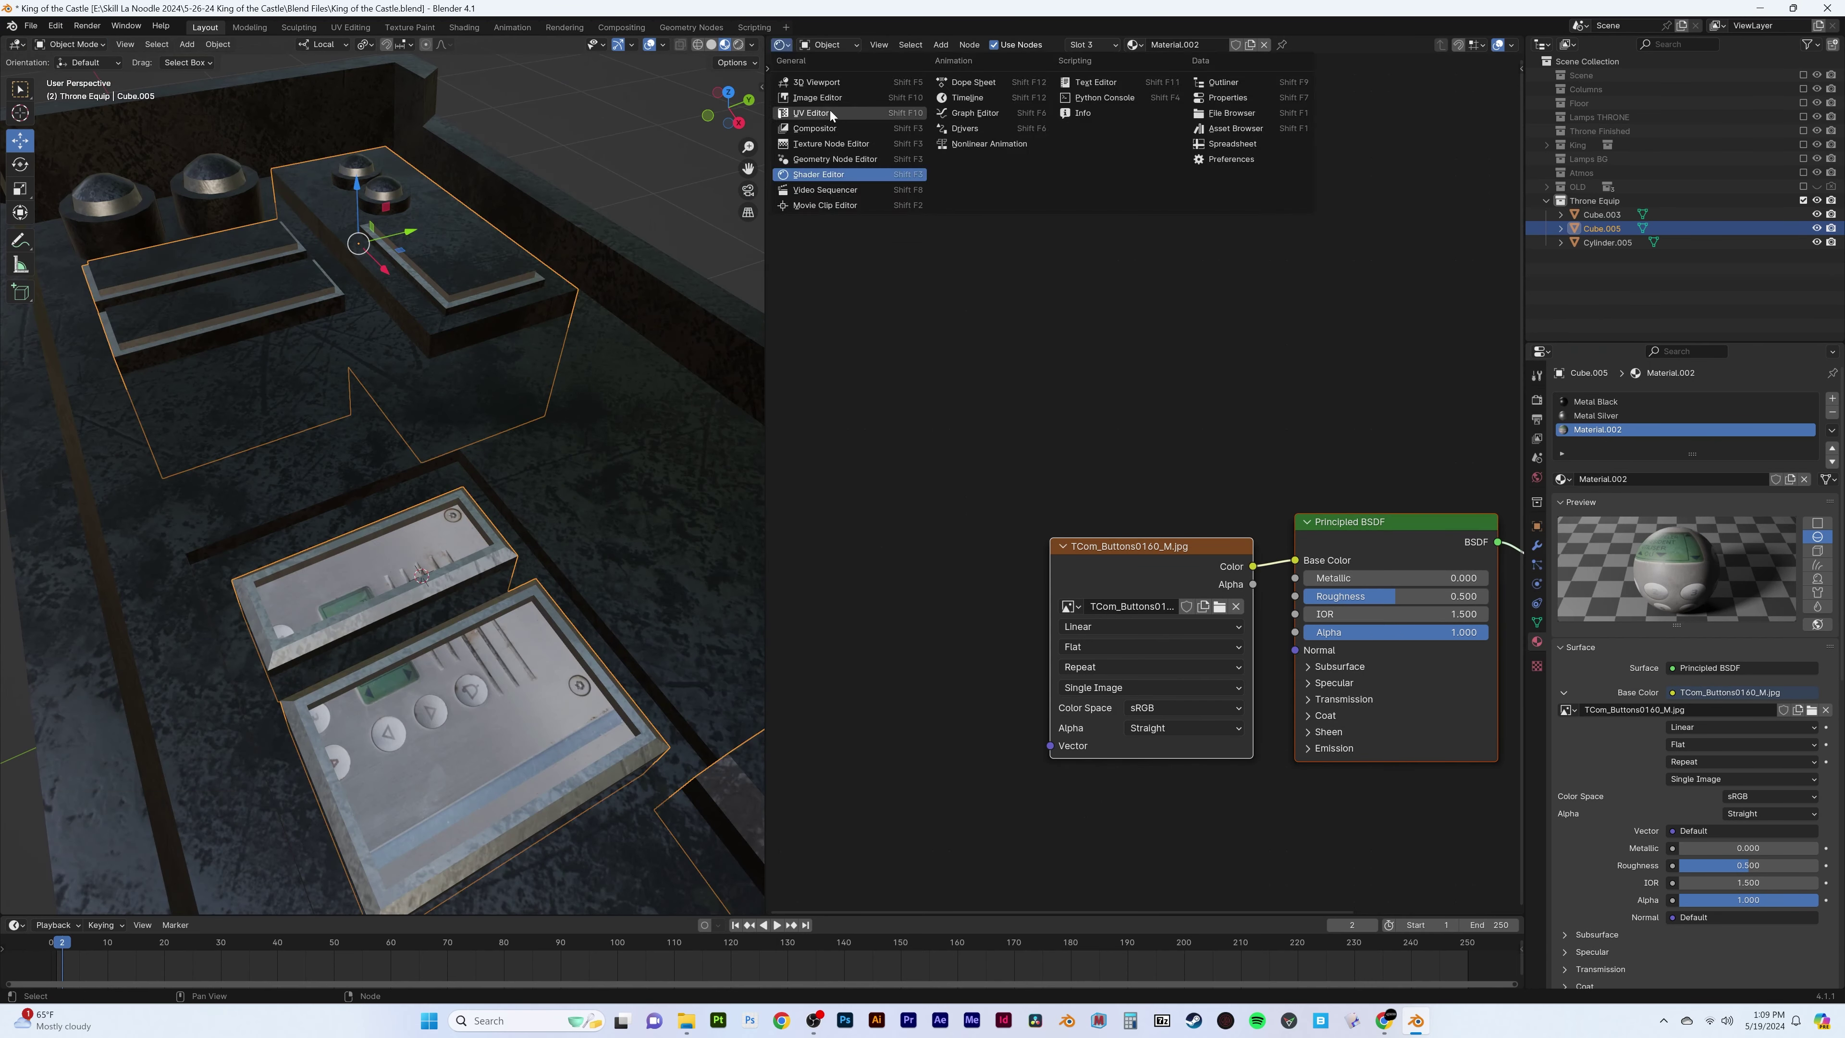
pyautogui.click(807, 122)
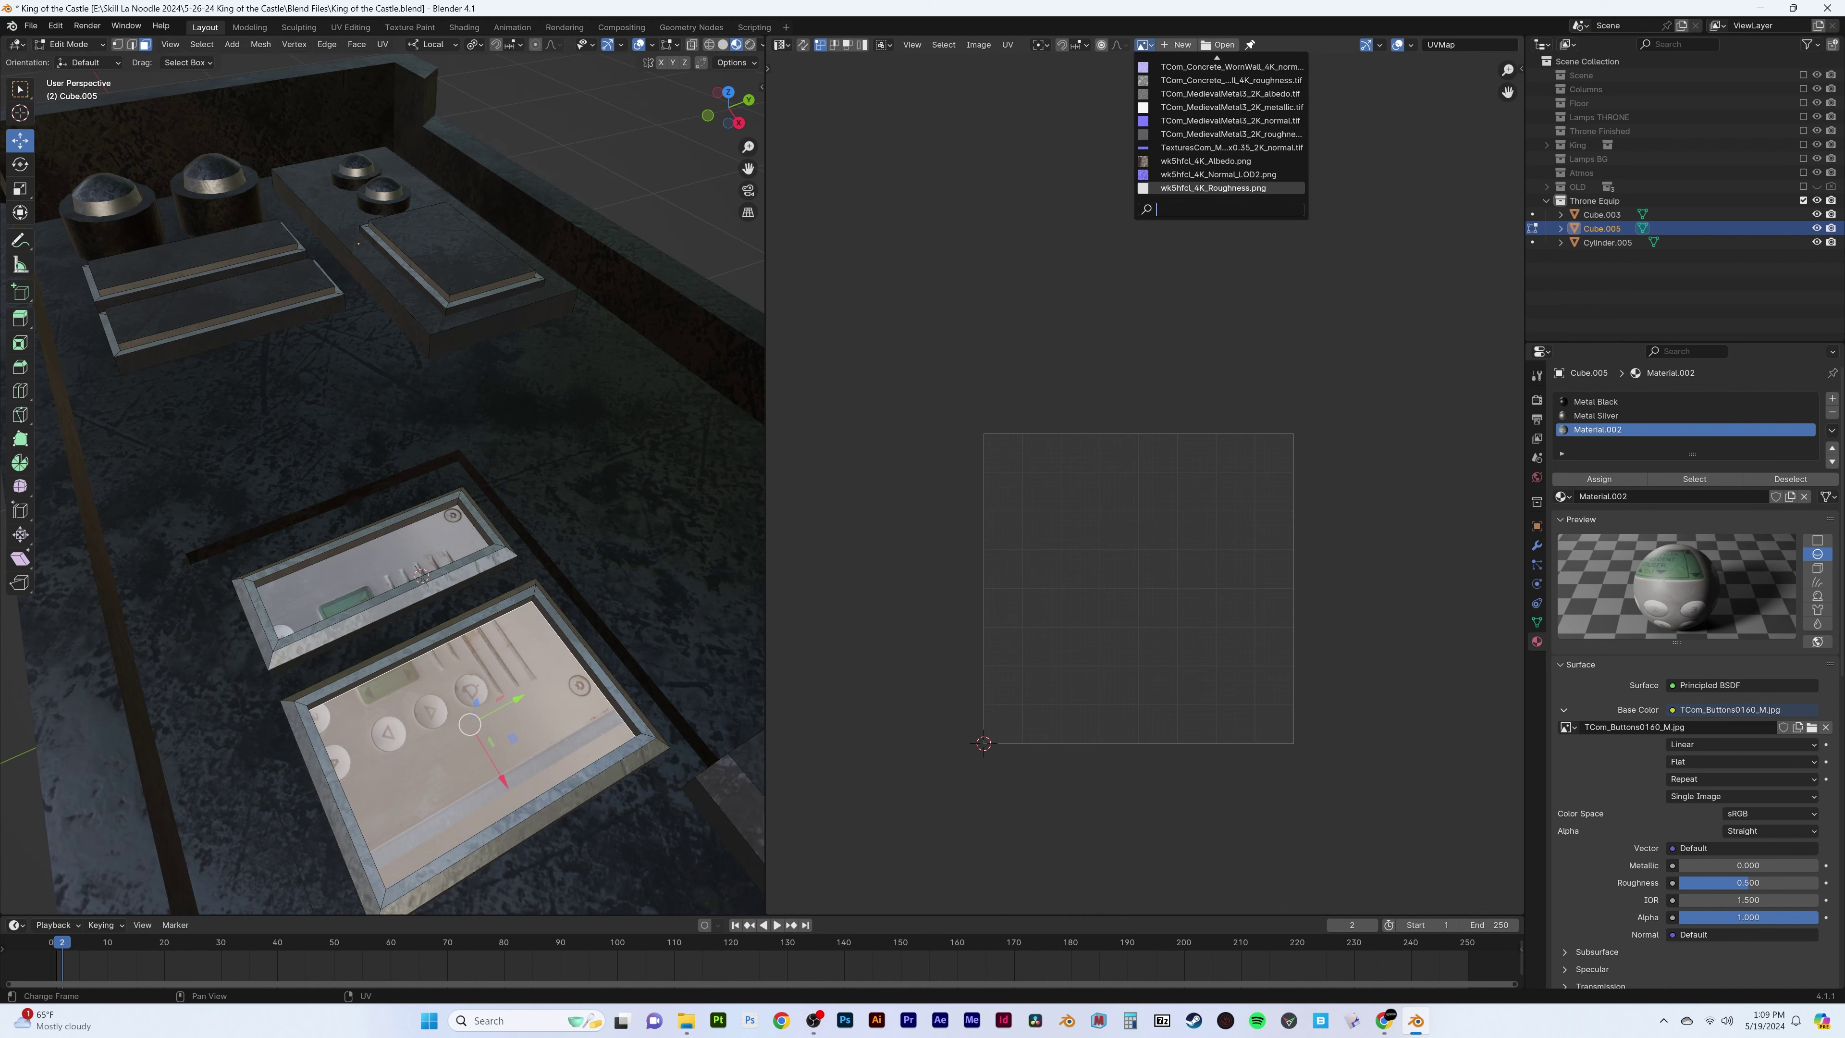
pyautogui.click(1210, 67)
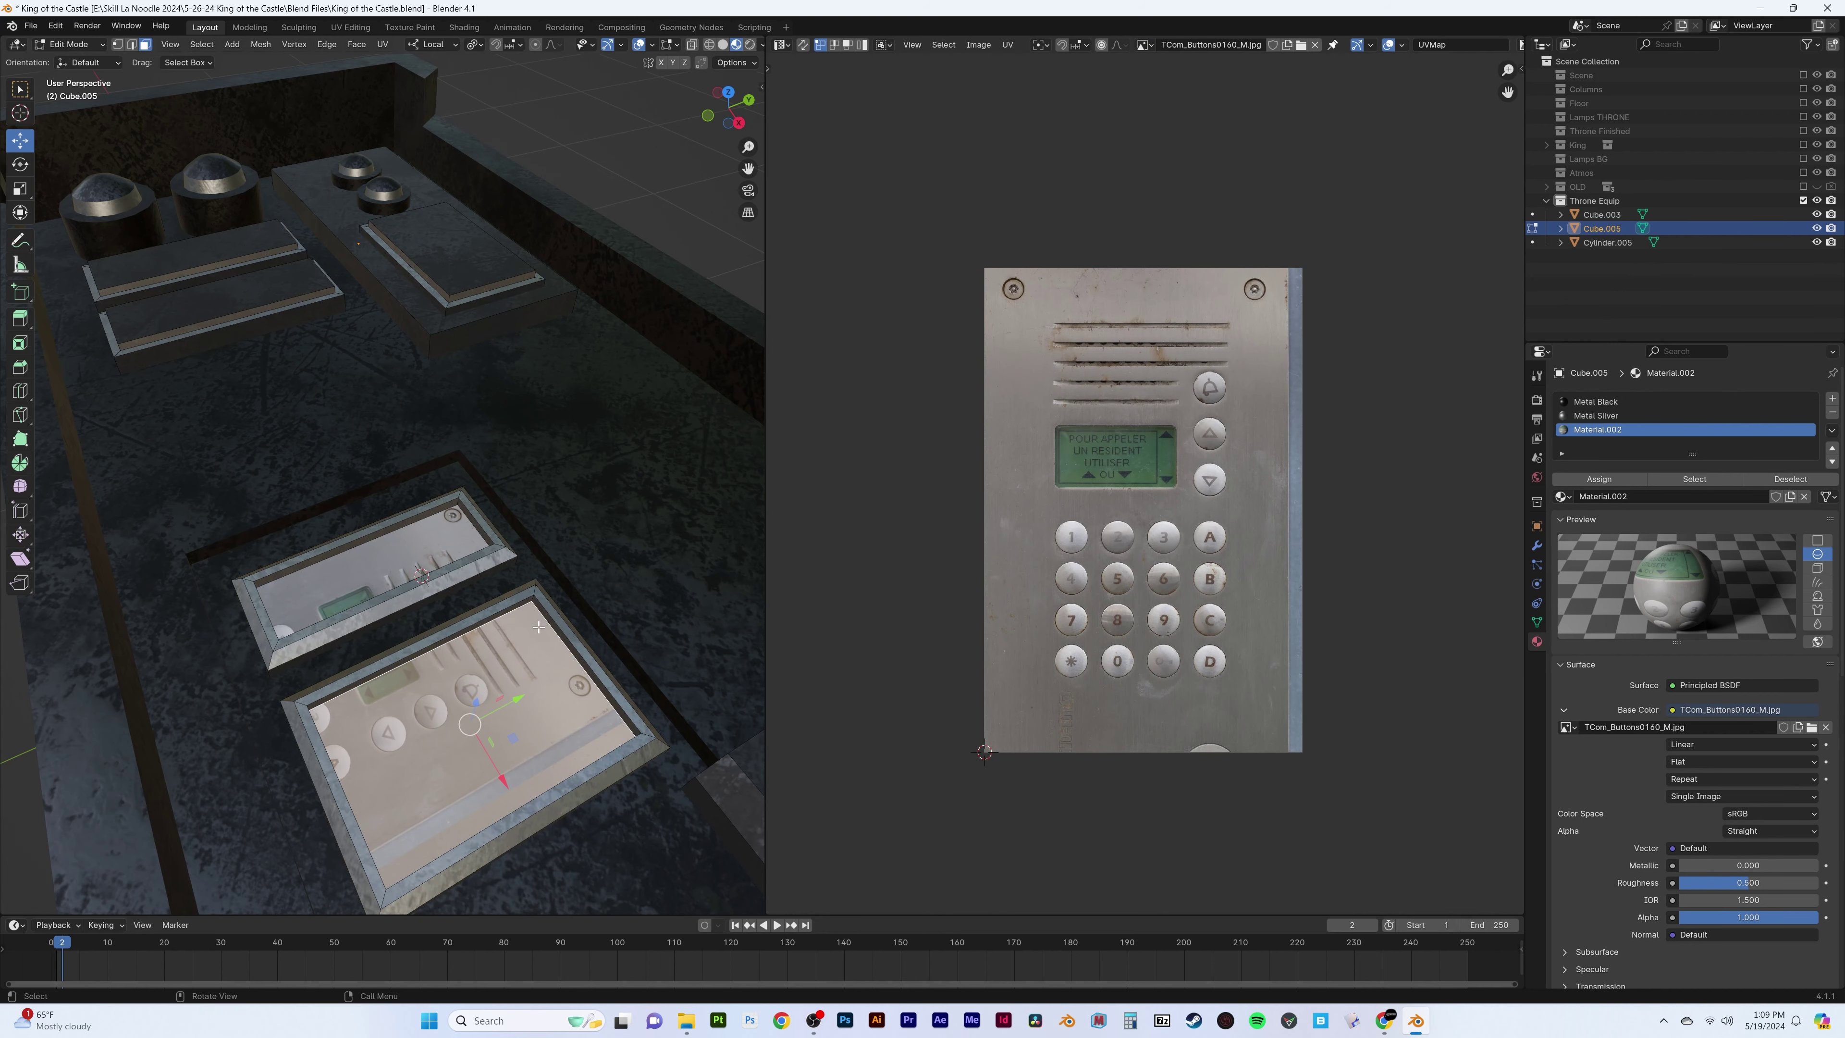
pyautogui.scroll(-3, 1392, 639)
pyautogui.scroll(3, 1330, 453)
# Move and align the panel UV island onto the keypad image
pyautogui.press('g')
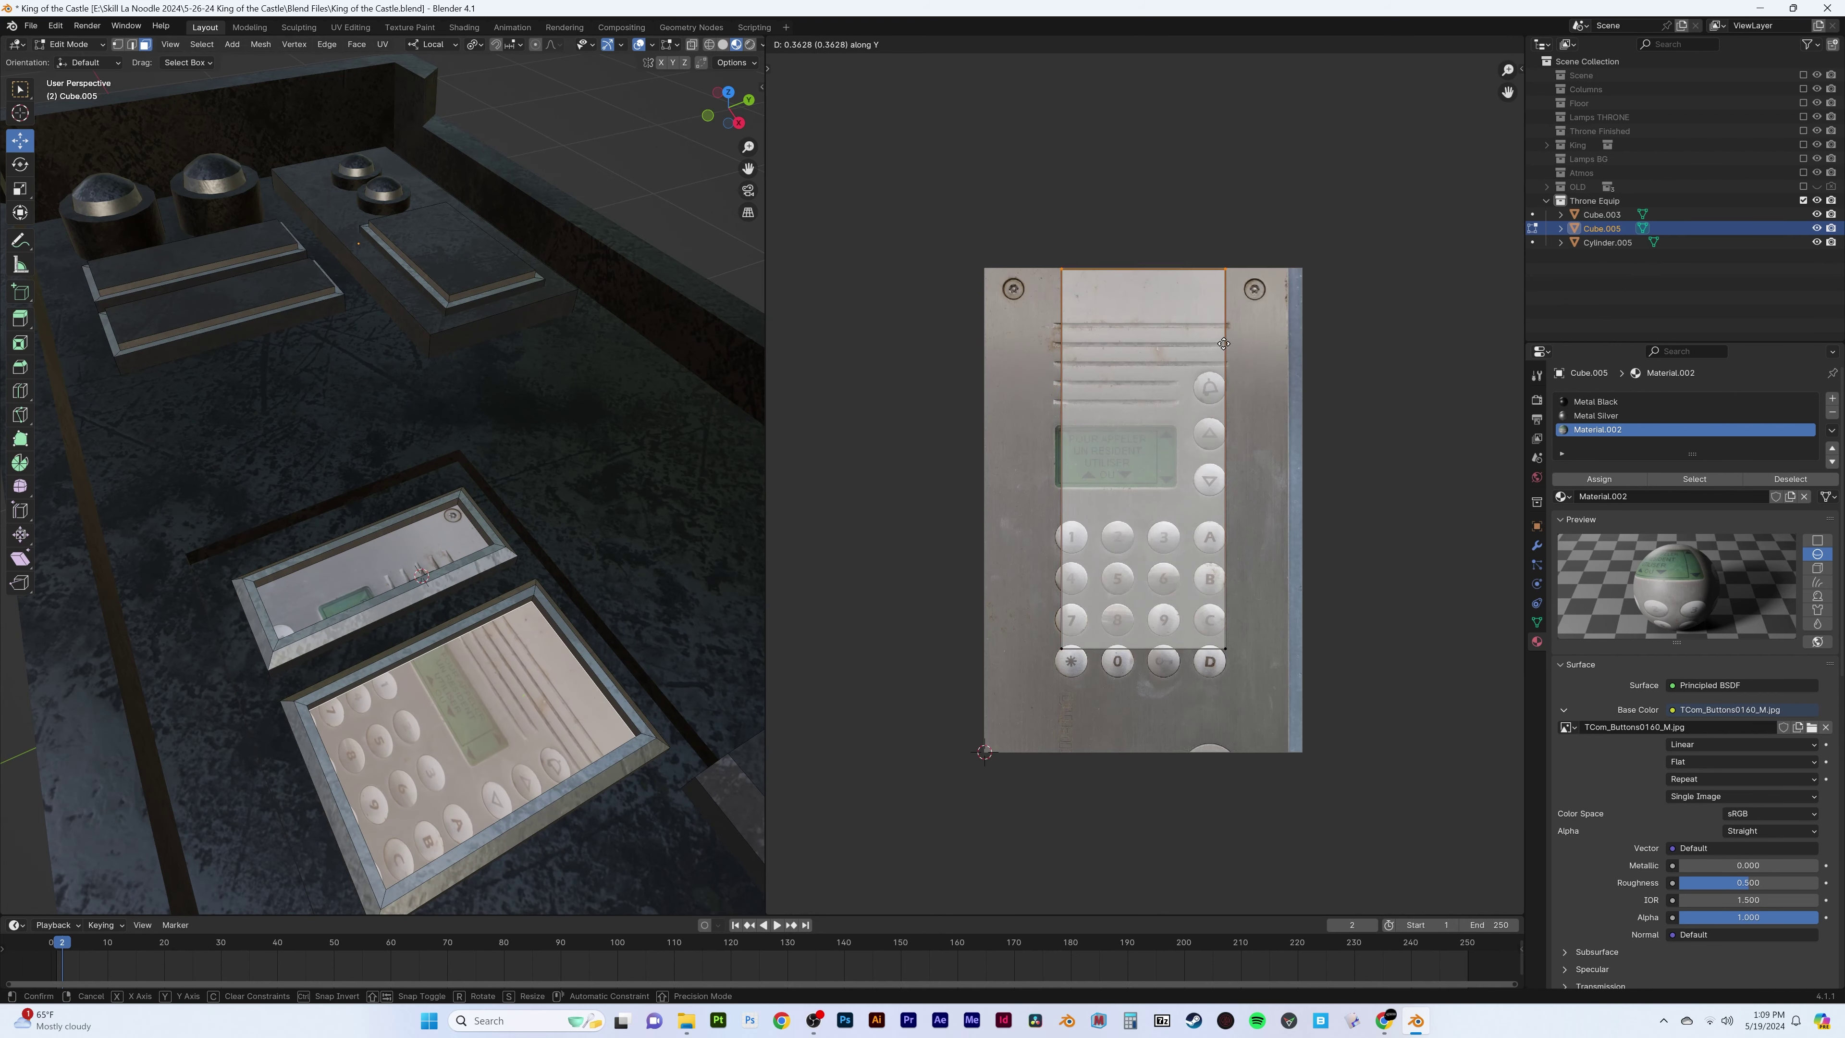
pyautogui.press('g')
pyautogui.press('x')
pyautogui.click(1112, 647)
pyautogui.press('g')
pyautogui.press('x')
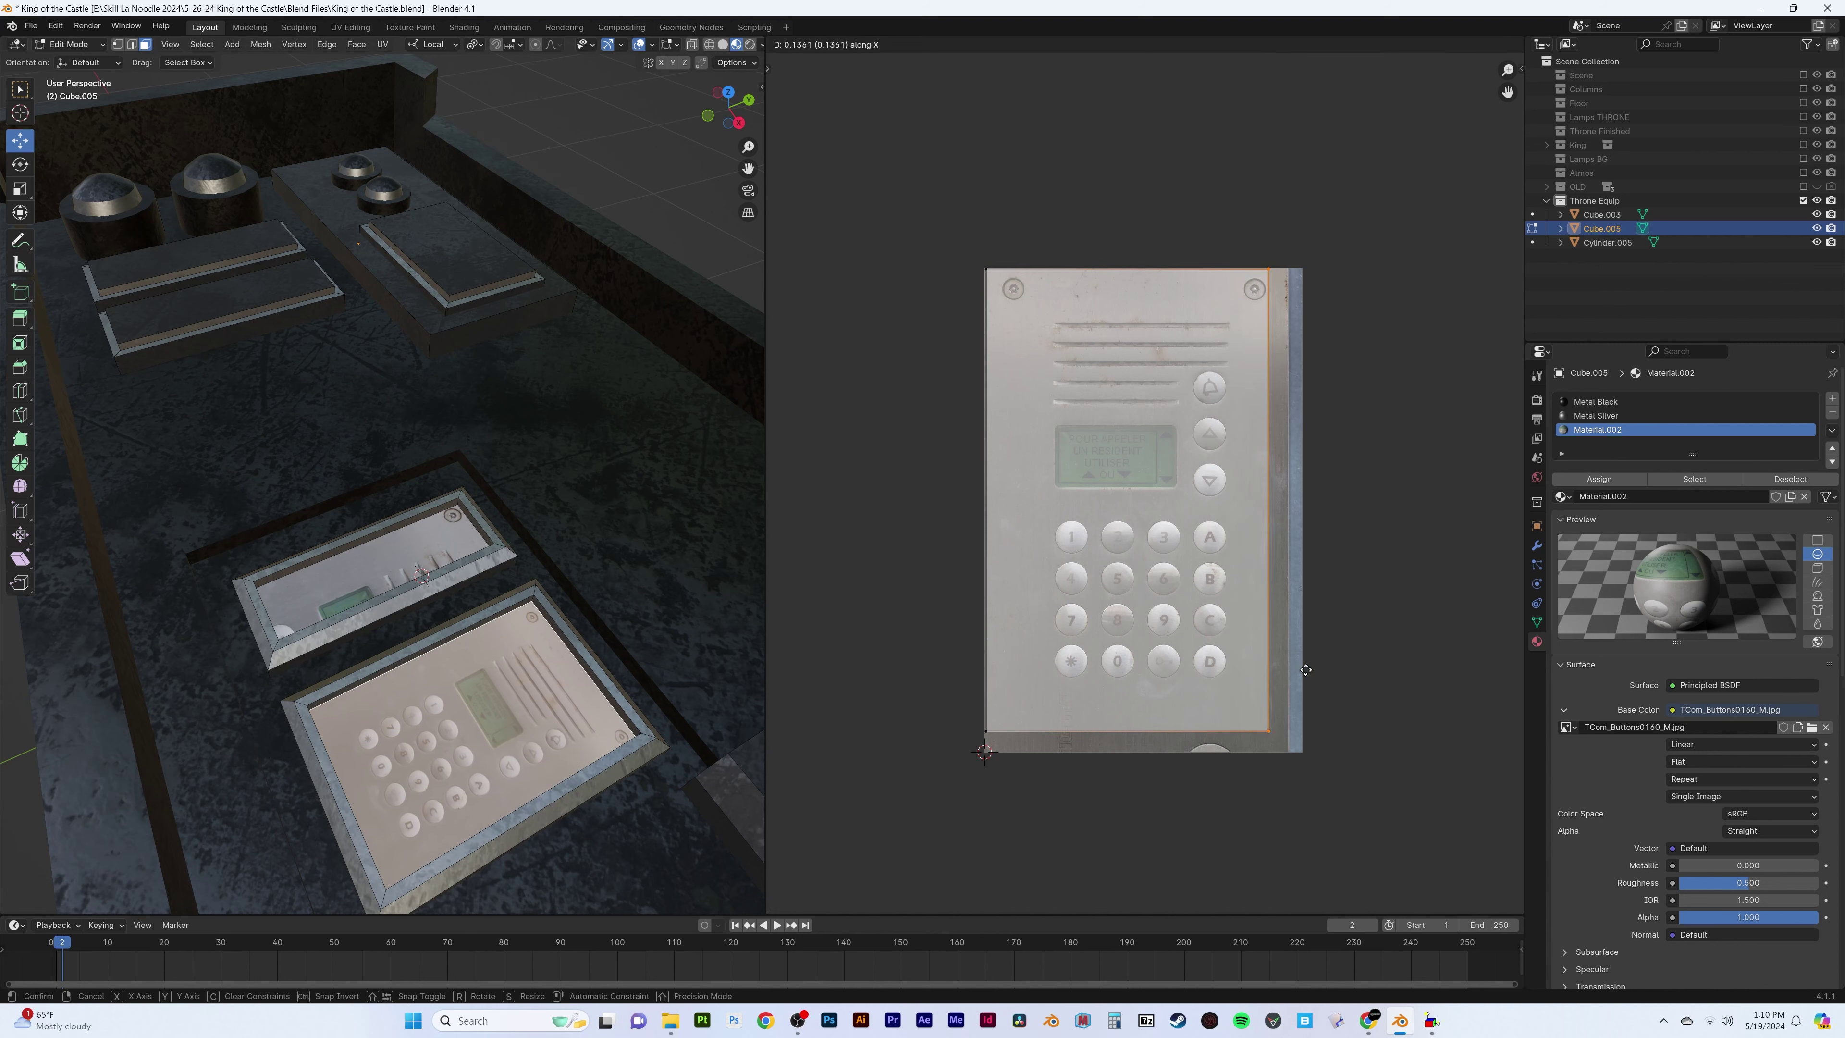
pyautogui.hotkey('ctrl', 'z')
pyautogui.scroll(-4, 1048, 608)
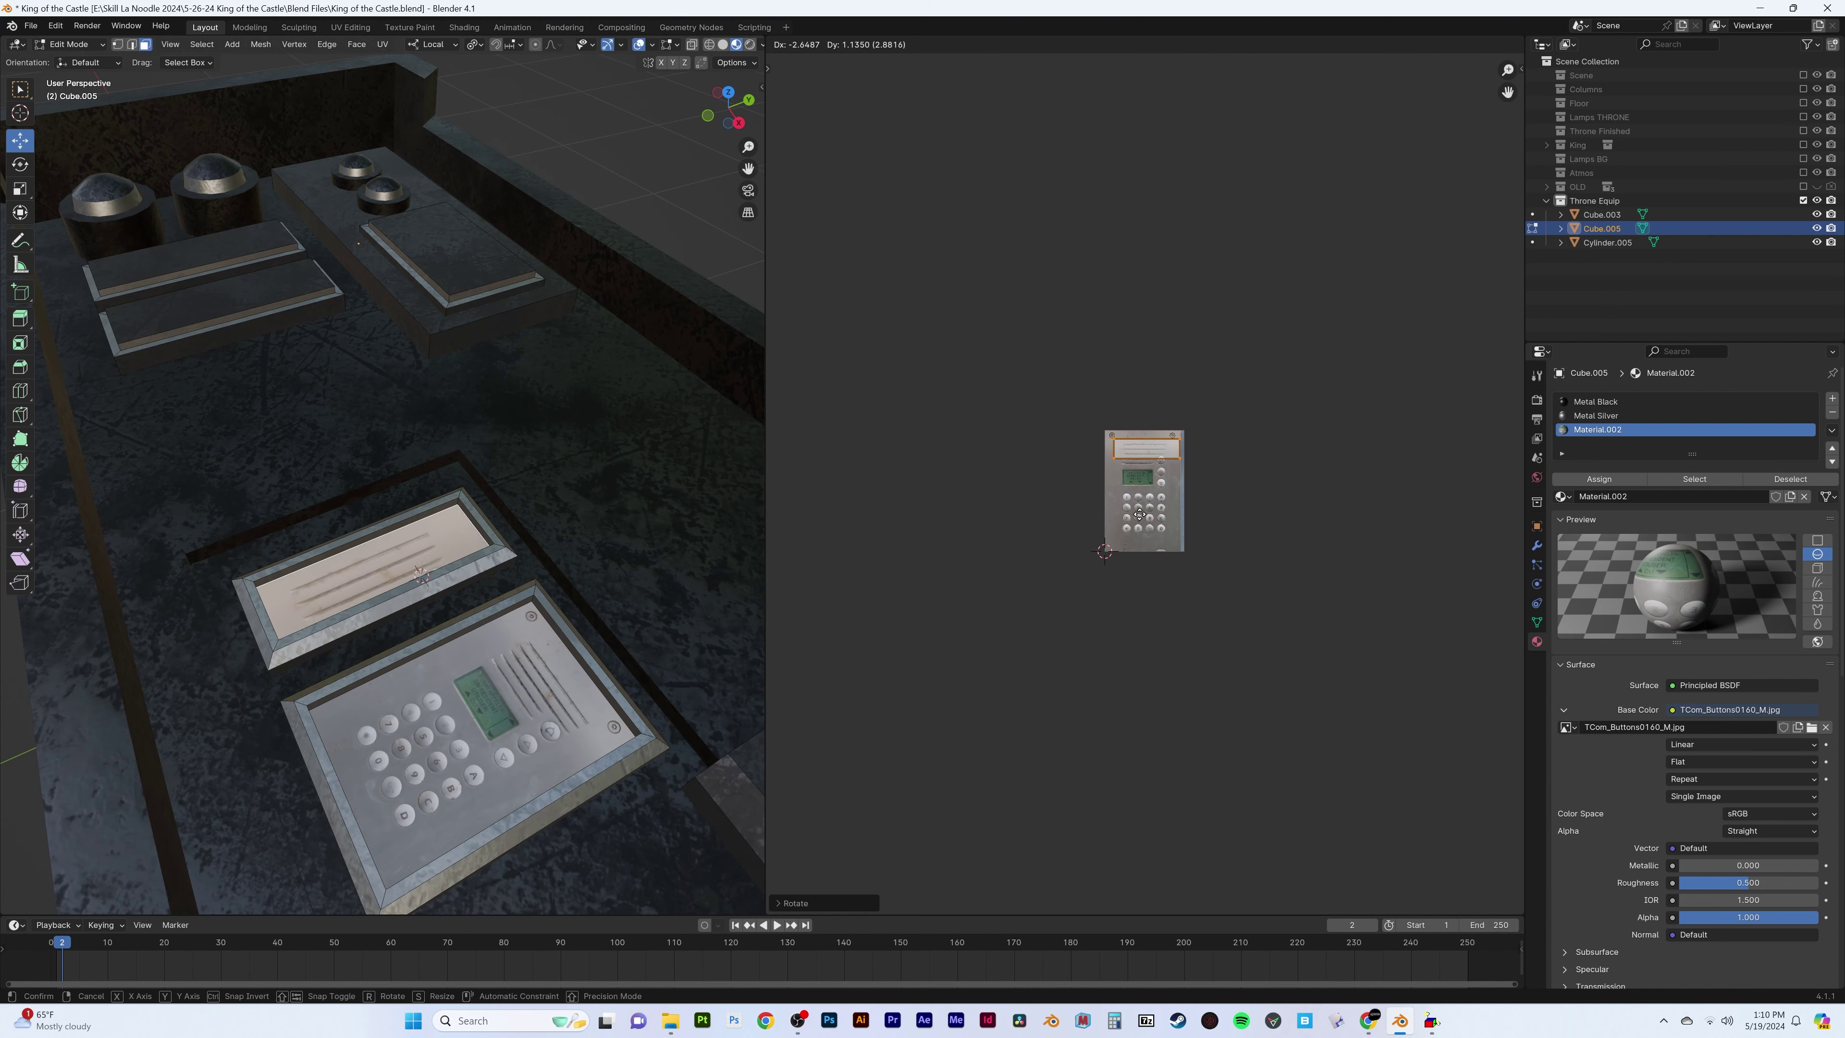
pyautogui.click(1140, 514)
pyautogui.moveTo(363, 574); pyautogui.dragTo(382, 537, button='middle')
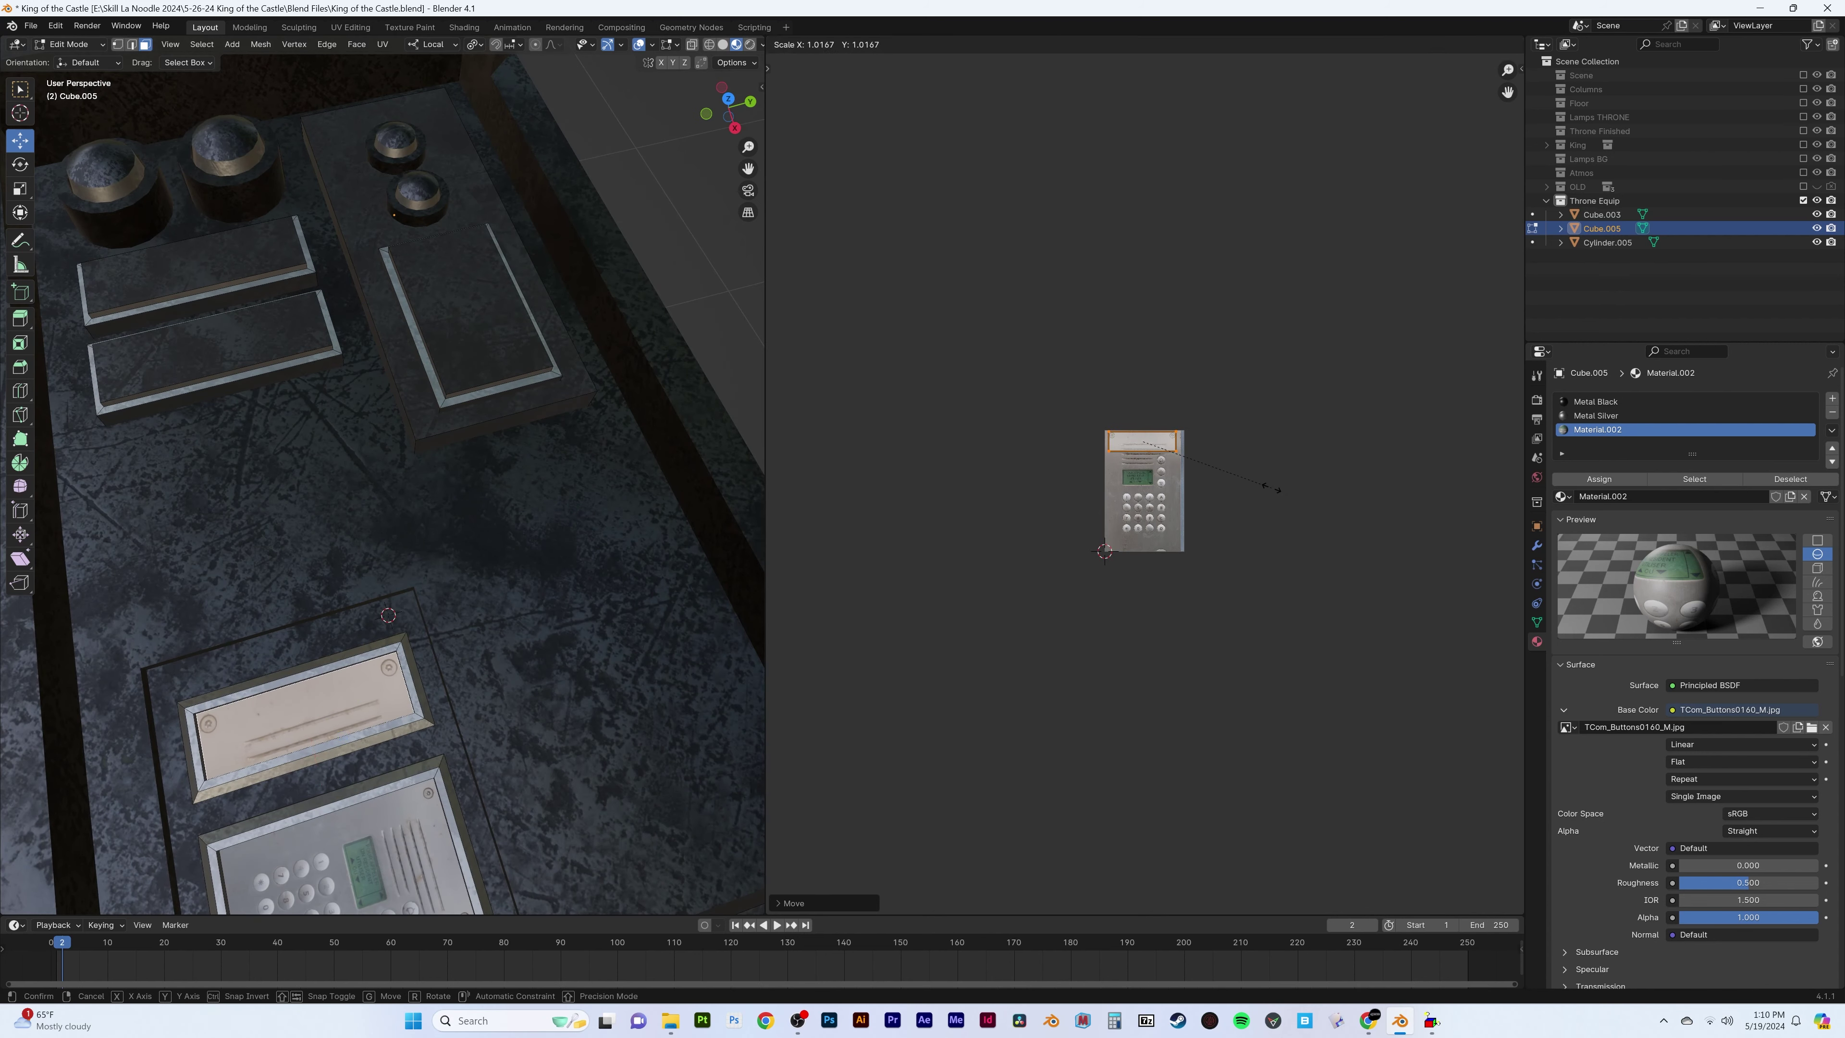
# Loop-cut the keypad to separate out the screen area
pyautogui.press('Escape')
pyautogui.moveTo(277, 605); pyautogui.dragTo(247, 553, button='middle')
pyautogui.scroll(4, 247, 552)
pyautogui.hotkey('ctrl', 'r')
pyautogui.click(339, 474)
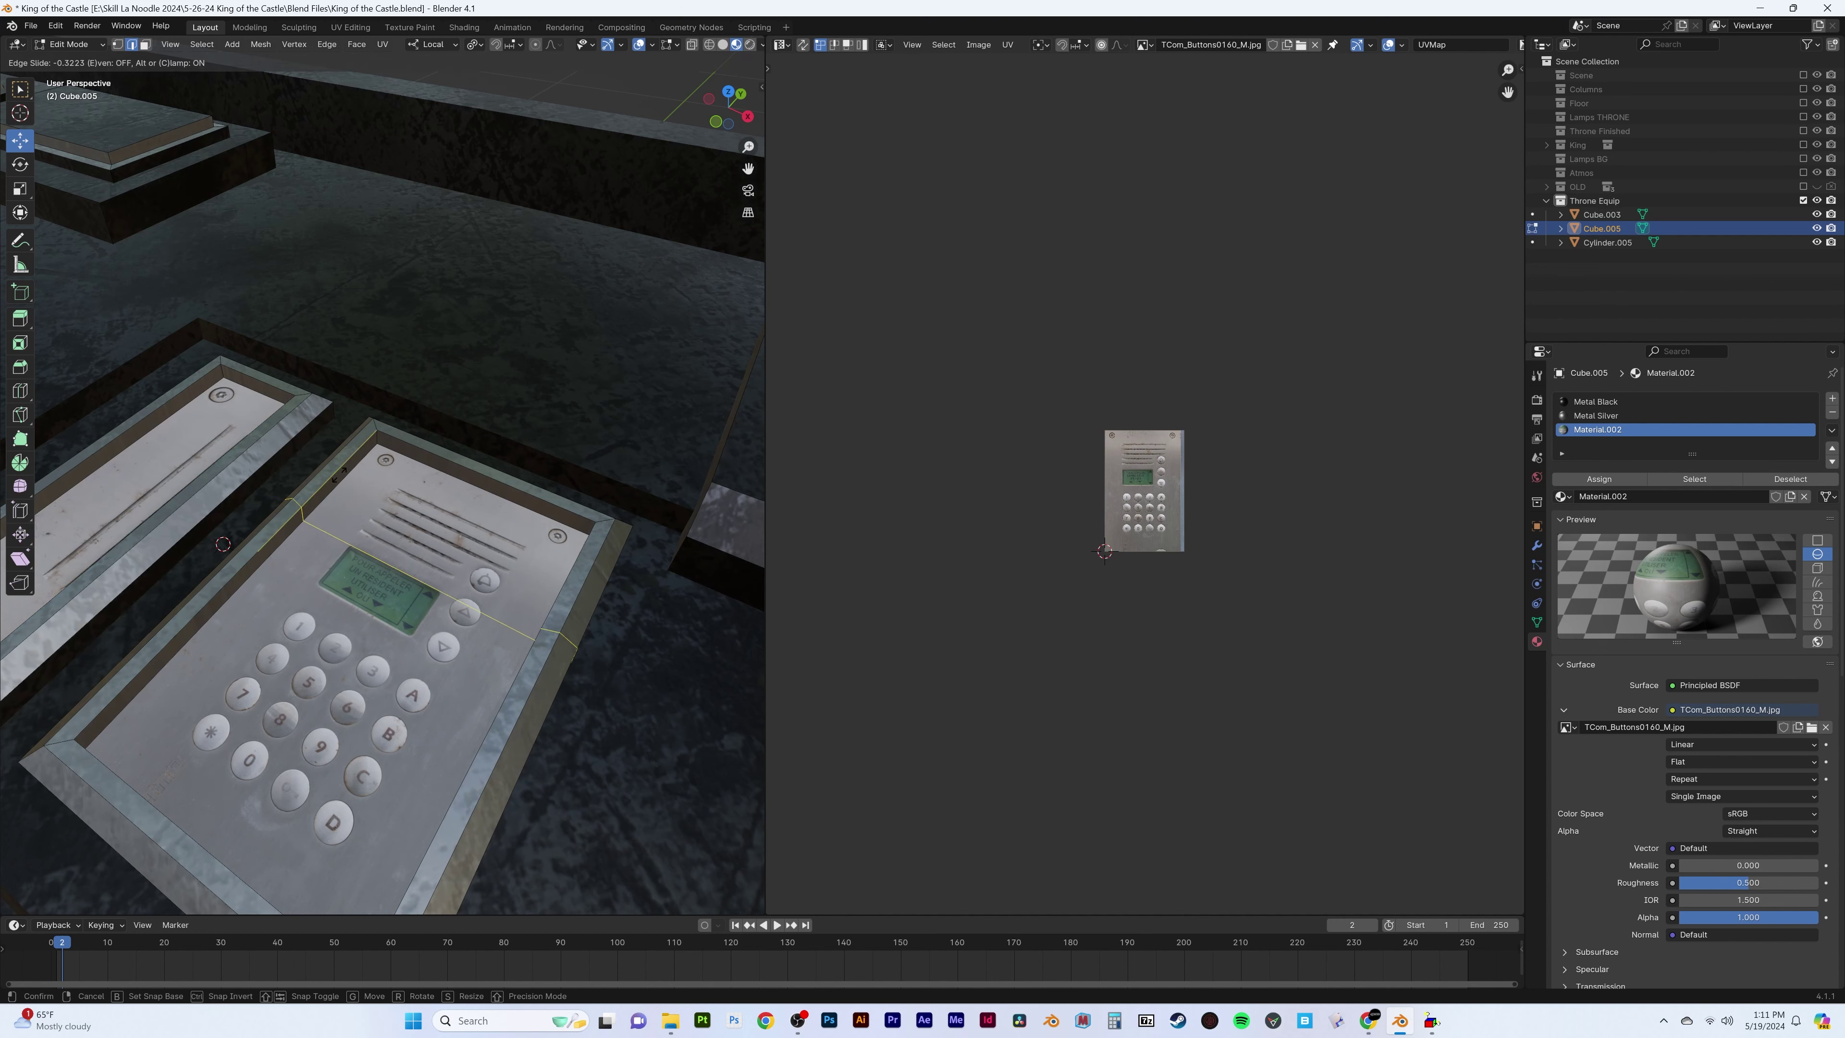
# Cube-project the keypad screen face and fit its UVs onto the green LCD
pyautogui.press('3')
pyautogui.click(378, 574)
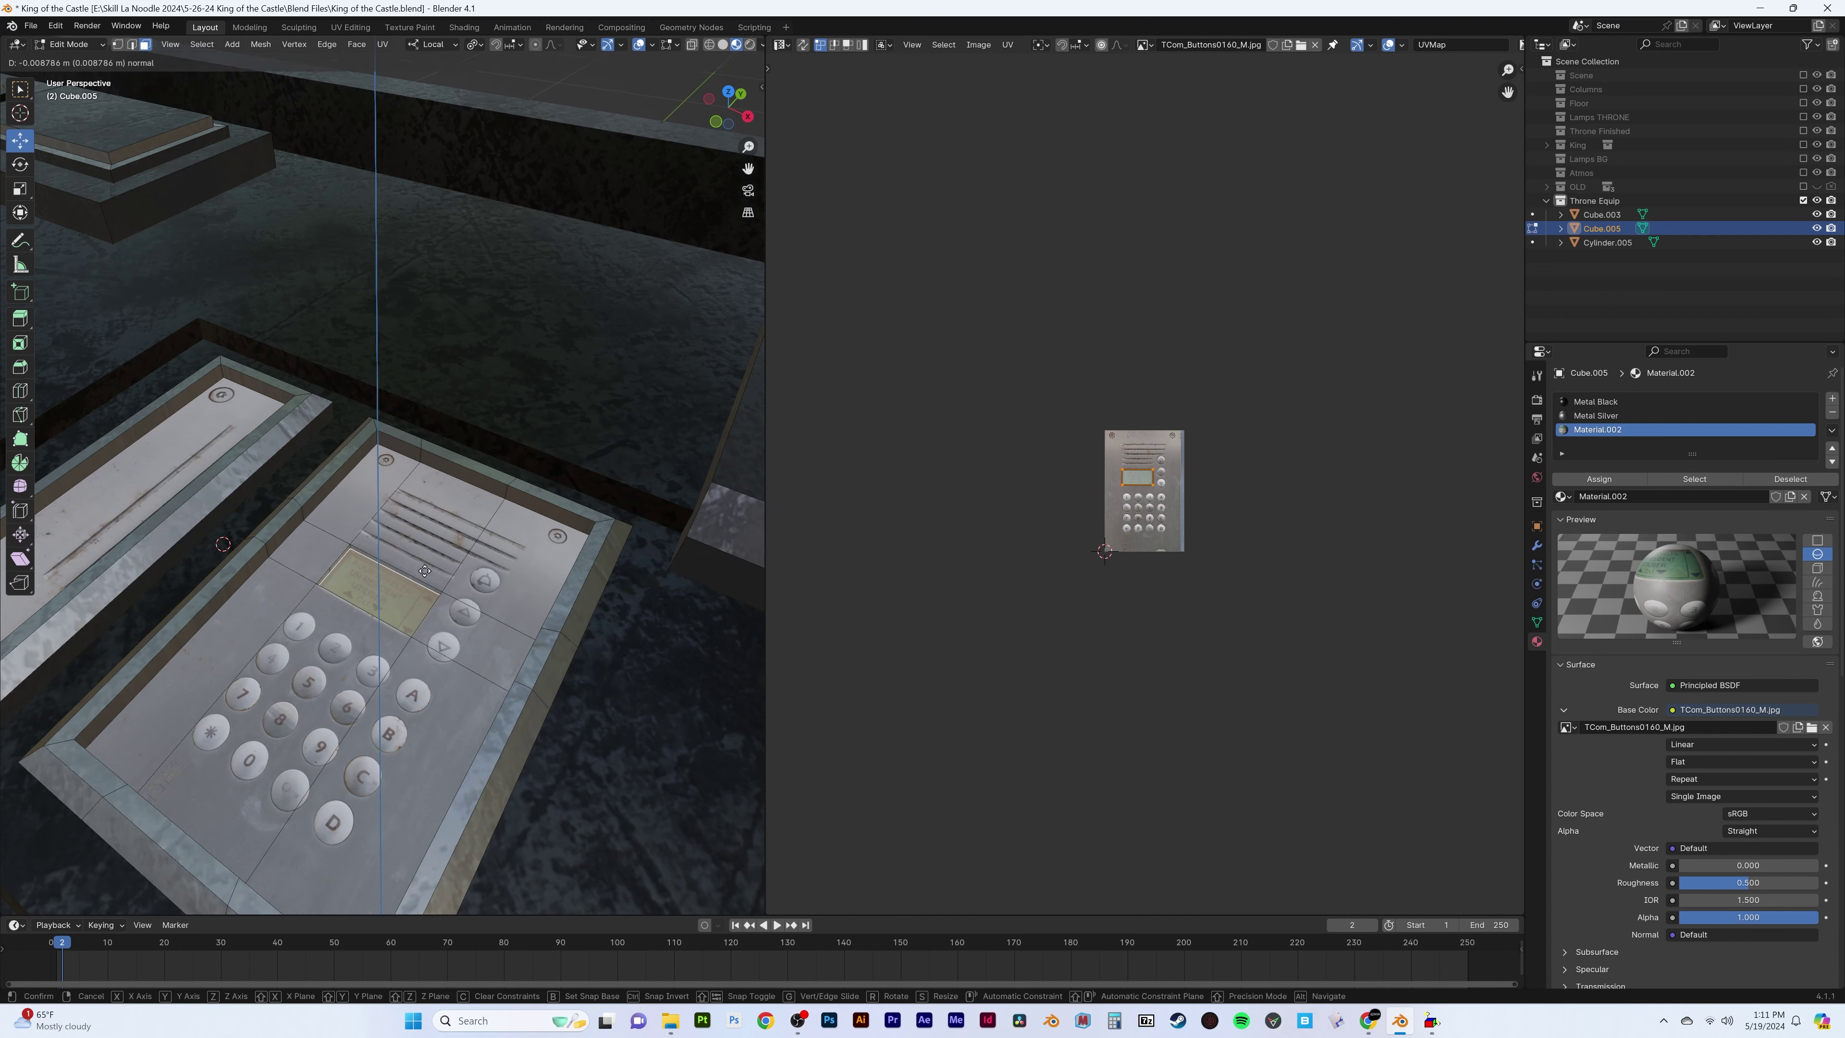
pyautogui.scroll(3, 377, 574)
pyautogui.press('u')
pyautogui.scroll(1, 1221, 503)
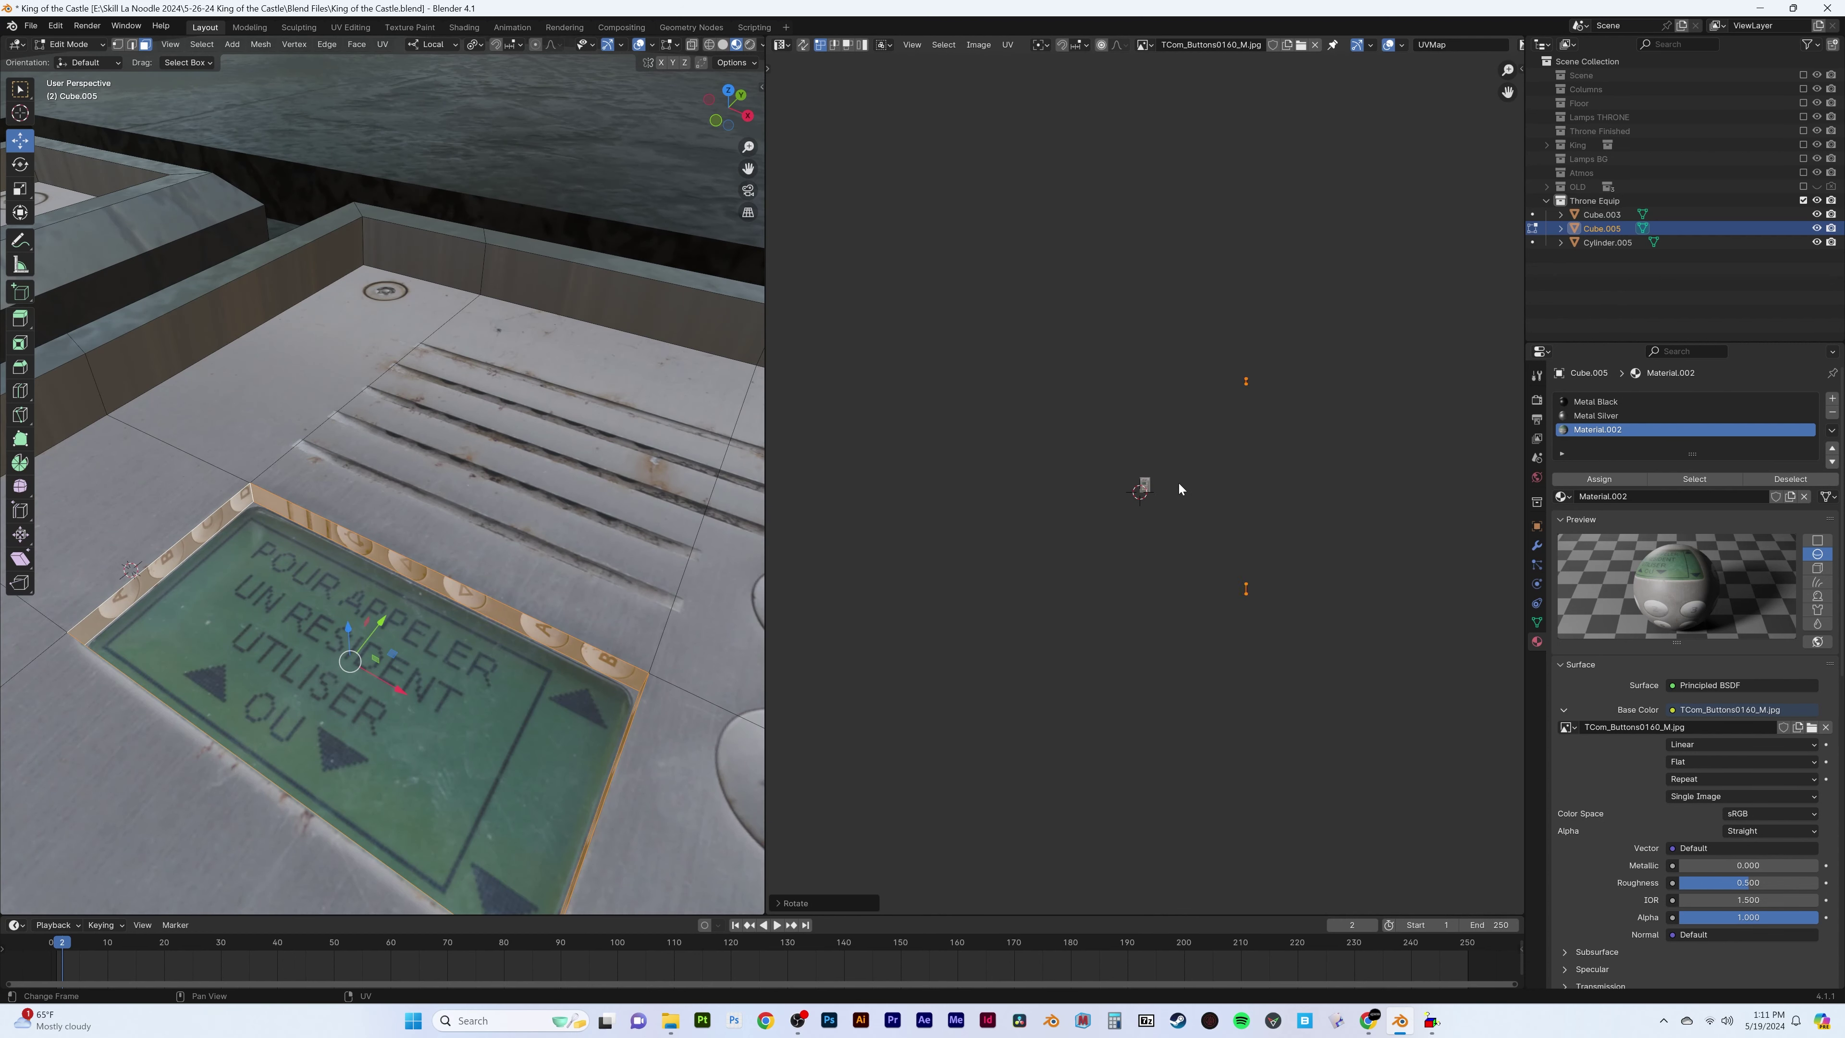
pyautogui.click(1135, 805)
pyautogui.moveTo(639, 600); pyautogui.dragTo(519, 475, button='middle')
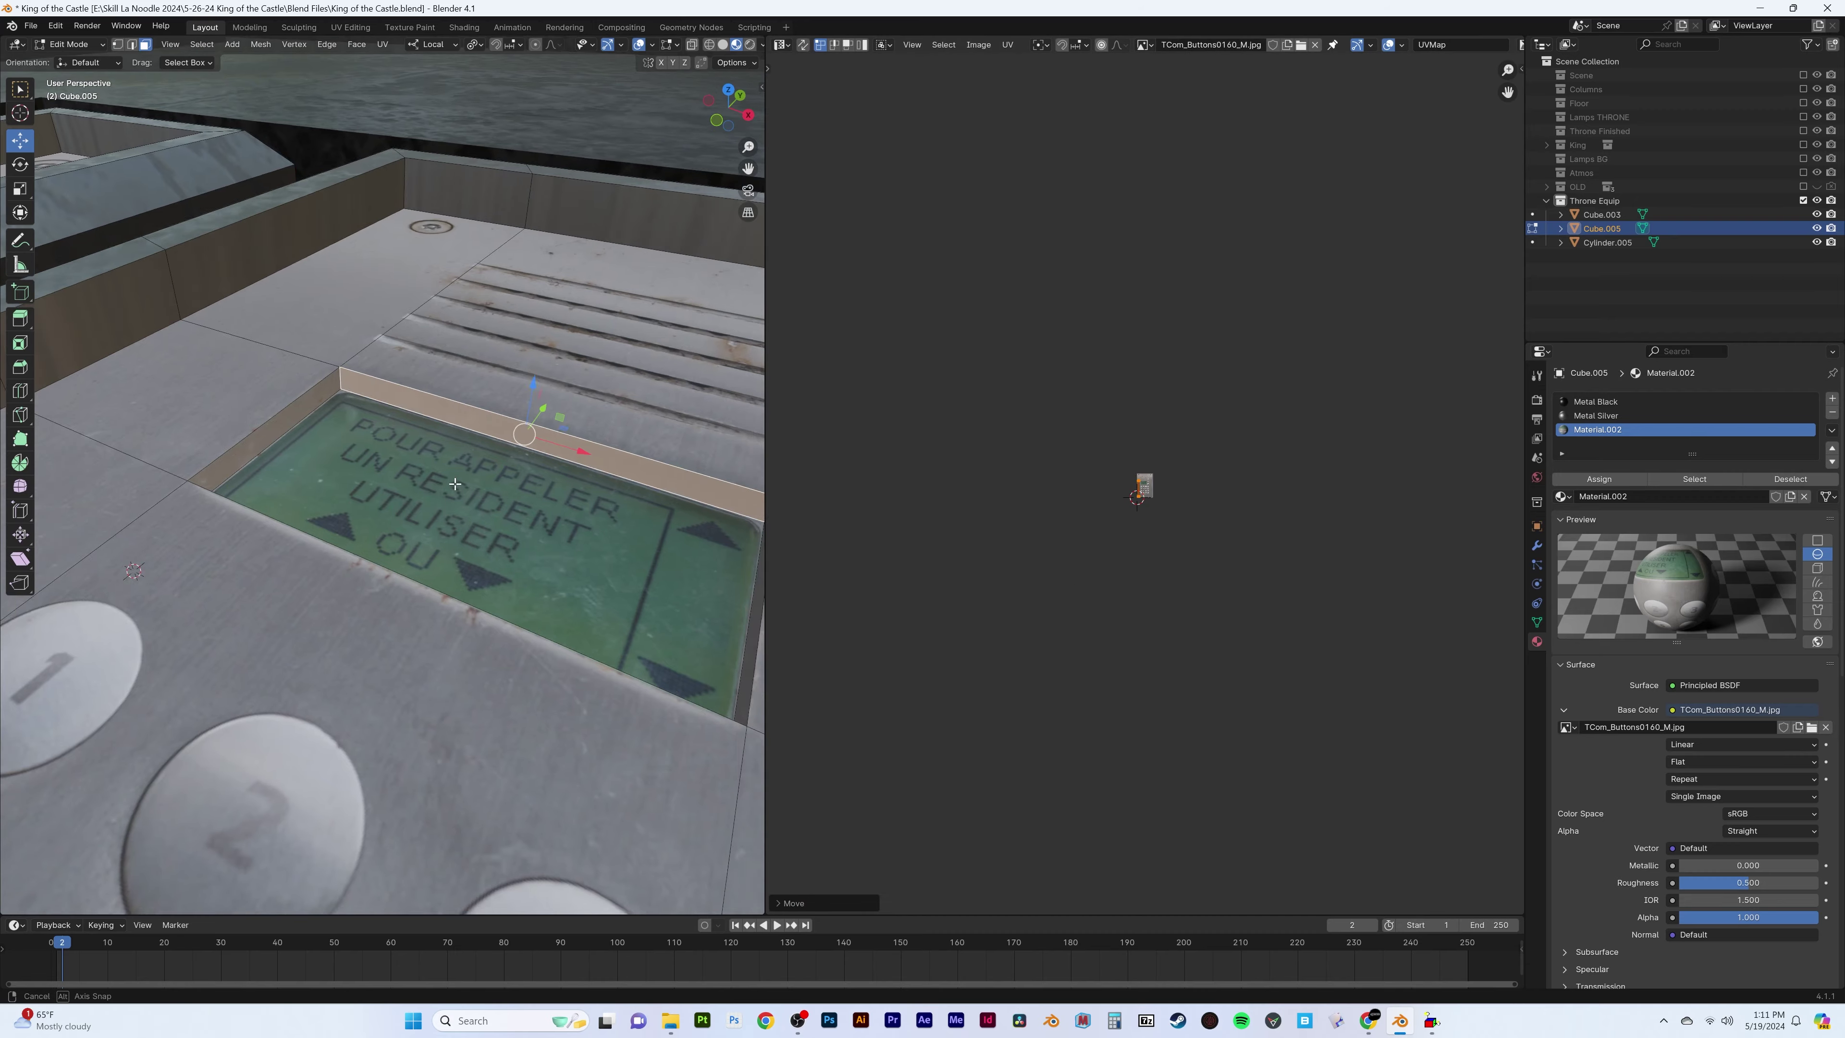
pyautogui.scroll(-5, 518, 475)
# Assign Metal Silver to the bottom strip and rotate the UVs 90 degrees
pyautogui.click(1596, 415)
pyautogui.click(1695, 478)
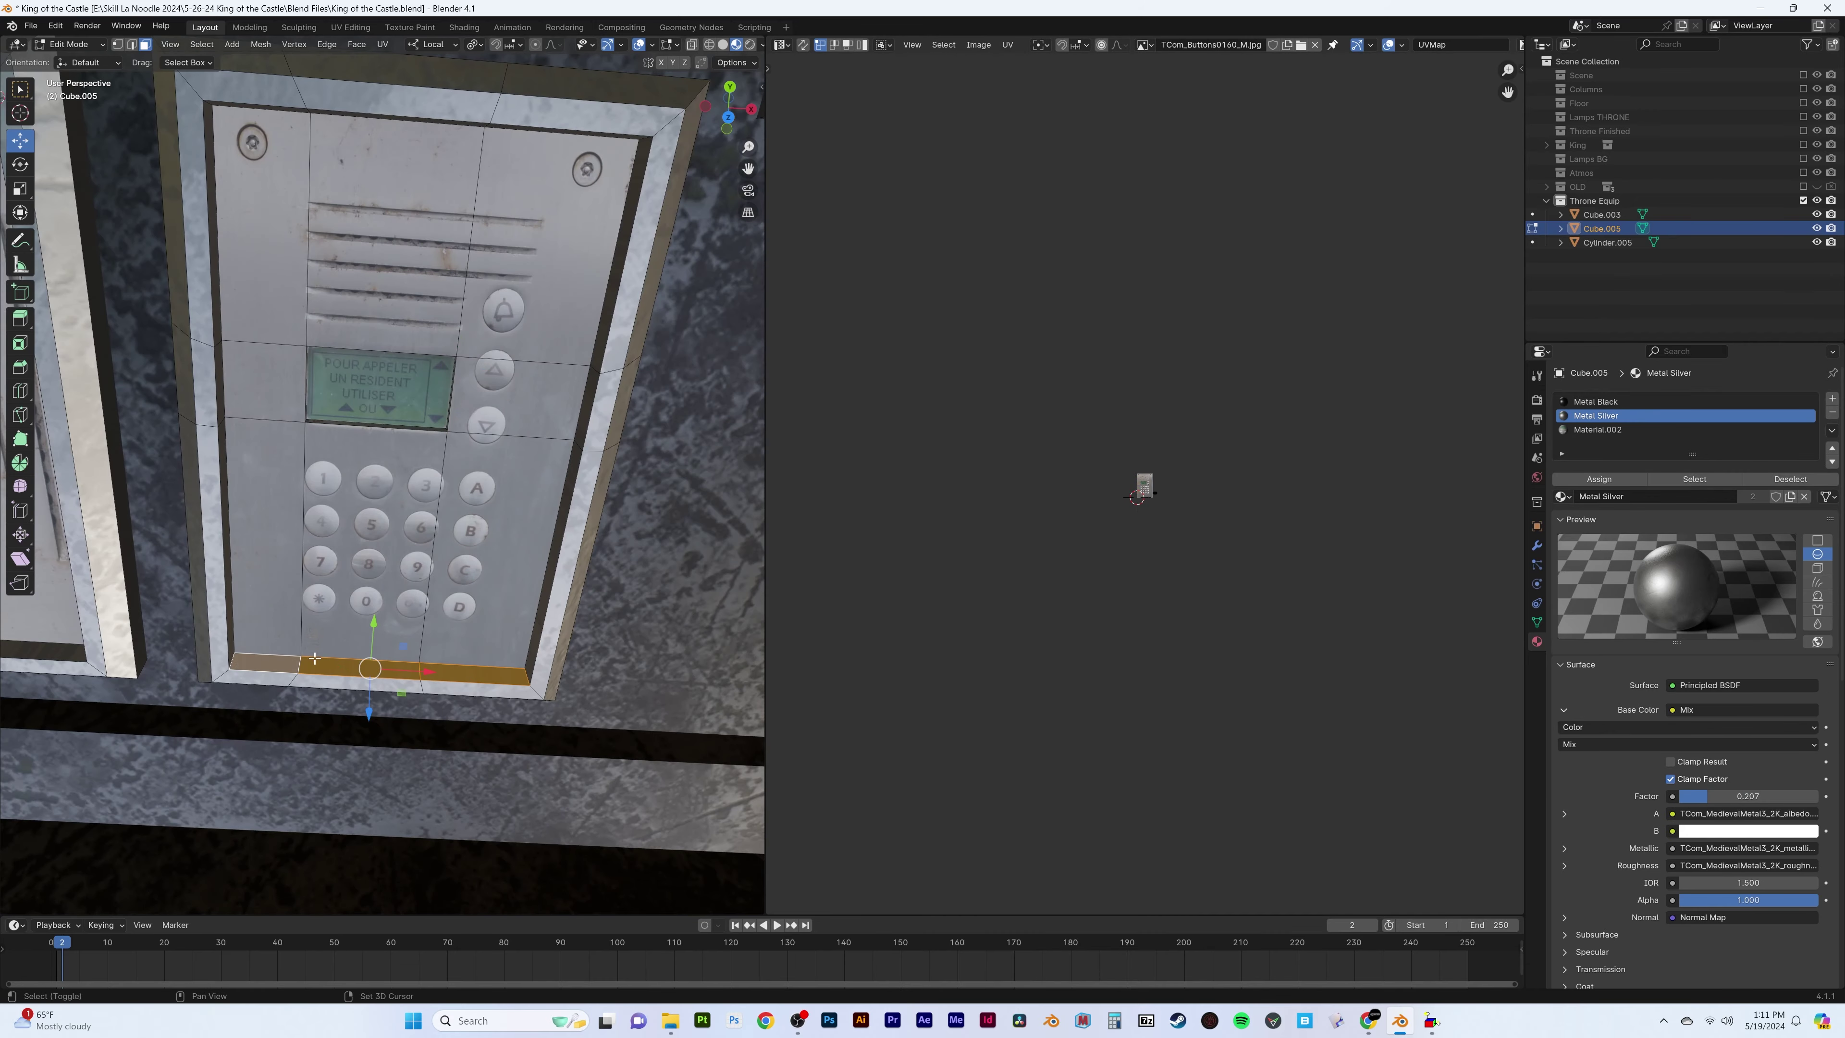
pyautogui.write('r90')
pyautogui.click(1206, 550)
pyautogui.scroll(-5, 560, 464)
pyautogui.moveTo(561, 465); pyautogui.dragTo(537, 680, button='middle')
# Give the keypad screen a new Screen.001 Emission material fed by the button image, strength 5
pyautogui.click(465, 540)
pyautogui.click(1614, 428)
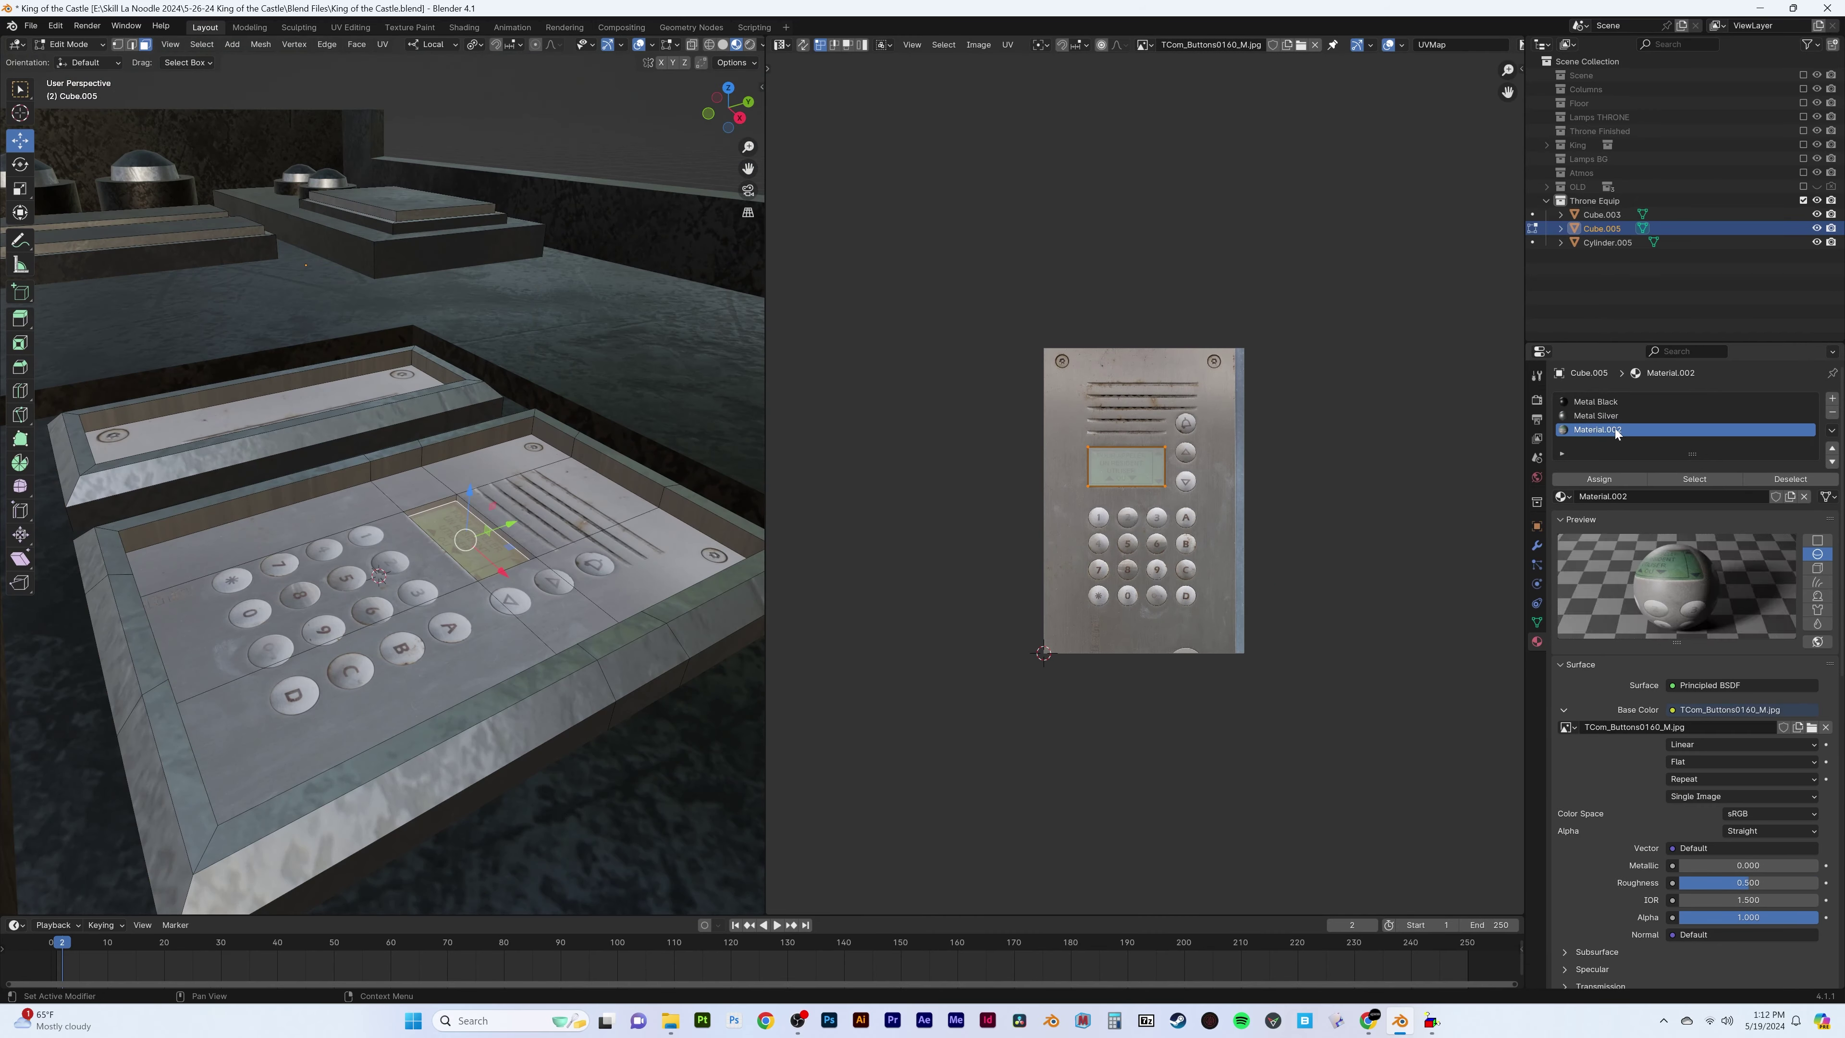
pyautogui.write('Screen')
pyautogui.click(1833, 398)
pyautogui.click(1791, 497)
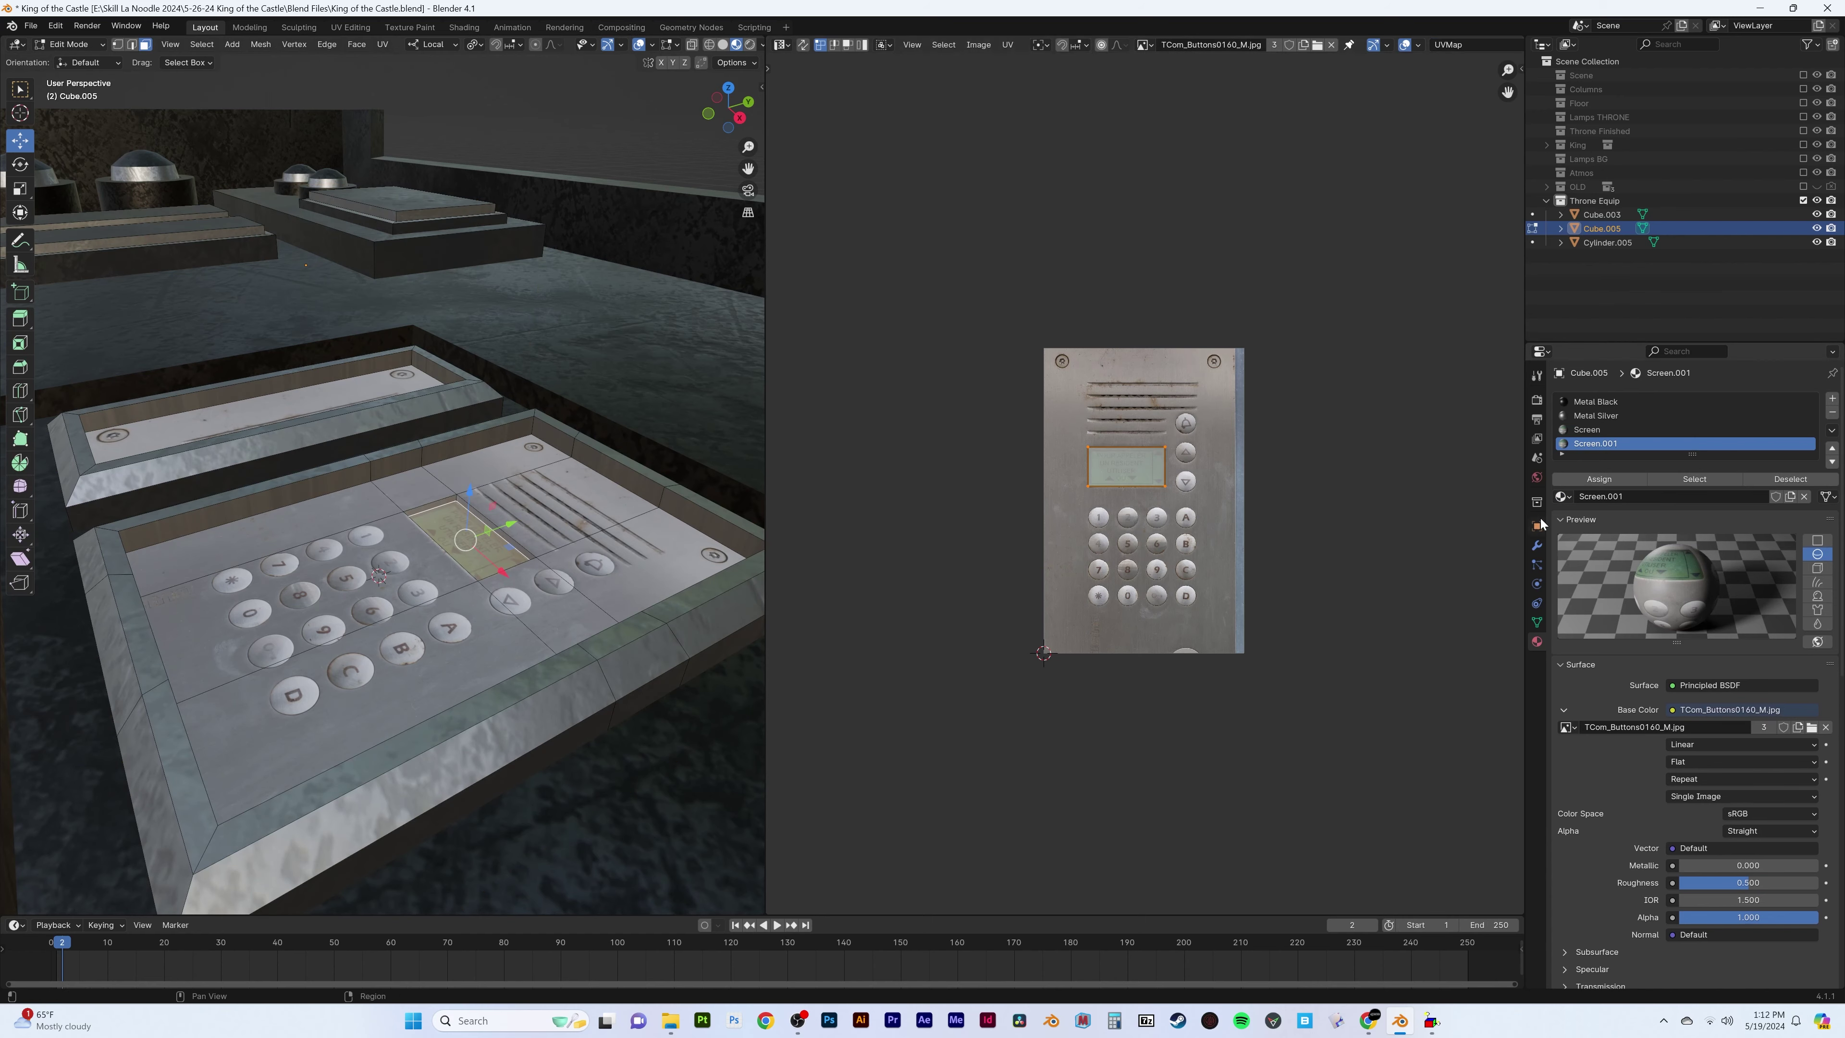
pyautogui.click(781, 44)
pyautogui.click(819, 175)
pyautogui.click(1744, 685)
pyautogui.click(1345, 561)
pyautogui.press('Home')
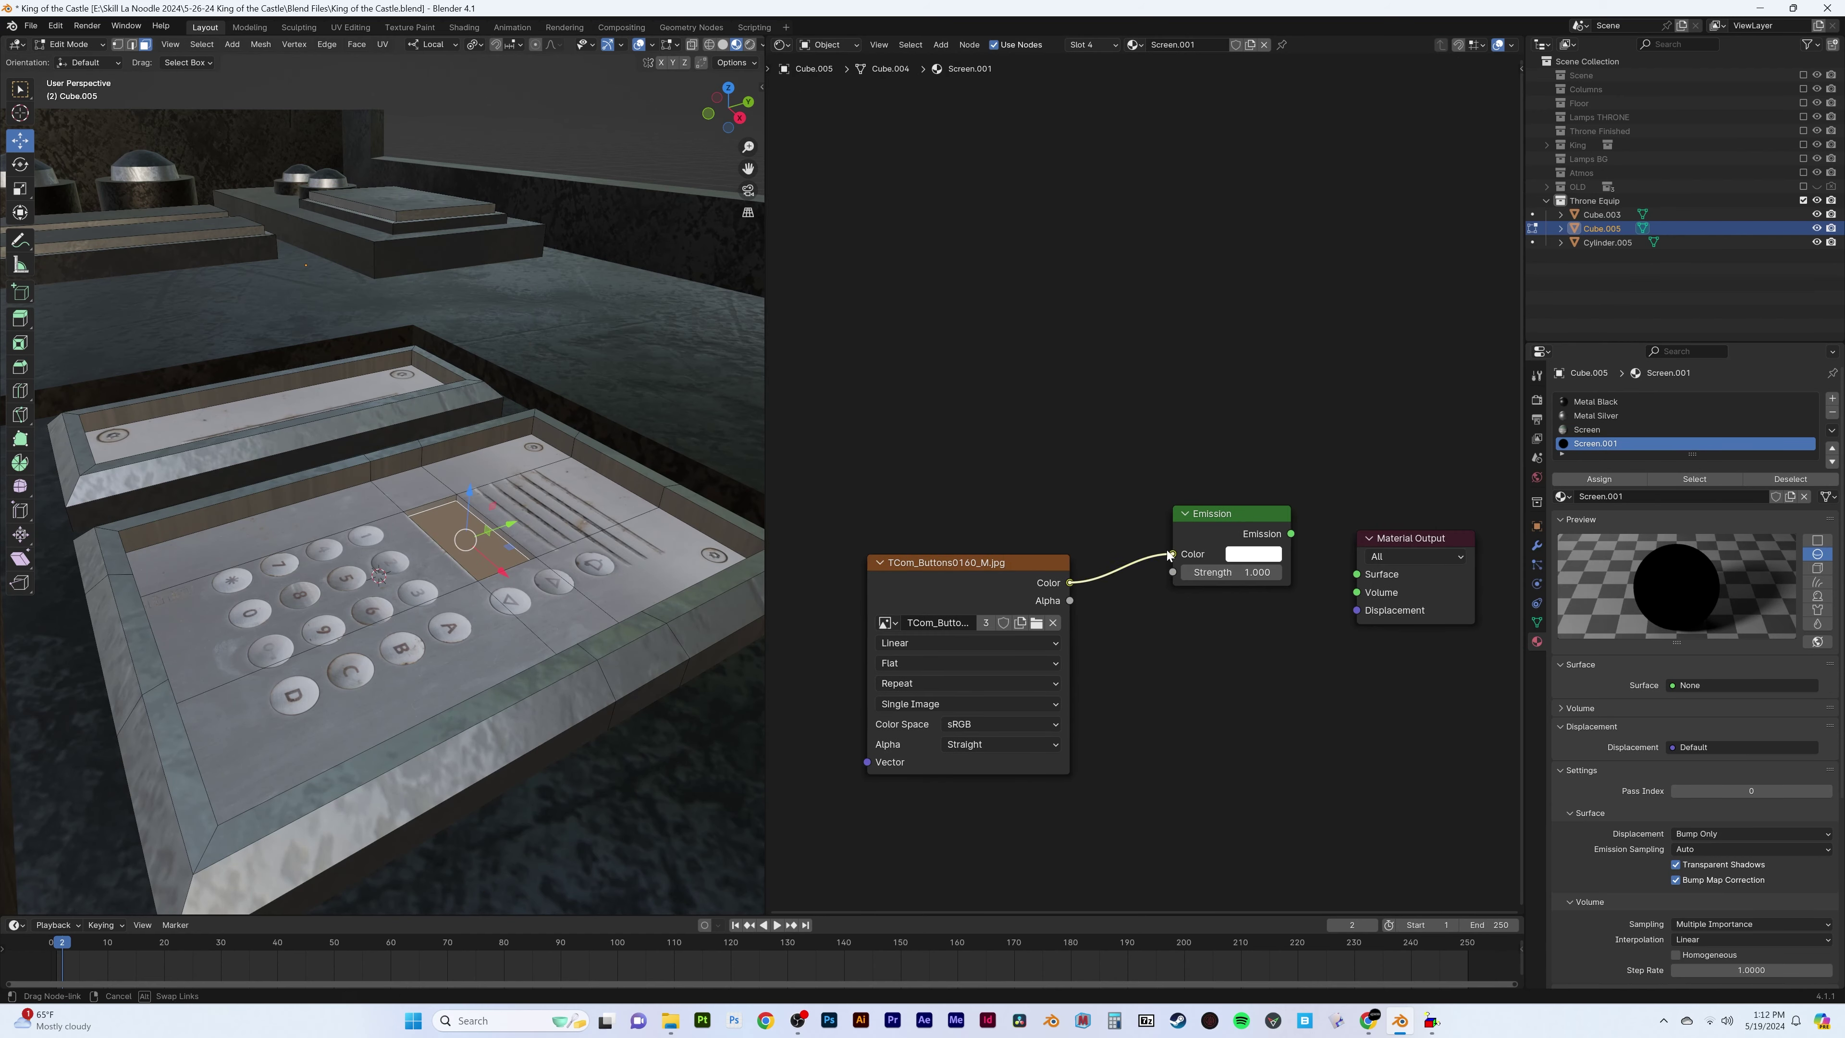
# Save the blend file
pyautogui.press('Tab')
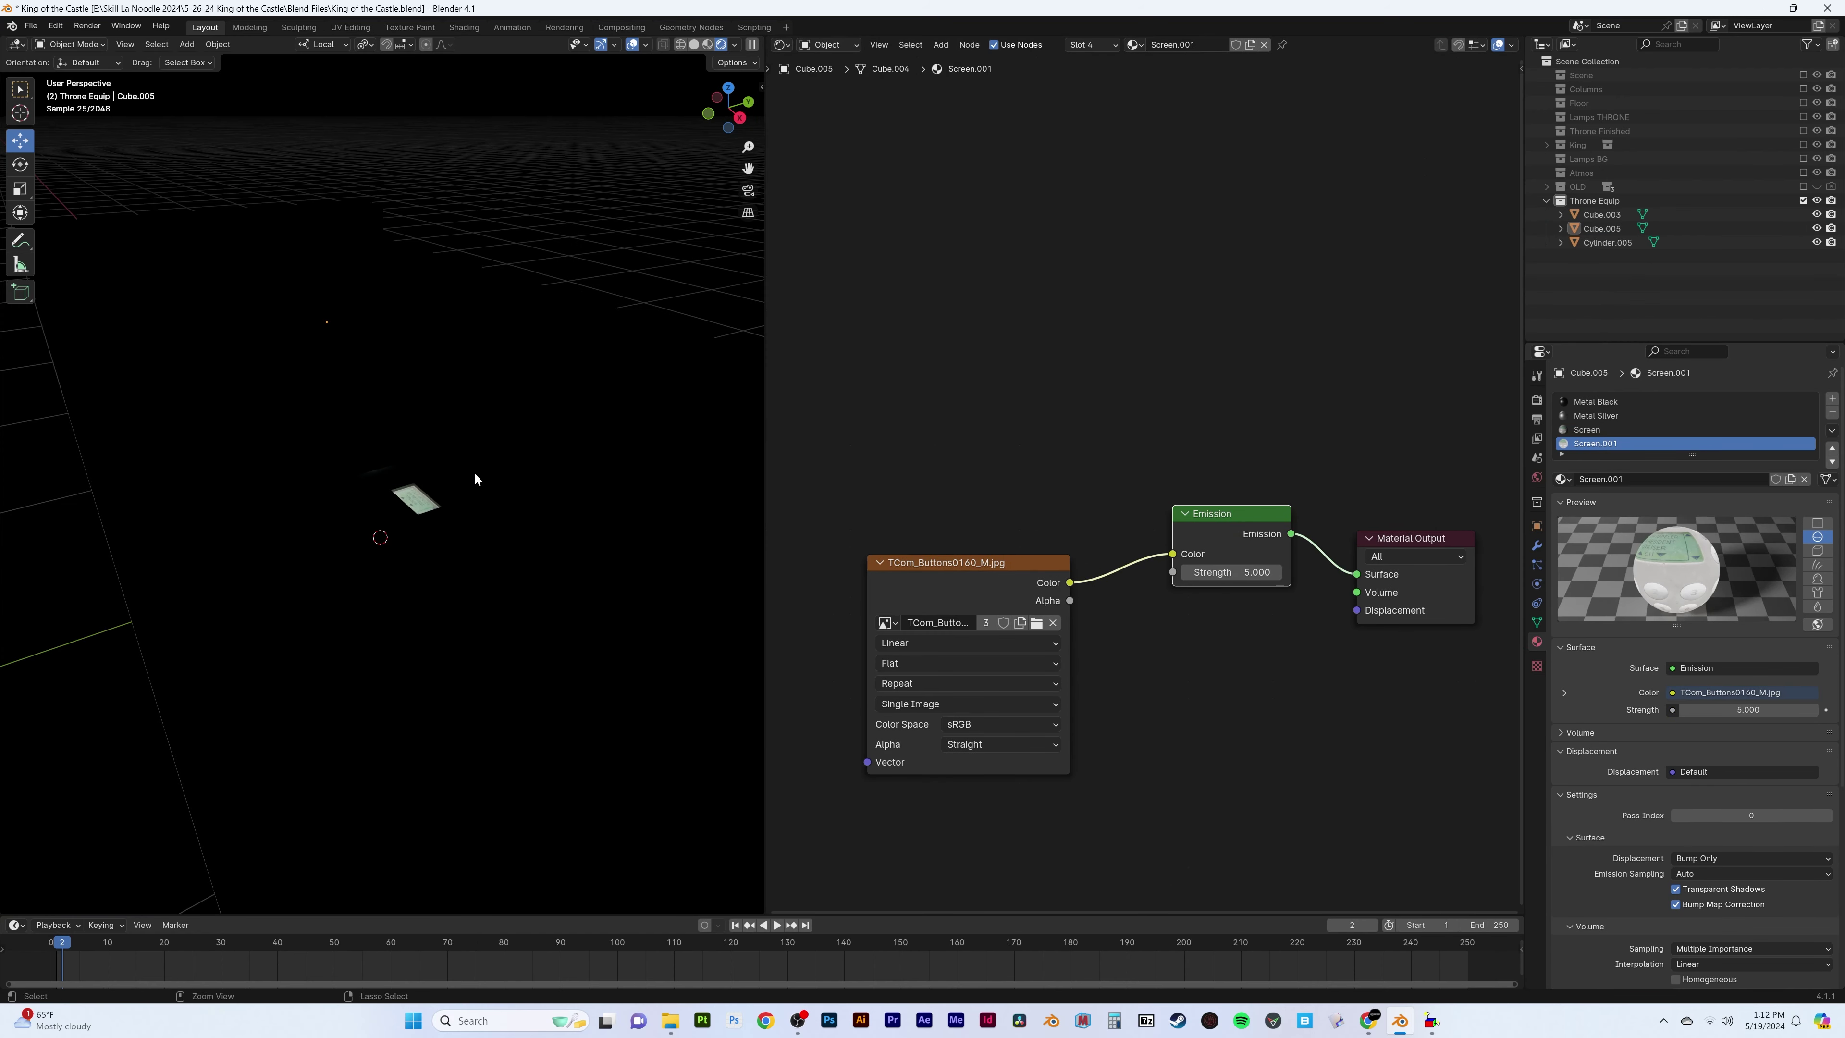
pyautogui.scroll(5, 475, 472)
pyautogui.hotkey('ctrl', 's')
pyautogui.scroll(-5, 370, 405)
pyautogui.press('Tab')
# Loop-cut the side blocks and extrude and scale their top faces into raised strips
pyautogui.moveTo(442, 564)
pyautogui.mouseDown(button='middle')
pyautogui.moveTo(434, 401)
pyautogui.moveTo(402, 445)
pyautogui.moveTo(457, 436)
pyautogui.mouseUp(button='middle')
pyautogui.hotkey('ctrl', 'r')
pyautogui.click(457, 436)
pyautogui.rightClick(574, 479)
pyautogui.click(680, 485)
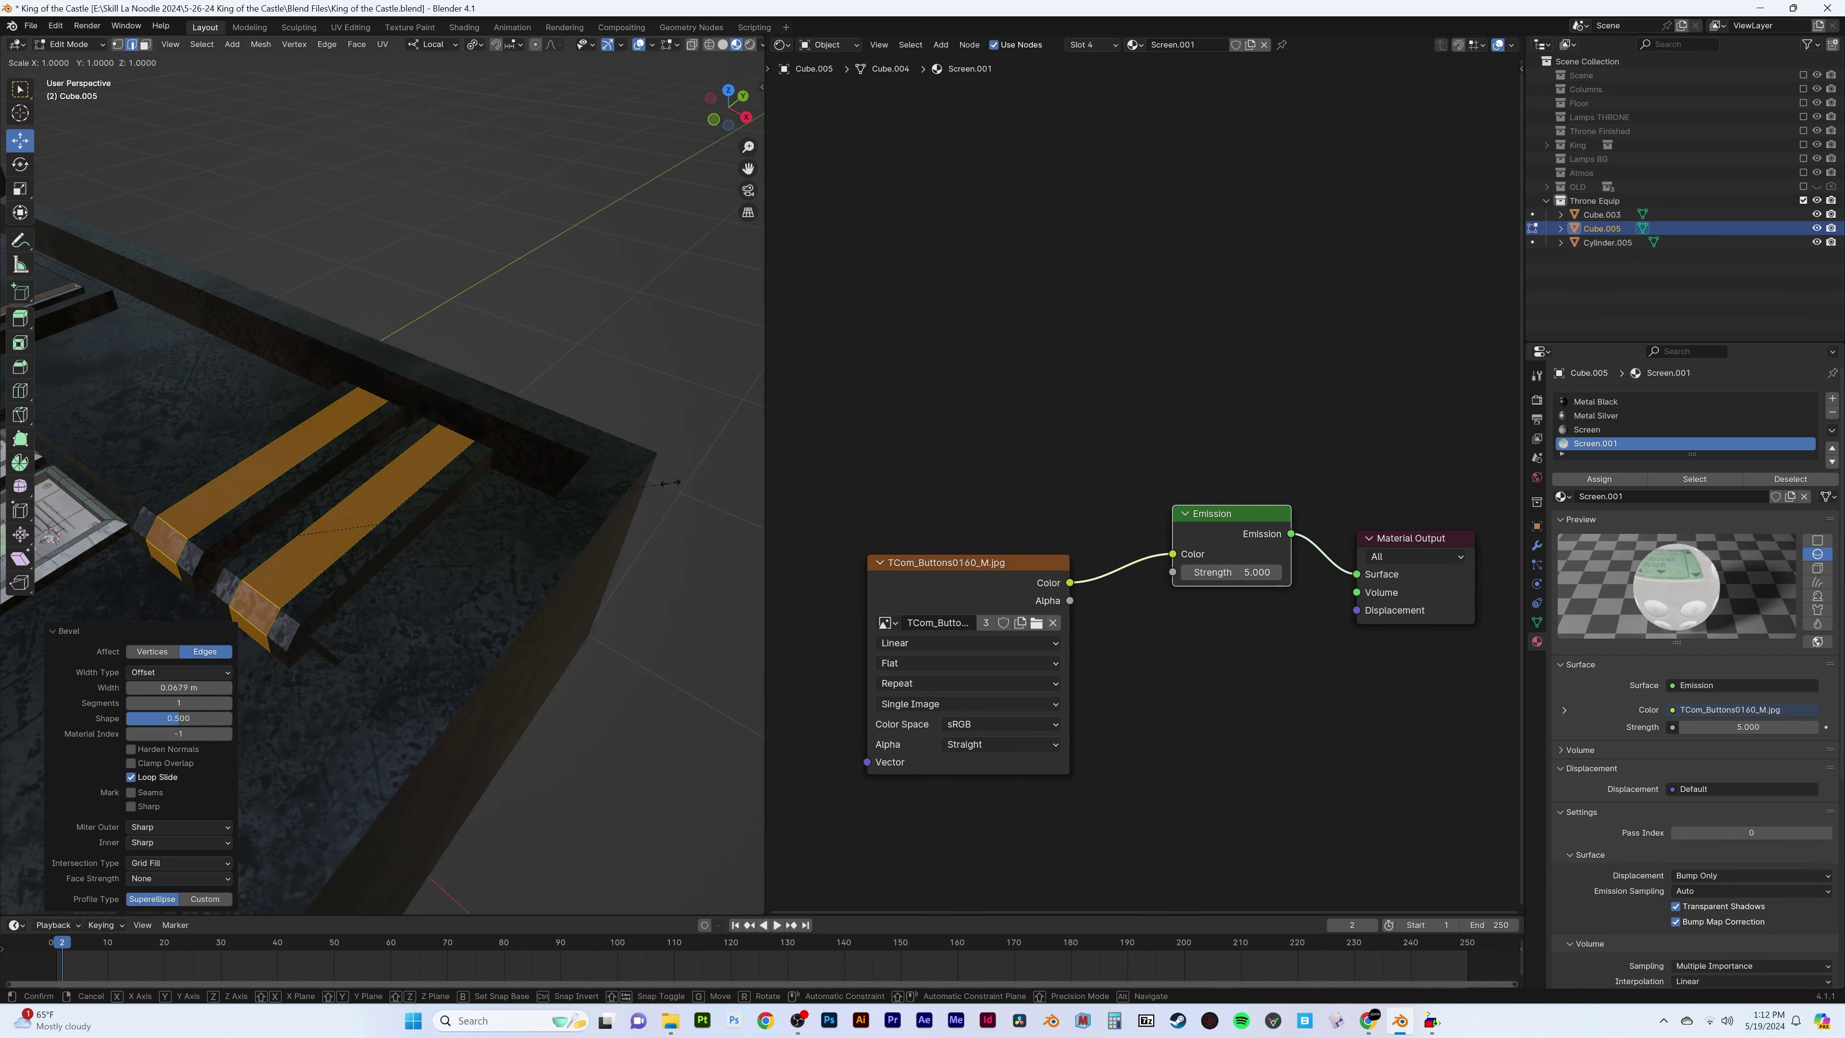
pyautogui.press('e')
pyautogui.press('s')
pyautogui.click(647, 473)
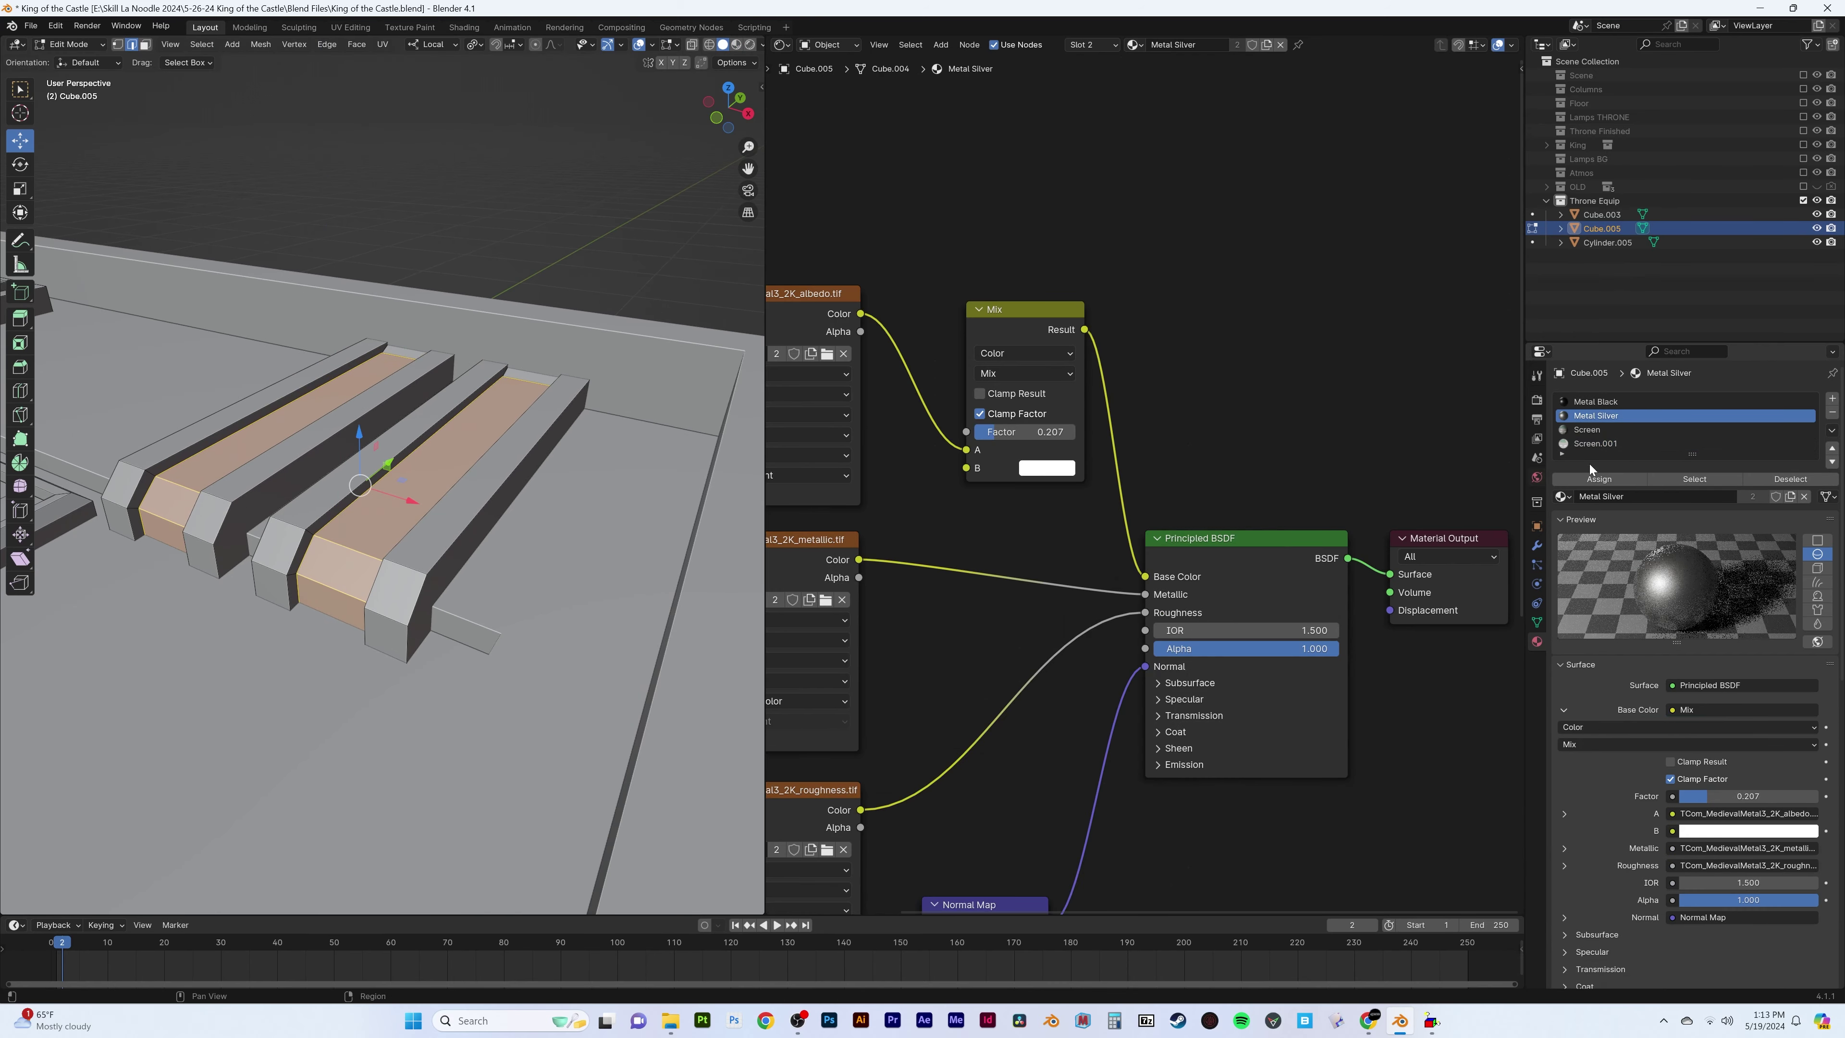
pyautogui.press('Tab')
# Select the button cylinders for mesh editing
pyautogui.moveTo(376, 462)
pyautogui.mouseDown(button='middle')
pyautogui.moveTo(474, 535)
pyautogui.moveTo(363, 507)
pyautogui.mouseUp(button='middle')
pyautogui.click(363, 508)
pyautogui.press('Tab')
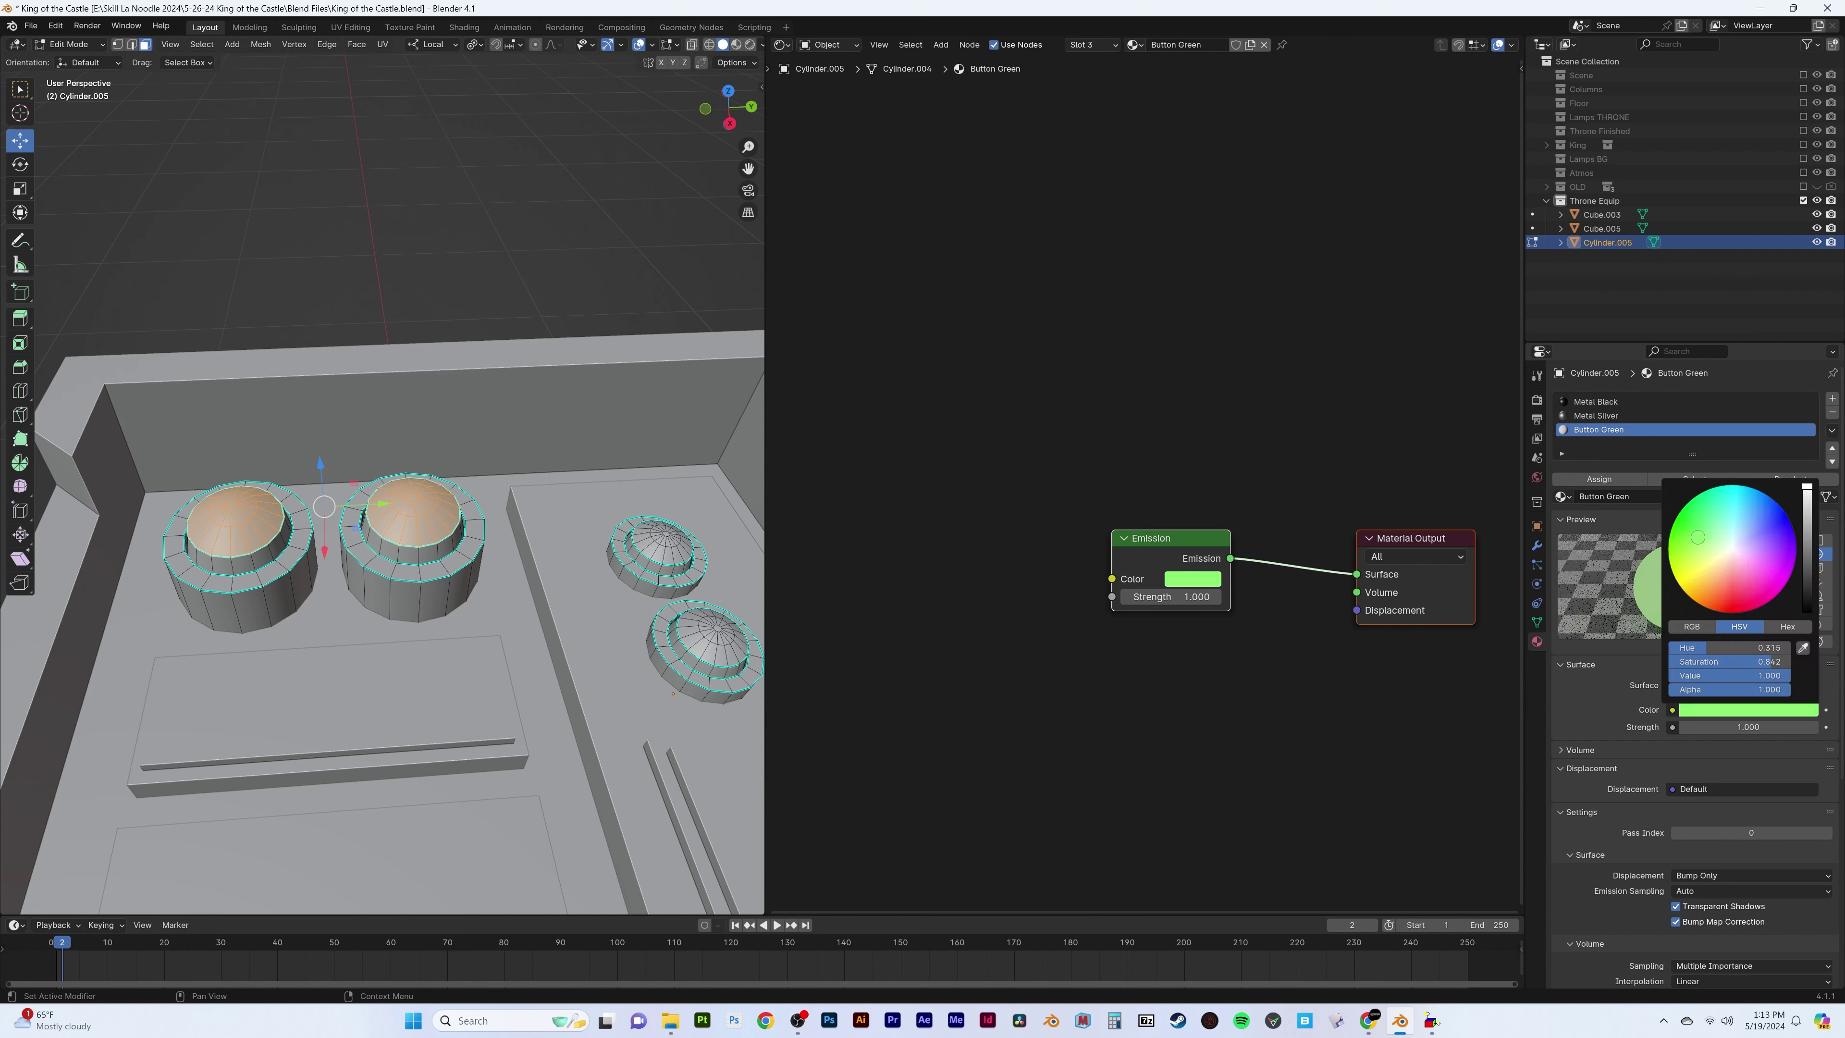
# Select the button top faces and assign the Button Green material to them
pyautogui.press('z')
pyautogui.moveTo(474, 590); pyautogui.dragTo(363, 545, button='middle')
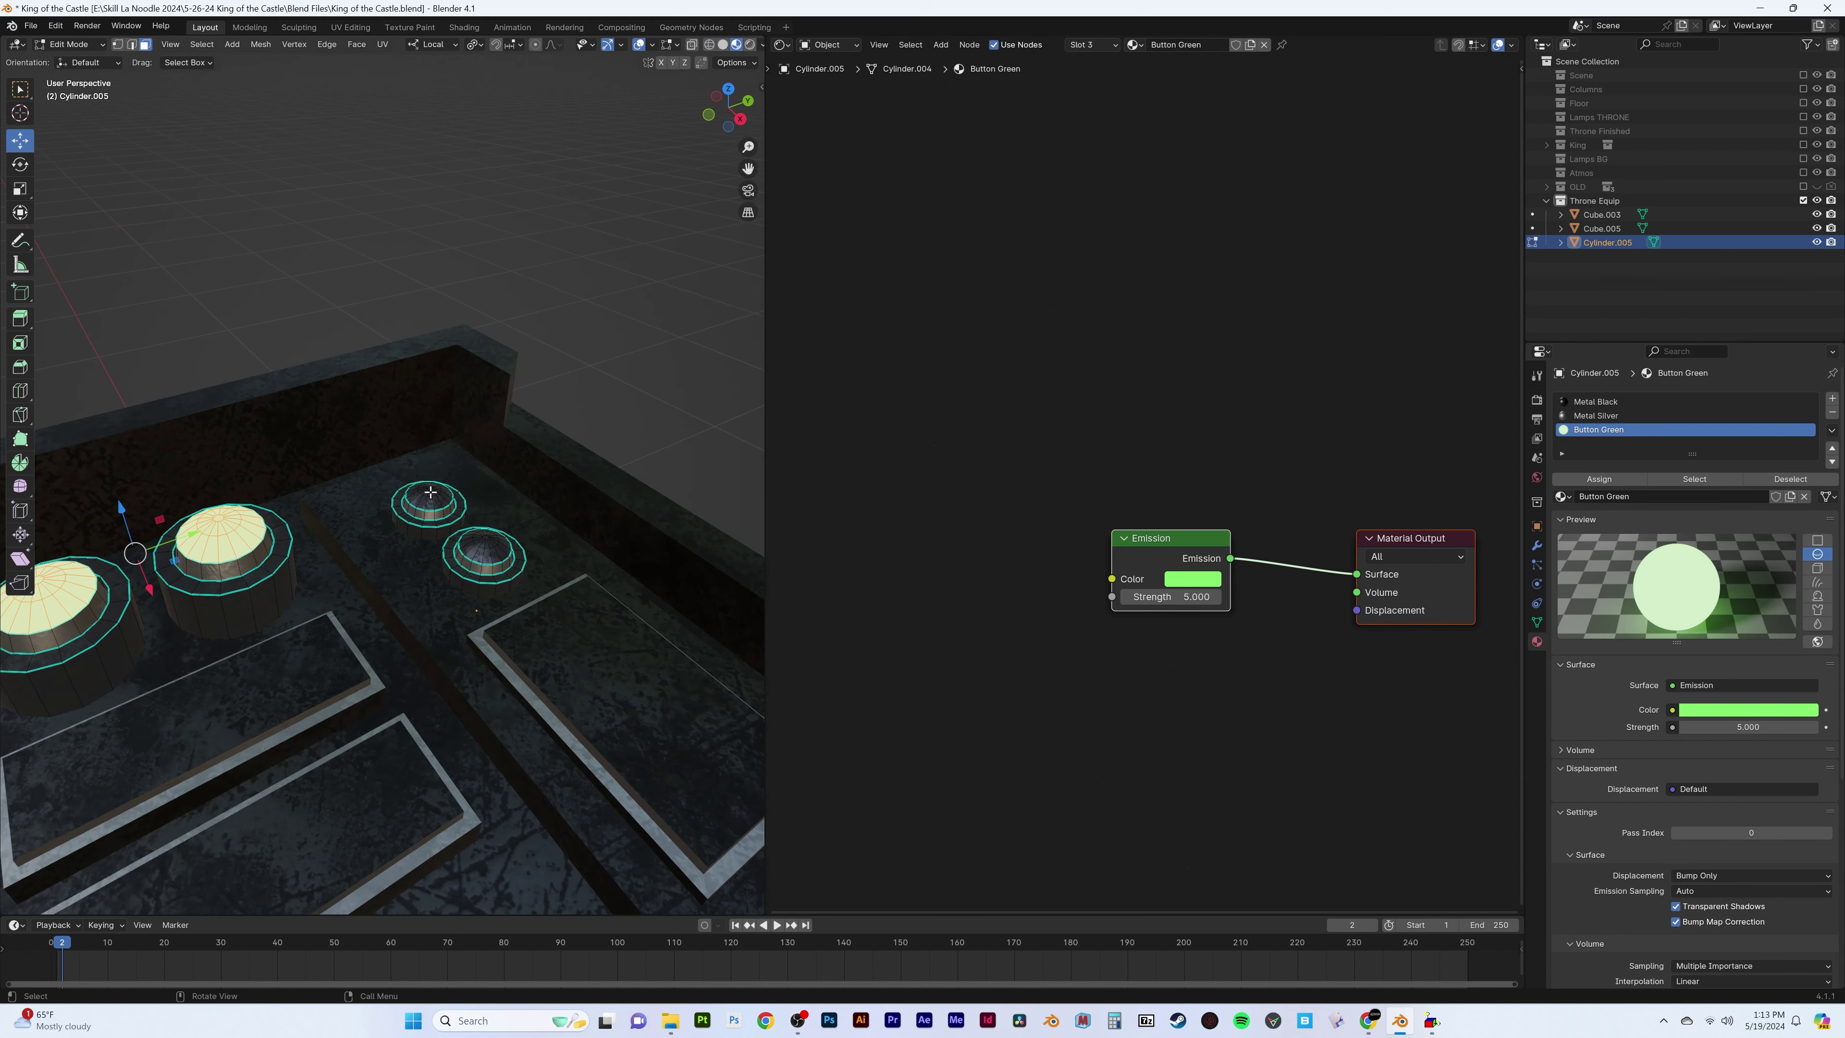
pyautogui.scroll(3, 364, 545)
pyautogui.press('c')
pyautogui.press('Escape')
pyautogui.click(1614, 430)
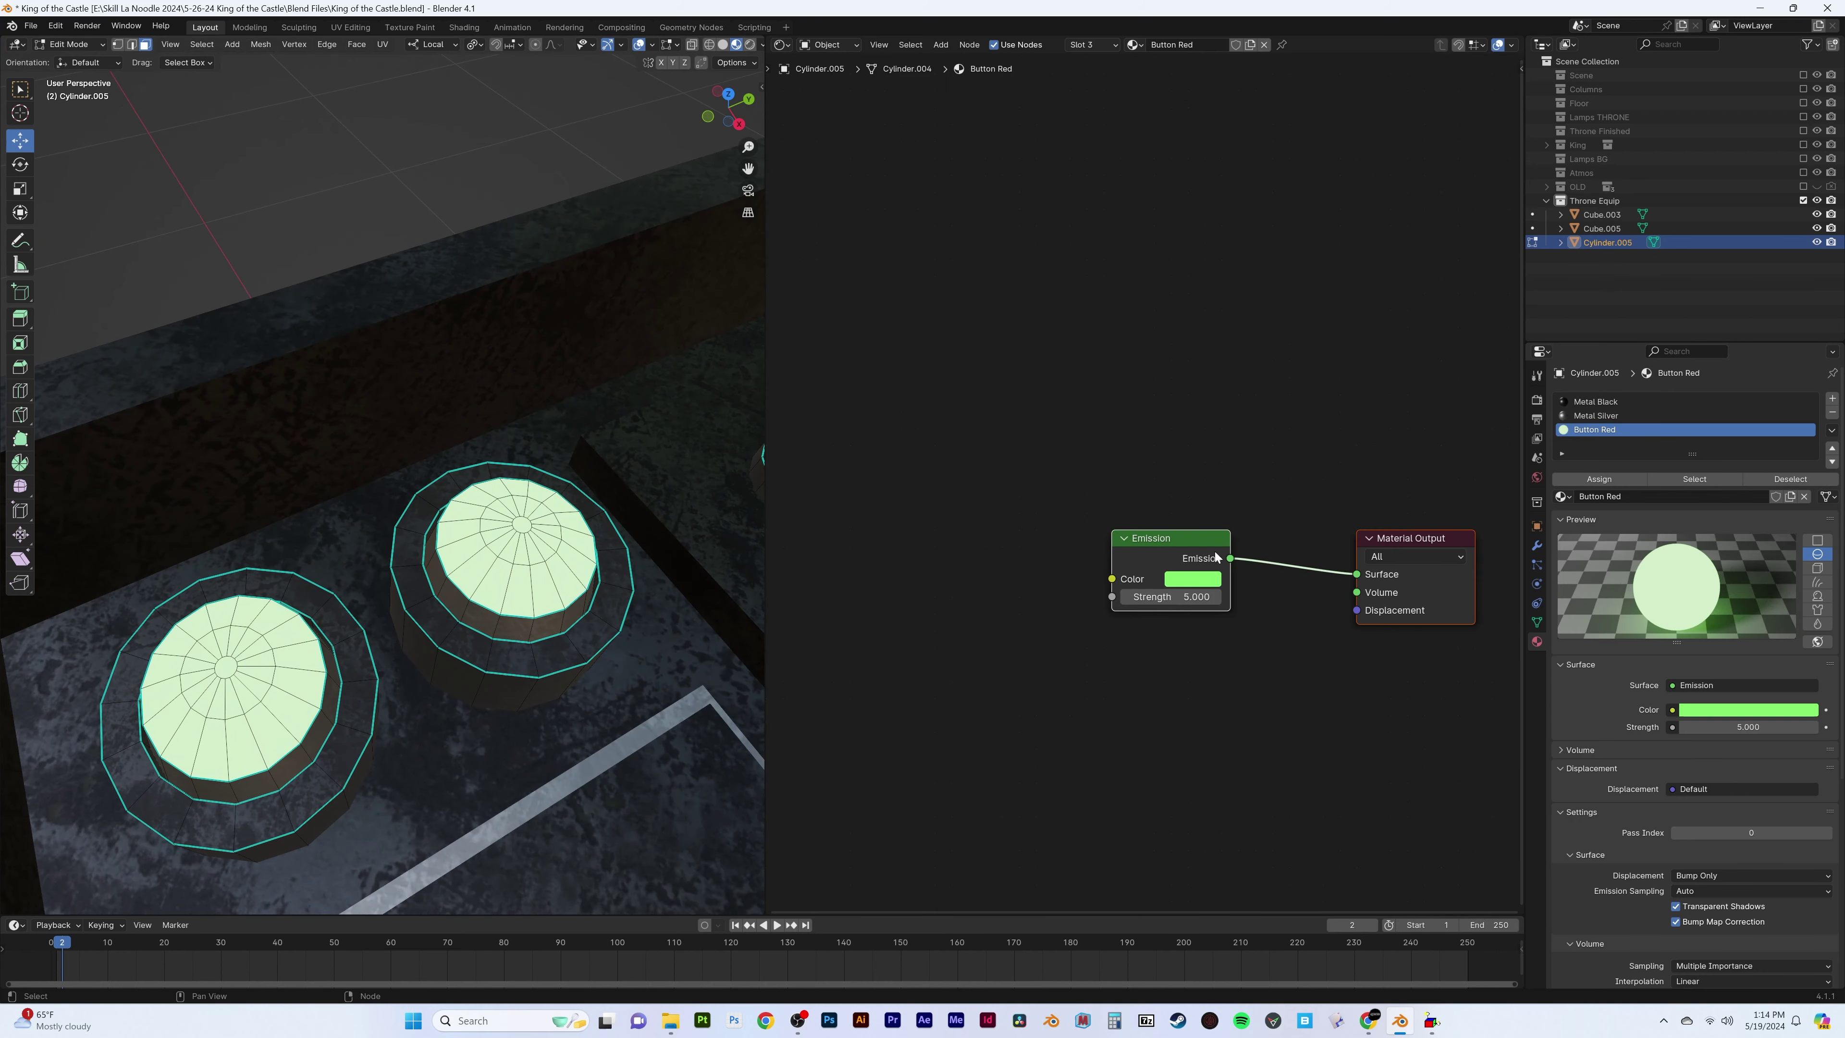
# Change the button material's emission colour to red with strength 7
pyautogui.click(1193, 578)
pyautogui.click(1307, 393)
pyautogui.press('Tab')
pyautogui.doubleClick(1748, 709)
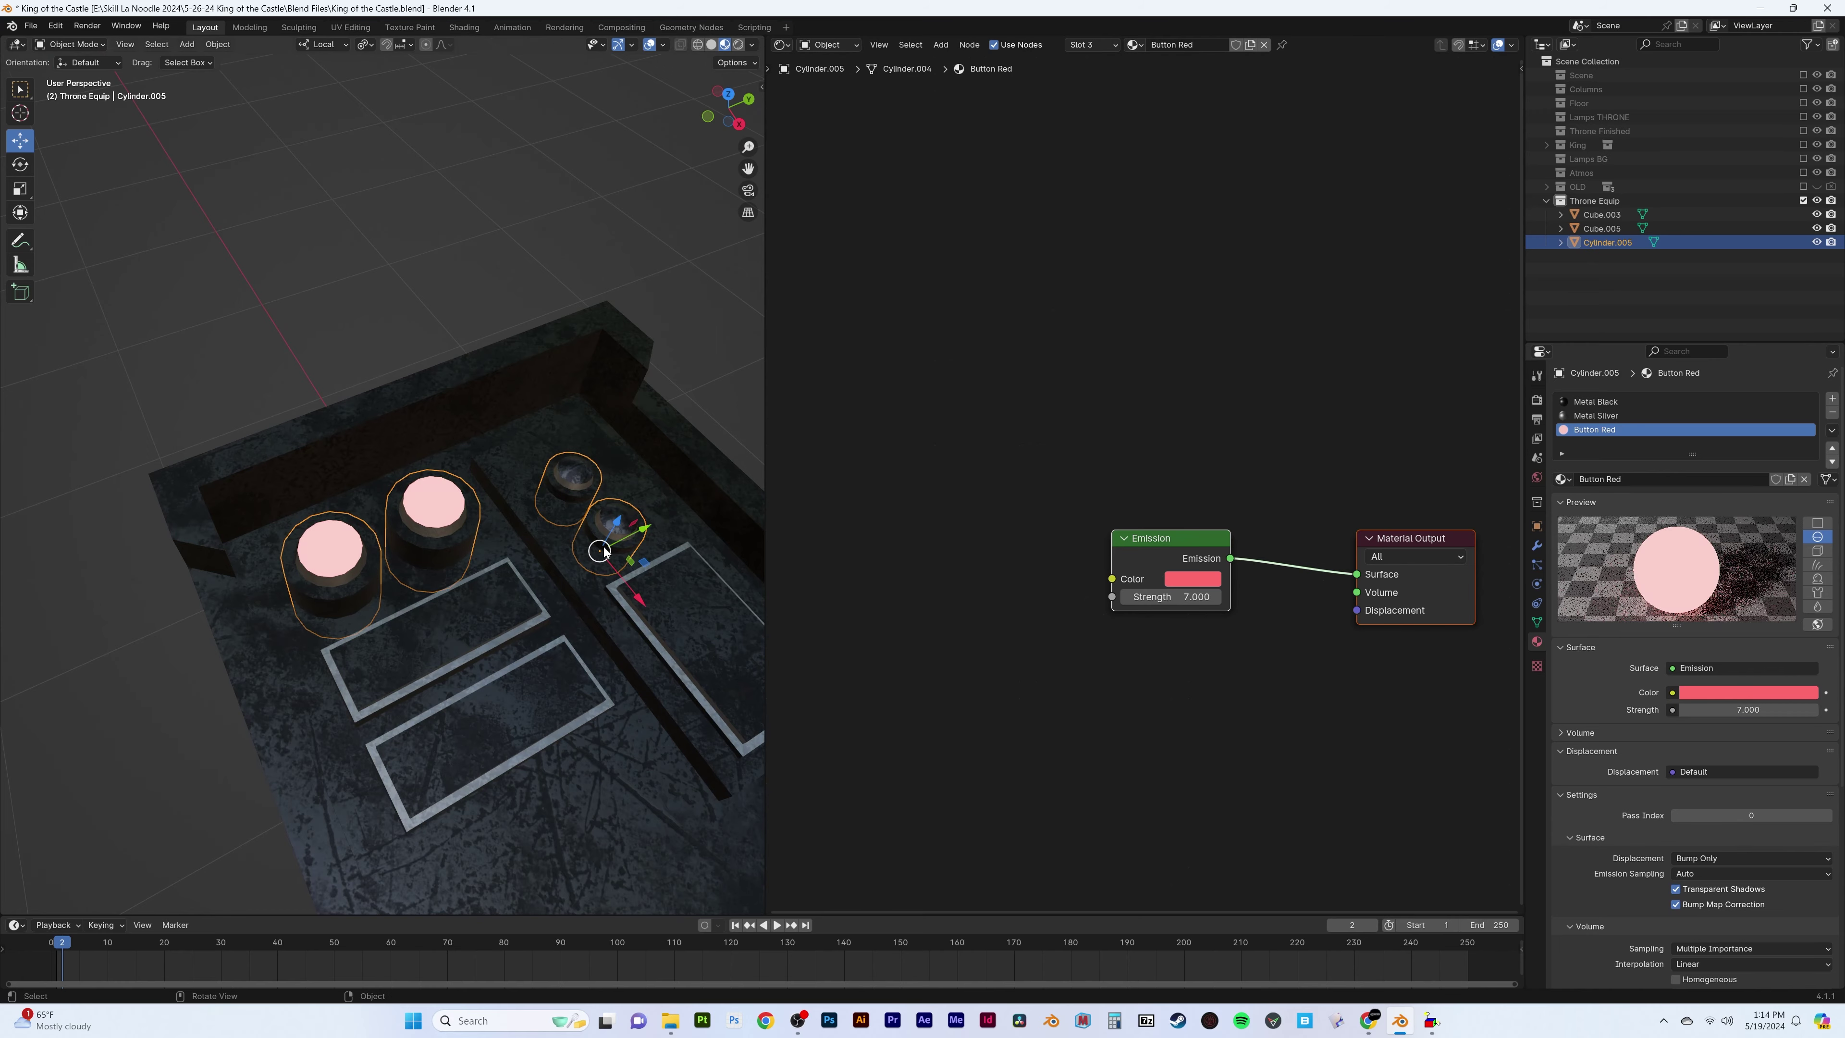
# Add a new material slot holding a copy of the red button material
pyautogui.press('Tab')
pyautogui.scroll(6, 574, 545)
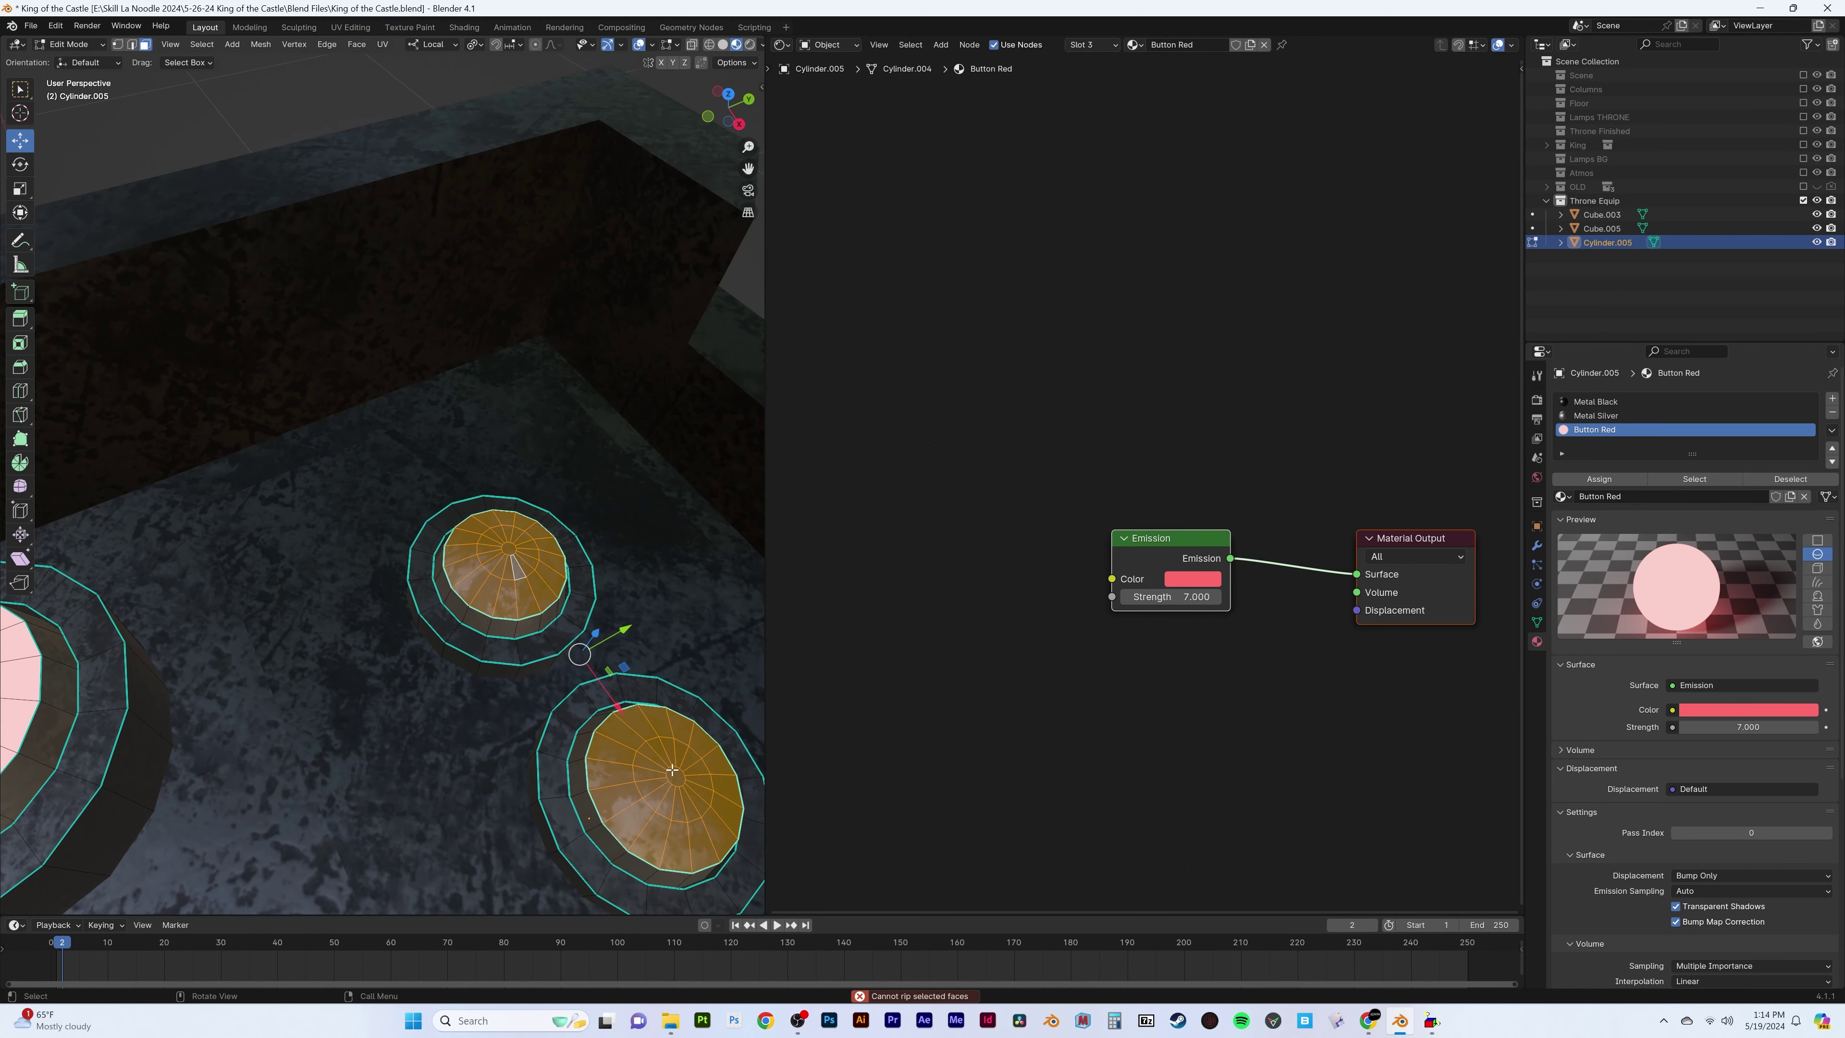
pyautogui.press('Tab')
pyautogui.click(1832, 399)
pyautogui.click(1648, 480)
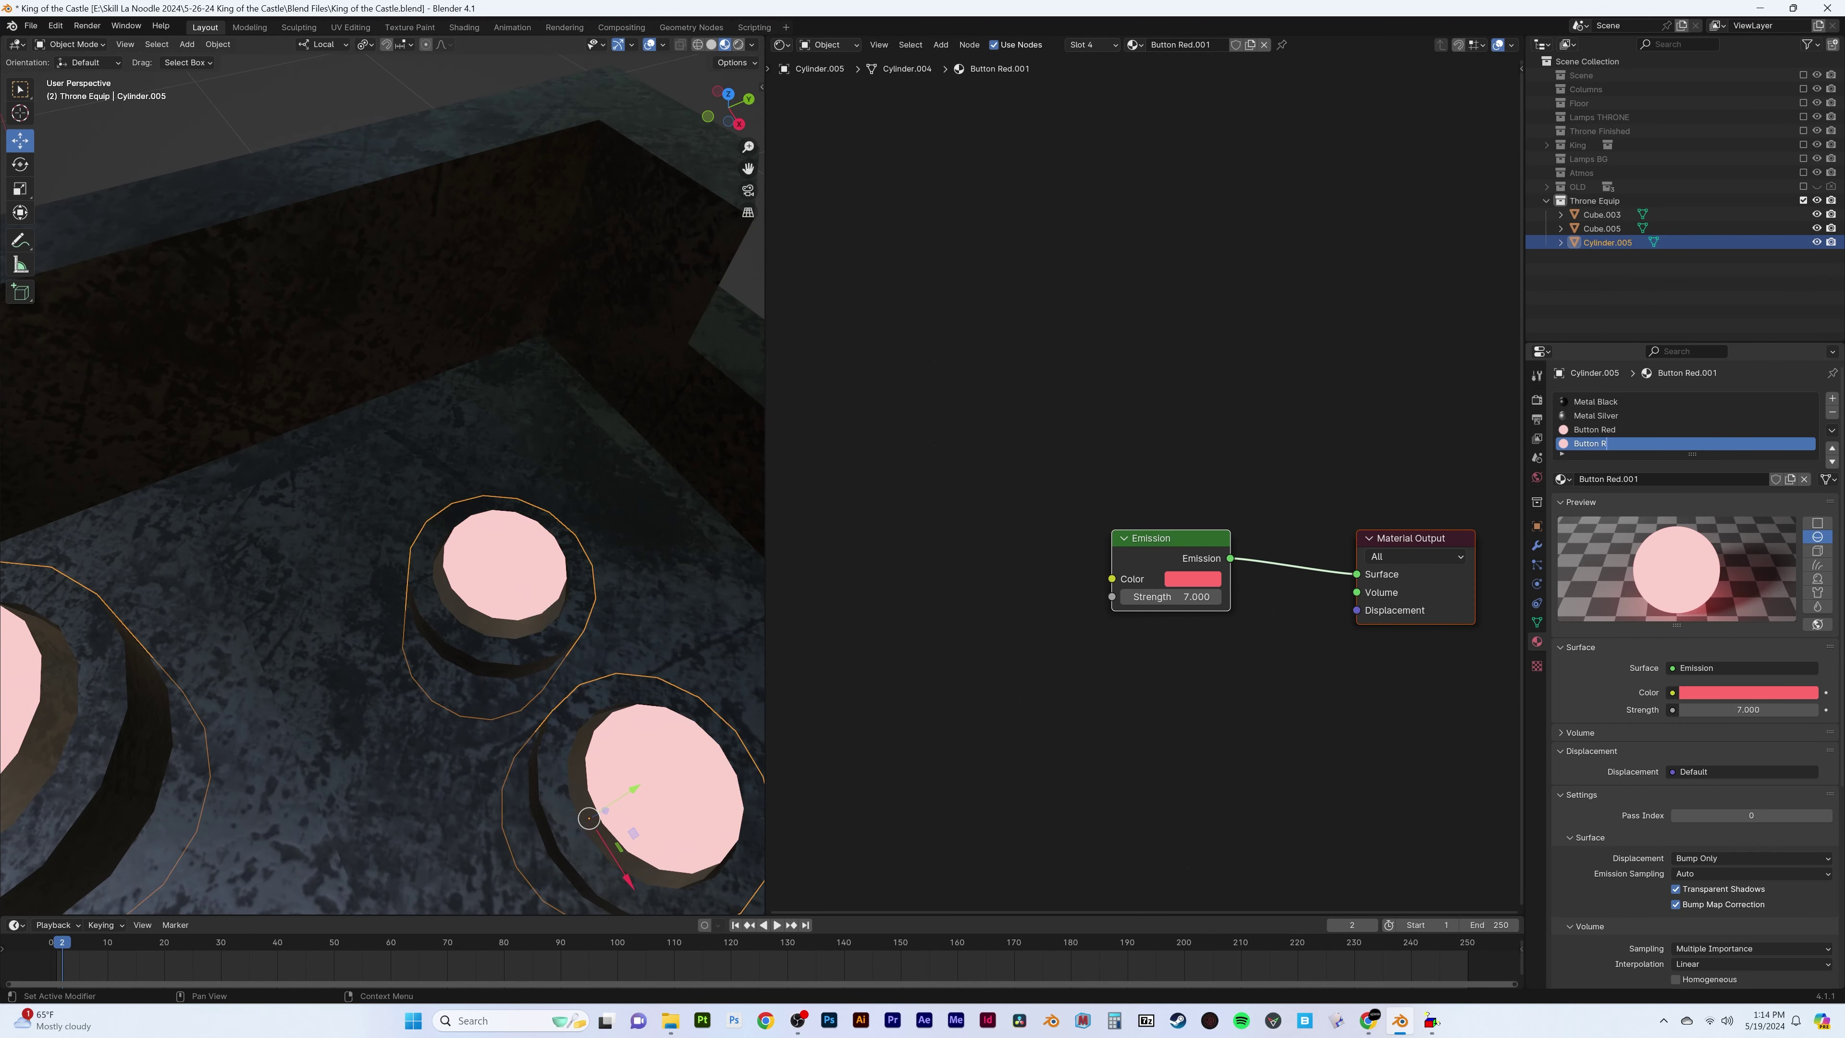
# Assign the copied material to the lower small button so it glows green
pyautogui.press('Tab')
pyautogui.press('c')
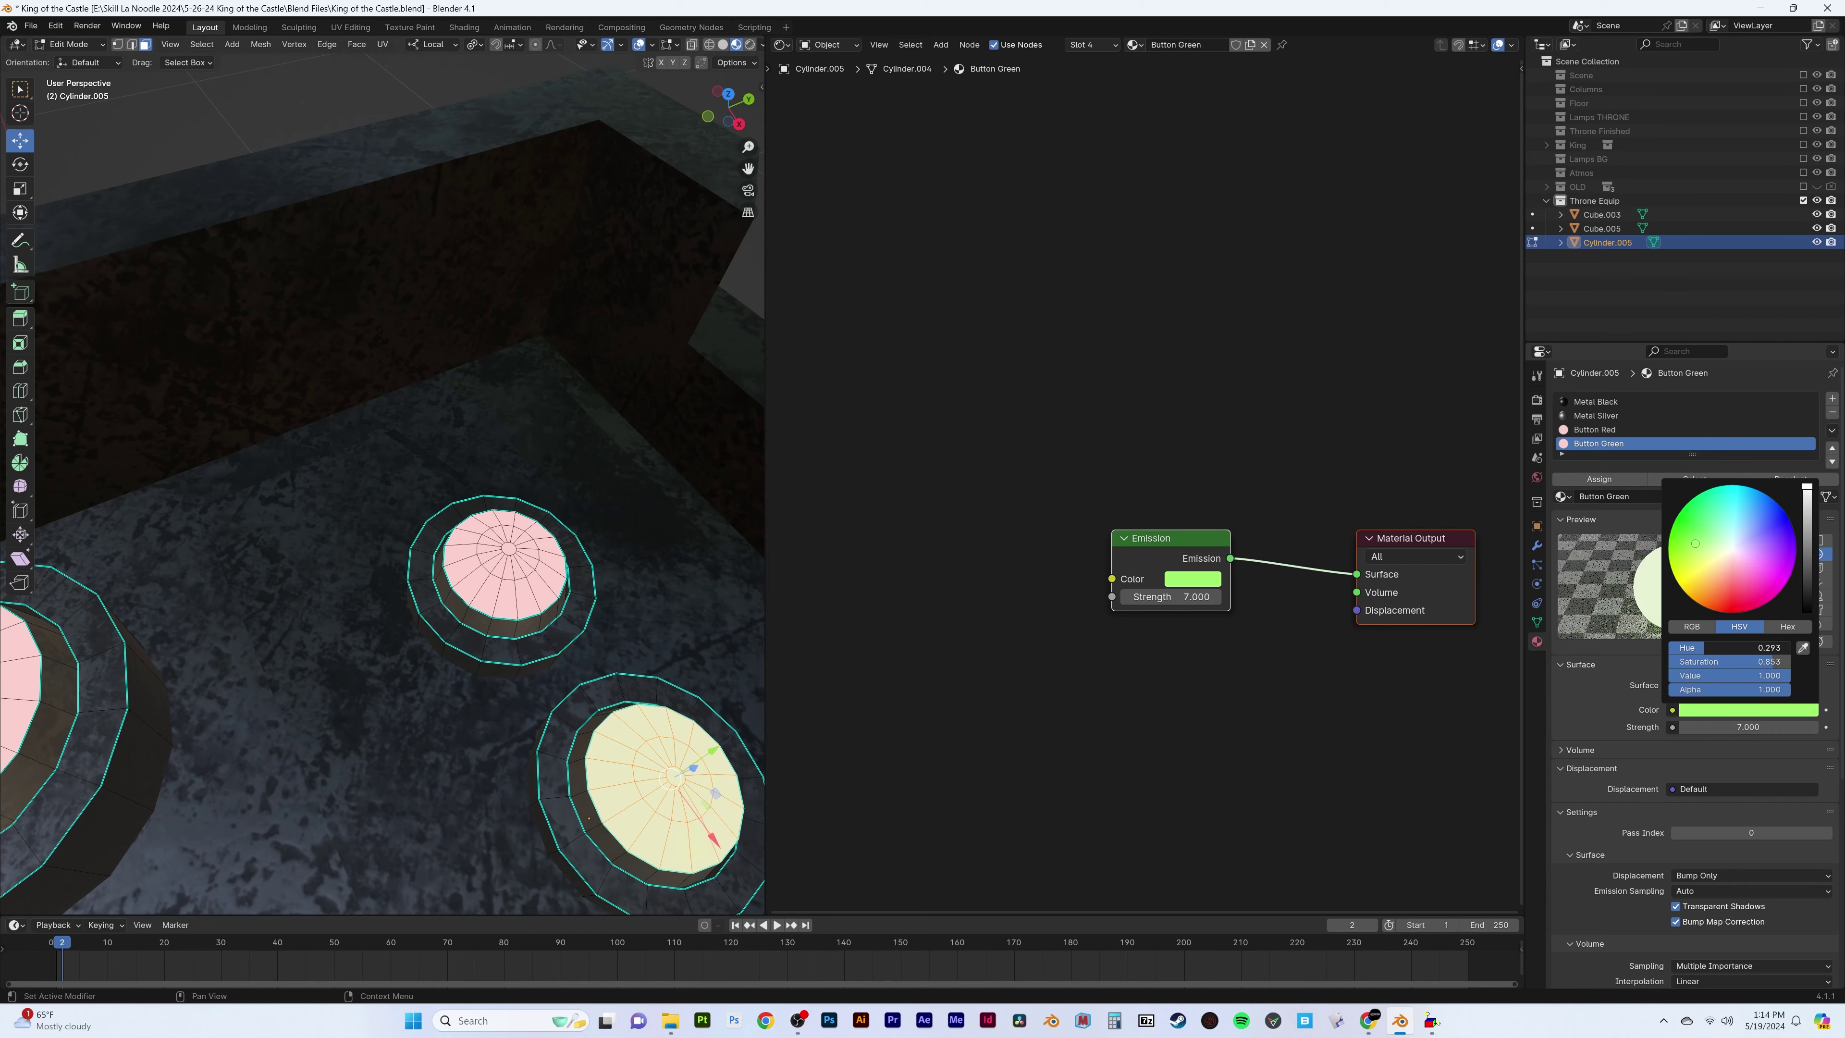
pyautogui.press('Tab')
pyautogui.scroll(-10, 460, 586)
pyautogui.scroll(10, 534, 507)
# Select all the panel pieces and run Apply from the command search
pyautogui.press('a')
pyautogui.press('F3')
pyautogui.write('apply')
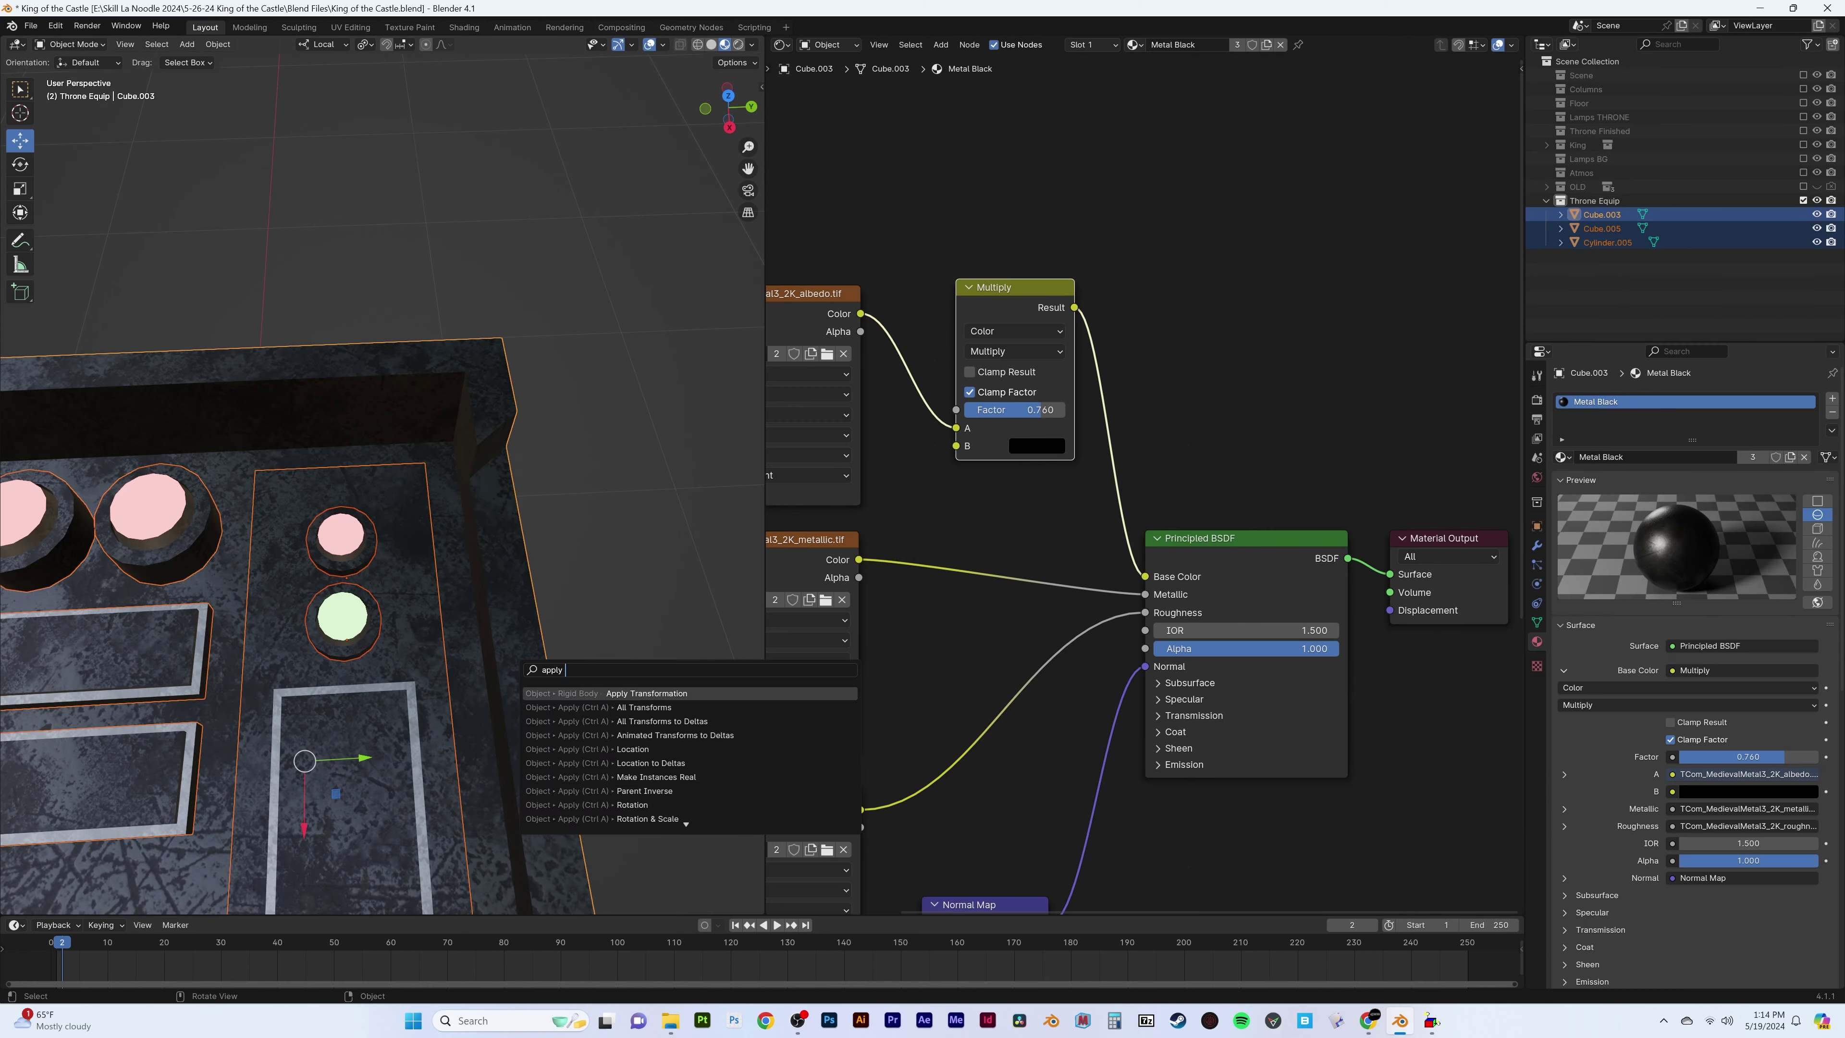
pyautogui.click(643, 707)
# Join the panel pieces into one object and rotate it 90 degrees on Y
pyautogui.hotkey('ctrl', 'j')
pyautogui.press('r')
pyautogui.press('y')
pyautogui.press('9')
pyautogui.press('0')
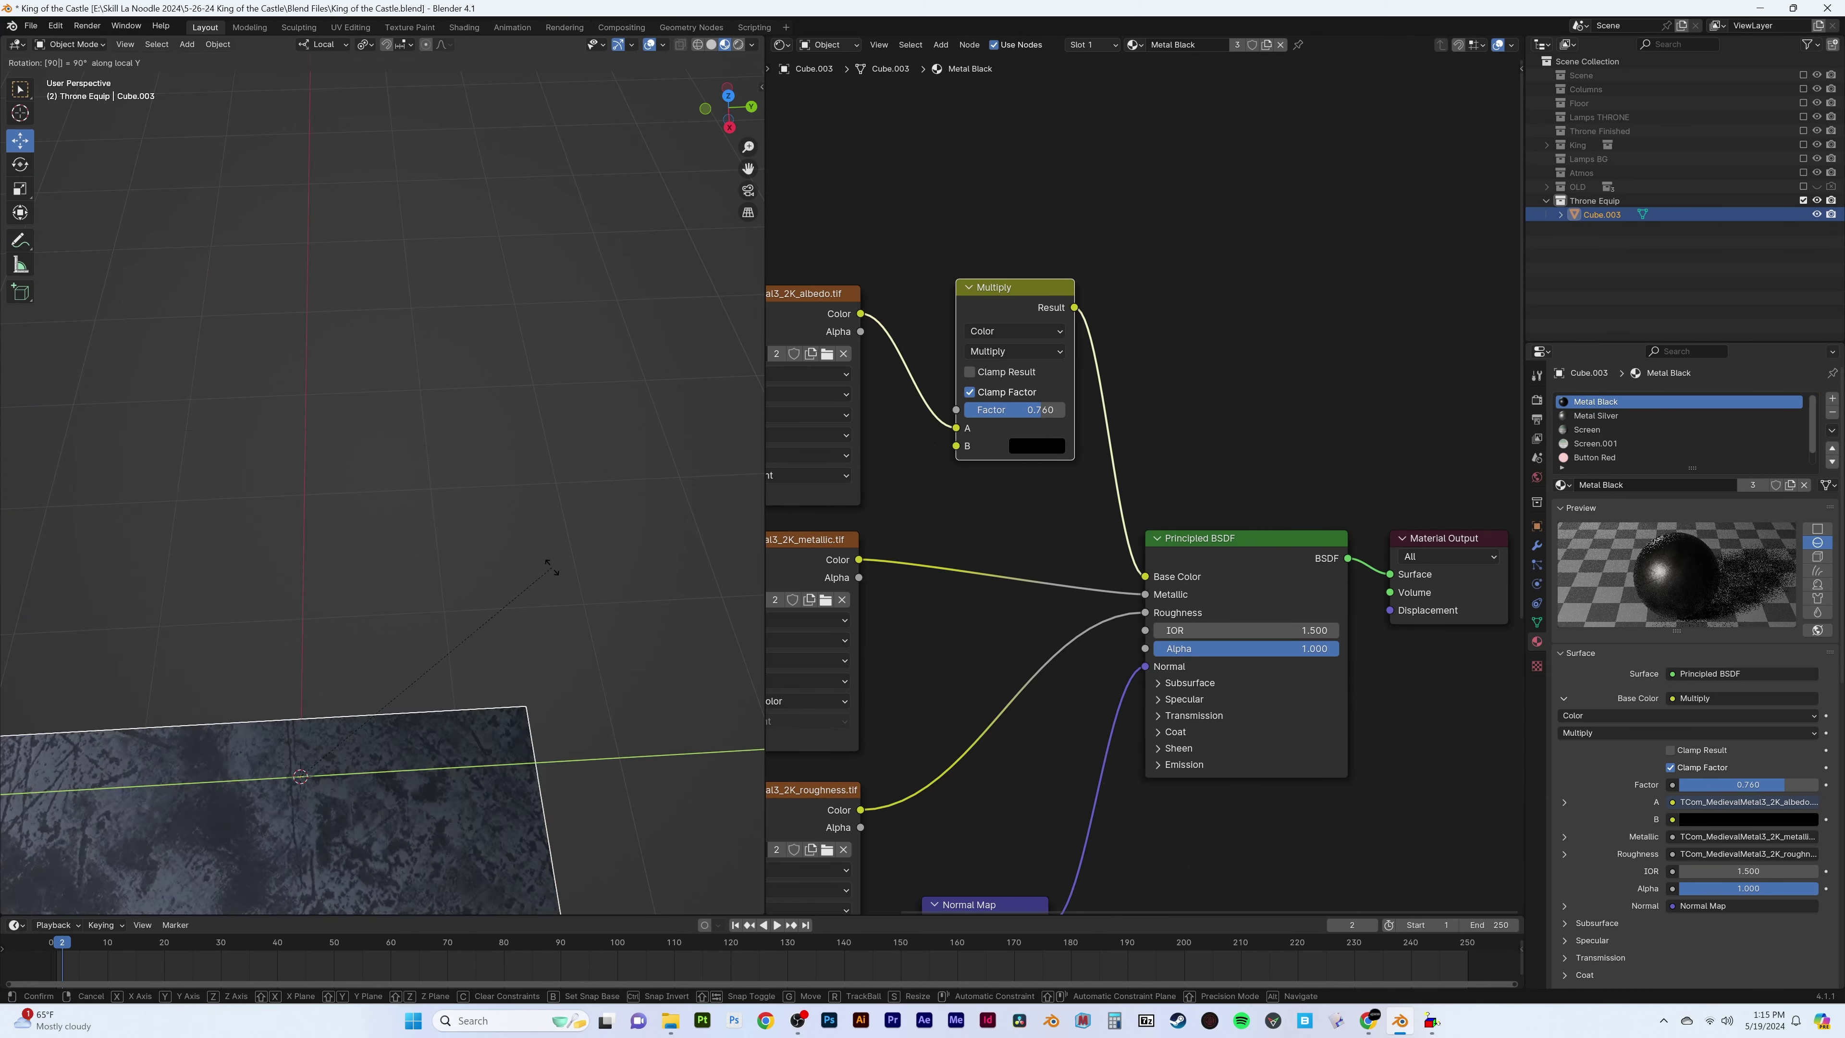
pyautogui.press('Return')
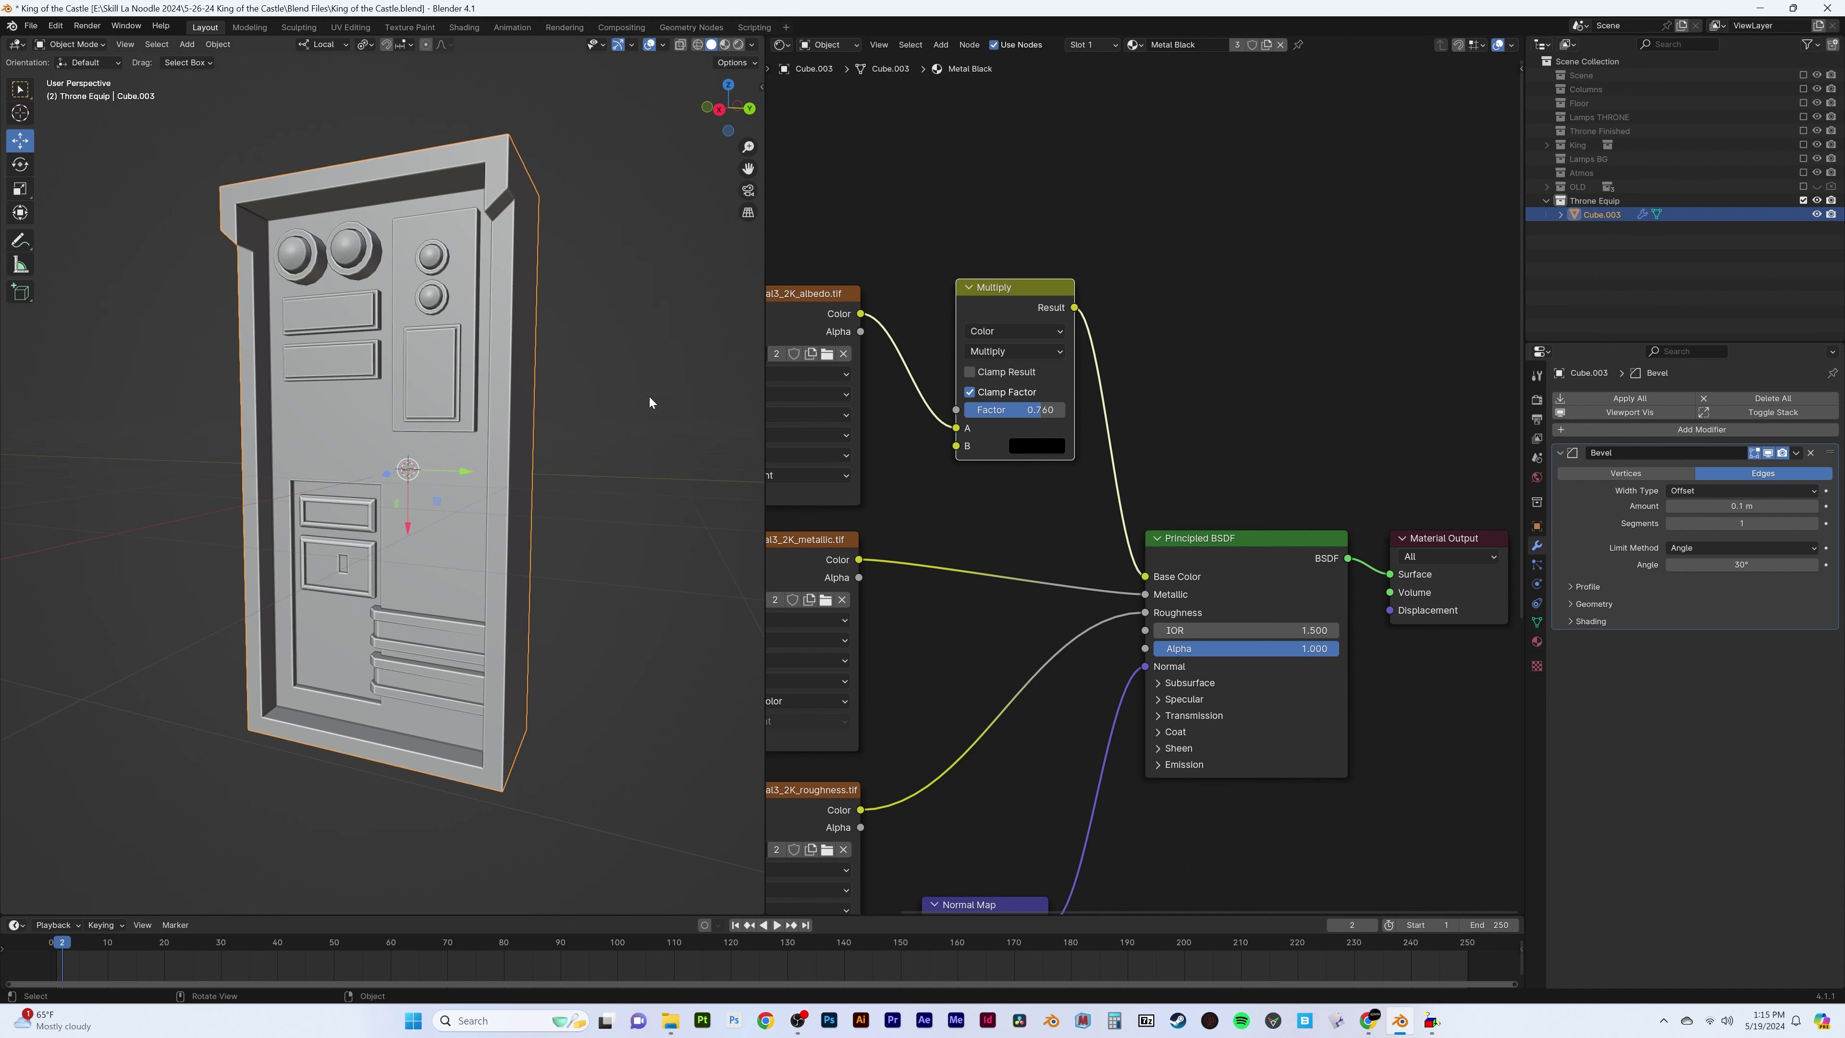
# Reorder the Throne Equip collection and shrink the panel in front view
pyautogui.moveTo(1574, 145); pyautogui.dragTo(1574, 142)
pyautogui.press('KP_1')
pyautogui.scroll(3, 350, 580)
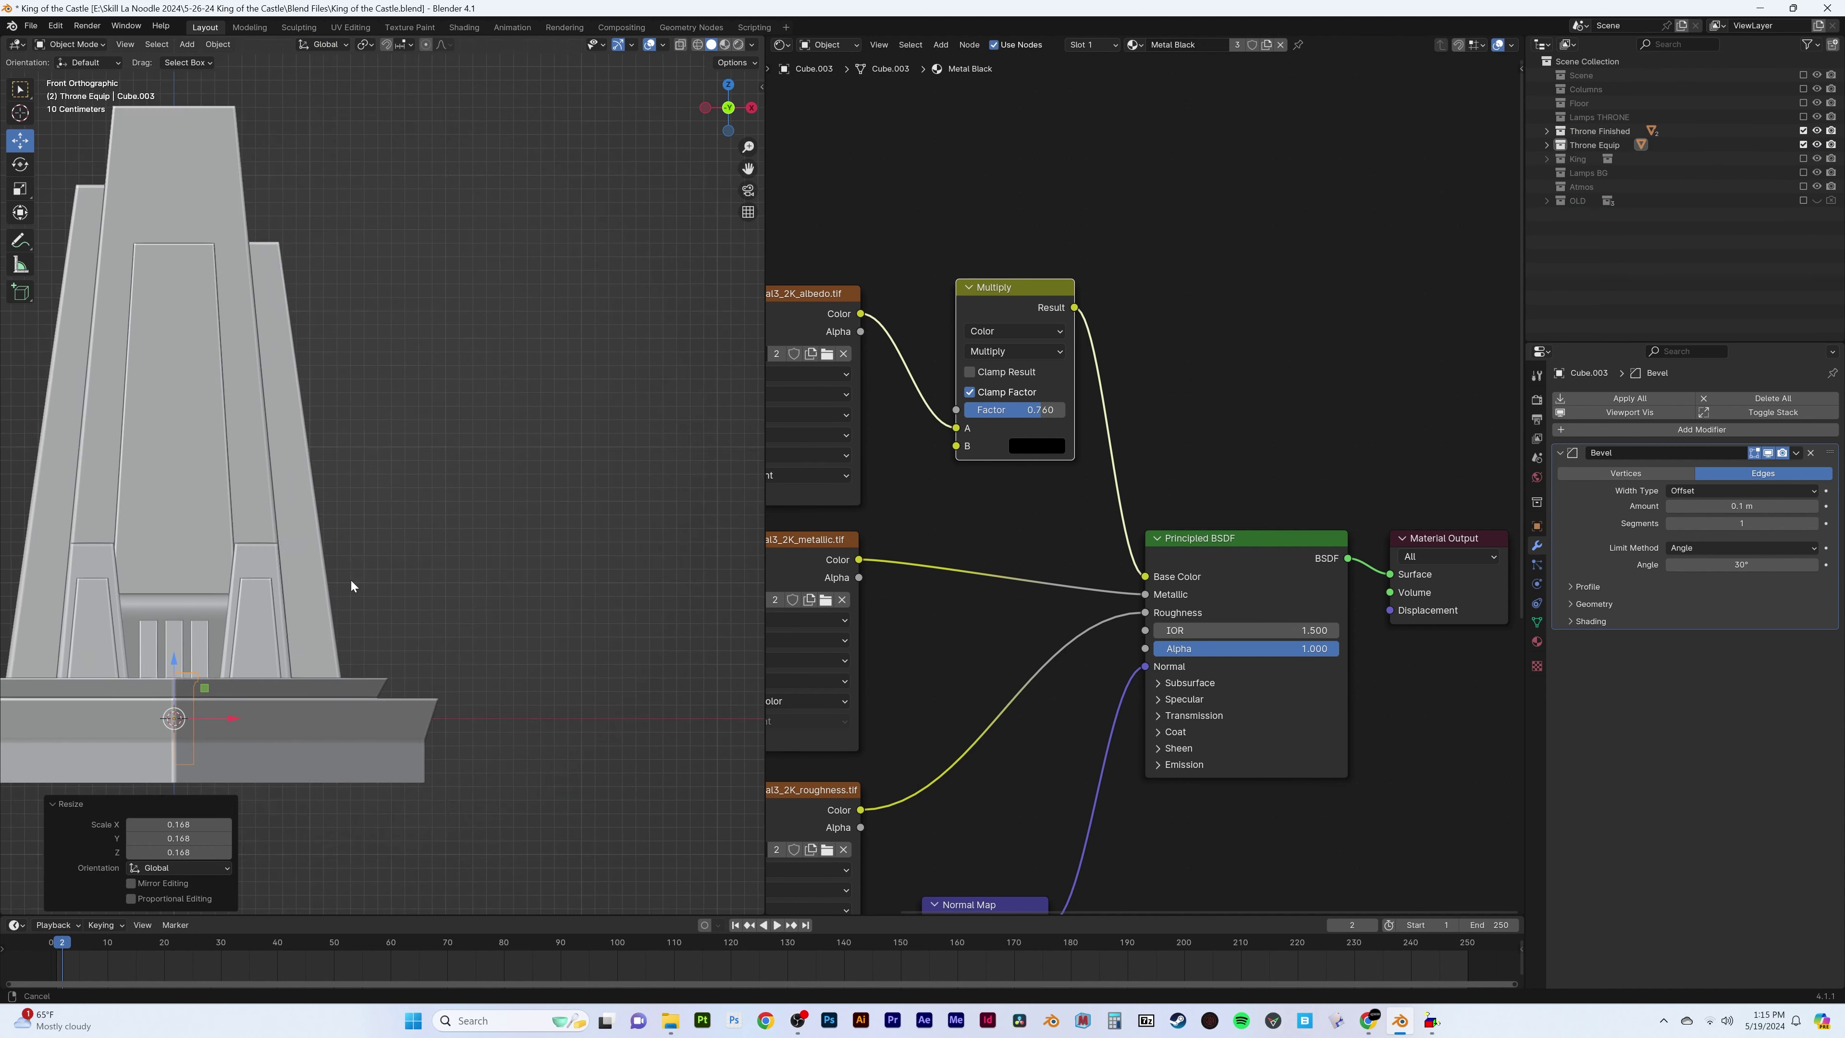
pyautogui.scroll(4, 465, 434)
pyautogui.press('s')
pyautogui.click(436, 454)
# Tilt the panel to match the throne and move it against the throne's side
pyautogui.press('r')
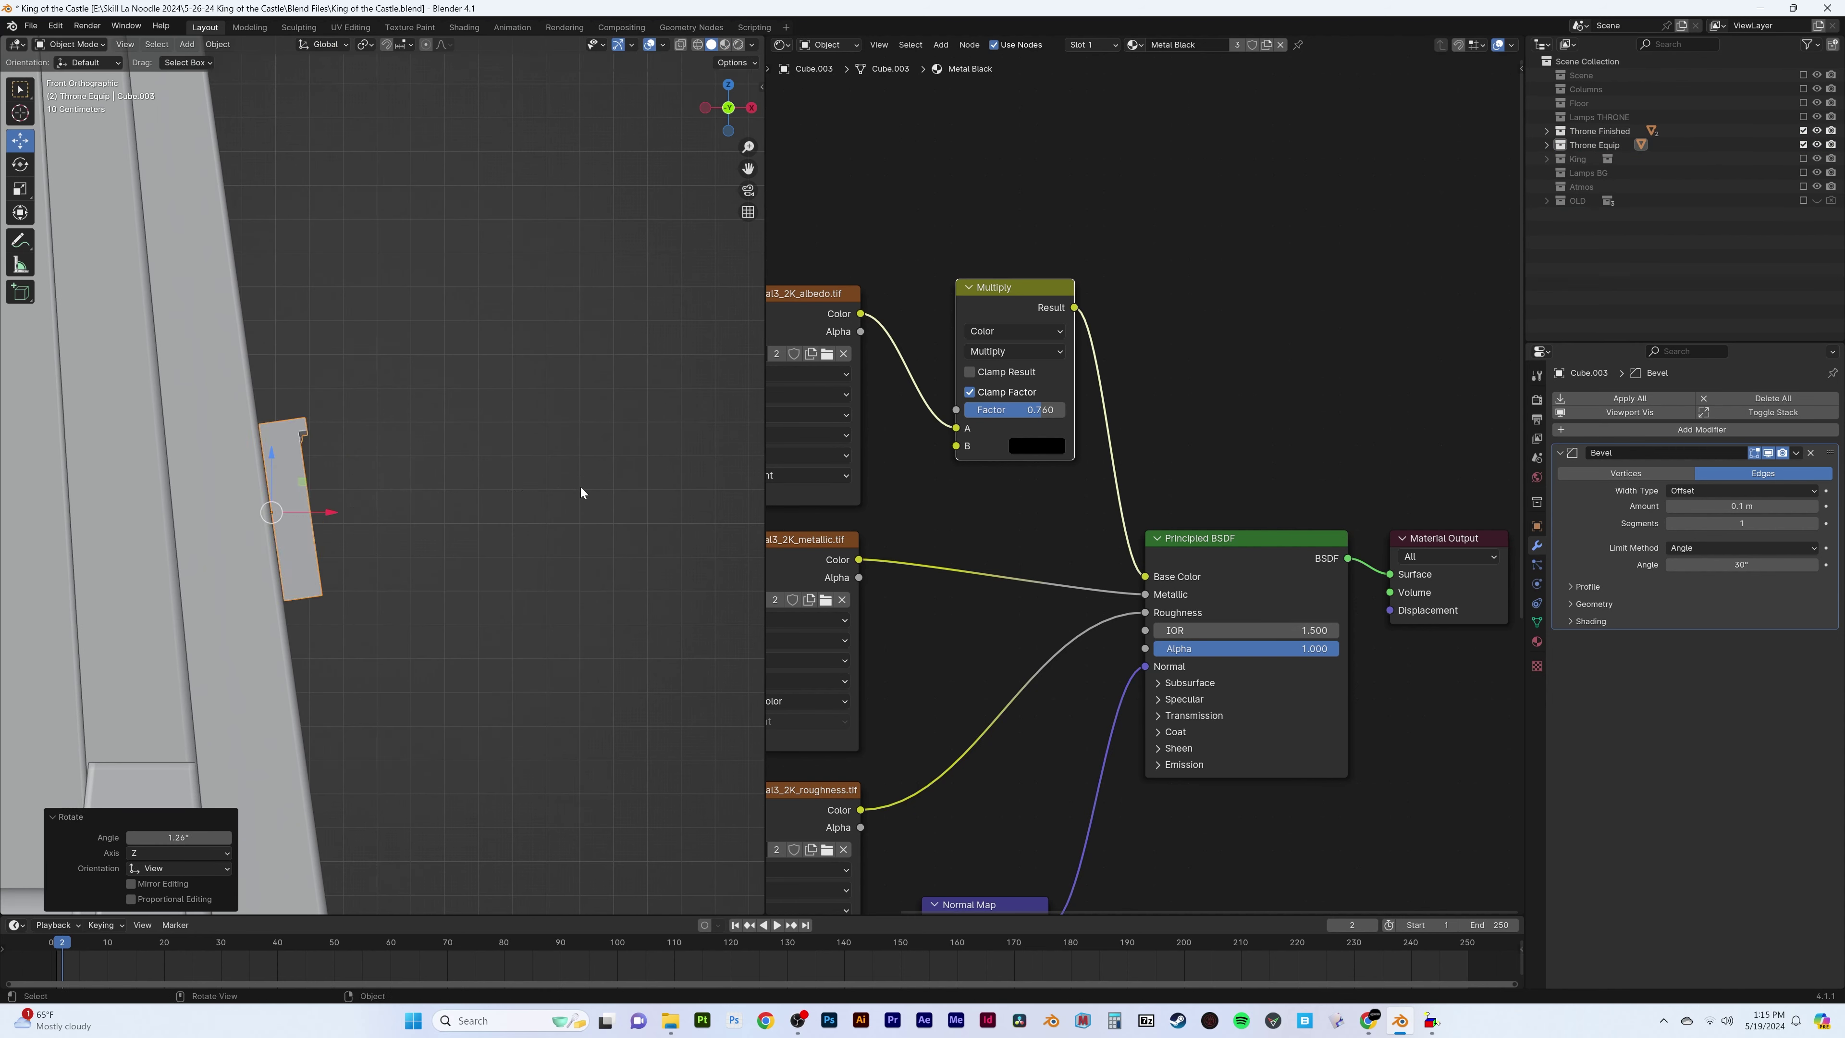
pyautogui.moveTo(581, 488)
pyautogui.mouseDown(button='middle')
pyautogui.moveTo(369, 485)
pyautogui.moveTo(454, 599)
pyautogui.mouseUp(button='middle')
pyautogui.moveTo(454, 599); pyautogui.dragTo(509, 508)
pyautogui.moveTo(508, 509)
pyautogui.mouseDown(button='middle')
pyautogui.moveTo(590, 426)
pyautogui.moveTo(457, 346)
pyautogui.mouseUp(button='middle')
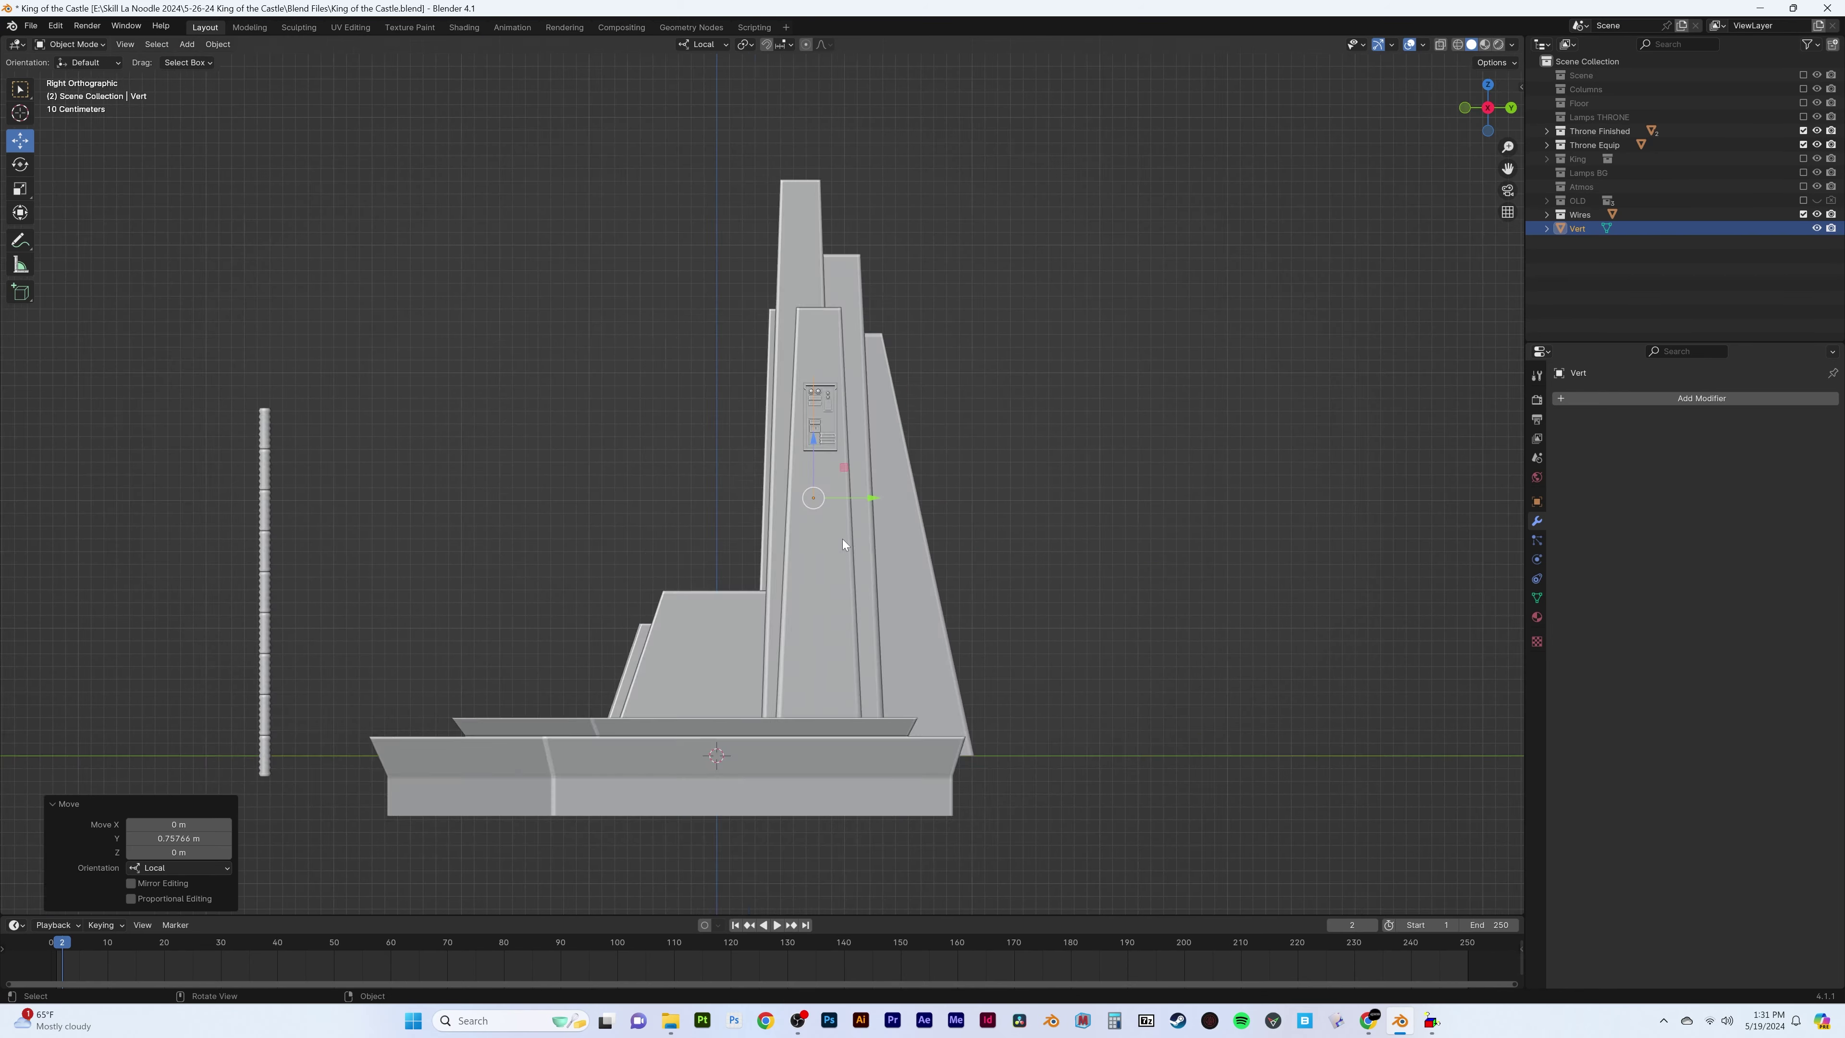
pyautogui.press('KP_1')
pyautogui.scroll(5, 897, 764)
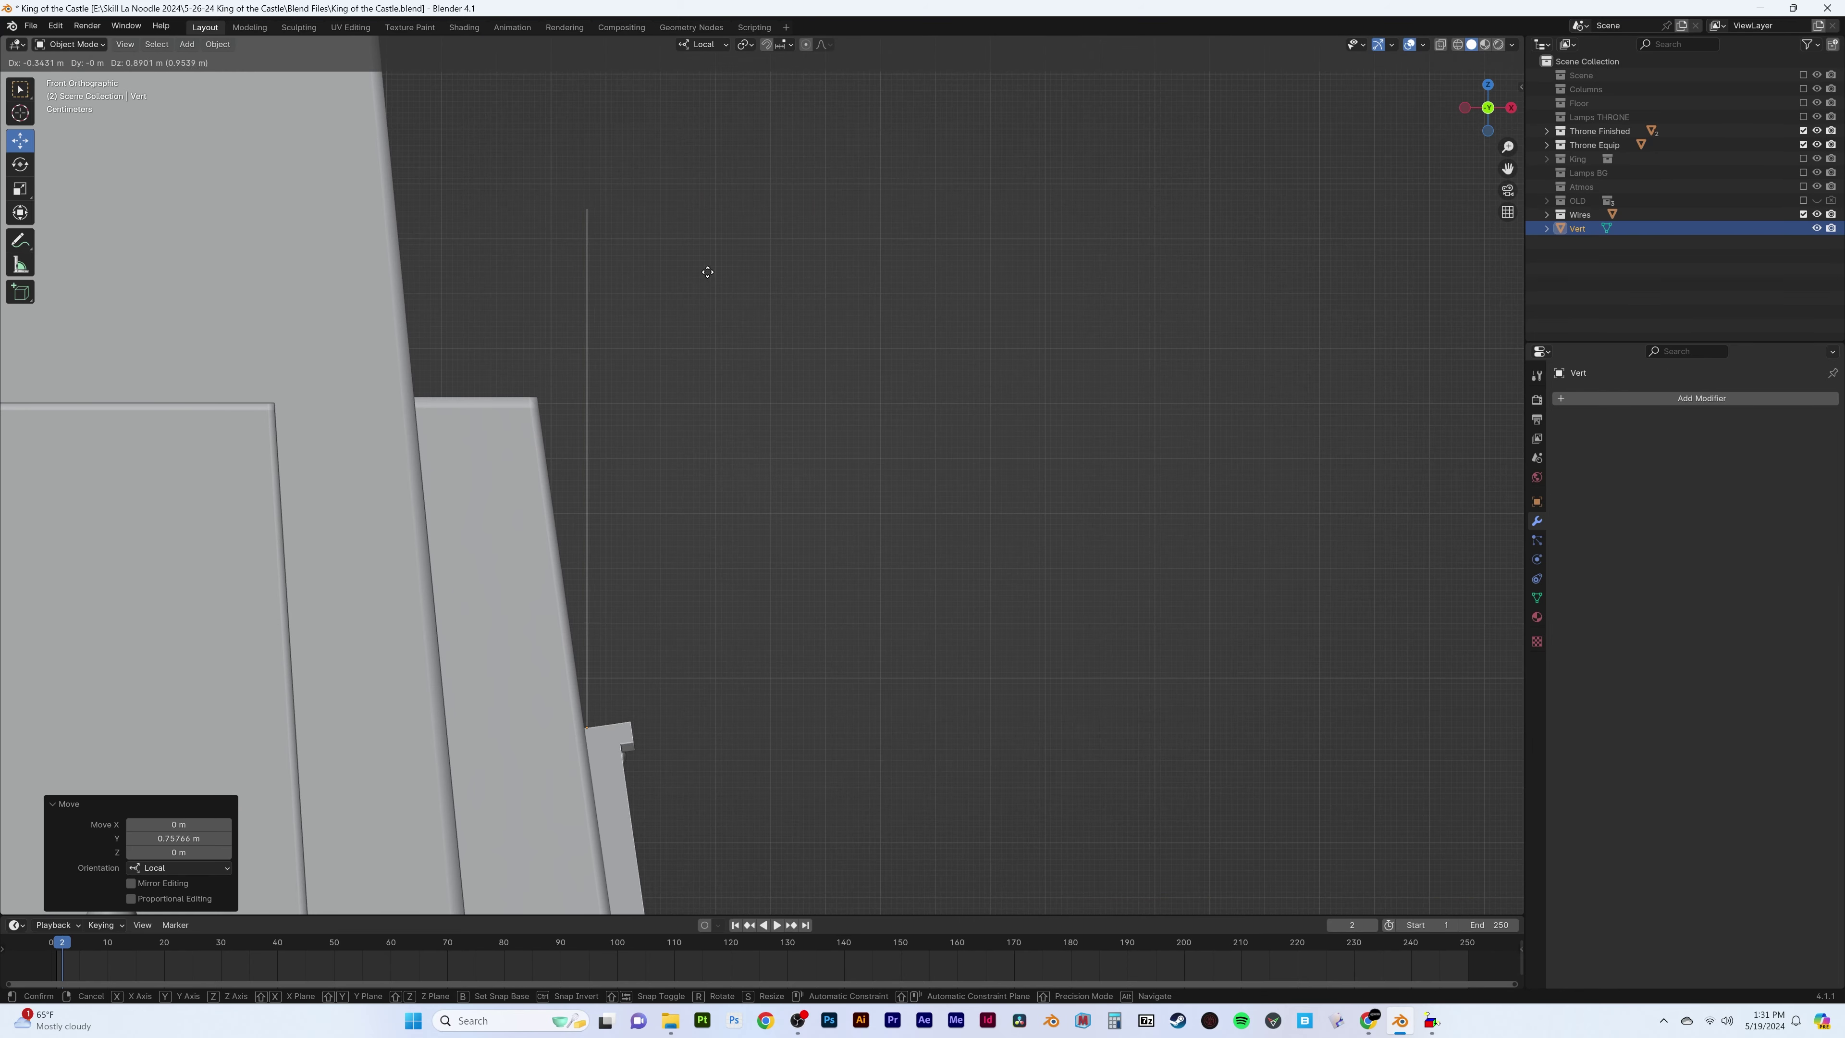
# Confirm the Vert object's new position and enter edit mode on its wire vertex
pyautogui.click(708, 272)
pyautogui.keyDown('shift'); pyautogui.moveTo(627, 700); pyautogui.dragTo(756, 571, button='middle'); pyautogui.keyUp('shift')
pyautogui.click(807, 593)
pyautogui.press('Tab')
pyautogui.keyDown('shift'); pyautogui.moveTo(752, 226); pyautogui.dragTo(795, 284, button='middle'); pyautogui.keyUp('shift')
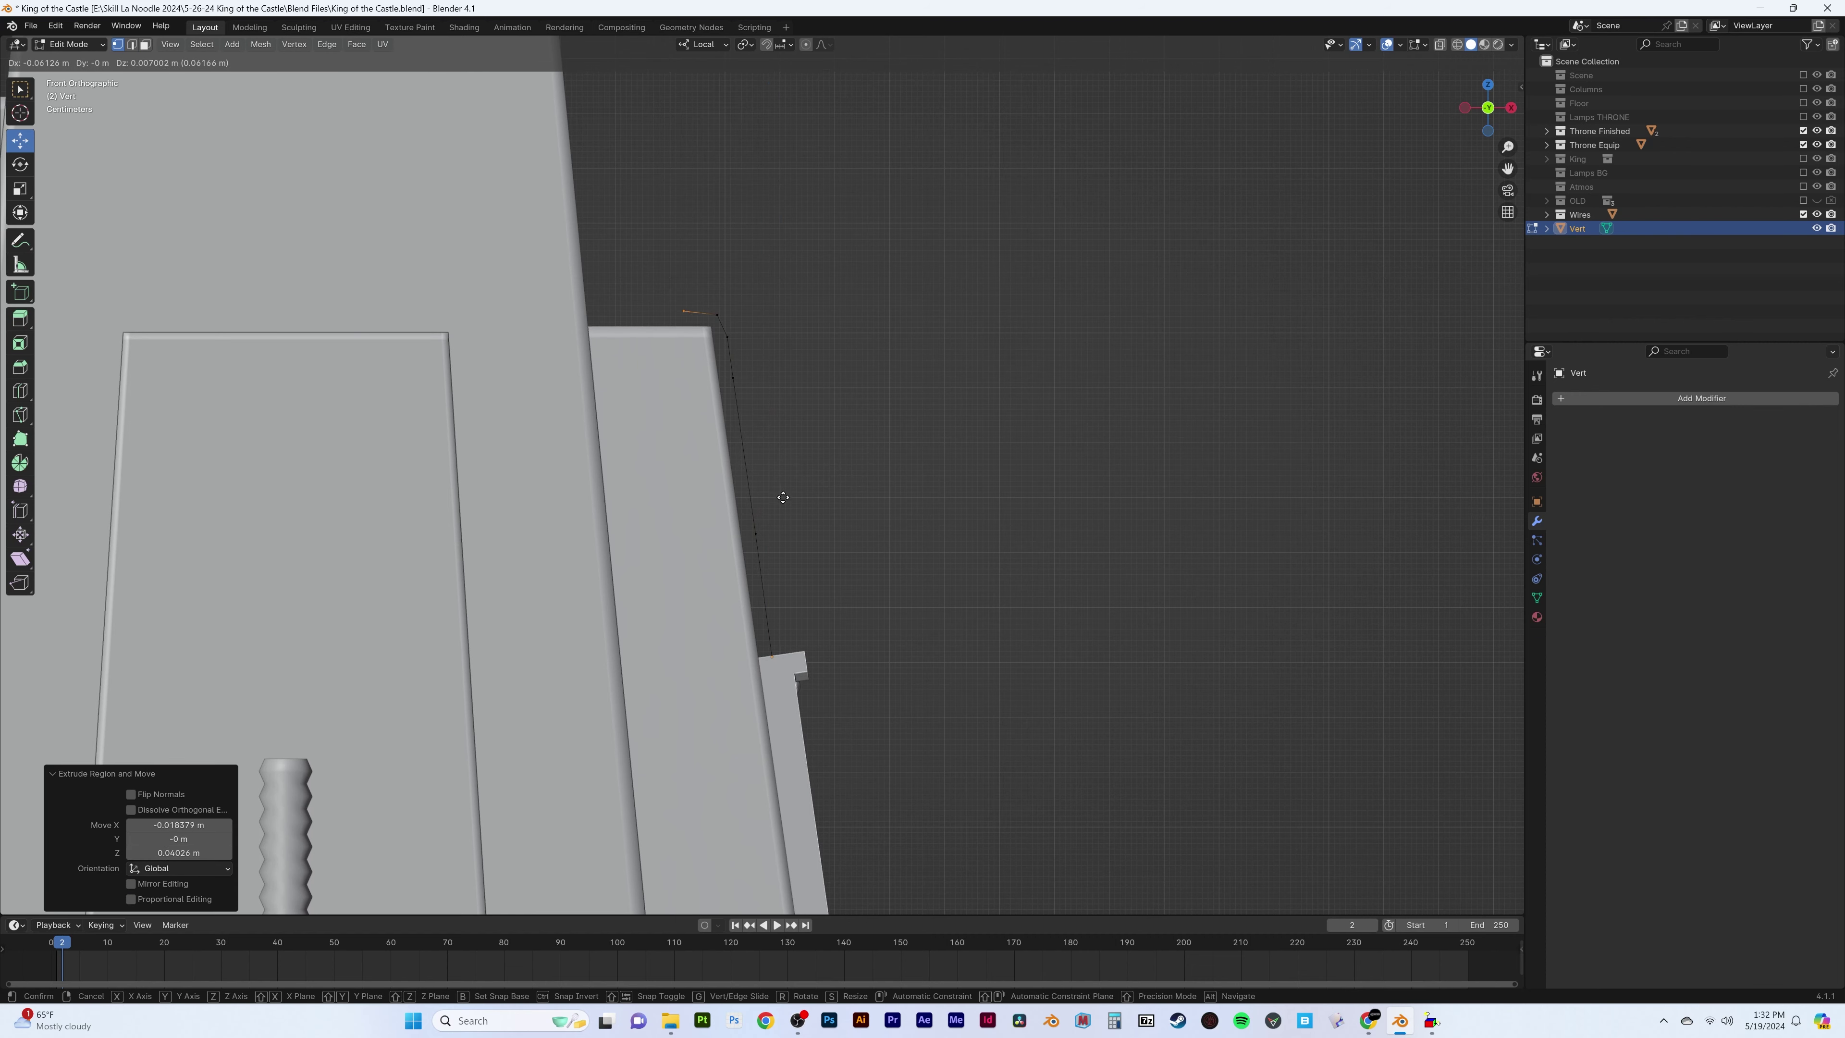
pyautogui.click(697, 499)
pyautogui.keyDown('shift'); pyautogui.moveTo(697, 500); pyautogui.dragTo(850, 877, button='middle'); pyautogui.keyUp('shift')
# Extrude the wire's last vertex up to the throne's top edge
pyautogui.press('e')
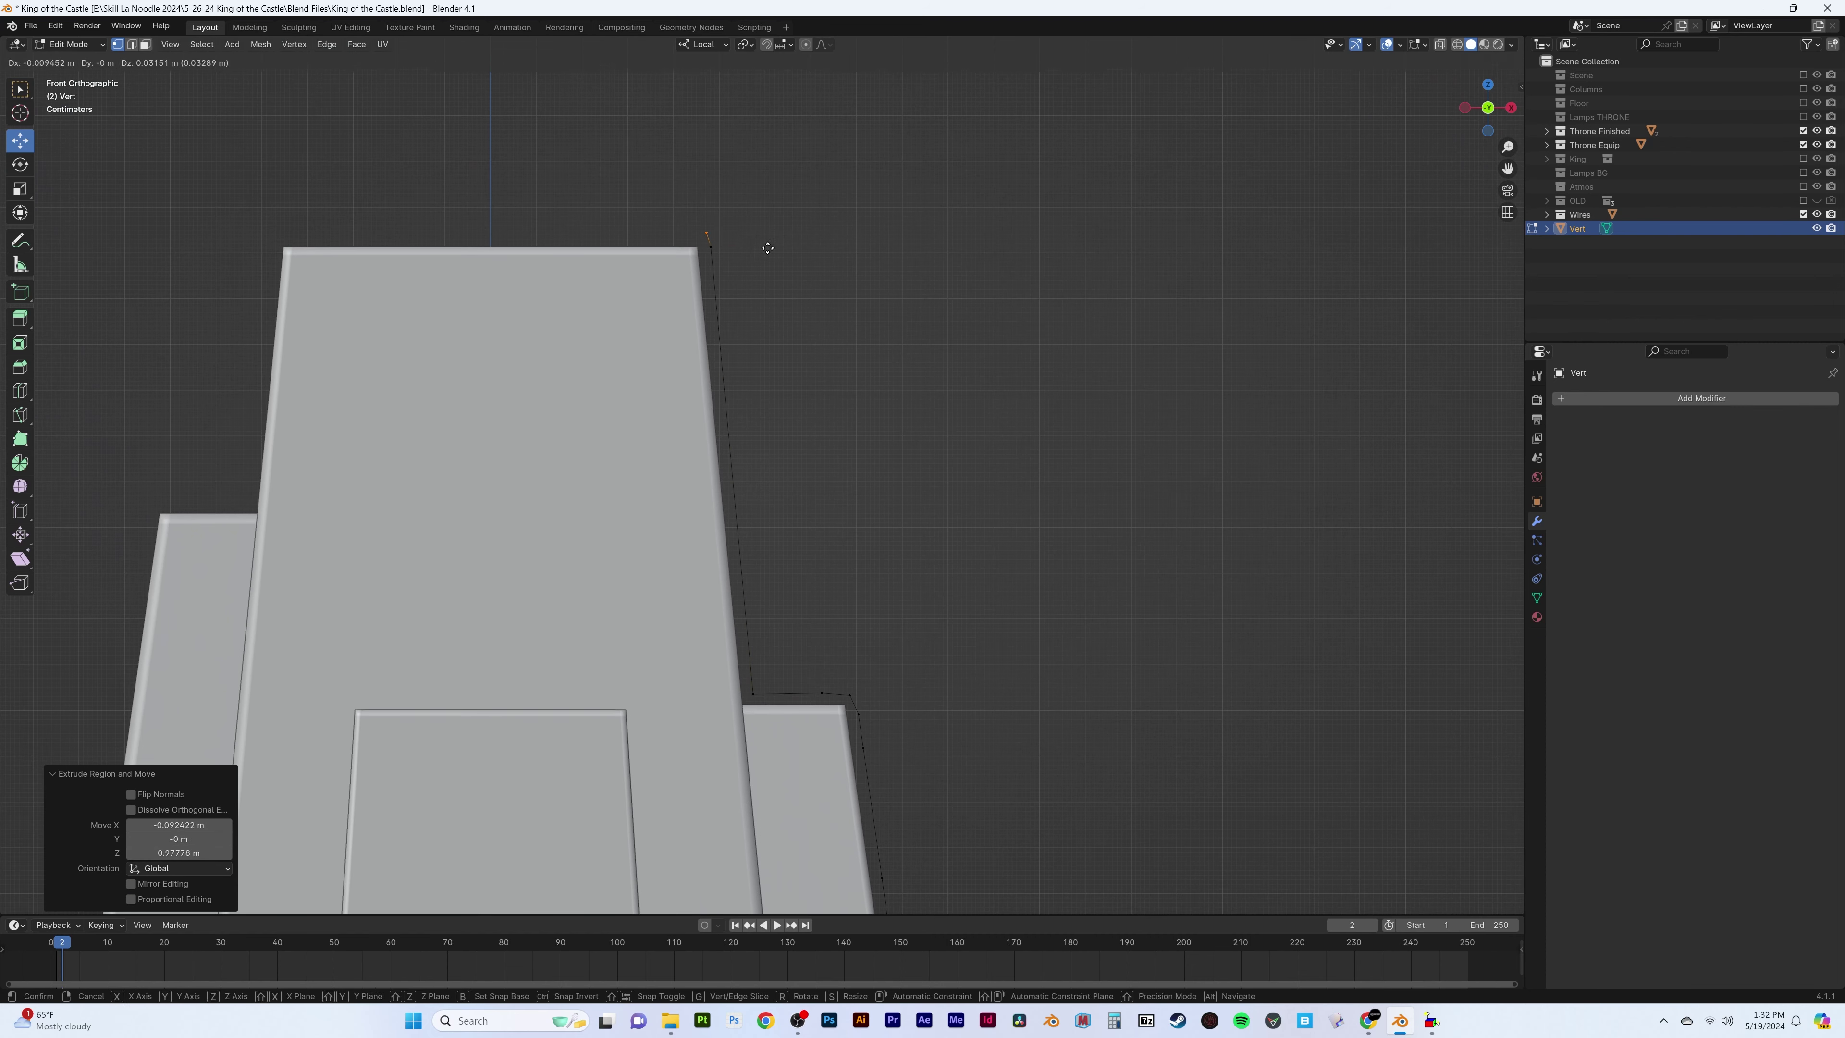
pyautogui.click(551, 249)
pyautogui.press('Tab')
pyautogui.moveTo(551, 249)
pyautogui.mouseDown(button='middle')
pyautogui.moveTo(794, 705)
pyautogui.moveTo(745, 250)
pyautogui.mouseUp(button='middle')
pyautogui.press('Tab')
# Delete the stray duplicate path and reselect the Vert wire
pyautogui.press('Tab')
pyautogui.hotkey('shift', 'd')
pyautogui.press('Escape')
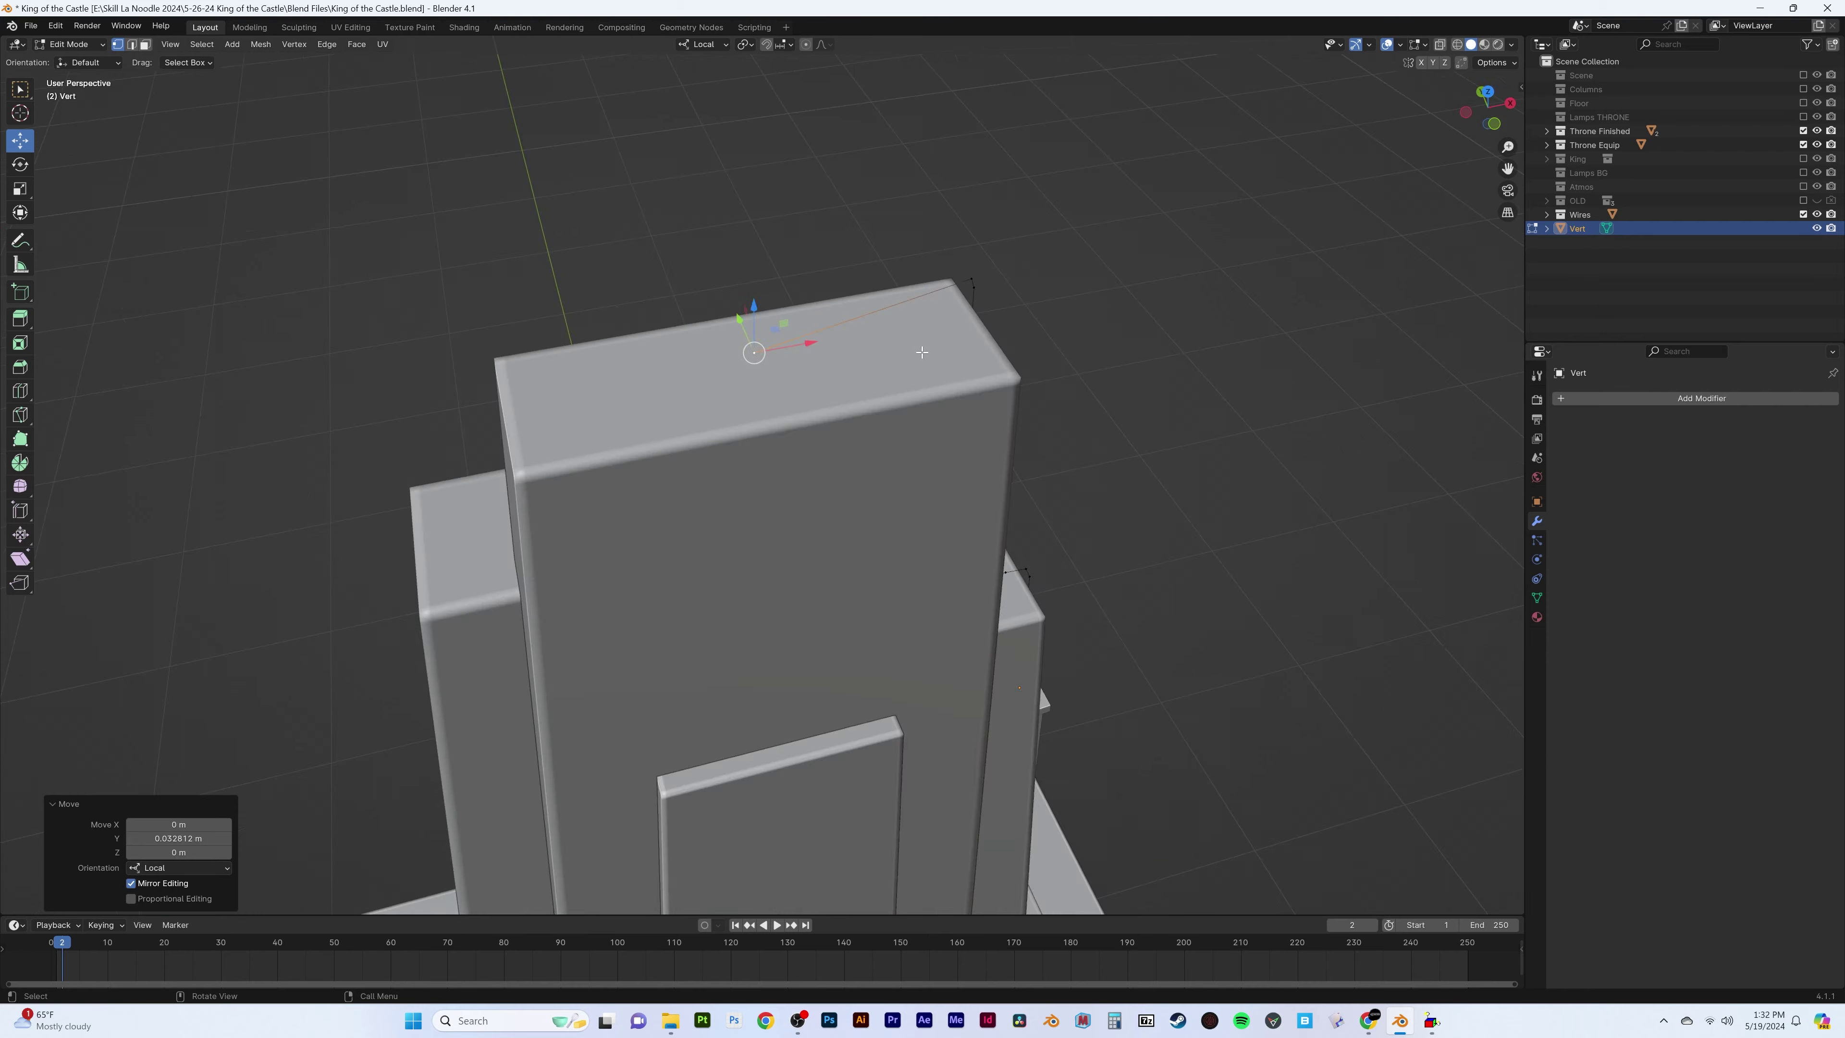
pyautogui.moveTo(759, 470)
pyautogui.mouseDown(button='middle')
pyautogui.moveTo(851, 425)
pyautogui.moveTo(895, 762)
pyautogui.moveTo(856, 565)
pyautogui.moveTo(860, 301)
pyautogui.mouseUp(button='middle')
pyautogui.press('x')
pyautogui.press('Return')
pyautogui.click(854, 423)
pyautogui.press('Tab')
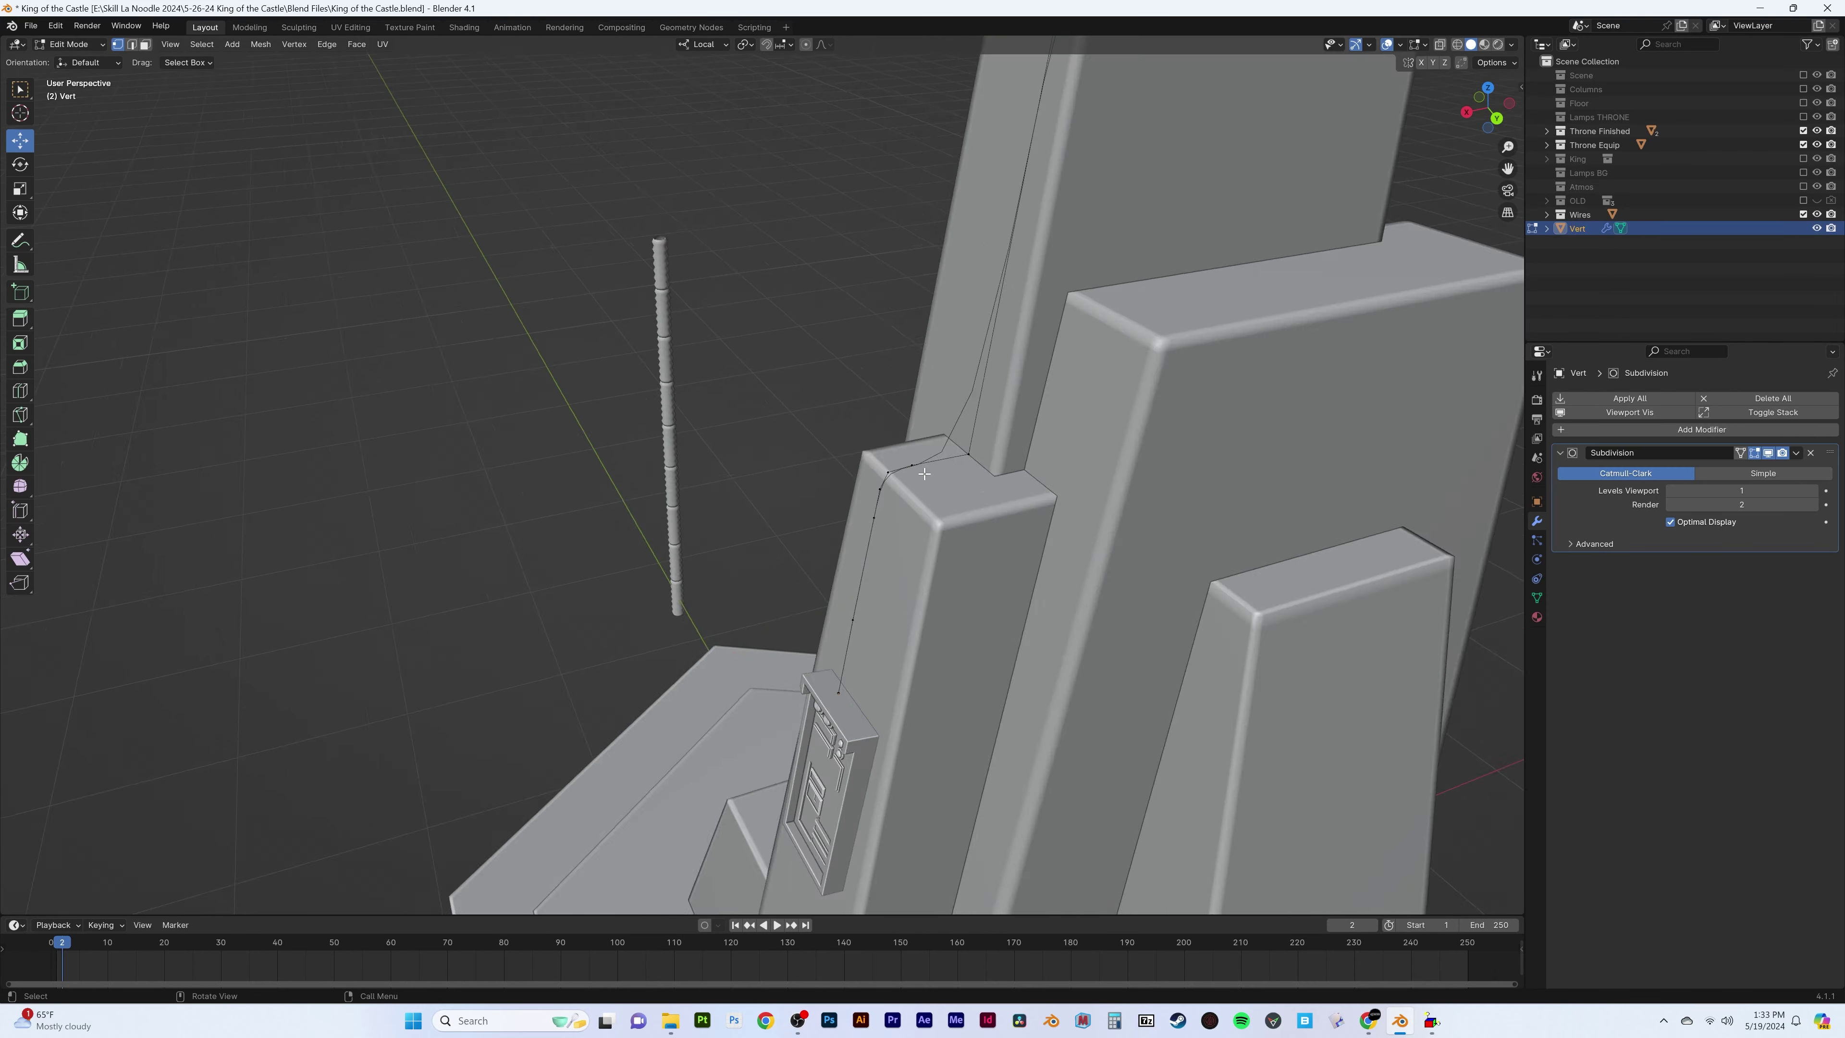
# Apply the Subdivision modifier to bake the wire's smoothing into the mesh
pyautogui.scroll(3, 861, 300)
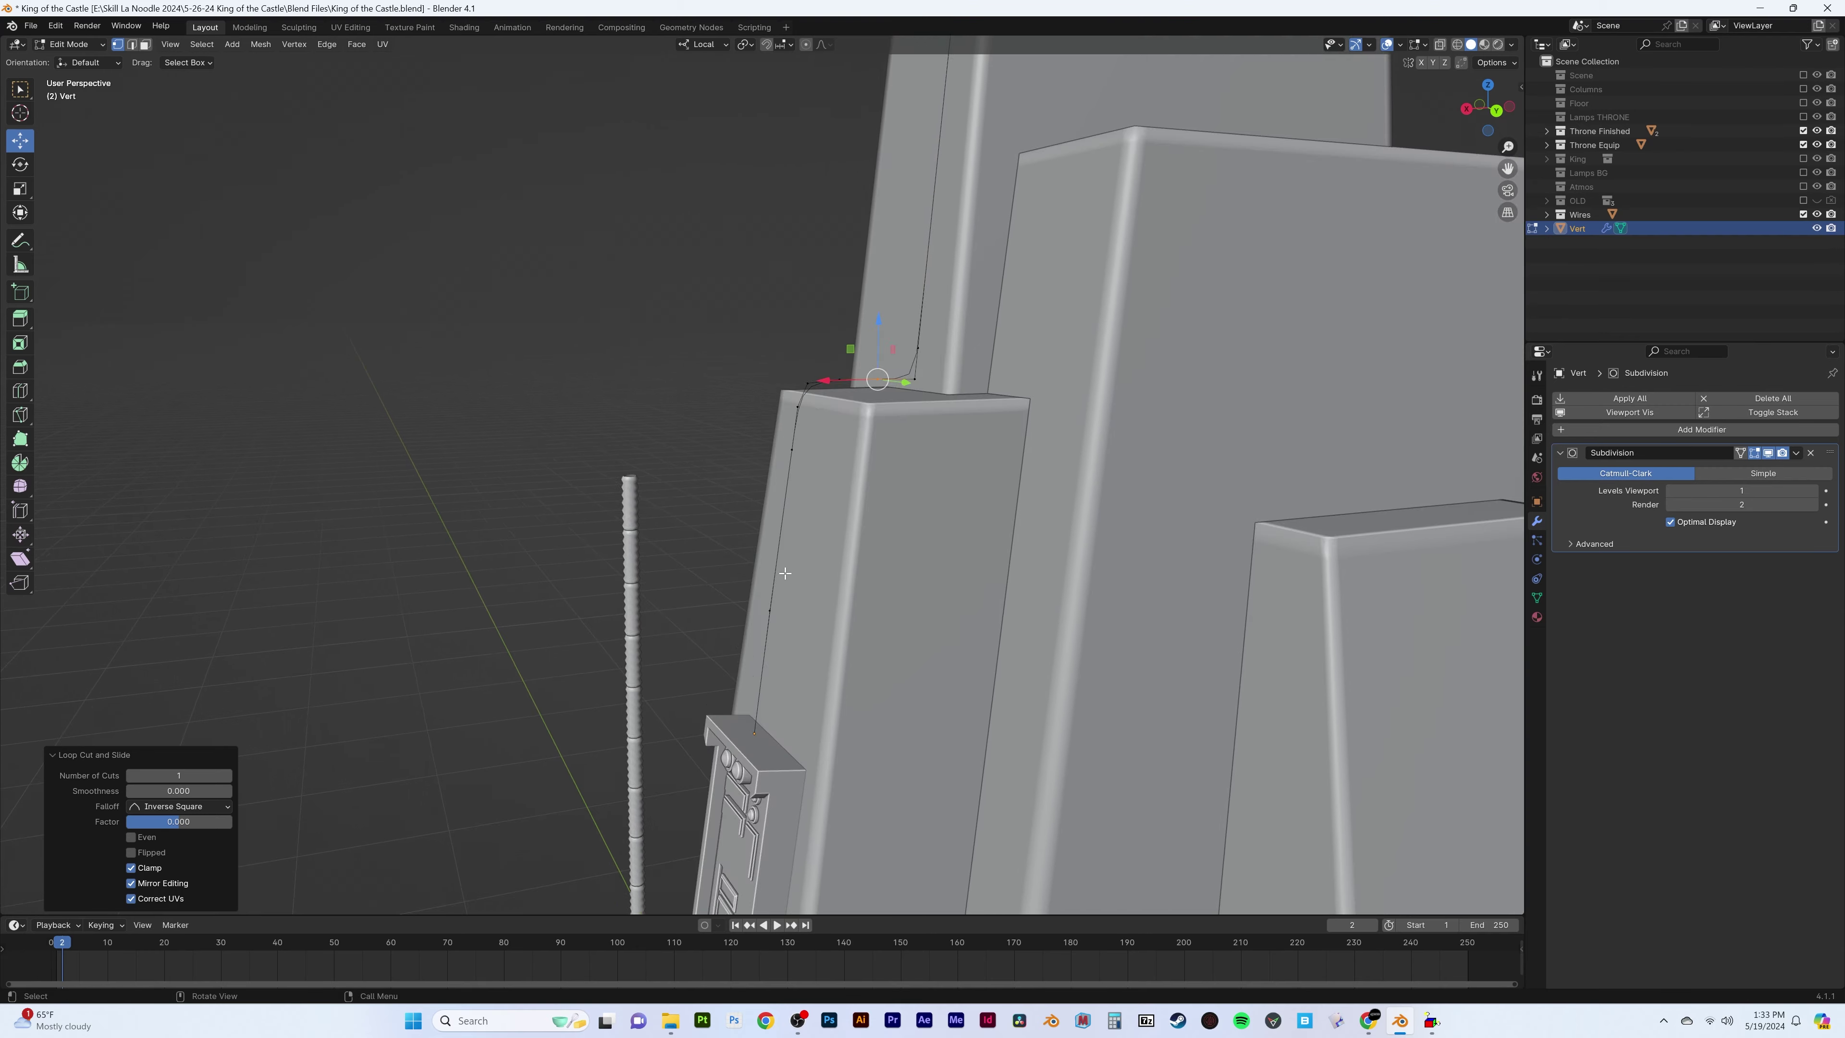
pyautogui.press('Tab')
pyautogui.moveTo(758, 596); pyautogui.dragTo(883, 591, button='middle')
pyautogui.click(1797, 452)
pyautogui.press('F3')
# Convert the Vert wire into a curve with the convert command
pyautogui.write('convert')
pyautogui.press('Down')
pyautogui.press('Return')
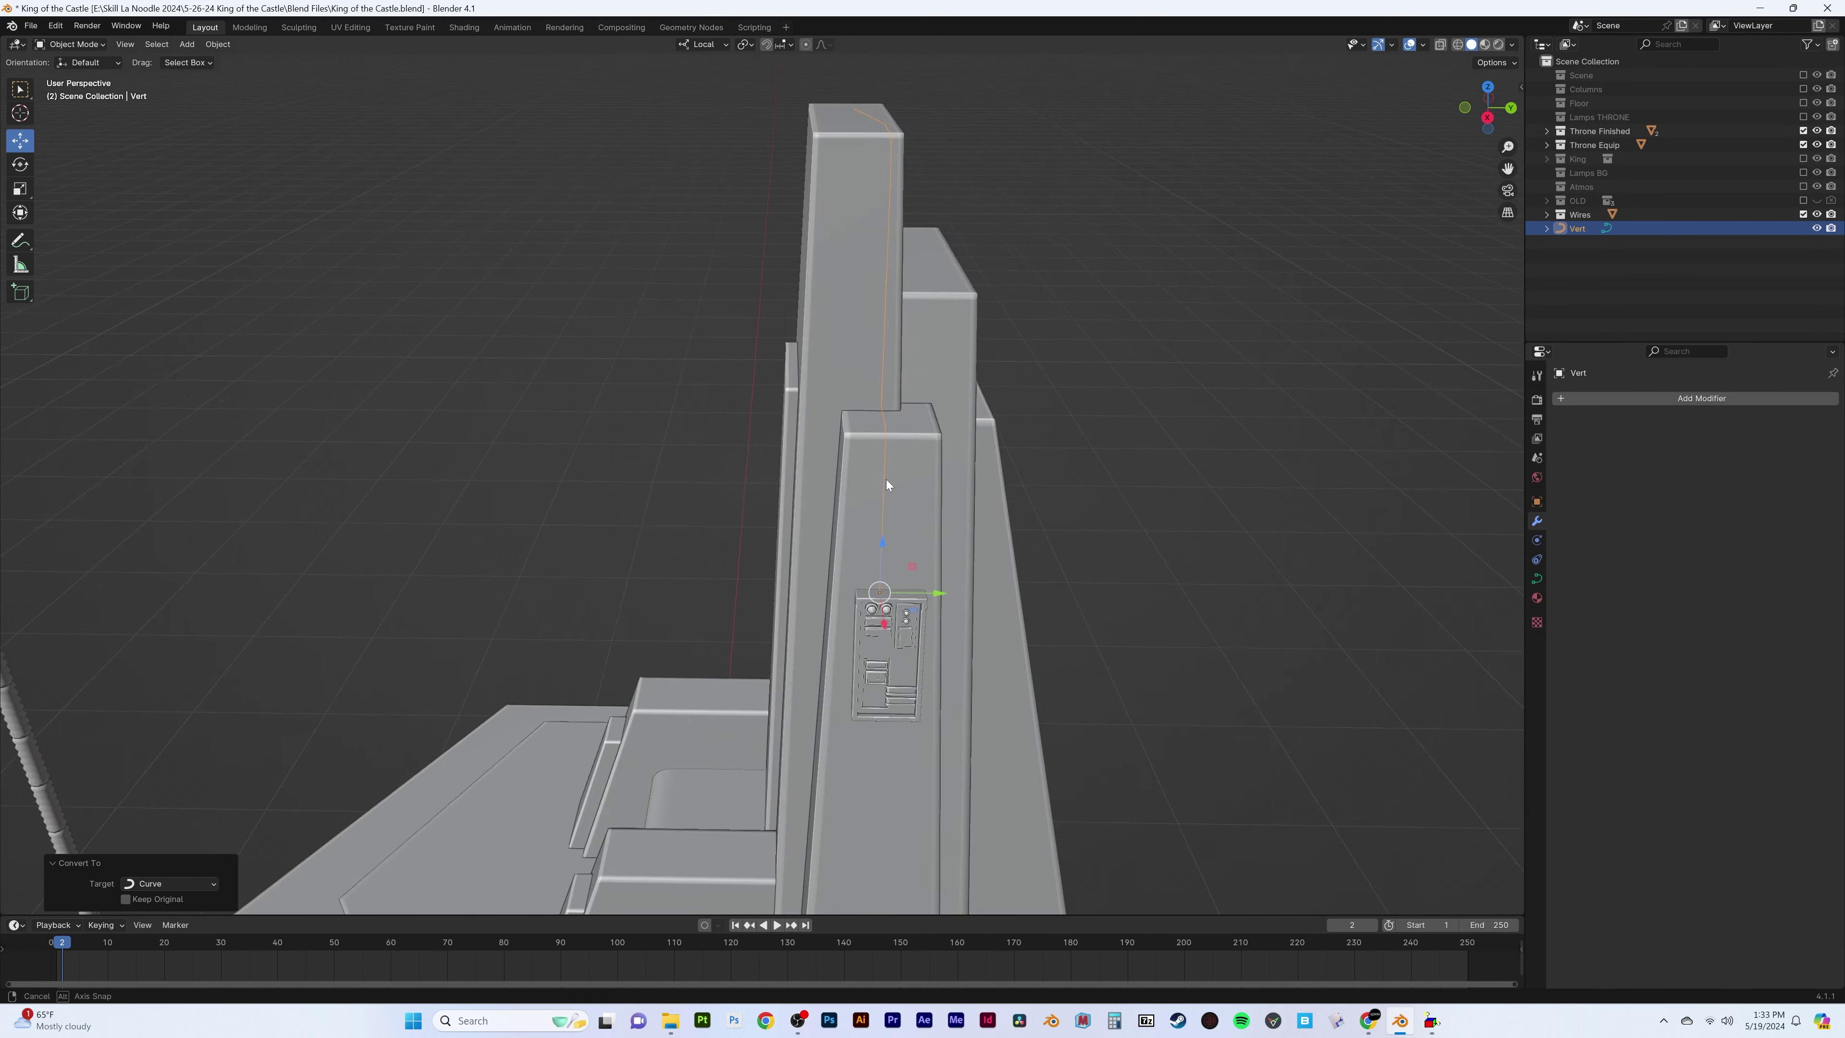
pyautogui.moveTo(886, 479)
pyautogui.mouseDown(button='middle')
pyautogui.moveTo(346, 563)
pyautogui.moveTo(581, 625)
pyautogui.mouseUp(button='middle')
# Set the ribbed cable's Curve modifier to follow Vert along the Z deform axis
pyautogui.click(581, 625)
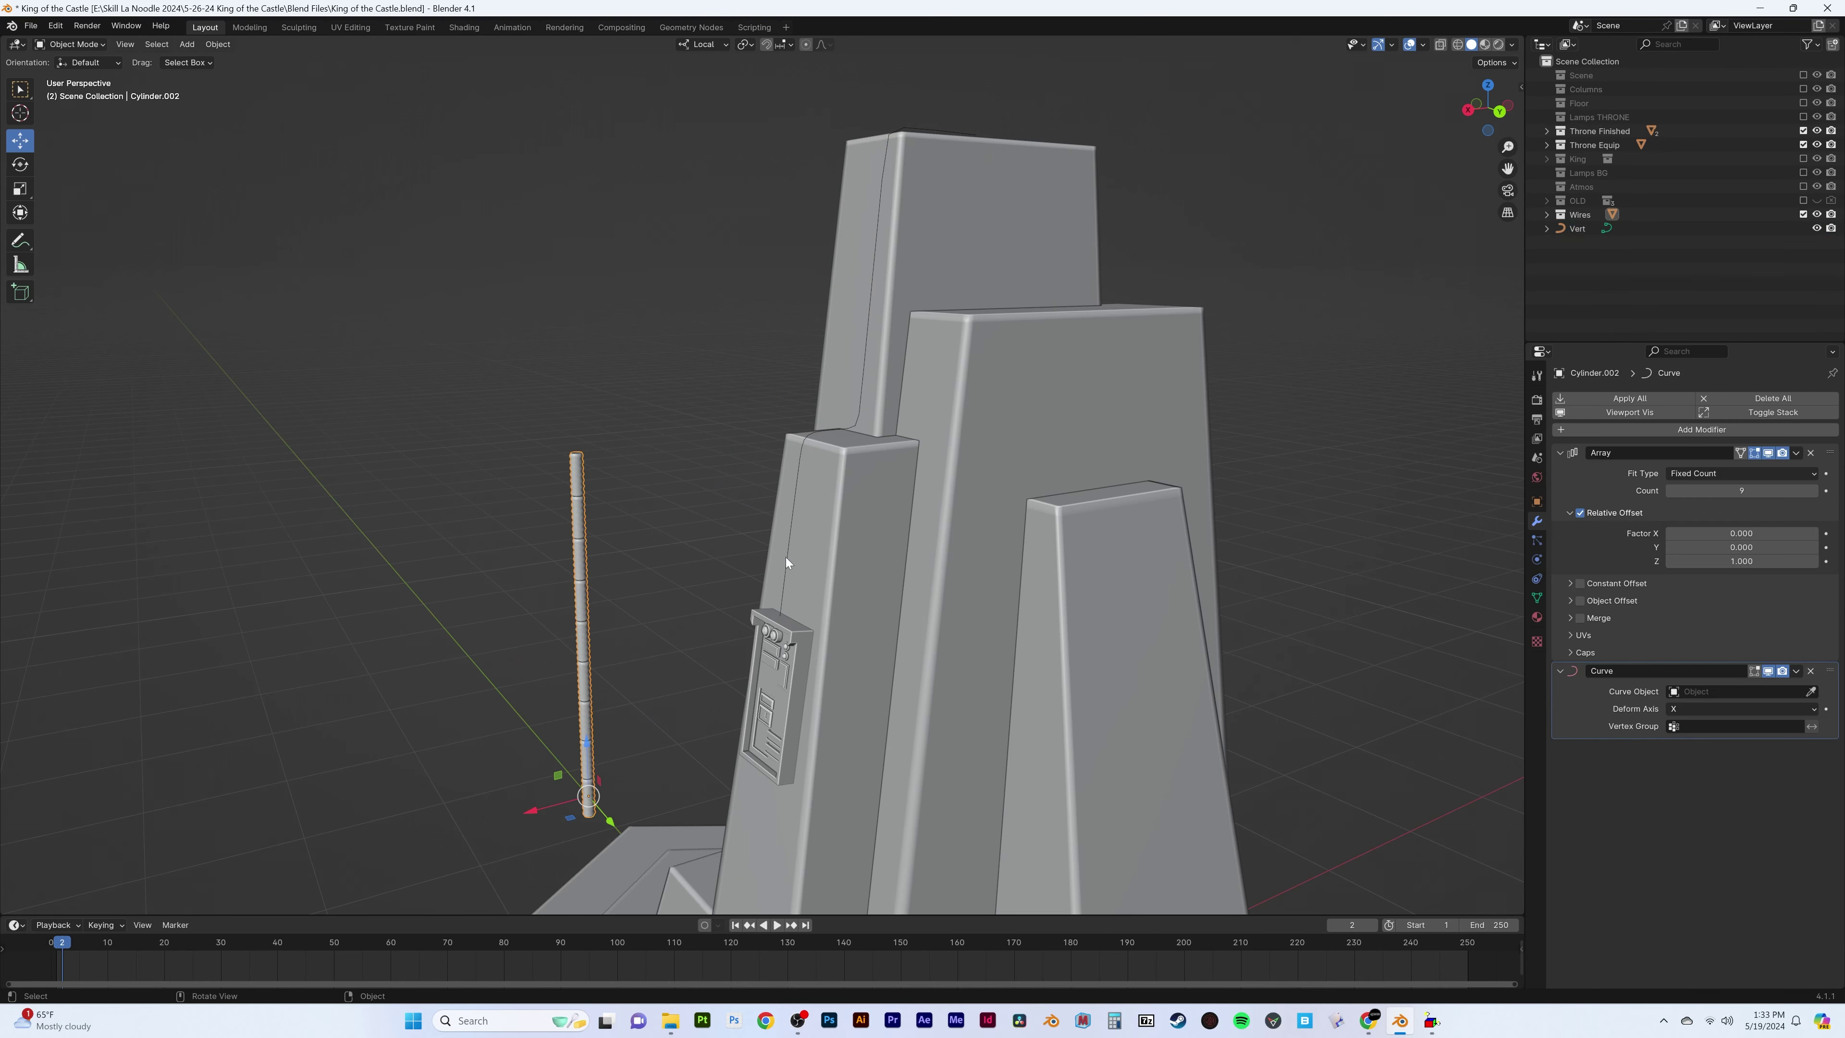
pyautogui.click(1558, 455)
pyautogui.click(1736, 491)
pyautogui.moveTo(872, 509)
pyautogui.mouseDown(button='middle')
pyautogui.moveTo(1017, 523)
pyautogui.moveTo(973, 509)
pyautogui.mouseUp(button='middle')
pyautogui.click(1732, 538)
# Snap the cable into place and move it along X, Z and Y onto the throne
pyautogui.hotkey('shift', 's')
pyautogui.click(896, 434)
pyautogui.press('g')
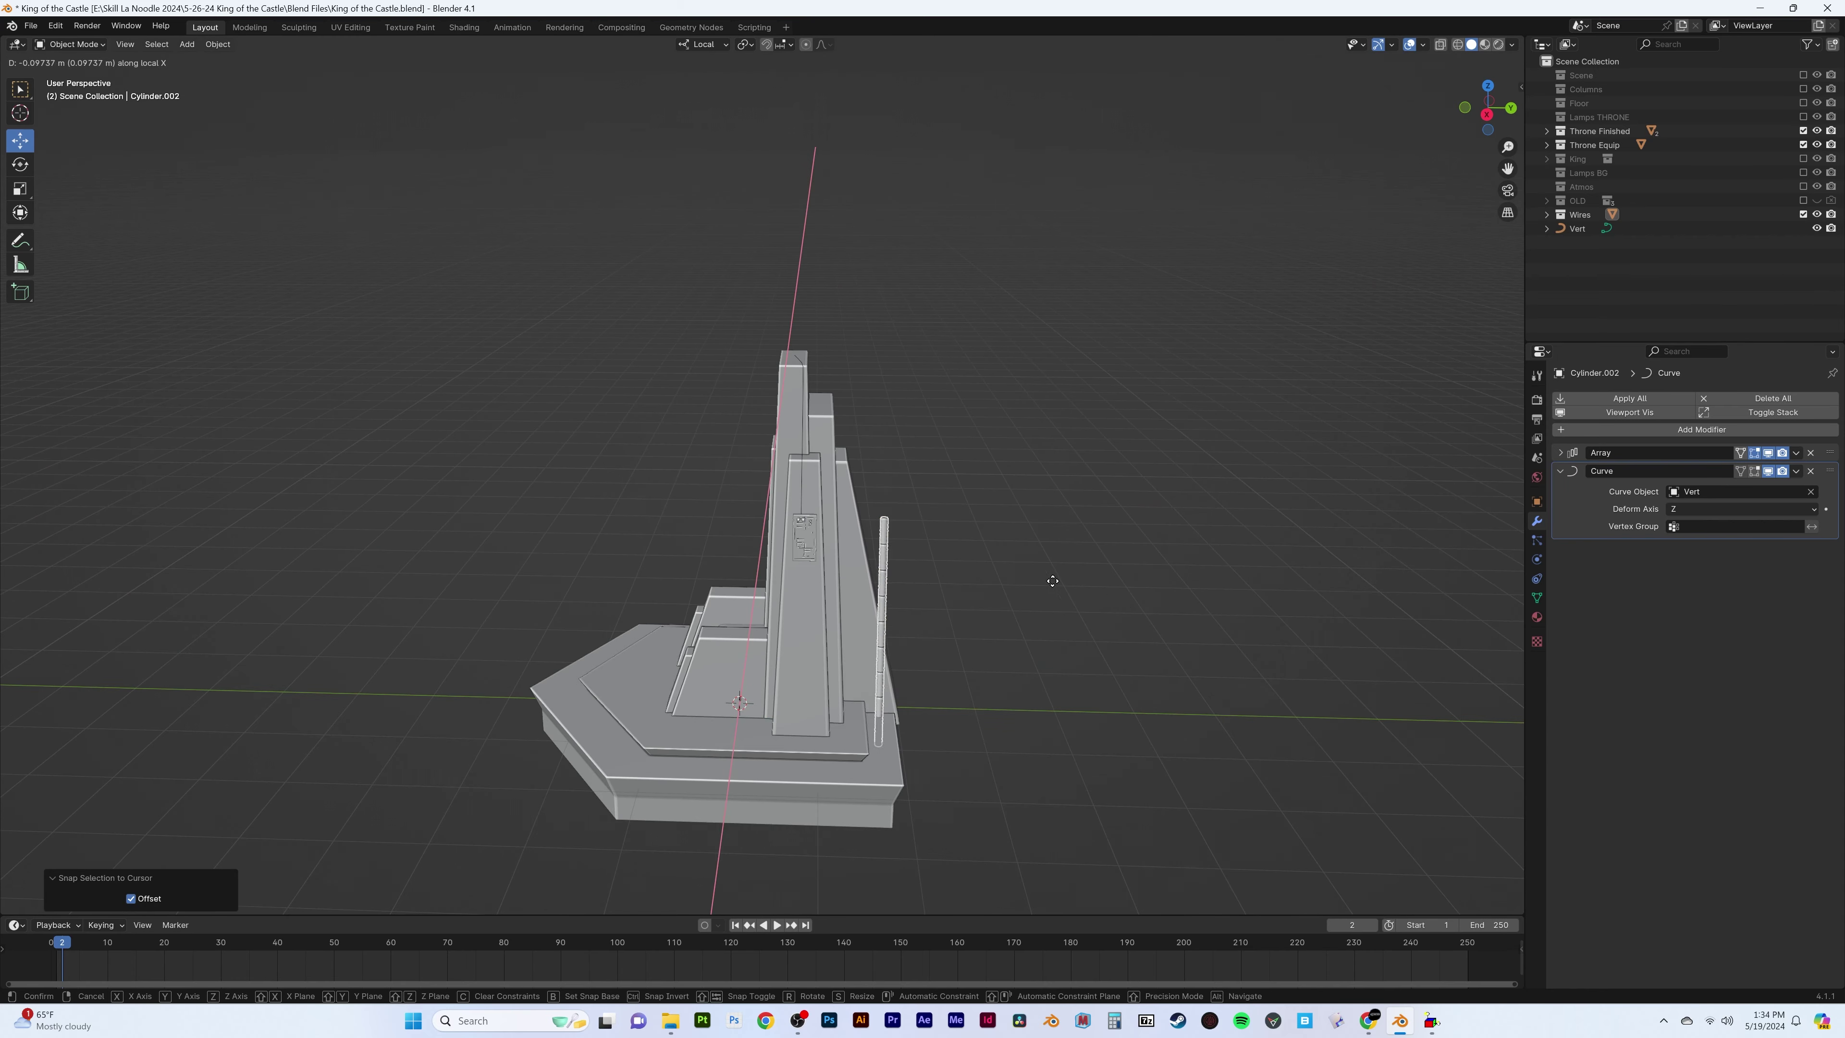
pyautogui.click(1083, 626)
pyautogui.press('KP_3')
pyautogui.click(883, 379)
pyautogui.moveTo(884, 380)
pyautogui.mouseDown(button='middle')
pyautogui.moveTo(985, 508)
pyautogui.moveTo(807, 486)
pyautogui.mouseUp(button='middle')
pyautogui.press('g')
pyautogui.click(889, 509)
# Scale the cable thinner and nudge it slightly down
pyautogui.press('s')
pyautogui.hotkey('shift', 'z')
pyautogui.click(934, 497)
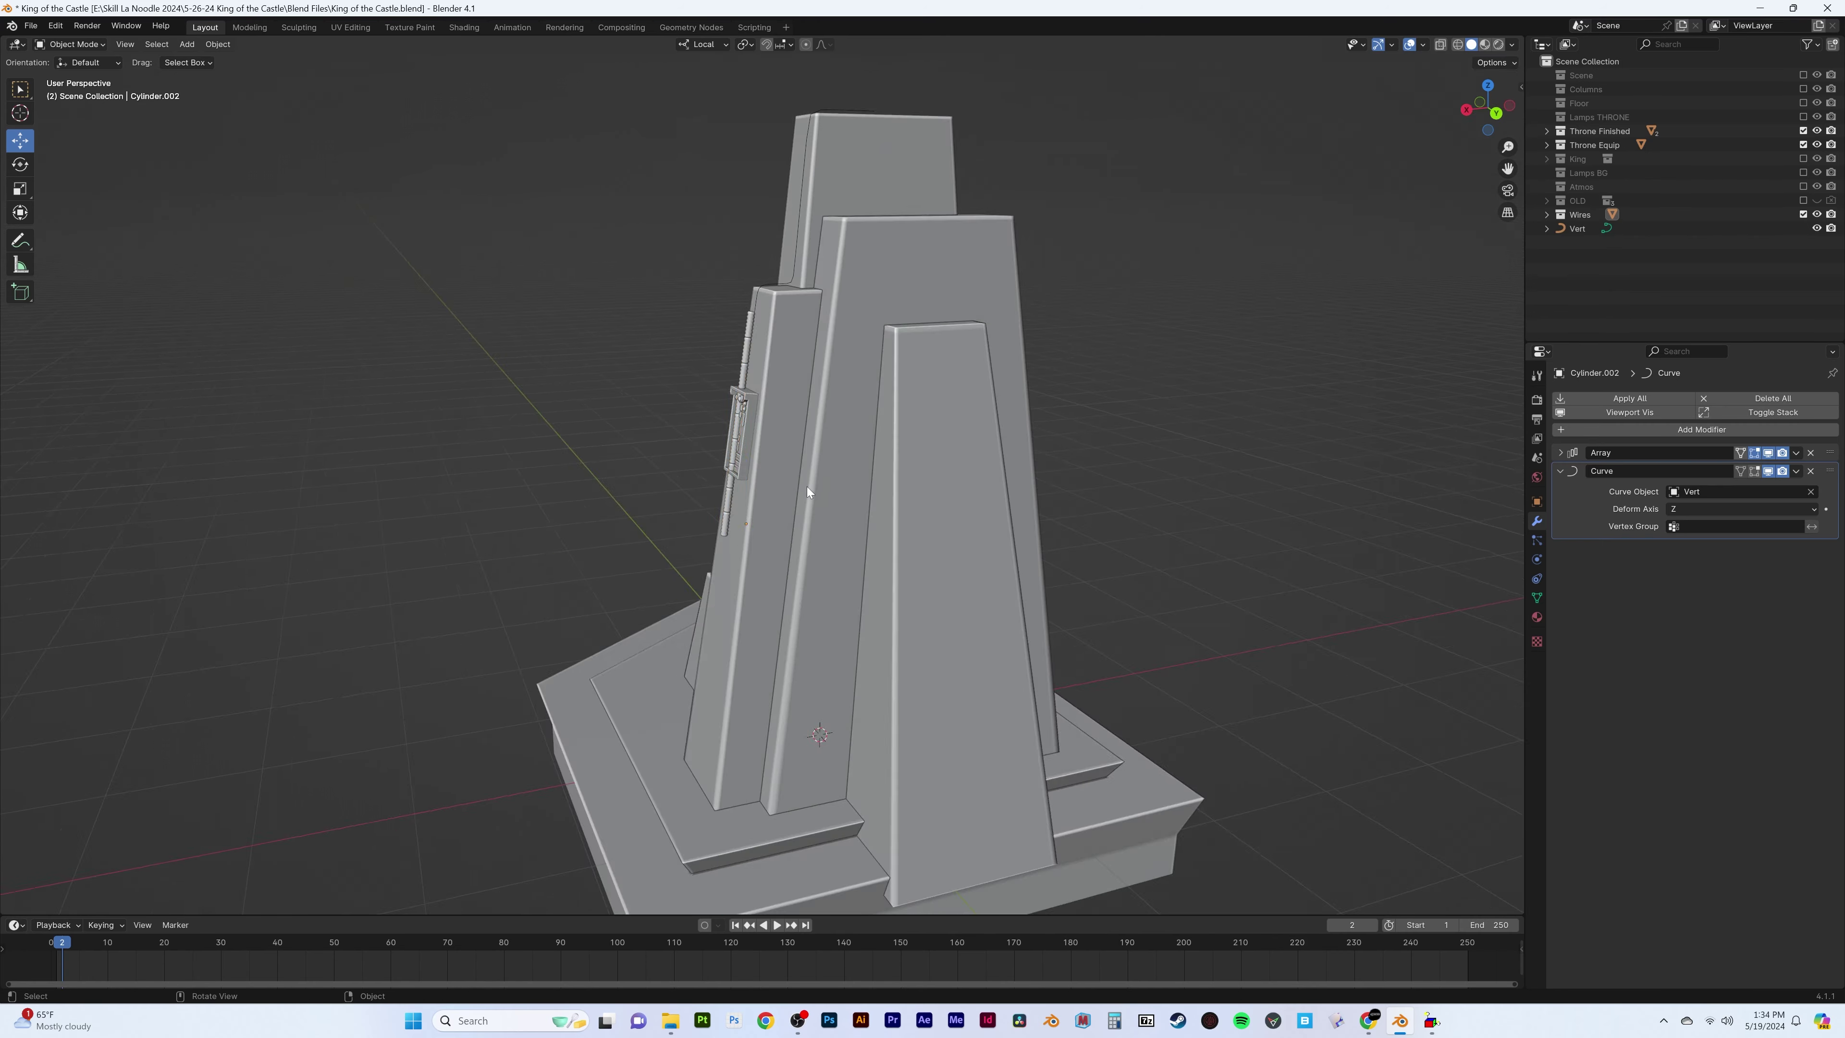
pyautogui.scroll(5, 808, 487)
pyautogui.press('z')
pyautogui.click(778, 122)
pyautogui.moveTo(778, 122)
pyautogui.mouseDown(button='middle')
pyautogui.moveTo(666, 552)
pyautogui.moveTo(1004, 518)
pyautogui.moveTo(760, 518)
pyautogui.mouseUp(button='middle')
# Duplicate the ribbed cable to make a second cable along the curve
pyautogui.hotkey('shift', 'z')
pyautogui.hotkey('shift', 'z')
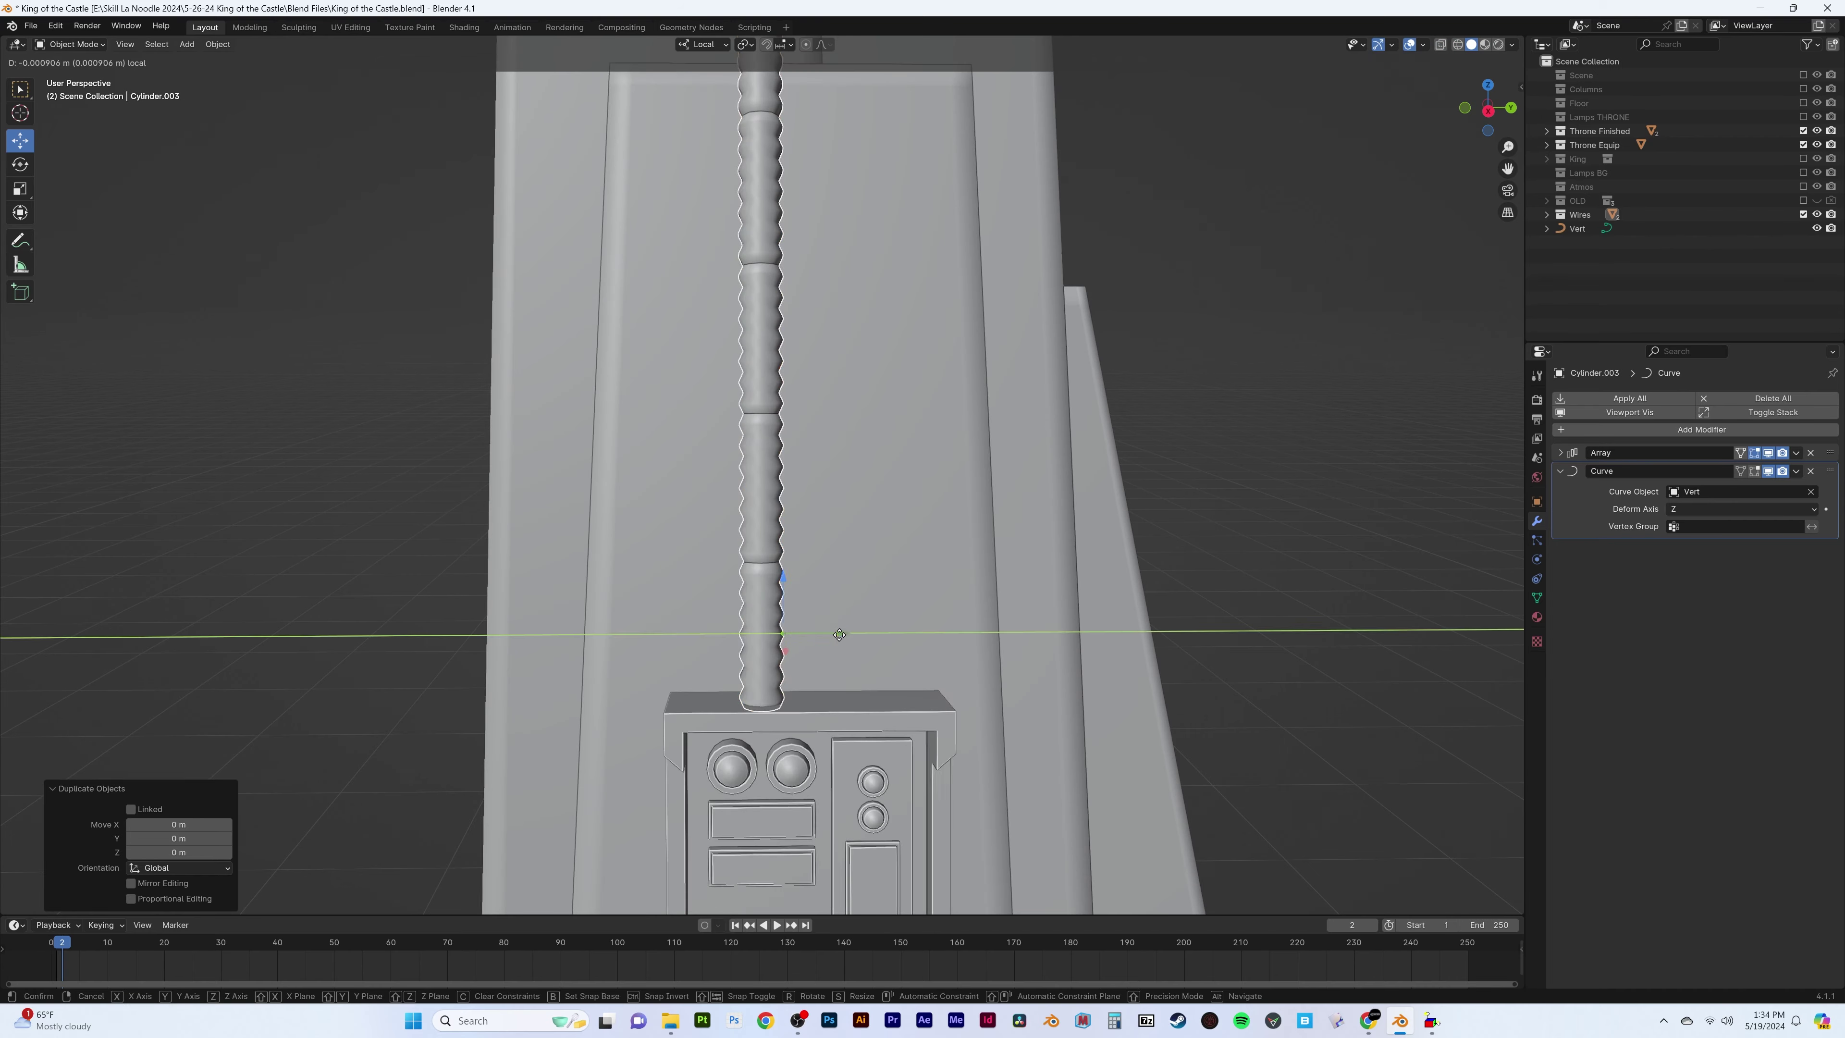
pyautogui.moveTo(841, 630)
pyautogui.mouseDown(button='middle')
pyautogui.moveTo(914, 564)
pyautogui.moveTo(914, 539)
pyautogui.moveTo(816, 556)
pyautogui.moveTo(904, 453)
pyautogui.moveTo(799, 407)
pyautogui.moveTo(1042, 402)
pyautogui.moveTo(989, 320)
pyautogui.moveTo(273, 108)
pyautogui.mouseUp(button='middle')
pyautogui.hotkey('shift', 'd')
pyautogui.click(977, 539)
pyautogui.scroll(-4, 816, 555)
pyautogui.click(745, 327)
pyautogui.click(1561, 453)
# Inspect the left cable, select the Vert curve, and add a cube for the top block
pyautogui.click(730, 393)
pyautogui.press('Tab')
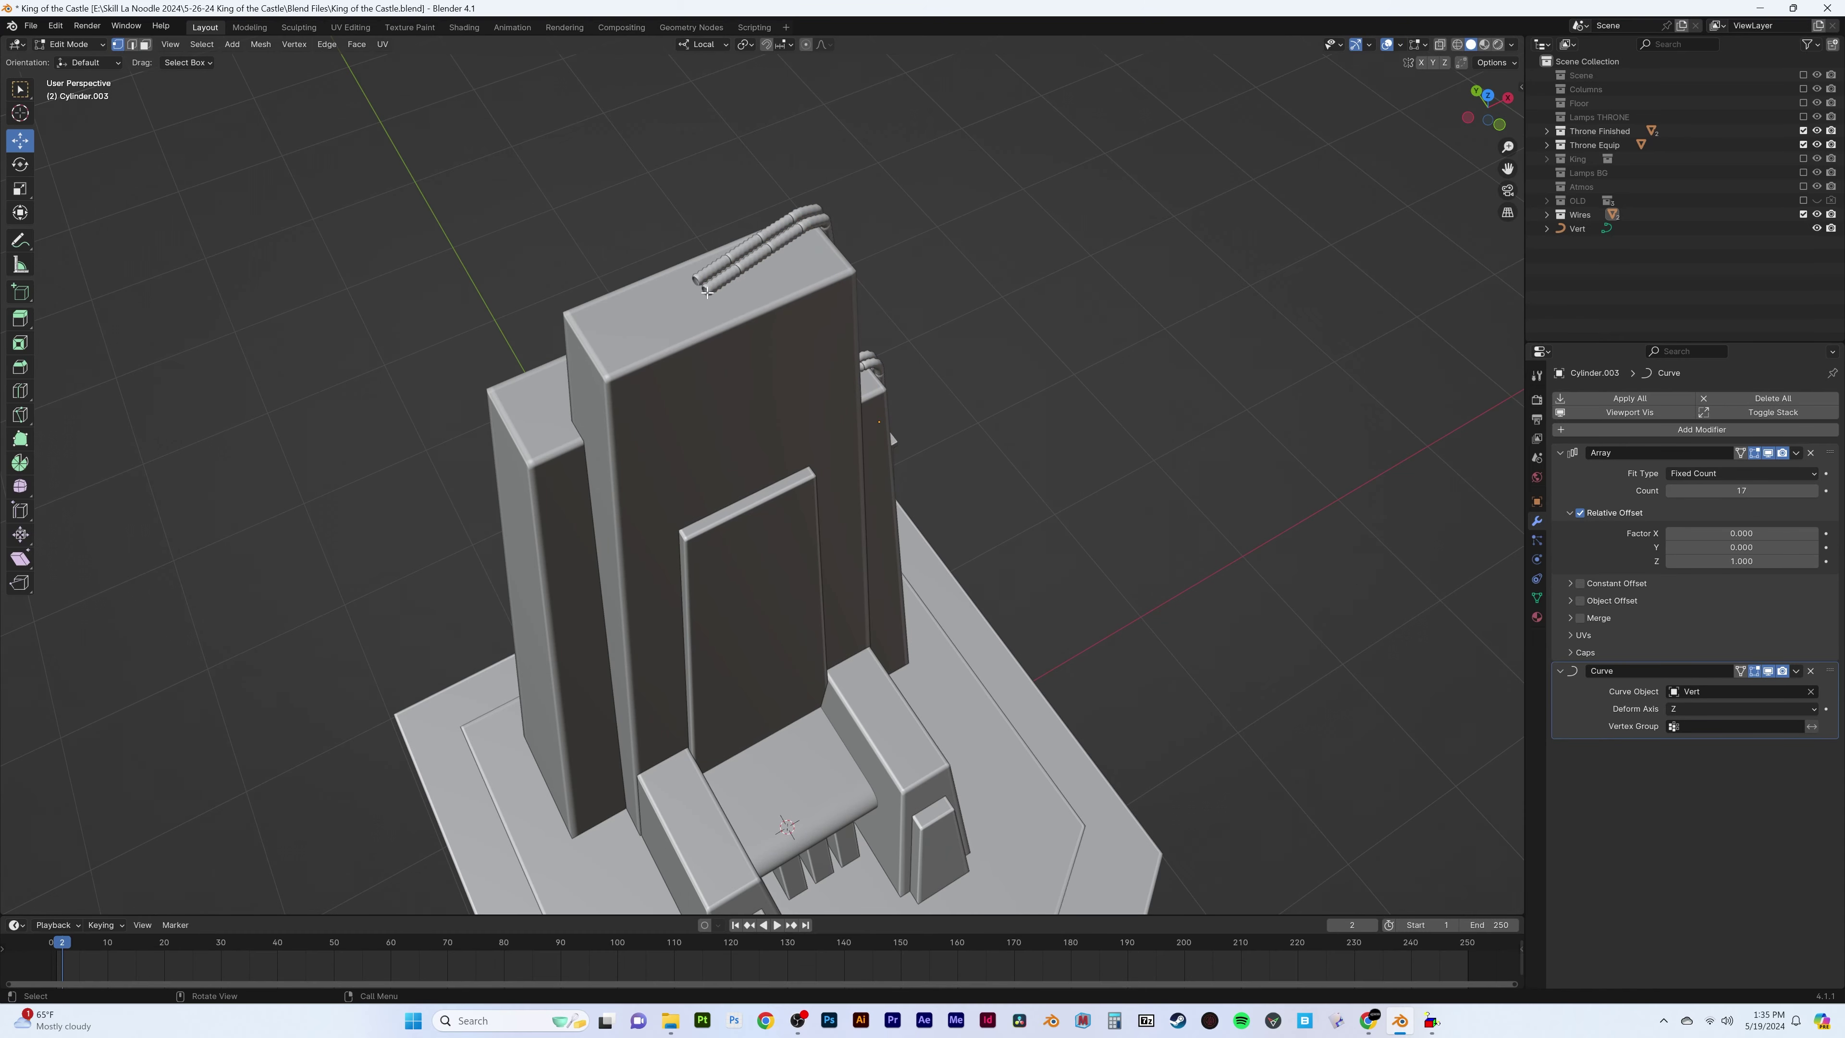
pyautogui.press('Tab')
pyautogui.hotkey('shift', 'z')
pyautogui.click(724, 271)
pyautogui.hotkey('shift', 'z')
pyautogui.hotkey('shift', 'a')
# Place a cube on the tower top, shrink it to 0.122, and stretch it taller along Z
pyautogui.click(1025, 411)
pyautogui.press('s')
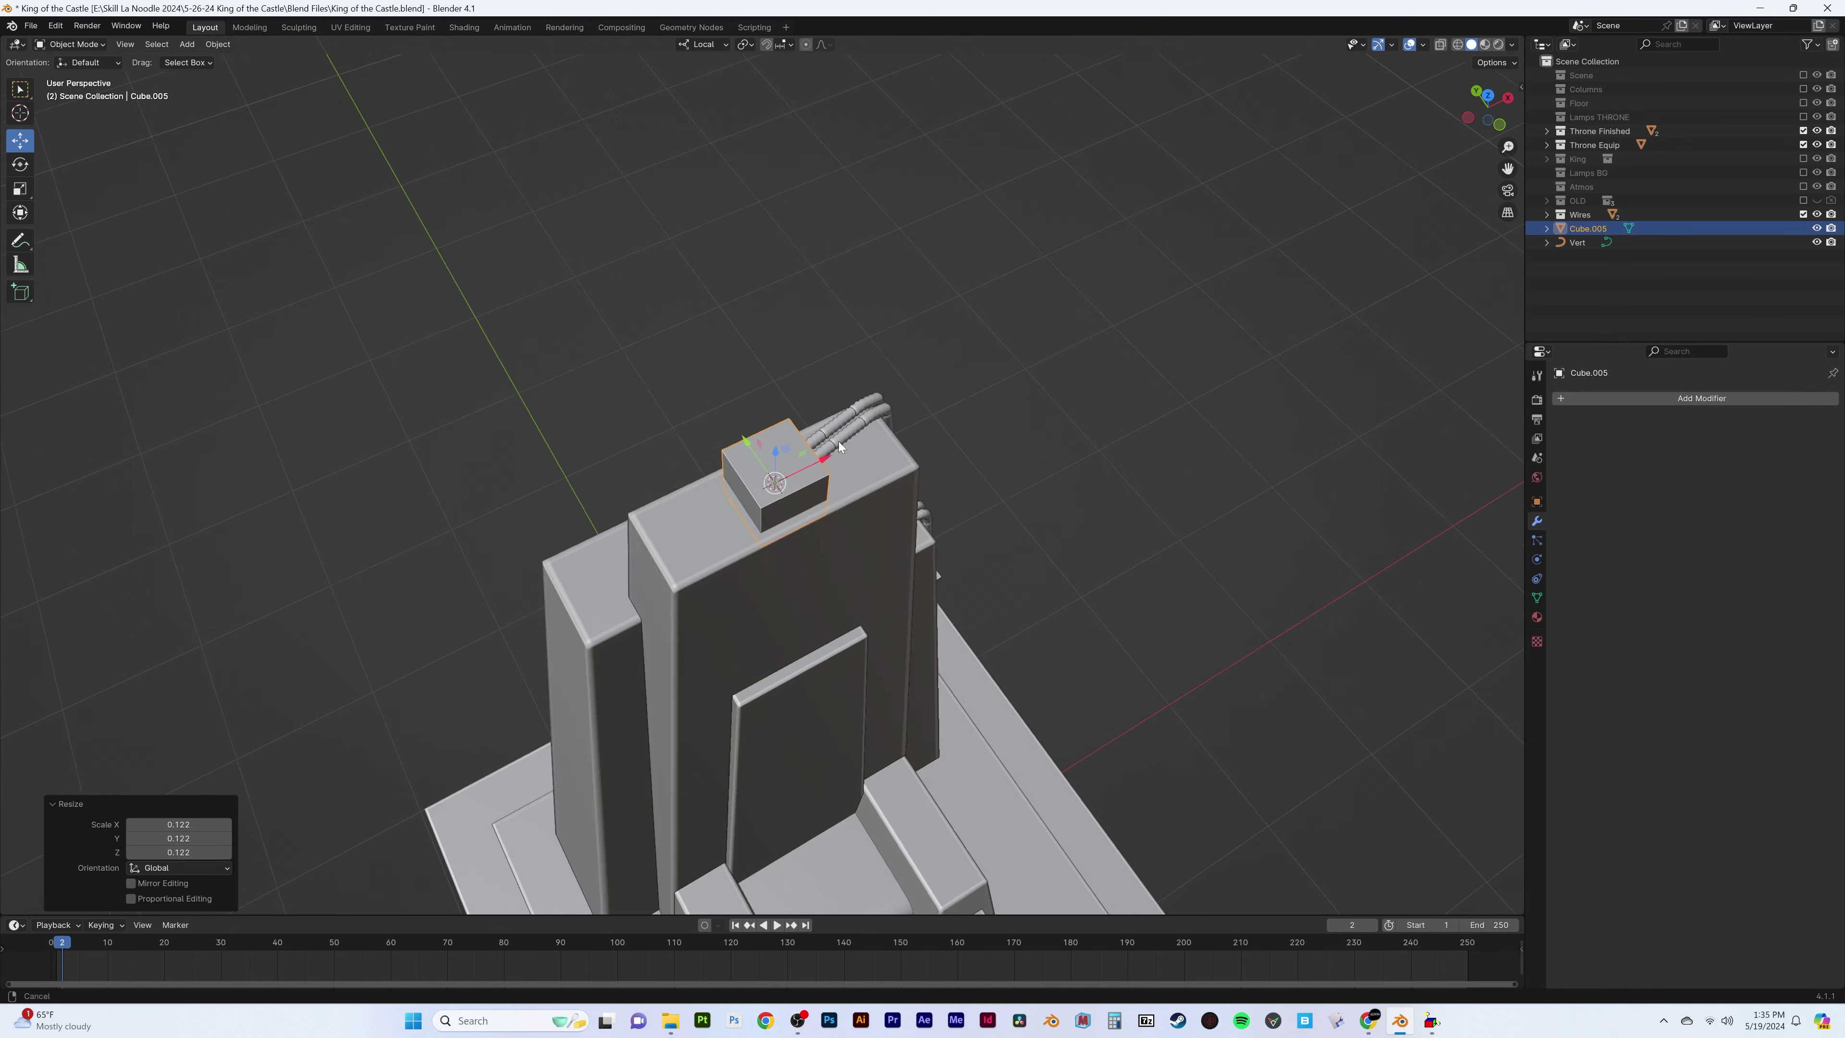
pyautogui.press('KP_Decimal')
pyautogui.press('s')
pyautogui.press('z')
pyautogui.press('z')
pyautogui.click(886, 409)
pyautogui.scroll(-3, 886, 409)
pyautogui.moveTo(886, 409); pyautogui.dragTo(346, 322, button='middle')
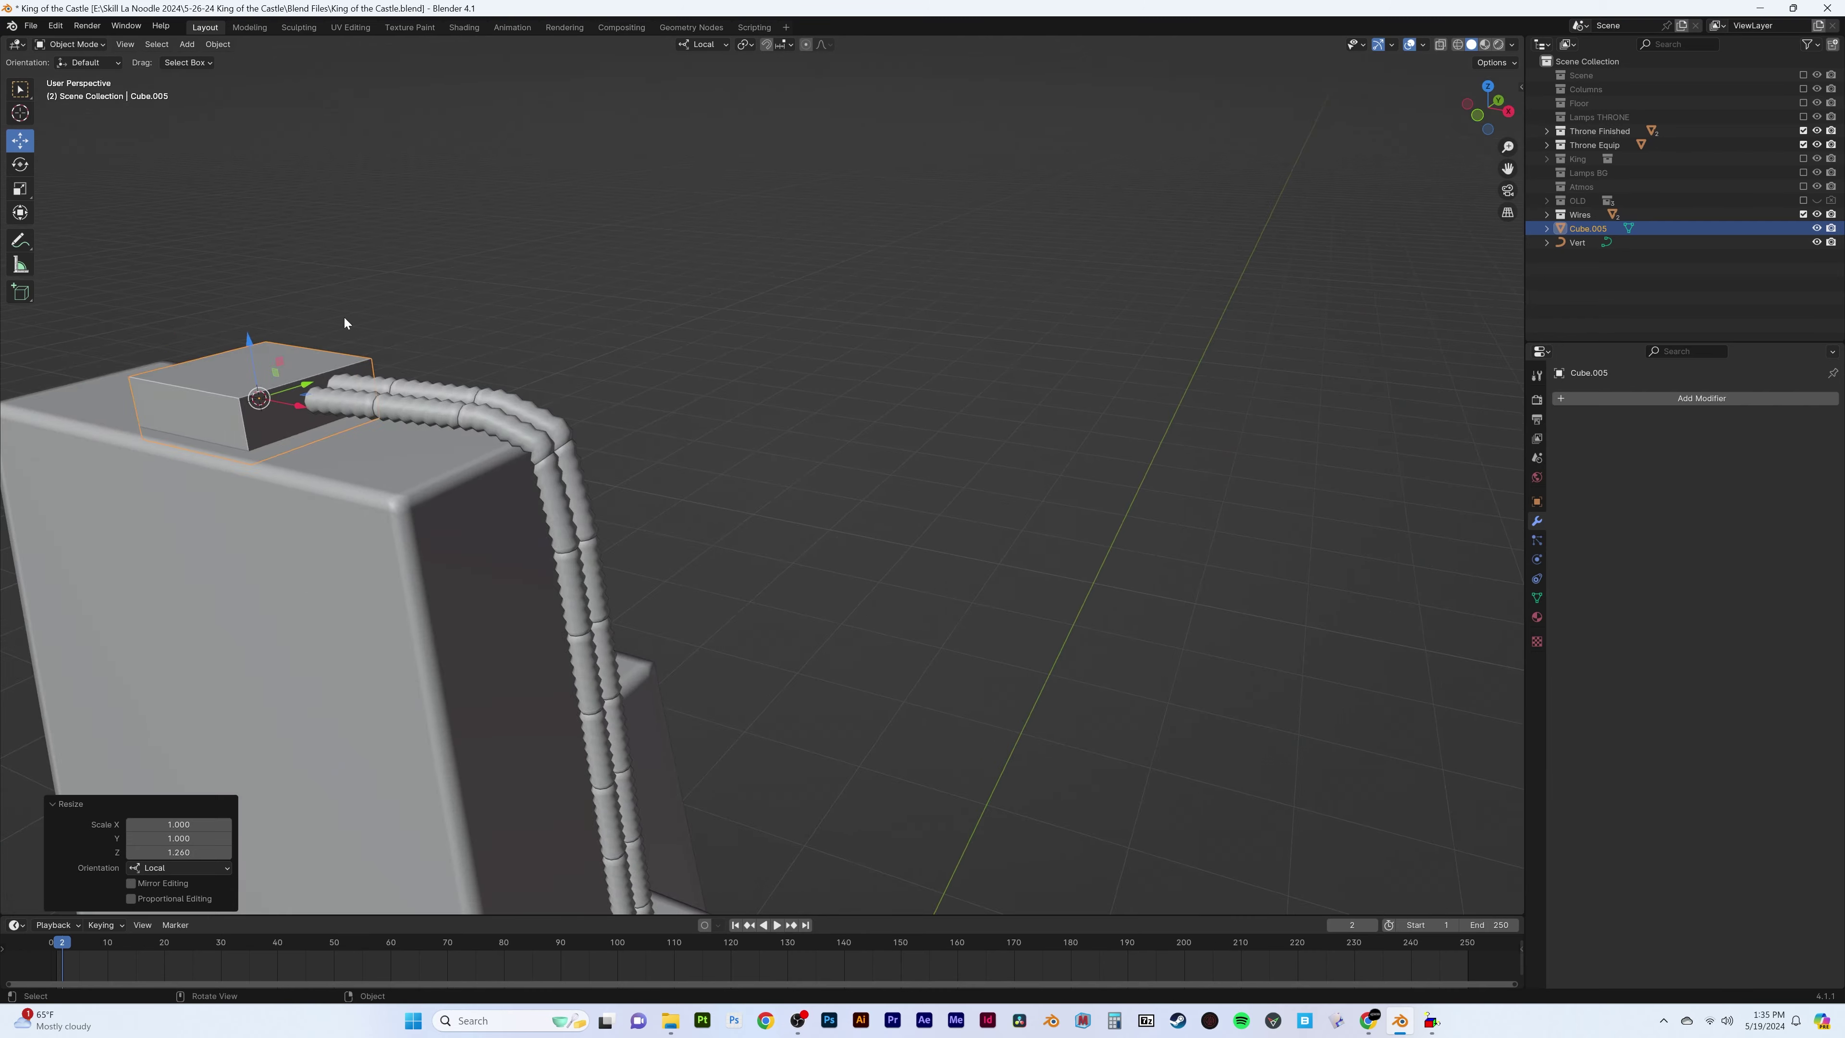
# Switch the viewport to wireframe shading while inspecting cables Cylinder.003 and Cylinder.002
pyautogui.click(346, 322)
pyautogui.press('Tab')
pyautogui.hotkey('shift', 'z')
pyautogui.press('z')
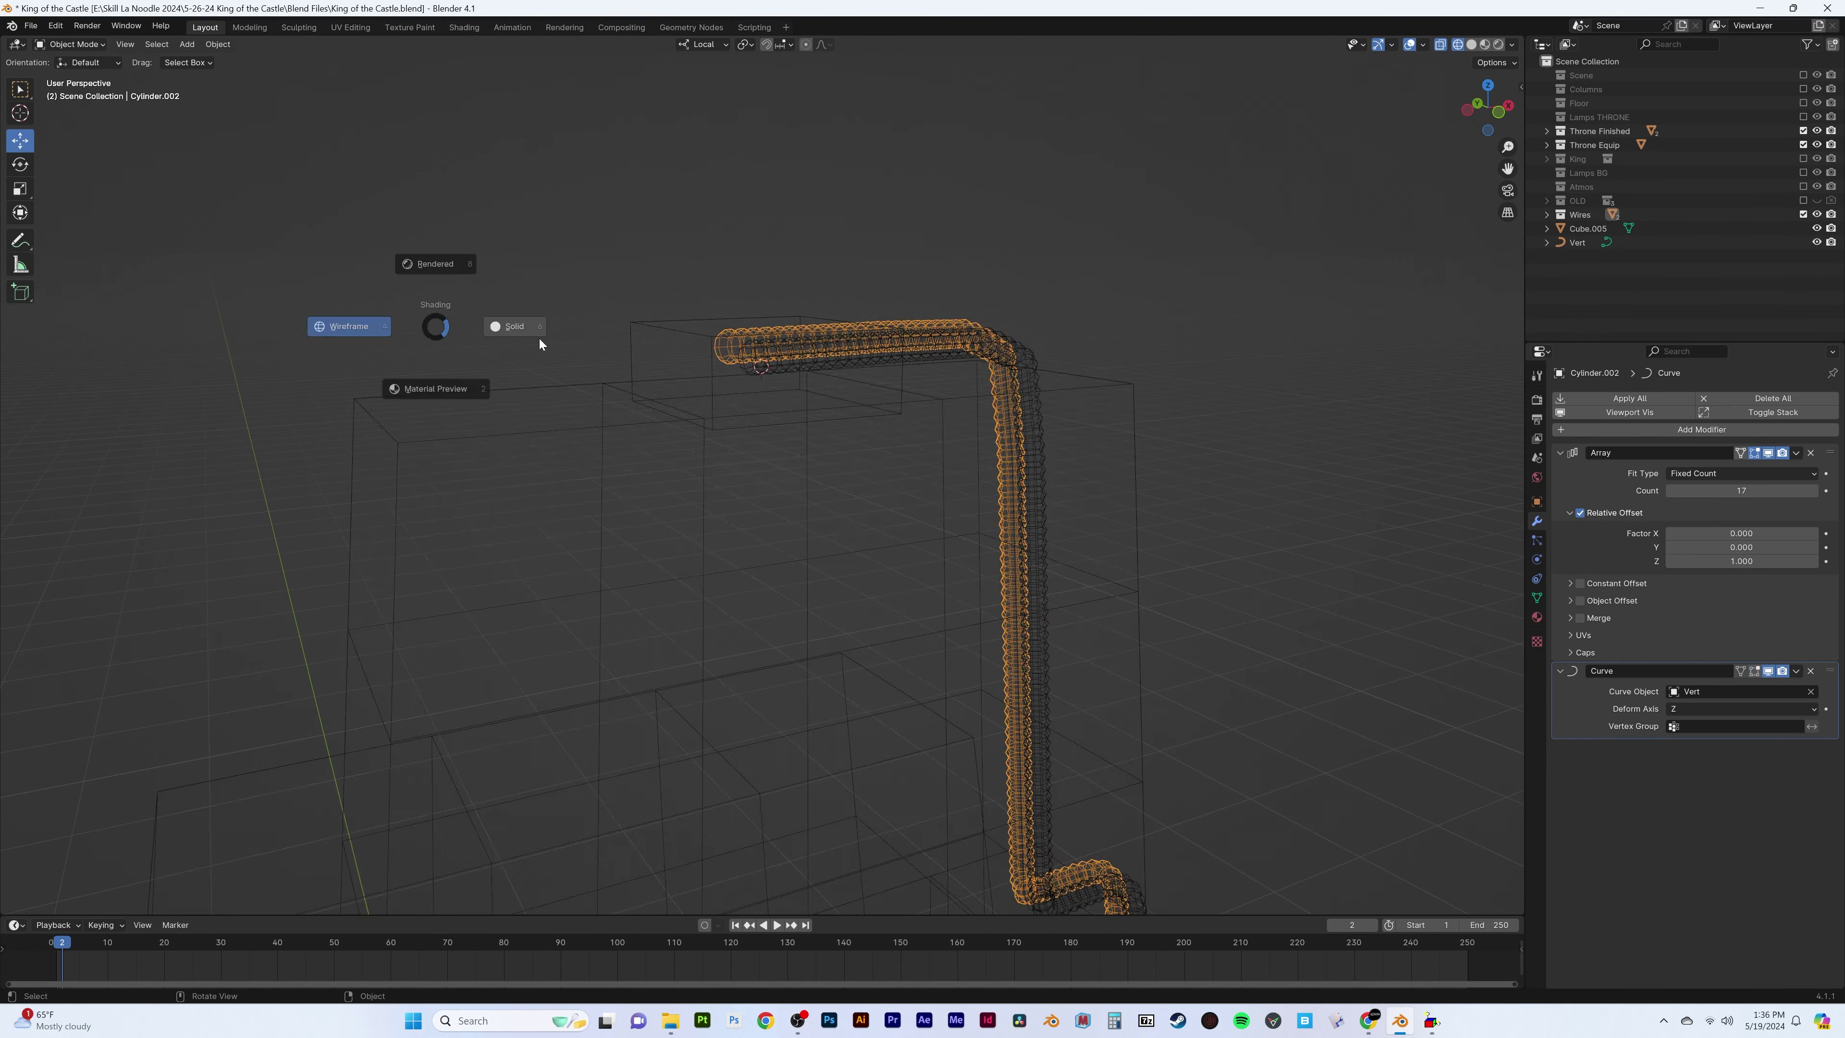
pyautogui.click(539, 338)
pyautogui.hotkey('shift', 'z')
pyautogui.click(1059, 297)
pyautogui.scroll(3, 1050, 299)
pyautogui.scroll(-3, 1050, 299)
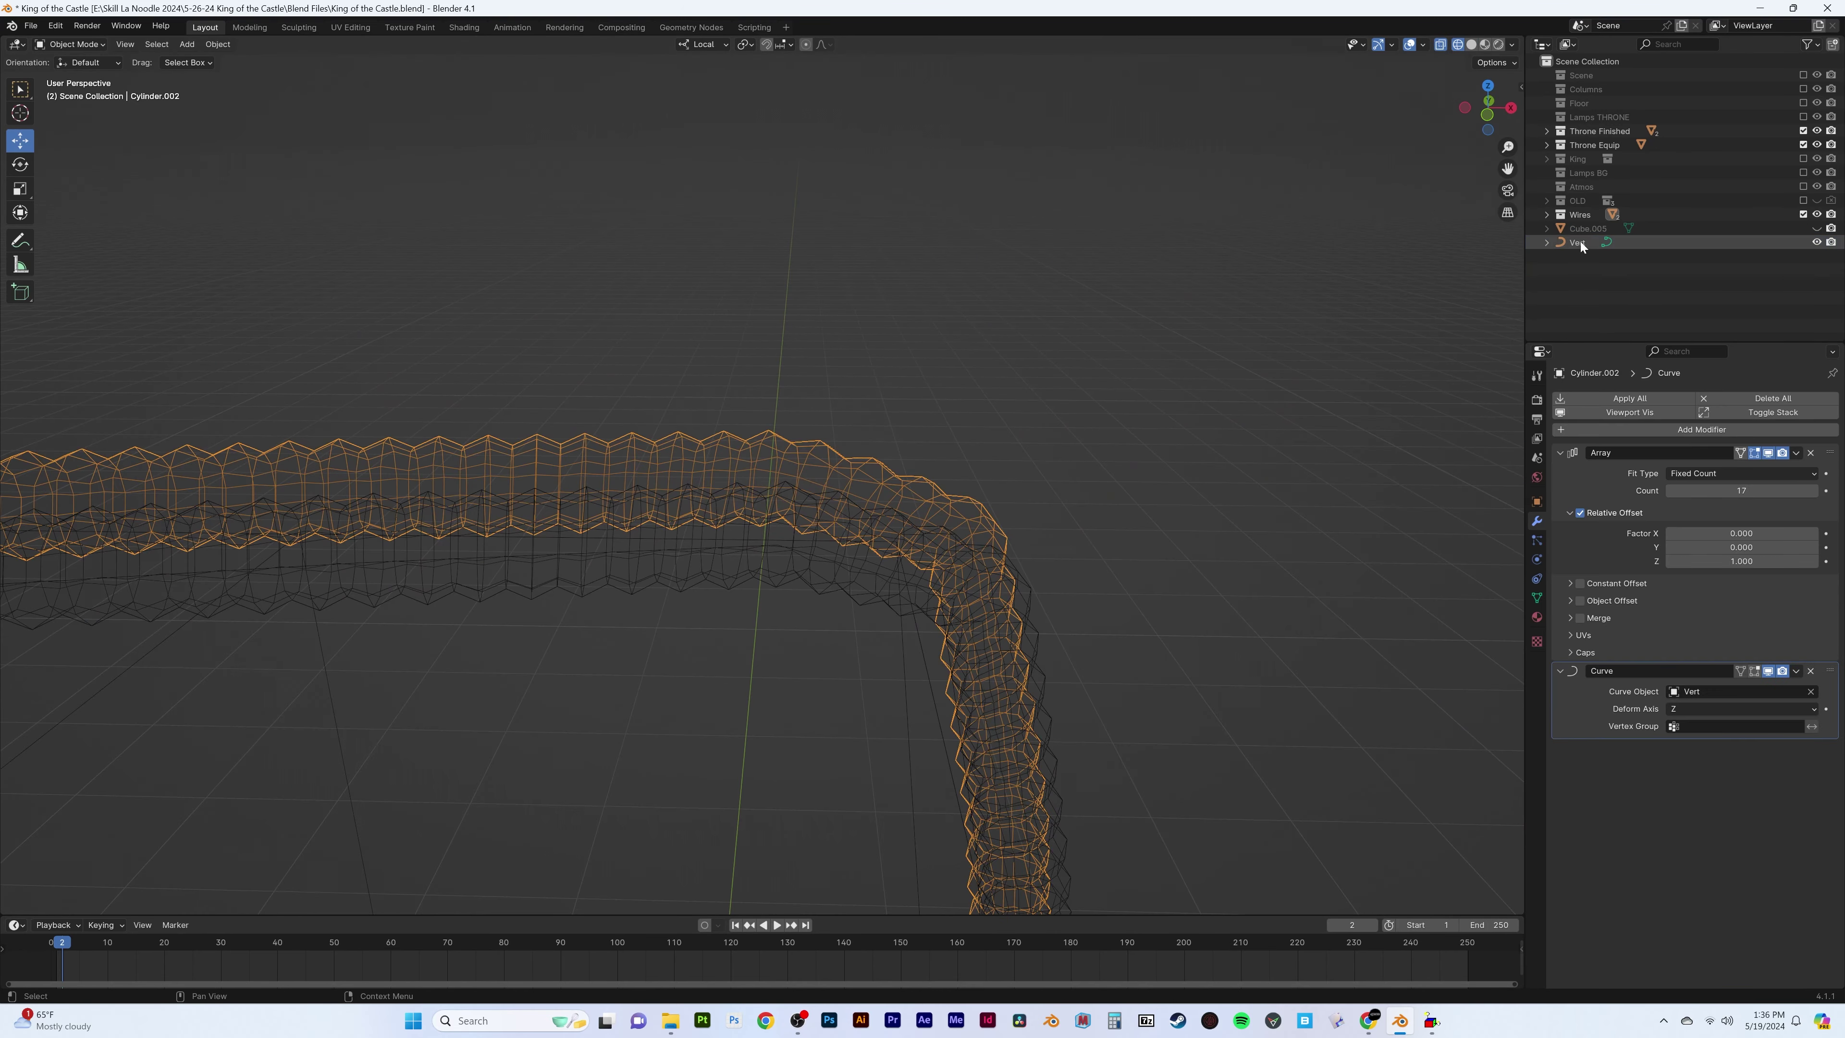
# Lower the Vert curve's points so the curve and its cables drop
pyautogui.click(1143, 305)
pyautogui.scroll(-2, 982, 401)
pyautogui.press('Tab')
pyautogui.hotkey('shift', 'z')
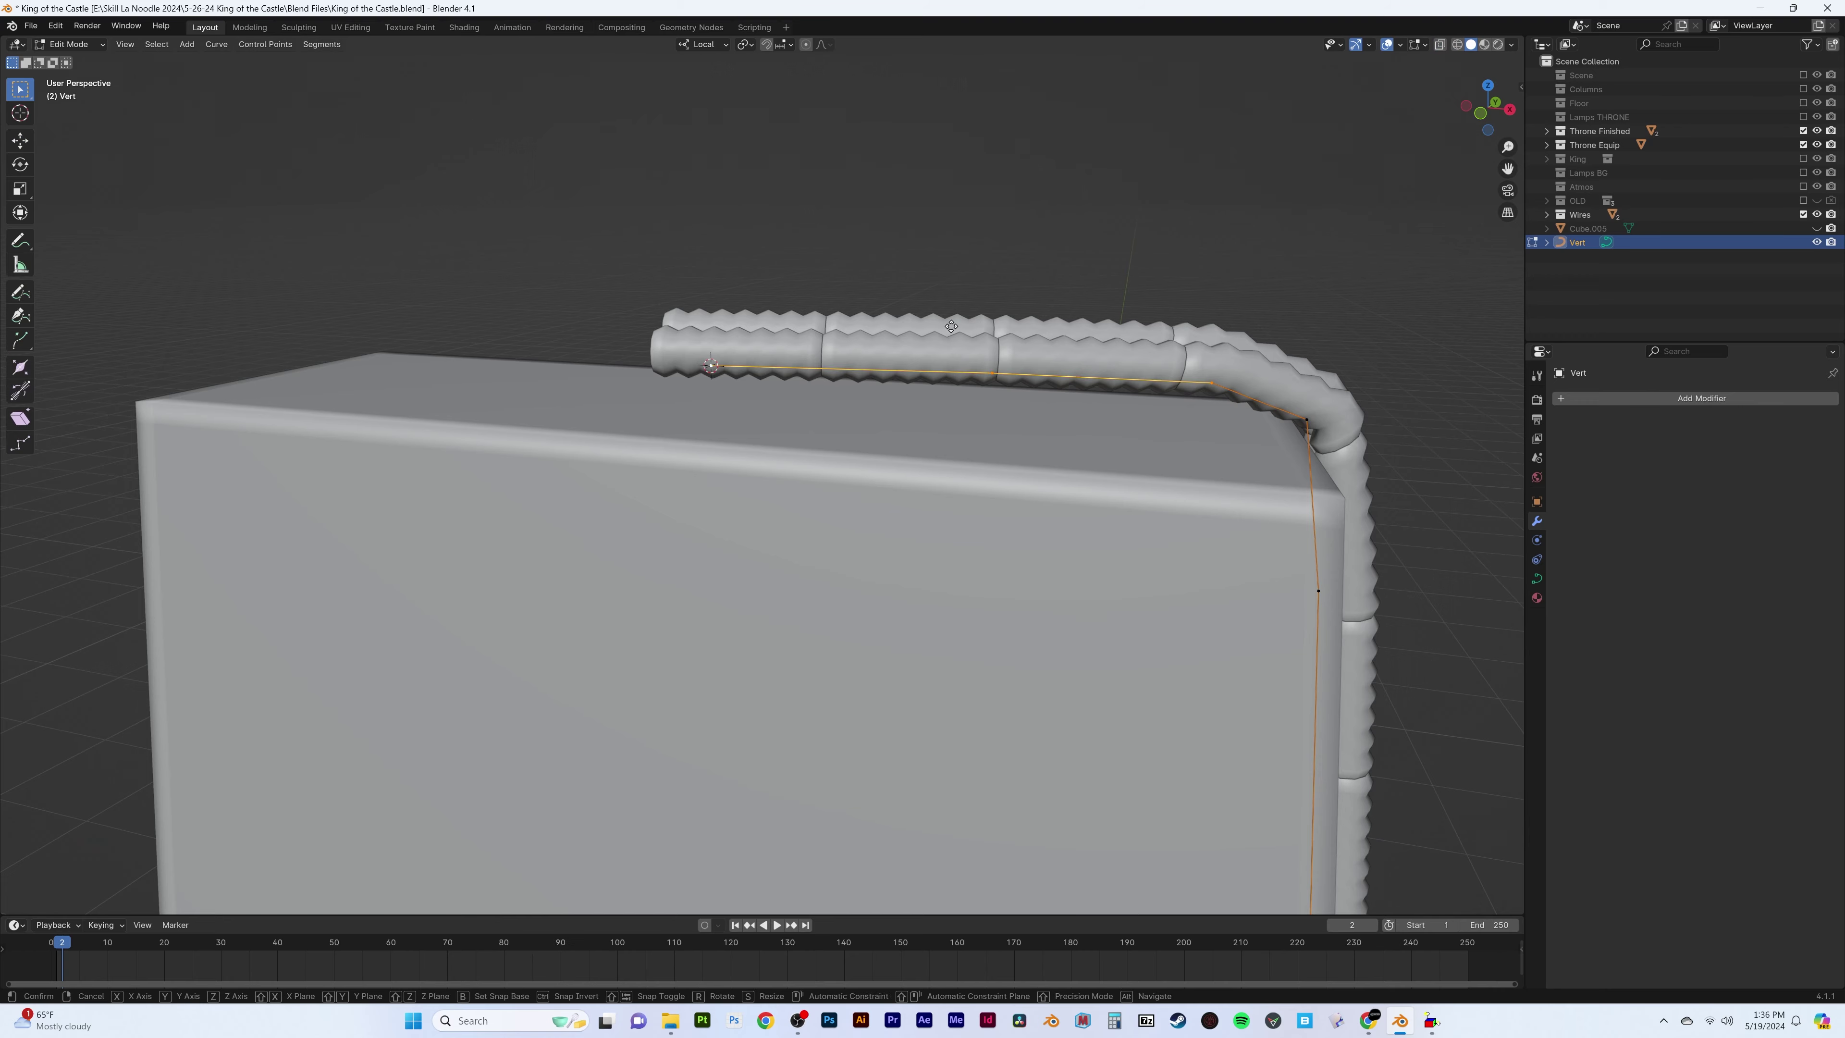
pyautogui.click(950, 357)
pyautogui.click(1025, 393)
pyautogui.moveTo(1025, 393); pyautogui.dragTo(963, 304, button='middle')
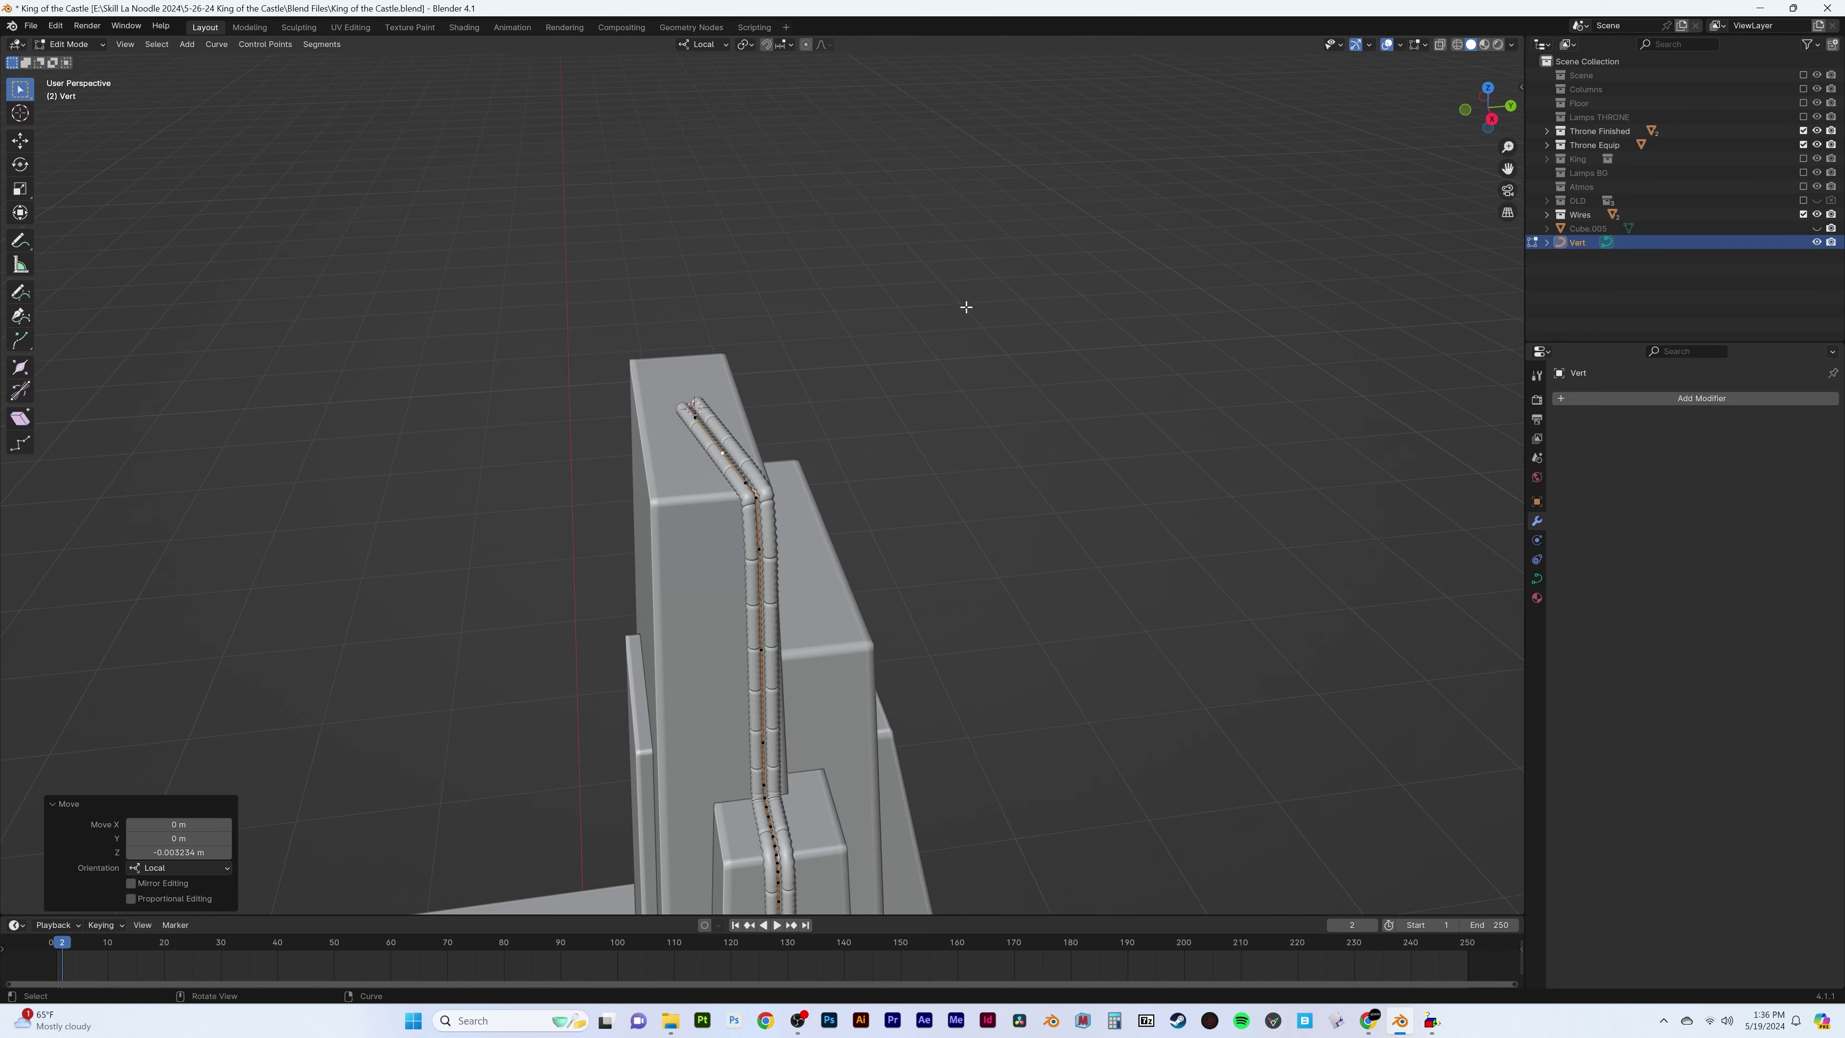
pyautogui.scroll(3, 688, 494)
# Check the tower cable Cylinder.003 from the side and leave edit mode
pyautogui.click(837, 494)
pyautogui.scroll(-3, 837, 494)
pyautogui.moveTo(837, 495)
pyautogui.mouseDown(button='middle')
pyautogui.moveTo(886, 474)
pyautogui.moveTo(903, 376)
pyautogui.mouseUp(button='middle')
pyautogui.press('Tab')
pyautogui.click(811, 465)
pyautogui.scroll(4, 864, 504)
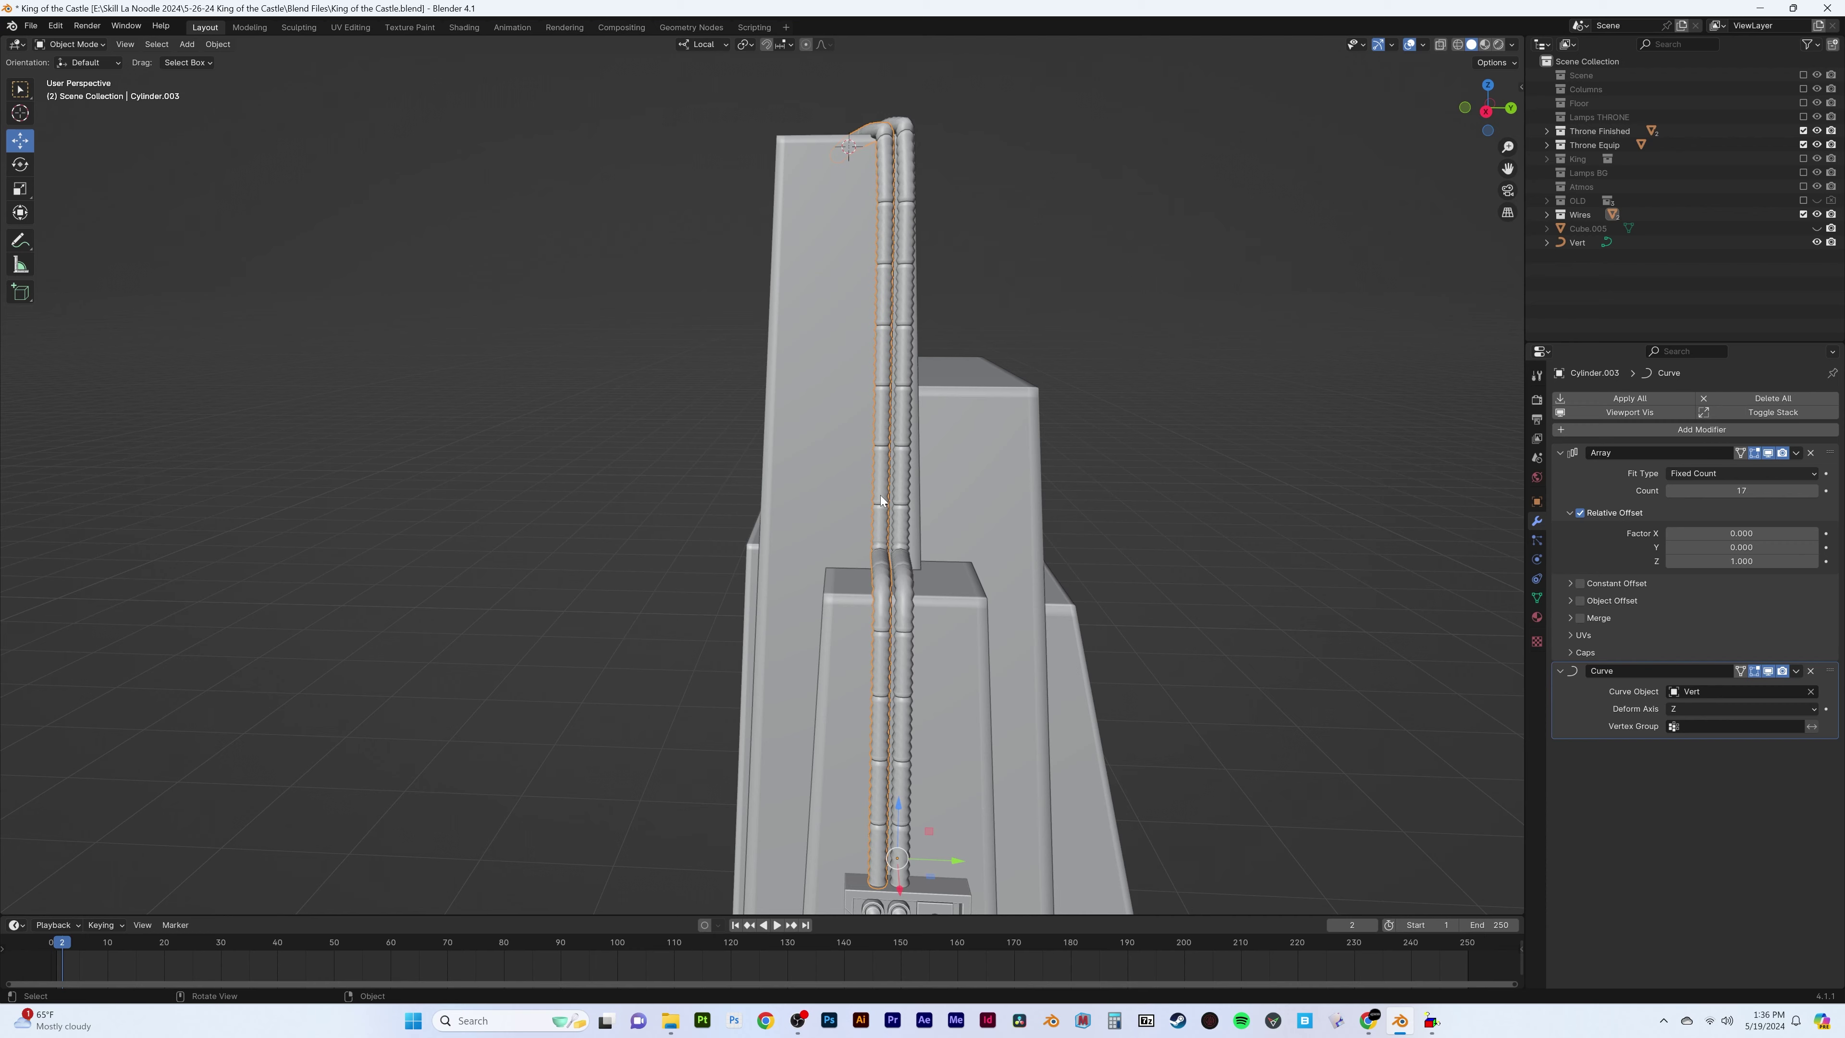
pyautogui.click(883, 601)
pyautogui.scroll(2, 908, 592)
# Add a new cylinder for the second cable and snap it to the 3D cursor
pyautogui.click(1005, 649)
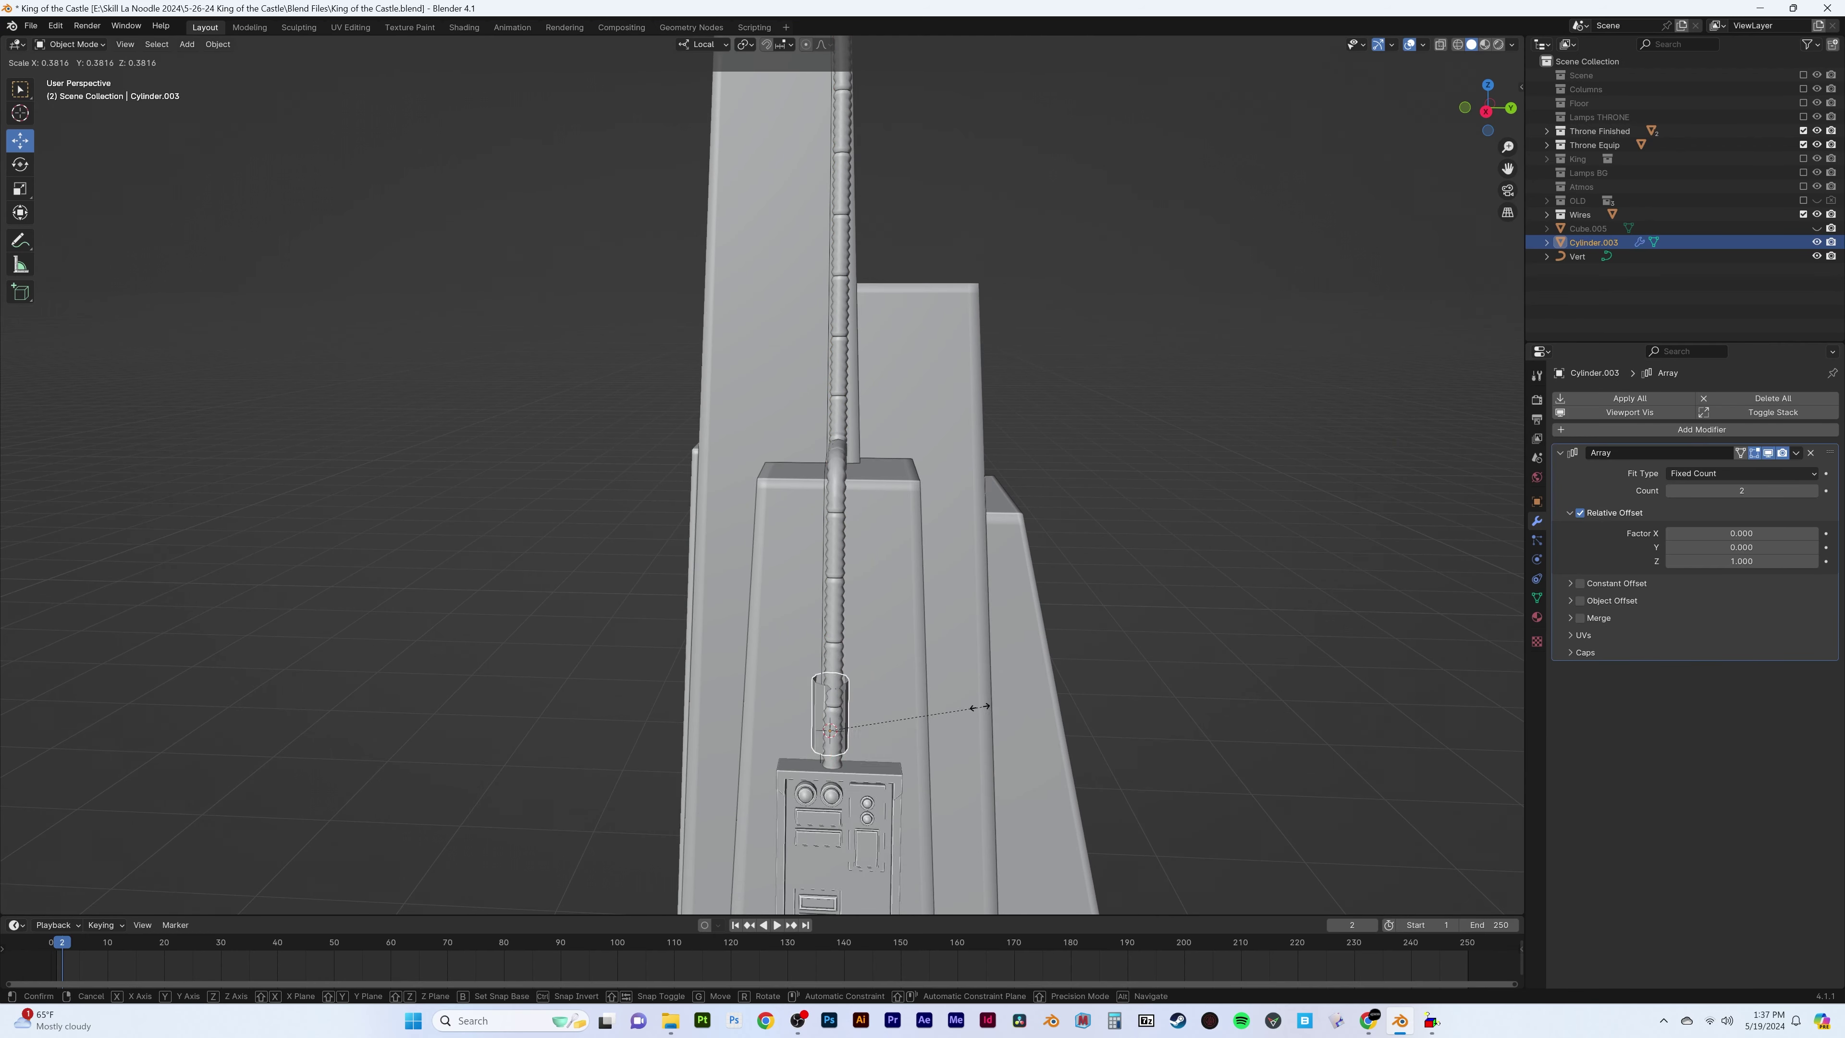
pyautogui.scroll(-5, 1048, 632)
pyautogui.hotkey('shift', 's')
pyautogui.click(1006, 559)
pyautogui.moveTo(1007, 558)
pyautogui.mouseDown(button='middle')
pyautogui.moveTo(976, 573)
pyautogui.moveTo(1090, 509)
pyautogui.mouseUp(button='middle')
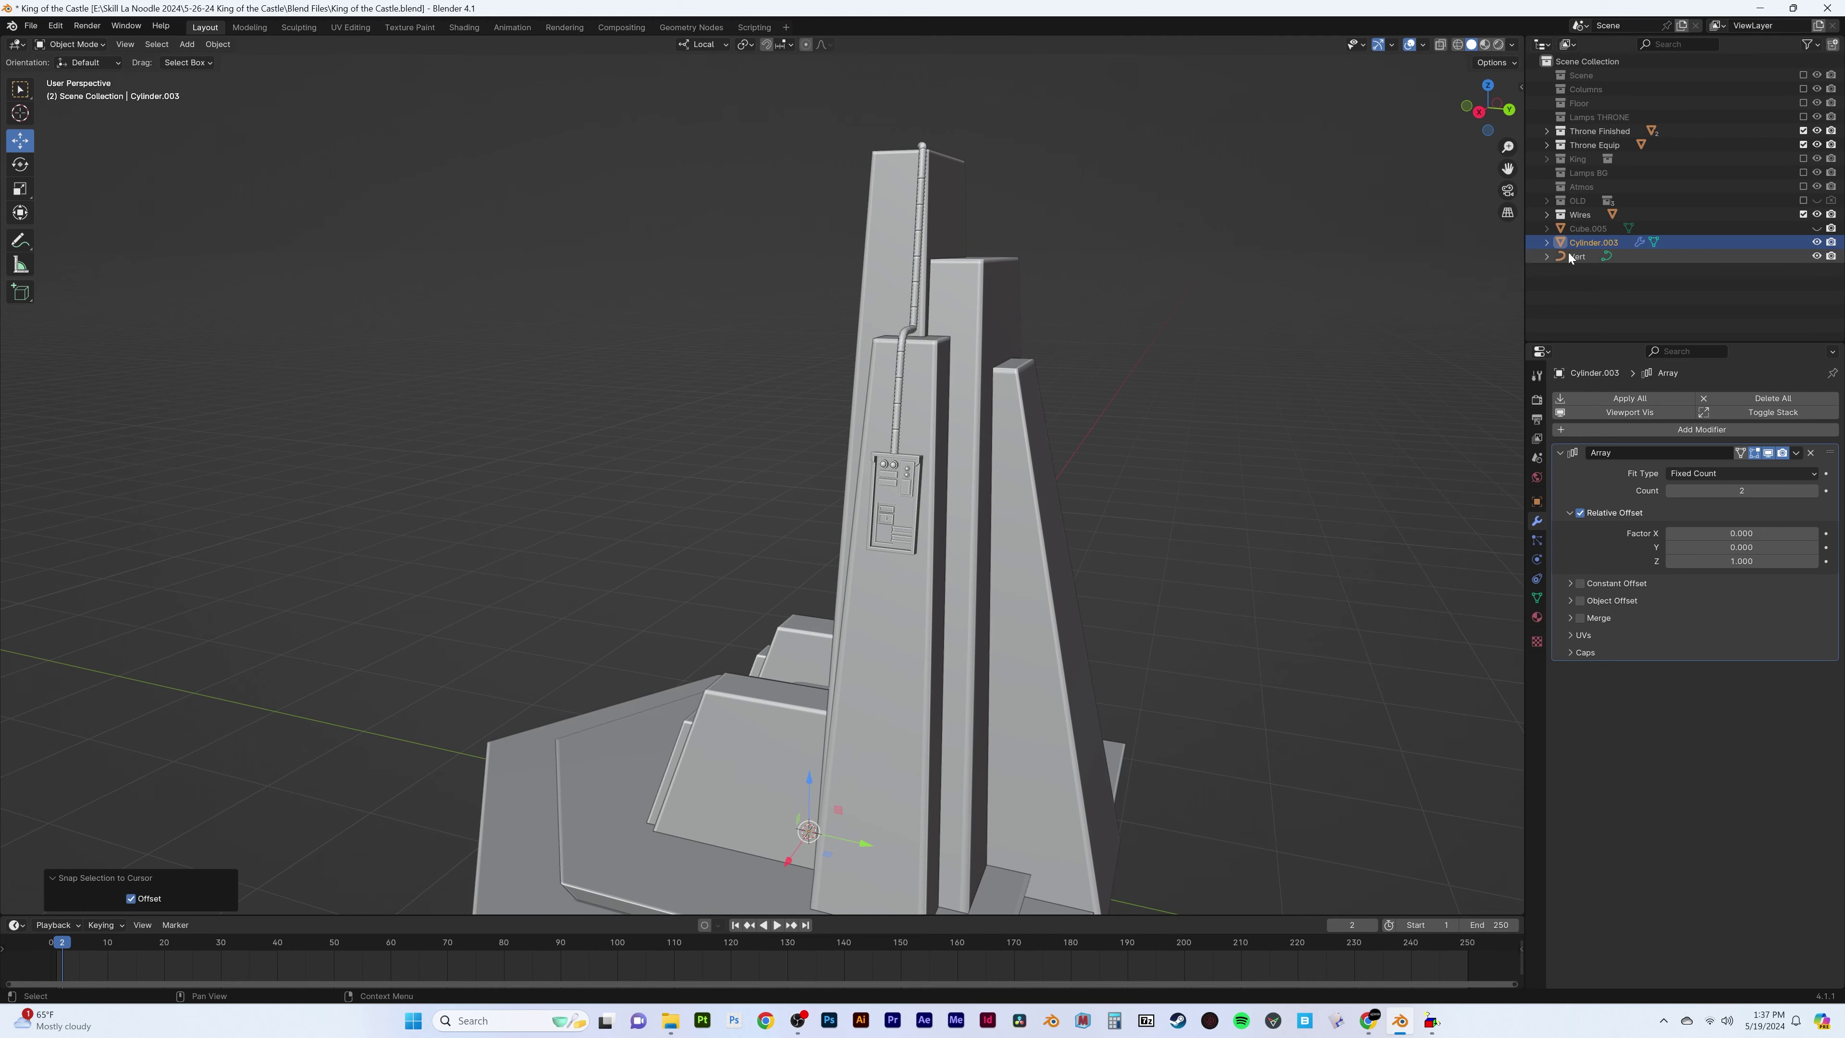
# Bend the cylinder along the Vert curve on axis Z, raising Array count to 44
pyautogui.click(1584, 251)
pyautogui.moveTo(908, 407); pyautogui.dragTo(774, 420, button='middle')
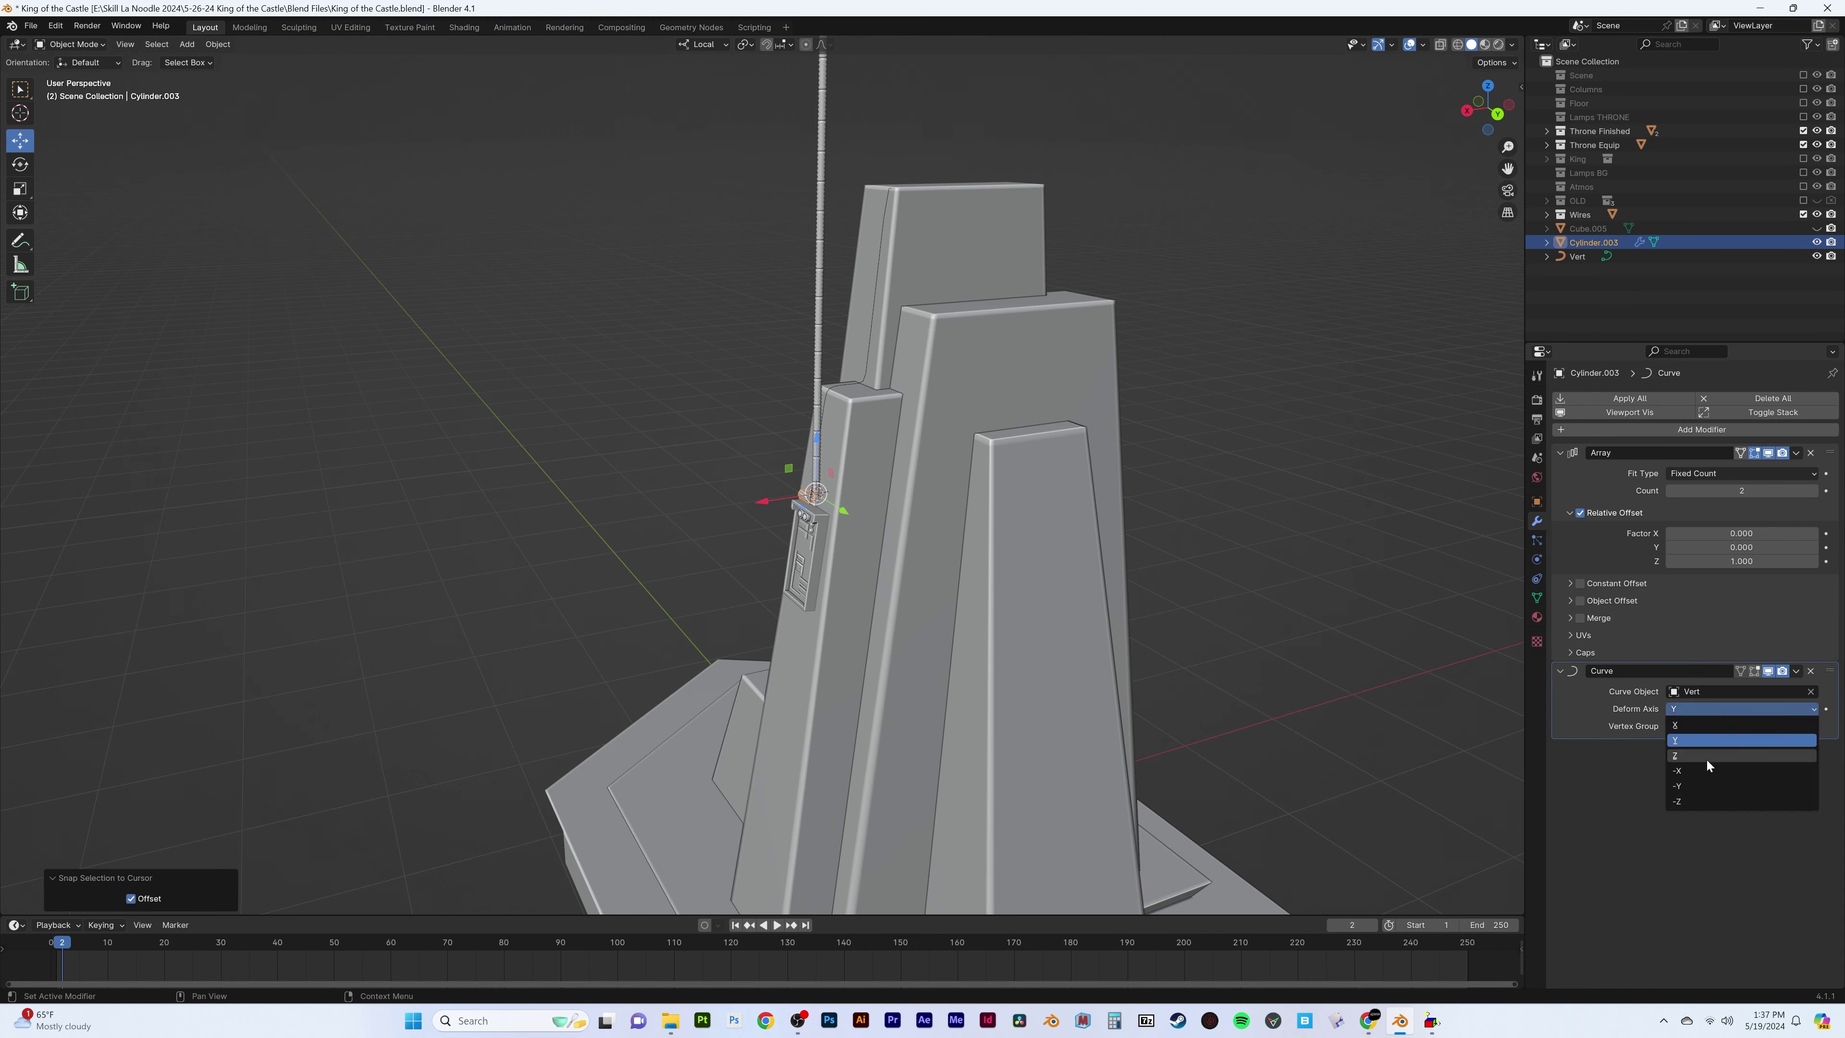
pyautogui.click(1707, 755)
pyautogui.scroll(5, 1110, 509)
pyautogui.click(1814, 491)
pyautogui.click(1815, 490)
pyautogui.click(1814, 491)
pyautogui.moveTo(944, 472); pyautogui.dragTo(1014, 495, button='middle')
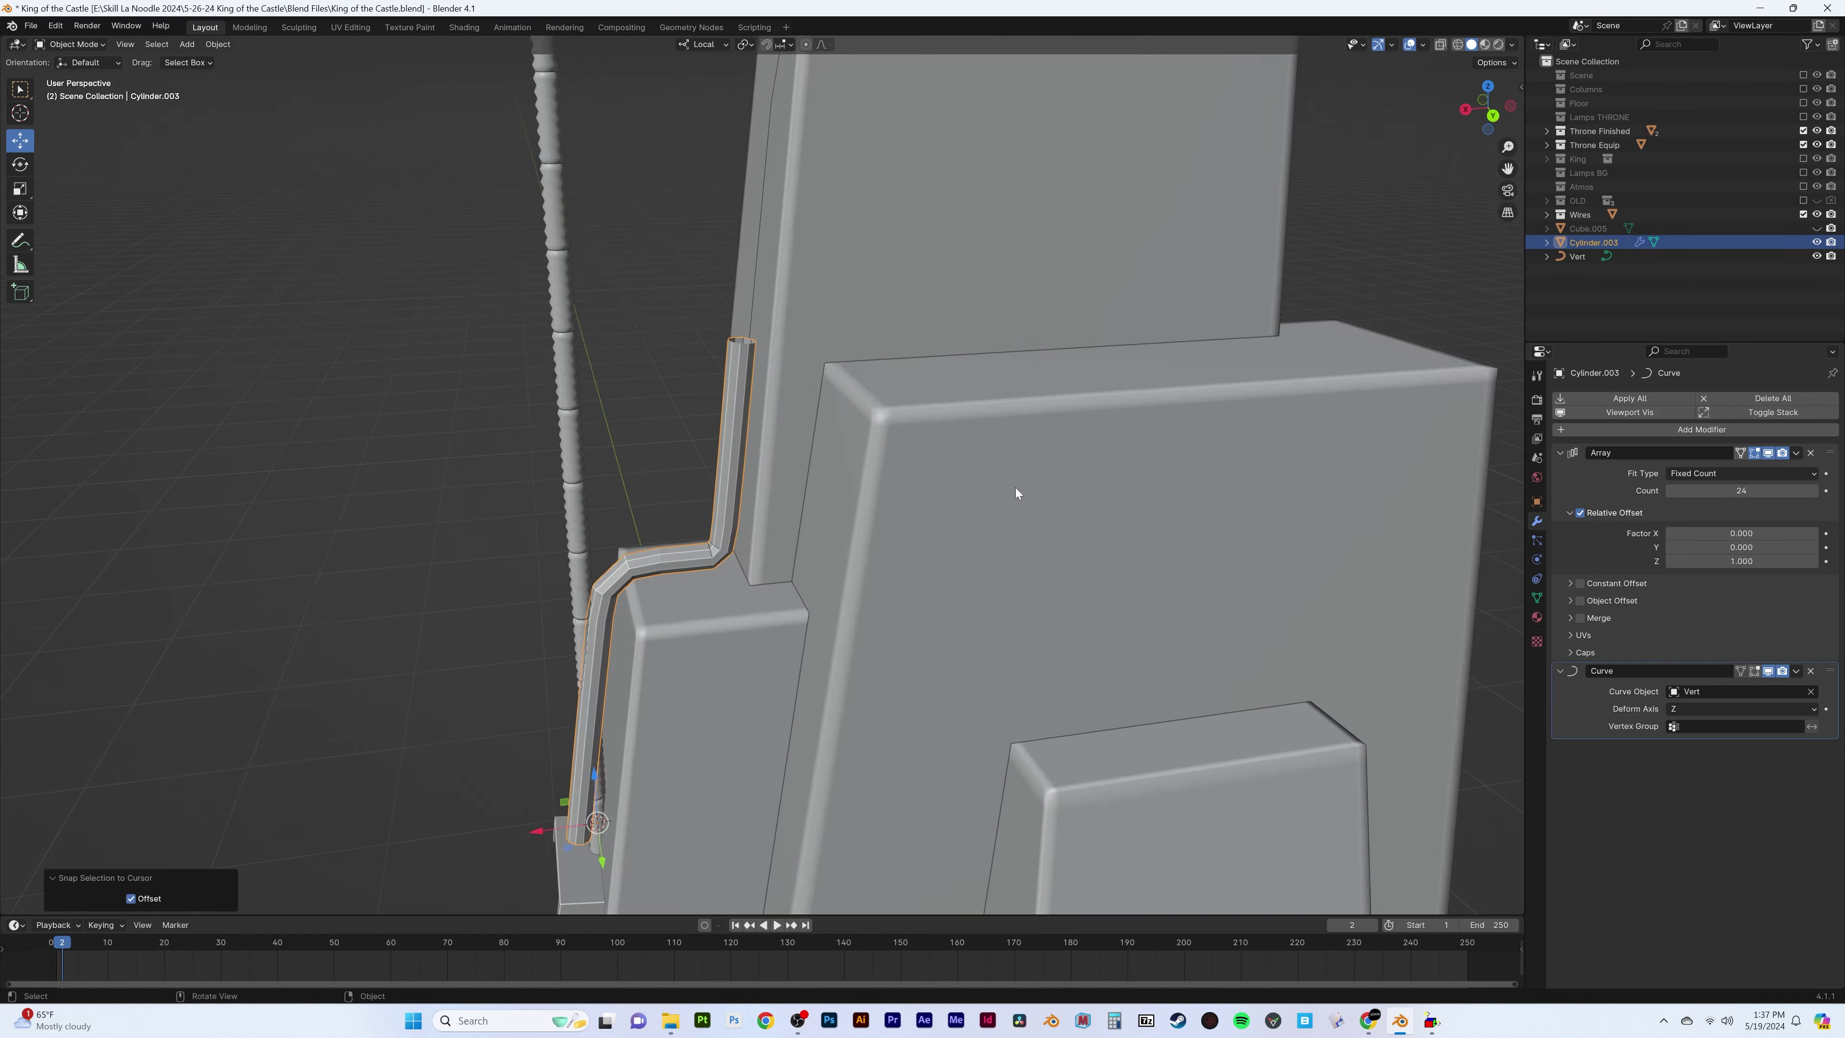
pyautogui.moveTo(1741, 491); pyautogui.dragTo(1773, 490)
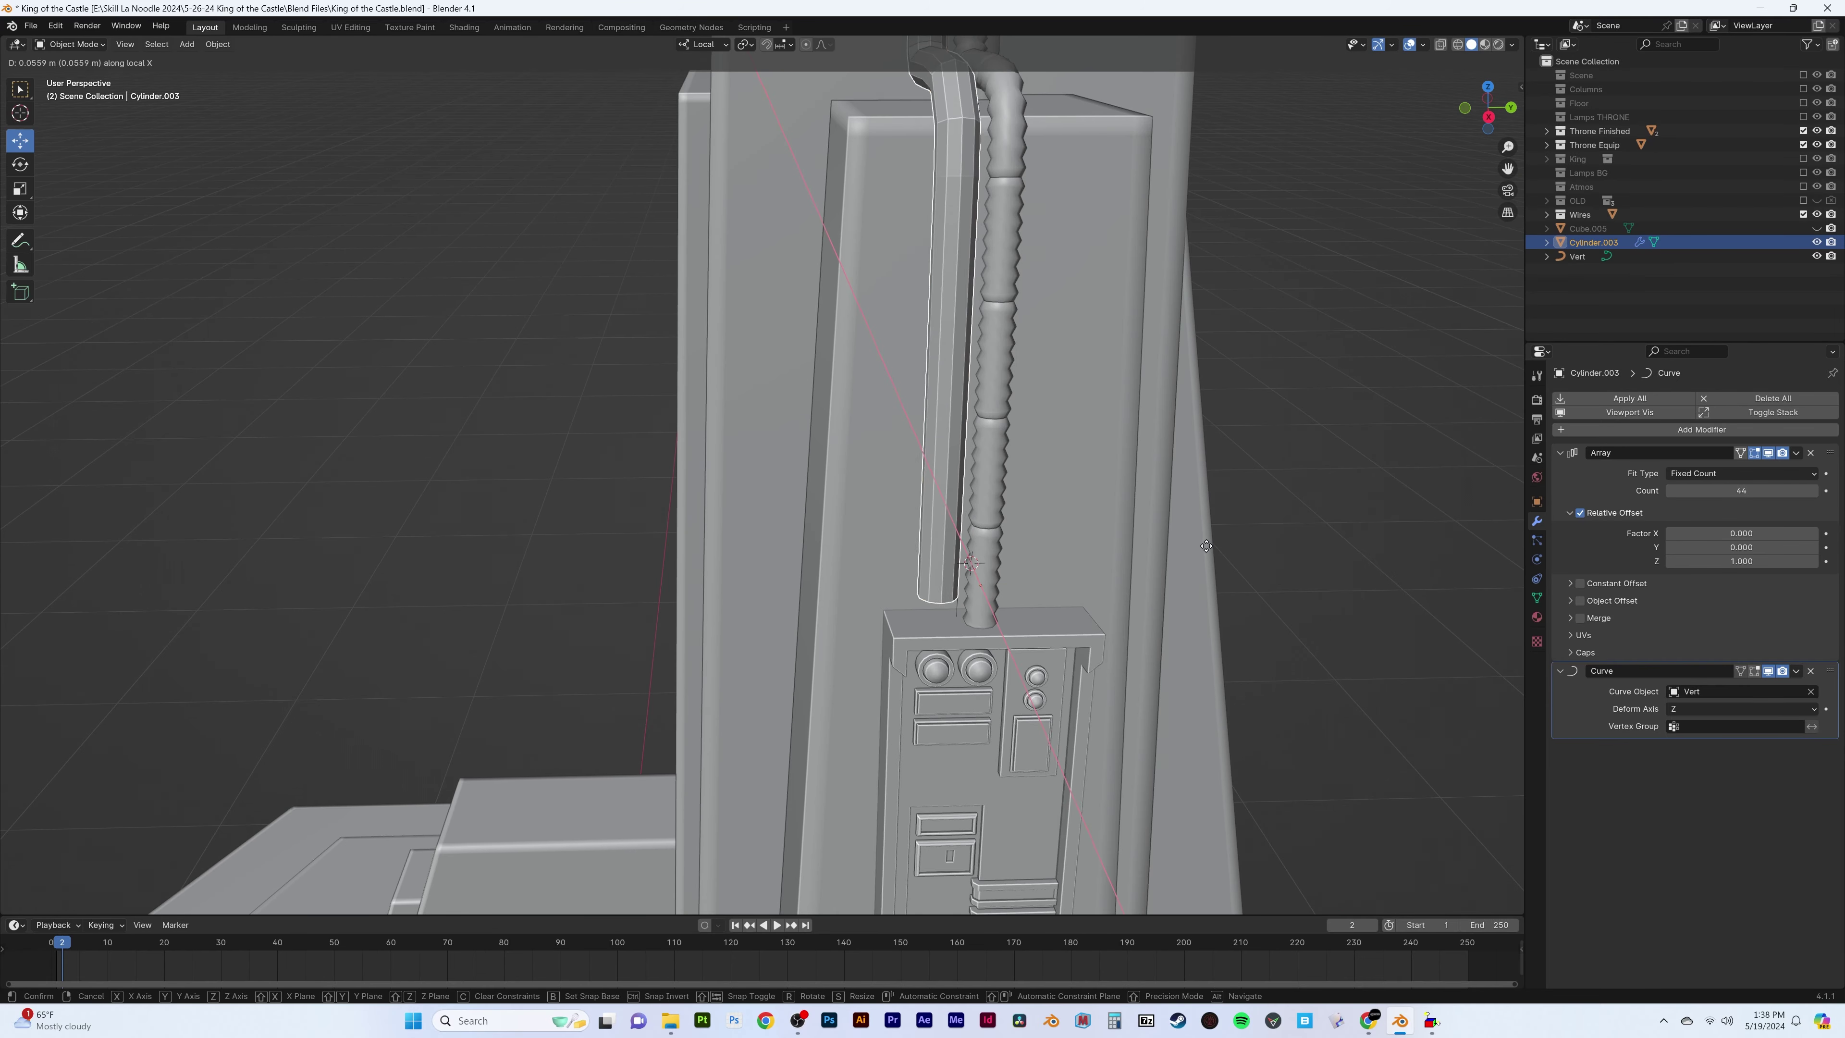
pyautogui.click(1087, 583)
# Inspect the new cable from its lower end to its full length
pyautogui.scroll(5, 1087, 583)
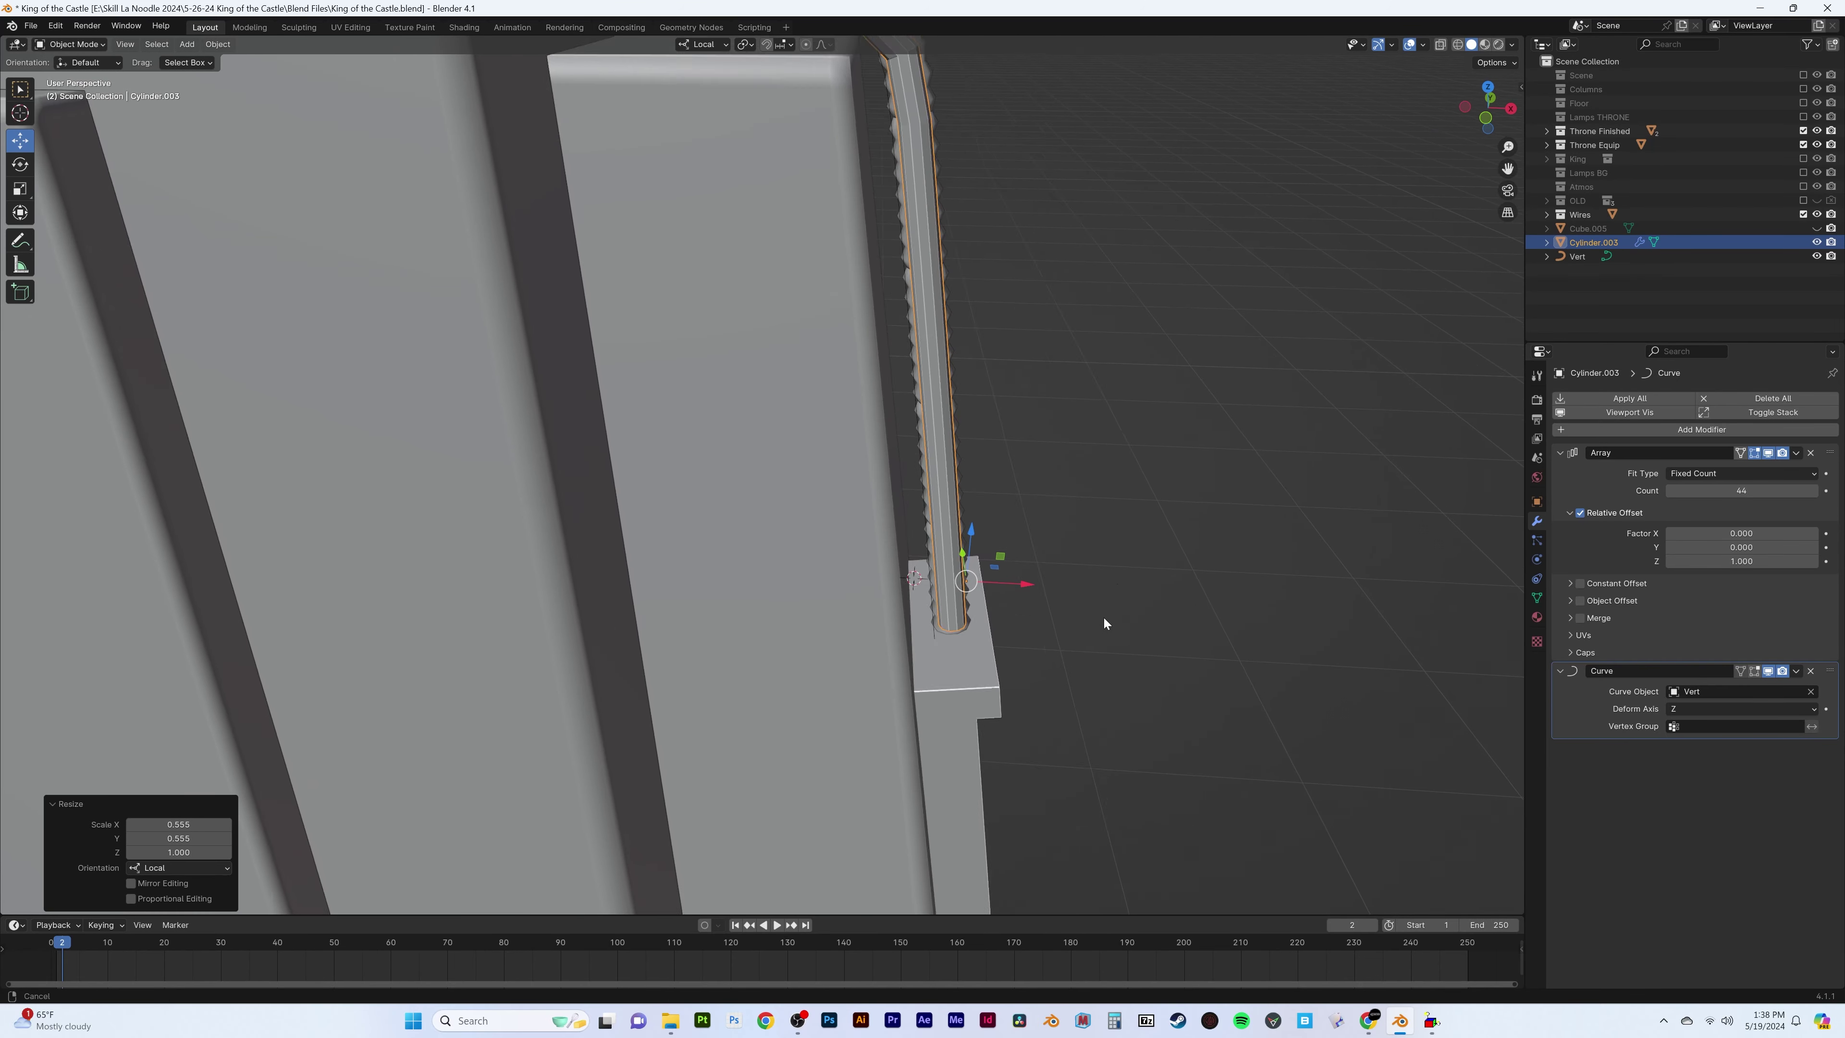
pyautogui.moveTo(1103, 616)
pyautogui.mouseDown(button='middle')
pyautogui.moveTo(1112, 632)
pyautogui.moveTo(1049, 532)
pyautogui.moveTo(1003, 554)
pyautogui.mouseUp(button='middle')
pyautogui.press('Tab')
pyautogui.moveTo(1008, 627)
pyautogui.mouseDown(button='middle')
pyautogui.moveTo(1017, 531)
pyautogui.moveTo(982, 563)
pyautogui.moveTo(819, 392)
pyautogui.moveTo(803, 308)
pyautogui.mouseUp(button='middle')
pyautogui.press('Tab')
pyautogui.click(922, 454)
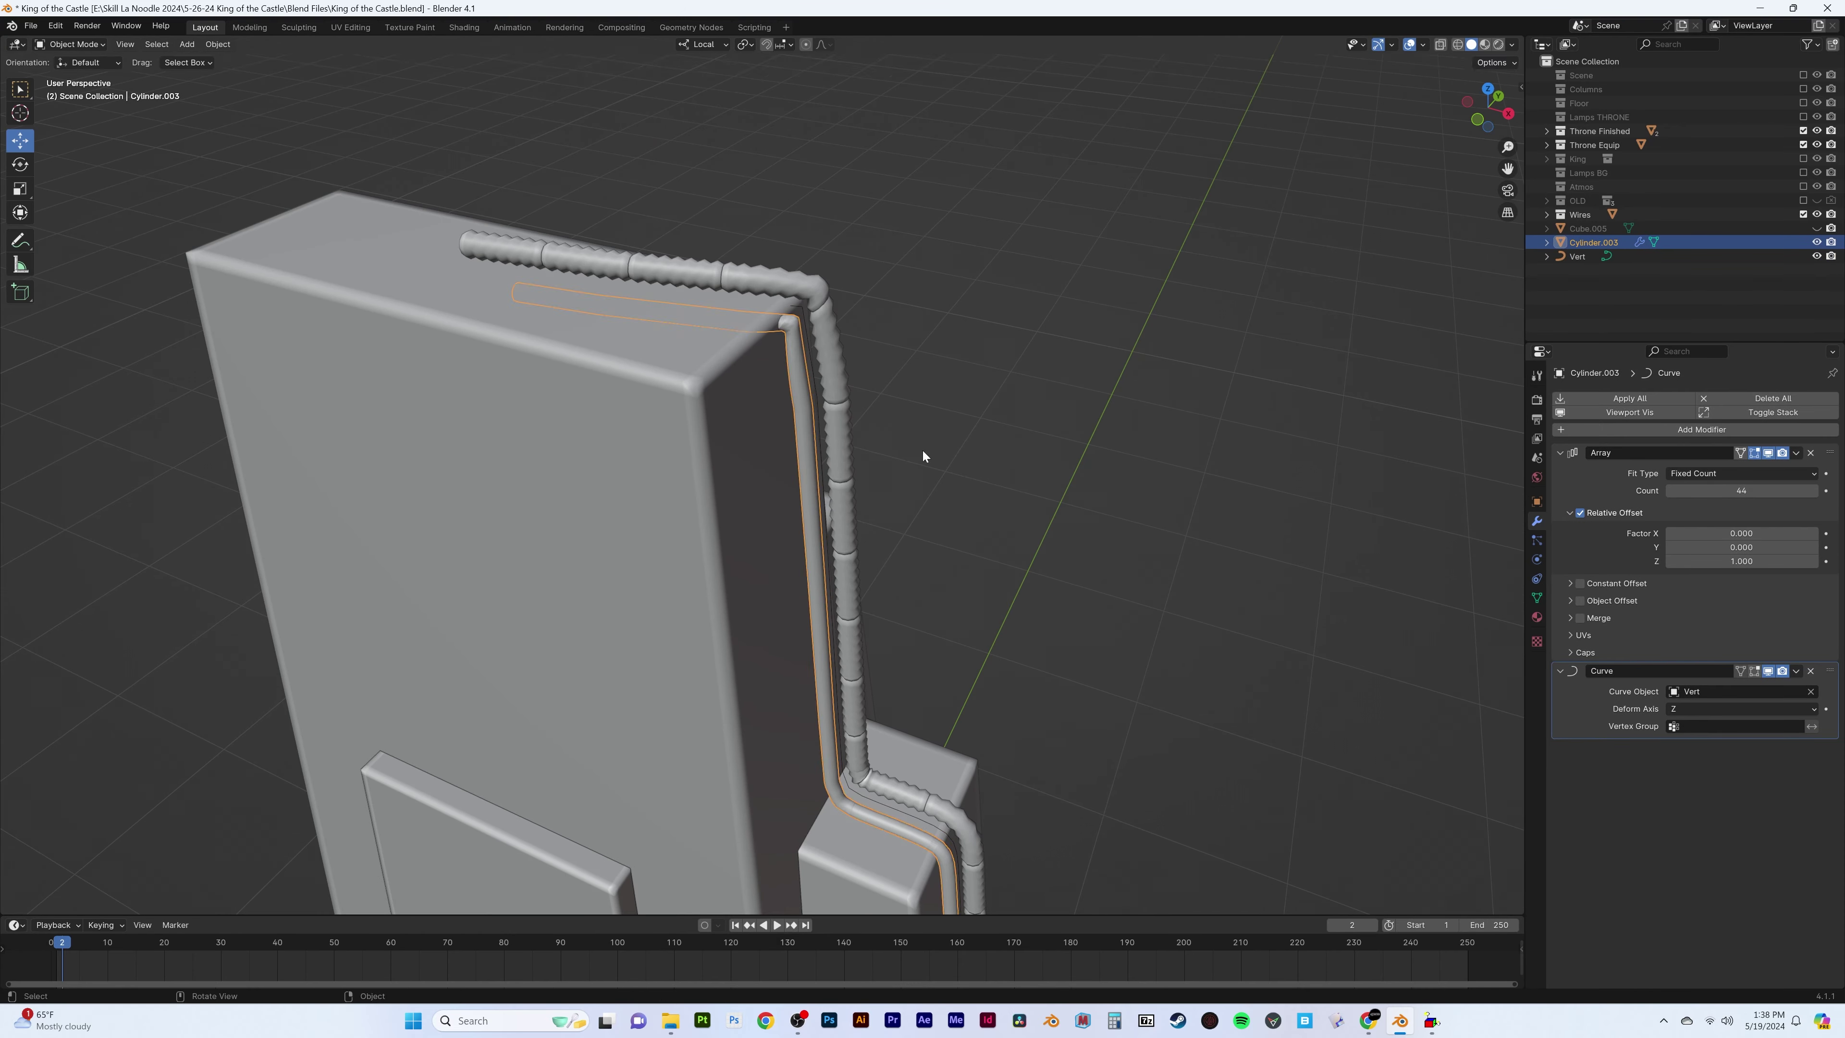
pyautogui.moveTo(923, 437); pyautogui.dragTo(931, 402, button='middle')
# Select the Vert curve in front view and enter its point editing
pyautogui.click(903, 626)
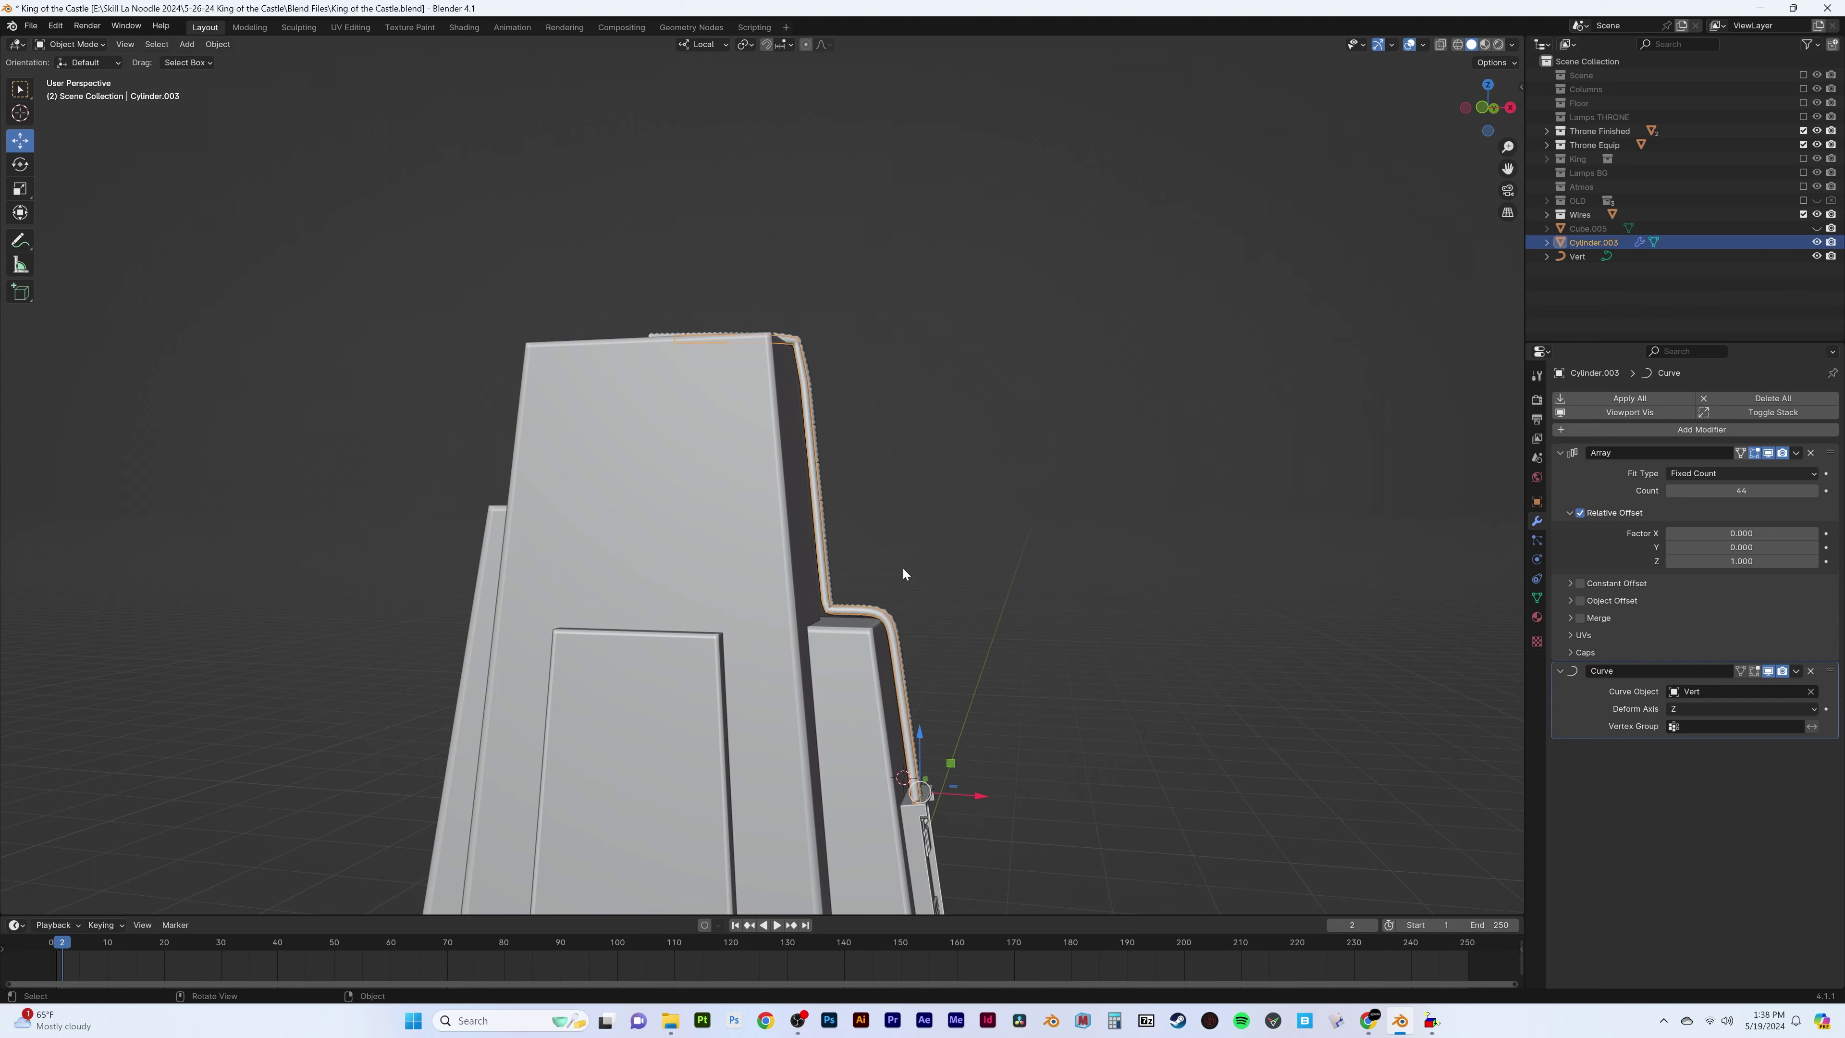
pyautogui.press('KP_1')
pyautogui.scroll(3, 960, 377)
pyautogui.press('g')
pyautogui.press('x')
pyautogui.rightClick(950, 752)
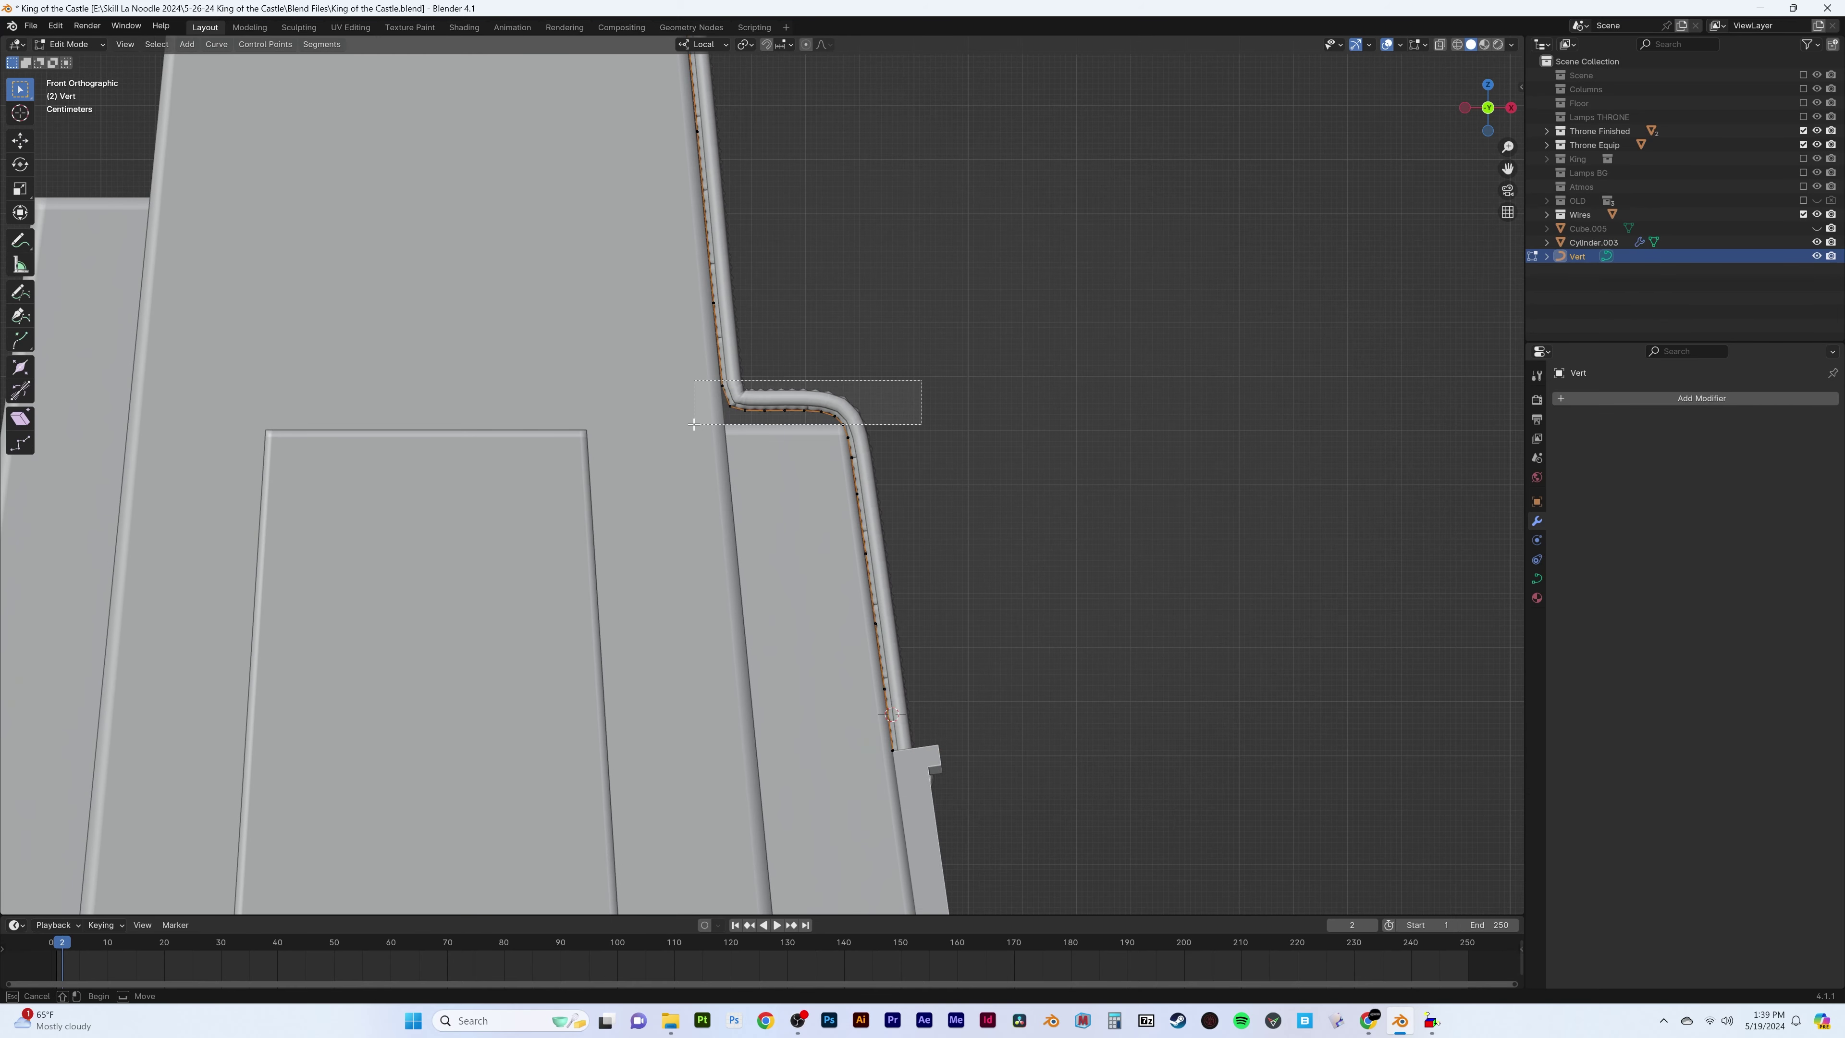
pyautogui.press('Tab')
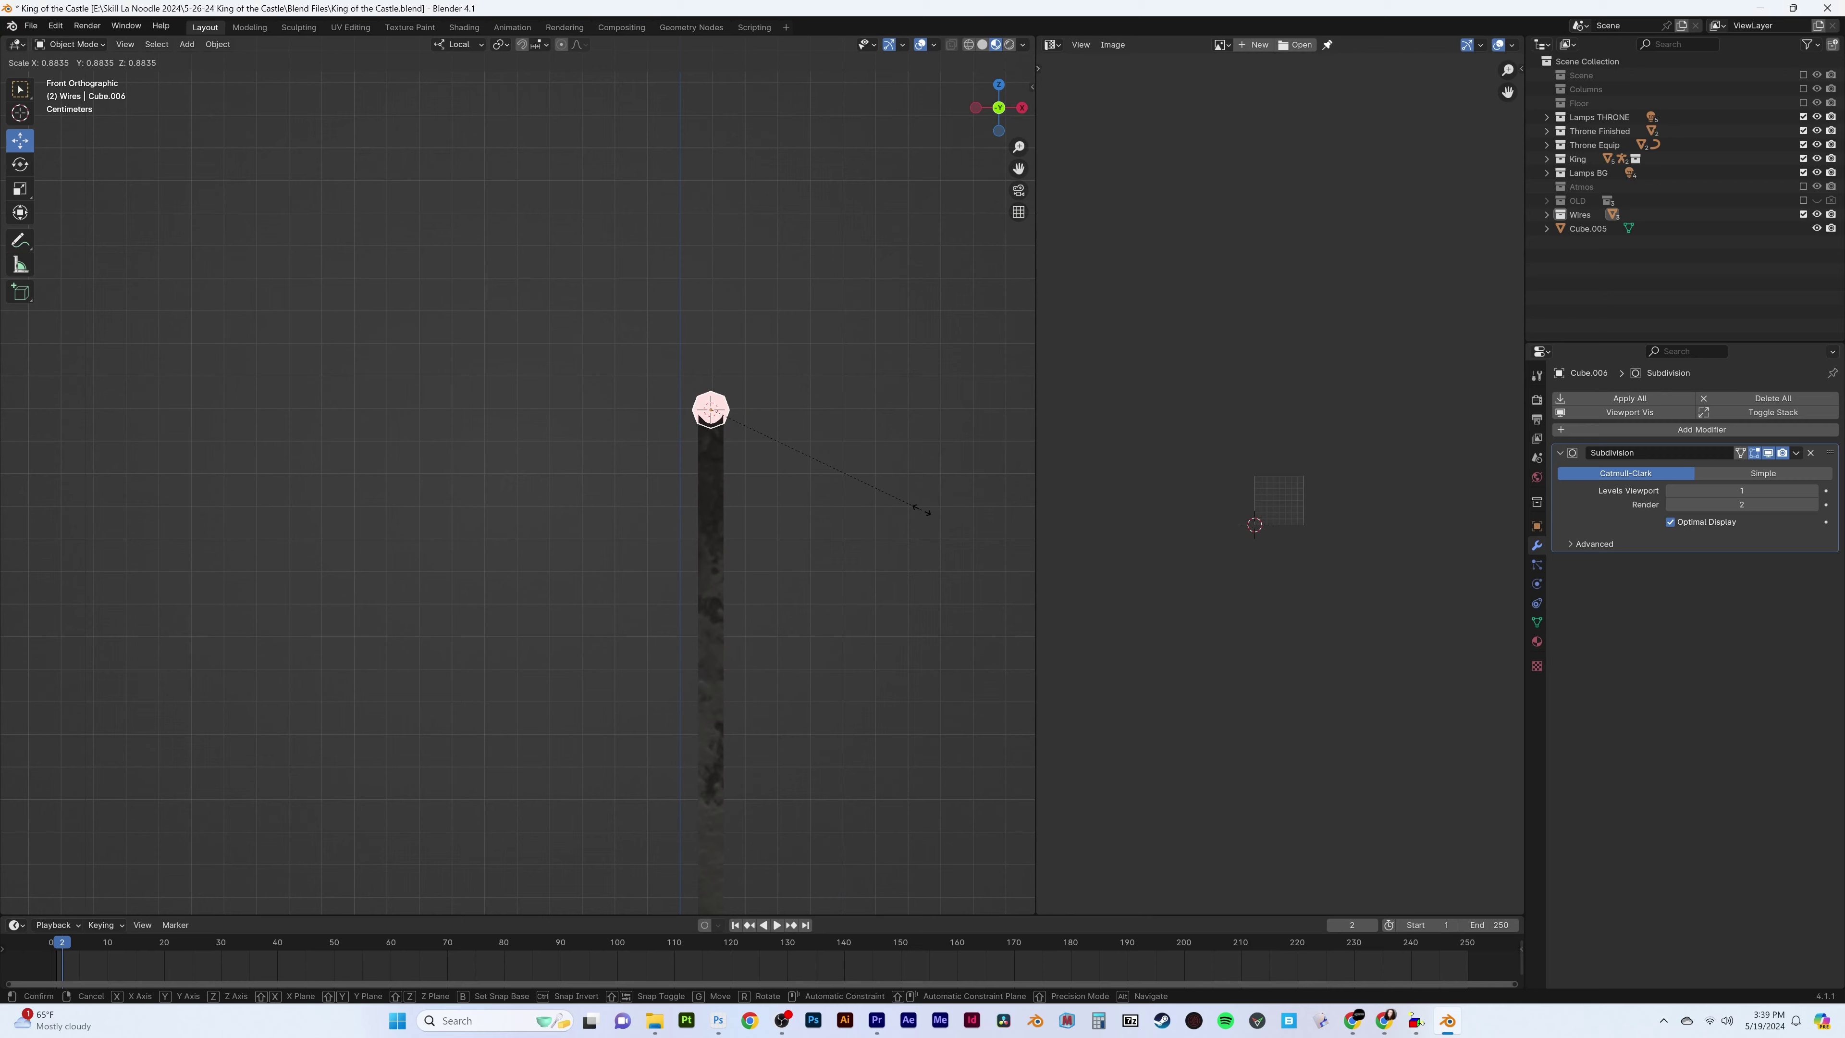
pyautogui.click(923, 510)
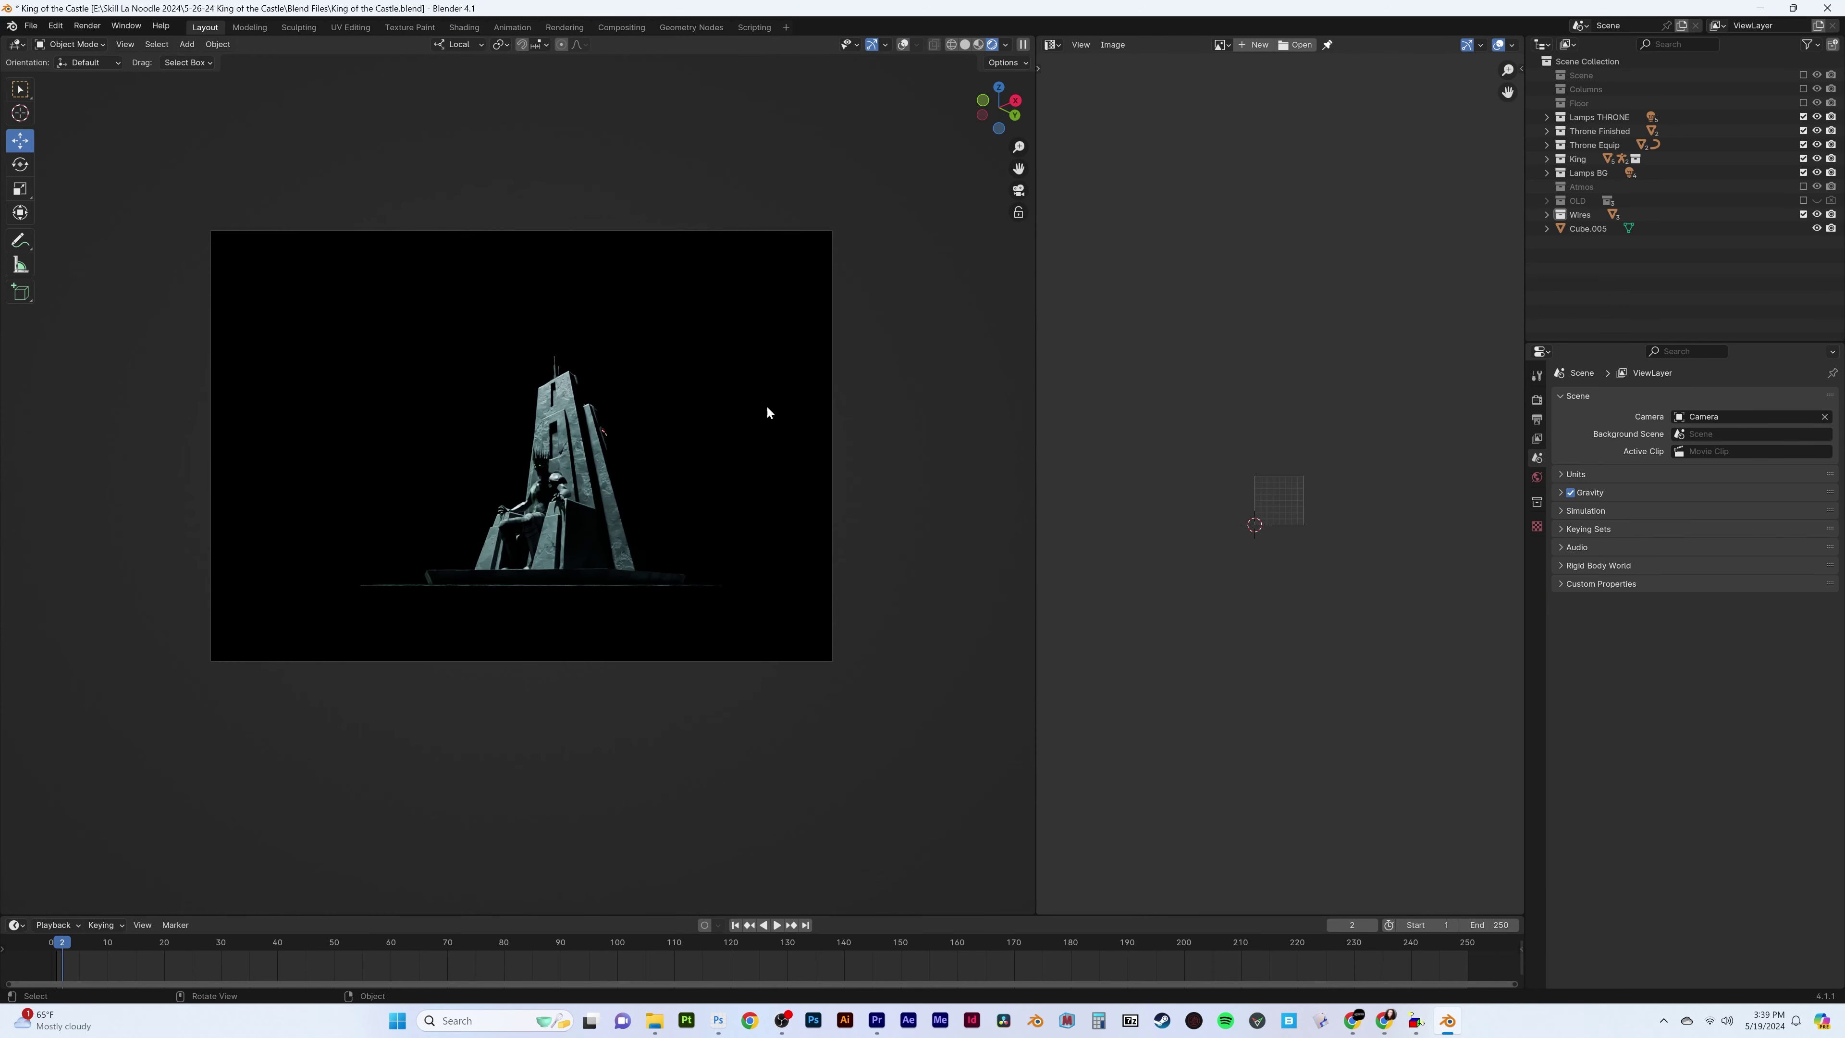
# Move Cube.005 into the Wires collection in the Outliner
pyautogui.click(1588, 229)
pyautogui.moveTo(1588, 228)
pyautogui.mouseDown()
pyautogui.moveTo(1571, 217)
pyautogui.moveTo(1576, 156)
pyautogui.mouseUp()
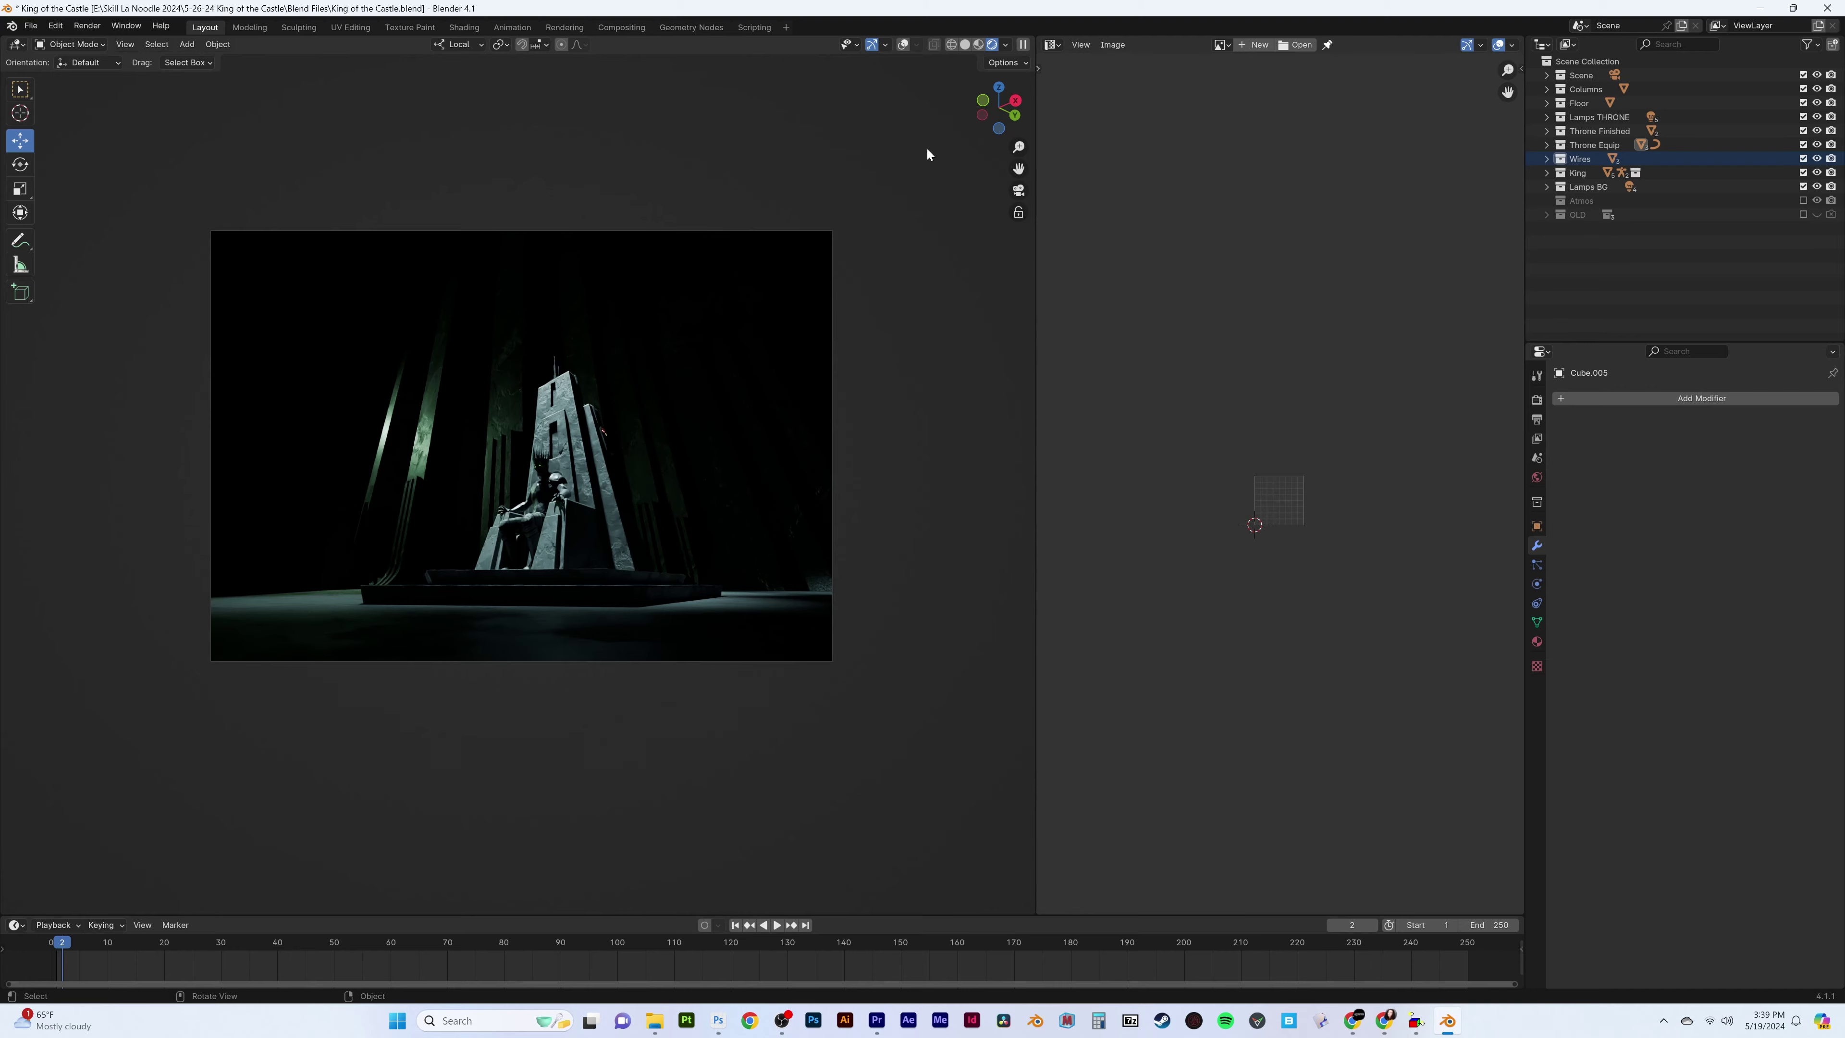
pyautogui.press('KP_Decimal')
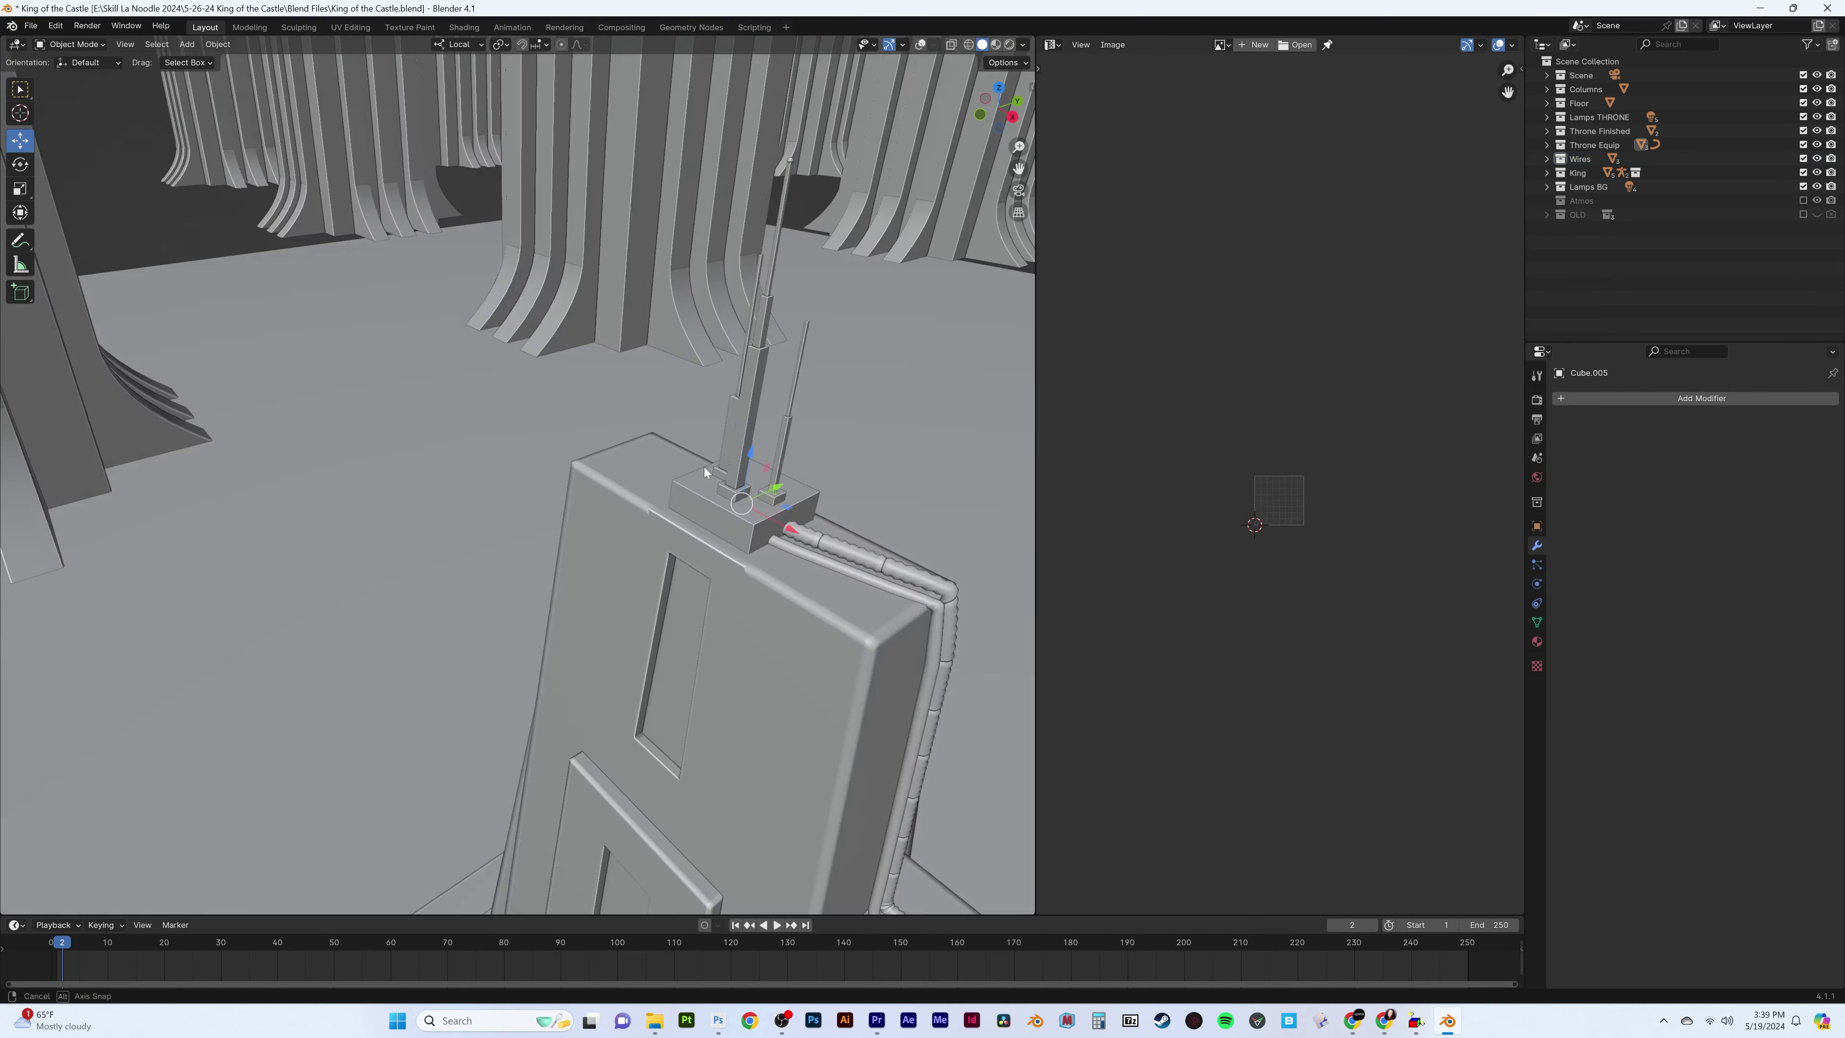
pyautogui.press('z')
# Reposition the antenna base Cube.010 along Y atop the throne
pyautogui.hotkey('shift', 'd')
pyautogui.press('x')
pyautogui.click(803, 427)
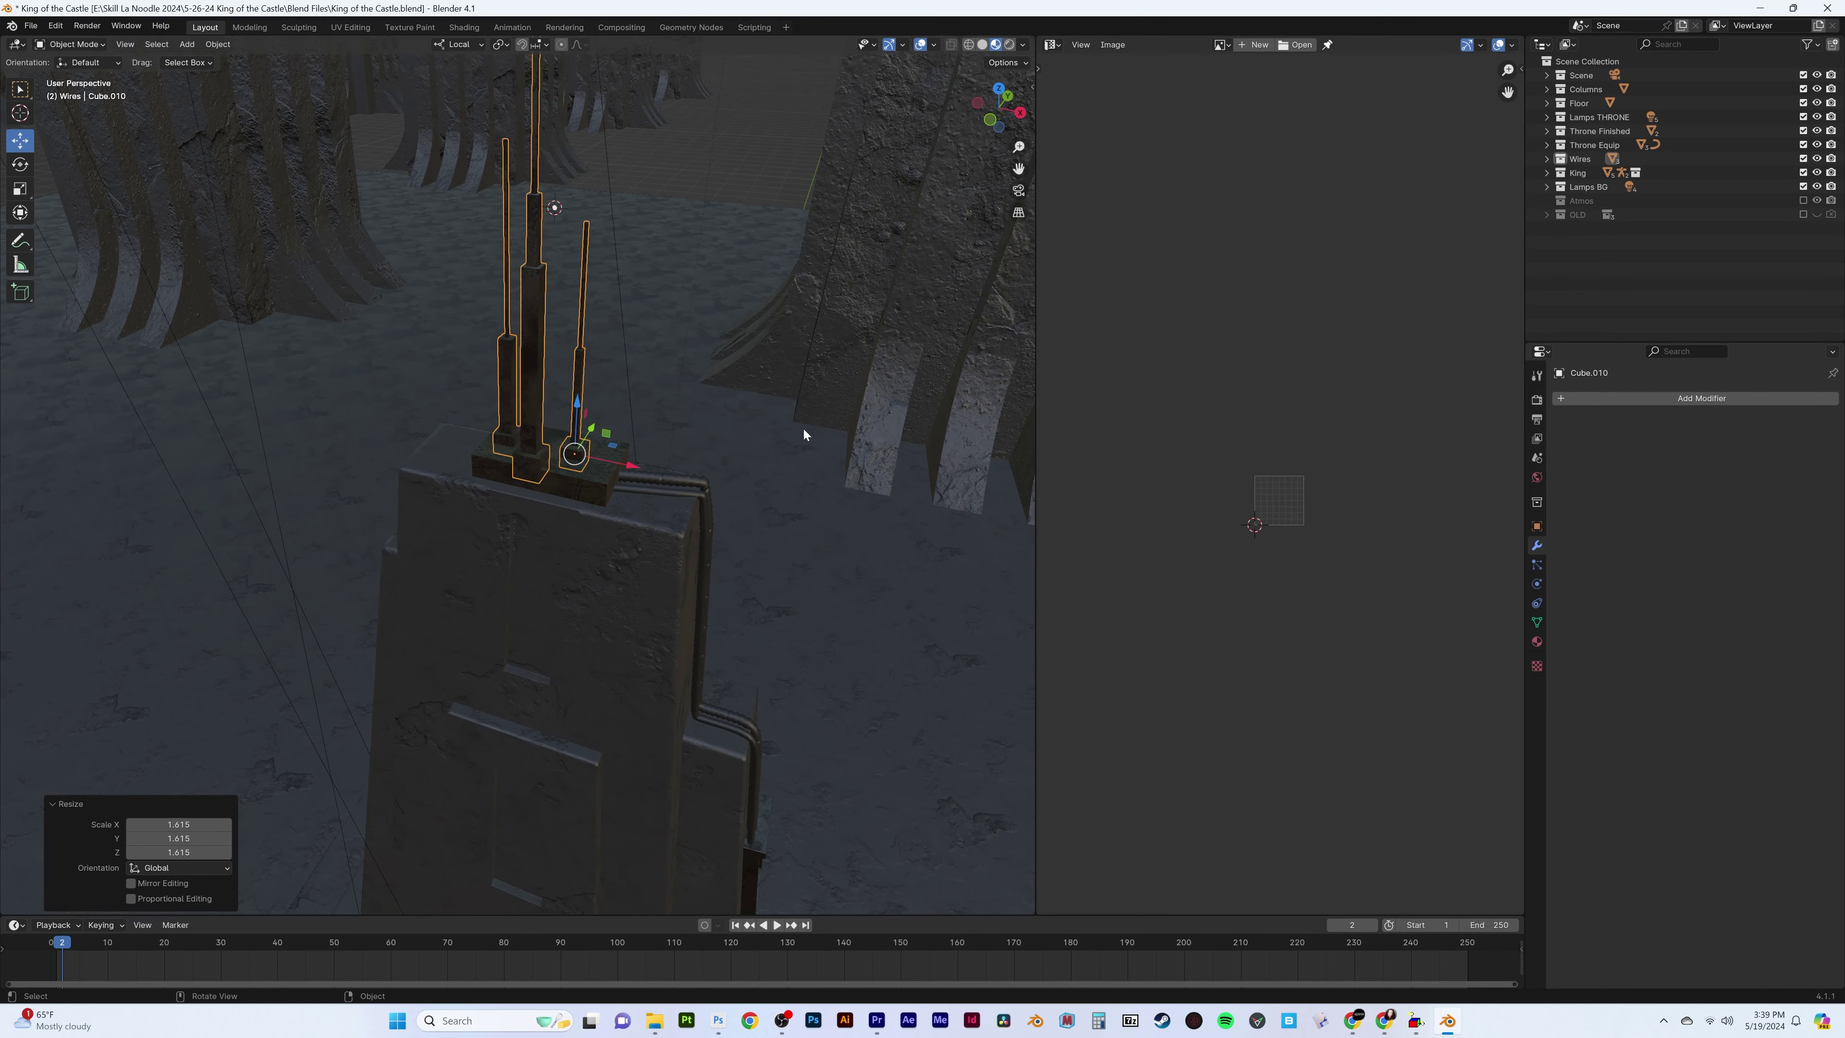
pyautogui.press('KP_1')
pyautogui.press('s')
pyautogui.press('Escape')
pyautogui.press('g')
pyautogui.press('y')
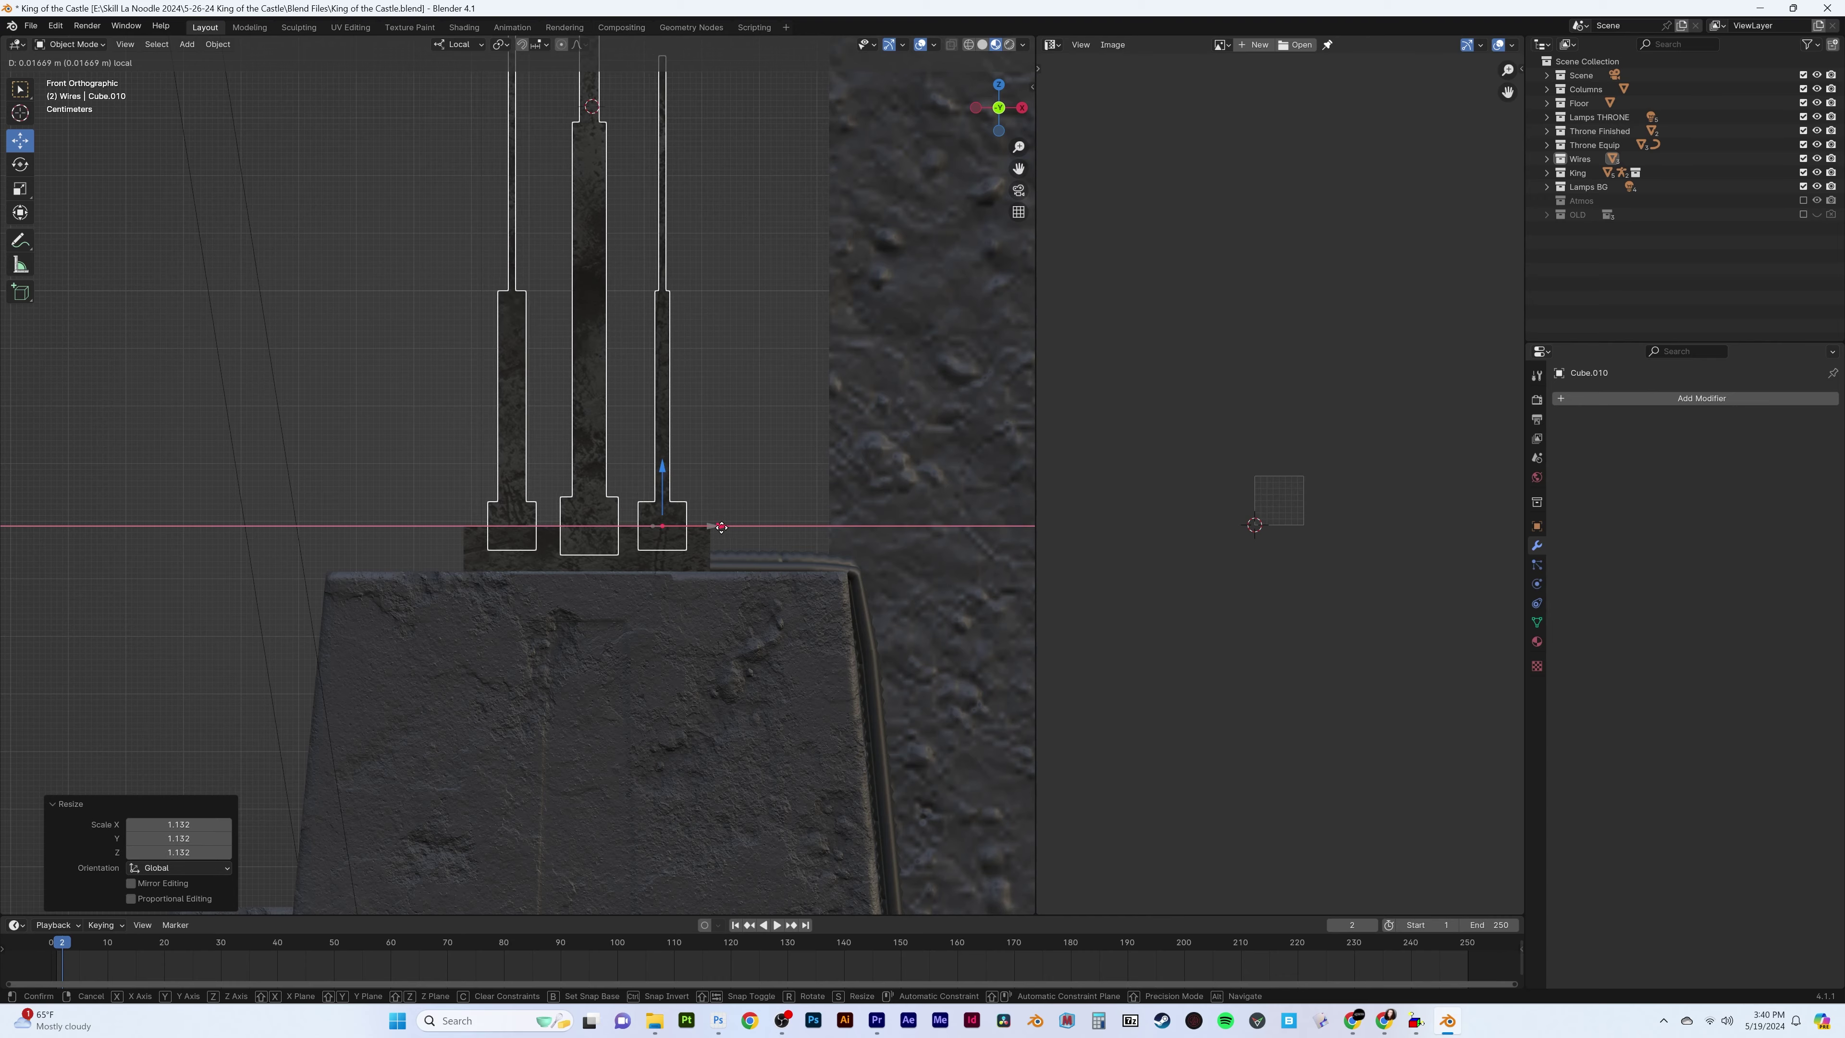
pyautogui.click(792, 536)
pyautogui.moveTo(792, 536); pyautogui.dragTo(359, 601, button='middle')
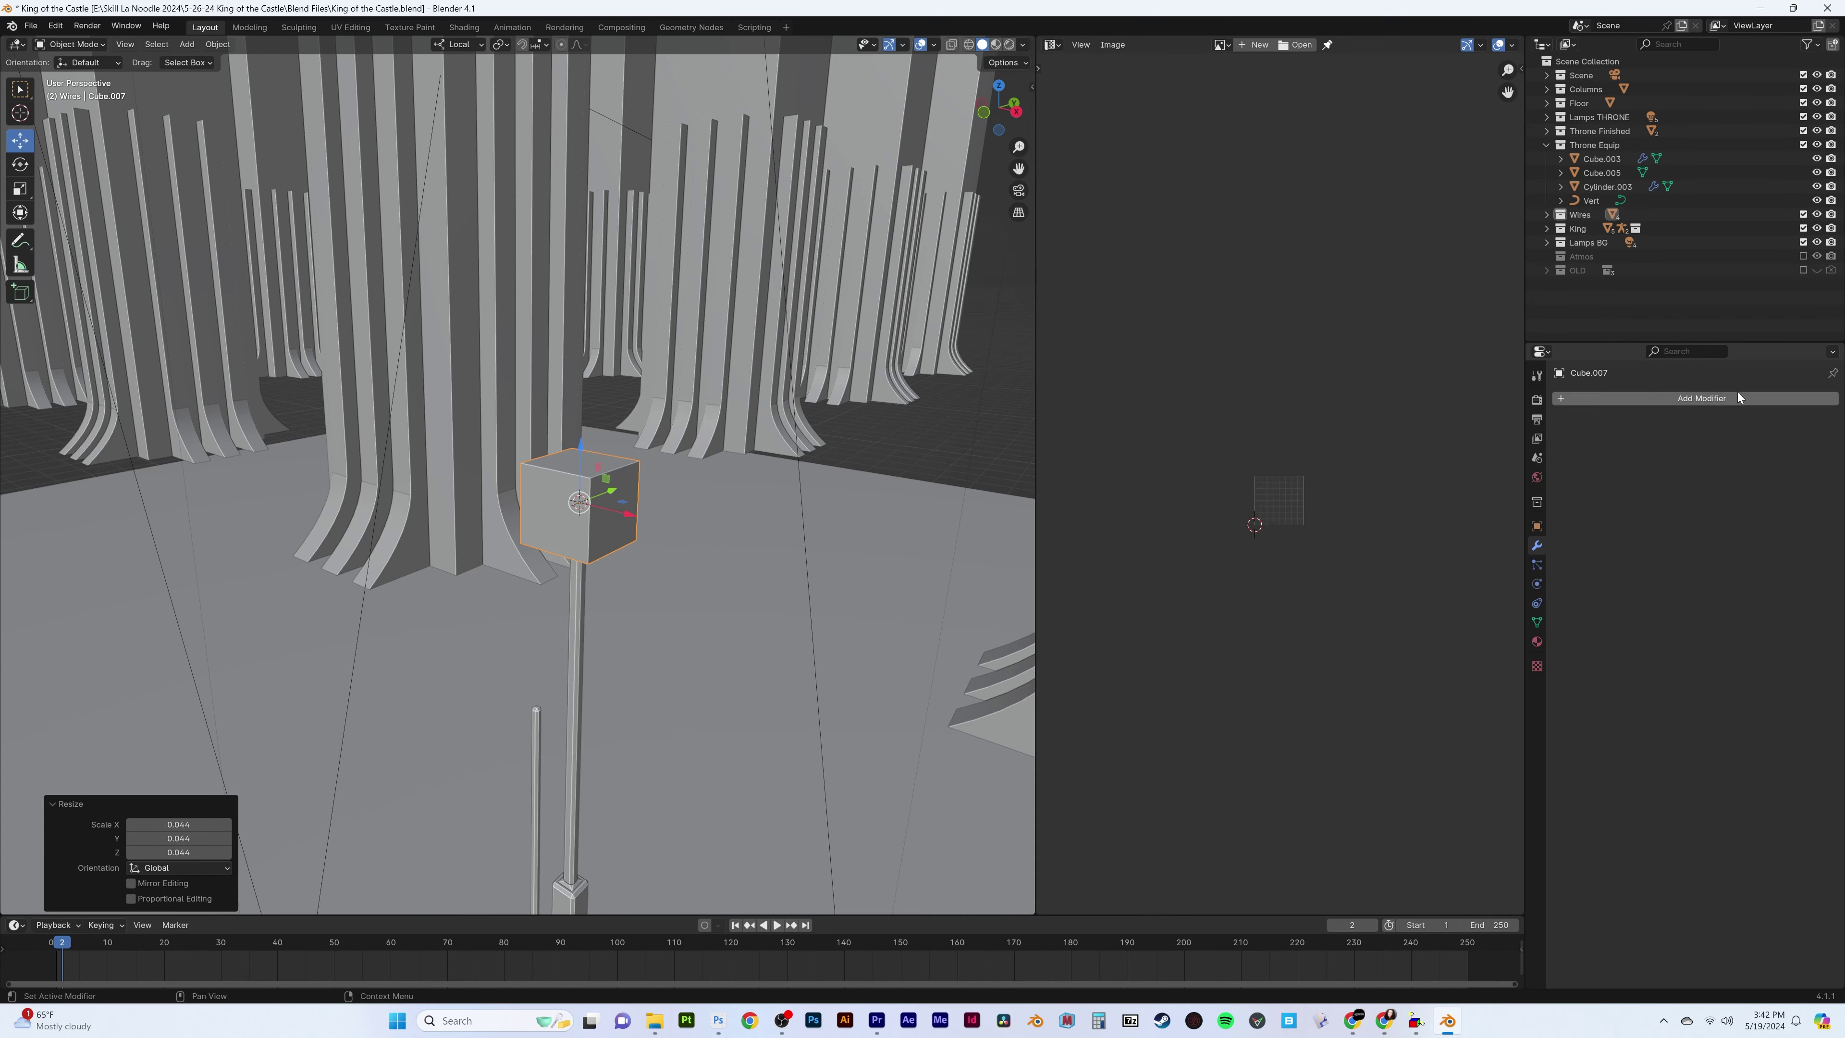
# Assign the Red Beacon material to the antenna tip cube
pyautogui.click(1536, 642)
pyautogui.click(1562, 457)
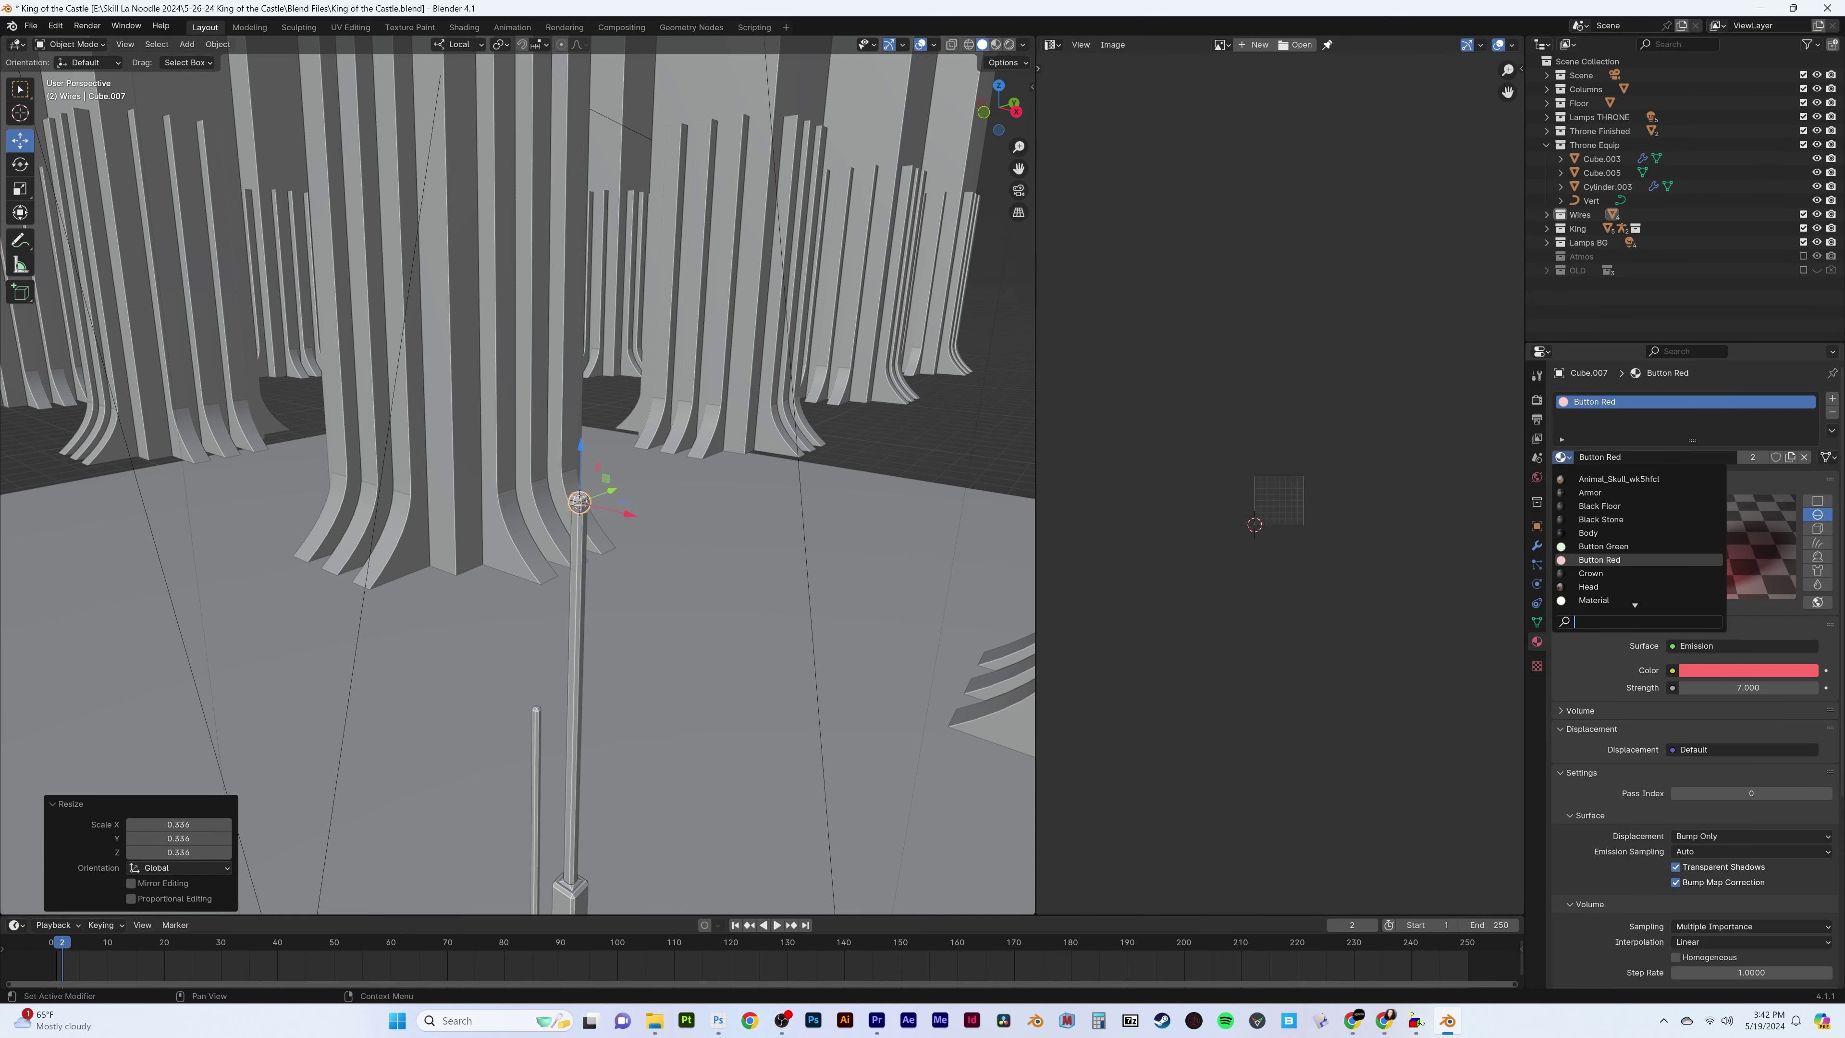
pyautogui.write('bea')
pyautogui.press('Return')
# Isolate the circle and extrude its ring in vertex mode
pyautogui.press('KP_Divide')
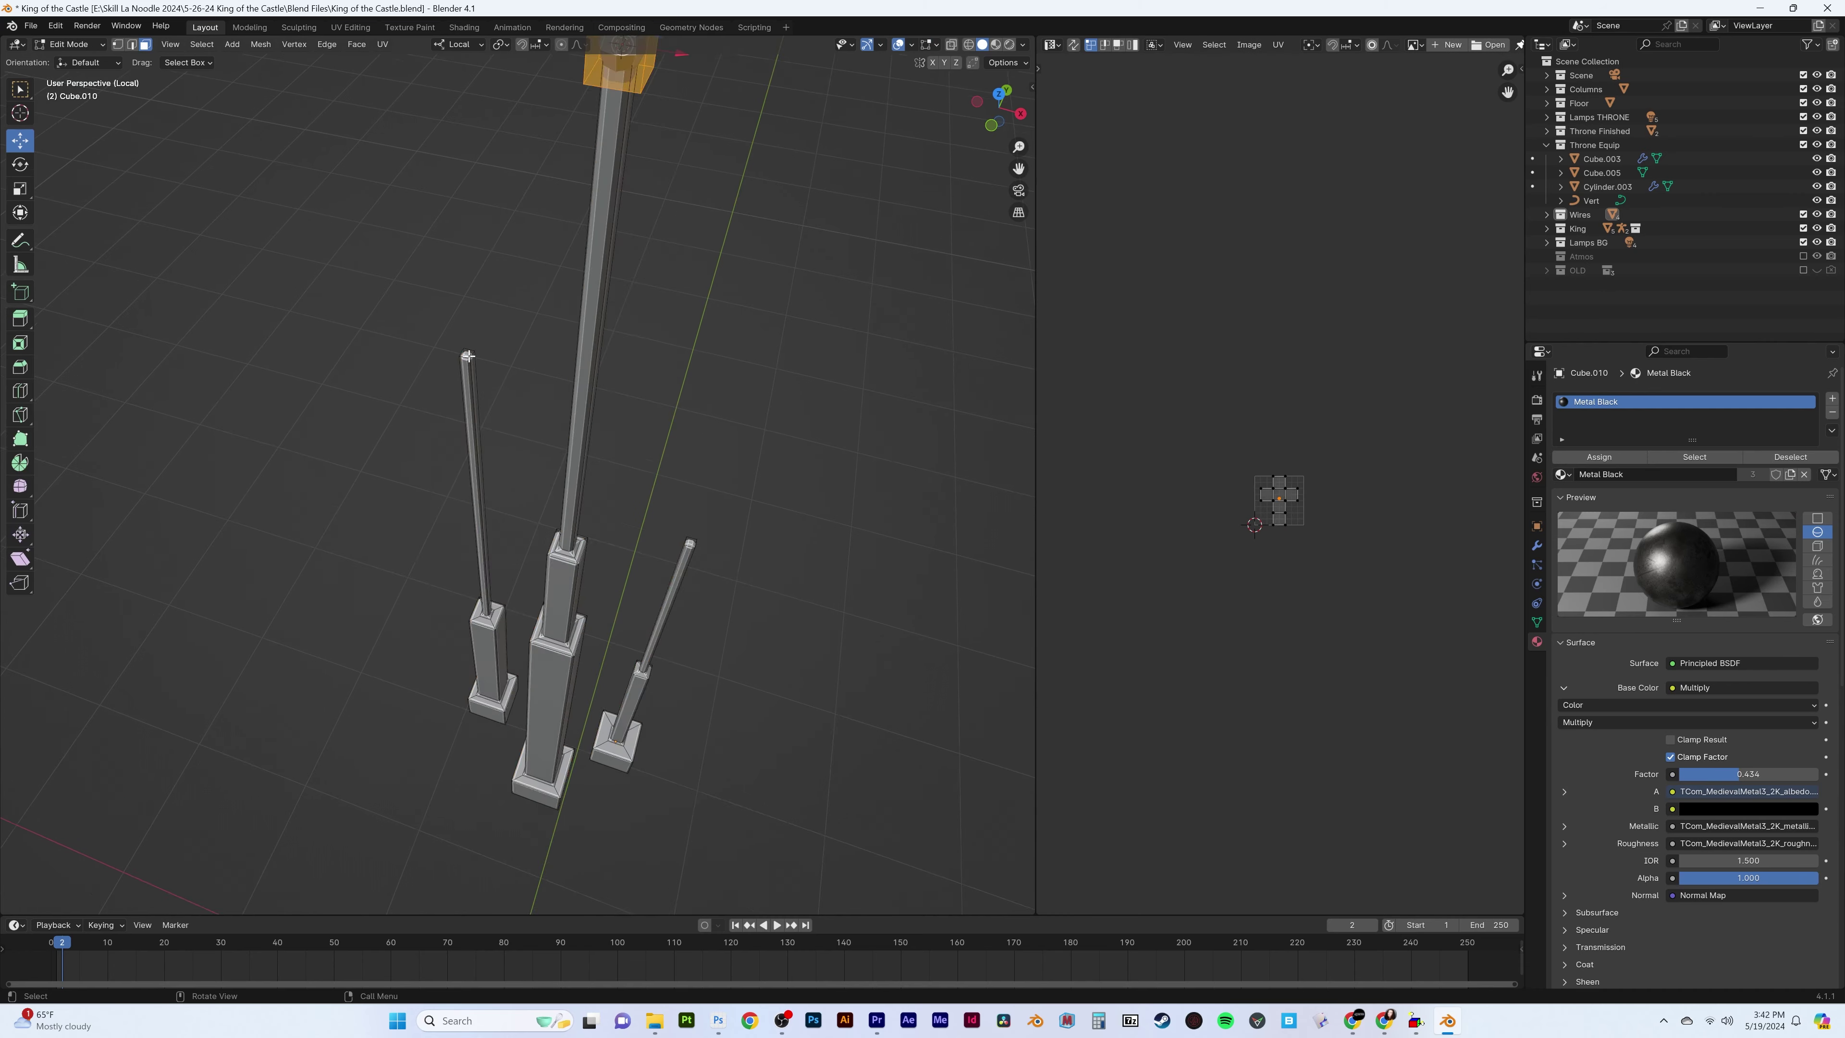
pyautogui.moveTo(581, 363); pyautogui.dragTo(648, 309, button='middle')
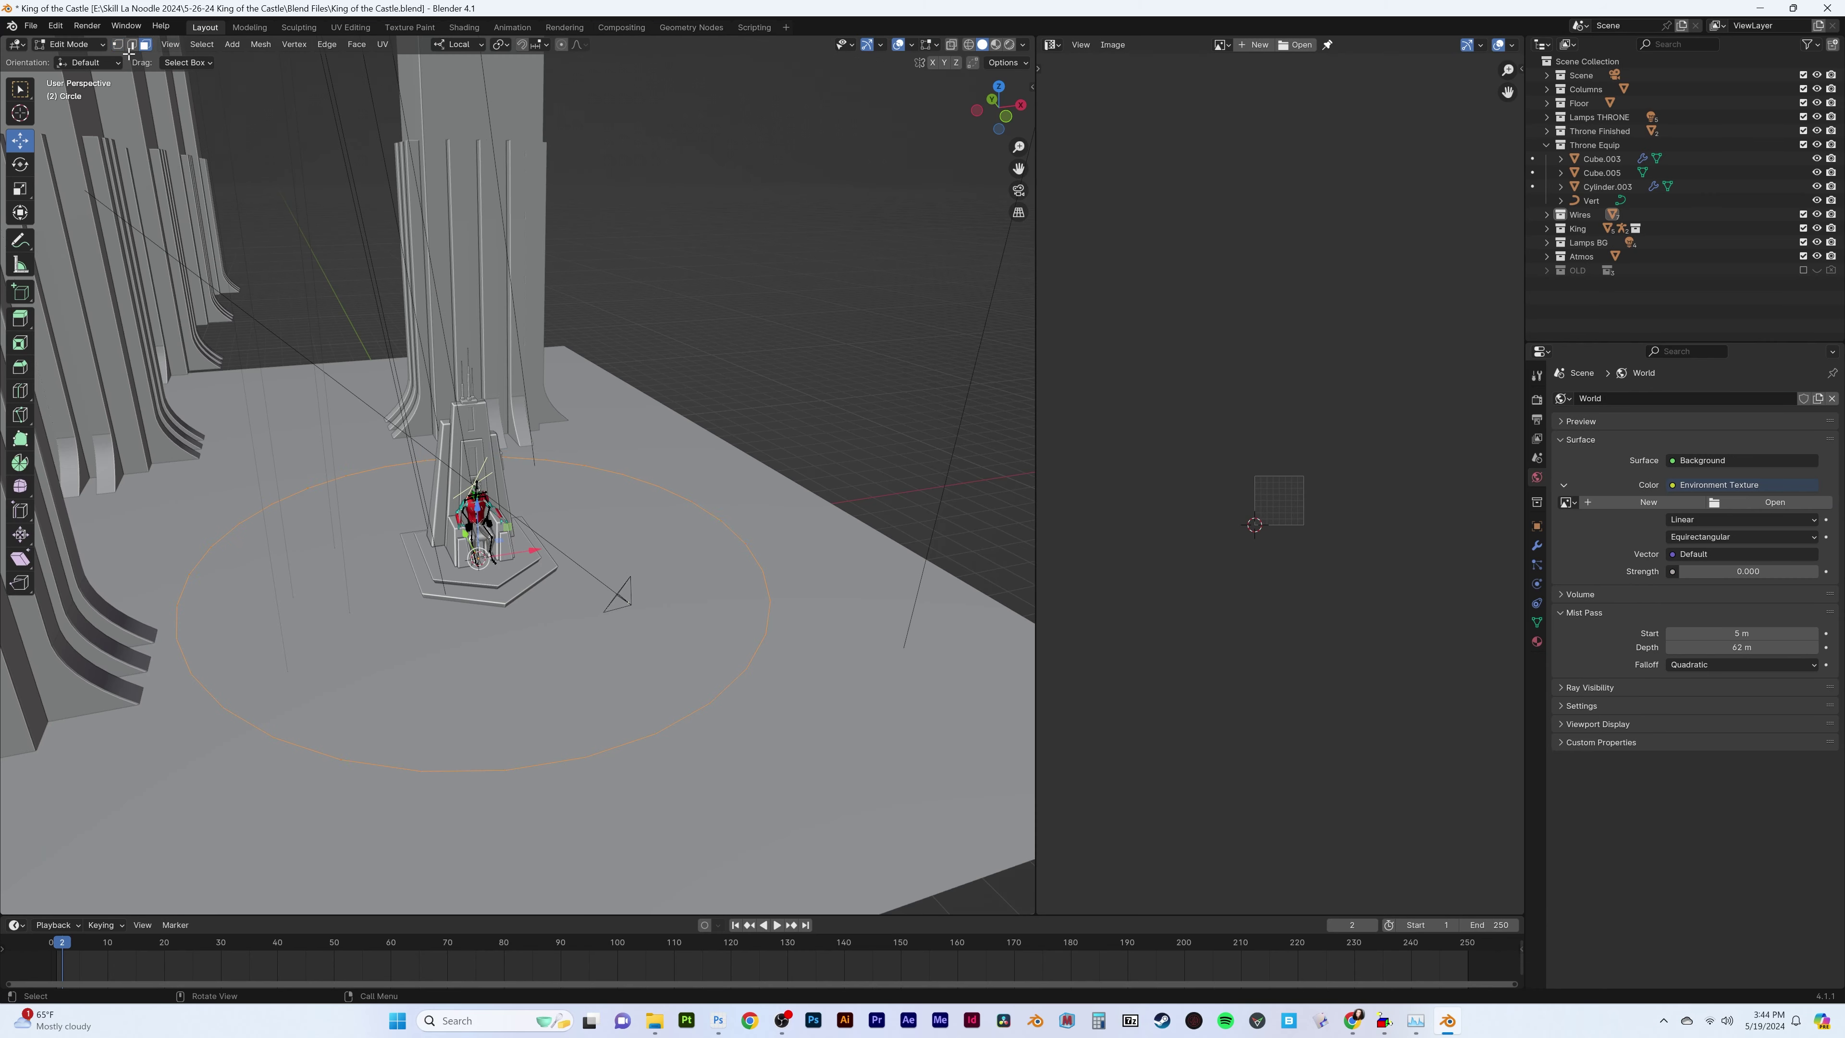
pyautogui.click(118, 45)
pyautogui.press('e')
pyautogui.rightClick(568, 436)
# Scale the extruded ring toward the centre and subdivide the spokes
pyautogui.press('s')
pyautogui.click(556, 602)
pyautogui.press('KP_Divide')
pyautogui.press('2')
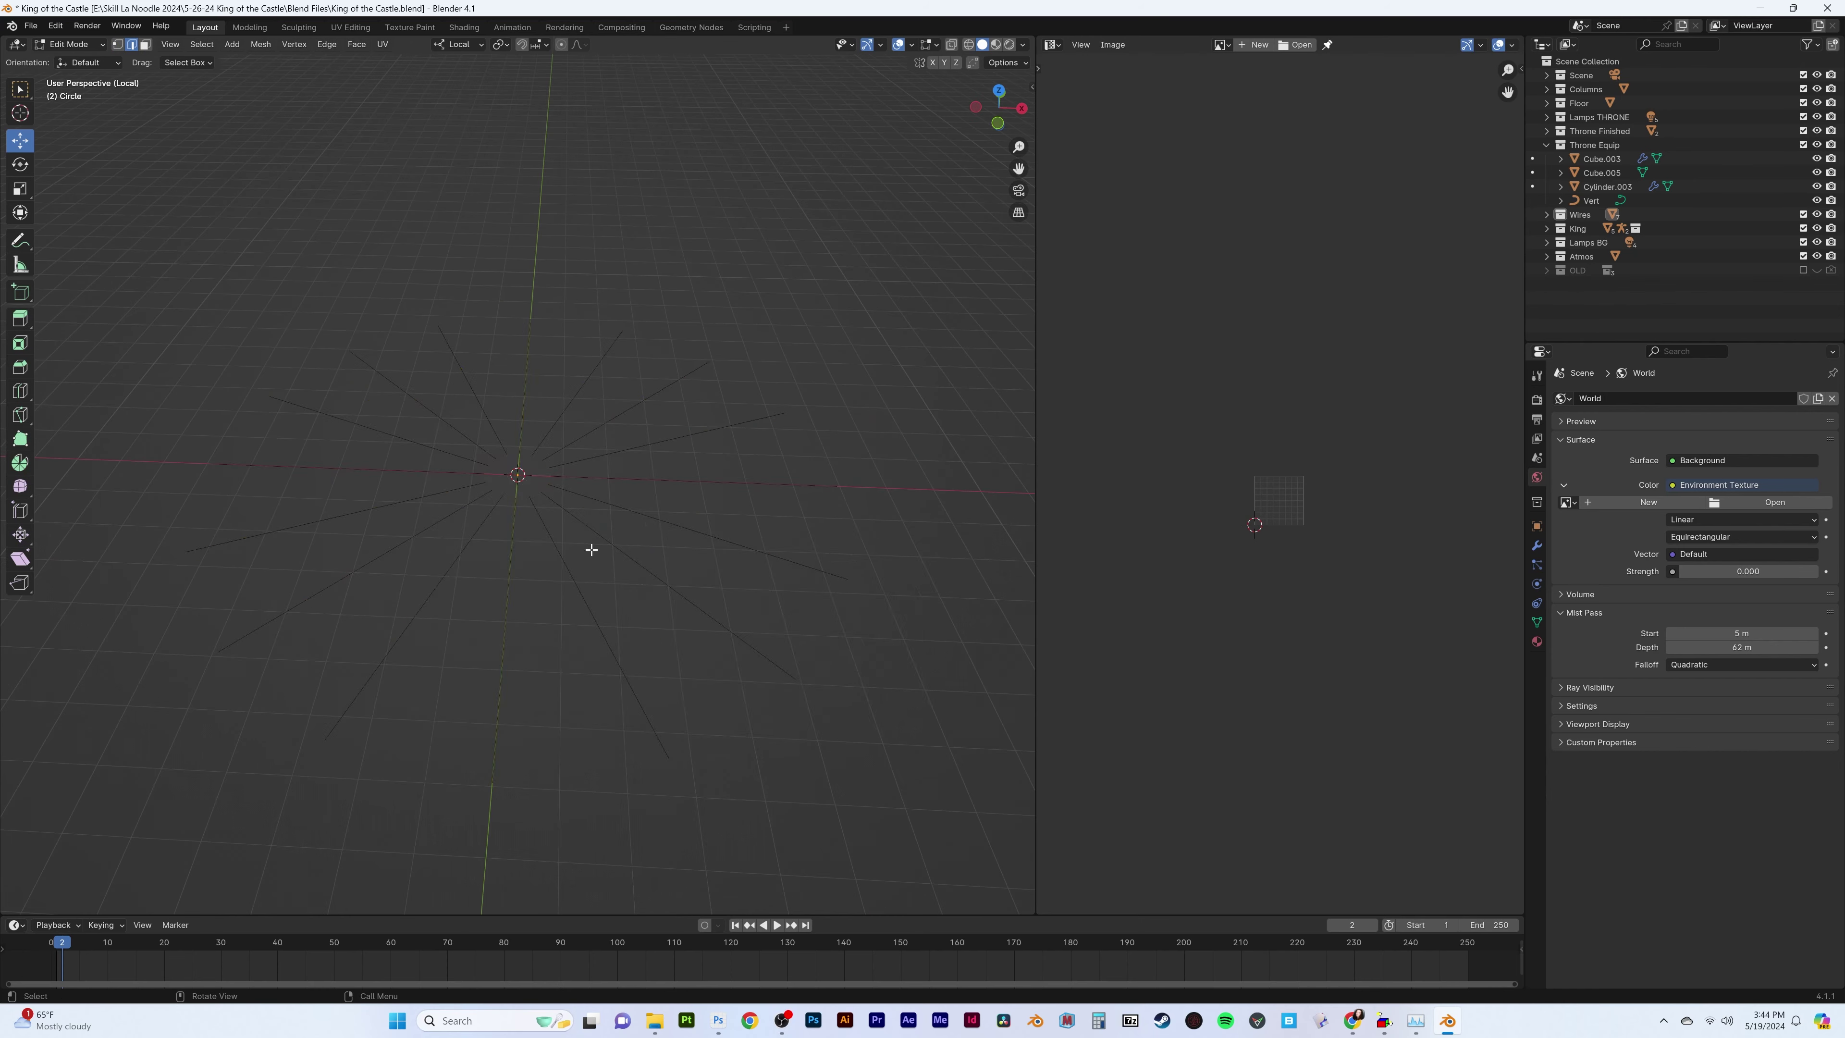
pyautogui.press('F3')
pyautogui.write('sub')
pyautogui.press('Return')
pyautogui.press('1')
pyautogui.press('F3')
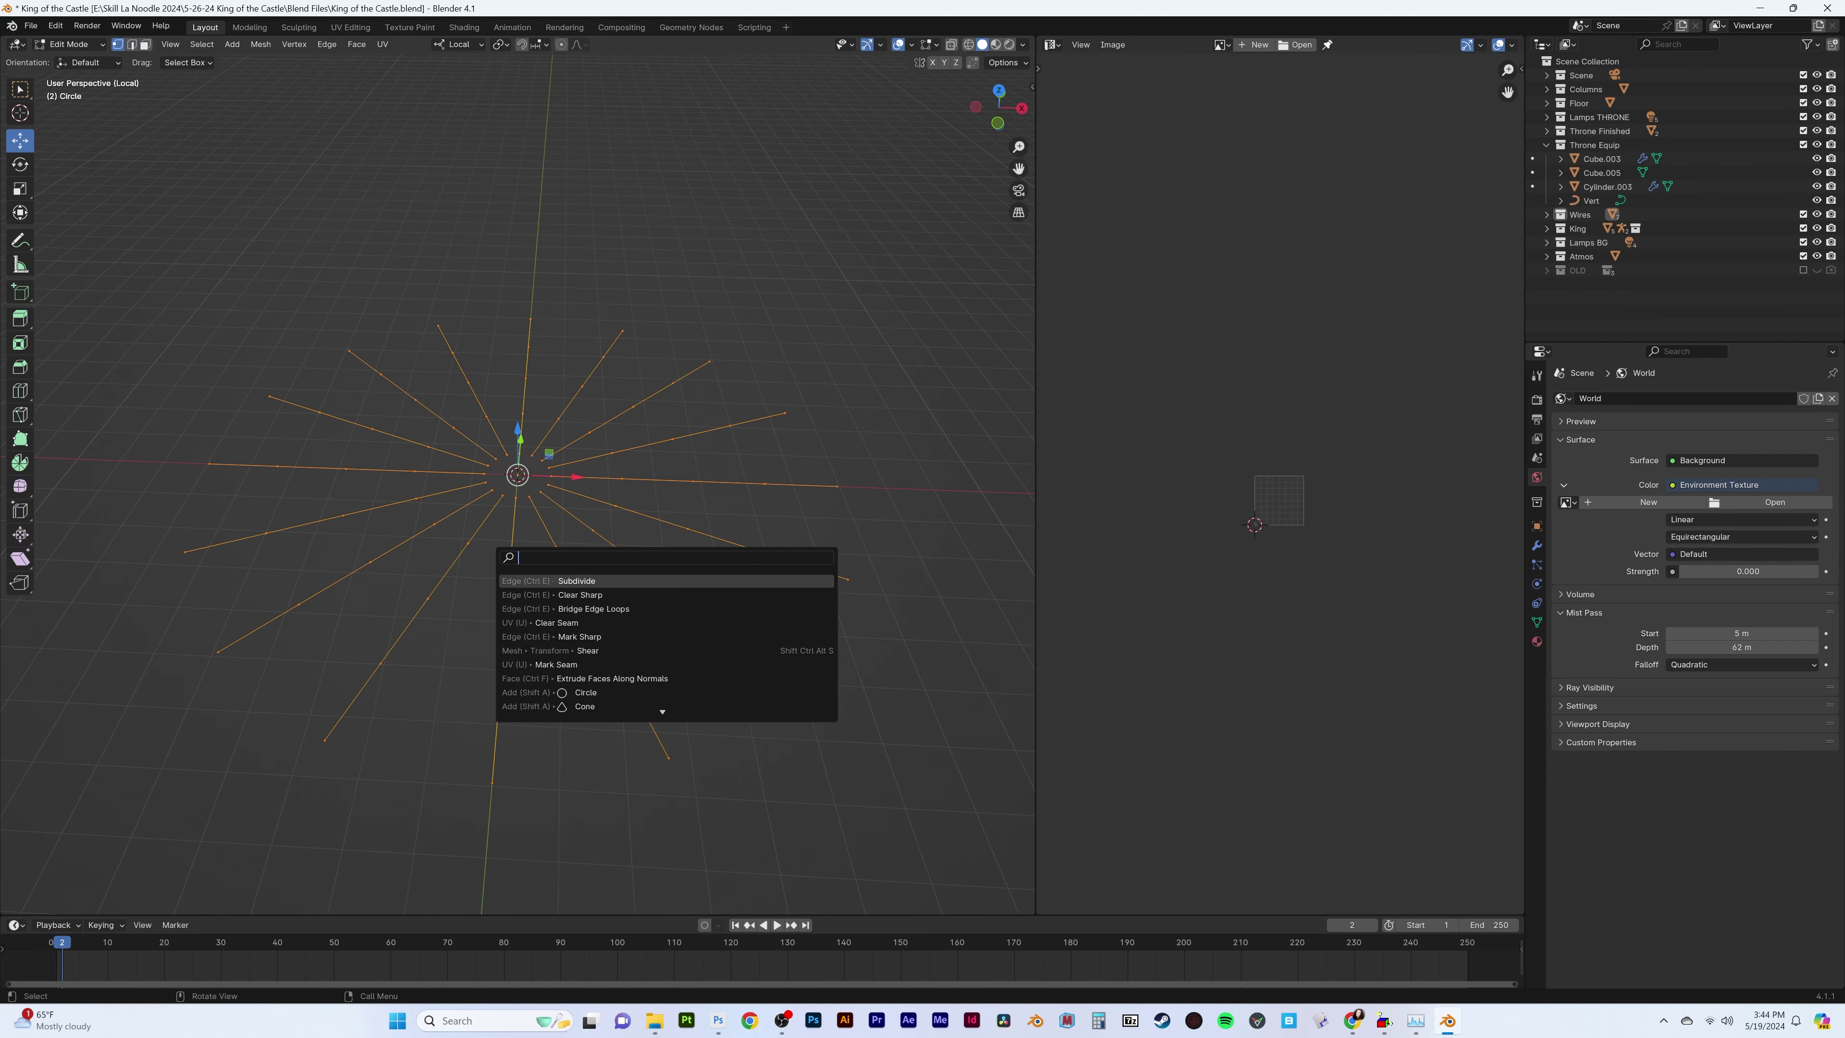
pyautogui.press('Escape')
# In top view, exclude Lamps THRONE and Scene collections and scale up the cable circle
pyautogui.press('KP_Divide')
pyautogui.press('KP_7')
pyautogui.click(1547, 145)
pyautogui.click(1803, 116)
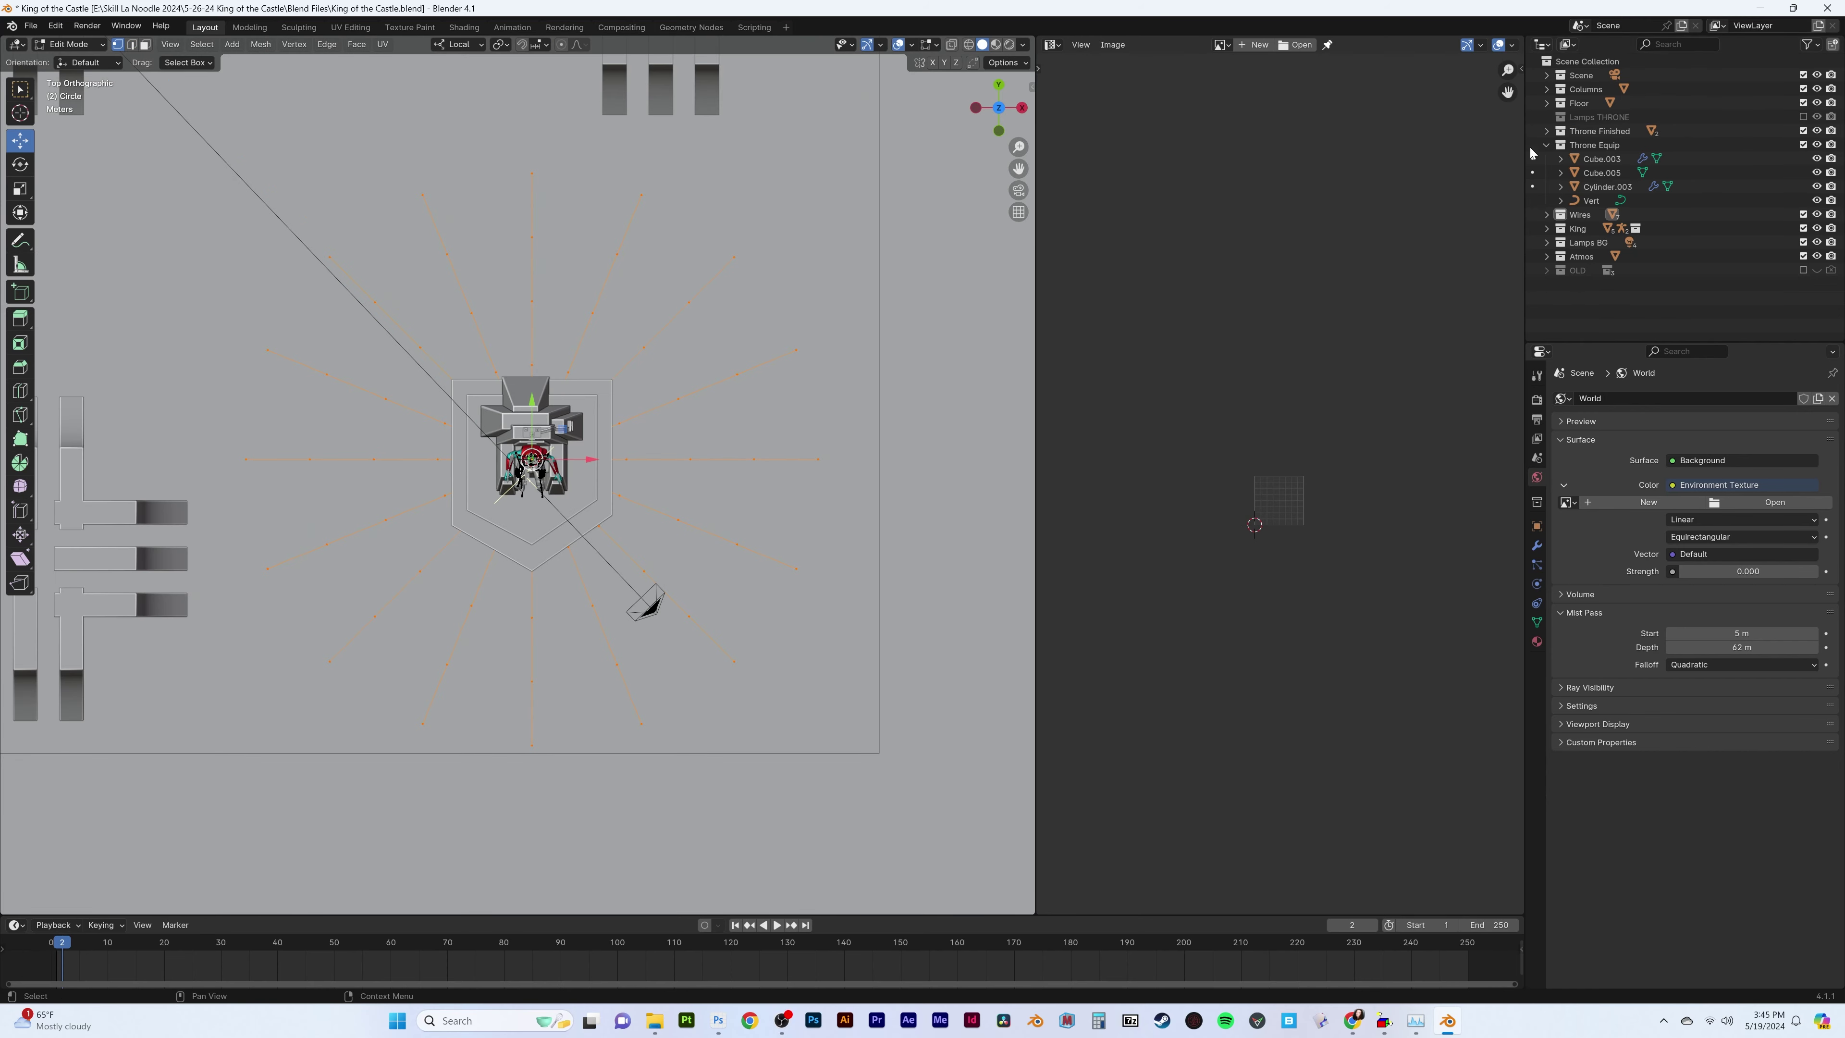
pyautogui.click(1803, 75)
pyautogui.press('Tab')
pyautogui.press('s')
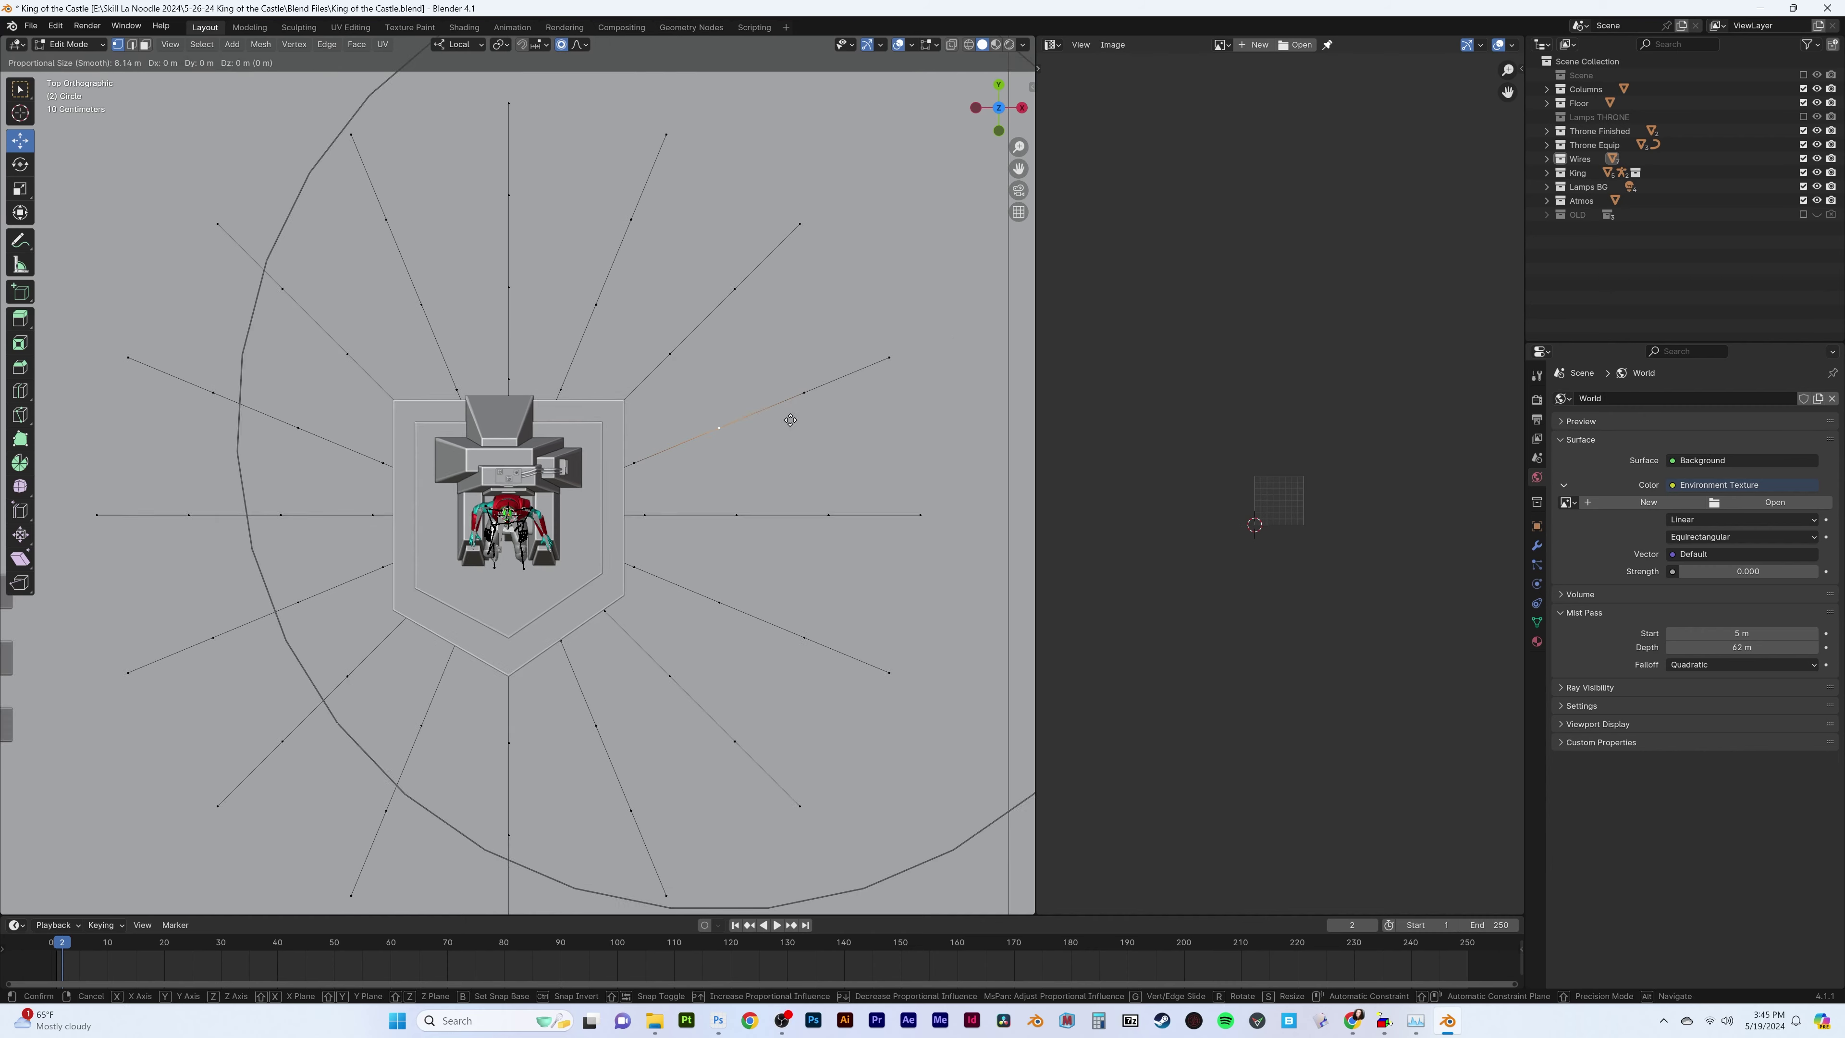
pyautogui.click(814, 443)
# Bend the upper cable spokes into wavy paths by moving vertices with proportional falloff
pyautogui.press('Tab')
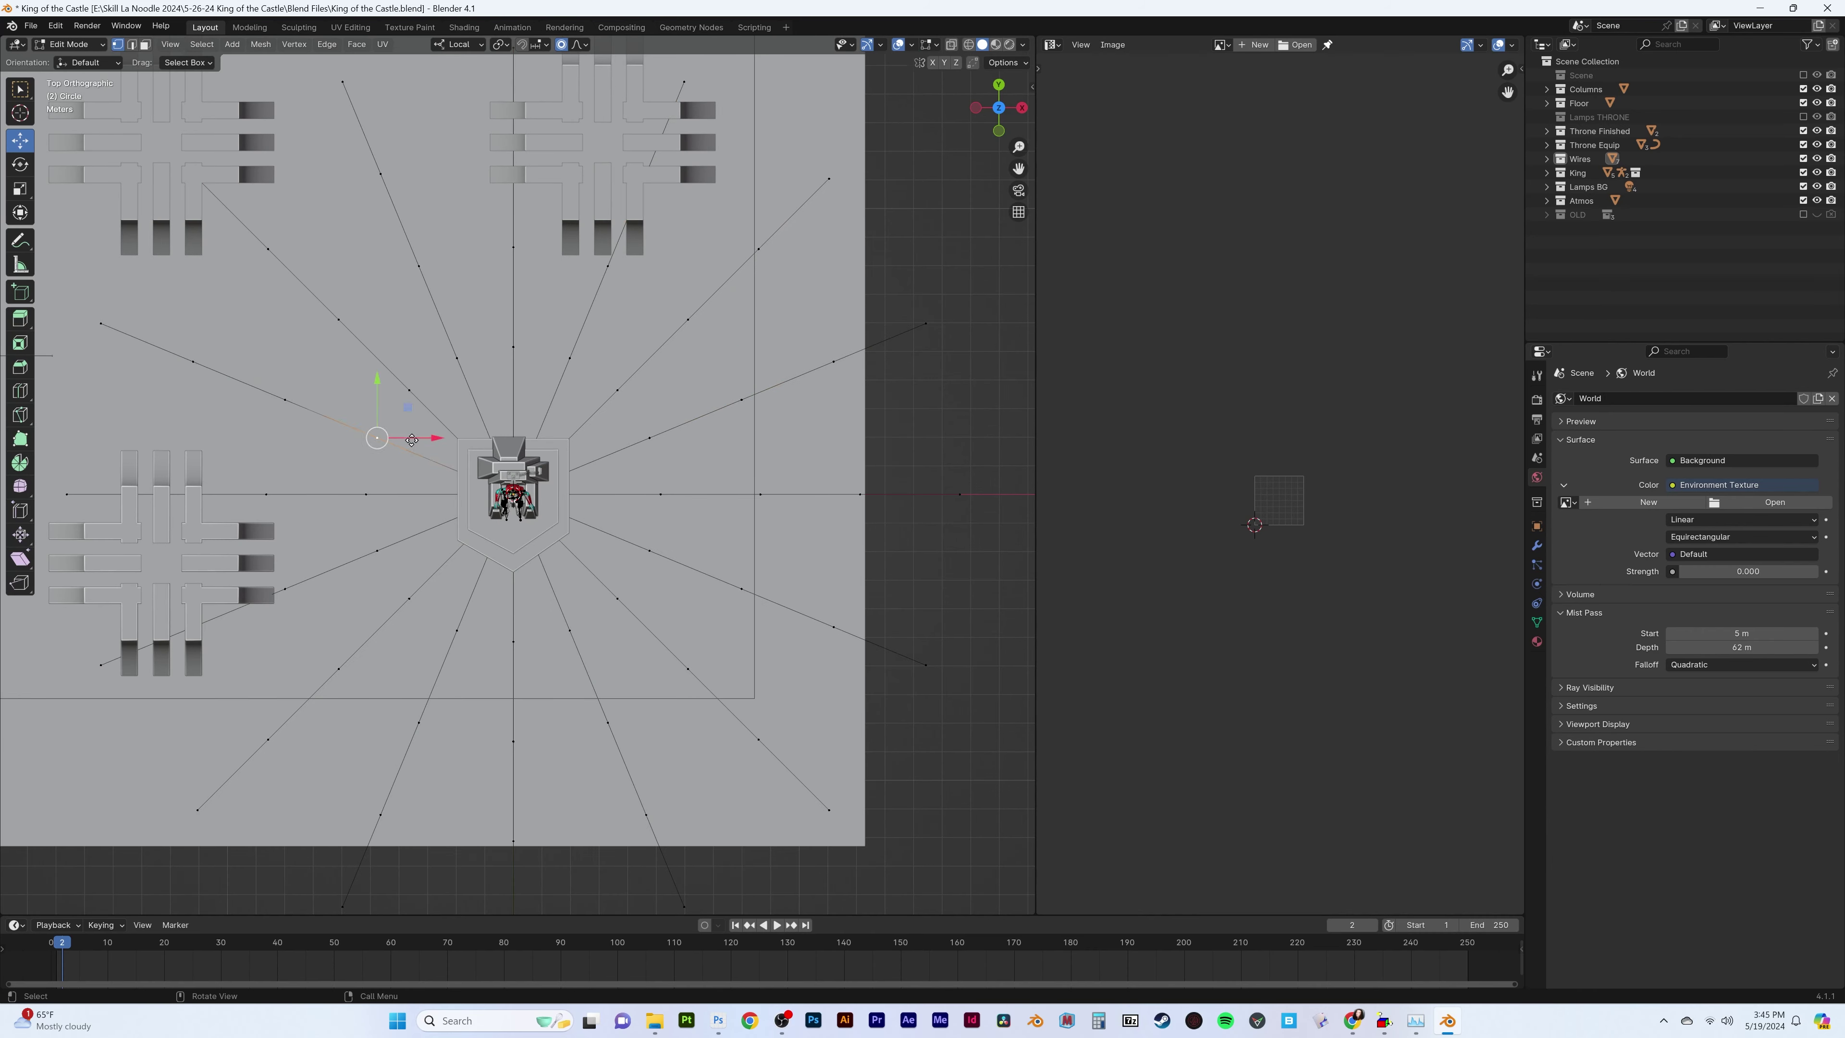
pyautogui.click(334, 328)
pyautogui.press('g')
pyautogui.scroll(5, 375, 293)
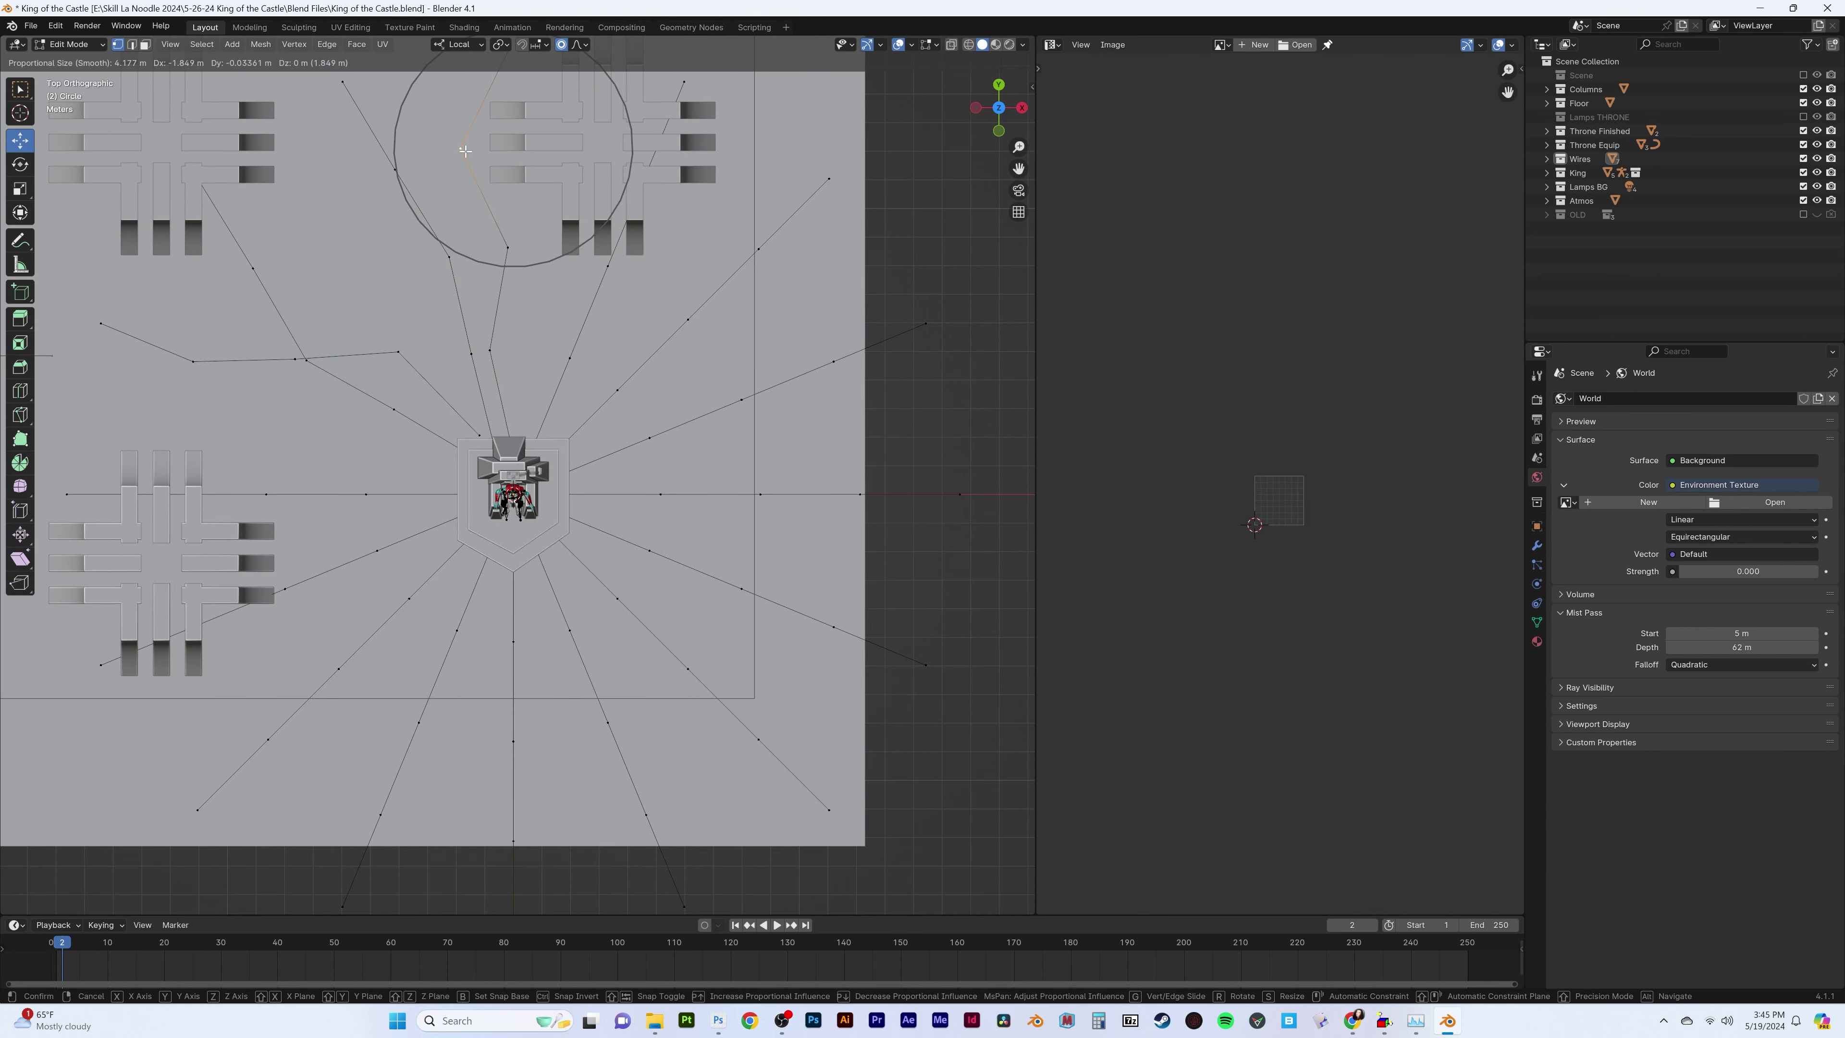
pyautogui.keyDown('alt'); pyautogui.keyDown('shift'); pyautogui.moveTo(668, 282); pyautogui.dragTo(634, 398, button='middle'); pyautogui.keyUp('shift'); pyautogui.keyUp('alt')
pyautogui.click(636, 396)
pyautogui.press('g')
pyautogui.click(683, 356)
pyautogui.press('g')
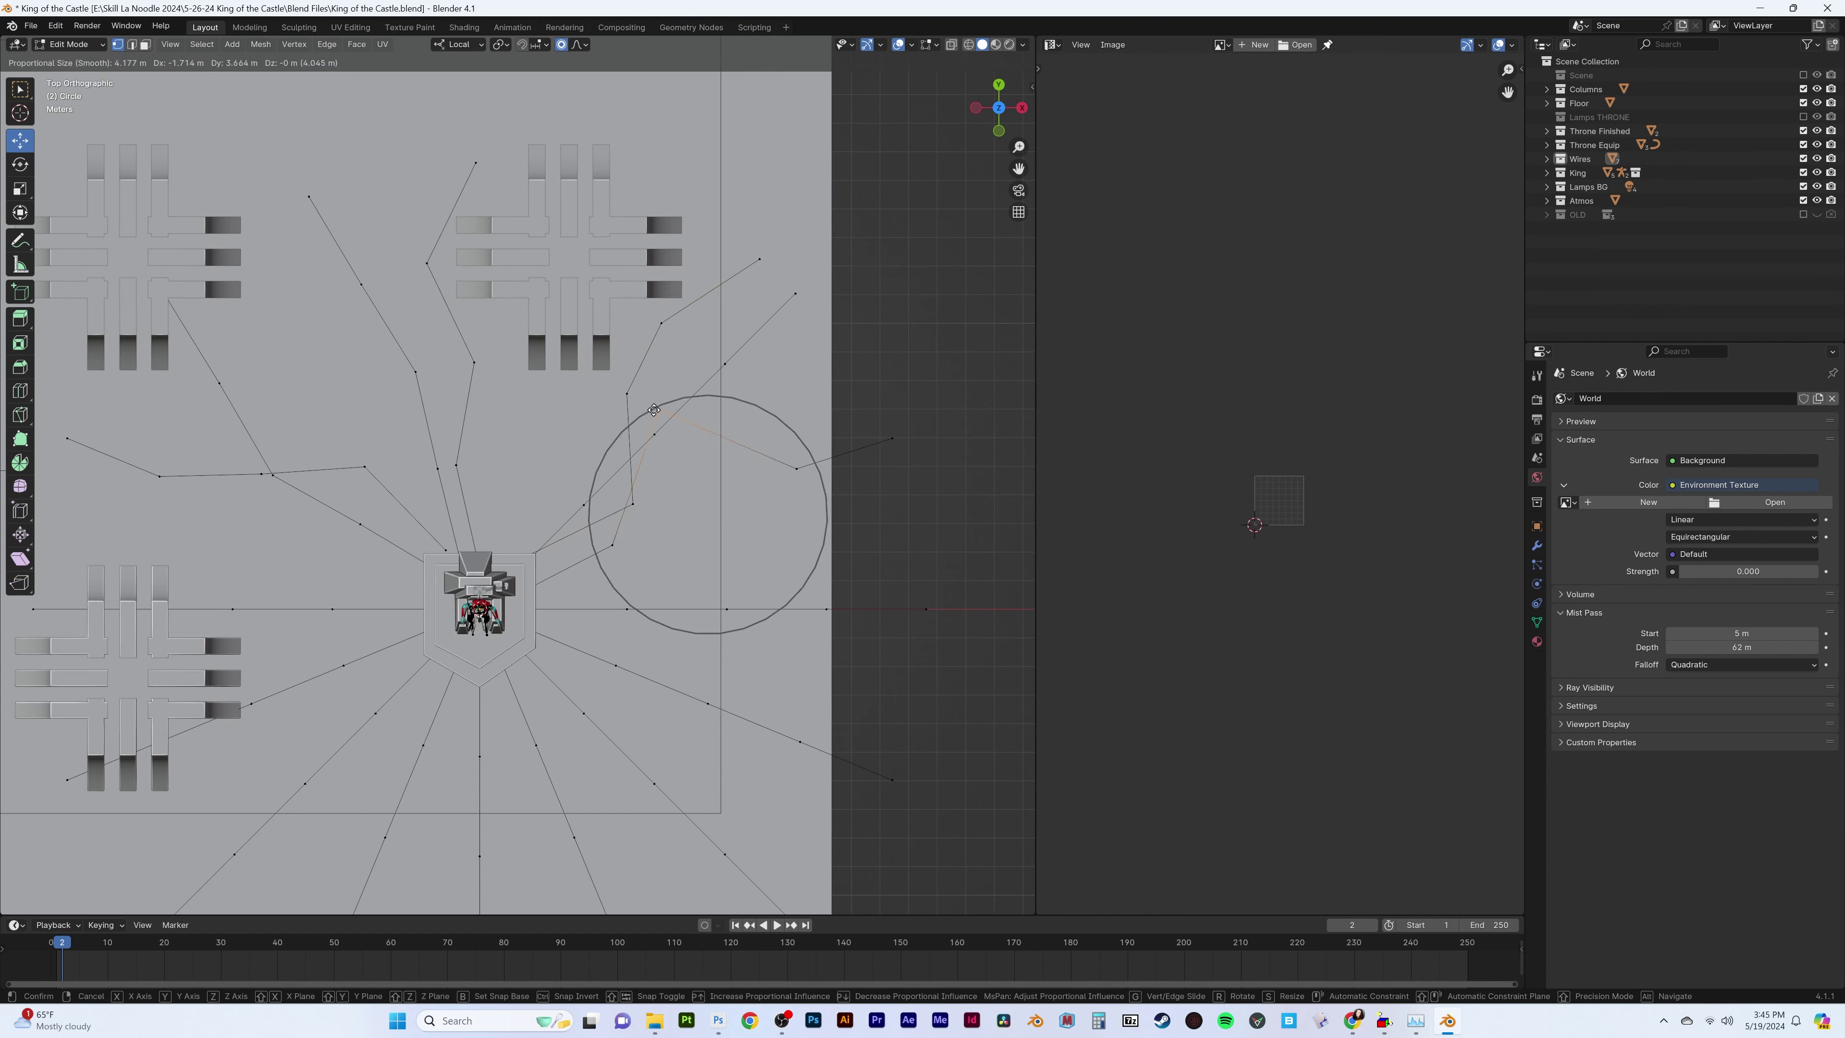
pyautogui.click(734, 320)
pyautogui.press('g')
# Bend the right, lower and upper-left cable spokes into wavy paths
pyautogui.press('g')
pyautogui.click(836, 618)
pyautogui.press('g')
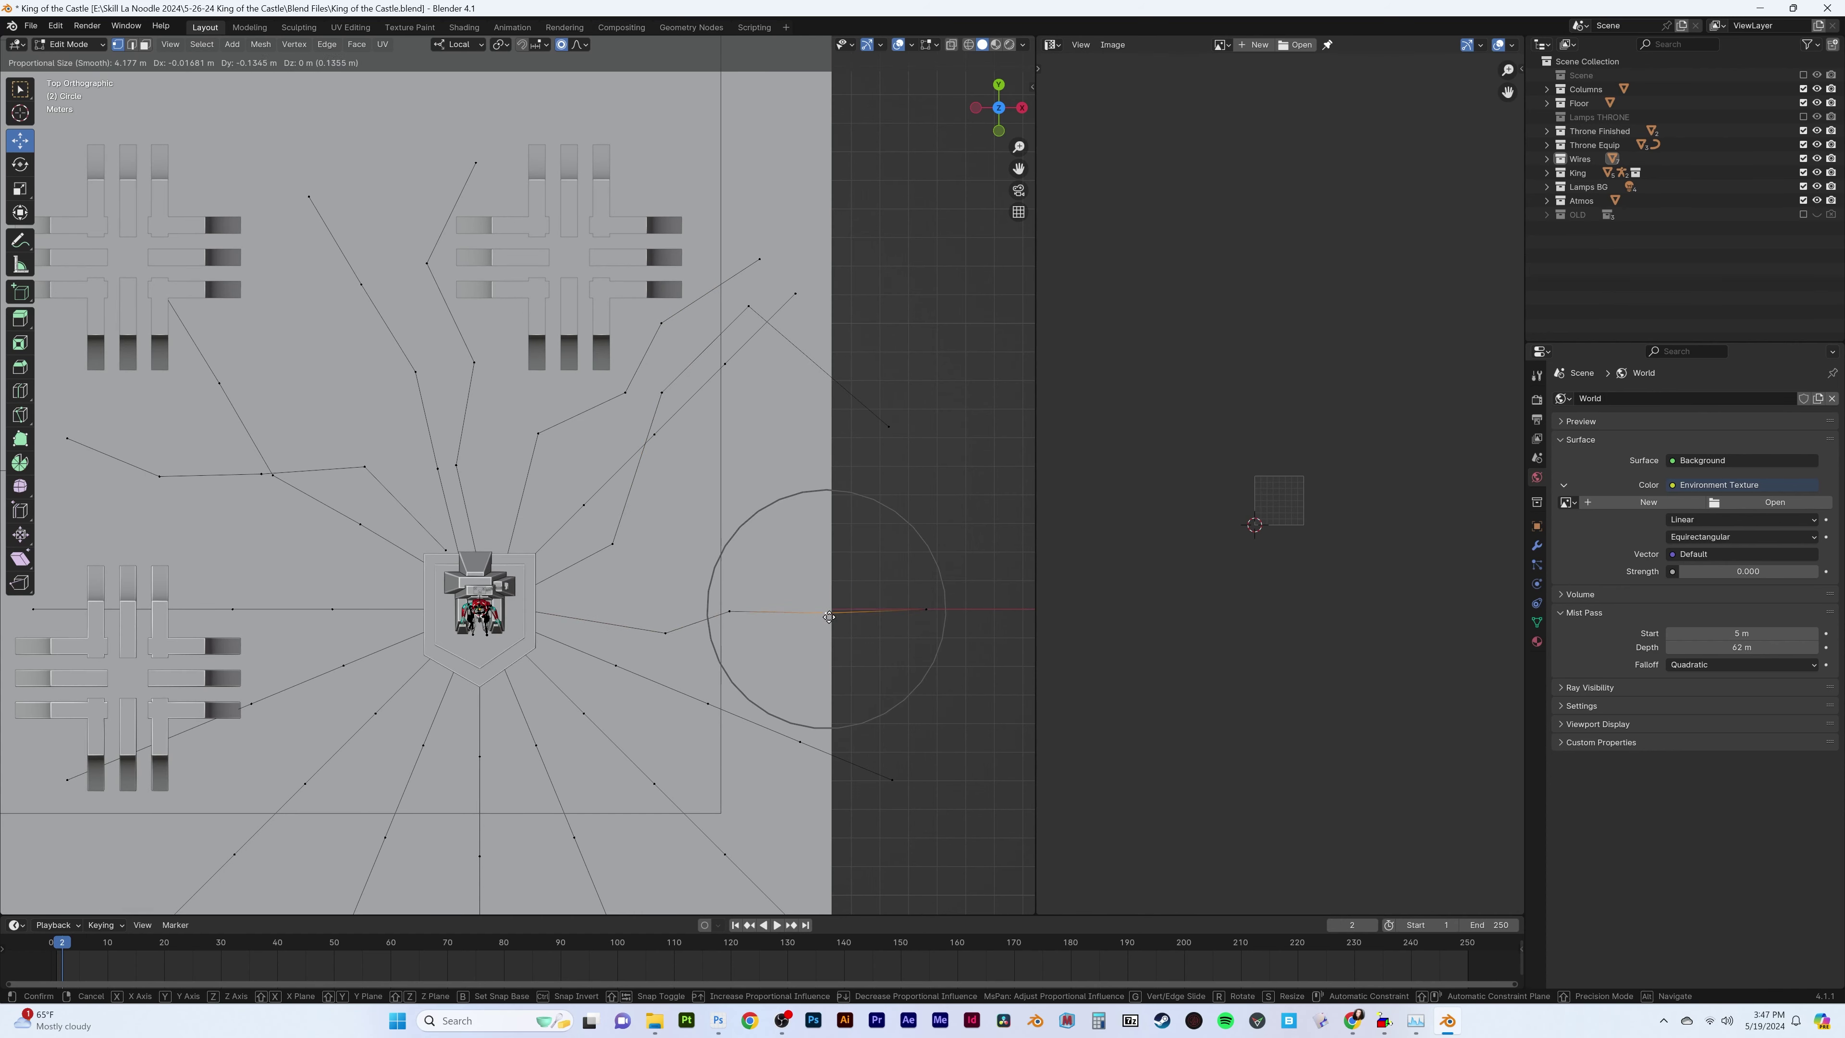
pyautogui.click(893, 768)
pyautogui.press('g')
pyautogui.click(836, 858)
pyautogui.press('g')
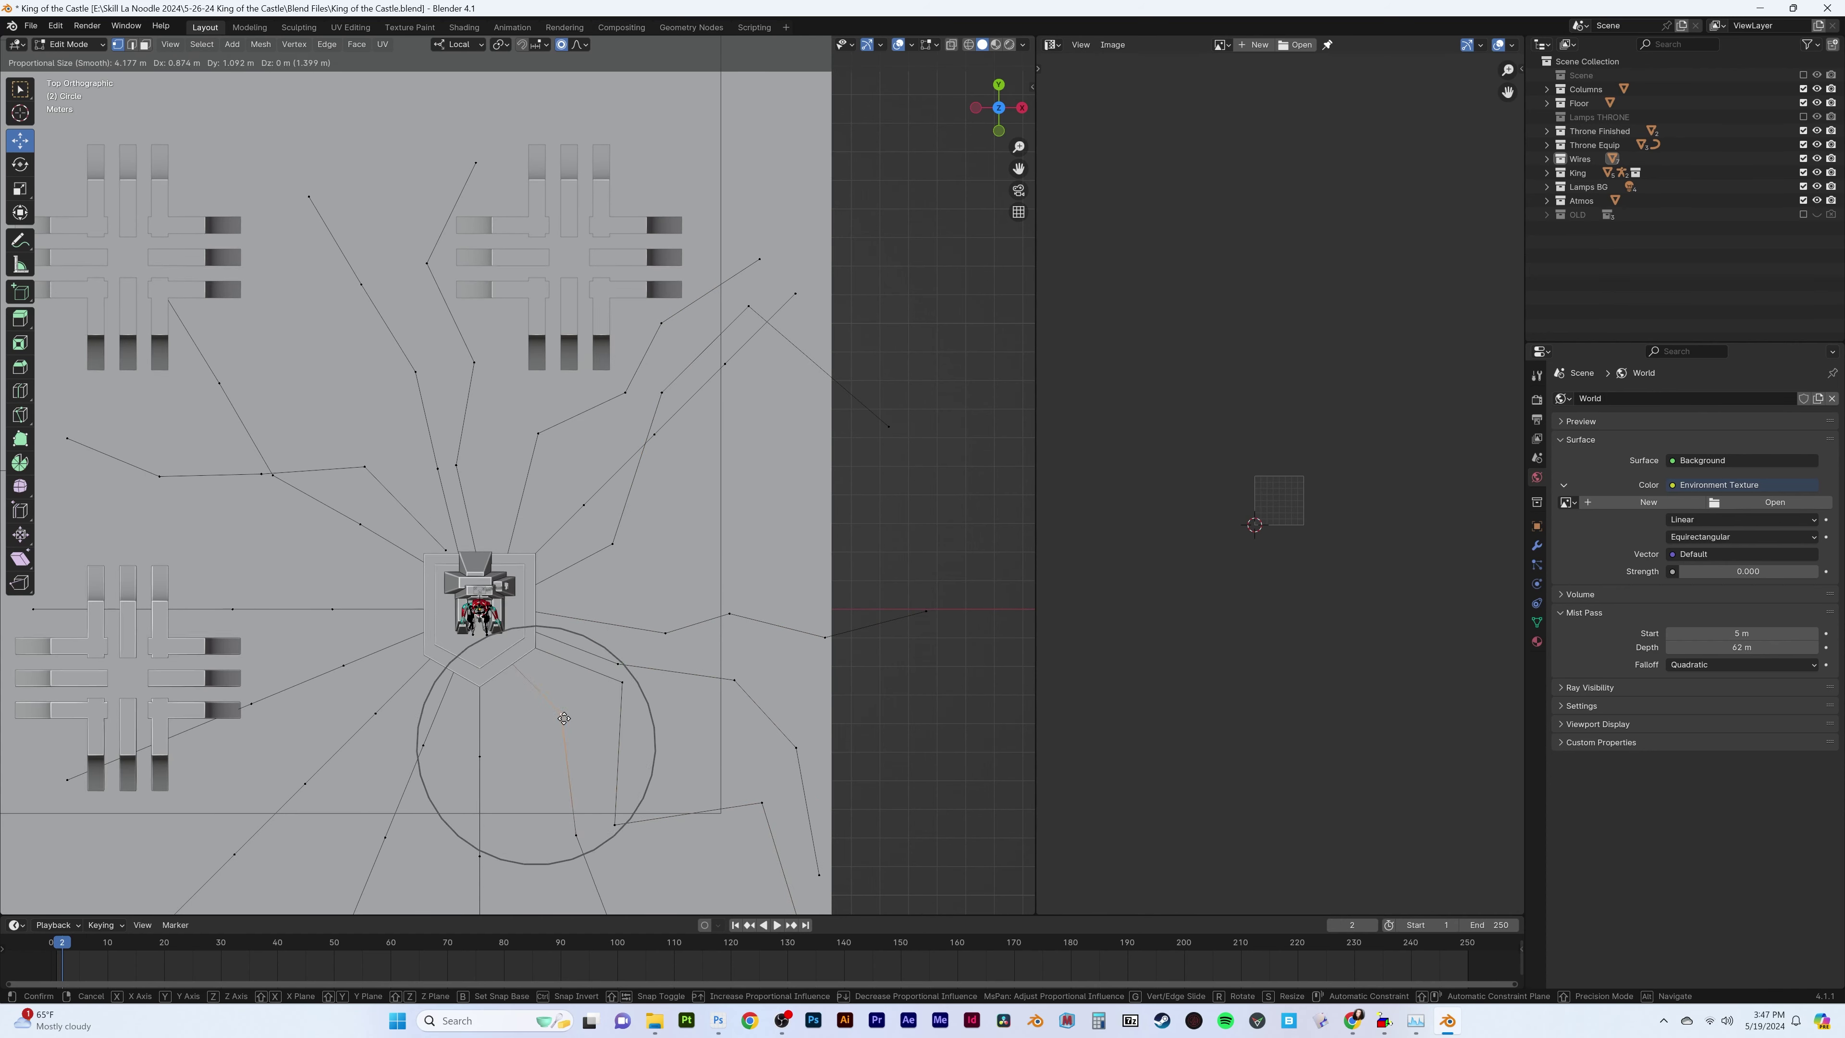
pyautogui.keyDown('alt'); pyautogui.keyDown('shift'); pyautogui.moveTo(505, 737); pyautogui.dragTo(457, 689, button='middle'); pyautogui.keyUp('shift'); pyautogui.keyUp('alt')
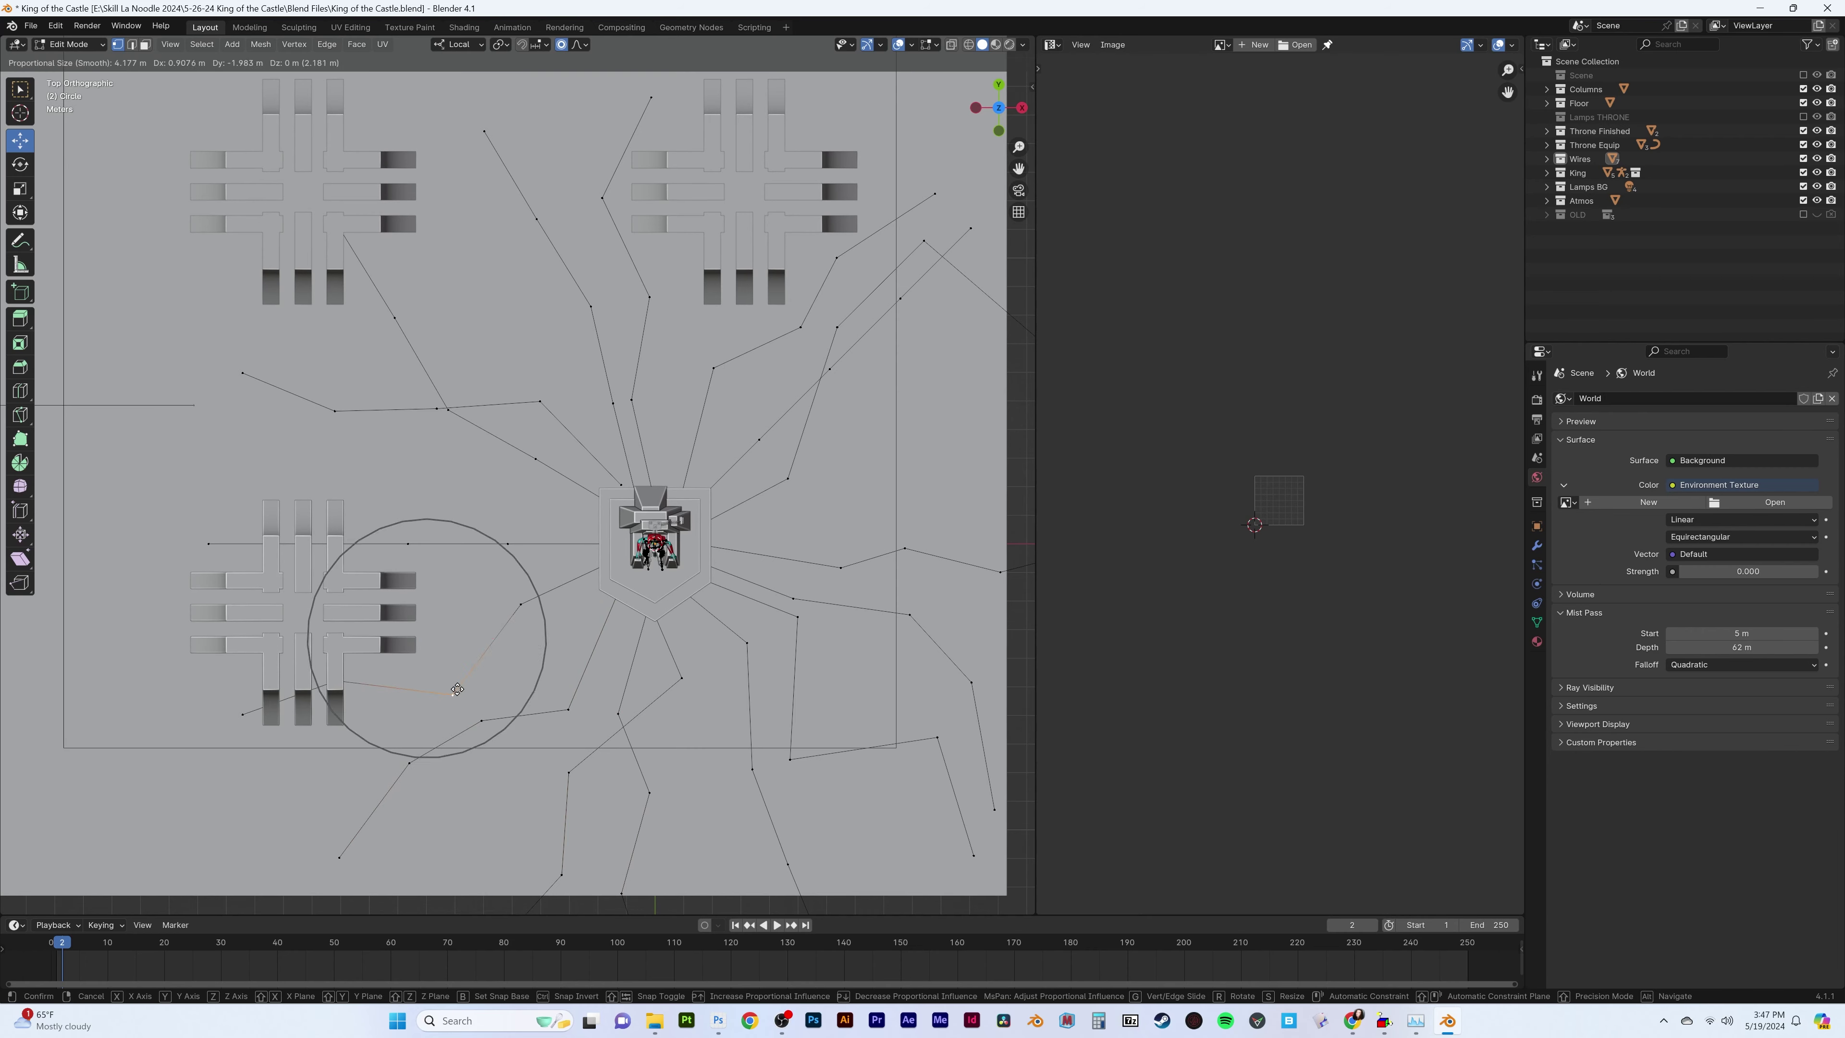
pyautogui.click(508, 502)
pyautogui.press('g')
pyautogui.click(267, 342)
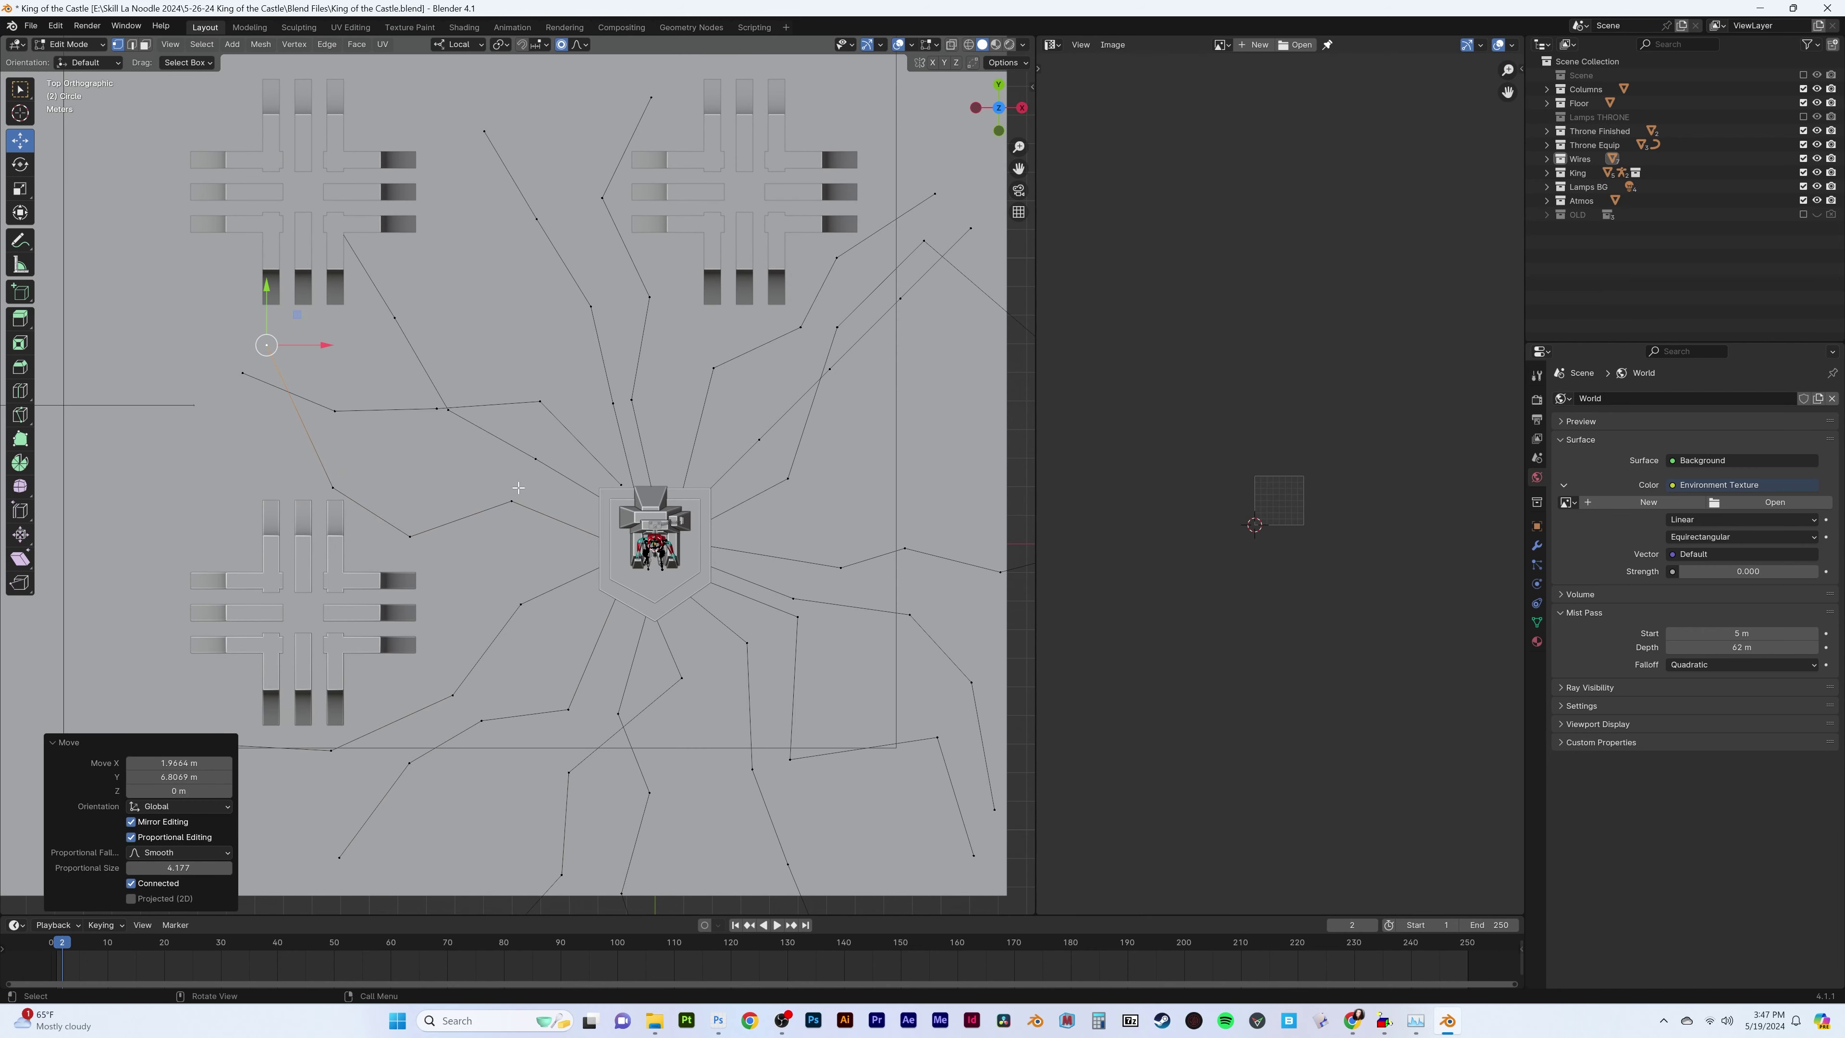
pyautogui.press('g')
pyautogui.click(339, 463)
# Add a level-2 Subdivision Surface modifier to the cables
pyautogui.press('Tab')
pyautogui.click(1536, 545)
pyautogui.click(1702, 429)
# Duplicate the cable spokes and rotate the copy 90° about the Z axis
pyautogui.scroll(-2, 774, 587)
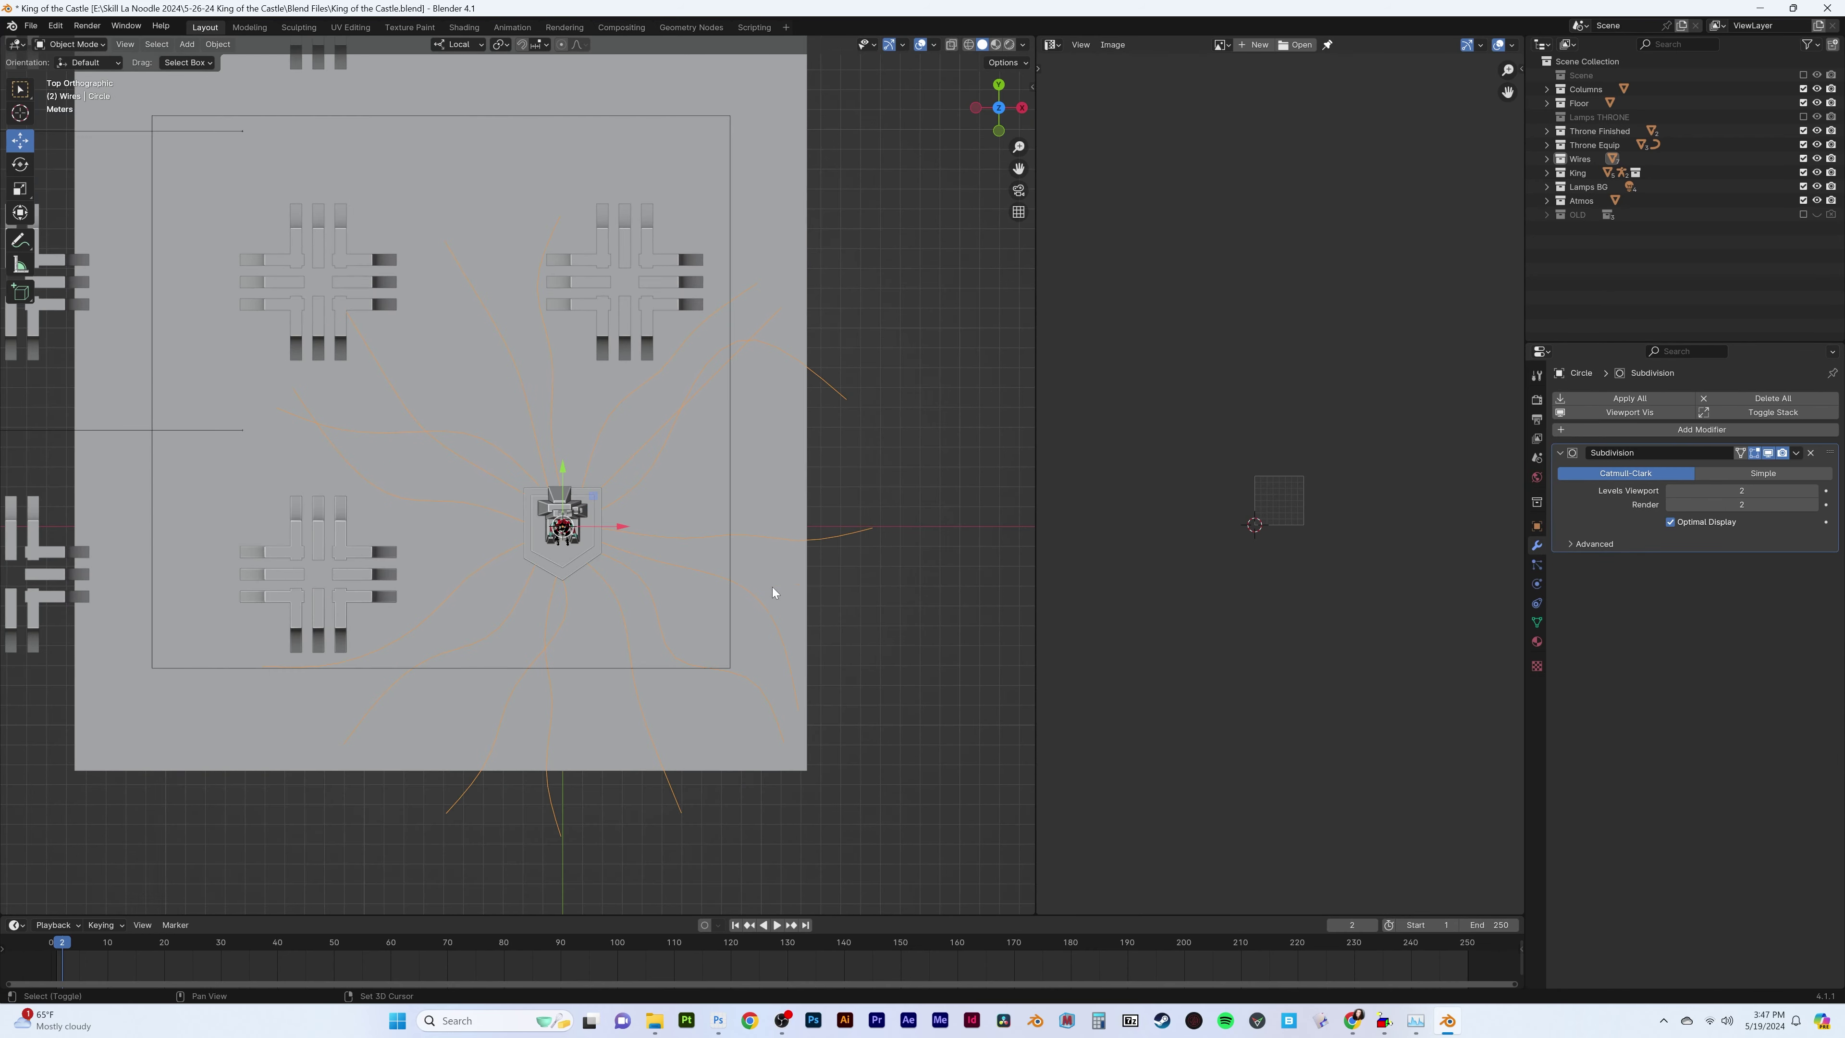
pyautogui.hotkey('shift', 'd')
pyautogui.press('r')
pyautogui.press('z')
pyautogui.press('z')
pyautogui.write('90')
pyautogui.press('Return')
# Make two more cable copies, each rotated around the centre of the throne
pyautogui.hotkey('shift', 'd')
pyautogui.rightClick(810, 488)
pyautogui.press('r')
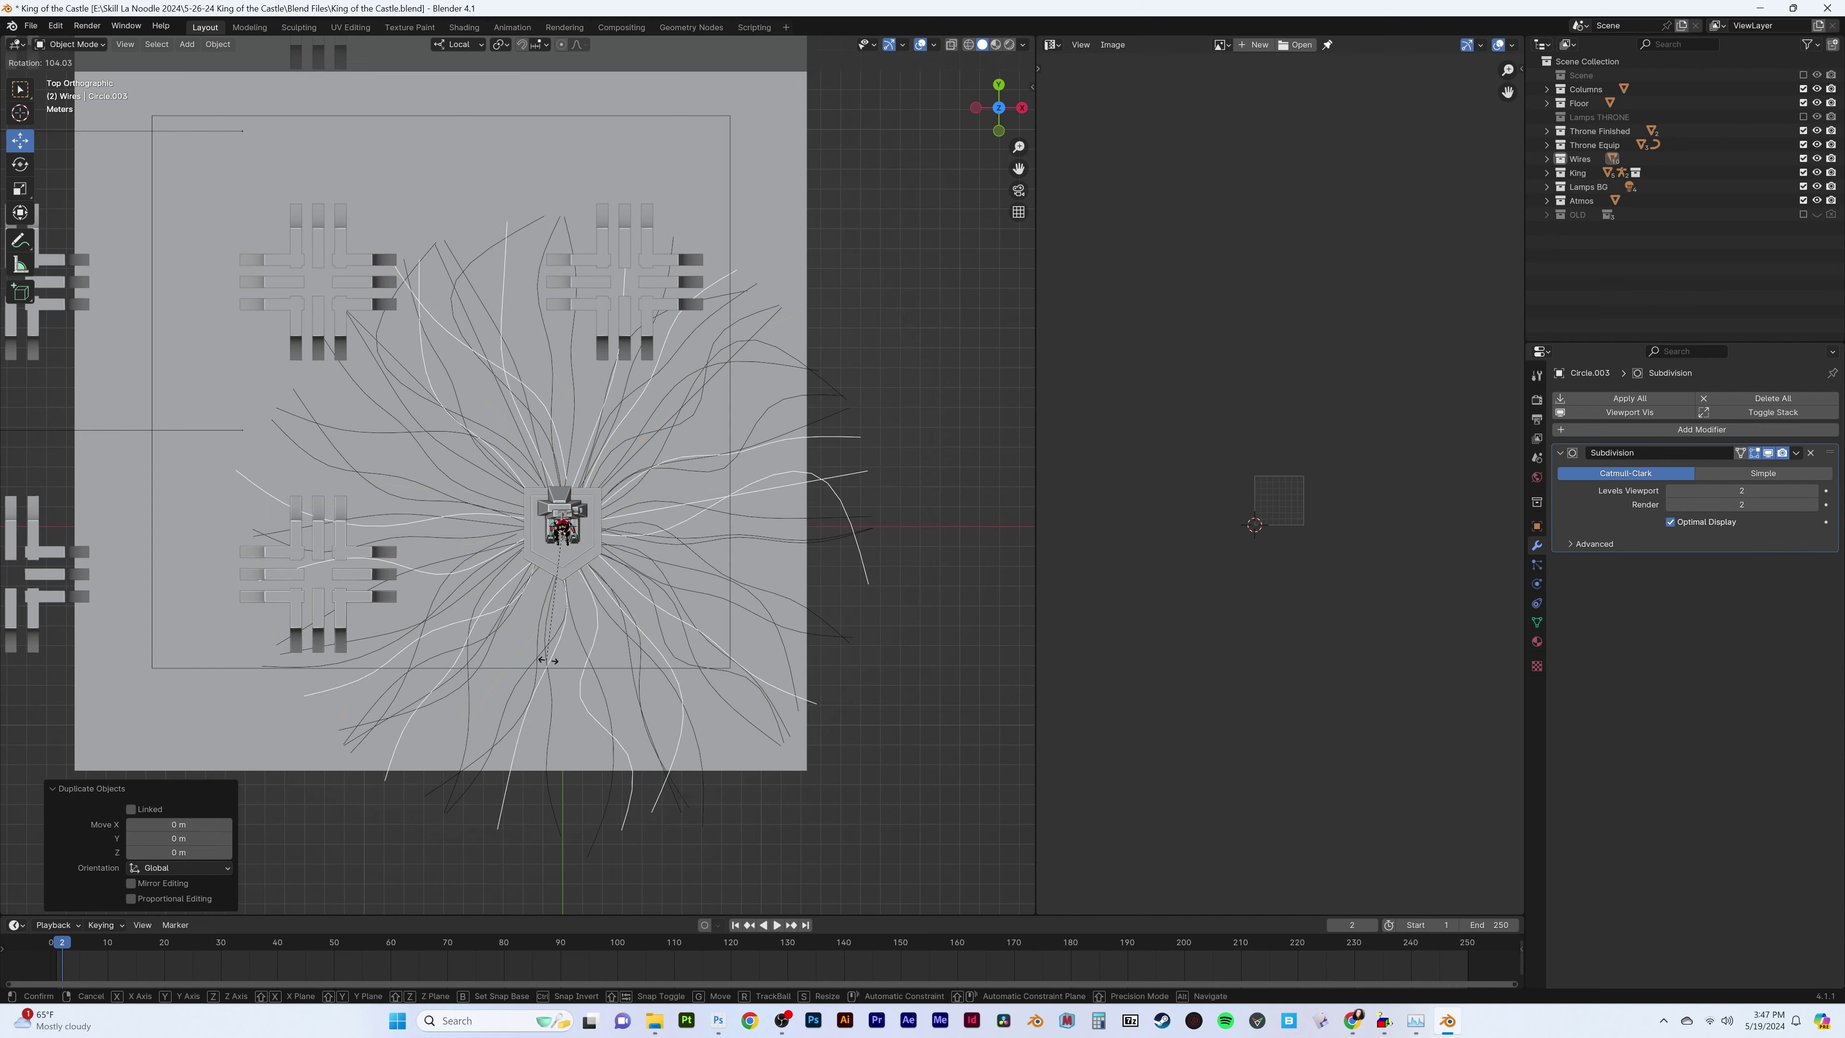
pyautogui.click(533, 646)
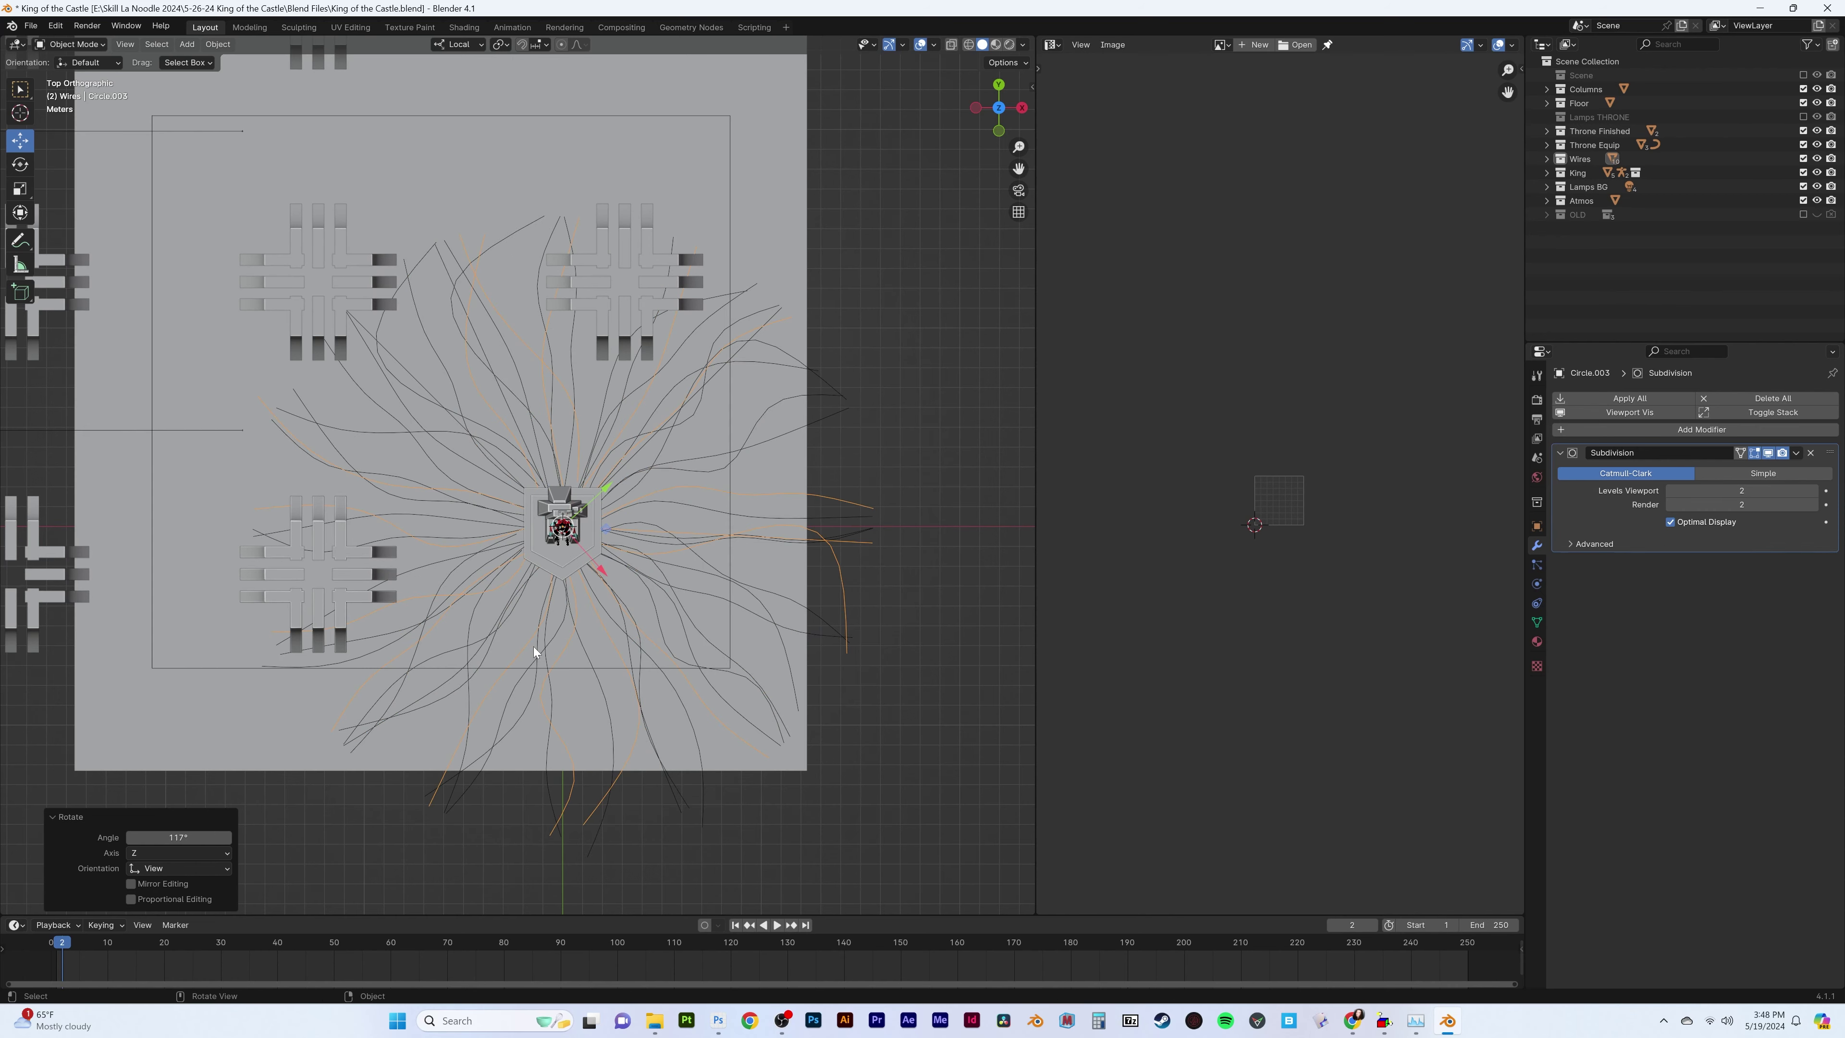
pyautogui.hotkey('shift', 'd')
pyautogui.rightClick(853, 597)
pyautogui.press('r')
pyautogui.click(767, 612)
# Join the cable copies into one object and switch to editing its vertices
pyautogui.hotkey('ctrl', 'z')
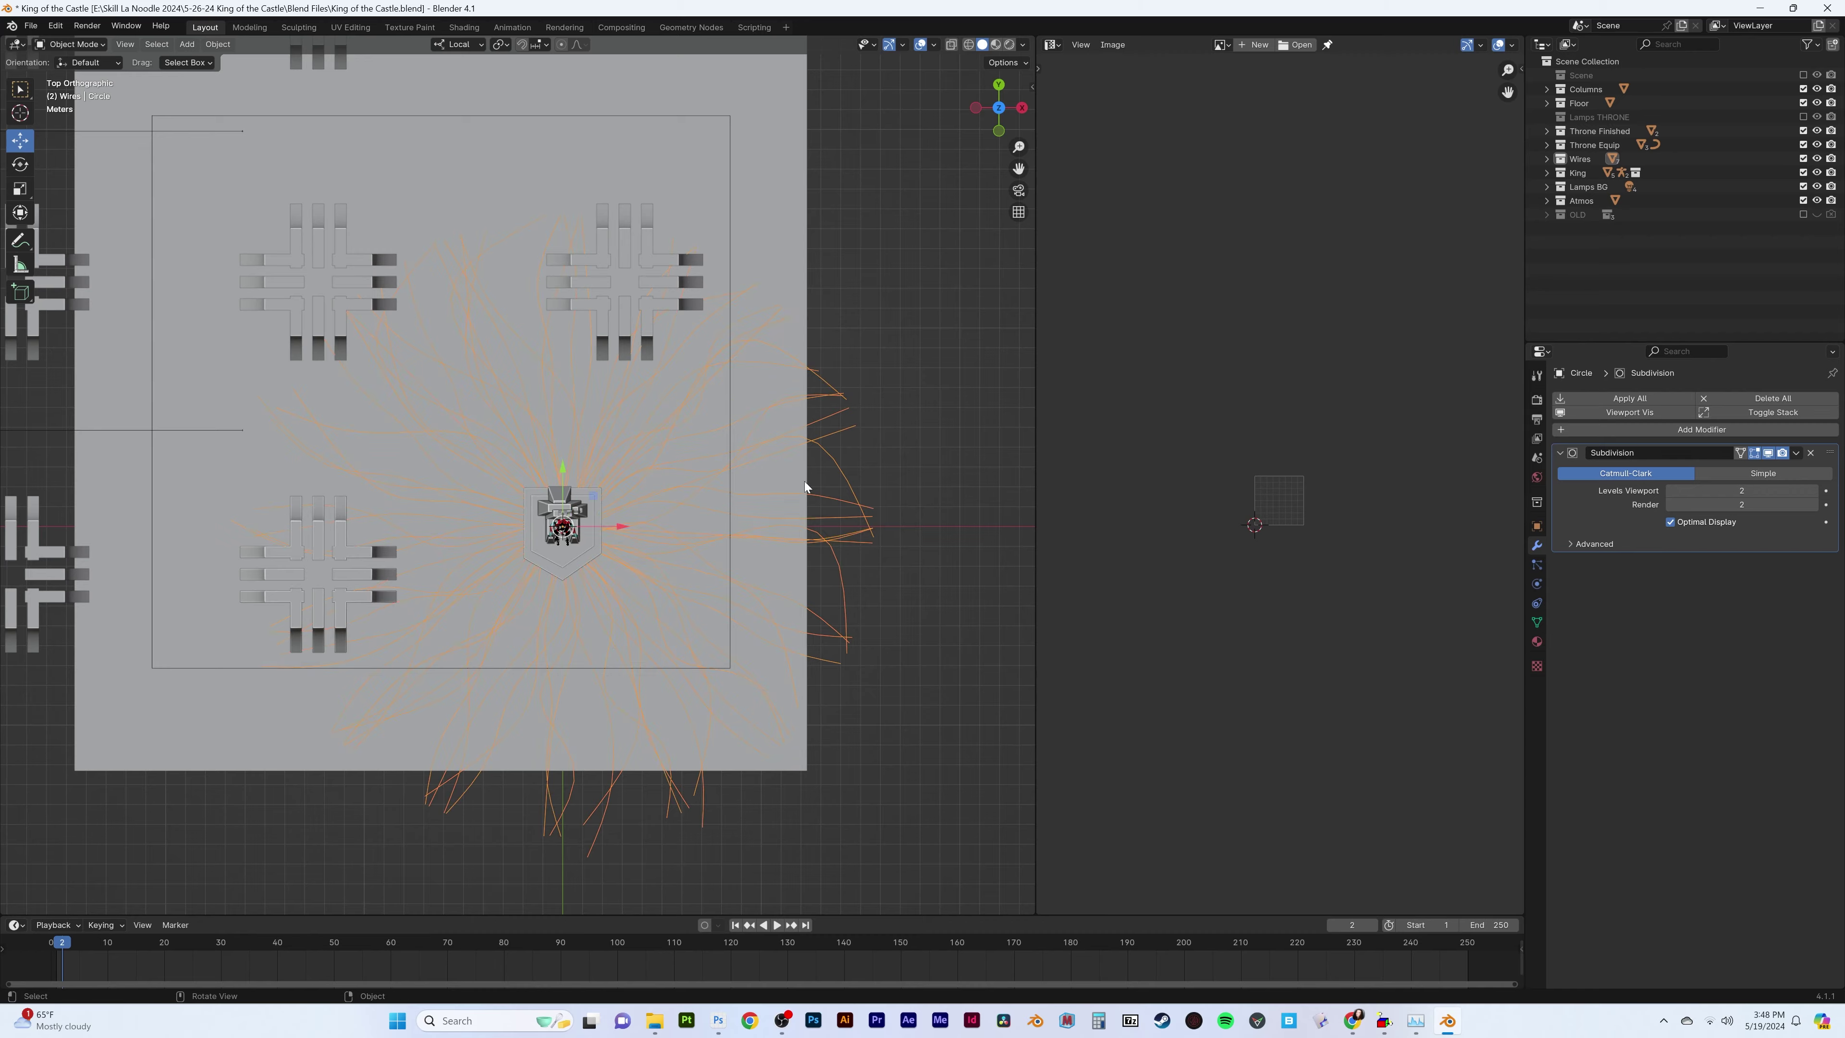
pyautogui.moveTo(804, 482); pyautogui.dragTo(654, 241, button='middle')
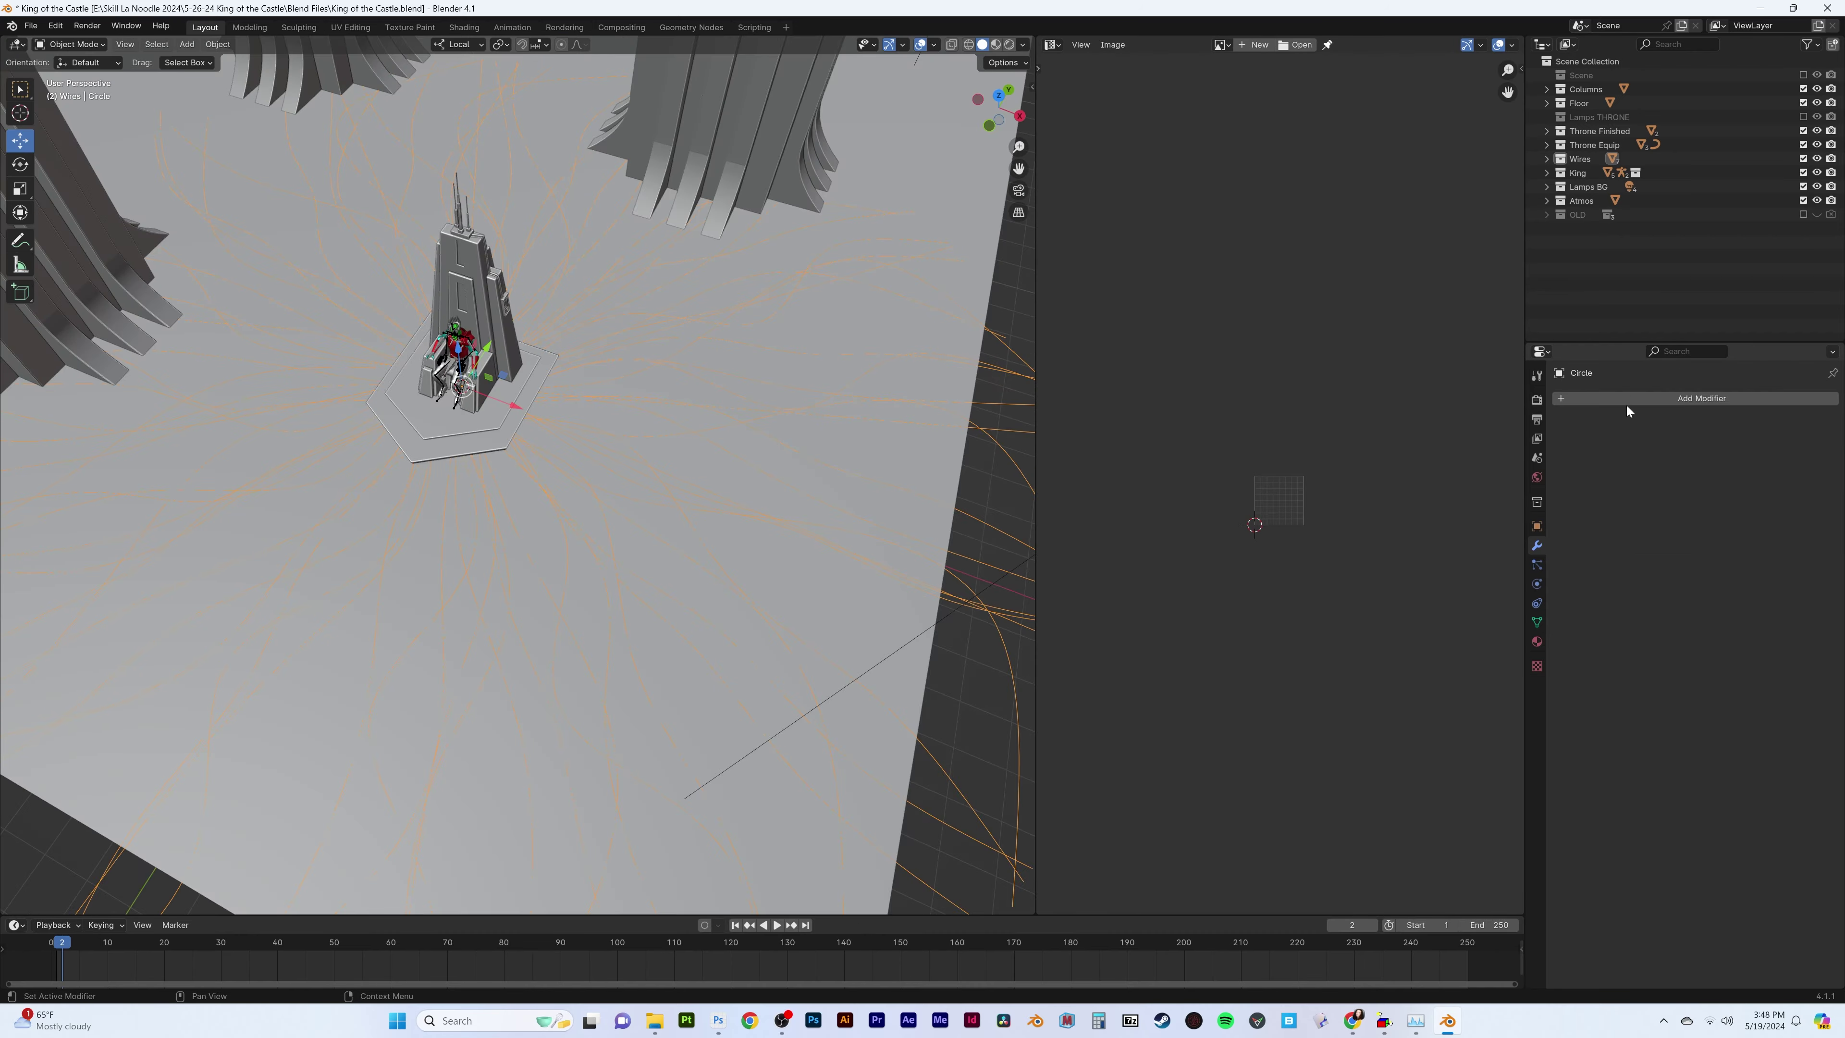
pyautogui.press('Tab')
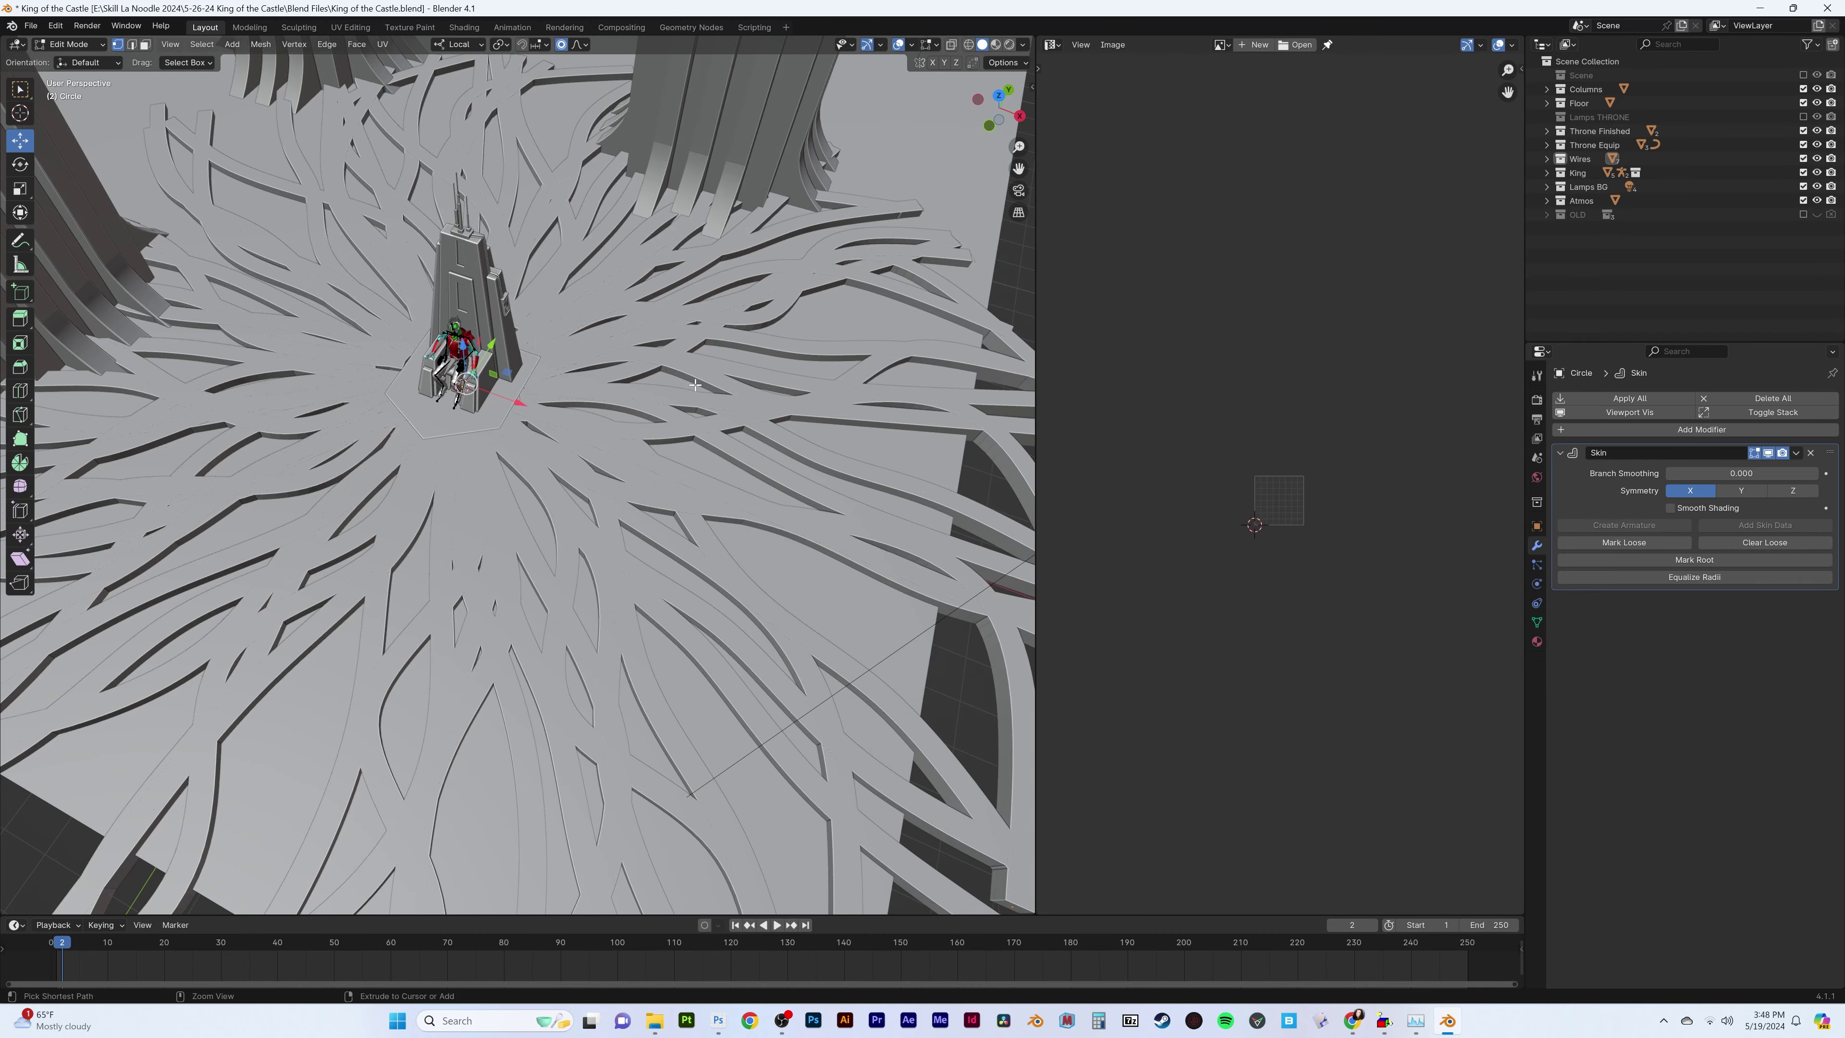
# Scale up the skin radius to thicken the cables, then return to object mode
pyautogui.hotkey('ctrl', 'a')
pyautogui.click(515, 373)
pyautogui.press('Tab')
pyautogui.moveTo(516, 372)
pyautogui.mouseDown(button='middle')
pyautogui.moveTo(636, 396)
pyautogui.moveTo(662, 471)
pyautogui.mouseUp(button='middle')
# Smooth the wires with level-1 subdivision, view through the camera, and preview rendered shading
pyautogui.hotkey('ctrl', '1')
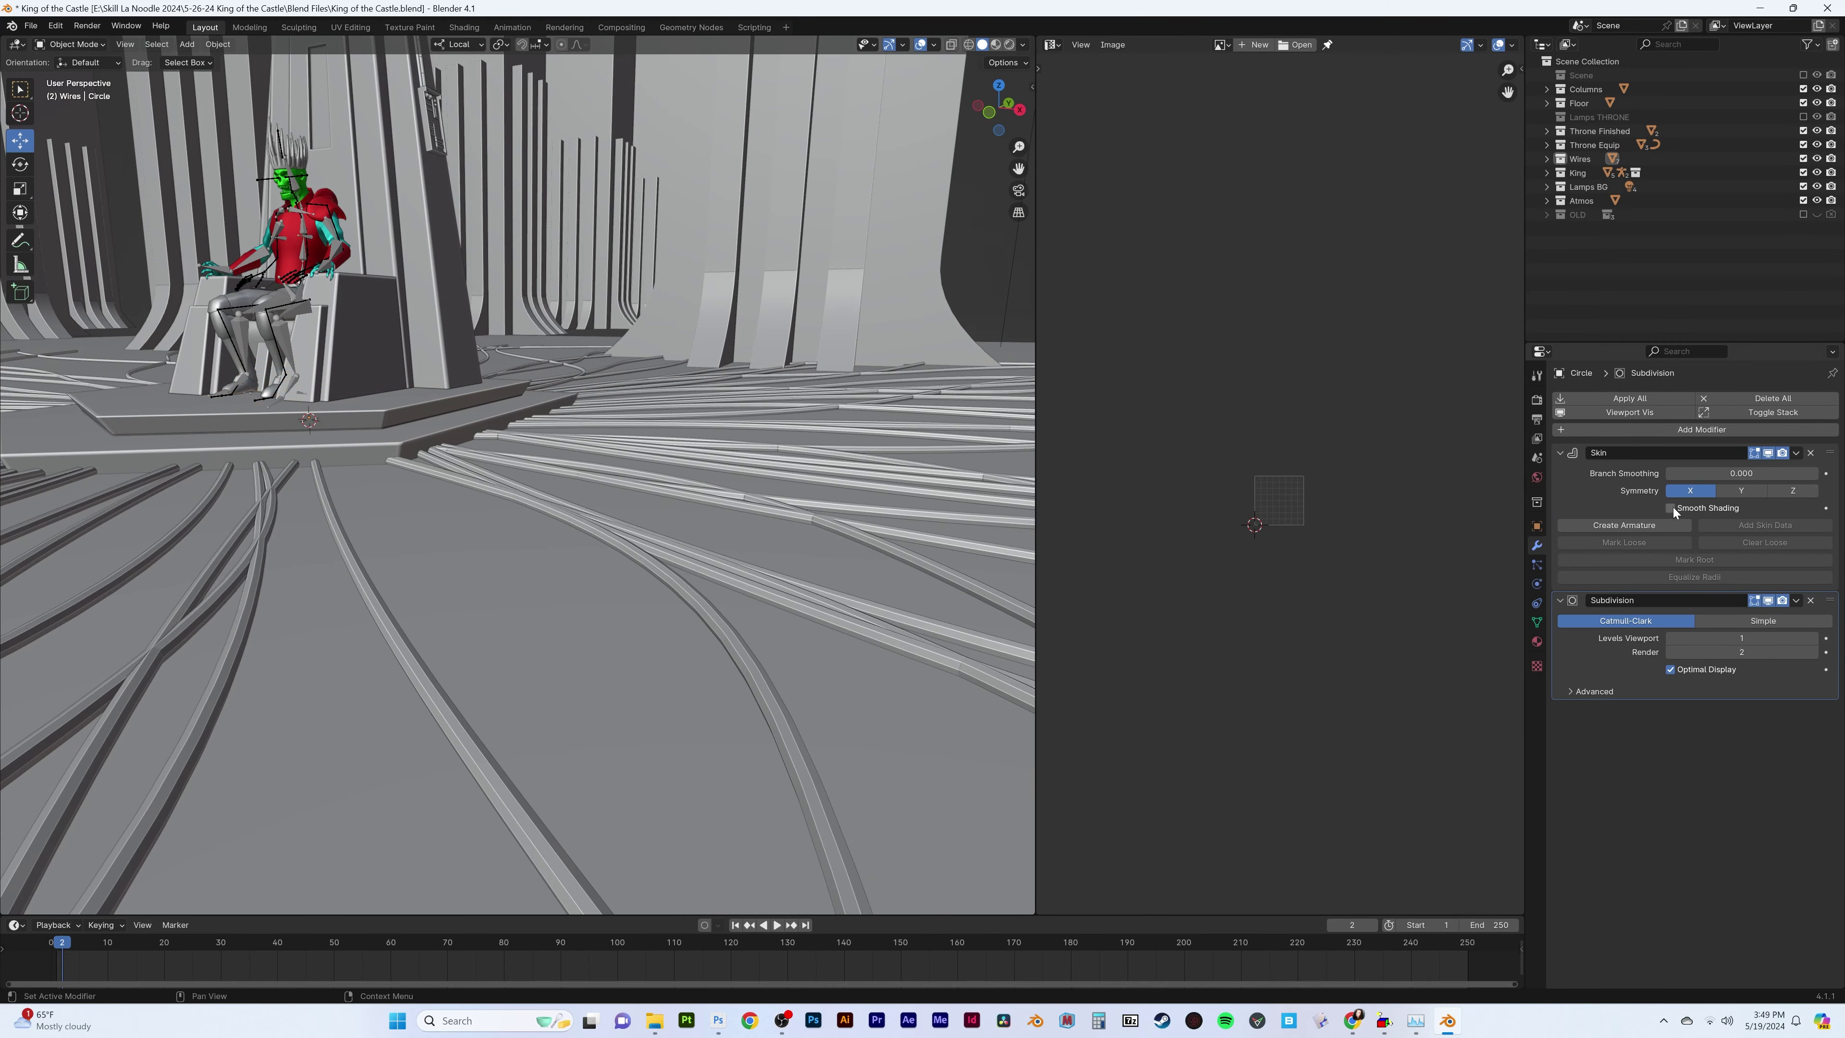
pyautogui.press('KP_0')
pyautogui.press('Tab')
pyautogui.press('p')
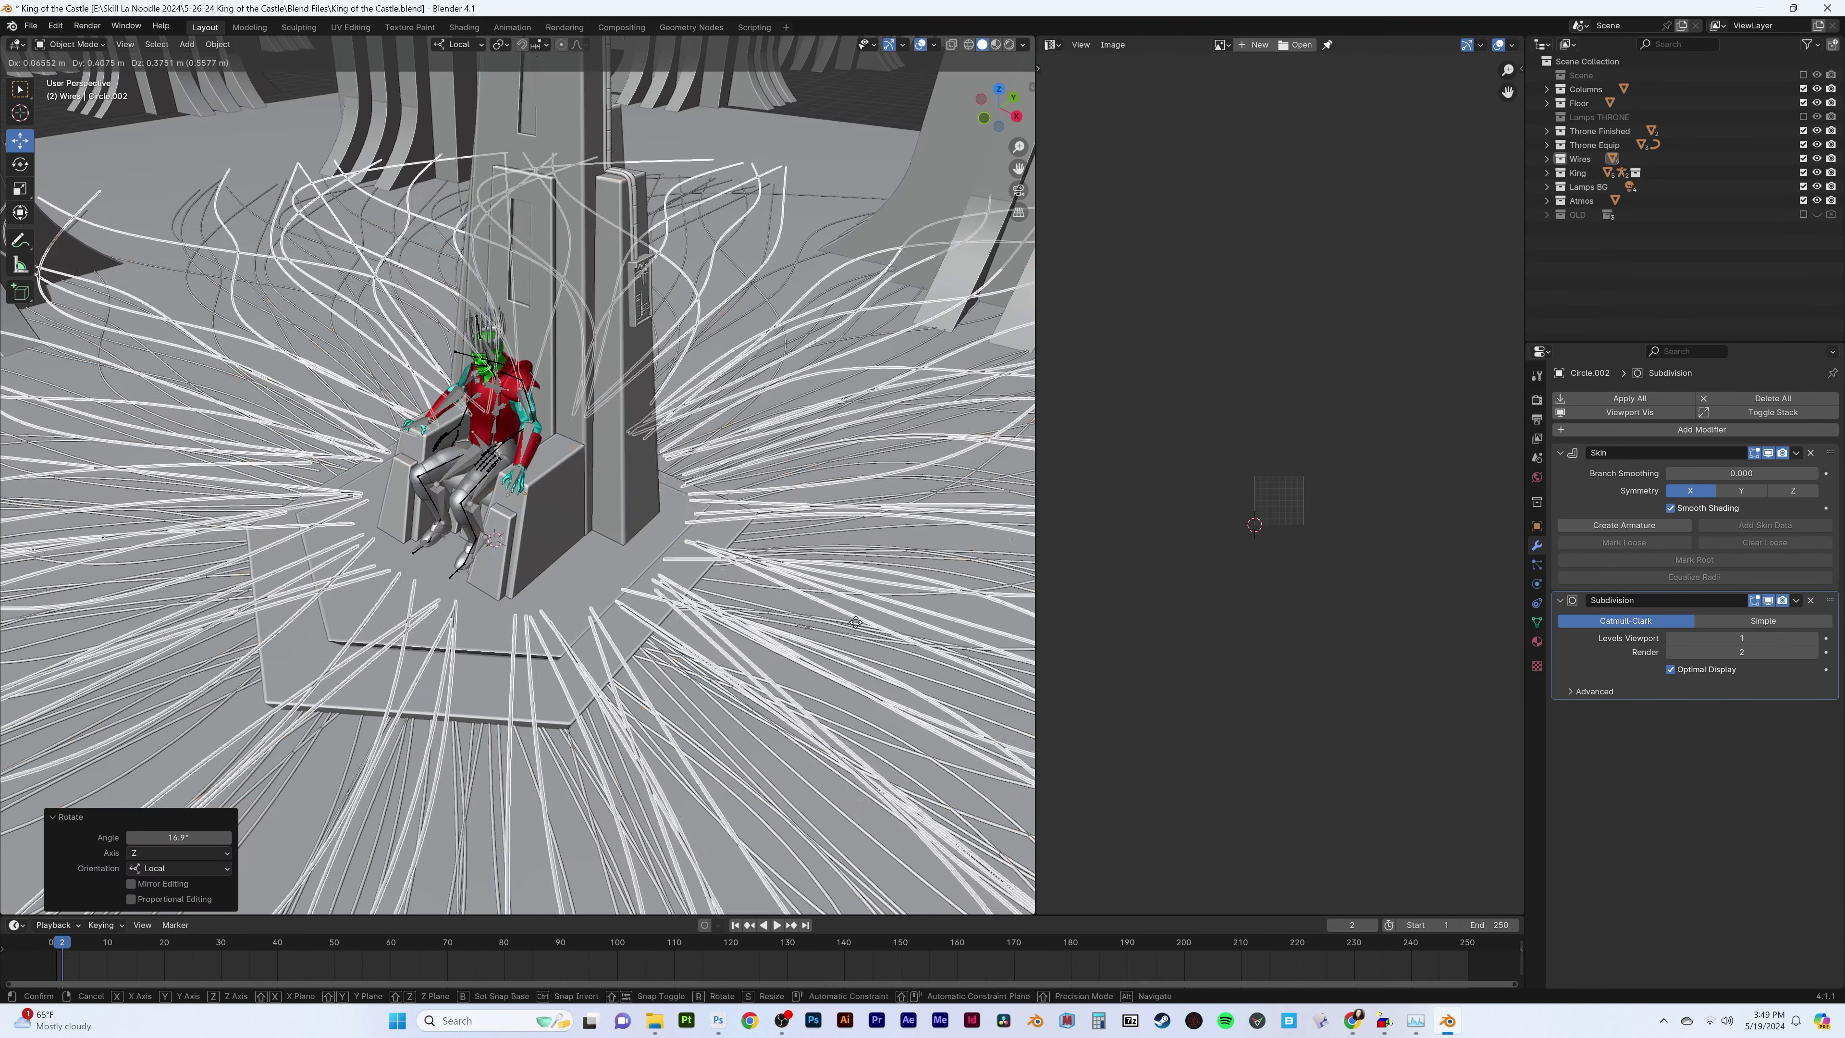
pyautogui.press('Tab')
pyautogui.press('z')
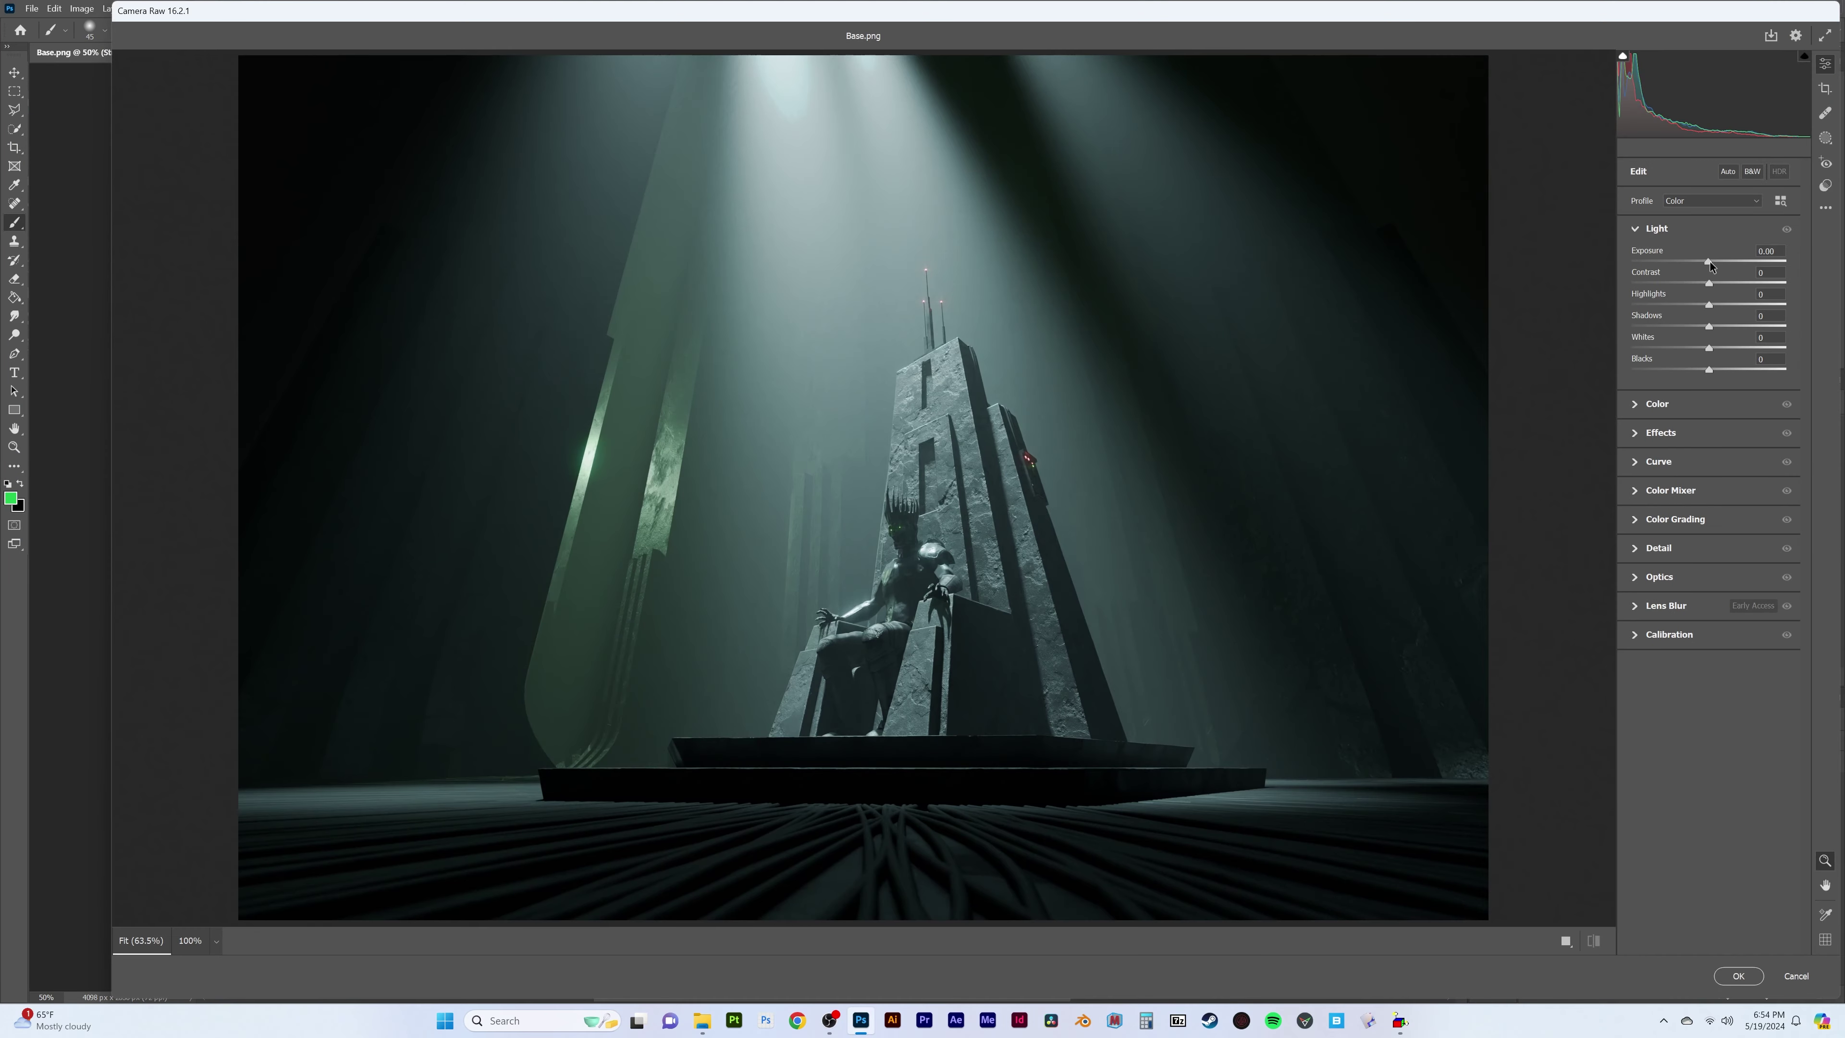
# Raise Camera Raw Exposure to +0.40 and darken the Blacks
pyautogui.moveTo(1709, 262); pyautogui.dragTo(1716, 264)
pyautogui.moveTo(1695, 375)
pyautogui.mouseDown()
pyautogui.moveTo(1673, 376)
pyautogui.moveTo(1714, 305)
pyautogui.mouseUp()
pyautogui.click(1667, 404)
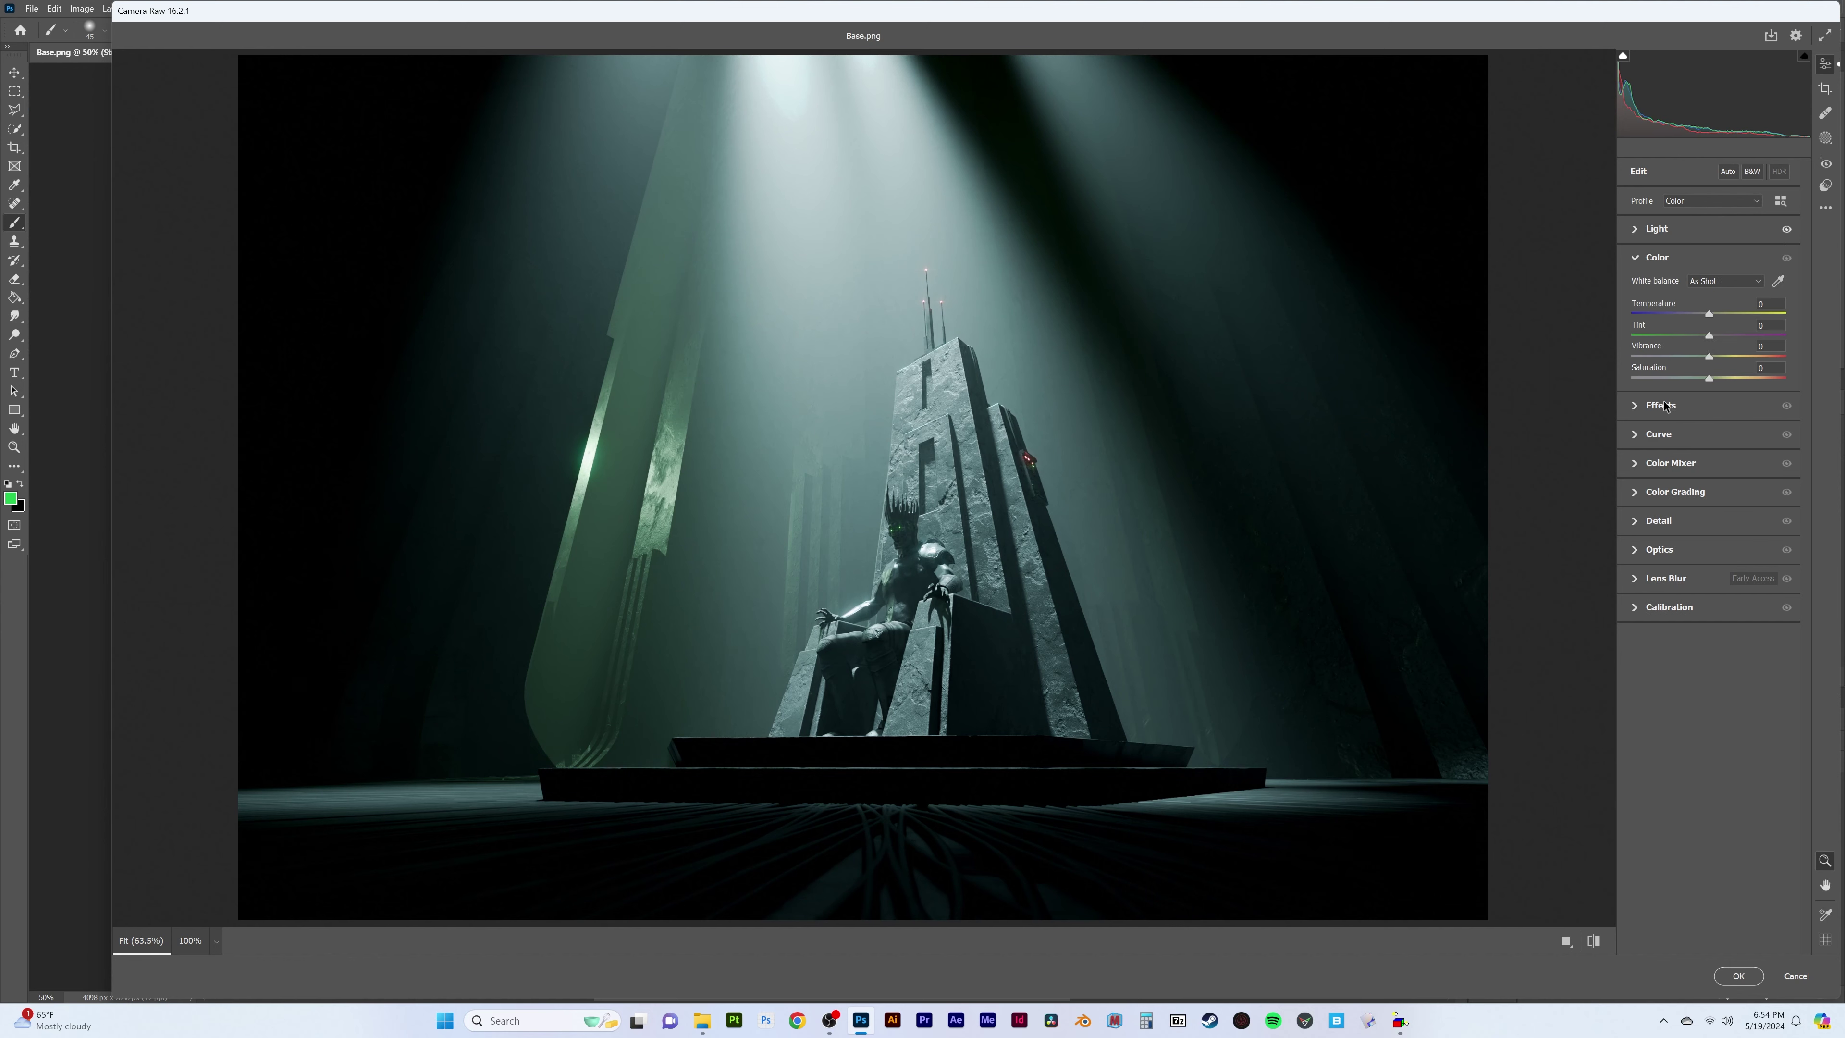
pyautogui.click(1658, 257)
# Push the shadows colour-grading wheel strongly toward green
pyautogui.click(1660, 315)
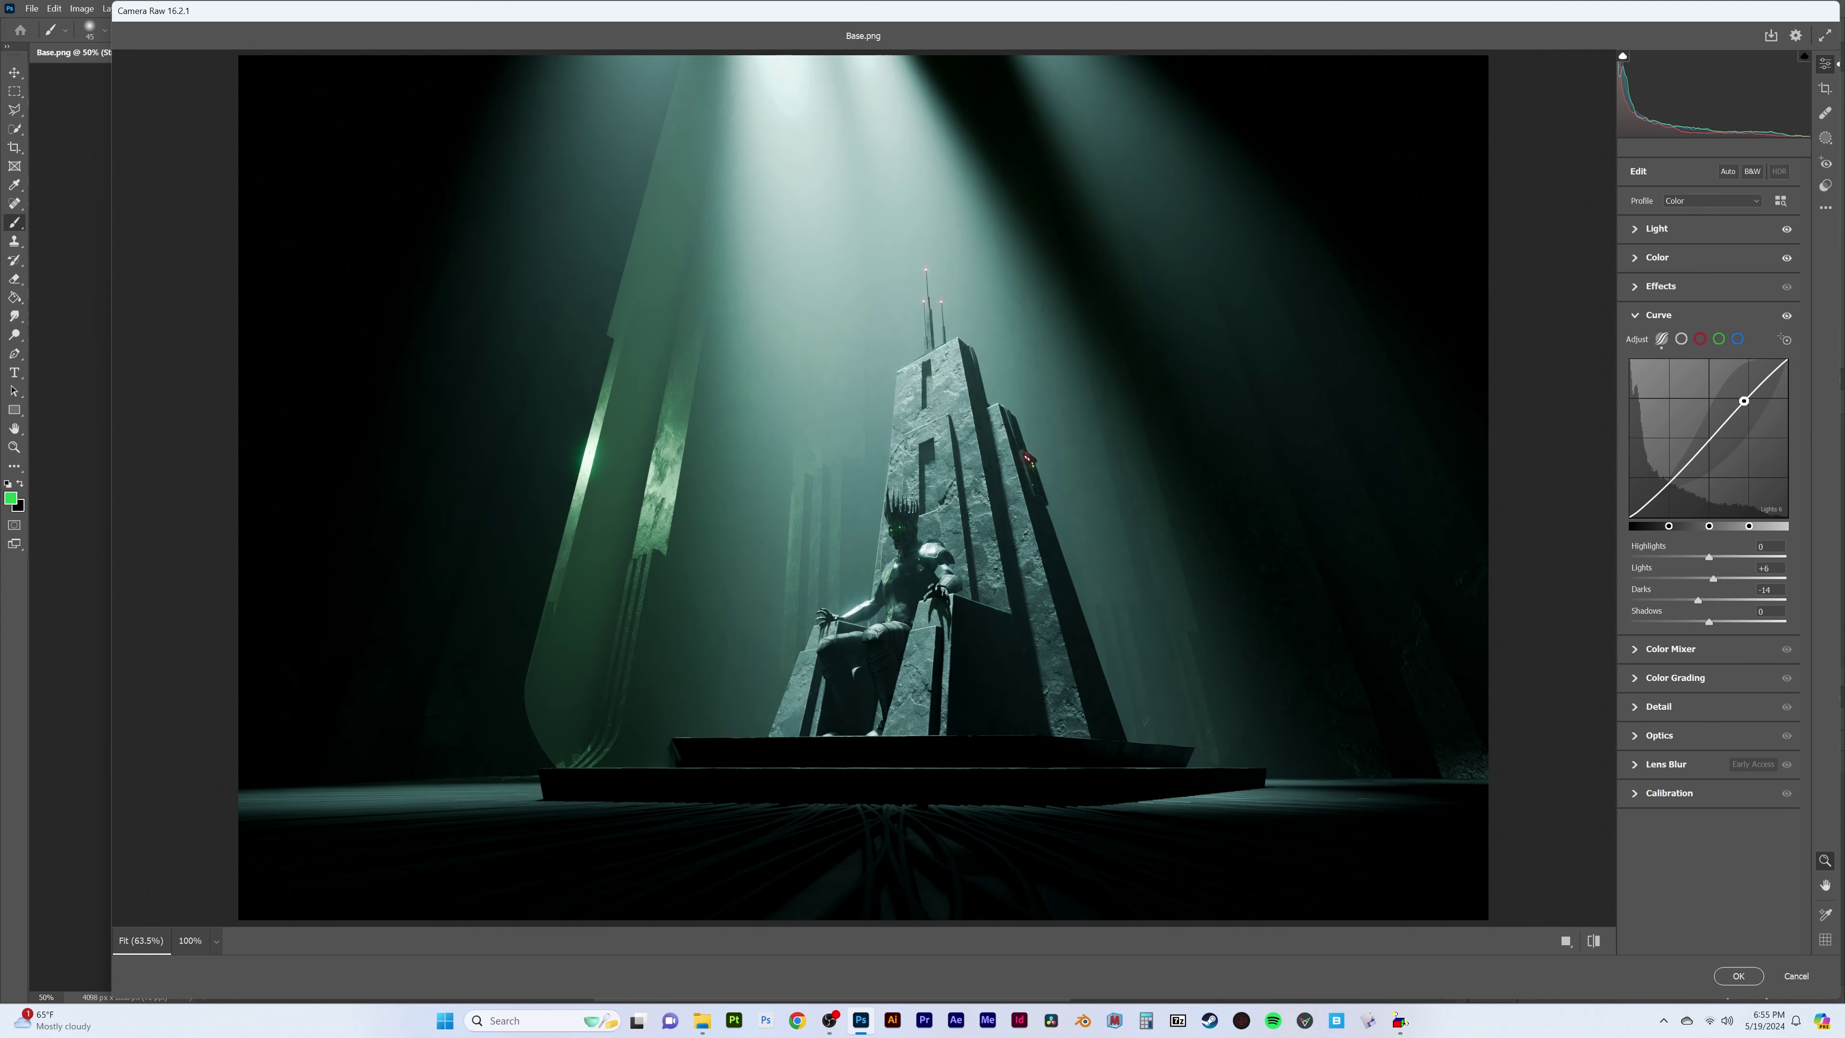
pyautogui.click(1661, 318)
pyautogui.click(1651, 373)
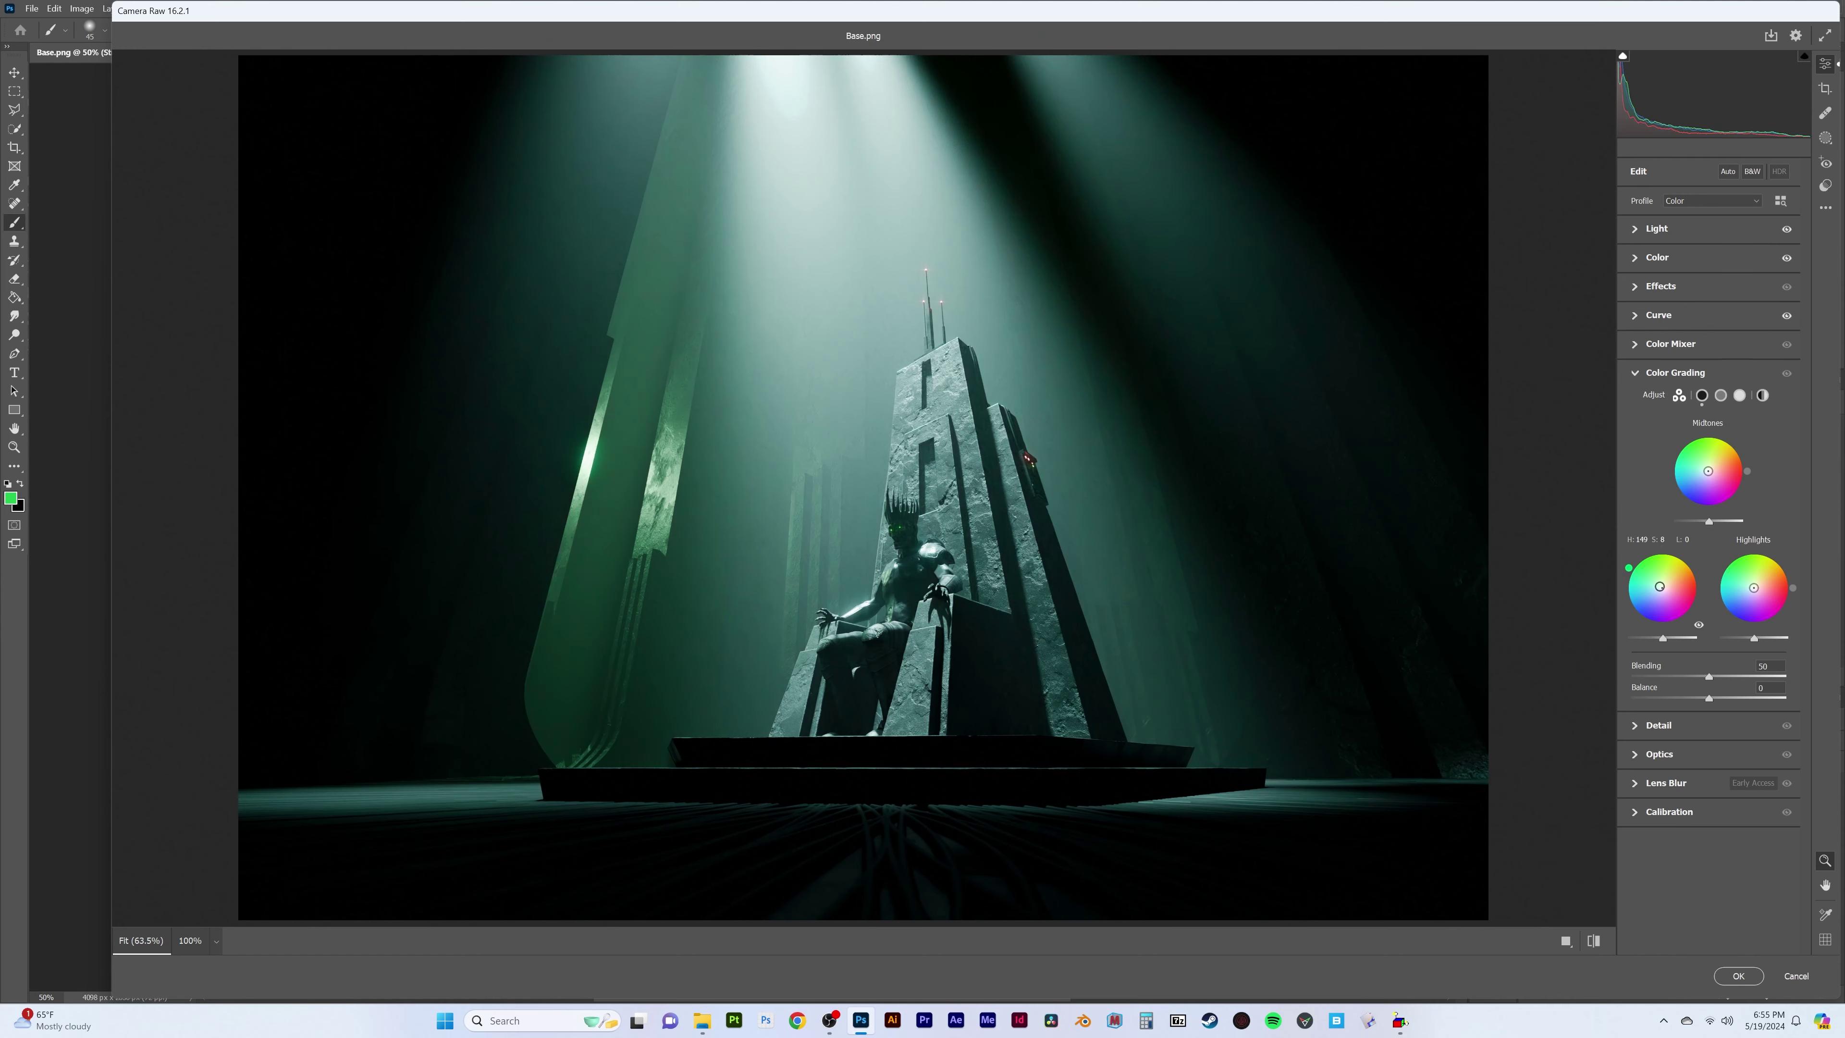
pyautogui.moveTo(1660, 587)
pyautogui.mouseDown()
pyautogui.moveTo(1641, 569)
pyautogui.moveTo(1658, 585)
pyautogui.mouseUp()
pyautogui.click(1675, 372)
# Set Texture to +100 and Clarity to +7, and ease Dehaze back to -10
pyautogui.click(1658, 402)
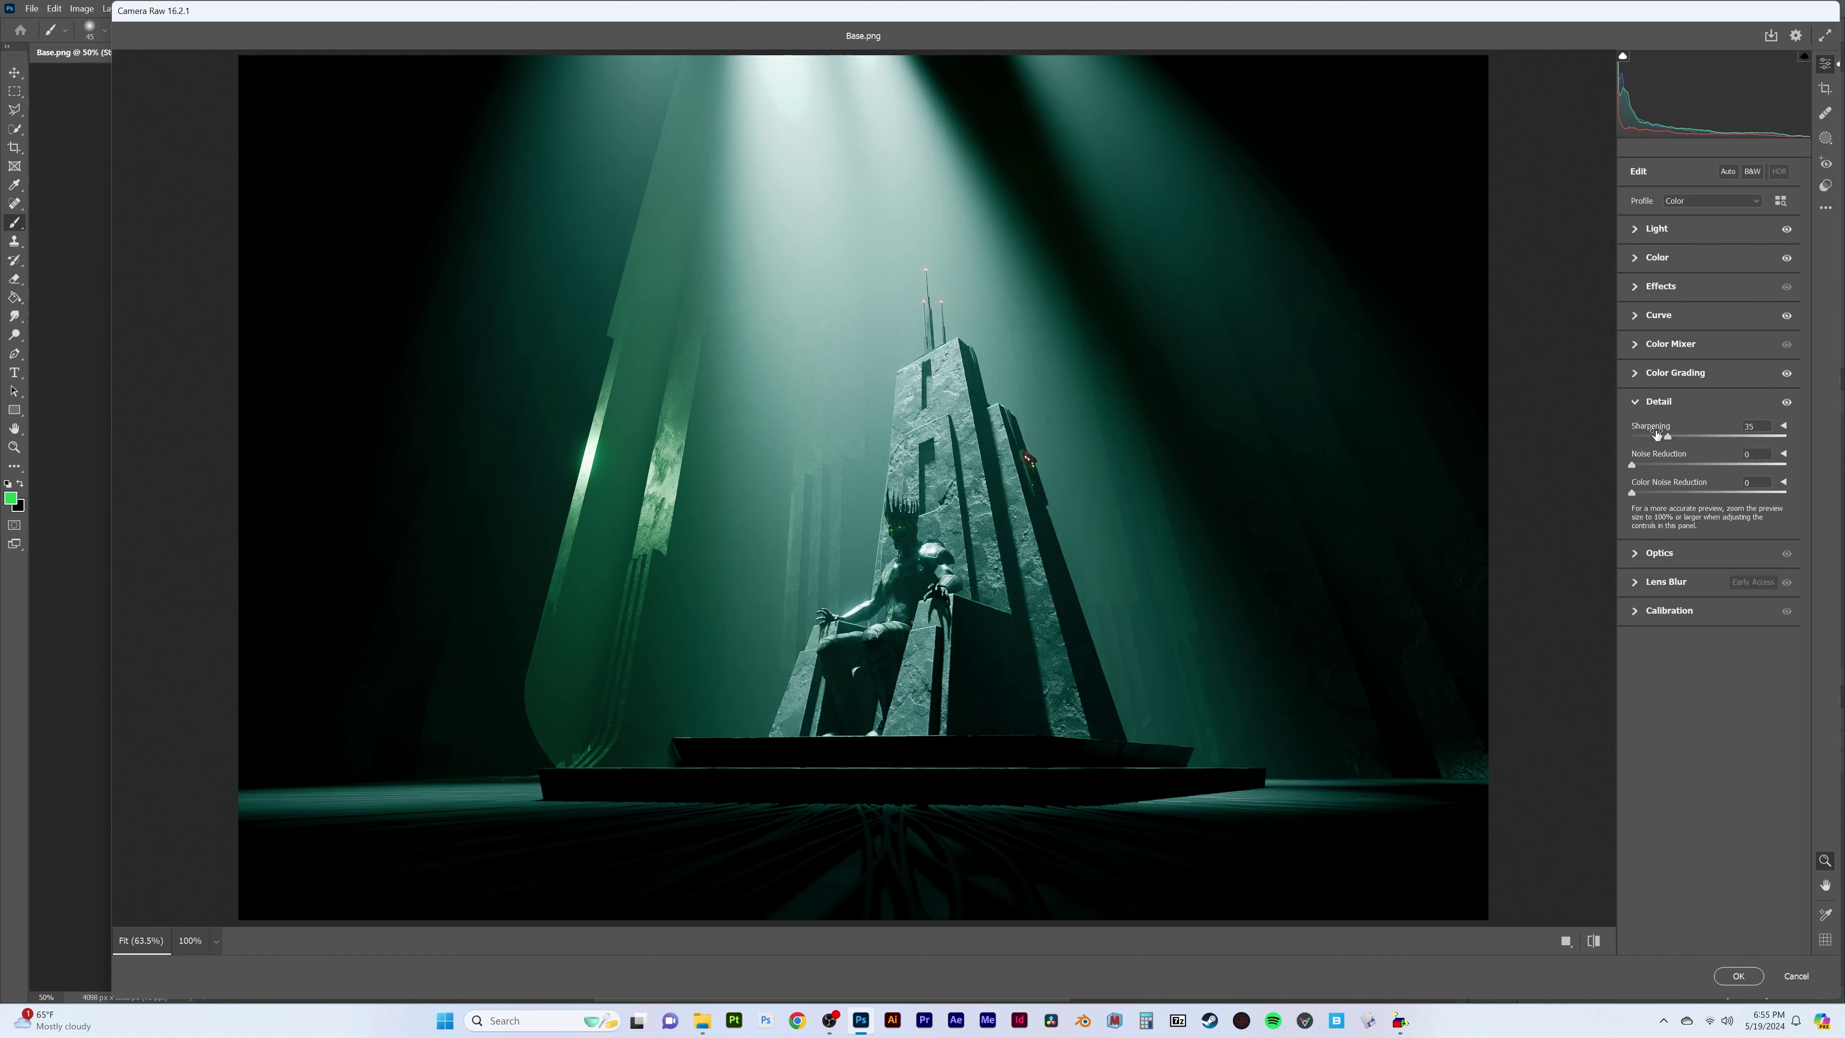
pyautogui.click(1658, 401)
pyautogui.click(1661, 286)
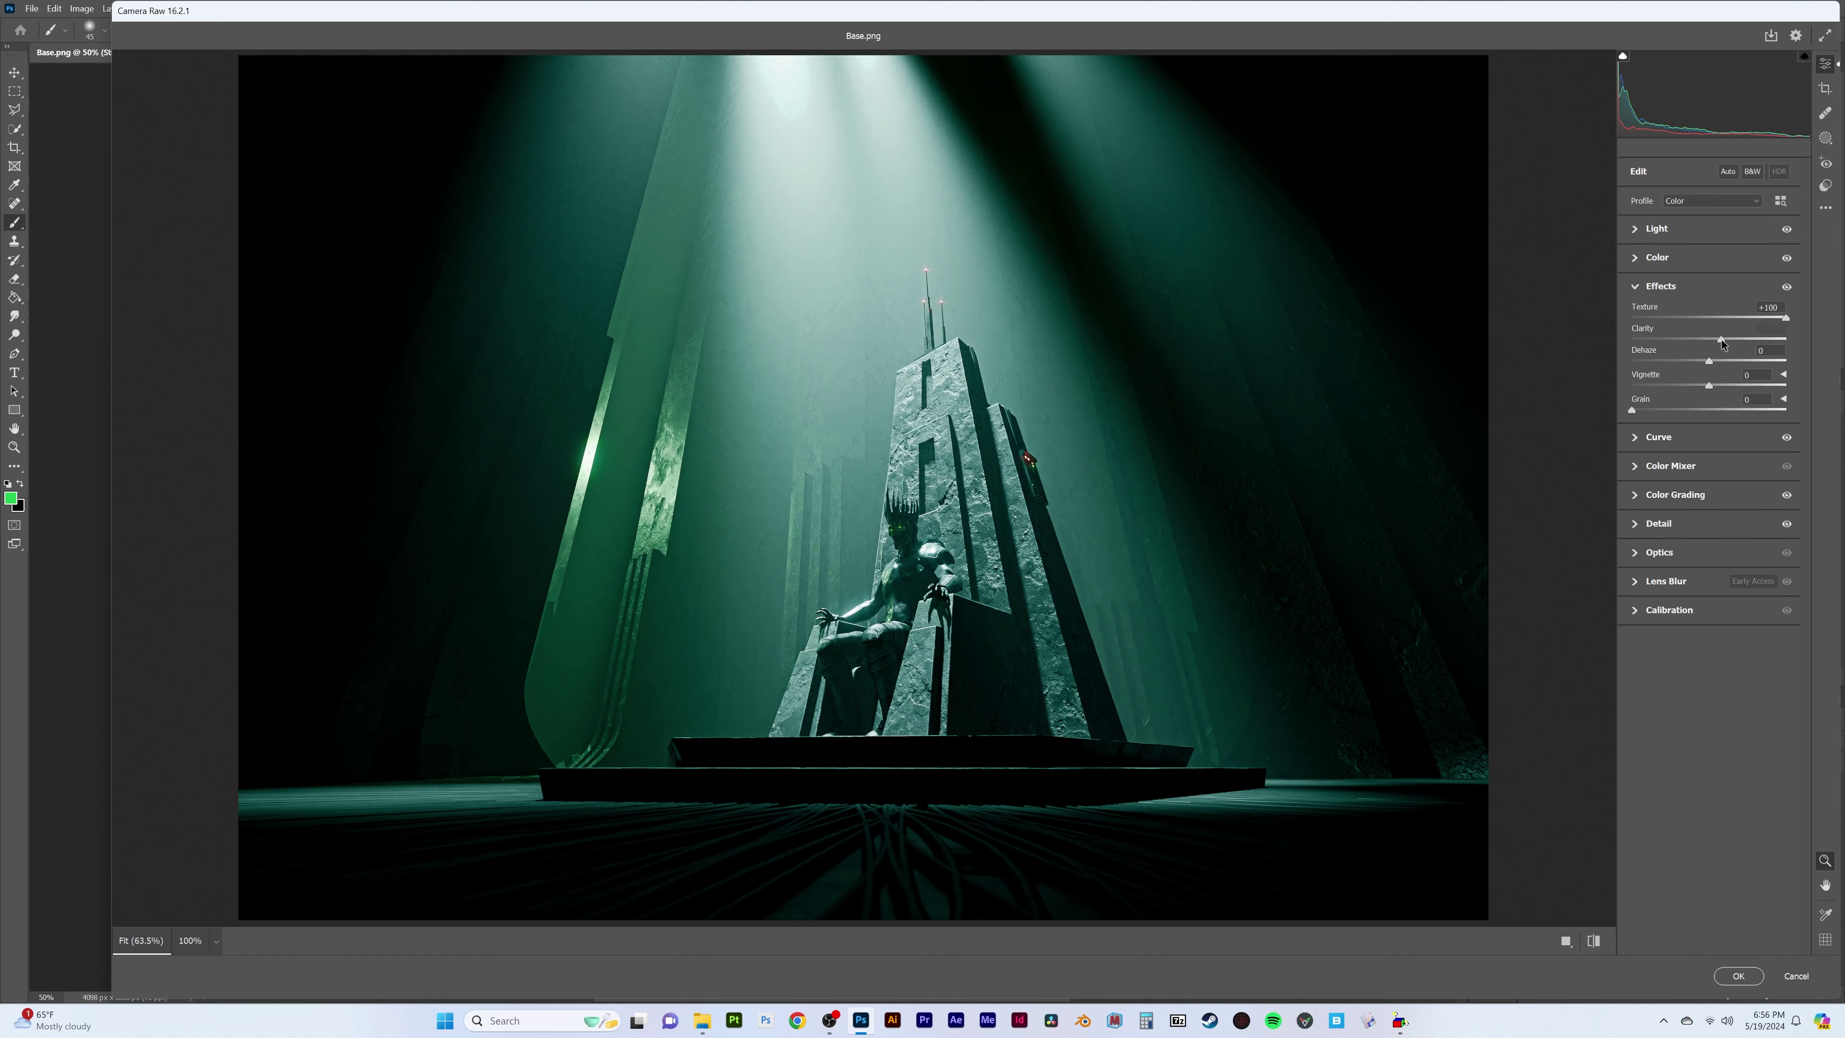
pyautogui.moveTo(1709, 339)
pyautogui.mouseDown()
pyautogui.moveTo(1819, 346)
pyautogui.moveTo(1715, 340)
pyautogui.moveTo(1677, 361)
pyautogui.moveTo(1699, 386)
pyautogui.mouseUp()
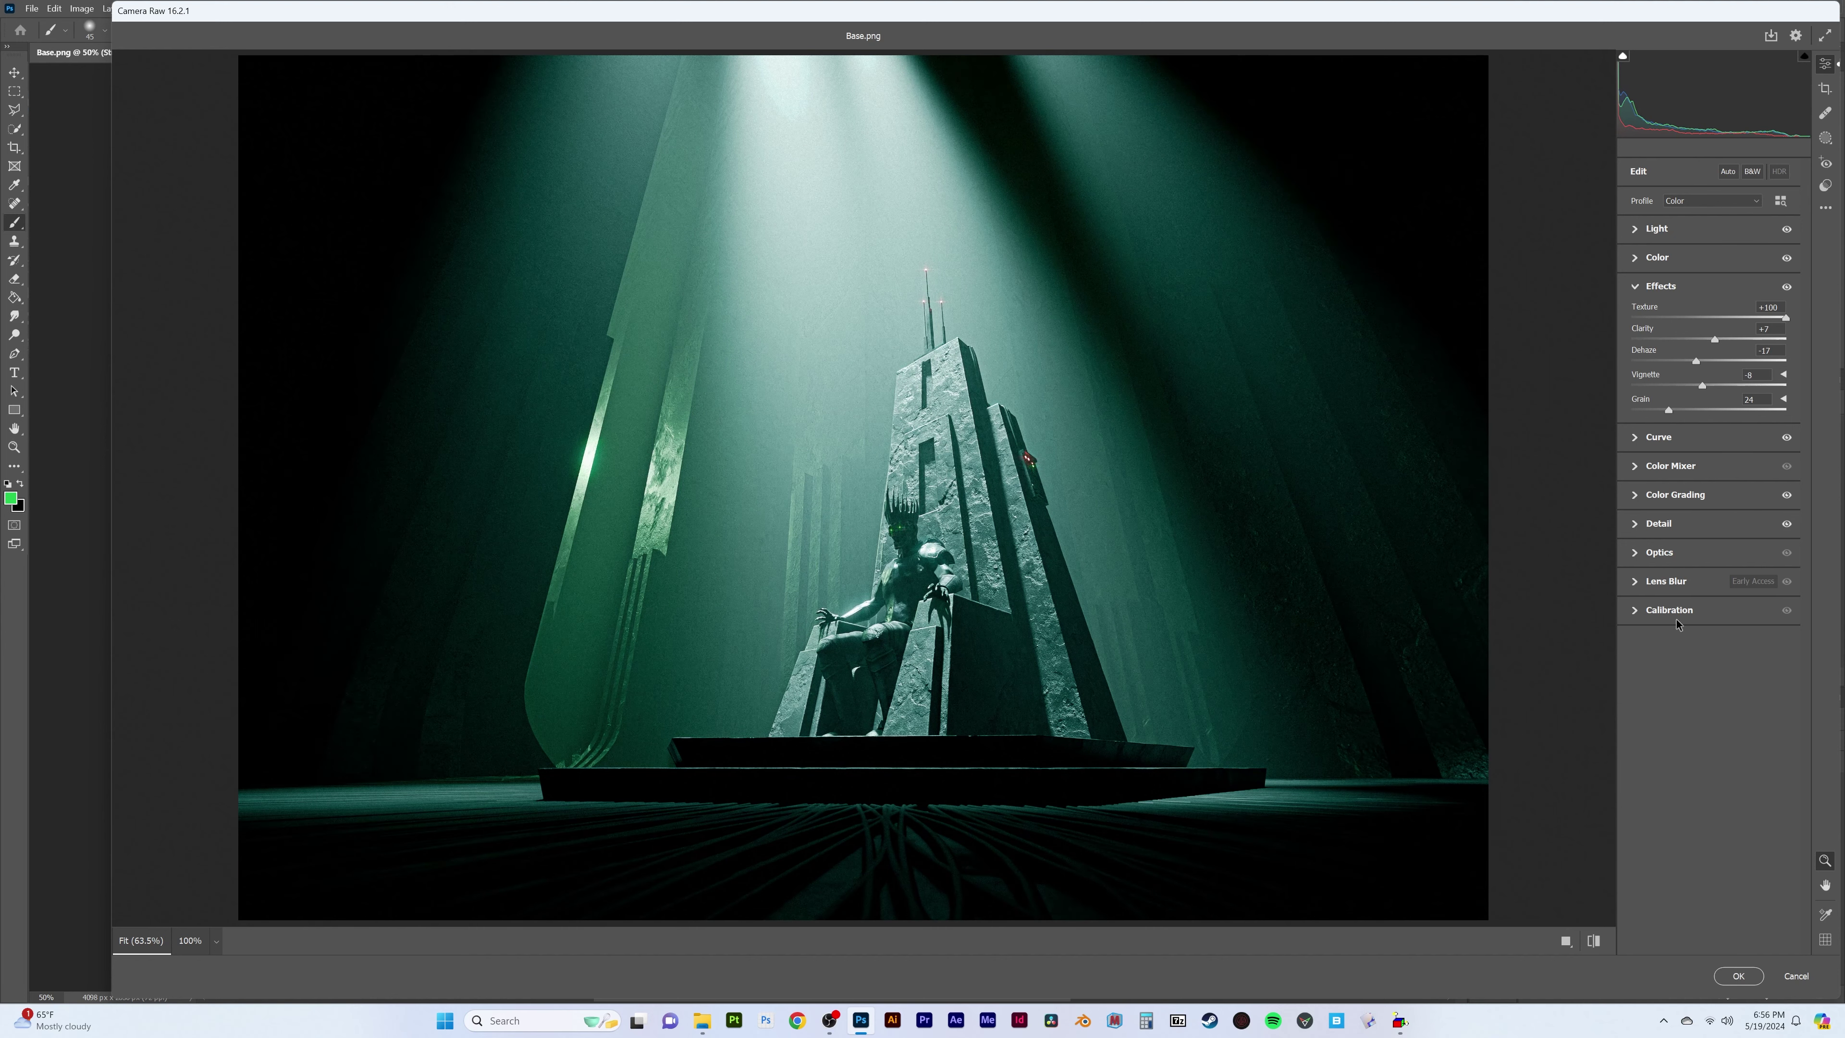
pyautogui.moveTo(1697, 362); pyautogui.dragTo(1702, 361)
# Check the graded preview at 25%, 6.3%, fit and 50% zoom, then recheck colour settings
pyautogui.click(216, 941)
pyautogui.click(240, 744)
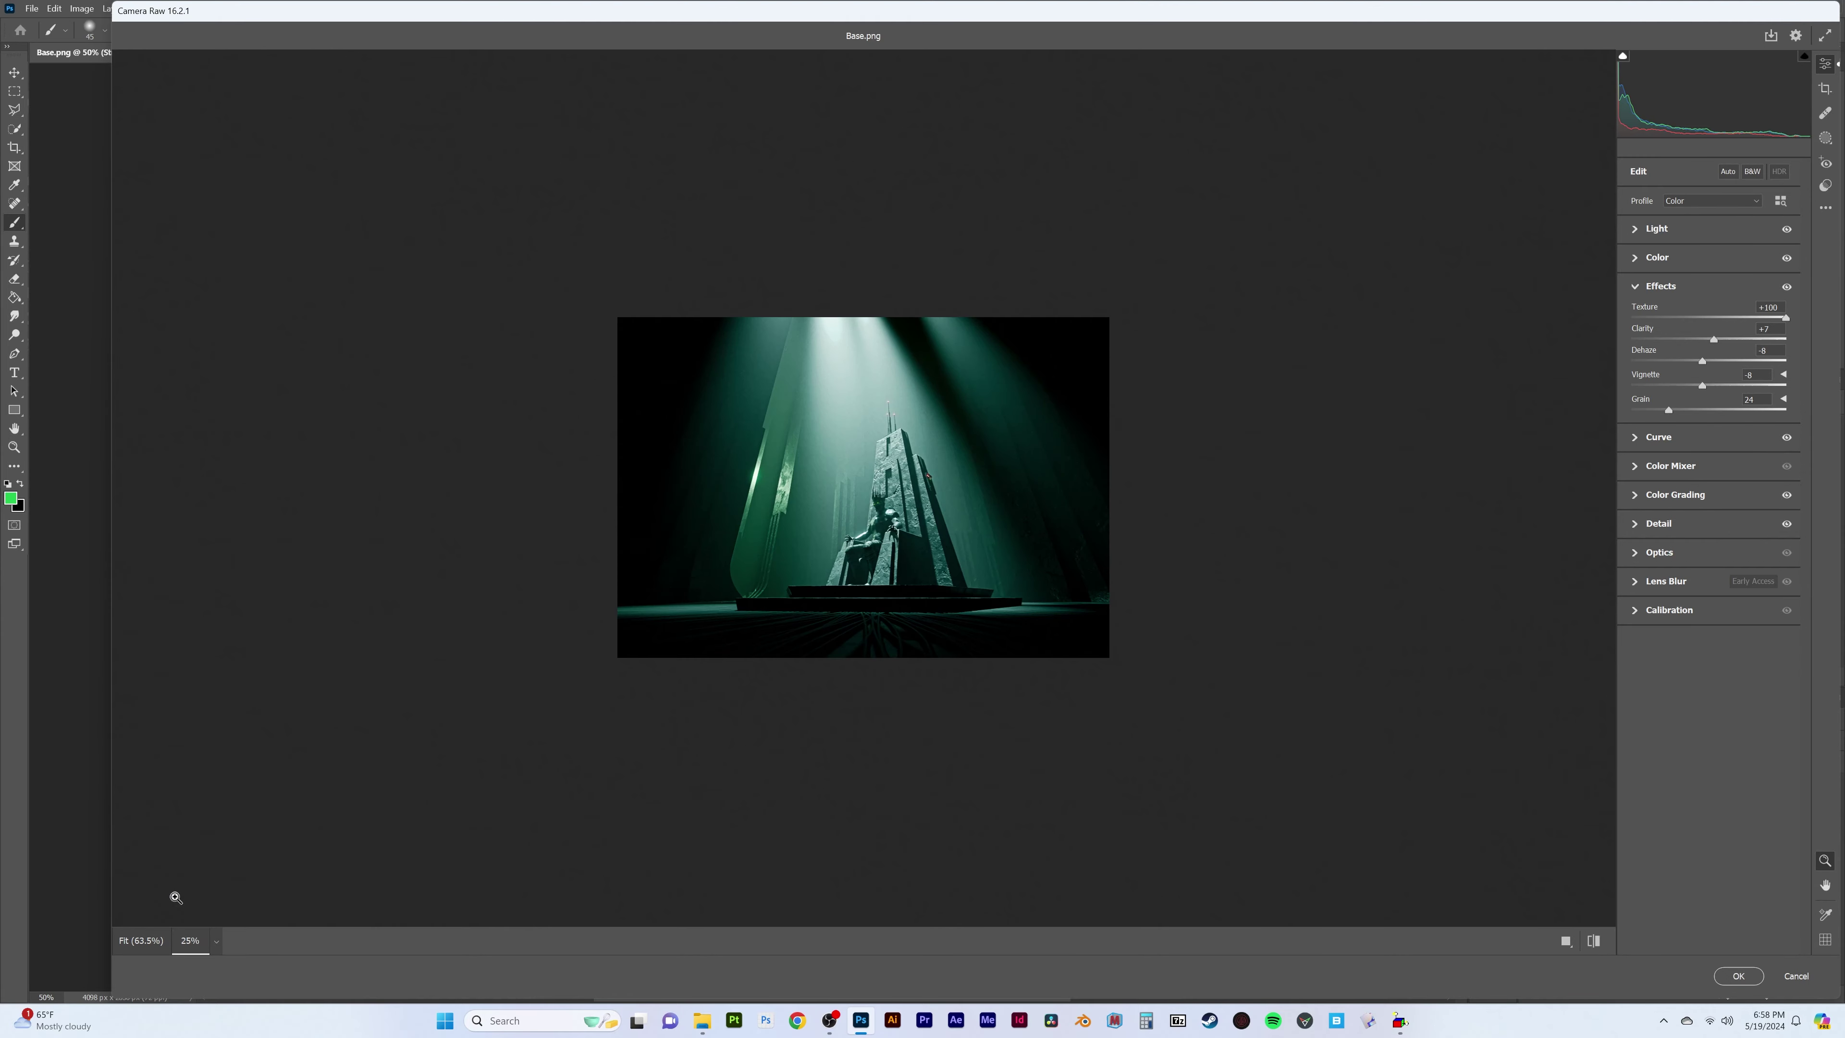
pyautogui.click(216, 941)
pyautogui.click(260, 681)
pyautogui.click(216, 940)
pyautogui.click(265, 895)
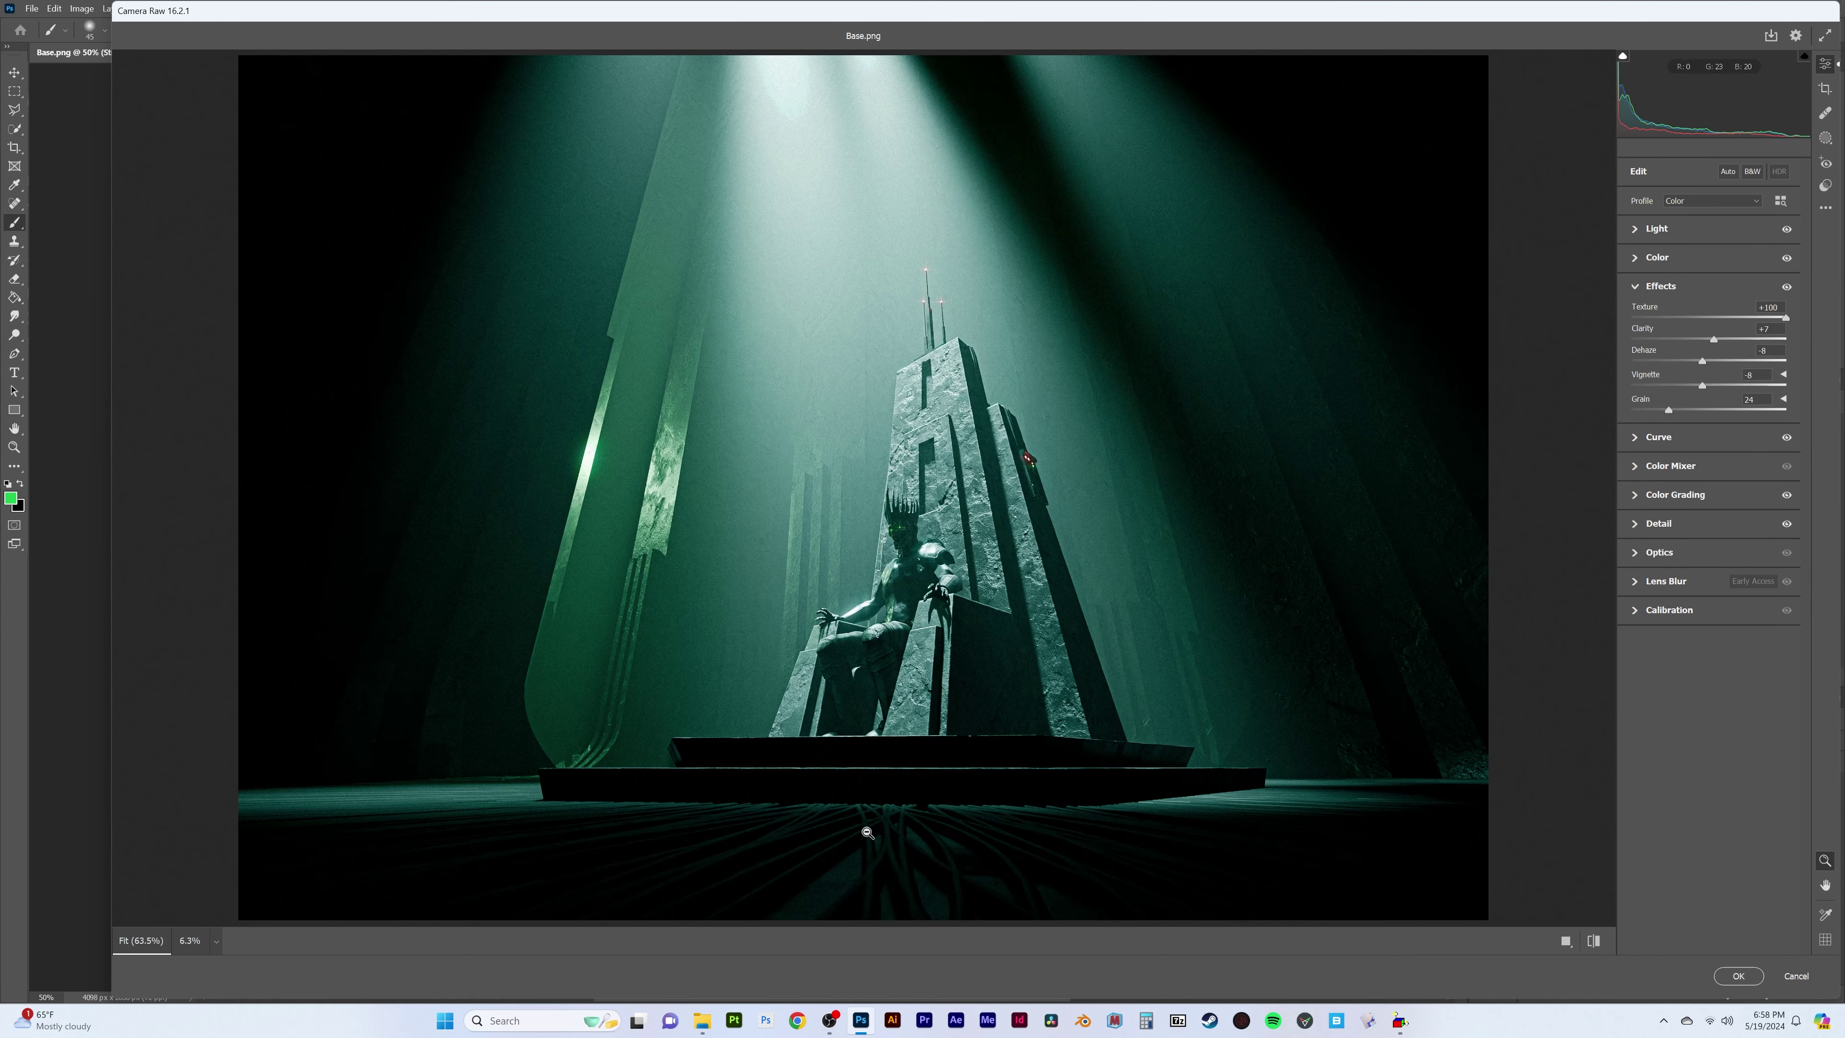
pyautogui.keyDown('alt'); pyautogui.click(958, 678); pyautogui.keyUp('alt')
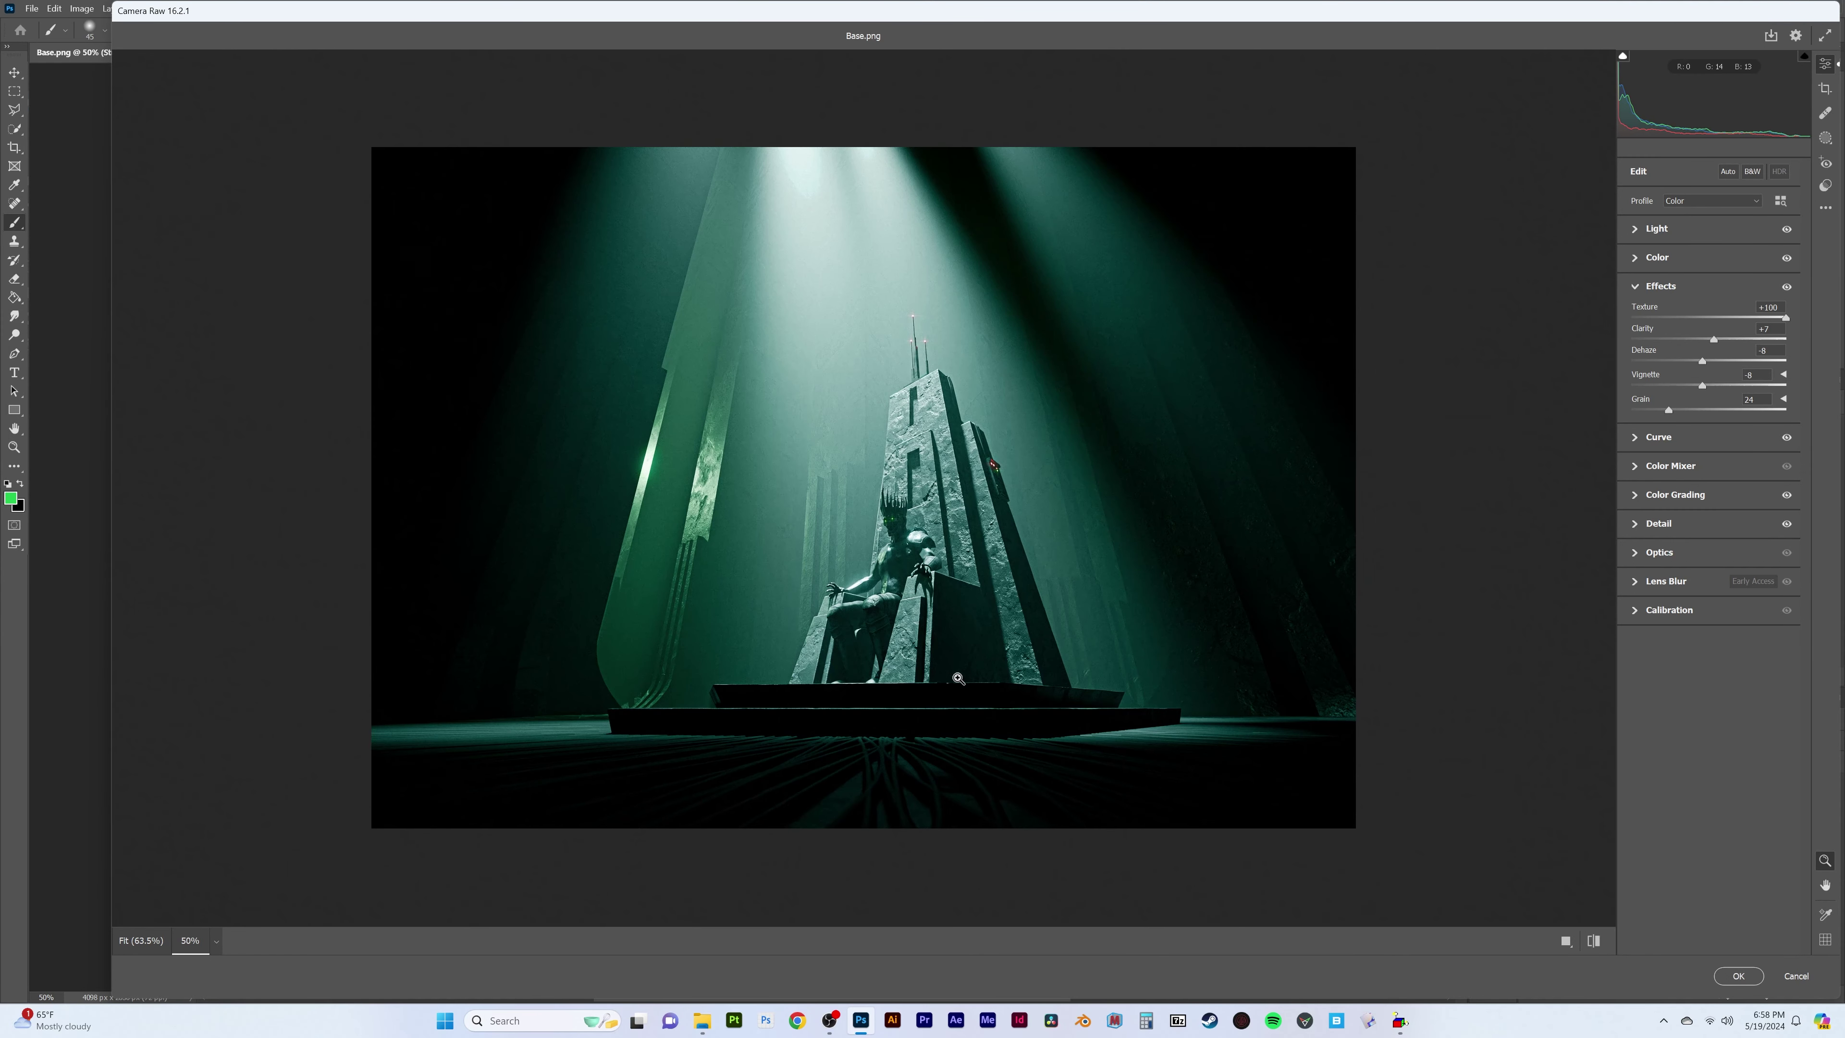
pyautogui.click(1658, 259)
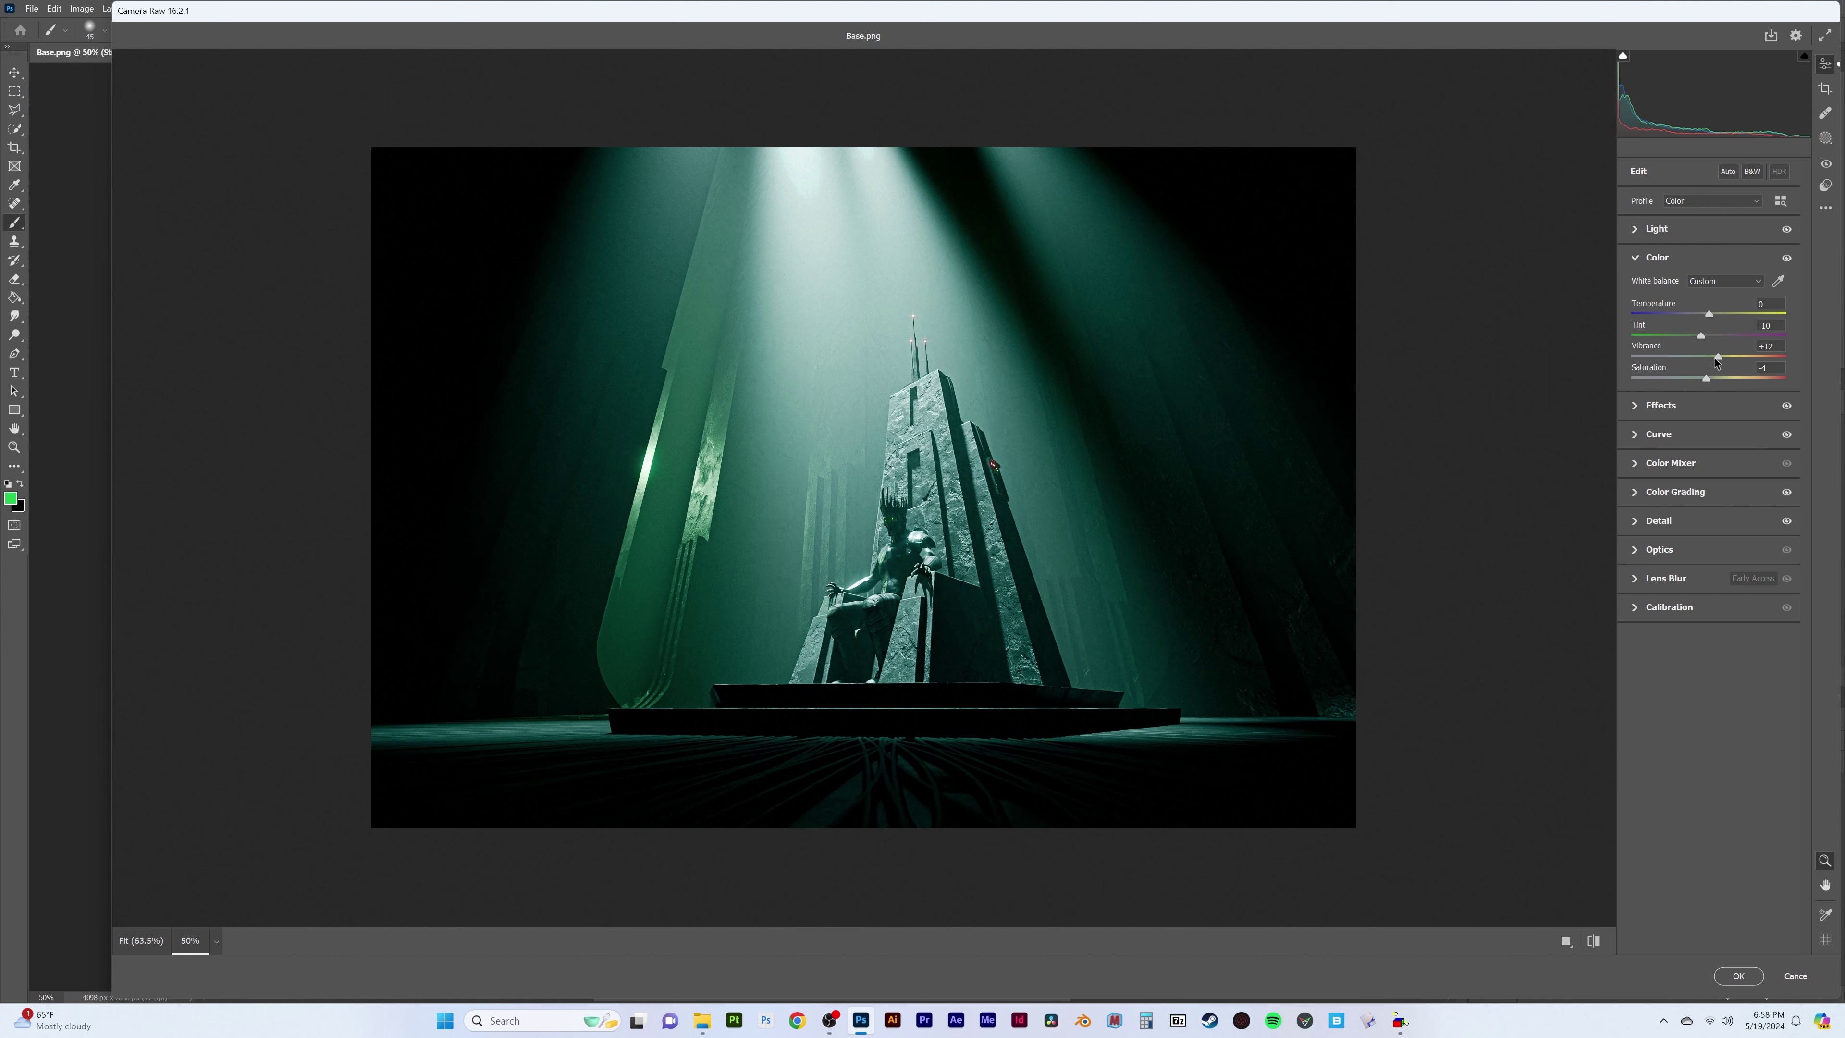
pyautogui.click(1658, 257)
pyautogui.click(1659, 372)
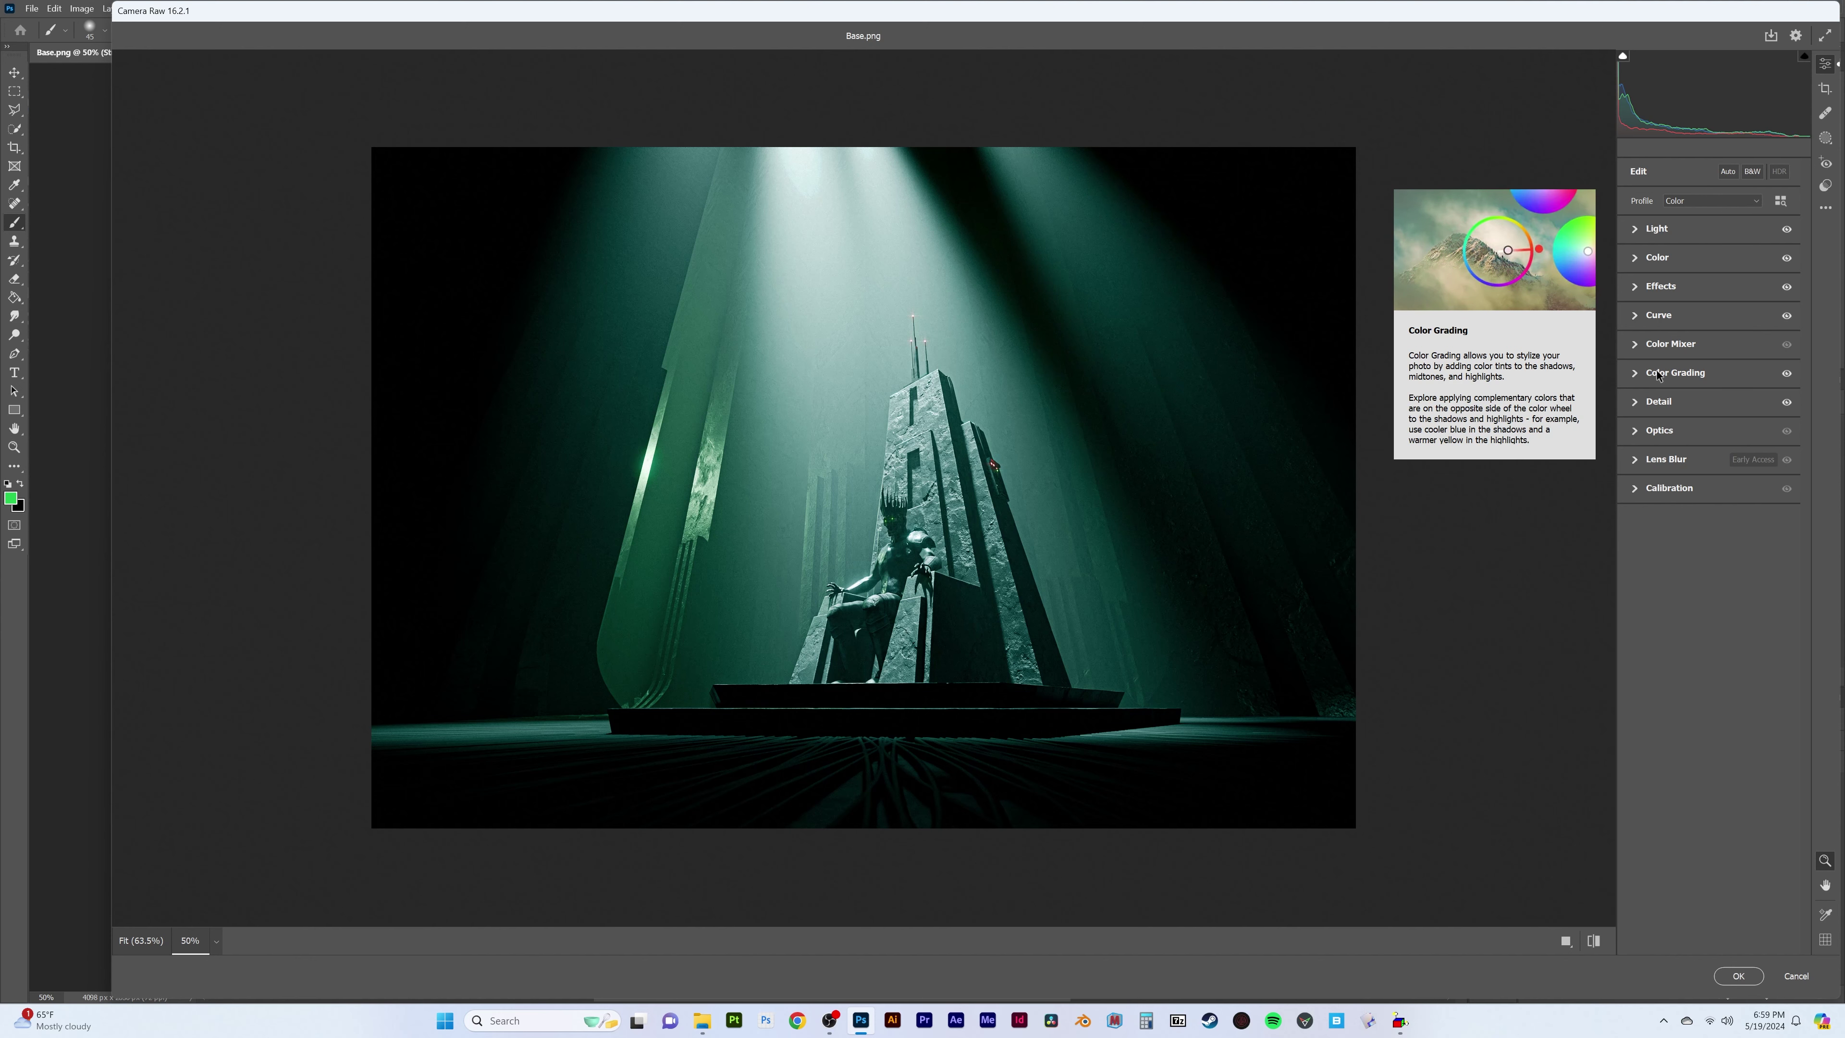
# Apply the Camera Raw grade and lower the Streaks layer to 25% opacity
pyautogui.click(1738, 976)
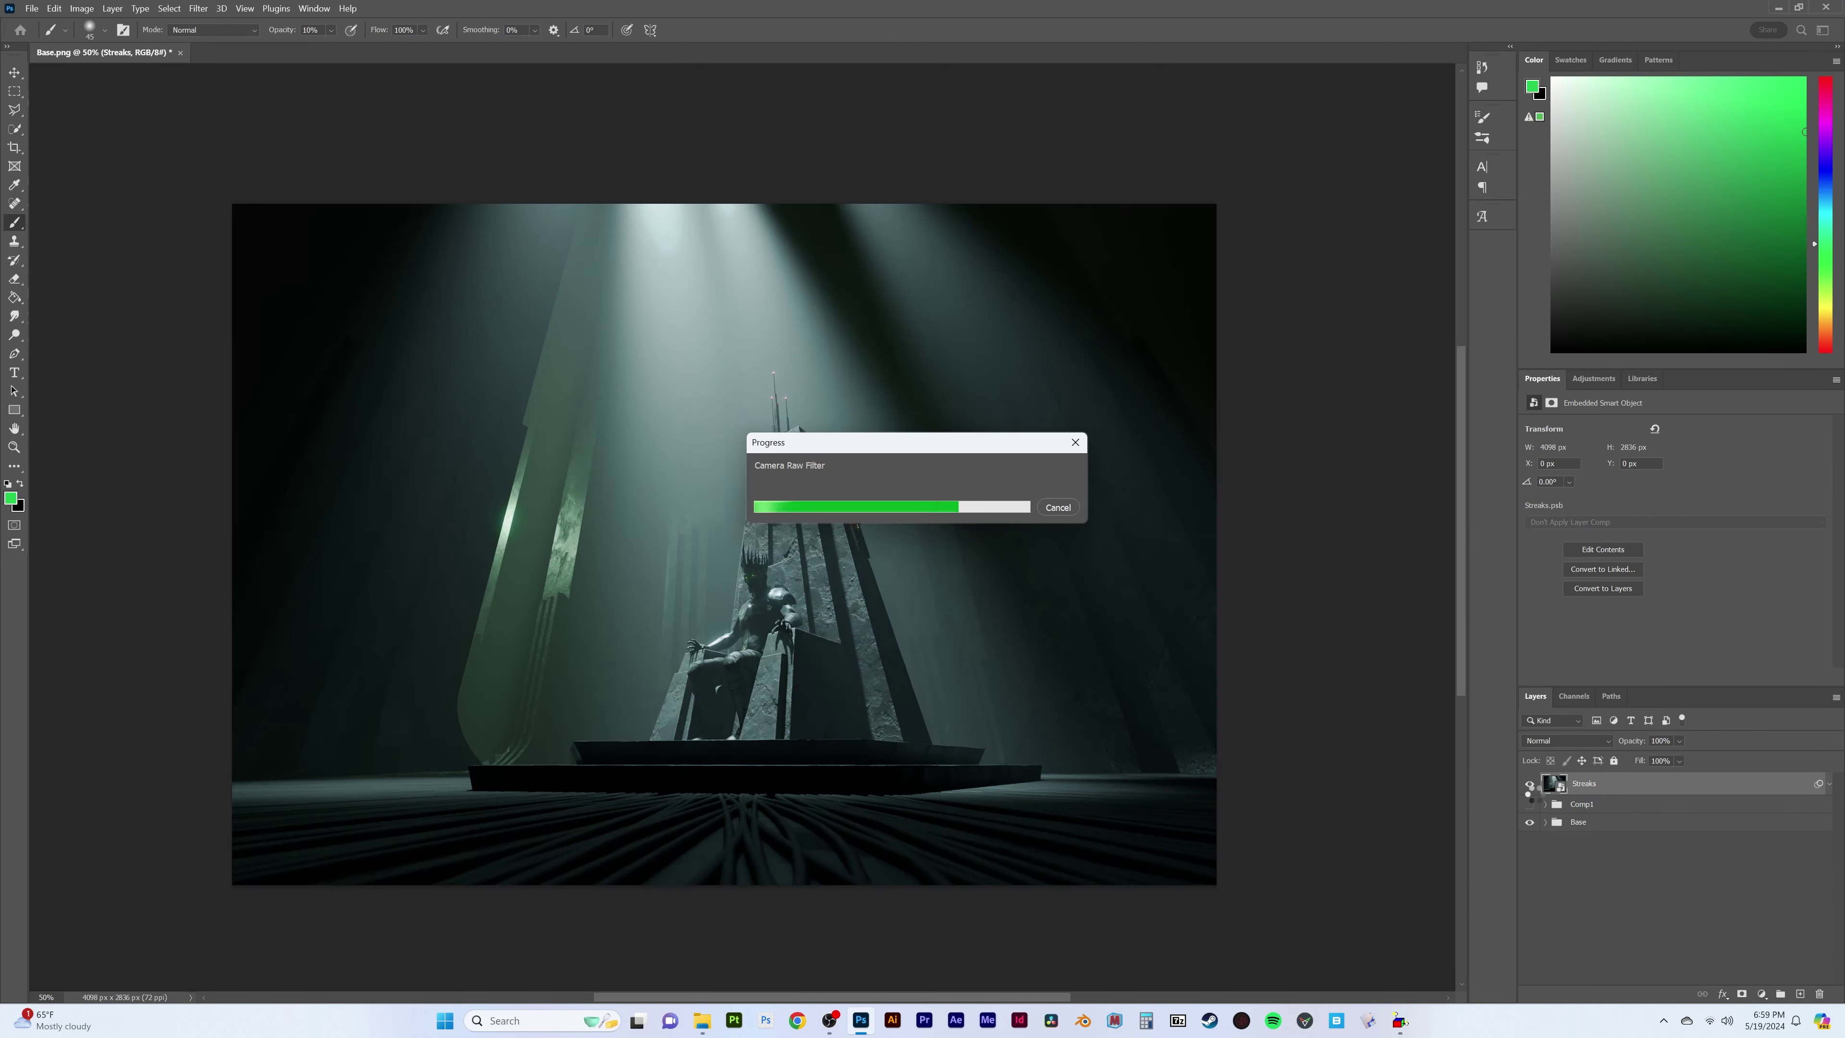
pyautogui.click(1531, 789)
pyautogui.click(1531, 788)
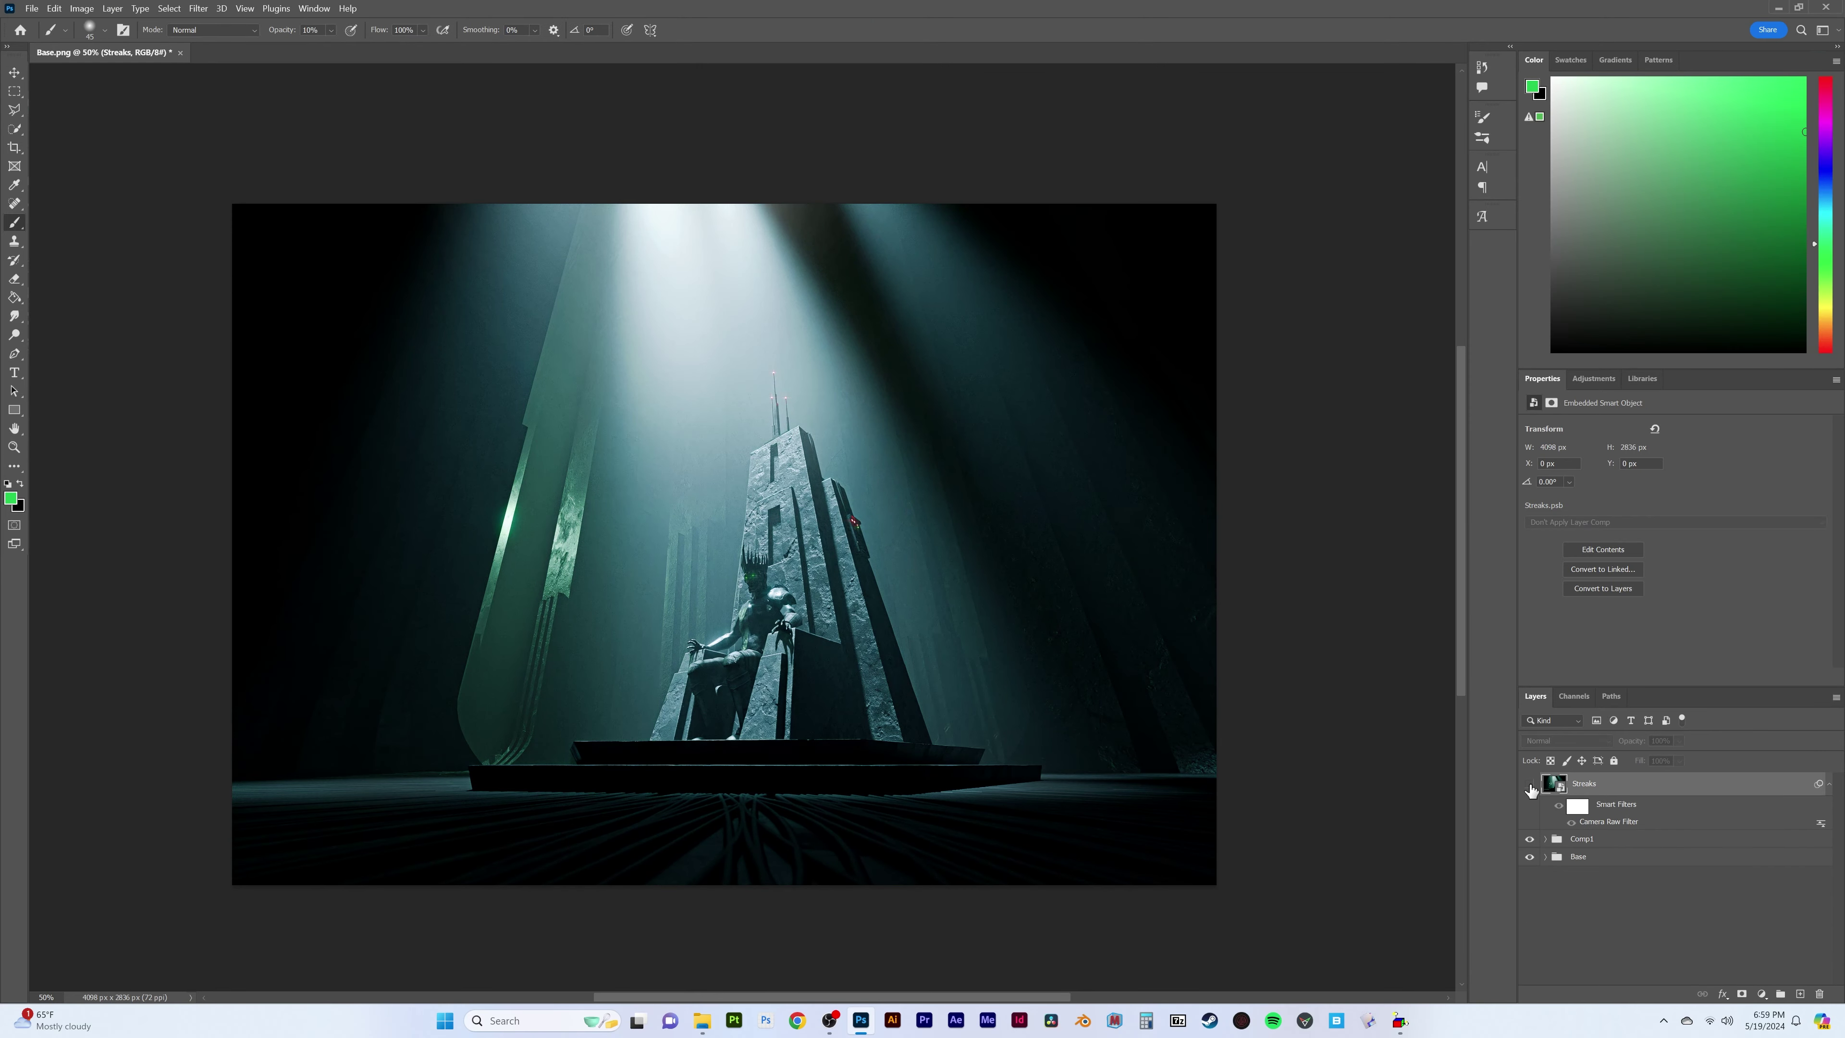
pyautogui.click(1531, 788)
pyautogui.click(1531, 788)
pyautogui.moveTo(1679, 740); pyautogui.dragTo(1656, 764)
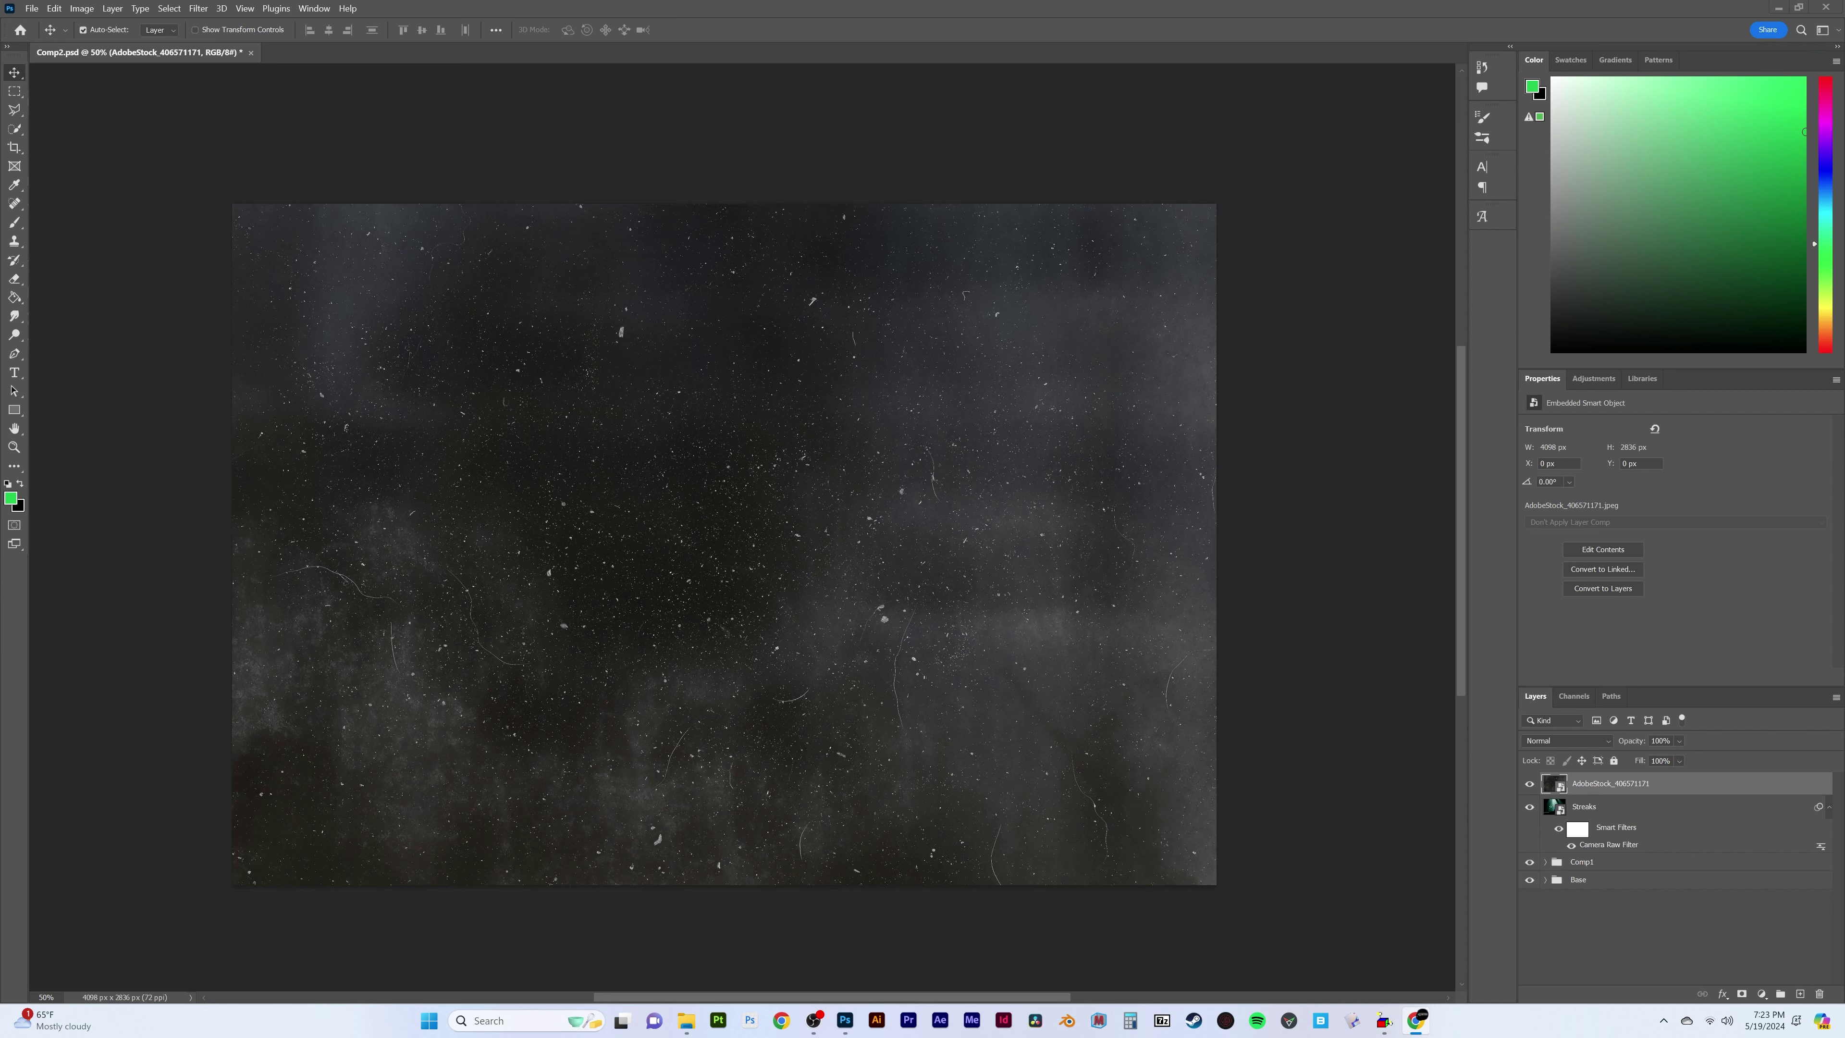
# Set the dust layer to Color Dodge at 20% opacity
pyautogui.click(1565, 740)
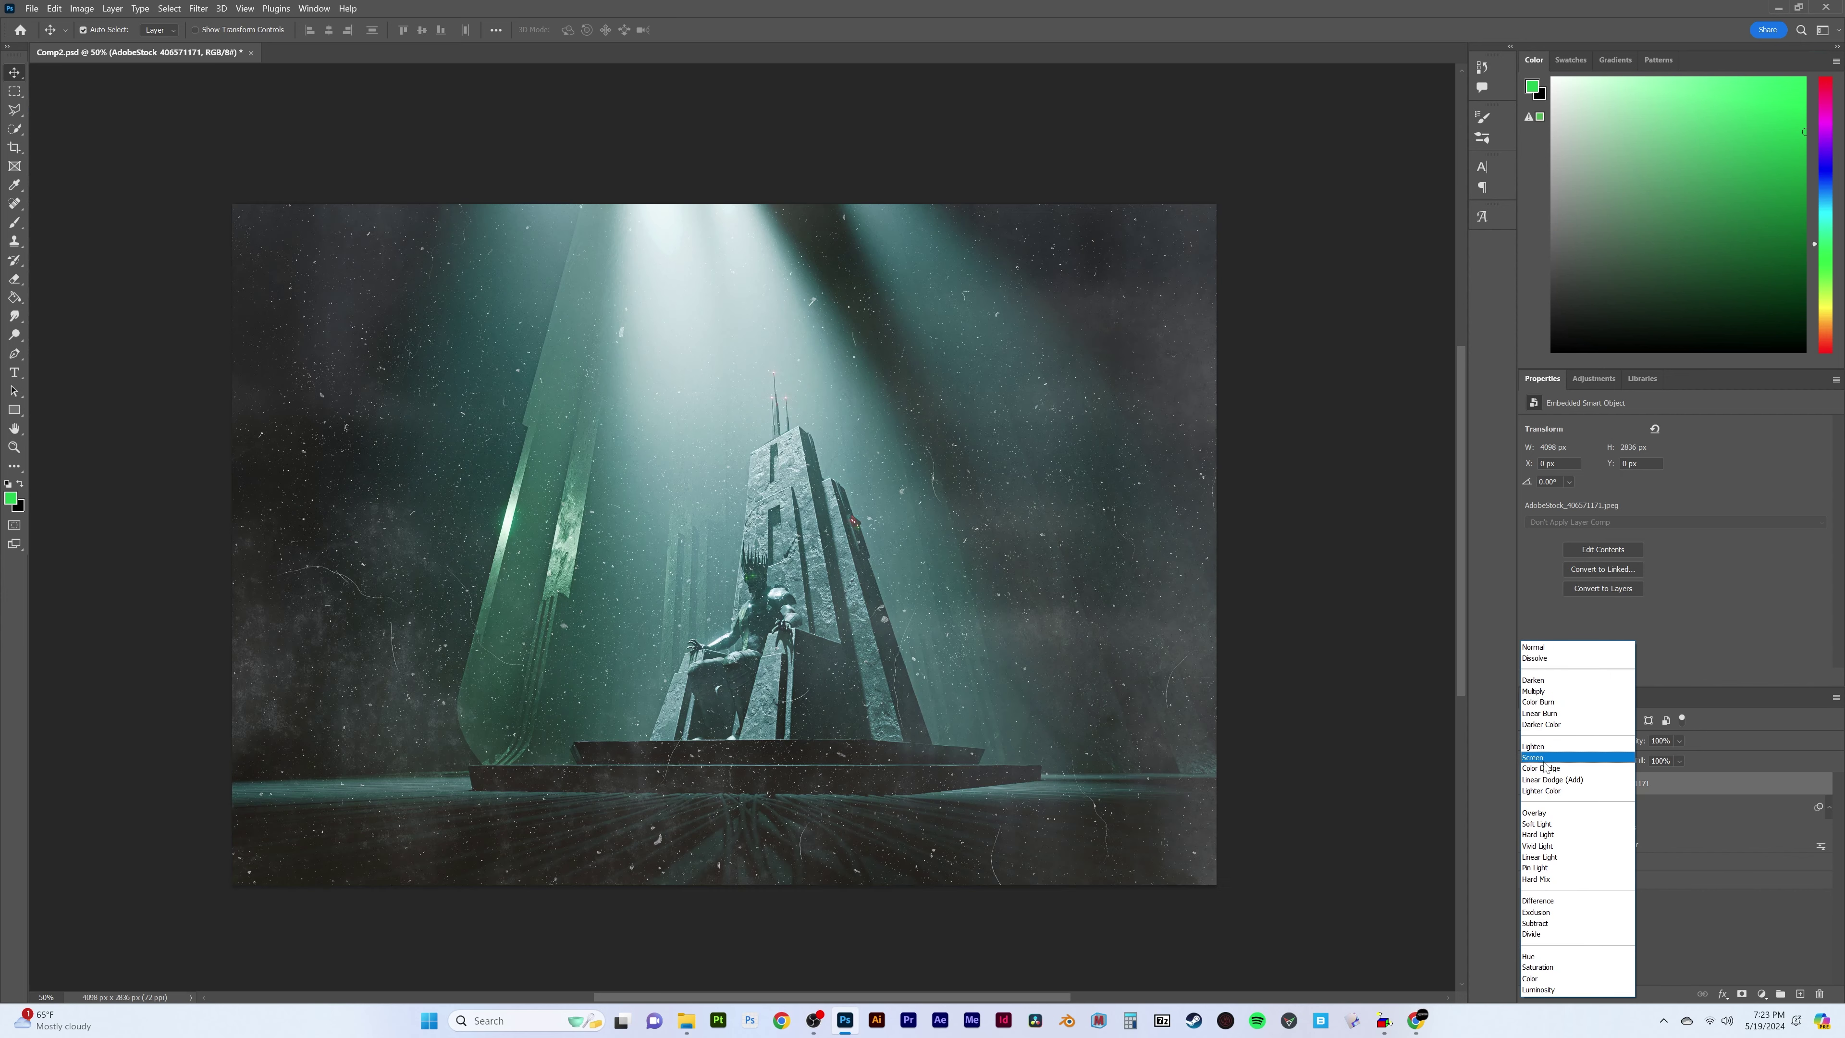
pyautogui.click(1562, 767)
pyautogui.moveTo(1679, 741); pyautogui.dragTo(1653, 761)
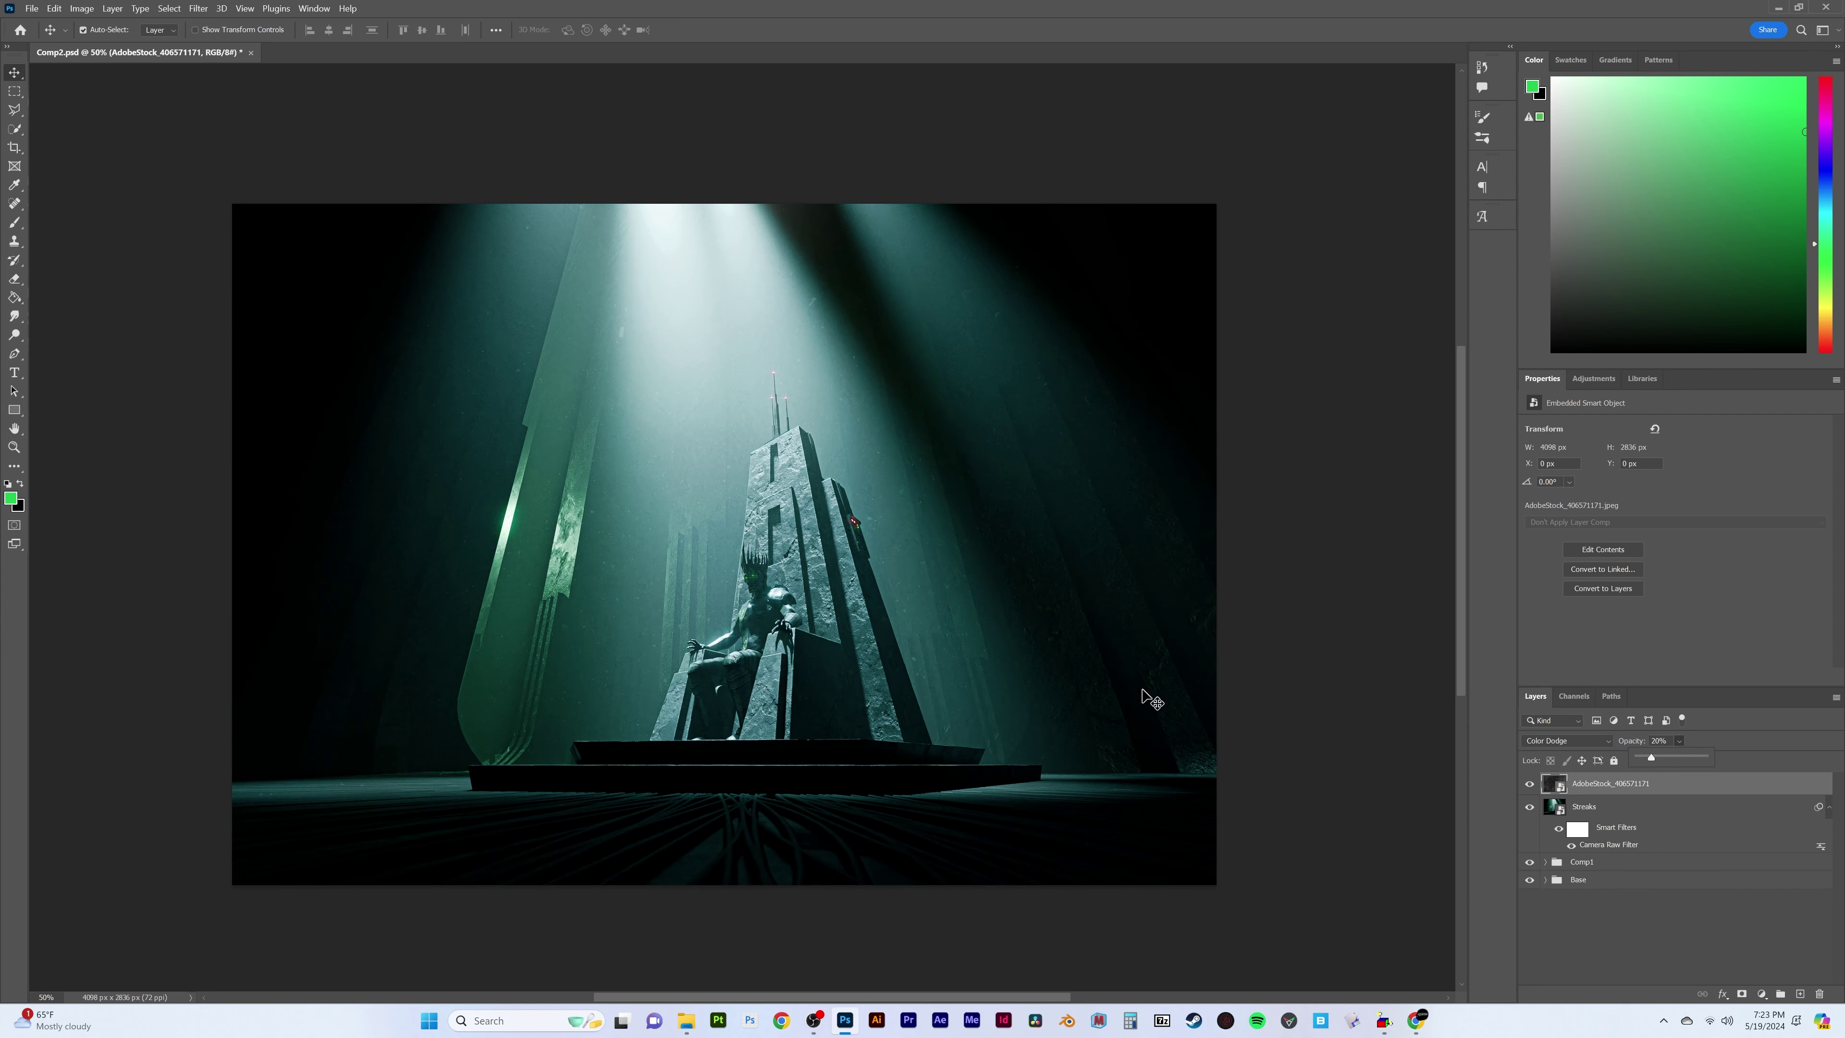
# Place the AU-FG-Texture8-8K image, stretch it over the canvas, and set it to Multiply
pyautogui.click(688, 1021)
pyautogui.moveTo(1553, 213)
pyautogui.mouseDown()
pyautogui.moveTo(836, 540)
pyautogui.moveTo(730, 692)
pyautogui.moveTo(216, 545)
pyautogui.mouseUp()
pyautogui.press('Return')
pyautogui.click(1566, 740)
# Lower the texture layer's opacity to 36%
pyautogui.click(1547, 687)
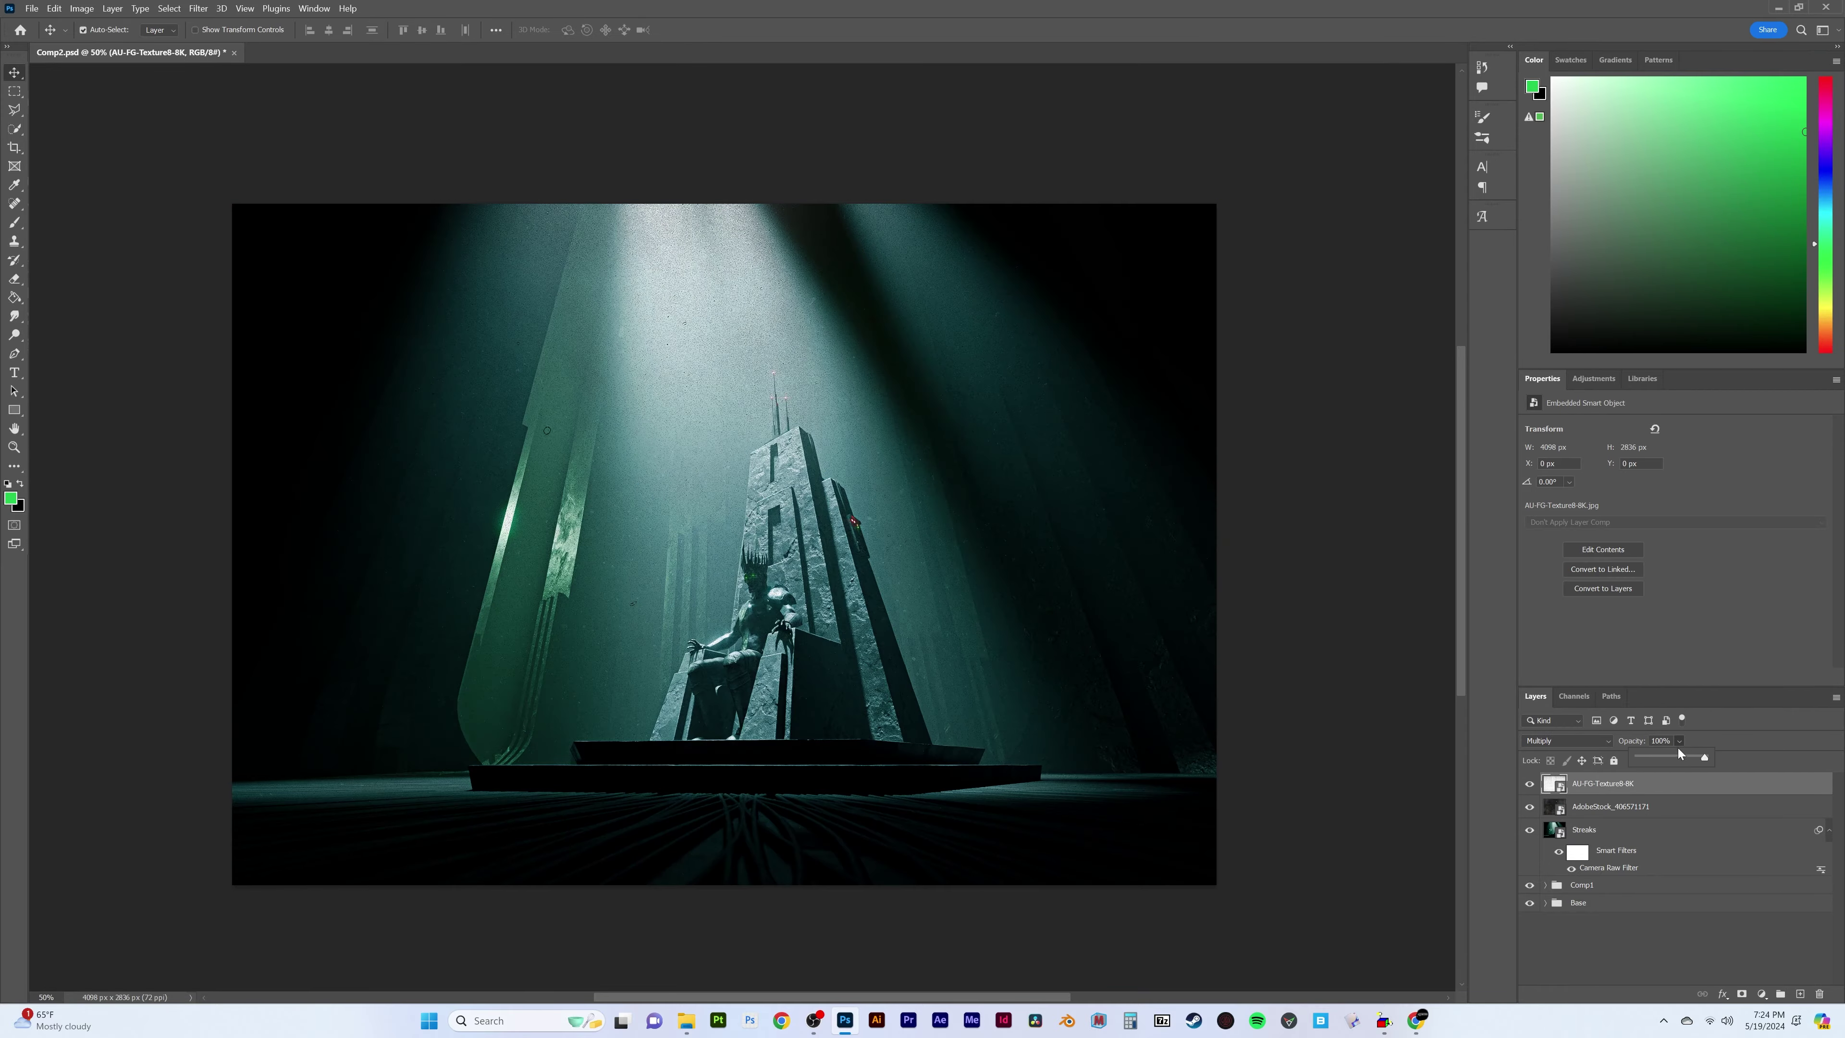
pyautogui.moveTo(1679, 741); pyautogui.dragTo(1665, 759)
pyautogui.keyDown('alt'); pyautogui.scroll(1, 939, 467); pyautogui.keyUp('alt')
pyautogui.keyDown('alt'); pyautogui.scroll(3, 915, 437); pyautogui.keyUp('alt')
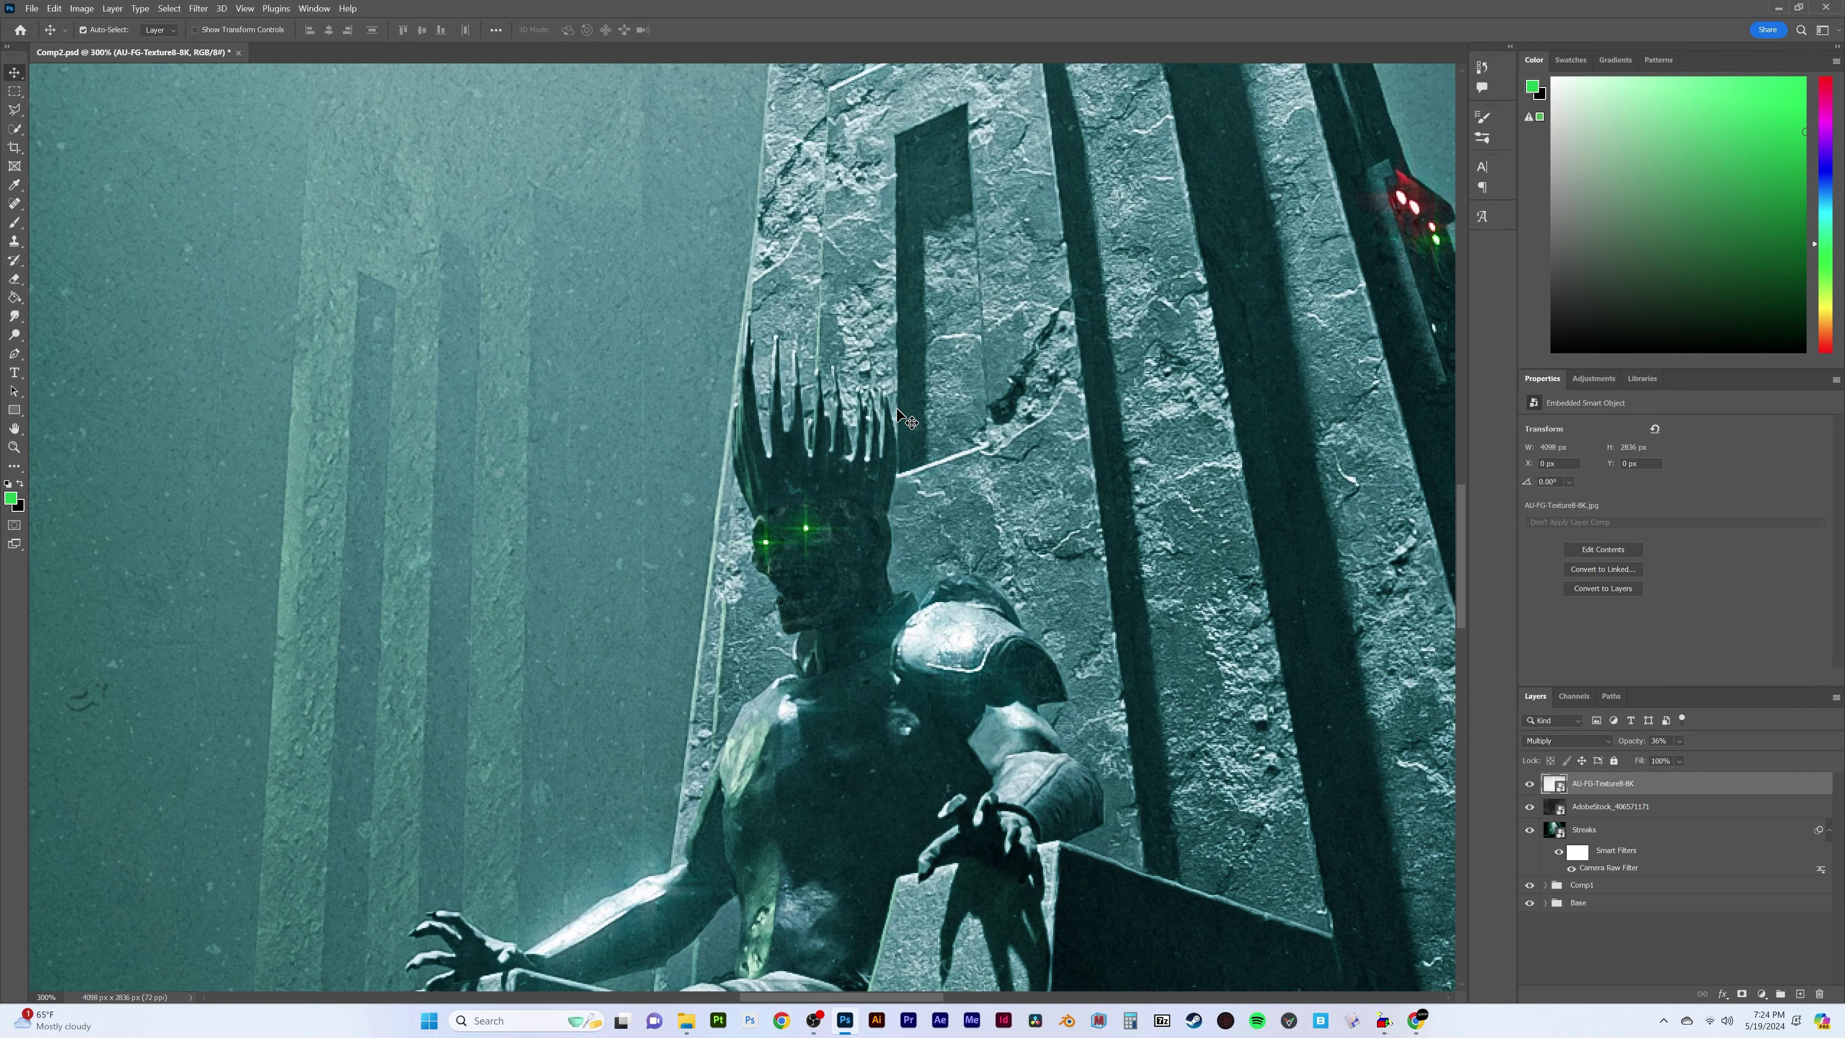
pyautogui.keyDown('alt'); pyautogui.scroll(-3, 901, 418); pyautogui.keyUp('alt')
pyautogui.keyDown('alt'); pyautogui.scroll(6, 745, 525); pyautogui.keyUp('alt')
# Apply a Filter Gallery Spatter with Smoothness 14 to the Streaks layer
pyautogui.click(197, 8)
pyautogui.click(239, 95)
pyautogui.moveTo(1794, 158); pyautogui.dragTo(1689, 127)
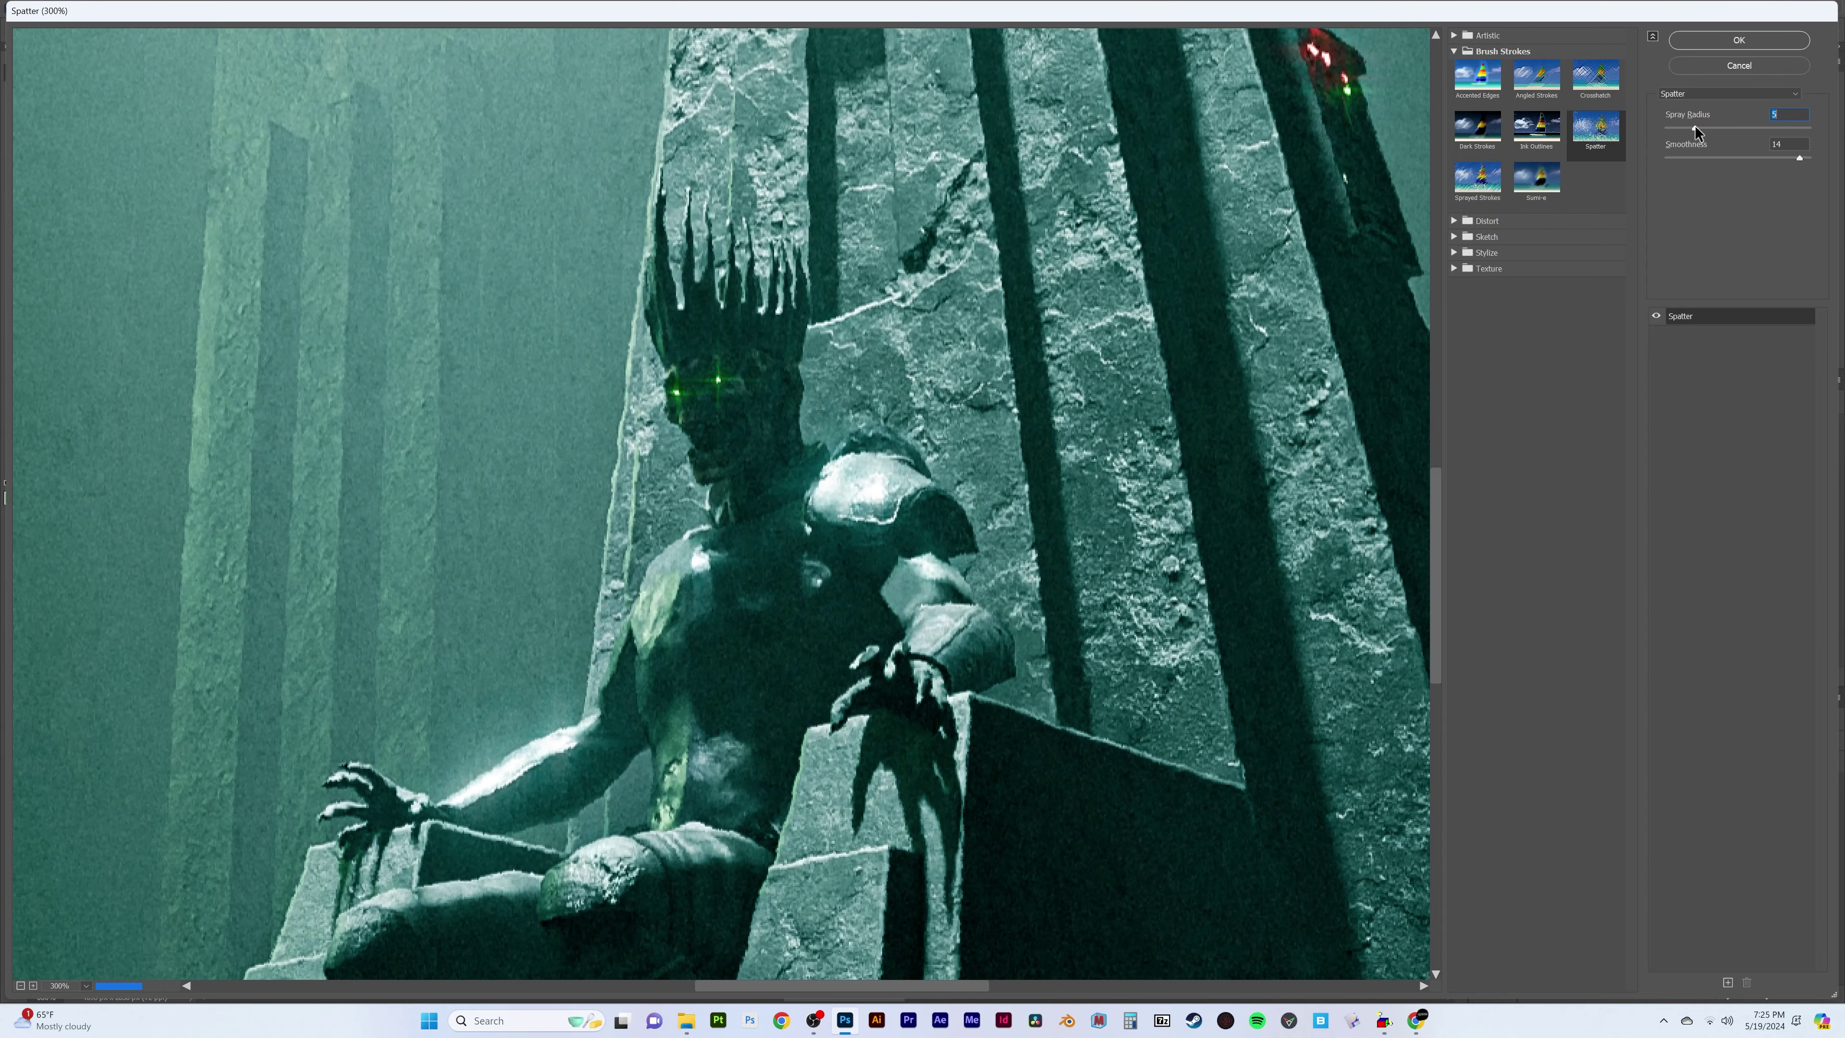
pyautogui.click(1721, 50)
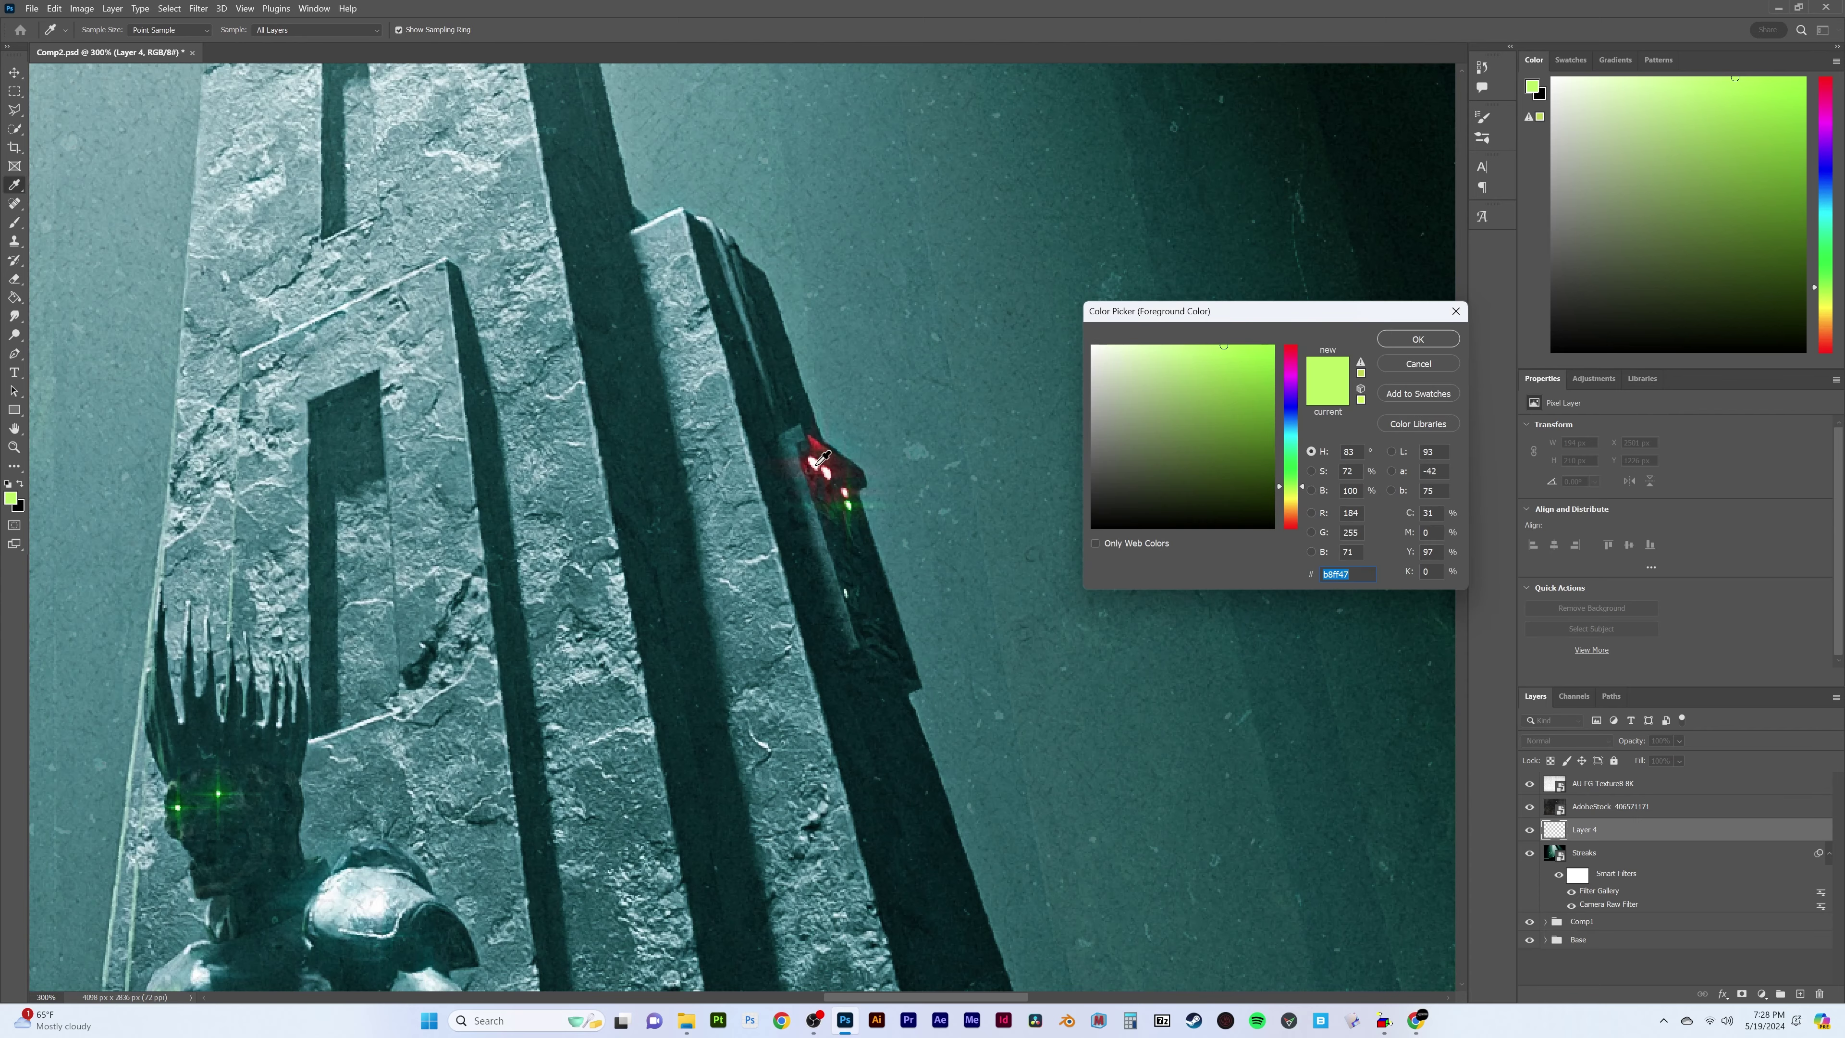
# Try a reddish-orange colour, then reset the painting colours to black and white
pyautogui.click(817, 464)
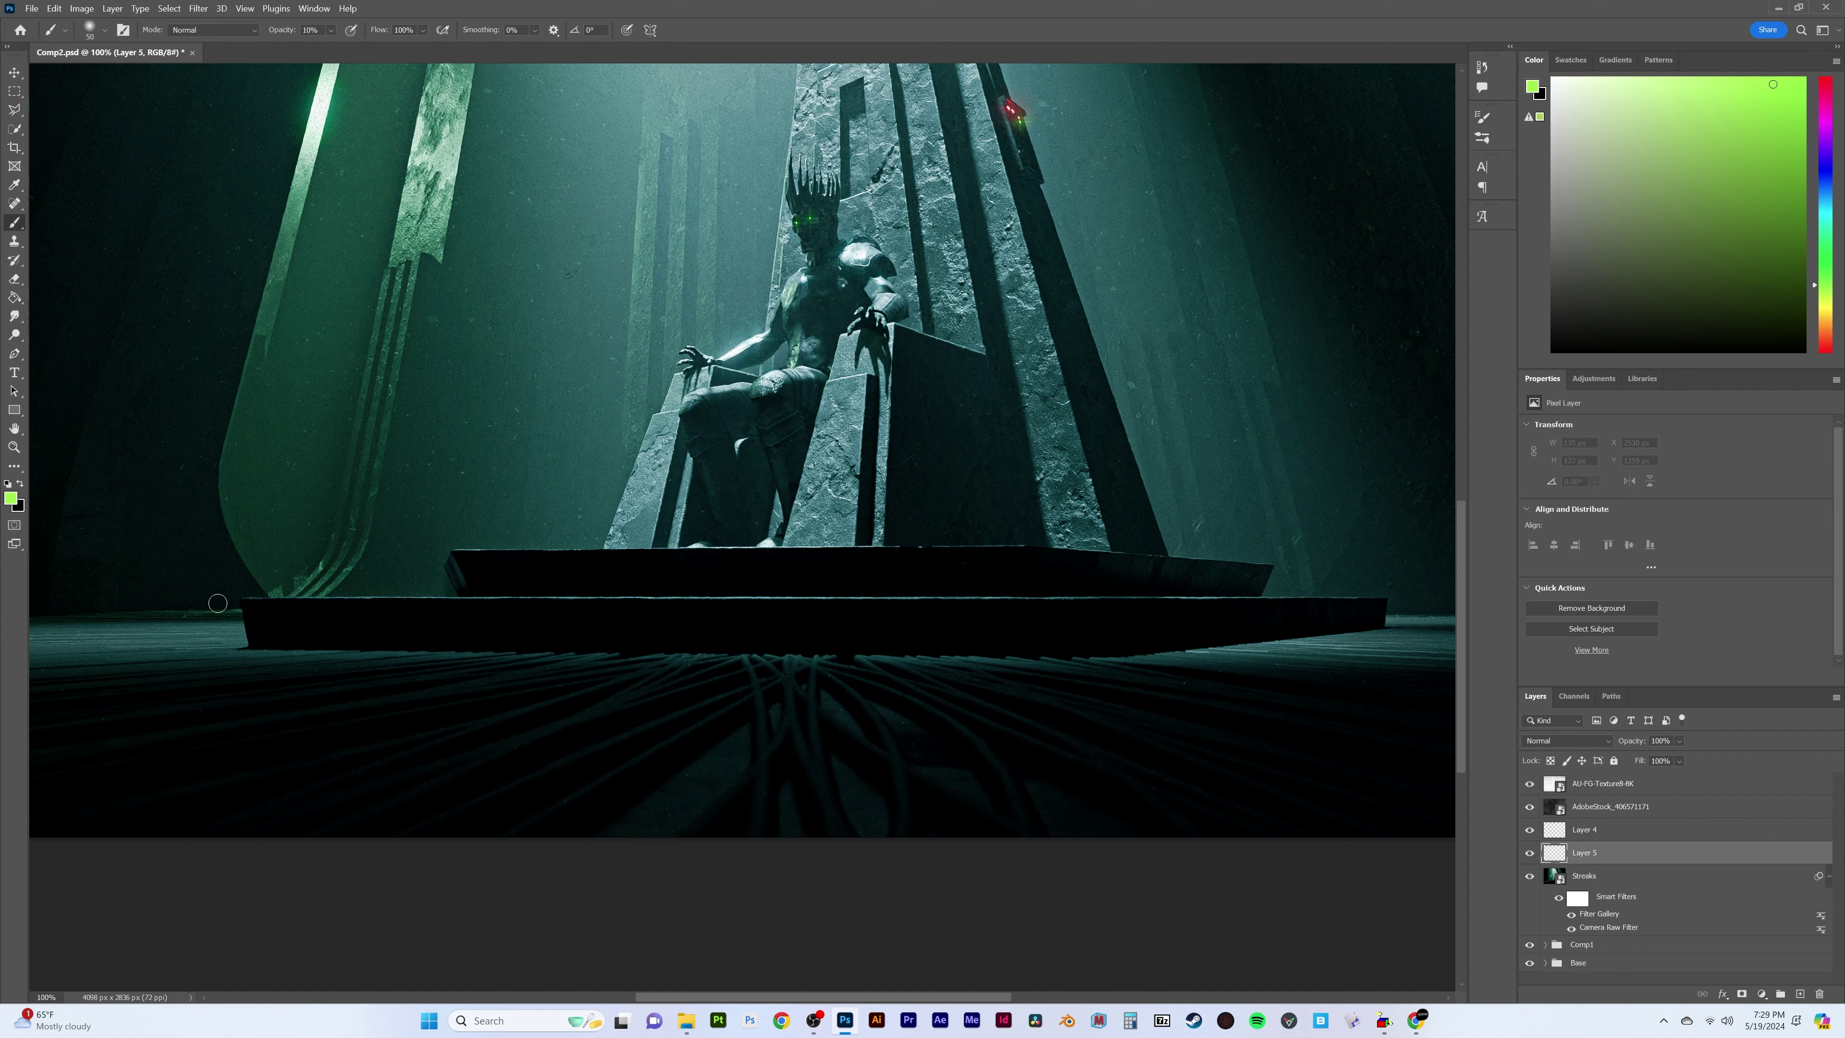
pyautogui.press('d')
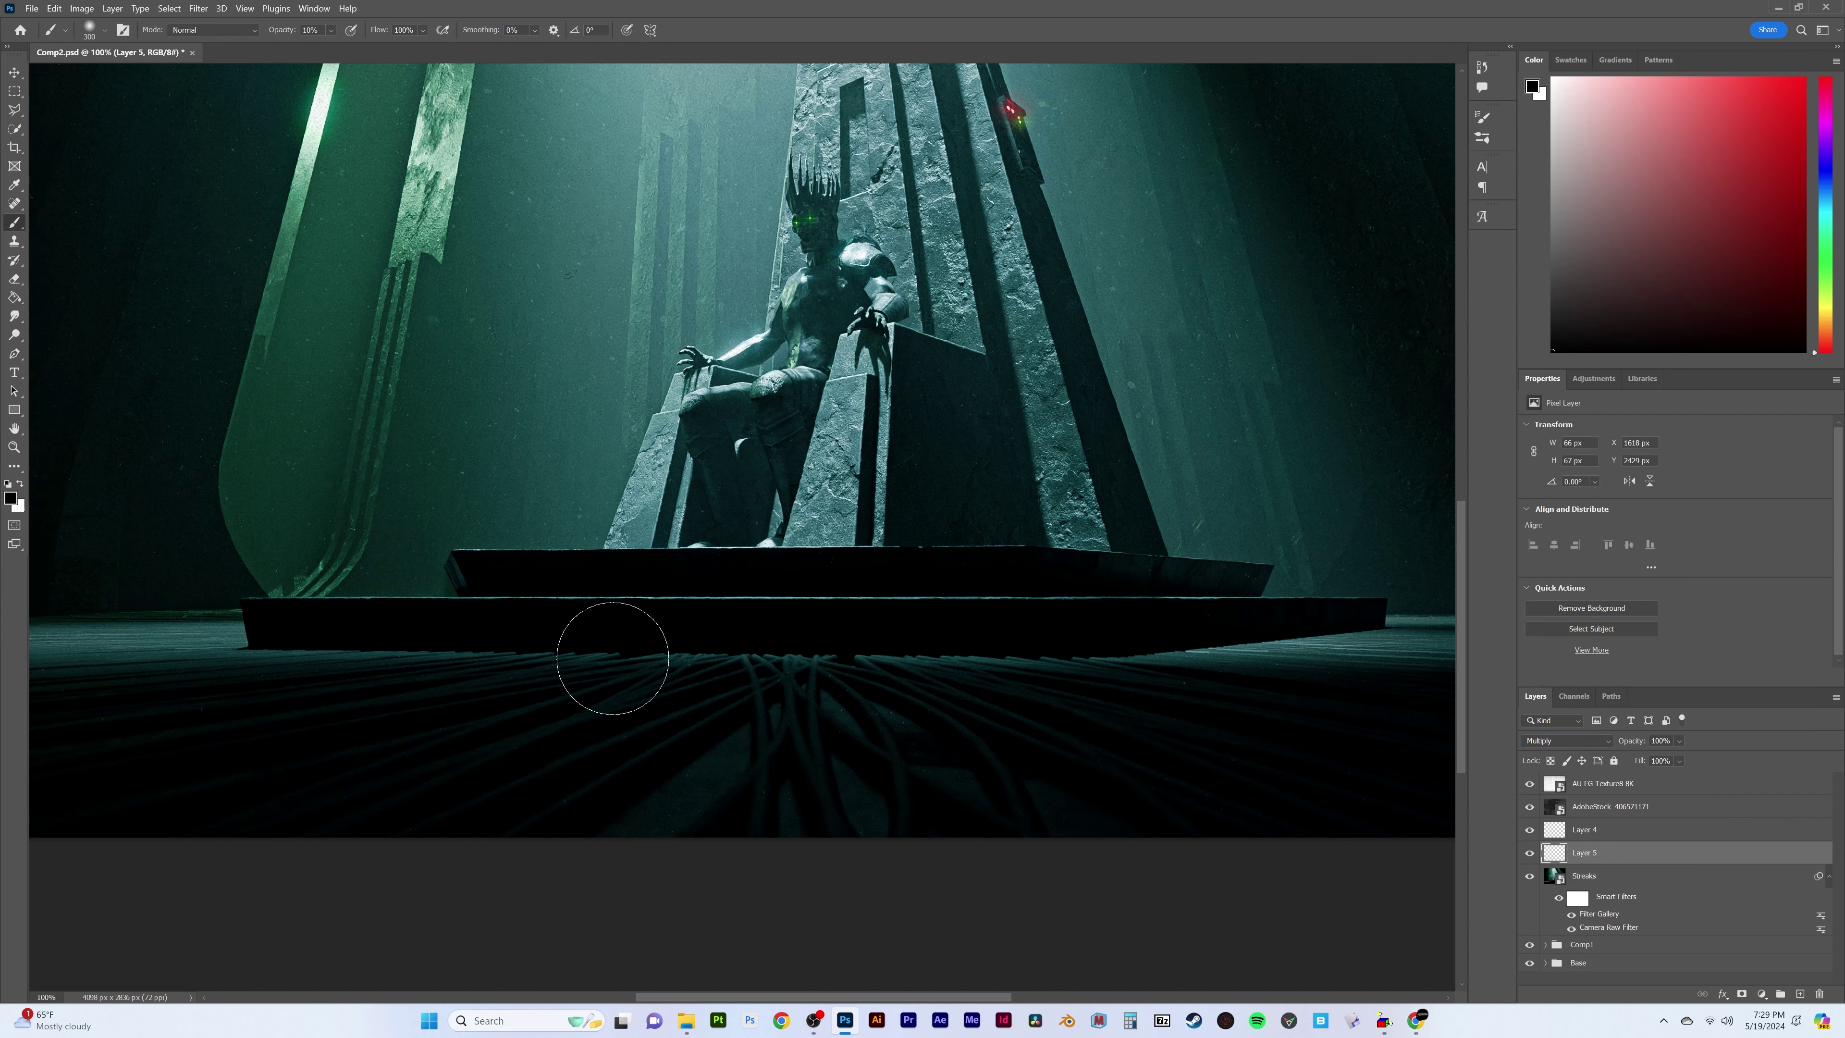